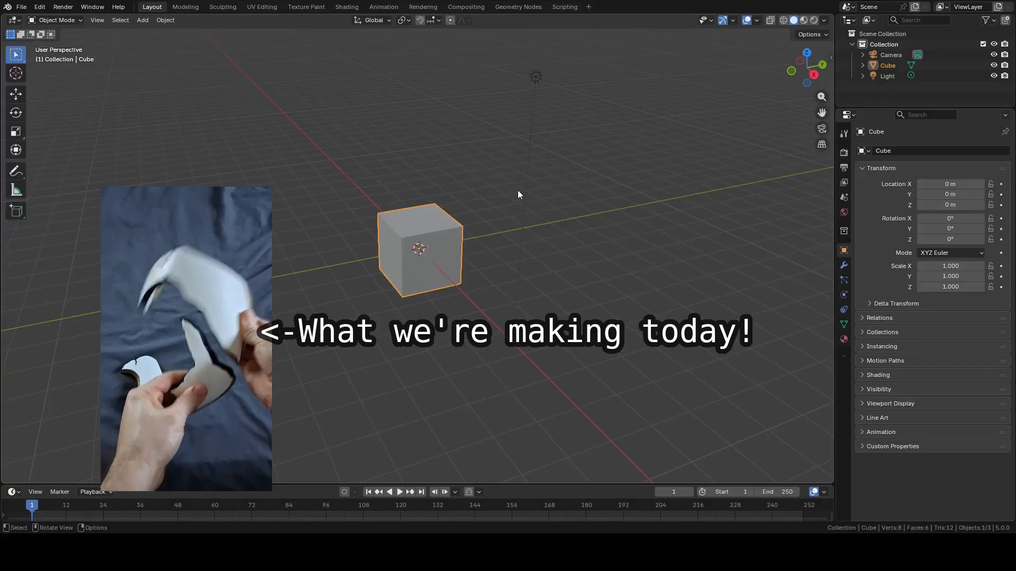
# Delete the default camera, light and cube from the scene
pyautogui.moveTo(589, 220); pyautogui.dragTo(617, 206, button='middle')
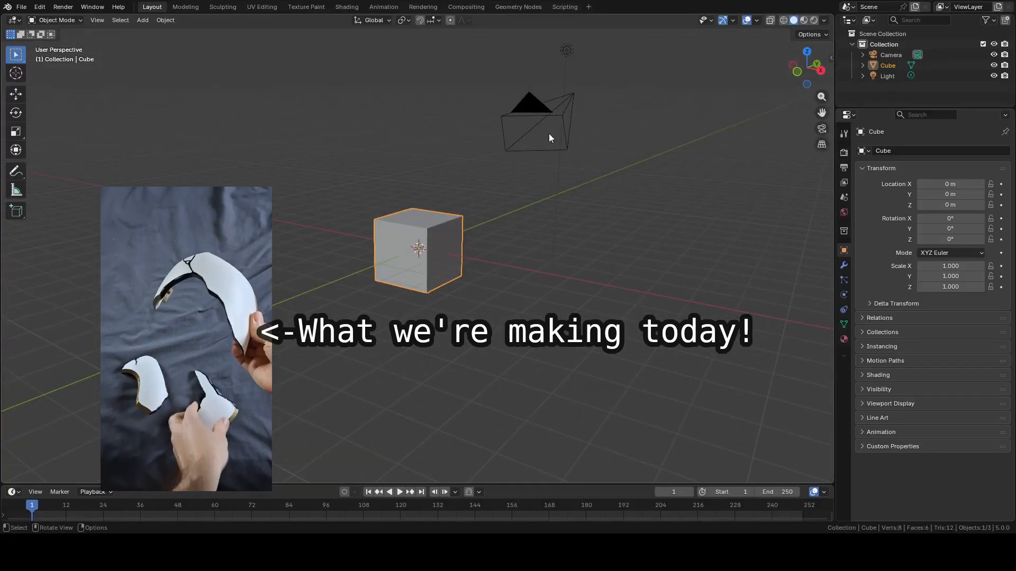
pyautogui.click(554, 119)
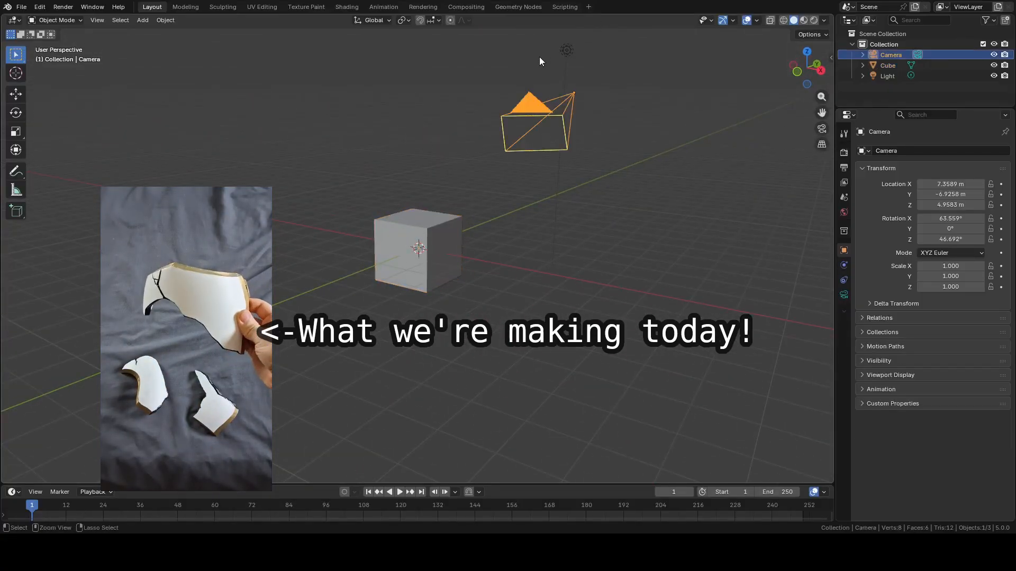
pyautogui.click(568, 50)
pyautogui.keyDown('shift'); pyautogui.click(559, 109); pyautogui.keyUp('shift')
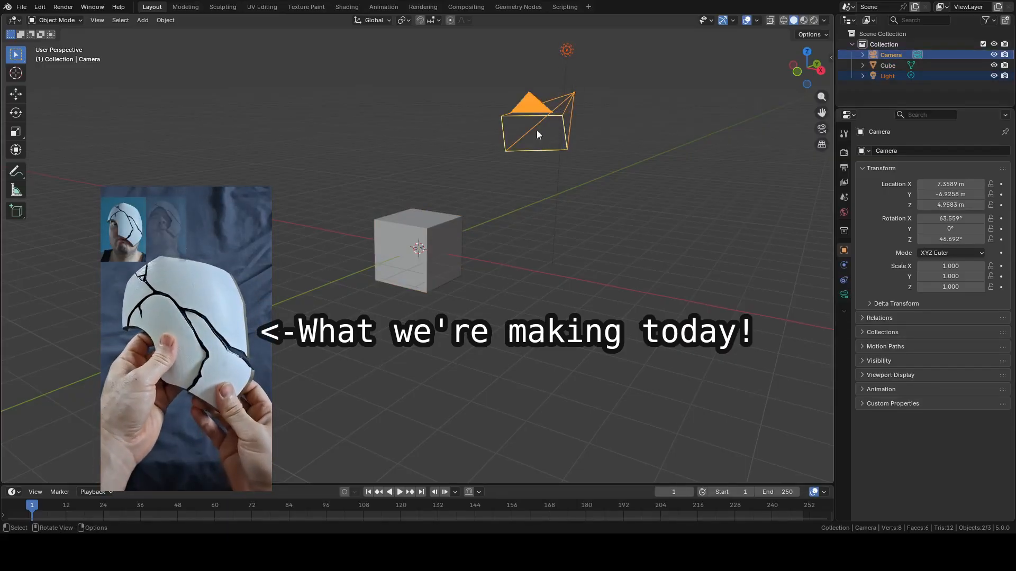
pyautogui.keyDown('shift'); pyautogui.click(432, 236); pyautogui.keyUp('shift')
pyautogui.rightClick(515, 239)
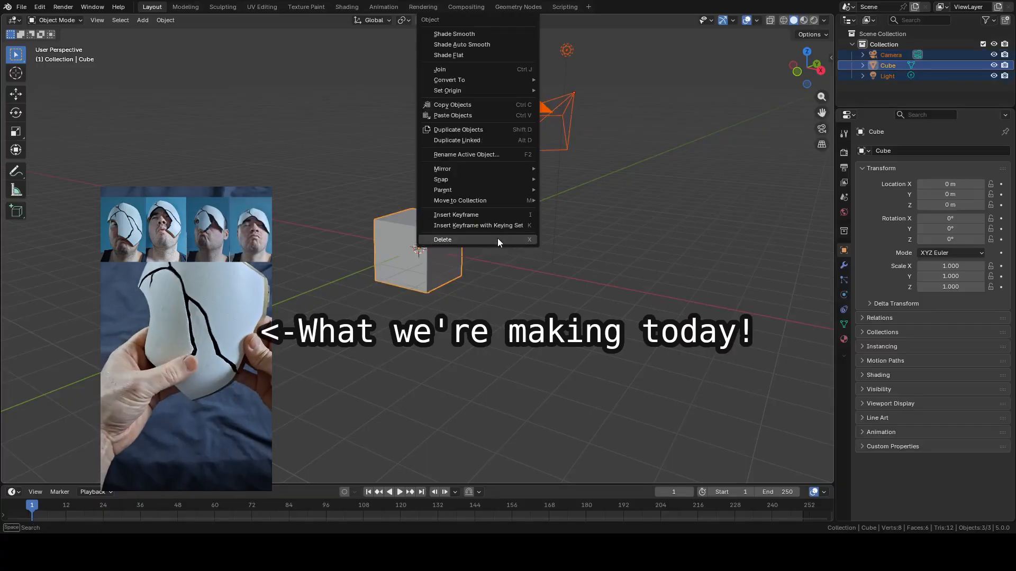
pyautogui.click(497, 239)
# Add the two-panel artwork of the character with the cracked half mask as a reference image aligned to the back view
pyautogui.moveTo(701, 215); pyautogui.dragTo(588, 238, button='middle')
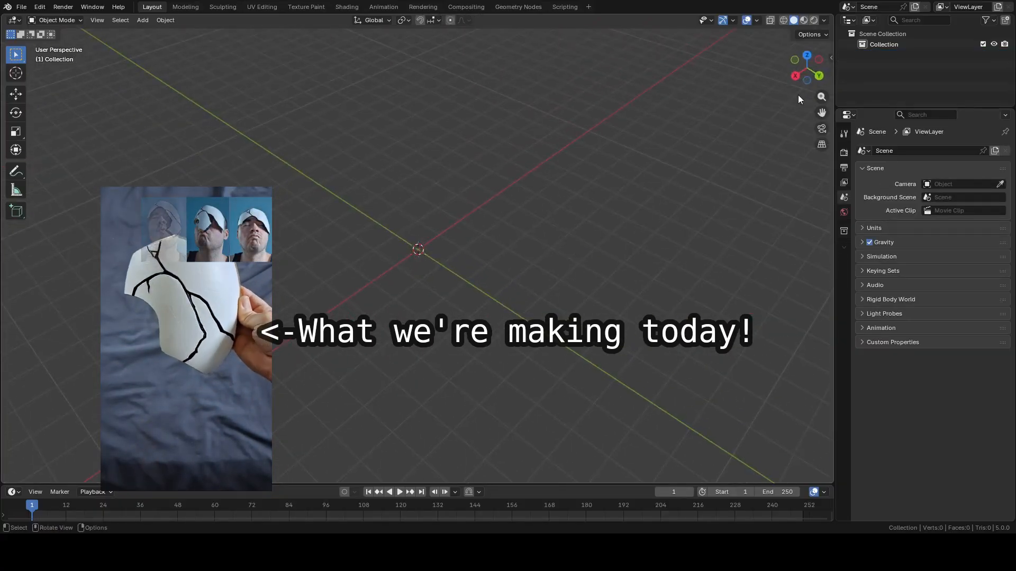
pyautogui.click(819, 76)
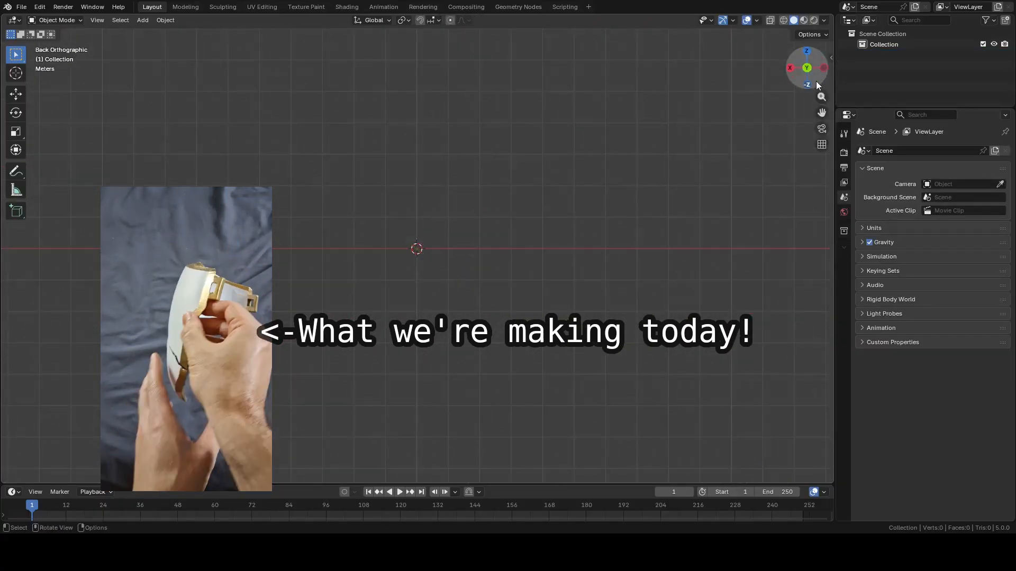
pyautogui.hotkey('shift', 'a')
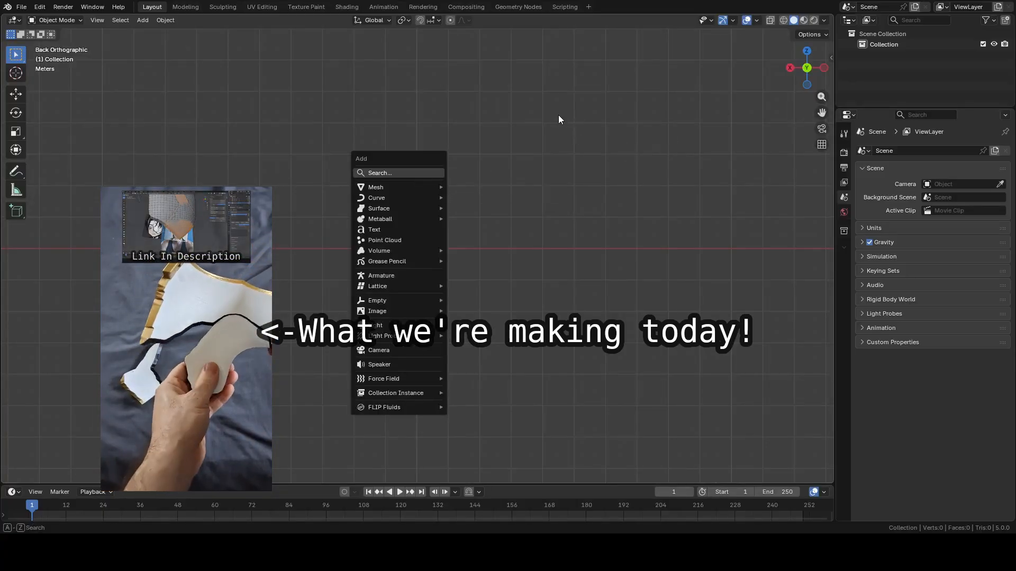
pyautogui.moveTo(404, 312)
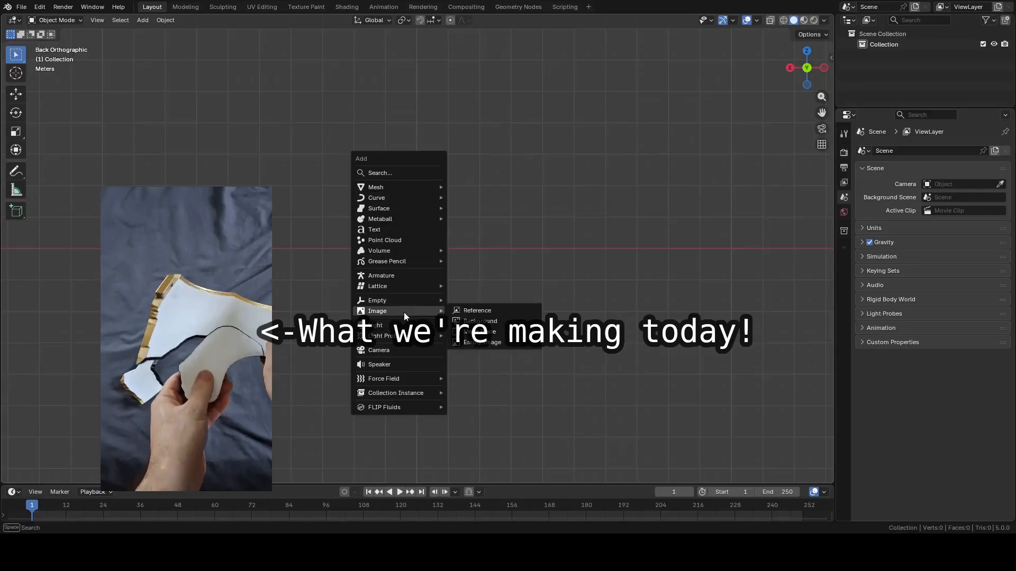
pyautogui.click(469, 311)
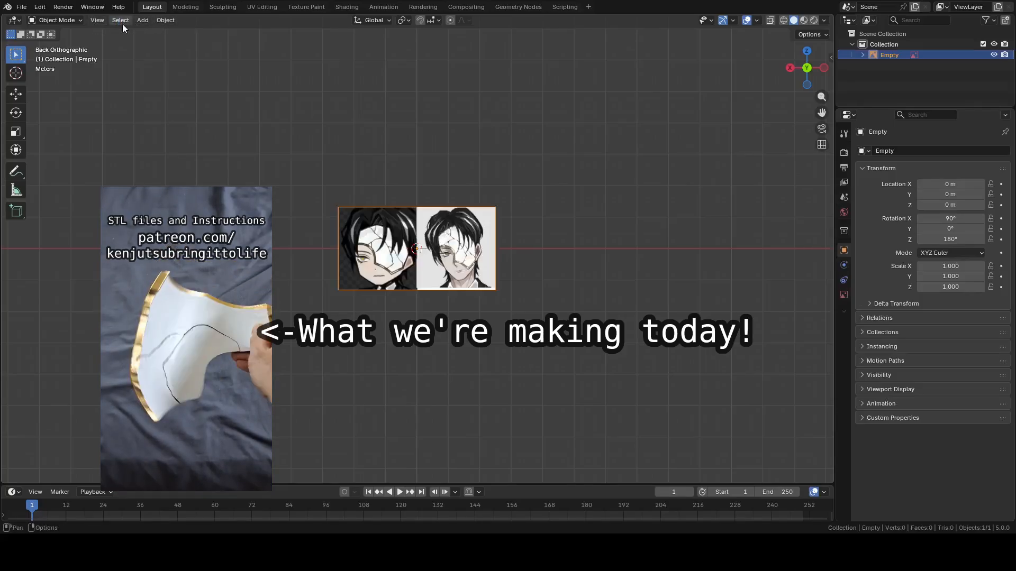
# Add the front-facing portrait photo as a second reference image
pyautogui.hotkey('shift', 'a')
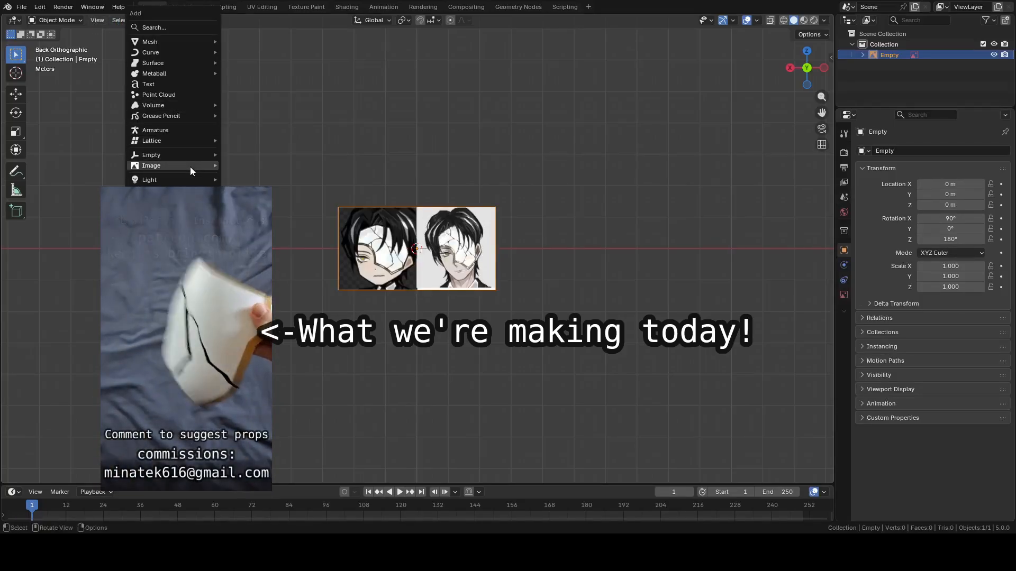
pyautogui.moveTo(192, 168)
pyautogui.click(251, 162)
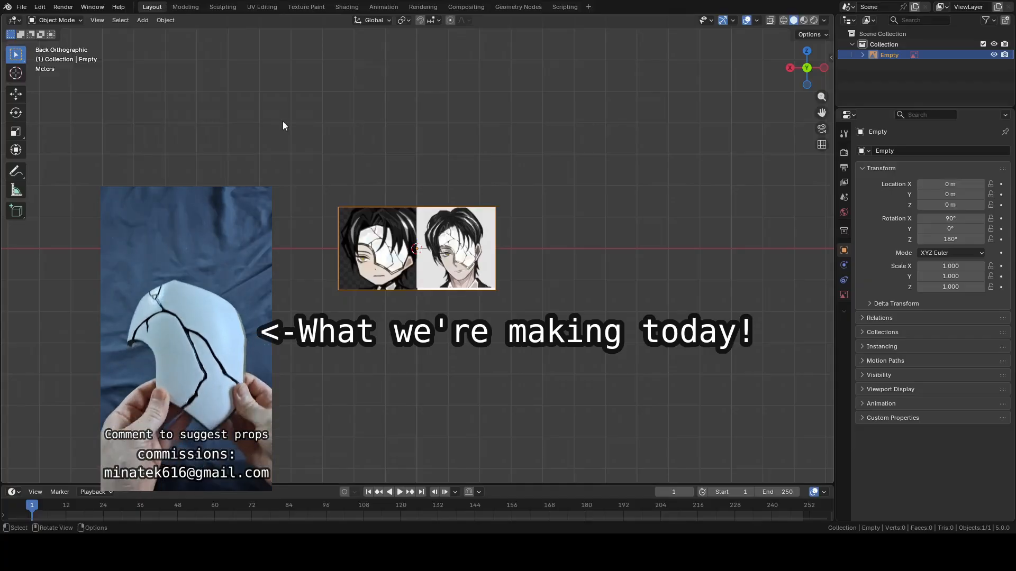
pyautogui.doubleClick(506, 363)
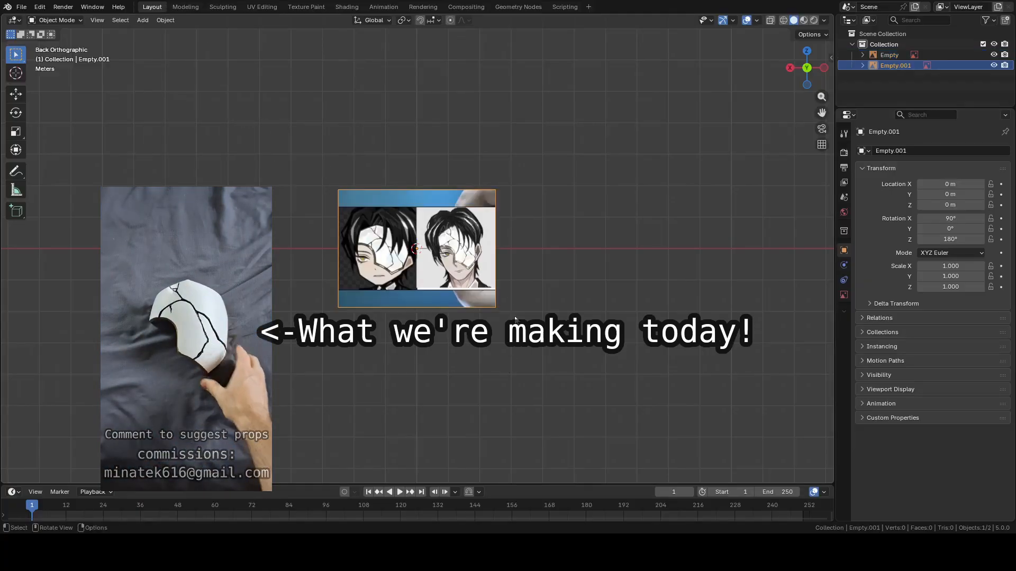
# Rotate the front-facing photo 90° upright and place it beside the artwork, at about X -5.23 m and Z 0.44 m
pyautogui.press('r')
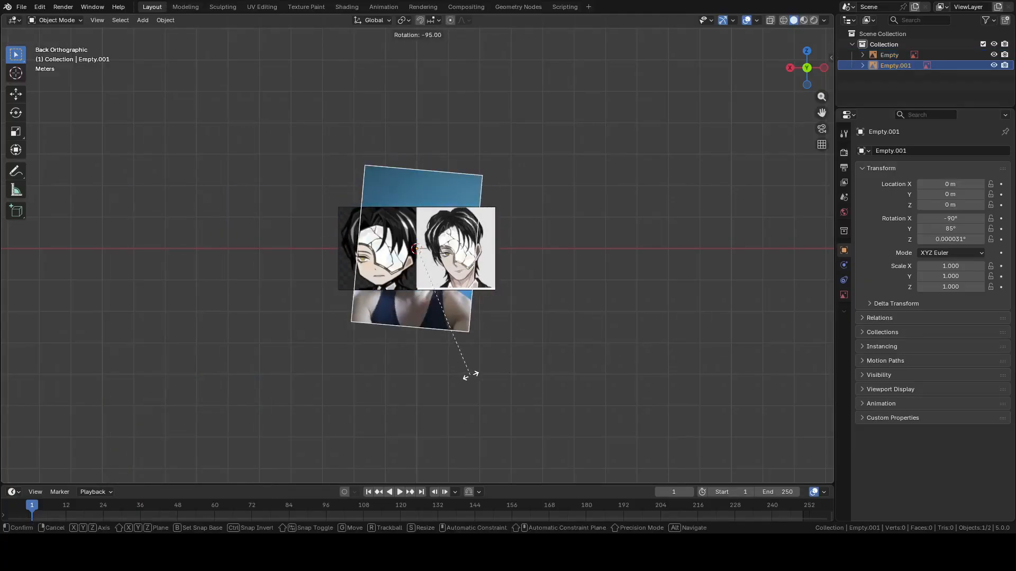
pyautogui.click(476, 372)
pyautogui.press('g')
pyautogui.click(699, 338)
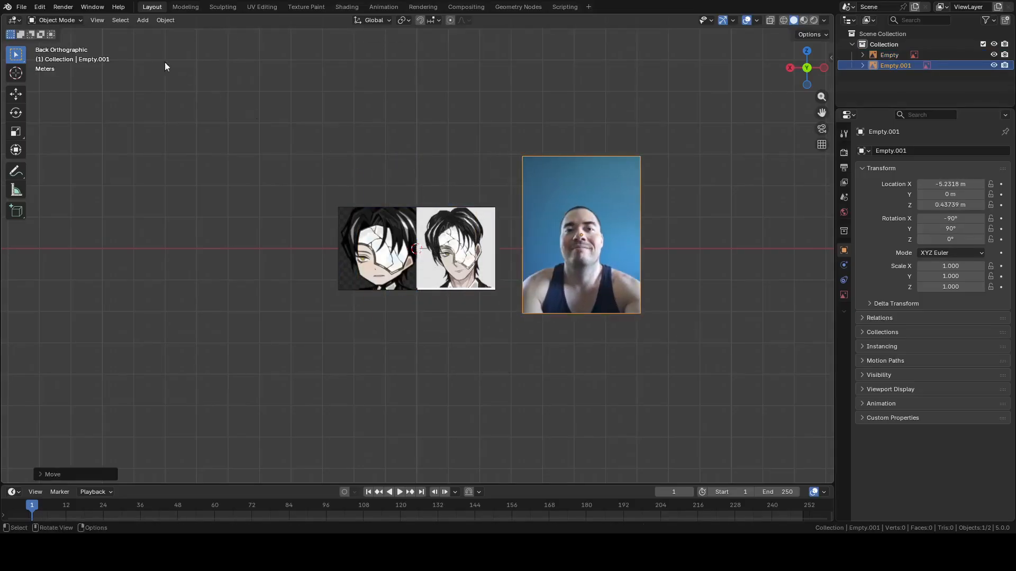
# Add the side-profile portrait photo as a third reference image
pyautogui.hotkey('shift', 'a')
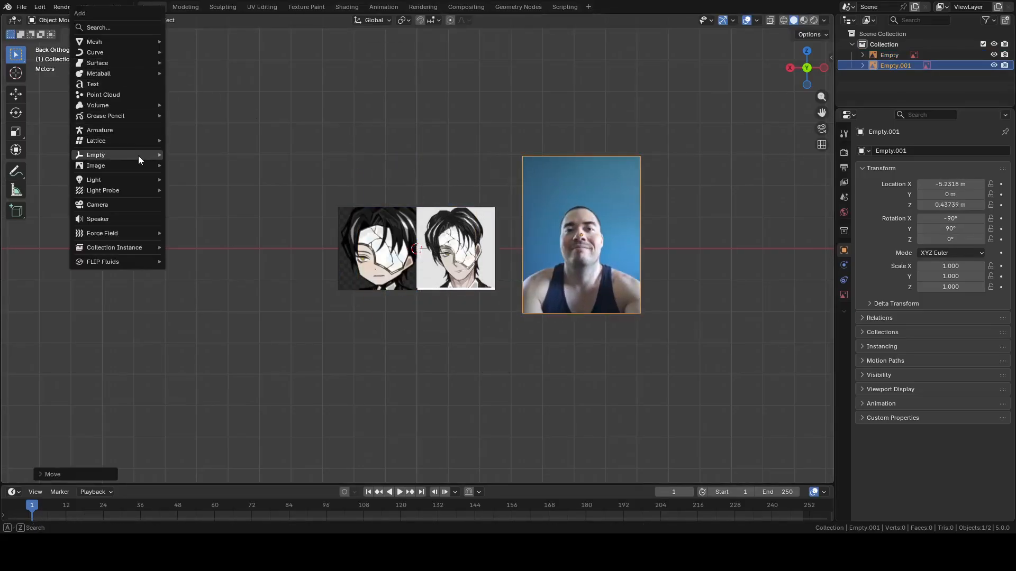
pyautogui.press('Escape')
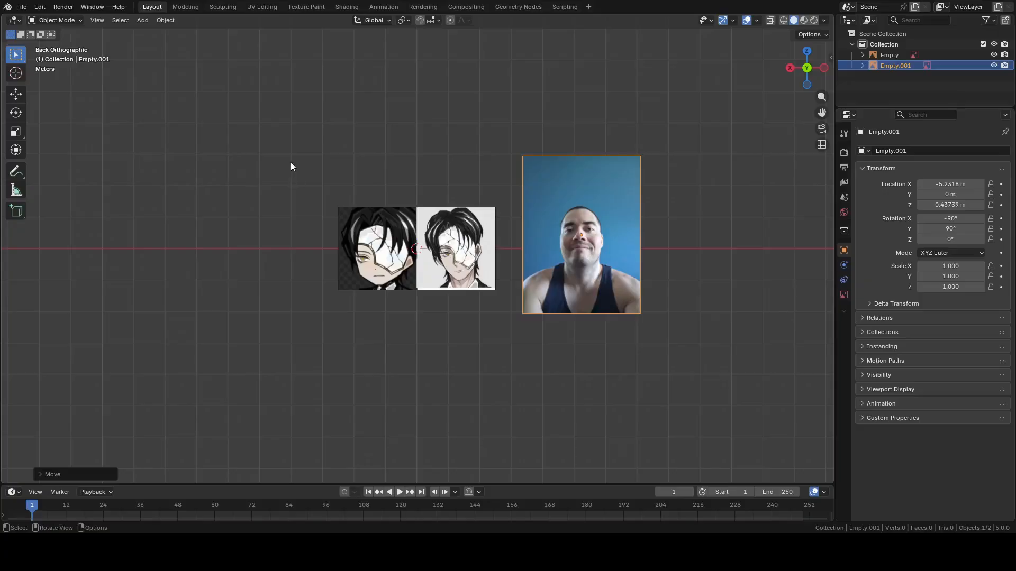
pyautogui.doubleClick(260, 112)
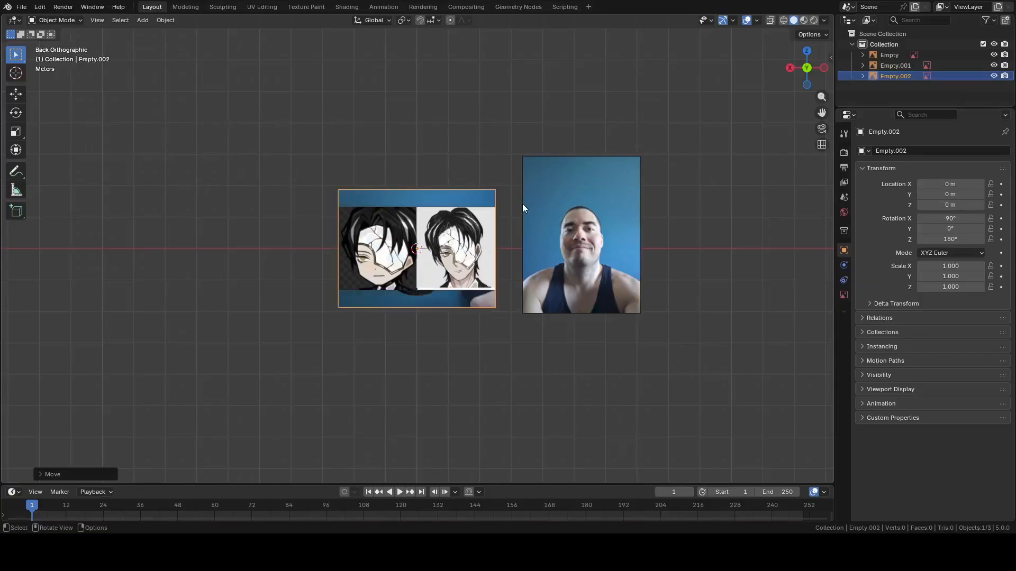
# Rotate the side-profile photo 90° upright and place it next to the front-facing photo, on the side away from the artwork
pyautogui.press('r')
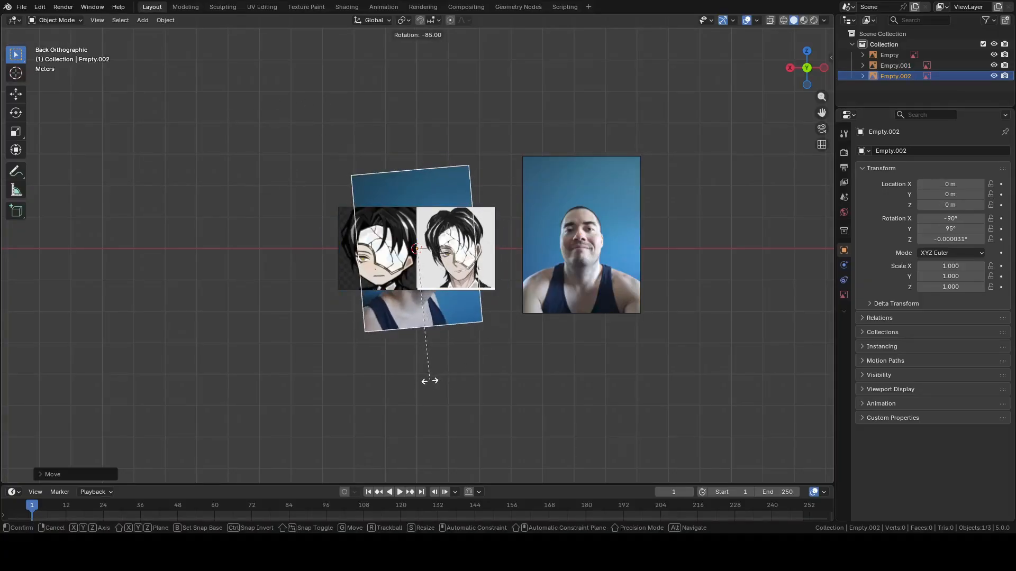
pyautogui.click(423, 381)
pyautogui.press('g')
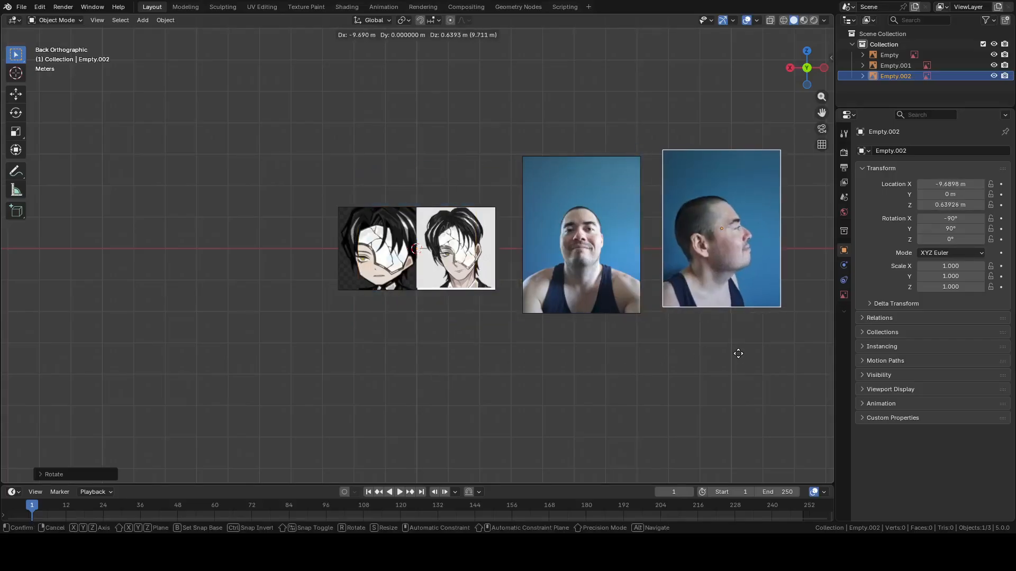
pyautogui.click(730, 358)
# Move all three reference images back along the Y axis to about -7.13 m
pyautogui.click(467, 264)
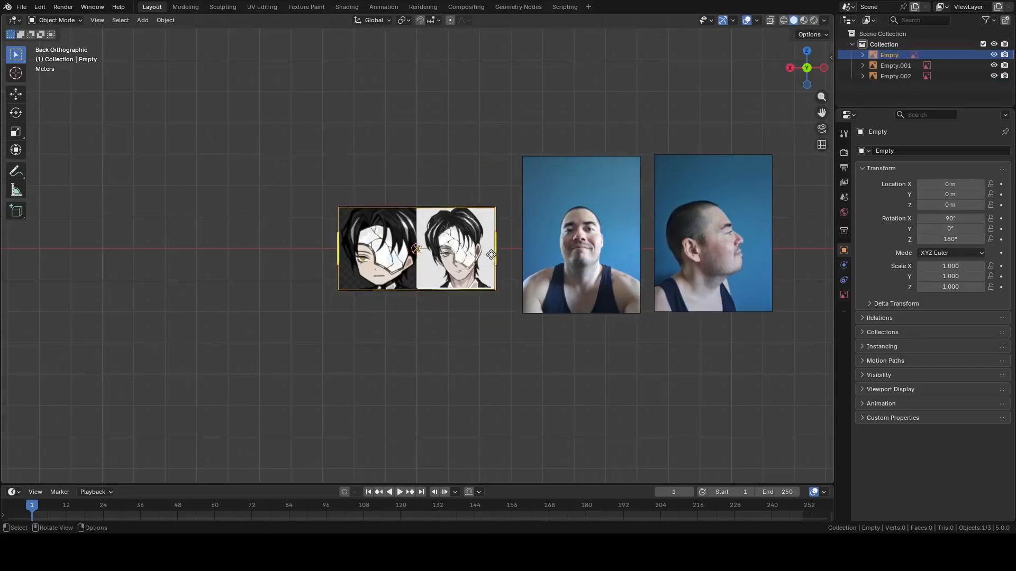
pyautogui.scroll(3, 471, 267)
pyautogui.scroll(-3, 503, 279)
pyautogui.moveTo(506, 259); pyautogui.dragTo(610, 306, button='middle')
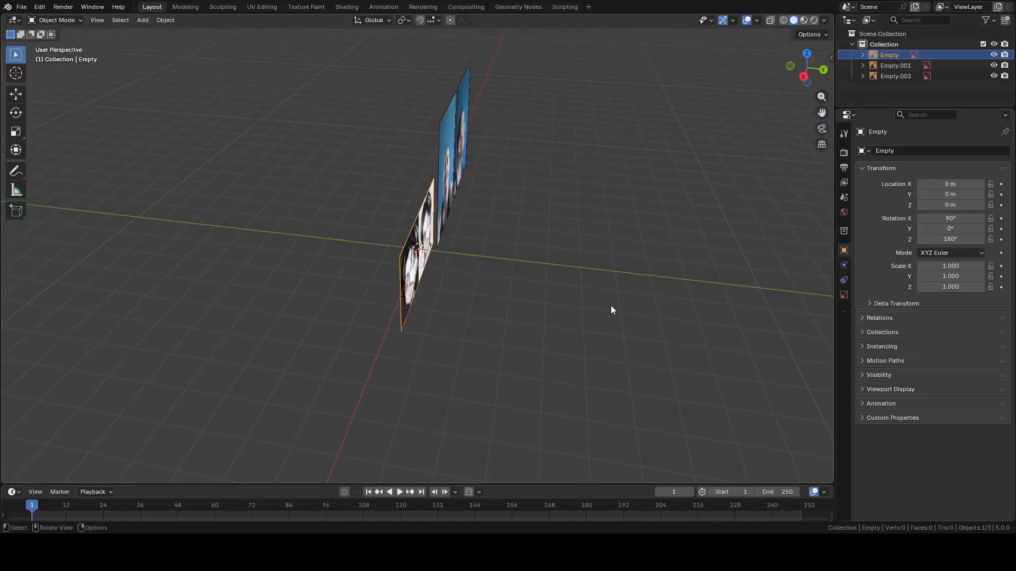
pyautogui.press('a')
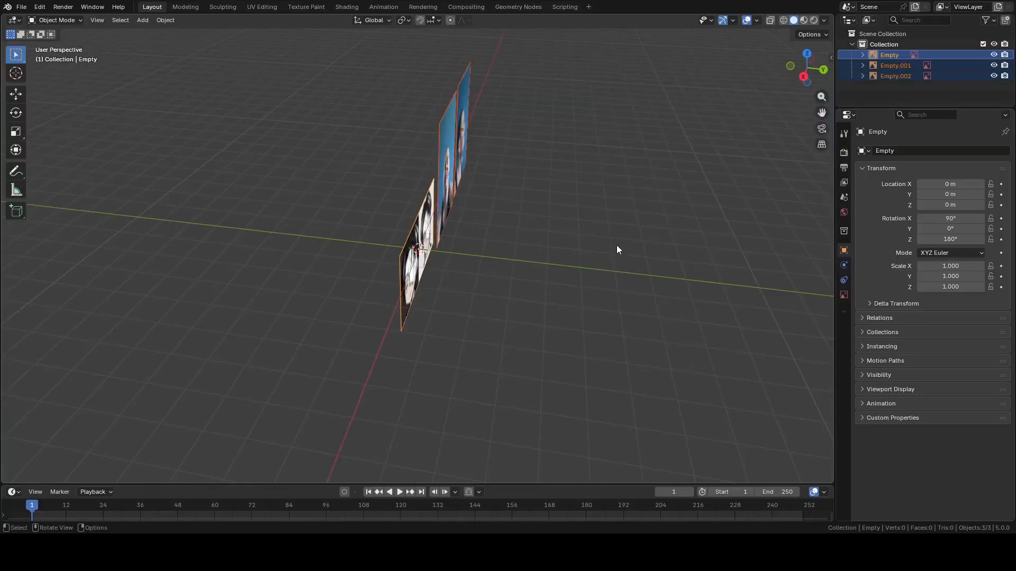
pyautogui.press('g')
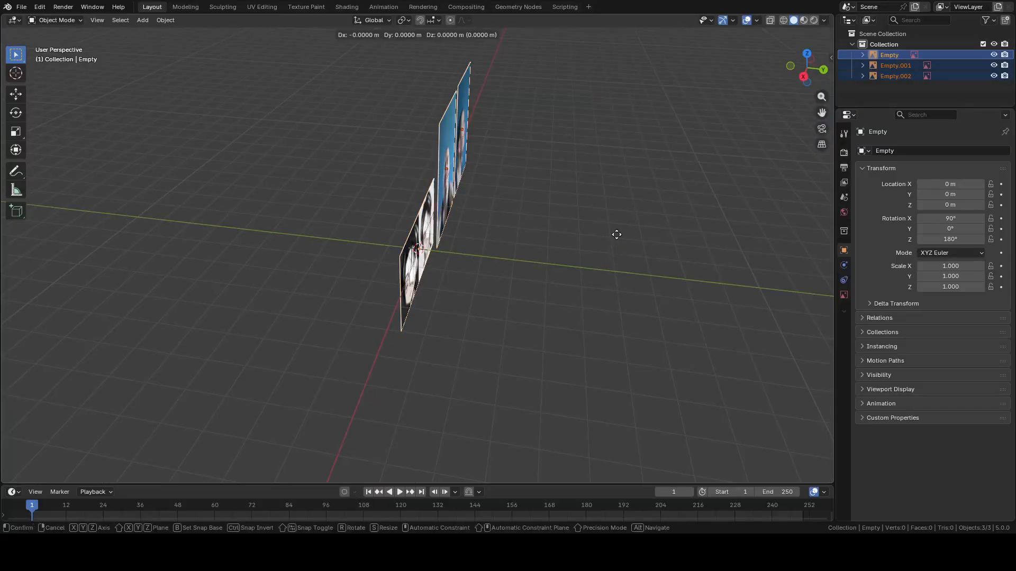
pyautogui.press('y')
pyautogui.click(449, 195)
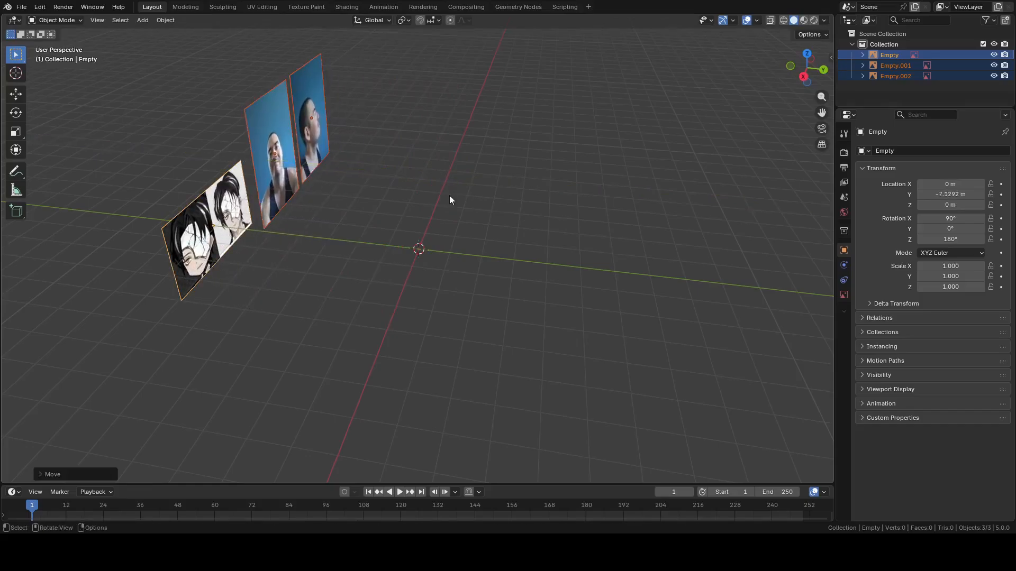
# Add a UV sphere at the world origin in front of the reference images and open its creation settings
pyautogui.click(823, 69)
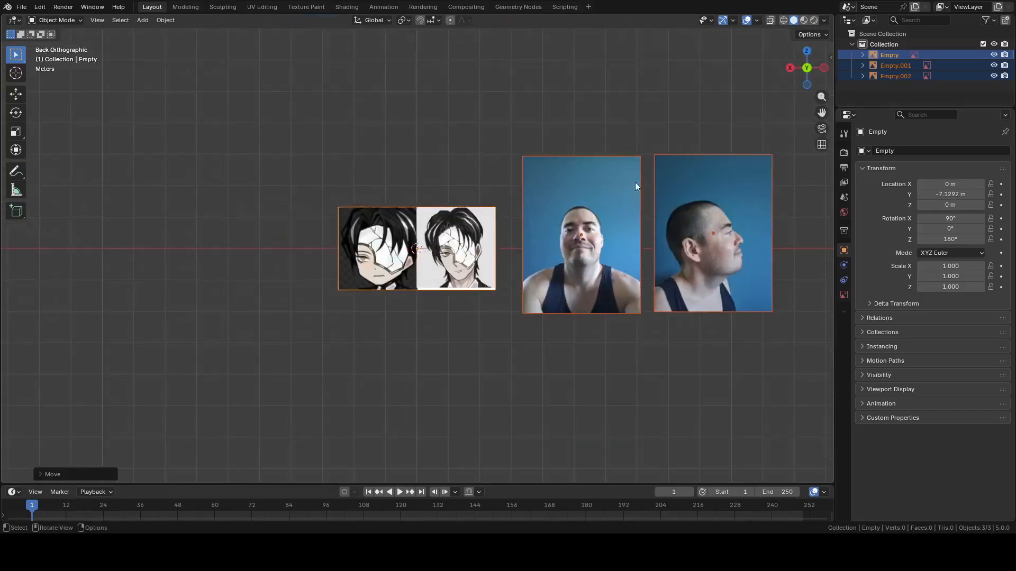
pyautogui.scroll(5, 550, 220)
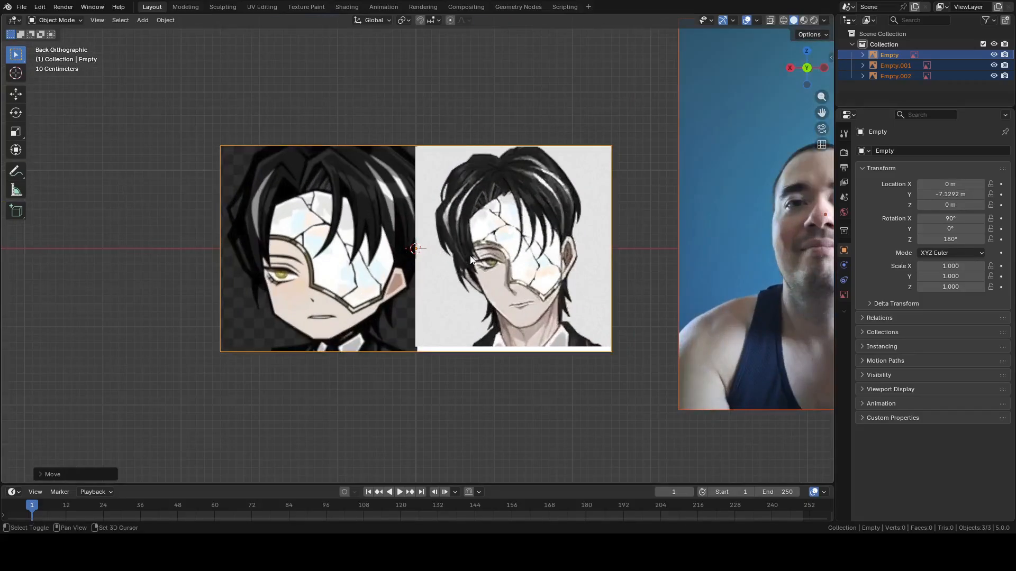
pyautogui.hotkey('shift', 'a')
pyautogui.moveTo(475, 131)
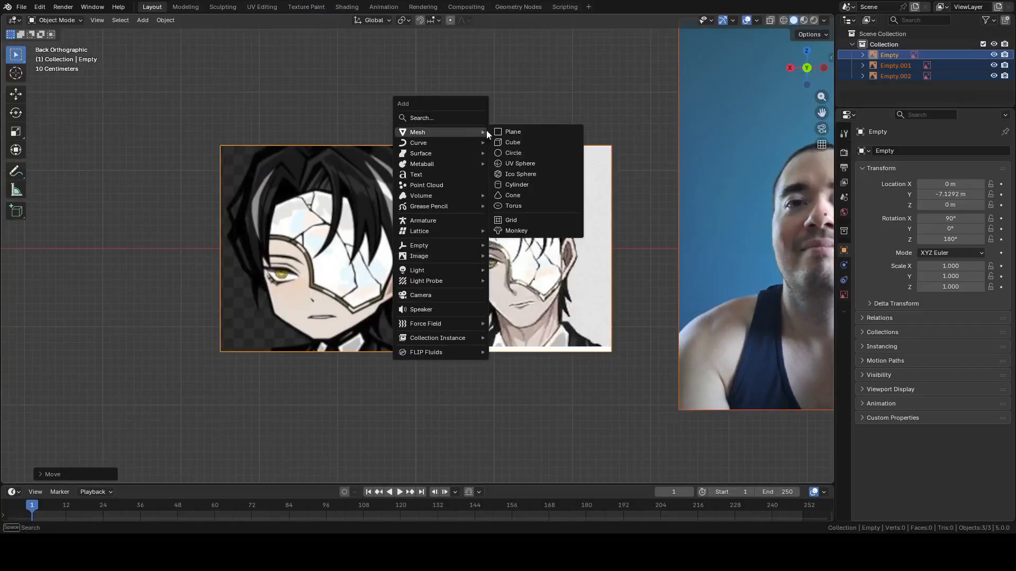
pyautogui.click(524, 165)
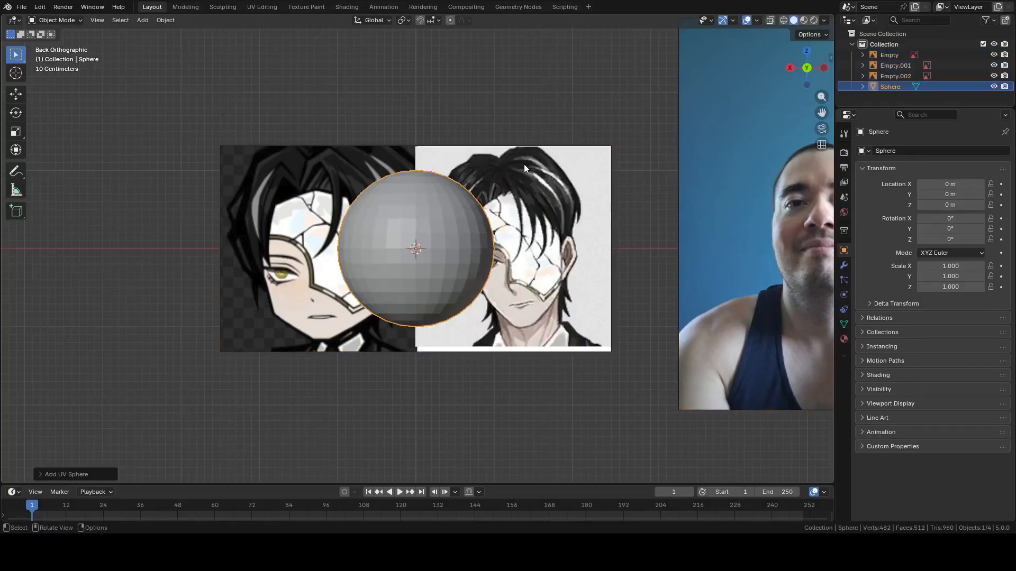
pyautogui.click(76, 472)
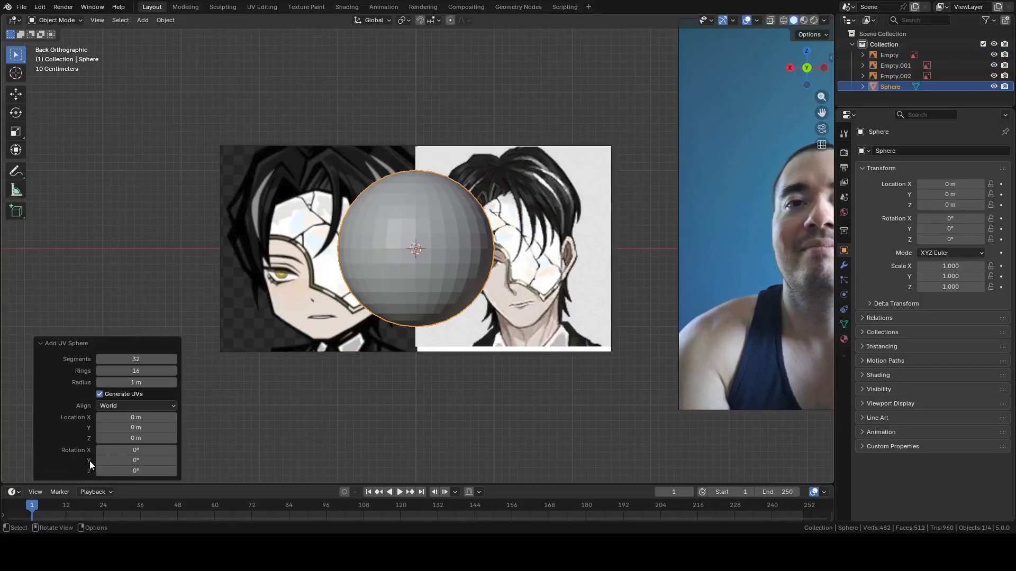
# Set the UV sphere to 64 segments and 32 rings
pyautogui.click(137, 360)
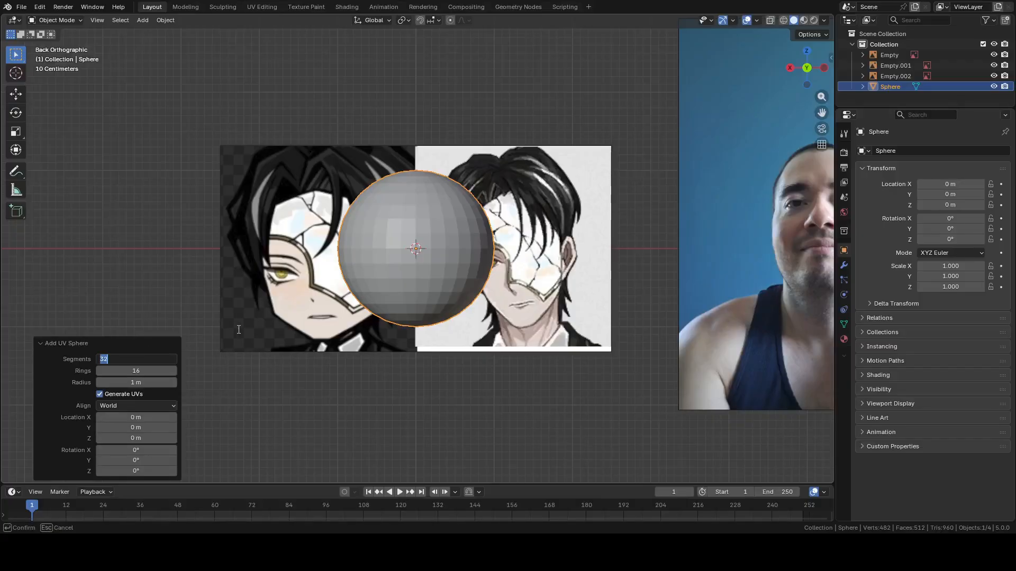
pyautogui.write('64')
pyautogui.press('Tab')
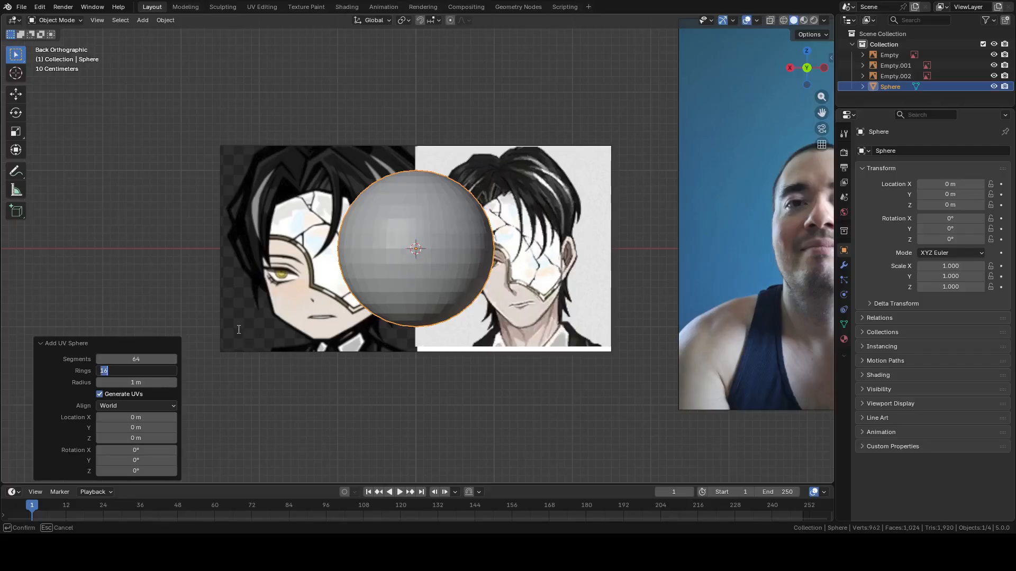
pyautogui.write('32')
pyautogui.press('Return')
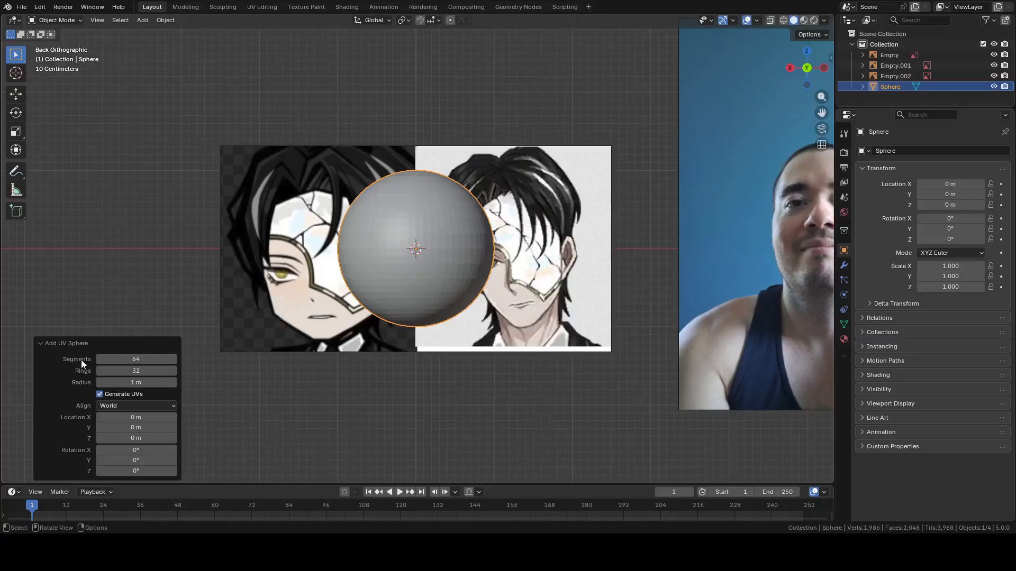
# Set the UV sphere to 100 segments and 100 rings
pyautogui.click(131, 360)
pyautogui.write('100')
pyautogui.press('Tab')
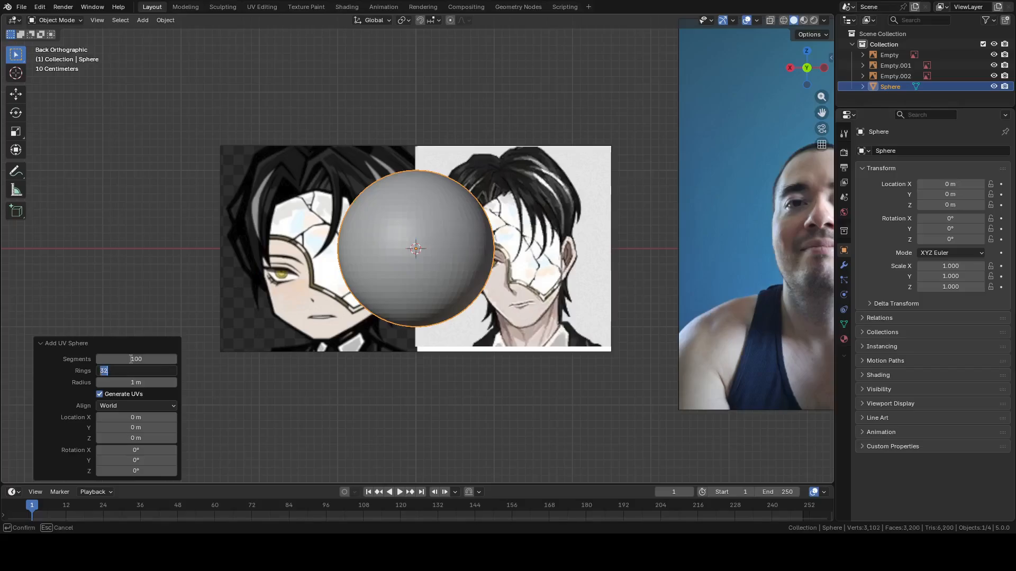
pyautogui.write('100')
pyautogui.press('Return')
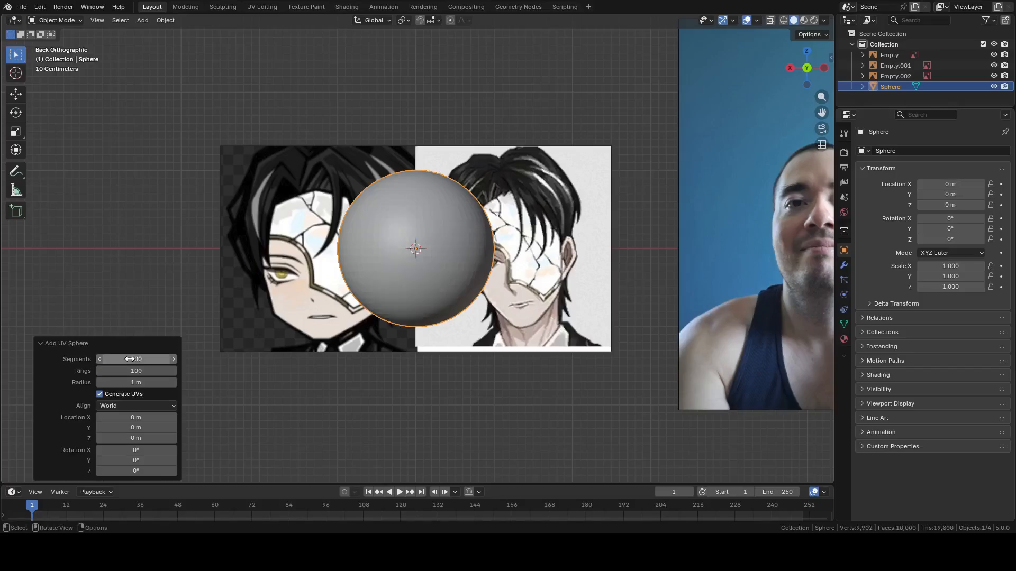
# Switch the sphere to Edit Mode with its front and the reference photos in sight
pyautogui.moveTo(367, 279); pyautogui.dragTo(432, 263, button='middle')
pyautogui.press('Tab')
pyautogui.moveTo(528, 263)
pyautogui.mouseDown(button='middle')
pyautogui.moveTo(583, 254)
pyautogui.moveTo(534, 274)
pyautogui.mouseUp(button='middle')
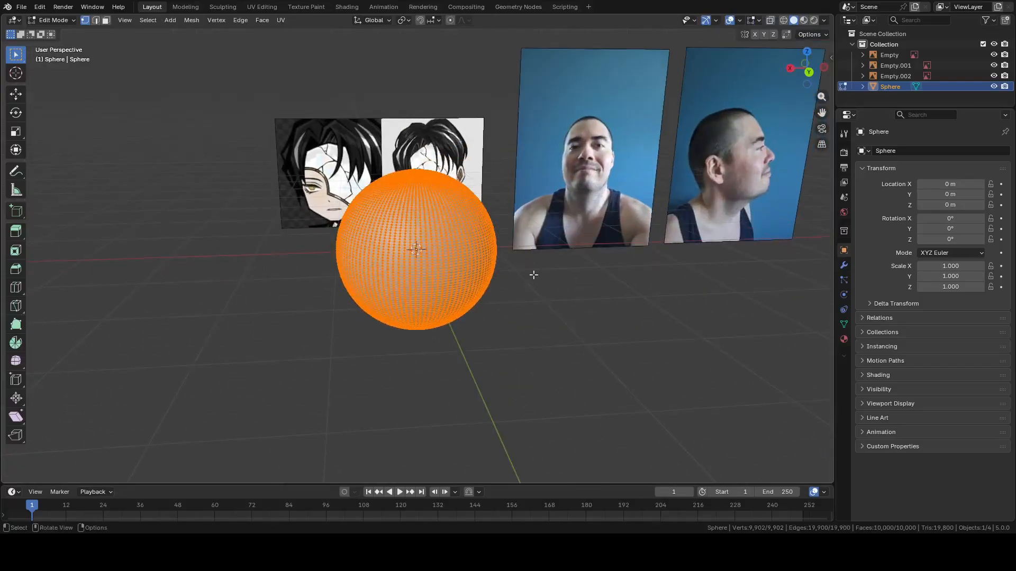
# Return to Object Mode and set the scene's length unit to millimeters
pyautogui.press('Tab')
pyautogui.click(845, 182)
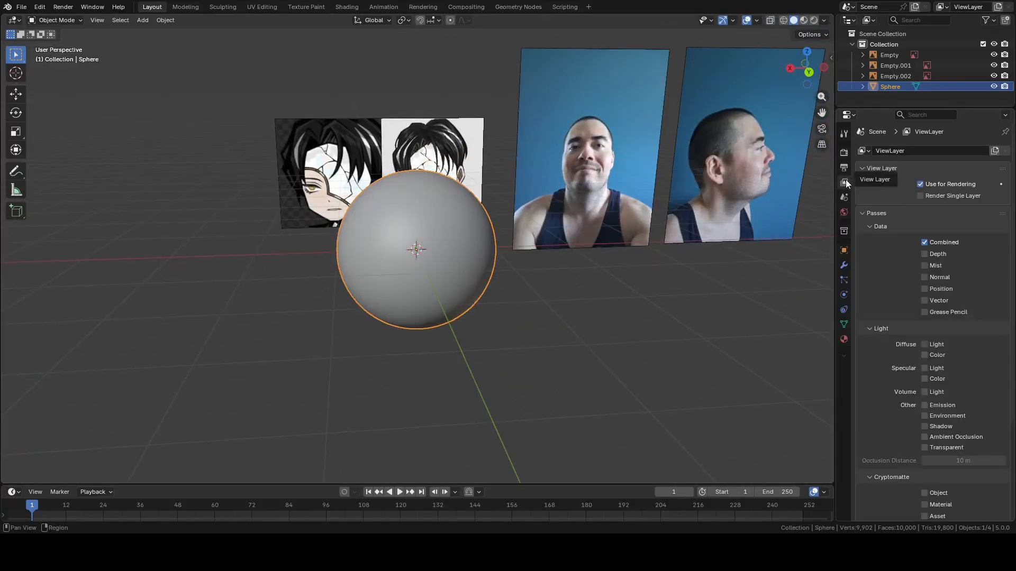
pyautogui.click(844, 169)
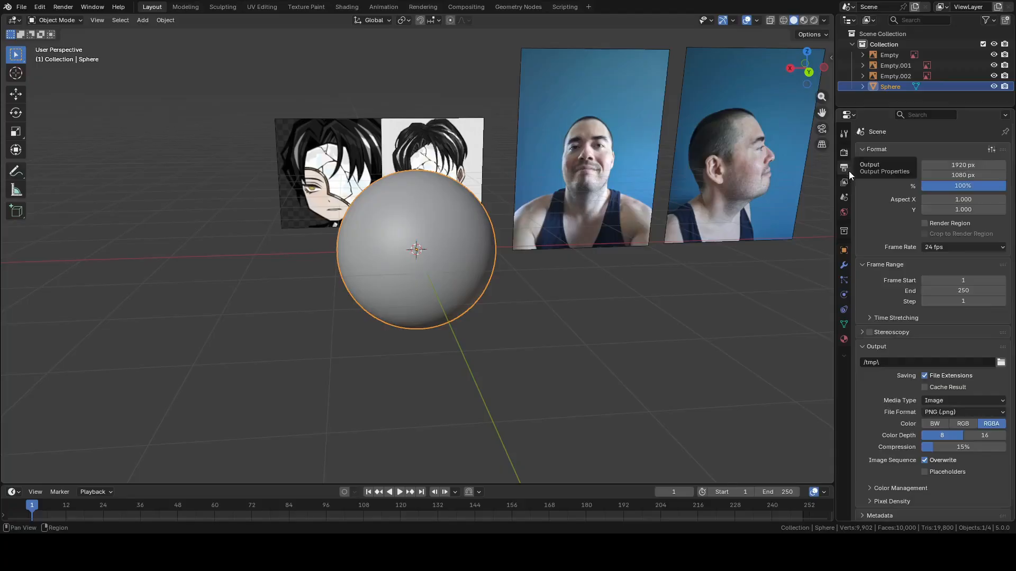
pyautogui.click(844, 197)
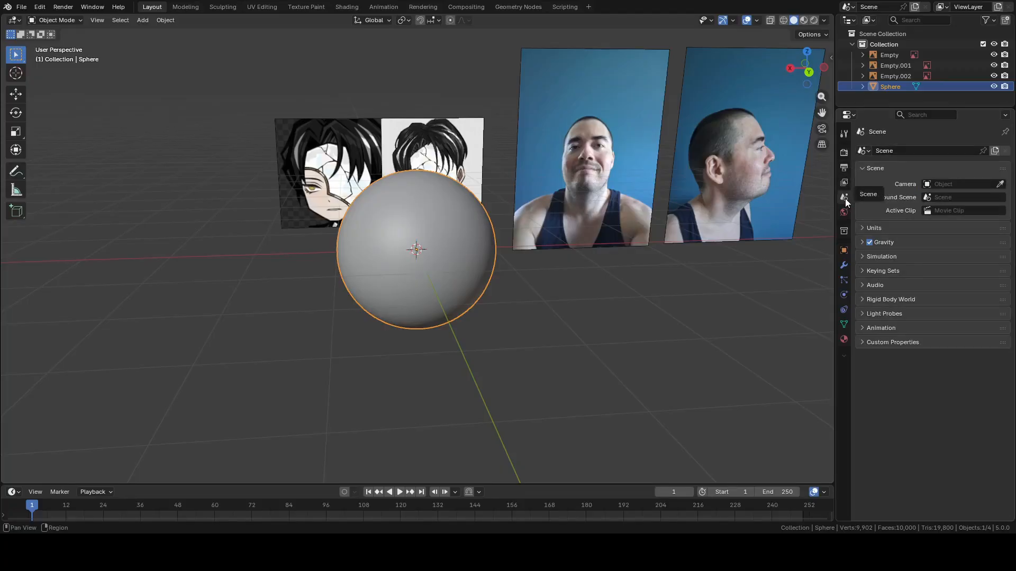
pyautogui.click(869, 228)
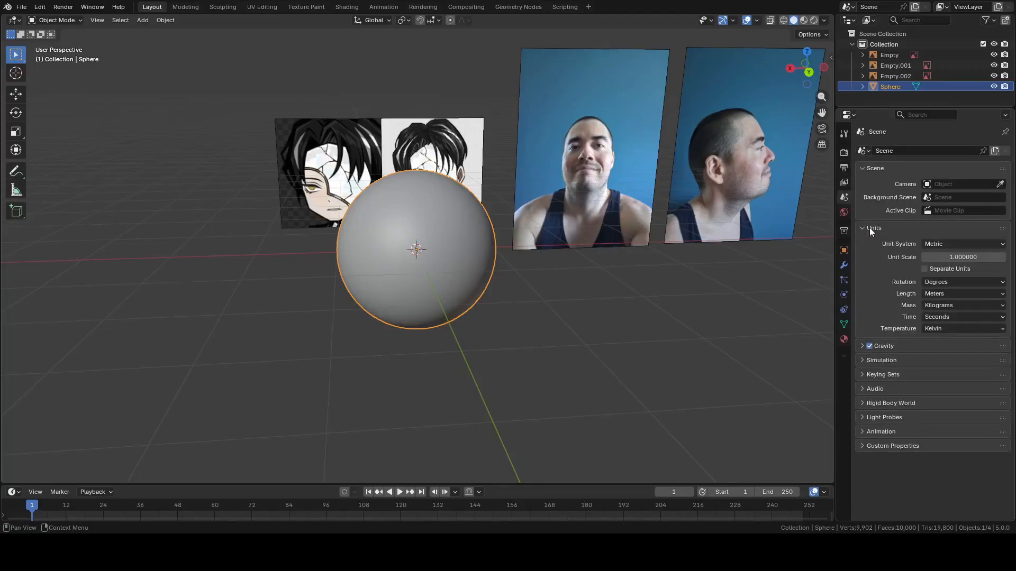
pyautogui.click(944, 292)
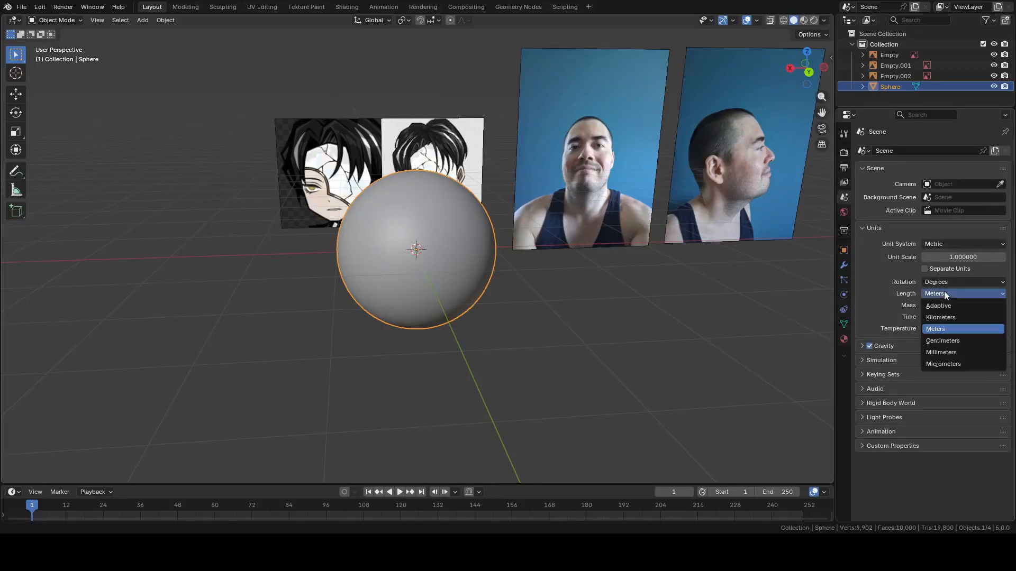
pyautogui.click(942, 352)
# Compare the sphere with the character artwork from behind and display its transform values and dimensions
pyautogui.click(814, 75)
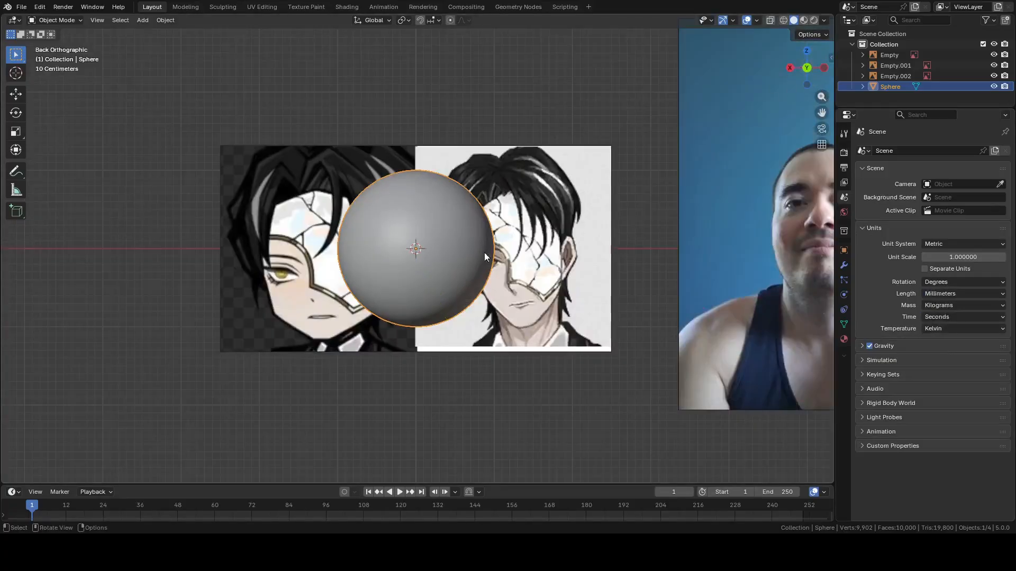
pyautogui.press('Tab')
pyautogui.keyDown('shift'); pyautogui.moveTo(490, 238); pyautogui.dragTo(534, 228, button='middle'); pyautogui.keyUp('shift')
pyautogui.scroll(2, 512, 193)
pyautogui.scroll(2, 629, 225)
pyautogui.scroll(-4, 631, 225)
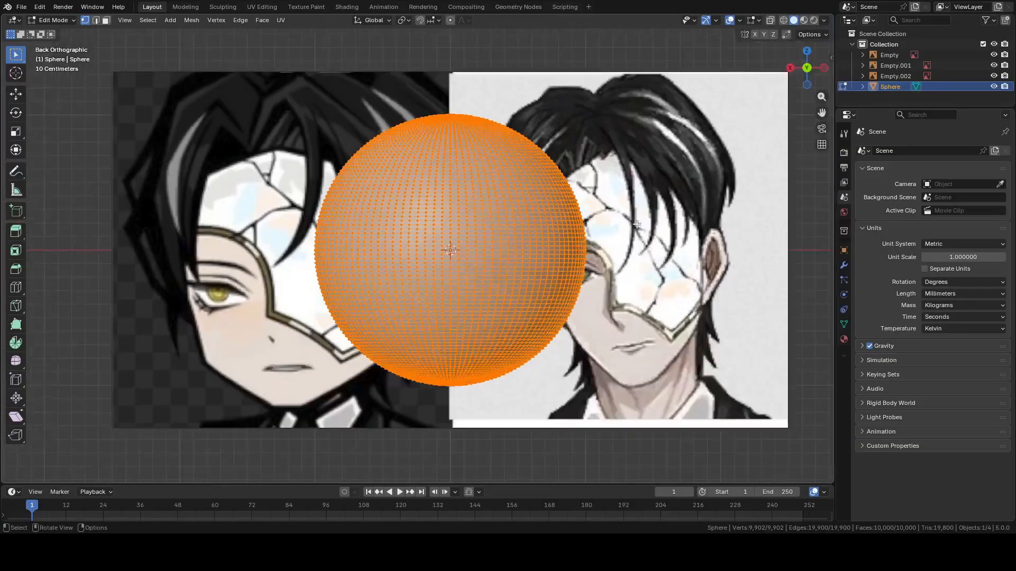
pyautogui.moveTo(634, 224); pyautogui.dragTo(624, 250, button='middle')
pyautogui.press('Tab')
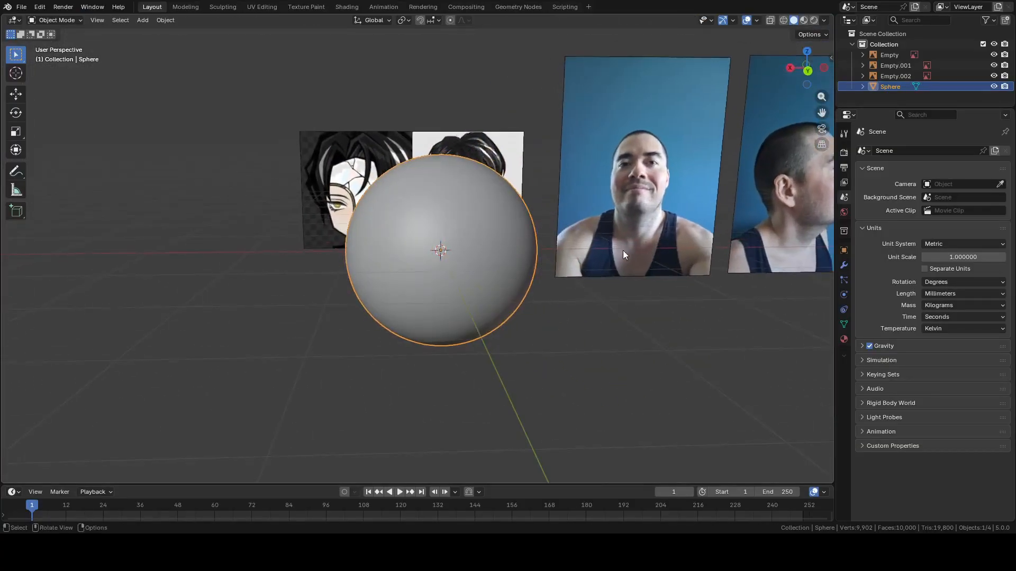
pyautogui.click(831, 59)
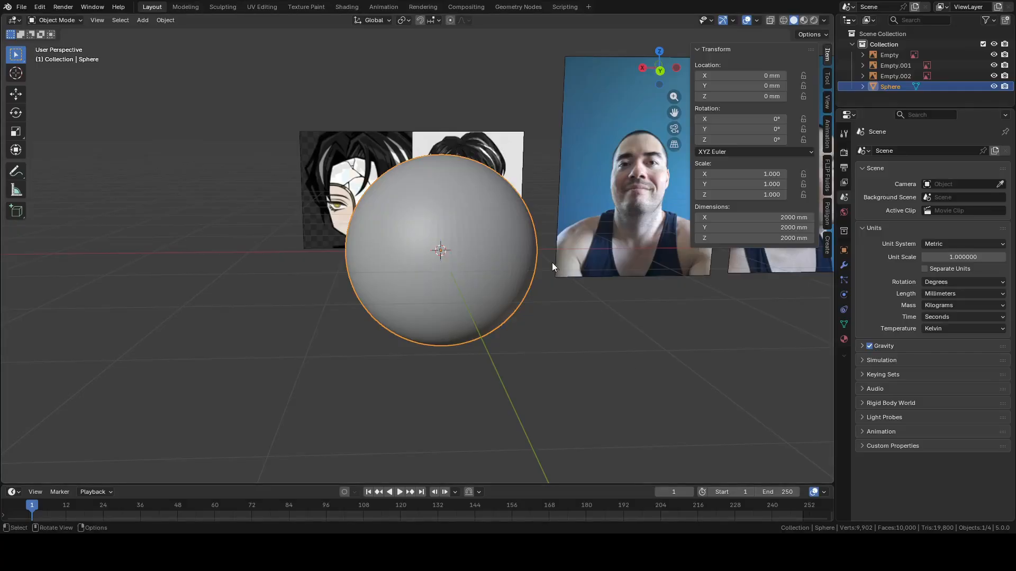
# In Edit Mode with X-ray on, connect the sphere's two opposite vertices on the X axis with an edge through its centre
pyautogui.press('Tab')
pyautogui.moveTo(535, 261); pyautogui.dragTo(599, 276, button='middle')
pyautogui.click(651, 75)
pyautogui.hotkey('alt', 'z')
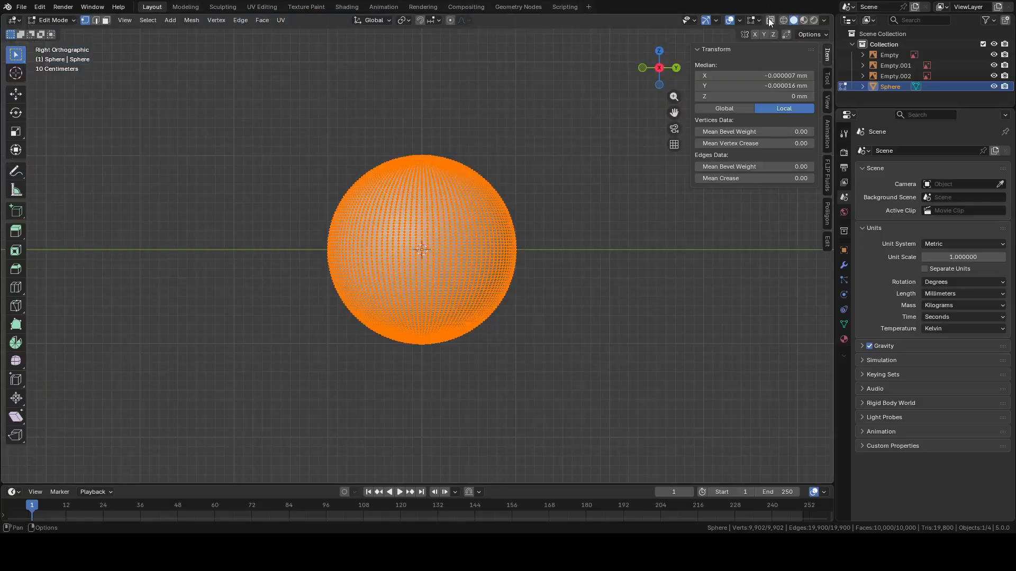
pyautogui.scroll(6, 487, 226)
pyautogui.scroll(5, 433, 261)
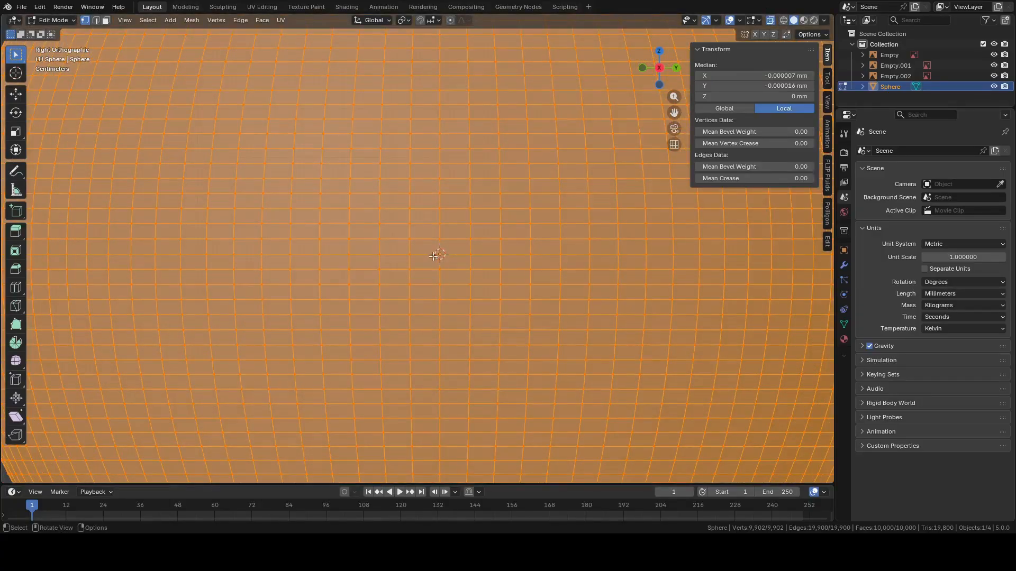
pyautogui.click(440, 255)
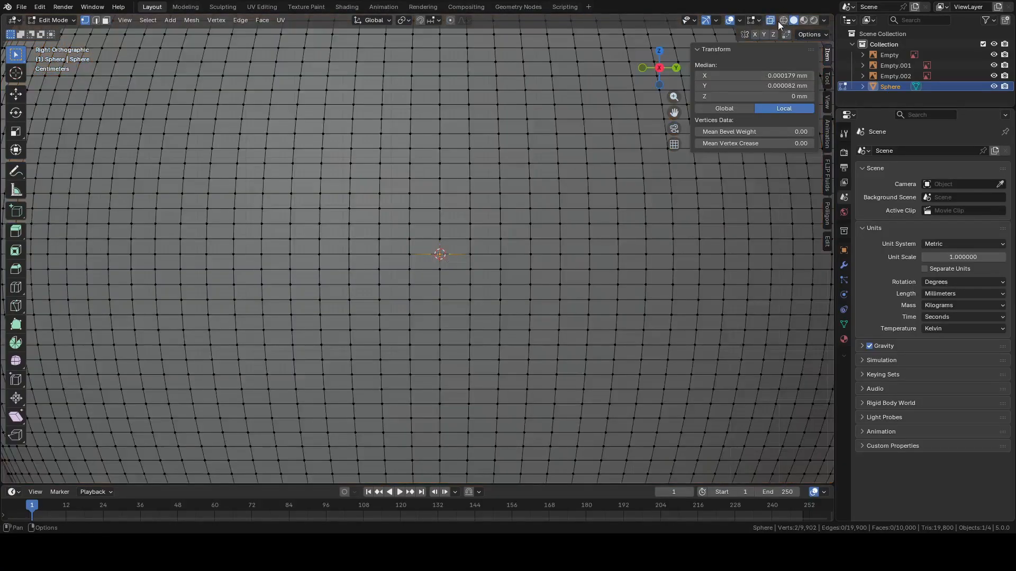
pyautogui.moveTo(594, 246); pyautogui.dragTo(476, 286, button='middle')
pyautogui.scroll(-7, 569, 254)
pyautogui.press('f')
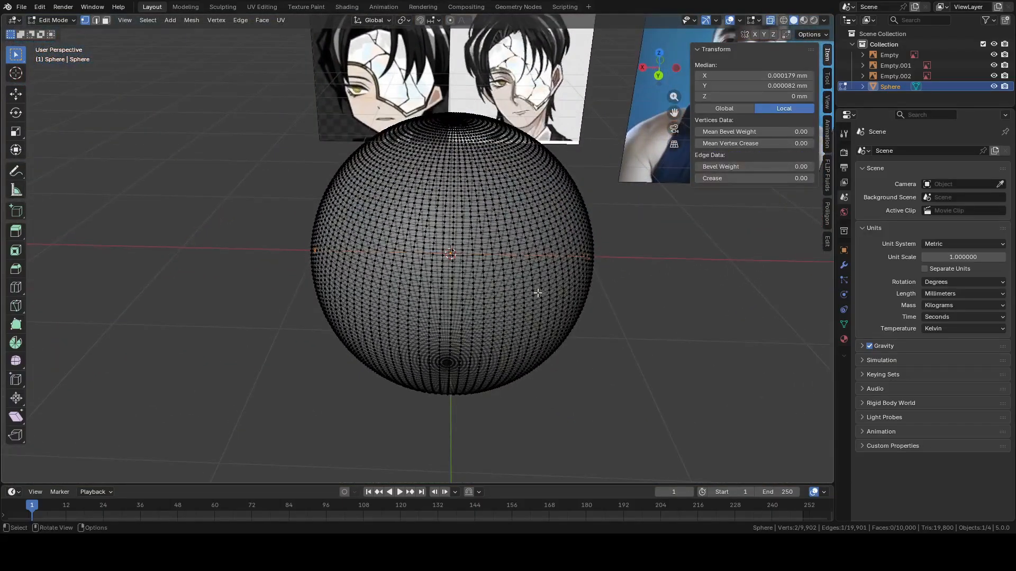
# Display edge lengths on the mesh to measure the new edge across the sphere
pyautogui.moveTo(538, 290); pyautogui.dragTo(641, 221, button='middle')
pyautogui.scroll(6, 579, 273)
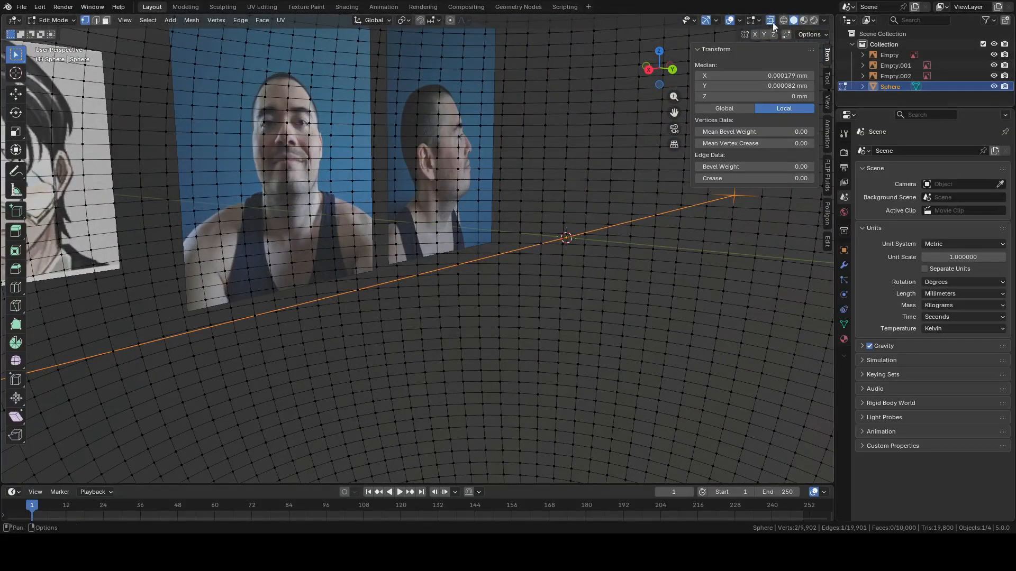
pyautogui.click(760, 18)
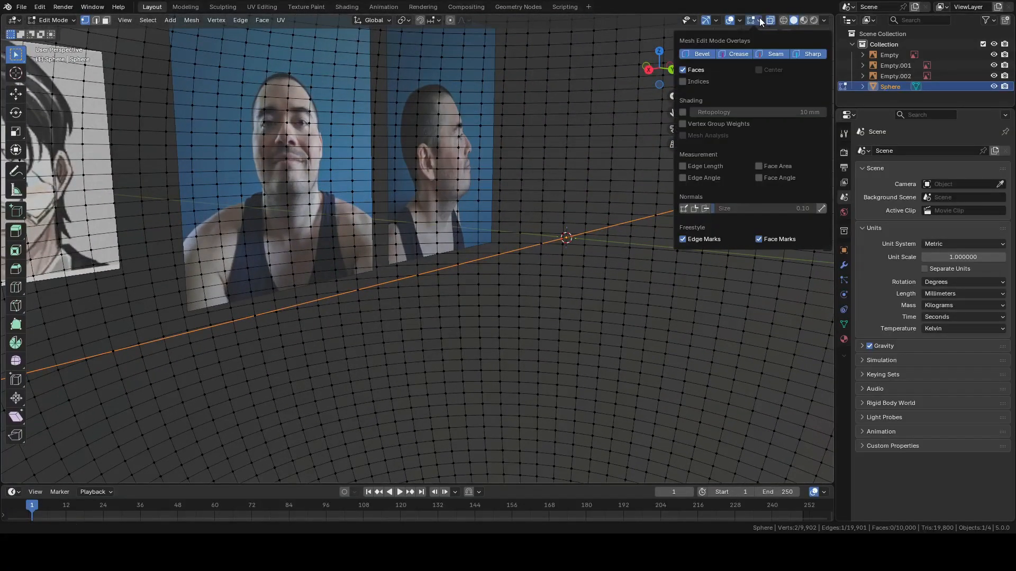
pyautogui.click(703, 168)
pyautogui.press('n')
pyautogui.scroll(-8, 537, 254)
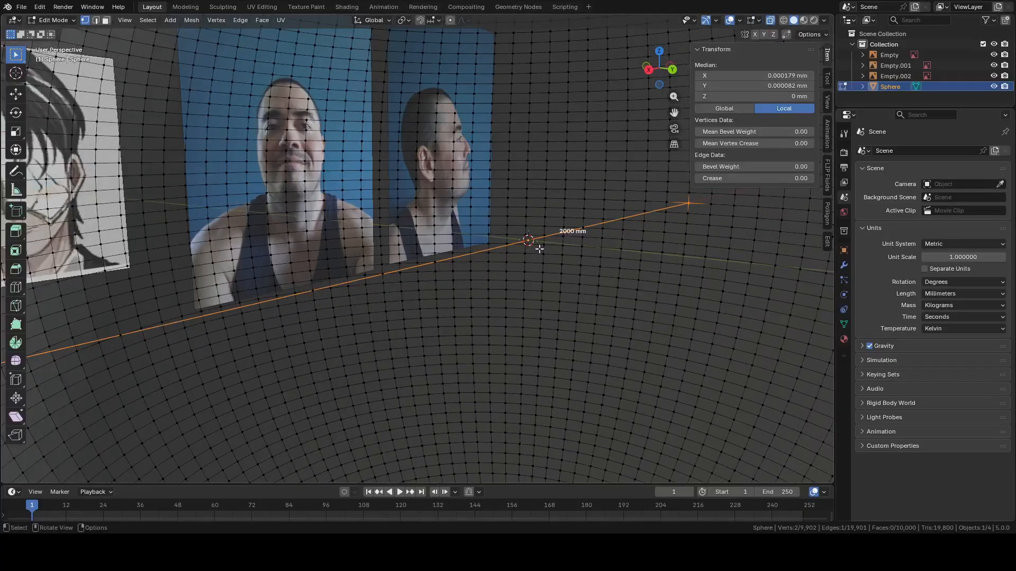
# Select the entire sphere mesh and scale it uniformly by about 0.293
pyautogui.press('a')
pyautogui.scroll(7, 561, 259)
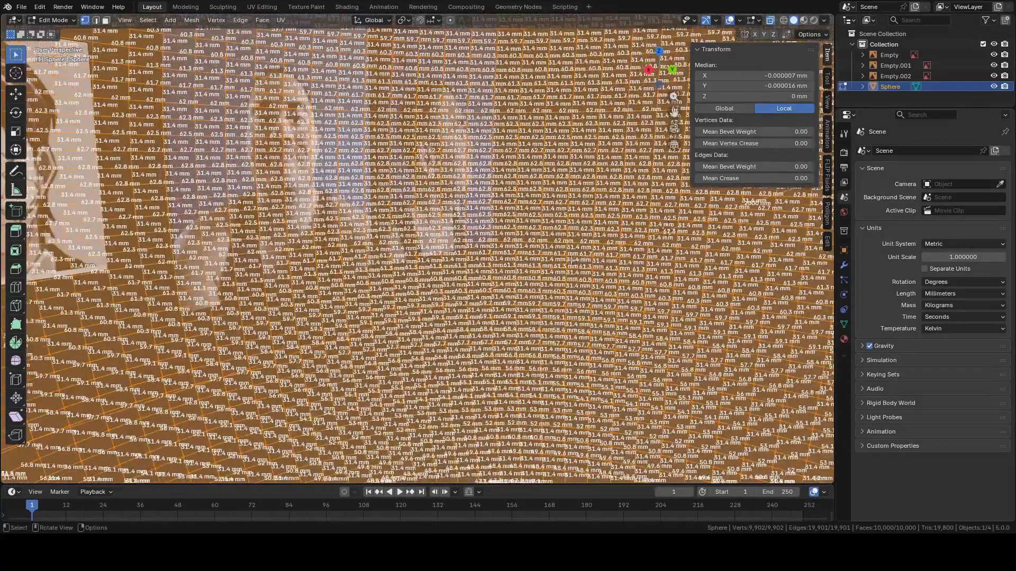
pyautogui.moveTo(589, 258); pyautogui.dragTo(655, 313, button='middle')
pyautogui.press('s')
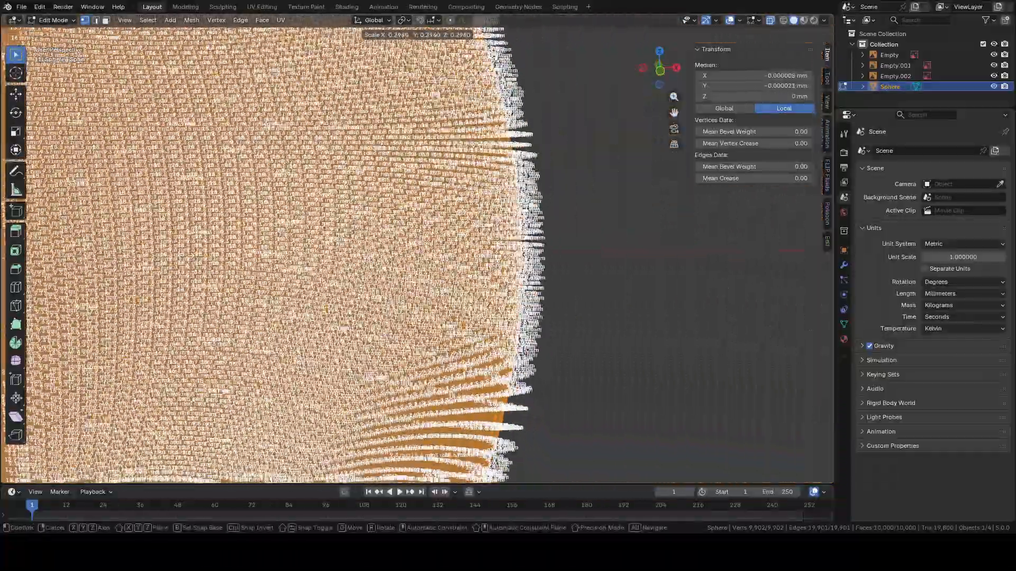
pyautogui.click(292, 209)
pyautogui.keyDown('shift'); pyautogui.moveTo(307, 235); pyautogui.dragTo(710, 290, button='middle'); pyautogui.keyUp('shift')
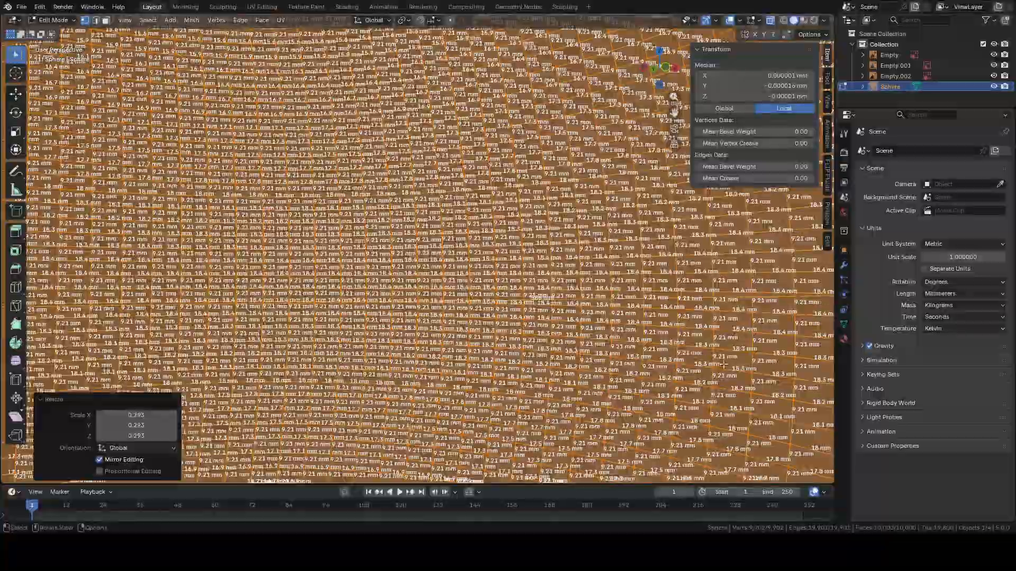
# Shrink the whole mesh further with uniform scales of about 0.535 and about 0.778
pyautogui.press('s')
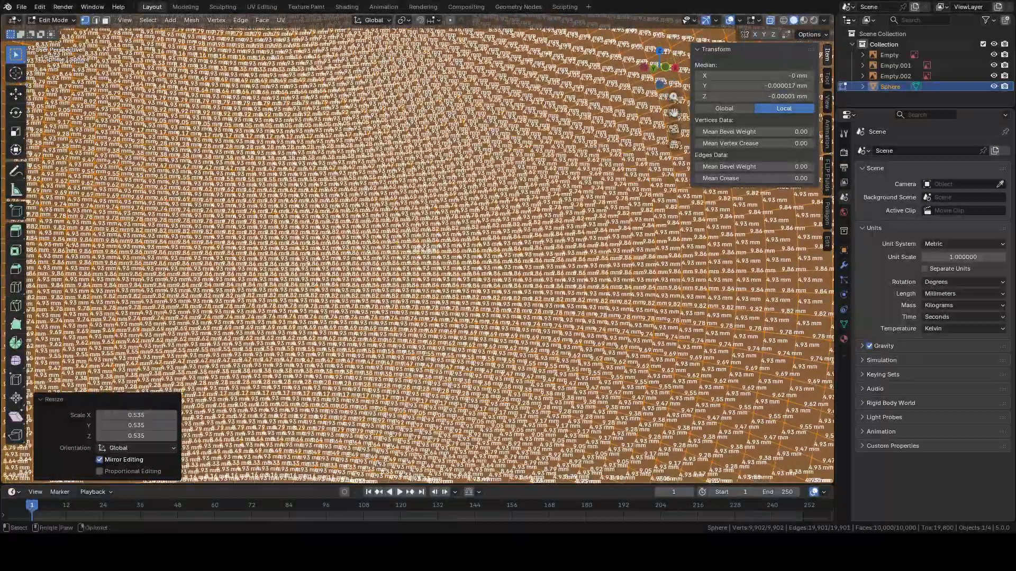
pyautogui.click(420, 249)
pyautogui.press('s')
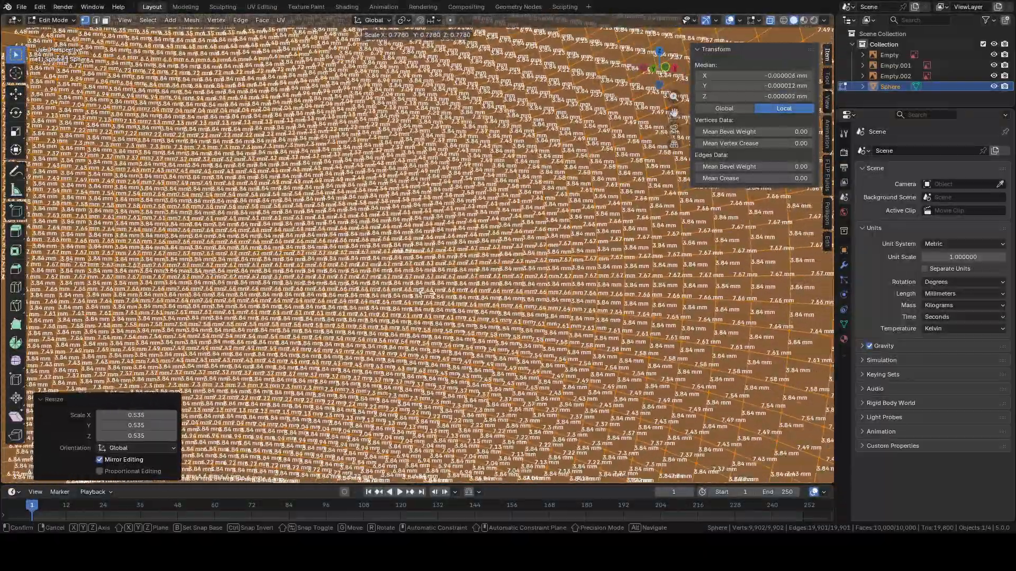
pyautogui.click(519, 258)
pyautogui.keyDown('ctrl'); pyautogui.moveTo(519, 259); pyautogui.dragTo(523, 243, button='middle'); pyautogui.keyUp('ctrl')
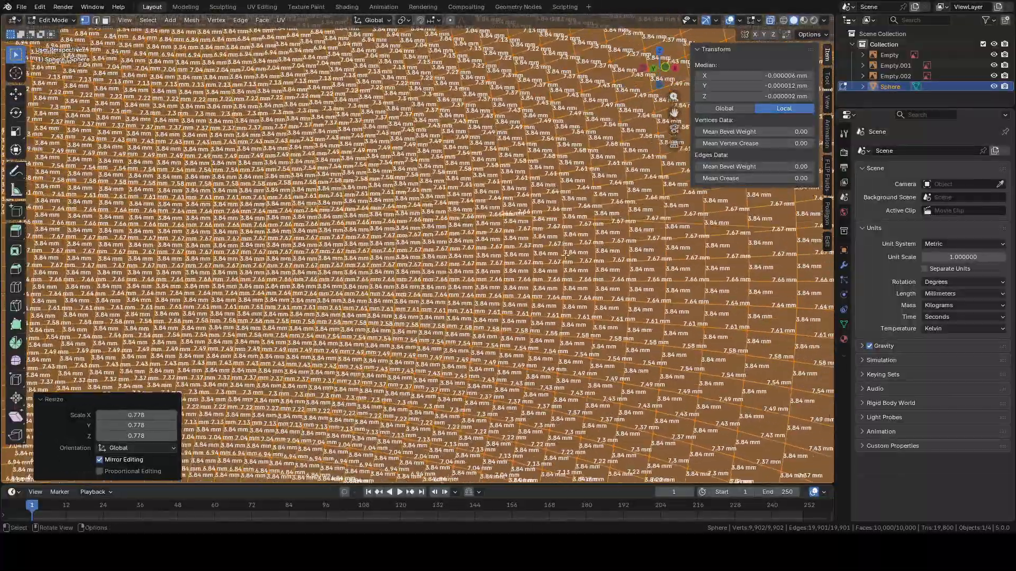
# Scale the whole mesh down uniformly by about 0.701 and check the sphere as a whole
pyautogui.moveTo(582, 283); pyautogui.dragTo(594, 275, button='middle')
pyautogui.press('s')
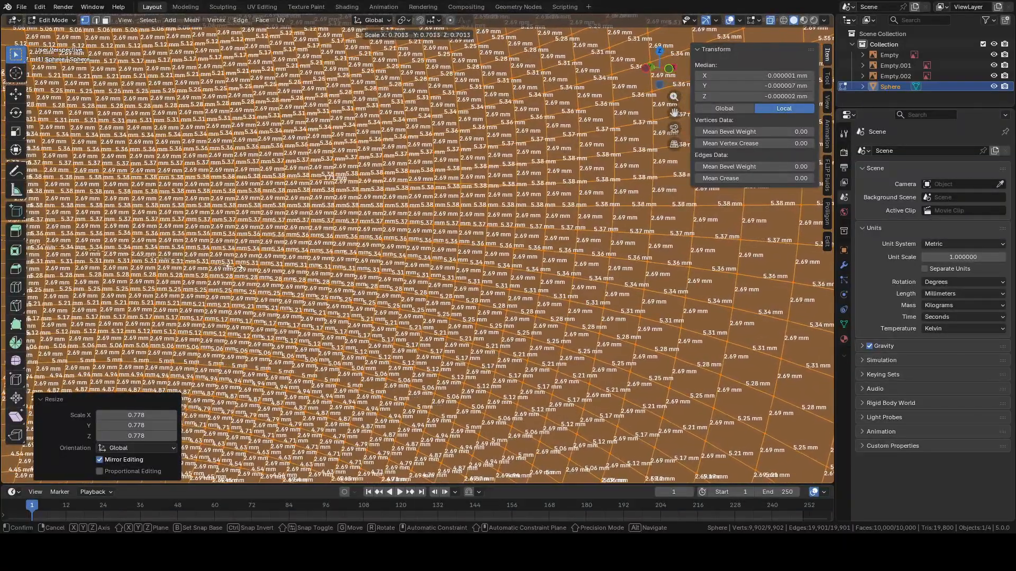
pyautogui.click(335, 177)
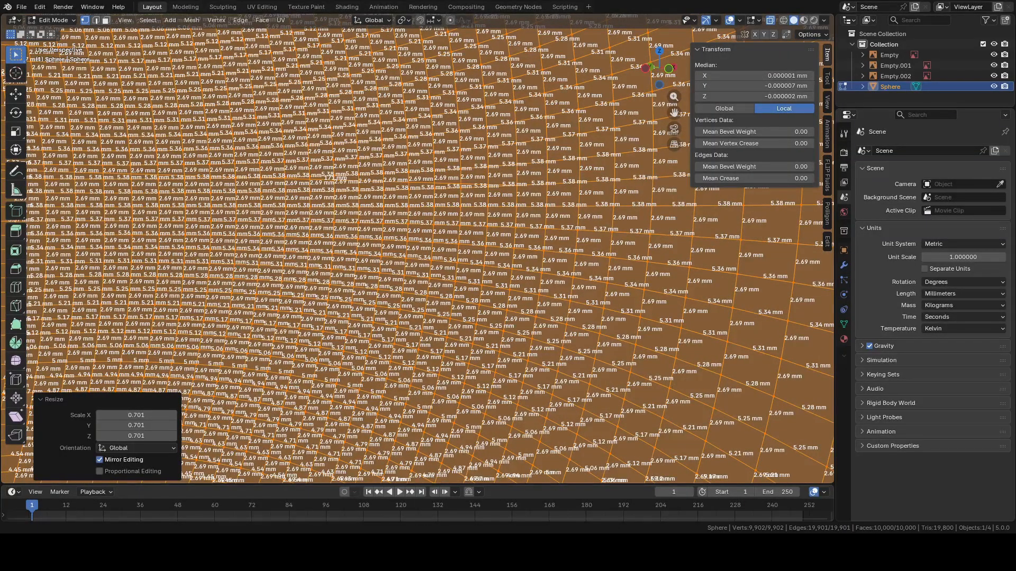
pyautogui.scroll(-12, 451, 275)
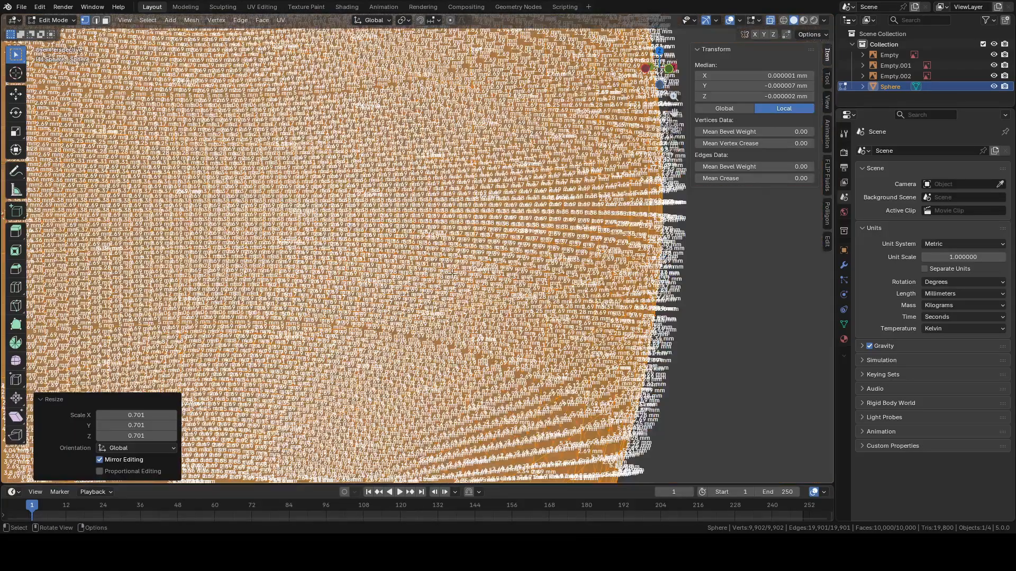
pyautogui.moveTo(456, 247); pyautogui.dragTo(465, 244, button='middle')
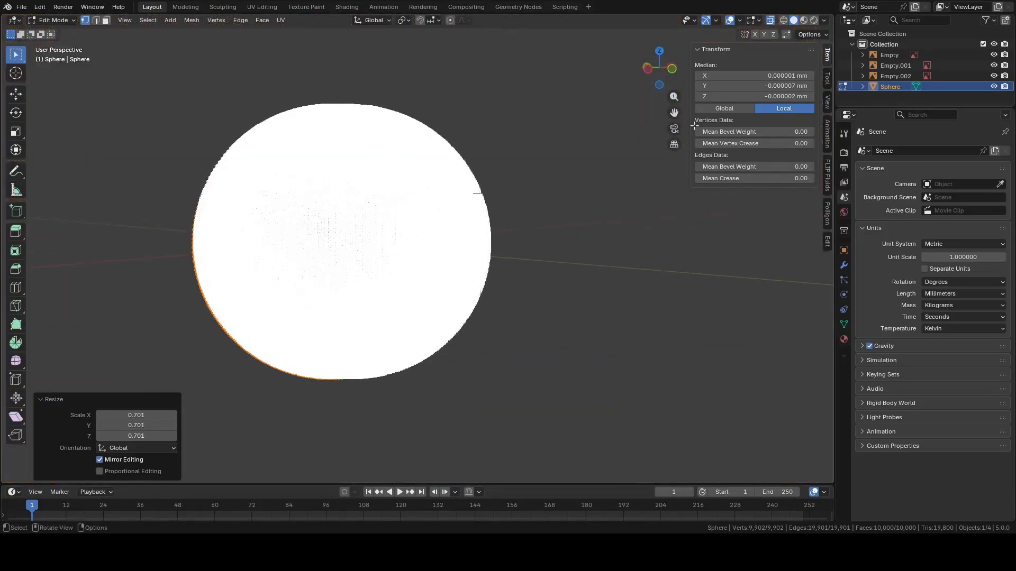
# Turn off the edge length display on the sphere mesh
pyautogui.click(758, 20)
pyautogui.click(704, 166)
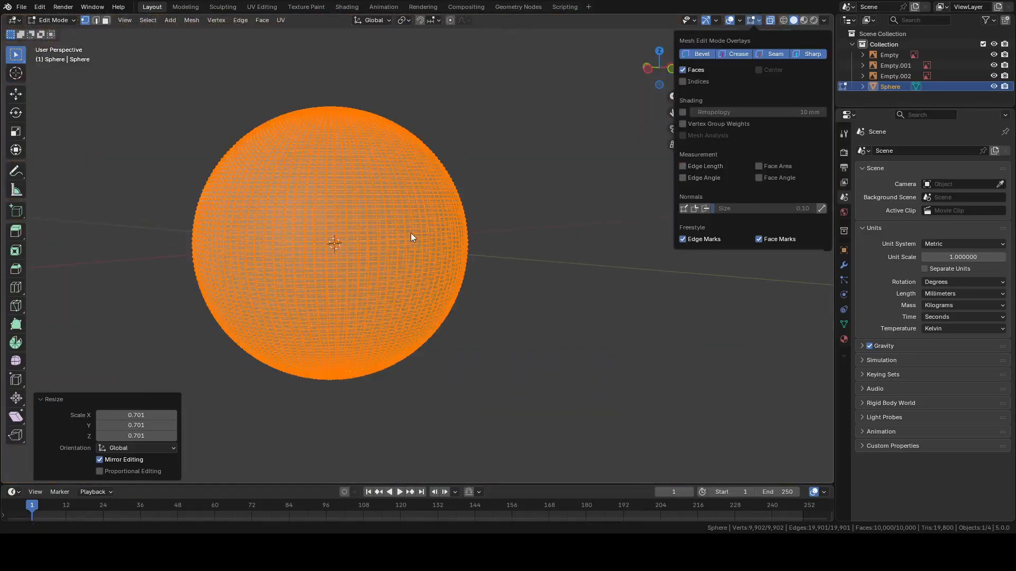
pyautogui.press('n')
pyautogui.press('s')
pyautogui.moveTo(500, 226); pyautogui.dragTo(509, 228, button='middle')
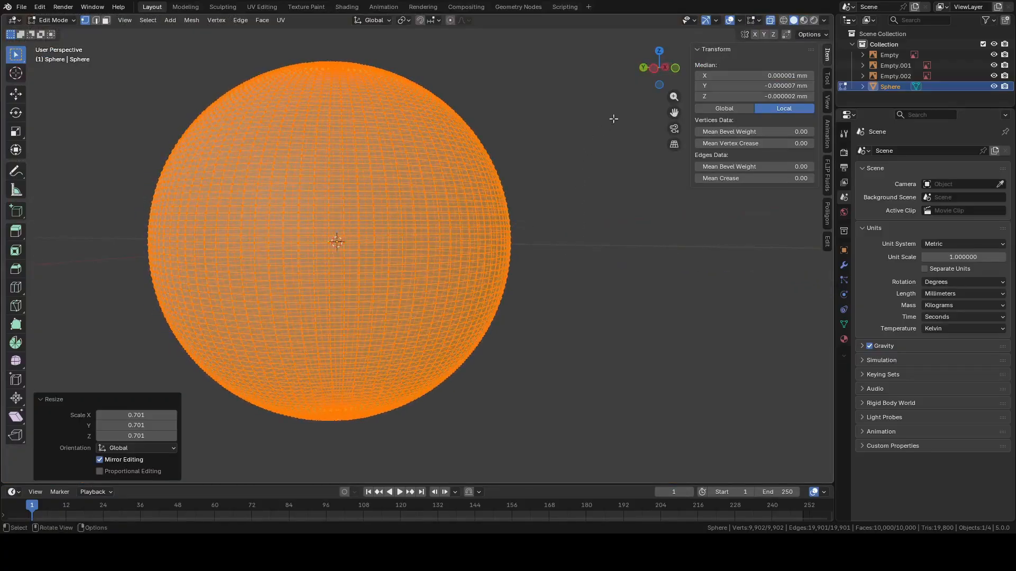
# In Object Mode, scale the three reference images together by about 0.258 and move them about 4486 mm in X and -70 mm in Z
pyautogui.click(643, 68)
pyautogui.scroll(-10, 605, 146)
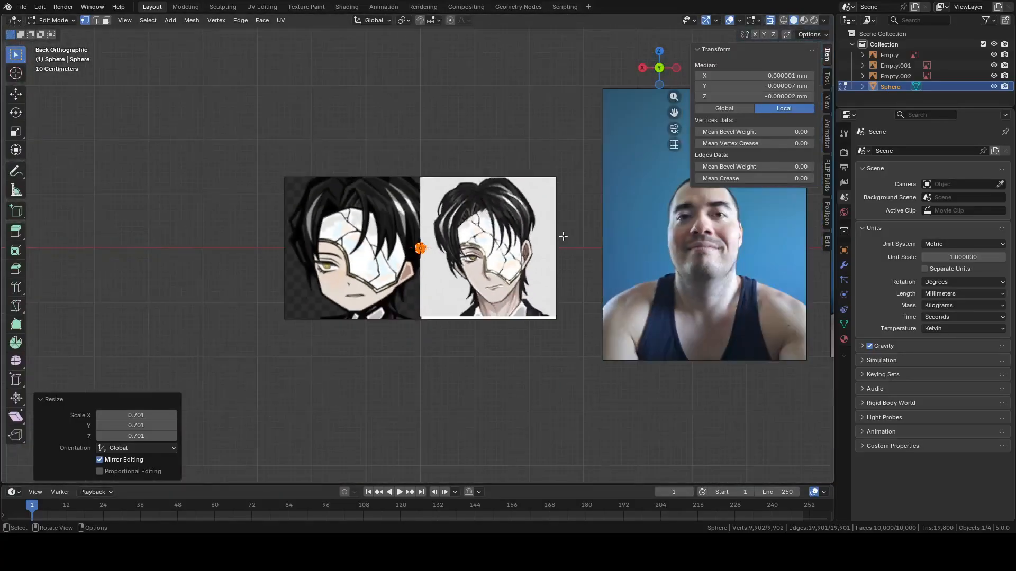
pyautogui.press('Tab')
pyautogui.click(530, 248)
pyautogui.scroll(-3, 530, 247)
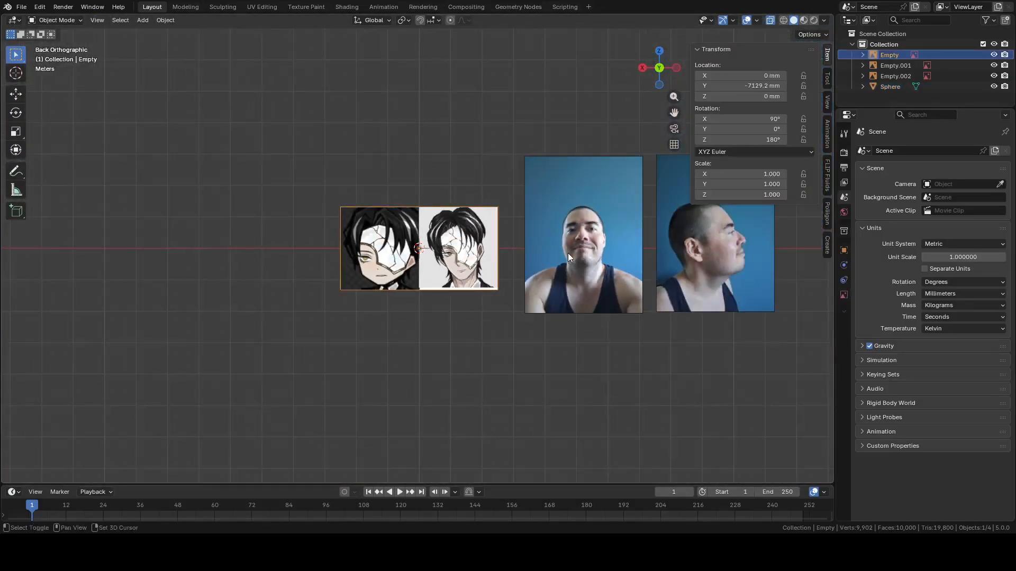
pyautogui.keyDown('shift'); pyautogui.click(567, 253); pyautogui.keyUp('shift')
pyautogui.keyDown('shift'); pyautogui.click(694, 248); pyautogui.keyUp('shift')
pyautogui.scroll(2, 709, 279)
pyautogui.press('s')
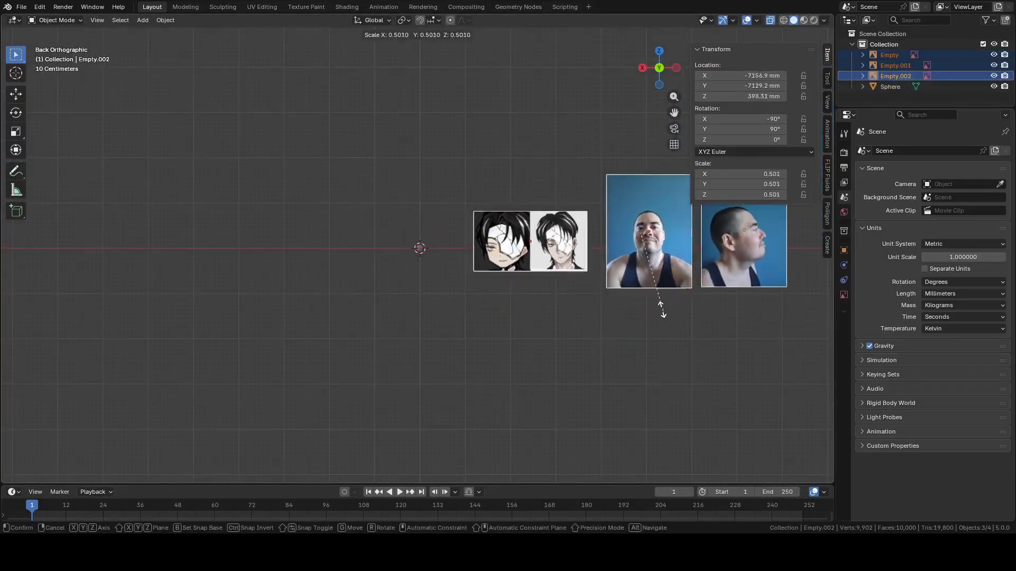
pyautogui.click(649, 277)
pyautogui.press('g')
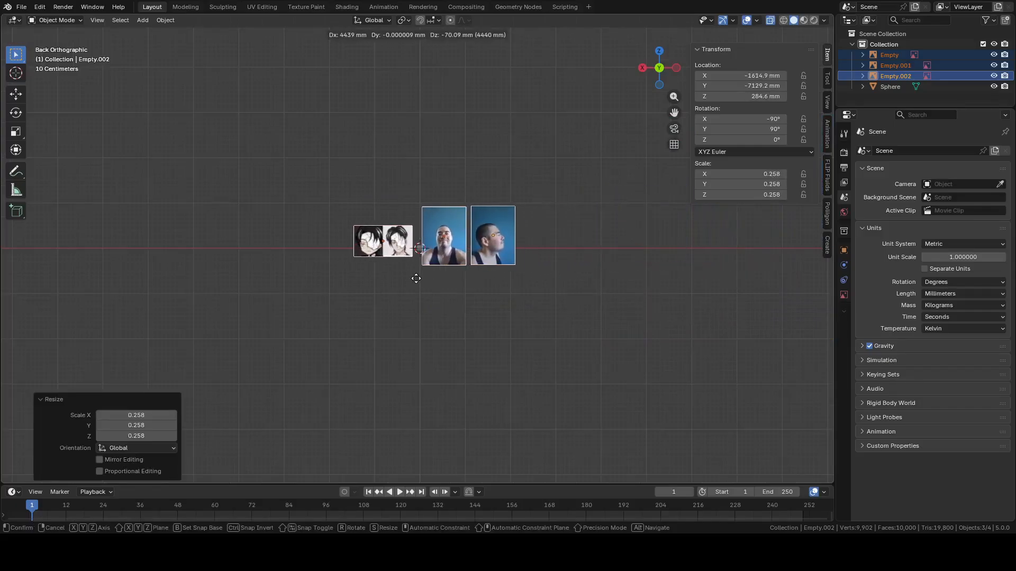
pyautogui.click(567, 319)
# Scale the three reference images down together by about 0.525
pyautogui.press('s')
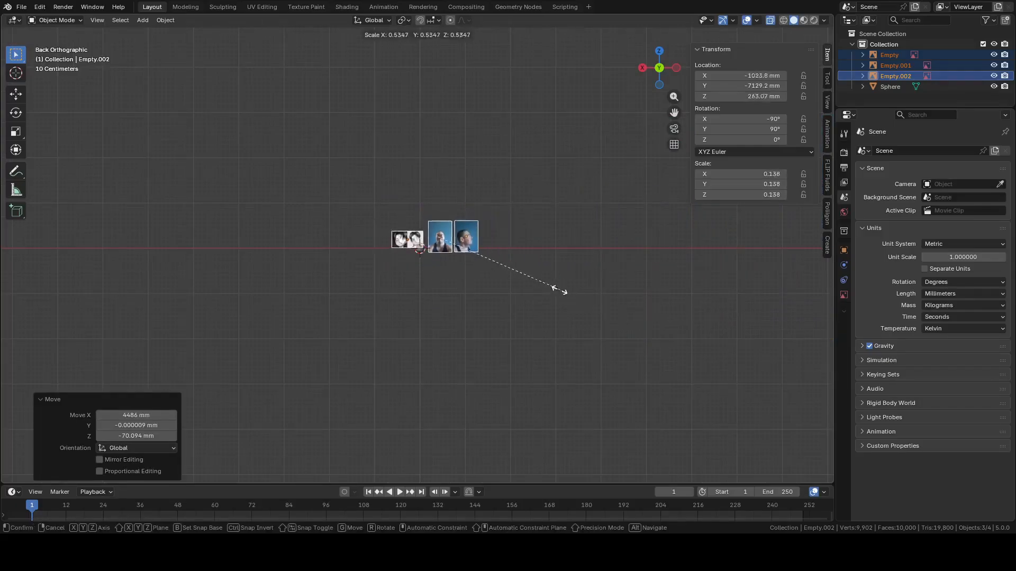
pyautogui.click(554, 297)
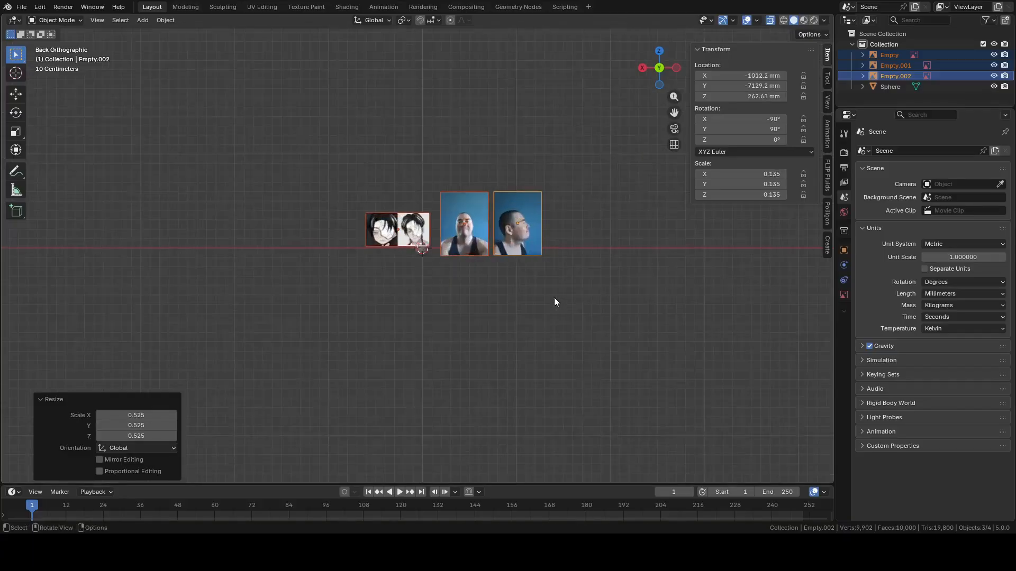
pyautogui.press('g')
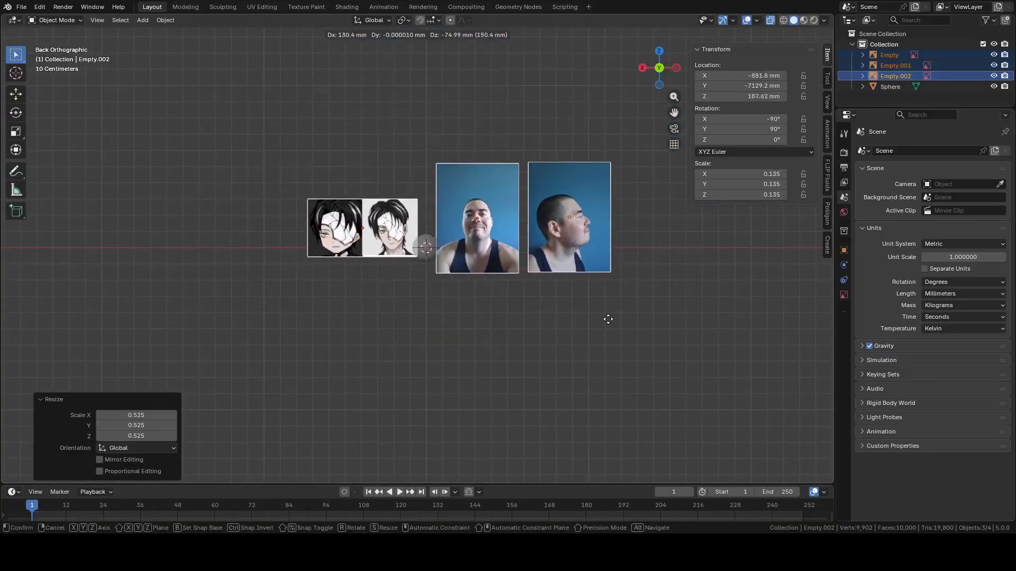
pyautogui.rightClick(609, 320)
pyautogui.scroll(4, 612, 319)
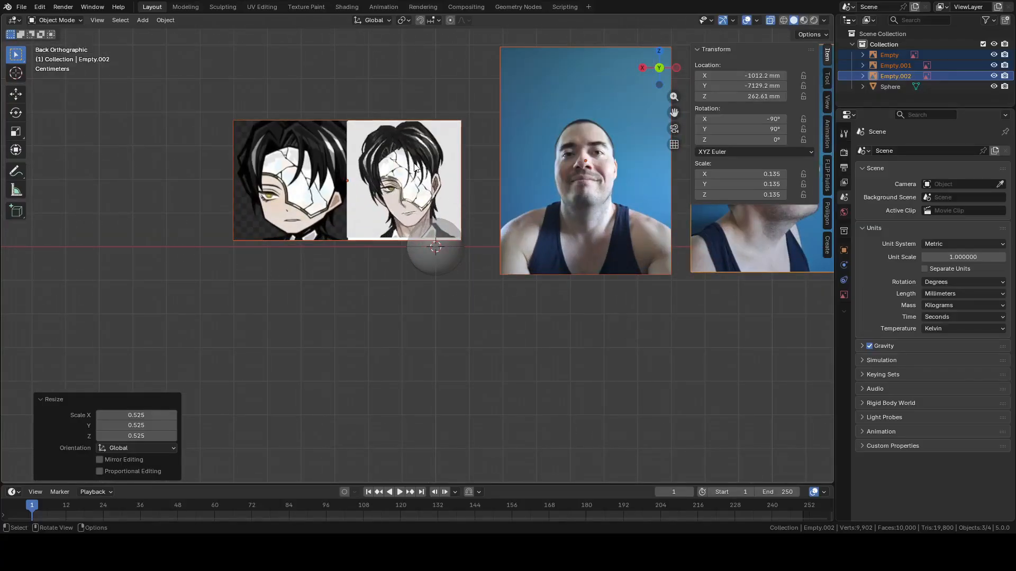
# Move the frontal face photo about 441 mm in X and -240 mm in Z so the face sits over the sphere
pyautogui.click(451, 195)
pyautogui.scroll(3, 460, 196)
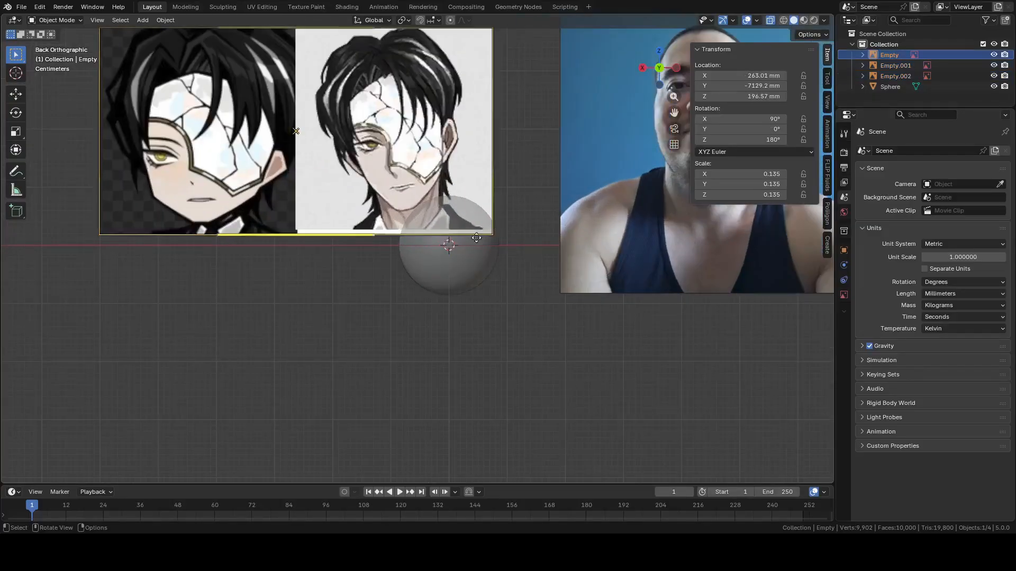
pyautogui.click(463, 246)
pyautogui.keyDown('shift'); pyautogui.moveTo(463, 246); pyautogui.dragTo(556, 230, button='middle'); pyautogui.keyUp('shift')
pyautogui.moveTo(580, 223); pyautogui.dragTo(299, 373)
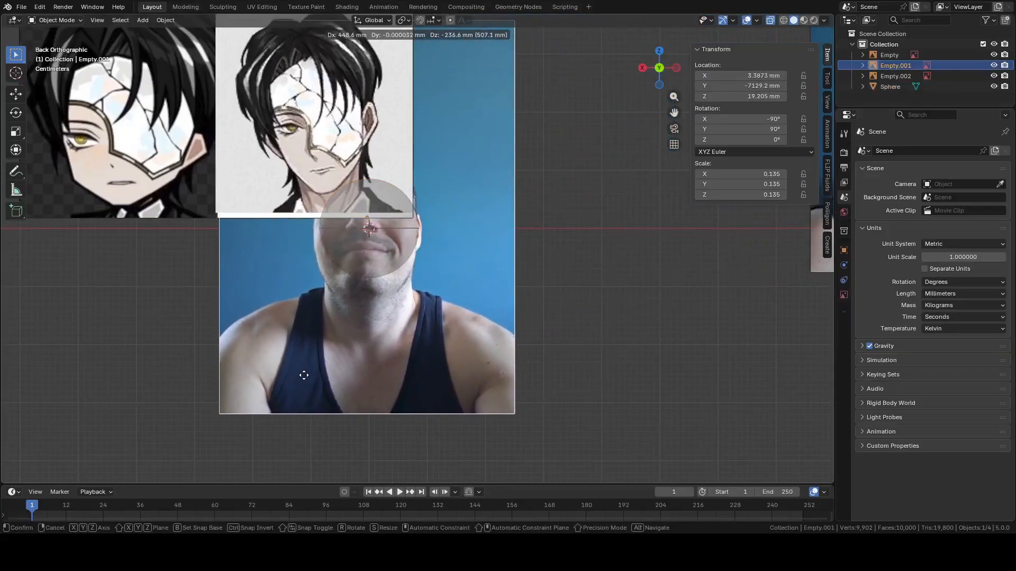
pyautogui.click(308, 378)
# Scale the frontal face photo by about 0.912 and nudge it slightly upward to line the head up with the sphere
pyautogui.keyDown('shift'); pyautogui.moveTo(471, 349); pyautogui.dragTo(487, 344, button='middle'); pyautogui.keyUp('shift')
pyautogui.scroll(3, 487, 347)
pyautogui.press('s')
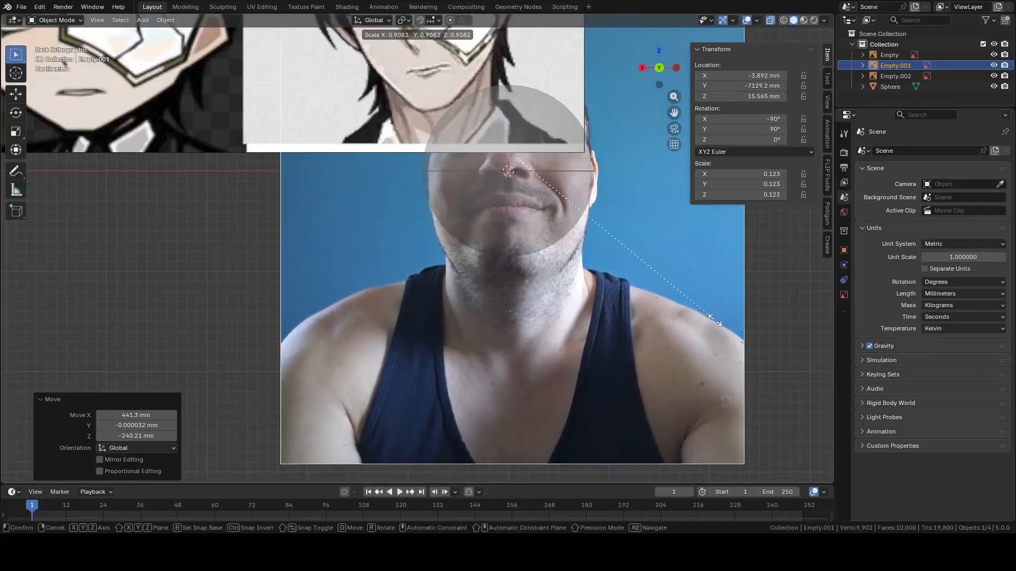
pyautogui.click(716, 321)
pyautogui.press('g')
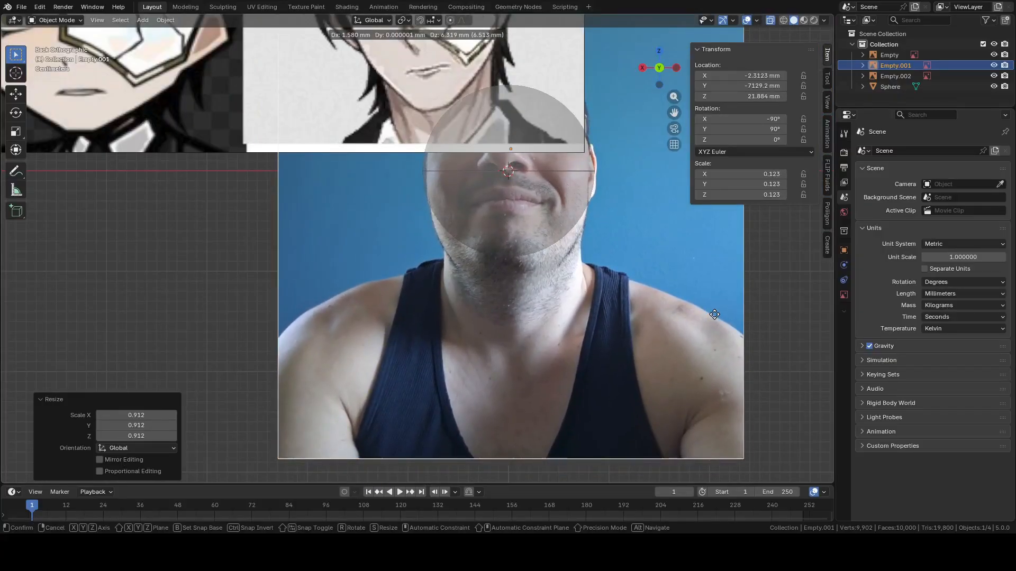
pyautogui.rightClick(715, 315)
# Move the character artwork about 231 mm in X and 75 mm in Z so it clears the face in the photo
pyautogui.click(271, 84)
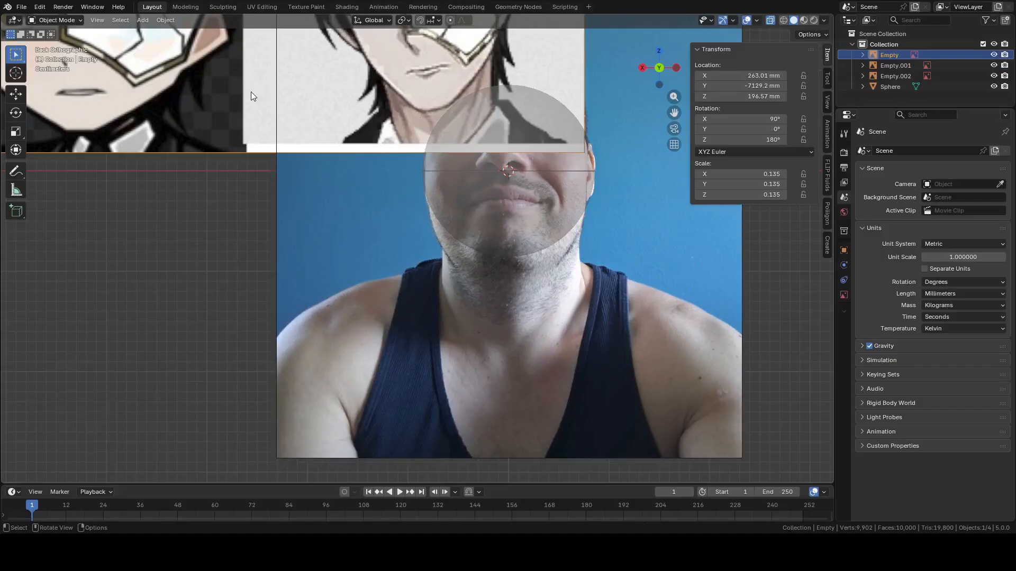
pyautogui.scroll(-3, 251, 91)
pyautogui.press('g')
pyautogui.click(303, 186)
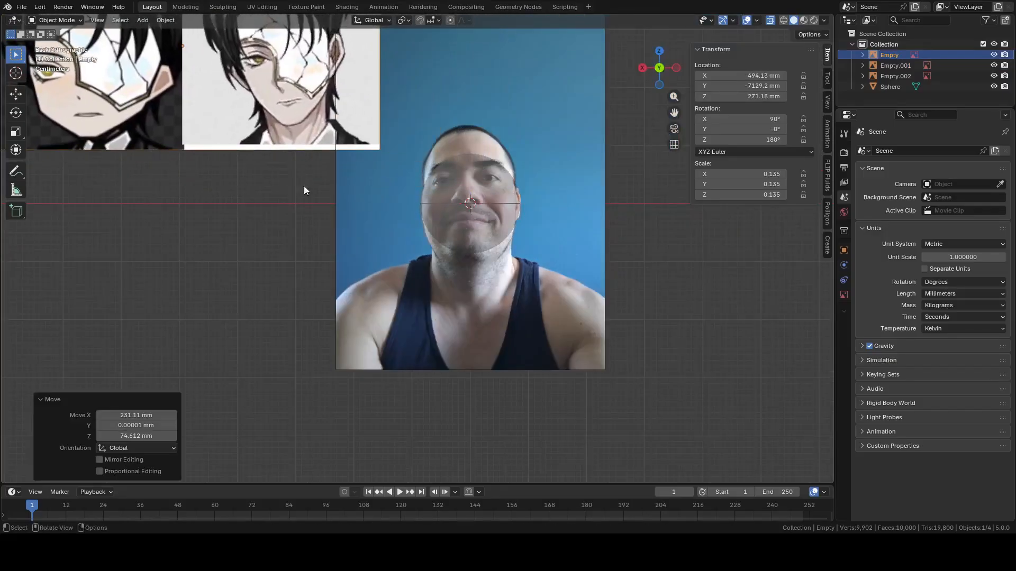
# Select the sphere and enter Edit Mode with its whole mesh selected
pyautogui.click(450, 186)
pyautogui.scroll(2, 483, 184)
pyautogui.press('Tab')
pyautogui.keyDown('shift'); pyautogui.moveTo(621, 204); pyautogui.dragTo(569, 264, button='middle'); pyautogui.keyUp('shift')
pyautogui.scroll(3, 596, 257)
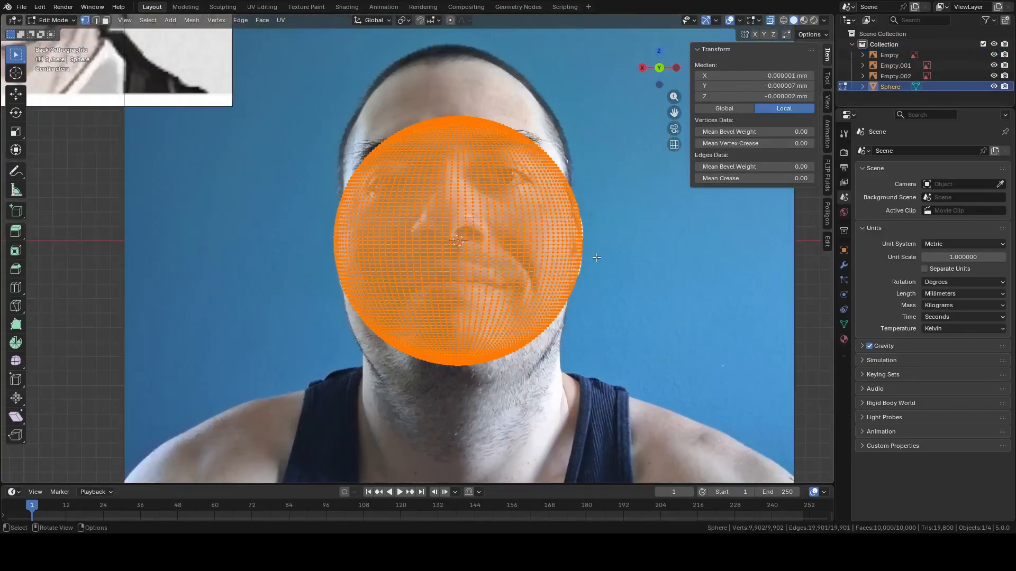
pyautogui.press('s')
pyautogui.press('z')
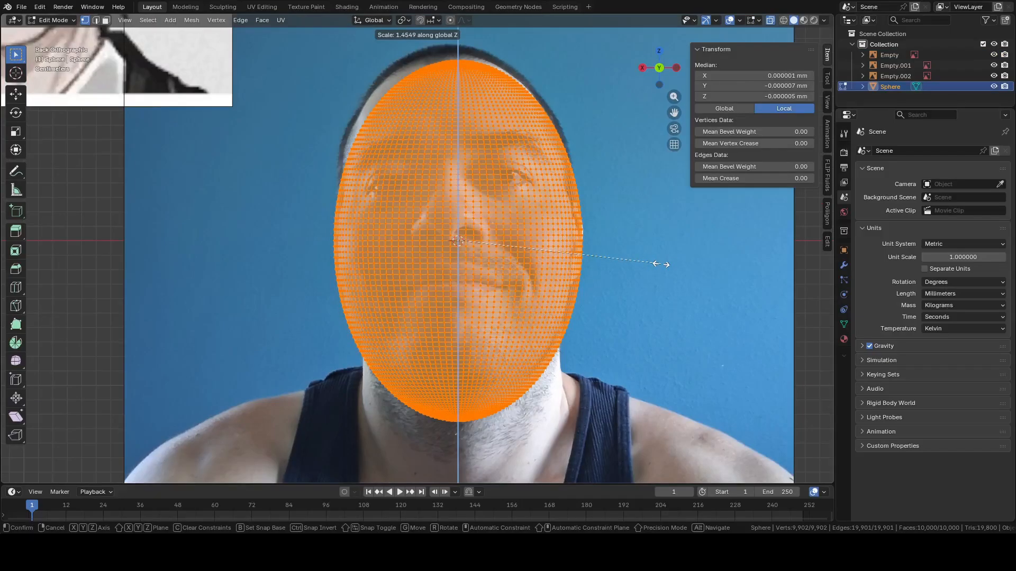
pyautogui.rightClick(645, 262)
# Move the whole sphere mesh up about 33.4 mm in Z and stretch it by about 1.342 along Z
pyautogui.scroll(-5, 622, 248)
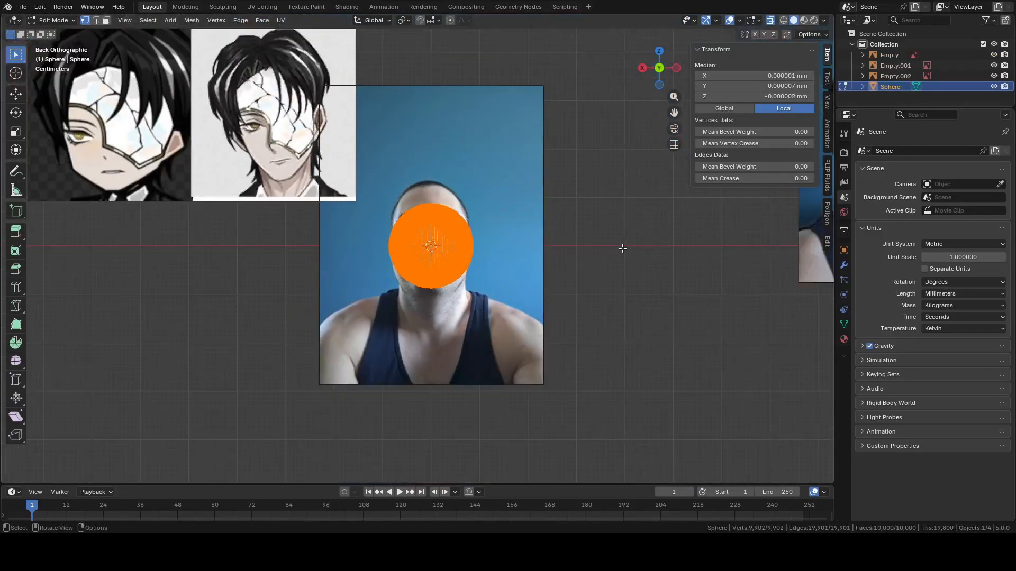
pyautogui.scroll(2, 622, 248)
pyautogui.press('g')
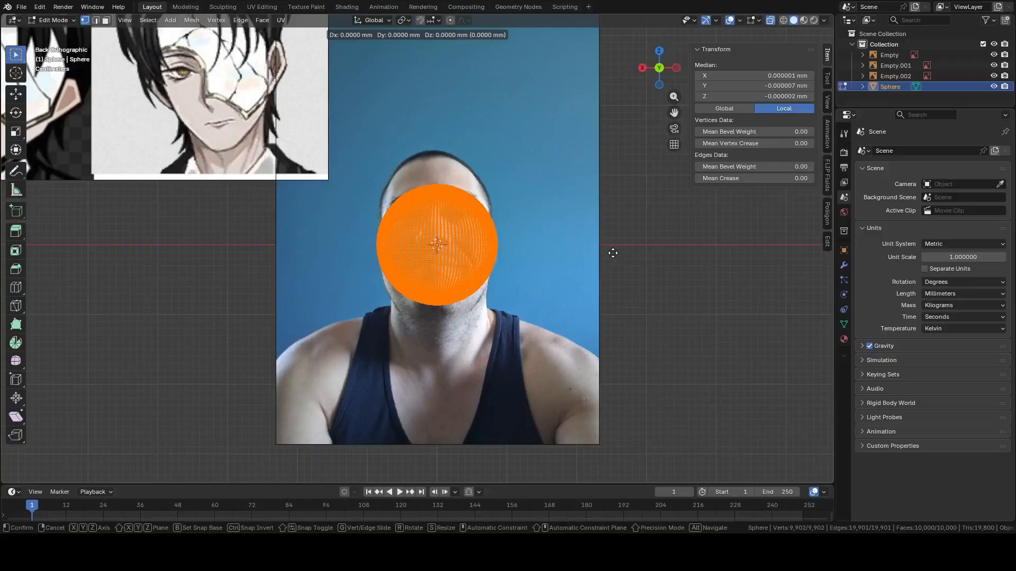
pyautogui.press('z')
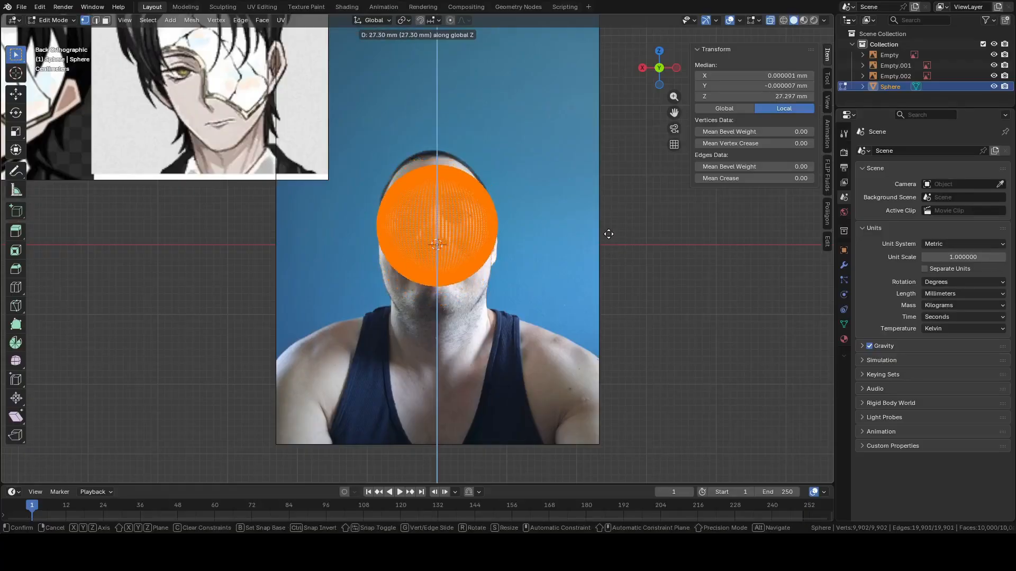
pyautogui.click(609, 230)
pyautogui.press('s')
pyautogui.press('z')
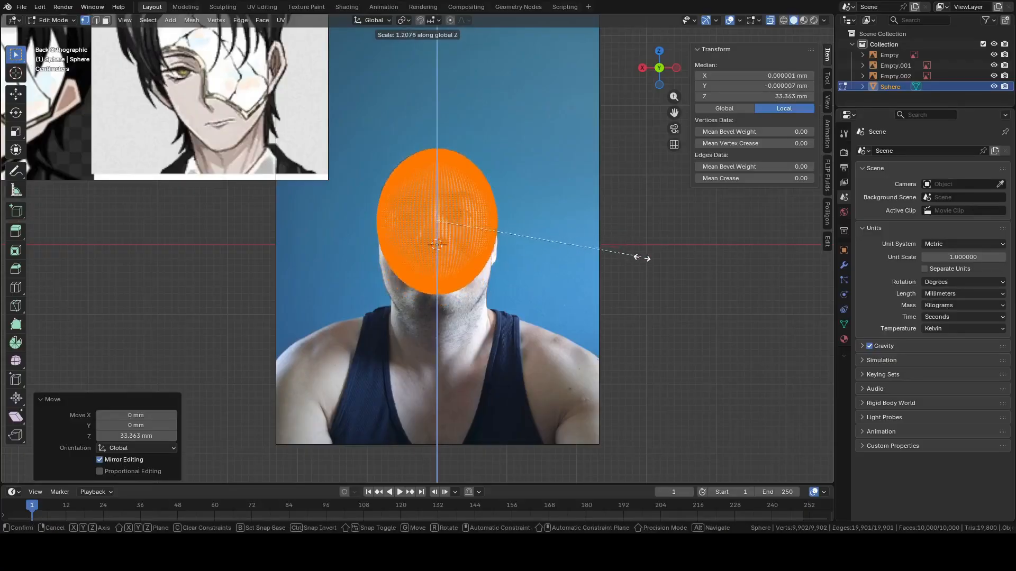
pyautogui.click(663, 269)
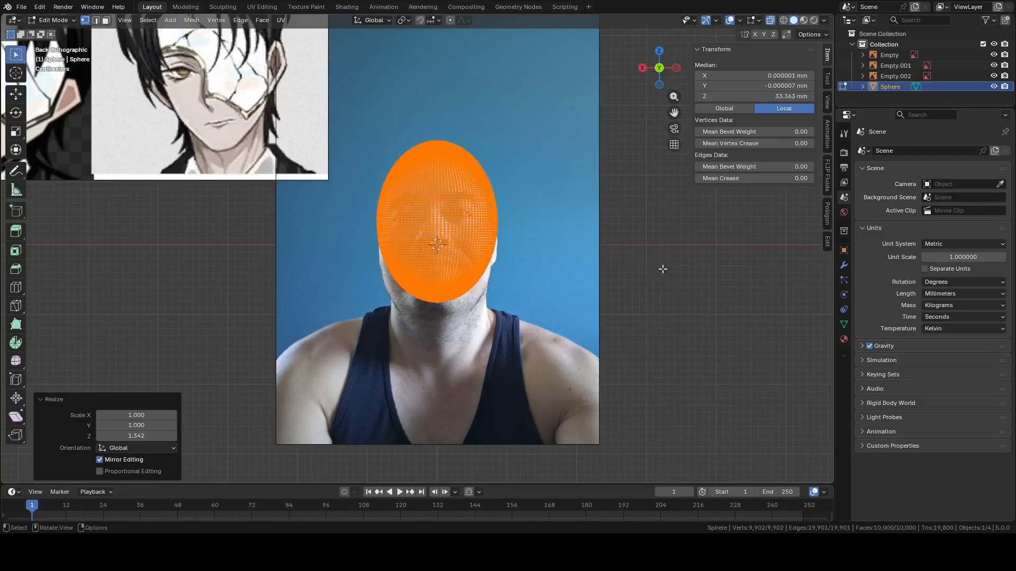
pyautogui.press('g')
pyautogui.press('z')
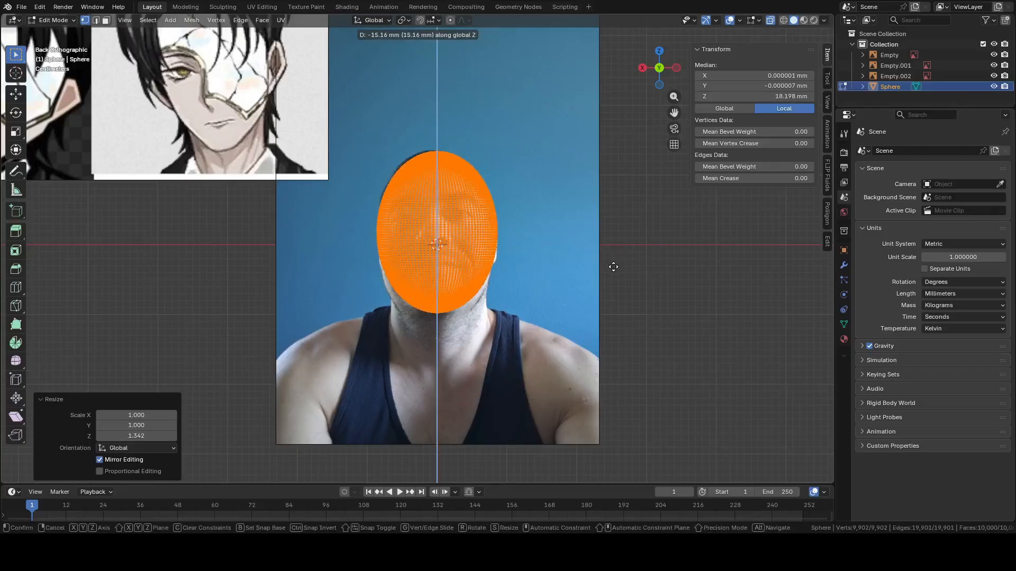
pyautogui.click(614, 258)
# Compare the stretched mesh with the frontal face photo and the cracked mask in the character artwork
pyautogui.scroll(-3, 496, 192)
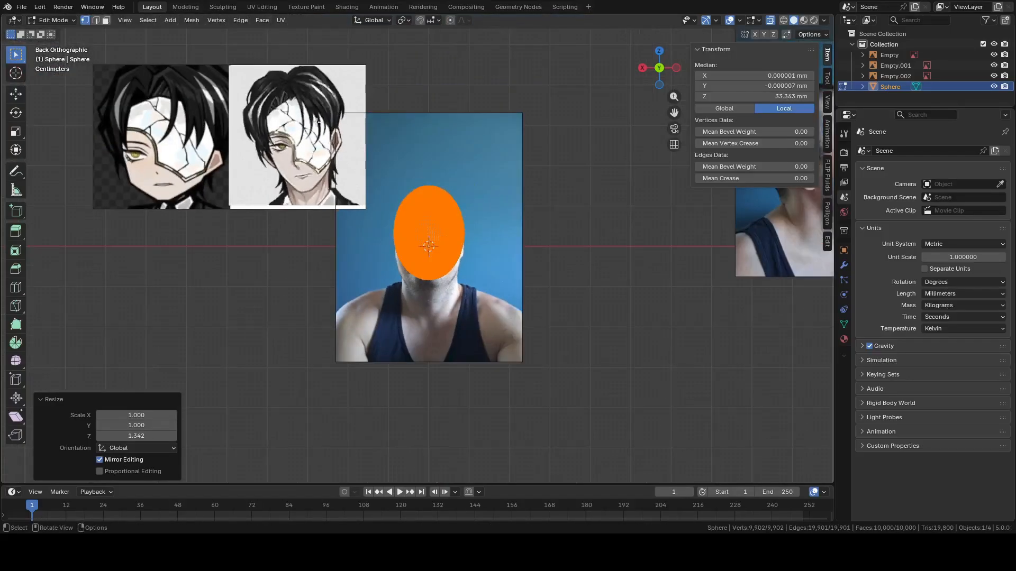
pyautogui.scroll(4, 440, 183)
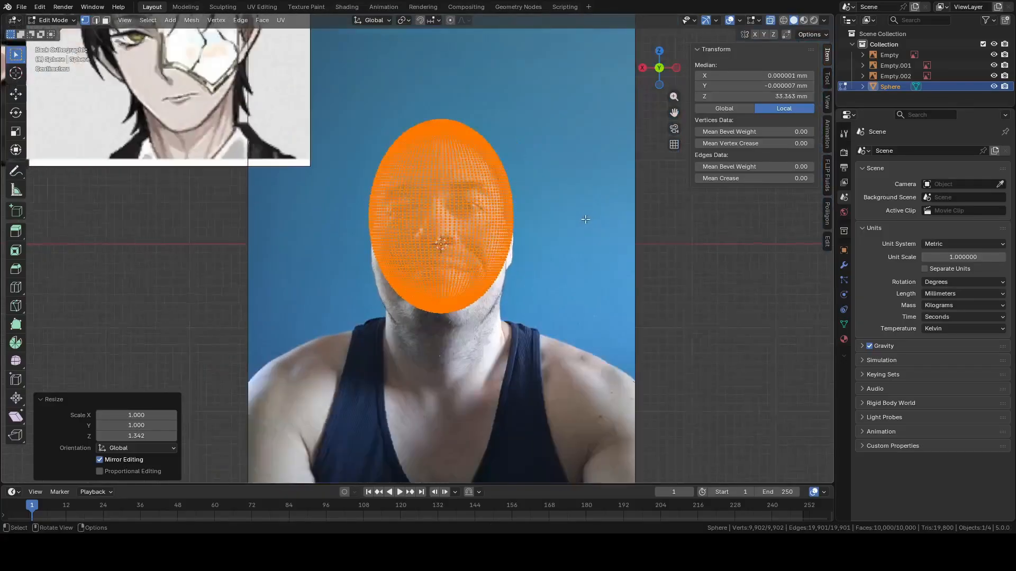
pyautogui.scroll(-2, 546, 211)
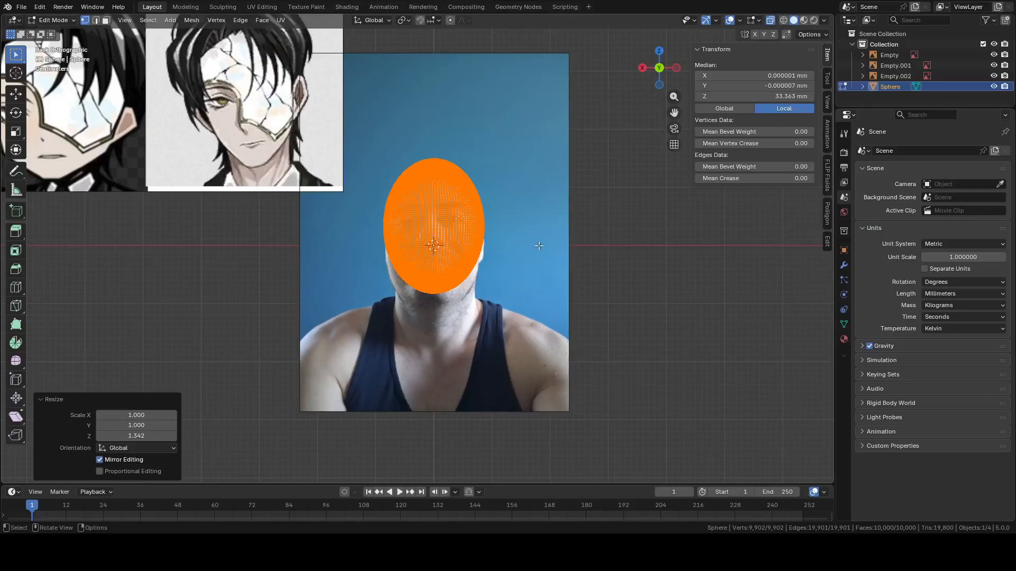
pyautogui.scroll(4, 538, 271)
pyautogui.scroll(-4, 465, 245)
pyautogui.keyDown('shift'); pyautogui.moveTo(288, 136); pyautogui.dragTo(273, 168, button='middle'); pyautogui.keyUp('shift')
pyautogui.scroll(4, 273, 169)
pyautogui.scroll(-4, 501, 214)
pyautogui.keyDown('shift'); pyautogui.moveTo(502, 238); pyautogui.dragTo(658, 290, button='middle'); pyautogui.keyUp('shift')
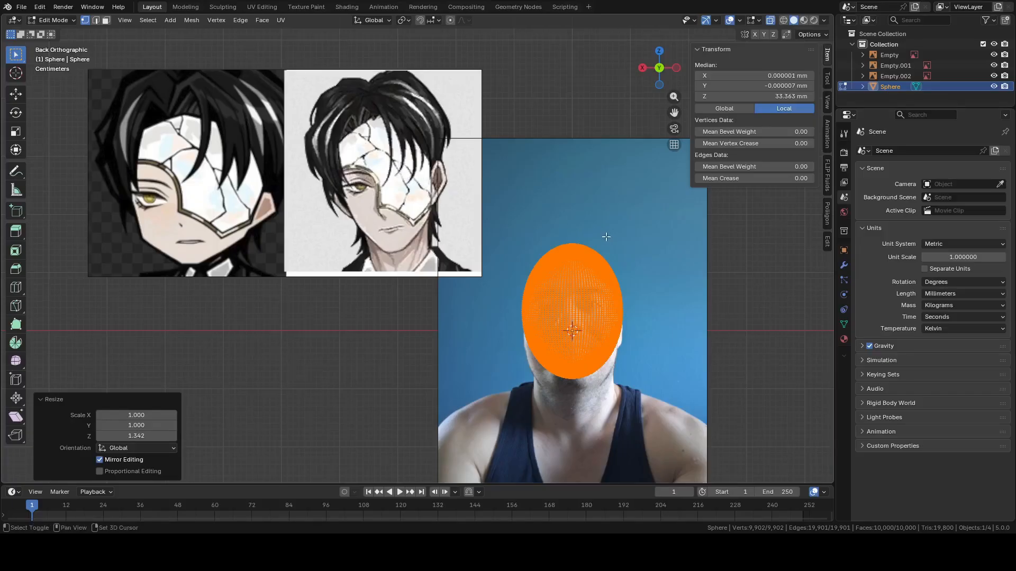
pyautogui.keyDown('shift'); pyautogui.moveTo(581, 234); pyautogui.dragTo(538, 208, button='middle'); pyautogui.keyUp('shift')
pyautogui.scroll(1, 577, 194)
pyautogui.scroll(2, 578, 194)
pyautogui.scroll(-4, 593, 206)
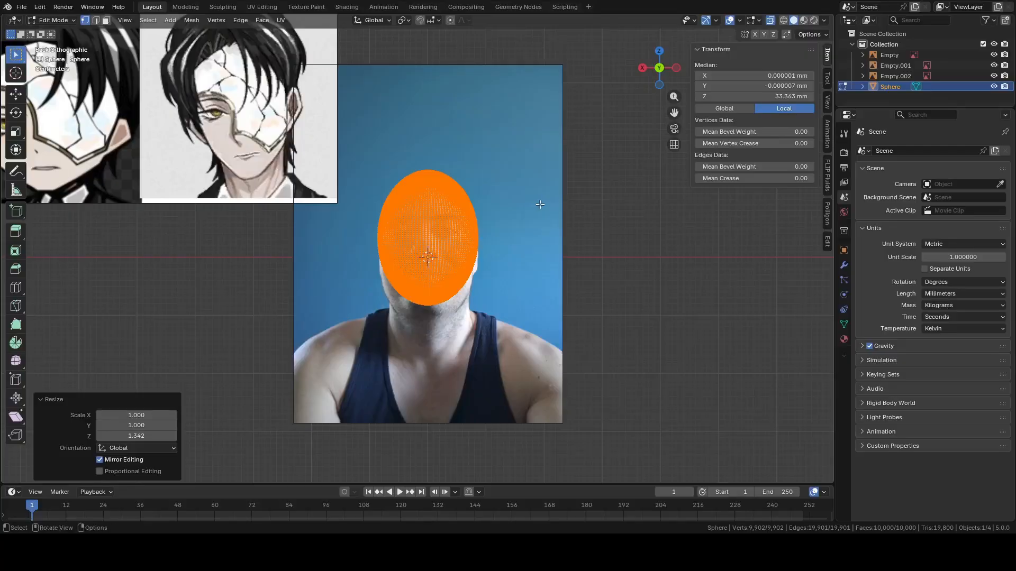
# Select the horizontal edge loop of the mesh at mouth level
pyautogui.scroll(2, 537, 209)
pyautogui.scroll(3, 550, 212)
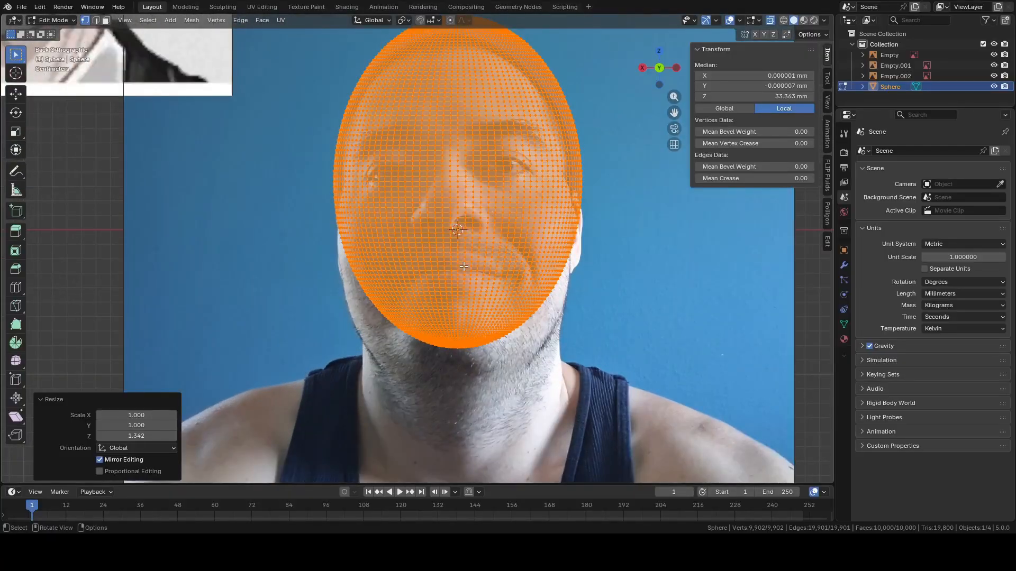
pyautogui.keyDown('alt'); pyautogui.click(467, 270); pyautogui.keyUp('alt')
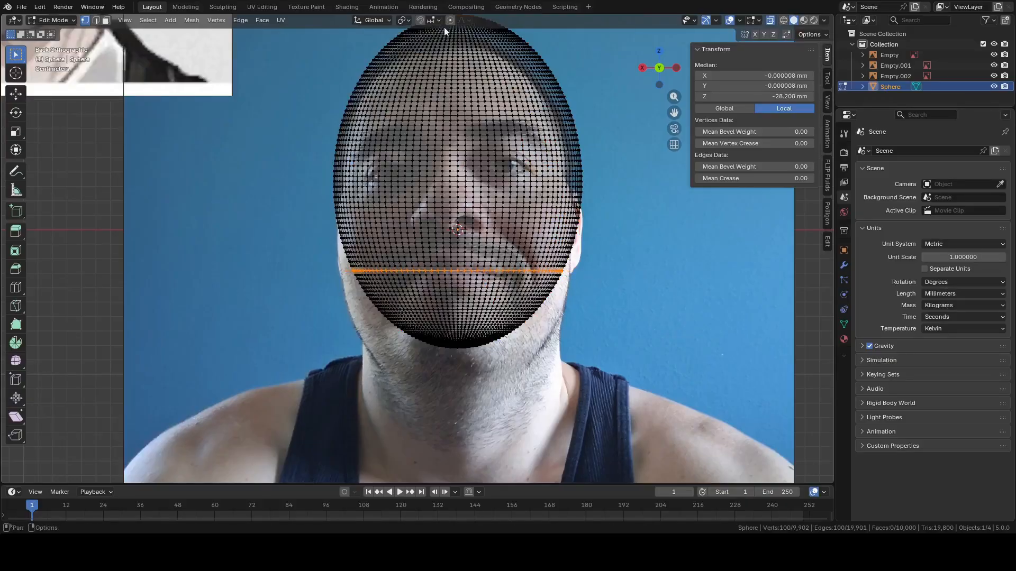
pyautogui.click(471, 278)
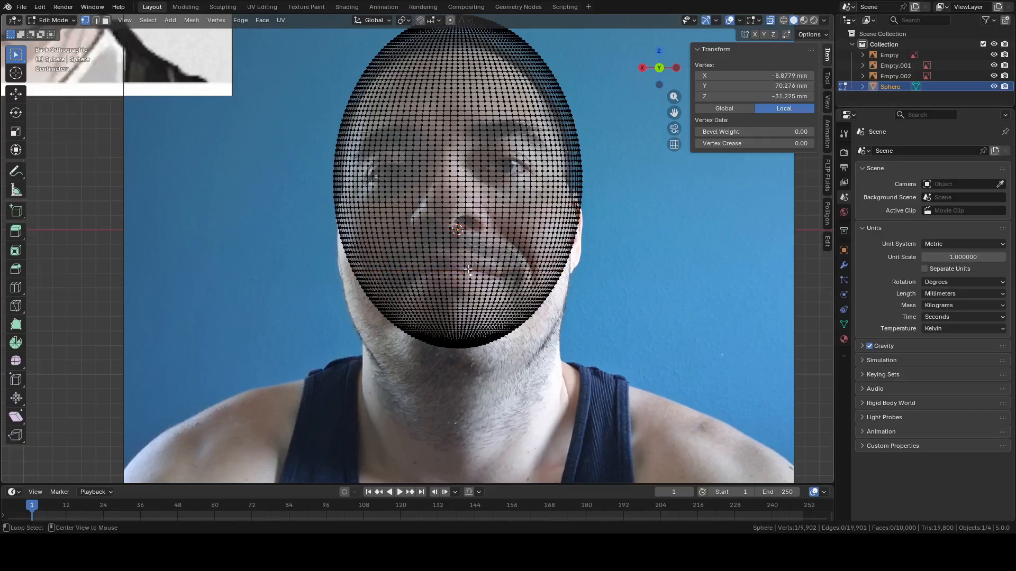
pyautogui.keyDown('alt'); pyautogui.click(468, 270); pyautogui.keyUp('alt')
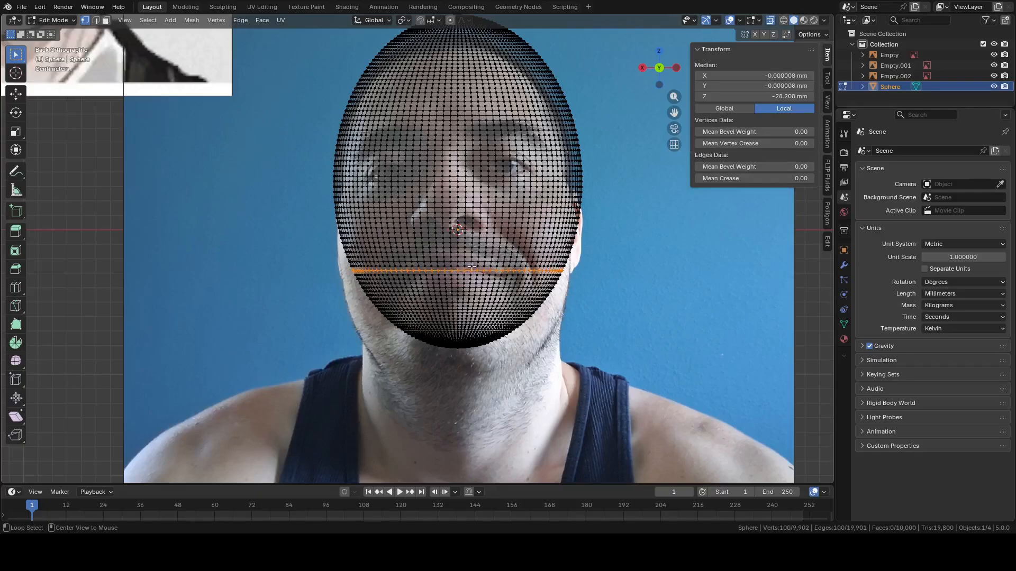
# Set the snap target to Vertex, turn on proportional editing and open its falloff options
pyautogui.click(419, 21)
pyautogui.click(438, 21)
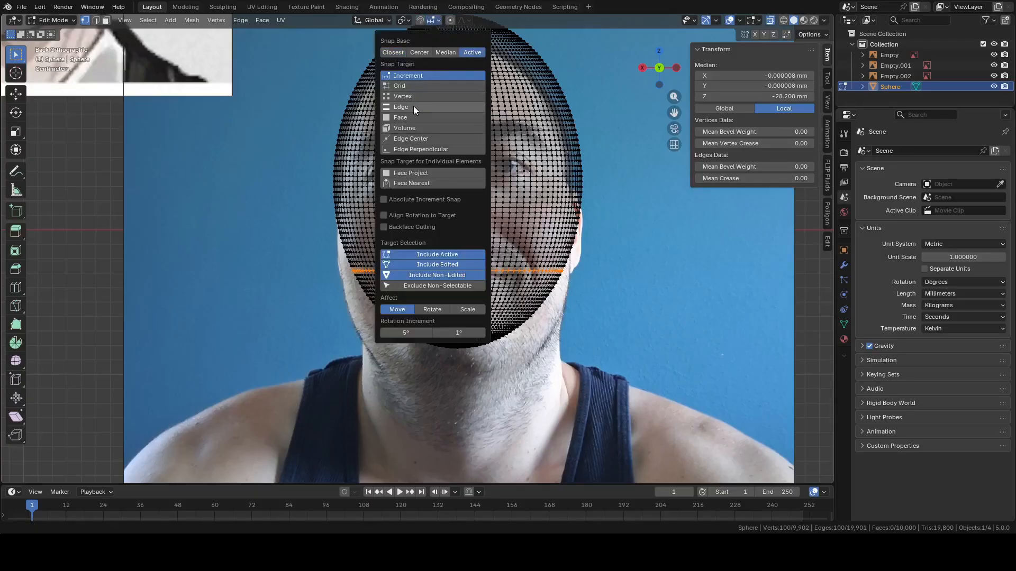
pyautogui.click(412, 97)
pyautogui.click(451, 20)
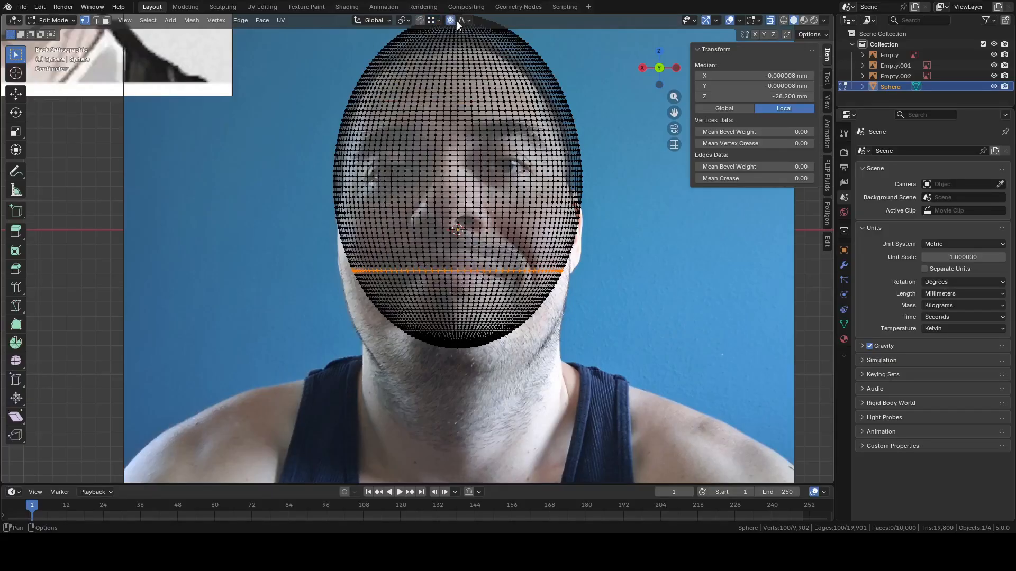
pyautogui.click(459, 21)
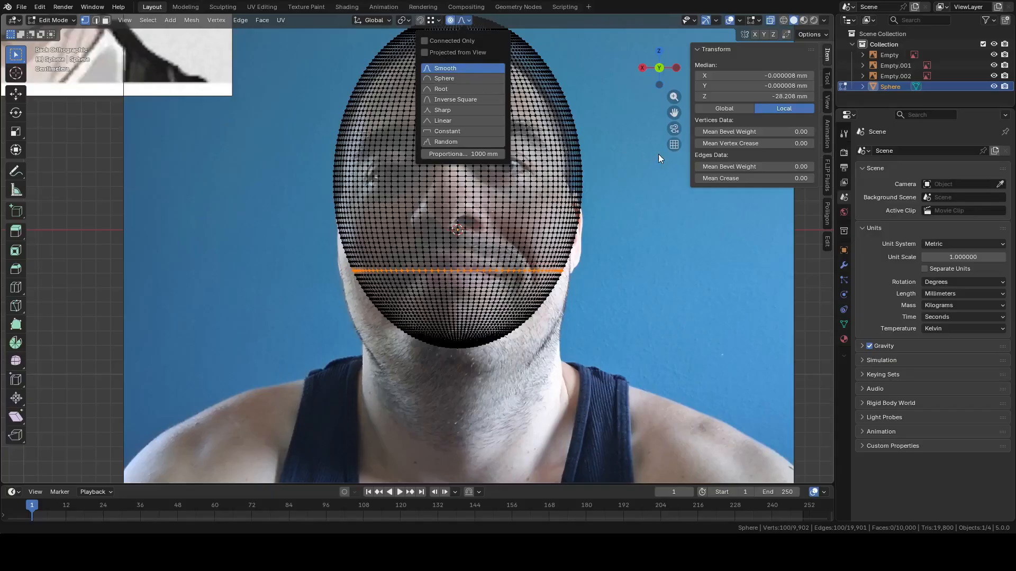
# Try to widen the mouth-level edge loop by about 1.083 with Smooth proportional falloff at a size of about 0.069
pyautogui.scroll(2, 645, 282)
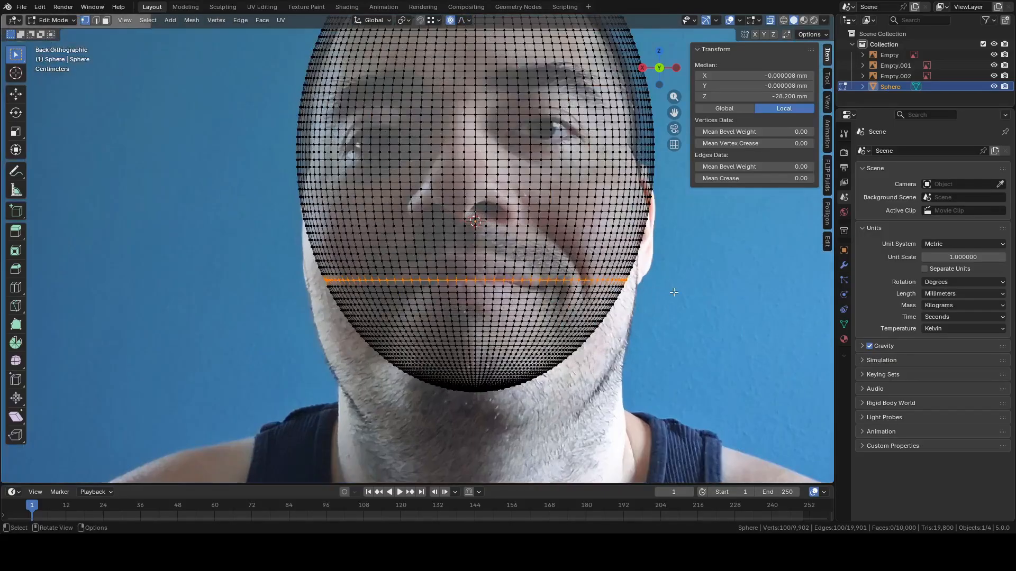
pyautogui.press('s')
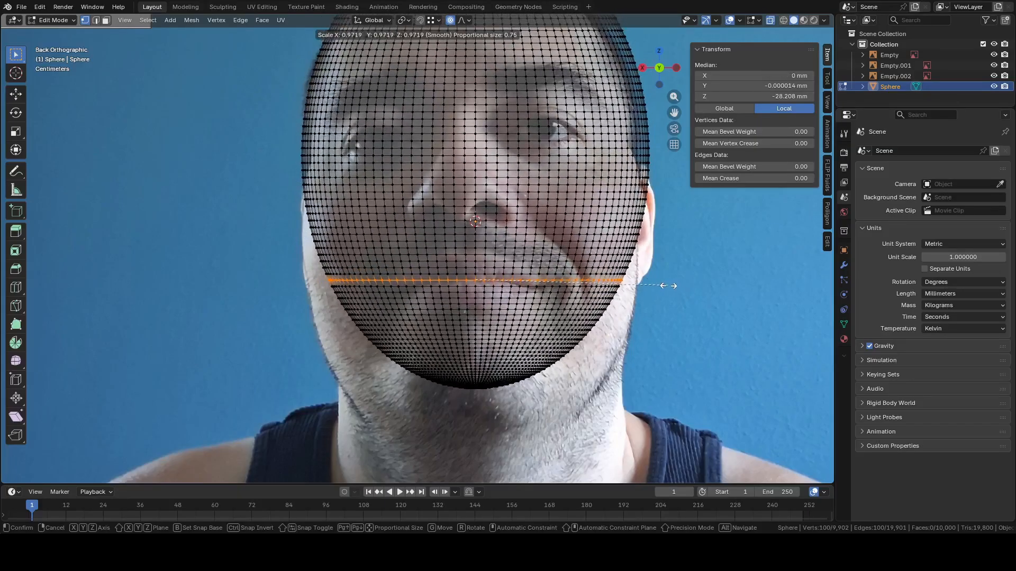
pyautogui.scroll(15, 667, 284)
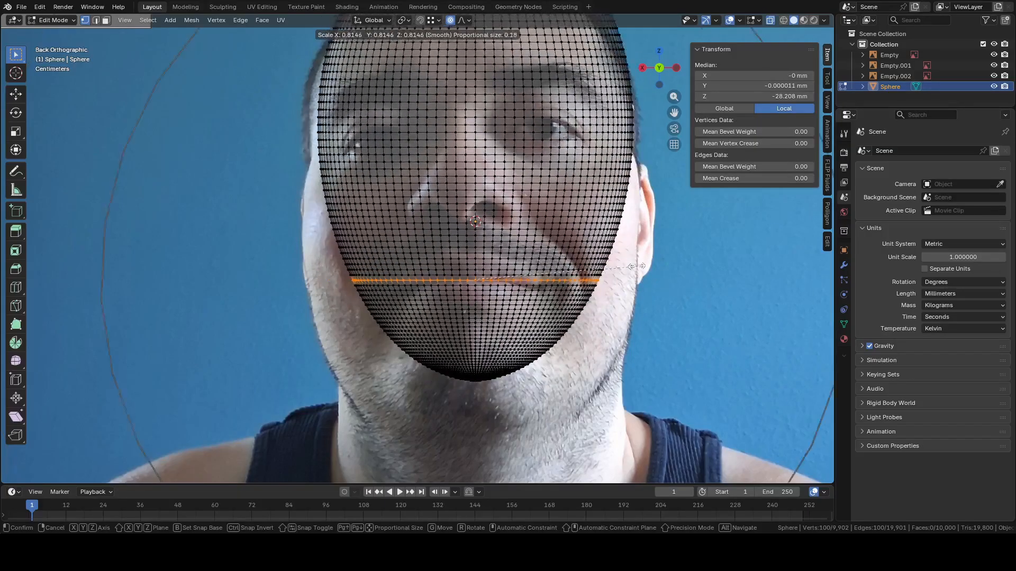
pyautogui.scroll(7, 637, 266)
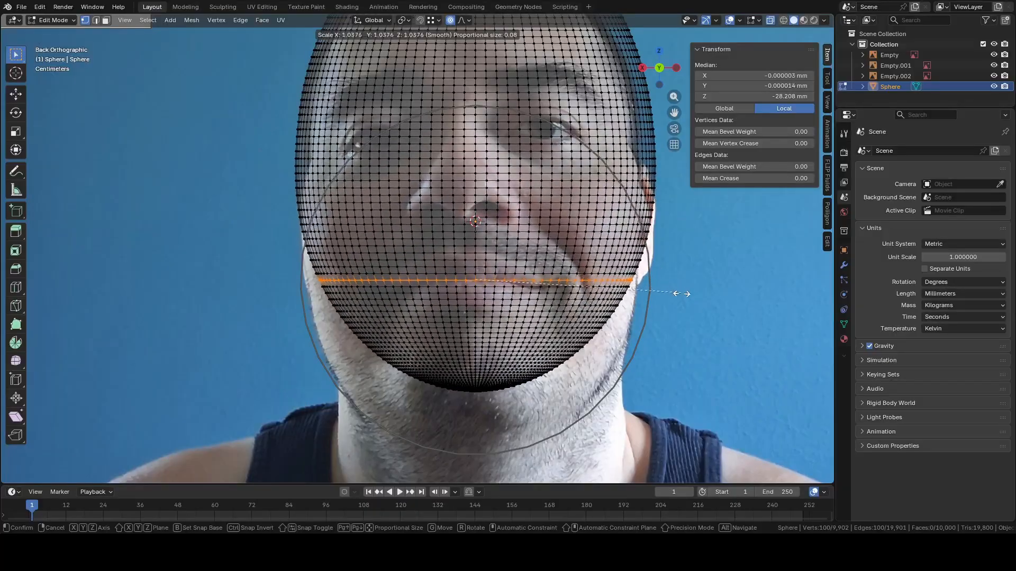
pyautogui.scroll(1, 691, 303)
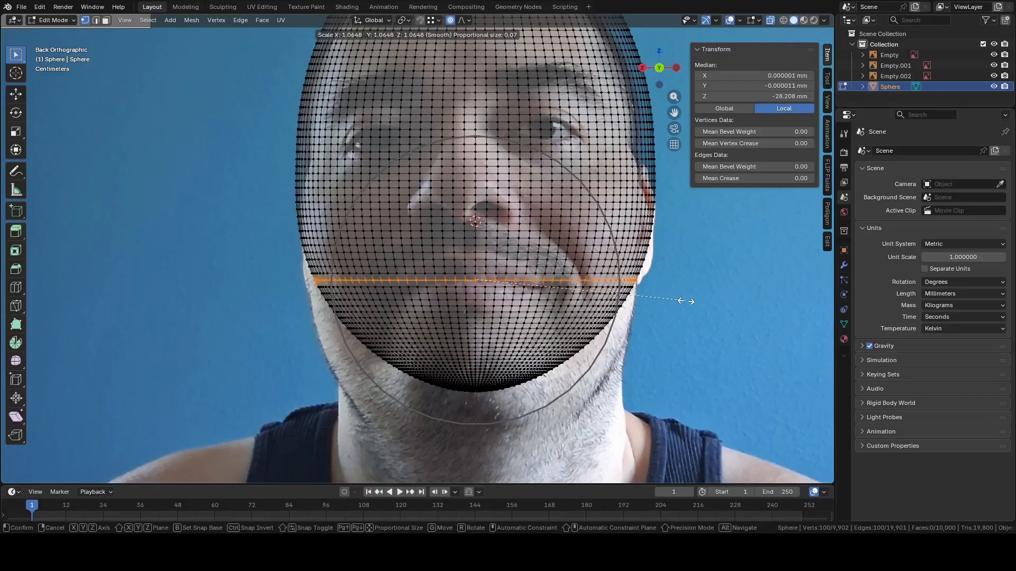
pyautogui.click(688, 299)
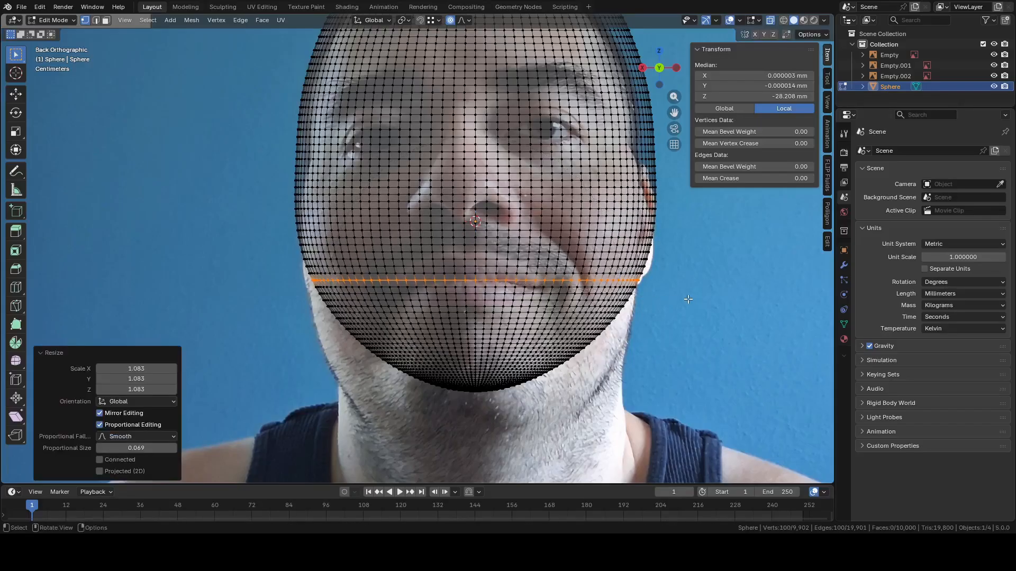
pyautogui.scroll(-4, 672, 288)
pyautogui.scroll(2, 670, 286)
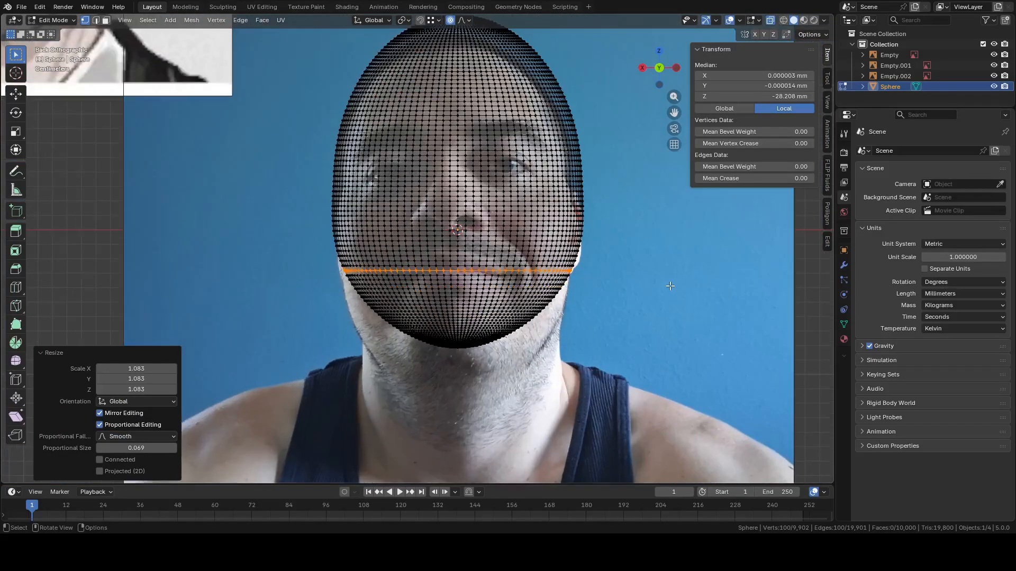
pyautogui.scroll(-4, 604, 260)
pyautogui.scroll(-2, 604, 260)
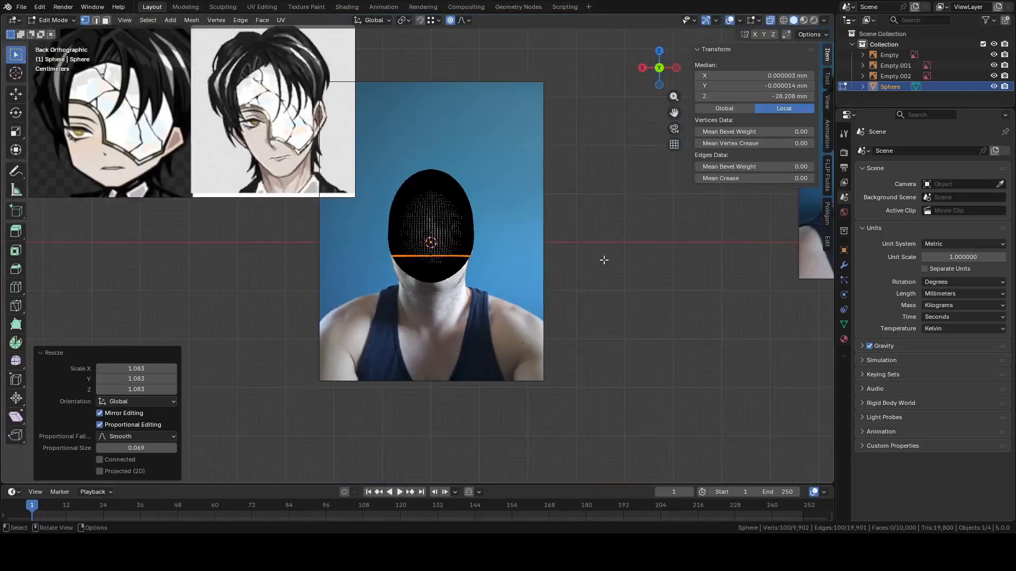
pyautogui.scroll(4, 604, 260)
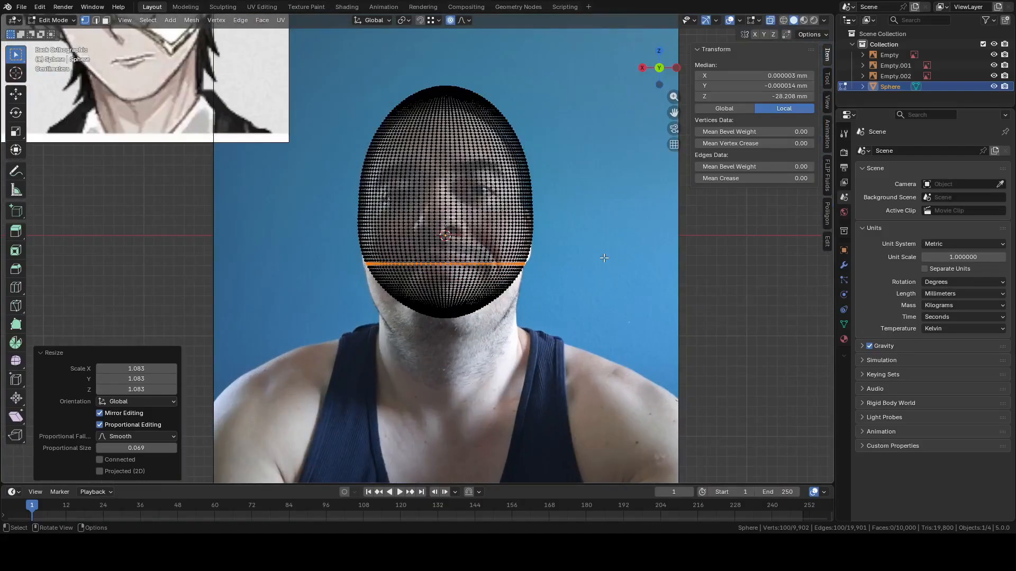
# Scale the mouth-level edge loop by about 1.067 with Smooth proportional falloff at a size of about 0.057
pyautogui.scroll(2, 604, 257)
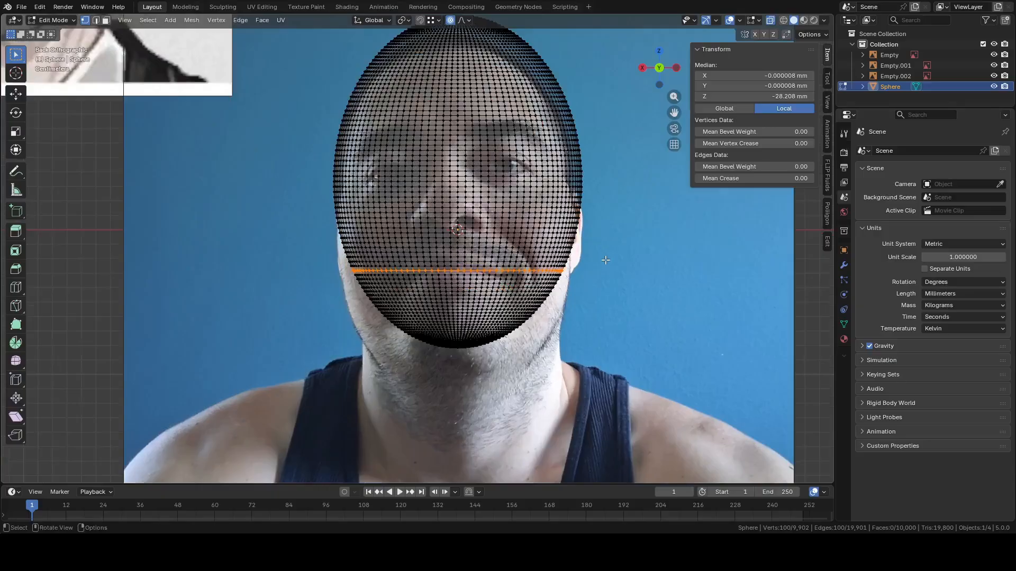
pyautogui.press('s')
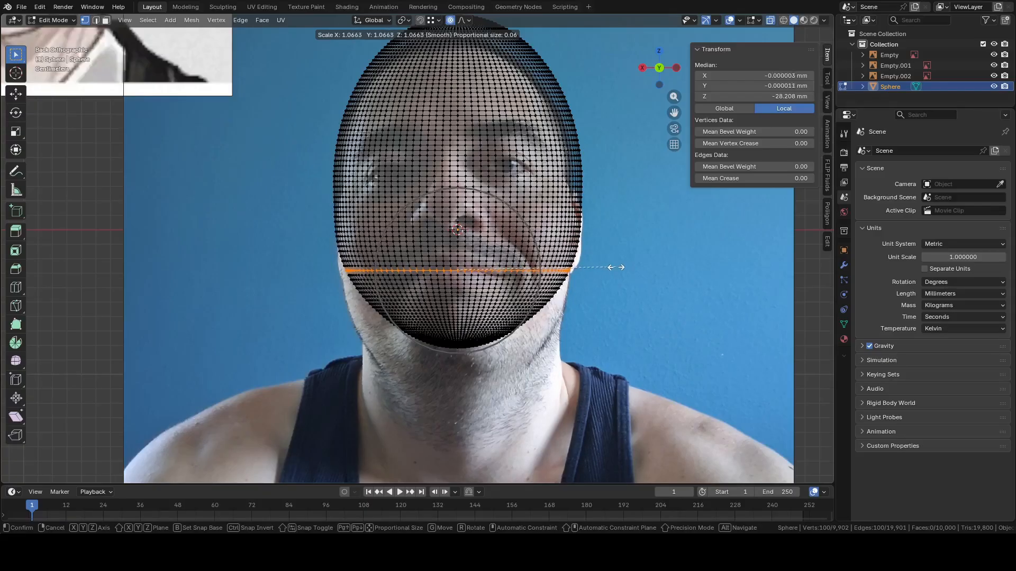
pyautogui.click(607, 265)
pyautogui.scroll(-1, 589, 257)
pyautogui.scroll(-5, 588, 257)
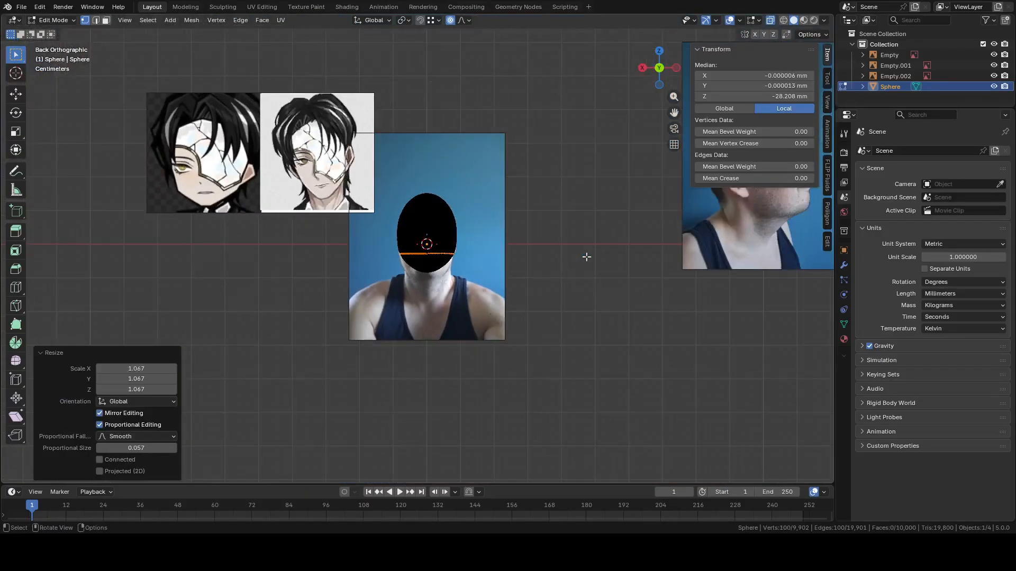
pyautogui.scroll(5, 572, 259)
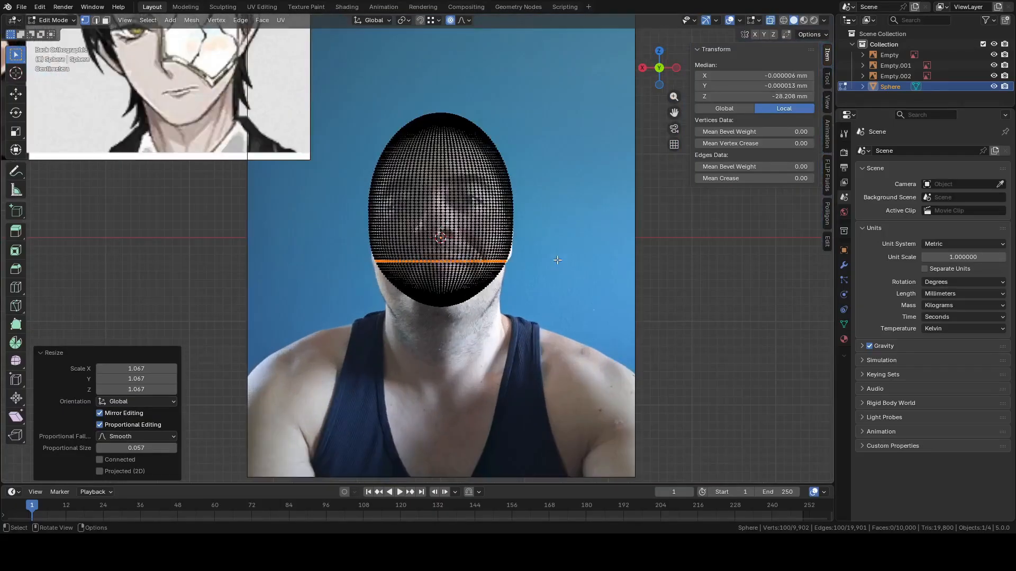
pyautogui.scroll(-2, 558, 260)
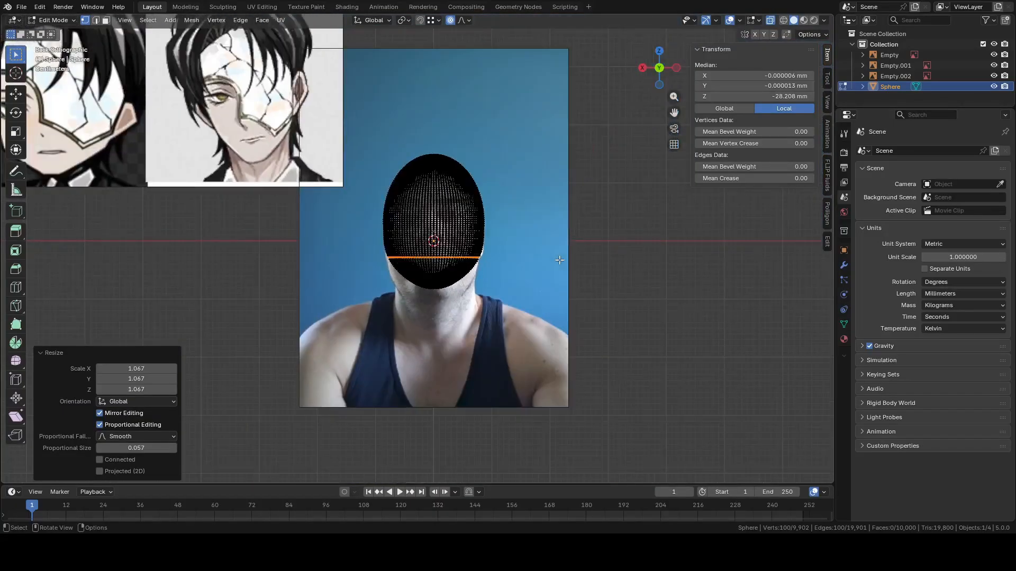
# Leave Edit Mode and move the character artwork about -347 mm in X and -176 mm in Z onto the face photo
pyautogui.scroll(-2, 559, 260)
pyautogui.press('Tab')
pyautogui.click(491, 158)
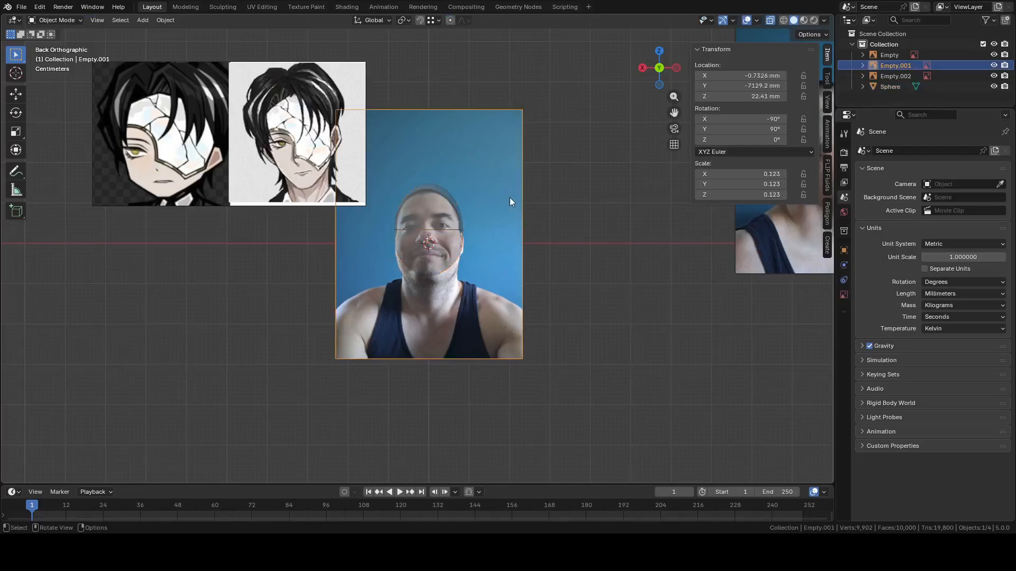
pyautogui.click(254, 128)
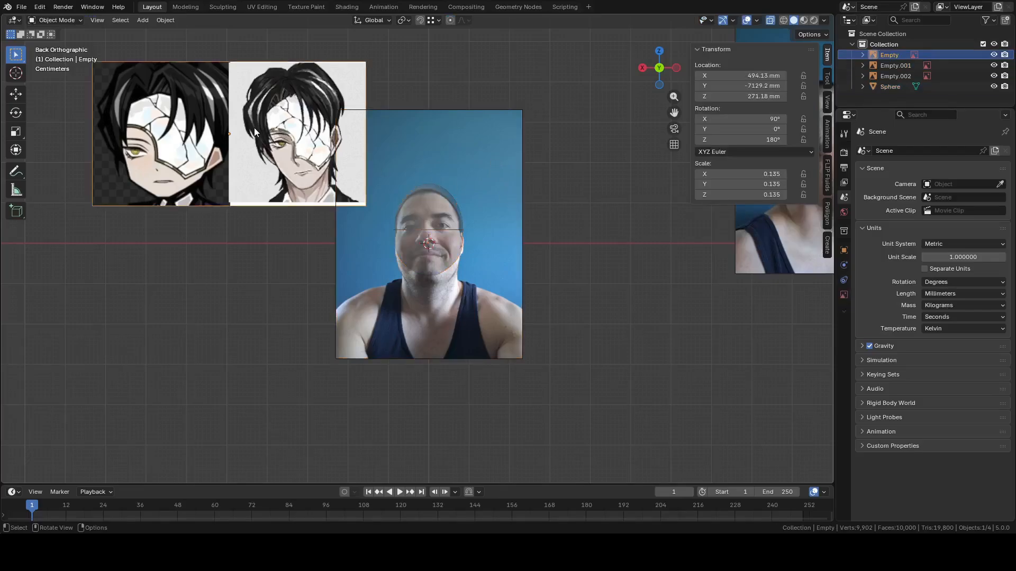
pyautogui.press('h')
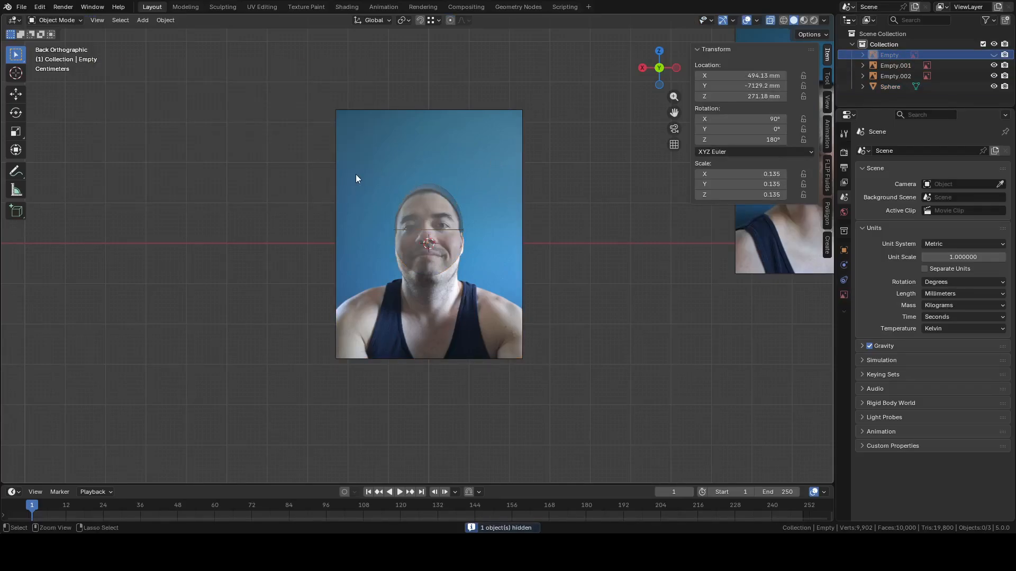
pyautogui.hotkey('alt', 'h')
pyautogui.press('g')
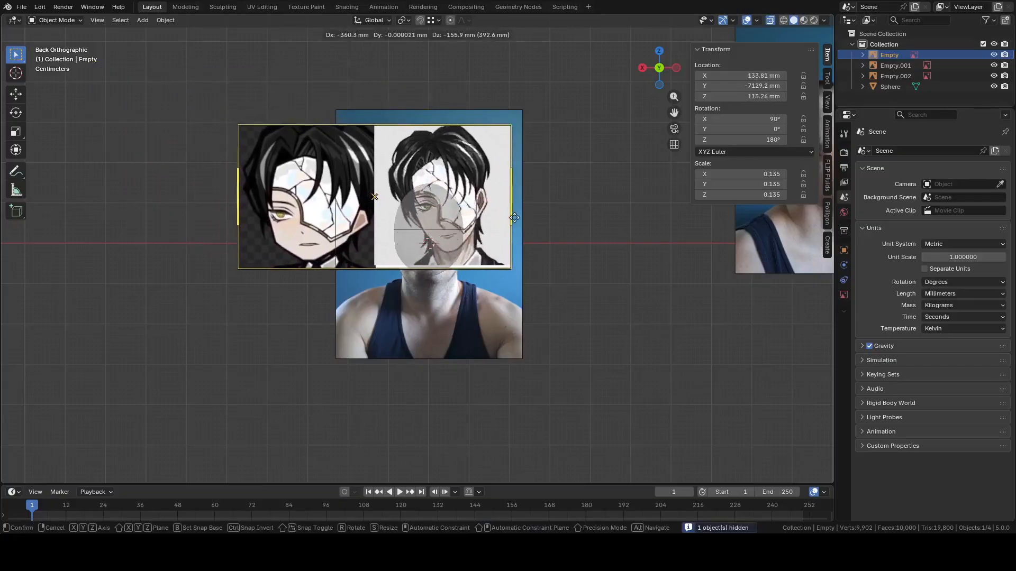
pyautogui.click(521, 227)
# Shift the character artwork about 34.9 mm in X and -47 mm in Z to bring its face over the sphere
pyautogui.scroll(3, 550, 229)
pyautogui.press('g')
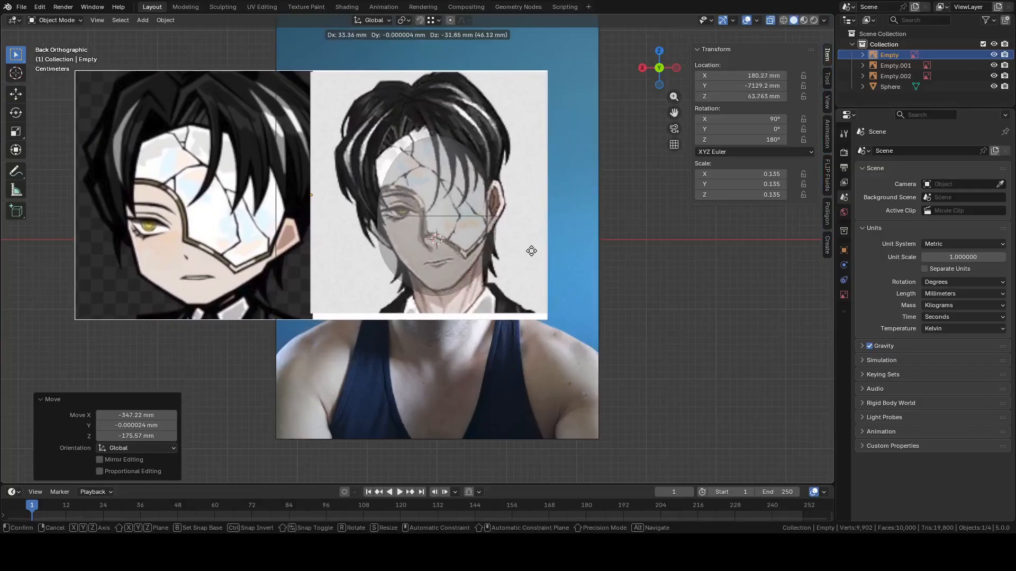
pyautogui.moveTo(587, 255); pyautogui.dragTo(537, 247)
pyautogui.scroll(3, 538, 247)
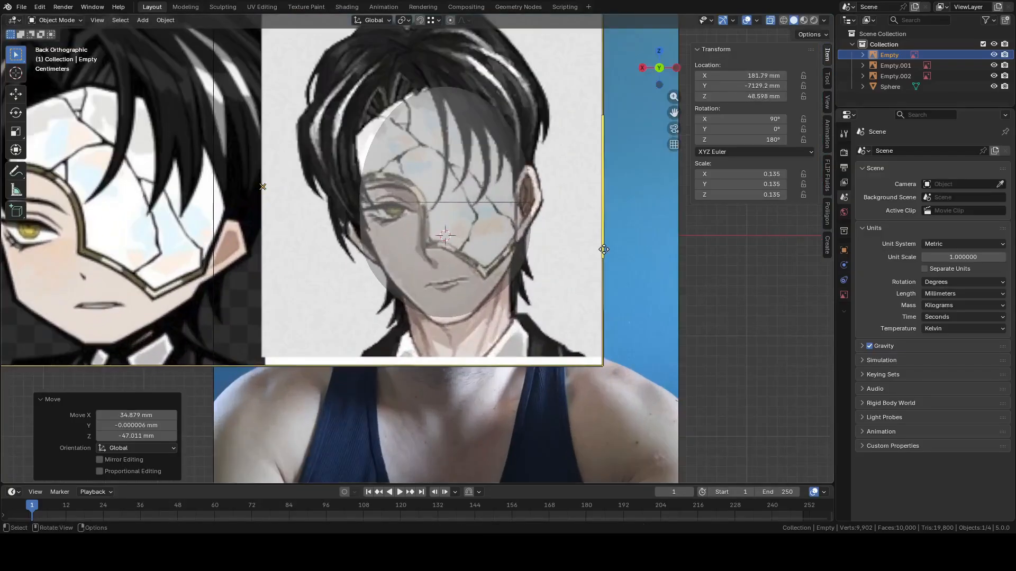
pyautogui.press('r')
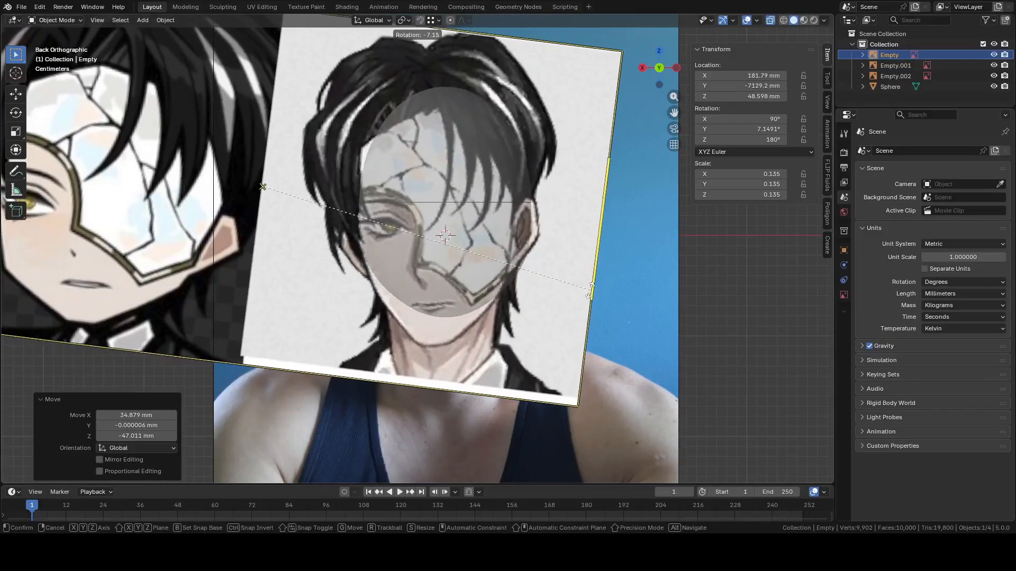
pyautogui.rightClick(591, 290)
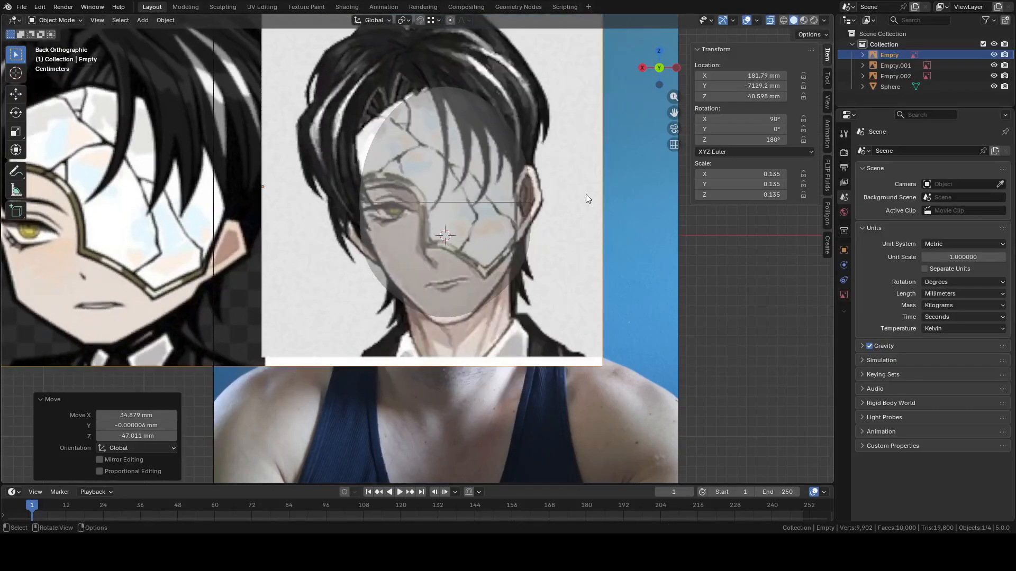
pyautogui.scroll(-4, 582, 195)
pyautogui.press('r')
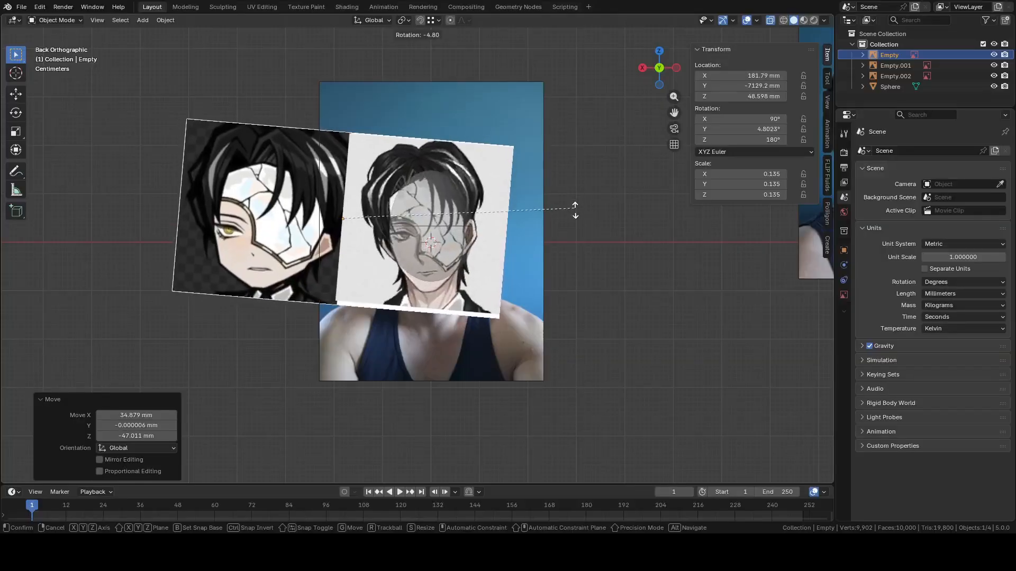
pyautogui.rightClick(579, 199)
# Rotate the character artwork in the view by about -5.2° plus another -0.8° to straighten its tilted head
pyautogui.press('r')
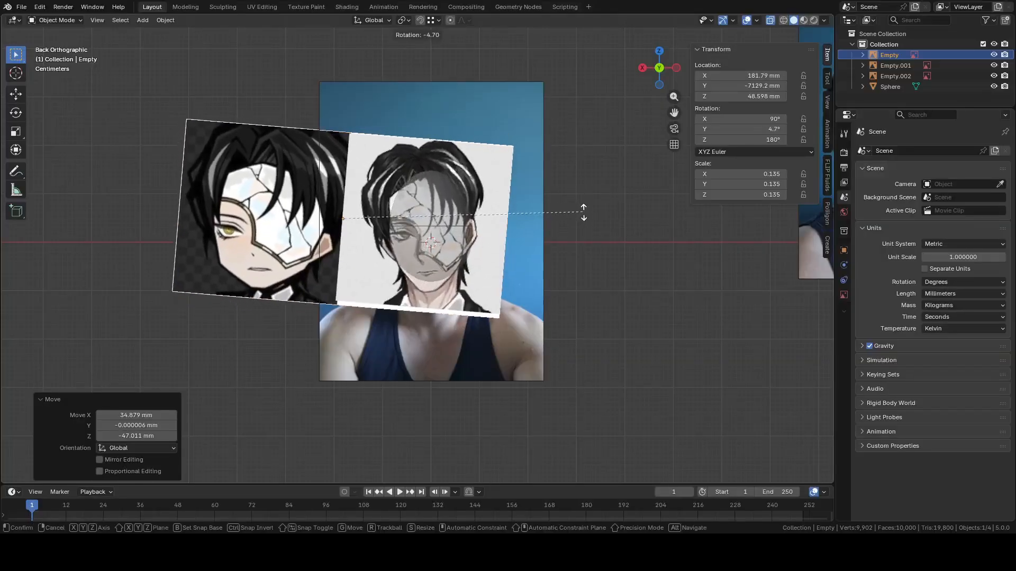
pyautogui.click(583, 214)
pyautogui.scroll(3, 583, 215)
pyautogui.press('r')
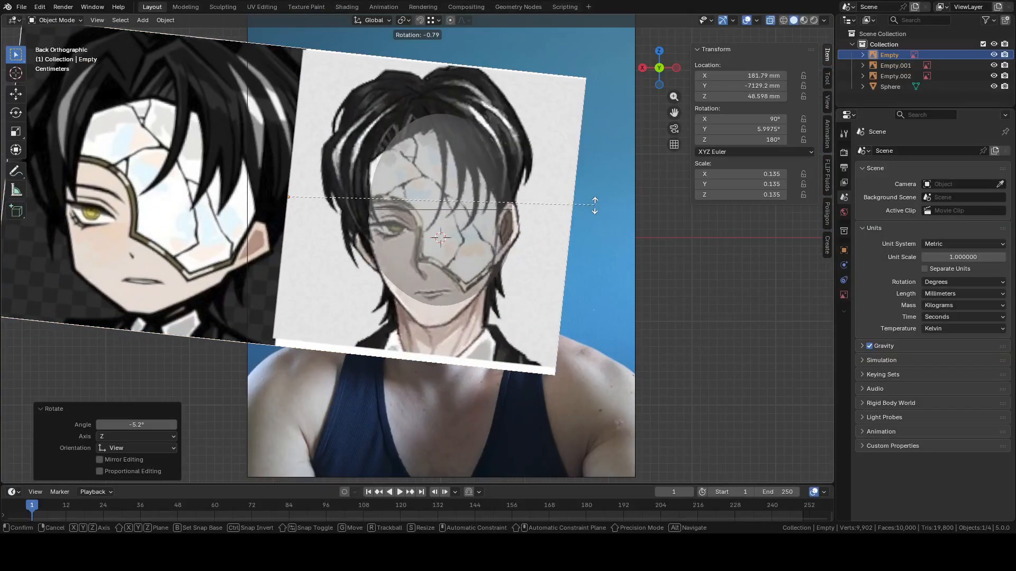
pyautogui.click(593, 205)
# Move the rotated artwork about -12.6 mm in X and 12.6 mm in Z to align its face with the sphere
pyautogui.press('g')
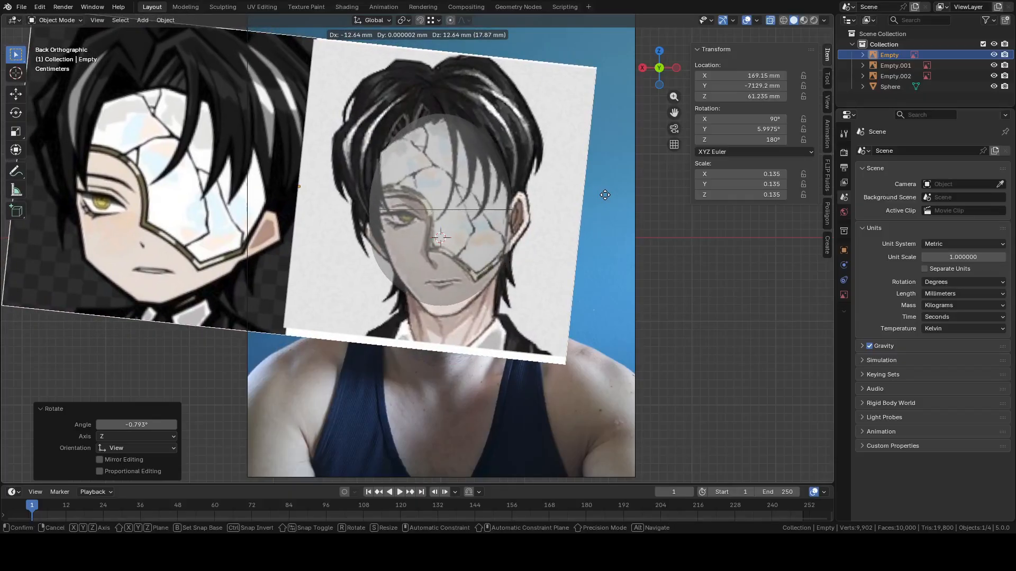
pyautogui.click(523, 194)
pyautogui.click(454, 141)
pyautogui.scroll(4, 456, 142)
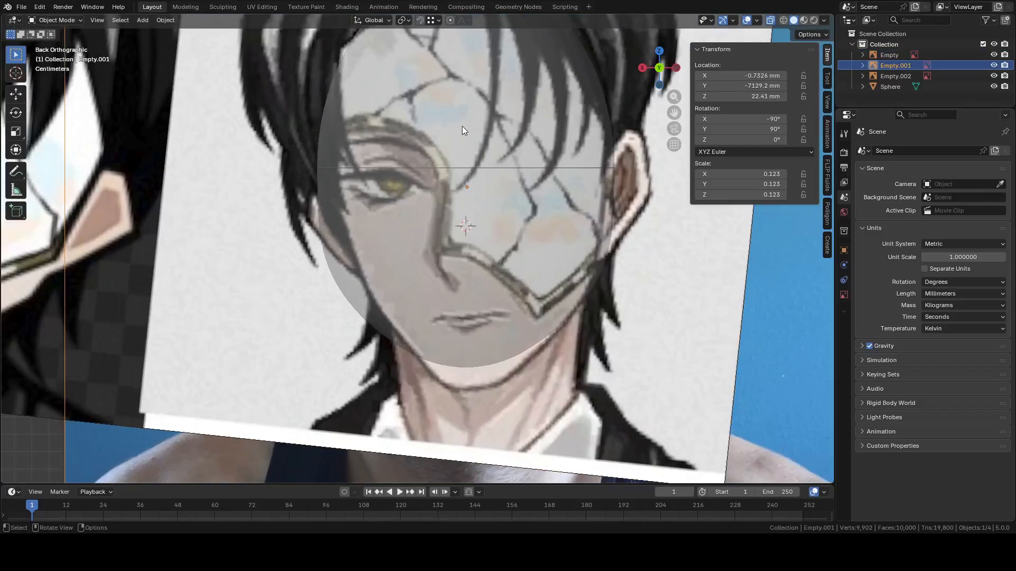
pyautogui.scroll(-4, 462, 126)
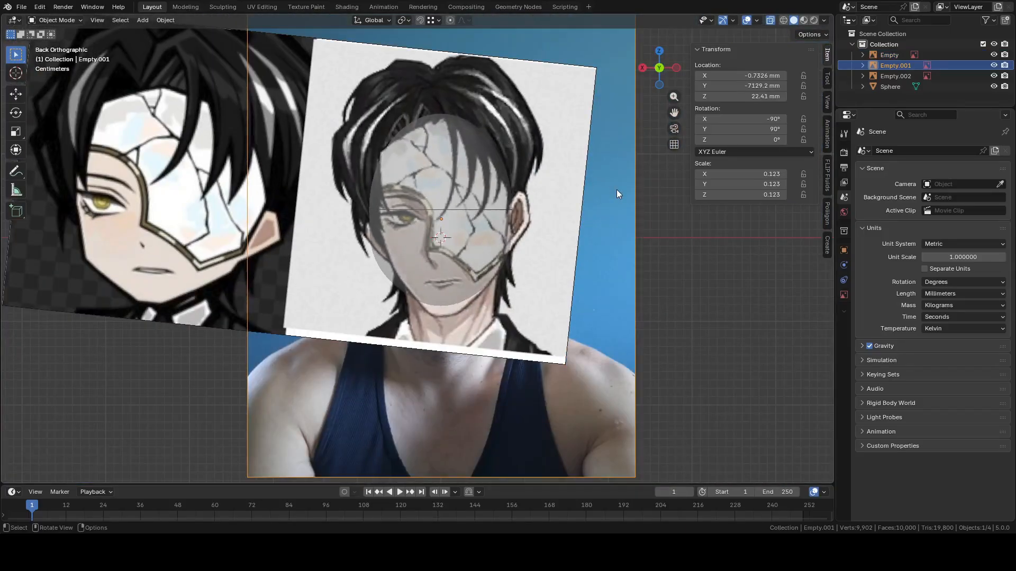
# Toggle the character artwork's visibility to compare its mask with the face photo, and leave it hidden
pyautogui.click(560, 117)
pyautogui.press('h')
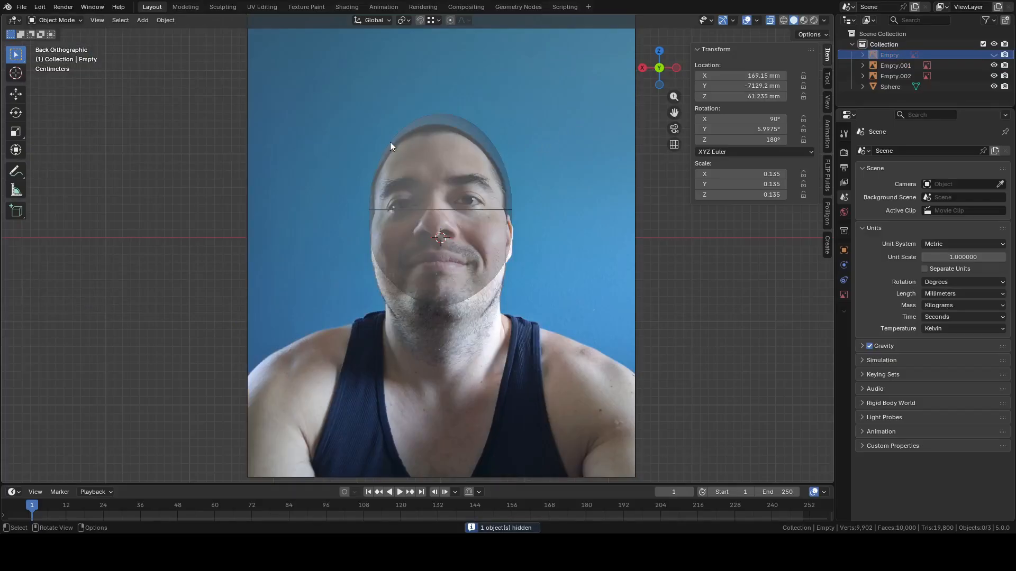
pyautogui.hotkey('alt', 'h')
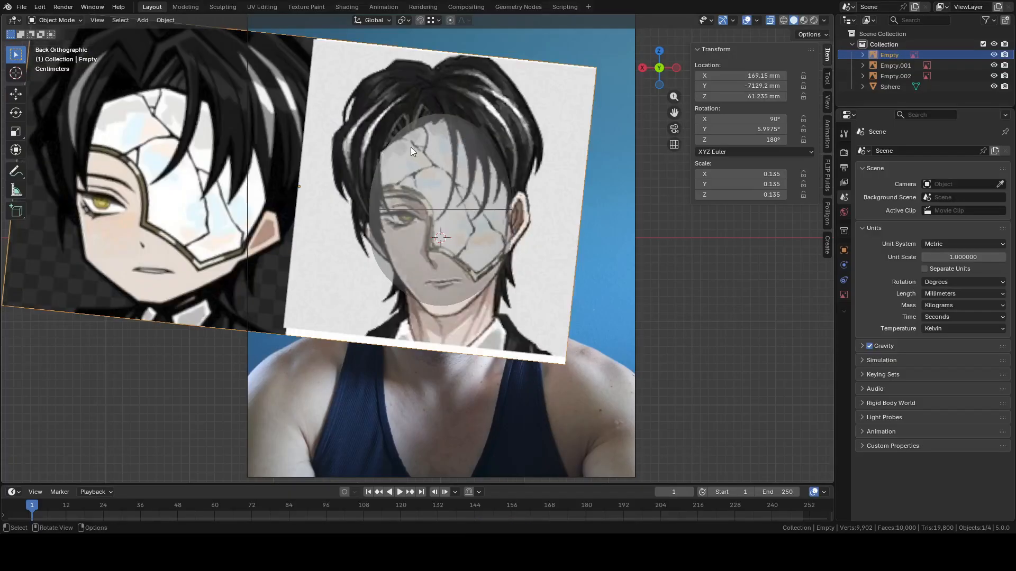
pyautogui.press('h')
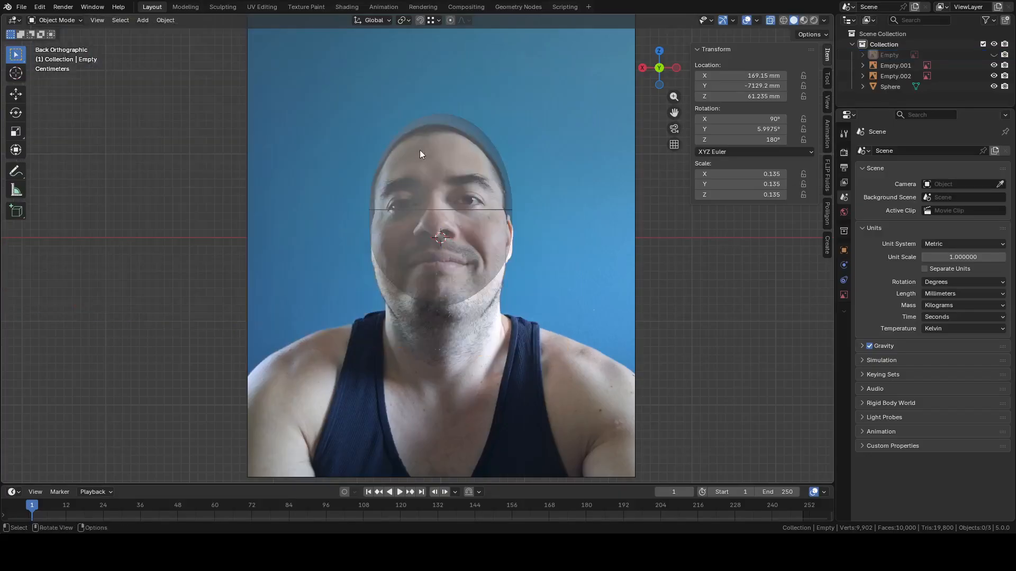
# Enter Edit Mode on the sphere and select its horizontal edge loop at forehead level
pyautogui.click(451, 151)
pyautogui.press('Tab')
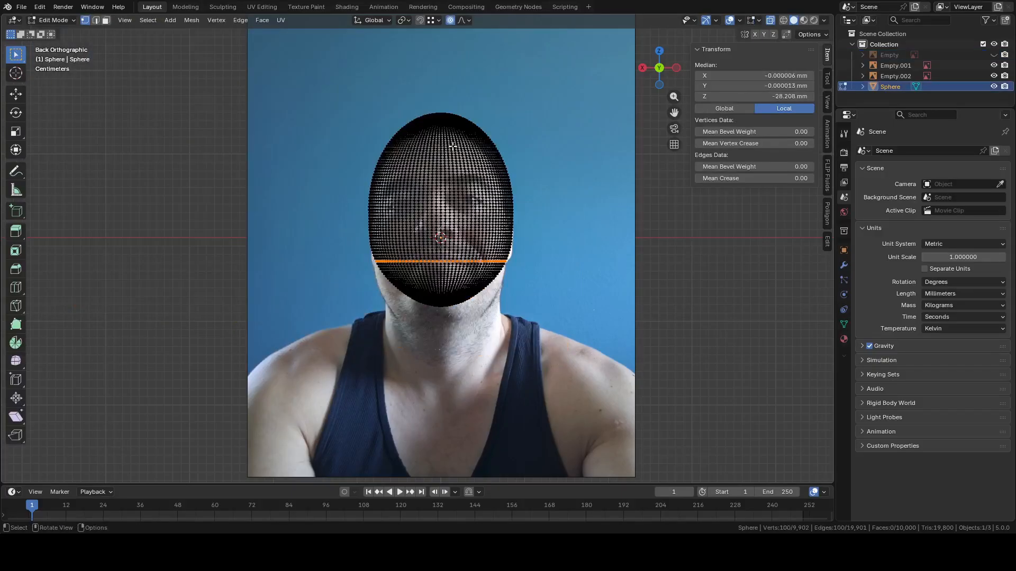
pyautogui.keyDown('alt'); pyautogui.click(447, 152); pyautogui.keyUp('alt')
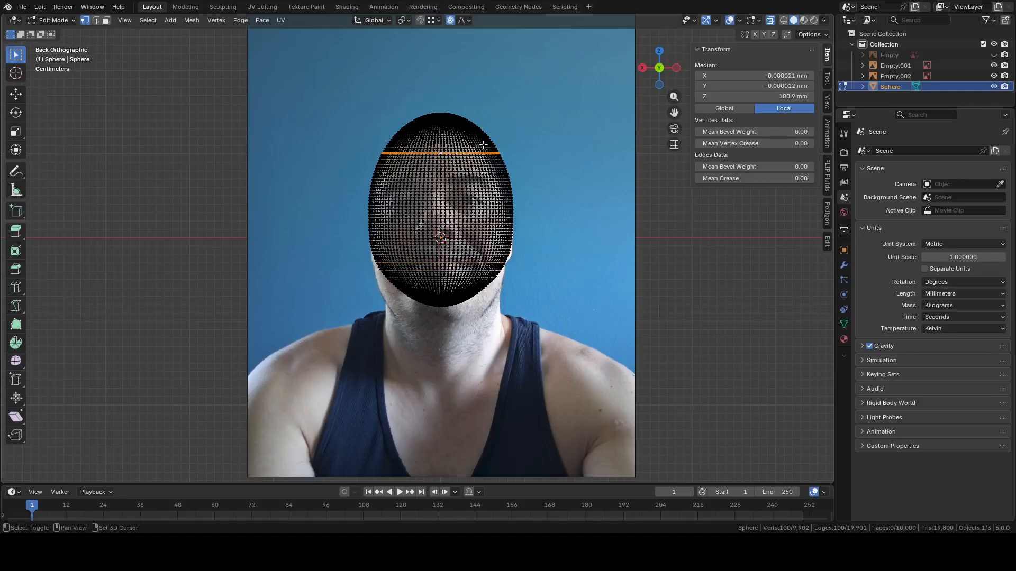
pyautogui.keyDown('shift'); pyautogui.moveTo(480, 173); pyautogui.dragTo(478, 198, button='middle'); pyautogui.keyUp('shift')
pyautogui.scroll(5, 478, 198)
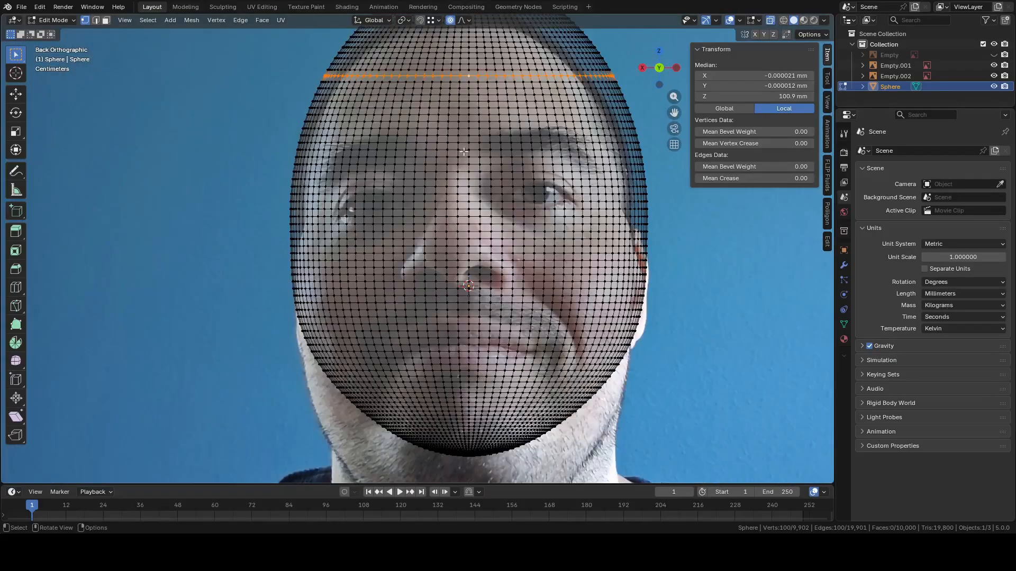
pyautogui.keyDown('shift'); pyautogui.moveTo(456, 138); pyautogui.dragTo(456, 174, button='middle'); pyautogui.keyUp('shift')
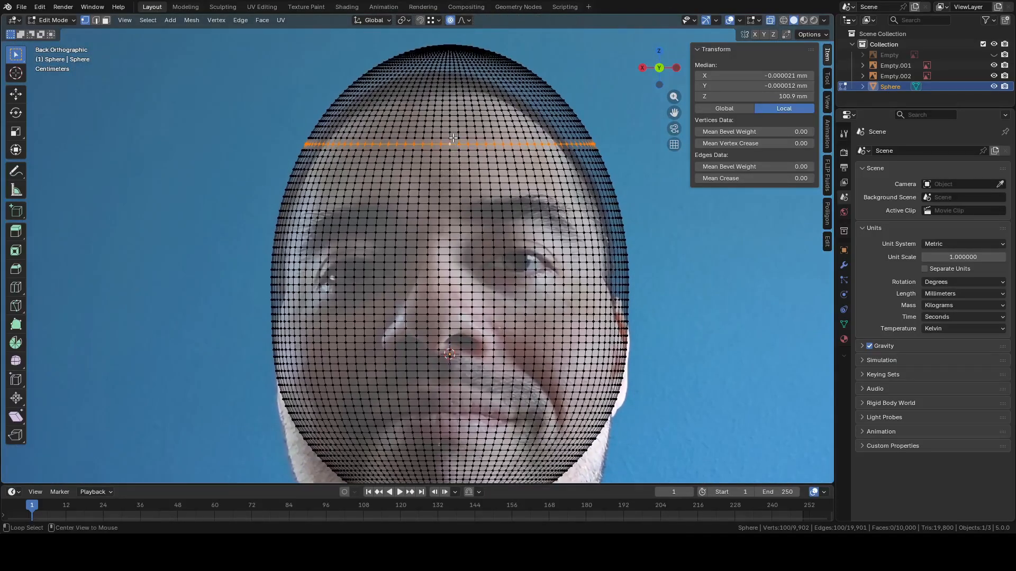
# Delete the vertices of the forehead-level edge loop and the disconnected cap above it
pyautogui.rightClick(524, 152)
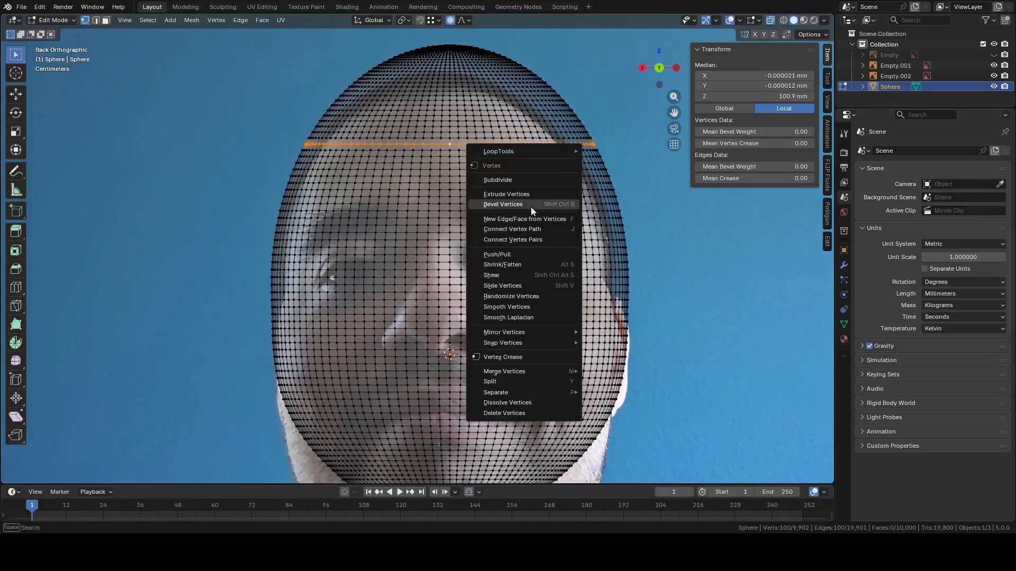
pyautogui.click(498, 412)
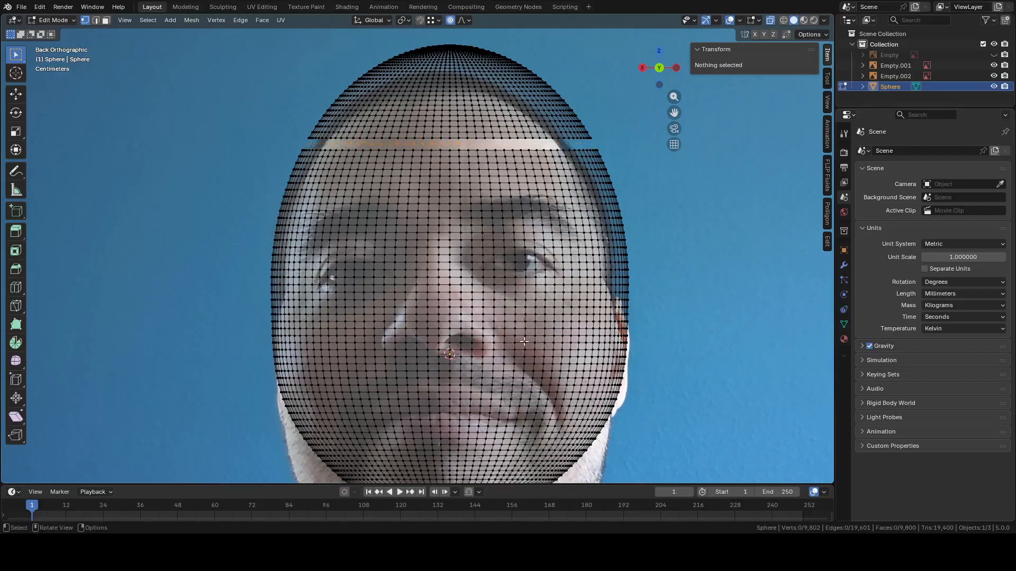
pyautogui.click(480, 137)
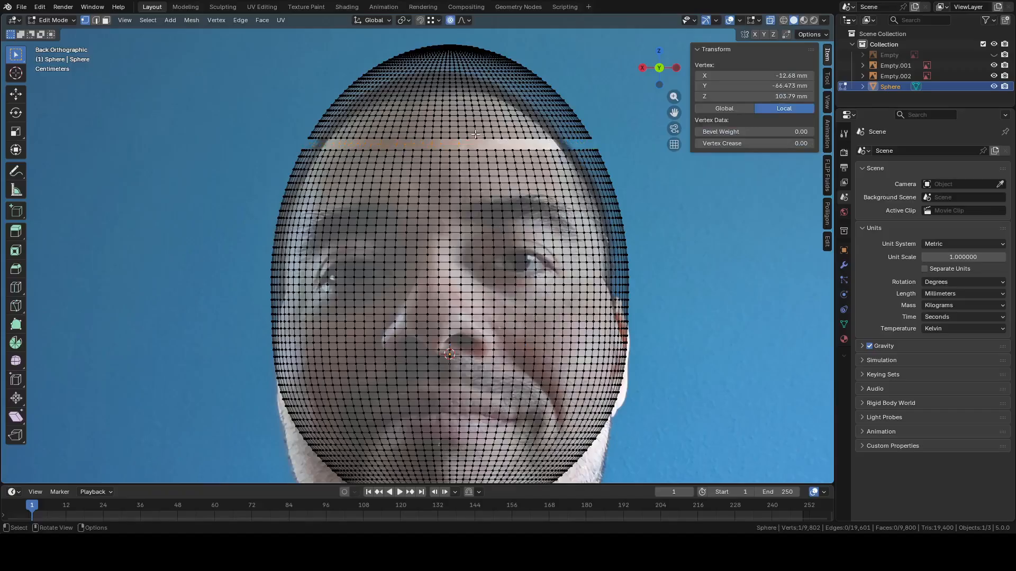
pyautogui.click(475, 131)
pyautogui.press('l')
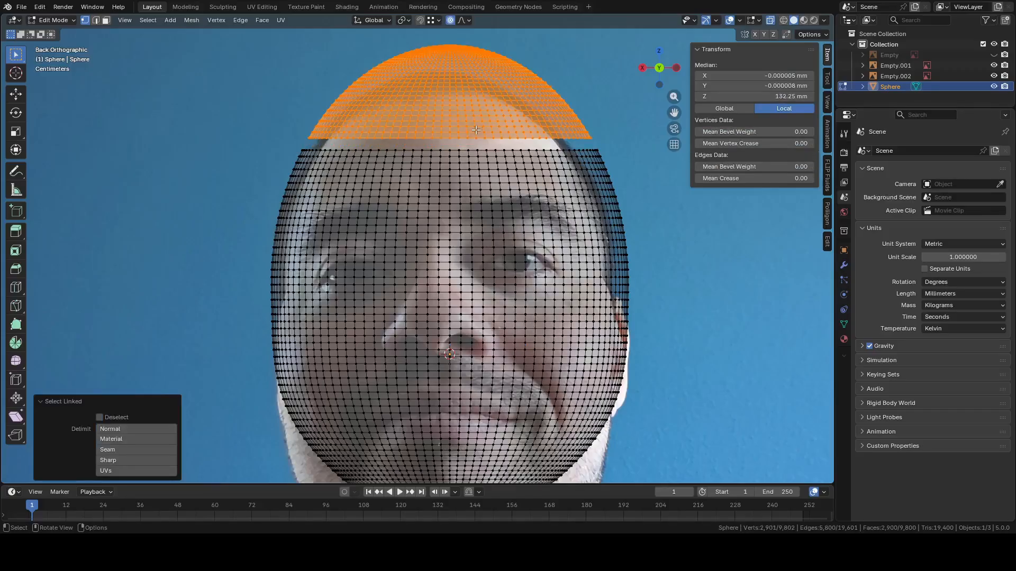
pyautogui.rightClick(475, 129)
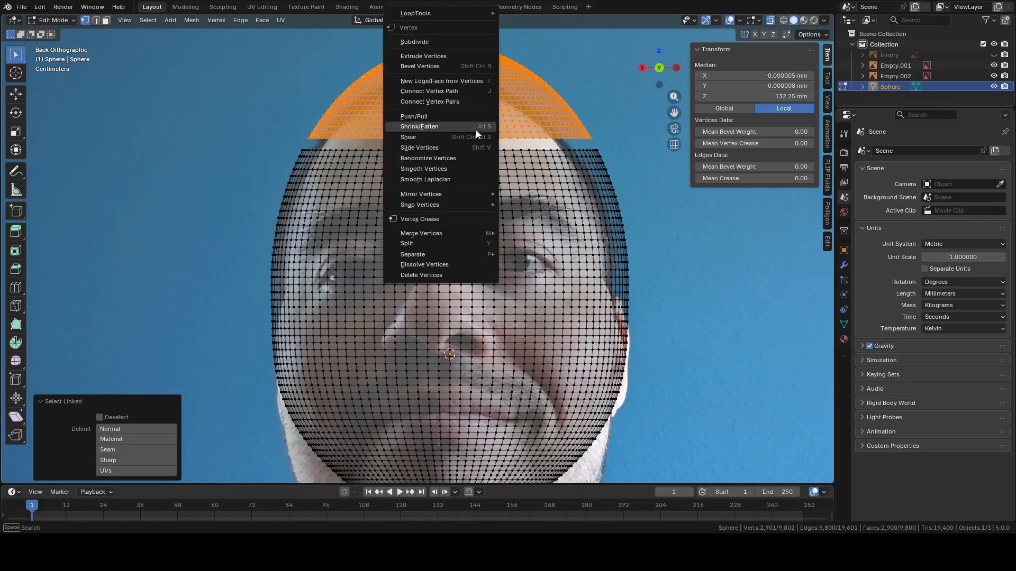
pyautogui.click(438, 277)
pyautogui.scroll(-3, 531, 204)
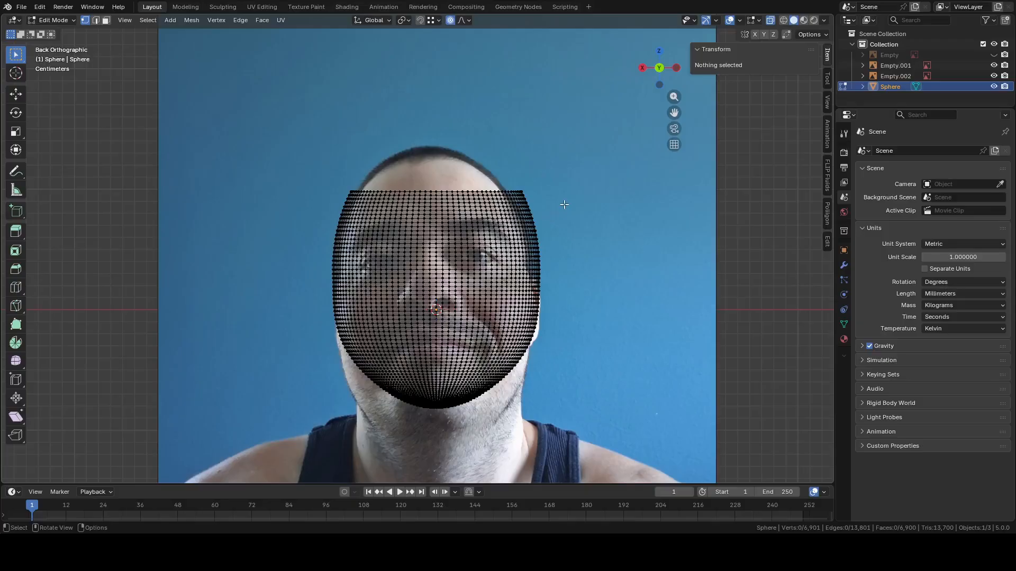
pyautogui.moveTo(566, 204); pyautogui.dragTo(492, 212, button='middle')
pyautogui.click(670, 71)
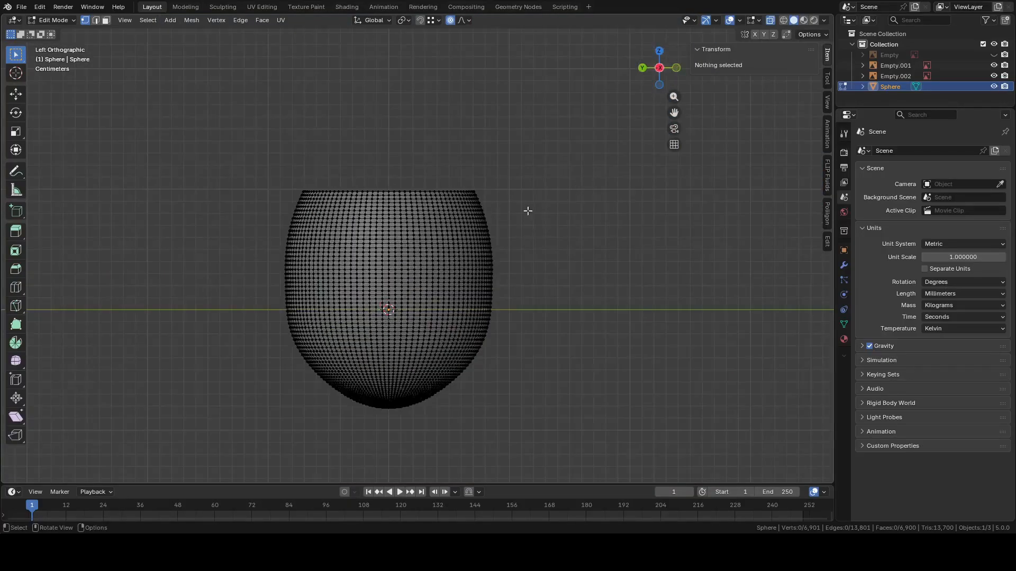
pyautogui.scroll(3, 388, 183)
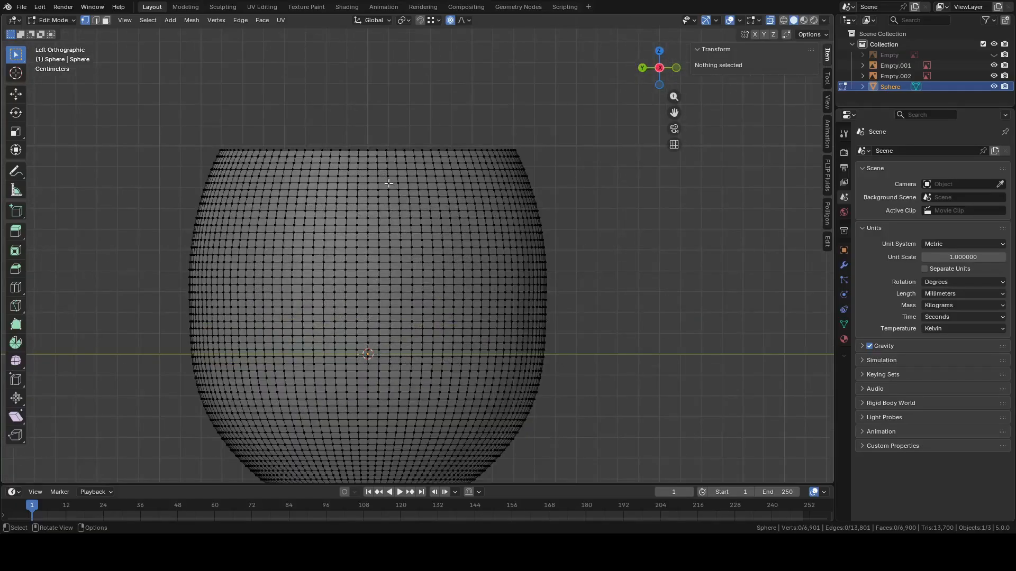
pyautogui.moveTo(385, 175); pyautogui.dragTo(568, 259, button='middle')
pyautogui.click(641, 68)
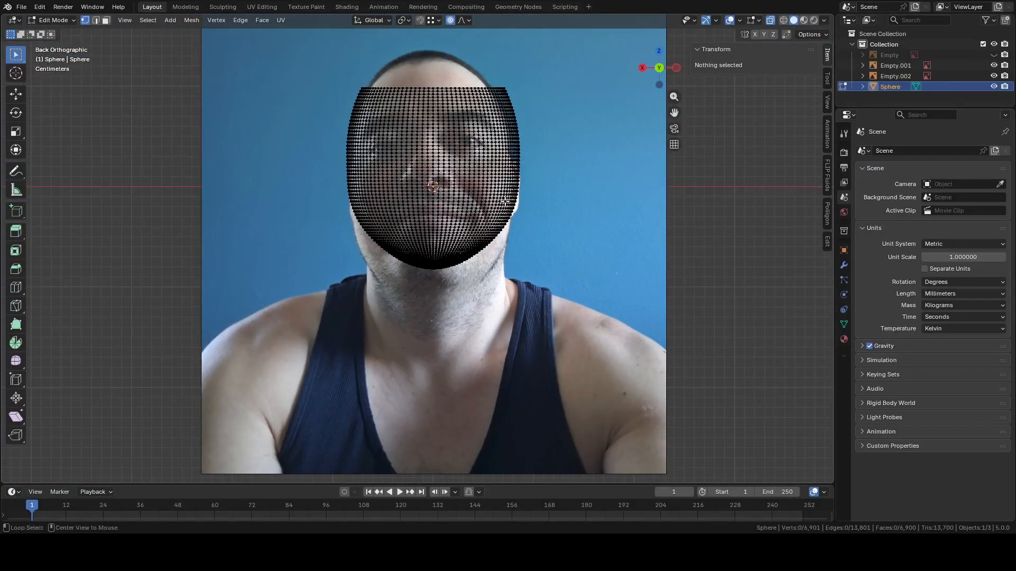
# Show the character artwork to compare its mask with the trimmed sphere, and hide it before returning to Edit Mode on the sphere
pyautogui.hotkey('alt', 'h')
pyautogui.click(534, 297)
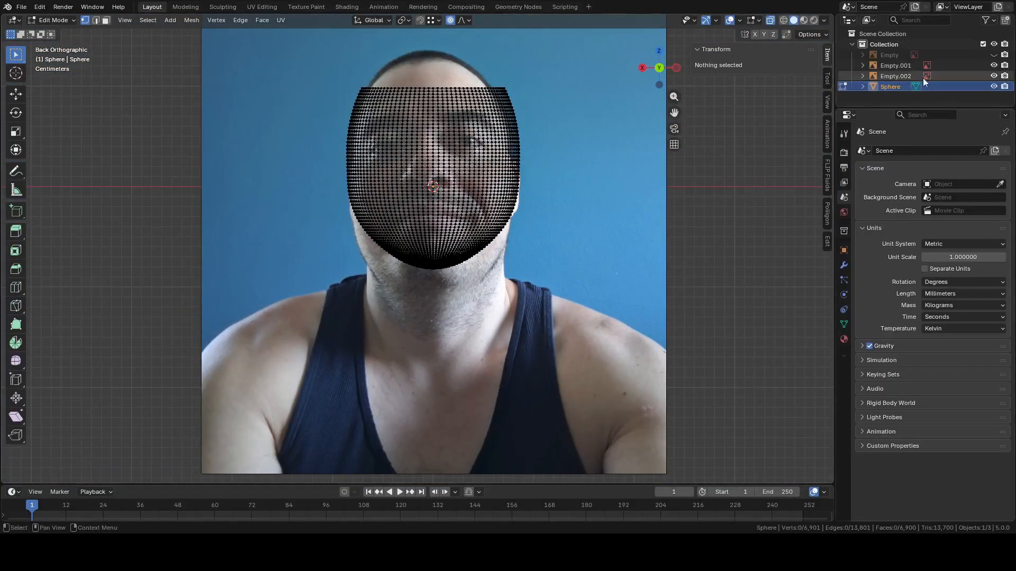
pyautogui.click(994, 54)
pyautogui.scroll(2, 568, 257)
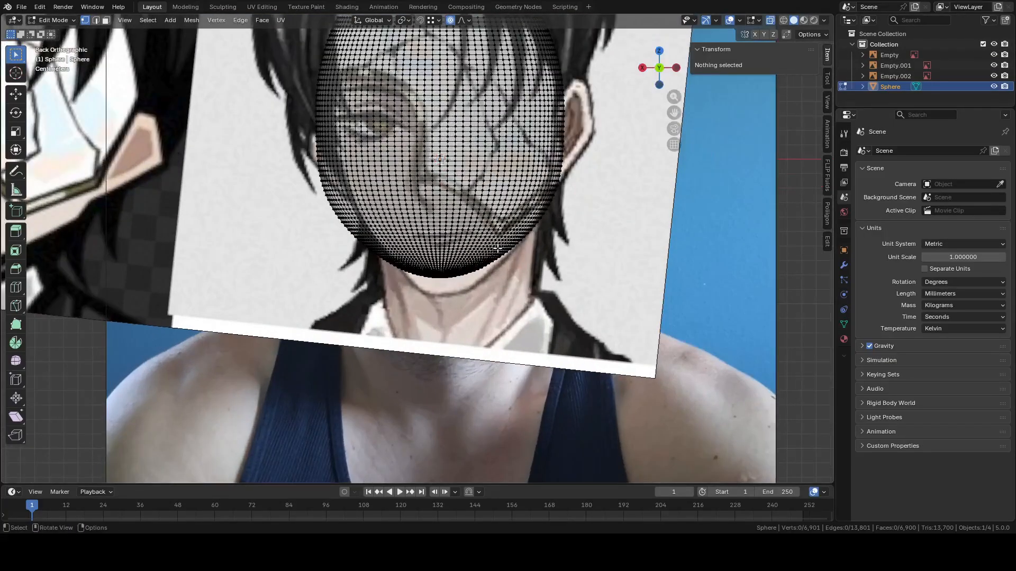
pyautogui.press('Tab')
pyautogui.click(623, 258)
pyautogui.press('h')
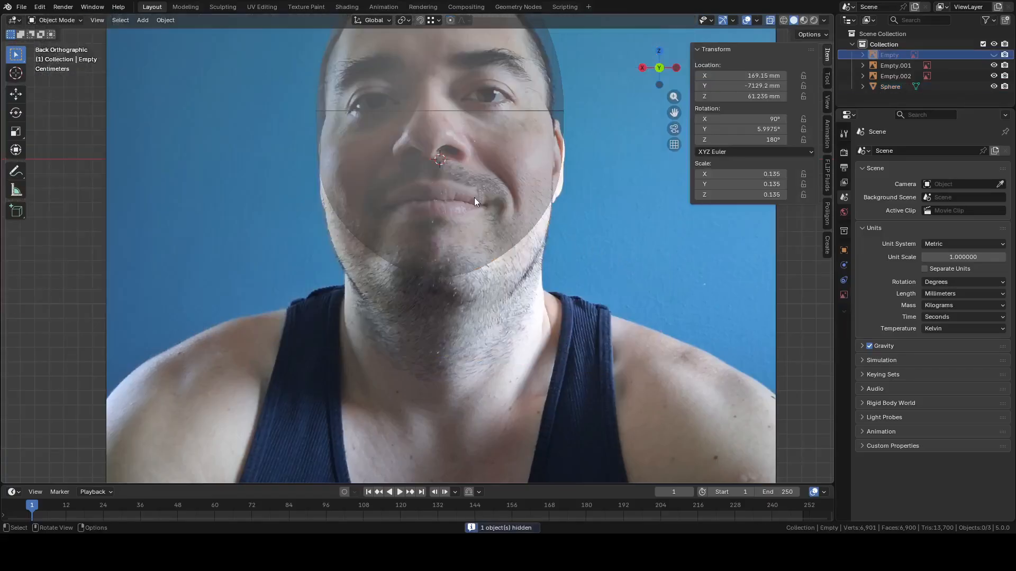
pyautogui.click(499, 217)
pyautogui.press('Tab')
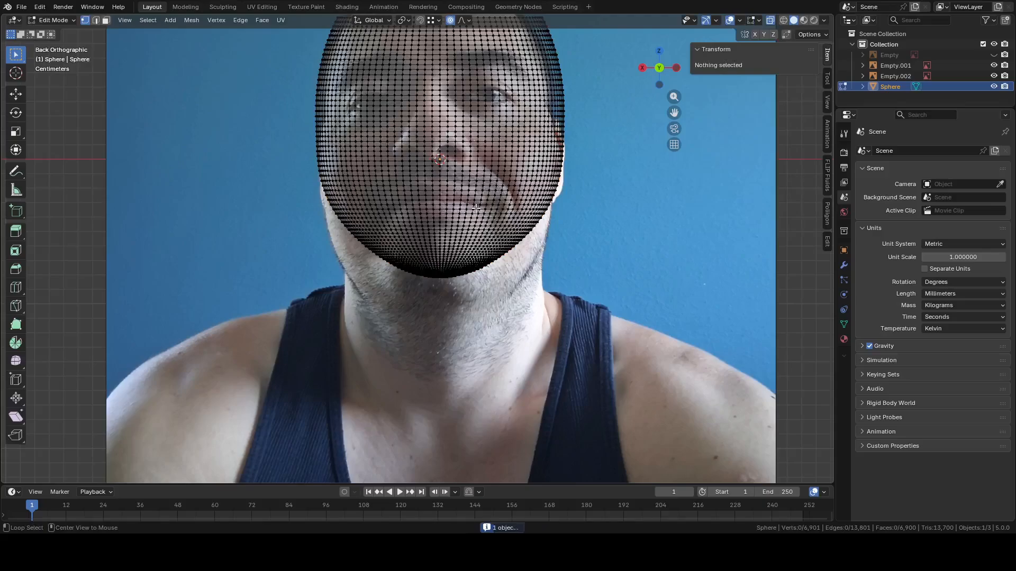
# Try to trim the sphere at lip level by deleting that horizontal edge loop and the disconnected section below it
pyautogui.keyDown('alt'); pyautogui.click(476, 208); pyautogui.keyUp('alt')
pyautogui.rightClick(555, 235)
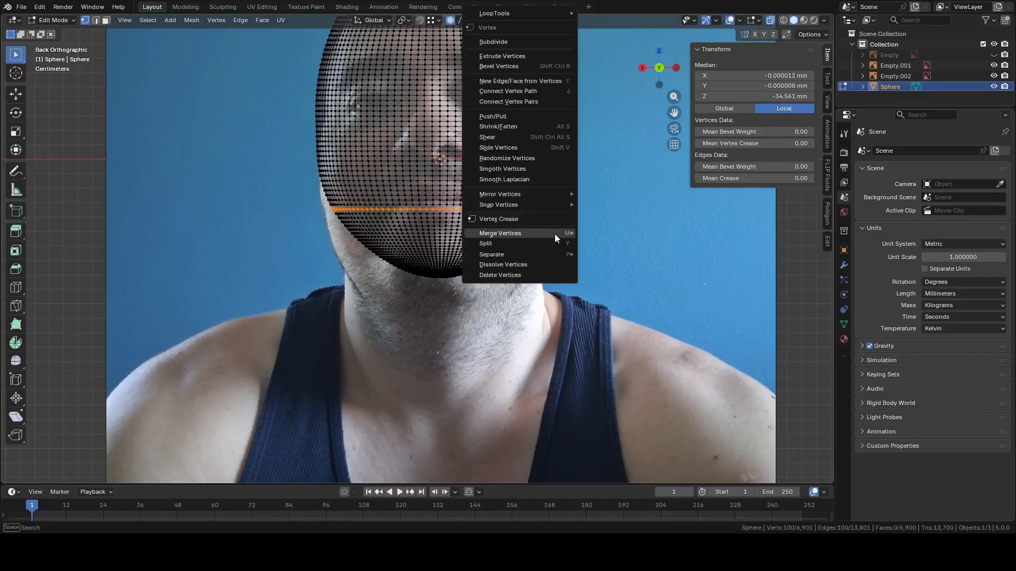
pyautogui.click(511, 271)
pyautogui.scroll(3, 498, 245)
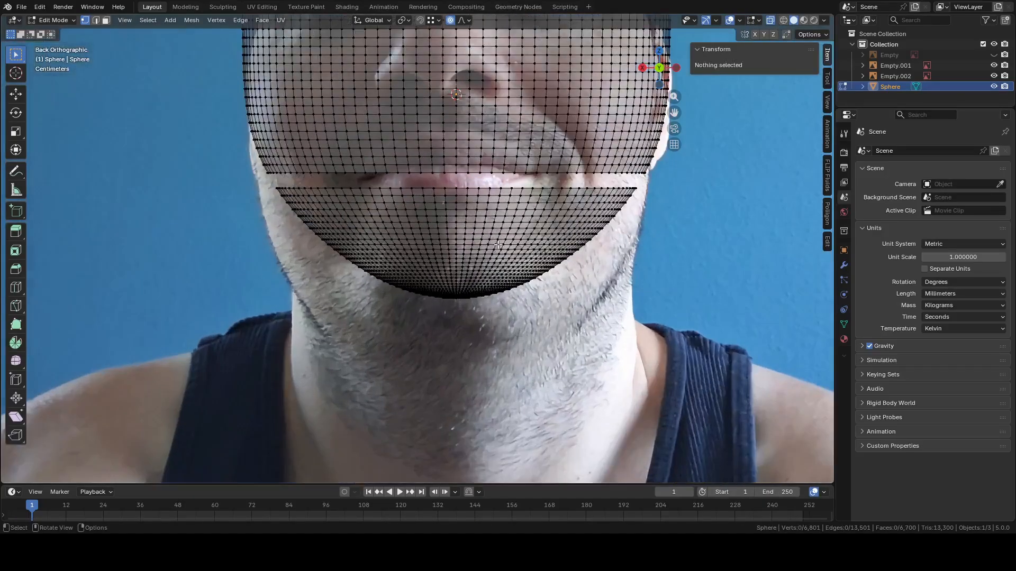
pyautogui.press('l')
pyautogui.rightClick(494, 192)
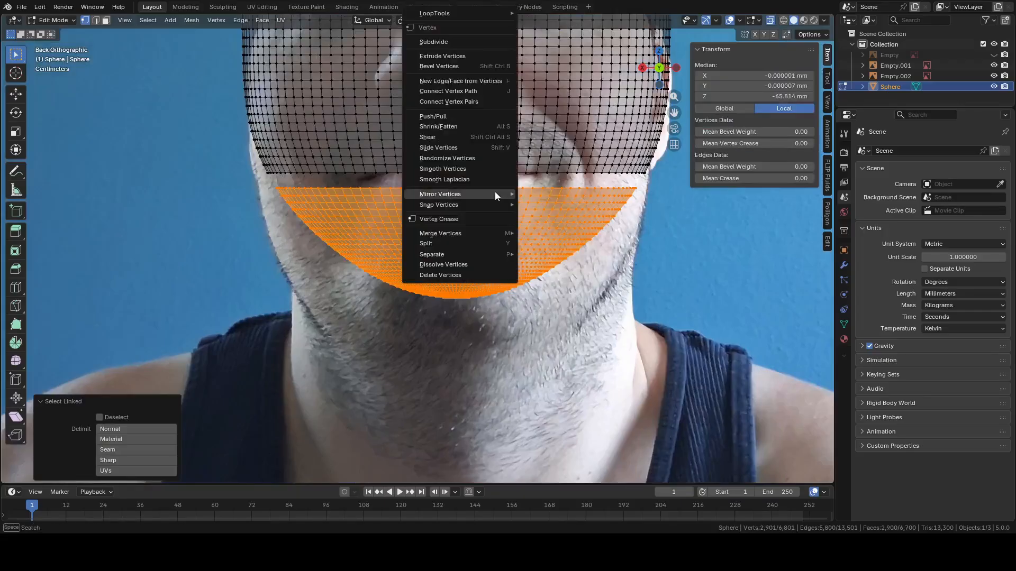
pyautogui.click(475, 275)
pyautogui.scroll(-6, 478, 271)
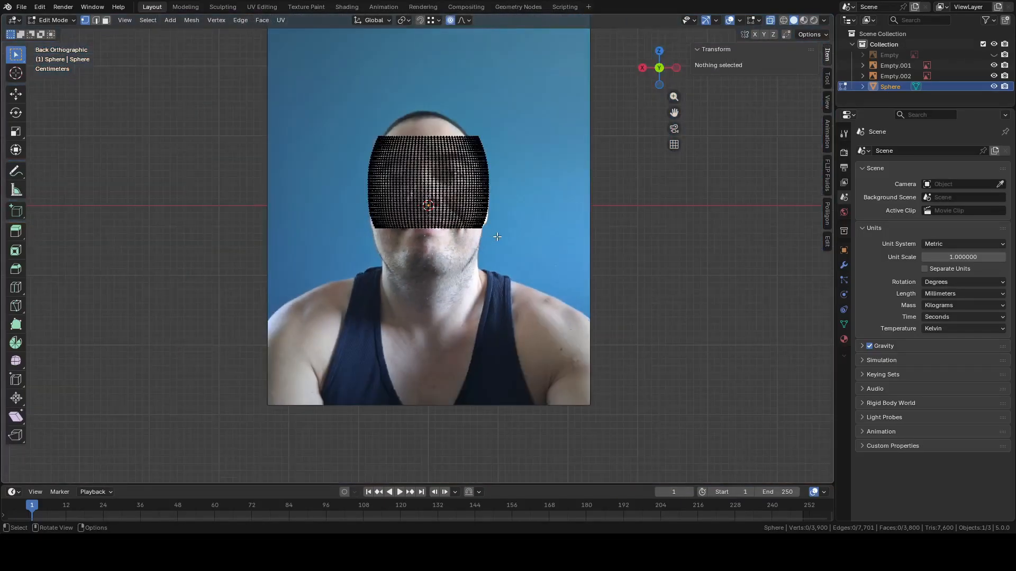
pyautogui.scroll(2, 497, 236)
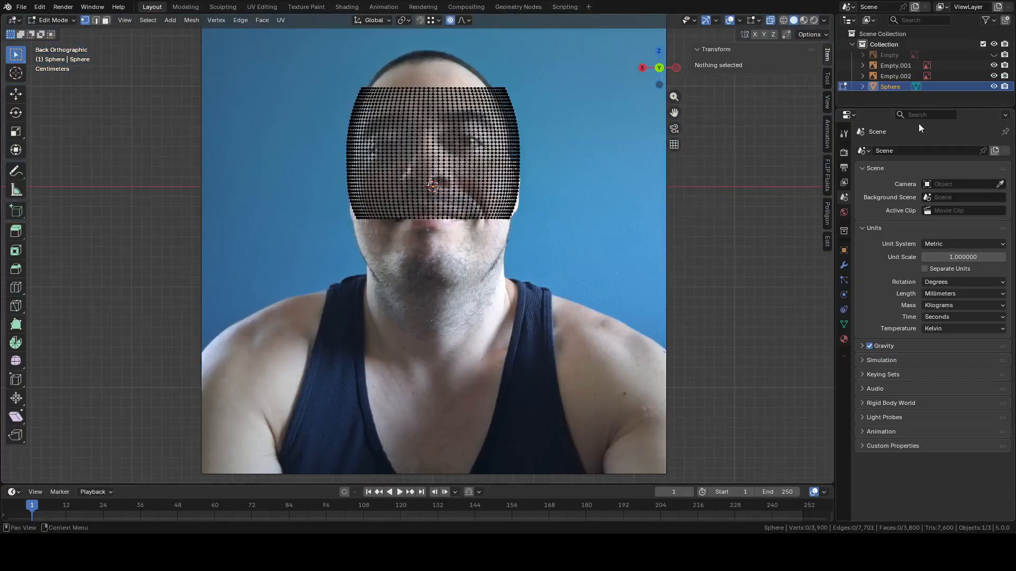
# Toggle the character artwork's visibility to compare the lower cut with its mask, and leave it hidden
pyautogui.click(994, 55)
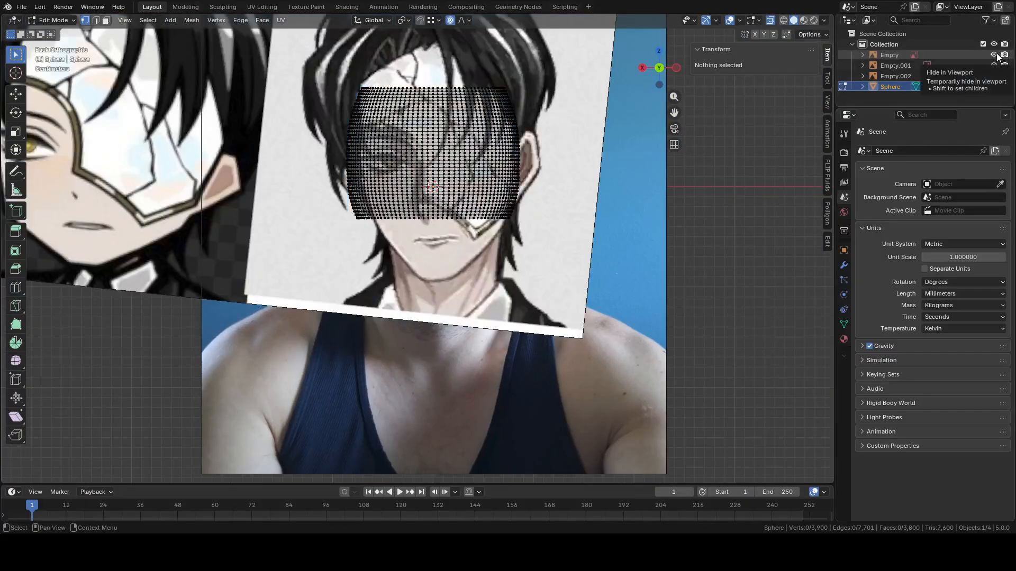
pyautogui.click(994, 55)
pyautogui.click(994, 55)
pyautogui.click(995, 55)
# Undo the lip-level cut and the removal of the sphere's lower section
pyautogui.hotkey('ctrl', 'z')
pyautogui.hotkey('ctrl', 'z')
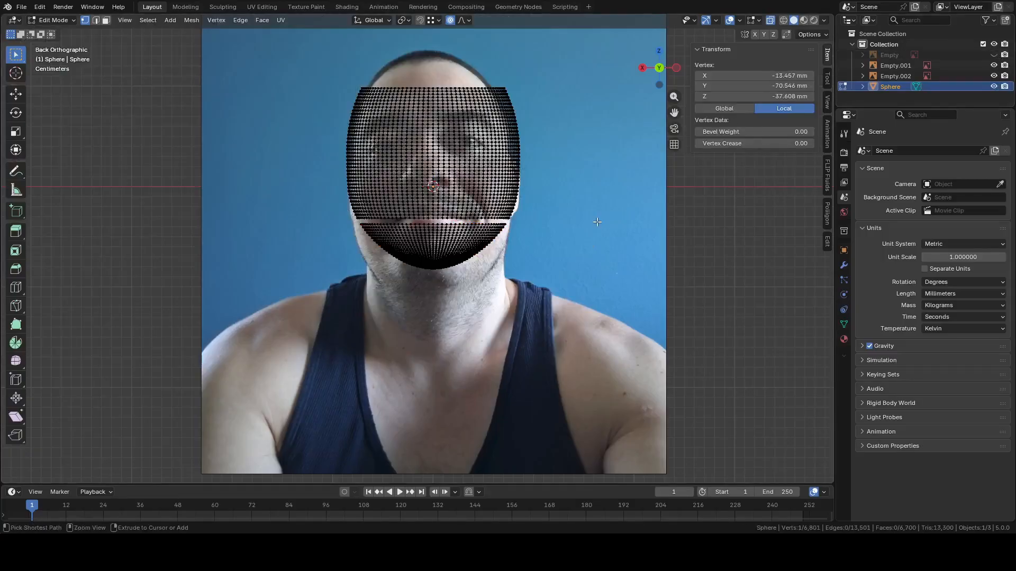
pyautogui.hotkey('ctrl', 'z')
pyautogui.hotkey('ctrl', 'z')
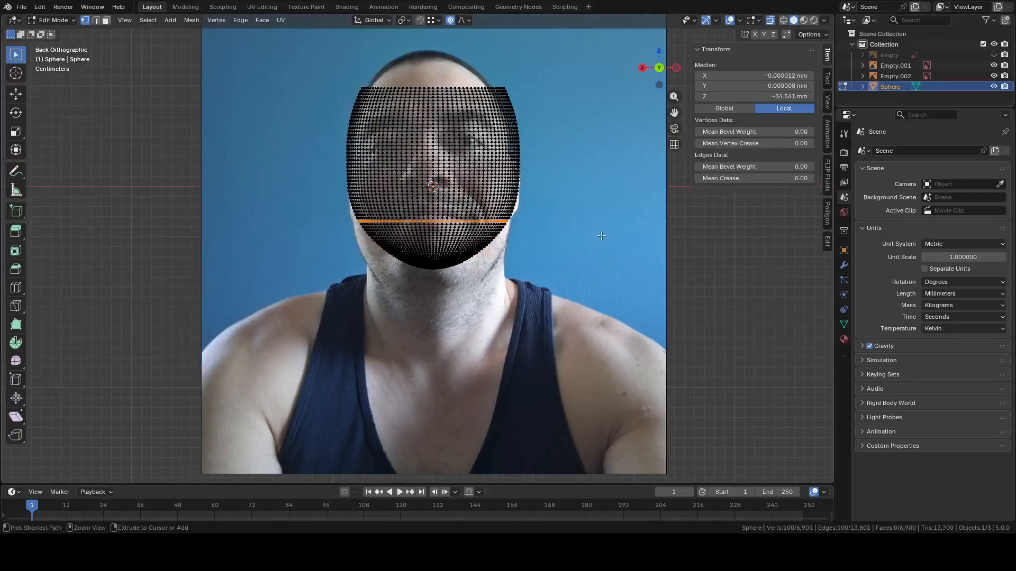
pyautogui.hotkey('ctrl', 'z')
# Delete the horizontal edge loop just below the lips and the disconnected bottom cap beneath it
pyautogui.scroll(4, 553, 243)
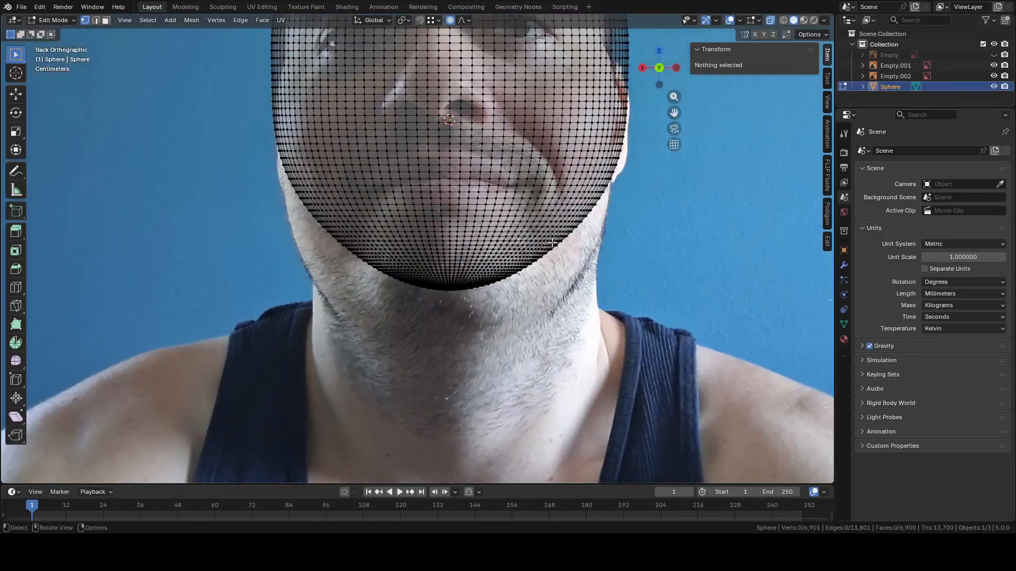
pyautogui.keyDown('alt'); pyautogui.click(473, 227); pyautogui.keyUp('alt')
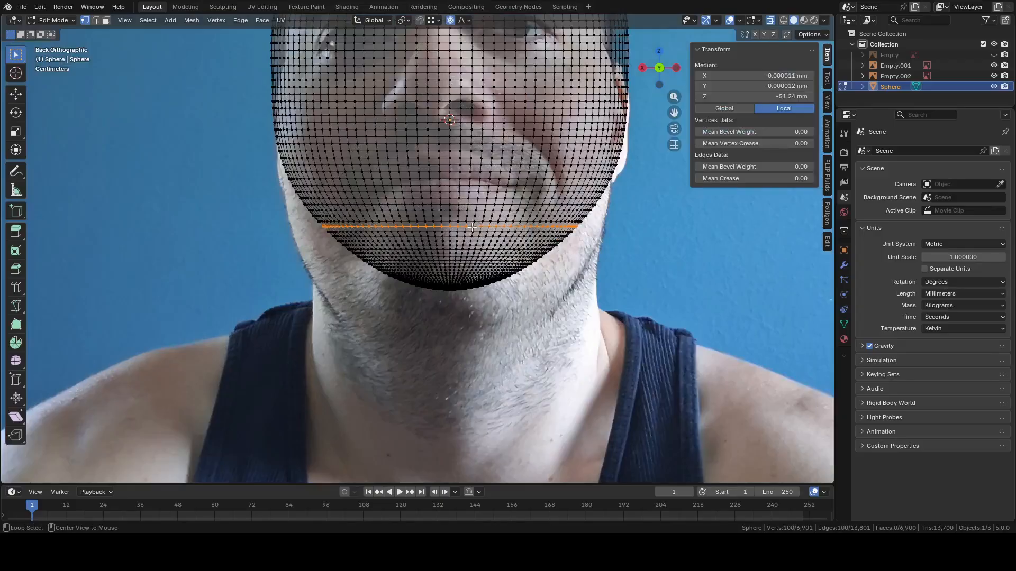
pyautogui.rightClick(549, 284)
pyautogui.click(547, 276)
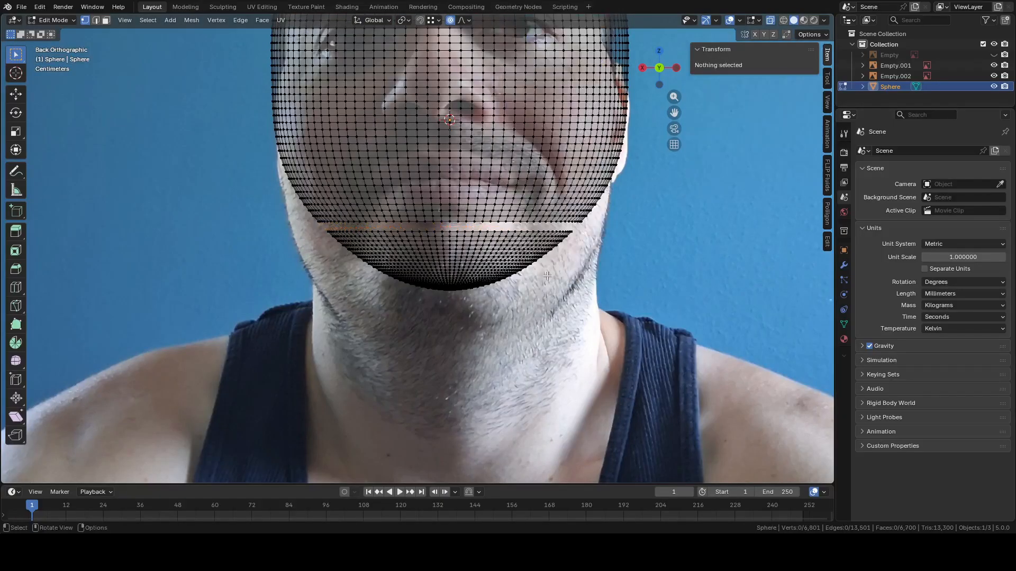
pyautogui.press('l')
pyautogui.rightClick(488, 246)
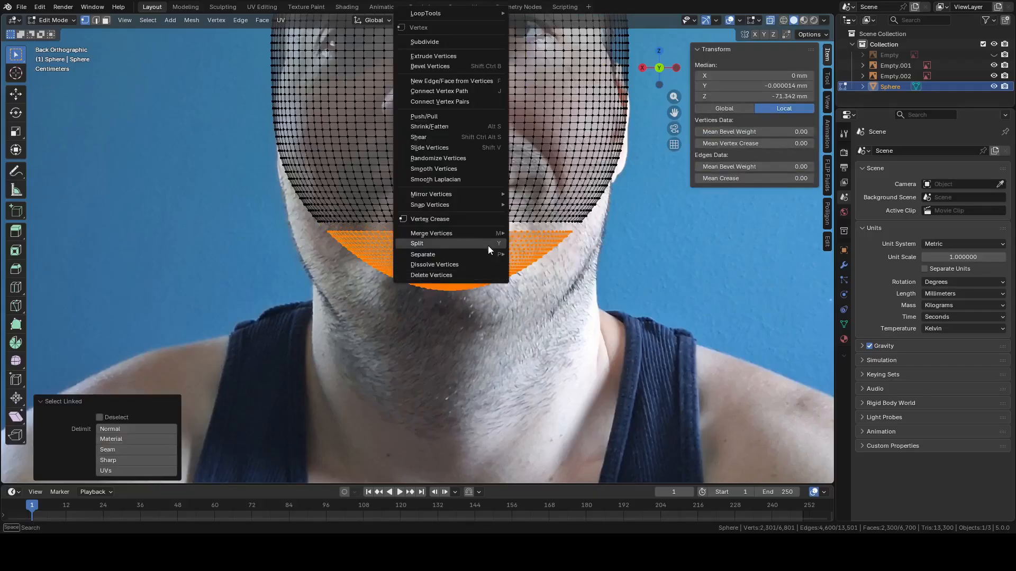
pyautogui.click(465, 274)
pyautogui.scroll(-5, 514, 254)
pyautogui.scroll(2, 525, 237)
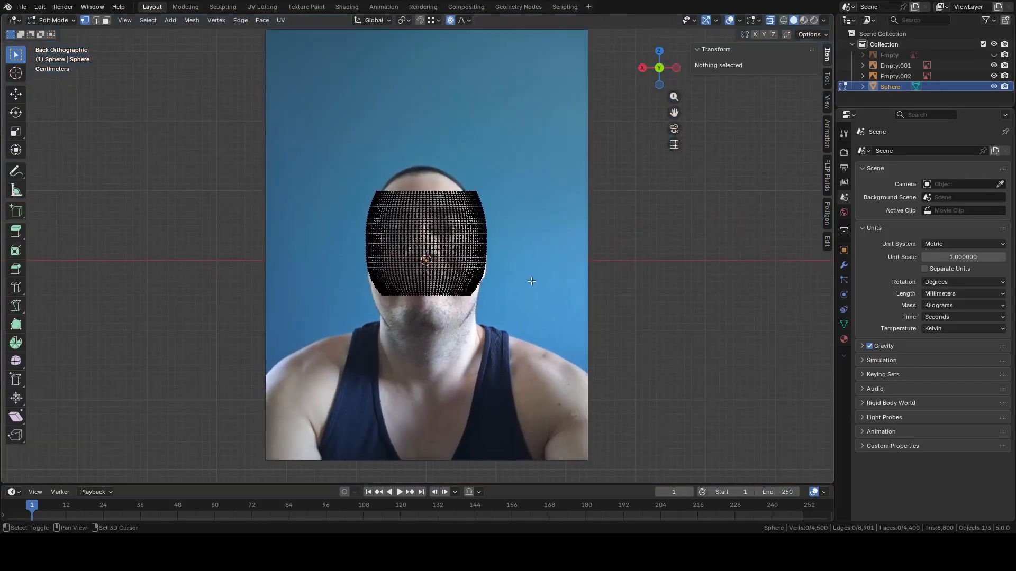
pyautogui.scroll(1, 538, 267)
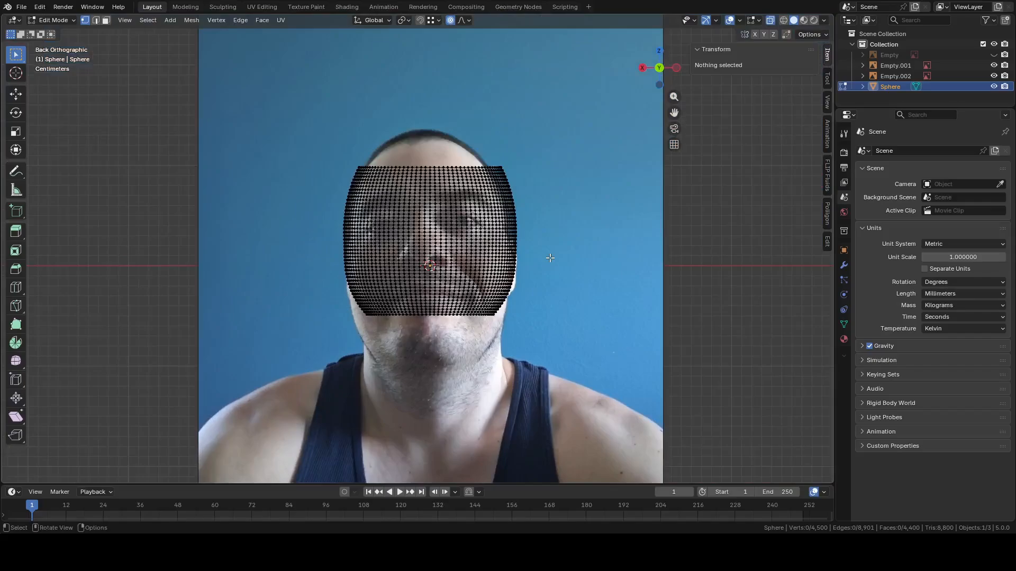
# Delete the two opposite vertical edge loops on the shell's sides, slightly forward of its centre
pyautogui.moveTo(551, 258); pyautogui.dragTo(528, 213, button='middle')
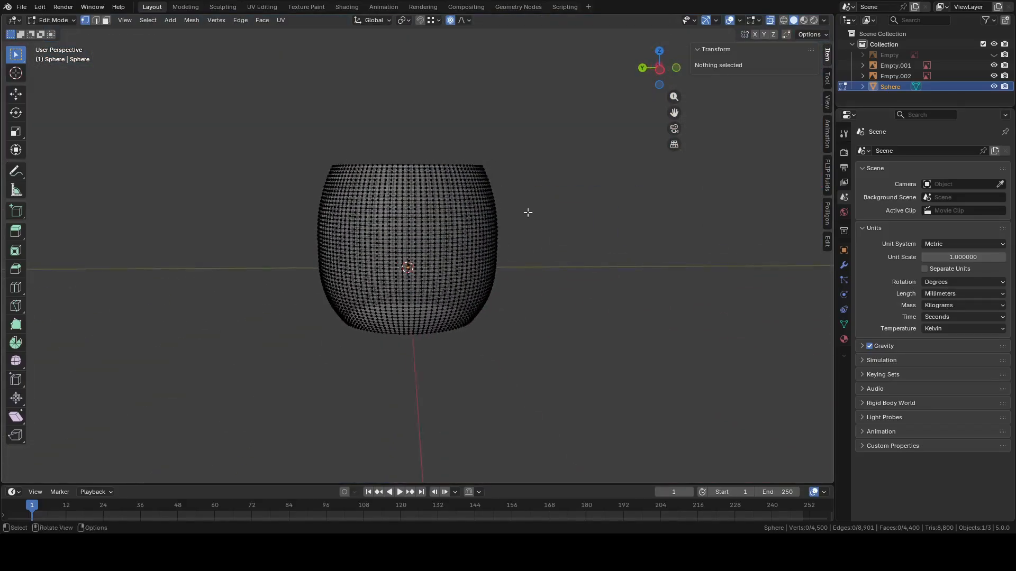
pyautogui.click(662, 73)
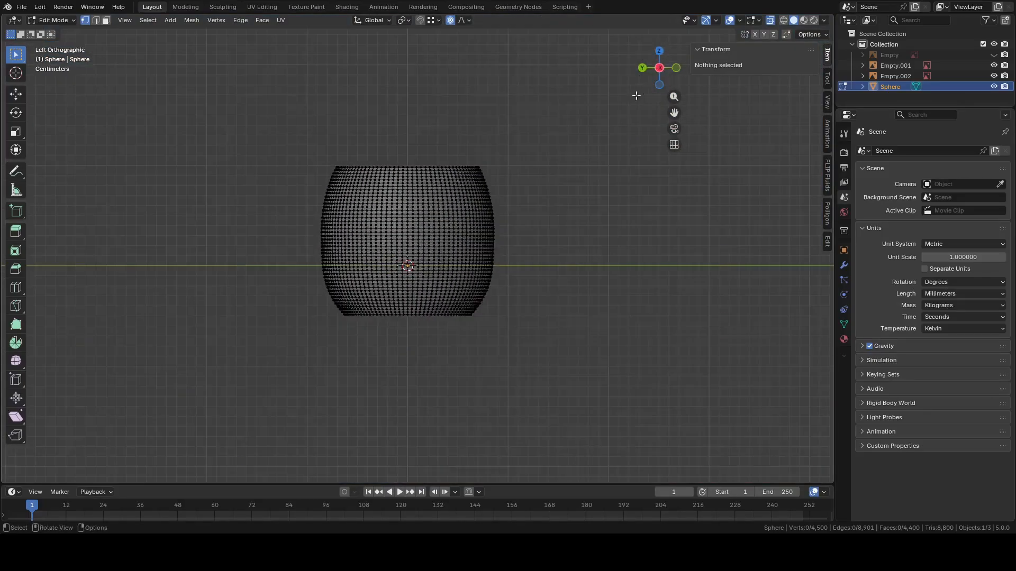
pyautogui.click(396, 188)
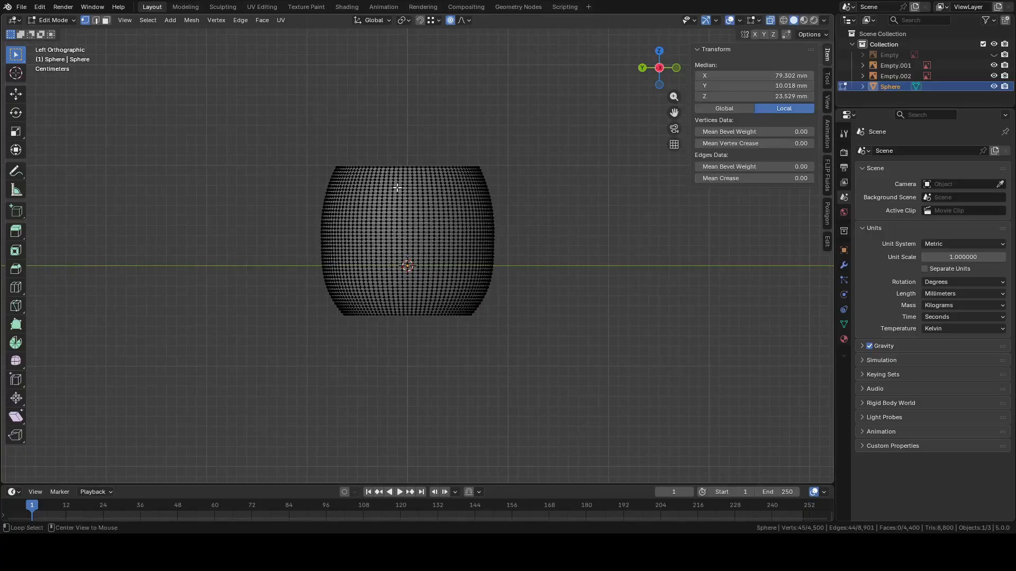
pyautogui.keyDown('alt'); pyautogui.click(398, 189); pyautogui.keyUp('alt')
pyautogui.scroll(4, 398, 189)
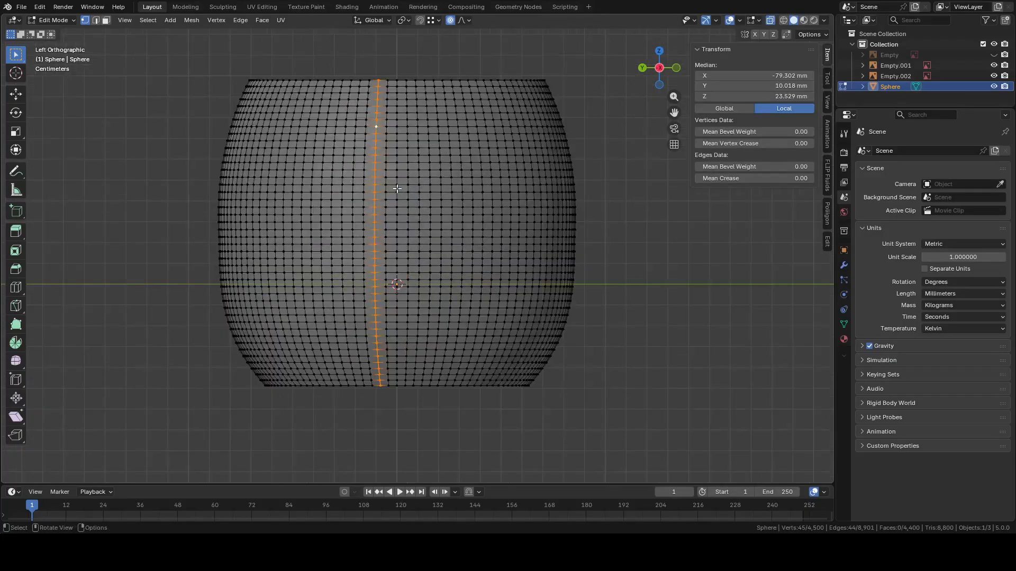
pyautogui.keyDown('shift'); pyautogui.moveTo(407, 194); pyautogui.dragTo(463, 239, button='middle'); pyautogui.keyUp('shift')
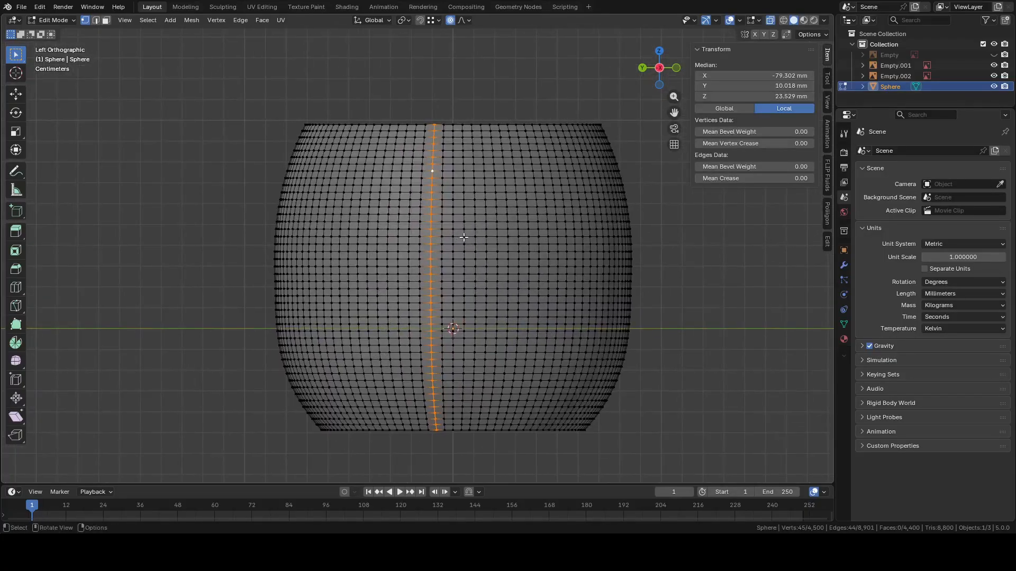
pyautogui.keyDown('alt'); pyautogui.keyDown('shift'); pyautogui.click(433, 168); pyautogui.keyUp('shift'); pyautogui.keyUp('alt')
pyautogui.moveTo(433, 173); pyautogui.dragTo(526, 227, button='middle')
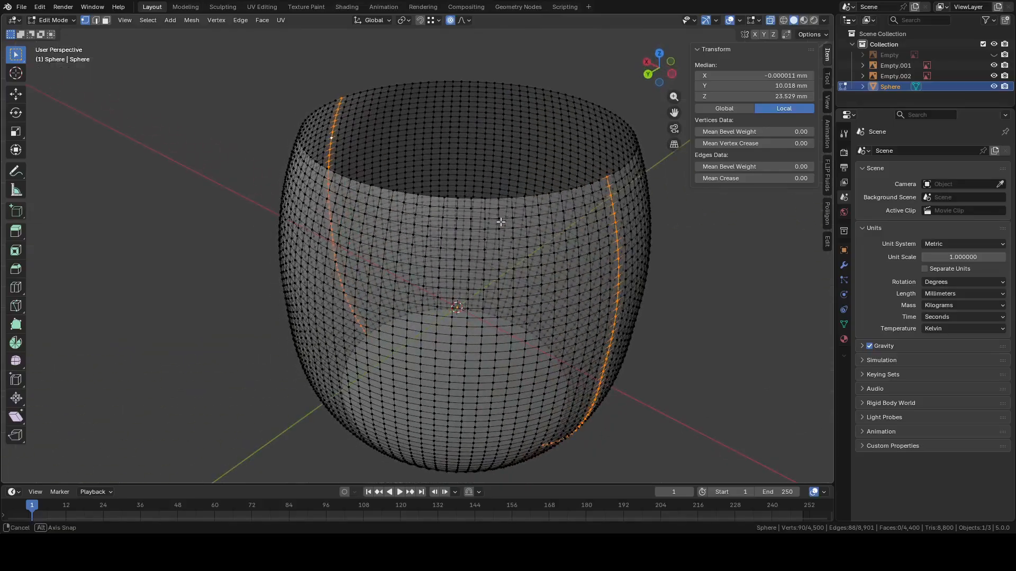
pyautogui.rightClick(584, 270)
pyautogui.click(583, 275)
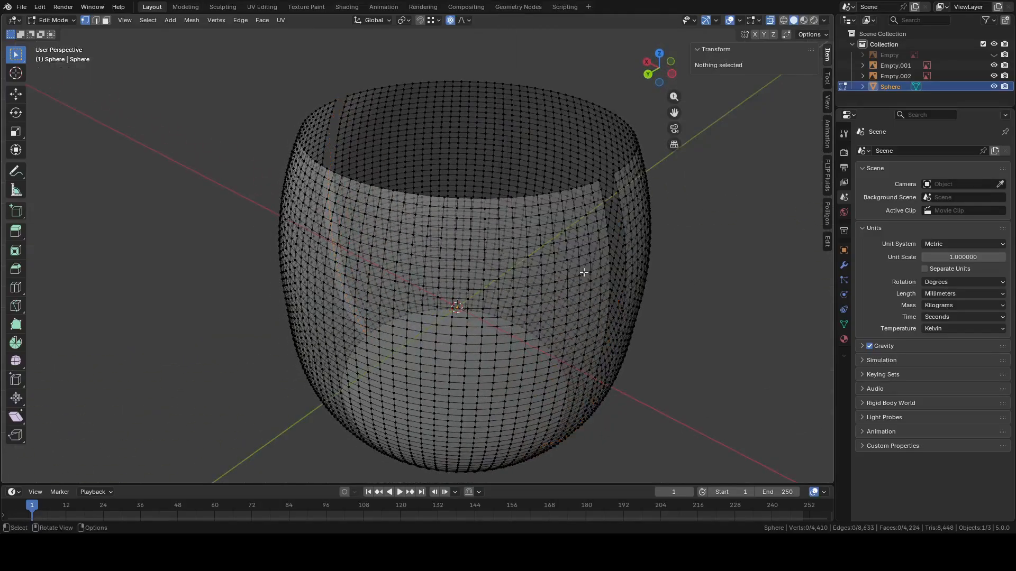
# Delete the disconnected rear half of the shell
pyautogui.press('l')
pyautogui.rightClick(625, 168)
pyautogui.click(588, 269)
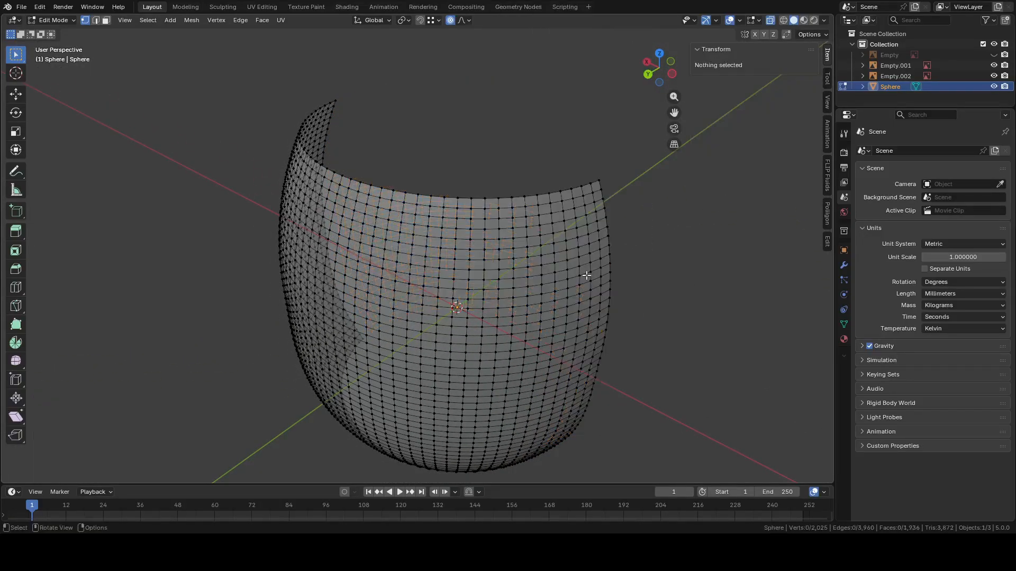
# Inspect the trimmed shell from several sides and return to Object Mode
pyautogui.moveTo(587, 275); pyautogui.dragTo(748, 208, button='middle')
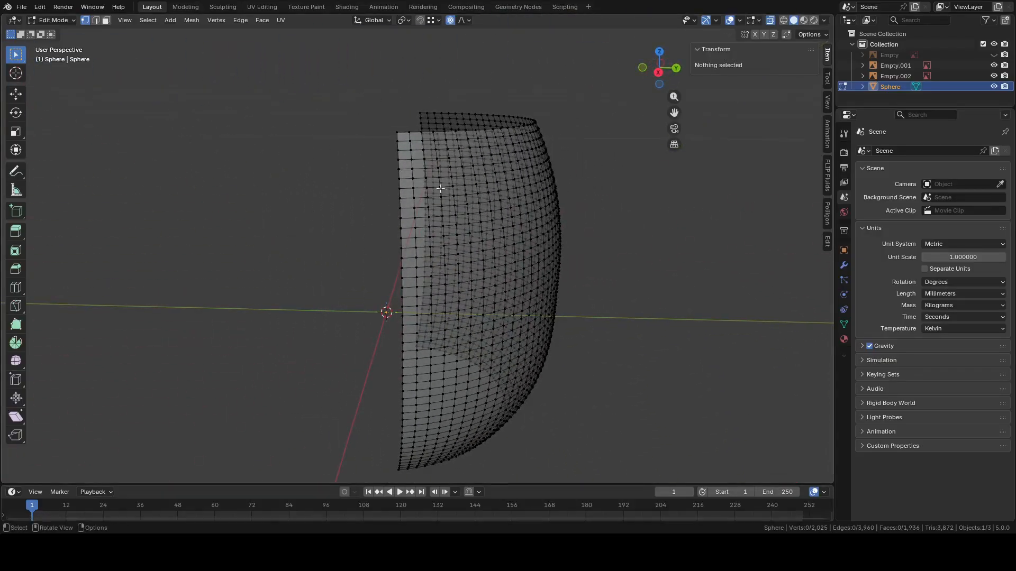
pyautogui.moveTo(620, 139); pyautogui.dragTo(482, 182, button='middle')
pyautogui.scroll(-3, 506, 181)
pyautogui.press('Tab')
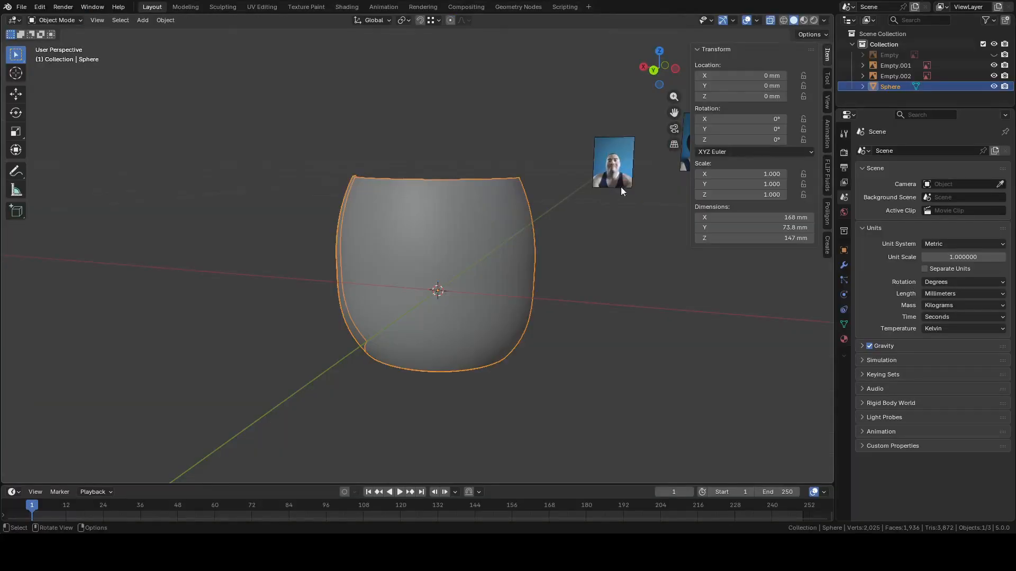
pyautogui.moveTo(645, 173); pyautogui.dragTo(499, 118, button='middle')
pyautogui.scroll(-8, 476, 118)
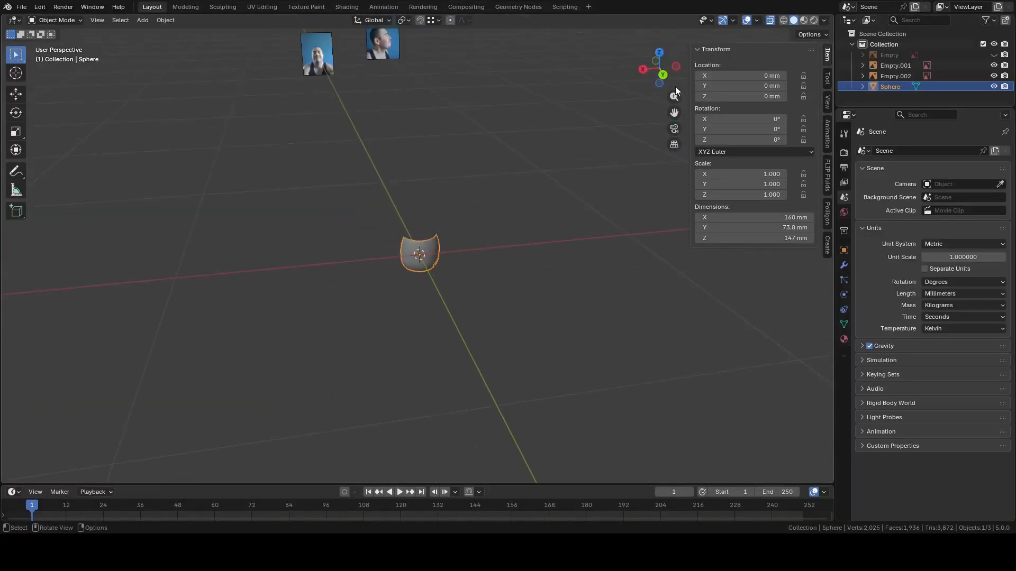
# Unhide the character artwork and move all three reference images about 6247 mm along global Y toward the shell
pyautogui.click(663, 77)
pyautogui.click(643, 187)
pyautogui.scroll(-8, 644, 187)
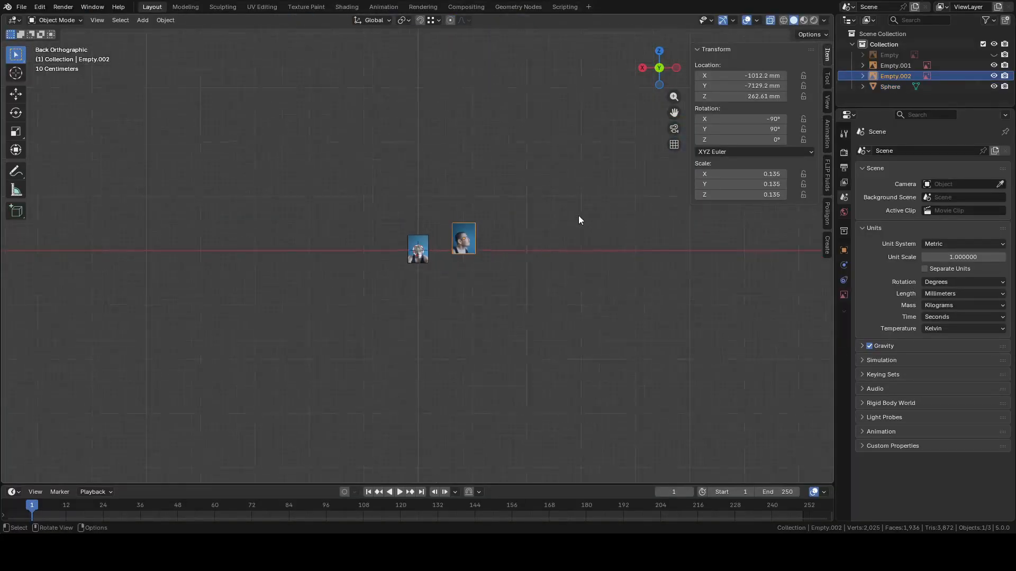
pyautogui.moveTo(579, 215); pyautogui.dragTo(520, 232, button='middle')
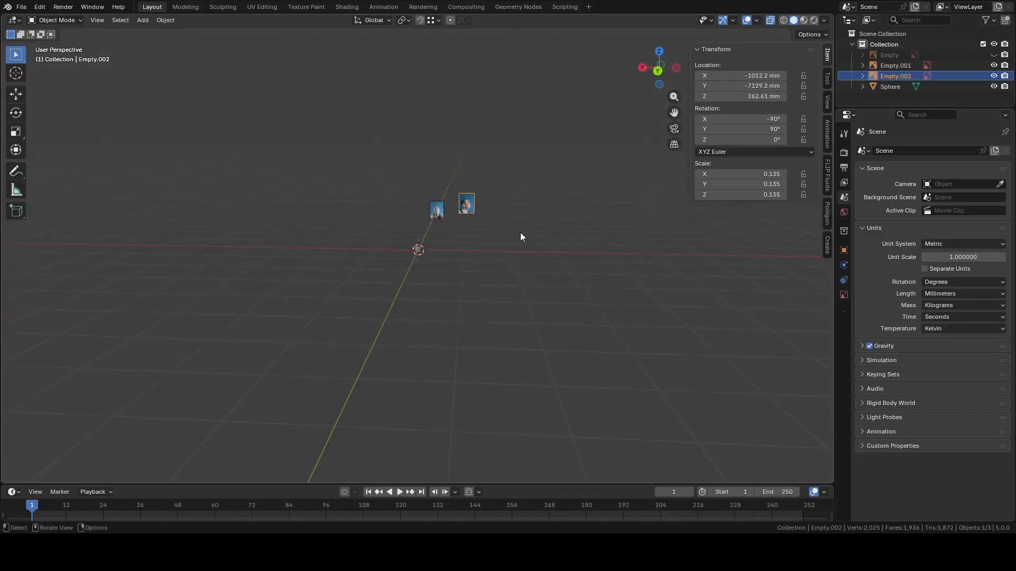
pyautogui.click(993, 55)
pyautogui.moveTo(384, 183); pyautogui.dragTo(506, 214)
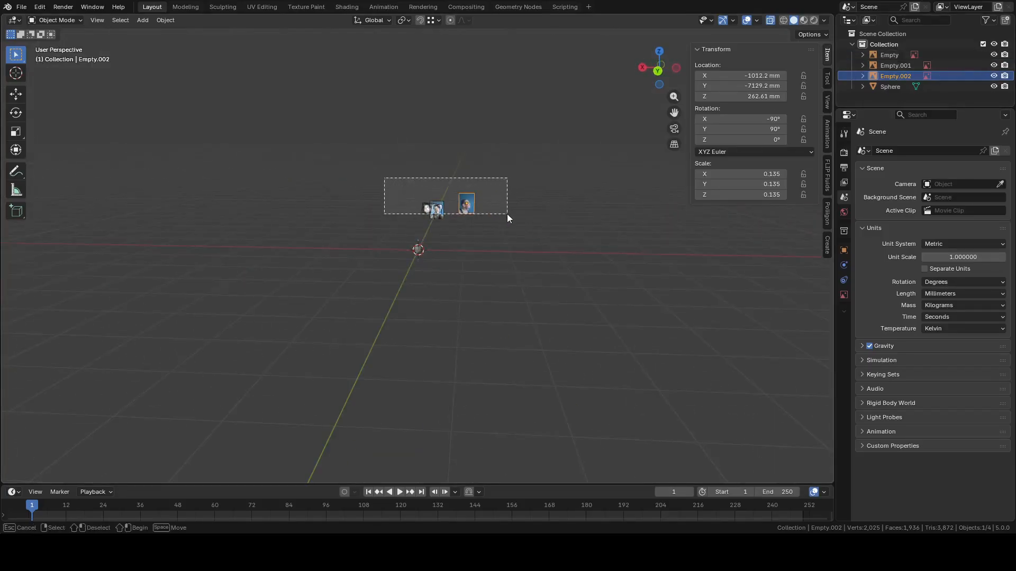
pyautogui.moveTo(507, 215); pyautogui.dragTo(508, 318, button='middle')
pyautogui.press('g')
pyautogui.press('y')
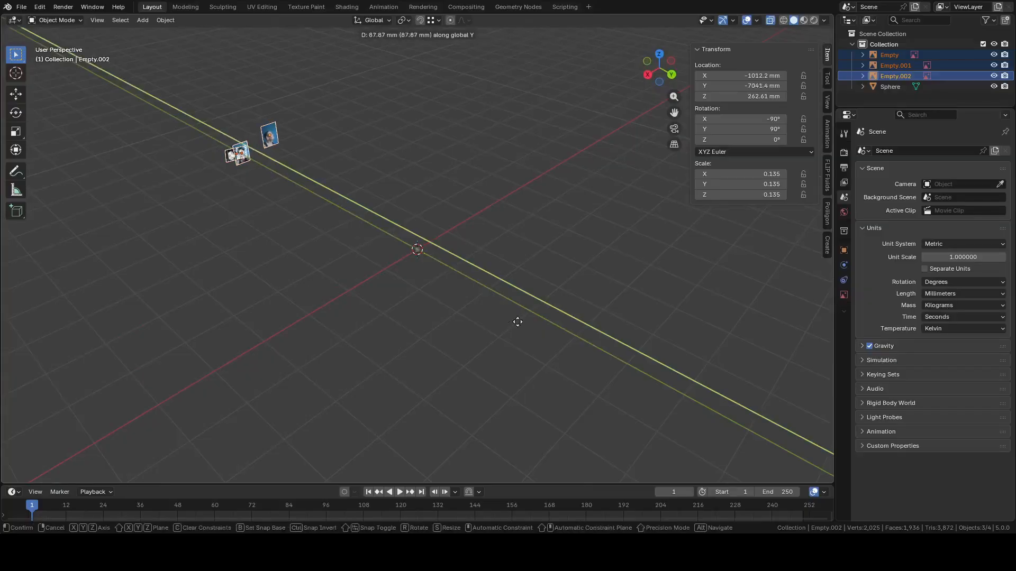
pyautogui.click(650, 415)
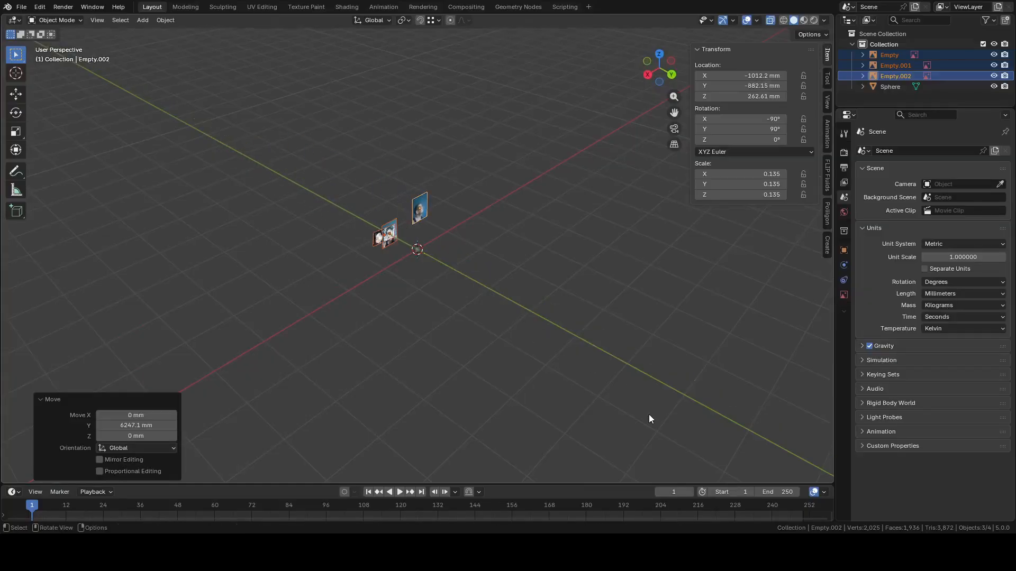
# Rotate the side-profile reference photo -90° about global Z so it faces the right side view
pyautogui.scroll(8, 525, 293)
pyautogui.moveTo(551, 281); pyautogui.dragTo(563, 176, button='middle')
pyautogui.click(660, 69)
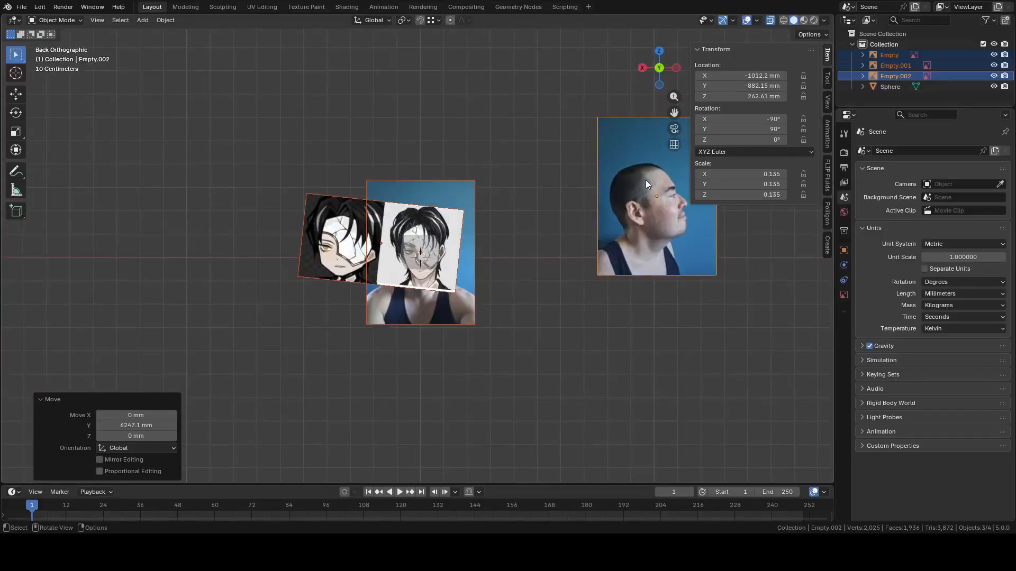
pyautogui.click(641, 205)
pyautogui.moveTo(641, 205); pyautogui.dragTo(620, 221, button='middle')
pyautogui.scroll(-3, 516, 143)
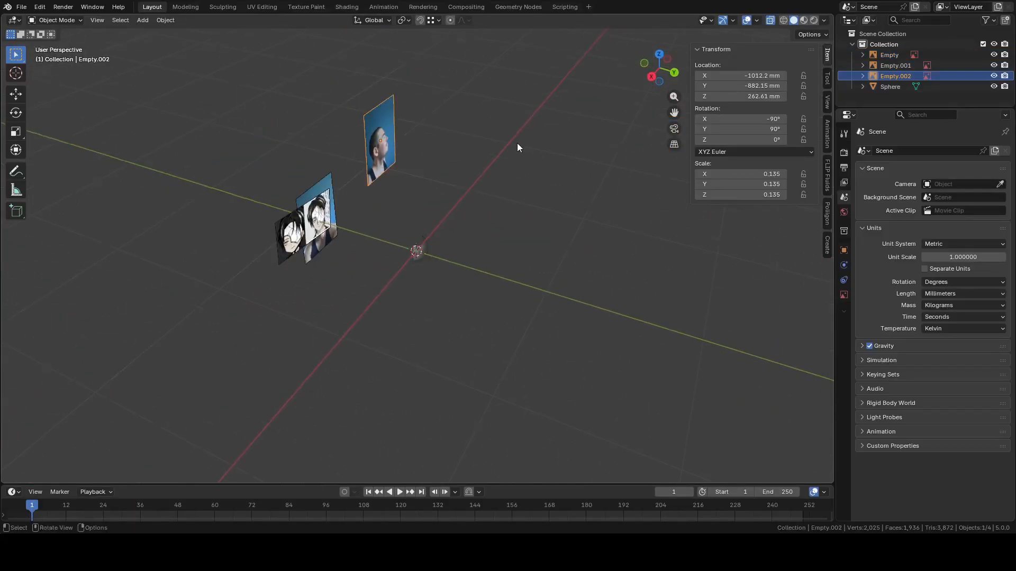
pyautogui.press('r')
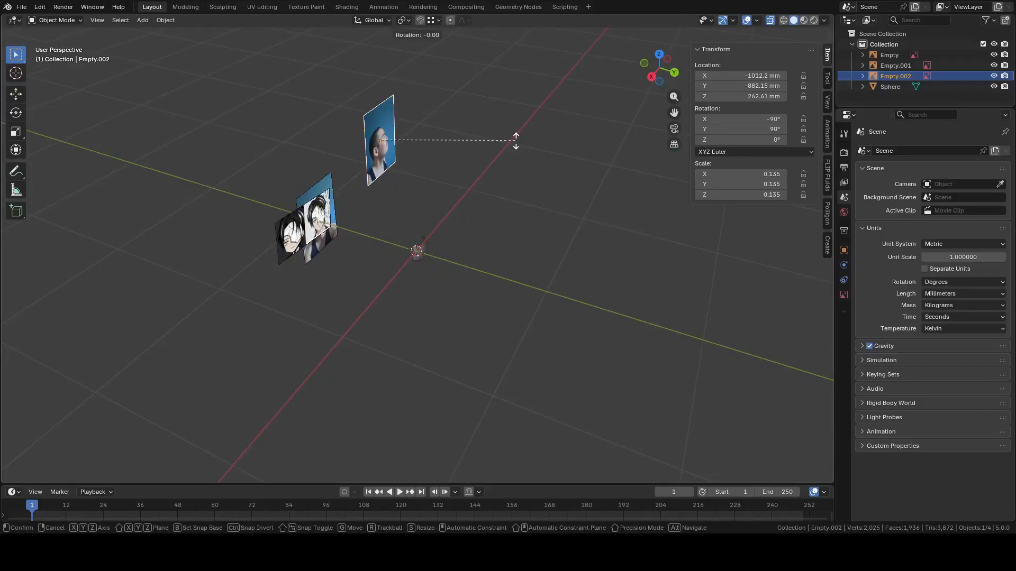
pyautogui.press('z')
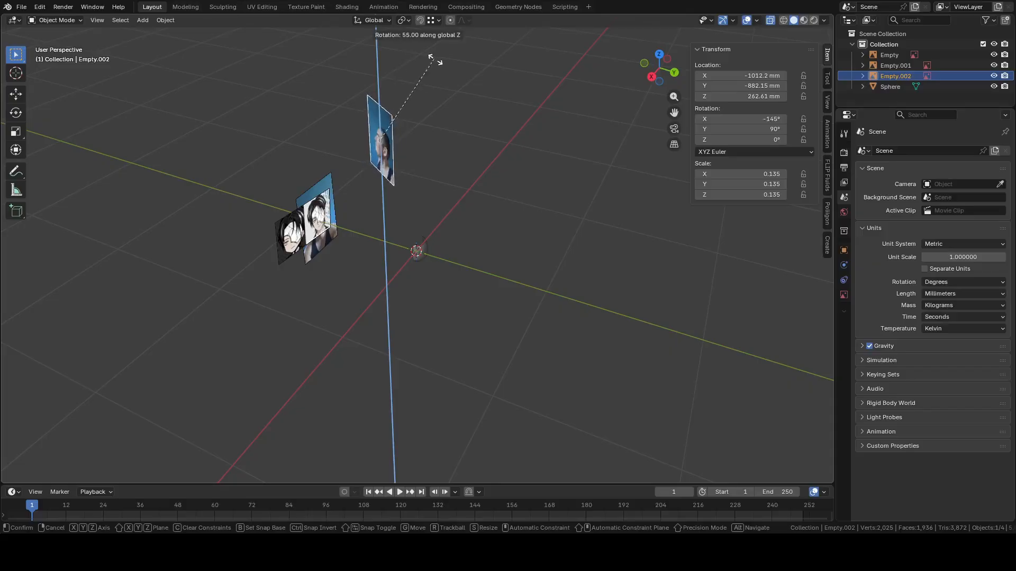
pyautogui.click(376, 258)
pyautogui.moveTo(487, 252); pyautogui.dragTo(515, 212, button='middle')
pyautogui.click(655, 69)
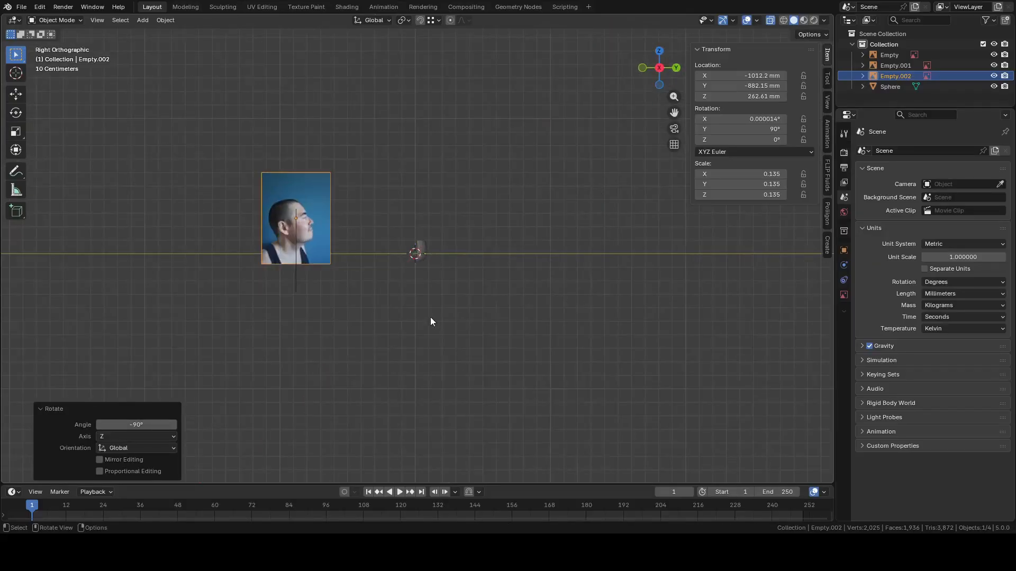
# Move the side-profile photo about 911 mm along Y and -194 mm along Z to place it behind the shell
pyautogui.press('g')
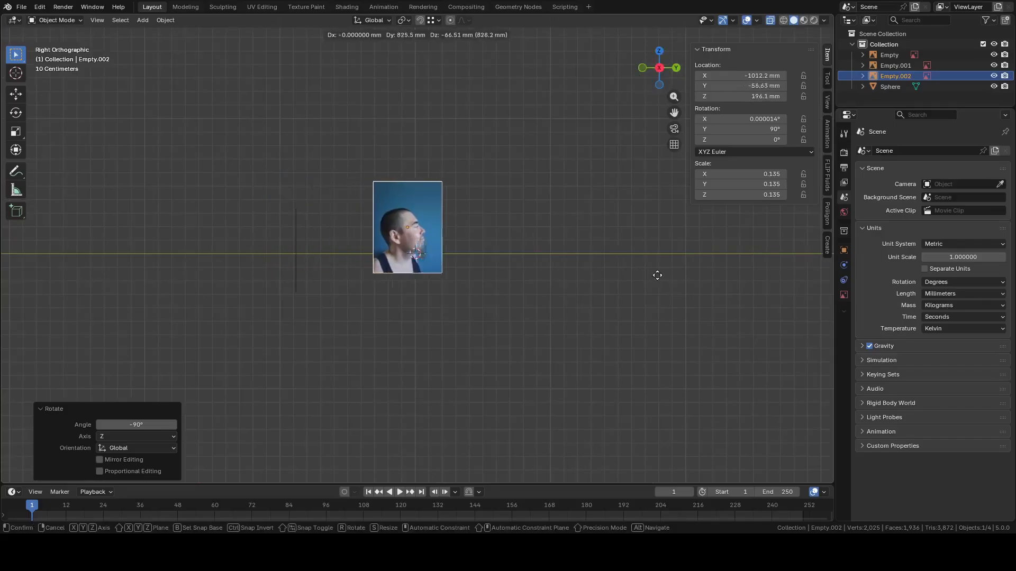
pyautogui.click(662, 291)
pyautogui.scroll(1, 586, 263)
pyautogui.scroll(6, 585, 262)
pyautogui.press('g')
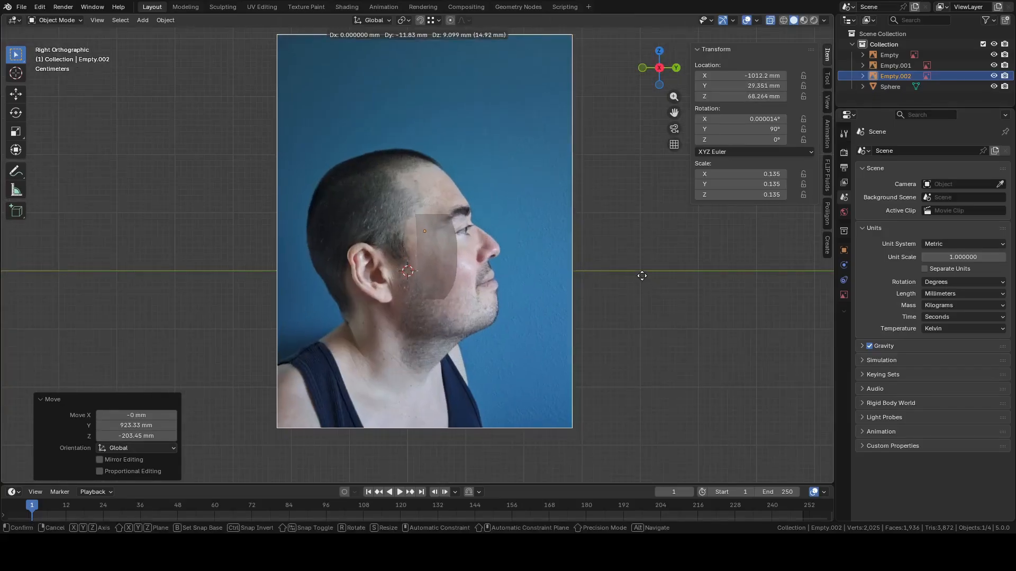
pyautogui.click(642, 276)
pyautogui.press('s')
pyautogui.rightClick(655, 288)
pyautogui.moveTo(655, 288); pyautogui.dragTo(686, 188, button='middle')
pyautogui.click(655, 70)
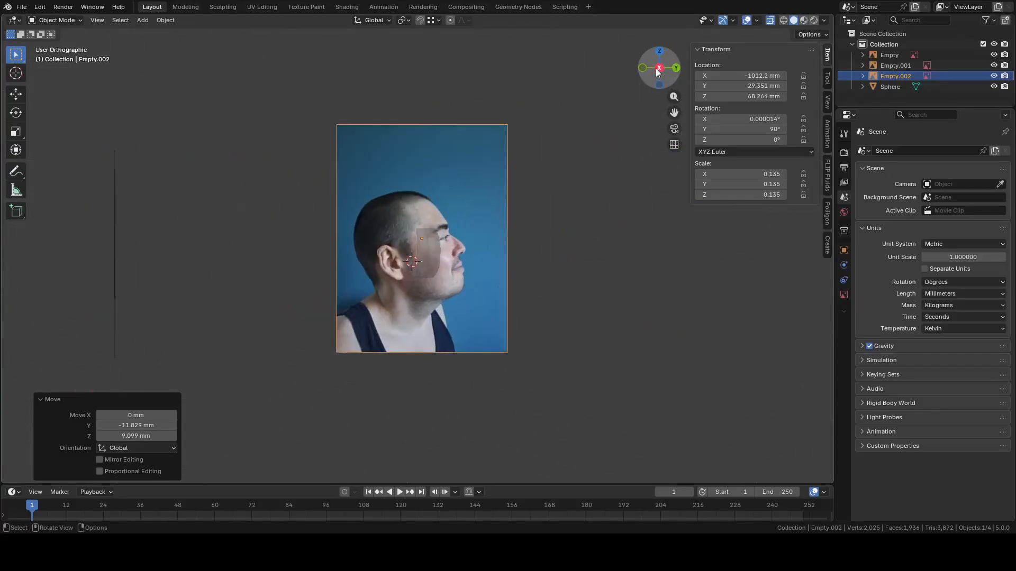
# Rotate the side-profile photo -15° in the right view and shift it about -63 mm along Y to align the face with the shell
pyautogui.scroll(2, 627, 195)
pyautogui.press('r')
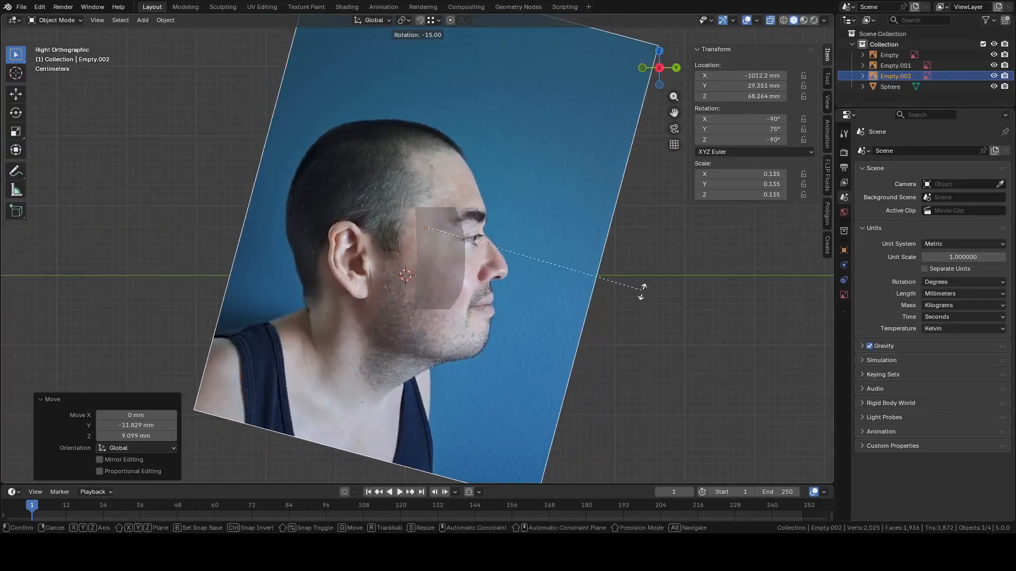
pyautogui.click(644, 281)
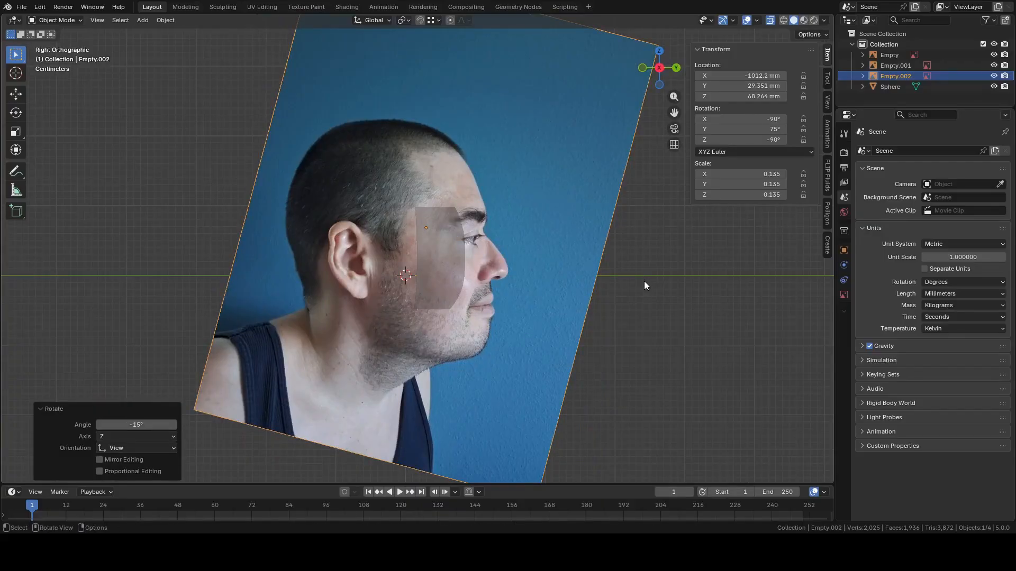
pyautogui.press('g')
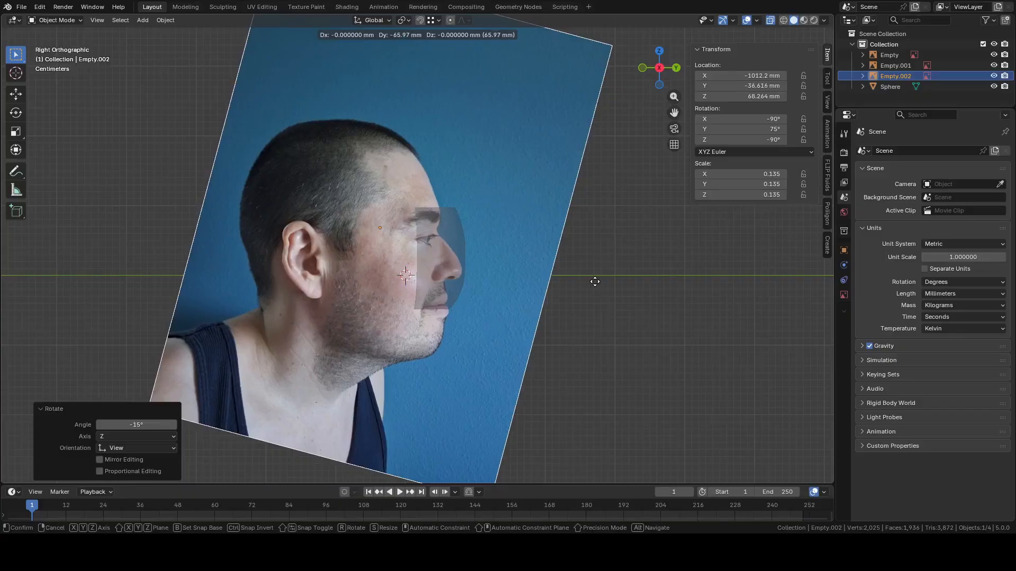
pyautogui.click(597, 281)
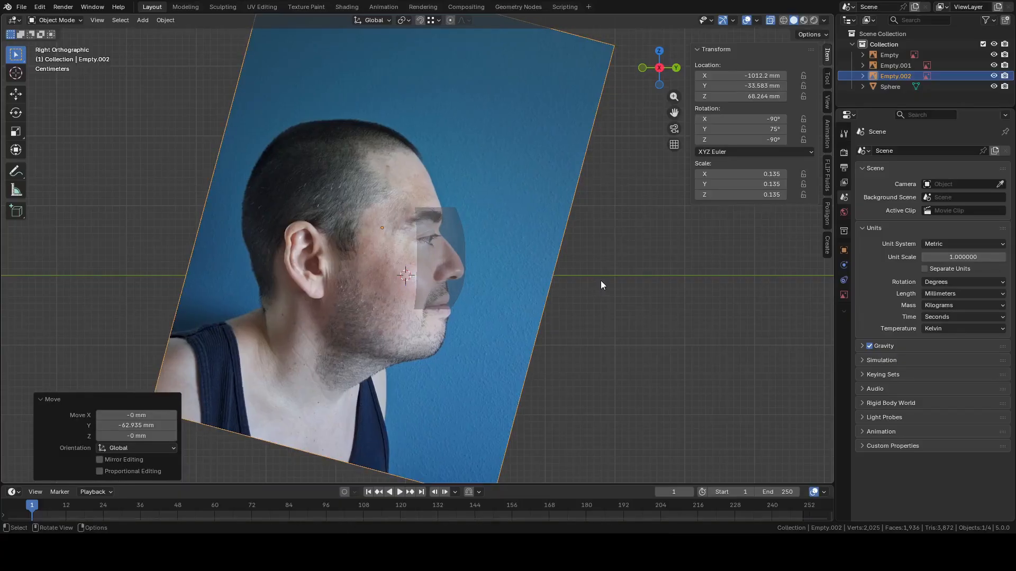
# Scale the side-profile photo by about 0.617 and move it about 43 mm along Y and -25 mm along Z onto the shell
pyautogui.press('s')
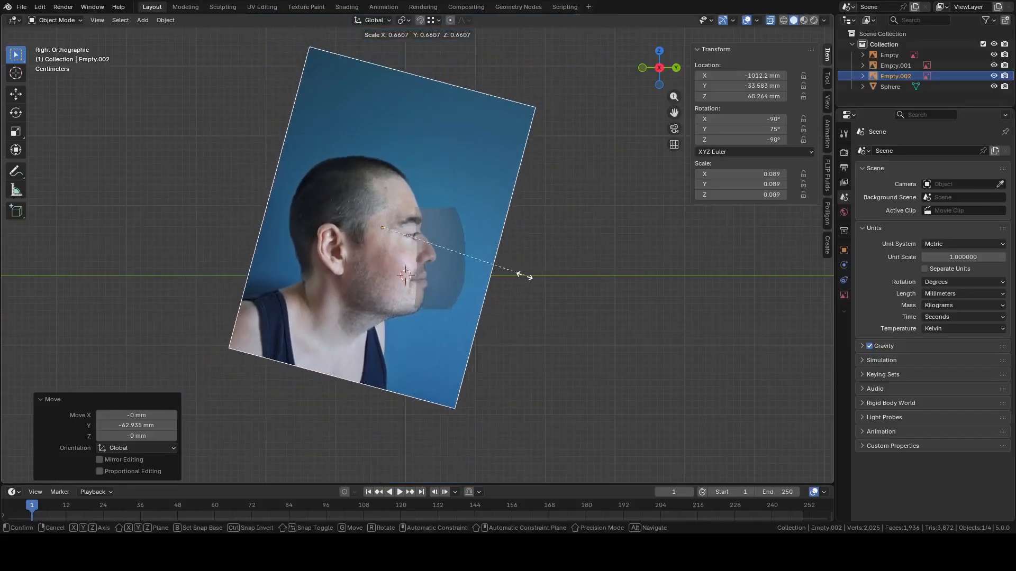
pyautogui.click(517, 280)
pyautogui.press('g')
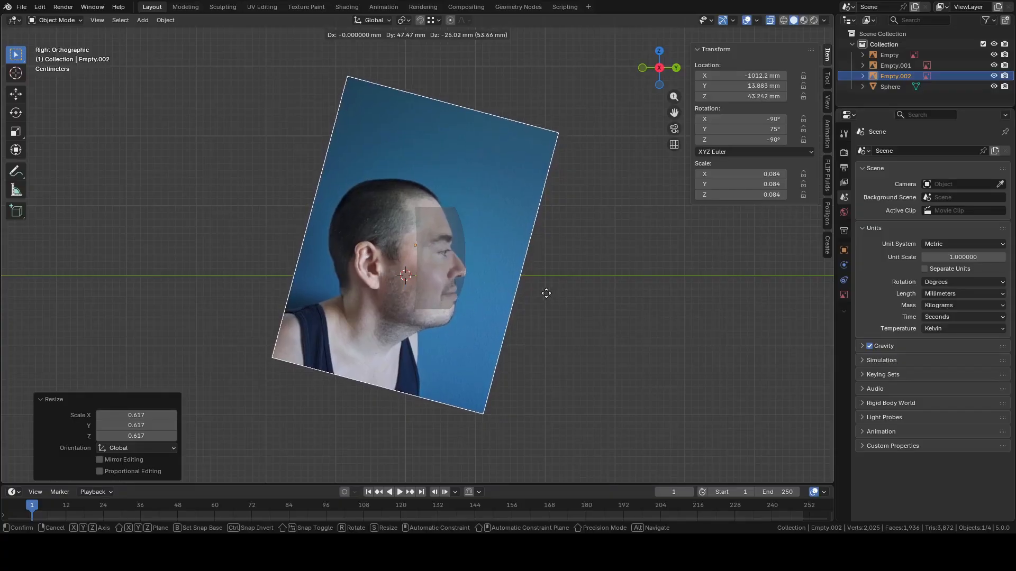
pyautogui.click(513, 294)
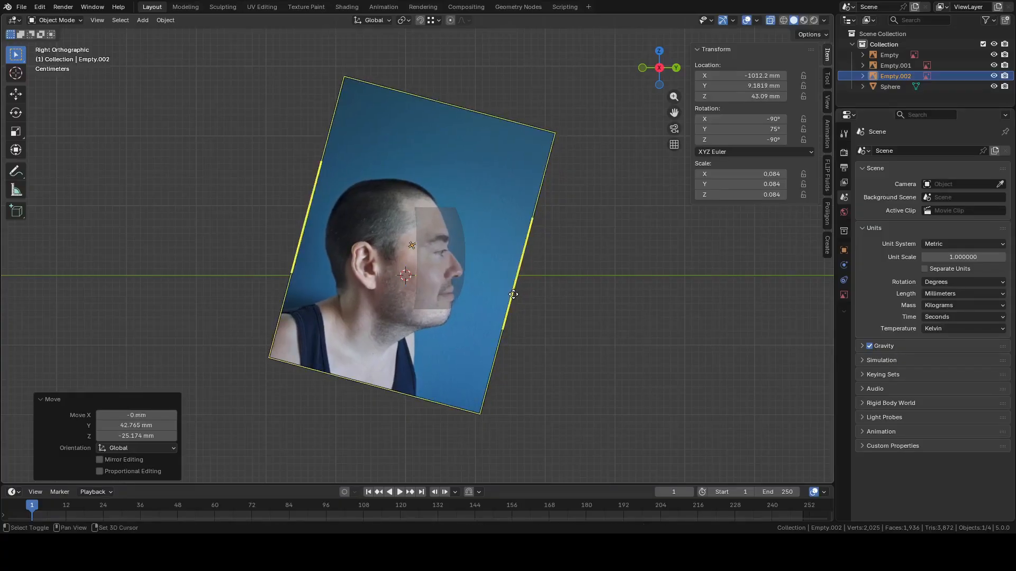
# Compare the shell's fit against the side-profile photo and the character artwork in the right and back views
pyautogui.moveTo(514, 294); pyautogui.dragTo(449, 288, button='middle')
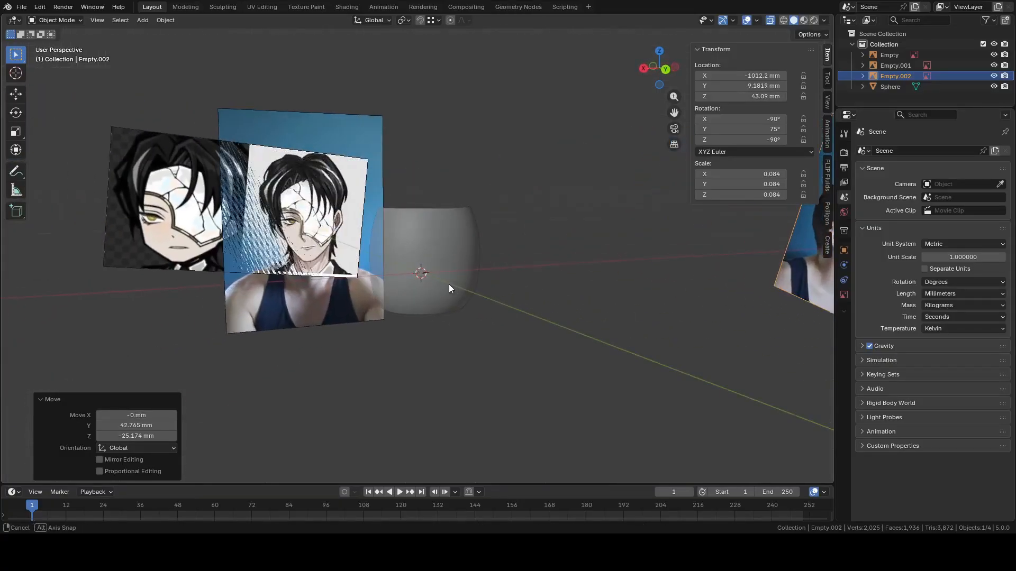
pyautogui.click(666, 70)
pyautogui.moveTo(436, 176); pyautogui.dragTo(622, 132, button='middle')
pyautogui.click(653, 71)
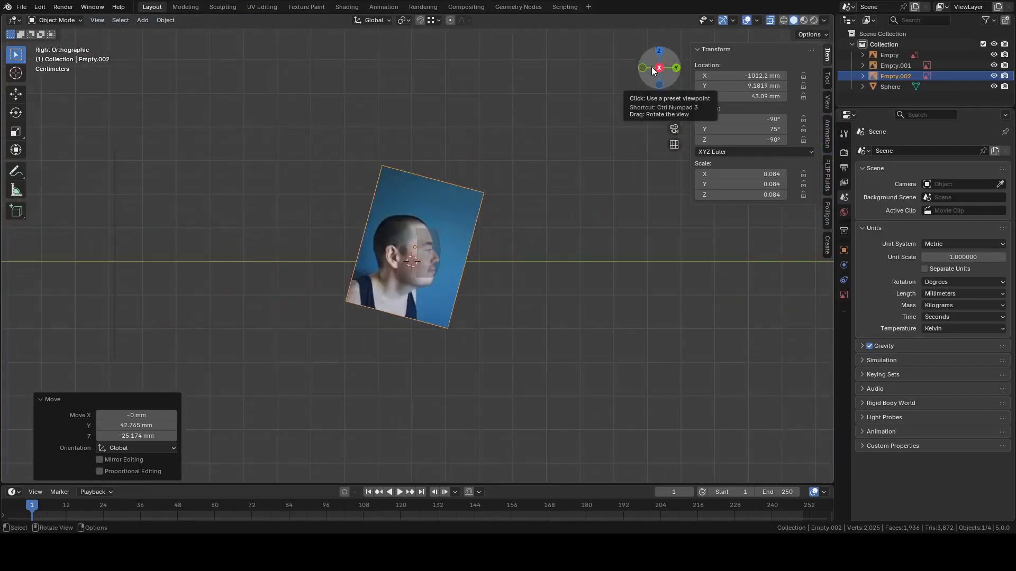
pyautogui.press('KP_Decimal')
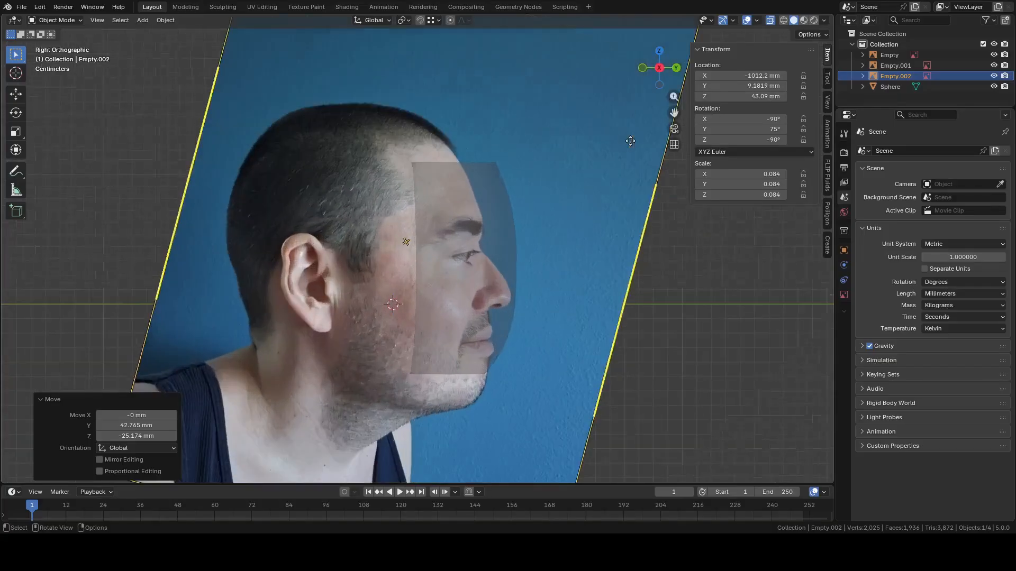
pyautogui.click(676, 68)
pyautogui.scroll(-2, 513, 169)
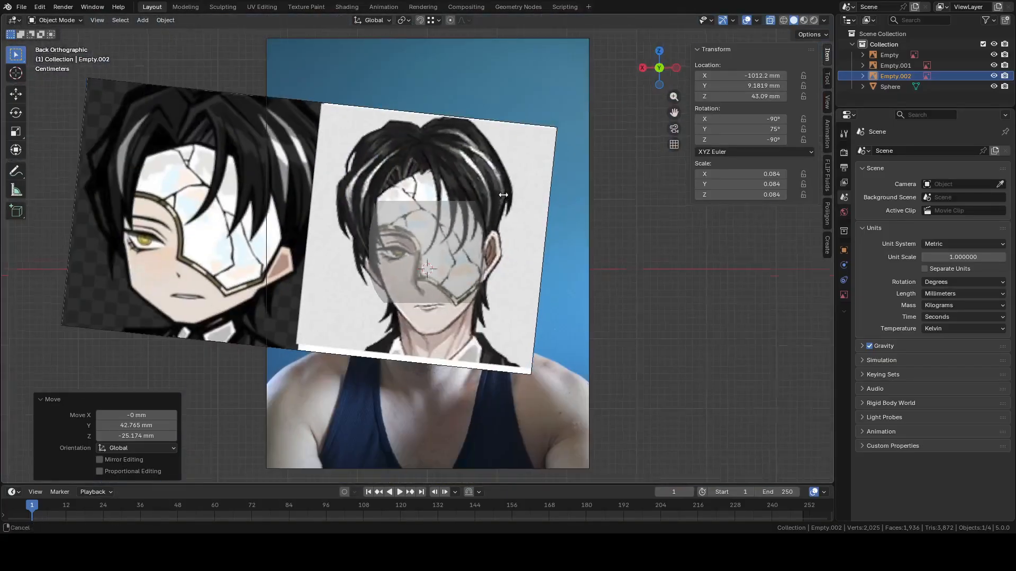
pyautogui.scroll(-3, 503, 164)
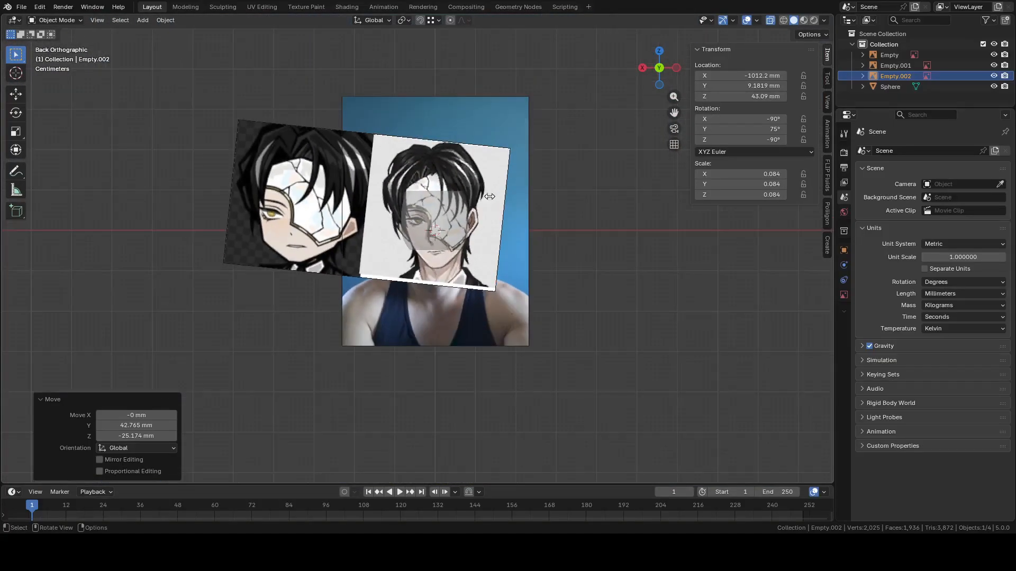
# Enter Edit Mode on the shell and select the vertex at the centre of its top edge
pyautogui.click(453, 203)
pyautogui.scroll(5, 455, 201)
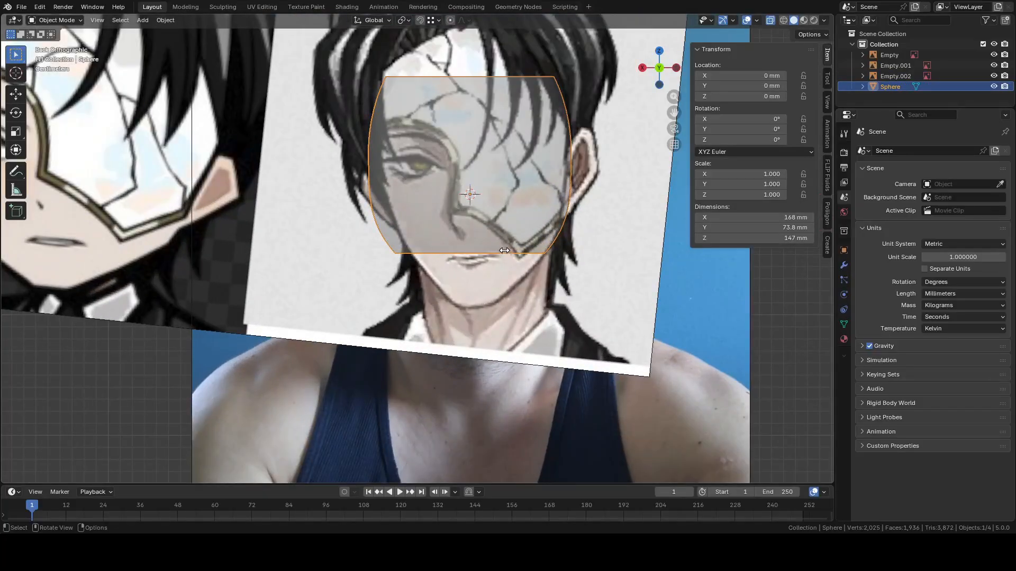
pyautogui.scroll(-2, 504, 250)
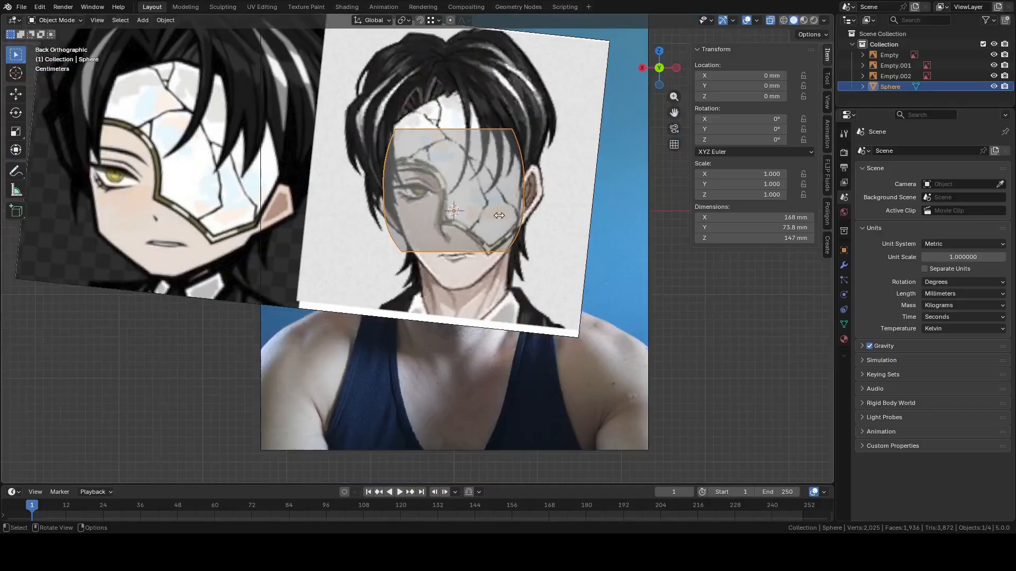
pyautogui.press('Tab')
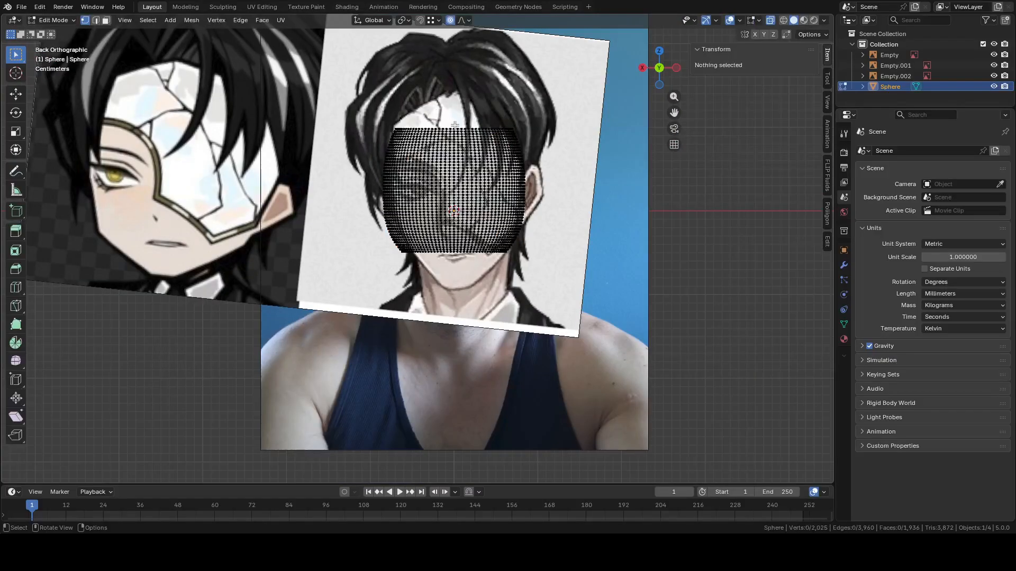
pyautogui.click(455, 125)
pyautogui.scroll(3, 437, 249)
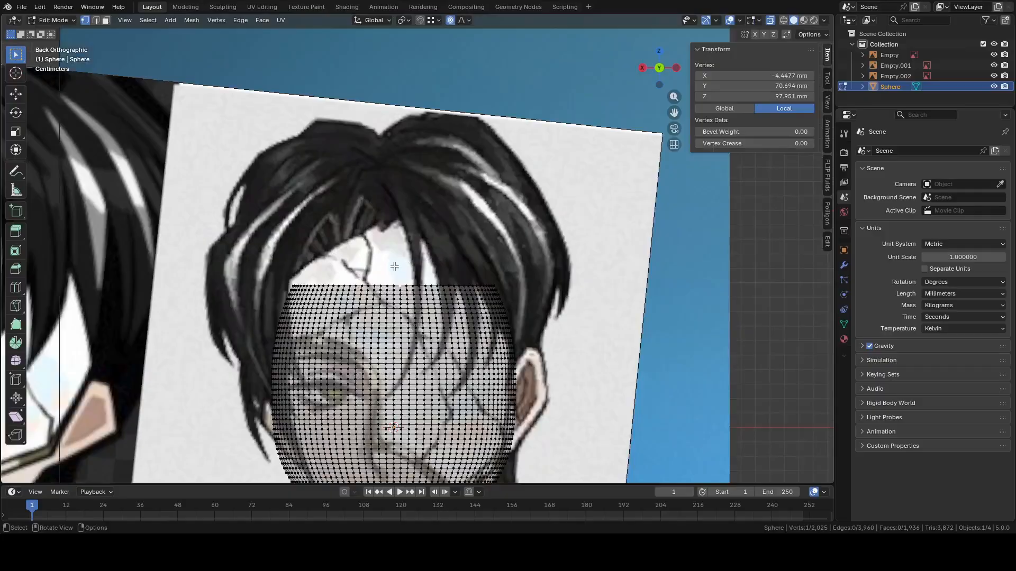
pyautogui.click(394, 267)
pyautogui.keyDown('shift'); pyautogui.moveTo(414, 377); pyautogui.dragTo(429, 230, button='middle'); pyautogui.keyUp('shift')
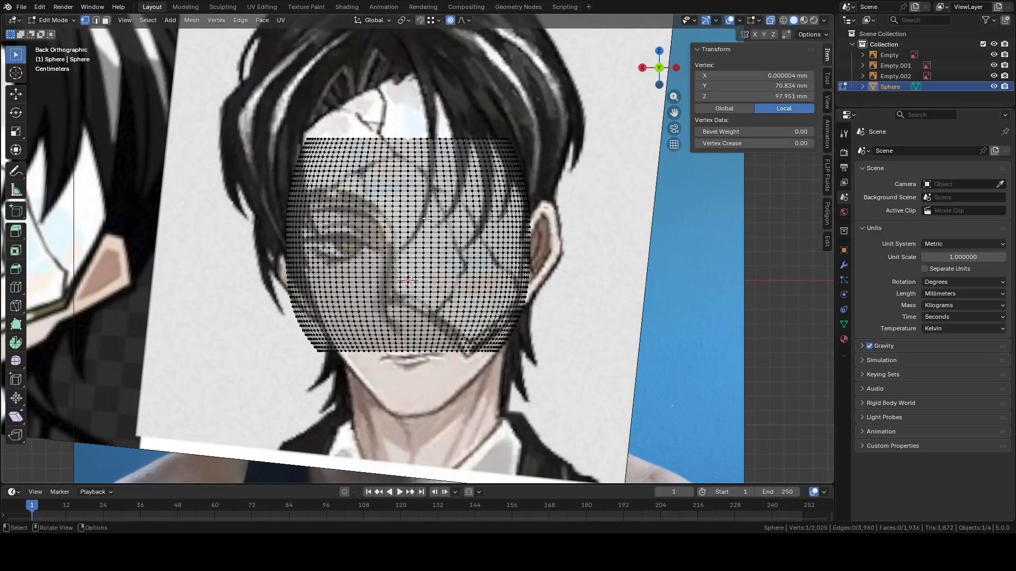
pyautogui.scroll(-5, 427, 219)
pyautogui.scroll(6, 421, 186)
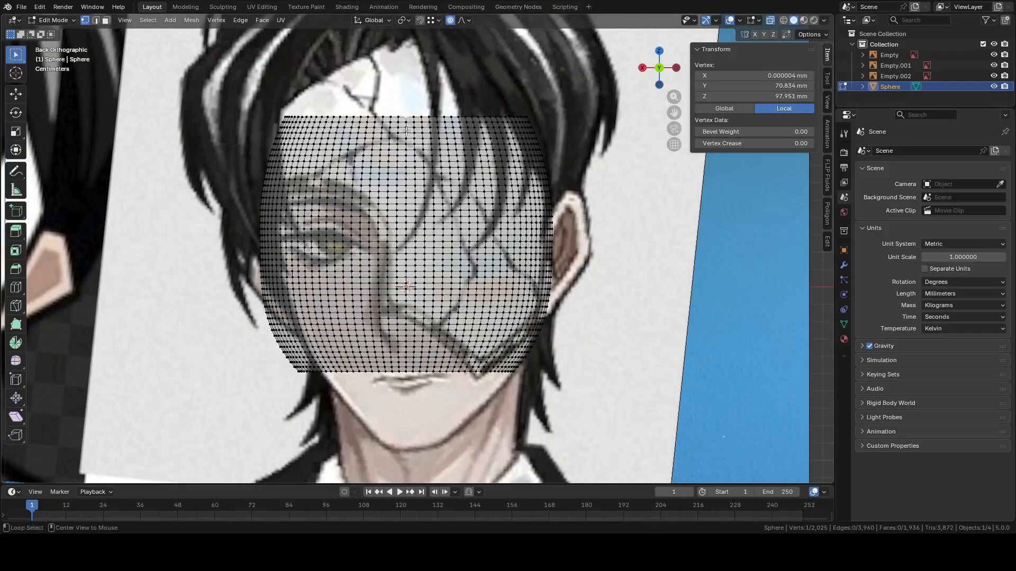
pyautogui.keyDown('shift'); pyautogui.moveTo(406, 115); pyautogui.dragTo(420, 184, button='middle'); pyautogui.keyUp('shift')
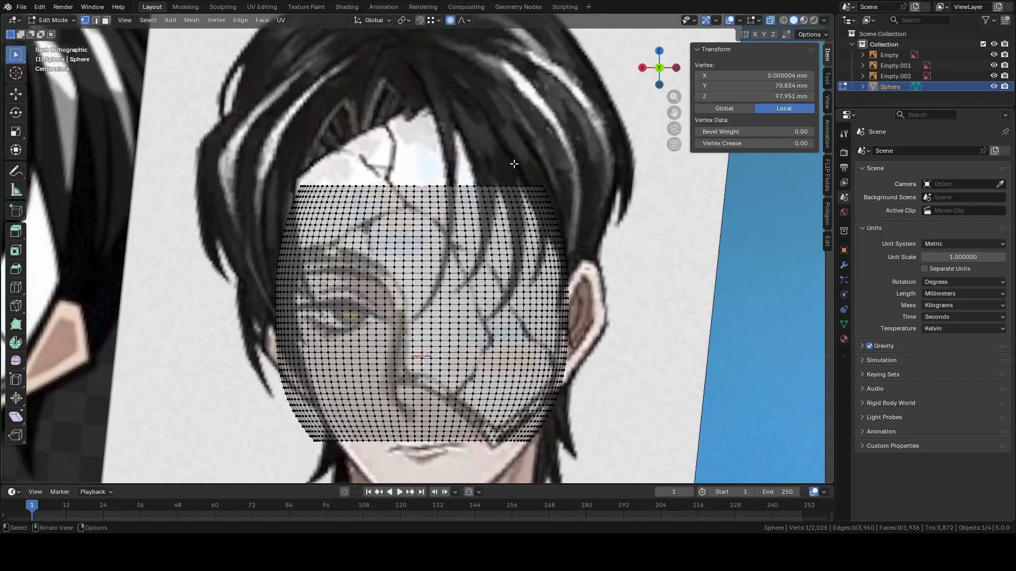
pyautogui.scroll(-4, 515, 163)
pyautogui.keyDown('shift'); pyautogui.moveTo(580, 200); pyautogui.dragTo(584, 170, button='middle'); pyautogui.keyUp('shift')
pyautogui.press('g')
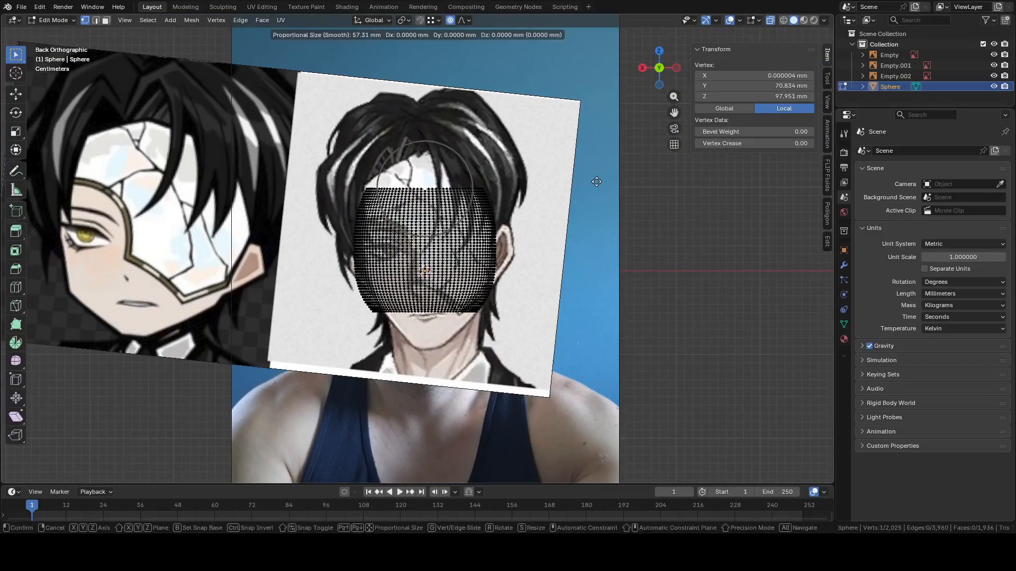
pyautogui.press('z')
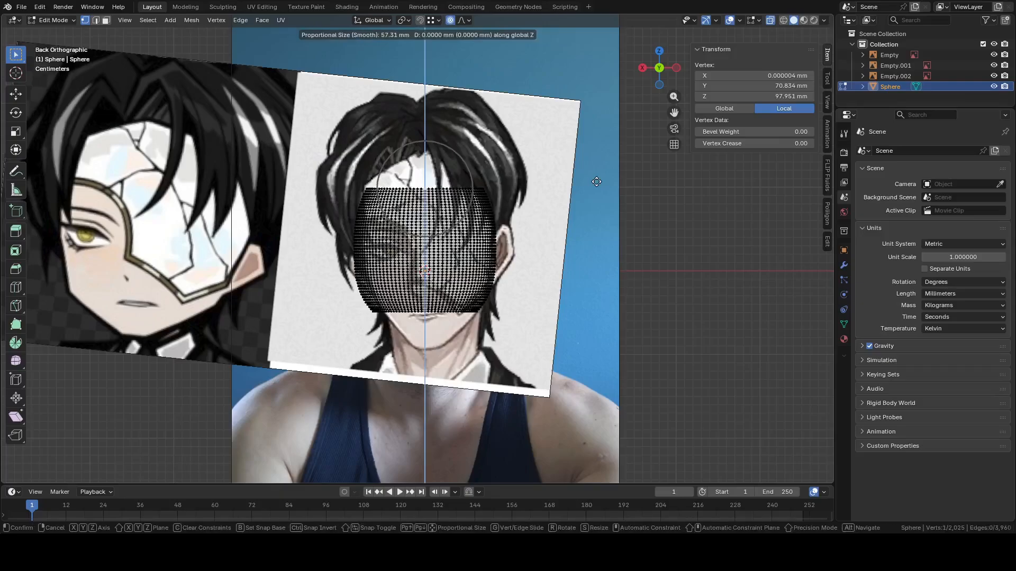
pyautogui.rightClick(597, 174)
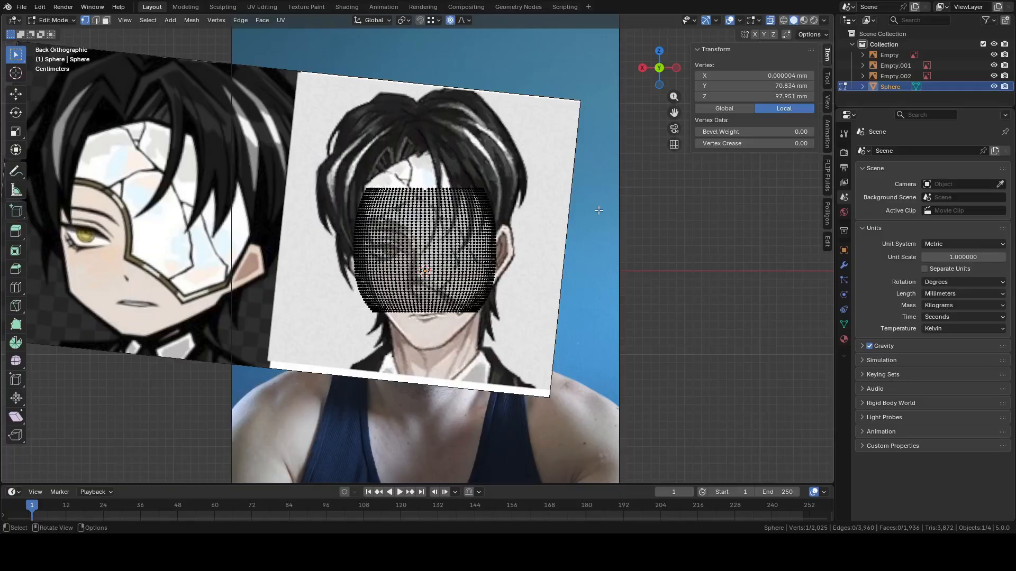
pyautogui.press('g')
pyautogui.press('z')
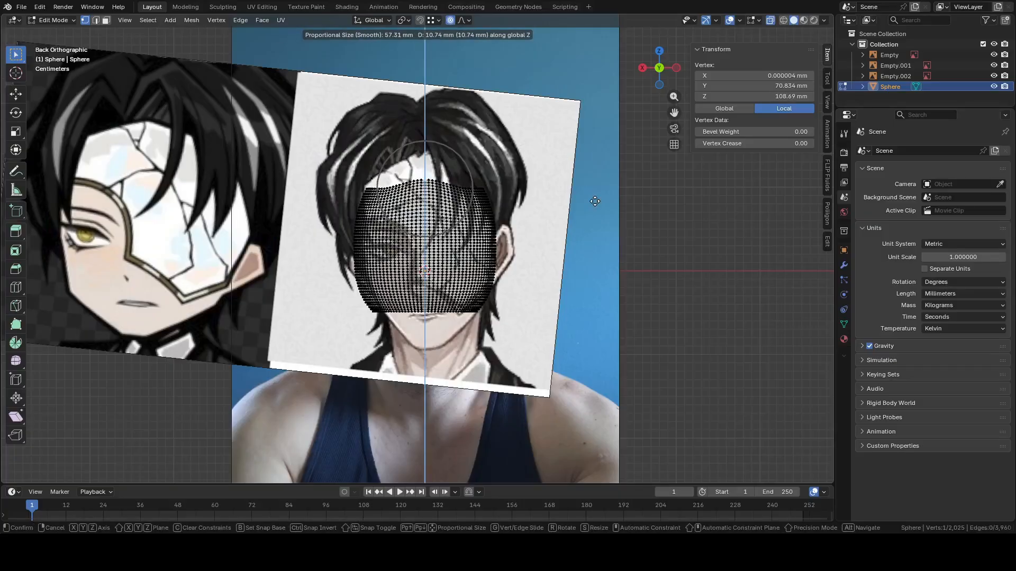
pyautogui.rightClick(595, 201)
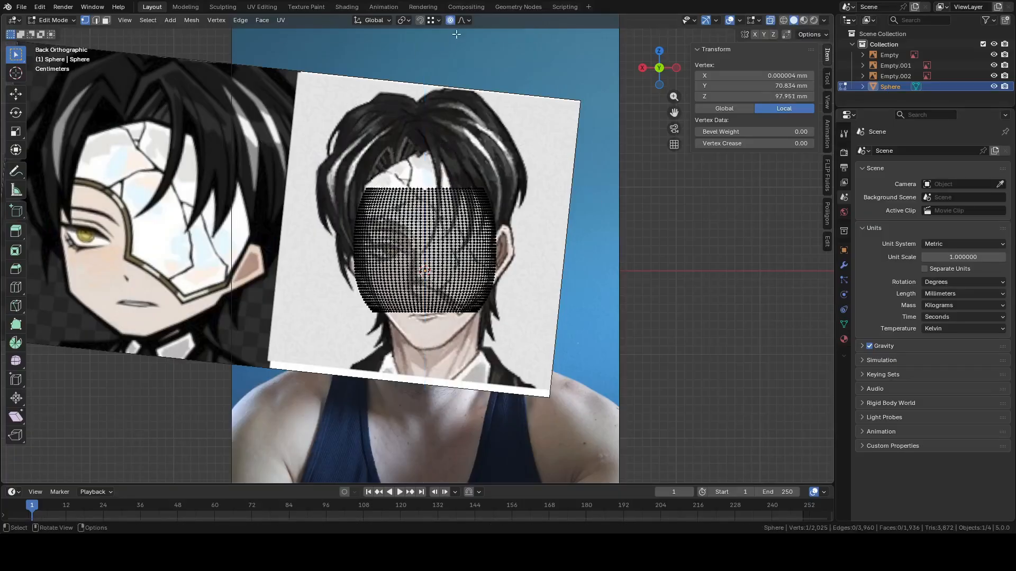
# Set the proportional falloff to Linear and raise the top-centre vertex about 43.6 mm along Z with a proportional size of 101.5 mm
pyautogui.click(466, 21)
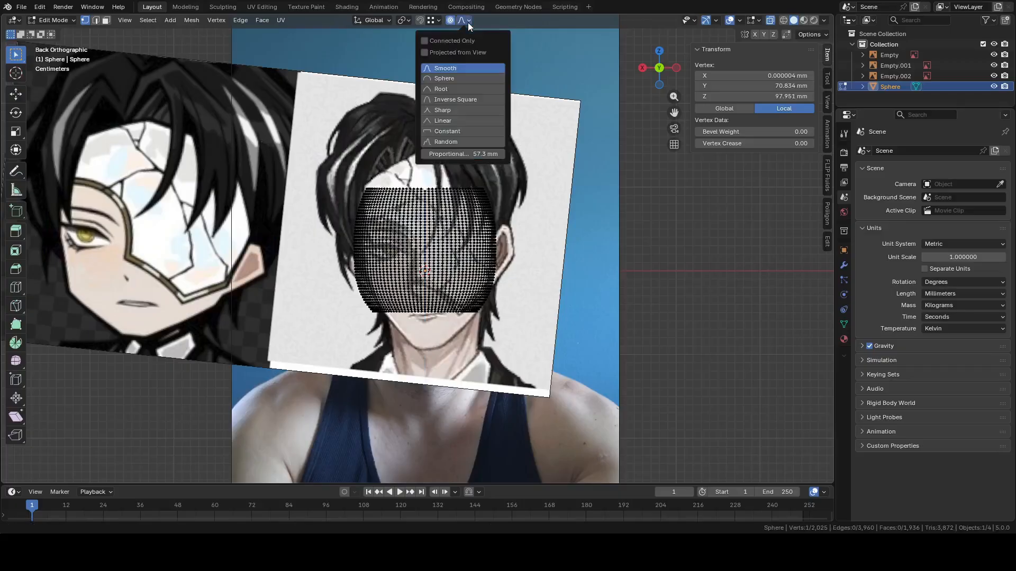
pyautogui.click(445, 120)
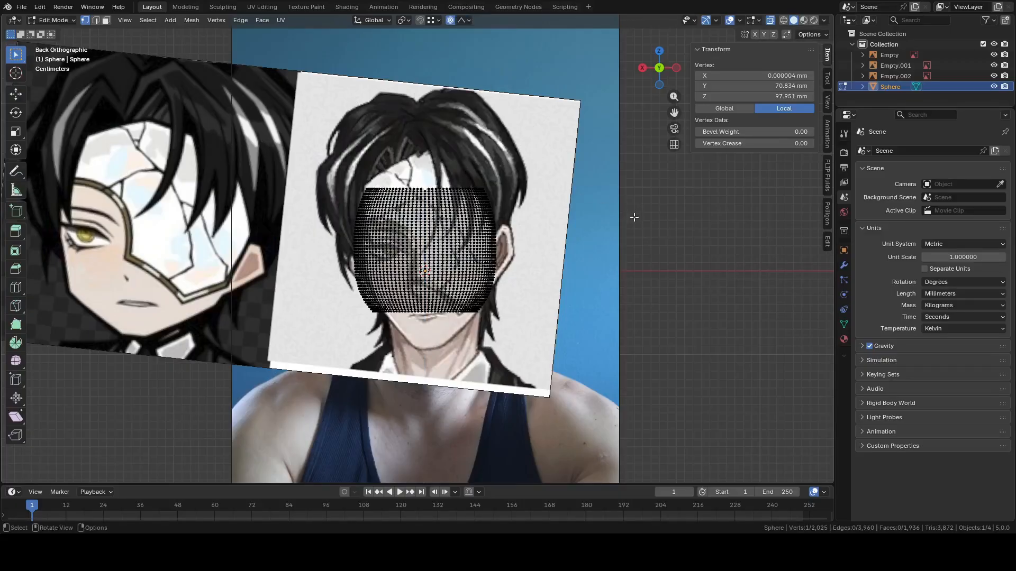
pyautogui.press('g')
pyautogui.press('z')
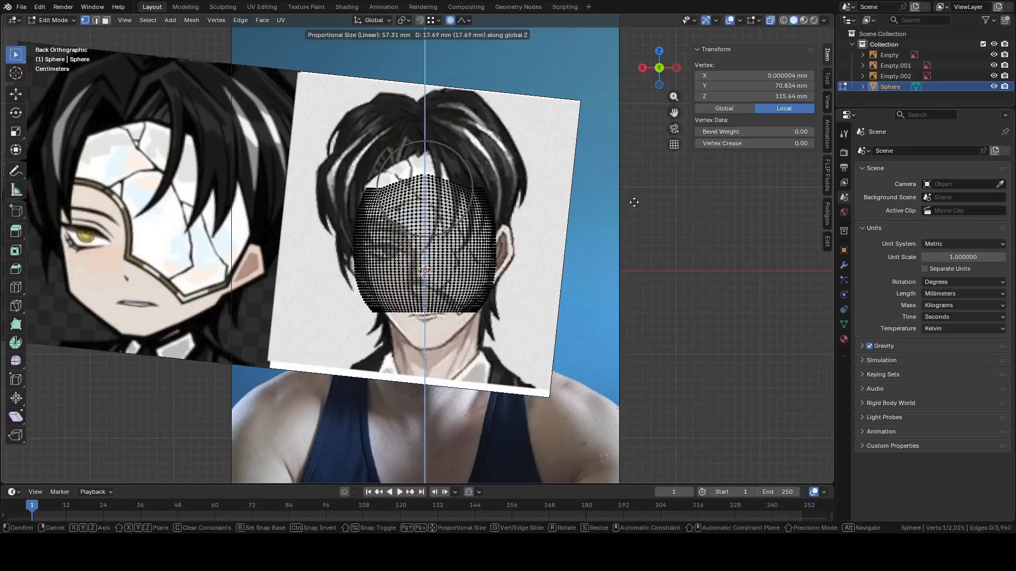
pyautogui.scroll(-6, 634, 202)
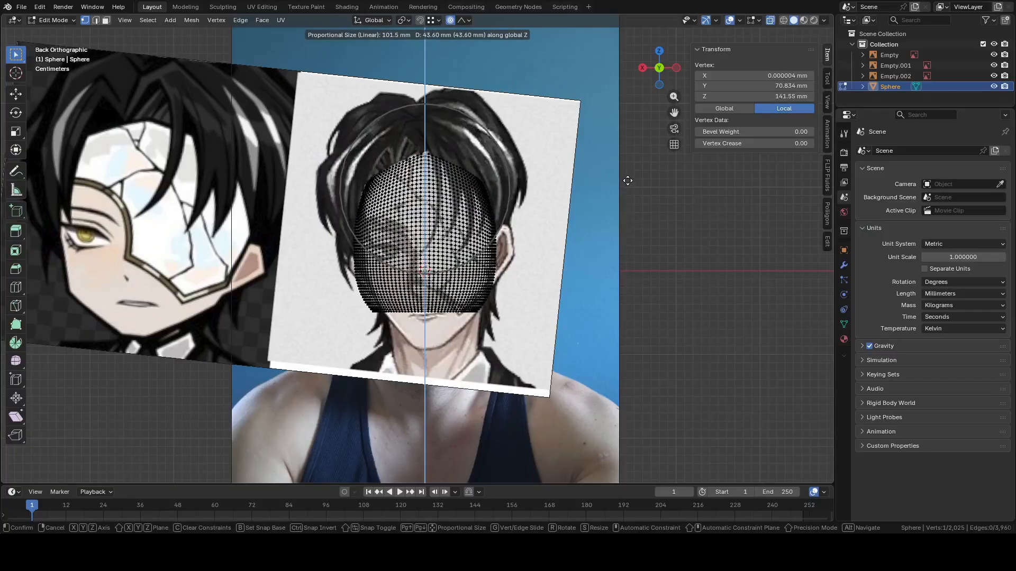
pyautogui.click(627, 180)
# Leave Edit Mode, hide the character artwork to check the raised shell against the front face photo, and unhide the artwork
pyautogui.press('Tab')
pyautogui.click(606, 234)
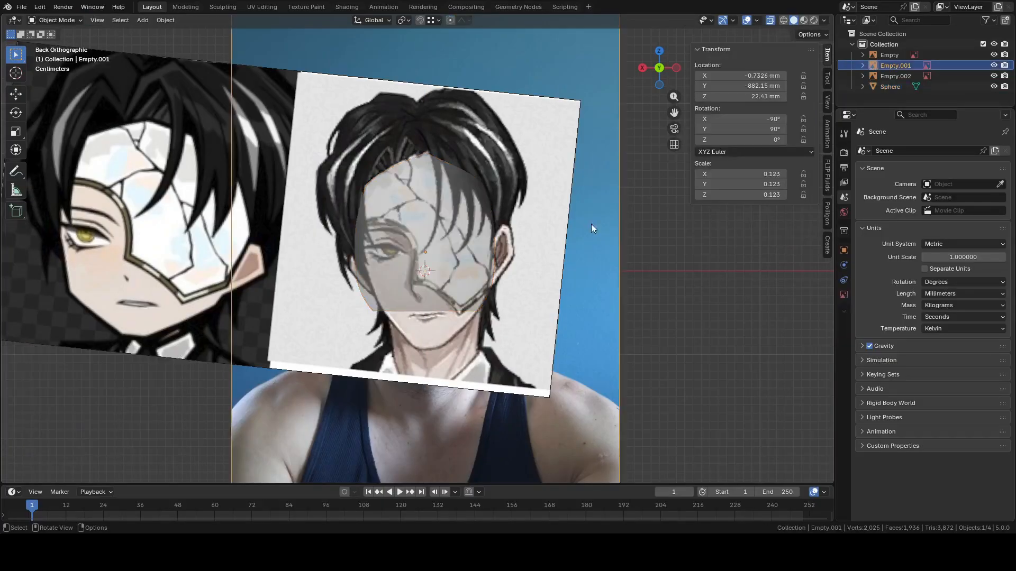
pyautogui.click(552, 179)
pyautogui.press('h')
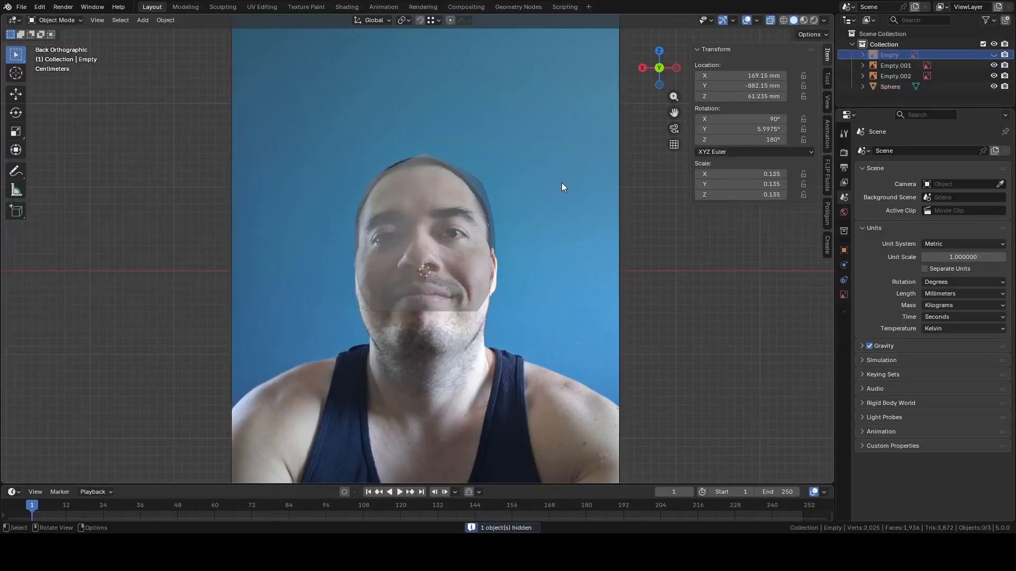
pyautogui.hotkey('alt', 'h')
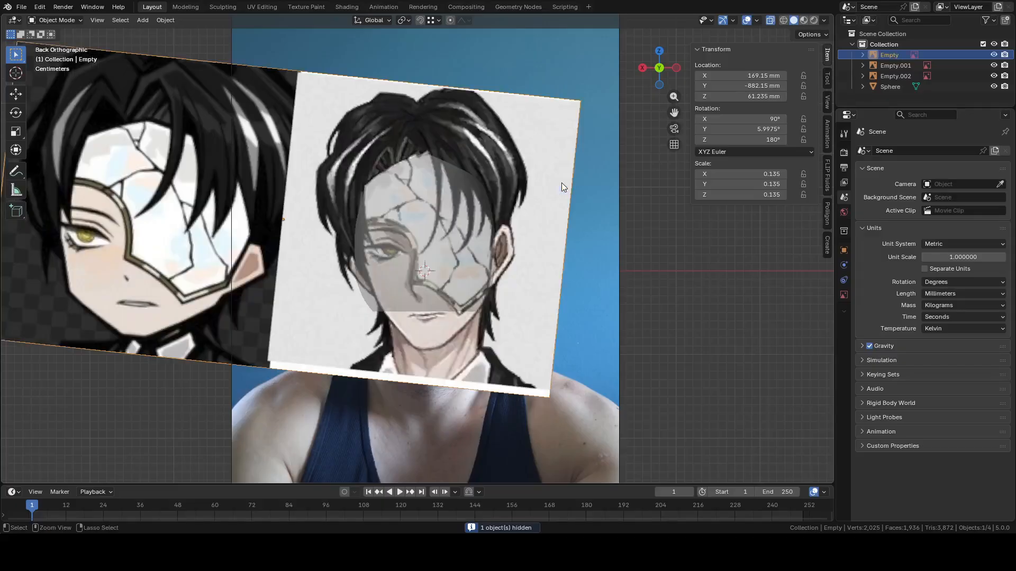
# Undo the last raise of the shell's top-centre vertex and move it about 28.5 mm along Z instead, using Linear proportional editing
pyautogui.hotkey('ctrl', 'z')
pyautogui.hotkey('ctrl', 'z')
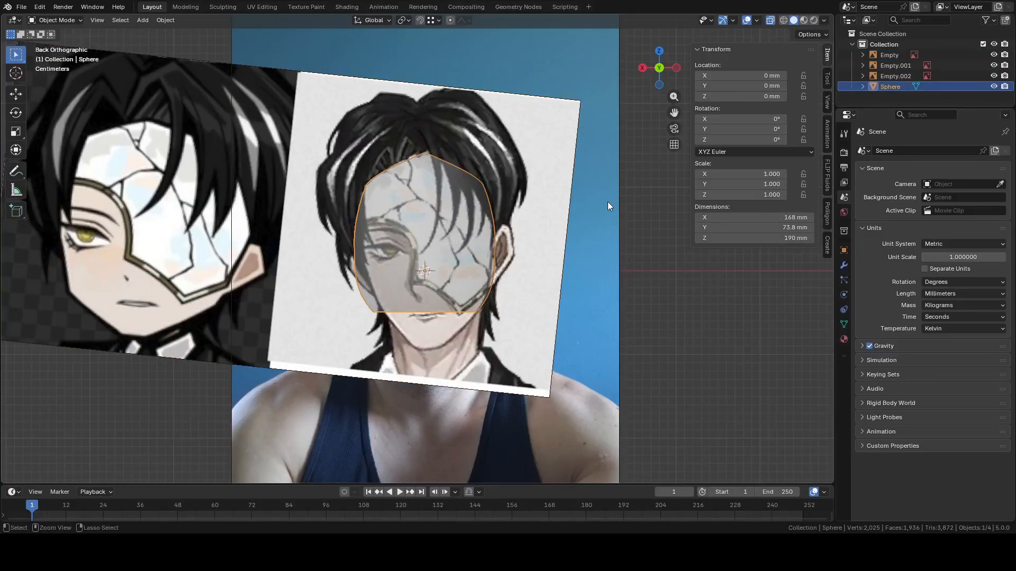
pyautogui.press('Tab')
pyautogui.scroll(3, 607, 202)
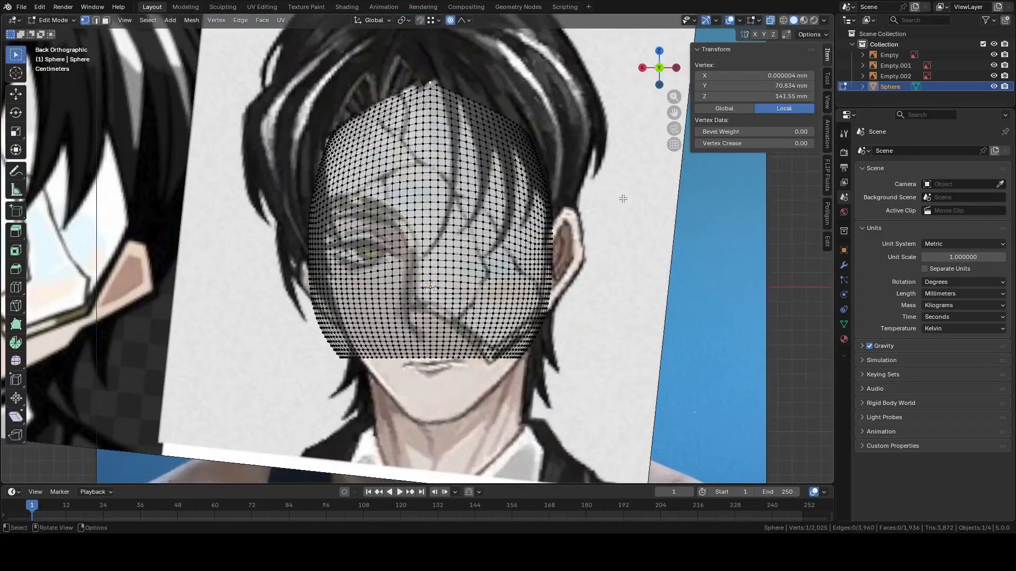
pyautogui.hotkey('ctrl', 'z')
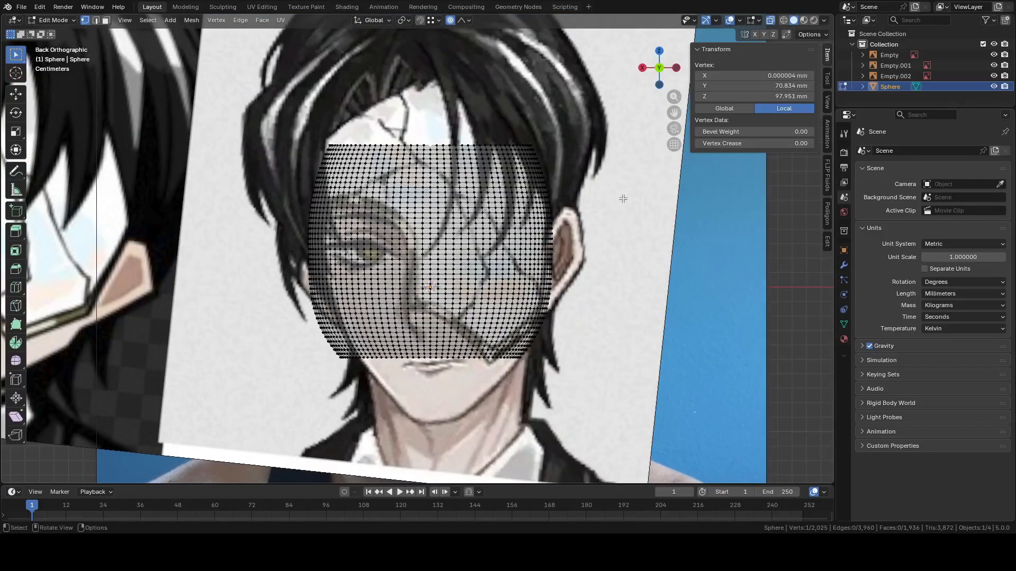
pyautogui.press('g')
pyautogui.press('z')
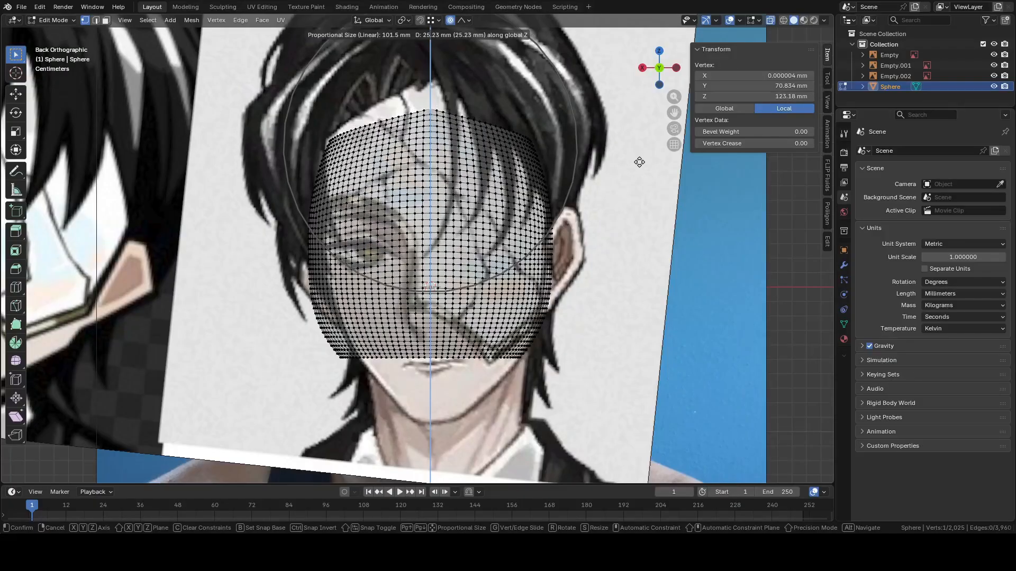
pyautogui.click(641, 158)
# Compare the reshaped shell's outline with the front face photo, hiding the artwork temporarily, and with the character's mask
pyautogui.scroll(-5, 631, 176)
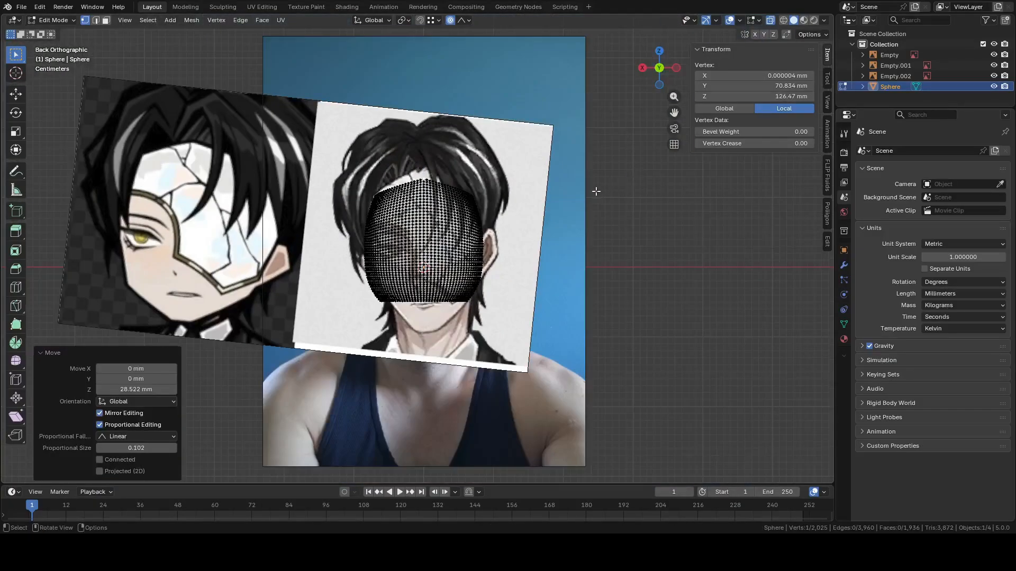
pyautogui.press('Tab')
pyautogui.click(539, 160)
pyautogui.press('h')
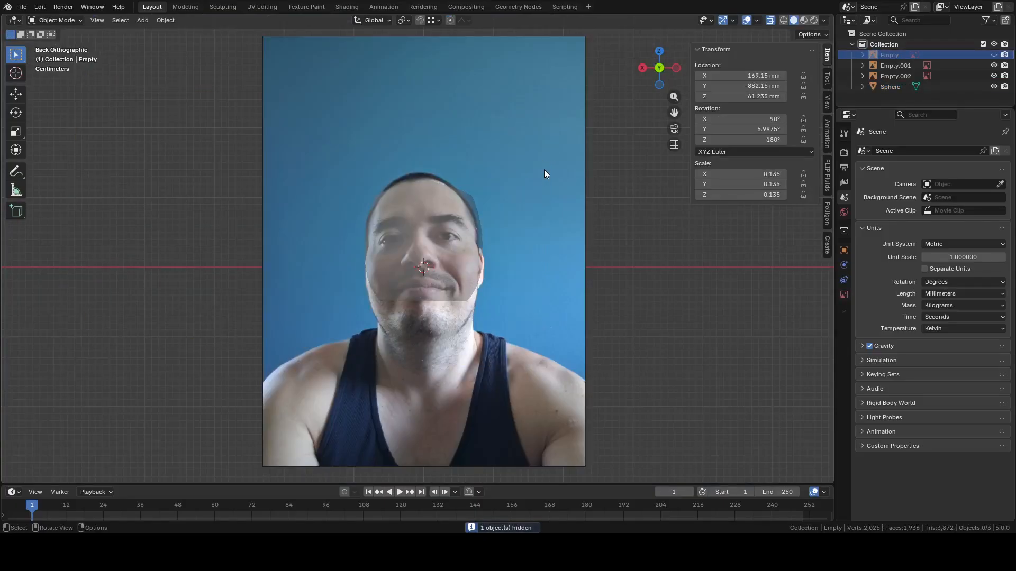
pyautogui.hotkey('alt', 'h')
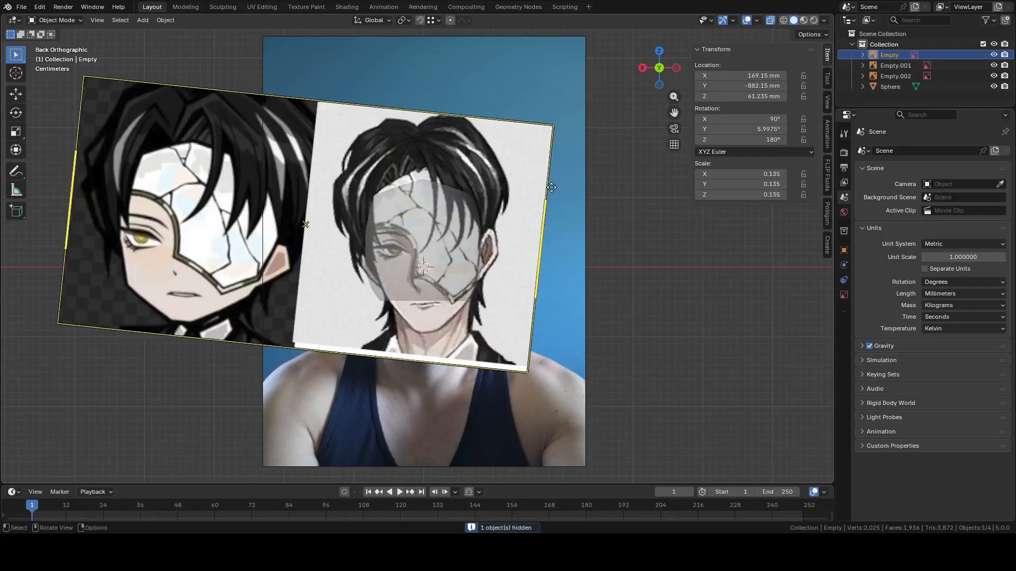
pyautogui.scroll(3, 539, 211)
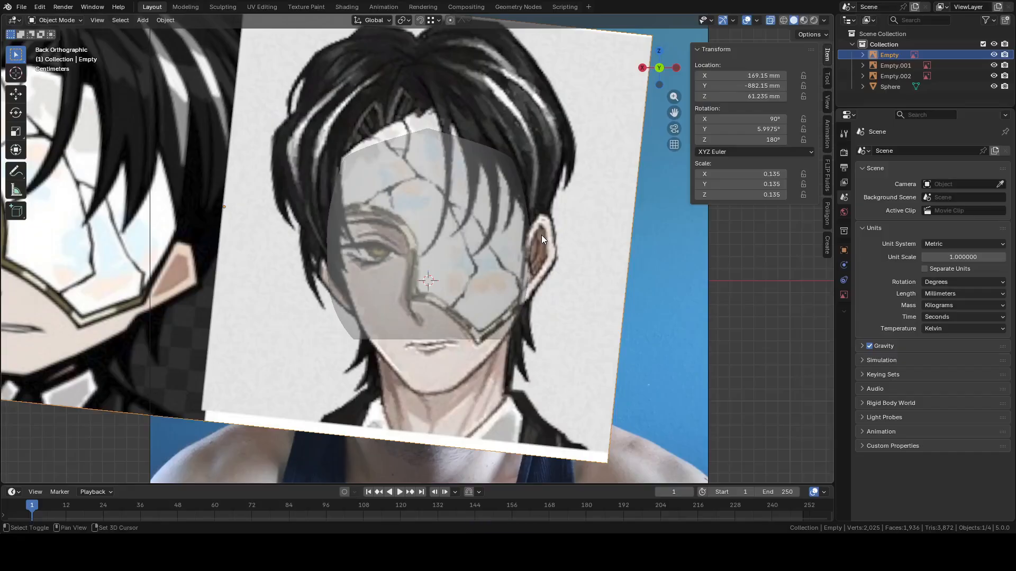
pyautogui.keyDown('shift'); pyautogui.moveTo(542, 235); pyautogui.dragTo(537, 177, button='middle'); pyautogui.keyUp('shift')
pyautogui.scroll(1, 535, 211)
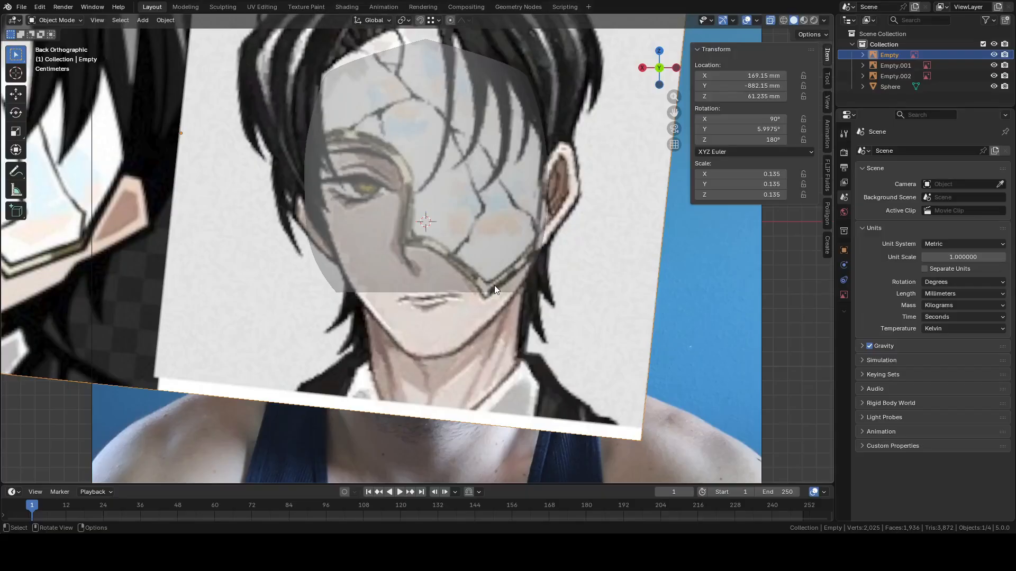
pyautogui.scroll(-3, 494, 282)
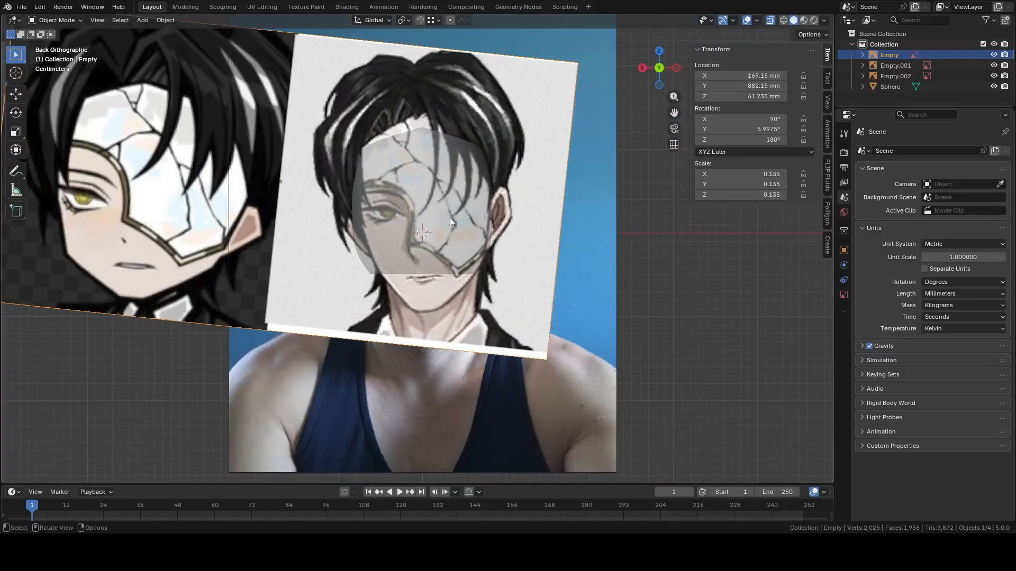
# Add a mesh plane at the origin and scale it down to about 0.146
pyautogui.hotkey('shift', 'a')
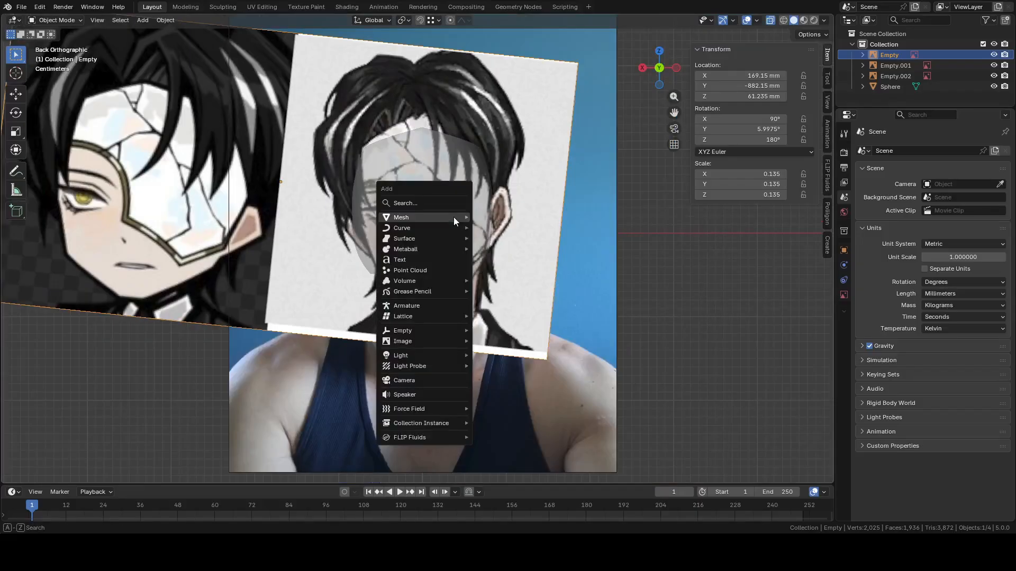
pyautogui.moveTo(453, 218)
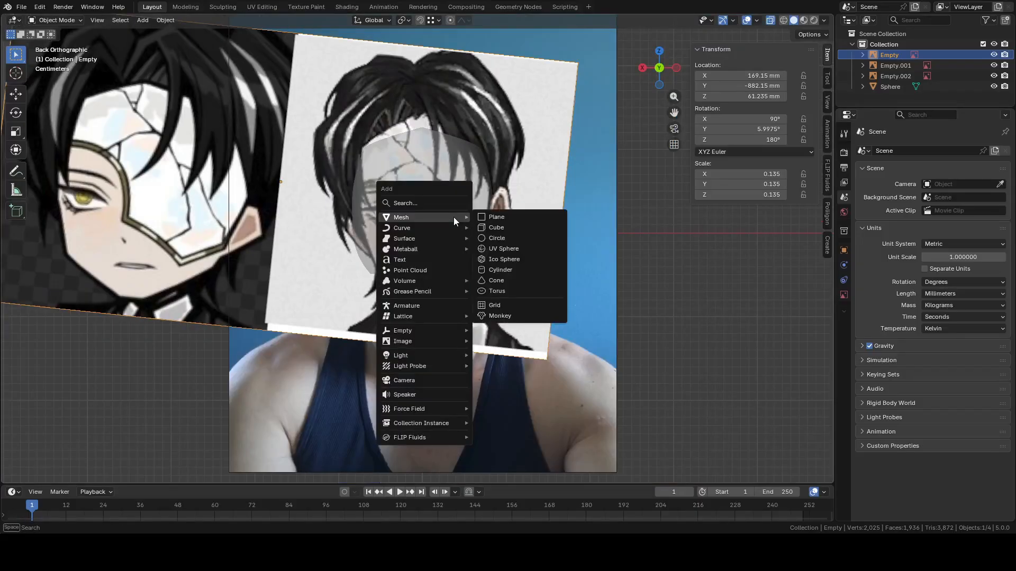
pyautogui.click(498, 218)
pyautogui.moveTo(532, 212); pyautogui.dragTo(617, 263, button='middle')
pyautogui.press('s')
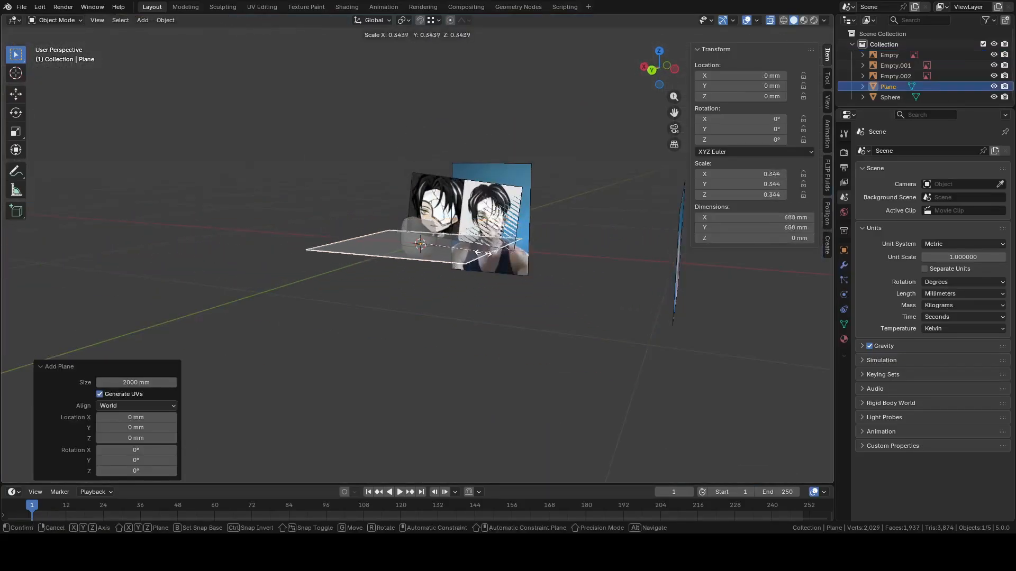
pyautogui.click(448, 247)
# Rotate the plane -90° about the global X axis so it stands upright
pyautogui.press('r')
pyautogui.press('x')
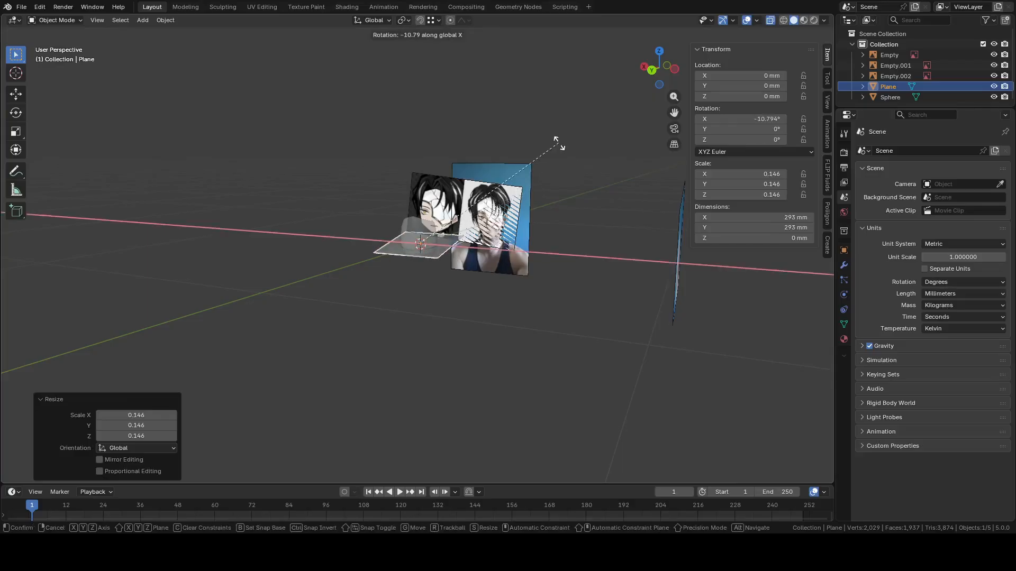
pyautogui.press('x')
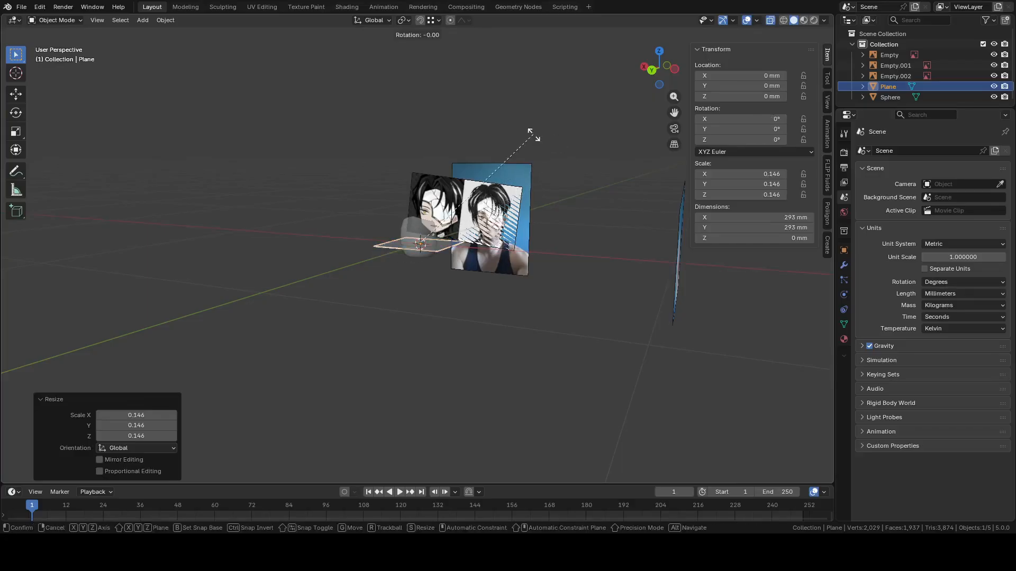
pyautogui.press('x')
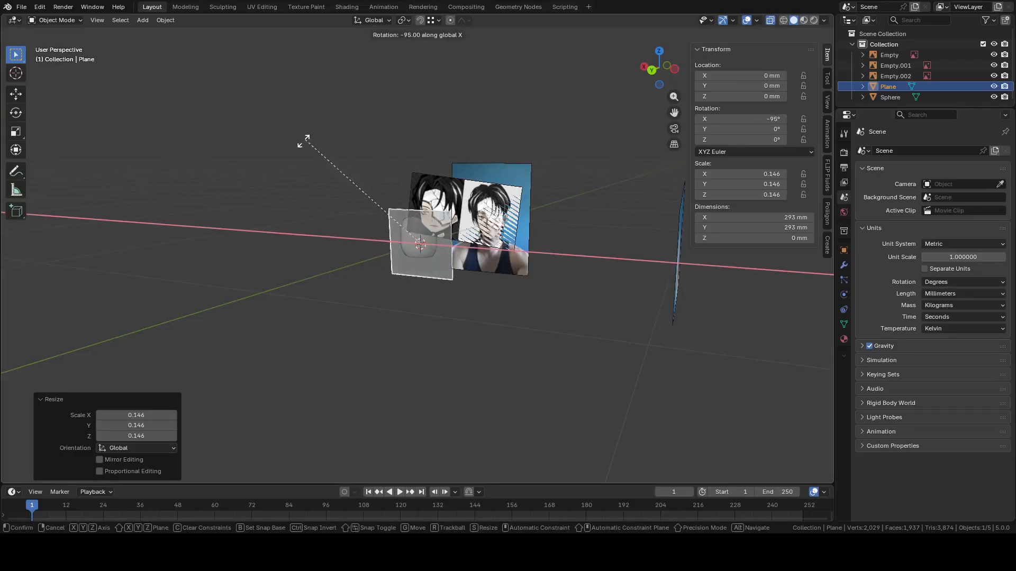
pyautogui.keyDown('ctrl'); pyautogui.click(318, 138); pyautogui.keyUp('ctrl')
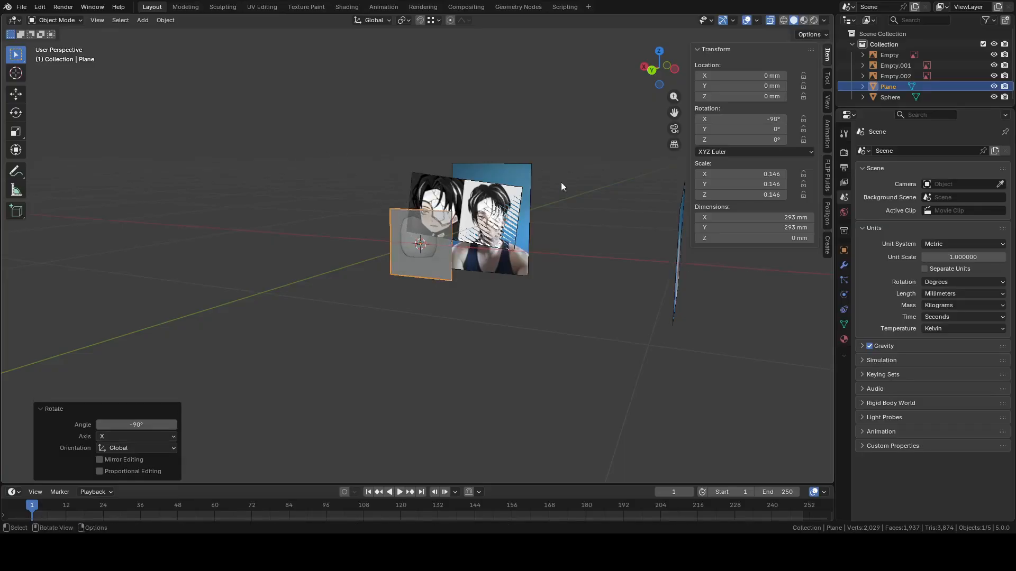
# Move the upright plane about 232 mm along the Y axis, away from the reference images and clear of the shell
pyautogui.moveTo(617, 286); pyautogui.dragTo(556, 312, button='middle')
pyautogui.press('g')
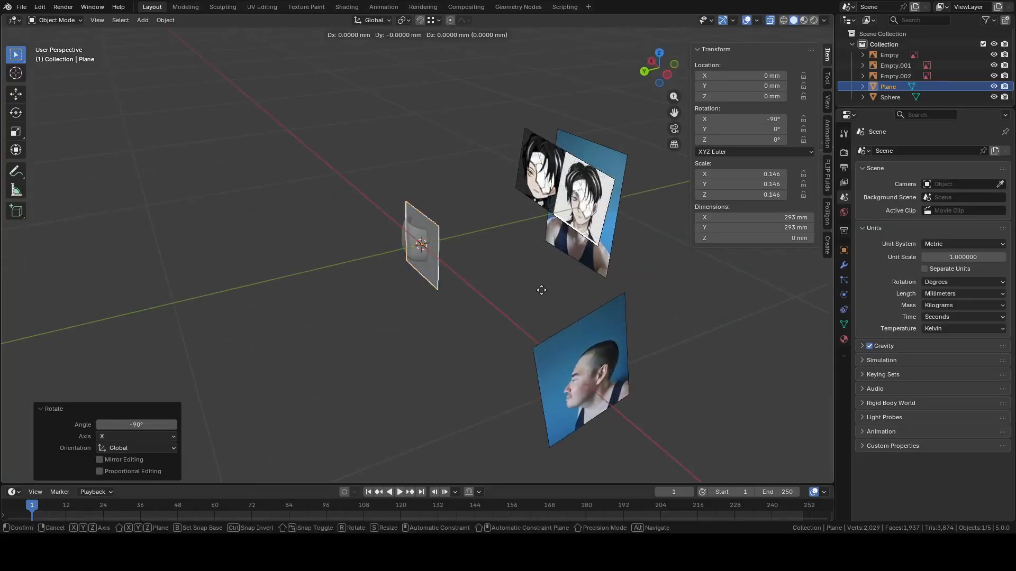
pyautogui.press('y')
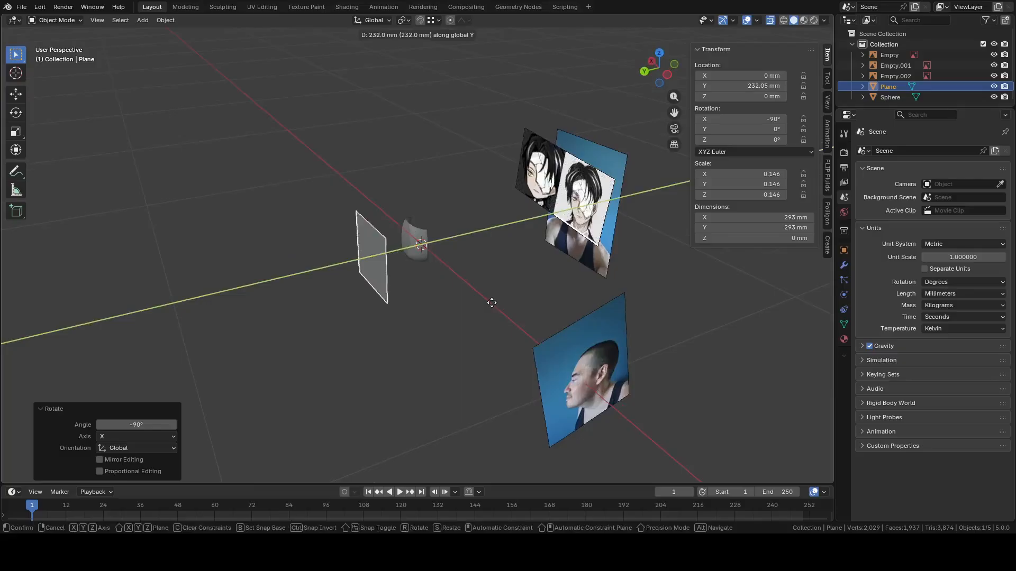
pyautogui.click(491, 303)
# In back view, edit the plane and move its upper-left corner vertex to the outer end of the artwork's brow
pyautogui.moveTo(491, 302); pyautogui.dragTo(530, 284, button='middle')
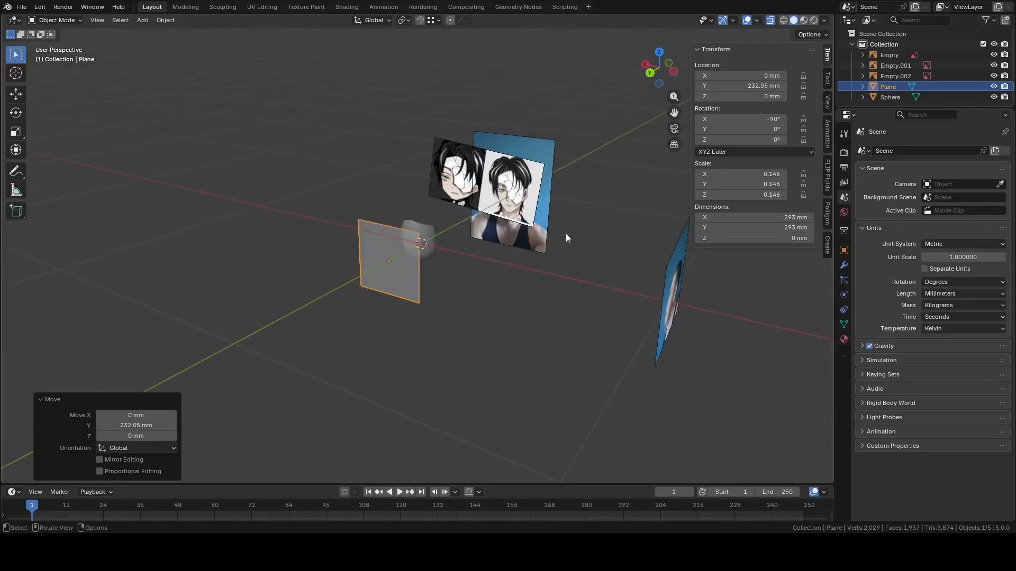
pyautogui.click(649, 72)
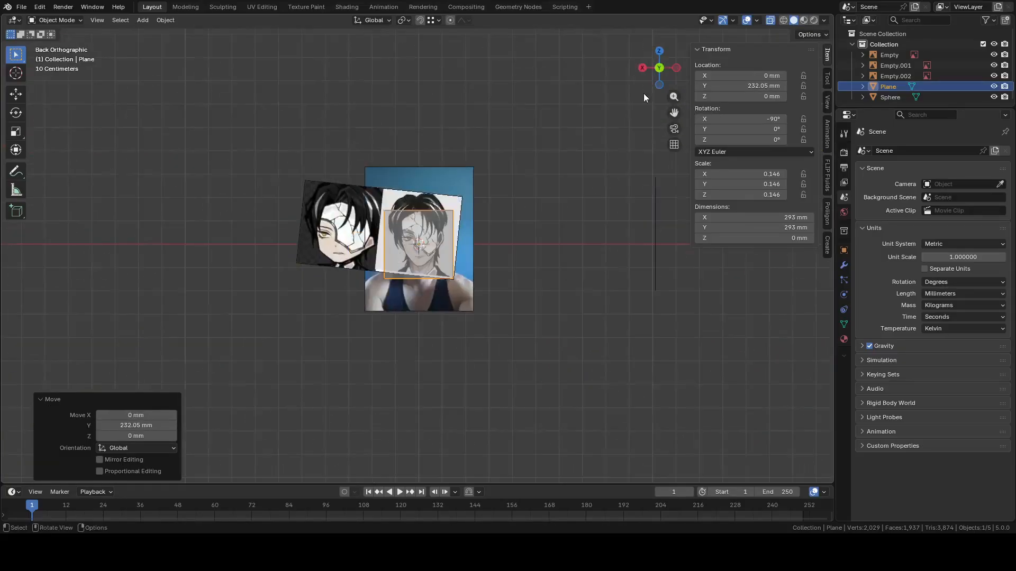
pyautogui.scroll(5, 547, 226)
pyautogui.press('Tab')
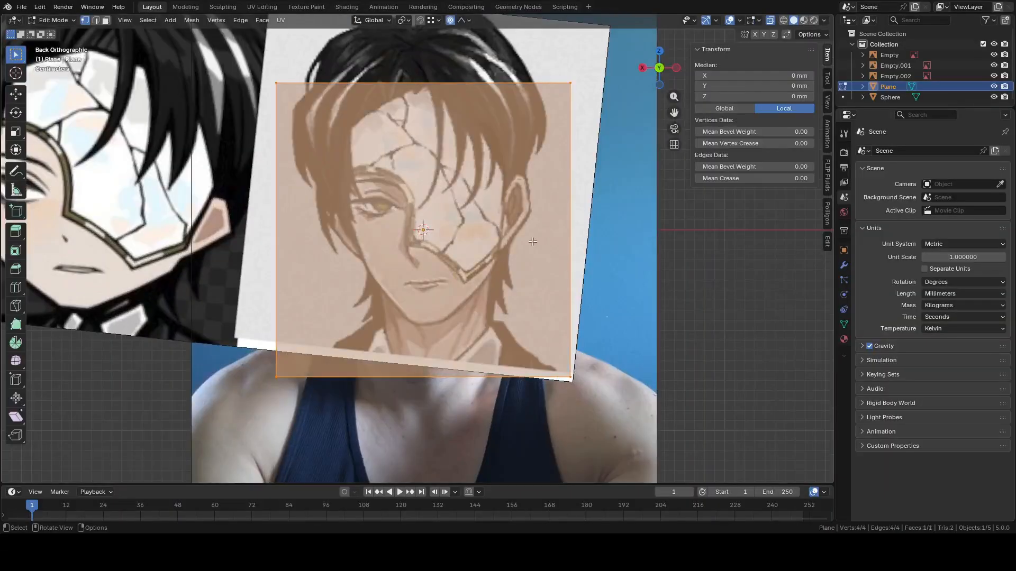
pyautogui.click(277, 85)
pyautogui.press('g')
pyautogui.click(336, 196)
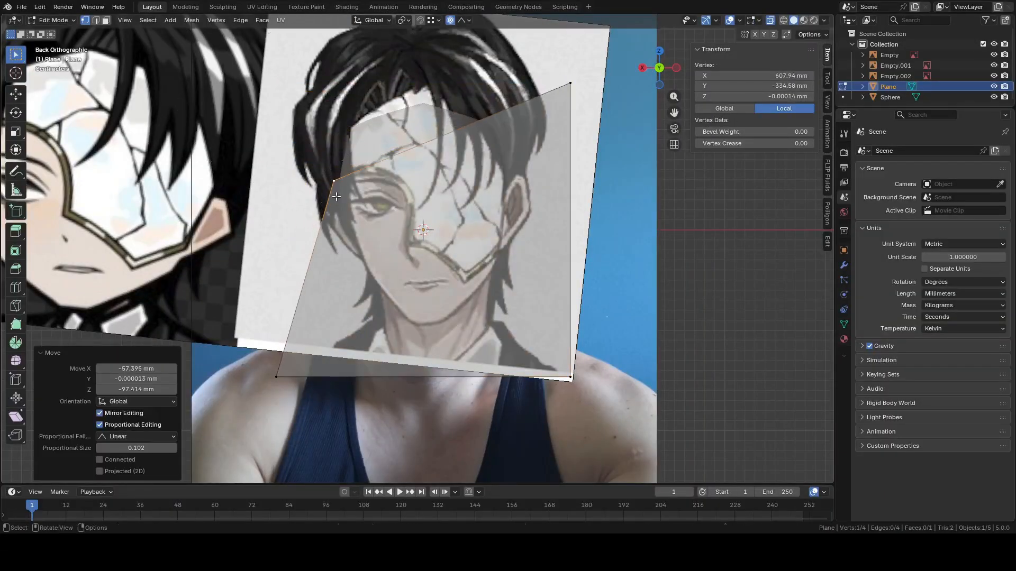
# Delete the plane's two lower corner vertices, keeping only the upper edge
pyautogui.click(277, 377)
pyautogui.keyDown('shift'); pyautogui.click(570, 377); pyautogui.keyUp('shift')
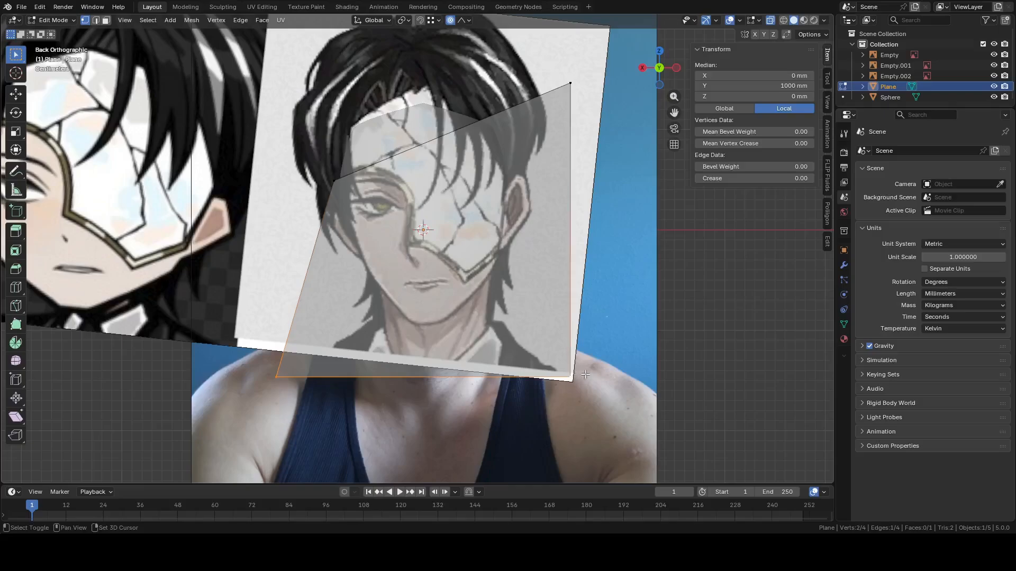
pyautogui.rightClick(567, 420)
pyautogui.click(538, 520)
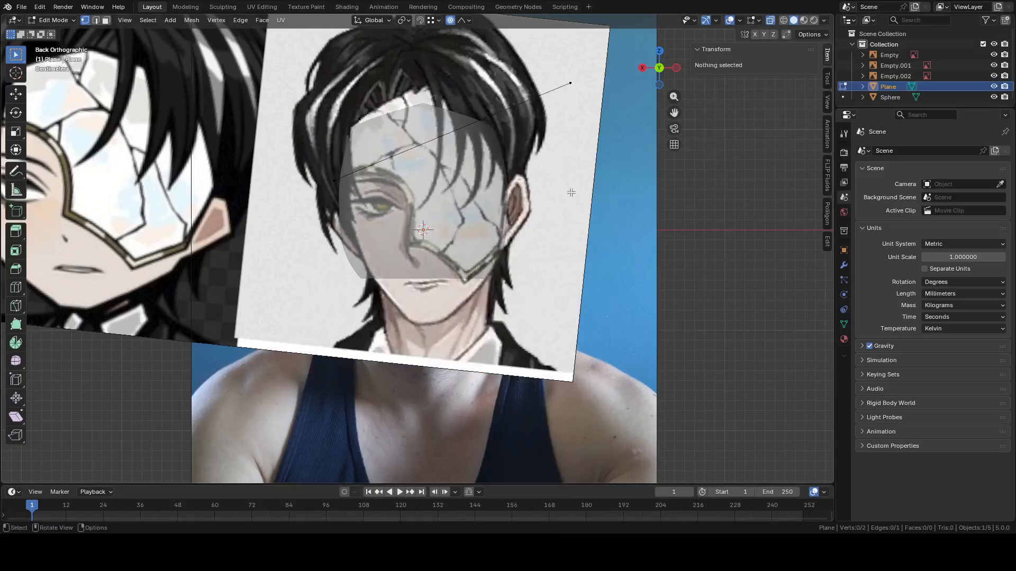
# With proportional editing off, move the edge's other vertex beside the first one, onto the mask border above the eye
pyautogui.click(573, 89)
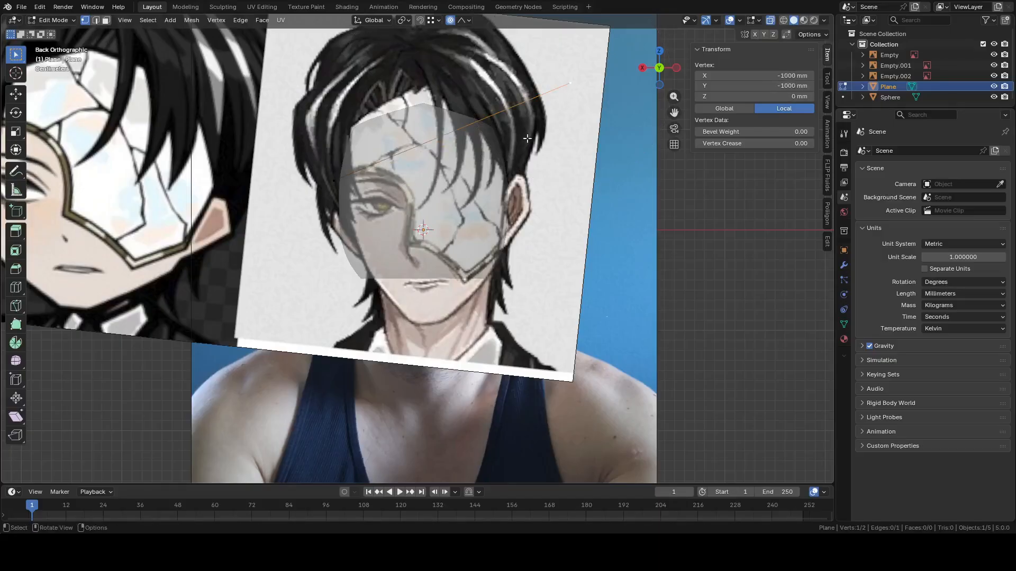
pyautogui.press('o')
pyautogui.press('g')
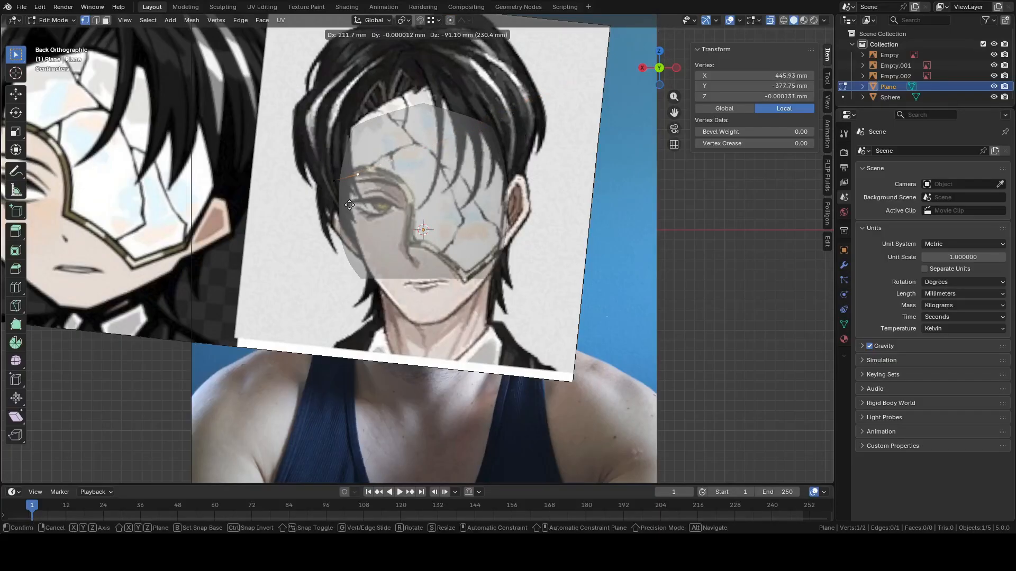
pyautogui.click(347, 204)
# Extrude four vertices in sequence along the mask's border, over the brow and down the side of the nose
pyautogui.scroll(5, 370, 201)
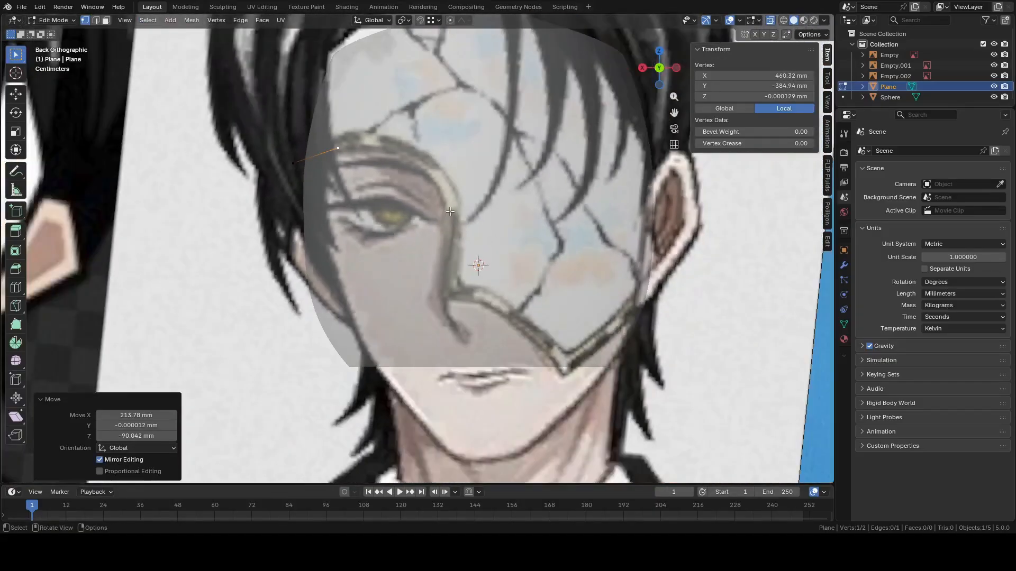
pyautogui.press('e')
pyautogui.click(534, 215)
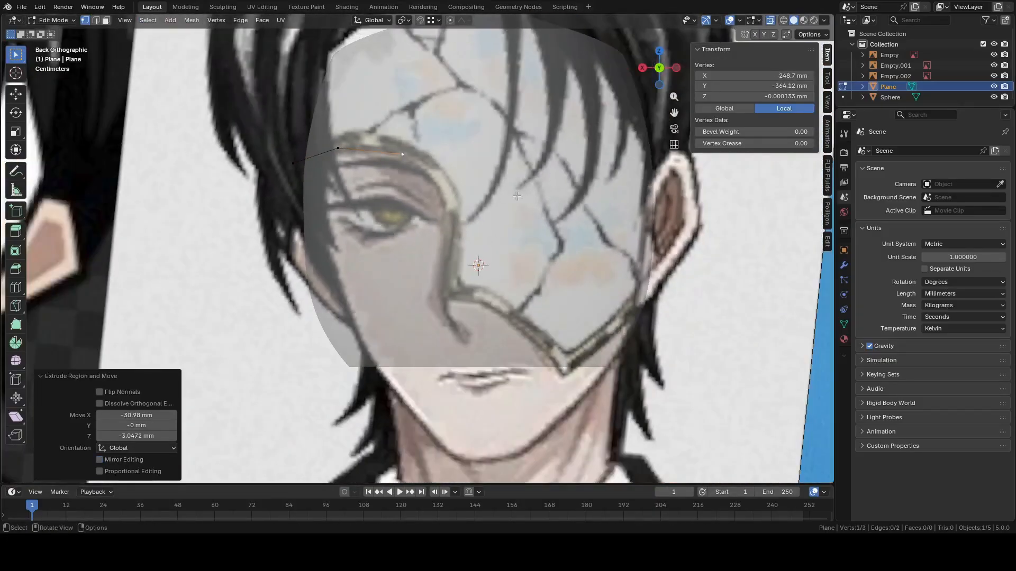
pyautogui.press('e')
pyautogui.click(576, 239)
pyautogui.press('e')
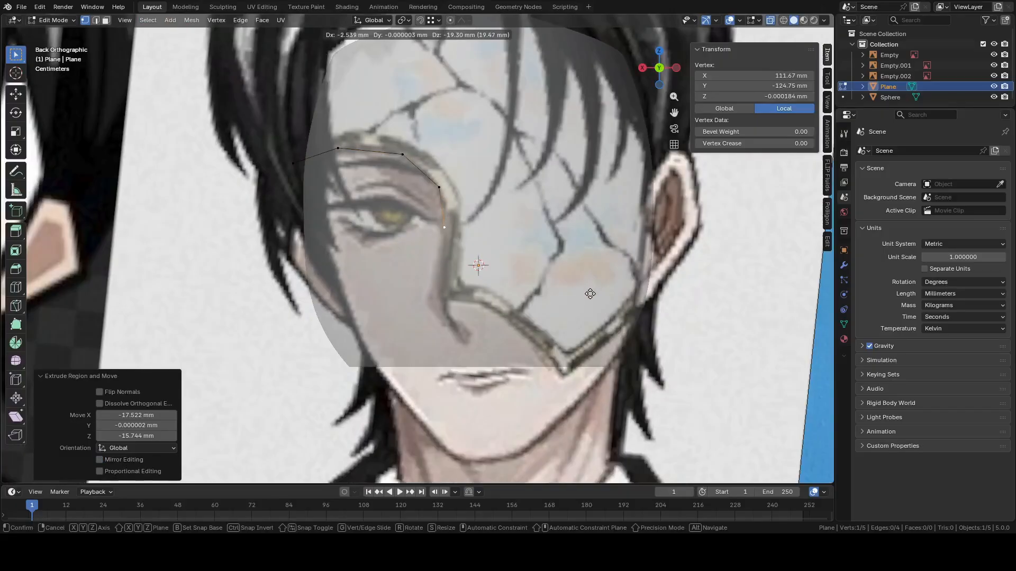
pyautogui.click(590, 304)
pyautogui.press('e')
pyautogui.click(584, 371)
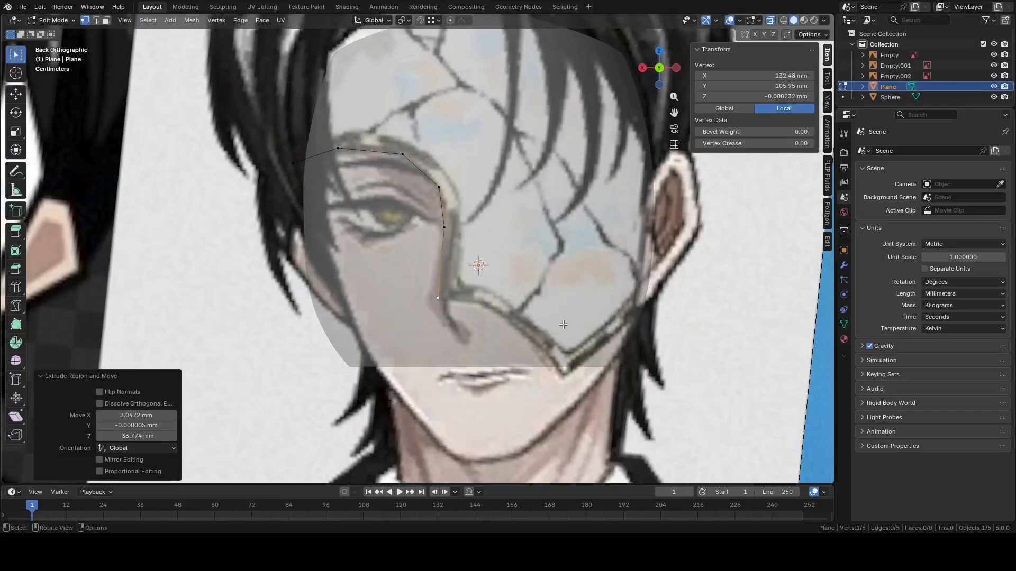
# Extrude three more vertices along the mask's lower border, from beside the nose diagonally down the cheek
pyautogui.press('e')
pyautogui.click(614, 332)
pyautogui.press('e')
pyautogui.click(667, 363)
pyautogui.press('e')
pyautogui.click(717, 400)
# Switch to editing the shell and lower its bottom edge loop about 6.9 mm along Z with Smooth proportional editing
pyautogui.keyDown('shift'); pyautogui.moveTo(567, 372); pyautogui.dragTo(512, 329, button='middle'); pyautogui.keyUp('shift')
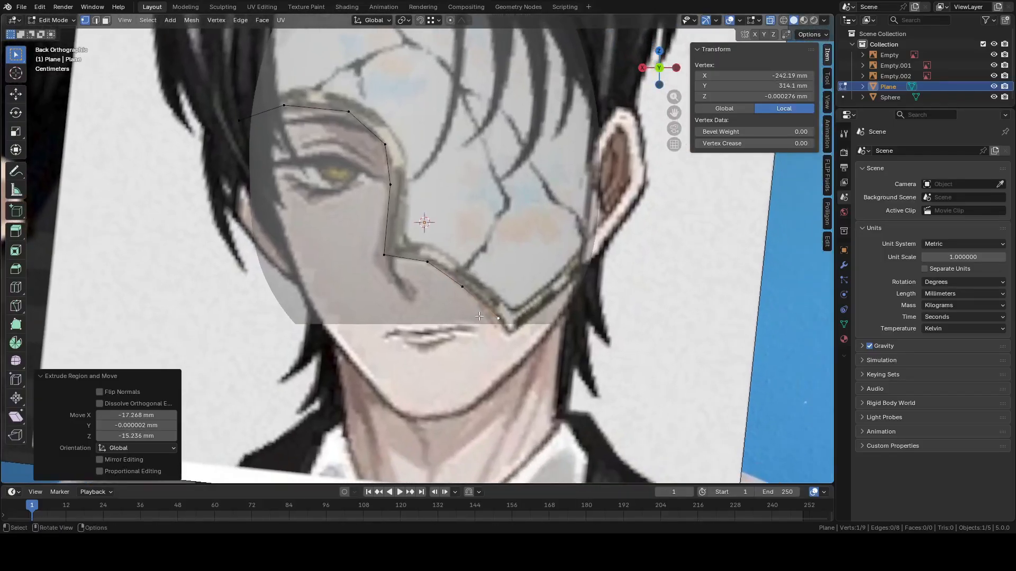
pyautogui.press('Tab')
pyautogui.click(390, 299)
pyautogui.press('Tab')
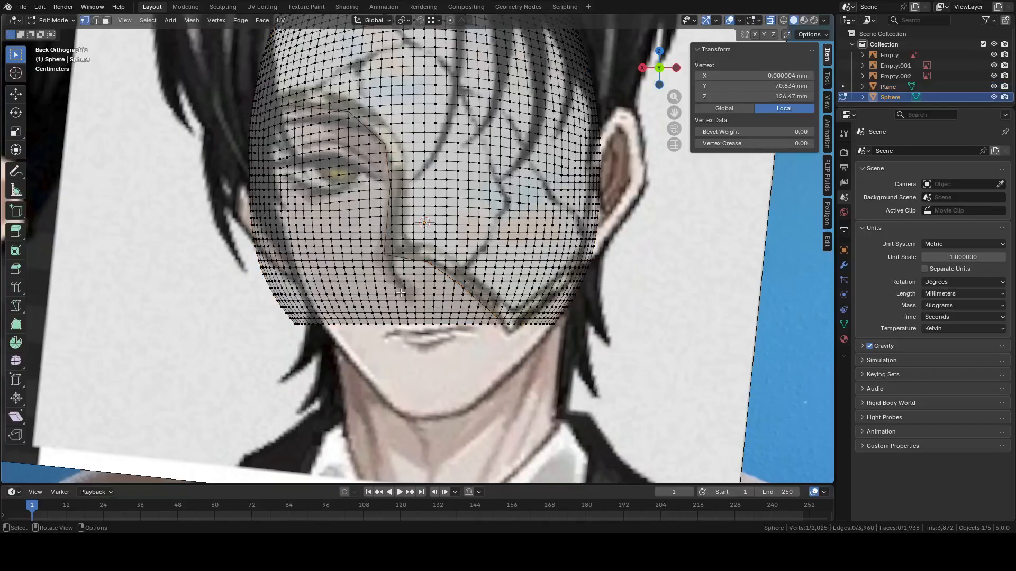
pyautogui.keyDown('alt'); pyautogui.click(433, 323); pyautogui.keyUp('alt')
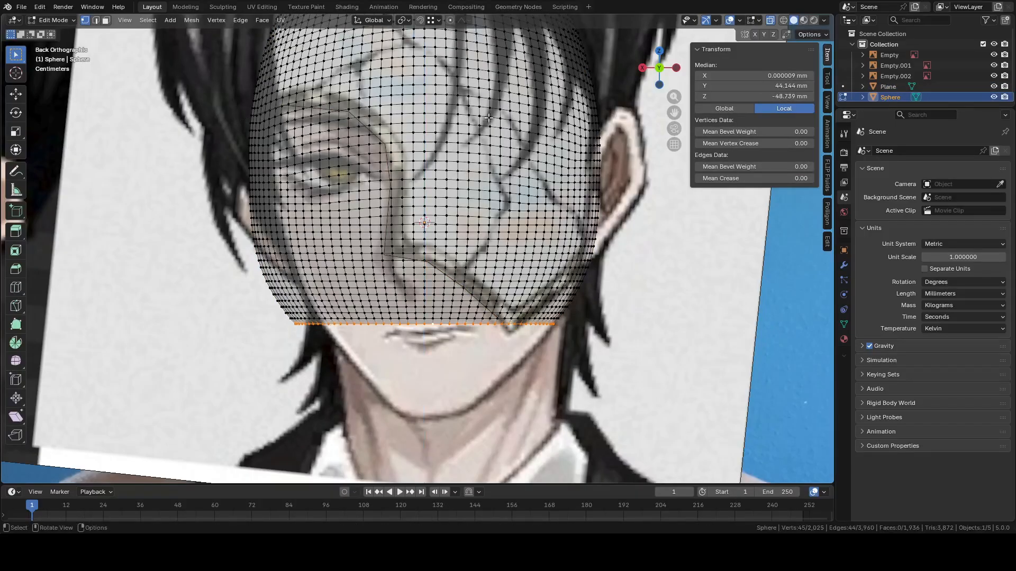
pyautogui.click(450, 20)
pyautogui.click(465, 20)
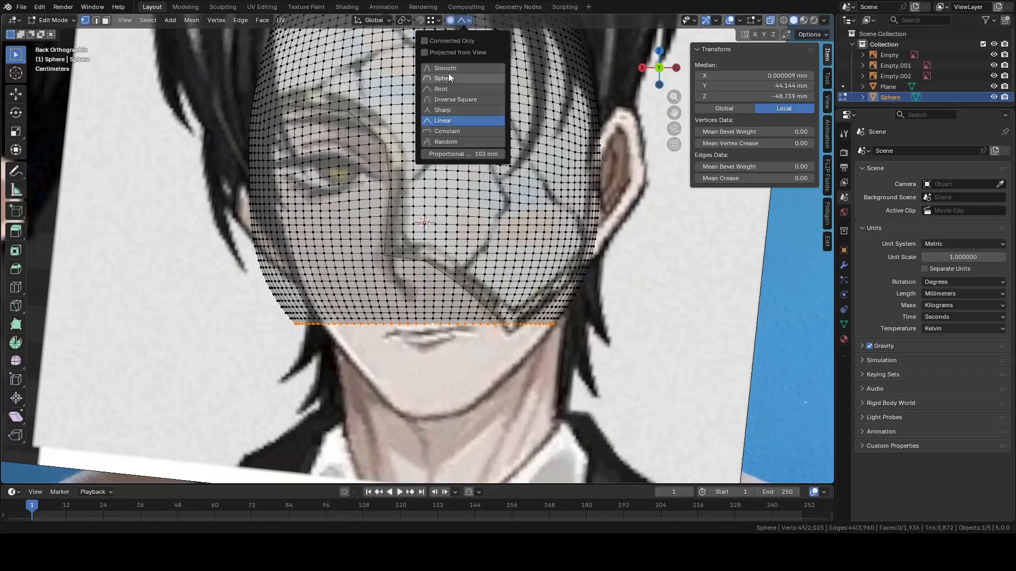
pyautogui.press('g')
pyautogui.press('z')
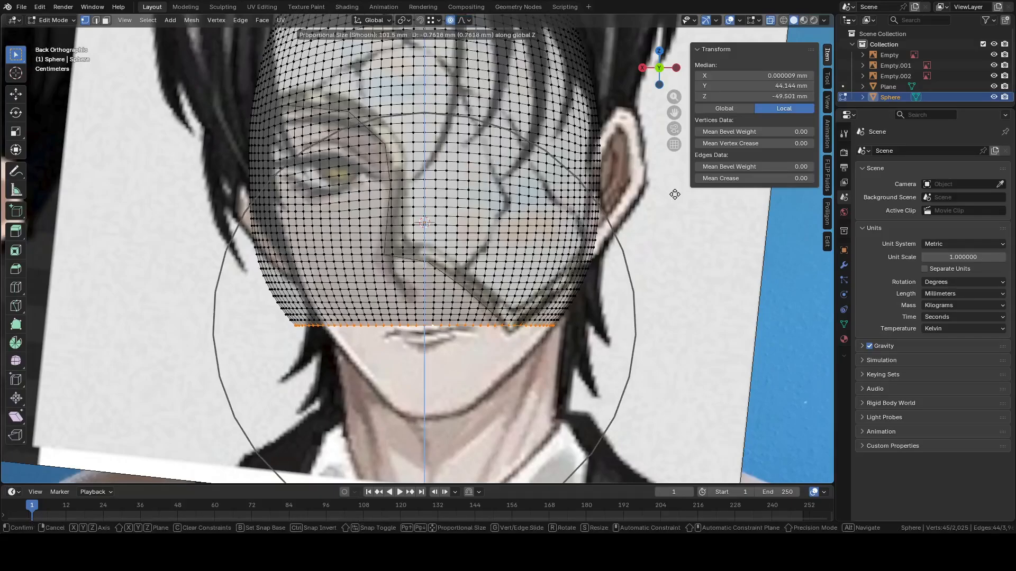
pyautogui.click(674, 205)
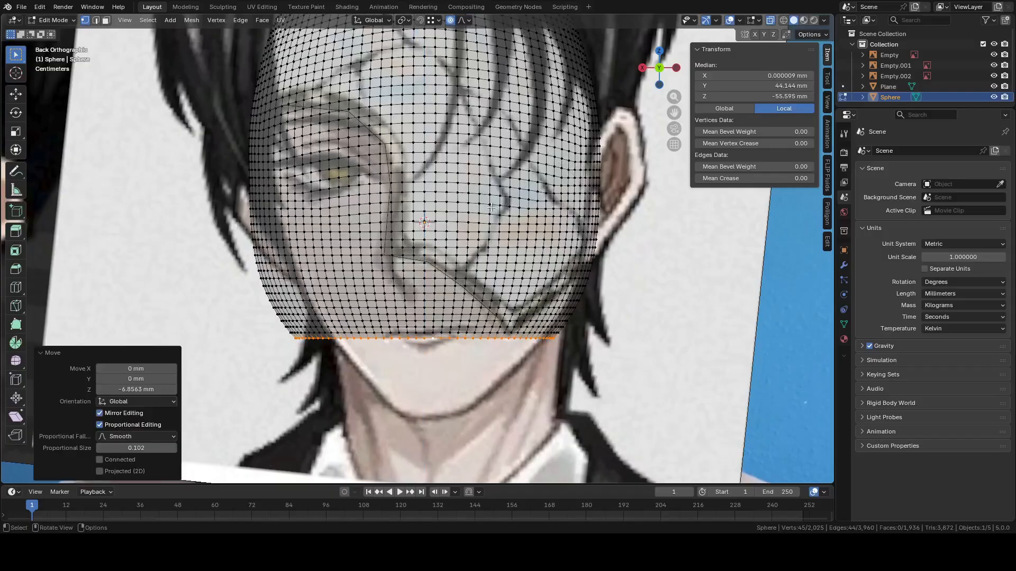
# Return to editing the traced outline and extrude three vertices around the mask's lower tip and up the jaw side
pyautogui.press('Tab')
pyautogui.click(429, 260)
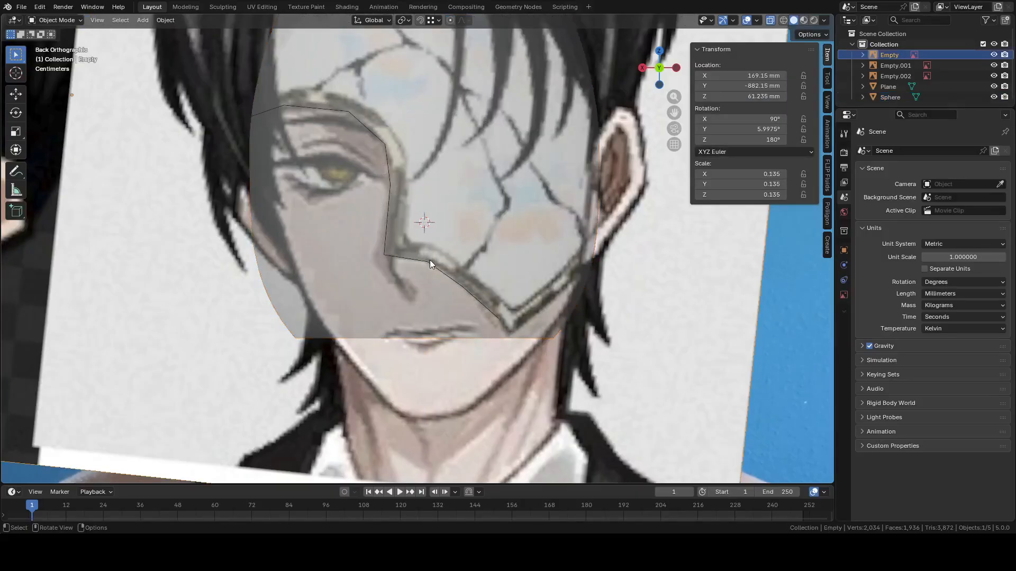
pyautogui.click(430, 266)
pyautogui.press('Tab')
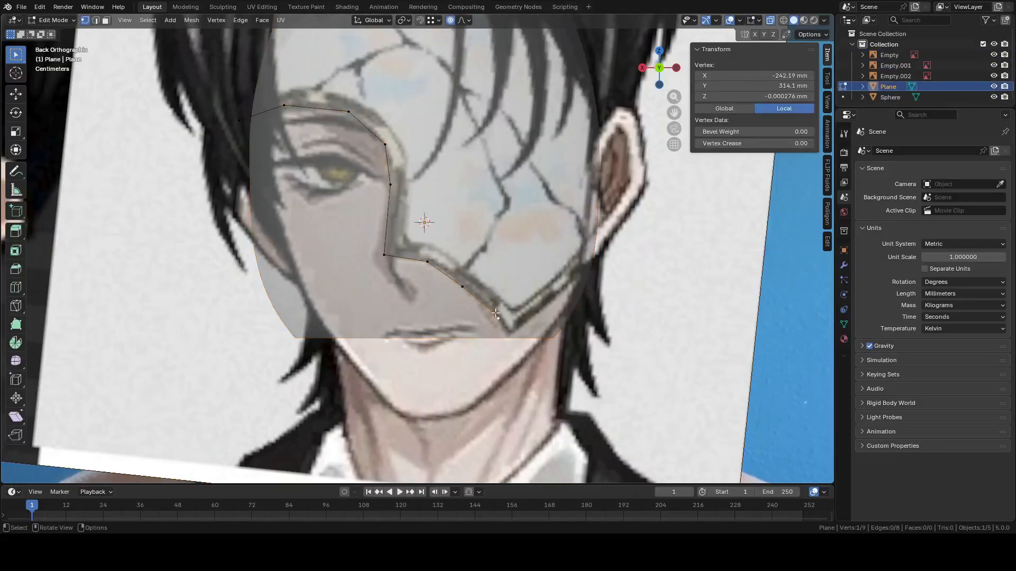
pyautogui.press('e')
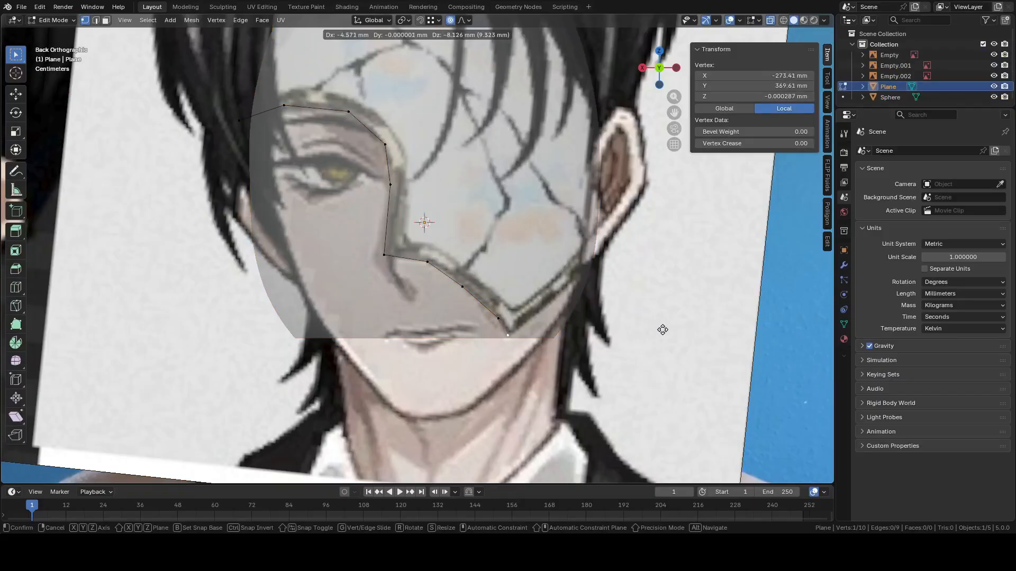
pyautogui.click(662, 330)
pyautogui.press('e')
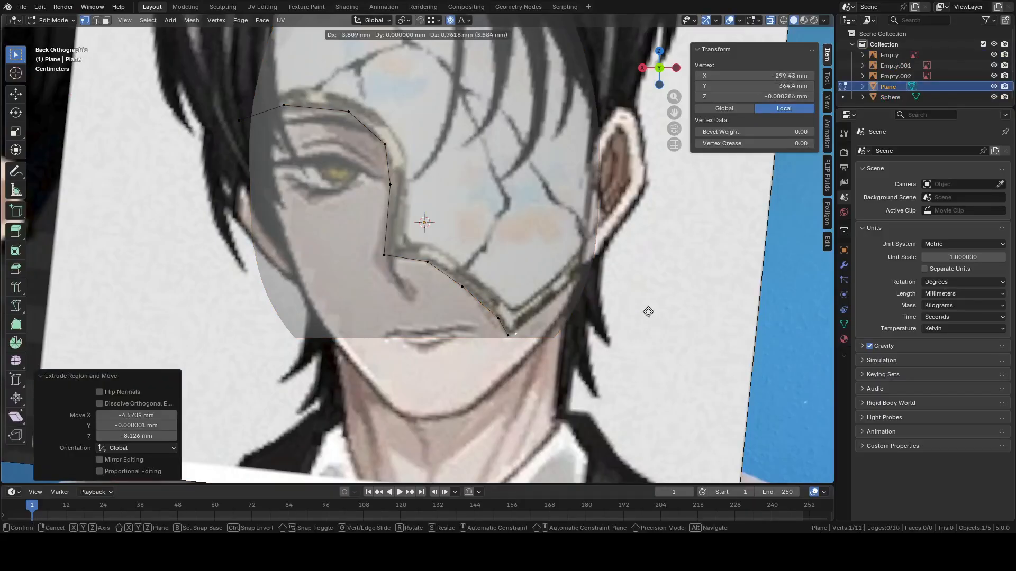
pyautogui.click(678, 287)
pyautogui.press('e')
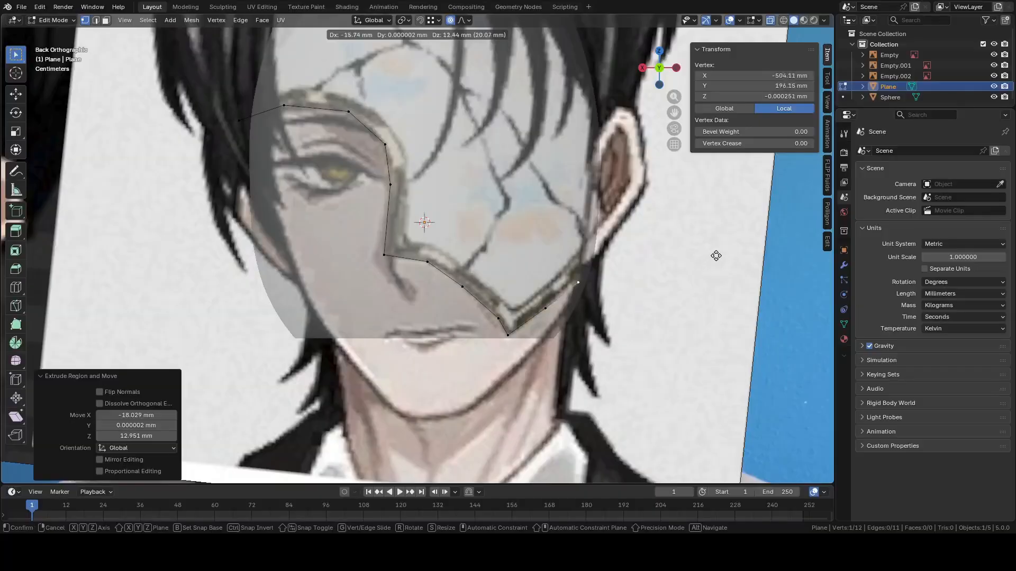
pyautogui.click(714, 246)
# Extrude two more outline vertices up the mask's outer side past the ear, the last one about 64.5 mm higher
pyautogui.keyDown('shift'); pyautogui.moveTo(693, 222); pyautogui.dragTo(601, 277, button='middle'); pyautogui.keyUp('shift')
pyautogui.press('e')
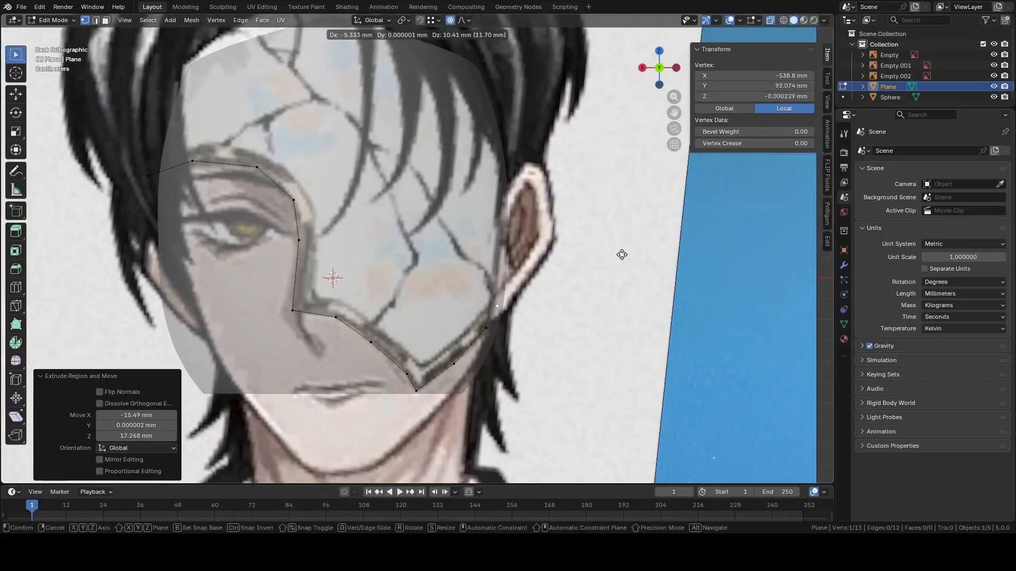
pyautogui.click(625, 241)
pyautogui.keyDown('shift'); pyautogui.moveTo(624, 241); pyautogui.dragTo(606, 307, button='middle'); pyautogui.keyUp('shift')
pyautogui.press('e')
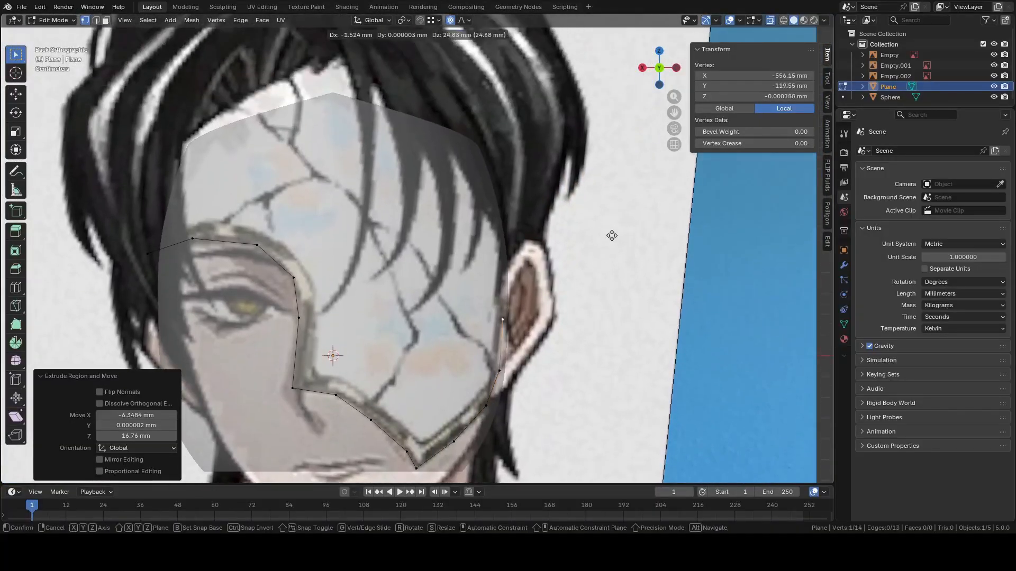
pyautogui.click(611, 157)
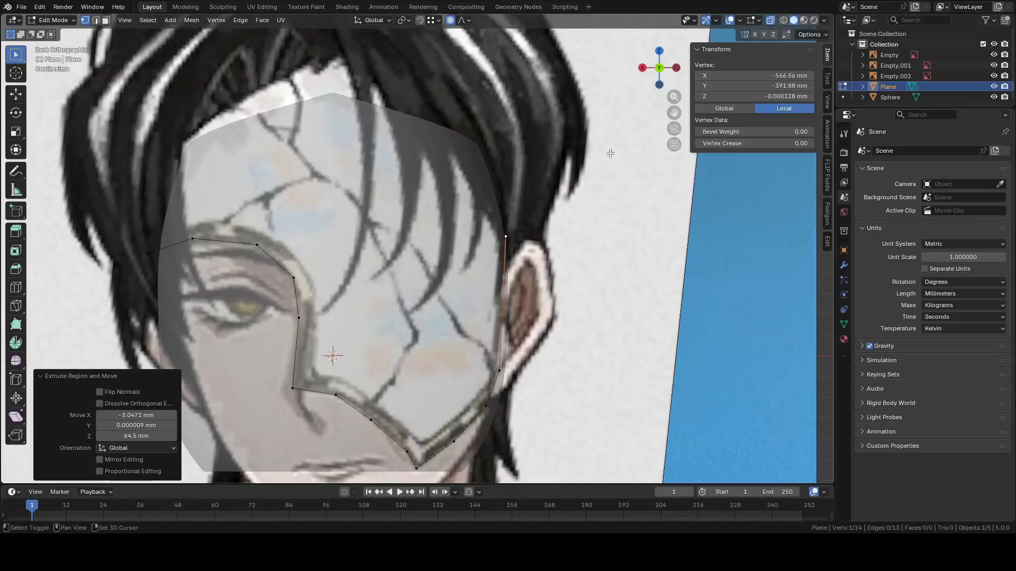
# Move the last outline vertex about 2.5 mm in X and -1.3 mm in Z with Smooth proportional editing, and turn proportional editing off
pyautogui.keyDown('shift'); pyautogui.moveTo(611, 159); pyautogui.dragTo(615, 177, button='middle'); pyautogui.keyUp('shift')
pyautogui.keyDown('shift'); pyautogui.moveTo(608, 220); pyautogui.dragTo(610, 152, button='middle'); pyautogui.keyUp('shift')
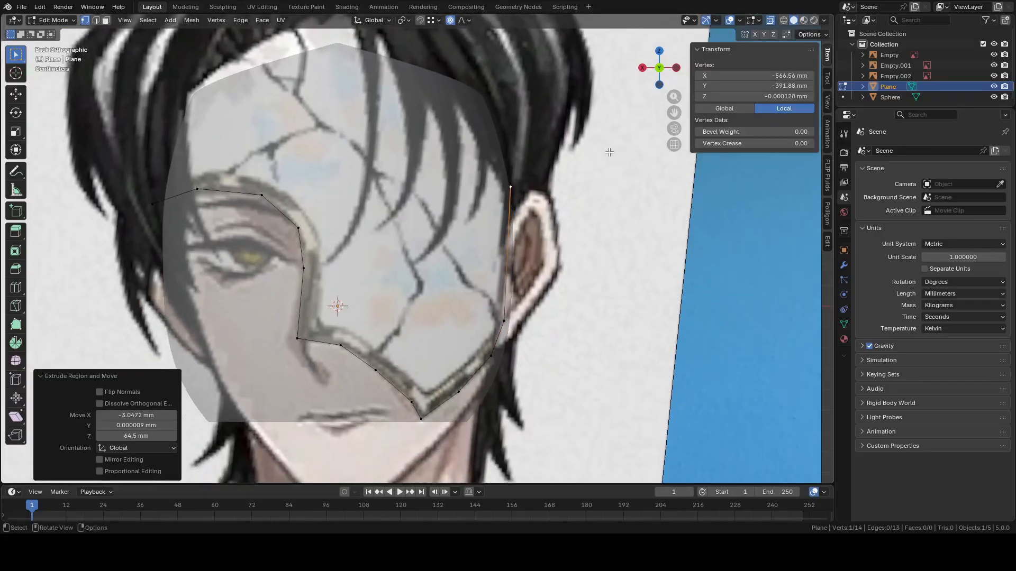
pyautogui.press('g')
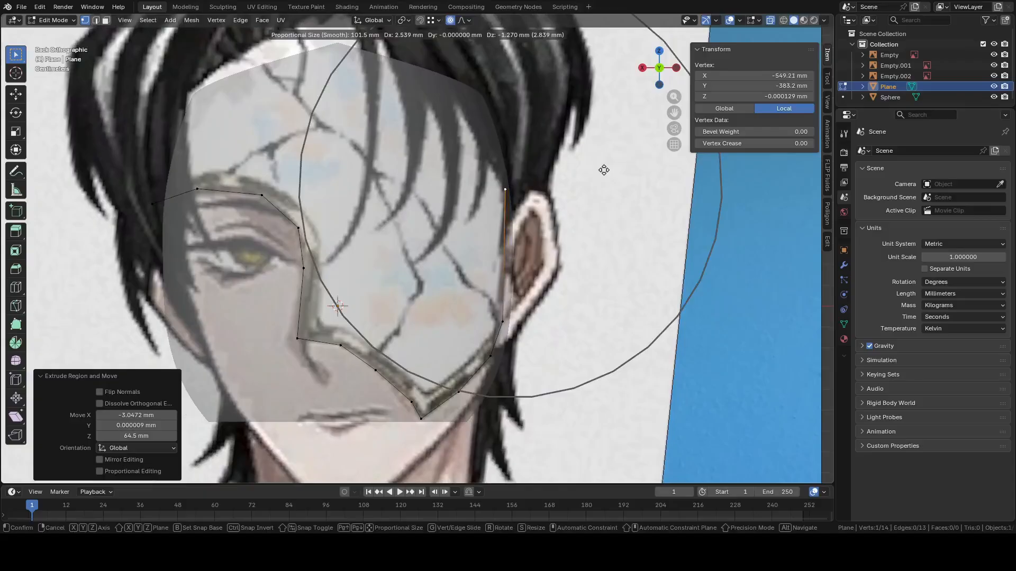
pyautogui.click(604, 169)
pyautogui.press('o')
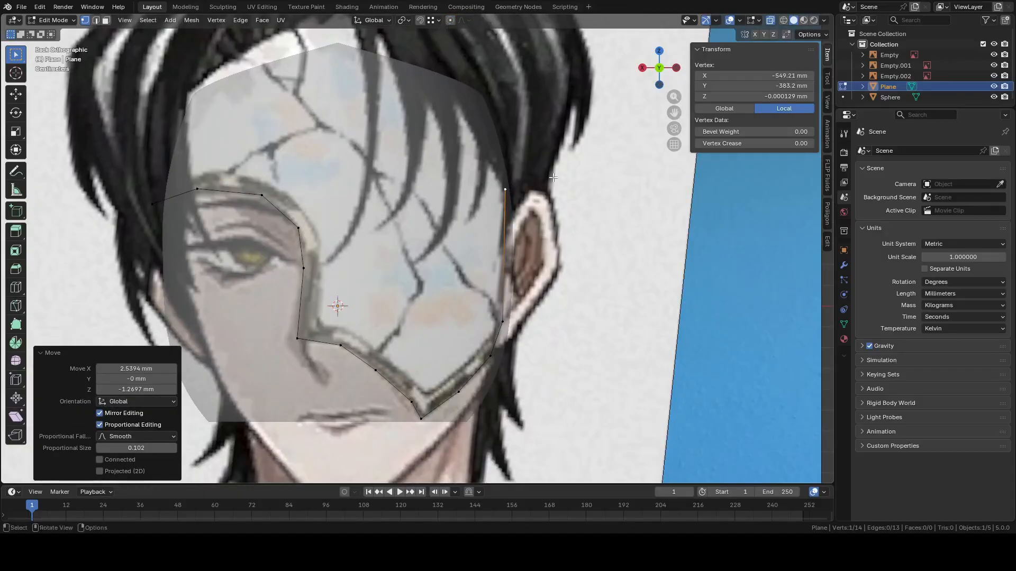
# Move the outline's last vertex beside the ear about -2.0 mm in X and 9.1 mm in Z
pyautogui.keyDown('shift'); pyautogui.moveTo(563, 188); pyautogui.dragTo(598, 247, button='middle'); pyautogui.keyUp('shift')
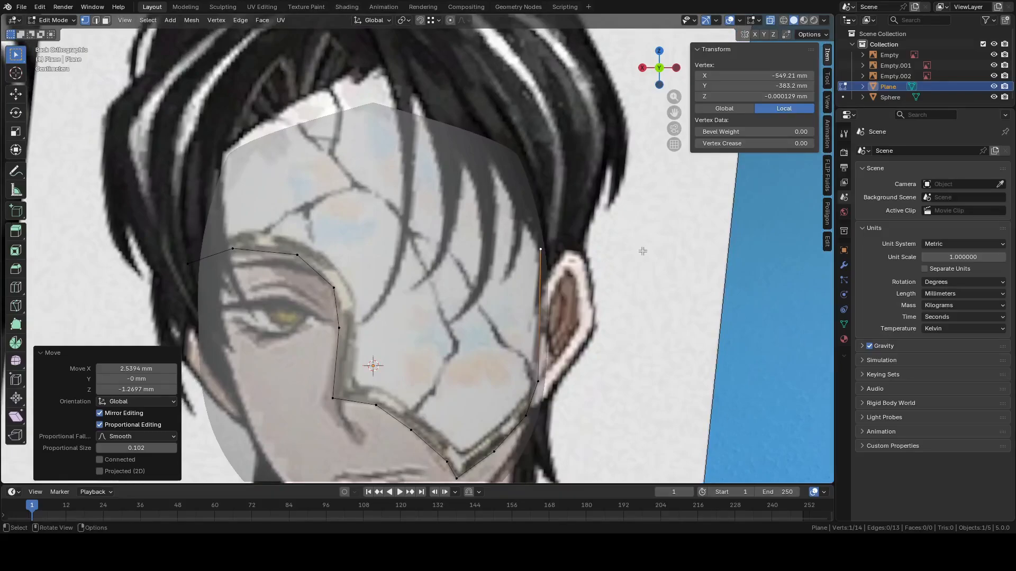
pyautogui.press('g')
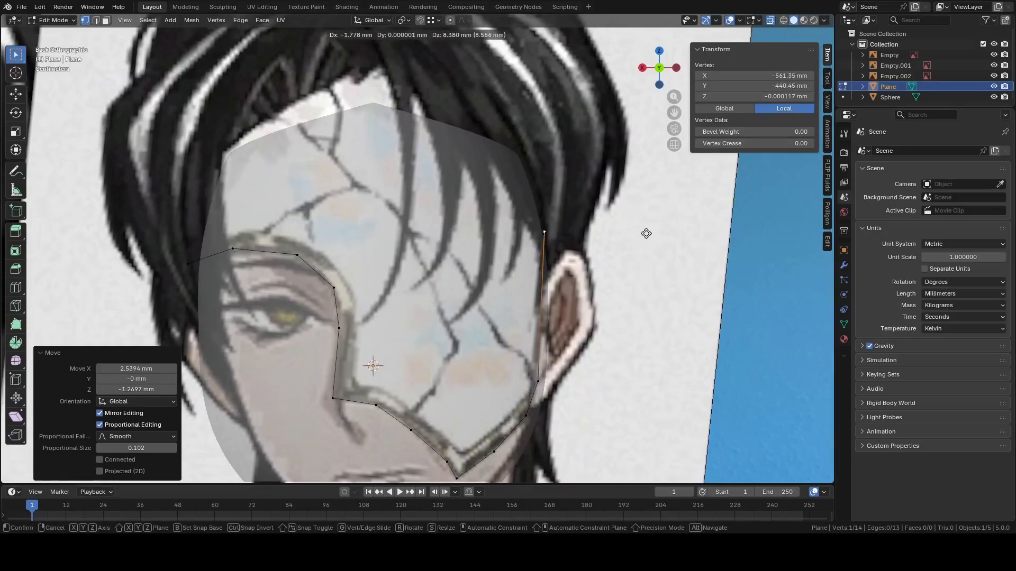
pyautogui.click(646, 231)
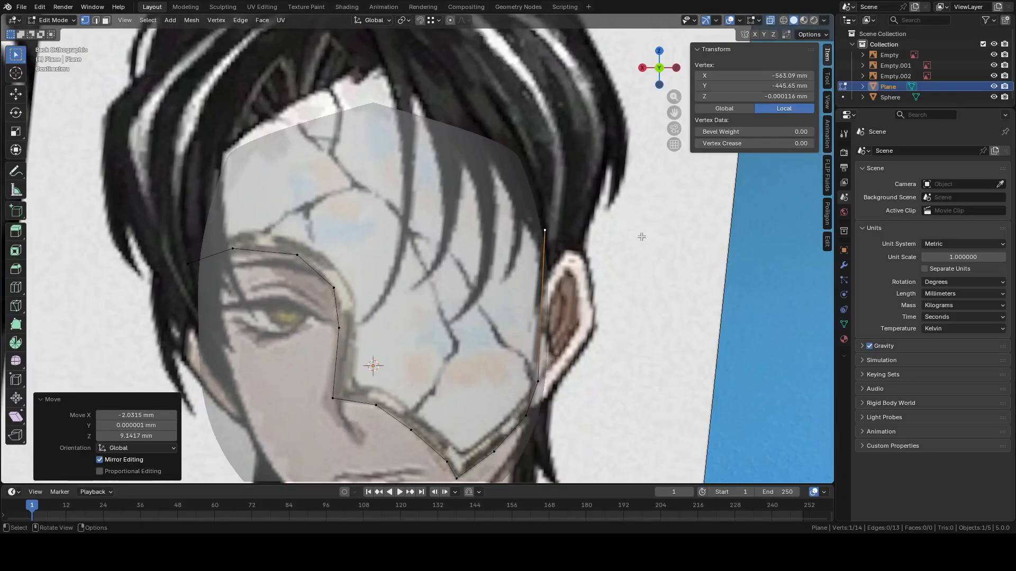
pyautogui.scroll(-3, 639, 238)
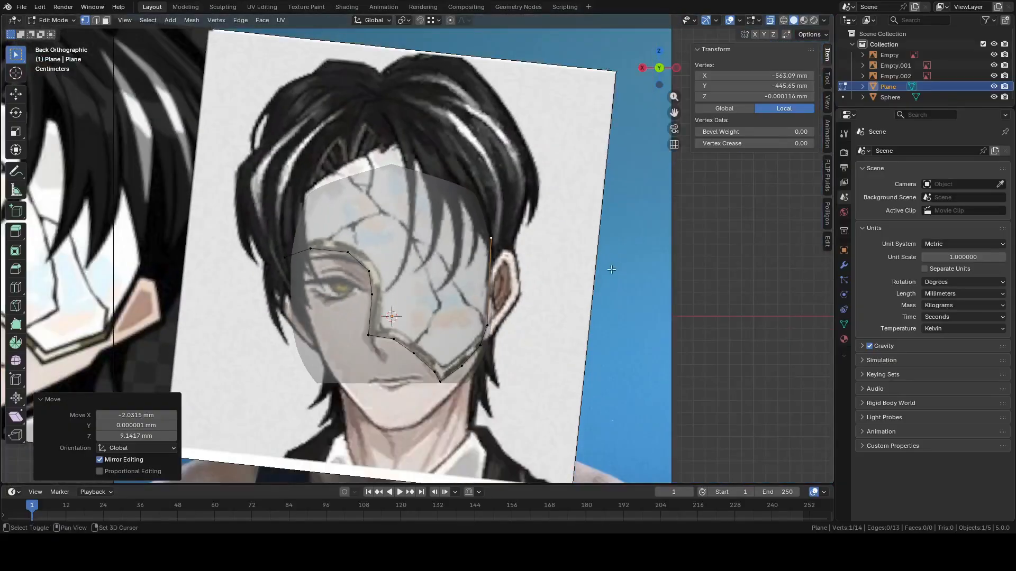
pyautogui.keyDown('shift'); pyautogui.moveTo(597, 281); pyautogui.dragTo(372, 261, button='middle'); pyautogui.keyUp('shift')
pyautogui.press('Tab')
pyautogui.press('Tab')
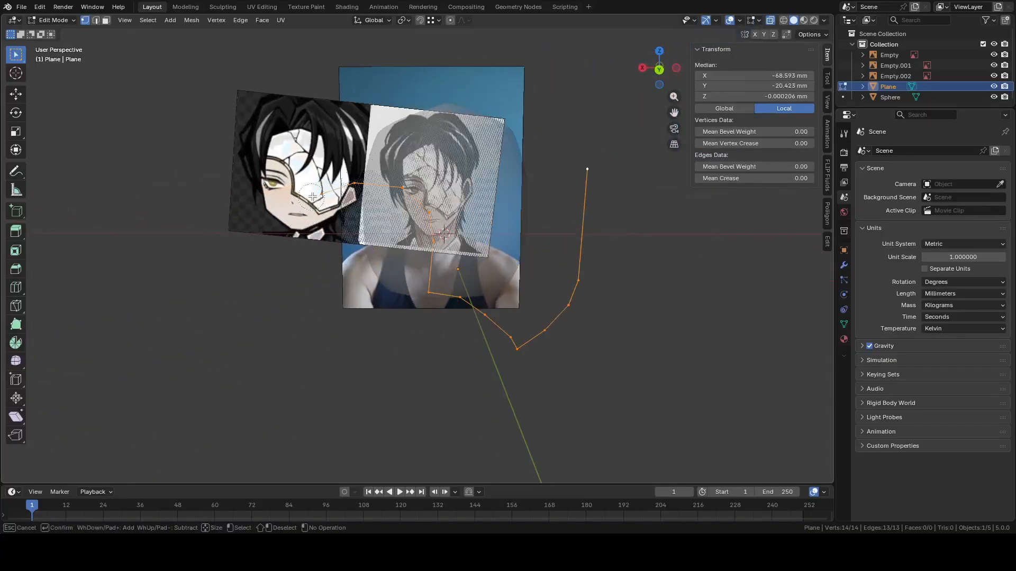
# Select all vertices of the traced outline except its two open end vertices
pyautogui.moveTo(328, 220); pyautogui.dragTo(317, 235, button='middle')
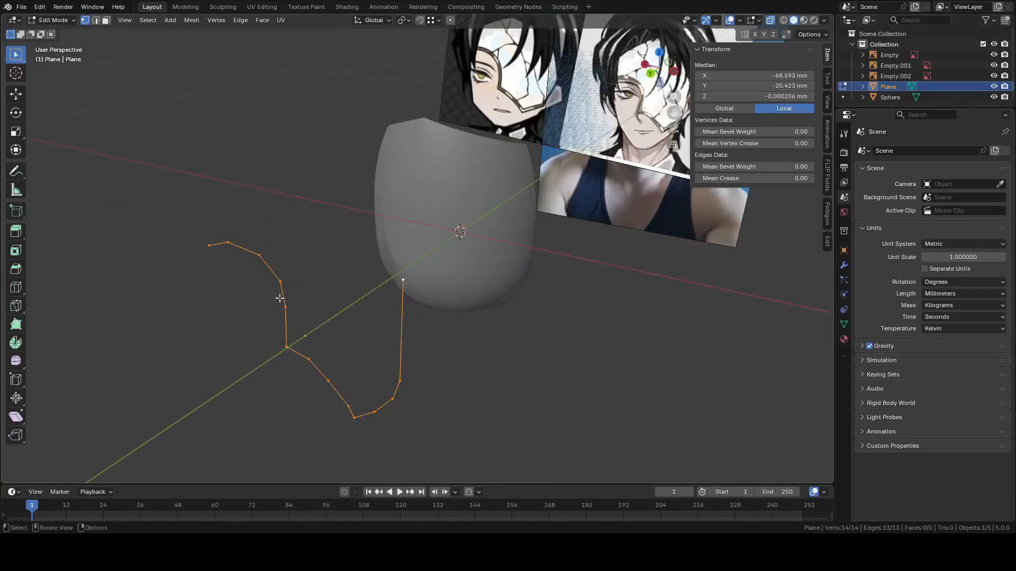
pyautogui.click(281, 282)
pyautogui.press('a')
pyautogui.press('c')
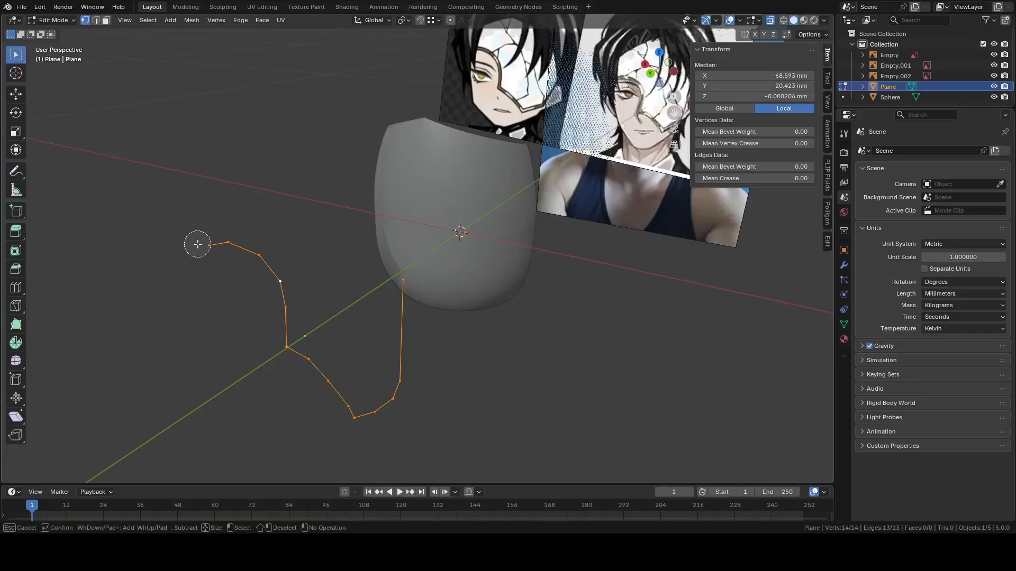
pyautogui.keyDown('shift'); pyautogui.click(201, 244); pyautogui.keyUp('shift')
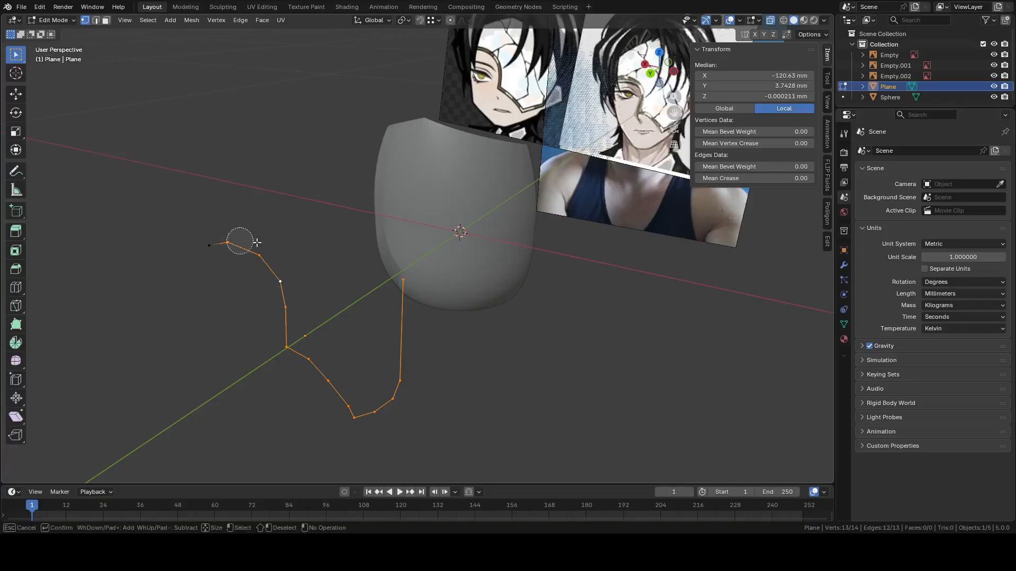
pyautogui.keyDown('shift'); pyautogui.click(411, 272); pyautogui.keyUp('shift')
pyautogui.press('Escape')
# Try a two-segment vertex bevel of 36.6 mm on the selected outline vertices, and undo it
pyautogui.moveTo(470, 296)
pyautogui.mouseDown(button='middle')
pyautogui.moveTo(483, 290)
pyautogui.moveTo(476, 284)
pyautogui.mouseUp(button='middle')
pyautogui.rightClick(473, 307)
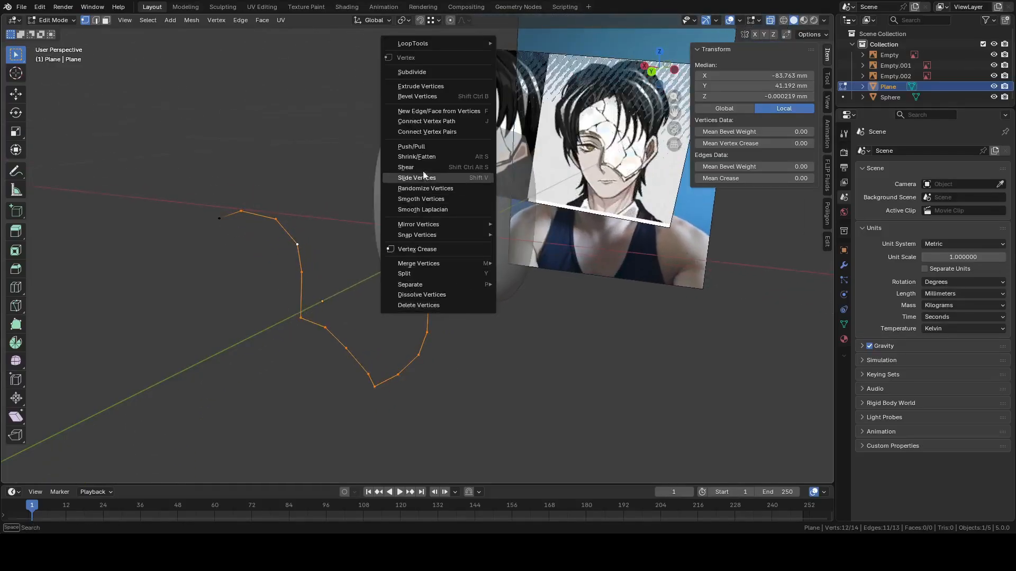
pyautogui.click(427, 96)
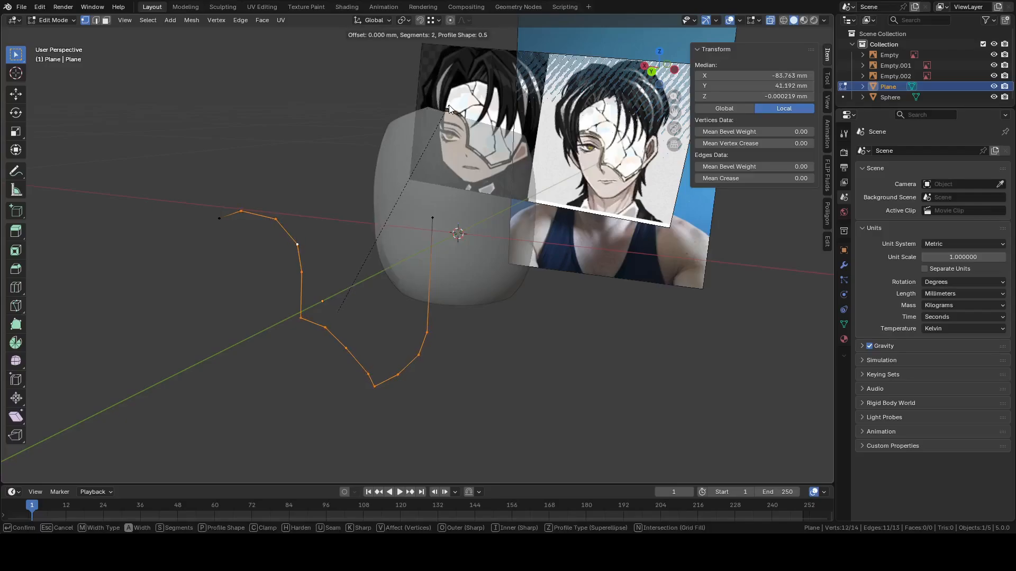
pyautogui.click(475, 113)
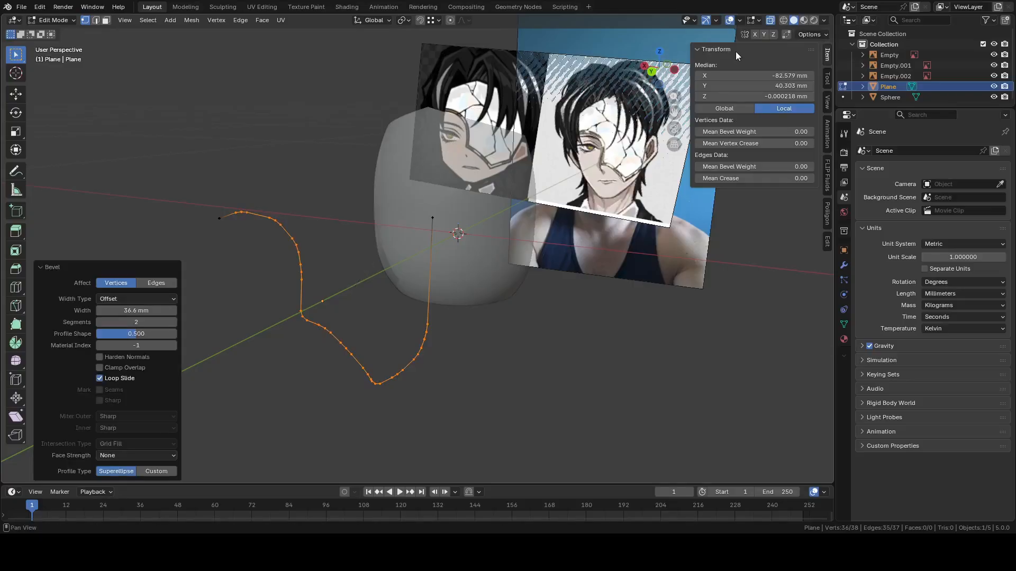
pyautogui.click(654, 73)
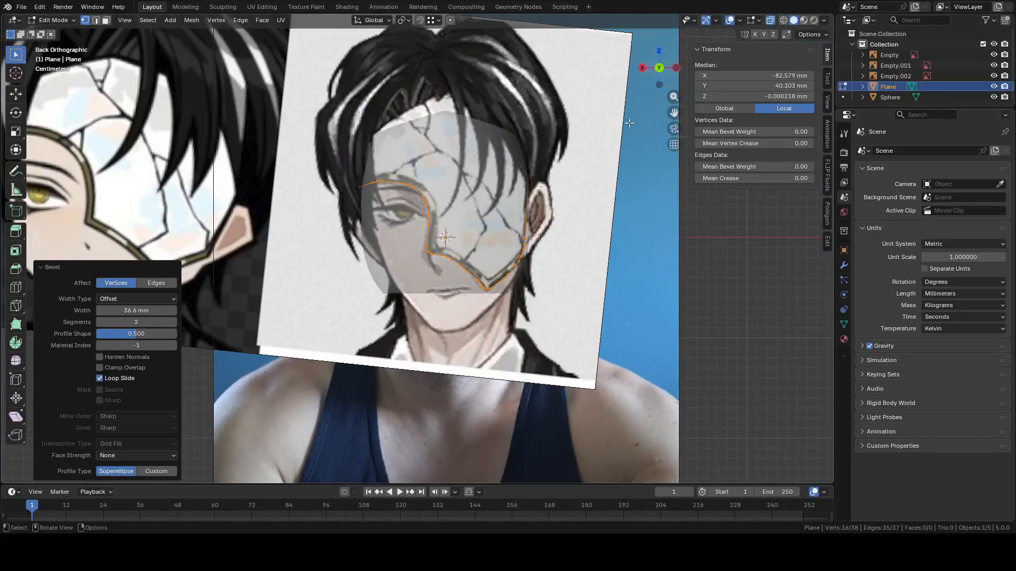
pyautogui.scroll(4, 486, 305)
pyautogui.hotkey('ctrl', 'z')
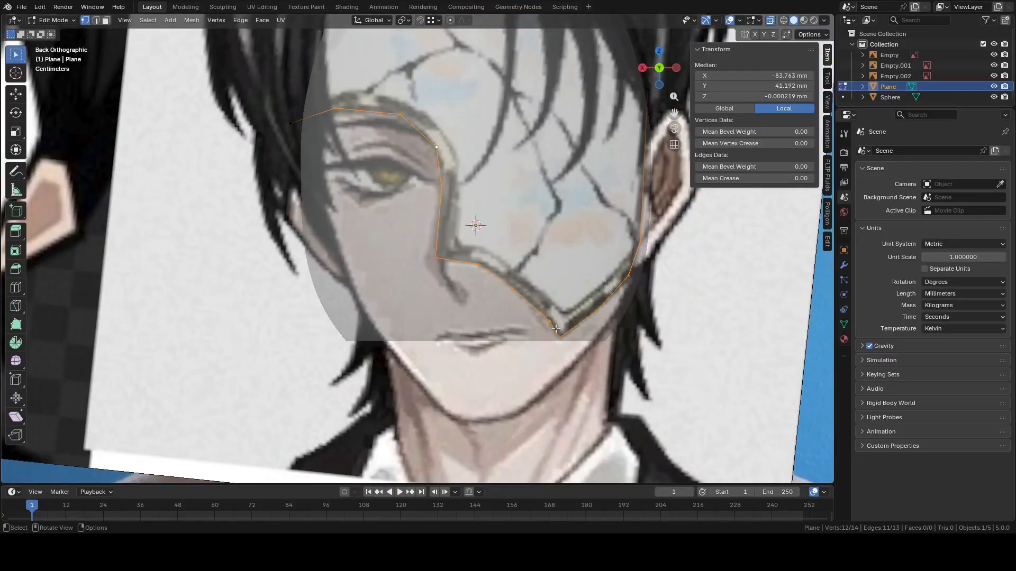
# Deselect the outline's lower tip vertex and bevel the remaining selected vertices 33.8 mm with two segments
pyautogui.press('c')
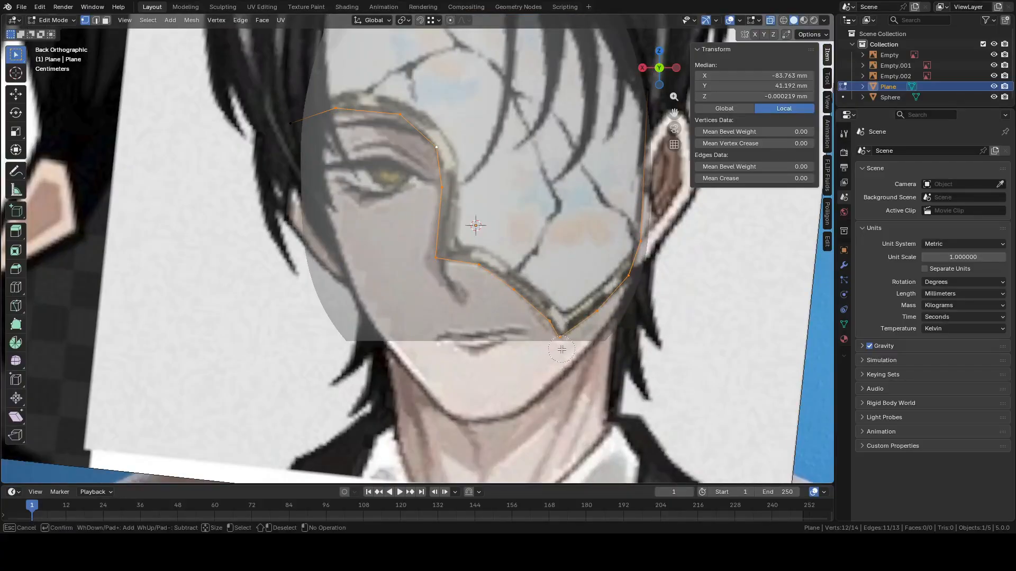
pyautogui.keyDown('shift'); pyautogui.click(562, 348); pyautogui.keyUp('shift')
pyautogui.press('Escape')
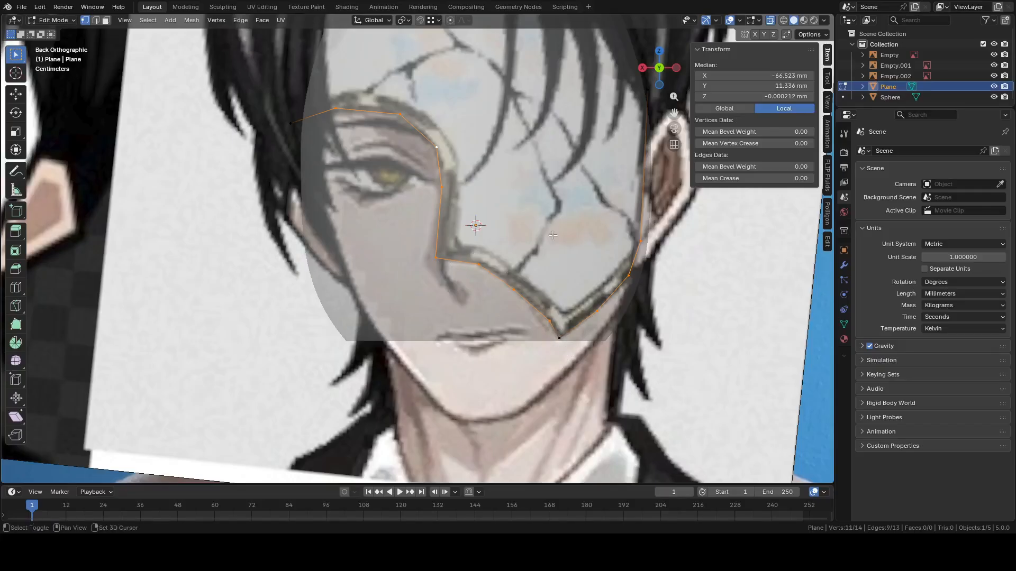
pyautogui.keyDown('shift'); pyautogui.moveTo(562, 231); pyautogui.dragTo(600, 280, button='middle'); pyautogui.keyUp('shift')
pyautogui.scroll(-3, 595, 286)
pyautogui.rightClick(600, 281)
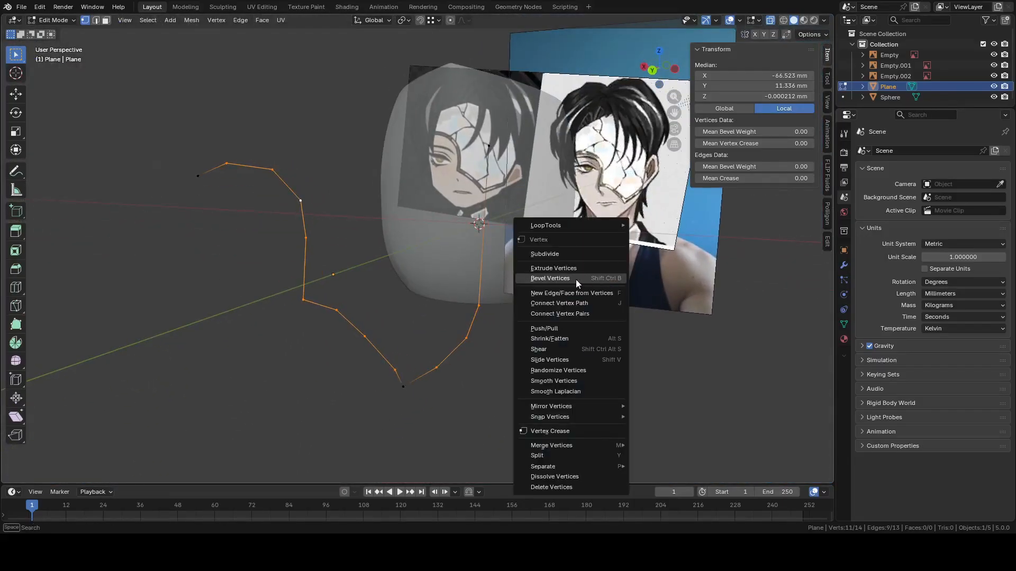
pyautogui.click(576, 280)
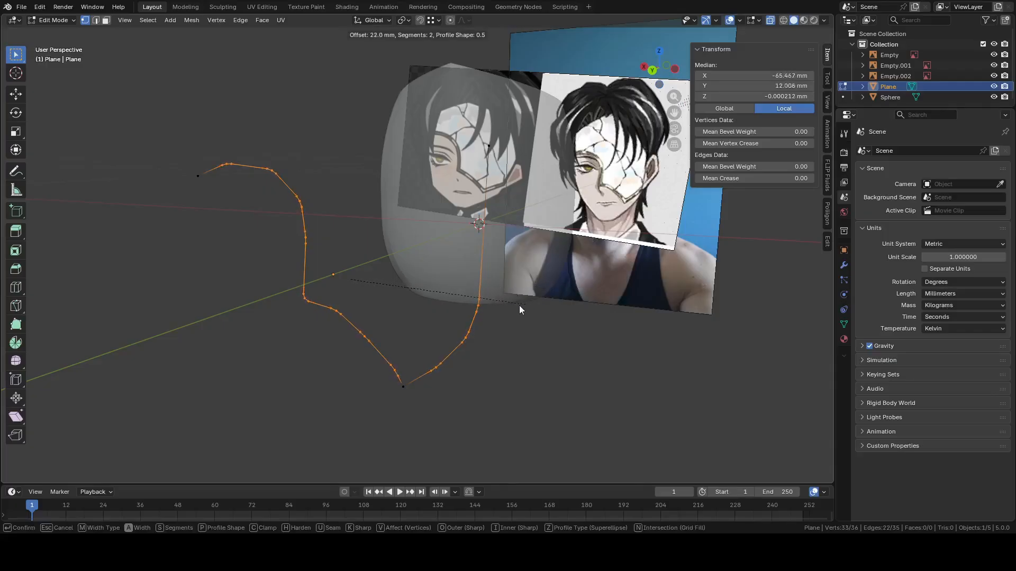
pyautogui.click(560, 305)
# Smooth the selected outline vertices with a smoothing of 0.500 and 3 repeats
pyautogui.moveTo(560, 306); pyautogui.dragTo(703, 324, button='middle')
pyautogui.rightClick(704, 324)
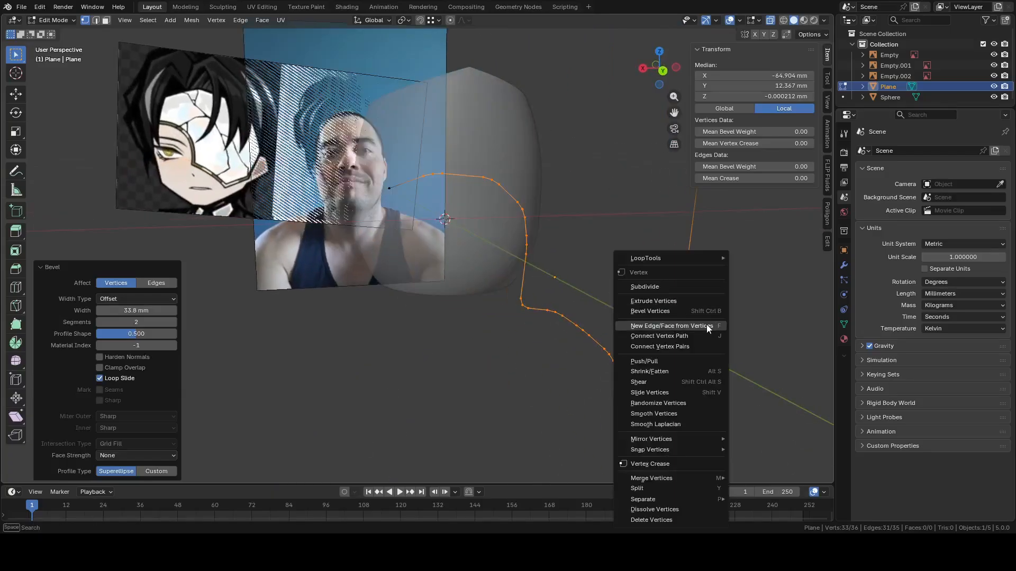
pyautogui.click(658, 413)
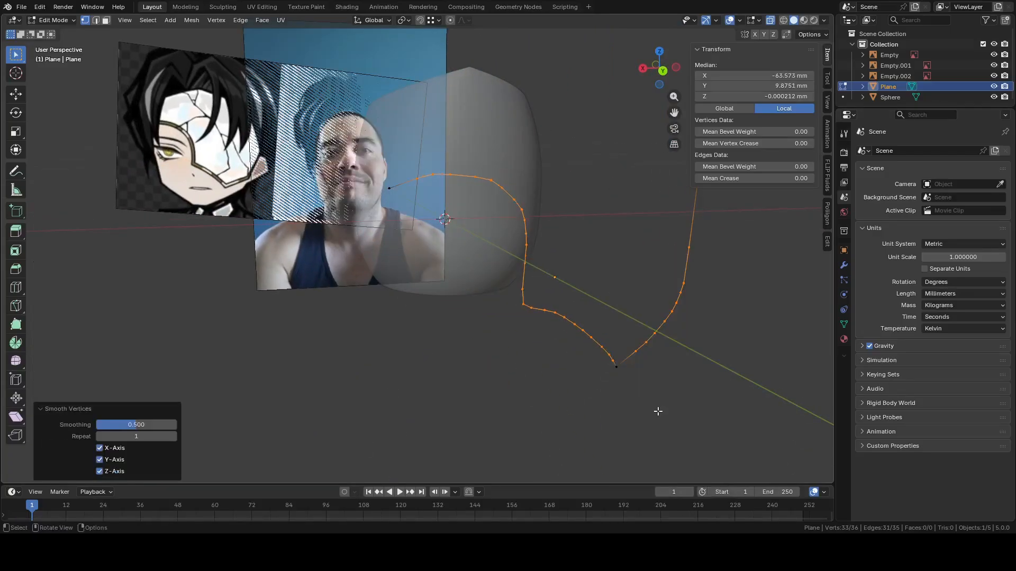
pyautogui.click(662, 70)
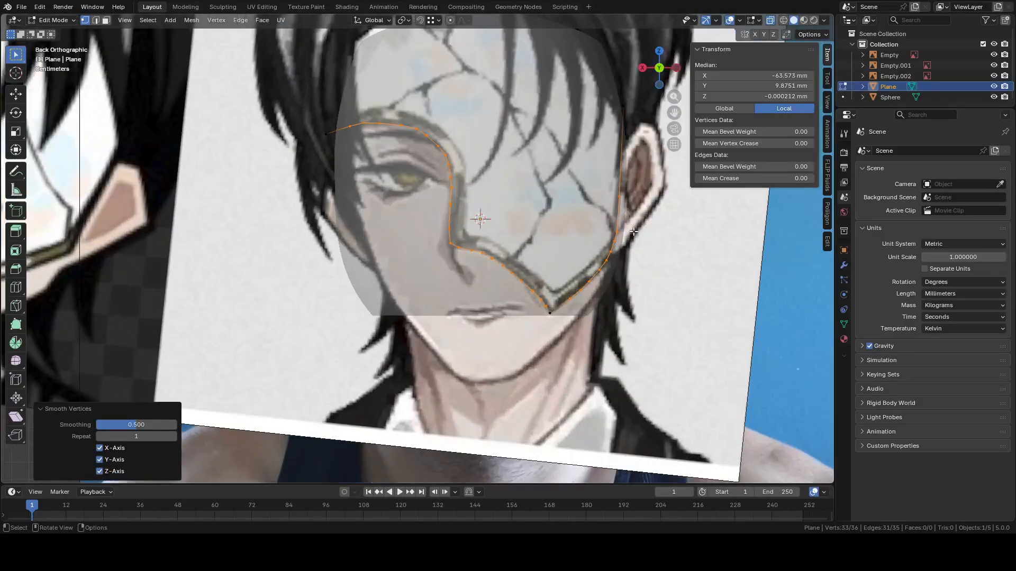
pyautogui.scroll(-2, 611, 227)
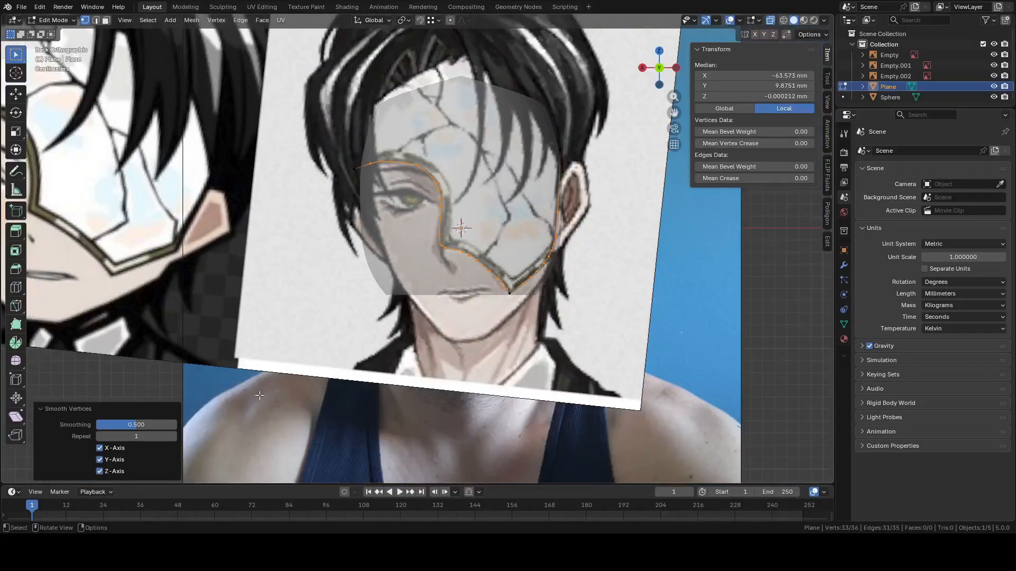
pyautogui.click(174, 436)
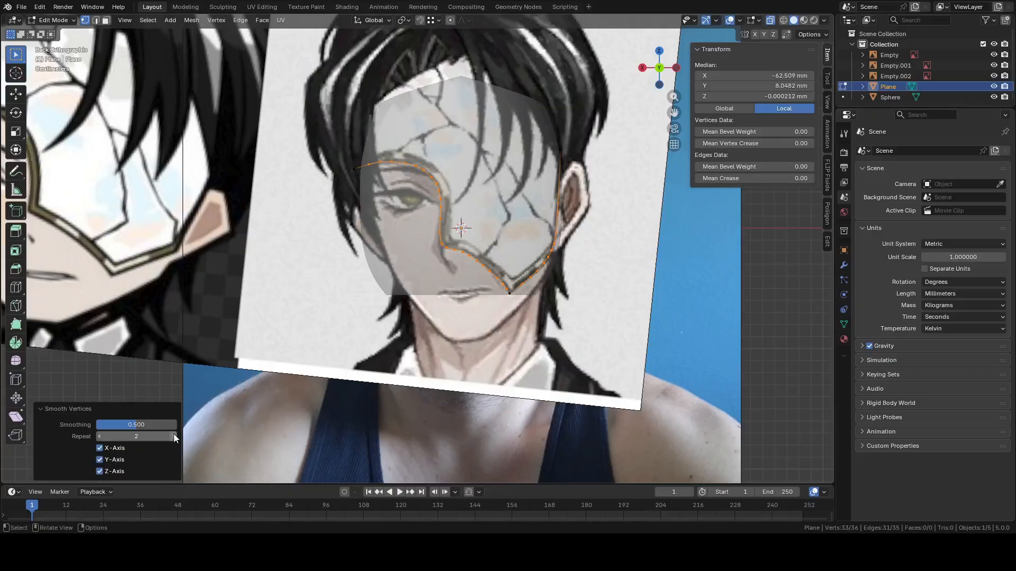
pyautogui.click(174, 436)
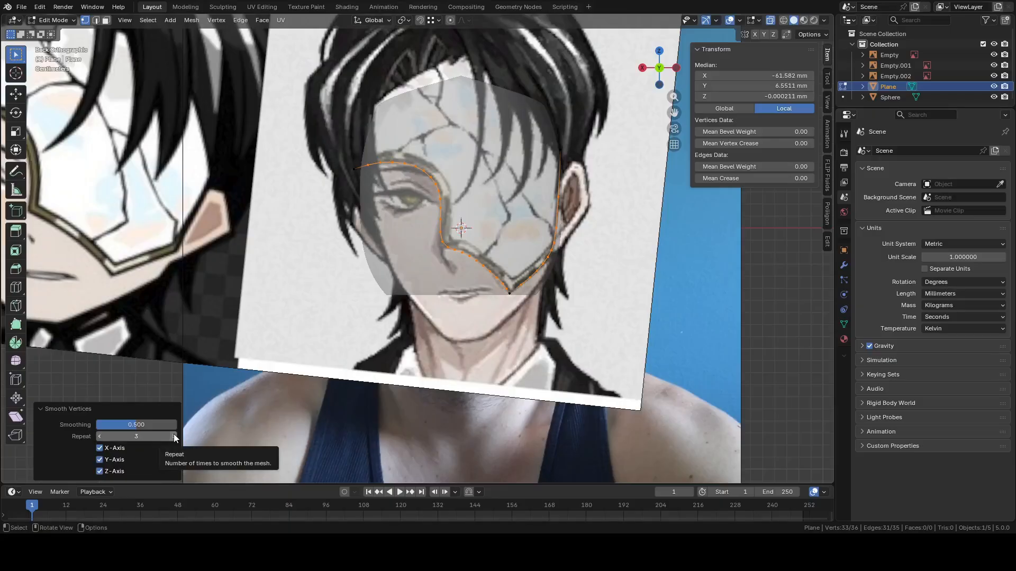
# Switch to editing the sphere shell, select its whole mesh, and add the Plane outline to the selection as the cutting object
pyautogui.moveTo(478, 253); pyautogui.dragTo(451, 280, button='middle')
pyautogui.press('Tab')
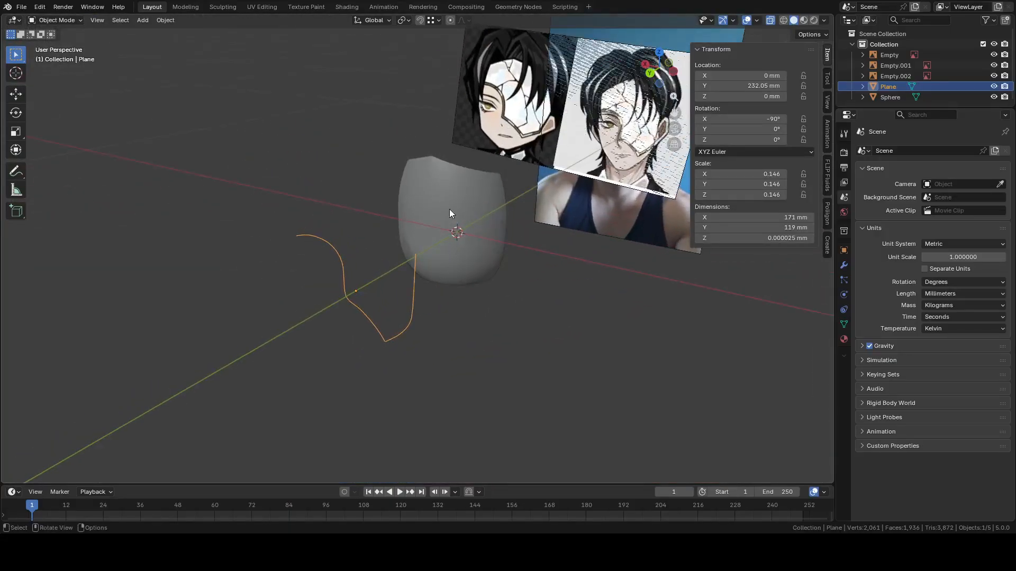
pyautogui.click(451, 210)
pyautogui.moveTo(453, 207); pyautogui.dragTo(555, 207, button='middle')
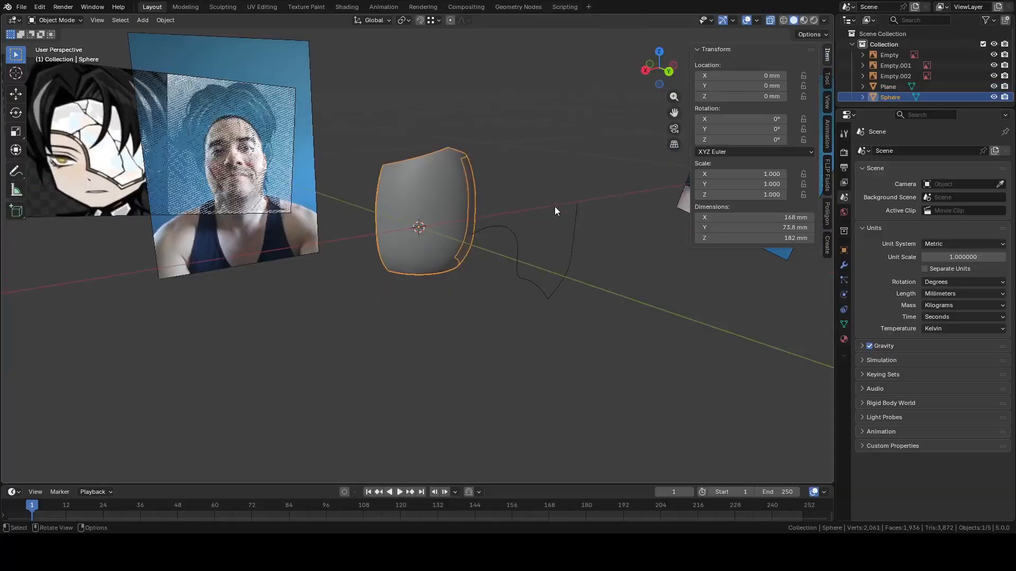
pyautogui.press('Tab')
pyautogui.scroll(2, 555, 209)
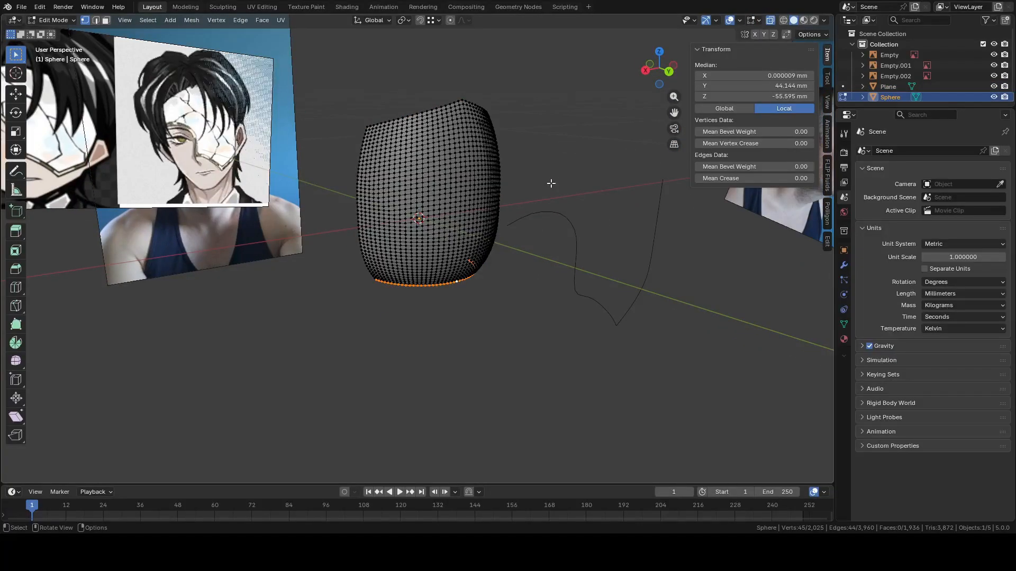
pyautogui.moveTo(553, 182); pyautogui.dragTo(498, 202, button='middle')
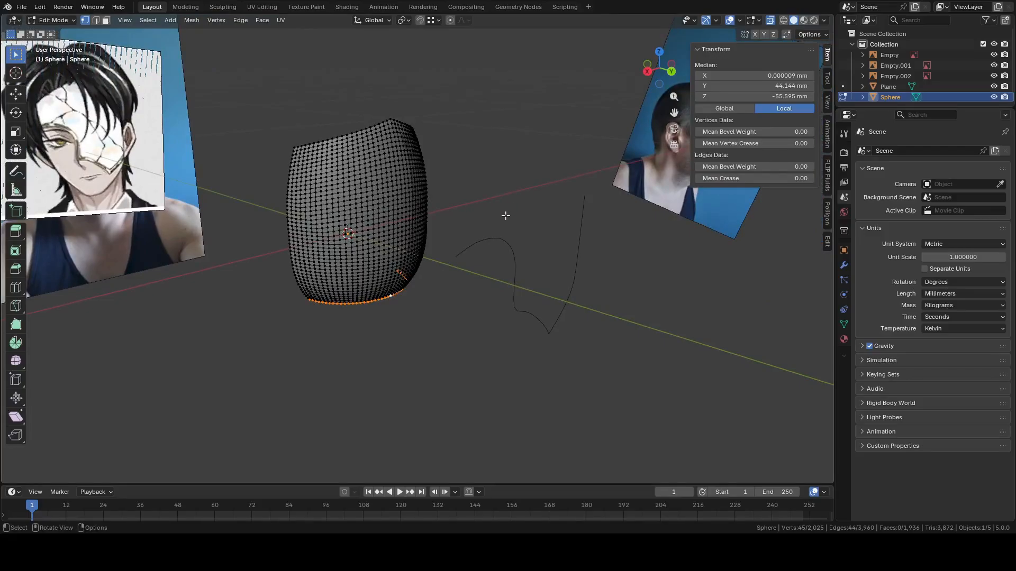
pyautogui.press('a')
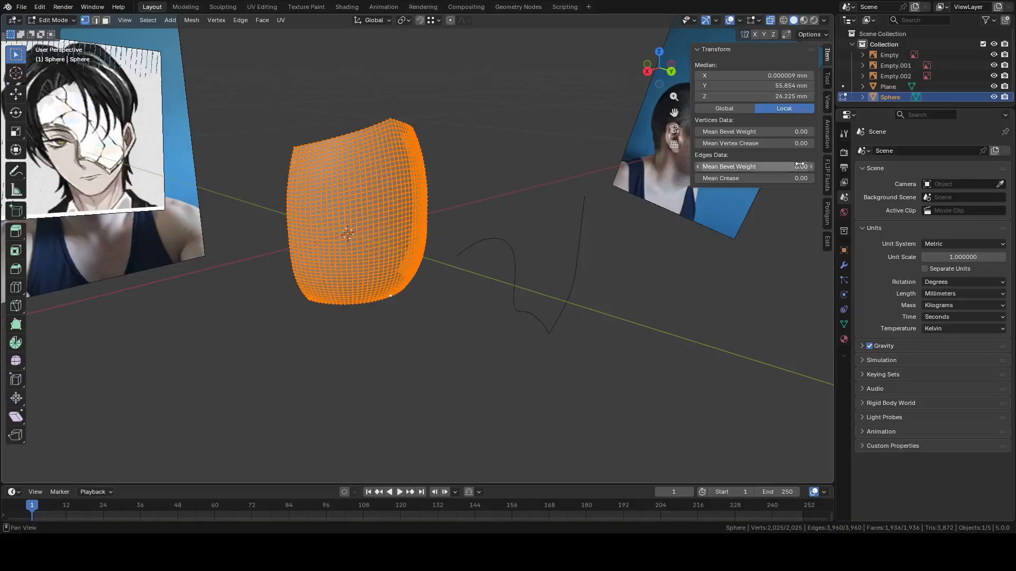
pyautogui.keyDown('ctrl'); pyautogui.click(894, 89); pyautogui.keyUp('ctrl')
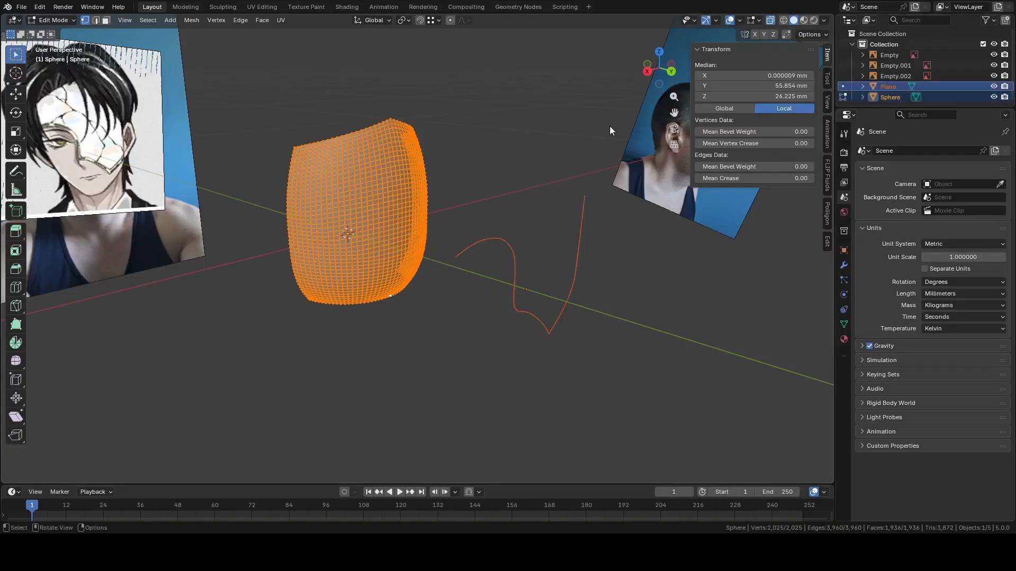
# Cut the traced outline into the shell with Knife Project from the back orthographic view
pyautogui.click(672, 73)
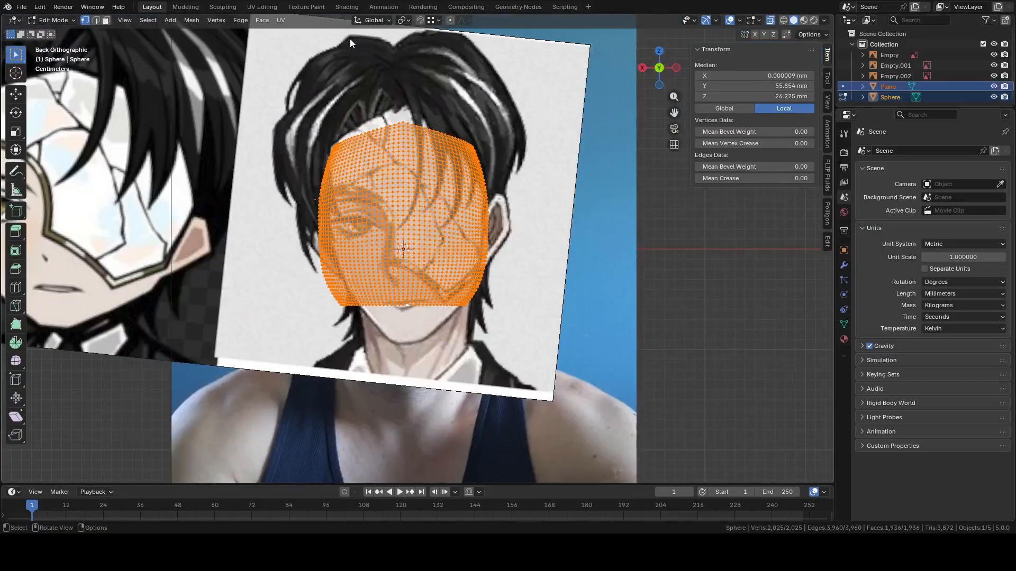
pyautogui.click(185, 18)
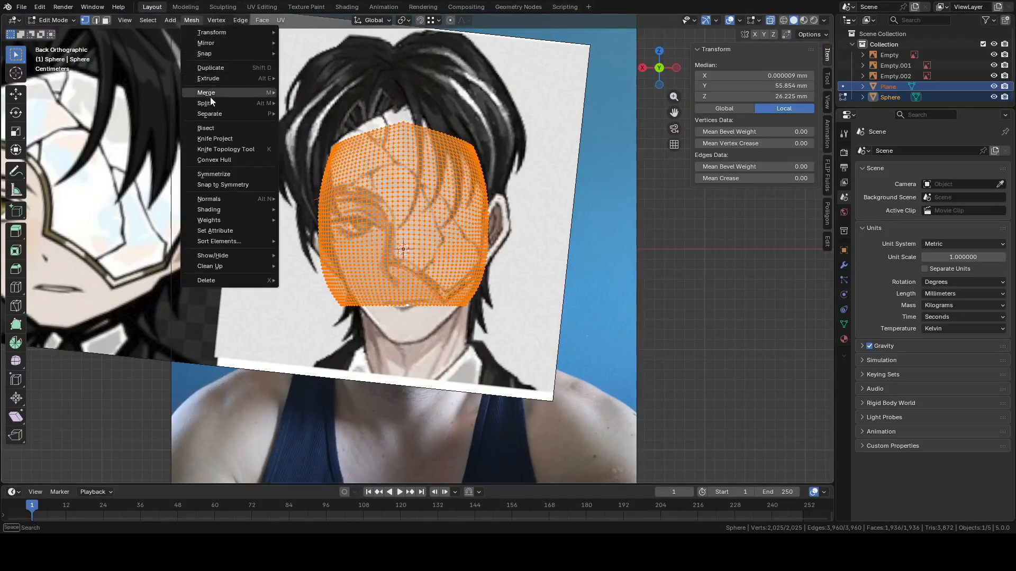
pyautogui.moveTo(534, 239); pyautogui.dragTo(624, 222, button='middle')
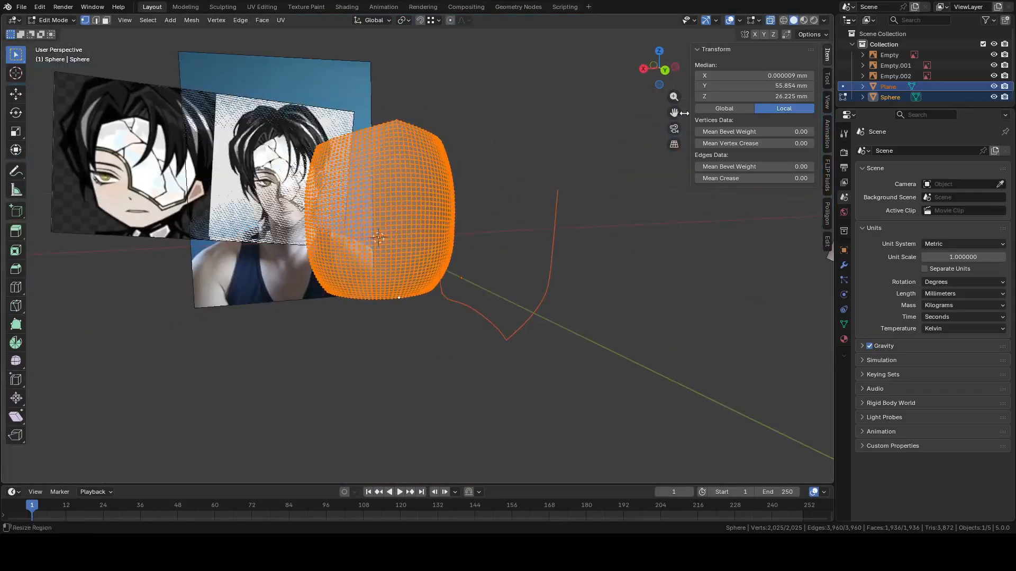
pyautogui.click(665, 71)
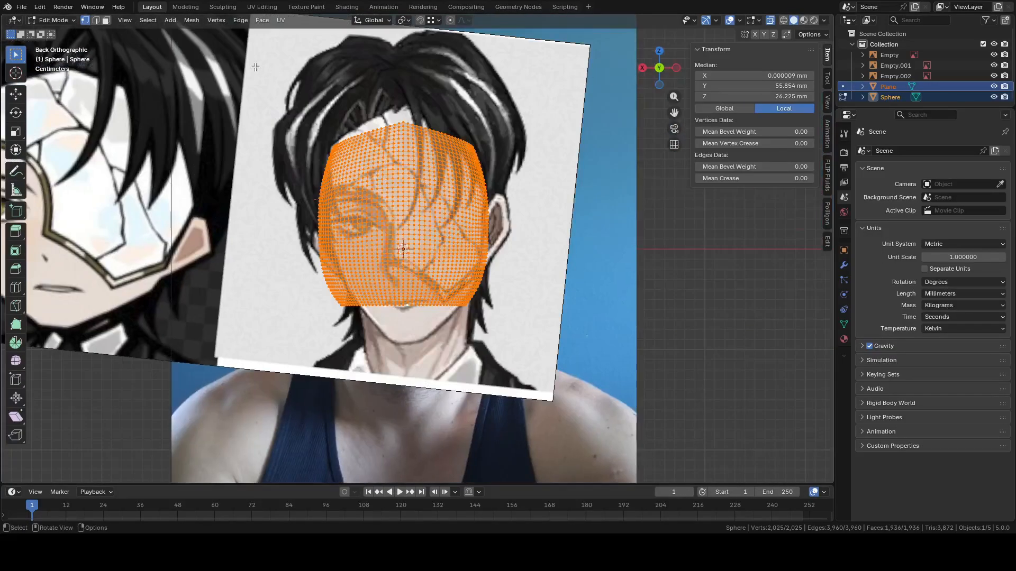
pyautogui.click(190, 20)
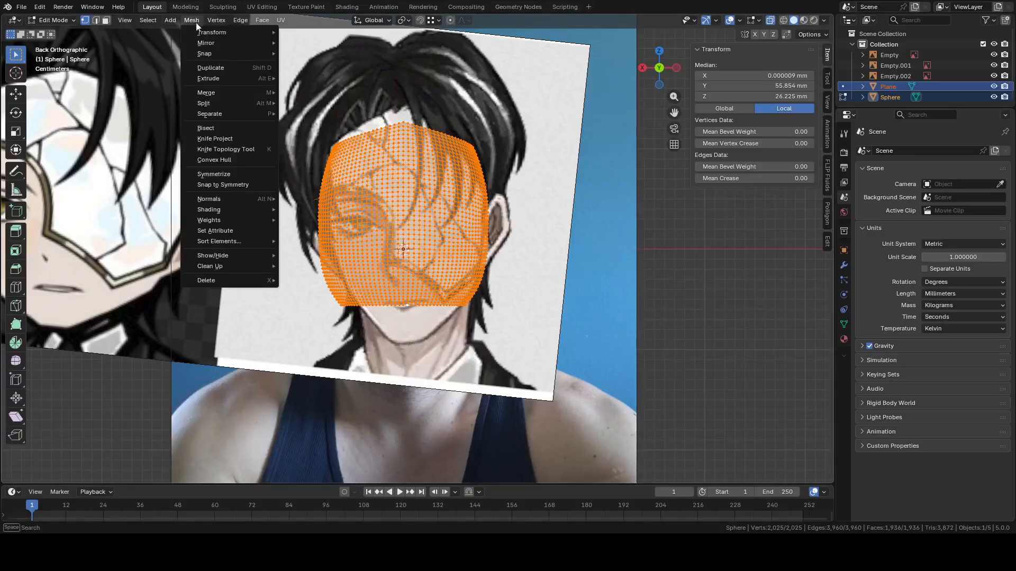
pyautogui.click(224, 140)
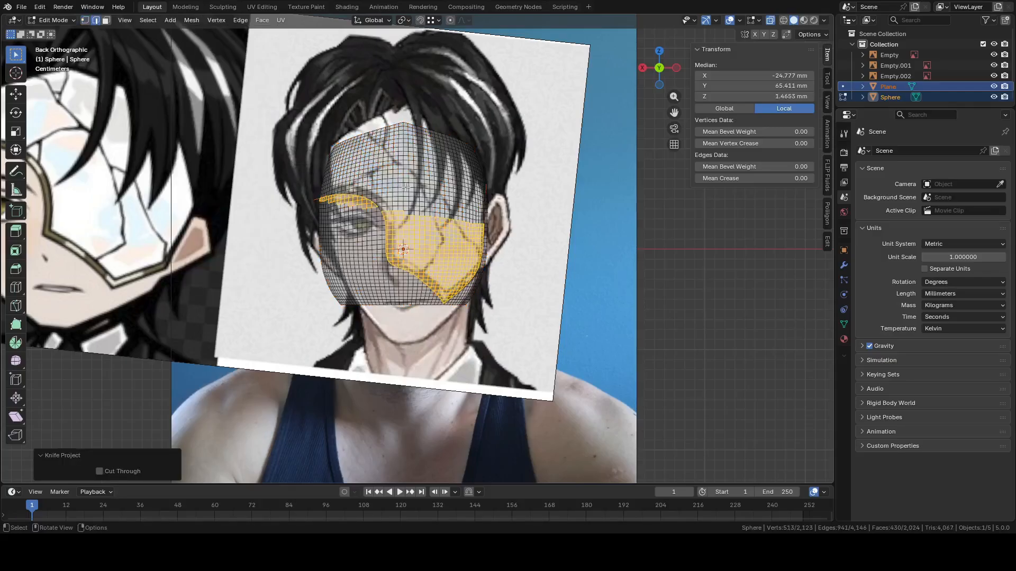
# Leave mesh editing, hide the Plane outline object, and select the sphere shell
pyautogui.moveTo(458, 184); pyautogui.dragTo(402, 188, button='middle')
pyautogui.scroll(5, 423, 188)
pyautogui.scroll(-5, 438, 188)
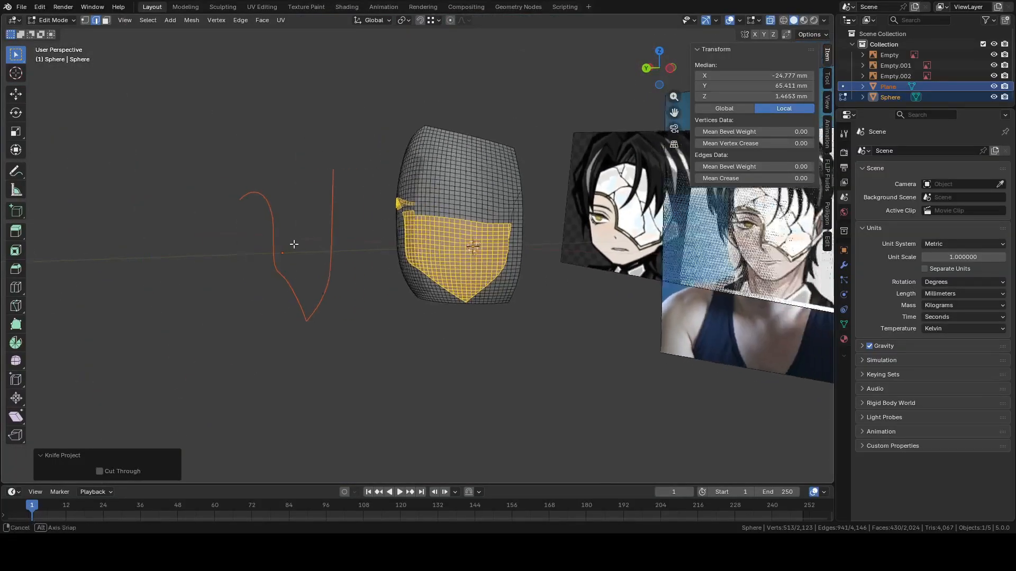
pyautogui.moveTo(294, 242); pyautogui.dragTo(318, 243, button='middle')
pyautogui.press('Tab')
pyautogui.click(298, 211)
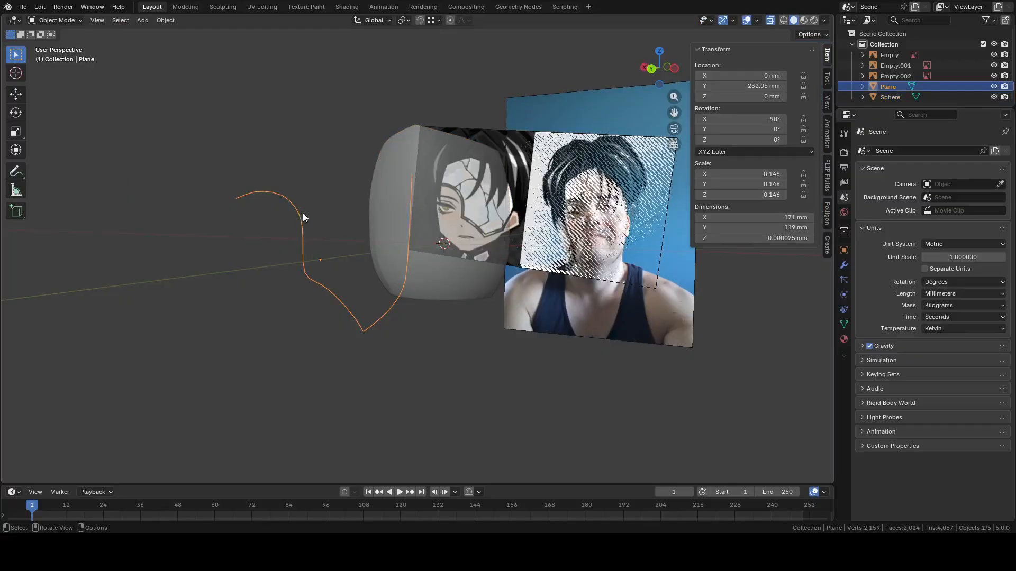
pyautogui.press('h')
pyautogui.click(386, 214)
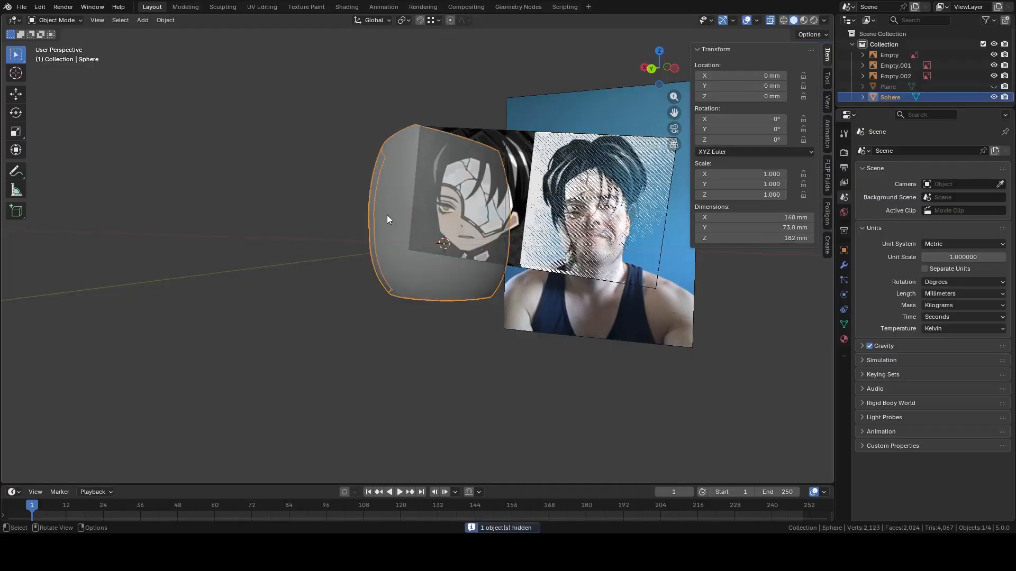
# Edit the sphere shell's mesh from the back orthographic view, clear the knife selection, and switch to vertex selection
pyautogui.moveTo(386, 215); pyautogui.dragTo(444, 203, button='middle')
pyautogui.click(659, 68)
pyautogui.scroll(3, 535, 170)
pyautogui.press('Tab')
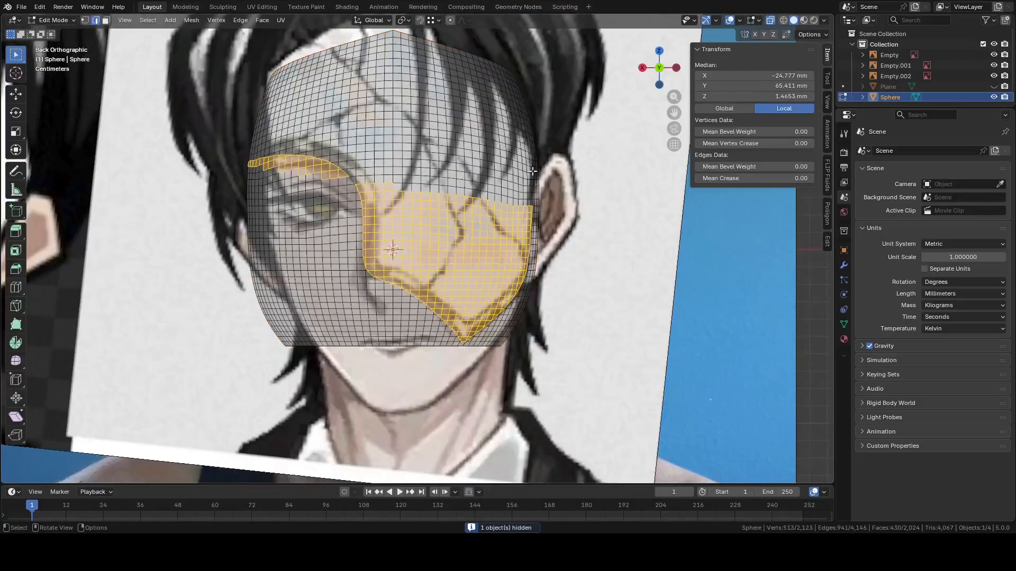
pyautogui.scroll(2, 427, 202)
pyautogui.click(368, 244)
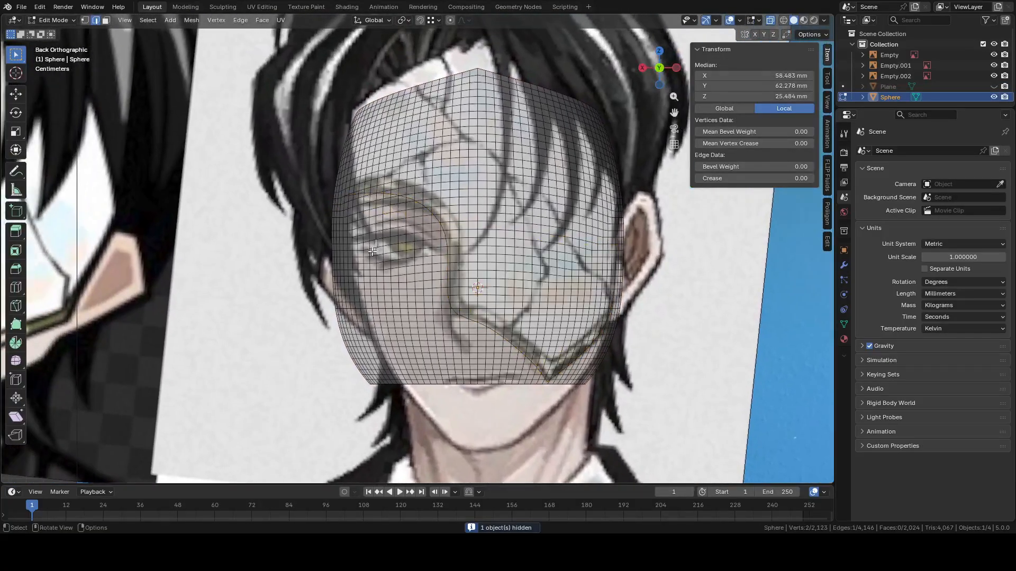
pyautogui.scroll(2, 368, 244)
pyautogui.press('1')
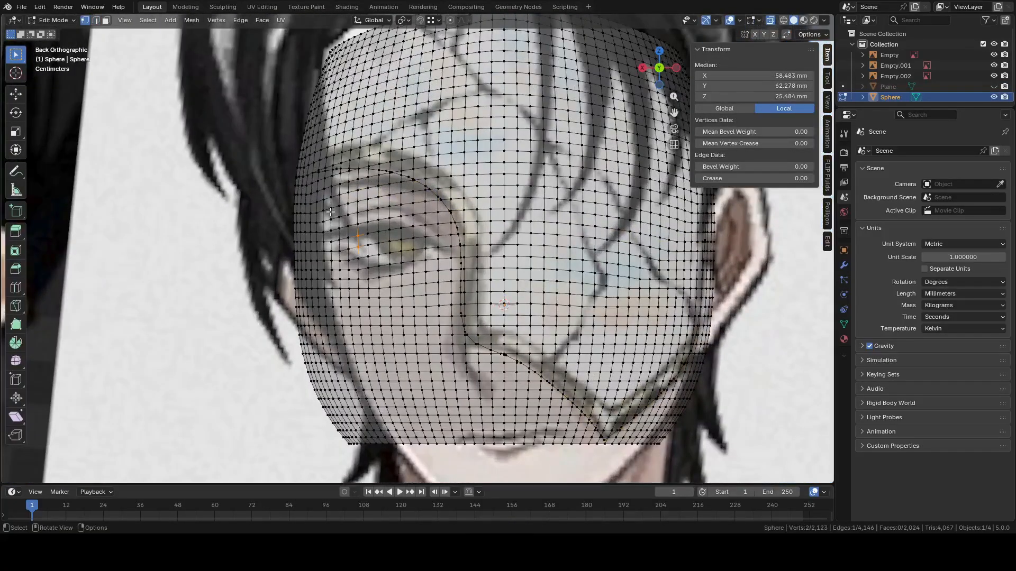
pyautogui.keyDown('alt'); pyautogui.click(323, 178); pyautogui.keyUp('alt')
pyautogui.scroll(3, 357, 169)
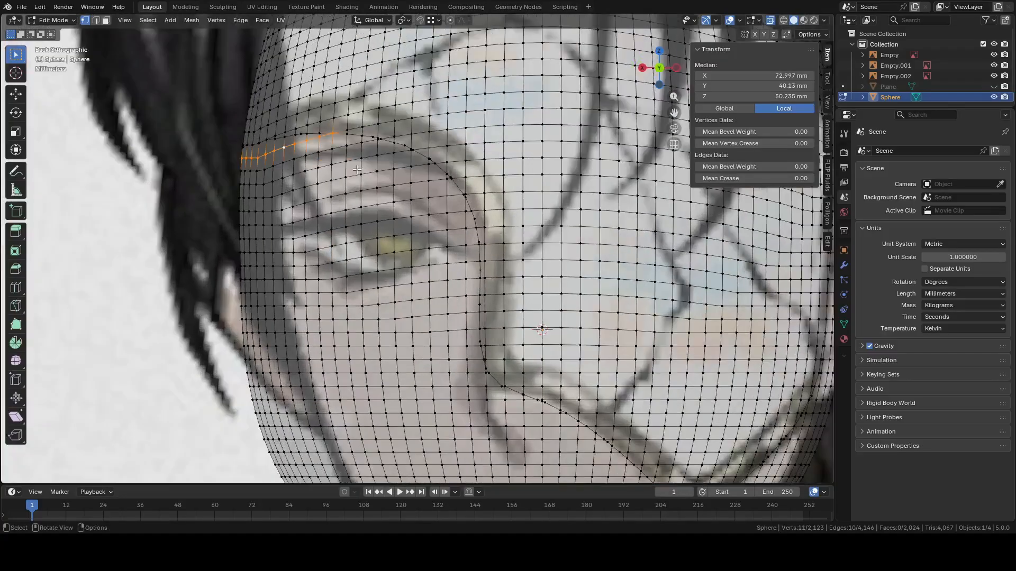
pyautogui.keyDown('alt'); pyautogui.keyDown('shift'); pyautogui.click(327, 152); pyautogui.keyUp('shift'); pyautogui.keyUp('alt')
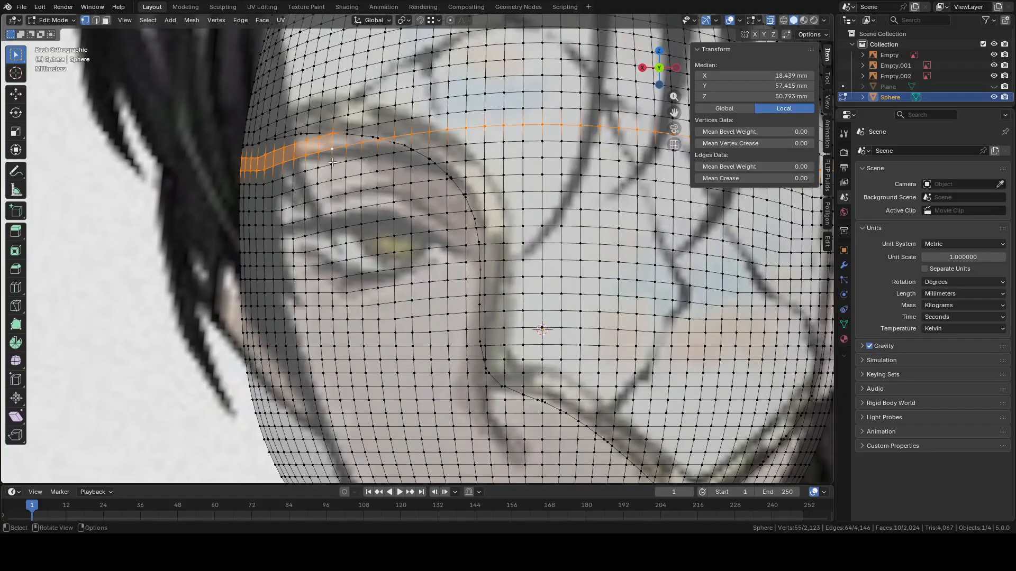
# Circle-select the rows of shell vertices just below the outer end of the brow cut
pyautogui.click(330, 164)
pyautogui.press('c')
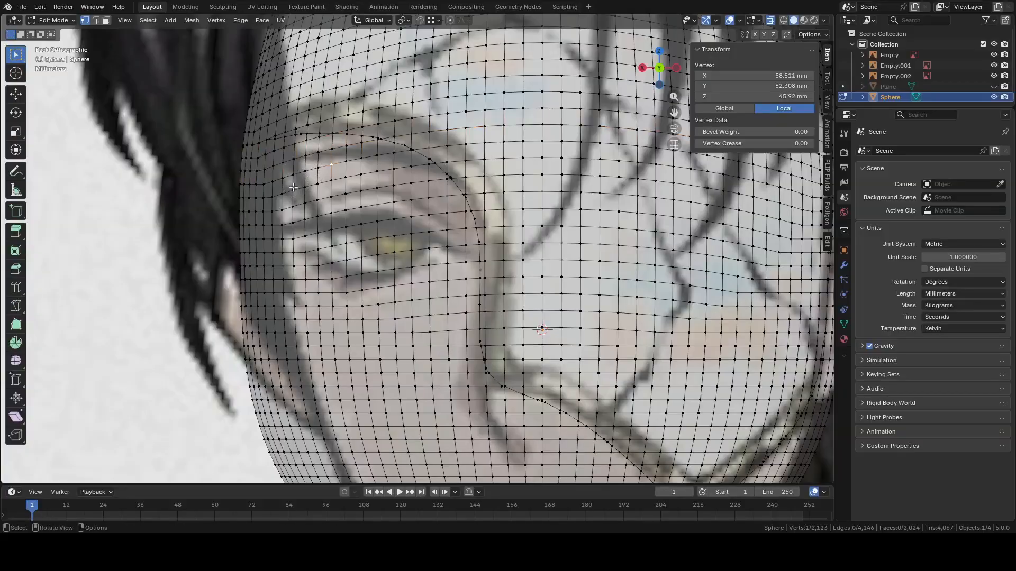
pyautogui.click(256, 170)
pyautogui.moveTo(256, 170); pyautogui.dragTo(324, 153)
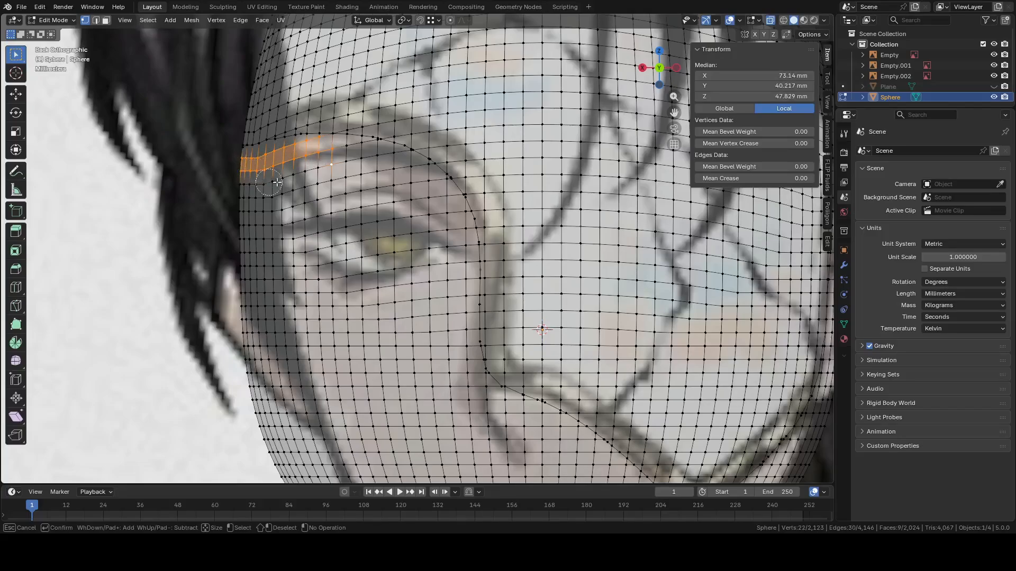
pyautogui.press('Escape')
# Add the vertices just outside the cut line at the upper part of the ear side to the selection
pyautogui.scroll(-3, 277, 182)
pyautogui.keyDown('shift'); pyautogui.moveTo(465, 209); pyautogui.dragTo(314, 210, button='middle'); pyautogui.keyUp('shift')
pyautogui.scroll(3, 424, 211)
pyautogui.keyDown('shift'); pyautogui.moveTo(466, 214); pyautogui.dragTo(333, 271, button='middle'); pyautogui.keyUp('shift')
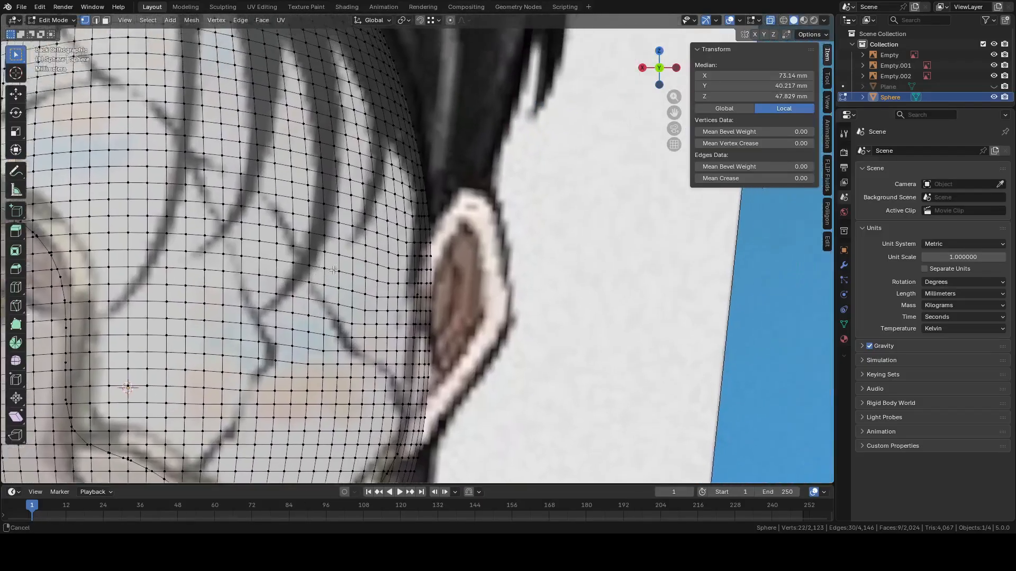
pyautogui.scroll(3, 377, 236)
pyautogui.scroll(3, 411, 225)
pyautogui.keyDown('shift'); pyautogui.moveTo(445, 176); pyautogui.dragTo(478, 275, button='middle'); pyautogui.keyUp('shift')
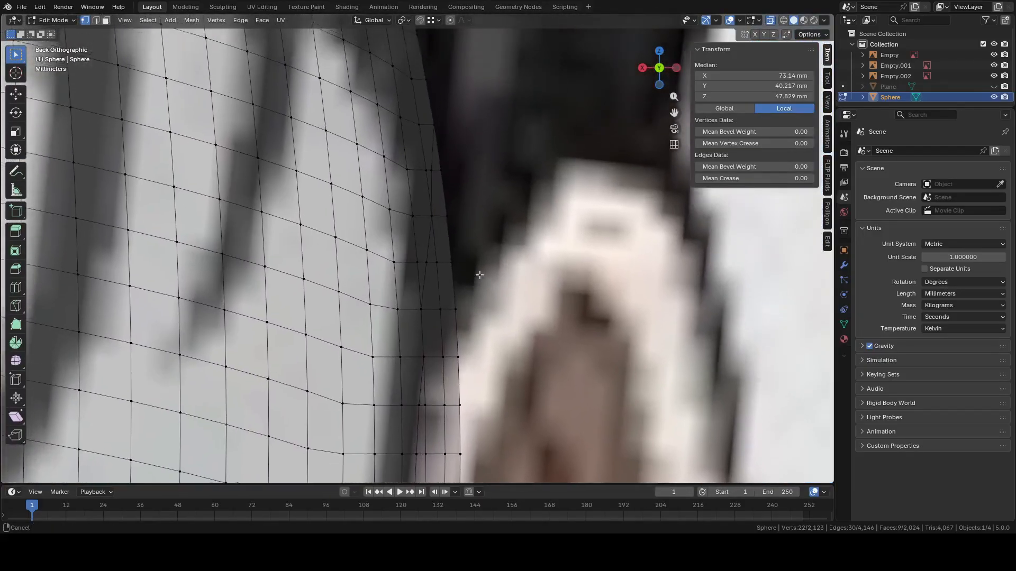
pyautogui.press('c')
pyautogui.moveTo(453, 175); pyautogui.dragTo(450, 381)
pyautogui.press('Escape')
# Extend the circle selection down the ear side, keeping to the vertices outside the cut line
pyautogui.keyDown('shift'); pyautogui.moveTo(451, 381); pyautogui.dragTo(537, 140, button='middle'); pyautogui.keyUp('shift')
pyautogui.press('c')
pyautogui.moveTo(524, 179); pyautogui.dragTo(524, 233)
pyautogui.press('Escape')
pyautogui.keyDown('shift'); pyautogui.moveTo(540, 195); pyautogui.dragTo(561, 240, button='middle'); pyautogui.keyUp('shift')
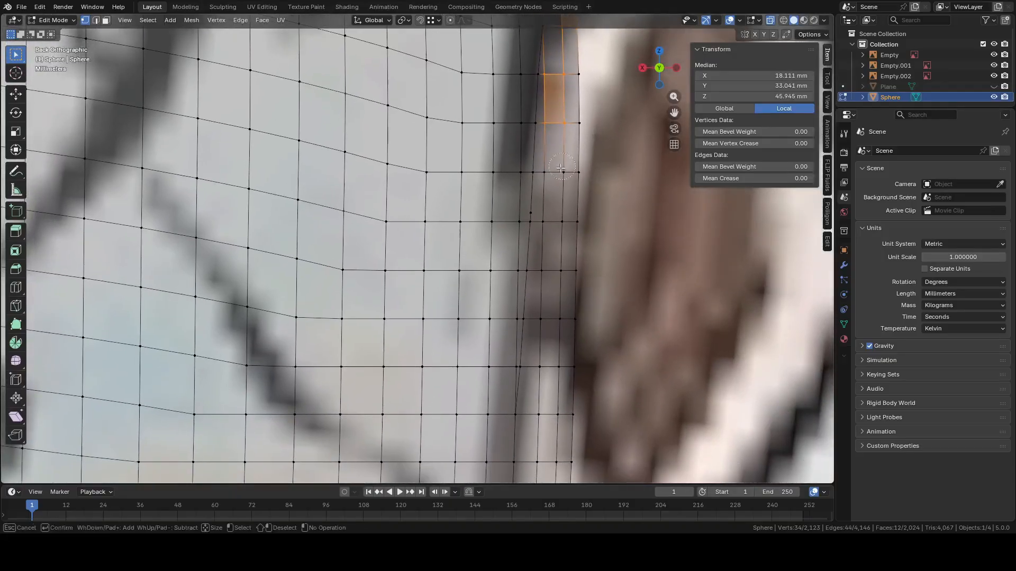
pyautogui.press('c')
pyautogui.moveTo(553, 170); pyautogui.dragTo(545, 284)
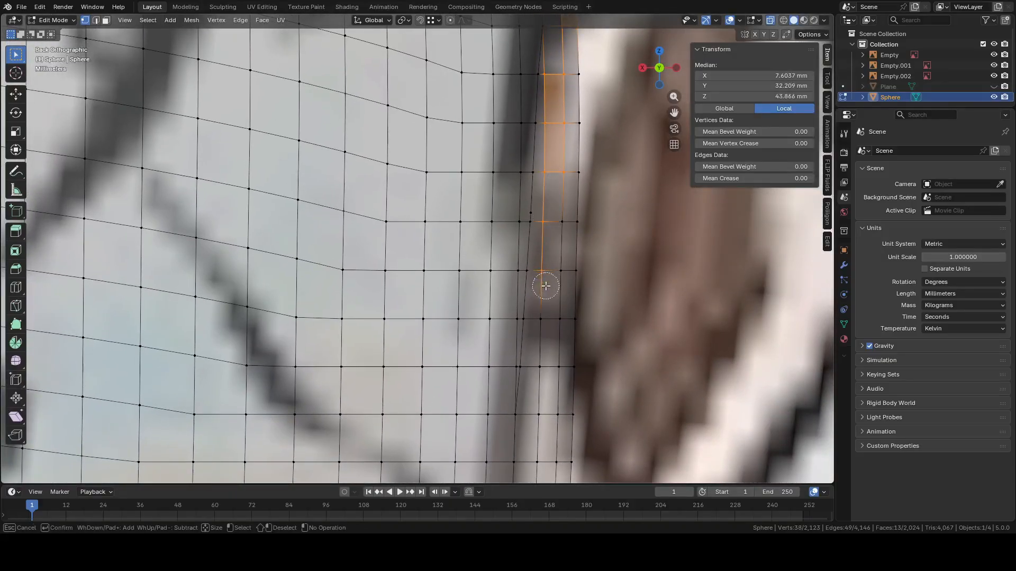
pyautogui.press('Escape')
pyautogui.keyDown('shift'); pyautogui.moveTo(544, 284); pyautogui.dragTo(582, 107, button='middle'); pyautogui.keyUp('shift')
pyautogui.press('c')
pyautogui.moveTo(583, 107); pyautogui.dragTo(572, 418)
pyautogui.press('Escape')
# Continue selecting the vertices outside the cut along the lower ear-side curve toward the jaw
pyautogui.keyDown('shift'); pyautogui.moveTo(604, 318); pyautogui.dragTo(627, 76, button='middle'); pyautogui.keyUp('shift')
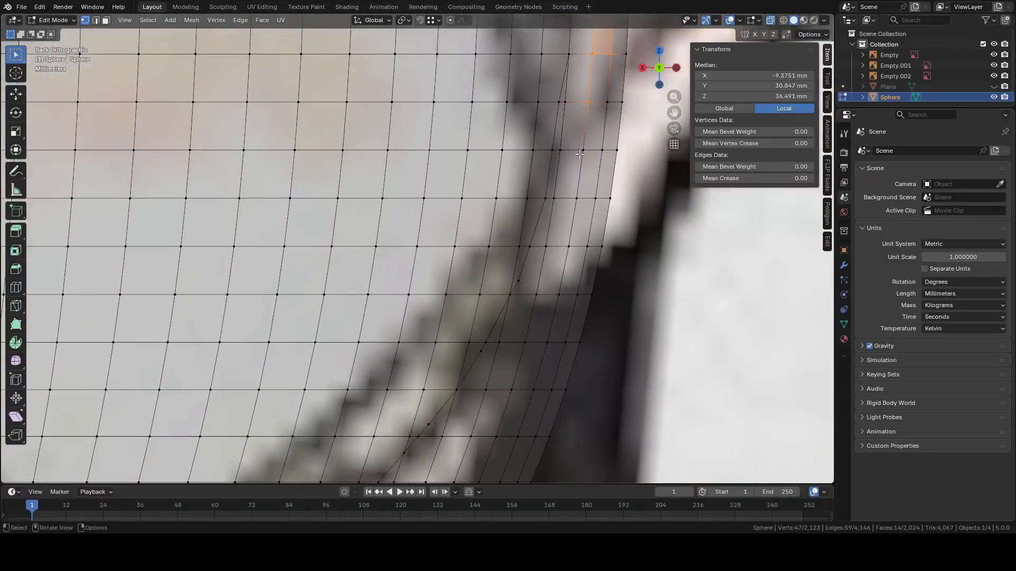
pyautogui.press('c')
pyautogui.moveTo(582, 153); pyautogui.dragTo(577, 229)
pyautogui.moveTo(567, 192)
pyautogui.mouseDown()
pyautogui.moveTo(574, 114)
pyautogui.moveTo(575, 171)
pyautogui.moveTo(509, 351)
pyautogui.mouseUp()
pyautogui.press('Escape')
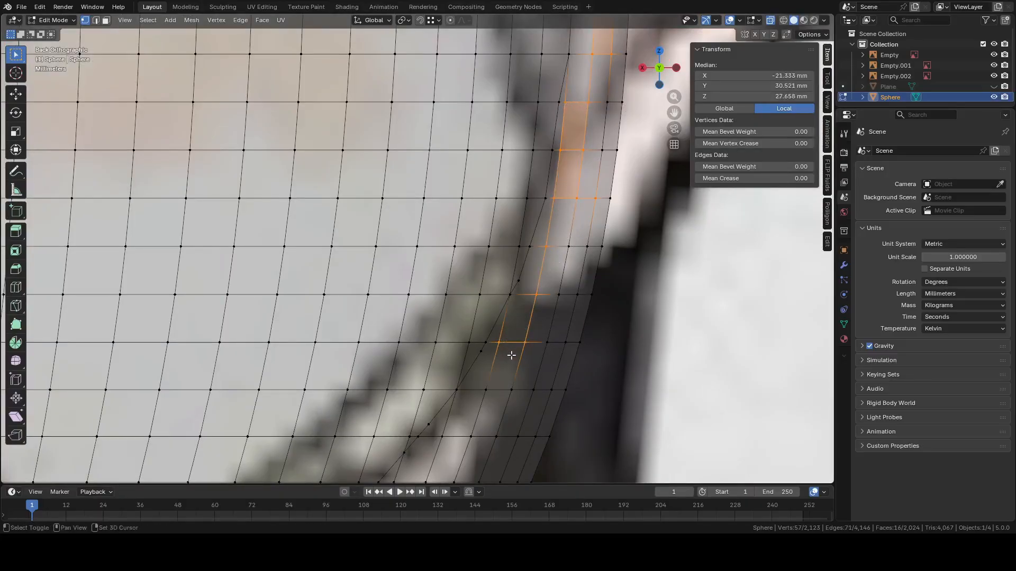
pyautogui.keyDown('shift'); pyautogui.moveTo(513, 356); pyautogui.dragTo(612, 97, button='middle'); pyautogui.keyUp('shift')
pyautogui.scroll(-2, 608, 100)
pyautogui.press('c')
pyautogui.moveTo(539, 178)
pyautogui.mouseDown()
pyautogui.moveTo(503, 230)
pyautogui.moveTo(437, 273)
pyautogui.moveTo(391, 342)
pyautogui.moveTo(397, 334)
pyautogui.mouseUp()
pyautogui.press('Escape')
# Add the vertices just outside the cut around the pointed lower tip and up along the cheek edge
pyautogui.keyDown('shift'); pyautogui.moveTo(397, 334); pyautogui.dragTo(558, 227, button='middle'); pyautogui.keyUp('shift')
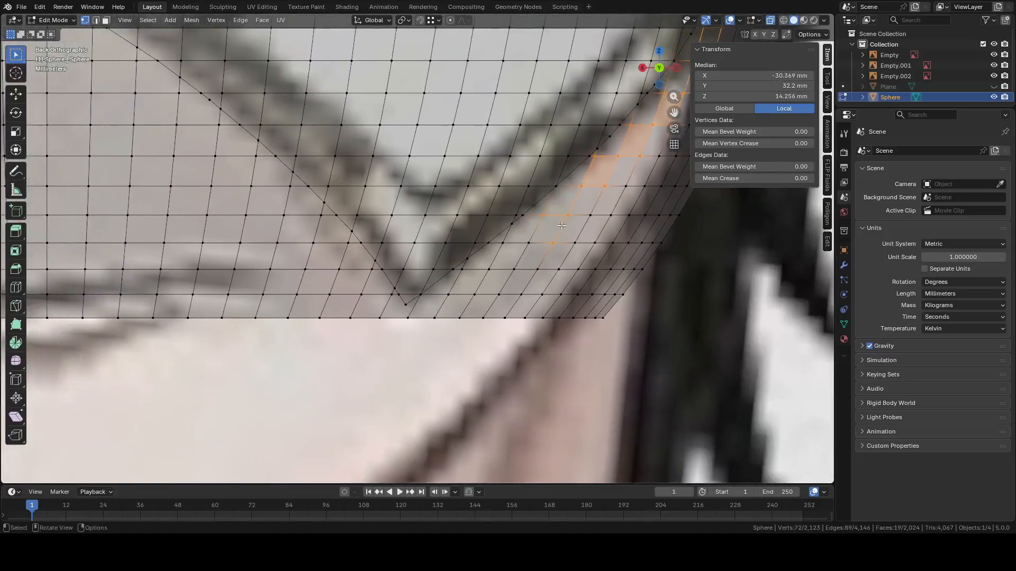
pyautogui.press('c')
pyautogui.moveTo(534, 238)
pyautogui.mouseDown()
pyautogui.moveTo(426, 317)
pyautogui.moveTo(382, 320)
pyautogui.moveTo(387, 299)
pyautogui.moveTo(365, 289)
pyautogui.moveTo(278, 190)
pyautogui.mouseUp()
pyautogui.rightClick(272, 201)
pyautogui.moveTo(272, 201)
pyautogui.keyDown('shift'); pyautogui.mouseDown(button='middle')
pyautogui.moveTo(416, 247)
pyautogui.moveTo(510, 305)
pyautogui.mouseUp(button='middle'); pyautogui.keyUp('shift')
pyautogui.press('c')
pyautogui.moveTo(475, 270)
pyautogui.mouseDown()
pyautogui.moveTo(449, 233)
pyautogui.moveTo(365, 170)
pyautogui.moveTo(331, 167)
pyautogui.moveTo(326, 142)
pyautogui.moveTo(260, 136)
pyautogui.moveTo(217, 105)
pyautogui.moveTo(195, 106)
pyautogui.mouseUp()
pyautogui.press('Escape')
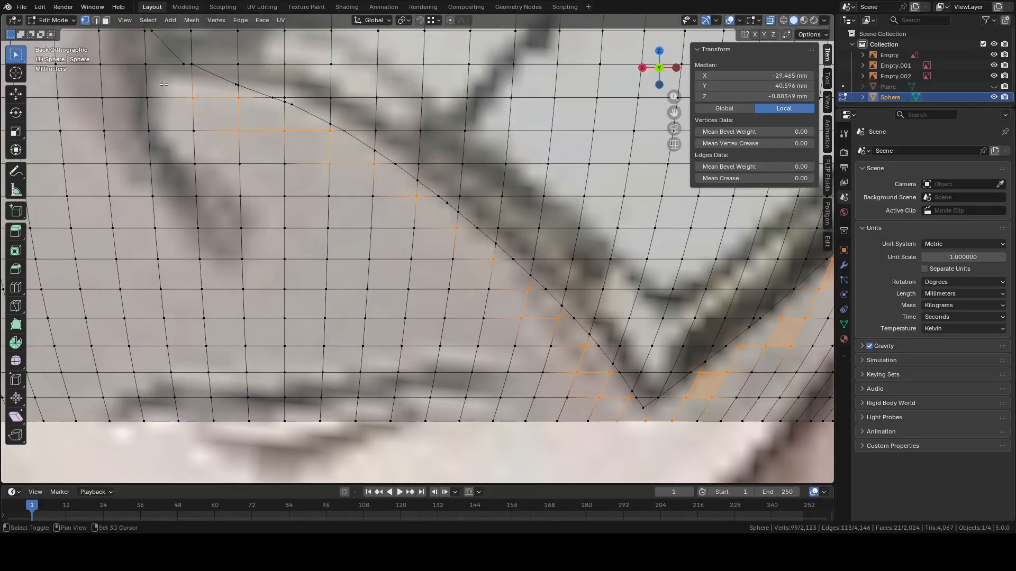
# Add the vertices outside the cut beside the nose, up to the inner corner of the eye
pyautogui.moveTo(169, 84)
pyautogui.keyDown('shift'); pyautogui.mouseDown(button='middle')
pyautogui.moveTo(485, 248)
pyautogui.moveTo(491, 301)
pyautogui.mouseUp(button='middle'); pyautogui.keyUp('shift')
pyautogui.press('c')
pyautogui.moveTo(461, 276)
pyautogui.mouseDown()
pyautogui.moveTo(421, 180)
pyautogui.moveTo(411, 79)
pyautogui.mouseUp()
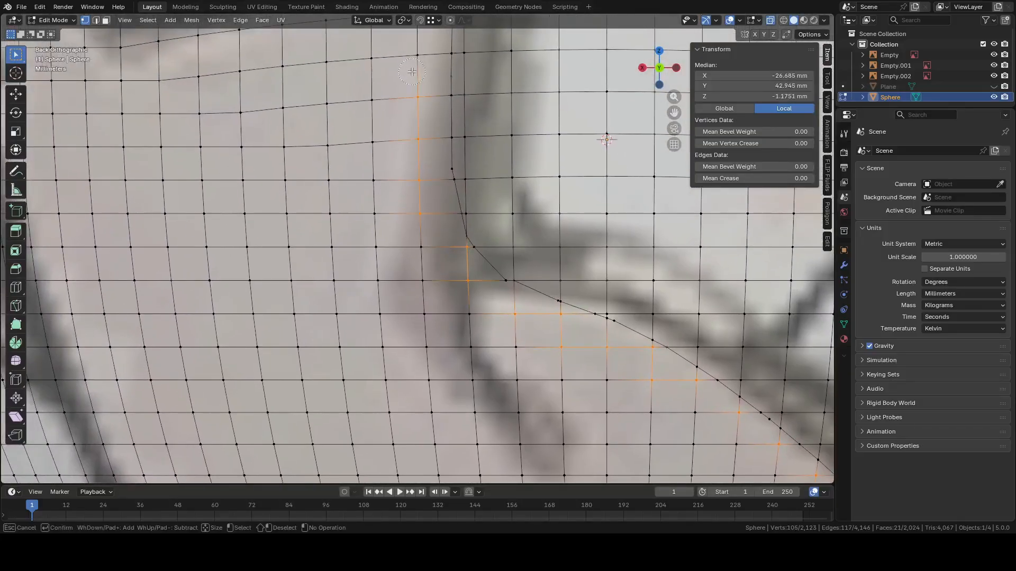
pyautogui.press('Escape')
pyautogui.keyDown('shift'); pyautogui.moveTo(411, 78); pyautogui.dragTo(457, 310, button='middle'); pyautogui.keyUp('shift')
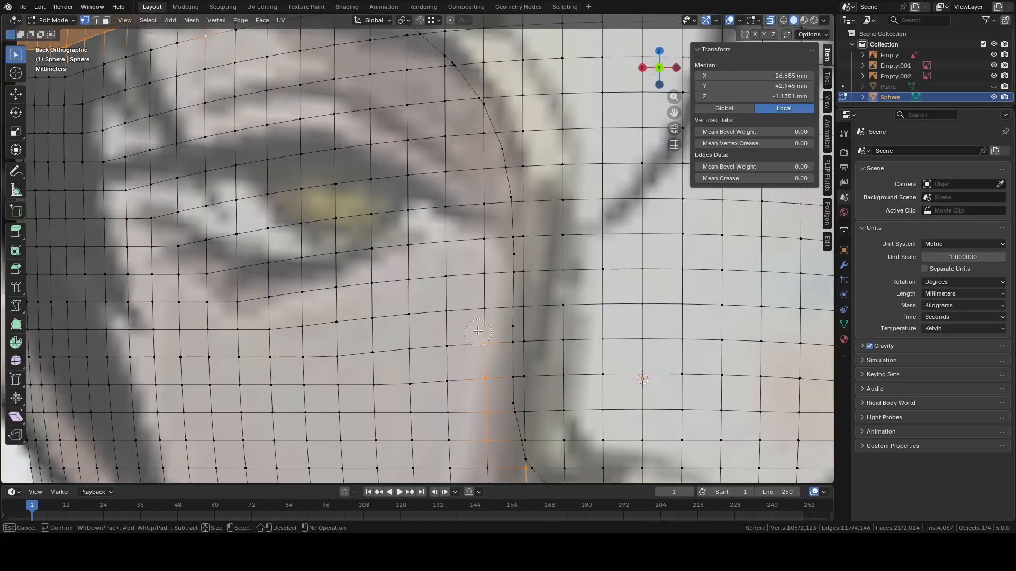
pyautogui.moveTo(478, 331); pyautogui.dragTo(469, 144)
pyautogui.press('Return')
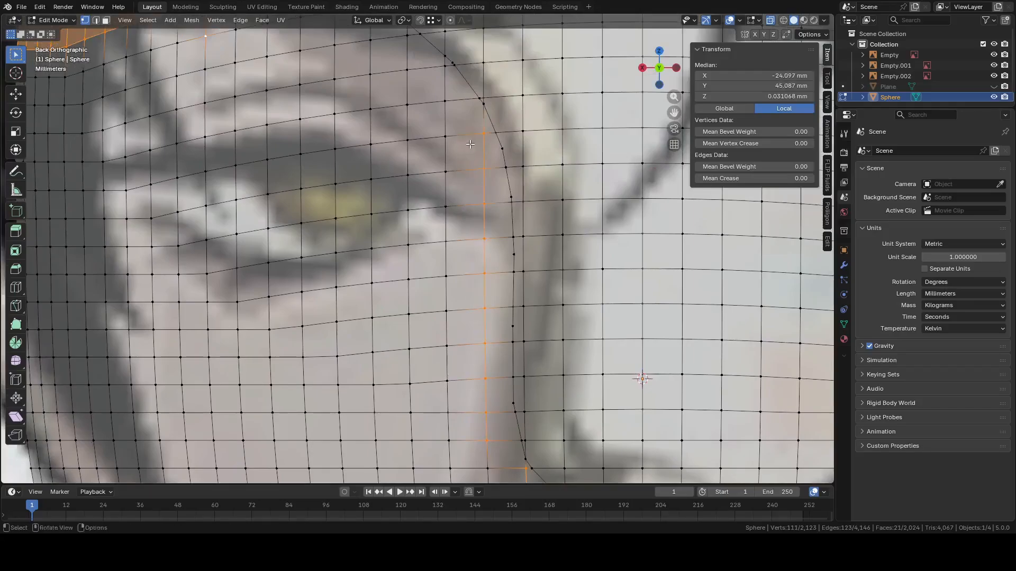
# Complete the selection with the vertices under the brow arc and delete the whole selected strip of vertices
pyautogui.keyDown('shift'); pyautogui.moveTo(470, 144); pyautogui.dragTo(524, 305, button='middle'); pyautogui.keyUp('shift')
pyautogui.press('c')
pyautogui.click(294, 158)
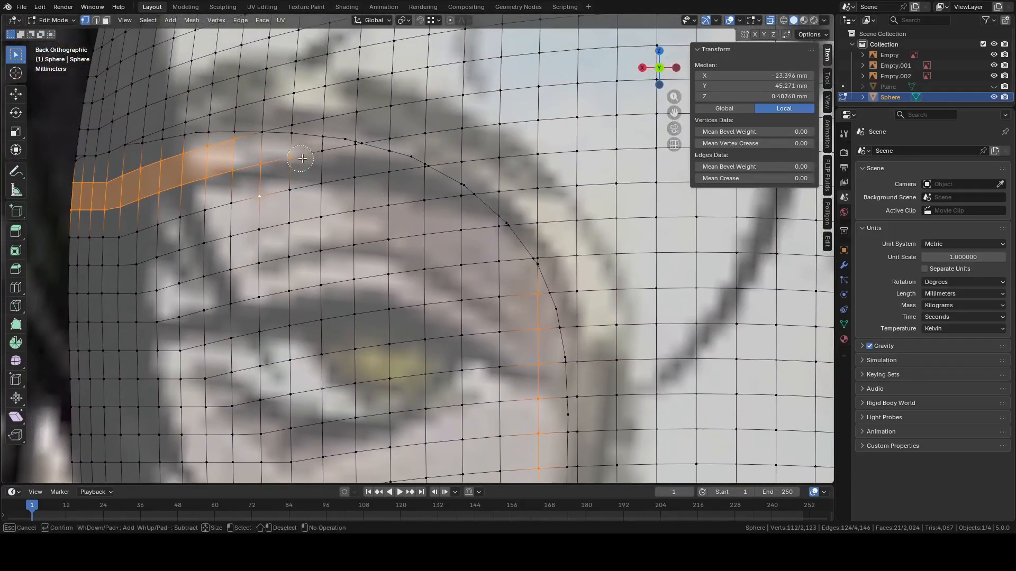
pyautogui.moveTo(301, 159)
pyautogui.mouseDown()
pyautogui.moveTo(352, 161)
pyautogui.moveTo(365, 178)
pyautogui.moveTo(419, 173)
pyautogui.moveTo(422, 203)
pyautogui.moveTo(454, 203)
pyautogui.moveTo(488, 236)
pyautogui.moveTo(506, 292)
pyautogui.mouseUp()
pyautogui.press('Escape')
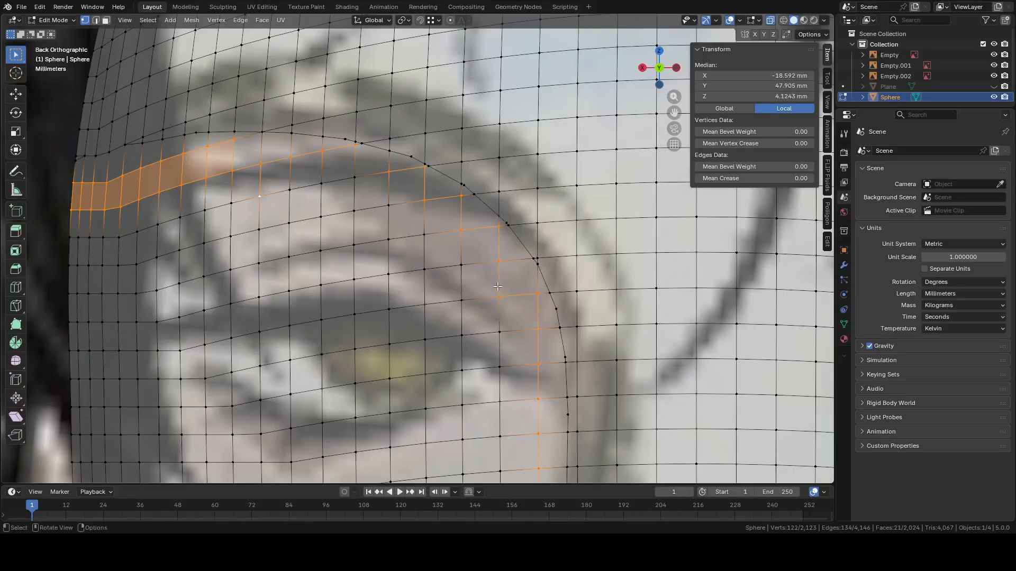
pyautogui.rightClick(497, 286)
pyautogui.click(450, 519)
pyautogui.scroll(-3, 479, 337)
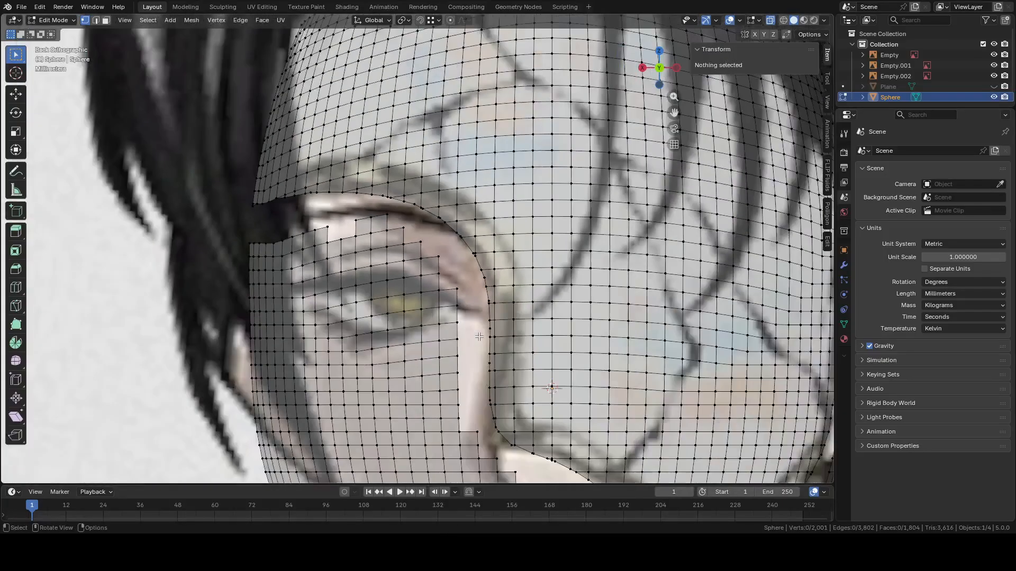
pyautogui.scroll(-4, 479, 337)
# Select the two detached leftover mesh pieces with Select Linked and delete their vertices
pyautogui.click(430, 319)
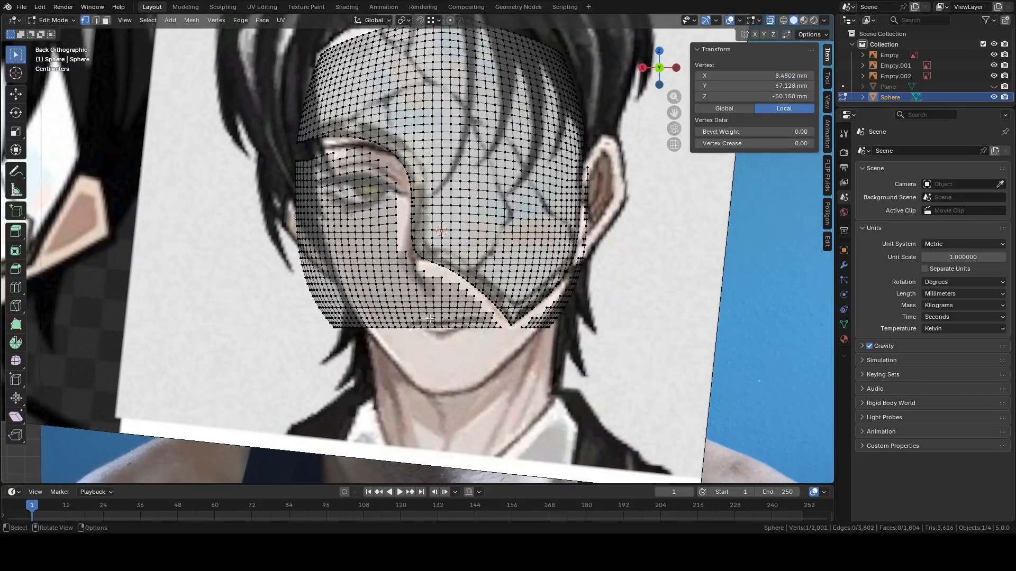
pyautogui.hotkey('ctrl', 'l')
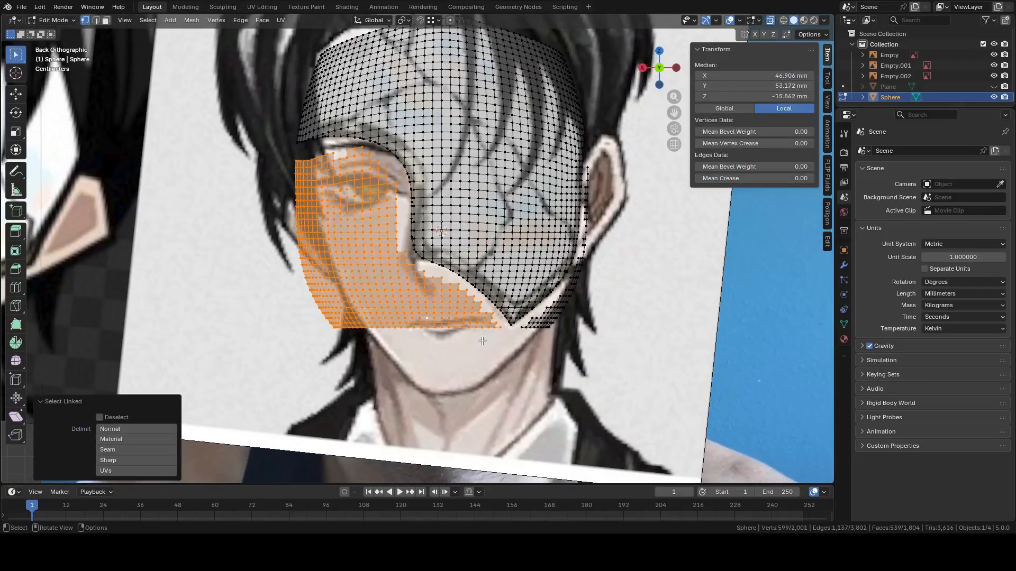
pyautogui.keyDown('shift'); pyautogui.click(561, 309); pyautogui.keyUp('shift')
pyautogui.hotkey('ctrl', 'l')
pyautogui.rightClick(580, 292)
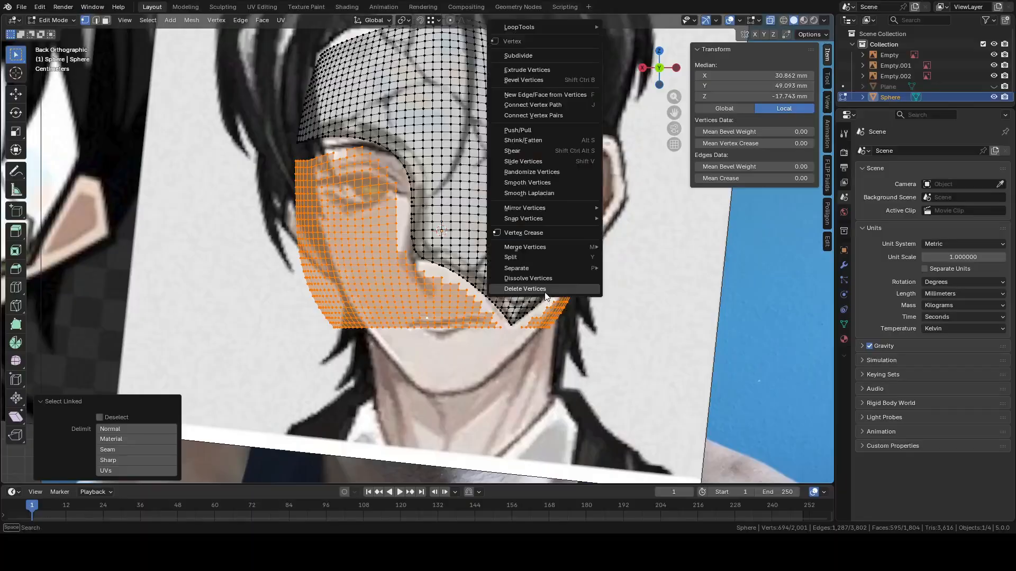
pyautogui.click(547, 293)
pyautogui.scroll(-2, 550, 280)
pyautogui.scroll(3, 554, 240)
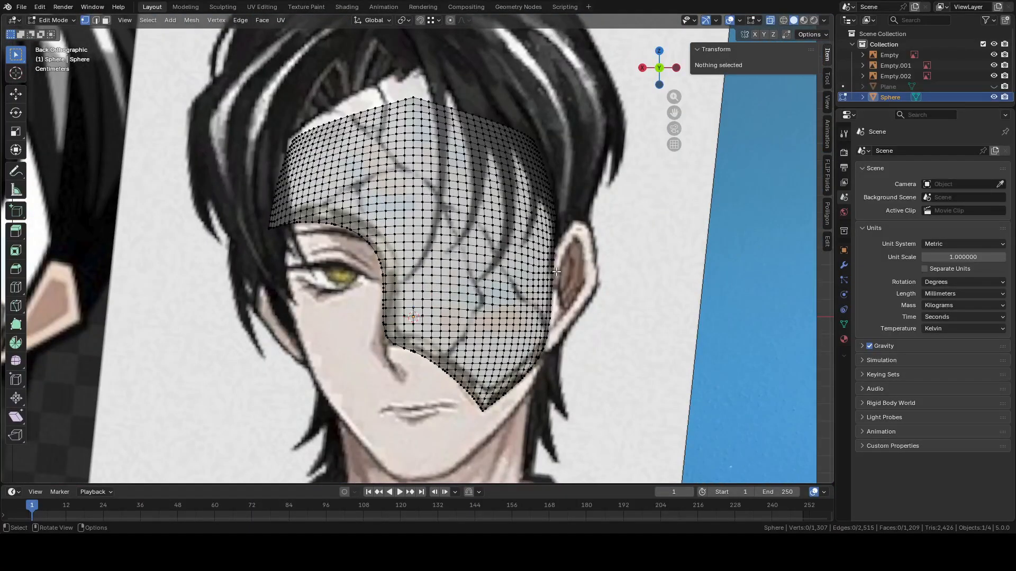
# Rotate the entire mask mesh about 5.4° in the right orthographic view to fit the profile photo
pyautogui.moveTo(556, 272); pyautogui.dragTo(671, 220, button='middle')
pyautogui.click(664, 69)
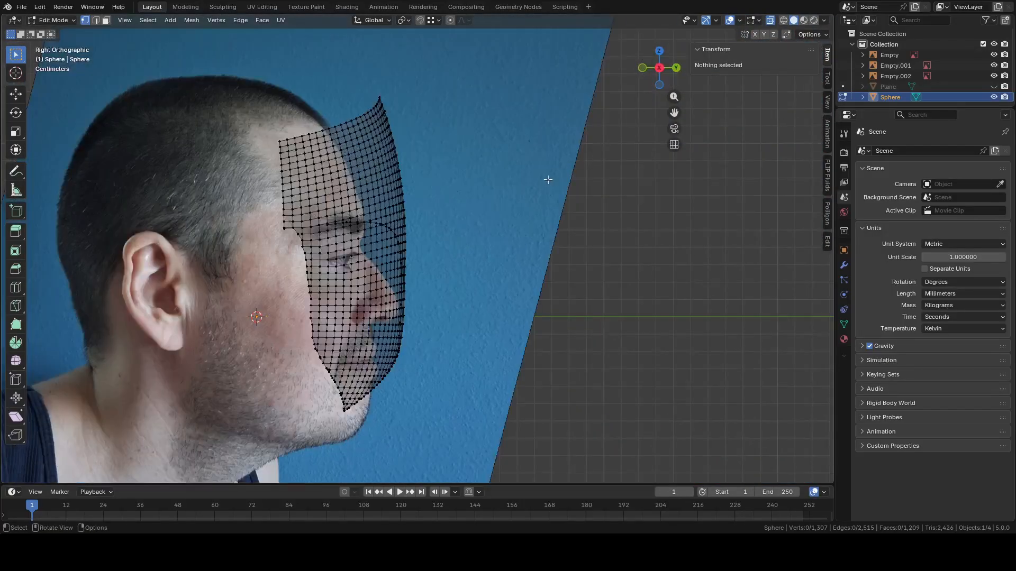
pyautogui.keyDown('shift'); pyautogui.moveTo(539, 185); pyautogui.dragTo(355, 176, button='middle'); pyautogui.keyUp('shift')
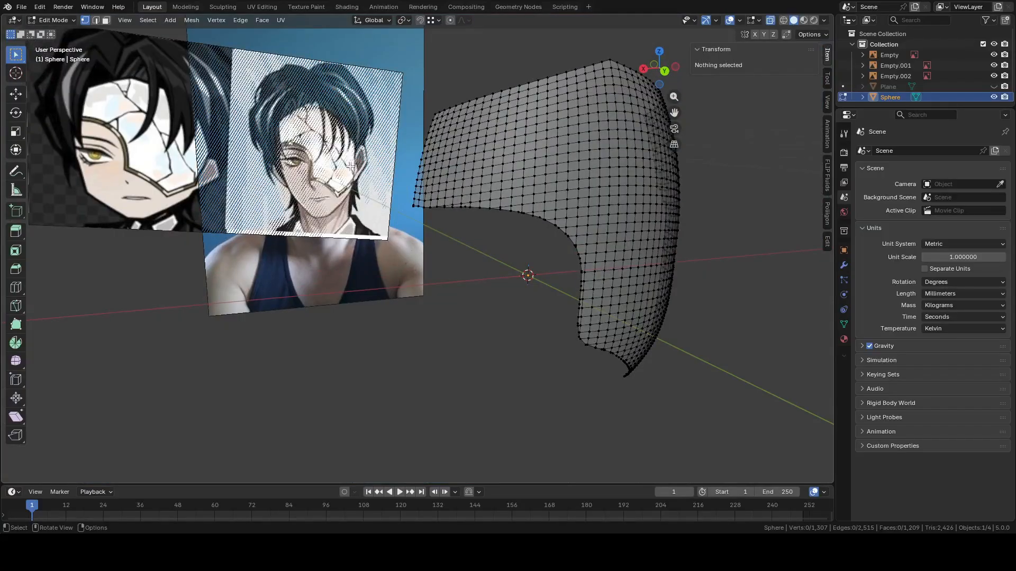
pyautogui.click(644, 69)
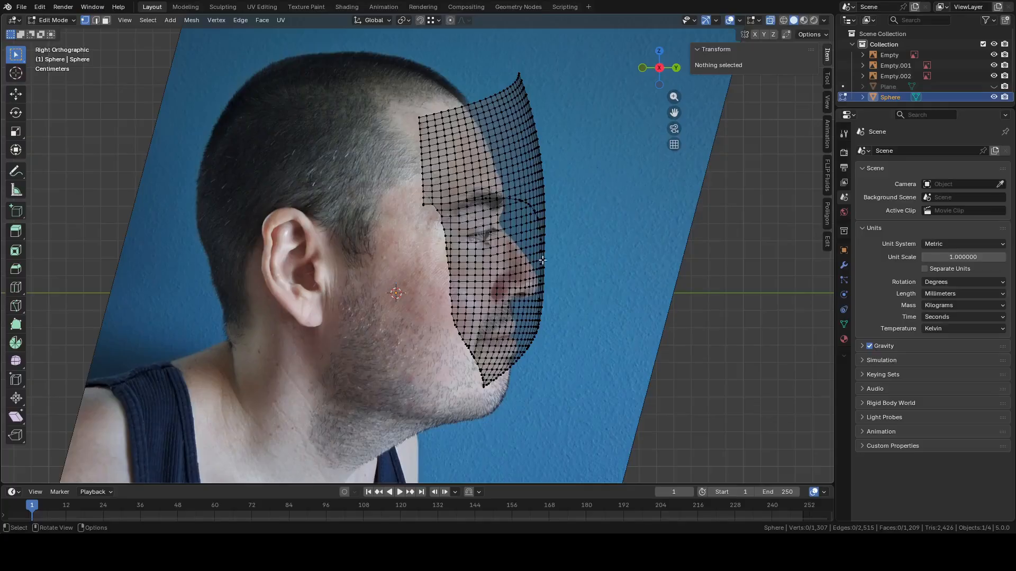
pyautogui.moveTo(553, 184); pyautogui.dragTo(595, 183, button='middle')
pyautogui.click(659, 74)
pyautogui.press('a')
pyautogui.press('r')
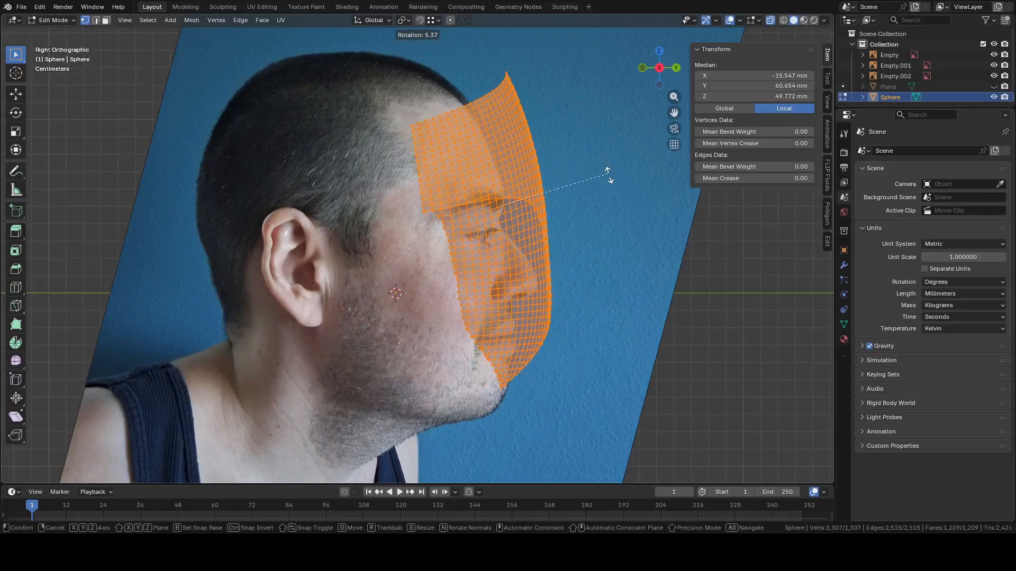
pyautogui.click(607, 172)
# Deselect the mask mesh and return to Object Mode in the back orthographic view
pyautogui.scroll(-5, 609, 175)
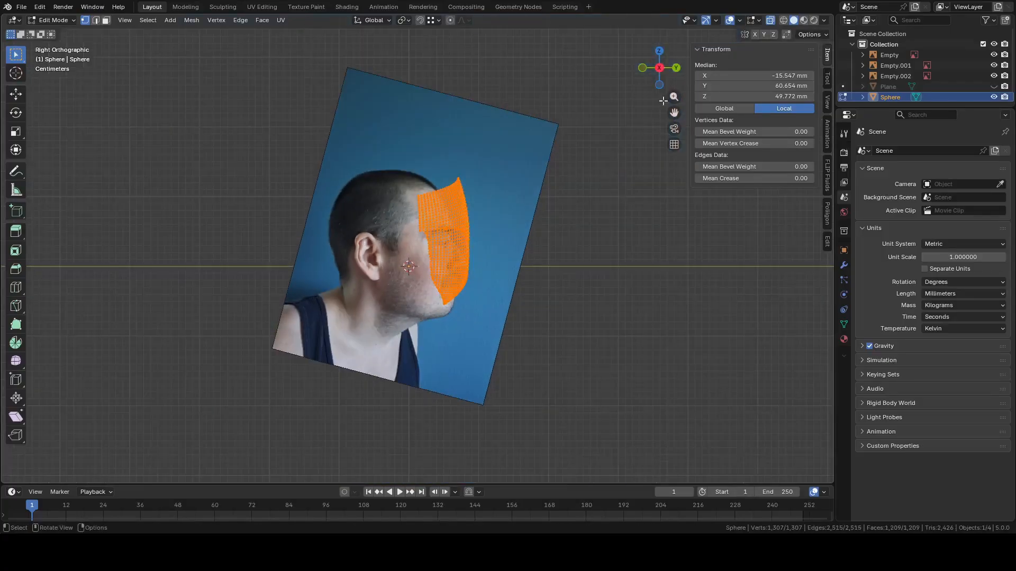
pyautogui.click(677, 69)
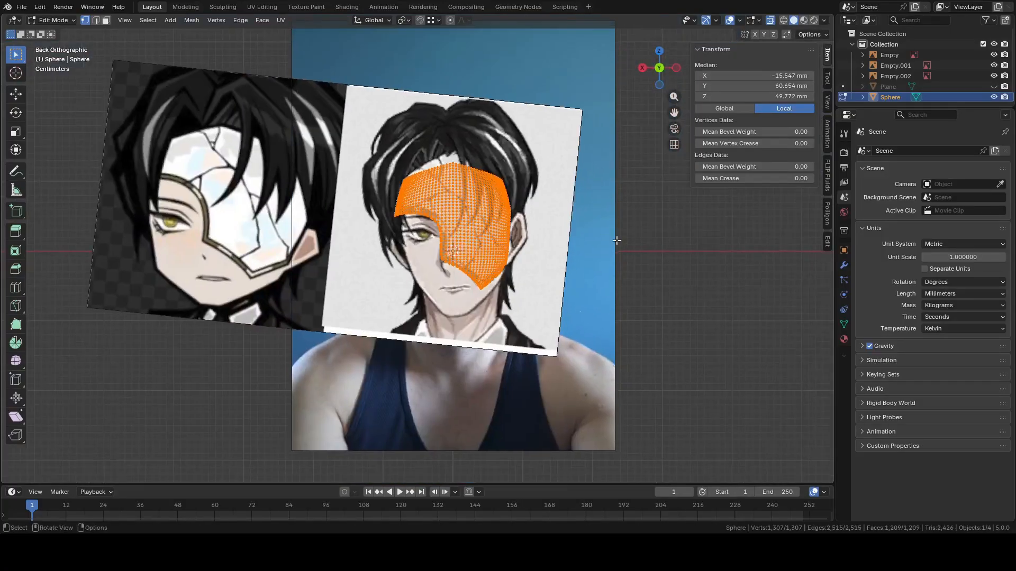
pyautogui.hotkey('alt', 'a')
pyautogui.scroll(3, 622, 239)
pyautogui.press('Tab')
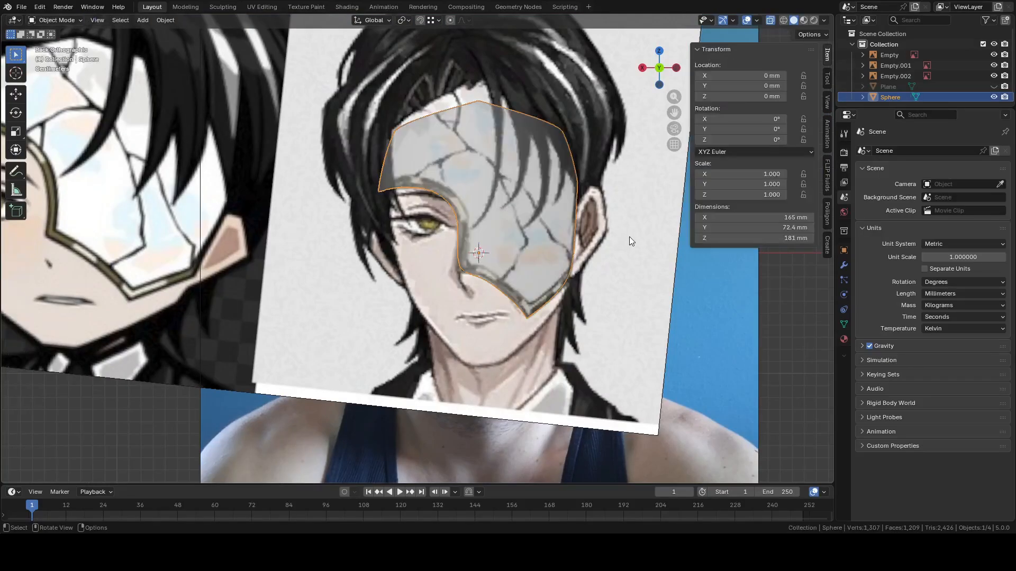
# Extrude the entire mask mesh about -8.4 mm along the global Y axis in Edit Mode
pyautogui.scroll(-2, 629, 237)
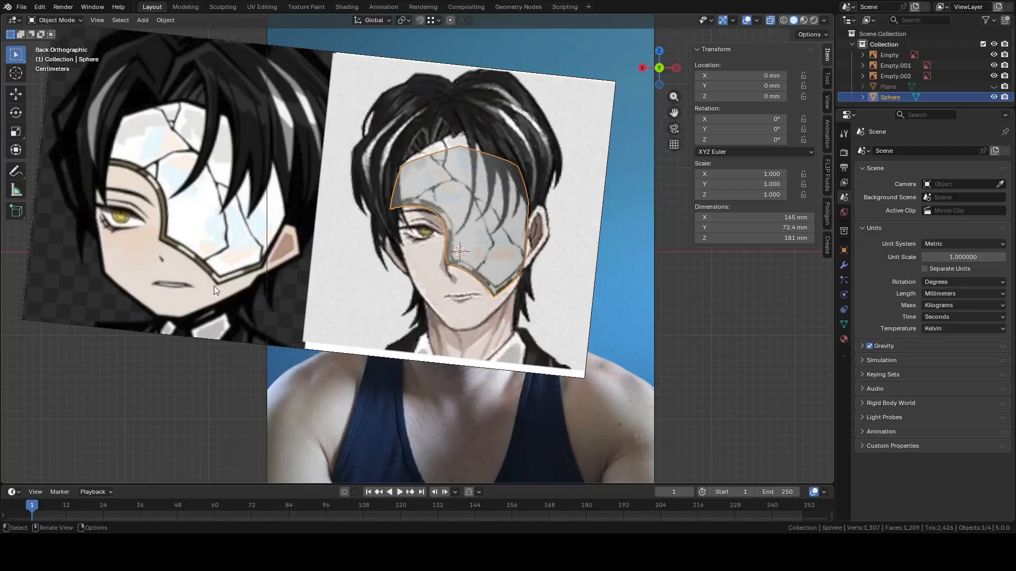
pyautogui.scroll(4, 404, 284)
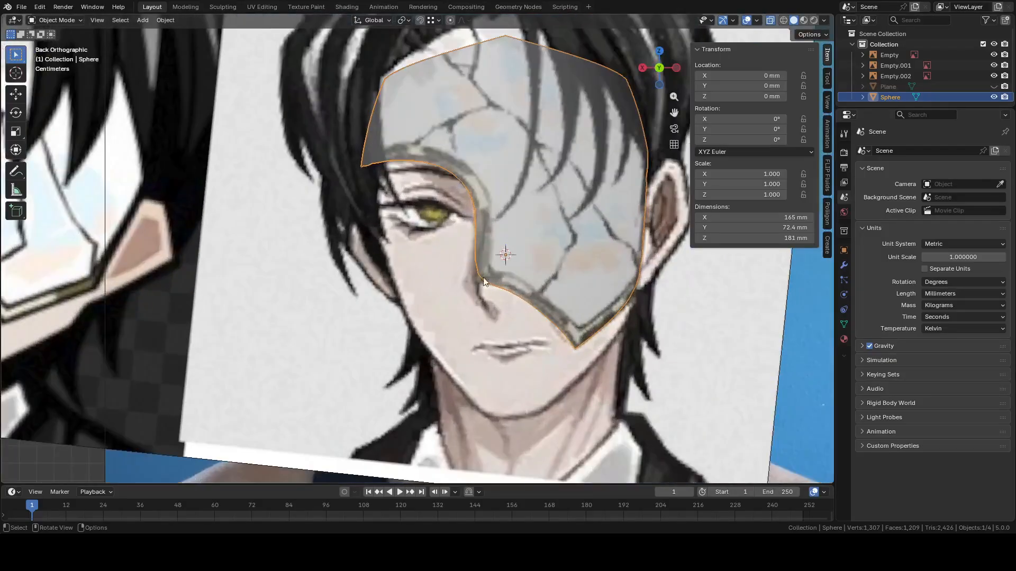
pyautogui.scroll(-3, 525, 280)
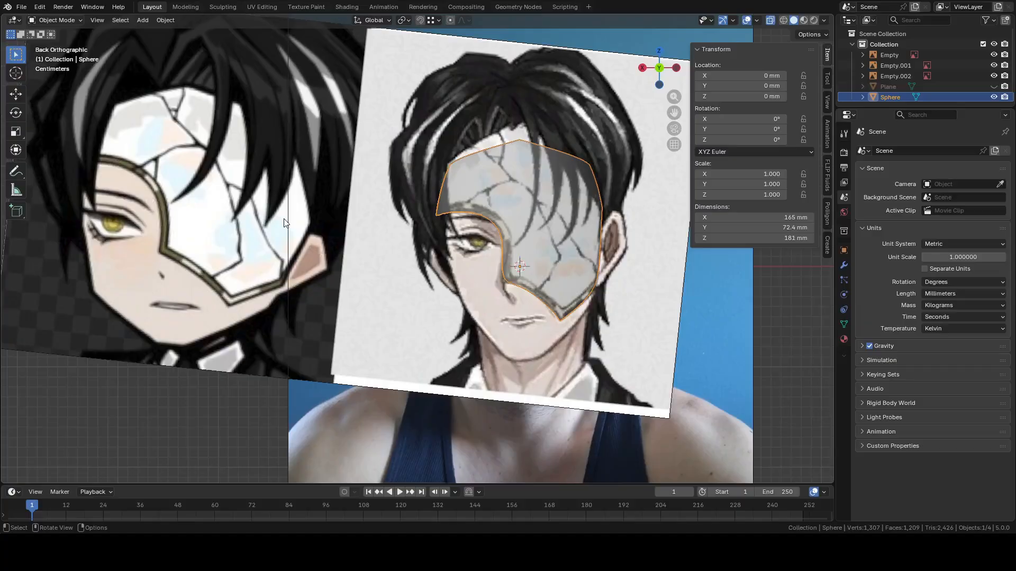
pyautogui.scroll(4, 357, 205)
pyautogui.press('Tab')
pyautogui.moveTo(303, 208); pyautogui.dragTo(640, 338, button='middle')
pyautogui.press('a')
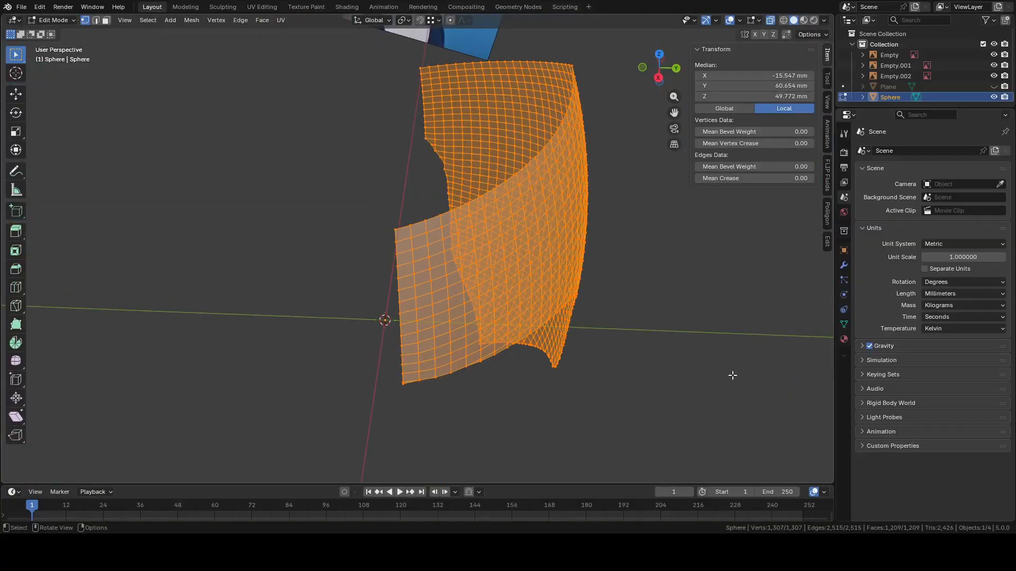
pyautogui.press('e')
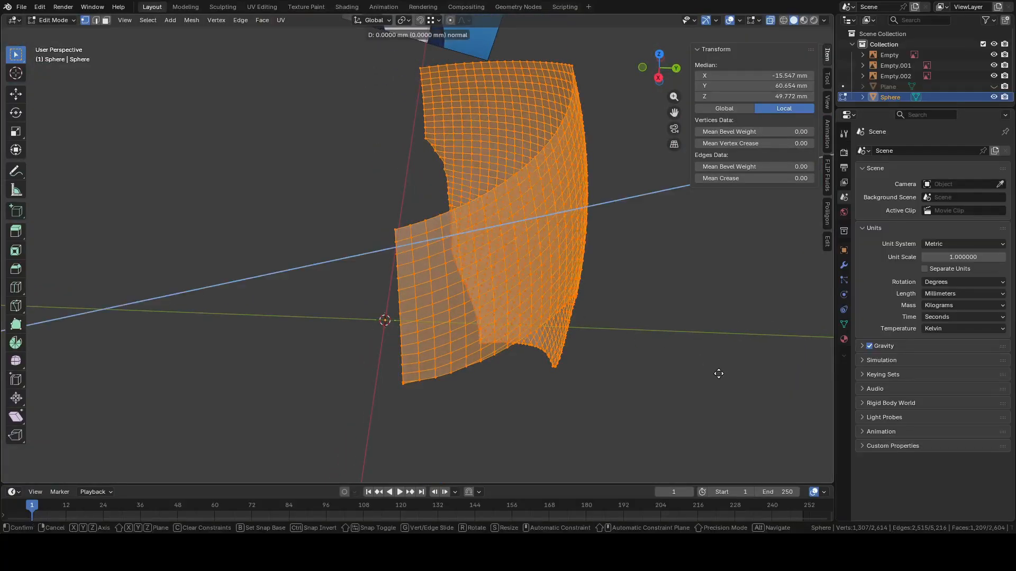
pyautogui.press('y')
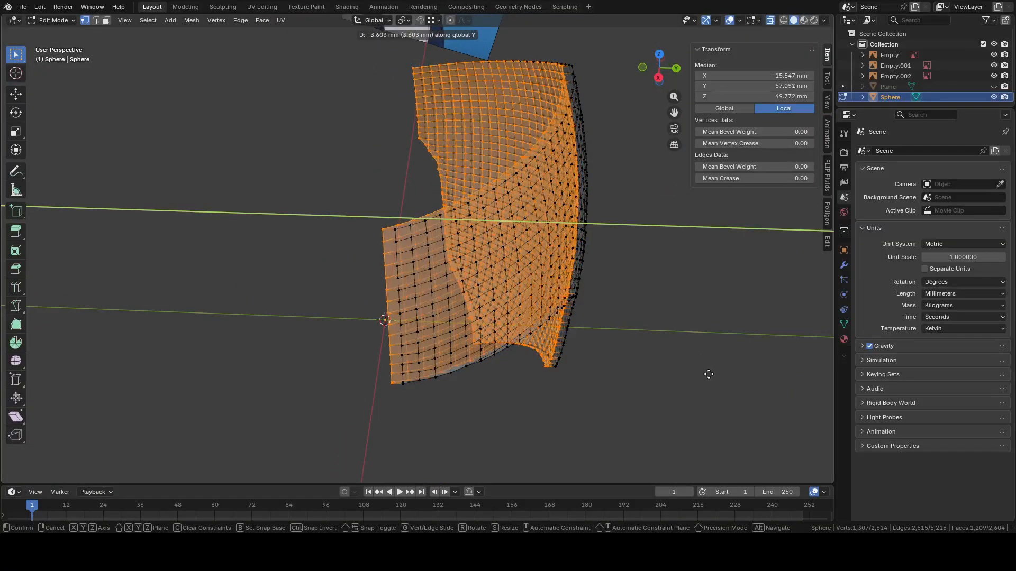
pyautogui.click(701, 374)
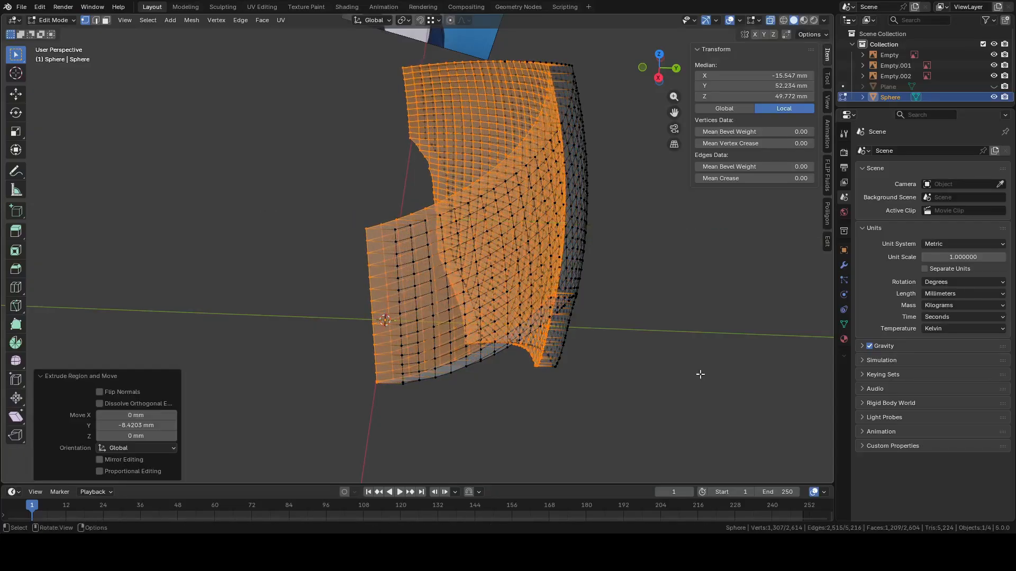
# Switch to edge selection, select one edge bridging the outer and extruded layers near the forehead, and enable the Edge Length display
pyautogui.moveTo(700, 374); pyautogui.dragTo(611, 303, button='middle')
pyautogui.scroll(3, 611, 303)
pyautogui.press('2')
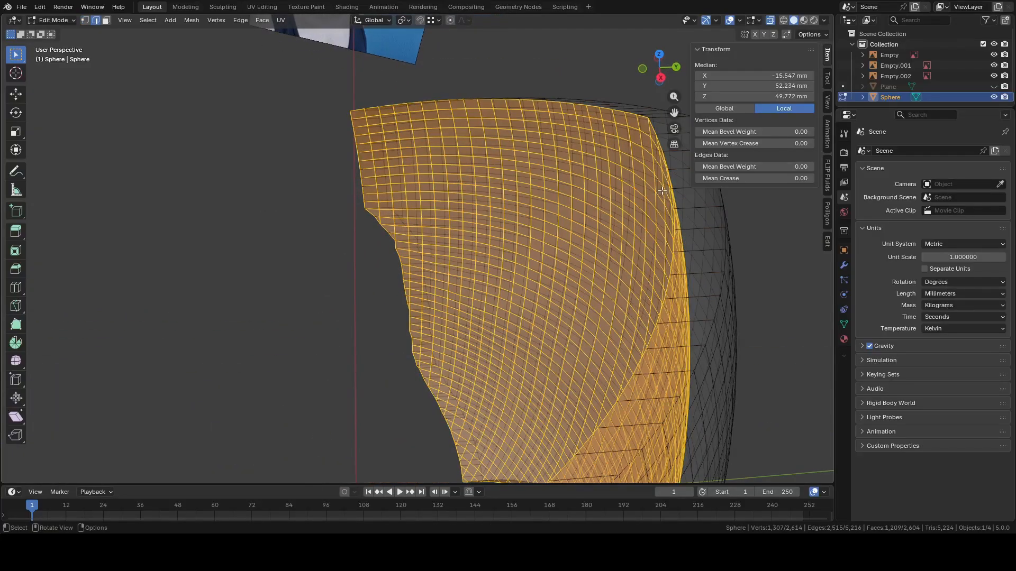
pyautogui.click(679, 170)
pyautogui.moveTo(679, 169); pyautogui.dragTo(559, 216, button='middle')
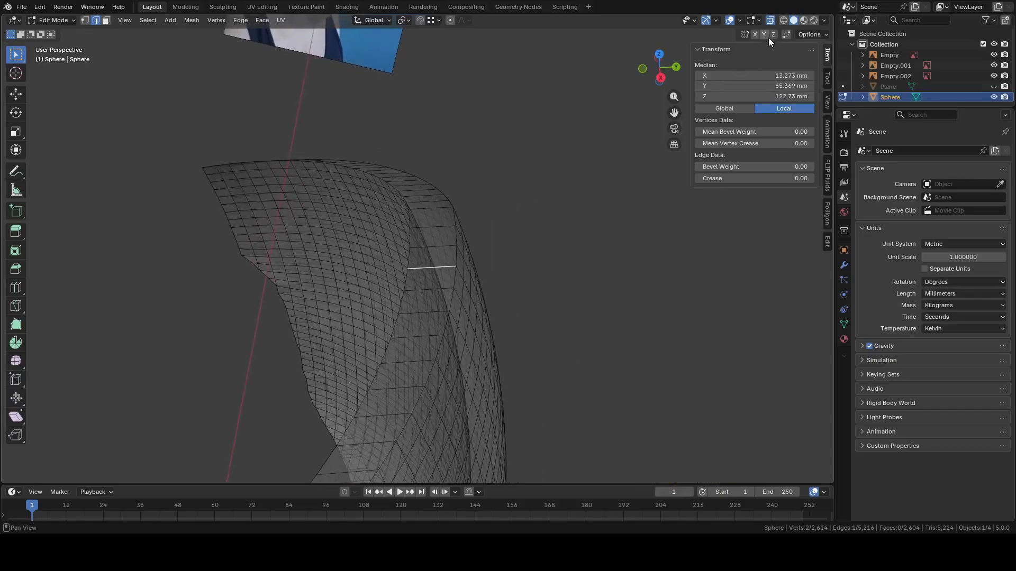
pyautogui.click(760, 20)
pyautogui.click(710, 166)
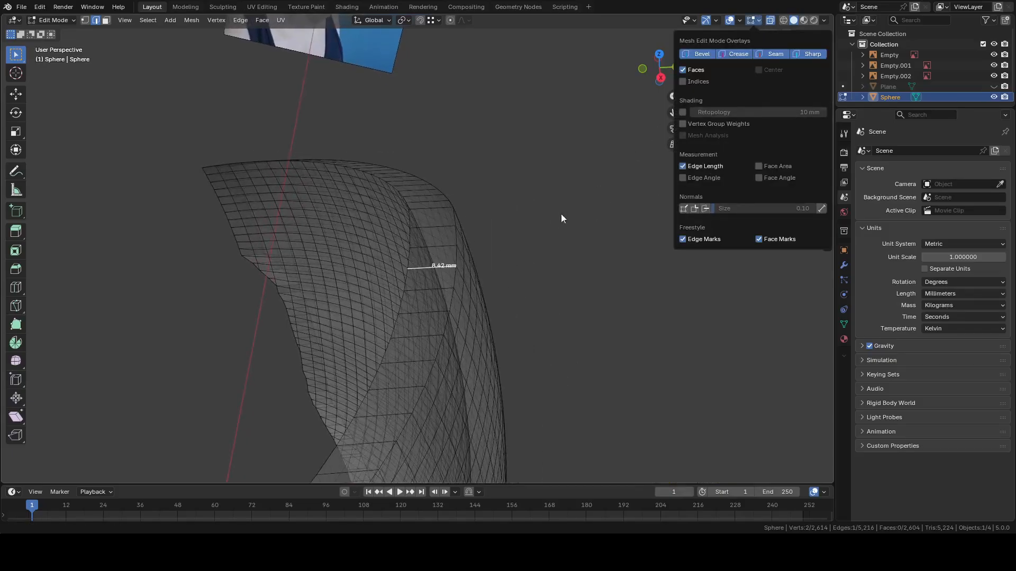
pyautogui.moveTo(555, 226); pyautogui.dragTo(577, 223, button='middle')
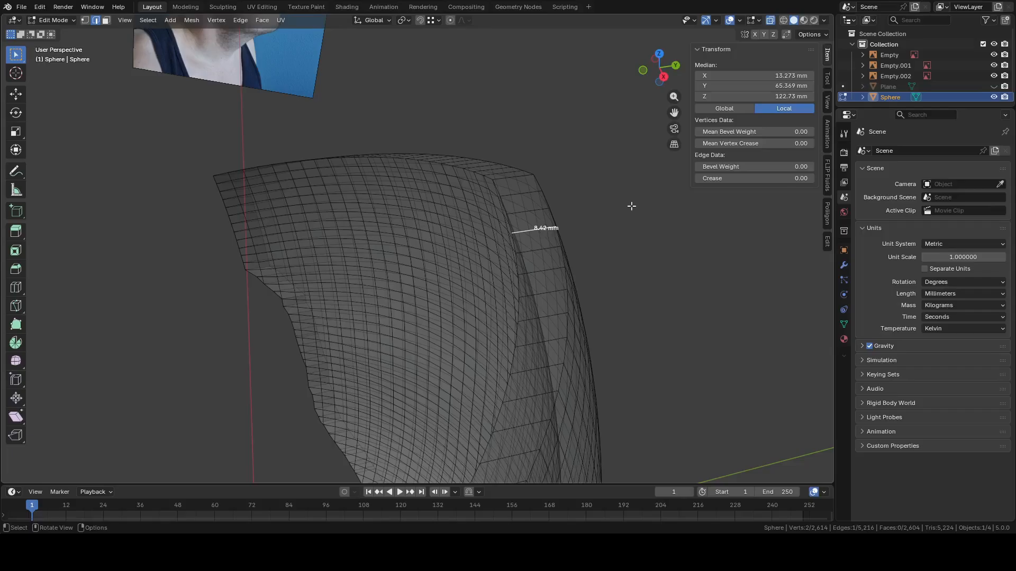
# Reselect the extruded inner layer, move it about -3.6 mm along global Y for a 12 mm depth, and check it in back orthographic view
pyautogui.hotkey('ctrl', 'l')
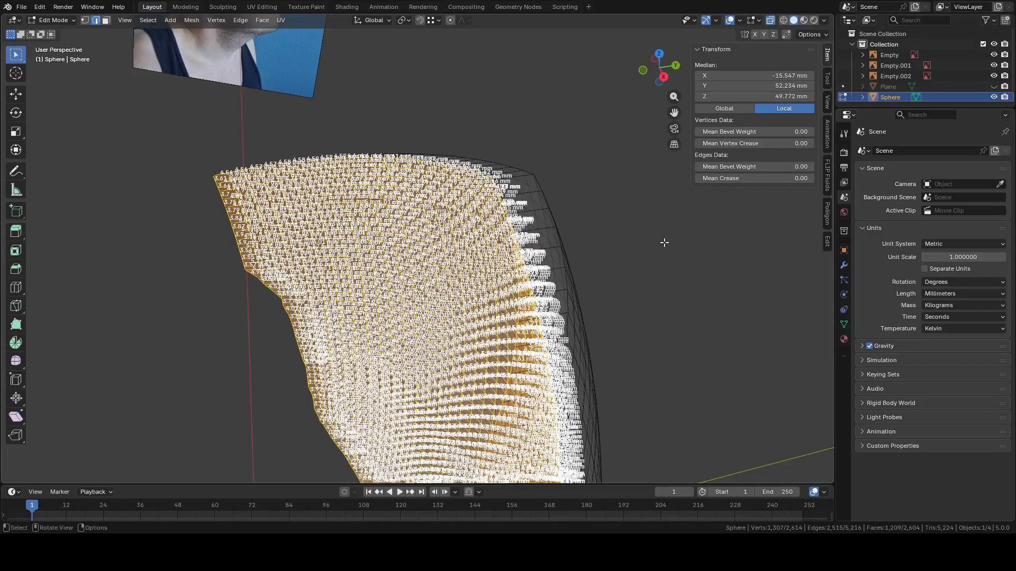
pyautogui.press('g')
pyautogui.press('y')
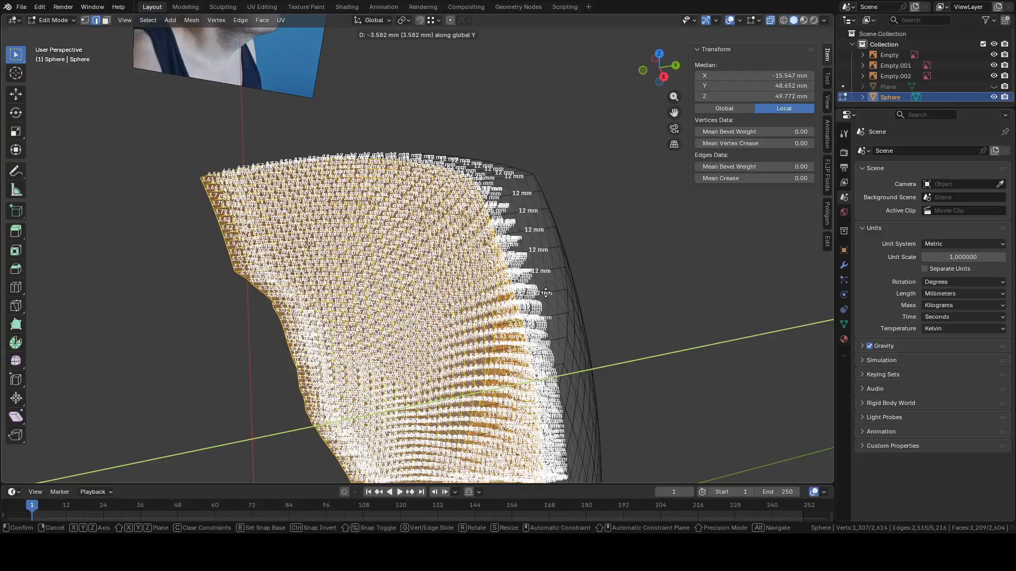
pyautogui.click(546, 293)
pyautogui.press('Tab')
pyautogui.moveTo(593, 235); pyautogui.dragTo(451, 221, button='middle')
pyautogui.click(660, 68)
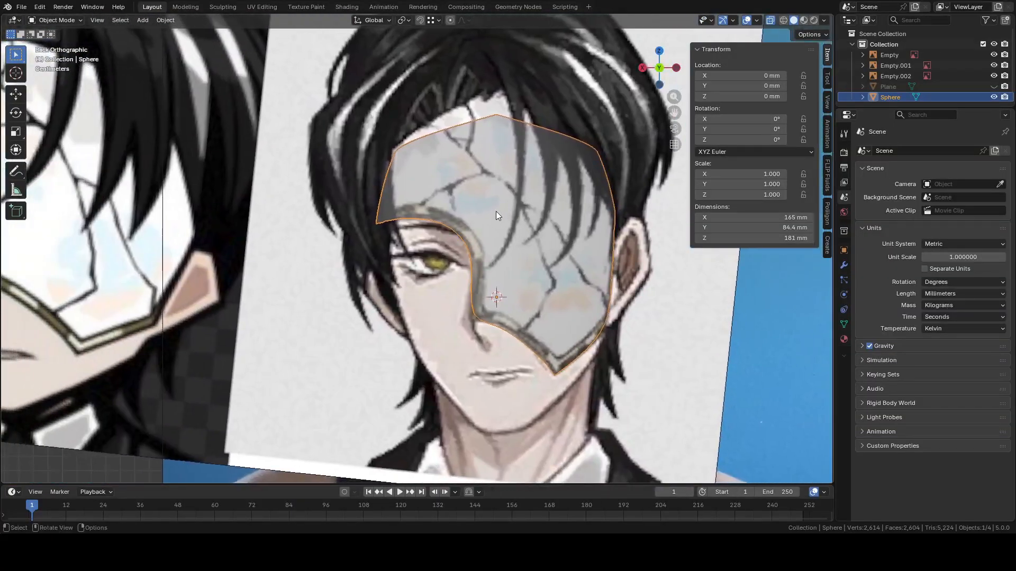
# Inspect the mask's inside in Edit Mode, reselect the whole inner layer, and turn off the Edge Length display
pyautogui.press('Tab')
pyautogui.moveTo(496, 211); pyautogui.dragTo(500, 253, button='middle')
pyautogui.click(454, 237)
pyautogui.scroll(3, 454, 237)
pyautogui.moveTo(406, 202); pyautogui.dragTo(497, 164, button='middle')
pyautogui.scroll(-3, 442, 175)
pyautogui.hotkey('ctrl', 'l')
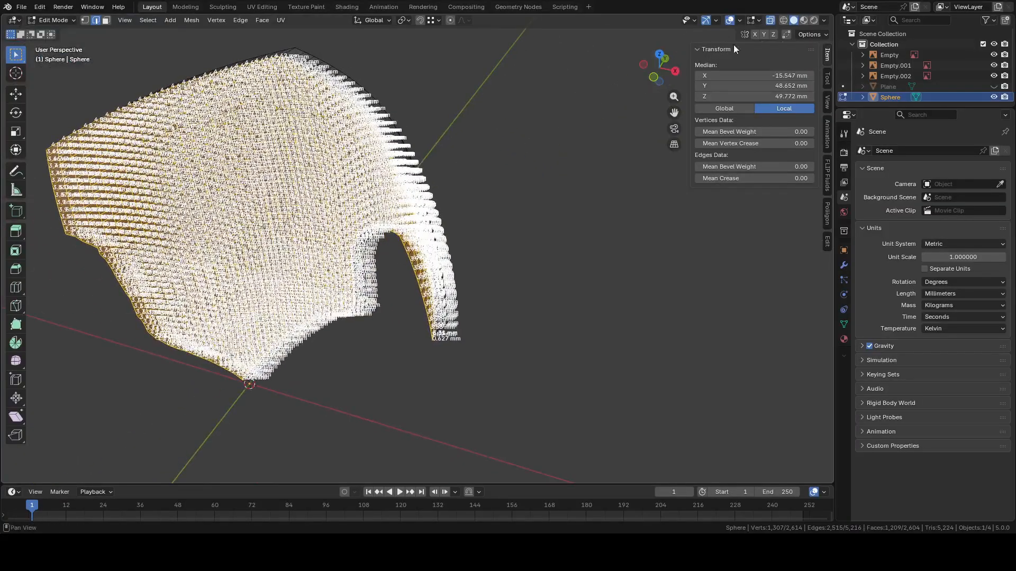
pyautogui.click(756, 19)
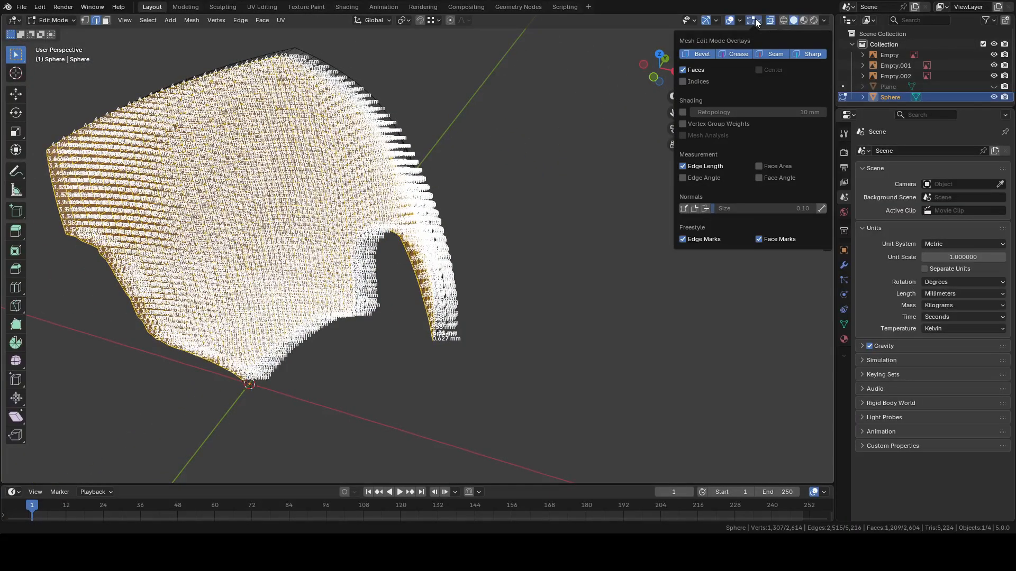
pyautogui.click(706, 165)
pyautogui.press('n')
pyautogui.moveTo(519, 188); pyautogui.dragTo(652, 254, button='middle')
pyautogui.press('s')
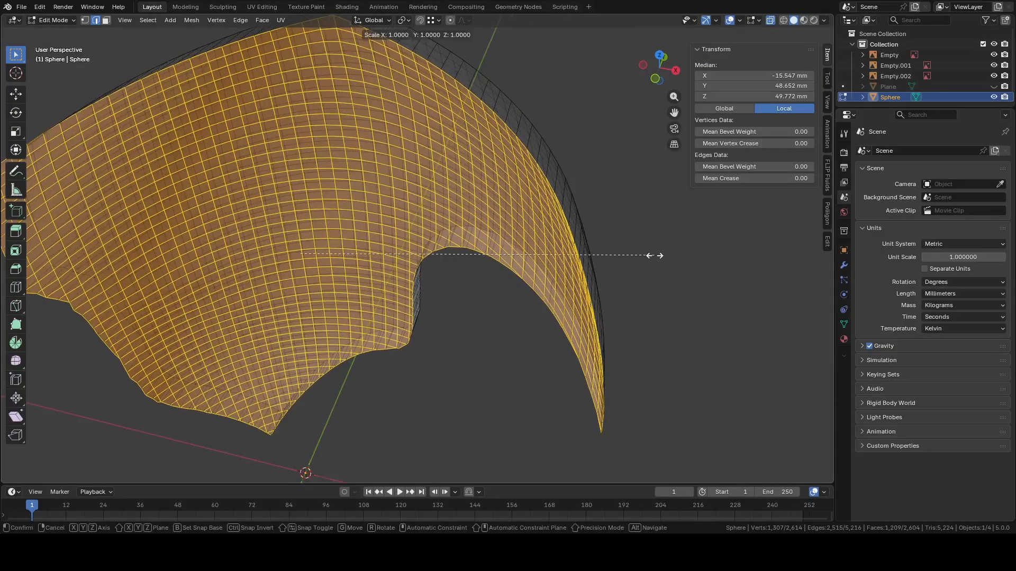
pyautogui.press('x')
pyautogui.rightClick(647, 255)
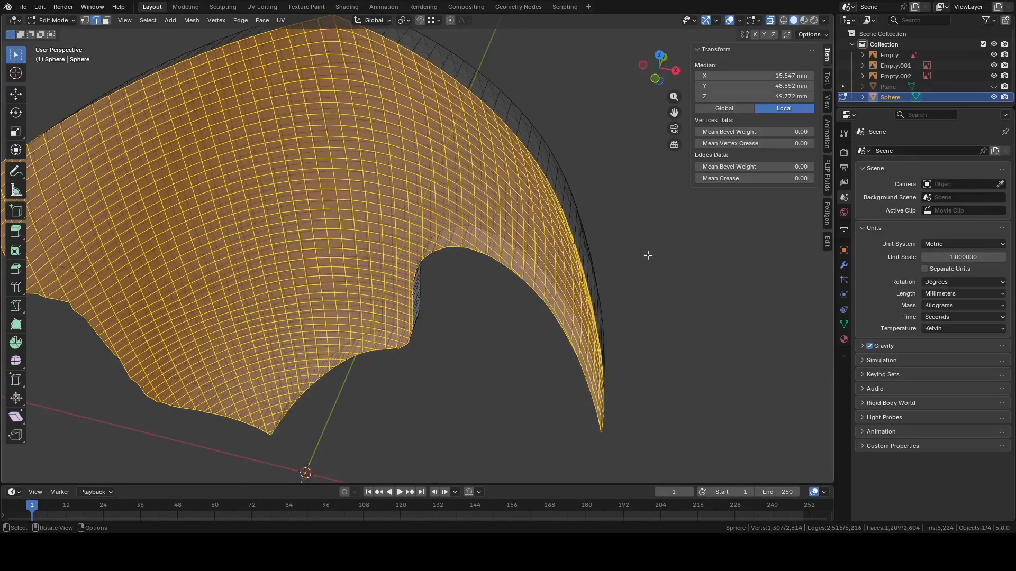
# Scale the inner layer to about 0.941 along the global X axis
pyautogui.press('s')
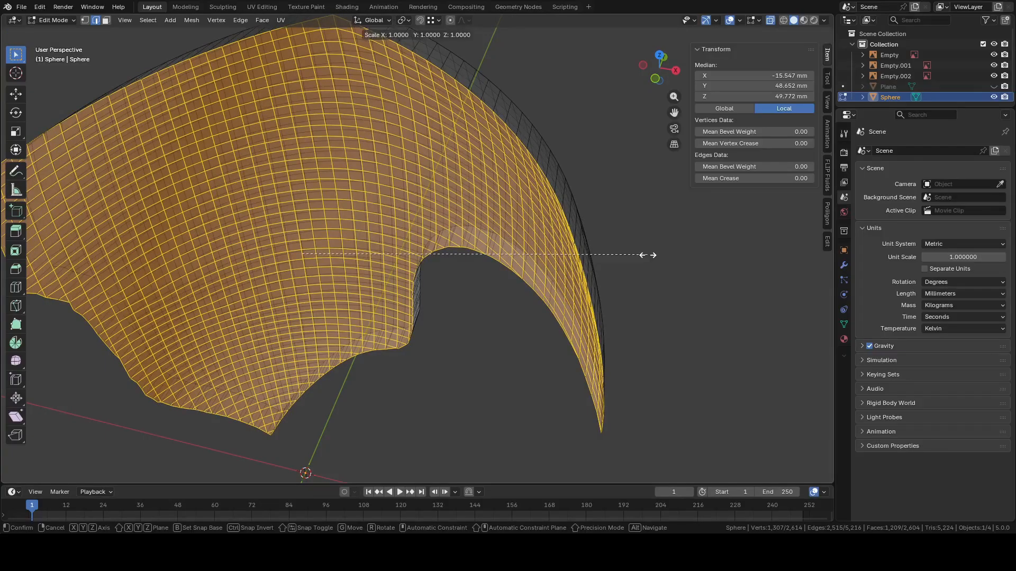
pyautogui.press('x')
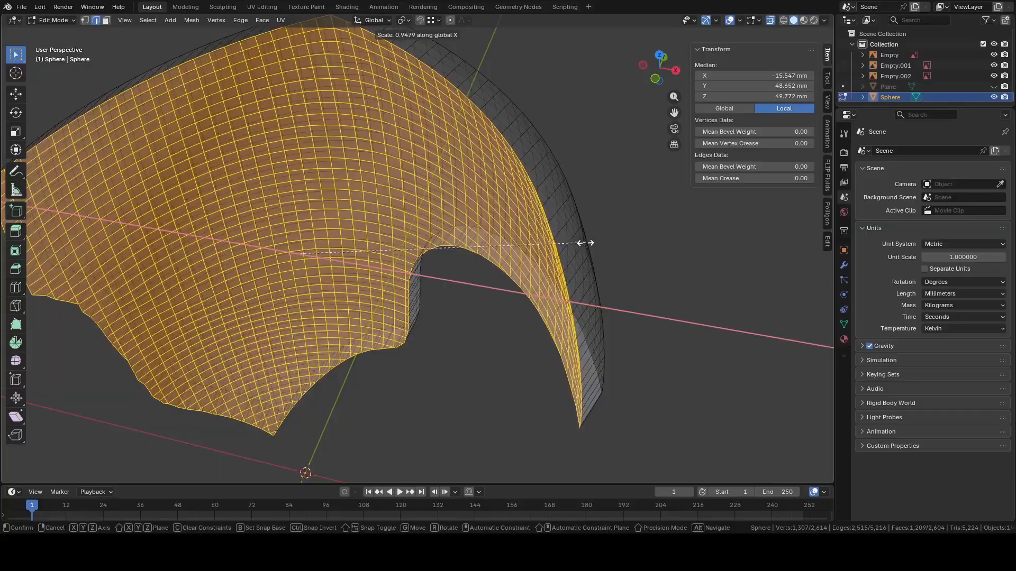
pyautogui.click(565, 243)
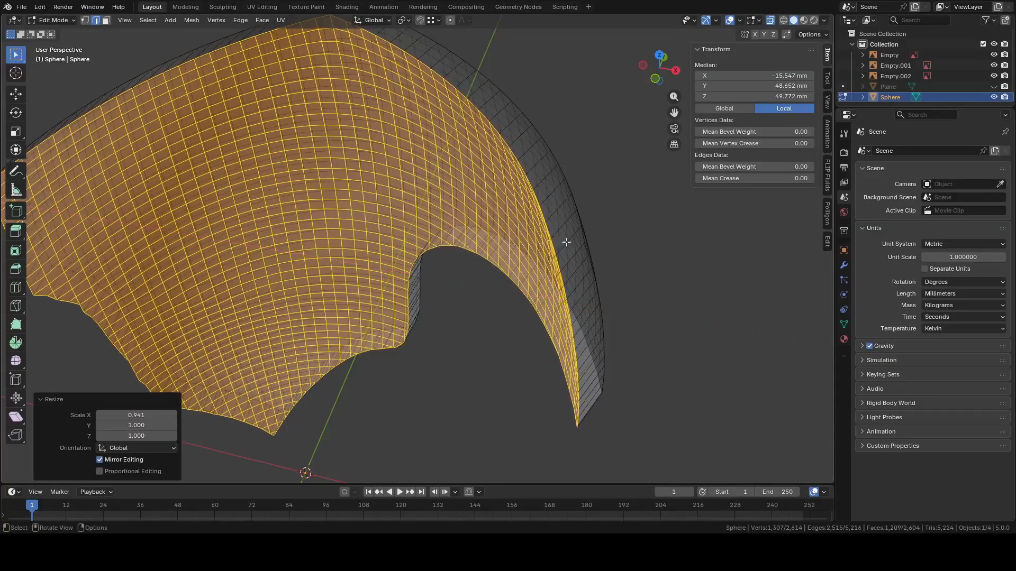
# Measure a bridging edge on the forehead side above the narrow brow end with Edge Length, and hide the length display again
pyautogui.click(564, 207)
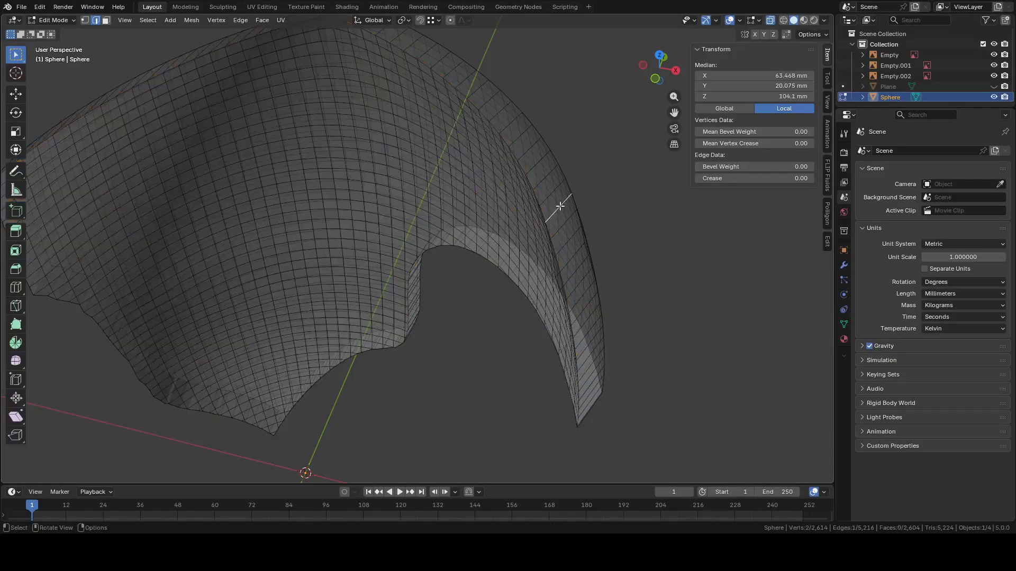
pyautogui.click(759, 20)
pyautogui.click(713, 165)
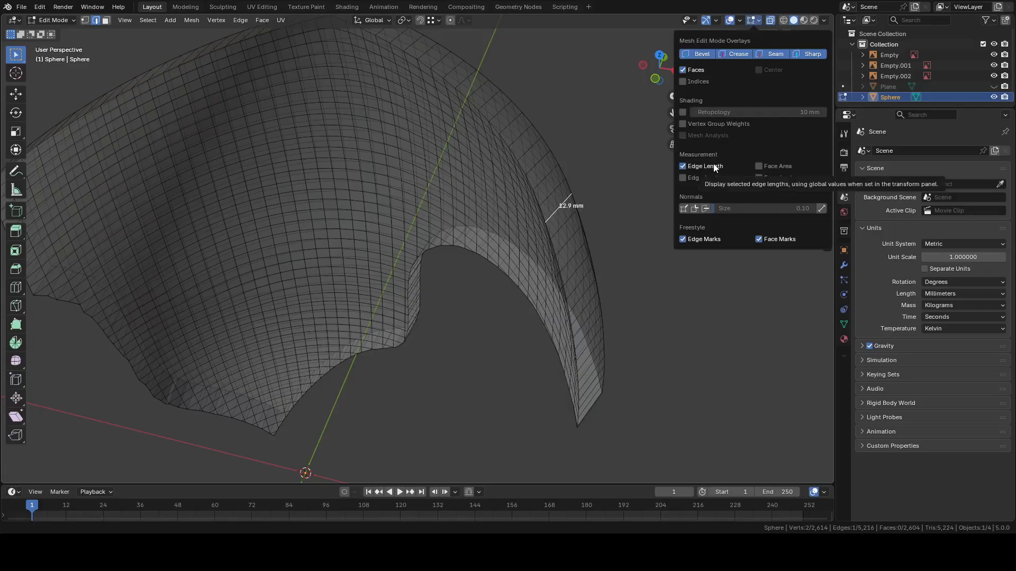
pyautogui.click(712, 165)
pyautogui.press('n')
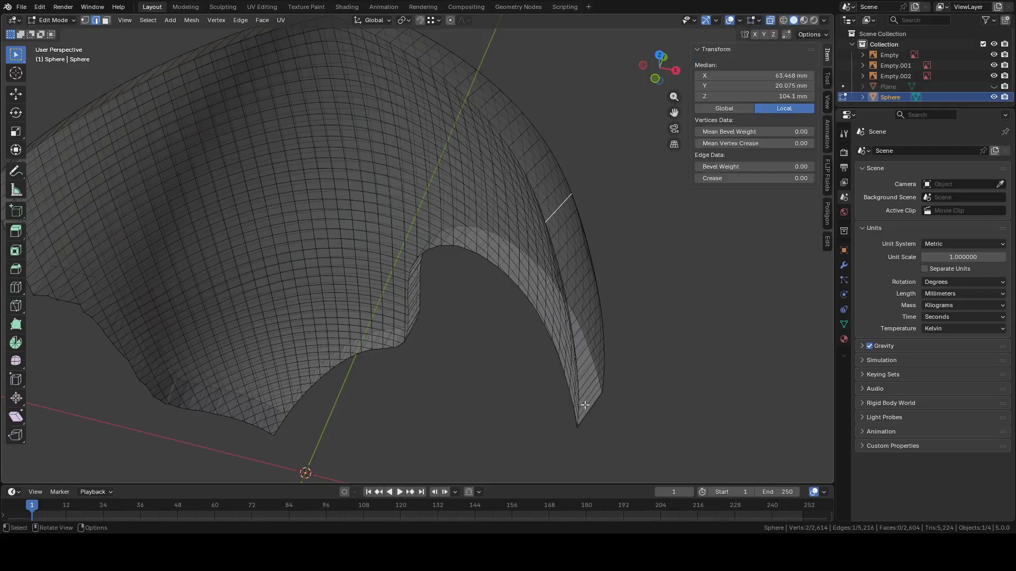
# Turn on Edge Length and measure bridging edges at the narrow brow end, along the brow arc, and on the lower cheek rim
pyautogui.click(595, 398)
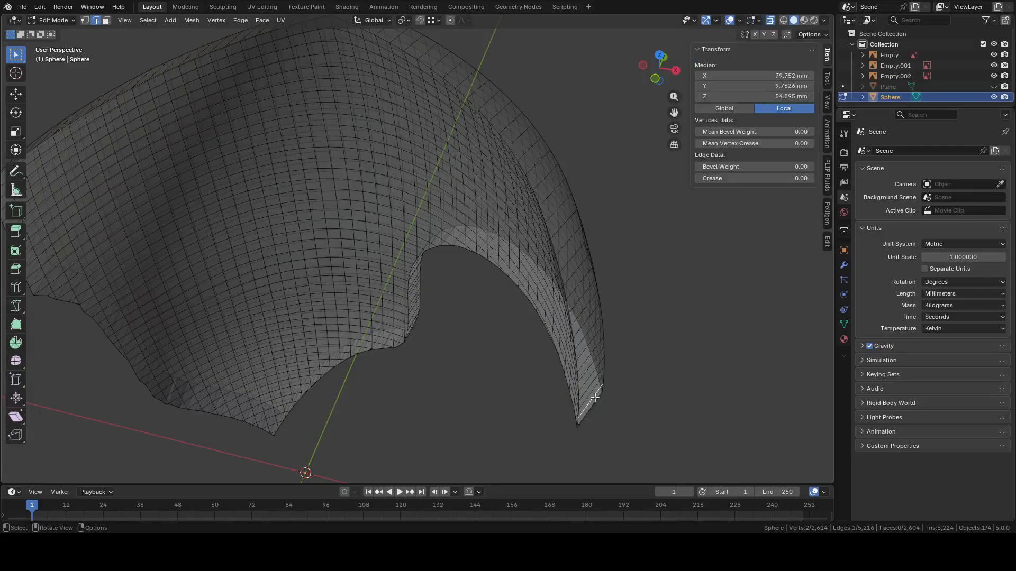
pyautogui.click(758, 20)
pyautogui.click(706, 168)
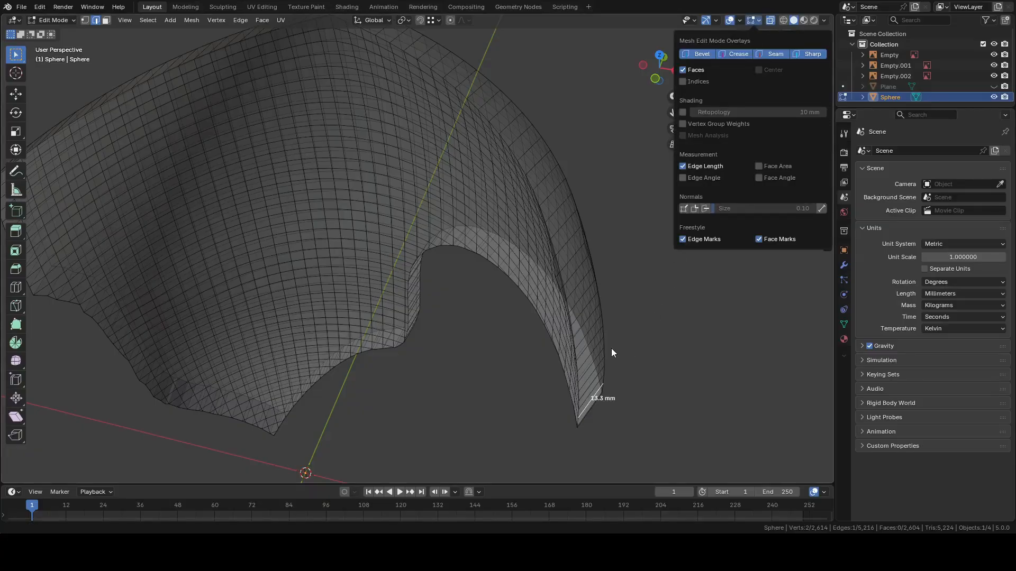
pyautogui.moveTo(609, 284); pyautogui.dragTo(567, 186, button='middle')
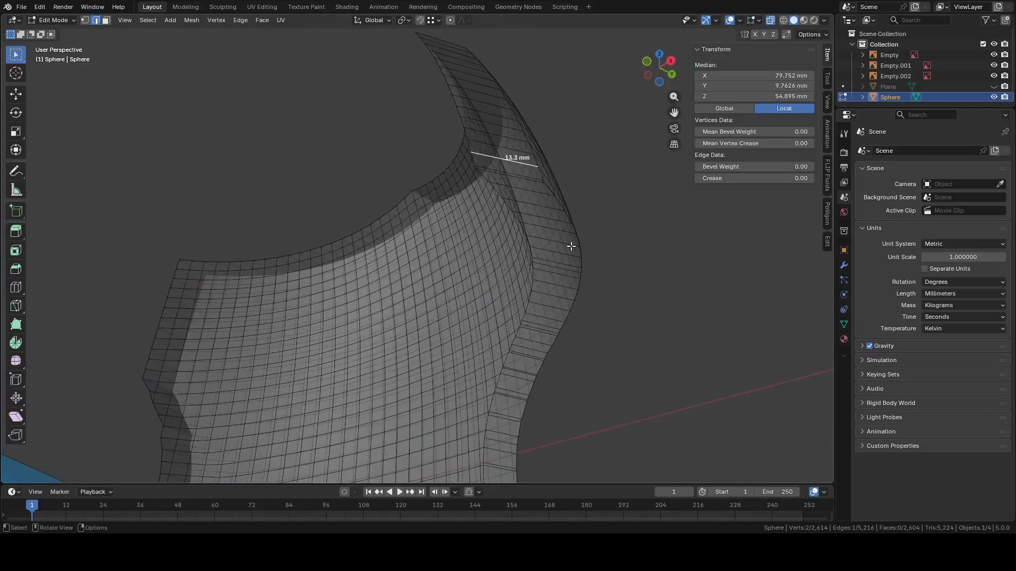
pyautogui.click(555, 261)
pyautogui.moveTo(543, 342); pyautogui.dragTo(518, 296, button='middle')
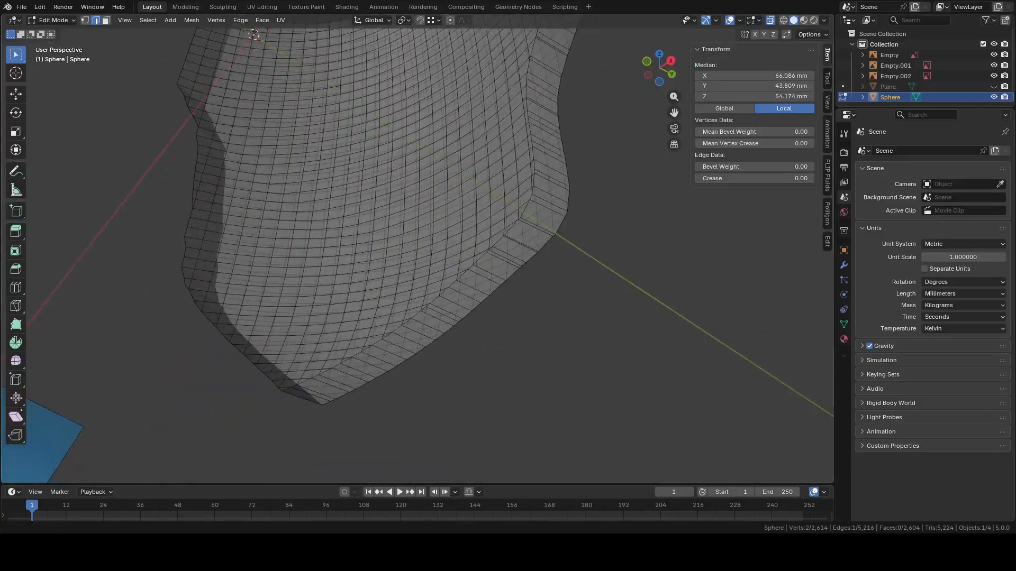
pyautogui.moveTo(437, 377); pyautogui.dragTo(421, 335, button='middle')
pyautogui.click(434, 302)
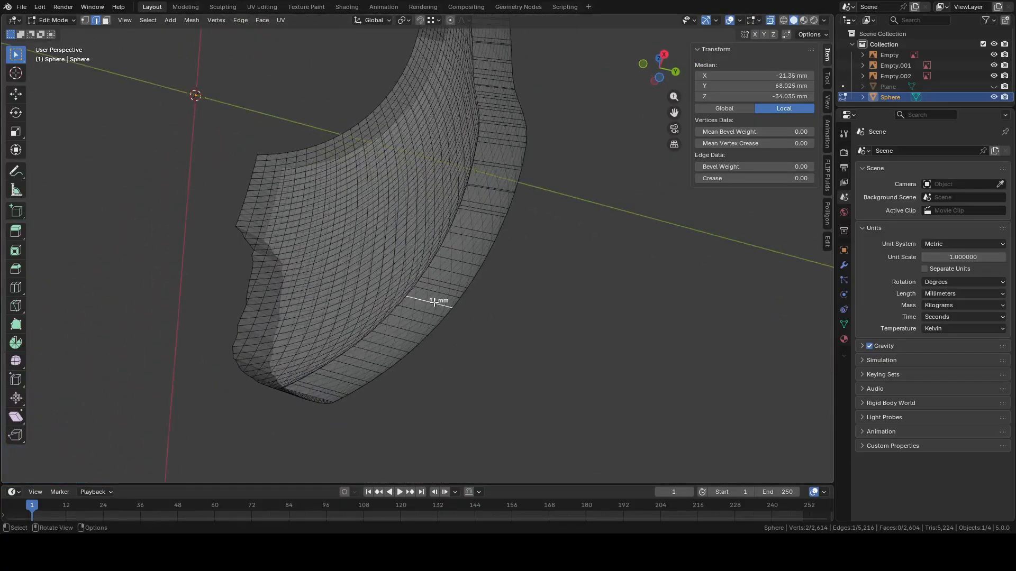
# Measure bridging edges on the mask's outer cheek side and near its upper side corner
pyautogui.moveTo(433, 302); pyautogui.dragTo(473, 344, button='middle')
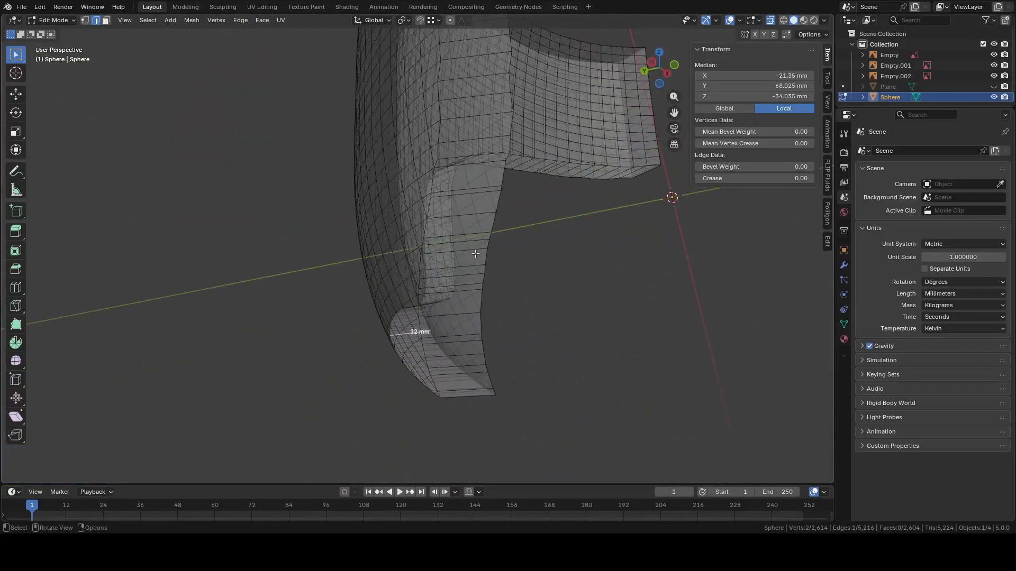
pyautogui.click(475, 190)
pyautogui.moveTo(474, 190); pyautogui.dragTo(479, 229, button='middle')
pyautogui.moveTo(479, 233); pyautogui.dragTo(463, 287, button='middle')
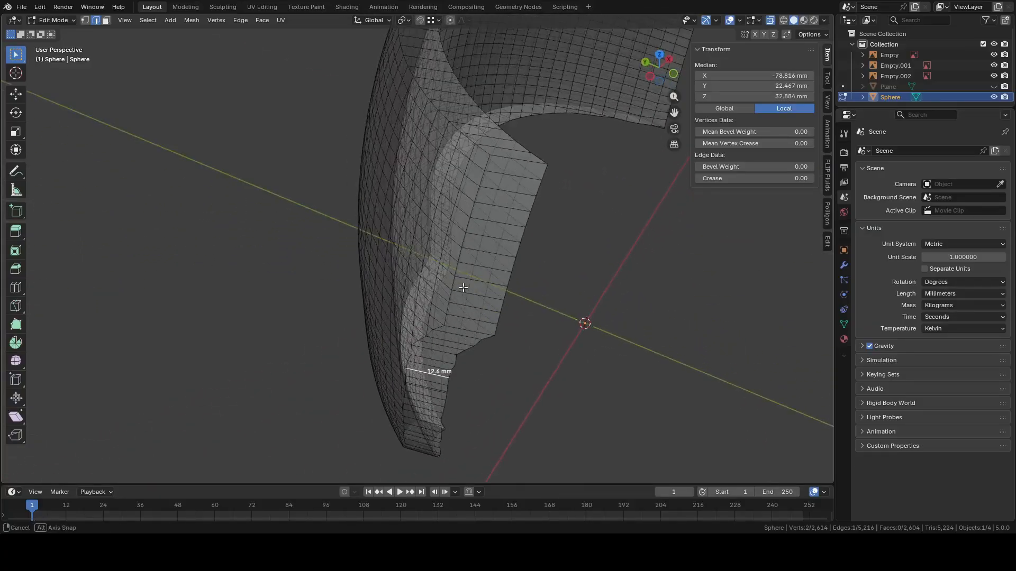
pyautogui.click(498, 148)
pyautogui.moveTo(498, 151); pyautogui.dragTo(503, 193, button='middle')
# Check the thickened mask against the face references in back orthographic view, and return to Edit Mode to view it from the side
pyautogui.press('Tab')
pyautogui.click(671, 82)
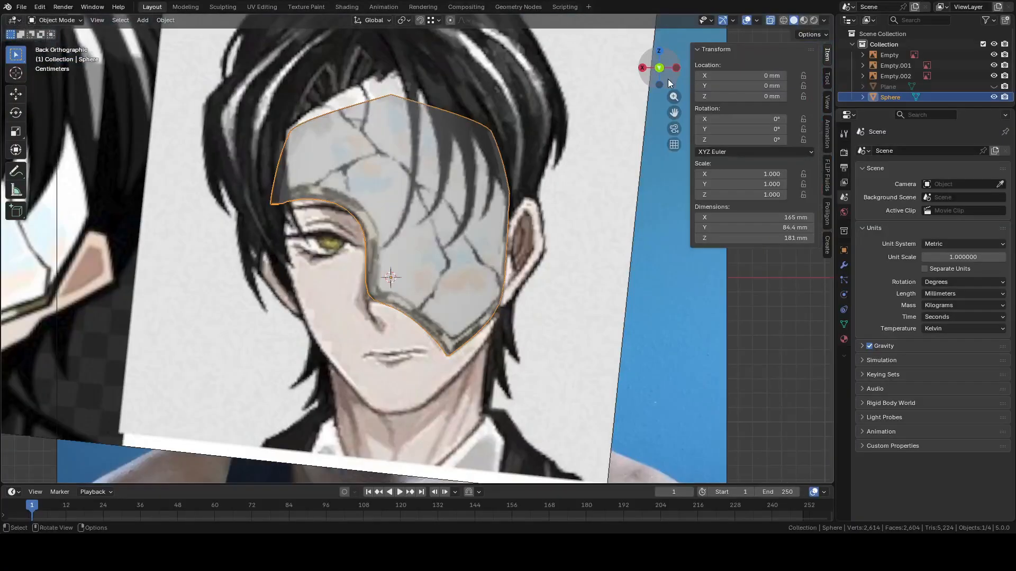
pyautogui.moveTo(589, 190); pyautogui.dragTo(519, 243, button='middle')
pyautogui.press('Tab')
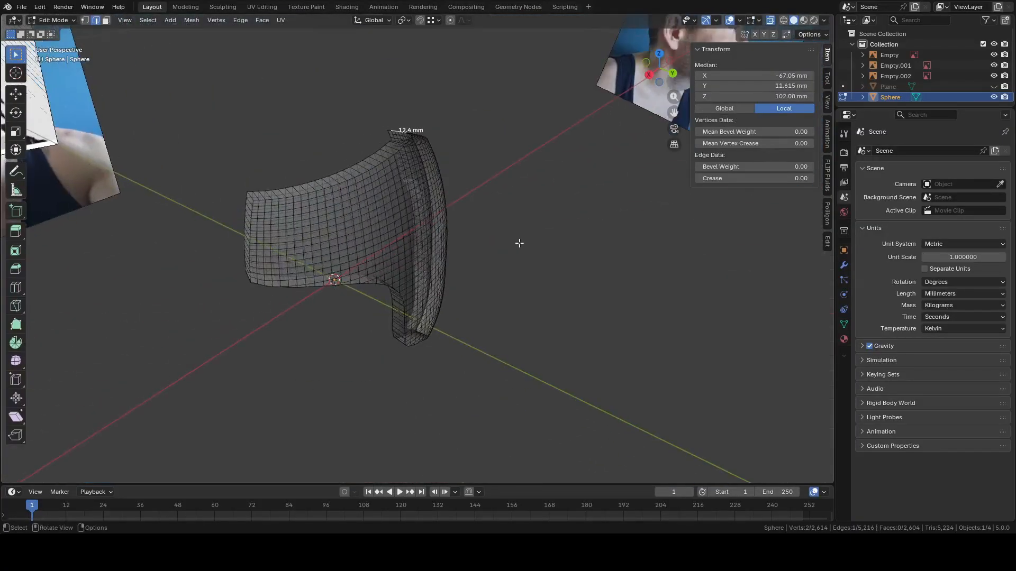
pyautogui.moveTo(402, 216); pyautogui.dragTo(468, 212, button='middle')
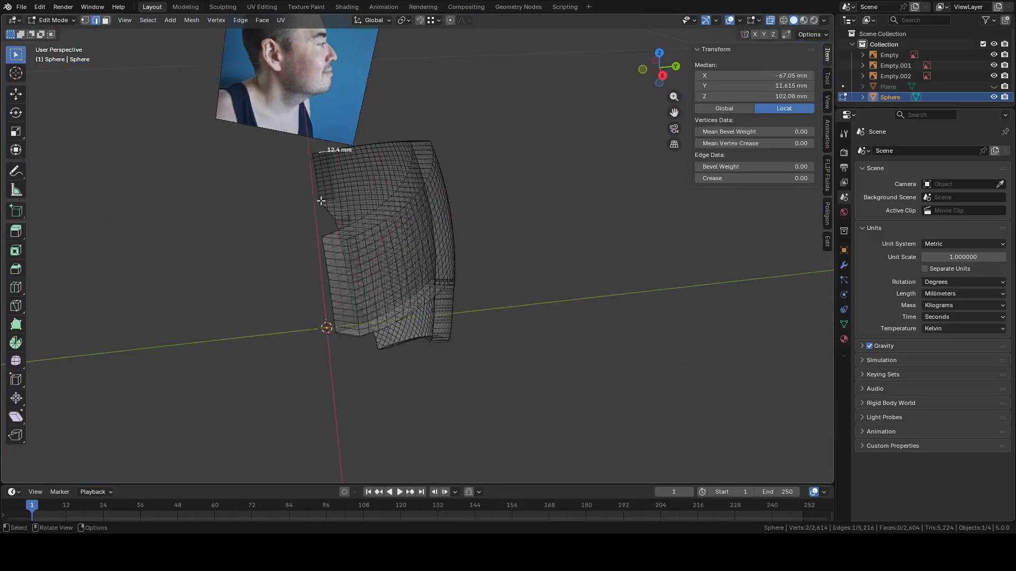
# Select the whole mask mesh and recalculate its face normals to the outside
pyautogui.moveTo(321, 201); pyautogui.dragTo(572, 224, button='middle')
pyautogui.scroll(3, 571, 225)
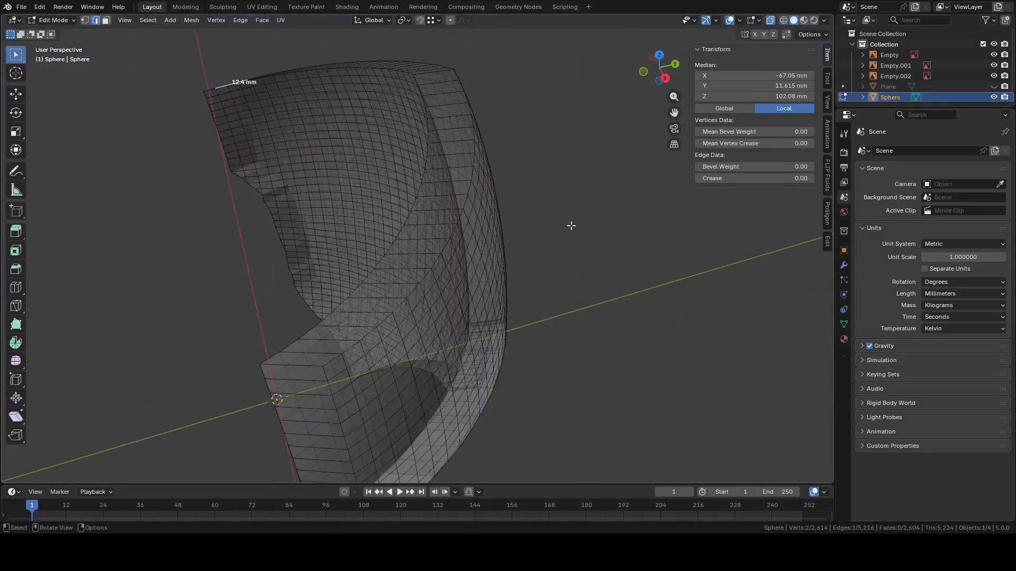
pyautogui.press('a')
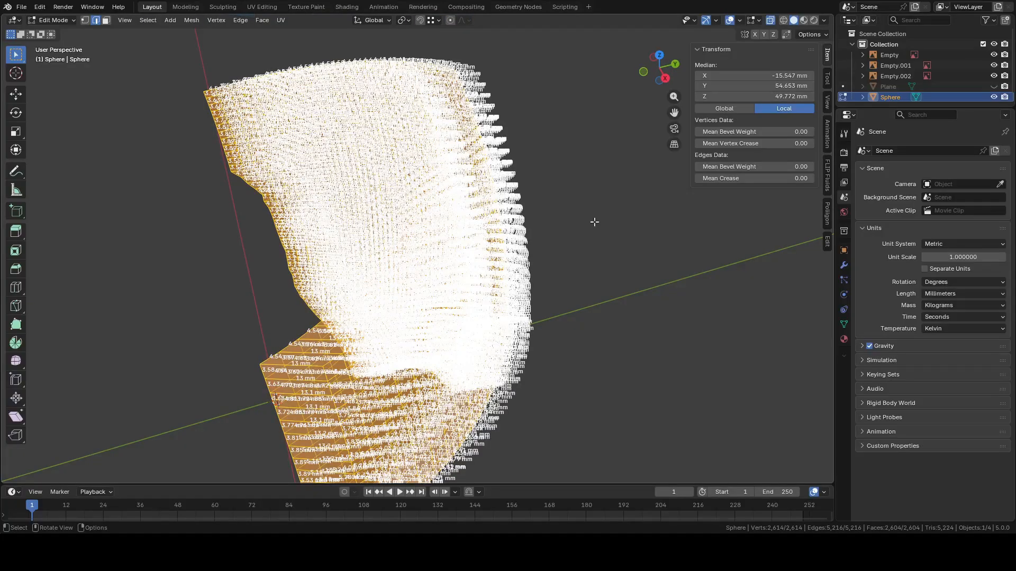
pyautogui.hotkey('shift', 'n')
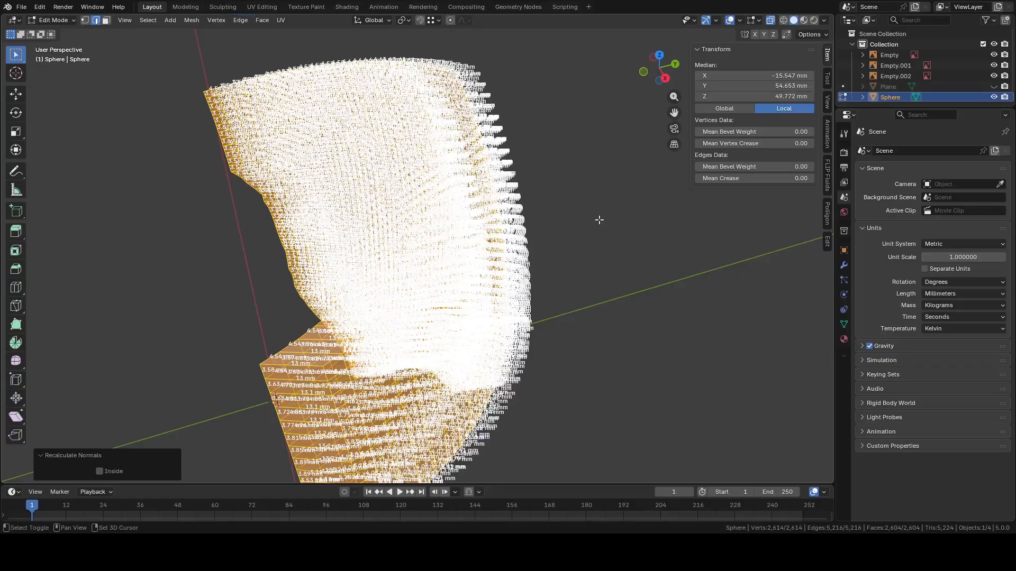
pyautogui.moveTo(596, 229); pyautogui.dragTo(566, 185, button='middle')
pyautogui.click(497, 240)
pyautogui.click(672, 71)
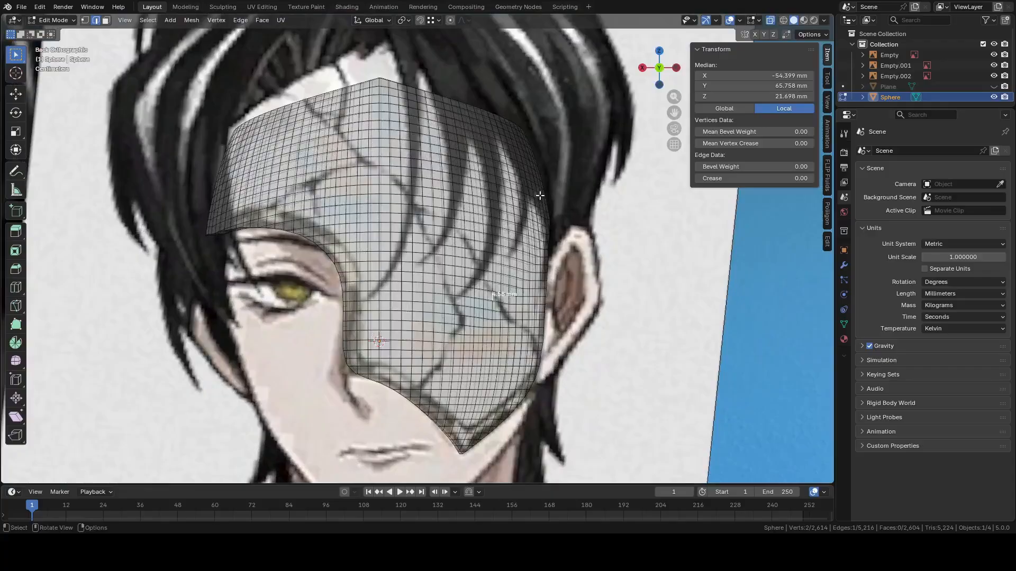
pyautogui.moveTo(509, 204); pyautogui.dragTo(529, 242, button='middle')
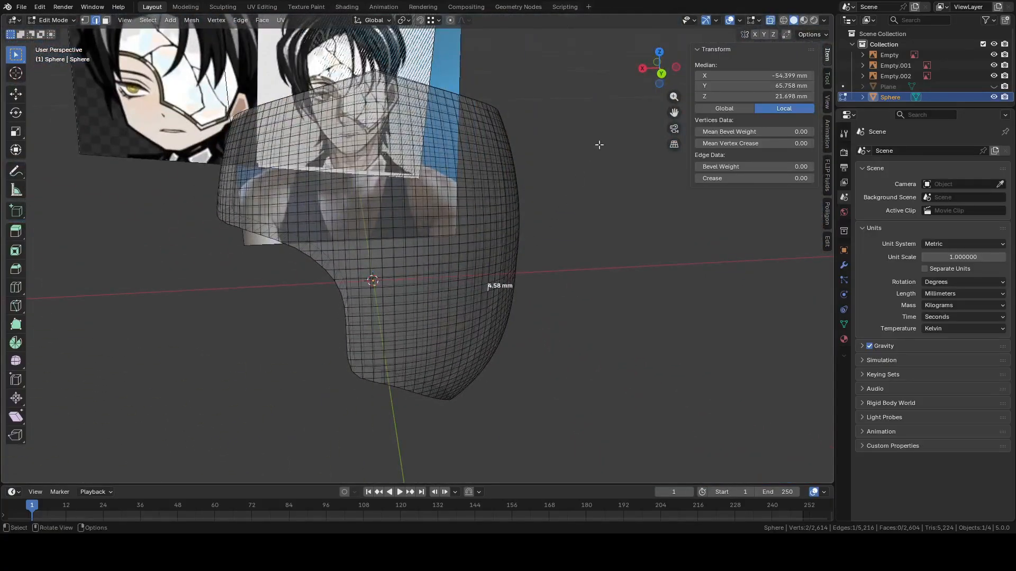
pyautogui.click(662, 73)
# Clear the selection and select the run of inner rim vertices at the mask's lower nose corner
pyautogui.click(612, 290)
pyautogui.keyDown('shift'); pyautogui.moveTo(318, 378); pyautogui.dragTo(397, 237, button='middle'); pyautogui.keyUp('shift')
pyautogui.press('1')
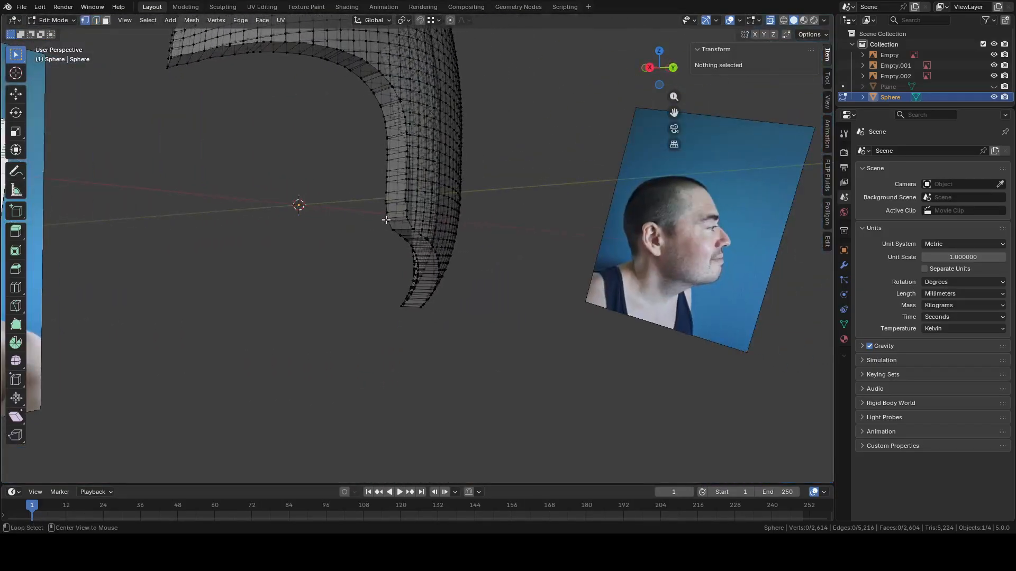
pyautogui.click(385, 229)
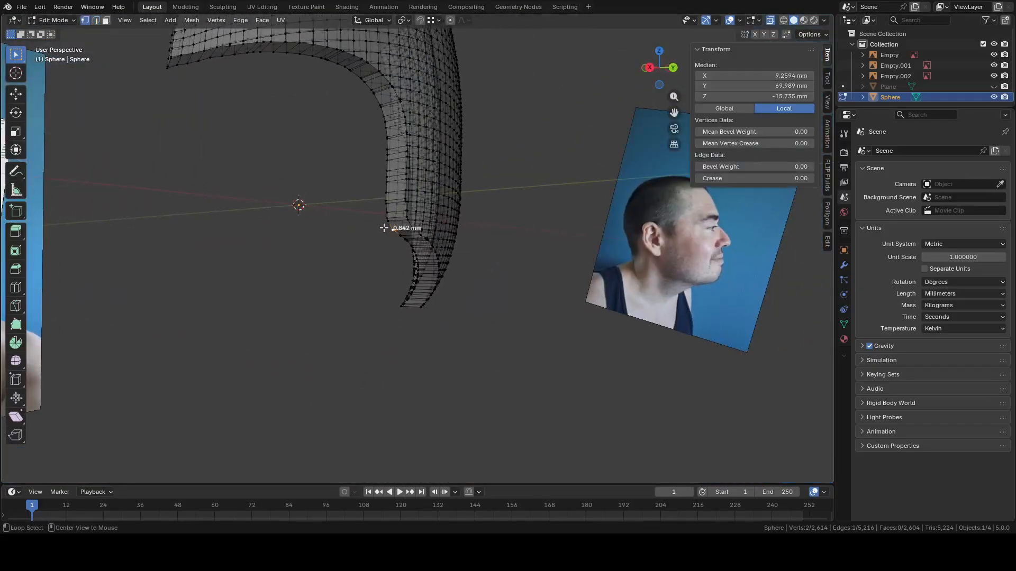
pyautogui.keyDown('ctrl'); pyautogui.click(396, 215); pyautogui.keyUp('ctrl')
pyautogui.moveTo(395, 215); pyautogui.dragTo(386, 242, button='middle')
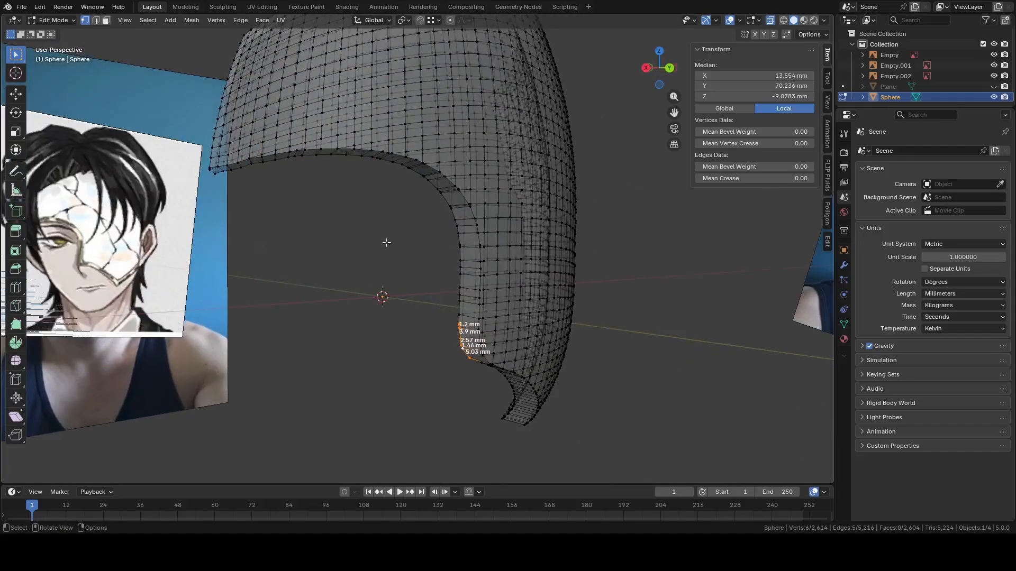
# Extend the vertex selection up the inner rim along the nose side to the start of the eye cutout's curve
pyautogui.scroll(2, 413, 242)
pyautogui.keyDown('ctrl'); pyautogui.click(469, 279); pyautogui.keyUp('ctrl')
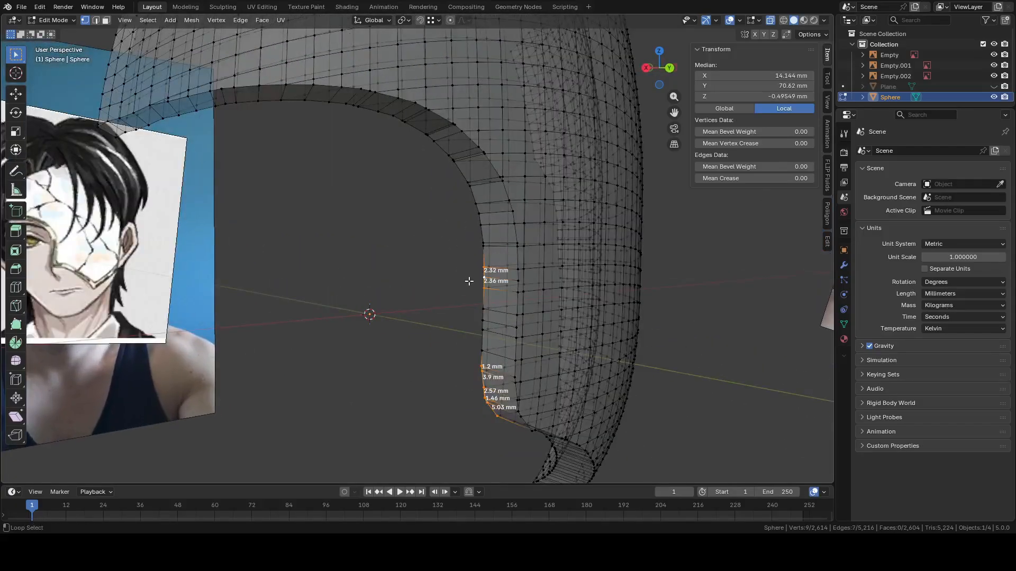
pyautogui.keyDown('alt'); pyautogui.keyDown('shift'); pyautogui.click(470, 321); pyautogui.keyUp('shift'); pyautogui.keyUp('alt')
pyautogui.keyDown('shift'); pyautogui.moveTo(465, 316); pyautogui.dragTo(432, 300, button='middle'); pyautogui.keyUp('shift')
pyautogui.keyDown('alt'); pyautogui.keyDown('shift'); pyautogui.click(442, 339); pyautogui.keyUp('shift'); pyautogui.keyUp('alt')
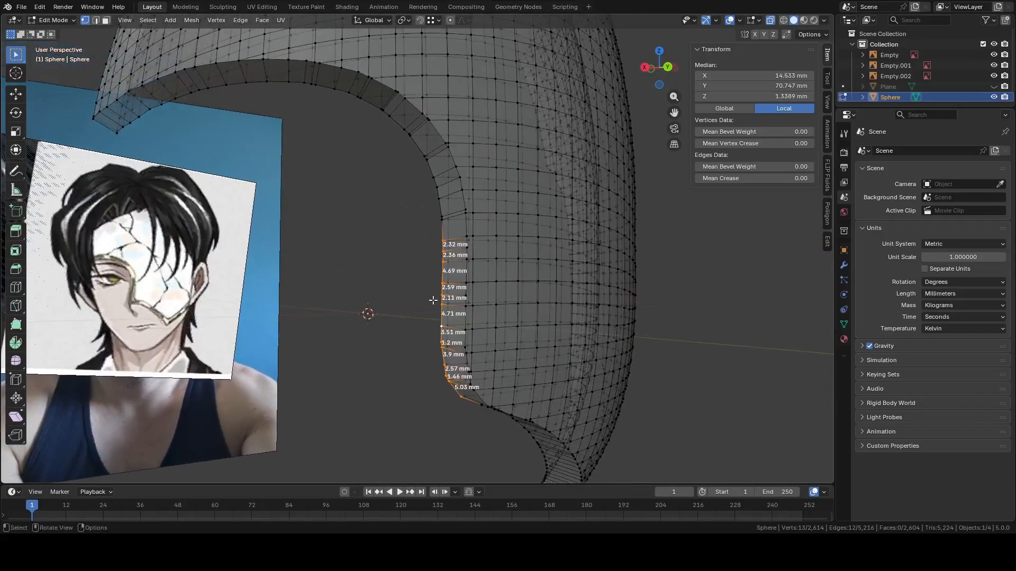
pyautogui.keyDown('ctrl'); pyautogui.click(421, 182); pyautogui.keyUp('ctrl')
pyautogui.keyDown('ctrl'); pyautogui.click(417, 167); pyautogui.keyUp('ctrl')
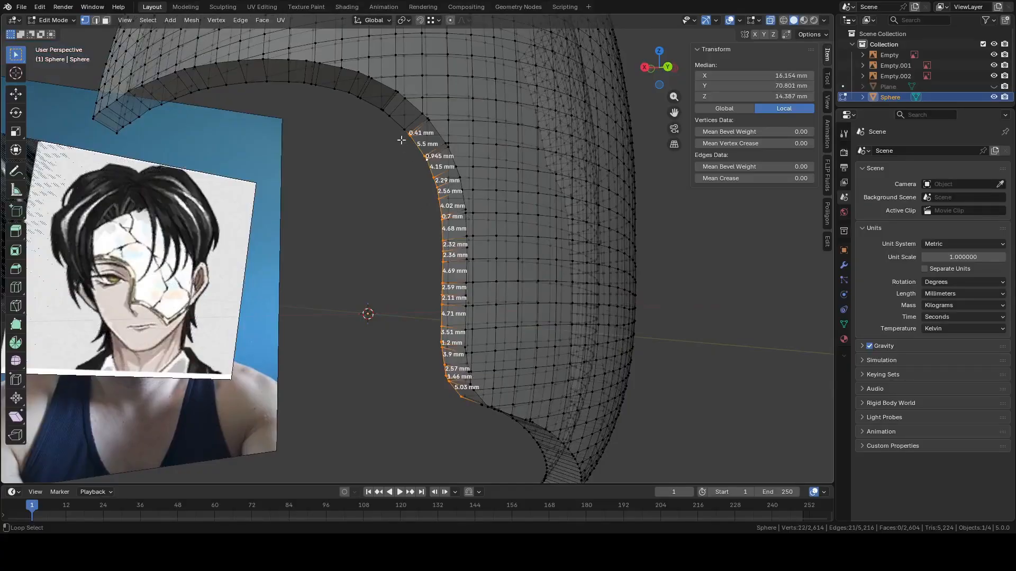
# Add the inner rim vertices around the curved corner of the eye cutout, undoing any wrongly picked loops
pyautogui.keyDown('alt'); pyautogui.keyDown('shift'); pyautogui.click(375, 120); pyautogui.keyUp('shift'); pyautogui.keyUp('alt')
pyautogui.hotkey('ctrl', 'z')
pyautogui.keyDown('alt'); pyautogui.keyDown('shift'); pyautogui.click(366, 113); pyautogui.keyUp('shift'); pyautogui.keyUp('alt')
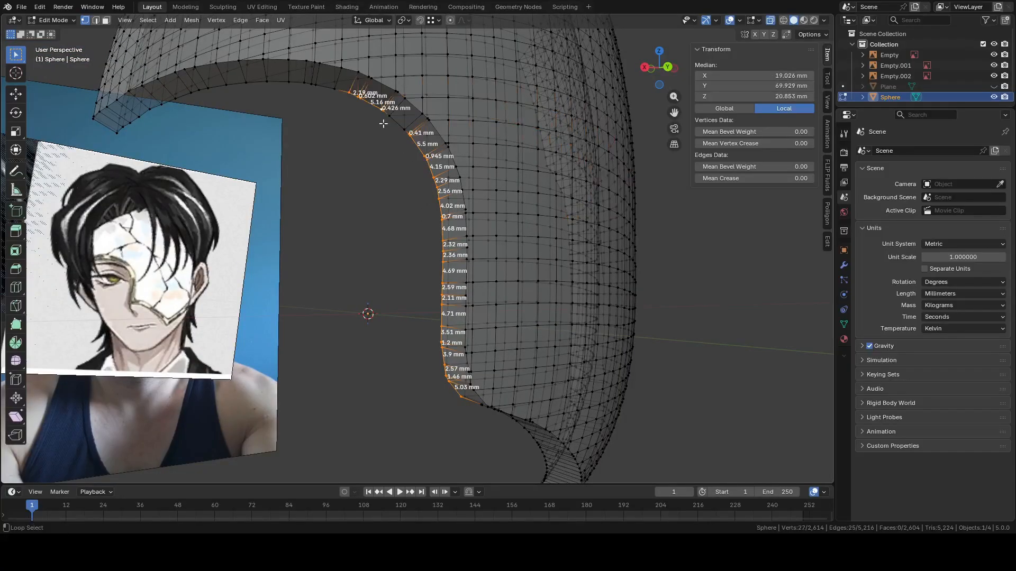
pyautogui.keyDown('alt'); pyautogui.keyDown('shift'); pyautogui.click(385, 125); pyautogui.keyUp('shift'); pyautogui.keyUp('alt')
pyautogui.hotkey('ctrl', 'z')
pyautogui.moveTo(413, 244); pyautogui.dragTo(445, 271, button='middle')
# Switch to edge selection and add the inner rim edges where the eye cutout's curve flattens into the brow
pyautogui.press('2')
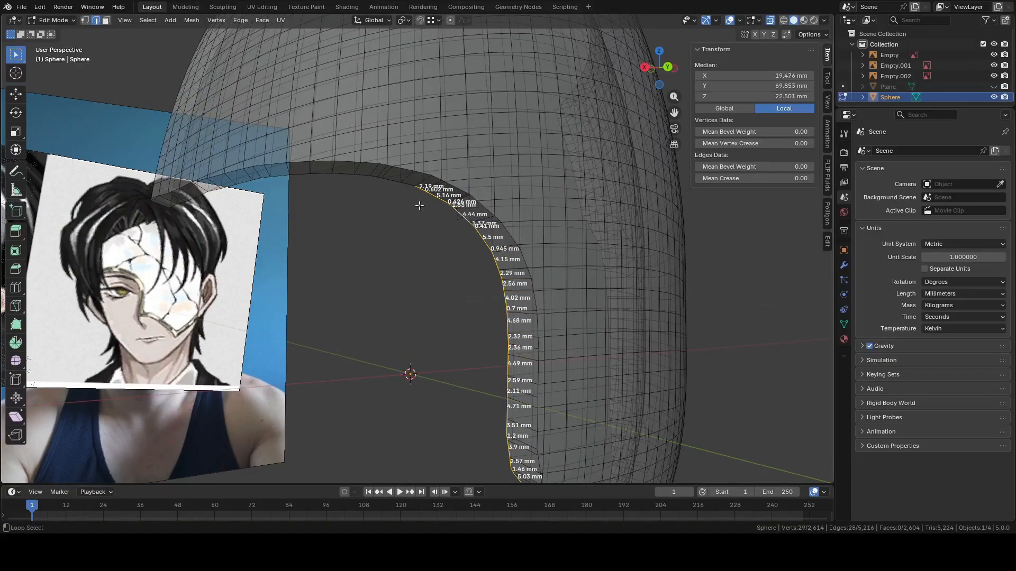
pyautogui.keyDown('alt'); pyautogui.keyDown('shift'); pyautogui.click(400, 192); pyautogui.keyUp('shift'); pyautogui.keyUp('alt')
pyautogui.hotkey('ctrl', 'z')
pyautogui.keyDown('alt'); pyautogui.keyDown('shift'); pyautogui.click(389, 184); pyautogui.keyUp('shift'); pyautogui.keyUp('alt')
pyautogui.moveTo(388, 184); pyautogui.dragTo(392, 229, button='middle')
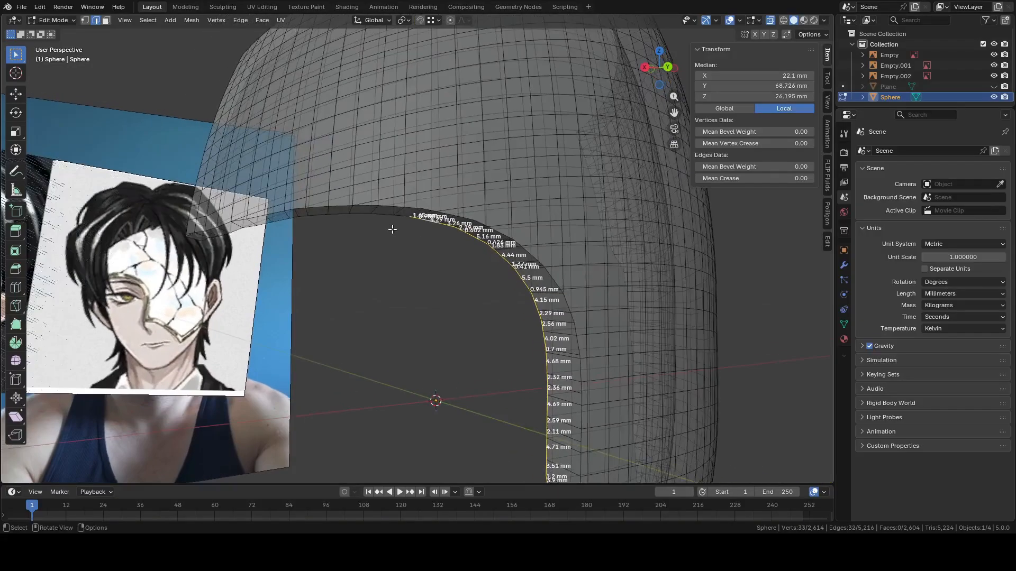
pyautogui.hotkey('ctrl', 'z')
pyautogui.keyDown('alt'); pyautogui.keyDown('shift'); pyautogui.click(422, 226); pyautogui.keyUp('shift'); pyautogui.keyUp('alt')
# Add the remaining inner rim edges along the brow up to the cutout's outer corner
pyautogui.moveTo(422, 226); pyautogui.dragTo(510, 257, button='middle')
pyautogui.keyDown('alt'); pyautogui.keyDown('shift'); pyautogui.click(496, 258); pyautogui.keyUp('shift'); pyautogui.keyUp('alt')
pyautogui.keyDown('alt'); pyautogui.keyDown('shift'); pyautogui.click(389, 261); pyautogui.keyUp('shift'); pyautogui.keyUp('alt')
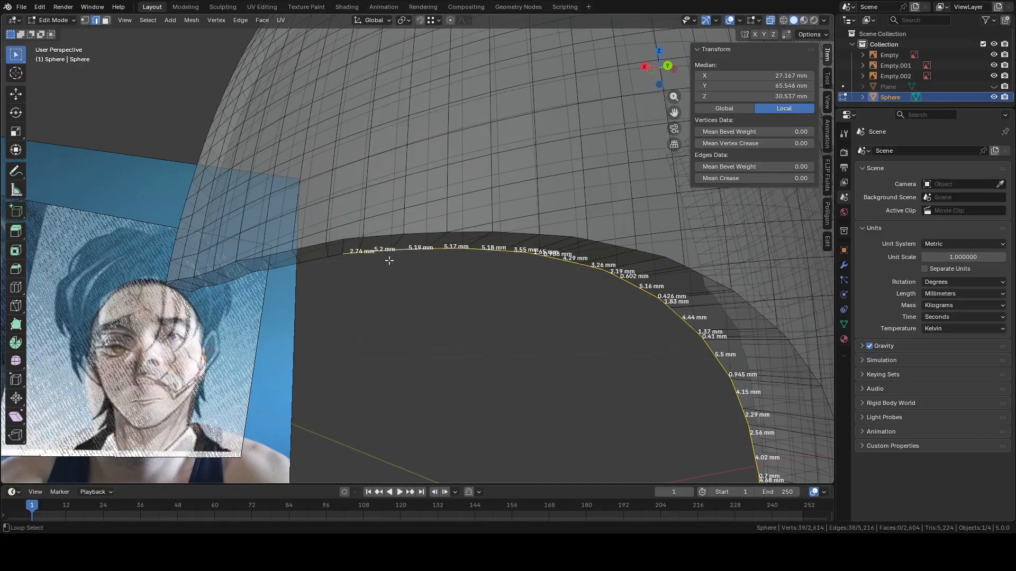
pyautogui.keyDown('alt'); pyautogui.keyDown('shift'); pyautogui.click(316, 269); pyautogui.keyUp('shift'); pyautogui.keyUp('alt')
pyautogui.moveTo(316, 269); pyautogui.dragTo(482, 253, button='middle')
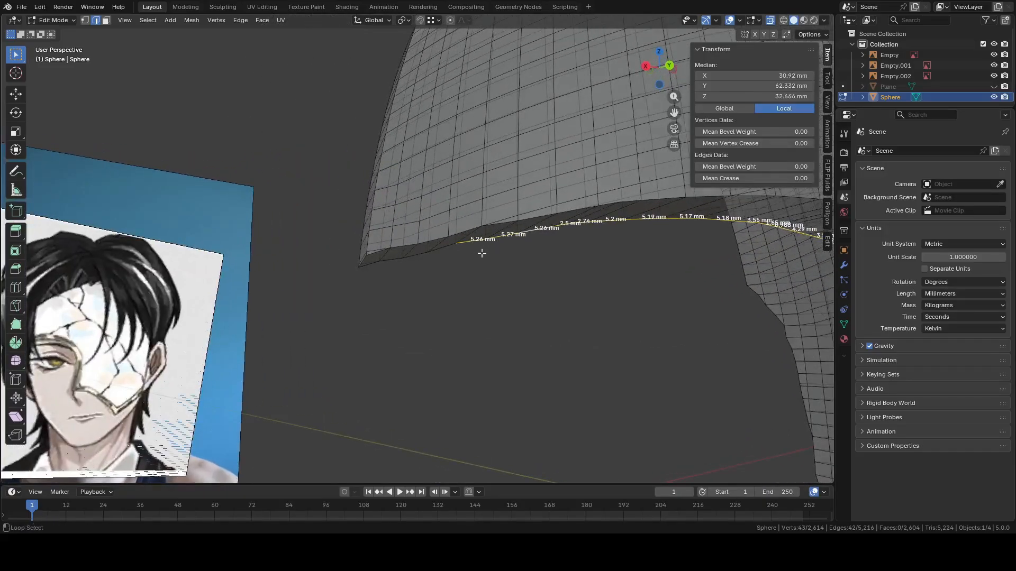
pyautogui.keyDown('alt'); pyautogui.keyDown('shift'); pyautogui.click(443, 258); pyautogui.keyUp('shift'); pyautogui.keyUp('alt')
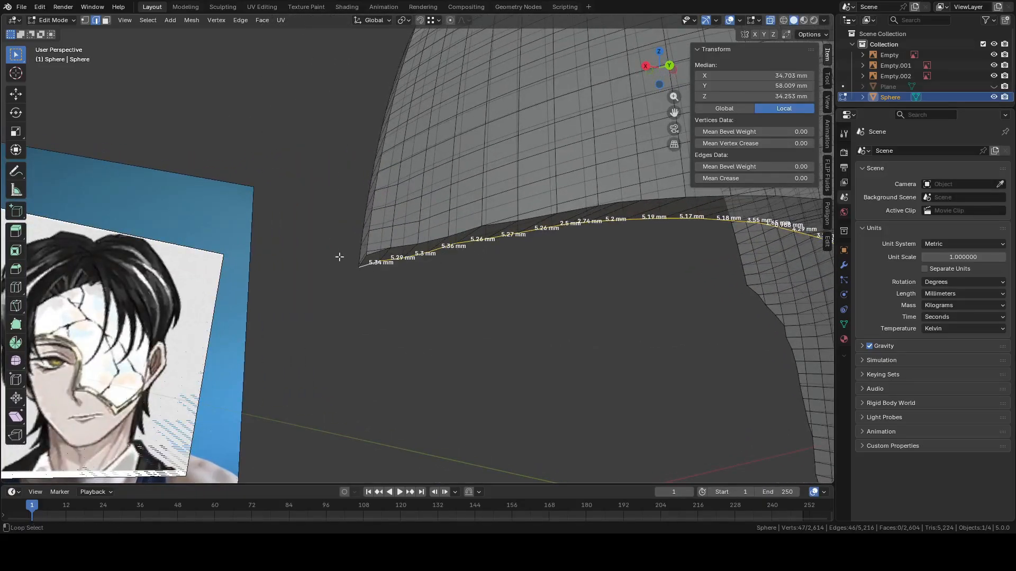
# Add the inner rim edges along the short forehead side and across the mask's top to the selection
pyautogui.keyDown('alt'); pyautogui.keyDown('shift'); pyautogui.click(362, 242); pyautogui.keyUp('shift'); pyautogui.keyUp('alt')
pyautogui.keyDown('shift'); pyautogui.moveTo(352, 232); pyautogui.dragTo(359, 379, button='middle'); pyautogui.keyUp('shift')
pyautogui.moveTo(416, 304); pyautogui.dragTo(422, 342, button='middle')
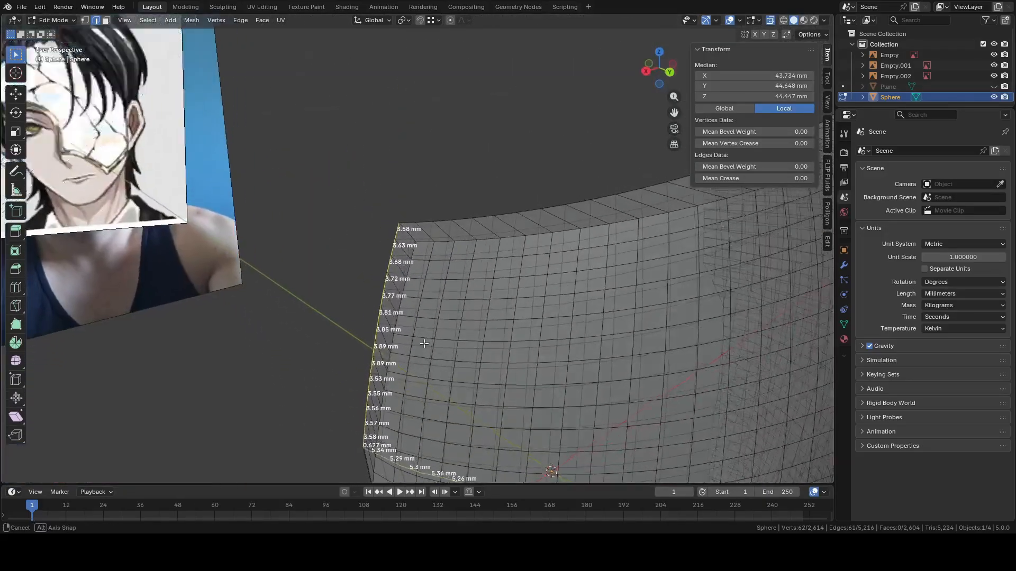
pyautogui.keyDown('alt'); pyautogui.keyDown('shift'); pyautogui.click(464, 213); pyautogui.keyUp('shift'); pyautogui.keyUp('alt')
pyautogui.moveTo(518, 198)
pyautogui.mouseDown(button='middle')
pyautogui.moveTo(479, 275)
pyautogui.moveTo(529, 275)
pyautogui.moveTo(547, 213)
pyautogui.moveTo(508, 200)
pyautogui.mouseUp(button='middle')
pyautogui.keyDown('alt'); pyautogui.keyDown('shift'); pyautogui.click(507, 202); pyautogui.keyUp('shift'); pyautogui.keyUp('alt')
# Extend the edge selection down the inner rim on the mask's long ear side to the cheek
pyautogui.moveTo(547, 328); pyautogui.dragTo(581, 82, button='middle')
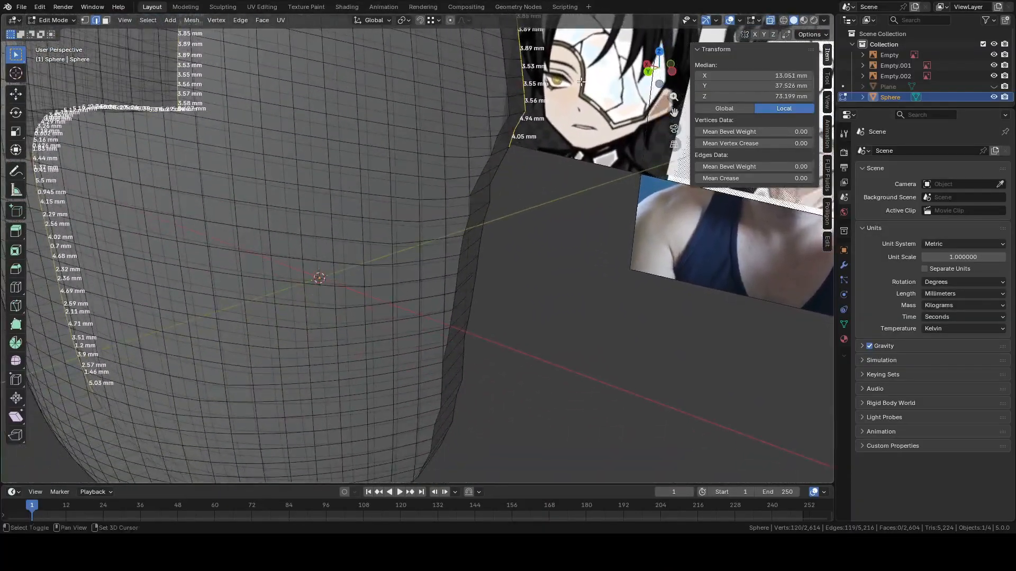
pyautogui.keyDown('alt'); pyautogui.keyDown('shift'); pyautogui.click(500, 159); pyautogui.keyUp('shift'); pyautogui.keyUp('alt')
pyautogui.hotkey('ctrl', 'z')
pyautogui.scroll(2, 533, 209)
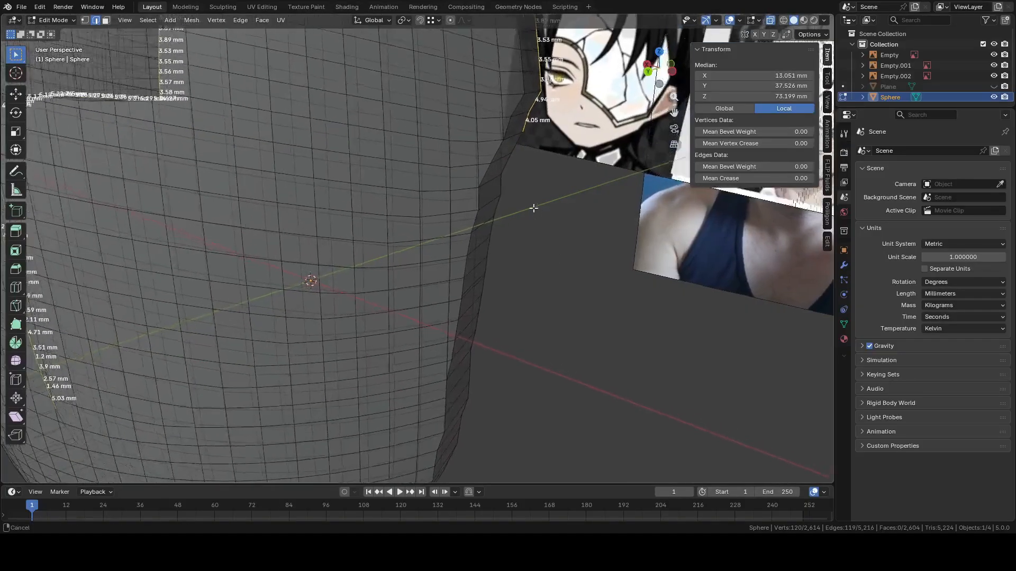
pyautogui.moveTo(545, 157)
pyautogui.mouseDown(button='middle')
pyautogui.moveTo(554, 193)
pyautogui.moveTo(576, 215)
pyautogui.moveTo(551, 165)
pyautogui.mouseUp(button='middle')
pyautogui.keyDown('alt'); pyautogui.keyDown('shift'); pyautogui.click(547, 199); pyautogui.keyUp('shift'); pyautogui.keyUp('alt')
pyautogui.keyDown('alt'); pyautogui.keyDown('shift'); pyautogui.click(551, 165); pyautogui.keyUp('shift'); pyautogui.keyUp('alt')
pyautogui.keyDown('shift'); pyautogui.moveTo(549, 270); pyautogui.dragTo(565, 146, button='middle'); pyautogui.keyUp('shift')
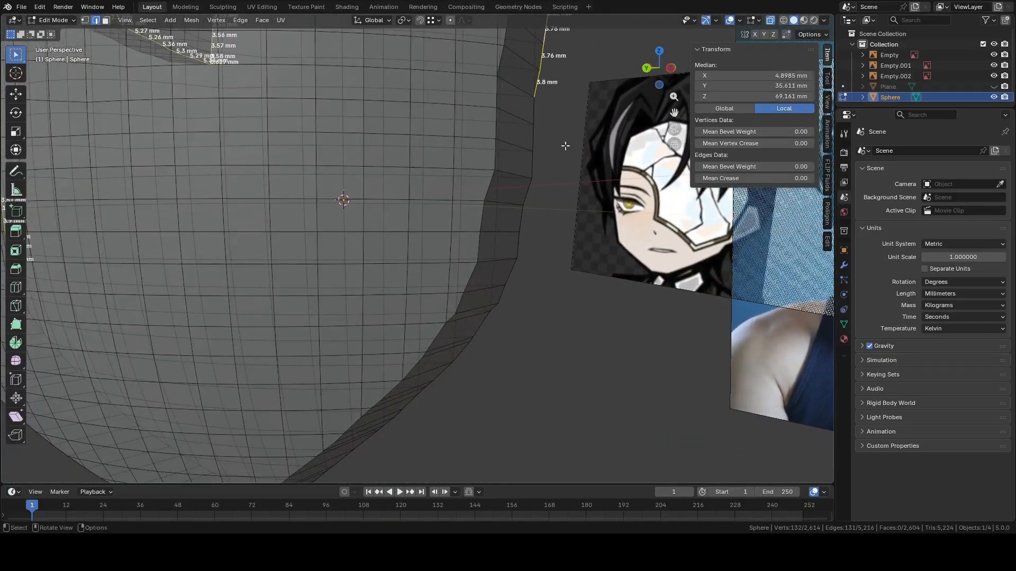
pyautogui.keyDown('alt'); pyautogui.keyDown('shift'); pyautogui.click(565, 153); pyautogui.keyUp('shift'); pyautogui.keyUp('alt')
pyautogui.keyDown('shift'); pyautogui.moveTo(562, 270); pyautogui.dragTo(634, 47, button='middle'); pyautogui.keyUp('shift')
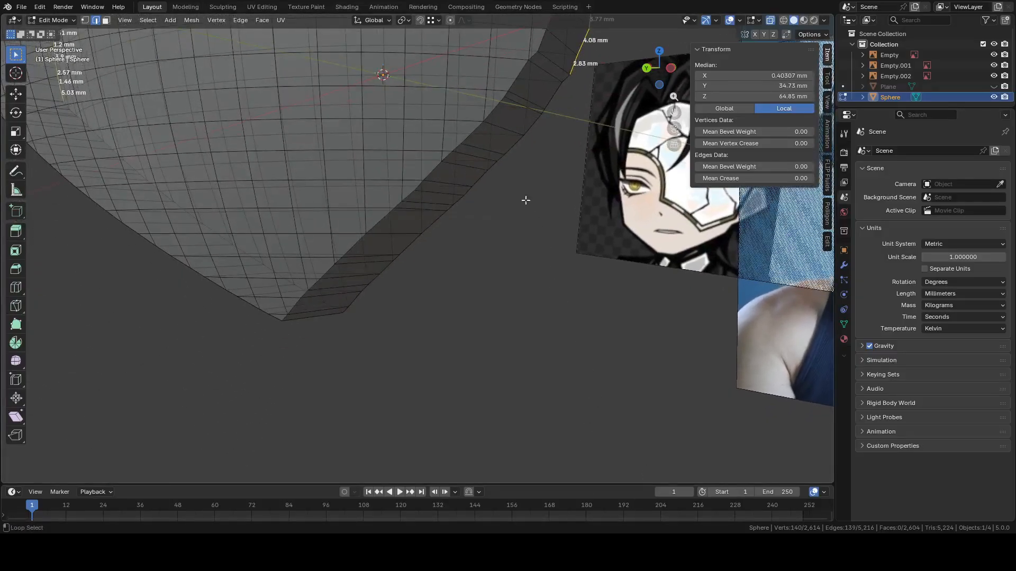
# Add the slanted lower inner rim edges from the cheek to the mask's pointed tip, deselecting any stray loops
pyautogui.keyDown('alt'); pyautogui.keyDown('shift'); pyautogui.click(527, 165); pyautogui.keyUp('shift'); pyautogui.keyUp('alt')
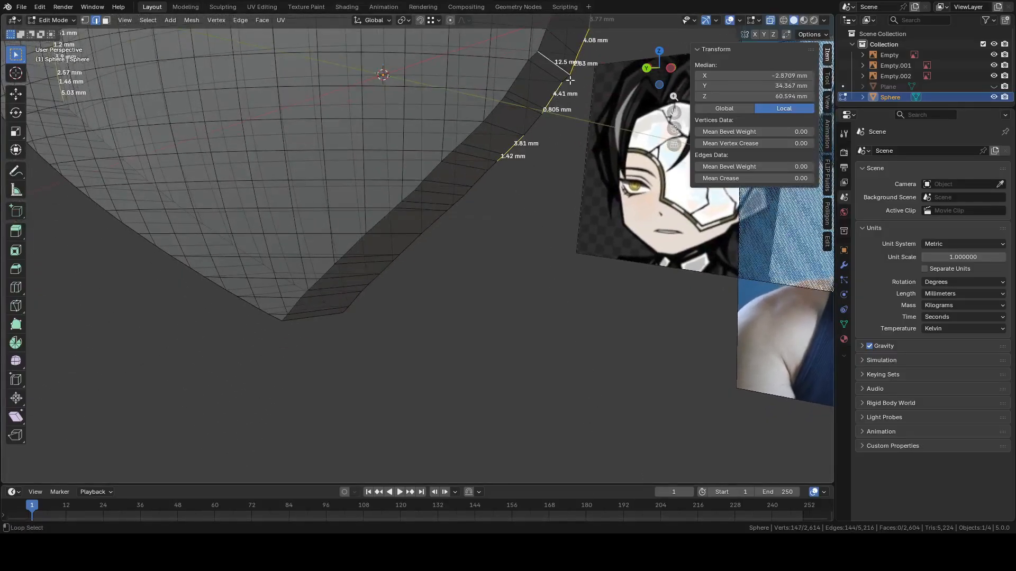
pyautogui.hotkey('ctrl', 'z')
pyautogui.keyDown('alt'); pyautogui.keyDown('shift'); pyautogui.click(564, 79); pyautogui.keyUp('shift'); pyautogui.keyUp('alt')
pyautogui.keyDown('alt'); pyautogui.keyDown('shift'); pyautogui.click(488, 196); pyautogui.keyUp('shift'); pyautogui.keyUp('alt')
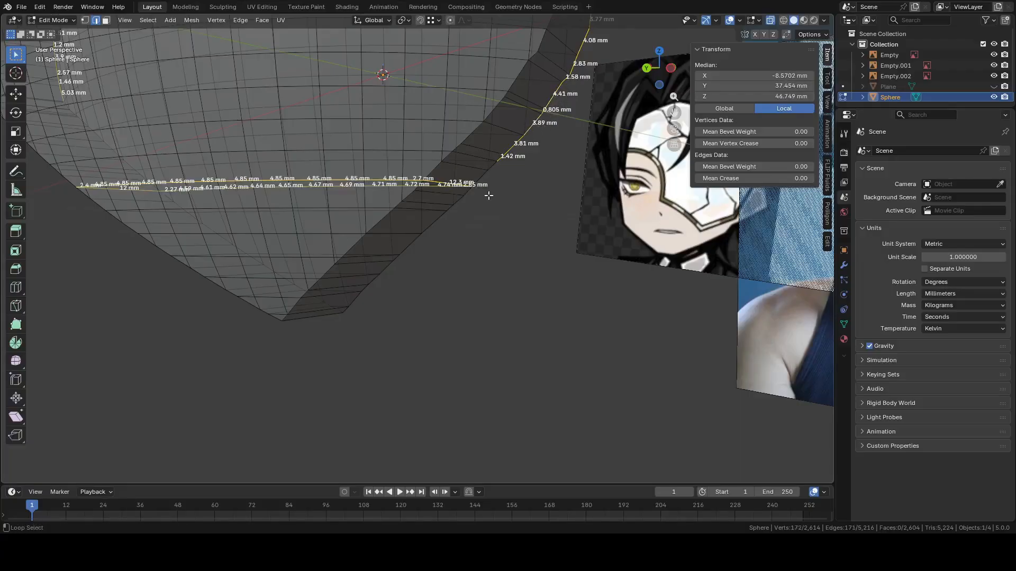
pyautogui.keyDown('alt'); pyautogui.keyDown('shift'); pyautogui.click(476, 201); pyautogui.keyUp('shift'); pyautogui.keyUp('alt')
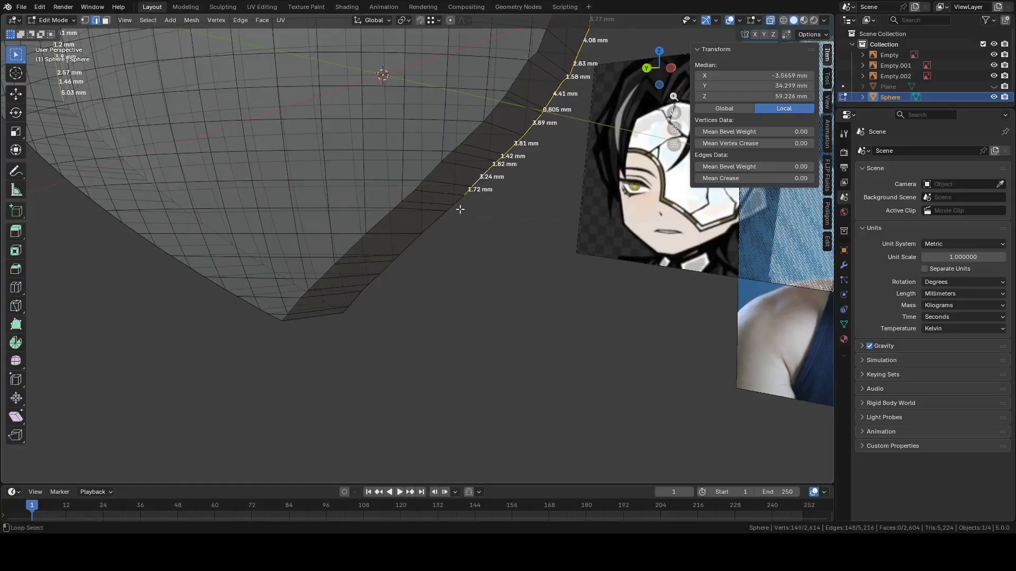
pyautogui.keyDown('alt'); pyautogui.keyDown('shift'); pyautogui.click(449, 222); pyautogui.keyUp('shift'); pyautogui.keyUp('alt')
pyautogui.keyDown('alt'); pyautogui.keyDown('shift'); pyautogui.click(379, 285); pyautogui.keyUp('shift'); pyautogui.keyUp('alt')
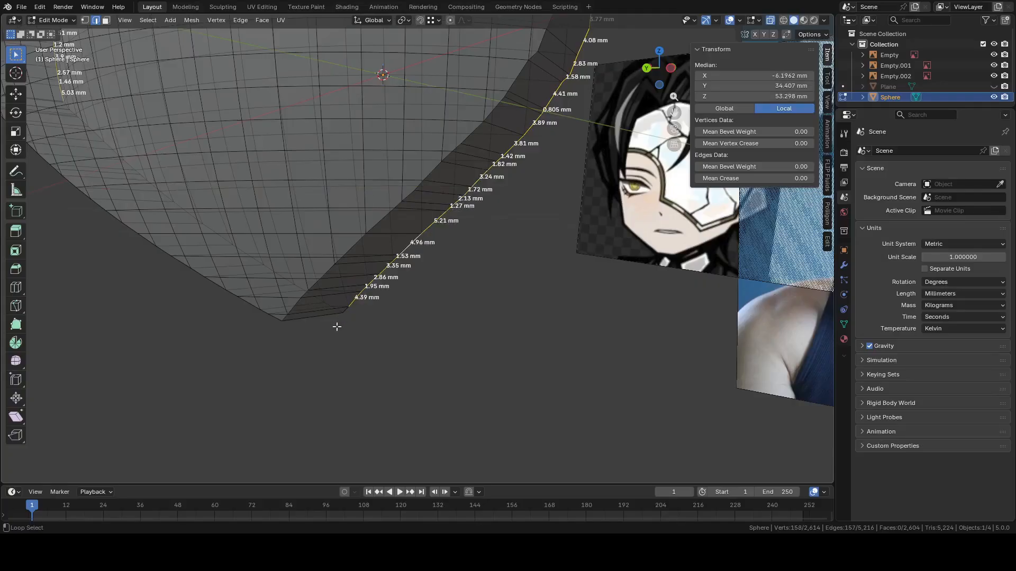
# Close the inner rim selection by adding the lower edges between the pointed tip and the nose corner
pyautogui.moveTo(336, 327); pyautogui.dragTo(418, 305, button='middle')
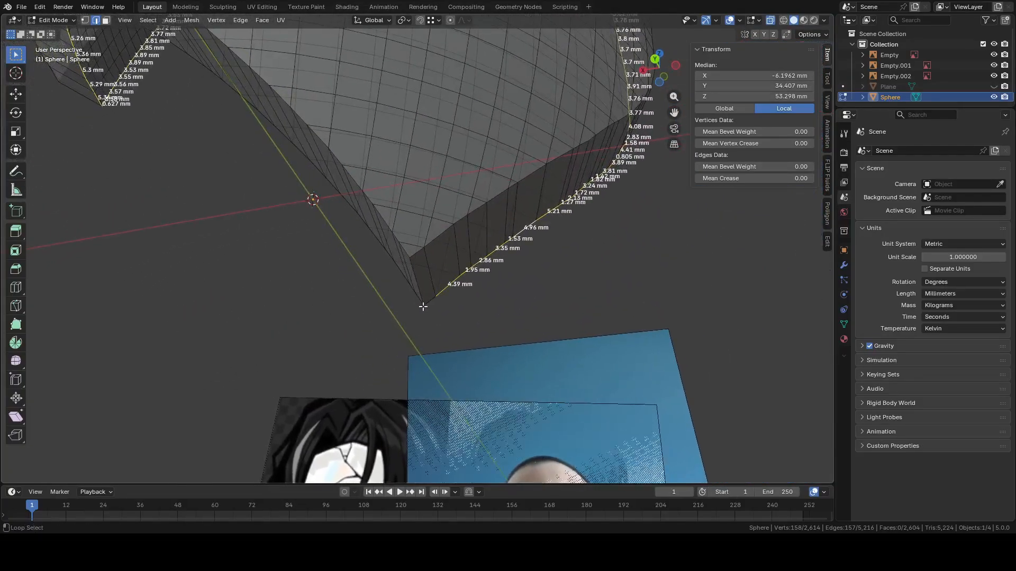
pyautogui.keyDown('alt'); pyautogui.keyDown('shift'); pyautogui.click(412, 303); pyautogui.keyUp('shift'); pyautogui.keyUp('alt')
pyautogui.keyDown('shift'); pyautogui.moveTo(307, 207); pyautogui.dragTo(459, 205, button='middle'); pyautogui.keyUp('shift')
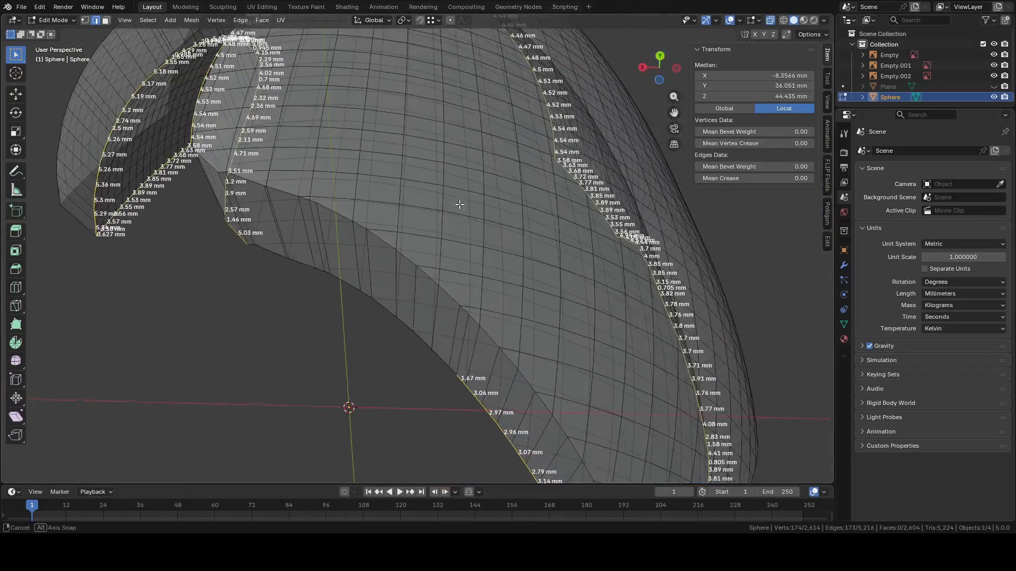
pyautogui.keyDown('alt'); pyautogui.keyDown('shift'); pyautogui.click(294, 273); pyautogui.keyUp('shift'); pyautogui.keyUp('alt')
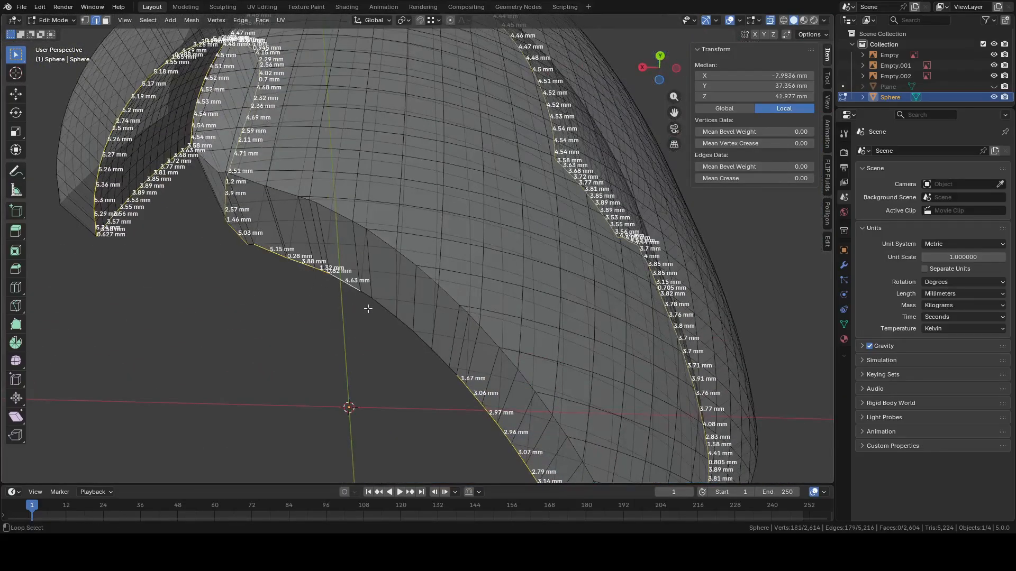
pyautogui.keyDown('alt'); pyautogui.keyDown('shift'); pyautogui.click(397, 324); pyautogui.keyUp('shift'); pyautogui.keyUp('alt')
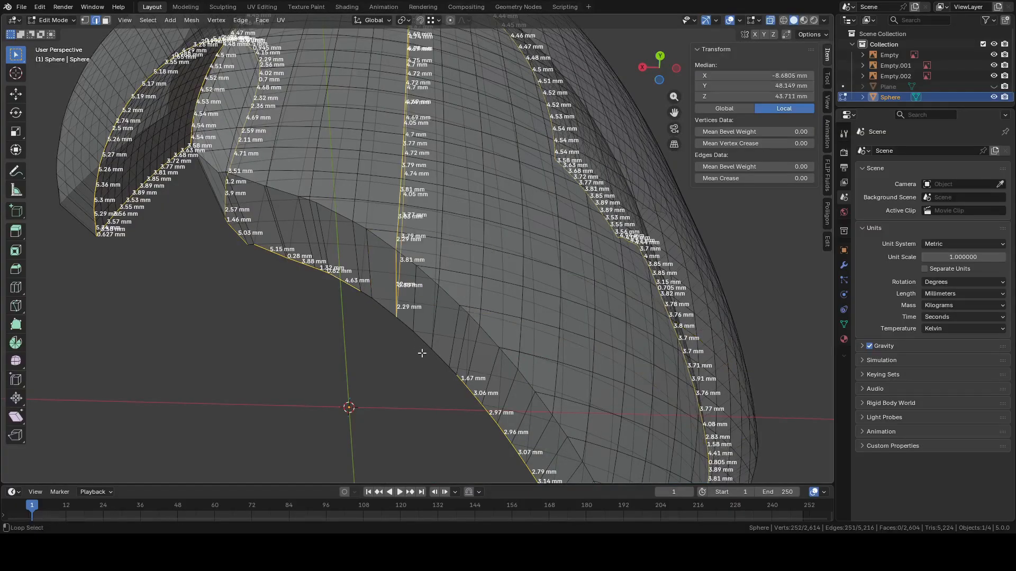
pyautogui.keyDown('alt'); pyautogui.keyDown('shift'); pyautogui.click(422, 353); pyautogui.keyUp('shift'); pyautogui.keyUp('alt')
pyautogui.moveTo(335, 325); pyautogui.dragTo(413, 269, button='middle')
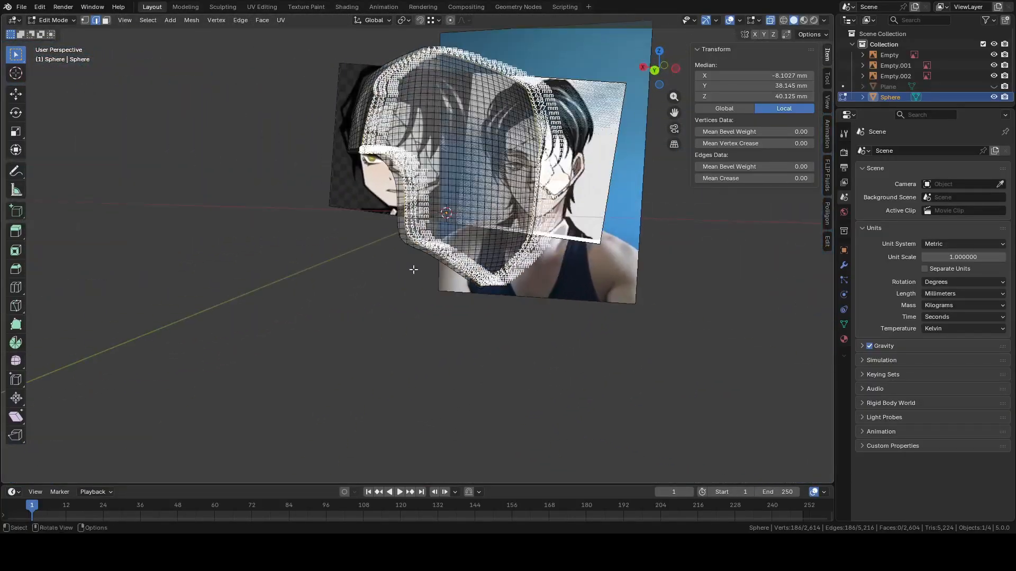
# Create a vertex group for the mask mesh and assign the selected inner rim vertices to it with weight 1.000
pyautogui.press('1')
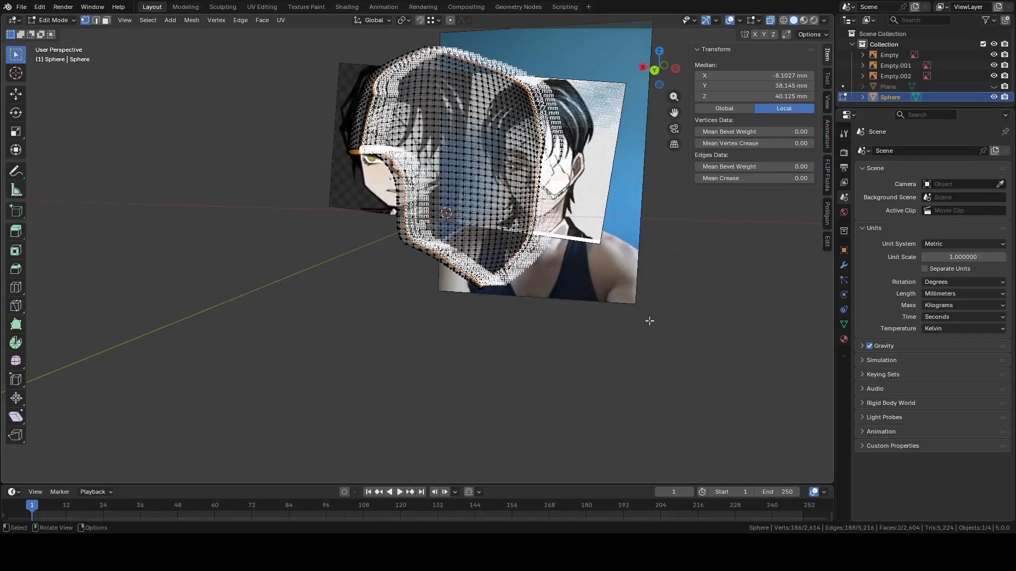
pyautogui.click(844, 324)
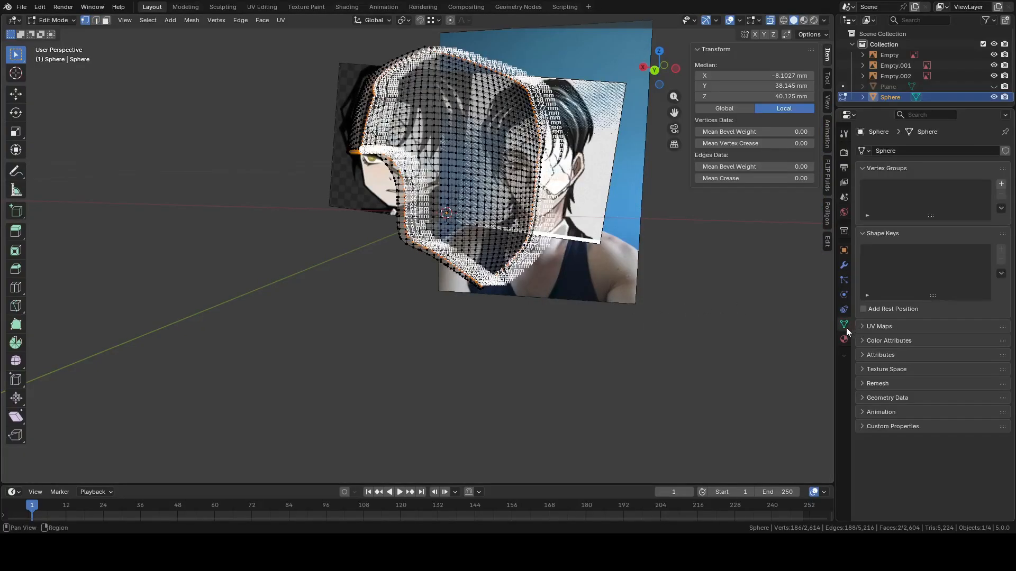
pyautogui.click(1000, 185)
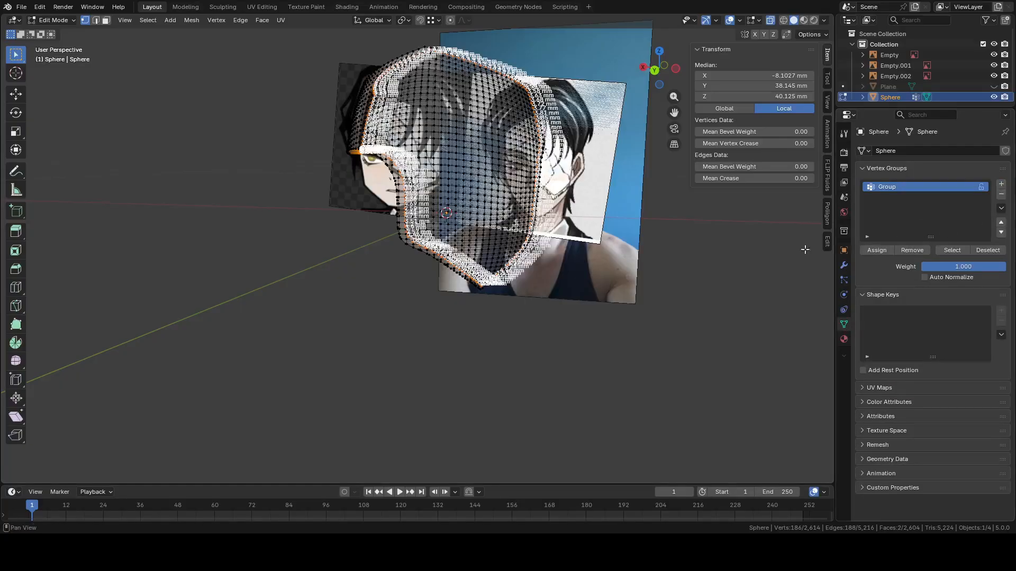
pyautogui.moveTo(805, 249); pyautogui.dragTo(684, 317, button='middle')
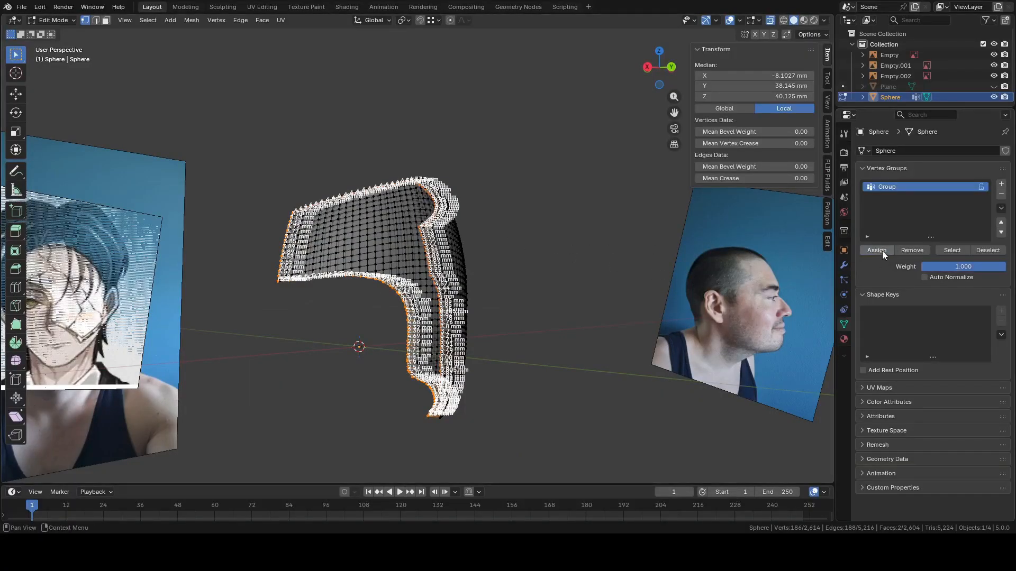
# Check the new vertex group's contents by deselecting and reselecting its vertices, including after picking a single mesh vertex
pyautogui.click(997, 252)
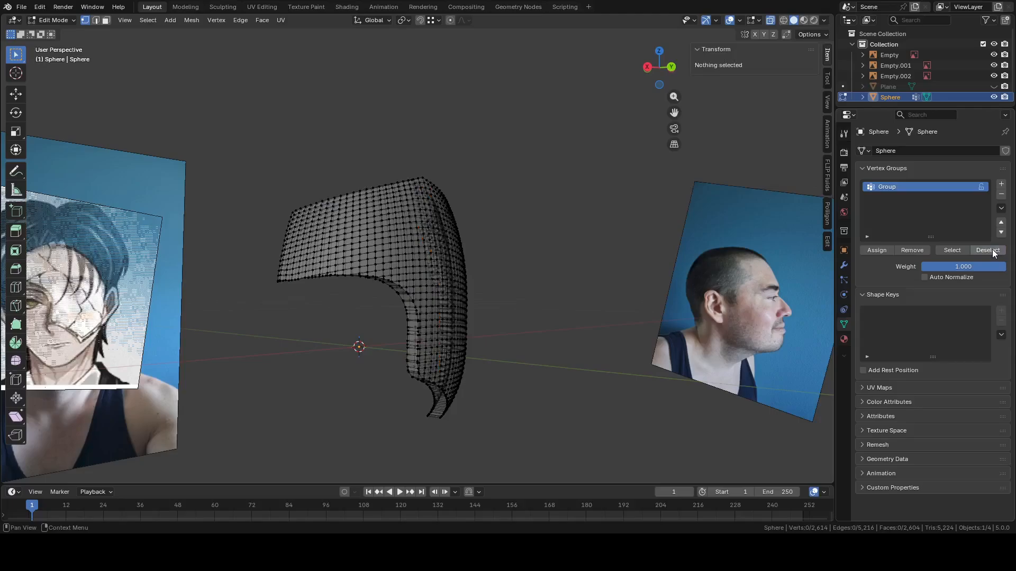
pyautogui.click(954, 253)
pyautogui.click(979, 252)
pyautogui.click(948, 252)
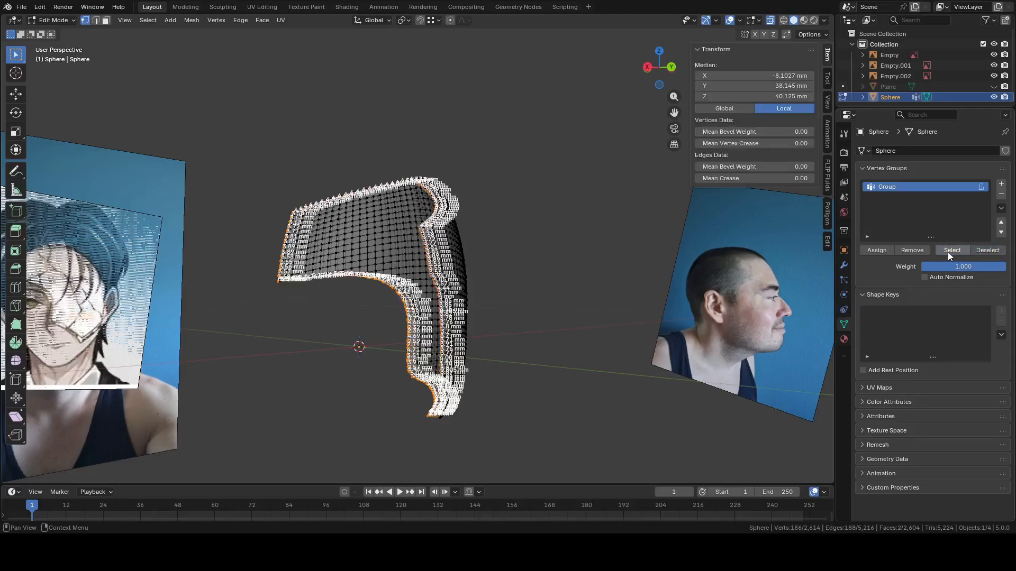
pyautogui.click(398, 234)
pyautogui.click(370, 235)
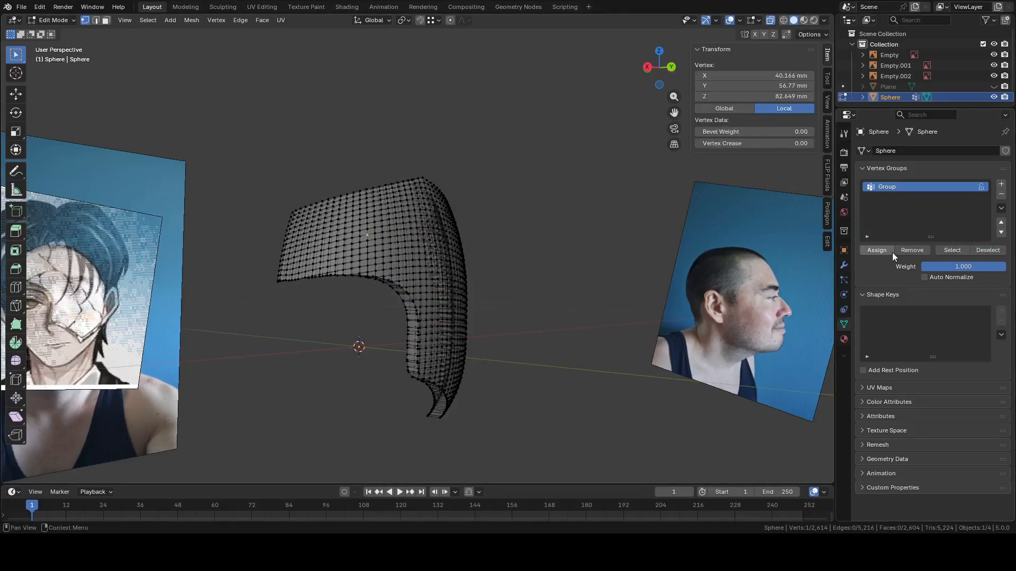
pyautogui.click(951, 251)
pyautogui.click(579, 266)
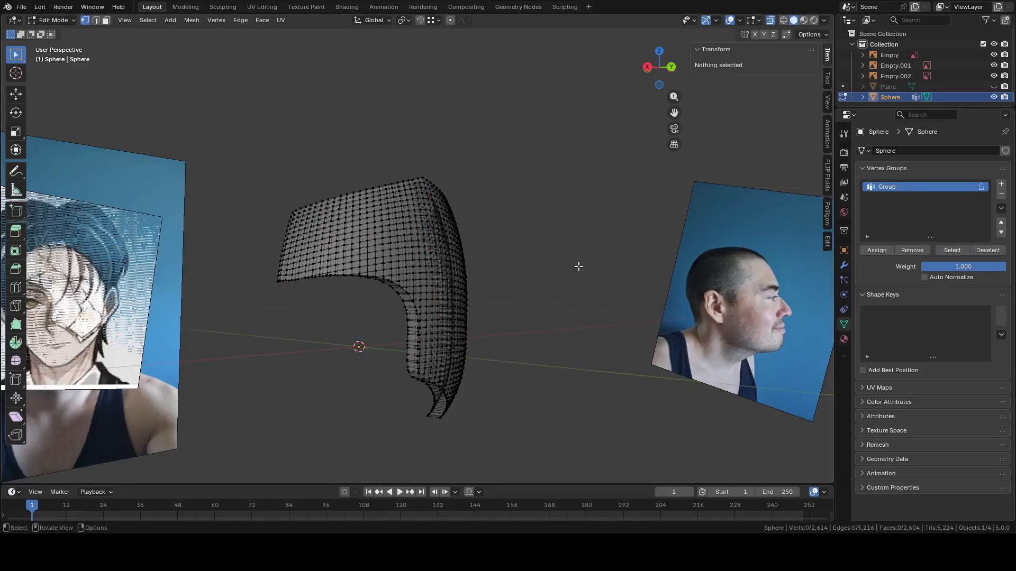
# Select the vertex group's rim vertices, try to scale them uniformly by 1.048, and compare the fit with the reference in back view
pyautogui.moveTo(579, 267); pyautogui.dragTo(591, 302, button='middle')
pyautogui.scroll(3, 508, 304)
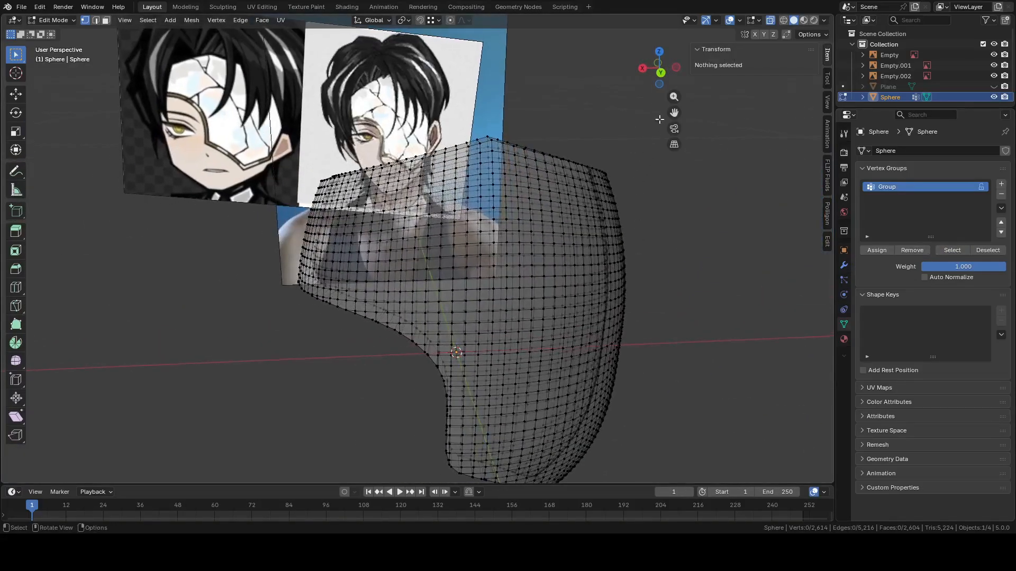
pyautogui.click(660, 72)
pyautogui.keyDown('shift'); pyautogui.moveTo(570, 256); pyautogui.dragTo(559, 194, button='middle'); pyautogui.keyUp('shift')
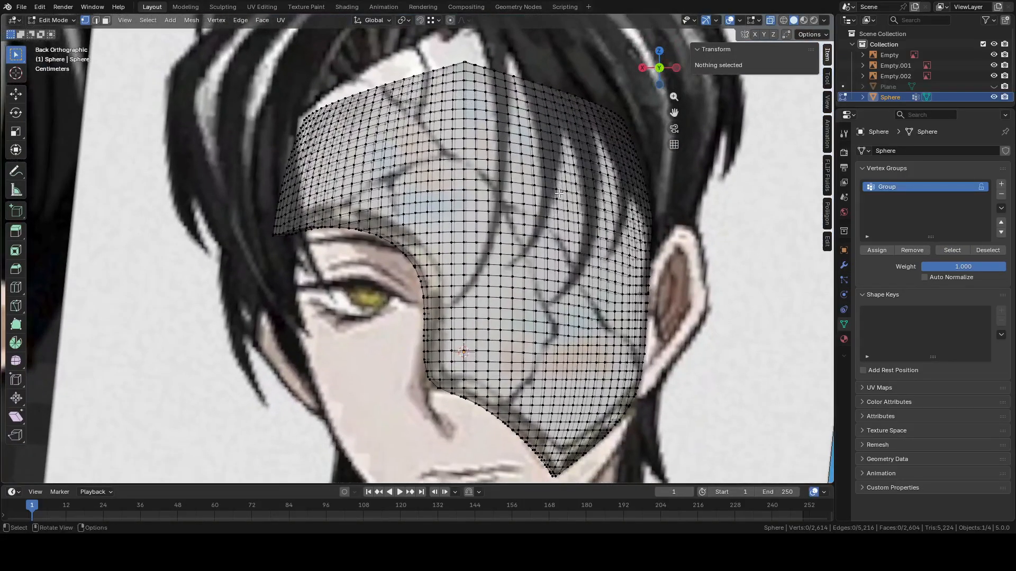
pyautogui.click(961, 249)
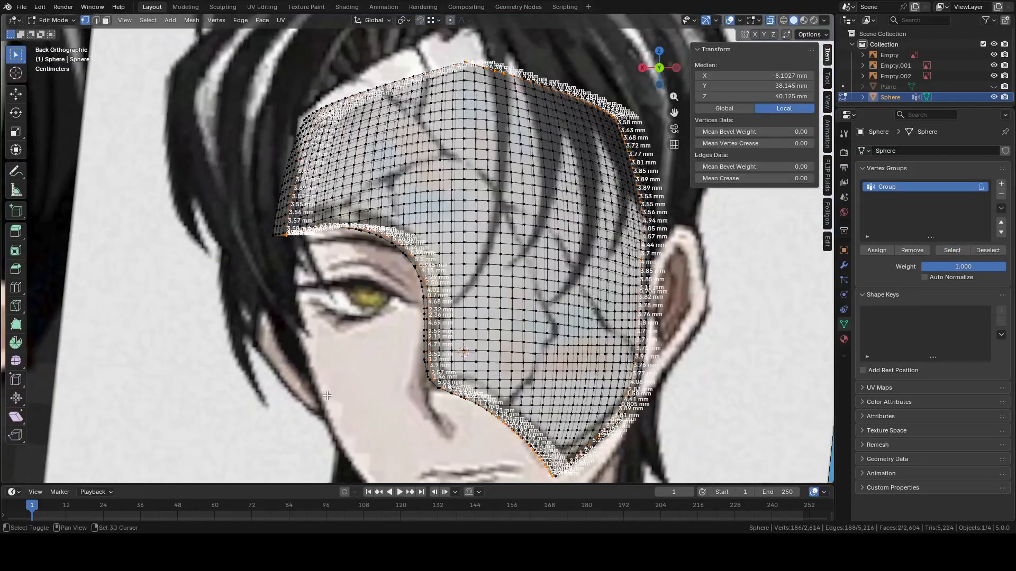
pyautogui.moveTo(476, 301); pyautogui.dragTo(520, 314, button='middle')
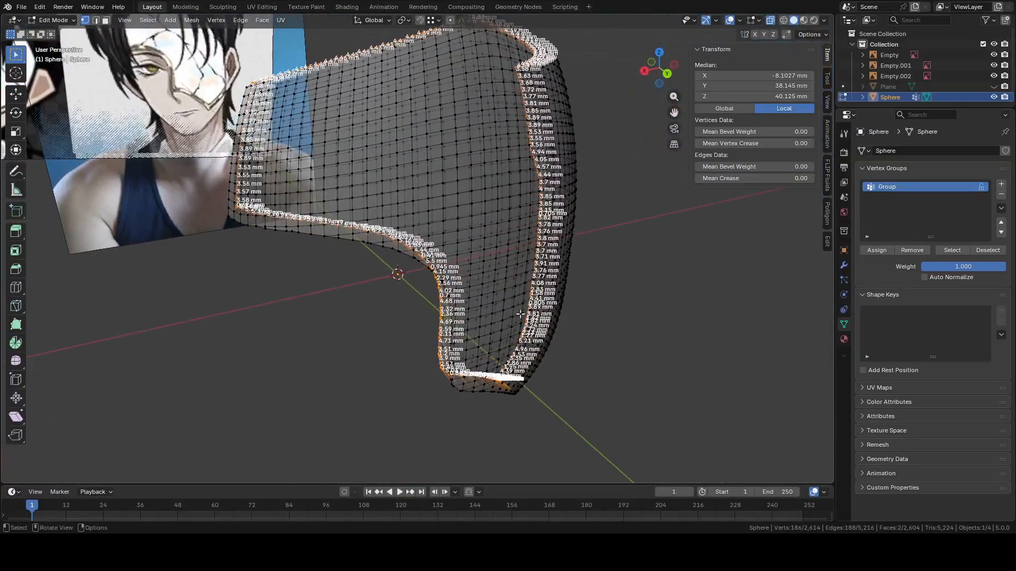
pyautogui.press('s')
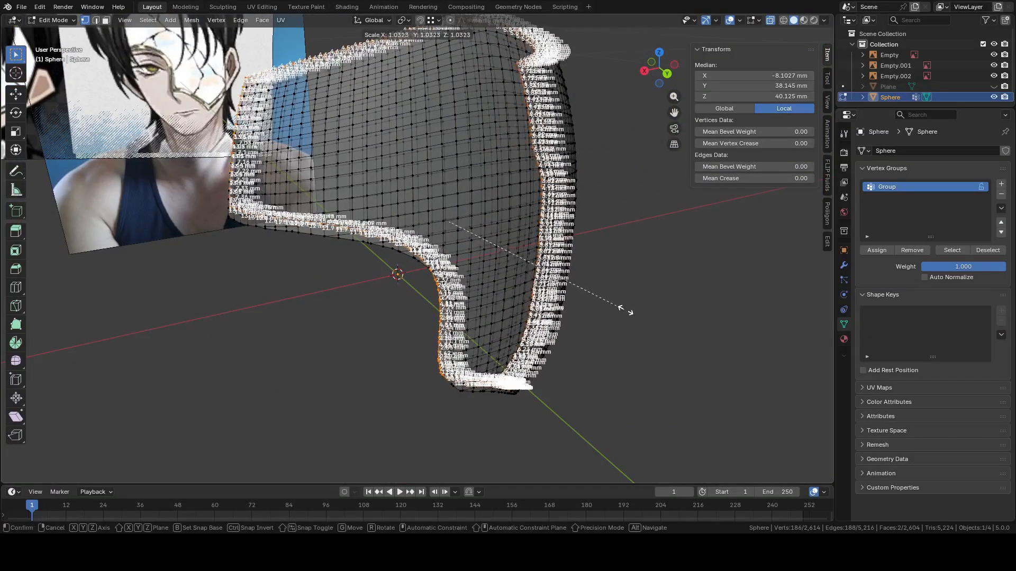
pyautogui.click(656, 318)
pyautogui.click(667, 74)
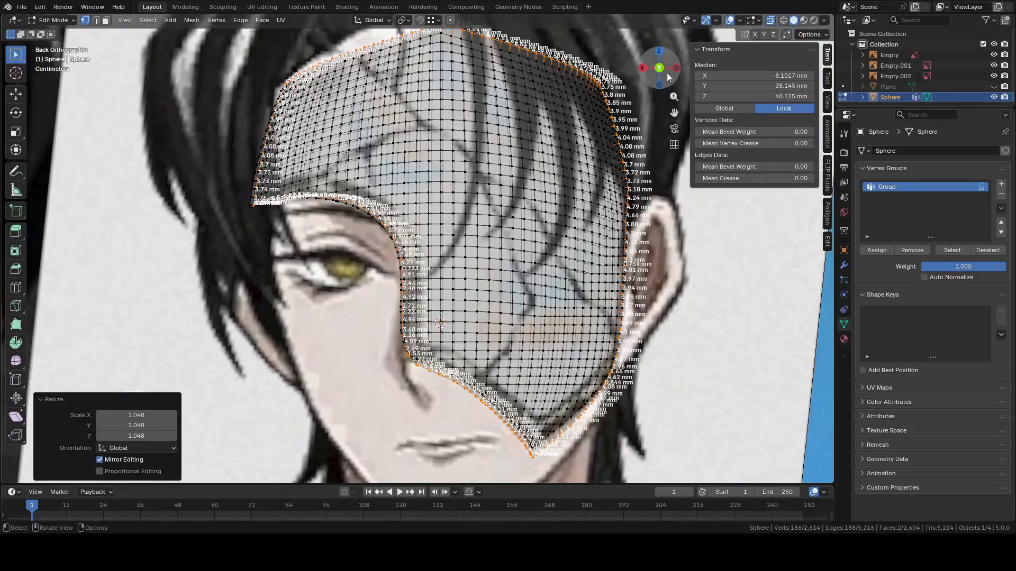
pyautogui.scroll(-2, 641, 139)
pyautogui.keyDown('shift'); pyautogui.moveTo(628, 209); pyautogui.dragTo(577, 168, button='middle'); pyautogui.keyUp('shift')
pyautogui.scroll(2, 529, 227)
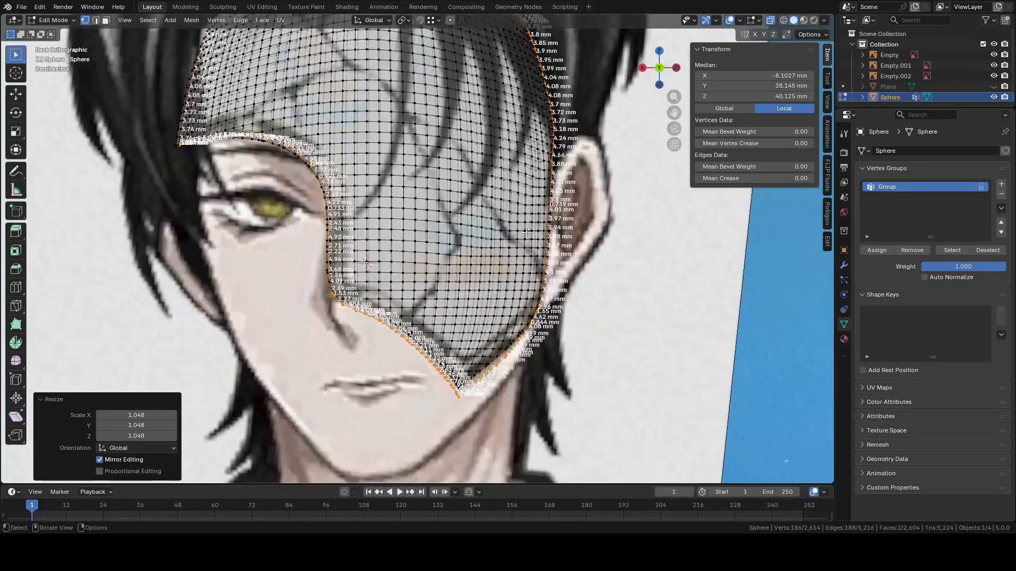
# Try to scale the selected inner rim loop by 0.989 along the global Z axis
pyautogui.moveTo(366, 262); pyautogui.dragTo(593, 291, button='middle')
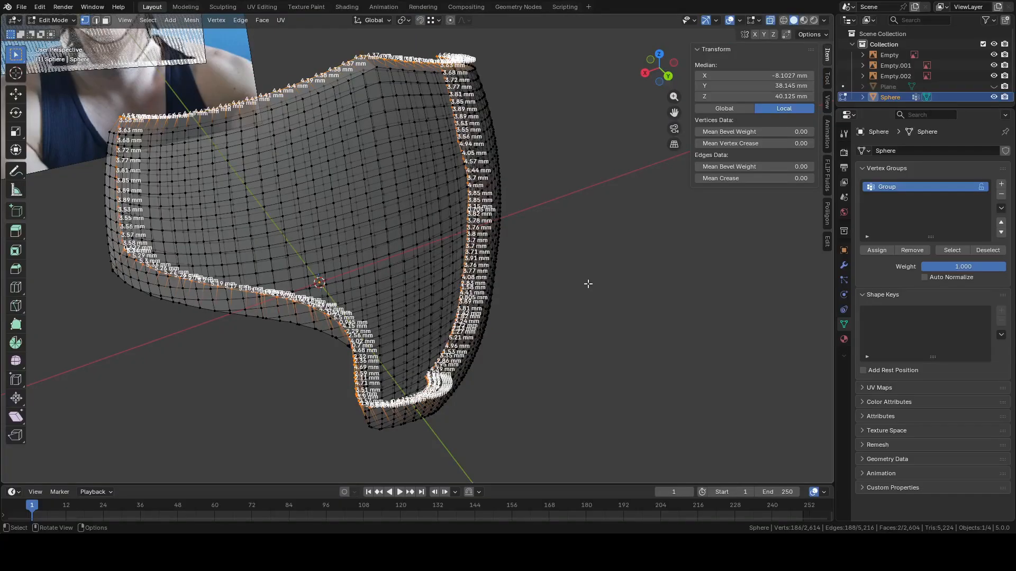
pyautogui.press('s')
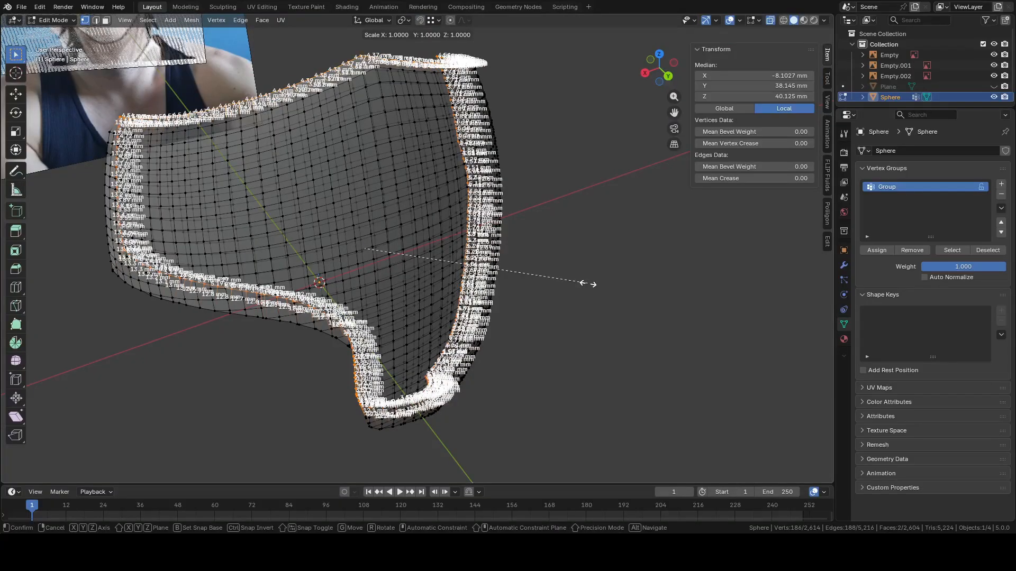
pyautogui.press('z')
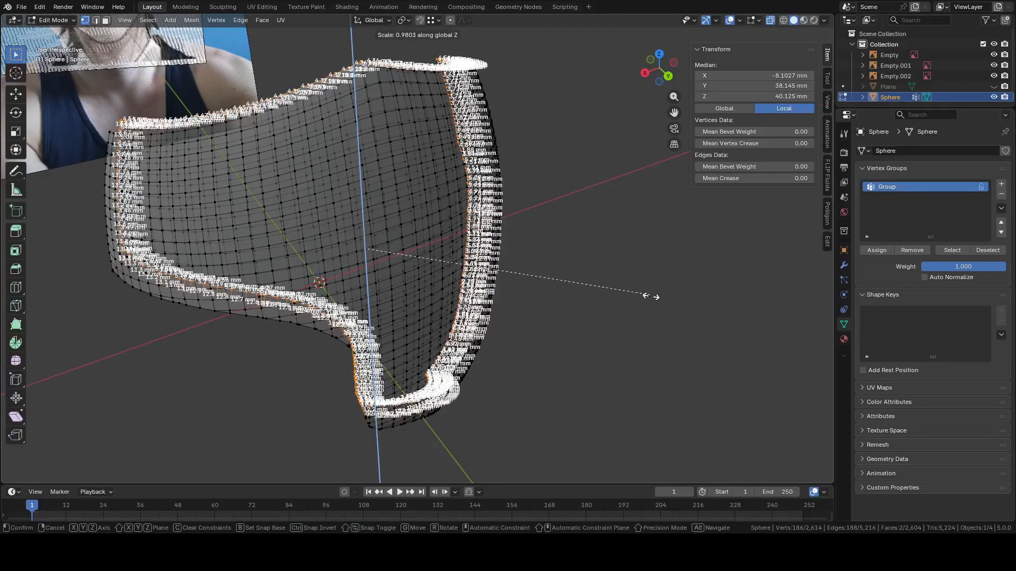
pyautogui.click(670, 305)
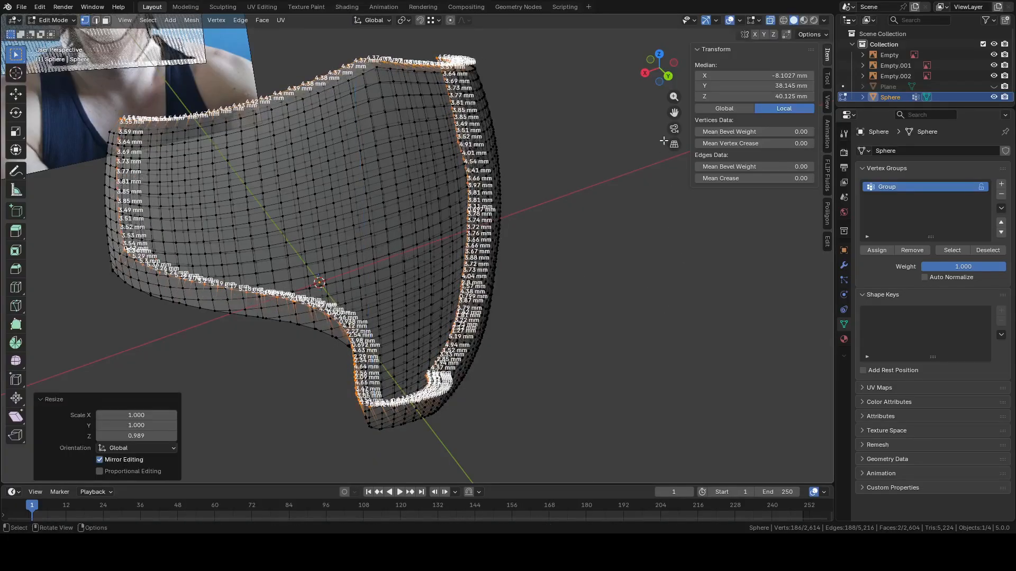
# Try to scale the inner rim loop by 1.024 along global Z, check its lower and upper edges, and undo the Z scaling
pyautogui.click(668, 76)
pyautogui.scroll(8, 412, 381)
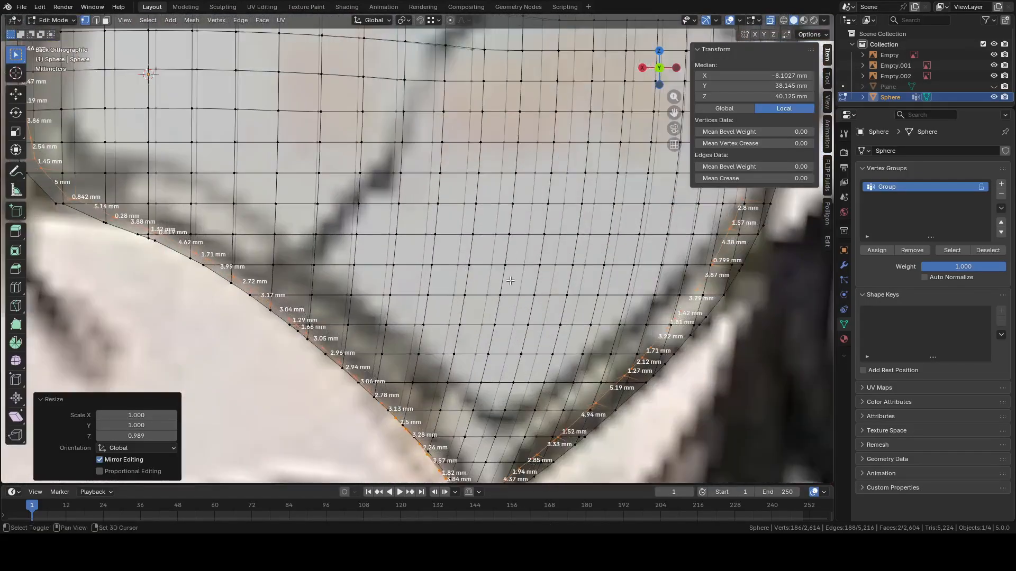
pyautogui.press('s')
pyautogui.press('z')
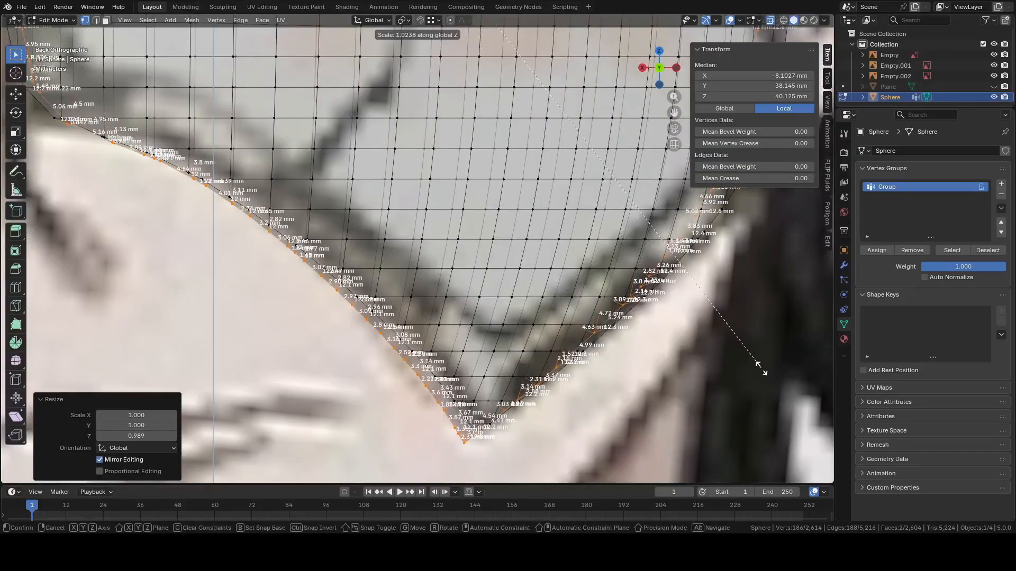
pyautogui.click(762, 368)
pyautogui.scroll(-3, 485, 231)
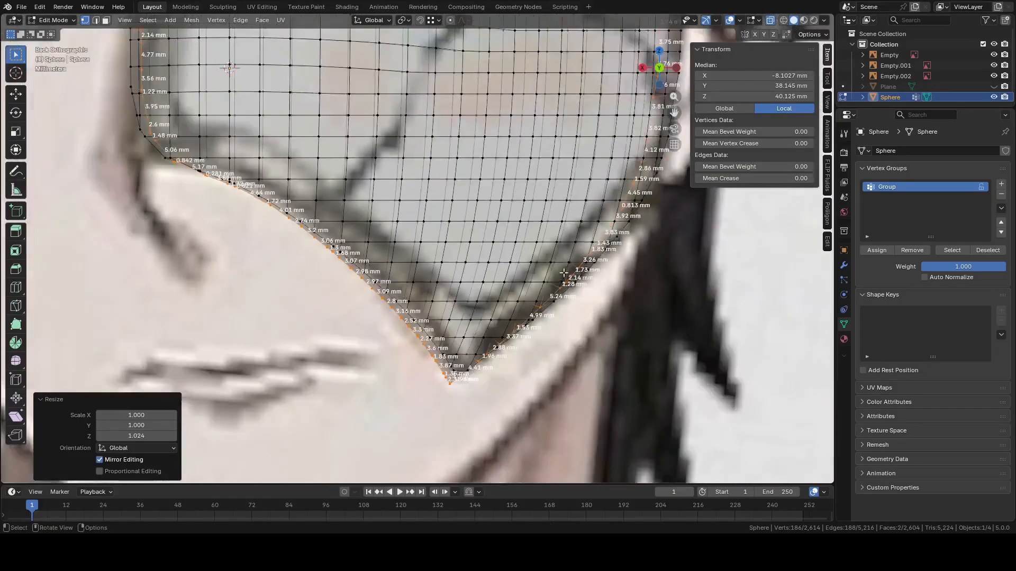
pyautogui.keyDown('shift'); pyautogui.moveTo(485, 232); pyautogui.dragTo(414, 417, button='middle'); pyautogui.keyUp('shift')
pyautogui.keyDown('shift'); pyautogui.moveTo(412, 278); pyautogui.dragTo(390, 45, button='middle'); pyautogui.keyUp('shift')
pyautogui.keyDown('shift'); pyautogui.moveTo(194, 74); pyautogui.dragTo(533, 180, button='middle'); pyautogui.keyUp('shift')
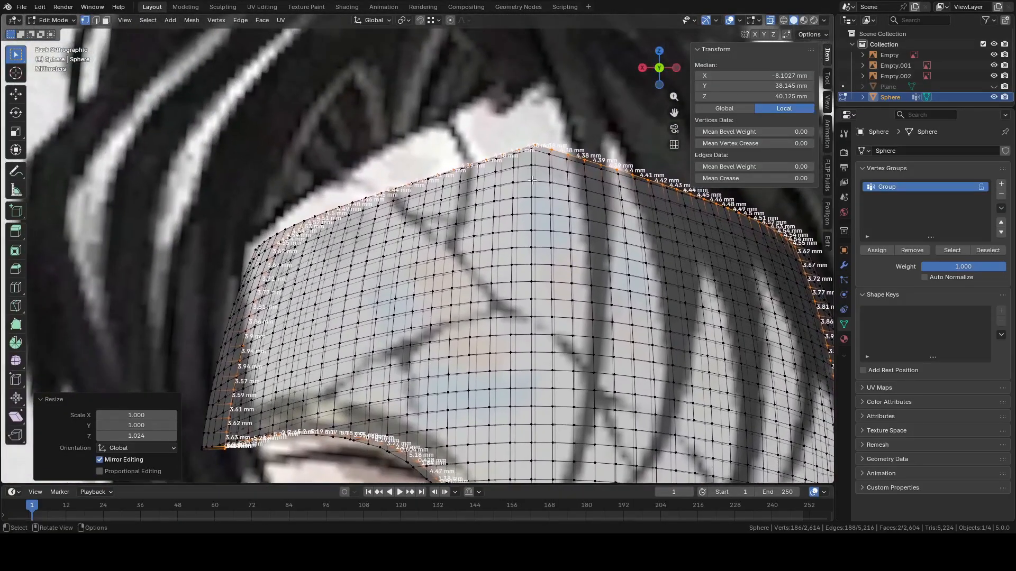
pyautogui.scroll(2, 532, 181)
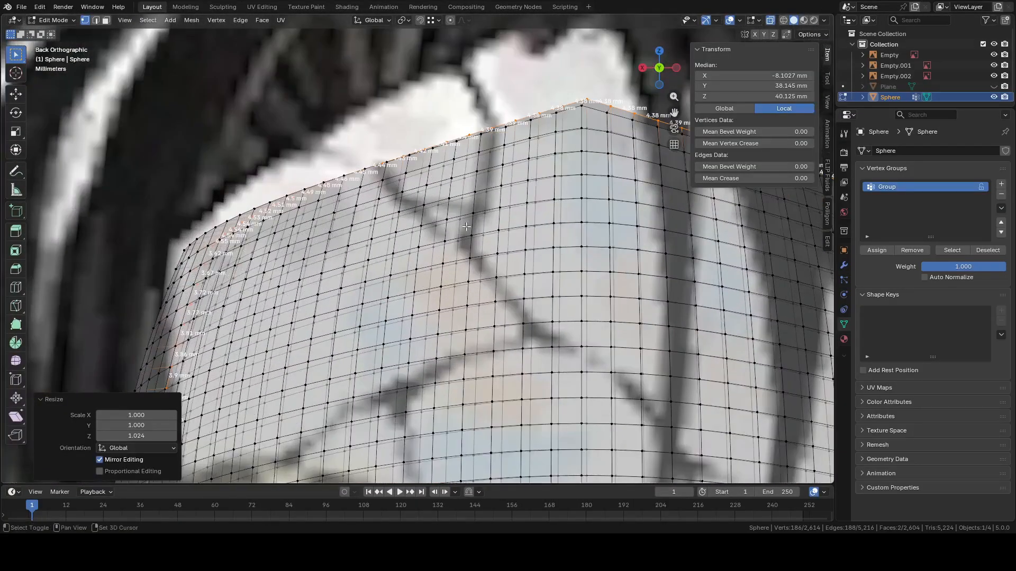
pyautogui.keyDown('shift'); pyautogui.moveTo(459, 220); pyautogui.dragTo(301, 238, button='middle'); pyautogui.keyUp('shift')
pyautogui.hotkey('ctrl', 'z')
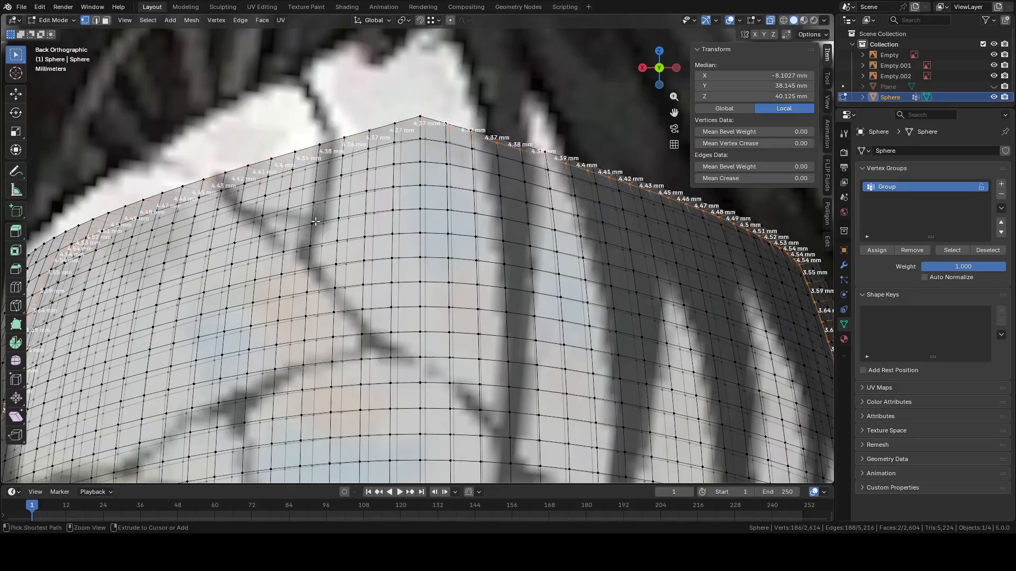
# Change the transform pivot point used for scaling the rim loop
pyautogui.scroll(-6, 424, 185)
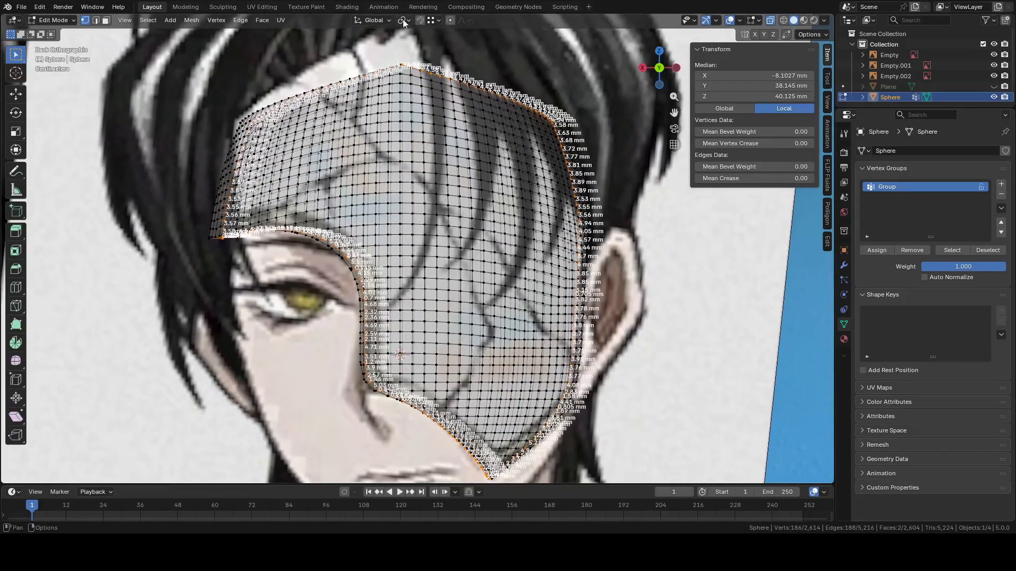
pyautogui.click(402, 19)
pyautogui.click(427, 59)
pyautogui.scroll(-2, 437, 196)
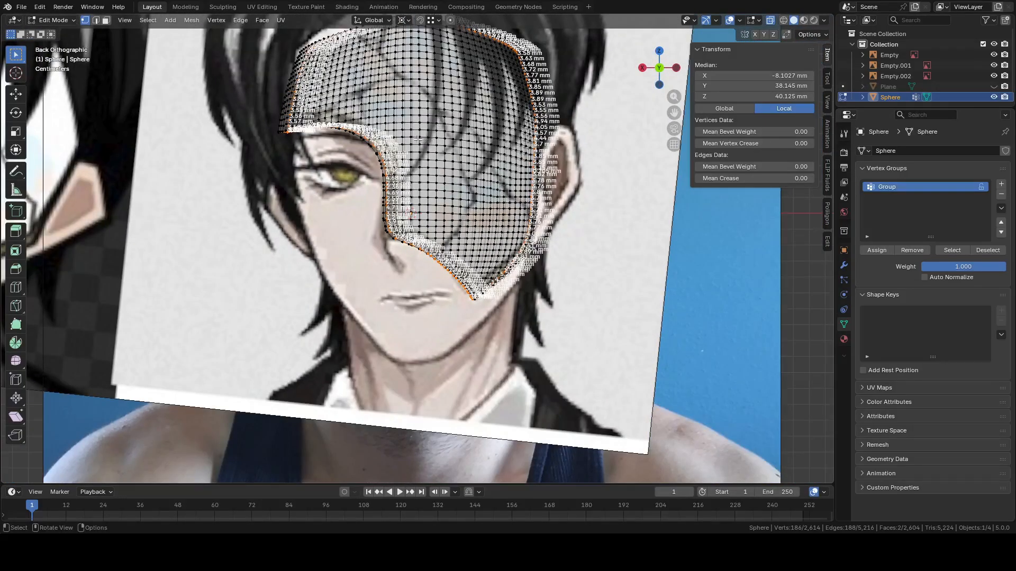
# Replace the rim selection with a single vertex in the middle of the mask and turn off X-ray display
pyautogui.click(412, 146)
pyautogui.keyDown('shift'); pyautogui.moveTo(411, 146); pyautogui.dragTo(751, 184, button='middle'); pyautogui.keyUp('shift')
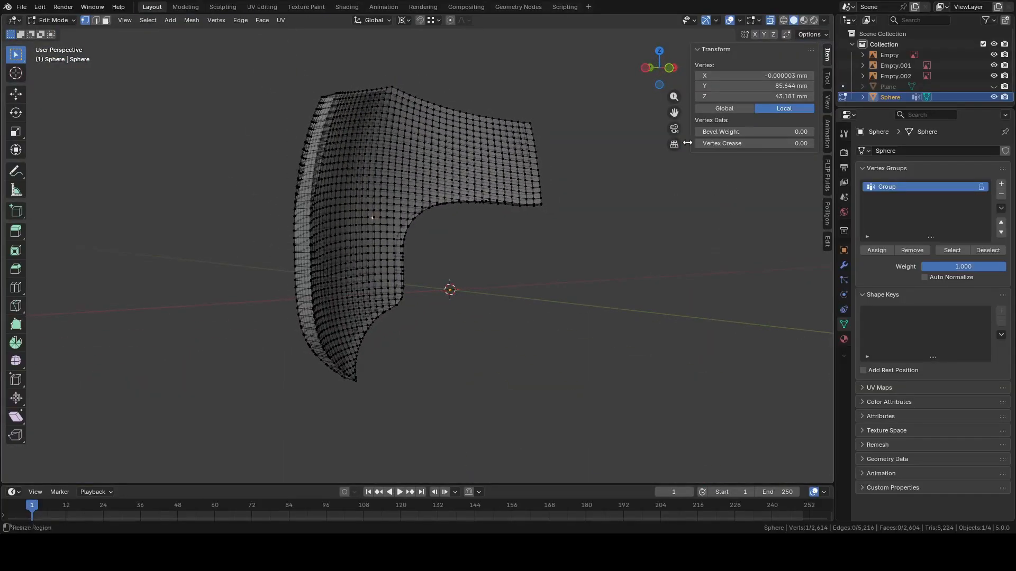
pyautogui.click(771, 21)
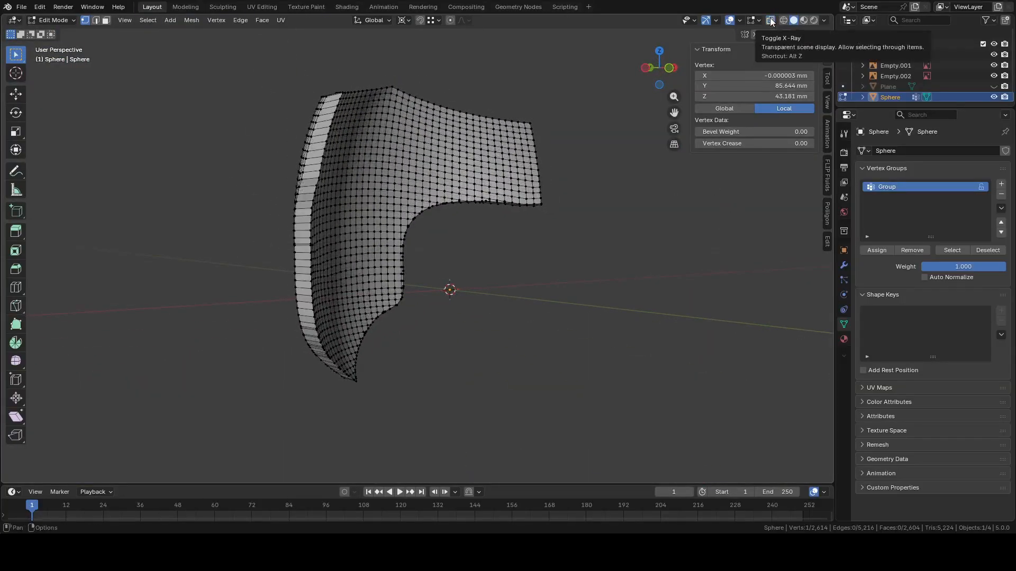
pyautogui.moveTo(635, 254); pyautogui.dragTo(508, 309, button='middle')
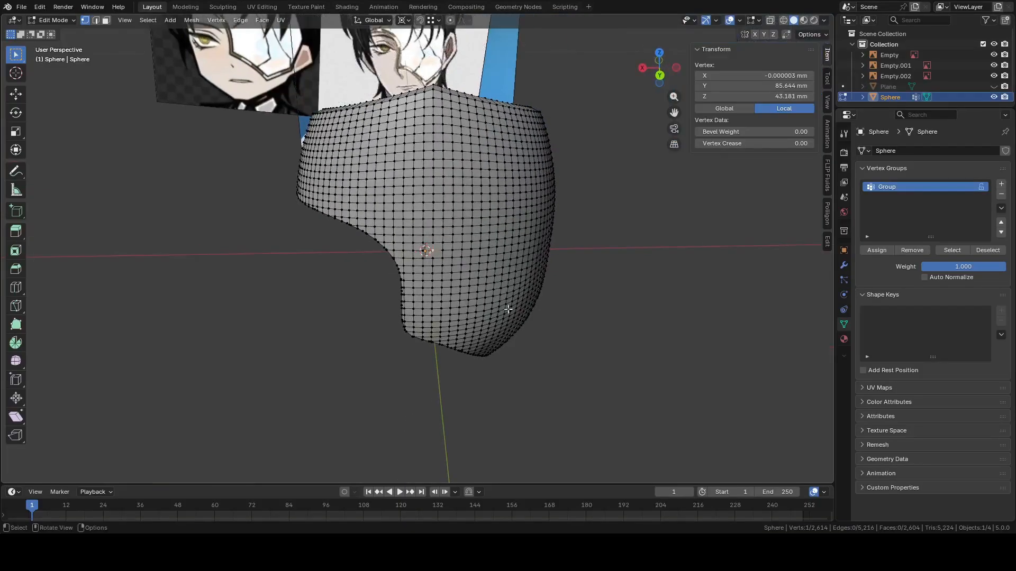
# Select the inner rim vertex at the mask's top peak and inspect the rim and inner surface from several angles
pyautogui.click(656, 80)
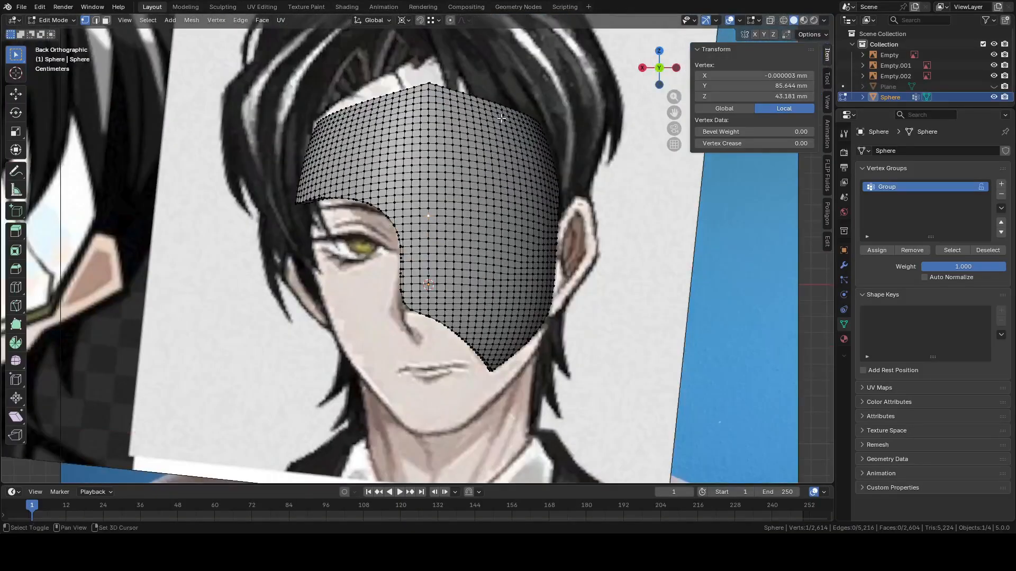
pyautogui.scroll(10, 473, 309)
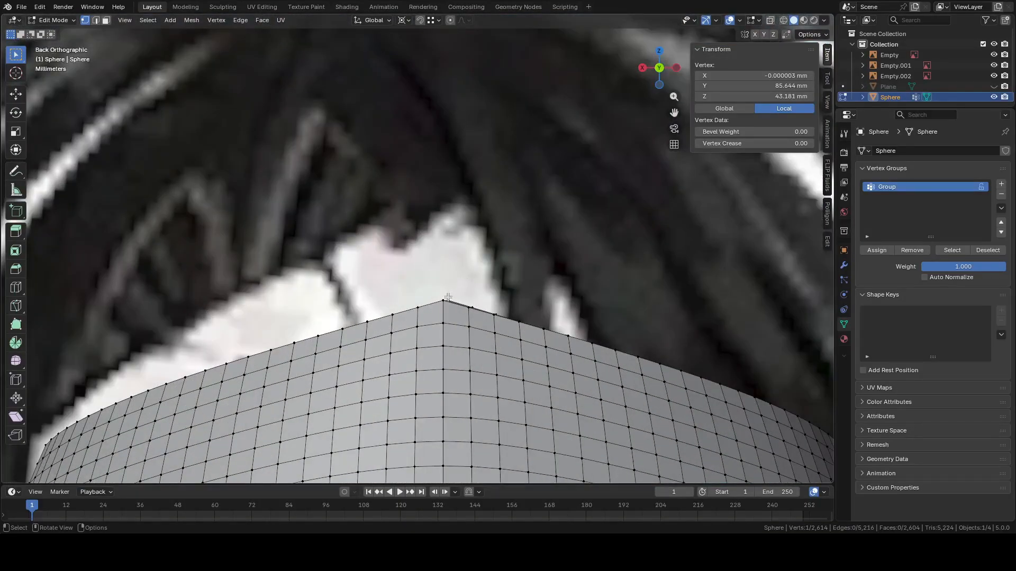
pyautogui.click(447, 298)
pyautogui.moveTo(448, 298); pyautogui.dragTo(573, 346, button='middle')
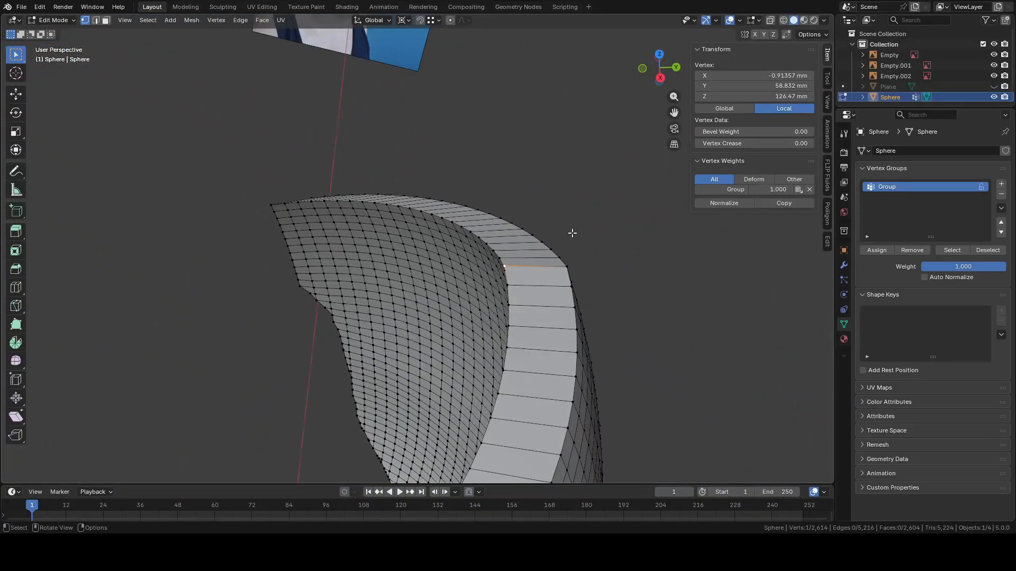
pyautogui.moveTo(553, 227); pyautogui.dragTo(667, 231, button='middle')
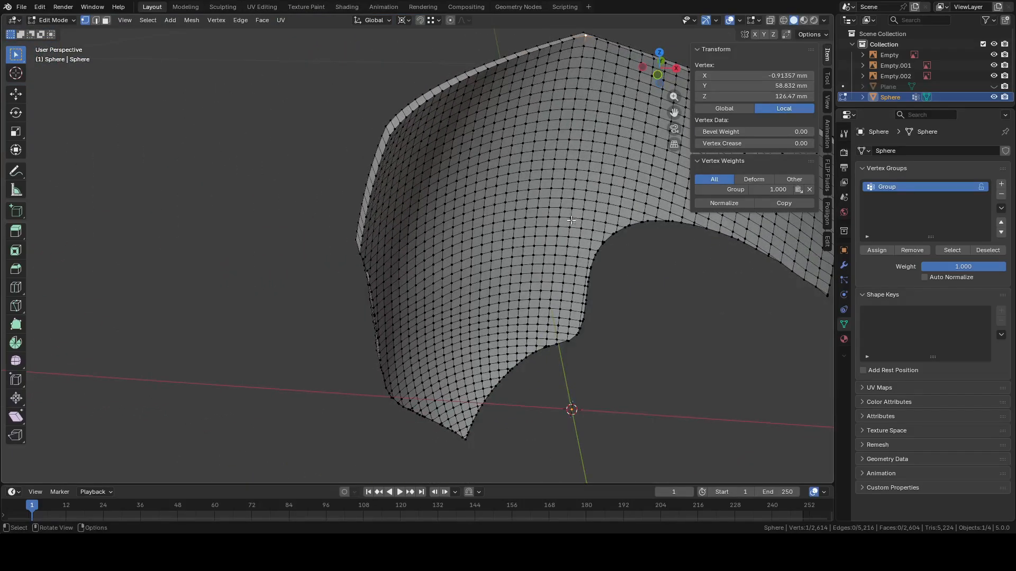
pyautogui.moveTo(571, 220); pyautogui.dragTo(457, 163, button='middle')
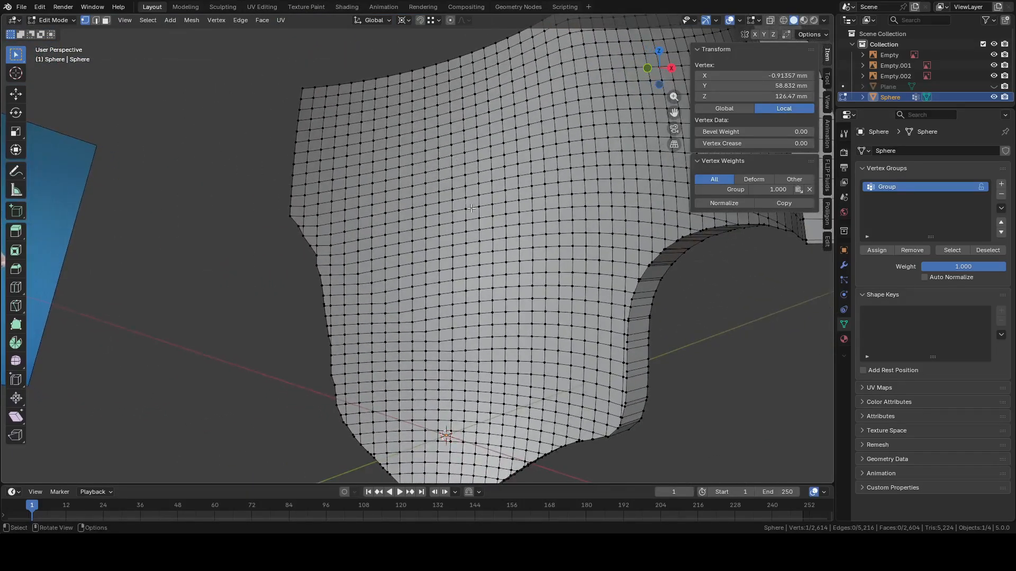
# Select the inner rim vertices stored in the mask's vertex group, replacing reliance on the single peak vertex
pyautogui.moveTo(457, 223)
pyautogui.mouseDown(button='middle')
pyautogui.moveTo(551, 263)
pyautogui.moveTo(461, 238)
pyautogui.mouseUp(button='middle')
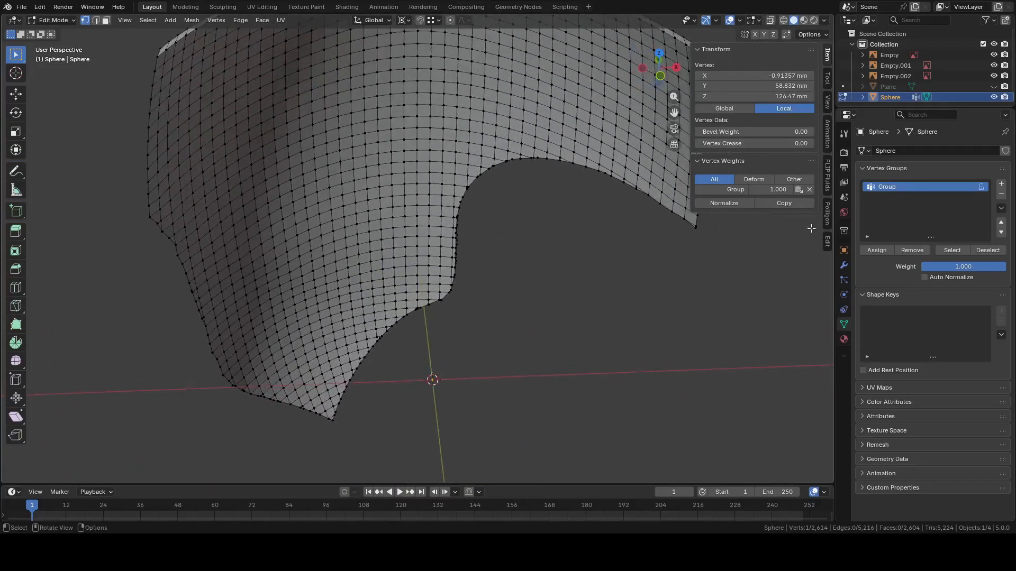
pyautogui.click(953, 249)
pyautogui.moveTo(476, 238); pyautogui.dragTo(399, 192, button='middle')
# Extend the rim selection with circle select over the mask's inner surface, from the brow corner across the middle and down the cheek
pyautogui.press('c')
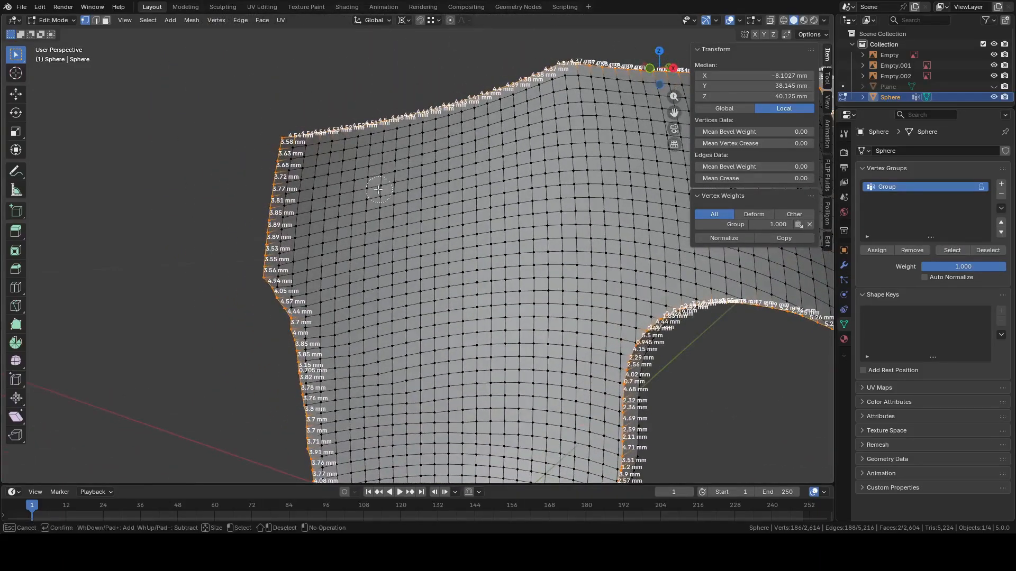
pyautogui.moveTo(290, 159); pyautogui.dragTo(389, 148)
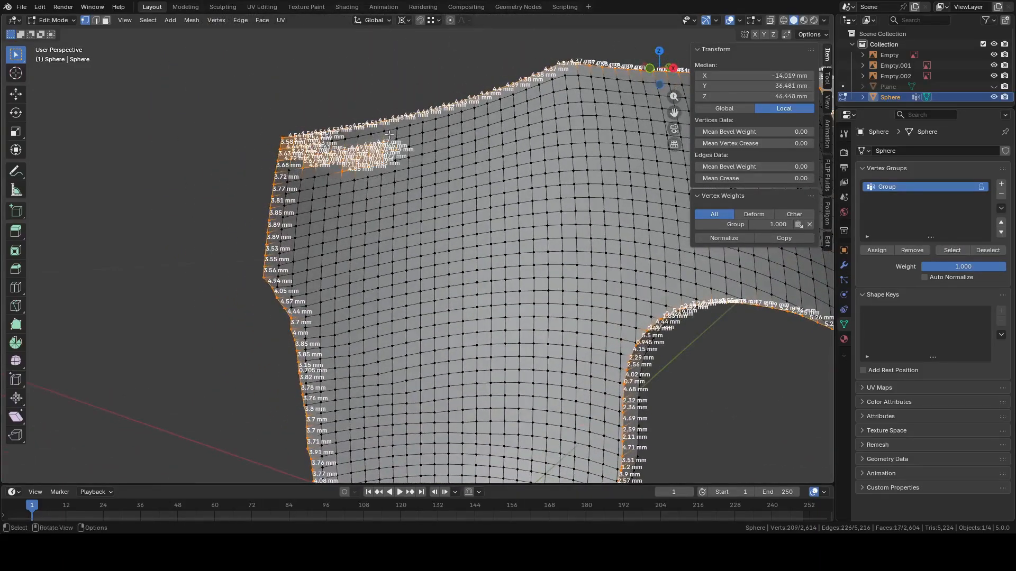
pyautogui.press('Escape')
pyautogui.moveTo(446, 171); pyautogui.dragTo(445, 150, button='middle')
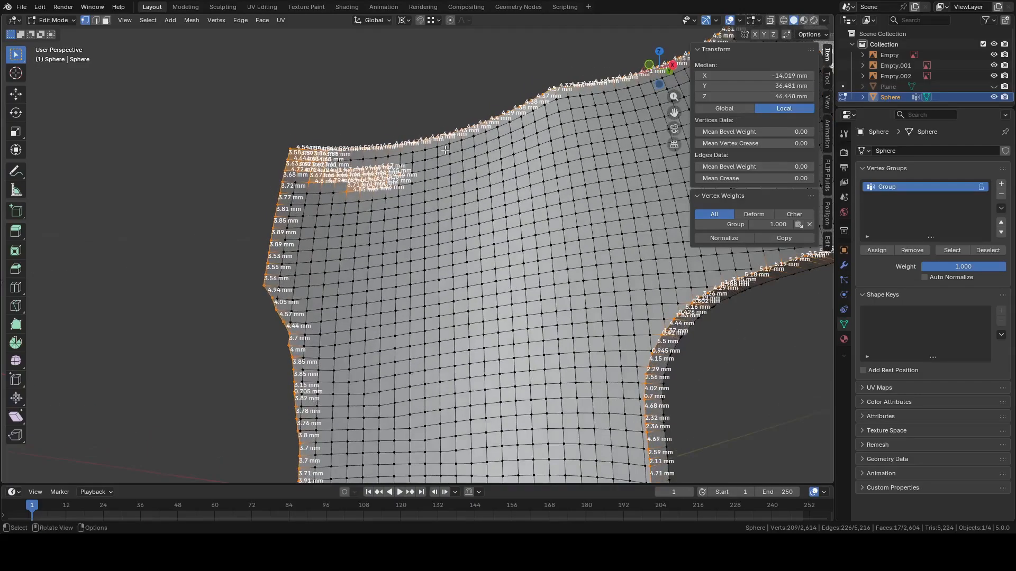
pyautogui.press('c')
pyautogui.scroll(-11, 422, 184)
pyautogui.moveTo(409, 185); pyautogui.dragTo(574, 132)
pyautogui.press('Escape')
pyautogui.moveTo(483, 226); pyautogui.dragTo(461, 228, button='middle')
pyautogui.press('c')
pyautogui.moveTo(452, 234); pyautogui.dragTo(356, 208)
pyautogui.press('Escape')
pyautogui.moveTo(424, 246); pyautogui.dragTo(404, 275, button='middle')
pyautogui.press('c')
pyautogui.moveTo(396, 276)
pyautogui.mouseDown()
pyautogui.moveTo(423, 344)
pyautogui.moveTo(406, 379)
pyautogui.mouseUp()
pyautogui.press('Escape')
pyautogui.moveTo(406, 379); pyautogui.dragTo(397, 287, button='middle')
pyautogui.press('c')
pyautogui.moveTo(396, 289)
pyautogui.mouseDown()
pyautogui.moveTo(392, 363)
pyautogui.moveTo(374, 407)
pyautogui.mouseUp()
pyautogui.press('Escape')
pyautogui.moveTo(375, 408)
pyautogui.mouseDown(button='middle')
pyautogui.moveTo(408, 245)
pyautogui.moveTo(465, 349)
pyautogui.mouseUp(button='middle')
pyautogui.press('c')
pyautogui.moveTo(468, 353)
pyautogui.mouseDown()
pyautogui.moveTo(461, 365)
pyautogui.moveTo(429, 202)
pyautogui.moveTo(465, 122)
pyautogui.moveTo(484, 214)
pyautogui.mouseUp()
pyautogui.press('Escape')
pyautogui.keyDown('shift'); pyautogui.moveTo(484, 214); pyautogui.dragTo(354, 313, button='middle'); pyautogui.keyUp('shift')
# Hide the edge length measurements and add the remaining vertices of the inner surface's side strip above the eye cutout to the selection
pyautogui.click(759, 21)
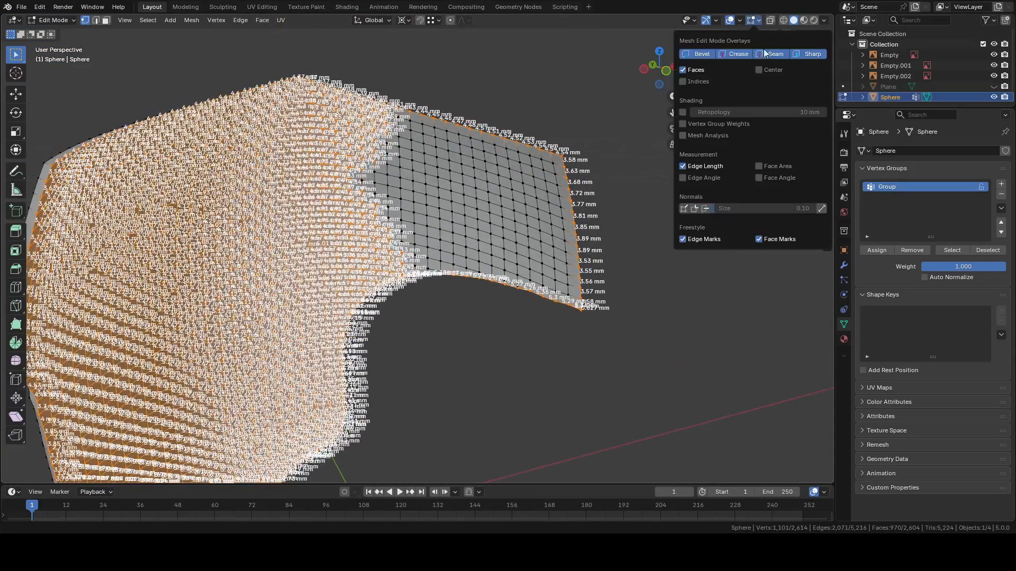
pyautogui.click(712, 162)
pyautogui.moveTo(461, 209)
pyautogui.mouseDown(button='middle')
pyautogui.moveTo(545, 209)
pyautogui.moveTo(533, 204)
pyautogui.mouseUp(button='middle')
pyautogui.press('c')
pyautogui.moveTo(379, 254)
pyautogui.mouseDown()
pyautogui.moveTo(317, 201)
pyautogui.moveTo(413, 127)
pyautogui.moveTo(442, 318)
pyautogui.mouseUp()
pyautogui.press('Escape')
pyautogui.scroll(-4, 517, 245)
pyautogui.moveTo(517, 245); pyautogui.dragTo(326, 247, button='middle')
pyautogui.moveTo(434, 283); pyautogui.dragTo(588, 258, button='middle')
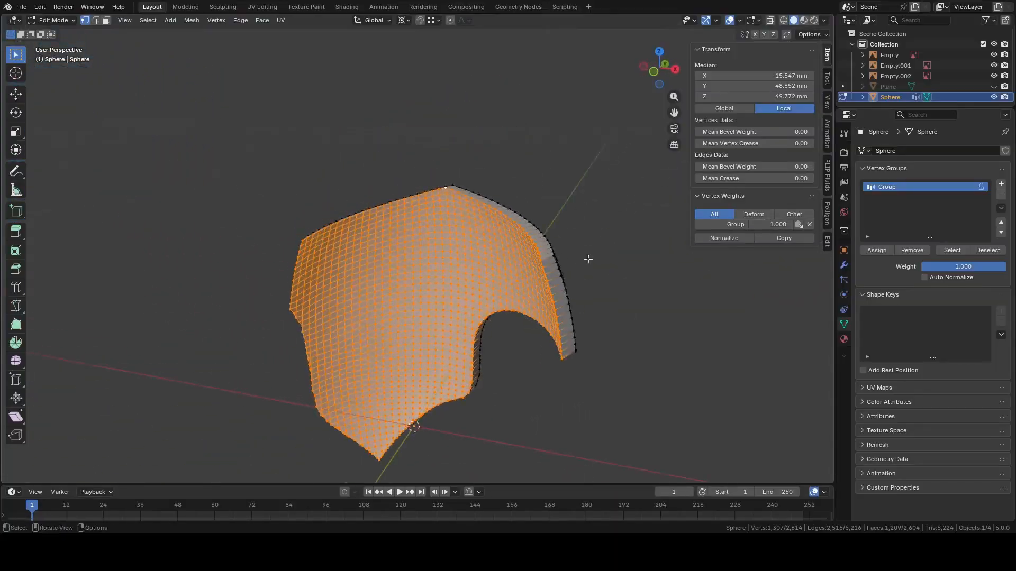
# Rename the inner rim's vertex group to BackEdge
pyautogui.doubleClick(891, 188)
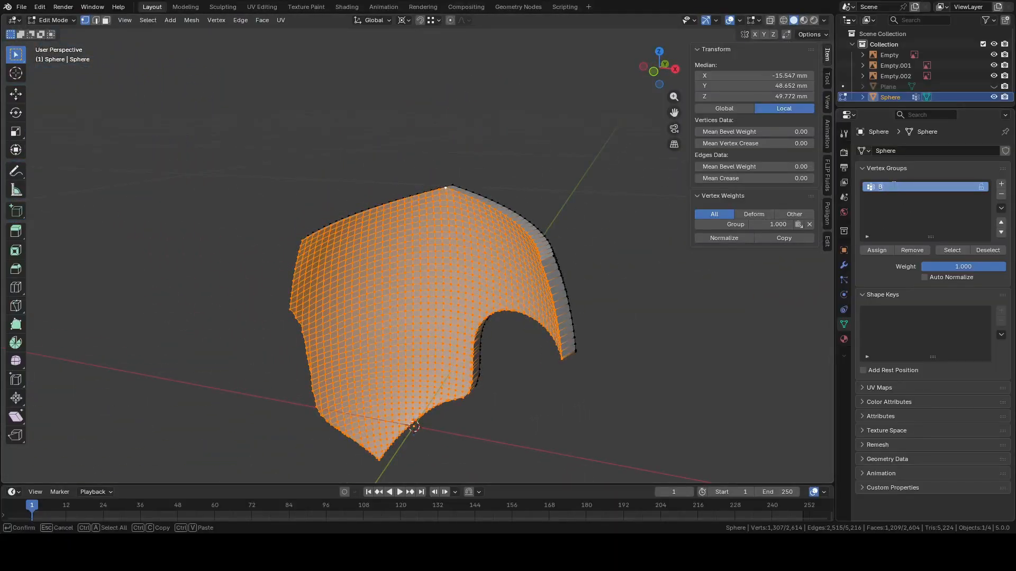
pyautogui.write('BackEdge')
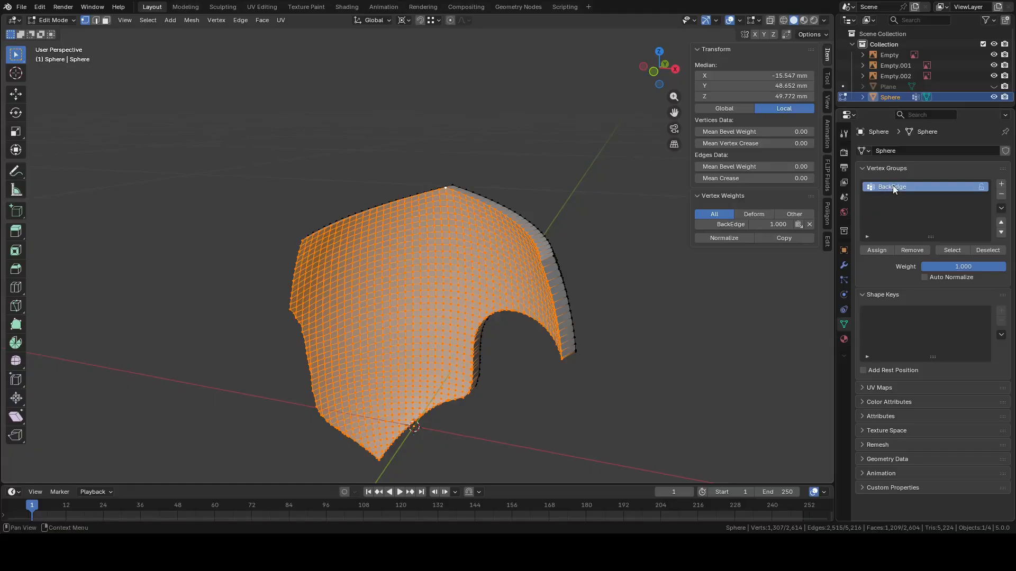
pyautogui.press('Return')
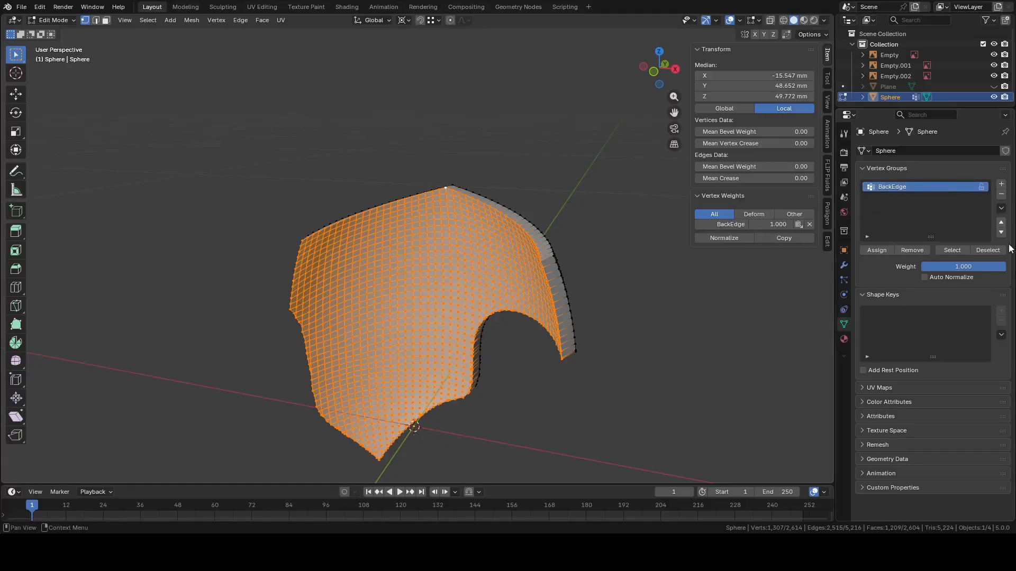
# Add a second vertex group, assign the selected inner surface vertices to it and name it BackFace
pyautogui.click(1000, 185)
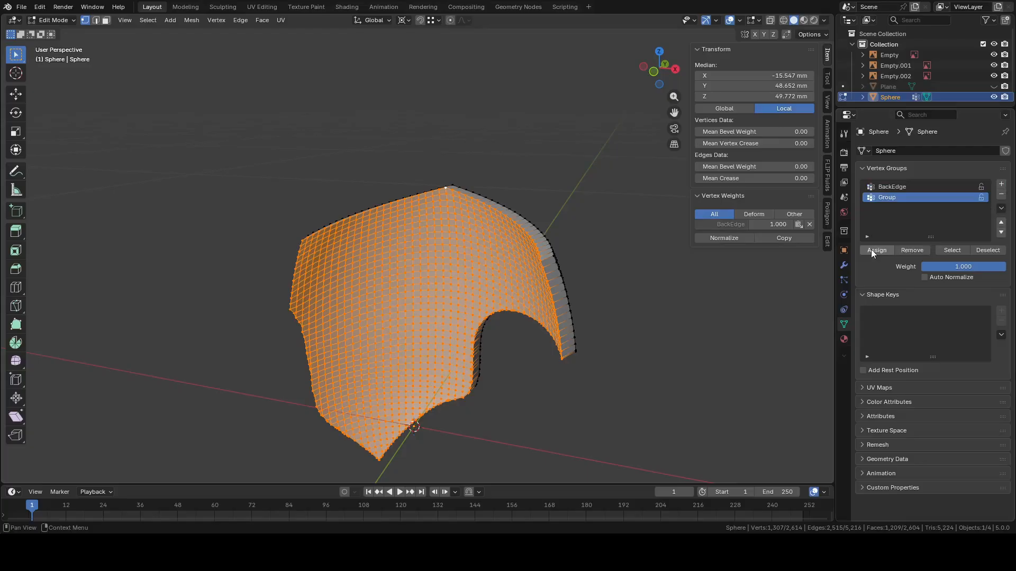
pyautogui.click(871, 249)
pyautogui.doubleClick(888, 198)
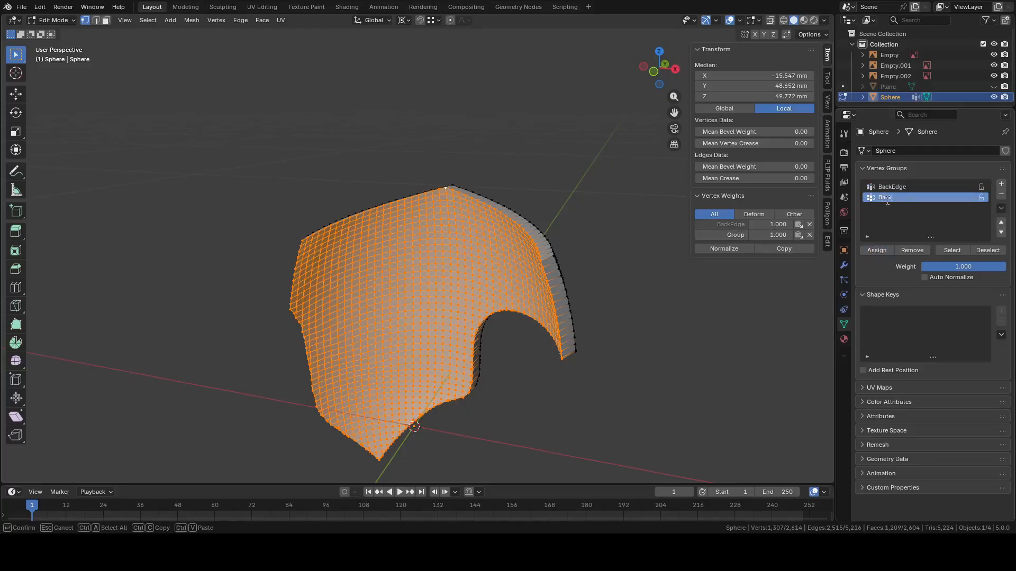
pyautogui.write('BackFace')
pyautogui.press('Return')
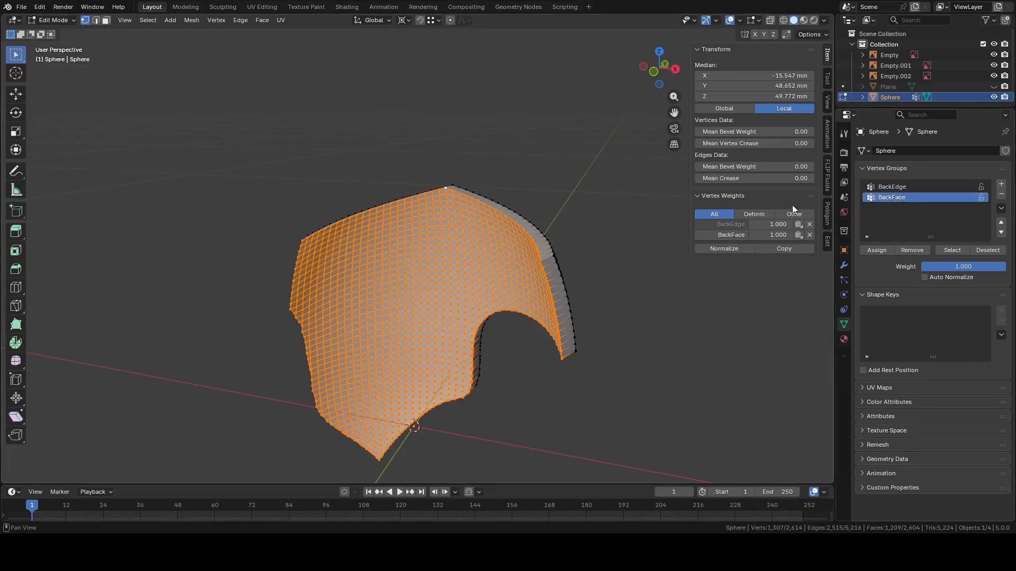
# Check the BackFace and BackEdge vertex groups by deselecting and reselecting their vertices
pyautogui.moveTo(568, 284); pyautogui.dragTo(595, 284, button='middle')
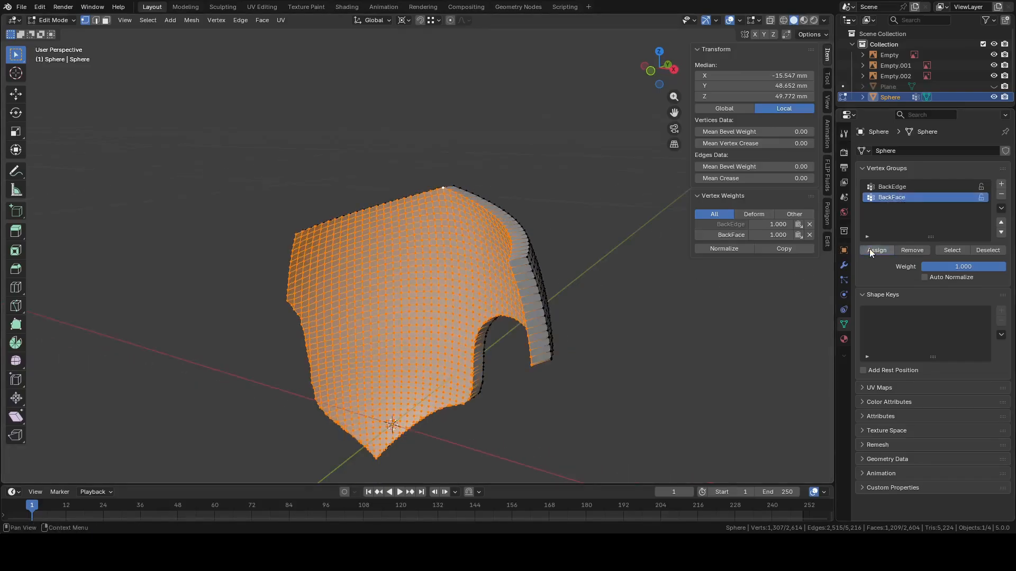
pyautogui.click(985, 250)
pyautogui.click(953, 251)
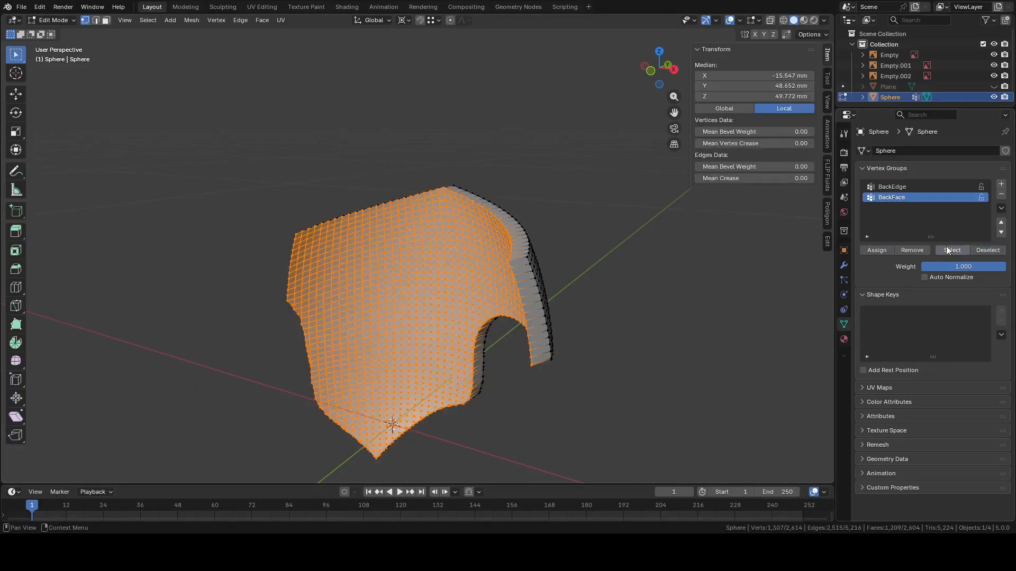
pyautogui.click(896, 187)
pyautogui.click(988, 250)
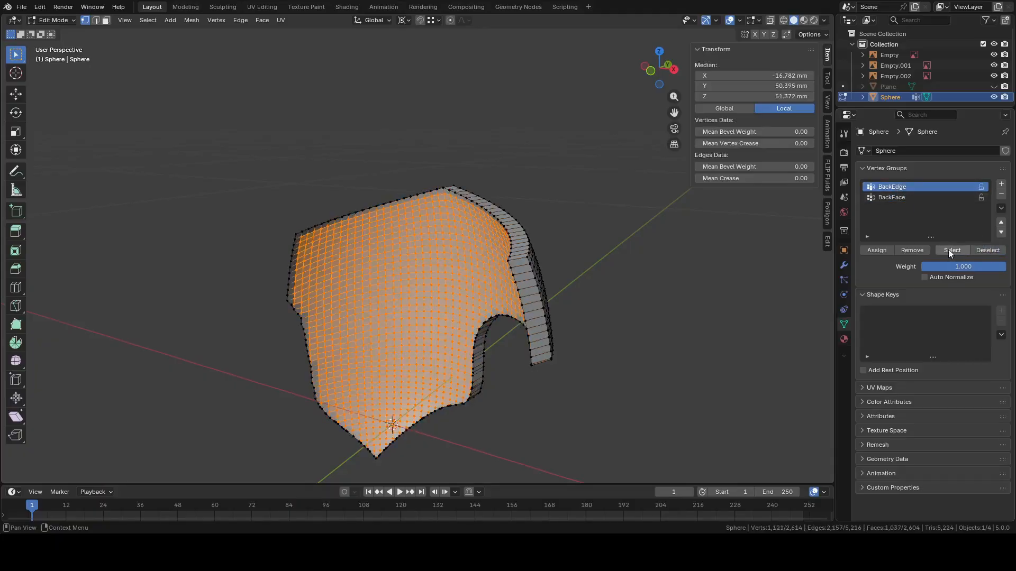
pyautogui.click(949, 252)
# Clear the selection, select the vertices of the BackFace group and show the mask's top peak in close-up from the back
pyautogui.click(704, 290)
pyautogui.moveTo(705, 290); pyautogui.dragTo(545, 266, button='middle')
pyautogui.click(894, 197)
pyautogui.click(947, 250)
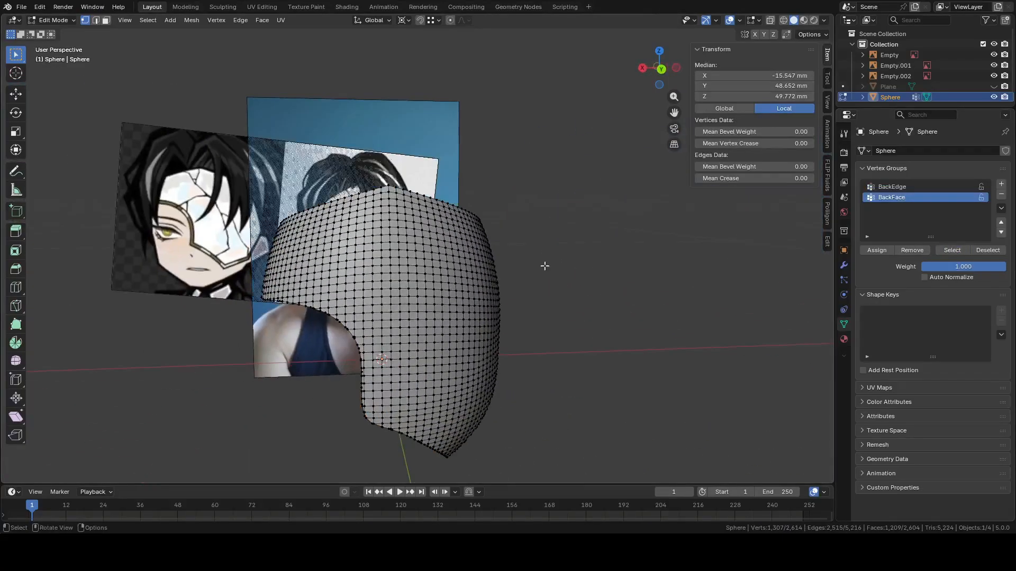
pyautogui.click(661, 69)
pyautogui.scroll(8, 513, 223)
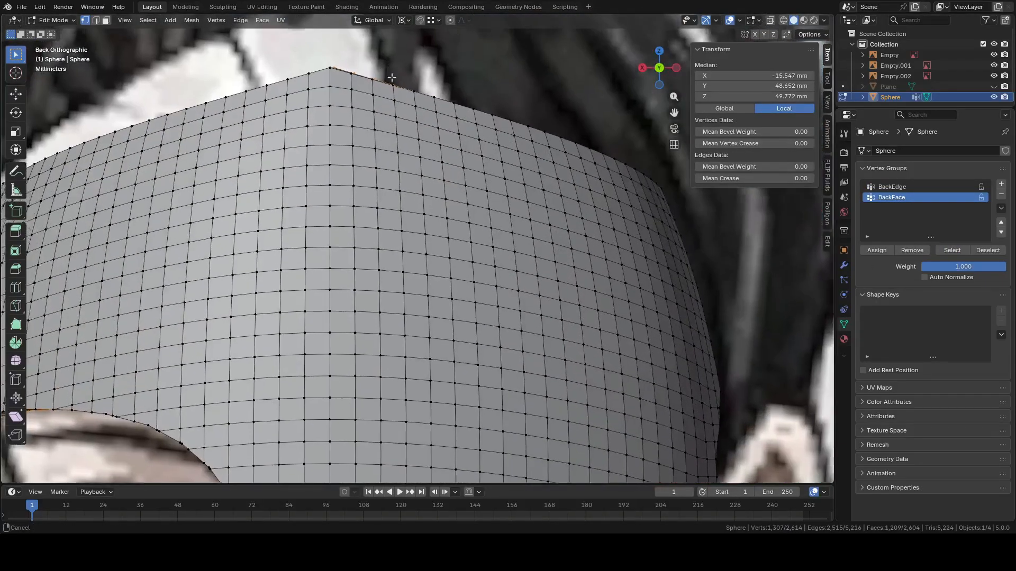
pyautogui.scroll(6, 513, 224)
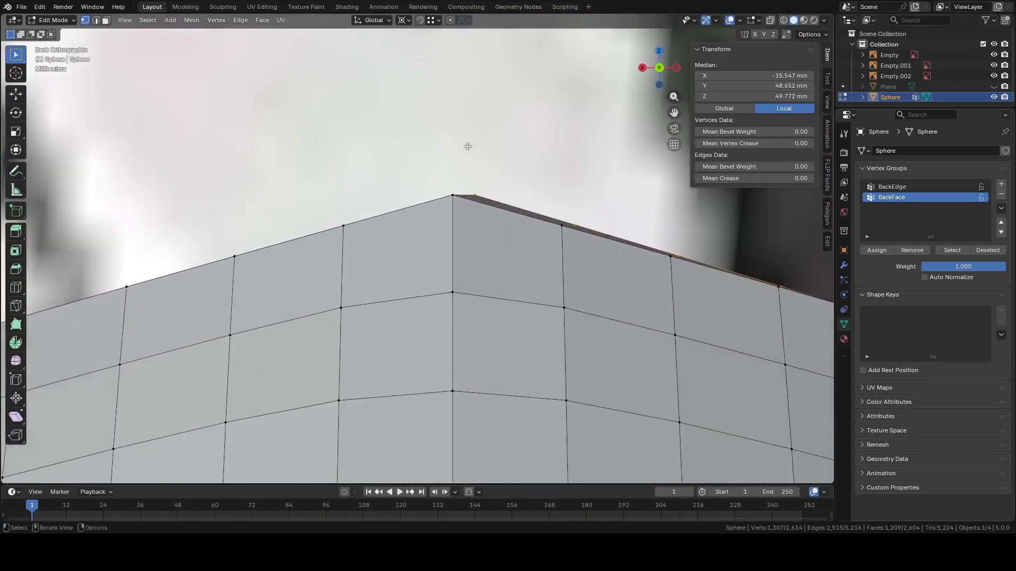
pyautogui.press('g')
pyautogui.press('y')
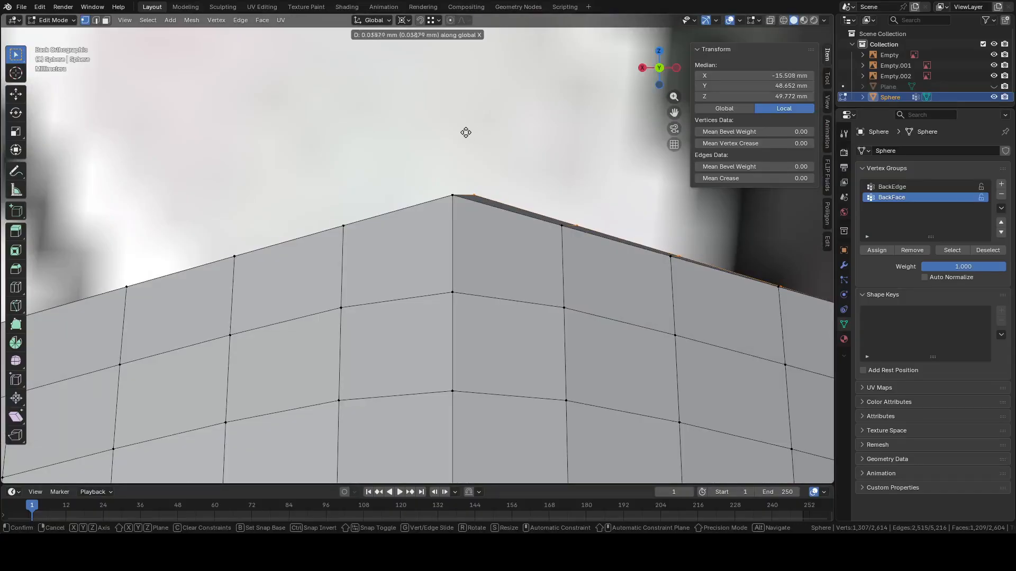
pyautogui.click(463, 143)
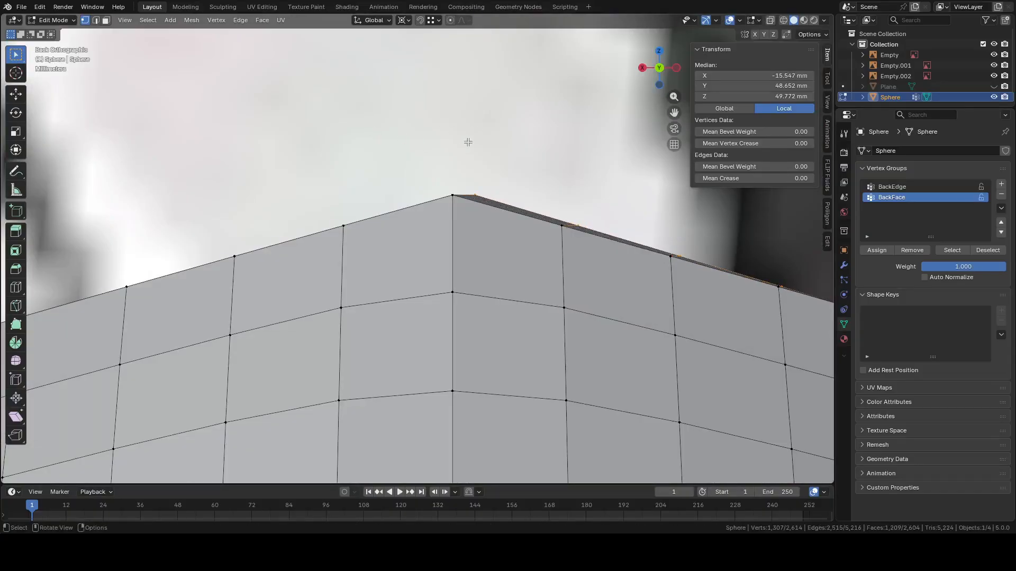
# Move the inner surface about 0.92 mm along global X to align its top peak with the outer surface's peak
pyautogui.press('g')
pyautogui.press('x')
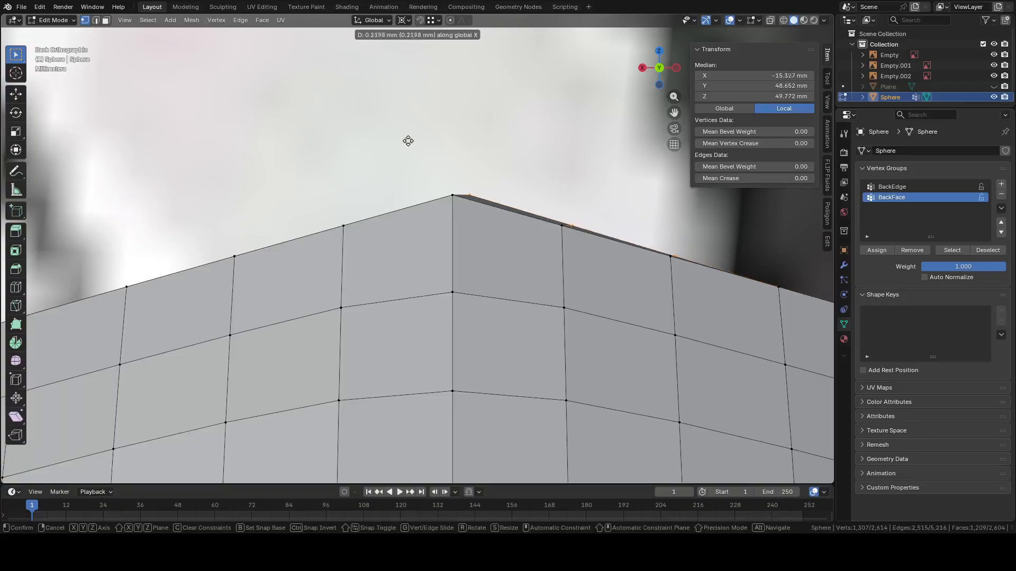
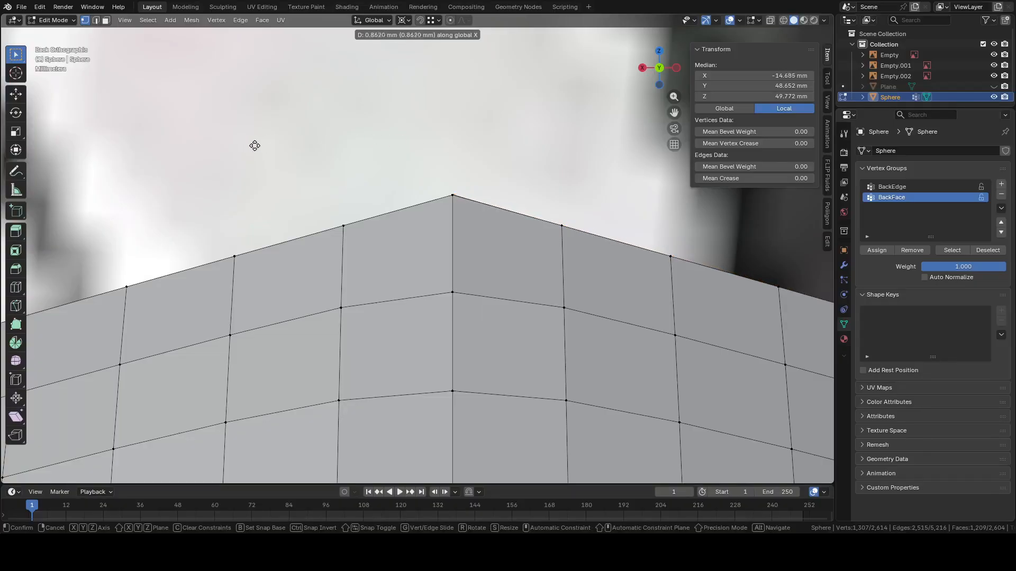
pyautogui.click(241, 145)
pyautogui.moveTo(272, 154); pyautogui.dragTo(312, 179, button='middle')
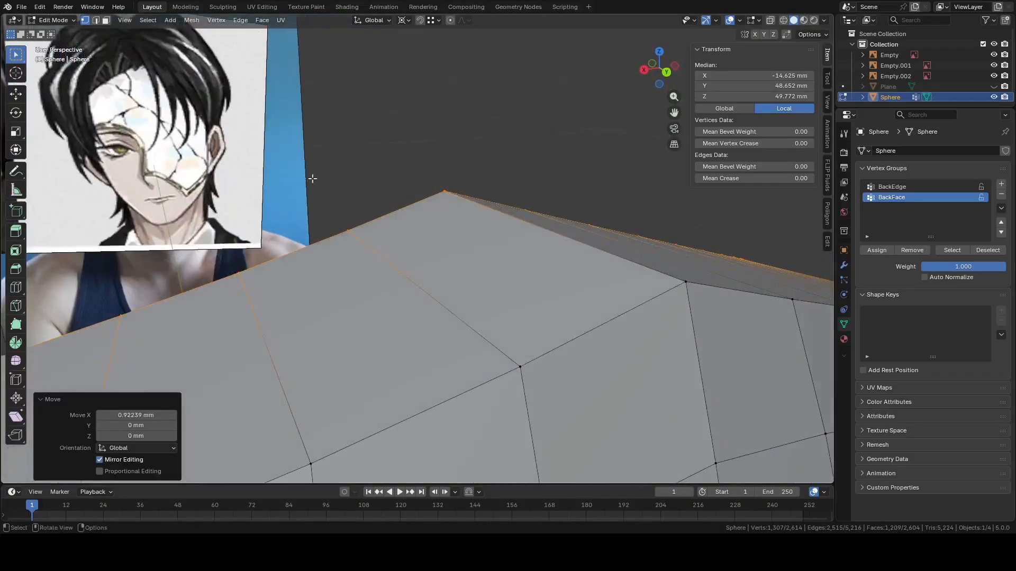
# Make the inner rim's peak vertex the active one and enable snapping with Active as base and Vertex as target
pyautogui.keyDown('shift'); pyautogui.click(443, 191); pyautogui.keyUp('shift')
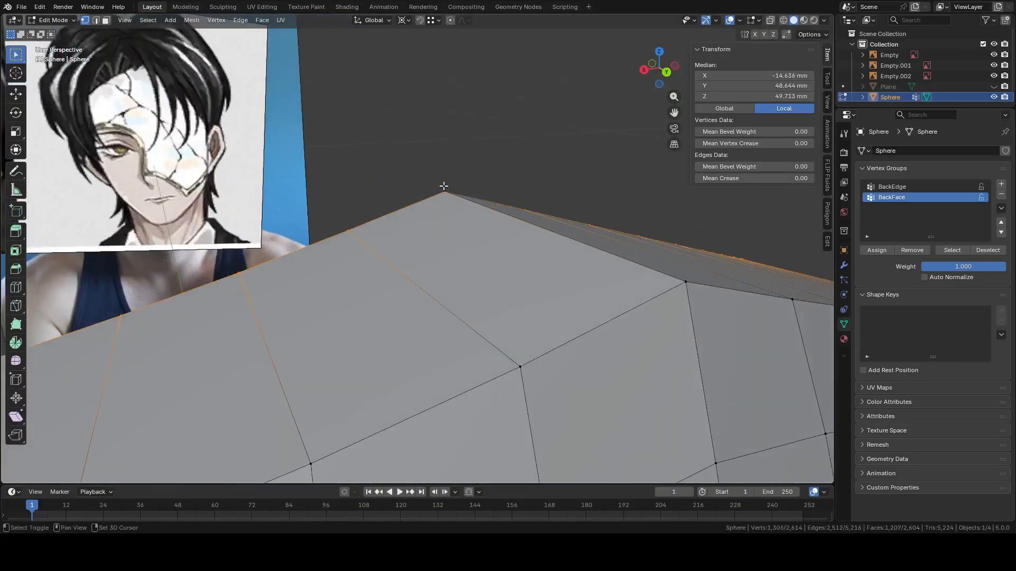
pyautogui.click(420, 20)
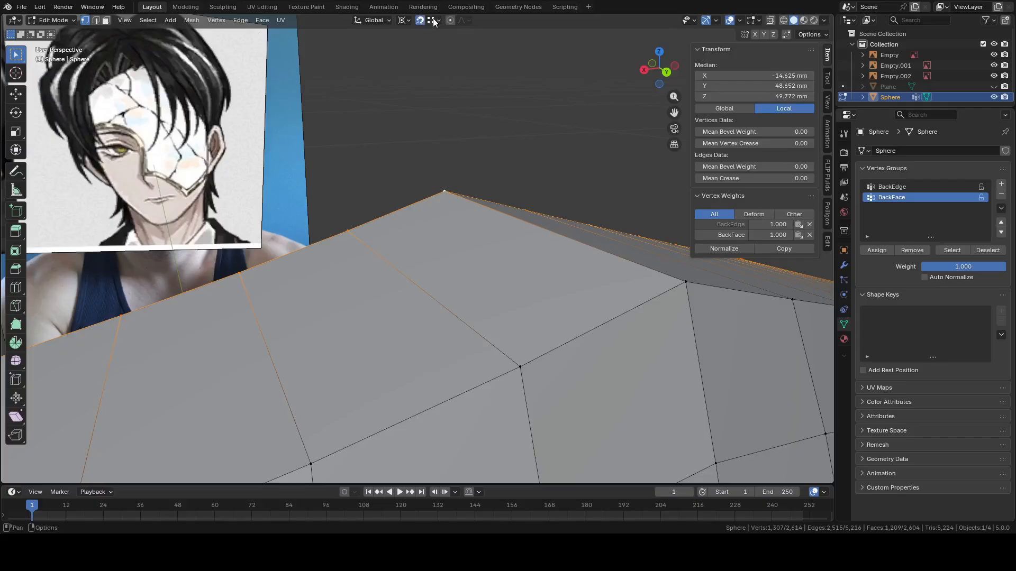
pyautogui.moveTo(605, 175); pyautogui.dragTo(499, 84, button='middle')
pyautogui.click(438, 20)
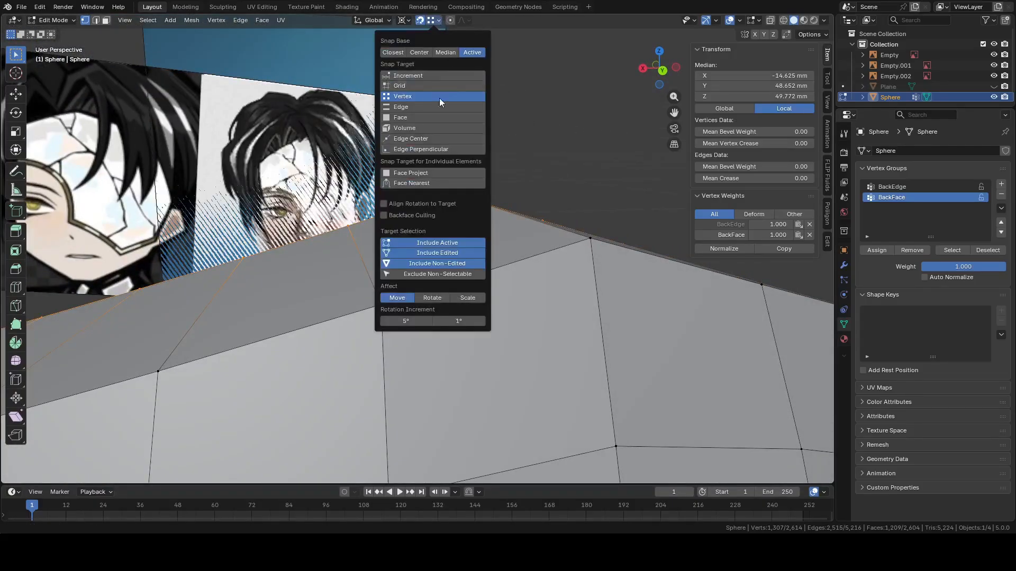
pyautogui.moveTo(455, 156); pyautogui.dragTo(468, 186, button='middle')
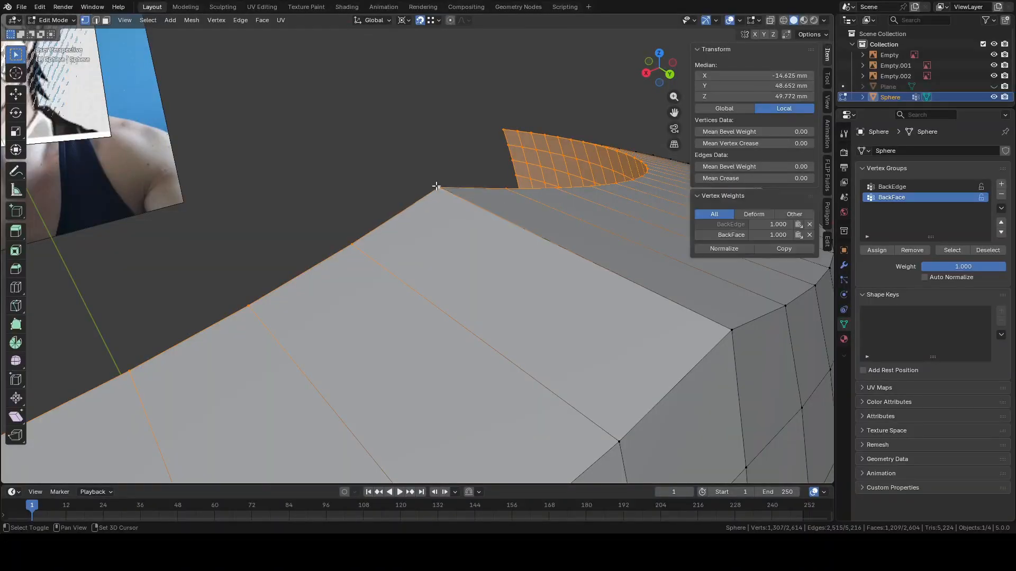
pyautogui.moveTo(447, 137); pyautogui.dragTo(442, 123, button='middle')
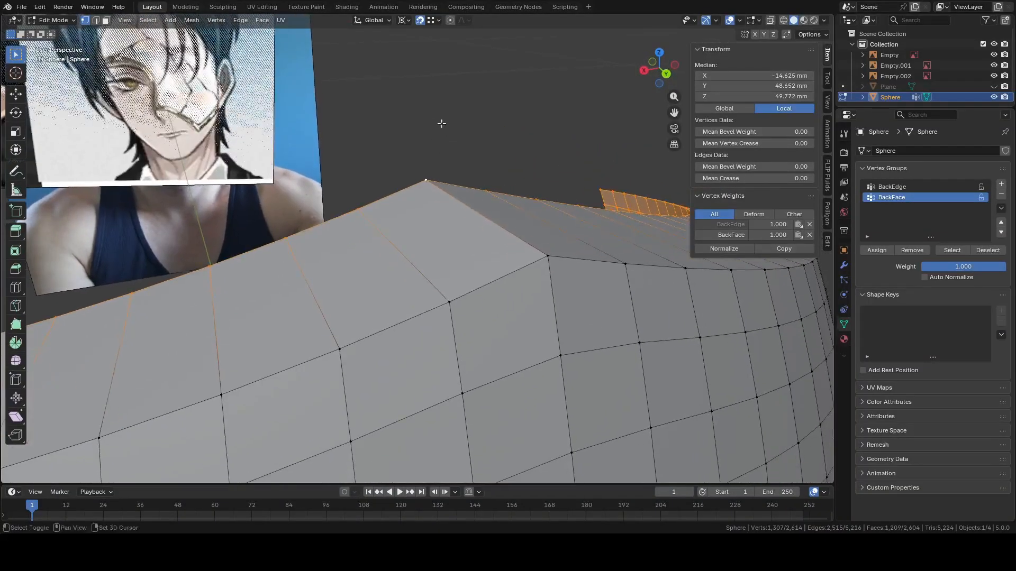
# Snap the inner surface along global X to the outer surface's peak vertex and check the alignment from the back
pyautogui.press('g')
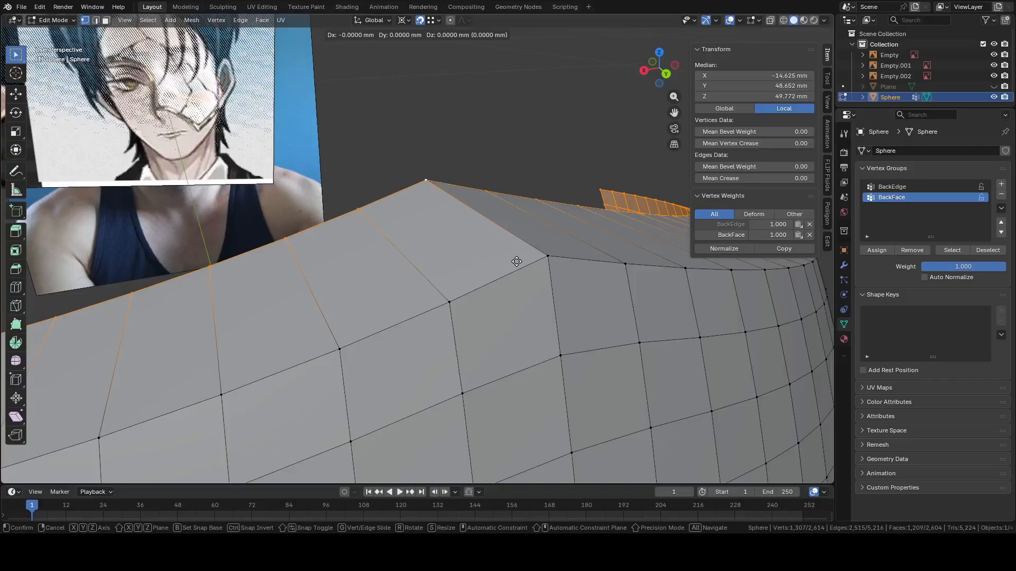
pyautogui.press('x')
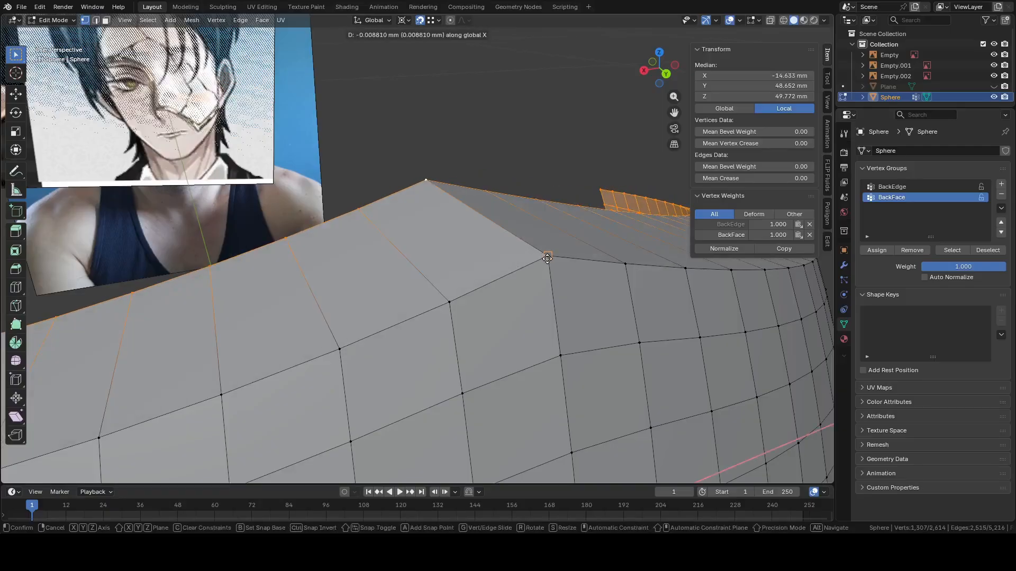
pyautogui.click(545, 263)
pyautogui.moveTo(545, 263); pyautogui.dragTo(516, 250, button='middle')
pyautogui.click(661, 76)
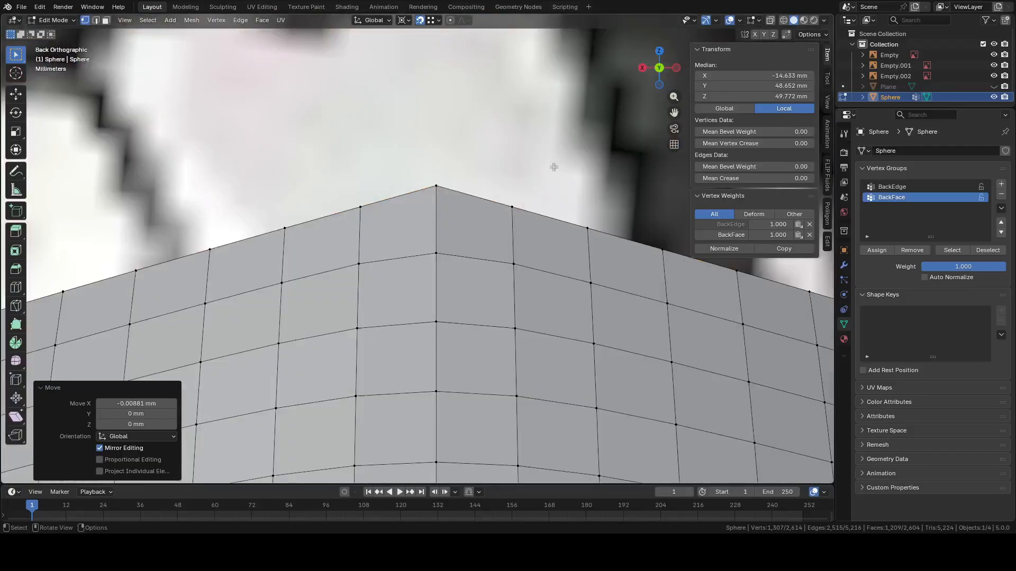
pyautogui.scroll(-15, 548, 164)
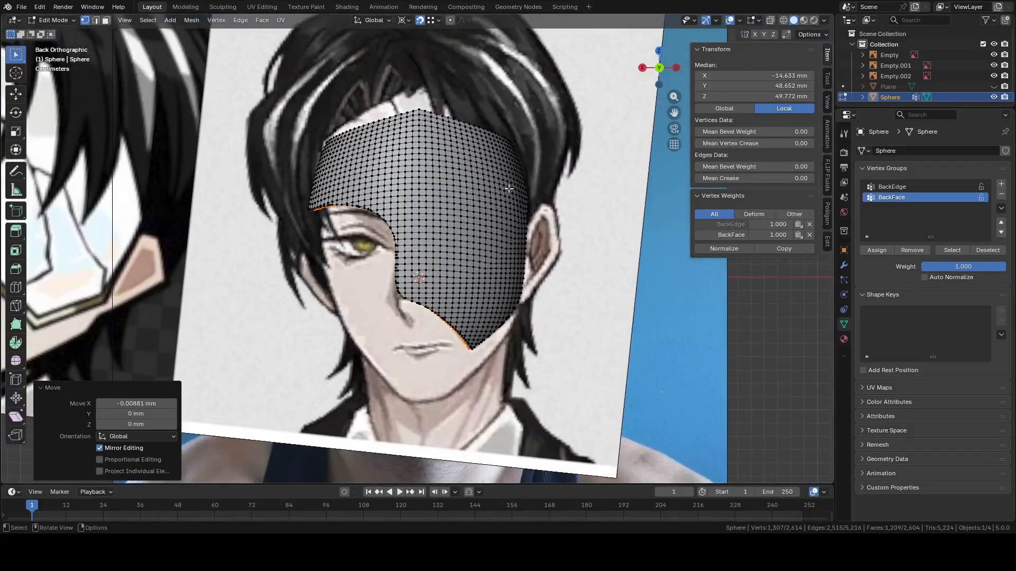
pyautogui.moveTo(526, 145); pyautogui.dragTo(568, 223, button='middle')
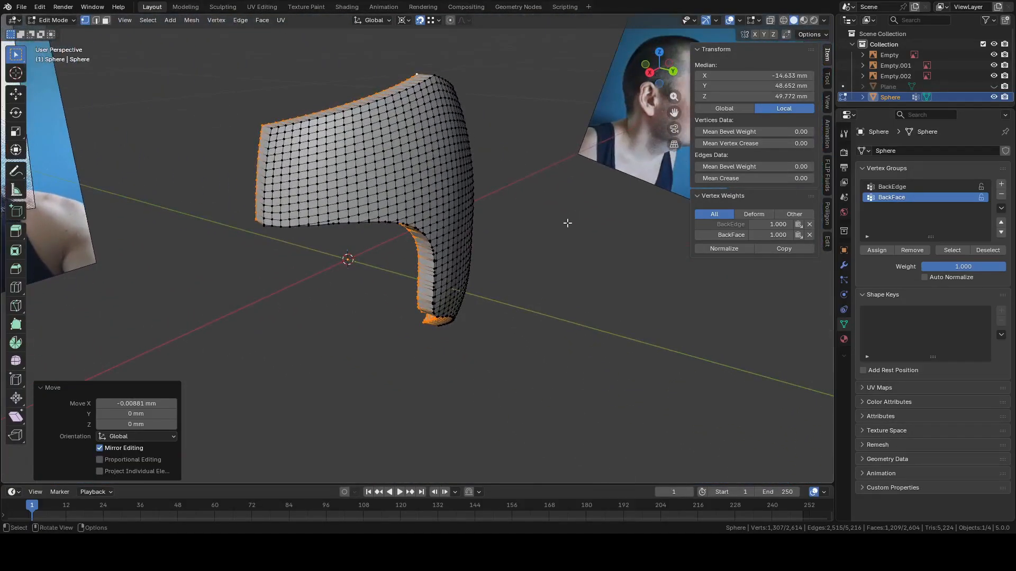
# Select the edge loop along the inner rim's top and set the transform pivot point to 3D Cursor
pyautogui.keyDown('shift'); pyautogui.moveTo(285, 132); pyautogui.dragTo(470, 202, button='middle'); pyautogui.keyUp('shift')
pyautogui.keyDown('alt'); pyautogui.click(314, 189); pyautogui.keyUp('alt')
pyautogui.scroll(2, 500, 167)
pyautogui.moveTo(501, 159); pyautogui.dragTo(509, 153, button='middle')
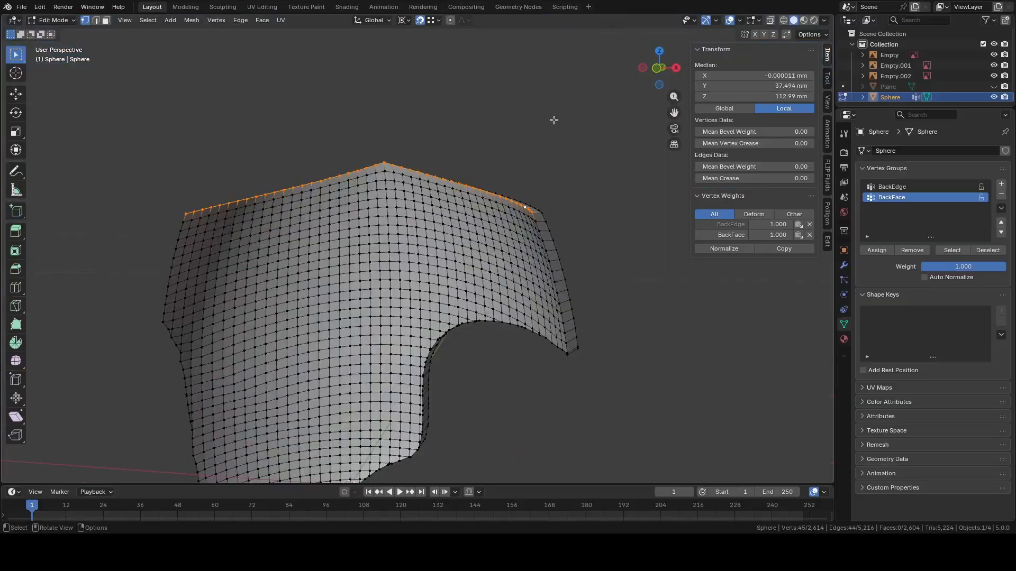
pyautogui.click(404, 21)
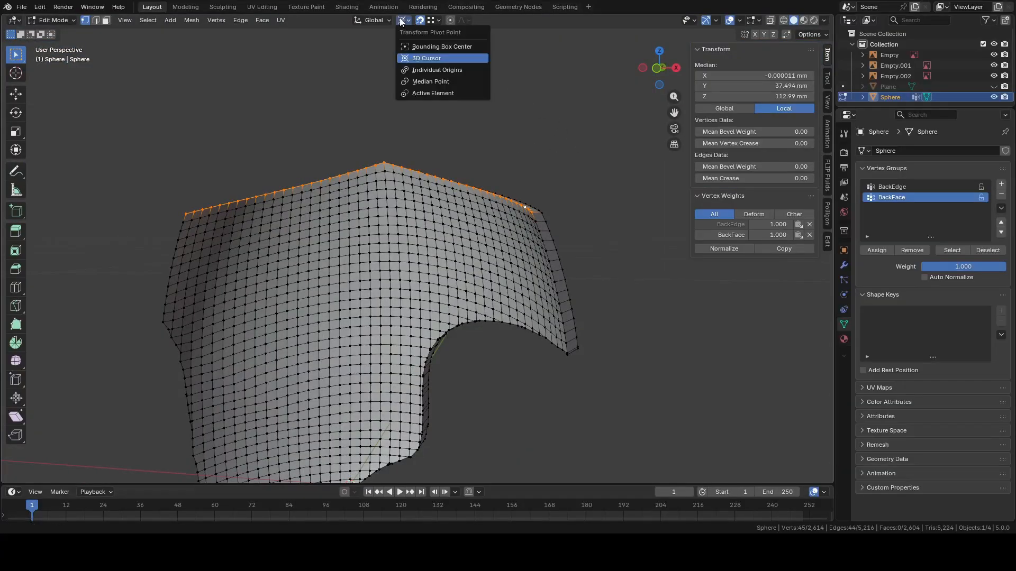
pyautogui.click(436, 58)
# Move the inner rim's top edge loop up about 1.3 mm along global Z
pyautogui.press('g')
pyautogui.press('z')
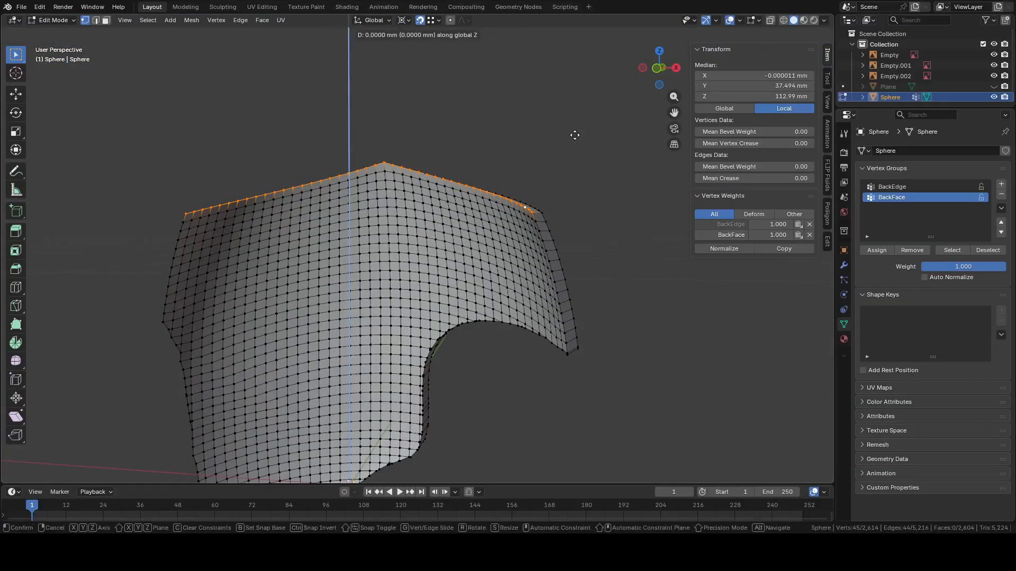
pyautogui.rightClick(575, 135)
pyautogui.press('g')
pyautogui.press('z')
pyautogui.click(575, 101)
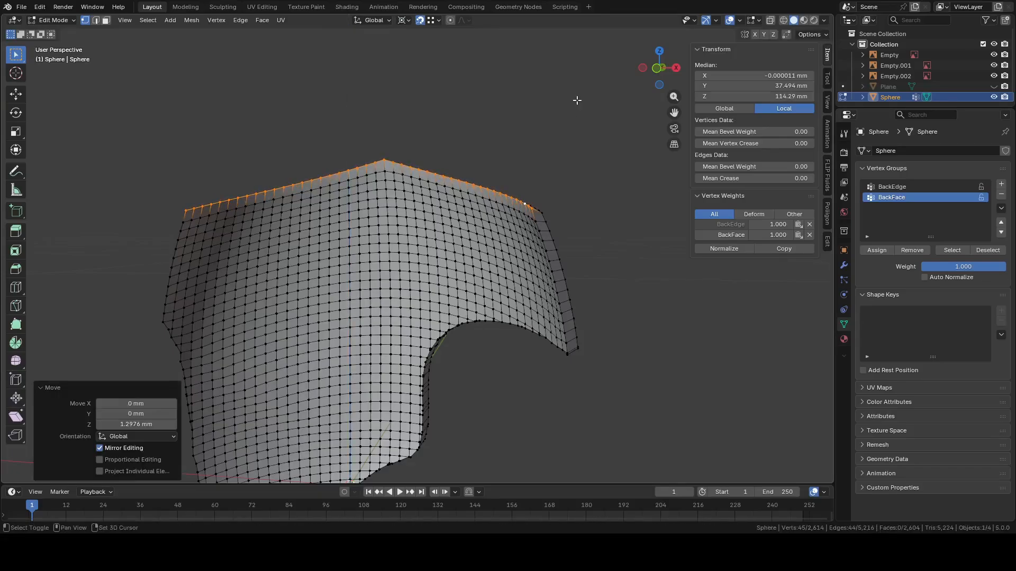
# Raise the same top edge loop by a further 0.97 mm or so along global Z in back view
pyautogui.moveTo(574, 101); pyautogui.dragTo(374, 129, button='middle')
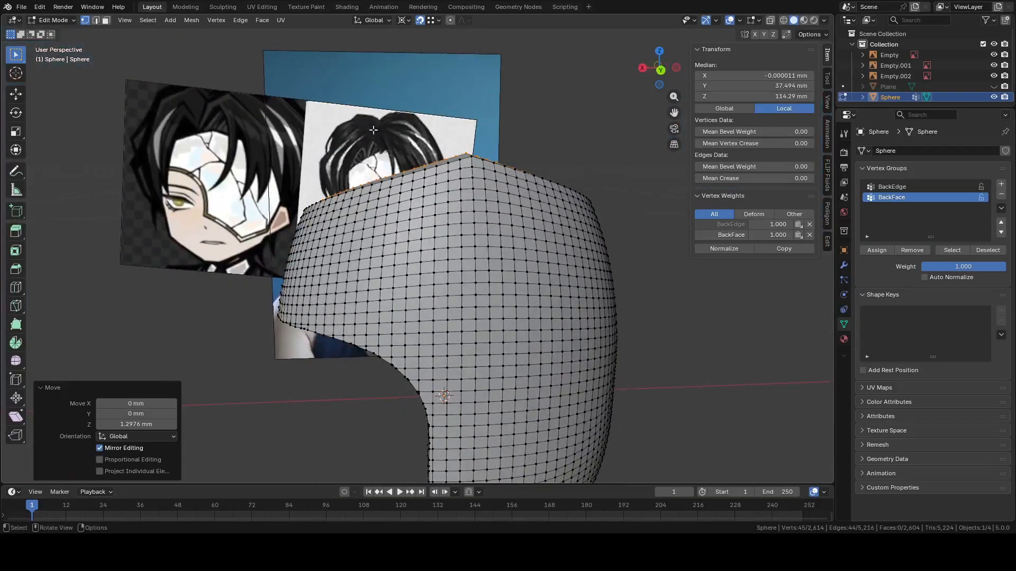
pyautogui.click(660, 70)
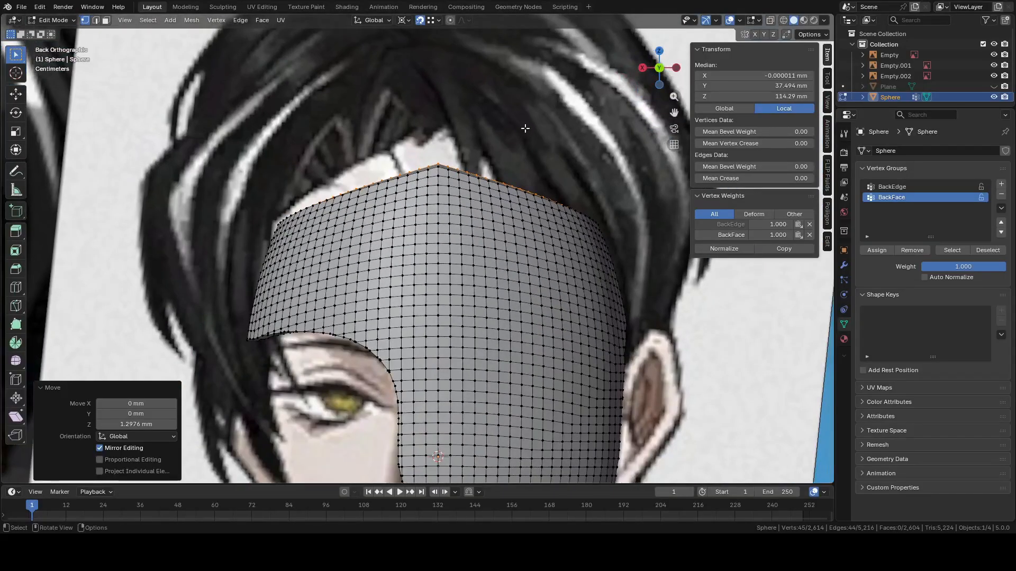
pyautogui.press('g')
pyautogui.press('z')
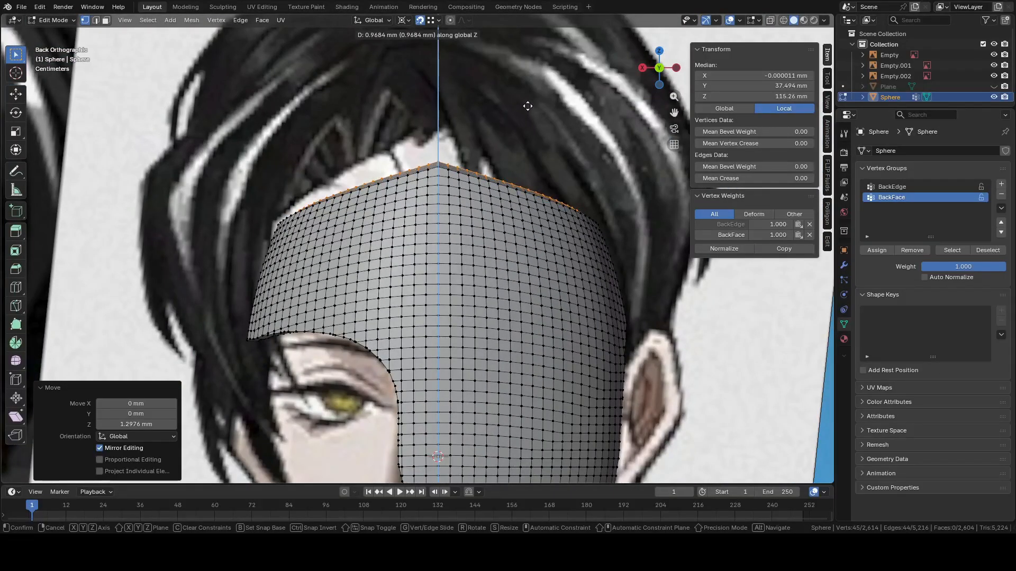
pyautogui.click(528, 106)
# Select the inner rim's vertical side edge above the eye cutout and move it about 5.97 mm along global X in back view
pyautogui.moveTo(528, 106); pyautogui.dragTo(406, 219, button='middle')
pyautogui.keyDown('alt'); pyautogui.click(446, 235); pyautogui.keyUp('alt')
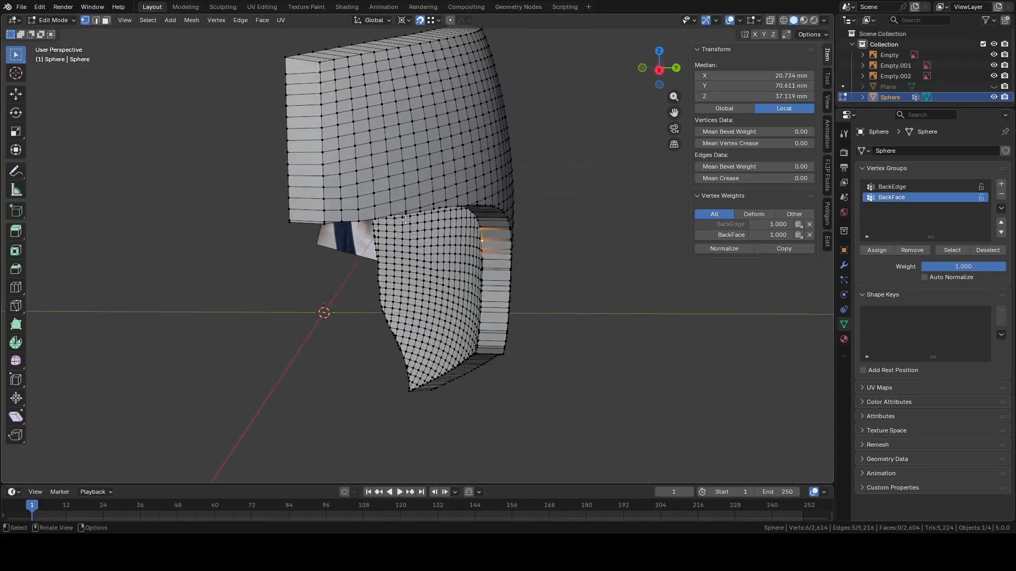
pyautogui.keyDown('alt'); pyautogui.click(285, 120); pyautogui.keyUp('alt')
pyautogui.moveTo(284, 121); pyautogui.dragTo(453, 184, button='middle')
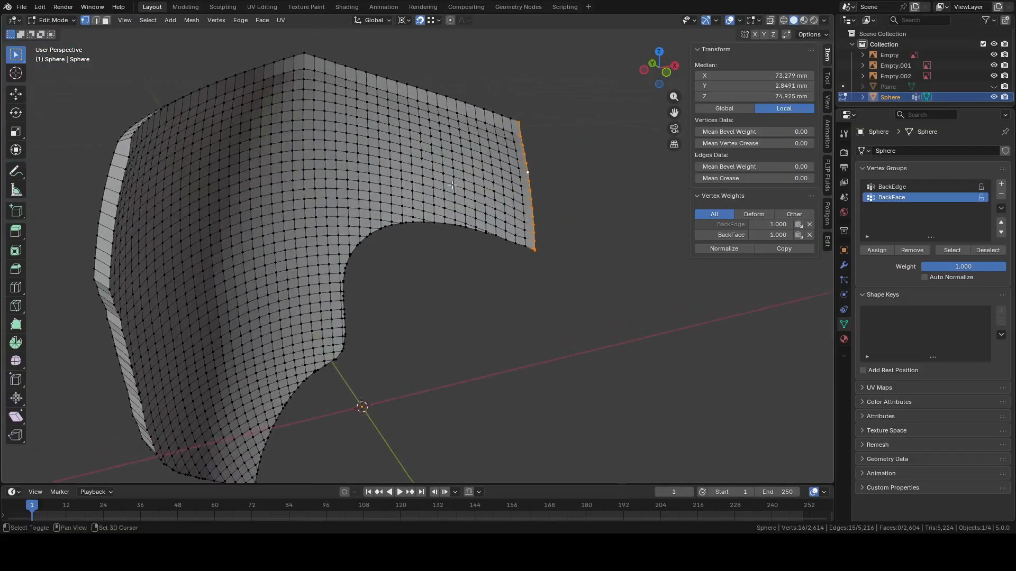
pyautogui.click(651, 64)
pyautogui.keyDown('shift'); pyautogui.moveTo(235, 158); pyautogui.dragTo(323, 196, button='middle'); pyautogui.keyUp('shift')
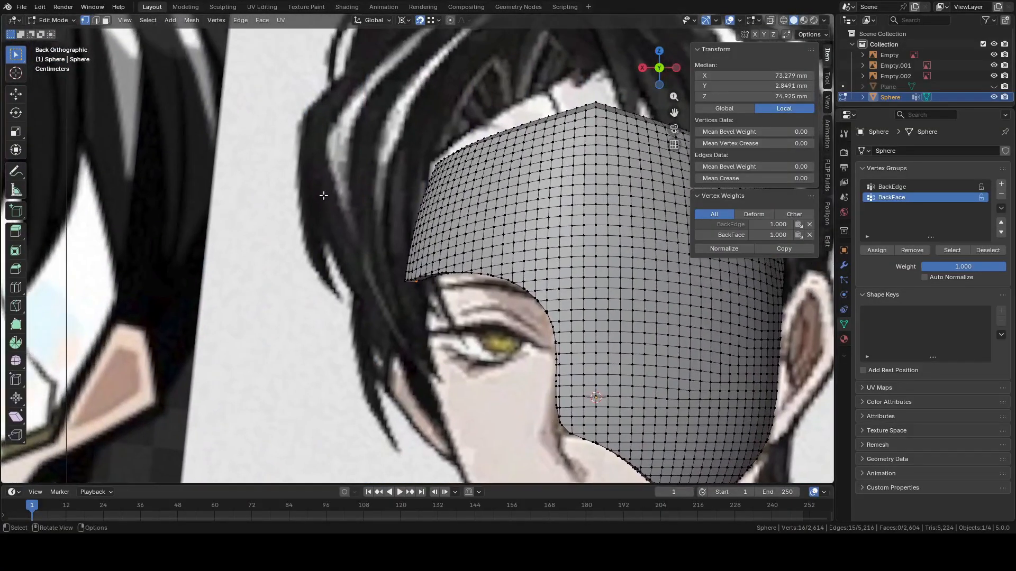
pyautogui.press('g')
pyautogui.press('x')
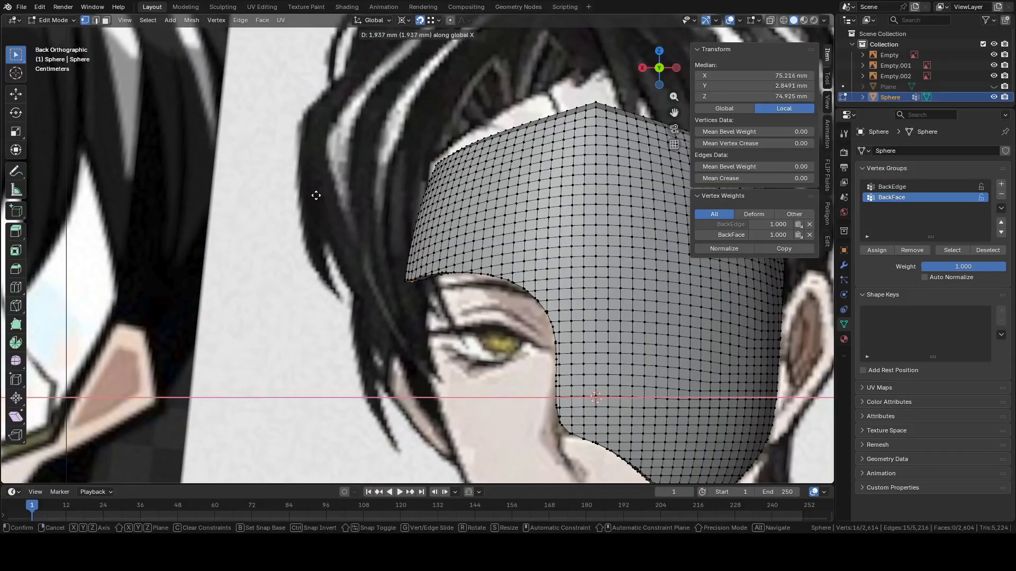
pyautogui.click(225, 204)
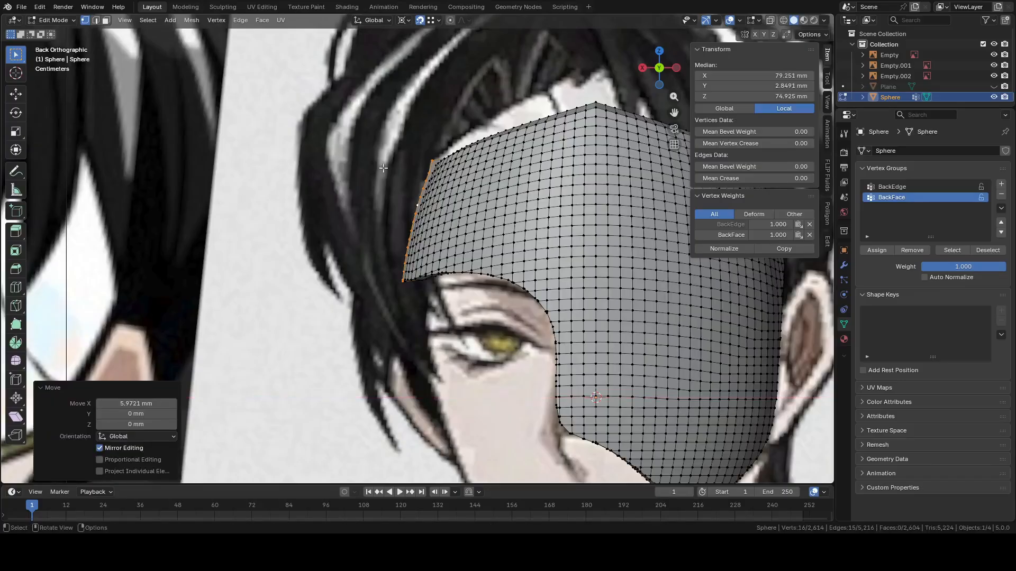
# Turn off snapping and move the inner rim's upper corner vertex about -0.94 mm in X and -1.43 mm in Z in back view
pyautogui.click(418, 159)
pyautogui.moveTo(418, 159); pyautogui.dragTo(680, 163, button='middle')
pyautogui.moveTo(647, 88); pyautogui.dragTo(470, 150, button='middle')
pyautogui.scroll(1, 469, 150)
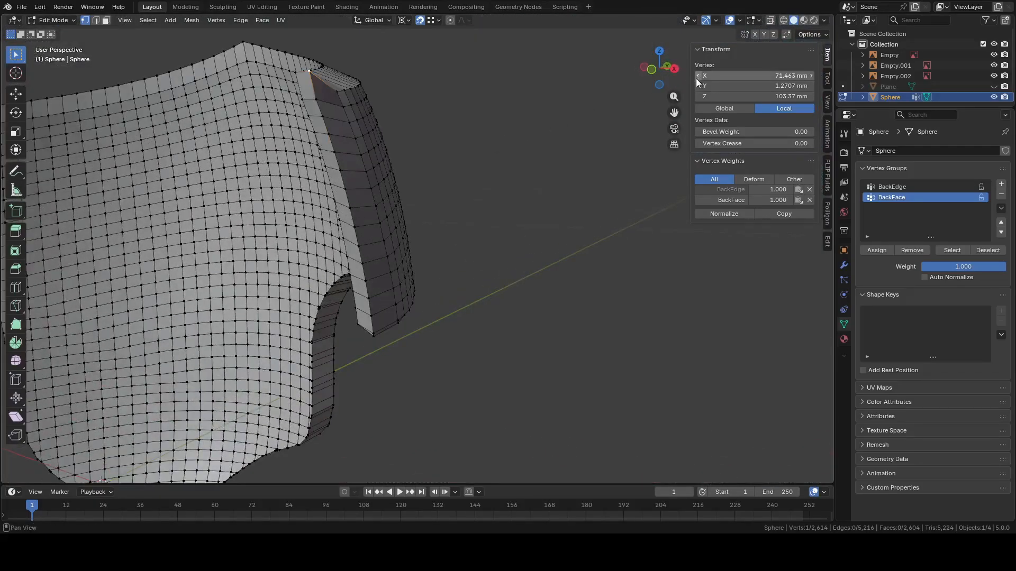
pyautogui.click(668, 67)
pyautogui.keyDown('shift'); pyautogui.moveTo(390, 140); pyautogui.dragTo(383, 239, button='middle'); pyautogui.keyUp('shift')
pyautogui.scroll(3, 306, 215)
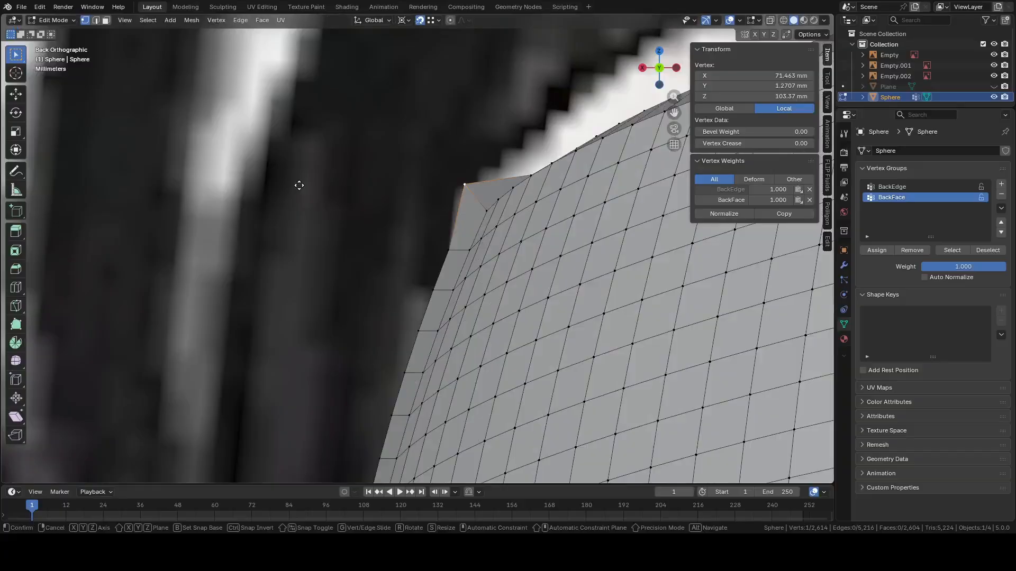
pyautogui.press('g')
pyautogui.click(304, 188)
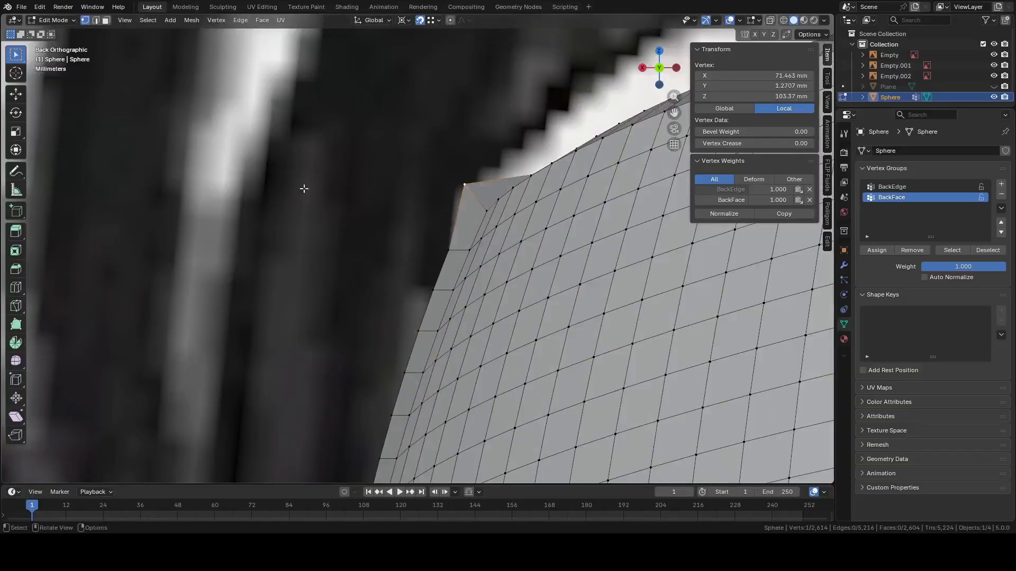
pyautogui.click(420, 21)
pyautogui.press('g')
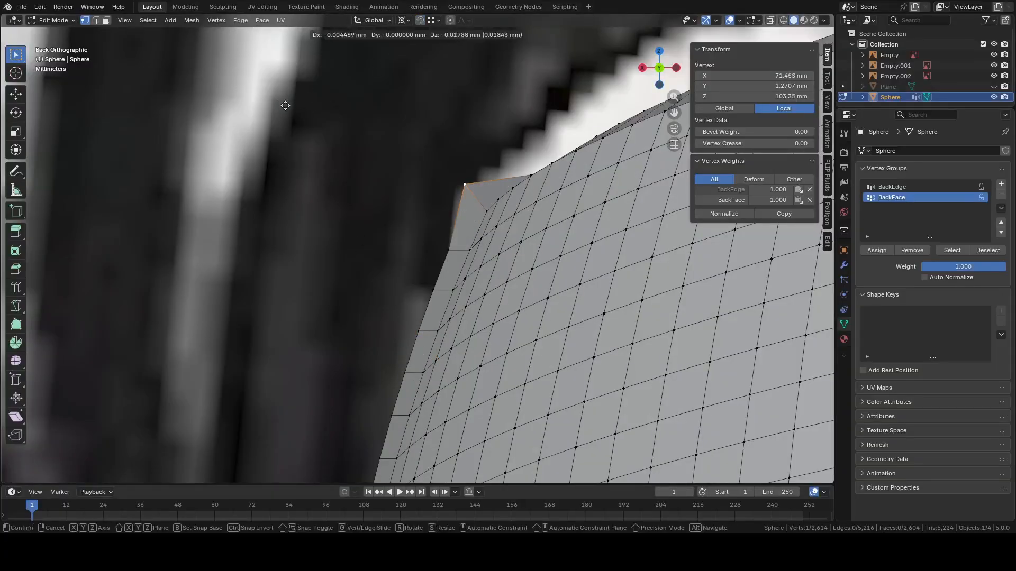
pyautogui.click(391, 266)
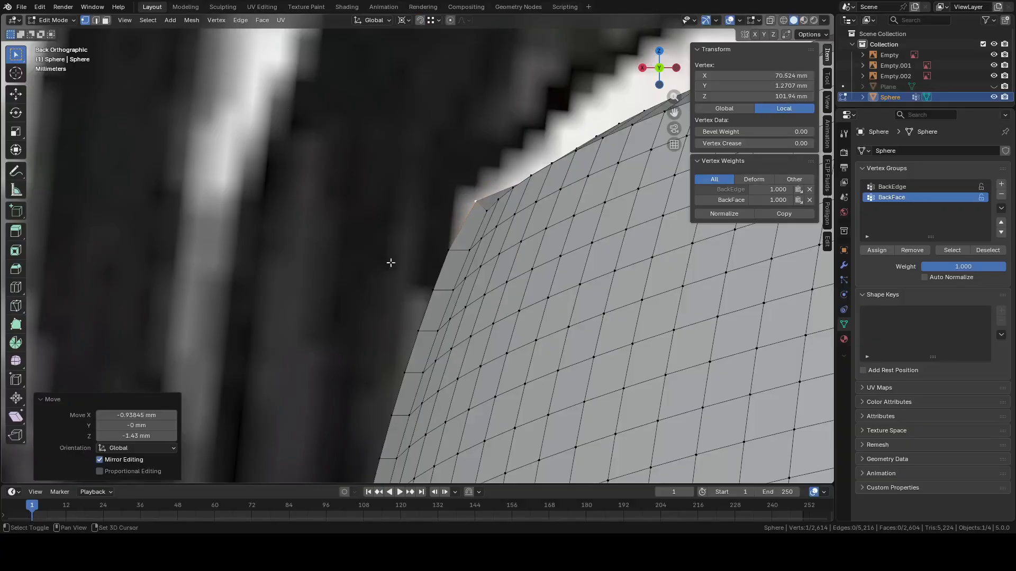
# Inspect the adjusted corner, select the inner rim's top edge loop and show it from the back
pyautogui.moveTo(390, 265); pyautogui.dragTo(376, 192, button='middle')
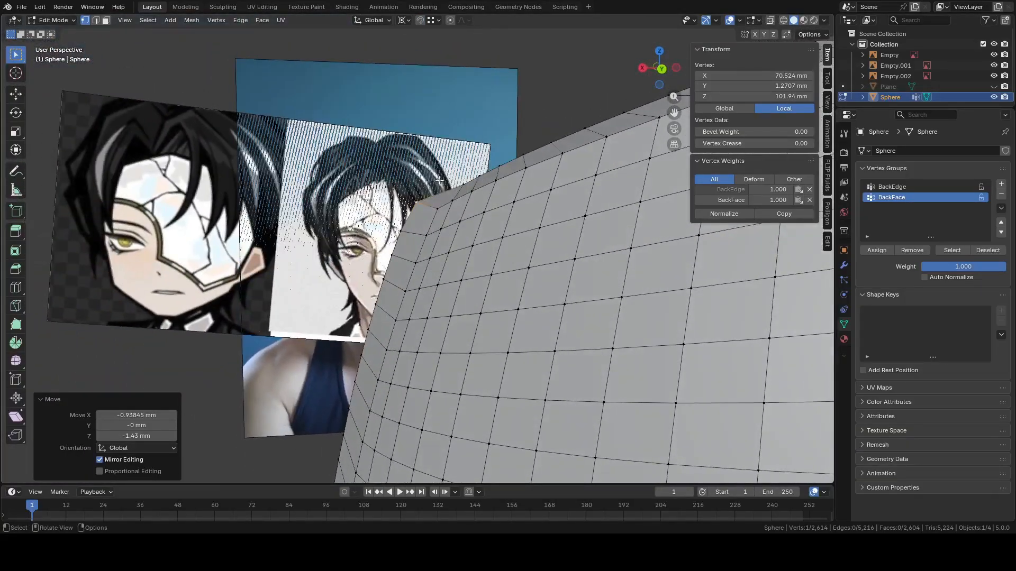
pyautogui.moveTo(440, 181); pyautogui.dragTo(634, 160, button='middle')
pyautogui.moveTo(147, 212); pyautogui.dragTo(228, 213, button='middle')
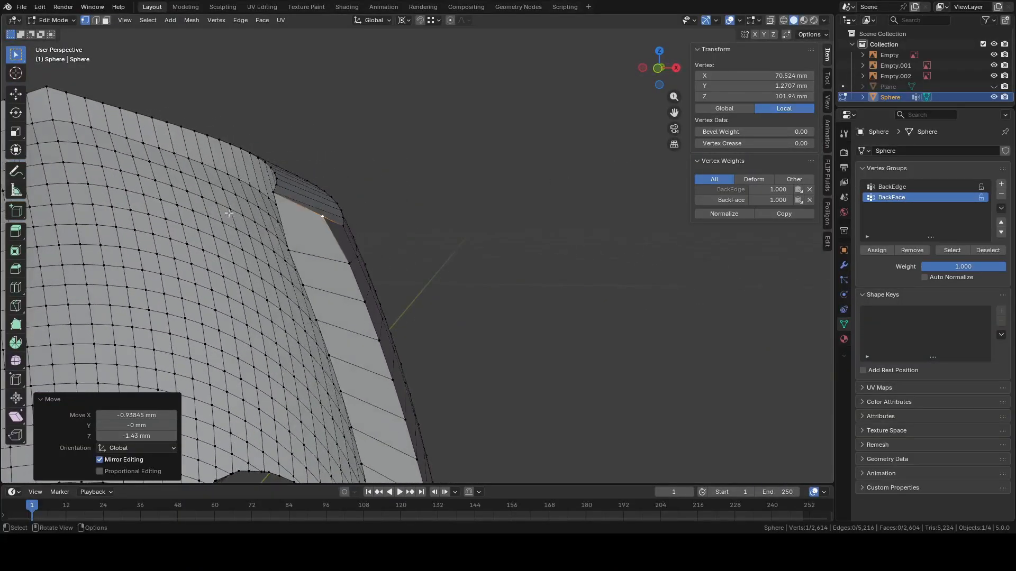
pyautogui.moveTo(303, 199); pyautogui.dragTo(239, 205, button='middle')
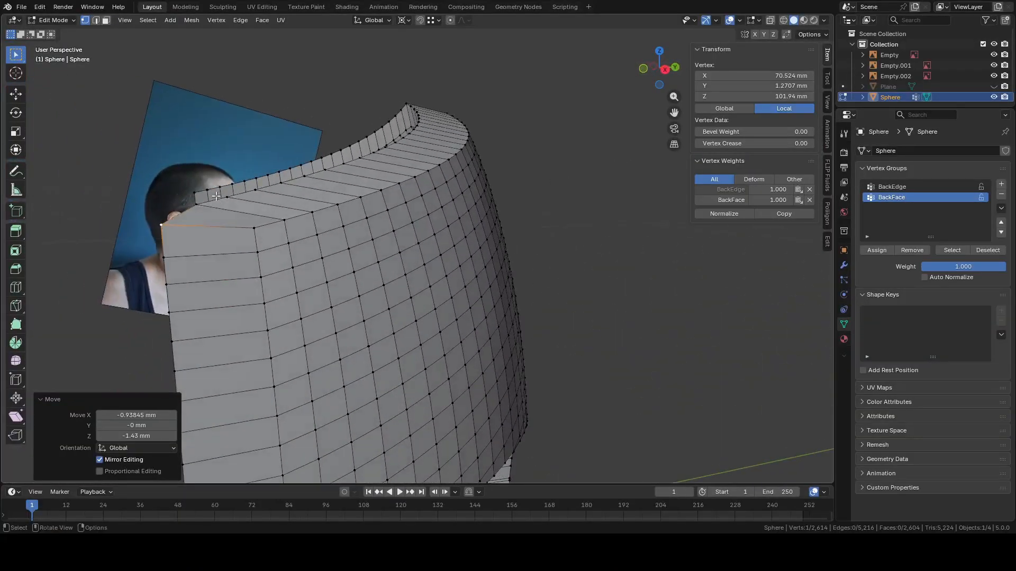
pyautogui.moveTo(216, 197); pyautogui.dragTo(170, 236, button='middle')
pyautogui.keyDown('alt'); pyautogui.click(261, 203); pyautogui.keyUp('alt')
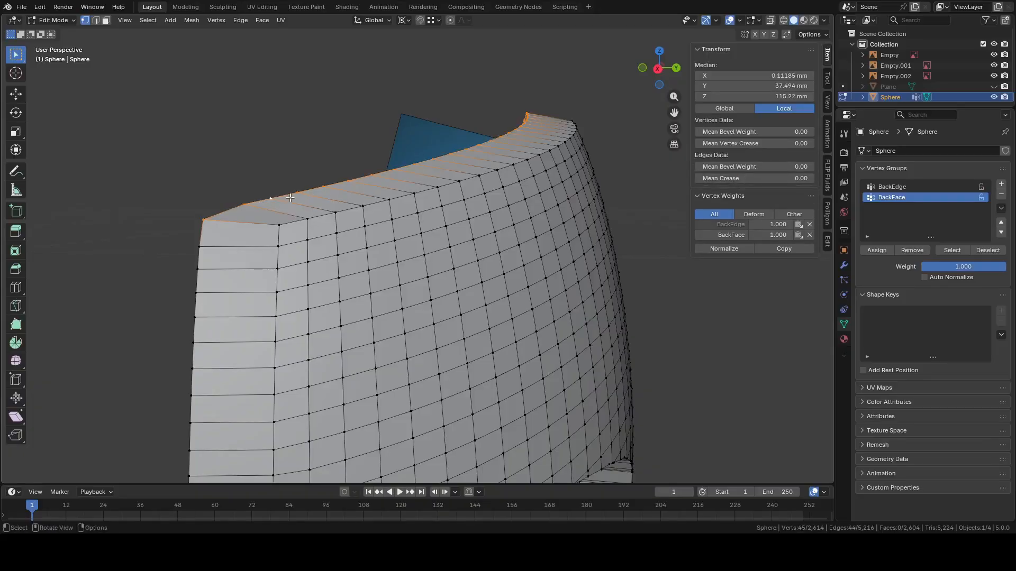
pyautogui.moveTo(265, 207); pyautogui.dragTo(163, 209, button='middle')
pyautogui.click(667, 73)
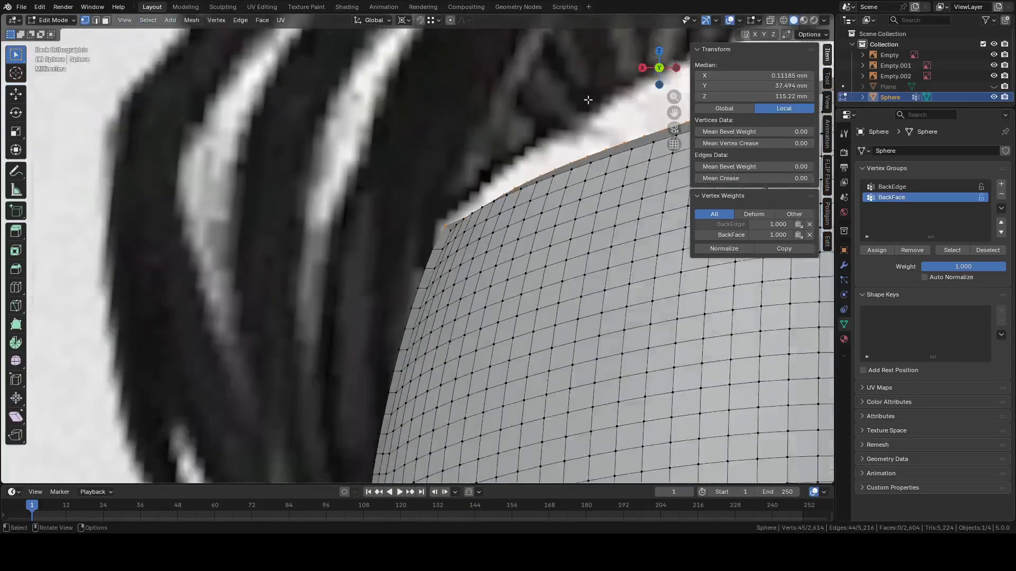
# Deselect the corner vertices at both ends of the top edge loop with Circle Select and return to back view
pyautogui.scroll(-4, 587, 100)
pyautogui.moveTo(566, 158)
pyautogui.keyDown('shift'); pyautogui.mouseDown(button='middle')
pyautogui.moveTo(376, 186)
pyautogui.moveTo(491, 156)
pyautogui.moveTo(318, 222)
pyautogui.moveTo(204, 233)
pyautogui.mouseUp(button='middle'); pyautogui.keyUp('shift')
pyautogui.press('c')
pyautogui.middleClick(263, 232)
pyautogui.press('Escape')
pyautogui.moveTo(598, 270); pyautogui.dragTo(539, 273, button='middle')
pyautogui.press('c')
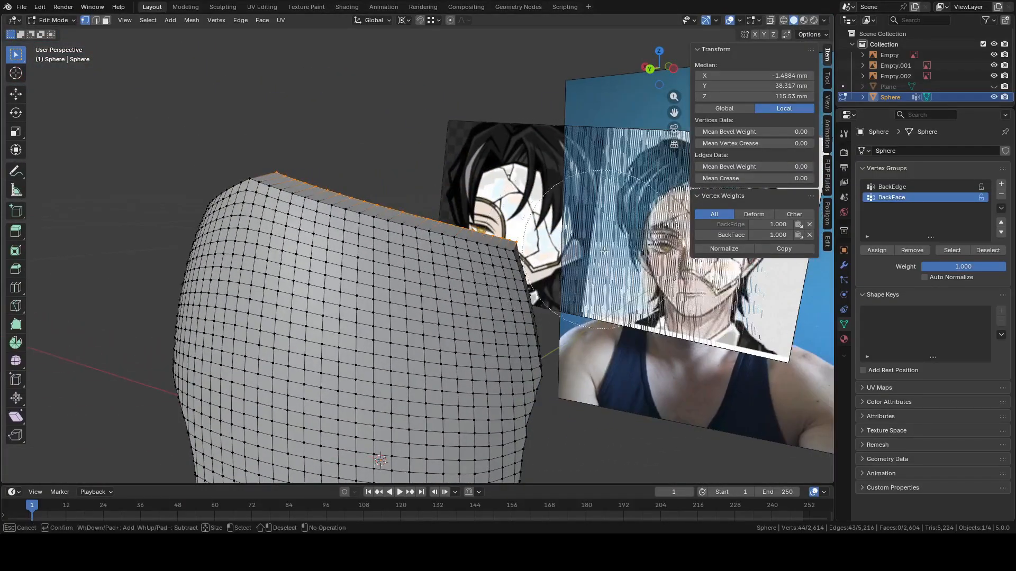
pyautogui.middleClick(520, 243)
pyautogui.press('Escape')
pyautogui.moveTo(594, 254); pyautogui.dragTo(645, 69, button='middle')
pyautogui.click(658, 69)
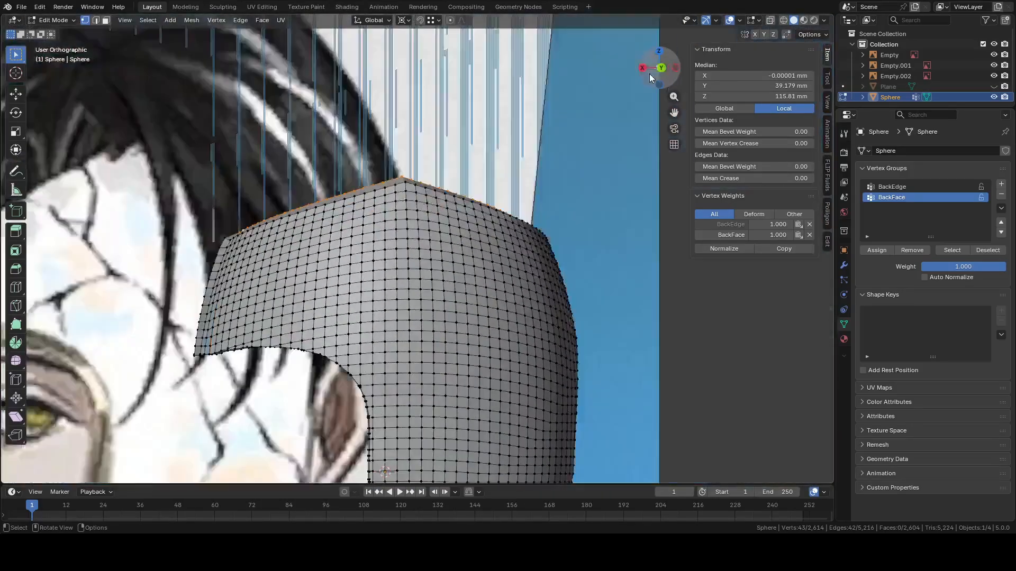
pyautogui.scroll(5, 277, 136)
pyautogui.keyDown('shift'); pyautogui.moveTo(277, 135); pyautogui.dragTo(363, 153, button='middle'); pyautogui.keyUp('shift')
pyautogui.press('g')
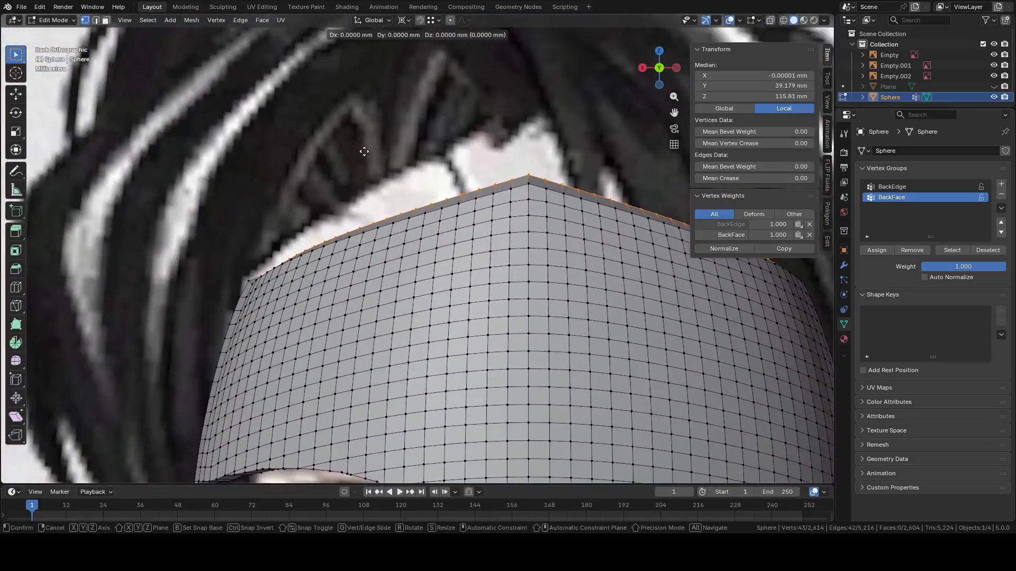
pyautogui.press('z')
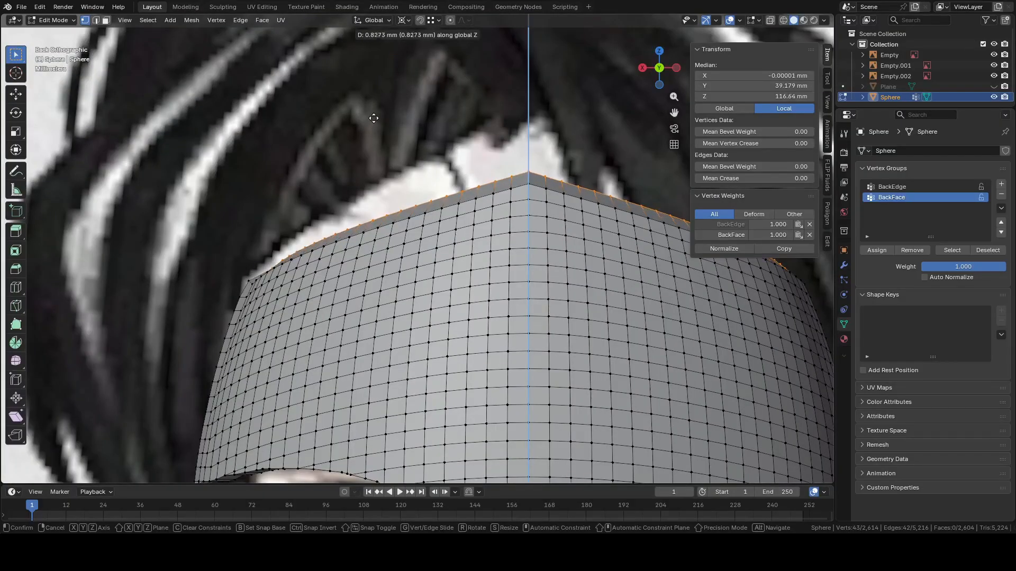
pyautogui.press('Escape')
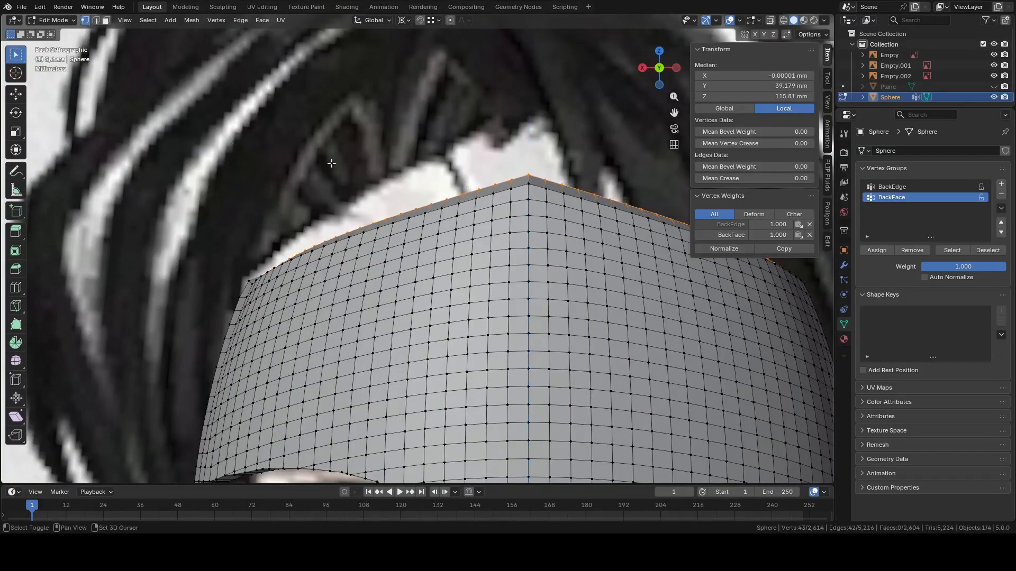
# Clear the selection, circle-select six inner rim vertices beside the upper corner and raise them about 1.55 mm along global Z in back view
pyautogui.moveTo(375, 120); pyautogui.dragTo(514, 194, button='middle')
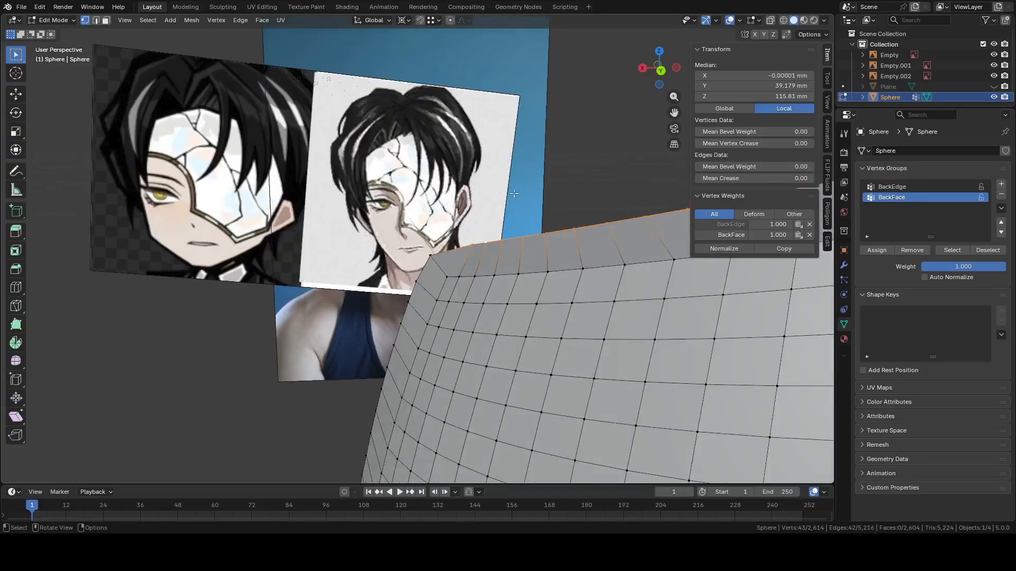
pyautogui.hotkey('alt', 'a')
pyautogui.press('c')
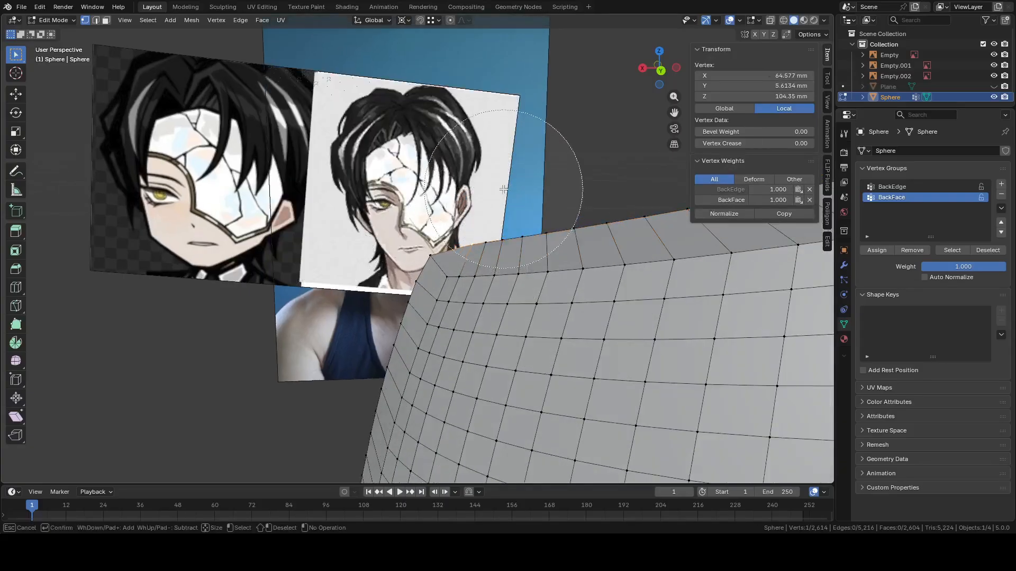
pyautogui.click(525, 184)
pyautogui.press('Escape')
pyautogui.click(660, 70)
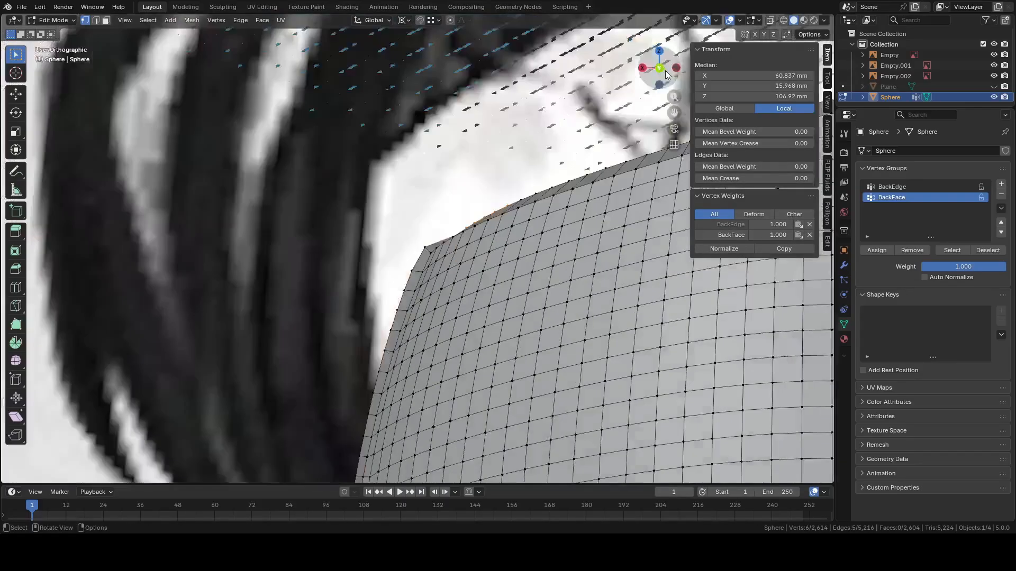
pyautogui.press('g')
pyautogui.press('z')
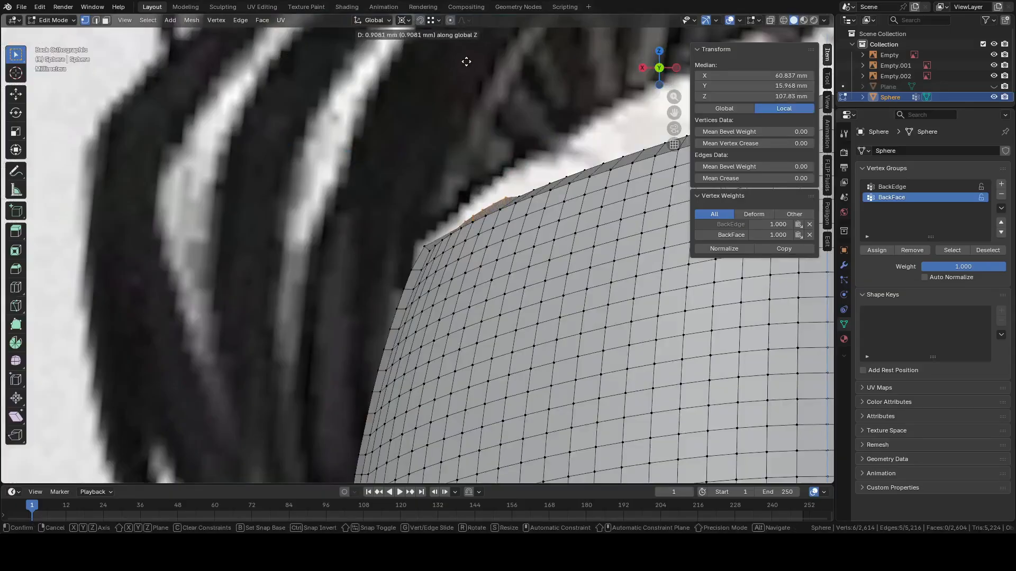
pyautogui.click(466, 27)
pyautogui.scroll(4, 473, 150)
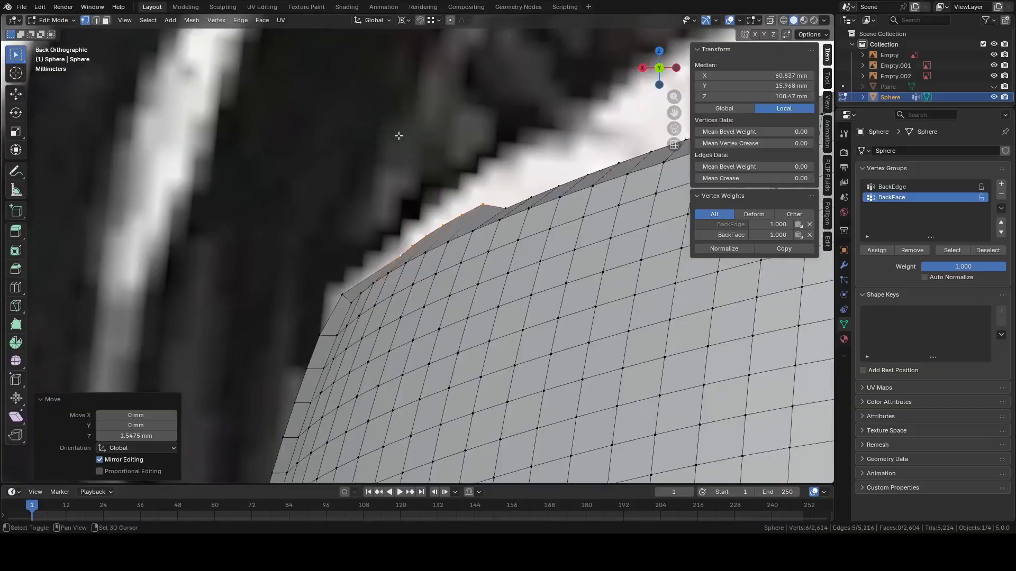
# Lower the raised rim vertex farthest from the upper corner along global Z to smooth the top outline
pyautogui.click(508, 179)
pyautogui.press('g')
pyautogui.press('z')
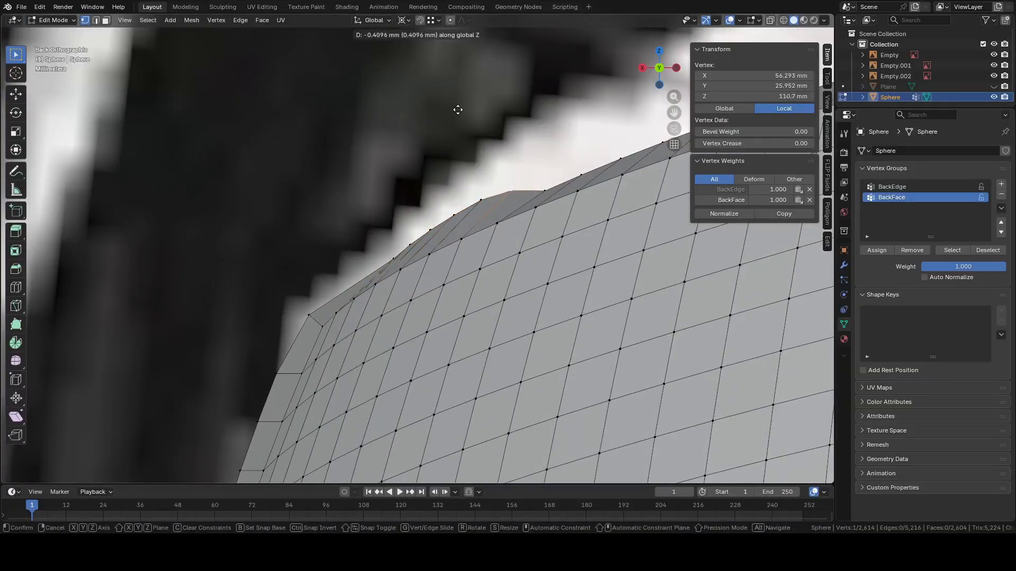
pyautogui.click(479, 196)
# Lower the next rim vertex toward the upper corner about 0.96 mm along global Z
pyautogui.click(479, 195)
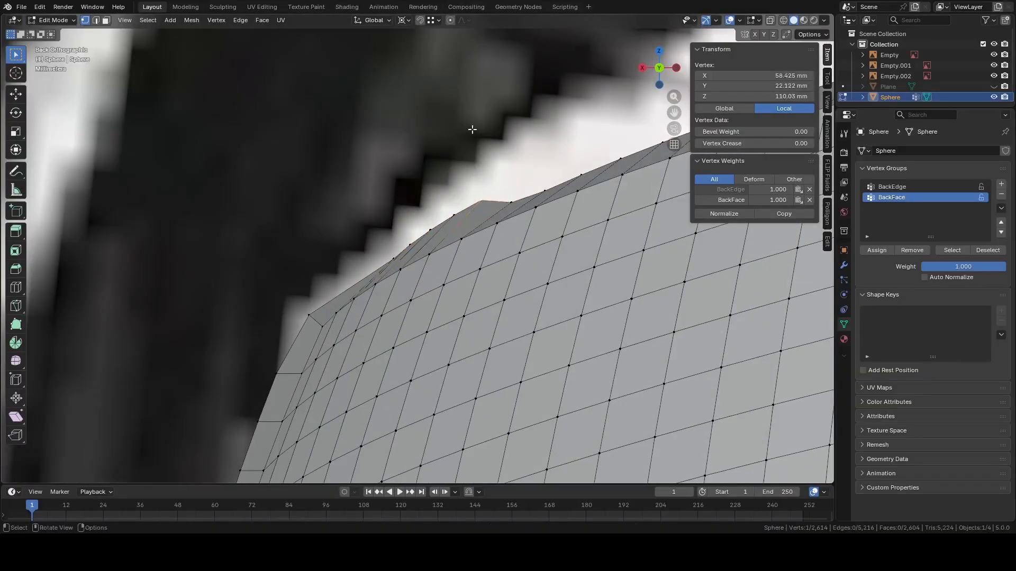
pyautogui.press('g')
pyautogui.press('z')
pyautogui.click(483, 261)
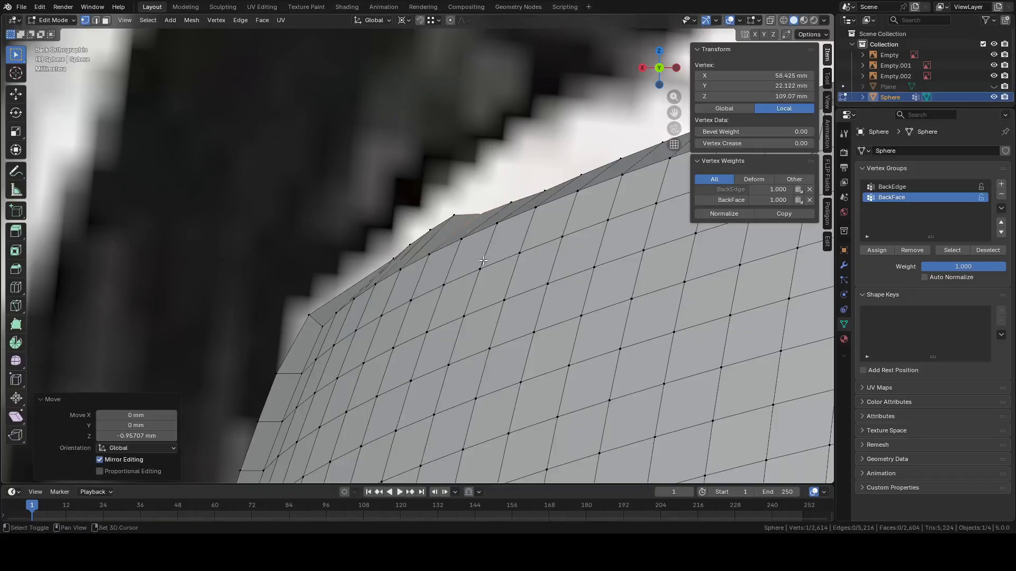
# Lower the next two top rim vertices toward the upper corner along global Z, the second by about 0.47 mm
pyautogui.click(454, 215)
pyautogui.press('g')
pyautogui.press('z')
pyautogui.keyDown('shift'); pyautogui.click(434, 132); pyautogui.keyUp('shift')
pyautogui.click(427, 229)
pyautogui.press('g')
pyautogui.press('z')
pyautogui.keyDown('shift'); pyautogui.click(443, 127); pyautogui.keyUp('shift')
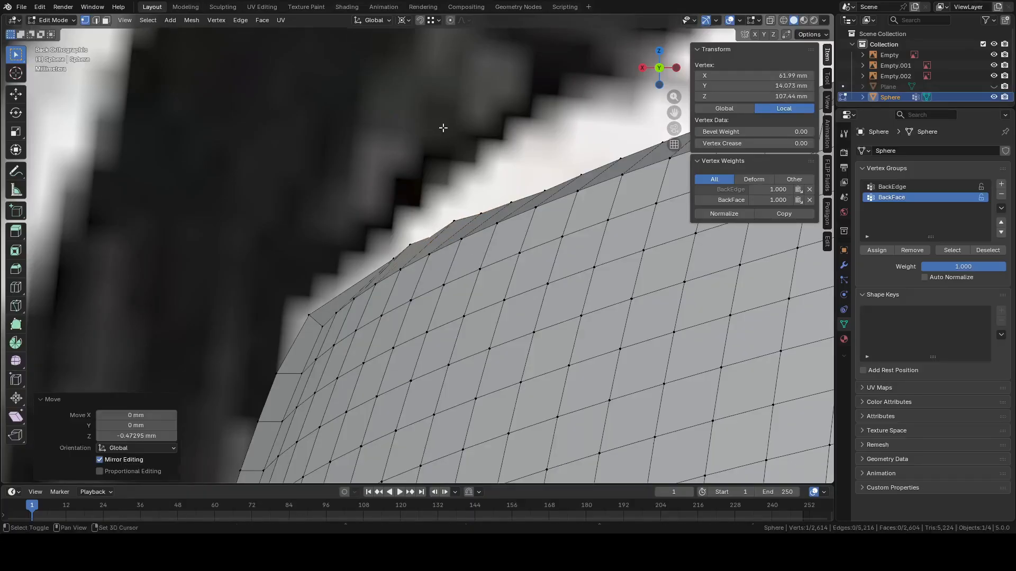
pyautogui.press('g')
pyautogui.rightClick(453, 174)
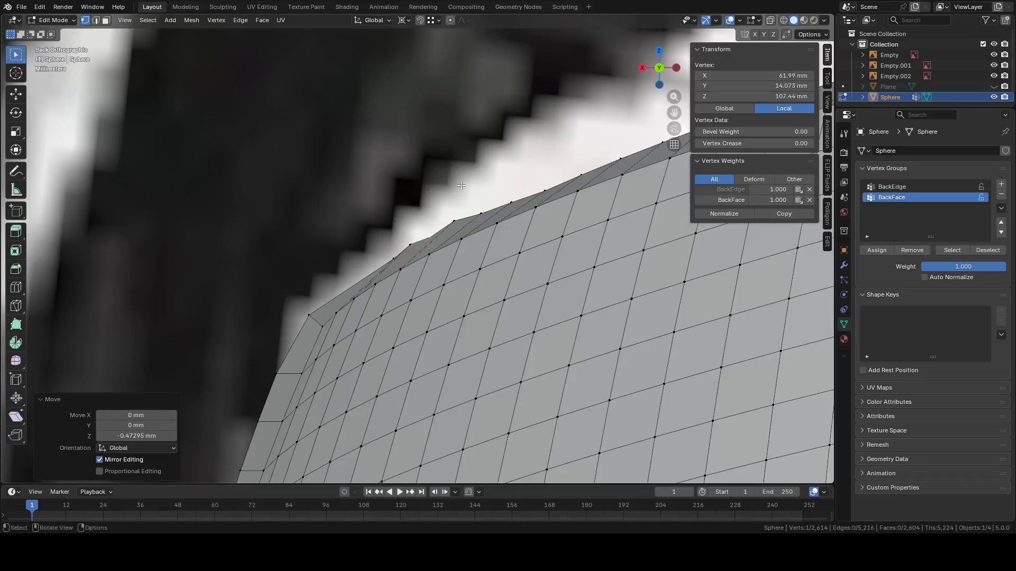
# Lower the first of those two rim vertices slightly more, and the rim vertex closer to the upper corner, along global Z
pyautogui.click(454, 211)
pyautogui.press('g')
pyautogui.press('z')
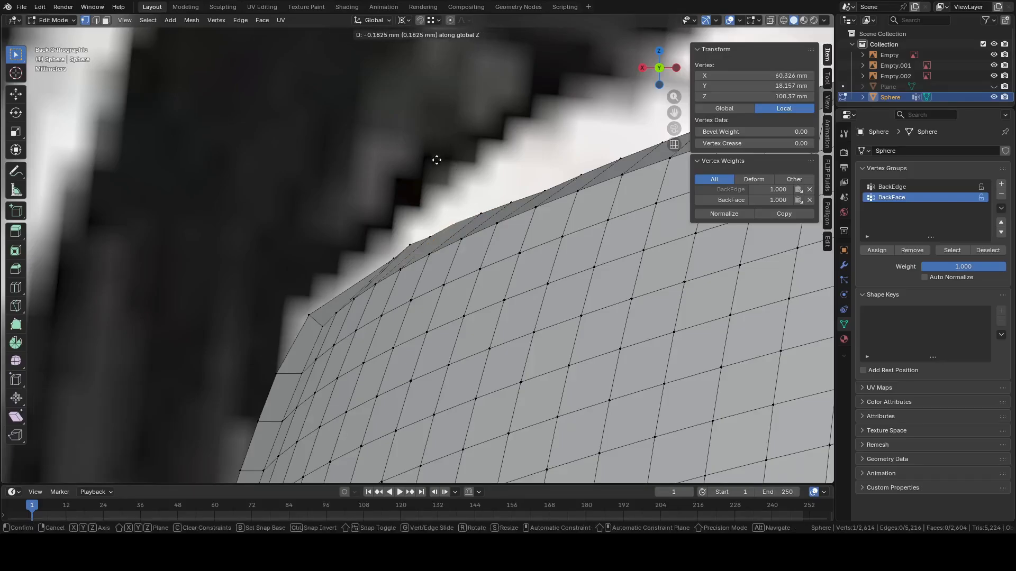
pyautogui.click(436, 175)
pyautogui.click(409, 233)
pyautogui.press('g')
pyautogui.press('z')
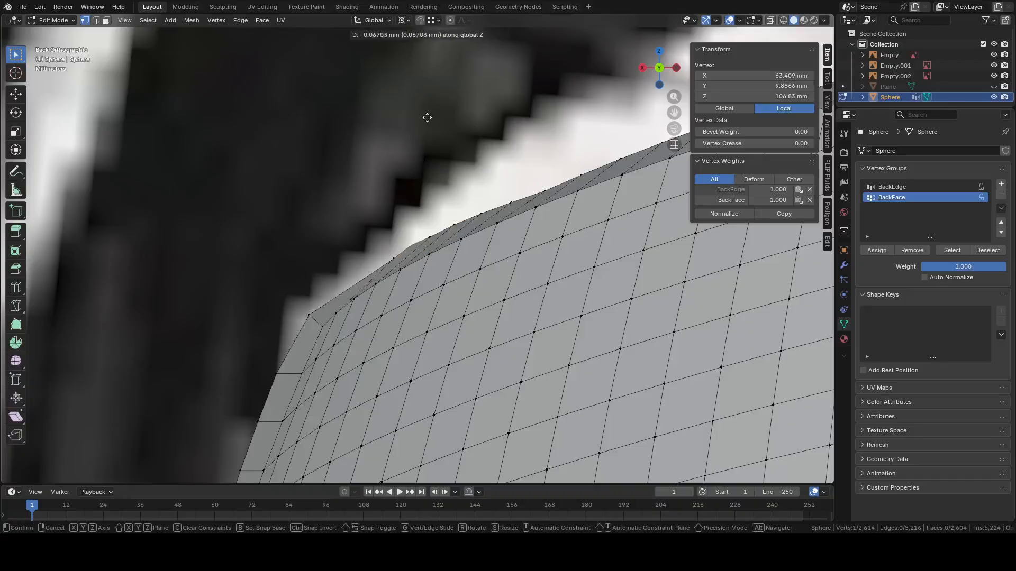
pyautogui.click(427, 136)
pyautogui.click(385, 246)
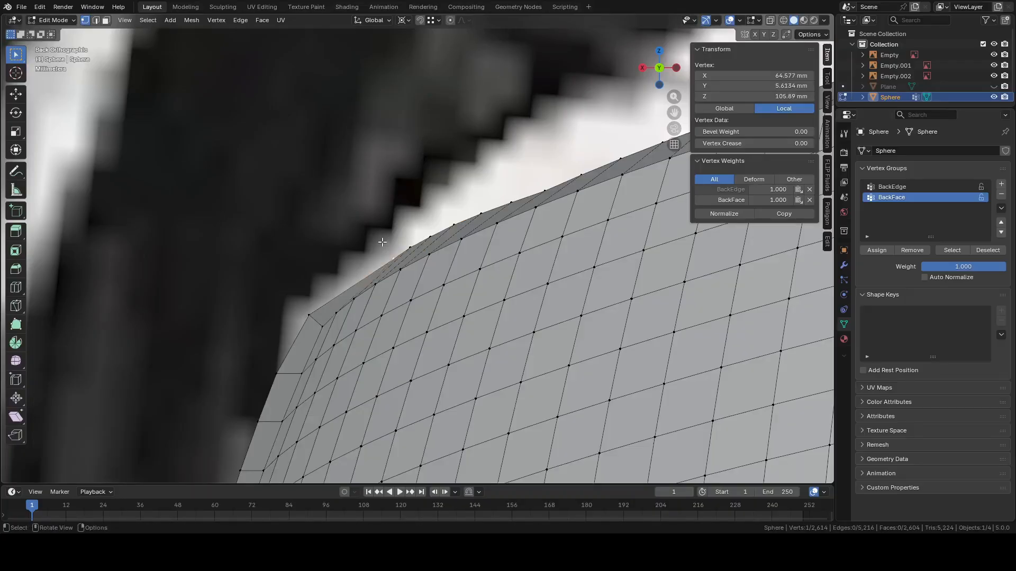
# Select the inner rim vertices on the mask's ear side from the bottom tip upward, extending the selection with Circle Select
pyautogui.moveTo(384, 246); pyautogui.dragTo(426, 235, button='middle')
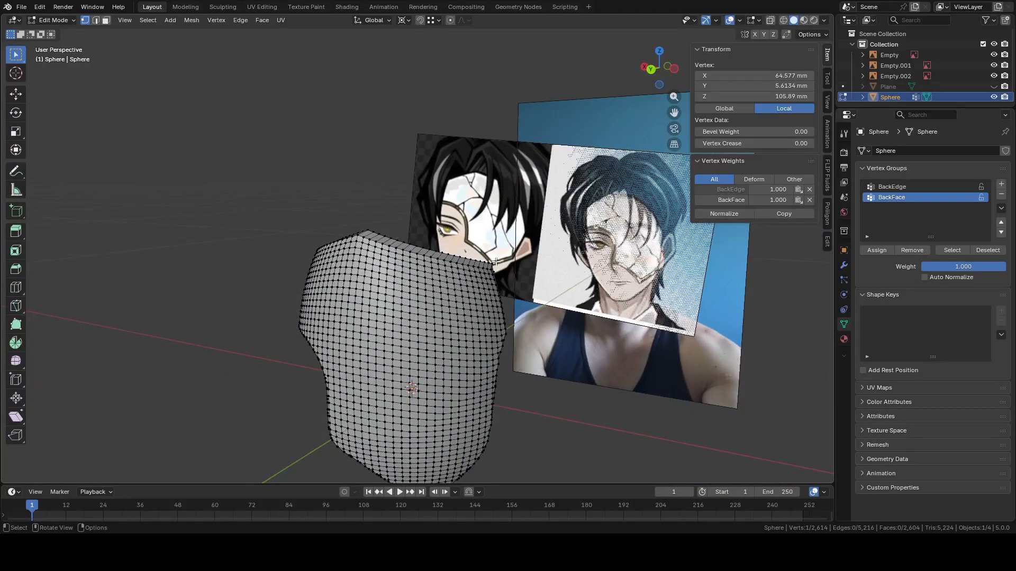
pyautogui.scroll(-3, 496, 261)
pyautogui.click(650, 69)
pyautogui.scroll(8, 416, 132)
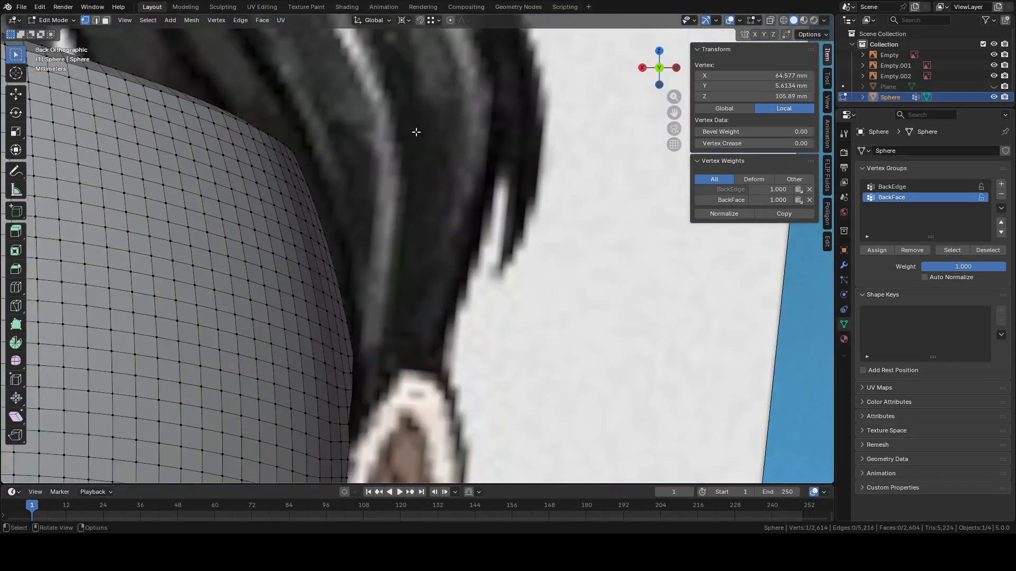
pyautogui.moveTo(415, 132); pyautogui.dragTo(384, 276, button='middle')
pyautogui.keyDown('alt'); pyautogui.click(441, 240); pyautogui.keyUp('alt')
pyautogui.scroll(-2, 453, 243)
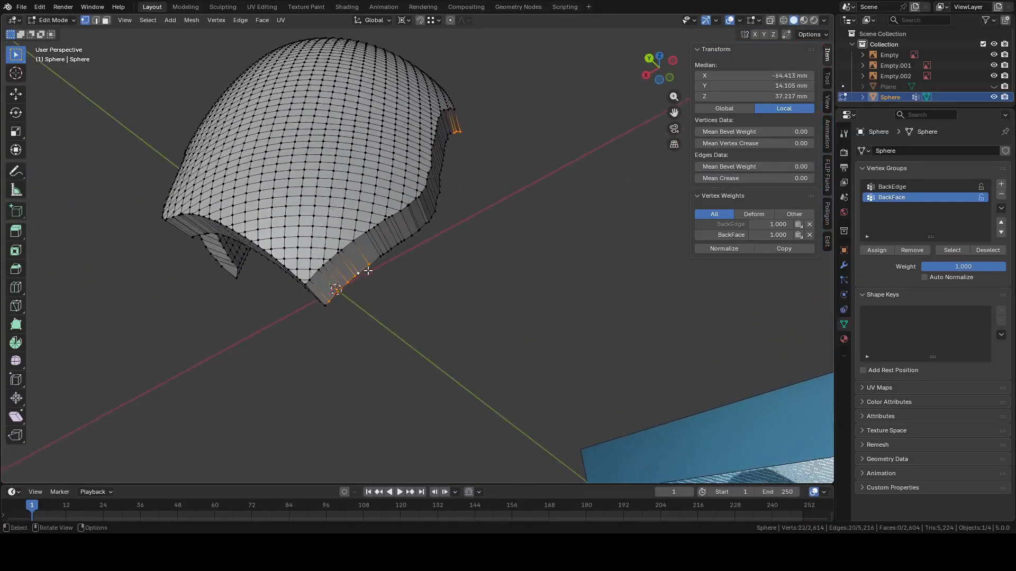
pyautogui.scroll(2, 387, 272)
pyautogui.press('c')
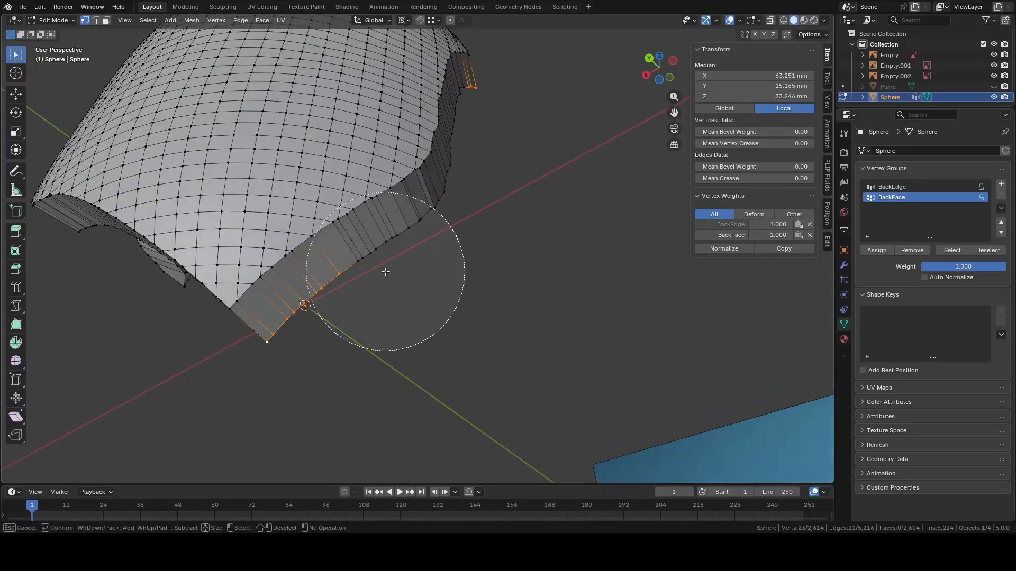
pyautogui.moveTo(407, 291); pyautogui.dragTo(499, 244)
pyautogui.rightClick(517, 211)
# Extend the ear-side rim selection up to the upper corner with Circle Select and return to back view
pyautogui.moveTo(517, 211)
pyautogui.mouseDown(button='middle')
pyautogui.moveTo(474, 236)
pyautogui.moveTo(488, 279)
pyautogui.mouseUp(button='middle')
pyautogui.press('c')
pyautogui.moveTo(465, 336); pyautogui.dragTo(486, 208)
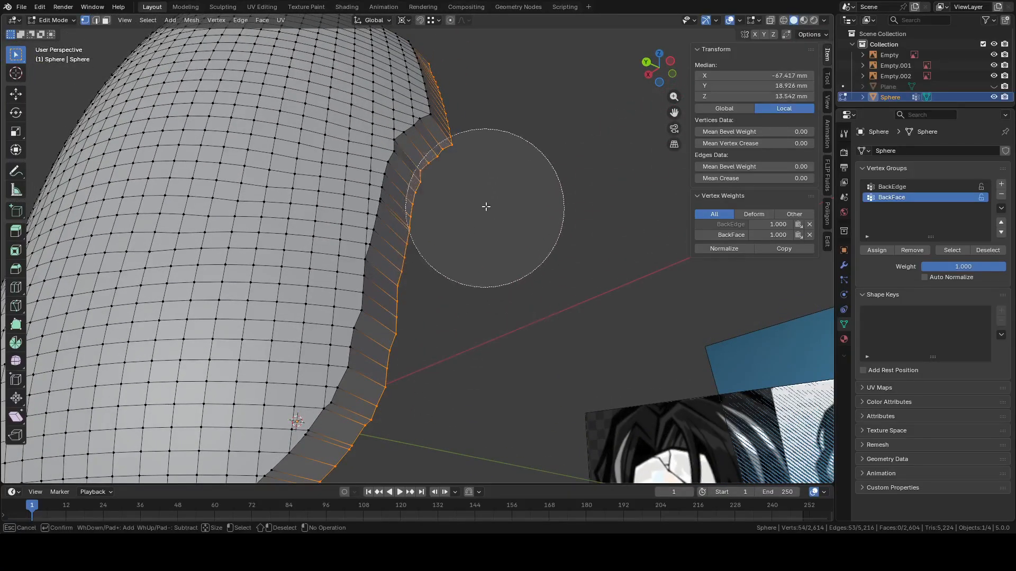
pyautogui.rightClick(488, 221)
pyautogui.moveTo(513, 256); pyautogui.dragTo(568, 258, button='middle')
pyautogui.click(653, 62)
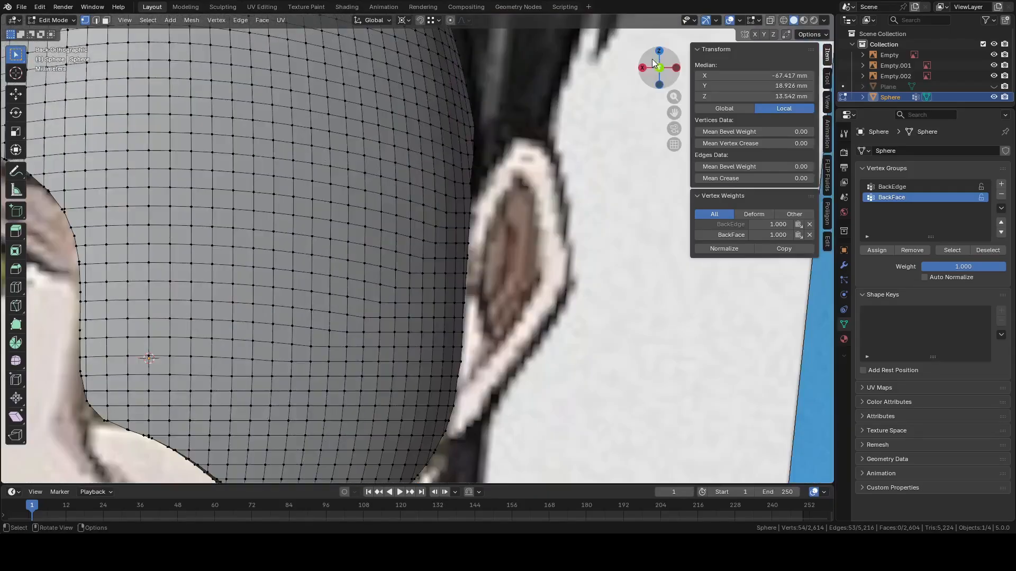
# Move the selected ear-side rim outward along global X by about -6.34 mm and by a further -1.13 mm
pyautogui.press('g')
pyautogui.press('y')
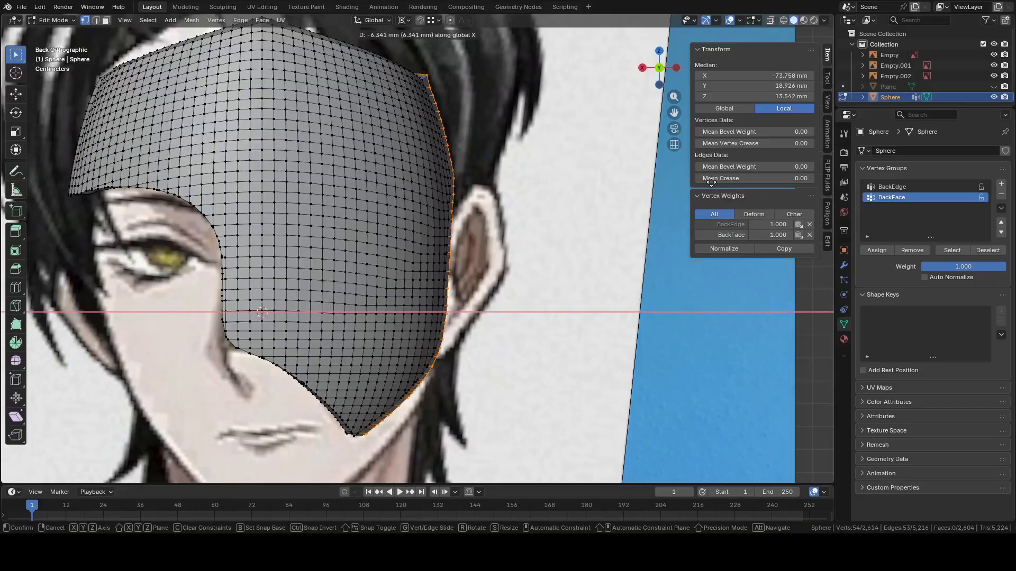
pyautogui.click(711, 182)
pyautogui.moveTo(503, 238); pyautogui.dragTo(608, 132, button='middle')
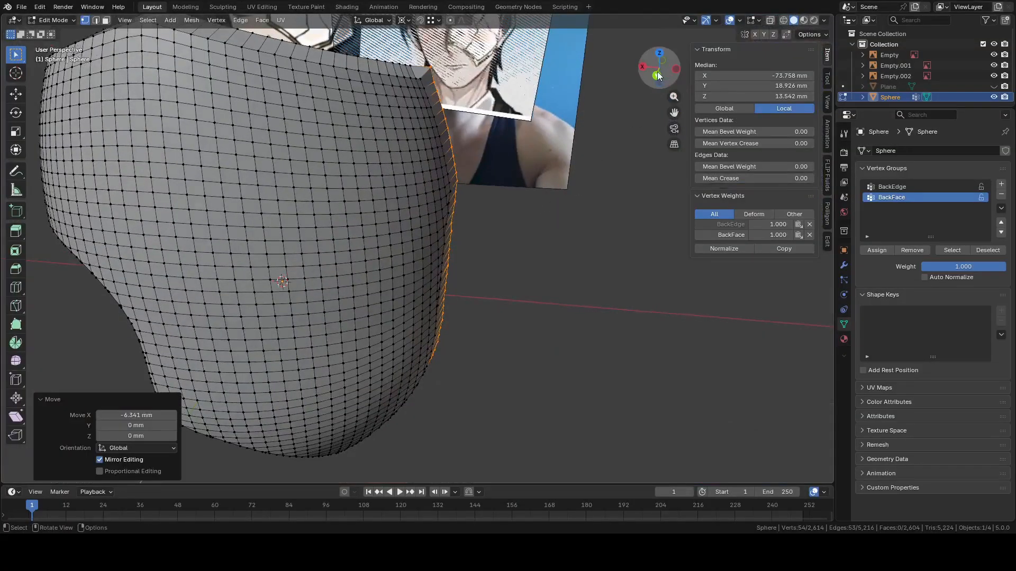
pyautogui.click(658, 75)
pyautogui.press('g')
pyautogui.press('y')
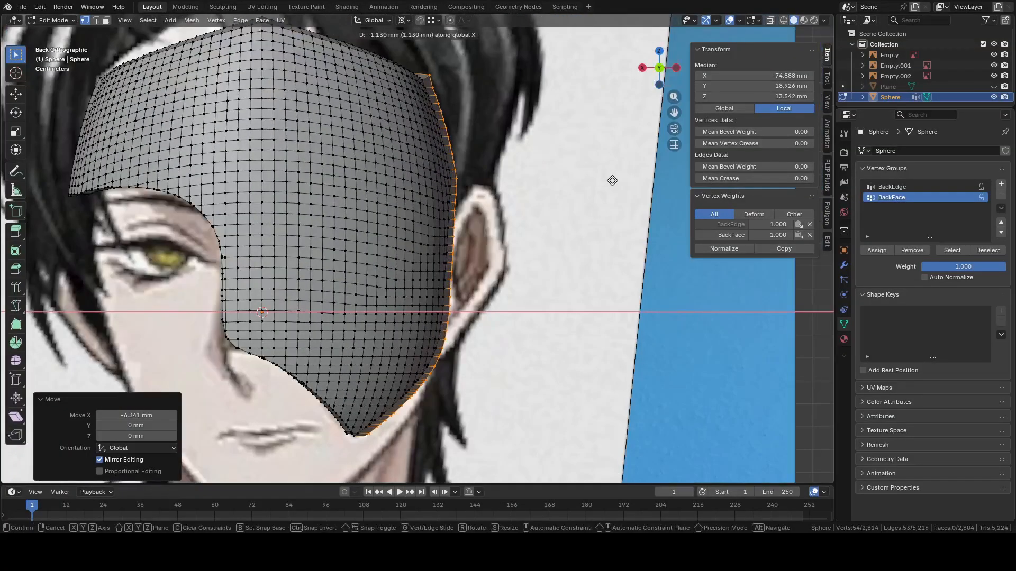
pyautogui.click(612, 180)
# Move the ear-side upper corner rim vertex in back view by about 0.46 mm in X and -2.56 mm in Z
pyautogui.moveTo(612, 180); pyautogui.dragTo(595, 223, button='middle')
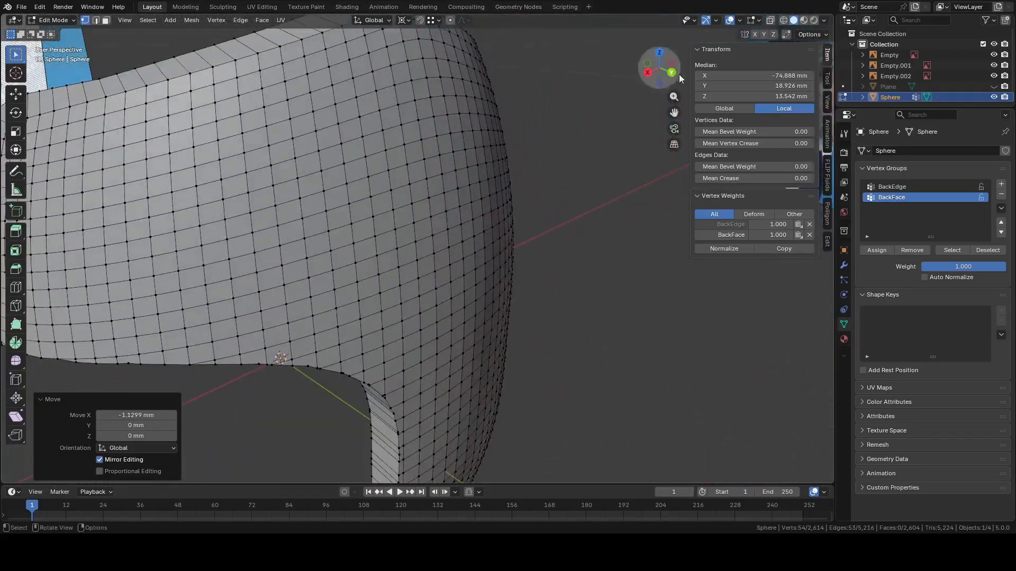
pyautogui.click(648, 73)
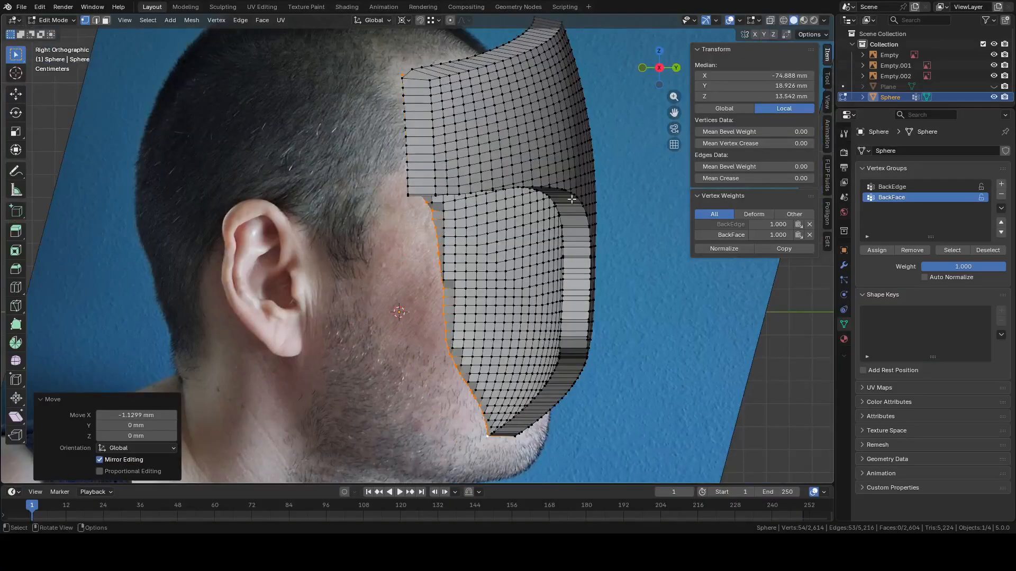
pyautogui.moveTo(485, 209)
pyautogui.mouseDown(button='middle')
pyautogui.moveTo(443, 226)
pyautogui.moveTo(482, 224)
pyautogui.mouseUp(button='middle')
pyautogui.click(443, 226)
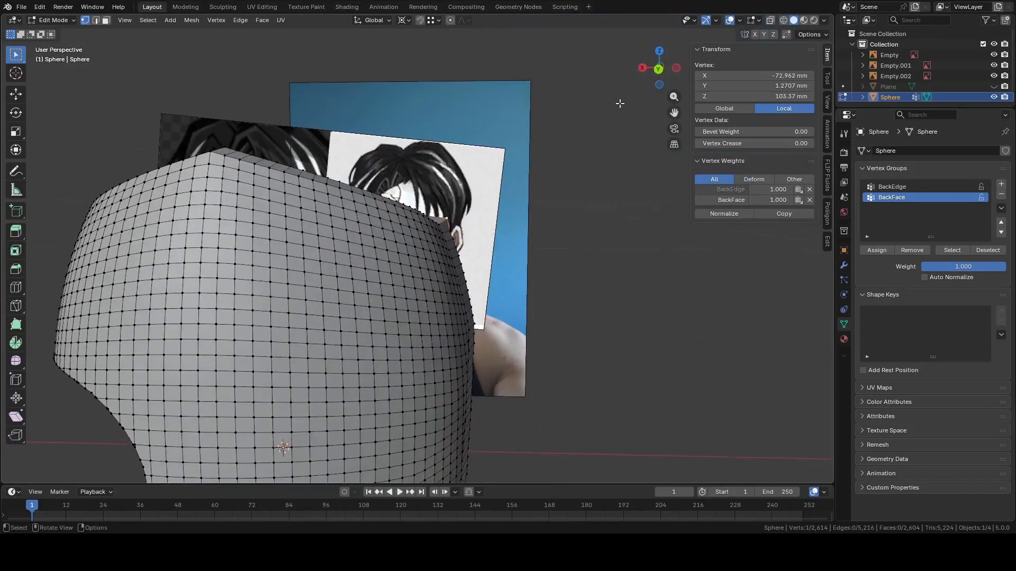
pyautogui.click(659, 77)
pyautogui.scroll(3, 556, 159)
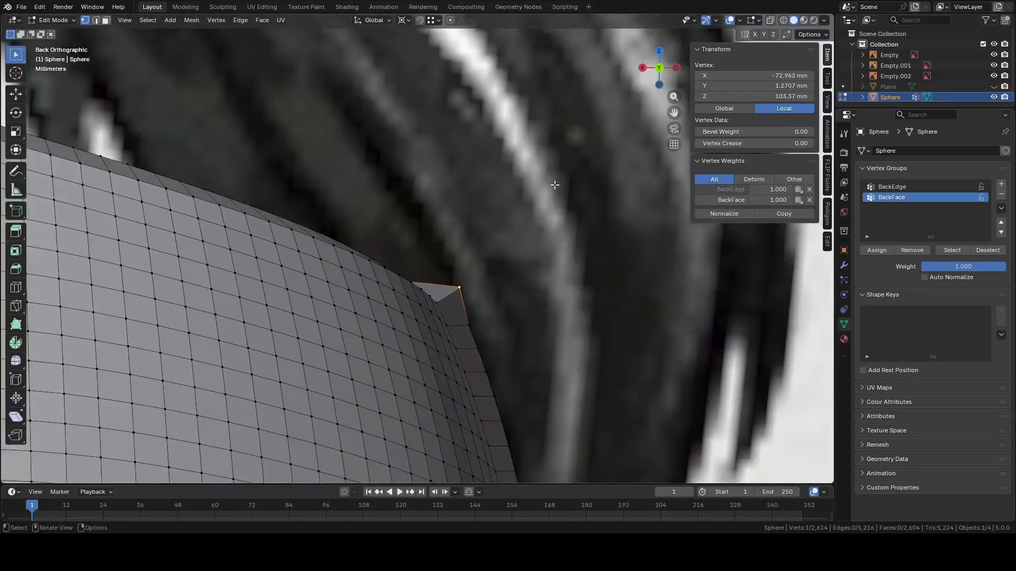
pyautogui.press('g')
pyautogui.click(523, 358)
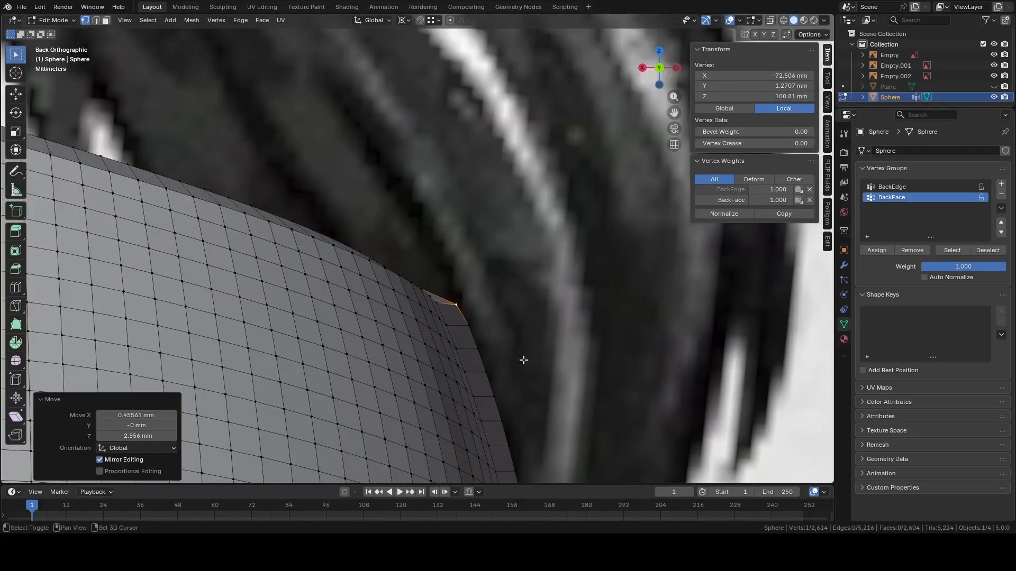
# Circle-select seven inner rim vertices along the top edge beside the ear-side corner and raise them along global Z in back view
pyautogui.moveTo(522, 356); pyautogui.dragTo(403, 290, button='middle')
pyautogui.moveTo(347, 242); pyautogui.dragTo(386, 256, button='middle')
pyautogui.press('c')
pyautogui.moveTo(326, 231); pyautogui.dragTo(225, 211)
pyautogui.press('Escape')
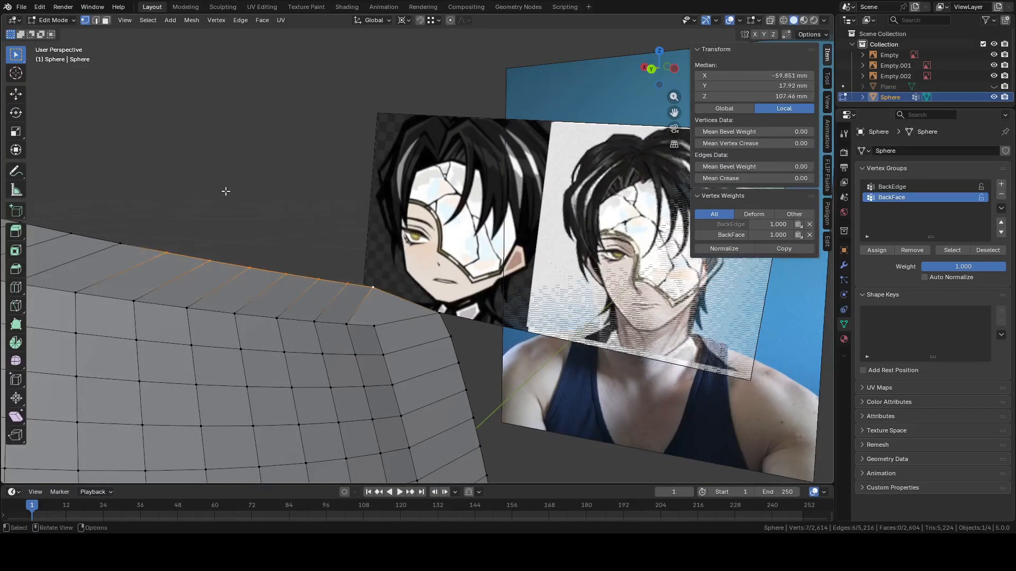
pyautogui.moveTo(224, 191); pyautogui.dragTo(270, 177, button='middle')
pyautogui.click(653, 68)
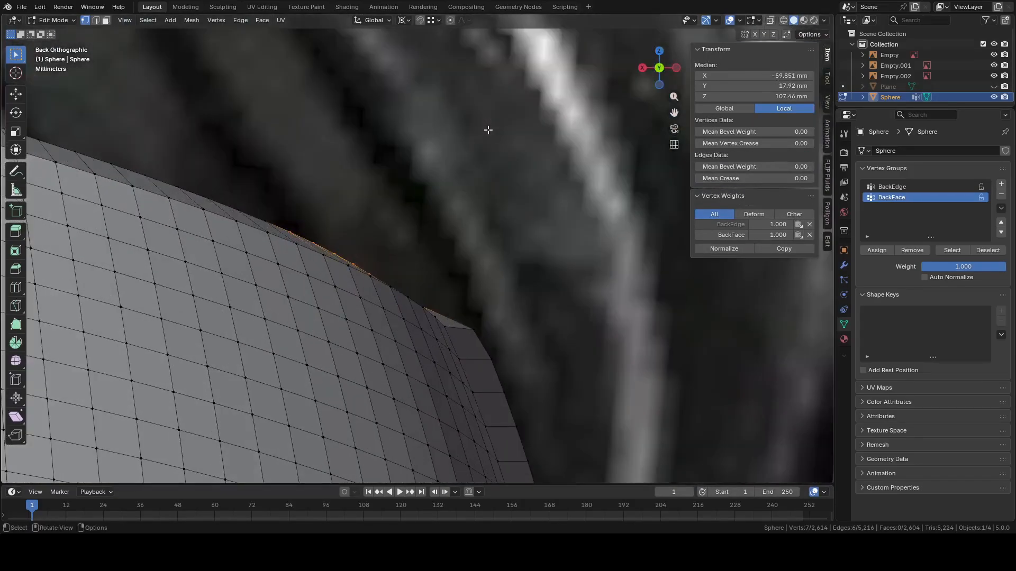
pyautogui.press('g')
pyautogui.press('z')
pyautogui.click(500, 107)
# Raise the top rim vertex next to the ear-side upper corner about 1.03 mm along global Z in back view
pyautogui.moveTo(500, 108); pyautogui.dragTo(459, 203, button='middle')
pyautogui.click(377, 310)
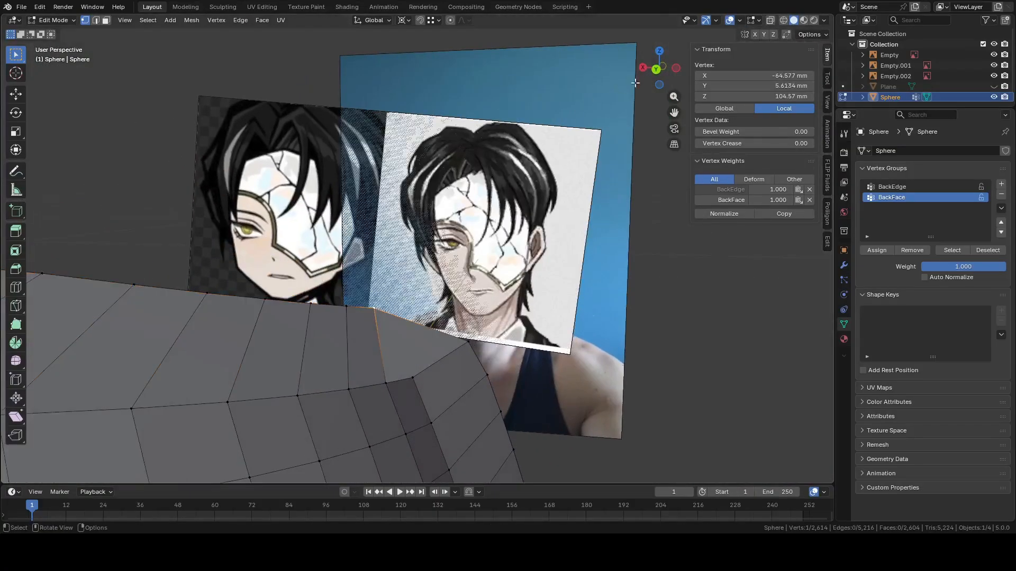
pyautogui.click(657, 71)
pyautogui.press('g')
pyautogui.press('z')
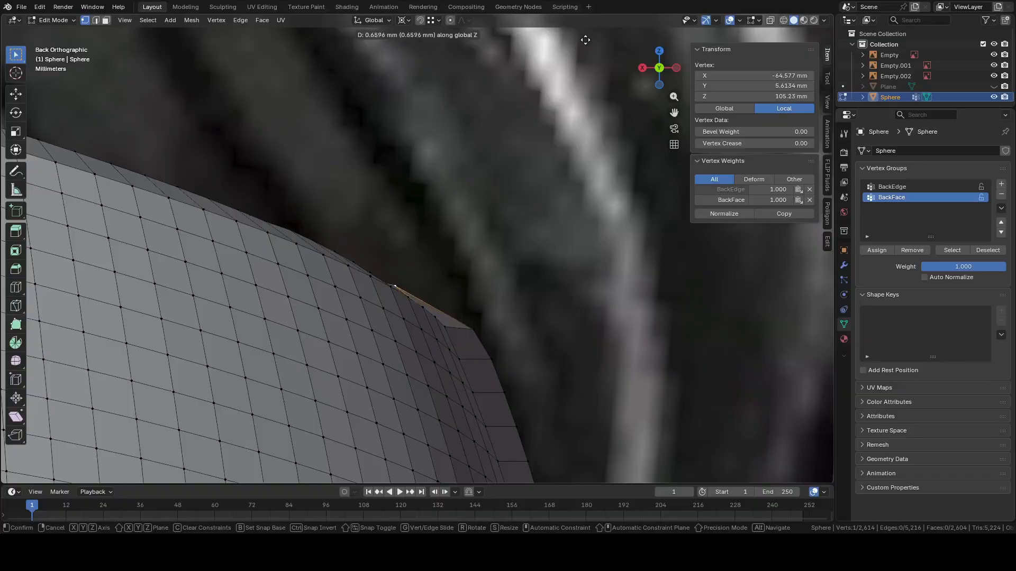
pyautogui.click(553, 443)
# Raise the next top rim vertex away from the ear-side corner about 0.53 mm along global Z
pyautogui.moveTo(415, 252); pyautogui.dragTo(394, 264, button='middle')
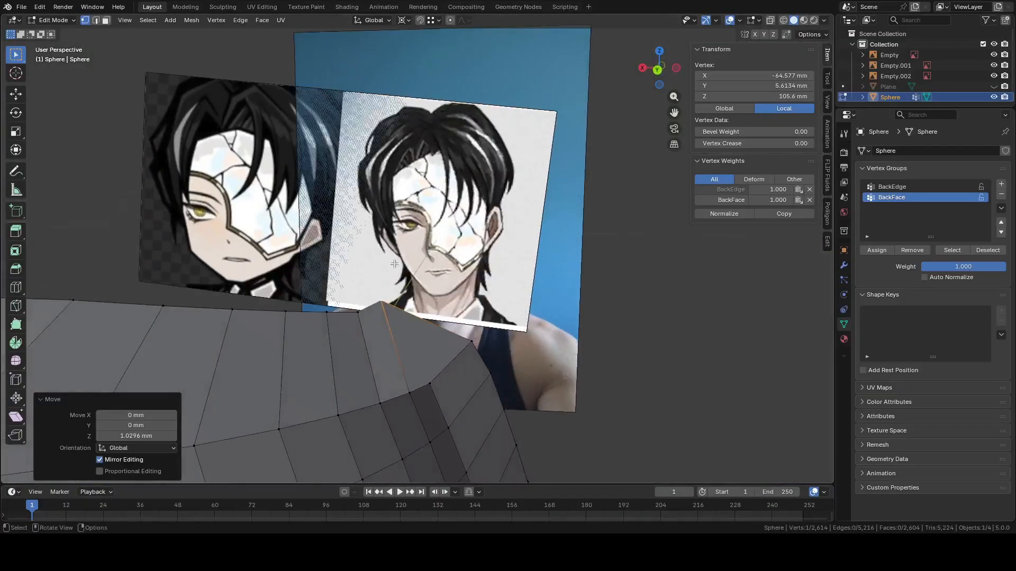
pyautogui.click(657, 70)
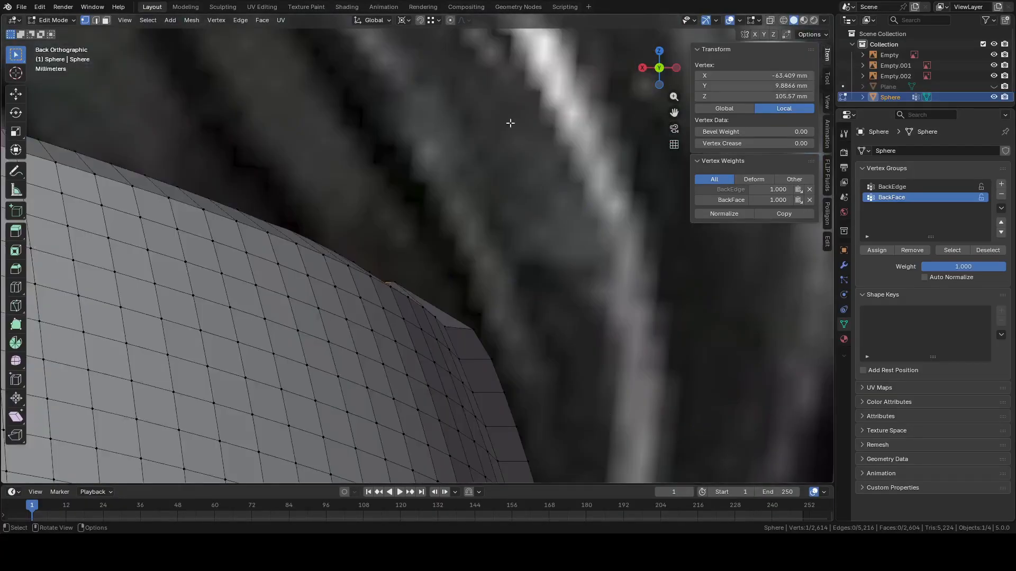
pyautogui.press('g')
pyautogui.press('z')
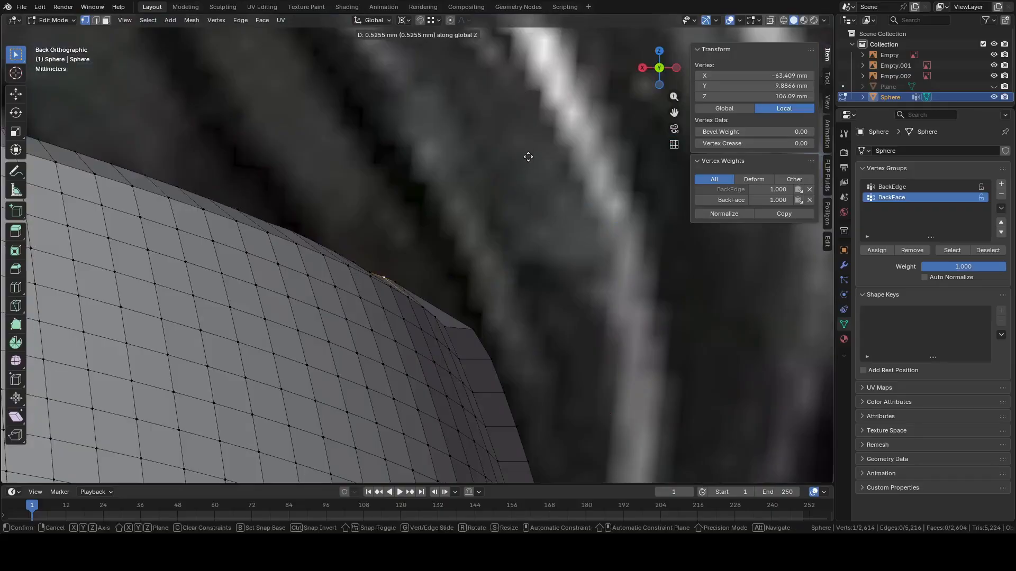
pyautogui.click(528, 155)
# Raise the following two top rim vertices along global Z, the first by about 0.24 mm
pyautogui.click(366, 270)
pyautogui.press('g')
pyautogui.press('z')
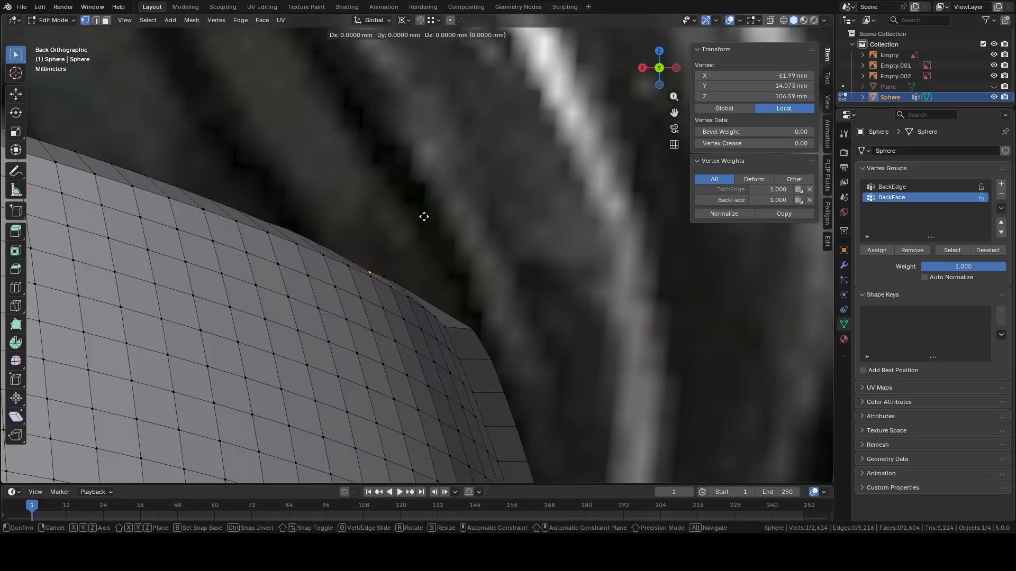
pyautogui.click(433, 195)
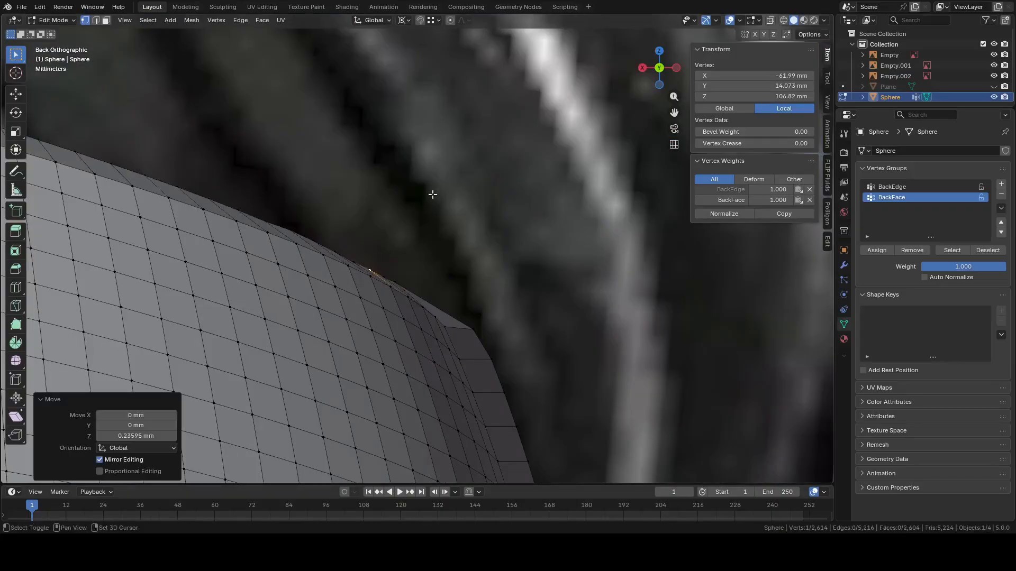
pyautogui.click(357, 258)
pyautogui.press('g')
pyautogui.press('z')
pyautogui.click(419, 209)
# Switch to Object Mode and examine the mask's outline and rim in back view and in perspective
pyautogui.moveTo(415, 211); pyautogui.dragTo(604, 144, button='middle')
pyautogui.scroll(-3, 394, 272)
pyautogui.scroll(-2, 398, 258)
pyautogui.press('Tab')
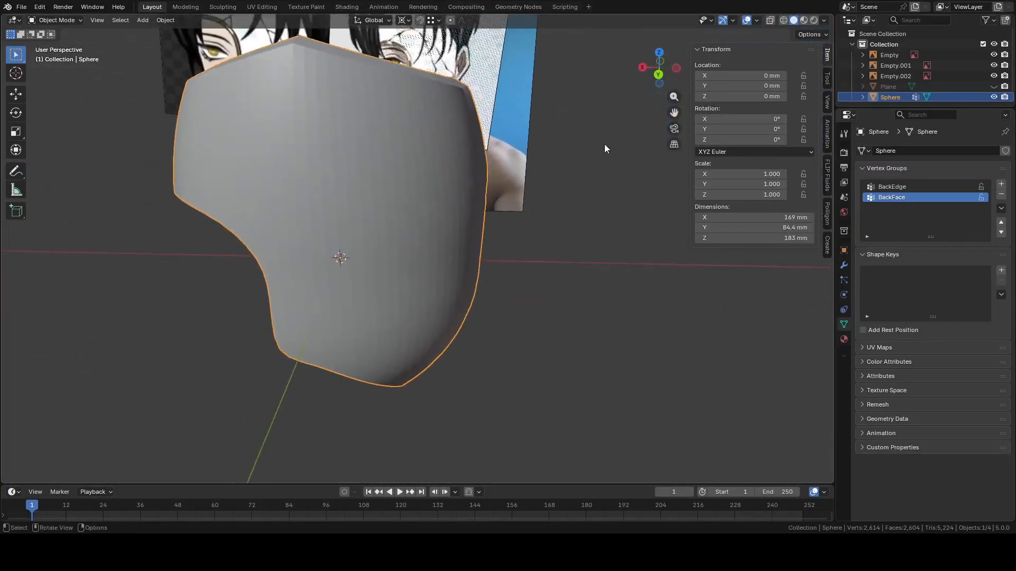
pyautogui.click(659, 76)
pyautogui.keyDown('shift'); pyautogui.moveTo(528, 260); pyautogui.dragTo(475, 154, button='middle'); pyautogui.keyUp('shift')
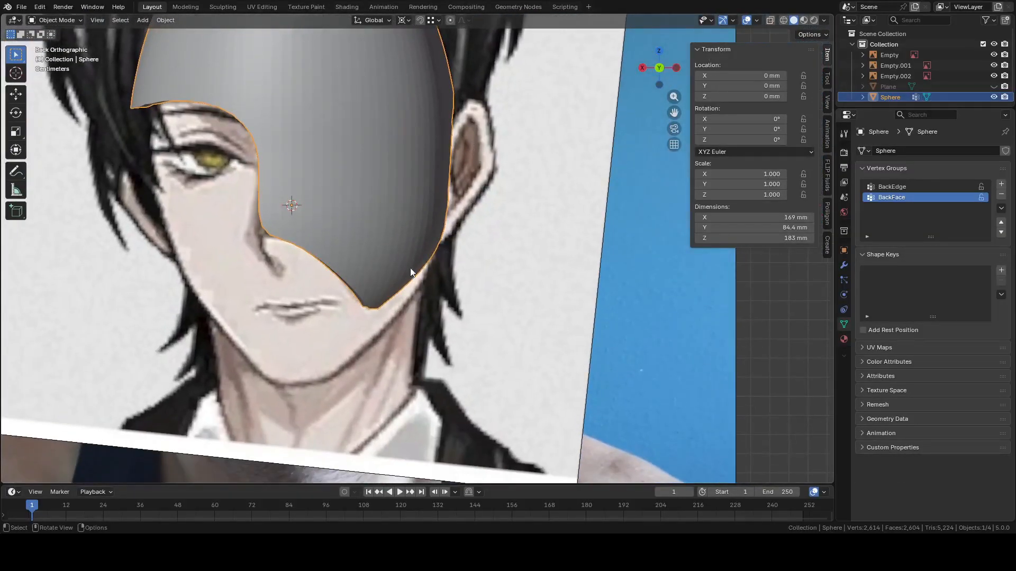
pyautogui.moveTo(410, 267); pyautogui.dragTo(389, 255, button='middle')
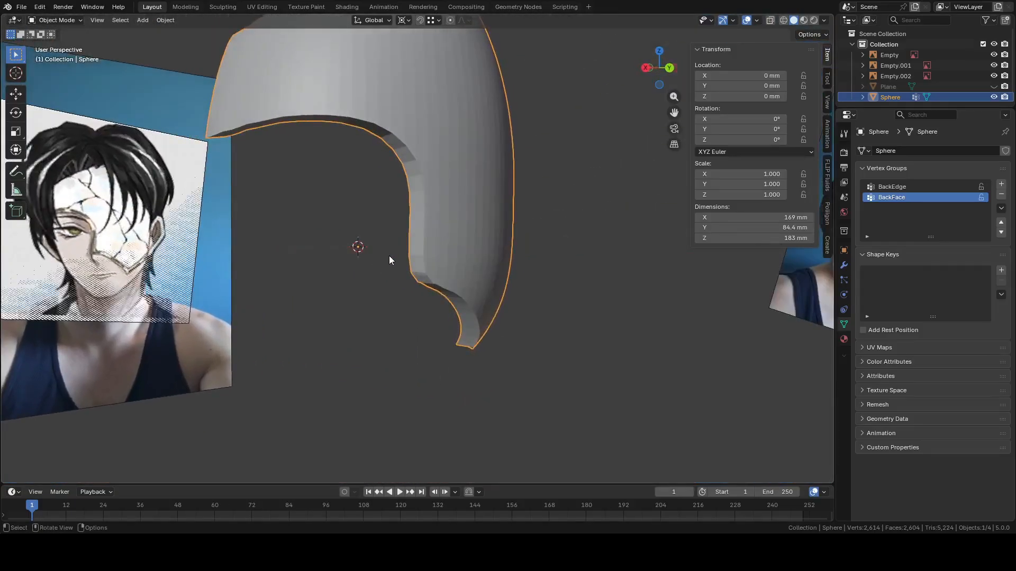
# Return to Edit Mode and circle-select the inner rim vertices along the eye cutout and cheek edge down to the bottom tip
pyautogui.press('Tab')
pyautogui.keyDown('shift'); pyautogui.click(396, 189); pyautogui.keyUp('shift')
pyautogui.keyDown('shift'); pyautogui.click(399, 186); pyautogui.keyUp('shift')
pyautogui.scroll(1, 399, 186)
pyautogui.moveTo(398, 193)
pyautogui.mouseDown(button='middle')
pyautogui.moveTo(400, 184)
pyautogui.moveTo(331, 225)
pyautogui.mouseUp(button='middle')
pyautogui.press('c')
pyautogui.moveTo(231, 215)
pyautogui.mouseDown()
pyautogui.moveTo(335, 212)
pyautogui.moveTo(367, 224)
pyautogui.moveTo(374, 261)
pyautogui.moveTo(357, 339)
pyautogui.moveTo(408, 392)
pyautogui.mouseUp()
pyautogui.rightClick(408, 392)
pyautogui.moveTo(408, 392)
pyautogui.mouseDown(button='middle')
pyautogui.moveTo(363, 207)
pyautogui.moveTo(352, 211)
pyautogui.mouseUp(button='middle')
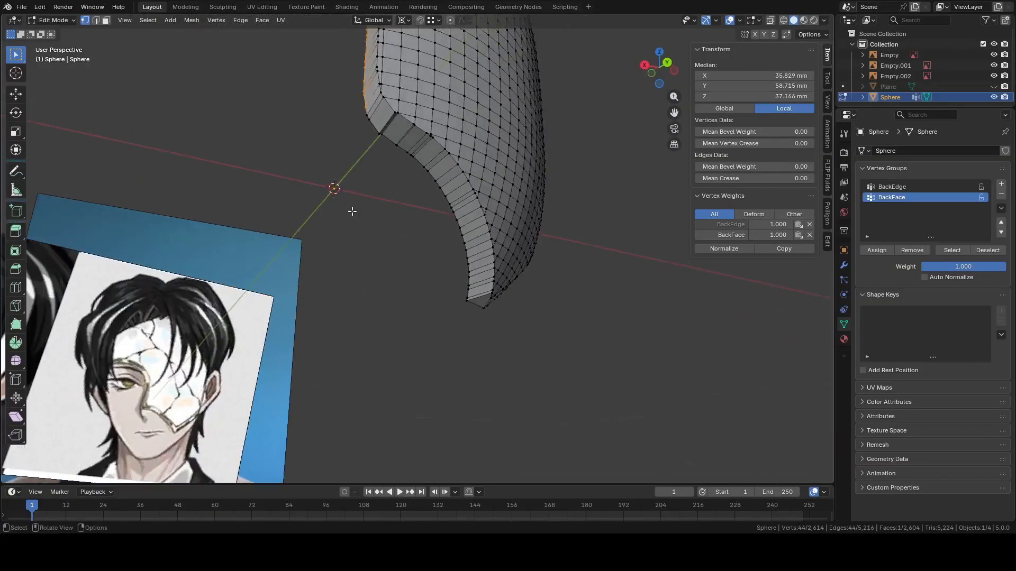
pyautogui.press('c')
pyautogui.moveTo(356, 200); pyautogui.dragTo(394, 267)
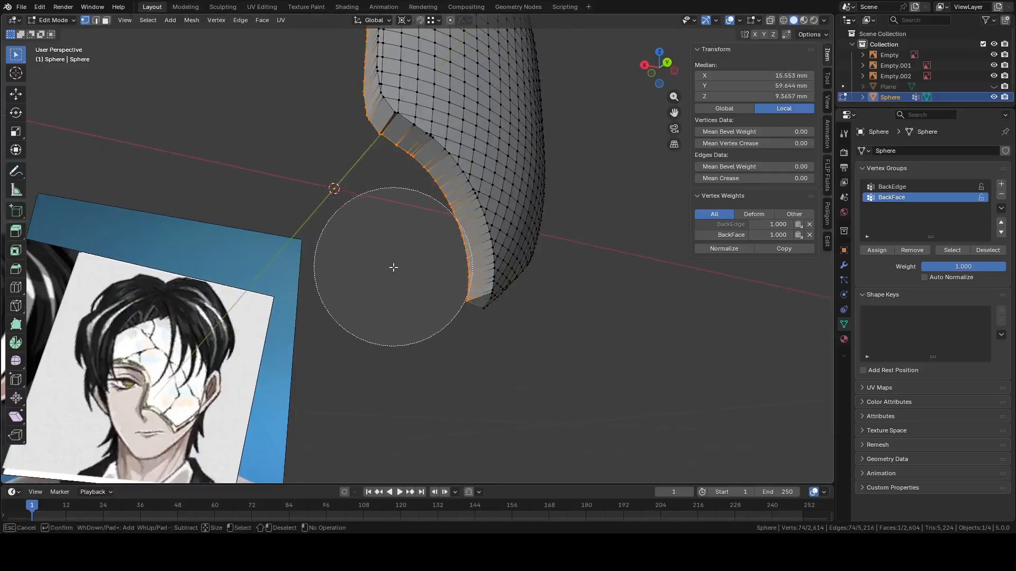
pyautogui.rightClick(396, 267)
# Lower the selected inner rim vertices along the eye cutout and cheek about 3.02 mm along global Z in back view
pyautogui.moveTo(399, 268)
pyautogui.mouseDown(button='middle')
pyautogui.moveTo(290, 254)
pyautogui.moveTo(351, 268)
pyautogui.mouseUp(button='middle')
pyautogui.click(659, 61)
pyautogui.keyDown('shift'); pyautogui.moveTo(610, 210); pyautogui.dragTo(618, 200, button='middle'); pyautogui.keyUp('shift')
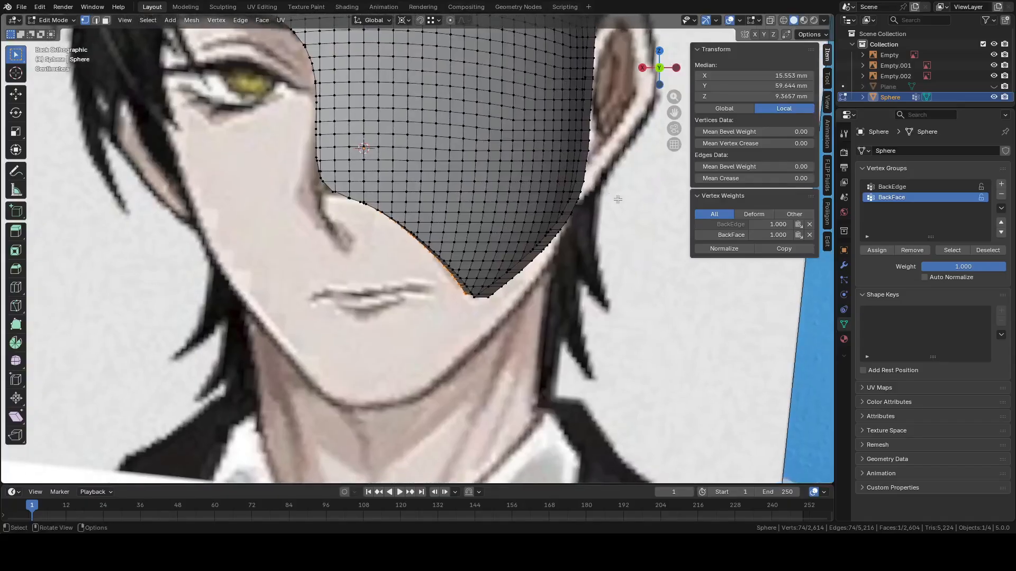
pyautogui.press('g')
pyautogui.press('z')
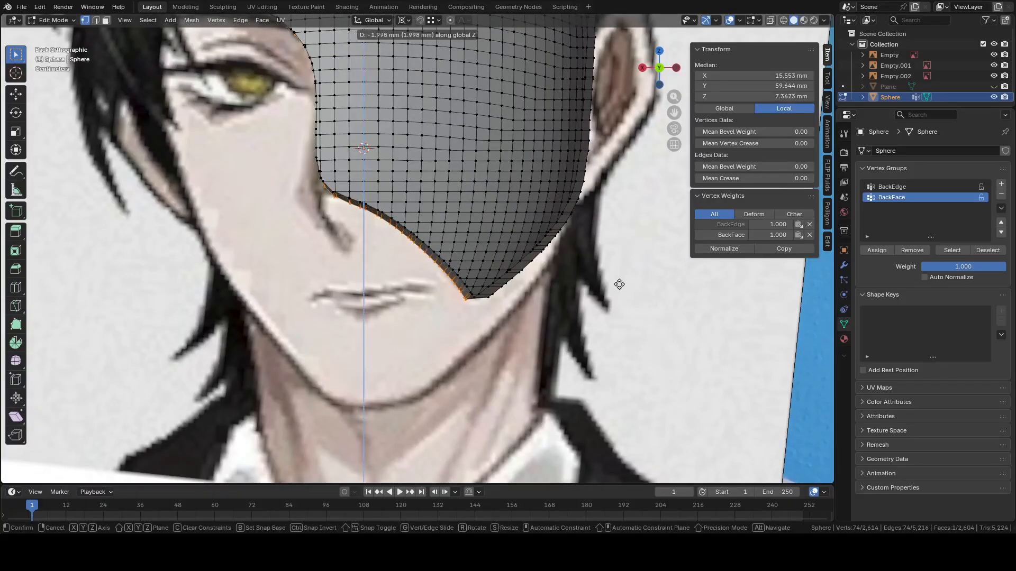
pyautogui.click(619, 308)
# Shift the selected eye cutout and cheek rim vertices about 3.17 mm along global X
pyautogui.keyDown('shift'); pyautogui.moveTo(581, 257); pyautogui.dragTo(591, 287, button='middle'); pyautogui.keyUp('shift')
pyautogui.press('g')
pyautogui.press('y')
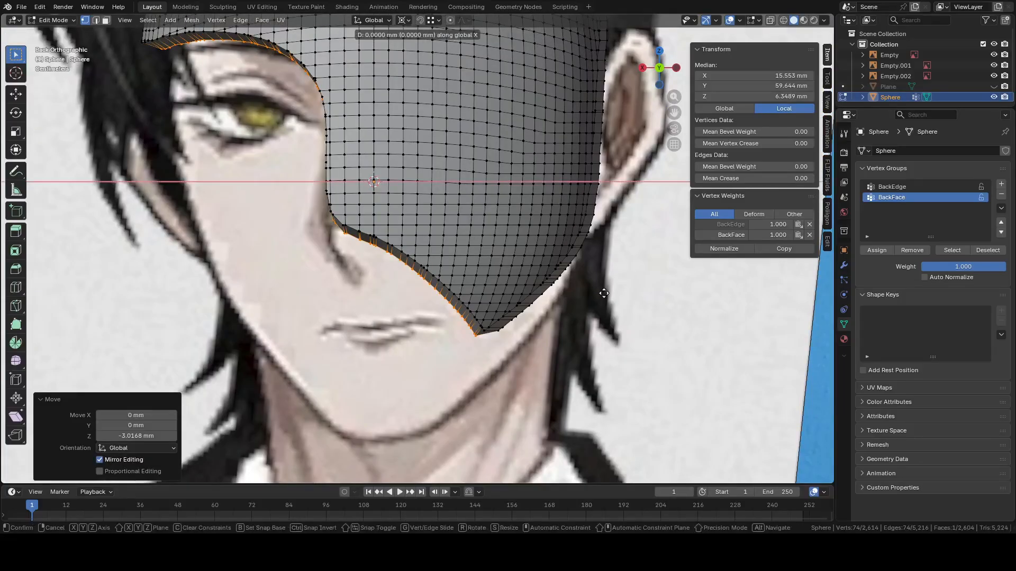
pyautogui.click(516, 303)
# Switch to Object Mode and compare the mask's outline and rim with the reference drawing in back view, using X-ray briefly
pyautogui.scroll(-3, 515, 302)
pyautogui.press('Tab')
pyautogui.moveTo(463, 261); pyautogui.dragTo(574, 146, button='middle')
pyautogui.click(661, 70)
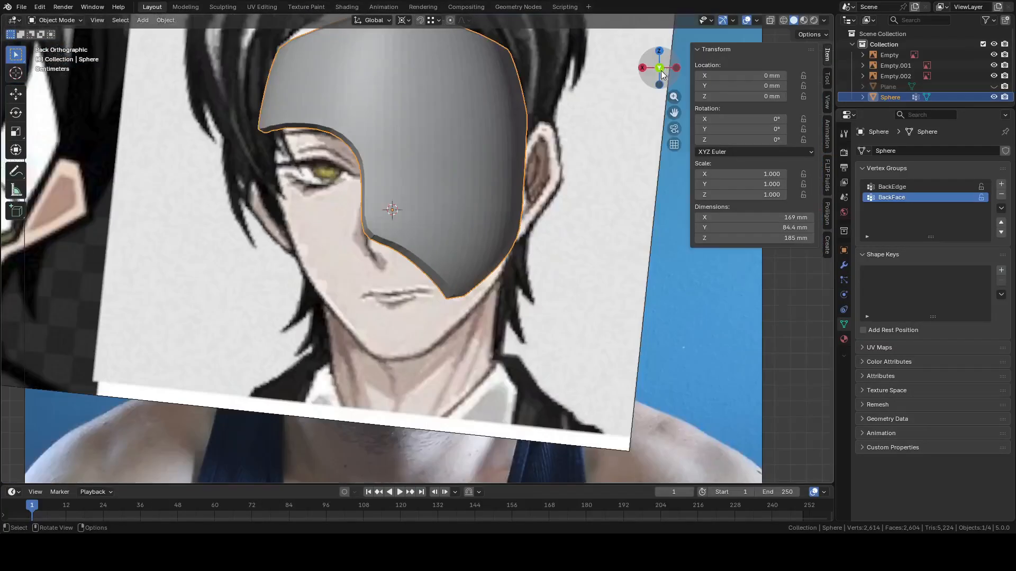
pyautogui.keyDown('shift'); pyautogui.moveTo(588, 125); pyautogui.dragTo(577, 162, button='middle'); pyautogui.keyUp('shift')
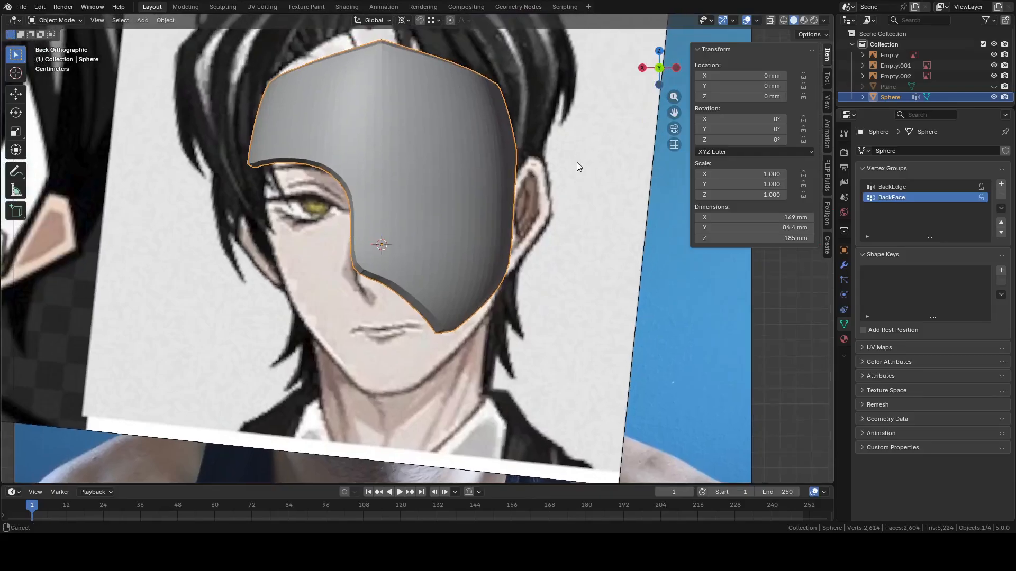
pyautogui.click(768, 21)
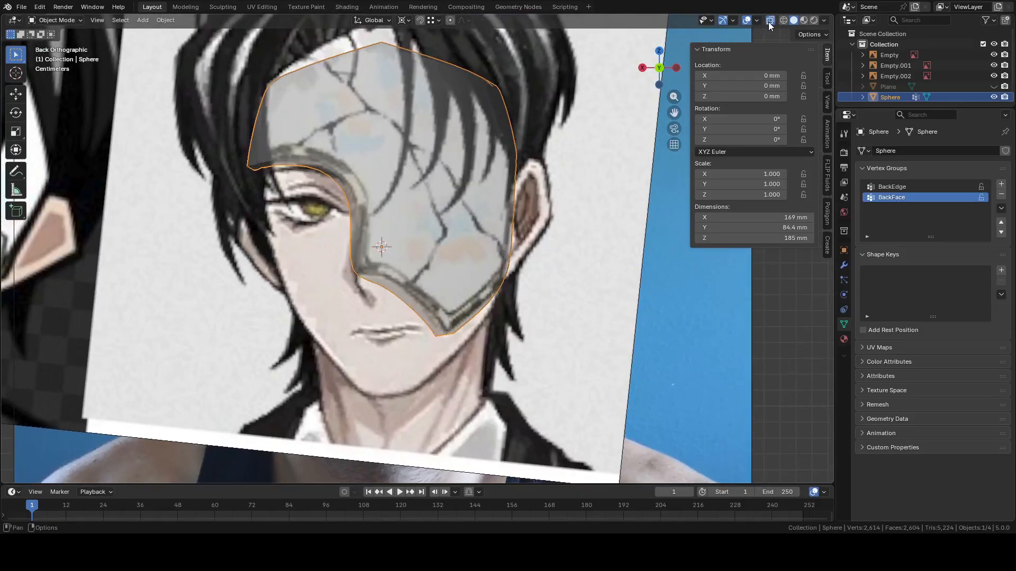
pyautogui.click(768, 21)
# In Edit Mode, move the jaw-side inner rim vertex at the bottom tip about 5.38 mm in X and -3.85 mm in Z
pyautogui.press('Tab')
pyautogui.scroll(5, 504, 260)
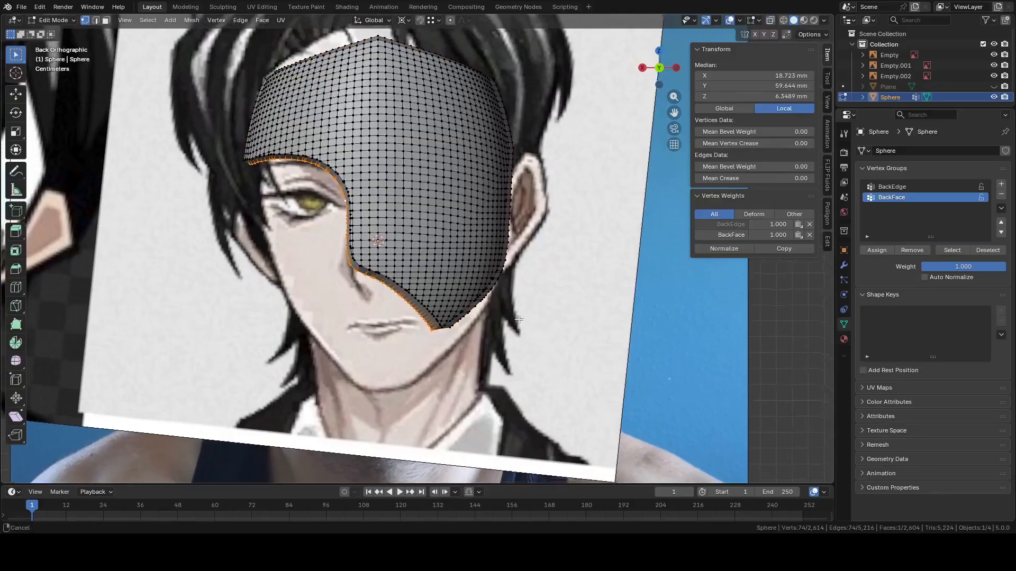
pyautogui.moveTo(504, 261); pyautogui.dragTo(449, 229, button='middle')
pyautogui.click(437, 228)
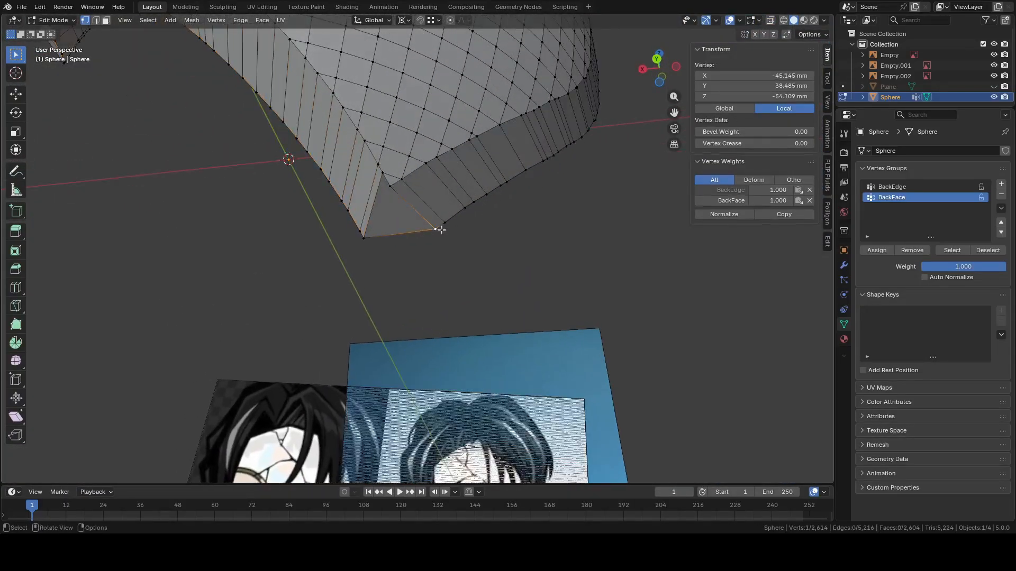
pyautogui.click(662, 58)
pyautogui.scroll(-1, 534, 236)
pyautogui.press('g')
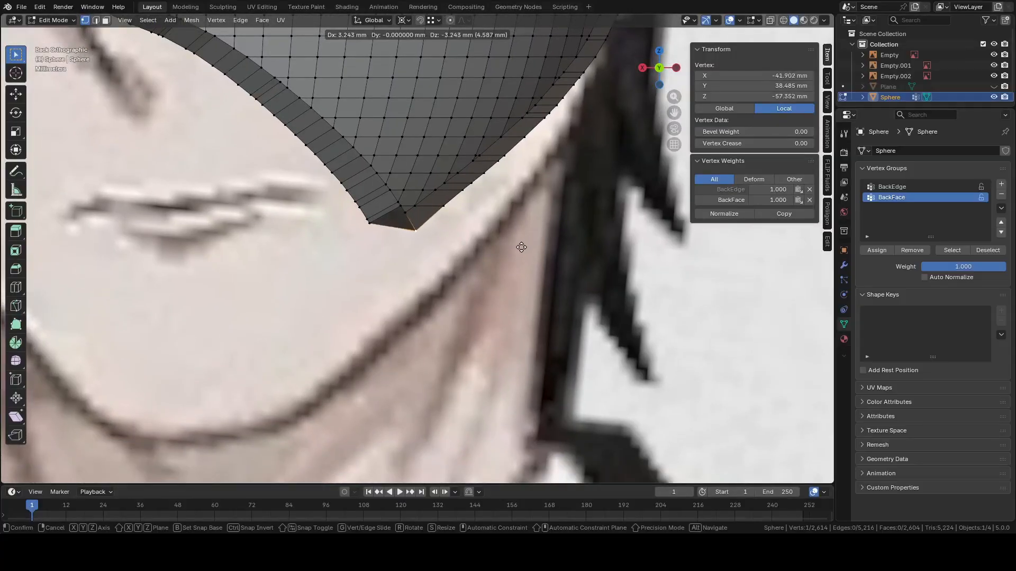
pyautogui.click(506, 255)
pyautogui.scroll(2, 475, 257)
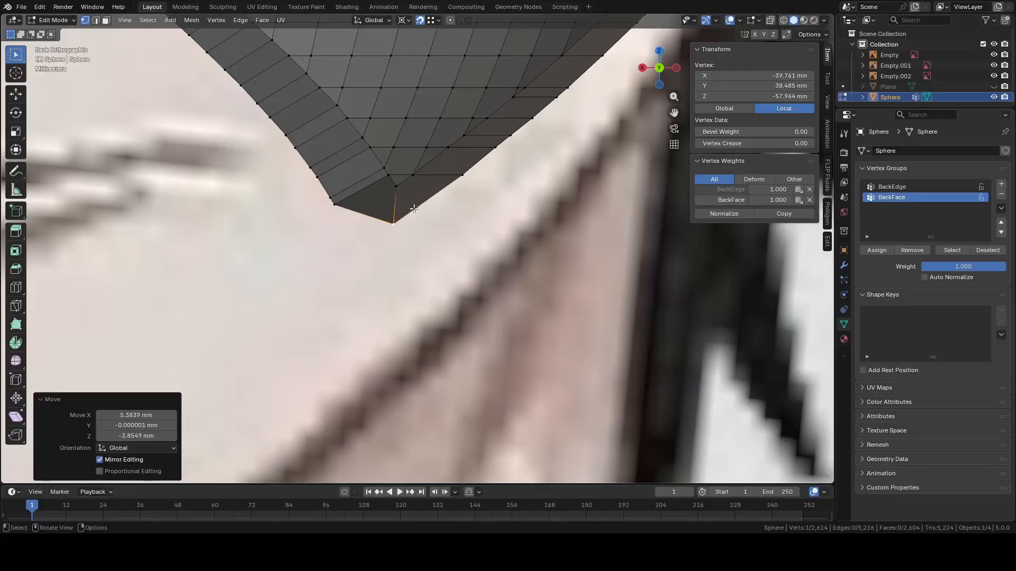
# Nudge the bottom tip rim vertex about -0.27 mm along global X and lower it slightly along global Z
pyautogui.press('g')
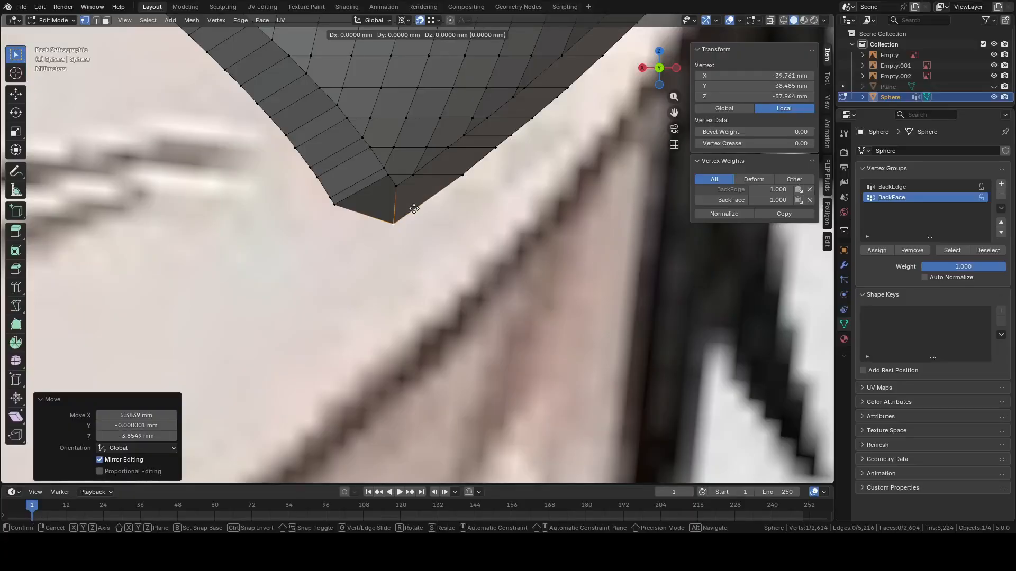
pyautogui.press('x')
pyautogui.click(399, 187)
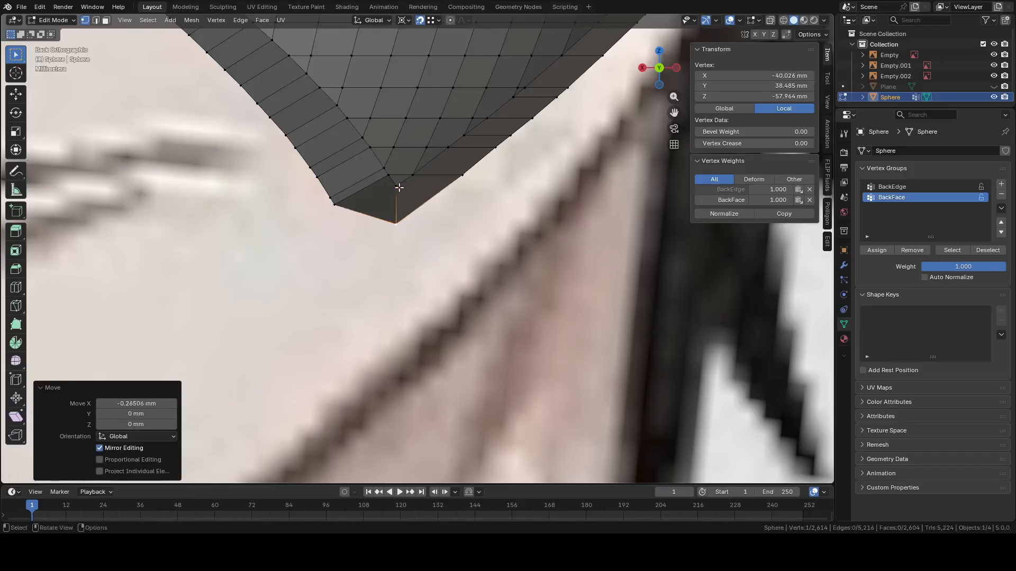
pyautogui.press('g')
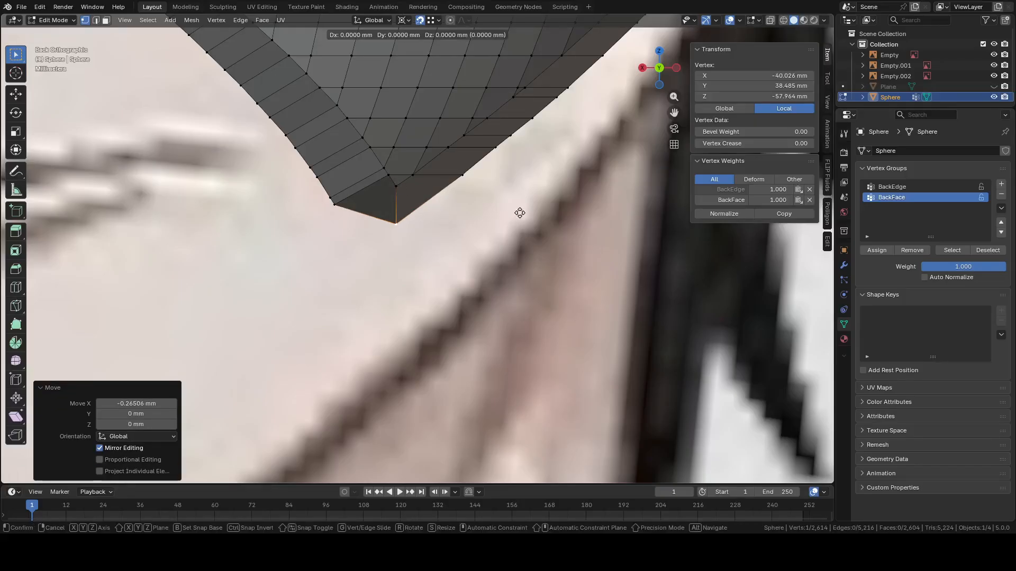
pyautogui.press('z')
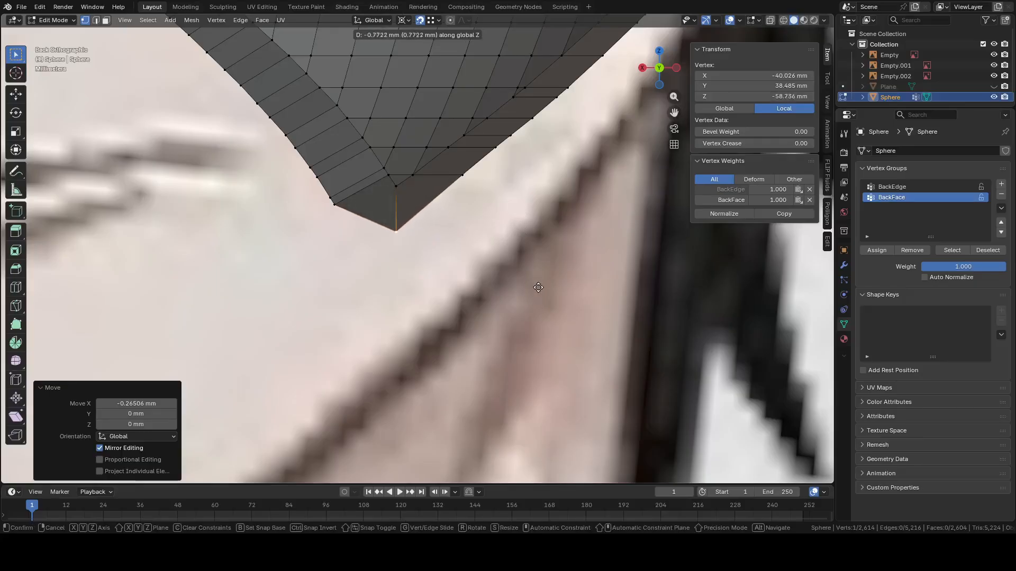
pyautogui.click(538, 272)
# Vertex-slide the two nearest cheek-side rim vertices along the rim toward the bottom tip
pyautogui.click(328, 211)
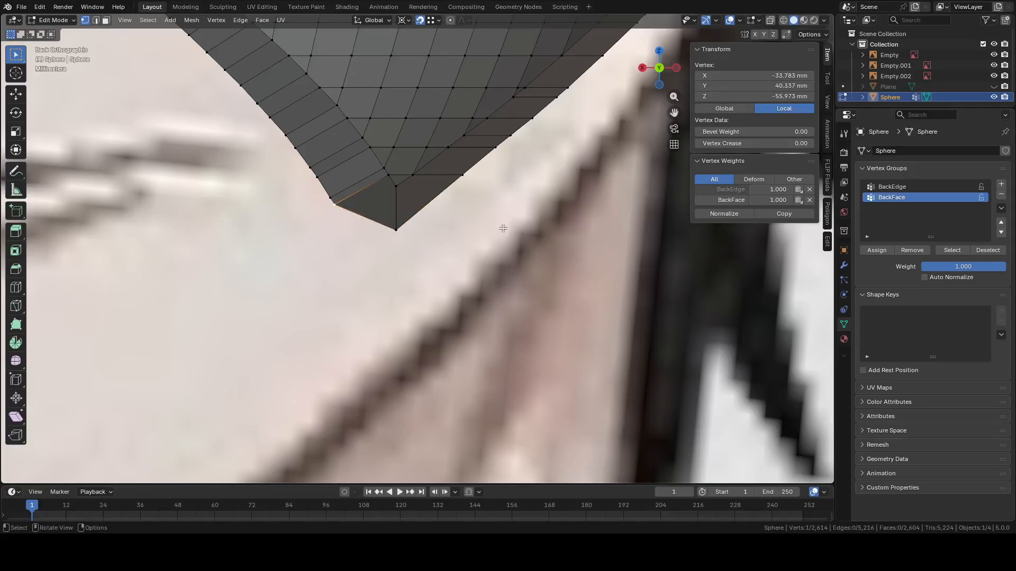
pyautogui.hotkey('shift', 'v')
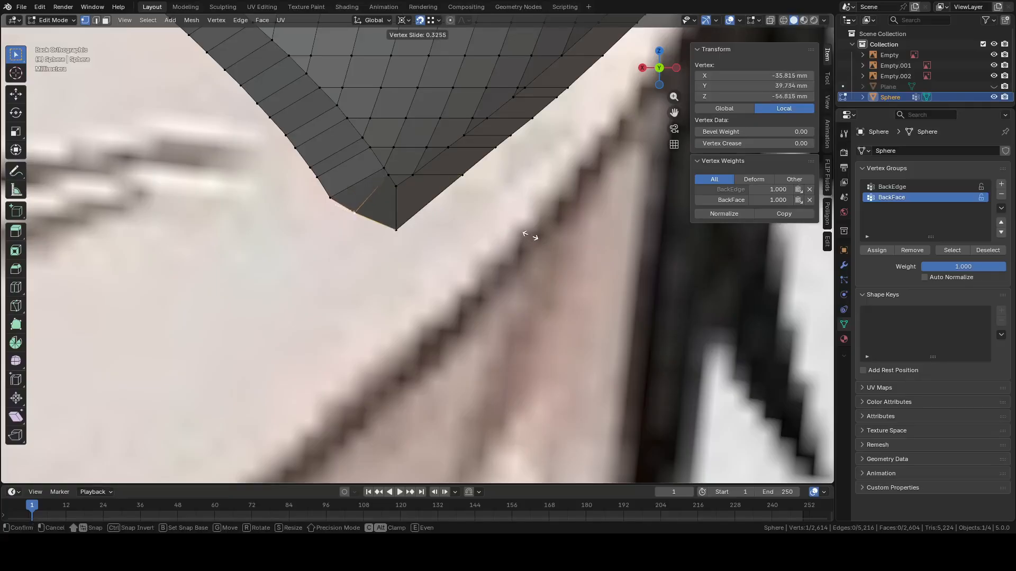
pyautogui.click(547, 246)
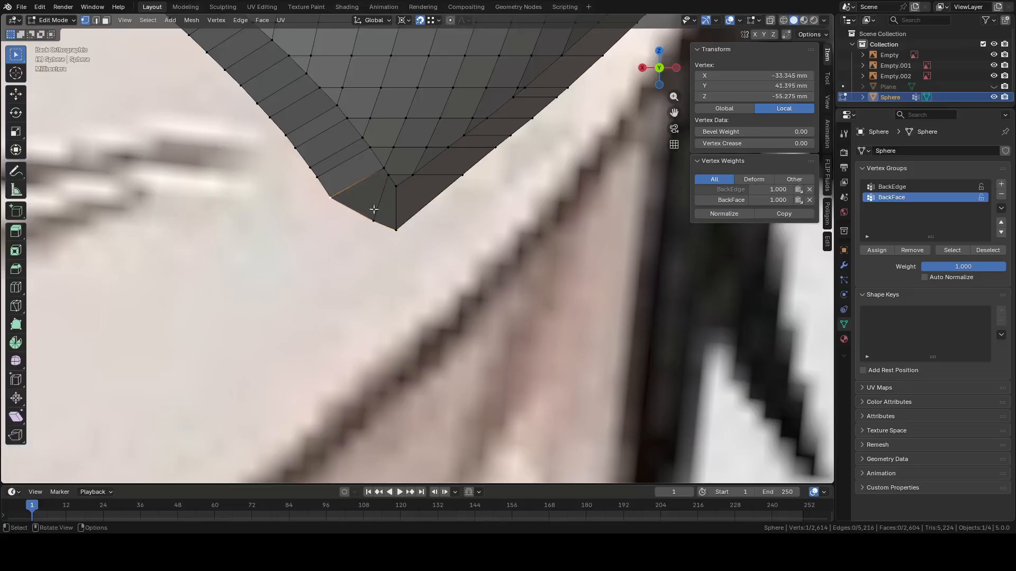
pyautogui.hotkey('shift', 'v')
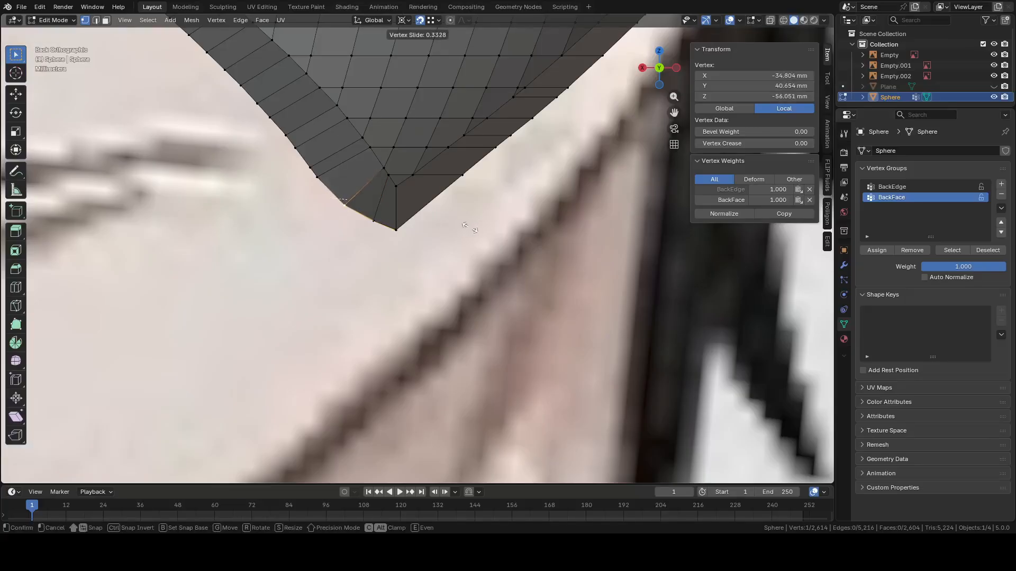
pyautogui.click(459, 226)
# Vertex-slide the two nearest jaw-side rim vertices toward the bottom tip, the first by a factor of about 0.258
pyautogui.click(442, 186)
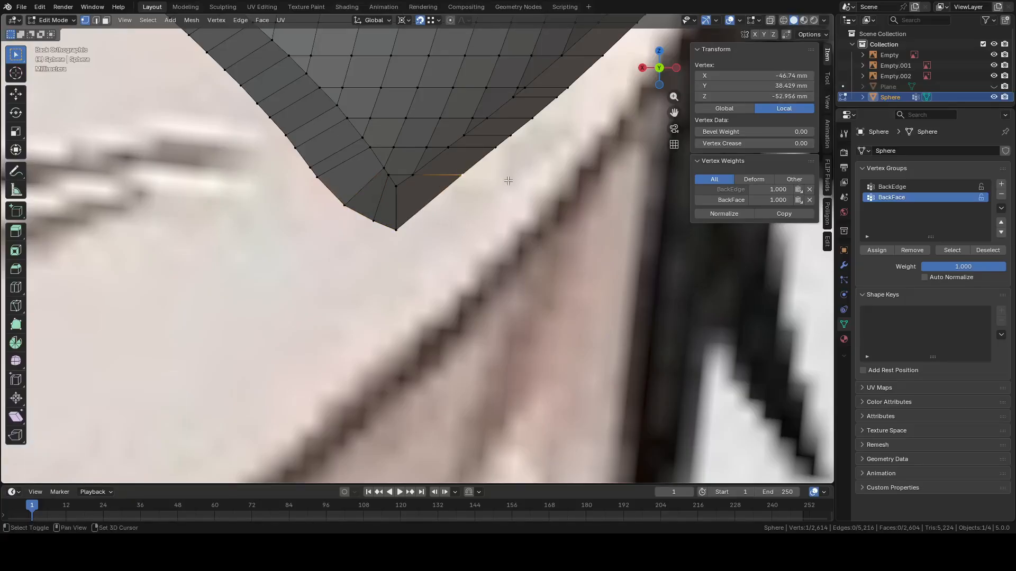
pyautogui.hotkey('shift', 'v')
pyautogui.click(492, 196)
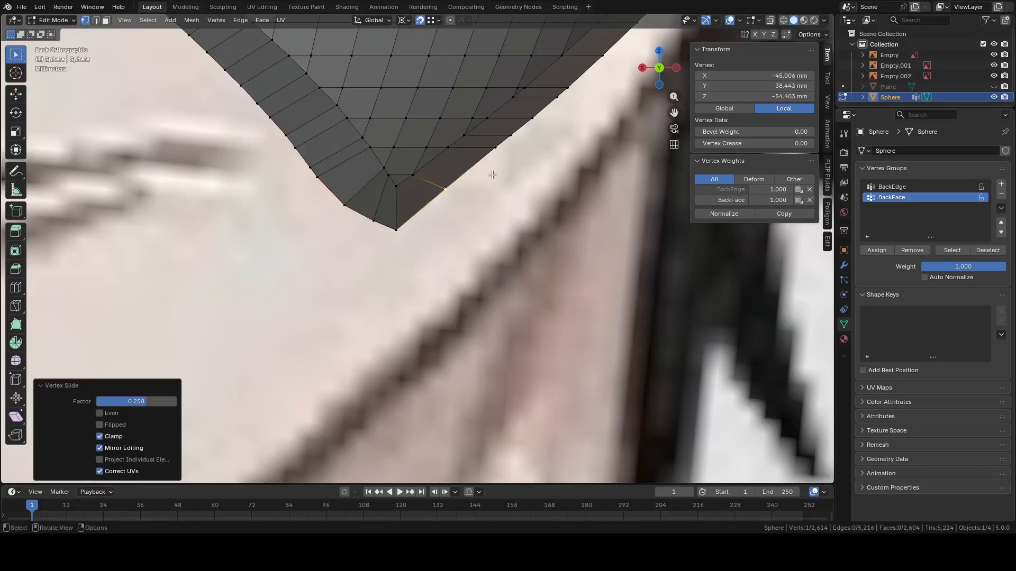
pyautogui.click(492, 151)
pyautogui.hotkey('shift', 'v')
pyautogui.click(531, 173)
# Select the mask's back rim from the BackEdge vertex group and switch to edge selection
pyautogui.click(401, 231)
pyautogui.scroll(-3, 404, 230)
pyautogui.moveTo(403, 230); pyautogui.dragTo(510, 295, button='middle')
pyautogui.press('2')
pyautogui.click(358, 230)
pyautogui.press('1')
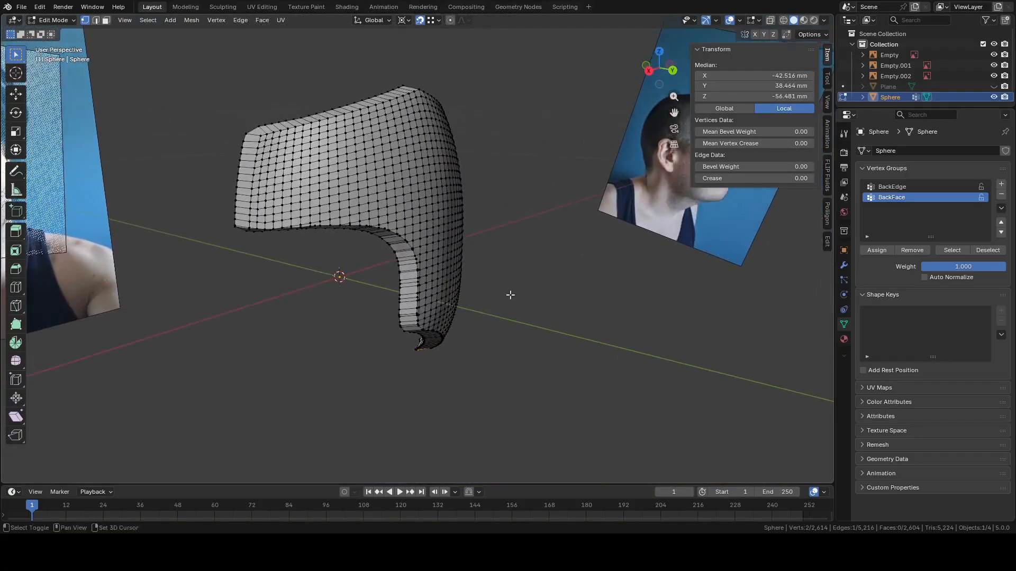
pyautogui.click(892, 186)
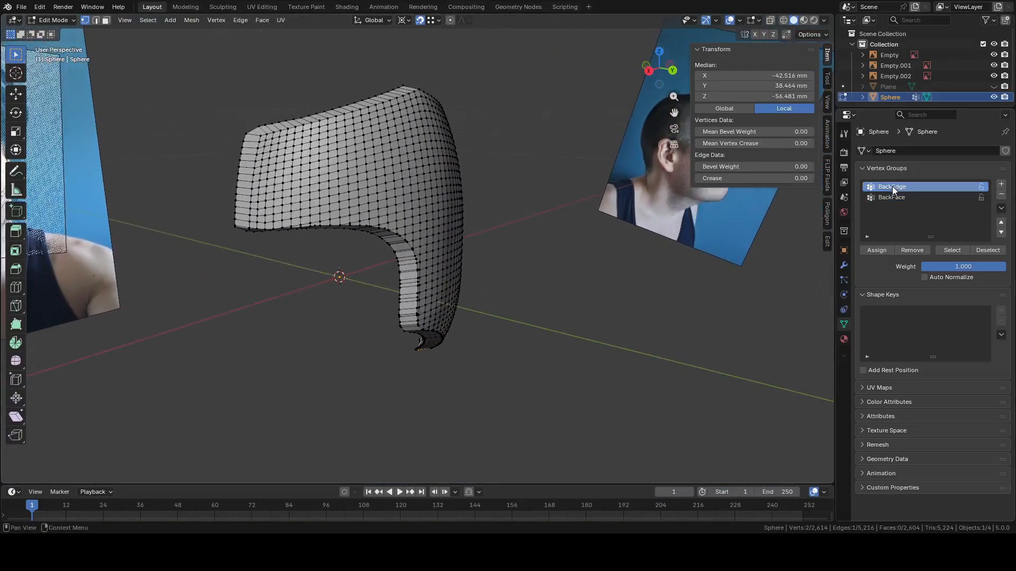
pyautogui.click(951, 251)
pyautogui.press('2')
pyautogui.scroll(5, 567, 229)
pyautogui.scroll(-5, 554, 227)
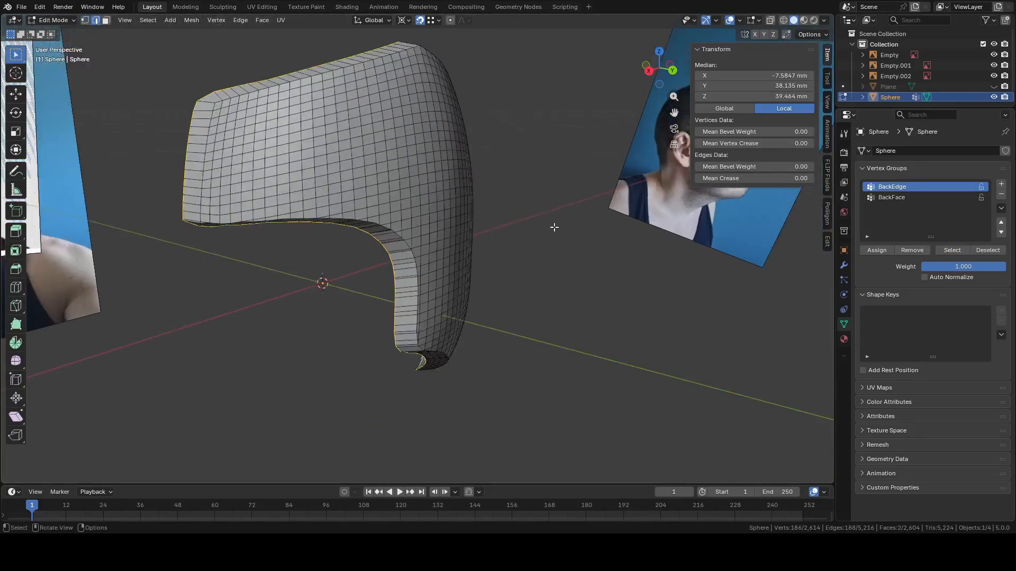
pyautogui.scroll(2, 536, 284)
pyautogui.moveTo(536, 284); pyautogui.dragTo(579, 262, button='middle')
pyautogui.moveTo(601, 215); pyautogui.dragTo(636, 217, button='middle')
pyautogui.rightClick(637, 216)
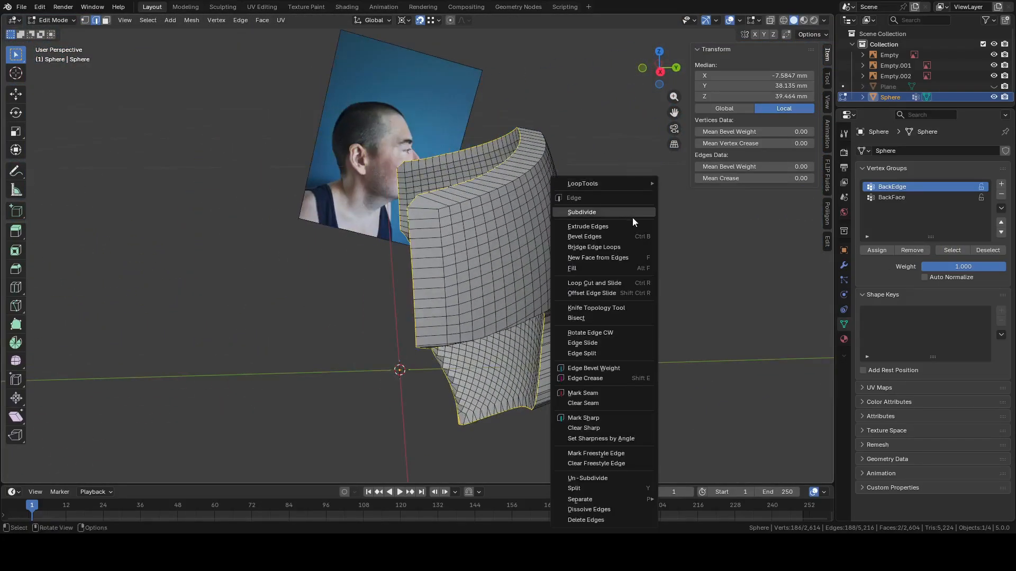
pyautogui.click(597, 238)
pyautogui.press('Escape')
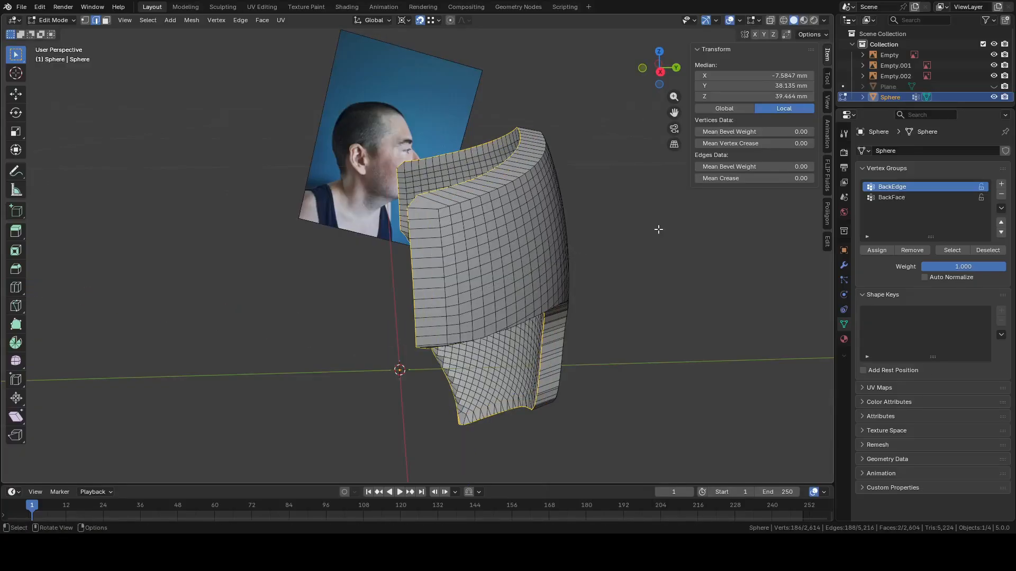
# Select the whole mask mesh and recalculate its normals to face outward
pyautogui.press('a')
pyautogui.moveTo(659, 229)
pyautogui.mouseDown(button='middle')
pyautogui.moveTo(616, 234)
pyautogui.moveTo(642, 231)
pyautogui.mouseUp(button='middle')
pyautogui.hotkey('shift', 'n')
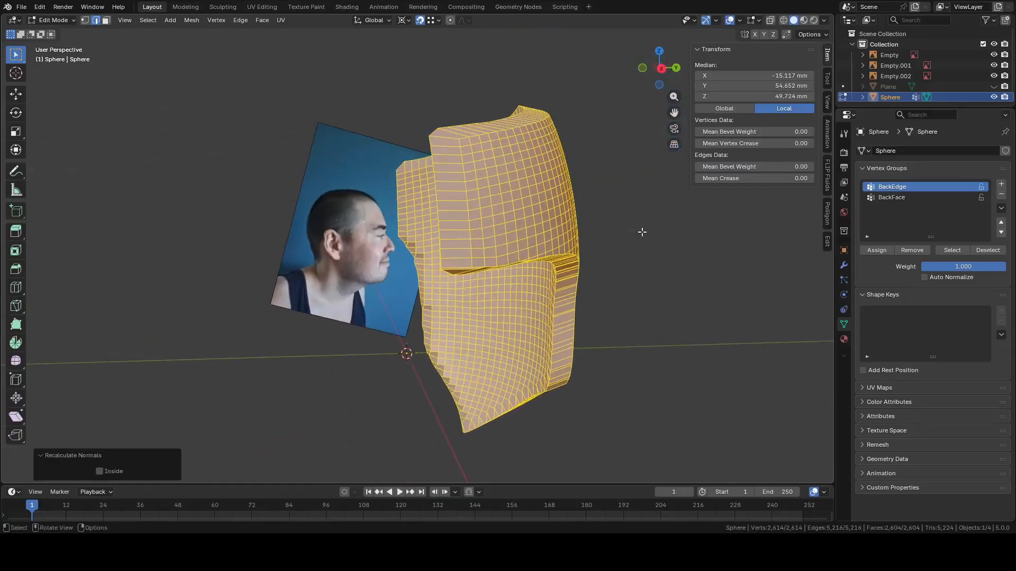
pyautogui.scroll(3, 591, 220)
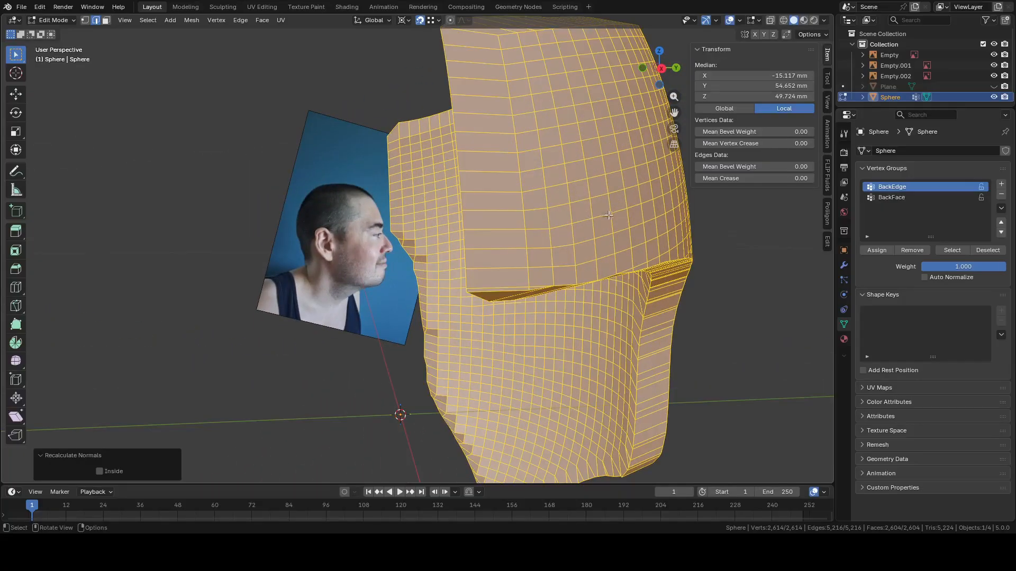
# Try to bevel the BackEdge group's edges with two segments
pyautogui.click(796, 233)
pyautogui.click(966, 250)
pyautogui.moveTo(688, 254); pyautogui.dragTo(665, 253, button='middle')
pyautogui.rightClick(665, 253)
pyautogui.click(660, 237)
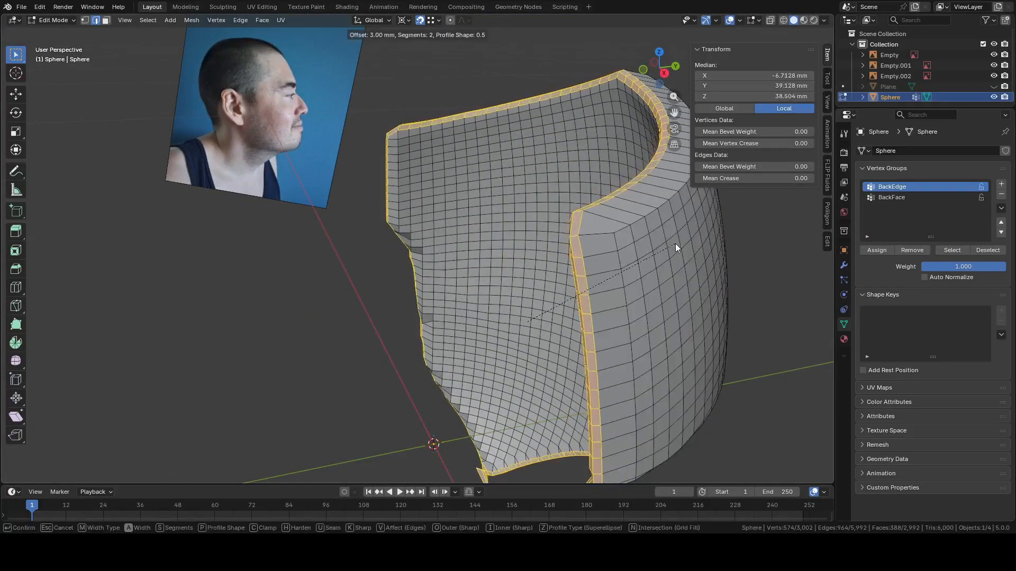
pyautogui.click(654, 313)
pyautogui.moveTo(654, 312); pyautogui.dragTo(455, 205, button='middle')
pyautogui.hotkey('ctrl', 'z')
# Examine the rim geometry and the BackEdge selection around the outer corner of the eye cutout
pyautogui.press('1')
pyautogui.click(411, 199)
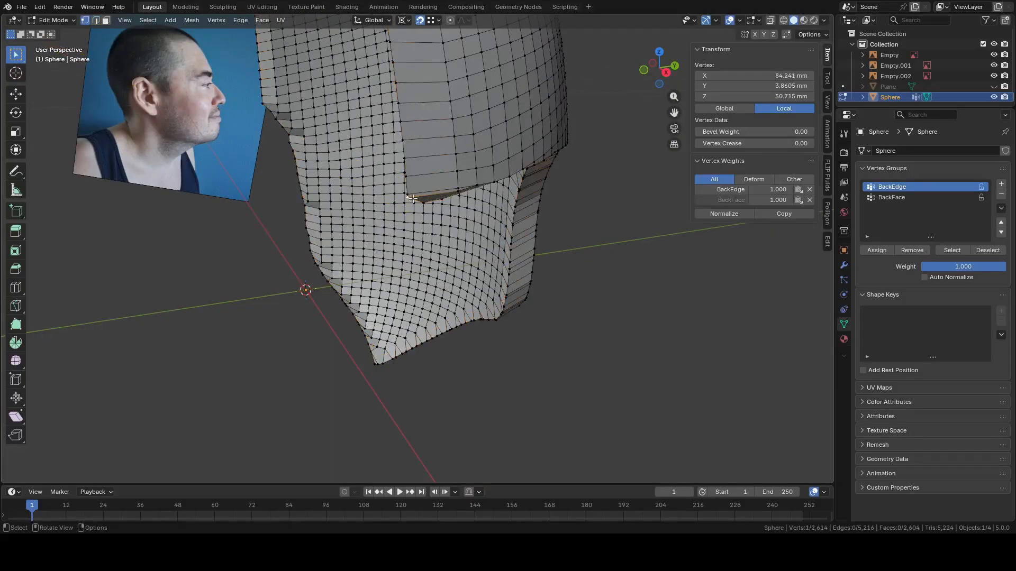
pyautogui.scroll(3, 415, 199)
pyautogui.moveTo(452, 233); pyautogui.dragTo(561, 278, button='middle')
pyautogui.scroll(2, 562, 277)
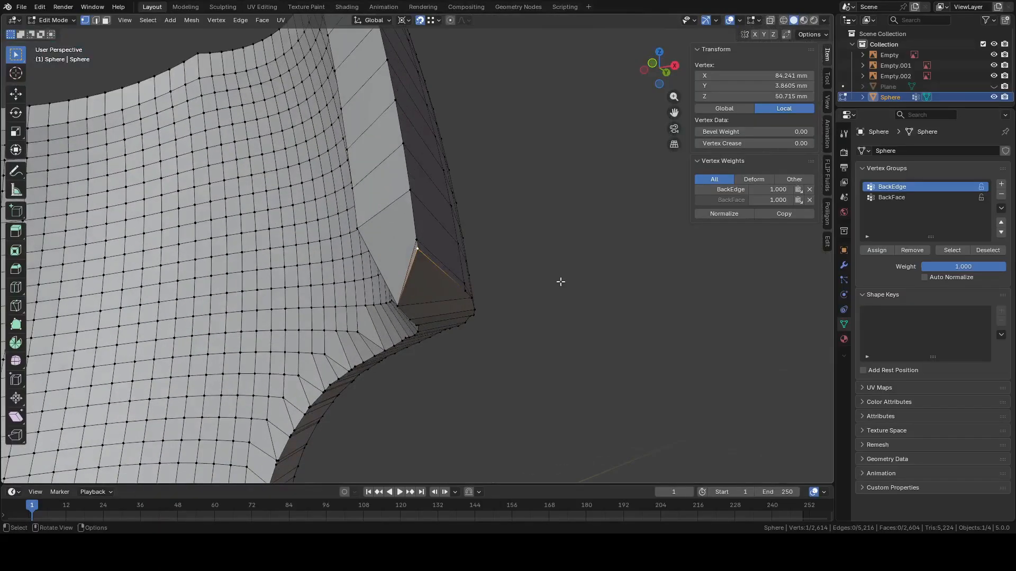
pyautogui.press('2')
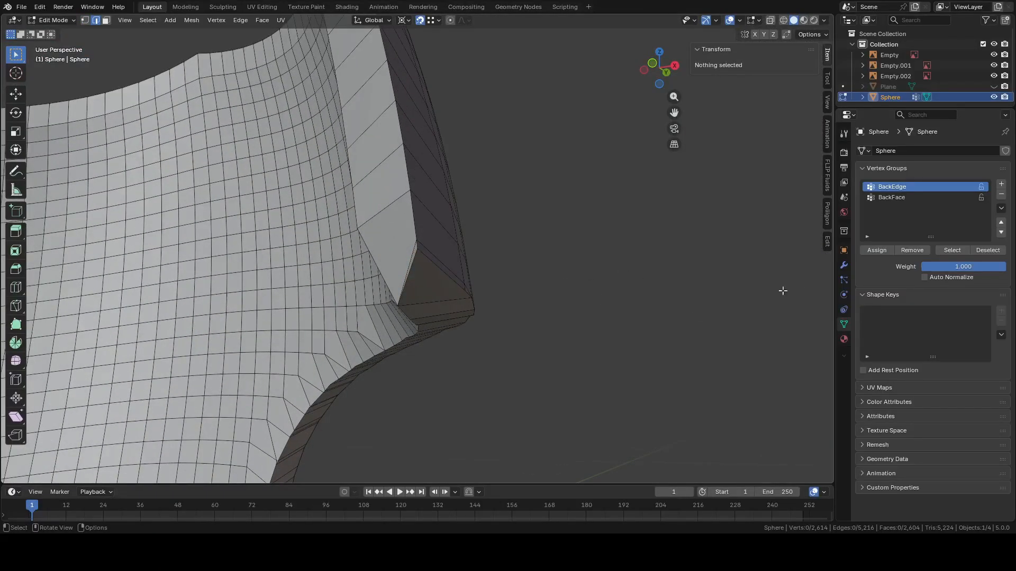
pyautogui.click(952, 250)
pyautogui.moveTo(596, 268); pyautogui.dragTo(578, 289, button='middle')
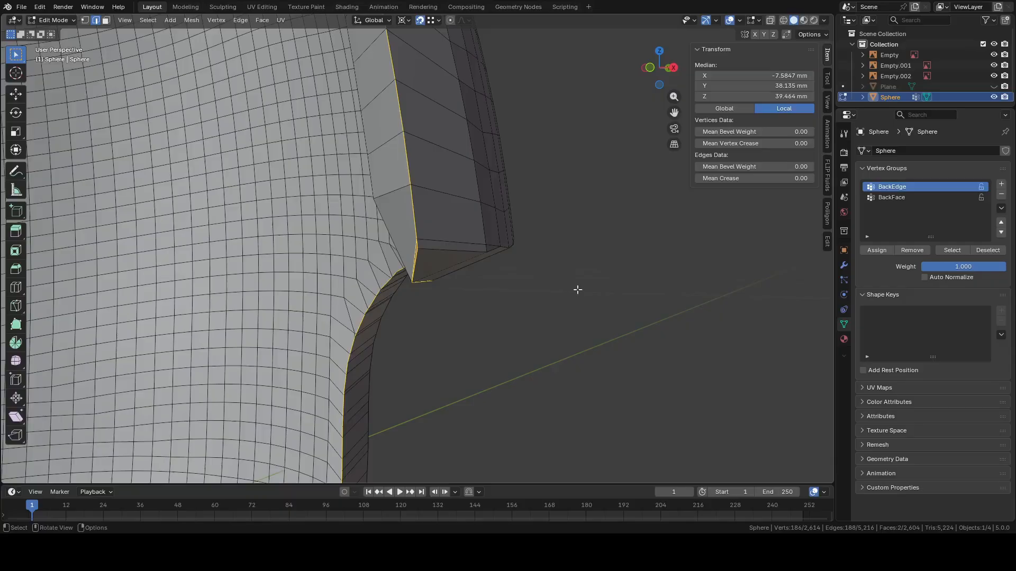
pyautogui.moveTo(446, 247); pyautogui.dragTo(465, 247, button='middle')
pyautogui.scroll(6, 453, 259)
# Delete the extra rim vertex just above the outer corner of the eye cutout
pyautogui.press('1')
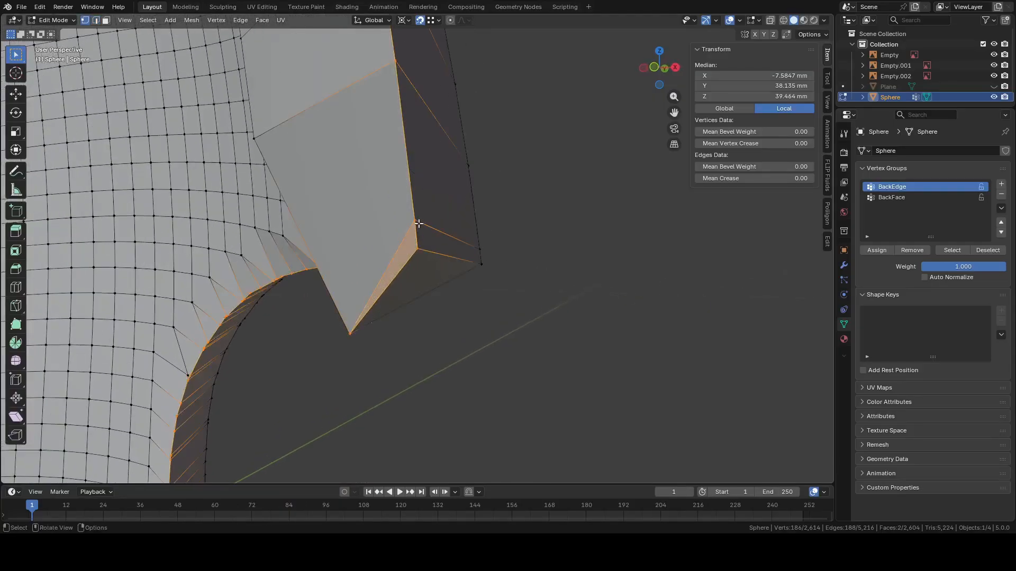
pyautogui.click(422, 224)
pyautogui.moveTo(421, 224); pyautogui.dragTo(449, 245, button='middle')
pyautogui.rightClick(449, 239)
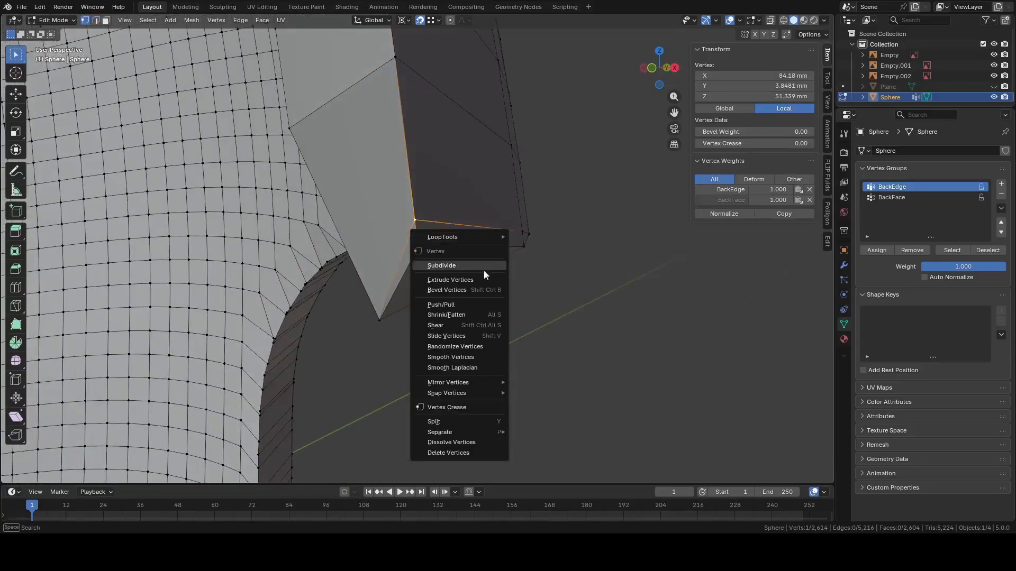
pyautogui.click(468, 452)
# Fill the two gaps left by the deleted vertex at the outer corner of the eye cutout with new faces
pyautogui.moveTo(482, 356); pyautogui.dragTo(584, 286, button='middle')
pyautogui.press('2')
pyautogui.click(356, 263)
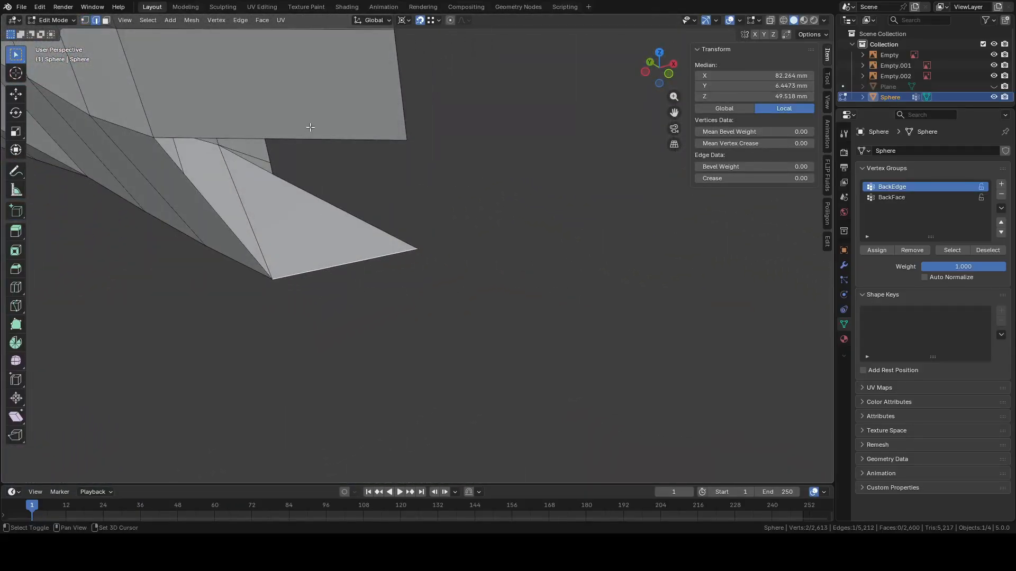
pyautogui.keyDown('shift'); pyautogui.click(311, 132); pyautogui.keyUp('shift')
pyautogui.moveTo(449, 166); pyautogui.dragTo(262, 152, button='middle')
pyautogui.press('f')
pyautogui.moveTo(370, 201); pyautogui.dragTo(449, 264, button='middle')
pyautogui.click(449, 265)
pyautogui.keyDown('shift'); pyautogui.click(442, 177); pyautogui.keyUp('shift')
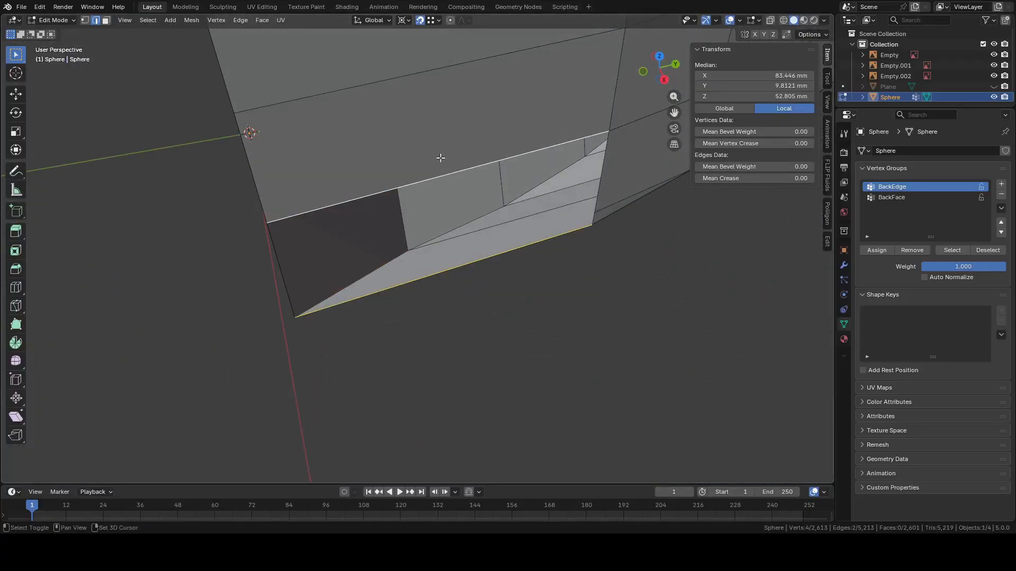
pyautogui.press('f')
pyautogui.scroll(-4, 453, 205)
pyautogui.moveTo(452, 206); pyautogui.dragTo(528, 212, button='middle')
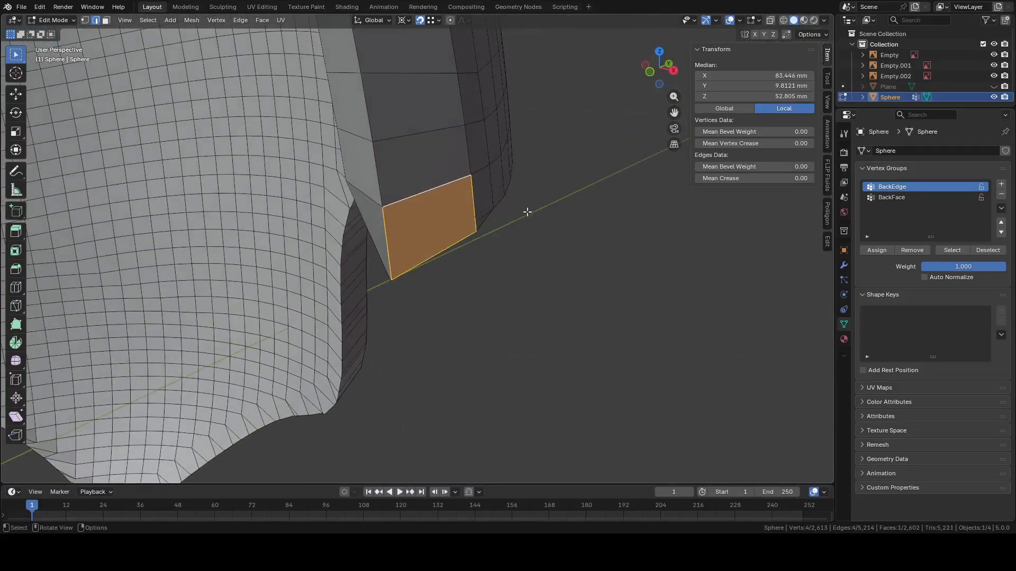
pyautogui.click(724, 288)
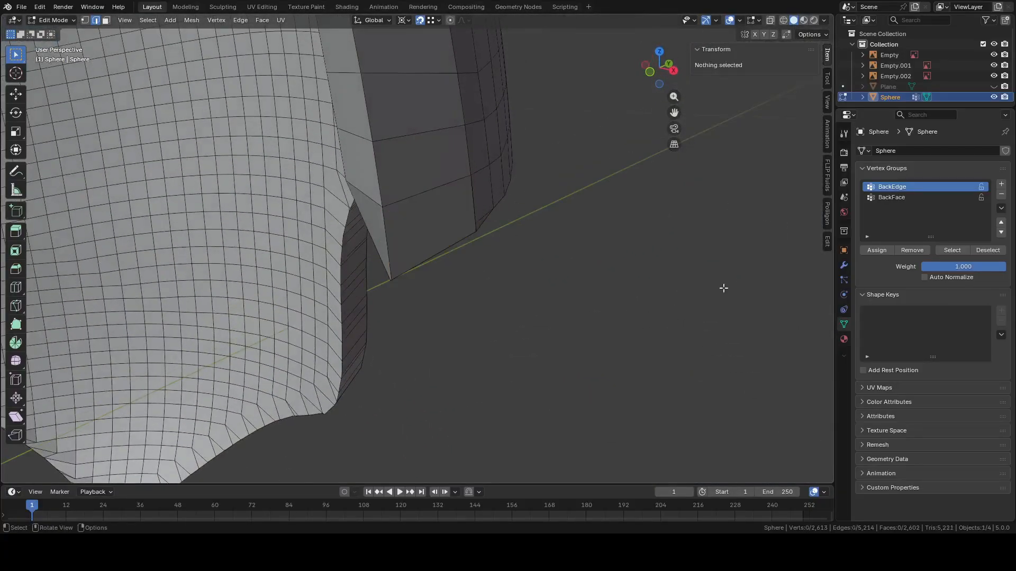
# Try to bevel the BackEdge group's edges with two segments and a width of 2.15 mm
pyautogui.click(947, 251)
pyautogui.moveTo(535, 274); pyautogui.dragTo(565, 234, button='middle')
pyautogui.rightClick(564, 235)
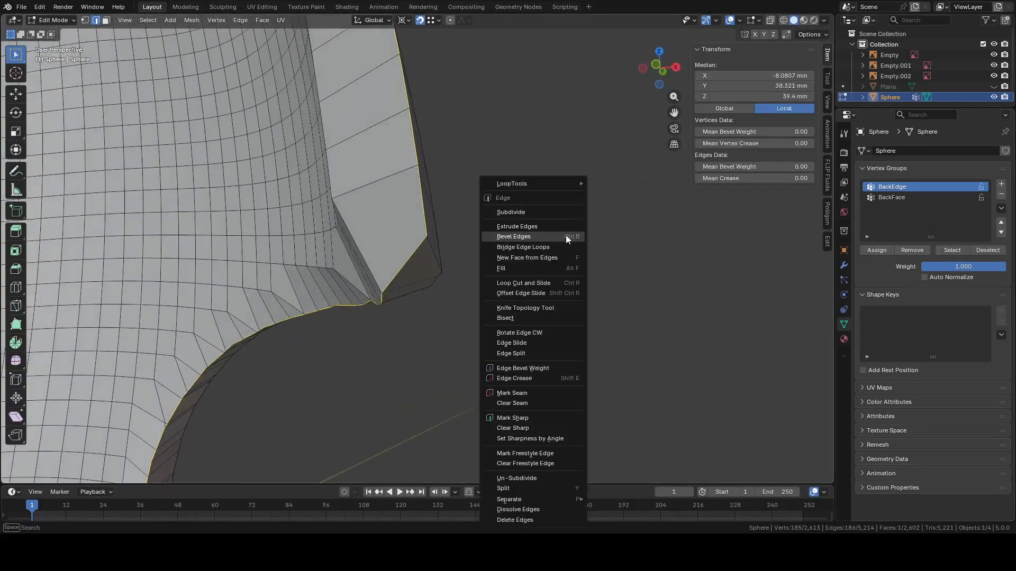
pyautogui.click(561, 234)
pyautogui.click(582, 241)
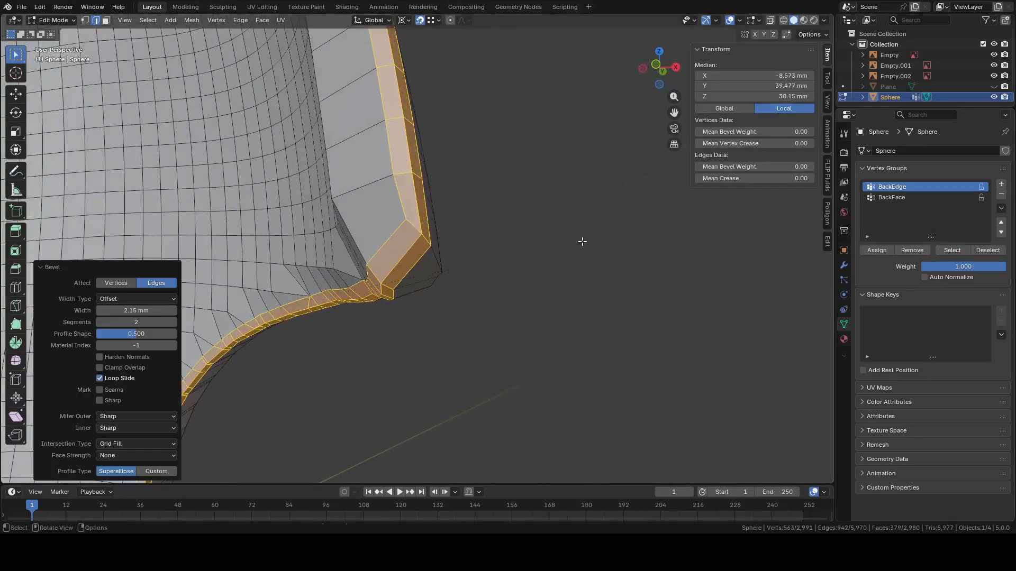
pyautogui.moveTo(582, 241); pyautogui.dragTo(539, 317, button='middle')
pyautogui.keyDown('shift'); pyautogui.moveTo(538, 317); pyautogui.dragTo(660, 156, button='middle'); pyautogui.keyUp('shift')
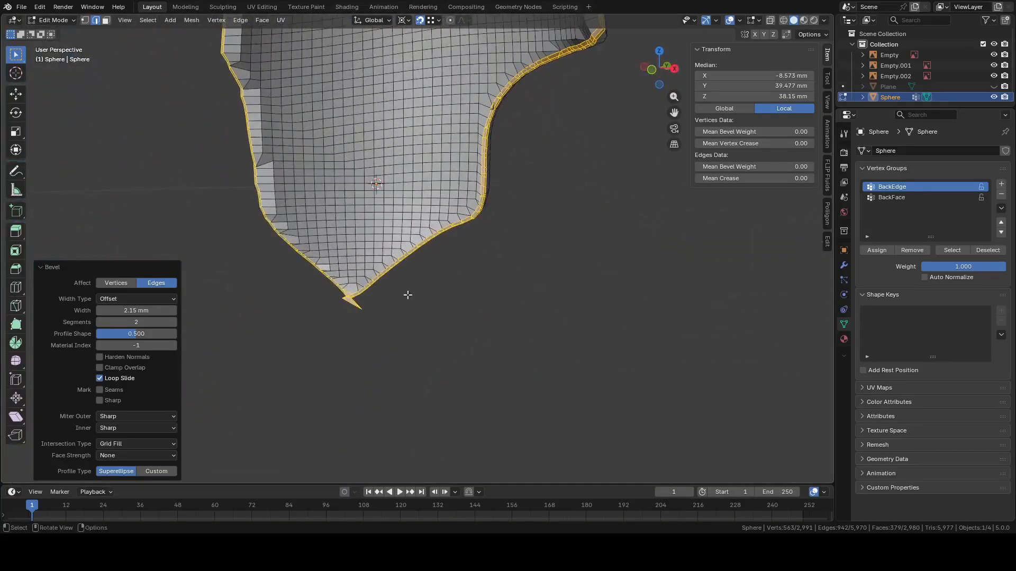
pyautogui.hotkey('ctrl', 'z')
# Delete the extra diagonal edge across the rim at the mask's bottom tip
pyautogui.click(353, 302)
pyautogui.press('KP_Decimal')
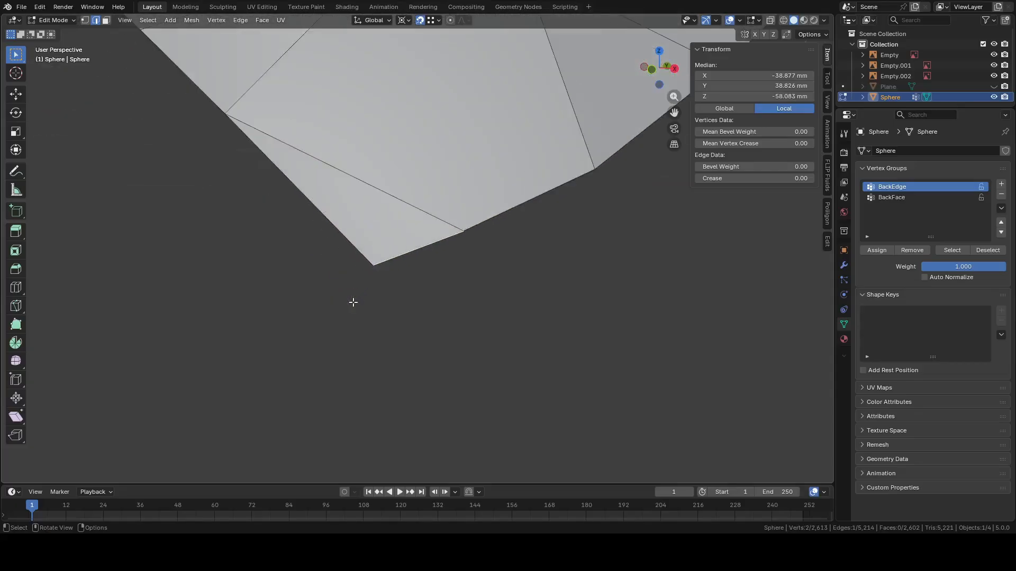
pyautogui.scroll(-4, 408, 176)
pyautogui.click(379, 202)
pyautogui.moveTo(394, 197); pyautogui.dragTo(474, 298, button='middle')
pyautogui.press('x')
pyautogui.click(430, 283)
# Fill the openings at the mask's bottom tip with two new four-sided faces
pyautogui.keyDown('alt'); pyautogui.click(422, 327); pyautogui.keyUp('alt')
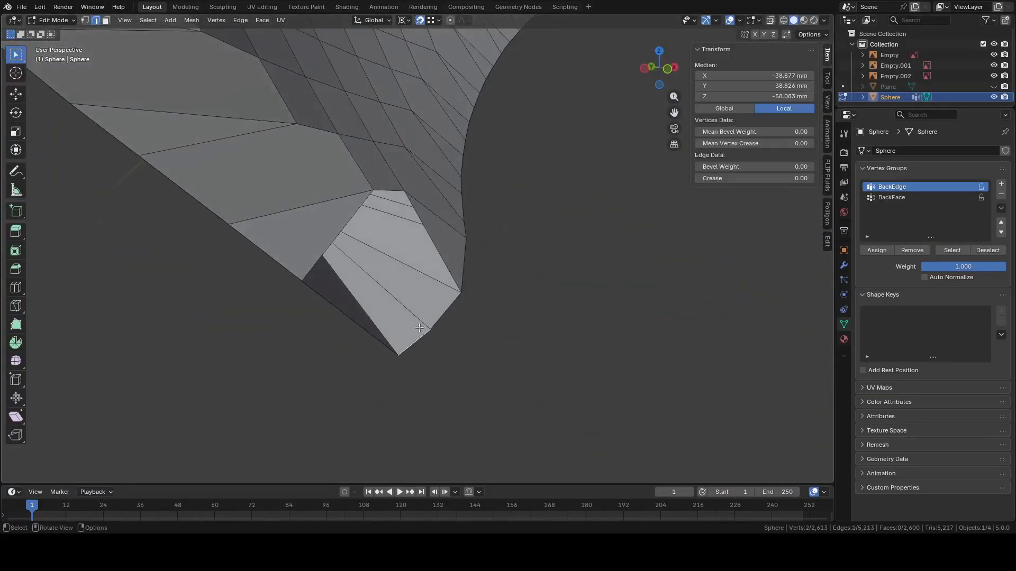
pyautogui.moveTo(423, 326); pyautogui.dragTo(318, 243, button='middle')
pyautogui.press('f')
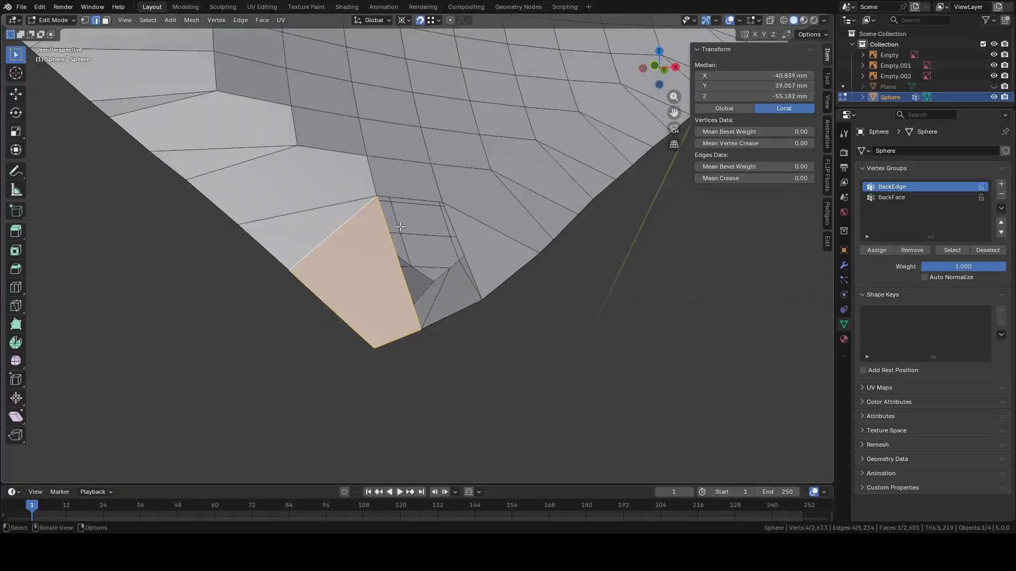
pyautogui.moveTo(400, 227); pyautogui.dragTo(383, 259, button='middle')
pyautogui.click(400, 259)
pyautogui.press('f')
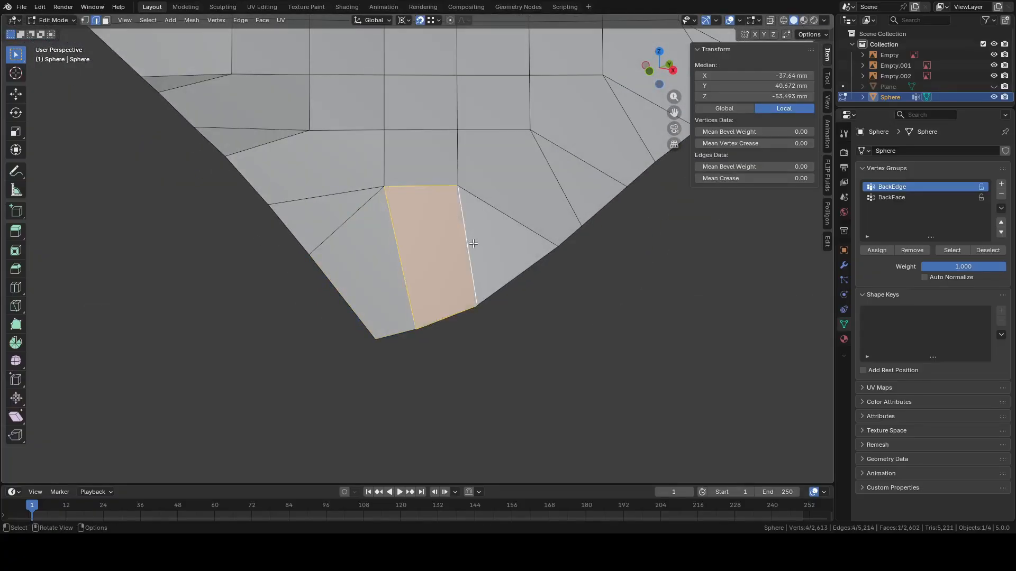
pyautogui.moveTo(473, 238); pyautogui.dragTo(435, 239, button='middle')
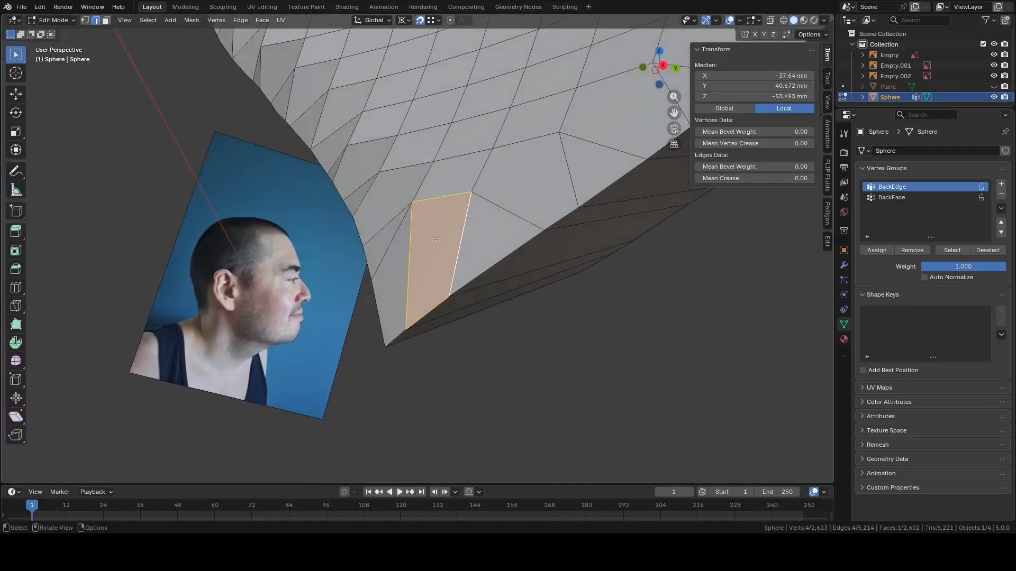
pyautogui.click(570, 294)
pyautogui.click(783, 301)
# Try to bevel the reselected BackEdge edges with two segments and a width of 4.55 mm
pyautogui.press('1')
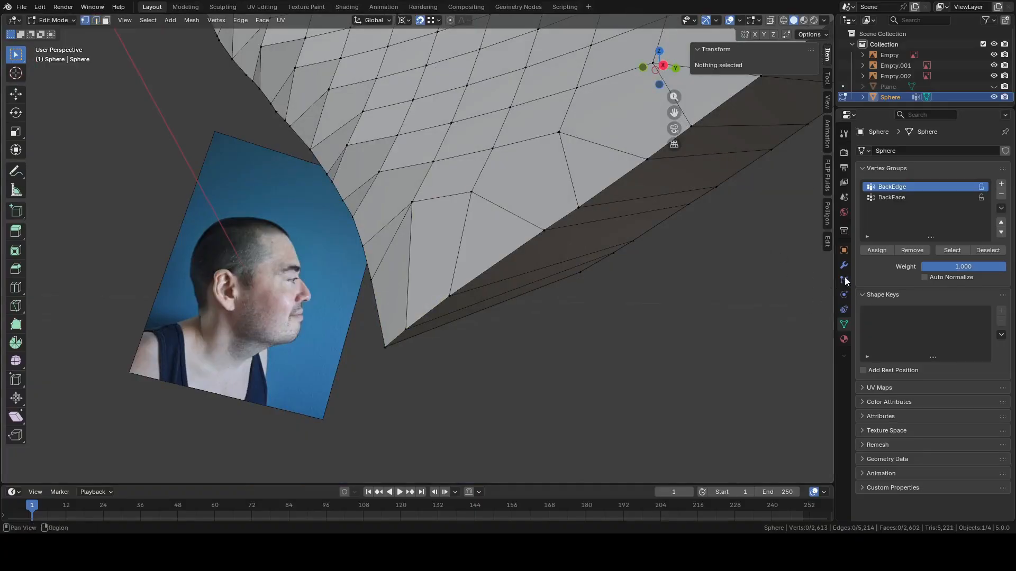
pyautogui.click(962, 248)
pyautogui.moveTo(529, 297); pyautogui.dragTo(680, 243, button='middle')
pyautogui.press('2')
pyautogui.rightClick(681, 245)
pyautogui.click(658, 240)
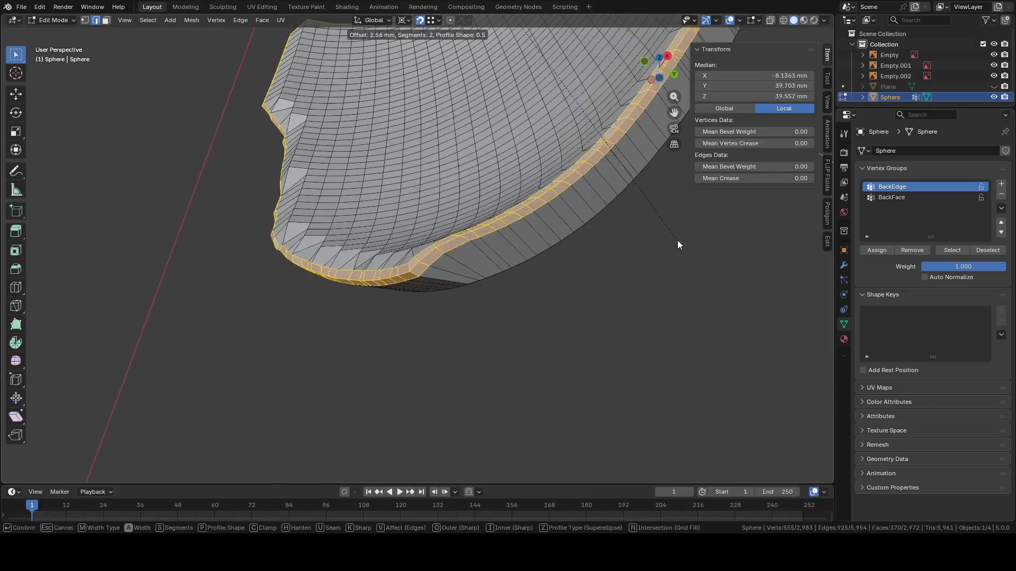
pyautogui.click(690, 240)
pyautogui.moveTo(690, 240); pyautogui.dragTo(534, 248, button='middle')
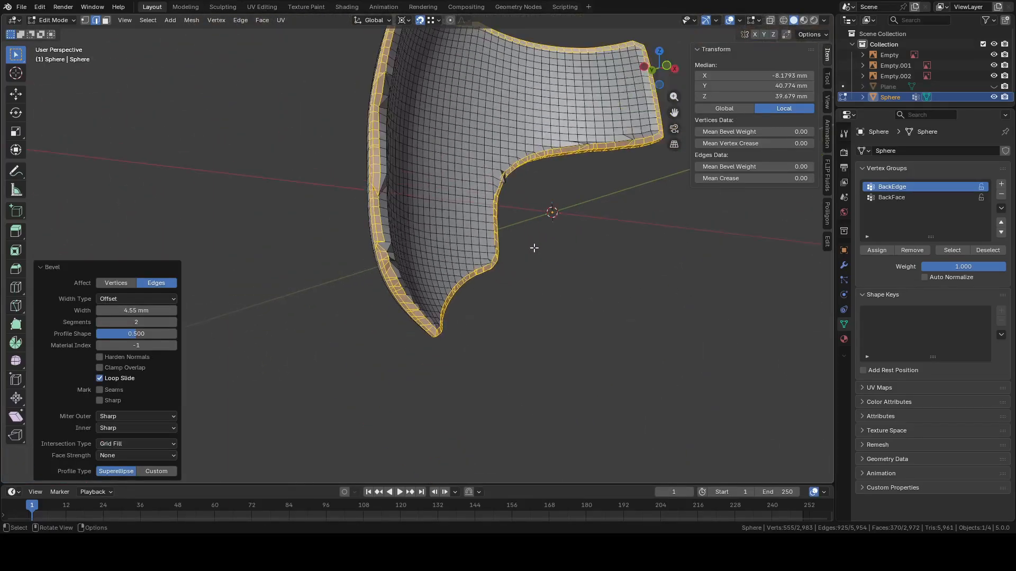
pyautogui.scroll(8, 492, 288)
pyautogui.hotkey('ctrl', 'z')
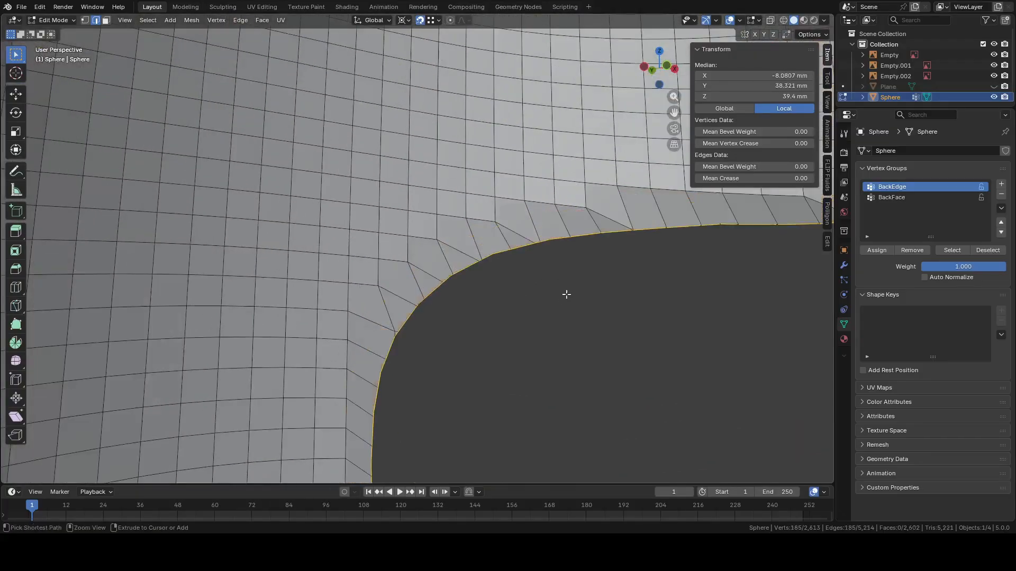
# Smooth the vertex on the curved inner corner of the eye cutout's rim with smoothing 0.500 and three repeats
pyautogui.moveTo(515, 338); pyautogui.dragTo(440, 192, button='middle')
pyautogui.press('1')
pyautogui.click(379, 279)
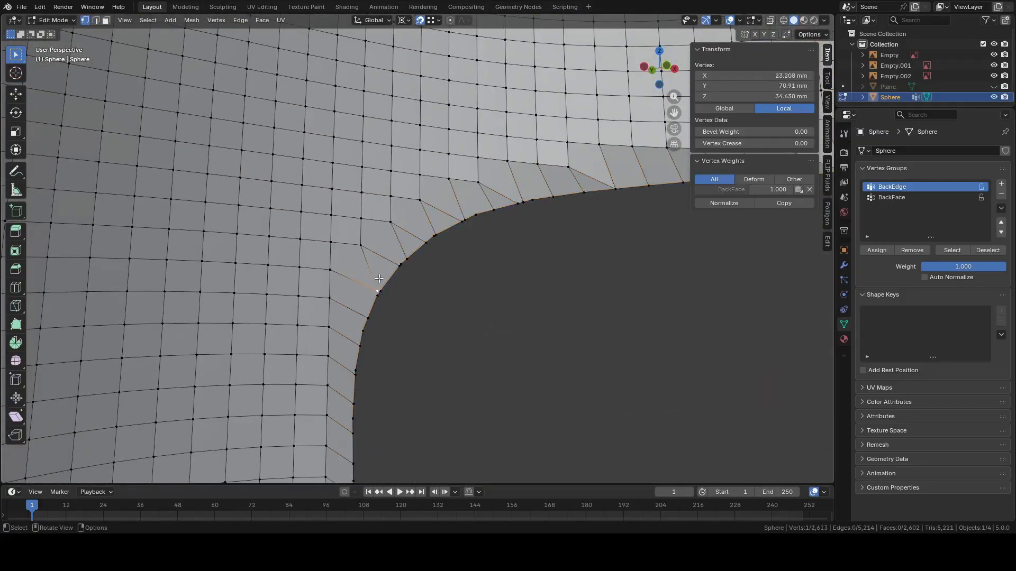
pyautogui.press('KP_Decimal')
pyautogui.scroll(-12, 386, 274)
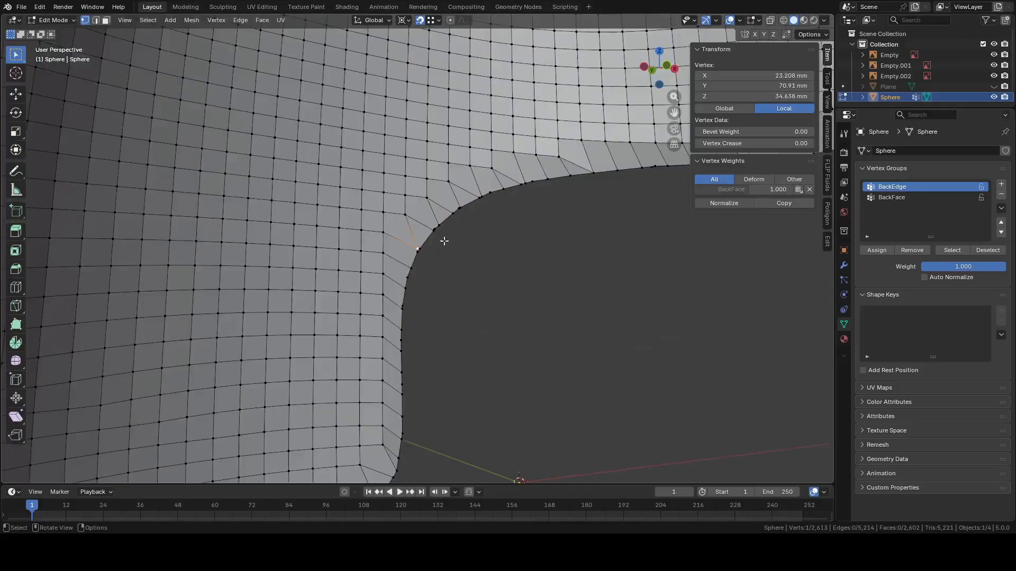
pyautogui.moveTo(445, 240); pyautogui.dragTo(409, 241, button='middle')
pyautogui.scroll(9, 483, 269)
pyautogui.moveTo(511, 268); pyautogui.dragTo(555, 274, button='middle')
pyautogui.rightClick(555, 274)
pyautogui.click(550, 378)
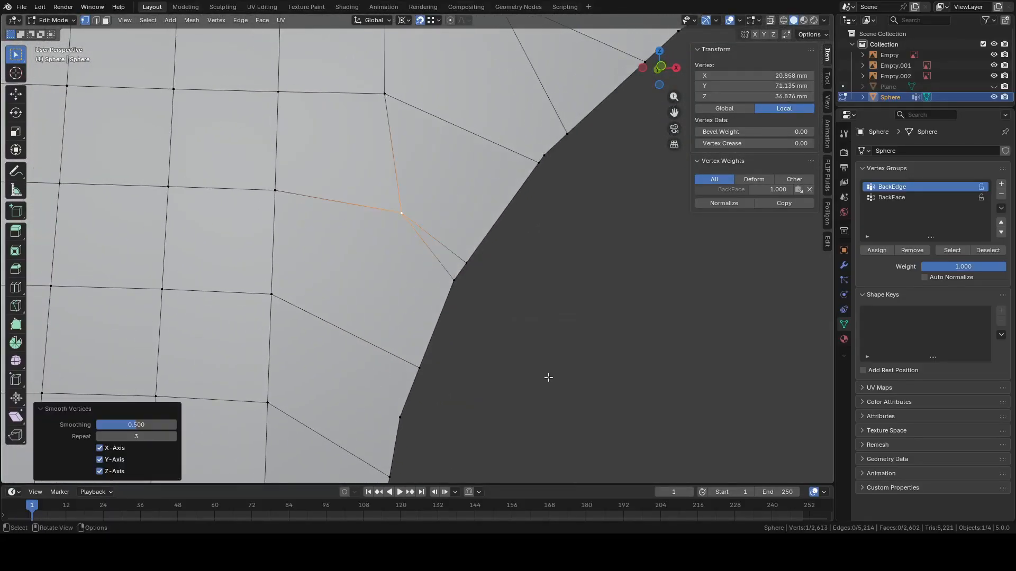
# Show the mask in back orthographic view with X-ray enabled so the reference drawing can be seen through it
pyautogui.scroll(-10, 572, 368)
pyautogui.moveTo(583, 306); pyautogui.dragTo(392, 225, button='middle')
pyautogui.scroll(-8, 409, 226)
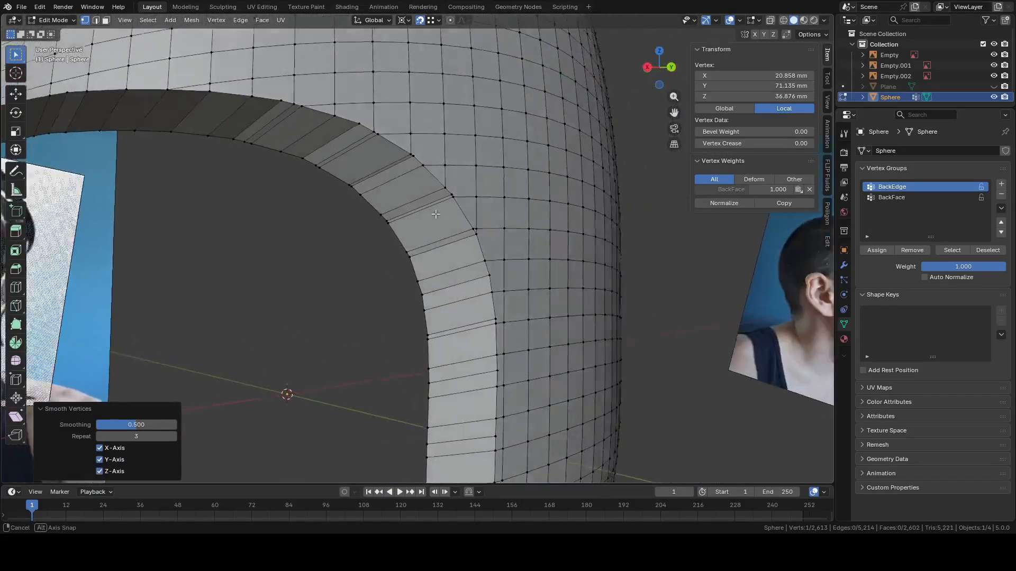
pyautogui.moveTo(447, 214); pyautogui.dragTo(674, 81, button='middle')
pyautogui.click(657, 72)
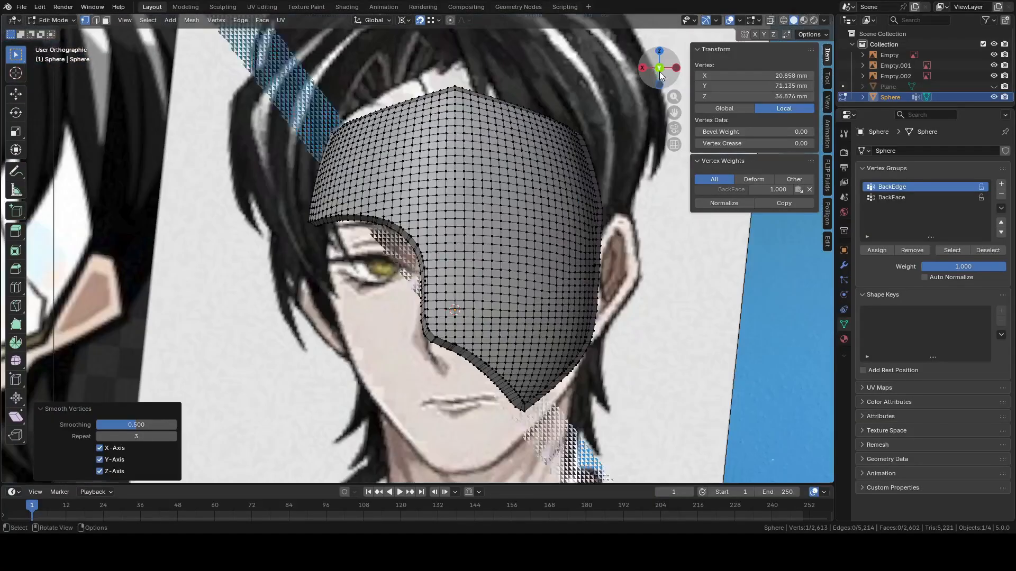
pyautogui.keyDown('shift'); pyautogui.moveTo(453, 170); pyautogui.dragTo(483, 138, button='middle'); pyautogui.keyUp('shift')
pyautogui.click(770, 21)
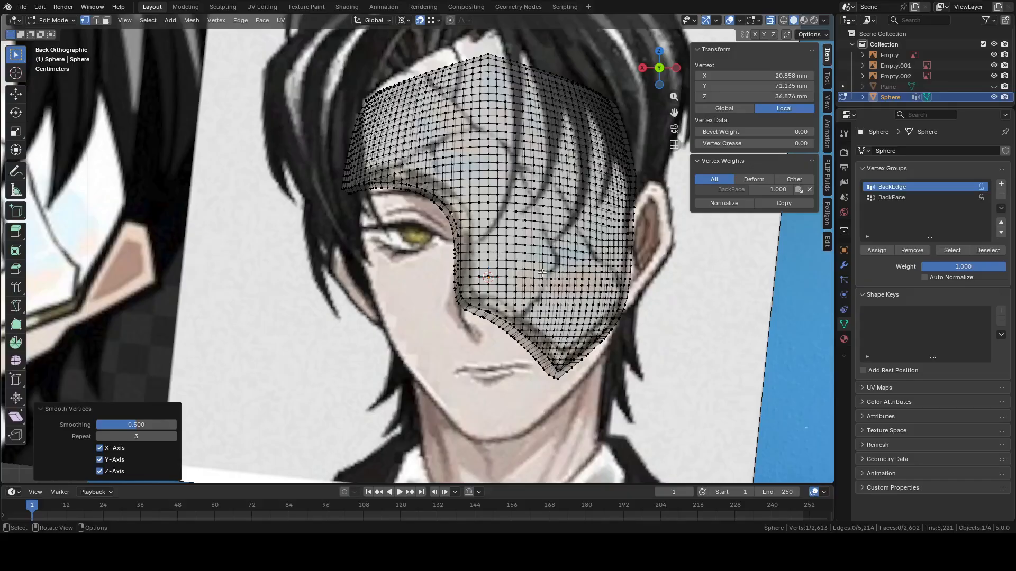
# Leave mesh editing of the mask and add a new mesh plane to the scene
pyautogui.press('Tab')
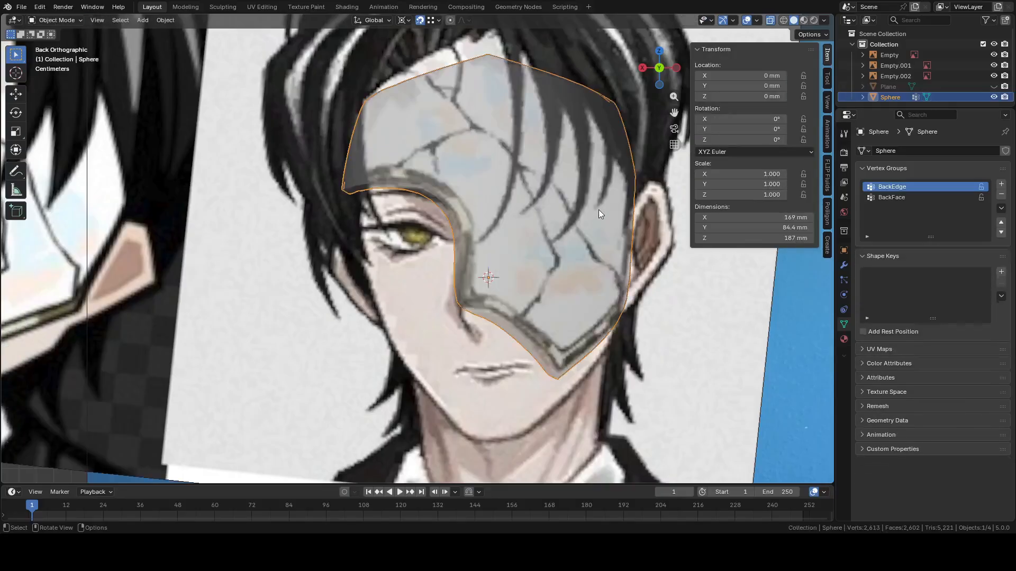
pyautogui.hotkey('shift', 'a')
pyautogui.moveTo(503, 167)
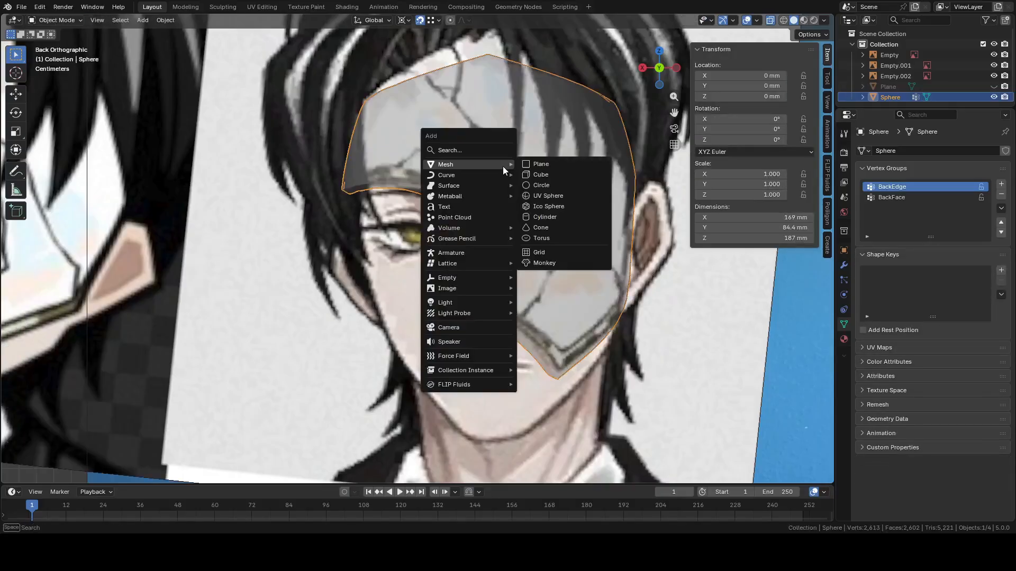
pyautogui.click(557, 163)
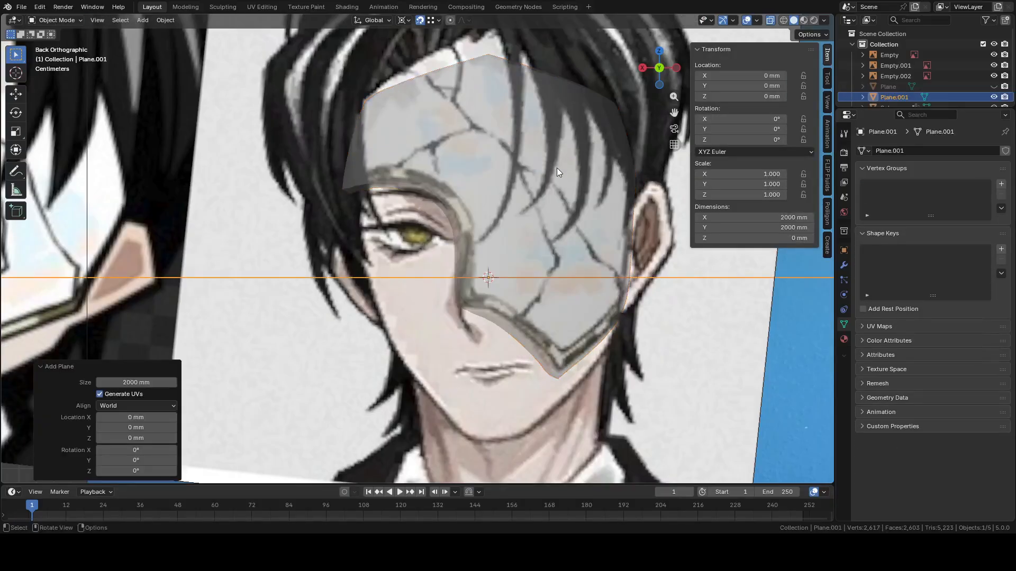
# Rotate the new plane -90° about the X axis and scale it down to about 0.19
pyautogui.scroll(-4, 574, 218)
pyautogui.press('r')
pyautogui.press('x')
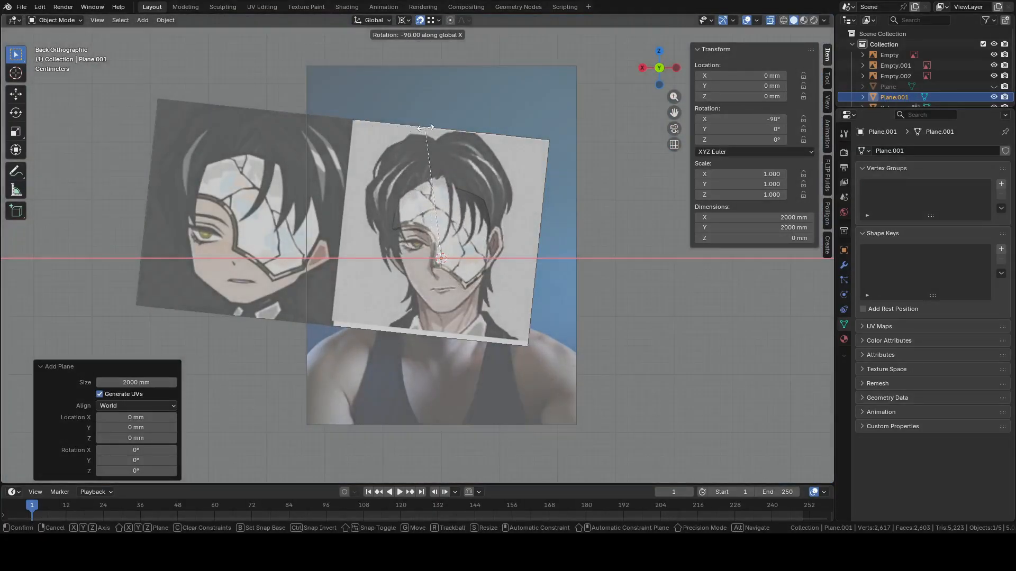
pyautogui.click(426, 128)
pyautogui.scroll(-4, 459, 169)
pyautogui.click(482, 267)
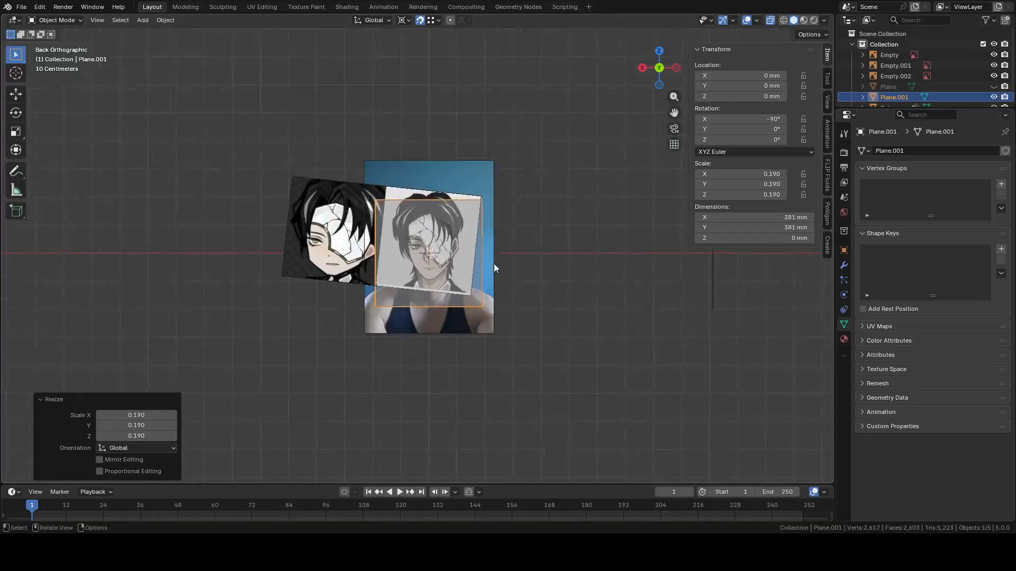
# Delete the plane's two lower vertices, keeping only its upper edge
pyautogui.scroll(5, 650, 280)
pyautogui.press('Tab')
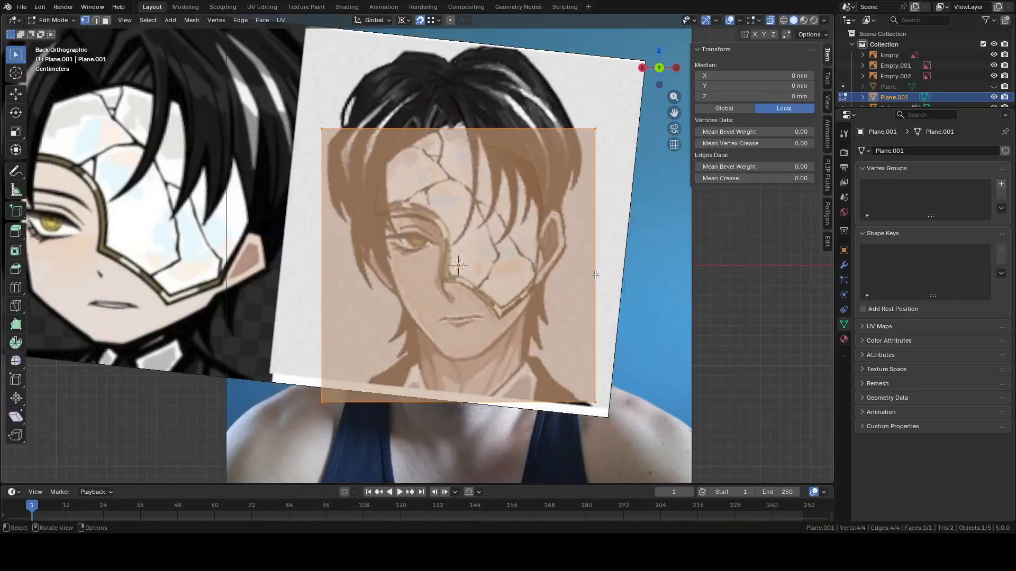
pyautogui.click(352, 398)
pyautogui.rightClick(581, 402)
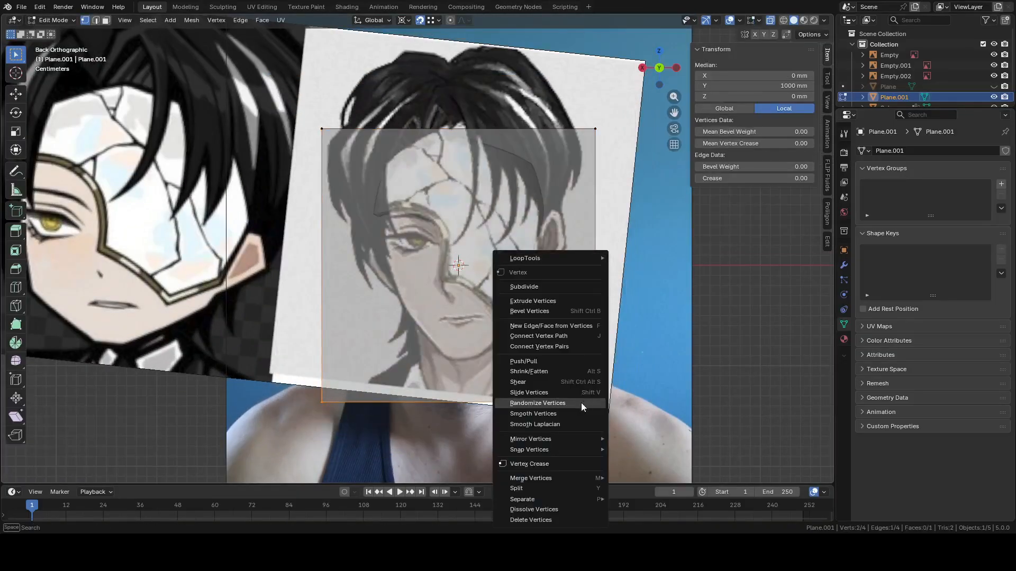
pyautogui.click(529, 520)
# With snapping turned off, move one end vertex of the remaining edge to the crack's start at the forehead hairline
pyautogui.scroll(4, 381, 197)
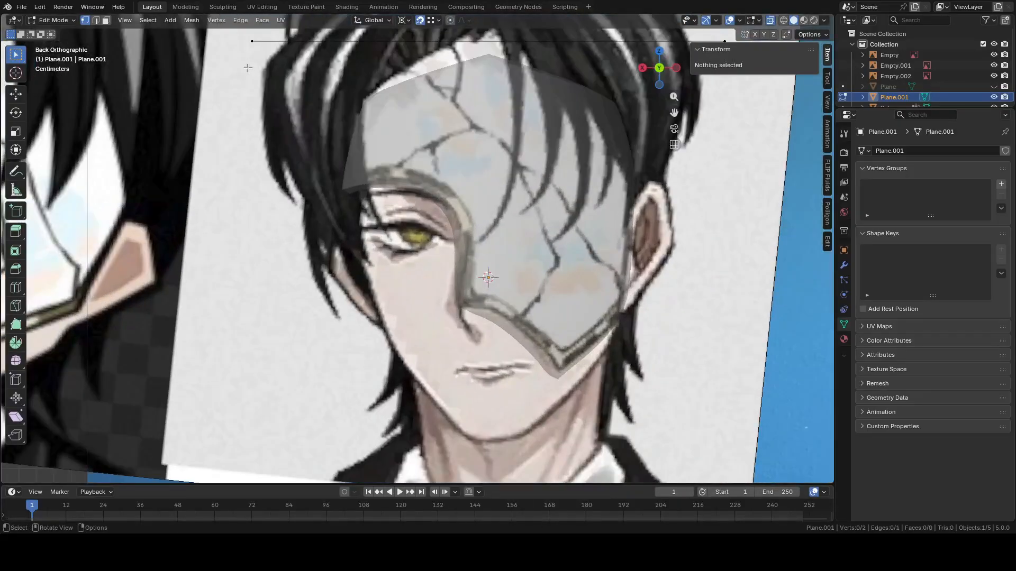
pyautogui.click(252, 42)
pyautogui.keyDown('shift'); pyautogui.moveTo(249, 44); pyautogui.dragTo(208, 154, button='middle'); pyautogui.keyUp('shift')
pyautogui.press('g')
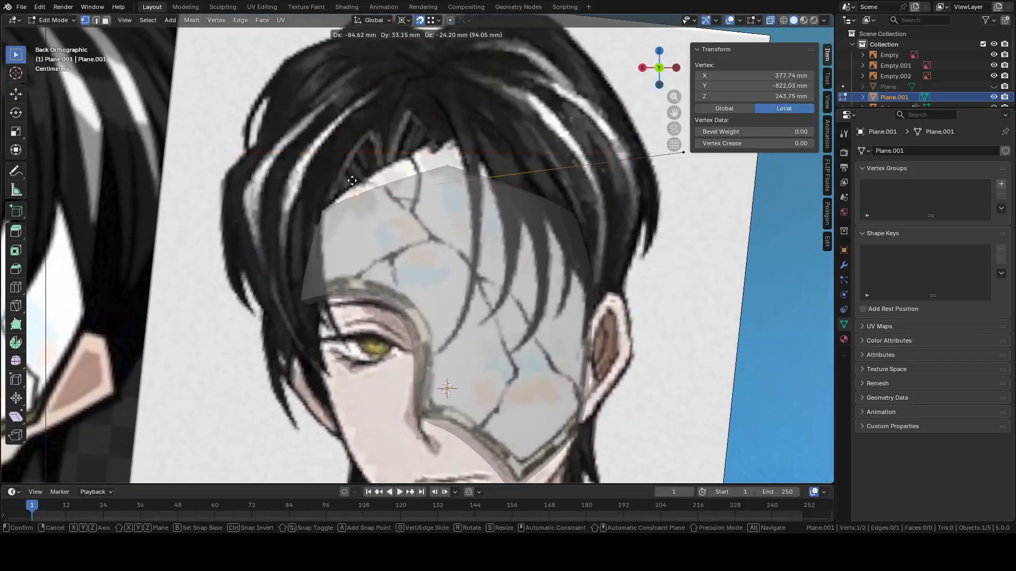
pyautogui.hotkey('shift', 'Tab')
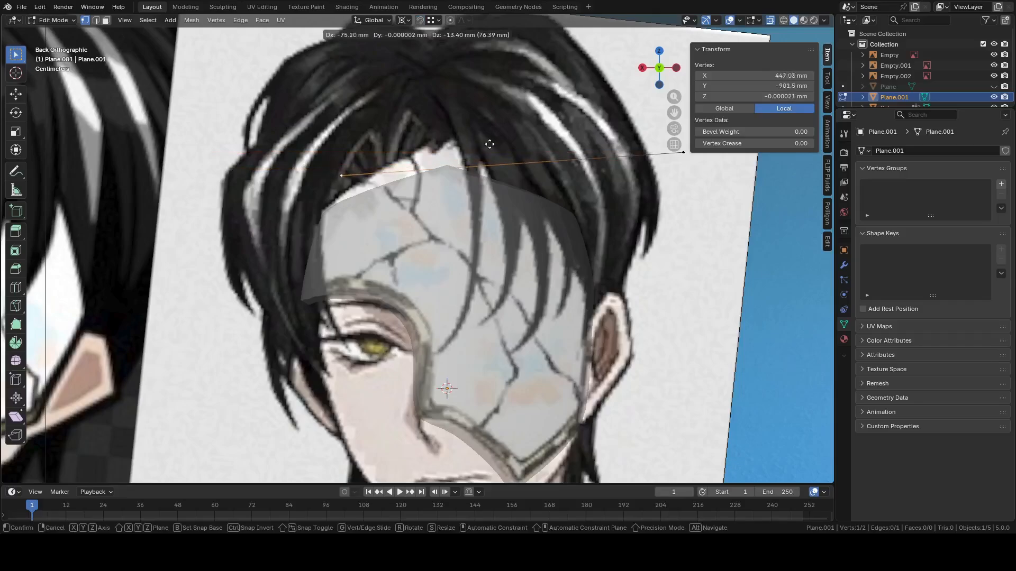
pyautogui.click(495, 144)
# Move the edge's other end vertex about 162 mm along X and -30 mm along Z, onto the forehead crack
pyautogui.keyDown('shift'); pyautogui.moveTo(619, 198); pyautogui.dragTo(555, 198, button='middle'); pyautogui.keyUp('shift')
pyautogui.click(617, 156)
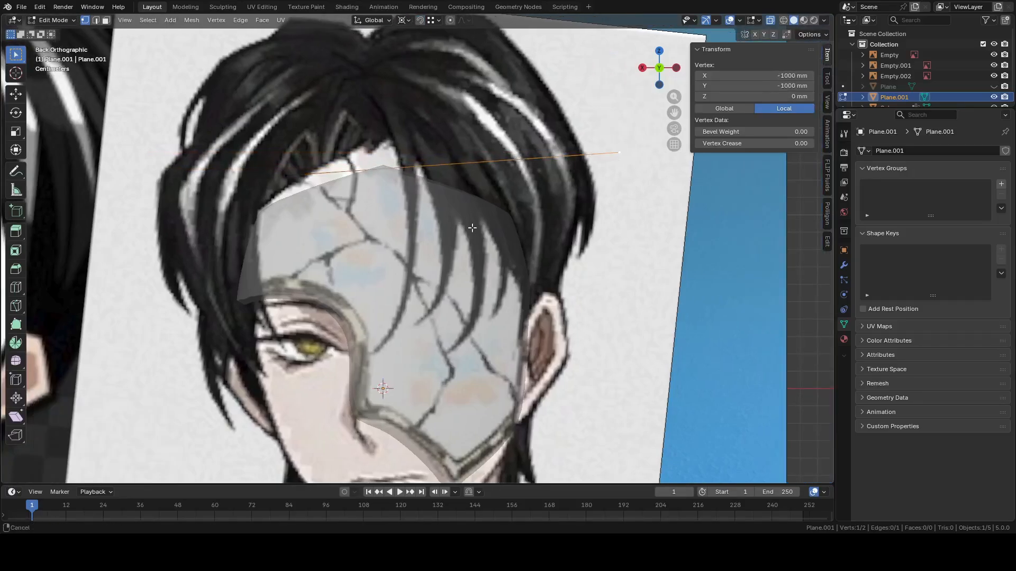
pyautogui.keyDown('shift'); pyautogui.moveTo(472, 227); pyautogui.dragTo(599, 219, button='middle'); pyautogui.keyUp('shift')
pyautogui.press('g')
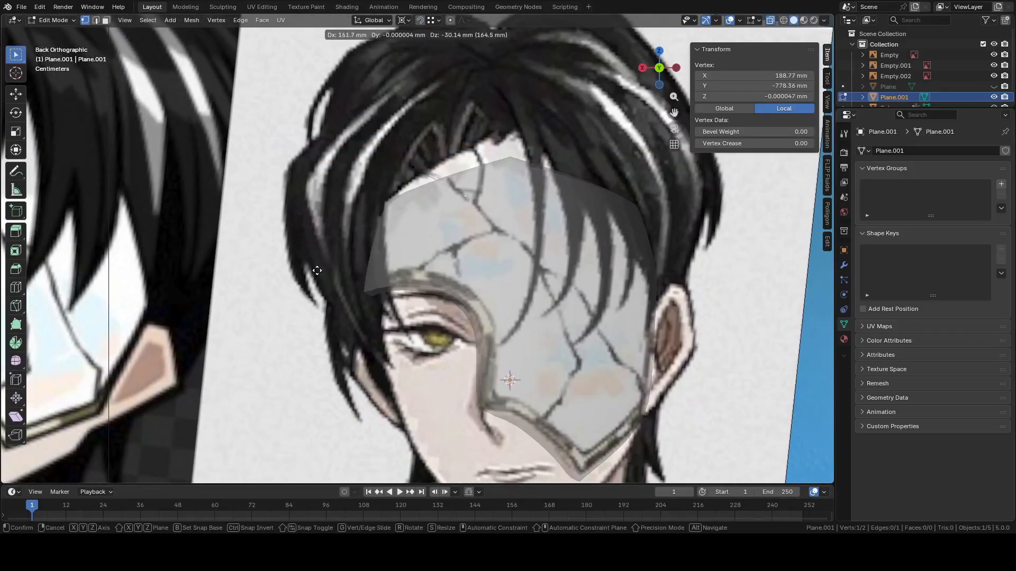
pyautogui.click(317, 270)
pyautogui.scroll(3, 424, 248)
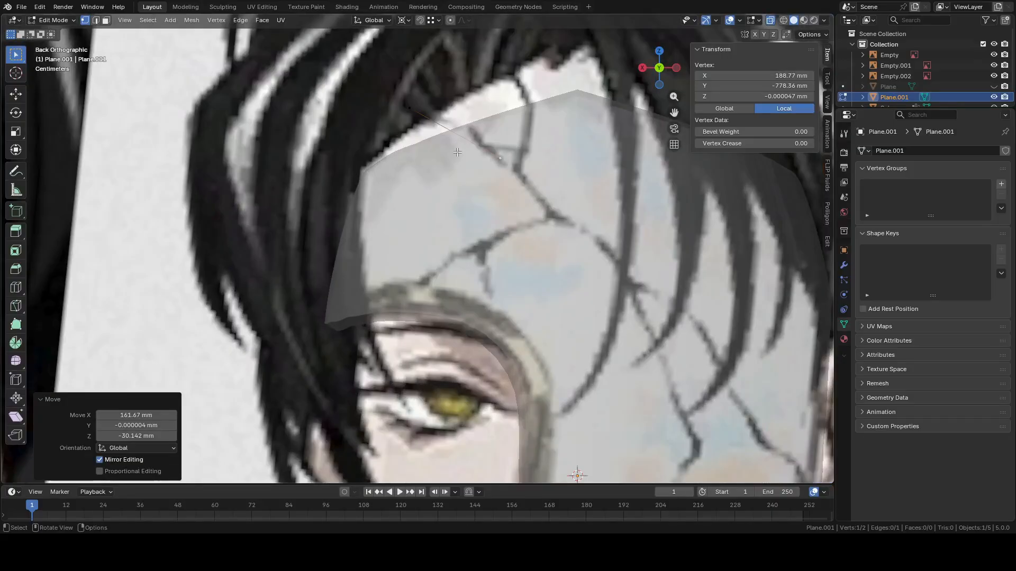
# Subdivide the edge, then move its new middle vertex and its lower end vertex onto the forehead crack
pyautogui.press('2')
pyautogui.click(446, 129)
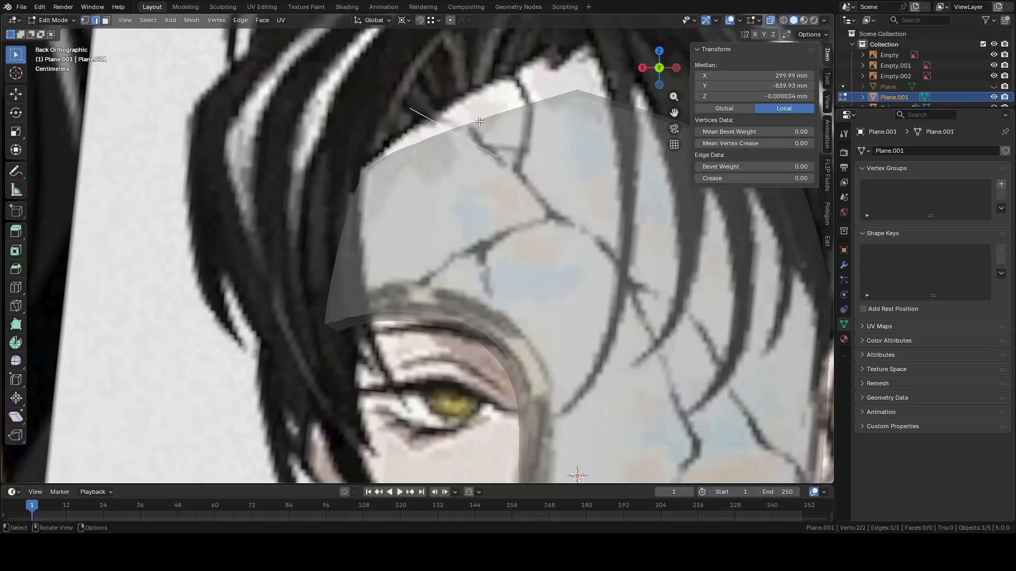
pyautogui.rightClick(479, 122)
pyautogui.click(472, 133)
pyautogui.press('1')
pyautogui.click(459, 133)
pyautogui.press('g')
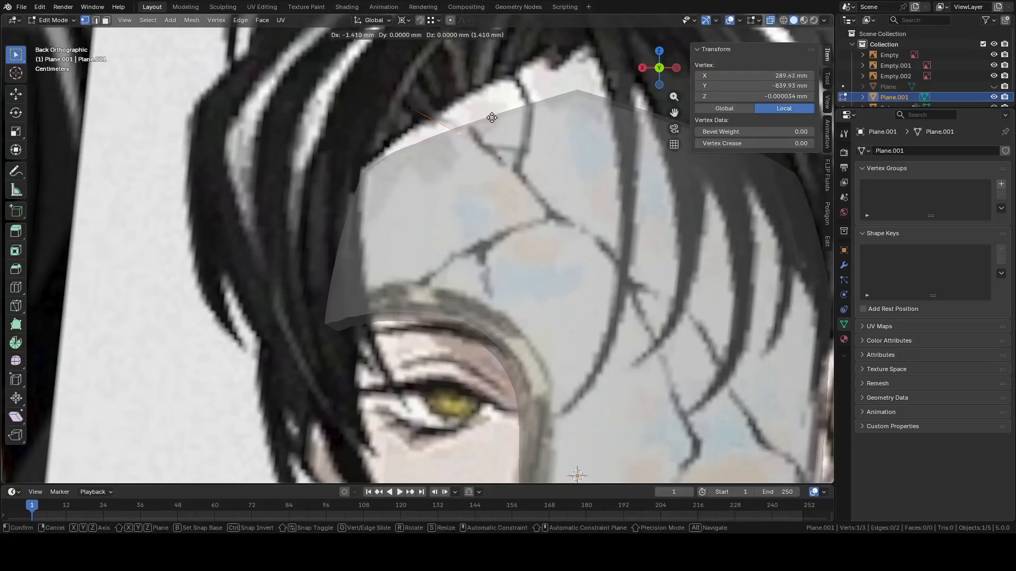
pyautogui.click(501, 127)
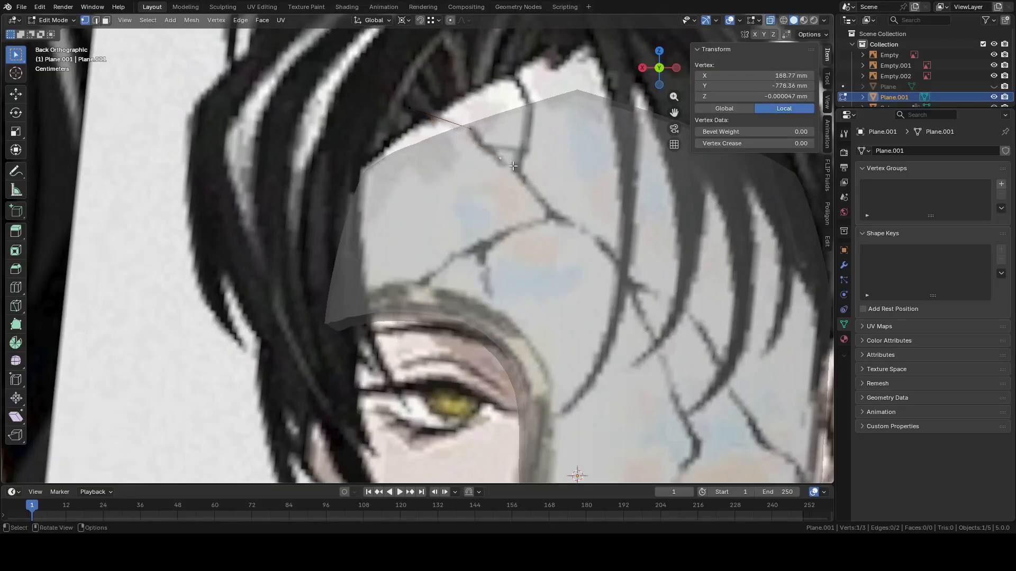
pyautogui.press('g')
pyautogui.click(491, 158)
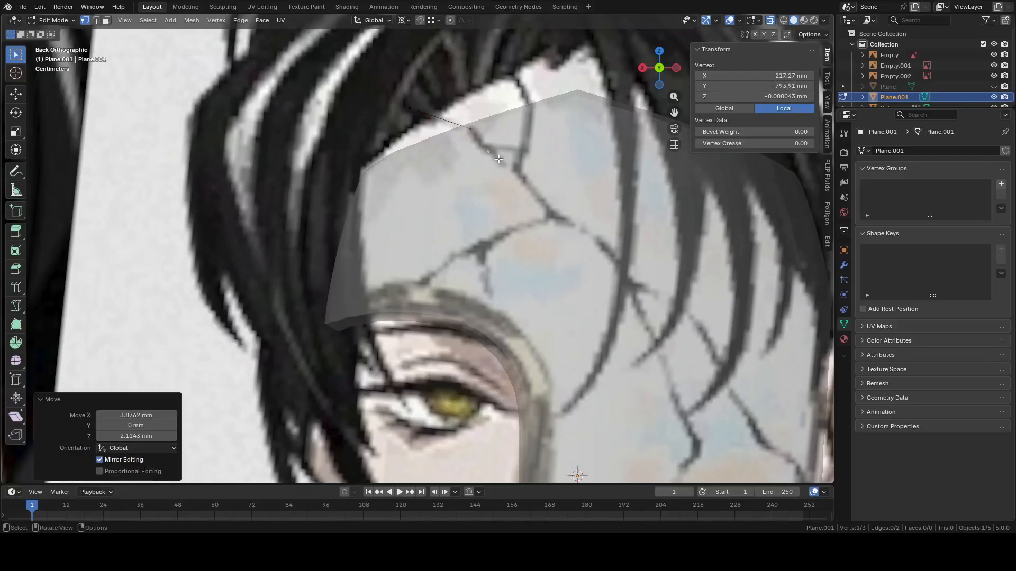
# Move the edge's starting vertex at the hairline about -2.2 mm along Z
pyautogui.scroll(-5, 402, 182)
pyautogui.moveTo(437, 213); pyautogui.dragTo(451, 229, button='middle')
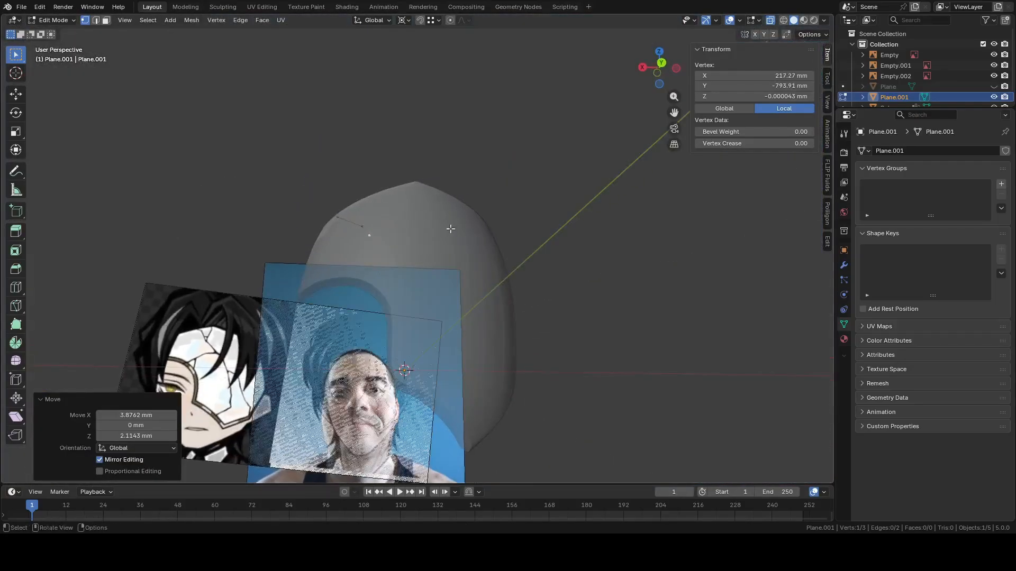
pyautogui.click(663, 65)
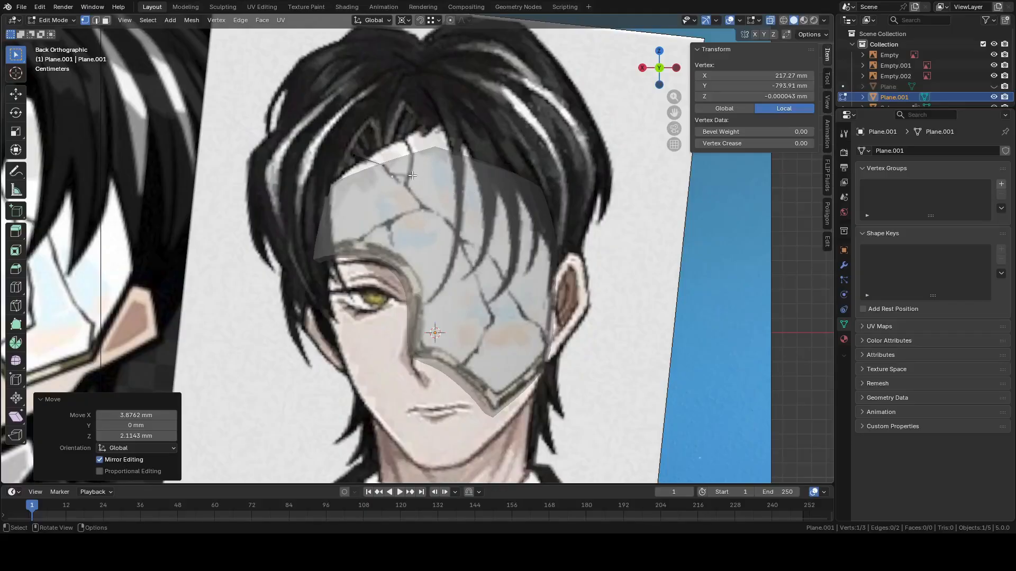
pyautogui.scroll(4, 435, 194)
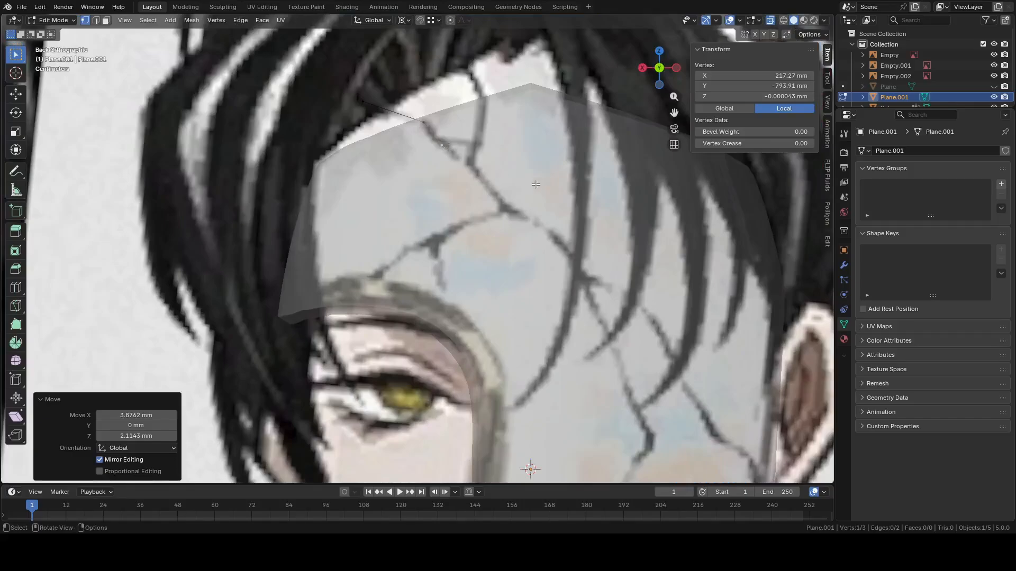
pyautogui.scroll(2, 479, 165)
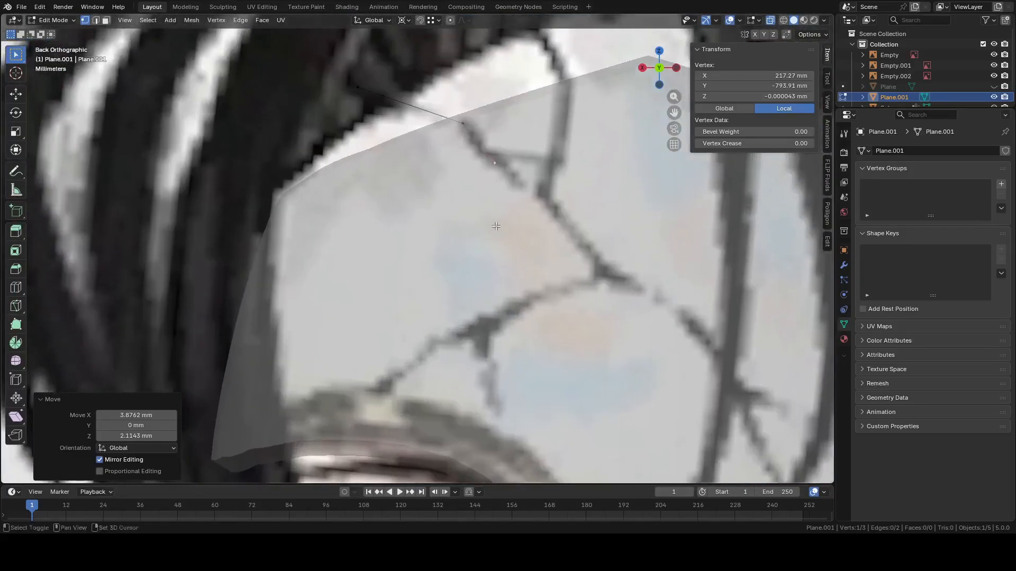
pyautogui.click(365, 101)
pyautogui.press('g')
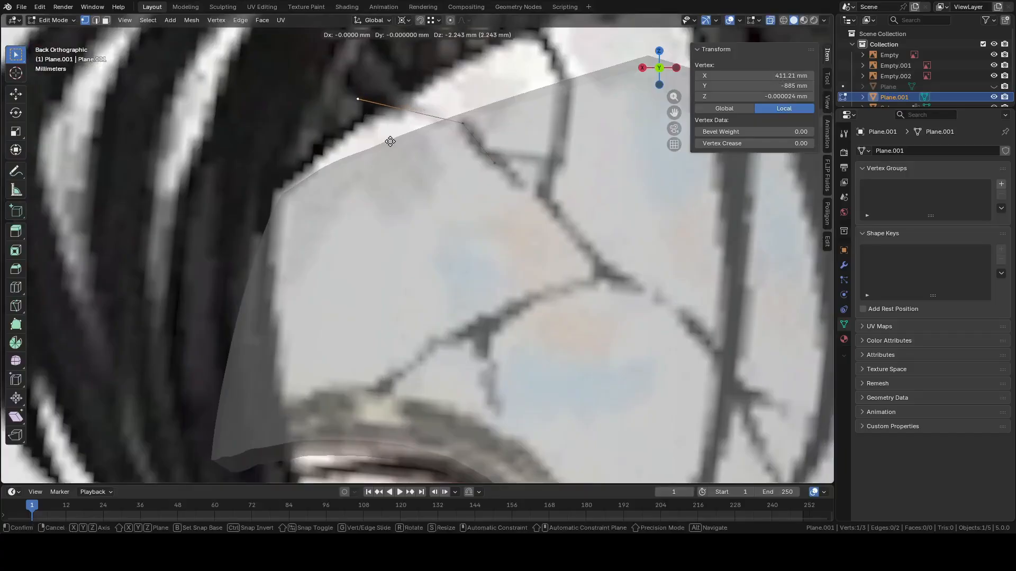
pyautogui.click(390, 142)
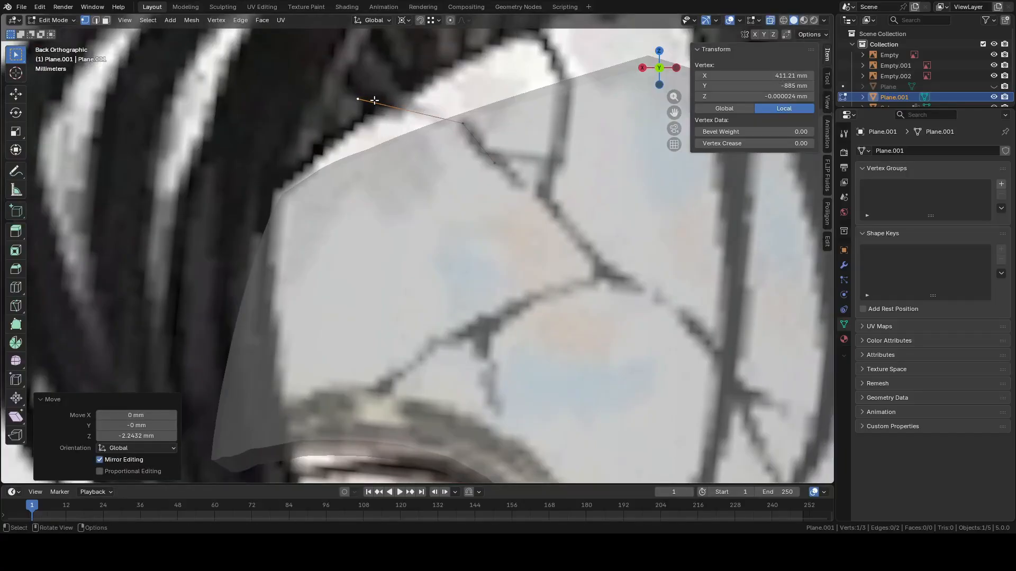
# Extrude the hairline vertex about -4.7 mm in X and 1.3 mm in Z, and again about -16.5 mm in X and -5.2 mm in Z
pyautogui.press('e')
pyautogui.click(412, 80)
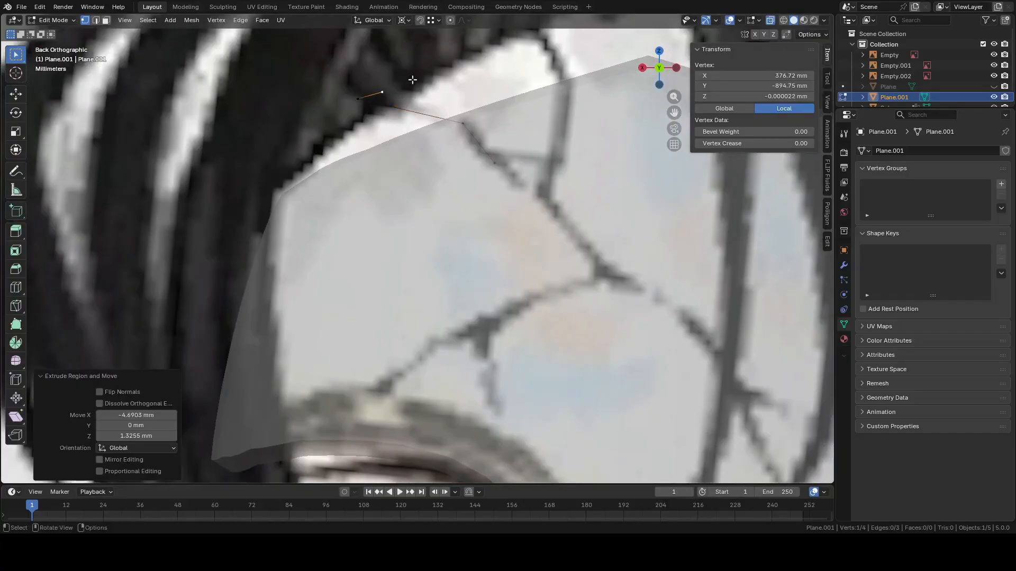
pyautogui.press('e')
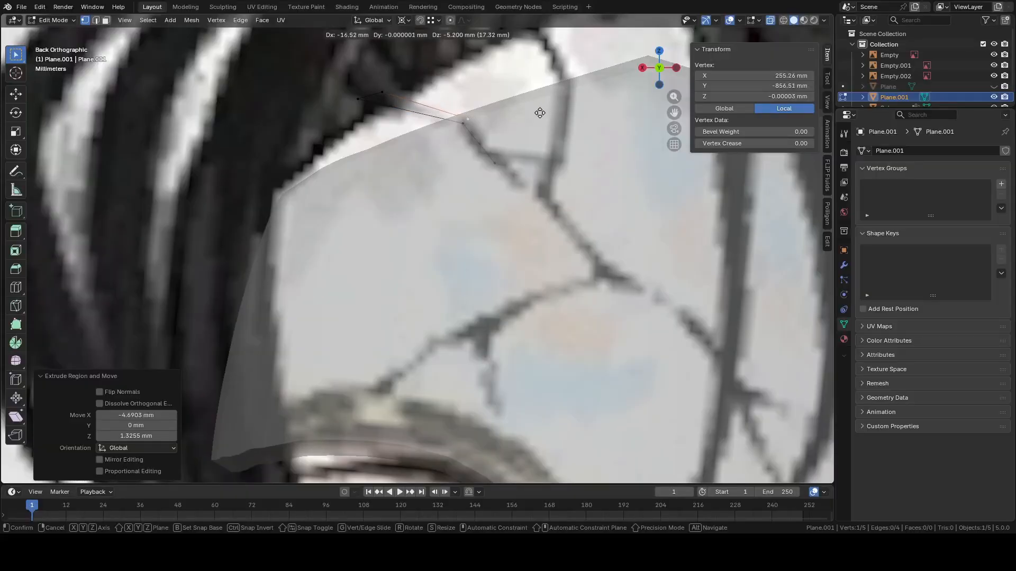
pyautogui.click(539, 113)
# Move all vertices of the crack outline about -6 mm along X and -2.4 mm along Z
pyautogui.scroll(-5, 417, 171)
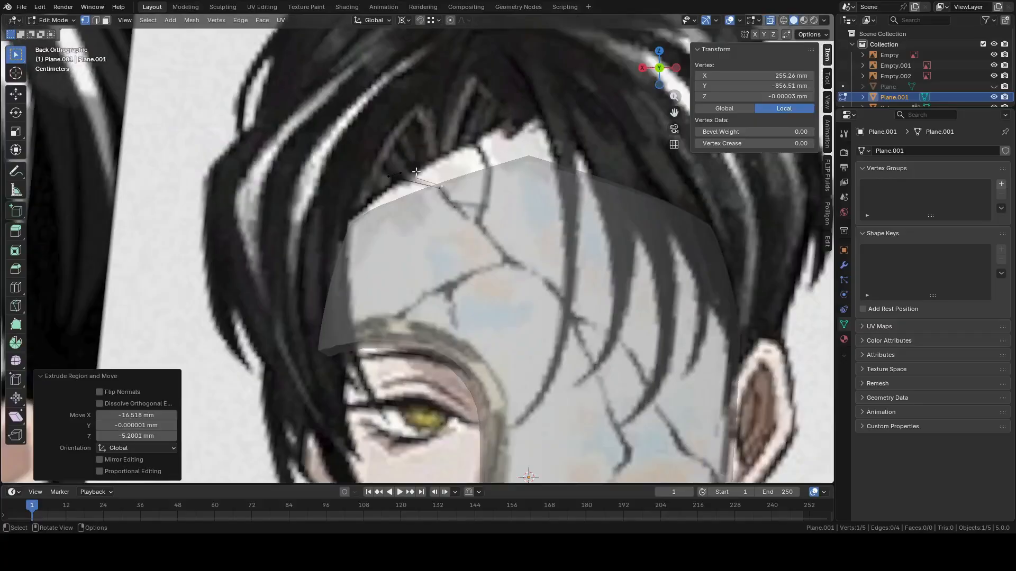
pyautogui.moveTo(364, 148); pyautogui.dragTo(453, 209)
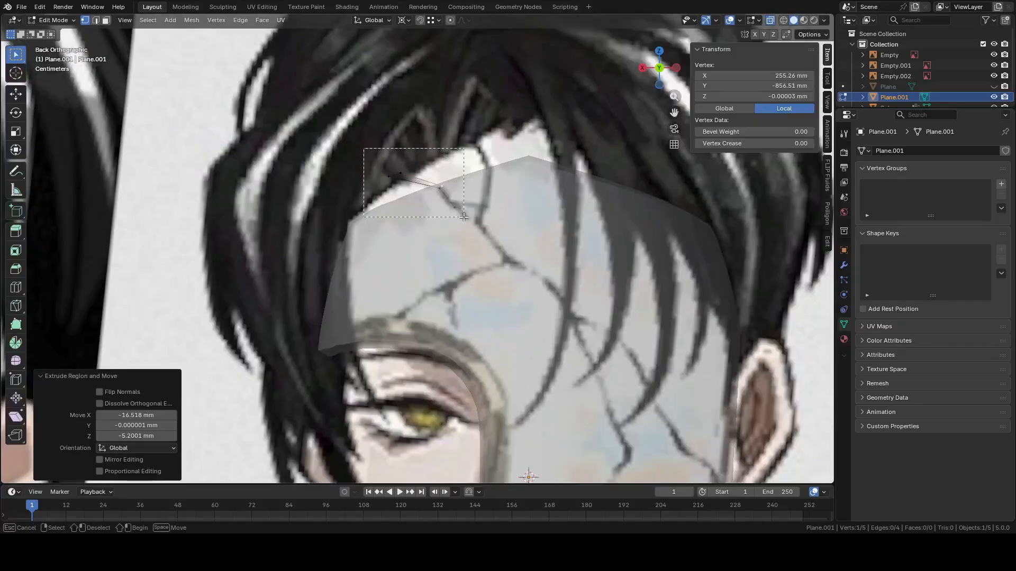
pyautogui.scroll(3, 513, 207)
pyautogui.press('g')
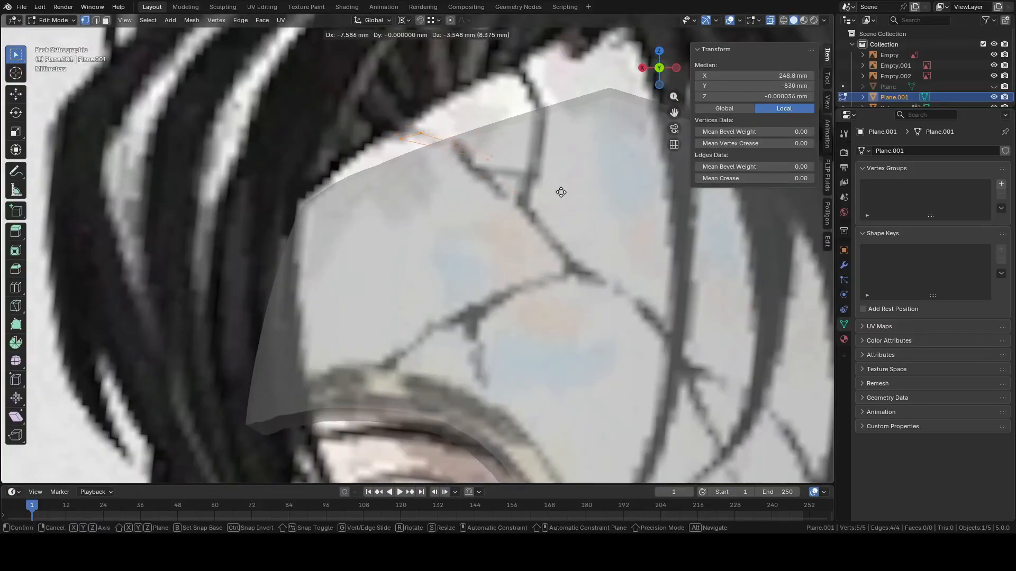
pyautogui.click(553, 187)
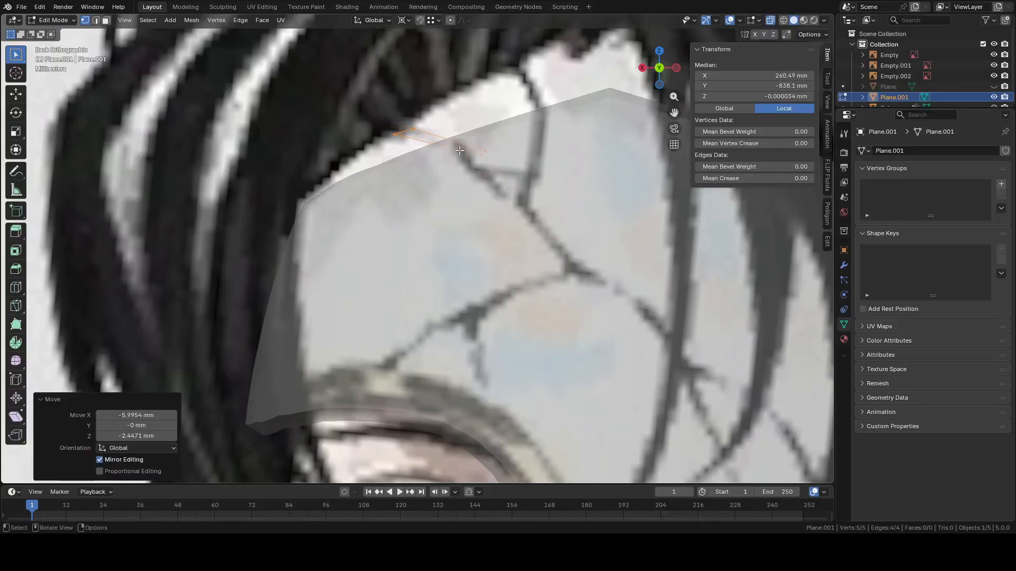
# Move the two vertices on the crack about 5.4 mm along X and 1.1 mm along Z, to where the crack meets the rim
pyautogui.moveTo(462, 149); pyautogui.dragTo(511, 181)
pyautogui.press('g')
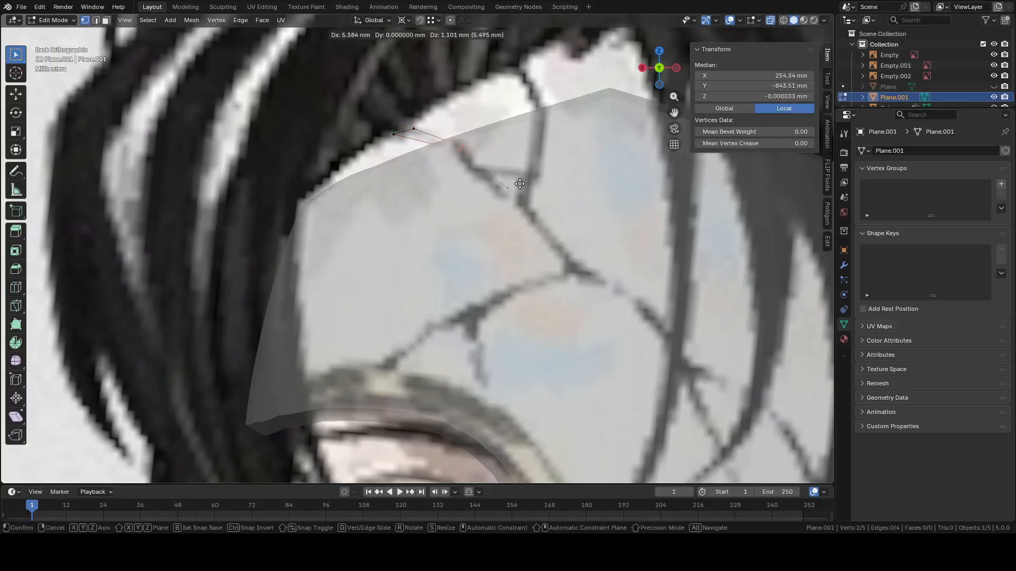
pyautogui.click(519, 184)
# Delete the outline's lowest end vertex on the crack
pyautogui.click(508, 187)
pyautogui.rightClick(512, 196)
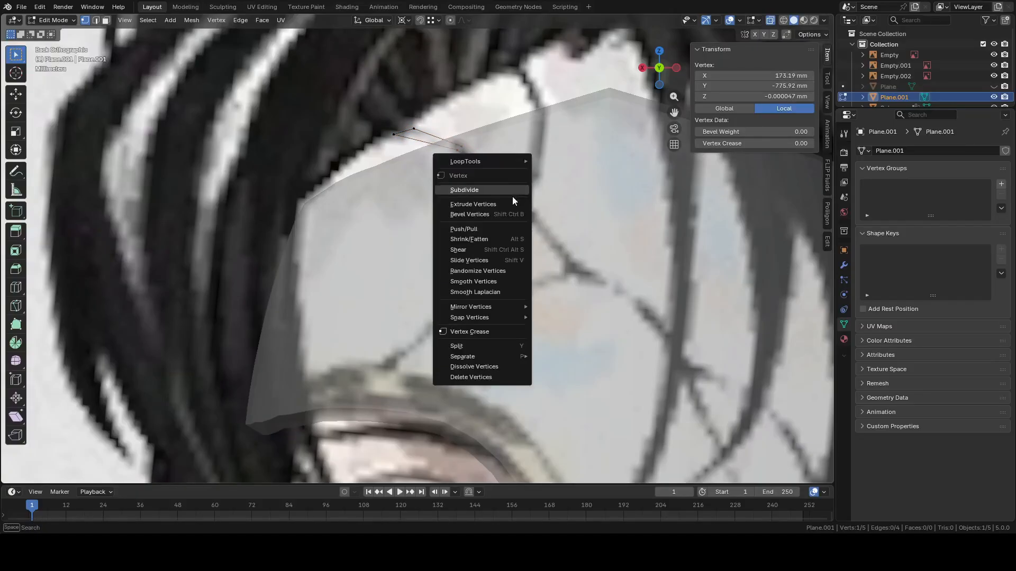
pyautogui.click(490, 375)
# Extrude the two vertices at the rim together down the crack, about -3.2 mm in X and -4.9 mm in Z
pyautogui.moveTo(454, 140); pyautogui.dragTo(482, 178)
pyautogui.scroll(2, 500, 179)
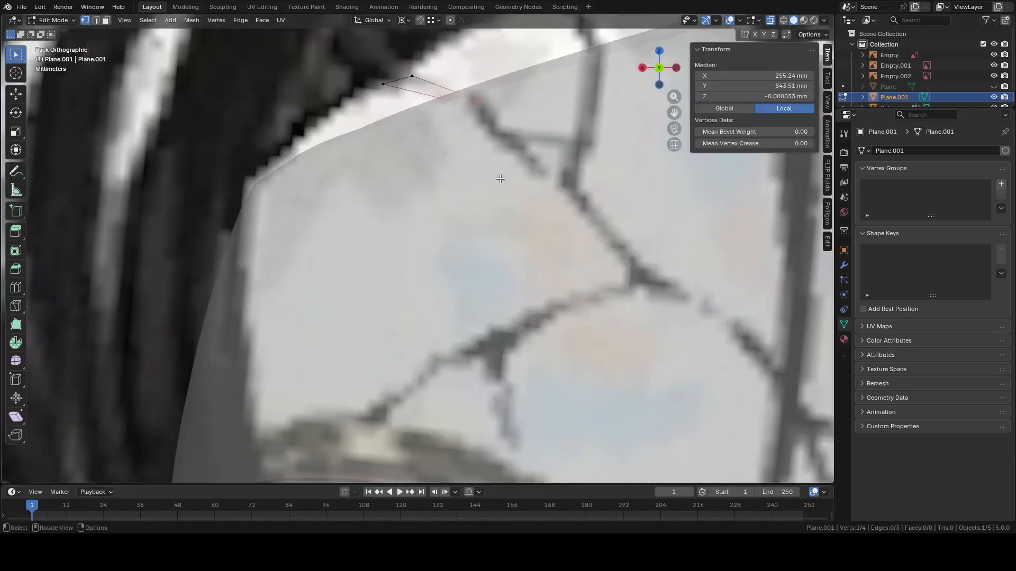
pyautogui.keyDown('shift'); pyautogui.moveTo(522, 161); pyautogui.dragTo(480, 196, button='middle'); pyautogui.keyUp('shift')
pyautogui.press('e')
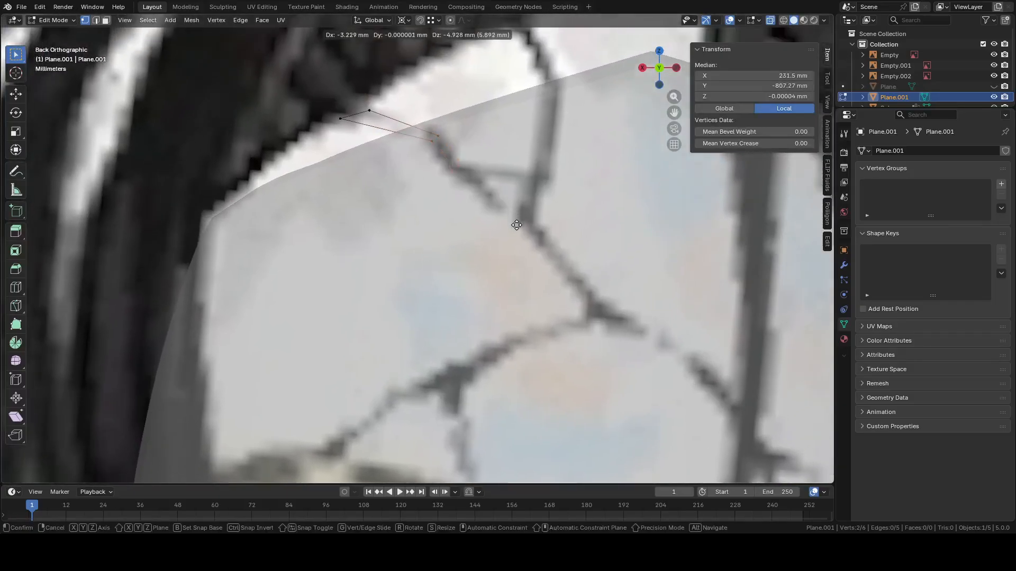
pyautogui.click(517, 226)
# Extrude the upper of the two new vertices about -10.9 mm in X and -0.5 mm in Z along the crack's horizontal branch
pyautogui.click(470, 166)
pyautogui.press('e')
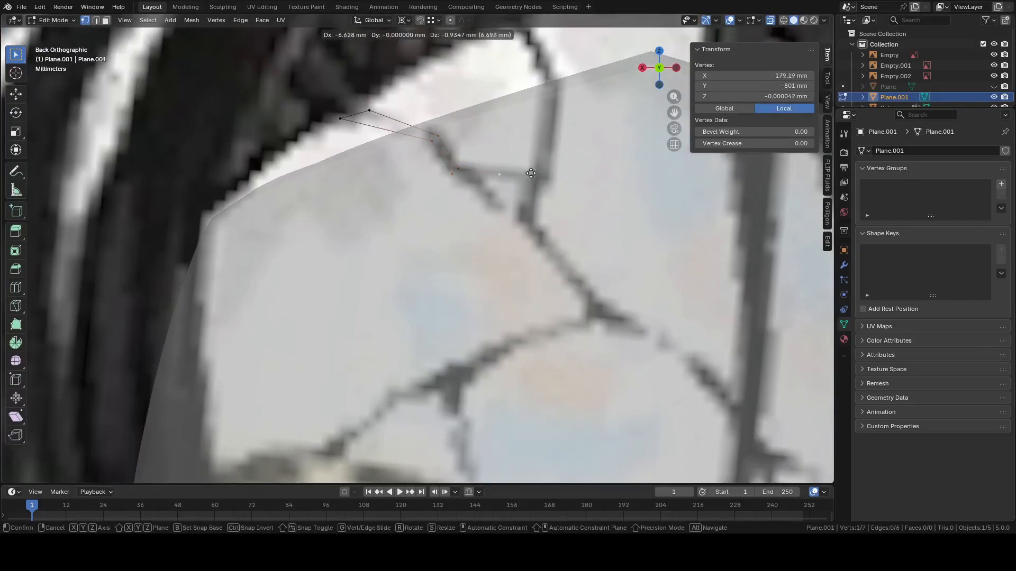
pyautogui.click(555, 170)
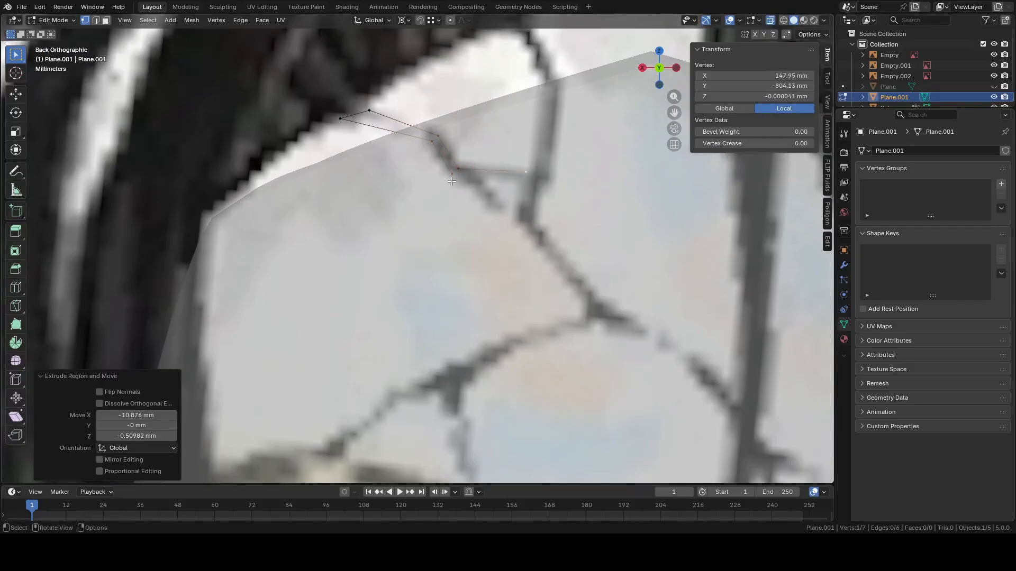
# Extrude the lower vertex twice down the diagonal crack, ending with a segment about 1.8 mm long across the crack's tip
pyautogui.press('e')
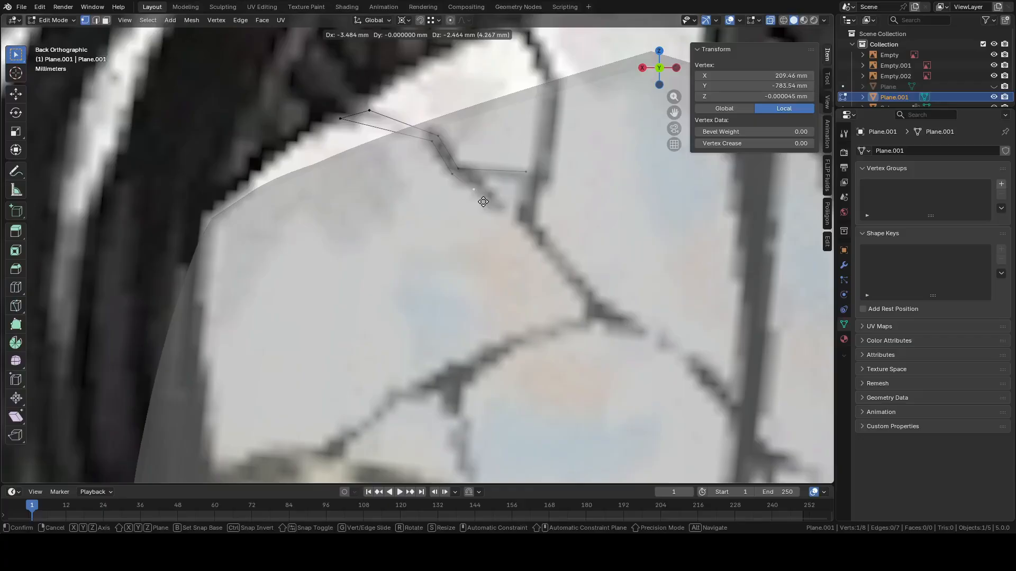
pyautogui.click(483, 202)
pyautogui.press('e')
pyautogui.click(505, 227)
pyautogui.press('e')
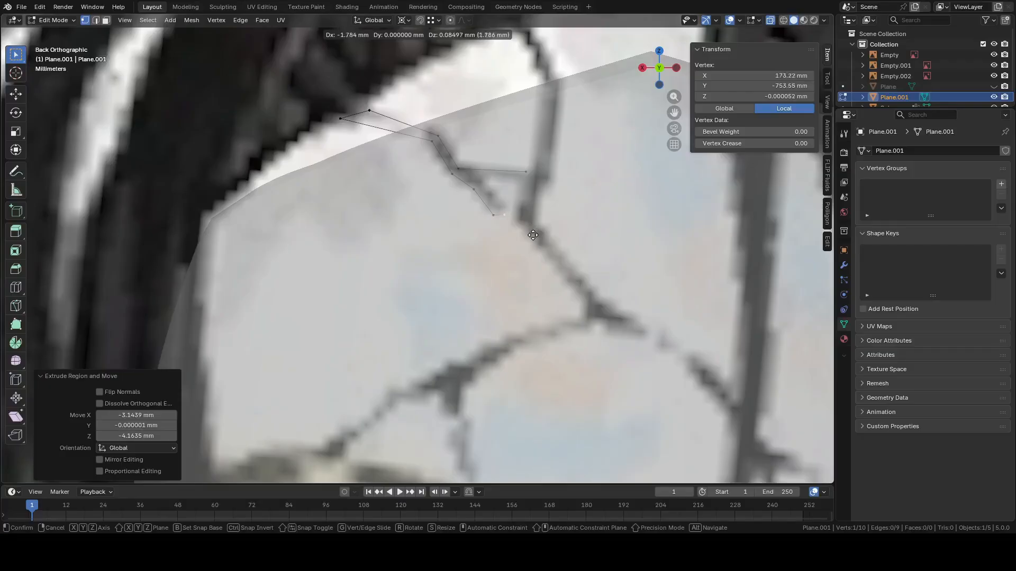
pyautogui.click(532, 217)
# Extrude from the tip back up the crack's other side to the branch, and about -6.1 mm in X along the branch's lower edge
pyautogui.press('e')
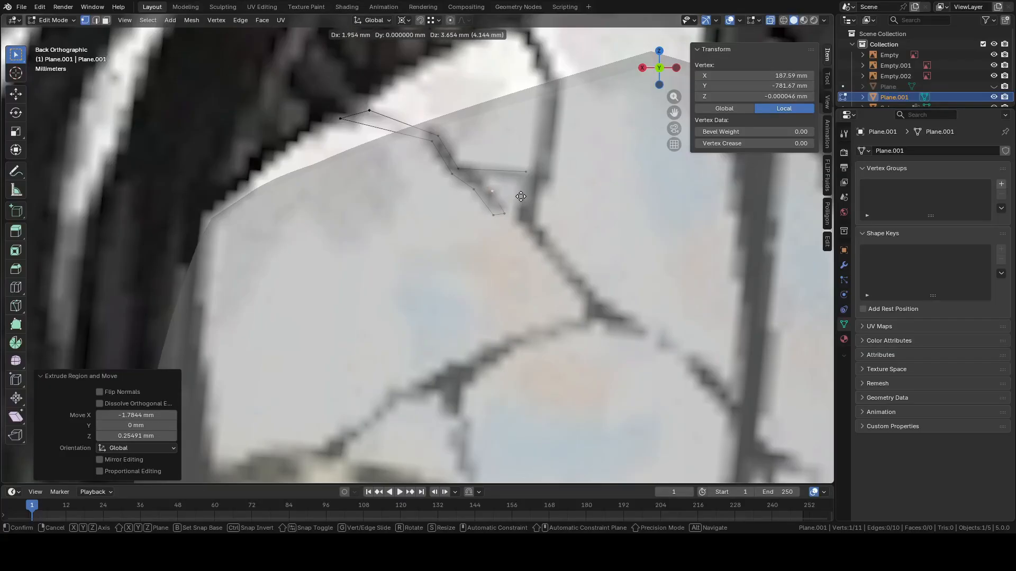
pyautogui.press('Escape')
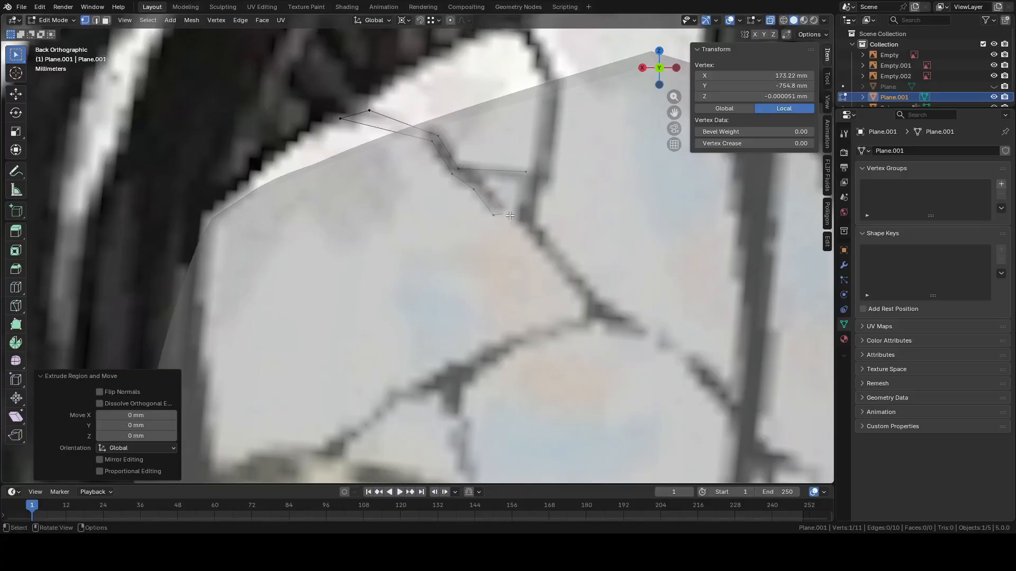
pyautogui.press('e')
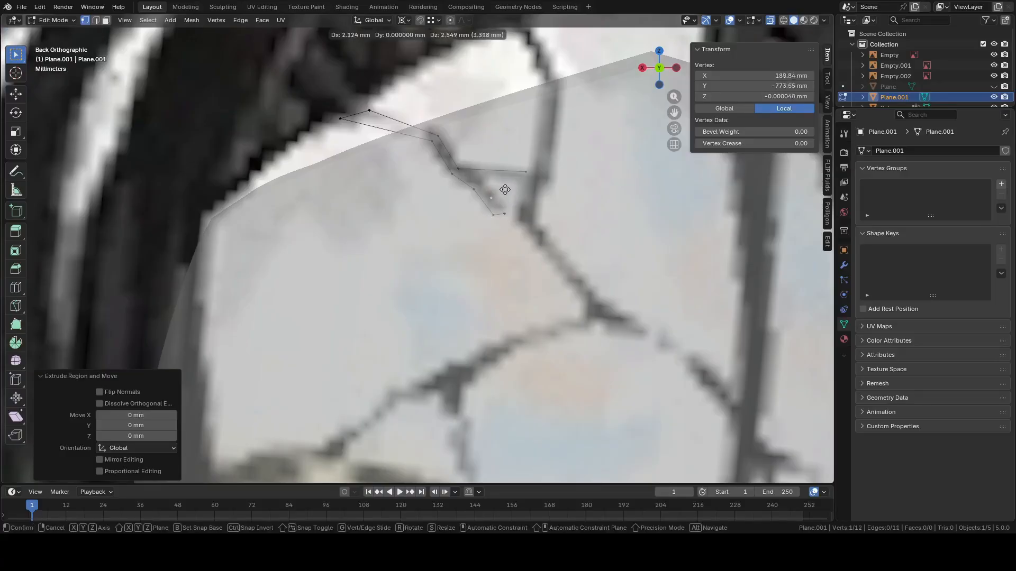
pyautogui.click(499, 176)
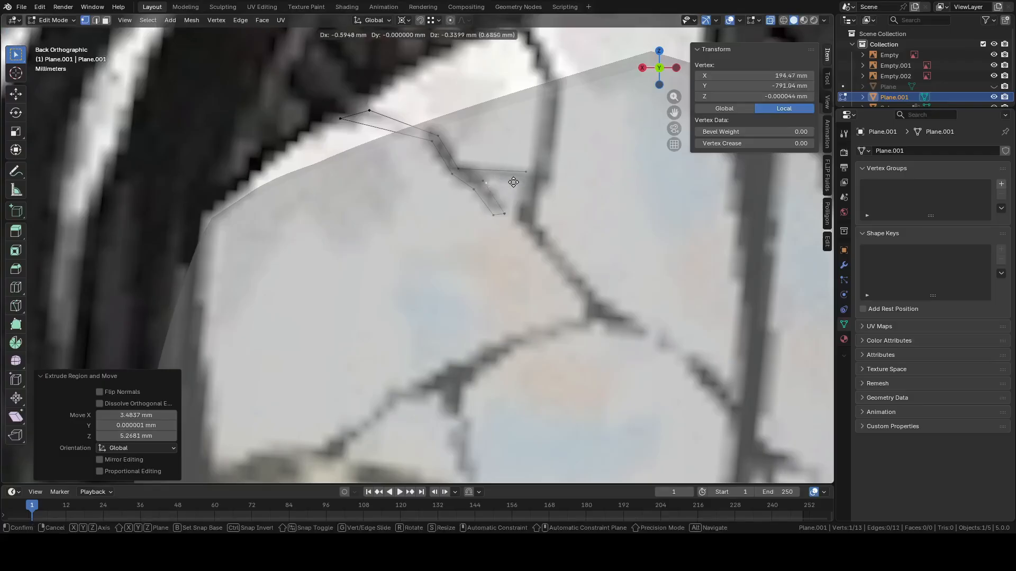
pyautogui.press('e')
pyautogui.click(542, 179)
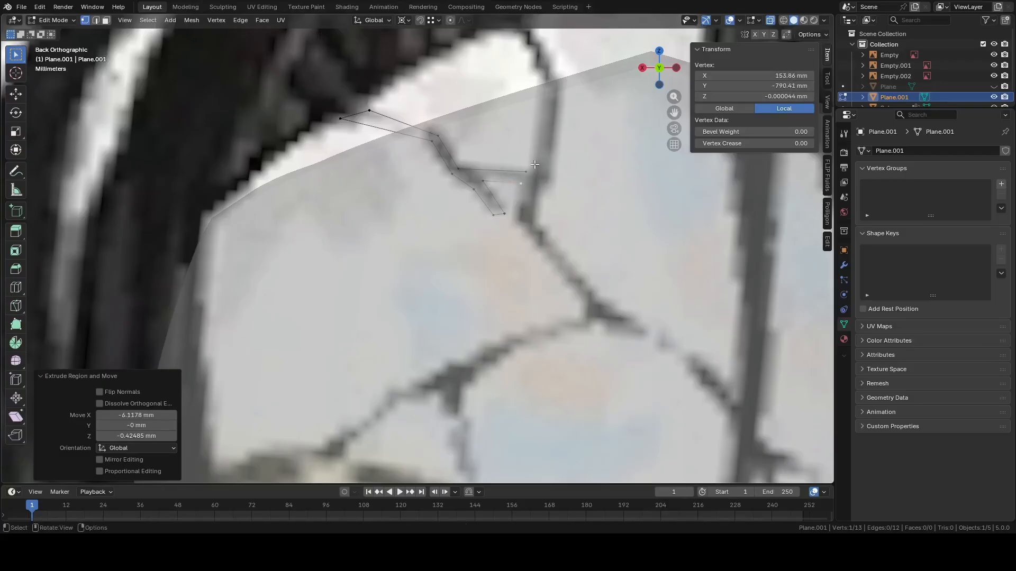
# Extrude the branch's upper end vertex twice up the vertical crack past the mask's rim, and once about -5.7 mm in X across the crack
pyautogui.keyDown('shift'); pyautogui.moveTo(603, 127); pyautogui.dragTo(577, 174, button='middle'); pyautogui.keyUp('shift')
pyautogui.press('e')
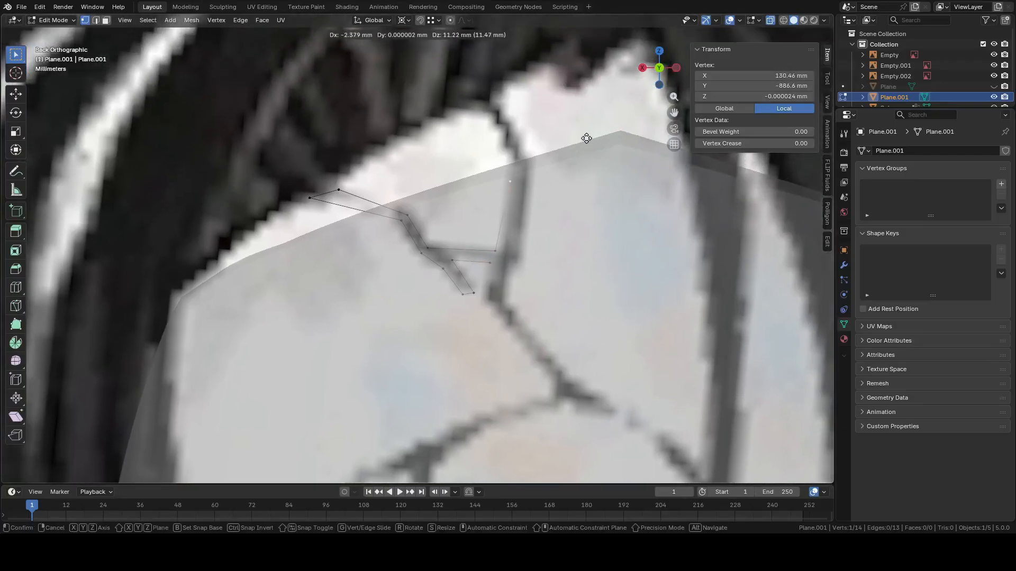
pyautogui.click(584, 140)
pyautogui.press('e')
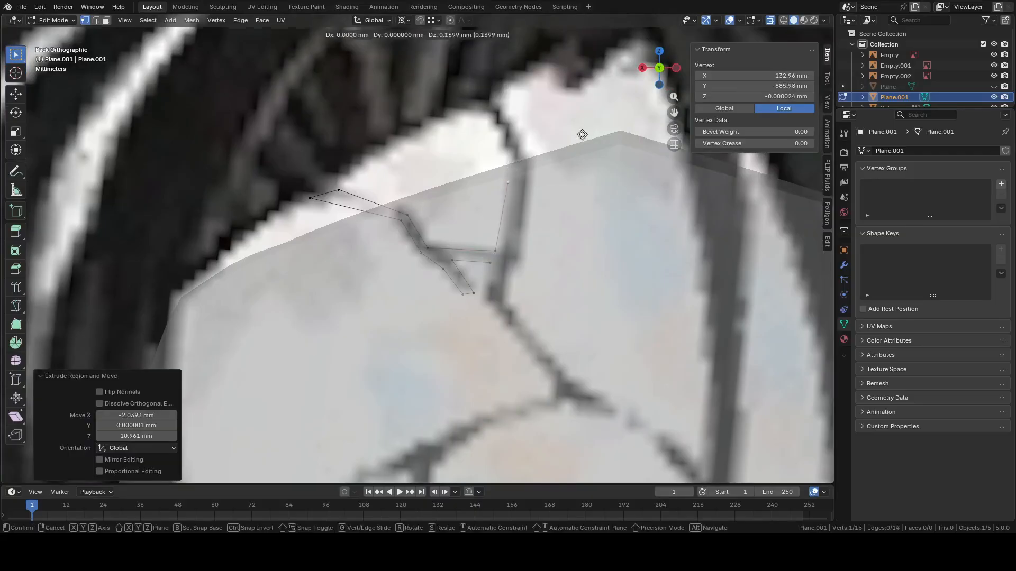
pyautogui.click(569, 116)
pyautogui.press('e')
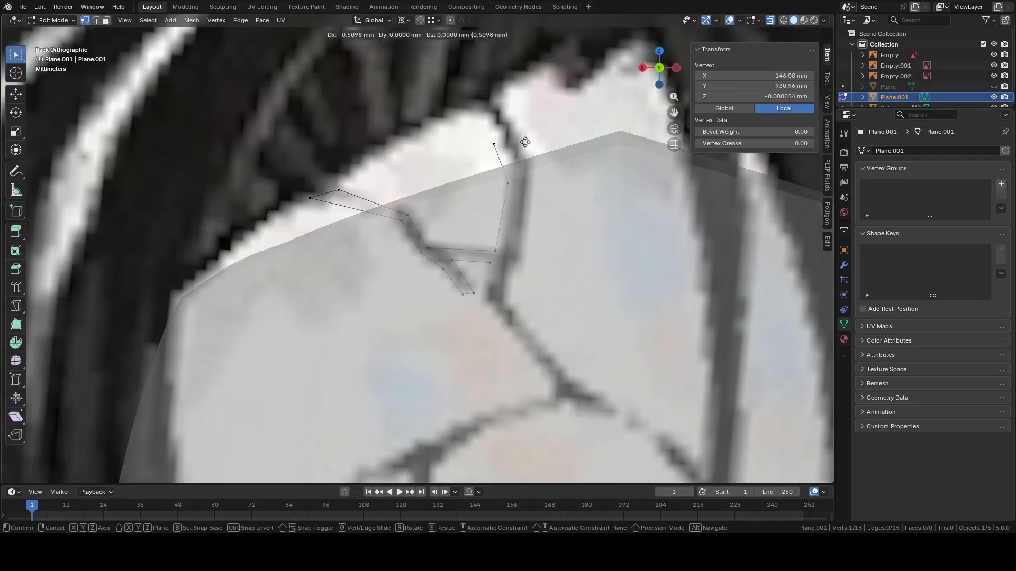
pyautogui.click(551, 136)
pyautogui.press('e')
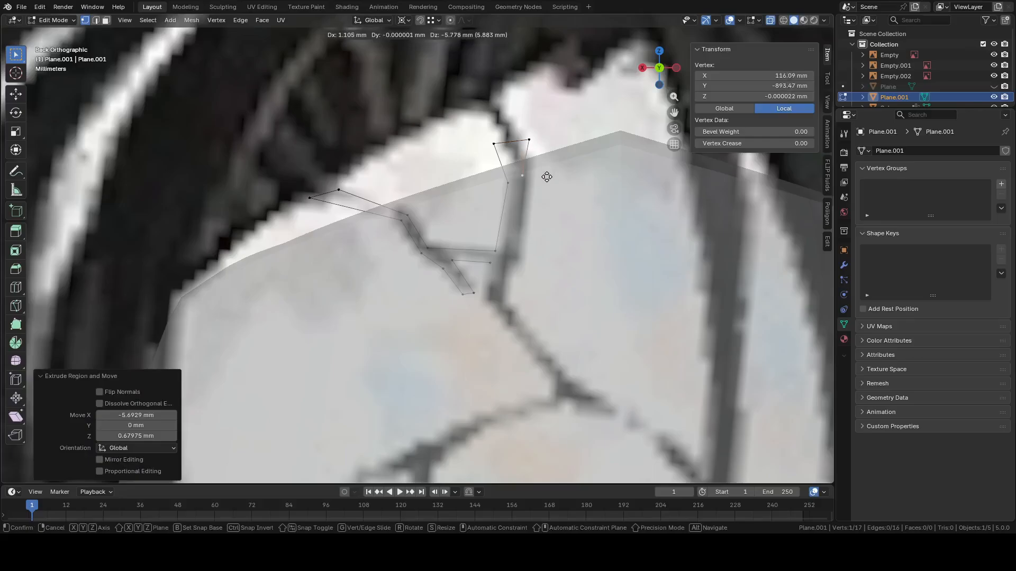
pyautogui.rightClick(546, 153)
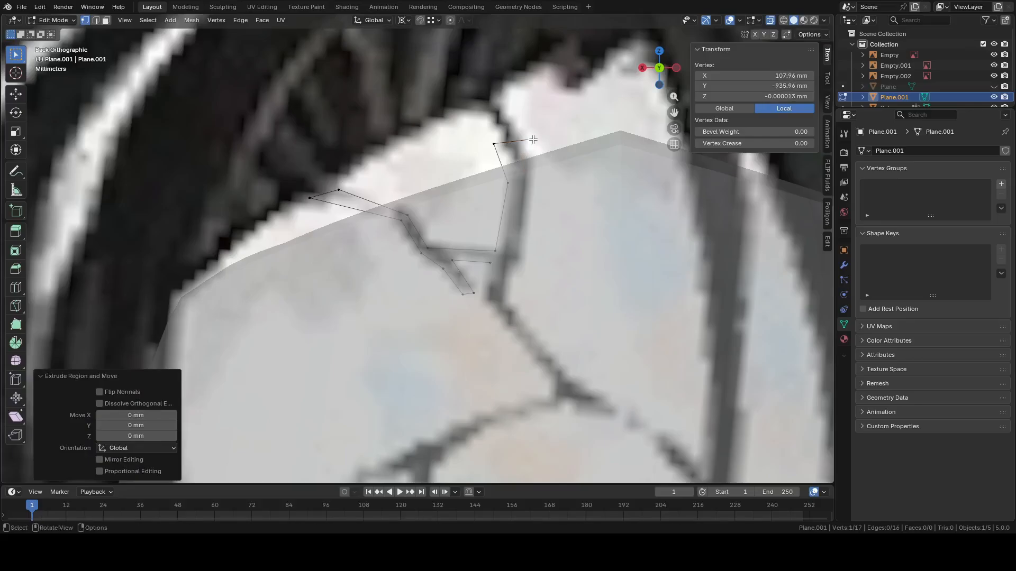
pyautogui.click(533, 140)
pyautogui.press('g')
pyautogui.rightClick(544, 137)
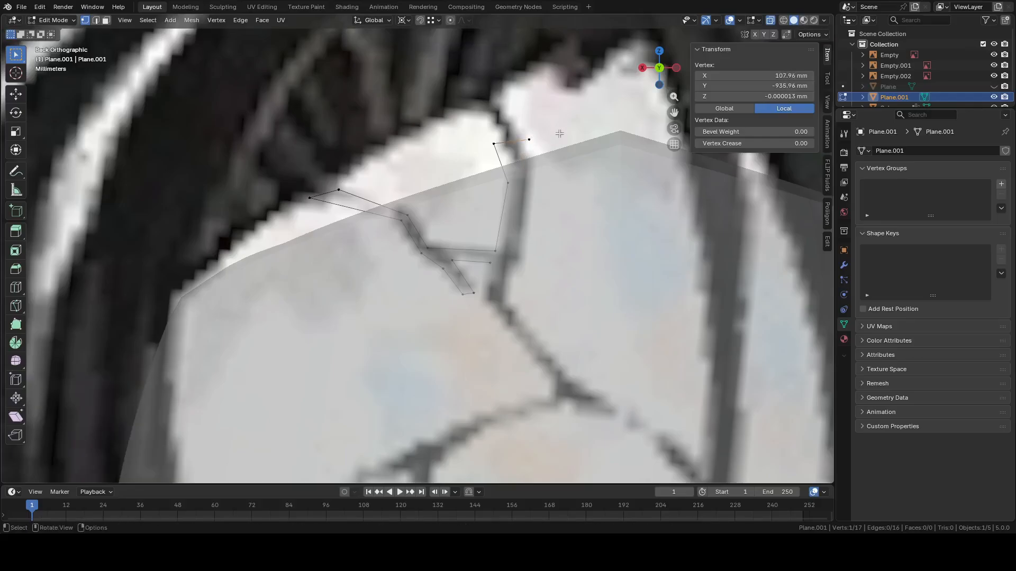
# Move the crossing segment's vertex above the mask's rim onto the vertical crack's edge, and select the outline's end vertex
pyautogui.press('g')
pyautogui.click(533, 150)
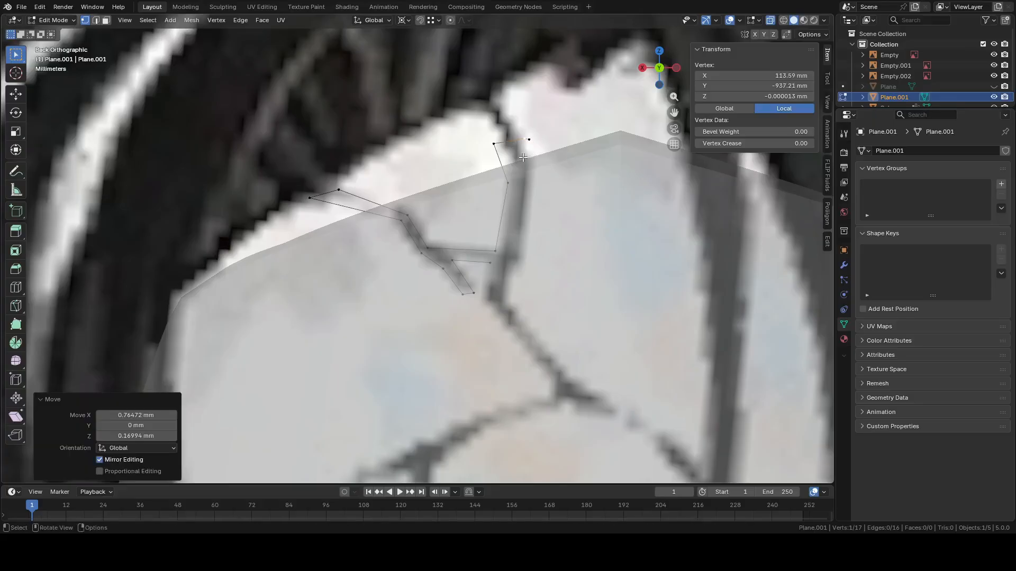
pyautogui.press('g')
pyautogui.click(519, 163)
pyautogui.click(529, 139)
pyautogui.press('e')
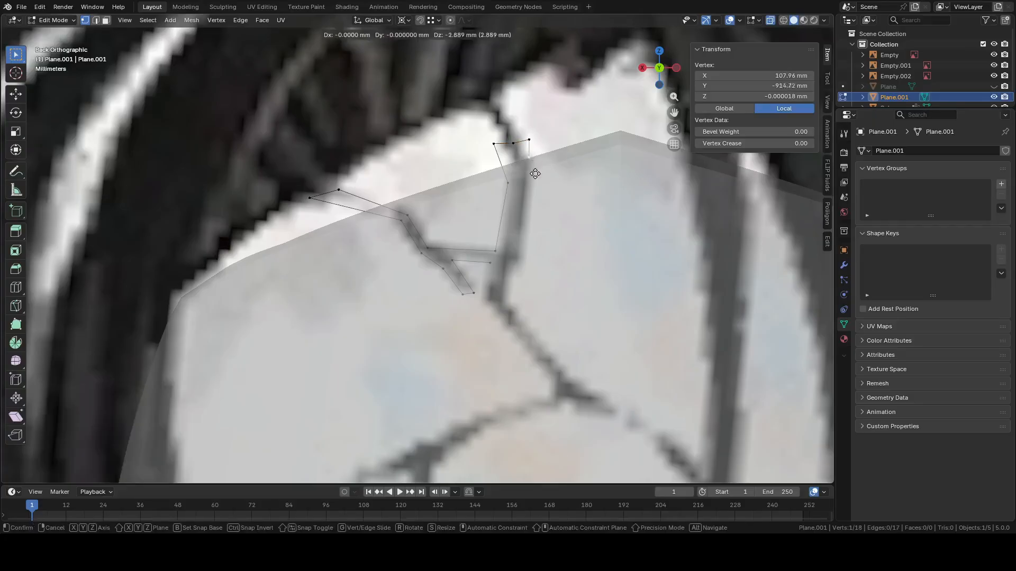
pyautogui.rightClick(533, 182)
pyautogui.hotkey('ctrl', 'z')
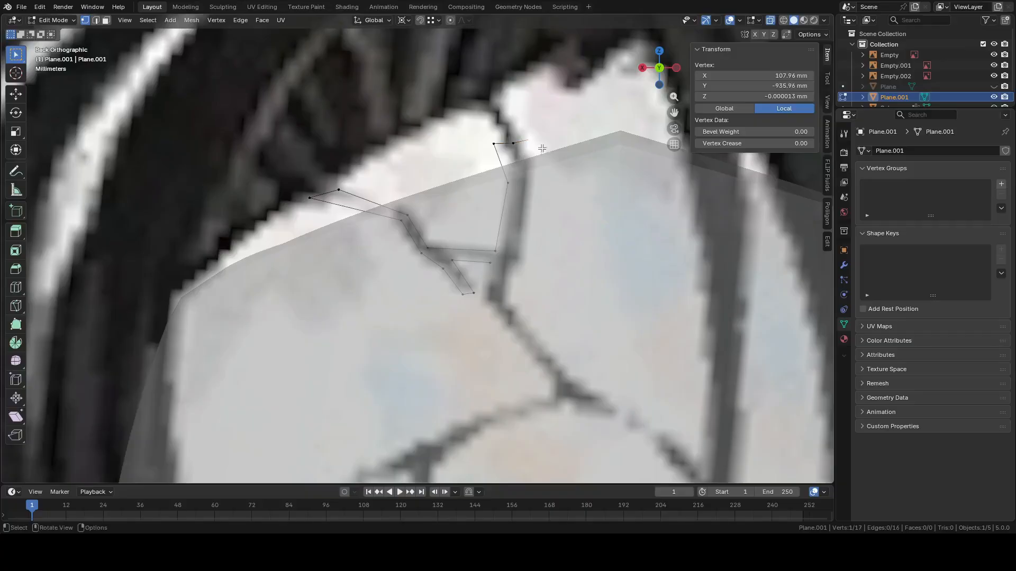
# Move the end vertex about 0.5 mm in X and -6.4 mm in Z, and extrude it about 1.6 mm in X and -13.5 mm in Z
pyautogui.press('g')
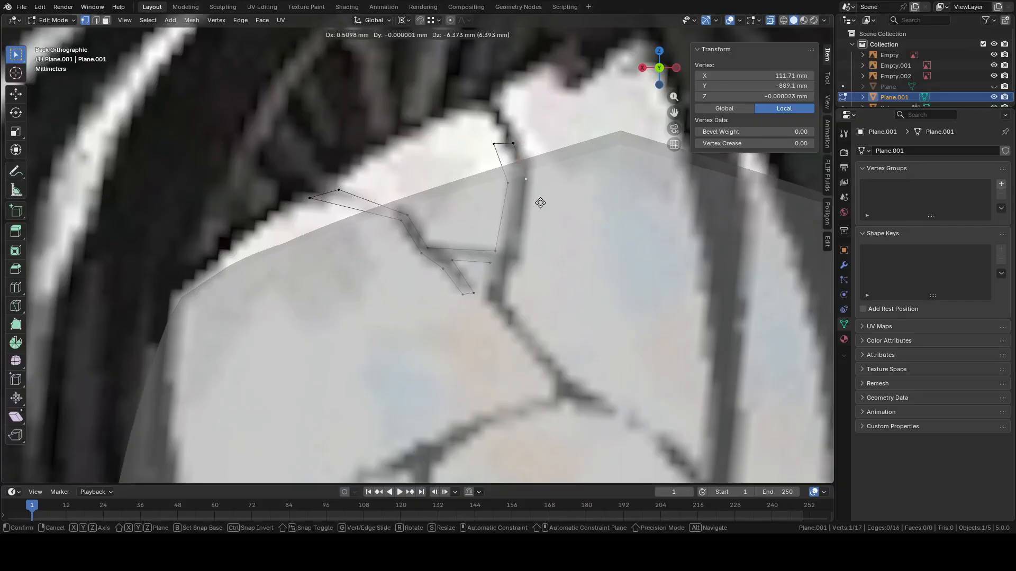
pyautogui.click(541, 202)
pyautogui.press('e')
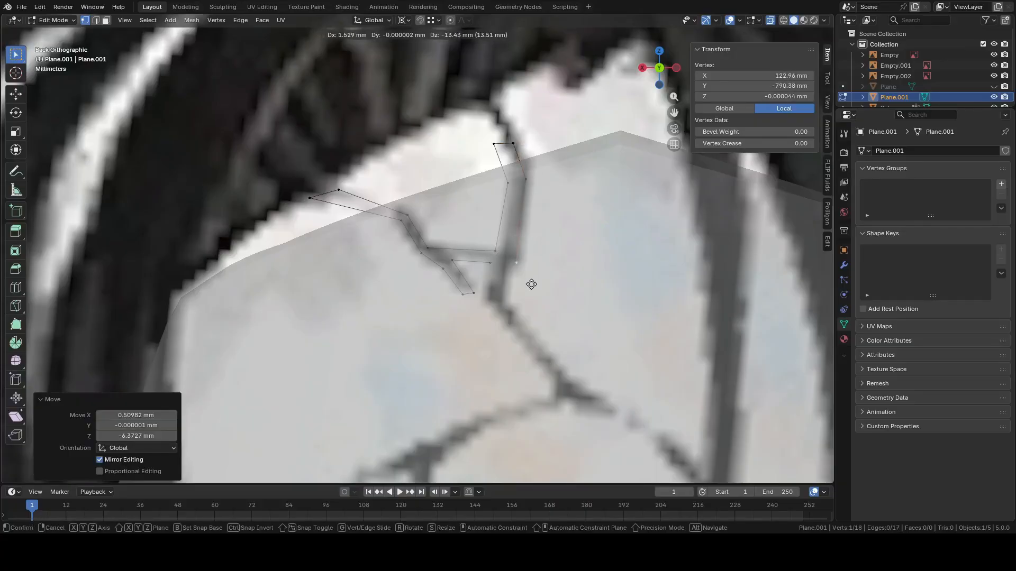
pyautogui.click(531, 284)
# Join the branch's lower end to the nearer crack tip vertex with an edge, and extrude the other tip vertex about -4.8 mm X, -3.7 mm Z
pyautogui.keyDown('shift'); pyautogui.moveTo(519, 294); pyautogui.dragTo(516, 251, button='middle'); pyautogui.keyUp('shift')
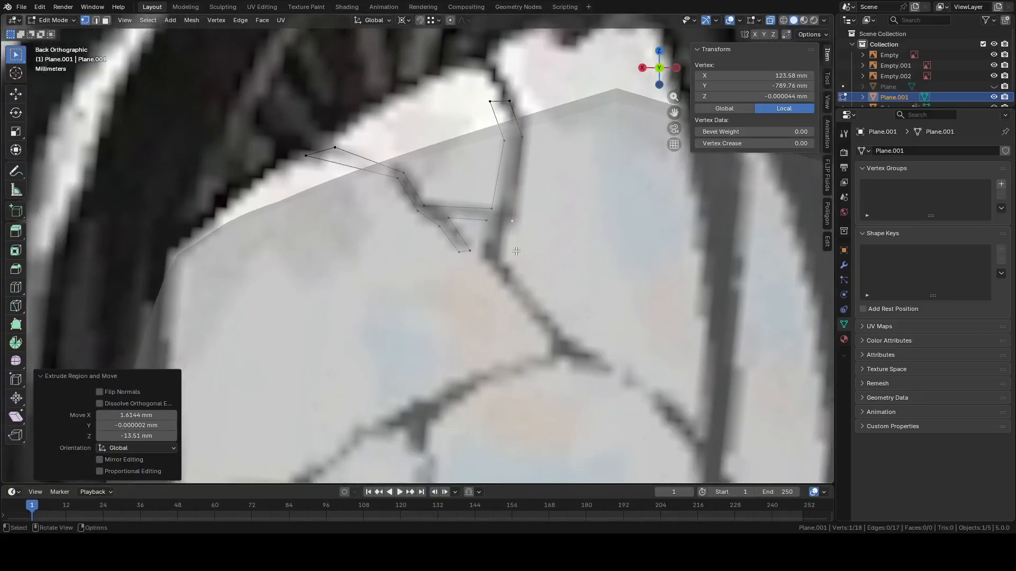
pyautogui.keyDown('shift'); pyautogui.click(493, 225); pyautogui.keyUp('shift')
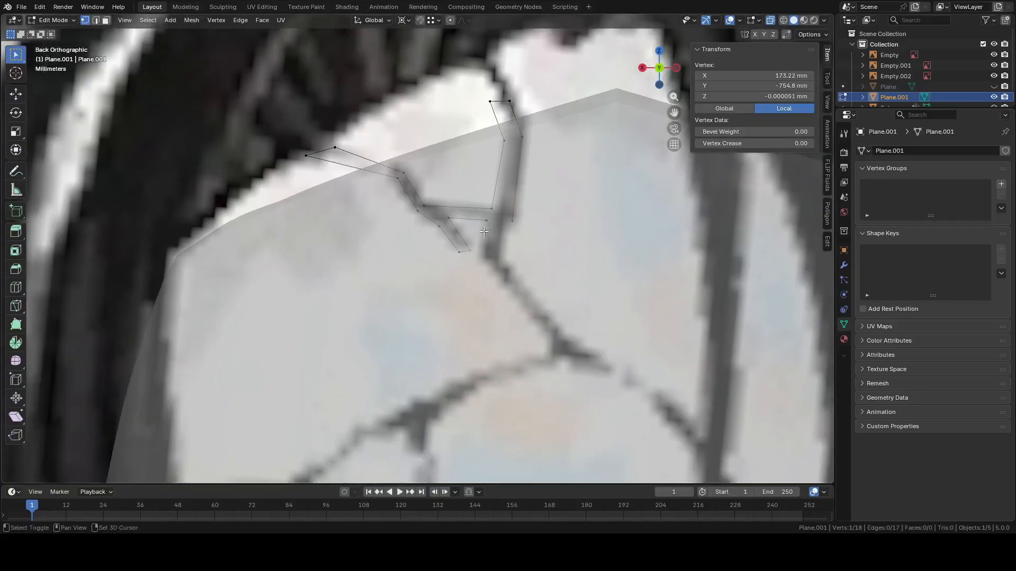
pyautogui.press('f')
pyautogui.click(475, 255)
pyautogui.press('e')
pyautogui.click(492, 284)
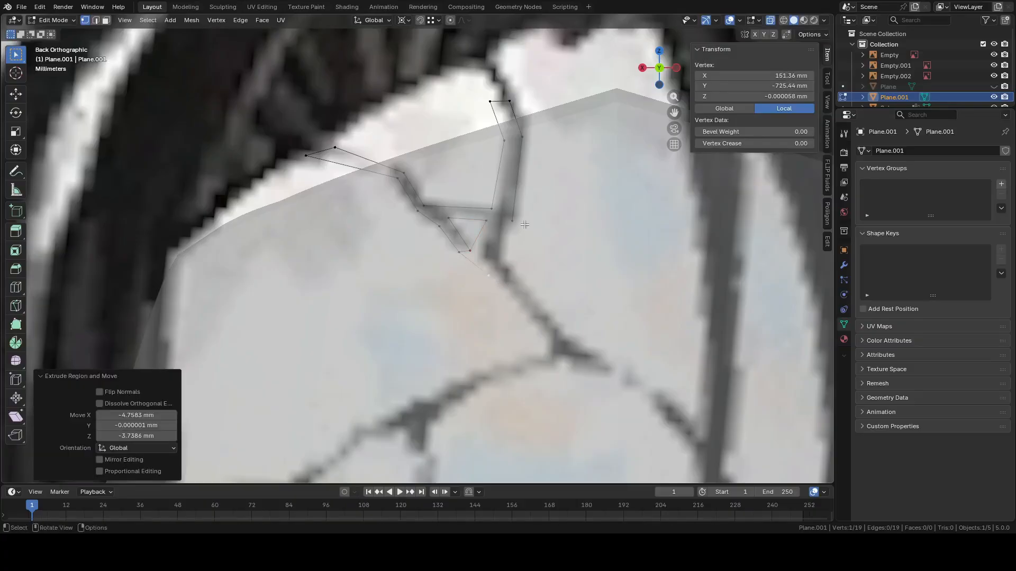
# Narrow the vertical crack outline, moving its lower outer vertex about 1.6 mm in X and 1.5 mm in Z and nudging the inner-side vertices outward
pyautogui.press('g')
pyautogui.click(508, 213)
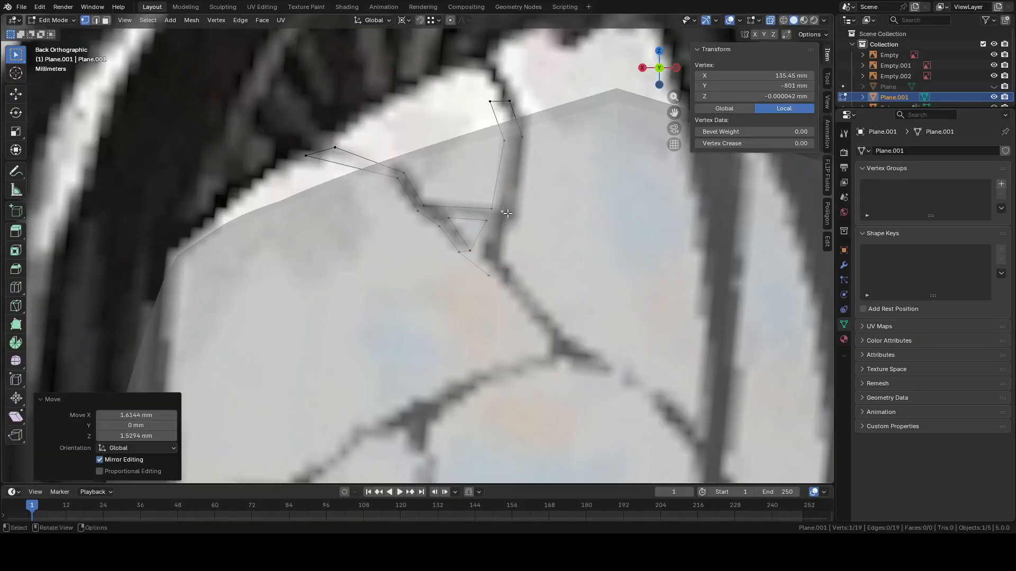
pyautogui.click(494, 205)
pyautogui.press('g')
pyautogui.click(495, 205)
pyautogui.click(522, 133)
pyautogui.press('g')
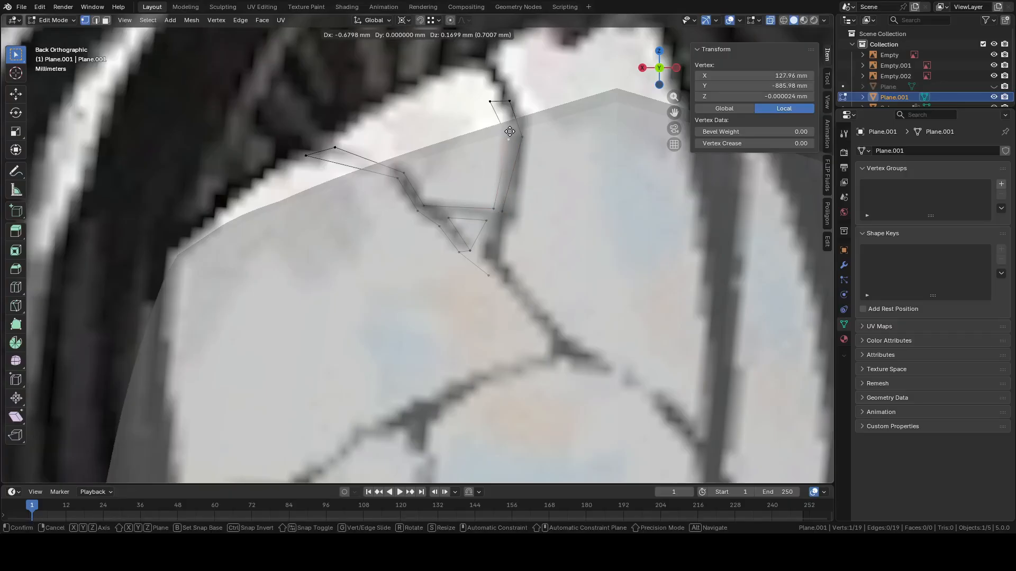
pyautogui.click(510, 131)
# Nudge the outer side's lower vertex about -0.9 mm in X, and extrude it three times down the crack to the junction
pyautogui.press('e')
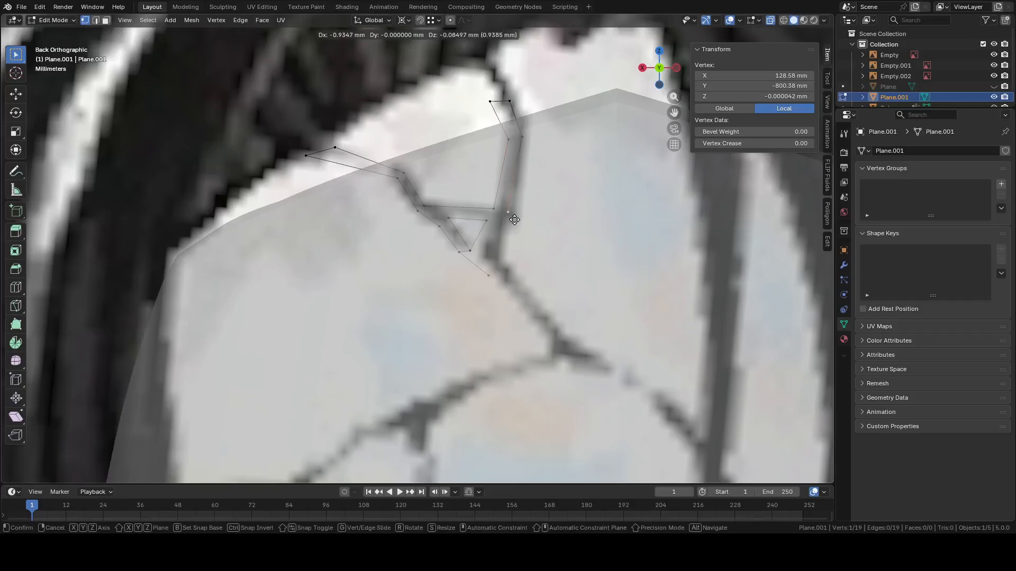
pyautogui.click(507, 258)
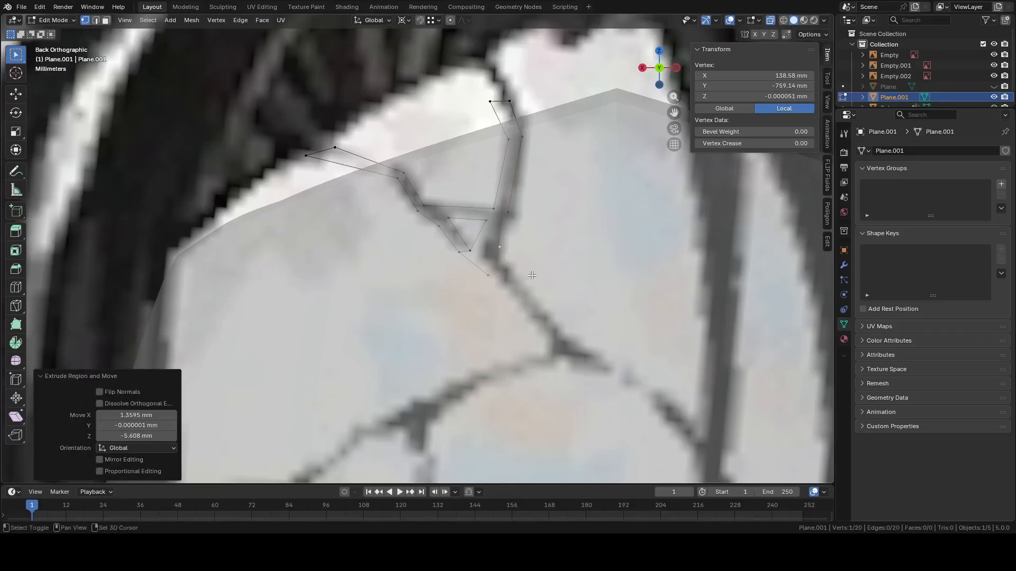
pyautogui.keyDown('shift'); pyautogui.moveTo(534, 275); pyautogui.dragTo(493, 203, button='middle'); pyautogui.keyUp('shift')
pyautogui.press('e')
pyautogui.click(527, 268)
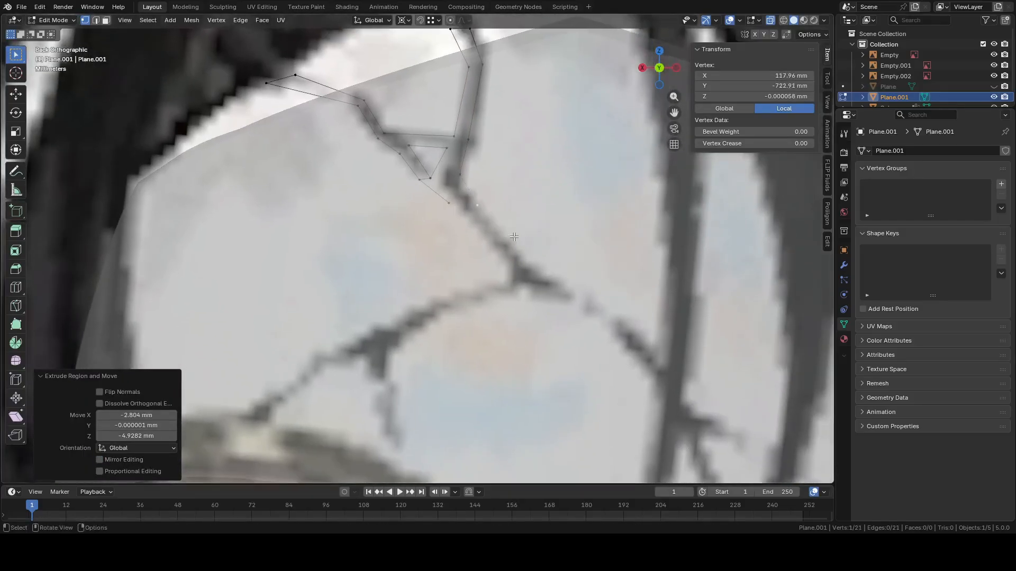
pyautogui.press('e')
pyautogui.click(569, 305)
# Move the inner side's end vertex about 0.5 mm in X and 2.3 mm in Z, and extrude it twice down the diagonal to the junction
pyautogui.click(452, 201)
pyautogui.press('g')
pyautogui.click(442, 175)
pyautogui.press('e')
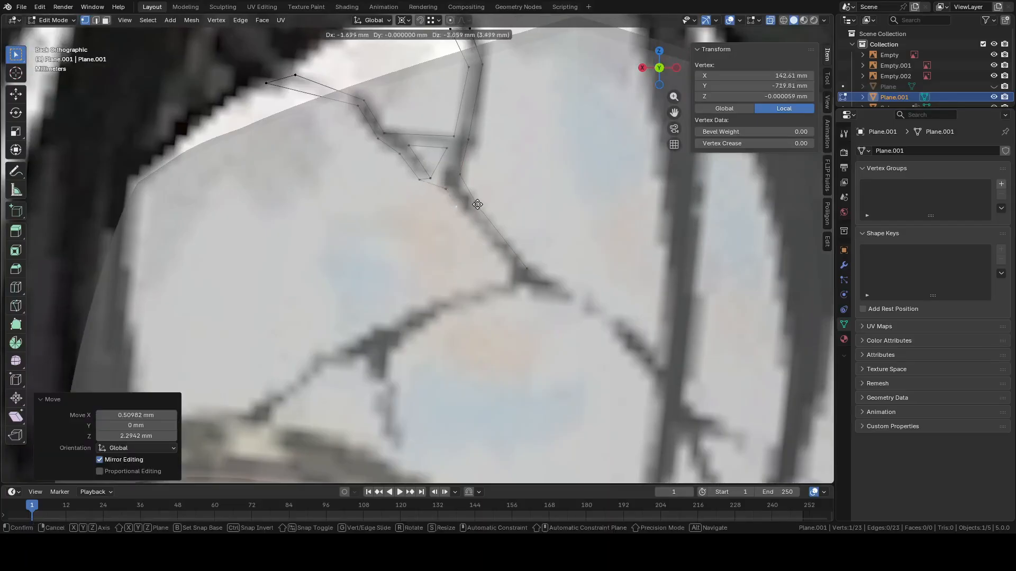
pyautogui.click(488, 216)
pyautogui.press('e')
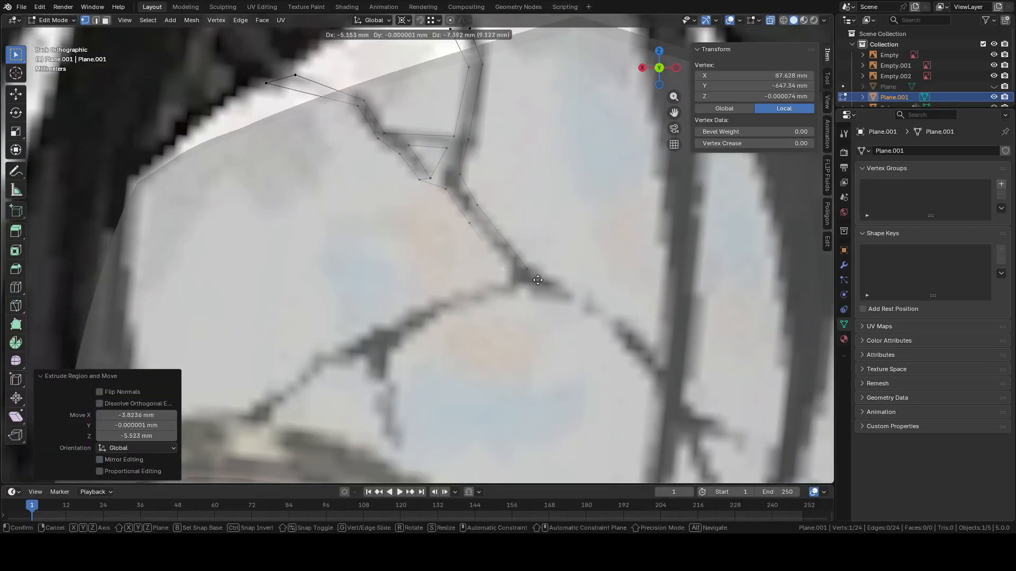
pyautogui.click(544, 283)
# Extrude three segments from the junction along the curved crack's upper edge, the last about 7.3 mm in X and -3.5 mm in Z
pyautogui.keyDown('shift'); pyautogui.moveTo(543, 283); pyautogui.dragTo(553, 210, button='middle'); pyautogui.keyUp('shift')
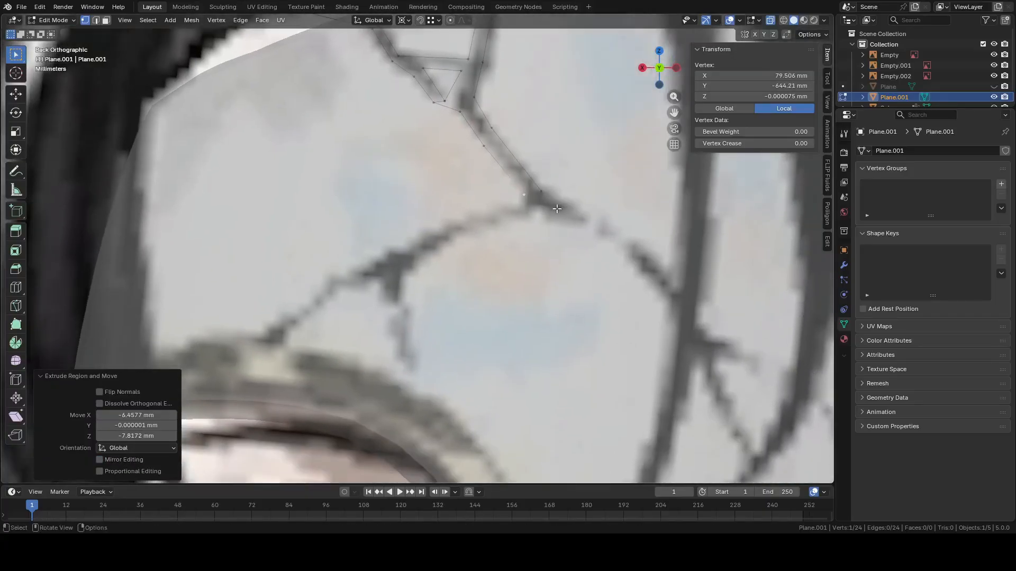
pyautogui.press('e')
pyautogui.click(547, 231)
pyautogui.press('e')
pyautogui.click(485, 243)
pyautogui.press('e')
pyautogui.click(438, 265)
# Extrude four more segments down the curved crack past the eye opening's rim, the last about 6.9 mm in X and -17 mm in Z
pyautogui.keyDown('shift'); pyautogui.moveTo(419, 278); pyautogui.dragTo(510, 210, button='middle'); pyautogui.keyUp('shift')
pyautogui.press('e')
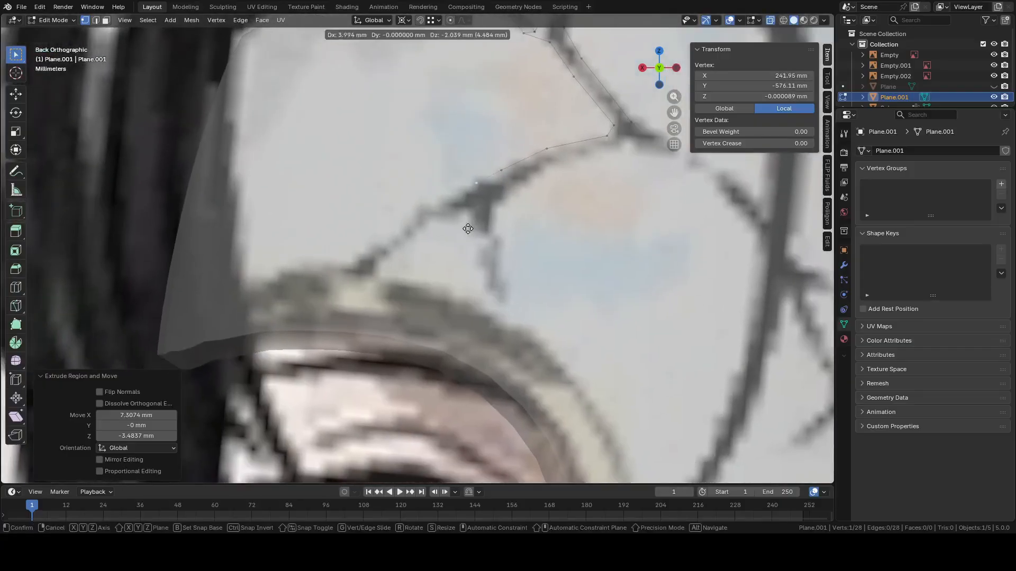
pyautogui.click(445, 241)
pyautogui.press('e')
pyautogui.click(380, 281)
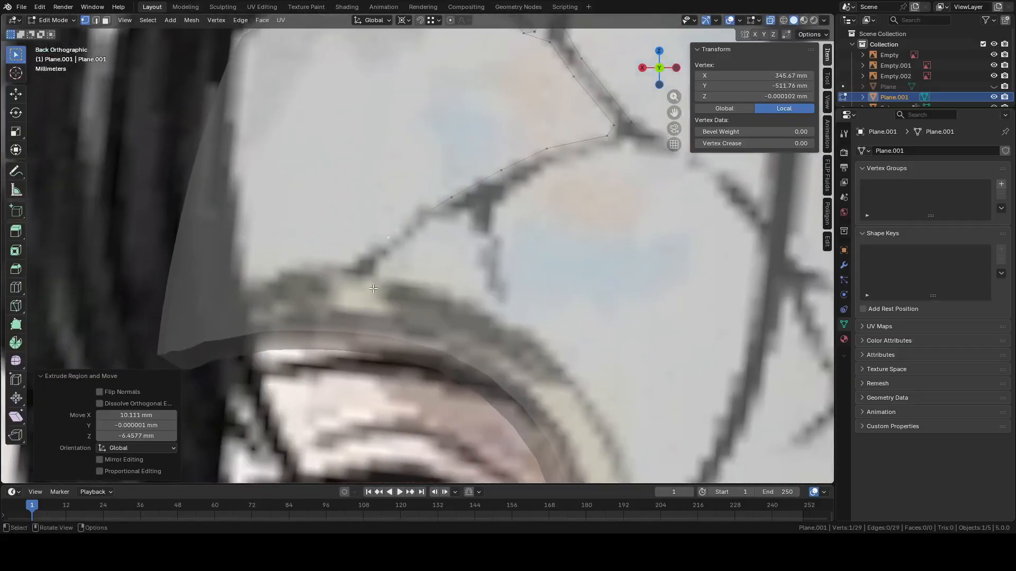
pyautogui.press('e')
pyautogui.click(334, 317)
pyautogui.press('e')
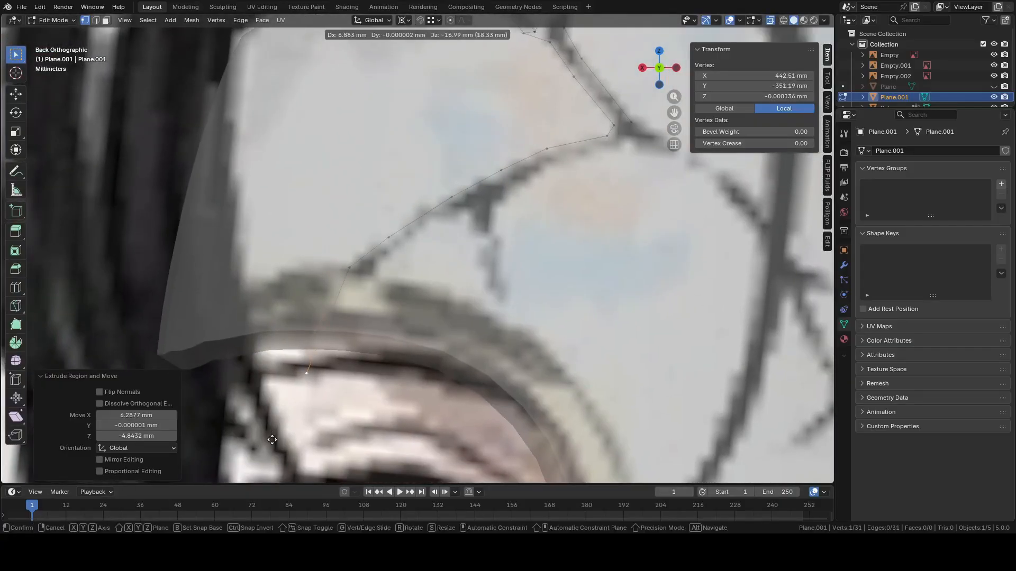
pyautogui.click(272, 439)
# Extrude about -3.8 mm in X across the crack's end inside the eye opening, and back up its lower edge to the small downward branch
pyautogui.scroll(-1, 355, 360)
pyautogui.press('e')
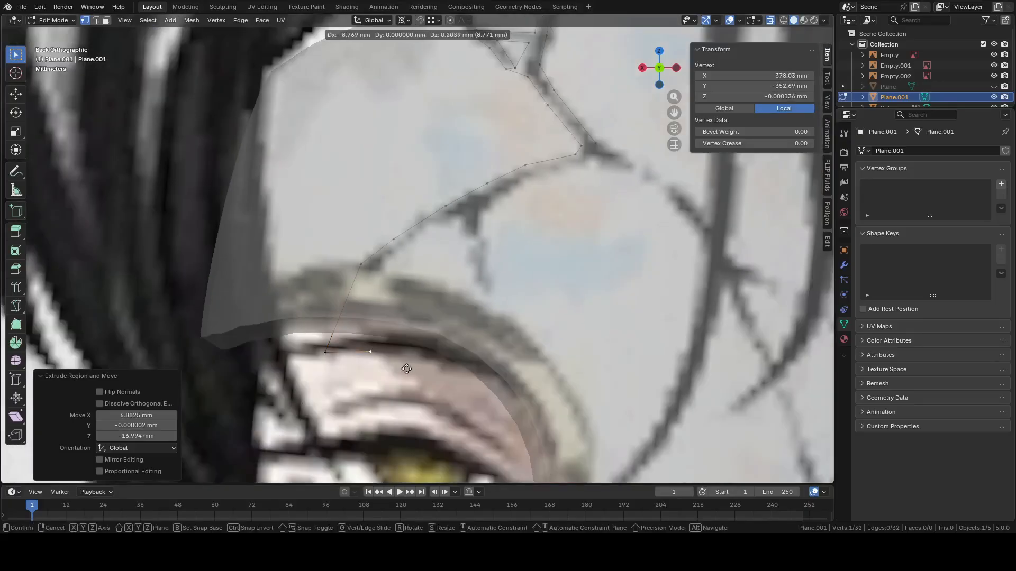
pyautogui.click(385, 367)
pyautogui.press('e')
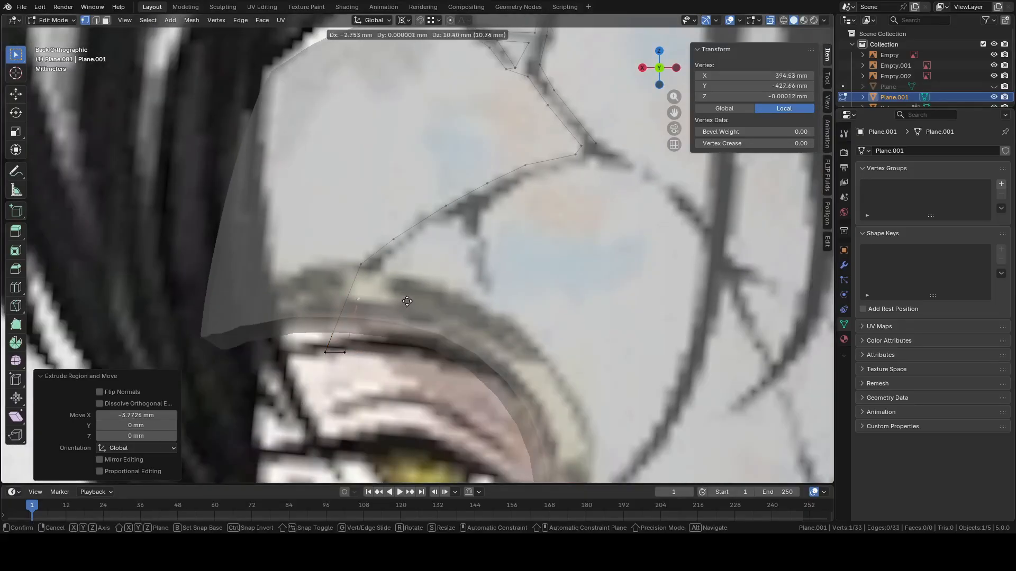
pyautogui.click(416, 301)
pyautogui.press('e')
pyautogui.click(489, 216)
pyautogui.press('e')
pyautogui.click(527, 203)
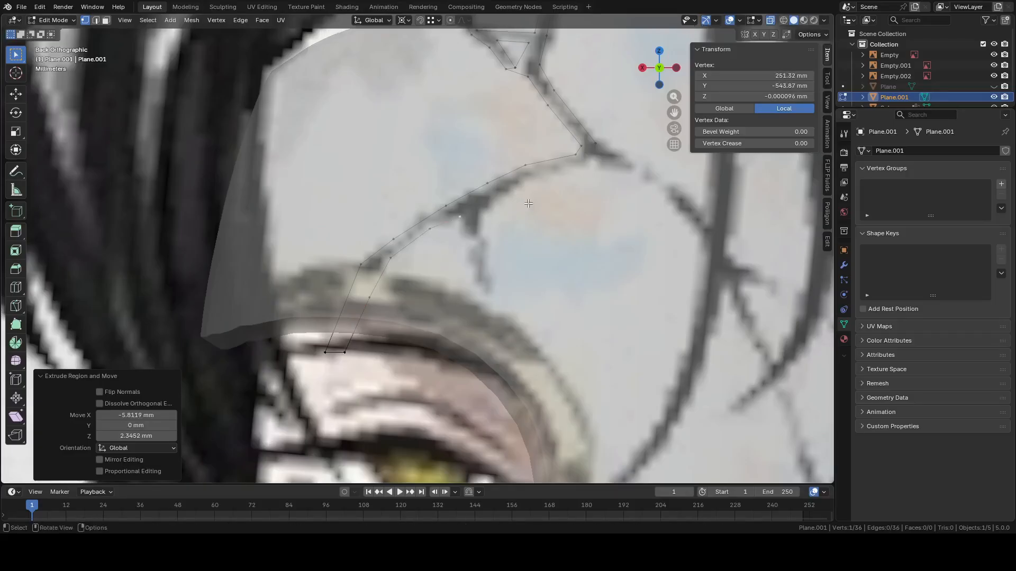
# Extrude four segments down the small branch to its tip, the last about -2.2 mm in X and -4.9 mm in Z
pyautogui.press('e')
pyautogui.click(533, 224)
pyautogui.press('e')
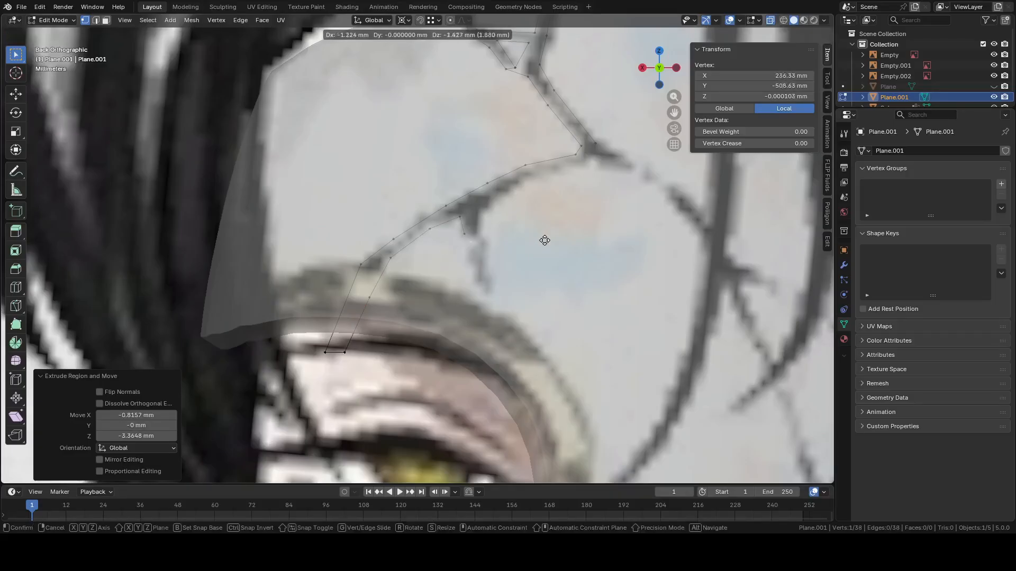
pyautogui.click(549, 249)
pyautogui.press('e')
pyautogui.click(544, 266)
pyautogui.press('e')
pyautogui.click(555, 297)
# Extrude four segments from the small branch's tip back up its other side, starting with about 5.1 mm in Z
pyautogui.scroll(-3, 554, 288)
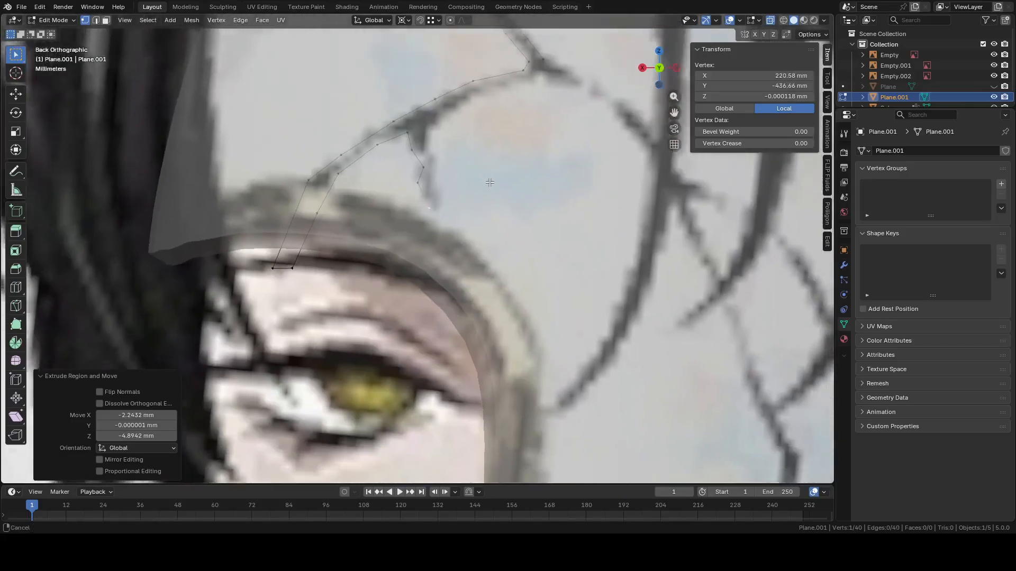
pyautogui.scroll(3, 491, 207)
pyautogui.press('e')
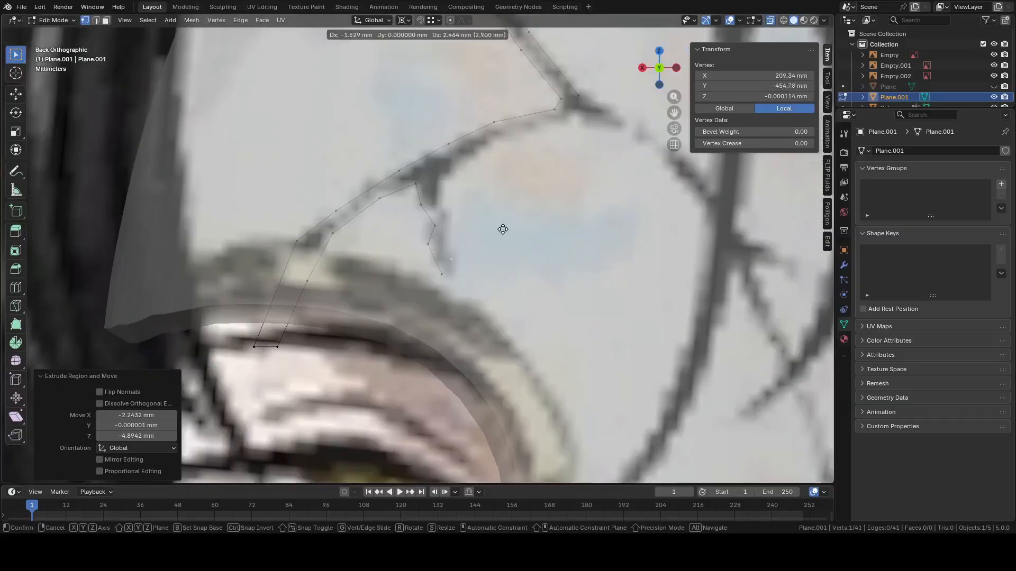
pyautogui.click(492, 211)
pyautogui.press('e')
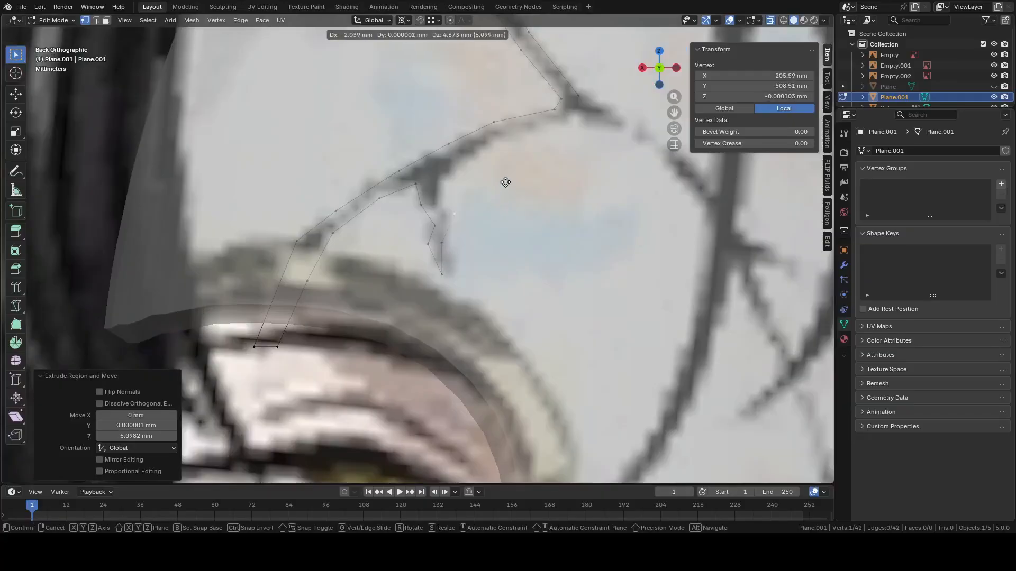
pyautogui.click(500, 185)
pyautogui.press('e')
pyautogui.click(486, 163)
pyautogui.press('e')
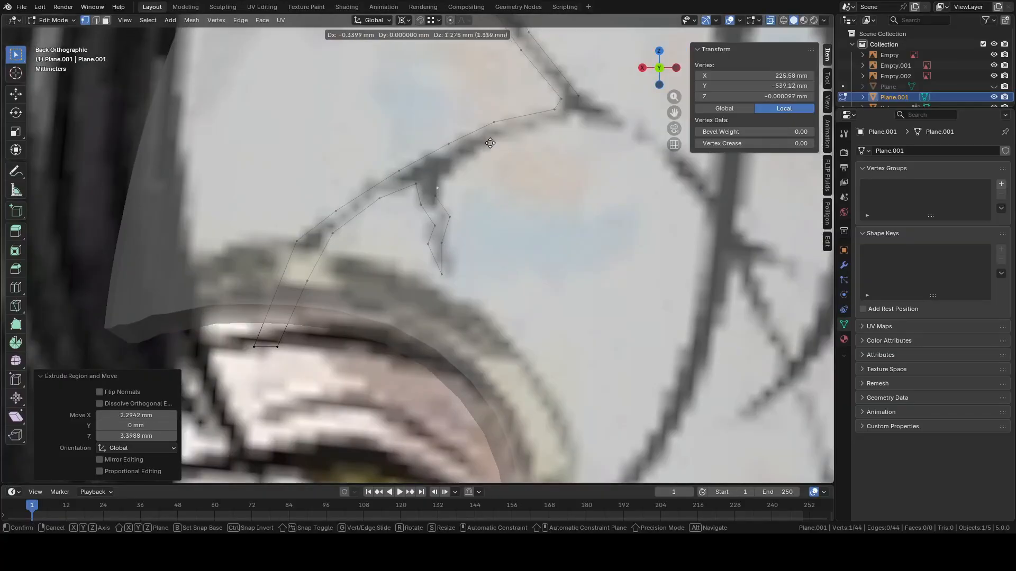
pyautogui.click(492, 132)
# Extrude four segments along the curved crack's lower edge and past the junction, the last about -9.6 mm in X and -2.2 mm in Z
pyautogui.press('e')
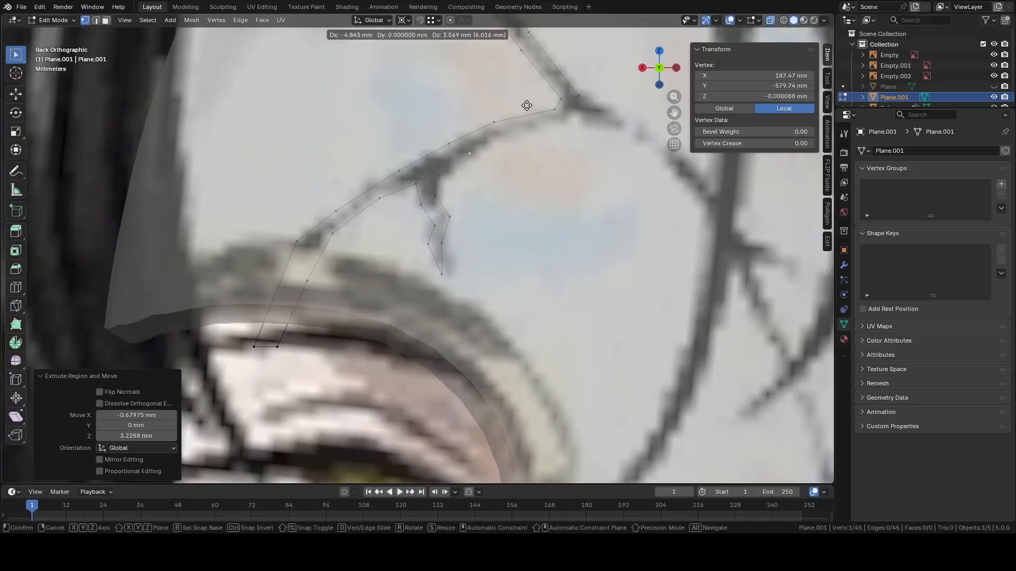
pyautogui.click(527, 105)
pyautogui.keyDown('shift'); pyautogui.moveTo(533, 159); pyautogui.dragTo(479, 197, button='middle'); pyautogui.keyUp('shift')
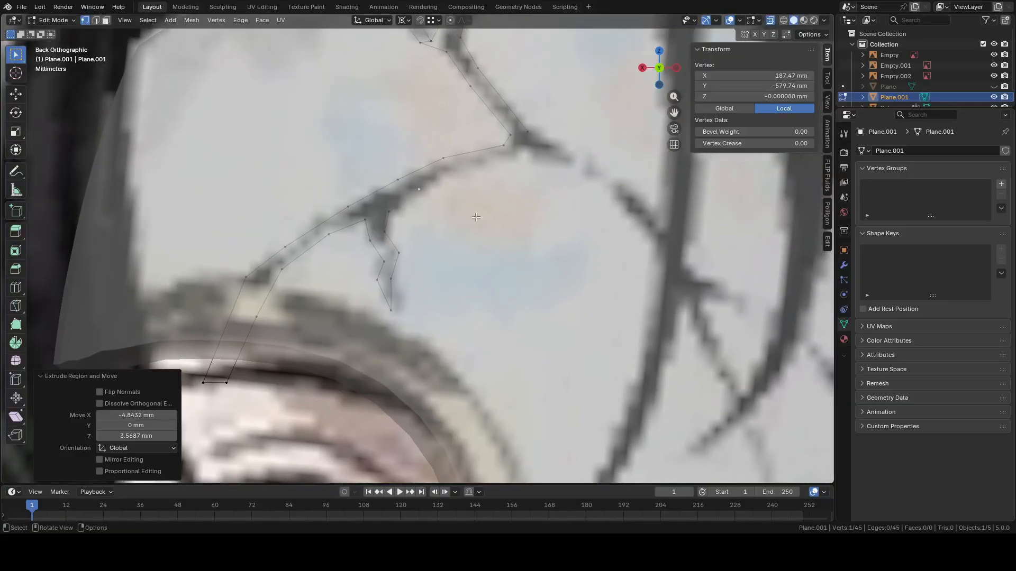
pyautogui.press('e')
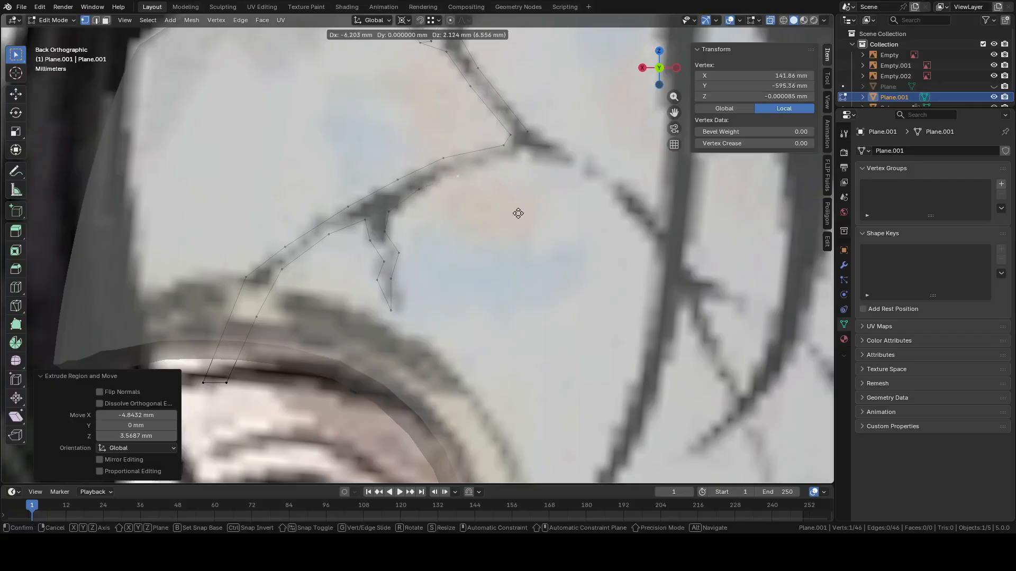
pyautogui.click(514, 207)
pyautogui.press('e')
pyautogui.click(569, 192)
pyautogui.press('e')
pyautogui.click(629, 205)
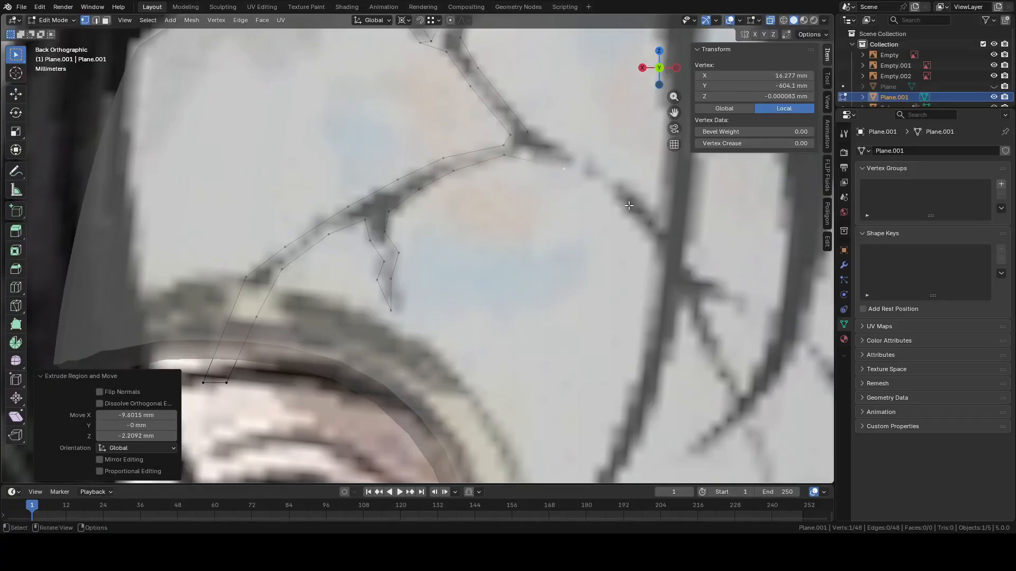
# Extrude three segments down the crack toward the long hair strand, the last about -4.7 mm in X and -8.8 mm in Z
pyautogui.keyDown('shift'); pyautogui.moveTo(622, 198); pyautogui.dragTo(483, 167, button='middle'); pyautogui.keyUp('shift')
pyautogui.press('e')
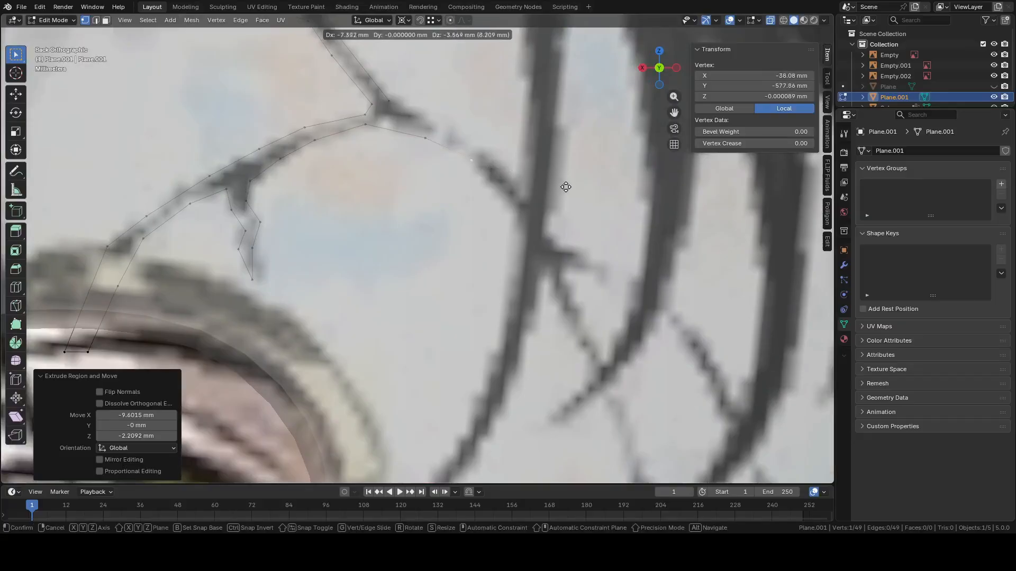
pyautogui.click(579, 197)
pyautogui.press('e')
pyautogui.click(605, 230)
pyautogui.press('e')
pyautogui.click(644, 297)
# Extrude two segments down the crack past the long hair strand, the last about -6.6 mm in X and -13.5 mm in Z
pyautogui.keyDown('shift'); pyautogui.moveTo(644, 296); pyautogui.dragTo(547, 142, button='middle'); pyautogui.keyUp('shift')
pyautogui.scroll(-3, 571, 151)
pyautogui.press('e')
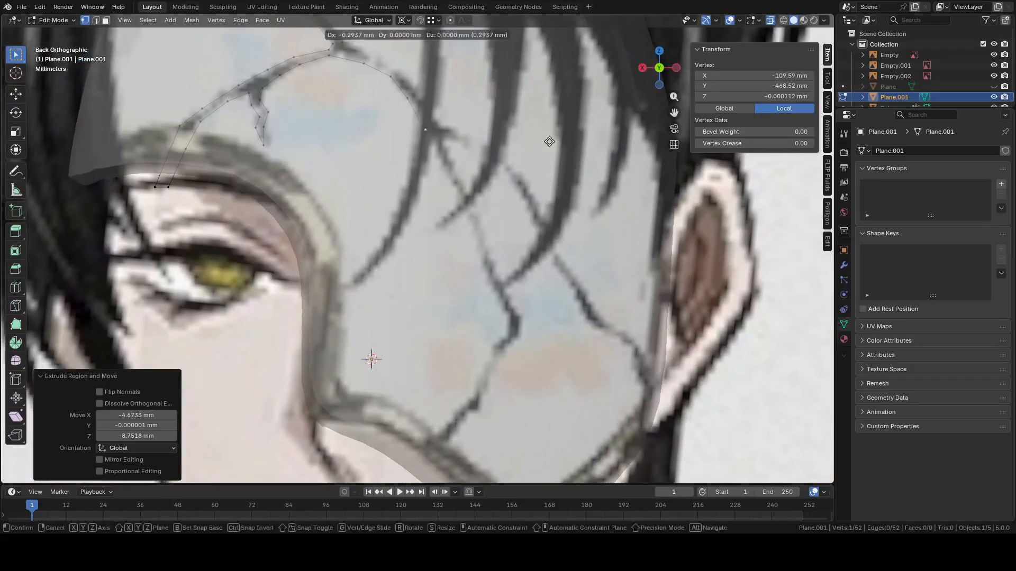
pyautogui.click(566, 183)
pyautogui.press('e')
pyautogui.click(593, 234)
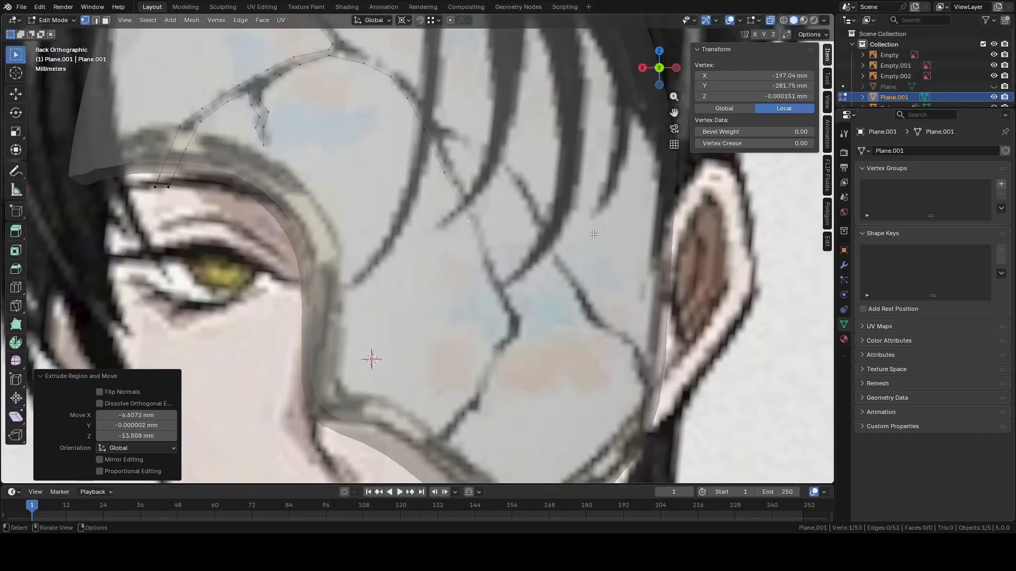
# Extrude three segments down the crack to its sharp bend, starting with about -3.4 mm in X and -11.2 mm in Z
pyautogui.press('e')
pyautogui.click(611, 283)
pyautogui.press('e')
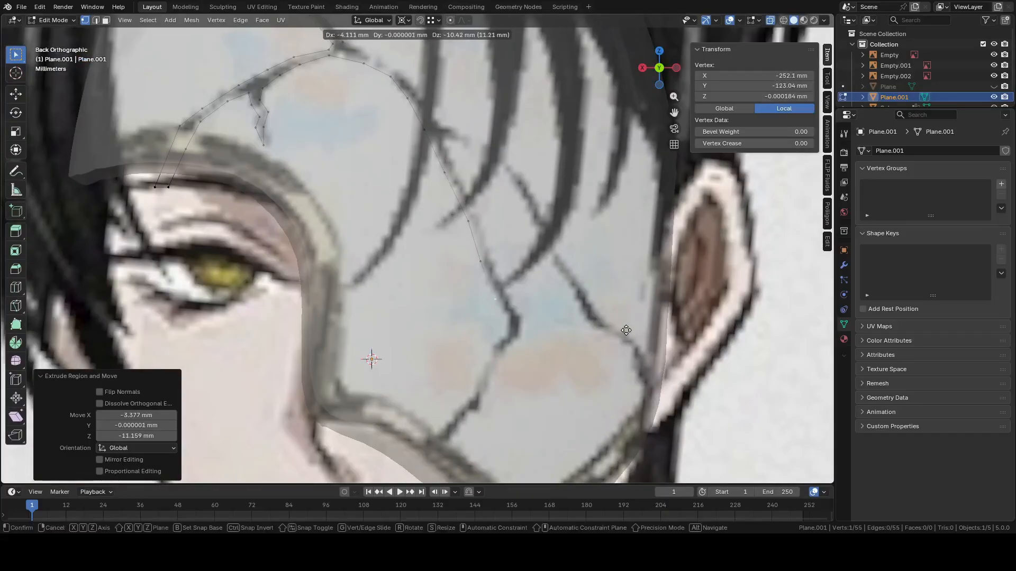
pyautogui.click(626, 329)
pyautogui.press('e')
pyautogui.click(643, 354)
# Extrude four segments from the sharp bend down the crack's inner side, the last about 3.1 mm in X and -6.6 mm in Z
pyautogui.keyDown('shift'); pyautogui.moveTo(619, 319); pyautogui.dragTo(595, 163, button='middle'); pyautogui.keyUp('shift')
pyautogui.scroll(3, 595, 166)
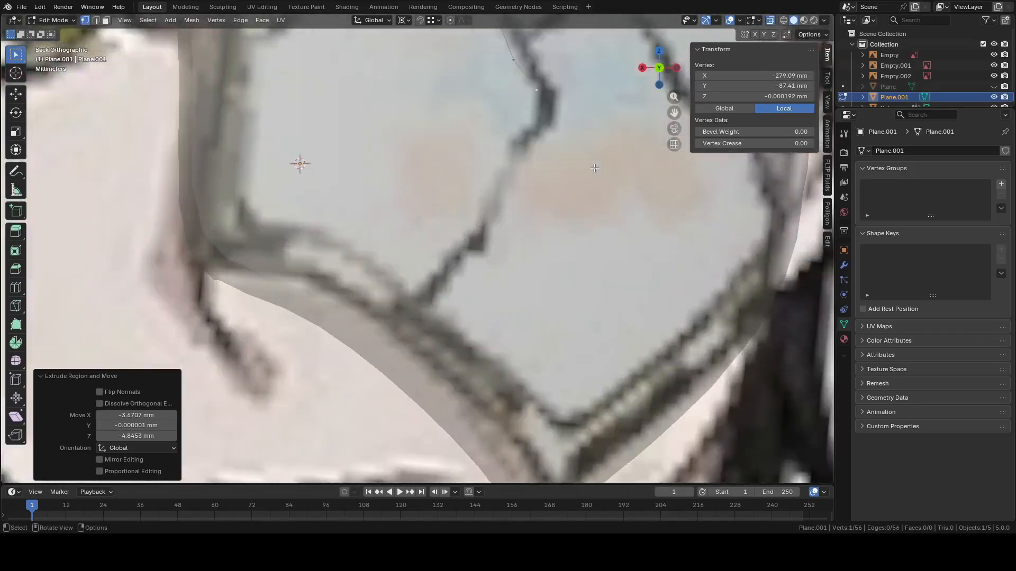
pyautogui.press('e')
pyautogui.click(597, 207)
pyautogui.press('e')
pyautogui.click(570, 225)
pyautogui.press('e')
pyautogui.click(554, 258)
pyautogui.press('e')
pyautogui.click(534, 304)
# Extrude four segments down the crack and beyond the mask's lower edge, the last about 14.2 mm in X and -9.3 mm in Z
pyautogui.press('e')
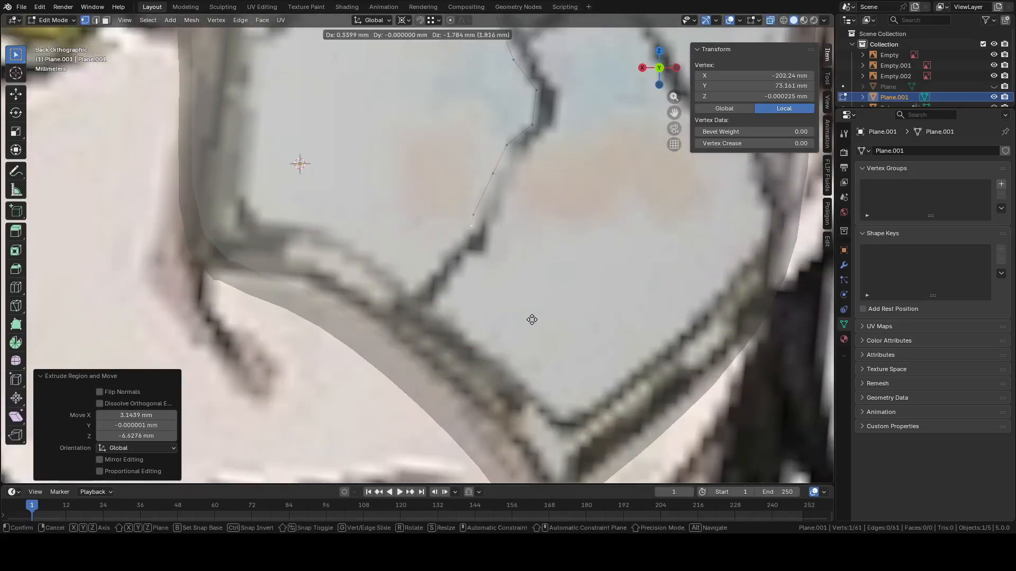
pyautogui.click(531, 320)
pyautogui.press('e')
pyautogui.press('e')
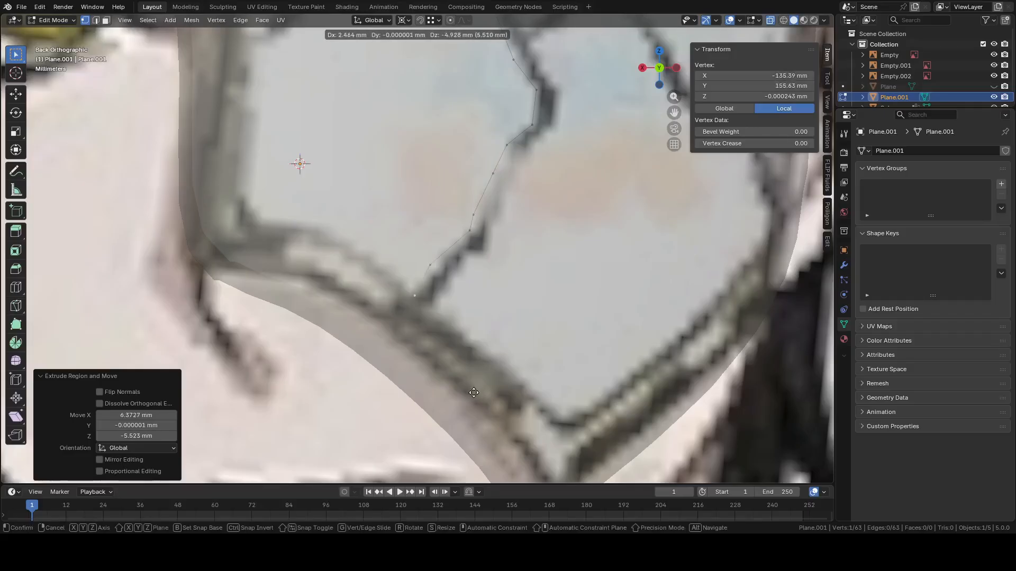
pyautogui.click(475, 390)
pyautogui.press('e')
pyautogui.click(385, 451)
# Extrude a short end edge and a return segment up to the mask's rim, and move the end corner inward to narrow the tip
pyautogui.scroll(-2, 392, 351)
pyautogui.press('e')
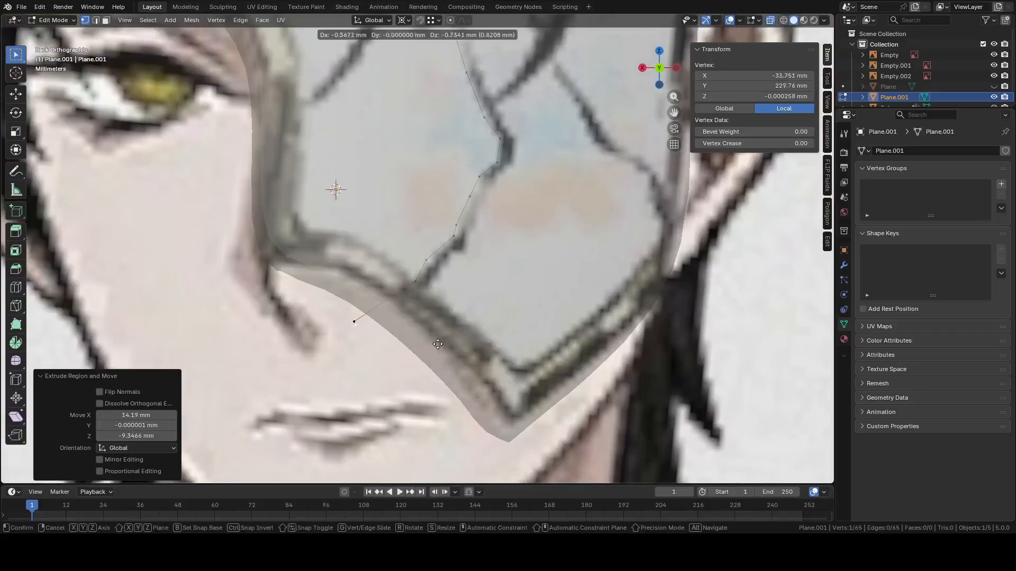
pyautogui.click(463, 354)
pyautogui.press('e')
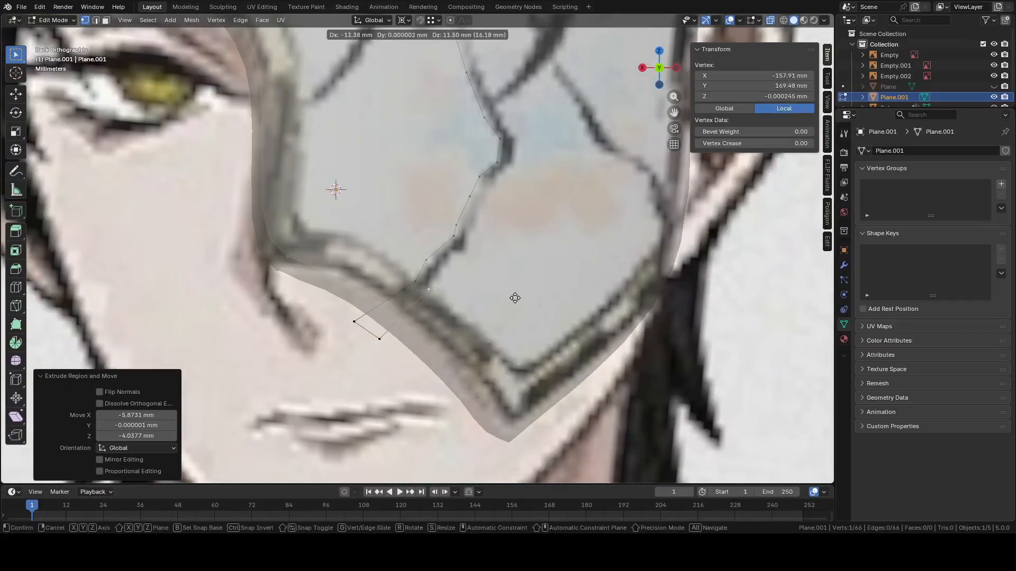
pyautogui.click(515, 298)
pyautogui.press('g')
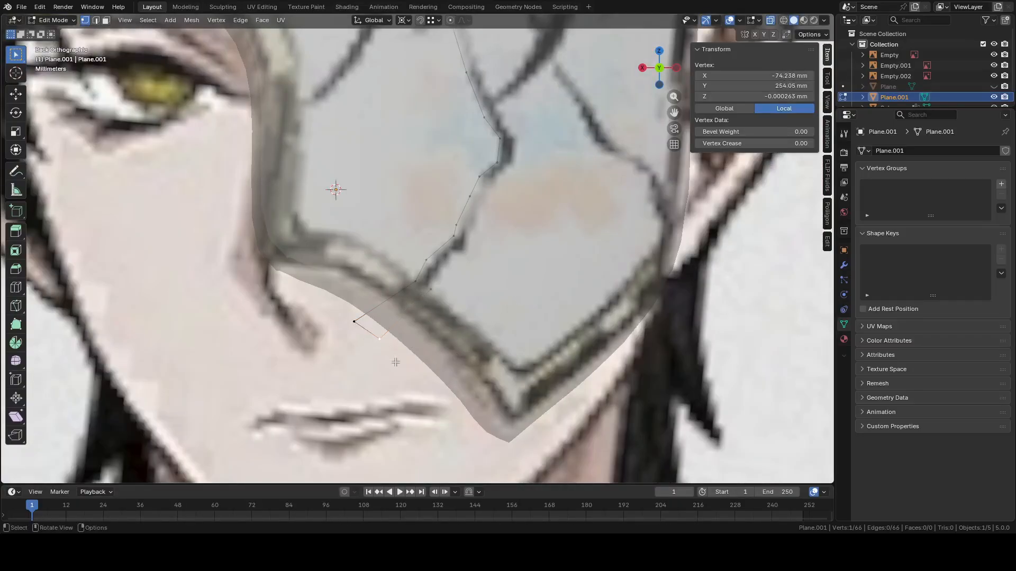
pyautogui.click(381, 353)
# Extrude three segments up the crack's other side around the small kink, the last about 0.7 mm in X and 5.4 mm in Z
pyautogui.press('e')
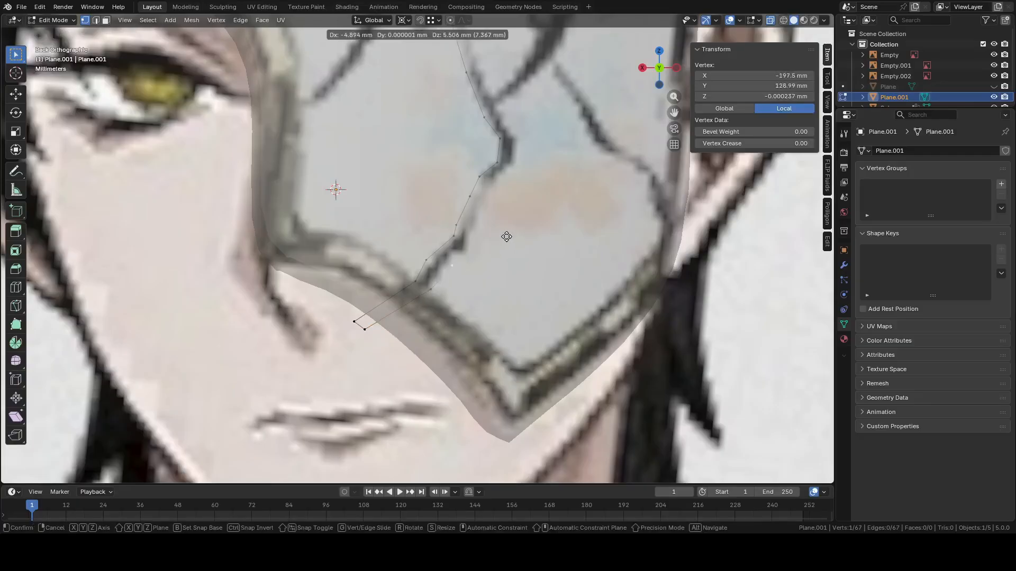
pyautogui.click(515, 228)
pyautogui.press('e')
pyautogui.click(527, 225)
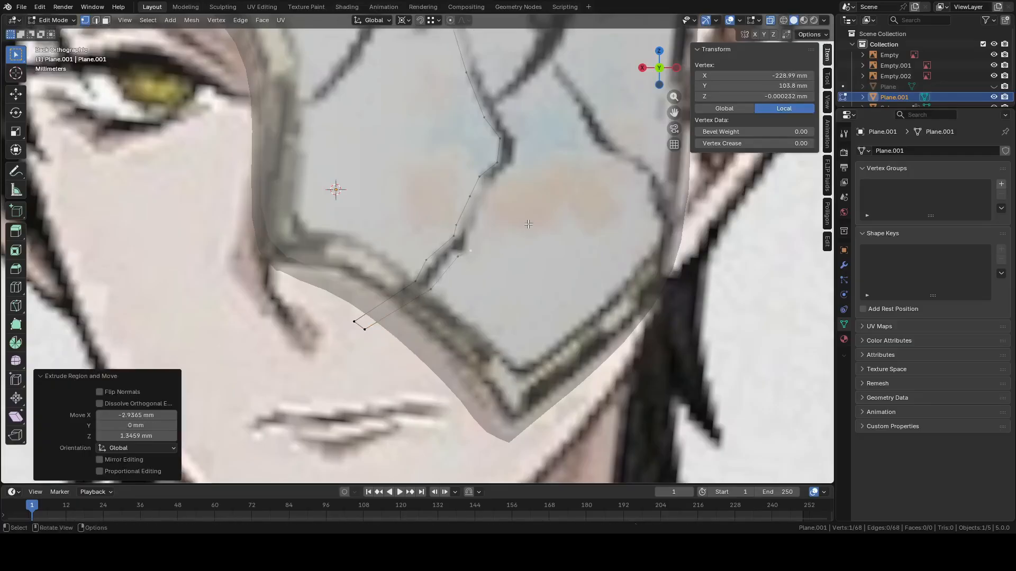
pyautogui.press('e')
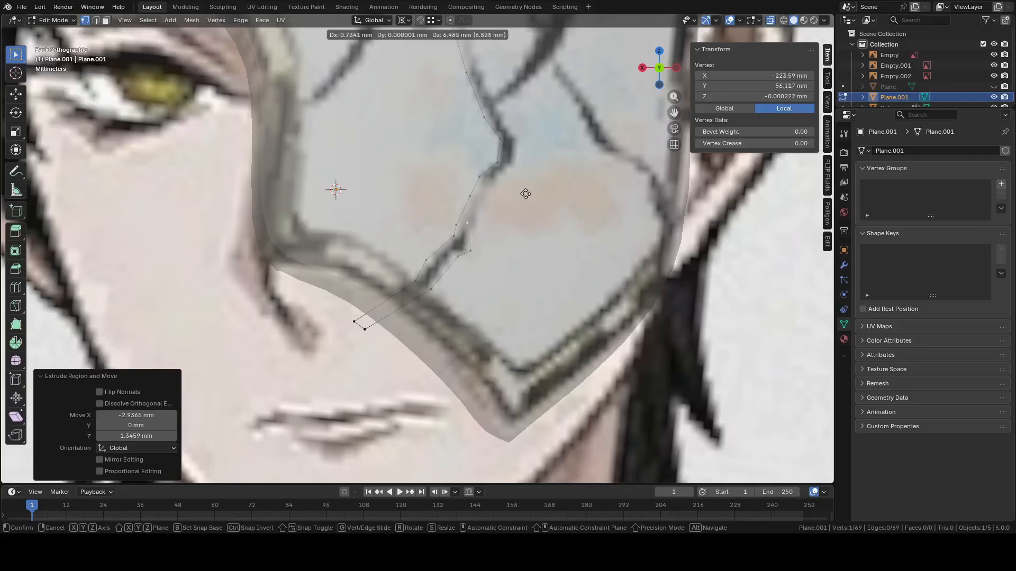
pyautogui.click(525, 190)
# Extrude three segments up and around the sharp bend's outer side, the last about -0.2 mm in X and 6.8 mm in Z
pyautogui.press('e')
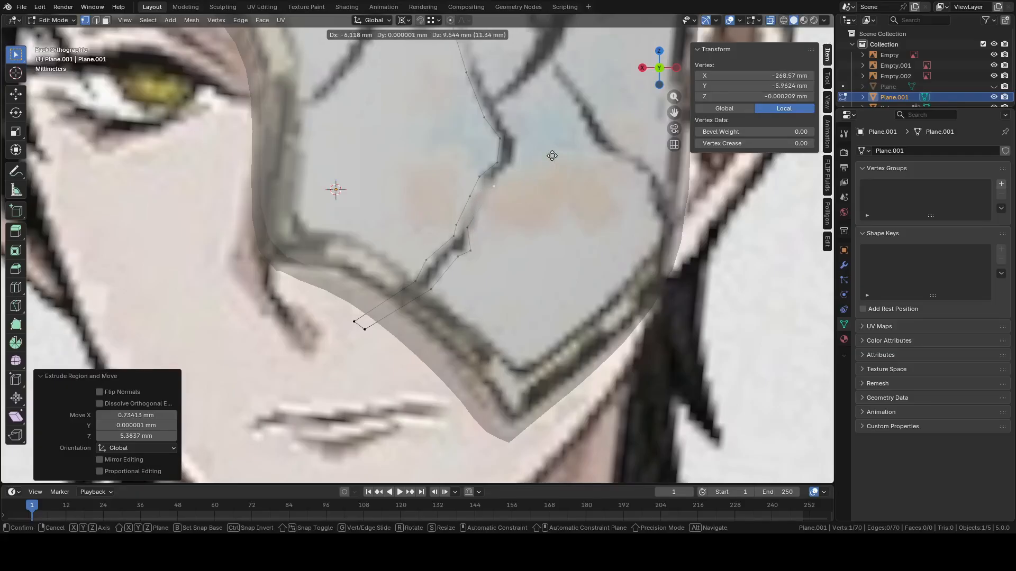
pyautogui.click(553, 153)
pyautogui.press('e')
pyautogui.click(569, 131)
pyautogui.keyDown('shift'); pyautogui.moveTo(561, 123); pyautogui.dragTo(542, 207, button='middle'); pyautogui.keyUp('shift')
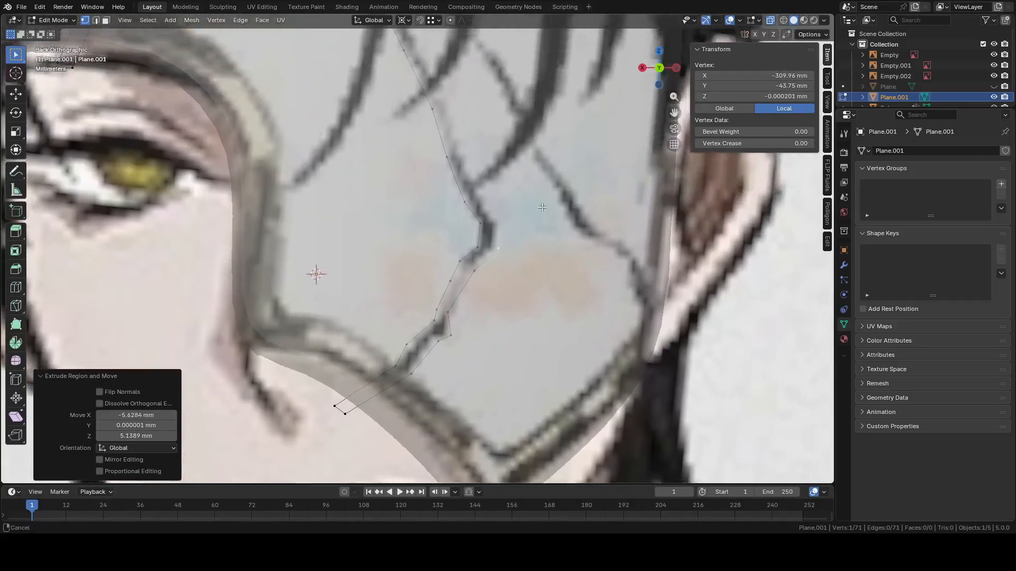
pyautogui.scroll(2, 542, 207)
pyautogui.press('e')
pyautogui.click(540, 170)
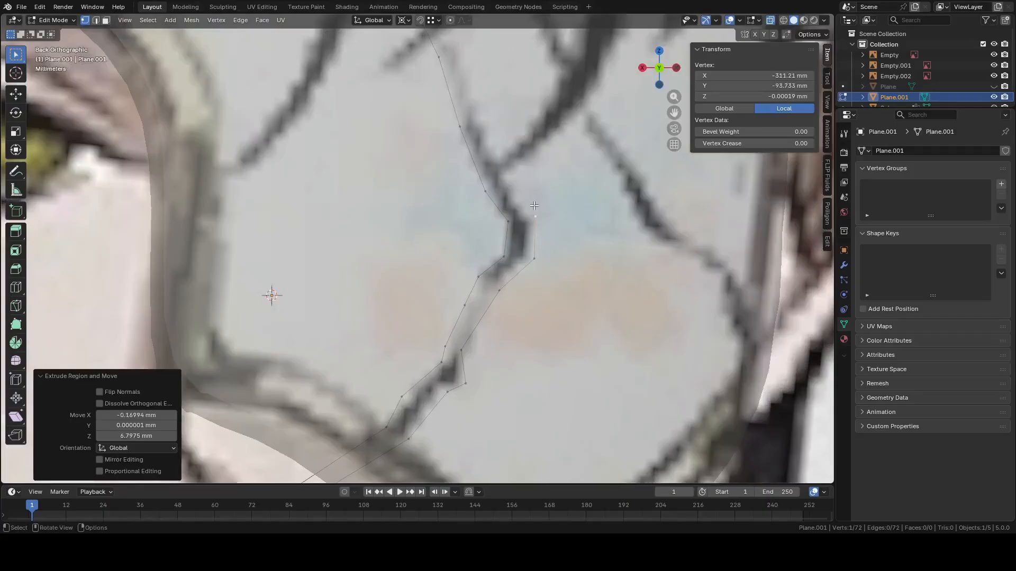
# Move the two vertices on the bend's outer side about 1.7 mm in X and 0.4 mm in Z, closer to the crack line
pyautogui.keyDown('shift'); pyautogui.click(537, 267); pyautogui.keyUp('shift')
pyautogui.press('g')
pyautogui.click(528, 274)
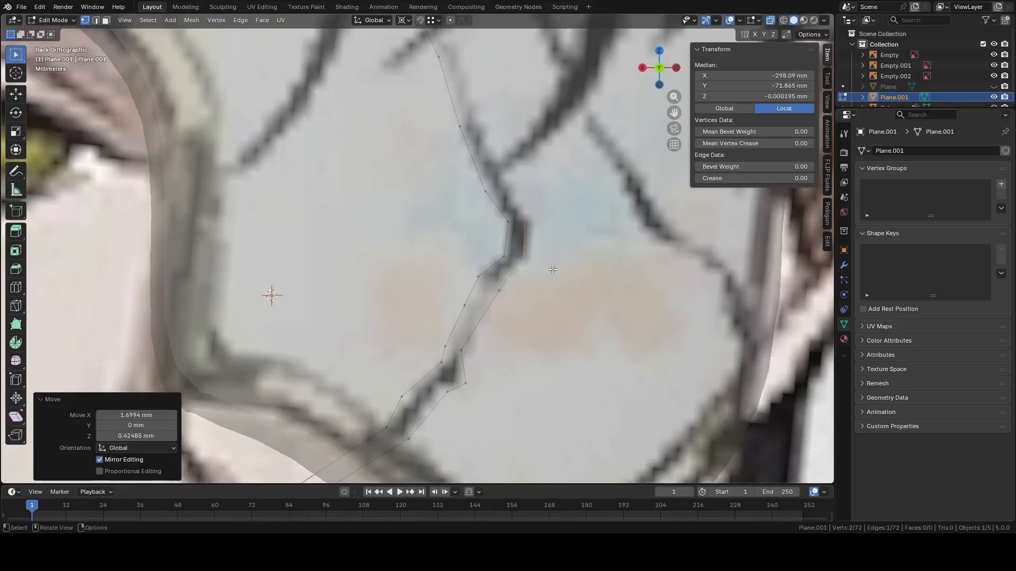
# Extrude two segments upward from the bend's upper outer vertex, the last about 4.3 mm in X and 8.6 mm in Z
pyautogui.click(536, 216)
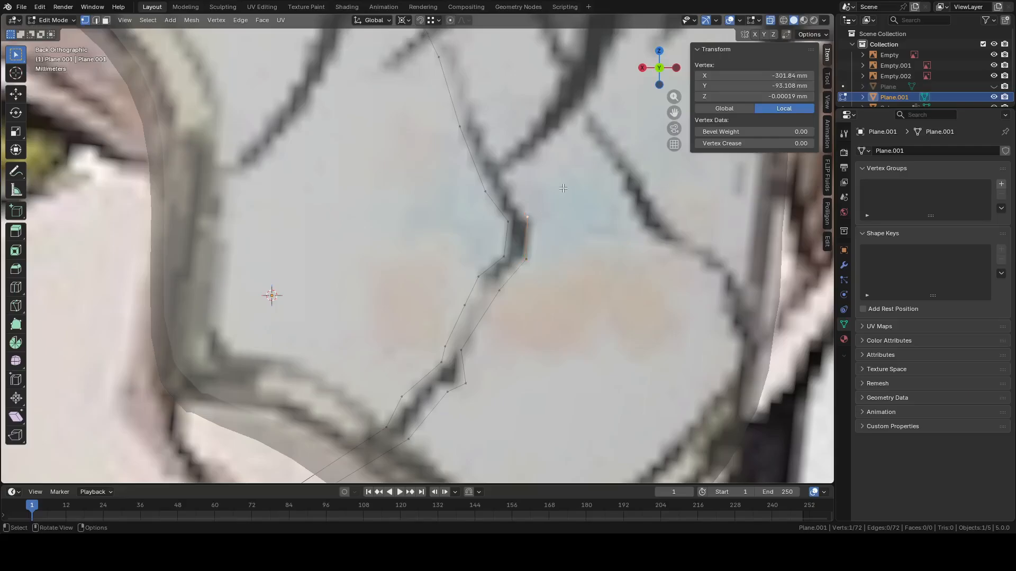
pyautogui.press('e')
pyautogui.click(537, 145)
pyautogui.keyDown('shift'); pyautogui.moveTo(538, 145); pyautogui.dragTo(529, 228, button='middle'); pyautogui.keyUp('shift')
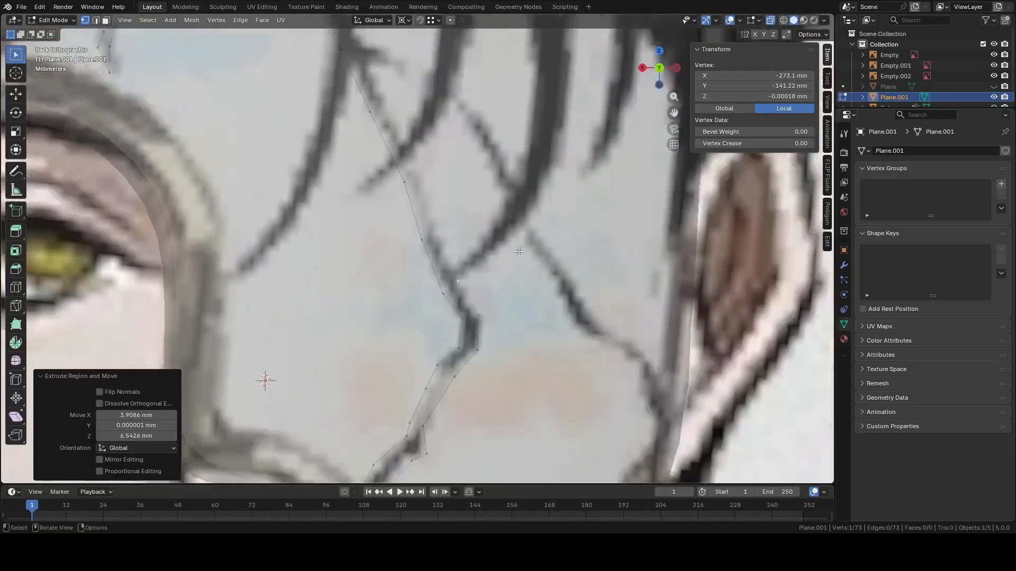
pyautogui.scroll(-2, 529, 251)
pyautogui.scroll(4, 478, 271)
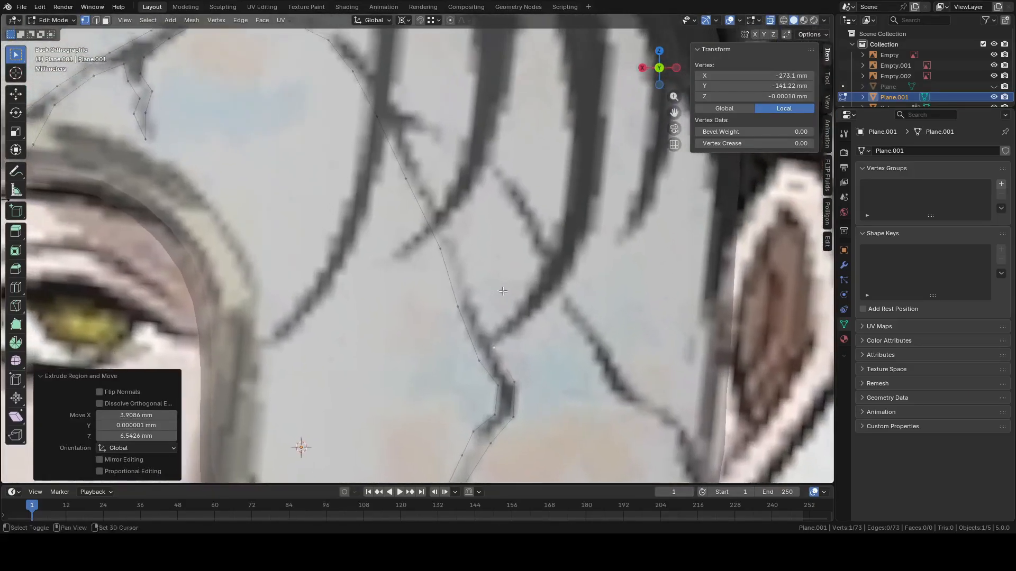
pyautogui.press('e')
pyautogui.click(484, 263)
# Extrude three segments up the crack to the fork beside the hair strand, the last about 2.3 mm in X and 7.9 mm in Z
pyautogui.press('e')
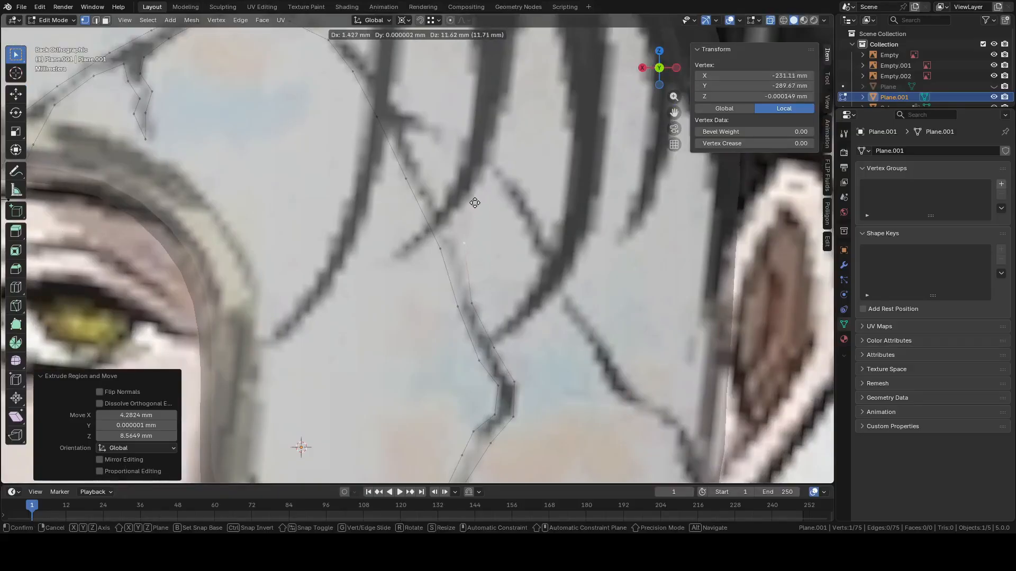
pyautogui.click(463, 202)
pyautogui.press('e')
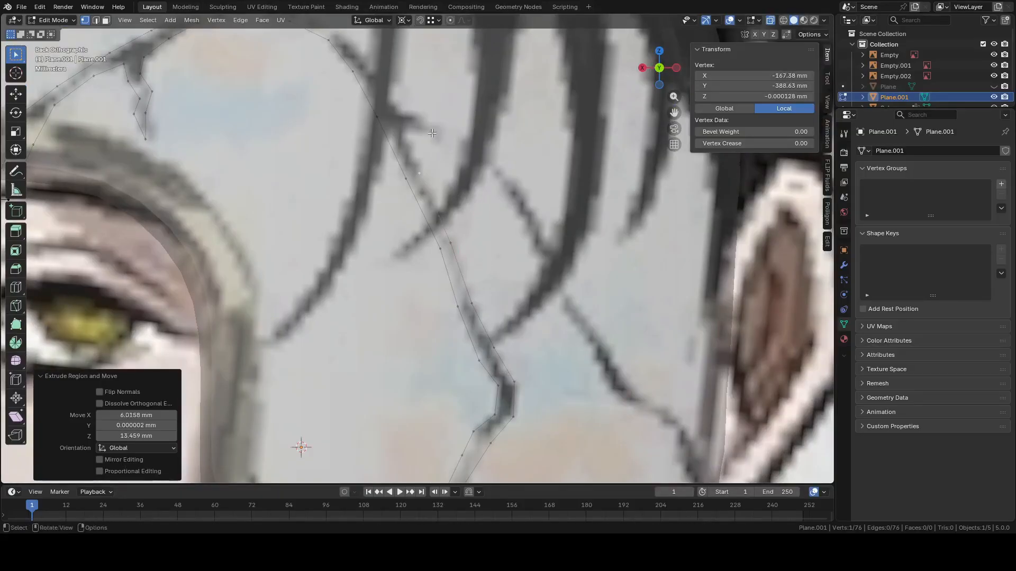
pyautogui.click(434, 138)
pyautogui.press('e')
pyautogui.scroll(2, 442, 158)
pyautogui.click(454, 175)
# Extrude three segments from the fork across to the crack nearer the ear, the last about -5.1 mm in X and -9.8 mm in Z
pyautogui.press('e')
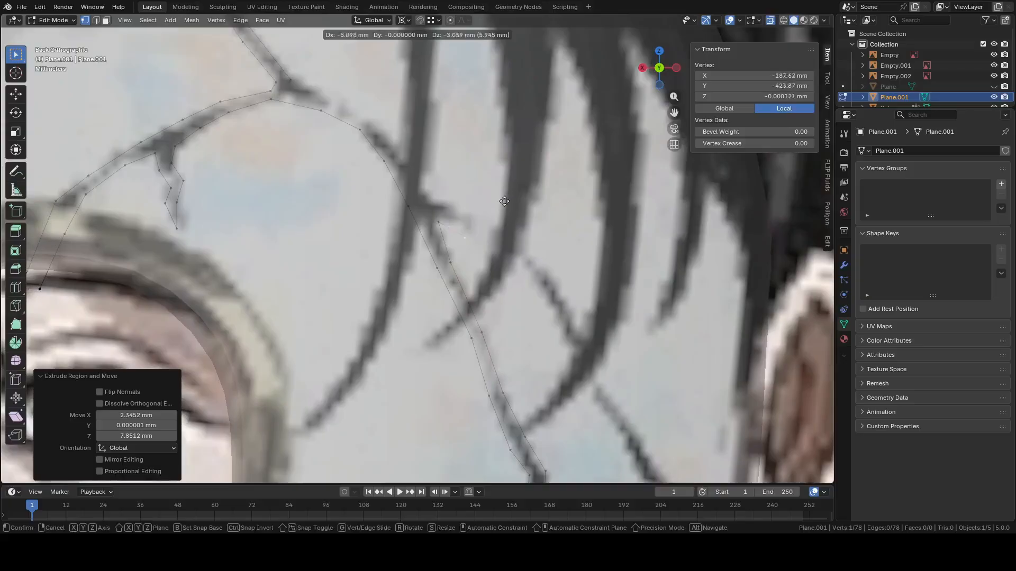
pyautogui.click(517, 200)
pyautogui.press('e')
pyautogui.click(582, 253)
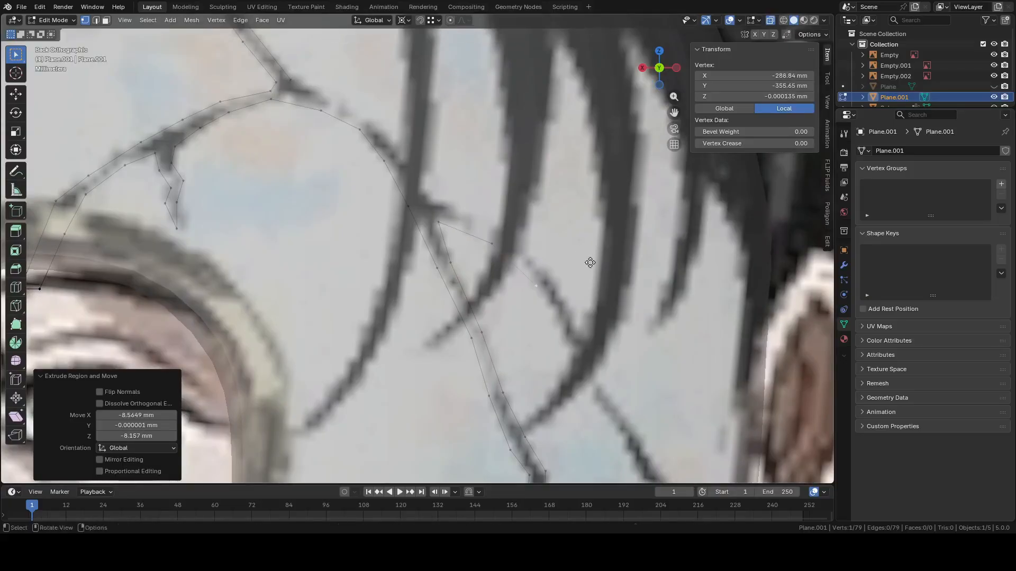
pyautogui.press('e')
pyautogui.click(615, 313)
# Extrude three segments down the inner side of the crack nearer the ear, as far as its bend
pyautogui.keyDown('shift'); pyautogui.moveTo(614, 349); pyautogui.dragTo(501, 158, button='middle'); pyautogui.keyUp('shift')
pyautogui.press('e')
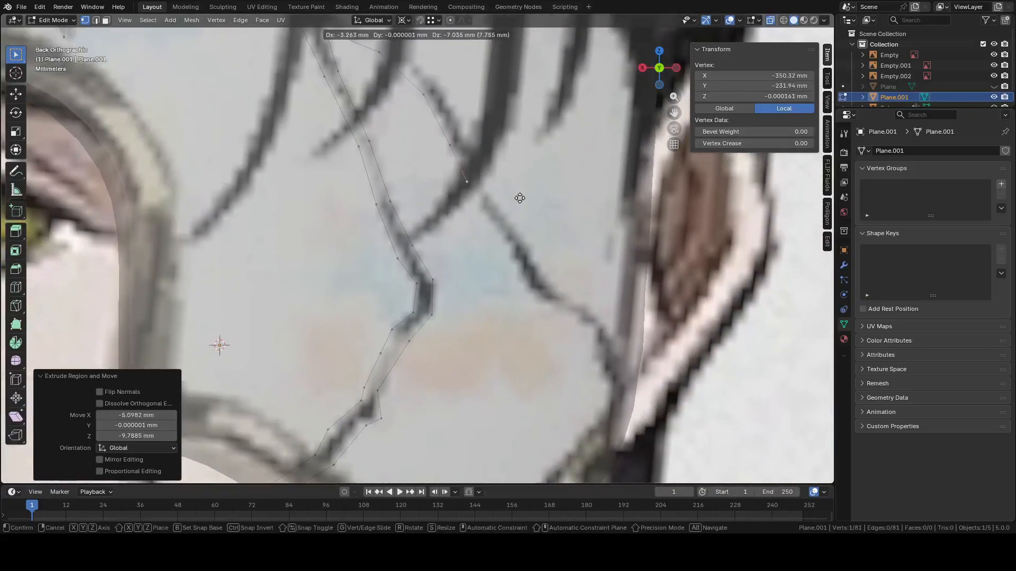
pyautogui.click(519, 197)
pyautogui.press('e')
pyautogui.click(565, 260)
pyautogui.press('e')
pyautogui.click(607, 335)
# Extrude three segments from the bend toward the mask's edge by the ear, the last about -2.9 mm in X and -6.4 mm in Z
pyautogui.press('e')
pyautogui.click(648, 358)
pyautogui.press('e')
pyautogui.click(697, 384)
pyautogui.press('e')
pyautogui.click(717, 436)
# Extrude a segment past the mask's edge below the ear, a short end edge, and a return of about 7.4 mm in X and 11.8 mm in Z
pyautogui.keyDown('shift'); pyautogui.moveTo(717, 436); pyautogui.dragTo(629, 311, button='middle'); pyautogui.keyUp('shift')
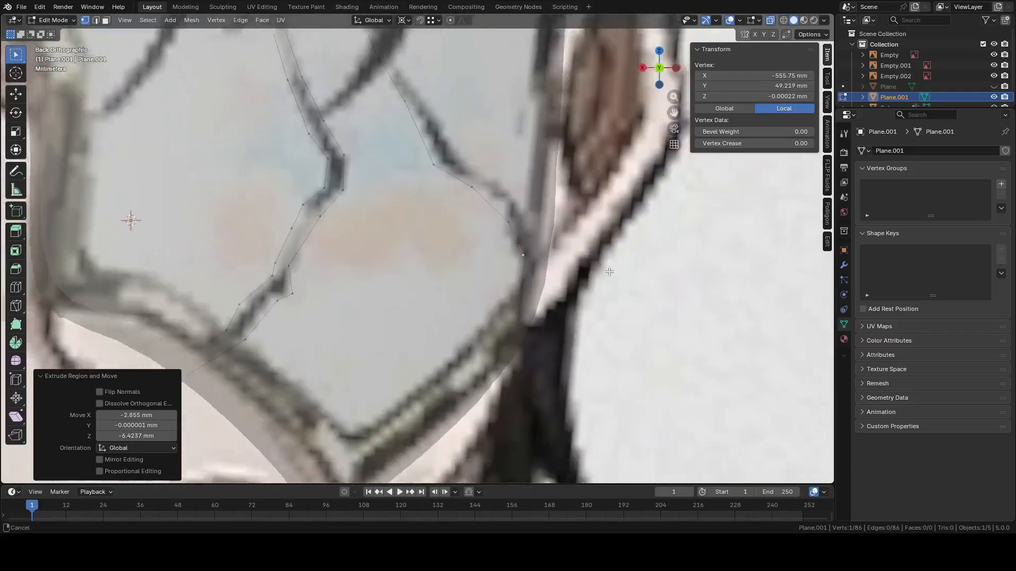
pyautogui.press('e')
pyautogui.click(671, 354)
pyautogui.press('e')
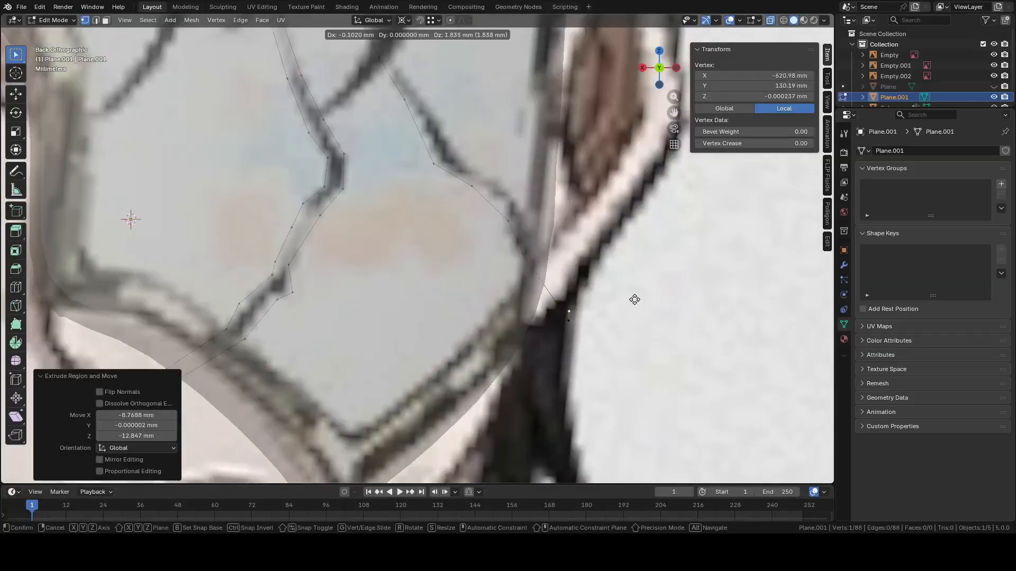
pyautogui.click(638, 300)
pyautogui.press('e')
pyautogui.click(598, 213)
# Extrude three segments back up the ear-side crack's outer edge to its bend, the last about 5.7 mm in X and 4.3 mm in Z
pyautogui.press('e')
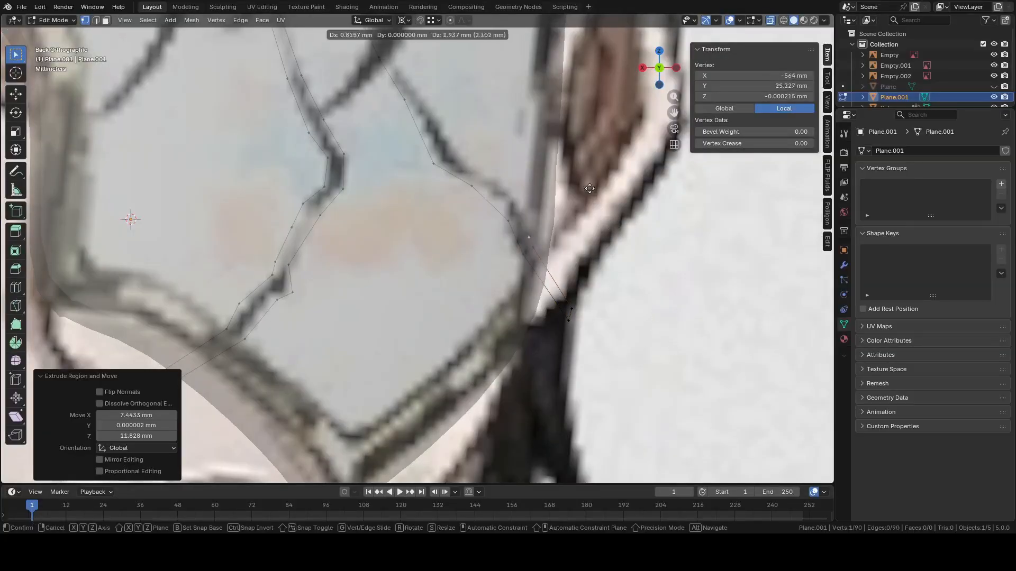
pyautogui.click(586, 170)
pyautogui.press('e')
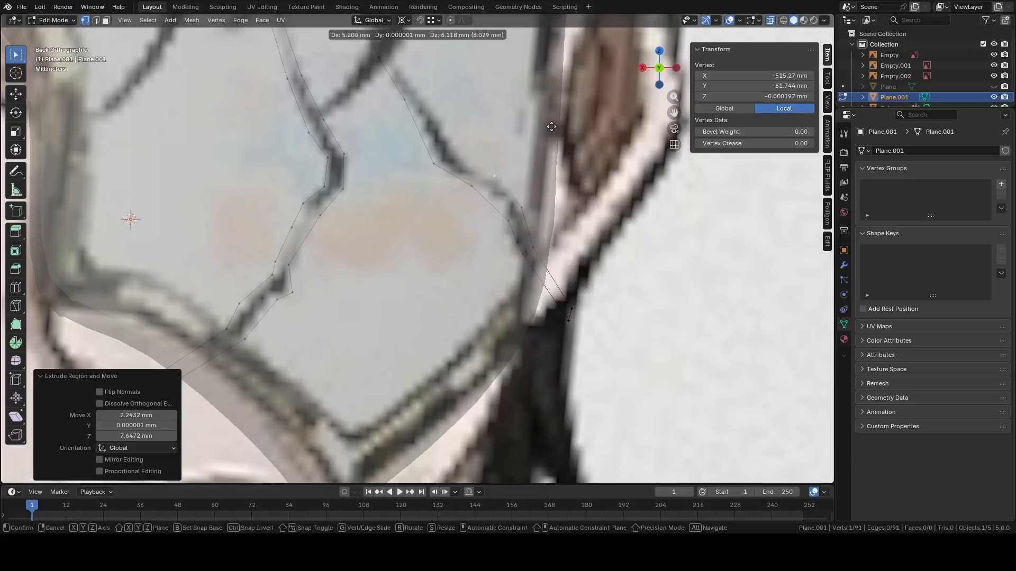
pyautogui.click(543, 127)
pyautogui.press('e')
pyautogui.click(514, 105)
# Extrude three segments up the crack's outer edge from the bend across the hair strand, the last about 3.5 mm in X and 7.0 mm in Z
pyautogui.keyDown('shift'); pyautogui.moveTo(502, 86); pyautogui.dragTo(577, 236, button='middle'); pyautogui.keyUp('shift')
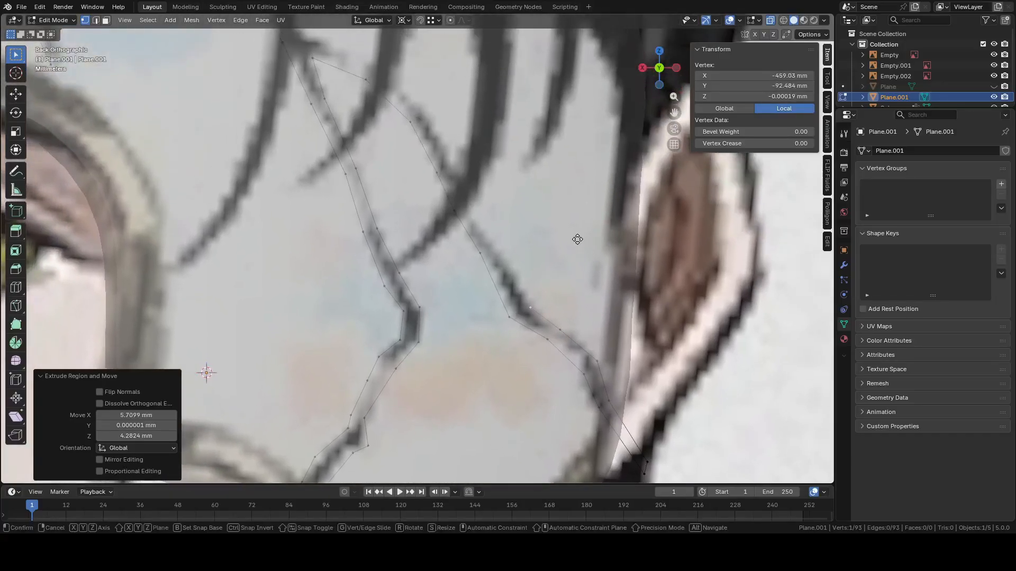
pyautogui.press('e')
pyautogui.click(545, 176)
pyautogui.press('e')
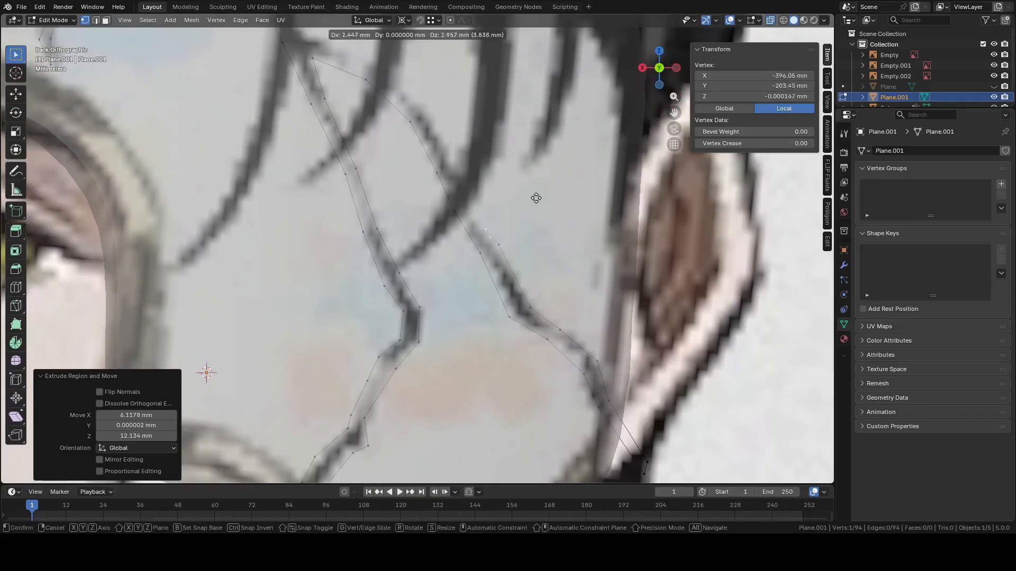
pyautogui.click(520, 175)
pyautogui.press('e')
pyautogui.click(502, 135)
# Extrude three segments along the ear-side crack's upper edge back to the fork, the last about 11.9 mm in X and 4.3 mm in Z
pyautogui.keyDown('shift'); pyautogui.moveTo(502, 135); pyautogui.dragTo(581, 263, button='middle'); pyautogui.keyUp('shift')
pyautogui.press('e')
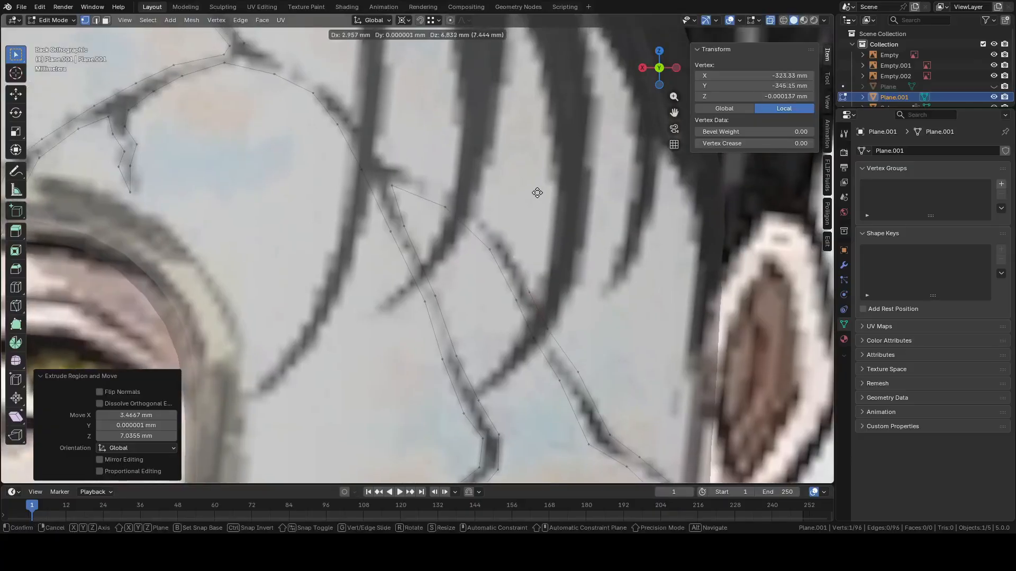
pyautogui.click(526, 173)
pyautogui.press('e')
pyautogui.click(475, 126)
pyautogui.press('e')
pyautogui.click(415, 104)
# Extrude three segments from the fork up the curved crack's upper edge, the last about 5.6 mm in X and 6.5 mm in Z
pyautogui.keyDown('shift'); pyautogui.moveTo(415, 104); pyautogui.dragTo(490, 192, button='middle'); pyautogui.keyUp('shift')
pyautogui.press('e')
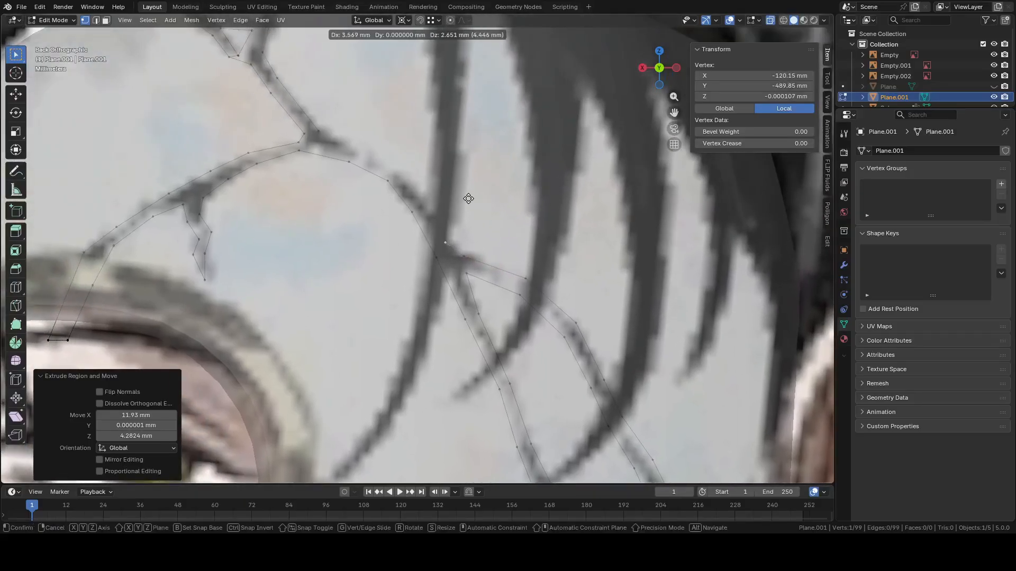
pyautogui.click(468, 198)
pyautogui.press('e')
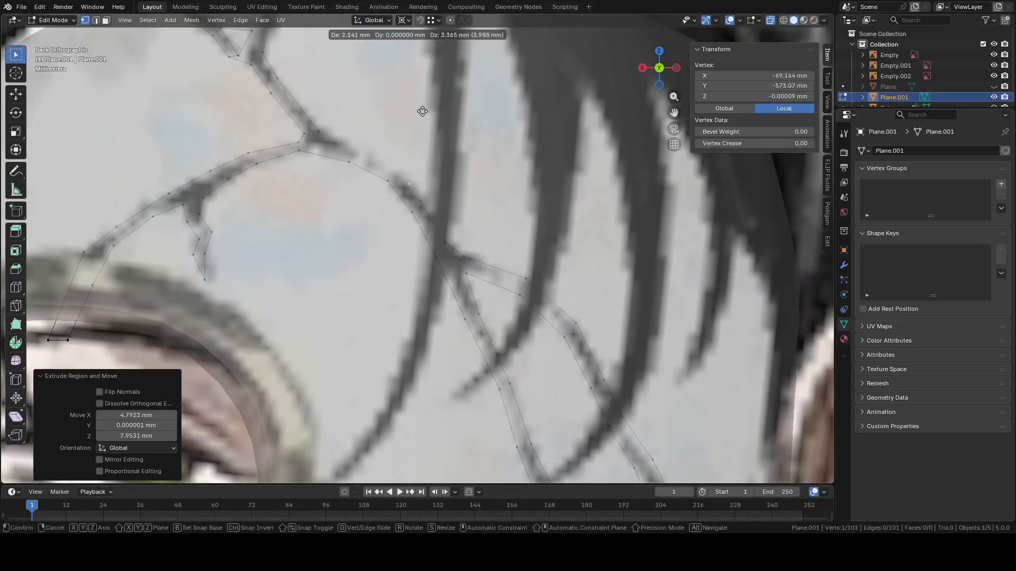
pyautogui.click(405, 96)
# Extrude one more segment toward the three-way crack junction, and add another extrusion in place without moving it
pyautogui.keyDown('shift'); pyautogui.moveTo(405, 96); pyautogui.dragTo(519, 254, button='middle'); pyautogui.keyUp('shift')
pyautogui.press('e')
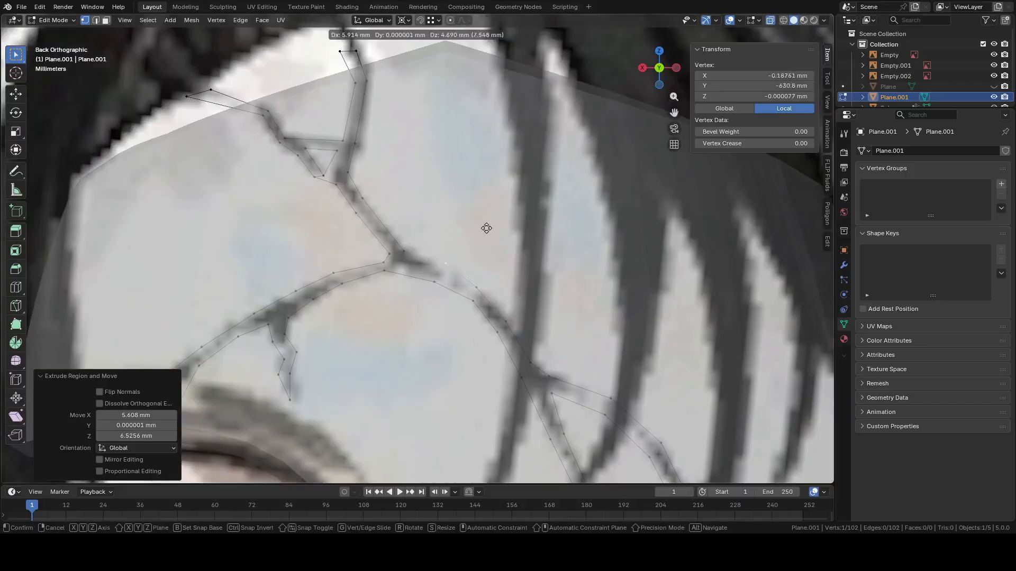
pyautogui.click(477, 227)
pyautogui.press('e')
pyautogui.rightClick(445, 218)
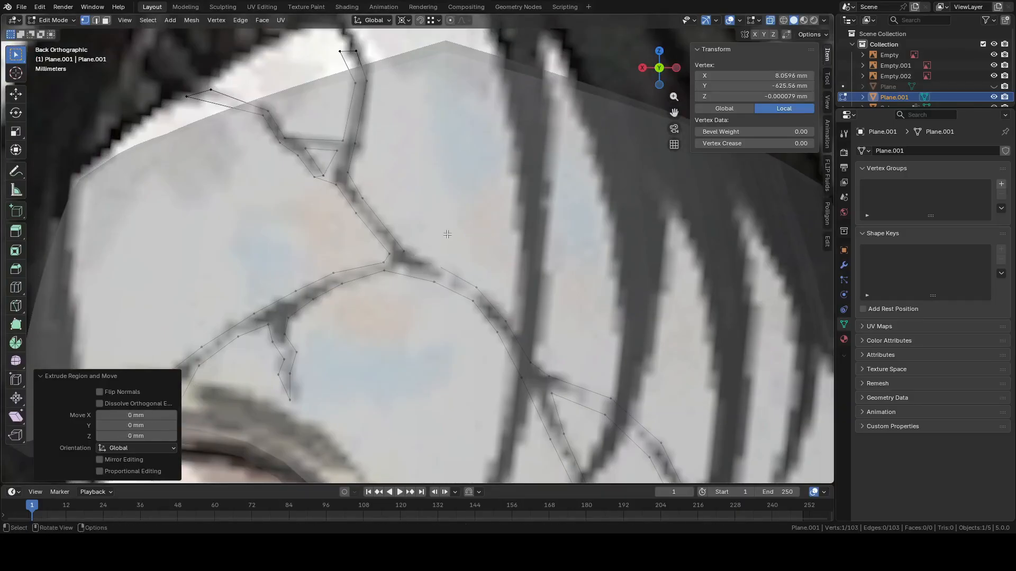
# Undo the in-place extrusion, and join the open end vertex to the upper crack's end vertex with an edge at the three-way junction
pyautogui.click(435, 259)
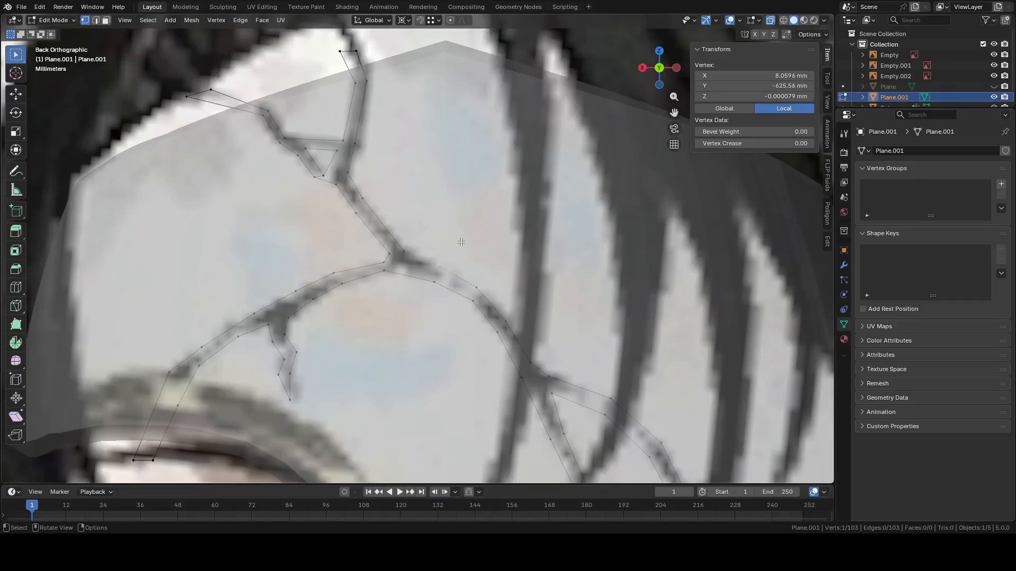
pyautogui.rightClick(456, 248)
pyautogui.click(452, 256)
pyautogui.scroll(3, 454, 246)
pyautogui.hotkey('ctrl', 'z')
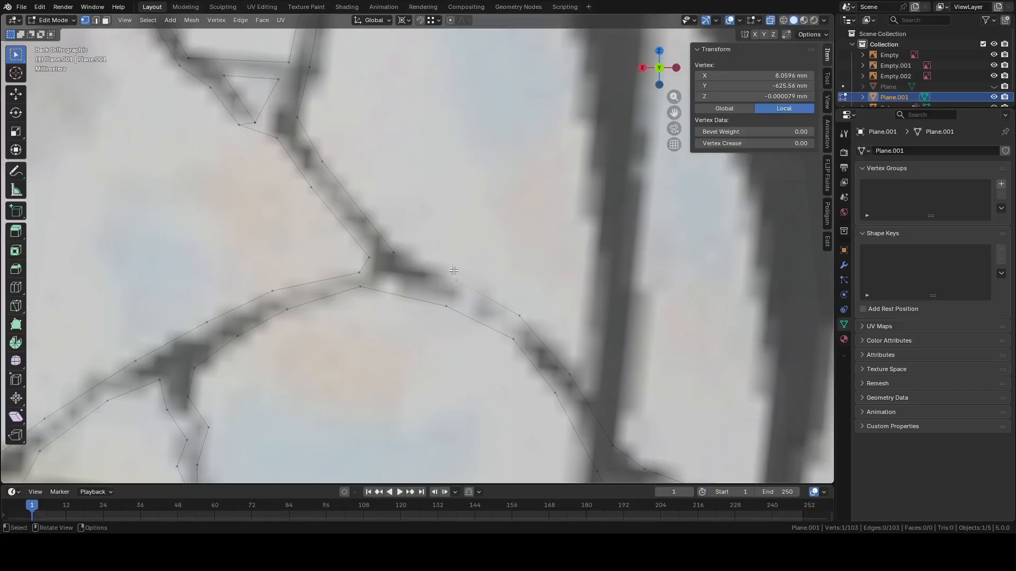
pyautogui.rightClick(473, 270)
pyautogui.click(474, 273)
pyautogui.keyDown('shift'); pyautogui.click(408, 259); pyautogui.keyUp('shift')
pyautogui.press('f')
# Return to Object Mode and move the crack outline about 134.4 mm along Y, clear of the mask
pyautogui.scroll(-10, 449, 252)
pyautogui.press('Tab')
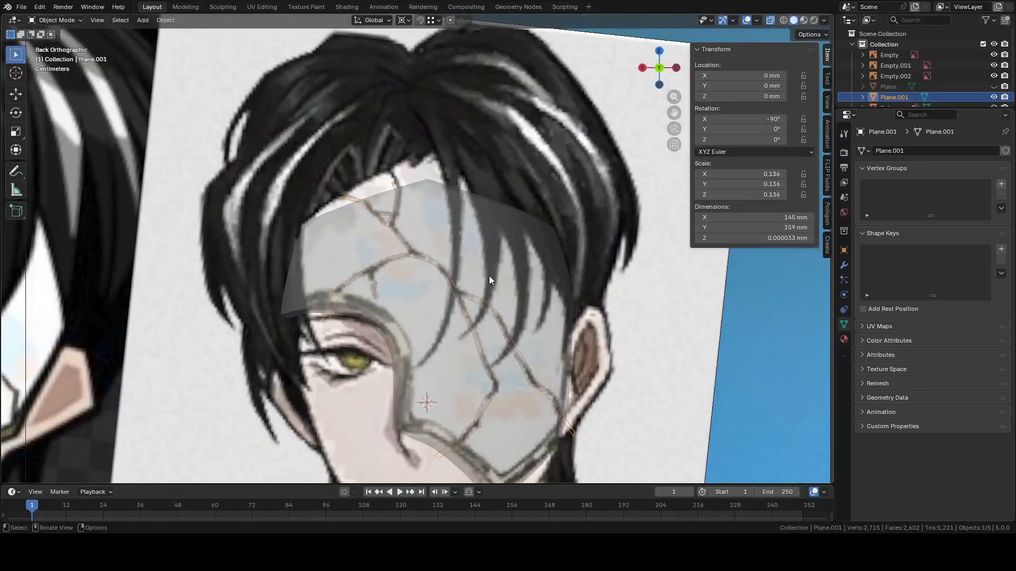
pyautogui.moveTo(488, 277); pyautogui.dragTo(554, 291, button='middle')
pyautogui.press('g')
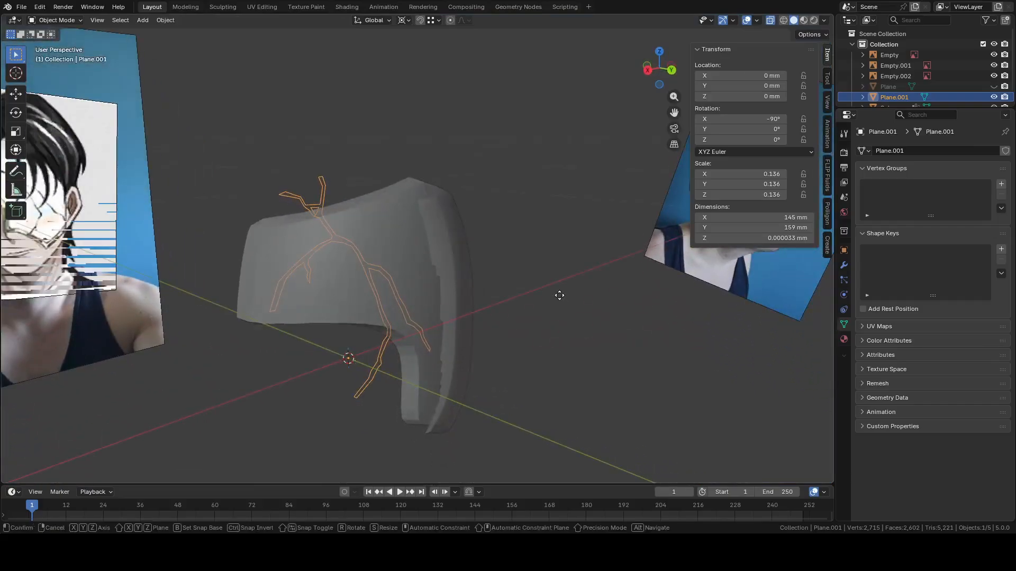
pyautogui.press('y')
pyautogui.click(693, 394)
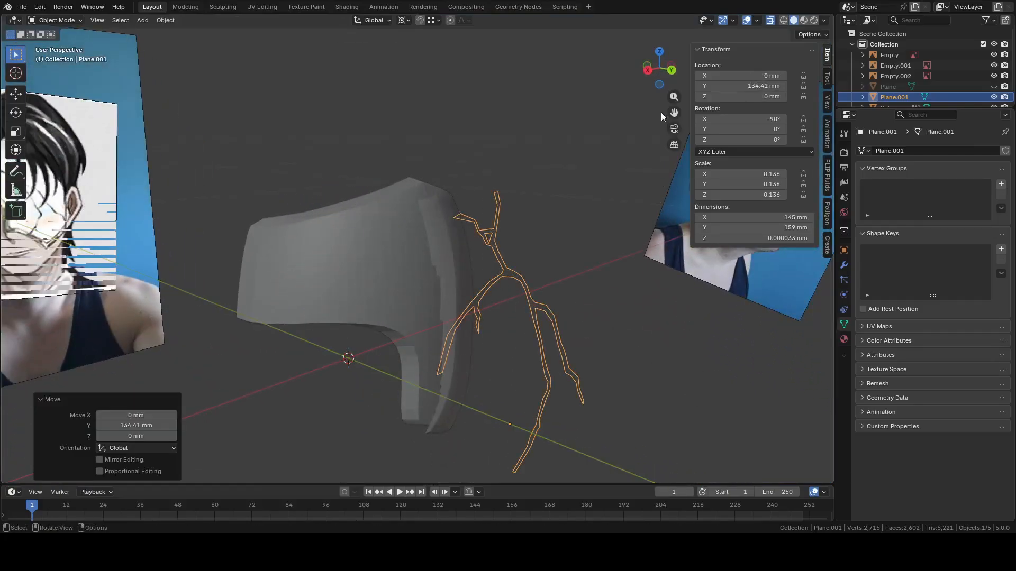
# Edit the outline from the back view and delete the short connecting edge at the lower tip of the small triangle
pyautogui.click(671, 70)
pyautogui.scroll(7, 483, 159)
pyautogui.press('Tab')
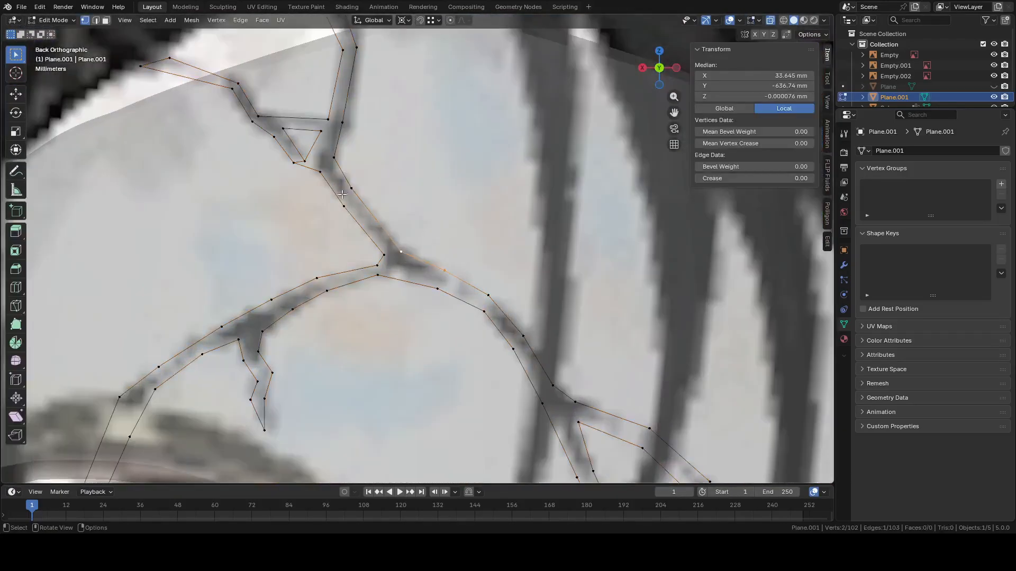
pyautogui.keyDown('shift'); pyautogui.moveTo(342, 194); pyautogui.dragTo(372, 214, button='middle'); pyautogui.keyUp('shift')
pyautogui.press('2')
pyautogui.press('x')
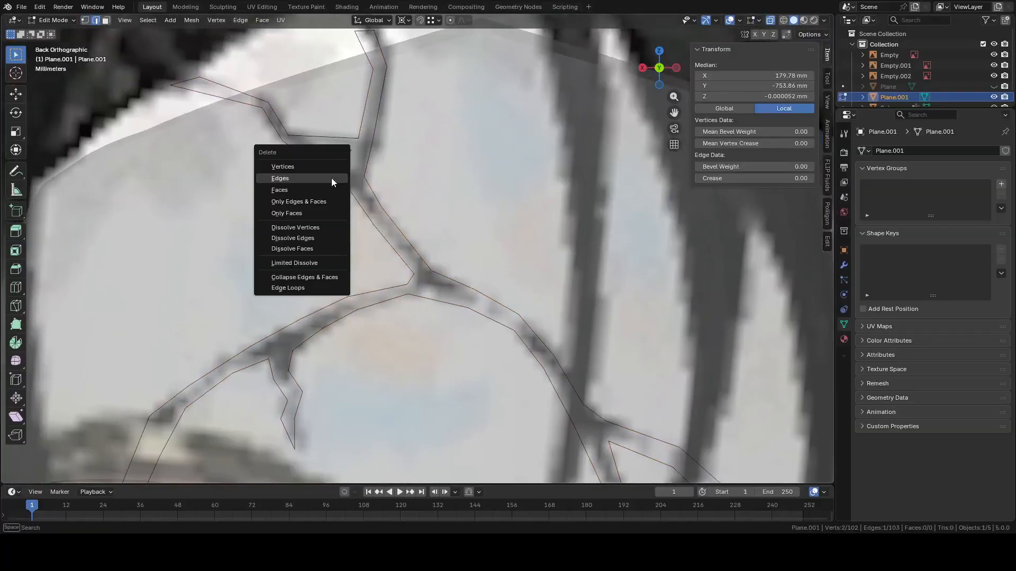
pyautogui.click(331, 178)
pyautogui.scroll(-4, 427, 195)
pyautogui.keyDown('shift'); pyautogui.moveTo(427, 195); pyautogui.dragTo(408, 42, button='middle'); pyautogui.keyUp('shift')
pyautogui.scroll(-3, 478, 142)
pyautogui.scroll(3, 373, 206)
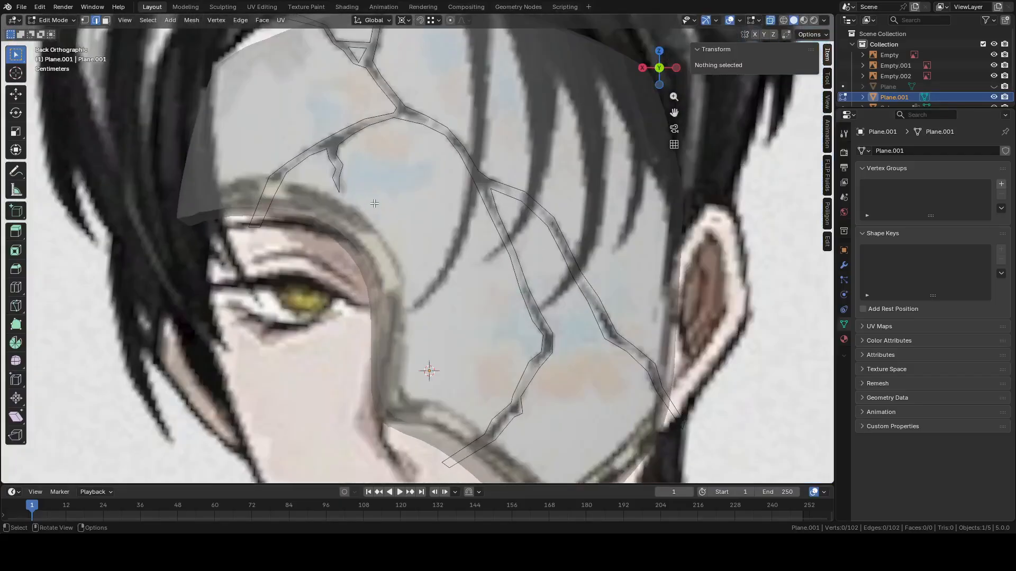
pyautogui.keyDown('shift'); pyautogui.moveTo(472, 242); pyautogui.dragTo(475, 207, button='middle'); pyautogui.keyUp('shift')
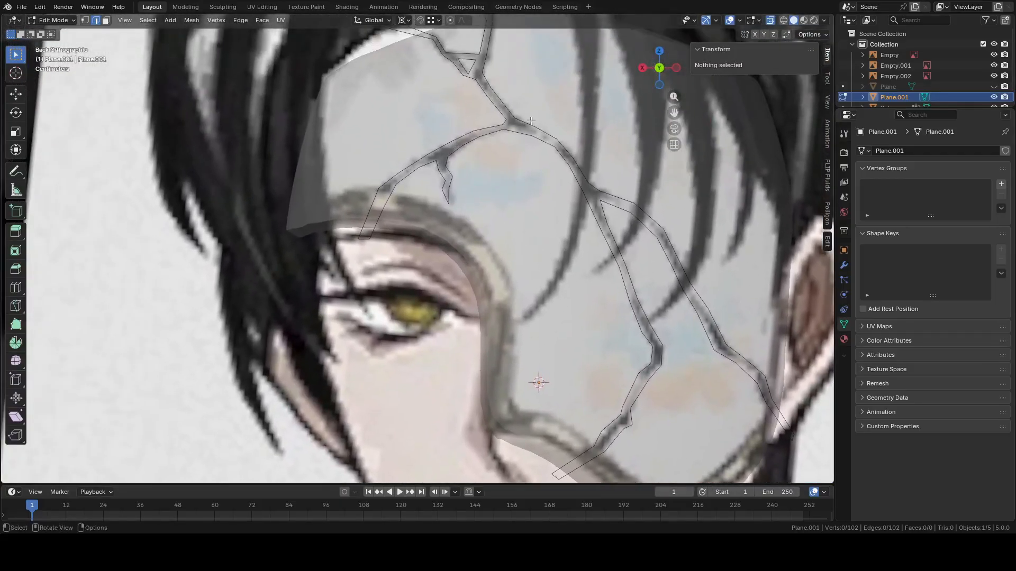
pyautogui.scroll(5, 477, 201)
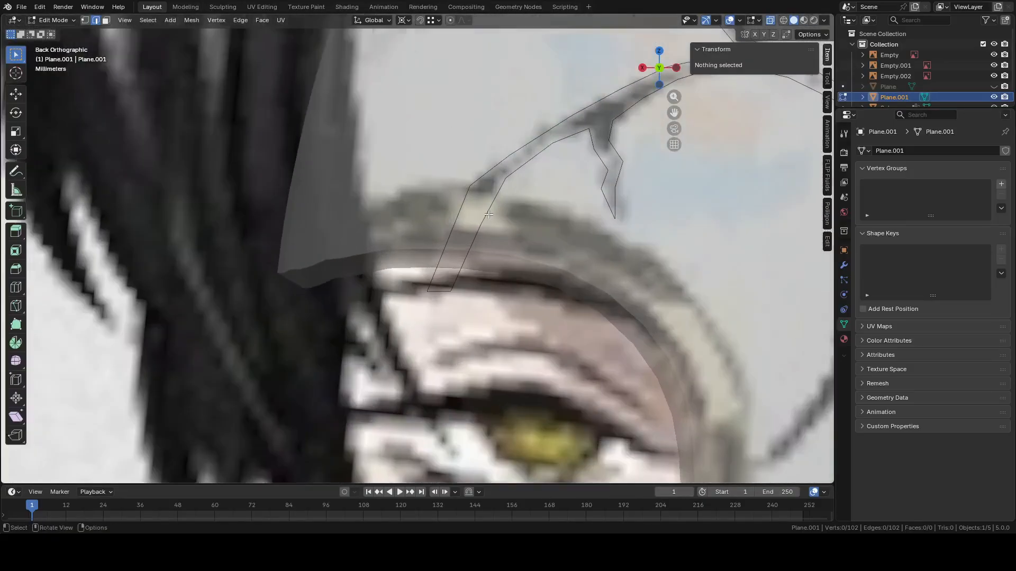
pyautogui.press('Tab')
pyautogui.click(441, 288)
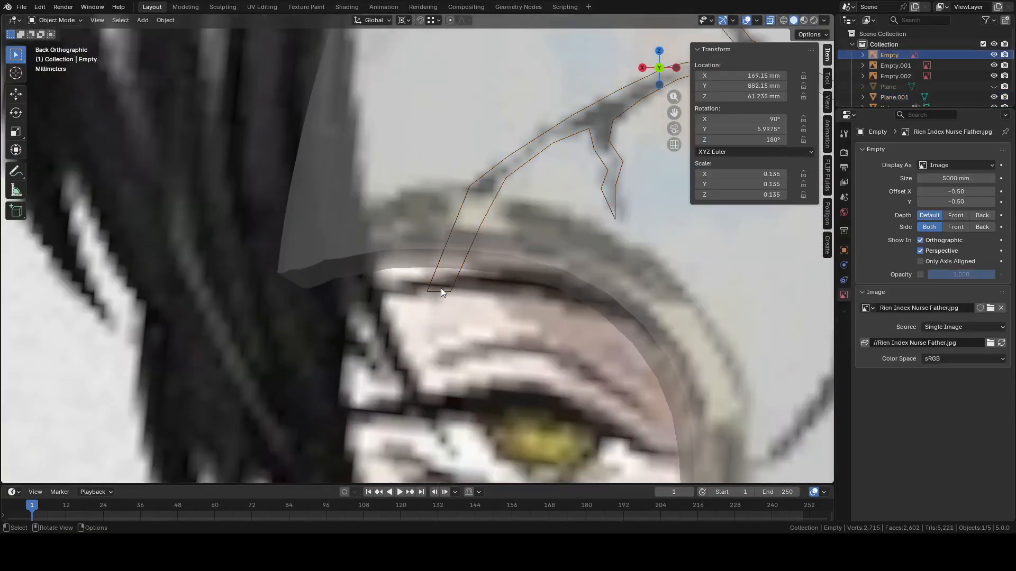
pyautogui.scroll(-1, 441, 288)
pyautogui.scroll(-4, 453, 284)
pyautogui.scroll(6, 459, 281)
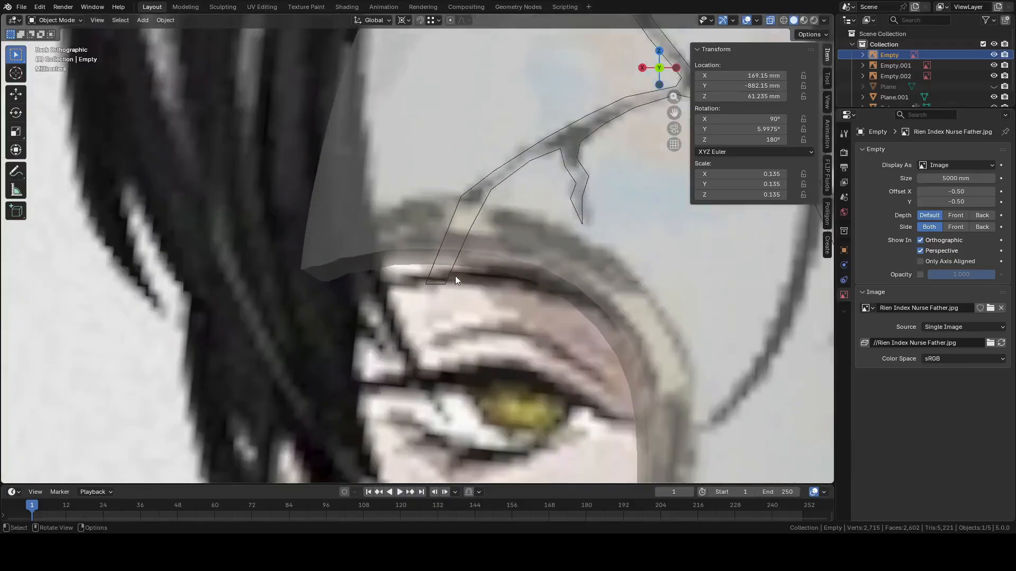
pyautogui.click(439, 296)
pyautogui.click(439, 294)
pyautogui.click(439, 292)
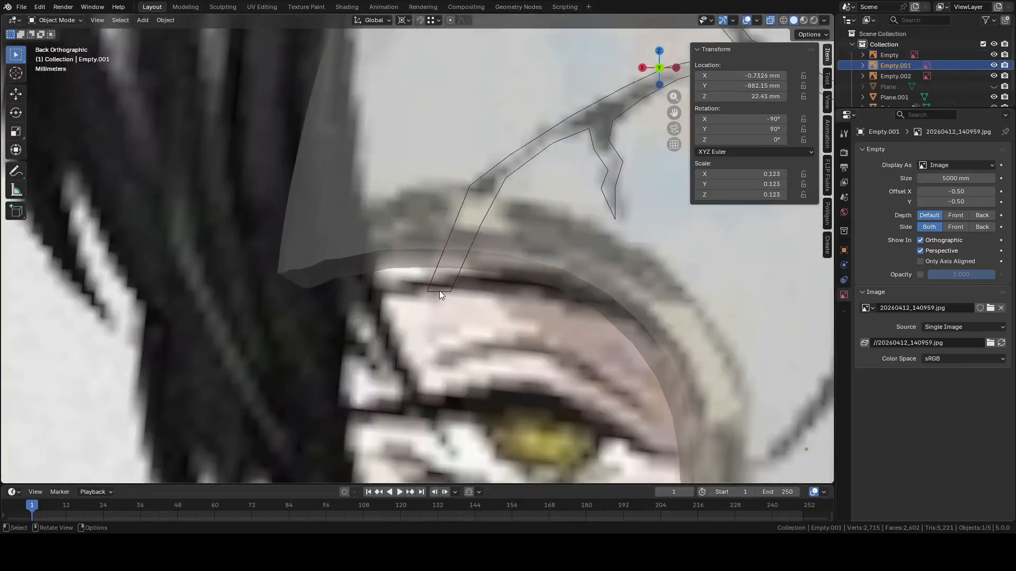
pyautogui.click(442, 291)
pyautogui.rightClick(453, 293)
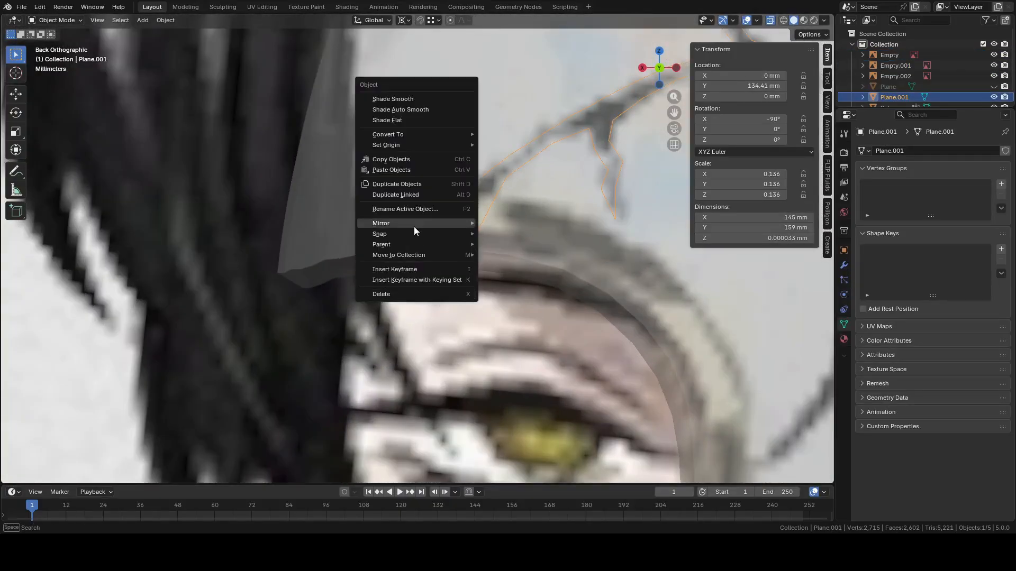
pyautogui.press('Tab')
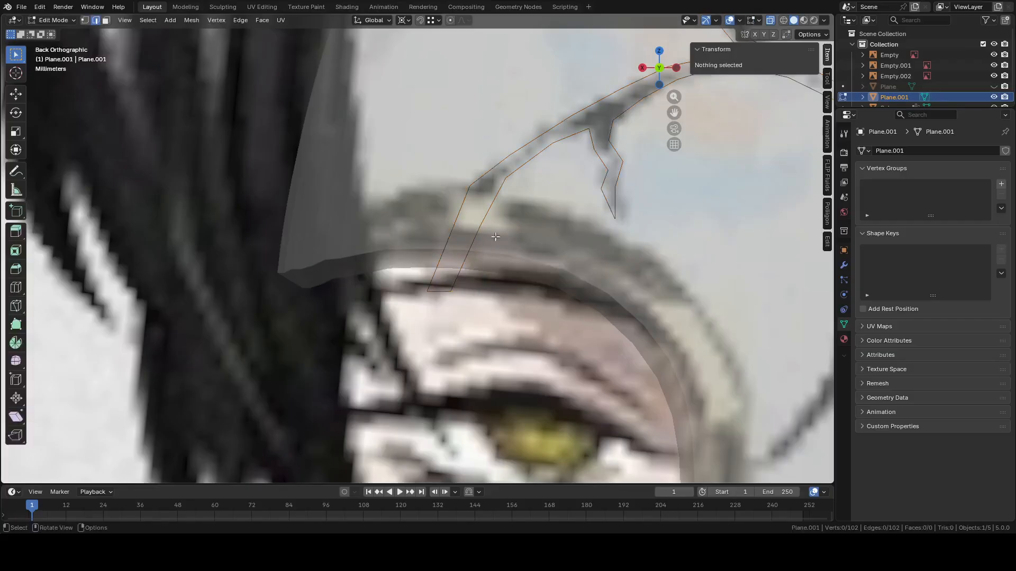
# Subdivide the short closing edge at the crack's end above the eye, and select its new midpoint vertex
pyautogui.click(440, 291)
pyautogui.rightClick(442, 291)
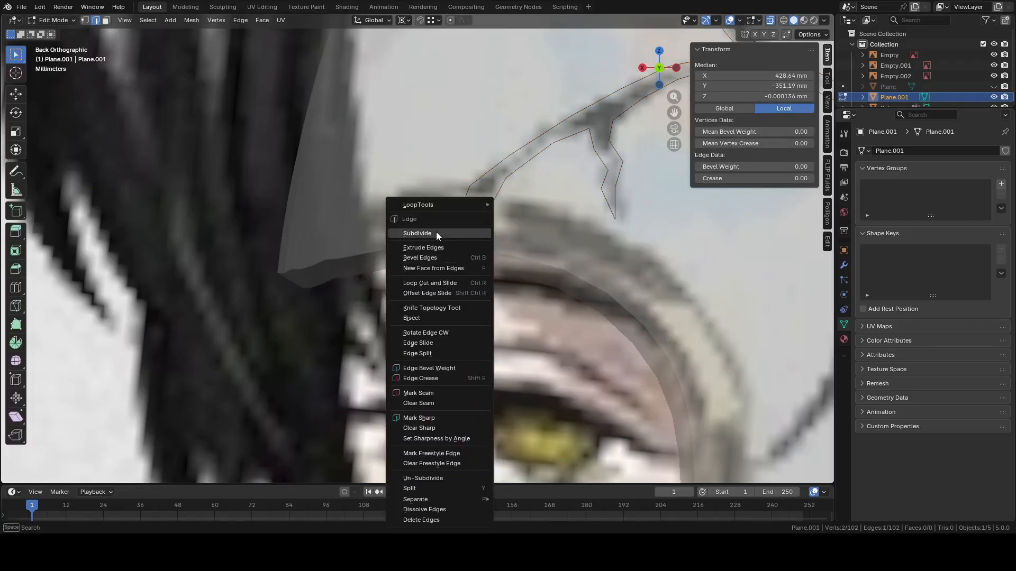
pyautogui.click(436, 232)
pyautogui.click(441, 291)
# Extrude three centre-line segments from the midpoint up between the crack's edges, the first about 7.2 mm in X and 17.1 mm in Z
pyautogui.scroll(2, 429, 293)
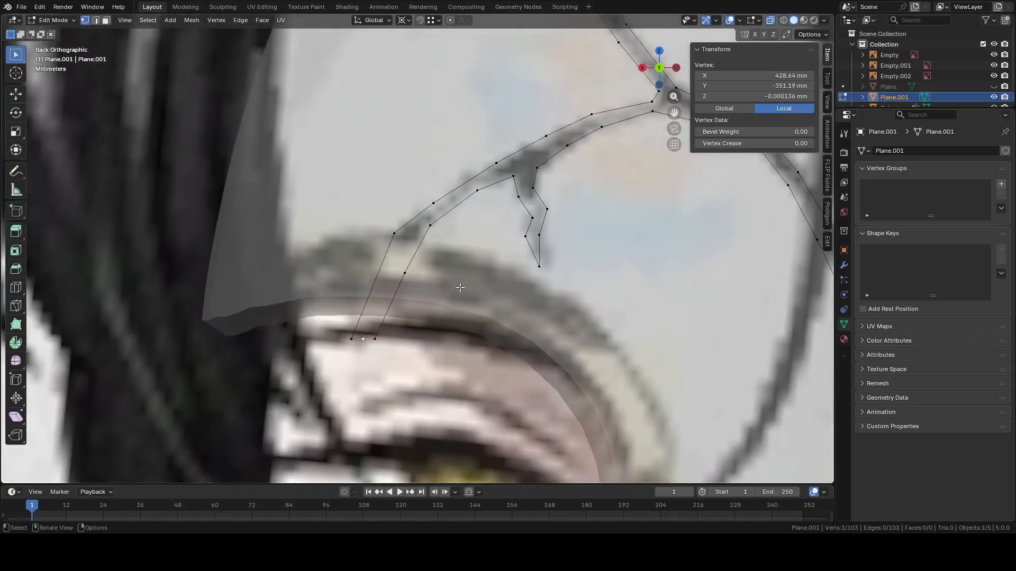
pyautogui.press('e')
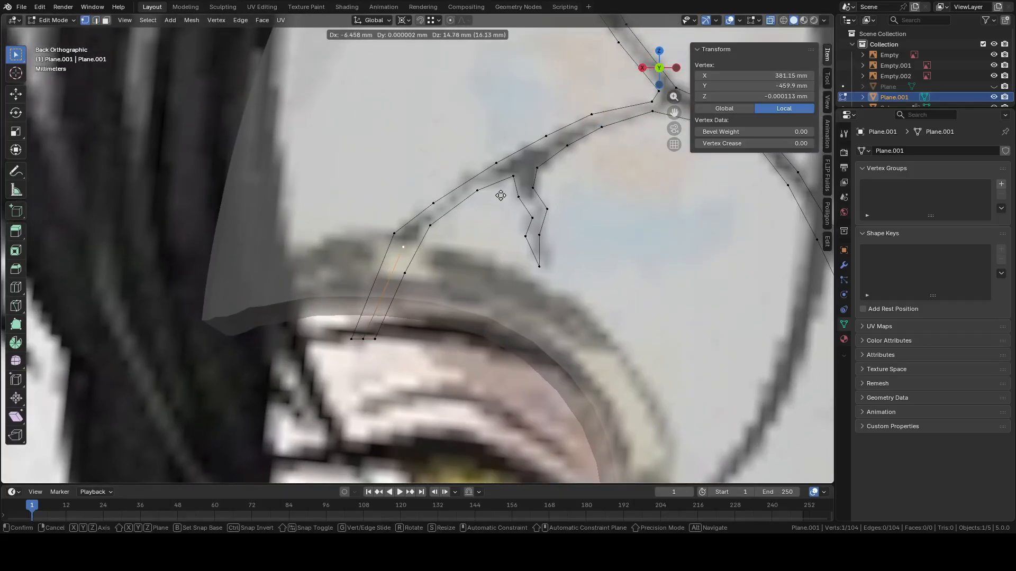
pyautogui.click(505, 183)
pyautogui.press('e')
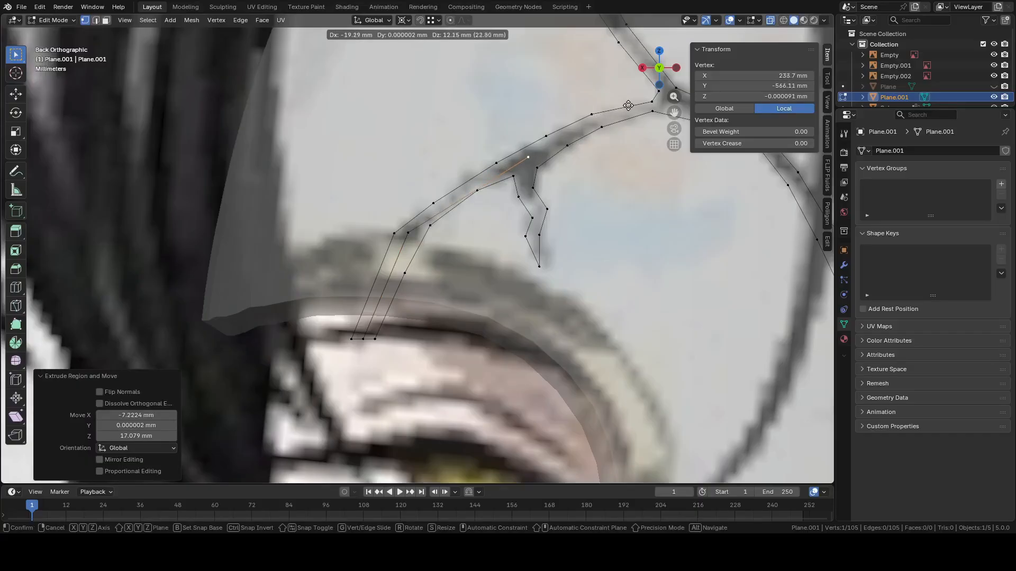
pyautogui.click(574, 134)
pyautogui.press('e')
pyautogui.click(660, 91)
# Extrude three more centre-line segments along the crack into the three-way junction, the last about 4.8 mm in X and 0.3 mm in Z
pyautogui.keyDown('shift'); pyautogui.moveTo(660, 91); pyautogui.dragTo(475, 159, button='middle'); pyautogui.keyUp('shift')
pyautogui.press('e')
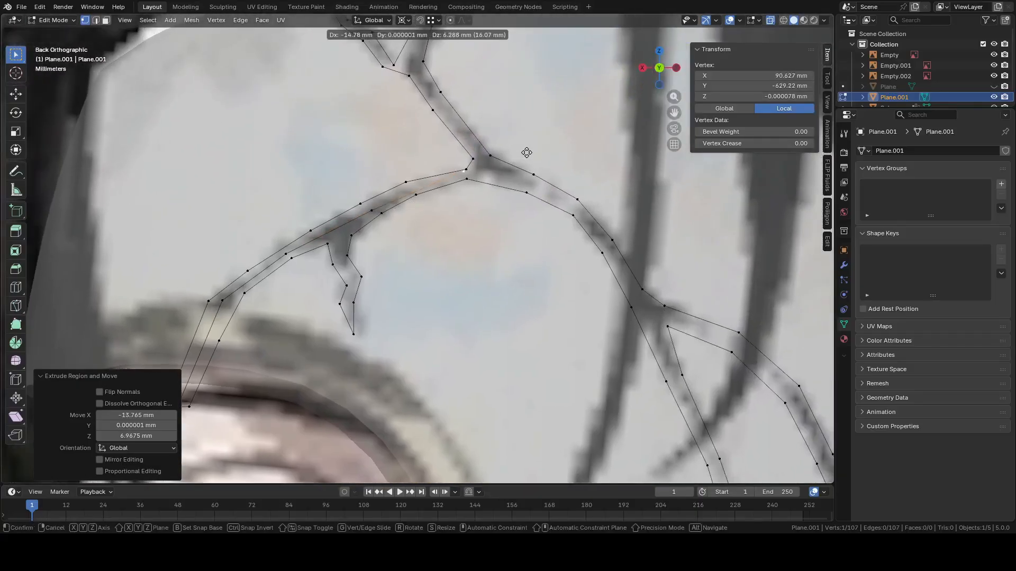
pyautogui.click(476, 169)
pyautogui.press('e')
pyautogui.click(533, 153)
pyautogui.press('e')
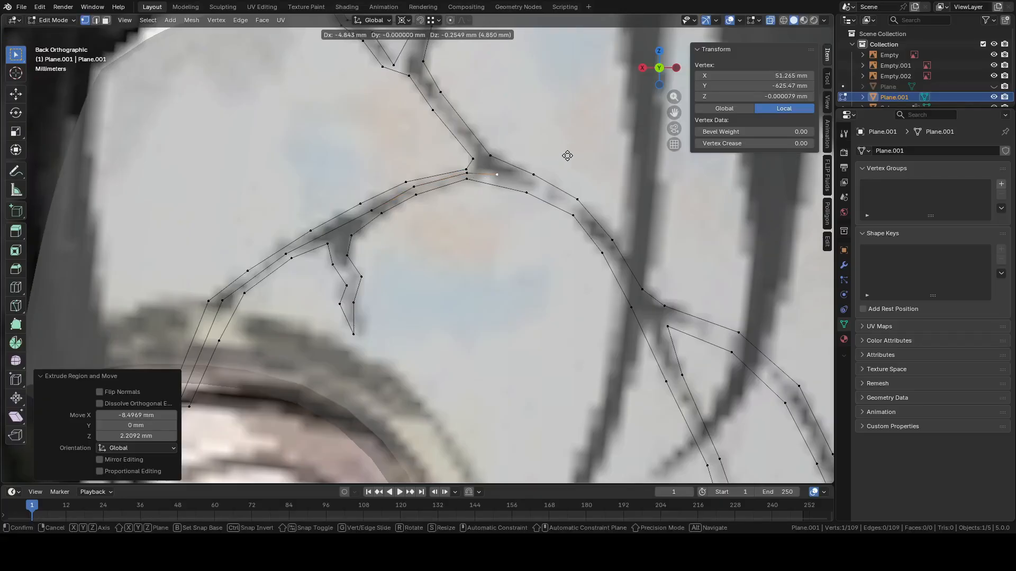
pyautogui.click(568, 155)
# Extrude four centre-line segments from the three-way junction down the curved crack to the fork, the last about 5.8 mm in X and 8.6 mm in Z
pyautogui.keyDown('shift'); pyautogui.moveTo(567, 155); pyautogui.dragTo(459, 124, button='middle'); pyautogui.keyUp('shift')
pyautogui.press('e')
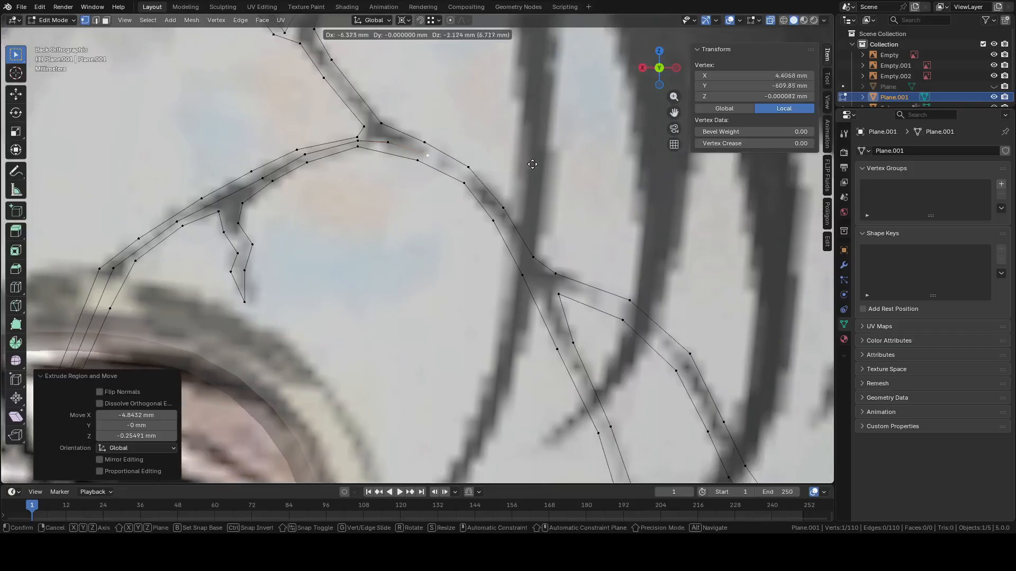
pyautogui.click(543, 169)
pyautogui.press('e')
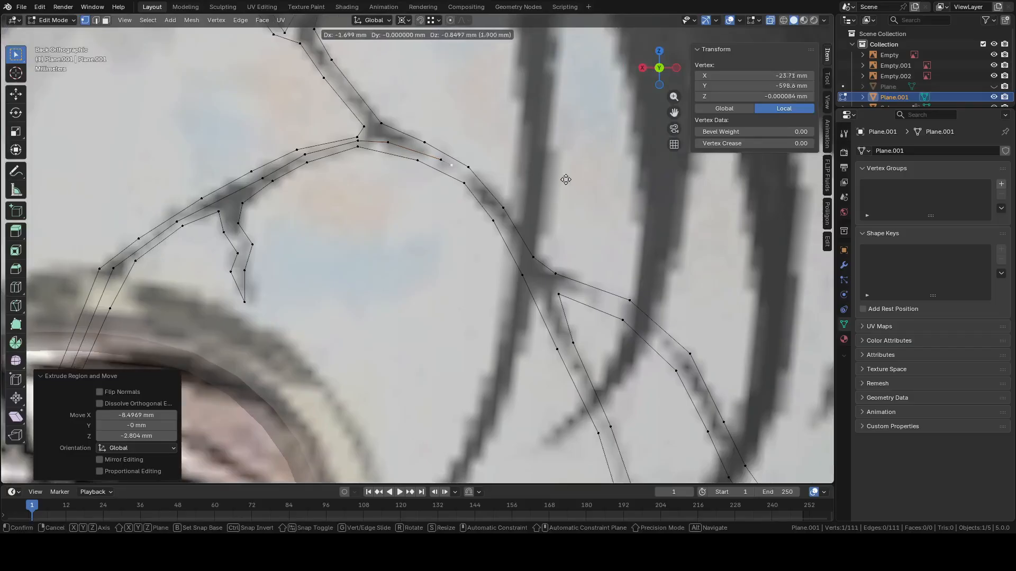
pyautogui.click(586, 196)
pyautogui.press('e')
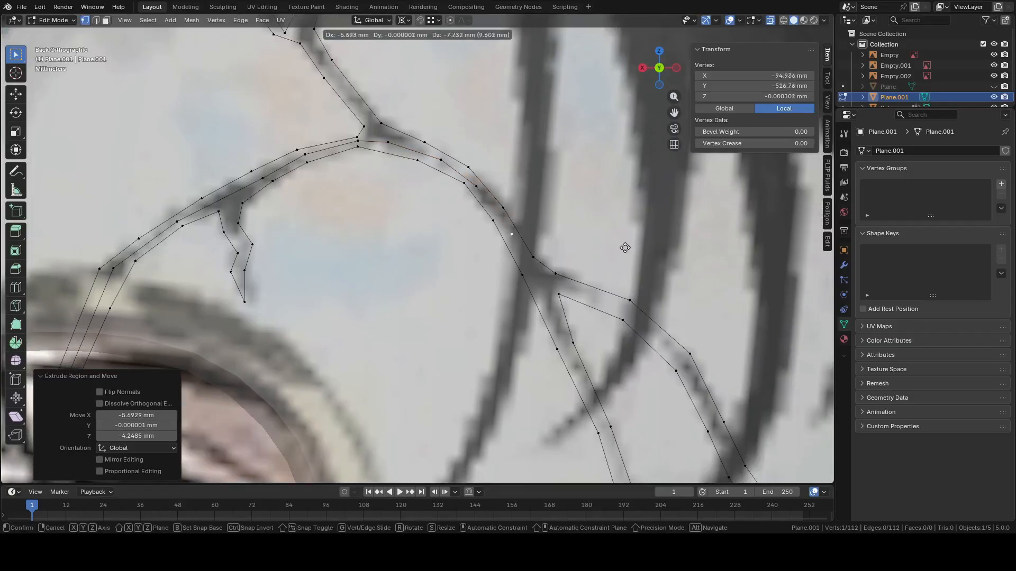
pyautogui.click(627, 250)
pyautogui.keyDown('shift'); pyautogui.moveTo(627, 250); pyautogui.dragTo(520, 154, button='middle'); pyautogui.keyUp('shift')
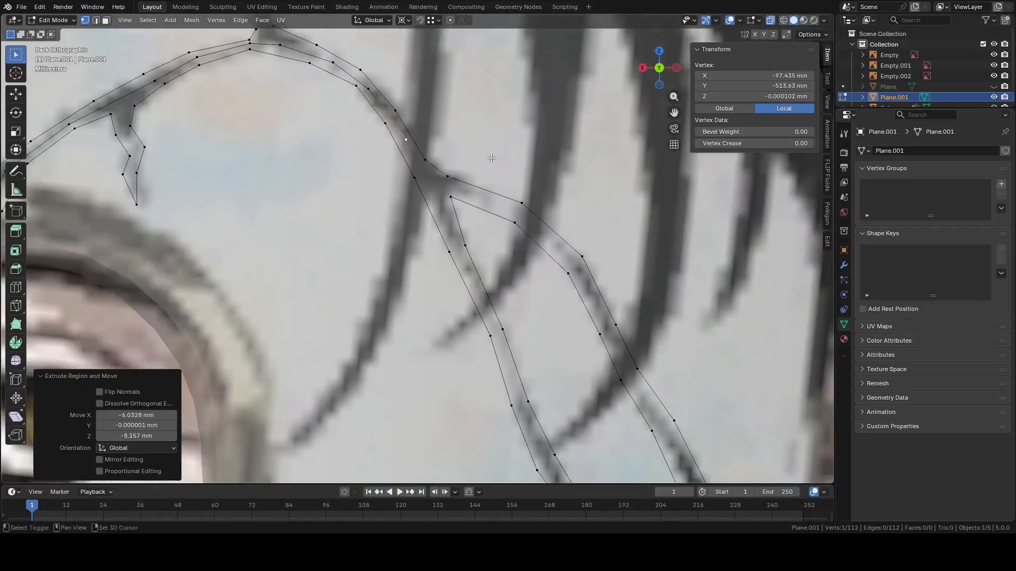
pyautogui.press('e')
pyautogui.click(533, 219)
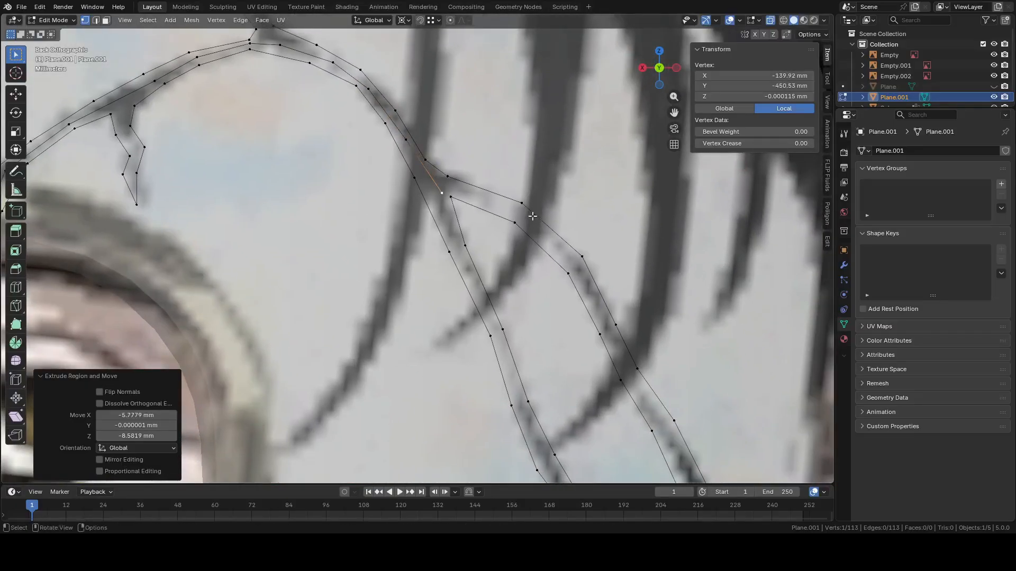
pyautogui.scroll(-6, 526, 214)
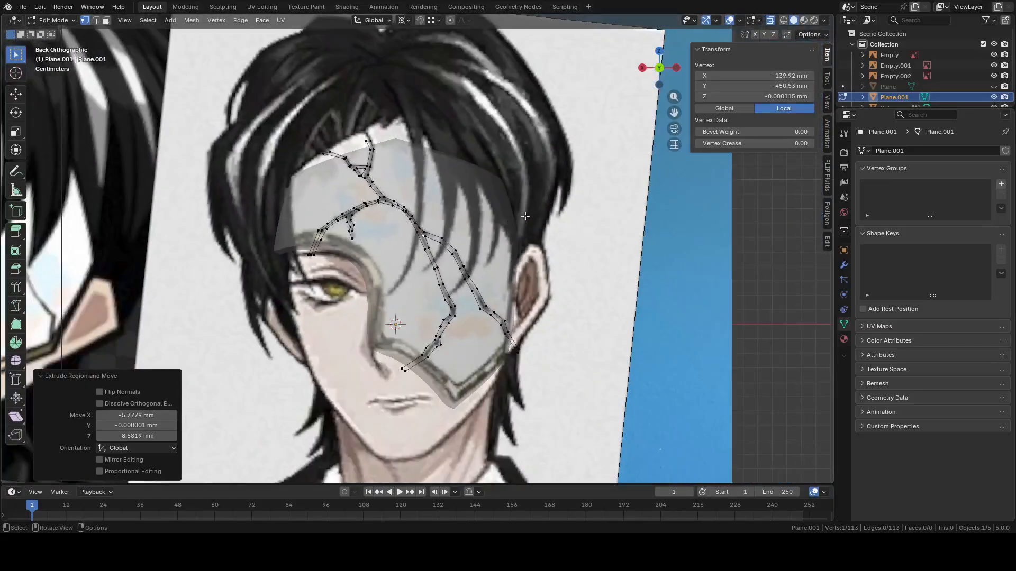
pyautogui.scroll(8, 525, 216)
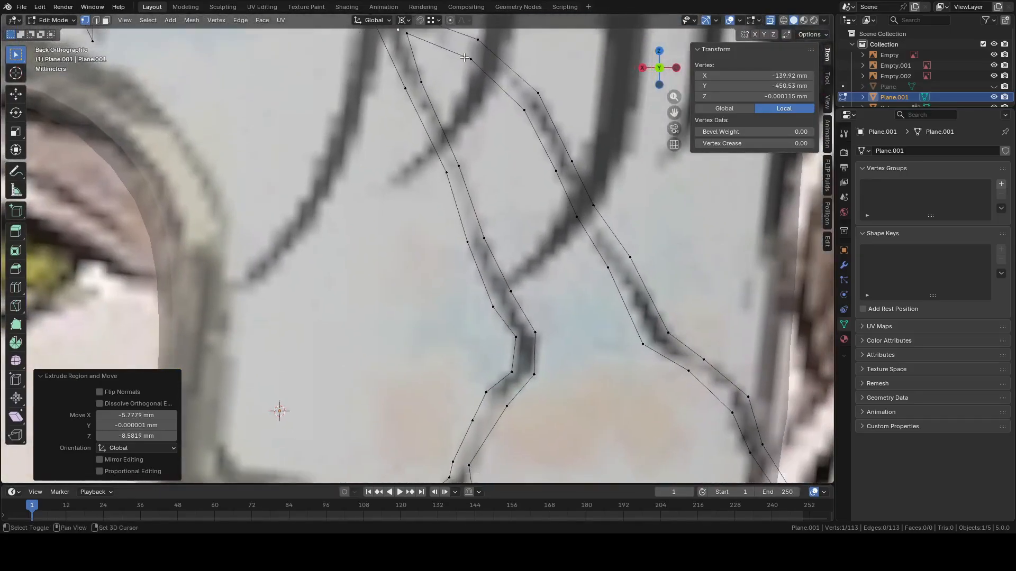
# Extrude the centre-line vertices through the branch junction and down the upper part of the crack nearer the nose
pyautogui.keyDown('shift'); pyautogui.moveTo(464, 57); pyautogui.dragTo(490, 167, button='middle'); pyautogui.keyUp('shift')
pyautogui.press('e')
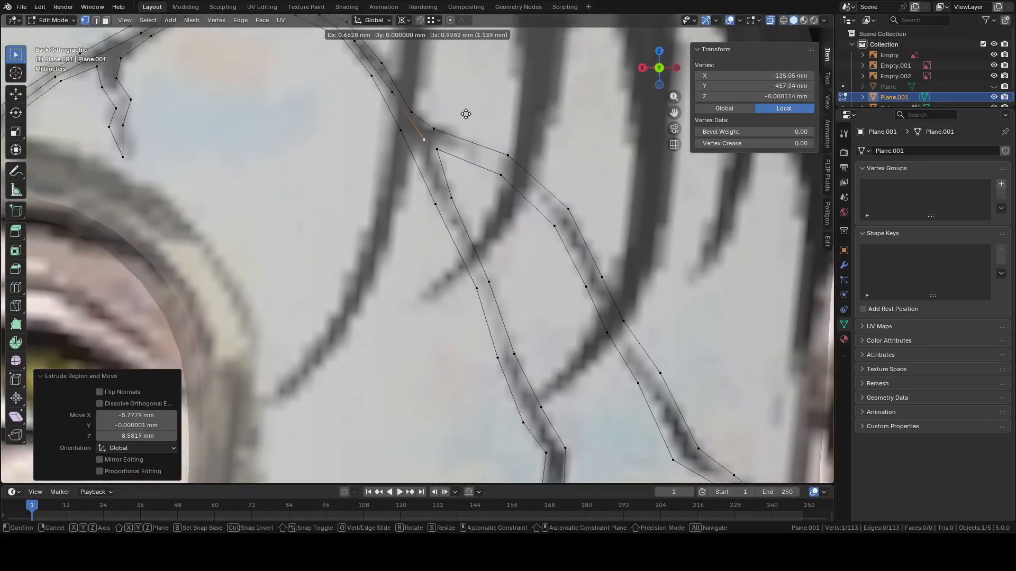
pyautogui.click(449, 88)
pyautogui.press('e')
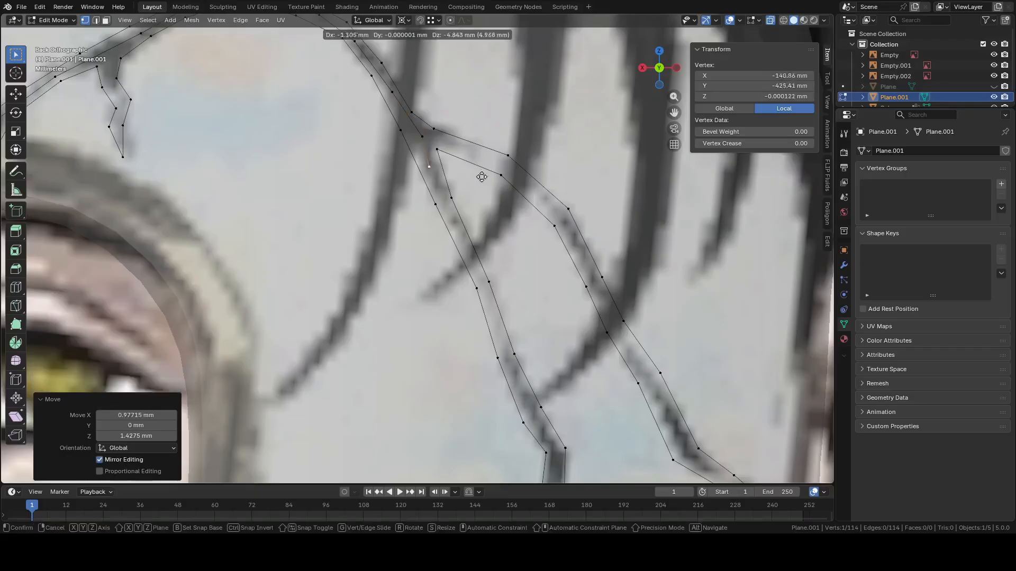
pyautogui.click(494, 205)
pyautogui.keyDown('shift'); pyautogui.moveTo(493, 204); pyautogui.dragTo(477, 87, button='middle'); pyautogui.keyUp('shift')
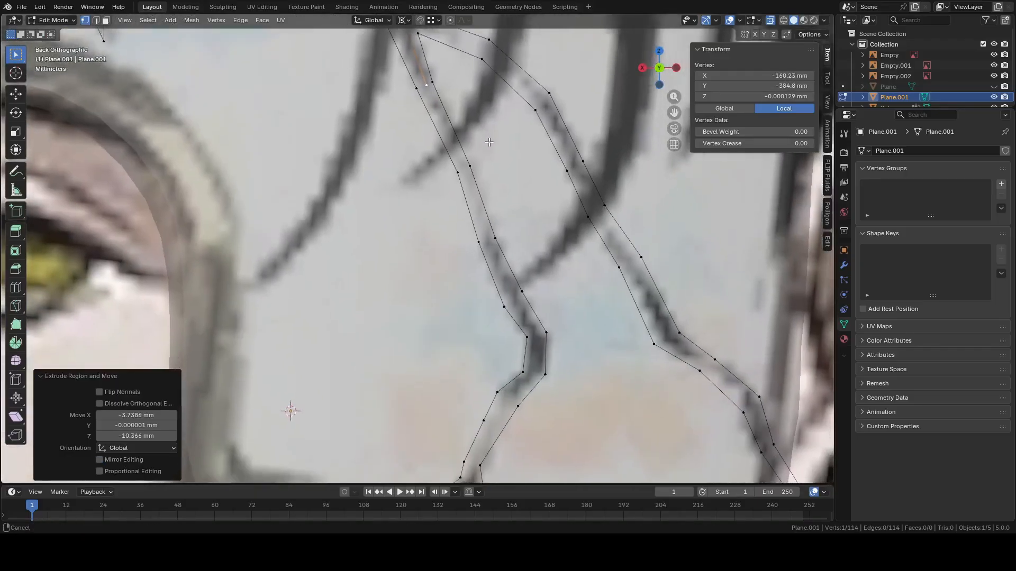
pyautogui.press('e')
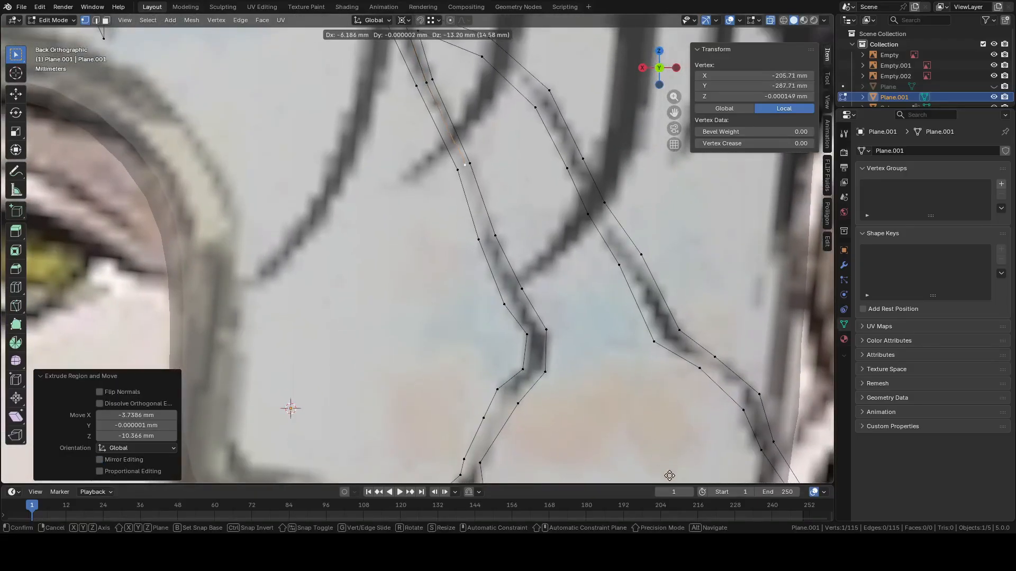
pyautogui.click(663, 462)
# Extrude two more centre-line vertices down the middle of the inner crack to the top of its sharp bend
pyautogui.keyDown('shift'); pyautogui.moveTo(579, 292); pyautogui.dragTo(557, 222, button='middle'); pyautogui.keyUp('shift')
pyautogui.press('e')
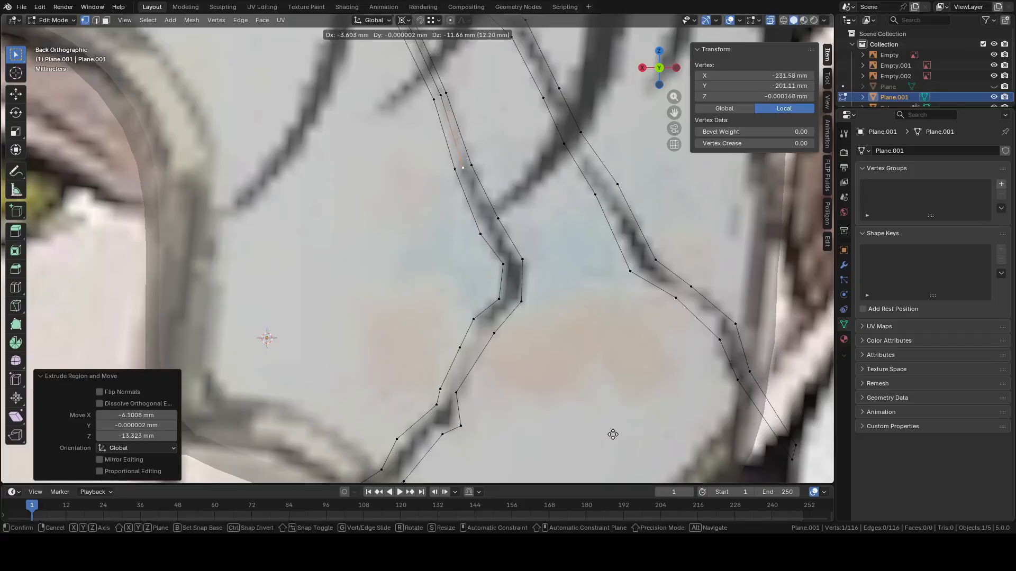
pyautogui.click(632, 405)
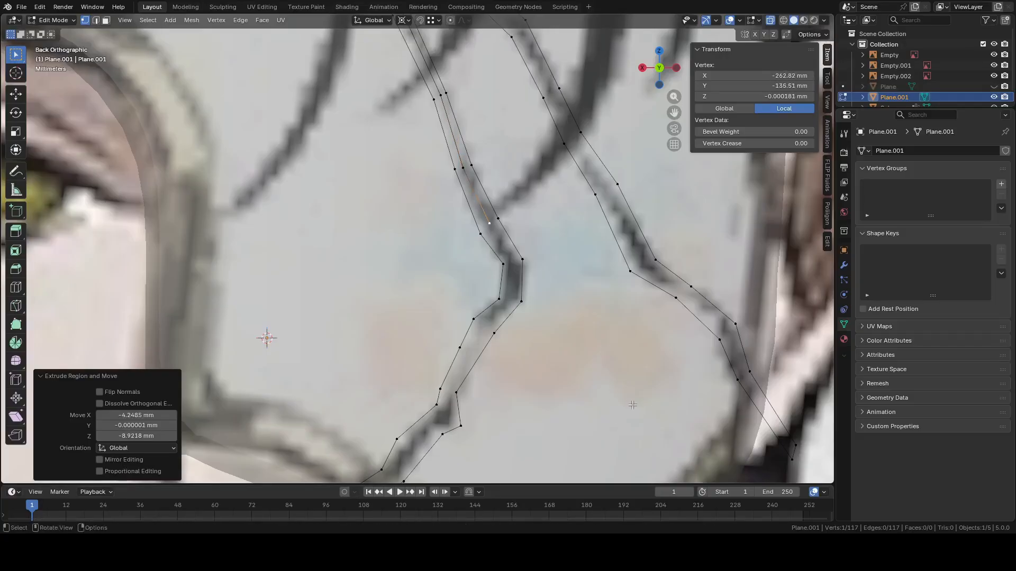
pyautogui.press('e')
pyautogui.click(659, 443)
# Extrude the centre line around the inner crack's bend and nudge the adjacent outline vertex closer to the drawn crack
pyautogui.keyDown('shift'); pyautogui.moveTo(654, 414); pyautogui.dragTo(637, 294, button='middle'); pyautogui.keyUp('shift')
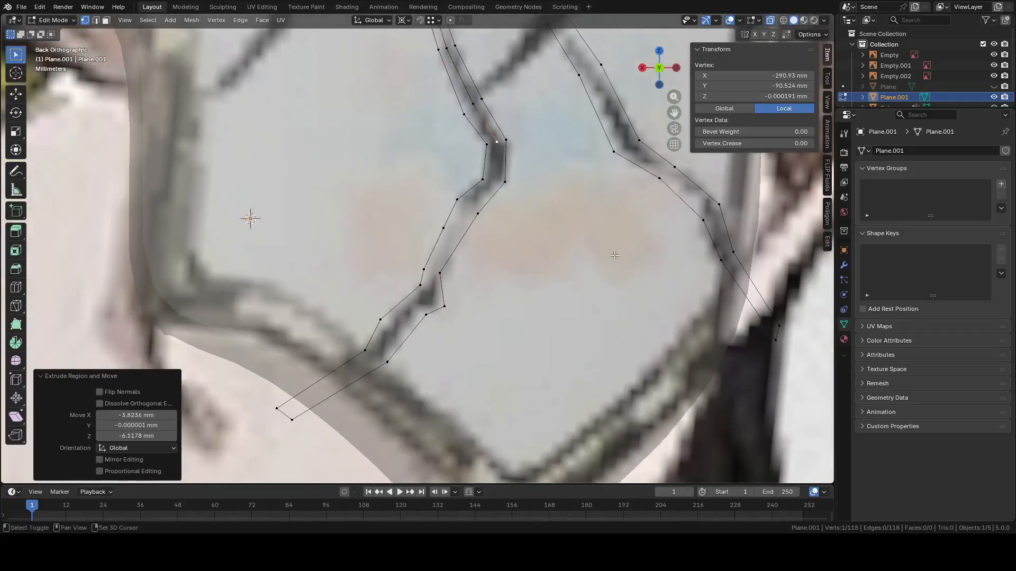
pyautogui.press('e')
pyautogui.click(633, 317)
pyautogui.press('e')
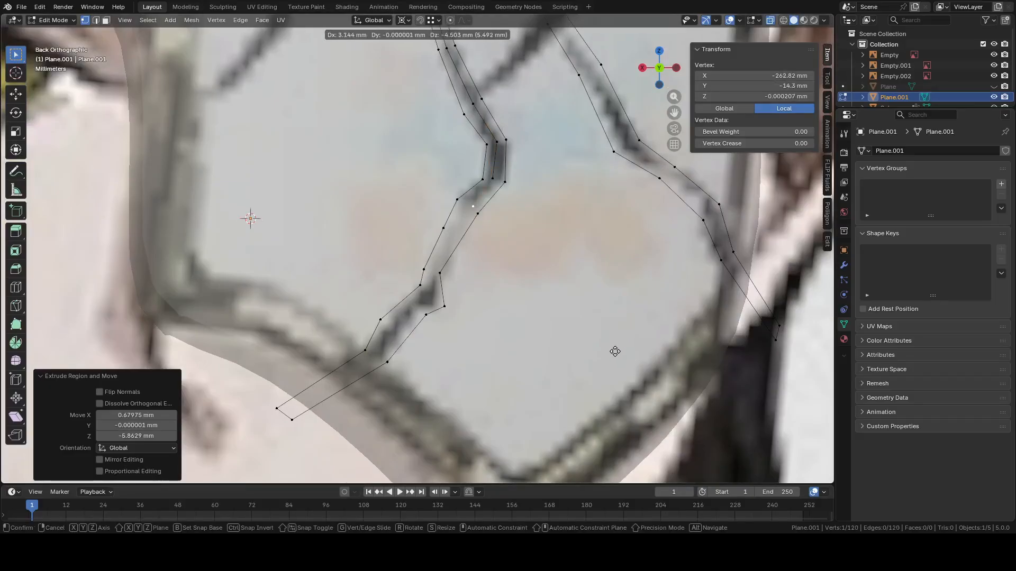
pyautogui.click(608, 351)
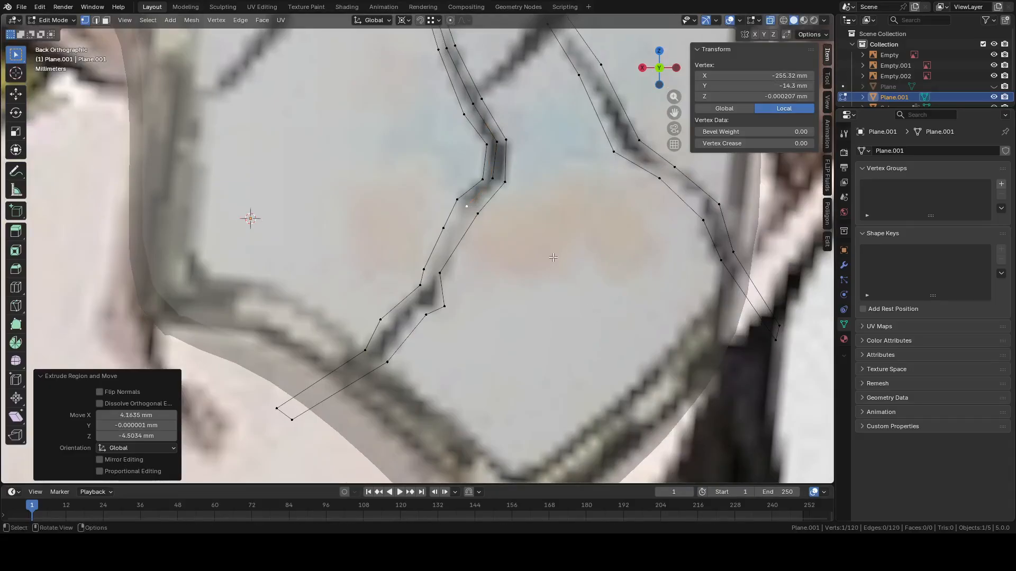
pyautogui.press('g')
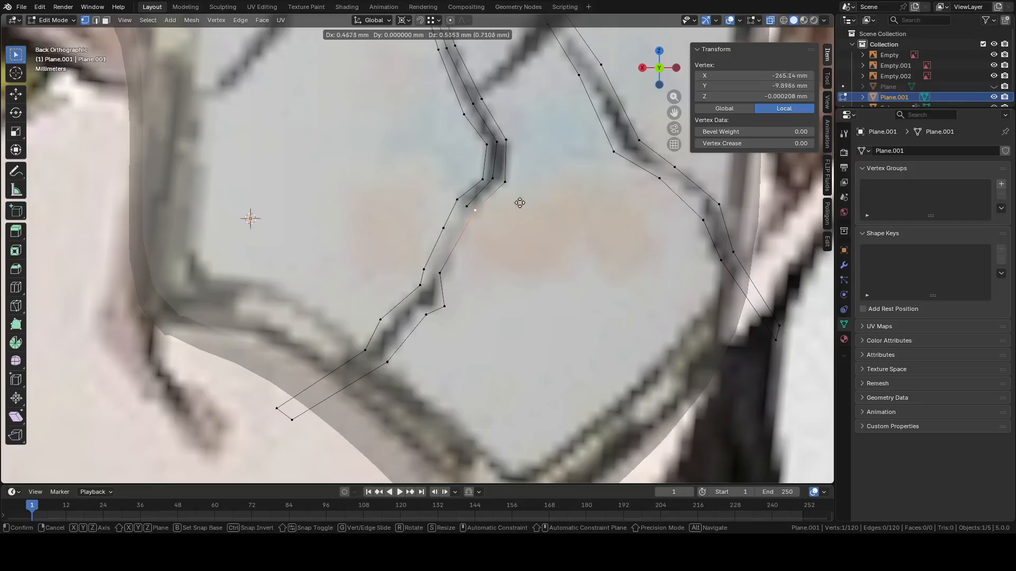
pyautogui.click(494, 202)
# Extrude the centre line from below the bend through the kink in the lower part of the inner crack
pyautogui.press('e')
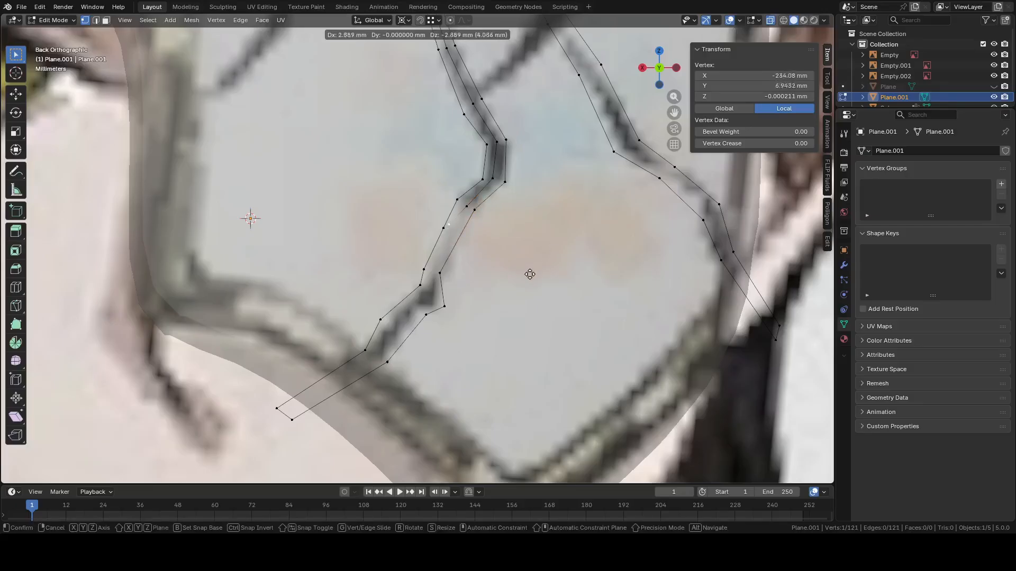
pyautogui.click(513, 317)
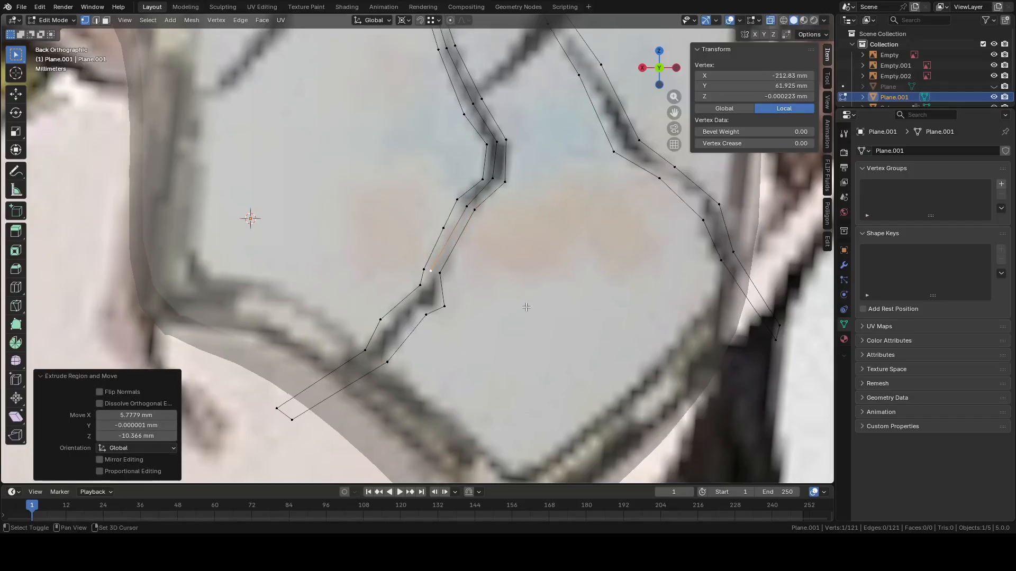
pyautogui.keyDown('shift'); pyautogui.moveTo(528, 306); pyautogui.dragTo(570, 211, button='middle'); pyautogui.keyUp('shift')
pyautogui.press('e')
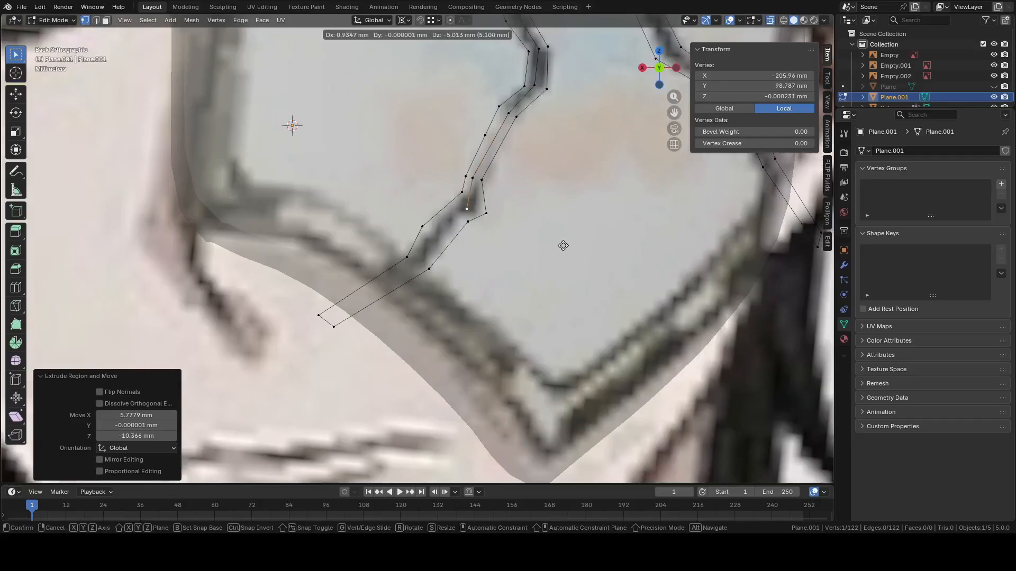
pyautogui.click(524, 278)
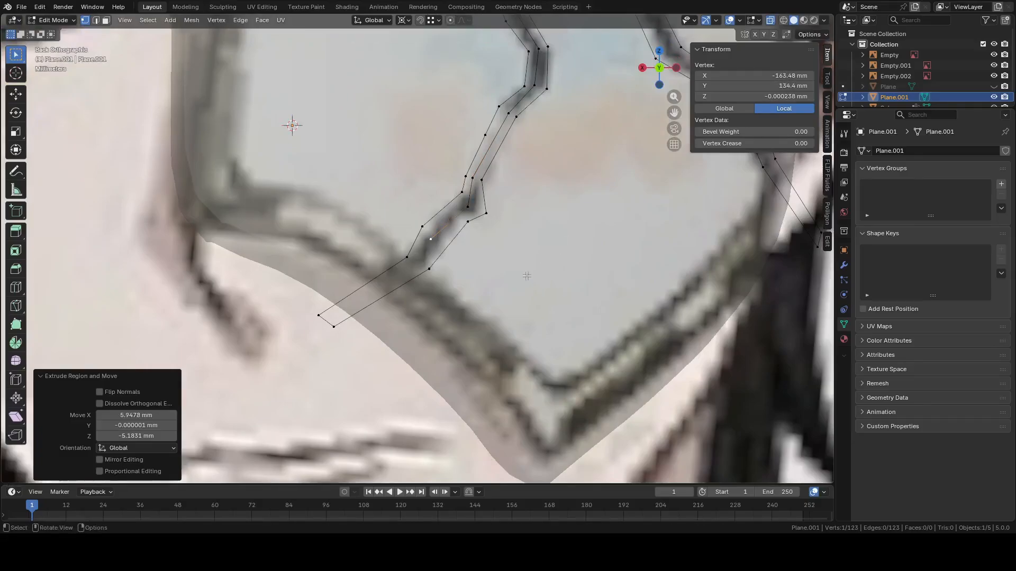
# Extend the centre line past the mask's lower border to the open end of the inner crack outline
pyautogui.press('e')
pyautogui.click(511, 305)
pyautogui.press('e')
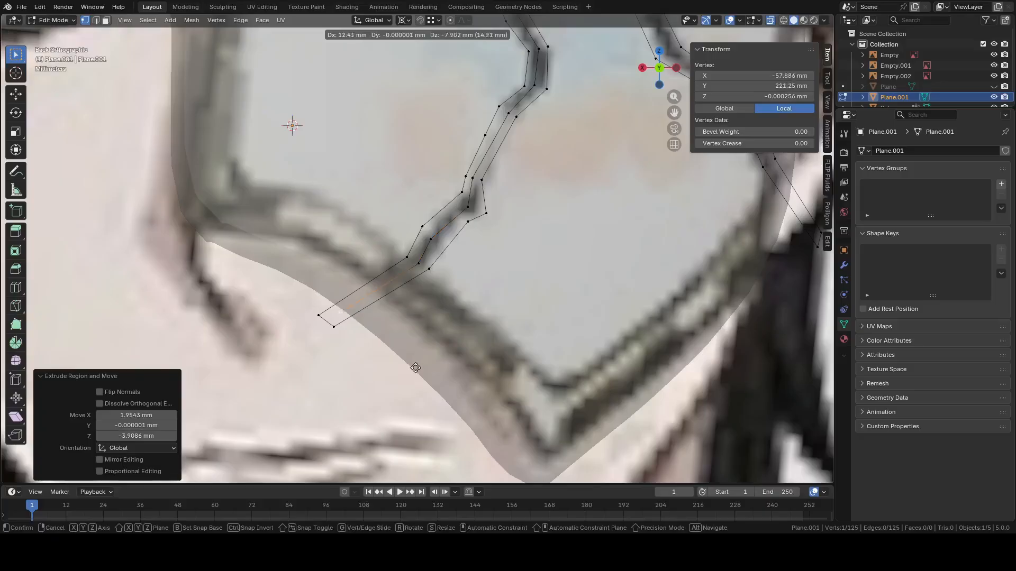
pyautogui.click(410, 373)
# Subdivide the short edge closing the lower end of the inner crack outline
pyautogui.press('2')
pyautogui.click(324, 321)
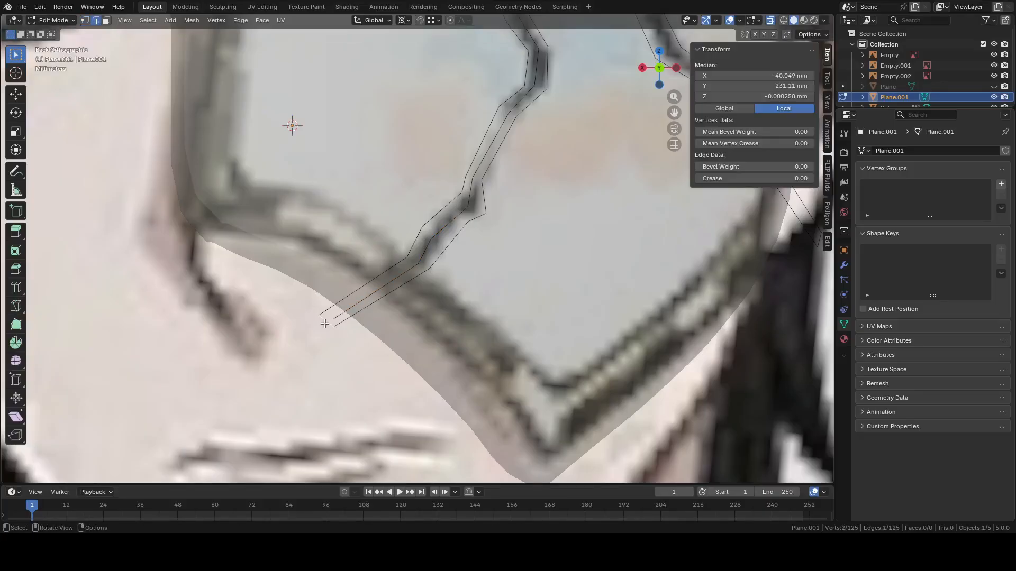
pyautogui.rightClick(324, 322)
pyautogui.click(278, 230)
# With snapping and Auto Merge enabled, snap the centre line's last vertex onto the midpoint vertex of the end edge
pyautogui.press('1')
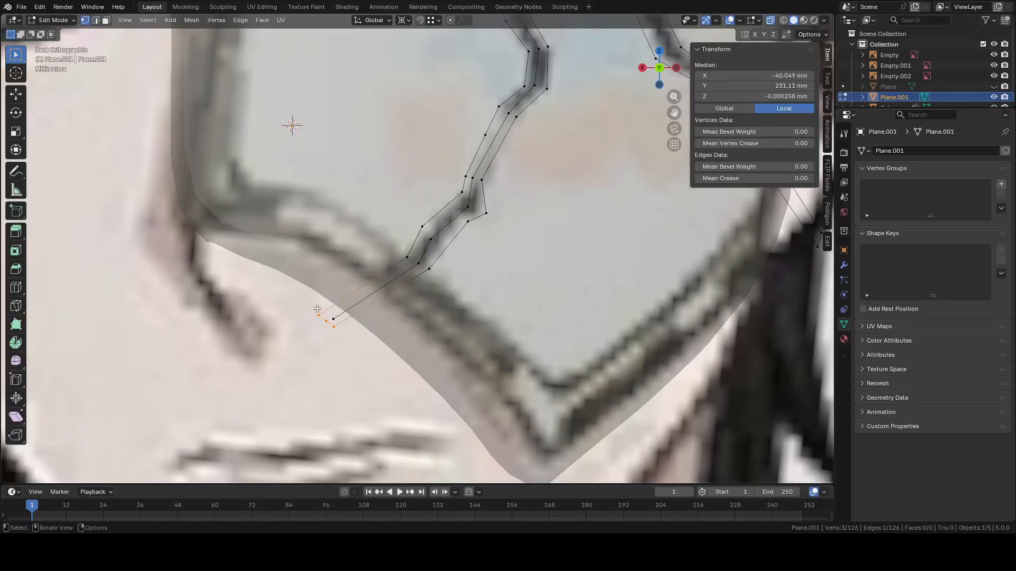
pyautogui.click(333, 316)
pyautogui.click(419, 19)
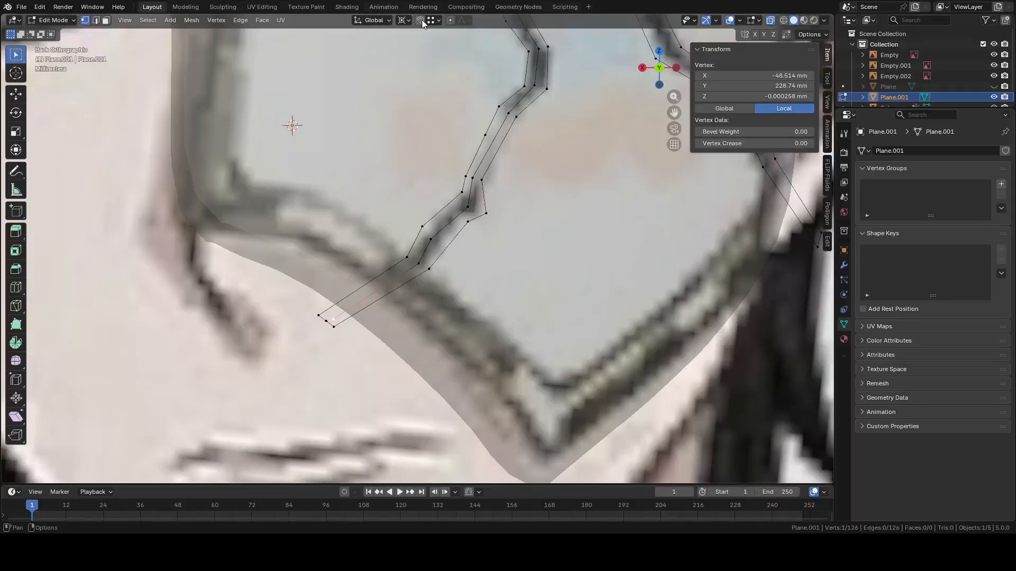
pyautogui.press('g')
pyautogui.click(324, 326)
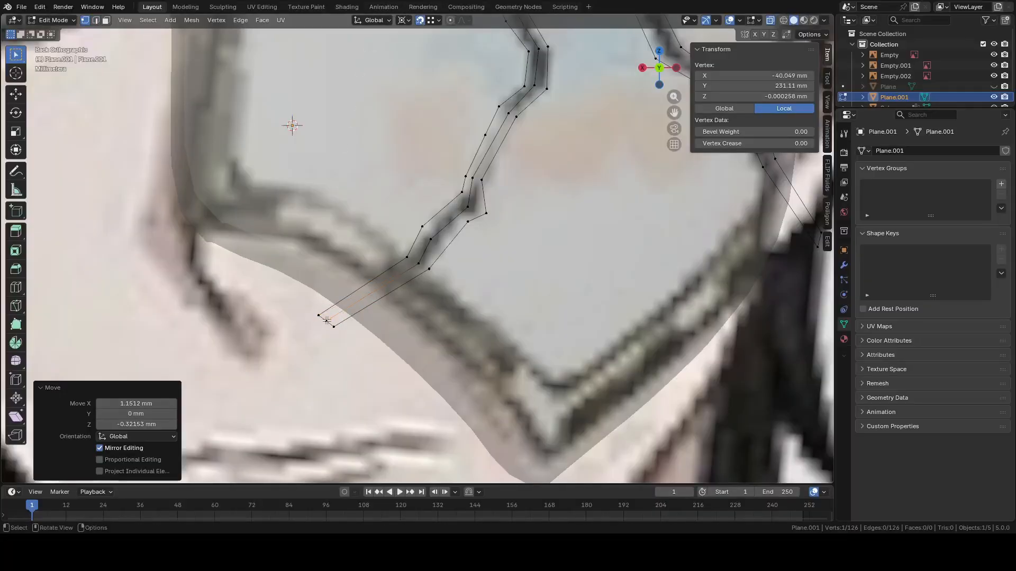
pyautogui.click(787, 34)
pyautogui.press('g')
pyautogui.click(332, 327)
# Extrude centre-line vertices from the junction into the first section of the ear-side crack with snapping turned off
pyautogui.scroll(-3, 382, 304)
pyautogui.keyDown('shift'); pyautogui.moveTo(523, 194); pyautogui.dragTo(462, 400, button='middle'); pyautogui.keyUp('shift')
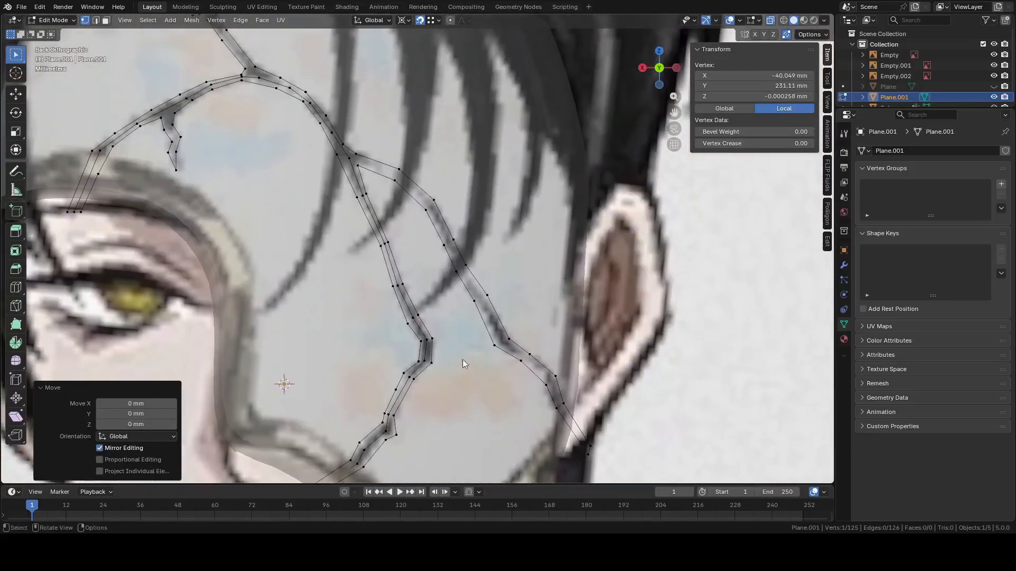
pyautogui.keyDown('shift'); pyautogui.moveTo(400, 242); pyautogui.dragTo(449, 316, button='middle'); pyautogui.keyUp('shift')
pyautogui.scroll(3, 449, 316)
pyautogui.scroll(-5, 483, 233)
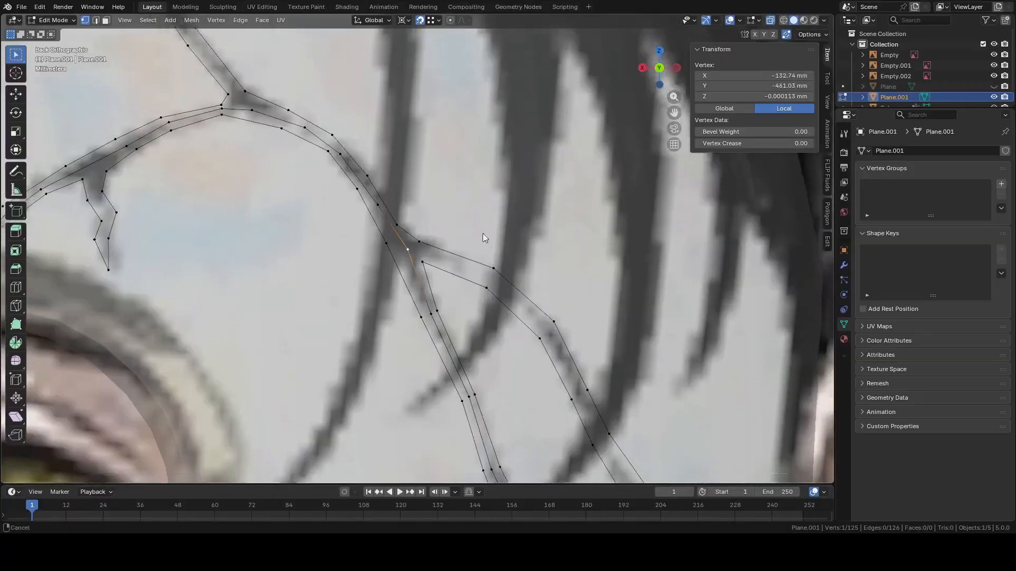
pyautogui.press('e')
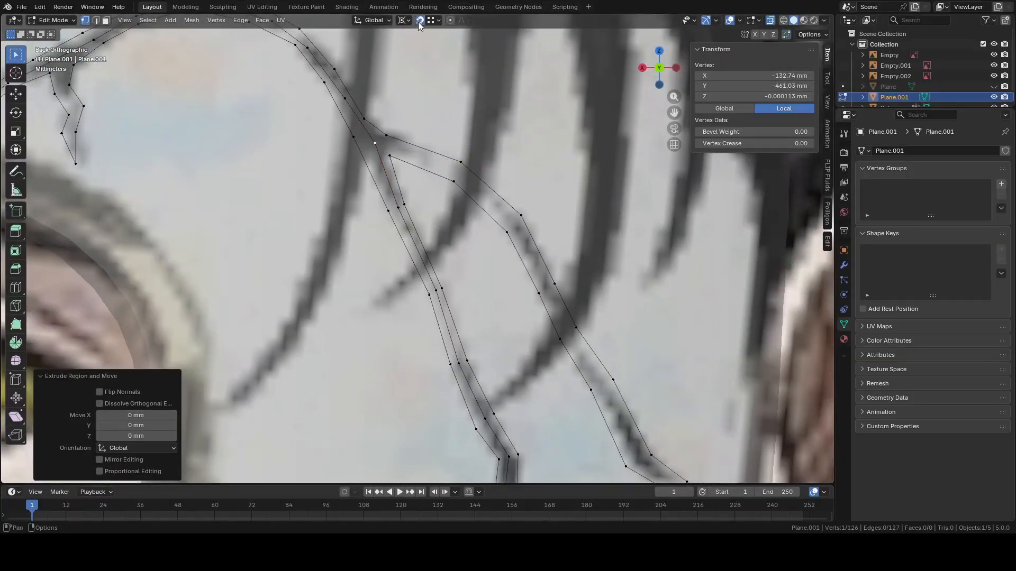
pyautogui.press('g')
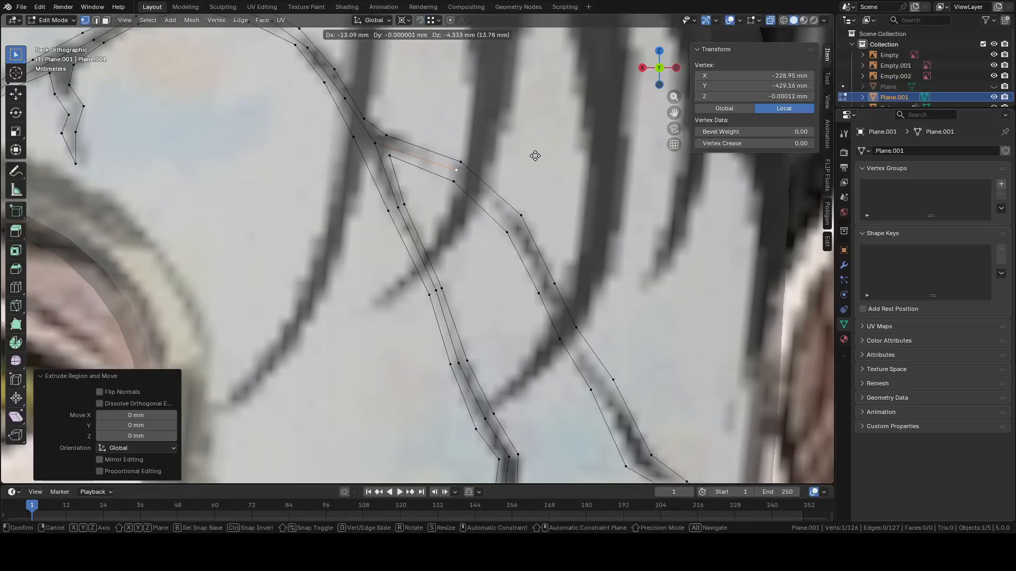
pyautogui.click(535, 155)
pyautogui.press('e')
pyautogui.click(594, 208)
# Extrude two further centre-line vertices down the steep upper section of the ear-side crack
pyautogui.keyDown('shift'); pyautogui.moveTo(589, 223); pyautogui.dragTo(518, 122, button='middle'); pyautogui.keyUp('shift')
pyautogui.press('e')
pyautogui.click(558, 198)
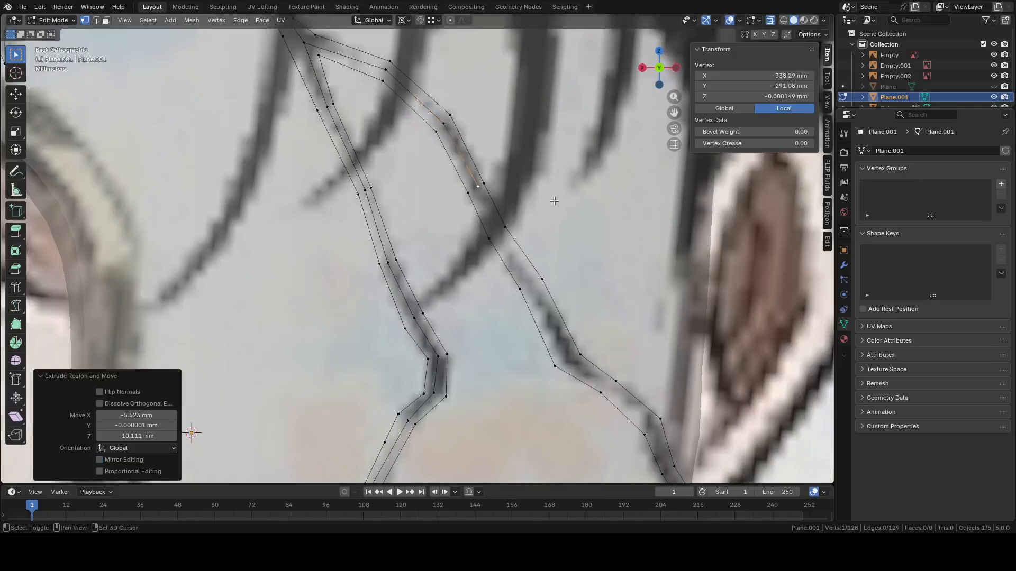
pyautogui.keyDown('shift'); pyautogui.moveTo(556, 200); pyautogui.dragTo(490, 94, button='middle'); pyautogui.keyUp('shift')
pyautogui.press('e')
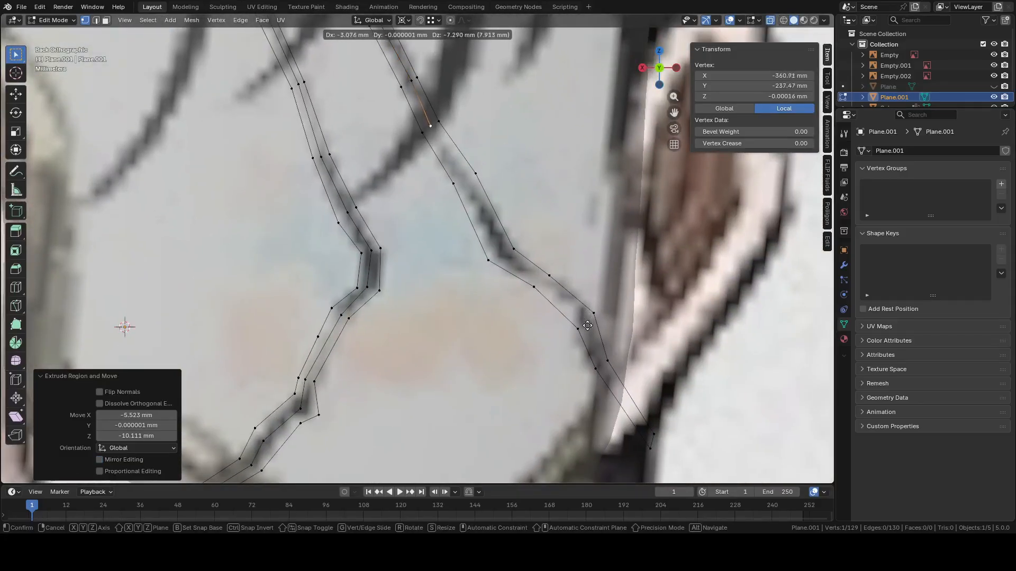
pyautogui.click(587, 326)
# Extrude three centre-line vertices down and around the middle bend of the ear-side crack
pyautogui.keyDown('shift'); pyautogui.moveTo(586, 324); pyautogui.dragTo(520, 272, button='middle'); pyautogui.keyUp('shift')
pyautogui.press('e')
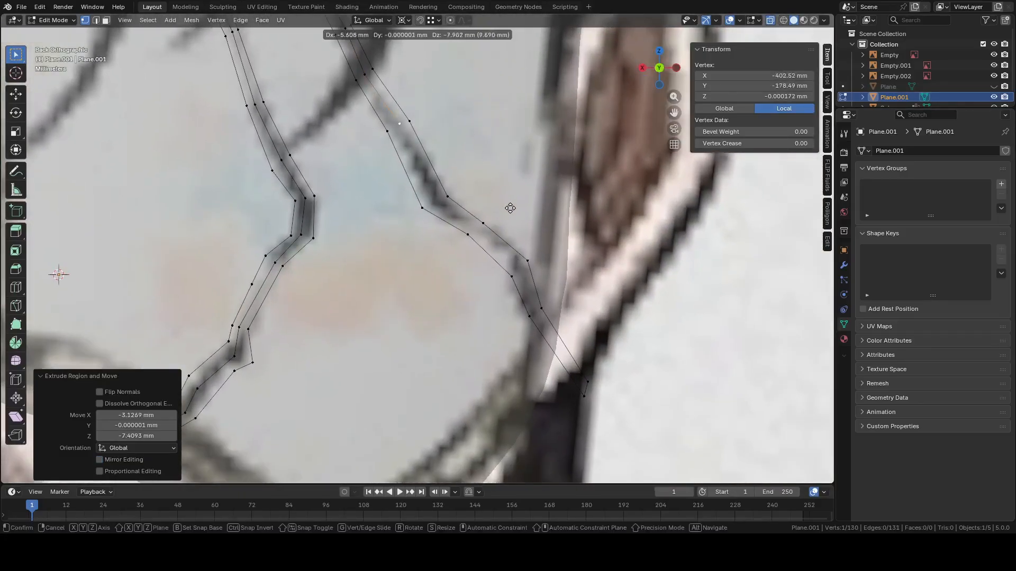
pyautogui.click(510, 210)
pyautogui.press('e')
pyautogui.click(546, 285)
pyautogui.press('e')
pyautogui.click(589, 314)
# Extrude two more centre-line vertices along the lower section of the ear-side crack, stopping before its closing edge
pyautogui.keyDown('shift'); pyautogui.moveTo(590, 314); pyautogui.dragTo(543, 219, button='middle'); pyautogui.keyUp('shift')
pyautogui.press('e')
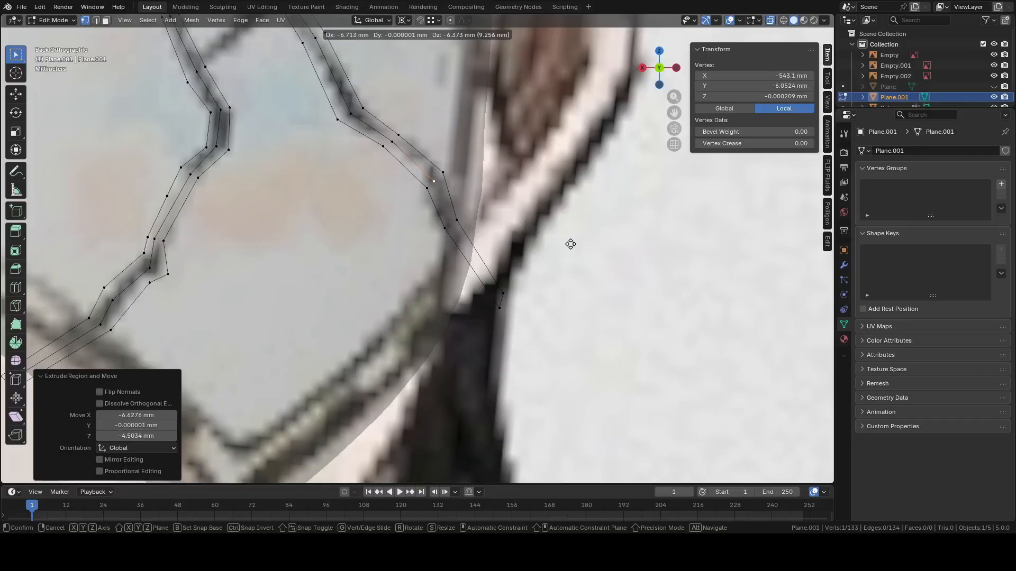
pyautogui.click(570, 244)
pyautogui.press('e')
pyautogui.click(588, 286)
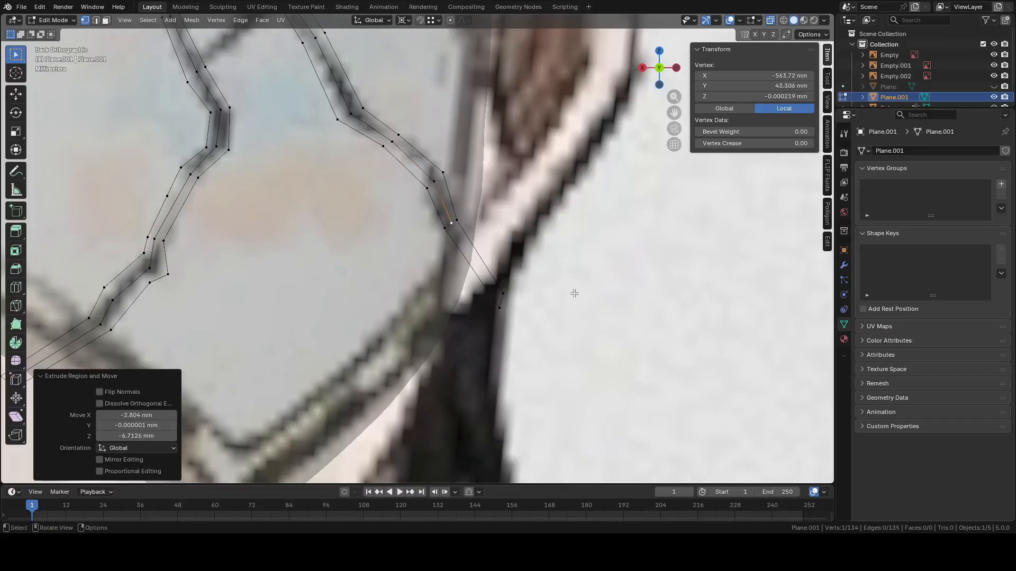
# Subdivide the short edge closing the lower end of the ear-side crack outline
pyautogui.press('2')
pyautogui.click(501, 301)
pyautogui.rightClick(473, 229)
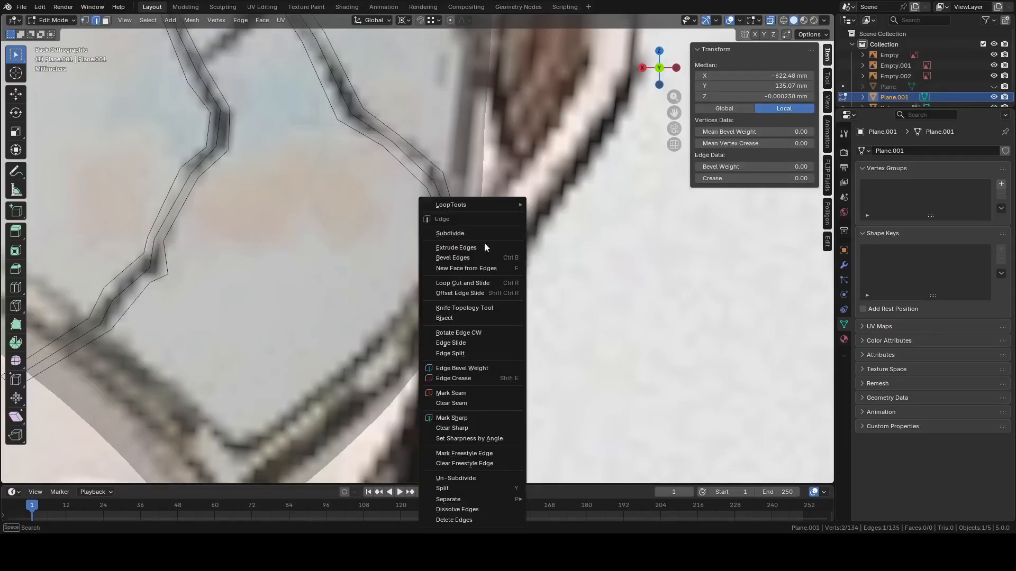
pyautogui.click(474, 232)
# Connect the last centre-line vertex of the ear-side crack to the midpoint vertex of its end edge
pyautogui.press('1')
pyautogui.click(451, 223)
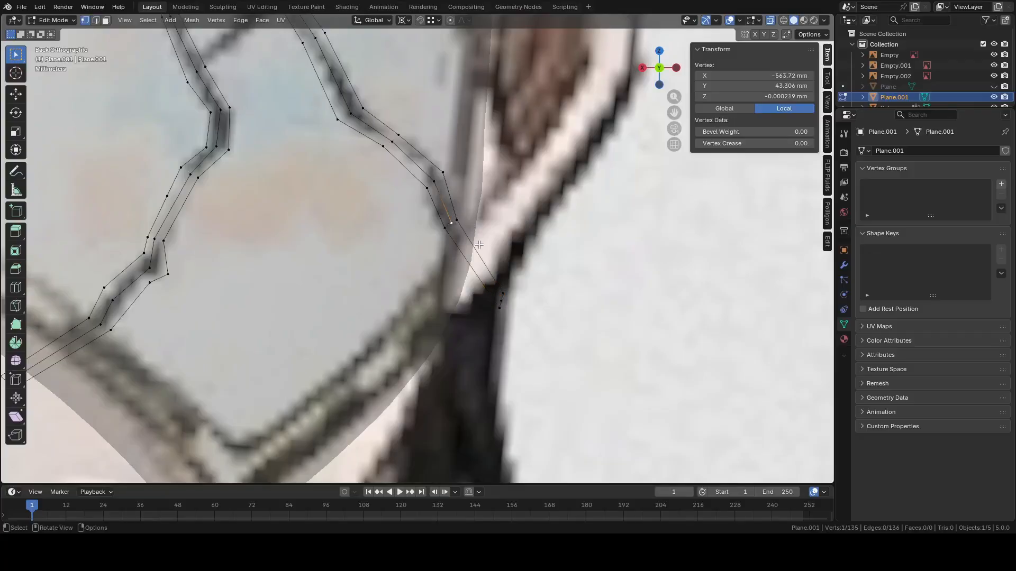
pyautogui.keyDown('shift'); pyautogui.click(508, 301); pyautogui.keyUp('shift')
pyautogui.press('f')
# Leave Edit Mode, select the mask object and show it in the back orthographic view
pyautogui.scroll(-4, 491, 251)
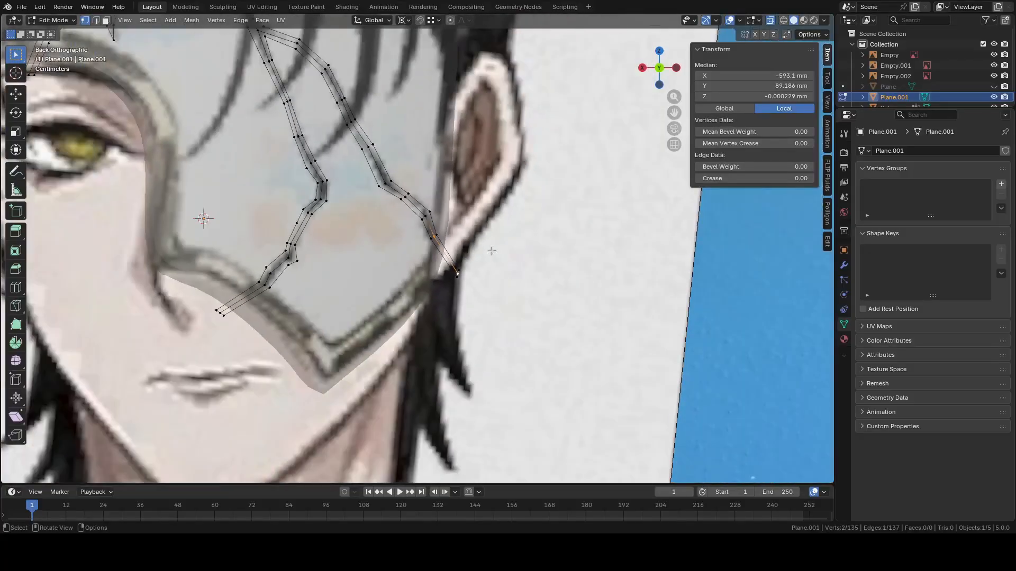
pyautogui.scroll(-5, 476, 244)
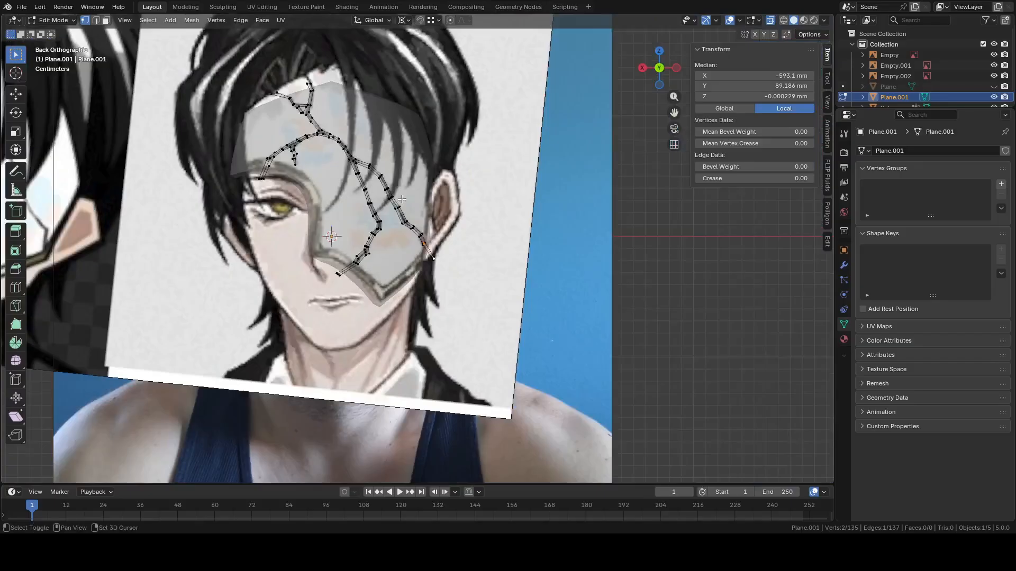
pyautogui.keyDown('shift'); pyautogui.moveTo(434, 264); pyautogui.dragTo(586, 315, button='middle'); pyautogui.keyUp('shift')
pyautogui.press('Tab')
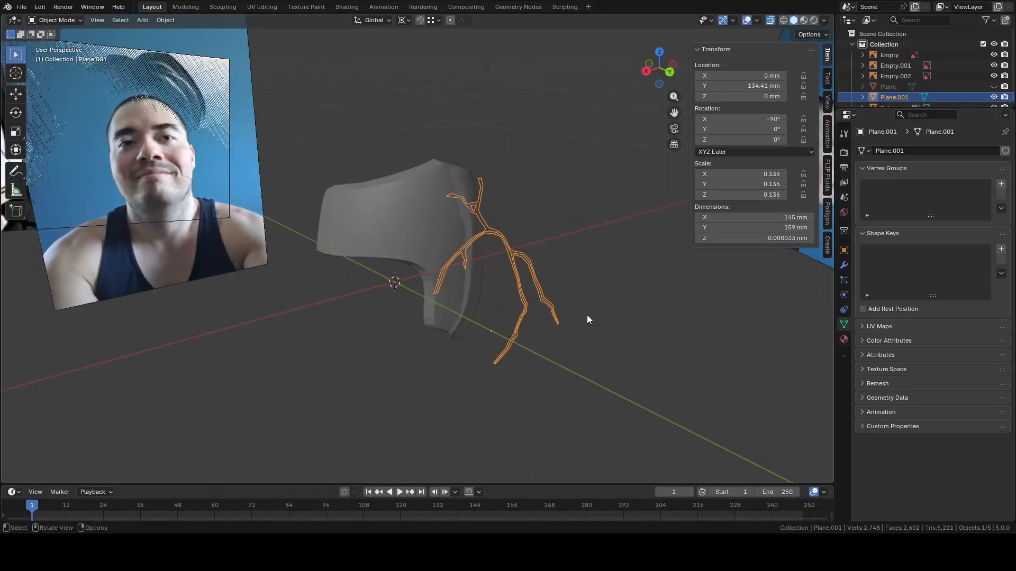
pyautogui.click(436, 228)
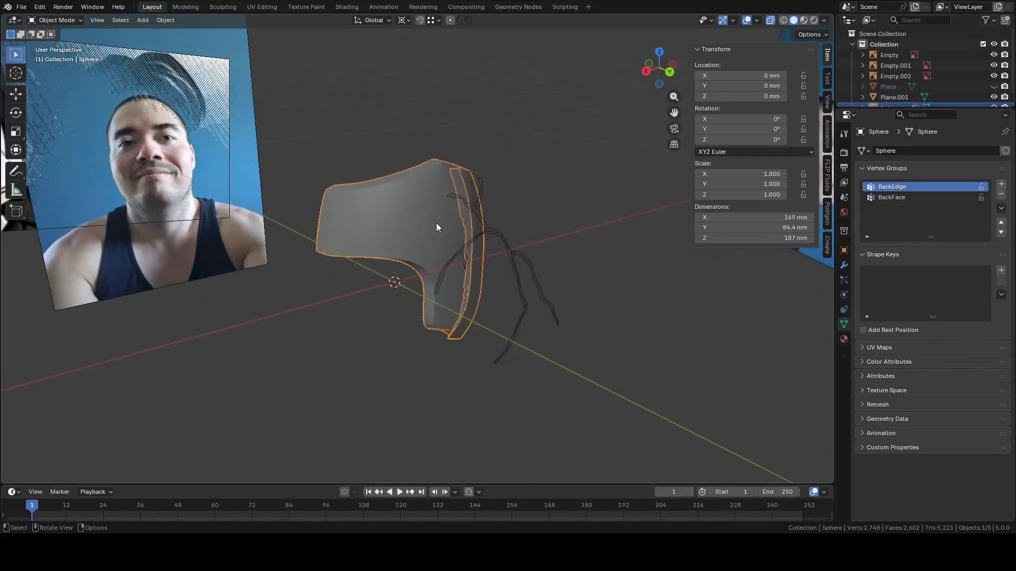
pyautogui.click(670, 71)
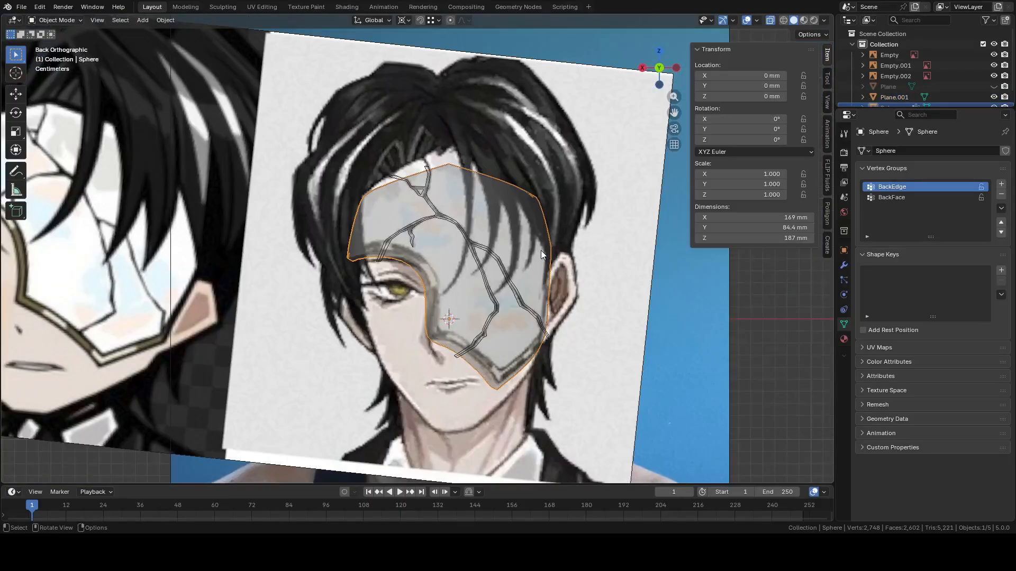
pyautogui.moveTo(540, 250); pyautogui.dragTo(607, 270, button='middle')
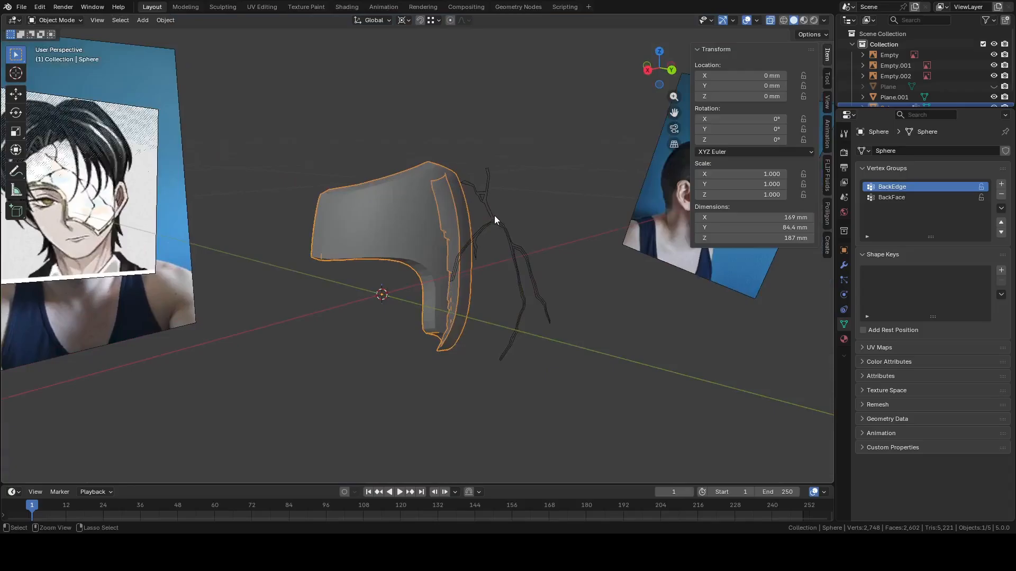
pyautogui.press('b')
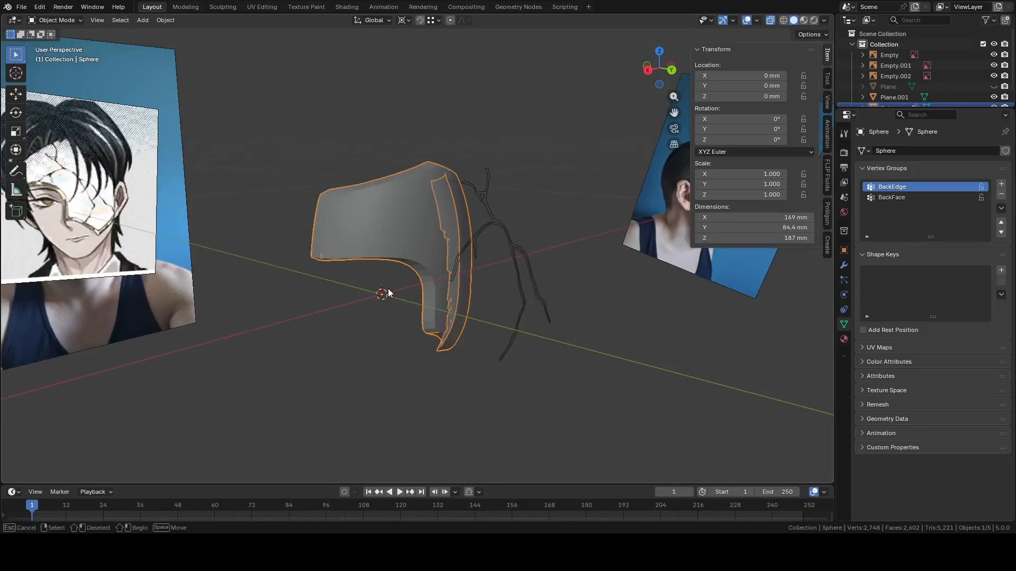
pyautogui.press('Escape')
pyautogui.moveTo(491, 208); pyautogui.dragTo(566, 243, button='middle')
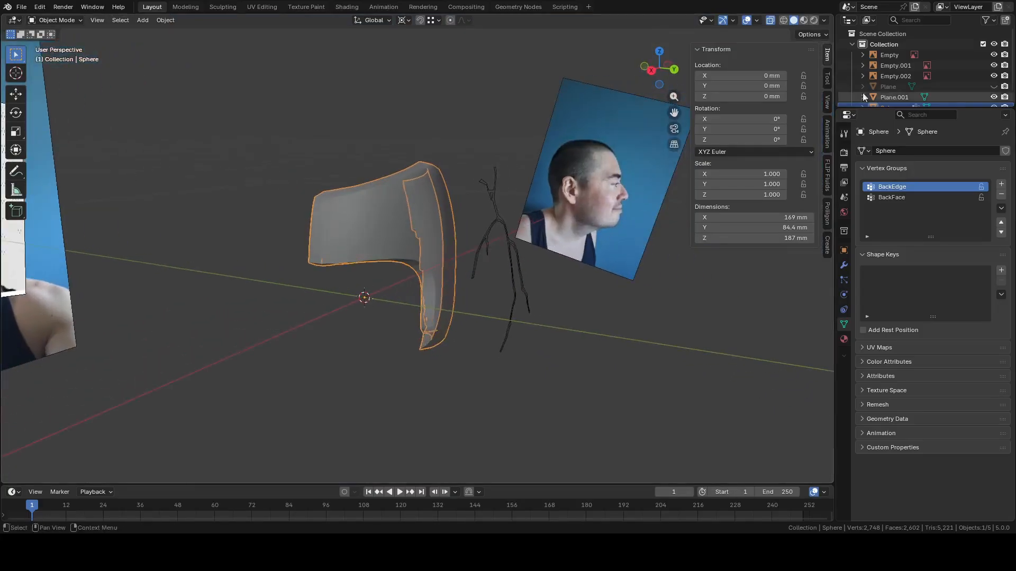
pyautogui.scroll(-1, 863, 93)
pyautogui.keyDown('ctrl'); pyautogui.click(894, 86); pyautogui.keyUp('ctrl')
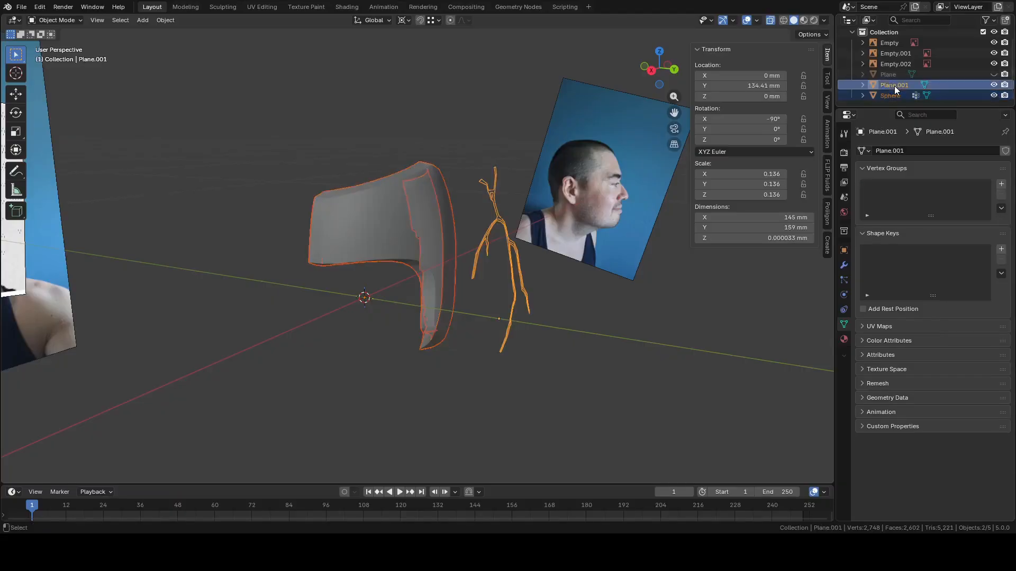
pyautogui.moveTo(637, 265); pyautogui.dragTo(624, 170, button='middle')
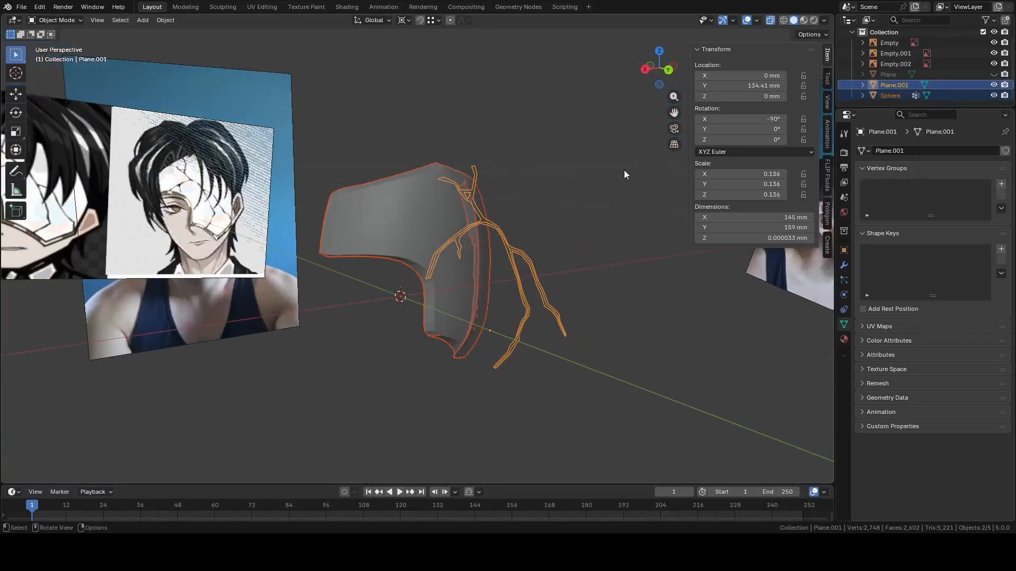
# Open the mask in Edit Mode and add the crack mesh Plane.001 to the selection as the cutting object
pyautogui.click(437, 199)
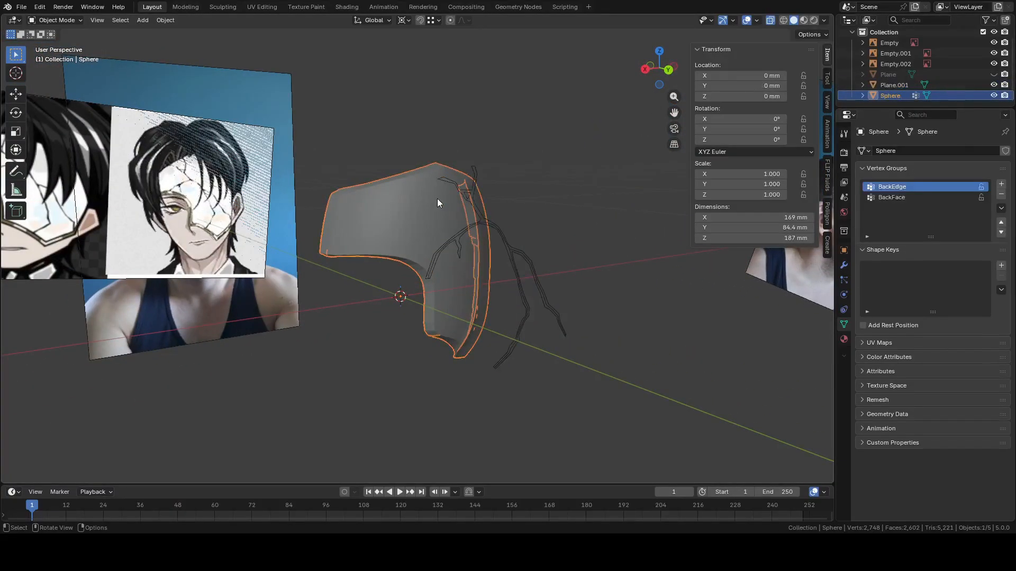
pyautogui.moveTo(437, 198); pyautogui.dragTo(645, 240, button='middle')
pyautogui.press('Tab')
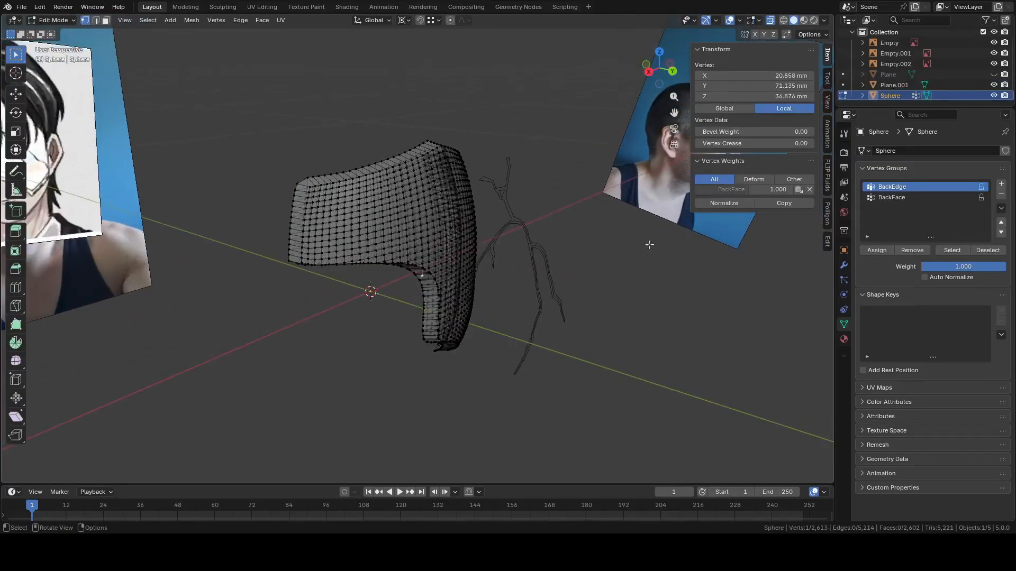
pyautogui.keyDown('ctrl'); pyautogui.click(894, 84); pyautogui.keyUp('ctrl')
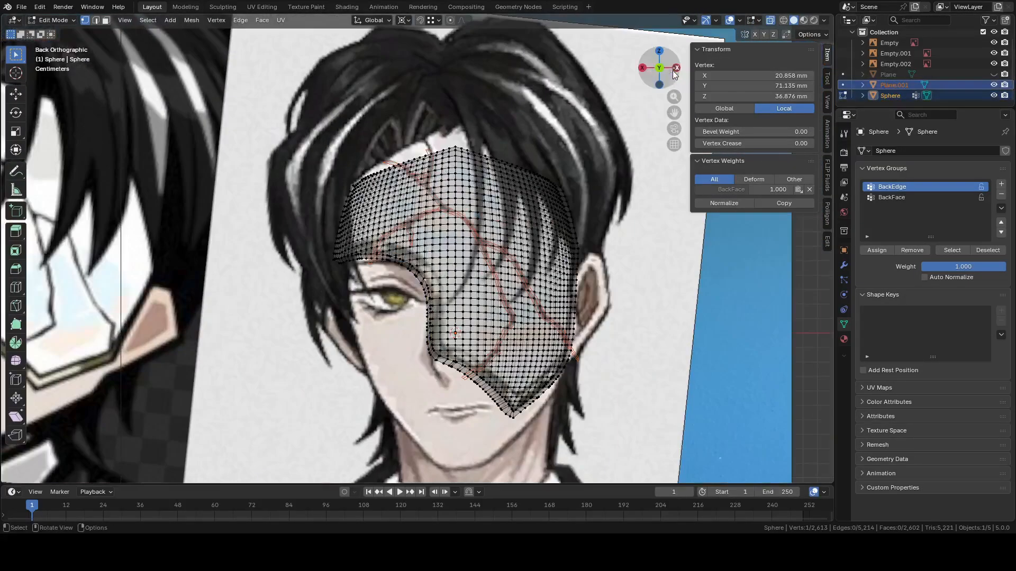
# Knife Project the crack outlines onto the mask from the back orthographic view with Cut Through enabled
pyautogui.click(672, 70)
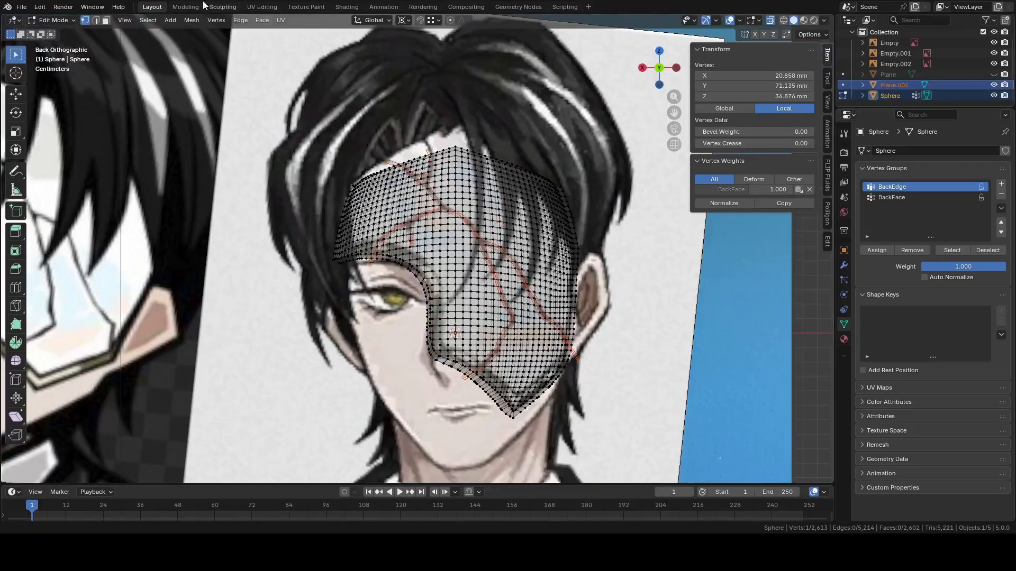
pyautogui.click(192, 20)
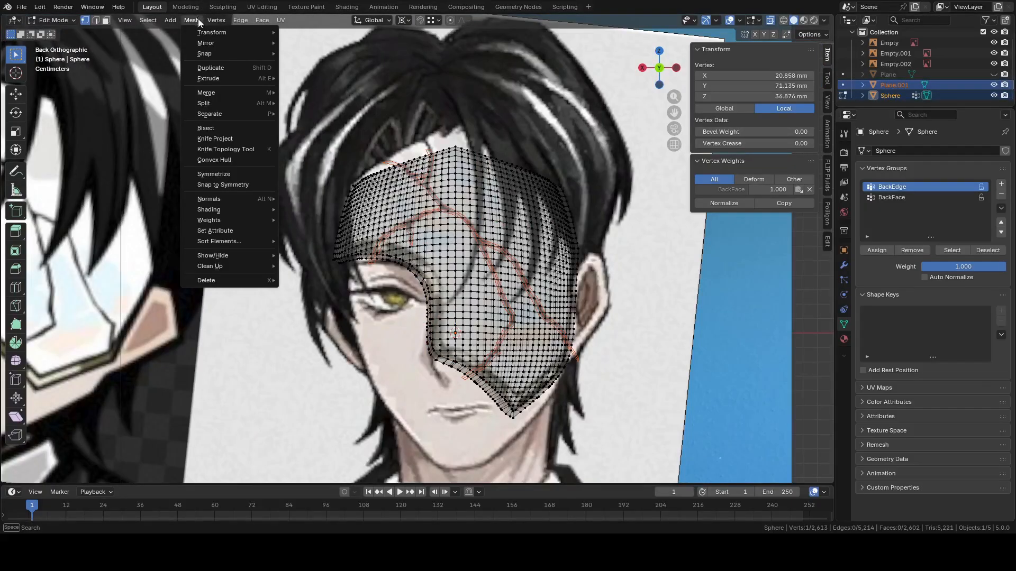
pyautogui.click(213, 139)
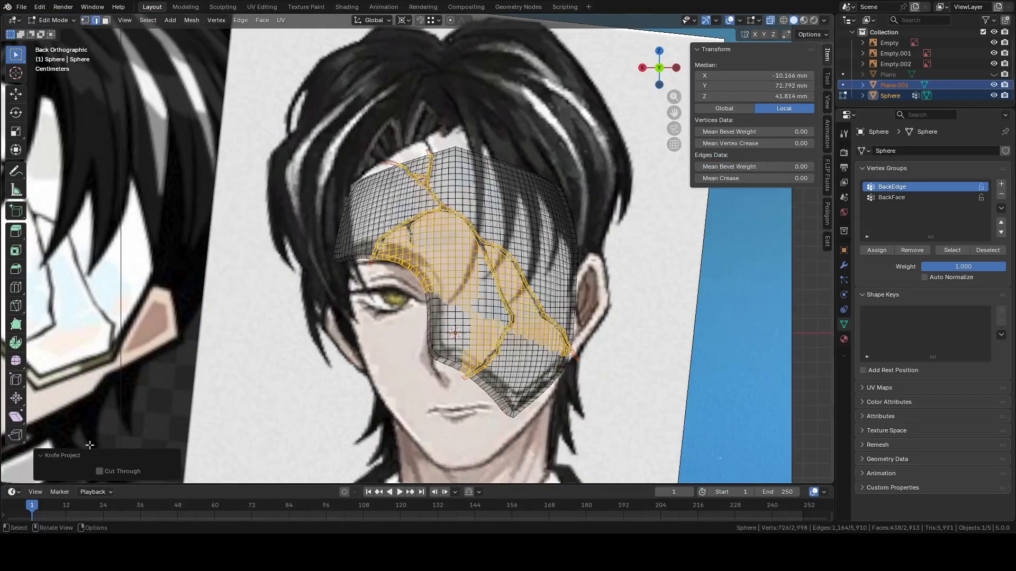
pyautogui.click(100, 472)
pyautogui.moveTo(434, 372); pyautogui.dragTo(496, 223, button='middle')
pyautogui.scroll(-2, 496, 223)
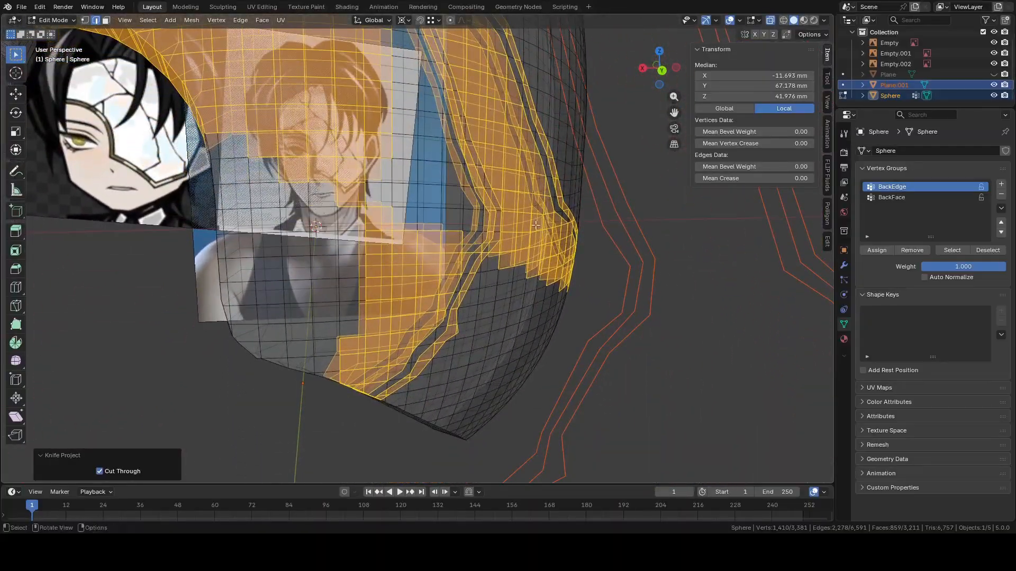
pyautogui.keyDown('shift'); pyautogui.moveTo(507, 334); pyautogui.dragTo(545, 234, button='middle'); pyautogui.keyUp('shift')
pyautogui.click(524, 243)
pyautogui.scroll(2, 525, 242)
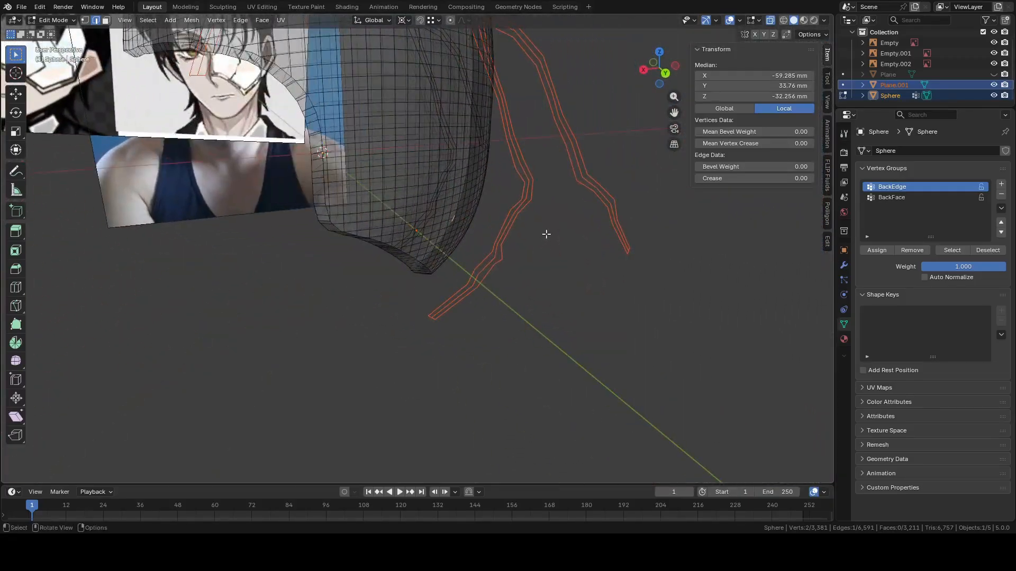
# Leave Edit Mode and hide the crack mesh Plane.001
pyautogui.press('Tab')
pyautogui.click(580, 176)
pyautogui.scroll(-4, 580, 176)
pyautogui.press('h')
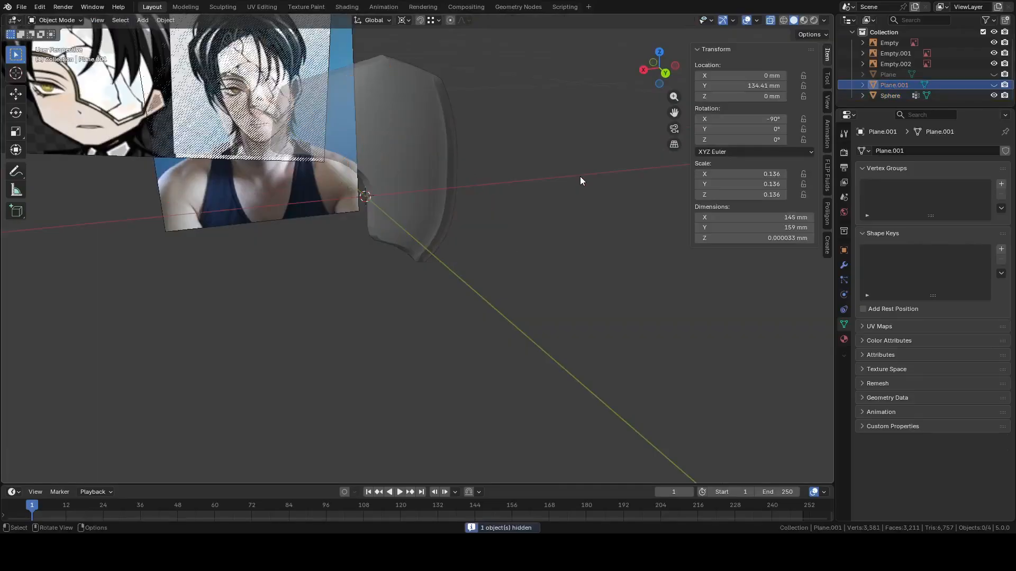
# Reopen the mask in Edit Mode and examine the projected crack cuts across its surface against the reference drawing
pyautogui.click(664, 73)
pyautogui.click(469, 148)
pyautogui.press('Tab')
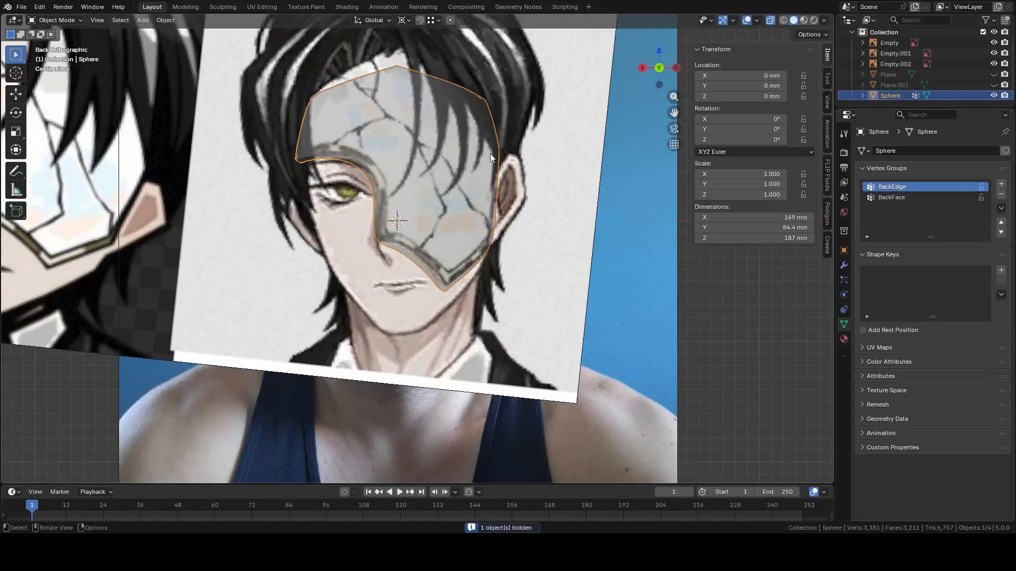
pyautogui.scroll(6, 503, 268)
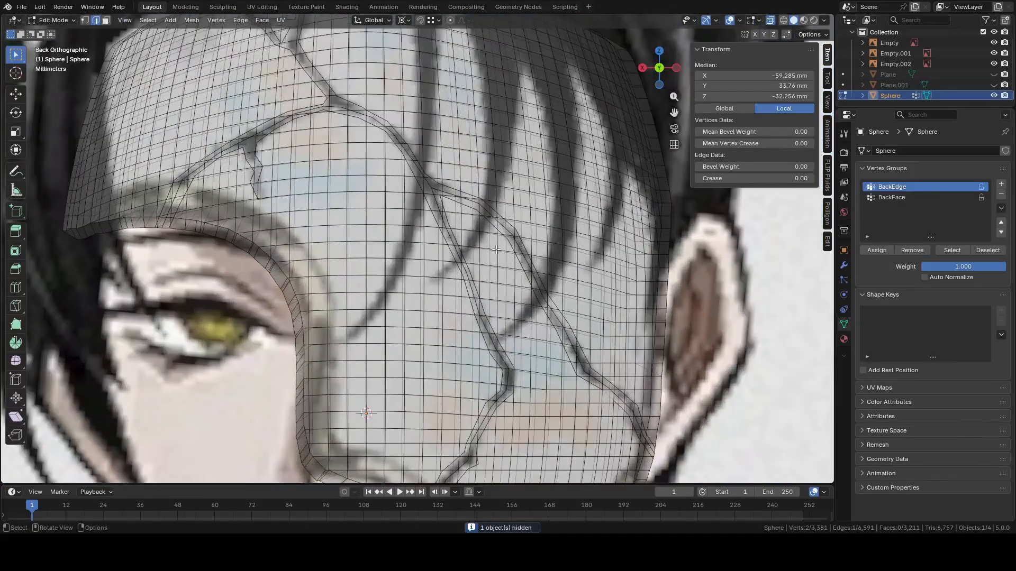
pyautogui.keyDown('shift'); pyautogui.moveTo(432, 138); pyautogui.dragTo(545, 217, button='middle'); pyautogui.keyUp('shift')
pyautogui.scroll(3, 544, 217)
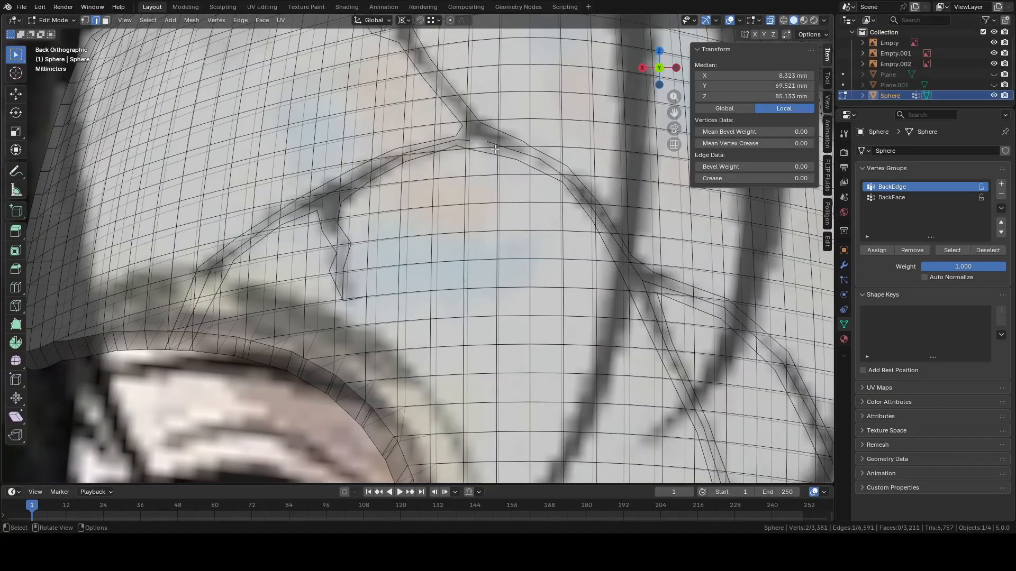
pyautogui.moveTo(495, 149); pyautogui.dragTo(621, 281, button='middle')
pyautogui.moveTo(631, 357); pyautogui.dragTo(411, 413, button='middle')
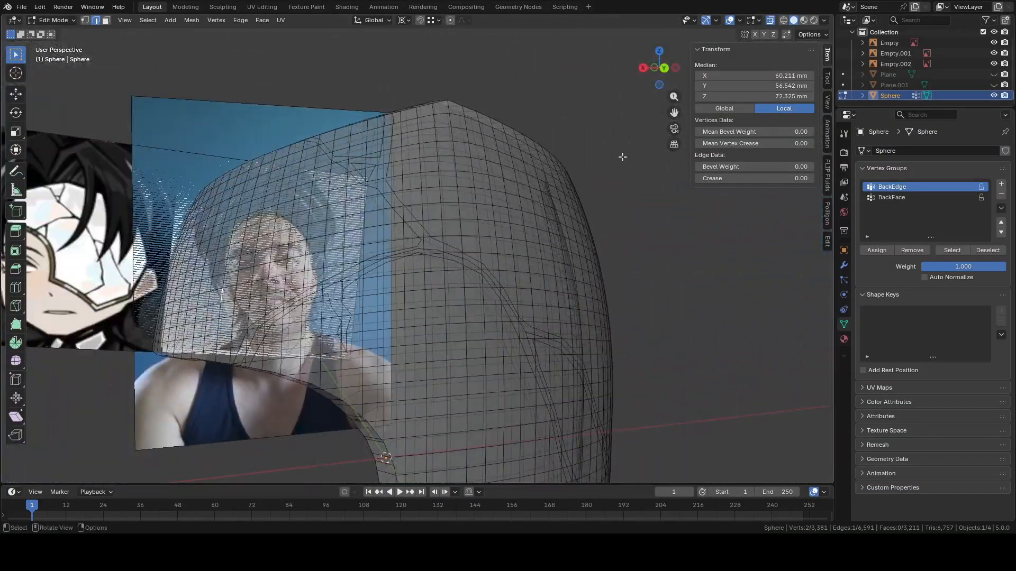
pyautogui.click(664, 68)
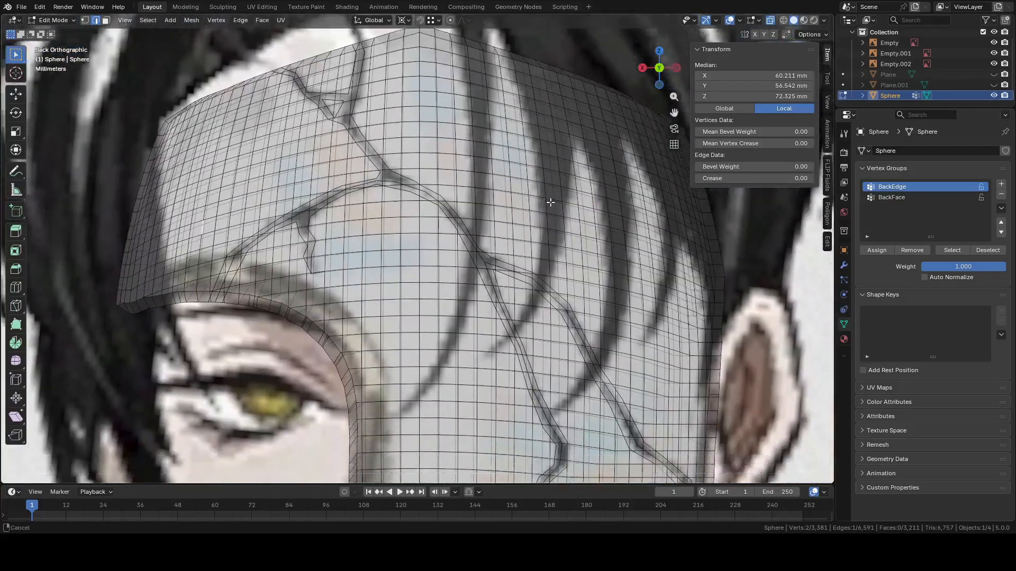
pyautogui.scroll(-5, 550, 203)
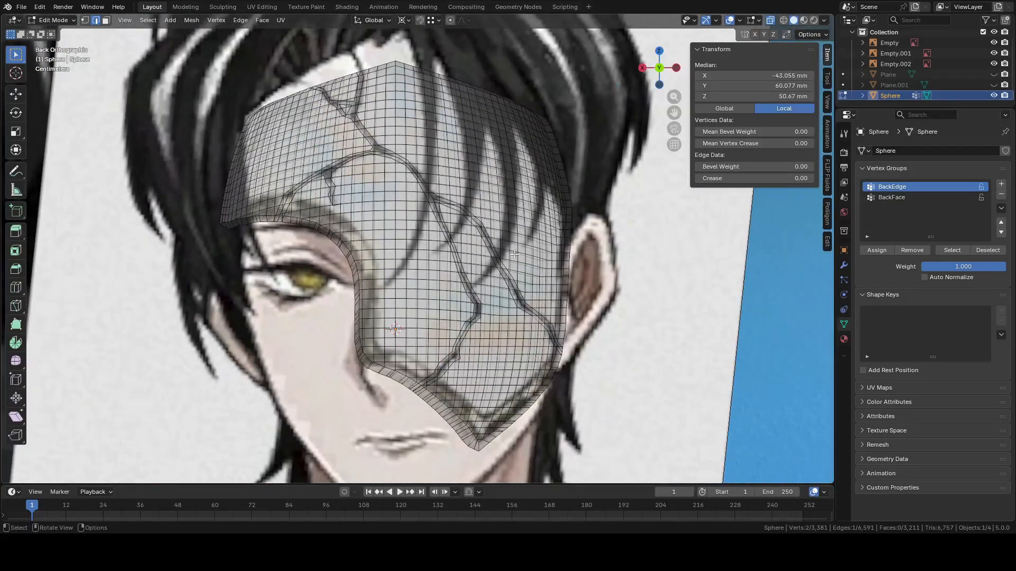
pyautogui.scroll(2, 514, 254)
# Switch to vertex selection, clear the selection and examine the crack cuts around the eye opening's edge
pyautogui.press('1')
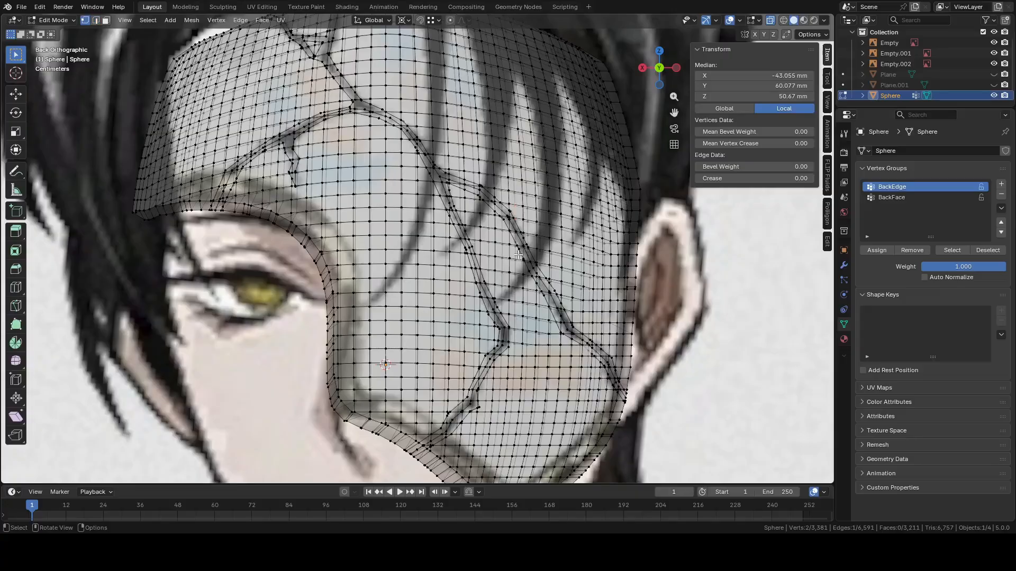
pyautogui.scroll(6, 518, 255)
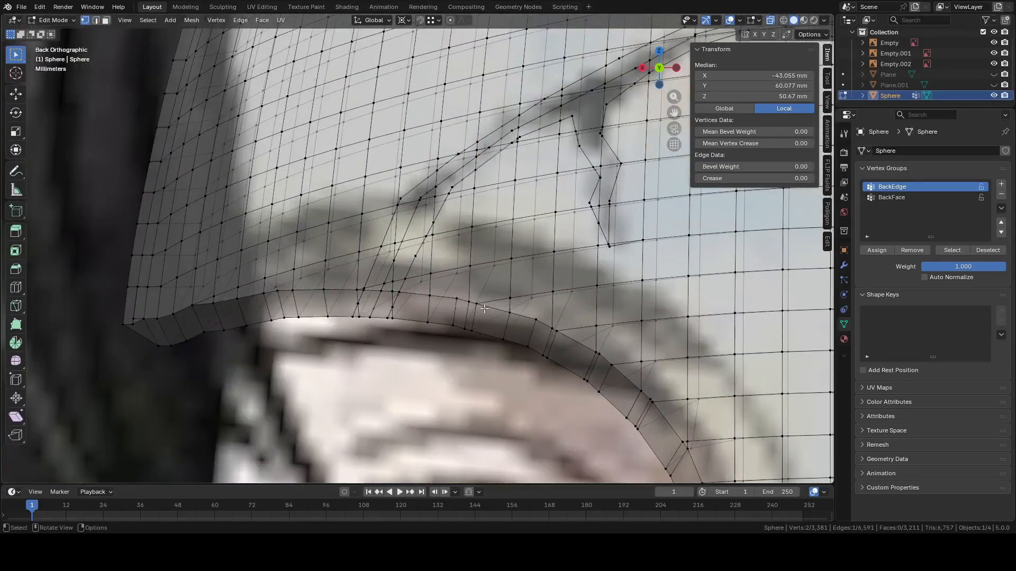
pyautogui.moveTo(446, 320)
pyautogui.mouseDown(button='middle')
pyautogui.moveTo(469, 306)
pyautogui.moveTo(483, 324)
pyautogui.moveTo(452, 338)
pyautogui.moveTo(461, 324)
pyautogui.mouseUp(button='middle')
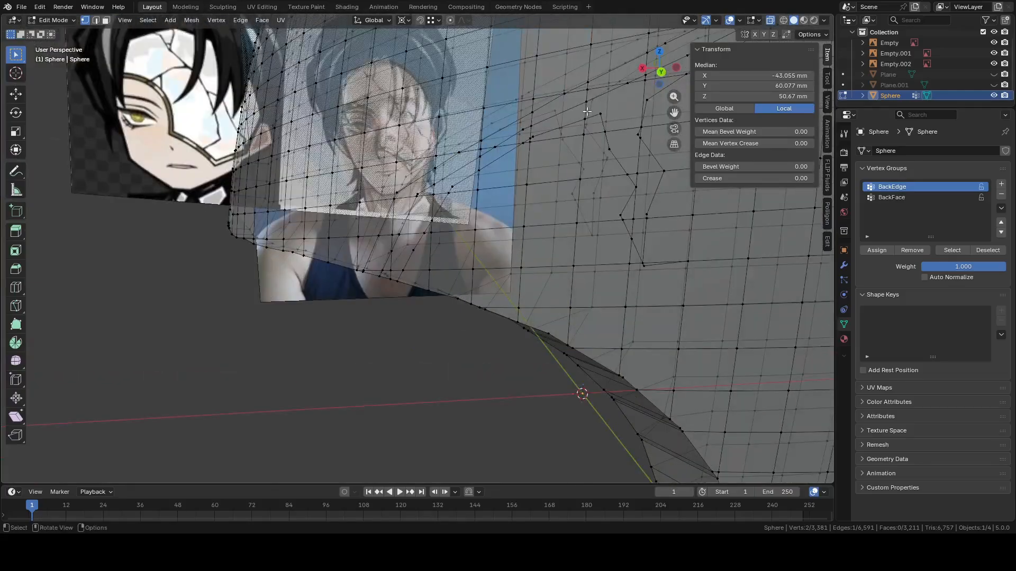
pyautogui.click(664, 72)
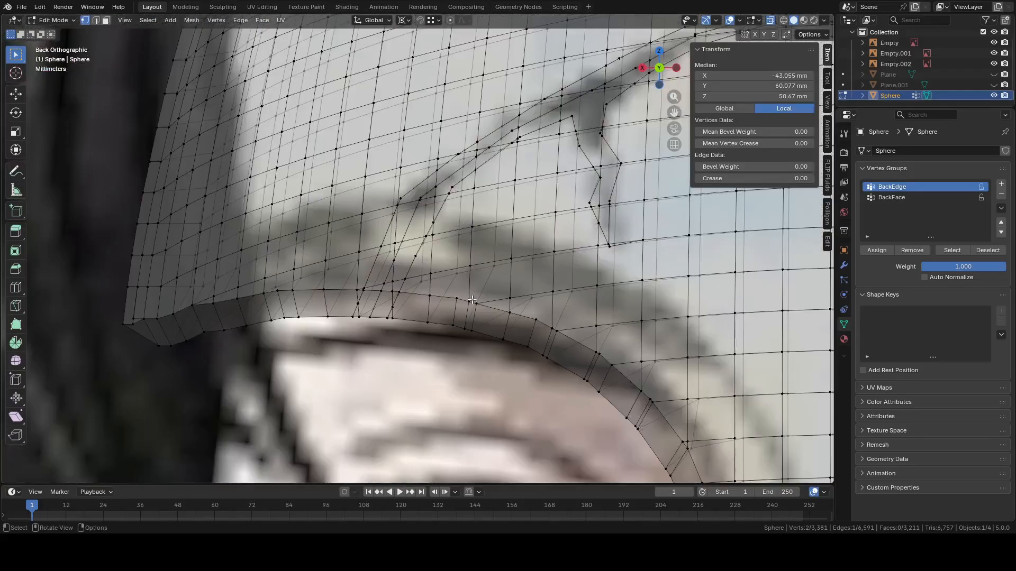
pyautogui.press('3')
pyautogui.press('1')
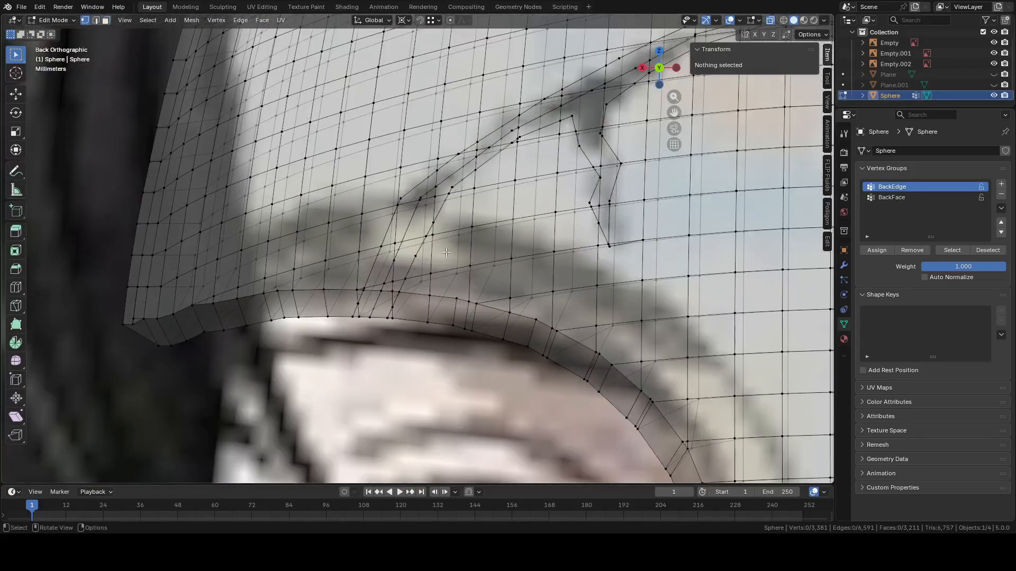
pyautogui.scroll(-9, 464, 265)
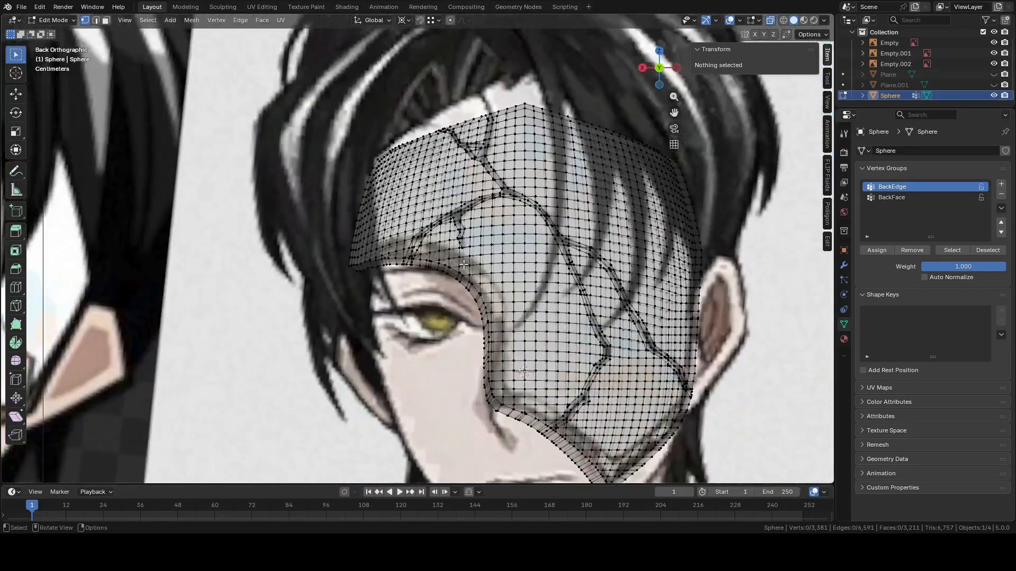
pyautogui.keyDown('shift'); pyautogui.moveTo(516, 265); pyautogui.dragTo(460, 161, button='middle'); pyautogui.keyUp('shift')
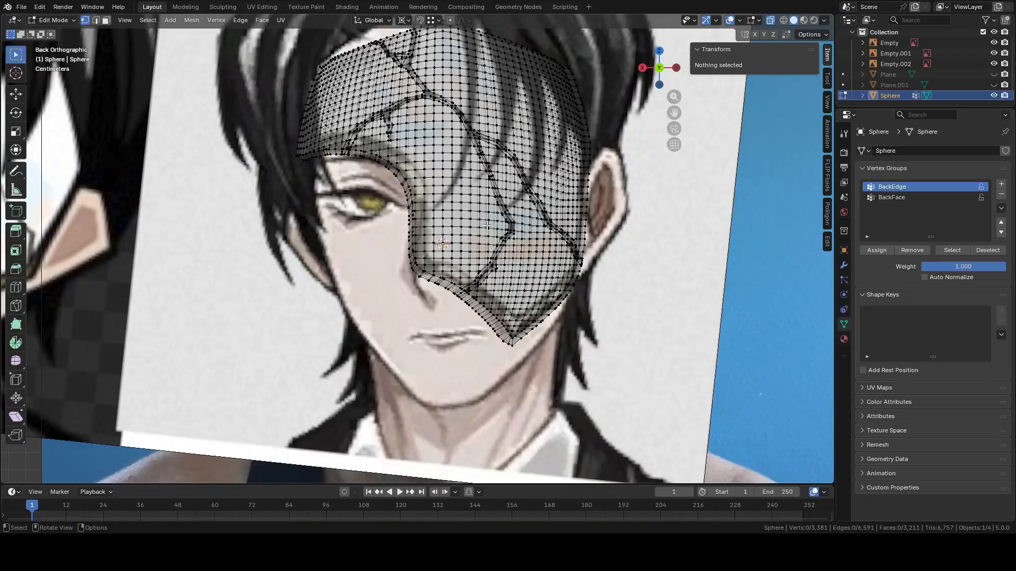
pyautogui.keyDown('shift'); pyautogui.moveTo(477, 186); pyautogui.dragTo(505, 286, button='middle'); pyautogui.keyUp('shift')
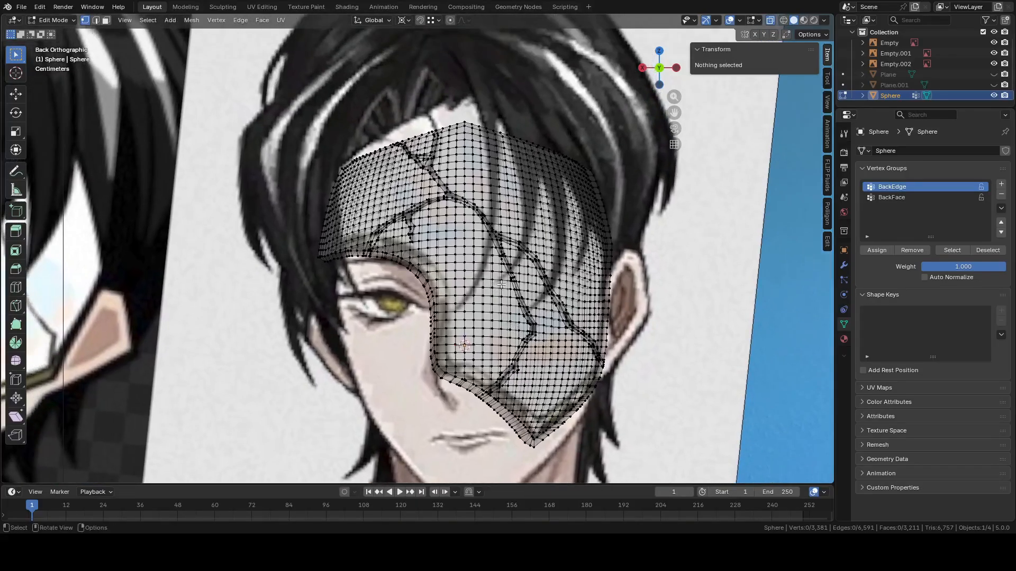
# Return to Object Mode and duplicate the cut mask in place
pyautogui.press('Tab')
pyautogui.hotkey('shift', 'd')
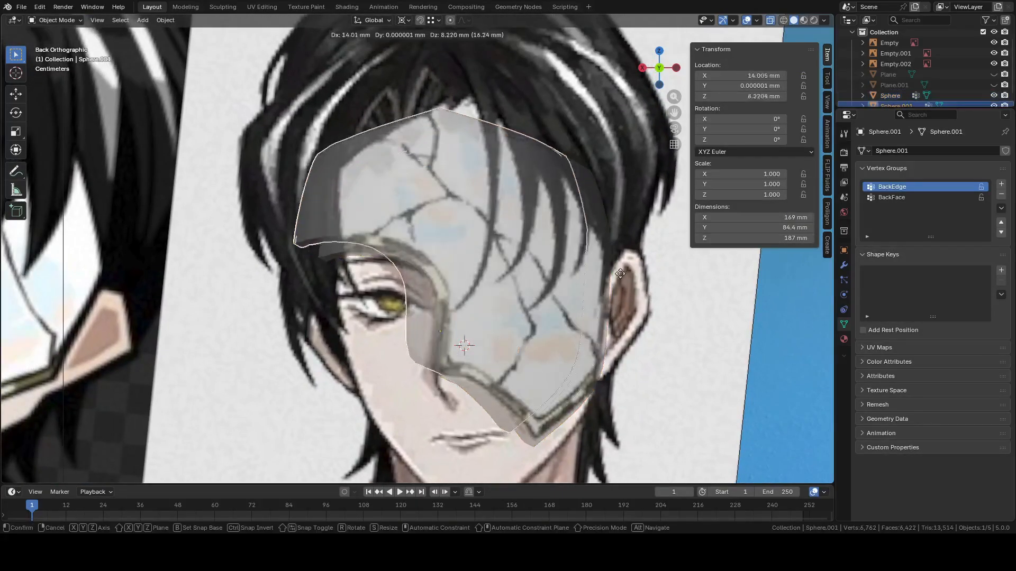
pyautogui.rightClick(643, 293)
pyautogui.scroll(-1, 952, 86)
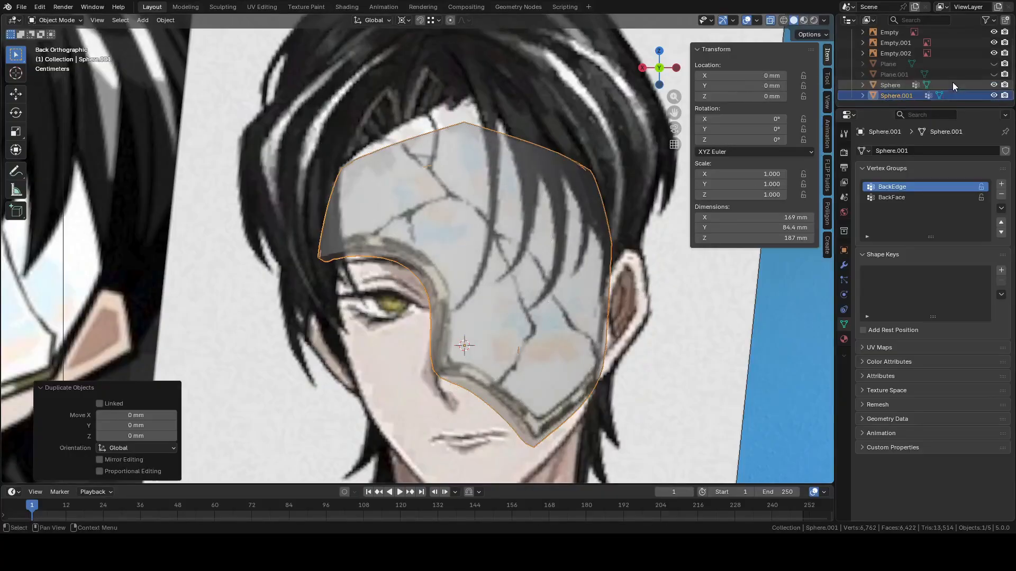
# Rename the original mask object as MaskOG
pyautogui.click(897, 85)
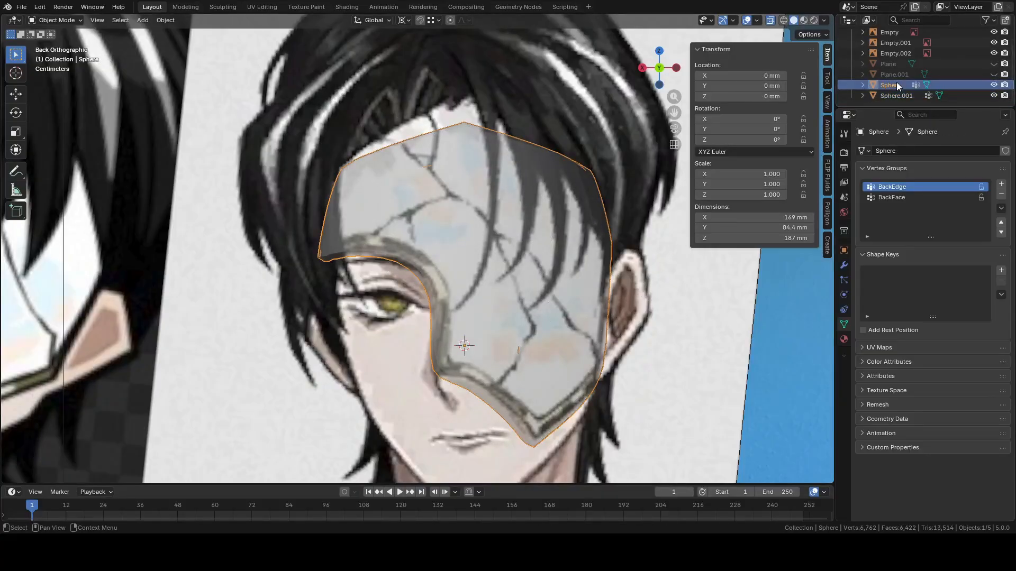
pyautogui.doubleClick(896, 84)
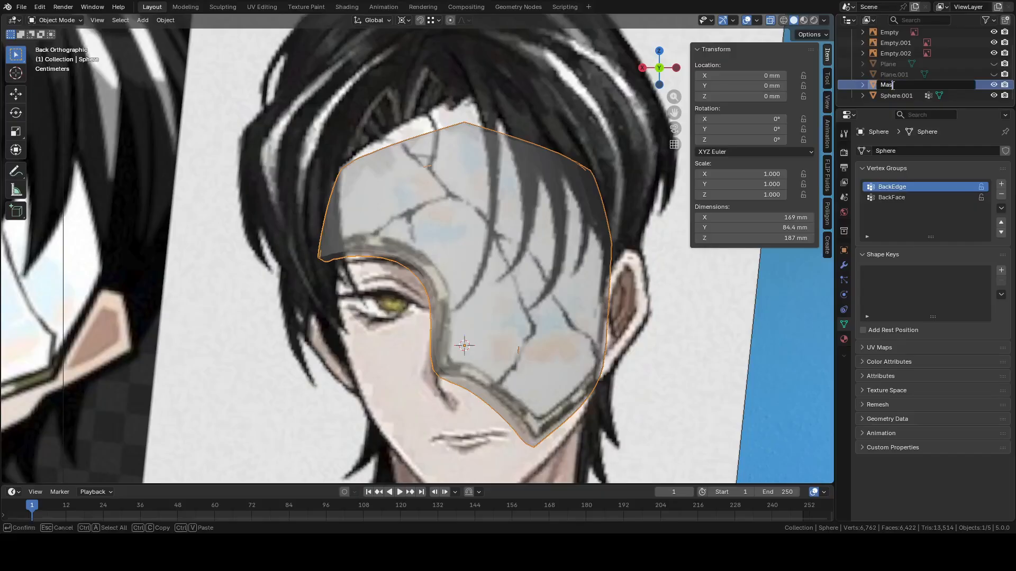
pyautogui.press('Return')
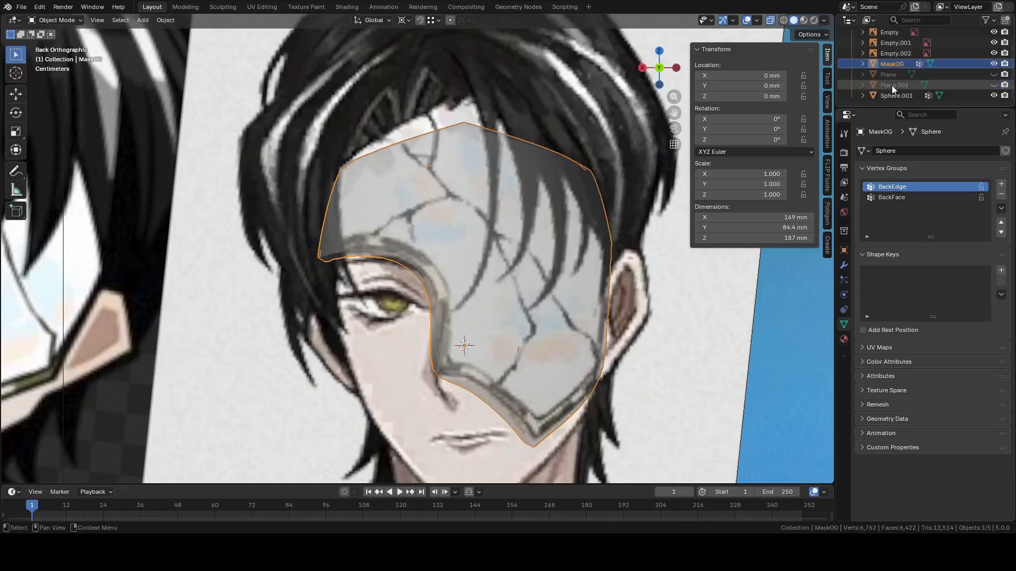
# Rename the duplicated mask object as MaskSep and hide MaskOG in the viewport
pyautogui.click(892, 94)
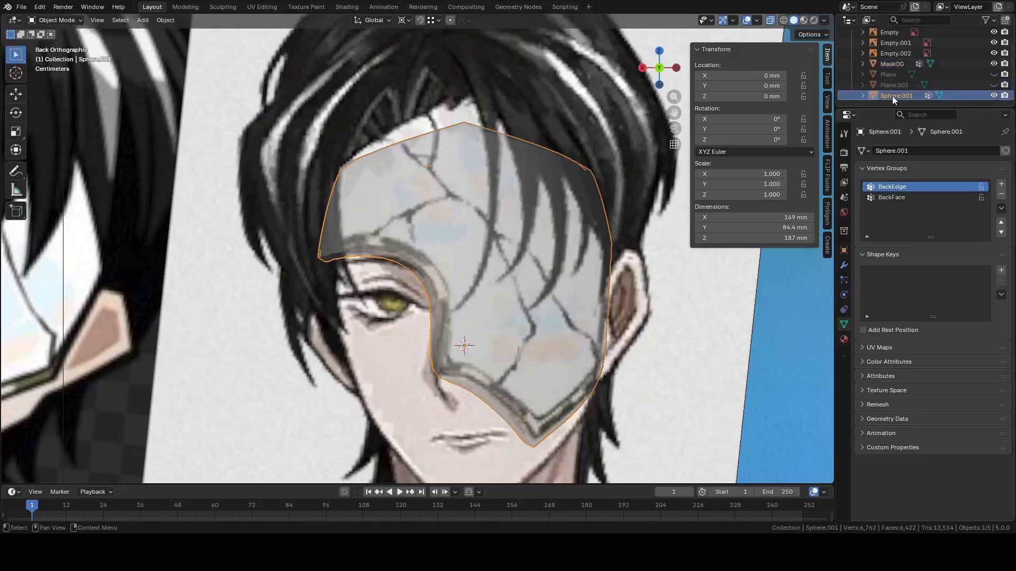
pyautogui.doubleClick(892, 96)
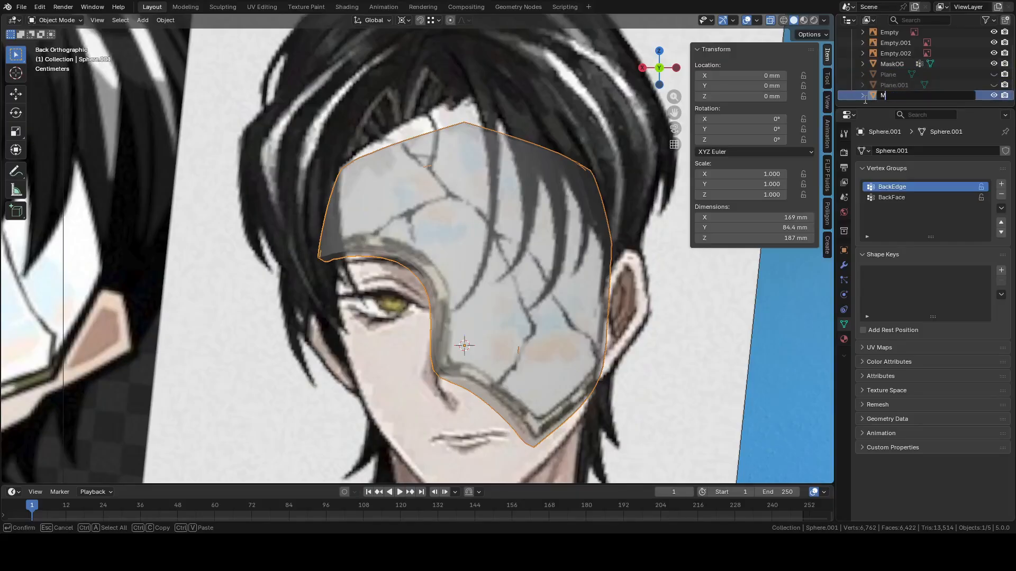
pyautogui.press('Return')
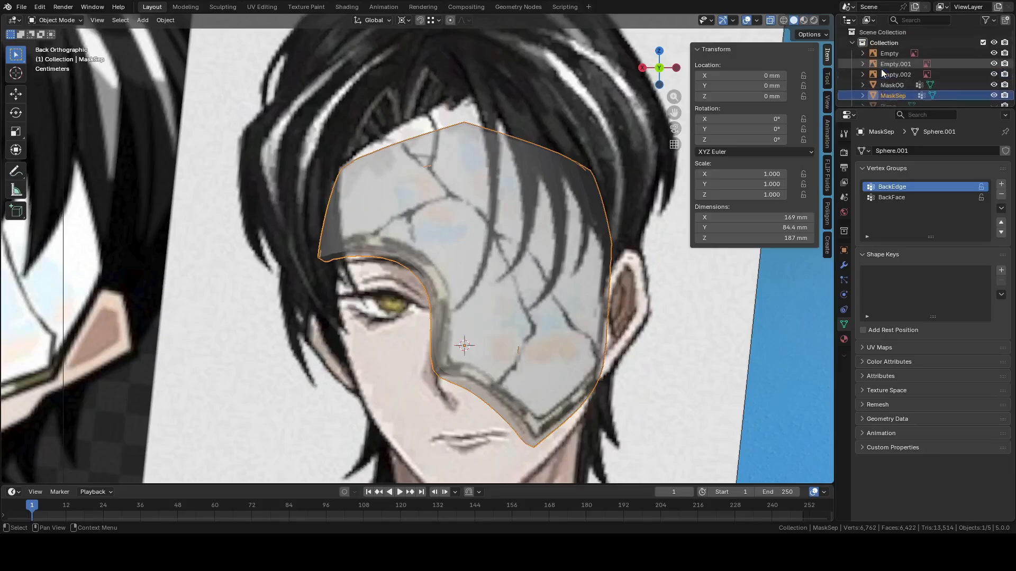
pyautogui.scroll(2, 881, 69)
pyautogui.click(993, 86)
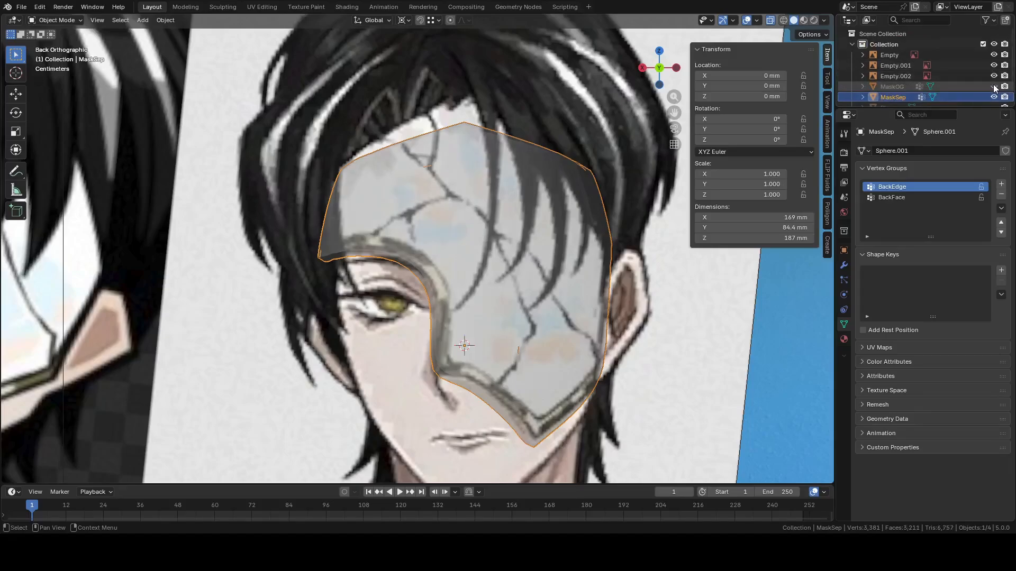
# Open MaskSep in Edit Mode and circle-select the vertices around the mask's pointed lower tip
pyautogui.click(560, 212)
pyautogui.click(566, 215)
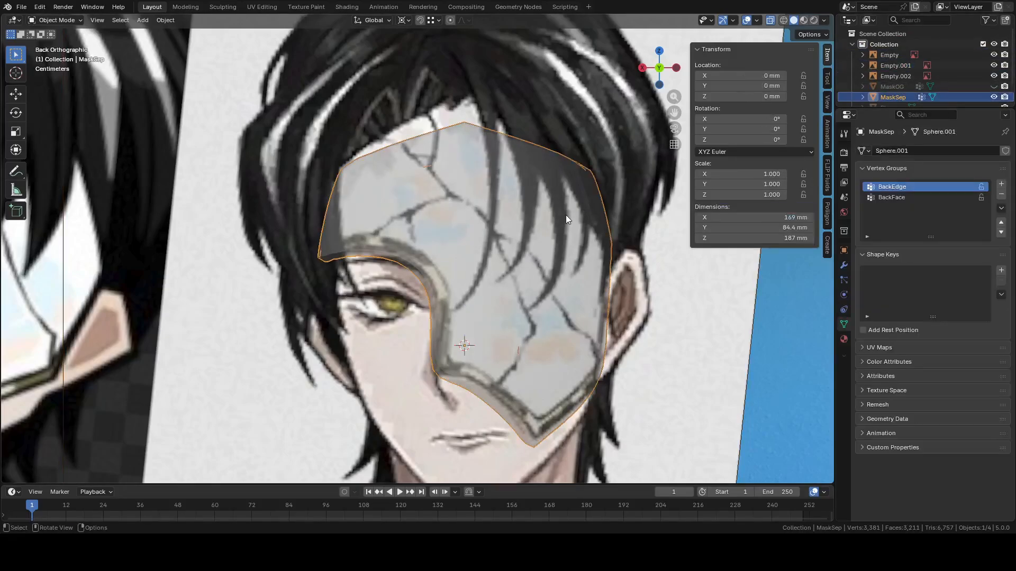
pyautogui.press('Tab')
pyautogui.scroll(2, 574, 138)
pyautogui.scroll(2, 574, 139)
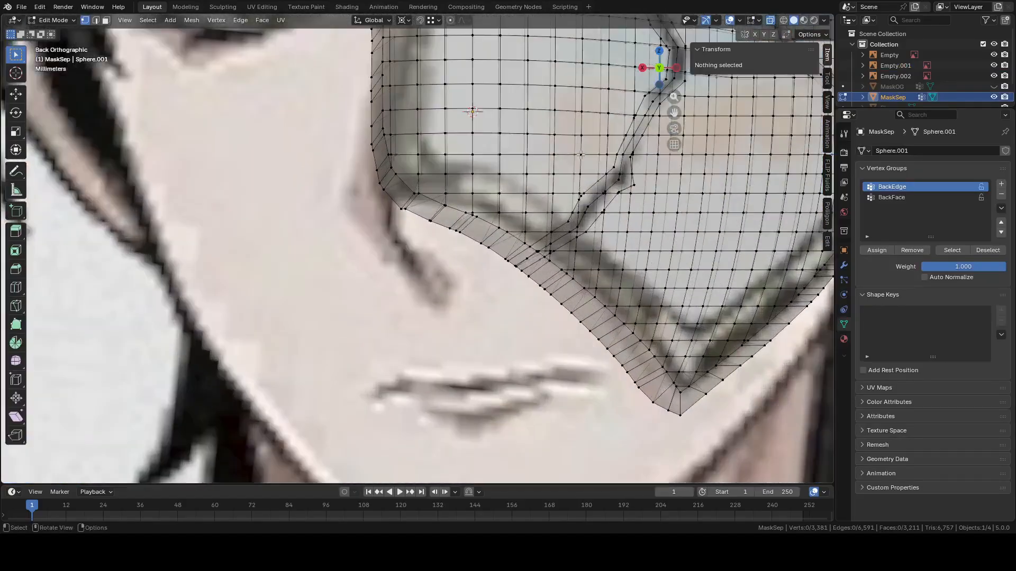
pyautogui.moveTo(574, 138)
pyautogui.mouseDown(button='middle')
pyautogui.moveTo(526, 160)
pyautogui.moveTo(572, 148)
pyautogui.mouseUp(button='middle')
pyautogui.click(662, 71)
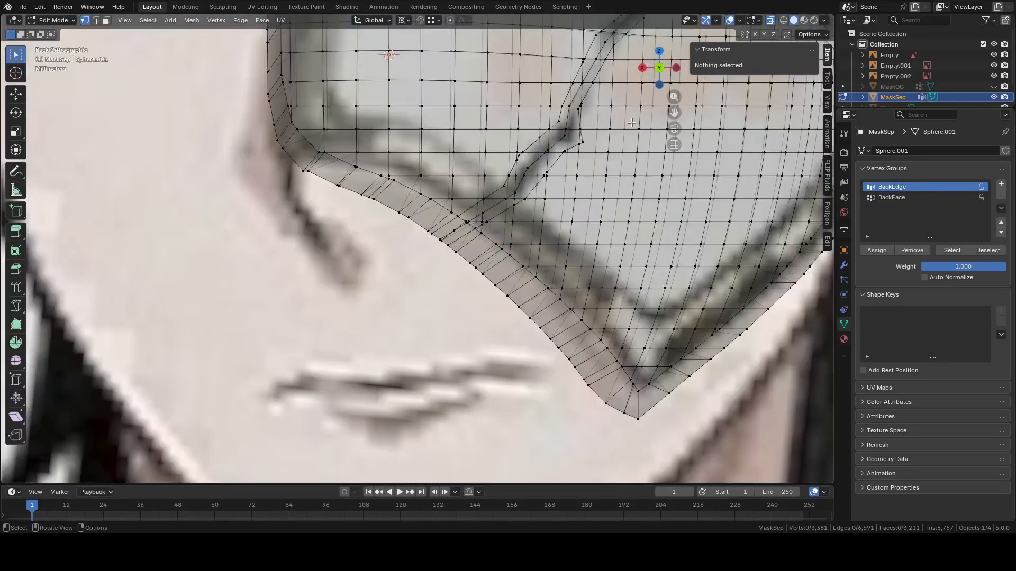
pyautogui.scroll(-4, 540, 285)
pyautogui.scroll(2, 401, 381)
pyautogui.press('c')
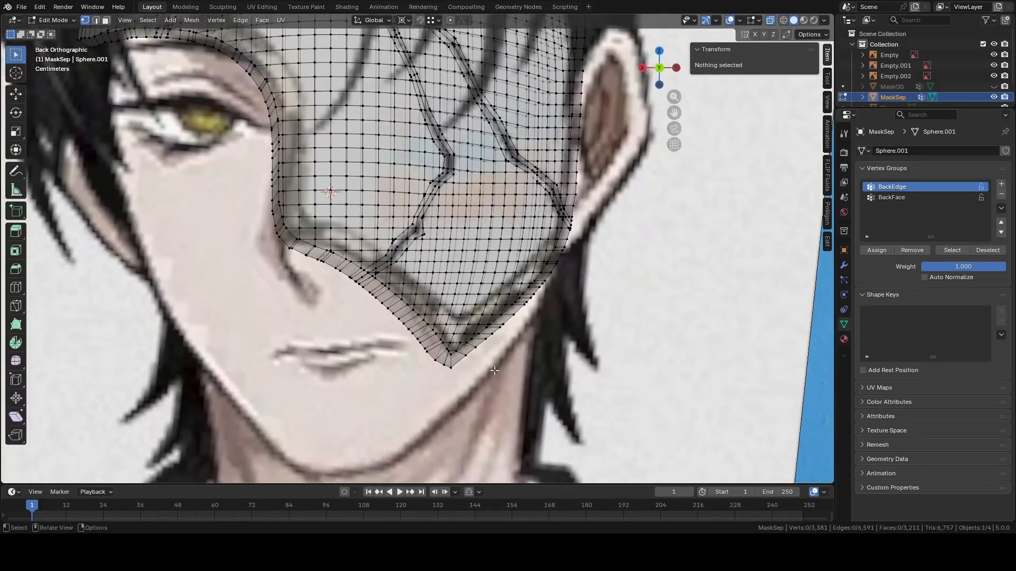
pyautogui.moveTo(401, 381); pyautogui.dragTo(476, 306)
pyautogui.rightClick(476, 306)
# Extend the circle selection from the lower tip along the bottom rim towards the nearest crack
pyautogui.scroll(5, 477, 305)
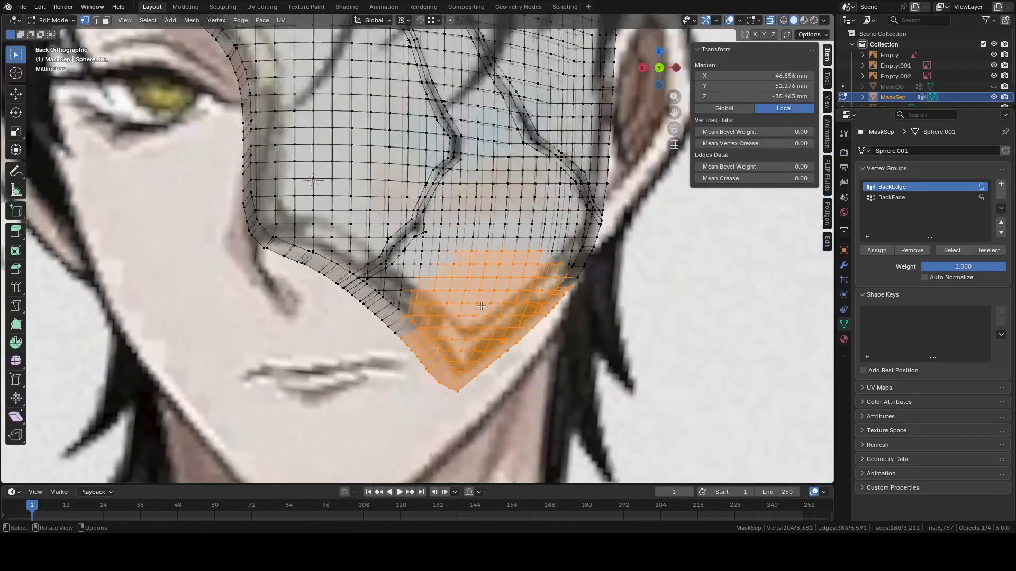
pyautogui.keyDown('shift'); pyautogui.moveTo(478, 305); pyautogui.dragTo(587, 198, button='middle'); pyautogui.keyUp('shift')
pyautogui.press('c')
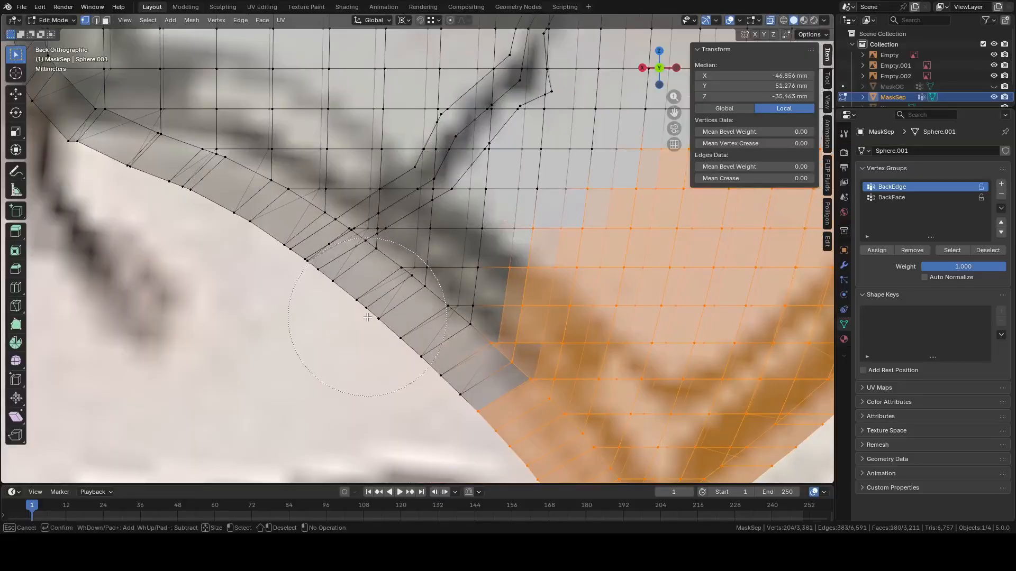
pyautogui.moveTo(434, 378); pyautogui.dragTo(460, 339)
pyautogui.rightClick(460, 339)
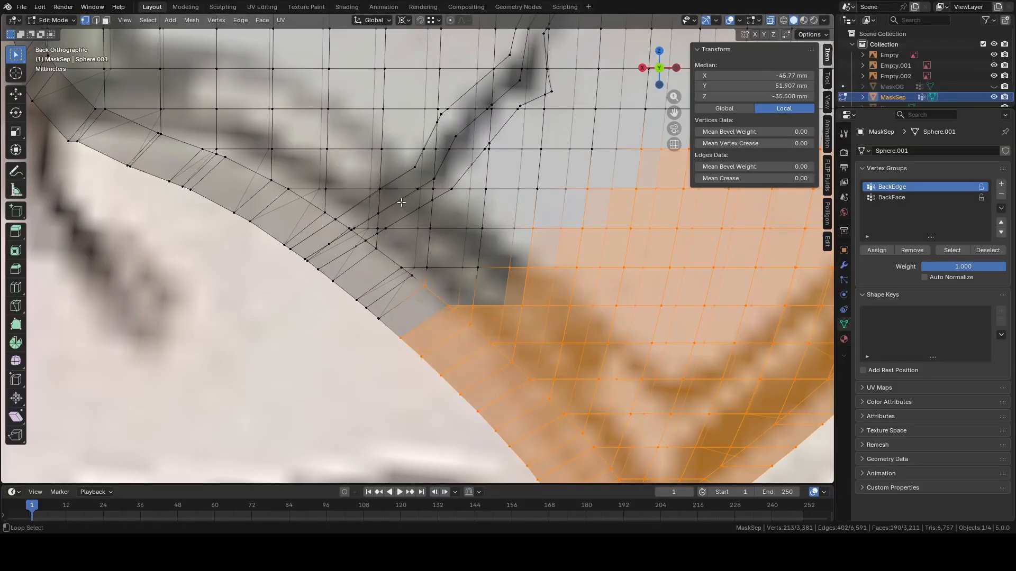
# Add the centre line of the crack rising from the bottom rim to the selection and turn off X-ray
pyautogui.keyDown('alt'); pyautogui.click(401, 202); pyautogui.keyUp('alt')
pyautogui.moveTo(402, 203)
pyautogui.mouseDown(button='middle')
pyautogui.moveTo(445, 204)
pyautogui.moveTo(413, 201)
pyautogui.mouseUp(button='middle')
pyautogui.keyDown('alt'); pyautogui.keyDown('shift'); pyautogui.click(428, 161); pyautogui.keyUp('shift'); pyautogui.keyUp('alt')
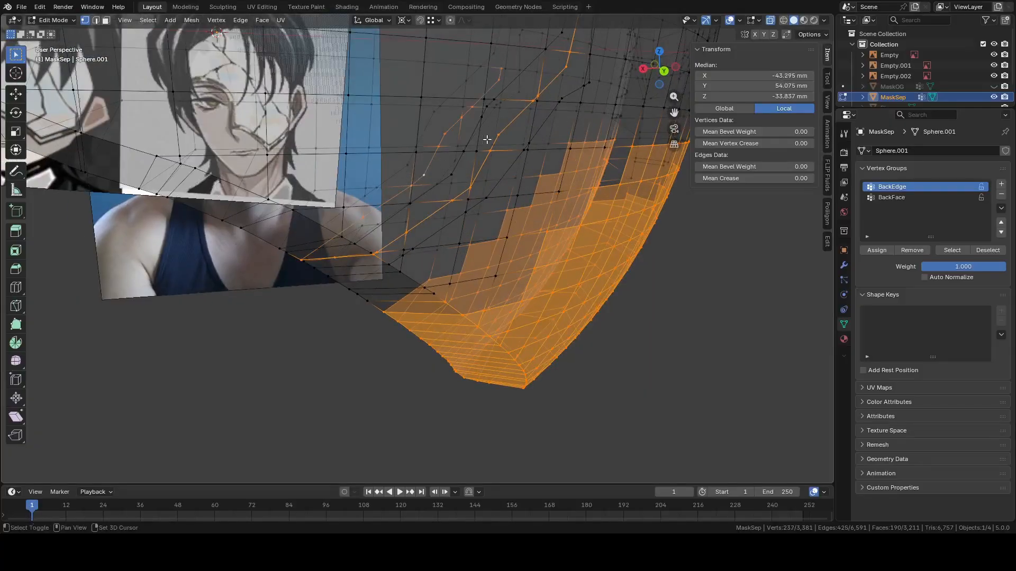
pyautogui.moveTo(449, 154); pyautogui.dragTo(492, 154, button='middle')
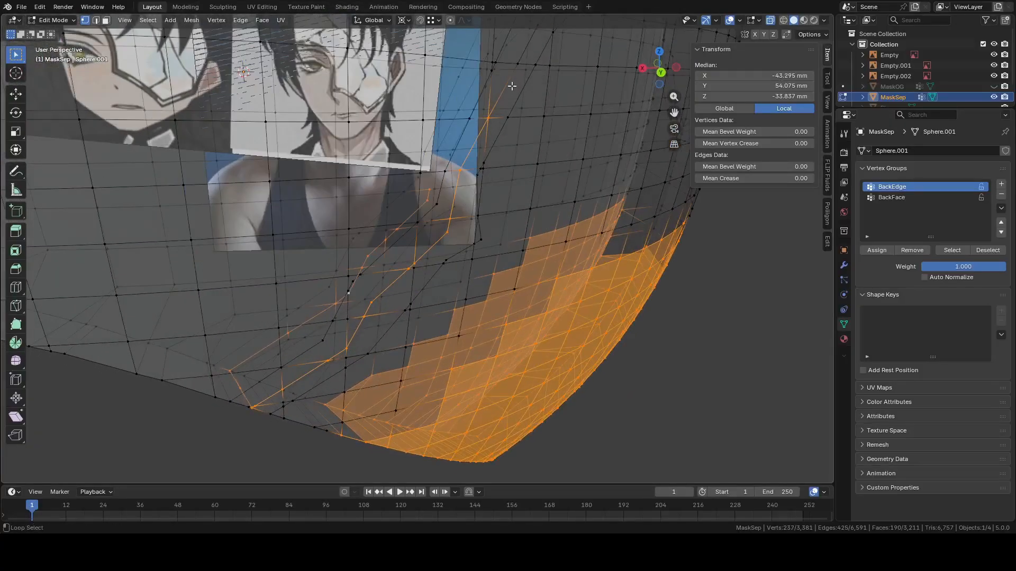
pyautogui.keyDown('shift'); pyautogui.moveTo(511, 80); pyautogui.dragTo(460, 218, button='middle'); pyautogui.keyUp('shift')
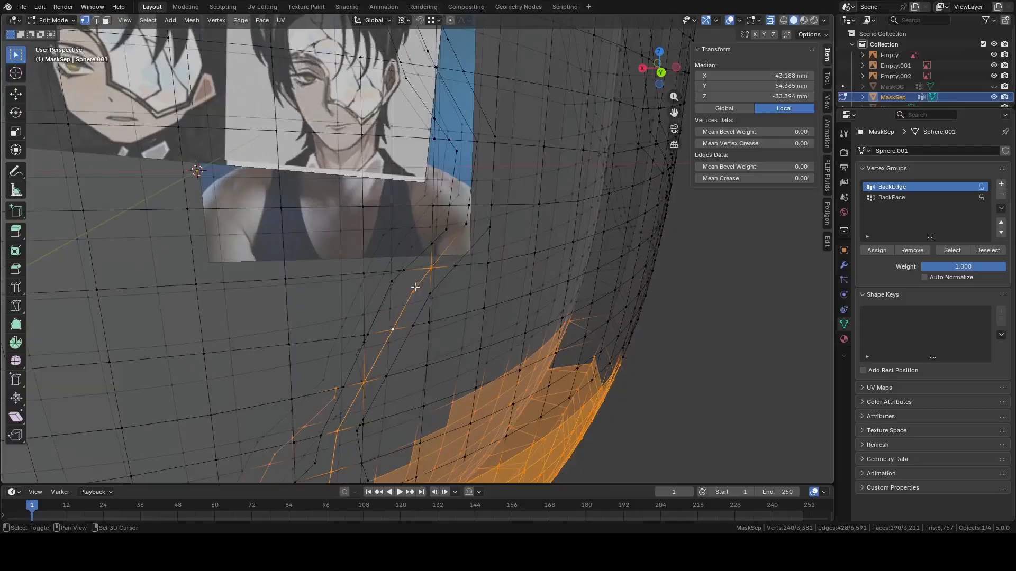
pyautogui.keyDown('alt'); pyautogui.keyDown('shift'); pyautogui.click(466, 217); pyautogui.keyUp('shift'); pyautogui.keyUp('alt')
pyautogui.click(770, 20)
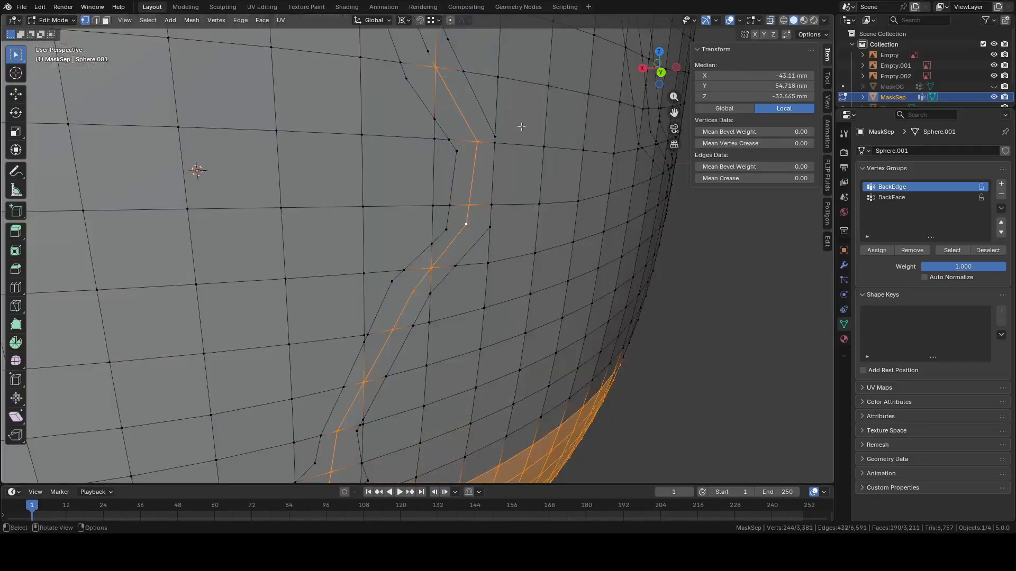
# Continue loop-selecting the same crack's centre line upward along the mask's outer surface
pyautogui.keyDown('shift'); pyautogui.moveTo(483, 111); pyautogui.dragTo(513, 293, button='middle'); pyautogui.keyUp('shift')
pyautogui.keyDown('alt'); pyautogui.keyDown('shift'); pyautogui.click(425, 177); pyautogui.keyUp('shift'); pyautogui.keyUp('alt')
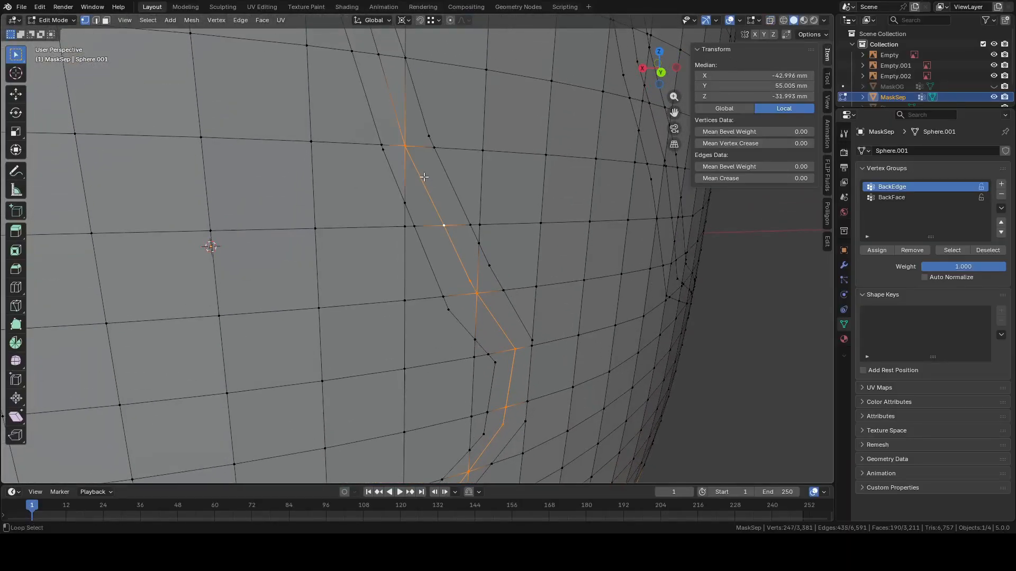
pyautogui.keyDown('shift'); pyautogui.moveTo(367, 86); pyautogui.dragTo(423, 283, button='middle'); pyautogui.keyUp('shift')
pyautogui.keyDown('alt'); pyautogui.keyDown('shift'); pyautogui.click(442, 355); pyautogui.keyUp('shift'); pyautogui.keyUp('alt')
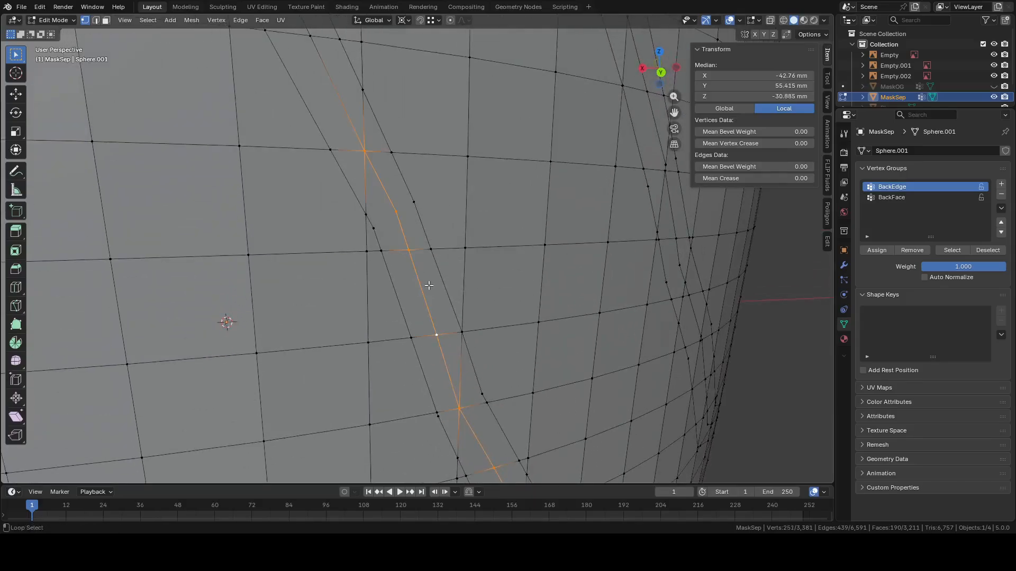
pyautogui.keyDown('shift'); pyautogui.moveTo(323, 45); pyautogui.dragTo(390, 249, button='middle'); pyautogui.keyUp('shift')
pyautogui.keyDown('alt'); pyautogui.keyDown('shift'); pyautogui.click(375, 232); pyautogui.keyUp('shift'); pyautogui.keyUp('alt')
pyautogui.scroll(-4, 375, 232)
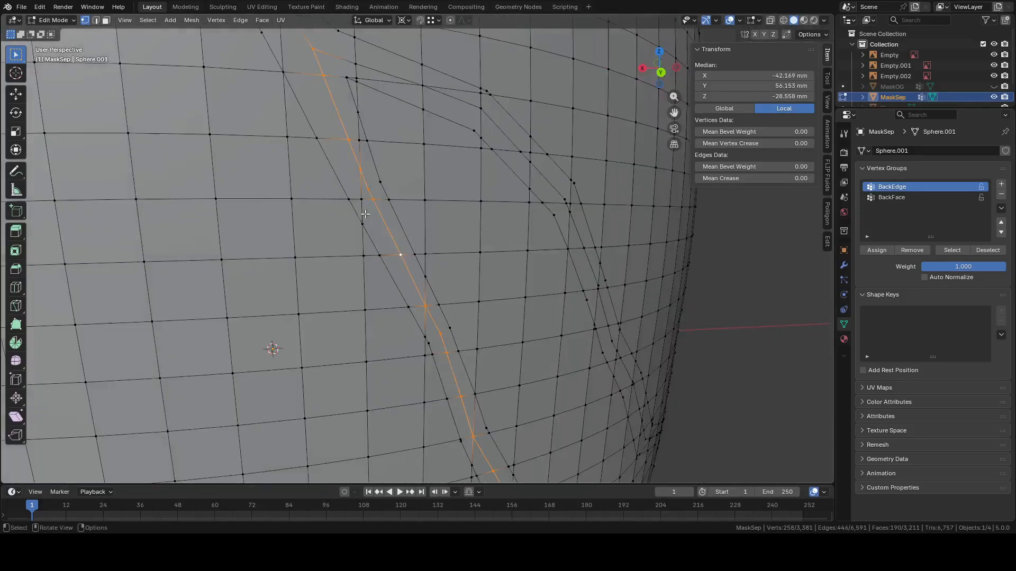
# Carry the selection across the crack junction and down the centre line of the adjoining branch
pyautogui.keyDown('shift'); pyautogui.moveTo(368, 102); pyautogui.dragTo(427, 263, button='middle'); pyautogui.keyUp('shift')
pyautogui.keyDown('alt'); pyautogui.keyDown('shift'); pyautogui.click(439, 244); pyautogui.keyUp('shift'); pyautogui.keyUp('alt')
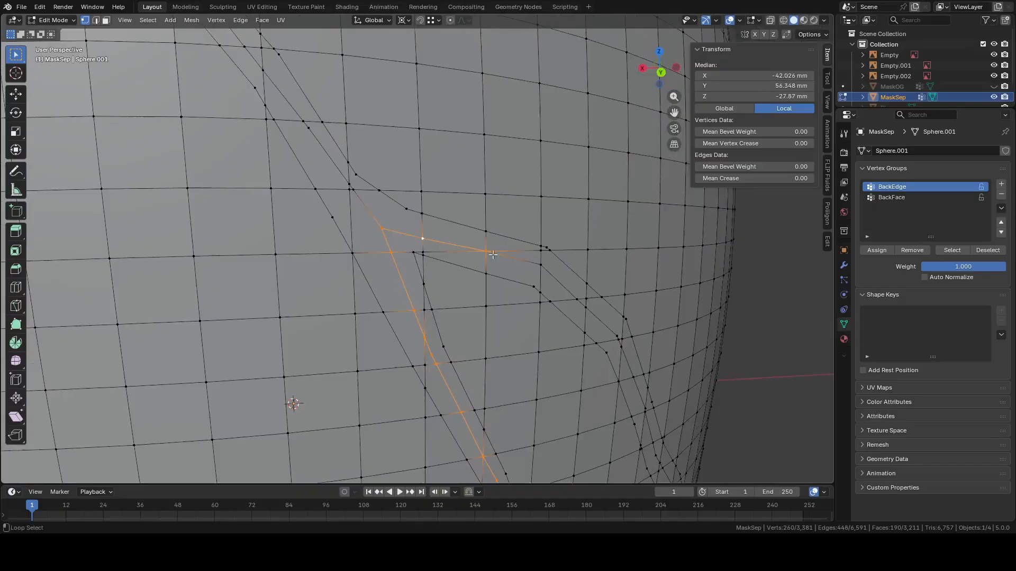
pyautogui.keyDown('alt'); pyautogui.keyDown('shift'); pyautogui.click(546, 272); pyautogui.keyUp('shift'); pyautogui.keyUp('alt')
pyautogui.moveTo(582, 293); pyautogui.dragTo(439, 243, button='middle')
pyautogui.keyDown('alt'); pyautogui.keyDown('shift'); pyautogui.click(374, 250); pyautogui.keyUp('shift'); pyautogui.keyUp('alt')
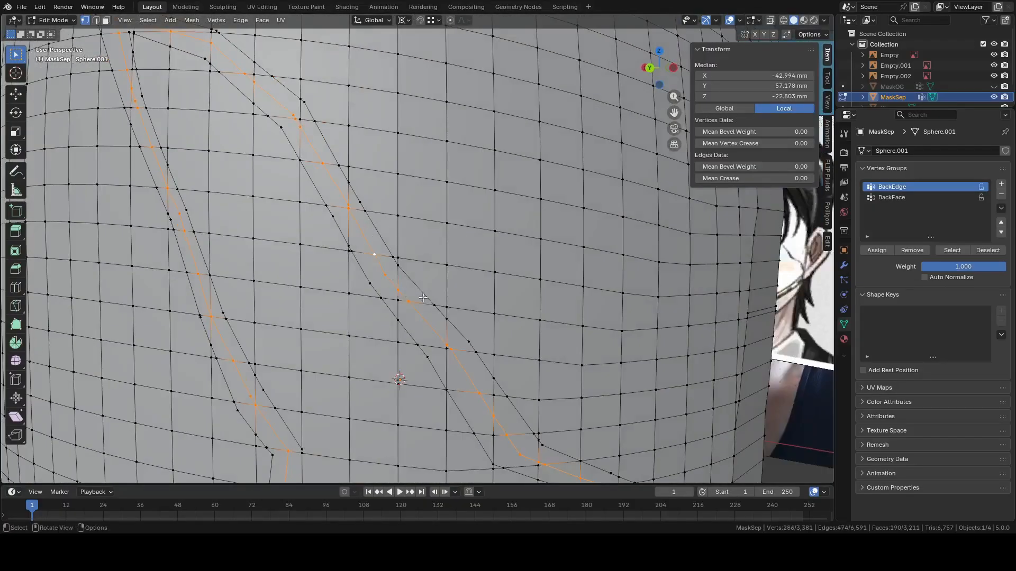
# Complete the adjoining branch's centre-line selection down to the mask's outer side edge
pyautogui.keyDown('shift'); pyautogui.moveTo(450, 336); pyautogui.dragTo(362, 129, button='middle'); pyautogui.keyUp('shift')
pyautogui.keyDown('shift'); pyautogui.moveTo(542, 281); pyautogui.dragTo(496, 222, button='middle'); pyautogui.keyUp('shift')
pyautogui.scroll(-1, 455, 193)
pyautogui.scroll(3, 474, 210)
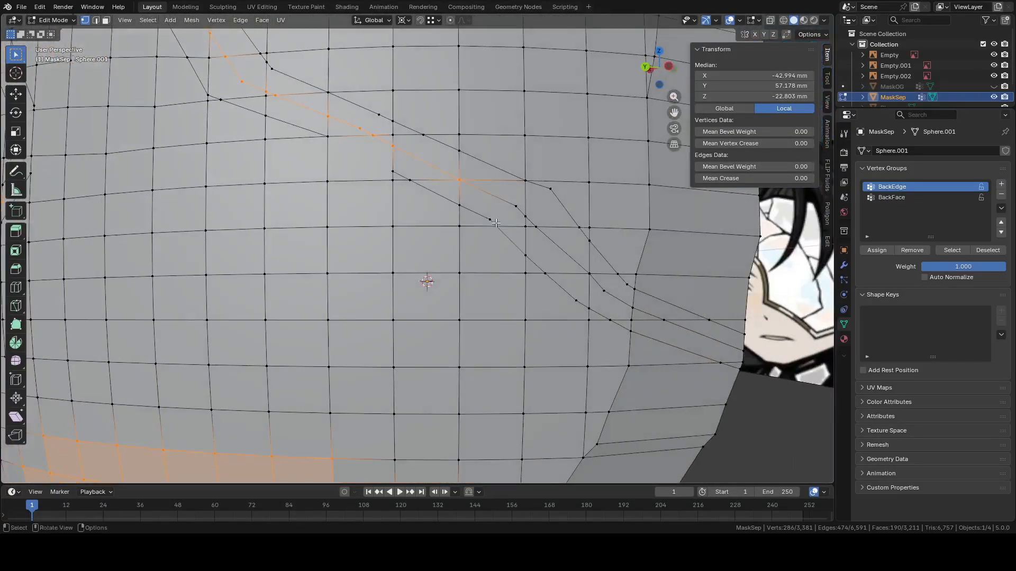
pyautogui.keyDown('alt'); pyautogui.keyDown('shift'); pyautogui.click(523, 211); pyautogui.keyUp('shift'); pyautogui.keyUp('alt')
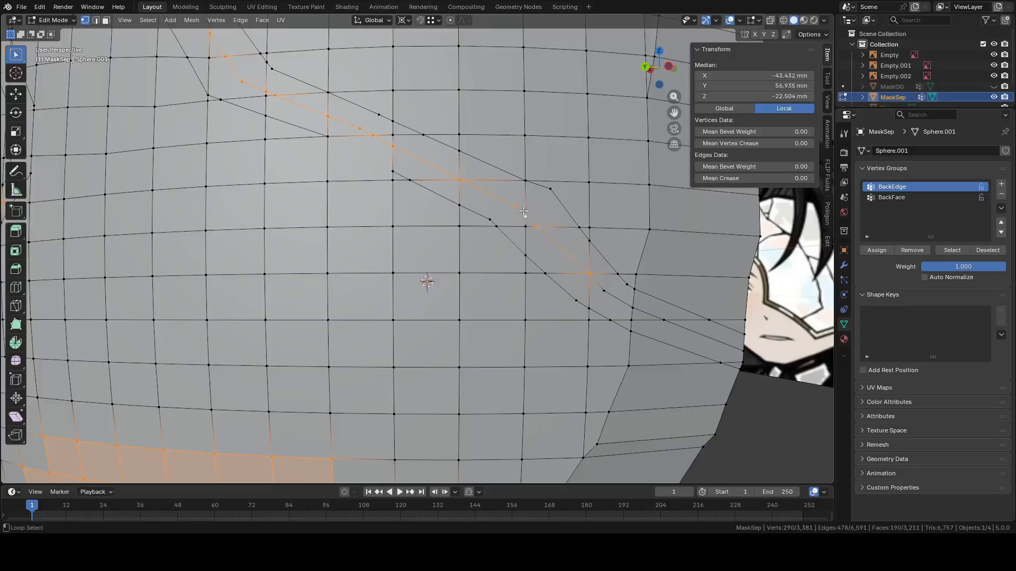
pyautogui.keyDown('alt'); pyautogui.keyDown('shift'); pyautogui.click(603, 291); pyautogui.keyUp('shift'); pyautogui.keyUp('alt')
# On the mask's inner surface, add the side branch's centre line up towards the junction to the selection
pyautogui.moveTo(603, 291); pyautogui.dragTo(423, 118, button='middle')
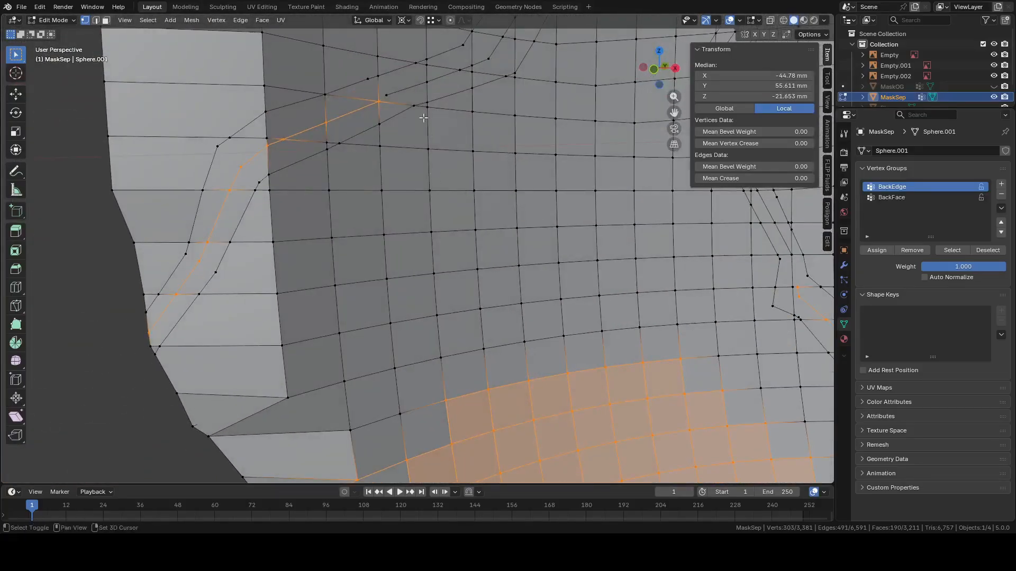
pyautogui.keyDown('alt'); pyautogui.keyDown('shift'); pyautogui.click(411, 85); pyautogui.keyUp('shift'); pyautogui.keyUp('alt')
pyautogui.keyDown('shift'); pyautogui.moveTo(513, 52); pyautogui.dragTo(327, 267, button='middle'); pyautogui.keyUp('shift')
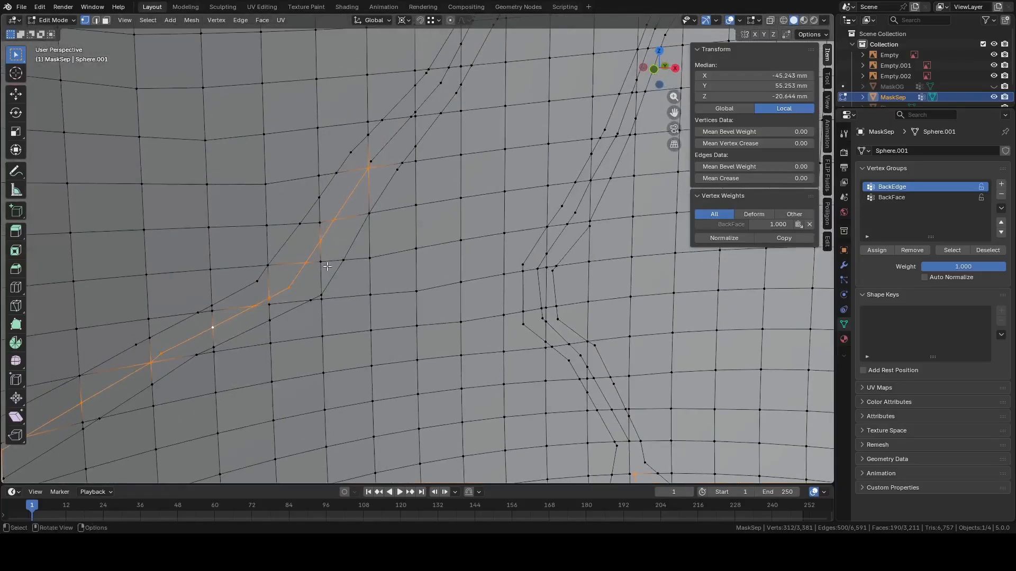
pyautogui.keyDown('alt'); pyautogui.keyDown('shift'); pyautogui.click(397, 141); pyautogui.keyUp('shift'); pyautogui.keyUp('alt')
pyautogui.keyDown('shift'); pyautogui.moveTo(398, 140); pyautogui.dragTo(319, 382, button='middle'); pyautogui.keyUp('shift')
# Add the inner surface's other crack centre line to the selection, from the junction down to the bottom rim
pyautogui.keyDown('shift'); pyautogui.moveTo(648, 85); pyautogui.dragTo(424, 193, button='middle'); pyautogui.keyUp('shift')
pyautogui.keyDown('shift'); pyautogui.moveTo(468, 145); pyautogui.dragTo(468, 90, button='middle'); pyautogui.keyUp('shift')
pyautogui.keyDown('alt'); pyautogui.keyDown('shift'); pyautogui.click(410, 226); pyautogui.keyUp('shift'); pyautogui.keyUp('alt')
pyautogui.keyDown('shift'); pyautogui.moveTo(338, 436); pyautogui.dragTo(436, 203, button='middle'); pyautogui.keyUp('shift')
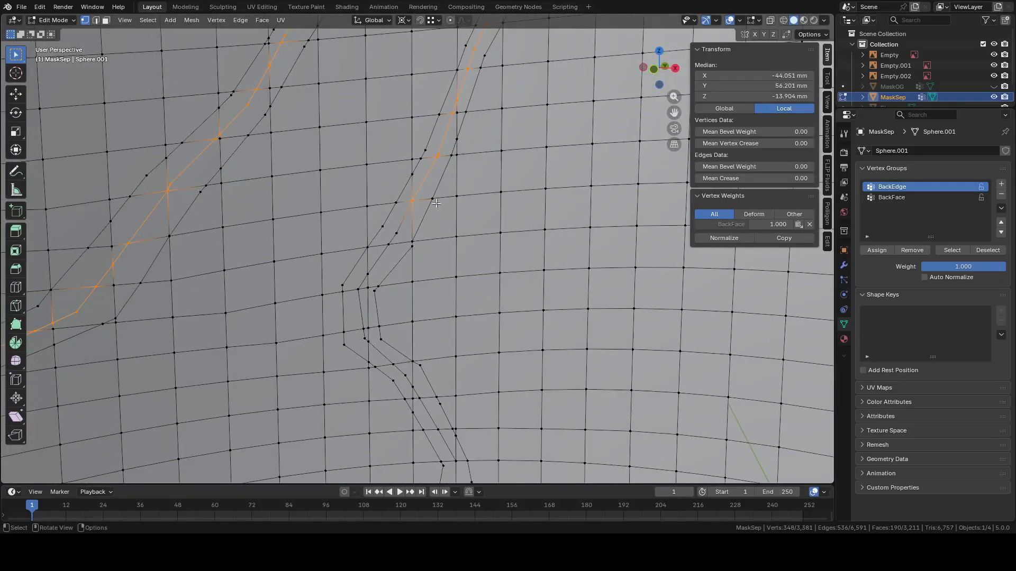
pyautogui.keyDown('alt'); pyautogui.keyDown('shift'); pyautogui.click(381, 254); pyautogui.keyUp('shift'); pyautogui.keyUp('alt')
pyautogui.keyDown('shift'); pyautogui.moveTo(381, 254); pyautogui.dragTo(524, 174, button='middle'); pyautogui.keyUp('shift')
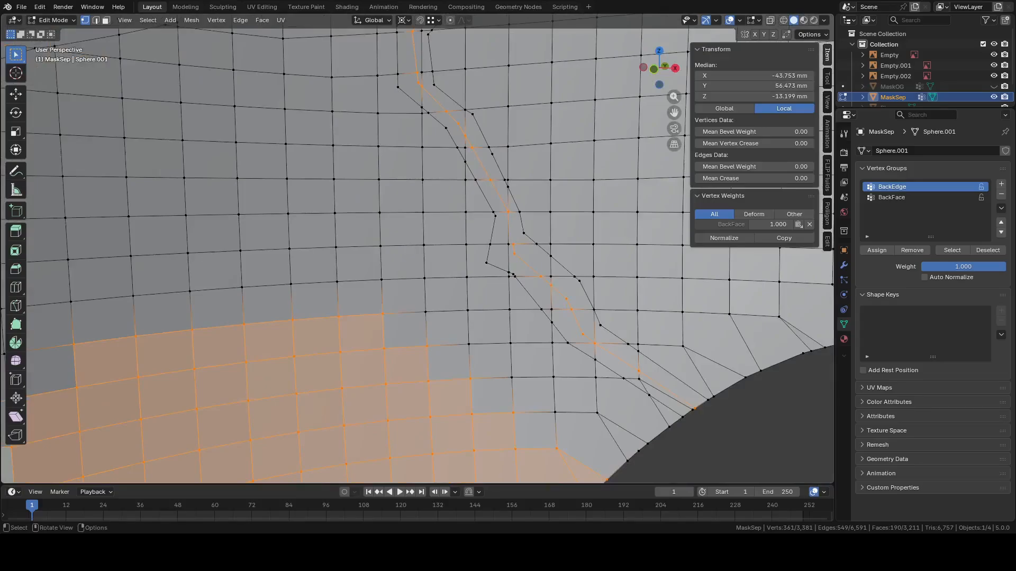
# Circle-select the inner-surface vertices filling the lower part of the piece between the two crack lines
pyautogui.scroll(-3, 595, 188)
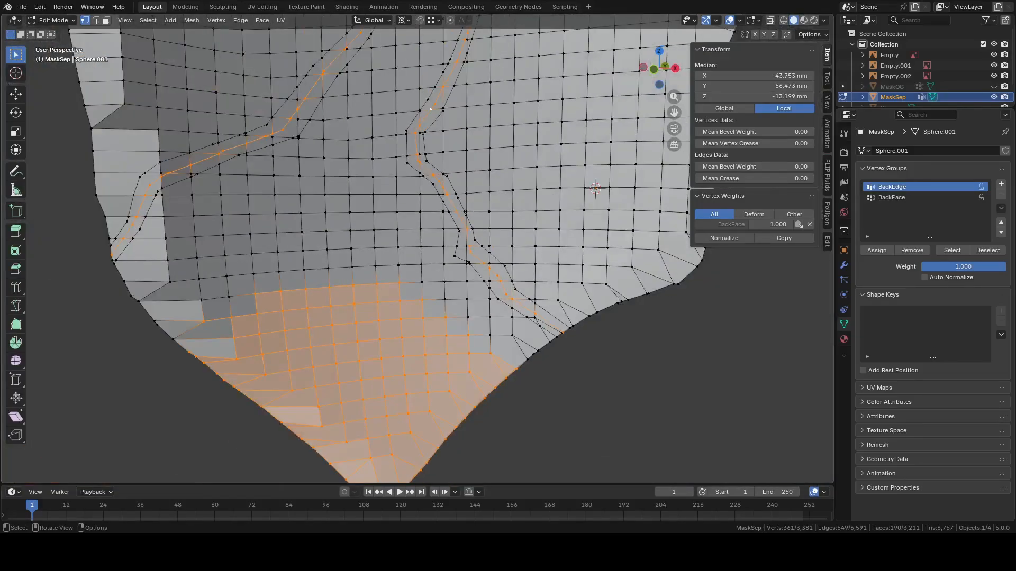
pyautogui.rightClick(464, 254)
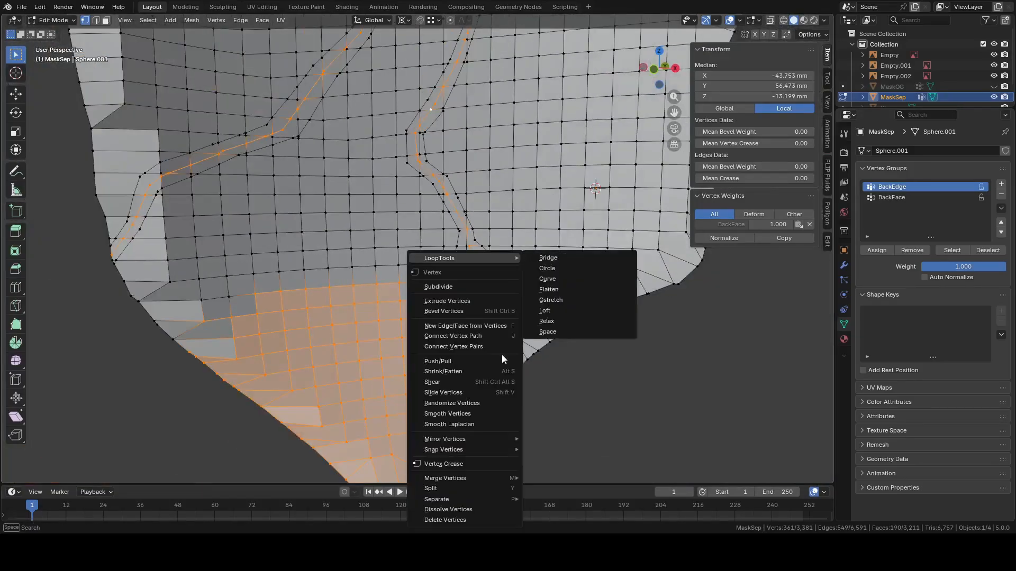
pyautogui.press('c')
pyautogui.moveTo(531, 386)
pyautogui.mouseDown()
pyautogui.moveTo(502, 388)
pyautogui.moveTo(512, 374)
pyautogui.mouseUp()
pyautogui.moveTo(507, 369)
pyautogui.mouseDown()
pyautogui.moveTo(418, 302)
pyautogui.moveTo(365, 285)
pyautogui.moveTo(210, 328)
pyautogui.moveTo(141, 305)
pyautogui.moveTo(161, 261)
pyautogui.moveTo(214, 220)
pyautogui.moveTo(291, 185)
pyautogui.moveTo(386, 233)
pyautogui.moveTo(409, 264)
pyautogui.moveTo(370, 202)
pyautogui.mouseUp()
pyautogui.keyDown('shift'); pyautogui.moveTo(376, 217); pyautogui.dragTo(434, 373, button='middle'); pyautogui.keyUp('shift')
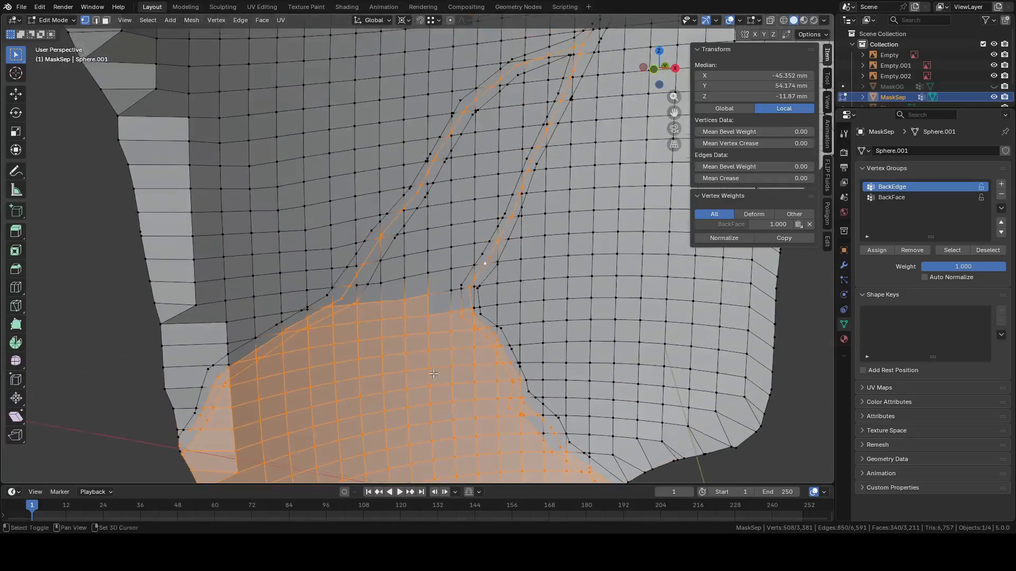
# Extend the circle selection upward through the narrowing middle of the inner surface between the crack lines
pyautogui.scroll(3, 433, 373)
pyautogui.press('c')
pyautogui.moveTo(339, 371)
pyautogui.mouseDown()
pyautogui.moveTo(381, 286)
pyautogui.moveTo(434, 233)
pyautogui.moveTo(439, 312)
pyautogui.mouseUp()
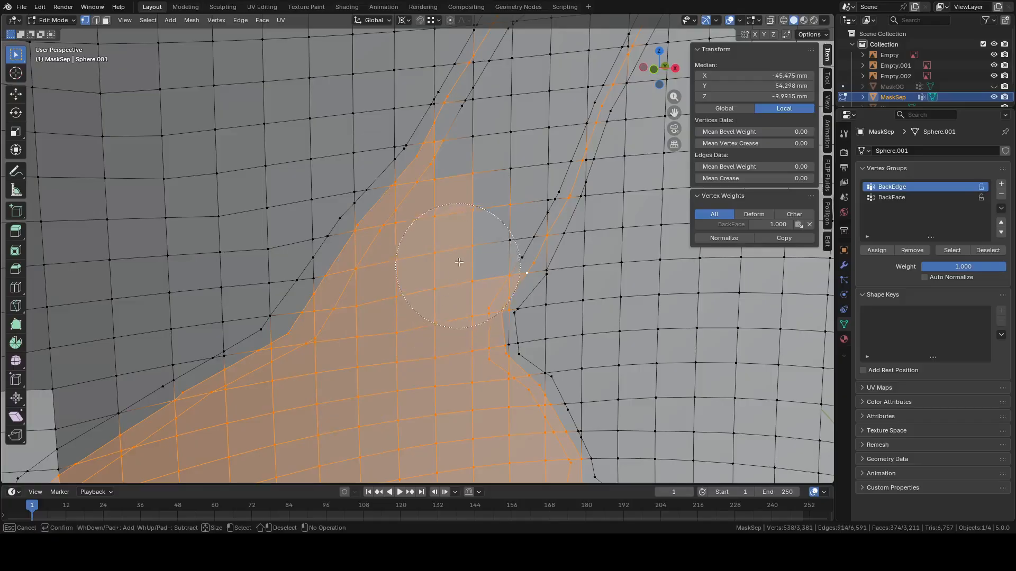
pyautogui.moveTo(459, 262)
pyautogui.mouseDown()
pyautogui.moveTo(497, 238)
pyautogui.moveTo(493, 169)
pyautogui.moveTo(516, 154)
pyautogui.moveTo(505, 170)
pyautogui.mouseUp()
pyautogui.rightClick(506, 170)
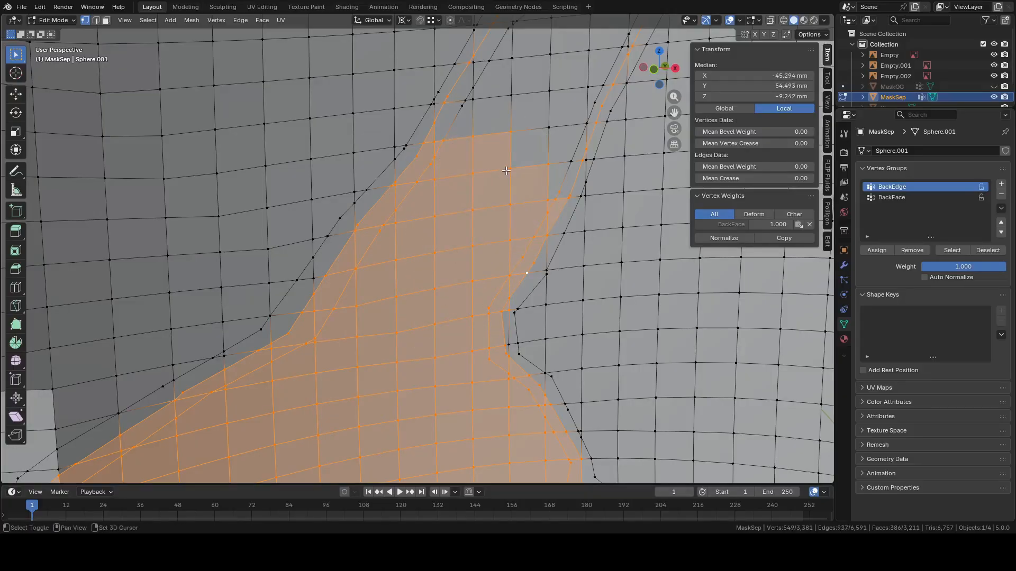
# Circle-select the remaining inner-surface vertices between the crack lines, up to the narrow tip of the piece
pyautogui.keyDown('shift'); pyautogui.moveTo(506, 170); pyautogui.dragTo(409, 339, button='middle'); pyautogui.keyUp('shift')
pyautogui.press('c')
pyautogui.moveTo(388, 336); pyautogui.dragTo(454, 232)
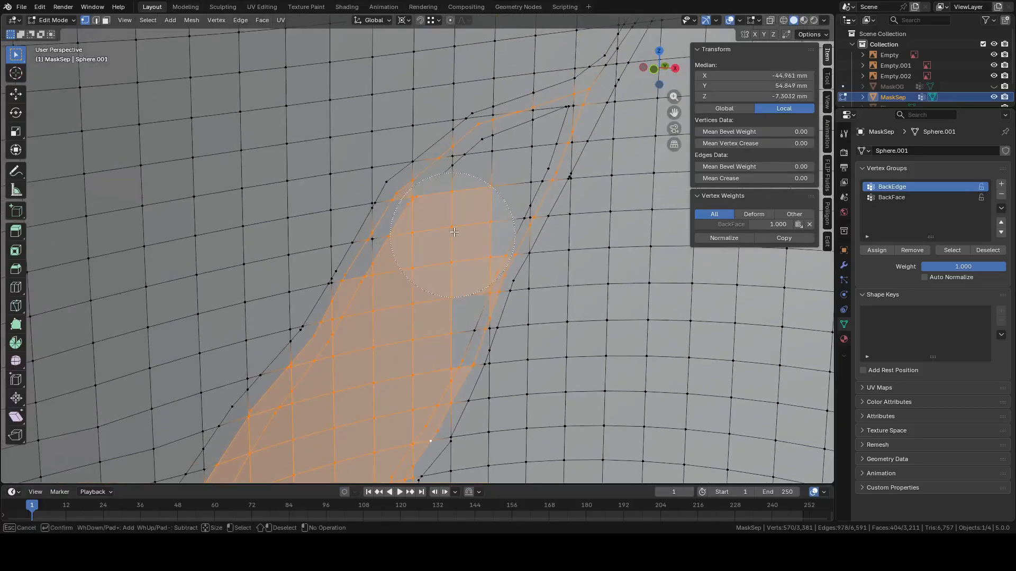
pyautogui.moveTo(432, 272)
pyautogui.mouseDown()
pyautogui.moveTo(380, 245)
pyautogui.moveTo(424, 305)
pyautogui.mouseUp()
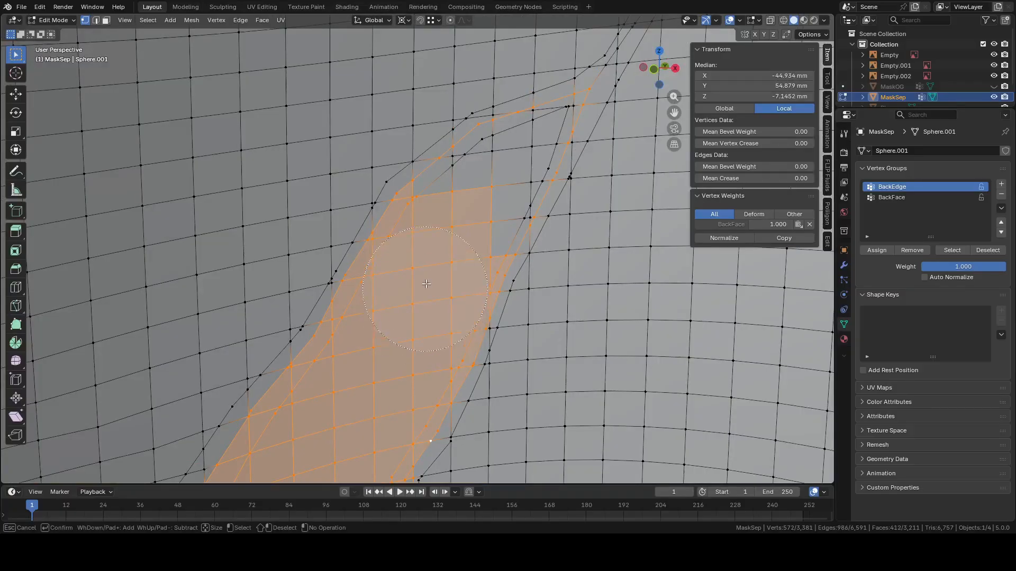
pyautogui.scroll(4, 465, 210)
pyautogui.moveTo(479, 170); pyautogui.dragTo(528, 150)
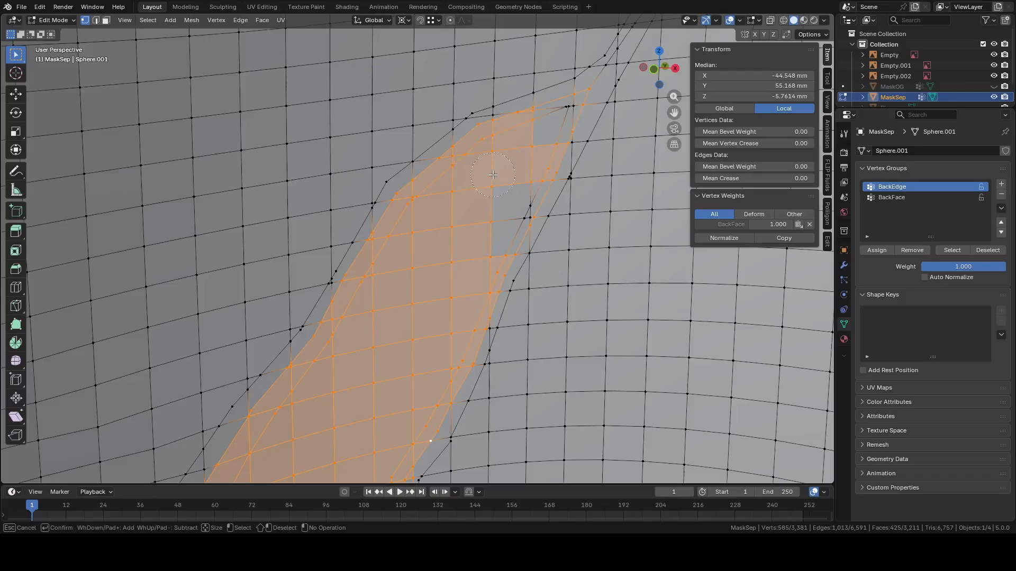
pyautogui.keyDown('shift'); pyautogui.moveTo(495, 174); pyautogui.dragTo(430, 291, button='middle'); pyautogui.keyUp('shift')
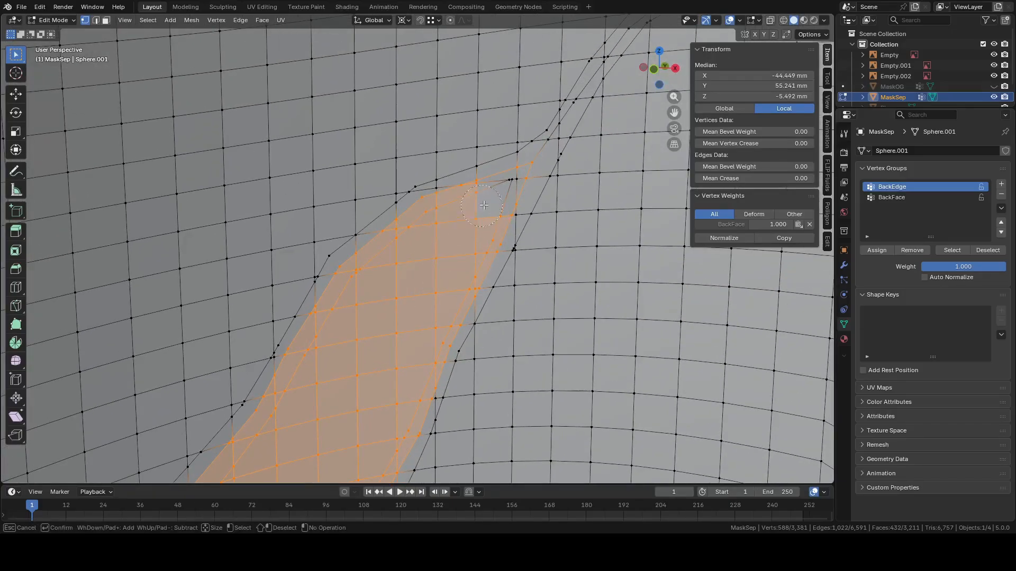
pyautogui.moveTo(483, 205); pyautogui.dragTo(500, 191)
# Clean up the inner-surface selection by adding the missed vertices beside the lower crack line and near the rim
pyautogui.moveTo(498, 201); pyautogui.dragTo(507, 186, button='middle')
pyautogui.scroll(6, 507, 186)
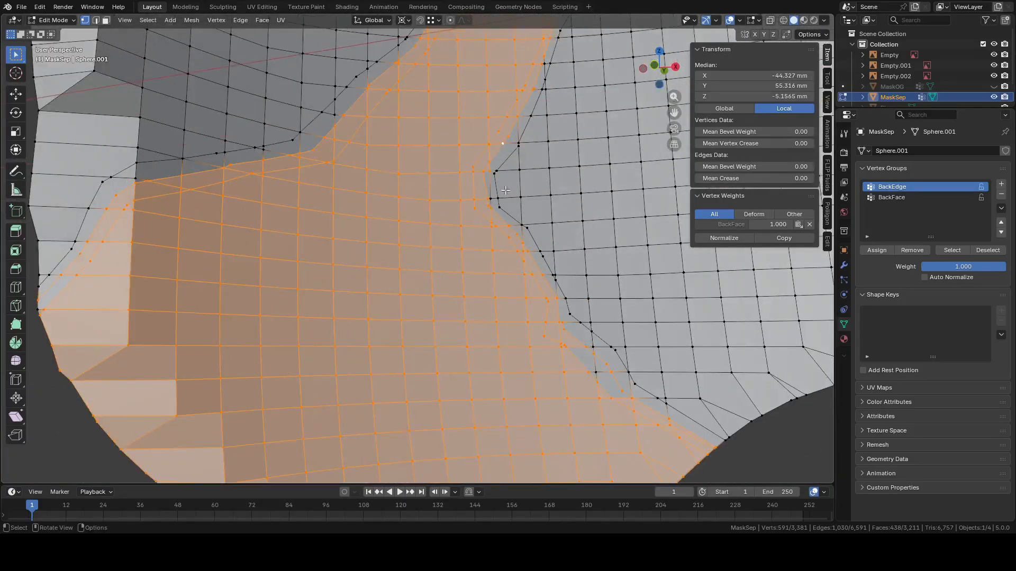
pyautogui.press('c')
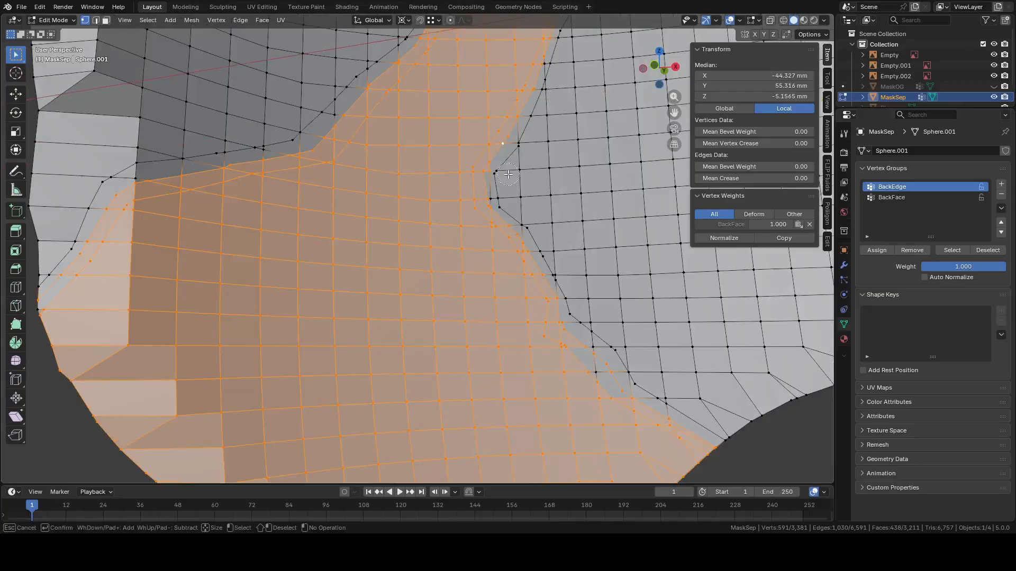
pyautogui.press('Escape')
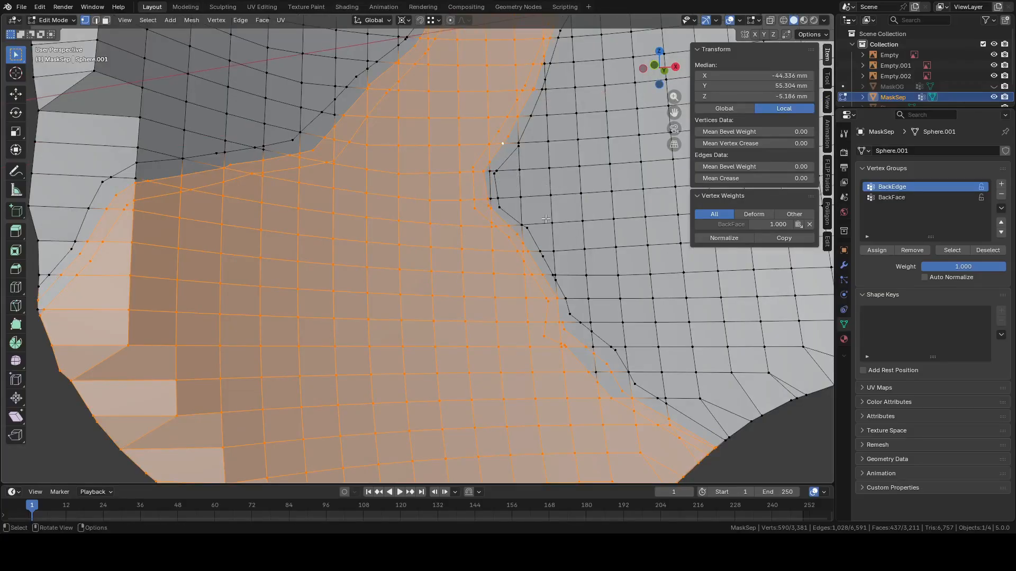
pyautogui.press('c')
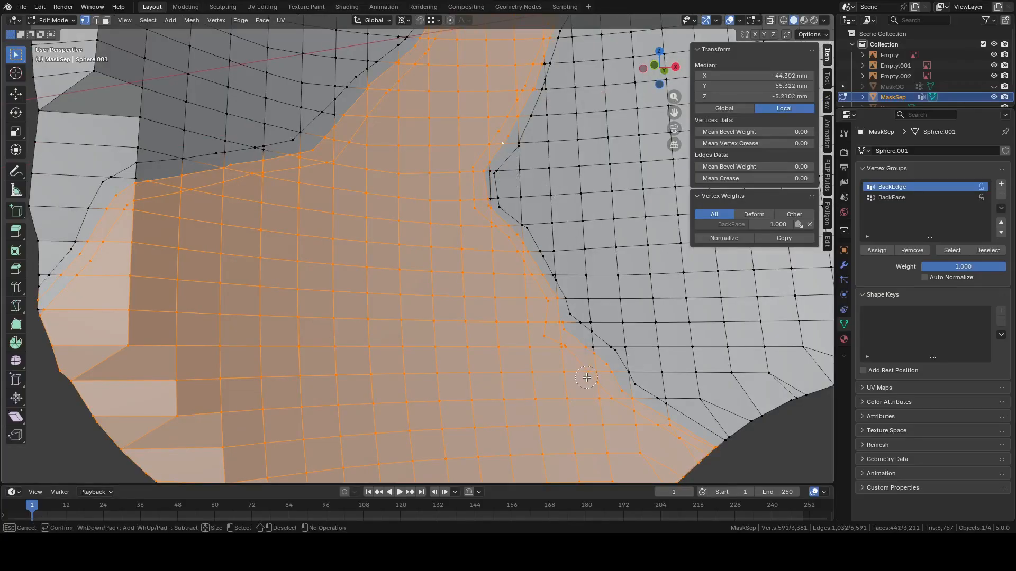
pyautogui.press('Escape')
pyautogui.moveTo(586, 378); pyautogui.dragTo(585, 396, button='middle')
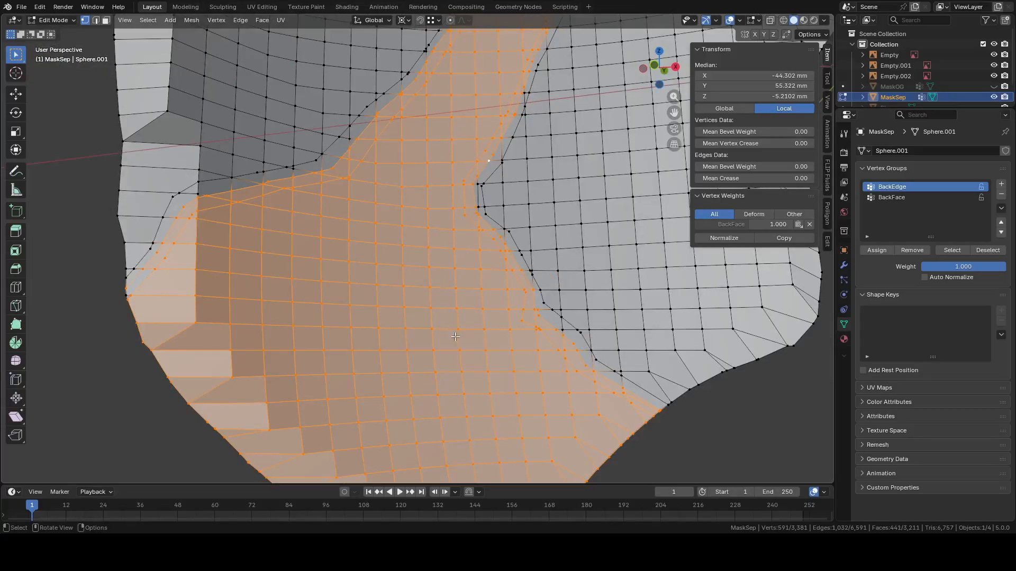
pyautogui.keyDown('shift'); pyautogui.moveTo(186, 329); pyautogui.dragTo(262, 263, button='middle'); pyautogui.keyUp('shift')
pyautogui.press('c')
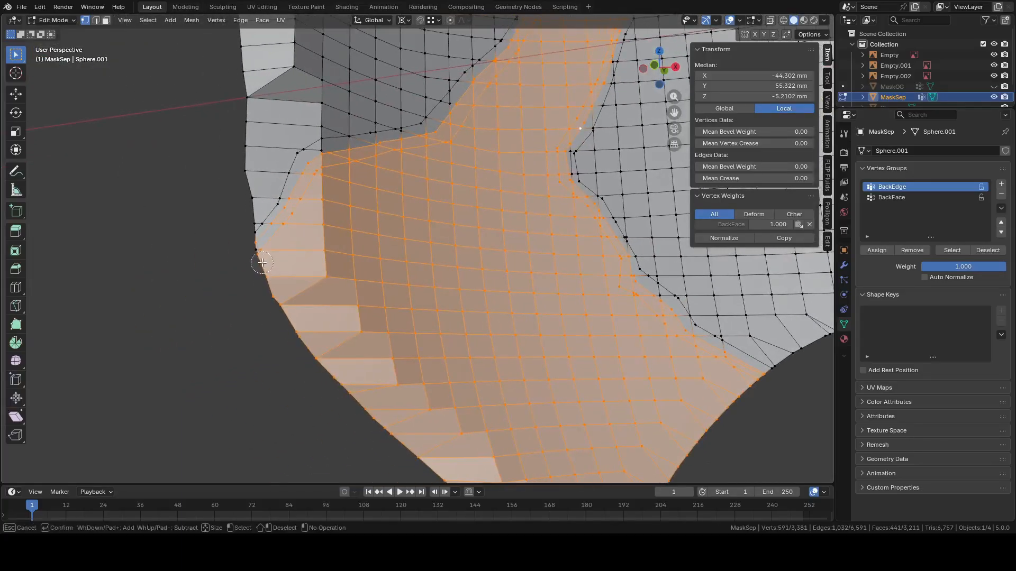
pyautogui.press('Escape')
# On the mask's outer surface, circle-select the vertices just below the junction, inside the tip between the crack lines
pyautogui.keyDown('shift'); pyautogui.moveTo(574, 127); pyautogui.dragTo(582, 333, button='middle'); pyautogui.keyUp('shift')
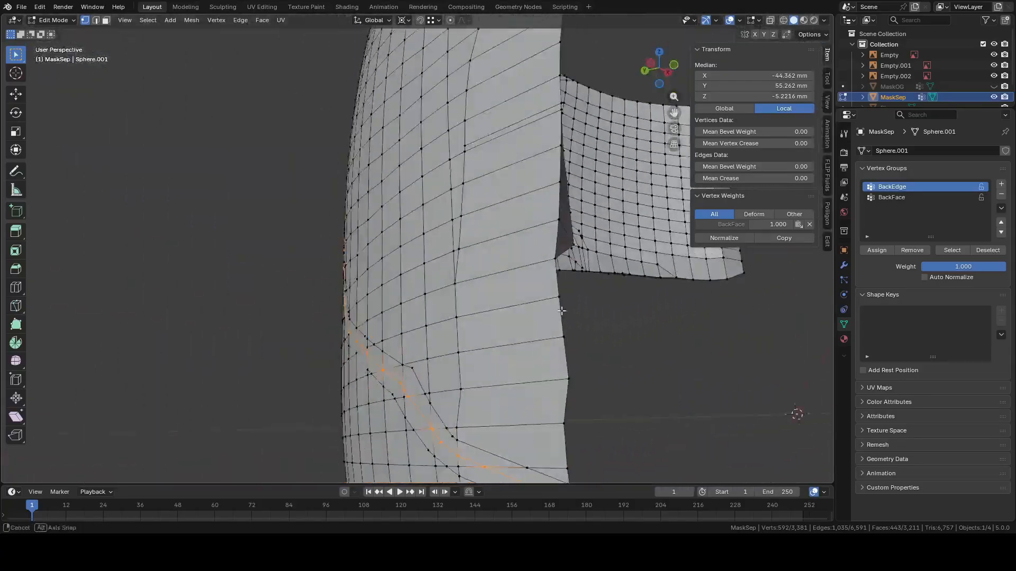
pyautogui.moveTo(339, 421); pyautogui.dragTo(458, 420, button='middle')
pyautogui.keyDown('shift'); pyautogui.moveTo(462, 143); pyautogui.dragTo(532, 419, button='middle'); pyautogui.keyUp('shift')
pyautogui.scroll(3, 533, 419)
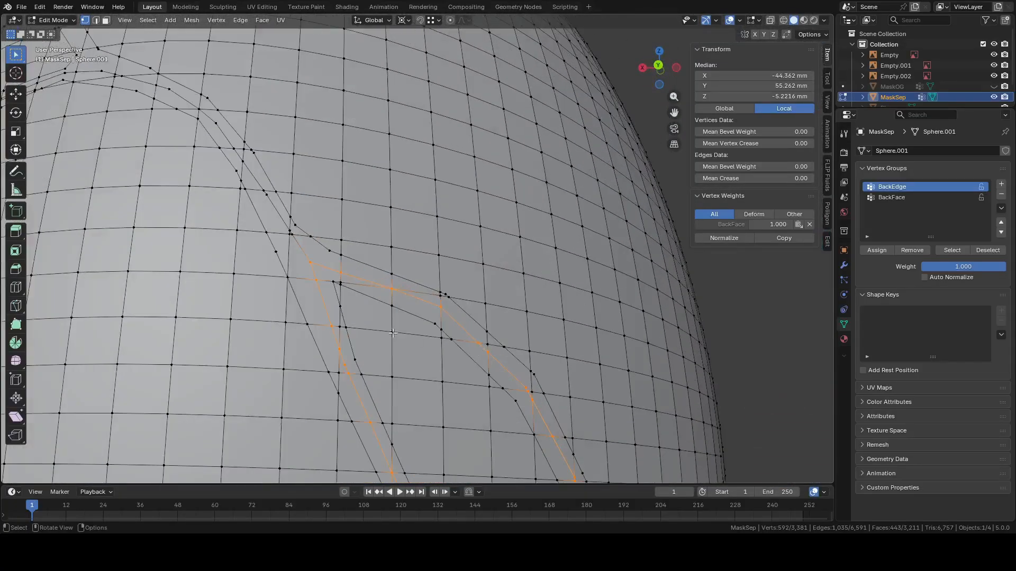
pyautogui.press('c')
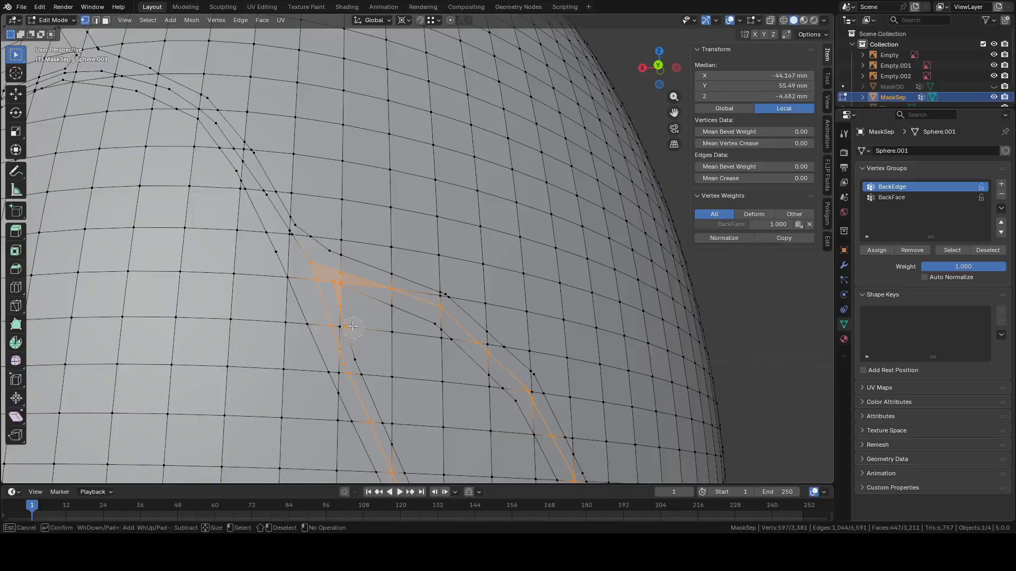
pyautogui.moveTo(433, 333); pyautogui.dragTo(461, 356)
pyautogui.press('Escape')
# Extend the circle selection down the outer surface's upper strip, filling the area between the two crack lines
pyautogui.scroll(-4, 461, 357)
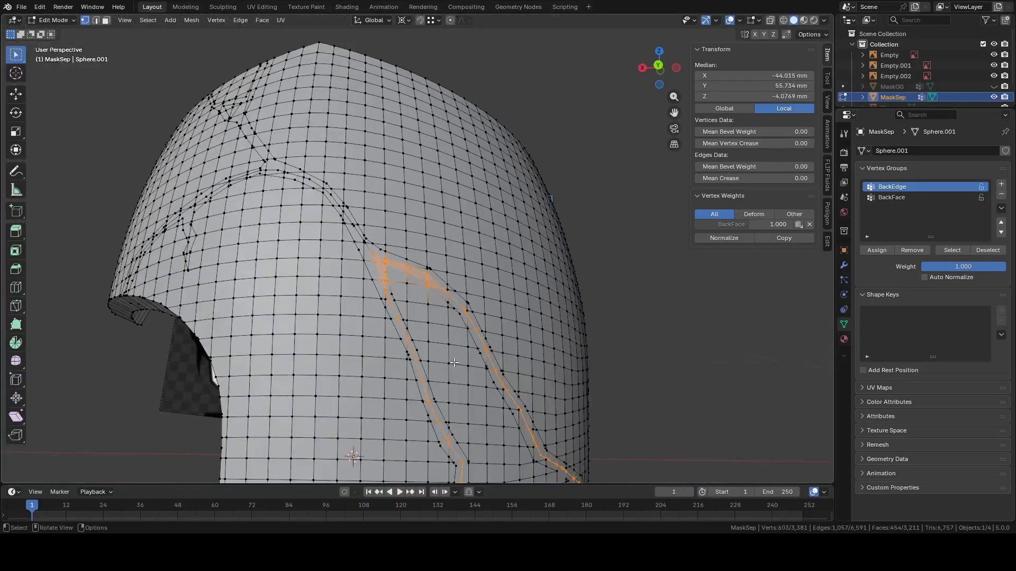
pyautogui.keyDown('shift'); pyautogui.moveTo(404, 314); pyautogui.dragTo(392, 254, button='middle'); pyautogui.keyUp('shift')
pyautogui.press('c')
pyautogui.moveTo(393, 238)
pyautogui.mouseDown()
pyautogui.moveTo(431, 300)
pyautogui.moveTo(442, 339)
pyautogui.moveTo(429, 324)
pyautogui.moveTo(463, 394)
pyautogui.mouseUp()
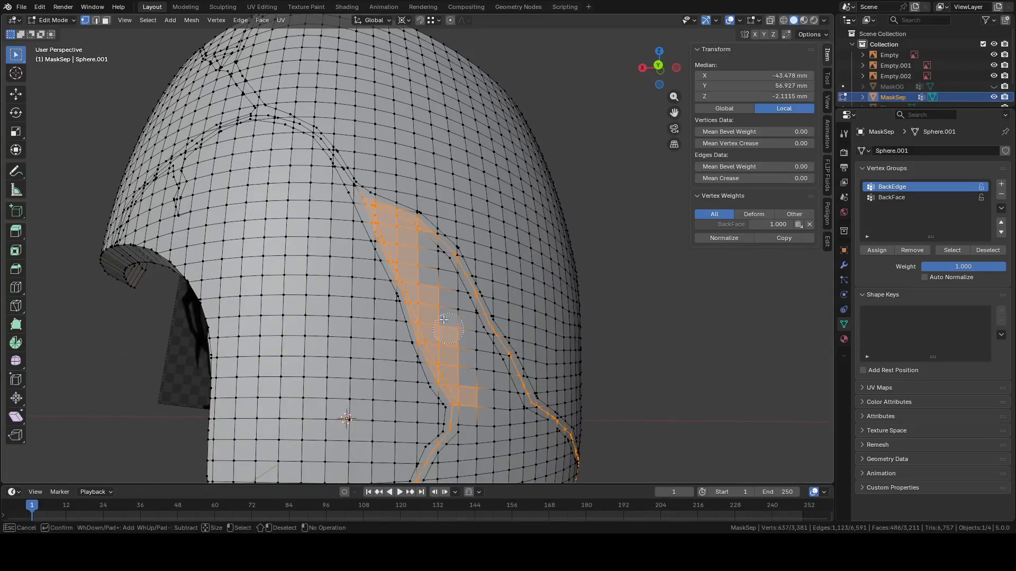
pyautogui.moveTo(424, 257)
pyautogui.mouseDown()
pyautogui.moveTo(451, 291)
pyautogui.moveTo(452, 271)
pyautogui.moveTo(458, 306)
pyautogui.moveTo(503, 383)
pyautogui.mouseUp()
pyautogui.press('Escape')
# Circle-select the outer-surface vertices along the front crack line, between the chin area and the upper strip
pyautogui.keyDown('shift'); pyautogui.moveTo(497, 364); pyautogui.dragTo(416, 133, button='middle'); pyautogui.keyUp('shift')
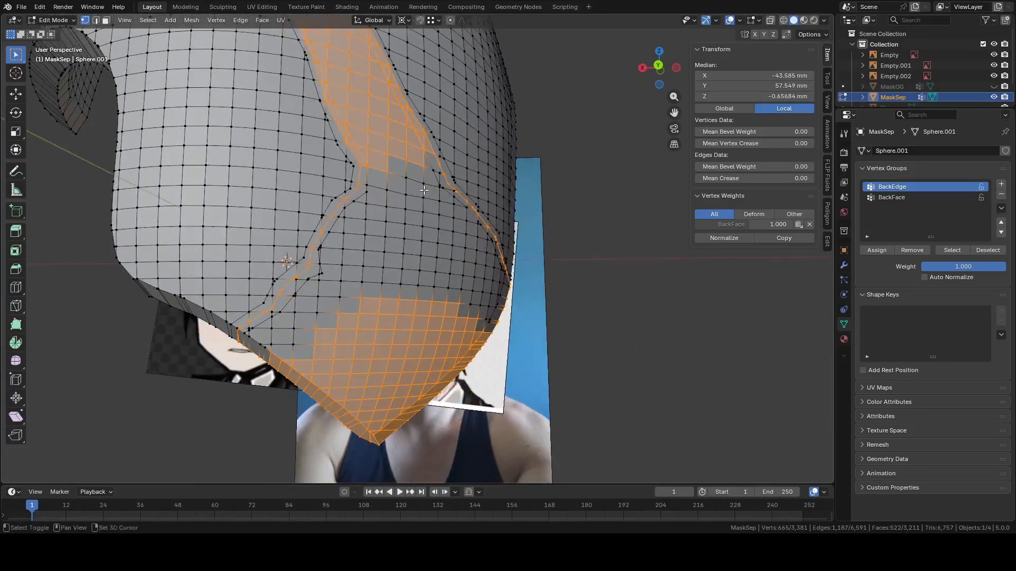
pyautogui.keyDown('shift'); pyautogui.moveTo(380, 310); pyautogui.dragTo(473, 241, button='middle'); pyautogui.keyUp('shift')
pyautogui.press('c')
pyautogui.moveTo(386, 280)
pyautogui.mouseDown()
pyautogui.moveTo(362, 267)
pyautogui.moveTo(415, 214)
pyautogui.moveTo(449, 211)
pyautogui.moveTo(438, 186)
pyautogui.moveTo(474, 117)
pyautogui.mouseUp()
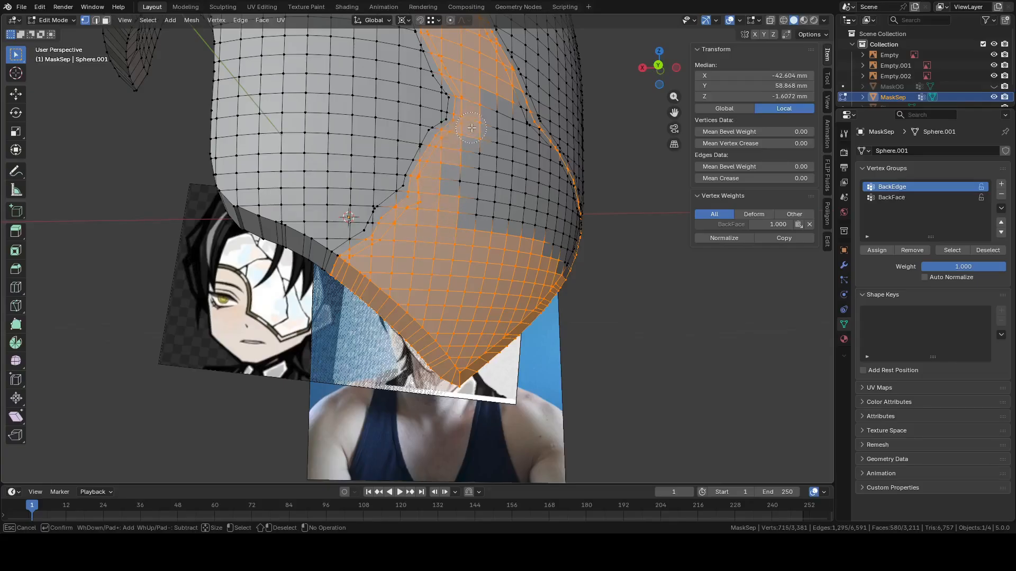
pyautogui.press('Escape')
# Circle-select the unselected vertices in the outer surface's lower part, out to the side crack line and rim
pyautogui.moveTo(470, 144)
pyautogui.mouseDown(button='middle')
pyautogui.moveTo(404, 174)
pyautogui.moveTo(423, 148)
pyautogui.mouseUp(button='middle')
pyautogui.press('c')
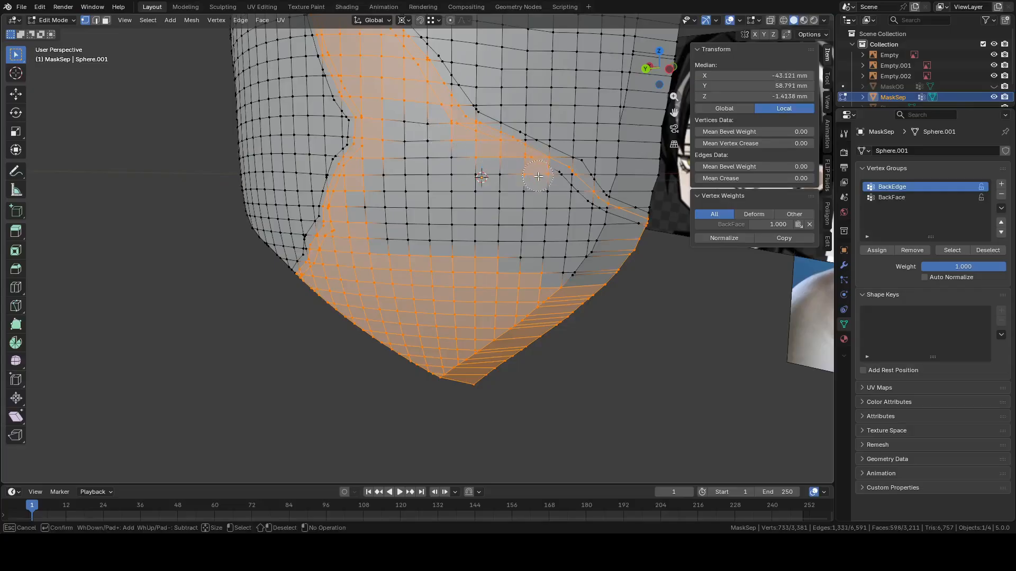
pyautogui.moveTo(569, 195)
pyautogui.mouseDown()
pyautogui.moveTo(605, 235)
pyautogui.moveTo(626, 228)
pyautogui.moveTo(584, 254)
pyautogui.moveTo(480, 253)
pyautogui.moveTo(402, 180)
pyautogui.moveTo(418, 159)
pyautogui.moveTo(465, 174)
pyautogui.moveTo(523, 236)
pyautogui.mouseUp()
pyautogui.press('Escape')
# Duplicate the selected piece in place and move the copy down along Z, clear of the mask
pyautogui.scroll(-4, 518, 236)
pyautogui.moveTo(517, 236)
pyautogui.mouseDown(button='middle')
pyautogui.moveTo(500, 242)
pyautogui.moveTo(610, 275)
pyautogui.mouseUp(button='middle')
pyautogui.hotkey('shift', 'd')
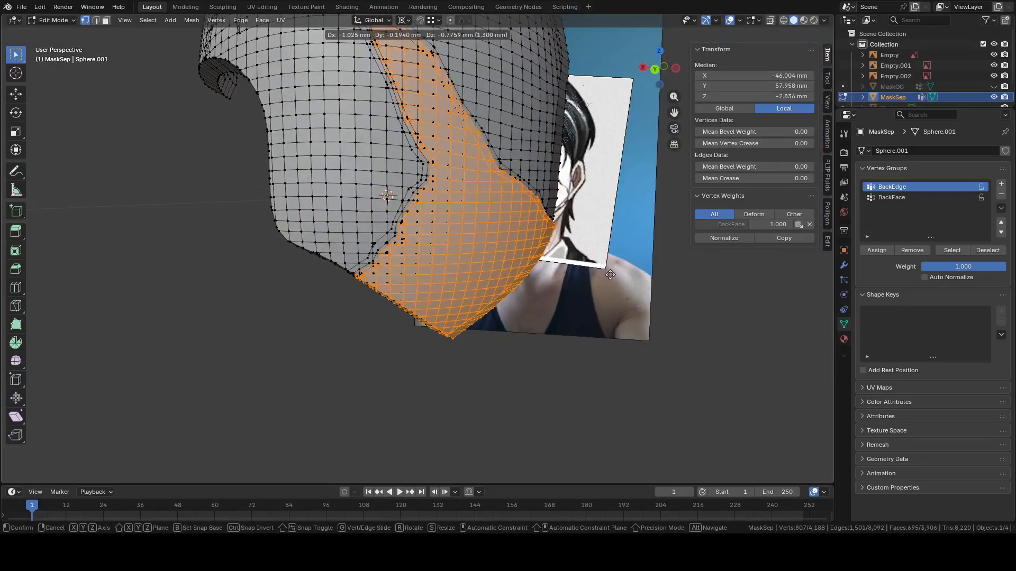
pyautogui.rightClick(611, 276)
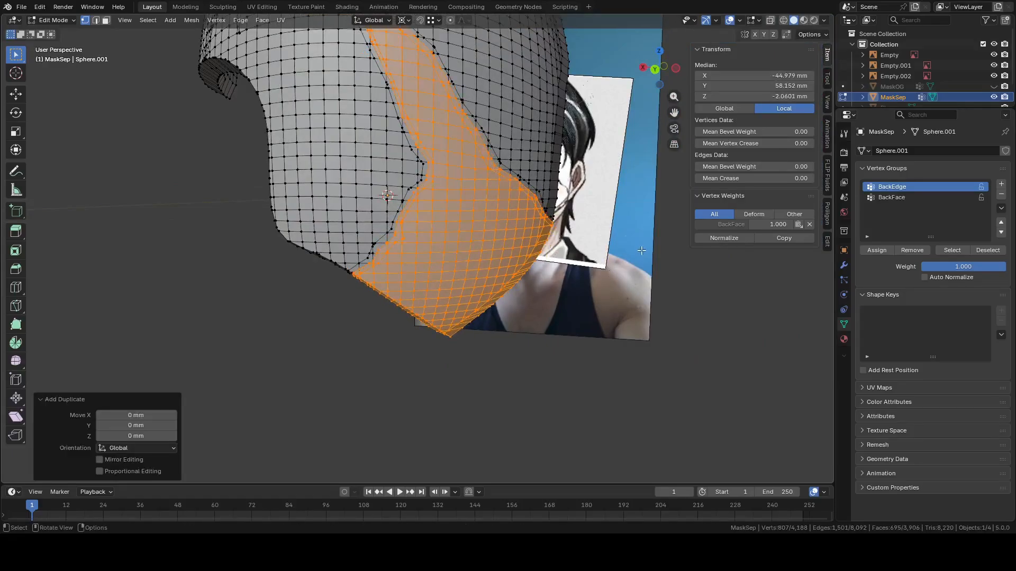
pyautogui.press('g')
pyautogui.press('z')
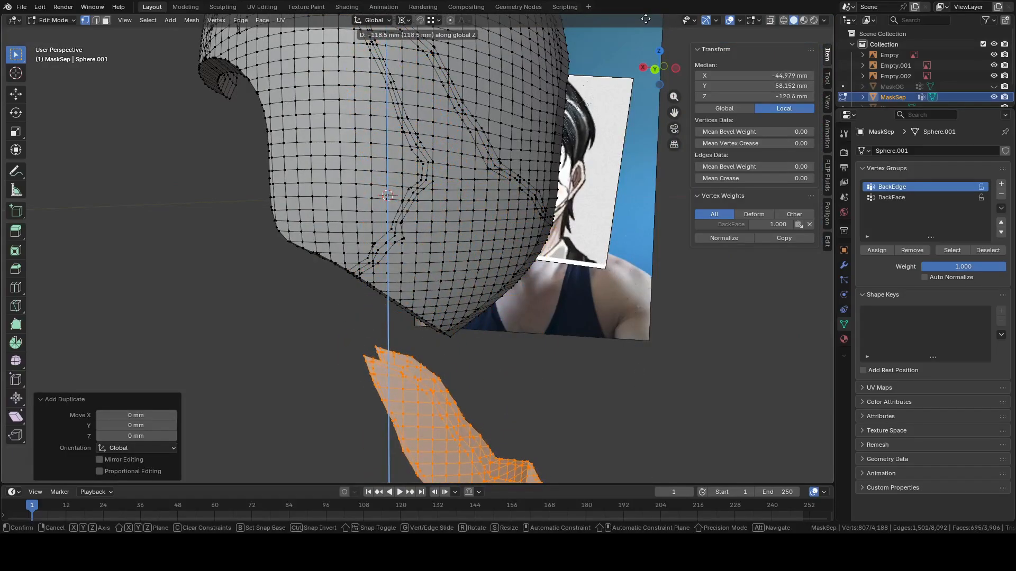
pyautogui.click(637, 480)
# On the copied piece's outer surface, delete only the stray irregular face next to the side crack line, keeping its edges
pyautogui.keyDown('shift'); pyautogui.moveTo(591, 478); pyautogui.dragTo(552, 227, button='middle'); pyautogui.keyUp('shift')
pyautogui.moveTo(552, 227); pyautogui.dragTo(464, 245, button='middle')
pyautogui.scroll(1, 464, 245)
pyautogui.keyDown('alt'); pyautogui.click(486, 220); pyautogui.keyUp('alt')
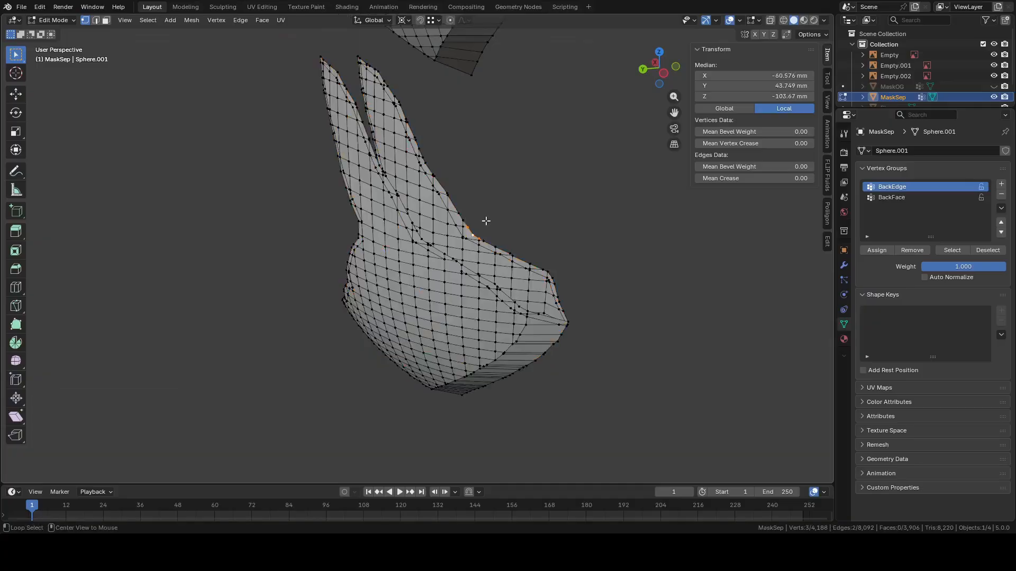
pyautogui.scroll(5, 483, 221)
pyautogui.keyDown('shift'); pyautogui.moveTo(466, 203); pyautogui.dragTo(463, 225, button='middle'); pyautogui.keyUp('shift')
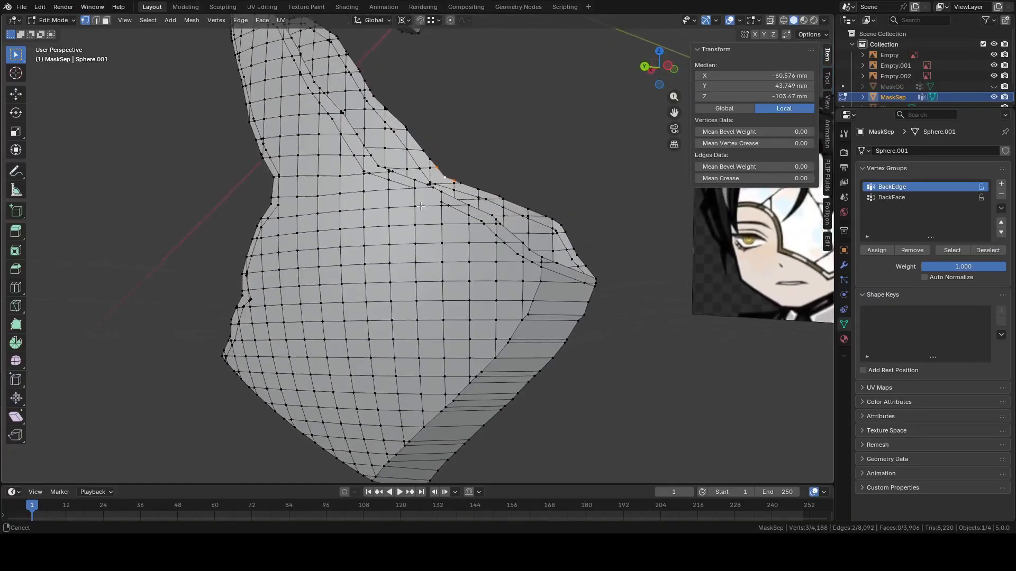
pyautogui.scroll(2, 438, 221)
pyautogui.press('3')
pyautogui.click(437, 183)
pyautogui.press('x')
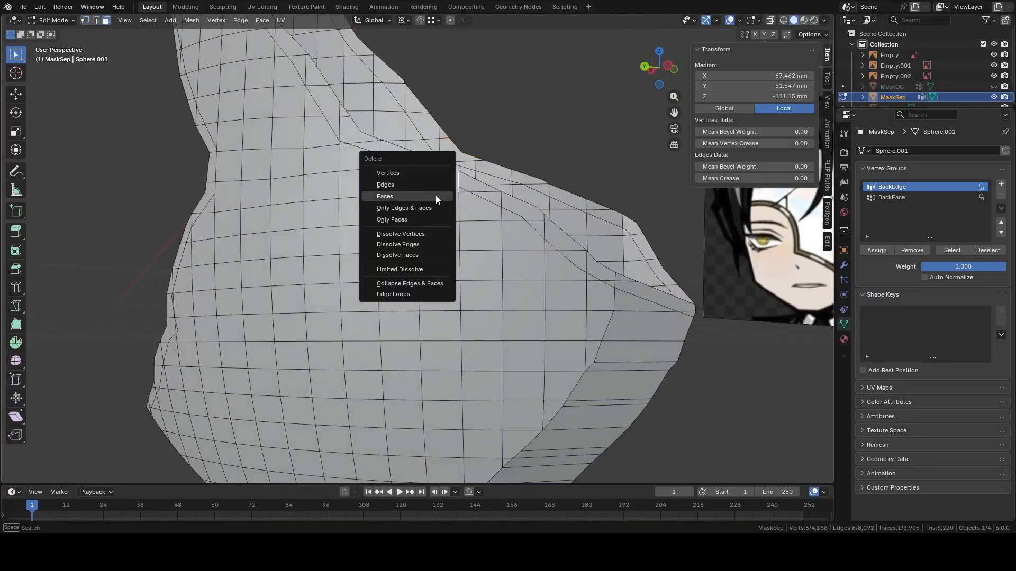
pyautogui.click(419, 221)
pyautogui.scroll(3, 458, 225)
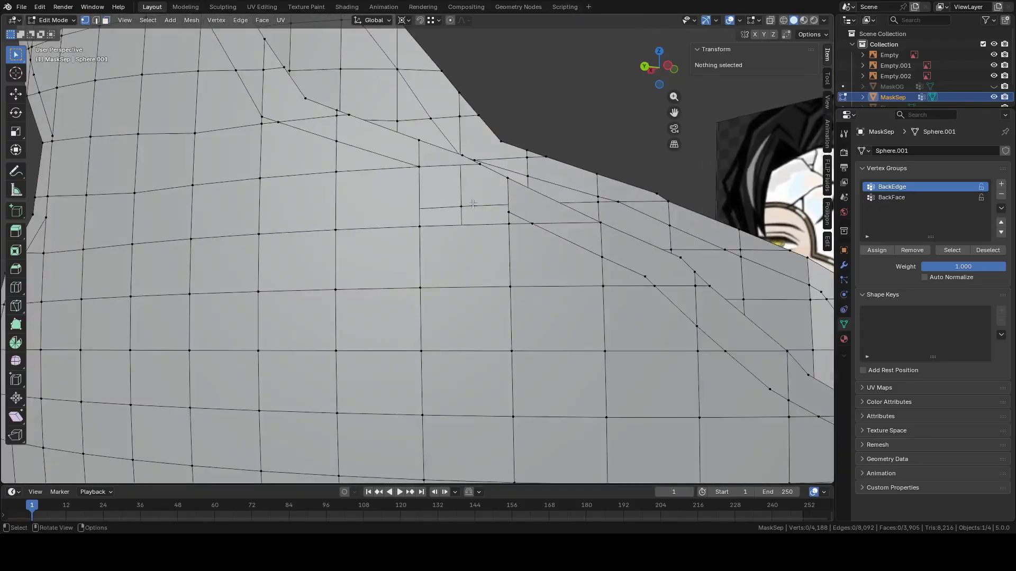
# Connect the two crack-line vertices across the hole with an edge and fill the triangle beneath it
pyautogui.moveTo(473, 204); pyautogui.dragTo(503, 218, button='middle')
pyautogui.keyDown('shift'); pyautogui.moveTo(600, 253); pyautogui.dragTo(383, 211, button='middle'); pyautogui.keyUp('shift')
pyautogui.click(609, 261)
pyautogui.keyDown('shift'); pyautogui.click(411, 204); pyautogui.keyUp('shift')
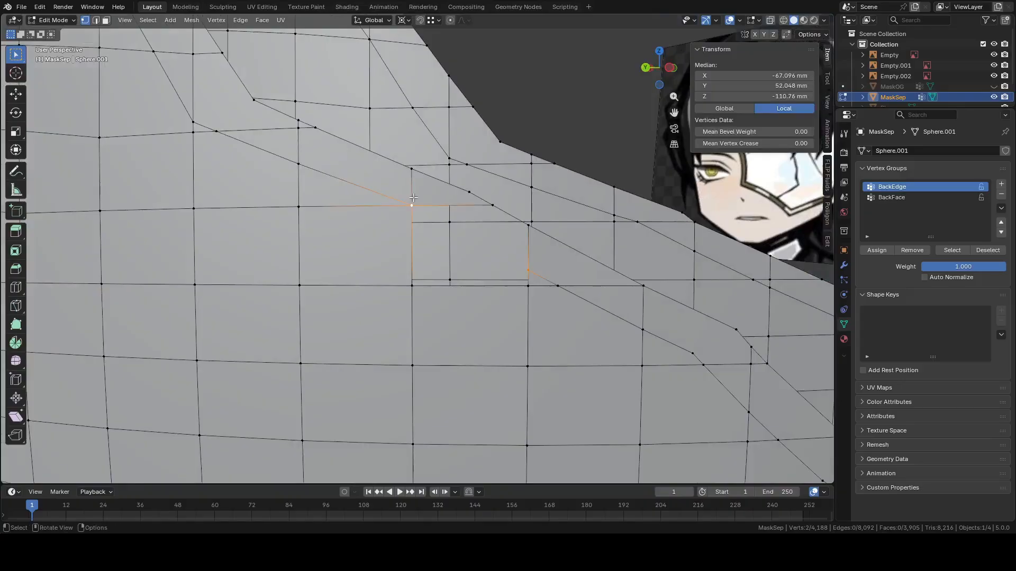
pyautogui.press('f')
pyautogui.press('2')
pyautogui.press('f')
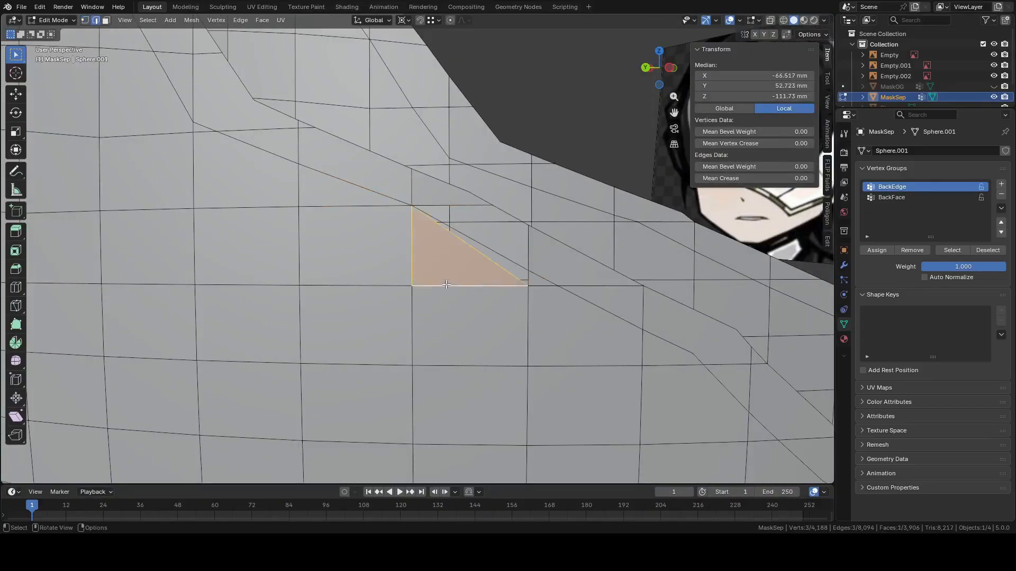
# Fill the remaining gap above the new triangle with a four-sided face between its top and side edges
pyautogui.moveTo(430, 287); pyautogui.dragTo(344, 239, button='middle')
pyautogui.click(329, 233)
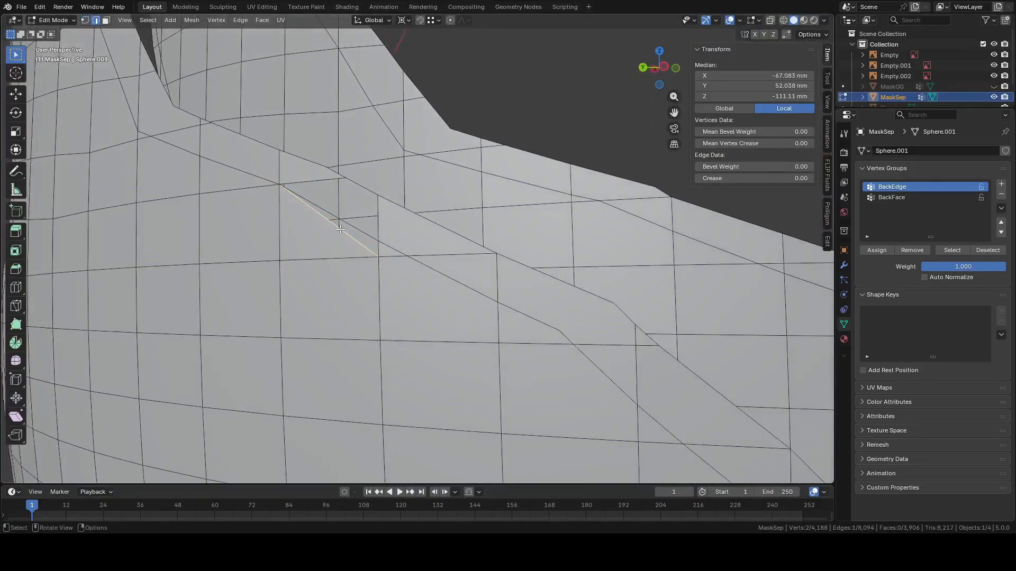
pyautogui.keyDown('shift'); pyautogui.click(352, 225); pyautogui.keyUp('shift')
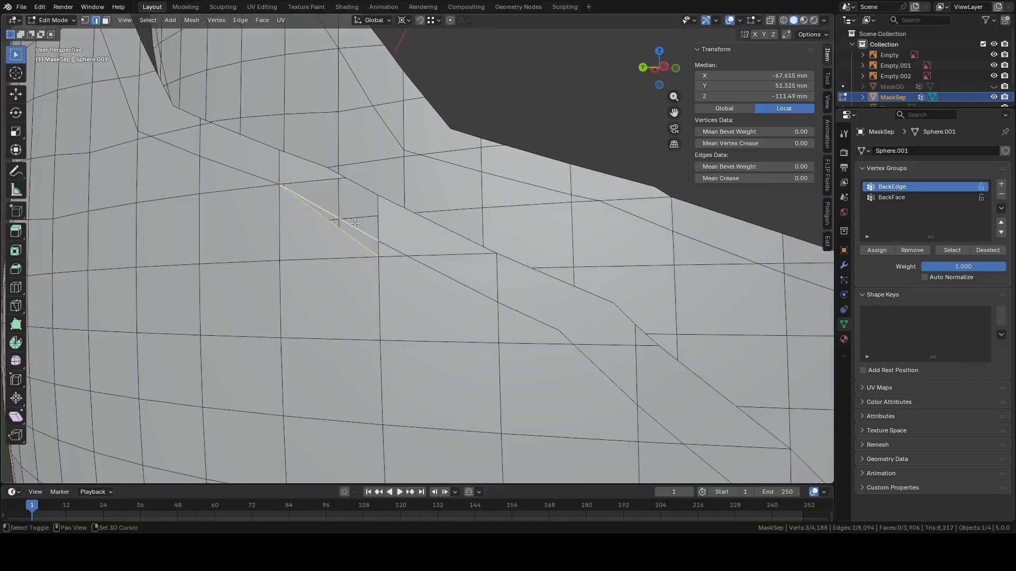
pyautogui.click(320, 182)
pyautogui.keyDown('shift'); pyautogui.click(375, 216); pyautogui.keyUp('shift')
pyautogui.press('f')
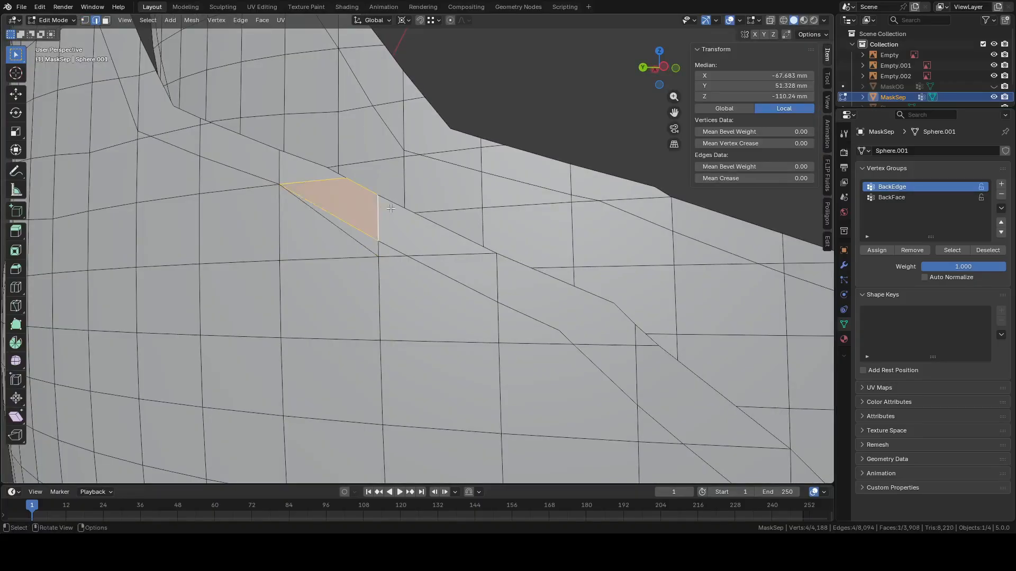
pyautogui.moveTo(375, 217); pyautogui.dragTo(433, 188, button='middle')
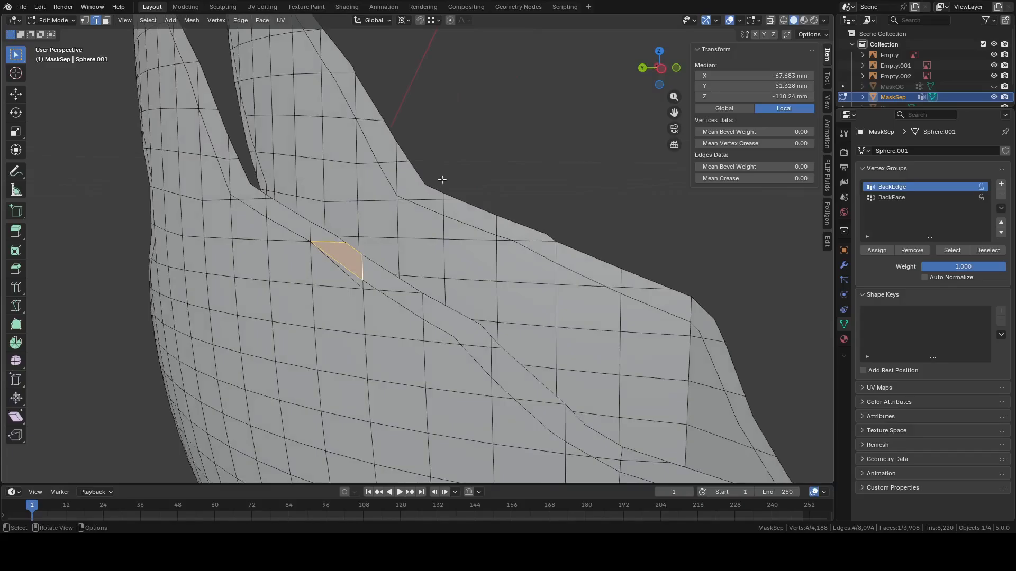
# Select the open border edges of the piece's inner surface, from the lower bend up along the side crack
pyautogui.keyDown('alt'); pyautogui.keyDown('shift'); pyautogui.click(412, 145); pyautogui.keyUp('shift'); pyautogui.keyUp('alt')
pyautogui.keyDown('shift'); pyautogui.moveTo(396, 110); pyautogui.dragTo(545, 245, button='middle'); pyautogui.keyUp('shift')
pyautogui.keyDown('alt'); pyautogui.keyDown('shift'); pyautogui.click(511, 175); pyautogui.keyUp('shift'); pyautogui.keyUp('alt')
pyautogui.keyDown('alt'); pyautogui.keyDown('shift'); pyautogui.click(486, 128); pyautogui.keyUp('shift'); pyautogui.keyUp('alt')
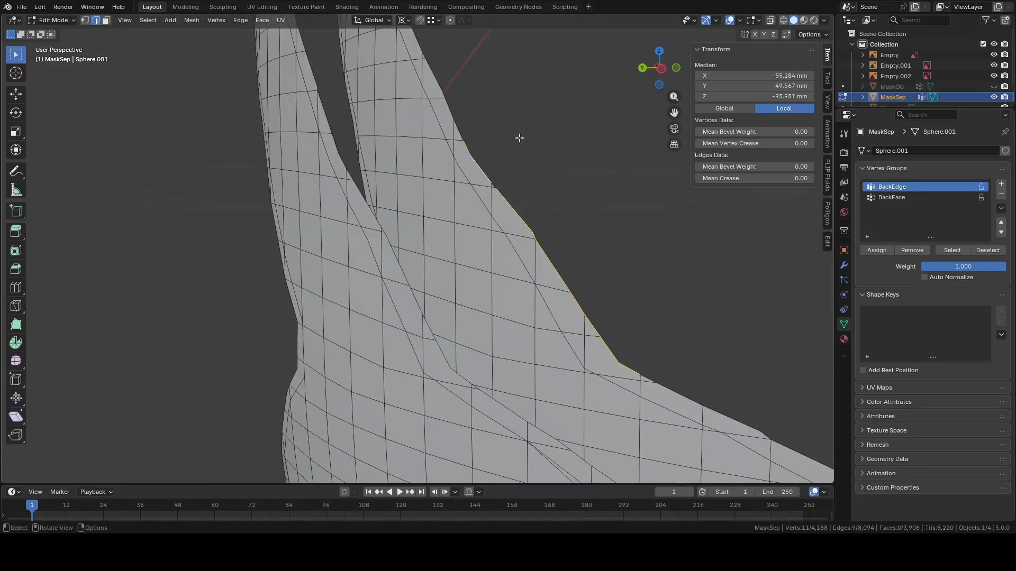
pyautogui.press('1')
pyautogui.moveTo(520, 142); pyautogui.dragTo(557, 168, button='middle')
pyautogui.press('c')
pyautogui.rightClick(531, 160)
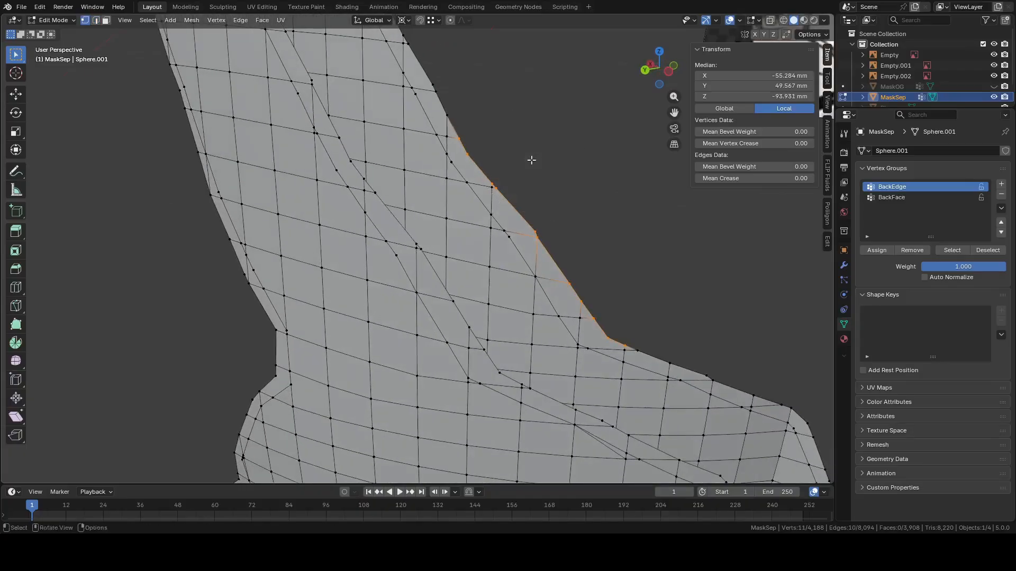
# Extend the inner surface's border selection up the rest of the side crack to the piece's pointed upper tip
pyautogui.keyDown('shift'); pyautogui.moveTo(484, 130); pyautogui.dragTo(548, 223, button='middle'); pyautogui.keyUp('shift')
pyautogui.keyDown('alt'); pyautogui.keyDown('shift'); pyautogui.click(520, 197); pyautogui.keyUp('shift'); pyautogui.keyUp('alt')
pyautogui.keyDown('alt'); pyautogui.keyDown('shift'); pyautogui.click(500, 166); pyautogui.keyUp('shift'); pyautogui.keyUp('alt')
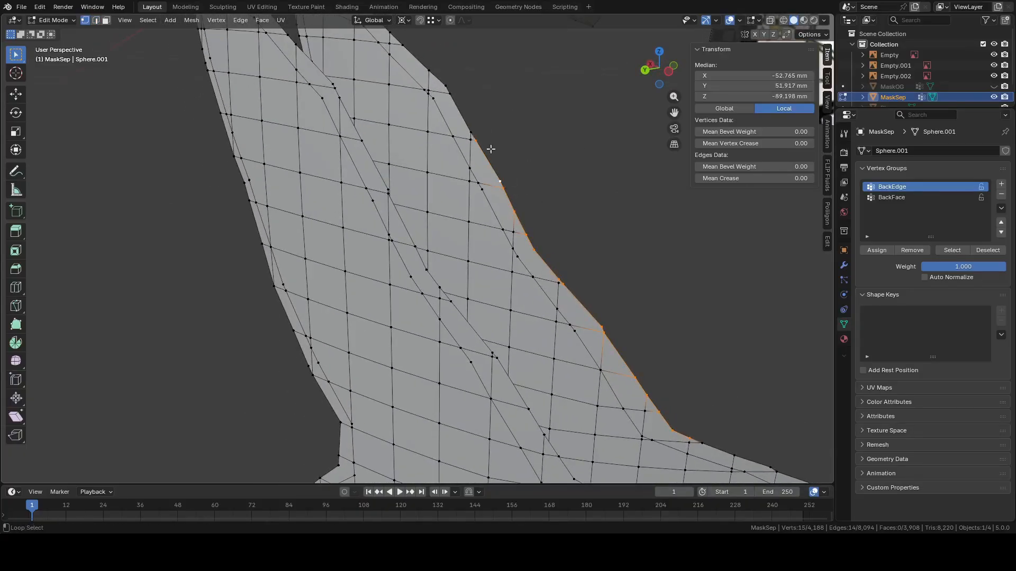
pyautogui.keyDown('alt'); pyautogui.keyDown('shift'); pyautogui.click(468, 112); pyautogui.keyUp('shift'); pyautogui.keyUp('alt')
pyautogui.keyDown('shift'); pyautogui.moveTo(465, 102); pyautogui.dragTo(498, 185, button='middle'); pyautogui.keyUp('shift')
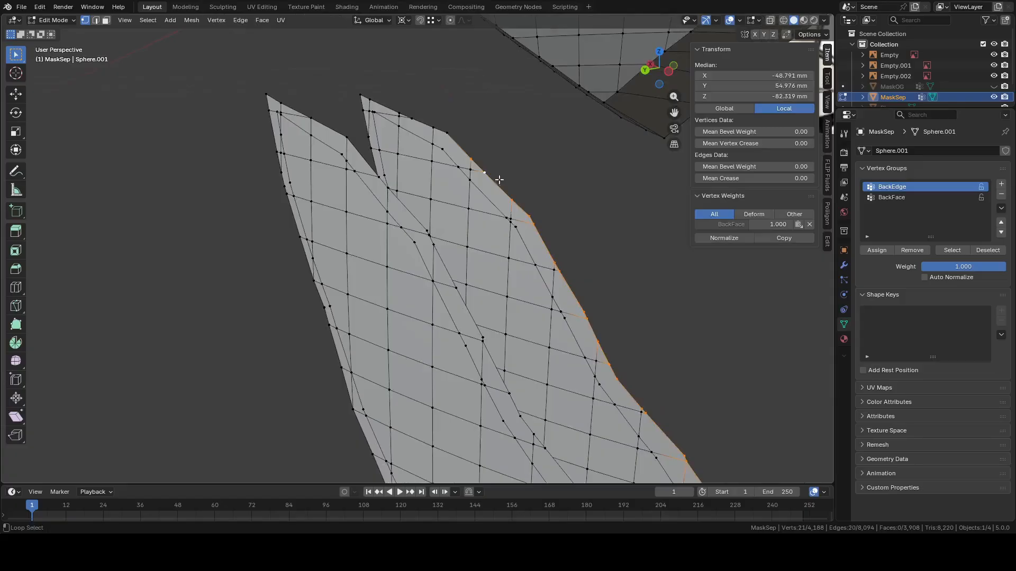
pyautogui.keyDown('alt'); pyautogui.keyDown('shift'); pyautogui.click(461, 133); pyautogui.keyUp('shift'); pyautogui.keyUp('alt')
pyautogui.keyDown('alt'); pyautogui.keyDown('shift'); pyautogui.click(411, 104); pyautogui.keyUp('shift'); pyautogui.keyUp('alt')
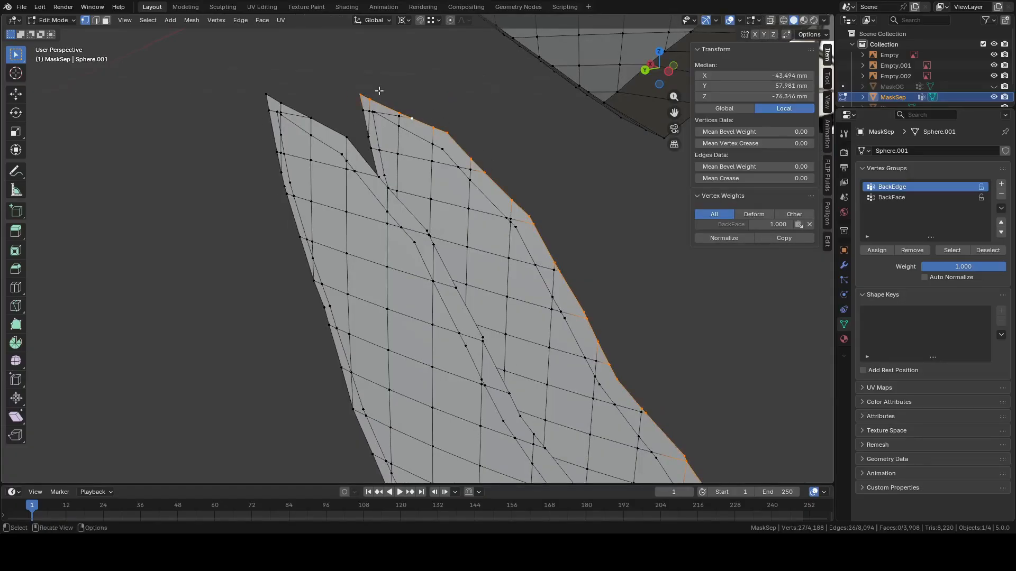
# Continue the inner border selection past the upper tip and down the opposite crack edge to just above the bend
pyautogui.moveTo(380, 91); pyautogui.dragTo(499, 84, button='middle')
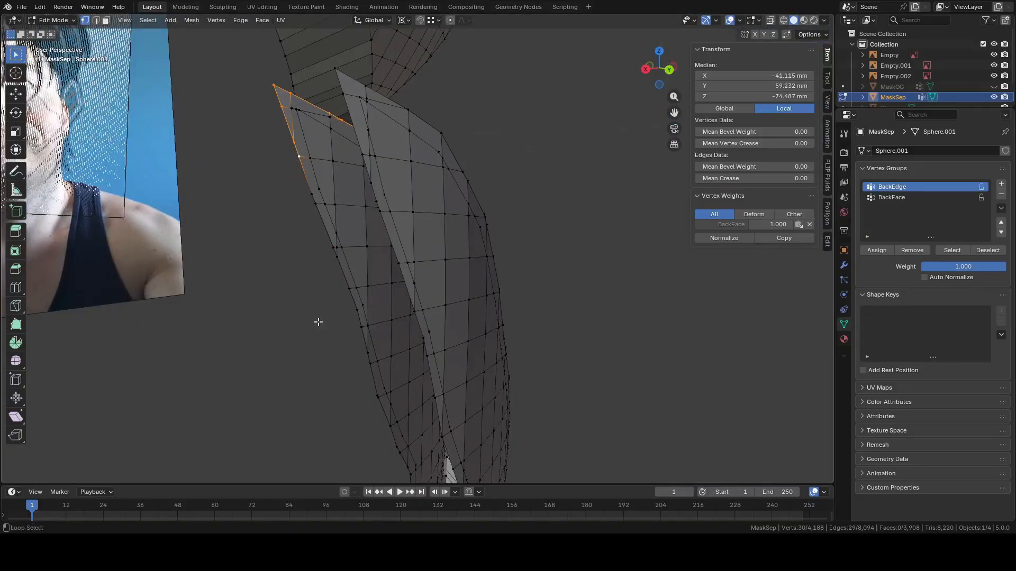
pyautogui.keyDown('shift'); pyautogui.click(299, 200); pyautogui.keyUp('shift')
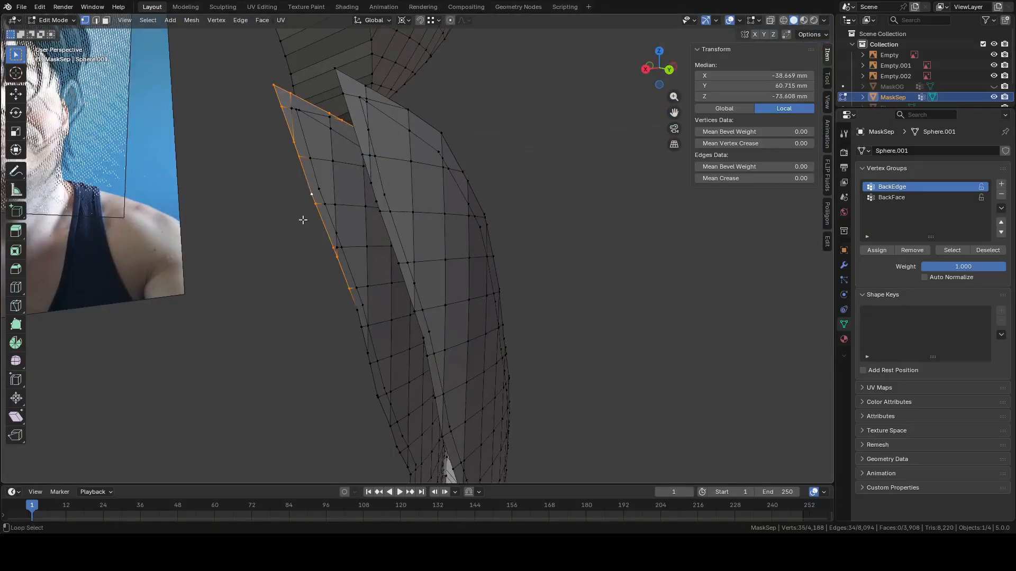
pyautogui.keyDown('alt'); pyautogui.keyDown('shift'); pyautogui.click(357, 372); pyautogui.keyUp('shift'); pyautogui.keyUp('alt')
pyautogui.keyDown('shift'); pyautogui.moveTo(361, 376); pyautogui.dragTo(302, 153, button='middle'); pyautogui.keyUp('shift')
pyautogui.press('c')
pyautogui.click(297, 166)
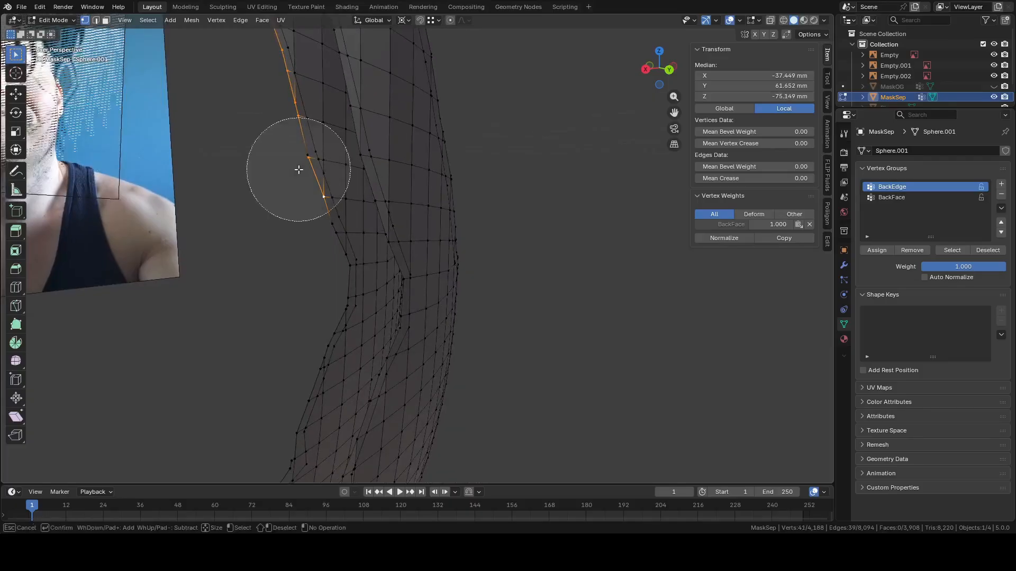
pyautogui.press('Escape')
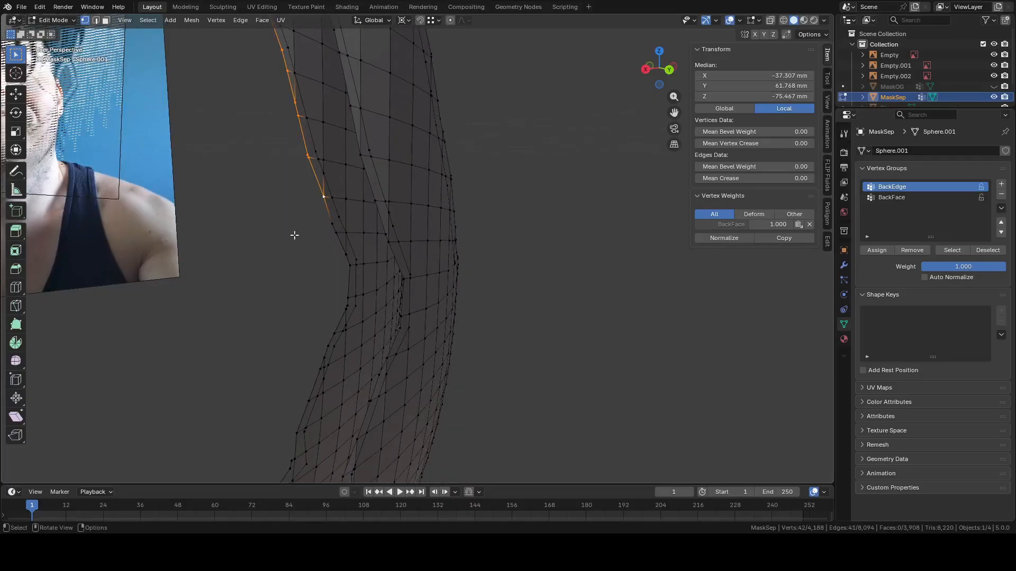
pyautogui.press('c')
pyautogui.press('Escape')
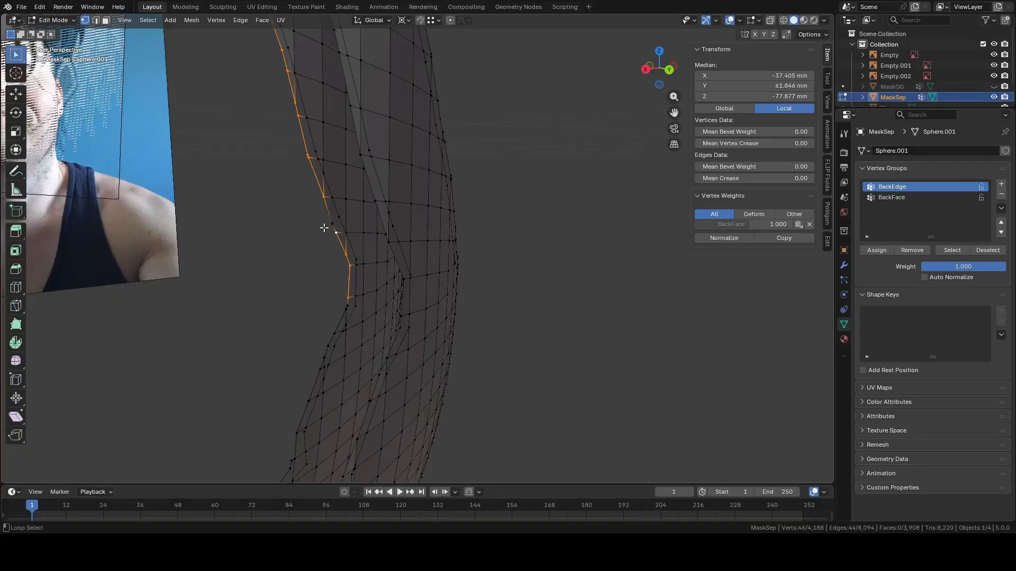
# Add the inner border edges around the bend and along the short slanted stretch below it
pyautogui.keyDown('shift'); pyautogui.click(324, 228); pyautogui.keyUp('shift')
pyautogui.moveTo(324, 228); pyautogui.dragTo(425, 190, button='middle')
pyautogui.keyDown('shift'); pyautogui.click(407, 251); pyautogui.keyUp('shift')
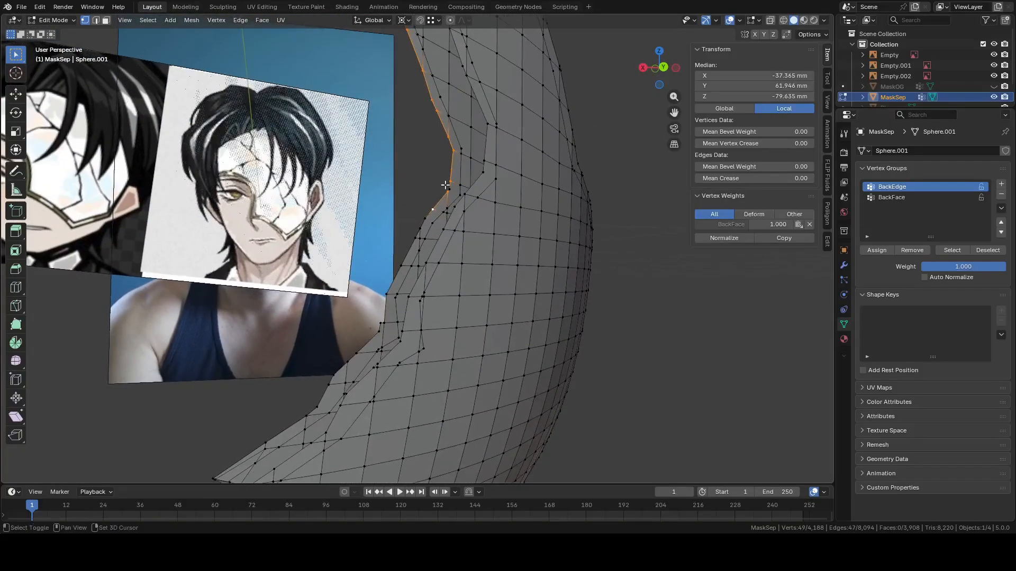
pyautogui.keyDown('shift'); pyautogui.click(448, 188); pyautogui.keyUp('shift')
pyautogui.keyDown('alt'); pyautogui.keyDown('shift'); pyautogui.click(411, 226); pyautogui.keyUp('shift'); pyautogui.keyUp('alt')
pyautogui.keyDown('shift'); pyautogui.click(423, 220); pyautogui.keyUp('shift')
pyautogui.moveTo(423, 220)
pyautogui.keyDown('shift'); pyautogui.mouseDown(button='middle')
pyautogui.moveTo(440, 139)
pyautogui.moveTo(408, 215)
pyautogui.moveTo(416, 211)
pyautogui.mouseUp(button='middle'); pyautogui.keyUp('shift')
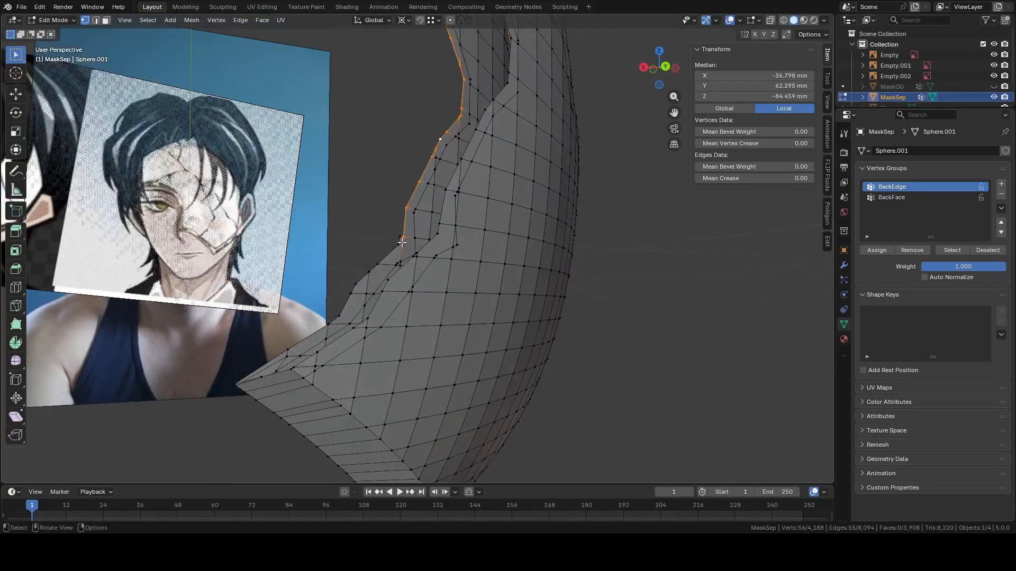
# Add the remaining stepped border edges down to the pointed lower corner, including the adjoining outer surface edges
pyautogui.scroll(2, 381, 228)
pyautogui.keyDown('alt'); pyautogui.keyDown('shift'); pyautogui.click(379, 235); pyautogui.keyUp('shift'); pyautogui.keyUp('alt')
pyautogui.keyDown('alt'); pyautogui.keyDown('shift'); pyautogui.click(322, 294); pyautogui.keyUp('shift'); pyautogui.keyUp('alt')
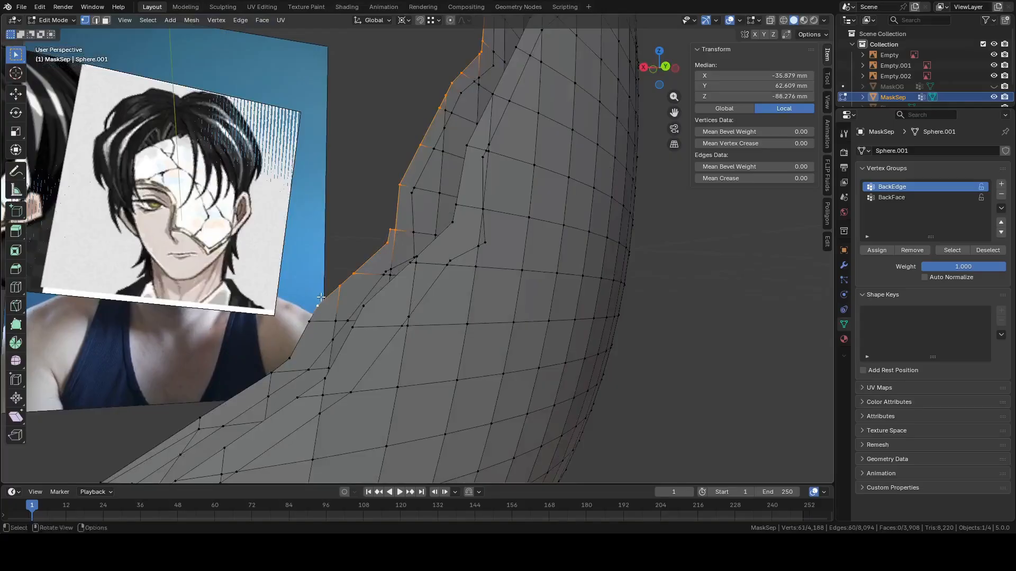
pyautogui.keyDown('shift'); pyautogui.moveTo(332, 279); pyautogui.dragTo(386, 177, button='middle'); pyautogui.keyUp('shift')
pyautogui.keyDown('alt'); pyautogui.keyDown('shift'); pyautogui.click(332, 243); pyautogui.keyUp('shift'); pyautogui.keyUp('alt')
pyautogui.keyDown('alt'); pyautogui.keyDown('shift'); pyautogui.click(263, 283); pyautogui.keyUp('shift'); pyautogui.keyUp('alt')
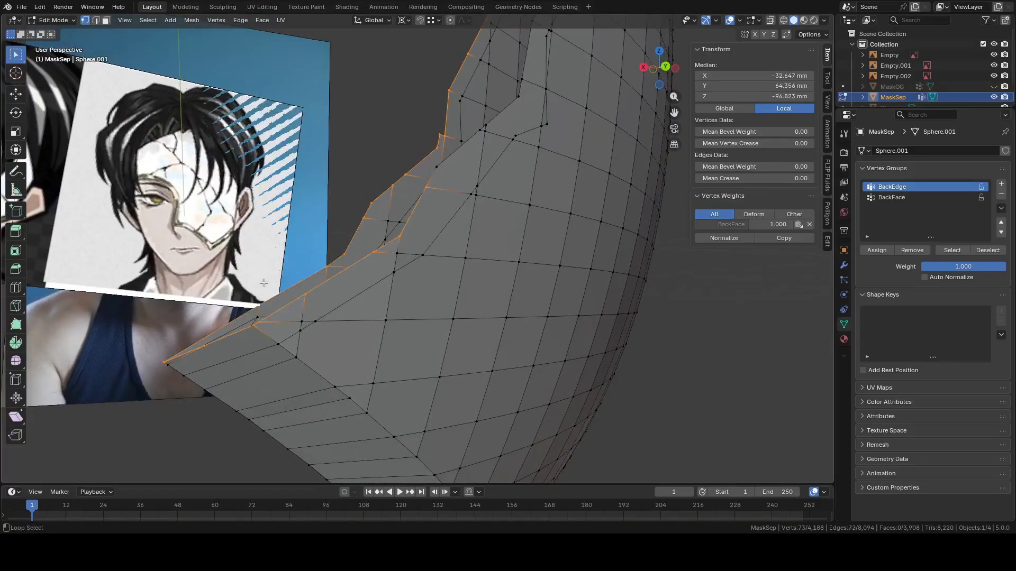
# Deselect the vertex between the inner and outer borders at the pointed lower corner, removing the connecting edges from the selection
pyautogui.moveTo(264, 282)
pyautogui.mouseDown(button='middle')
pyautogui.moveTo(369, 313)
pyautogui.moveTo(336, 321)
pyautogui.moveTo(367, 311)
pyautogui.moveTo(381, 352)
pyautogui.mouseUp(button='middle')
pyautogui.press('2')
pyautogui.press('c')
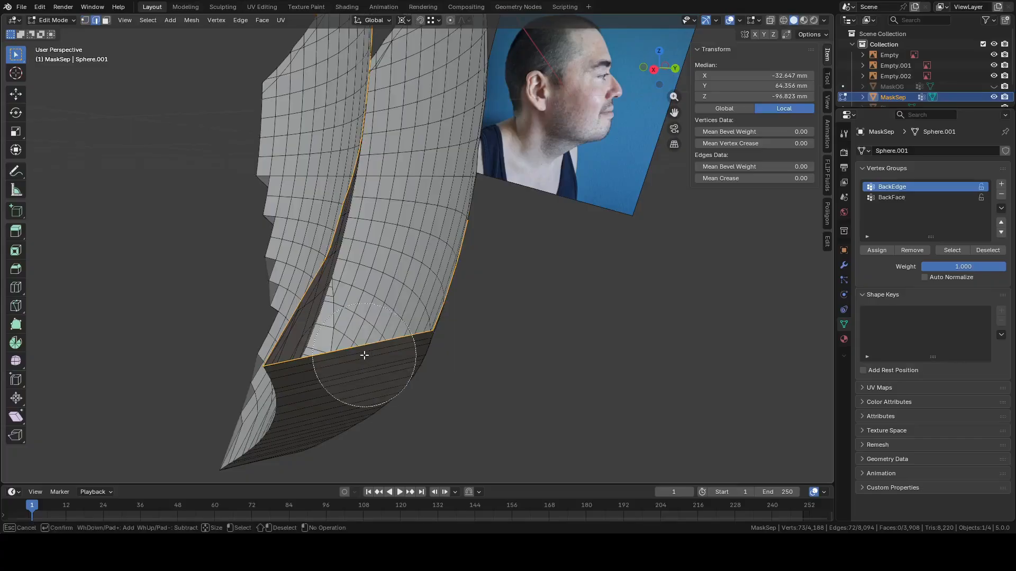
pyautogui.press('Escape')
pyautogui.moveTo(506, 266); pyautogui.dragTo(481, 239, button='middle')
pyautogui.press('1')
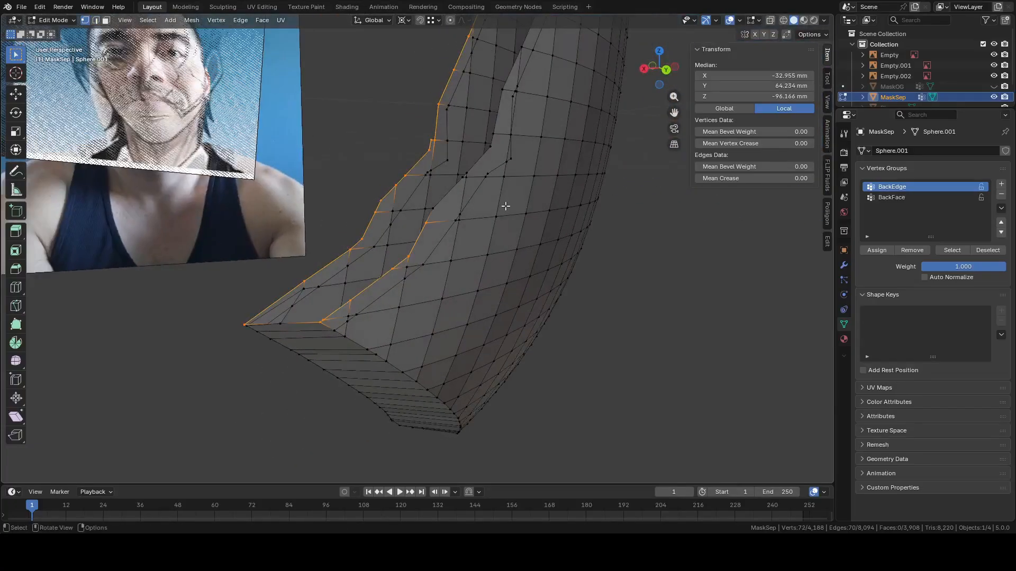
# Extend the selection along the outer surface's jagged border from the pointed lower corner up past the concave bend
pyautogui.moveTo(506, 207); pyautogui.dragTo(388, 186, button='middle')
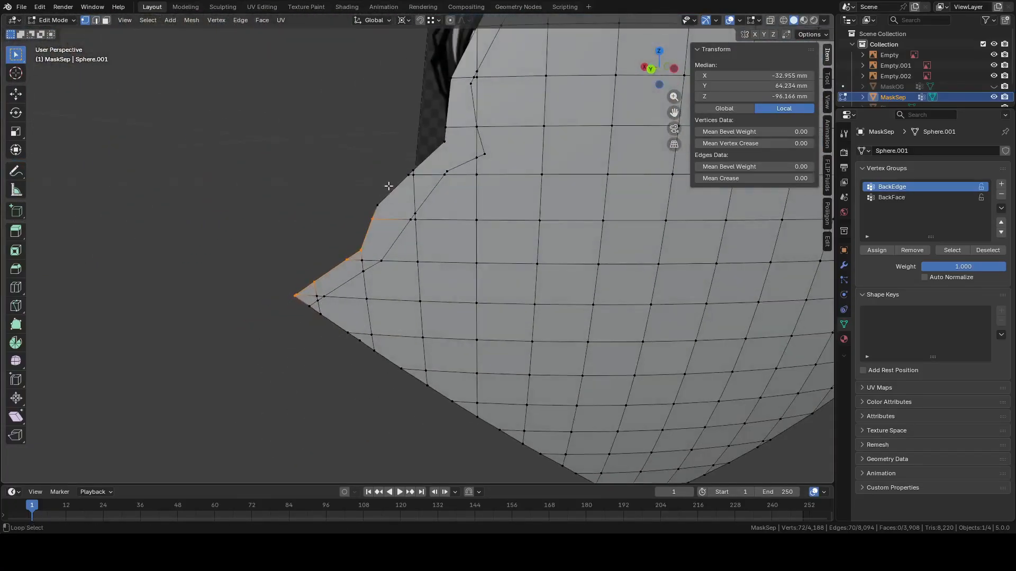
pyautogui.keyDown('shift'); pyautogui.moveTo(430, 114); pyautogui.dragTo(365, 245, button='middle'); pyautogui.keyUp('shift')
pyautogui.keyDown('alt'); pyautogui.keyDown('shift'); pyautogui.click(376, 194); pyautogui.keyUp('shift'); pyautogui.keyUp('alt')
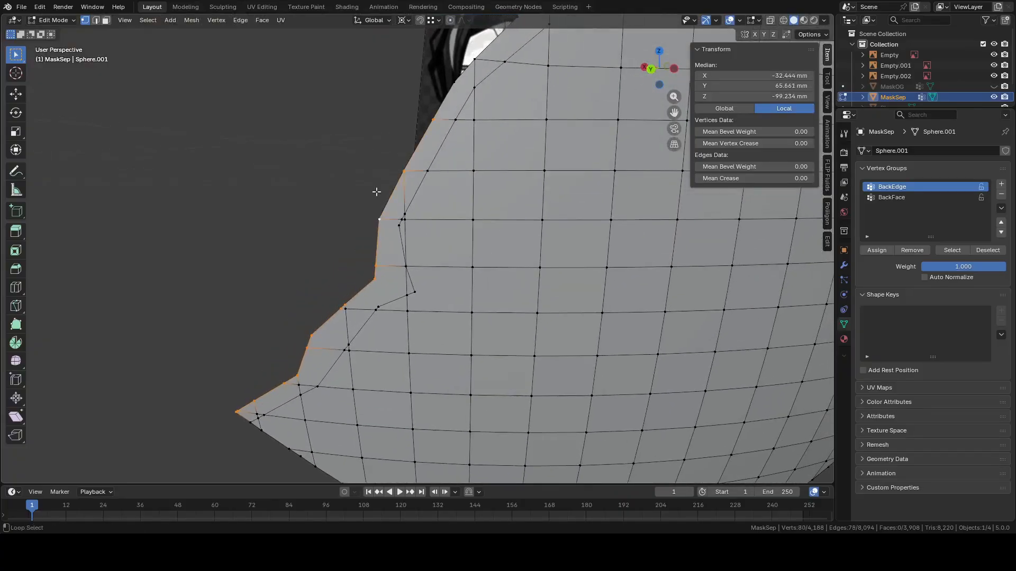
pyautogui.keyDown('shift'); pyautogui.moveTo(397, 136); pyautogui.dragTo(266, 310, button='middle'); pyautogui.keyUp('shift')
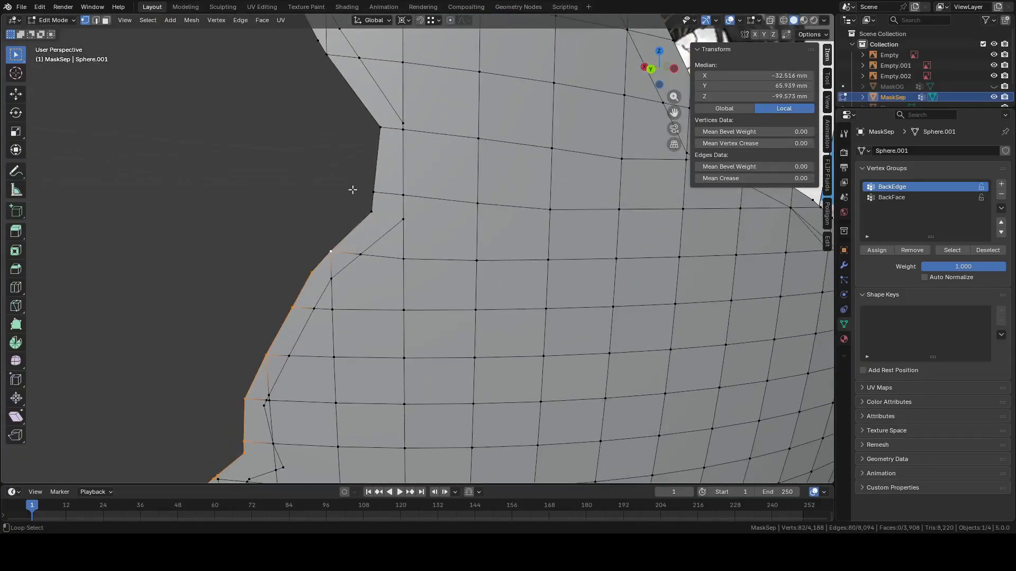
pyautogui.keyDown('shift'); pyautogui.moveTo(347, 135); pyautogui.dragTo(338, 256, button='middle'); pyautogui.keyUp('shift')
pyautogui.keyDown('alt'); pyautogui.keyDown('shift'); pyautogui.click(363, 273); pyautogui.keyUp('shift'); pyautogui.keyUp('alt')
pyautogui.keyDown('alt'); pyautogui.keyDown('shift'); pyautogui.click(344, 216); pyautogui.keyUp('shift'); pyautogui.keyUp('alt')
pyautogui.keyDown('shift'); pyautogui.moveTo(261, 131); pyautogui.dragTo(317, 265, button='middle'); pyautogui.keyUp('shift')
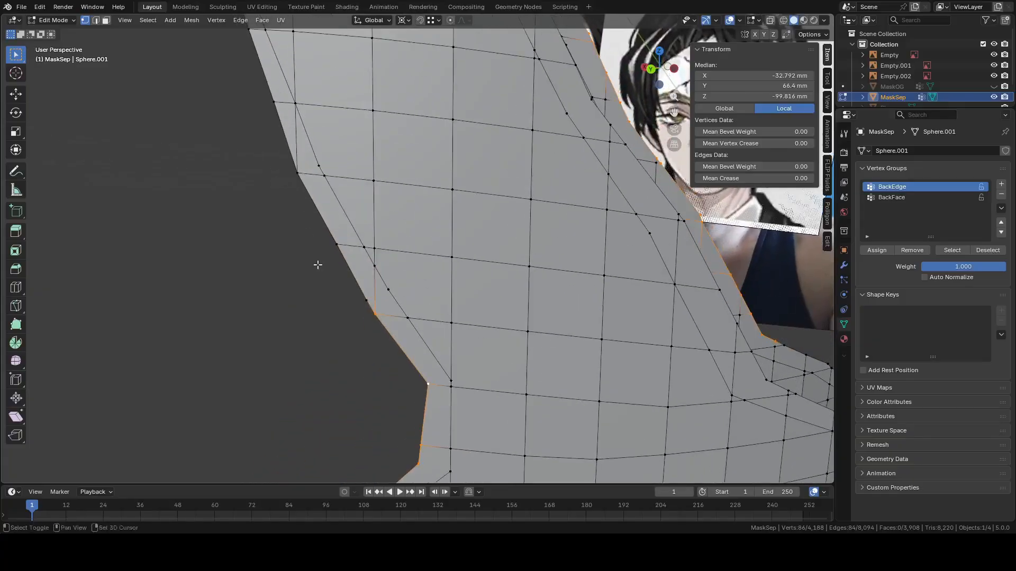
# Continue the outer border selection up the long side edge to the piece's pointed upper tip
pyautogui.keyDown('shift'); pyautogui.moveTo(275, 148); pyautogui.dragTo(288, 254, button='middle'); pyautogui.keyUp('shift')
pyautogui.keyDown('alt'); pyautogui.keyDown('shift'); pyautogui.click(288, 255); pyautogui.keyUp('shift'); pyautogui.keyUp('alt')
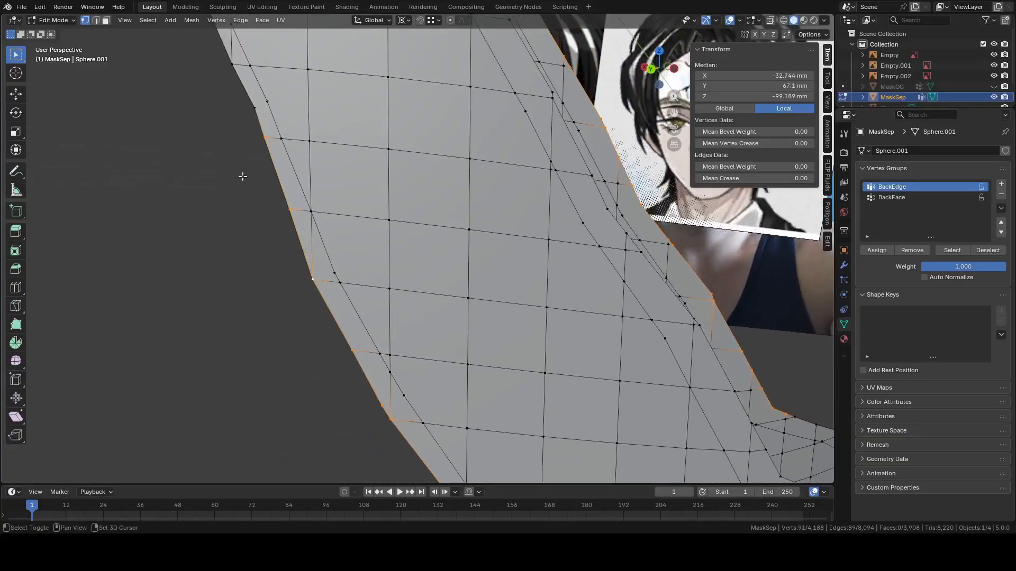
pyautogui.keyDown('shift'); pyautogui.moveTo(236, 128); pyautogui.dragTo(265, 248, button='middle'); pyautogui.keyUp('shift')
pyautogui.keyDown('alt'); pyautogui.keyDown('shift'); pyautogui.click(261, 209); pyautogui.keyUp('shift'); pyautogui.keyUp('alt')
pyautogui.keyDown('shift'); pyautogui.moveTo(262, 208); pyautogui.dragTo(267, 264, button='middle'); pyautogui.keyUp('shift')
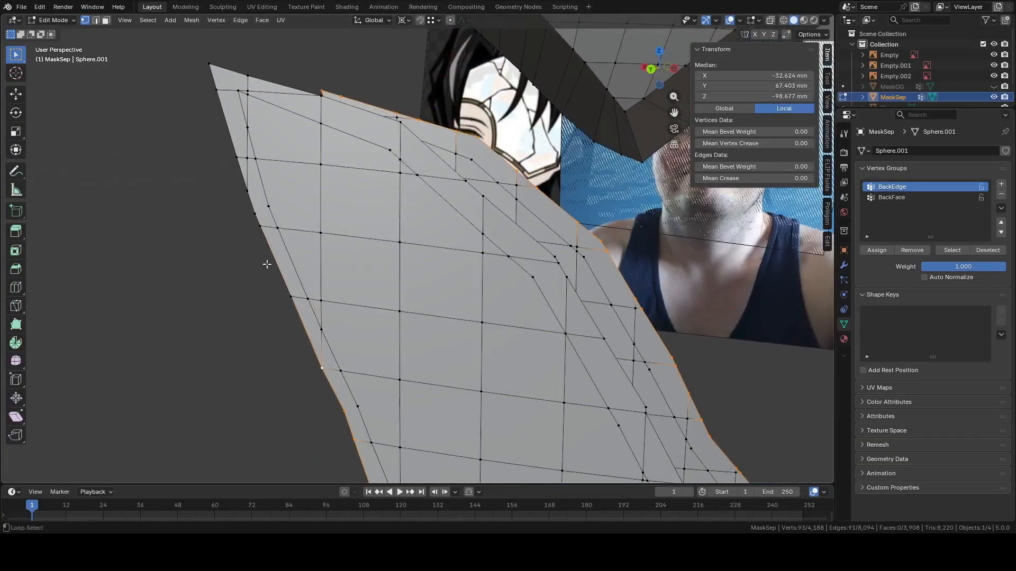
pyautogui.keyDown('alt'); pyautogui.keyDown('shift'); pyautogui.click(236, 190); pyautogui.keyUp('shift'); pyautogui.keyUp('alt')
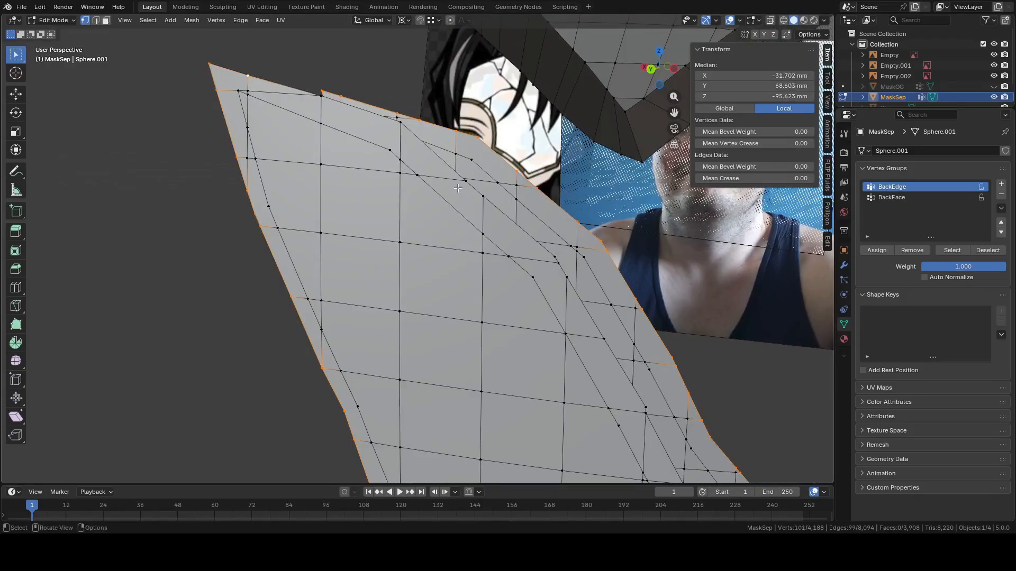
# Add the outer surface's border edges from the upper tip down along the side crack toward the lower bend
pyautogui.keyDown('alt'); pyautogui.keyDown('shift'); pyautogui.click(426, 150); pyautogui.keyUp('shift'); pyautogui.keyUp('alt')
pyautogui.moveTo(426, 150); pyautogui.dragTo(269, 164, button='middle')
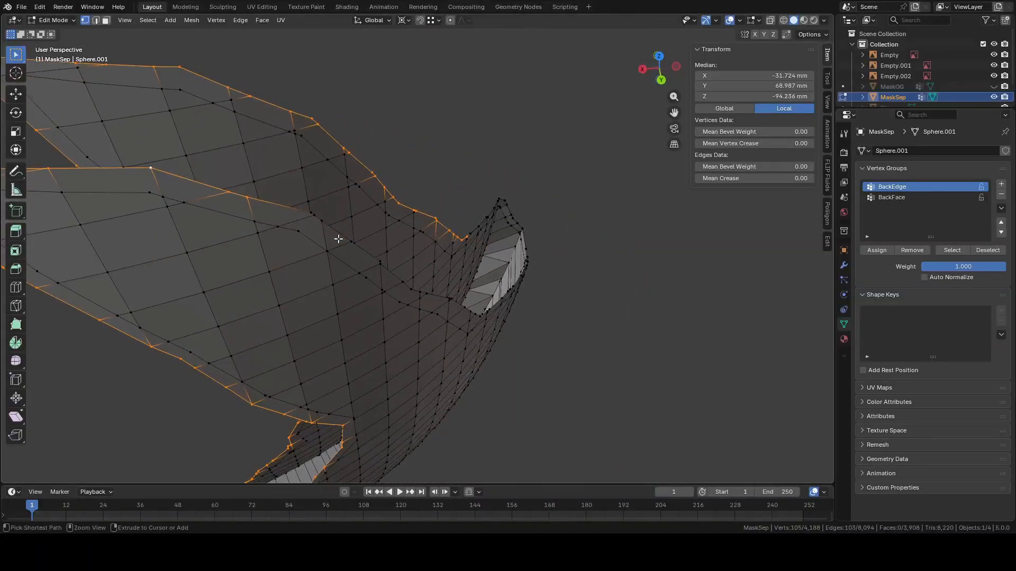
pyautogui.scroll(2, 315, 228)
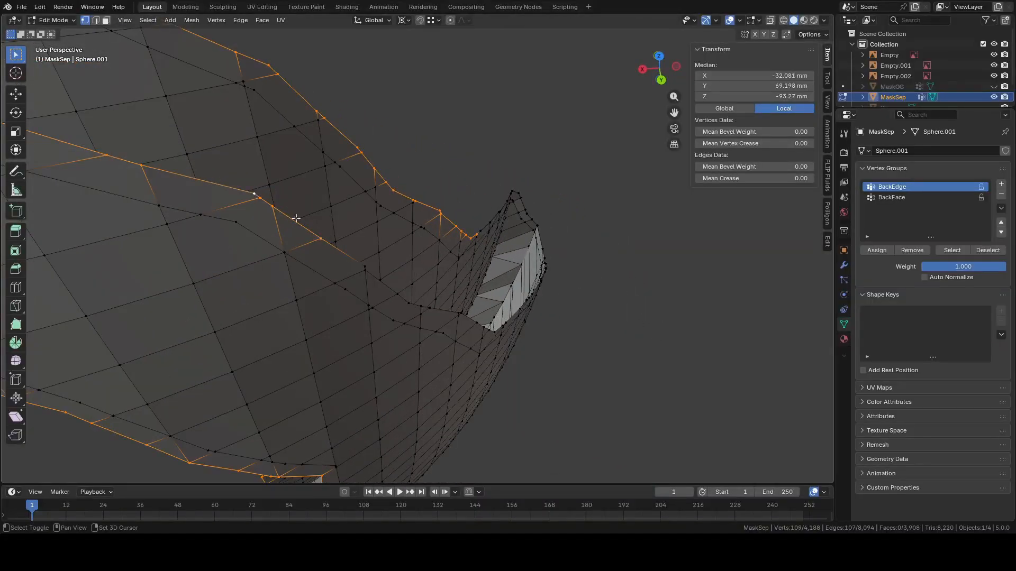
pyautogui.keyDown('alt'); pyautogui.keyDown('shift'); pyautogui.click(372, 277); pyautogui.keyUp('shift'); pyautogui.keyUp('alt')
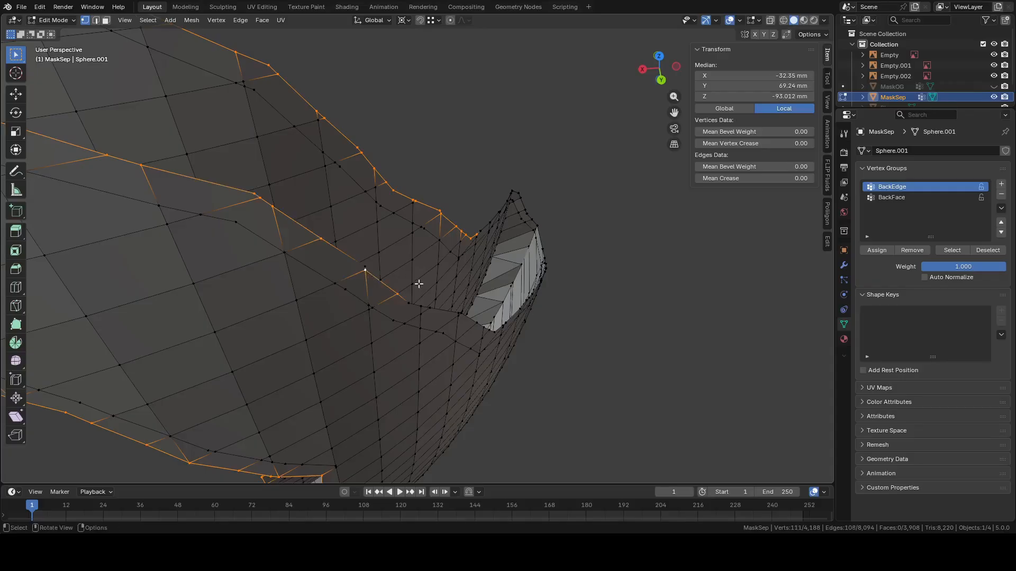
pyautogui.moveTo(419, 284); pyautogui.dragTo(405, 275, button='middle')
pyautogui.scroll(1, 404, 275)
pyautogui.keyDown('shift'); pyautogui.click(363, 268); pyautogui.keyUp('shift')
pyautogui.keyDown('shift'); pyautogui.moveTo(432, 307); pyautogui.dragTo(320, 226, button='middle'); pyautogui.keyUp('shift')
pyautogui.keyDown('shift'); pyautogui.click(323, 245); pyautogui.keyUp('shift')
pyautogui.keyDown('shift'); pyautogui.click(323, 240); pyautogui.keyUp('shift')
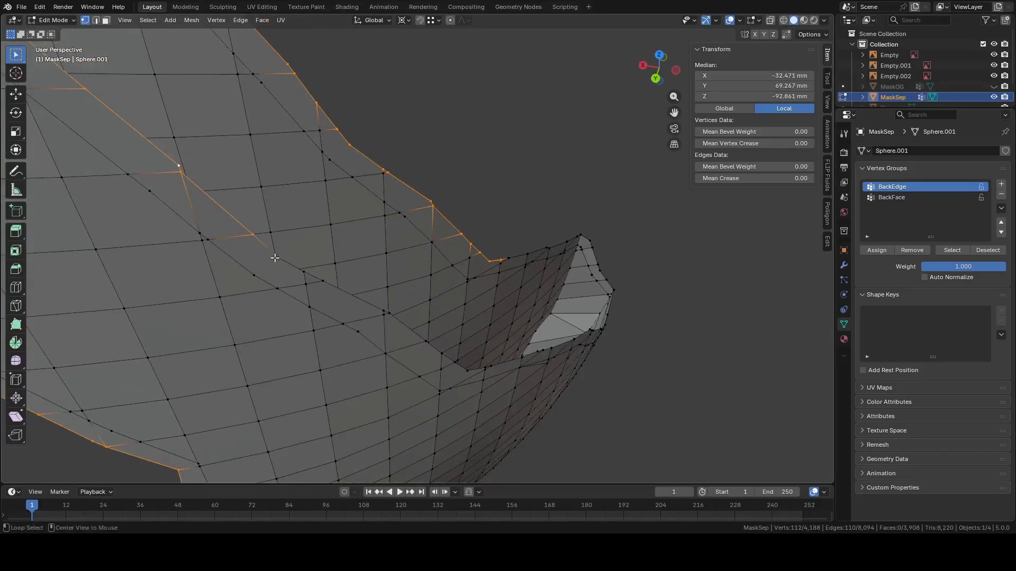
pyautogui.keyDown('alt'); pyautogui.keyDown('shift'); pyautogui.click(391, 317); pyautogui.keyUp('shift'); pyautogui.keyUp('alt')
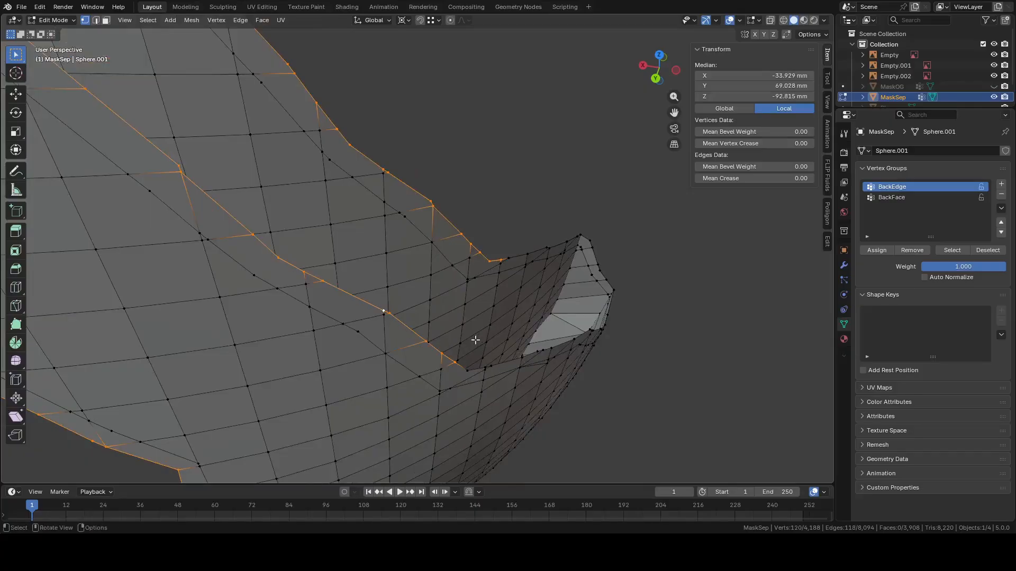
# Extend the outer border selection around the lower bend and along the slanted crack edge to the end corner
pyautogui.moveTo(475, 339); pyautogui.dragTo(218, 423, button='middle')
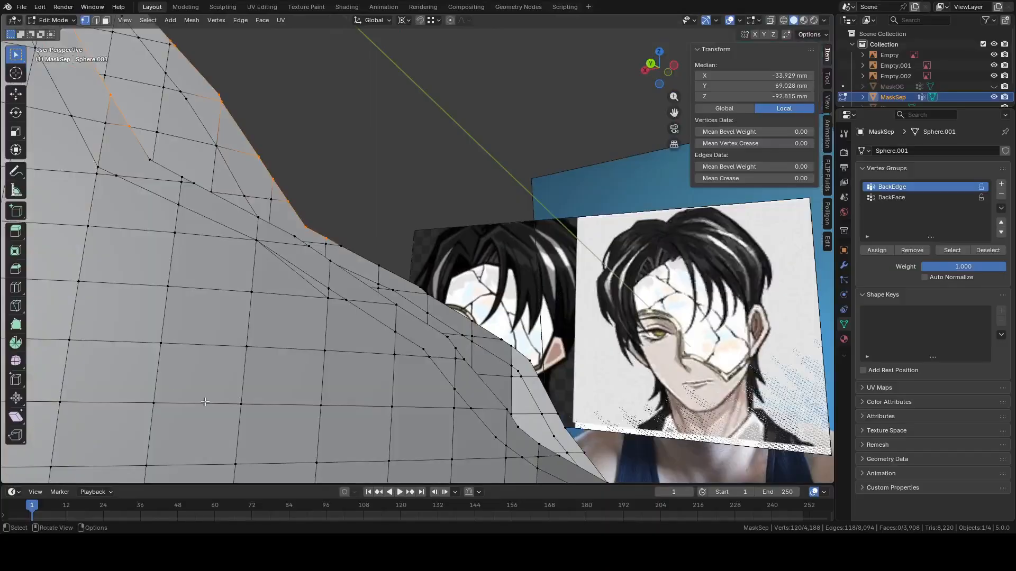
pyautogui.keyDown('alt'); pyautogui.keyDown('shift'); pyautogui.click(211, 191); pyautogui.keyUp('shift'); pyautogui.keyUp('alt')
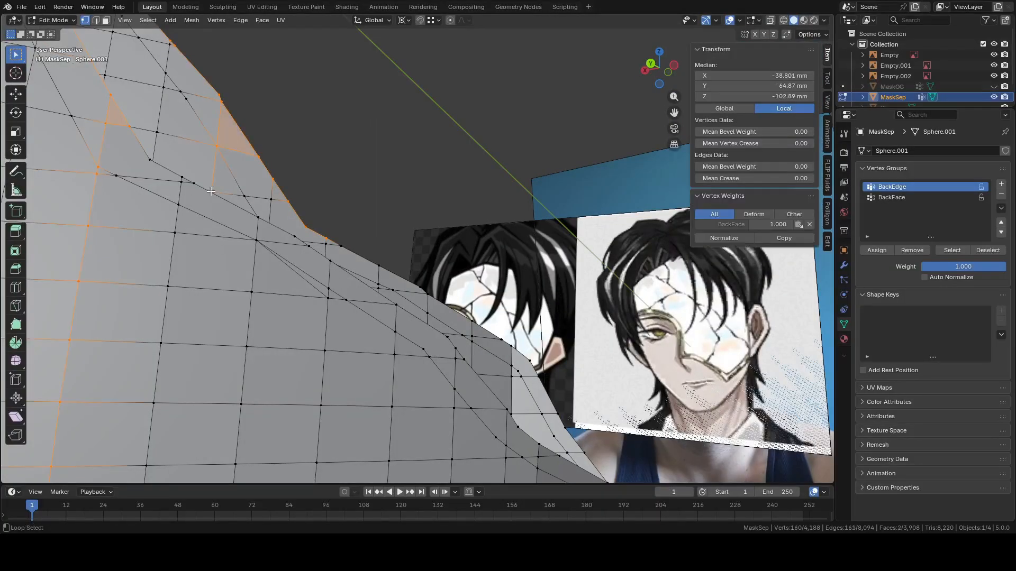
pyautogui.keyDown('alt'); pyautogui.keyDown('shift'); pyautogui.click(165, 178); pyautogui.keyUp('shift'); pyautogui.keyUp('alt')
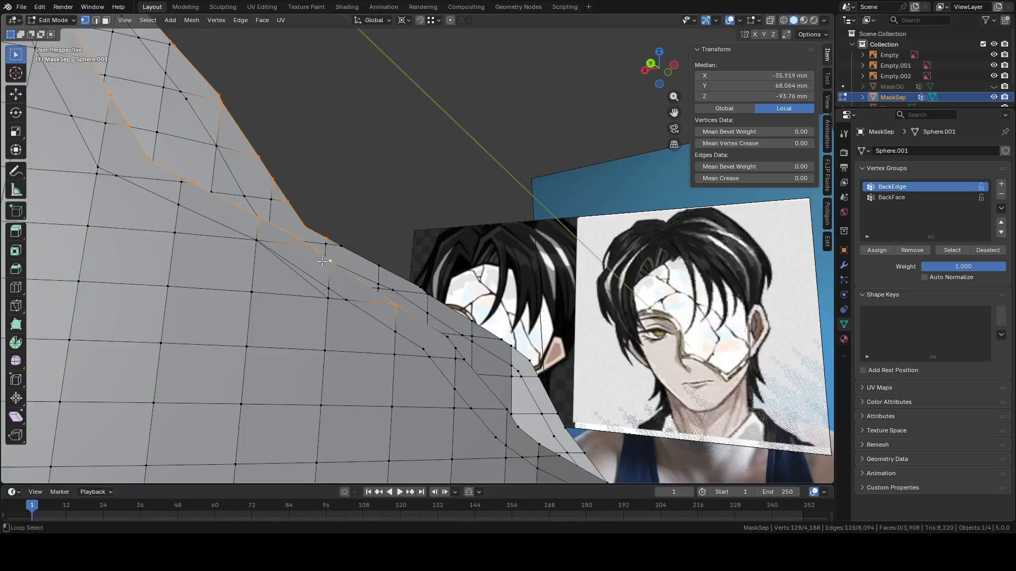
pyautogui.keyDown('shift'); pyautogui.moveTo(498, 388); pyautogui.dragTo(319, 326, button='middle'); pyautogui.keyUp('shift')
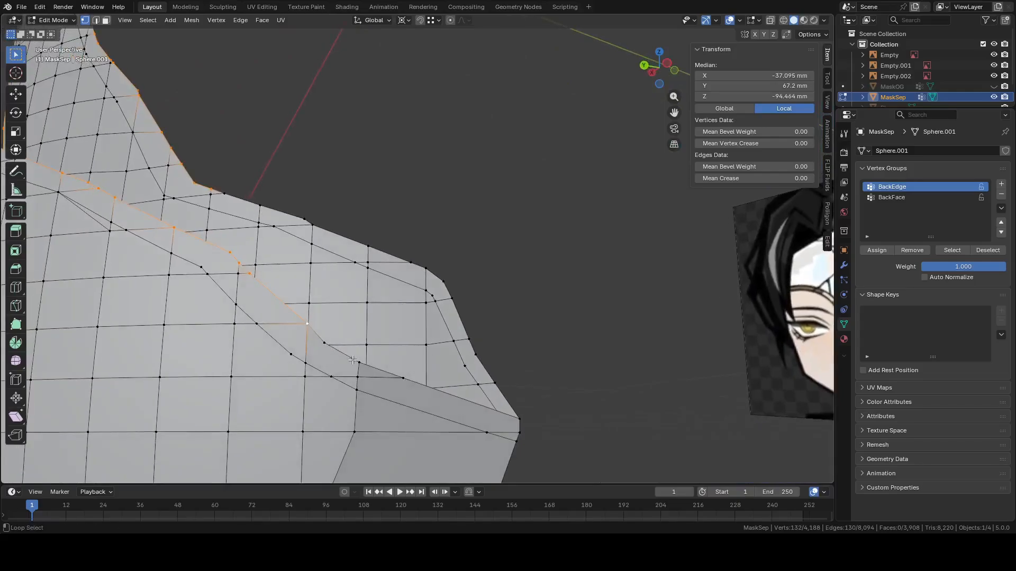
pyautogui.keyDown('alt'); pyautogui.keyDown('shift'); pyautogui.click(419, 383); pyautogui.keyUp('shift'); pyautogui.keyUp('alt')
# Add the inner surface's remaining border edges from the end corner up the slanted edge to the lower bend
pyautogui.moveTo(419, 383); pyautogui.dragTo(439, 380, button='middle')
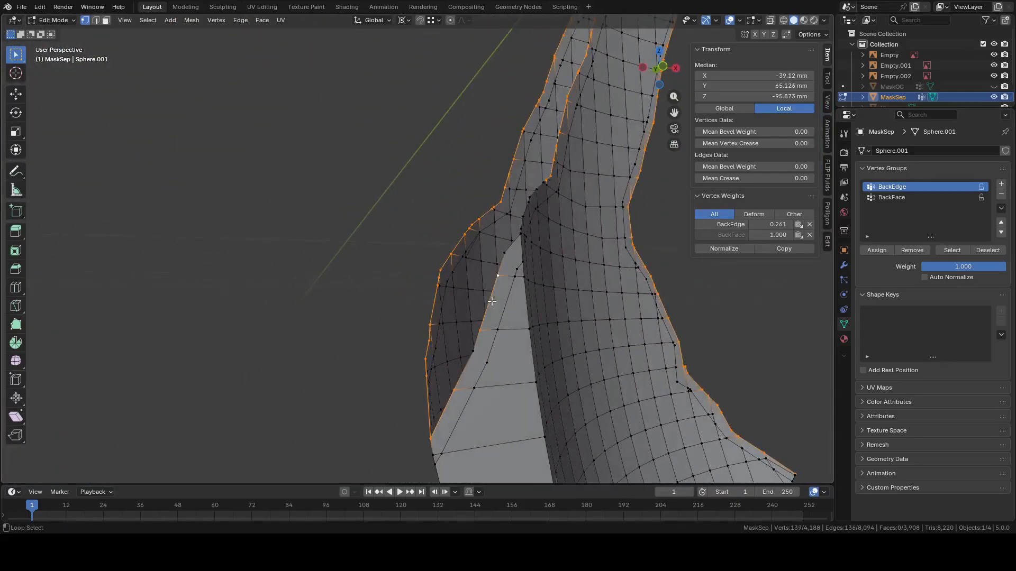
pyautogui.scroll(5, 492, 301)
pyautogui.keyDown('alt'); pyautogui.keyDown('shift'); pyautogui.click(463, 278); pyautogui.keyUp('shift'); pyautogui.keyUp('alt')
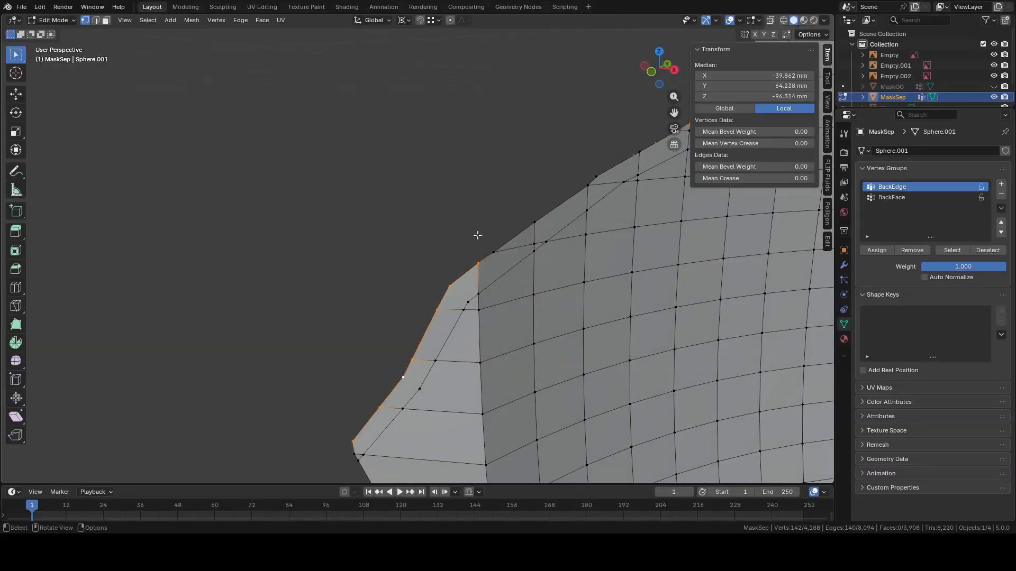
pyautogui.keyDown('alt'); pyautogui.keyDown('shift'); pyautogui.click(515, 226); pyautogui.keyUp('shift'); pyautogui.keyUp('alt')
pyautogui.keyDown('shift'); pyautogui.moveTo(544, 204); pyautogui.dragTo(275, 255, button='middle'); pyautogui.keyUp('shift')
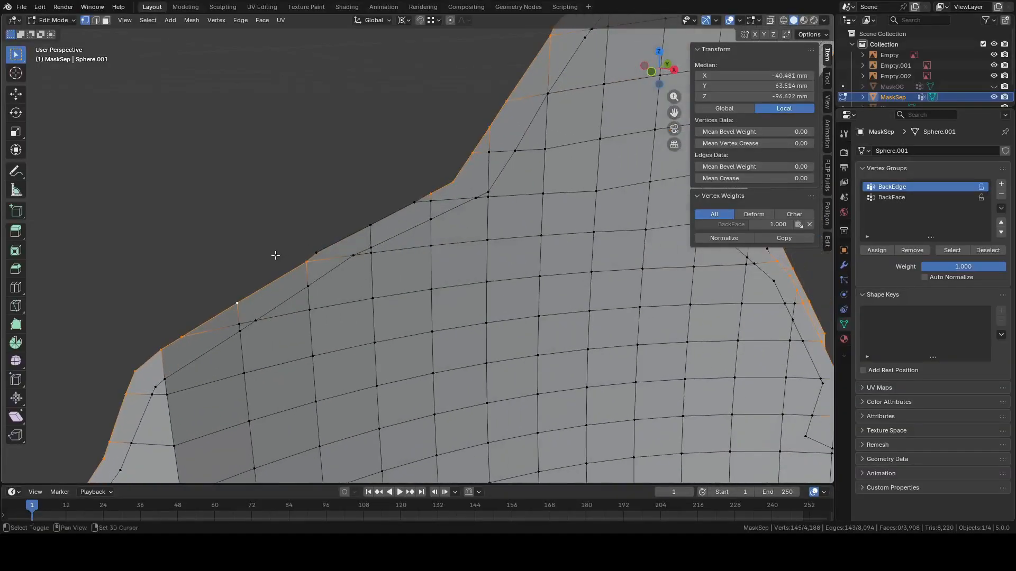
pyautogui.keyDown('alt'); pyautogui.keyDown('shift'); pyautogui.click(339, 232); pyautogui.keyUp('shift'); pyautogui.keyUp('alt')
pyautogui.keyDown('alt'); pyautogui.keyDown('shift'); pyautogui.click(399, 201); pyautogui.keyUp('shift'); pyautogui.keyUp('alt')
# Deselect the stray vertex on the outer border's last stretch beside the end corner
pyautogui.moveTo(399, 201); pyautogui.dragTo(456, 234, button='middle')
pyautogui.scroll(1, 456, 254)
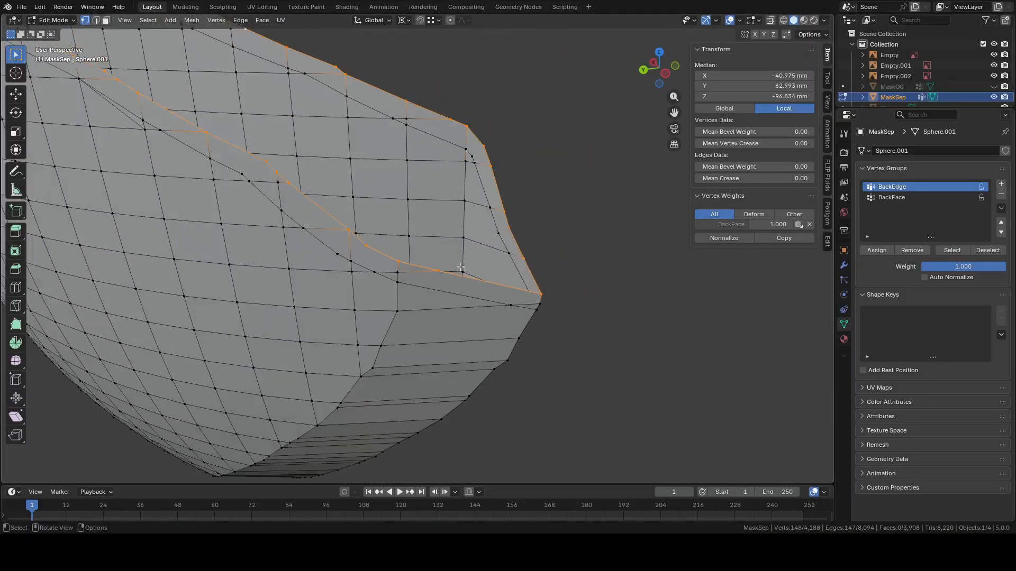
pyautogui.press('c')
pyautogui.press('Escape')
pyautogui.scroll(-3, 455, 286)
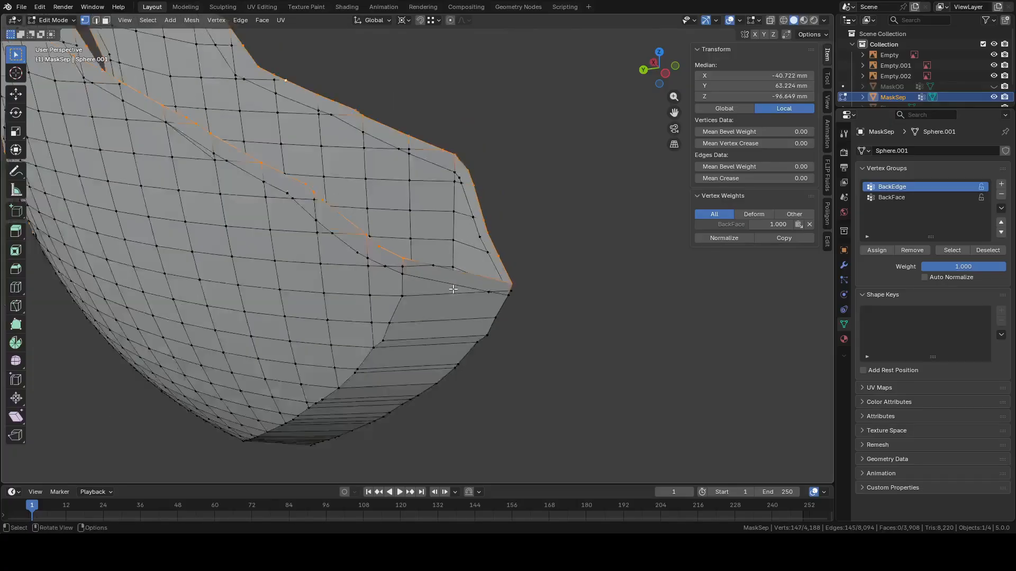
# Try to create a new face from the whole selected border of the bottom shard
pyautogui.moveTo(455, 287); pyautogui.dragTo(448, 241, button='middle')
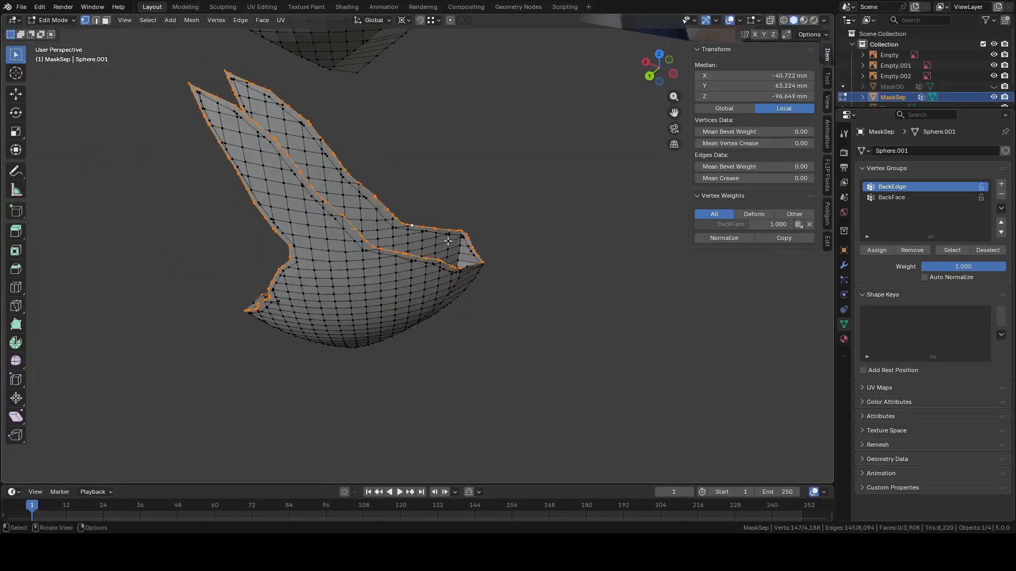
pyautogui.press('2')
pyautogui.rightClick(518, 235)
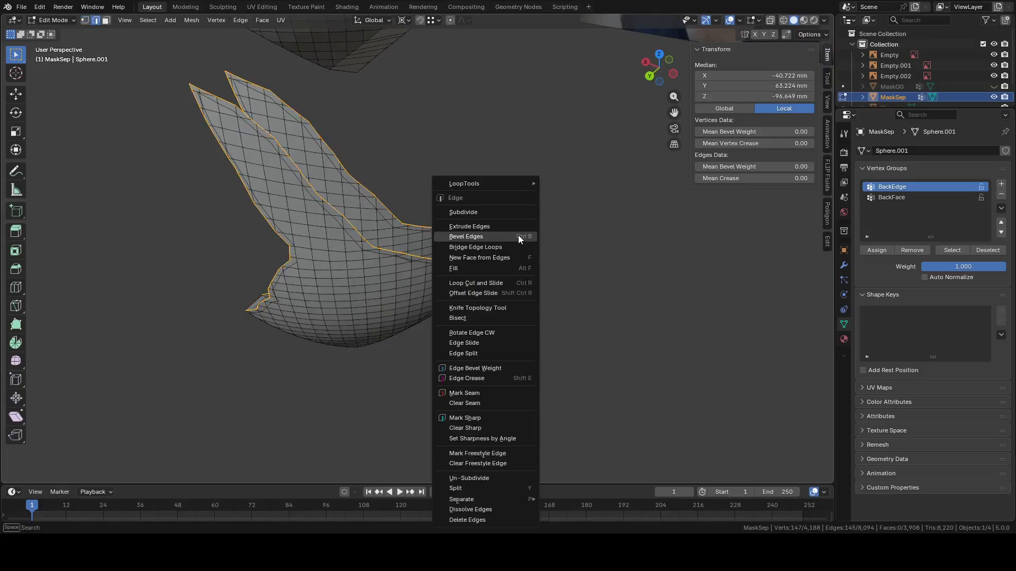
pyautogui.click(494, 258)
pyautogui.moveTo(395, 241)
pyautogui.mouseDown(button='middle')
pyautogui.moveTo(503, 250)
pyautogui.moveTo(467, 229)
pyautogui.moveTo(409, 238)
pyautogui.mouseUp(button='middle')
pyautogui.hotkey('ctrl', 'z')
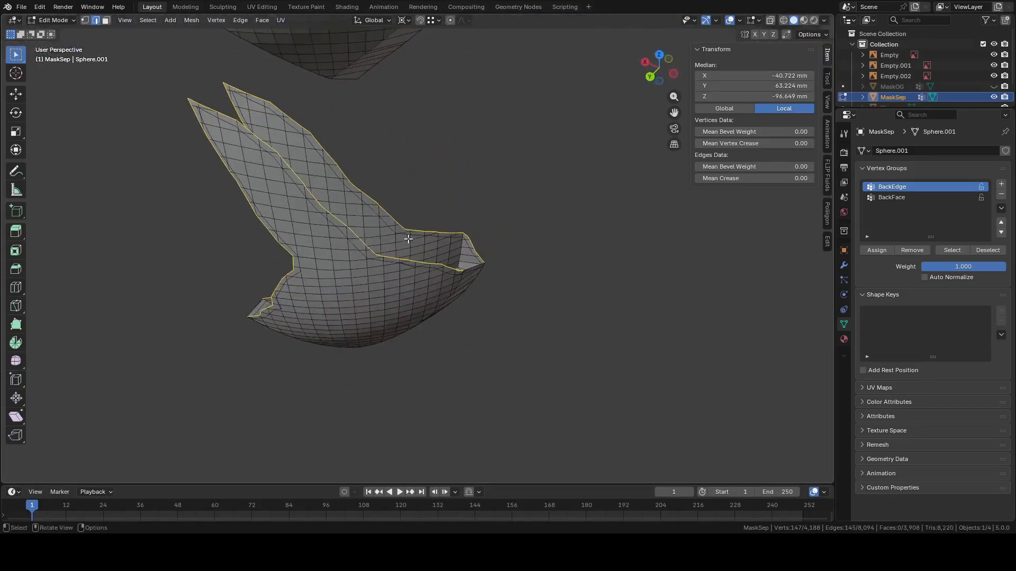
# Examine the selected border edges on both surfaces from the end corner up to the upper tip
pyautogui.scroll(4, 444, 245)
pyautogui.moveTo(470, 249); pyautogui.dragTo(423, 220, button='middle')
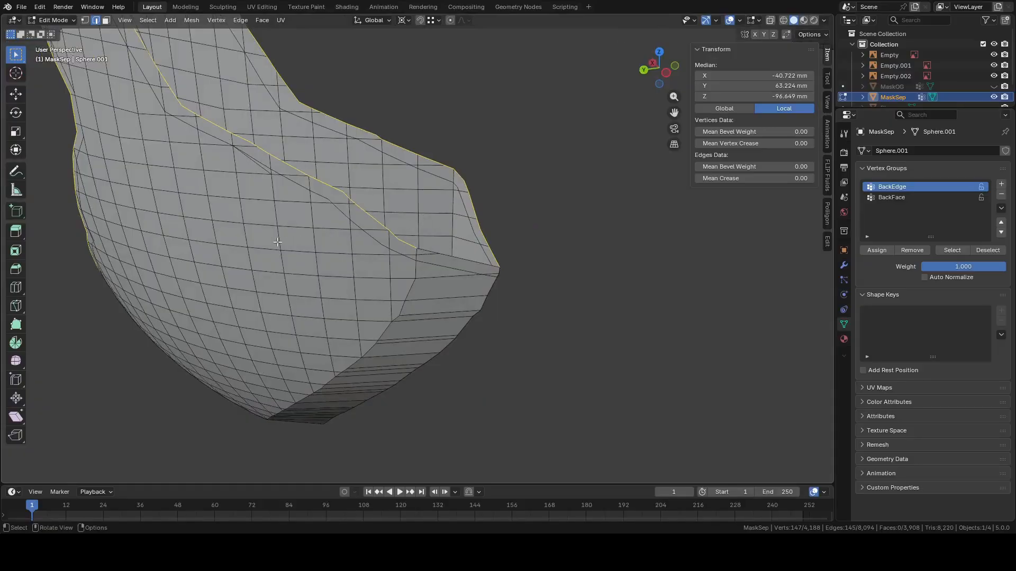
pyautogui.moveTo(278, 243); pyautogui.dragTo(340, 198, button='middle')
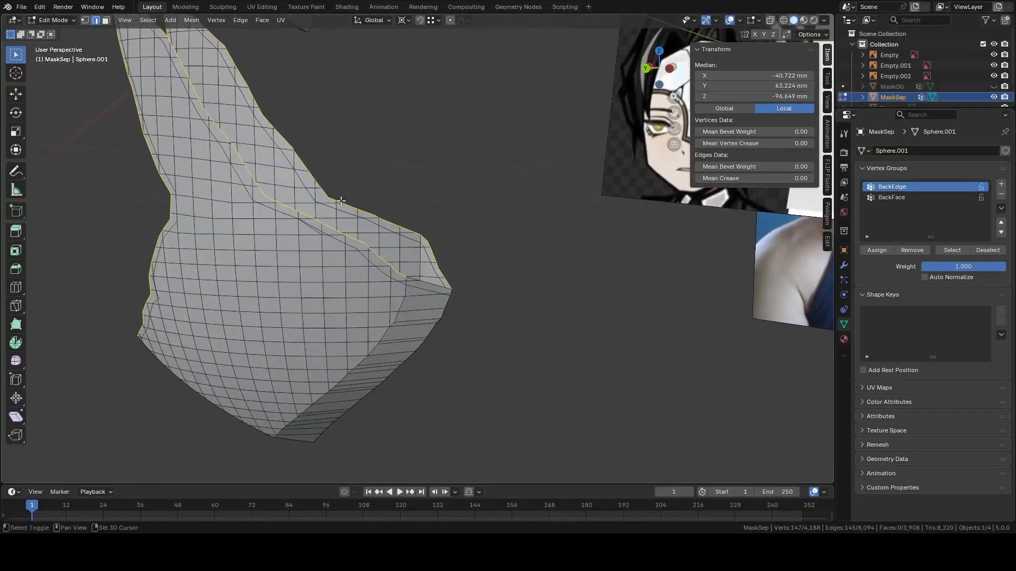
pyautogui.scroll(4, 467, 258)
pyautogui.moveTo(418, 284); pyautogui.dragTo(516, 394, button='middle')
pyautogui.scroll(-3, 425, 296)
pyautogui.moveTo(382, 245); pyautogui.dragTo(416, 260, button='middle')
pyautogui.scroll(3, 455, 233)
pyautogui.moveTo(459, 220); pyautogui.dragTo(458, 198, button='middle')
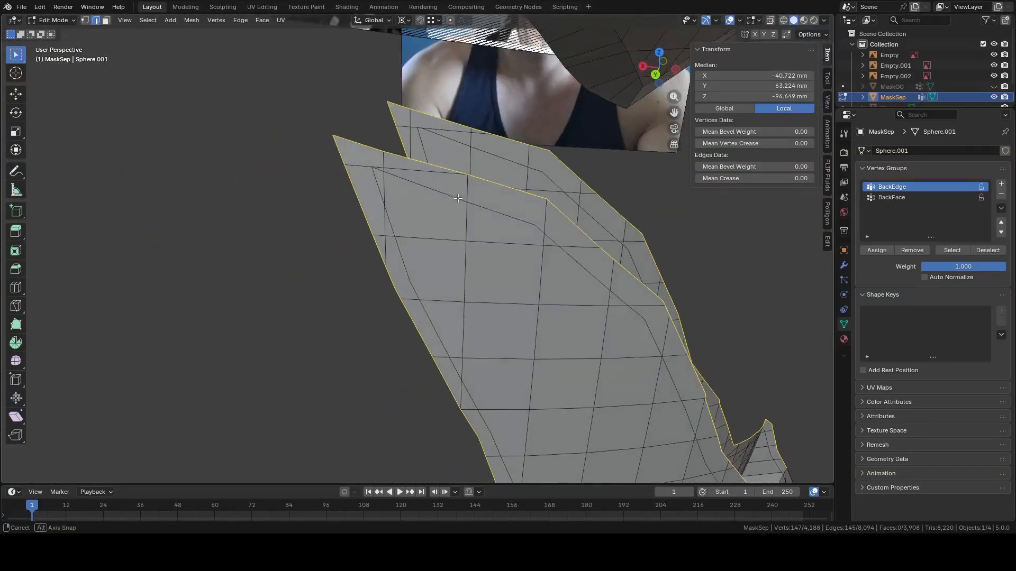
# Add a vertex group named BottomShardEdge for the shard's border
pyautogui.click(1001, 184)
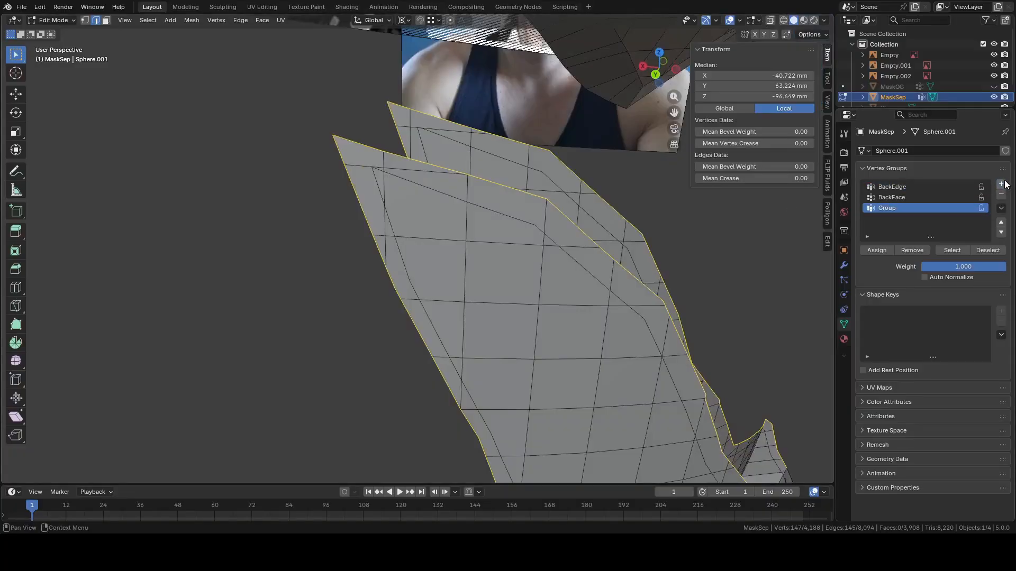
pyautogui.doubleClick(896, 209)
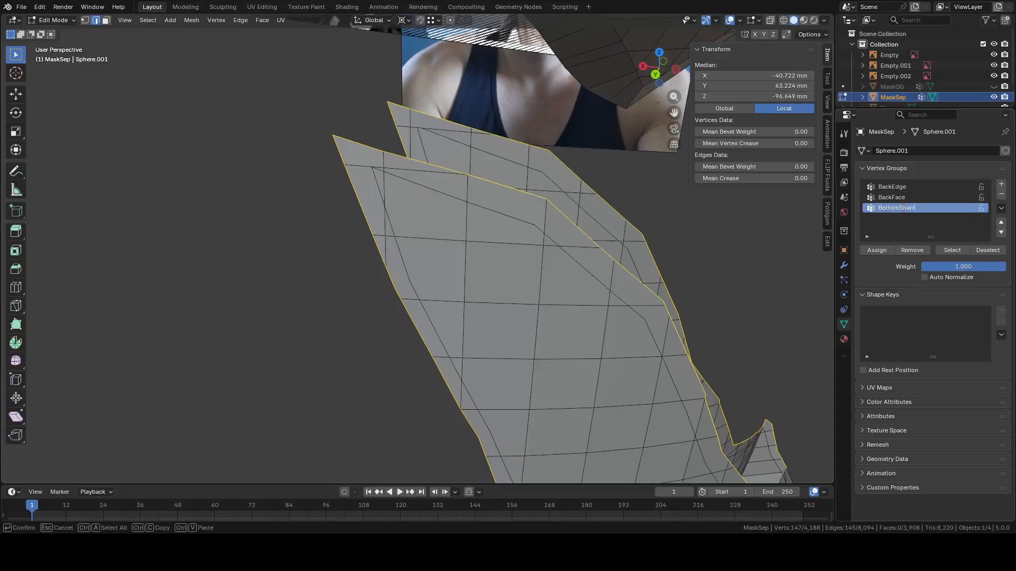
pyautogui.write('BottomShardEdge')
pyautogui.press('Return')
pyautogui.press('1')
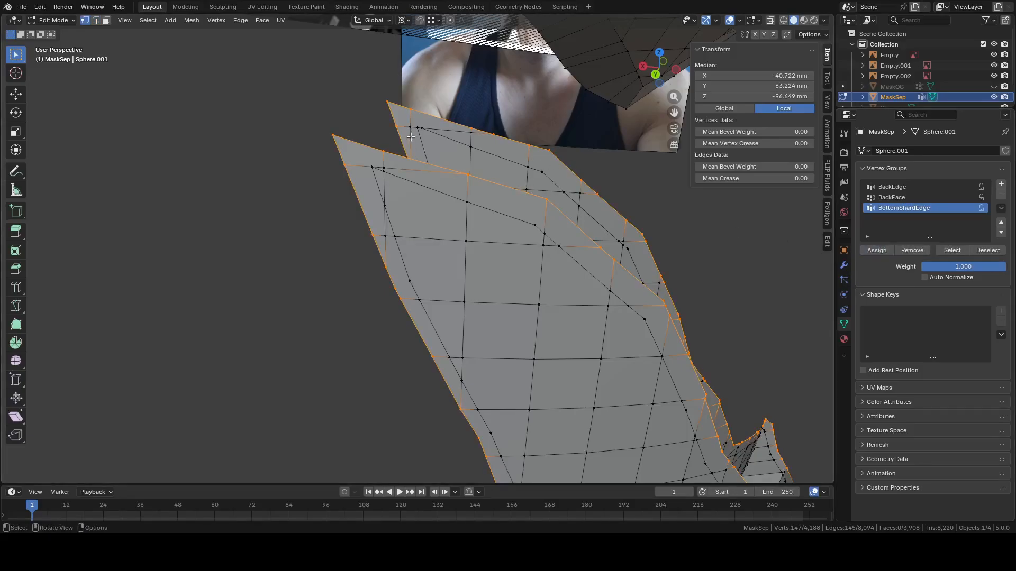
# Select the matching edges at the upper tips of both surfaces, drop the surplus ones, and bridge the edge loops
pyautogui.press('2')
pyautogui.click(399, 108)
pyautogui.keyDown('shift'); pyautogui.click(366, 145); pyautogui.keyUp('shift')
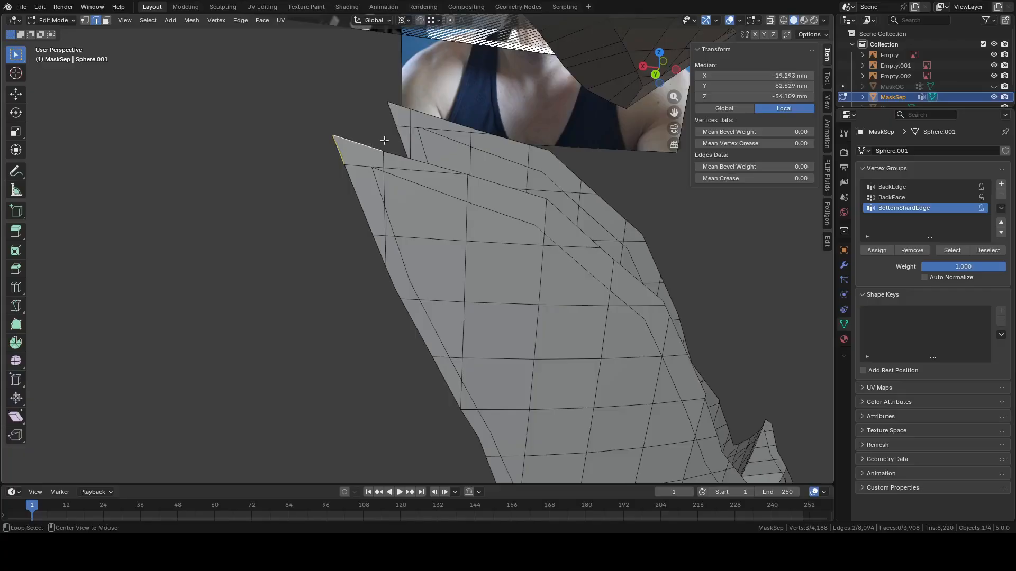
pyautogui.moveTo(427, 115); pyautogui.dragTo(477, 124, button='middle')
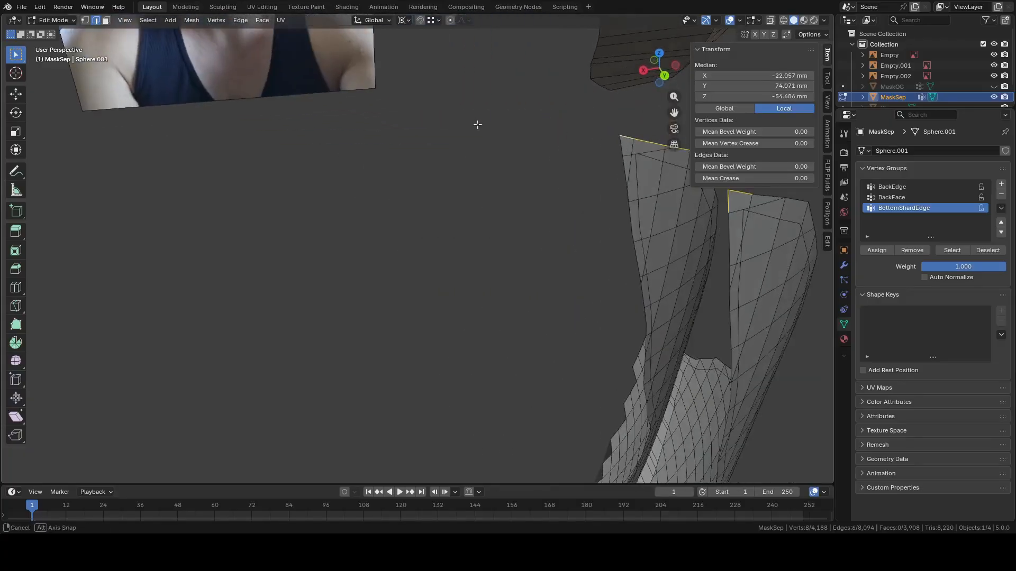
pyautogui.keyDown('shift'); pyautogui.moveTo(573, 157); pyautogui.dragTo(452, 167, button='middle'); pyautogui.keyUp('shift')
pyautogui.press('c')
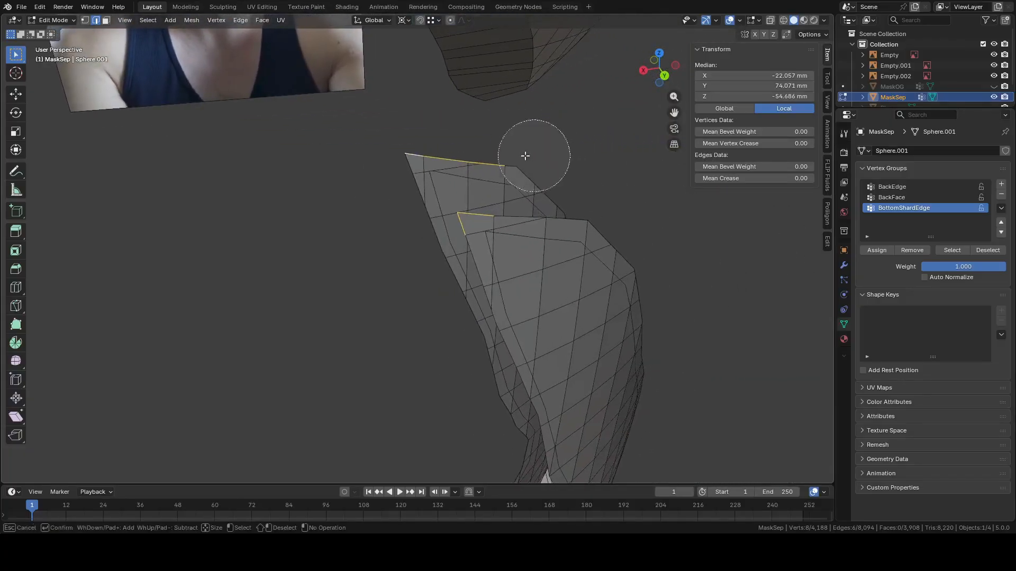
pyautogui.middleClick(472, 155)
pyautogui.rightClick(475, 154)
pyautogui.rightClick(541, 174)
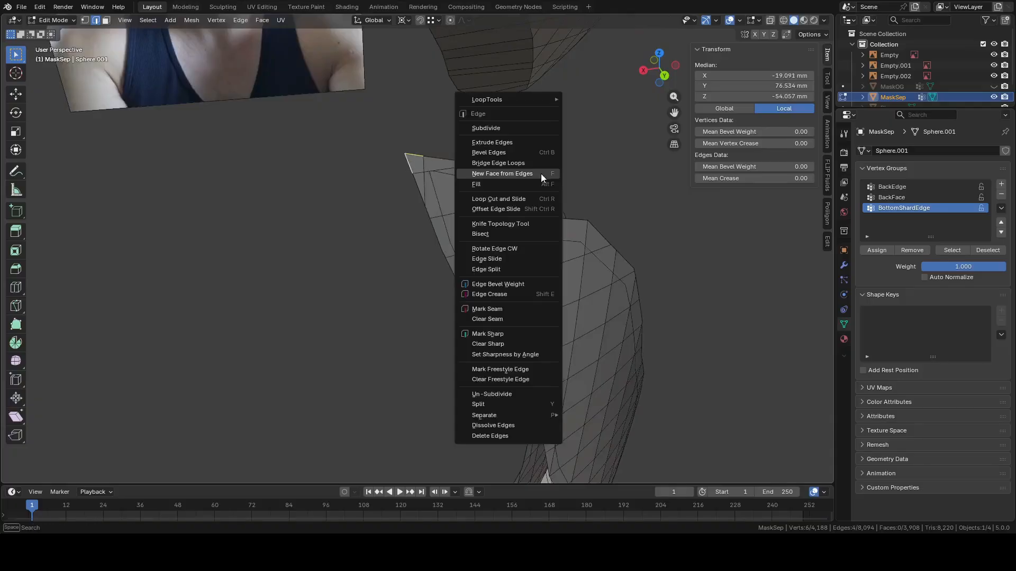
pyautogui.click(529, 168)
# Try to fill a face between the outer and inner border edges at the lower end corner
pyautogui.moveTo(579, 184); pyautogui.dragTo(519, 264, button='middle')
pyautogui.keyDown('shift'); pyautogui.moveTo(518, 264); pyautogui.dragTo(566, 246, button='middle'); pyautogui.keyUp('shift')
pyautogui.scroll(4, 544, 201)
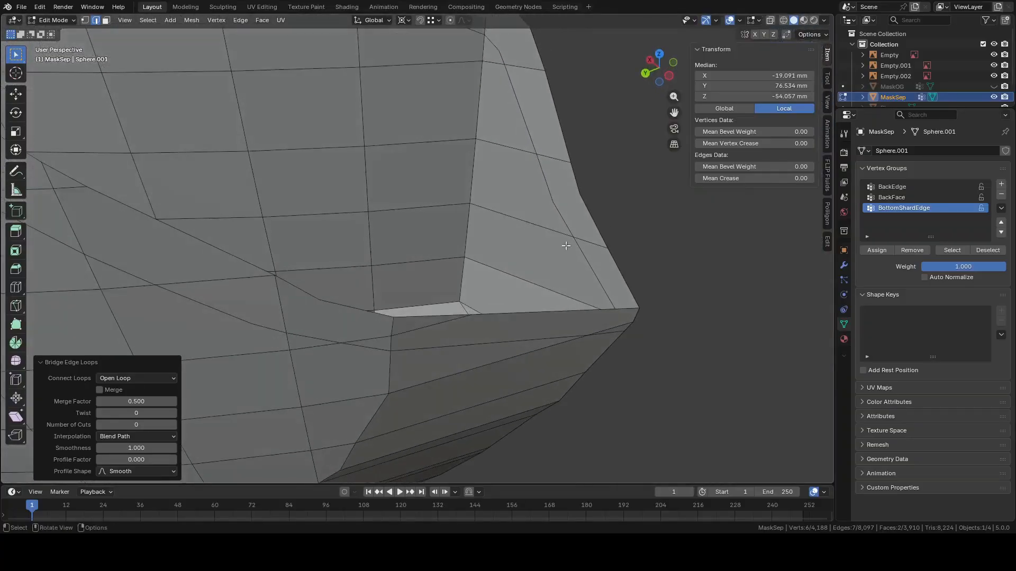
pyautogui.click(609, 271)
pyautogui.keyDown('shift'); pyautogui.click(355, 314); pyautogui.keyUp('shift')
pyautogui.press('f')
pyautogui.moveTo(355, 314); pyautogui.dragTo(427, 287, button='middle')
pyautogui.scroll(-3, 504, 235)
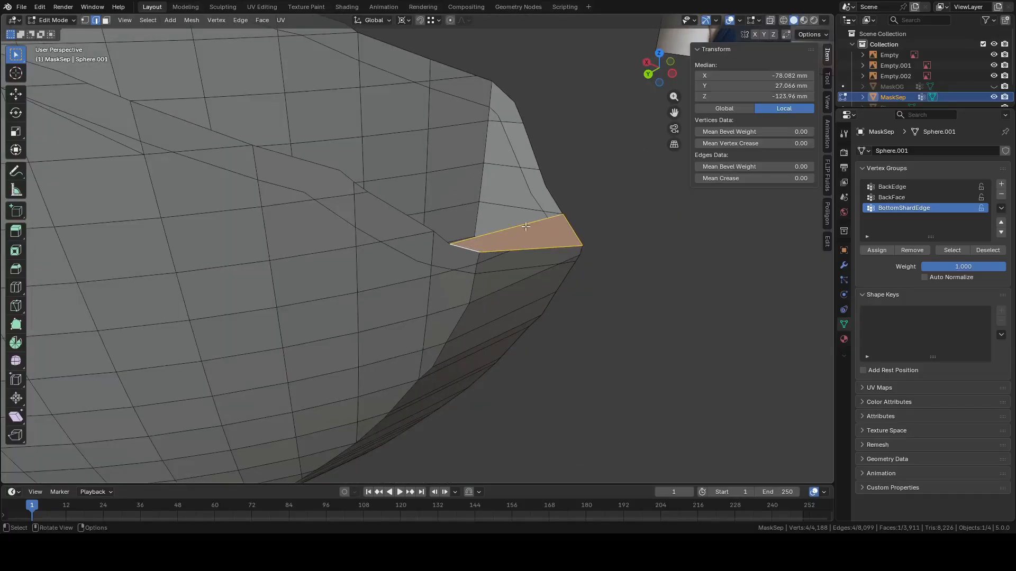
# Fill the first two wall faces between the inner and outer surfaces at the end corner
pyautogui.moveTo(527, 227); pyautogui.dragTo(506, 201, button='middle')
pyautogui.scroll(2, 503, 209)
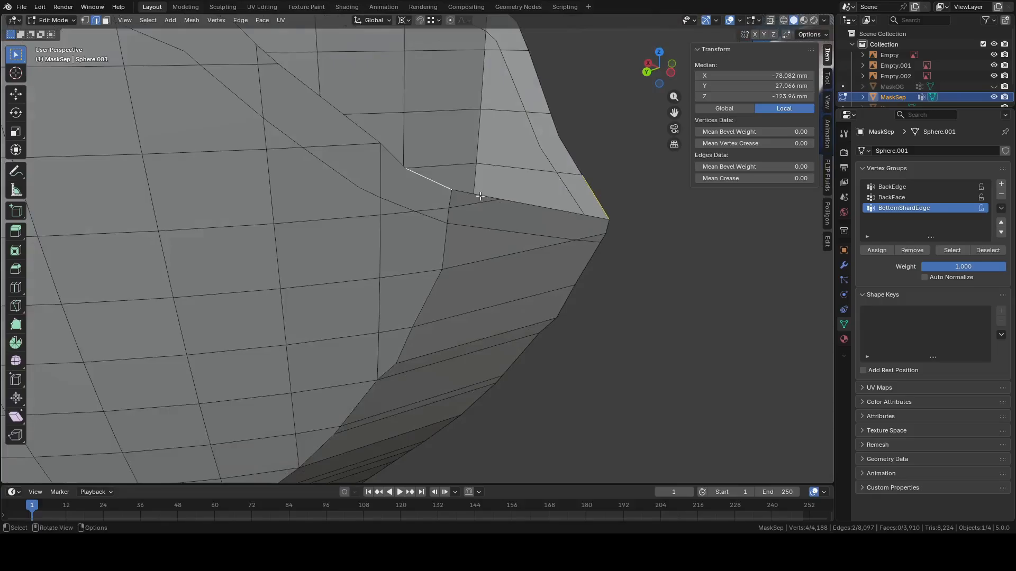
pyautogui.press('f')
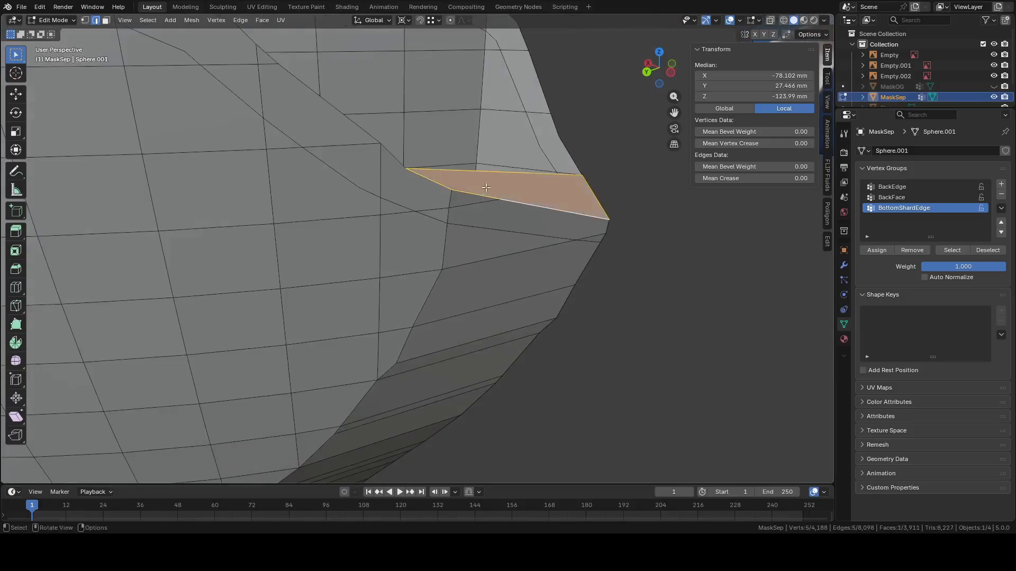
pyautogui.click(396, 158)
pyautogui.keyDown('shift'); pyautogui.click(571, 155); pyautogui.keyUp('shift')
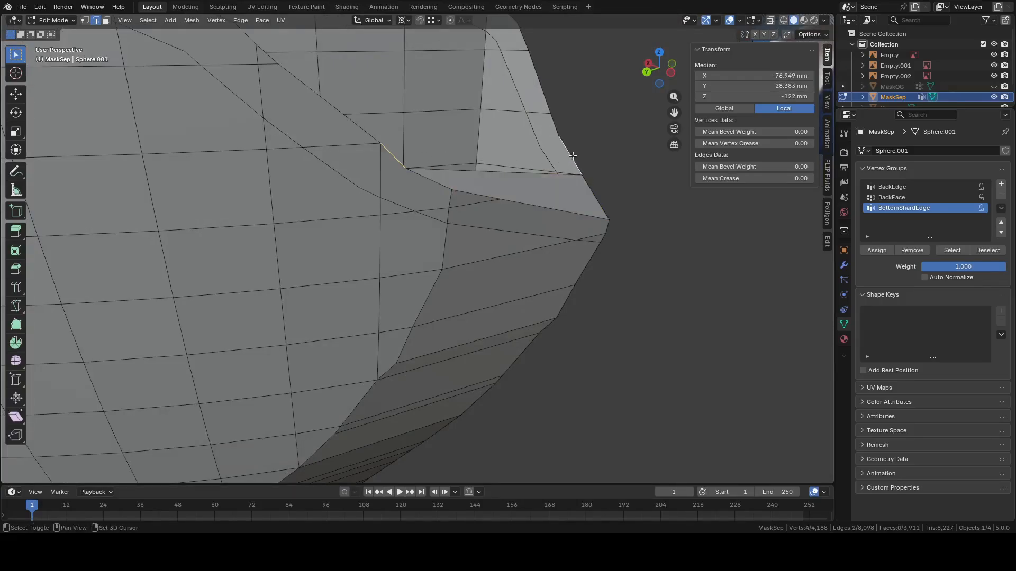
pyautogui.press('f')
# Fill the next two wall faces up the short edge from the end corner, pairing each outer edge with its inner counterpart
pyautogui.moveTo(362, 133); pyautogui.dragTo(431, 214, button='middle')
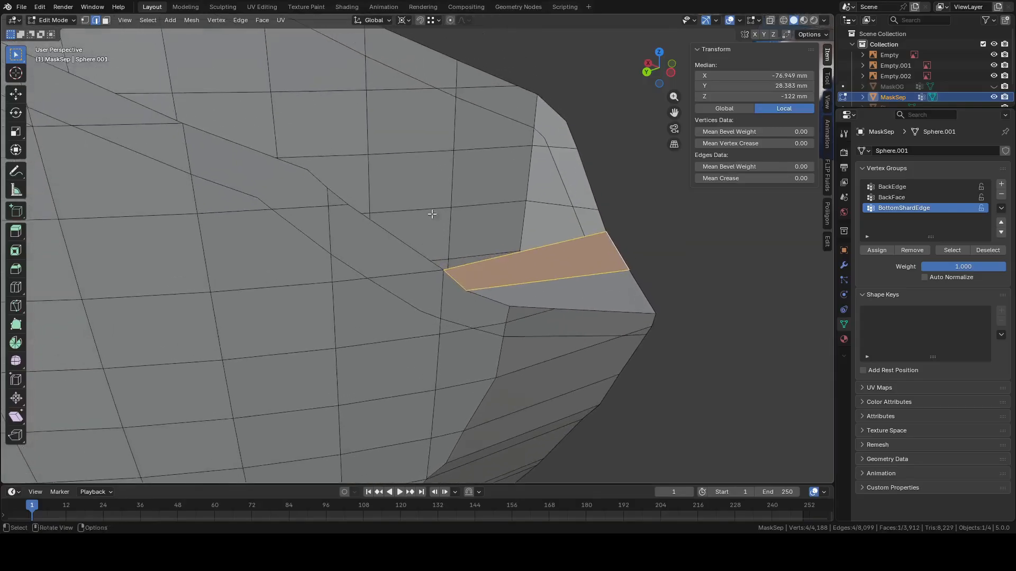
pyautogui.click(412, 253)
pyautogui.moveTo(412, 253); pyautogui.dragTo(653, 217, button='middle')
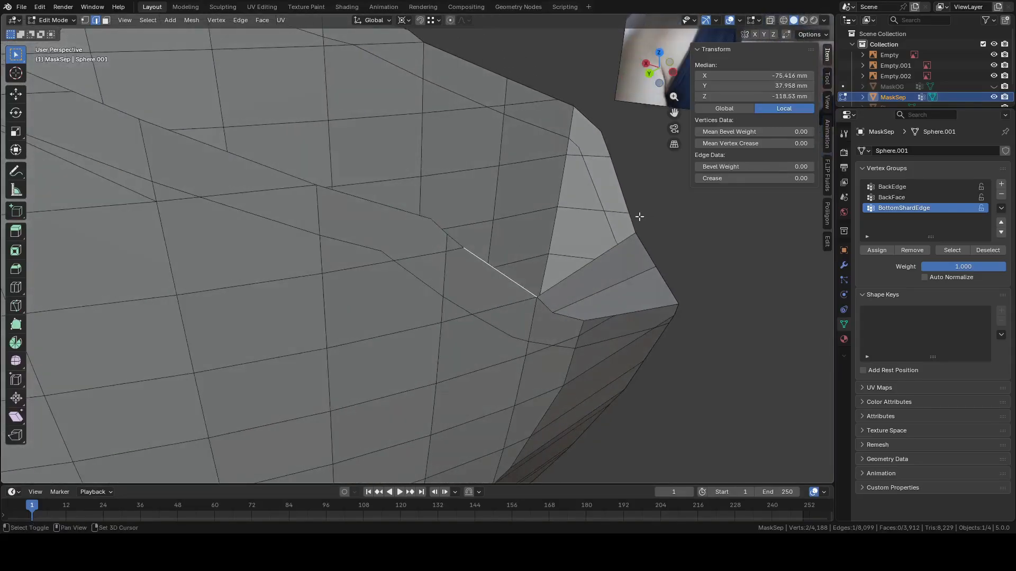
pyautogui.press('f')
pyautogui.click(626, 185)
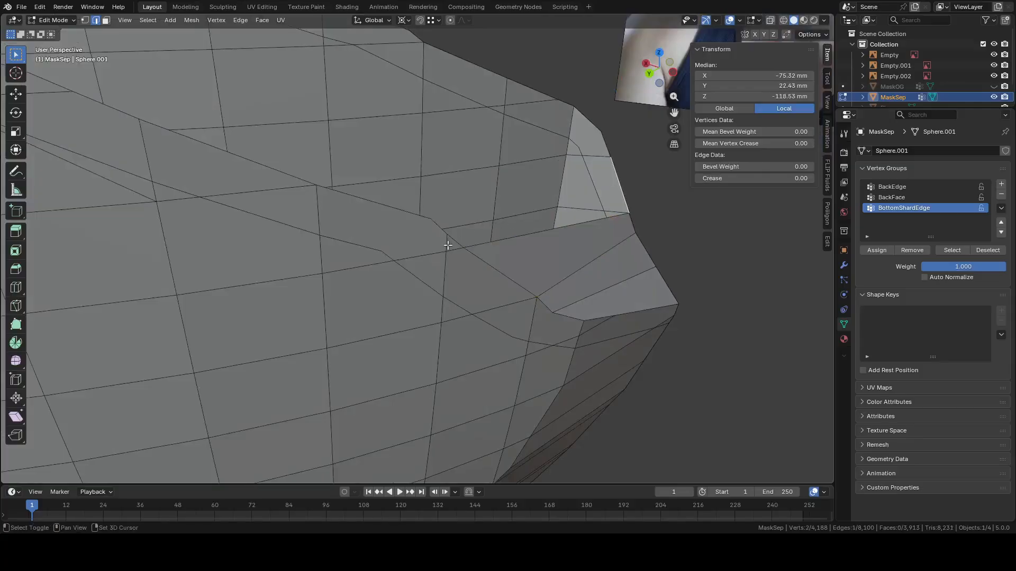
pyautogui.keyDown('shift'); pyautogui.click(452, 240); pyautogui.keyUp('shift')
pyautogui.press('f')
# Fill the last two wall faces on the short edge, up to where the border turns into the slanted crack edge
pyautogui.click(437, 224)
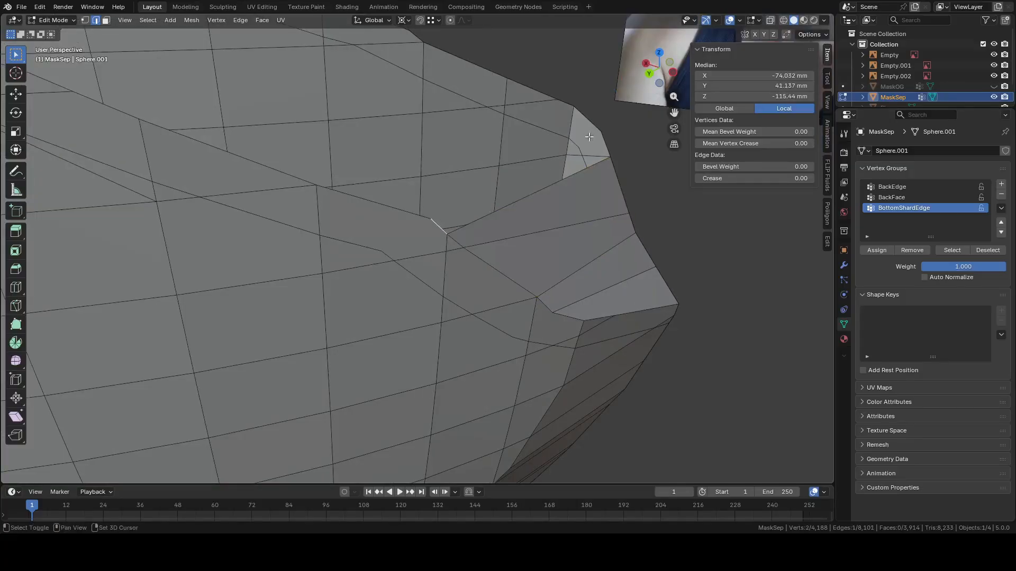
pyautogui.press('f')
pyautogui.click(449, 199)
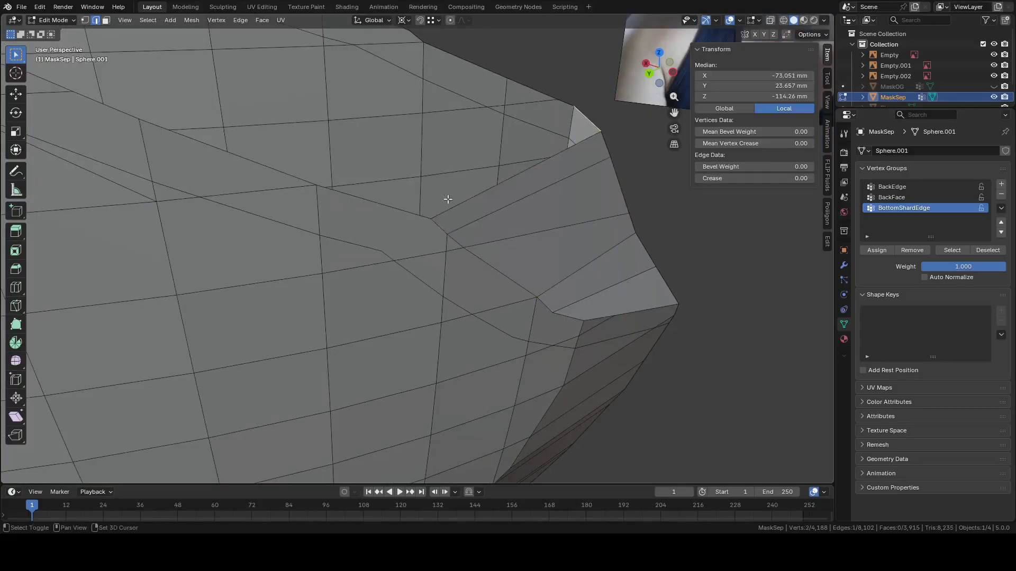
pyautogui.keyDown('shift'); pyautogui.click(421, 220); pyautogui.keyUp('shift')
pyautogui.press('f')
# Select matching outer and inner edge stretches along the slanted crack edge and bridge them
pyautogui.keyDown('shift'); pyautogui.moveTo(460, 130); pyautogui.dragTo(565, 201, button='middle'); pyautogui.keyUp('shift')
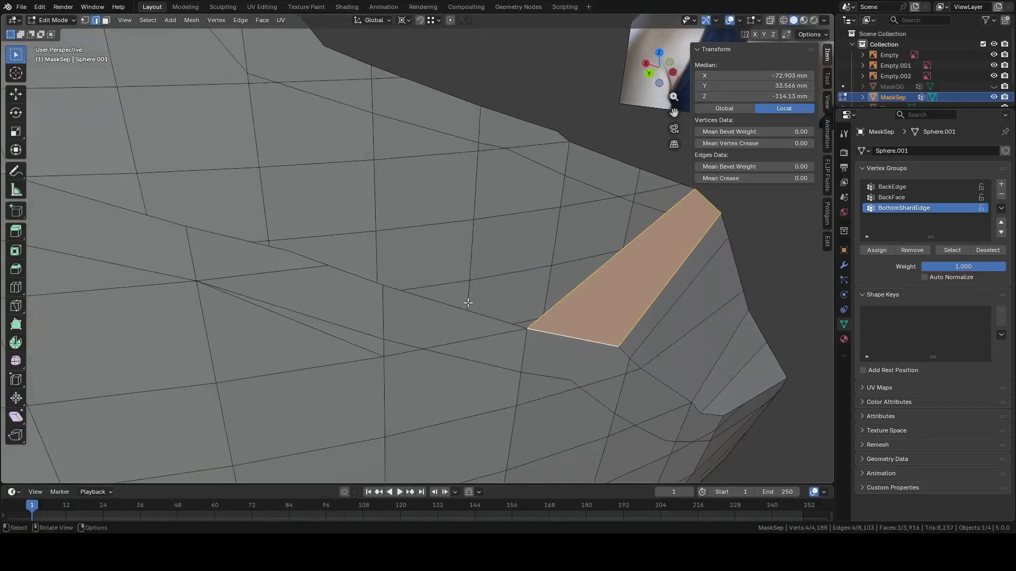
pyautogui.scroll(-3, 468, 304)
pyautogui.keyDown('shift'); pyautogui.moveTo(444, 168); pyautogui.dragTo(513, 205, button='middle'); pyautogui.keyUp('shift')
pyautogui.keyDown('ctrl'); pyautogui.click(496, 196); pyautogui.keyUp('ctrl')
pyautogui.keyDown('shift'); pyautogui.click(541, 250); pyautogui.keyUp('shift')
pyautogui.rightClick(541, 250)
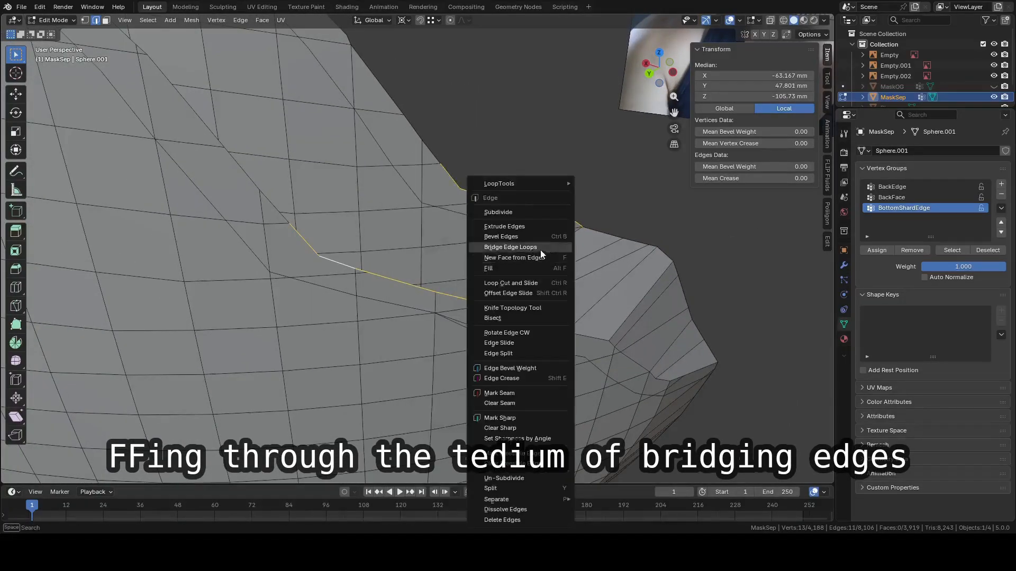
pyautogui.click(540, 250)
# Close the remaining gap on the slanted crack edge up to the lower bend with fill and bridge faces
pyautogui.scroll(3, 541, 250)
pyautogui.press('f')
pyautogui.scroll(-3, 561, 238)
pyautogui.rightClick(658, 244)
pyautogui.click(658, 243)
# Bridge the outer and inner border edges just past the lower bend onto the side crack
pyautogui.click(472, 270)
pyautogui.keyDown('shift'); pyautogui.click(618, 214); pyautogui.keyUp('shift')
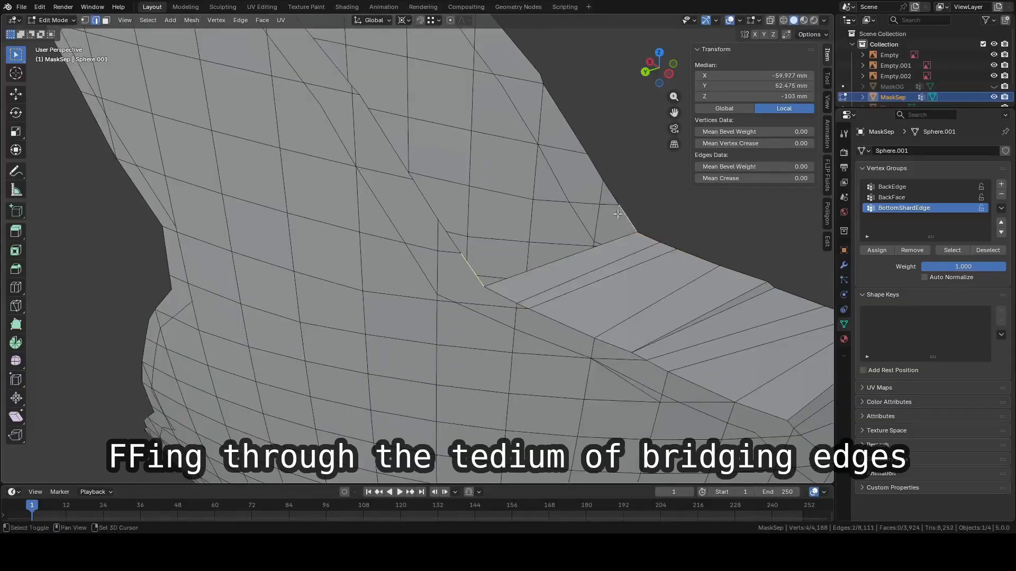
pyautogui.keyDown('shift'); pyautogui.click(611, 193); pyautogui.keyUp('shift')
pyautogui.keyDown('shift'); pyautogui.click(453, 242); pyautogui.keyUp('shift')
pyautogui.rightClick(453, 242)
pyautogui.click(453, 242)
# Bridge two further stretches of opposing border edges up the side crack
pyautogui.keyDown('shift'); pyautogui.moveTo(508, 159); pyautogui.dragTo(578, 307, button='middle'); pyautogui.keyUp('shift')
pyautogui.rightClick(581, 246)
pyautogui.click(581, 246)
pyautogui.keyDown('shift'); pyautogui.click(442, 278); pyautogui.keyUp('shift')
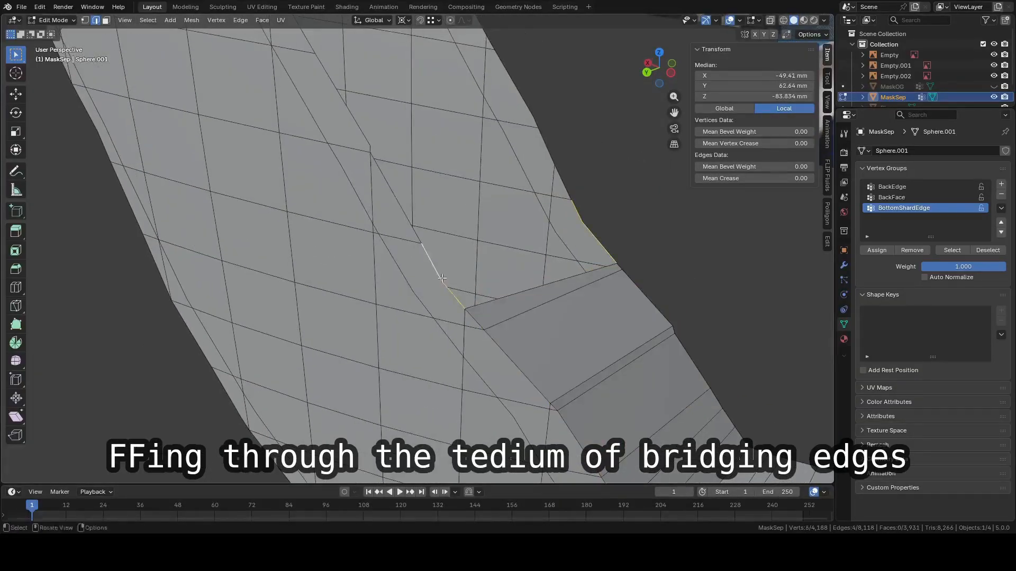
pyautogui.rightClick(542, 247)
pyautogui.click(541, 247)
pyautogui.moveTo(541, 246); pyautogui.dragTo(563, 236, button='middle')
# Fill the sliver beside the side crack's border and bridge the next pair of opposing edges
pyautogui.click(418, 275)
pyautogui.keyDown('shift'); pyautogui.click(360, 152); pyautogui.keyUp('shift')
pyautogui.keyDown('shift'); pyautogui.moveTo(384, 183); pyautogui.dragTo(428, 239, button='middle'); pyautogui.keyUp('shift')
pyautogui.press('f')
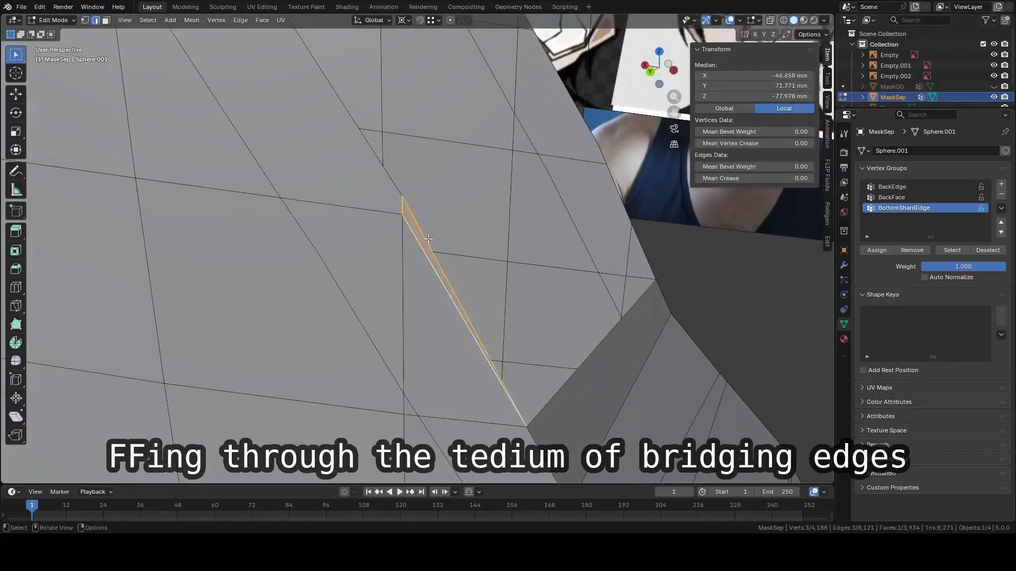
pyautogui.click(429, 242)
pyautogui.keyDown('shift'); pyautogui.click(630, 220); pyautogui.keyUp('shift')
pyautogui.rightClick(630, 219)
pyautogui.click(629, 219)
# Bridge the opposing edges at the upper bend of the side crack and fill the adjoining wall face
pyautogui.keyDown('shift'); pyautogui.moveTo(561, 85); pyautogui.dragTo(582, 212, button='middle'); pyautogui.keyUp('shift')
pyautogui.keyDown('shift'); pyautogui.moveTo(508, 138); pyautogui.dragTo(552, 209, button='middle'); pyautogui.keyUp('shift')
pyautogui.keyDown('shift'); pyautogui.click(569, 206); pyautogui.keyUp('shift')
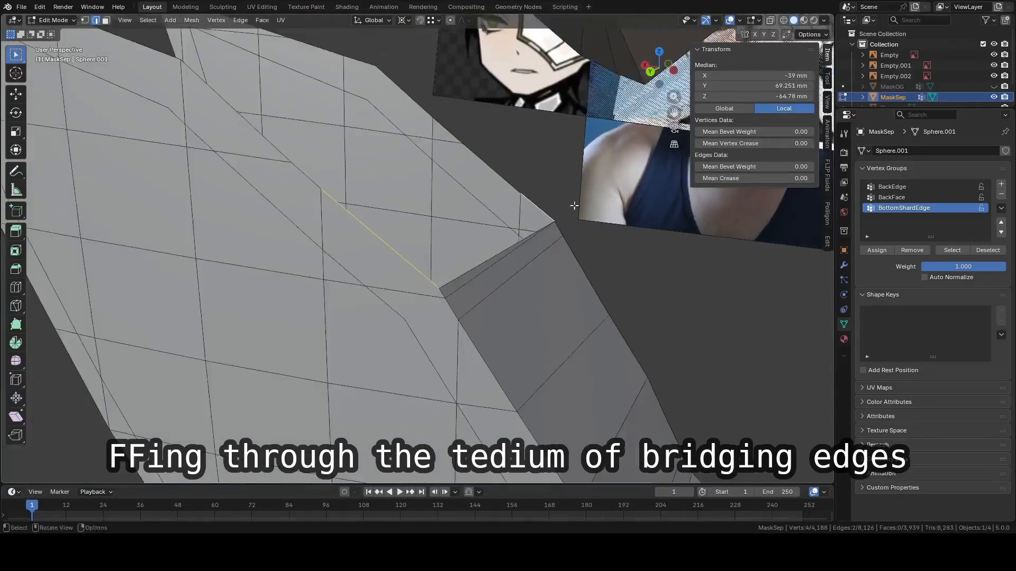
pyautogui.rightClick(574, 205)
pyautogui.click(574, 205)
pyautogui.keyDown('shift'); pyautogui.click(483, 166); pyautogui.keyUp('shift')
pyautogui.keyDown('shift'); pyautogui.moveTo(483, 166); pyautogui.dragTo(508, 228, button='middle'); pyautogui.keyUp('shift')
pyautogui.press('f')
# Fill the wall faces around the upper tip between the two surfaces
pyautogui.click(498, 255)
pyautogui.keyDown('shift'); pyautogui.moveTo(476, 175); pyautogui.dragTo(351, 299, button='middle'); pyautogui.keyUp('shift')
pyautogui.click(443, 200)
pyautogui.press('f')
pyautogui.click(385, 271)
pyautogui.keyDown('shift'); pyautogui.click(460, 242); pyautogui.keyUp('shift')
pyautogui.keyDown('shift'); pyautogui.click(450, 280); pyautogui.keyUp('shift')
pyautogui.press('f')
# Fill wall faces from the upper tip down the shard's opposite border, pairing the edges of both surfaces
pyautogui.keyDown('shift'); pyautogui.moveTo(465, 290); pyautogui.dragTo(423, 212, button='middle'); pyautogui.keyUp('shift')
pyautogui.click(346, 270)
pyautogui.keyDown('shift'); pyautogui.click(447, 263); pyautogui.keyUp('shift')
pyautogui.click(302, 199)
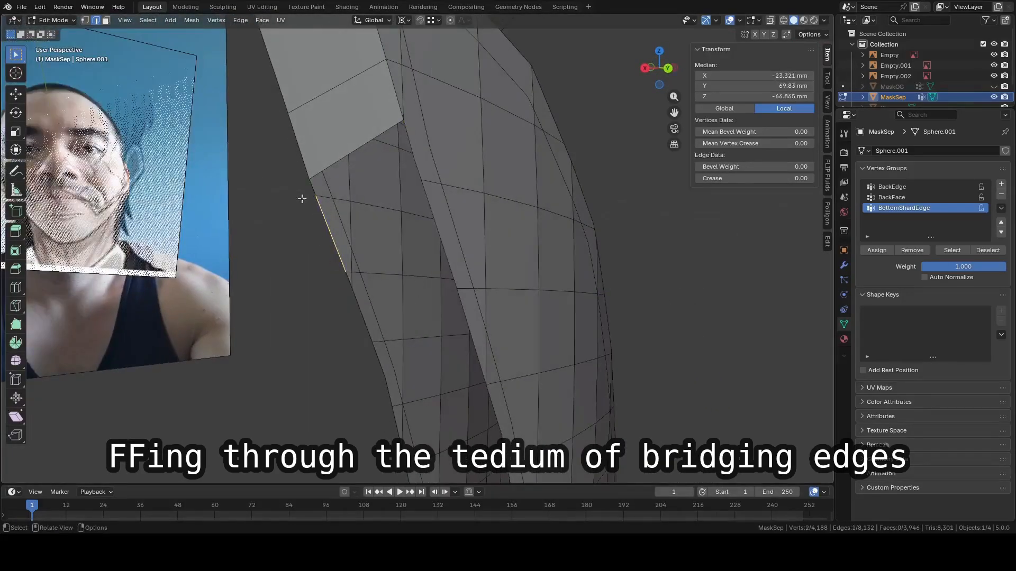
pyautogui.keyDown('shift'); pyautogui.click(424, 213); pyautogui.keyUp('shift')
pyautogui.moveTo(302, 199)
pyautogui.mouseDown(button='middle')
pyautogui.moveTo(413, 209)
pyautogui.moveTo(442, 243)
pyautogui.mouseUp(button='middle')
pyautogui.press('f')
pyautogui.keyDown('shift'); pyautogui.click(435, 241); pyautogui.keyUp('shift')
pyautogui.press('f')
# Deselect the surplus edges with circle select and close the next gap down the opposite border
pyautogui.press('c')
pyautogui.click(353, 128)
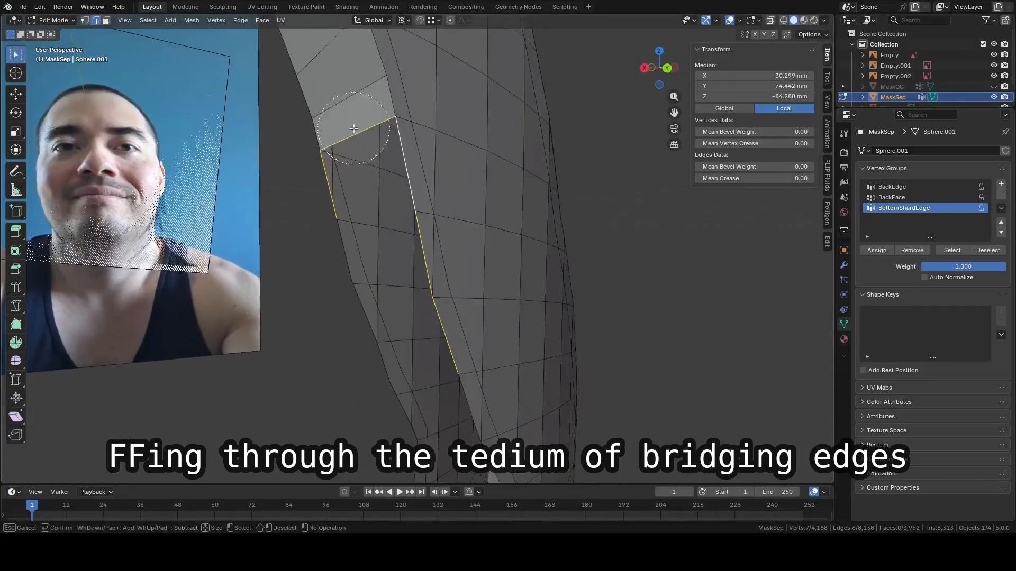
pyautogui.moveTo(353, 129); pyautogui.dragTo(352, 274)
pyautogui.press('Escape')
pyautogui.hotkey('ctrl', 'e')
pyautogui.hotkey('ctrl', 'z')
pyautogui.hotkey('ctrl', 'e')
pyautogui.hotkey('ctrl', 'z')
pyautogui.press('f')
# Fill the wall faces around the bend halfway down the opposite border
pyautogui.moveTo(352, 274); pyautogui.dragTo(402, 223, button='middle')
pyautogui.press('f')
pyautogui.click(306, 270)
pyautogui.keyDown('shift'); pyautogui.click(432, 222); pyautogui.keyUp('shift')
pyautogui.press('f')
pyautogui.click(358, 250)
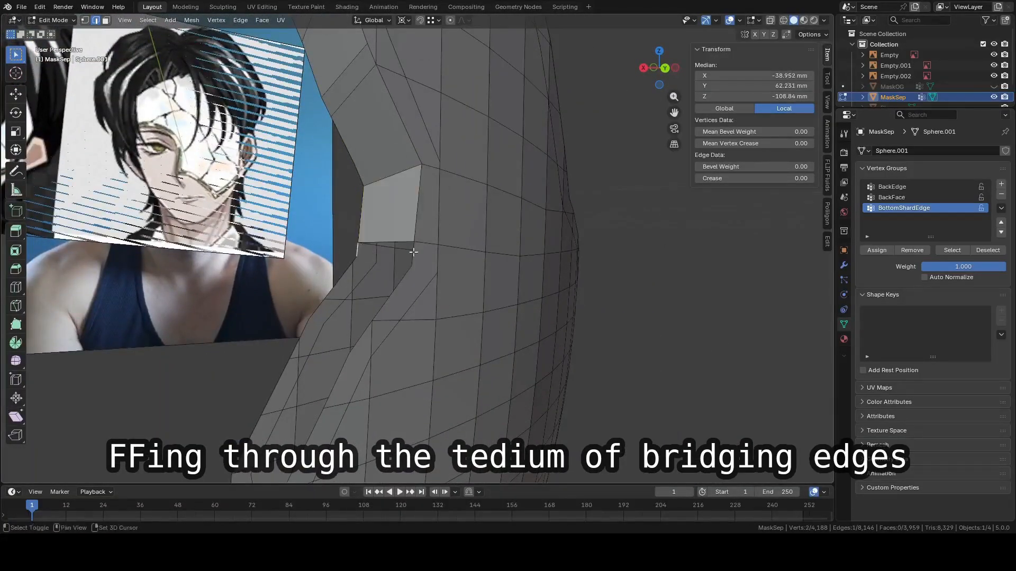
pyautogui.keyDown('shift'); pyautogui.click(413, 251); pyautogui.keyUp('shift')
pyautogui.press('f')
# Fill the wall faces on the slanted stretch just below the opposite border's bend
pyautogui.moveTo(402, 259); pyautogui.dragTo(344, 192, button='middle')
pyautogui.keyDown('shift'); pyautogui.click(344, 193); pyautogui.keyUp('shift')
pyautogui.hotkey('ctrl', 'e')
pyautogui.hotkey('ctrl', 'z')
pyautogui.click(446, 159)
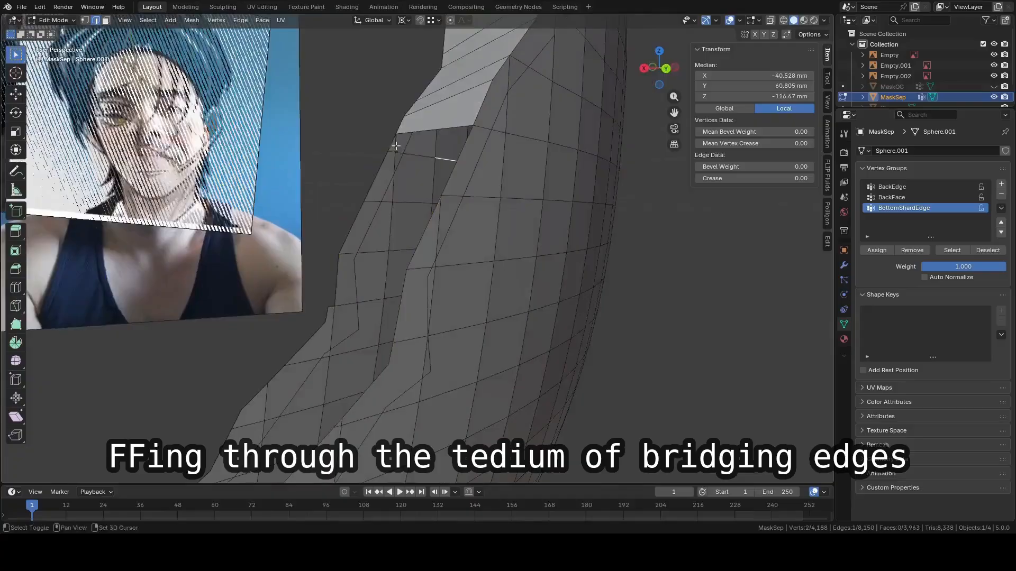
pyautogui.keyDown('shift'); pyautogui.click(386, 159); pyautogui.keyUp('shift')
pyautogui.press('f')
# Fill the wall faces across the small notch toward the shard's pointed lower end
pyautogui.press('f')
pyautogui.moveTo(340, 277); pyautogui.dragTo(397, 238, button='middle')
pyautogui.press('f')
pyautogui.click(396, 238)
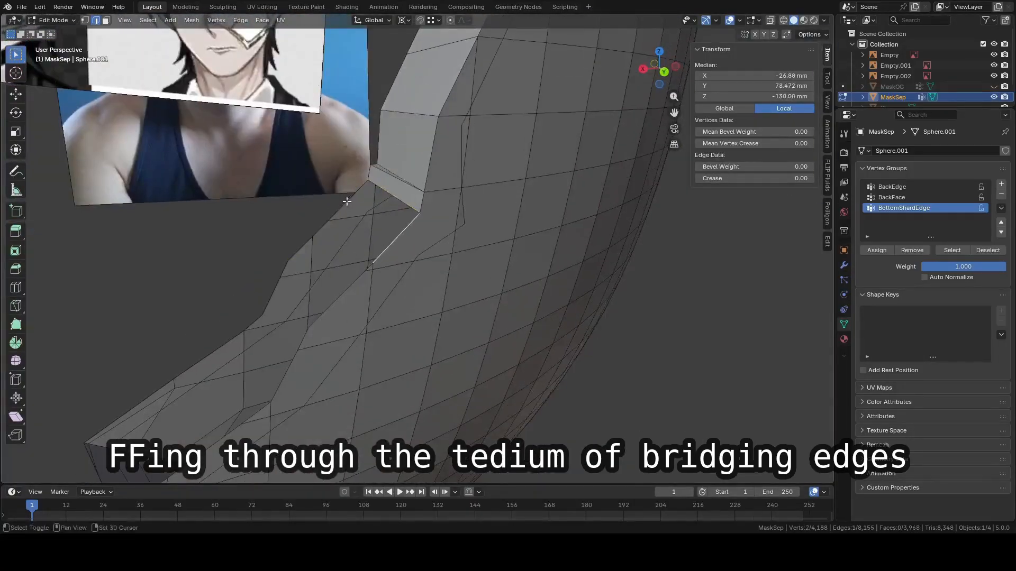
pyautogui.keyDown('shift'); pyautogui.click(346, 202); pyautogui.keyUp('shift')
pyautogui.press('f')
# Bridge the border edges at the shard's pointed lower end and work on closing the thin gap beside its tip
pyautogui.moveTo(347, 202); pyautogui.dragTo(440, 339, button='middle')
pyautogui.hotkey('ctrl', 'e')
pyautogui.keyDown('shift'); pyautogui.click(440, 339); pyautogui.keyUp('shift')
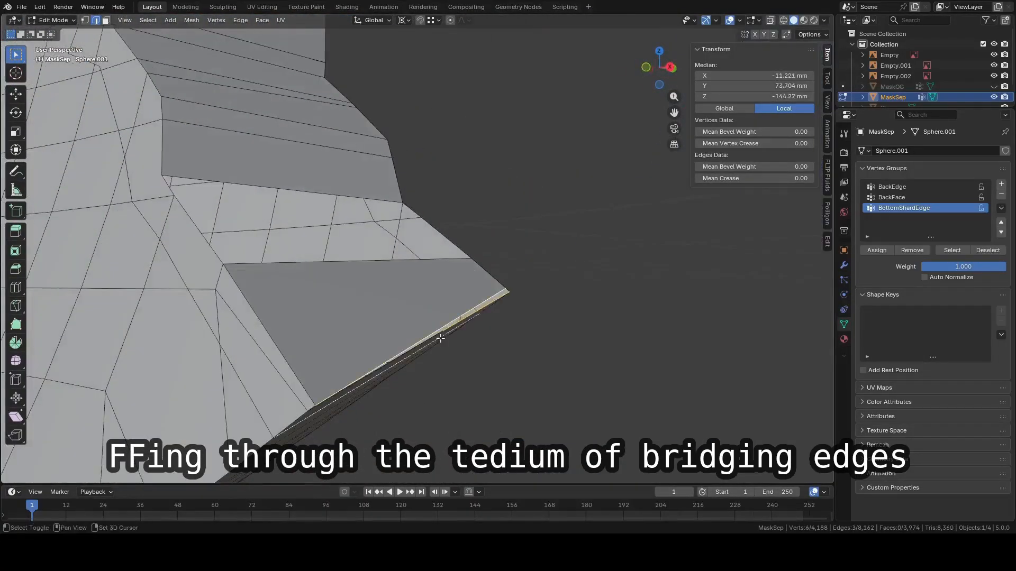
pyautogui.click(479, 313)
pyautogui.keyDown('shift'); pyautogui.click(502, 292); pyautogui.keyUp('shift')
pyautogui.hotkey('shift', 'z')
pyautogui.hotkey('shift', 'z')
pyautogui.moveTo(515, 270)
pyautogui.mouseDown(button='middle')
pyautogui.moveTo(522, 297)
pyautogui.moveTo(424, 274)
pyautogui.moveTo(444, 265)
pyautogui.mouseUp(button='middle')
pyautogui.rightClick(425, 274)
pyautogui.click(418, 248)
pyautogui.scroll(-2, 444, 265)
# Set the viewport's clip start to 0.1 mm for close-up work
pyautogui.click(824, 20)
pyautogui.click(827, 102)
pyautogui.doubleClick(777, 76)
pyautogui.write('.1')
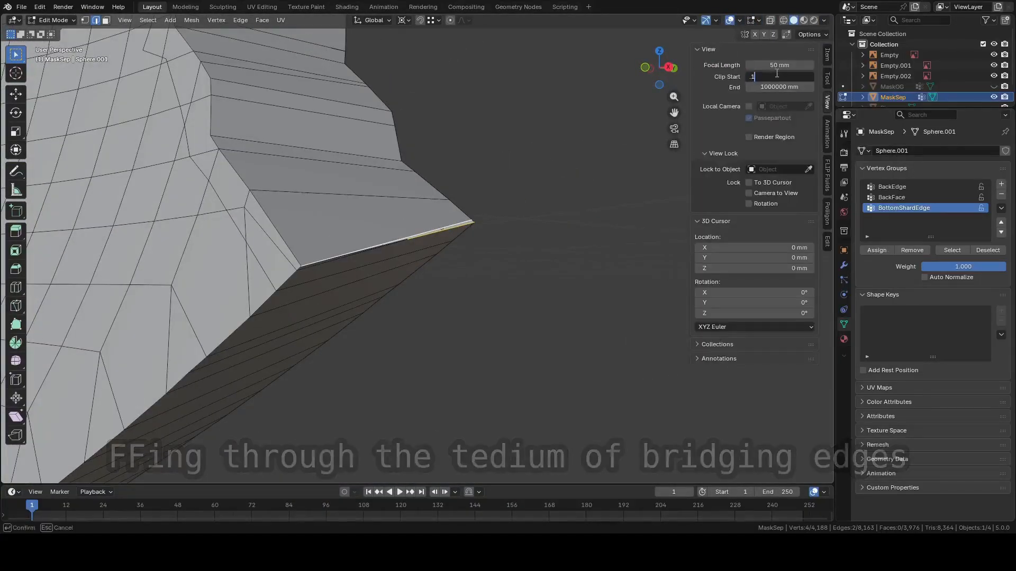
pyautogui.press('Return')
# Delete the stray vertex on the thin sliver along the shard's lower tip
pyautogui.scroll(5, 365, 236)
pyautogui.click(359, 236)
pyautogui.moveTo(309, 241); pyautogui.dragTo(376, 159, button='middle')
pyautogui.press('2')
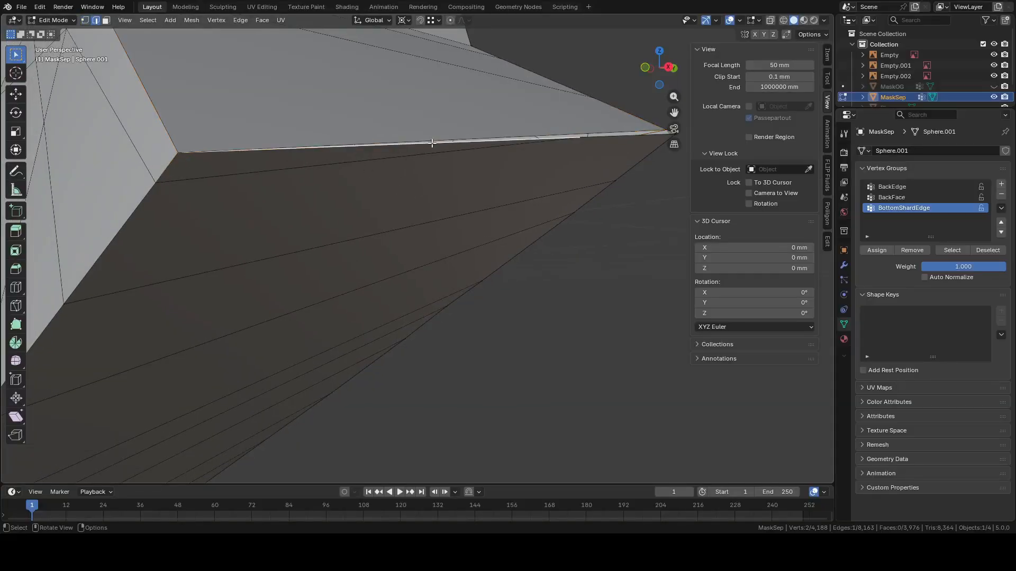
pyautogui.press('1')
pyautogui.click(571, 150)
pyautogui.moveTo(574, 148); pyautogui.dragTo(582, 157, button='middle')
pyautogui.rightClick(562, 273)
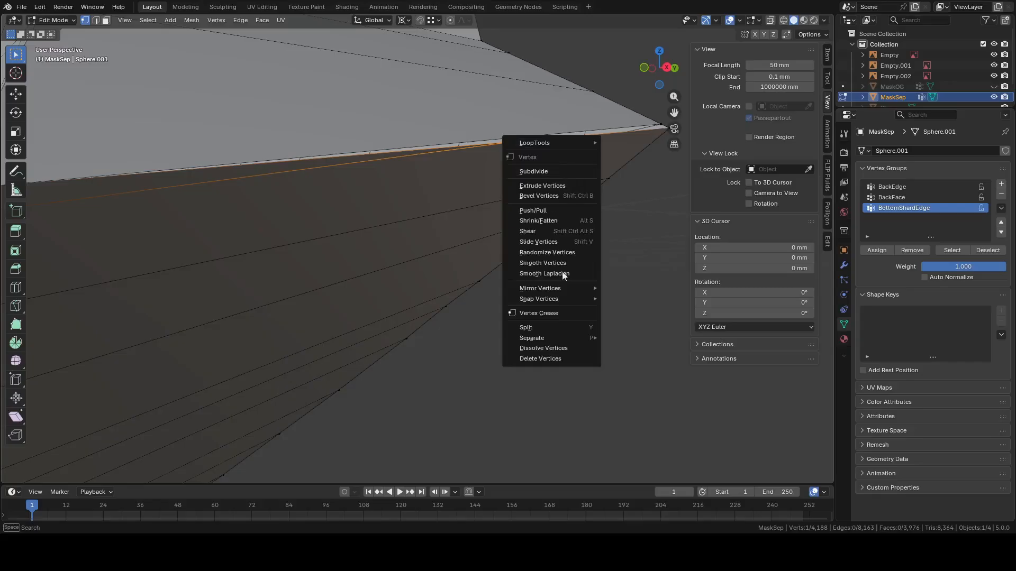
pyautogui.click(561, 359)
pyautogui.moveTo(549, 340); pyautogui.dragTo(340, 213, button='middle')
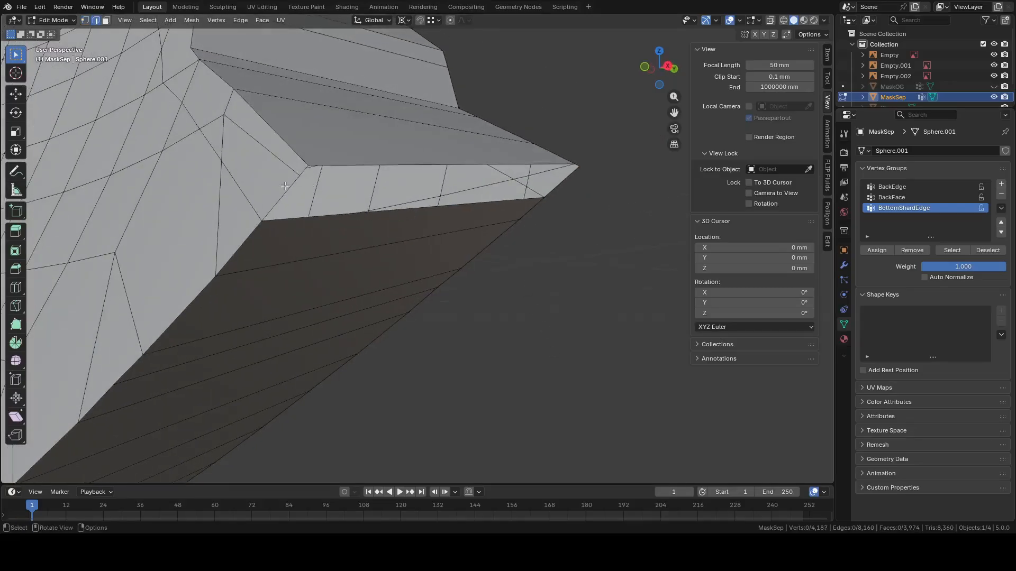
# Fill the reopened wall at the shard's lower tip and close the remaining sliver gaps with faces
pyautogui.press('f')
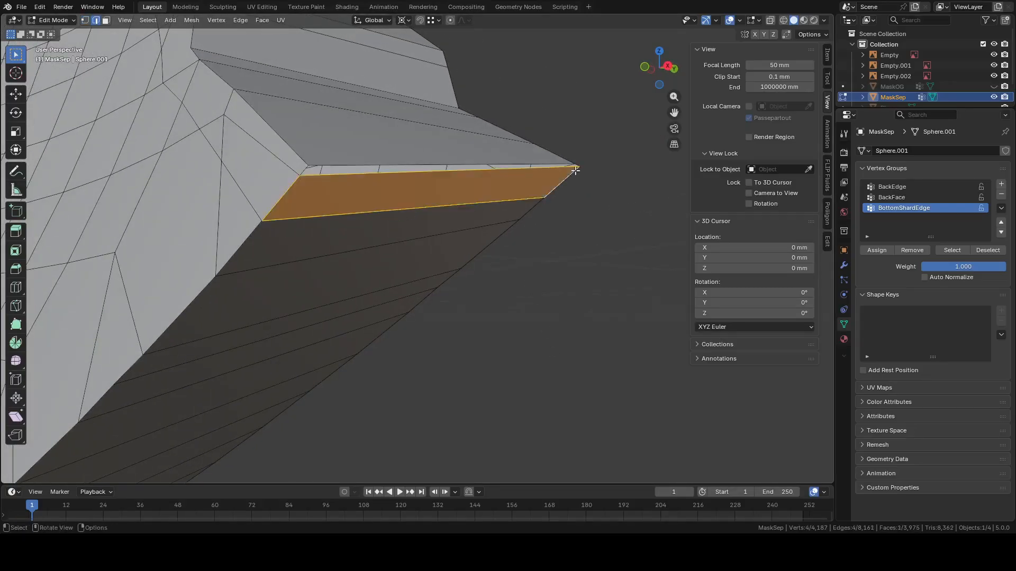
pyautogui.click(576, 167)
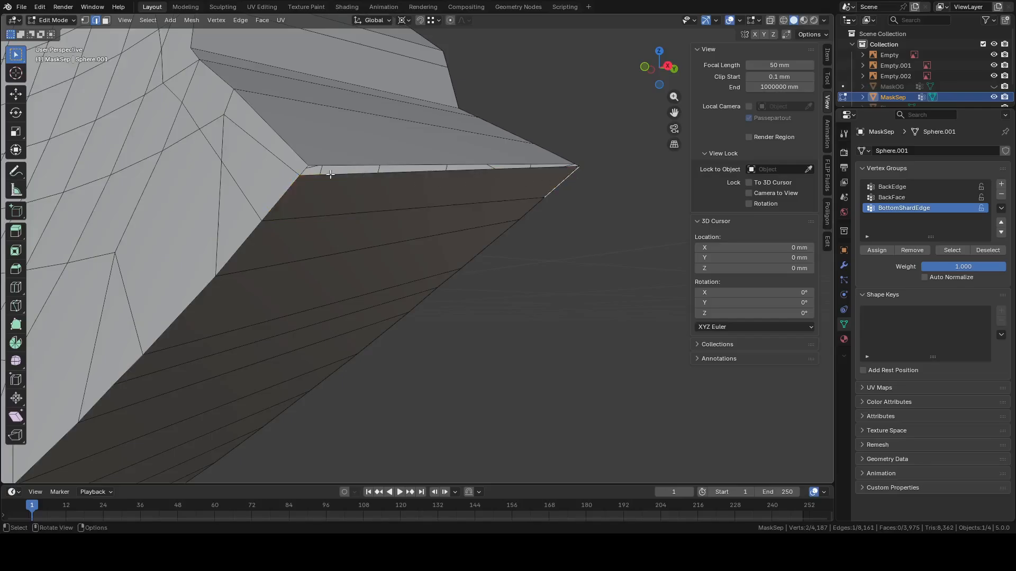
pyautogui.press('f')
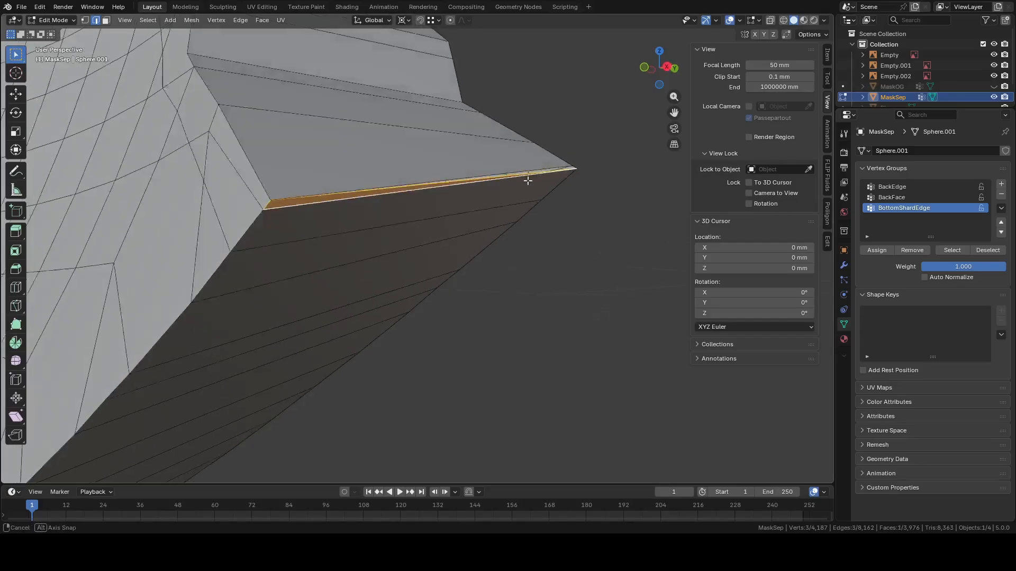
pyautogui.moveTo(528, 177); pyautogui.dragTo(375, 147, button='middle')
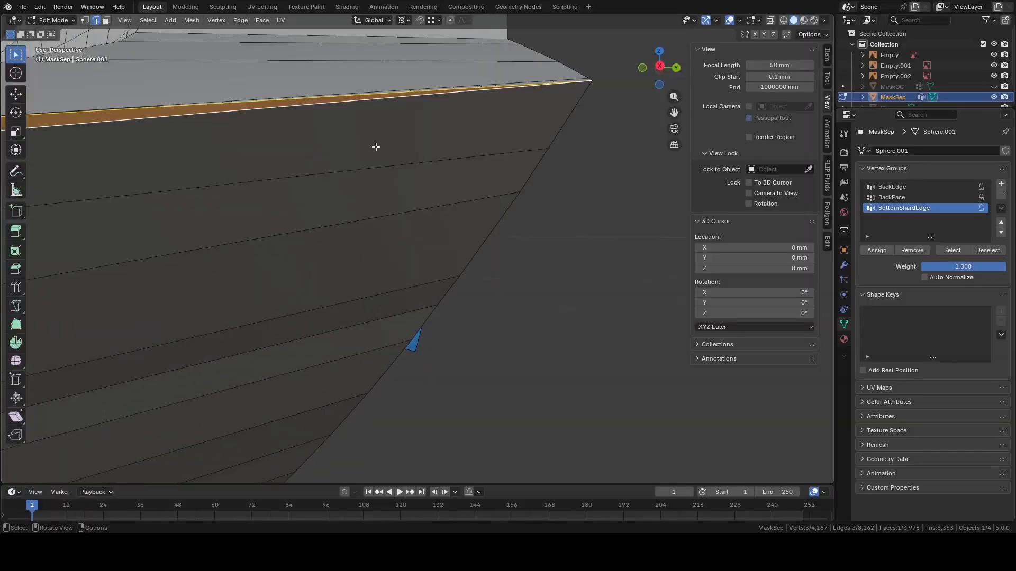
pyautogui.click(395, 93)
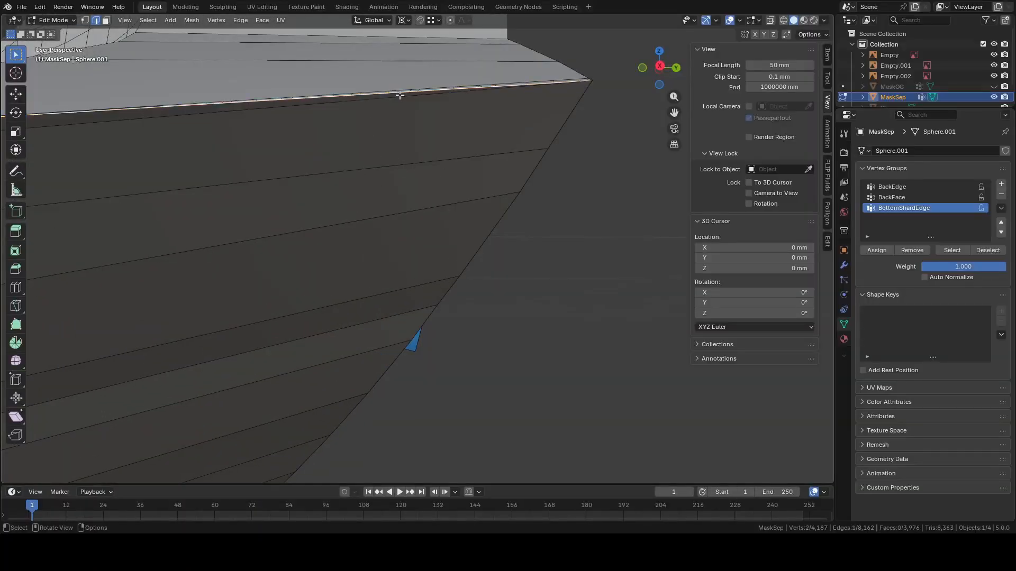
pyautogui.keyDown('shift'); pyautogui.click(523, 80); pyautogui.keyUp('shift')
pyautogui.press('f')
pyautogui.scroll(-8, 520, 90)
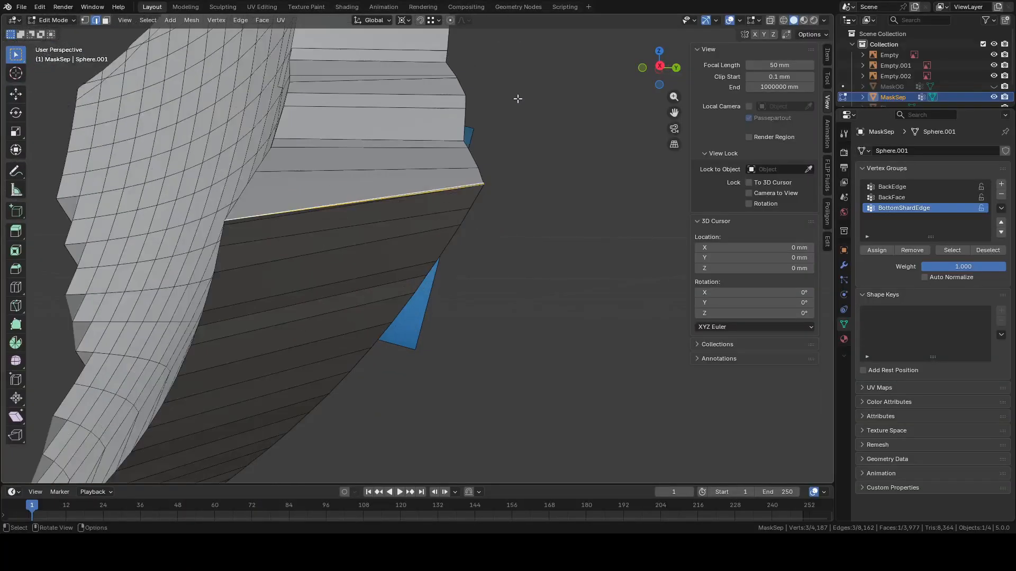
# Examine the closed shard beside the mask and the reference images, including from the back view
pyautogui.press('Tab')
pyautogui.moveTo(517, 124)
pyautogui.mouseDown(button='middle')
pyautogui.moveTo(552, 177)
pyautogui.moveTo(488, 242)
pyautogui.moveTo(454, 226)
pyautogui.moveTo(456, 199)
pyautogui.moveTo(423, 172)
pyautogui.moveTo(427, 157)
pyautogui.moveTo(519, 165)
pyautogui.mouseUp(button='middle')
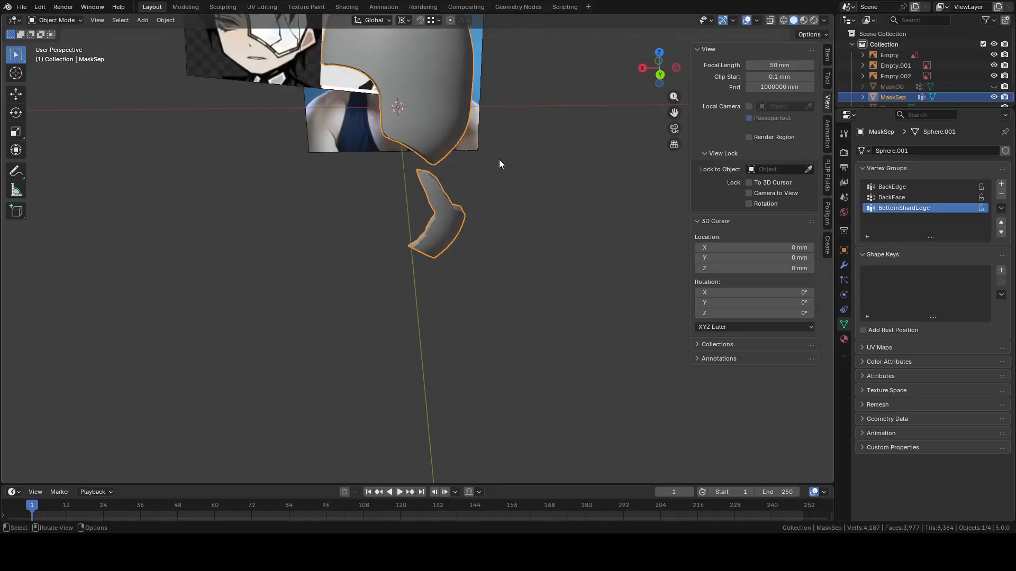
pyautogui.click(660, 75)
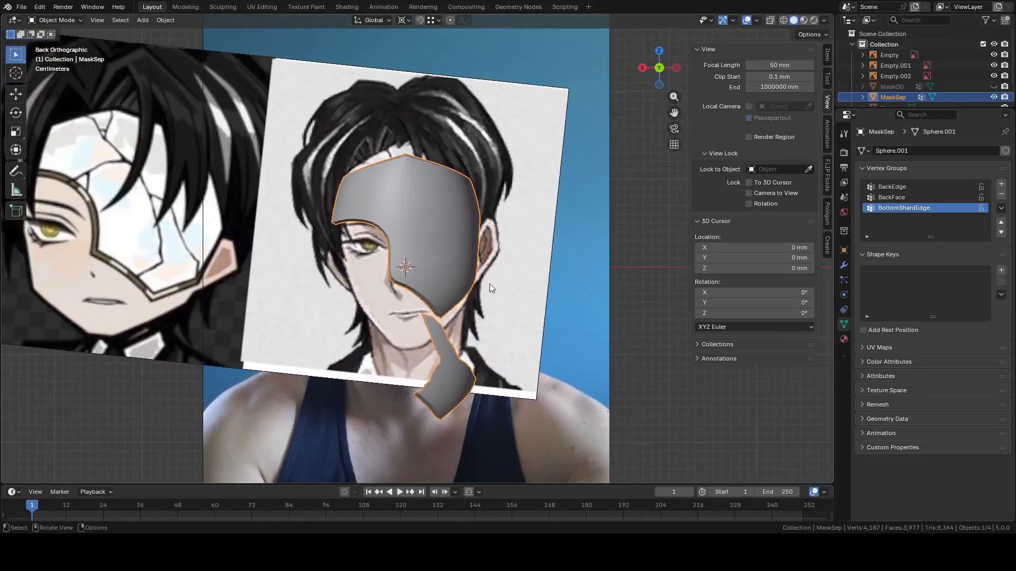
pyautogui.scroll(3, 464, 279)
pyautogui.press('Tab')
pyautogui.scroll(2, 439, 263)
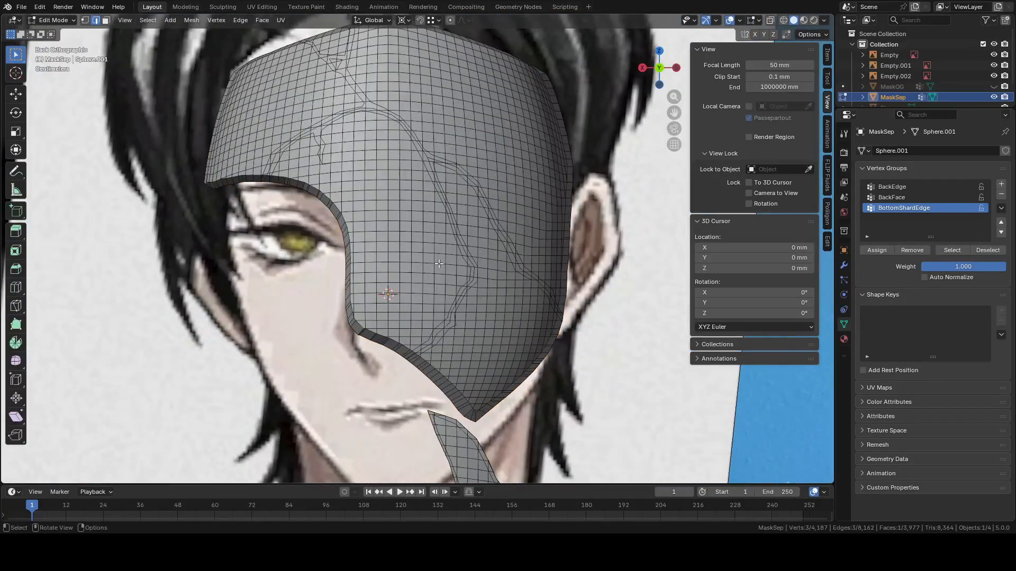
pyautogui.scroll(-2, 432, 241)
pyautogui.scroll(-1, 432, 240)
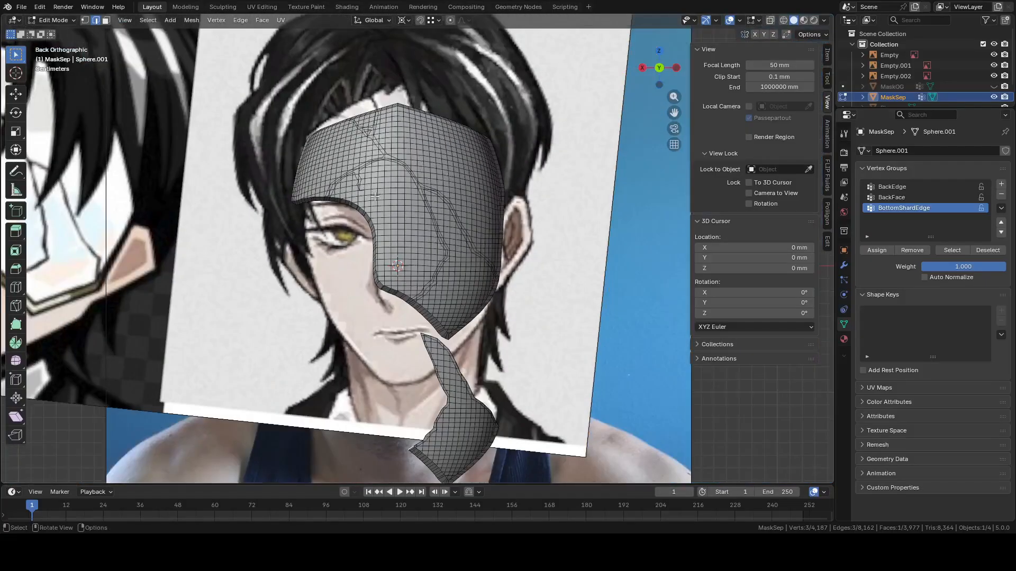
pyautogui.moveTo(418, 194); pyautogui.dragTo(376, 213, button='middle')
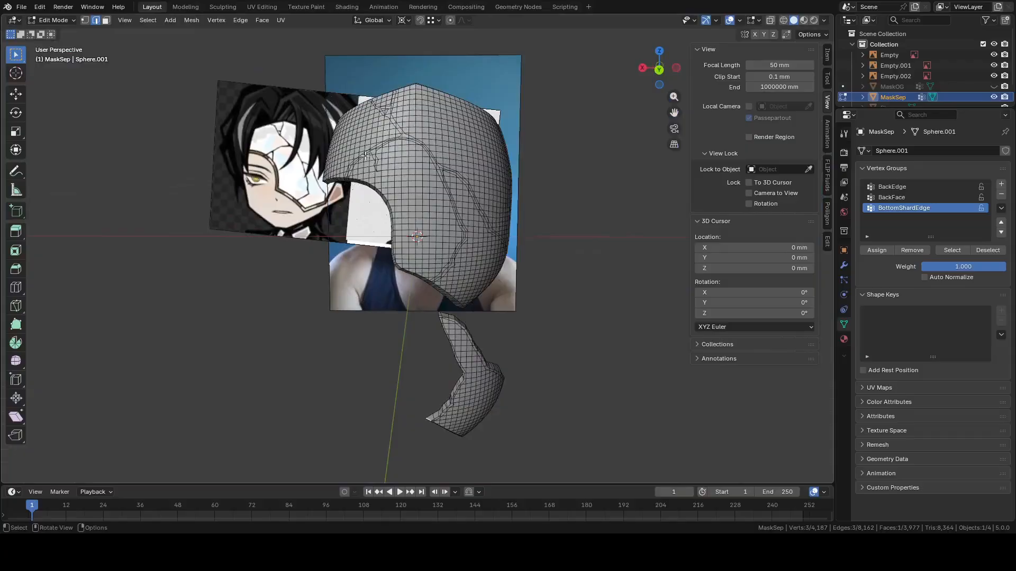
pyautogui.click(661, 71)
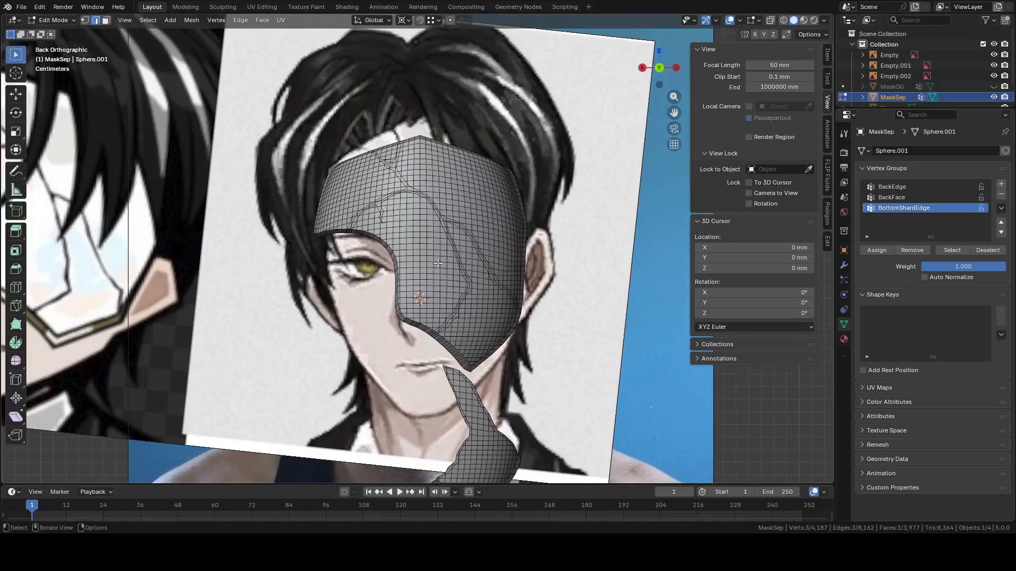
# In vertex selection mode, select the crack's centre line arching above the eye opening on the mask's outer surface
pyautogui.scroll(8, 437, 263)
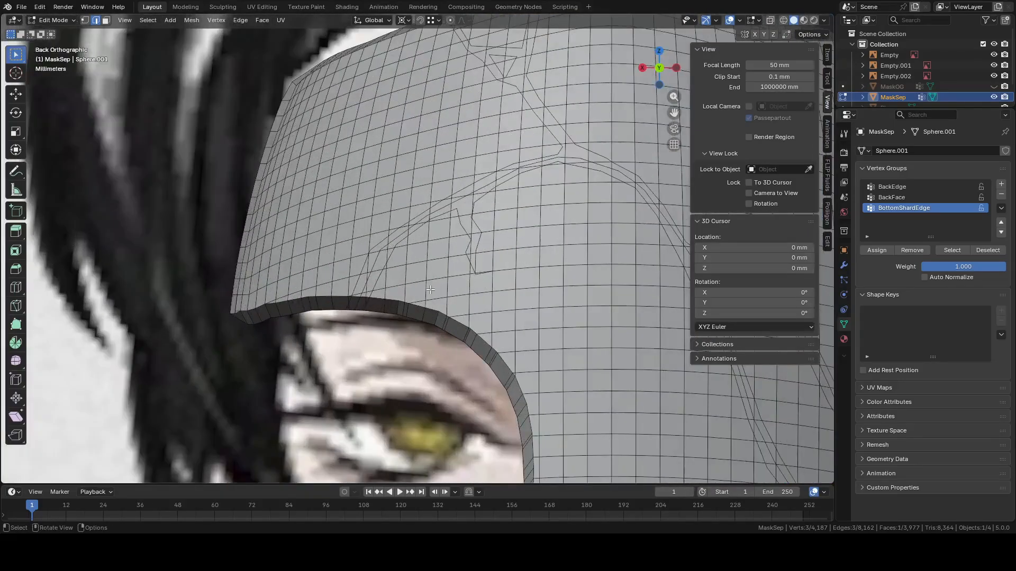
pyautogui.scroll(-4, 442, 279)
pyautogui.scroll(3, 442, 279)
pyautogui.moveTo(442, 278); pyautogui.dragTo(406, 274, button='middle')
pyautogui.press('1')
pyautogui.keyDown('alt'); pyautogui.click(346, 277); pyautogui.keyUp('alt')
pyautogui.keyDown('shift'); pyautogui.moveTo(469, 255); pyautogui.dragTo(240, 317, button='middle'); pyautogui.keyUp('shift')
pyautogui.scroll(2, 495, 215)
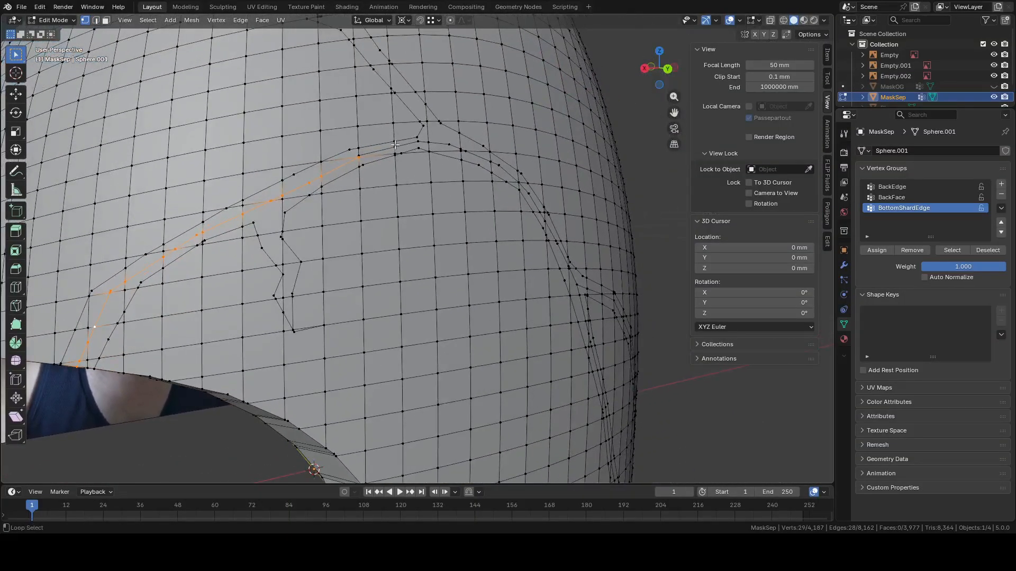
pyautogui.moveTo(420, 175); pyautogui.dragTo(416, 197, button='middle')
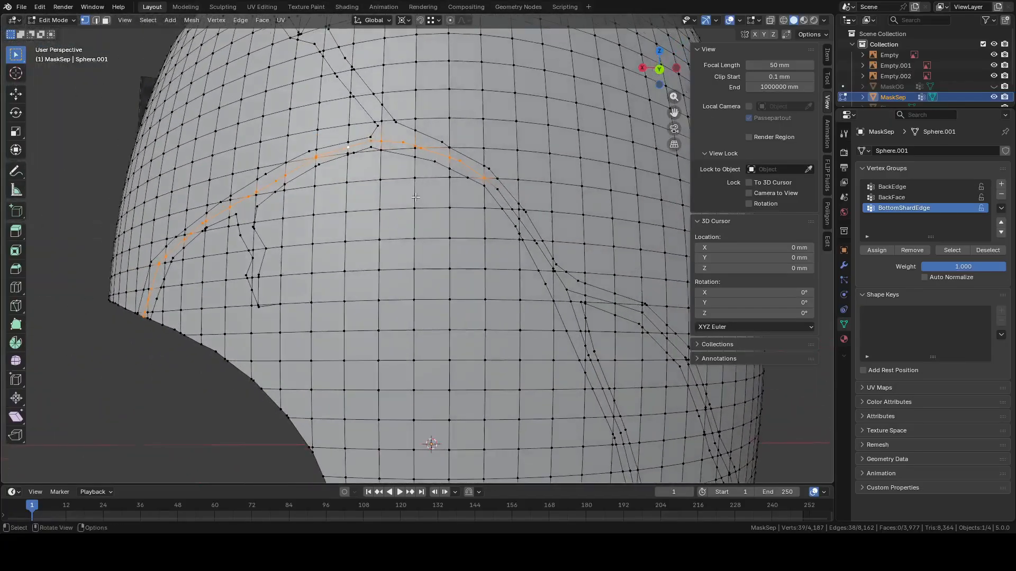
# Extend the selection along the crack's centre line down the outer cheek toward the mask's lower border
pyautogui.keyDown('shift'); pyautogui.moveTo(555, 245); pyautogui.dragTo(403, 254, button='middle'); pyautogui.keyUp('shift')
pyautogui.scroll(2, 449, 227)
pyautogui.keyDown('alt'); pyautogui.keyDown('shift'); pyautogui.click(425, 231); pyautogui.keyUp('shift'); pyautogui.keyUp('alt')
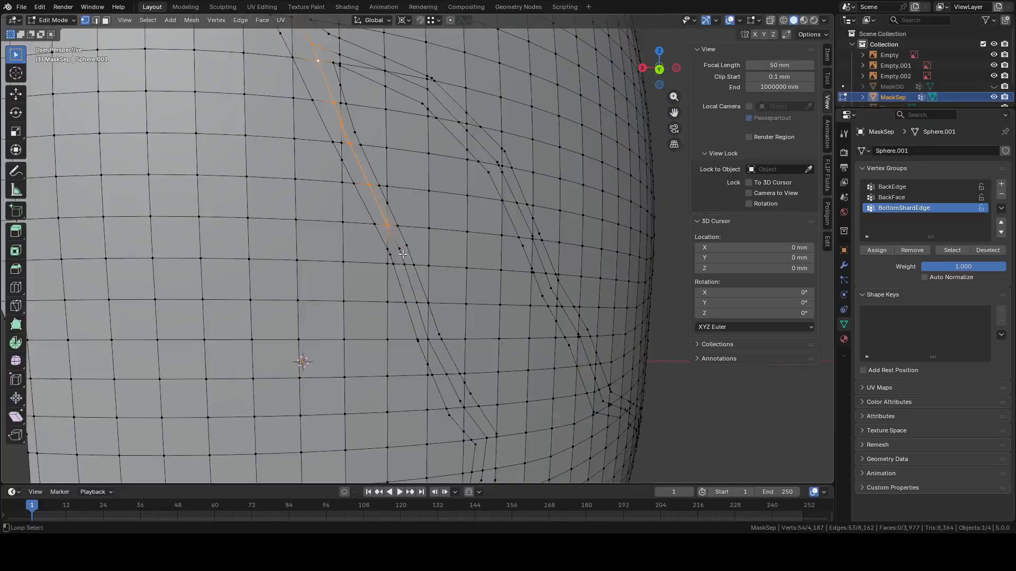
pyautogui.keyDown('alt'); pyautogui.keyDown('shift'); pyautogui.click(450, 388); pyautogui.keyUp('shift'); pyautogui.keyUp('alt')
pyautogui.keyDown('shift'); pyautogui.moveTo(450, 387); pyautogui.dragTo(366, 241, button='middle'); pyautogui.keyUp('shift')
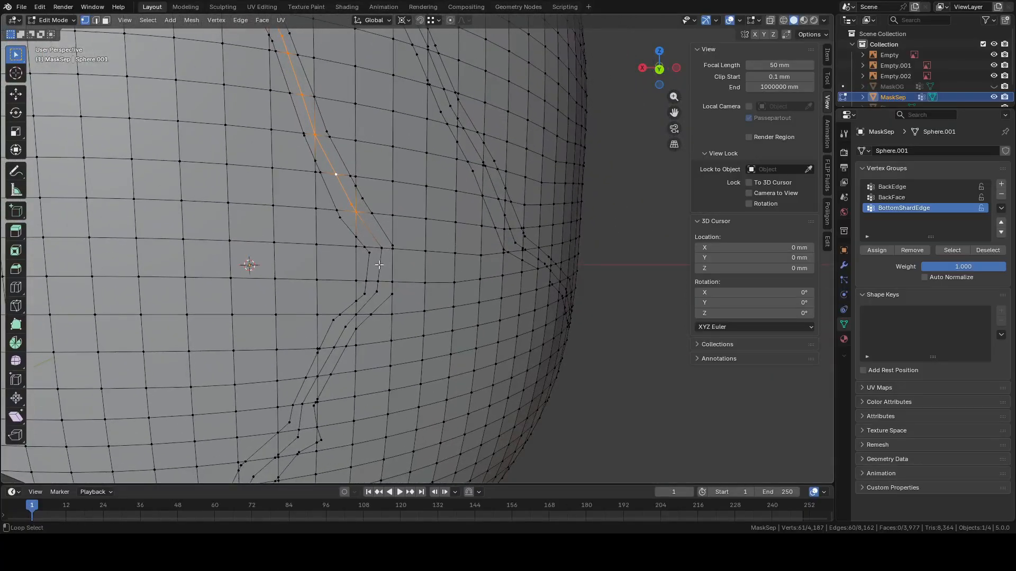
pyautogui.keyDown('alt'); pyautogui.keyDown('shift'); pyautogui.click(341, 336); pyautogui.keyUp('shift'); pyautogui.keyUp('alt')
pyautogui.keyDown('shift'); pyautogui.moveTo(341, 336); pyautogui.dragTo(393, 214, button='middle'); pyautogui.keyUp('shift')
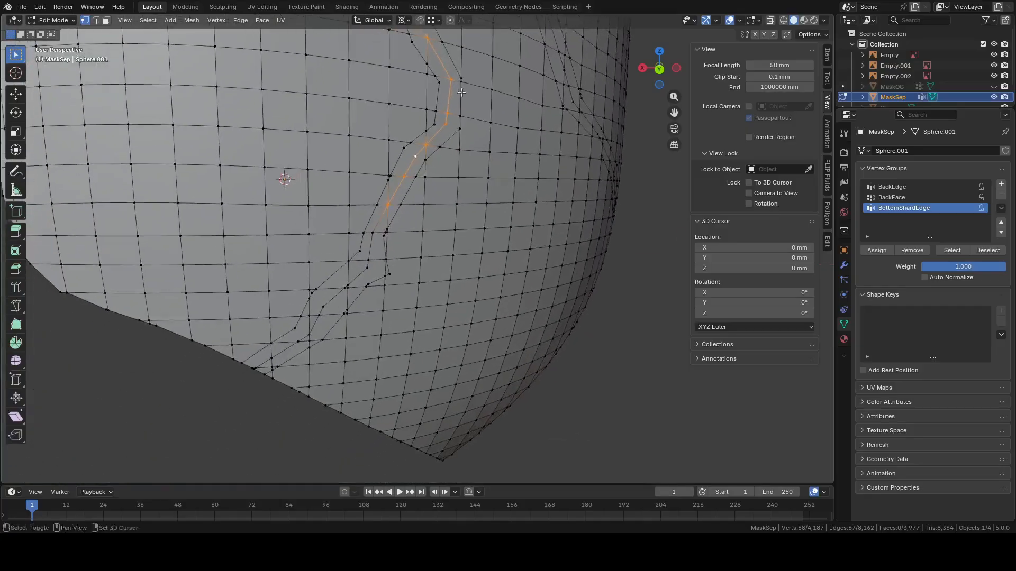
# Add the matching crack centre line on the mask's inner surface, from the lower border up to the eye opening
pyautogui.moveTo(356, 284); pyautogui.dragTo(443, 278, button='middle')
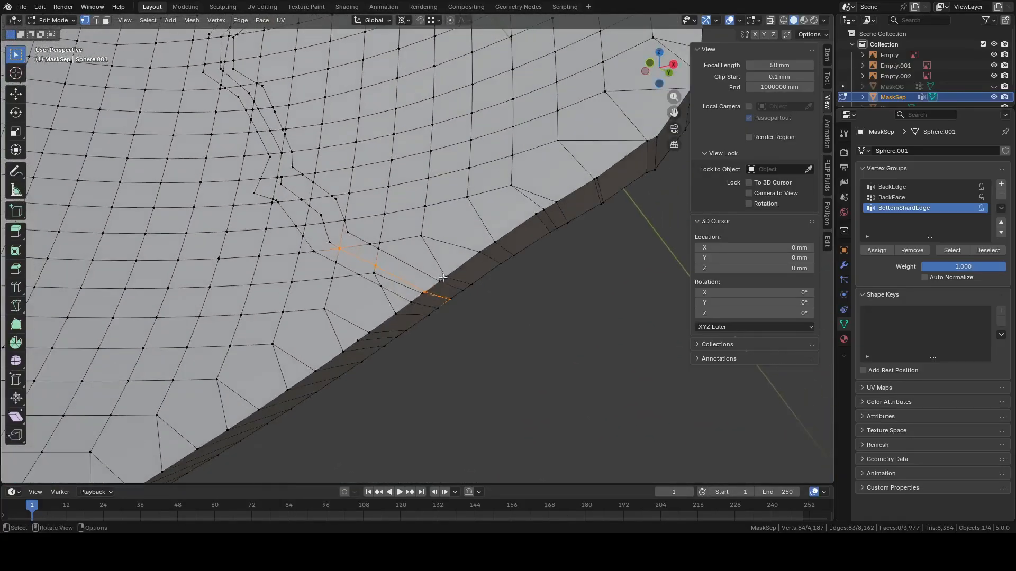
pyautogui.keyDown('alt'); pyautogui.keyDown('shift'); pyautogui.click(277, 154); pyautogui.keyUp('shift'); pyautogui.keyUp('alt')
pyautogui.keyDown('shift'); pyautogui.moveTo(278, 155); pyautogui.dragTo(476, 240, button='middle'); pyautogui.keyUp('shift')
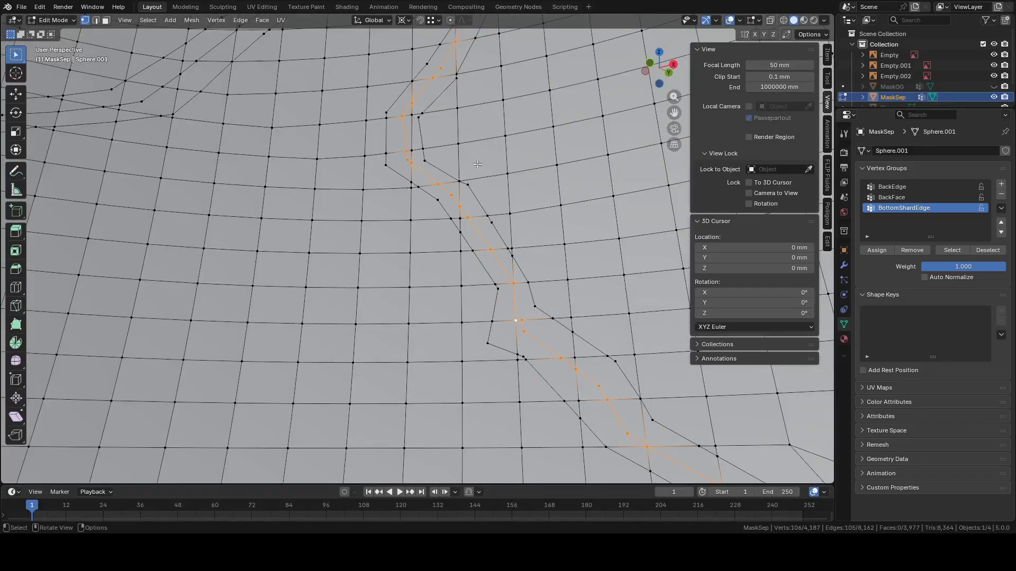
pyautogui.keyDown('shift'); pyautogui.moveTo(511, 224); pyautogui.dragTo(375, 290, button='middle'); pyautogui.keyUp('shift')
pyautogui.keyDown('alt'); pyautogui.keyDown('shift'); pyautogui.click(425, 155); pyautogui.keyUp('shift'); pyautogui.keyUp('alt')
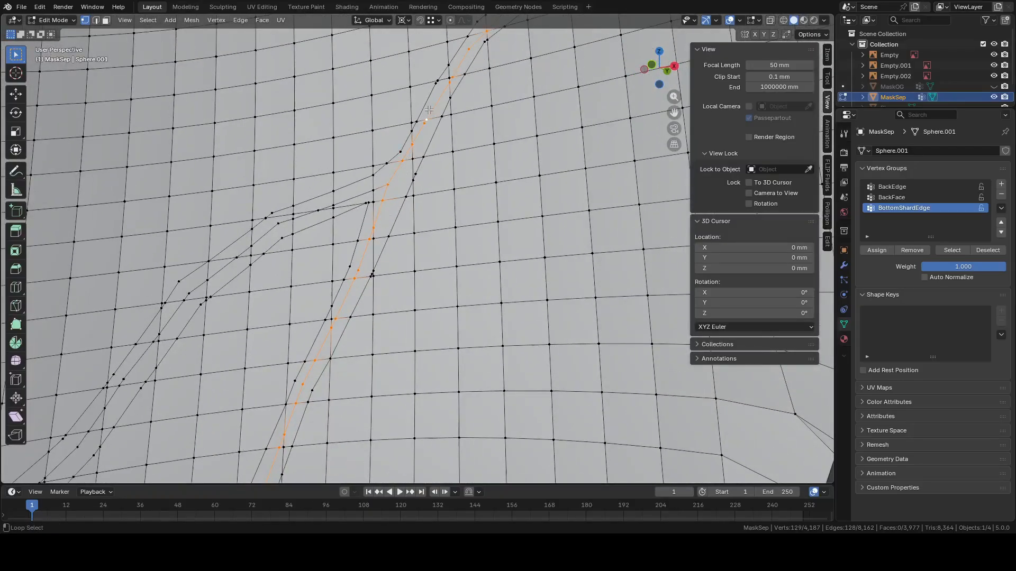
pyautogui.moveTo(429, 110); pyautogui.dragTo(392, 272, button='middle')
pyautogui.keyDown('alt'); pyautogui.keyDown('shift'); pyautogui.click(406, 252); pyautogui.keyUp('shift'); pyautogui.keyUp('alt')
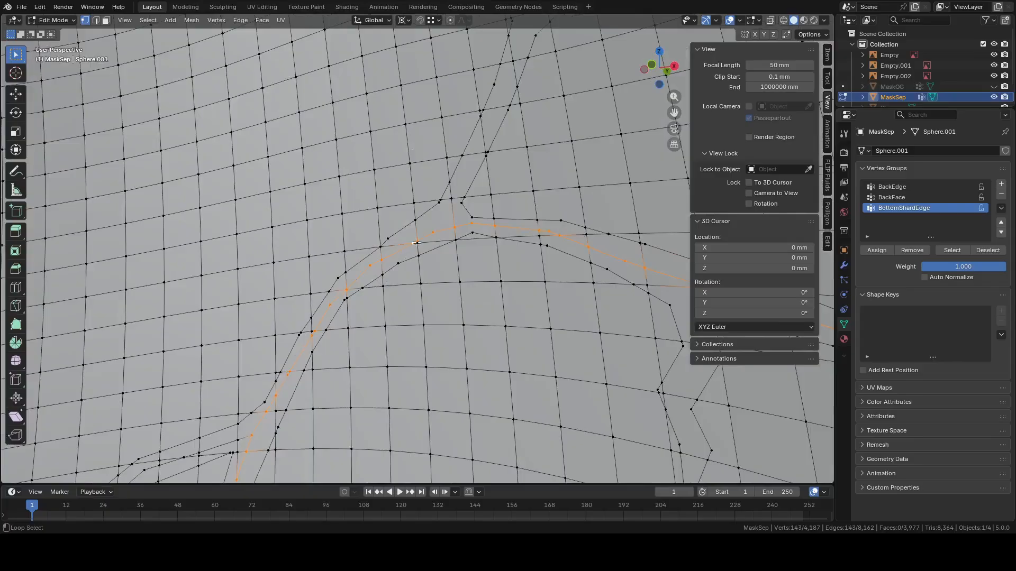
pyautogui.moveTo(493, 282); pyautogui.dragTo(568, 232, button='middle')
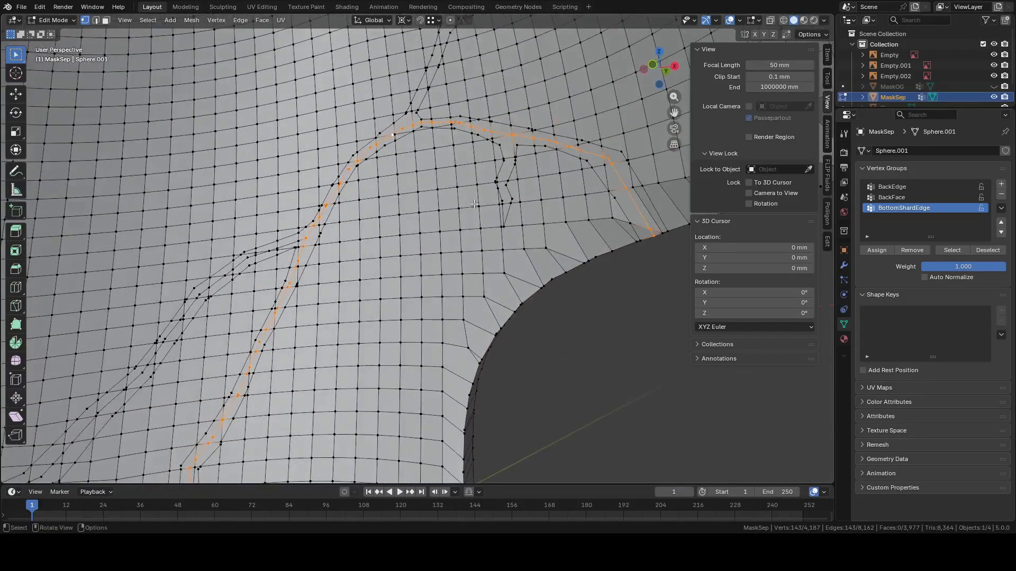
# Circle-select the inner-surface faces between the crack and the upper part of the eye opening
pyautogui.press('c')
pyautogui.click(411, 159)
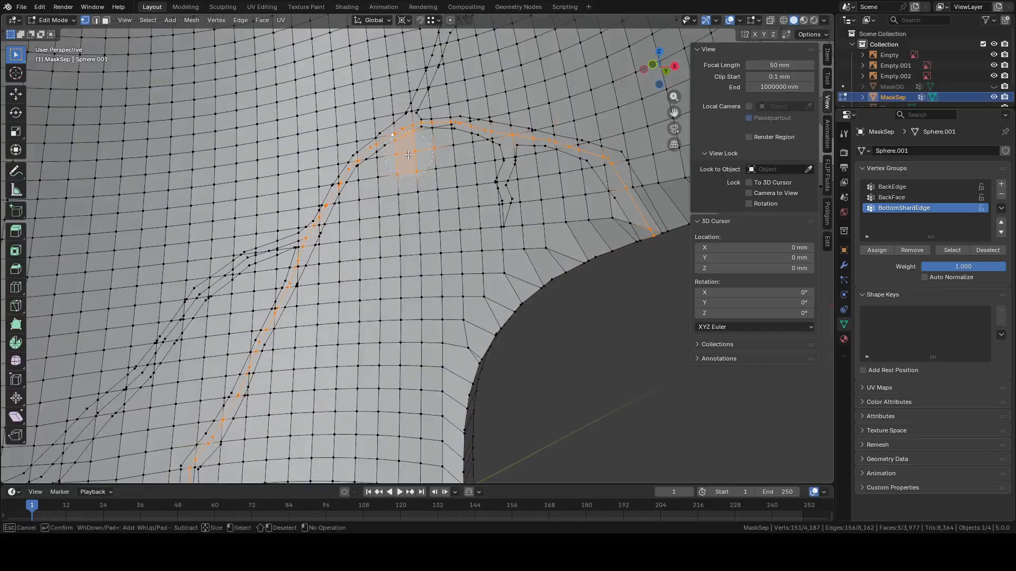
pyautogui.moveTo(426, 150)
pyautogui.mouseDown()
pyautogui.moveTo(581, 184)
pyautogui.moveTo(618, 234)
pyautogui.moveTo(596, 246)
pyautogui.mouseUp()
pyautogui.moveTo(527, 228)
pyautogui.mouseDown()
pyautogui.moveTo(534, 264)
pyautogui.moveTo(418, 205)
pyautogui.moveTo(399, 226)
pyautogui.mouseUp()
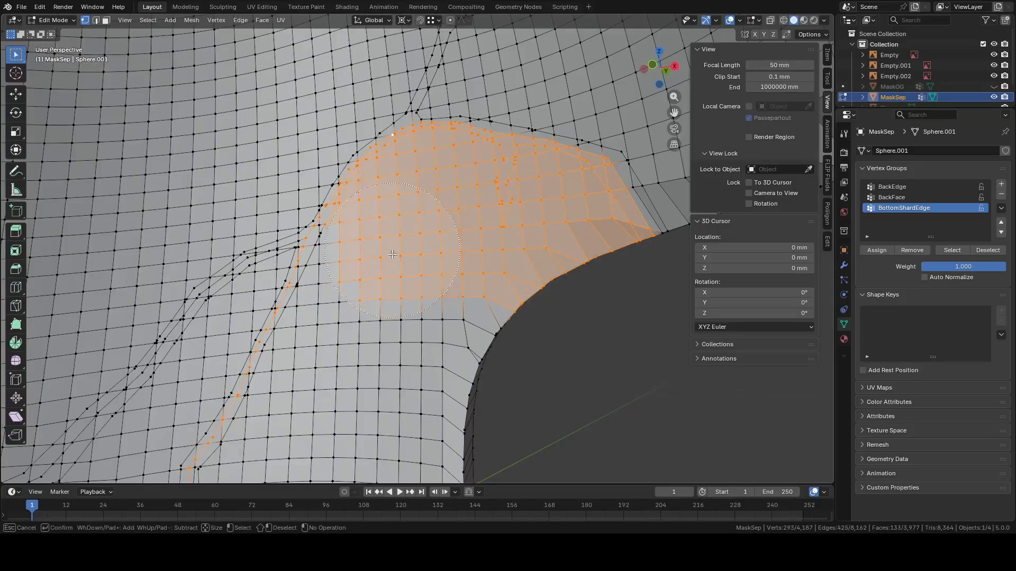
pyautogui.moveTo(374, 258); pyautogui.dragTo(454, 342)
pyautogui.rightClick(455, 341)
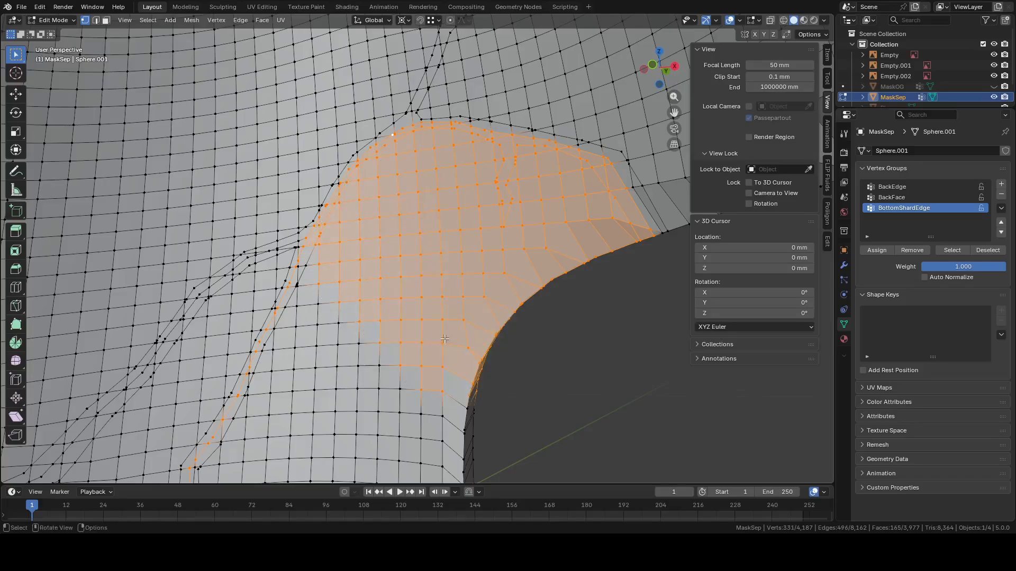
# Circle-select the rest of the crack-bounded inner surface down to the mask's lower border
pyautogui.keyDown('shift'); pyautogui.moveTo(454, 342); pyautogui.dragTo(532, 218, button='middle'); pyautogui.keyUp('shift')
pyautogui.press('c')
pyautogui.moveTo(438, 189)
pyautogui.mouseDown()
pyautogui.moveTo(379, 296)
pyautogui.moveTo(437, 308)
pyautogui.moveTo(556, 294)
pyautogui.mouseUp()
pyautogui.moveTo(556, 294); pyautogui.dragTo(484, 263, button='middle')
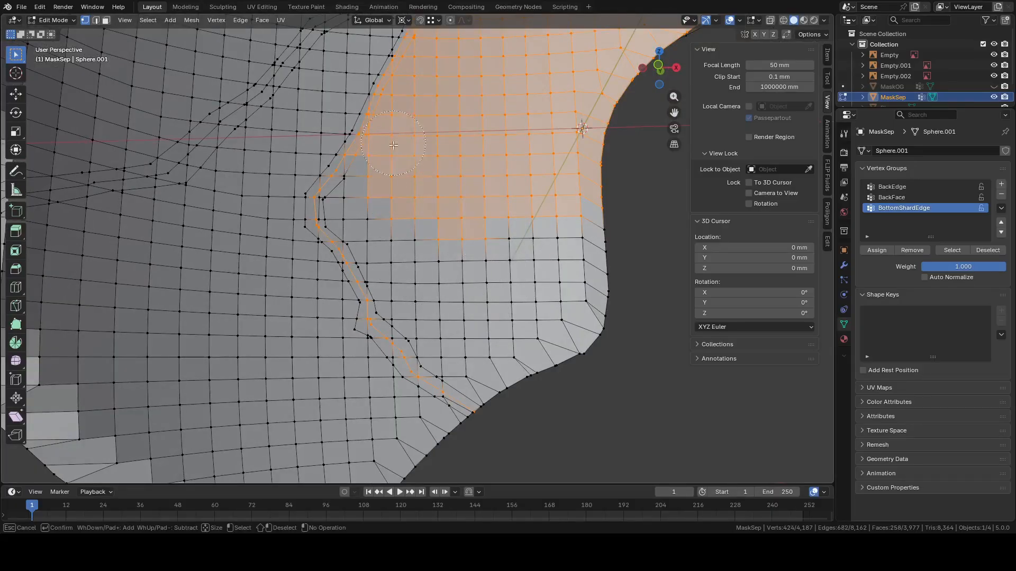
pyautogui.moveTo(393, 145)
pyautogui.mouseDown()
pyautogui.moveTo(370, 193)
pyautogui.moveTo(341, 219)
pyautogui.moveTo(396, 272)
pyautogui.moveTo(425, 319)
pyautogui.moveTo(510, 390)
pyautogui.moveTo(605, 318)
pyautogui.moveTo(588, 233)
pyautogui.moveTo(434, 243)
pyautogui.moveTo(476, 296)
pyautogui.moveTo(548, 315)
pyautogui.mouseUp()
pyautogui.press('Escape')
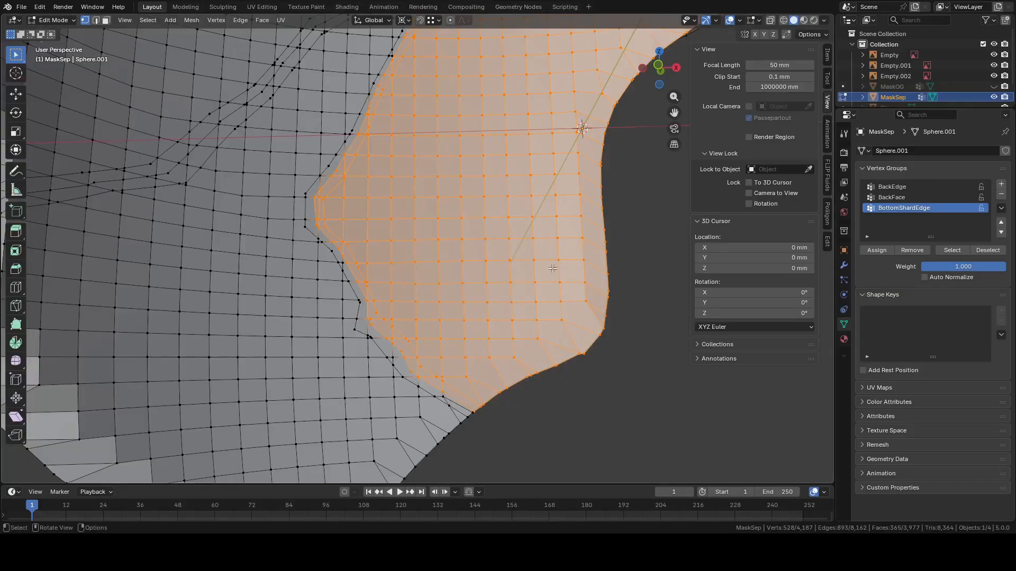
# Circle-select the outer-surface faces just inside the crack, from the eye opening's upper edge over the arch toward the outer cheek
pyautogui.scroll(-4, 549, 271)
pyautogui.moveTo(548, 271); pyautogui.dragTo(442, 405, button='middle')
pyautogui.scroll(5, 355, 250)
pyautogui.press('c')
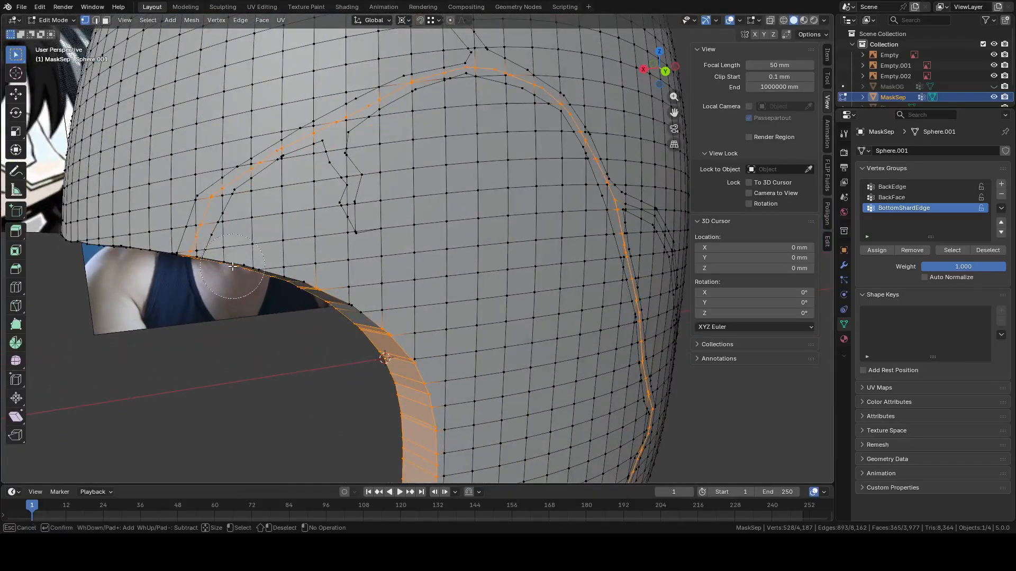
pyautogui.moveTo(227, 267)
pyautogui.mouseDown()
pyautogui.moveTo(238, 238)
pyautogui.moveTo(329, 159)
pyautogui.moveTo(466, 104)
pyautogui.moveTo(508, 114)
pyautogui.moveTo(501, 105)
pyautogui.moveTo(560, 154)
pyautogui.moveTo(558, 178)
pyautogui.moveTo(579, 196)
pyautogui.moveTo(595, 245)
pyautogui.moveTo(584, 265)
pyautogui.mouseUp()
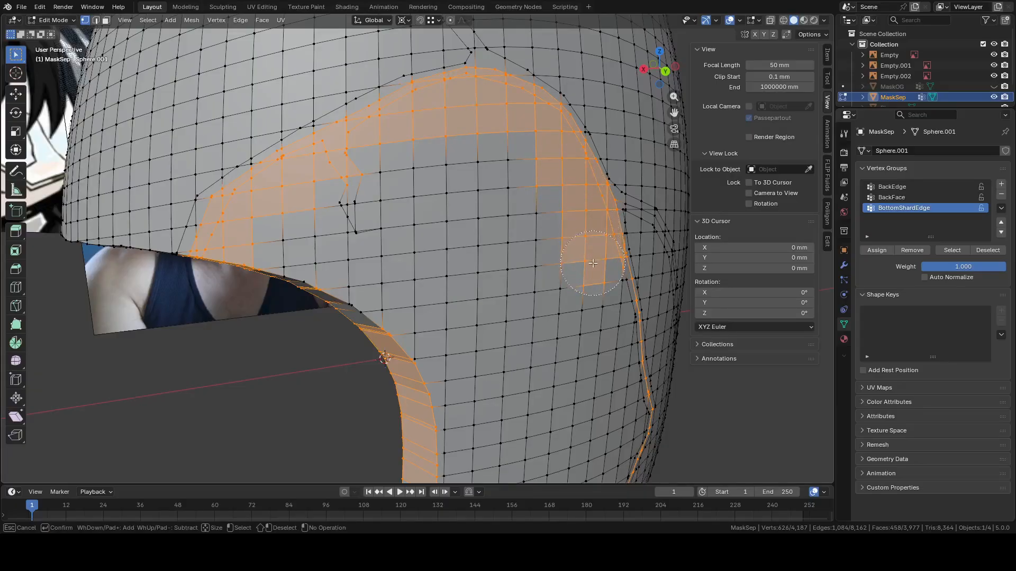
pyautogui.press('Escape')
# Extend the circle selection along the inside of the crack down the outer cheek to the mask's lower border
pyautogui.moveTo(450, 227)
pyautogui.mouseDown(button='middle')
pyautogui.moveTo(381, 197)
pyautogui.moveTo(455, 182)
pyautogui.mouseUp(button='middle')
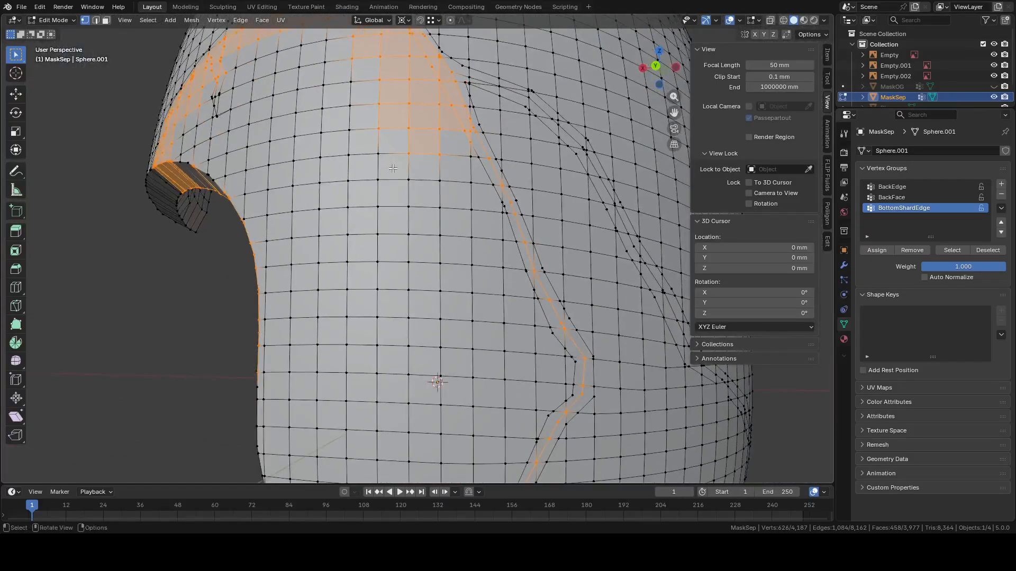
pyautogui.press('c')
pyautogui.moveTo(466, 159); pyautogui.dragTo(458, 182)
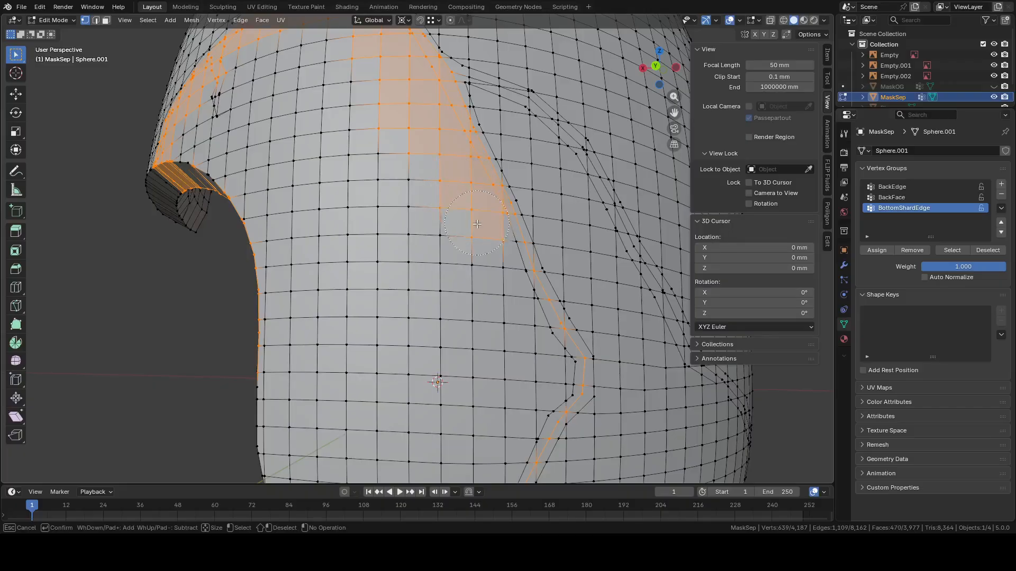
pyautogui.moveTo(477, 225)
pyautogui.mouseDown()
pyautogui.moveTo(529, 318)
pyautogui.moveTo(524, 344)
pyautogui.moveTo(545, 372)
pyautogui.mouseUp()
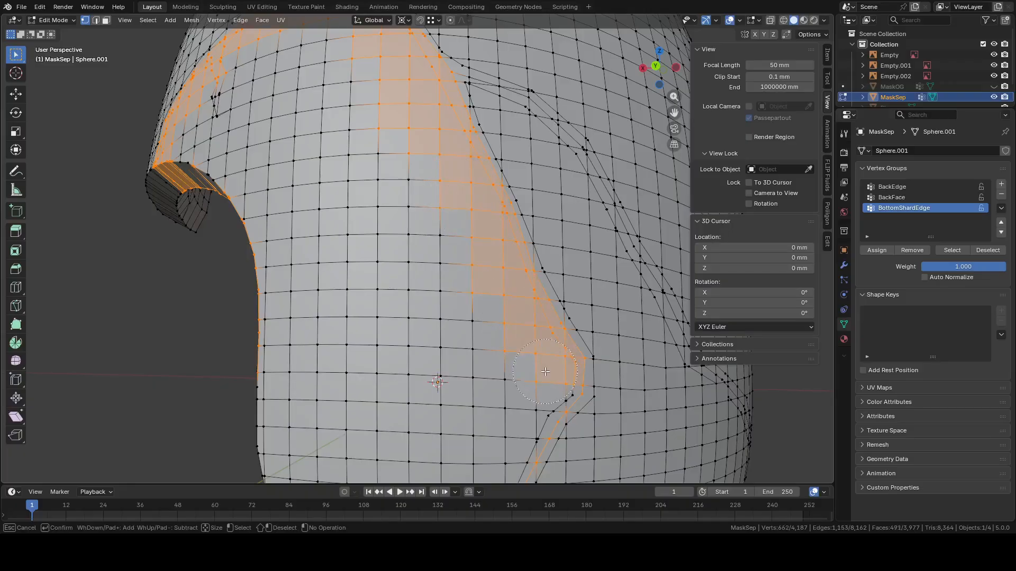
pyautogui.moveTo(537, 385); pyautogui.dragTo(355, 320, button='middle')
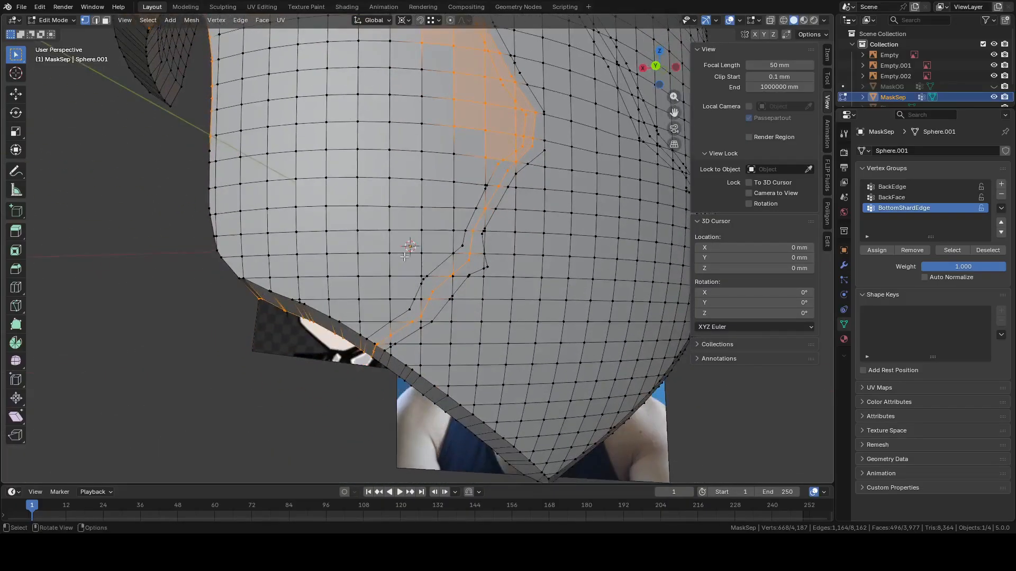
pyautogui.moveTo(348, 316)
pyautogui.mouseDown()
pyautogui.moveTo(378, 296)
pyautogui.moveTo(408, 241)
pyautogui.moveTo(435, 229)
pyautogui.moveTo(457, 184)
pyautogui.mouseUp()
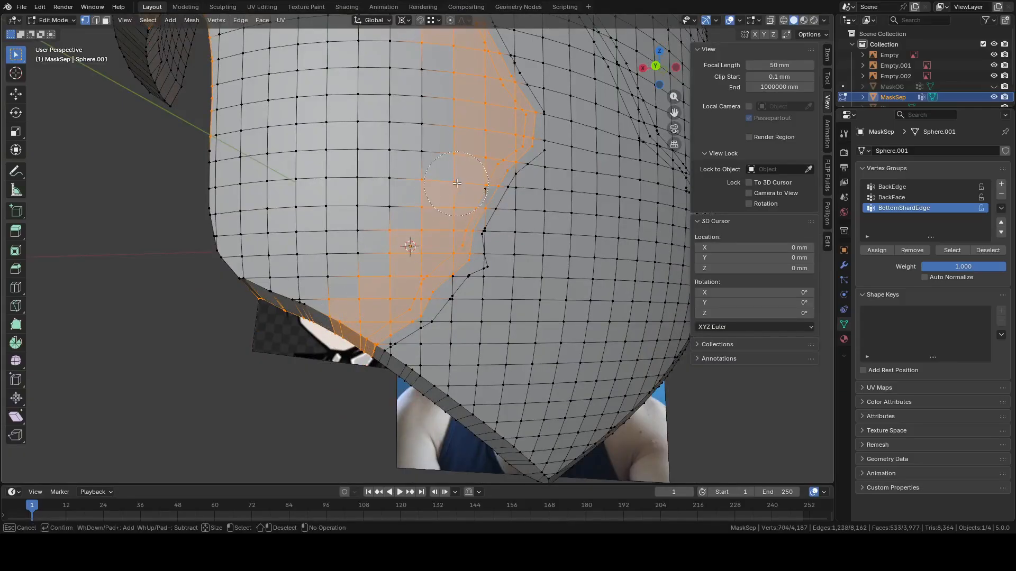
# Circle-select the remaining outer-surface faces between the crack and the eye opening
pyautogui.press('Escape')
pyautogui.moveTo(310, 169)
pyautogui.mouseDown(button='middle')
pyautogui.moveTo(318, 140)
pyautogui.moveTo(345, 151)
pyautogui.moveTo(350, 177)
pyautogui.mouseUp(button='middle')
pyautogui.scroll(-3, 318, 140)
pyautogui.press('c')
pyautogui.moveTo(240, 159)
pyautogui.mouseDown()
pyautogui.moveTo(299, 102)
pyautogui.moveTo(371, 119)
pyautogui.moveTo(461, 271)
pyautogui.moveTo(460, 356)
pyautogui.moveTo(411, 426)
pyautogui.moveTo(380, 433)
pyautogui.moveTo(333, 370)
pyautogui.moveTo(302, 207)
pyautogui.moveTo(313, 138)
pyautogui.moveTo(377, 264)
pyautogui.moveTo(397, 377)
pyautogui.moveTo(410, 263)
pyautogui.mouseUp()
pyautogui.press('Escape')
pyautogui.scroll(-3, 356, 273)
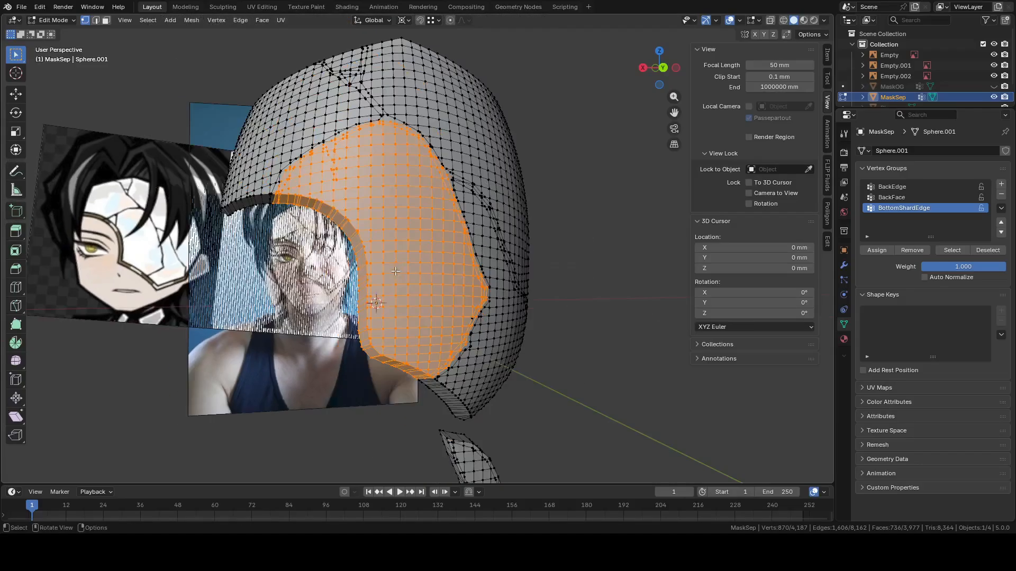
# Check the selected region's boundary along the crack on both the inner and outer surfaces
pyautogui.moveTo(355, 273)
pyautogui.mouseDown(button='middle')
pyautogui.moveTo(429, 274)
pyautogui.moveTo(546, 238)
pyautogui.mouseUp(button='middle')
pyautogui.scroll(4, 492, 238)
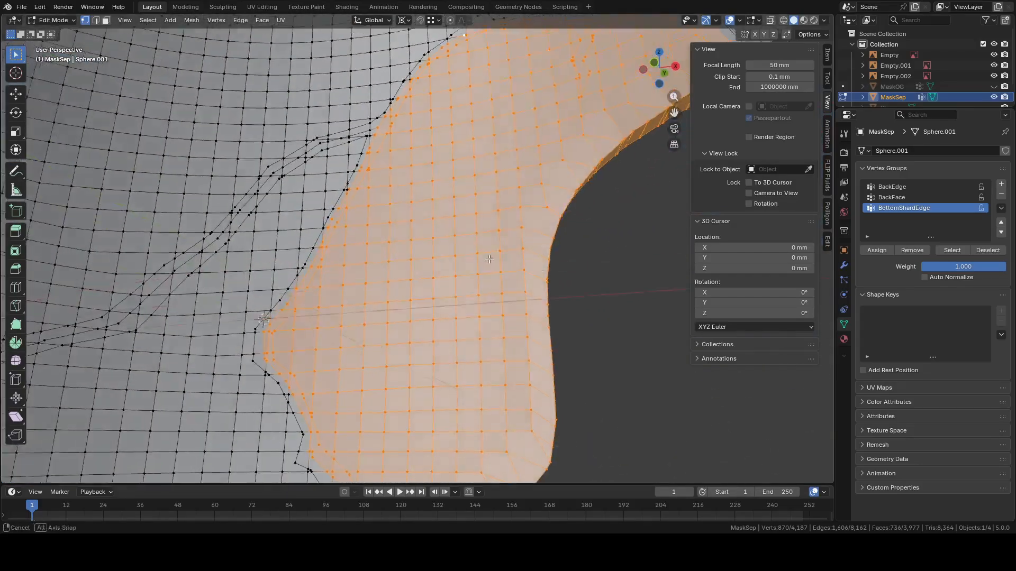
pyautogui.keyDown('shift'); pyautogui.moveTo(469, 267); pyautogui.dragTo(451, 140, button='middle'); pyautogui.keyUp('shift')
pyautogui.keyDown('shift'); pyautogui.moveTo(470, 32); pyautogui.dragTo(243, 196, button='middle'); pyautogui.keyUp('shift')
pyautogui.moveTo(340, 157); pyautogui.dragTo(310, 174, button='middle')
pyautogui.keyDown('shift'); pyautogui.moveTo(389, 171); pyautogui.dragTo(277, 146, button='middle'); pyautogui.keyUp('shift')
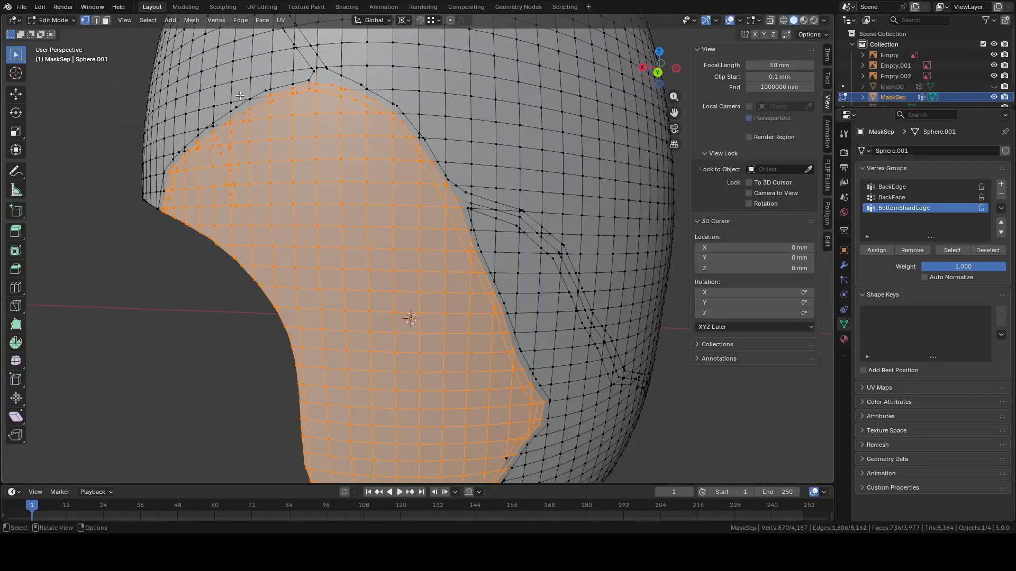
pyautogui.scroll(-4, 251, 83)
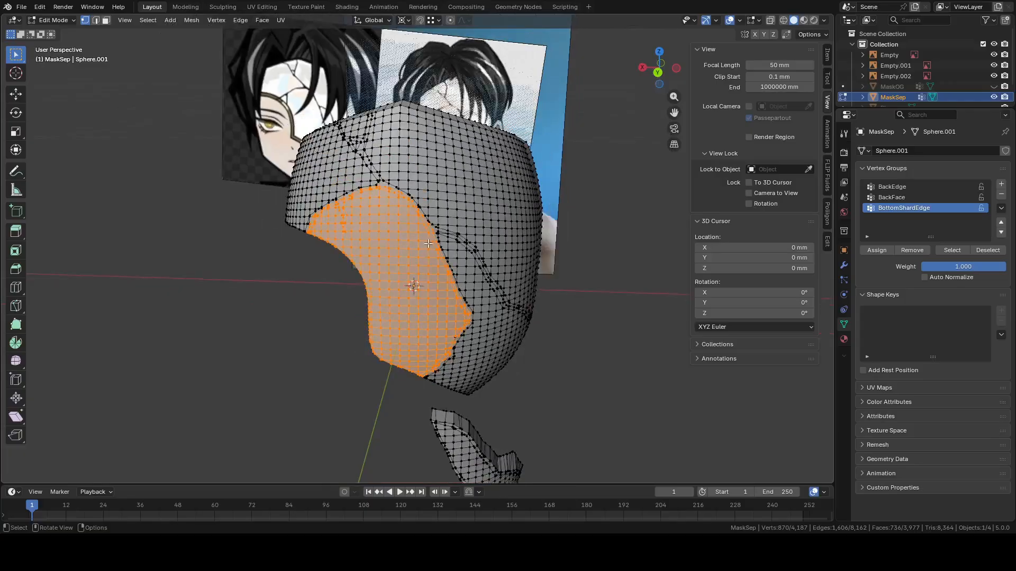
# Duplicate the selected crack-bounded region and move the copy -114.03 mm along the global Z axis
pyautogui.keyDown('shift'); pyautogui.moveTo(318, 211); pyautogui.dragTo(309, 155, button='middle'); pyautogui.keyUp('shift')
pyautogui.keyDown('shift'); pyautogui.moveTo(580, 281); pyautogui.dragTo(573, 220, button='middle'); pyautogui.keyUp('shift')
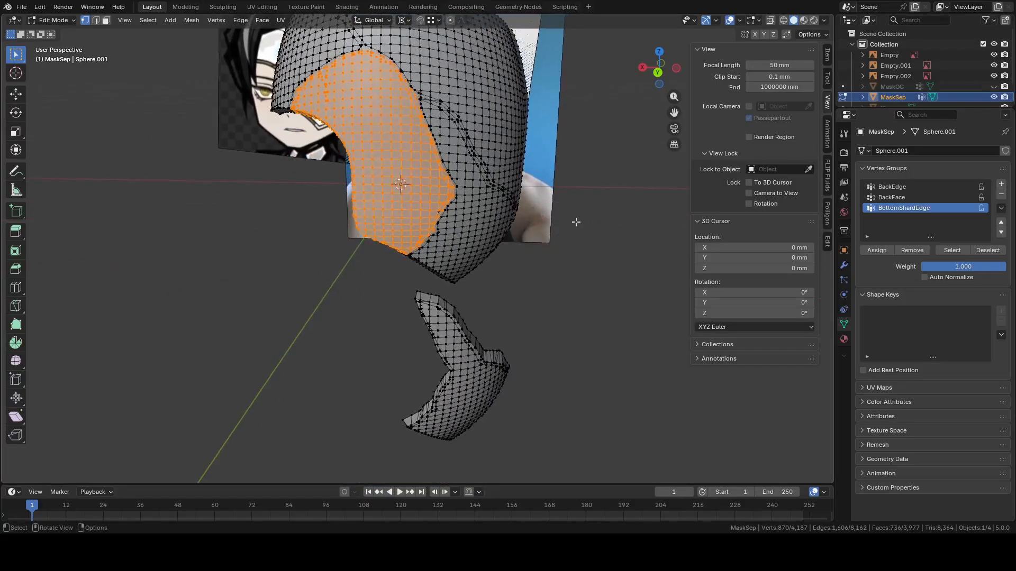
pyautogui.press('e')
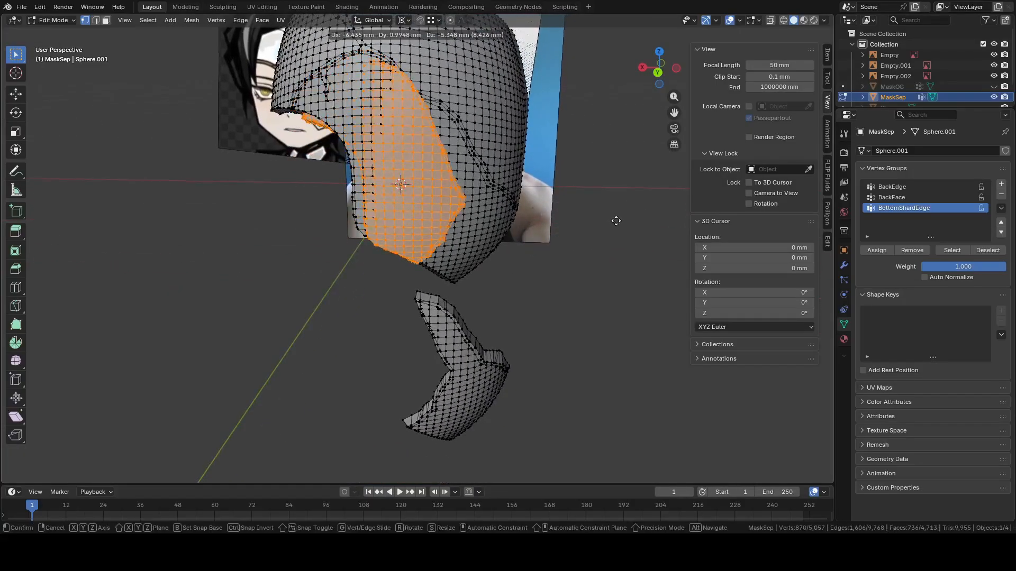
pyautogui.press('Escape')
pyautogui.press('g')
pyautogui.press('z')
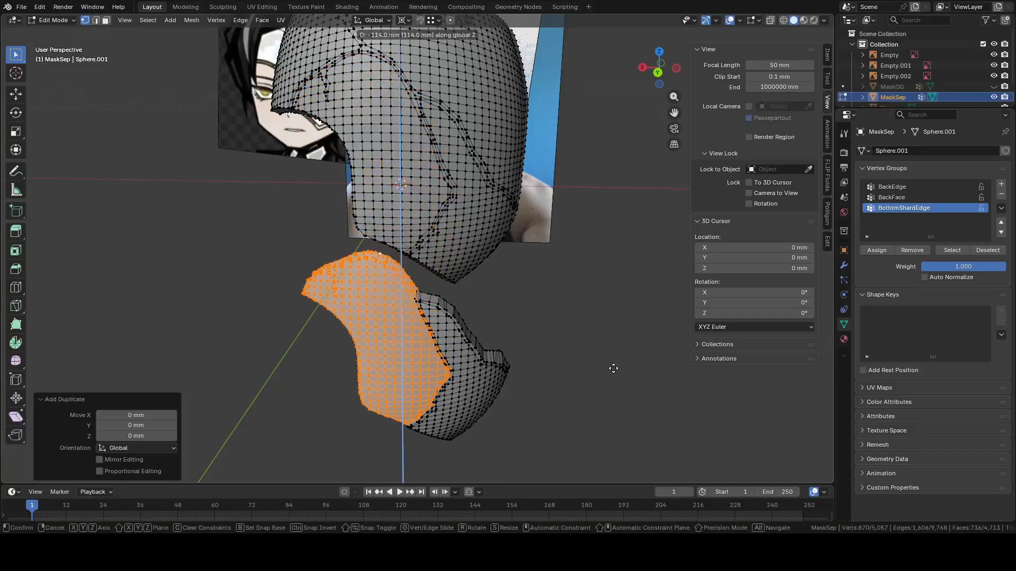
pyautogui.click(613, 369)
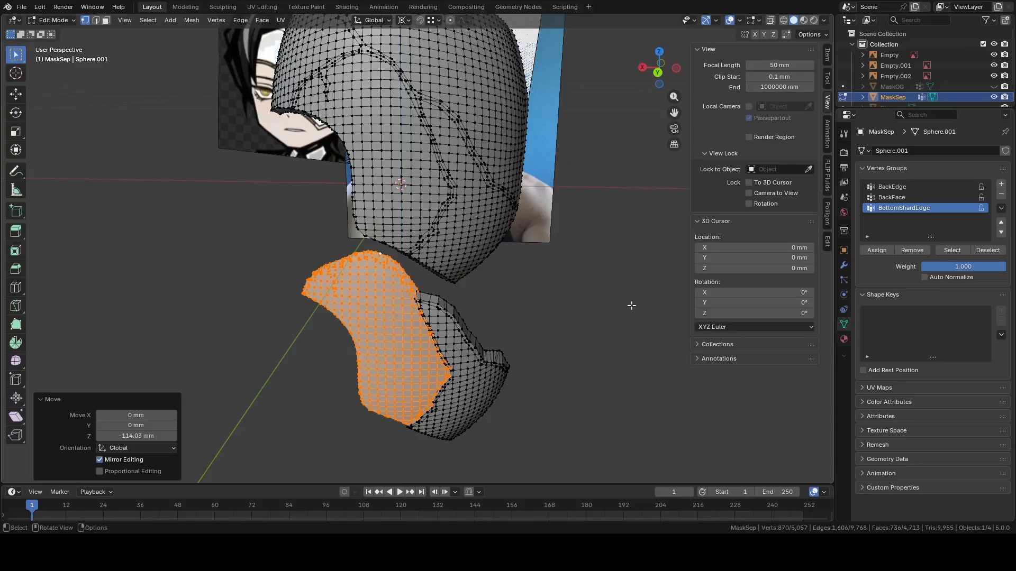
# Separate the duplicated shard from MaskSep into its own object and leave Edit Mode
pyautogui.moveTo(623, 299); pyautogui.dragTo(621, 274, button='middle')
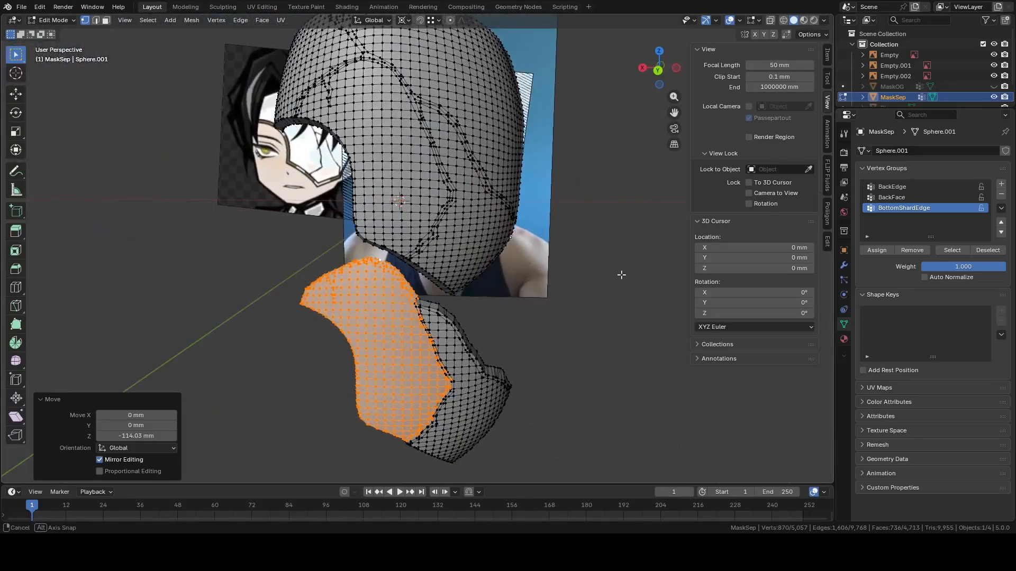
pyautogui.press('p')
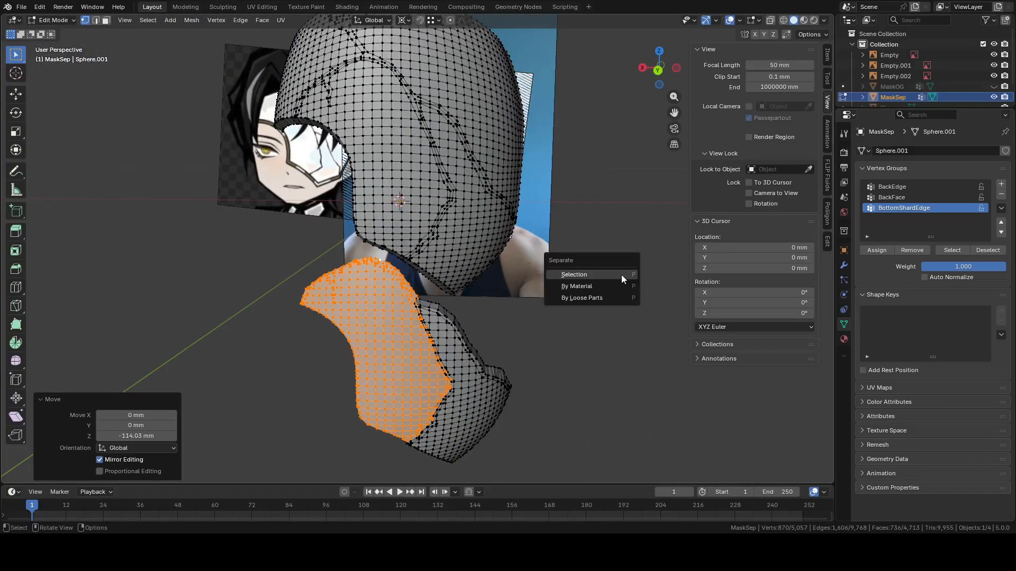
pyautogui.click(621, 275)
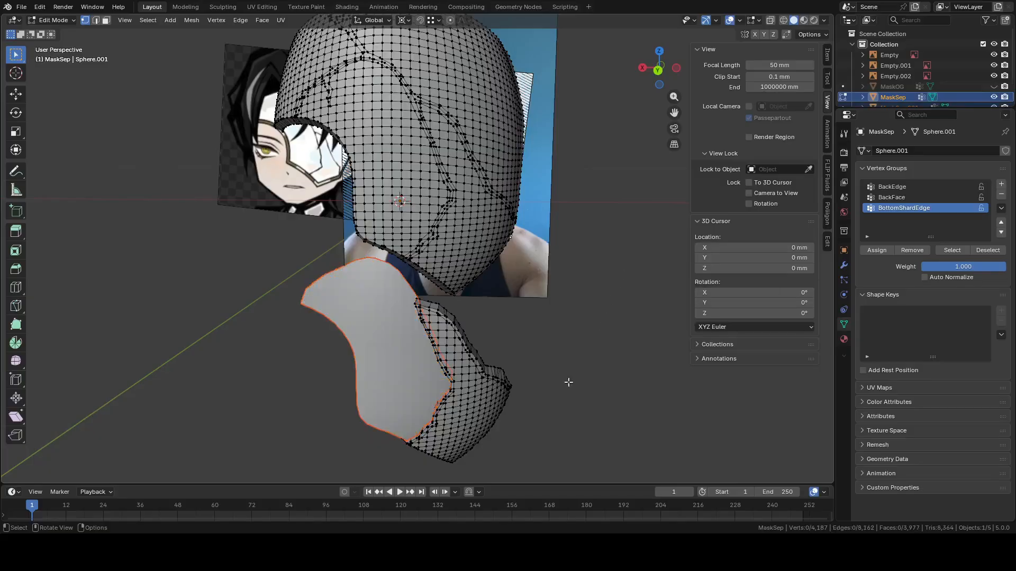
pyautogui.press('Tab')
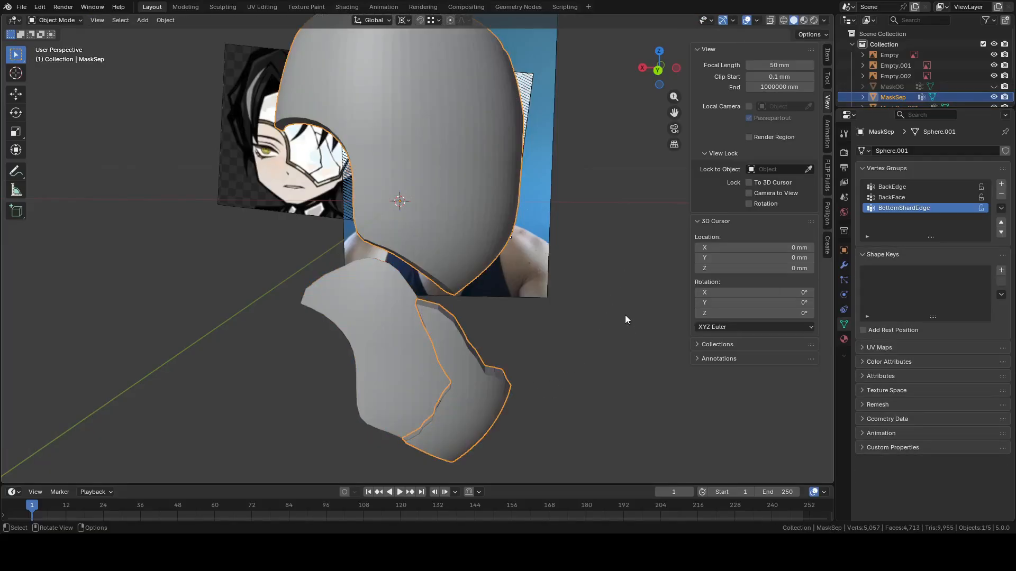
# Select the linked geometry of the lower shard and separate it from MaskSep into its own object
pyautogui.press('Tab')
pyautogui.press('l')
pyautogui.press('p')
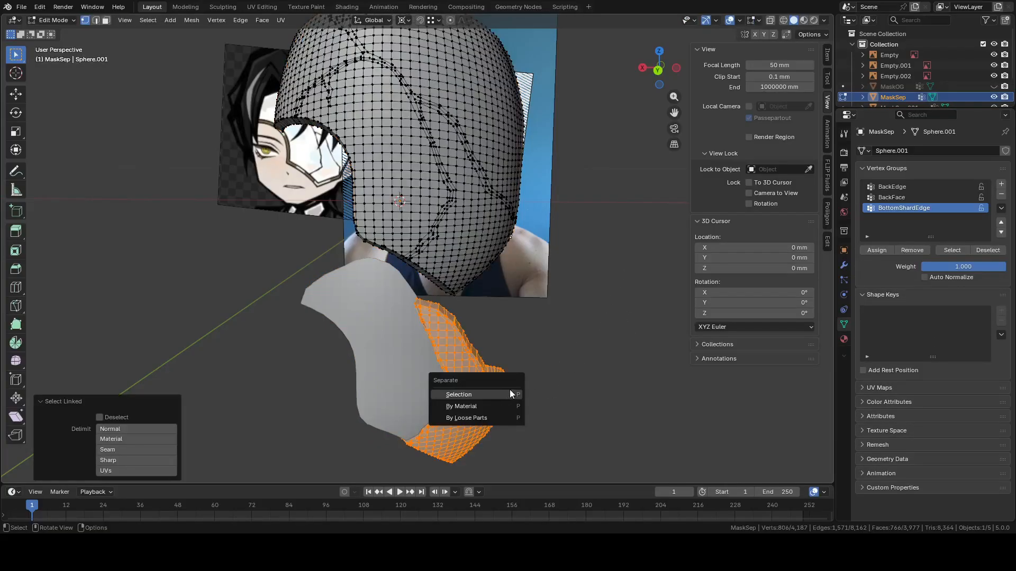
pyautogui.click(510, 389)
pyautogui.press('Tab')
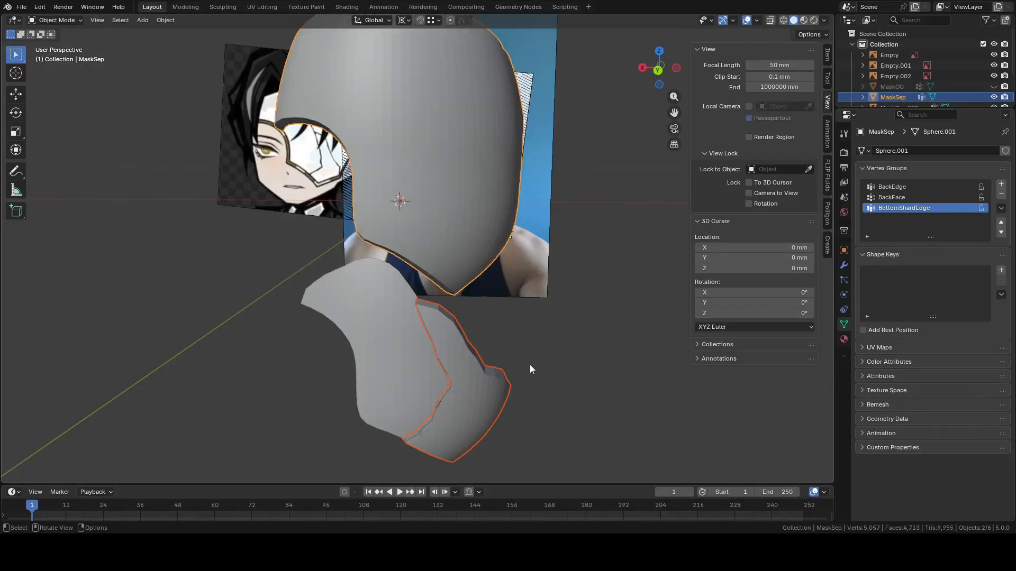
# Make the main MaskSep object the only one selected and reopen its mesh in Edit Mode
pyautogui.click(384, 350)
pyautogui.keyDown('shift'); pyautogui.moveTo(422, 255); pyautogui.dragTo(445, 316, button='middle'); pyautogui.keyUp('shift')
pyautogui.click(443, 309)
pyautogui.press('Tab')
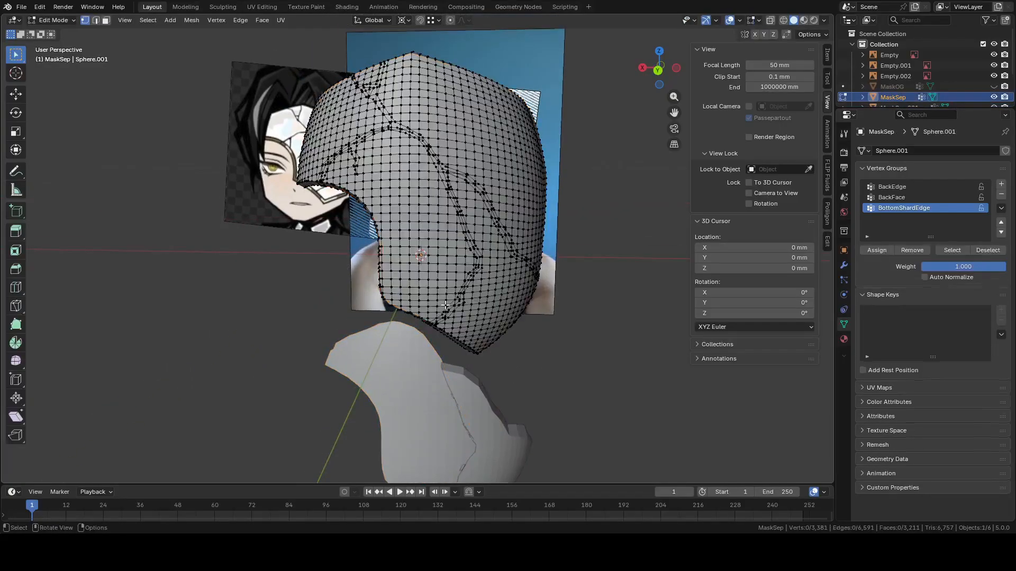
# Start a new vertex selection on the outer surface where the crack meets the eye opening's upper edge
pyautogui.moveTo(436, 257); pyautogui.dragTo(469, 243, button='middle')
pyautogui.scroll(4, 451, 238)
pyautogui.keyDown('shift'); pyautogui.moveTo(410, 185); pyautogui.dragTo(436, 254, button='middle'); pyautogui.keyUp('shift')
pyautogui.moveTo(436, 254); pyautogui.dragTo(574, 183, button='middle')
pyautogui.scroll(3, 574, 183)
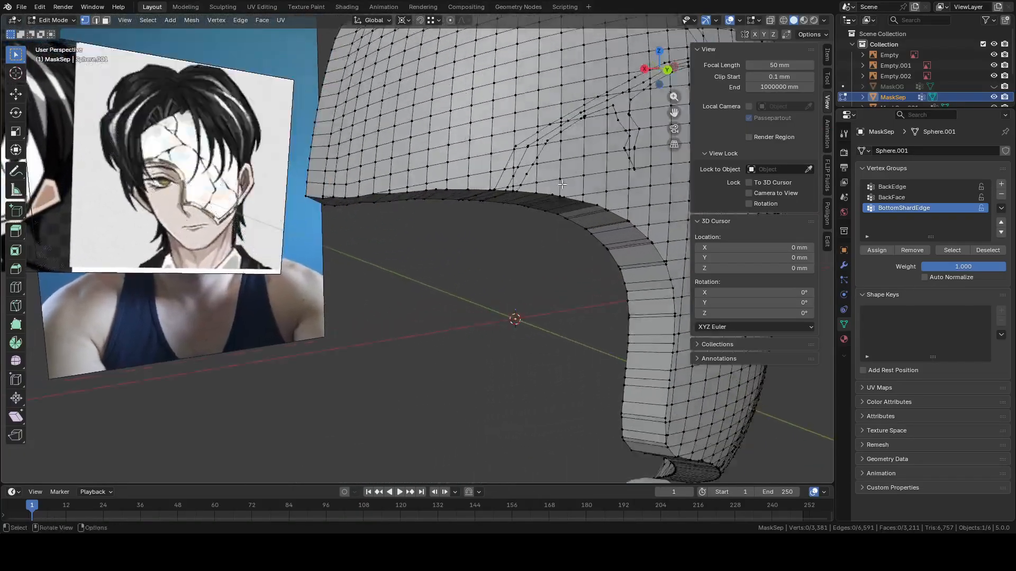
pyautogui.keyDown('shift'); pyautogui.moveTo(521, 134); pyautogui.dragTo(460, 161, button='middle'); pyautogui.keyUp('shift')
pyautogui.scroll(1, 461, 160)
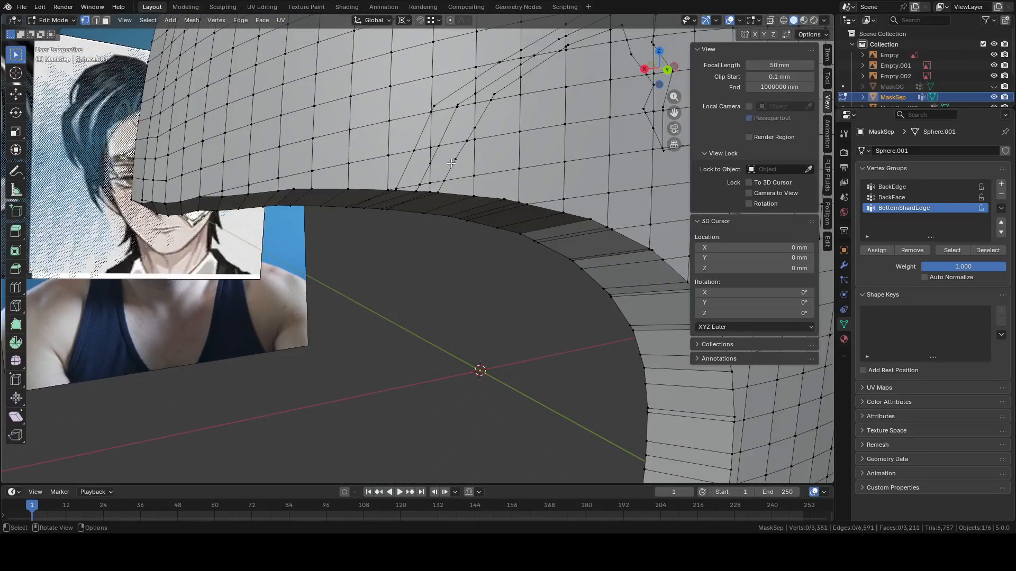
pyautogui.keyDown('alt'); pyautogui.click(451, 176); pyautogui.keyUp('alt')
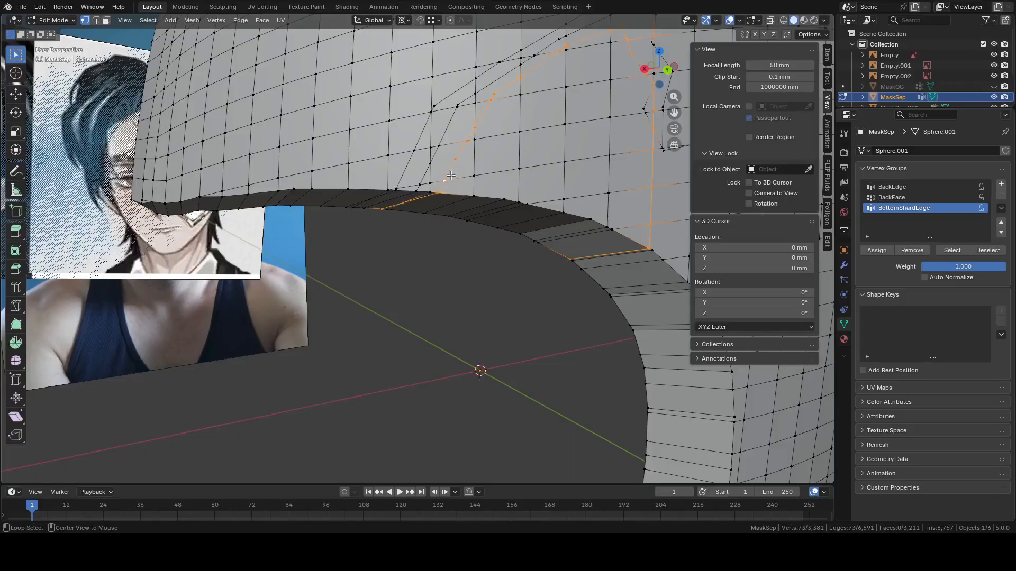
pyautogui.moveTo(474, 161); pyautogui.dragTo(344, 243, button='middle')
pyautogui.click(472, 152)
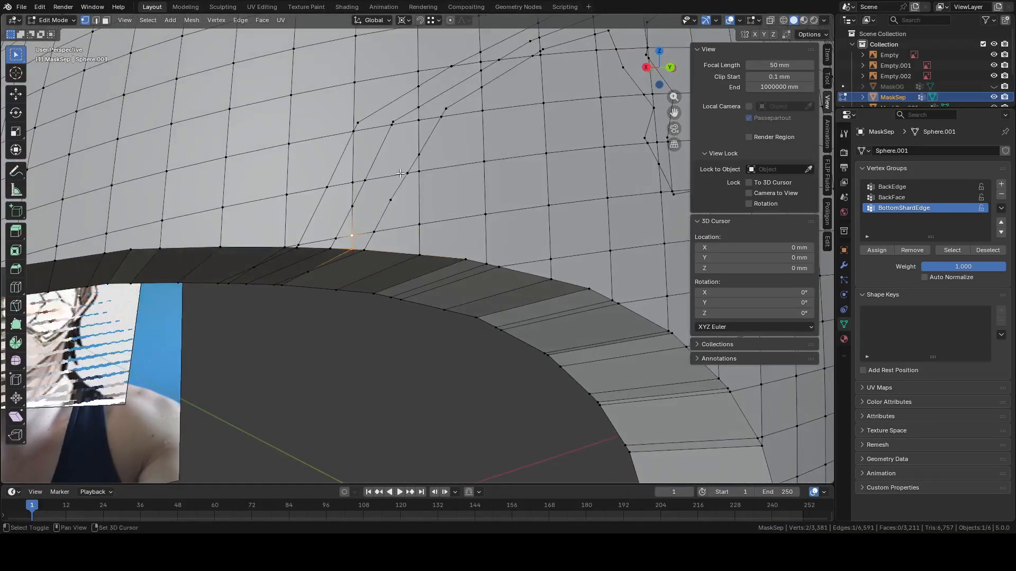
# Circle-select the outer-surface vertices along the crack's lower side, rising from the eye opening toward the arch
pyautogui.press('c')
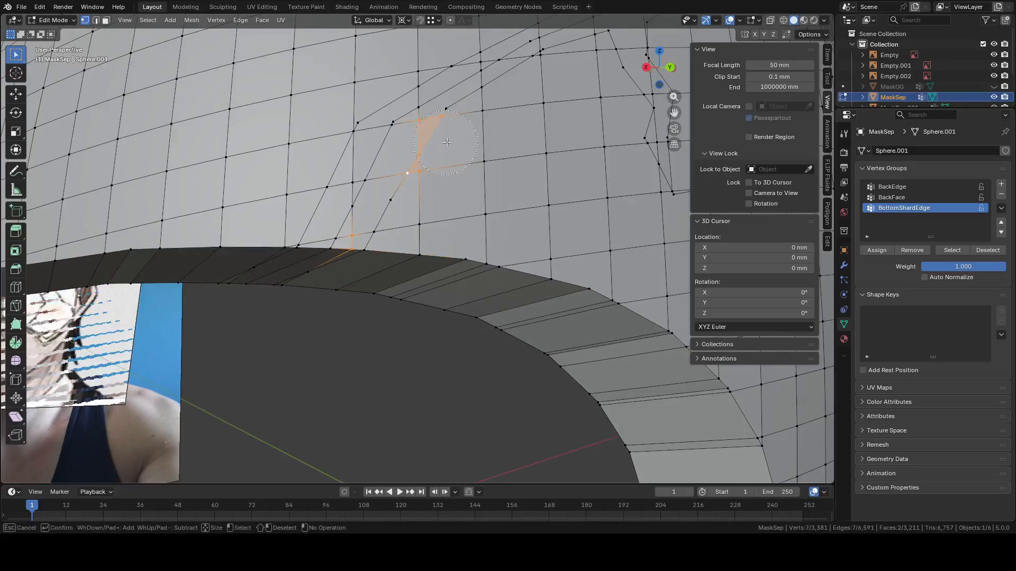
pyautogui.moveTo(447, 143); pyautogui.dragTo(500, 116)
pyautogui.moveTo(552, 81); pyautogui.dragTo(456, 187, button='middle')
pyautogui.moveTo(463, 189); pyautogui.dragTo(570, 140)
pyautogui.rightClick(569, 140)
# Continue the circle selection beneath the crack across the top of its arch
pyautogui.keyDown('shift'); pyautogui.moveTo(569, 140); pyautogui.dragTo(356, 238, button='middle'); pyautogui.keyUp('shift')
pyautogui.scroll(2, 356, 238)
pyautogui.press('c')
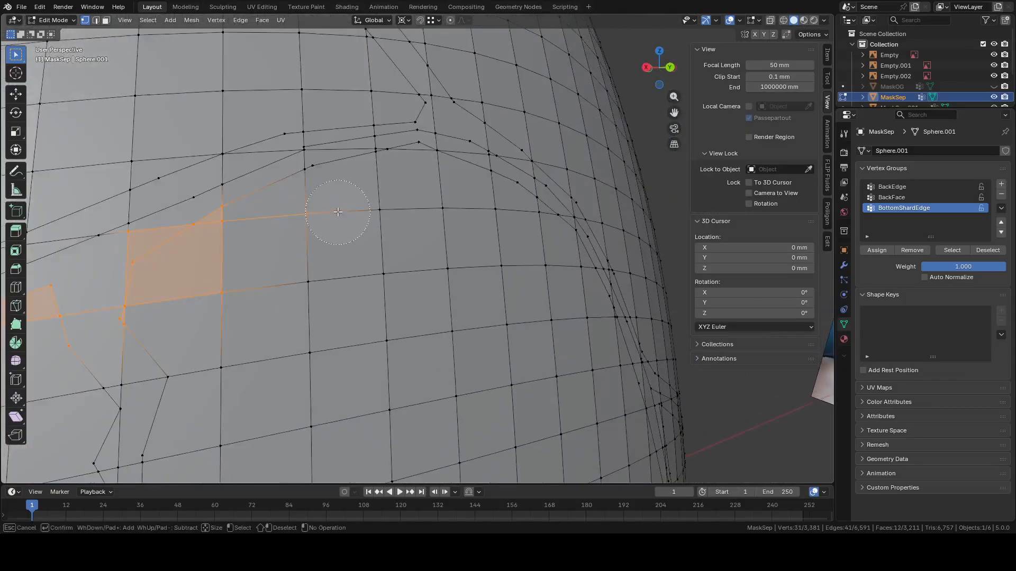
pyautogui.click(327, 194)
pyautogui.moveTo(360, 182)
pyautogui.mouseDown()
pyautogui.moveTo(417, 167)
pyautogui.moveTo(468, 192)
pyautogui.mouseUp()
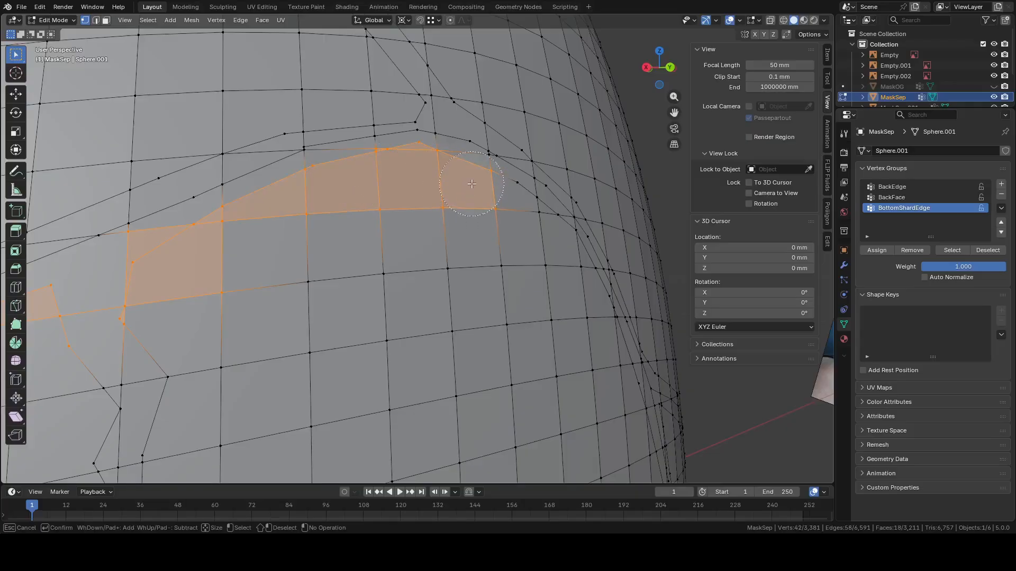
pyautogui.moveTo(506, 207); pyautogui.dragTo(530, 229)
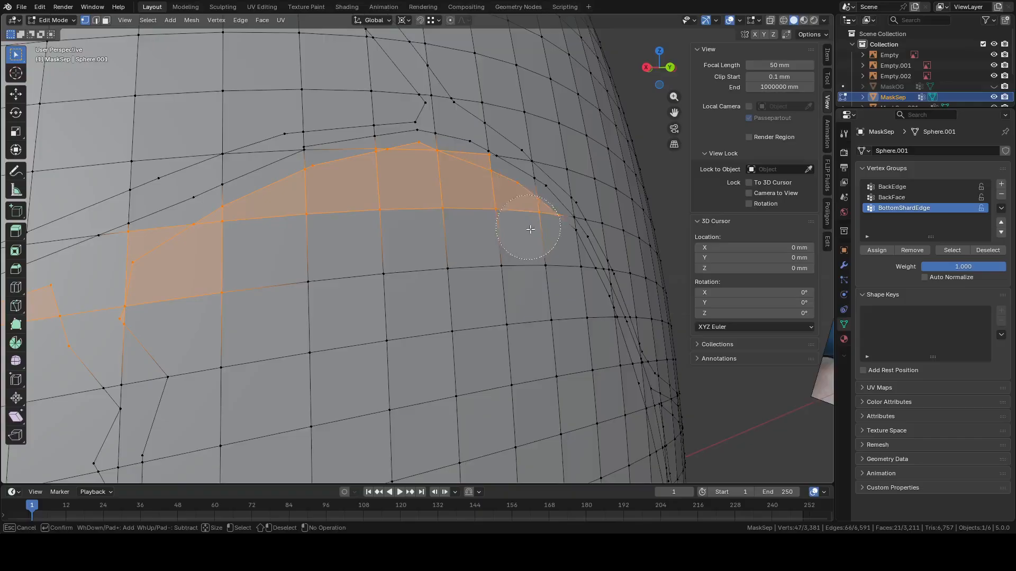
pyautogui.press('Escape')
# Circle-select the outer-surface vertices down the descending side of the crack's arch
pyautogui.moveTo(542, 240)
pyautogui.mouseDown(button='middle')
pyautogui.moveTo(478, 245)
pyautogui.moveTo(250, 185)
pyautogui.mouseUp(button='middle')
pyautogui.press('c')
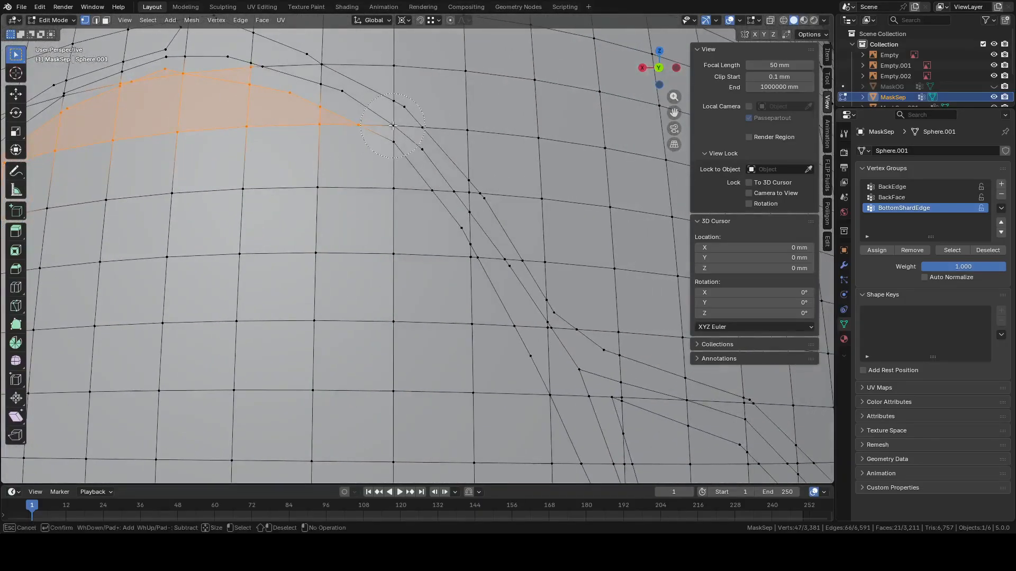
pyautogui.moveTo(376, 167); pyautogui.dragTo(383, 186)
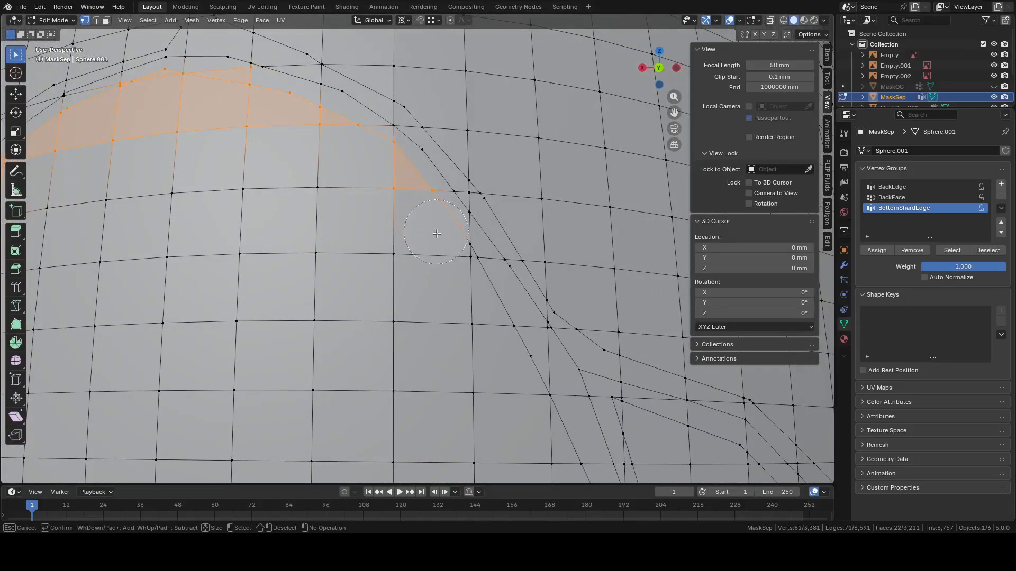
pyautogui.moveTo(437, 233); pyautogui.dragTo(488, 332)
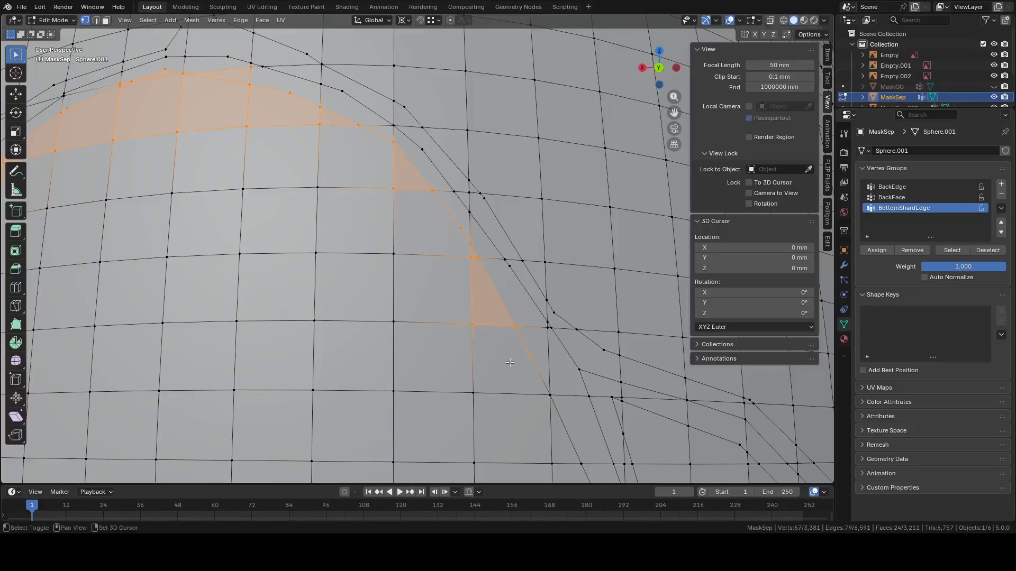
# Continue the circle selection on the outer surface past the crack's fork and down along the inner branch
pyautogui.moveTo(510, 369)
pyautogui.keyDown('shift'); pyautogui.mouseDown(button='middle')
pyautogui.moveTo(390, 283)
pyautogui.moveTo(412, 275)
pyautogui.moveTo(372, 206)
pyautogui.moveTo(382, 275)
pyautogui.moveTo(360, 244)
pyautogui.mouseUp(button='middle'); pyautogui.keyUp('shift')
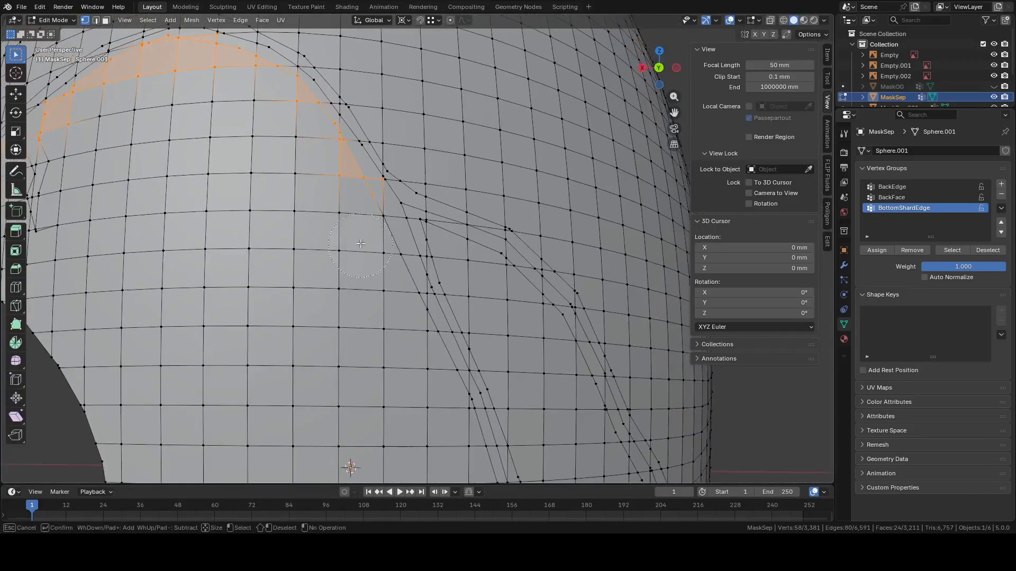
pyautogui.moveTo(360, 244); pyautogui.dragTo(373, 261)
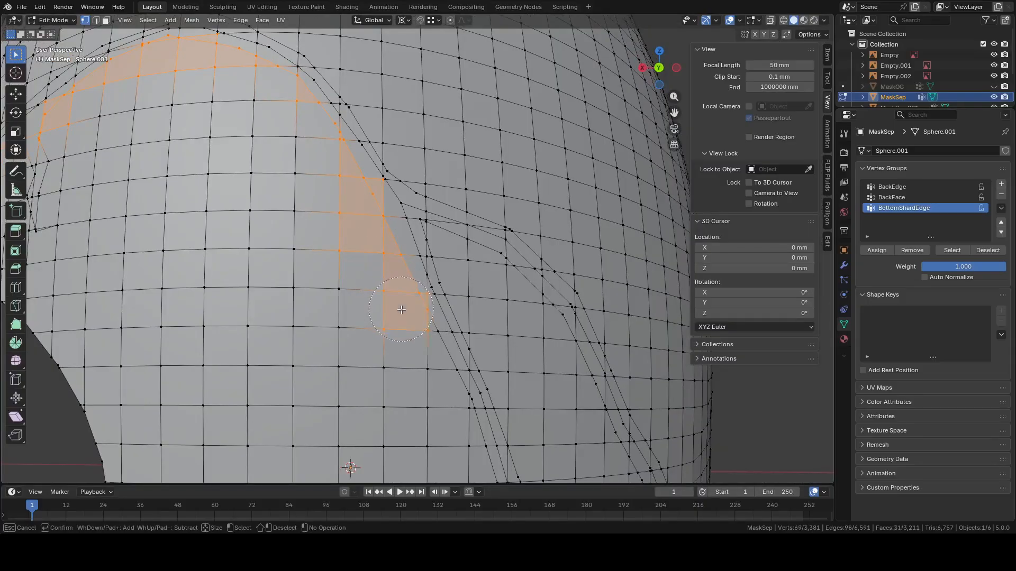
pyautogui.moveTo(401, 309); pyautogui.dragTo(410, 337)
pyautogui.moveTo(437, 394); pyautogui.dragTo(450, 407)
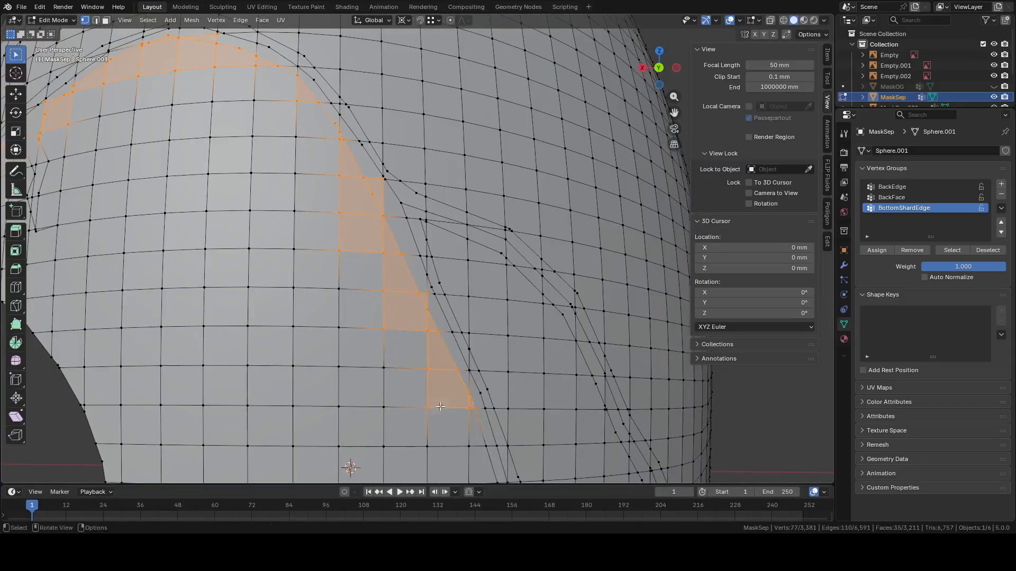
pyautogui.keyDown('shift'); pyautogui.moveTo(450, 407); pyautogui.dragTo(363, 257, button='middle'); pyautogui.keyUp('shift')
pyautogui.moveTo(362, 258)
pyautogui.mouseDown()
pyautogui.moveTo(402, 317)
pyautogui.moveTo(416, 424)
pyautogui.mouseUp()
# Circle-select the outer-surface vertices along the lower side of the outer crack branch, starting at the fork
pyautogui.keyDown('shift'); pyautogui.moveTo(400, 248); pyautogui.dragTo(405, 355, button='middle'); pyautogui.keyUp('shift')
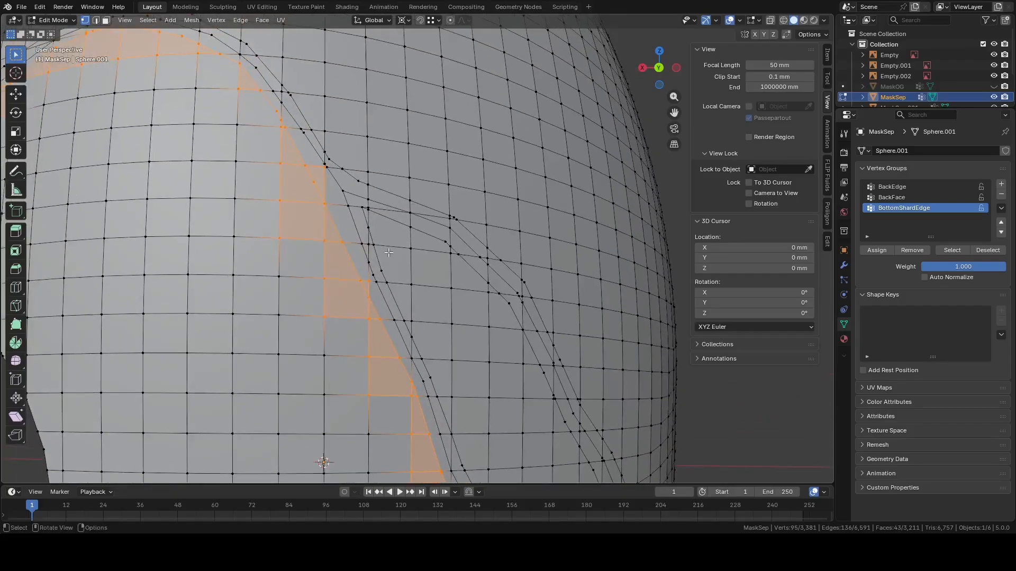
pyautogui.moveTo(363, 225); pyautogui.dragTo(347, 229, button='middle')
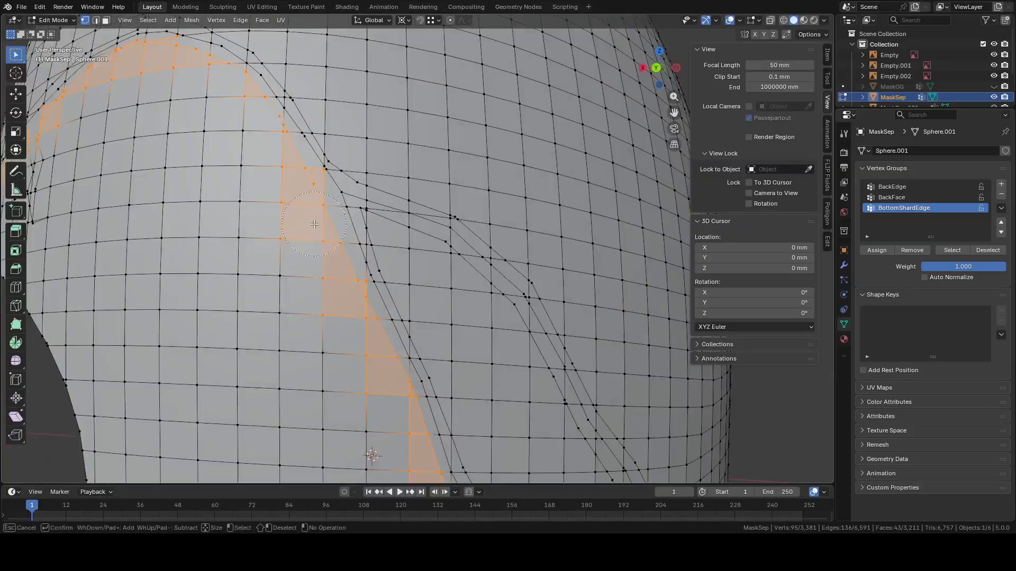
pyautogui.moveTo(317, 224)
pyautogui.mouseDown()
pyautogui.moveTo(429, 270)
pyautogui.moveTo(495, 317)
pyautogui.moveTo(503, 351)
pyautogui.moveTo(526, 374)
pyautogui.moveTo(518, 385)
pyautogui.mouseUp()
pyautogui.rightClick(518, 384)
pyautogui.keyDown('shift'); pyautogui.moveTo(518, 385); pyautogui.dragTo(358, 214, button='middle'); pyautogui.keyUp('shift')
pyautogui.press('c')
pyautogui.moveTo(382, 233); pyautogui.dragTo(431, 324)
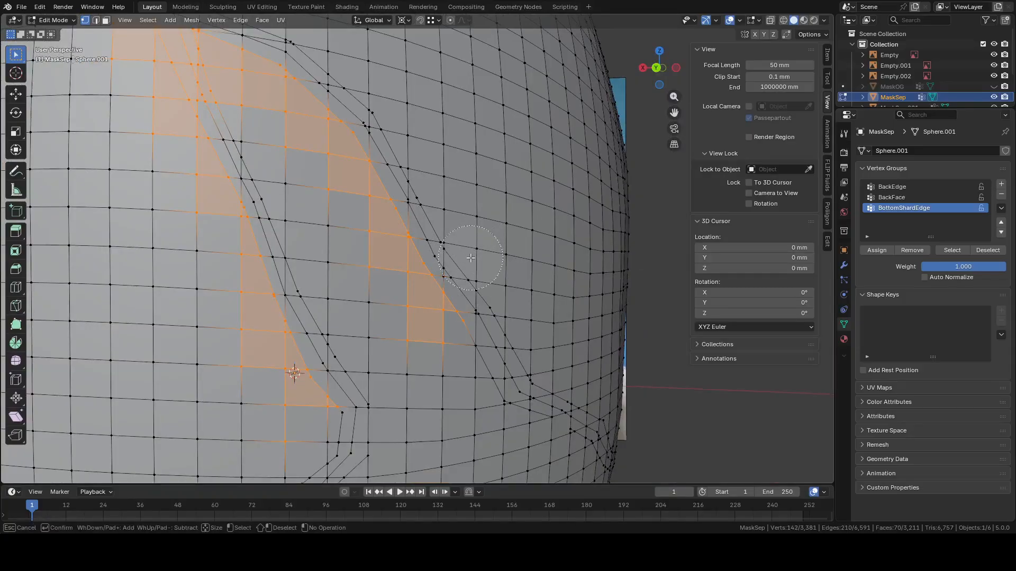
# Extend the circle selection below the outer crack branch around the mask's side until it reaches the outer rim
pyautogui.keyDown('shift'); pyautogui.moveTo(469, 262); pyautogui.dragTo(375, 250, button='middle'); pyautogui.keyUp('shift')
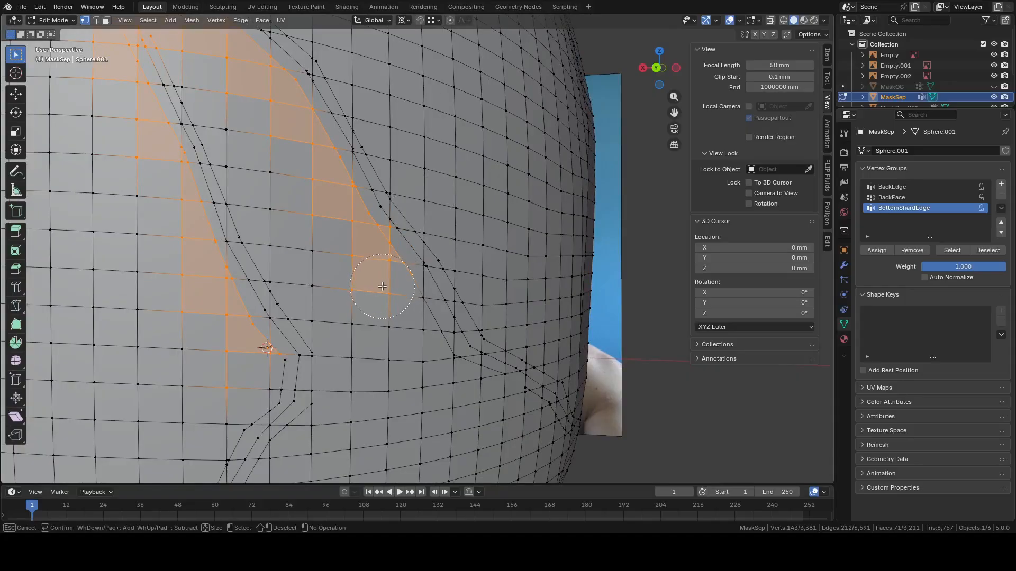
pyautogui.moveTo(382, 286)
pyautogui.mouseDown()
pyautogui.moveTo(422, 348)
pyautogui.moveTo(444, 351)
pyautogui.mouseUp()
pyautogui.press('Escape')
pyautogui.moveTo(448, 351); pyautogui.dragTo(395, 354, button='middle')
pyautogui.moveTo(396, 354)
pyautogui.keyDown('shift'); pyautogui.mouseDown(button='middle')
pyautogui.moveTo(422, 370)
pyautogui.moveTo(297, 180)
pyautogui.mouseUp(button='middle'); pyautogui.keyUp('shift')
pyautogui.press('c')
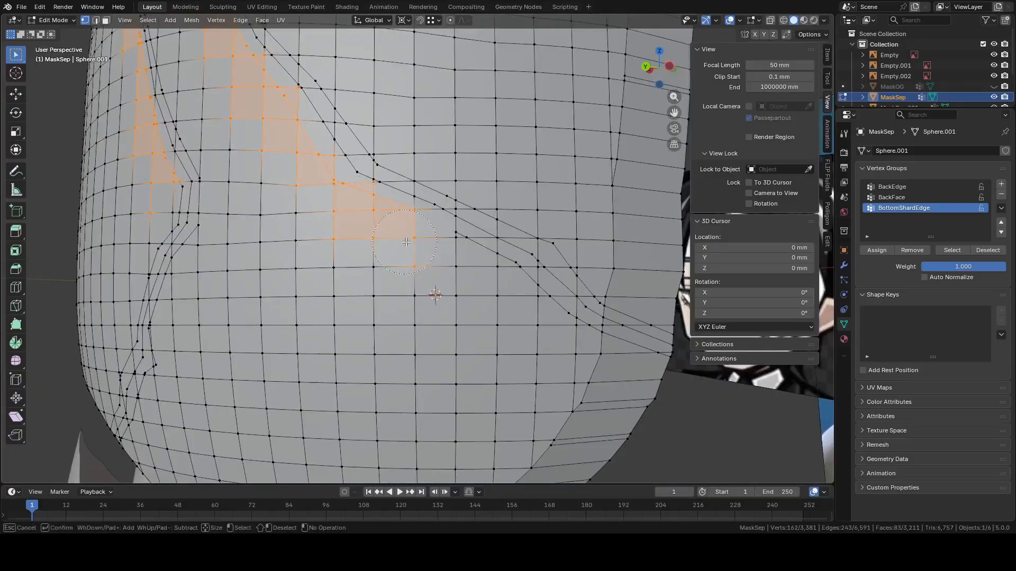
pyautogui.moveTo(487, 280); pyautogui.dragTo(583, 344)
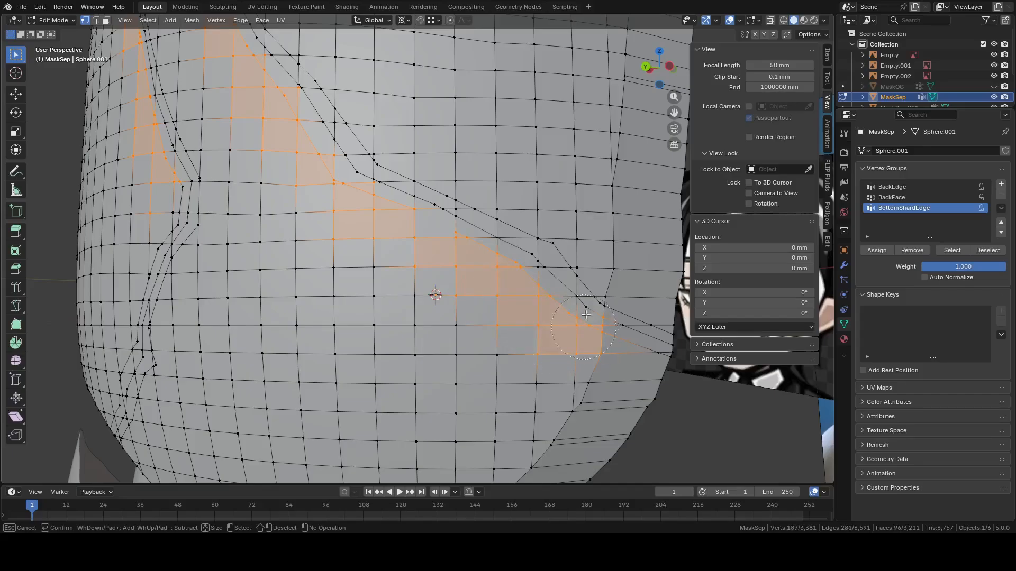
pyautogui.moveTo(615, 296)
pyautogui.mouseDown()
pyautogui.moveTo(640, 402)
pyautogui.moveTo(657, 380)
pyautogui.moveTo(582, 372)
pyautogui.mouseUp()
pyautogui.press('Escape')
# Circle-select the vertices across the rim and along the lower side of the crack on the mask's inner surface
pyautogui.scroll(-2, 577, 365)
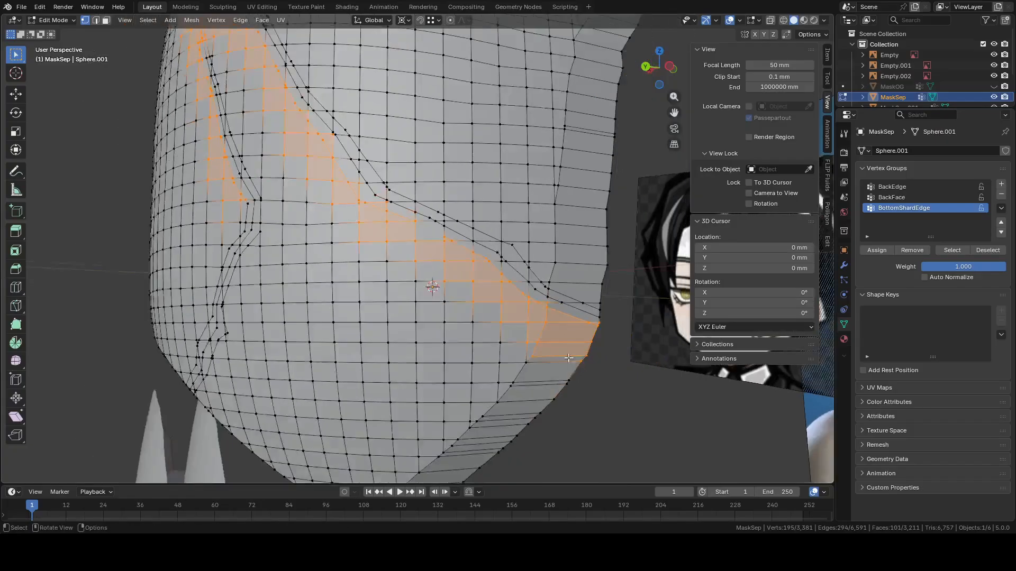
pyautogui.moveTo(545, 325)
pyautogui.mouseDown(button='middle')
pyautogui.moveTo(524, 315)
pyautogui.moveTo(358, 334)
pyautogui.moveTo(324, 311)
pyautogui.mouseUp(button='middle')
pyautogui.press('c')
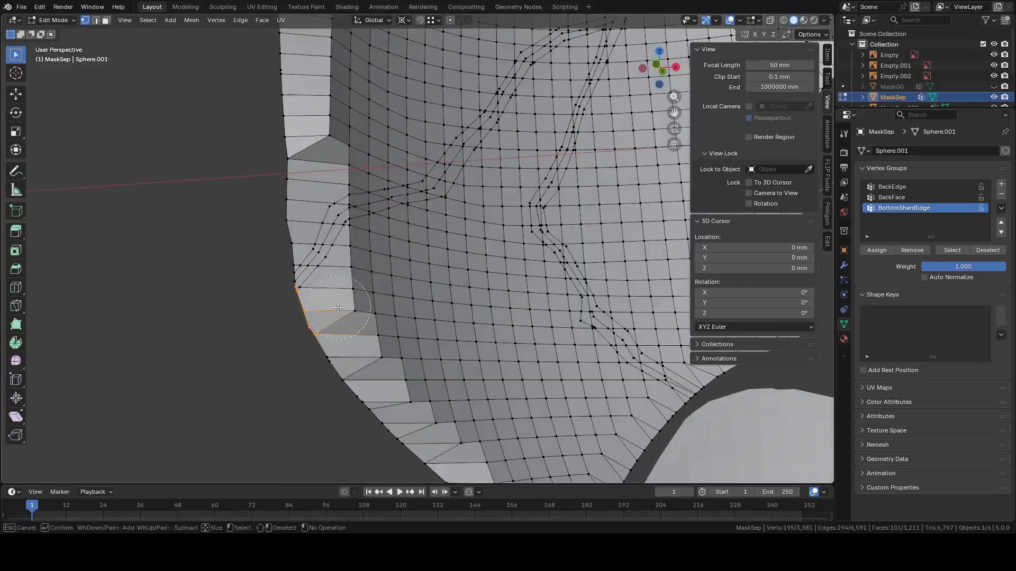
pyautogui.moveTo(324, 309)
pyautogui.mouseDown()
pyautogui.moveTo(372, 244)
pyautogui.moveTo(458, 224)
pyautogui.moveTo(511, 150)
pyautogui.mouseUp()
pyautogui.press('Escape')
pyautogui.keyDown('shift'); pyautogui.moveTo(511, 149); pyautogui.dragTo(386, 336, button='middle'); pyautogui.keyUp('shift')
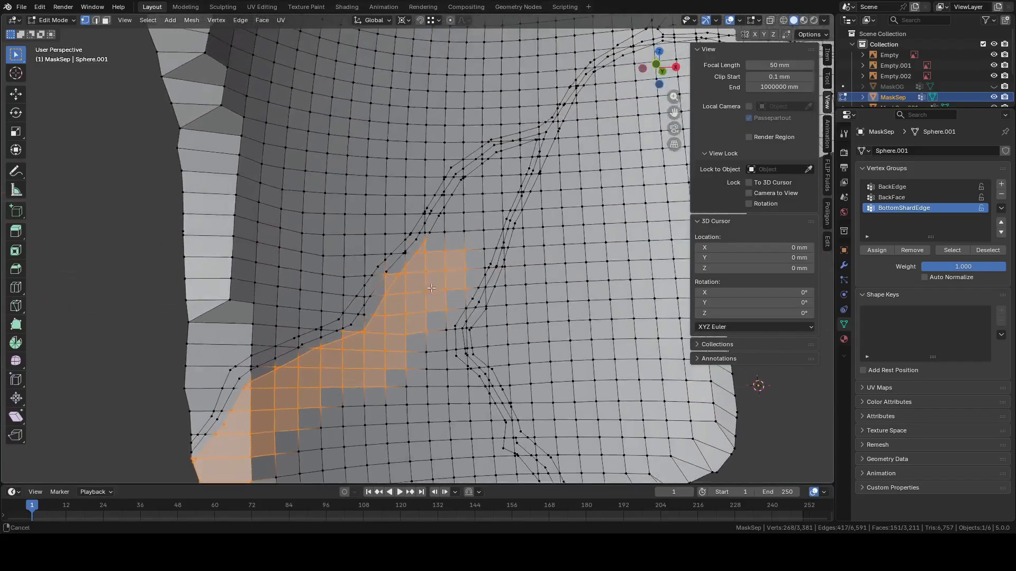
# Correct the inner-surface selection along the crack line with a smaller circle and extend it up beneath the crack
pyautogui.scroll(2, 386, 336)
pyautogui.press('c')
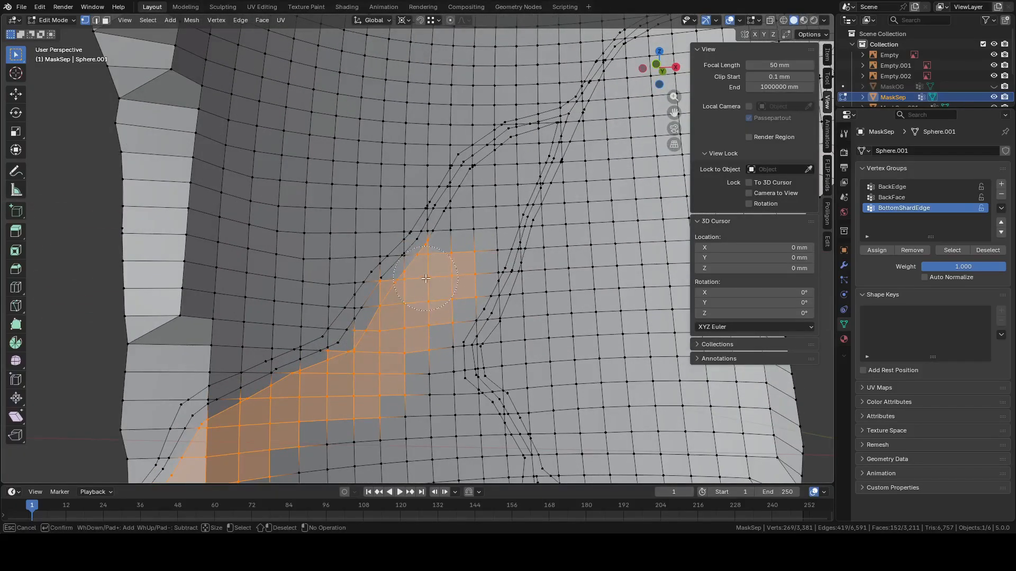
pyautogui.press('Escape')
pyautogui.scroll(2, 312, 299)
pyautogui.press('c')
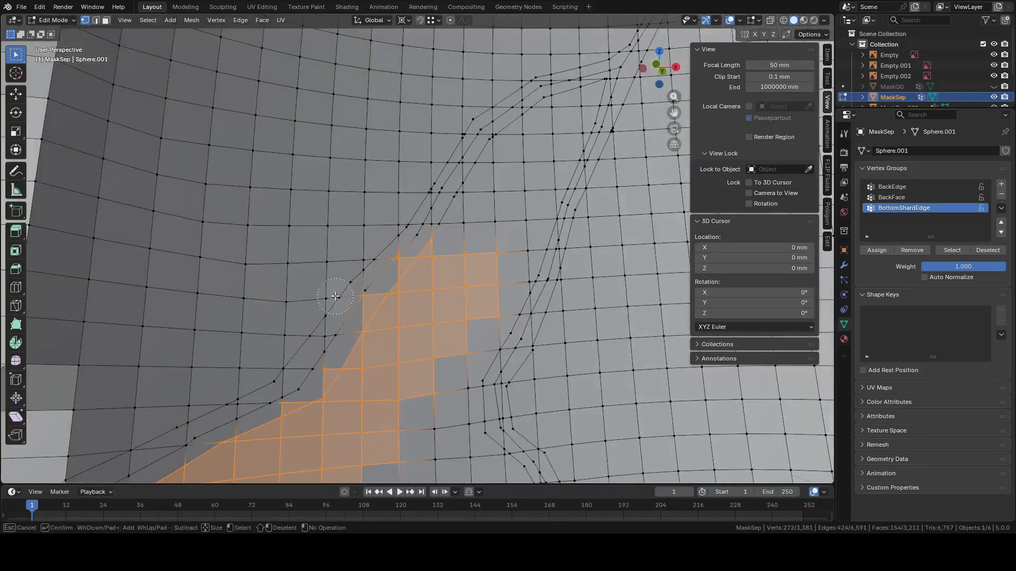
pyautogui.keyDown('shift'); pyautogui.moveTo(350, 289); pyautogui.dragTo(353, 286); pyautogui.keyUp('shift')
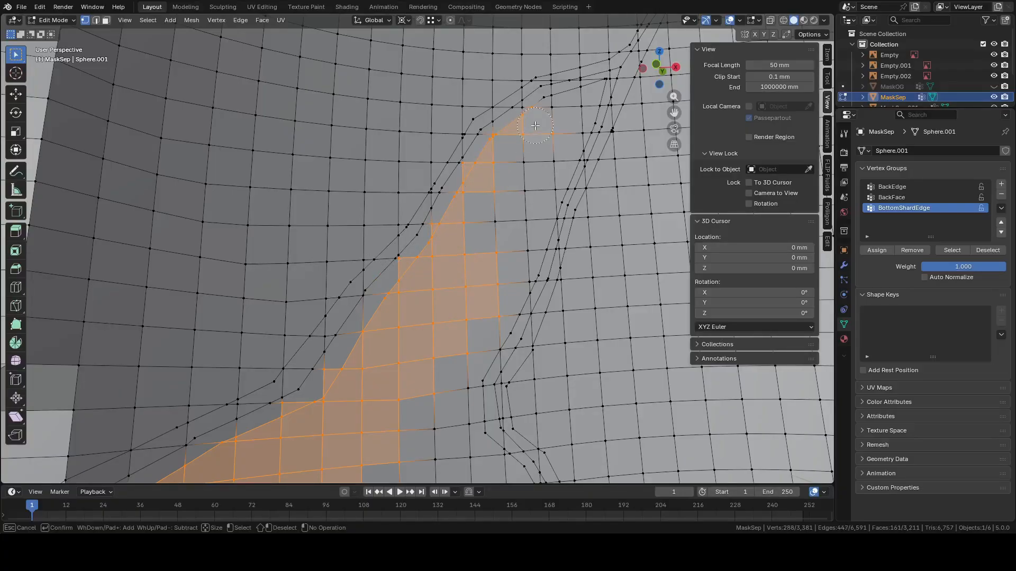
# Continue the inner-surface circle selection past the crack's fork and up toward the arch
pyautogui.keyDown('shift'); pyautogui.moveTo(559, 109); pyautogui.dragTo(388, 249, button='middle'); pyautogui.keyUp('shift')
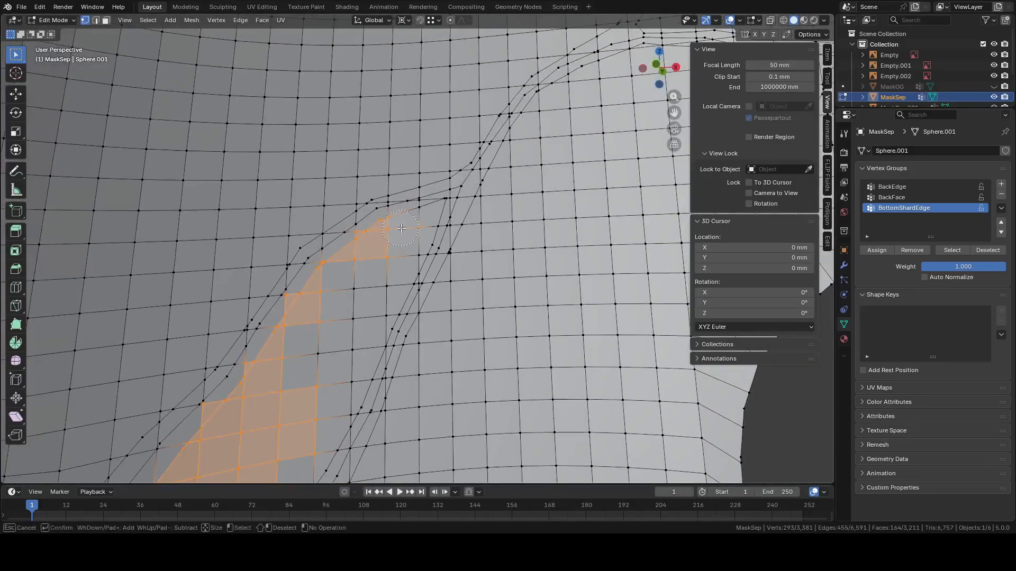
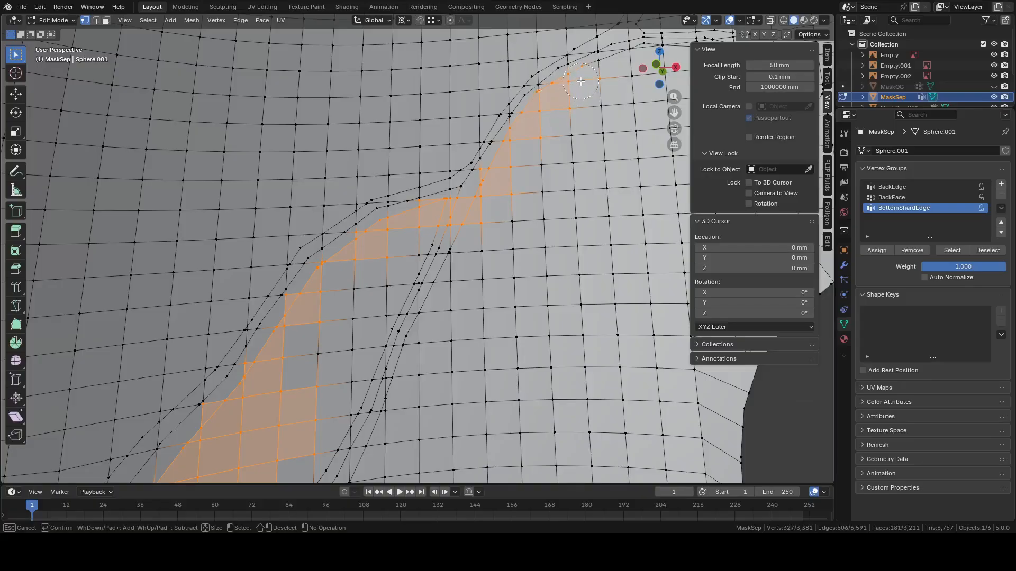
pyautogui.keyDown('shift'); pyautogui.moveTo(581, 81); pyautogui.dragTo(384, 266, button='middle'); pyautogui.keyUp('shift')
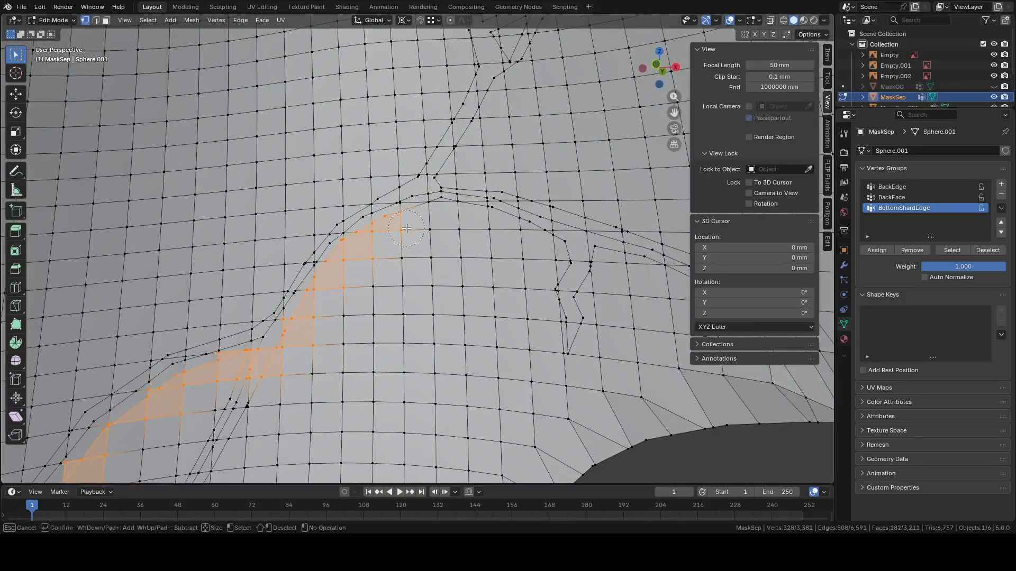
pyautogui.keyDown('ctrl'); pyautogui.moveTo(409, 222); pyautogui.dragTo(377, 161, button='middle'); pyautogui.keyUp('ctrl')
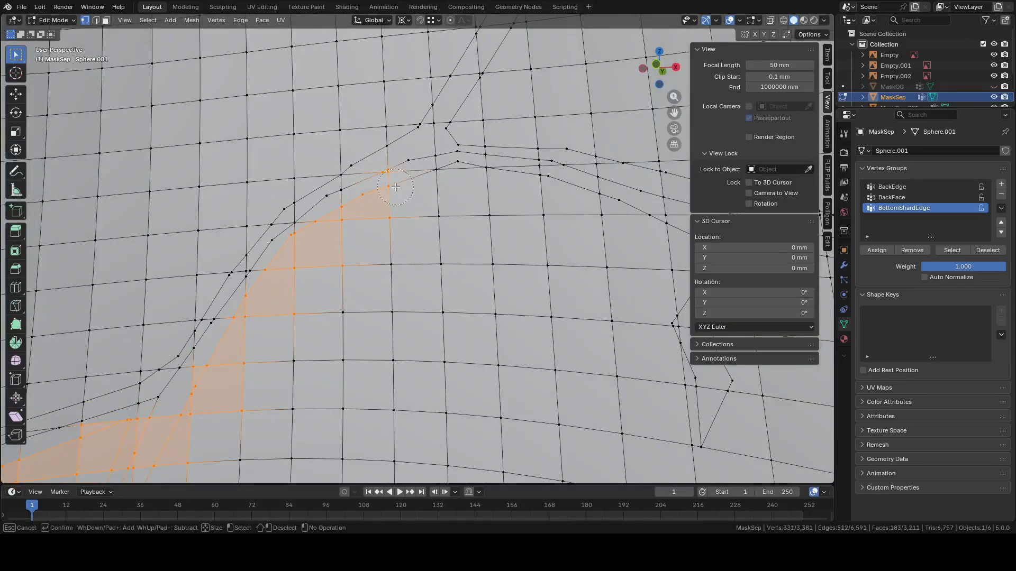
# Deselect stray inner-surface vertices above the crack and carry the circle selection across the top of the arch
pyautogui.keyDown('ctrl'); pyautogui.moveTo(371, 182); pyautogui.dragTo(356, 136, button='middle'); pyautogui.keyUp('ctrl')
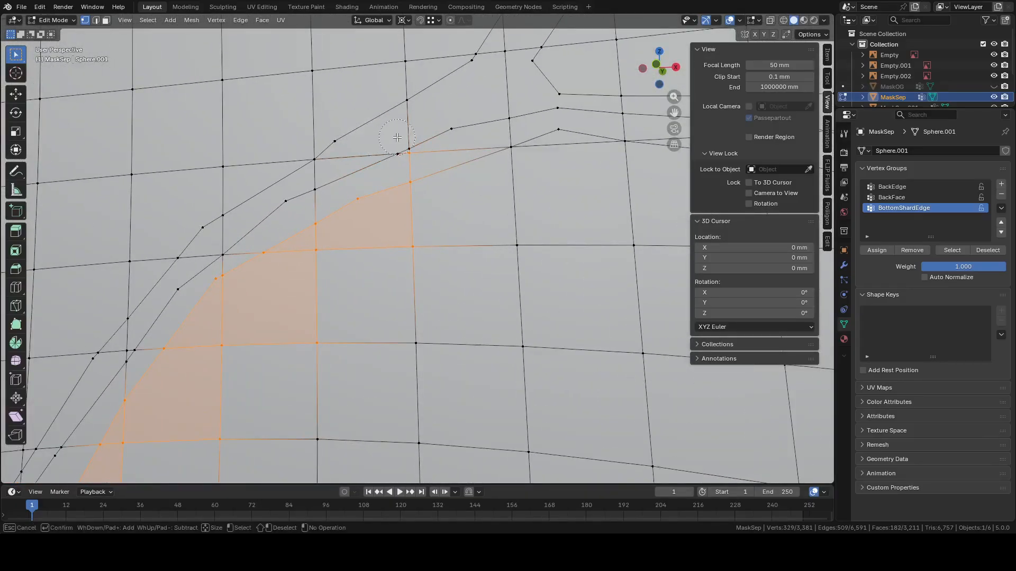
pyautogui.click(519, 156)
pyautogui.keyDown('ctrl'); pyautogui.moveTo(572, 135); pyautogui.dragTo(421, 232, button='middle'); pyautogui.keyUp('ctrl')
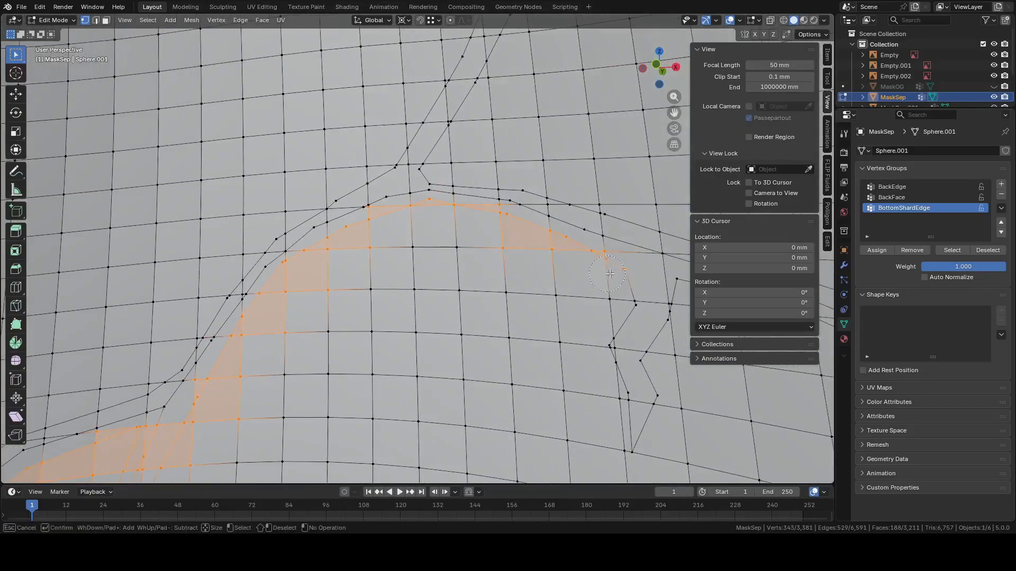
pyautogui.press('Escape')
# Finish the inner-surface circle selection from the arch down to the eye opening's edge
pyautogui.scroll(-4, 588, 292)
pyautogui.keyDown('shift'); pyautogui.moveTo(588, 293); pyautogui.dragTo(434, 233, button='middle'); pyautogui.keyUp('shift')
pyautogui.press('c')
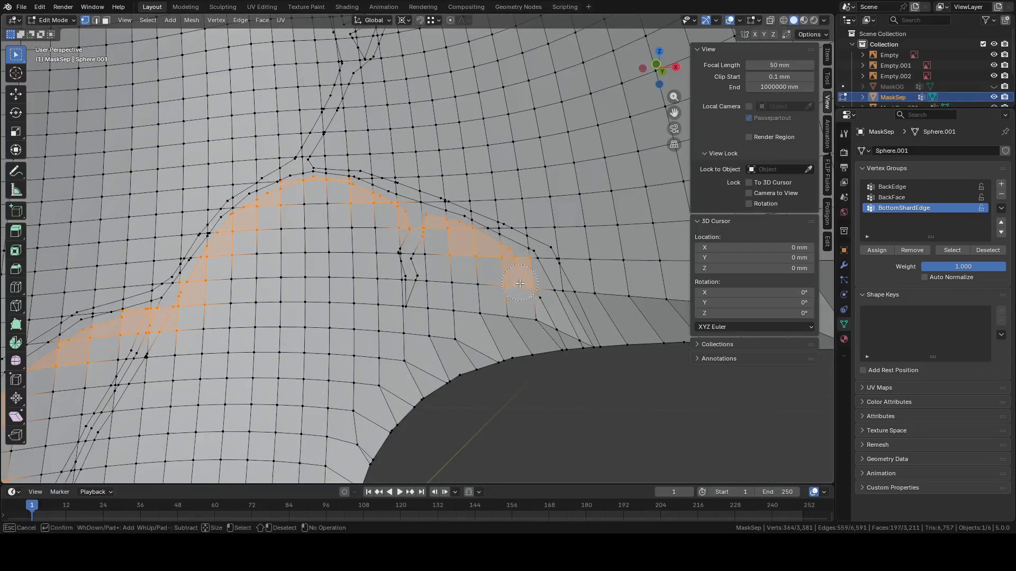
pyautogui.rightClick(534, 358)
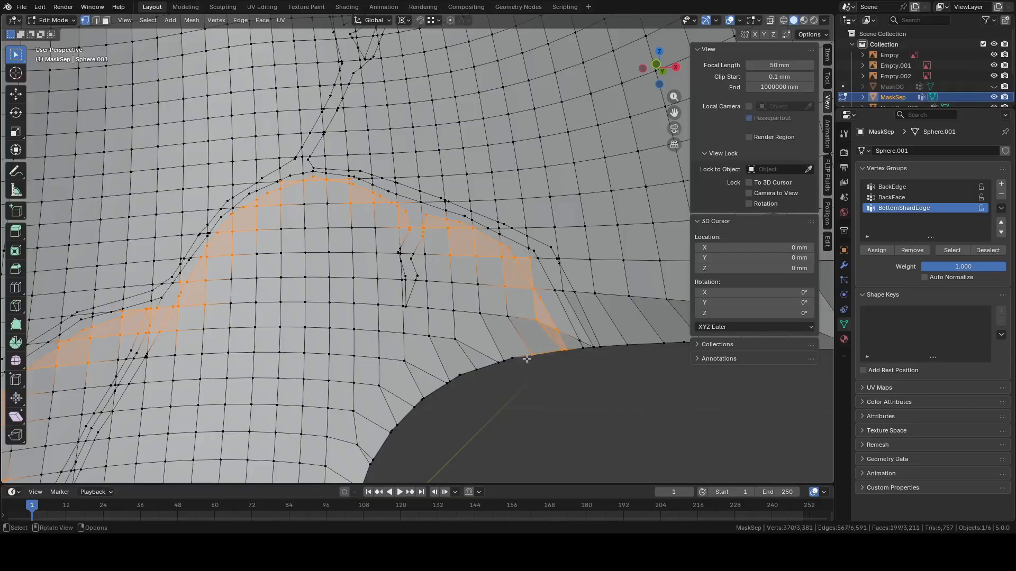
# Delete the selected band of vertices and the linked mesh region left beneath the crack
pyautogui.rightClick(517, 361)
pyautogui.click(517, 361)
pyautogui.moveTo(516, 361); pyautogui.dragTo(382, 335, button='middle')
pyautogui.scroll(2, 382, 335)
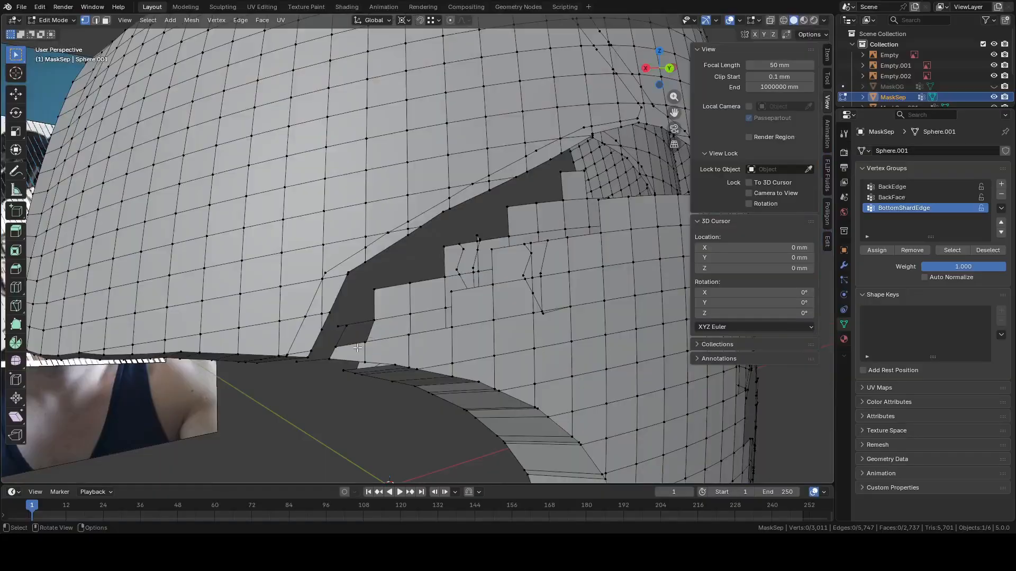
pyautogui.press('l')
pyautogui.rightClick(357, 348)
pyautogui.click(358, 348)
# Examine the remaining mask part's open crack border, outer rim and bottom tip for geometry that needs cleaning up
pyautogui.scroll(-6, 358, 348)
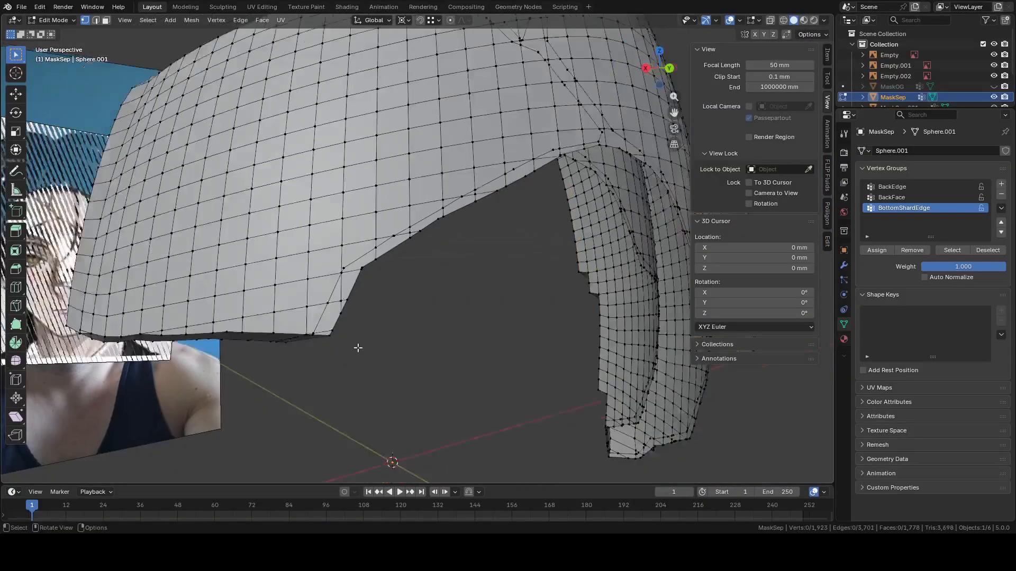
pyautogui.moveTo(357, 347); pyautogui.dragTo(195, 240, button='middle')
pyautogui.scroll(4, 195, 240)
pyautogui.moveTo(382, 347); pyautogui.dragTo(402, 256, button='middle')
pyautogui.scroll(3, 403, 301)
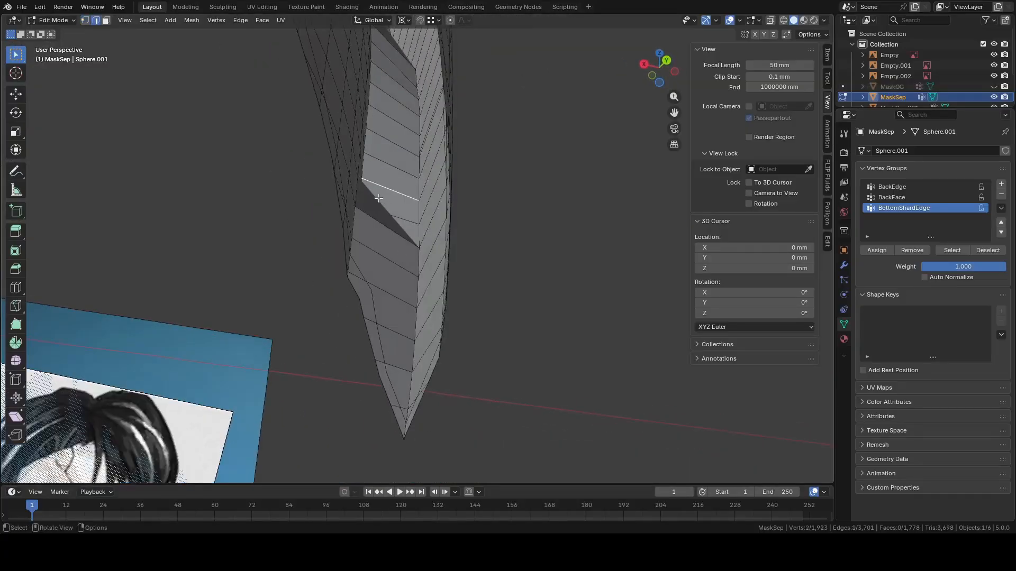
pyautogui.moveTo(379, 198); pyautogui.dragTo(395, 219, button='middle')
pyautogui.keyDown('shift'); pyautogui.click(366, 216); pyautogui.keyUp('shift')
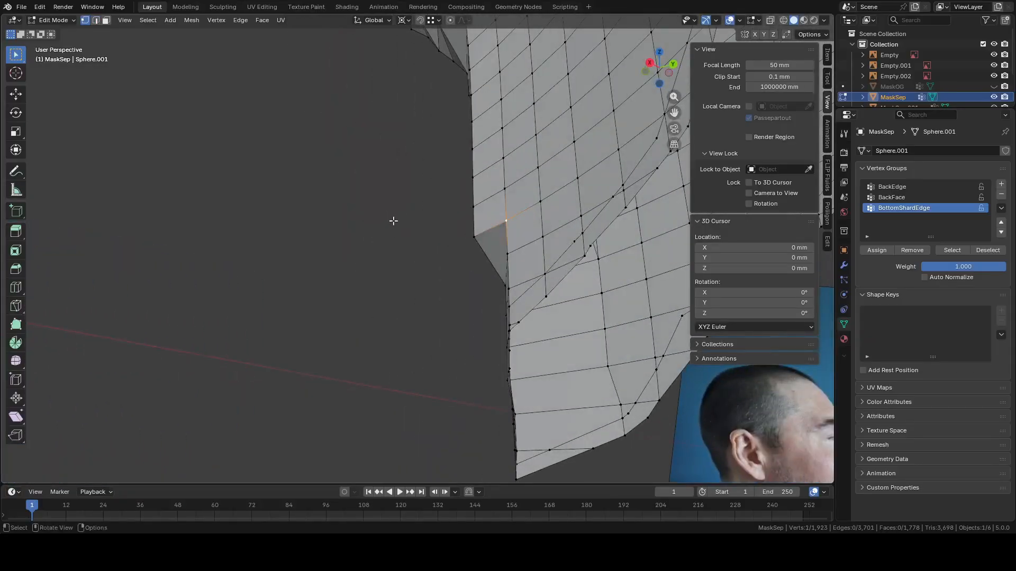
pyautogui.scroll(5, 393, 221)
pyautogui.scroll(-5, 372, 290)
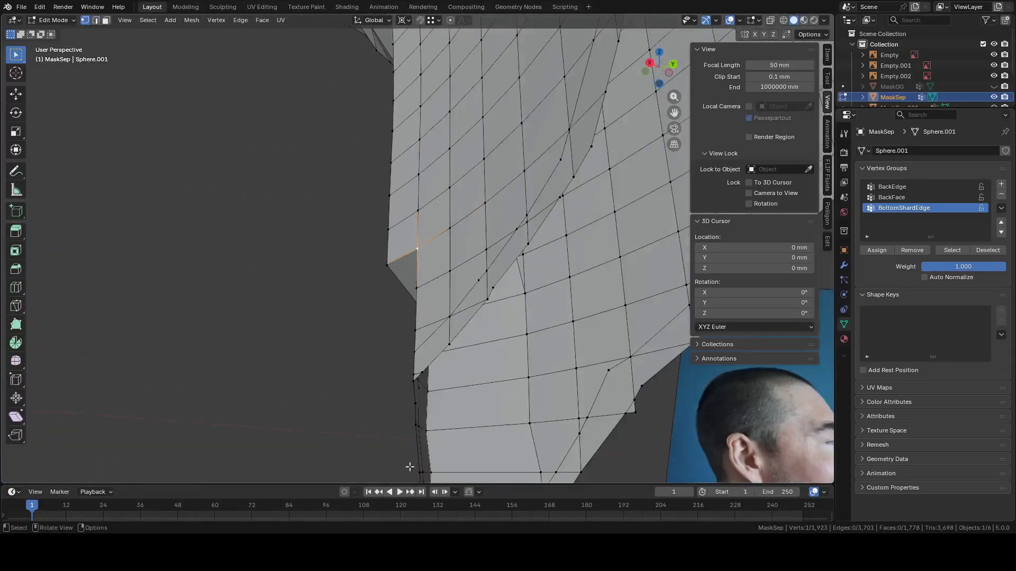
pyautogui.moveTo(410, 468); pyautogui.dragTo(454, 210, button='middle')
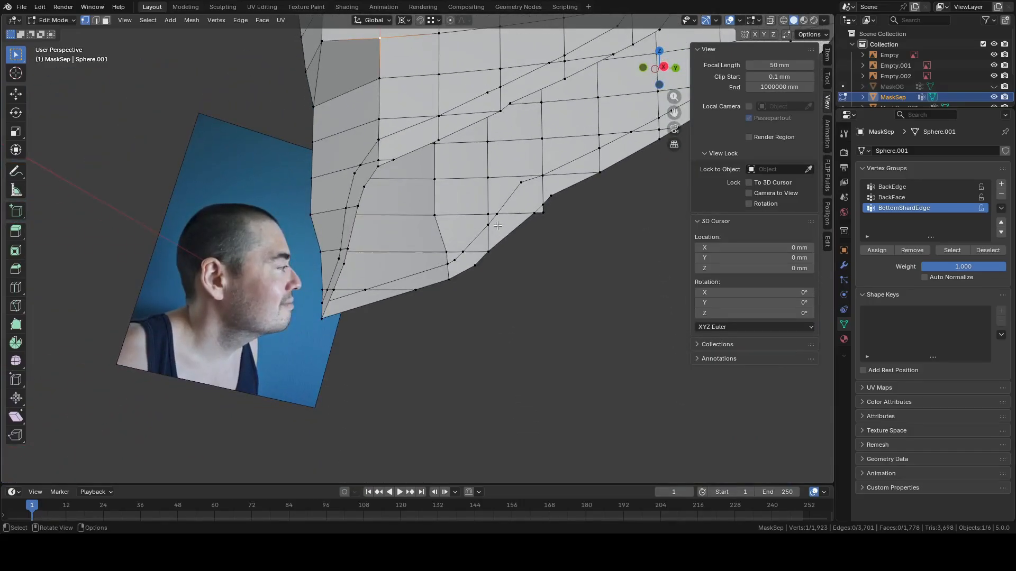
# Delete the stray vertex on the lower crack border near the bottom tip and select the neighbouring border edge
pyautogui.moveTo(505, 241); pyautogui.dragTo(430, 172, button='middle')
pyautogui.click(529, 228)
pyautogui.rightClick(525, 233)
pyautogui.click(524, 235)
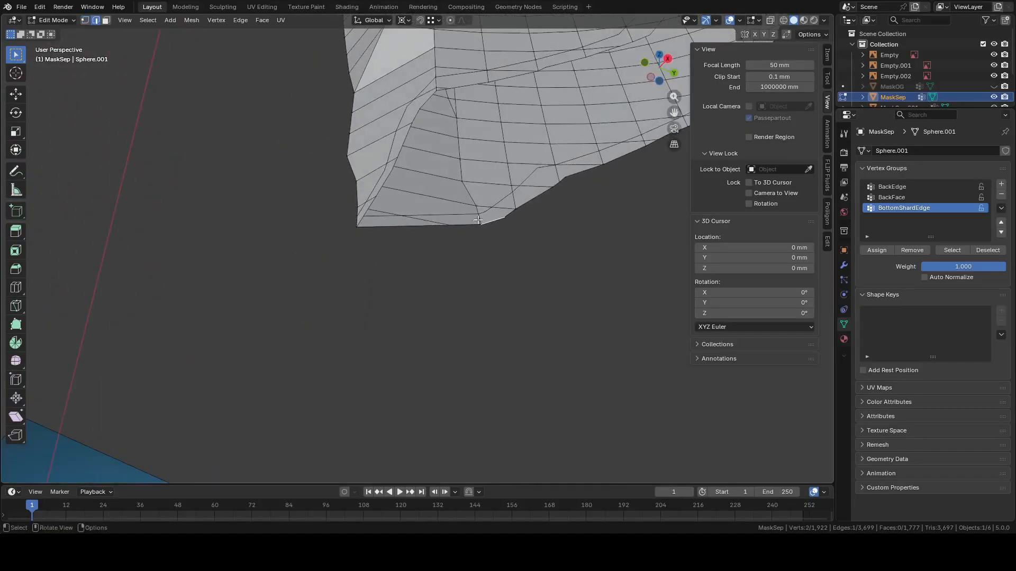
# Add the rim edge at the bottom tip to the edge selection and fill a face between both edges
pyautogui.moveTo(478, 220); pyautogui.dragTo(326, 202, button='middle')
pyautogui.keyDown('shift'); pyautogui.click(411, 189); pyautogui.keyUp('shift')
pyautogui.scroll(4, 424, 205)
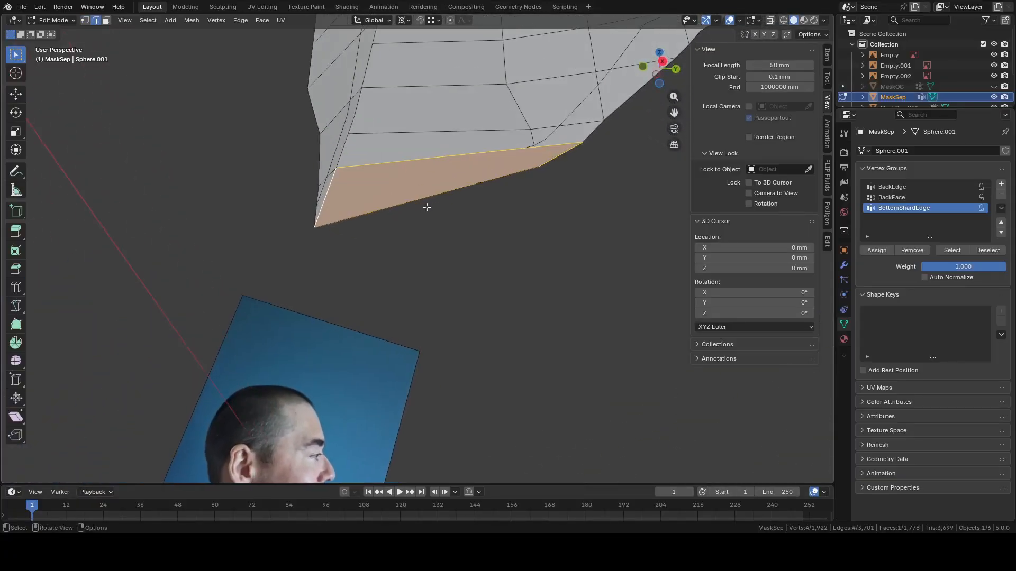
# Delete the vertex in the middle of the new face's lower edge at the bottom tip
pyautogui.press('1')
pyautogui.click(486, 175)
pyautogui.moveTo(452, 207); pyautogui.dragTo(634, 197, button='middle')
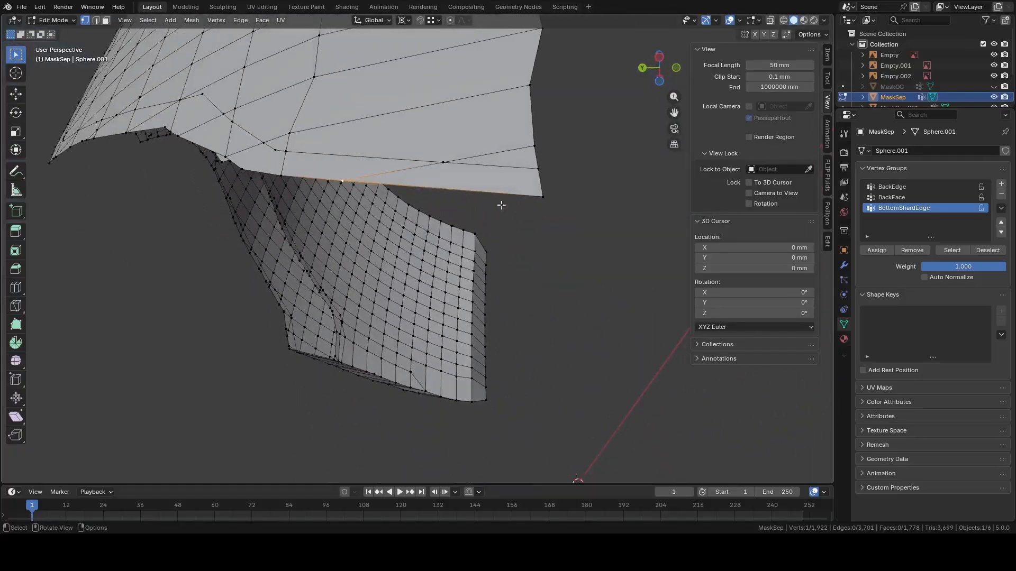
pyautogui.rightClick(463, 209)
pyautogui.click(449, 233)
pyautogui.moveTo(449, 234); pyautogui.dragTo(467, 301, button='middle')
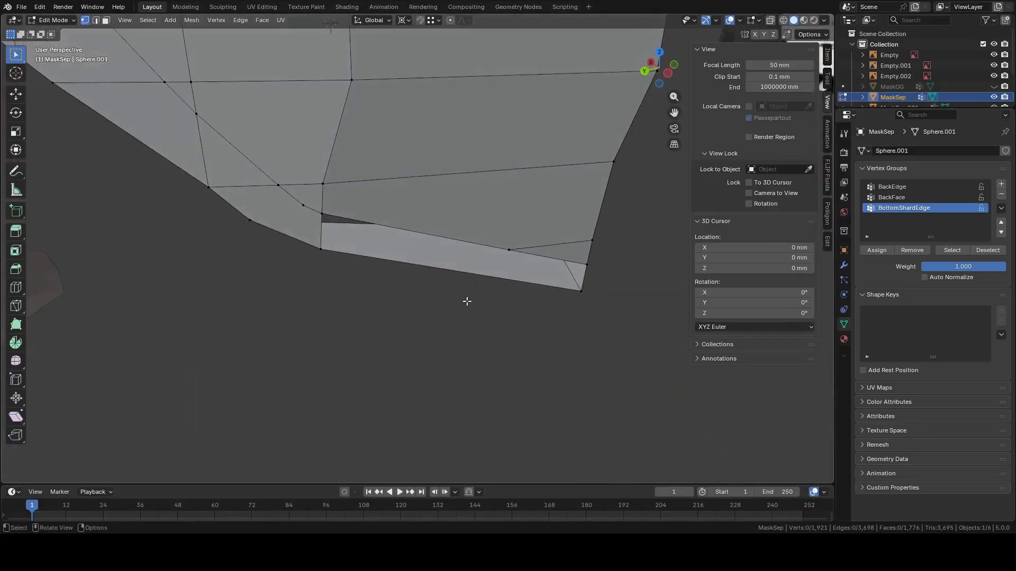
# Try to delete the neighbouring vertex on the upper edge of the open gap beside the bottom tip
pyautogui.rightClick(507, 254)
pyautogui.click(511, 276)
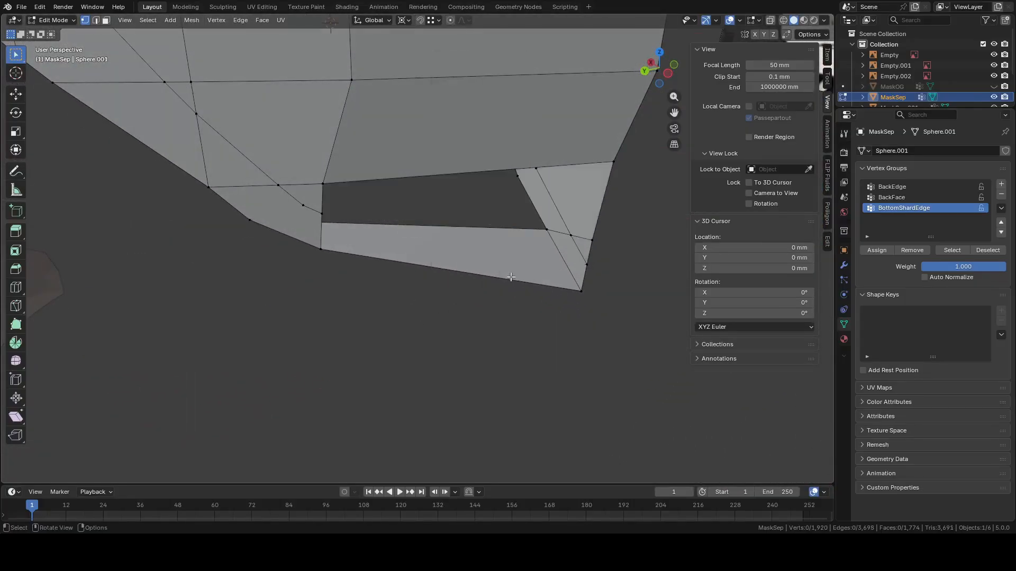
pyautogui.moveTo(511, 284); pyautogui.dragTo(485, 285, button='middle')
pyautogui.keyDown('ctrl'); pyautogui.rightClick(421, 252); pyautogui.keyUp('ctrl')
# Select the gap's upper border edges and the rim edge at the bottom tip, and fill a face between them
pyautogui.click(475, 222)
pyautogui.keyDown('shift'); pyautogui.click(508, 271); pyautogui.keyUp('shift')
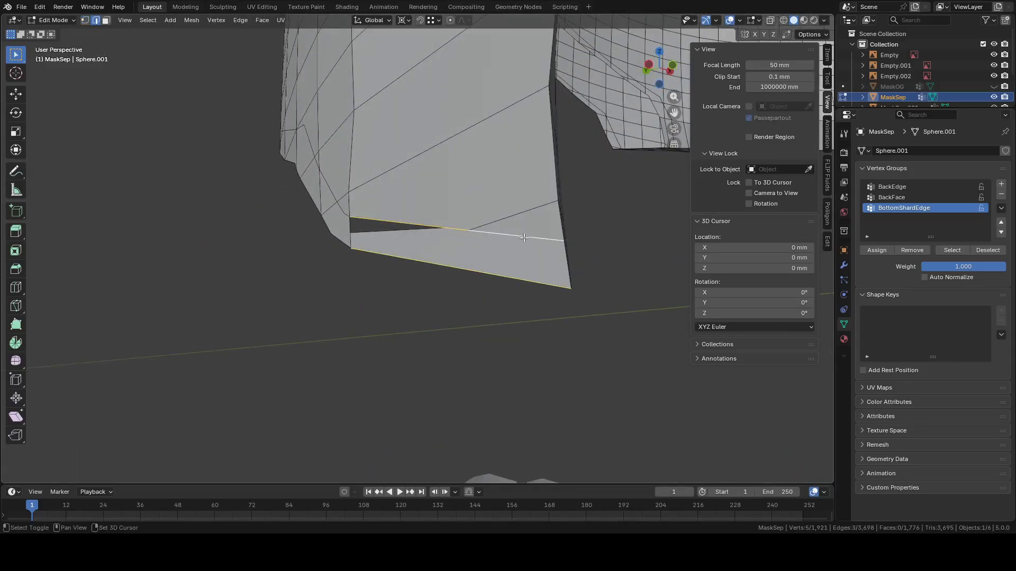
pyautogui.press('f')
pyautogui.moveTo(524, 237); pyautogui.dragTo(318, 303, button='middle')
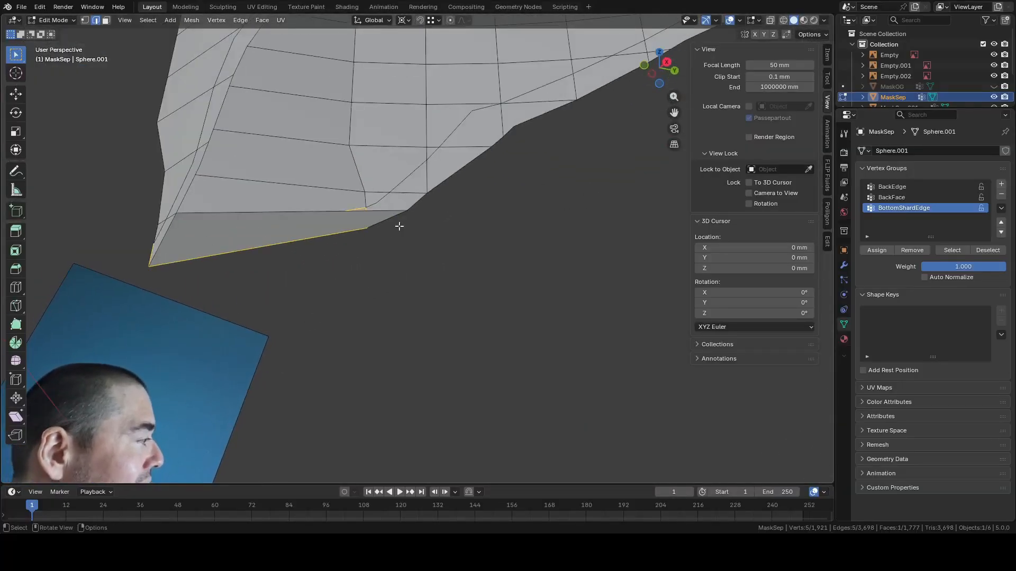
# Fill the two wall faces directly above the bottom tip, between opposite edges of the open crack borders
pyautogui.click(421, 203)
pyautogui.moveTo(420, 203); pyautogui.dragTo(451, 209, button='middle')
pyautogui.keyDown('alt'); pyautogui.click(440, 204); pyautogui.keyUp('alt')
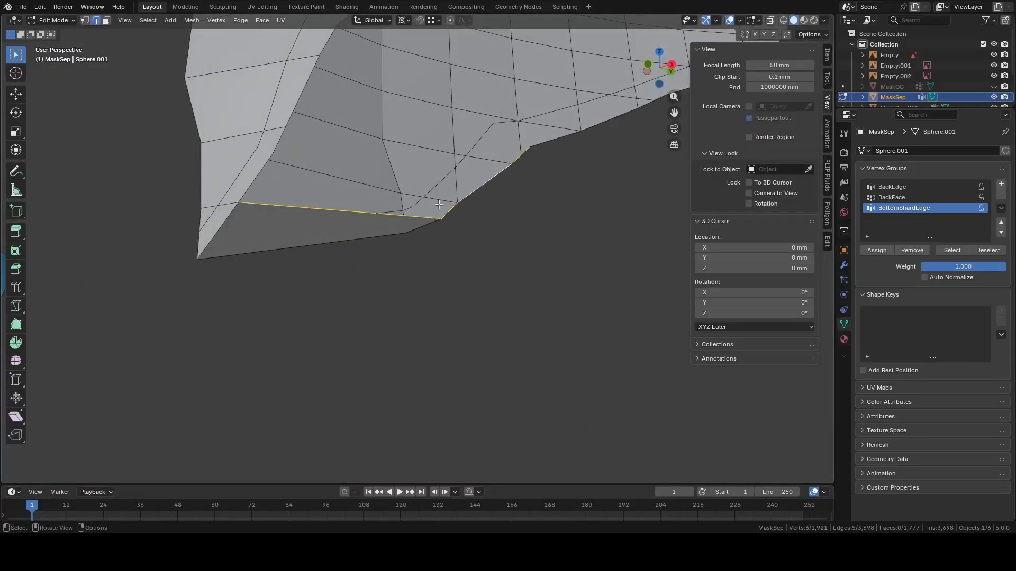
pyautogui.click(454, 211)
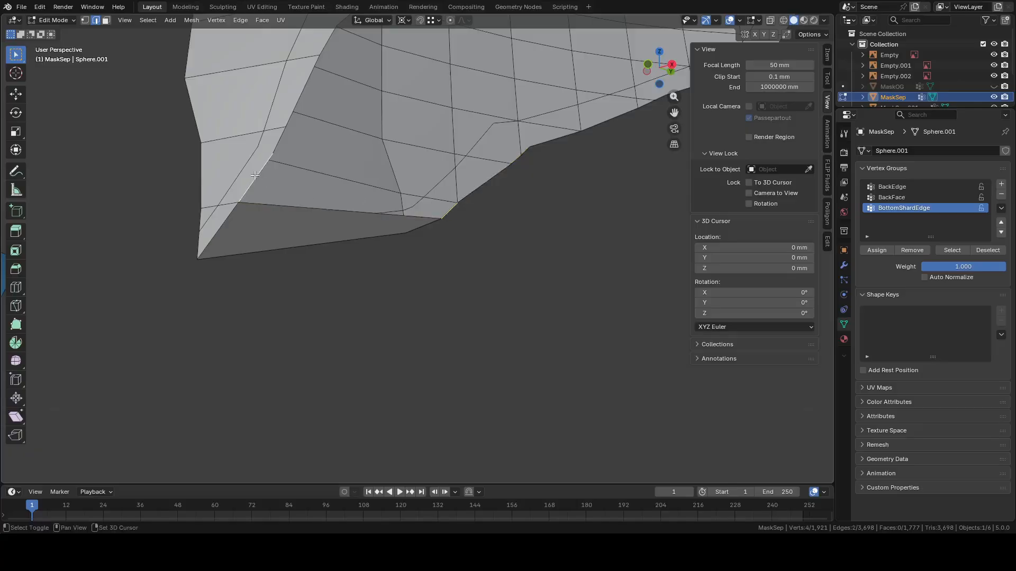
pyautogui.press('f')
pyautogui.click(286, 138)
pyautogui.keyDown('shift'); pyautogui.moveTo(412, 152); pyautogui.dragTo(444, 230, button='middle'); pyautogui.keyUp('shift')
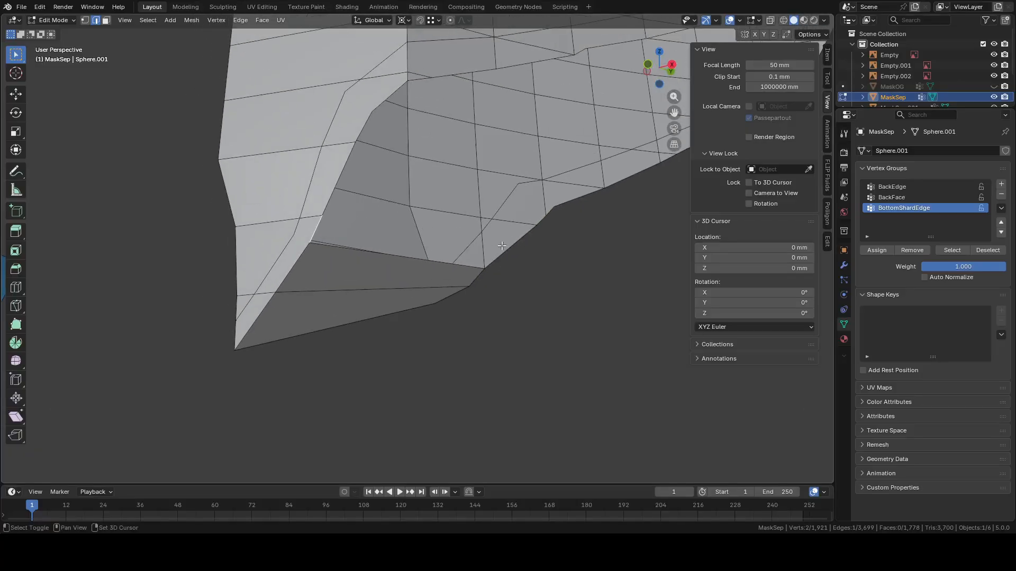
pyautogui.press('f')
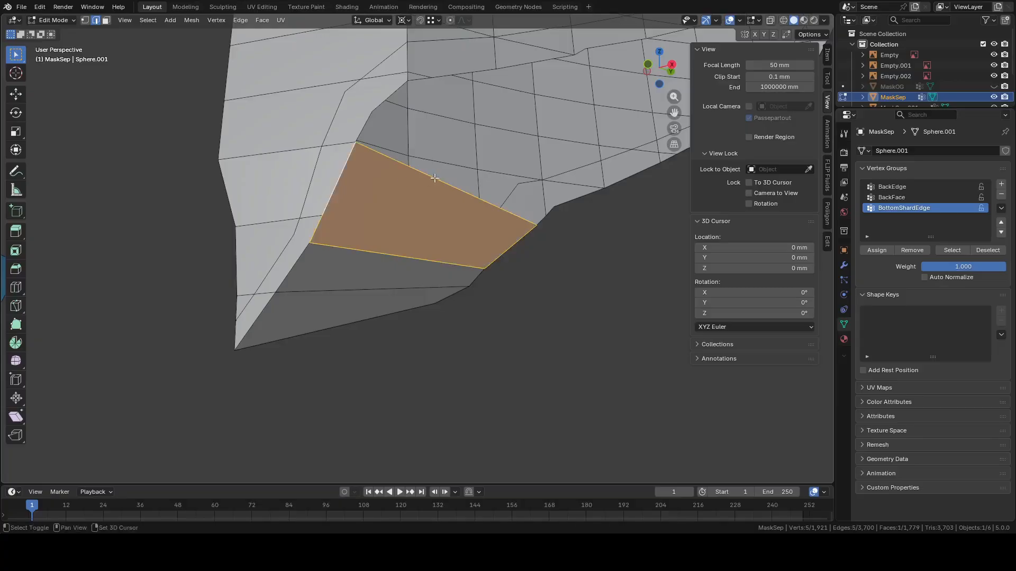
# Bridge the matching edge pairs of the two crack borders, continuing the wall upward from the filled faces
pyautogui.keyDown('shift'); pyautogui.moveTo(434, 179); pyautogui.dragTo(392, 275, button='middle'); pyautogui.keyUp('shift')
pyautogui.click(304, 249)
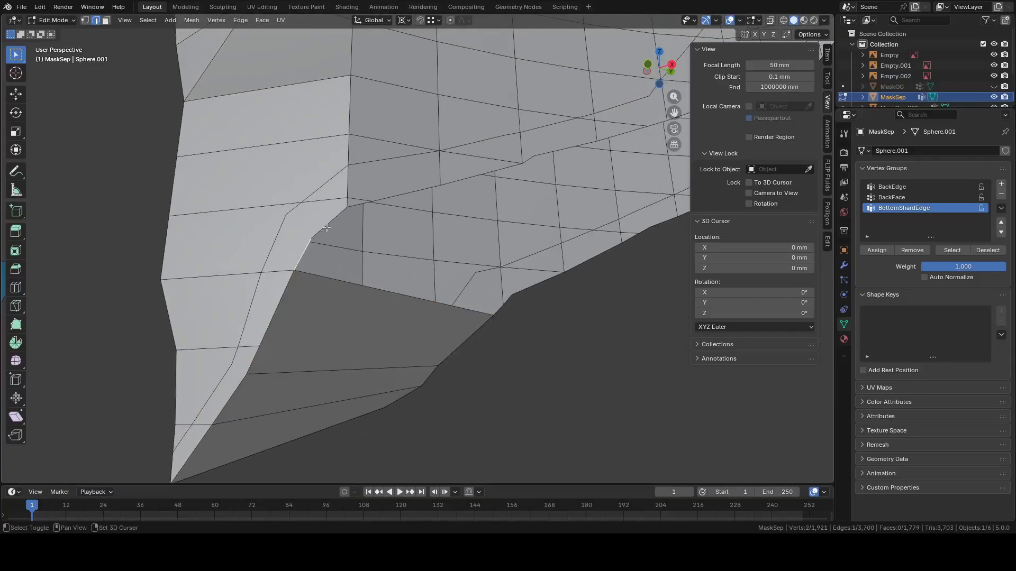
pyautogui.keyDown('shift'); pyautogui.click(467, 340); pyautogui.keyUp('shift')
pyautogui.rightClick(480, 251)
pyautogui.click(479, 247)
pyautogui.rightClick(386, 249)
pyautogui.click(387, 248)
pyautogui.rightClick(487, 276)
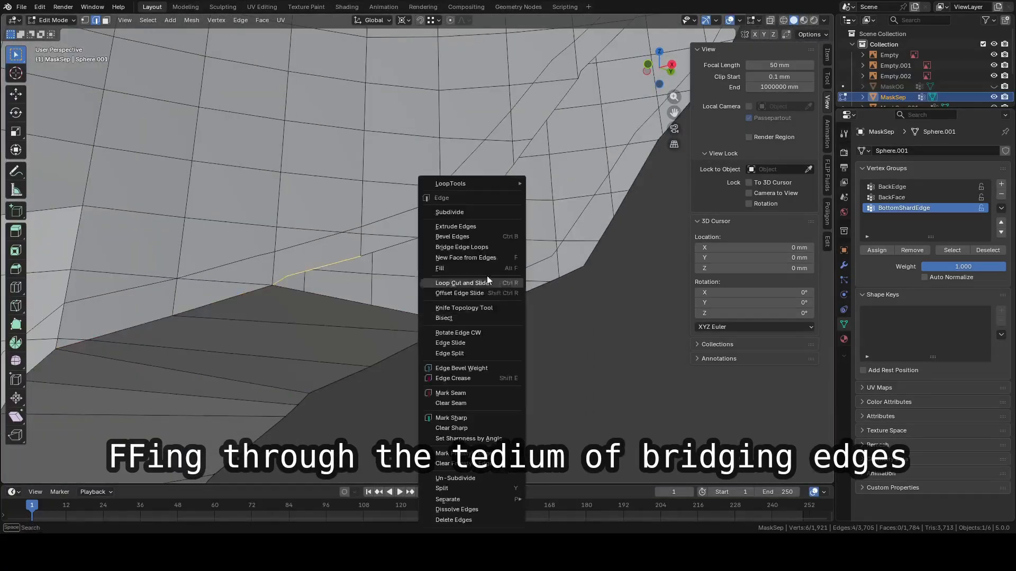
pyautogui.click(476, 248)
pyautogui.rightClick(455, 269)
pyautogui.click(455, 247)
# Try to bridge the longer edge chains along both crack borders in one operation
pyautogui.keyDown('ctrl'); pyautogui.click(534, 259); pyautogui.keyUp('ctrl')
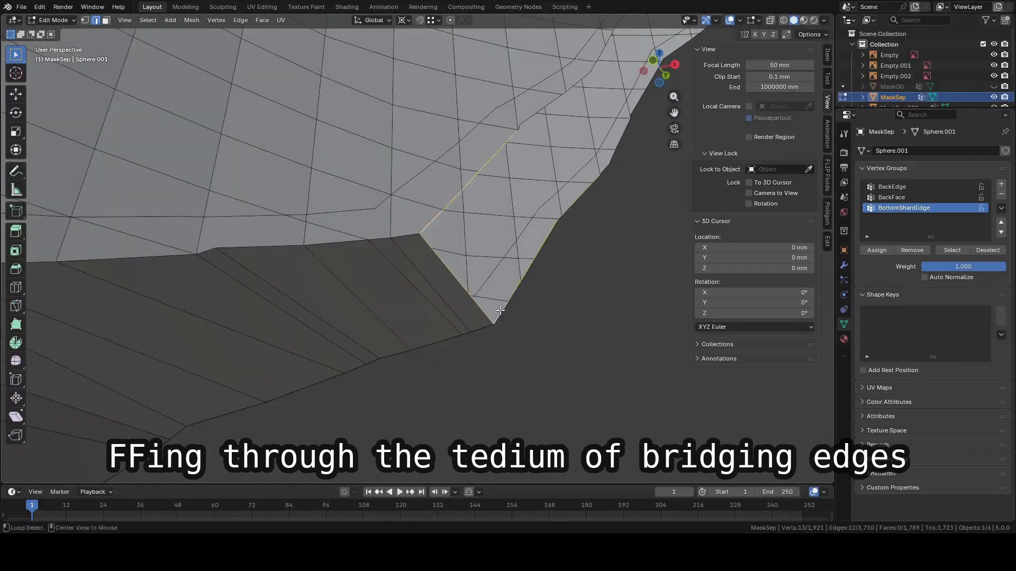
pyautogui.rightClick(456, 270)
pyautogui.click(456, 248)
pyautogui.moveTo(456, 247); pyautogui.dragTo(461, 286, button='middle')
pyautogui.hotkey('ctrl', 'z')
# Select opposite edges of the two crack borders above the bridged section and fill the wall faces around the bend
pyautogui.click(349, 271)
pyautogui.keyDown('shift'); pyautogui.click(423, 328); pyautogui.keyUp('shift')
pyautogui.moveTo(423, 328); pyautogui.dragTo(466, 296, button='middle')
pyautogui.keyDown('shift'); pyautogui.click(481, 261); pyautogui.keyUp('shift')
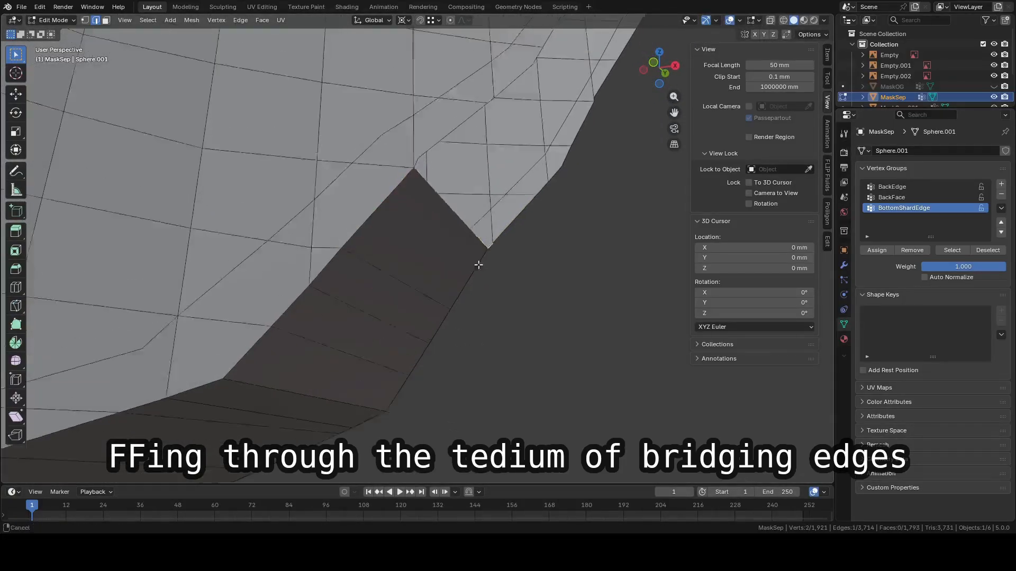
pyautogui.click(423, 160)
pyautogui.keyDown('shift'); pyautogui.click(513, 213); pyautogui.keyUp('shift')
pyautogui.press('f')
# Continue filling wall faces one after another up the steep stretch of the crack beyond the bend
pyautogui.keyDown('shift'); pyautogui.moveTo(514, 213); pyautogui.dragTo(494, 249, button='middle'); pyautogui.keyUp('shift')
pyautogui.press('f')
pyautogui.keyDown('shift'); pyautogui.moveTo(485, 180); pyautogui.dragTo(470, 233, button='middle'); pyautogui.keyUp('shift')
pyautogui.press('f')
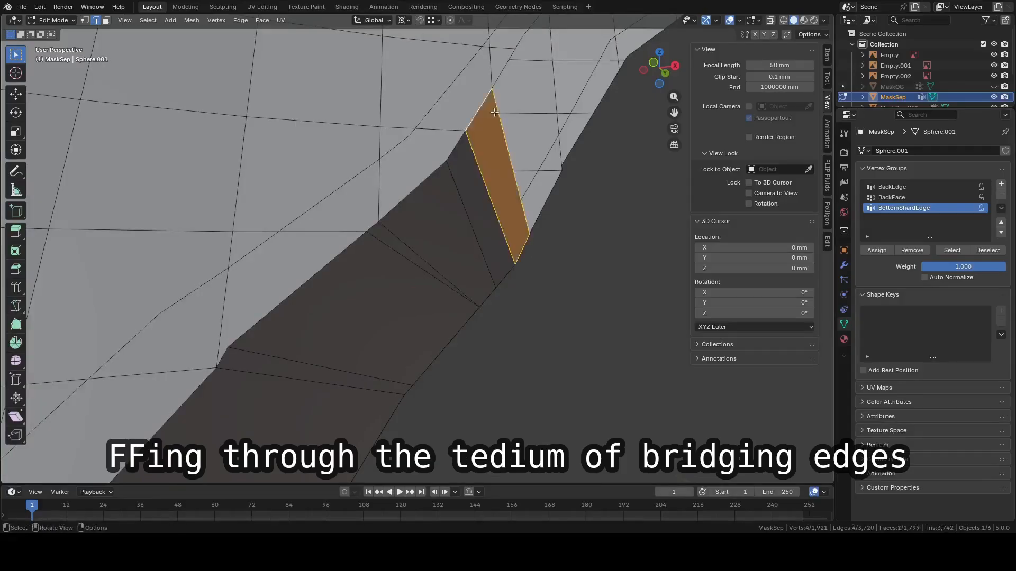
pyautogui.keyDown('shift'); pyautogui.moveTo(496, 154); pyautogui.dragTo(450, 264, button='middle'); pyautogui.keyUp('shift')
pyautogui.click(506, 293)
pyautogui.keyDown('shift'); pyautogui.click(461, 175); pyautogui.keyUp('shift')
pyautogui.press('f')
# Examine the remaining mask part and the separated shards in an overview, switching between the objects
pyautogui.press('1')
pyautogui.moveTo(526, 297); pyautogui.dragTo(222, 299, button='middle')
pyautogui.scroll(-8, 222, 299)
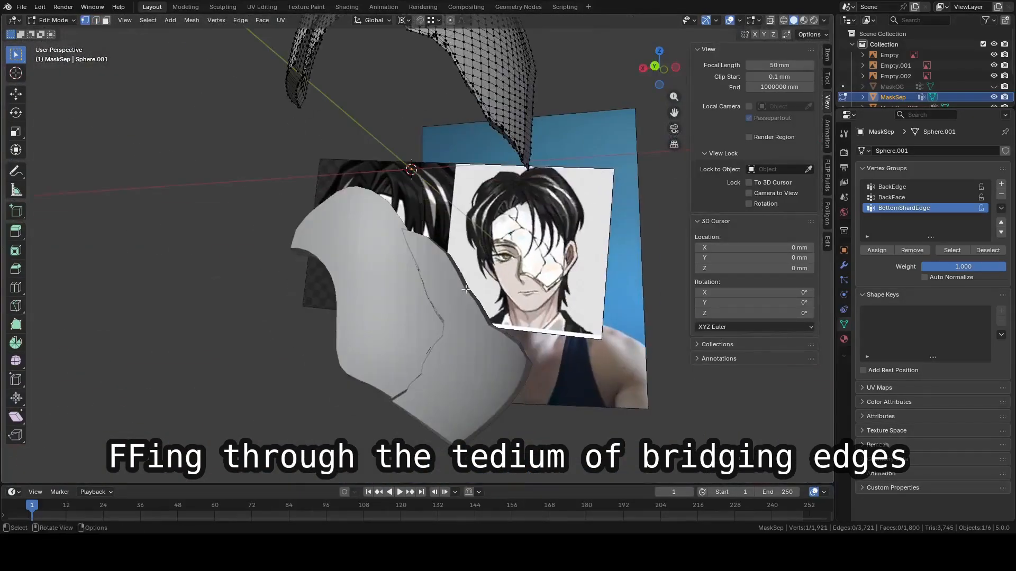
pyautogui.press('Tab')
pyautogui.click(455, 328)
pyautogui.press('Tab')
pyautogui.moveTo(455, 328); pyautogui.dragTo(499, 280, button='middle')
pyautogui.scroll(-8, 500, 280)
pyautogui.press('Tab')
pyautogui.click(344, 249)
pyautogui.press('Tab')
pyautogui.moveTo(344, 248); pyautogui.dragTo(610, 283, button='middle')
# Remove the extra vertex on the crack border next to the end of the filled wall
pyautogui.scroll(8, 471, 277)
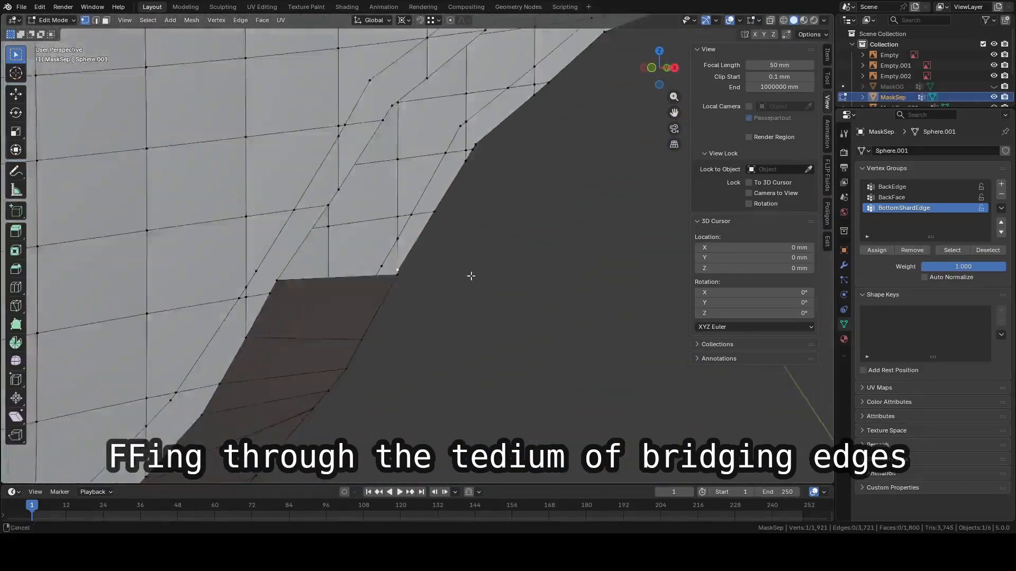
pyautogui.click(449, 287)
pyautogui.rightClick(450, 287)
pyautogui.click(468, 473)
pyautogui.moveTo(468, 465); pyautogui.dragTo(452, 242, button='middle')
# Select the border edge past the cleaned-up corner and fill the next wall faces up to the slanted crack section
pyautogui.press('2')
pyautogui.click(376, 319)
pyautogui.keyDown('ctrl'); pyautogui.click(453, 199); pyautogui.keyUp('ctrl')
pyautogui.press('f')
pyautogui.moveTo(454, 200); pyautogui.dragTo(401, 233, button='middle')
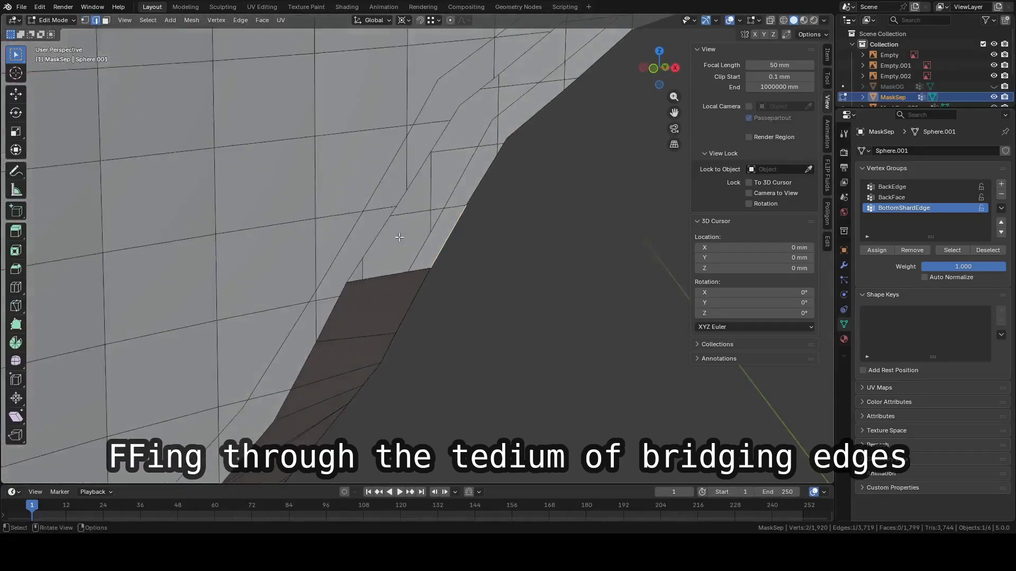
pyautogui.press('f')
pyautogui.keyDown('shift'); pyautogui.moveTo(375, 195); pyautogui.dragTo(342, 286, button='middle'); pyautogui.keyUp('shift')
pyautogui.press('f')
pyautogui.click(469, 218)
pyautogui.scroll(5, 471, 217)
pyautogui.press('f')
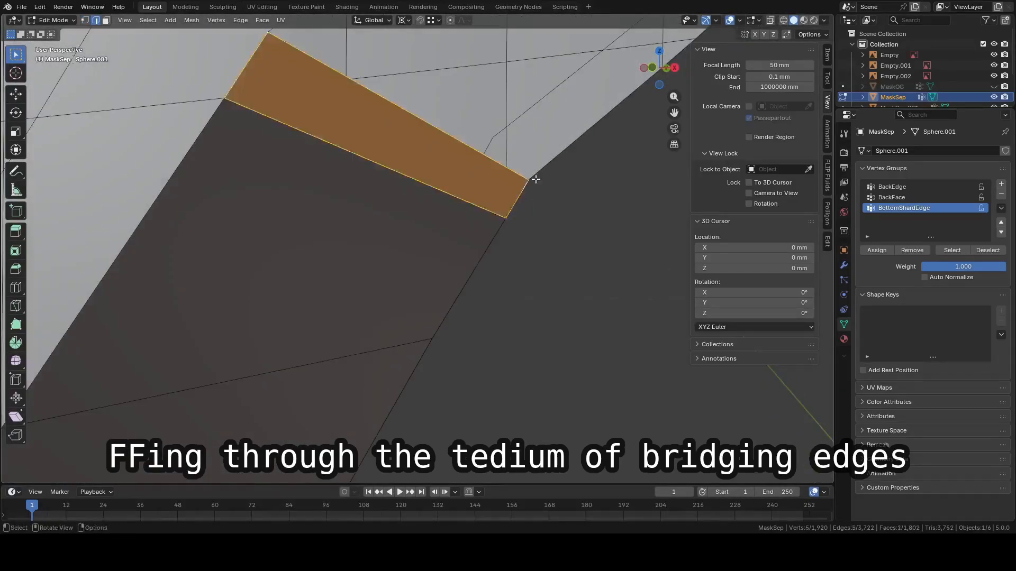
# Fill further wall faces between opposite border edges where the crack starts to flatten out
pyautogui.scroll(-5, 535, 176)
pyautogui.click(509, 185)
pyautogui.keyDown('shift'); pyautogui.click(454, 122); pyautogui.keyUp('shift')
pyautogui.press('f')
pyautogui.moveTo(454, 122); pyautogui.dragTo(470, 159, button='middle')
pyautogui.rightClick(401, 197)
pyautogui.keyDown('shift'); pyautogui.click(475, 231); pyautogui.keyUp('shift')
pyautogui.press('f')
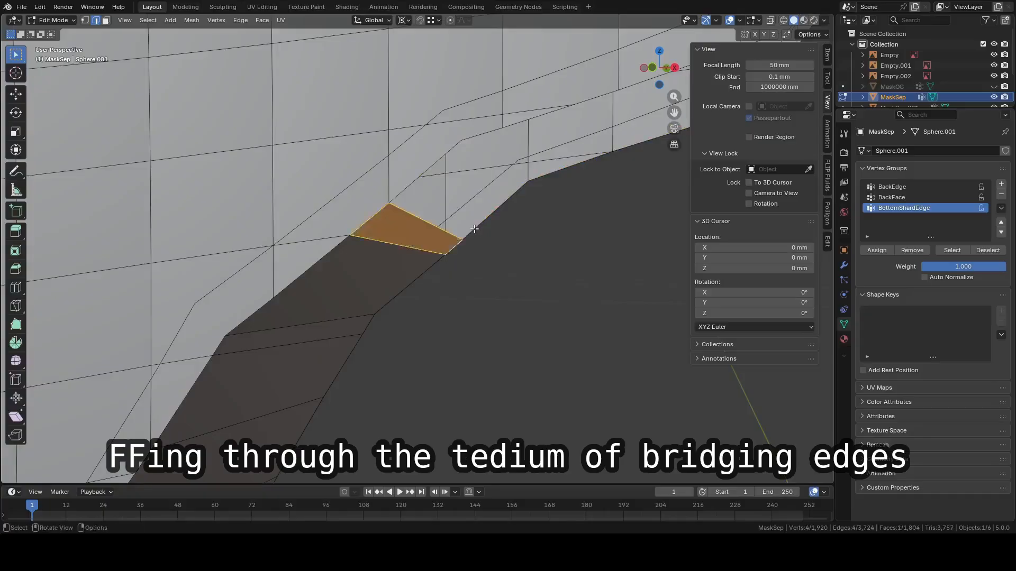
# Extend the crack wall with consecutive faces along the flatter stretch to the following corner
pyautogui.click(399, 188)
pyautogui.keyDown('shift'); pyautogui.click(484, 223); pyautogui.keyUp('shift')
pyautogui.moveTo(485, 223); pyautogui.dragTo(439, 238, button='middle')
pyautogui.press('f')
pyautogui.press('f')
pyautogui.press('f')
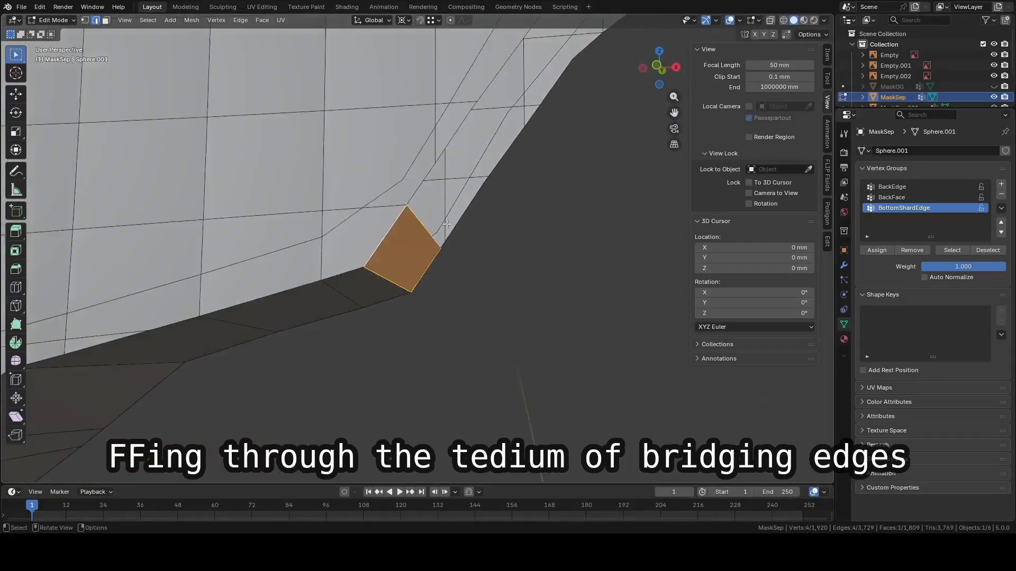
# Bridge the opposite border edges along the straight crack stretch after the corner
pyautogui.click(444, 244)
pyautogui.keyDown('shift'); pyautogui.click(438, 163); pyautogui.keyUp('shift')
pyautogui.rightClick(438, 163)
pyautogui.click(439, 164)
pyautogui.scroll(-3, 529, 233)
pyautogui.scroll(5, 476, 238)
pyautogui.click(489, 206)
pyautogui.keyDown('shift'); pyautogui.click(450, 104); pyautogui.keyUp('shift')
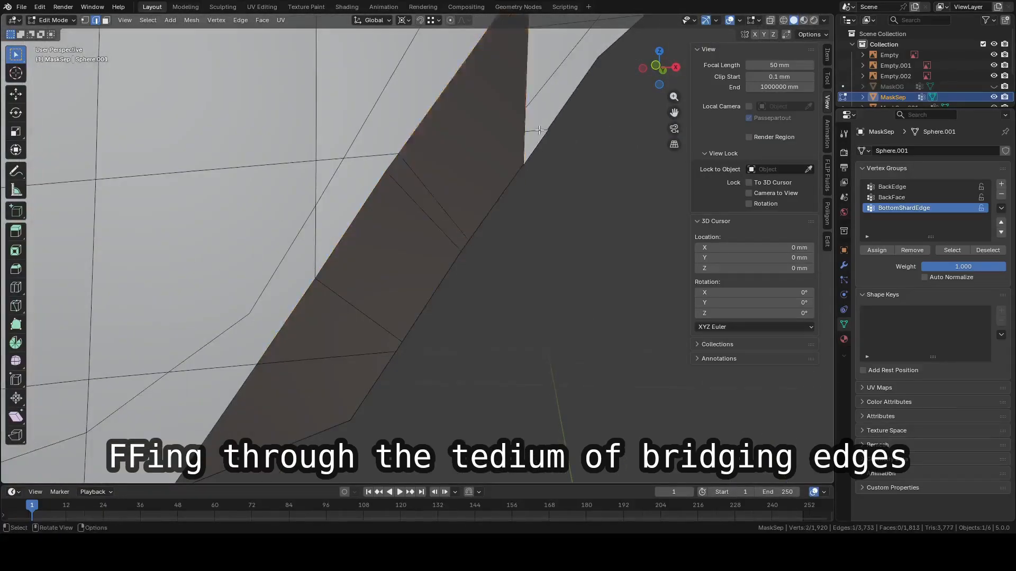
# Bridge the edge pairs of both crack borders just before the crest of the curve
pyautogui.keyDown('shift'); pyautogui.moveTo(508, 143); pyautogui.dragTo(526, 175, button='middle'); pyautogui.keyUp('shift')
pyautogui.click(563, 177)
pyautogui.keyDown('shift'); pyautogui.click(548, 59); pyautogui.keyUp('shift')
pyautogui.moveTo(549, 69); pyautogui.dragTo(339, 175, button='middle')
pyautogui.rightClick(261, 179)
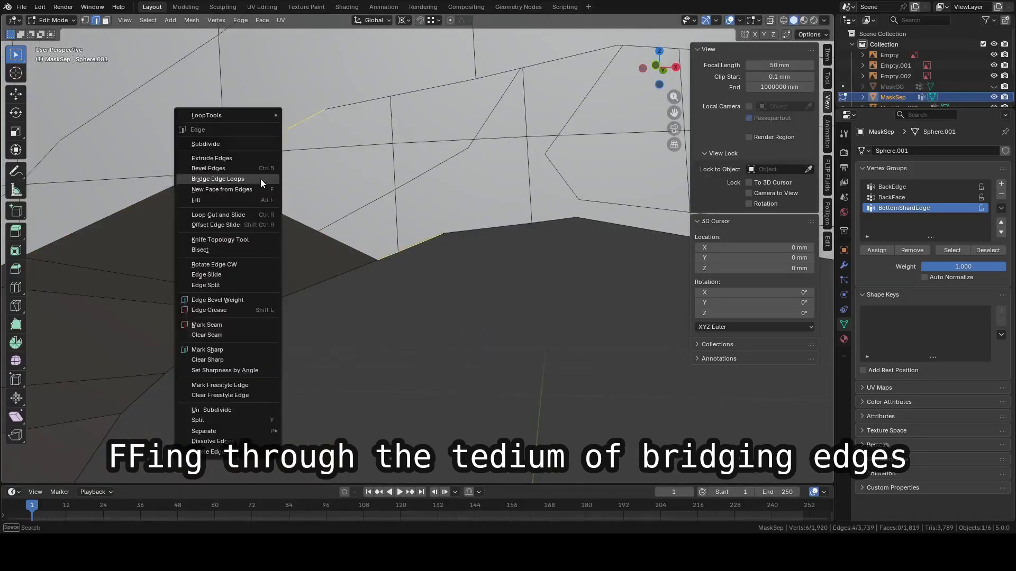
pyautogui.click(261, 179)
# Bridge the remaining opposite edge pairs over the crest of the crack curve and fill the adjoining face
pyautogui.click(402, 95)
pyautogui.keyDown('shift'); pyautogui.click(486, 228); pyautogui.keyUp('shift')
pyautogui.rightClick(486, 228)
pyautogui.click(514, 69)
pyautogui.keyDown('shift'); pyautogui.click(553, 220); pyautogui.keyUp('shift')
pyautogui.rightClick(553, 221)
pyautogui.click(553, 221)
pyautogui.moveTo(553, 221); pyautogui.dragTo(508, 238, button='middle')
pyautogui.scroll(-2, 498, 233)
pyautogui.keyDown('alt'); pyautogui.click(482, 228); pyautogui.keyUp('alt')
pyautogui.press('f')
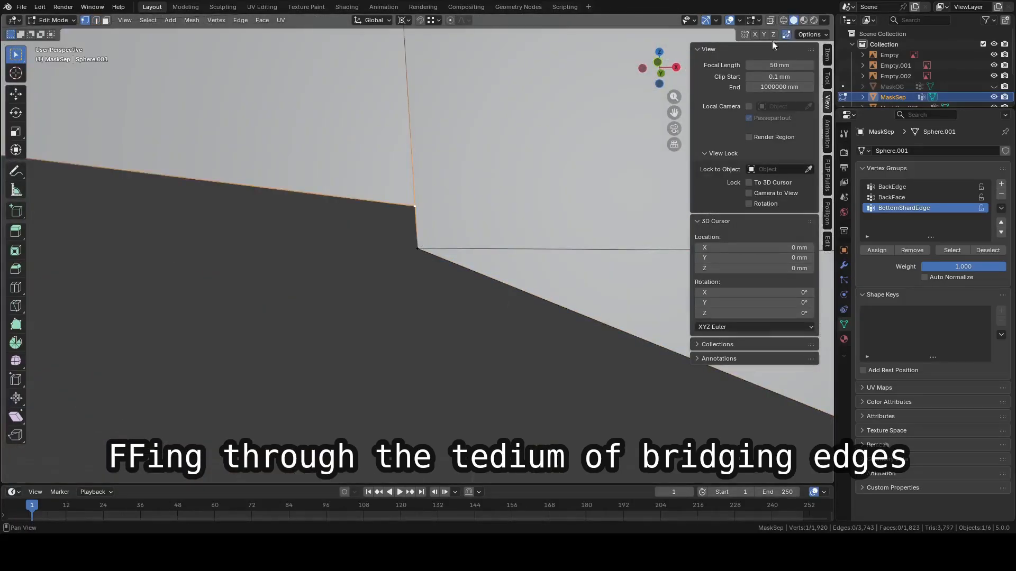
# With Auto Merge on, enable snapping and move the stray border vertex onto the neighbouring corner vertex
pyautogui.click(420, 20)
pyautogui.press('g')
pyautogui.click(417, 249)
pyautogui.scroll(-6, 417, 249)
# Fill the wall faces from the merged corner vertex onto the descending part of the crack
pyautogui.press('2')
pyautogui.press('f')
pyautogui.click(458, 267)
pyautogui.moveTo(457, 268); pyautogui.dragTo(452, 220, button='middle')
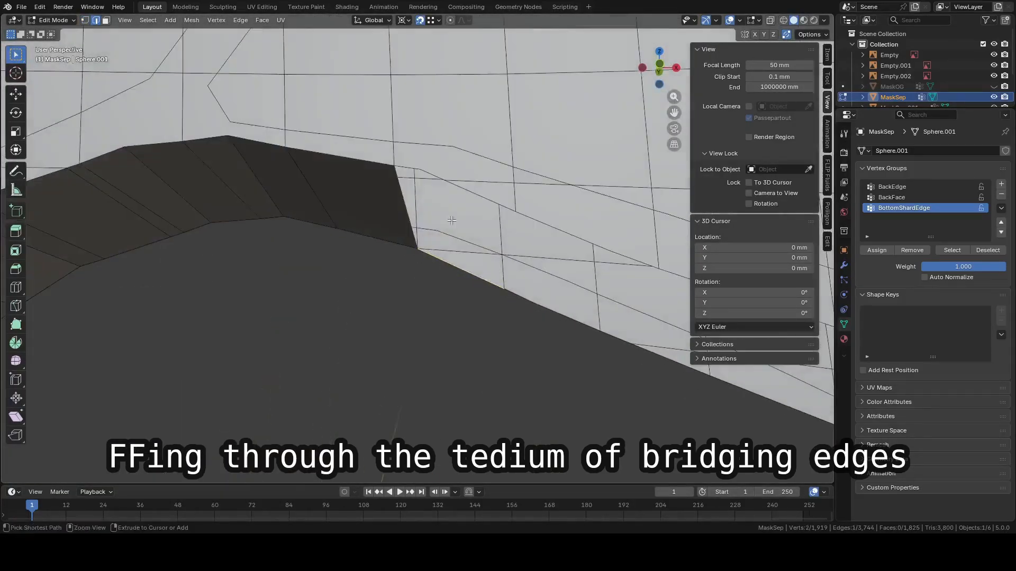
pyautogui.keyDown('shift'); pyautogui.click(461, 264); pyautogui.keyUp('shift')
pyautogui.press('f')
pyautogui.moveTo(461, 264); pyautogui.dragTo(492, 286, button='middle')
# Select the next opposite edges on the descending crack borders and fill the wall faces between them
pyautogui.click(569, 297)
pyautogui.keyDown('shift'); pyautogui.click(541, 302); pyautogui.keyUp('shift')
pyautogui.press('f')
pyautogui.press('f')
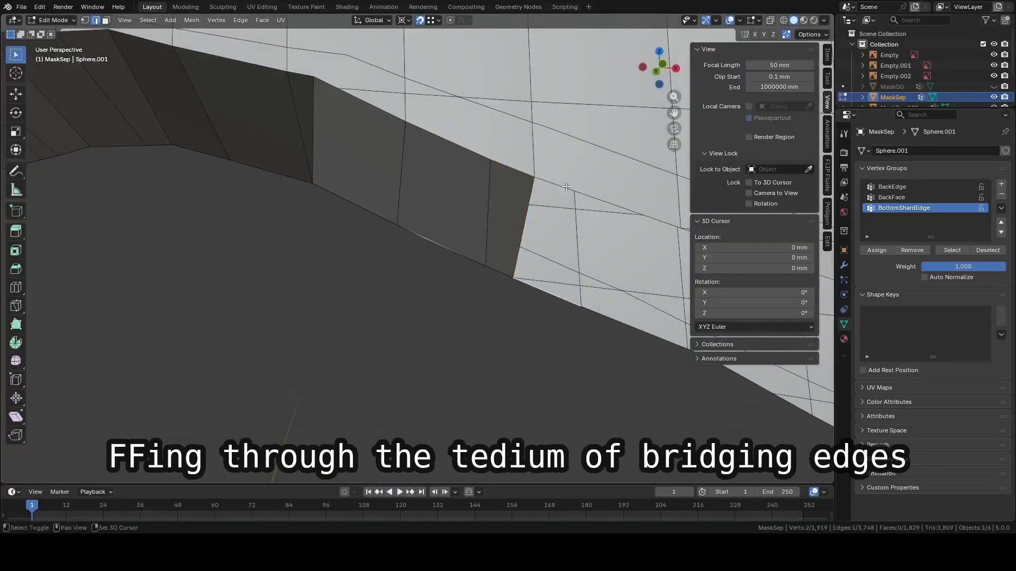
pyautogui.press('f')
pyautogui.keyDown('shift'); pyautogui.click(488, 301); pyautogui.keyUp('shift')
pyautogui.press('f')
# Add further wall faces along the descending crack borders toward the sharp downward bend
pyautogui.keyDown('shift'); pyautogui.click(529, 321); pyautogui.keyUp('shift')
pyautogui.press('f')
pyautogui.moveTo(546, 336); pyautogui.dragTo(503, 180, button='middle')
pyautogui.press('f')
pyautogui.press('f')
# Fill the wall faces between the opposite crack border edges around the sharp downward bend of MaskSep
pyautogui.click(489, 224)
pyautogui.keyDown('shift'); pyautogui.click(537, 138); pyautogui.keyUp('shift')
pyautogui.moveTo(537, 139); pyautogui.dragTo(492, 211, button='middle')
pyautogui.press('f')
pyautogui.click(535, 241)
pyautogui.press('f')
pyautogui.click(609, 370)
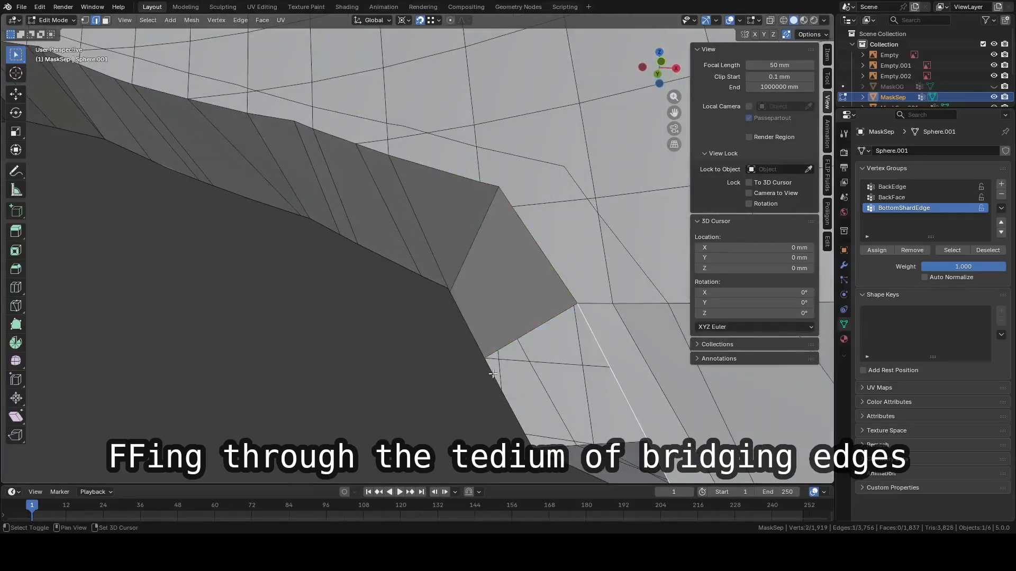
pyautogui.moveTo(609, 371); pyautogui.dragTo(371, 265, button='middle')
# Switch to editing MaskSep.001 and bridge the first opposite border edges at its pointed corner
pyautogui.press('Tab')
pyautogui.scroll(-8, 436, 333)
pyautogui.click(455, 317)
pyautogui.press('Tab')
pyautogui.scroll(6, 455, 275)
pyautogui.click(270, 292)
pyautogui.keyDown('shift'); pyautogui.click(409, 318); pyautogui.keyUp('shift')
pyautogui.keyDown('shift'); pyautogui.click(251, 354); pyautogui.keyUp('shift')
pyautogui.keyDown('shift'); pyautogui.click(332, 374); pyautogui.keyUp('shift')
pyautogui.hotkey('ctrl', 'e')
pyautogui.click(376, 286)
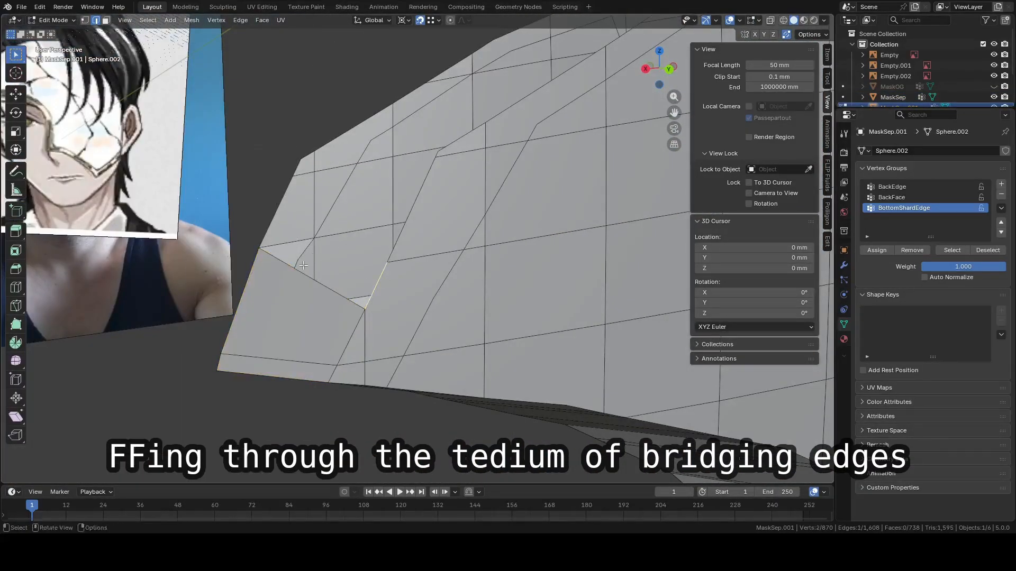
pyautogui.keyDown('shift'); pyautogui.click(259, 302); pyautogui.keyUp('shift')
pyautogui.hotkey('ctrl', 'e')
# Fill wall faces between the front and back border edges along the upper rim of MaskSep.001
pyautogui.moveTo(344, 138); pyautogui.dragTo(420, 184, button='middle')
pyautogui.click(404, 272)
pyautogui.keyDown('shift'); pyautogui.click(420, 184); pyautogui.keyUp('shift')
pyautogui.press('f')
pyautogui.click(392, 185)
pyautogui.keyDown('shift'); pyautogui.click(371, 238); pyautogui.keyUp('shift')
pyautogui.press('f')
pyautogui.moveTo(371, 238); pyautogui.dragTo(423, 244, button='middle')
pyautogui.click(423, 246)
pyautogui.keyDown('shift'); pyautogui.click(431, 286); pyautogui.keyUp('shift')
pyautogui.press('f')
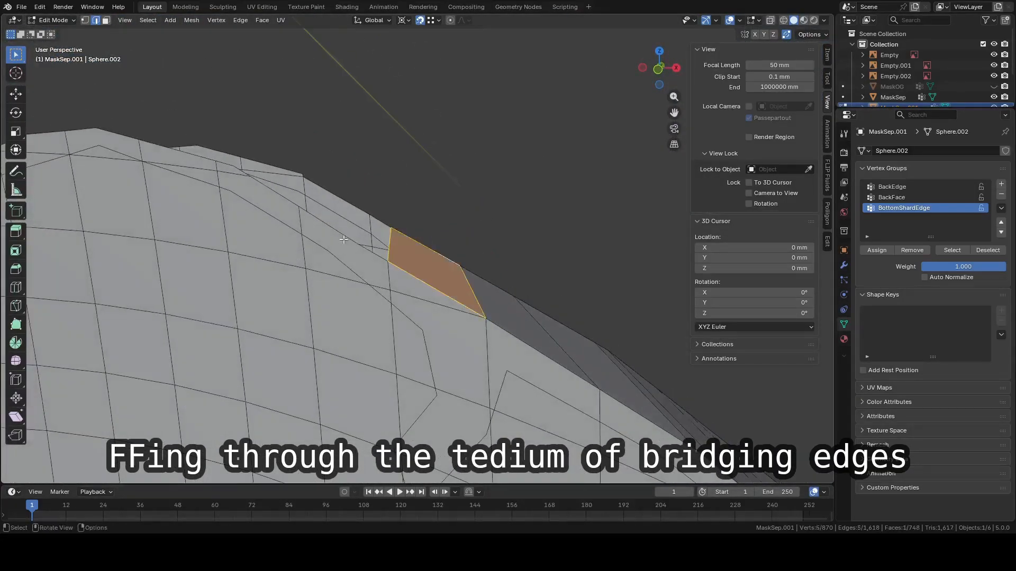
# Move the stray border vertex on the upper rim onto its neighbouring vertex
pyautogui.click(397, 283)
pyautogui.moveTo(258, 185); pyautogui.dragTo(434, 233, button='middle')
pyautogui.click(431, 297)
pyautogui.press('1')
pyautogui.click(420, 275)
pyautogui.press('g')
pyautogui.click(417, 259)
# Fill the wall faces from the moved vertex across the crest of the upper rim
pyautogui.press('2')
pyautogui.click(442, 254)
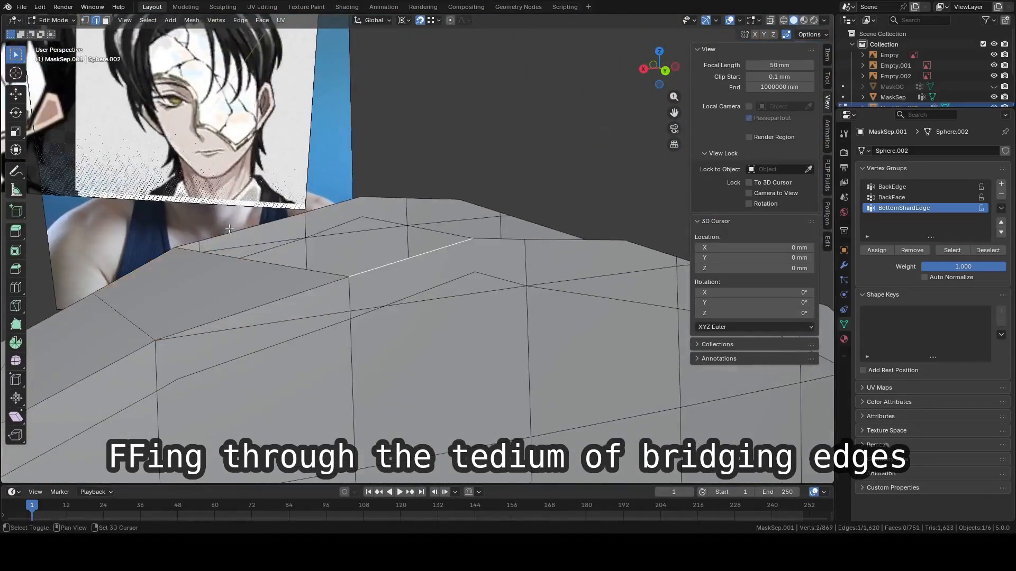
pyautogui.keyDown('shift'); pyautogui.click(430, 243); pyautogui.keyUp('shift')
pyautogui.press('f')
pyautogui.click(487, 258)
pyautogui.keyDown('shift'); pyautogui.click(459, 157); pyautogui.keyUp('shift')
pyautogui.press('f')
pyautogui.keyDown('shift'); pyautogui.moveTo(630, 233); pyautogui.dragTo(402, 198, button='middle'); pyautogui.keyUp('shift')
pyautogui.press('f')
pyautogui.keyDown('shift'); pyautogui.moveTo(683, 248); pyautogui.dragTo(513, 190, button='middle'); pyautogui.keyUp('shift')
pyautogui.press('f')
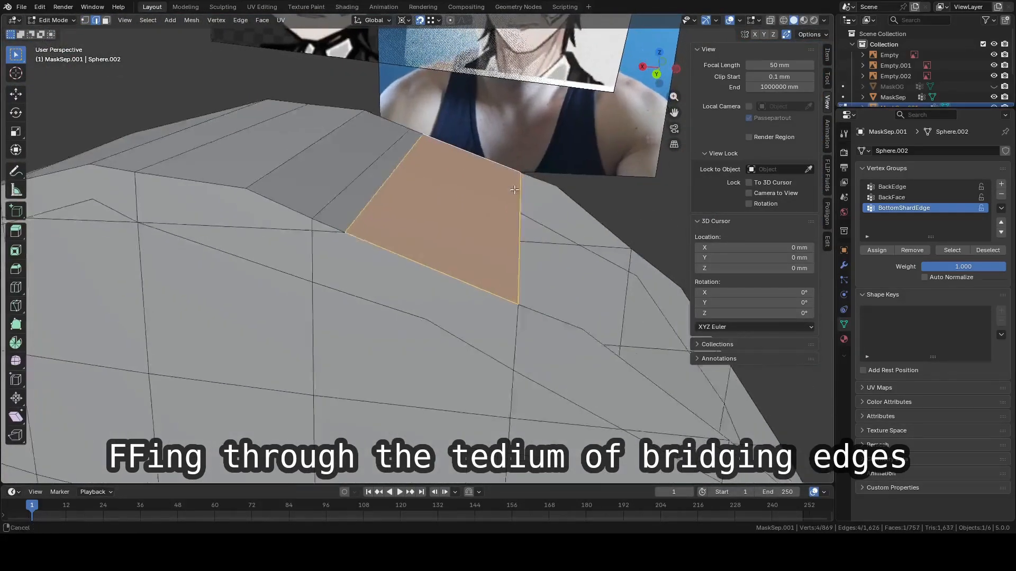
# Extend the wall faces down the steep crack border on the far side of the crest
pyautogui.click(598, 361)
pyautogui.keyDown('shift'); pyautogui.click(582, 220); pyautogui.keyUp('shift')
pyautogui.press('f')
pyautogui.keyDown('shift'); pyautogui.moveTo(662, 317); pyautogui.dragTo(476, 201, button='middle'); pyautogui.keyUp('shift')
pyautogui.click(512, 341)
pyautogui.keyDown('shift'); pyautogui.click(529, 199); pyautogui.keyUp('shift')
pyautogui.press('f')
pyautogui.keyDown('shift'); pyautogui.click(496, 183); pyautogui.keyUp('shift')
pyautogui.press('f')
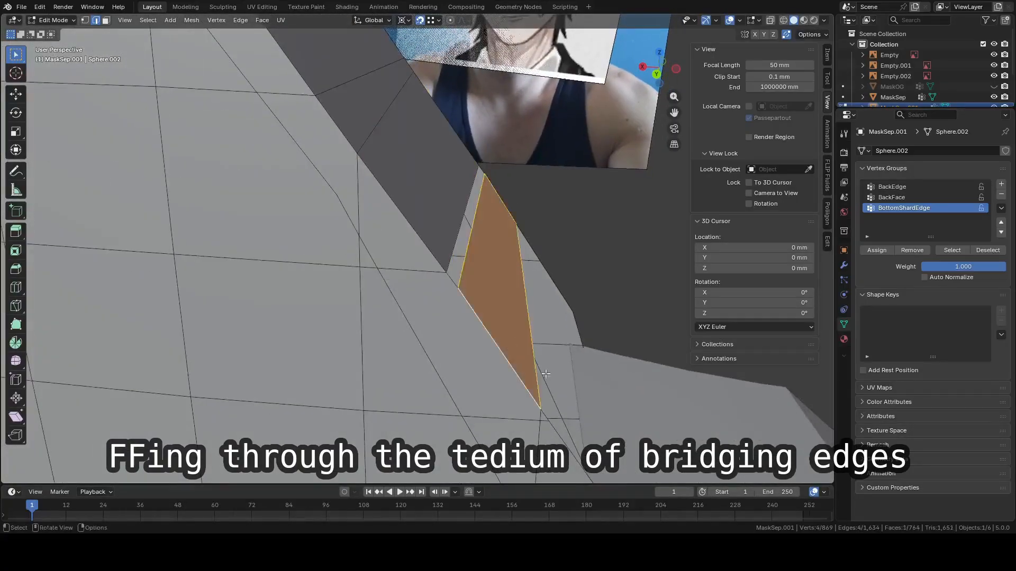
pyautogui.press('f')
pyautogui.keyDown('shift'); pyautogui.moveTo(529, 318); pyautogui.dragTo(408, 206, button='middle'); pyautogui.keyUp('shift')
# Leave mesh editing and rename MaskSep.002 as Shard1 and MaskSep.001 as Shard2
pyautogui.press('Tab')
pyautogui.scroll(-4, 438, 214)
pyautogui.click(492, 296)
pyautogui.scroll(-3, 900, 80)
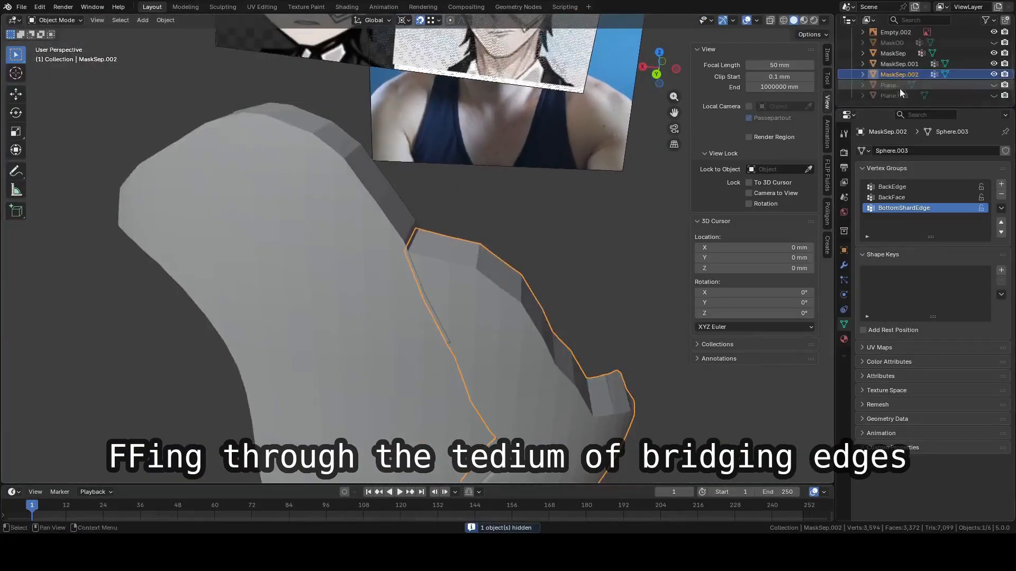
pyautogui.doubleClick(900, 74)
pyautogui.write('Shard1')
pyautogui.press('Return')
pyautogui.scroll(-6, 465, 142)
pyautogui.doubleClick(900, 64)
pyautogui.write('Shard2')
pyautogui.press('Return')
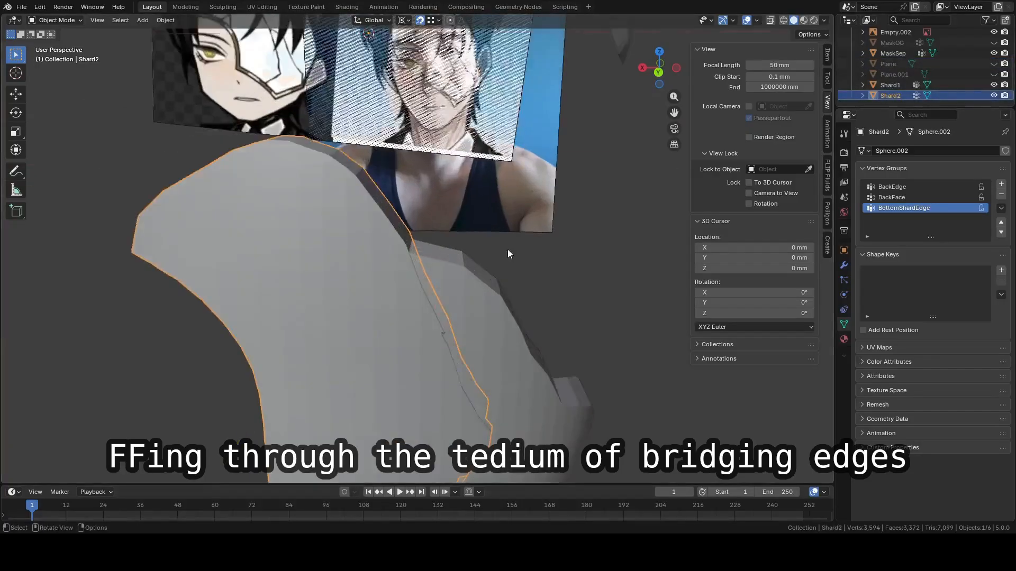
# Hide Shard1 and fill the next wall faces along the open crack border of Shard2
pyautogui.press('h')
pyautogui.moveTo(497, 402); pyautogui.dragTo(535, 296, button='middle')
pyautogui.press('Tab')
pyautogui.moveTo(402, 223); pyautogui.dragTo(520, 269, button='middle')
pyautogui.scroll(2, 402, 212)
pyautogui.click(374, 184)
pyautogui.keyDown('shift'); pyautogui.click(389, 183); pyautogui.keyUp('shift')
pyautogui.press('f')
pyautogui.press('f')
pyautogui.press('f')
# Add further wall faces between the opposite edges along Shard2's crack border
pyautogui.keyDown('shift'); pyautogui.click(423, 212); pyautogui.keyUp('shift')
pyautogui.press('f')
pyautogui.press('f')
pyautogui.press('f')
pyautogui.moveTo(338, 153); pyautogui.dragTo(370, 165, button='middle')
pyautogui.press('f')
pyautogui.press('f')
# Merge the stray vertex on Shard2's crack border with its neighbour
pyautogui.press('1')
pyautogui.moveTo(394, 122); pyautogui.dragTo(476, 265, button='middle')
pyautogui.rightClick(476, 429)
pyautogui.click(474, 471)
# Bridge the opposite open border edges next to the merged vertex on Shard2
pyautogui.press('2')
pyautogui.keyDown('alt'); pyautogui.click(405, 266); pyautogui.keyUp('alt')
pyautogui.moveTo(393, 267); pyautogui.dragTo(423, 254, button='middle')
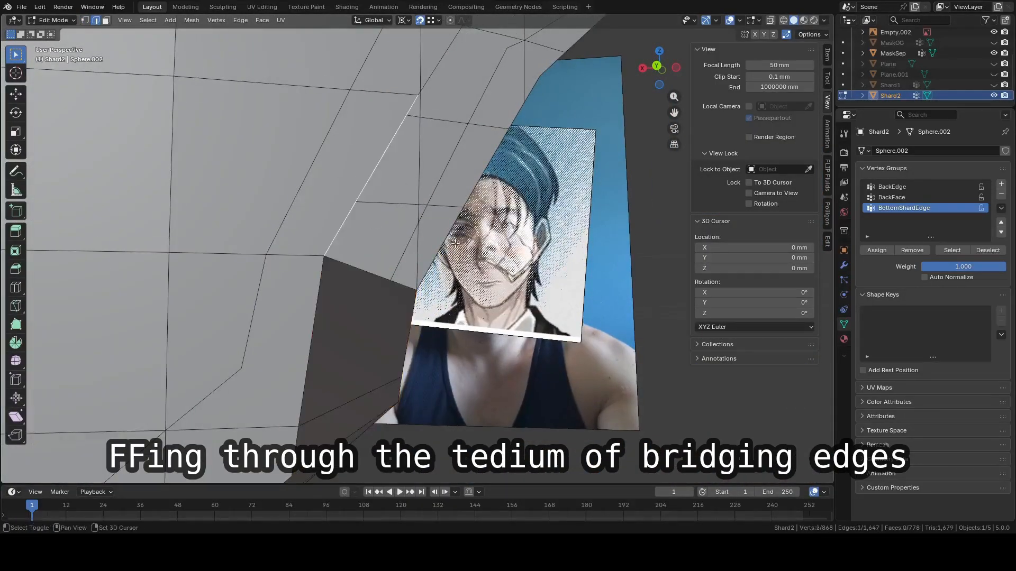
pyautogui.keyDown('shift'); pyautogui.click(462, 210); pyautogui.keyUp('shift')
pyautogui.moveTo(462, 210); pyautogui.dragTo(550, 222, button='middle')
pyautogui.rightClick(513, 252)
pyautogui.click(514, 250)
# Select the next pair of opposite edges on Shard2 and fill a run of wall faces up to the crack corner
pyautogui.click(423, 254)
pyautogui.keyDown('shift'); pyautogui.click(415, 168); pyautogui.keyUp('shift')
pyautogui.press('f')
pyautogui.press('f')
pyautogui.press('f')
pyautogui.press('f')
pyautogui.press('f')
# Join the opposite edges at the crack corner of Shard2 and fill the wall faces just past it
pyautogui.click(571, 265)
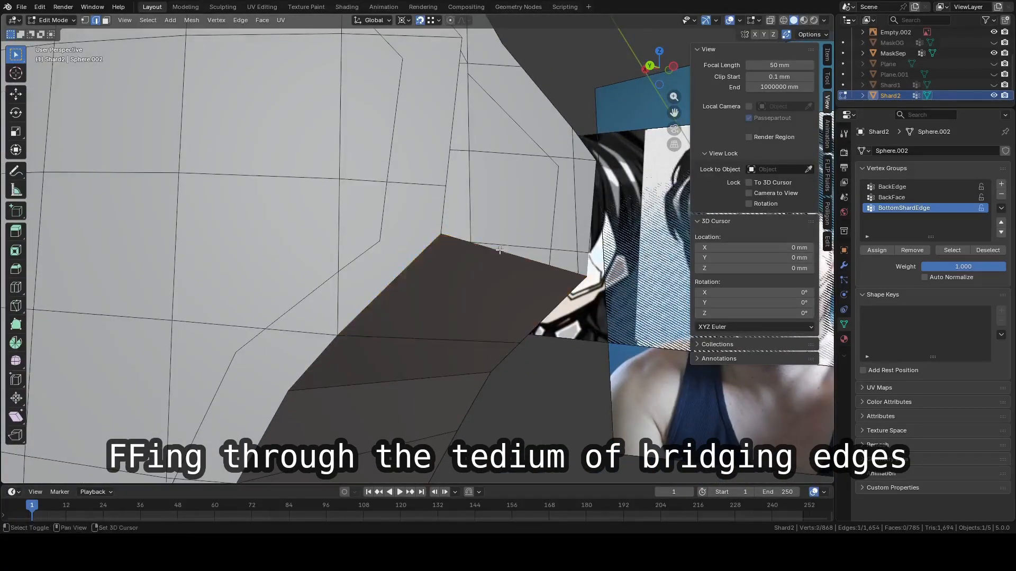
pyautogui.keyDown('shift'); pyautogui.click(452, 169); pyautogui.keyUp('shift')
pyautogui.rightClick(566, 270)
pyautogui.click(571, 272)
pyautogui.click(470, 233)
pyautogui.moveTo(571, 272); pyautogui.dragTo(501, 398, button='middle')
pyautogui.keyDown('shift'); pyautogui.click(558, 270); pyautogui.keyUp('shift')
pyautogui.press('f')
pyautogui.click(434, 269)
pyautogui.keyDown('shift'); pyautogui.click(413, 264); pyautogui.keyUp('shift')
pyautogui.press('f')
pyautogui.press('f')
# Fill the following wall faces along the crack border beyond Shard2's corner
pyautogui.click(445, 381)
pyautogui.press('f')
pyautogui.press('f')
pyautogui.moveTo(445, 381); pyautogui.dragTo(476, 275, button='middle')
pyautogui.press('f')
pyautogui.press('f')
pyautogui.press('f')
# Fill the last gap in Shard2's border wall to close the shard
pyautogui.keyDown('shift'); pyautogui.moveTo(477, 212); pyautogui.dragTo(483, 332, button='middle'); pyautogui.keyUp('shift')
pyautogui.click(540, 244)
pyautogui.keyDown('shift'); pyautogui.click(455, 273); pyautogui.keyUp('shift')
pyautogui.press('f')
pyautogui.press('f')
pyautogui.press('f')
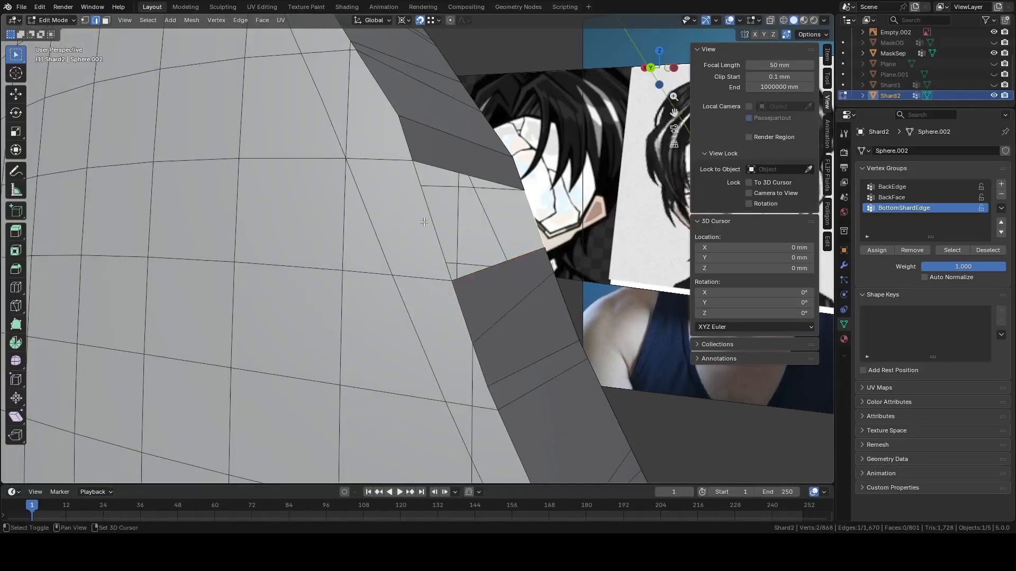
pyautogui.press('f')
# Return to object mode, view the shards straight from the back, and unhide Shard1
pyautogui.scroll(-5, 424, 221)
pyautogui.press('Tab')
pyautogui.moveTo(433, 225); pyautogui.dragTo(474, 280, button='middle')
pyautogui.click(656, 68)
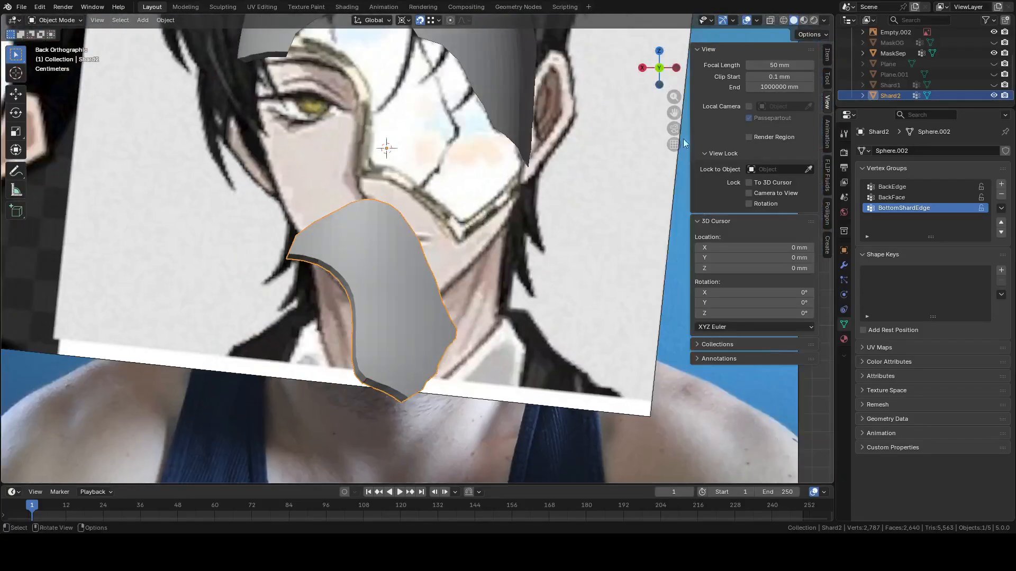
pyautogui.click(994, 85)
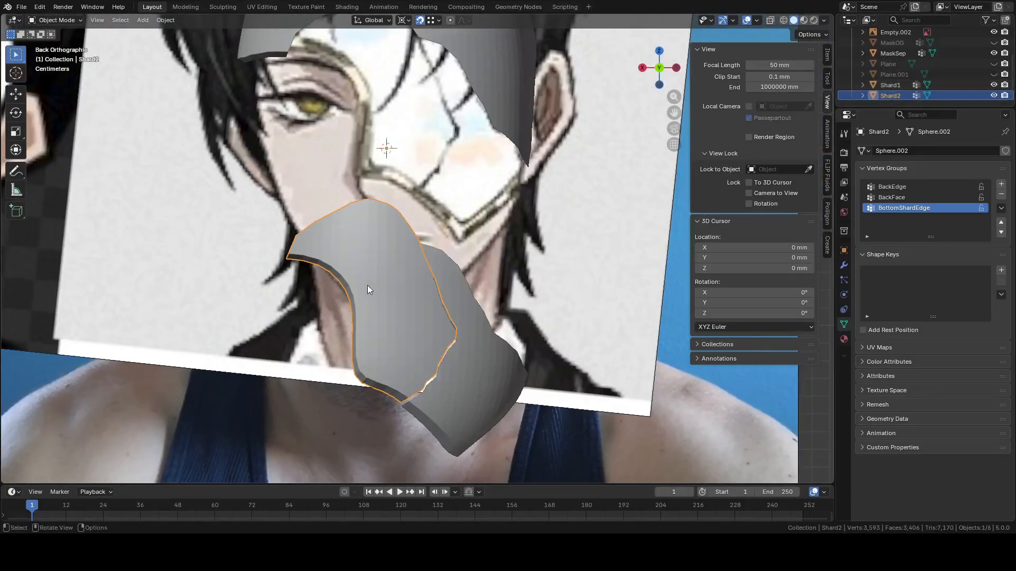
# Move Shard2 up about 100 mm along the global Z axis toward the brow piece of the mask
pyautogui.keyDown('shift'); pyautogui.moveTo(491, 199); pyautogui.dragTo(517, 340, button='middle'); pyautogui.keyUp('shift')
pyautogui.press('g')
pyautogui.press('z')
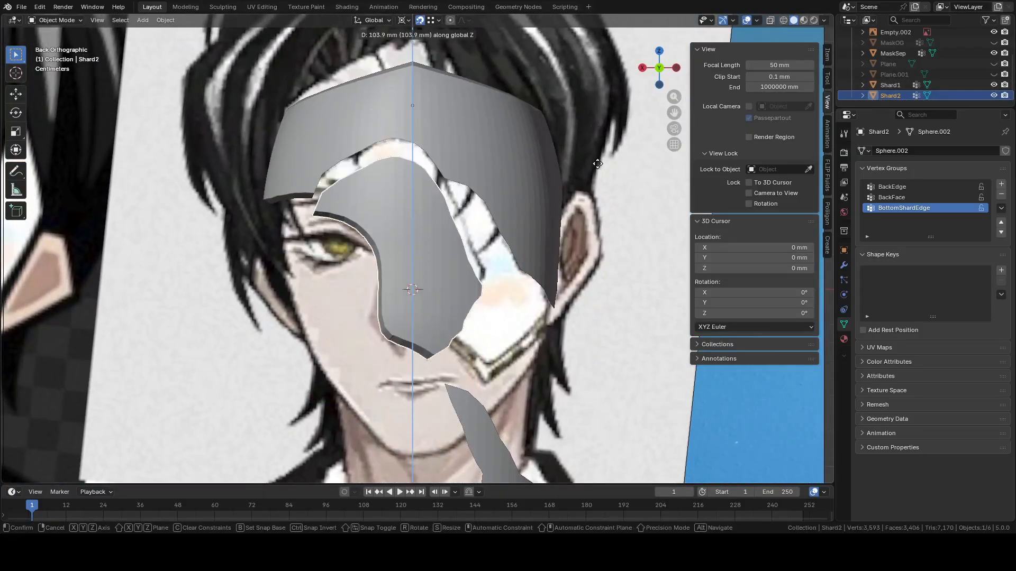
pyautogui.click(519, 172)
# Select Shard2's whole linked mesh and snap it up about 12.56 mm along Z against the brow piece's cut edge
pyautogui.press('Tab')
pyautogui.scroll(4, 473, 248)
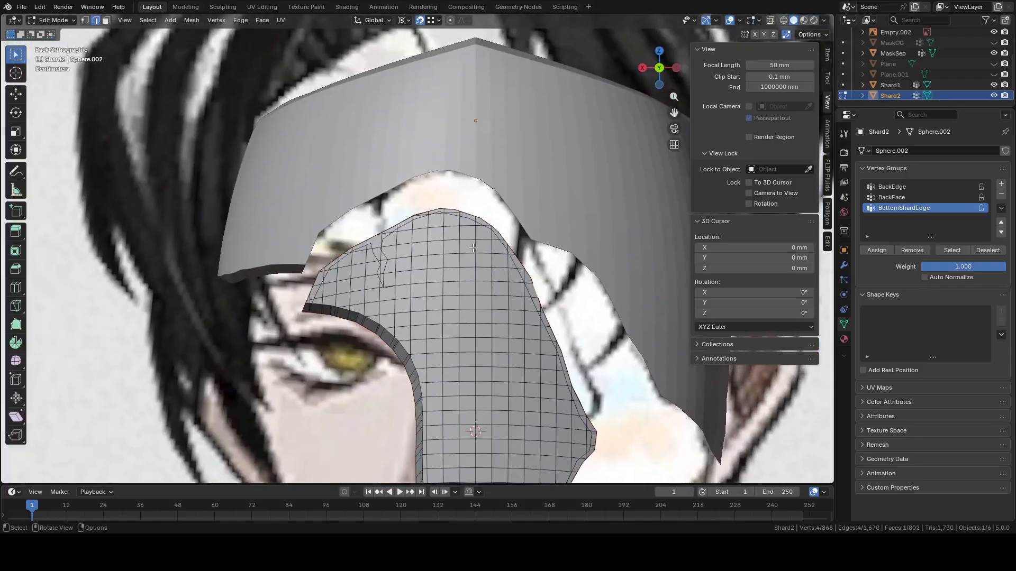
pyautogui.scroll(2, 473, 248)
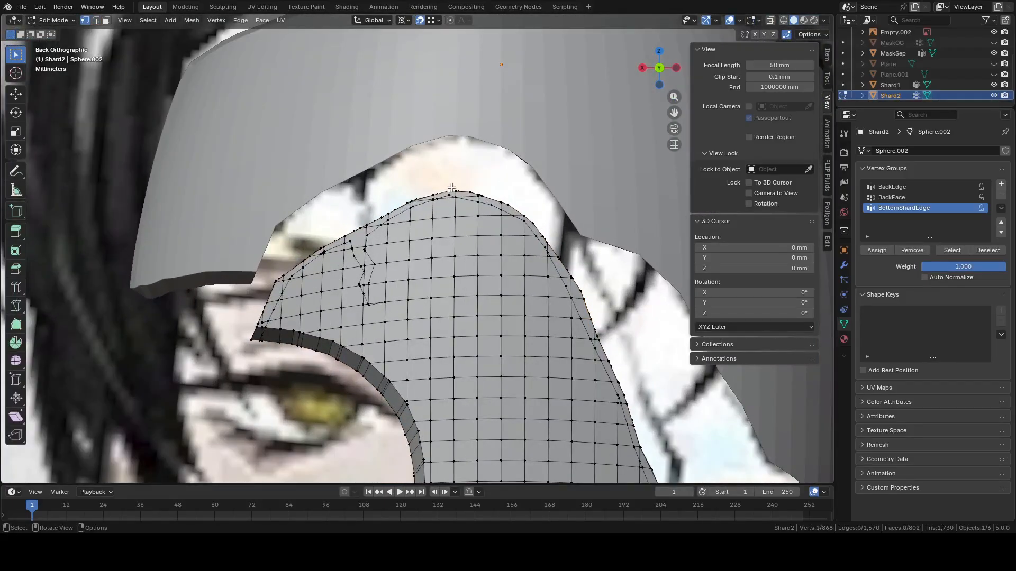
pyautogui.press('l')
pyautogui.press('g')
pyautogui.press('z')
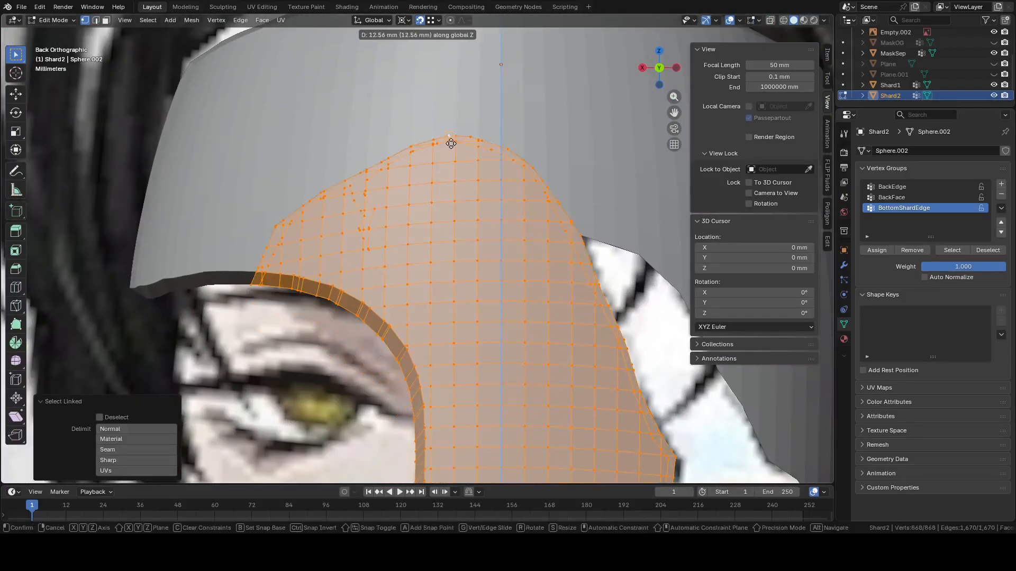
pyautogui.click(452, 142)
pyautogui.scroll(-4, 463, 194)
pyautogui.press('Tab')
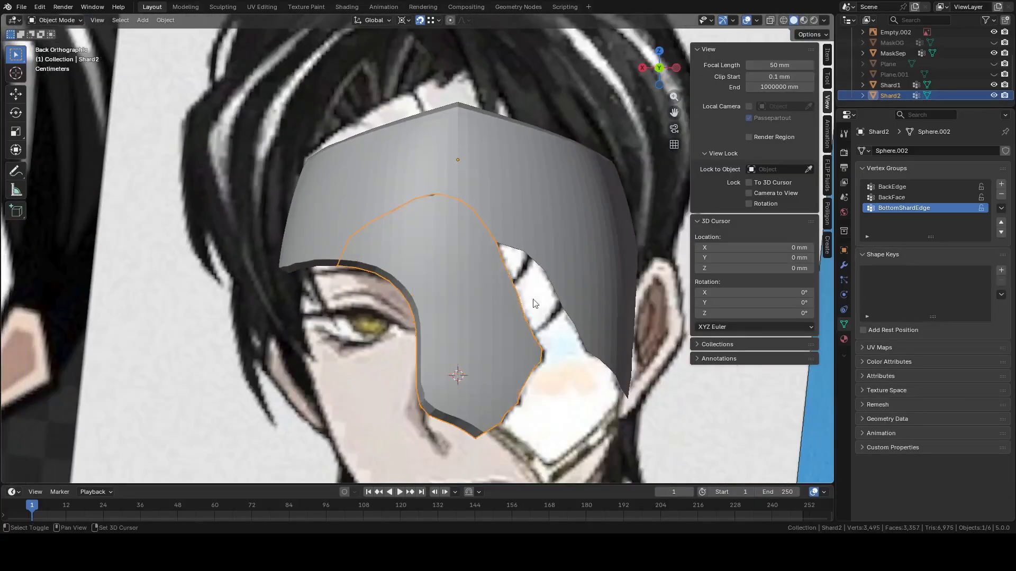
# Select Shard1's whole linked mesh and move it up 117.12 mm along the global Z axis into the gap beside Shard2
pyautogui.scroll(4, 475, 187)
pyautogui.scroll(-5, 500, 229)
pyautogui.keyDown('shift'); pyautogui.moveTo(526, 406); pyautogui.dragTo(484, 193, button='middle'); pyautogui.keyUp('shift')
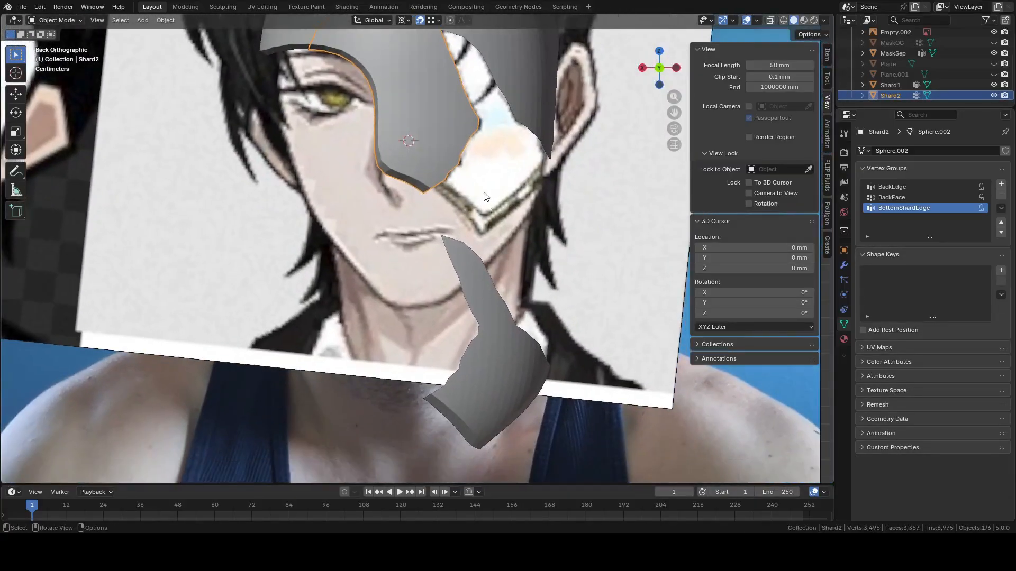
pyautogui.click(474, 294)
pyautogui.press('Tab')
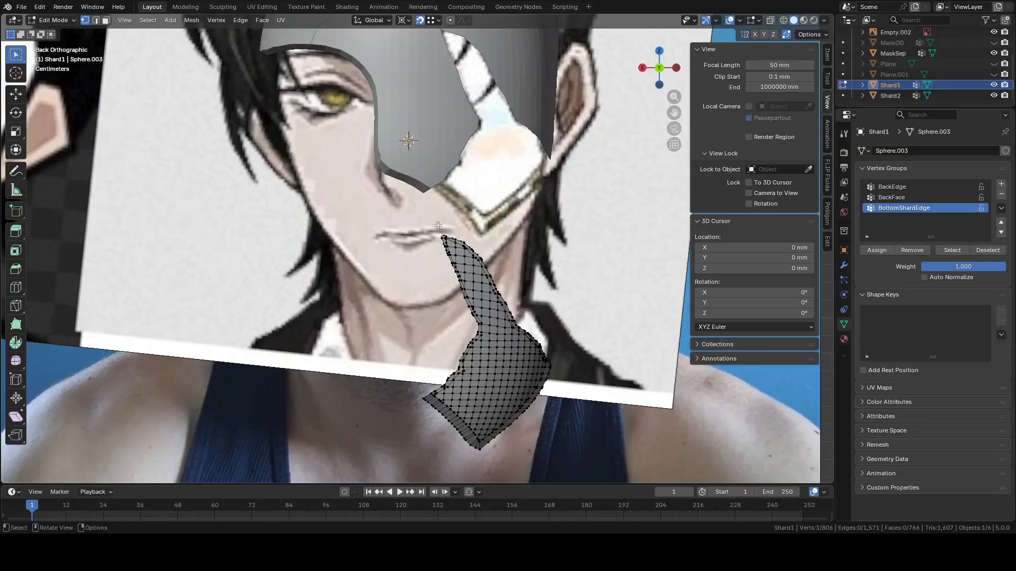
pyautogui.keyDown('shift'); pyautogui.moveTo(507, 164); pyautogui.dragTo(498, 307, button='middle'); pyautogui.keyUp('shift')
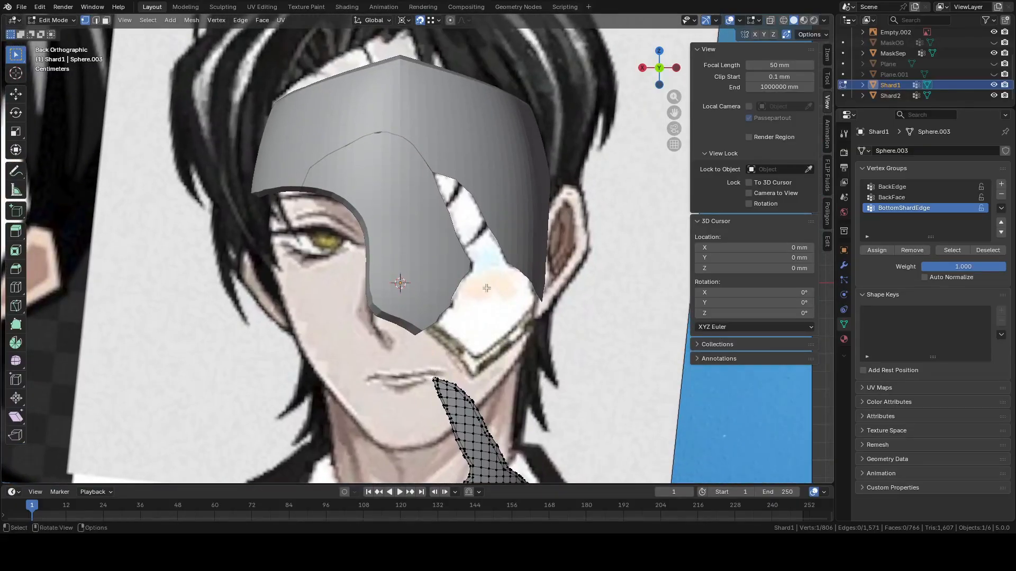
pyautogui.press('l')
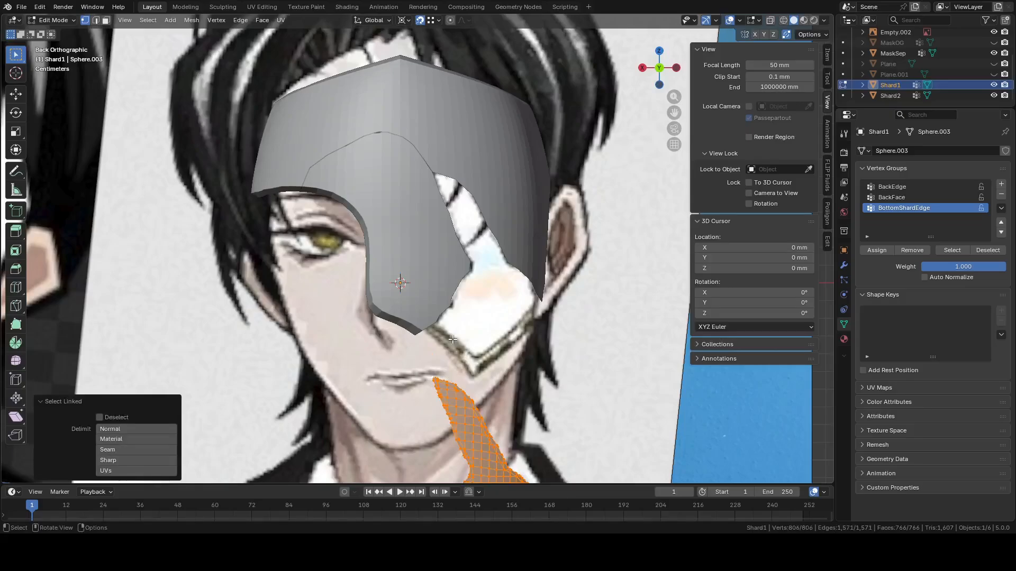
pyautogui.press('g')
pyautogui.press('z')
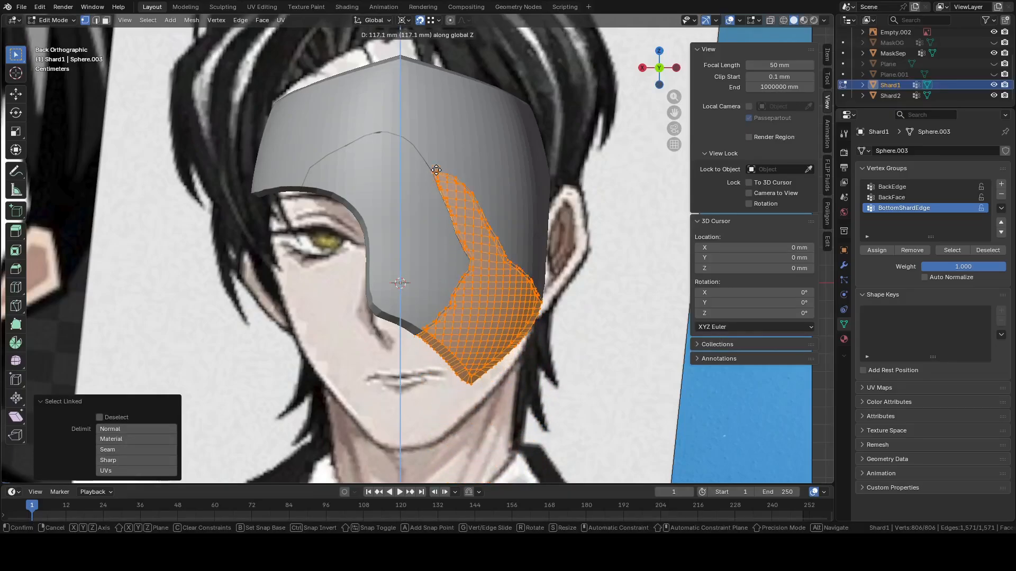
pyautogui.click(436, 172)
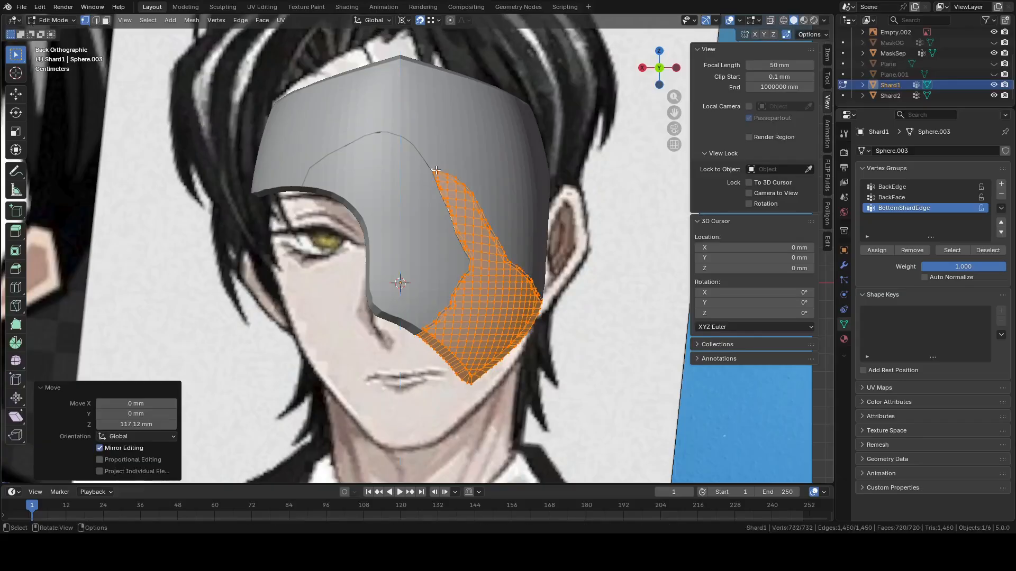
# Lower Shard1's mesh 1.2691 mm along Z so its tip snaps to the end of the seam above Shard2
pyautogui.scroll(5, 415, 287)
pyautogui.scroll(4, 424, 284)
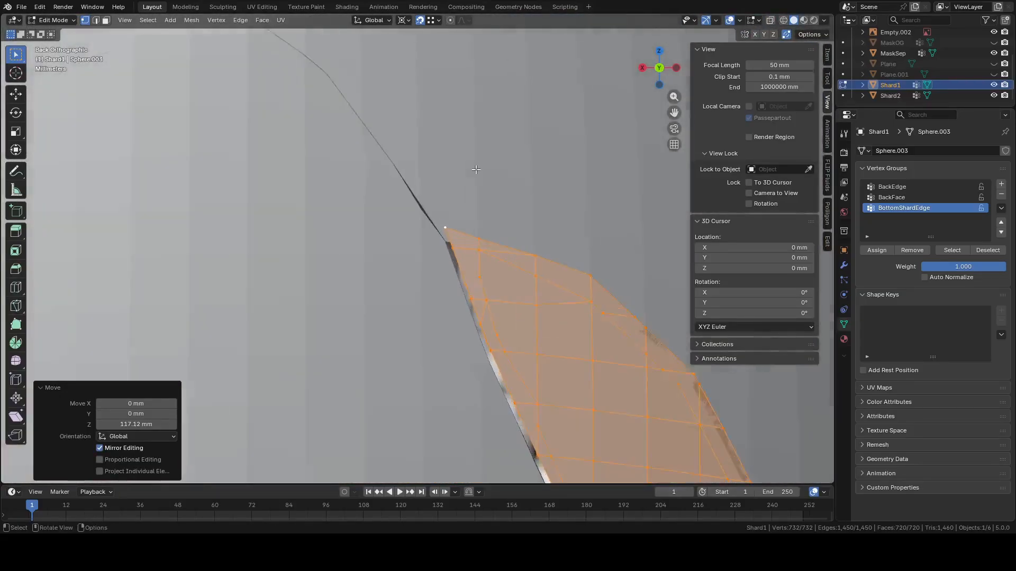
pyautogui.press('g')
pyautogui.press('z')
pyautogui.click(457, 226)
pyautogui.scroll(-8, 460, 238)
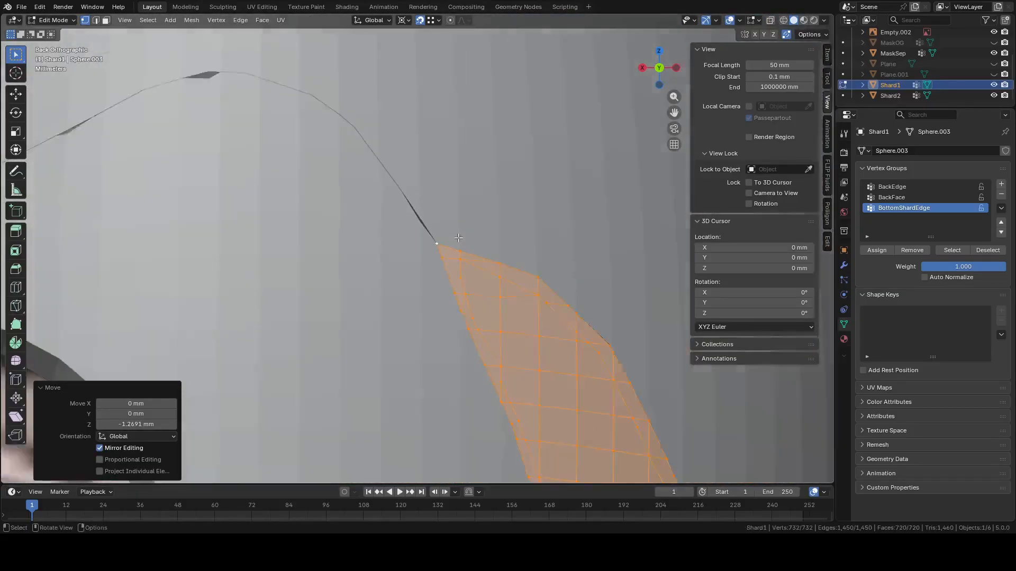
# Open Shard1, Shard2 and MaskSep together in edit mode with face selection, facing the cracks on the brow piece
pyautogui.press('Tab')
pyautogui.moveTo(478, 275)
pyautogui.mouseDown(button='middle')
pyautogui.moveTo(495, 275)
pyautogui.moveTo(451, 283)
pyautogui.moveTo(476, 286)
pyautogui.mouseUp(button='middle')
pyautogui.scroll(3, 455, 302)
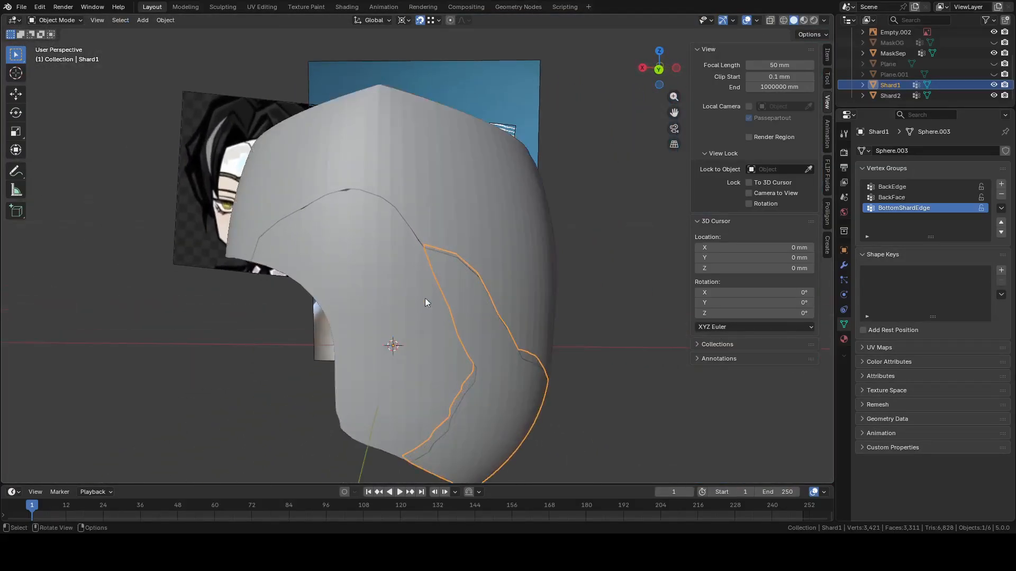
pyautogui.keyDown('shift'); pyautogui.click(398, 289); pyautogui.keyUp('shift')
pyautogui.keyDown('shift'); pyautogui.click(435, 221); pyautogui.keyUp('shift')
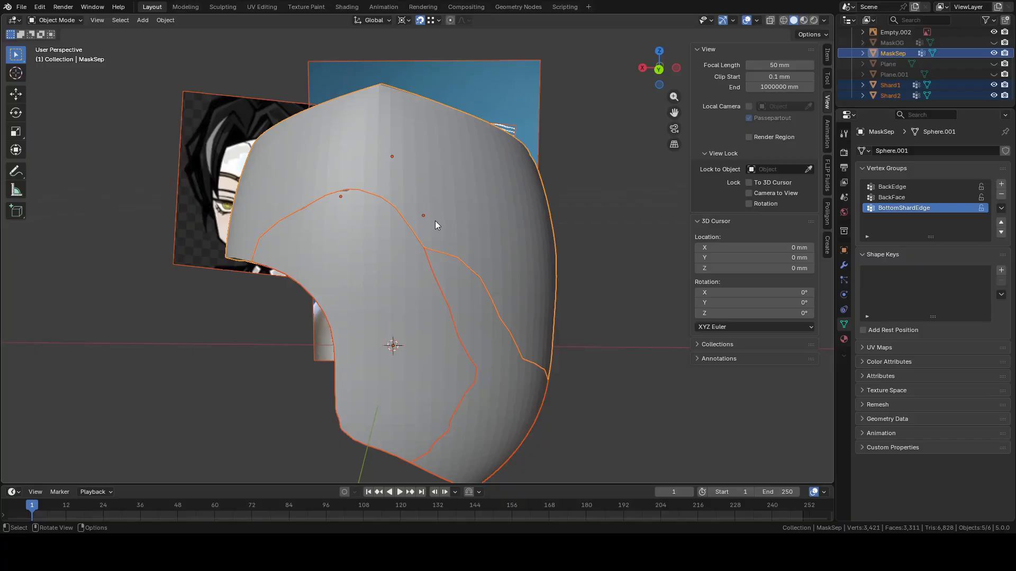
pyautogui.press('Tab')
pyautogui.moveTo(435, 226); pyautogui.dragTo(475, 263, button='middle')
pyautogui.scroll(3, 475, 264)
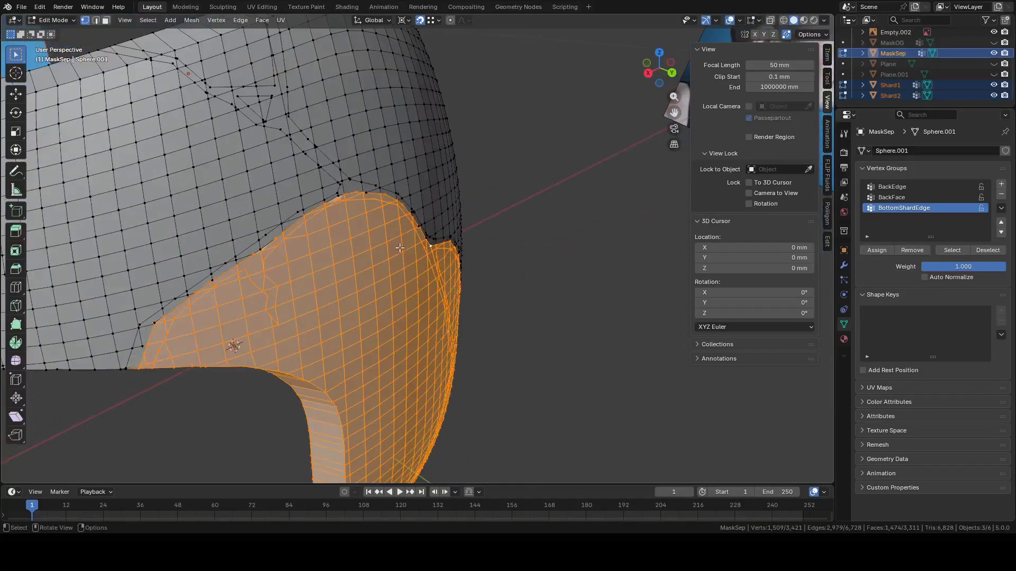
pyautogui.press('3')
pyautogui.scroll(1, 317, 185)
pyautogui.keyDown('shift'); pyautogui.moveTo(286, 162); pyautogui.dragTo(344, 250, button='middle'); pyautogui.keyUp('shift')
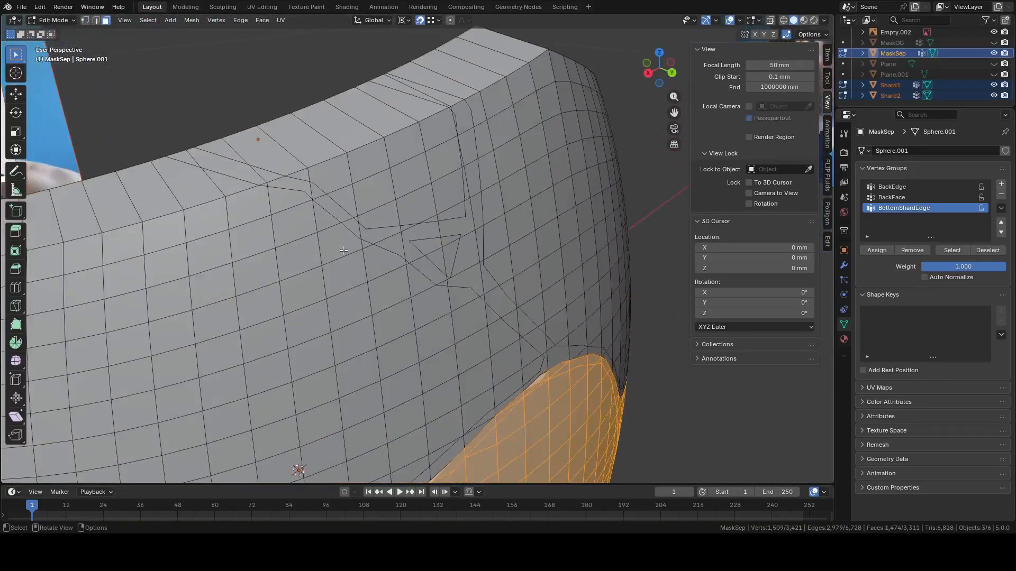
pyautogui.click(288, 189)
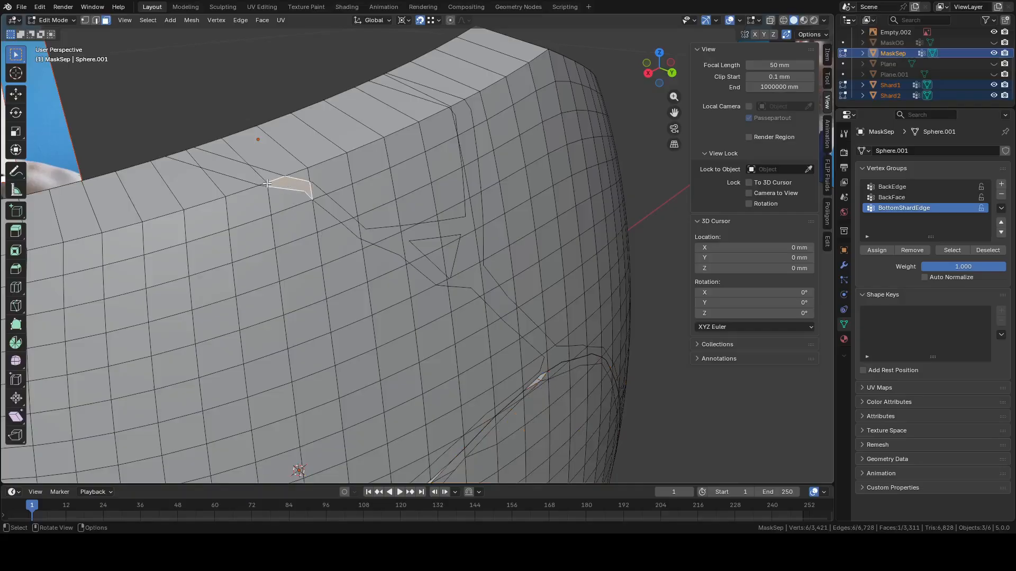
pyautogui.keyDown('shift'); pyautogui.moveTo(267, 183); pyautogui.dragTo(342, 215, button='middle'); pyautogui.keyUp('shift')
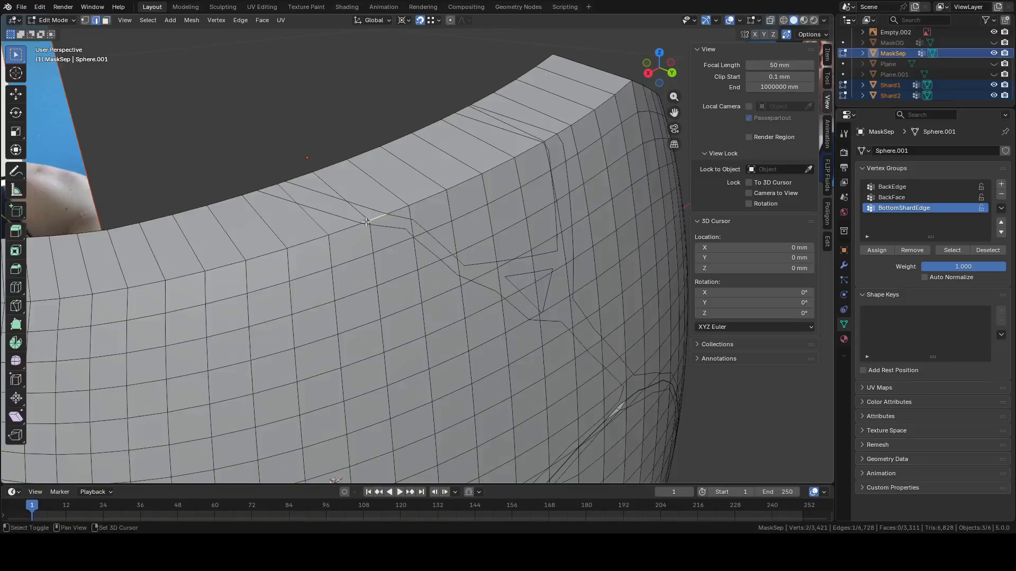
pyautogui.keyDown('shift'); pyautogui.click(366, 222); pyautogui.keyUp('shift')
# Circle-select the crack faces on MaskSep's brow piece, from the upper rim along the branch to the squared loop
pyautogui.scroll(4, 367, 222)
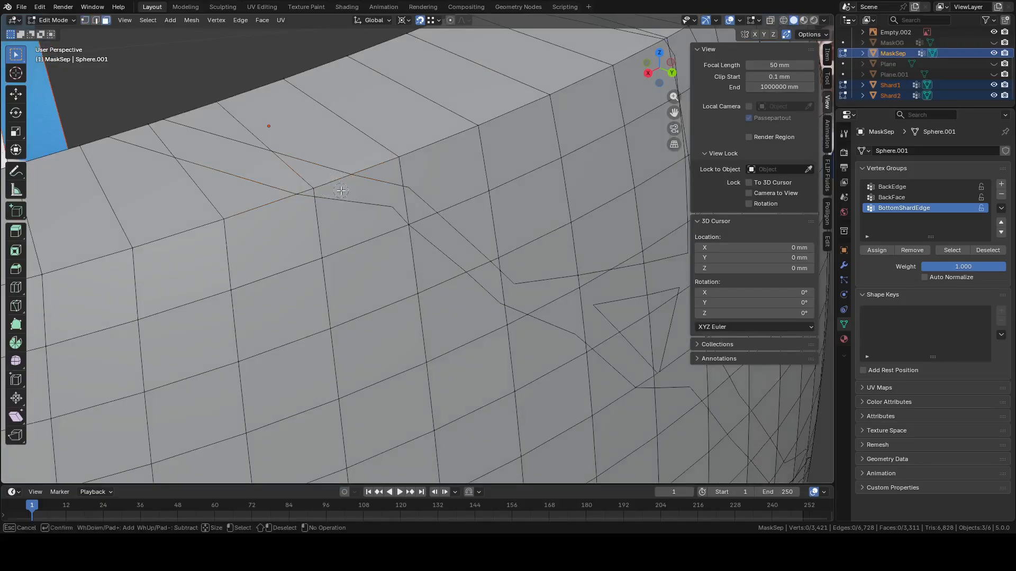
pyautogui.moveTo(320, 195); pyautogui.dragTo(316, 193)
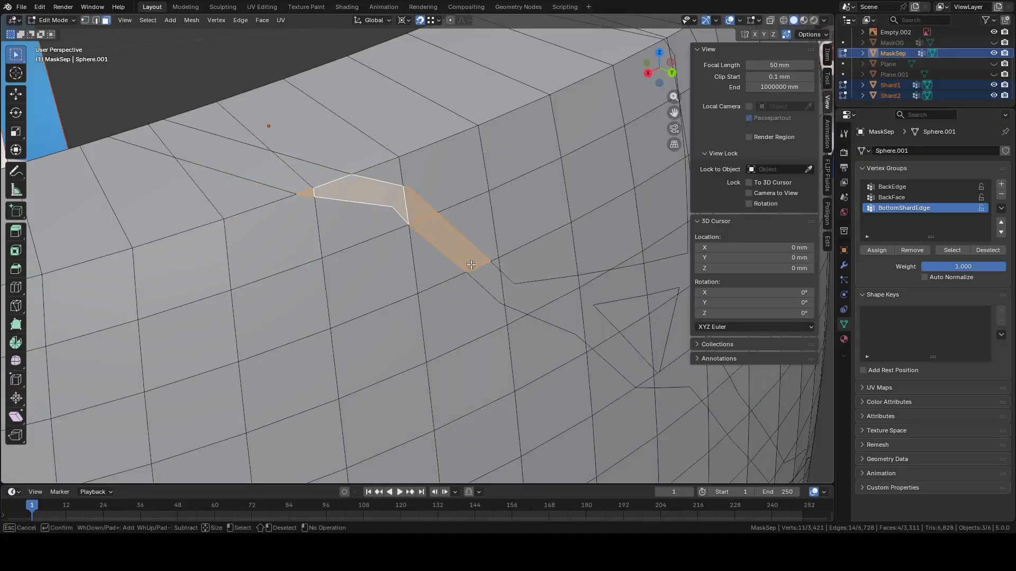
pyautogui.moveTo(546, 300); pyautogui.dragTo(580, 287)
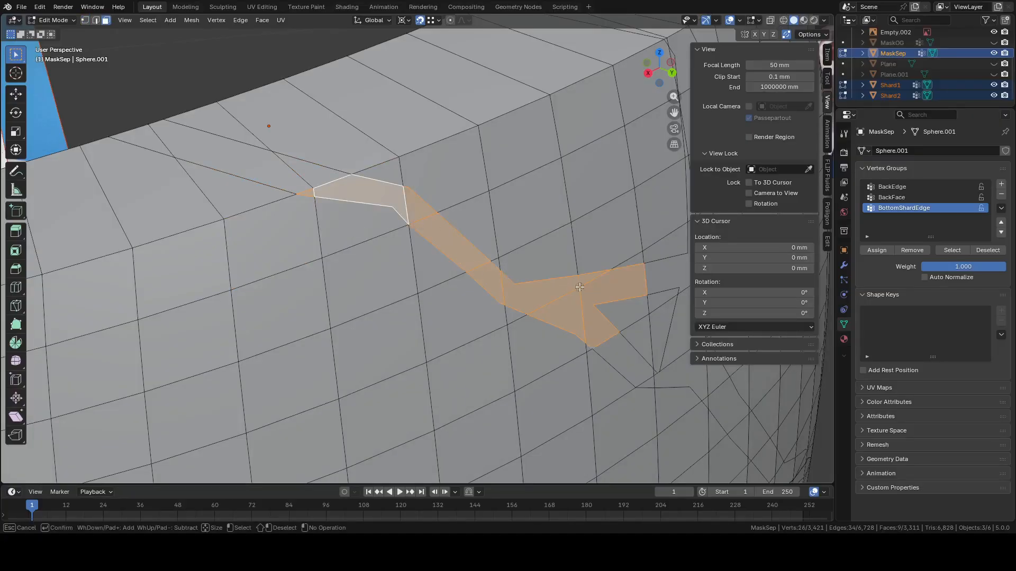
pyautogui.keyDown('shift'); pyautogui.moveTo(615, 304); pyautogui.dragTo(384, 247, button='middle'); pyautogui.keyUp('shift')
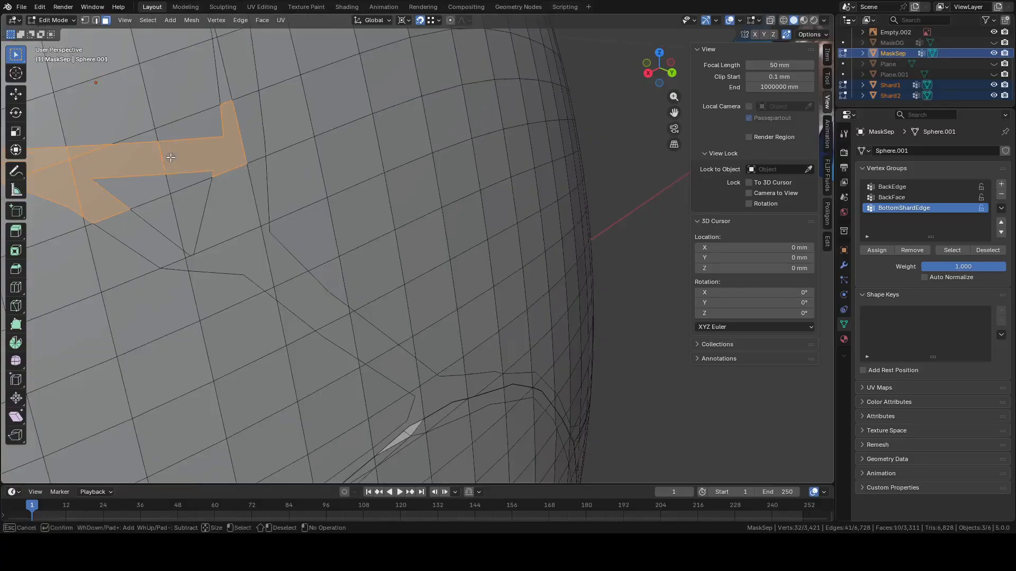
pyautogui.click(249, 130)
pyautogui.moveTo(250, 130); pyautogui.dragTo(224, 135, button='middle')
pyautogui.keyDown('shift'); pyautogui.moveTo(225, 135); pyautogui.dragTo(286, 222, button='middle'); pyautogui.keyUp('shift')
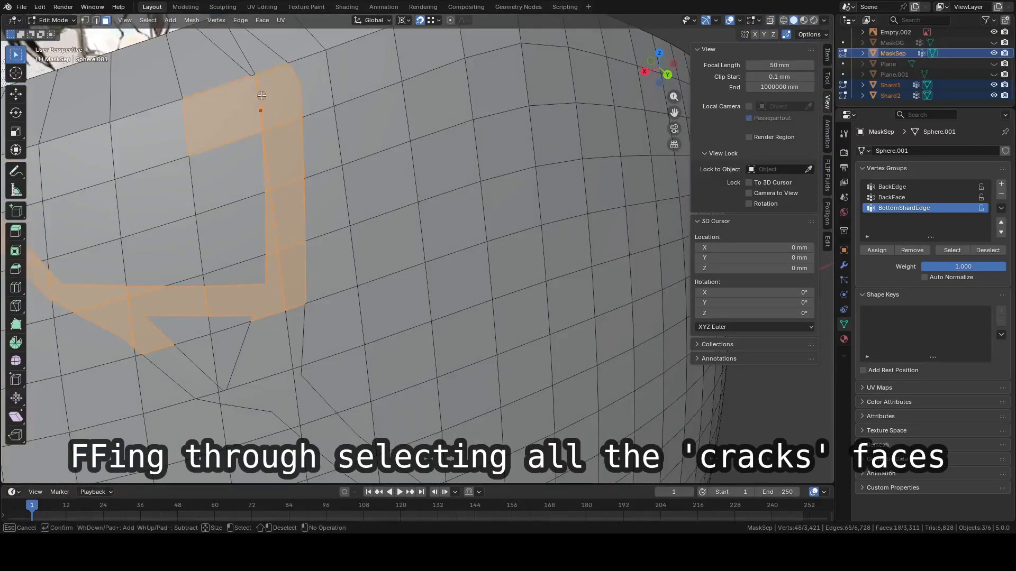
pyautogui.rightClick(258, 78)
# Add the crack faces around the small triangle and down toward Shard2's upper edge to the selection
pyautogui.keyDown('shift'); pyautogui.moveTo(345, 180); pyautogui.dragTo(600, 384, button='middle'); pyautogui.keyUp('shift')
pyautogui.scroll(6, 677, 375)
pyautogui.keyDown('shift'); pyautogui.click(668, 318); pyautogui.keyUp('shift')
pyautogui.scroll(-9, 668, 318)
pyautogui.keyDown('shift'); pyautogui.moveTo(525, 343); pyautogui.dragTo(499, 150, button='middle'); pyautogui.keyUp('shift')
pyautogui.scroll(3, 500, 150)
pyautogui.press('c')
pyautogui.click(391, 196)
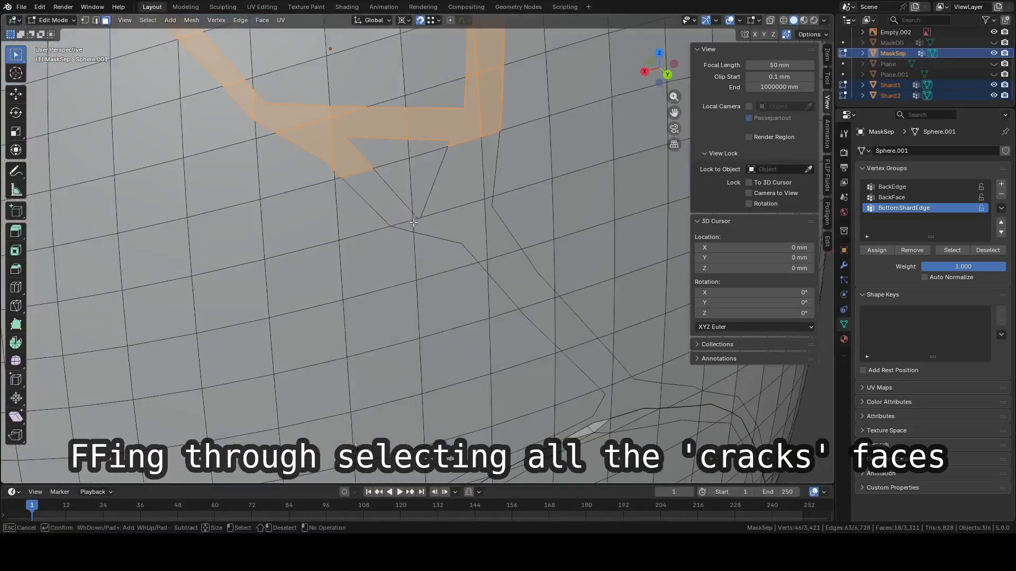
pyautogui.moveTo(413, 222); pyautogui.dragTo(469, 179)
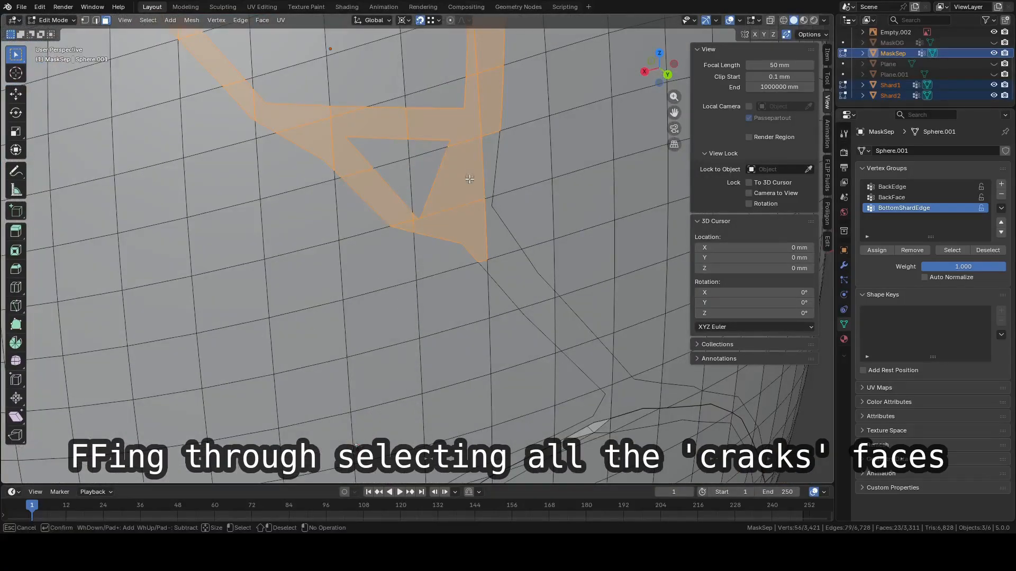
pyautogui.rightClick(581, 338)
pyautogui.keyDown('shift'); pyautogui.moveTo(582, 338); pyautogui.dragTo(339, 63, button='middle'); pyautogui.keyUp('shift')
# Move the vertex at the peak of Shard2's upper edge up 0.95172 mm along Z to meet the brow piece
pyautogui.scroll(5, 508, 158)
pyautogui.moveTo(556, 211); pyautogui.dragTo(538, 195, button='middle')
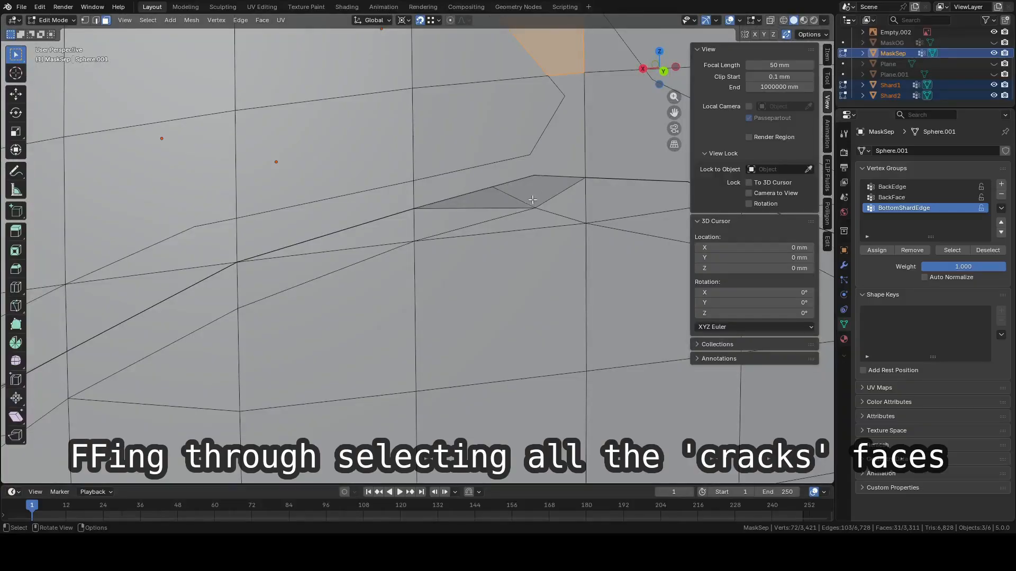
pyautogui.press('Tab')
pyautogui.click(538, 202)
pyautogui.press('Tab')
pyautogui.click(543, 202)
pyautogui.keyDown('shift'); pyautogui.moveTo(587, 221); pyautogui.dragTo(462, 228, button='middle'); pyautogui.keyUp('shift')
pyautogui.press('1')
pyautogui.moveTo(461, 228)
pyautogui.mouseDown(button='middle')
pyautogui.moveTo(442, 210)
pyautogui.moveTo(462, 212)
pyautogui.mouseUp(button='middle')
pyautogui.click(439, 272)
pyautogui.press('g')
pyautogui.press('z')
pyautogui.click(450, 278)
pyautogui.press('KP_Decimal')
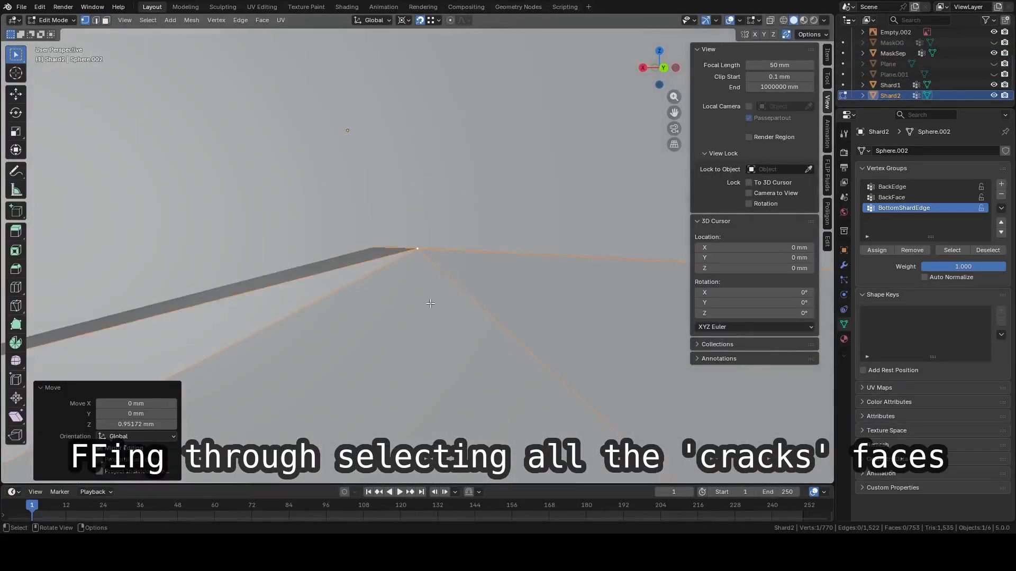
pyautogui.scroll(-10, 430, 304)
pyautogui.moveTo(430, 304)
pyautogui.mouseDown(button='middle')
pyautogui.moveTo(476, 313)
pyautogui.moveTo(428, 304)
pyautogui.mouseUp(button='middle')
pyautogui.scroll(-2, 430, 305)
# Reopen MaskSep, Shard2 and Shard1 together in edit mode with face selection, viewed straight from the back
pyautogui.press('Tab')
pyautogui.click(449, 151)
pyautogui.press('Tab')
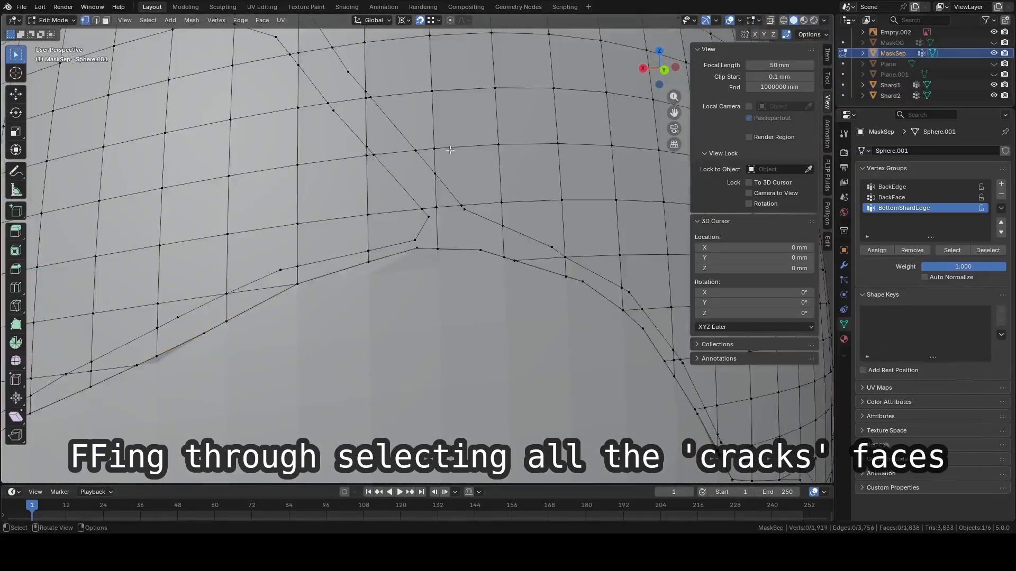
pyautogui.scroll(-8, 450, 150)
pyautogui.press('Tab')
pyautogui.keyDown('shift'); pyautogui.click(549, 395); pyautogui.keyUp('shift')
pyautogui.moveTo(549, 395); pyautogui.dragTo(498, 273, button='middle')
pyautogui.keyDown('shift'); pyautogui.click(507, 402); pyautogui.keyUp('shift')
pyautogui.press('Tab')
pyautogui.click(656, 64)
# Circle-select the crack faces on both sides of the seam between Shard1 and Shard2, working upward from the lower rim
pyautogui.scroll(8, 460, 199)
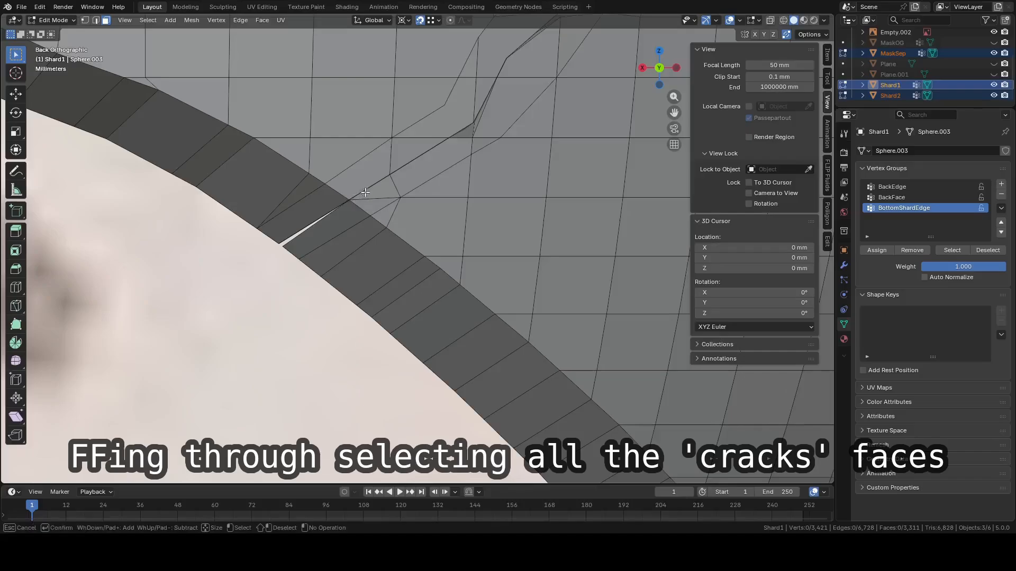
pyautogui.moveTo(374, 179); pyautogui.dragTo(483, 121)
pyautogui.keyDown('shift'); pyautogui.moveTo(525, 67); pyautogui.dragTo(389, 227, button='middle'); pyautogui.keyUp('shift')
pyautogui.press('c')
pyautogui.moveTo(390, 228); pyautogui.dragTo(471, 69)
pyautogui.scroll(-3, 470, 69)
pyautogui.scroll(3, 471, 69)
pyautogui.keyDown('shift'); pyautogui.moveTo(471, 69); pyautogui.dragTo(384, 302, button='middle'); pyautogui.keyUp('shift')
pyautogui.moveTo(397, 284); pyautogui.dragTo(495, 107)
pyautogui.keyDown('shift'); pyautogui.moveTo(495, 108); pyautogui.dragTo(454, 292, button='middle'); pyautogui.keyUp('shift')
pyautogui.moveTo(459, 281)
pyautogui.mouseDown()
pyautogui.moveTo(518, 205)
pyautogui.moveTo(442, 45)
pyautogui.mouseUp()
pyautogui.keyDown('shift'); pyautogui.moveTo(442, 45); pyautogui.dragTo(514, 236, button='middle'); pyautogui.keyUp('shift')
pyautogui.moveTo(514, 230); pyautogui.dragTo(471, 119)
pyautogui.keyDown('shift'); pyautogui.moveTo(471, 119); pyautogui.dragTo(479, 265, button='middle'); pyautogui.keyUp('shift')
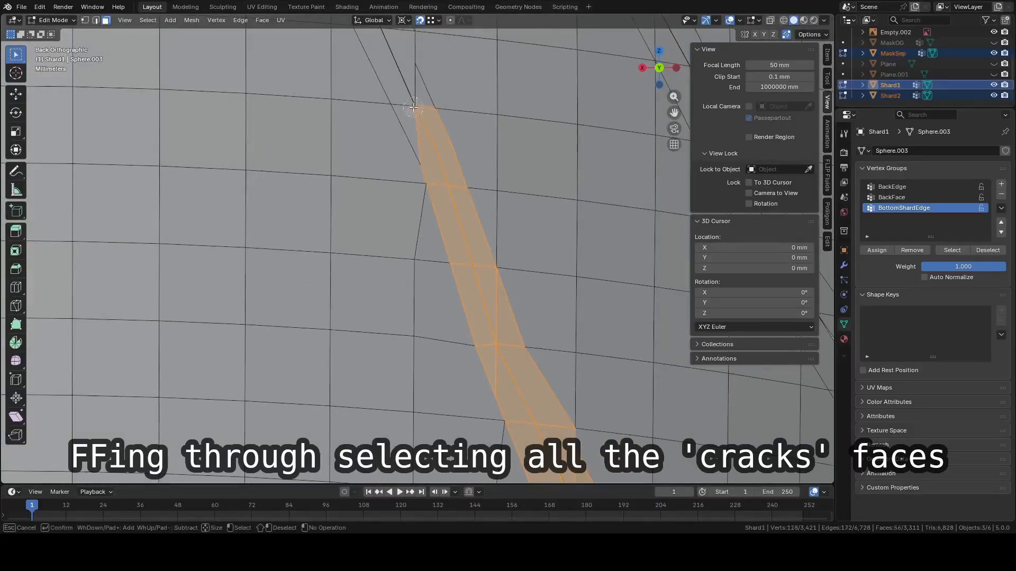
# Circle-select the crack faces up to the fork and along the start of its second branch
pyautogui.keyDown('shift'); pyautogui.moveTo(413, 107); pyautogui.dragTo(479, 310, button='middle'); pyautogui.keyUp('shift')
pyautogui.moveTo(479, 310); pyautogui.dragTo(373, 120)
pyautogui.keyDown('shift'); pyautogui.moveTo(411, 166); pyautogui.dragTo(499, 319, button='middle'); pyautogui.keyUp('shift')
pyautogui.moveTo(492, 301)
pyautogui.mouseDown()
pyautogui.moveTo(536, 226)
pyautogui.moveTo(657, 281)
pyautogui.mouseUp()
pyautogui.keyDown('shift'); pyautogui.moveTo(656, 281); pyautogui.dragTo(397, 204, button='middle'); pyautogui.keyUp('shift')
pyautogui.scroll(4, 397, 204)
pyautogui.press('c')
pyautogui.moveTo(431, 159); pyautogui.dragTo(550, 236)
pyautogui.press('Escape')
pyautogui.scroll(-5, 550, 235)
pyautogui.moveTo(445, 209); pyautogui.dragTo(396, 205, button='middle')
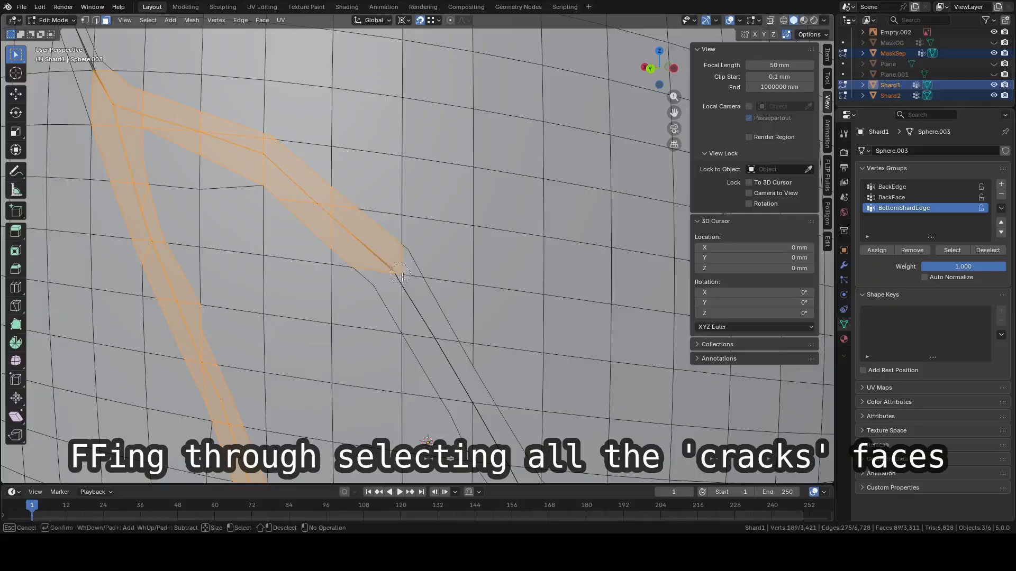
# Extend the face selection down the second crack branch, past its bend and toward the mask's side edge
pyautogui.keyDown('shift'); pyautogui.moveTo(402, 276); pyautogui.dragTo(365, 85, button='middle'); pyautogui.keyUp('shift')
pyautogui.moveTo(365, 85)
pyautogui.mouseDown()
pyautogui.moveTo(503, 301)
pyautogui.moveTo(624, 455)
pyautogui.mouseUp()
pyautogui.keyDown('shift'); pyautogui.moveTo(624, 455); pyautogui.dragTo(437, 234, button='middle'); pyautogui.keyUp('shift')
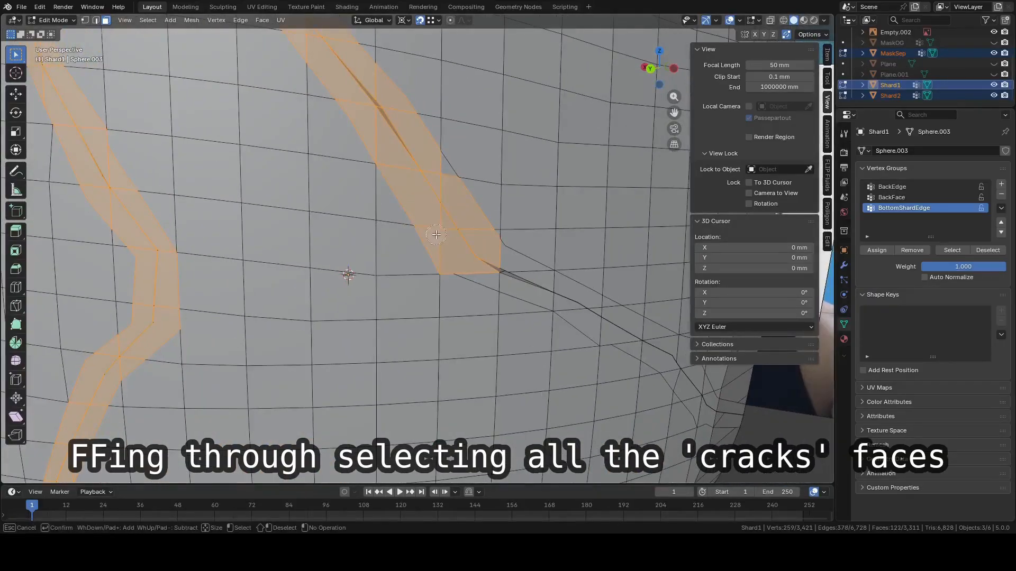
pyautogui.moveTo(490, 283); pyautogui.dragTo(594, 319)
pyautogui.moveTo(586, 355); pyautogui.dragTo(477, 244, button='middle')
pyautogui.press('c')
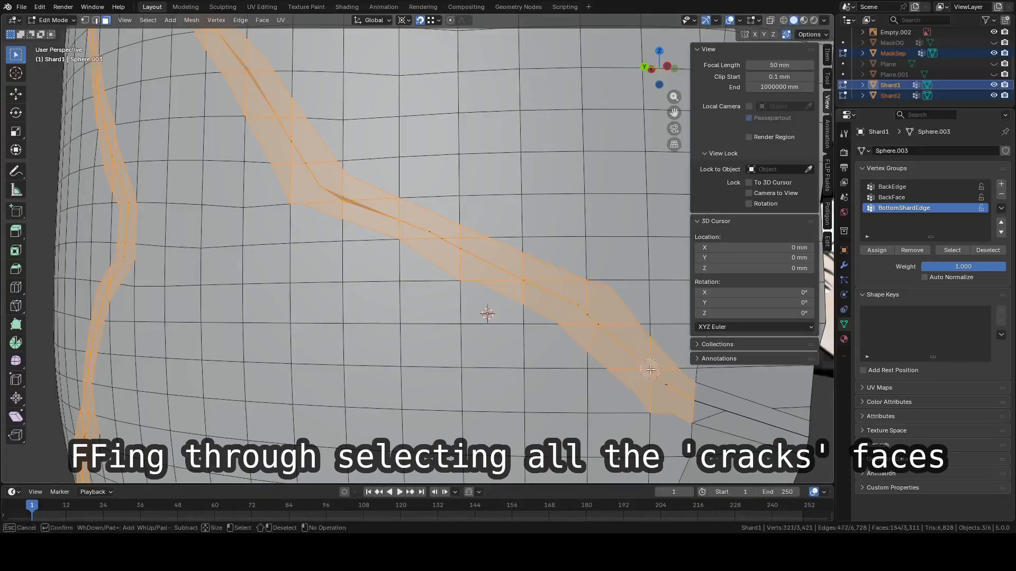
# Add the last faces of the second crack branch where it meets the mask's side edge
pyautogui.moveTo(650, 369); pyautogui.dragTo(541, 335, button='middle')
pyautogui.scroll(2, 541, 335)
pyautogui.press('c')
pyautogui.moveTo(542, 335); pyautogui.dragTo(604, 368)
pyautogui.scroll(-4, 576, 354)
pyautogui.press('c')
pyautogui.moveTo(576, 354)
pyautogui.mouseDown(button='middle')
pyautogui.moveTo(449, 303)
pyautogui.moveTo(476, 270)
pyautogui.moveTo(522, 297)
pyautogui.moveTo(527, 343)
pyautogui.mouseUp(button='middle')
pyautogui.press('Escape')
# Select the main crack's faces from the fork up over the arch and down toward the small side spur
pyautogui.scroll(-5, 438, 291)
pyautogui.scroll(5, 521, 297)
pyautogui.press('c')
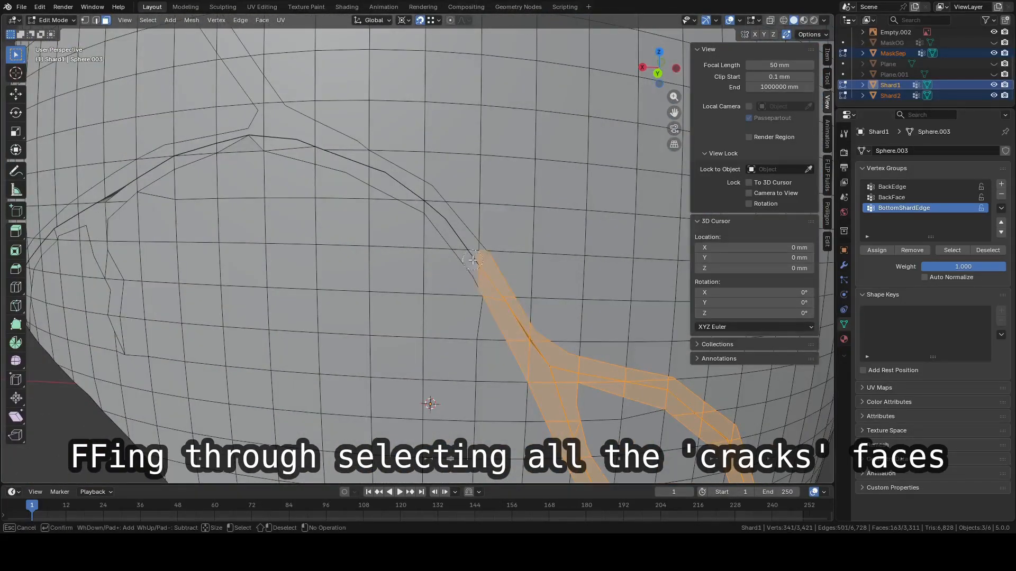
pyautogui.moveTo(416, 196); pyautogui.dragTo(524, 268, button='middle')
pyautogui.press('c')
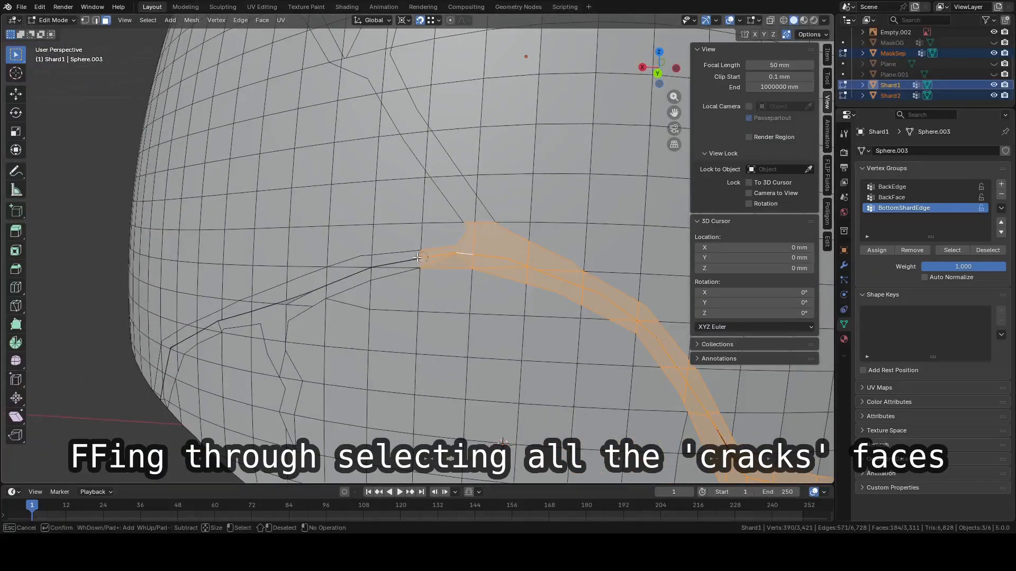
pyautogui.moveTo(344, 277); pyautogui.dragTo(278, 334)
pyautogui.press('Escape')
# Add the faces of the small side spur and of the main crack's end at the lower rim
pyautogui.moveTo(278, 333); pyautogui.dragTo(315, 318, button='middle')
pyautogui.keyDown('shift'); pyautogui.moveTo(315, 317); pyautogui.dragTo(476, 208, button='middle'); pyautogui.keyUp('shift')
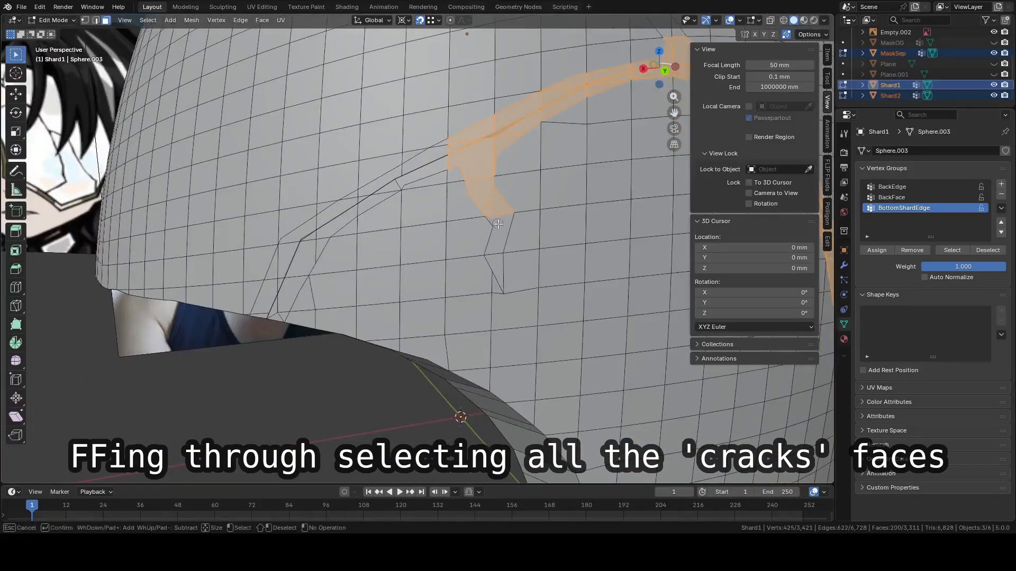
pyautogui.moveTo(438, 258); pyautogui.dragTo(332, 300, button='middle')
pyautogui.press('c')
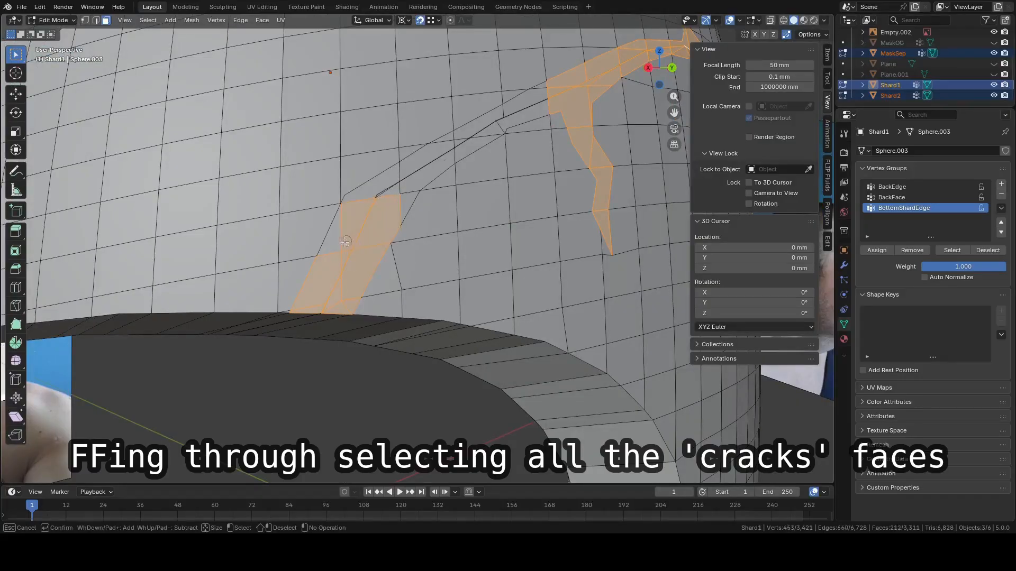
pyautogui.press('Escape')
# Select the upper crack's faces from the top rim down to where it splits around the triangular shard
pyautogui.moveTo(549, 89)
pyautogui.mouseDown(button='middle')
pyautogui.moveTo(492, 211)
pyautogui.moveTo(404, 324)
pyautogui.moveTo(424, 317)
pyautogui.mouseUp(button='middle')
pyautogui.press('c')
pyautogui.moveTo(48, 204); pyautogui.dragTo(339, 250)
pyautogui.moveTo(418, 298); pyautogui.dragTo(465, 291)
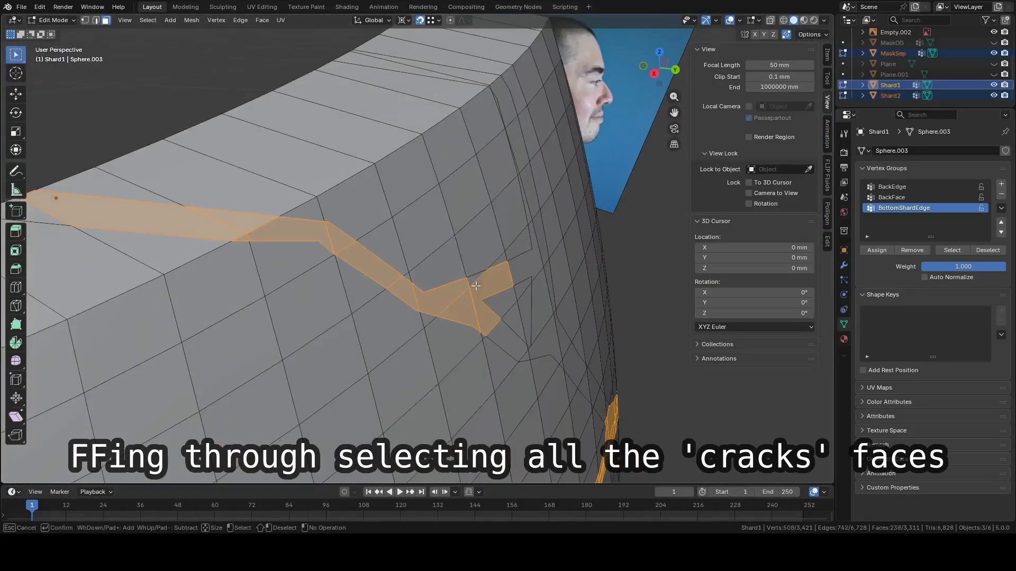
pyautogui.press('Escape')
# Add the crack faces around the triangular shard and the diagonal crack joining it to the main arch
pyautogui.moveTo(466, 291); pyautogui.dragTo(471, 265, button='middle')
pyautogui.moveTo(567, 357); pyautogui.dragTo(386, 240, button='middle')
pyautogui.press('c')
pyautogui.click(386, 239)
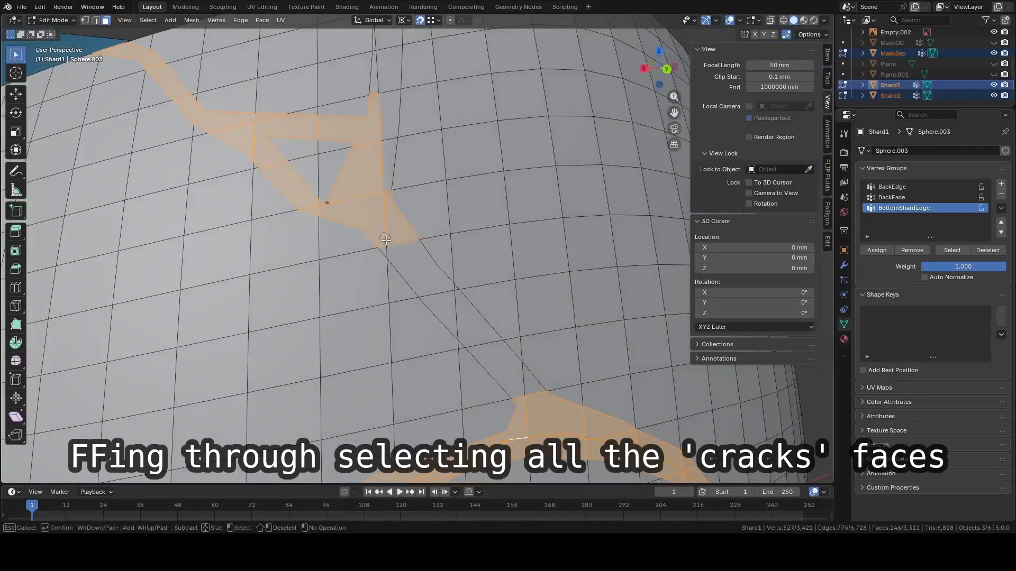
pyautogui.moveTo(525, 380); pyautogui.dragTo(446, 276, button='middle')
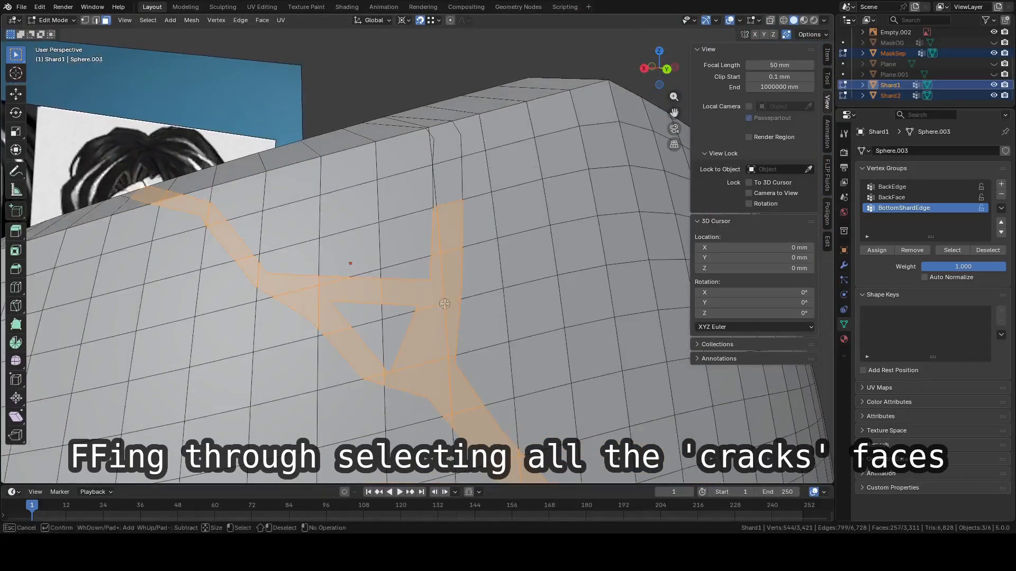
# Add the vertical crack's faces up to the top rim, including the small corner face at its end
pyautogui.moveTo(444, 303); pyautogui.dragTo(442, 208)
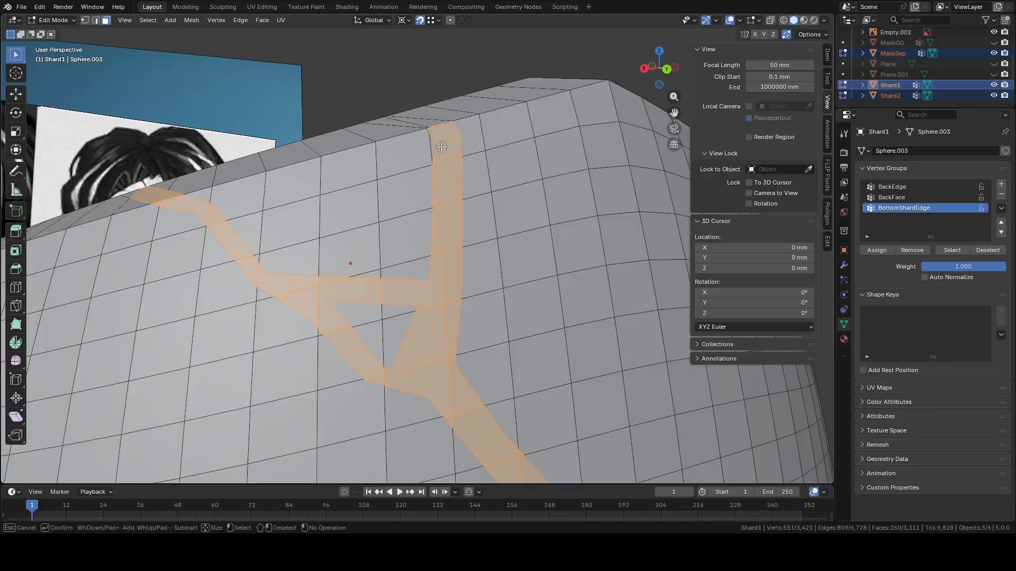
pyautogui.keyDown('shift'); pyautogui.moveTo(442, 136); pyautogui.dragTo(465, 186, button='middle'); pyautogui.keyUp('shift')
pyautogui.scroll(5, 467, 186)
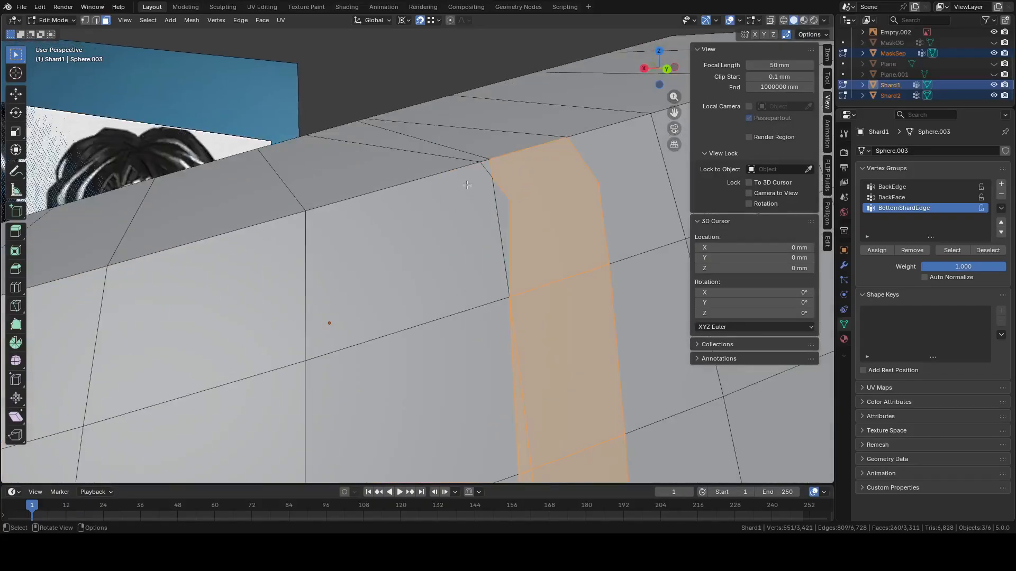
pyautogui.scroll(-12, 488, 165)
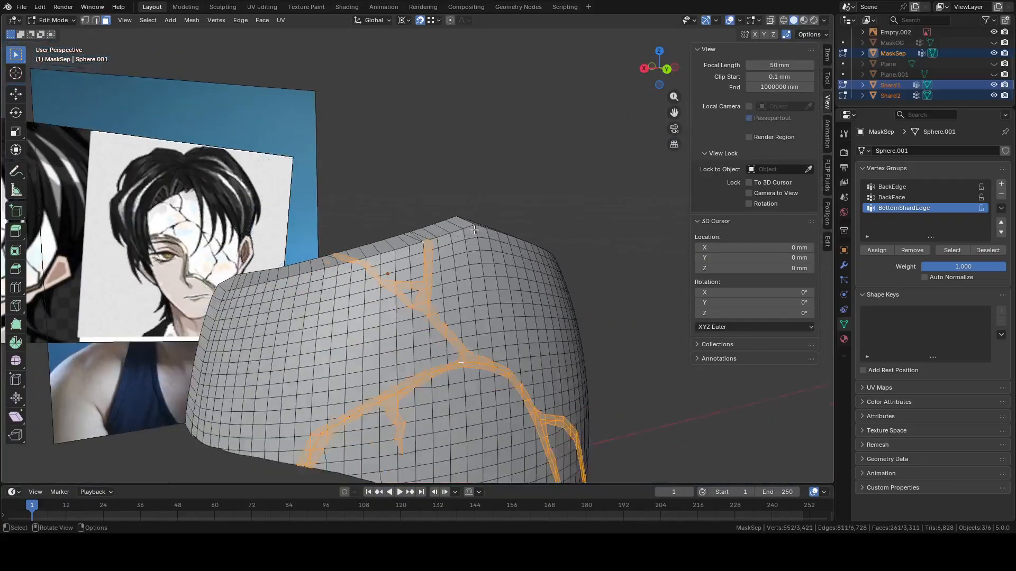
# Try to extrude the selected crack faces inward along the global Y axis
pyautogui.moveTo(496, 210); pyautogui.dragTo(580, 240, button='middle')
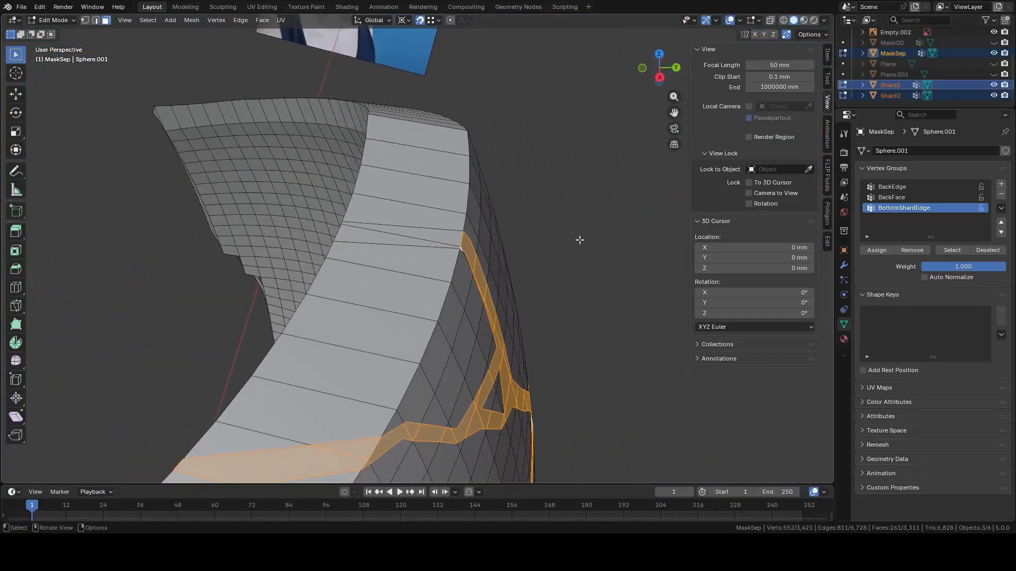
pyautogui.press('e')
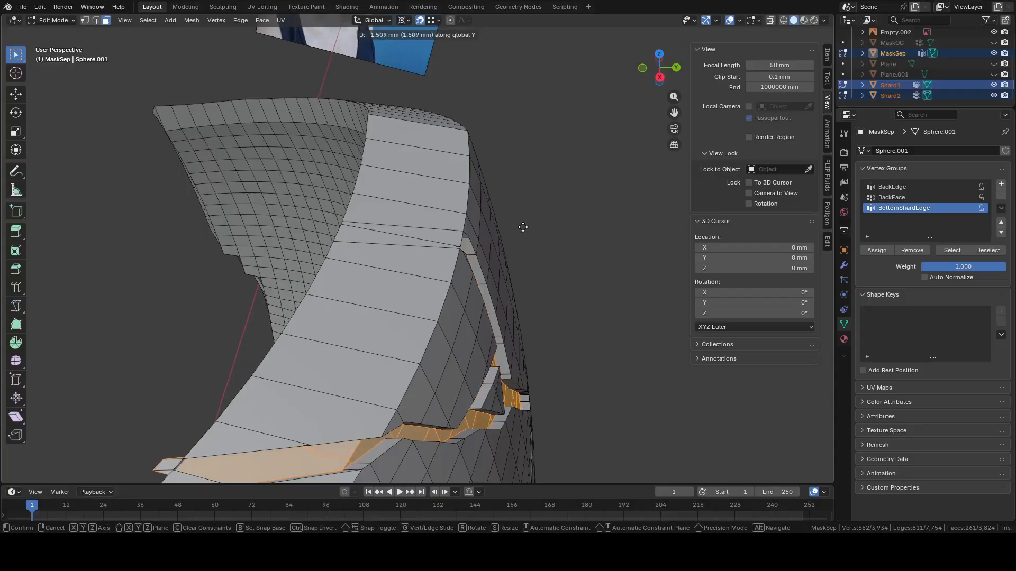
pyautogui.rightClick(523, 227)
pyautogui.hotkey('ctrl', 'z')
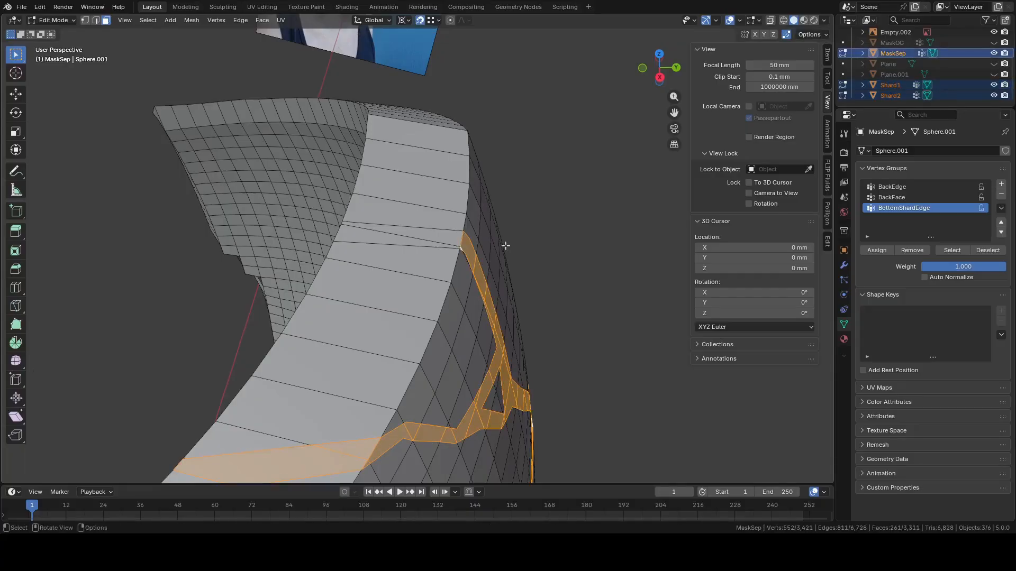
# Deselect the top rim faces that extend beyond the upper crack's end
pyautogui.moveTo(504, 245); pyautogui.dragTo(430, 269, button='middle')
pyautogui.press('c')
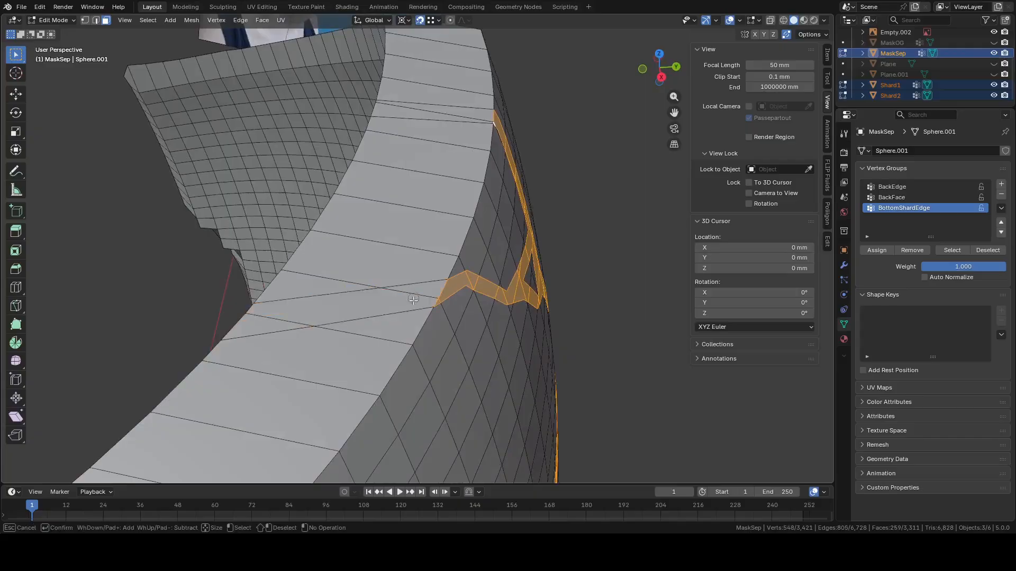
pyautogui.press('Escape')
# Turn on X-ray and deselect the first hidden stray faces spanning the mask's thickness
pyautogui.moveTo(300, 327); pyautogui.dragTo(403, 260, button='middle')
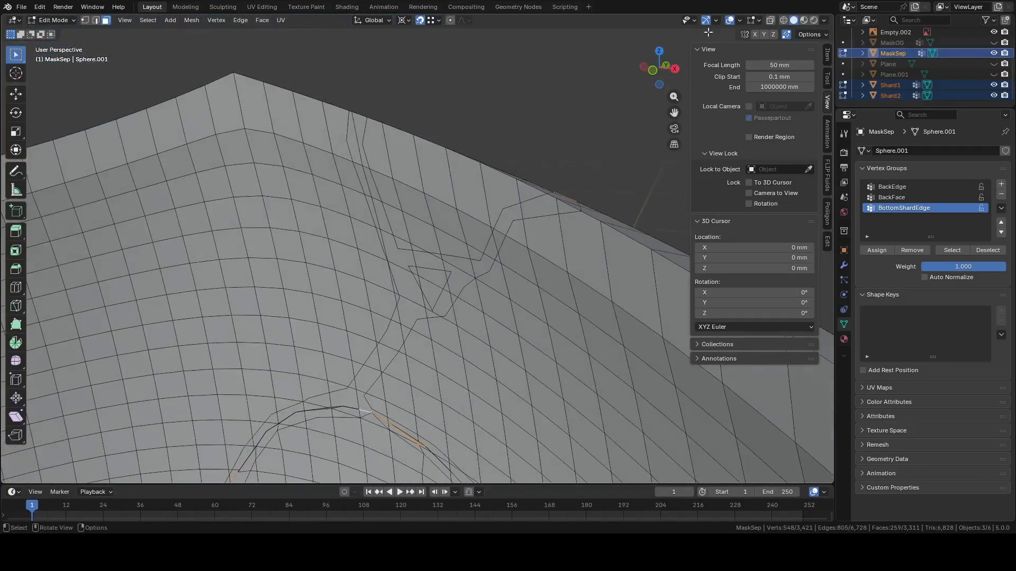
pyautogui.click(770, 20)
pyautogui.moveTo(530, 243); pyautogui.dragTo(511, 271, button='middle')
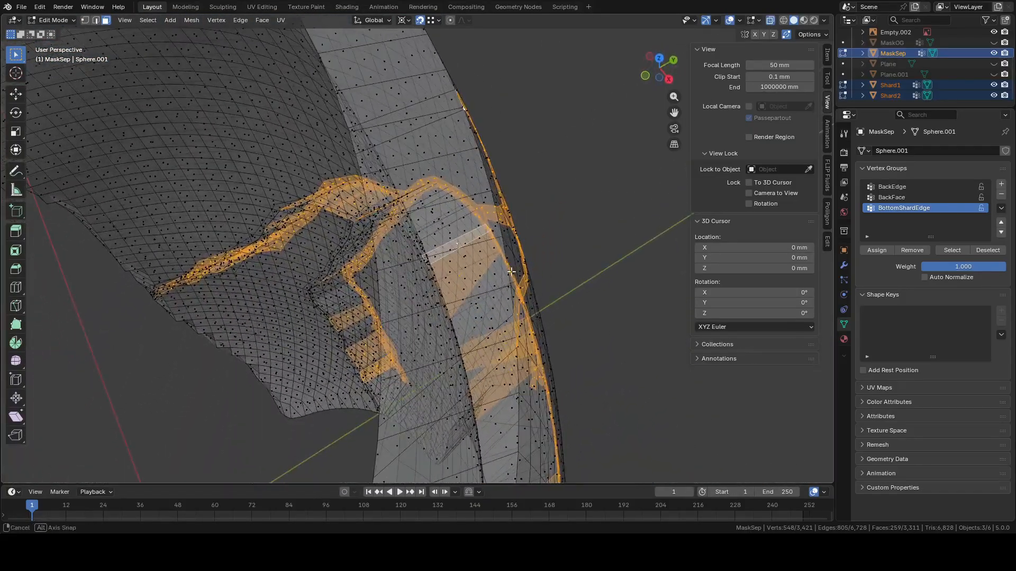
pyautogui.press('c')
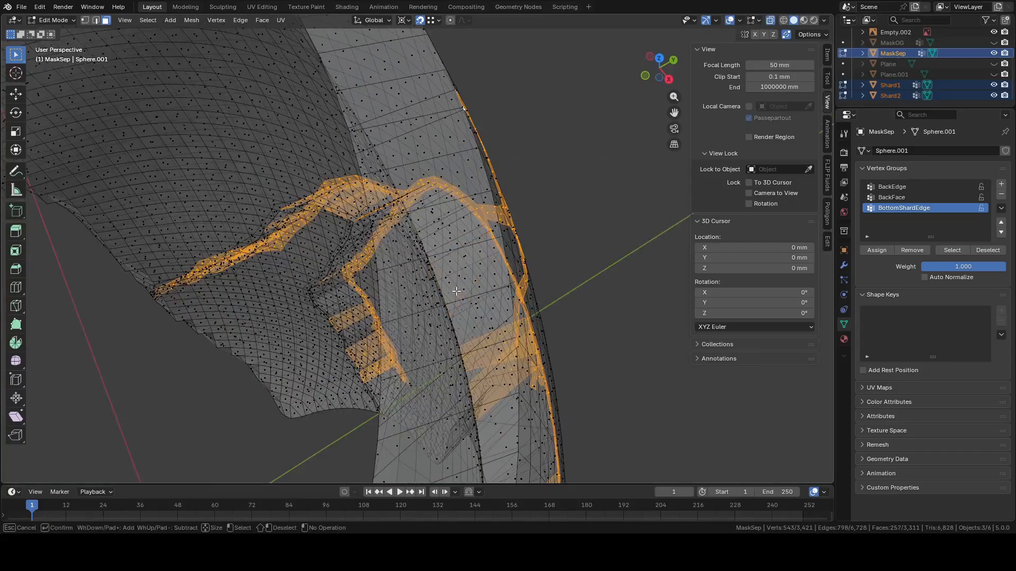
pyautogui.rightClick(456, 291)
# Deselect the remaining hidden stray faces spanning the mask's thickness near the arch and its small side spur
pyautogui.moveTo(456, 291); pyautogui.dragTo(477, 198, button='middle')
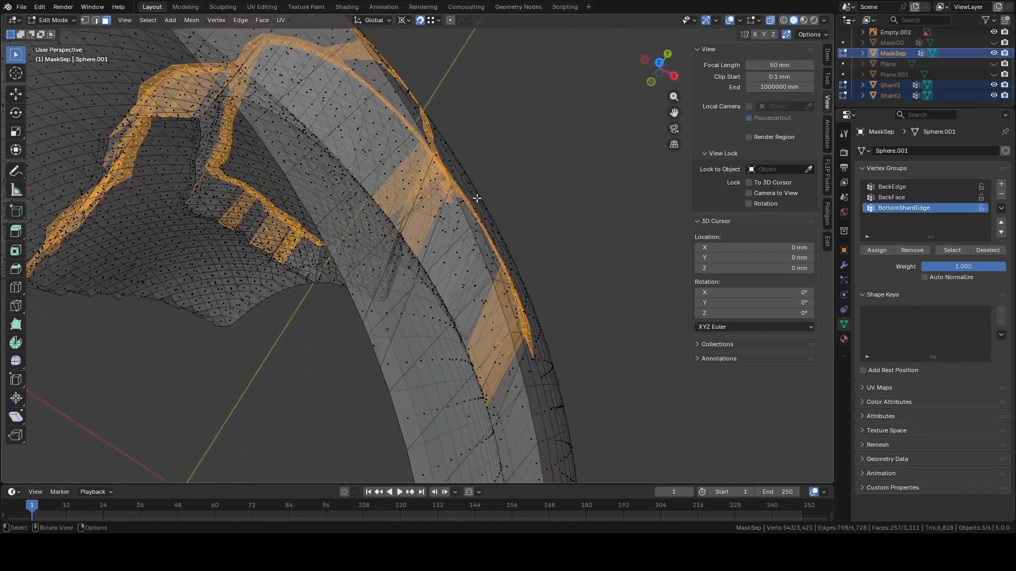
pyautogui.press('c')
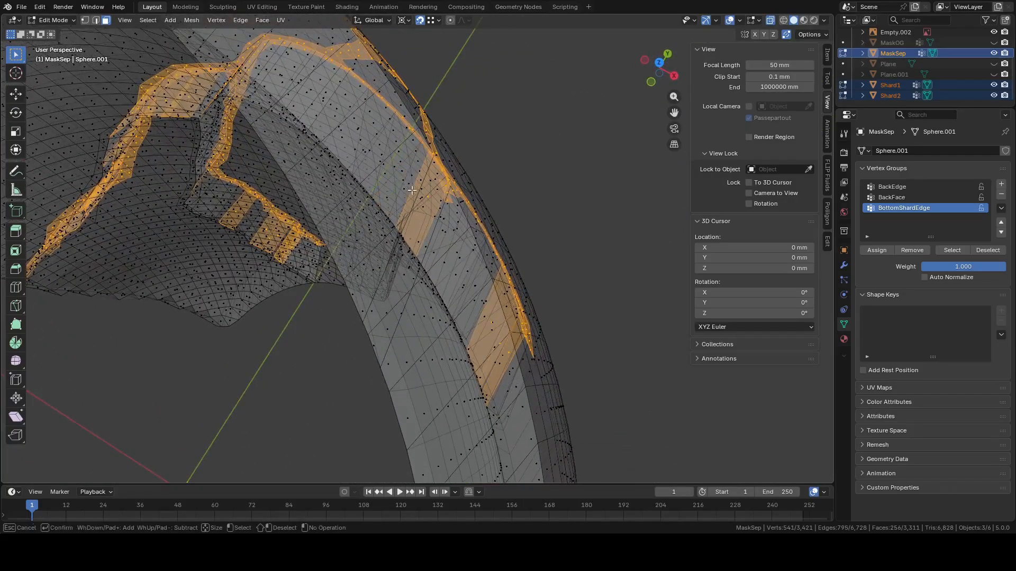
pyautogui.rightClick(413, 190)
pyautogui.moveTo(412, 190); pyautogui.dragTo(466, 379, button='middle')
pyautogui.press('c')
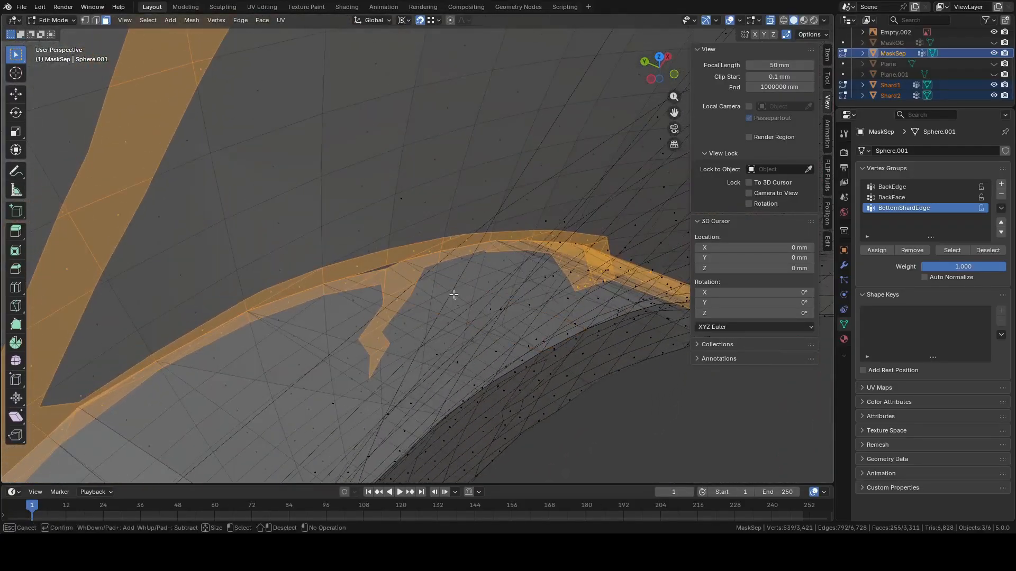
pyautogui.rightClick(556, 275)
pyautogui.moveTo(556, 276); pyautogui.dragTo(481, 314, button='middle')
pyautogui.press('c')
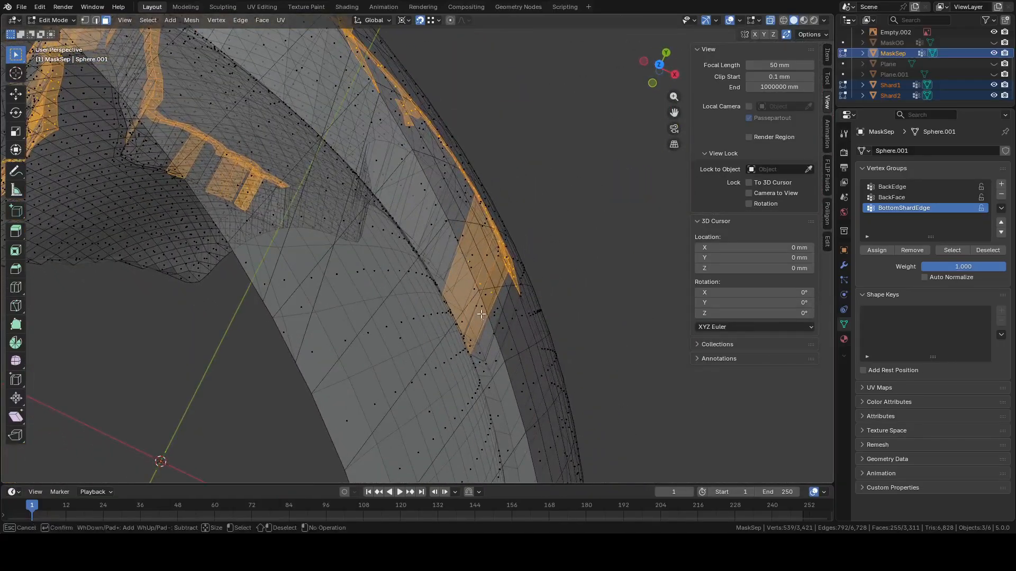
pyautogui.middleClick(457, 264)
pyautogui.rightClick(458, 263)
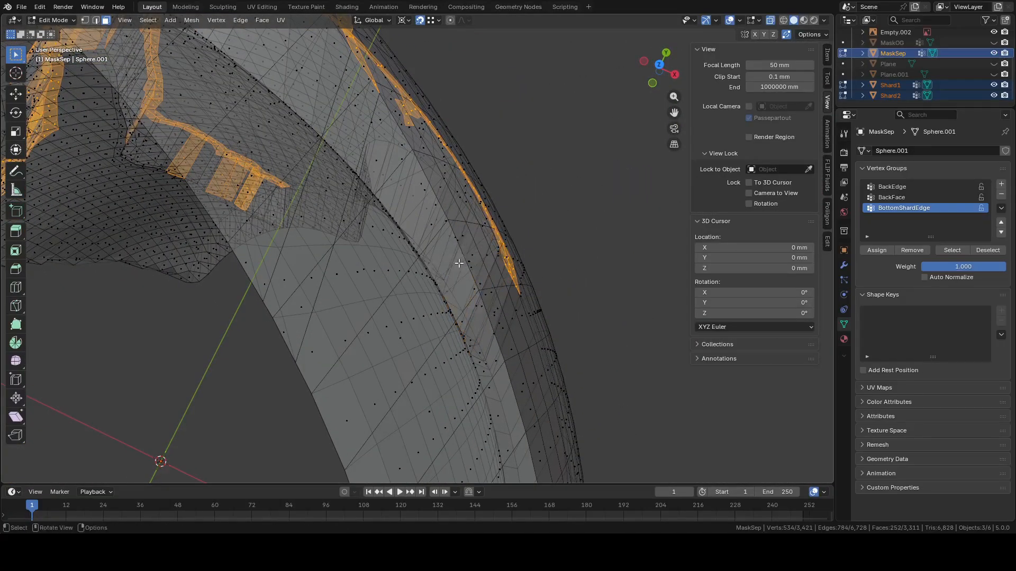
# Deselect the hidden wall faces between the outer and inner surfaces along the forked crack branches
pyautogui.scroll(-4, 458, 263)
pyautogui.keyDown('shift'); pyautogui.moveTo(338, 233); pyautogui.dragTo(28, 314, button='middle'); pyautogui.keyUp('shift')
pyautogui.moveTo(1, 265); pyautogui.dragTo(338, 311, button='middle')
pyautogui.scroll(4, 339, 308)
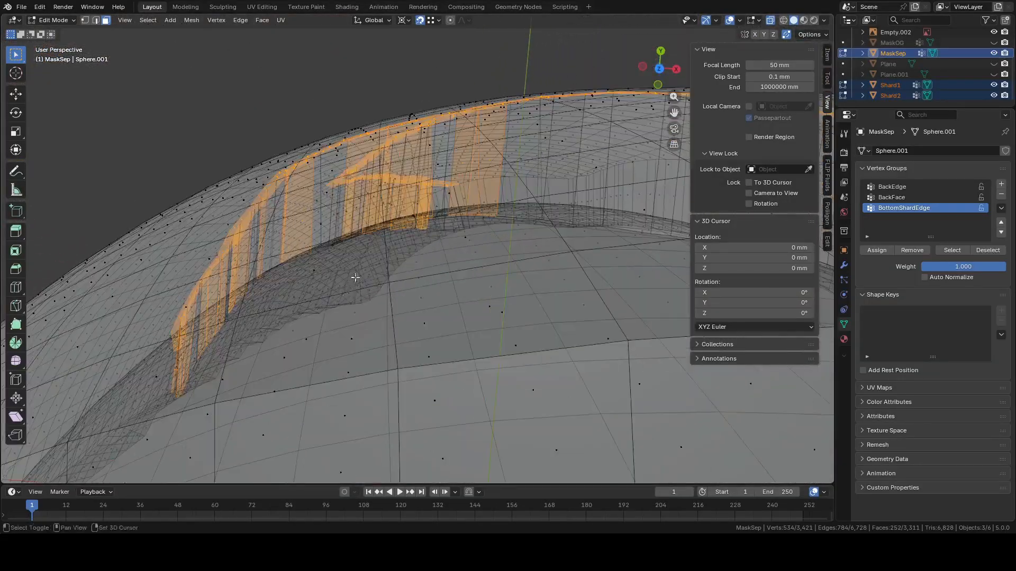
pyautogui.moveTo(354, 275)
pyautogui.keyDown('shift'); pyautogui.mouseDown(button='middle')
pyautogui.moveTo(485, 335)
pyautogui.moveTo(487, 347)
pyautogui.mouseUp(button='middle'); pyautogui.keyUp('shift')
pyautogui.press('c')
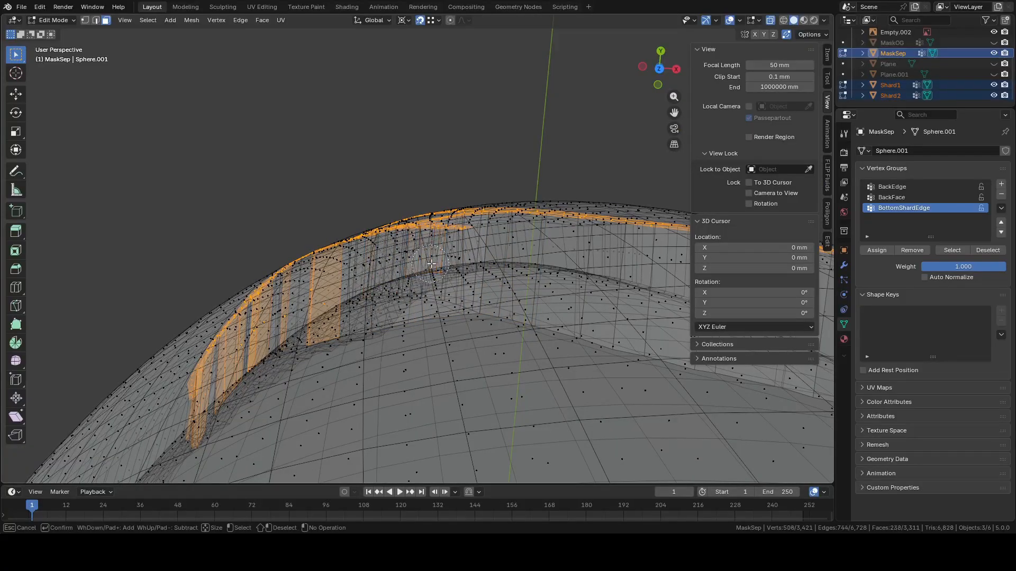
pyautogui.keyDown('shift'); pyautogui.moveTo(312, 310); pyautogui.dragTo(529, 236, button='middle'); pyautogui.keyUp('shift')
pyautogui.press('c')
pyautogui.middleClick(506, 226)
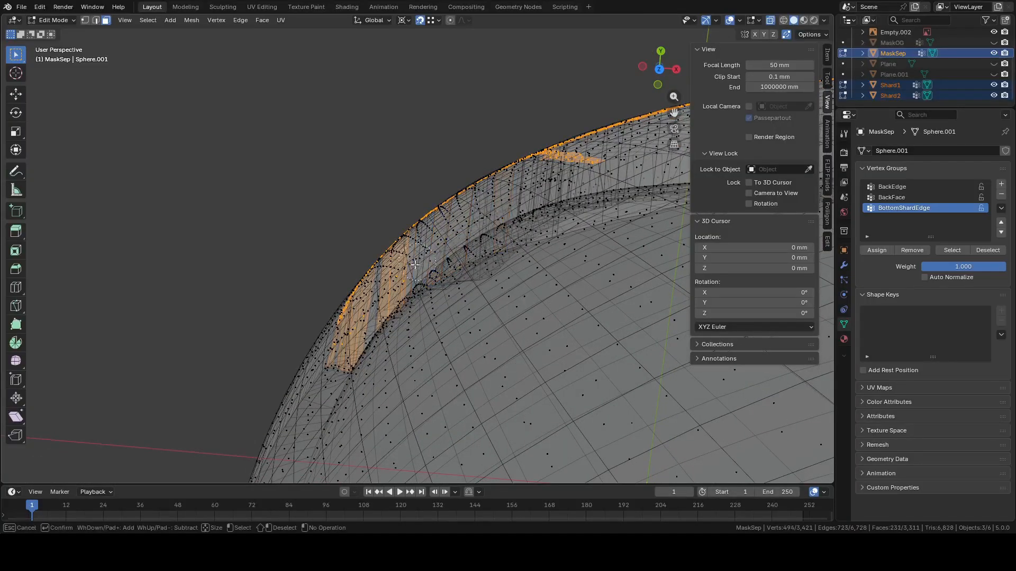
pyautogui.press('Escape')
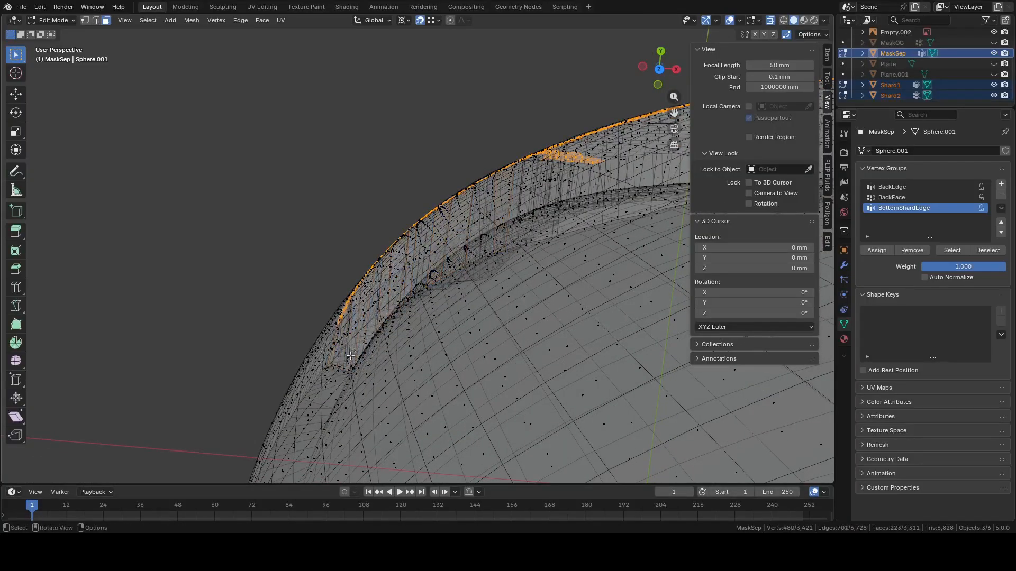
# Examine the crack selection from several sides of the mask for leftover hidden faces
pyautogui.scroll(-2, 338, 354)
pyautogui.moveTo(338, 355); pyautogui.dragTo(577, 211, button='middle')
pyautogui.scroll(-3, 580, 207)
pyautogui.scroll(-3, 580, 207)
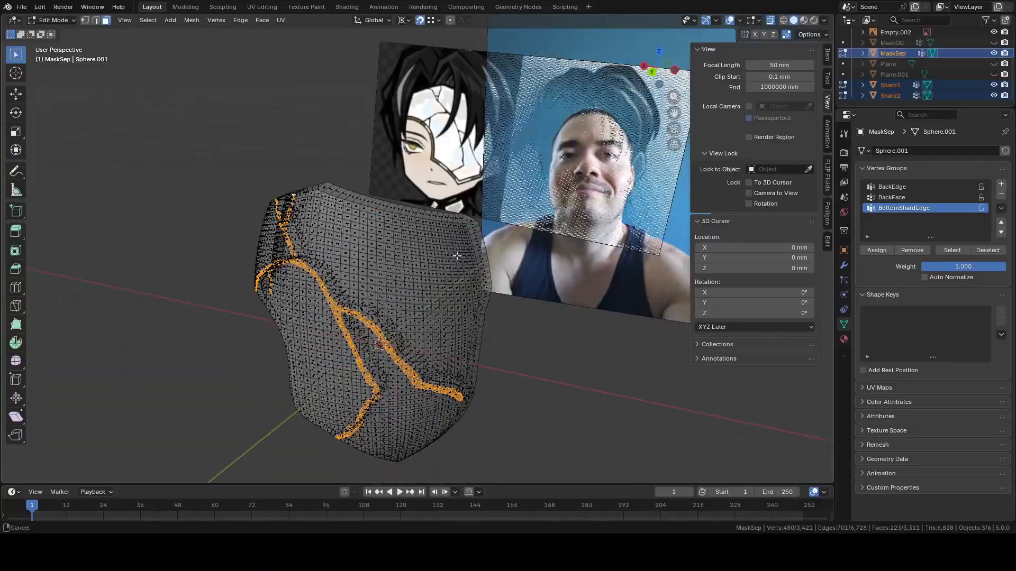
pyautogui.keyDown('shift'); pyautogui.moveTo(459, 256); pyautogui.dragTo(600, 118, button='middle'); pyautogui.keyUp('shift')
pyautogui.scroll(5, 607, 194)
pyautogui.moveTo(557, 265); pyautogui.dragTo(495, 307, button='middle')
pyautogui.scroll(-3, 495, 307)
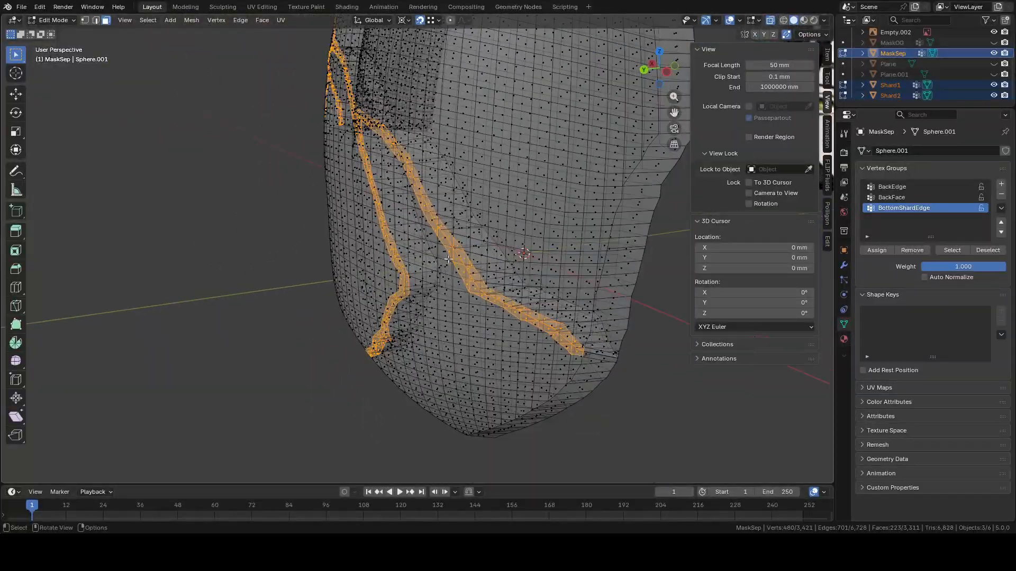
pyautogui.moveTo(402, 260); pyautogui.dragTo(519, 236, button='middle')
pyautogui.keyDown('shift'); pyautogui.moveTo(159, 148); pyautogui.dragTo(454, 261, button='middle'); pyautogui.keyUp('shift')
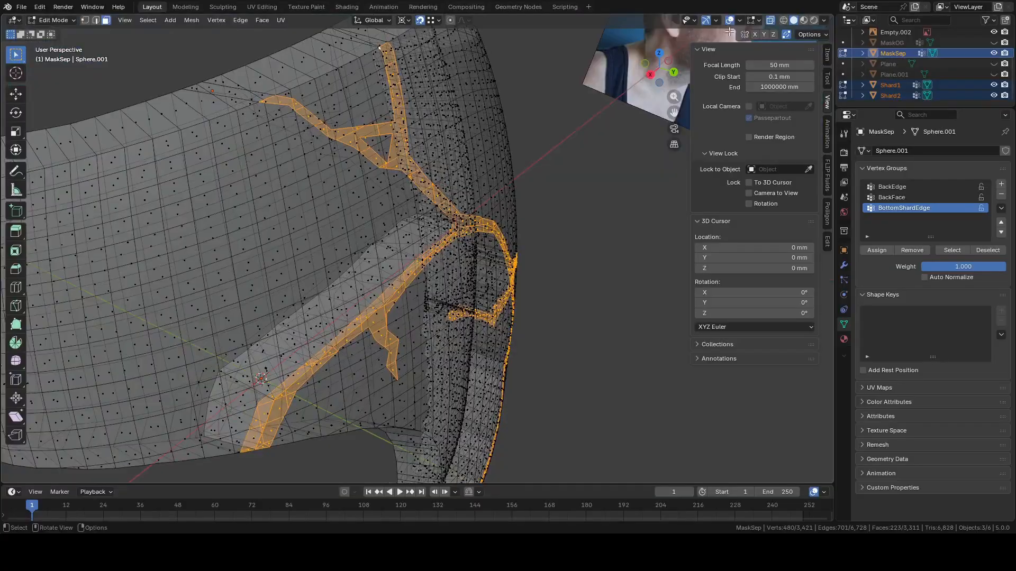
# Turn off X-ray and check the selected crack faces where they meet the top rim
pyautogui.click(770, 20)
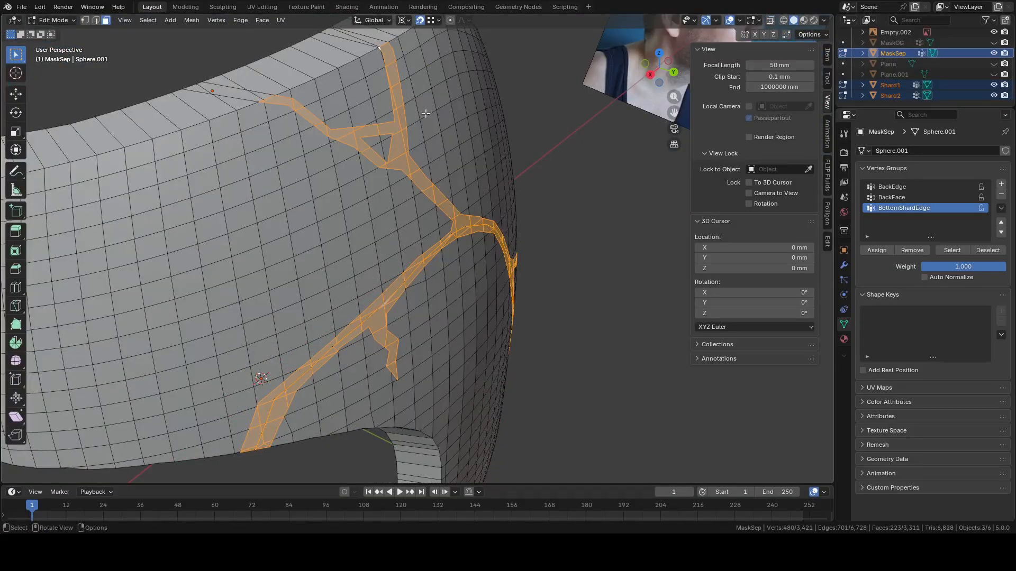
pyautogui.moveTo(426, 114); pyautogui.dragTo(606, 175, button='middle')
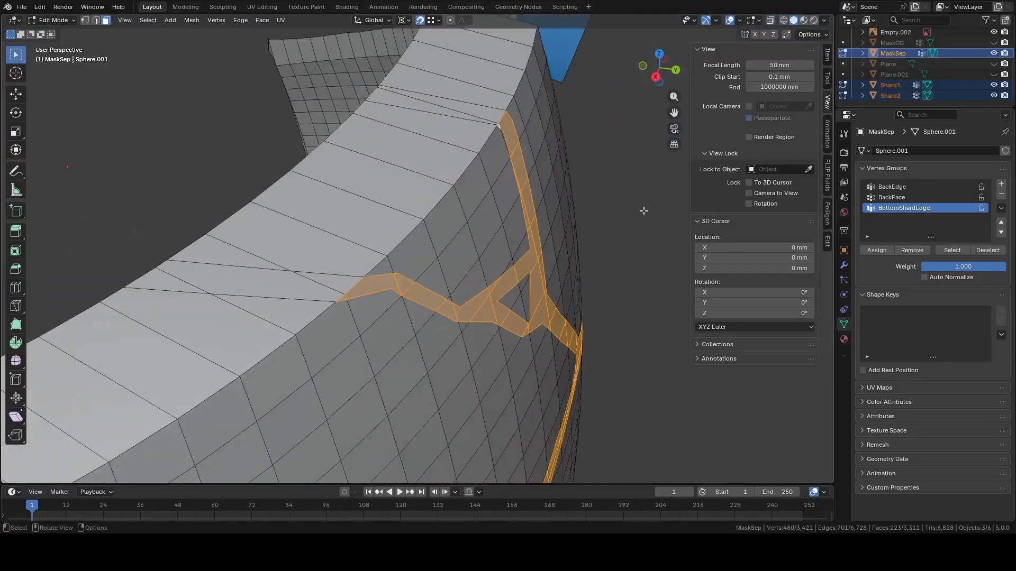
pyautogui.keyDown('shift'); pyautogui.moveTo(644, 211); pyautogui.dragTo(551, 270, button='middle'); pyautogui.keyUp('shift')
pyautogui.scroll(5, 425, 238)
pyautogui.scroll(-6, 440, 265)
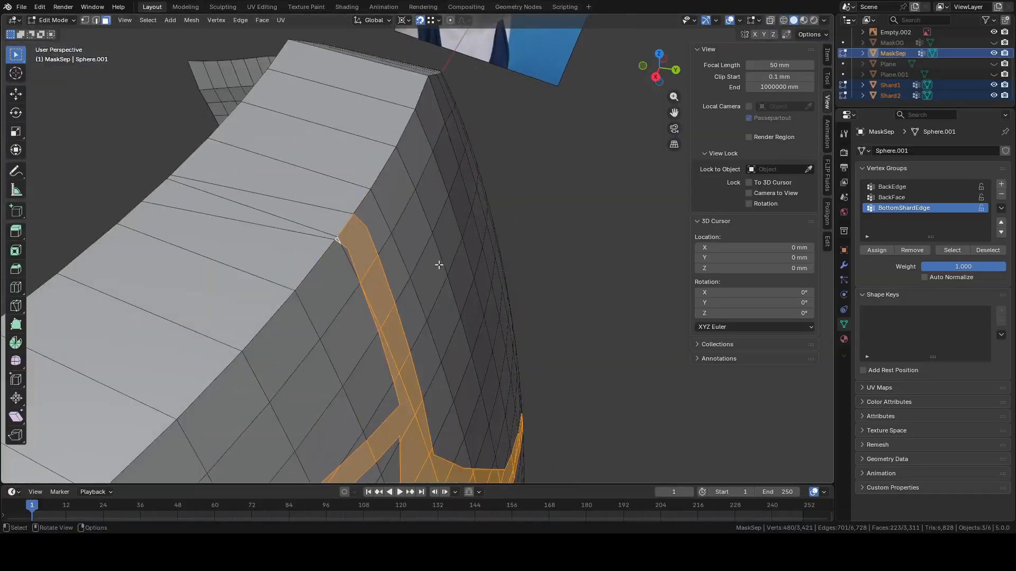
# Extrude the selected crack faces about 1.25 mm inward along the global Y axis
pyautogui.moveTo(440, 265); pyautogui.dragTo(554, 255, button='middle')
pyautogui.press('e')
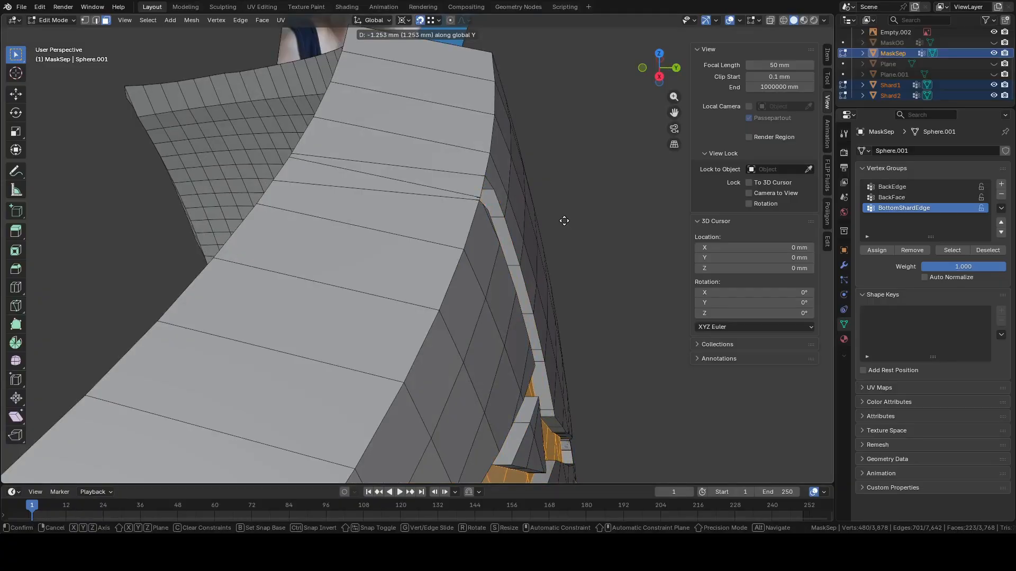
pyautogui.click(564, 221)
pyautogui.scroll(-3, 565, 221)
pyautogui.moveTo(565, 220); pyautogui.dragTo(514, 285, button='middle')
pyautogui.scroll(4, 508, 283)
pyautogui.moveTo(413, 244); pyautogui.dragTo(465, 254, button='middle')
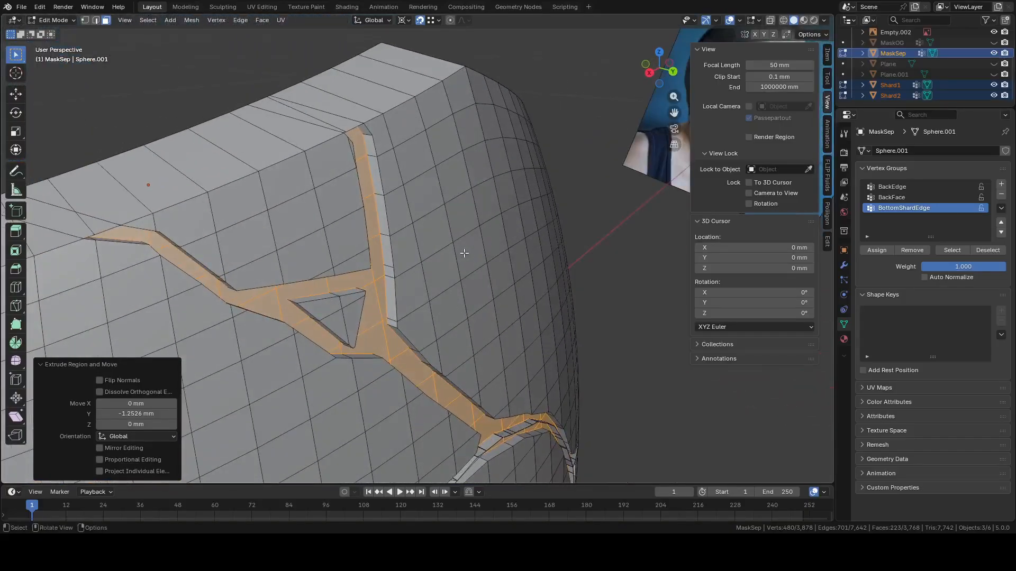
# Measure one extruded crack wall edge with the edge length display, and undo back to the unextruded crack faces
pyautogui.press('2')
pyautogui.click(389, 265)
pyautogui.click(759, 21)
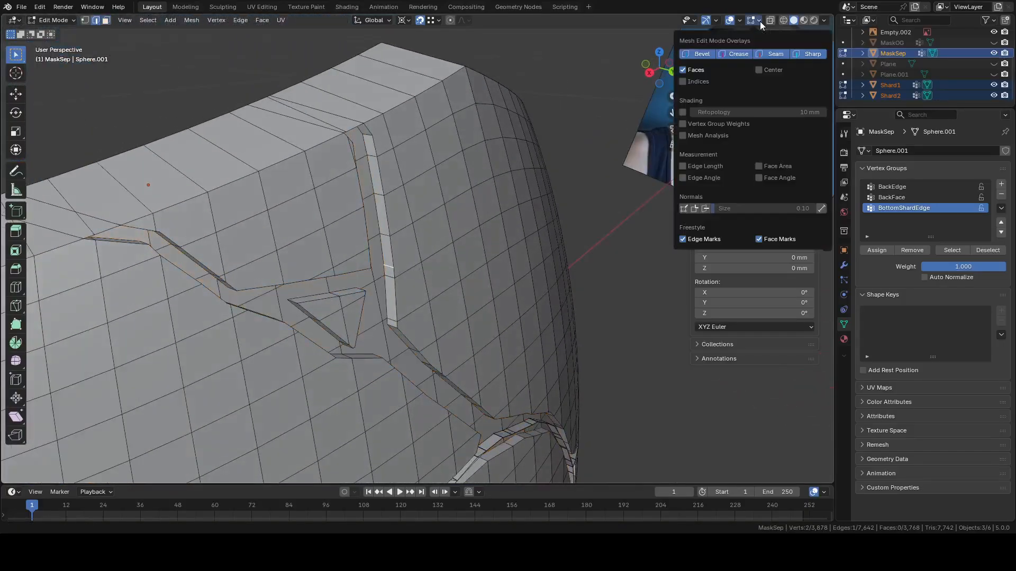
pyautogui.click(707, 166)
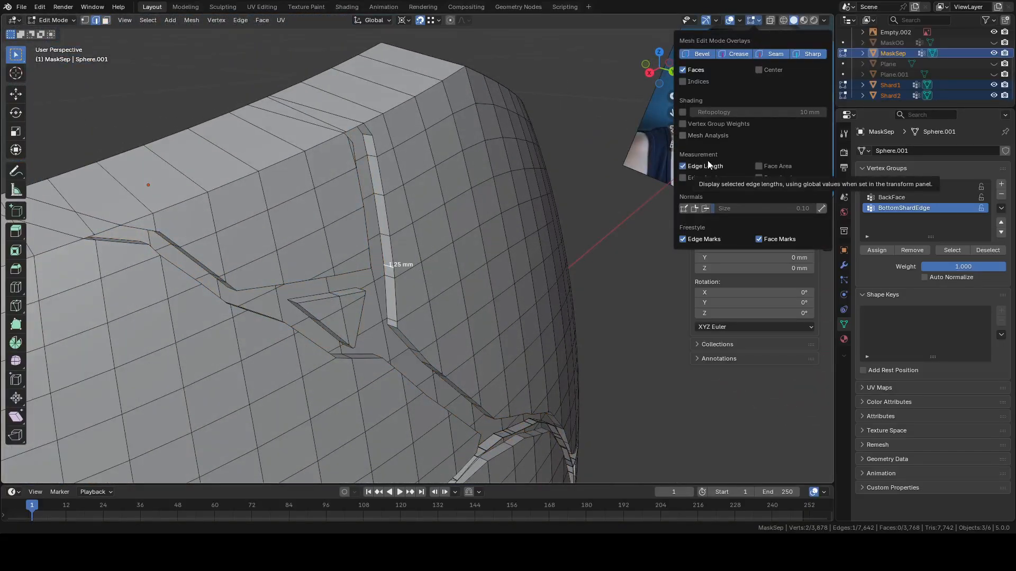
pyautogui.hotkey('ctrl', 'l')
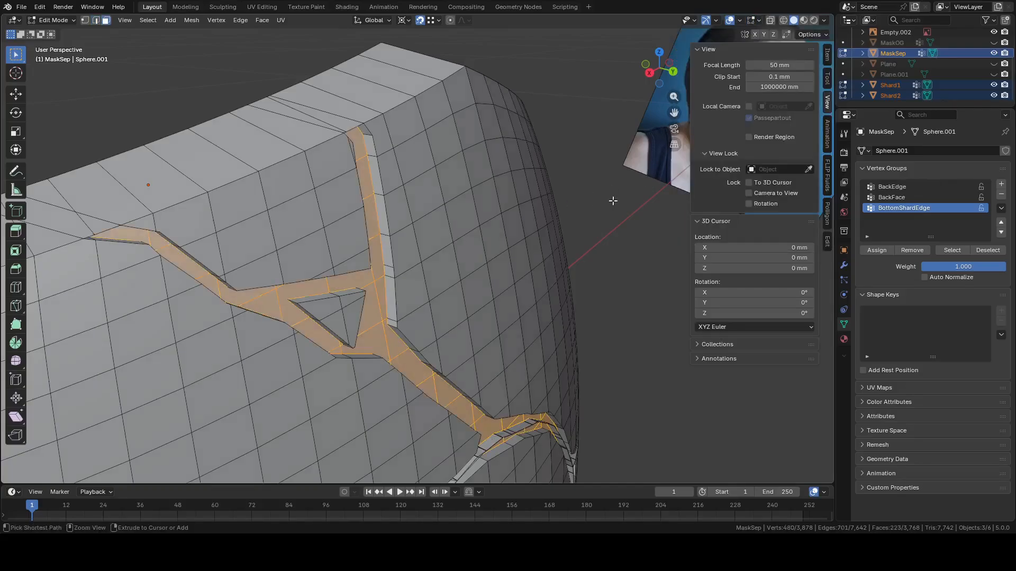
pyautogui.hotkey('ctrl', 'z')
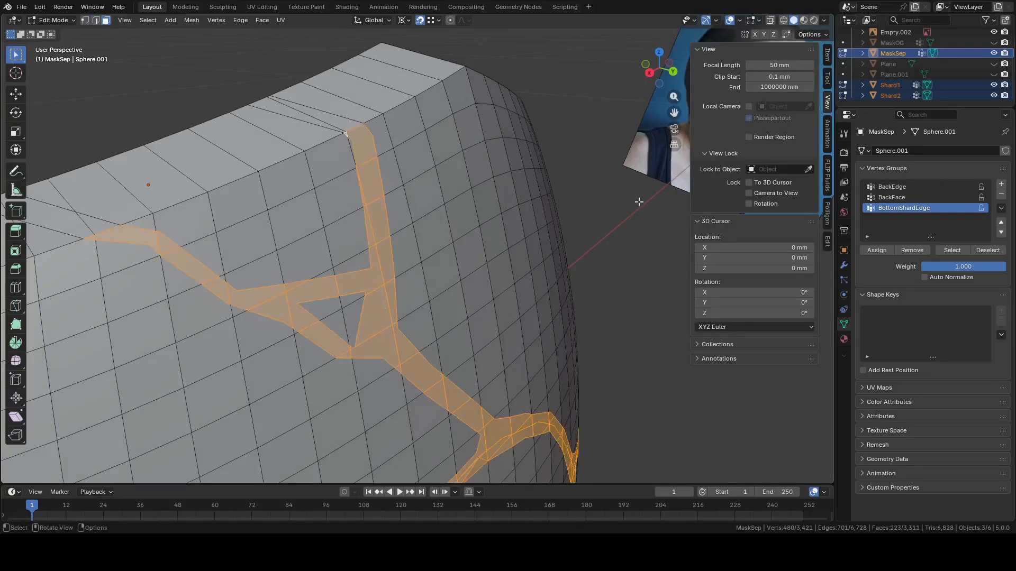
# Try extruding the crack faces about 3.25 mm inward along the global Y axis, and undo it
pyautogui.press('e')
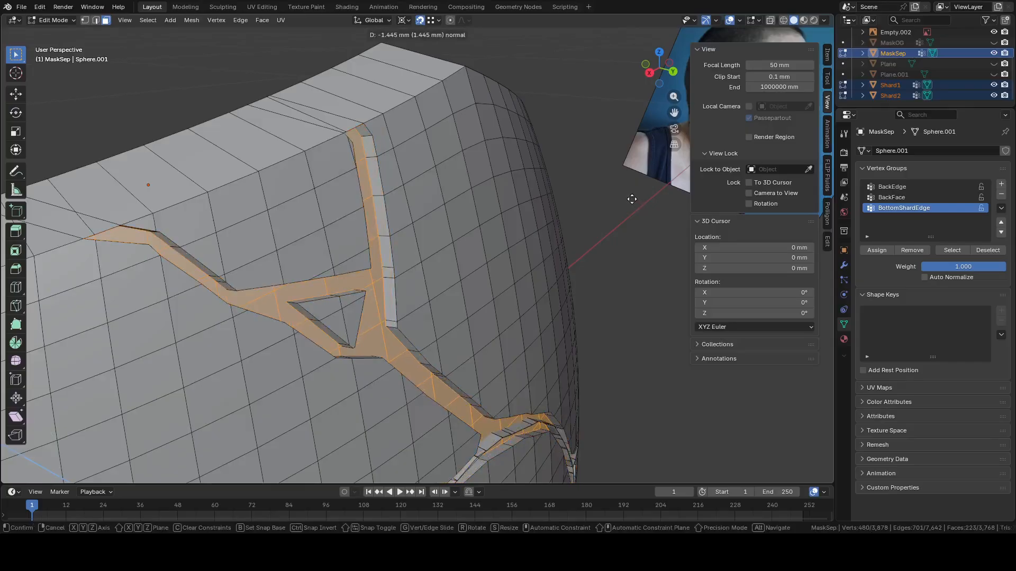
pyautogui.press('y')
pyautogui.click(627, 199)
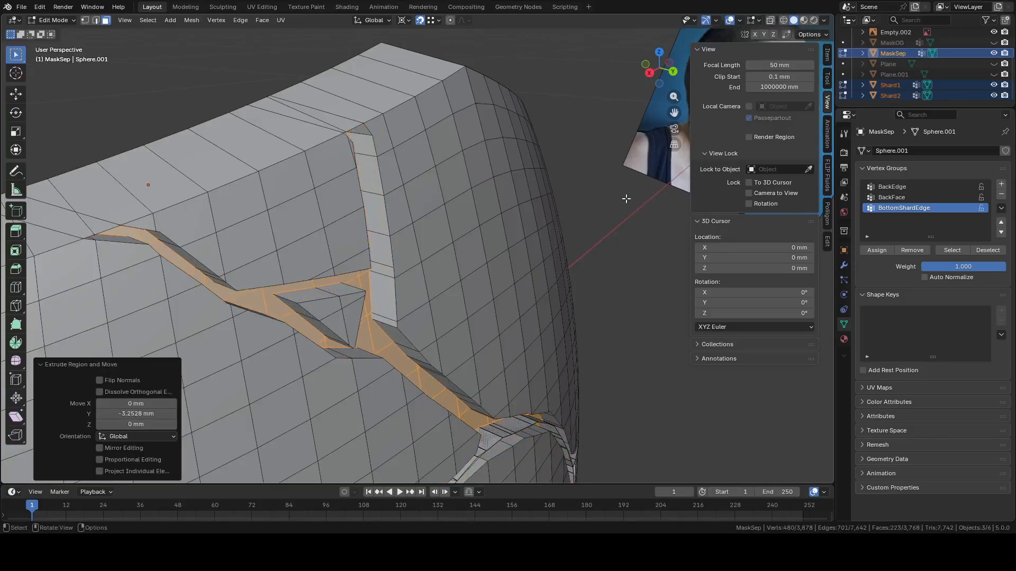
pyautogui.moveTo(434, 208)
pyautogui.mouseDown(button='middle')
pyautogui.moveTo(515, 209)
pyautogui.moveTo(453, 209)
pyautogui.mouseUp(button='middle')
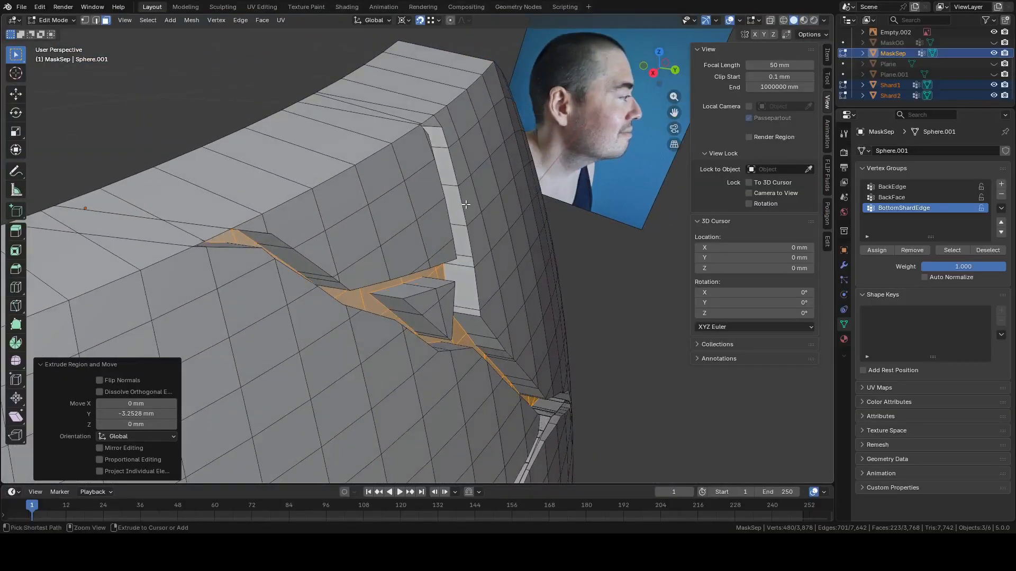
pyautogui.hotkey('ctrl', 'z')
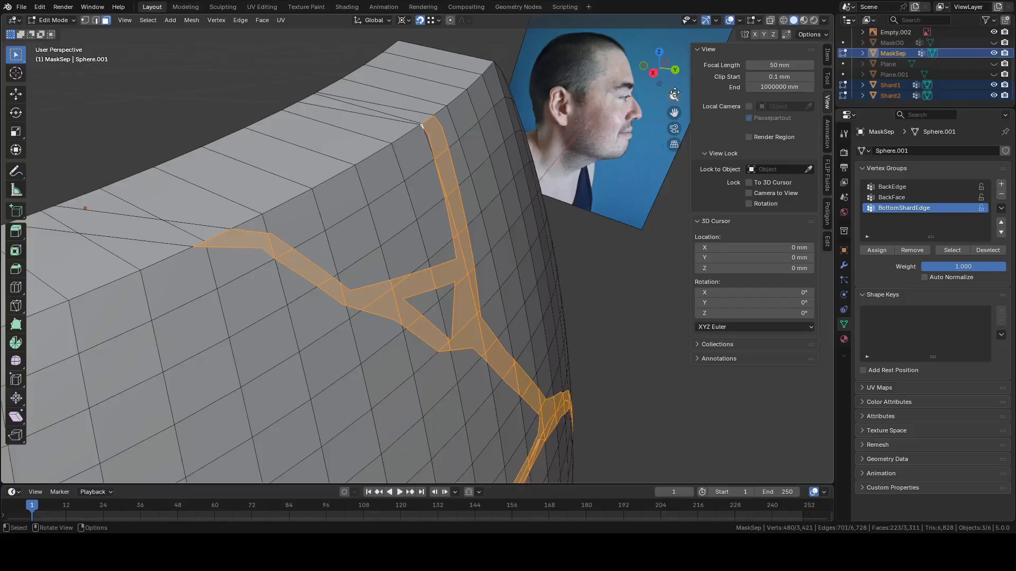
# Show edge lengths, extrude the crack faces in place and move them about 1.5 mm inward along the global Y axis
pyautogui.click(759, 20)
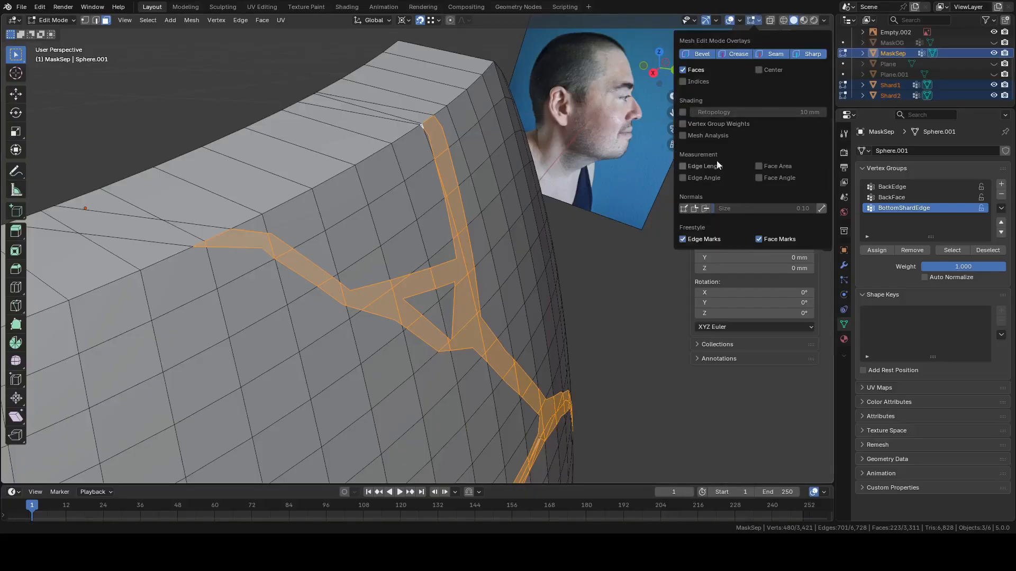
pyautogui.click(693, 168)
pyautogui.scroll(4, 608, 243)
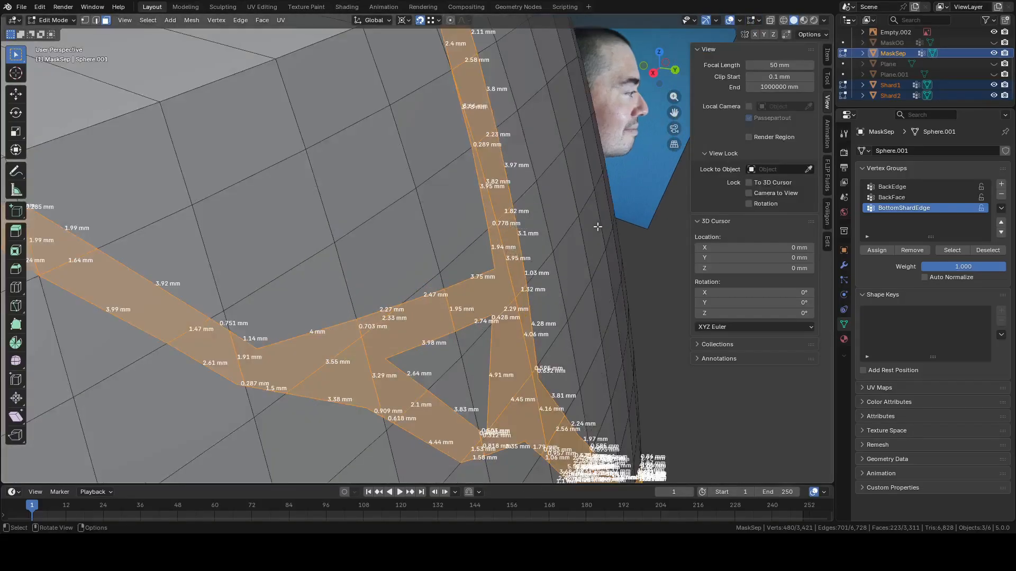
pyautogui.press('g')
pyautogui.press('e')
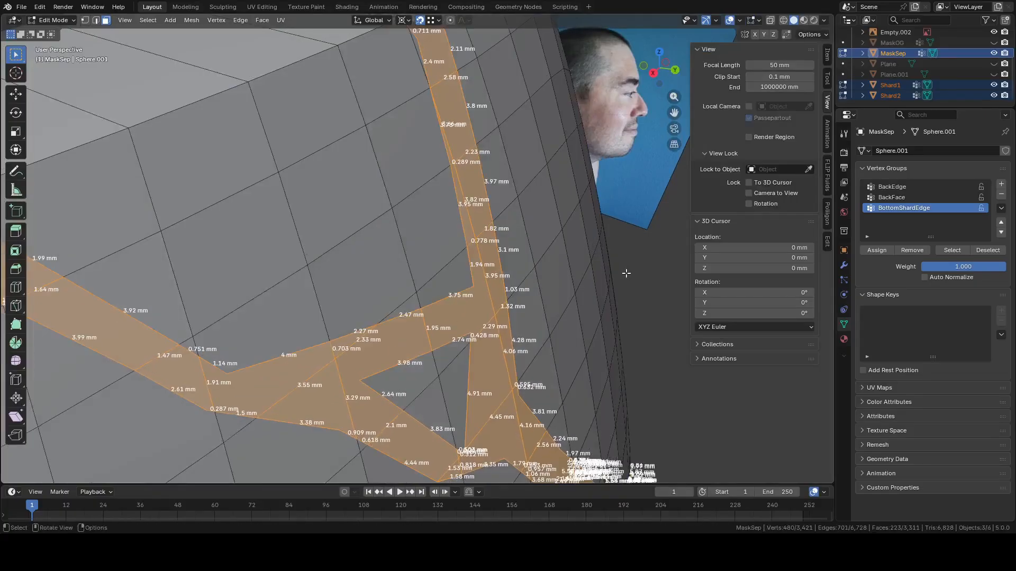
pyautogui.rightClick(622, 273)
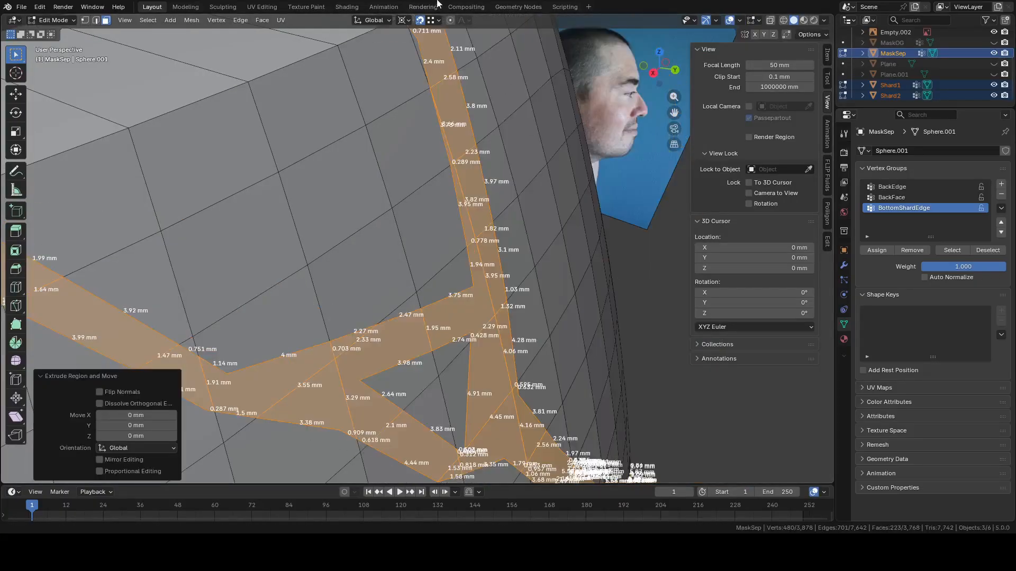
pyautogui.press('g')
pyautogui.press('y')
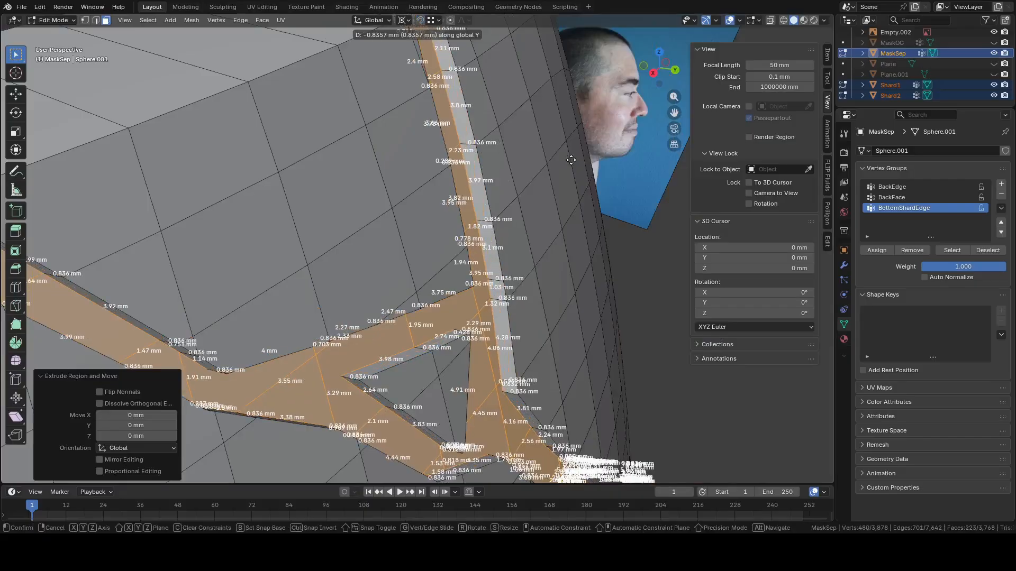
pyautogui.click(539, 153)
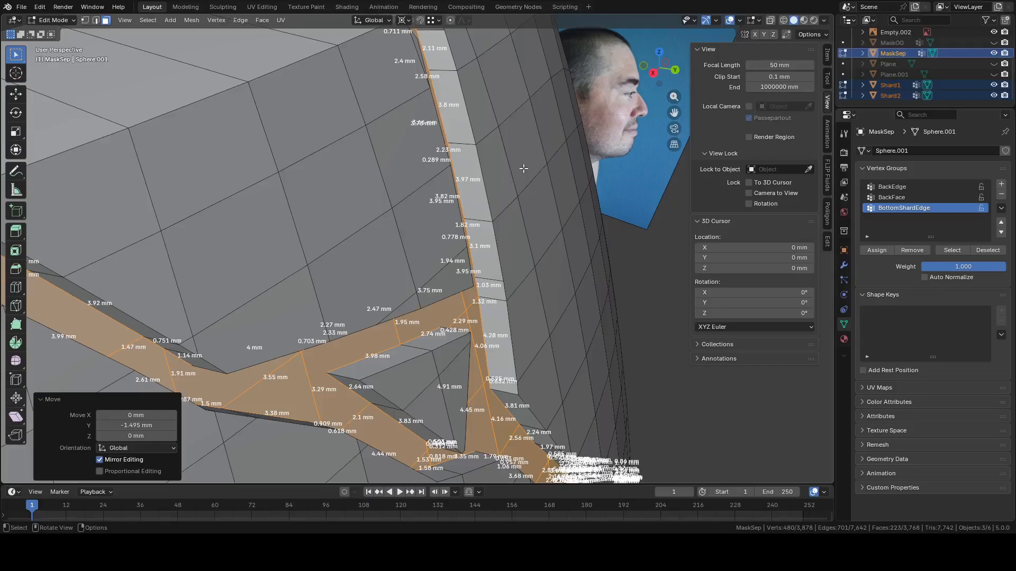
# Inspect the recessed cracks around the arch, clear the crack selection and return to Object Mode
pyautogui.scroll(-6, 530, 157)
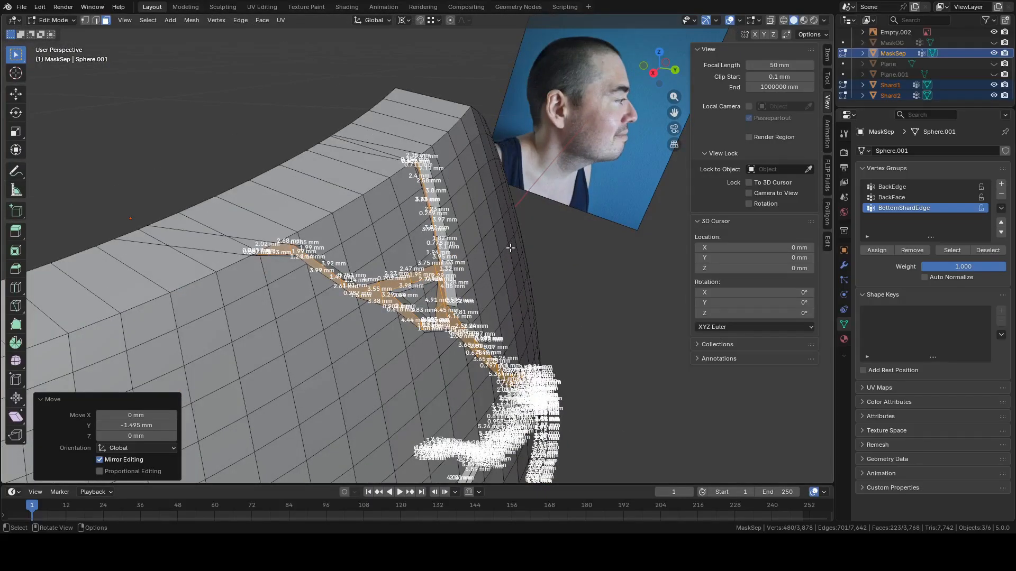
pyautogui.moveTo(510, 248); pyautogui.dragTo(489, 248, button='middle')
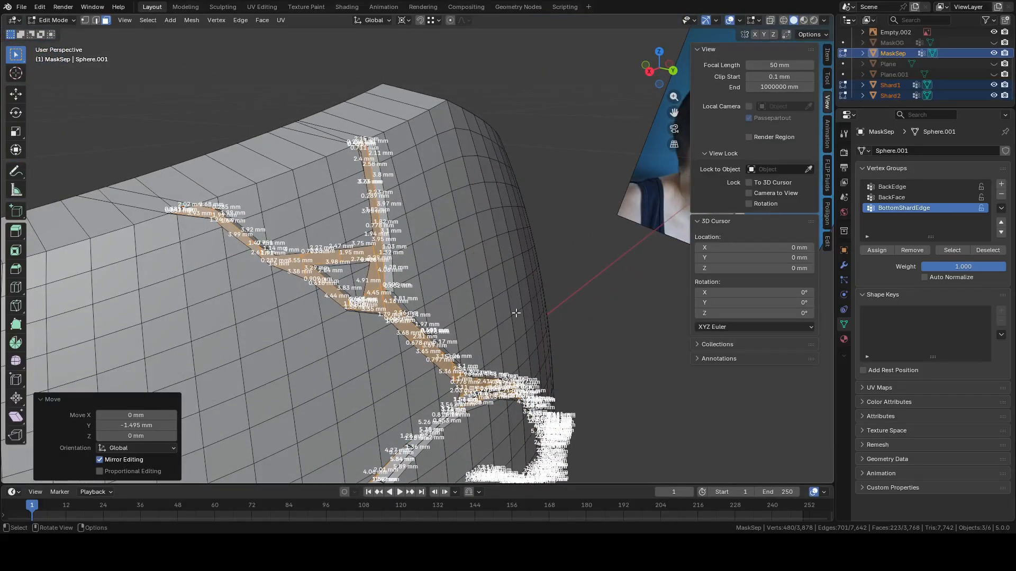
pyautogui.moveTo(515, 313); pyautogui.dragTo(531, 230, button='middle')
pyautogui.click(484, 297)
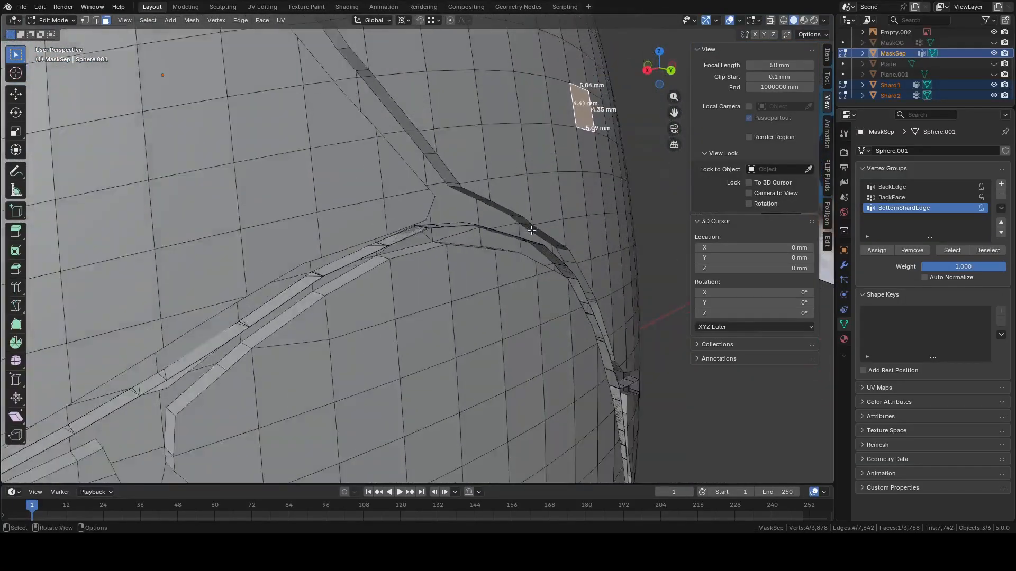
pyautogui.scroll(-10, 532, 230)
pyautogui.press('Tab')
pyautogui.moveTo(563, 285); pyautogui.dragTo(420, 312, button='middle')
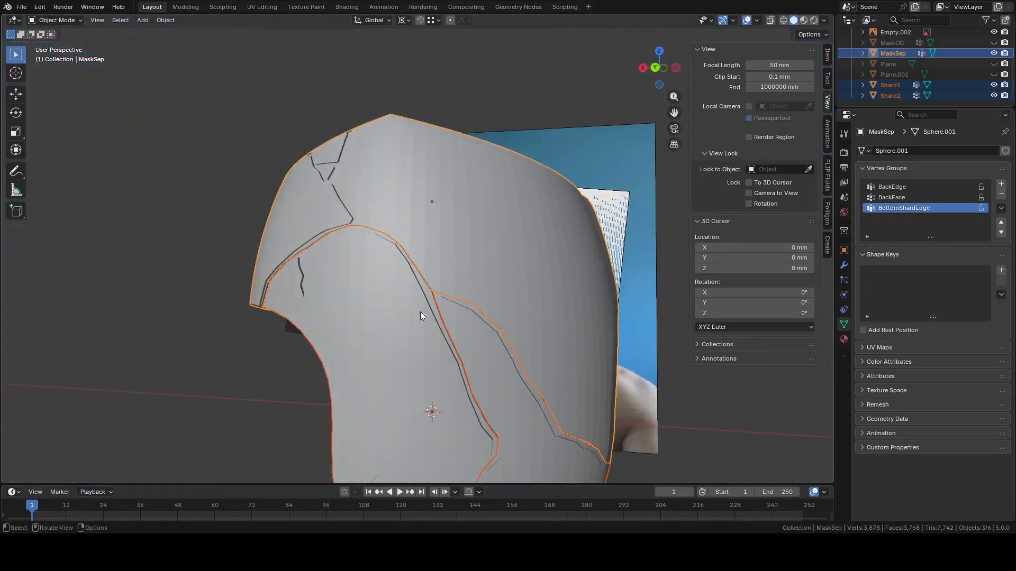
# Hide both shard objects and open the main mask piece MaskSep in Edit Mode
pyautogui.click(405, 327)
pyautogui.press('h')
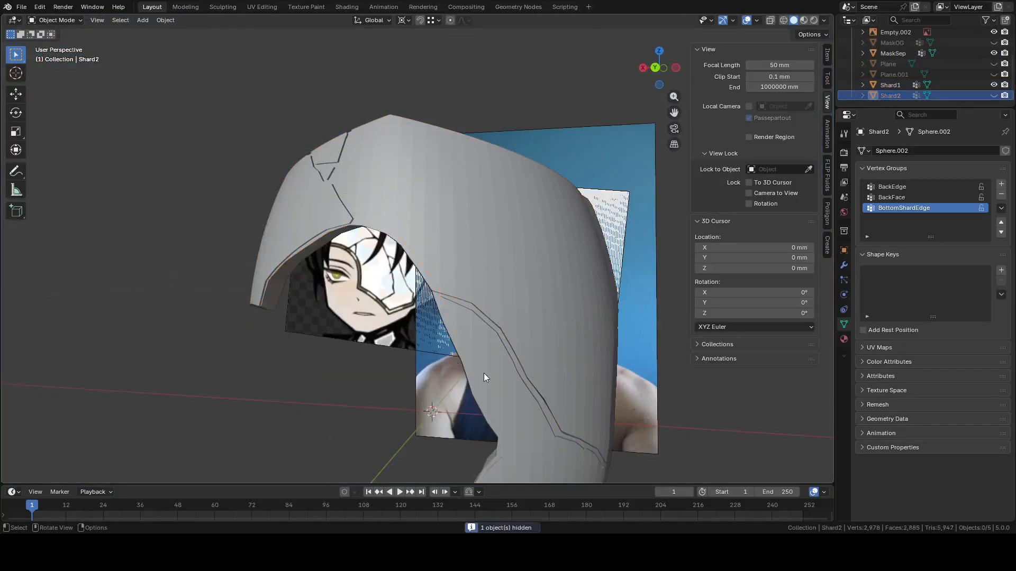
pyautogui.click(483, 373)
pyautogui.press('h')
pyautogui.moveTo(482, 370); pyautogui.dragTo(381, 246, button='middle')
pyautogui.click(496, 272)
pyautogui.press('Tab')
# Select the extruded edge loop along the mask's arched break and delete its vertices
pyautogui.scroll(6, 497, 272)
pyautogui.press('2')
pyautogui.keyDown('alt'); pyautogui.click(410, 279); pyautogui.keyUp('alt')
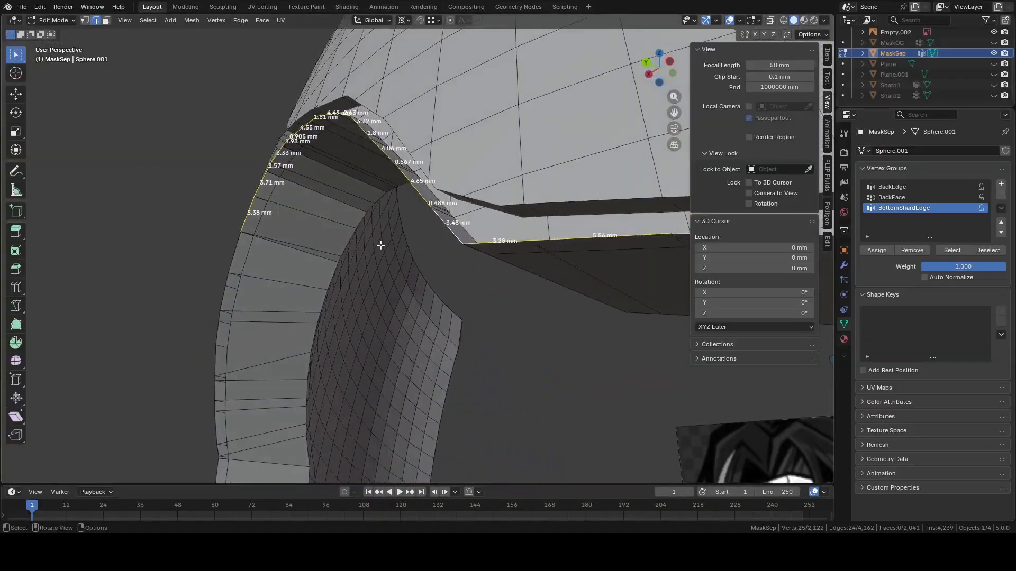
pyautogui.rightClick(416, 261)
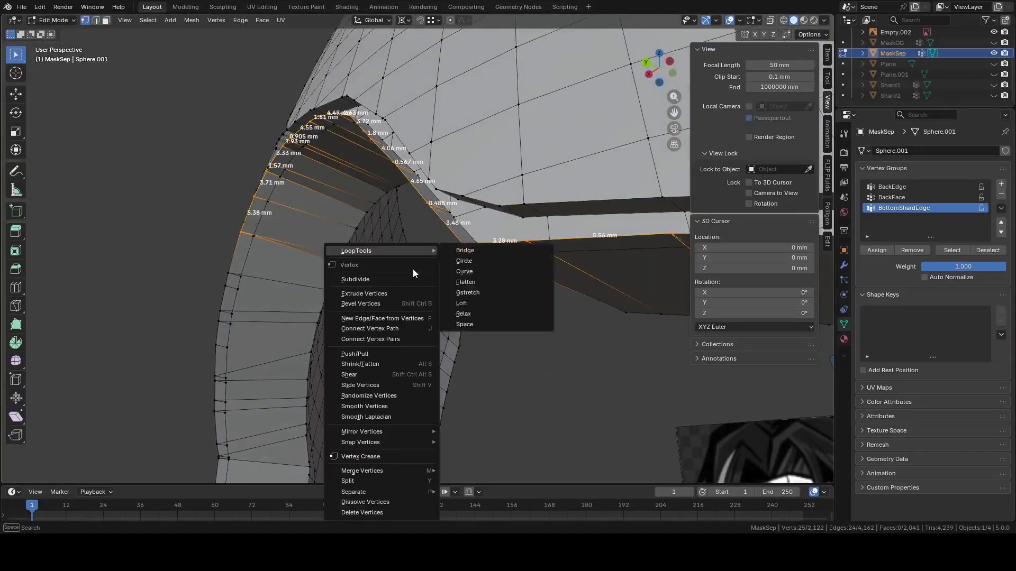
pyautogui.click(394, 515)
# Select the remaining chain of extruded vertices along the next stretch of the mask's broken edge and delete them
pyautogui.moveTo(508, 355); pyautogui.dragTo(526, 315, button='middle')
pyautogui.moveTo(406, 229); pyautogui.dragTo(437, 183, button='middle')
pyautogui.keyDown('alt'); pyautogui.click(433, 246); pyautogui.keyUp('alt')
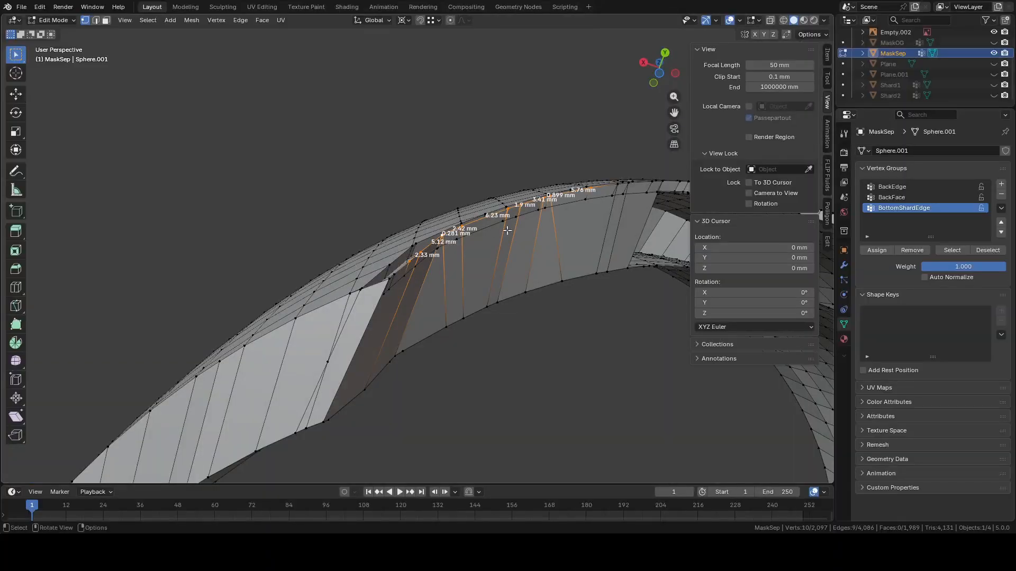
pyautogui.scroll(3, 407, 268)
pyautogui.keyDown('alt'); pyautogui.keyDown('shift'); pyautogui.click(297, 334); pyautogui.keyUp('shift'); pyautogui.keyUp('alt')
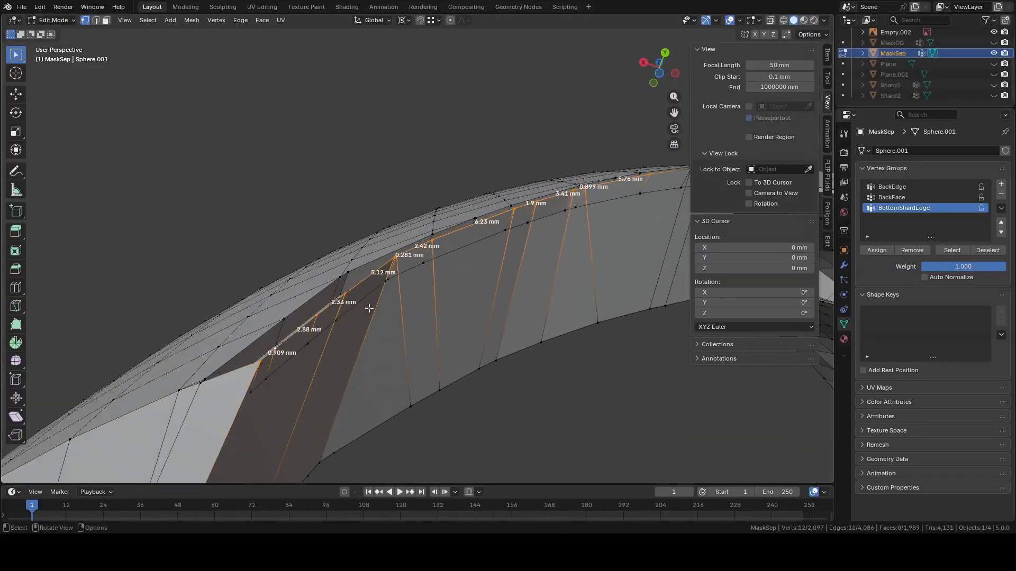
pyautogui.keyDown('shift'); pyautogui.moveTo(367, 307); pyautogui.dragTo(223, 333, button='middle'); pyautogui.keyUp('shift')
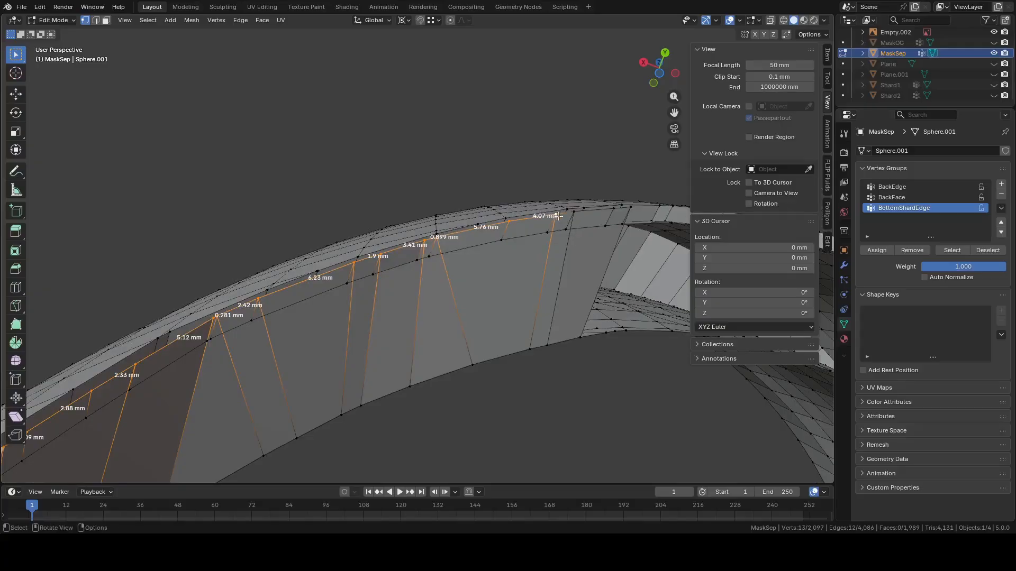
pyautogui.keyDown('alt'); pyautogui.keyDown('shift'); pyautogui.click(586, 216); pyautogui.keyUp('shift'); pyautogui.keyUp('alt')
pyautogui.keyDown('shift'); pyautogui.moveTo(614, 251); pyautogui.dragTo(362, 264, button='middle'); pyautogui.keyUp('shift')
pyautogui.rightClick(524, 315)
pyautogui.click(525, 316)
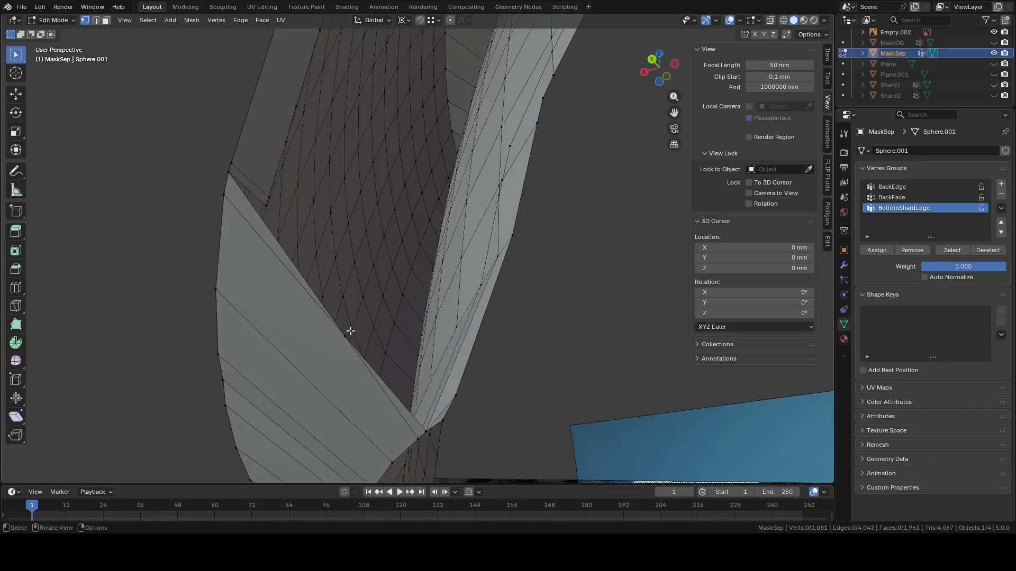
# Select the two adjoining open edges at the mask's lower tip and fill the gap beside them with a face
pyautogui.moveTo(368, 339); pyautogui.dragTo(369, 349, button='middle')
pyautogui.press('2')
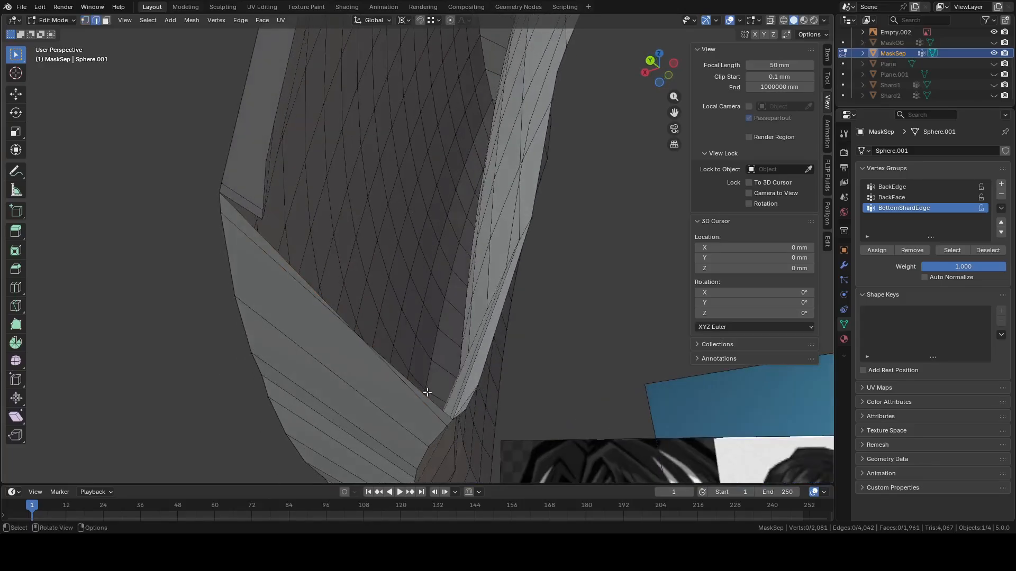
pyautogui.moveTo(455, 405); pyautogui.dragTo(365, 388, button='middle')
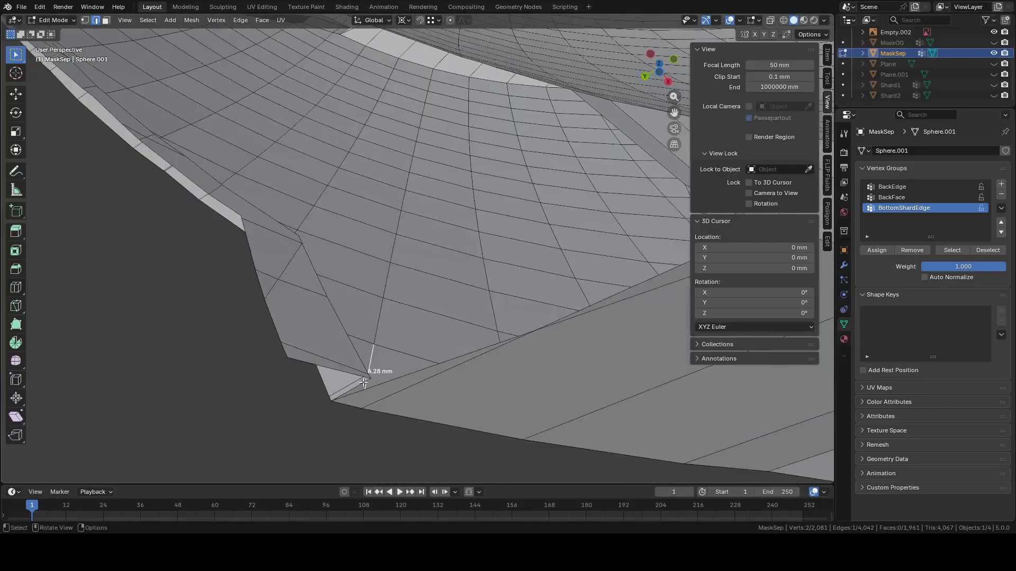
pyautogui.keyDown('shift'); pyautogui.moveTo(483, 358); pyautogui.dragTo(371, 305, button='middle'); pyautogui.keyUp('shift')
pyautogui.press('f')
pyautogui.hotkey('ctrl', 'z')
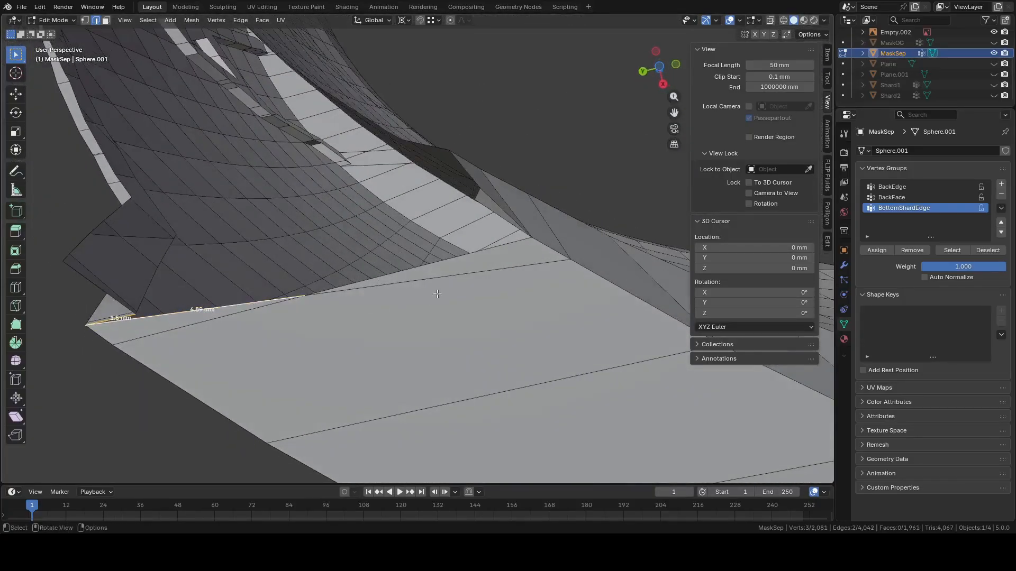
pyautogui.moveTo(475, 256); pyautogui.dragTo(382, 161, button='middle')
pyautogui.press('f')
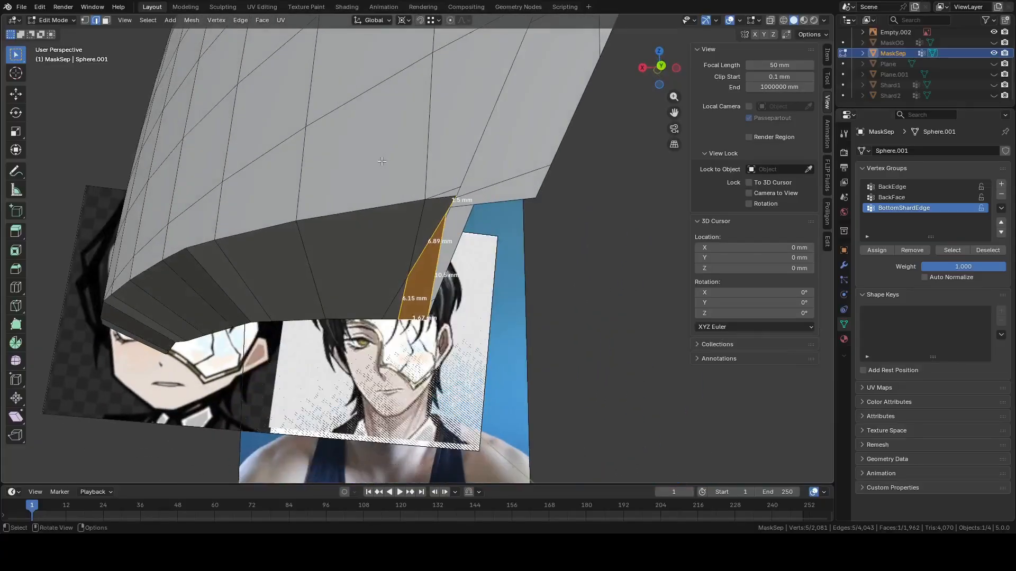
# Fill the neighbouring gap at the lower tip from the new face's long edge and the adjoining outer edge
pyautogui.moveTo(534, 191); pyautogui.dragTo(462, 257, button='middle')
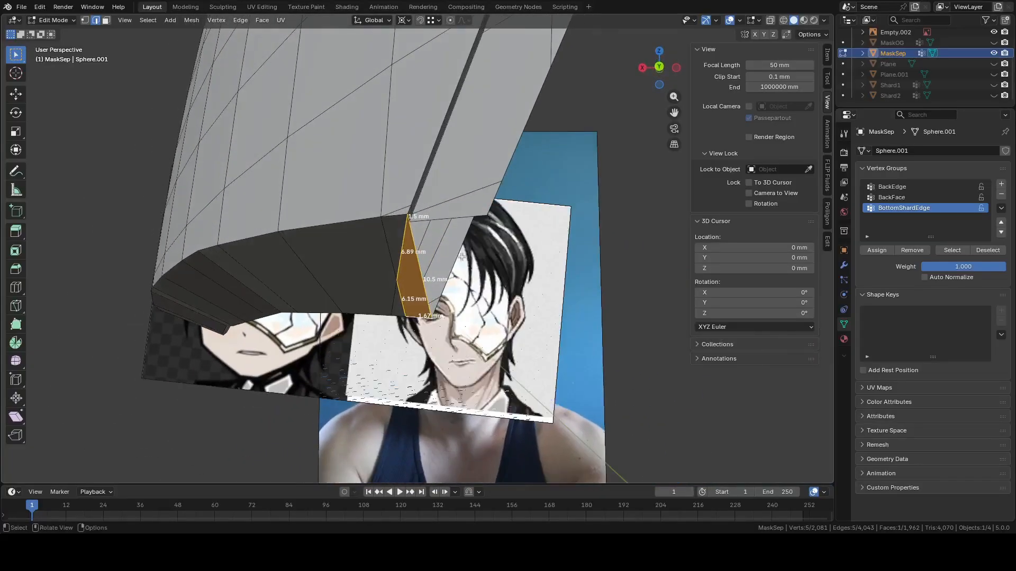
pyautogui.click(415, 258)
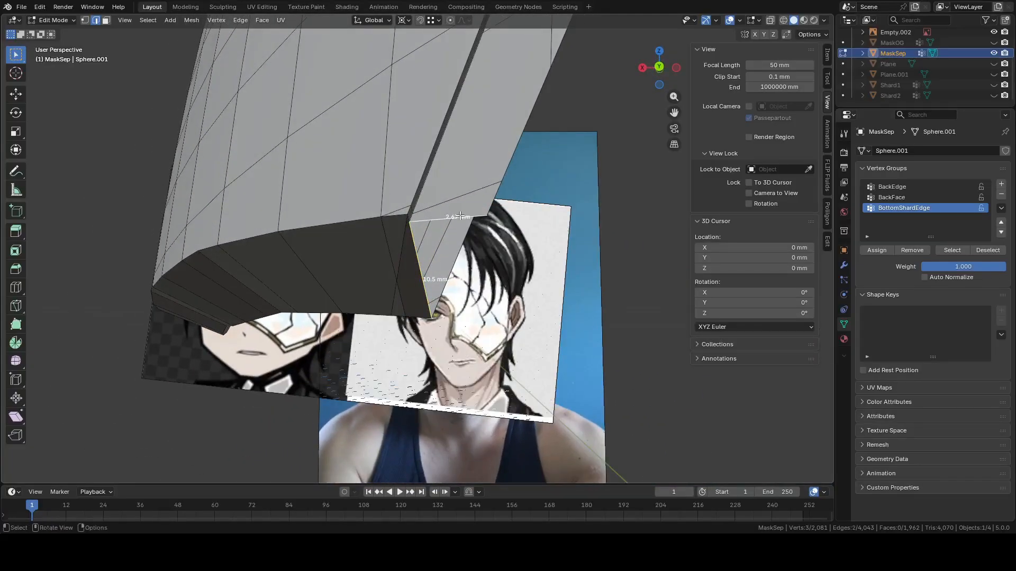
pyautogui.press('f')
# Fill the open side beside the mask's lower tip, and add the next wall face directly above it
pyautogui.moveTo(460, 216); pyautogui.dragTo(455, 273, button='middle')
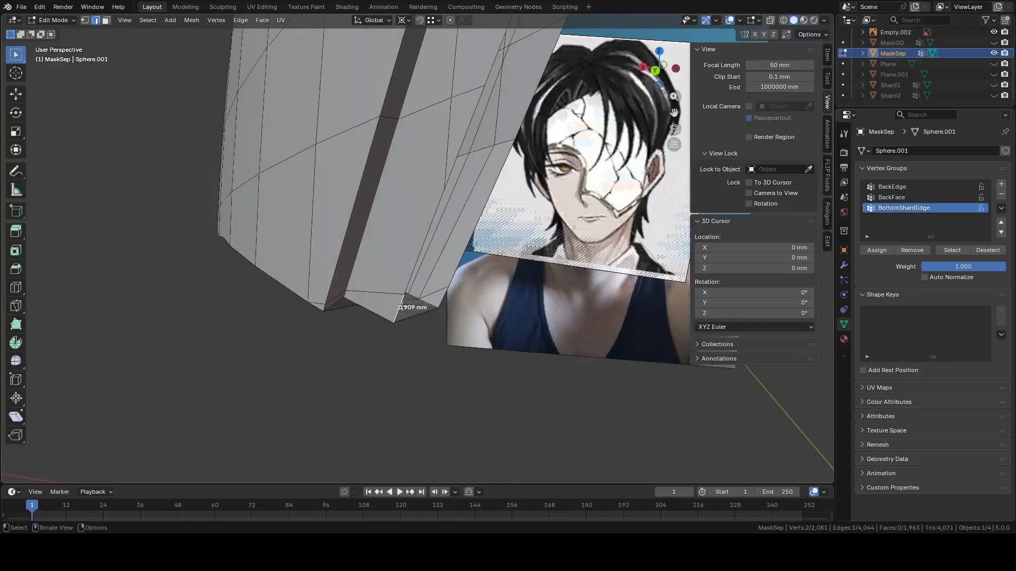
pyautogui.keyDown('shift'); pyautogui.click(427, 222); pyautogui.keyUp('shift')
pyautogui.moveTo(427, 221)
pyautogui.mouseDown(button='middle')
pyautogui.moveTo(418, 237)
pyautogui.moveTo(426, 234)
pyautogui.mouseUp(button='middle')
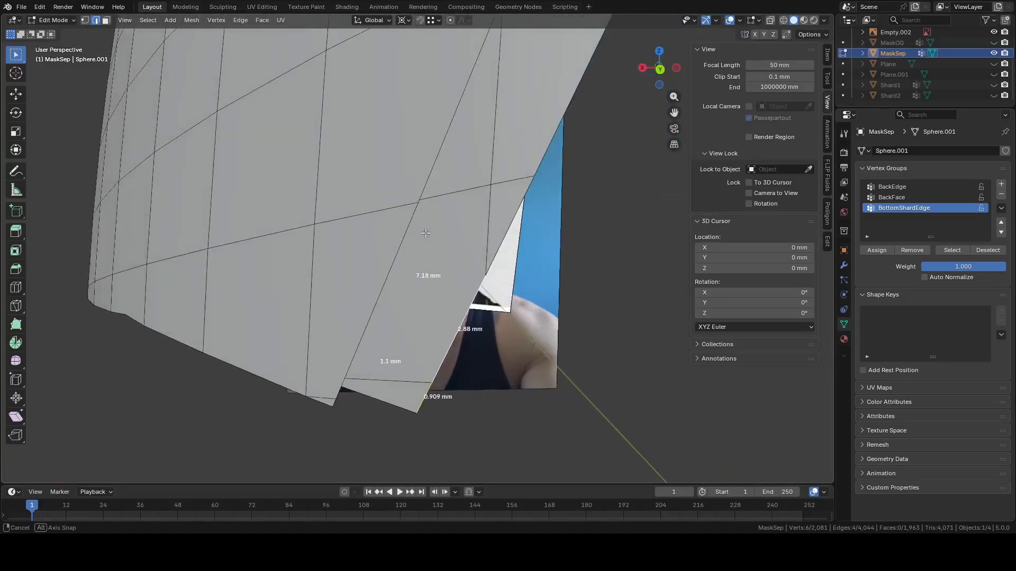
pyautogui.moveTo(519, 224); pyautogui.dragTo(503, 227, button='middle')
pyautogui.press('f')
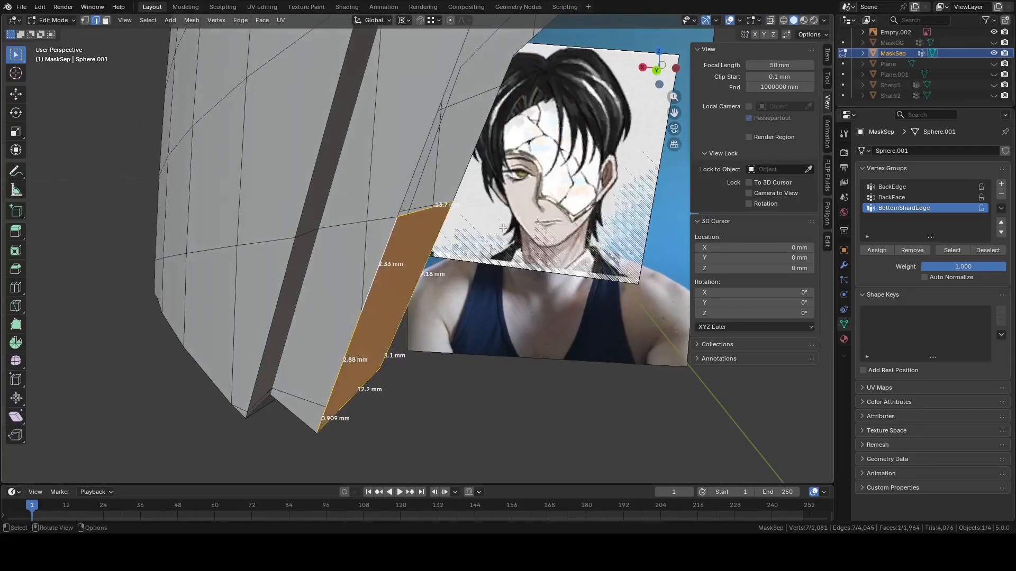
pyautogui.click(454, 175)
pyautogui.press('f')
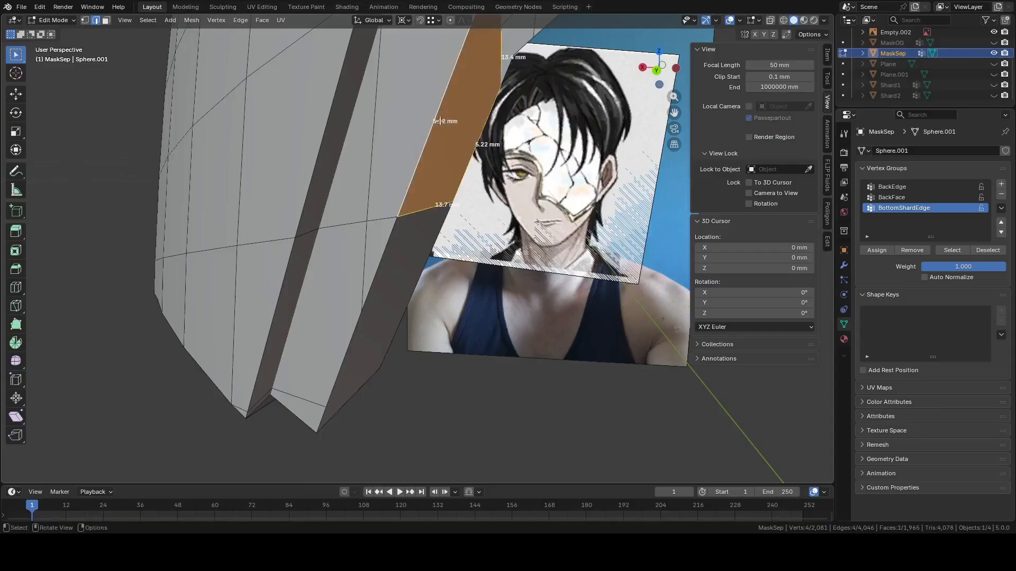
# Bridge the facing front and back edges around the bend above the lower tip with new wall faces
pyautogui.moveTo(418, 153); pyautogui.dragTo(439, 209, button='middle')
pyautogui.click(381, 235)
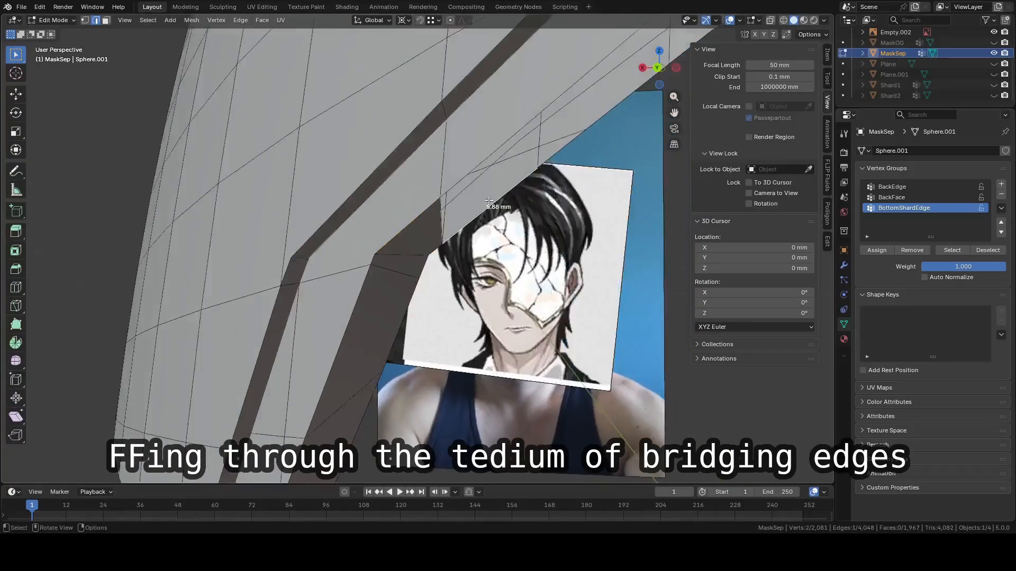
pyautogui.press('f')
pyautogui.click(397, 150)
pyautogui.keyDown('shift'); pyautogui.click(426, 228); pyautogui.keyUp('shift')
pyautogui.press('f')
# Fill the gap on the diagonal stretch past the bend, including all short edges along its outer side
pyautogui.scroll(-3, 428, 220)
pyautogui.click(479, 192)
pyautogui.scroll(4, 418, 225)
pyautogui.moveTo(411, 232); pyautogui.dragTo(424, 213, button='middle')
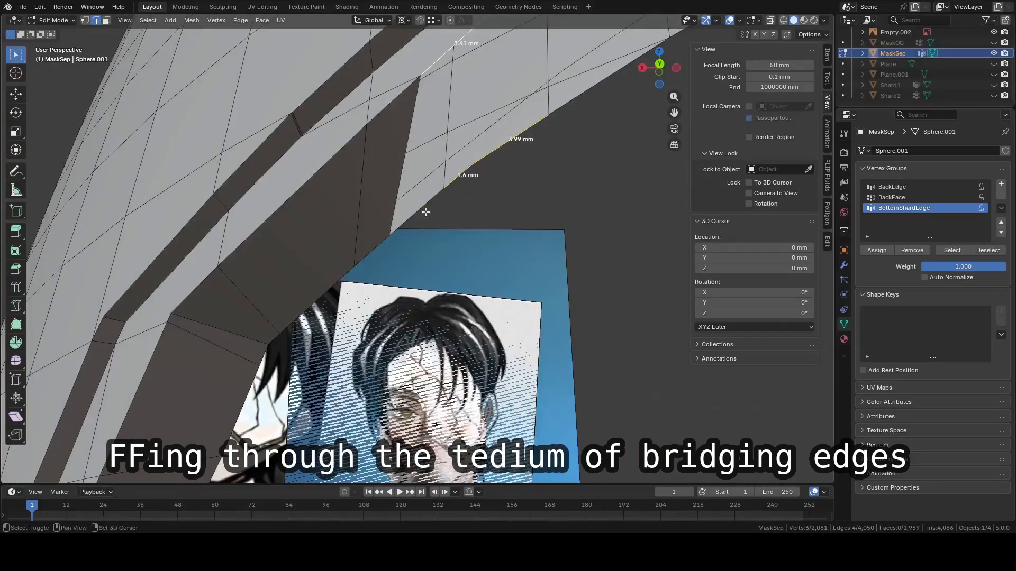
pyautogui.click(417, 170)
pyautogui.keyDown('shift'); pyautogui.click(417, 263); pyautogui.keyUp('shift')
pyautogui.press('f')
# Select the next two edges on both the front and back rims and join them with Bridge Edge Loops
pyautogui.click(495, 109)
pyautogui.keyDown('shift'); pyautogui.click(577, 57); pyautogui.keyUp('shift')
pyautogui.keyDown('shift'); pyautogui.moveTo(582, 66); pyautogui.dragTo(450, 185, button='middle'); pyautogui.keyUp('shift')
pyautogui.keyDown('shift'); pyautogui.click(464, 261); pyautogui.keyUp('shift')
pyautogui.hotkey('ctrl', 'e')
pyautogui.click(464, 259)
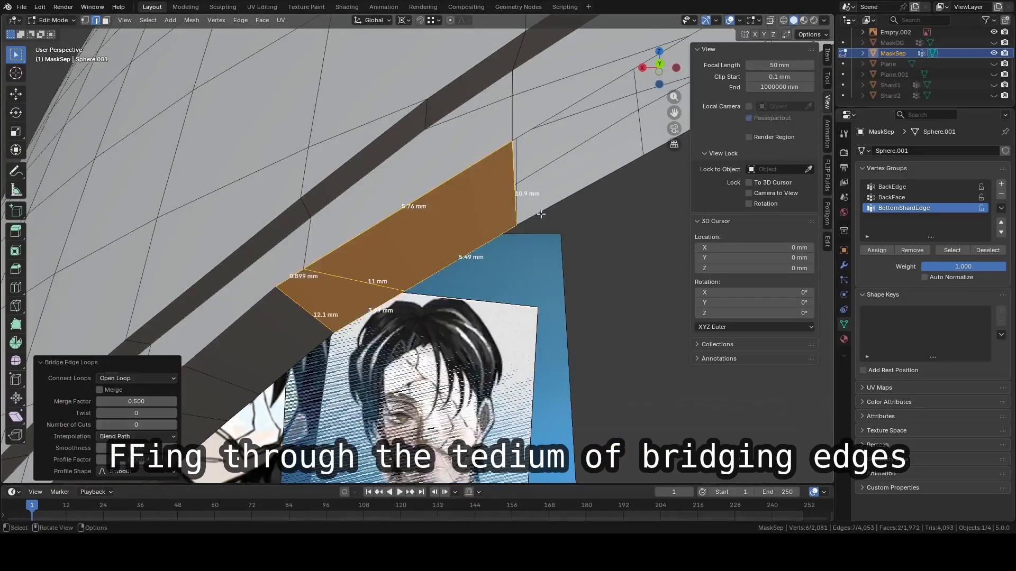
# Try filling the gap beside the bridged faces from the selected edges, and undo the face
pyautogui.press('f')
pyautogui.moveTo(508, 215); pyautogui.dragTo(557, 230, button='middle')
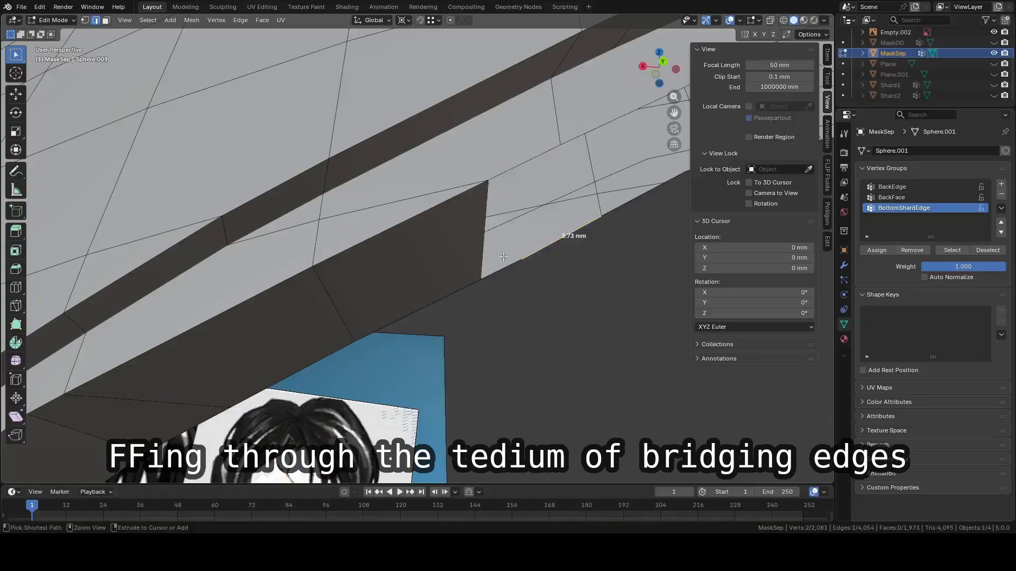
pyautogui.hotkey('ctrl', 'z')
pyautogui.hotkey('ctrl', 'z')
# Fill the next two gaps with the missing short edge included, and bridge the following front and back edge pairs
pyautogui.keyDown('shift'); pyautogui.click(501, 268); pyautogui.keyUp('shift')
pyautogui.press('f')
pyautogui.click(560, 238)
pyautogui.press('f')
pyautogui.keyDown('shift'); pyautogui.moveTo(624, 159); pyautogui.dragTo(465, 225, button='middle'); pyautogui.keyUp('shift')
pyautogui.hotkey('ctrl', 'e')
pyautogui.click(442, 152)
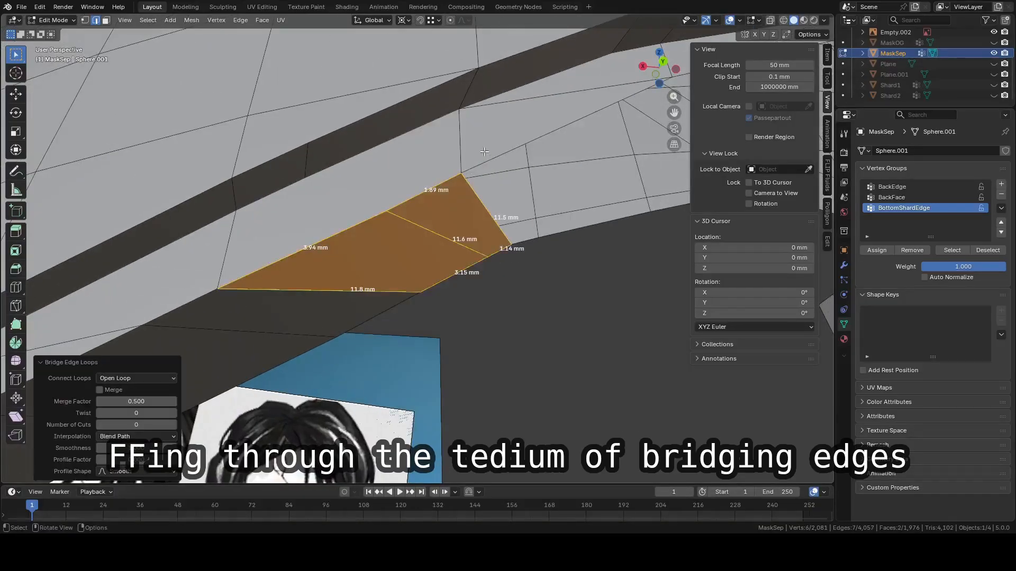
# Fill the next two wall gaps on the rising side of the mask's arched break
pyautogui.click(492, 159)
pyautogui.keyDown('shift'); pyautogui.moveTo(577, 174); pyautogui.dragTo(445, 217, button='middle'); pyautogui.keyUp('shift')
pyautogui.keyDown('shift'); pyautogui.click(430, 271); pyautogui.keyUp('shift')
pyautogui.press('f')
pyautogui.click(521, 169)
pyautogui.press('f')
# Fill four consecutive wall gaps across the crest of the mask's arched break
pyautogui.click(508, 198)
pyautogui.keyDown('shift'); pyautogui.moveTo(513, 214); pyautogui.dragTo(442, 217, button='middle'); pyautogui.keyUp('shift')
pyautogui.keyDown('shift'); pyautogui.click(422, 303); pyautogui.keyUp('shift')
pyautogui.press('f')
pyautogui.press('f')
pyautogui.keyDown('shift'); pyautogui.moveTo(563, 221); pyautogui.dragTo(423, 170, button='middle'); pyautogui.keyUp('shift')
pyautogui.press('f')
pyautogui.press('f')
# Add three wall faces between the front and back rims just past the arch's crest
pyautogui.click(512, 174)
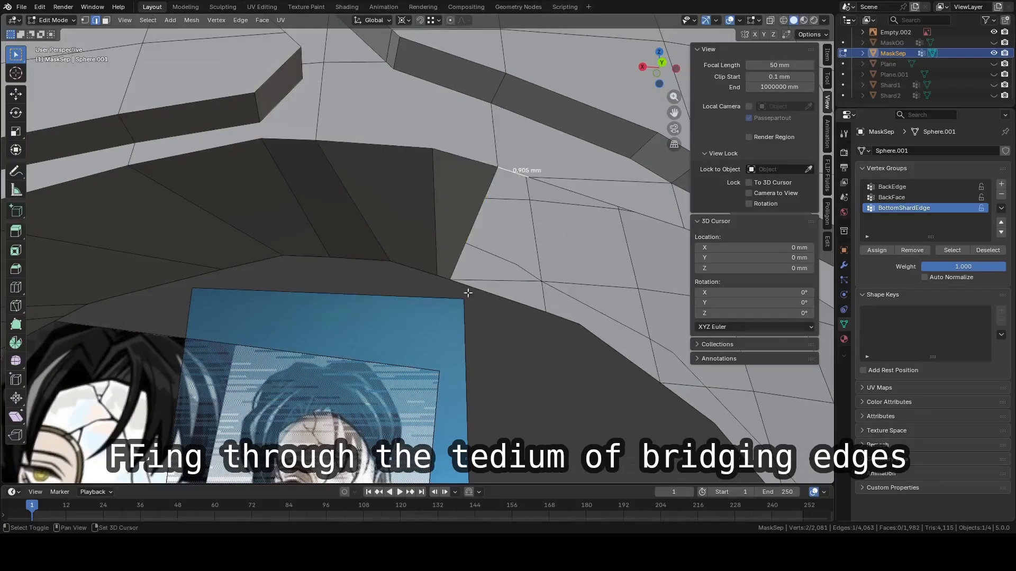
pyautogui.keyDown('shift'); pyautogui.click(468, 290); pyautogui.keyUp('shift')
pyautogui.moveTo(476, 283); pyautogui.dragTo(459, 259, button='middle')
pyautogui.keyDown('shift'); pyautogui.click(529, 113); pyautogui.keyUp('shift')
pyautogui.press('f')
pyautogui.moveTo(629, 165); pyautogui.dragTo(593, 161, button='middle')
pyautogui.press('f')
pyautogui.press('f')
# Continue the wall faces down the far side of the arch by joining the facing rim edges
pyautogui.click(492, 356)
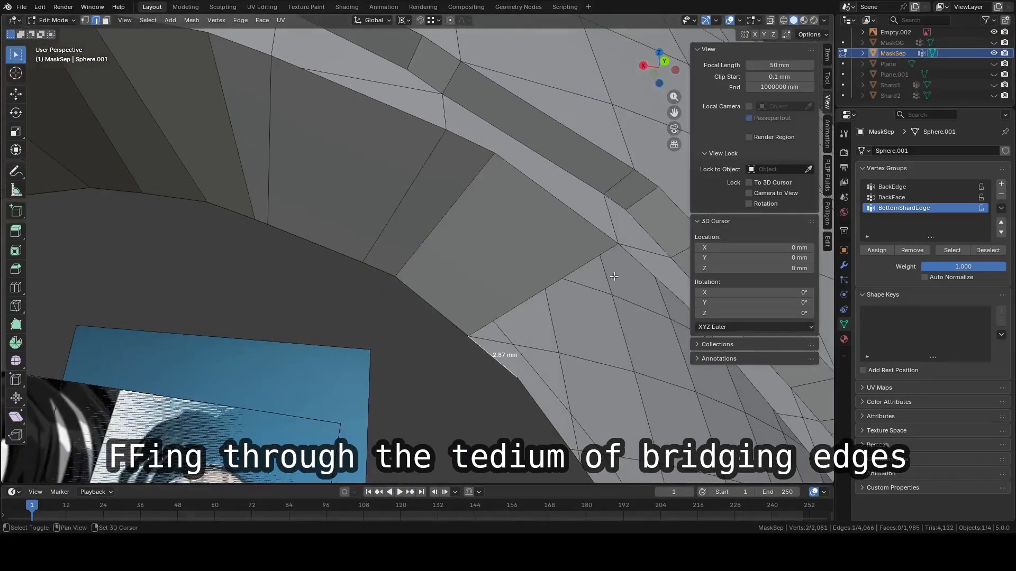
pyautogui.keyDown('shift'); pyautogui.click(648, 272); pyautogui.keyUp('shift')
pyautogui.press('f')
pyautogui.keyDown('shift'); pyautogui.moveTo(656, 286); pyautogui.dragTo(476, 188, button='middle'); pyautogui.keyUp('shift')
pyautogui.click(491, 241)
pyautogui.keyDown('shift'); pyautogui.click(407, 370); pyautogui.keyUp('shift')
pyautogui.press('f')
# Fill the wall gaps along the steep stretch down to the corner where the broken edge flattens out
pyautogui.keyDown('shift'); pyautogui.moveTo(589, 365); pyautogui.dragTo(412, 122, button='middle'); pyautogui.keyUp('shift')
pyautogui.click(339, 284)
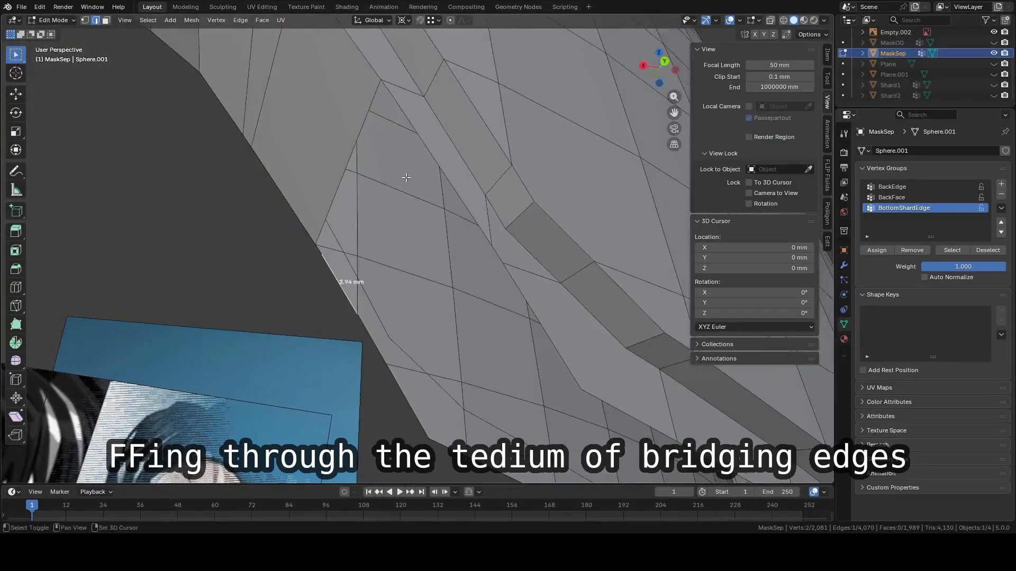
pyautogui.keyDown('shift'); pyautogui.click(416, 133); pyautogui.keyUp('shift')
pyautogui.press('f')
pyautogui.click(374, 340)
pyautogui.keyDown('shift'); pyautogui.click(469, 214); pyautogui.keyUp('shift')
pyautogui.press('f')
pyautogui.press('f')
# Select the full outer vertex loop of the existing side wall, making its upper end vertex active
pyautogui.moveTo(627, 416); pyautogui.dragTo(553, 397, button='middle')
pyautogui.scroll(-5, 540, 364)
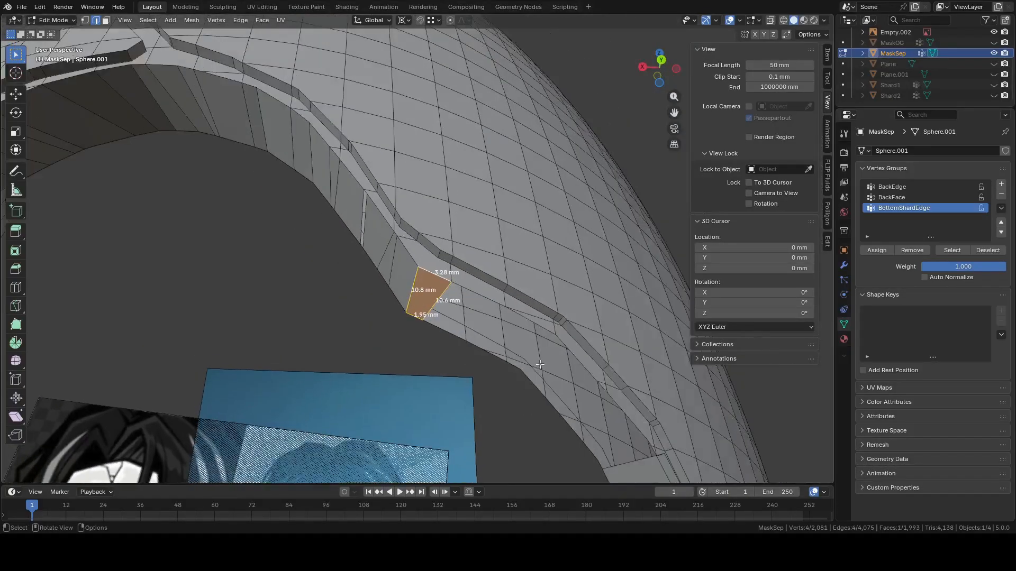
pyautogui.keyDown('shift'); pyautogui.moveTo(535, 354); pyautogui.dragTo(474, 229, button='middle'); pyautogui.keyUp('shift')
pyautogui.scroll(3, 520, 268)
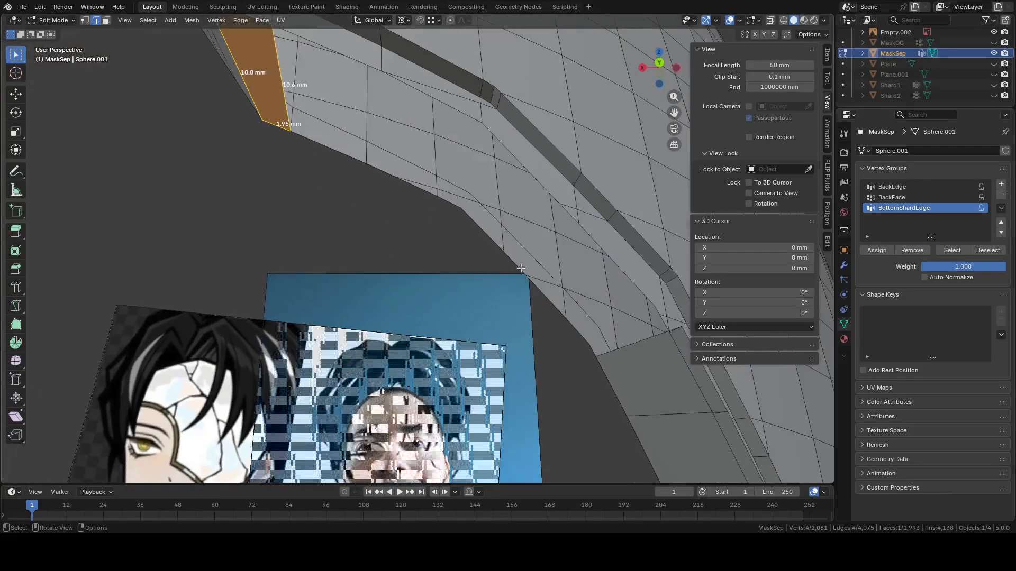
pyautogui.keyDown('shift'); pyautogui.moveTo(610, 355); pyautogui.dragTo(510, 215, button='middle'); pyautogui.keyUp('shift')
pyautogui.scroll(-3, 506, 281)
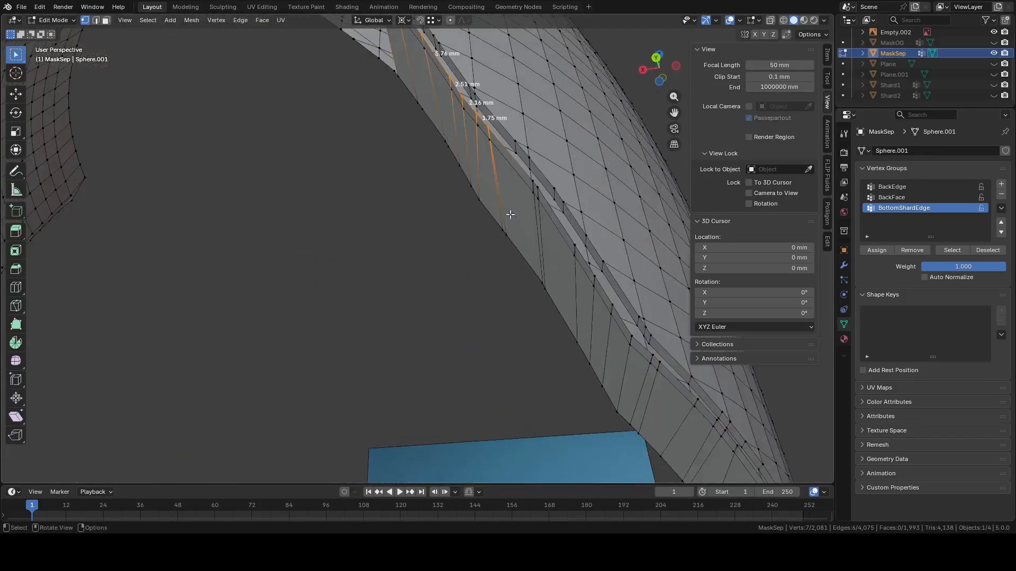
pyautogui.keyDown('alt'); pyautogui.keyDown('shift'); pyautogui.click(557, 211); pyautogui.keyUp('shift'); pyautogui.keyUp('alt')
pyautogui.hotkey('ctrl', 'z')
pyautogui.keyDown('alt'); pyautogui.keyDown('shift'); pyautogui.click(529, 175); pyautogui.keyUp('shift'); pyautogui.keyUp('alt')
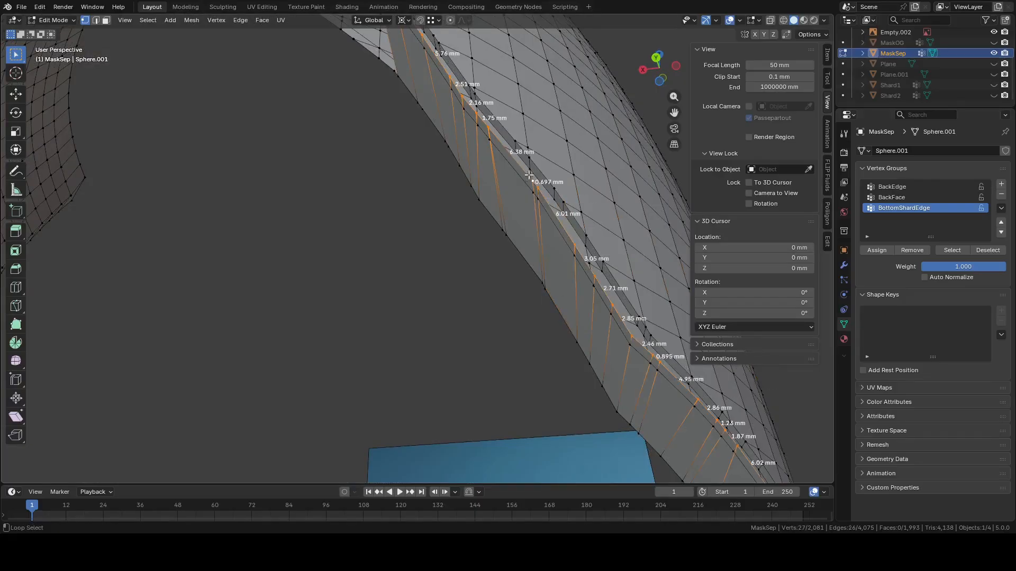
pyautogui.moveTo(550, 197); pyautogui.dragTo(506, 244, button='middle')
pyautogui.scroll(2, 549, 273)
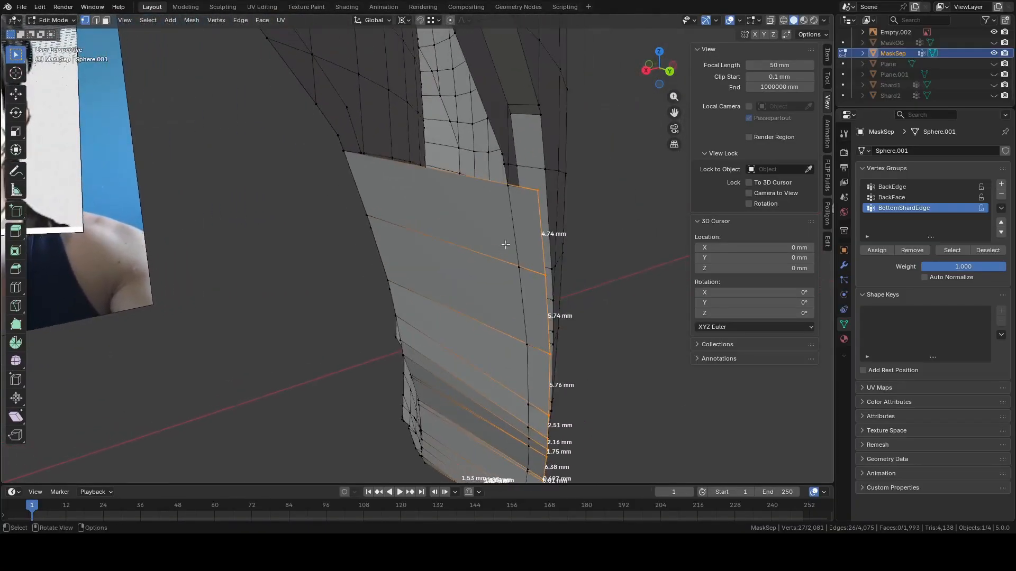
pyautogui.keyDown('shift'); pyautogui.click(538, 190); pyautogui.keyUp('shift')
pyautogui.moveTo(538, 190); pyautogui.dragTo(512, 263, button='middle')
pyautogui.press('g')
pyautogui.press('y')
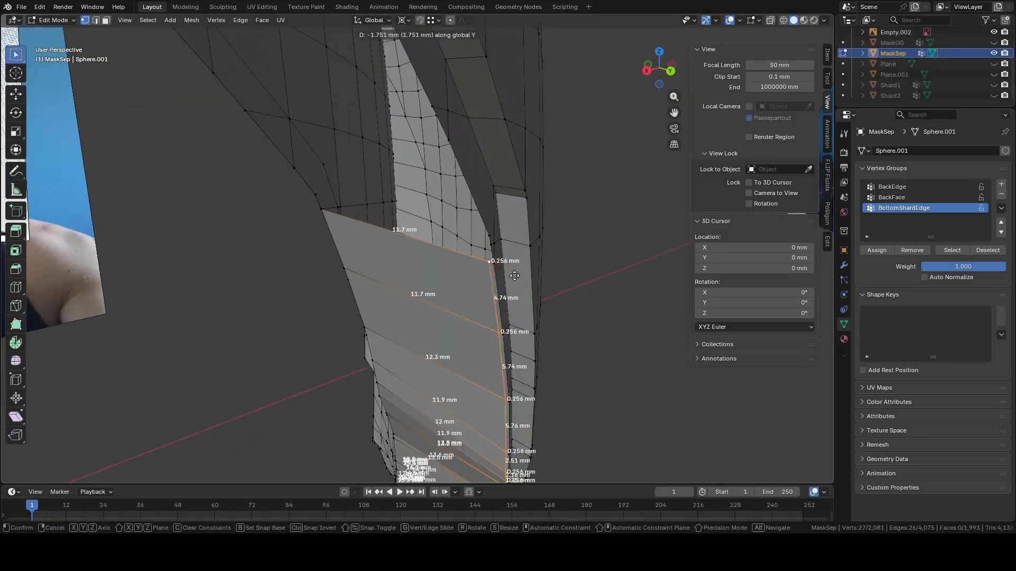
pyautogui.rightClick(445, 112)
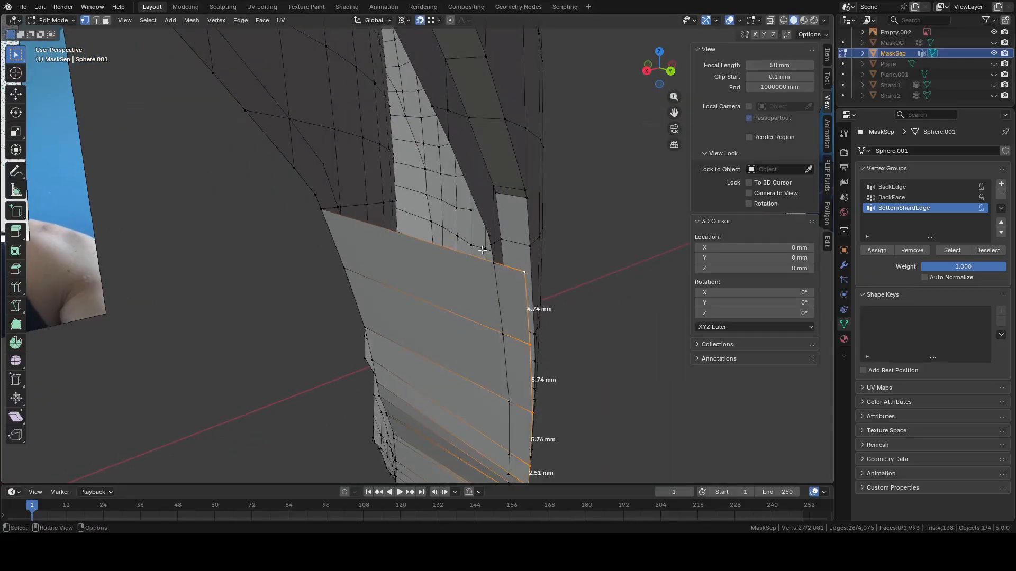
# Move the selected vertex loop -1.495 mm along global Y, snapped onto the neighbouring rim vertices
pyautogui.press('g')
pyautogui.press('y')
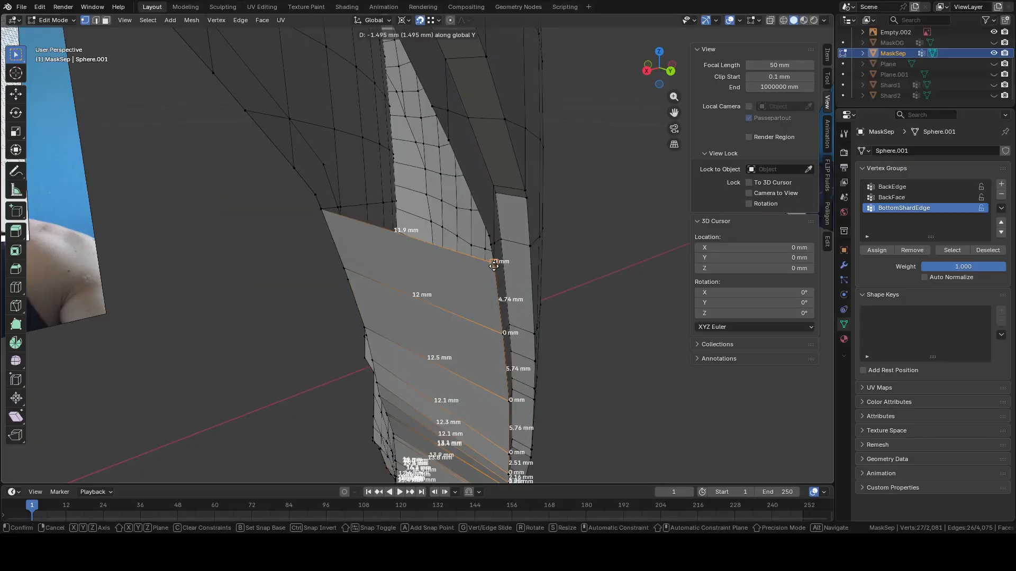
pyautogui.click(494, 266)
# Examine the moved rim and the surrounding broken edge for slivers and remaining open gaps
pyautogui.moveTo(504, 286); pyautogui.dragTo(403, 243, button='middle')
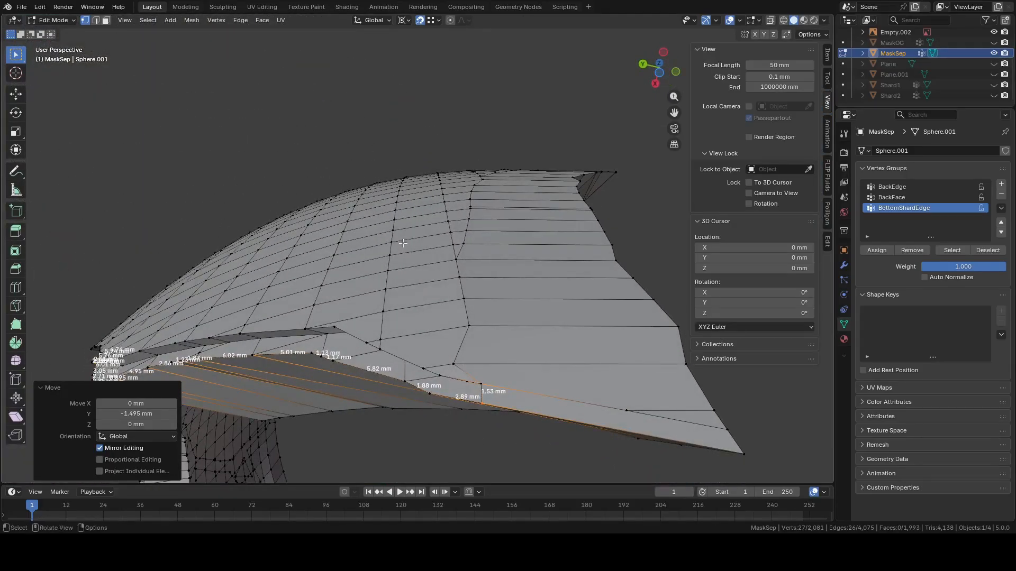
pyautogui.click(481, 324)
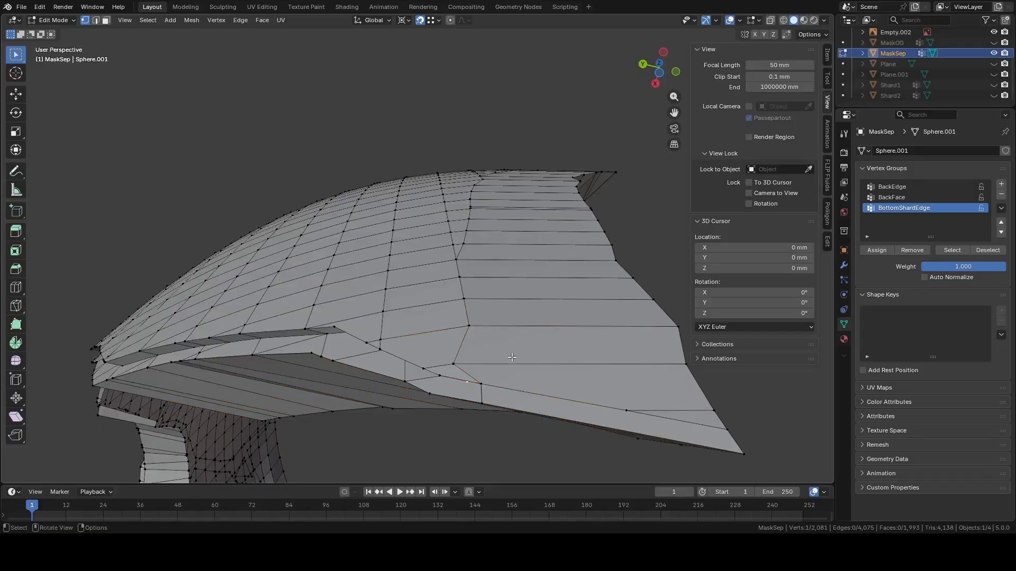
pyautogui.press('KP_Decimal')
pyautogui.scroll(-8, 495, 318)
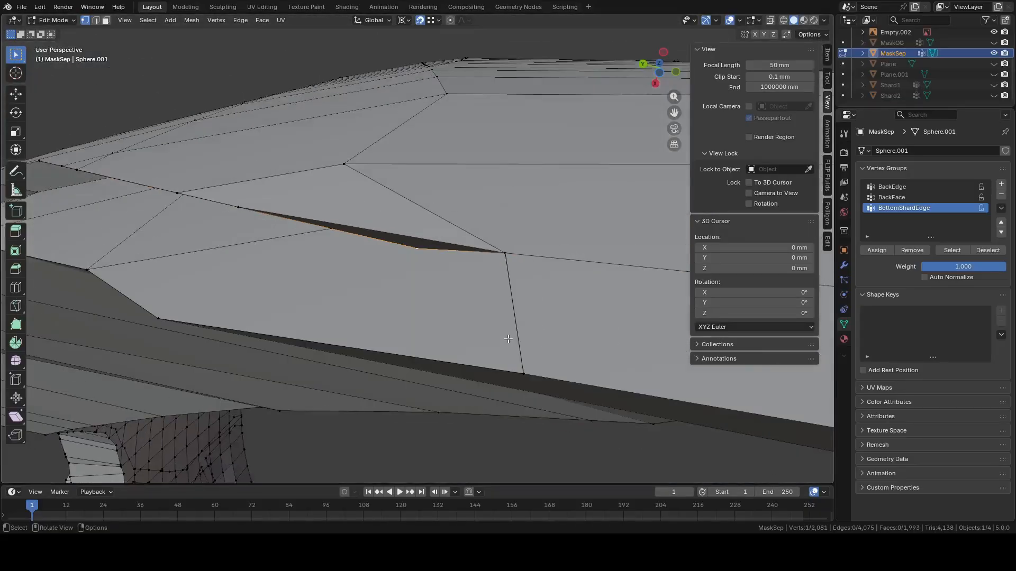
pyautogui.moveTo(474, 276); pyautogui.dragTo(497, 358, button='middle')
pyautogui.scroll(-6, 469, 301)
pyautogui.press('a')
pyautogui.click(312, 199)
pyautogui.scroll(2, 460, 300)
pyautogui.scroll(3, 423, 233)
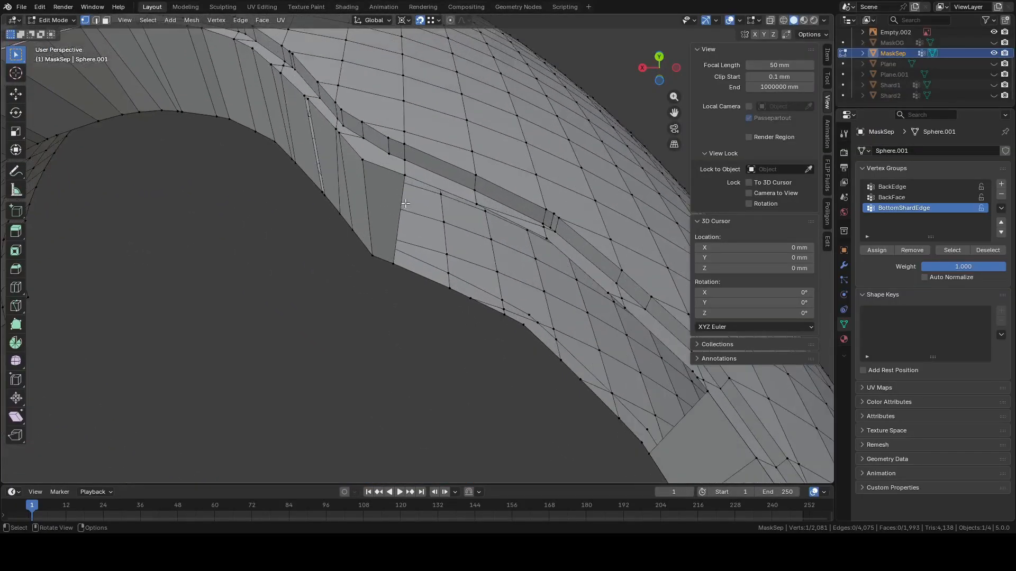
# Fill the first remaining gap after the corner, and select the front and back edges of the gap beside it
pyautogui.moveTo(449, 195); pyautogui.dragTo(443, 220, button='middle')
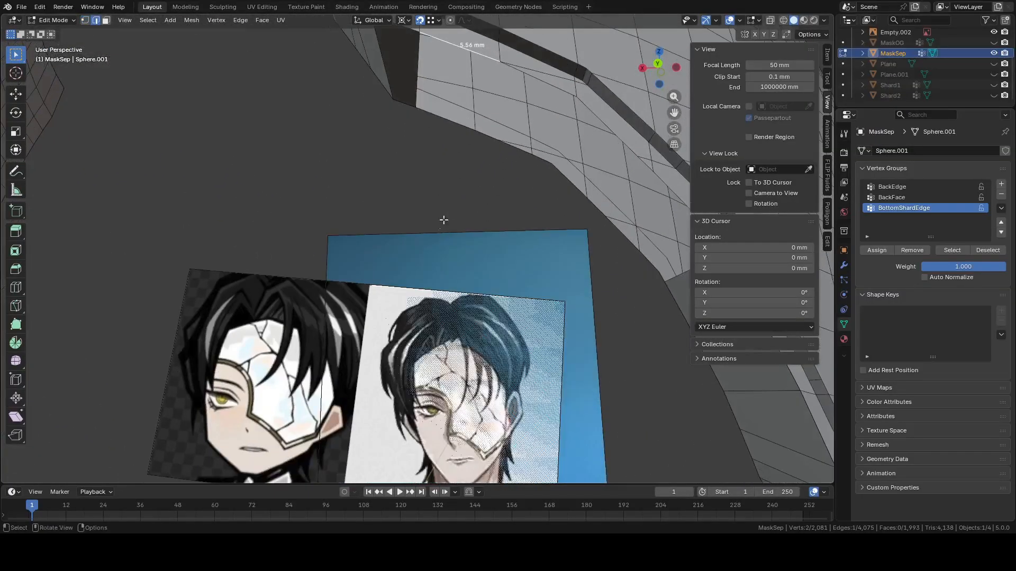
pyautogui.keyDown('shift'); pyautogui.click(451, 131); pyautogui.keyUp('shift')
pyautogui.press('f')
pyautogui.keyDown('shift'); pyautogui.moveTo(470, 69); pyautogui.dragTo(465, 294, button='middle'); pyautogui.keyUp('shift')
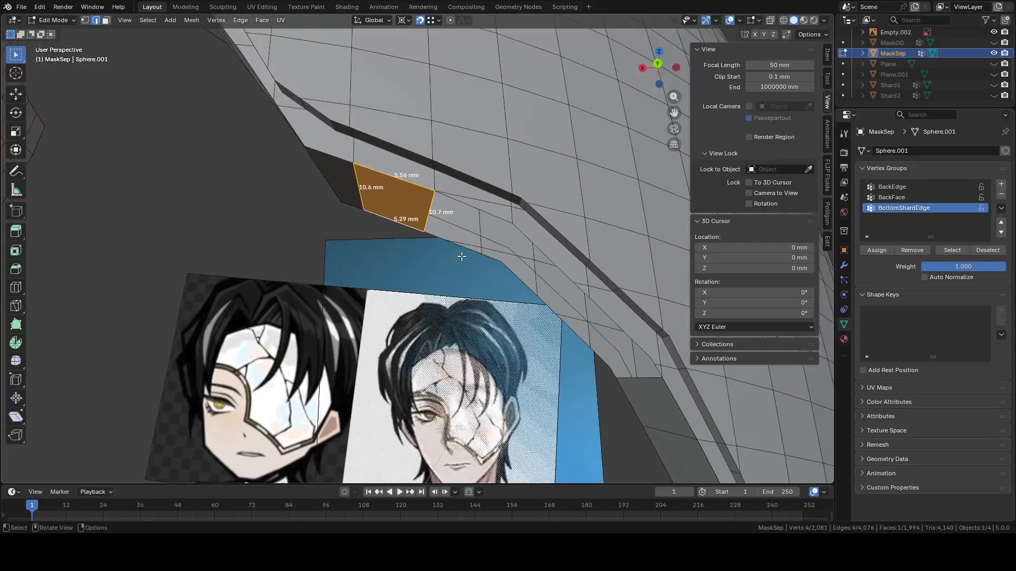
pyautogui.click(457, 250)
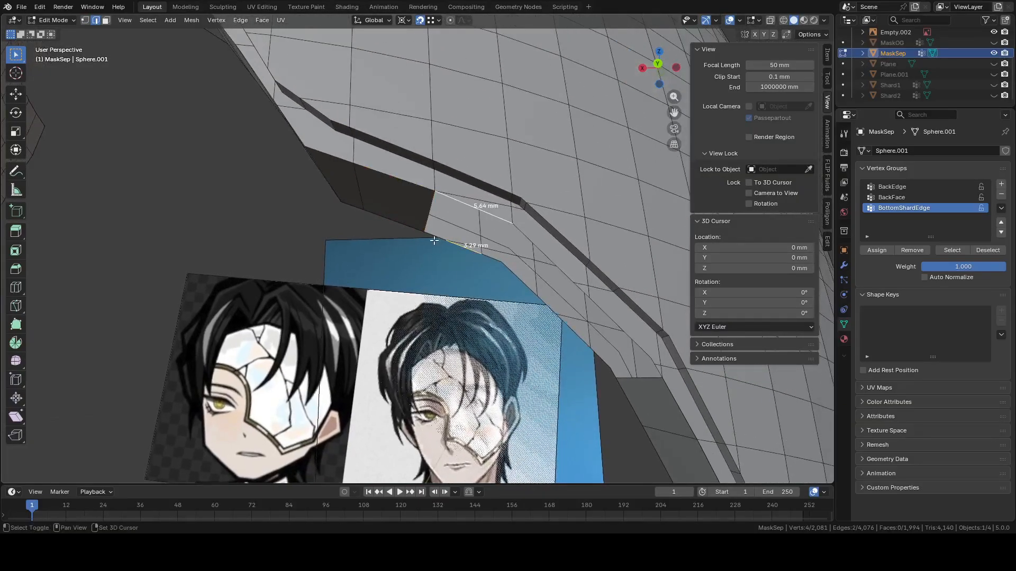
pyautogui.keyDown('shift'); pyautogui.click(434, 241); pyautogui.keyUp('shift')
# Try filling the next gap from the three selected edges, and undo the resulting face
pyautogui.press('f')
pyautogui.keyDown('shift'); pyautogui.moveTo(490, 257); pyautogui.dragTo(398, 297, button='middle'); pyautogui.keyUp('shift')
pyautogui.hotkey('ctrl', 'z')
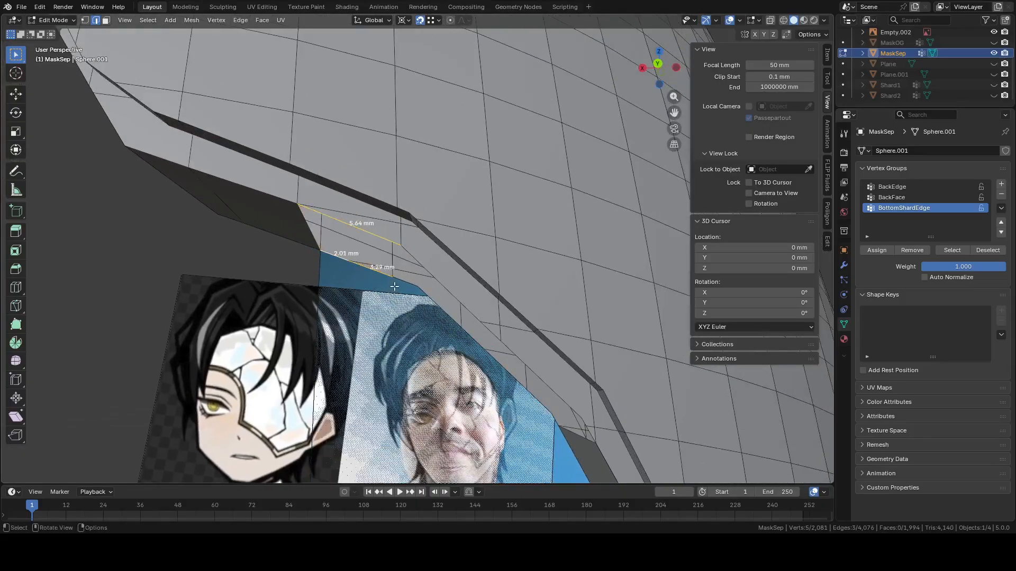
pyautogui.press('f')
pyautogui.click(401, 280)
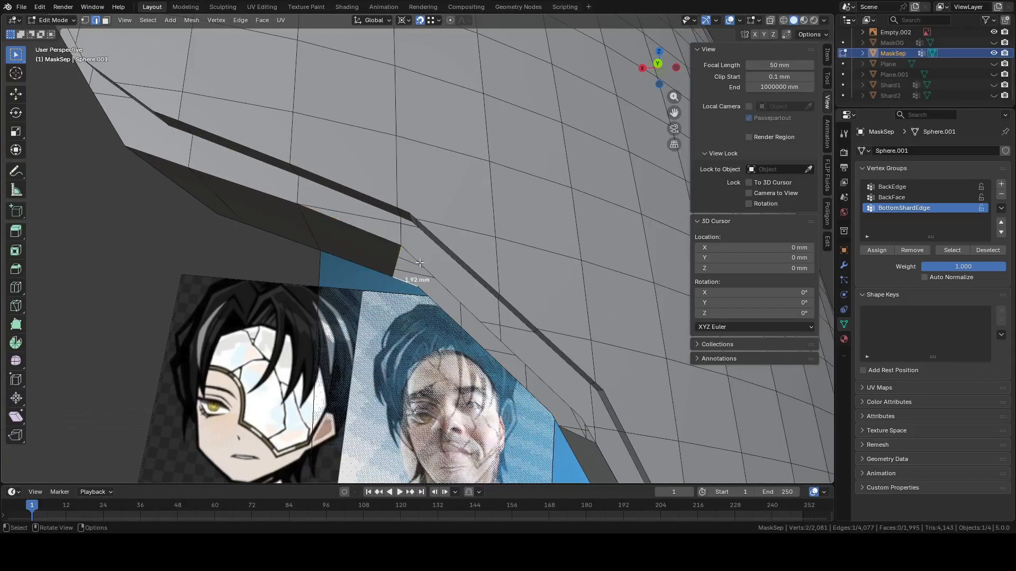
pyautogui.hotkey('ctrl', 'z')
pyautogui.hotkey('ctrl', 'z')
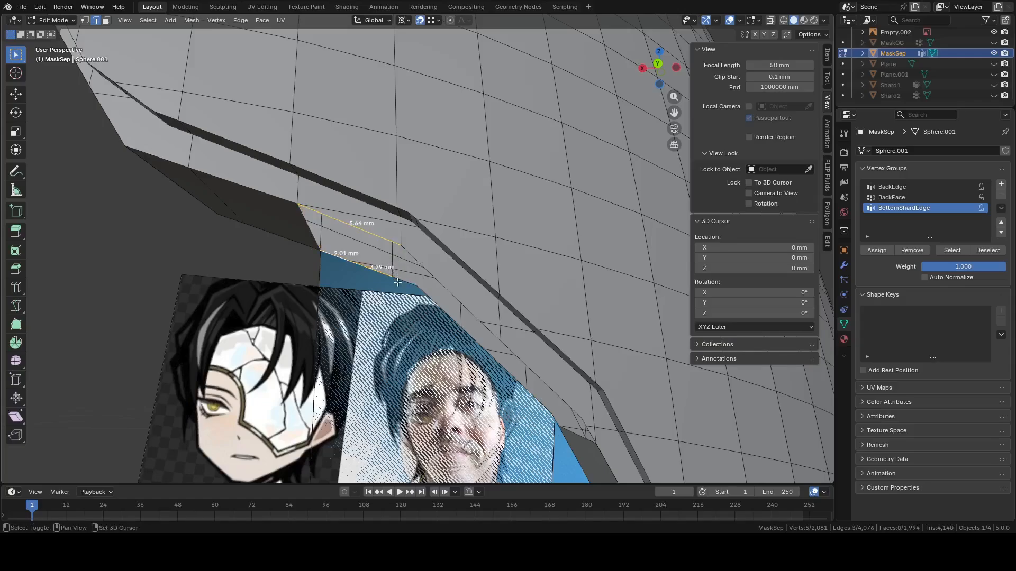
# Add the missing short back edge to the selection and fill the gap, and fill the neighbouring one below it
pyautogui.keyDown('shift'); pyautogui.click(410, 282); pyautogui.keyUp('shift')
pyautogui.press('f')
pyautogui.click(430, 305)
pyautogui.keyDown('shift'); pyautogui.click(445, 294); pyautogui.keyUp('shift')
pyautogui.press('f')
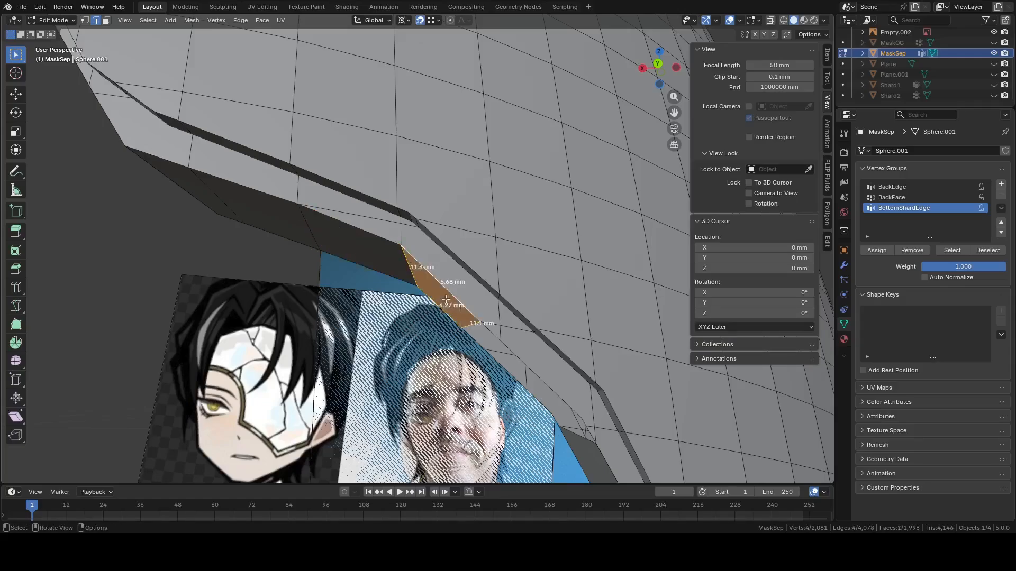
# Fill the next two gaps down the slope toward the existing side wall
pyautogui.click(484, 333)
pyautogui.keyDown('shift'); pyautogui.moveTo(528, 369); pyautogui.dragTo(498, 276, button='middle'); pyautogui.keyUp('shift')
pyautogui.press('f')
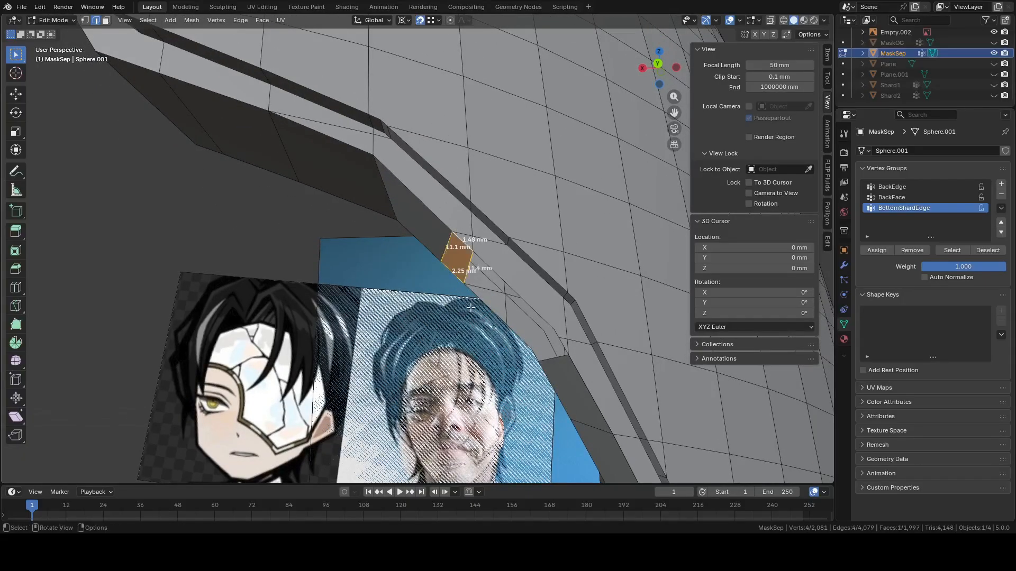
pyautogui.click(475, 306)
pyautogui.keyDown('shift'); pyautogui.click(510, 299); pyautogui.keyUp('shift')
pyautogui.press('f')
# Close the last opening next to the existing side wall with a triangular face and a narrow four-sided face
pyautogui.click(518, 336)
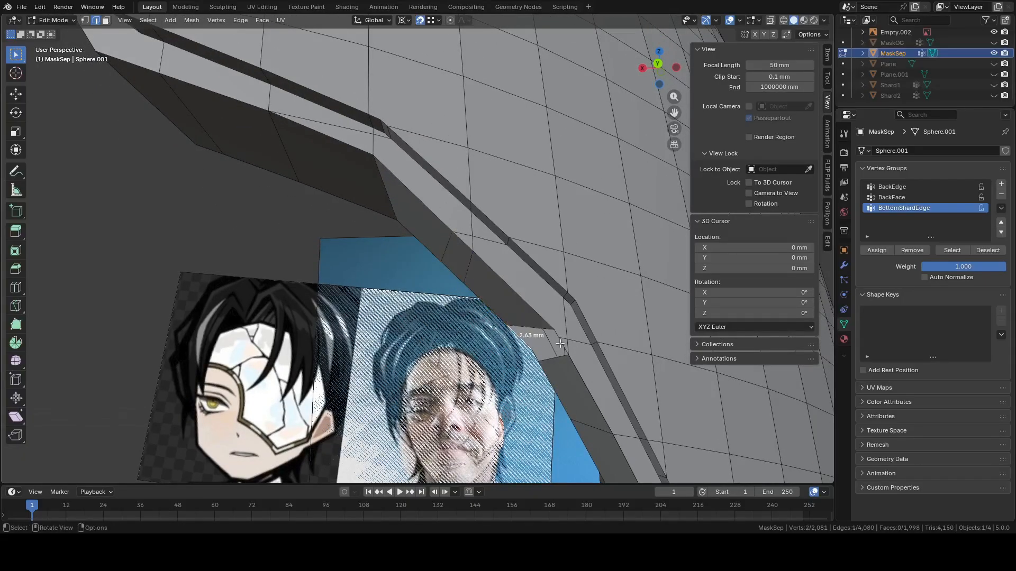
pyautogui.moveTo(518, 337); pyautogui.dragTo(469, 219, button='middle')
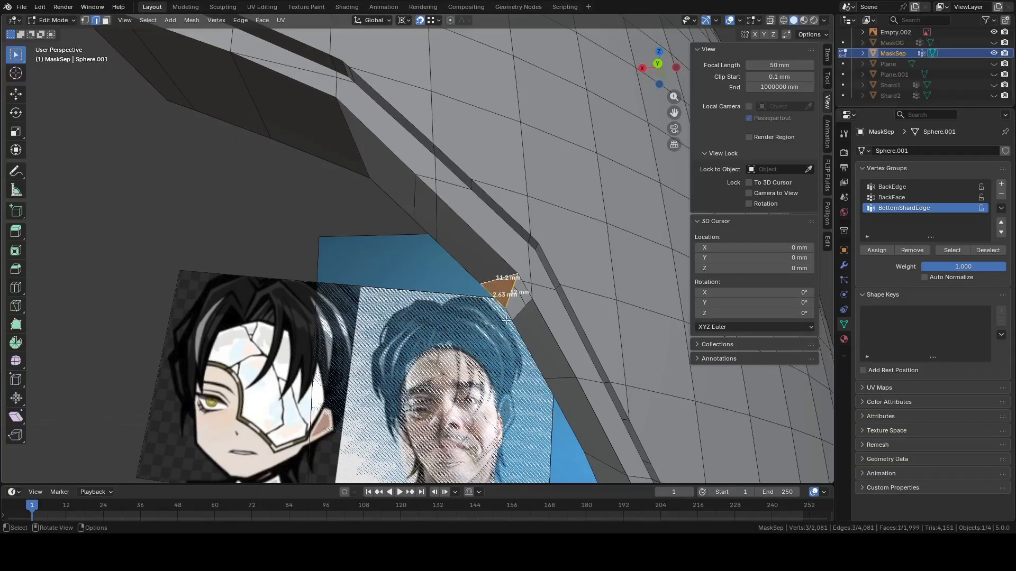
pyautogui.click(525, 288)
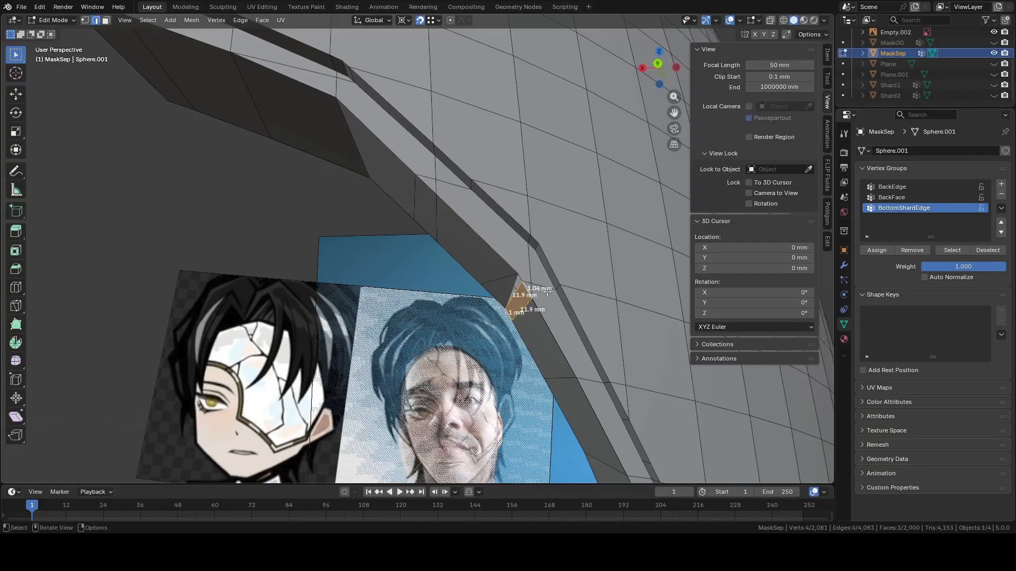
# Undo the last narrow side-wall face and refill the opening between the short front and back edges
pyautogui.press('KP_Decimal')
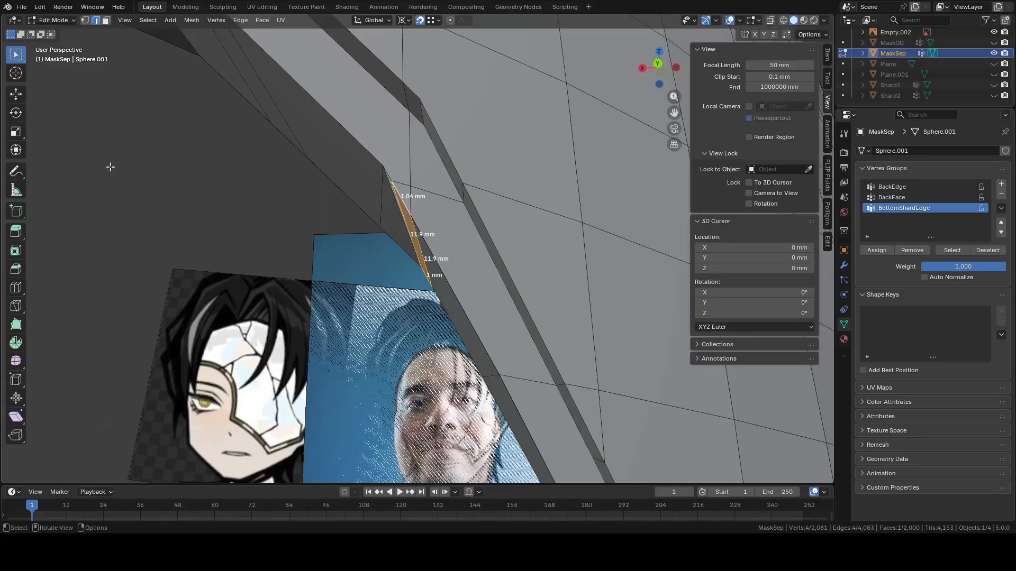
pyautogui.moveTo(110, 167); pyautogui.dragTo(201, 170, button='middle')
pyautogui.hotkey('ctrl', 'z')
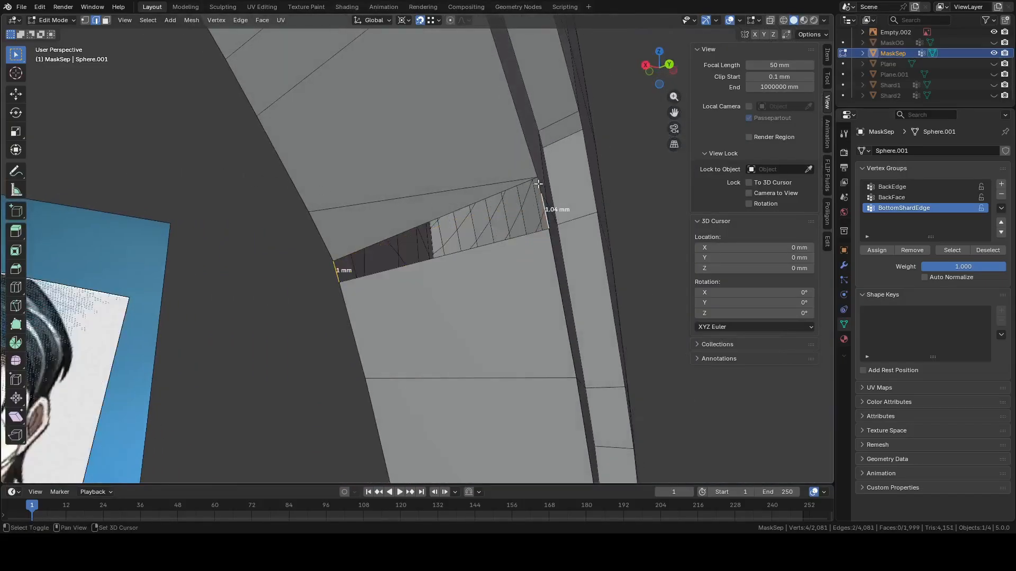
pyautogui.press('f')
# Select all of MaskSep's geometry and turn off the edge length display
pyautogui.scroll(-8, 515, 229)
pyautogui.moveTo(496, 245); pyautogui.dragTo(481, 306, button='middle')
pyautogui.press('a')
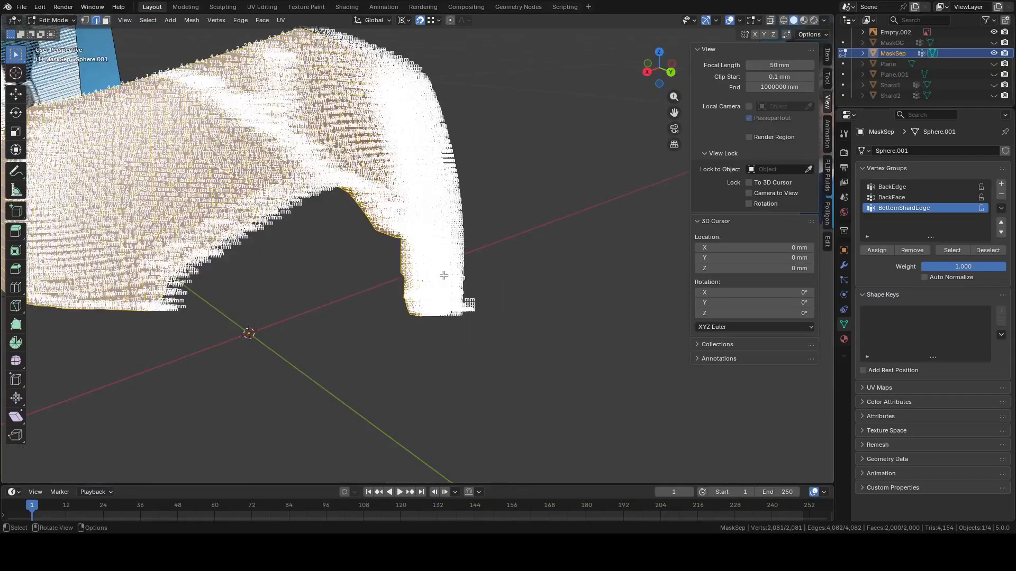
pyautogui.click(758, 24)
pyautogui.click(710, 166)
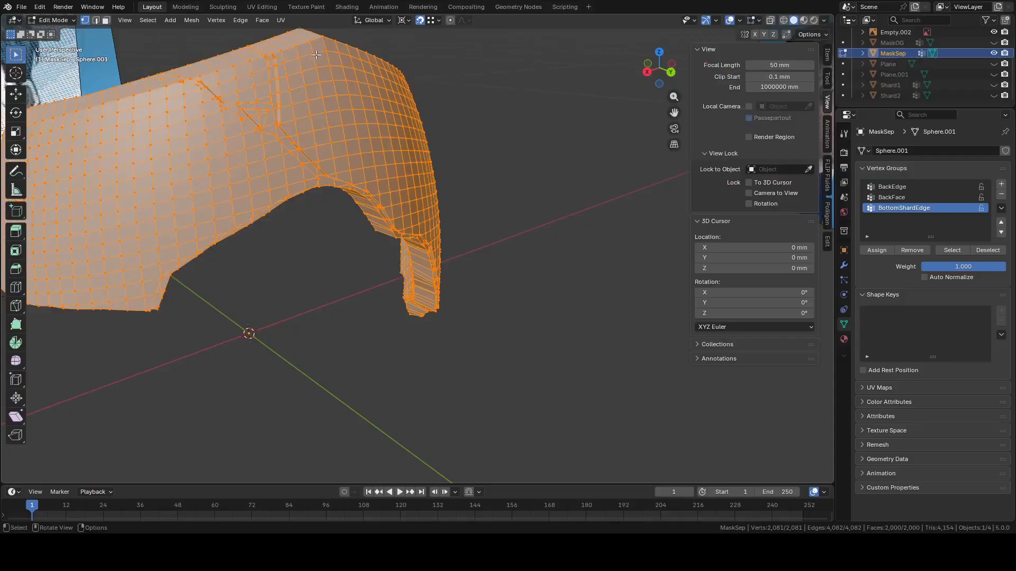
# Merge MaskSep's duplicate vertices by distance with a merge distance of 0.01 mm
pyautogui.click(192, 20)
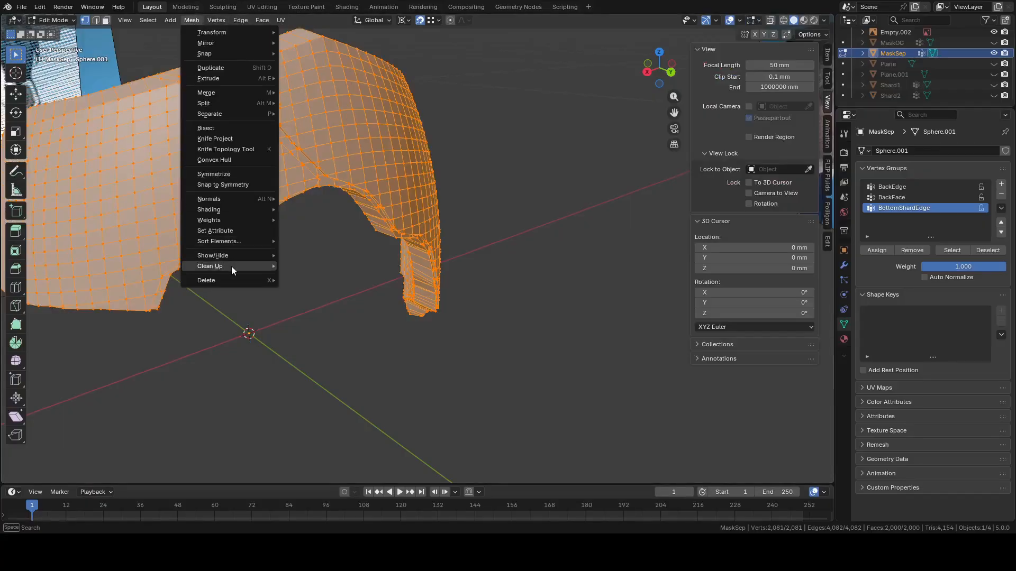
pyautogui.moveTo(227, 268)
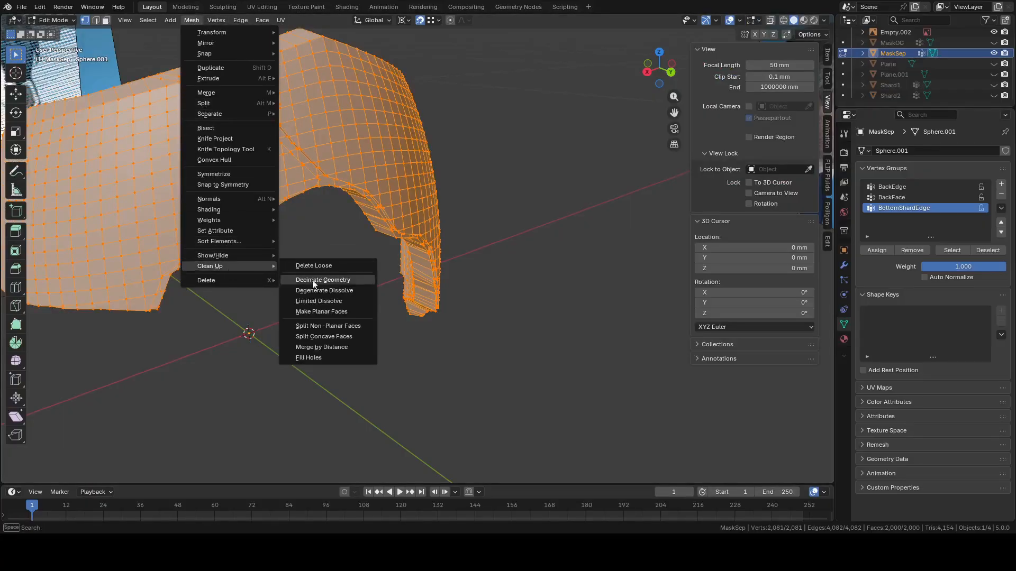
pyautogui.click(324, 347)
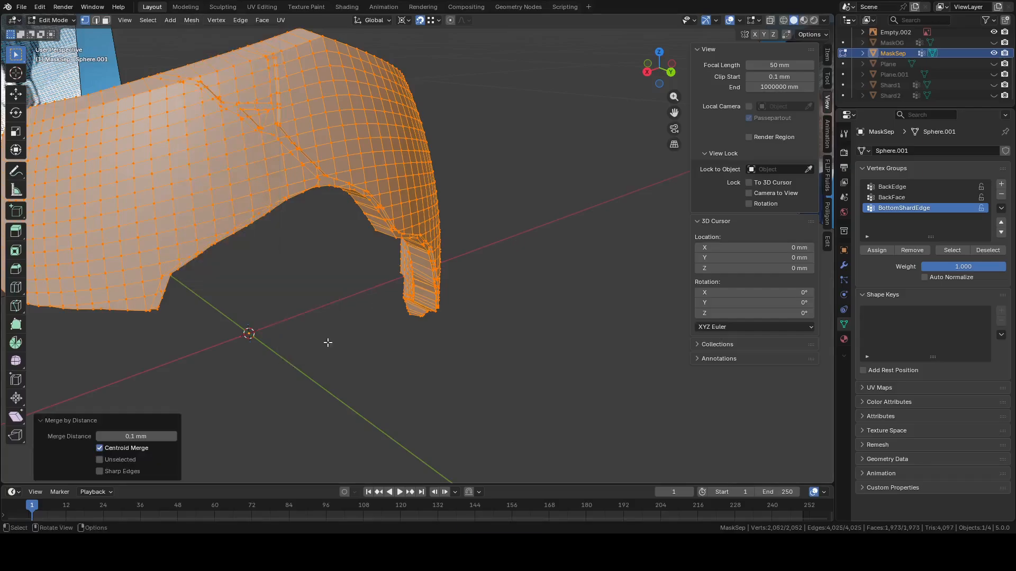
pyautogui.click(145, 436)
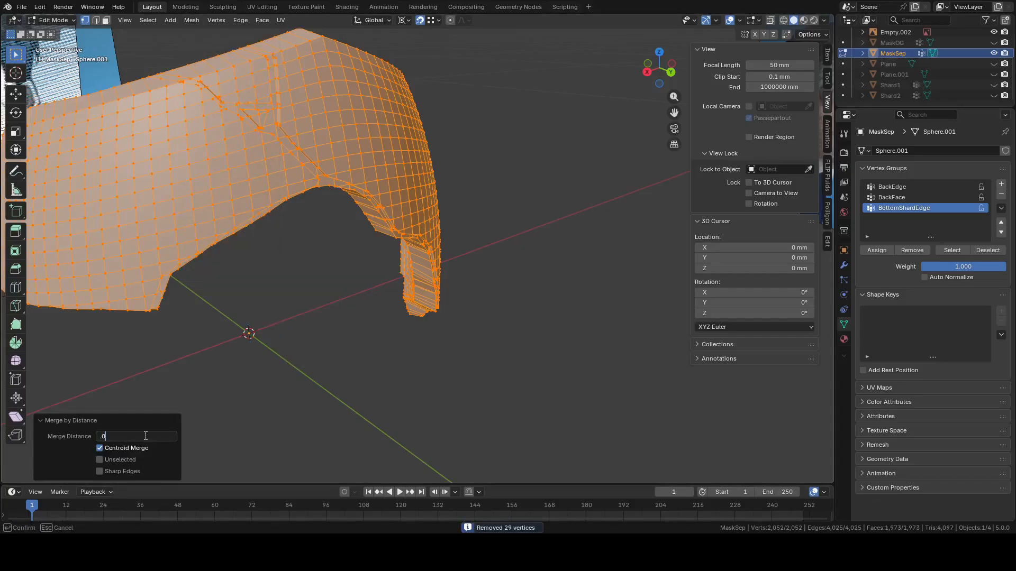
pyautogui.write('.01')
pyautogui.press('Return')
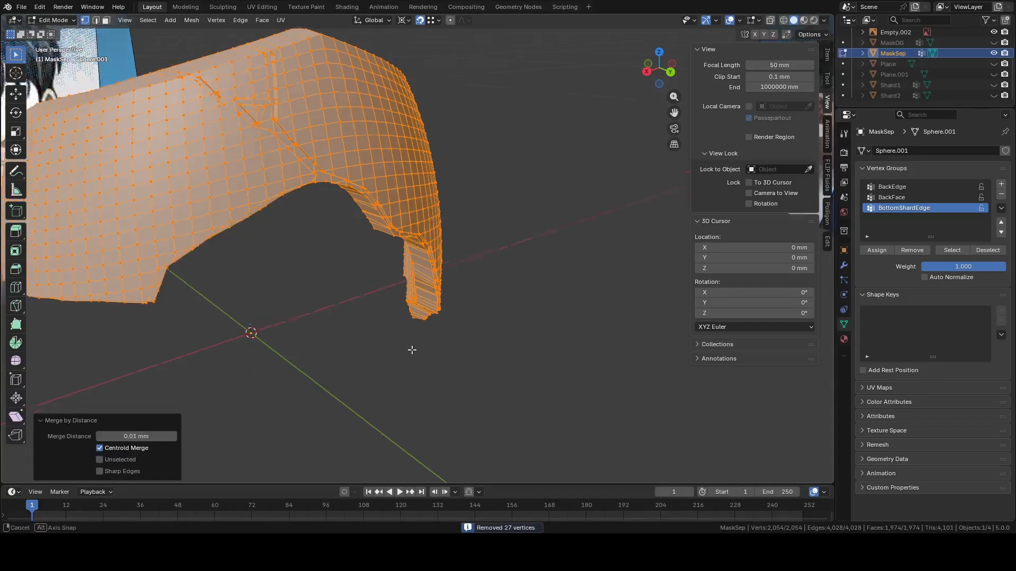
# Select the whole MaskSep mesh again and recalculate its face normals to the outside
pyautogui.moveTo(411, 350); pyautogui.dragTo(411, 278, button='middle')
pyautogui.click(413, 280)
pyautogui.moveTo(619, 356); pyautogui.dragTo(488, 280, button='middle')
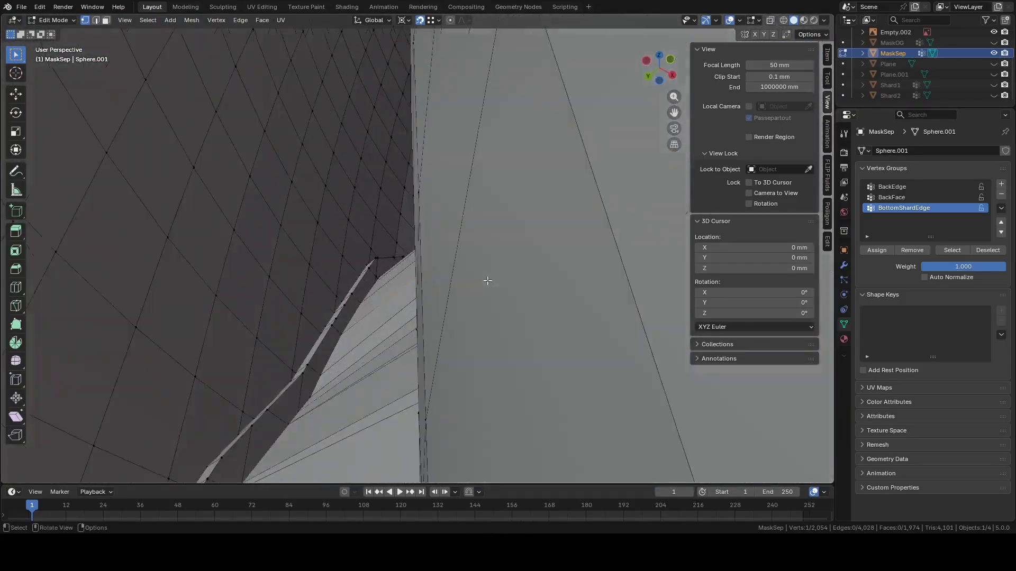
pyautogui.scroll(-10, 488, 281)
pyautogui.press('a')
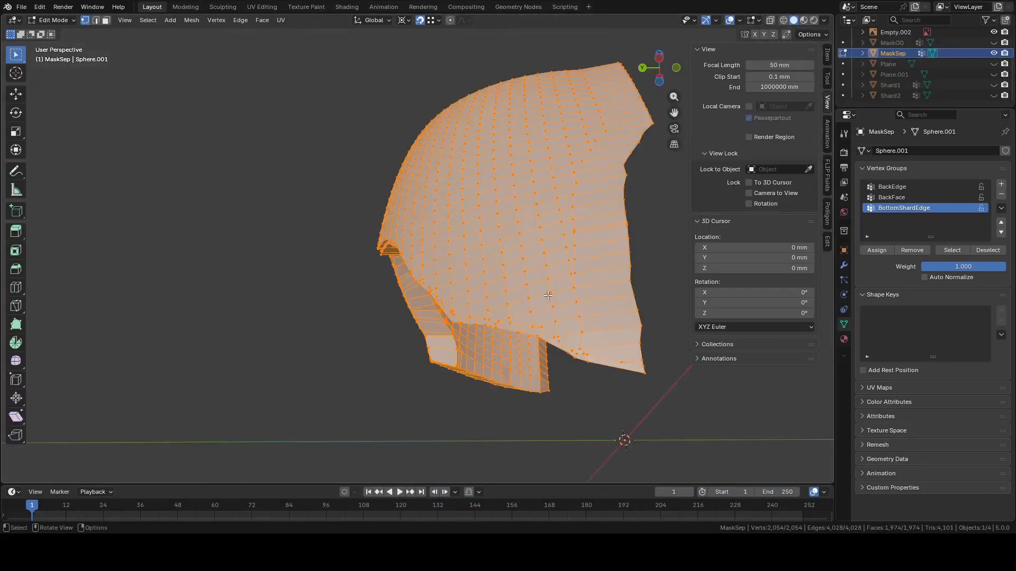
pyautogui.hotkey('shift', 'n')
pyautogui.moveTo(551, 295); pyautogui.dragTo(543, 329, button='middle')
pyautogui.click(599, 341)
# Fill the remaining thin gap in MaskSep's inner side wall and return to Object Mode
pyautogui.press('Tab')
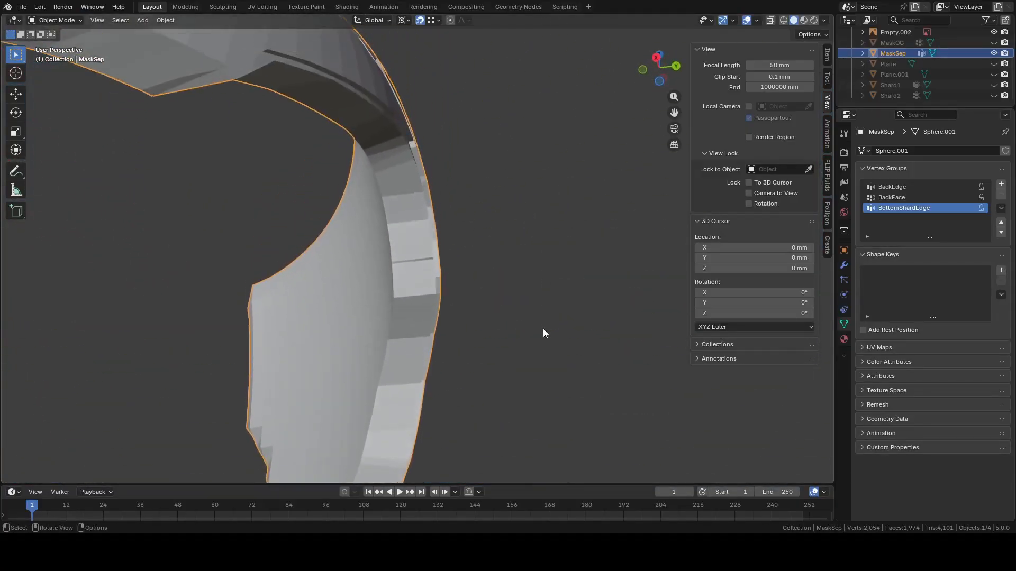
pyautogui.scroll(5, 542, 329)
pyautogui.press('Tab')
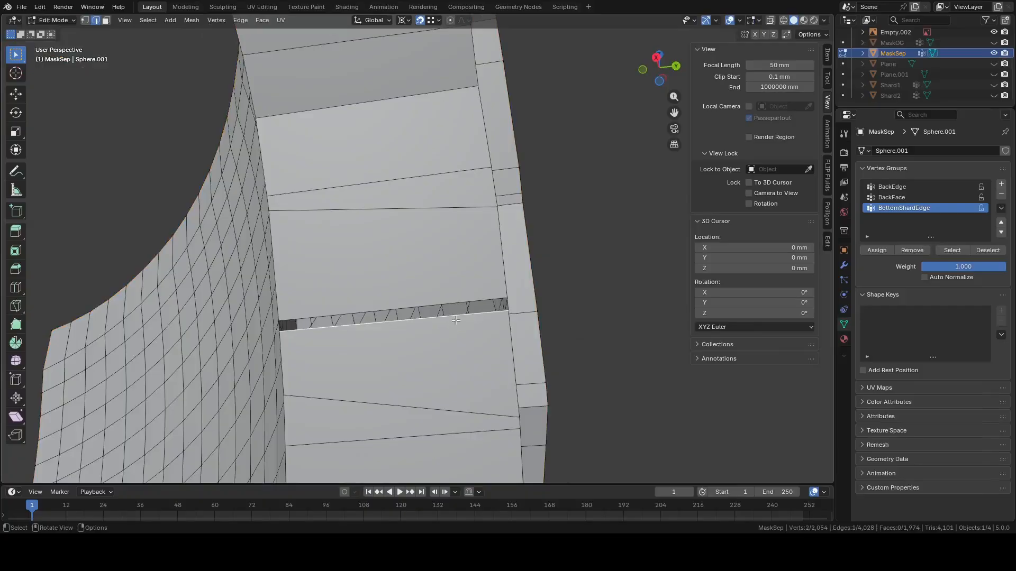
pyautogui.press('f')
pyautogui.moveTo(456, 304); pyautogui.dragTo(519, 179, button='middle')
pyautogui.scroll(-3, 524, 299)
pyautogui.press('Tab')
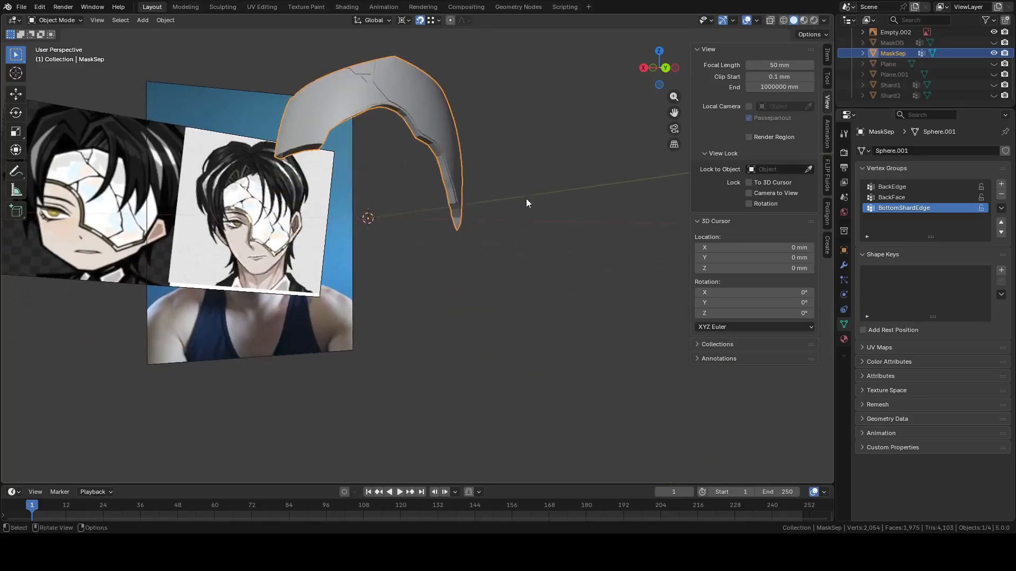
# Show Shard2 and Shard1 alongside the mask, and hide Shard1 again
pyautogui.click(994, 96)
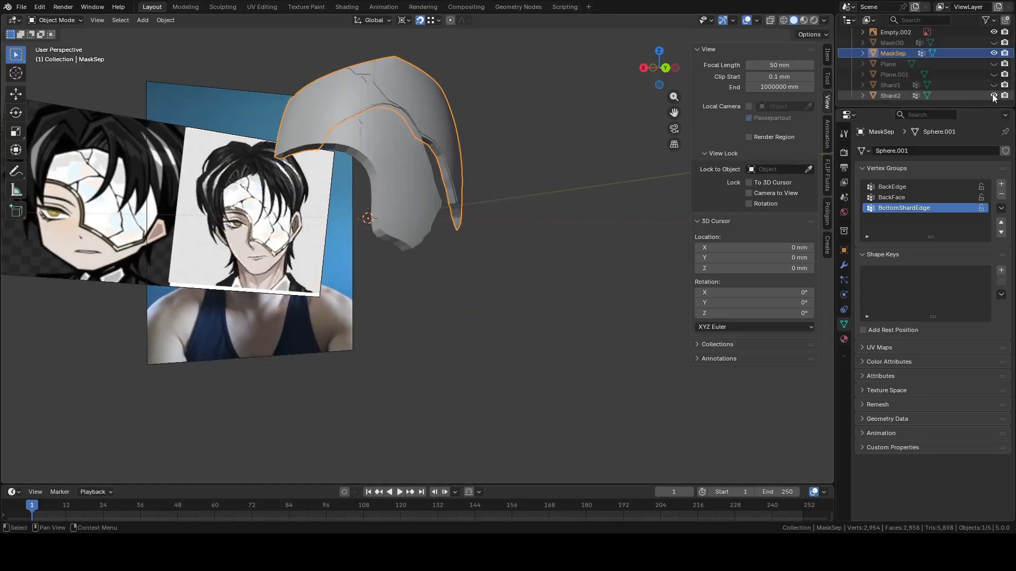
pyautogui.click(994, 85)
pyautogui.scroll(5, 528, 242)
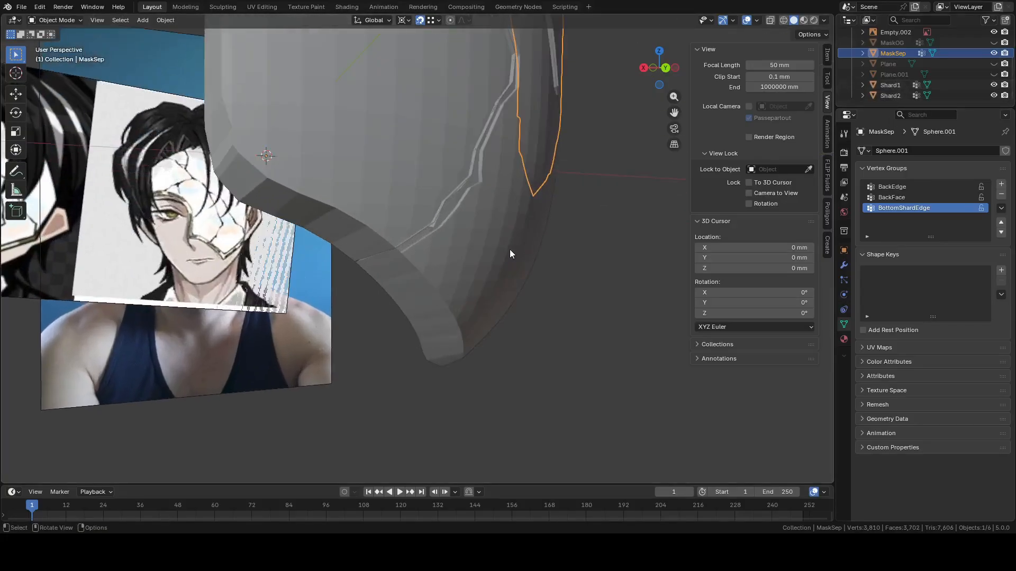
pyautogui.click(509, 249)
pyautogui.keyDown('shift'); pyautogui.moveTo(452, 170); pyautogui.dragTo(499, 417, button='middle'); pyautogui.keyUp('shift')
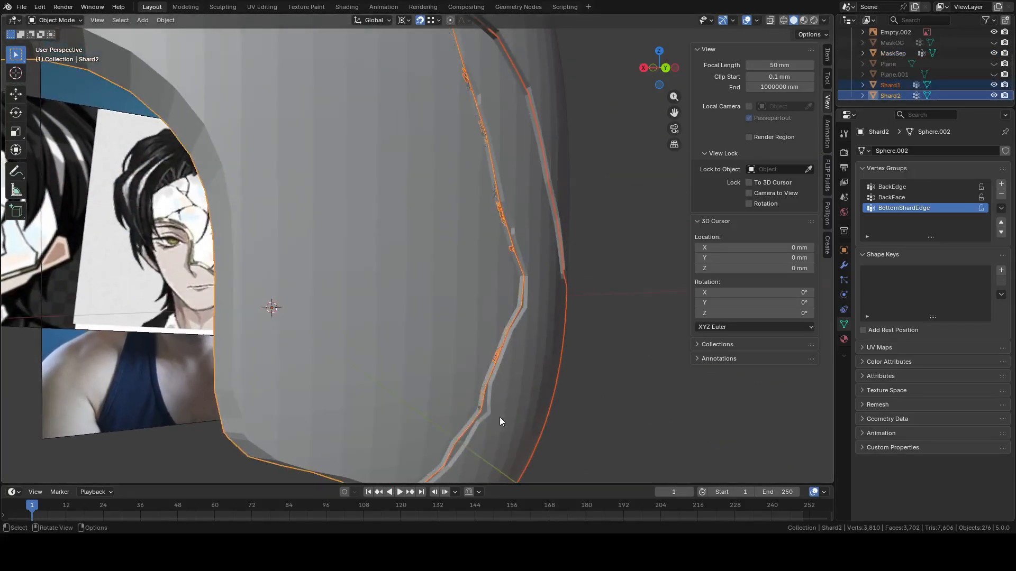
pyautogui.press('h')
pyautogui.moveTo(566, 341); pyautogui.dragTo(500, 283, button='middle')
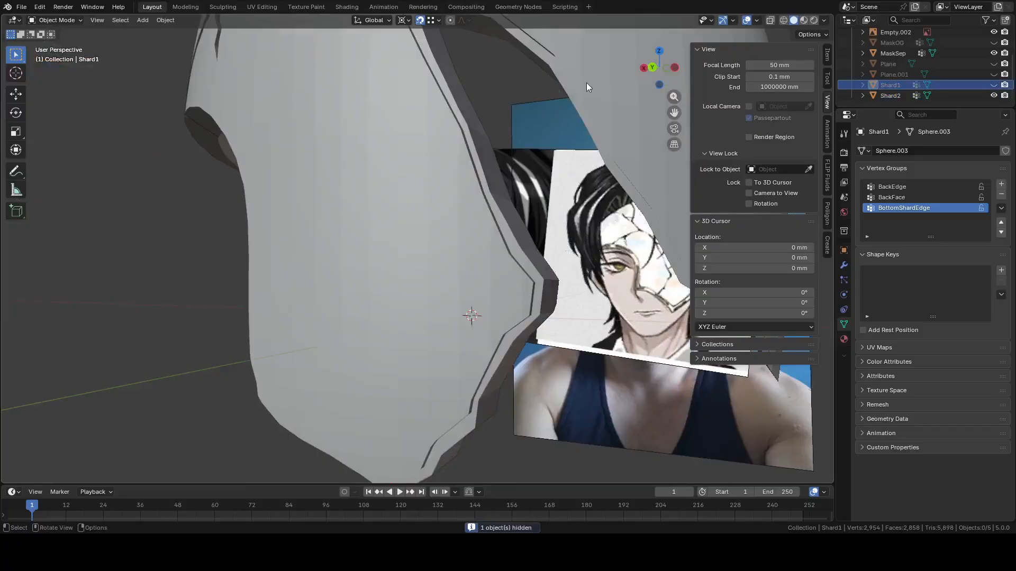
# Hide MaskSep and open Shard2 in Edit Mode
pyautogui.click(586, 83)
pyautogui.keyDown('shift'); pyautogui.moveTo(561, 87); pyautogui.dragTo(560, 372, button='middle'); pyautogui.keyUp('shift')
pyautogui.press('h')
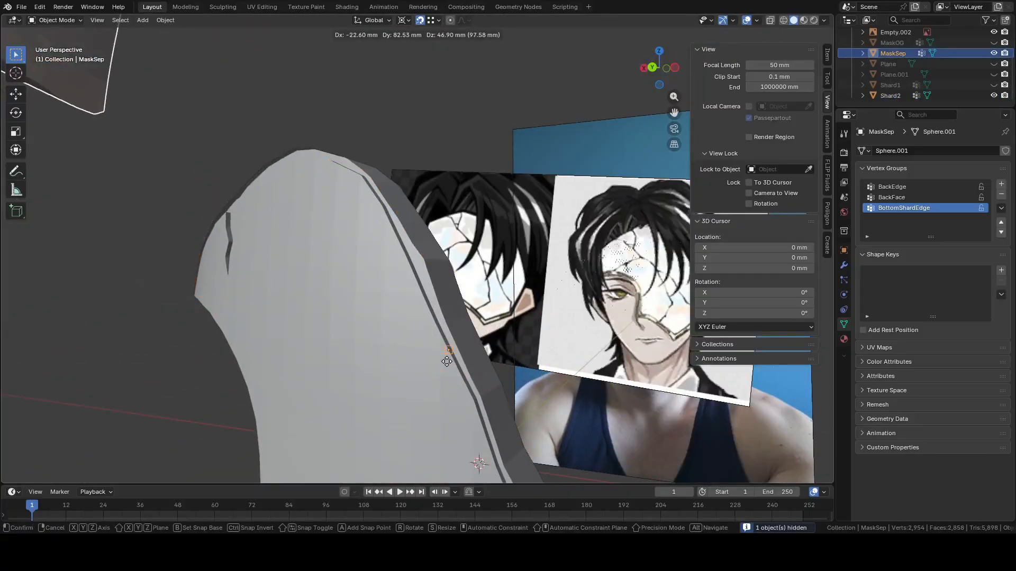
pyautogui.hotkey('ctrl', 'z')
pyautogui.press('h')
pyautogui.click(422, 329)
pyautogui.press('Tab')
# Select the chain of outer side-wall edges on Shard2 bordering the crack, down to the shard's lower corner
pyautogui.moveTo(422, 332); pyautogui.dragTo(442, 394, button='middle')
pyautogui.keyDown('shift'); pyautogui.moveTo(443, 394); pyautogui.dragTo(412, 248, button='middle'); pyautogui.keyUp('shift')
pyautogui.scroll(5, 408, 246)
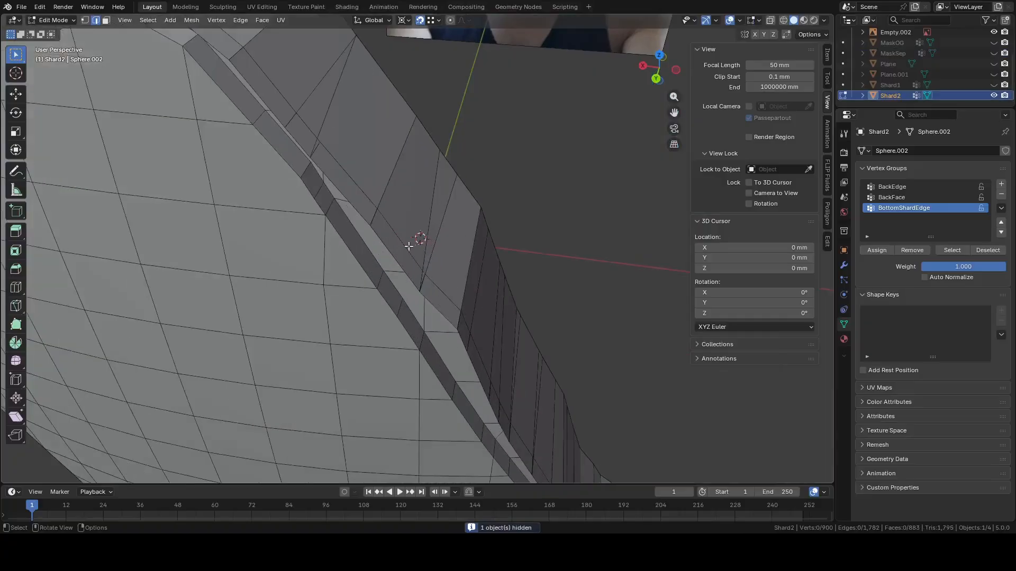
pyautogui.keyDown('alt'); pyautogui.keyDown('shift'); pyautogui.click(344, 191); pyautogui.keyUp('shift'); pyautogui.keyUp('alt')
pyautogui.moveTo(343, 191); pyautogui.dragTo(508, 259, button='middle')
pyautogui.scroll(4, 413, 257)
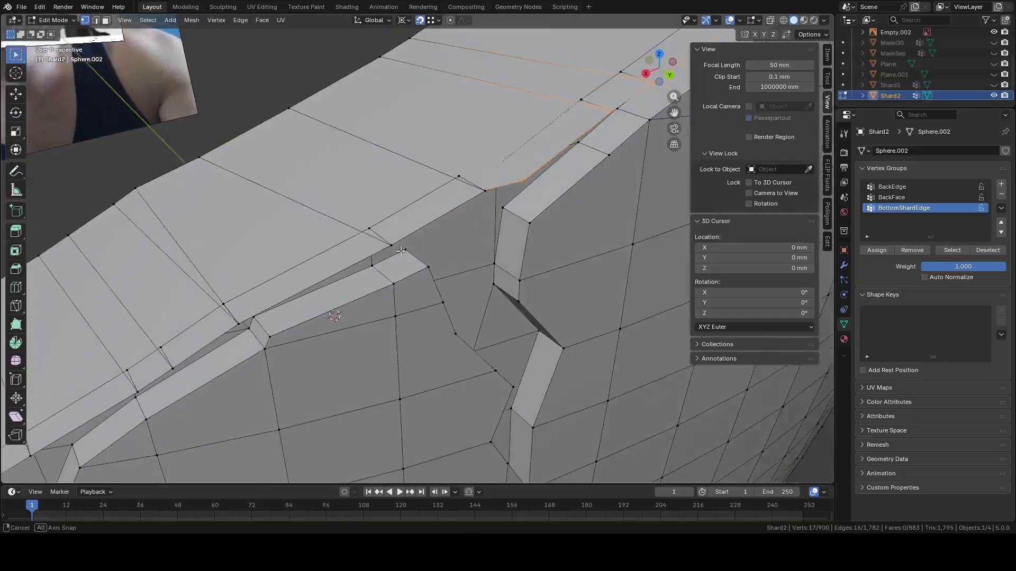
pyautogui.moveTo(394, 258); pyautogui.dragTo(322, 237, button='middle')
pyautogui.keyDown('alt'); pyautogui.keyDown('shift'); pyautogui.click(404, 247); pyautogui.keyUp('shift'); pyautogui.keyUp('alt')
pyautogui.hotkey('ctrl', 'z')
pyautogui.keyDown('alt'); pyautogui.keyDown('shift'); pyautogui.click(291, 311); pyautogui.keyUp('shift'); pyautogui.keyUp('alt')
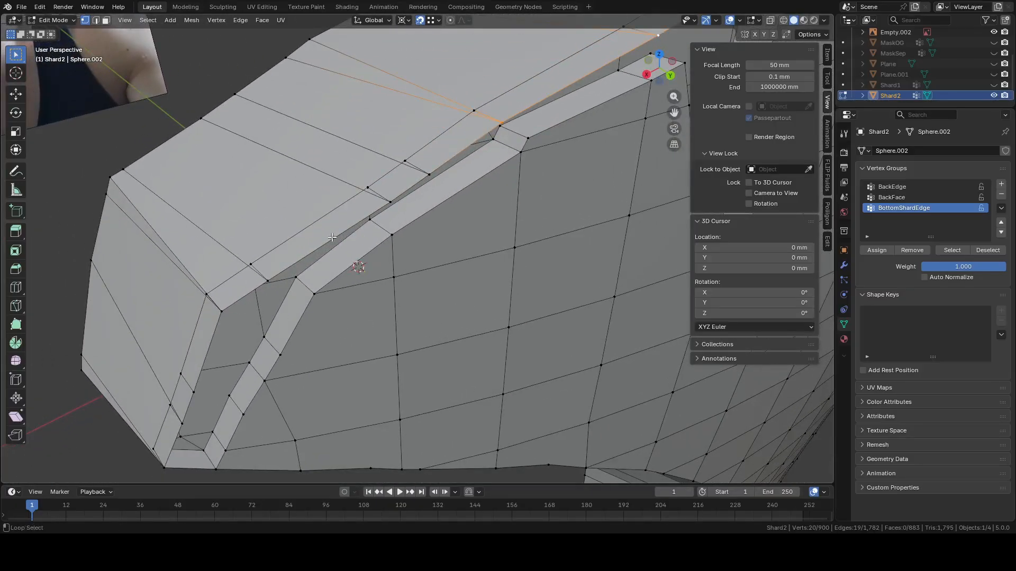
pyautogui.keyDown('alt'); pyautogui.keyDown('shift'); pyautogui.click(332, 237); pyautogui.keyUp('shift'); pyautogui.keyUp('alt')
pyautogui.moveTo(332, 237); pyautogui.dragTo(346, 233, button='middle')
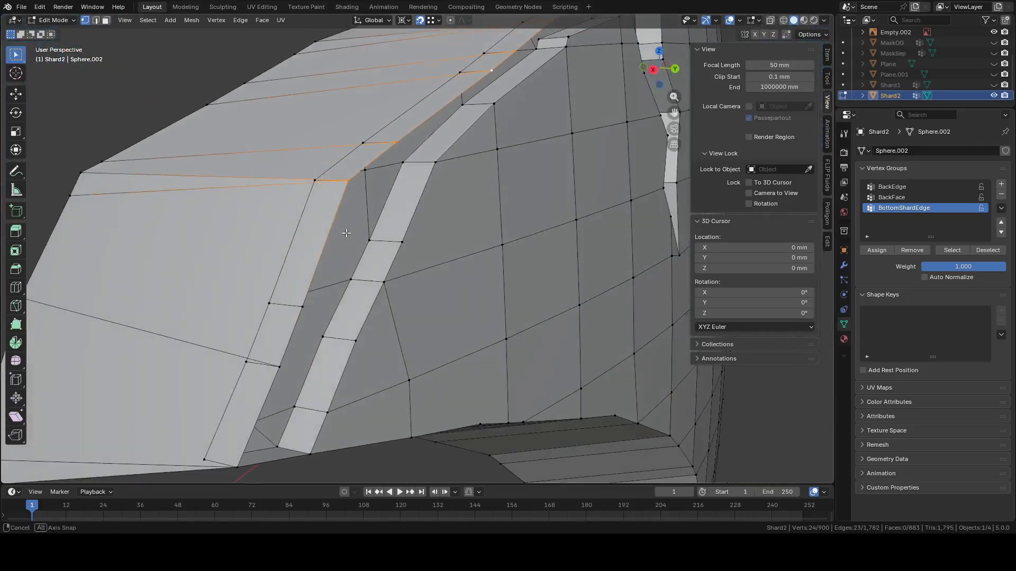
pyautogui.keyDown('alt'); pyautogui.keyDown('shift'); pyautogui.click(286, 331); pyautogui.keyUp('shift'); pyautogui.keyUp('alt')
pyautogui.moveTo(286, 331); pyautogui.dragTo(407, 254, button='middle')
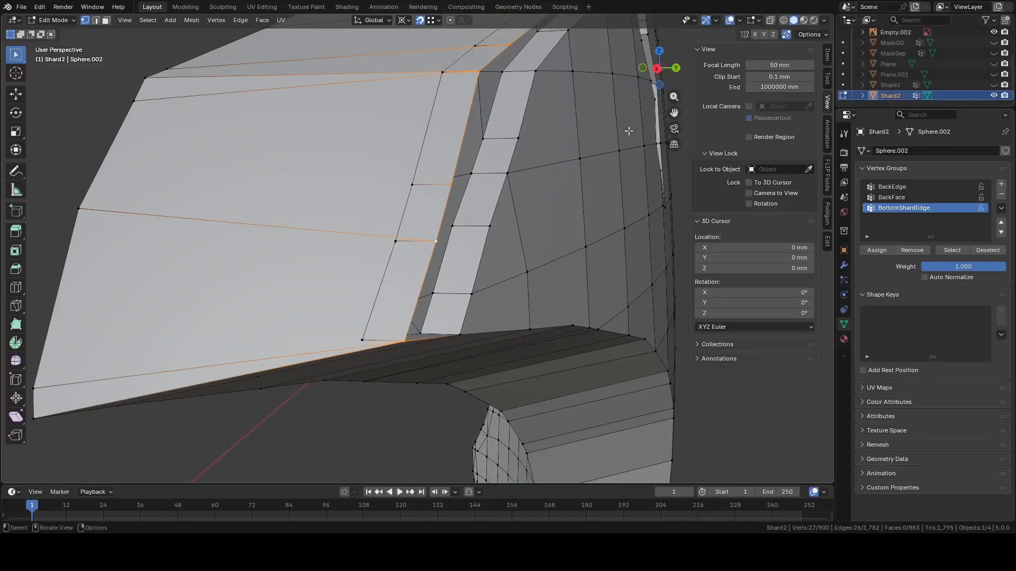
# With auto merge enabled, move the selected edge chain about -1.5 mm along Y onto the adjacent parallel edge
pyautogui.click(810, 35)
pyautogui.press('g')
pyautogui.press('y')
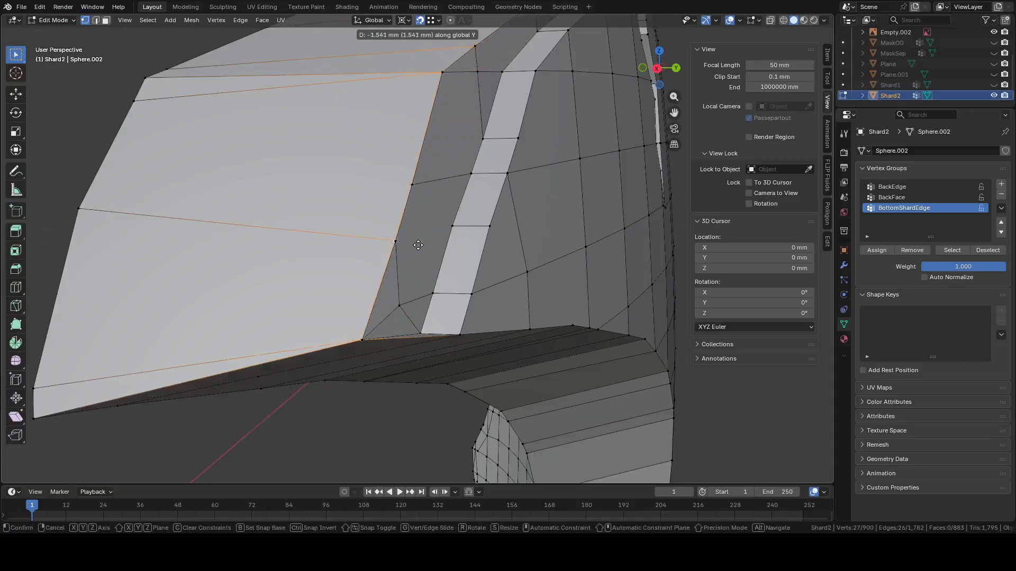
pyautogui.click(403, 245)
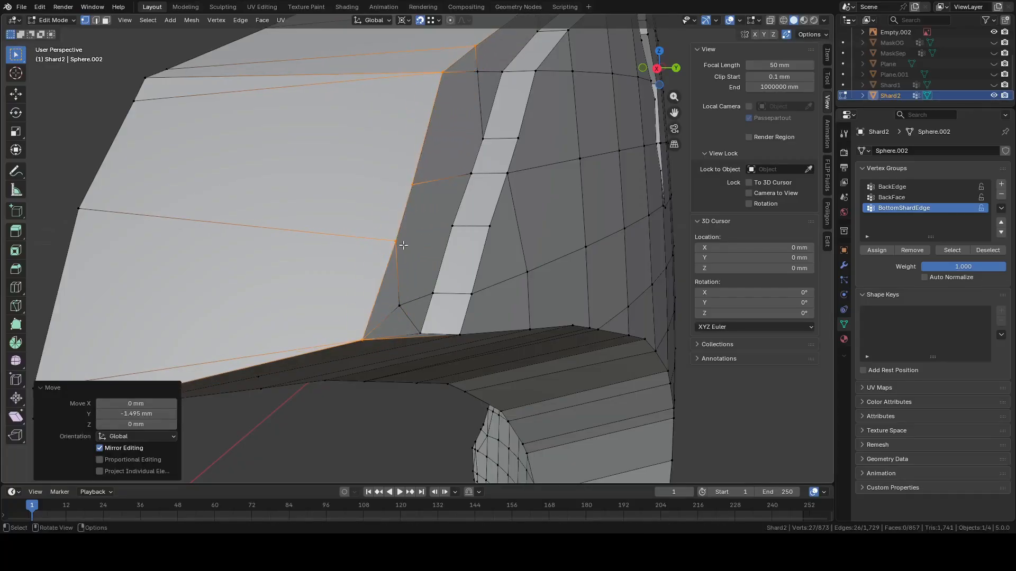
# Delete the large six-sided face covering the crack near the top of Shard2
pyautogui.moveTo(425, 242); pyautogui.dragTo(485, 271, button='middle')
pyautogui.moveTo(464, 289); pyautogui.dragTo(499, 264, button='middle')
pyautogui.click(592, 170)
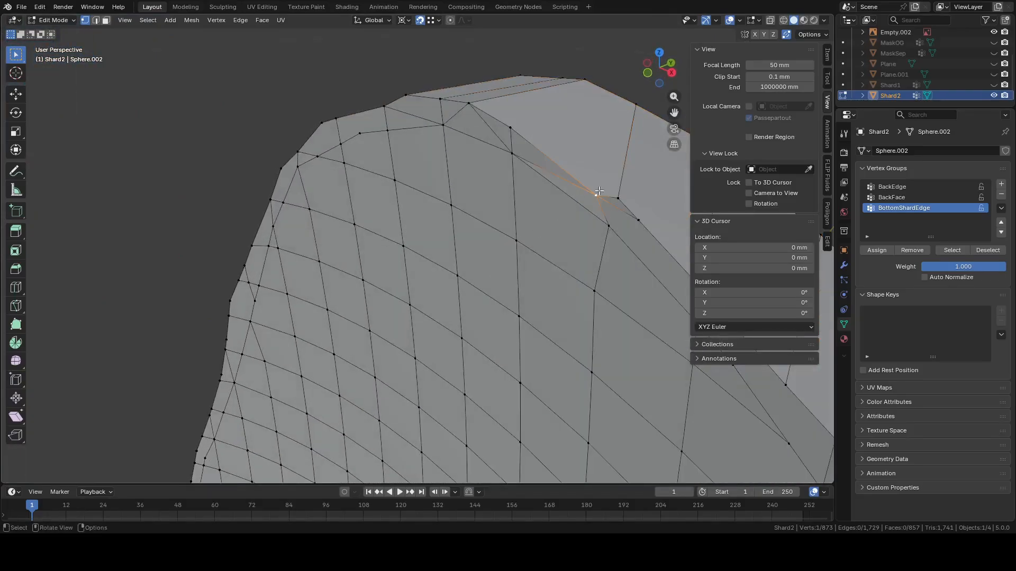
pyautogui.press('KP_Decimal')
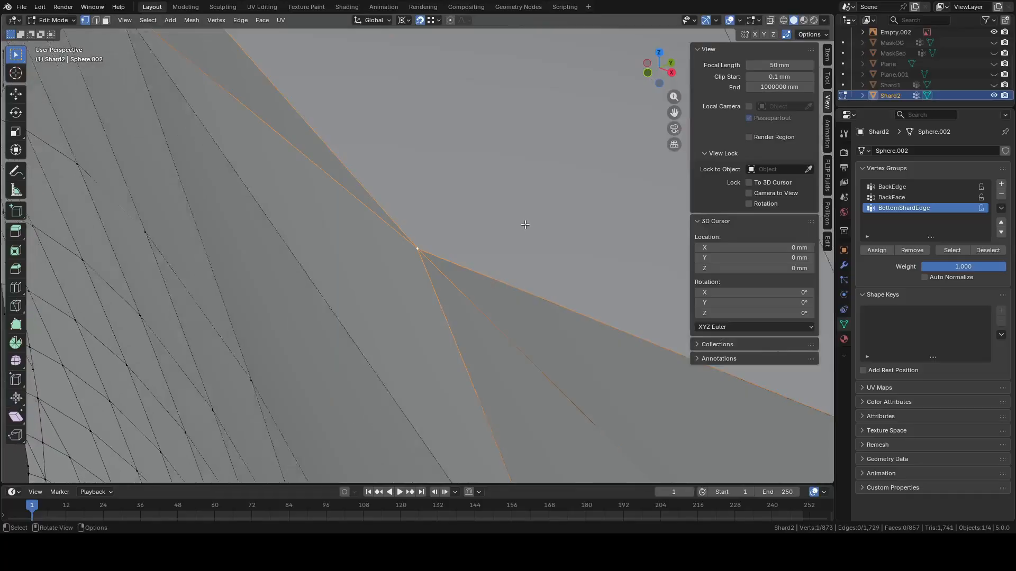
pyautogui.moveTo(513, 208); pyautogui.dragTo(429, 215, button='middle')
pyautogui.scroll(-2, 428, 170)
pyautogui.press('3')
pyautogui.click(365, 150)
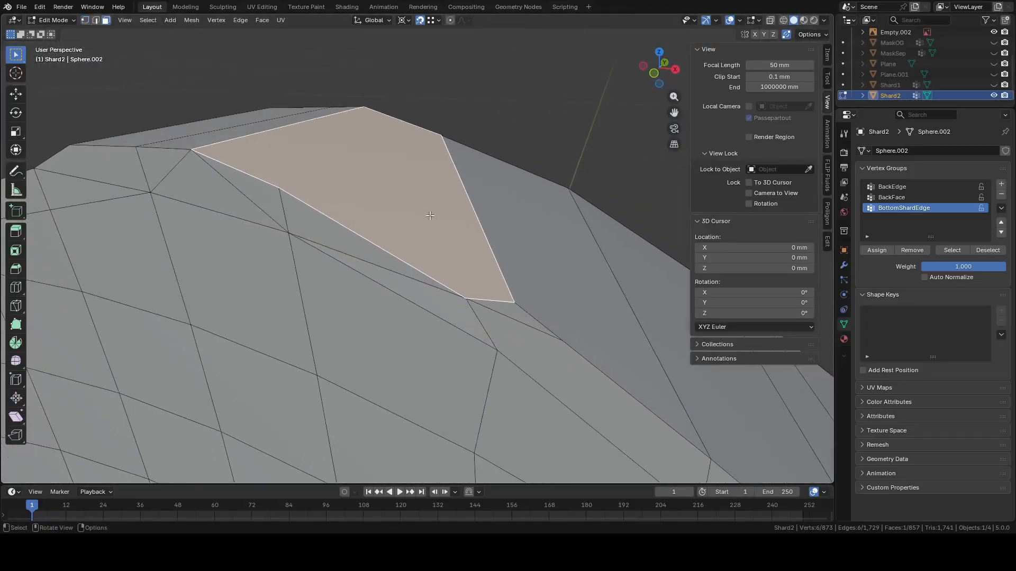
pyautogui.press('x')
pyautogui.click(429, 215)
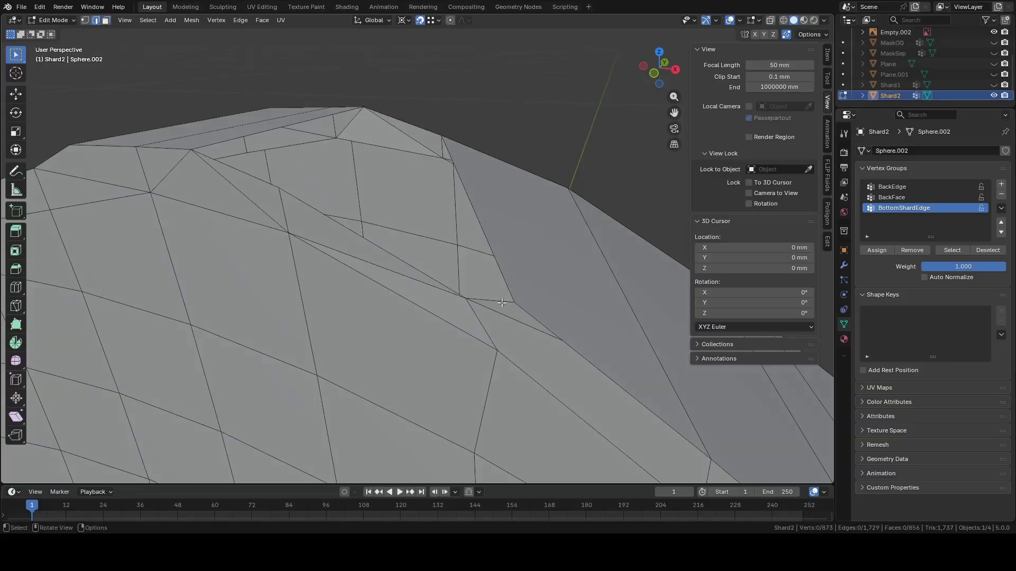
# Refill the opening near Shard2's top with smaller faces between the crack's rim and the side wall
pyautogui.press('f')
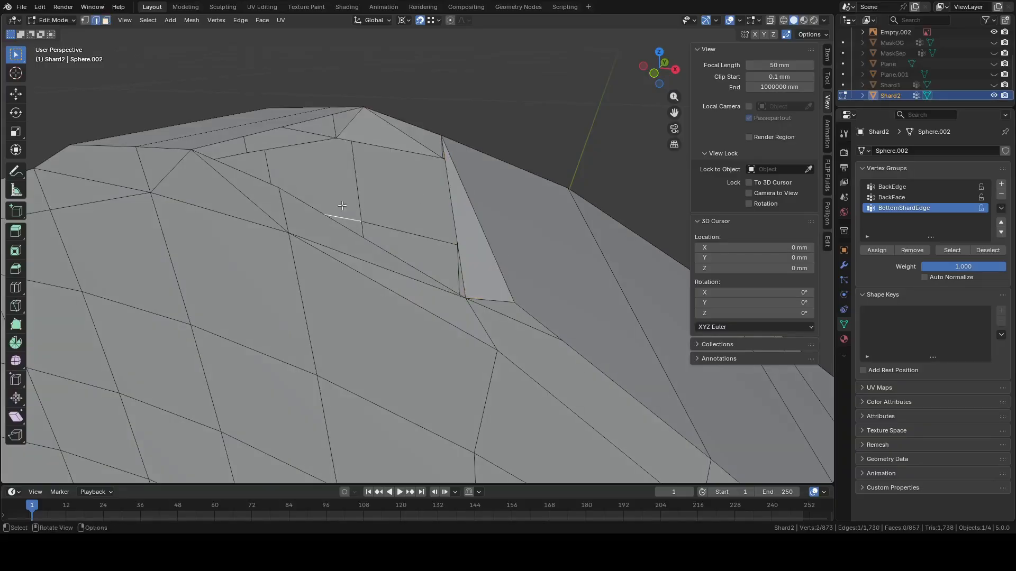
pyautogui.moveTo(342, 206); pyautogui.dragTo(382, 215, button='middle')
pyautogui.keyDown('shift'); pyautogui.moveTo(279, 120); pyautogui.dragTo(429, 185, button='middle'); pyautogui.keyUp('shift')
pyautogui.press('f')
pyautogui.hotkey('ctrl', 'z')
pyautogui.moveTo(404, 269); pyautogui.dragTo(395, 251, button='middle')
pyautogui.press('f')
pyautogui.click(359, 288)
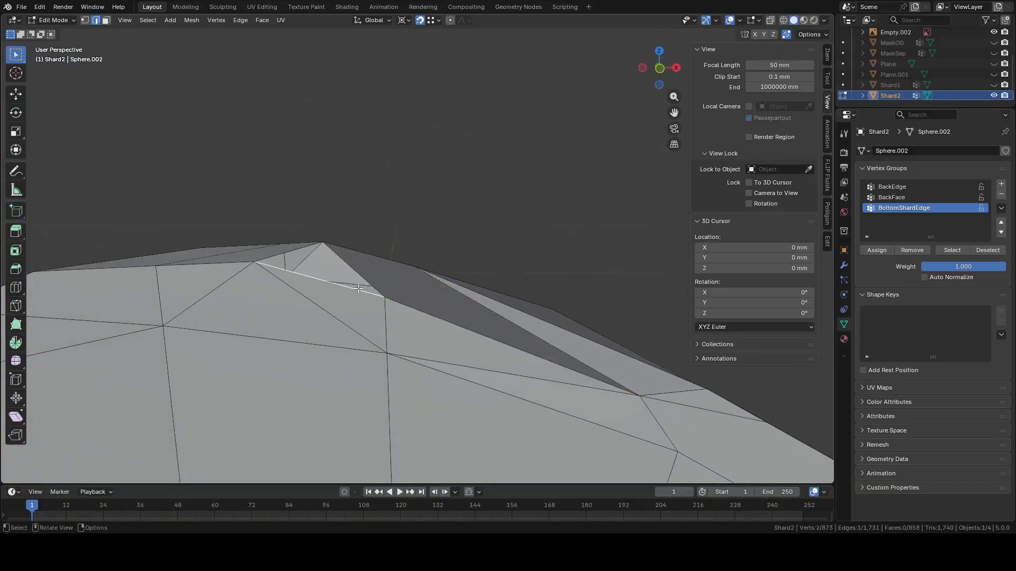
pyautogui.moveTo(415, 266); pyautogui.dragTo(428, 192, button='middle')
pyautogui.press('Tab')
pyautogui.press('Tab')
# Limit the selection on Shard2's side wall to the edge chain bordering the crack, dropping the surplus vertex at its upper end
pyautogui.moveTo(446, 247); pyautogui.dragTo(502, 267, button='middle')
pyautogui.scroll(3, 511, 224)
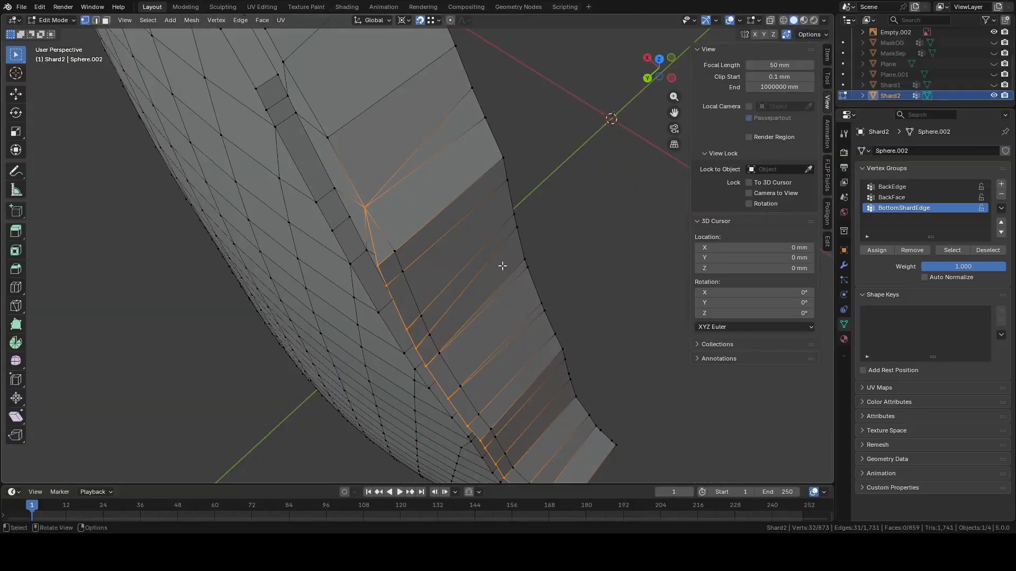
pyautogui.press('c')
pyautogui.press('Escape')
pyautogui.scroll(5, 403, 243)
pyautogui.scroll(-4, 397, 246)
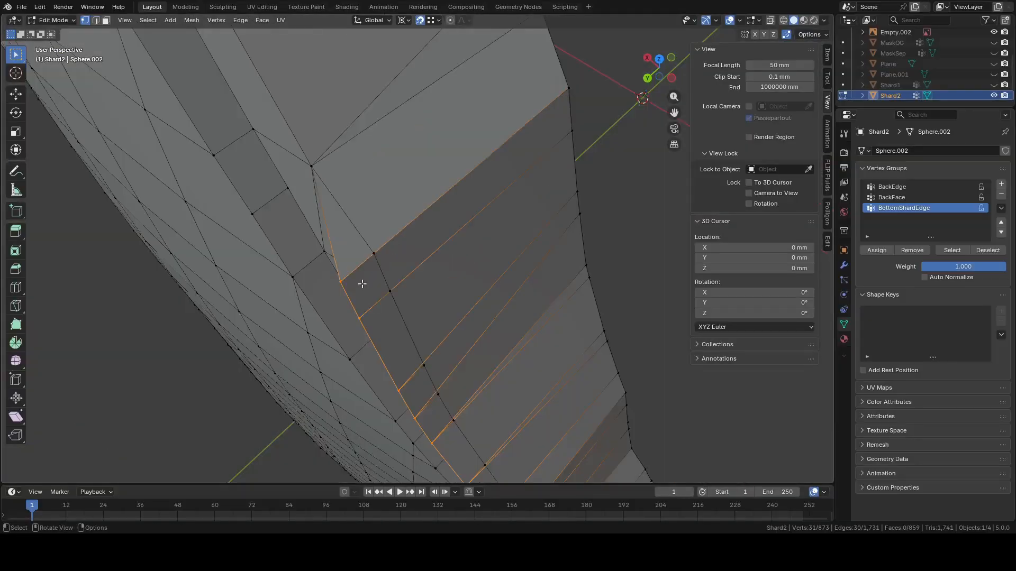
pyautogui.press('g')
pyautogui.press('y')
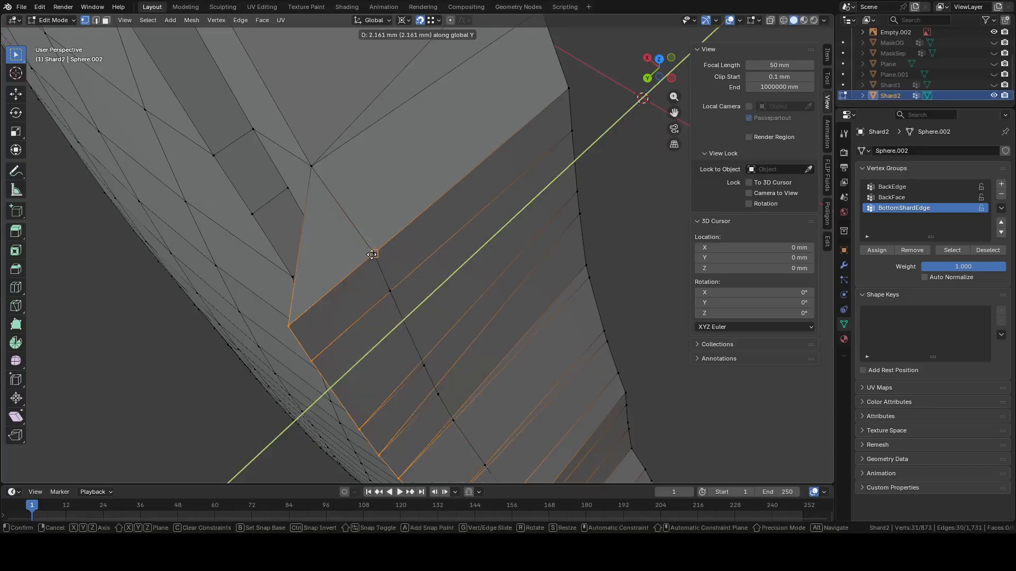
pyautogui.press('x')
pyautogui.rightClick(372, 254)
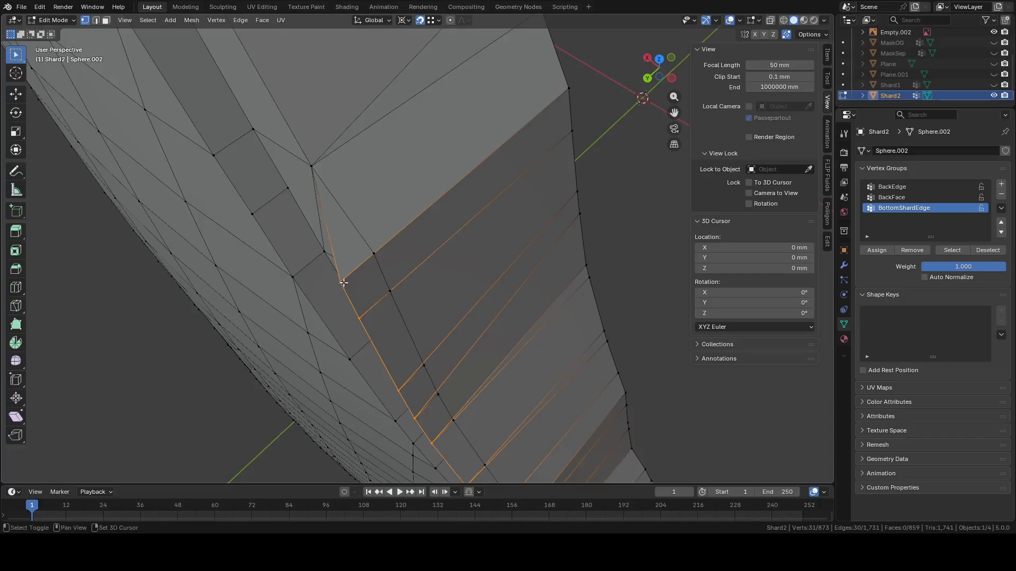
# Move Shard2's selected edge chain about -1.5 mm along Y so it merges with the adjacent parallel edge
pyautogui.press('g')
pyautogui.press('y')
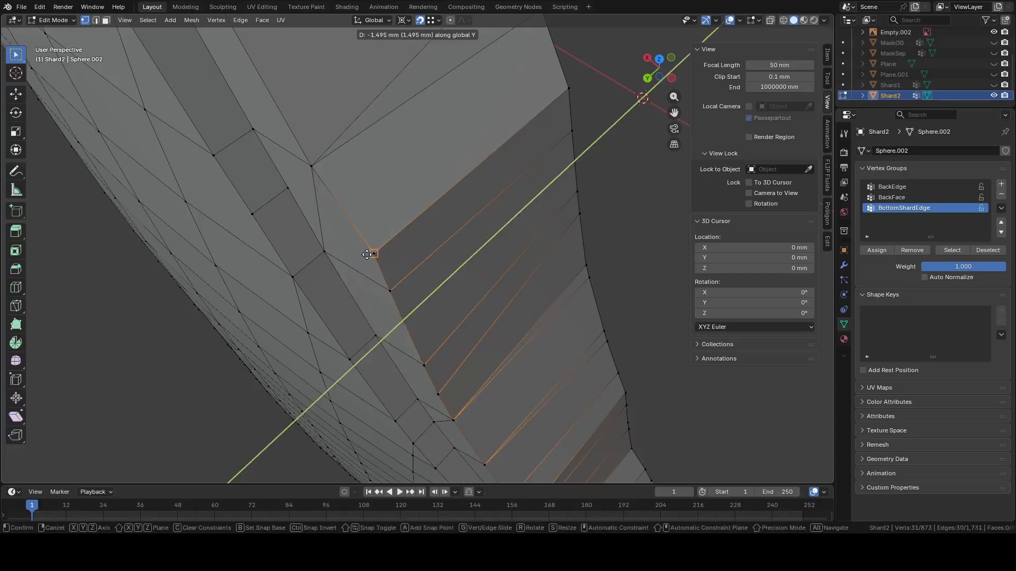
pyautogui.click(366, 254)
pyautogui.scroll(-6, 368, 256)
pyautogui.moveTo(466, 323); pyautogui.dragTo(516, 265, button='middle')
pyautogui.scroll(5, 483, 240)
pyautogui.click(482, 215)
pyautogui.press('Tab')
pyautogui.press('Tab')
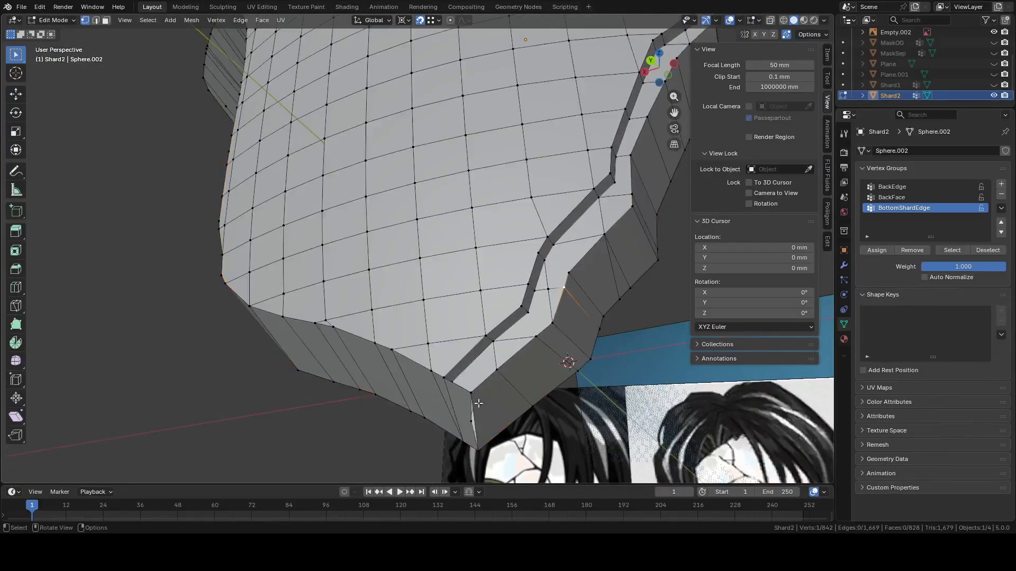
# Dissolve the stray vertex in the narrow gap at Shard2's lower corner and delete the leftover edge there
pyautogui.keyDown('shift'); pyautogui.moveTo(478, 403); pyautogui.dragTo(424, 305, button='middle'); pyautogui.keyUp('shift')
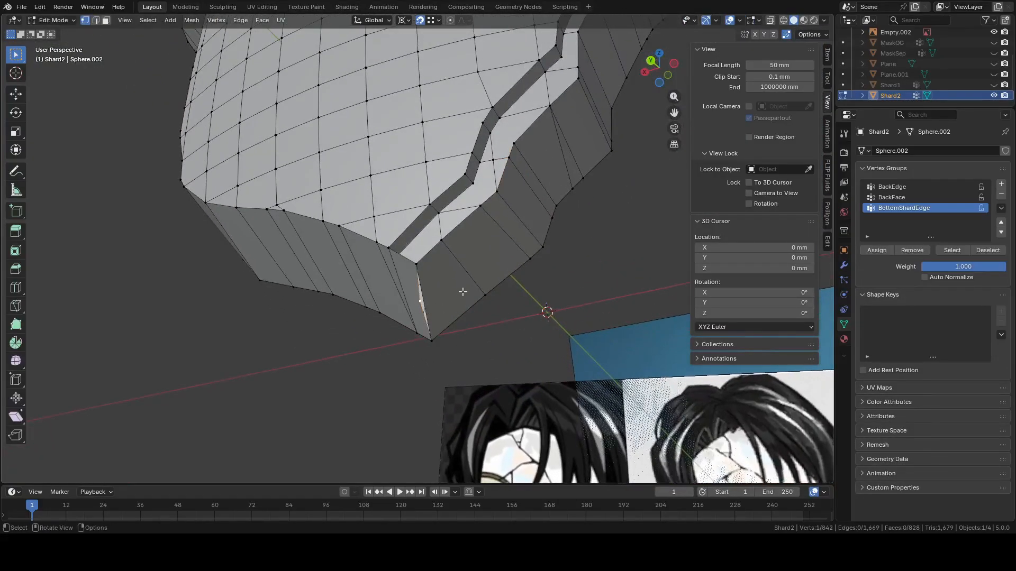
pyautogui.press('KP_Decimal')
pyautogui.scroll(-9, 453, 277)
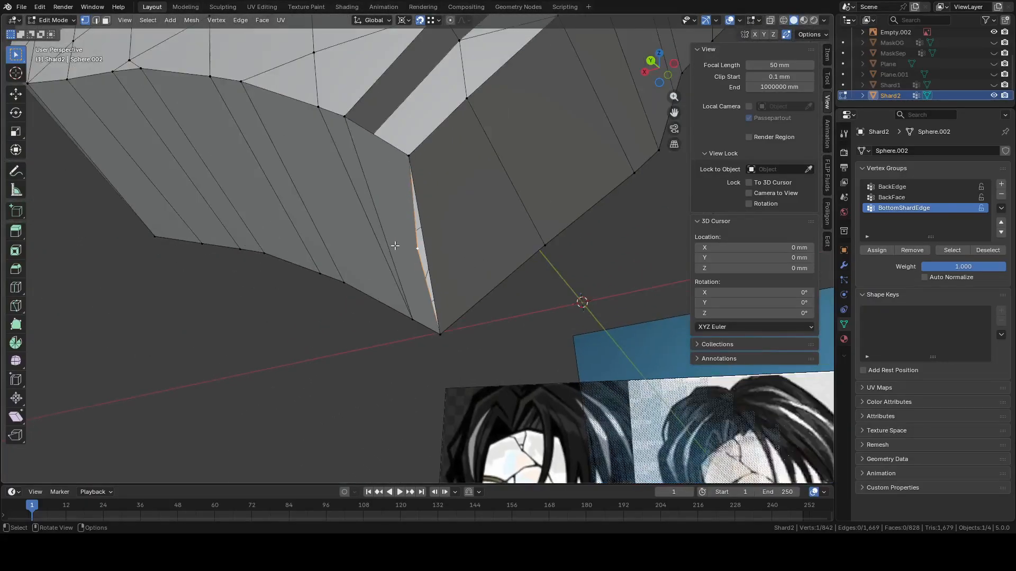
pyautogui.moveTo(394, 246); pyautogui.dragTo(469, 213, button='middle')
pyautogui.rightClick(409, 252)
pyautogui.click(376, 443)
pyautogui.press('x')
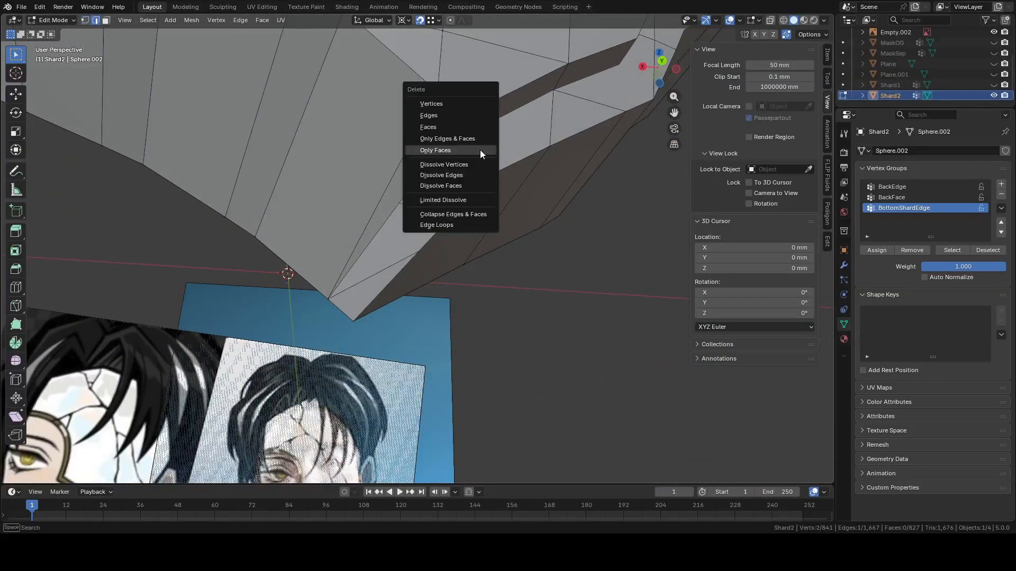
pyautogui.click(471, 118)
# Fill the opening at Shard2's lower corner with faces between the crack's end and the side wall
pyautogui.moveTo(466, 134); pyautogui.dragTo(439, 200, button='middle')
pyautogui.moveTo(443, 156); pyautogui.dragTo(449, 147, button='middle')
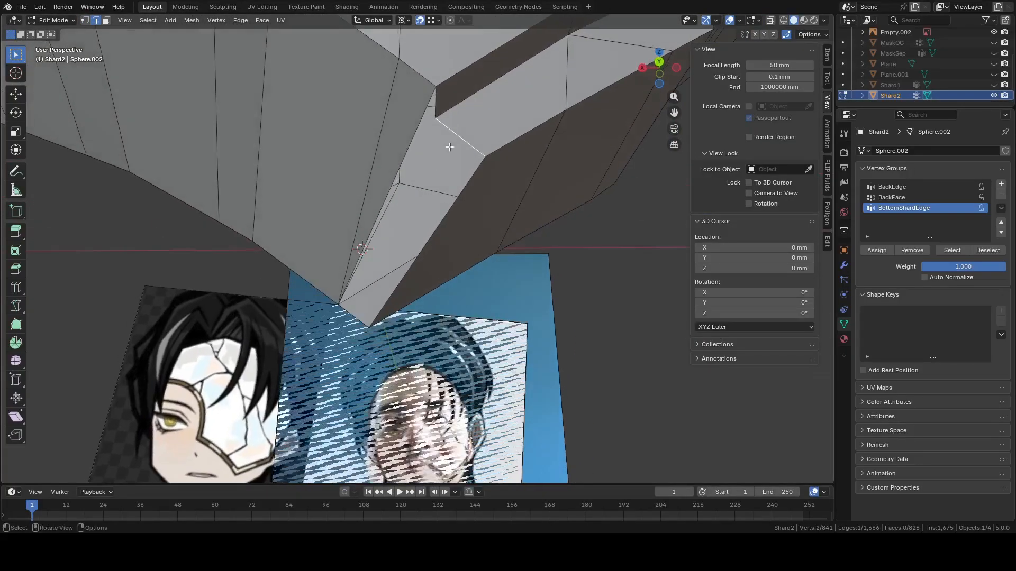
pyautogui.press('f')
pyautogui.click(417, 121)
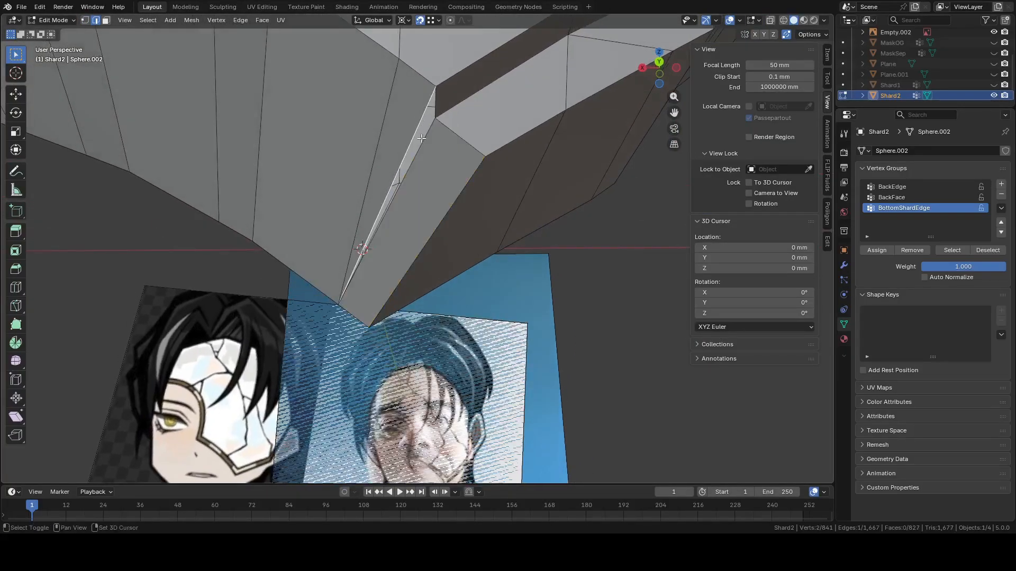
pyautogui.scroll(-5, 423, 145)
pyautogui.press('Tab')
pyautogui.moveTo(432, 156); pyautogui.dragTo(475, 349, button='middle')
pyautogui.scroll(4, 474, 350)
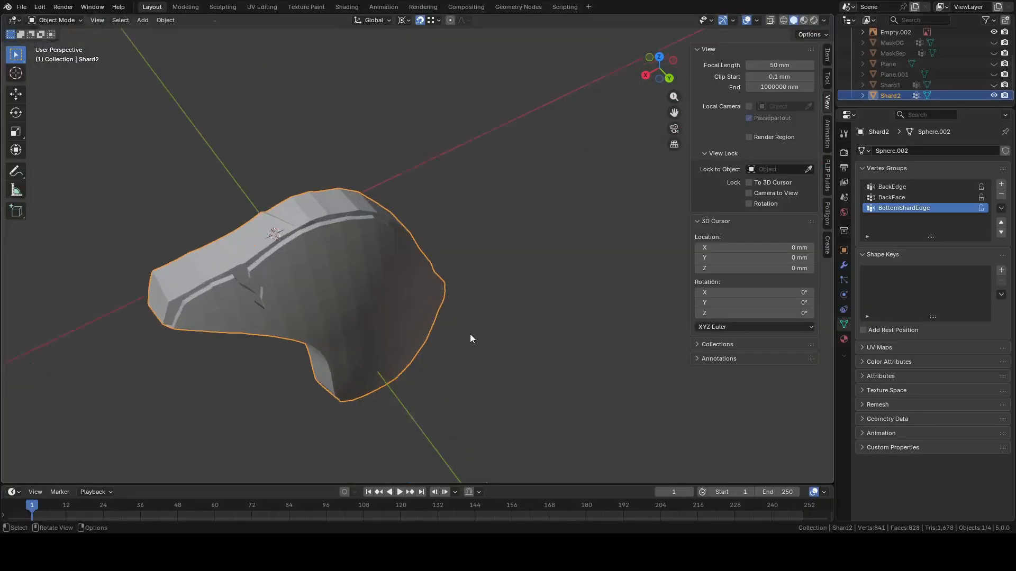
pyautogui.press('Tab')
pyautogui.moveTo(476, 310); pyautogui.dragTo(446, 195, button='middle')
pyautogui.press('Tab')
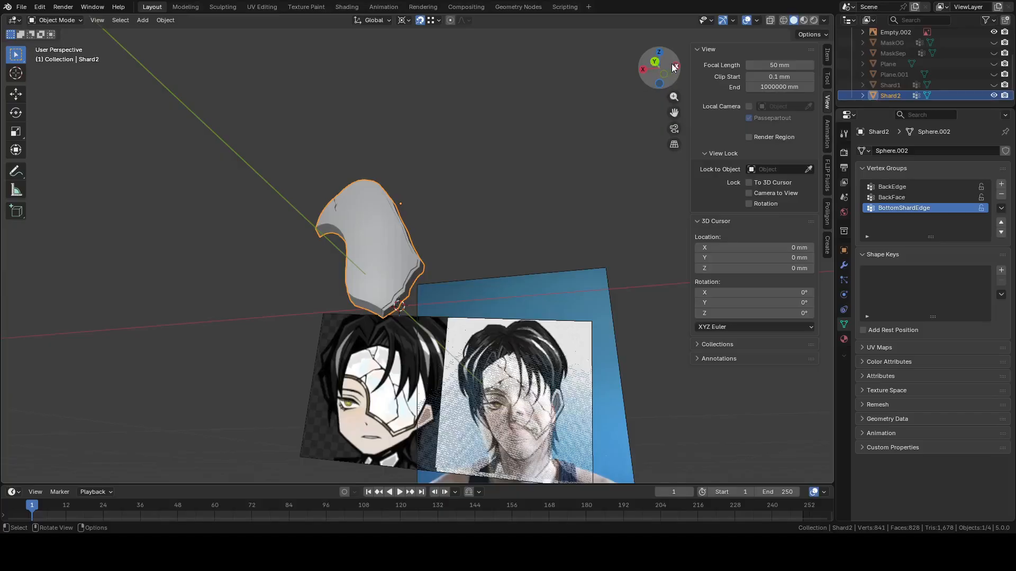
# Hide Shard2, show Shard1 and start editing Shard1's mesh
pyautogui.click(993, 95)
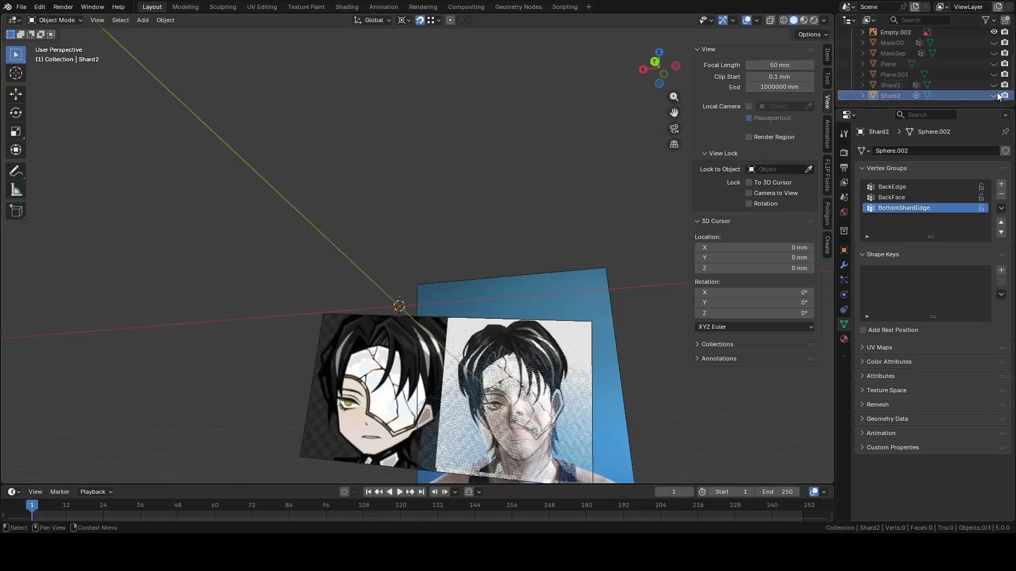
pyautogui.click(994, 85)
pyautogui.click(456, 316)
pyautogui.press('Tab')
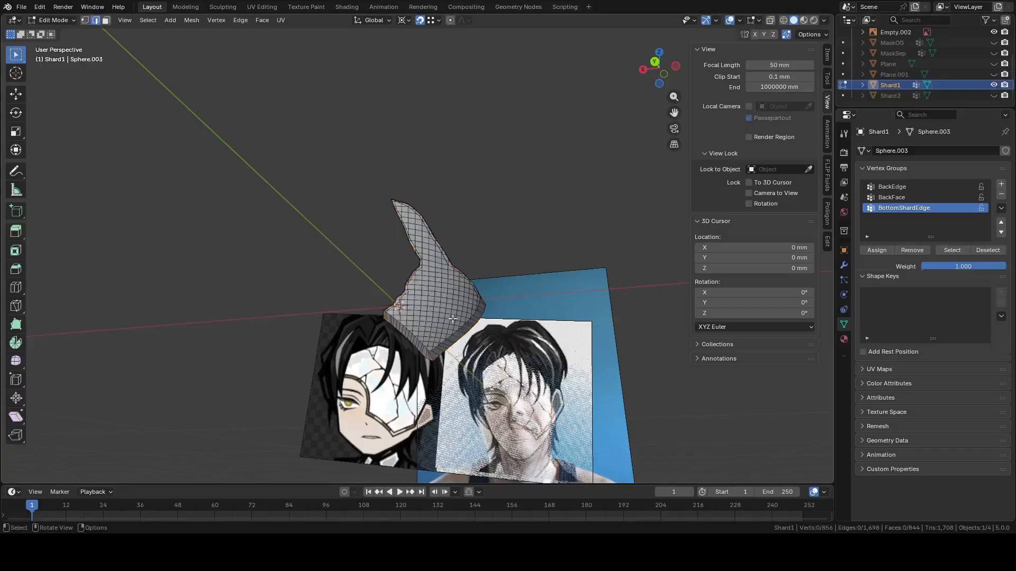
# Select the outer edge chain along Shard1's cracked border, from the tip around to the jagged side's lower corner
pyautogui.scroll(5, 453, 317)
pyautogui.moveTo(453, 318); pyautogui.dragTo(479, 236, button='middle')
pyautogui.press('1')
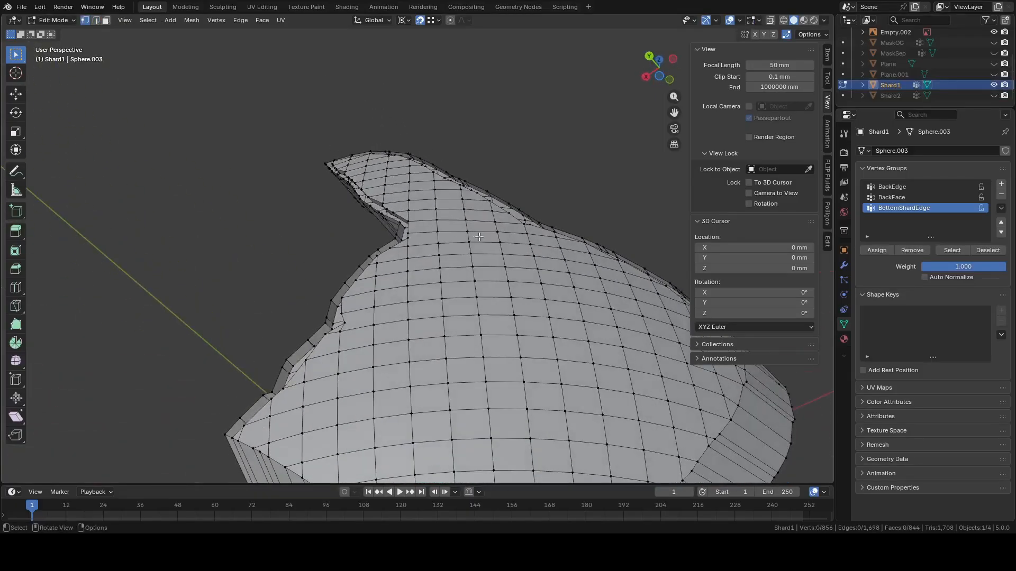
pyautogui.keyDown('alt'); pyautogui.click(502, 197); pyautogui.keyUp('alt')
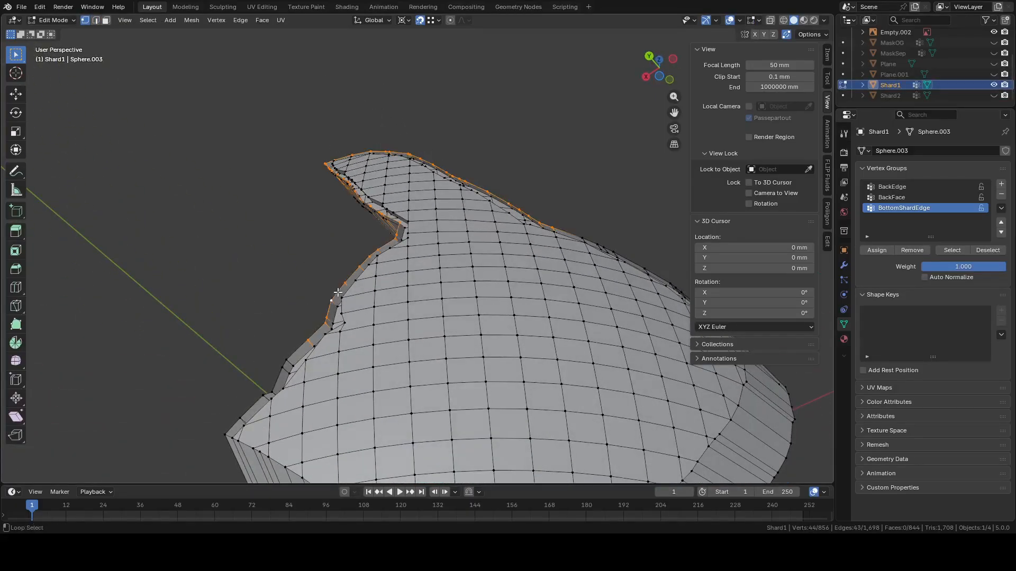
pyautogui.scroll(5, 340, 298)
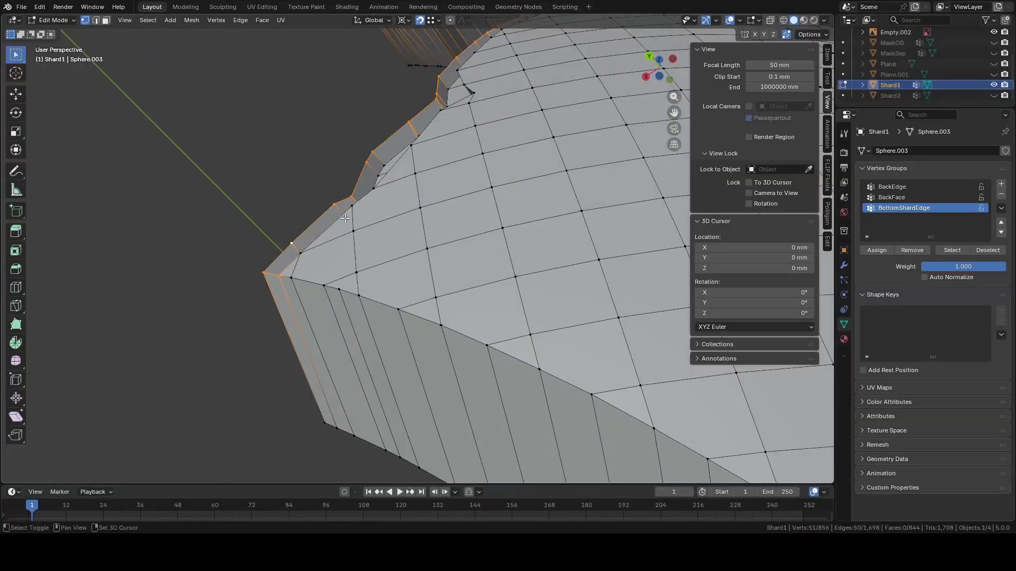
pyautogui.moveTo(339, 217)
pyautogui.mouseDown(button='middle')
pyautogui.moveTo(390, 328)
pyautogui.moveTo(402, 310)
pyautogui.moveTo(434, 307)
pyautogui.mouseUp(button='middle')
pyautogui.press('c')
pyautogui.press('Escape')
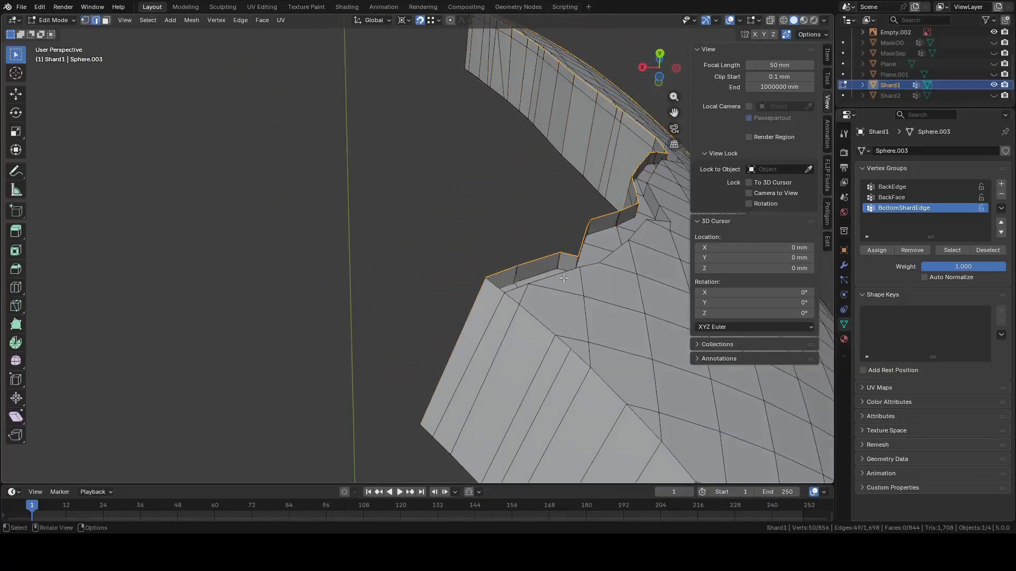
# Extend the selection down Shard1's opposite border to the end of the crack, leaving out the surplus vertex
pyautogui.moveTo(564, 278); pyautogui.dragTo(530, 289, button='middle')
pyautogui.press('1')
pyautogui.scroll(-5, 533, 279)
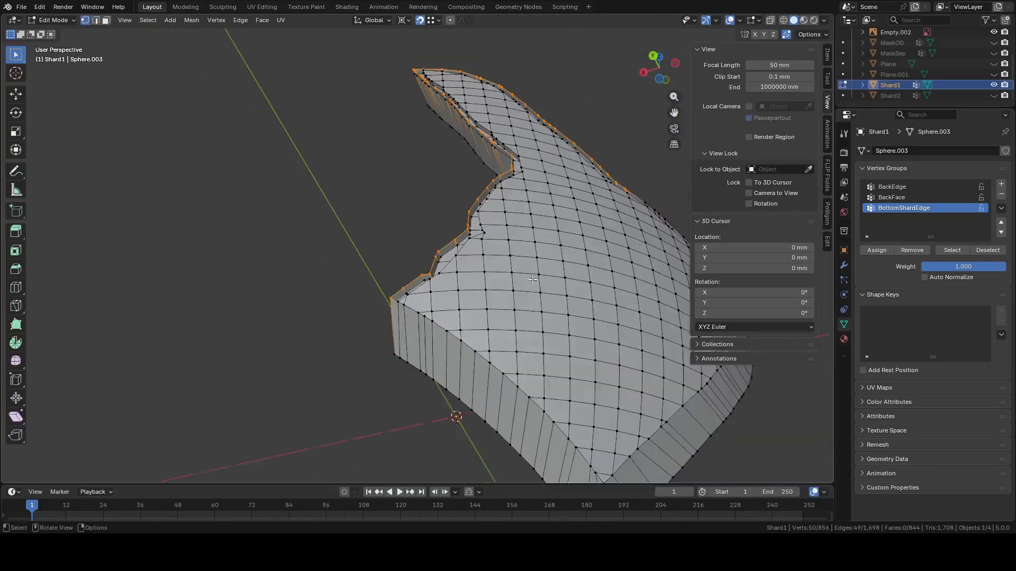
pyautogui.scroll(8, 532, 279)
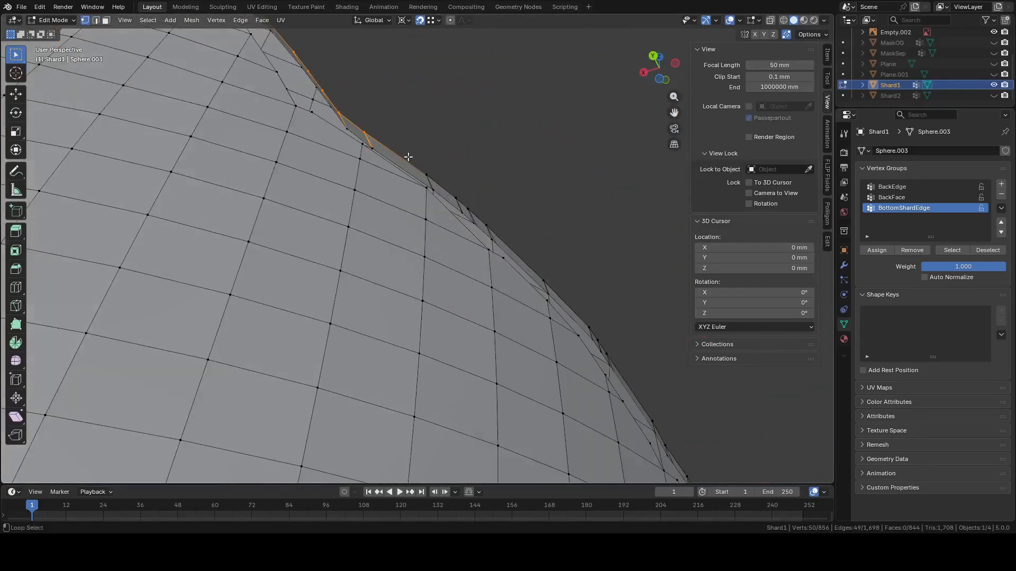
pyautogui.moveTo(575, 270); pyautogui.dragTo(558, 213, button='middle')
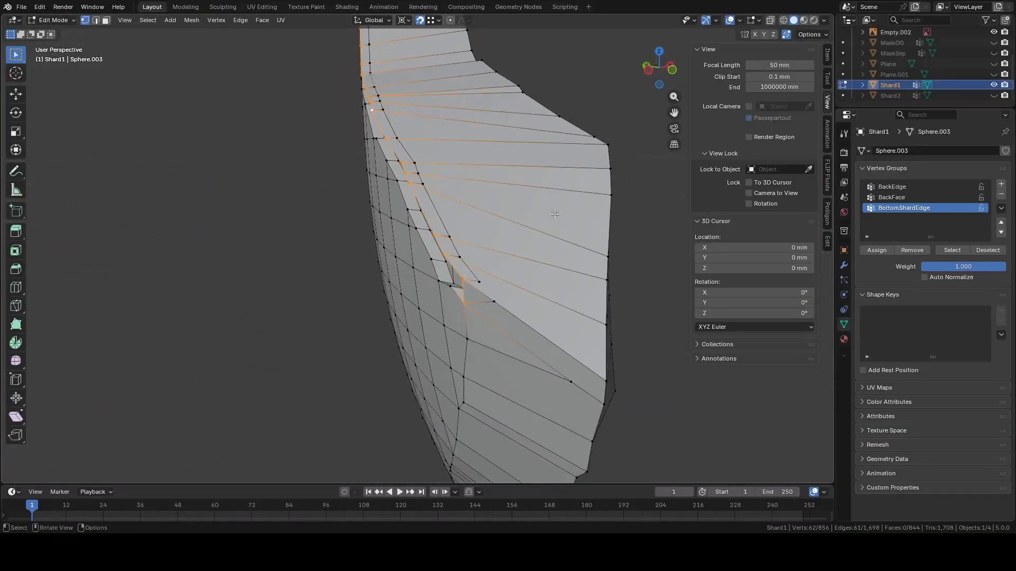
pyautogui.scroll(4, 558, 213)
pyautogui.keyDown('shift'); pyautogui.moveTo(528, 326); pyautogui.dragTo(556, 310, button='middle'); pyautogui.keyUp('shift')
pyautogui.press('c')
pyautogui.press('Escape')
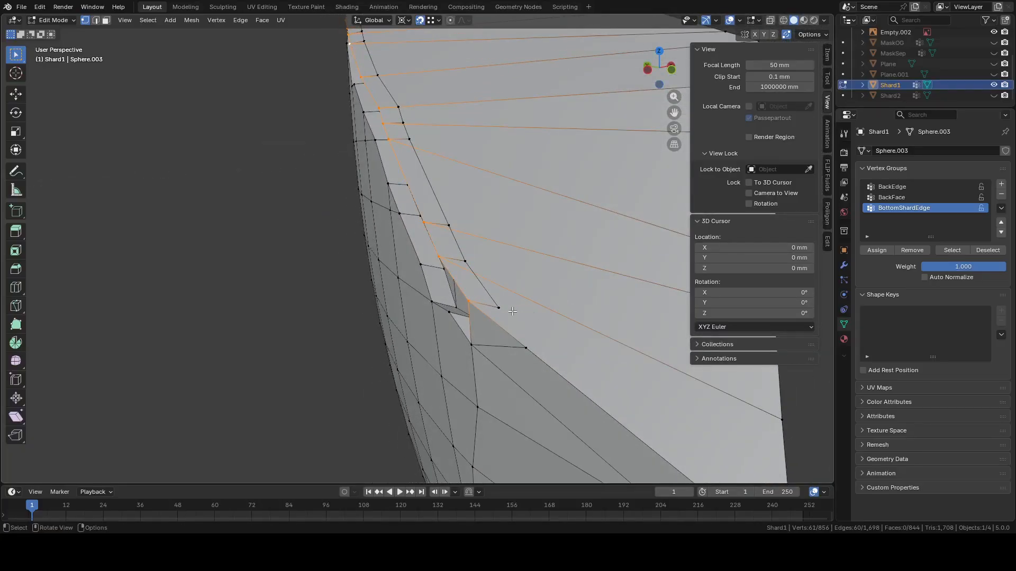
pyautogui.press('g')
pyautogui.press('y')
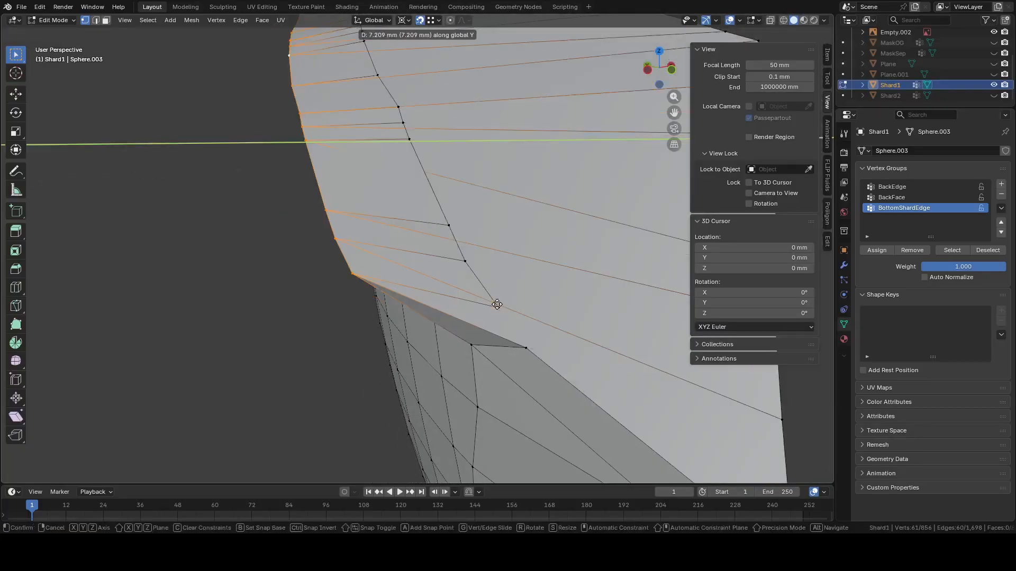
pyautogui.press('Escape')
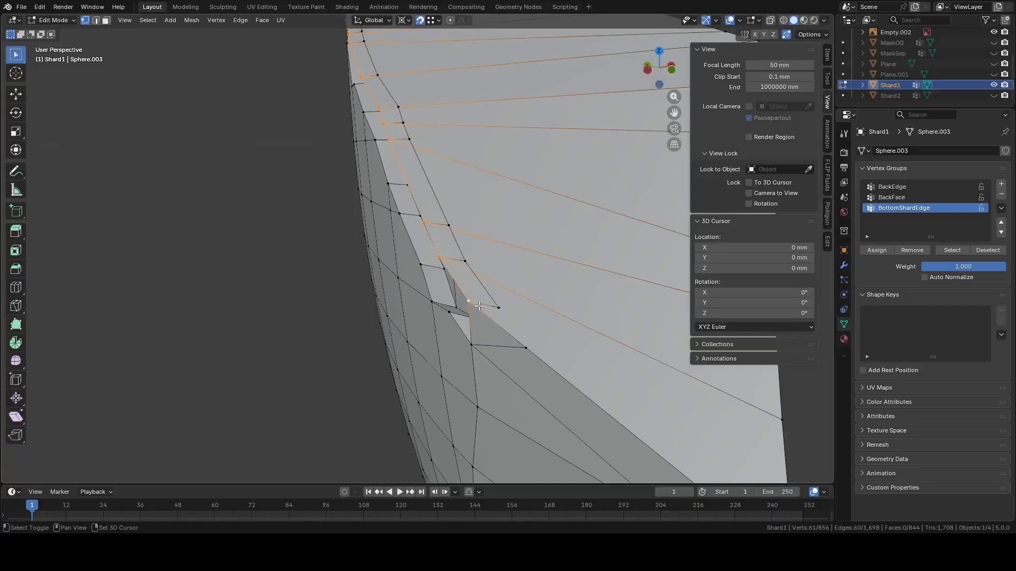
# Move Shard1's selected edge chain about -1.5 mm along Y so it merges with the adjacent parallel edge
pyautogui.press('g')
pyautogui.press('y')
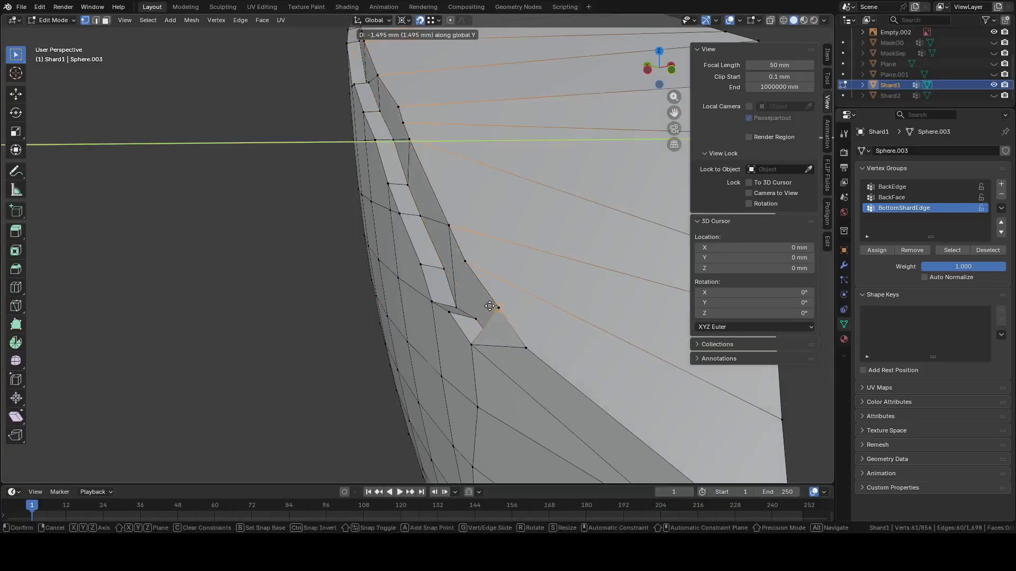
pyautogui.click(489, 306)
pyautogui.scroll(-5, 490, 309)
pyautogui.scroll(6, 490, 312)
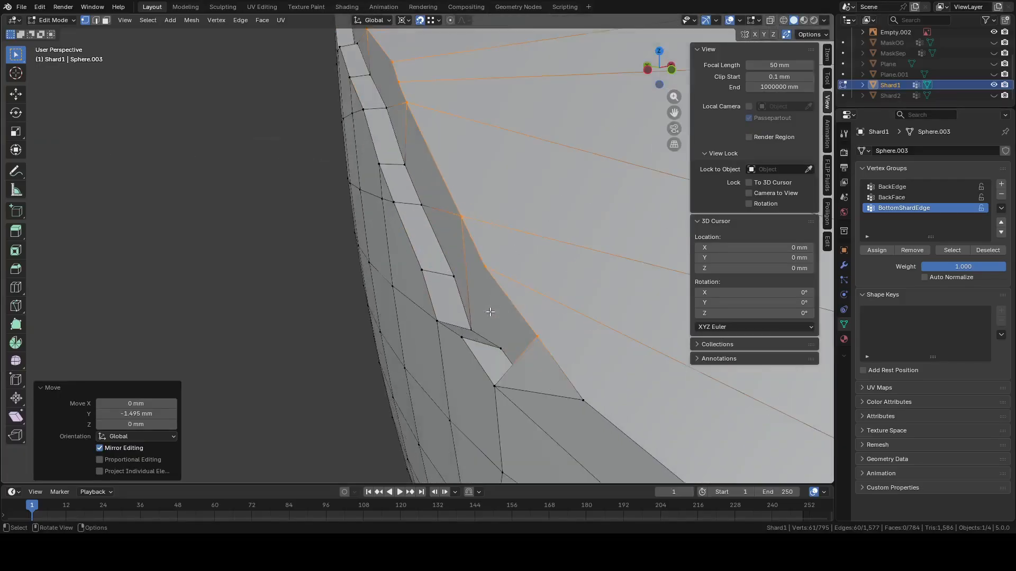
# Delete the stray edge bridging the end of the crack on Shard1's side wall
pyautogui.press('2')
pyautogui.click(524, 349)
pyautogui.press('x')
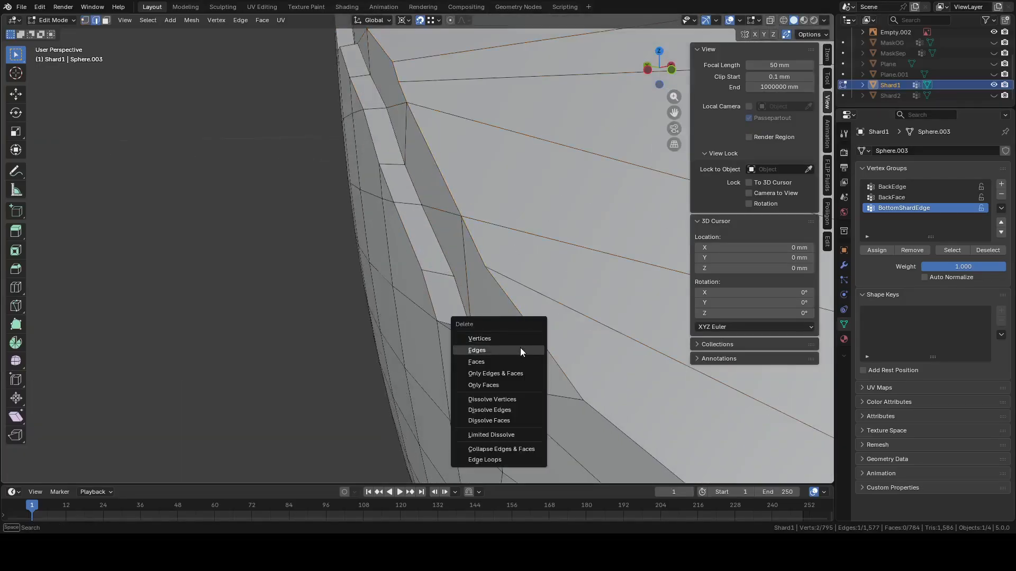
pyautogui.click(520, 348)
# Refill the opening at the end of Shard1's crack with two faces between the crack's rim and the side wall
pyautogui.moveTo(521, 366); pyautogui.dragTo(538, 379, button='middle')
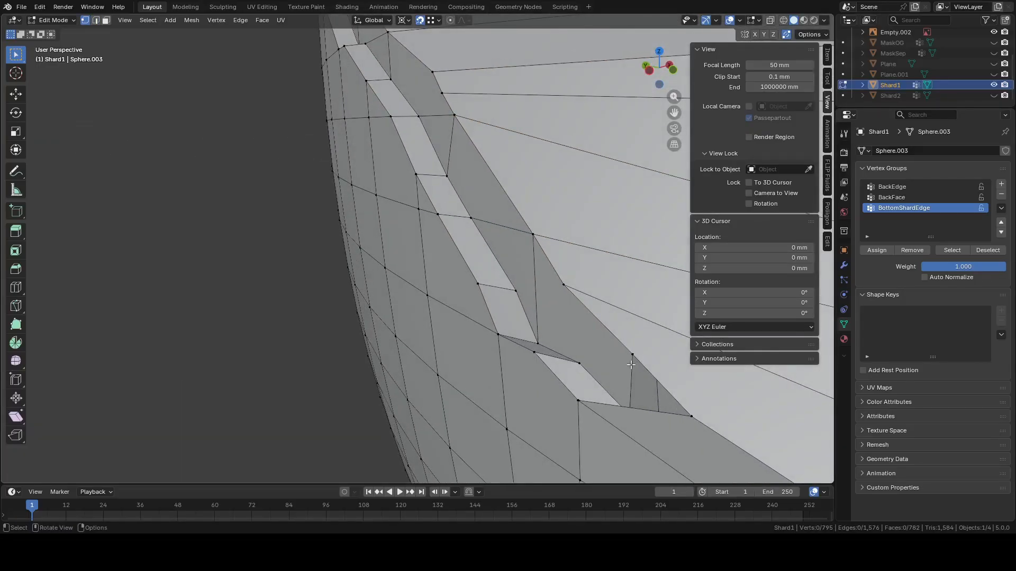
pyautogui.press('KP_Decimal')
pyautogui.rightClick(604, 347)
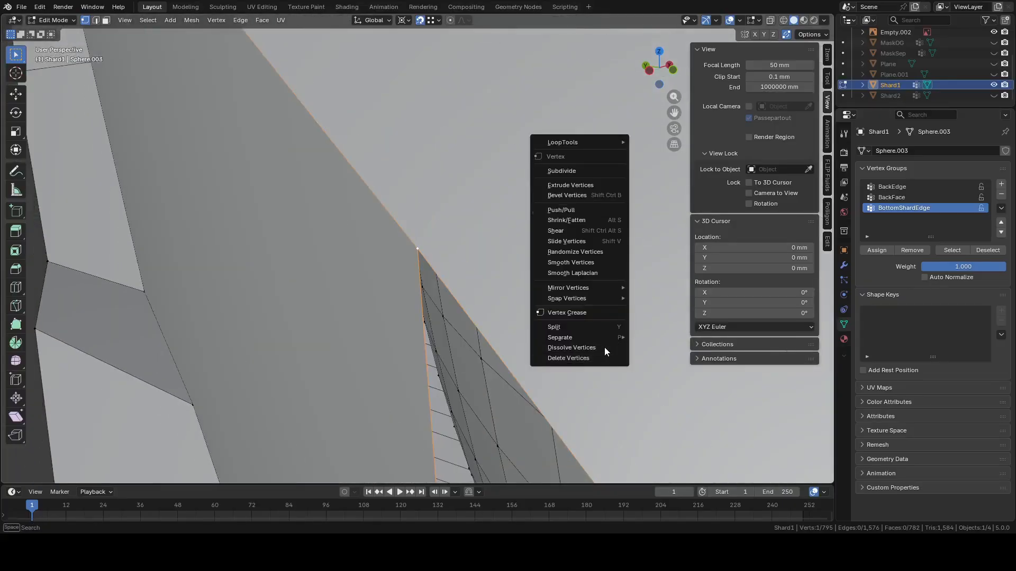
pyautogui.moveTo(487, 291); pyautogui.dragTo(431, 306, button='middle')
pyautogui.click(400, 308)
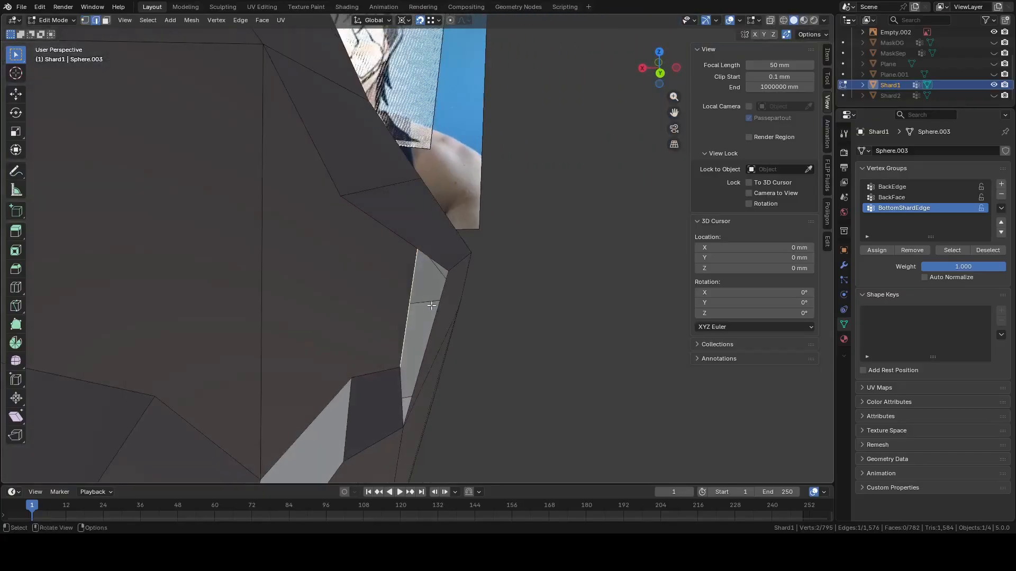
pyautogui.keyDown('shift'); pyautogui.click(435, 255); pyautogui.keyUp('shift')
pyautogui.press('f')
pyautogui.moveTo(435, 255); pyautogui.dragTo(418, 359, button='middle')
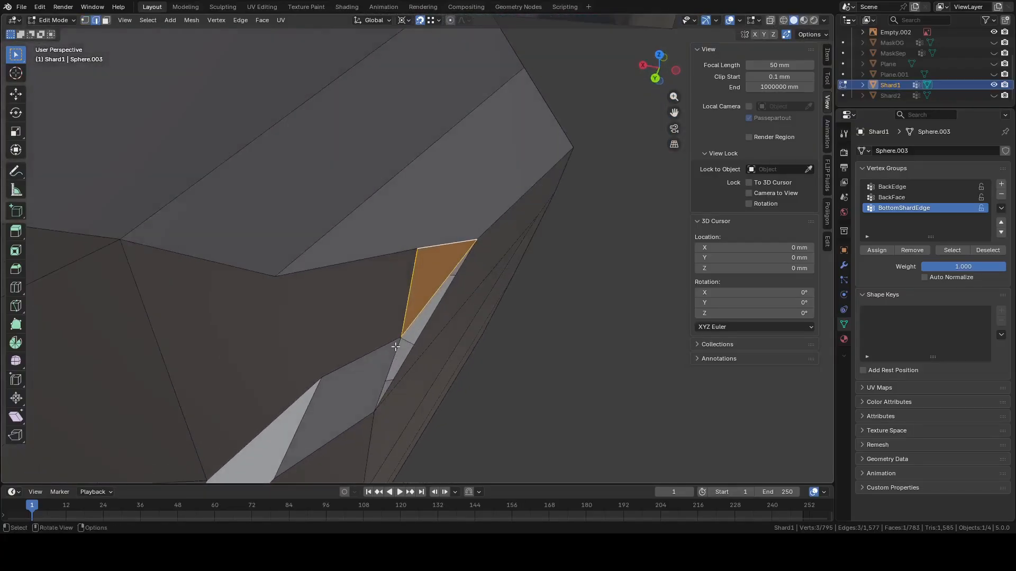
pyautogui.click(396, 347)
pyautogui.press('f')
pyautogui.scroll(-5, 428, 323)
pyautogui.press('Tab')
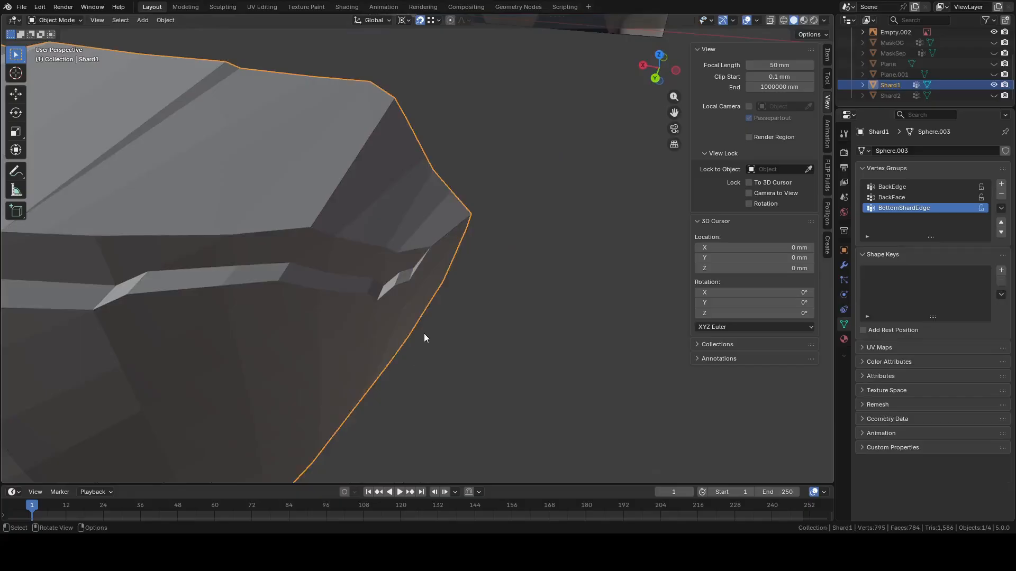
pyautogui.scroll(-4, 424, 333)
pyautogui.moveTo(388, 295); pyautogui.dragTo(471, 277, button='middle')
# Merge all of Shard1's vertices by distance to remove any duplicates
pyautogui.press('Tab')
pyautogui.press('a')
pyautogui.press('1')
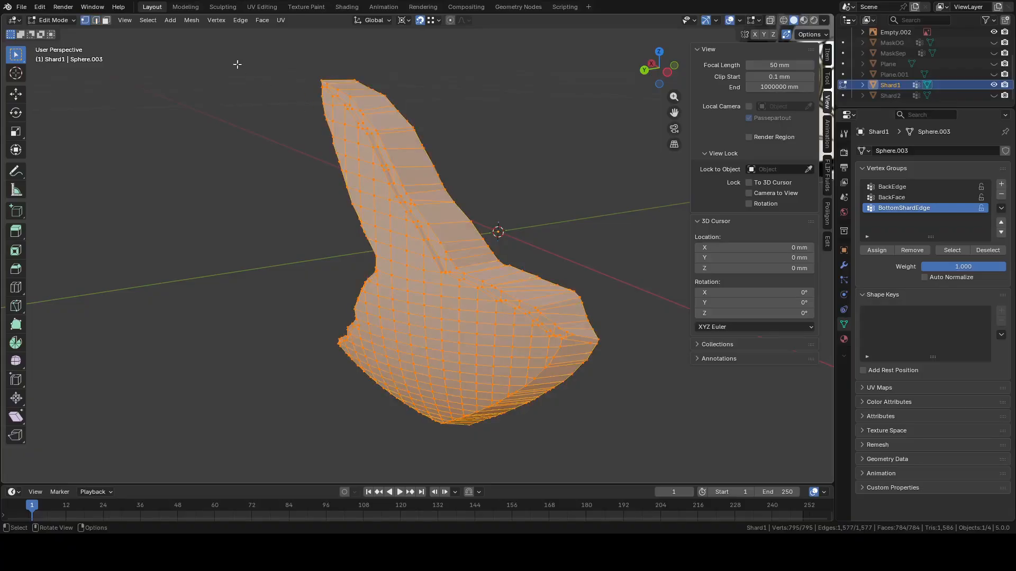
pyautogui.click(191, 20)
pyautogui.moveTo(259, 266)
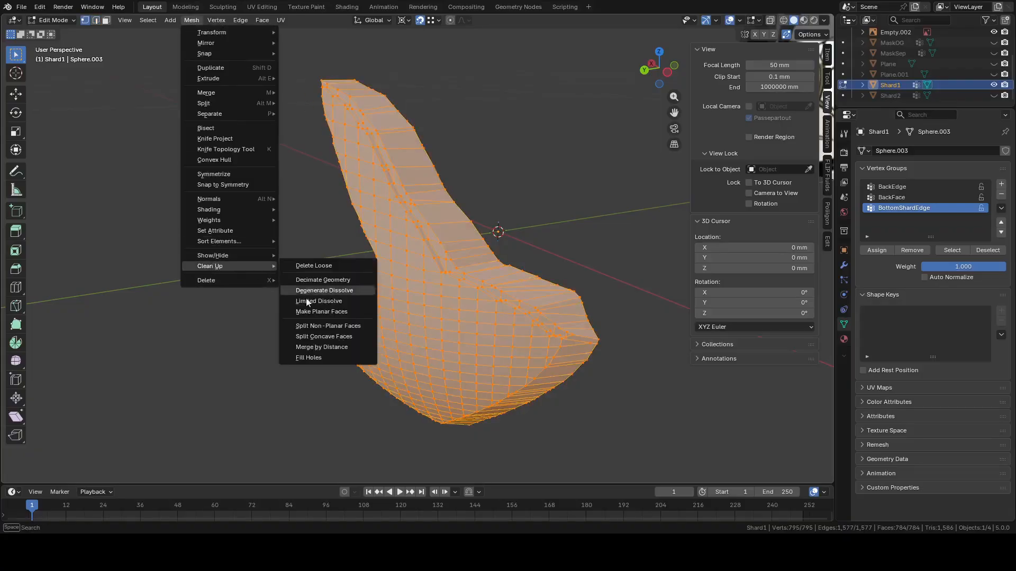
pyautogui.click(321, 347)
pyautogui.click(550, 259)
pyautogui.scroll(-3, 539, 259)
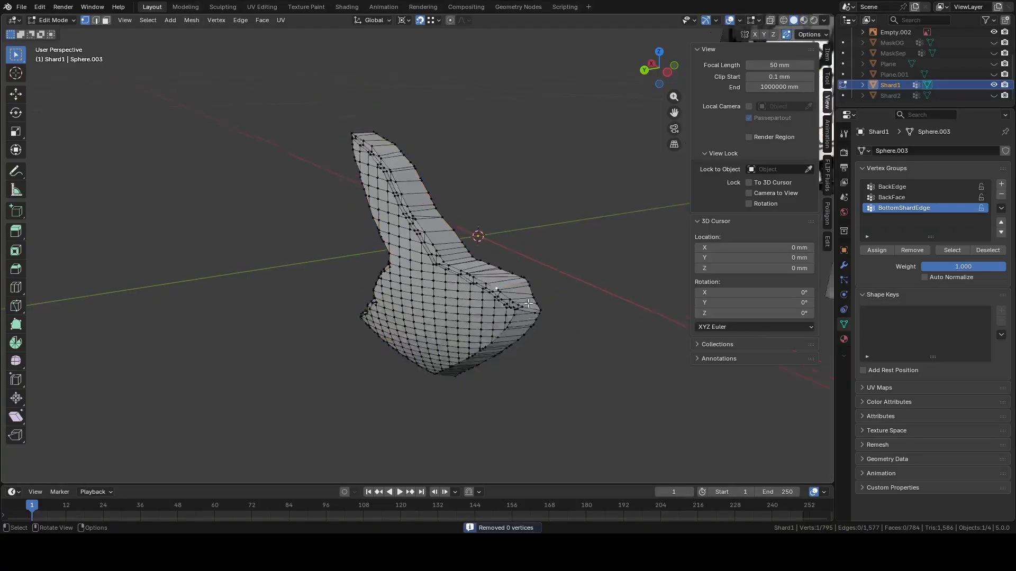
pyautogui.press('Tab')
# Unhide Shard2 and merge all of its vertices by distance
pyautogui.moveTo(519, 259); pyautogui.dragTo(568, 264, button='middle')
pyautogui.click(891, 96)
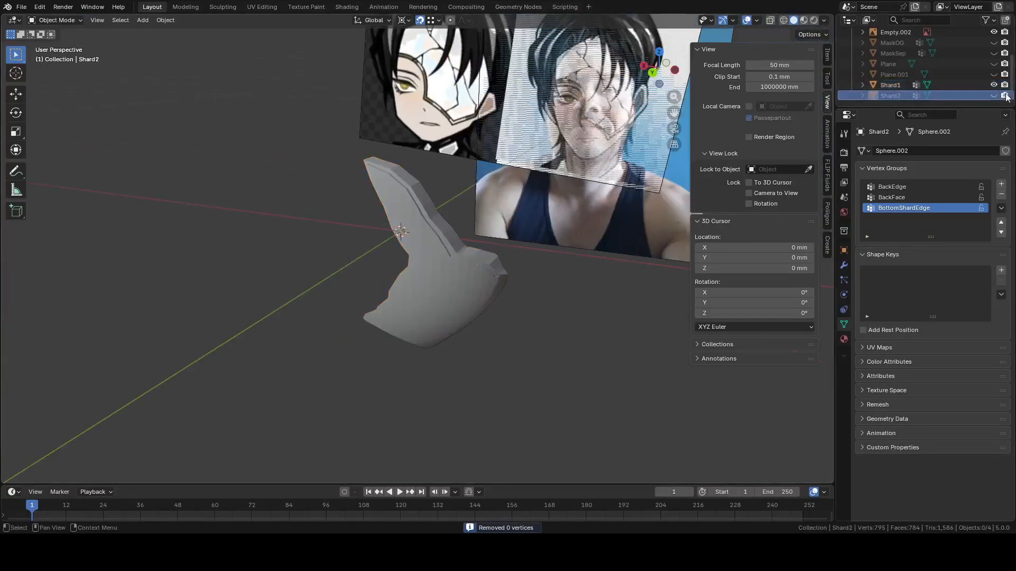
pyautogui.click(994, 95)
pyautogui.press('Tab')
pyautogui.moveTo(317, 225); pyautogui.dragTo(215, 122, button='middle')
pyautogui.press('a')
pyautogui.click(191, 20)
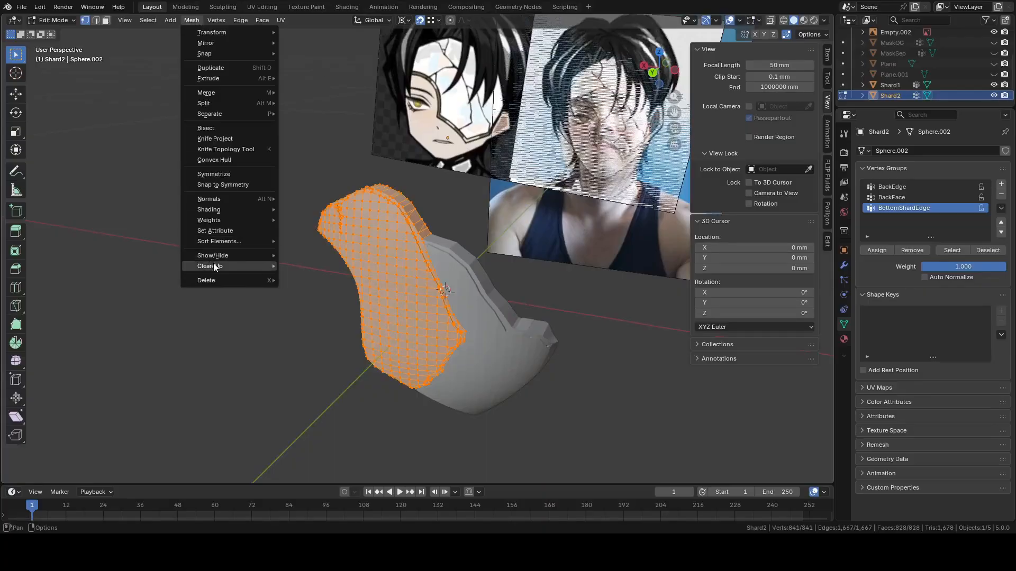
pyautogui.moveTo(214, 266)
pyautogui.click(341, 345)
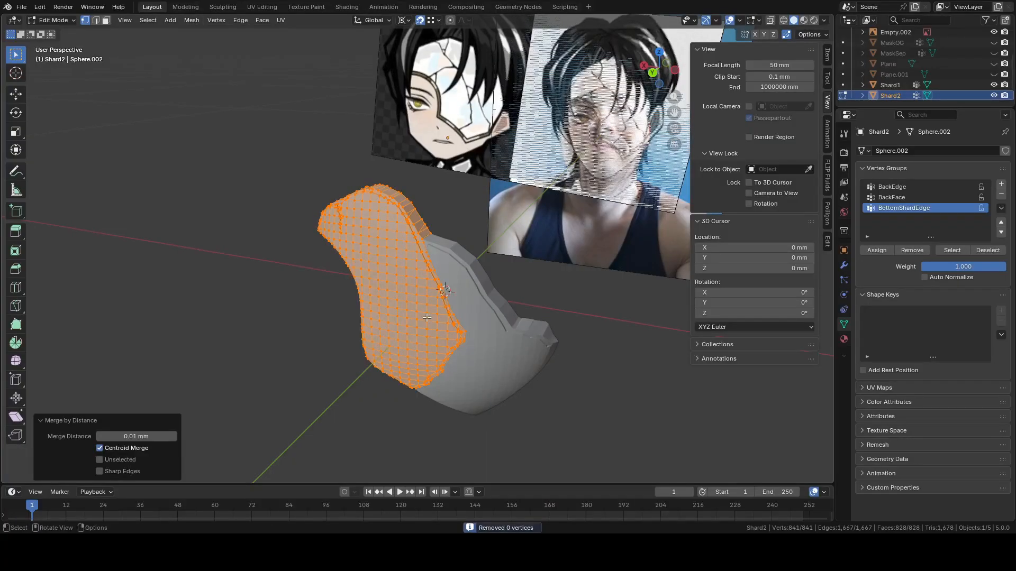
pyautogui.press('Tab')
# Unhide MaskSep alongside both shards and inspect the individual pieces of the assembled mask in the back view
pyautogui.moveTo(584, 254); pyautogui.dragTo(945, 116, button='middle')
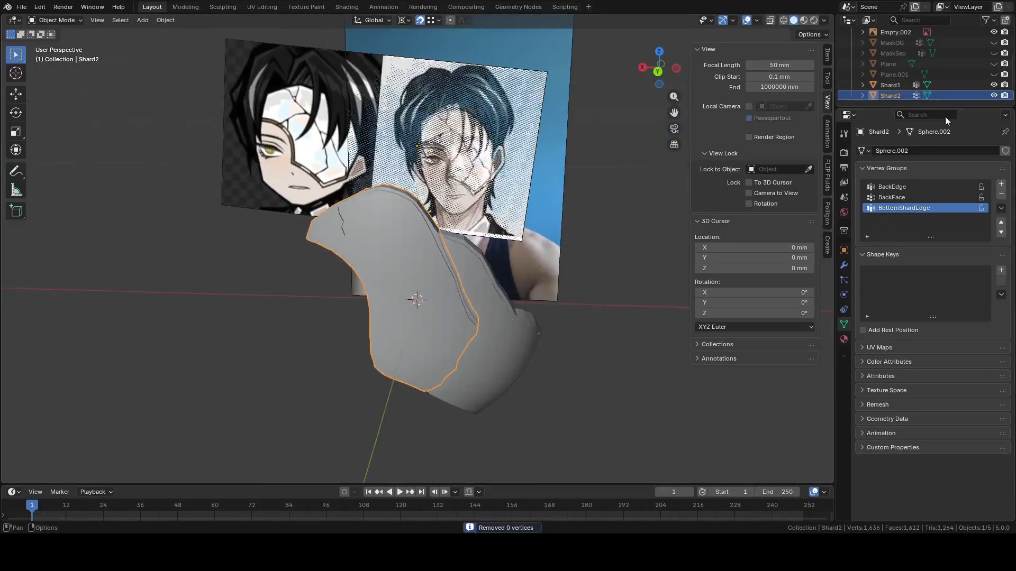
pyautogui.click(994, 53)
pyautogui.moveTo(532, 250); pyautogui.dragTo(576, 252, button='middle')
pyautogui.click(581, 267)
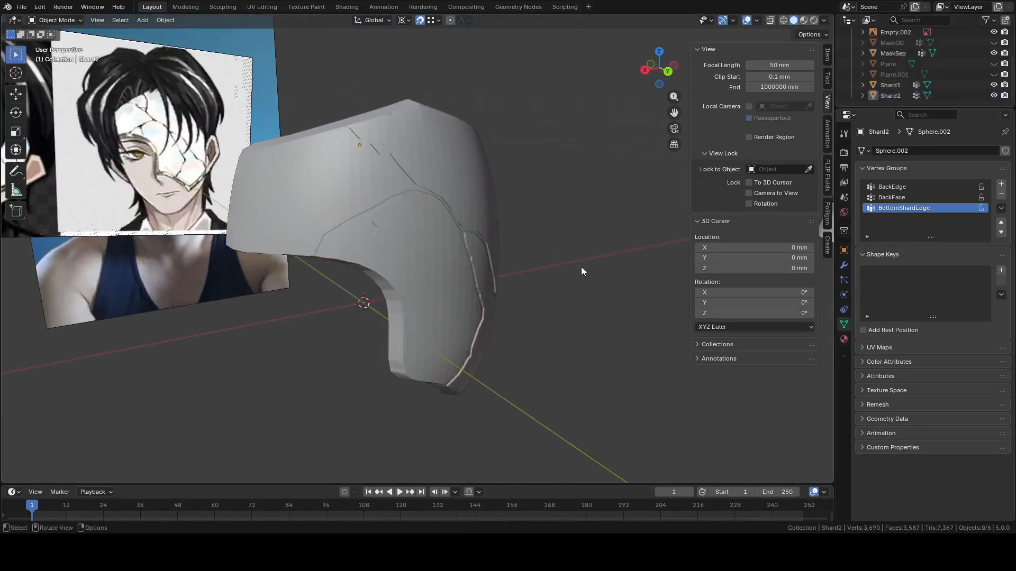
pyautogui.click(668, 71)
pyautogui.click(490, 243)
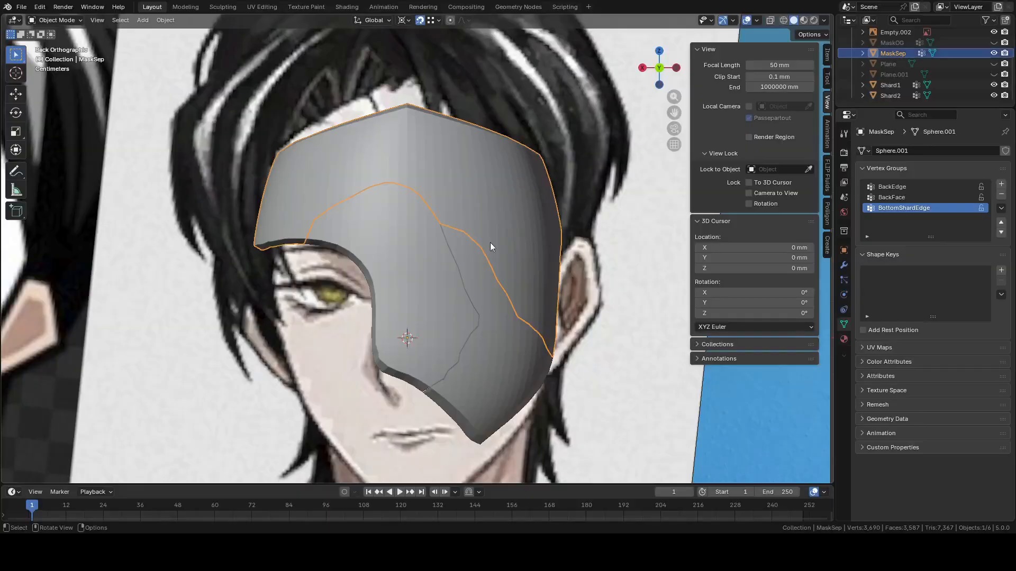
pyautogui.click(474, 325)
pyautogui.click(496, 352)
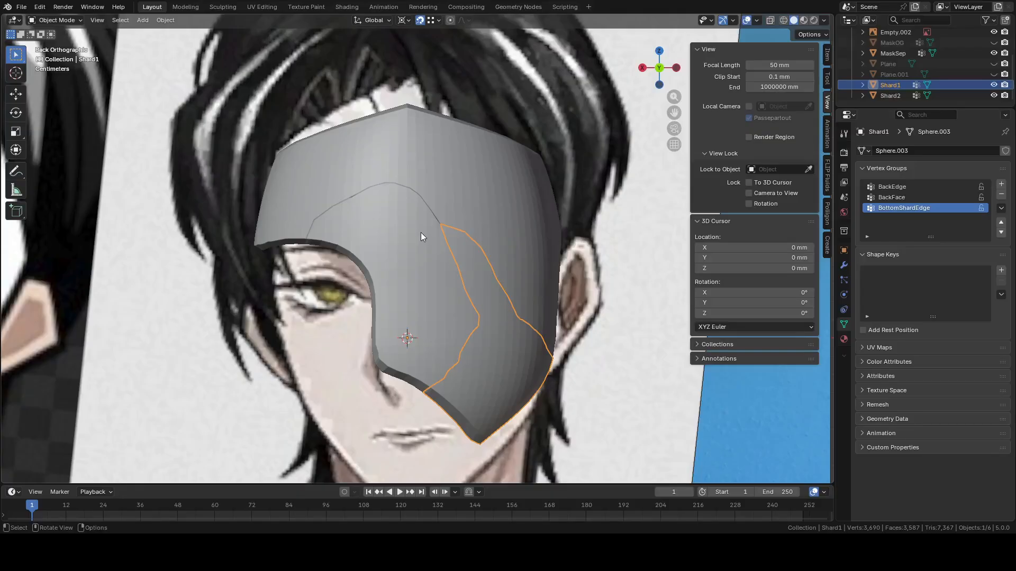
pyautogui.scroll(-4, 456, 145)
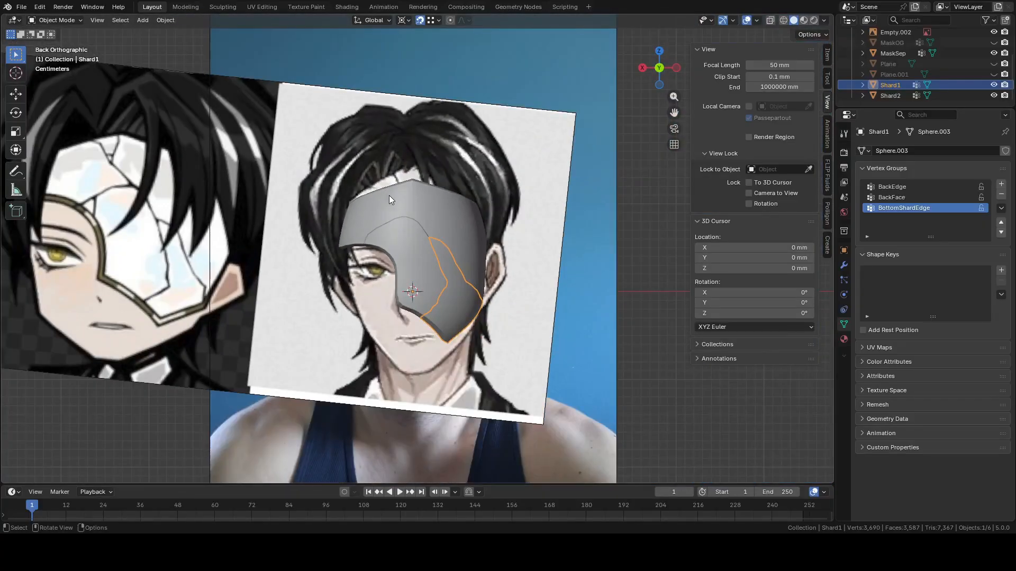
pyautogui.scroll(3, 415, 206)
# Select MaskSep, Shard2 and Shard1 together and edit their meshes jointly in face selection mode
pyautogui.click(425, 198)
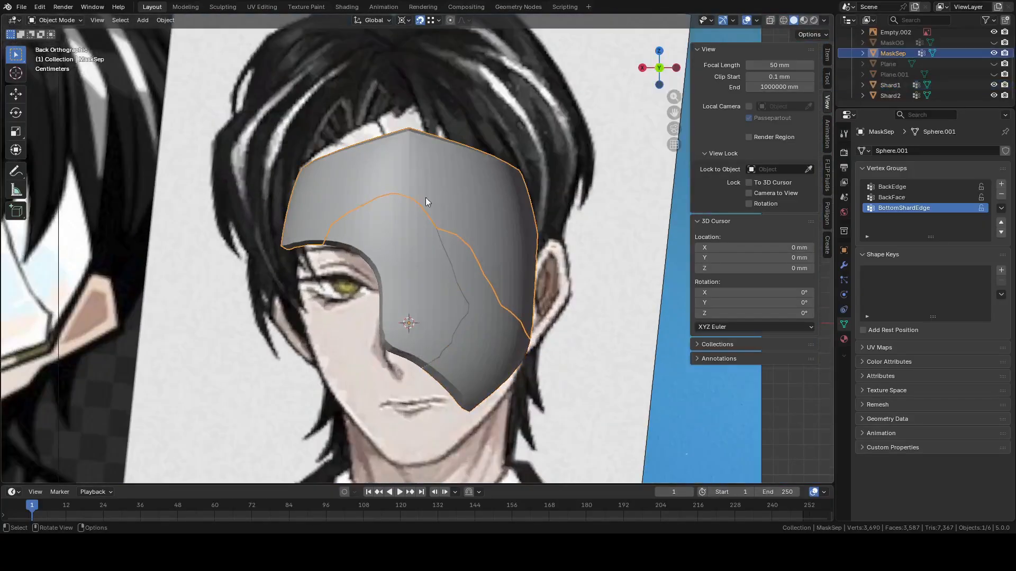
pyautogui.keyDown('shift'); pyautogui.click(428, 263); pyautogui.keyUp('shift')
pyautogui.keyDown('shift'); pyautogui.click(461, 266); pyautogui.keyUp('shift')
pyautogui.moveTo(465, 266); pyautogui.dragTo(356, 206, button='middle')
pyautogui.press('Tab')
pyautogui.press('3')
# Select the side-wall faces along MaskSep's side and upper rim, including the irregular faces where the crack reaches the edge
pyautogui.keyDown('alt'); pyautogui.click(340, 179); pyautogui.keyUp('alt')
pyautogui.scroll(4, 339, 176)
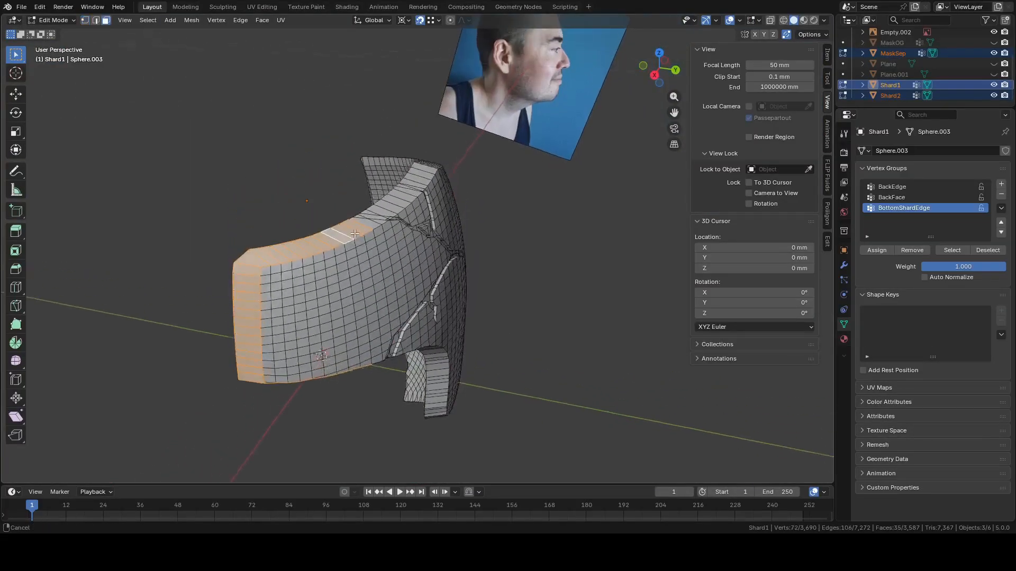
pyautogui.scroll(3, 352, 264)
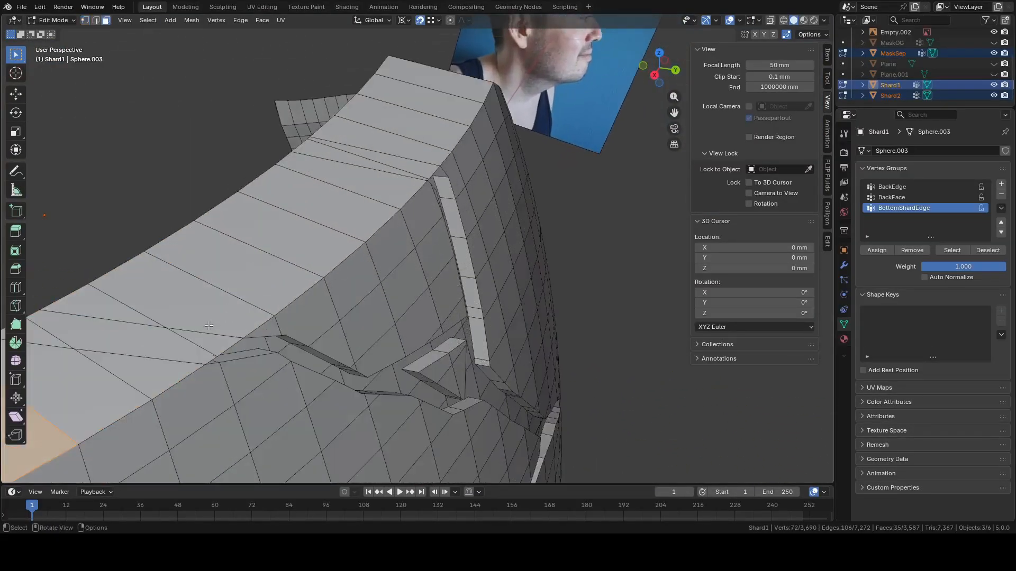
pyautogui.keyDown('shift'); pyautogui.click(91, 373); pyautogui.keyUp('shift')
pyautogui.scroll(-3, 91, 373)
pyautogui.press('c')
pyautogui.moveTo(307, 296); pyautogui.dragTo(412, 250)
pyautogui.rightClick(434, 239)
pyautogui.keyDown('alt'); pyautogui.keyDown('shift'); pyautogui.click(487, 180); pyautogui.keyUp('shift'); pyautogui.keyUp('alt')
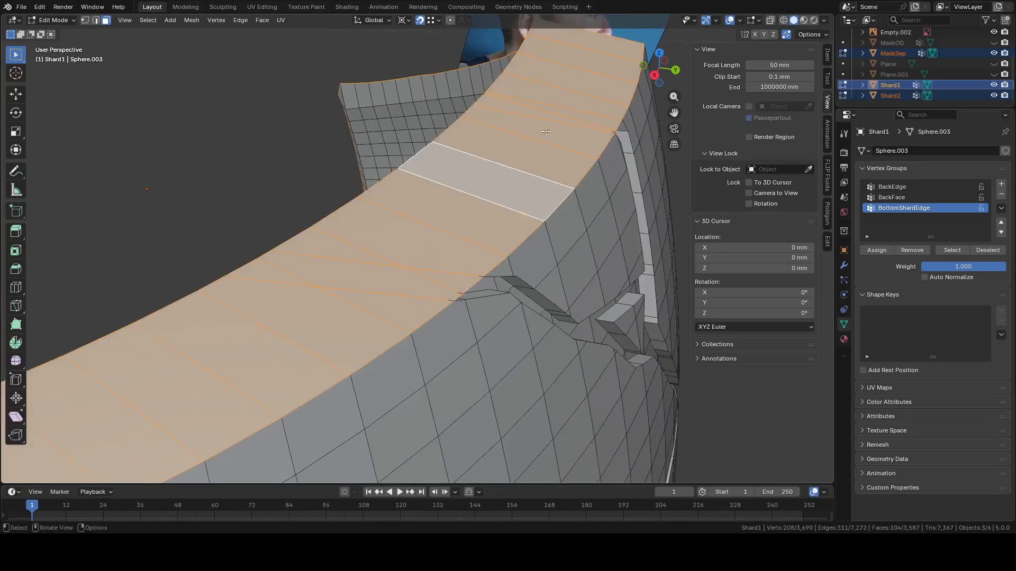
# Extend the rim selection past the crack between MaskSep and Shard1 and down Shard1's outer side wall
pyautogui.scroll(-4, 529, 174)
pyautogui.moveTo(465, 290); pyautogui.dragTo(255, 263, button='middle')
pyautogui.scroll(-3, 254, 263)
pyautogui.keyDown('shift'); pyautogui.moveTo(275, 349); pyautogui.dragTo(259, 79, button='middle'); pyautogui.keyUp('shift')
pyautogui.moveTo(370, 318); pyautogui.dragTo(353, 84, button='middle')
pyautogui.scroll(2, 352, 83)
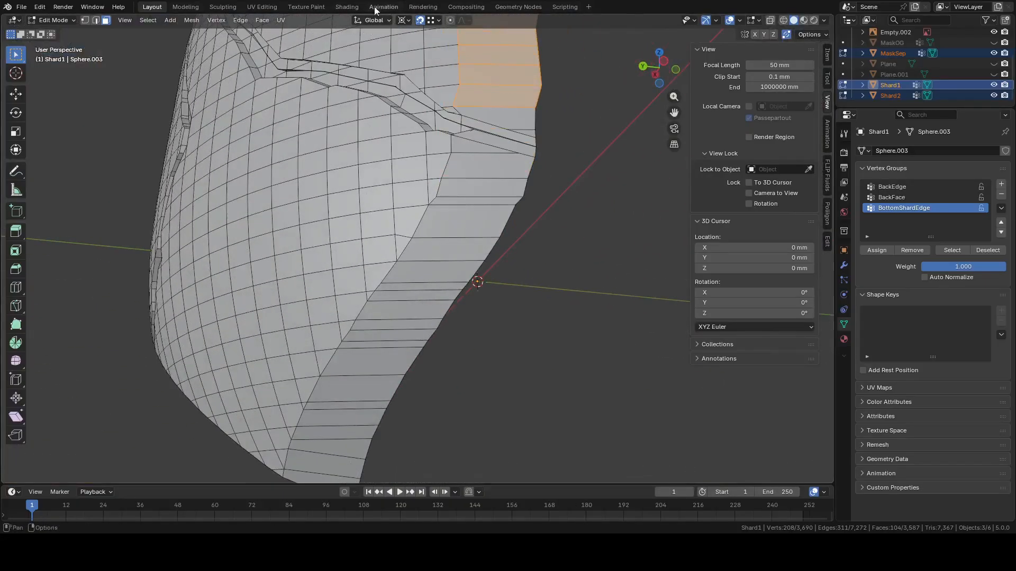
pyautogui.scroll(8, 322, 119)
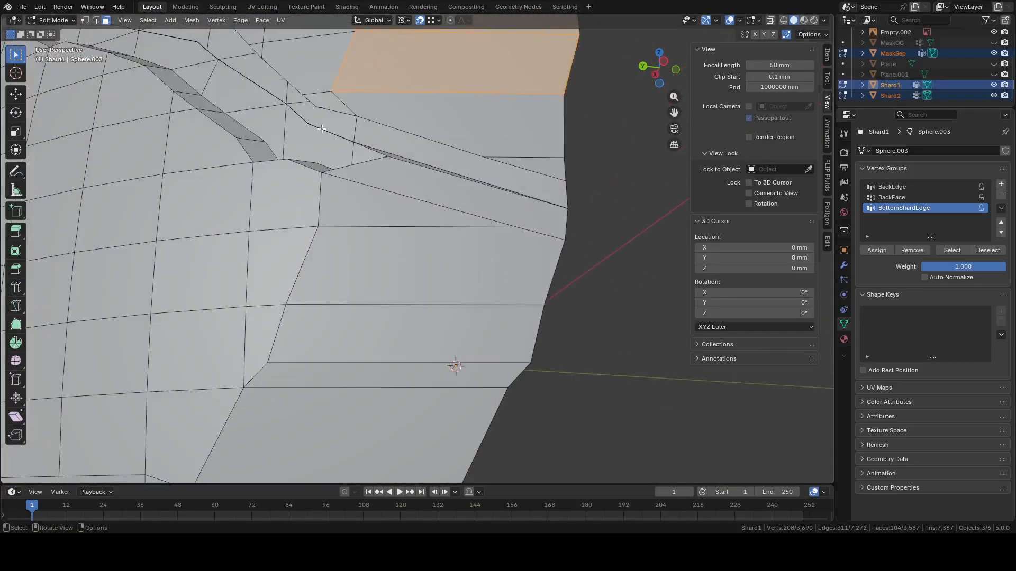
pyautogui.moveTo(332, 115); pyautogui.dragTo(470, 121, button='middle')
pyautogui.press('c')
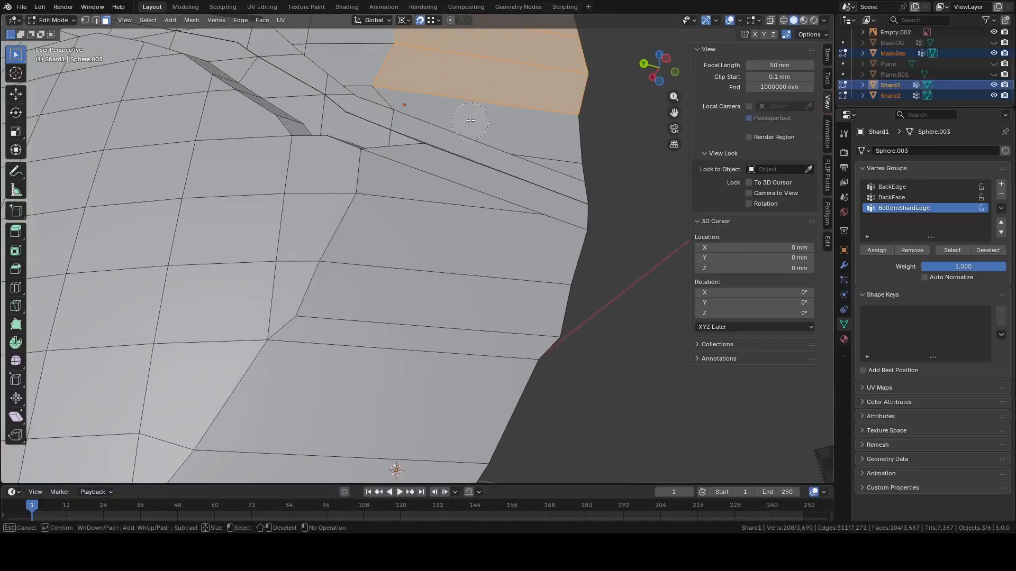
pyautogui.moveTo(489, 231); pyautogui.dragTo(436, 299)
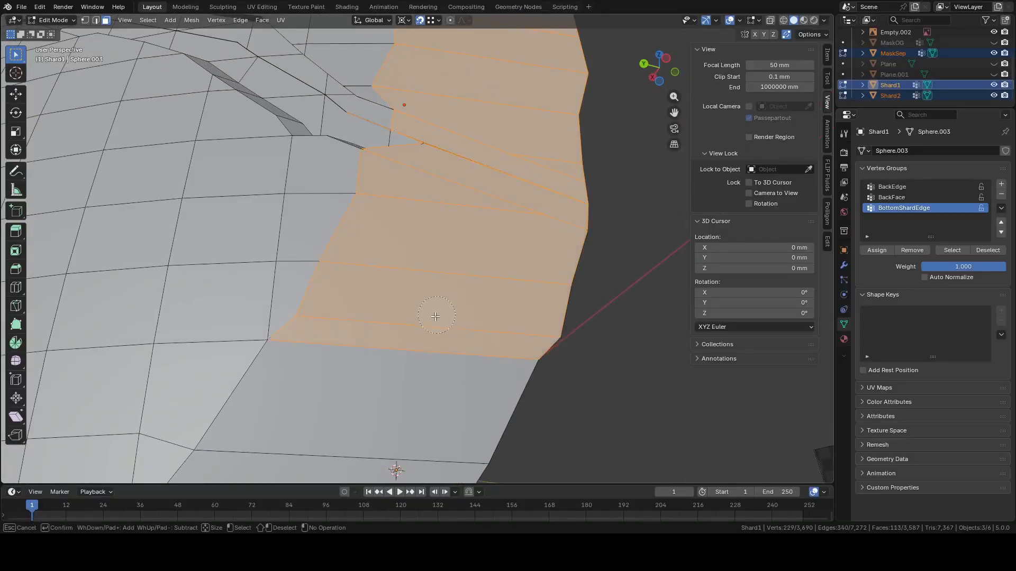
pyautogui.rightClick(436, 299)
pyautogui.moveTo(436, 299)
pyautogui.mouseDown(button='middle')
pyautogui.moveTo(381, 218)
pyautogui.moveTo(438, 168)
pyautogui.moveTo(412, 275)
pyautogui.mouseUp(button='middle')
pyautogui.keyDown('alt'); pyautogui.keyDown('shift'); pyautogui.click(411, 269); pyautogui.keyUp('shift'); pyautogui.keyUp('alt')
# Add the side-wall faces along the mask's lower and inner curved edge, including the gap at Shard1's crack
pyautogui.scroll(-4, 397, 275)
pyautogui.moveTo(272, 353); pyautogui.dragTo(437, 262, button='middle')
pyautogui.keyDown('alt'); pyautogui.keyDown('shift'); pyautogui.click(510, 138); pyautogui.keyUp('shift'); pyautogui.keyUp('alt')
pyautogui.scroll(5, 492, 159)
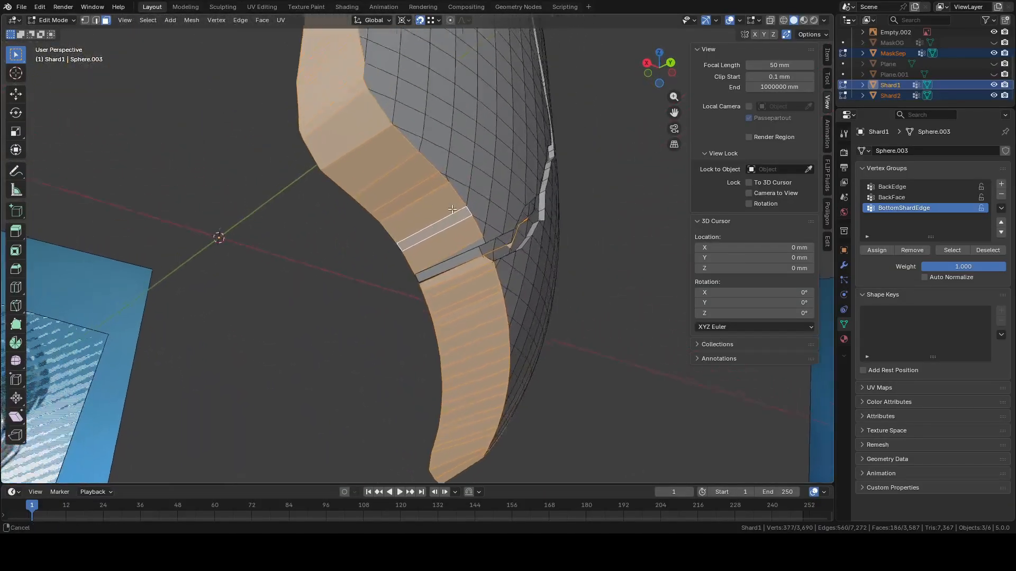
pyautogui.press('c')
pyautogui.click(452, 201)
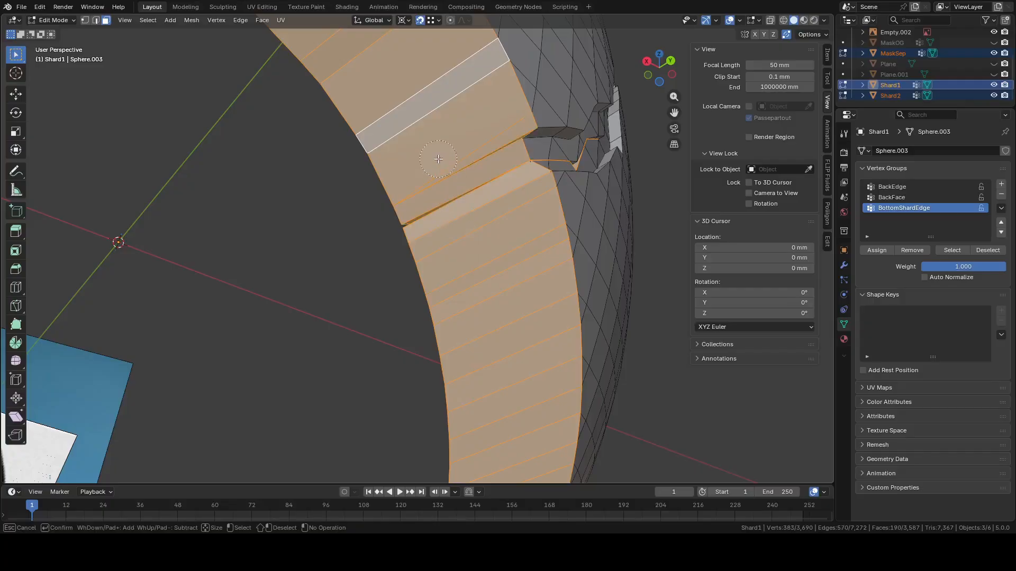
pyautogui.press('Escape')
pyautogui.moveTo(438, 159); pyautogui.dragTo(440, 227, button='middle')
pyautogui.moveTo(410, 121)
pyautogui.keyDown('shift'); pyautogui.mouseDown(button='middle')
pyautogui.moveTo(420, 270)
pyautogui.moveTo(393, 153)
pyautogui.mouseUp(button='middle'); pyautogui.keyUp('shift')
pyautogui.press('c')
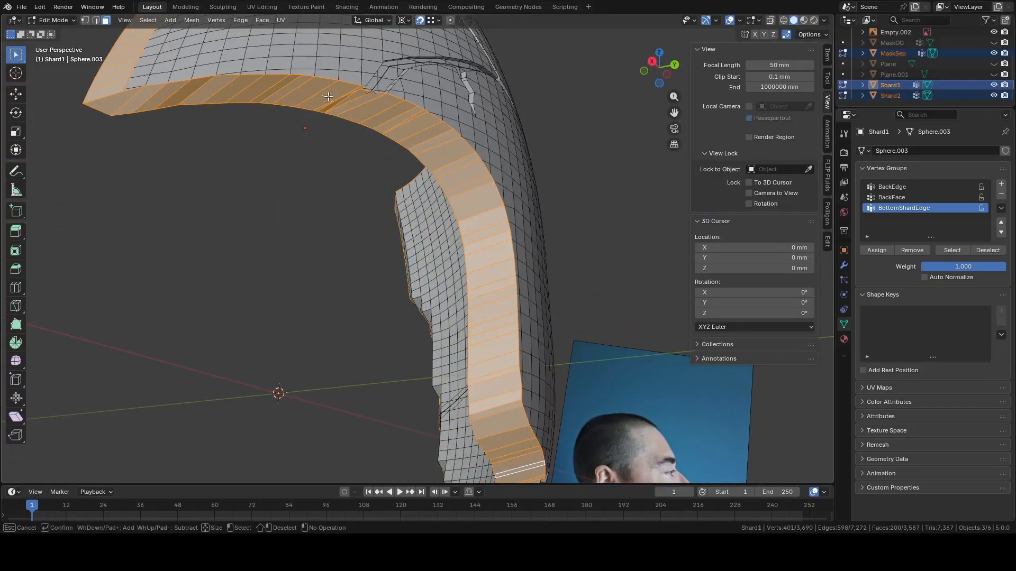
pyautogui.press('Escape')
# Turn on X-ray and deselect the stray faces reaching inward from the rim between the two shards
pyautogui.click(769, 21)
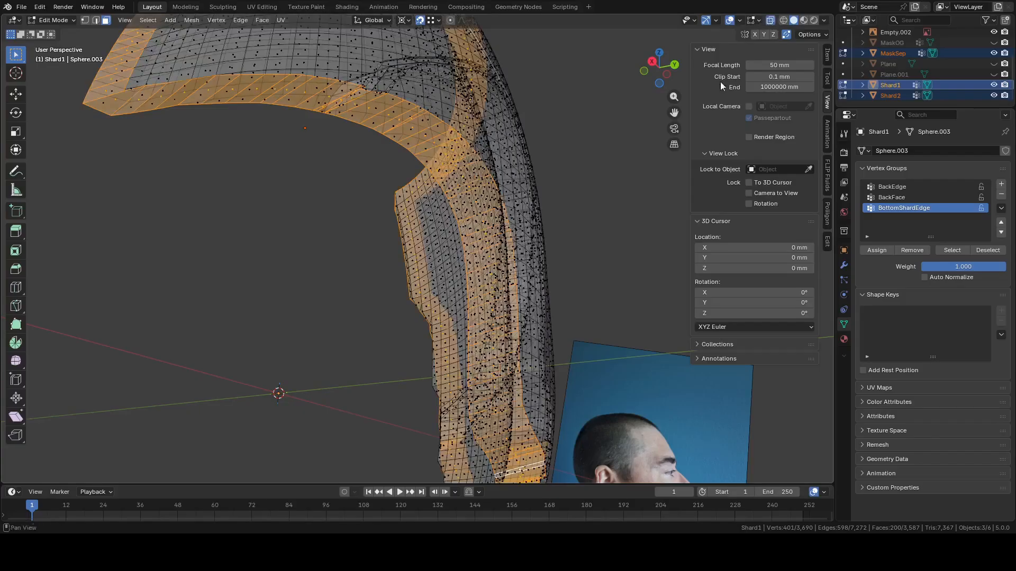
pyautogui.moveTo(516, 164); pyautogui.dragTo(521, 233, button='middle')
pyautogui.keyDown('shift'); pyautogui.moveTo(545, 265); pyautogui.dragTo(500, 90, button='middle'); pyautogui.keyUp('shift')
pyautogui.scroll(8, 466, 180)
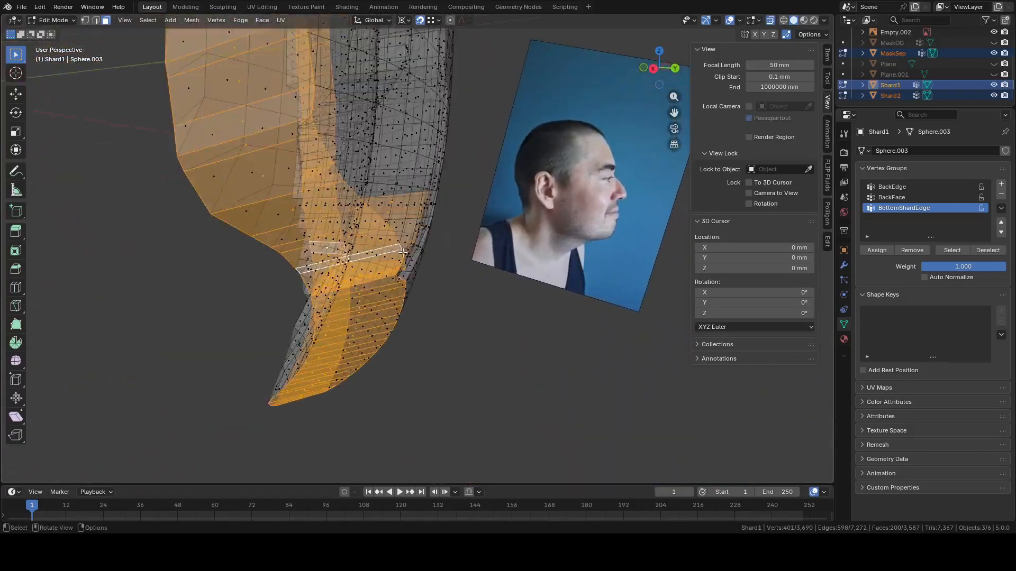
pyautogui.moveTo(420, 254); pyautogui.dragTo(466, 265, button='middle')
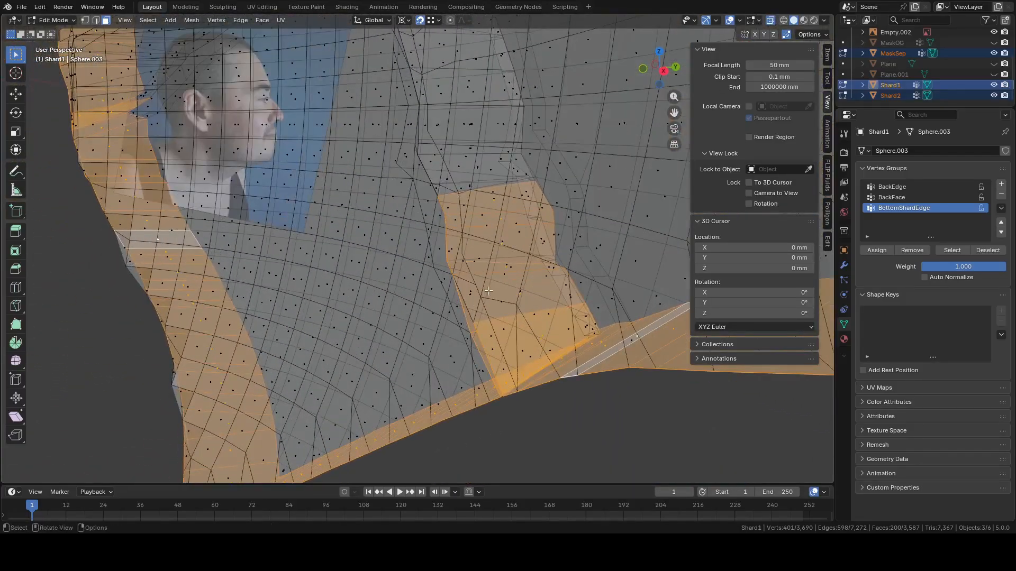
pyautogui.press('c')
pyautogui.moveTo(538, 335)
pyautogui.keyDown('shift'); pyautogui.mouseDown()
pyautogui.moveTo(496, 202)
pyautogui.moveTo(489, 251)
pyautogui.mouseUp(); pyautogui.keyUp('shift')
pyautogui.press('Escape')
pyautogui.press('c')
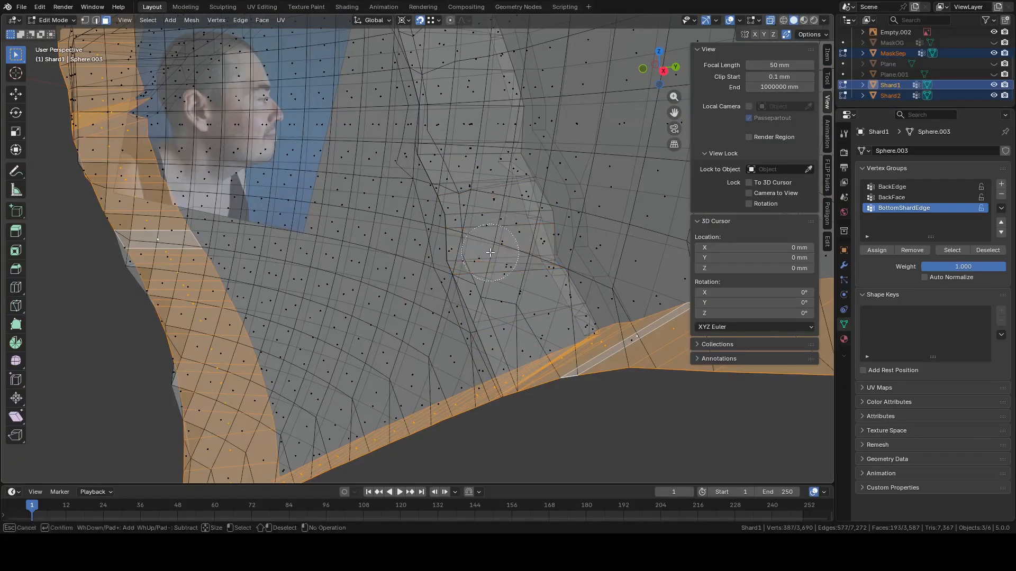
pyautogui.press('Escape')
pyautogui.scroll(-5, 478, 249)
pyautogui.scroll(-3, 477, 248)
pyautogui.moveTo(454, 170); pyautogui.dragTo(783, 193, button='middle')
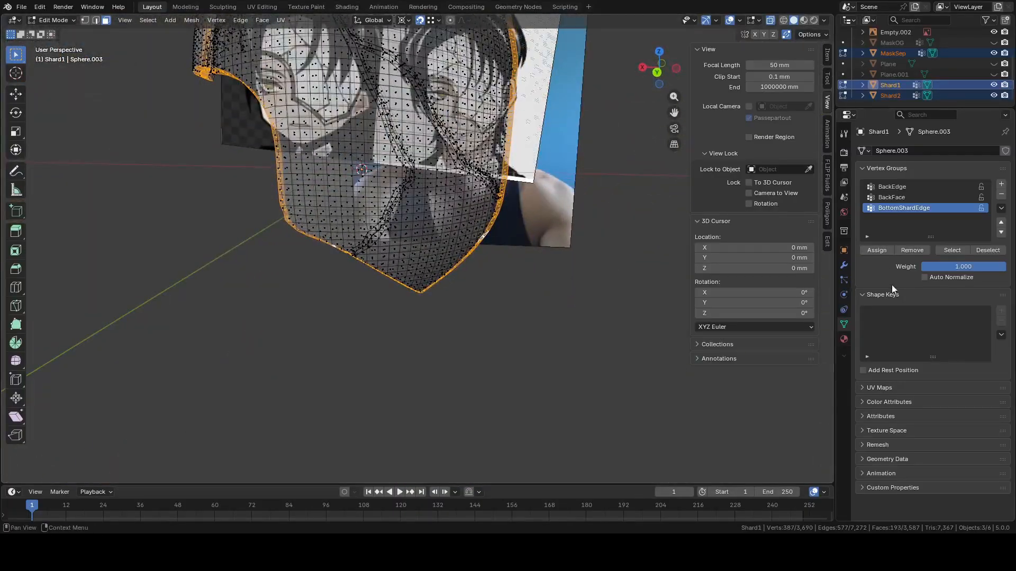
# Add two new materials to Shard1, each in its own slot
pyautogui.click(844, 339)
pyautogui.click(961, 194)
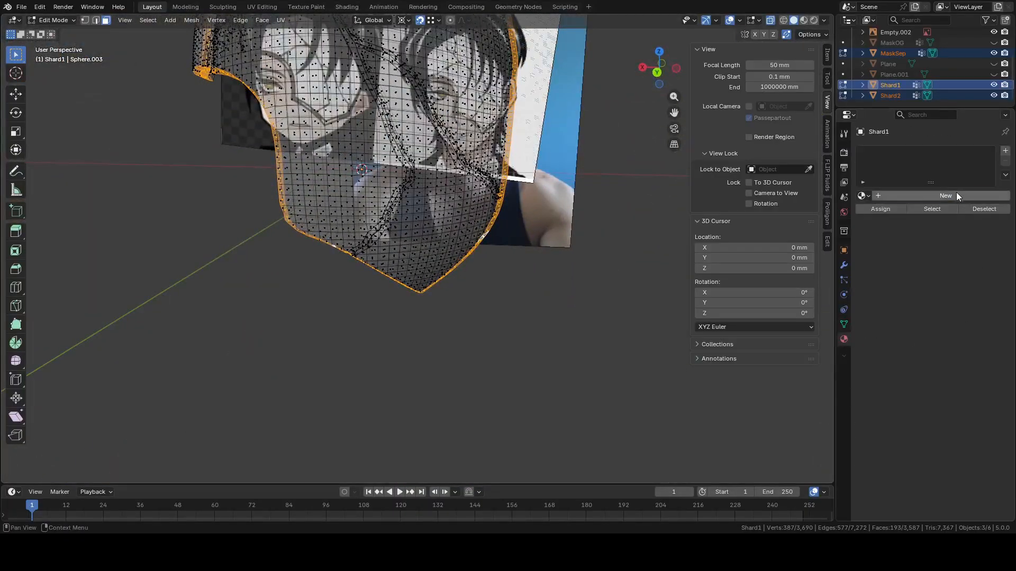
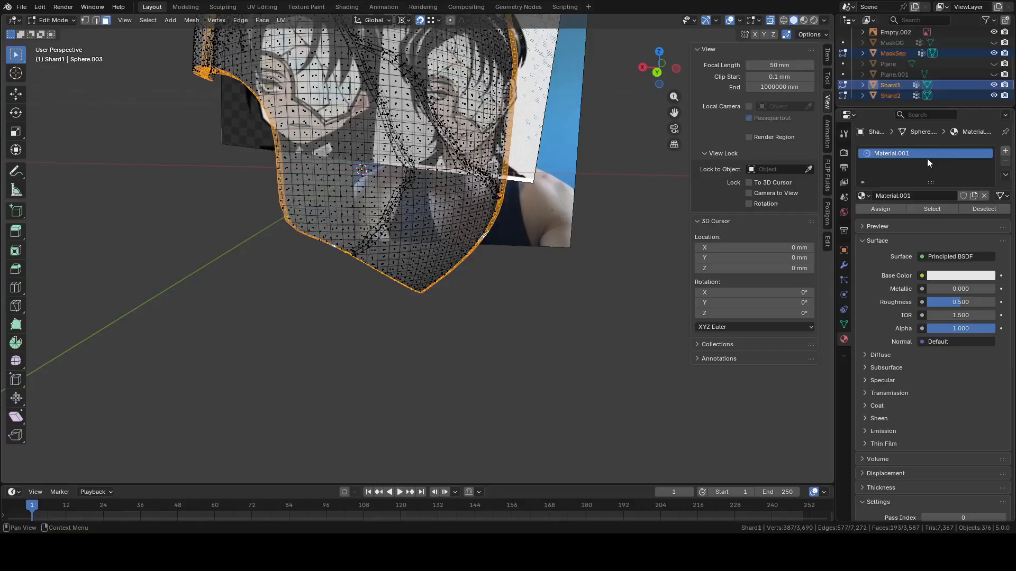
pyautogui.click(1008, 153)
pyautogui.click(935, 218)
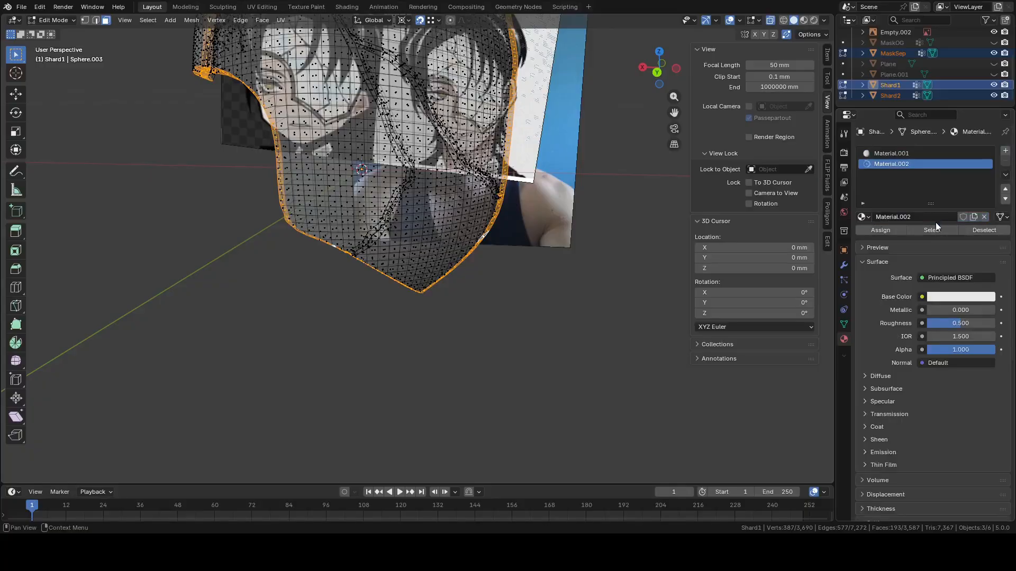
# Give the second material a dark gold base colour of #B09C00 and a metallic value of 0.369
pyautogui.click(951, 297)
pyautogui.moveTo(923, 165); pyautogui.dragTo(903, 179)
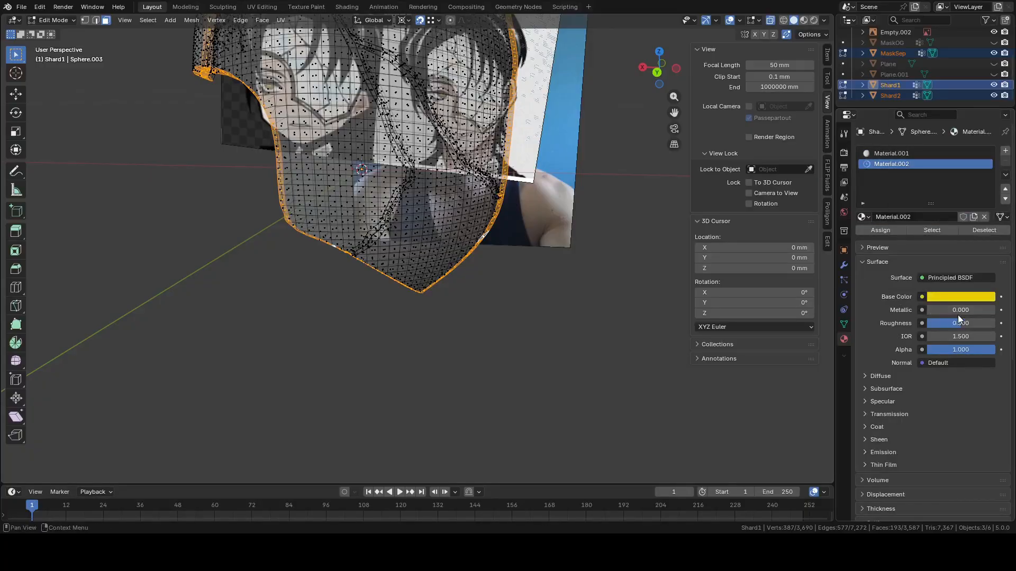
pyautogui.moveTo(931, 311); pyautogui.dragTo(953, 313)
pyautogui.moveTo(614, 222)
pyautogui.mouseDown(button='middle')
pyautogui.moveTo(617, 208)
pyautogui.moveTo(619, 243)
pyautogui.moveTo(621, 233)
pyautogui.mouseUp(button='middle')
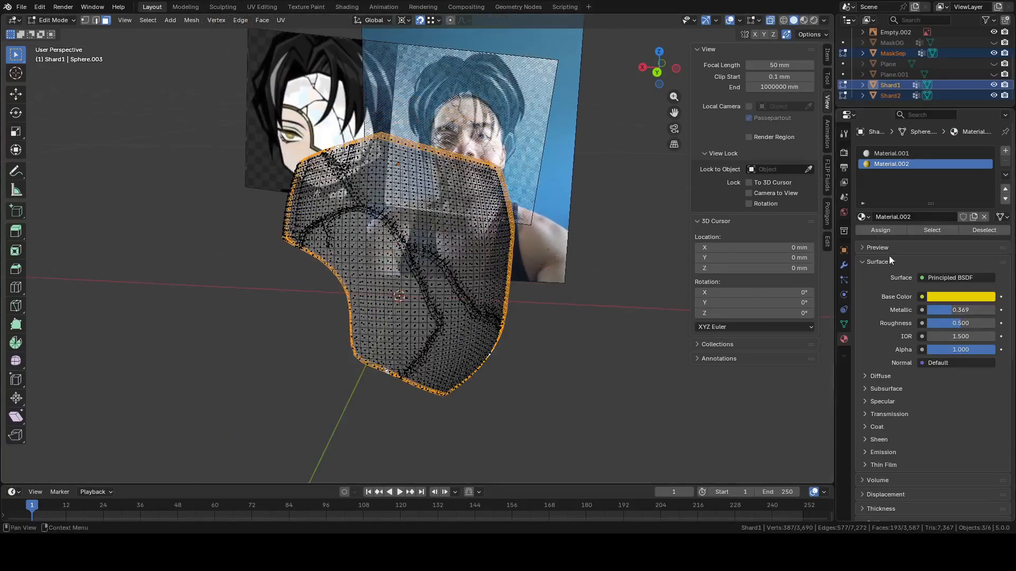
pyautogui.click(969, 297)
pyautogui.moveTo(982, 139); pyautogui.dragTo(983, 143)
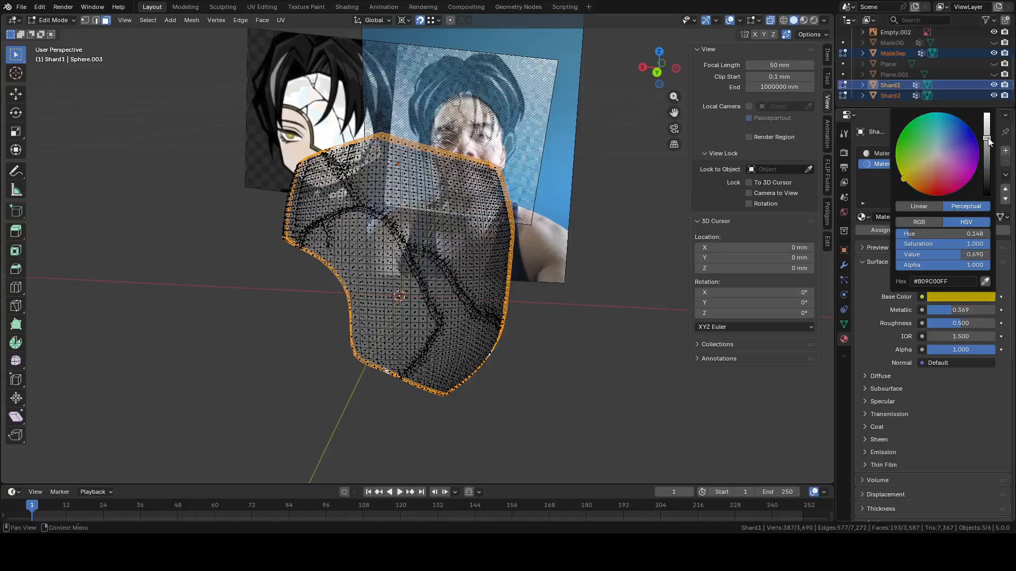
# Assign the gold material to the selected rim faces and show the mask in Object Mode with Material Preview shading
pyautogui.click(880, 231)
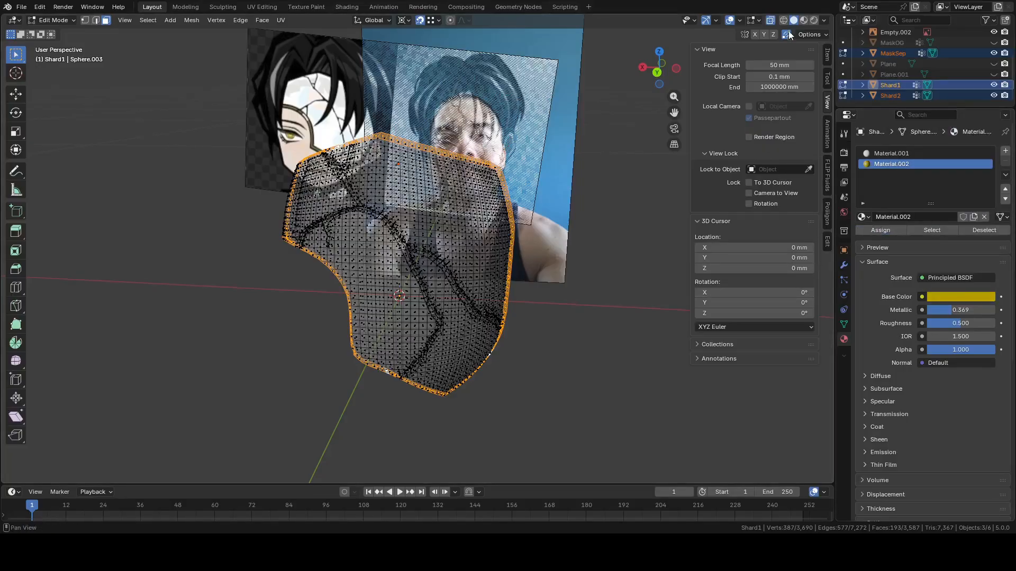
pyautogui.click(804, 20)
pyautogui.scroll(3, 592, 271)
pyautogui.press('Tab')
pyautogui.scroll(-3, 597, 274)
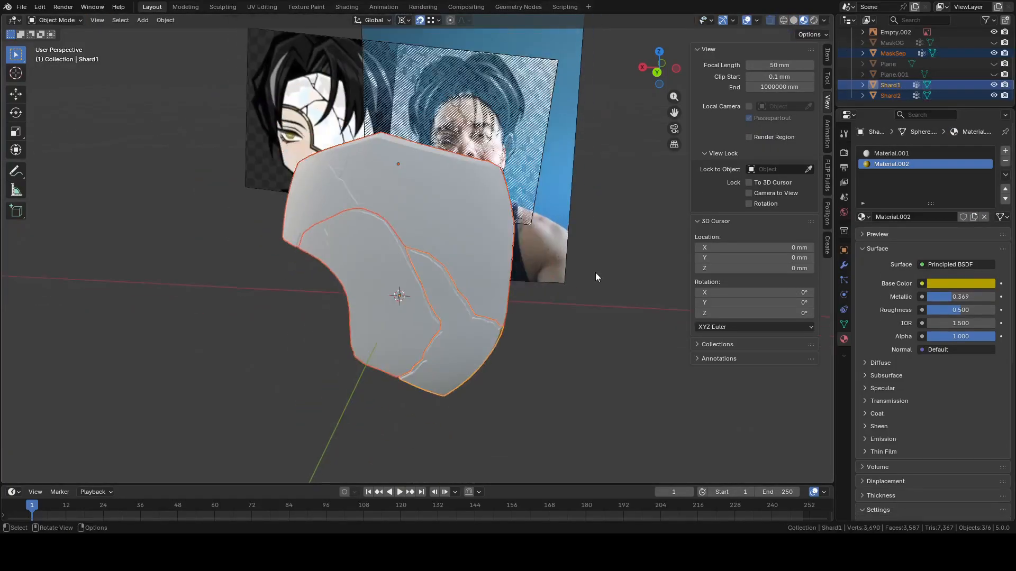
# Open only MaskSep in Edit Mode and give it the existing material named Material
pyautogui.moveTo(588, 286); pyautogui.dragTo(520, 292, button='middle')
pyautogui.press('Tab')
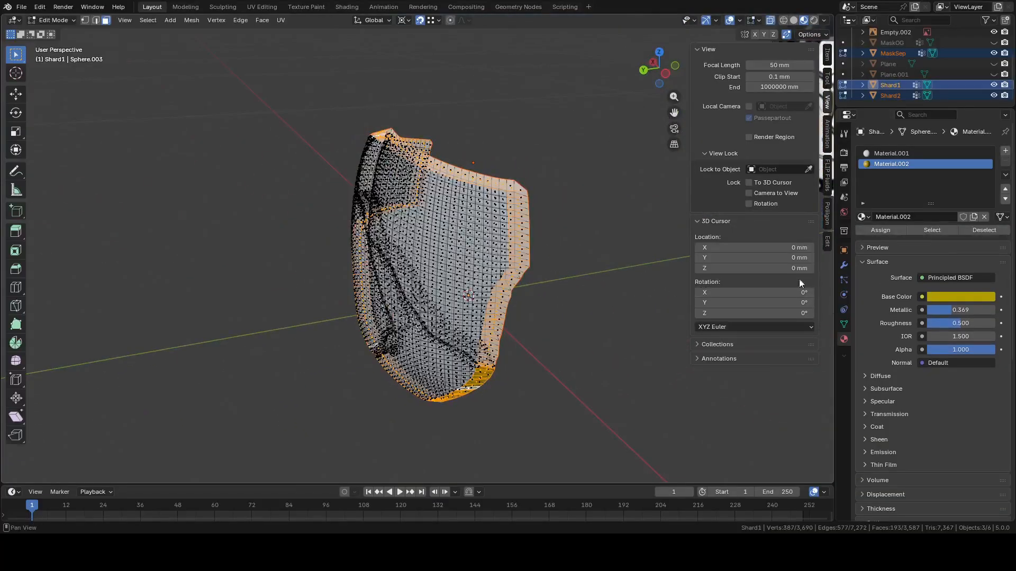
pyautogui.press('Tab')
pyautogui.click(468, 242)
pyautogui.press('Tab')
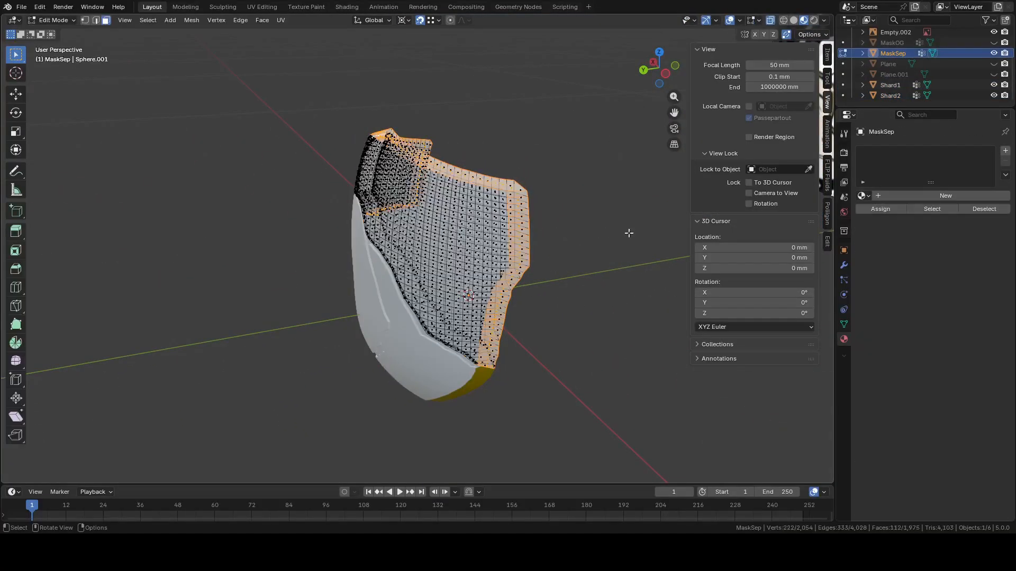
pyautogui.click(864, 197)
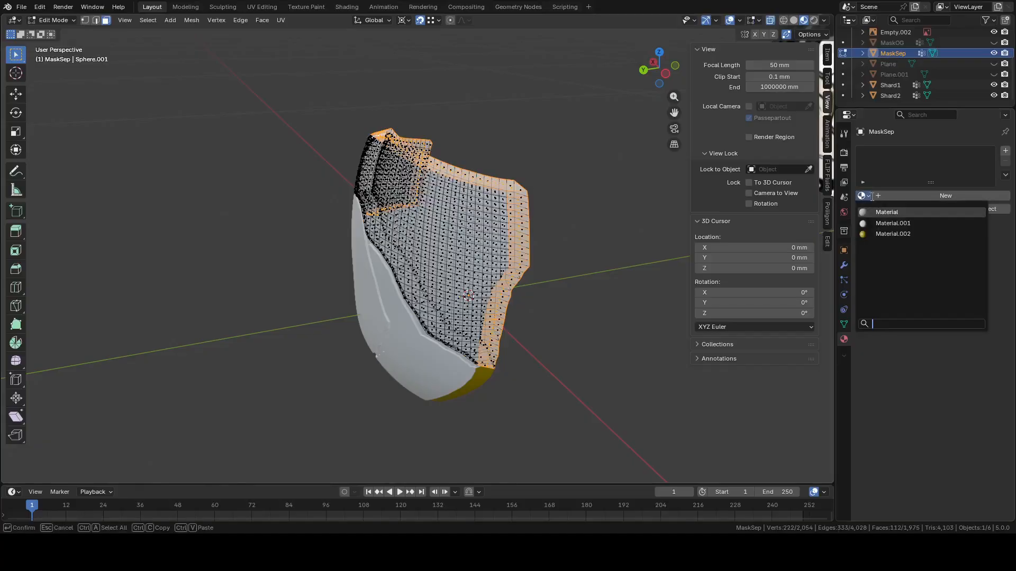
pyautogui.click(884, 212)
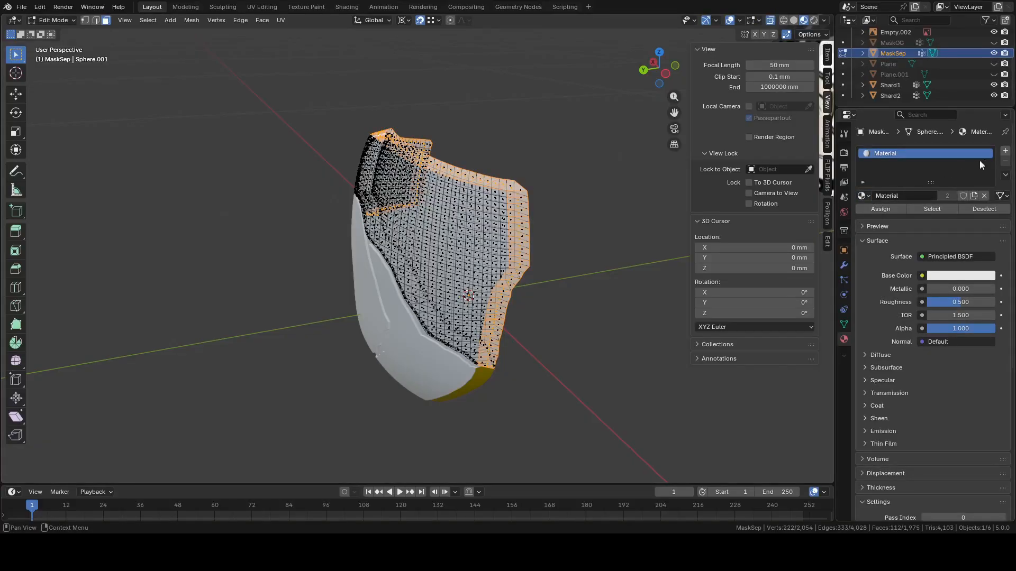
# Add a second slot to MaskSep with the gold Material.002 and assign it to the selected rim faces
pyautogui.click(1005, 151)
pyautogui.click(862, 217)
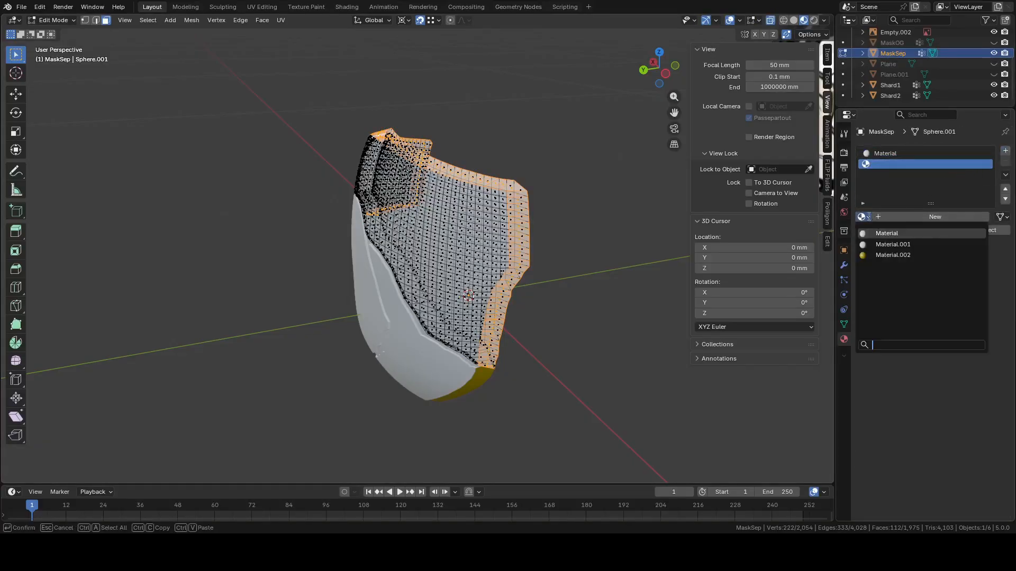
pyautogui.click(887, 255)
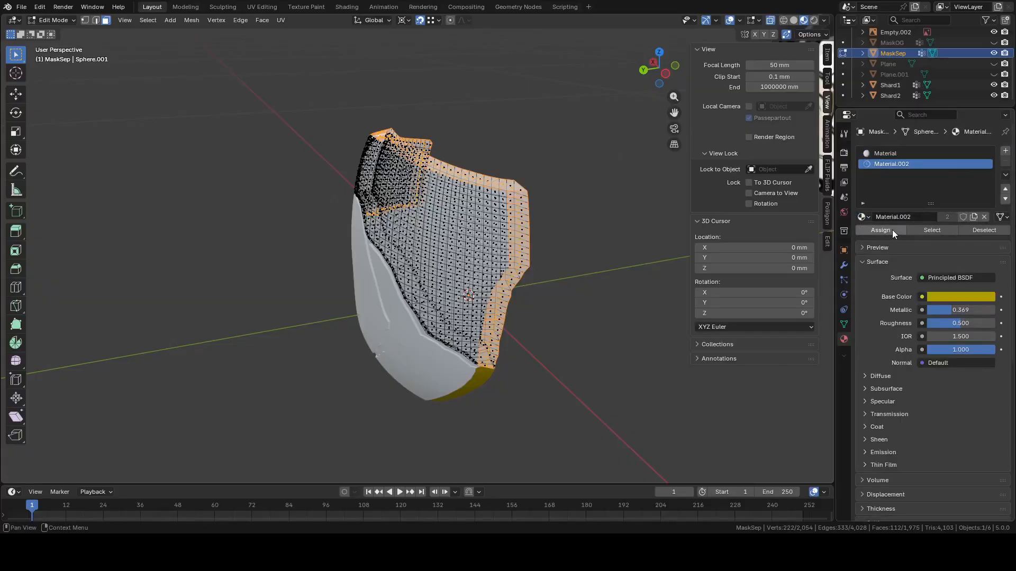
pyautogui.click(880, 230)
# Switch editing to Shard2 and give it the existing white material Material.001
pyautogui.moveTo(371, 254); pyautogui.dragTo(478, 259, button='middle')
pyautogui.click(464, 300)
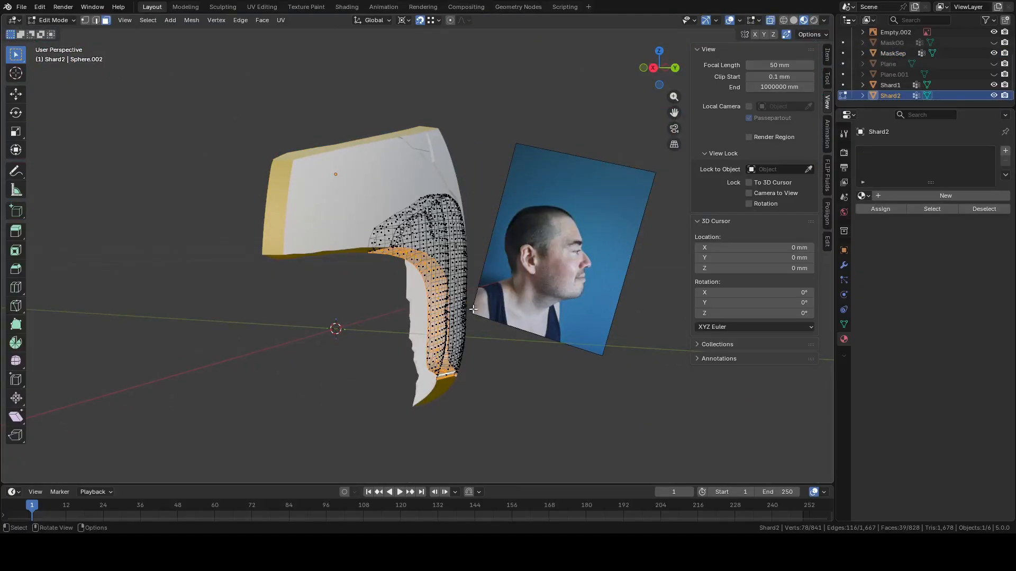
pyautogui.moveTo(473, 310); pyautogui.dragTo(525, 285, button='middle')
pyautogui.click(868, 196)
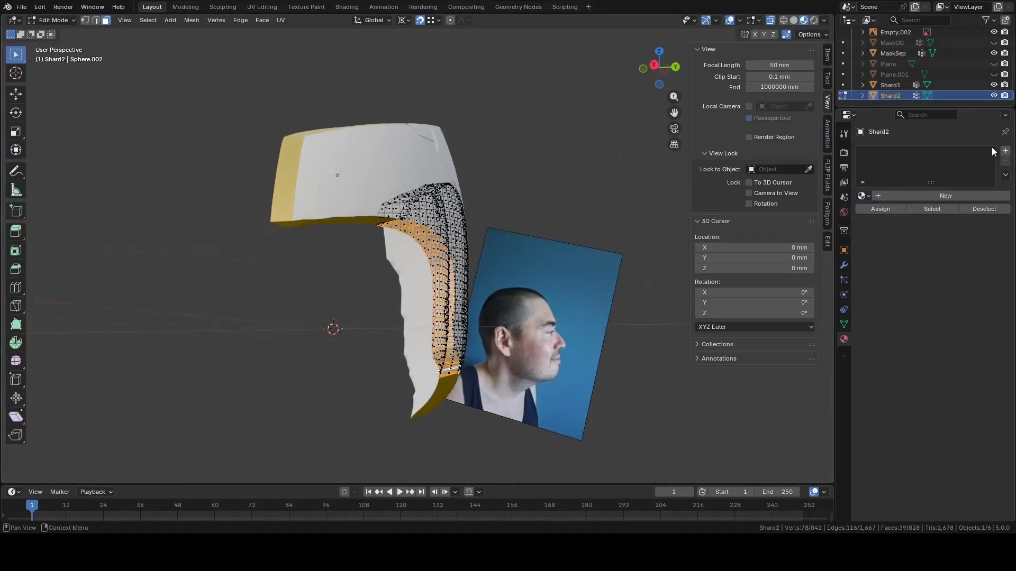
pyautogui.click(872, 195)
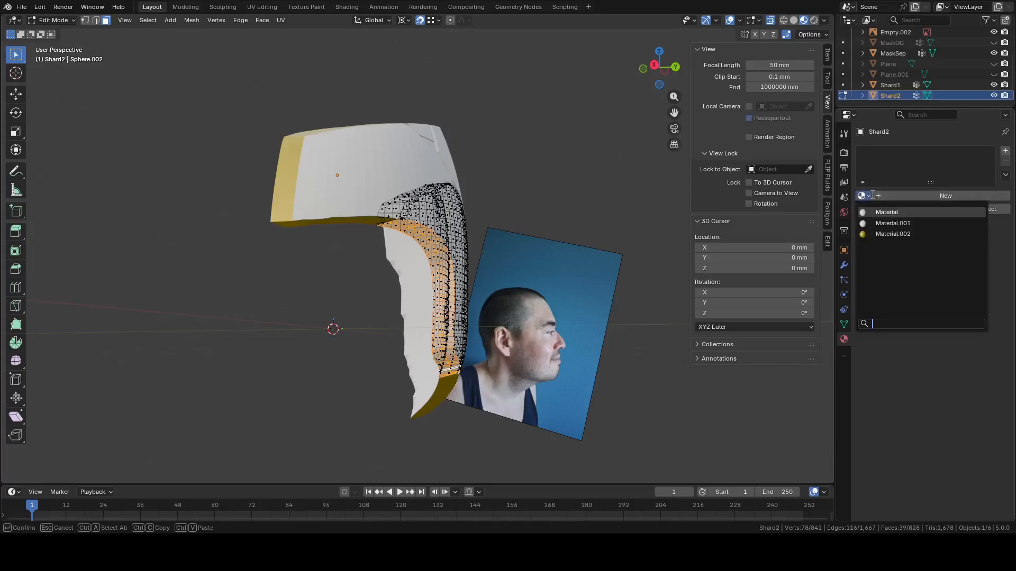
pyautogui.click(892, 223)
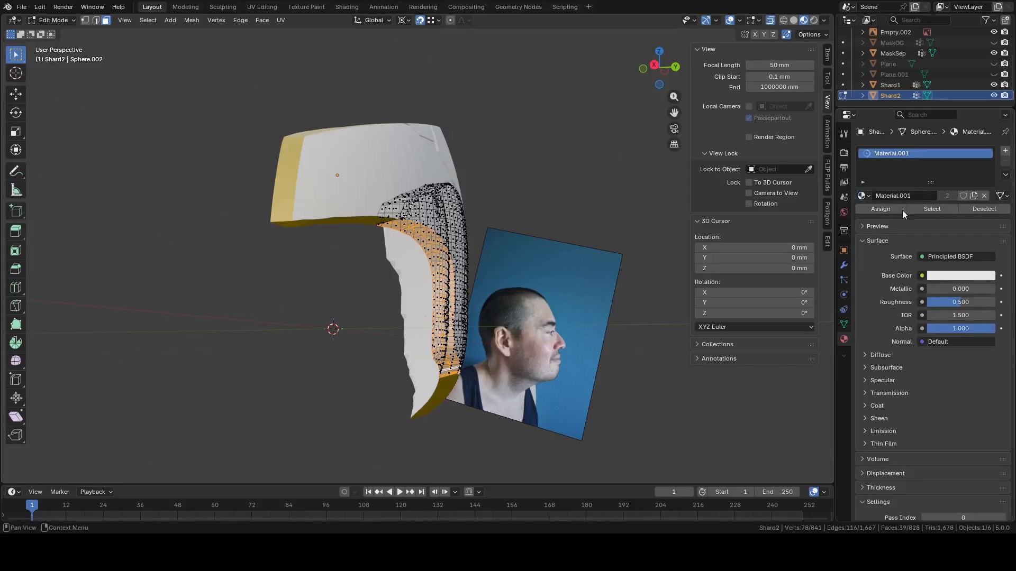
# Add a second slot to Shard2 with the gold Material.002, assign it to the selected rim faces and return to Object Mode
pyautogui.click(1004, 152)
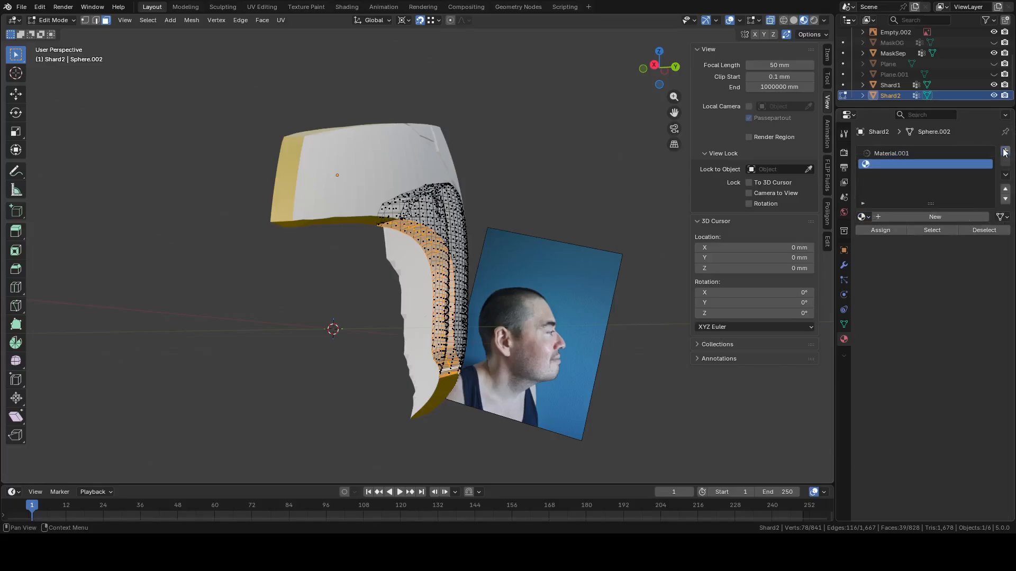
pyautogui.click(866, 216)
pyautogui.click(887, 252)
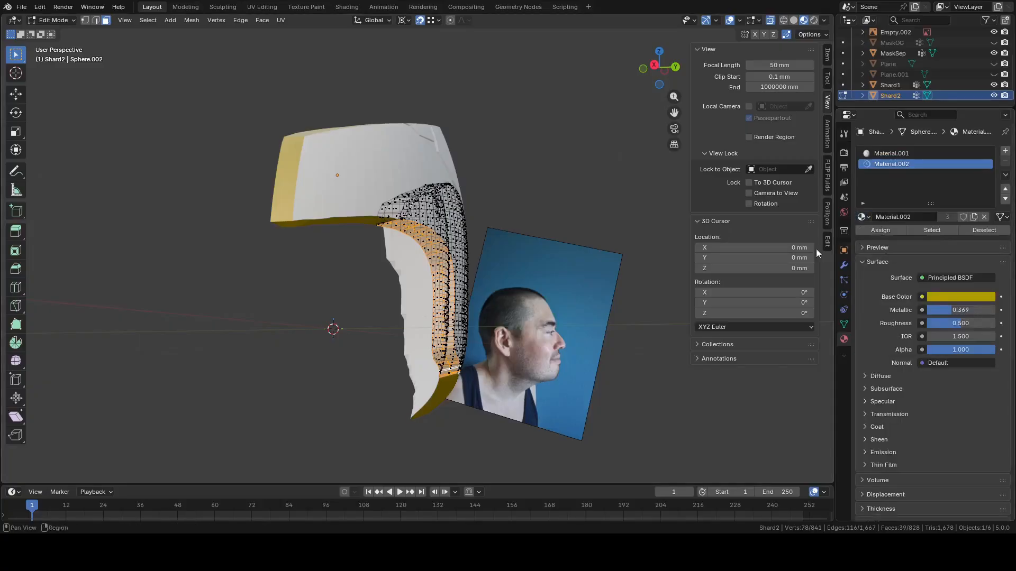
pyautogui.moveTo(531, 231); pyautogui.dragTo(548, 217, button='middle')
pyautogui.press('Tab')
pyautogui.scroll(3, 515, 247)
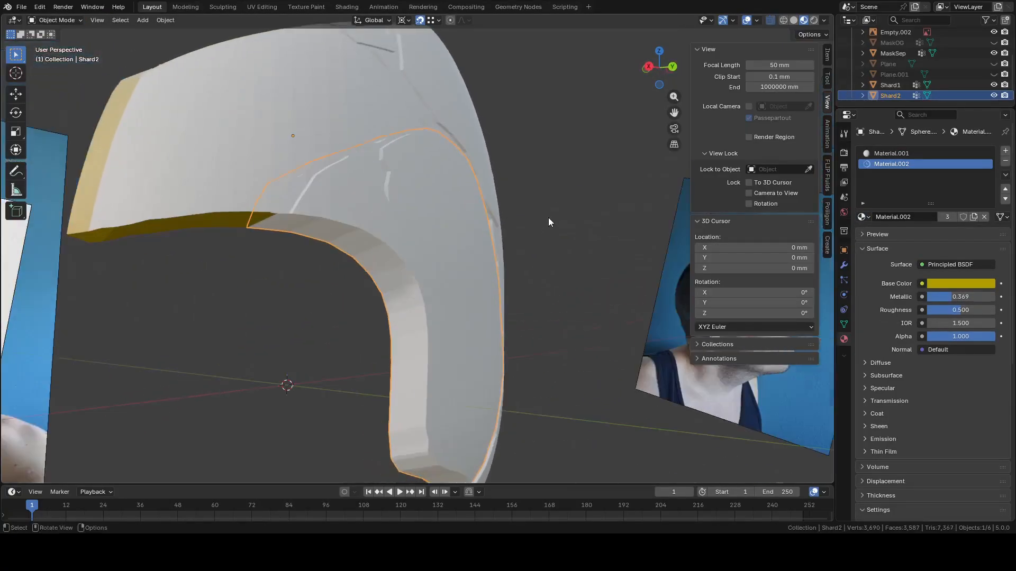
pyautogui.press('Tab')
pyautogui.click(871, 234)
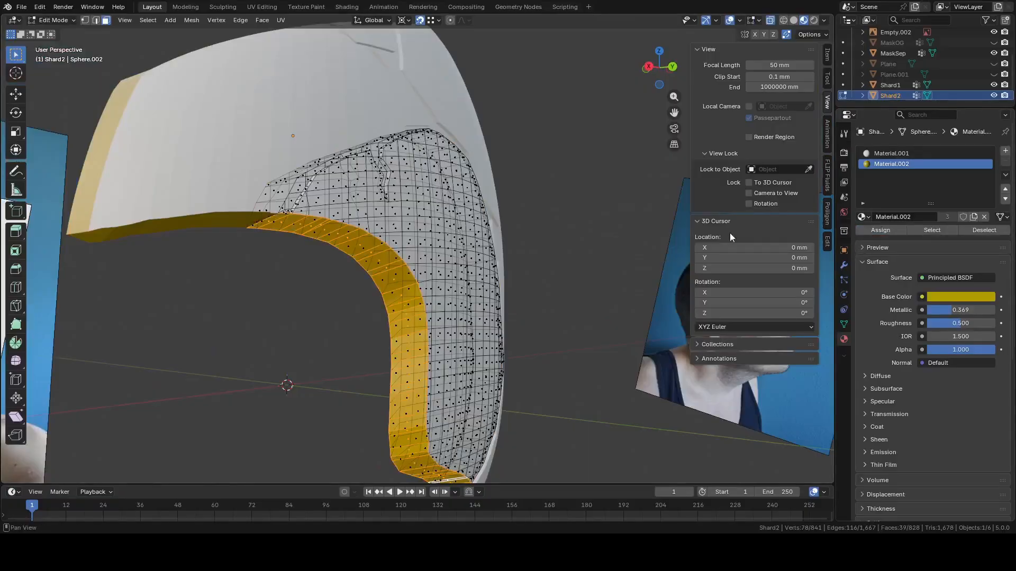
pyautogui.moveTo(634, 238); pyautogui.dragTo(477, 214, button='middle')
pyautogui.press('Tab')
# Replace the material in MaskSep's first slot with Material.001, as used on the shards
pyautogui.click(308, 128)
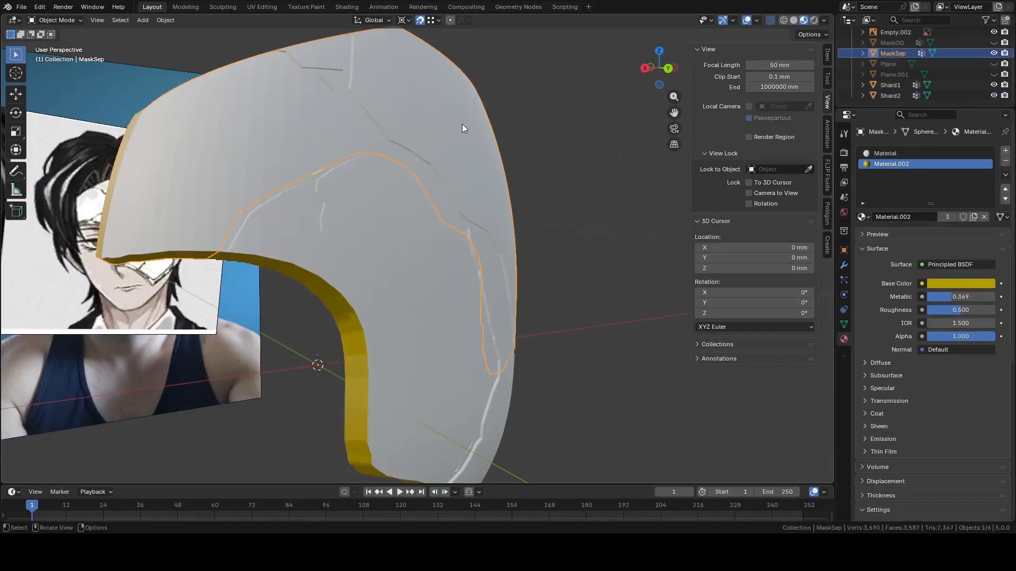
pyautogui.click(894, 153)
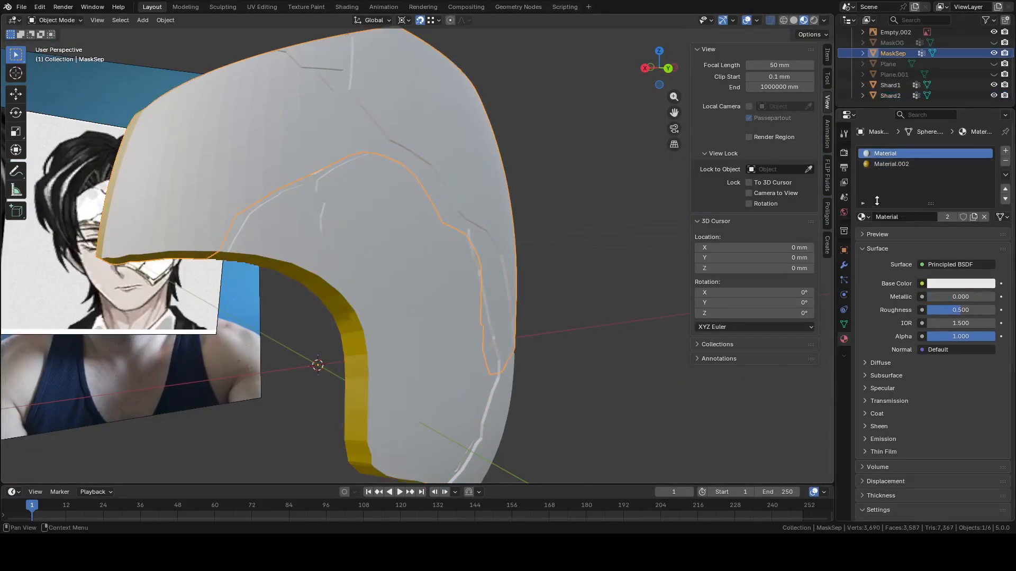
pyautogui.click(871, 218)
pyautogui.click(880, 240)
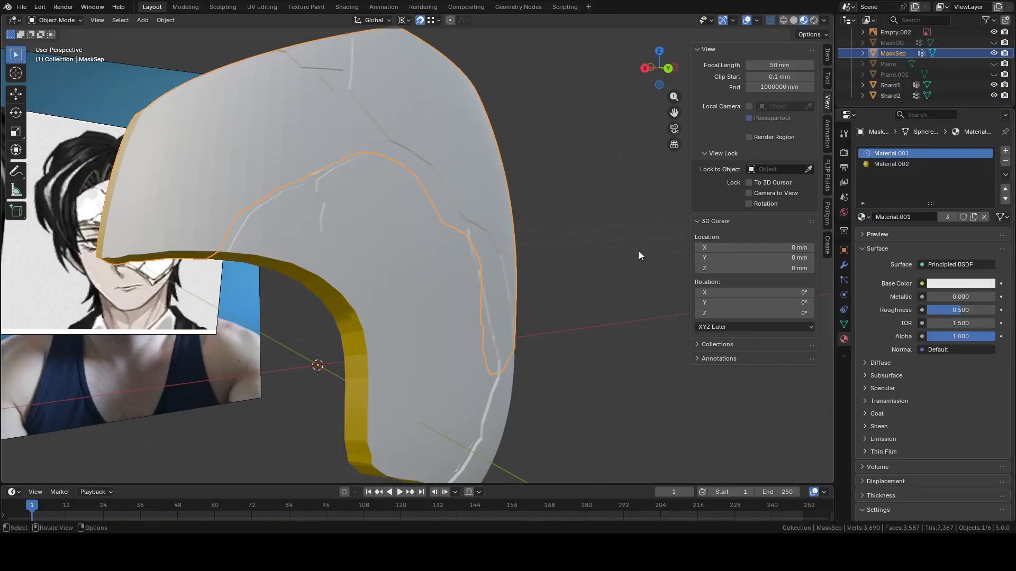
pyautogui.press('Tab')
pyautogui.moveTo(578, 216); pyautogui.dragTo(547, 219, button='middle')
pyautogui.press('Tab')
# Brighten the base colour of the shared Material.001 to pure white
pyautogui.click(500, 366)
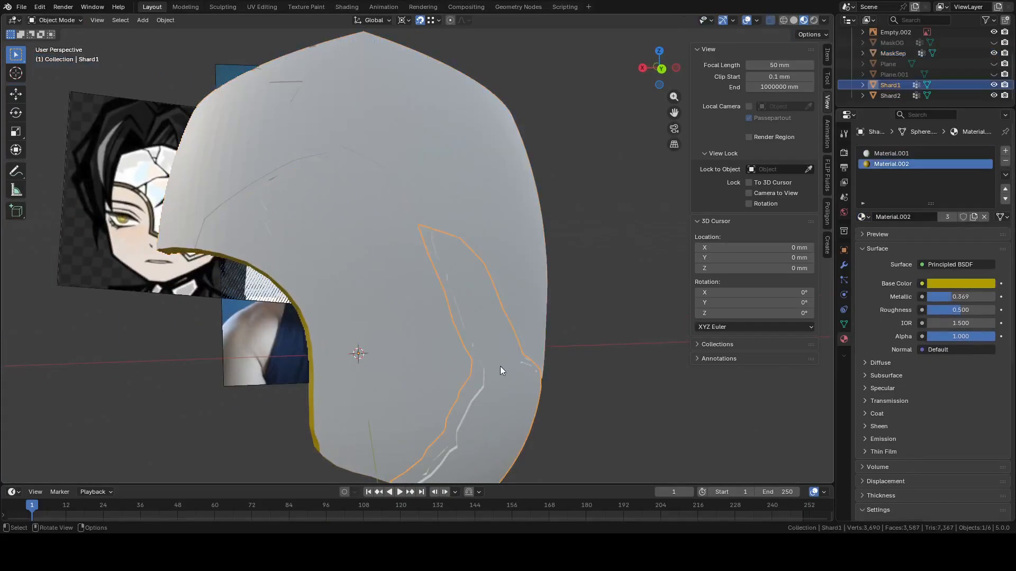
pyautogui.click(426, 353)
pyautogui.click(530, 214)
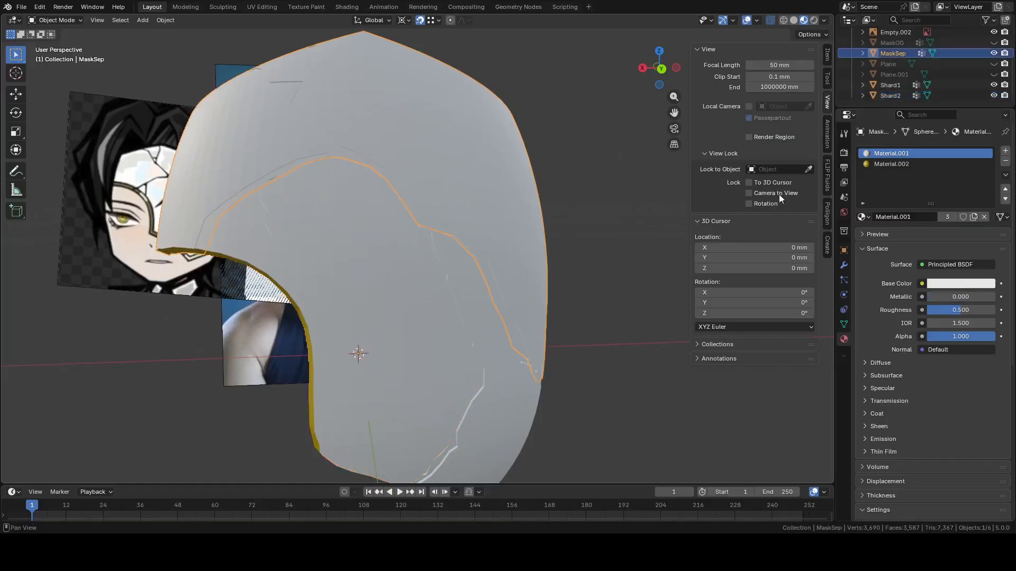
pyautogui.doubleClick(898, 153)
pyautogui.click(940, 283)
pyautogui.click(941, 283)
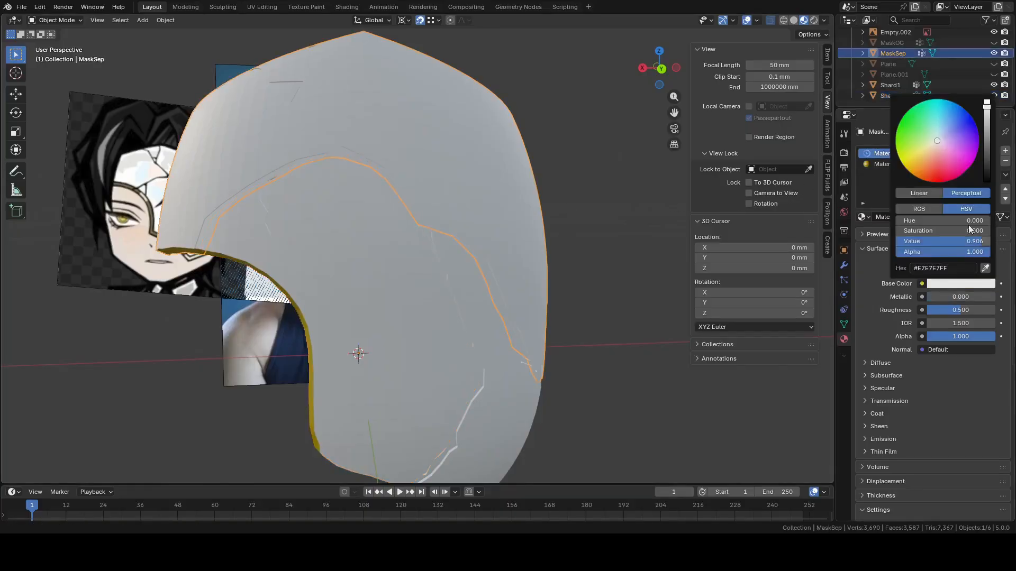
pyautogui.moveTo(987, 104); pyautogui.dragTo(988, 101)
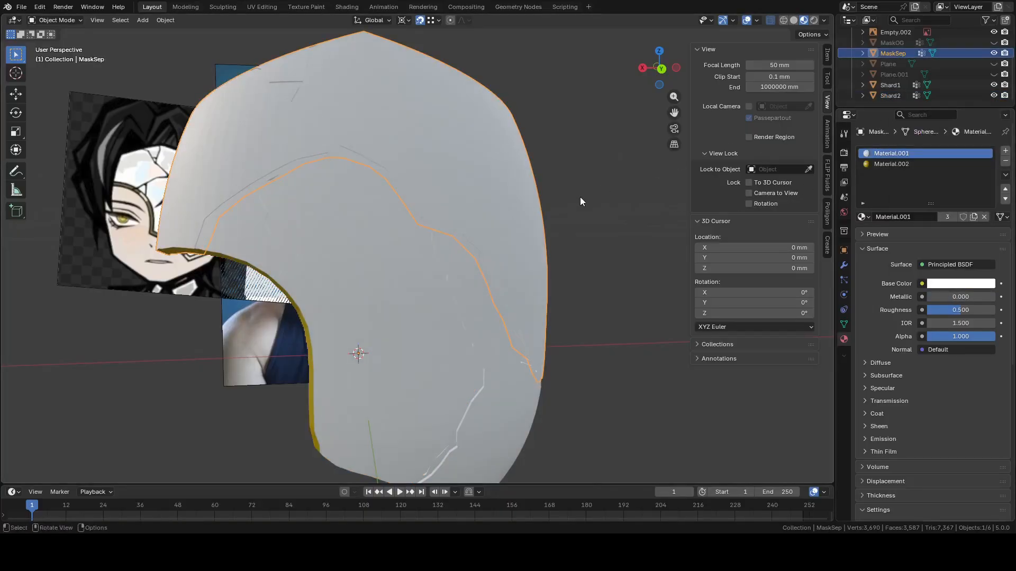
# Open MaskSep in Edit Mode, turn off X-ray and start a face selection on the crack near the upper rim
pyautogui.moveTo(580, 197); pyautogui.dragTo(568, 233, button='middle')
pyautogui.click(654, 69)
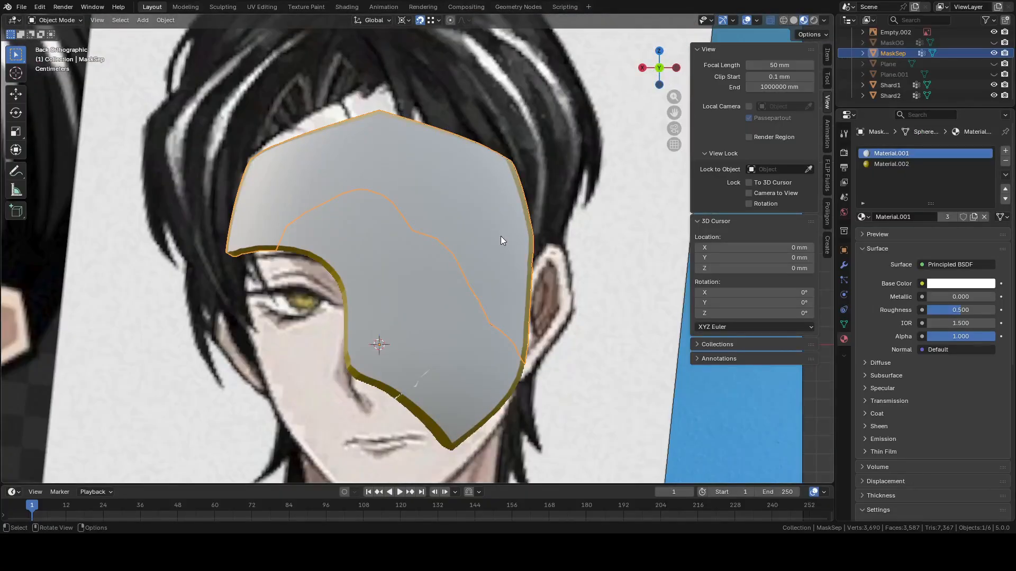
pyautogui.moveTo(500, 236); pyautogui.dragTo(520, 257, button='middle')
pyautogui.press('Tab')
pyautogui.scroll(3, 371, 174)
pyautogui.keyDown('shift'); pyautogui.moveTo(353, 163); pyautogui.dragTo(404, 202, button='middle'); pyautogui.keyUp('shift')
pyautogui.click(388, 192)
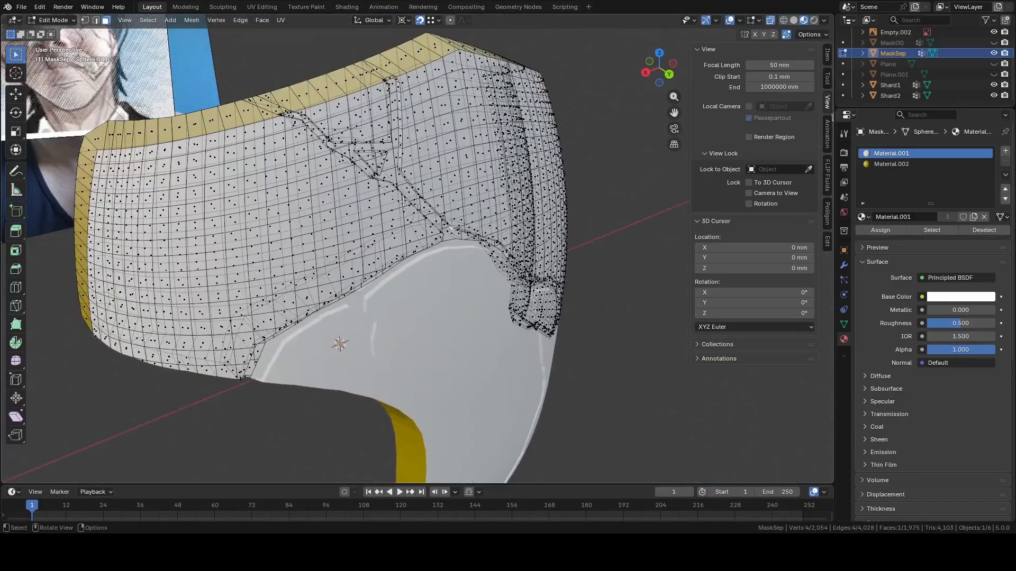
pyautogui.click(771, 21)
pyautogui.keyDown('shift'); pyautogui.moveTo(521, 152); pyautogui.dragTo(577, 233, button='middle'); pyautogui.keyUp('shift')
pyautogui.scroll(4, 431, 198)
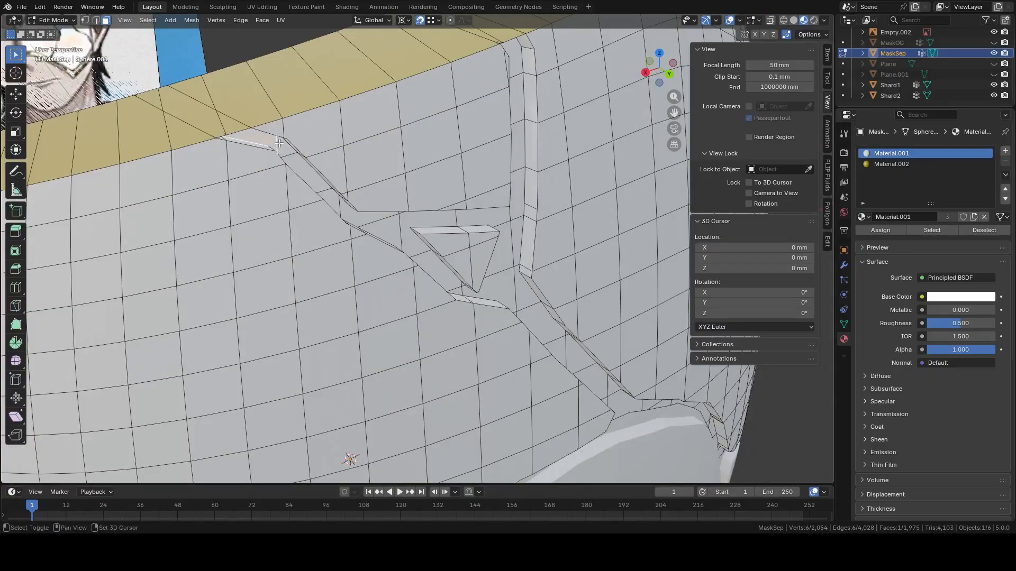
# Add MaskSep's branching crack faces to the selection, around the triangular island and down to the edge of Shard2
pyautogui.keyDown('shift'); pyautogui.click(323, 182); pyautogui.keyUp('shift')
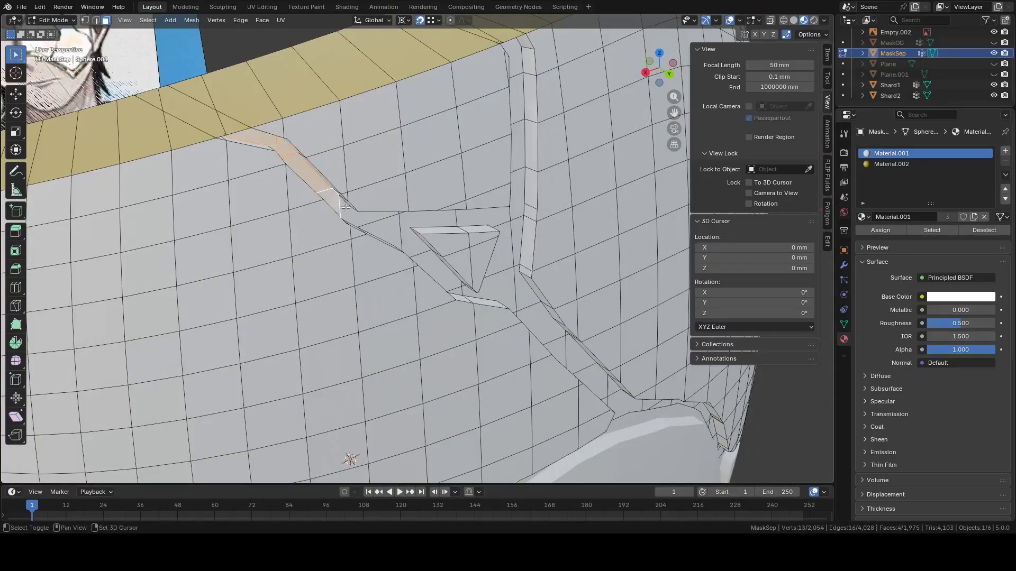
pyautogui.keyDown('shift'); pyautogui.click(360, 217); pyautogui.keyUp('shift')
pyautogui.keyDown('shift'); pyautogui.click(396, 229); pyautogui.keyUp('shift')
pyautogui.keyDown('shift'); pyautogui.click(411, 216); pyautogui.keyUp('shift')
pyautogui.moveTo(413, 215); pyautogui.dragTo(366, 174, button='middle')
pyautogui.scroll(5, 353, 167)
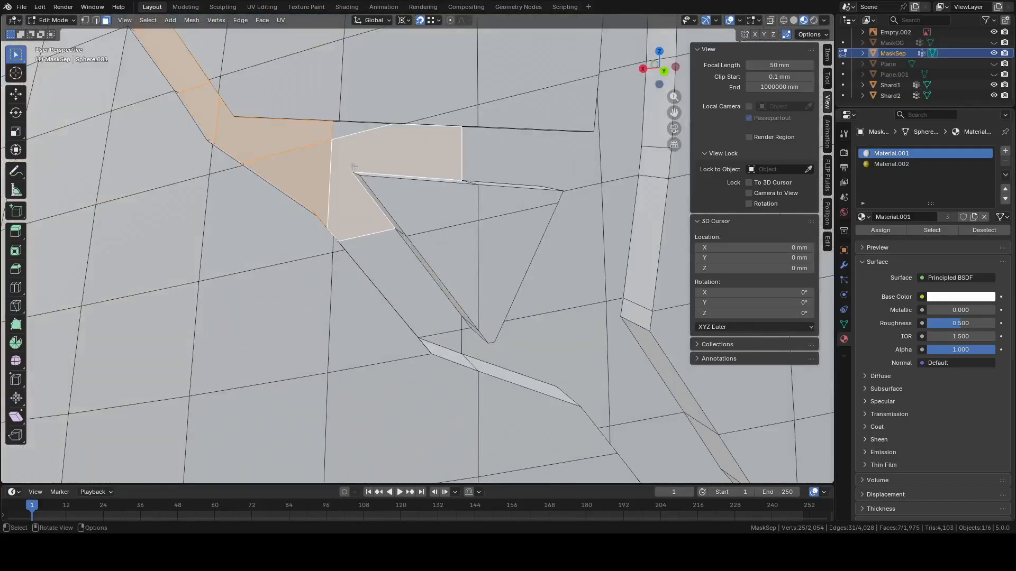
pyautogui.press('c')
pyautogui.moveTo(543, 149); pyautogui.dragTo(418, 285)
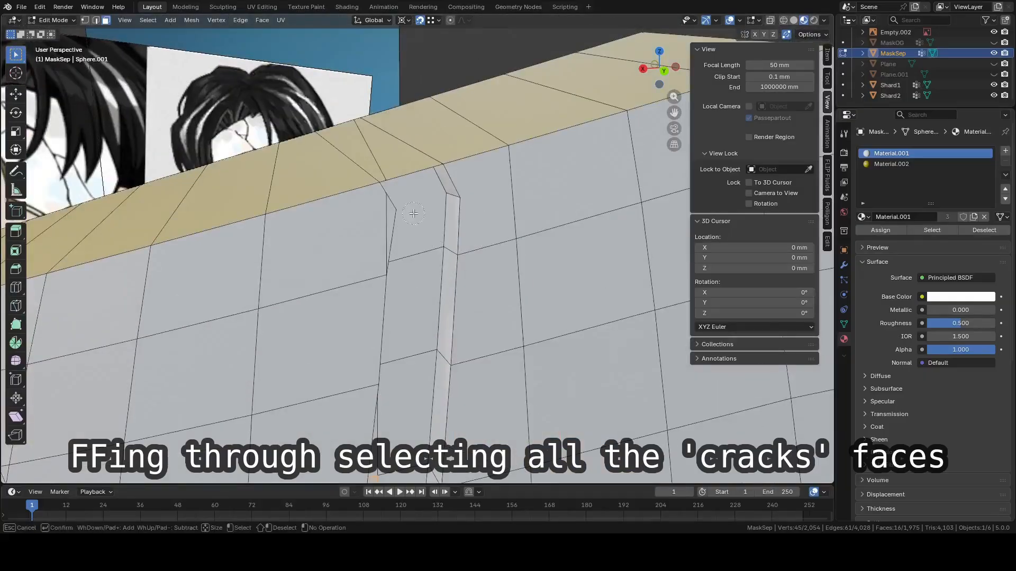
pyautogui.keyDown('shift'); pyautogui.click(189, 272); pyautogui.keyUp('shift')
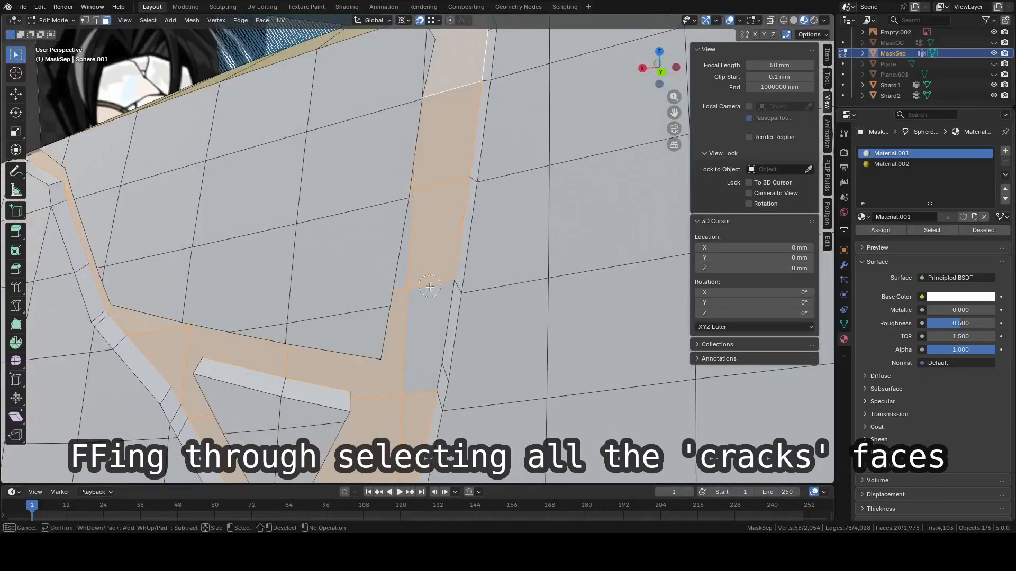
pyautogui.press('c')
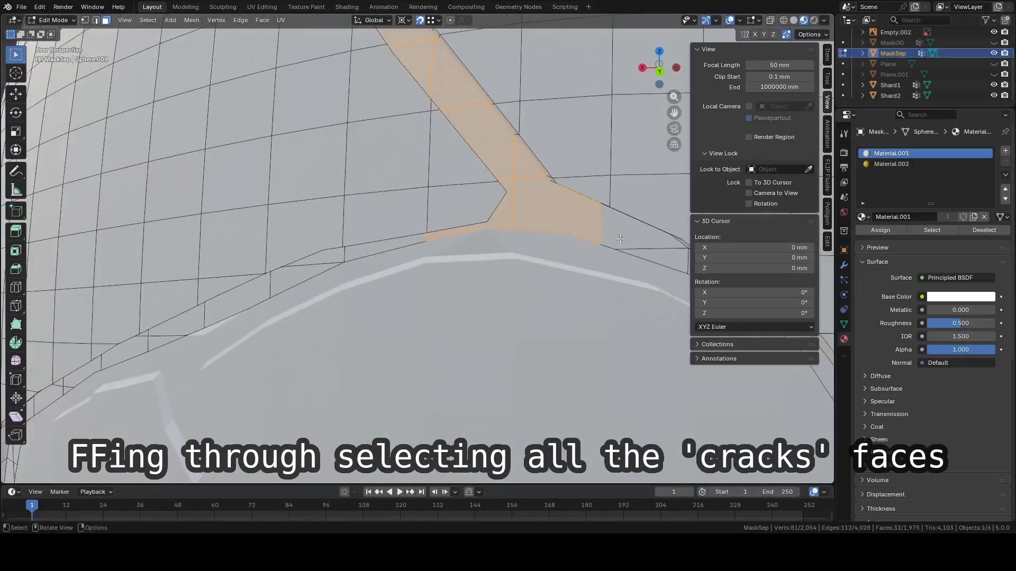
# Add the crack faces on MaskSep's border with Shard2 to the selection, working up from the eye-side rim
pyautogui.keyDown('shift'); pyautogui.click(385, 247); pyautogui.keyUp('shift')
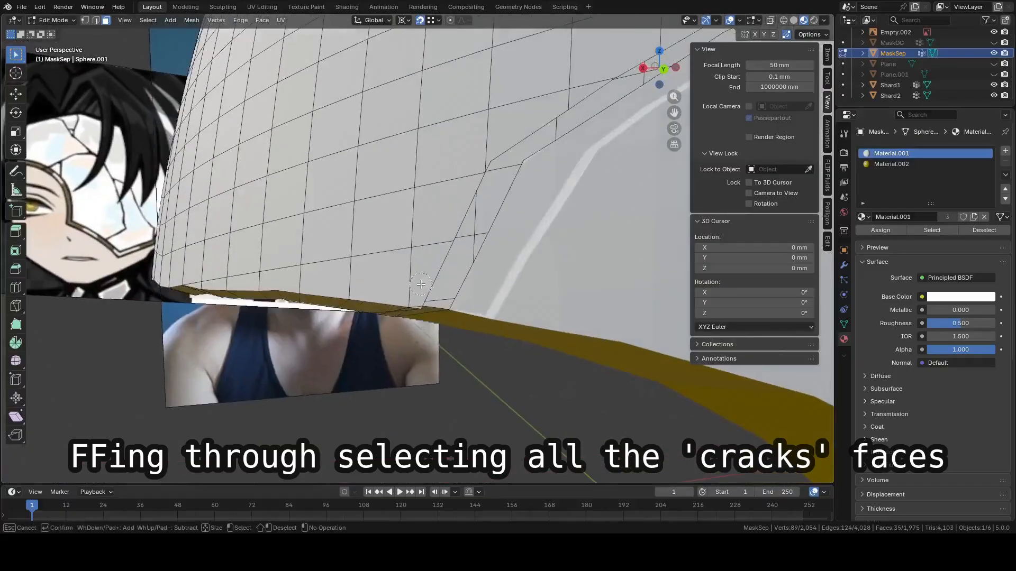
pyautogui.press('c')
pyautogui.moveTo(423, 296); pyautogui.dragTo(503, 201)
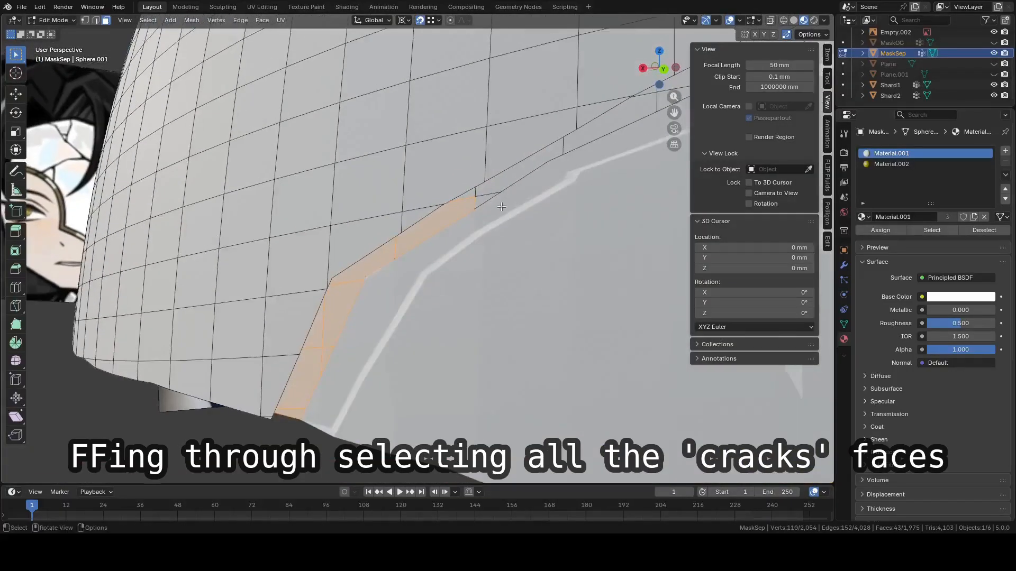
# With all three pieces in Edit Mode, select the remaining crack faces along the MaskSep and Shard2 boundary, including the short side branch
pyautogui.moveTo(476, 206); pyautogui.dragTo(529, 180)
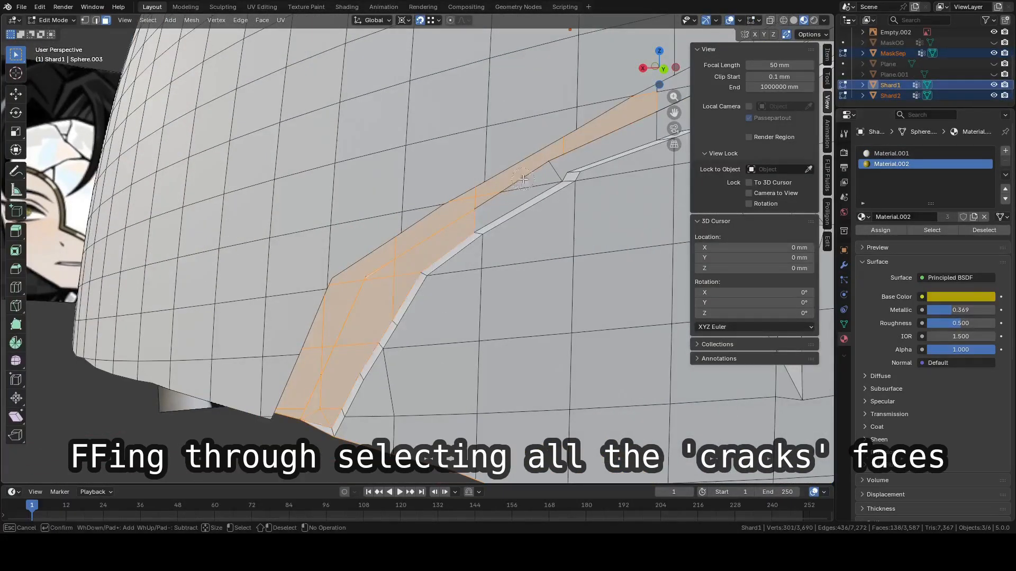
pyautogui.moveTo(523, 179); pyautogui.dragTo(643, 124)
pyautogui.moveTo(643, 125)
pyautogui.keyDown('shift'); pyautogui.mouseDown(button='middle')
pyautogui.moveTo(534, 290)
pyautogui.moveTo(548, 262)
pyautogui.mouseUp(button='middle'); pyautogui.keyUp('shift')
pyautogui.moveTo(553, 246); pyautogui.dragTo(643, 185)
pyautogui.moveTo(643, 185); pyautogui.dragTo(476, 222, button='middle')
pyautogui.press('c')
pyautogui.moveTo(477, 223); pyautogui.dragTo(545, 198)
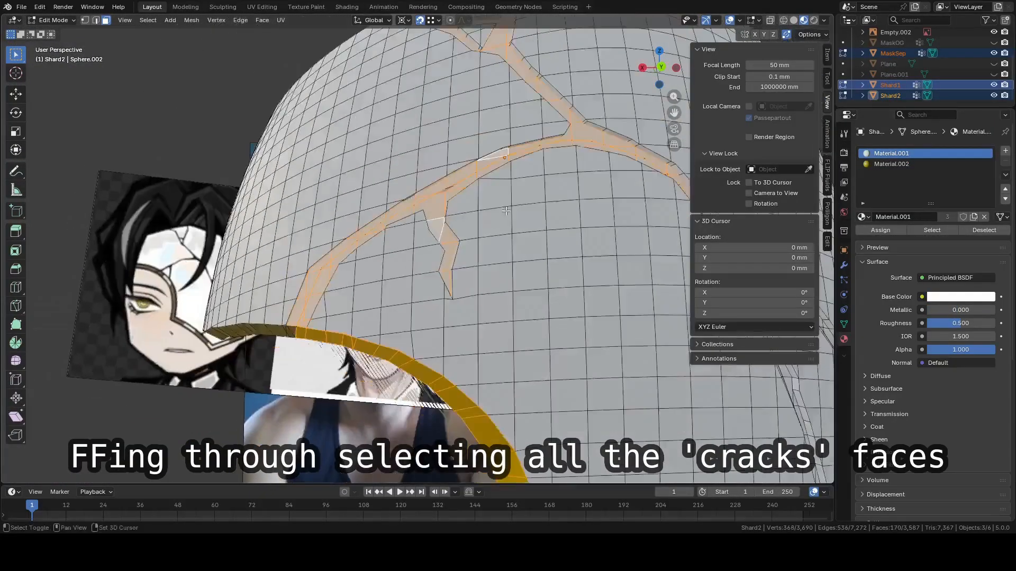
# Extend the crack face selection from the three-piece junction down along the upper boundary between Shard2 and Shard1
pyautogui.keyDown('shift'); pyautogui.moveTo(507, 210); pyautogui.dragTo(285, 164, button='middle'); pyautogui.keyUp('shift')
pyautogui.scroll(3, 285, 164)
pyautogui.press('c')
pyautogui.moveTo(301, 143); pyautogui.dragTo(333, 178)
pyautogui.keyDown('shift'); pyautogui.moveTo(428, 320); pyautogui.dragTo(447, 128, button='middle'); pyautogui.keyUp('shift')
pyautogui.press('c')
pyautogui.moveTo(447, 128); pyautogui.dragTo(533, 344)
pyautogui.keyDown('shift'); pyautogui.moveTo(534, 344); pyautogui.dragTo(420, 113, button='middle'); pyautogui.keyUp('shift')
pyautogui.press('c')
pyautogui.moveTo(436, 174); pyautogui.dragTo(455, 206)
pyautogui.moveTo(489, 333); pyautogui.dragTo(540, 423)
# Select the rest of the crack faces between Shard2 and Shard1 down to the lower rim
pyautogui.moveTo(539, 424)
pyautogui.keyDown('shift'); pyautogui.mouseDown(button='middle')
pyautogui.moveTo(503, 79)
pyautogui.moveTo(460, 109)
pyautogui.mouseUp(button='middle'); pyautogui.keyUp('shift')
pyautogui.press('c')
pyautogui.moveTo(469, 137)
pyautogui.mouseDown()
pyautogui.moveTo(514, 266)
pyautogui.moveTo(508, 354)
pyautogui.mouseUp()
pyautogui.keyDown('shift'); pyautogui.moveTo(508, 354); pyautogui.dragTo(530, 151, button='middle'); pyautogui.keyUp('shift')
pyautogui.press('c')
pyautogui.moveTo(433, 259); pyautogui.dragTo(370, 389)
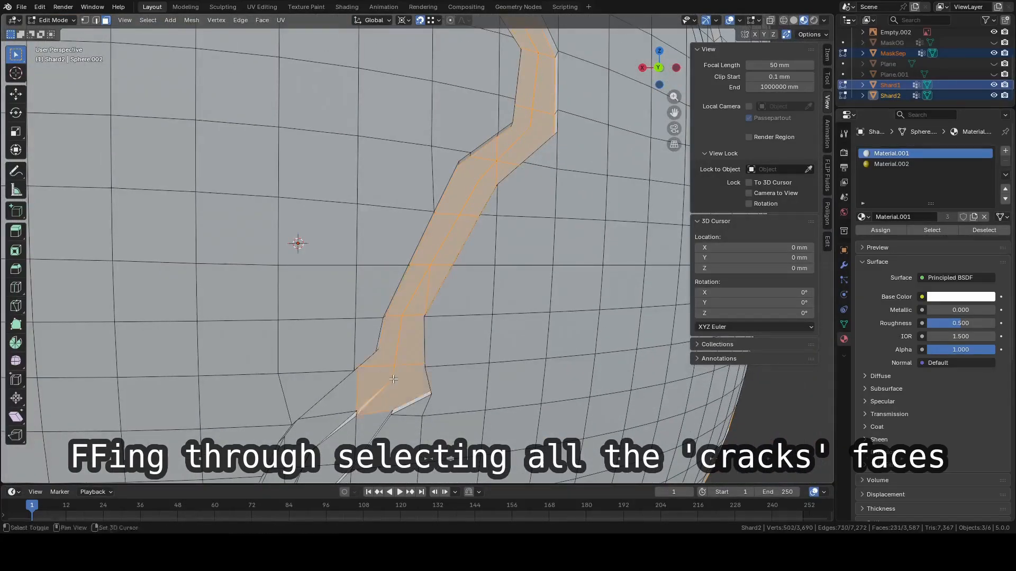
pyautogui.keyDown('shift'); pyautogui.moveTo(371, 389); pyautogui.dragTo(466, 140, button='middle'); pyautogui.keyUp('shift')
pyautogui.press('c')
pyautogui.moveTo(465, 141)
pyautogui.mouseDown()
pyautogui.moveTo(398, 260)
pyautogui.moveTo(292, 318)
pyautogui.mouseUp()
# Clean up the crack selection by deselecting the unwanted faces along the cracks
pyautogui.scroll(-5, 371, 275)
pyautogui.moveTo(402, 264)
pyautogui.mouseDown(button='middle')
pyautogui.moveTo(337, 263)
pyautogui.moveTo(389, 338)
pyautogui.moveTo(339, 222)
pyautogui.moveTo(352, 184)
pyautogui.mouseUp(button='middle')
pyautogui.press('c')
pyautogui.moveTo(342, 142)
pyautogui.keyDown('shift'); pyautogui.mouseDown()
pyautogui.moveTo(431, 261)
pyautogui.moveTo(459, 407)
pyautogui.mouseUp(); pyautogui.keyUp('shift')
pyautogui.moveTo(459, 407); pyautogui.dragTo(424, 238, button='middle')
pyautogui.press('c')
pyautogui.keyDown('shift'); pyautogui.moveTo(435, 188); pyautogui.dragTo(450, 278); pyautogui.keyUp('shift')
pyautogui.moveTo(450, 277); pyautogui.dragTo(384, 365, button='middle')
pyautogui.press('c')
pyautogui.keyDown('shift'); pyautogui.moveTo(384, 365); pyautogui.dragTo(492, 301); pyautogui.keyUp('shift')
# Add the crack faces between MaskSep and Shard1 to the selection, working inward from the gold outer rim
pyautogui.scroll(5, 488, 302)
pyautogui.moveTo(488, 302); pyautogui.dragTo(516, 294, button='middle')
pyautogui.press('c')
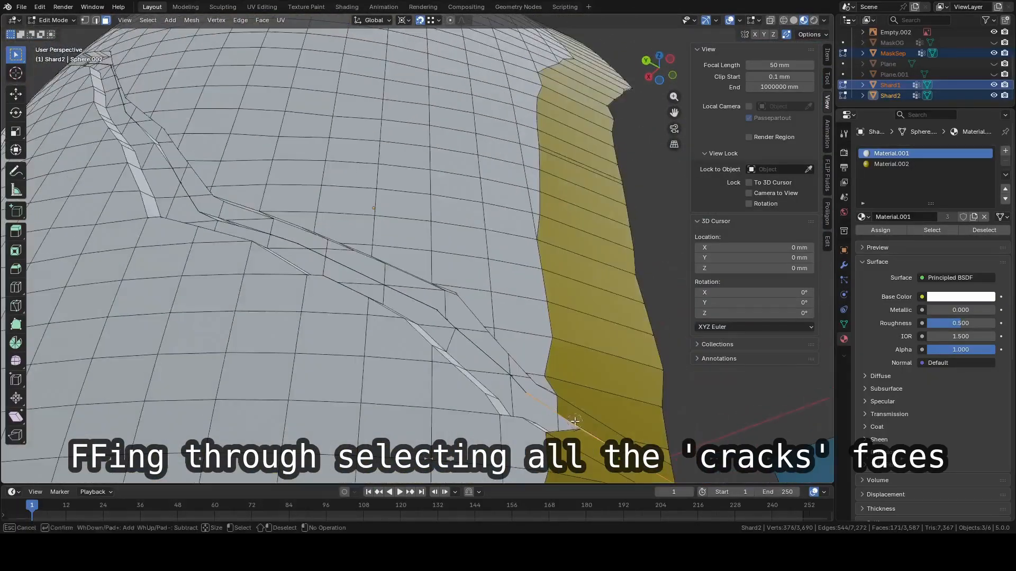
pyautogui.moveTo(530, 399)
pyautogui.mouseDown()
pyautogui.moveTo(578, 429)
pyautogui.moveTo(442, 301)
pyautogui.mouseUp()
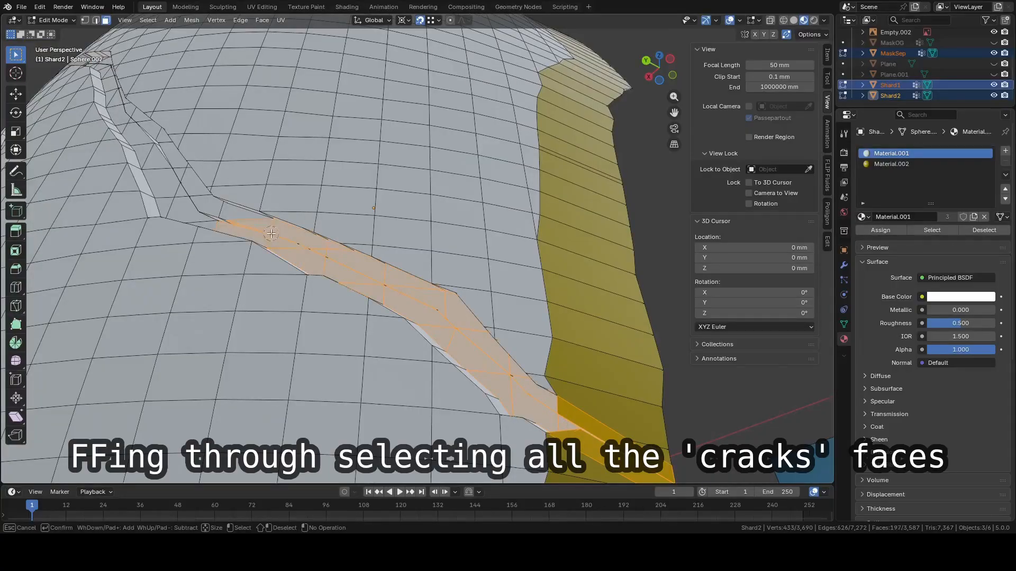
pyautogui.moveTo(163, 153); pyautogui.dragTo(462, 291, button='middle')
pyautogui.press('c')
pyautogui.moveTo(461, 291); pyautogui.dragTo(380, 142)
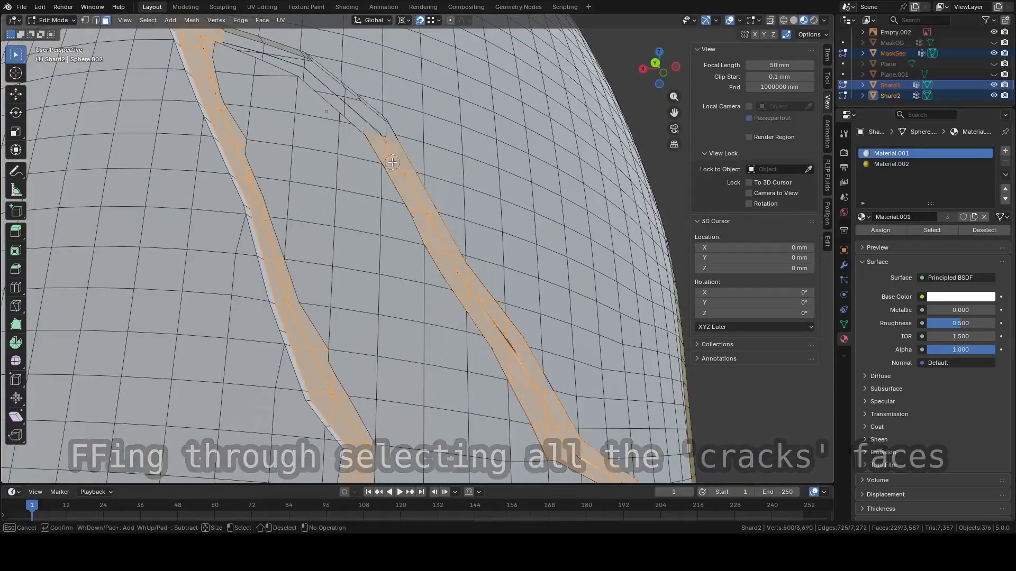
# Select the rest of the crack faces between MaskSep and Shard1 up to the three-piece junction
pyautogui.moveTo(379, 143)
pyautogui.mouseDown(button='middle')
pyautogui.moveTo(424, 145)
pyautogui.moveTo(464, 236)
pyautogui.mouseUp(button='middle')
pyautogui.scroll(2, 463, 257)
pyautogui.press('c')
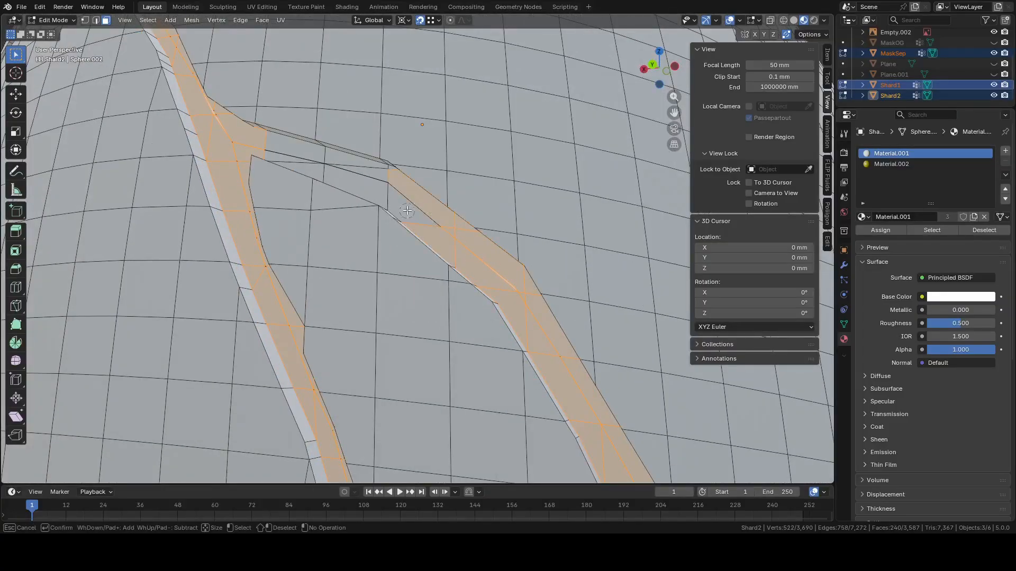
pyautogui.click(326, 167)
pyautogui.rightClick(326, 167)
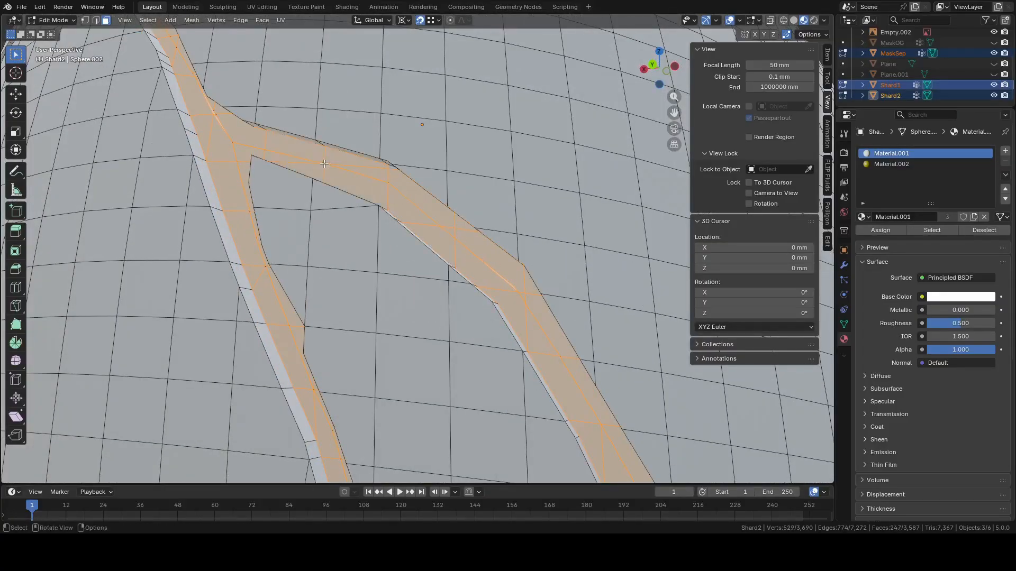
# Give Shard2 a new material with a black base color and assign it to the selected crack faces
pyautogui.scroll(-8, 325, 165)
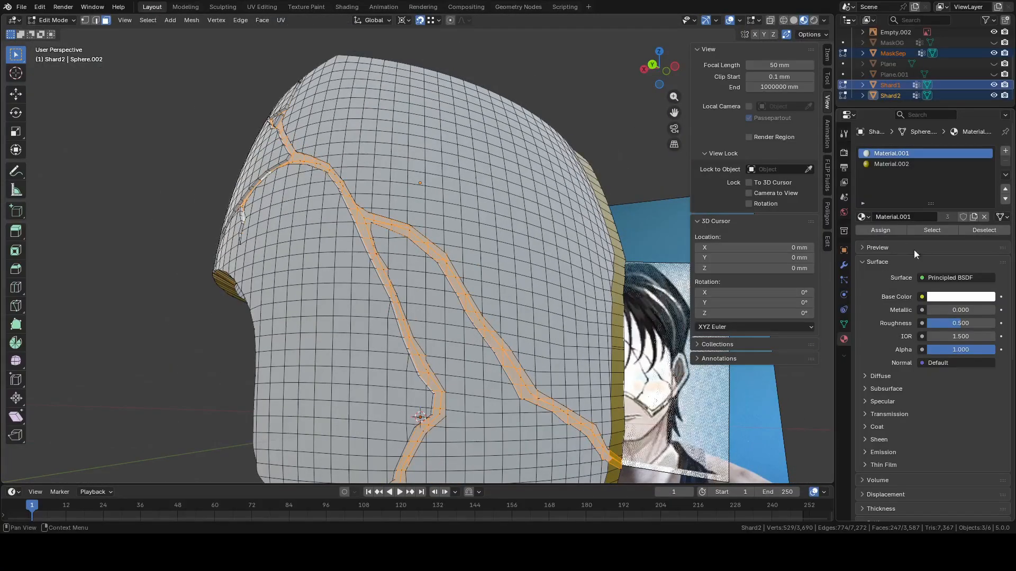
pyautogui.click(1005, 151)
pyautogui.click(863, 217)
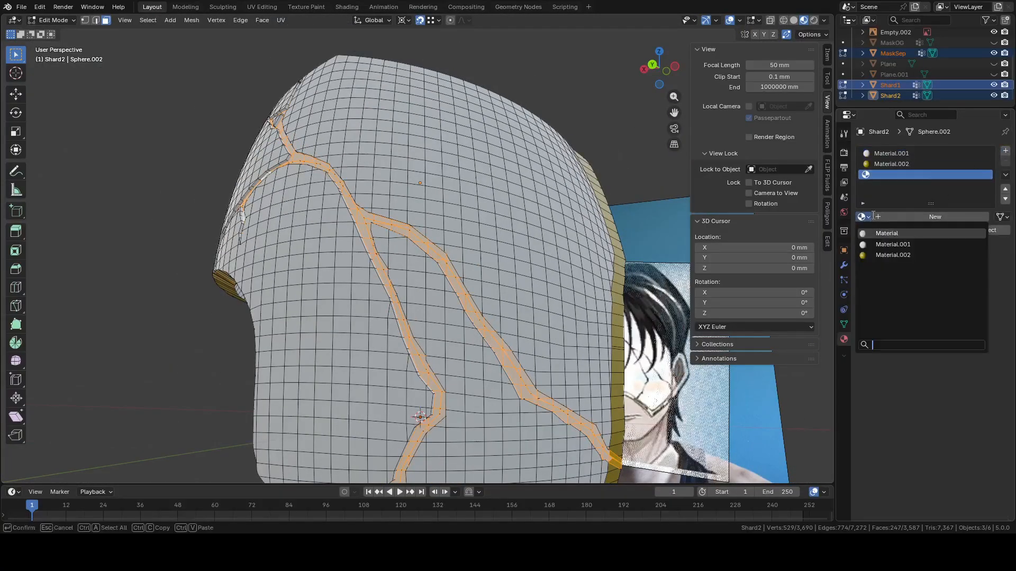
pyautogui.click(897, 215)
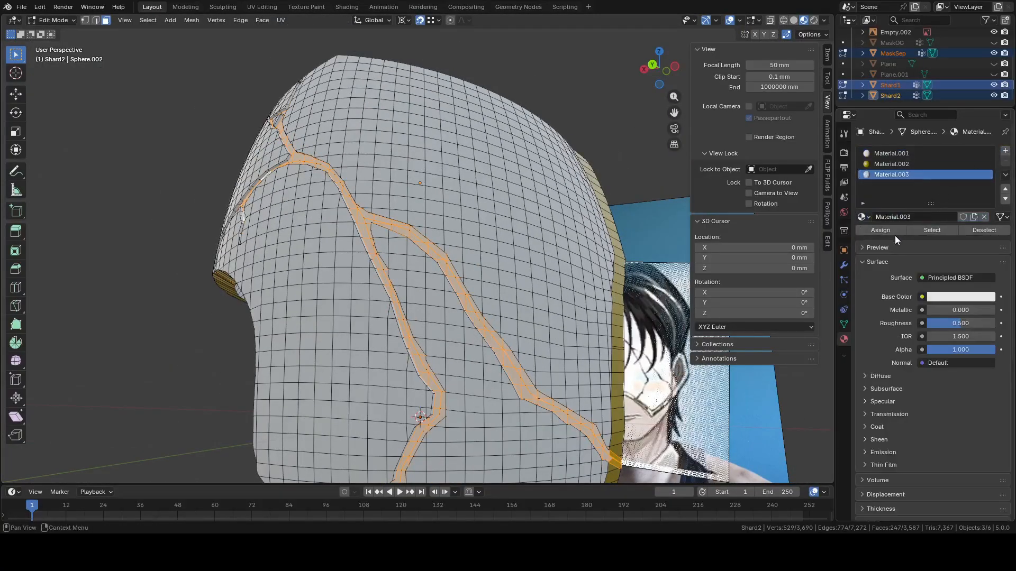
pyautogui.click(954, 296)
pyautogui.moveTo(986, 158); pyautogui.dragTo(986, 196)
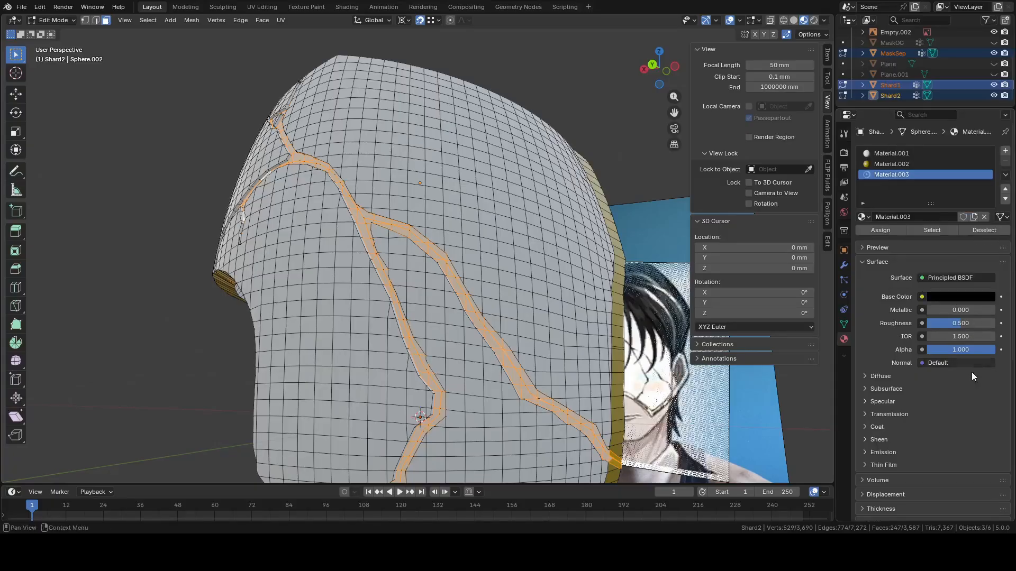
pyautogui.click(941, 414)
pyautogui.click(891, 226)
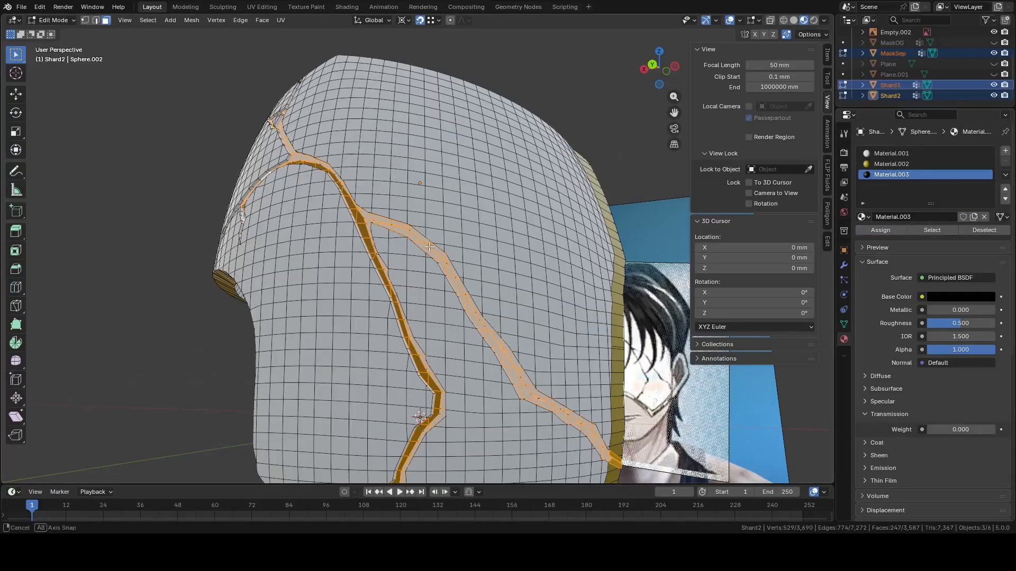
# In Edit Mode on MaskSep alone, add a slot with Material.003 and assign it to the selected crack faces
pyautogui.moveTo(406, 144); pyautogui.dragTo(460, 171, button='middle')
pyautogui.press('Tab')
pyautogui.click(443, 162)
pyautogui.press('Tab')
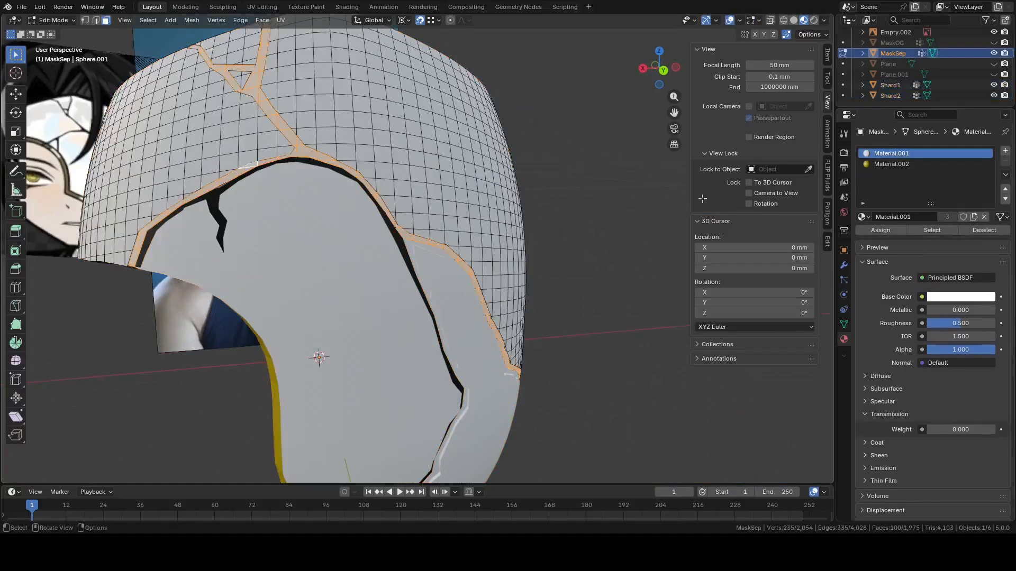
pyautogui.click(1005, 151)
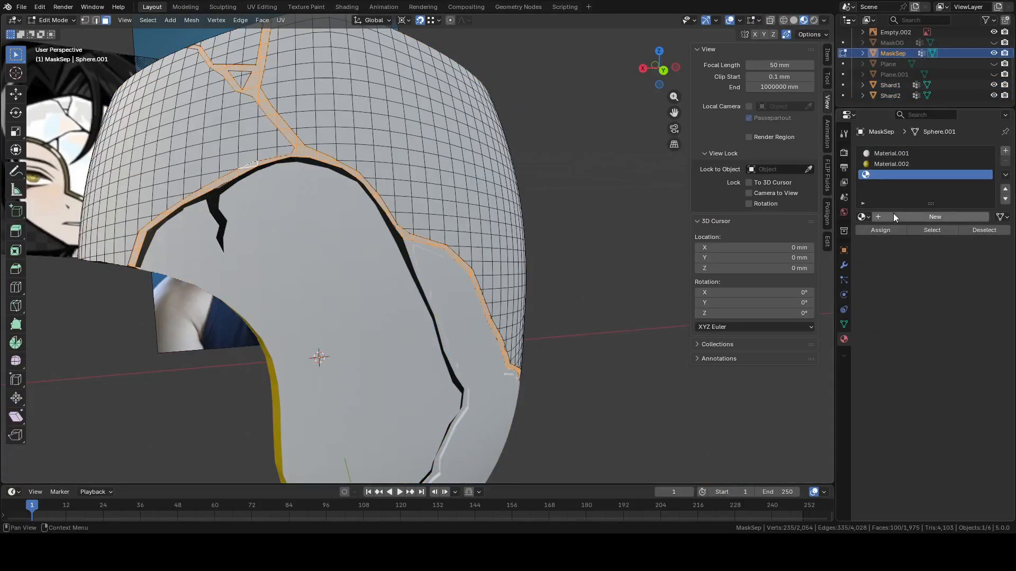
pyautogui.click(864, 217)
pyautogui.click(891, 270)
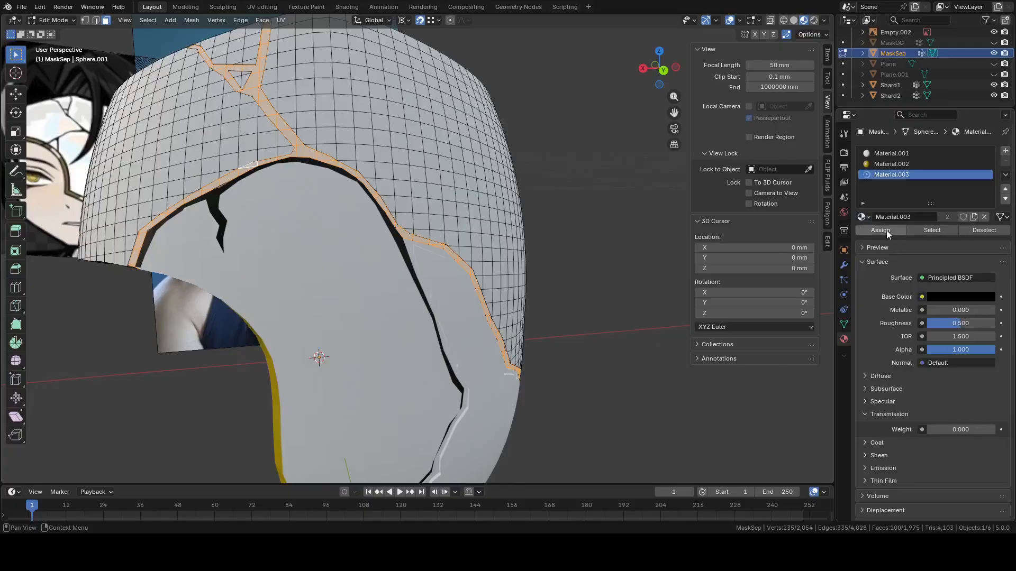
pyautogui.click(887, 230)
# Switch editing to Shard1, add a slot with Material.003, and assign it to the selected crack faces
pyautogui.moveTo(529, 338); pyautogui.dragTo(572, 307, button='middle')
pyautogui.hotkey('alt', 'q')
pyautogui.scroll(1, 632, 307)
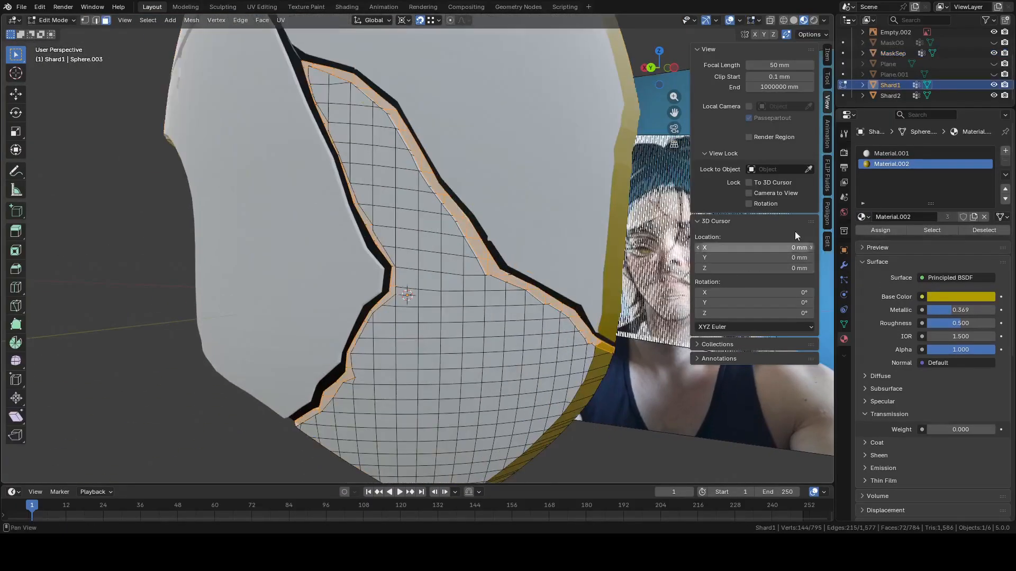
pyautogui.click(1004, 151)
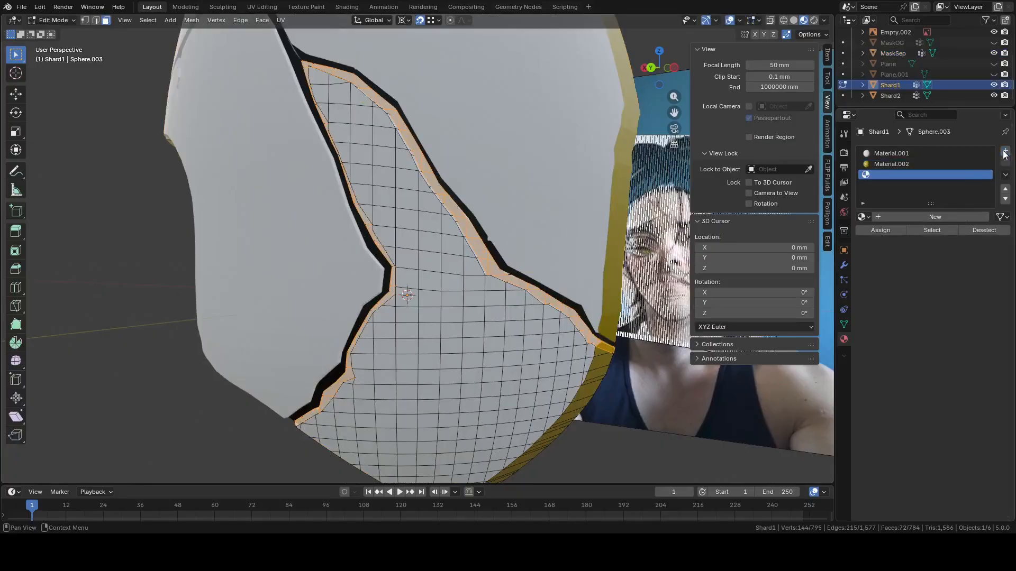
pyautogui.click(867, 218)
pyautogui.click(860, 266)
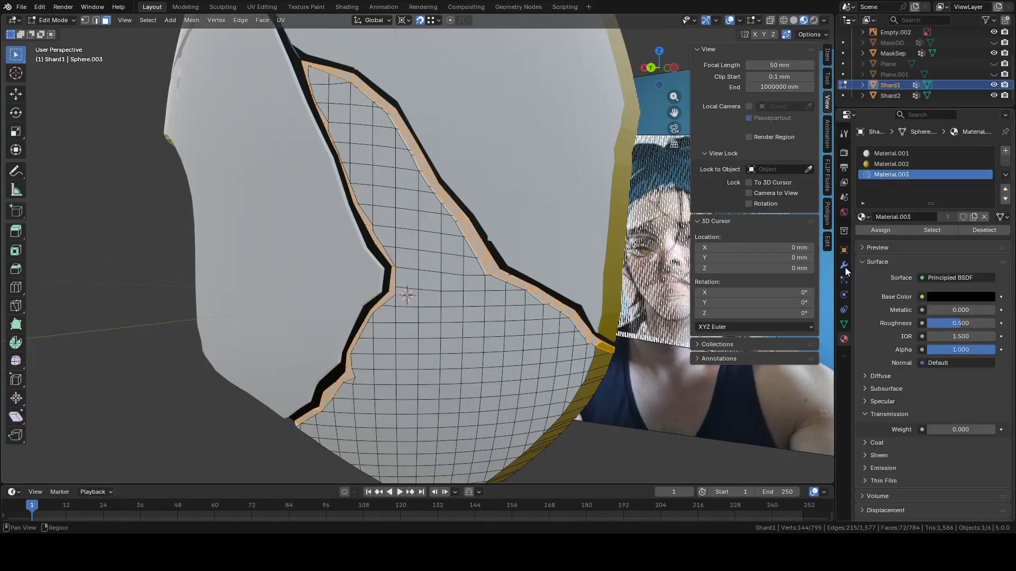
pyautogui.click(874, 231)
pyautogui.press('Tab')
# Assign Material.003 to Shard2's gold rim face where the crack meets the eye-side rim
pyautogui.scroll(-3, 576, 244)
pyautogui.moveTo(575, 243); pyautogui.dragTo(609, 244, button='middle')
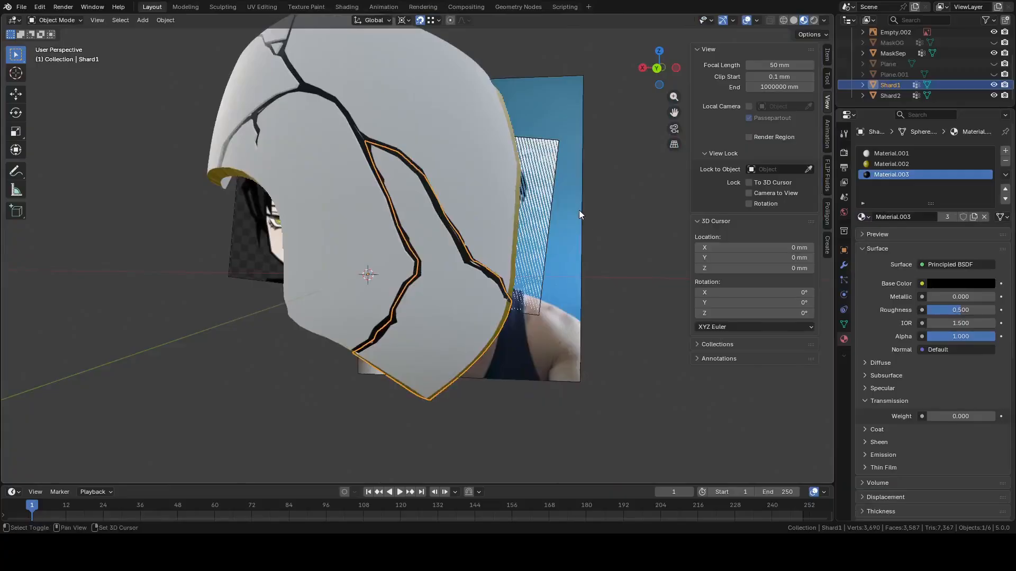
pyautogui.moveTo(579, 214); pyautogui.dragTo(507, 260, button='middle')
pyautogui.scroll(5, 479, 246)
pyautogui.press('Tab')
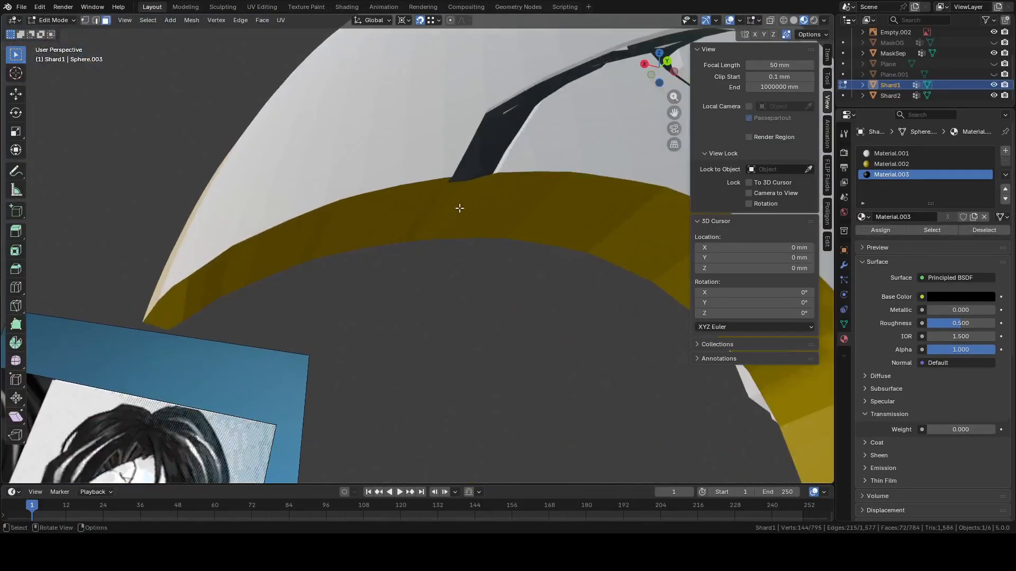
pyautogui.press('Tab')
pyautogui.click(461, 207)
pyautogui.press('Tab')
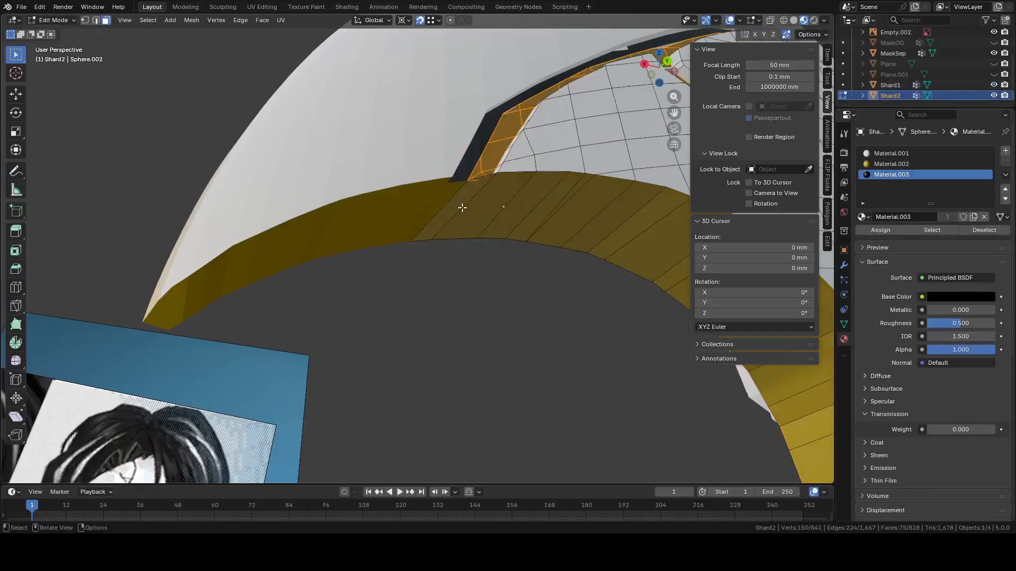
pyautogui.click(451, 197)
pyautogui.click(458, 201)
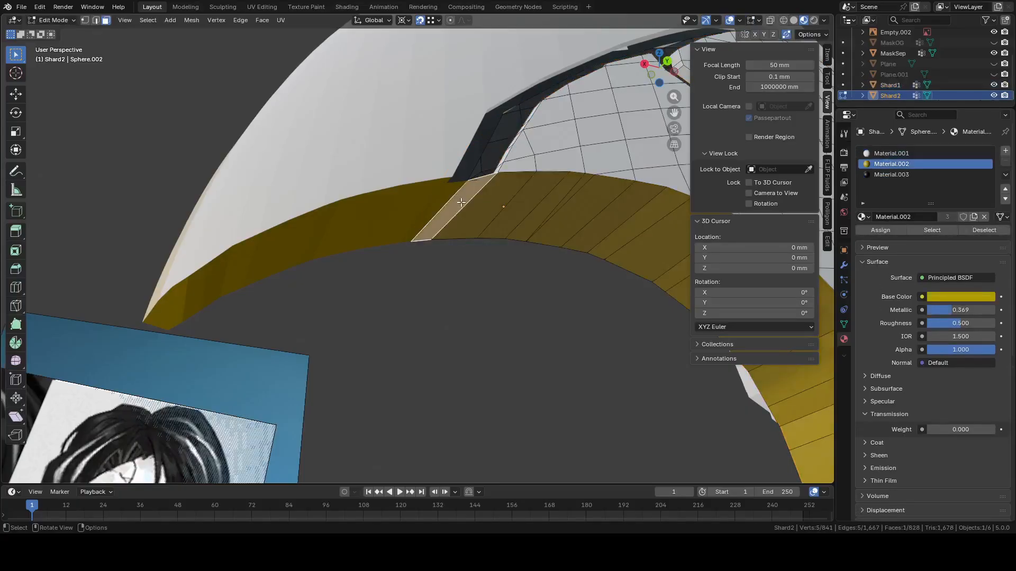
pyautogui.press('Tab')
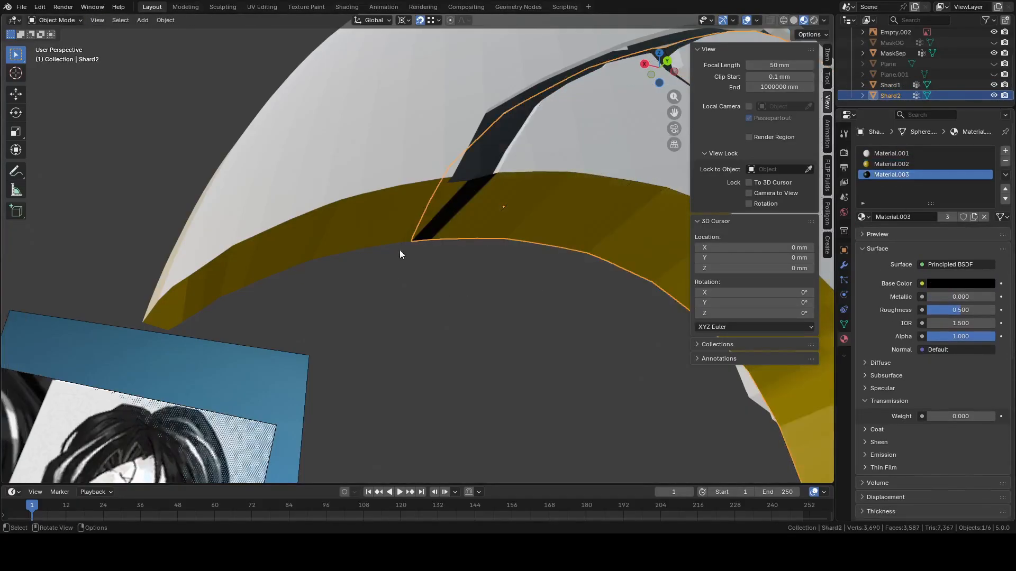
# Assign Material.003 to MaskSep's gold rim faces beside the crack at the eye-side rim
pyautogui.click(407, 215)
pyautogui.press('Tab')
pyautogui.click(451, 196)
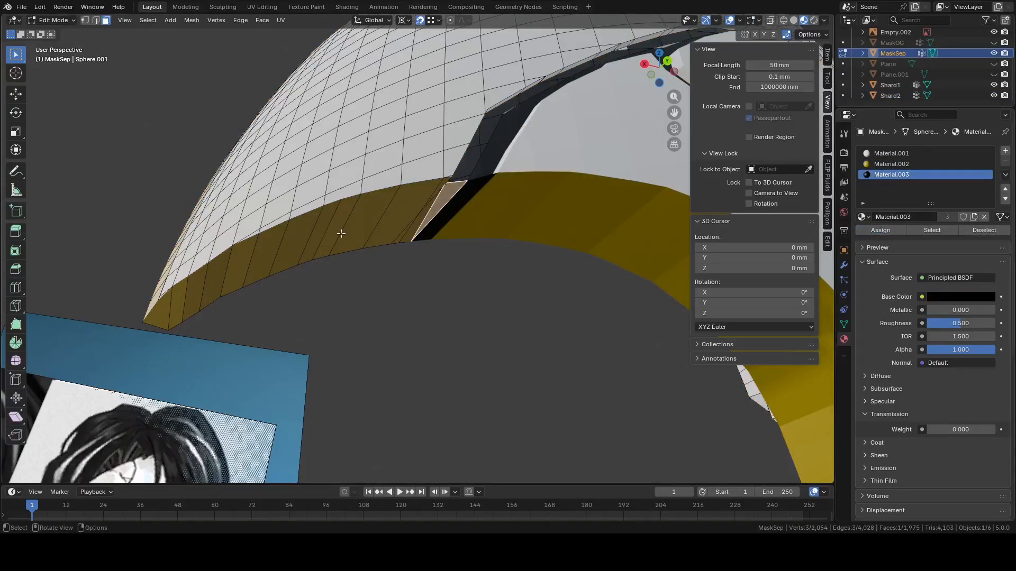
pyautogui.click(420, 218)
pyautogui.moveTo(420, 218); pyautogui.dragTo(417, 231, button='middle')
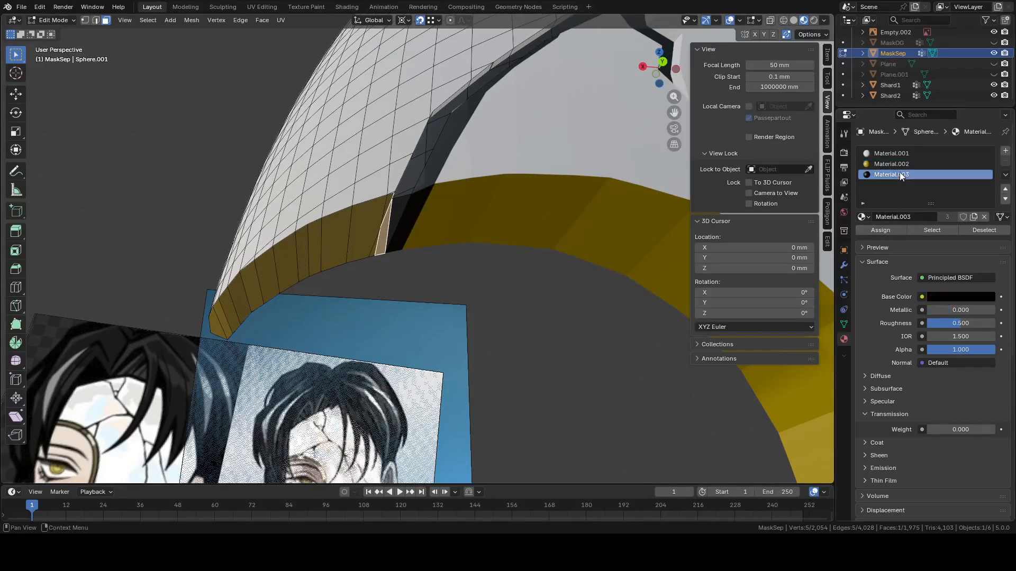
pyautogui.click(881, 230)
pyautogui.press('Tab')
# Assign Material.003 to Shard1's gold rim face at the lower end of its crack with Shard2
pyautogui.moveTo(386, 328); pyautogui.dragTo(415, 185, button='middle')
pyautogui.scroll(5, 445, 191)
pyautogui.keyDown('shift'); pyautogui.moveTo(532, 73); pyautogui.dragTo(491, 192, button='middle'); pyautogui.keyUp('shift')
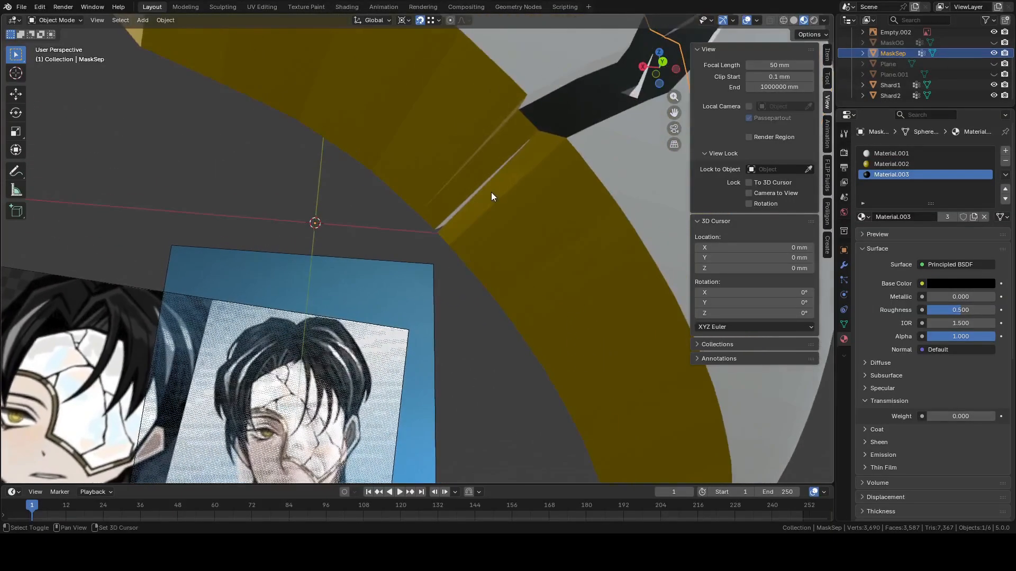
pyautogui.click(498, 194)
pyautogui.press('Tab')
pyautogui.click(513, 166)
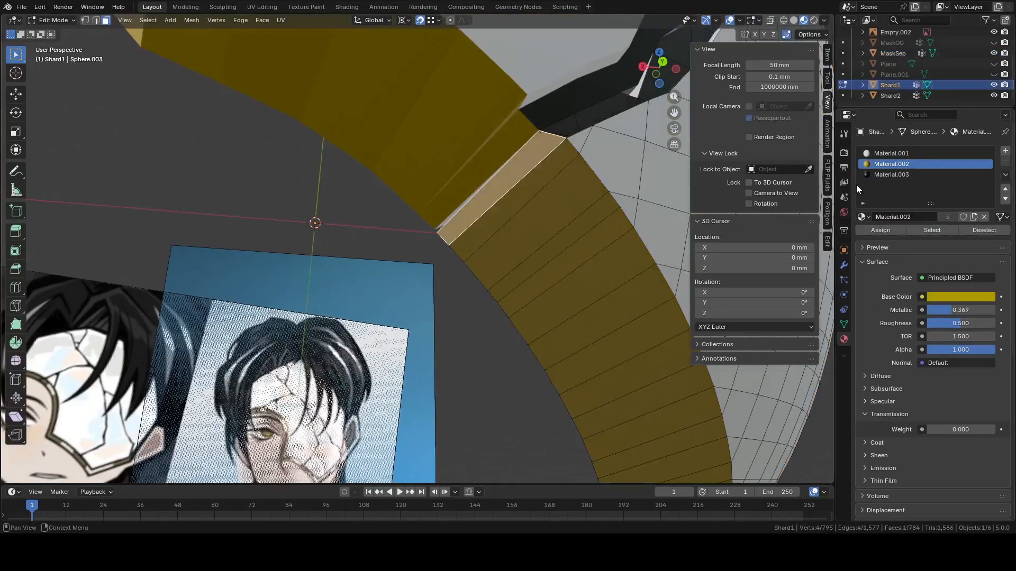
pyautogui.click(878, 228)
pyautogui.press('Tab')
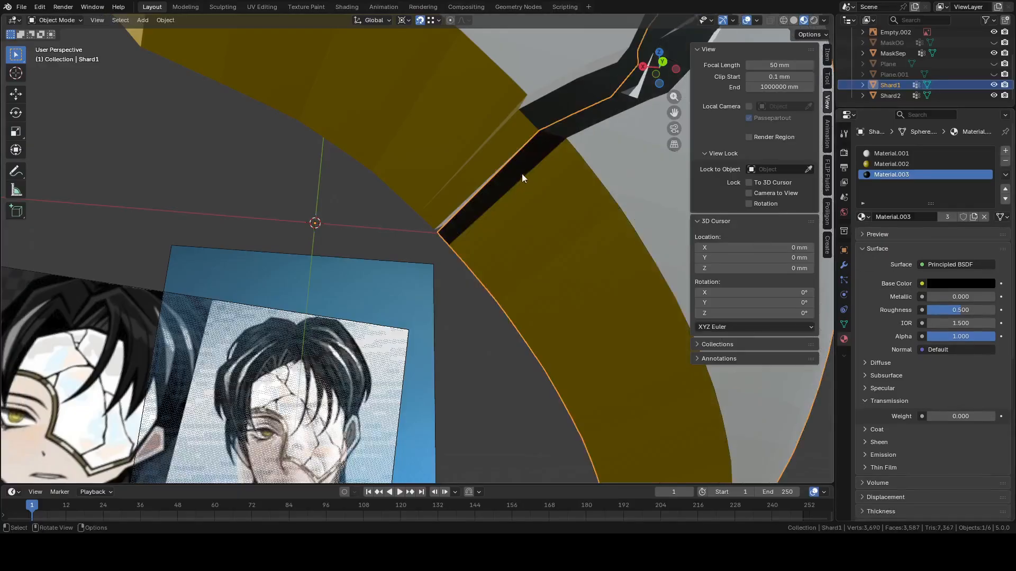
# Assign Material.003 to Shard2's gold rim face at the lower end of its crack with Shard1
pyautogui.click(497, 155)
pyautogui.press('Tab')
pyautogui.click(506, 153)
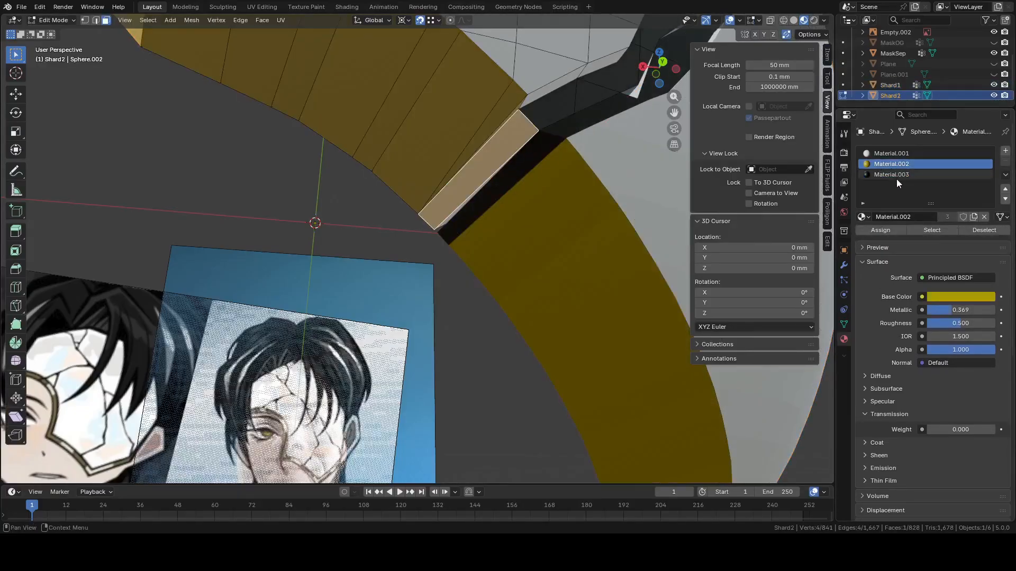
pyautogui.click(886, 229)
pyautogui.press('Tab')
# Move the character artwork reference image 19.539 mm along the Y axis
pyautogui.scroll(-5, 560, 237)
pyautogui.moveTo(560, 237); pyautogui.dragTo(554, 266, button='middle')
pyautogui.click(555, 268)
pyautogui.moveTo(590, 310); pyautogui.dragTo(550, 228, button='middle')
pyautogui.click(549, 231)
pyautogui.press('g')
pyautogui.press('y')
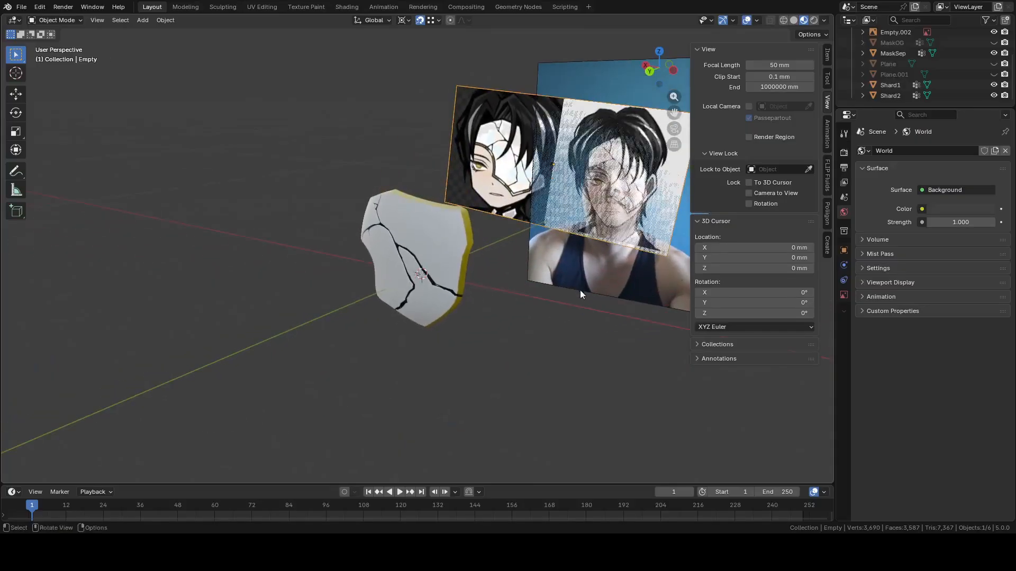
pyautogui.click(579, 355)
# Compare the mask's shape and crack pattern with the character artwork in Back Orthographic view
pyautogui.moveTo(579, 355); pyautogui.dragTo(605, 313, button='middle')
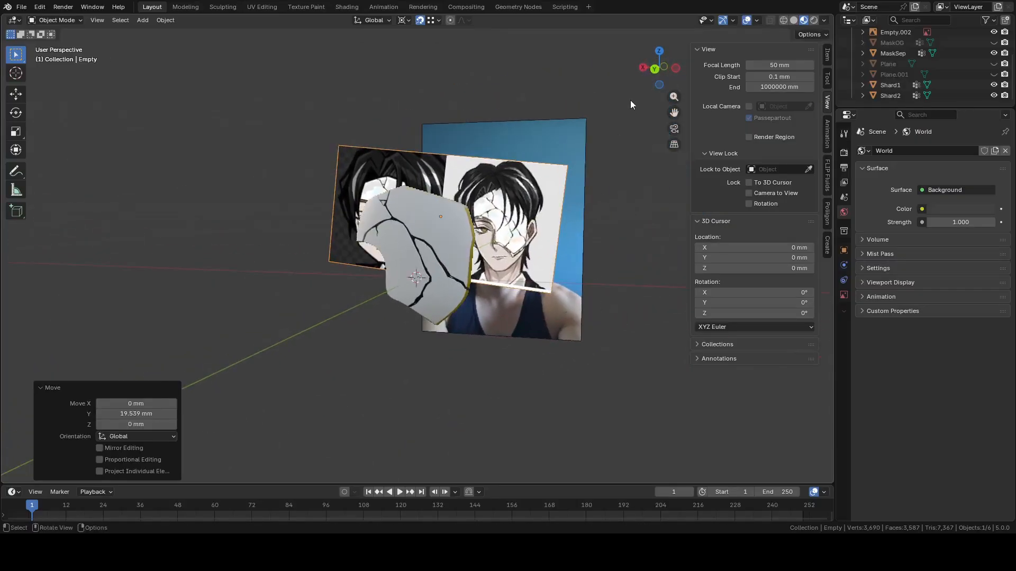
pyautogui.click(654, 70)
pyautogui.scroll(8, 596, 174)
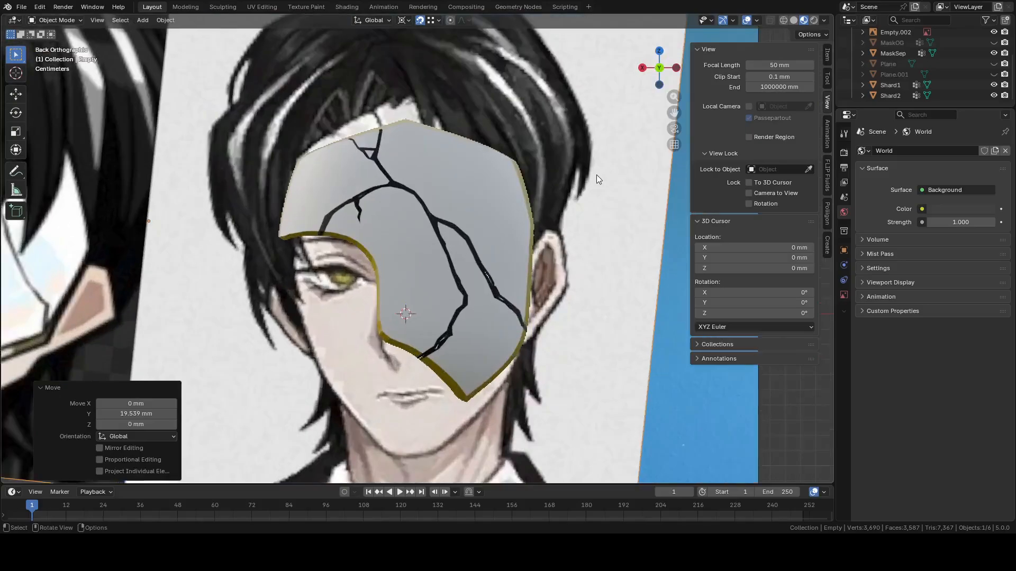
pyautogui.scroll(-1, 548, 238)
pyautogui.scroll(-2, 475, 221)
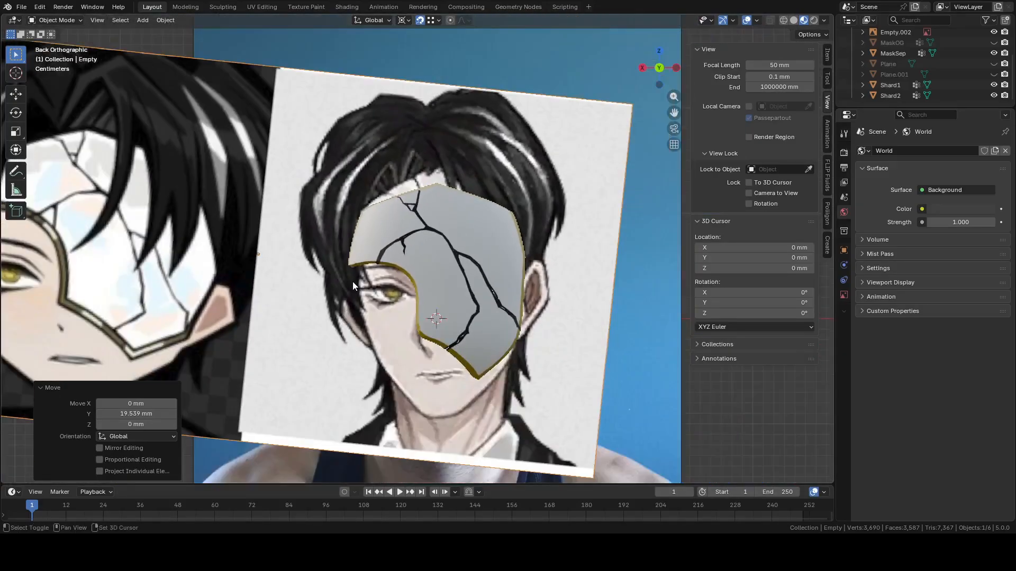
pyautogui.keyDown('shift'); pyautogui.moveTo(353, 281); pyautogui.dragTo(390, 275, button='middle'); pyautogui.keyUp('shift')
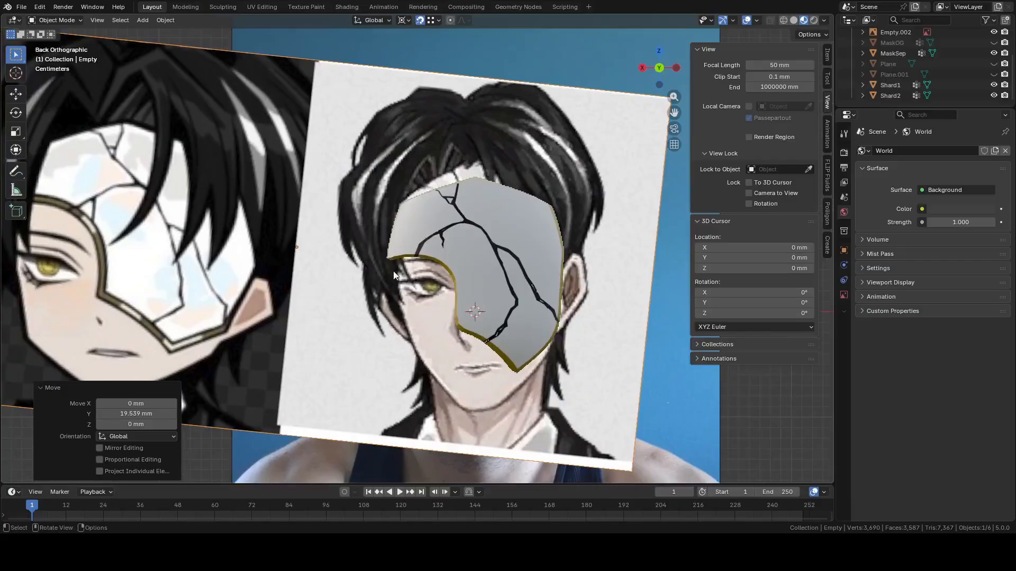
pyautogui.moveTo(484, 229); pyautogui.dragTo(500, 247, button='middle')
pyautogui.moveTo(438, 275); pyautogui.dragTo(535, 261, button='middle')
pyautogui.click(664, 73)
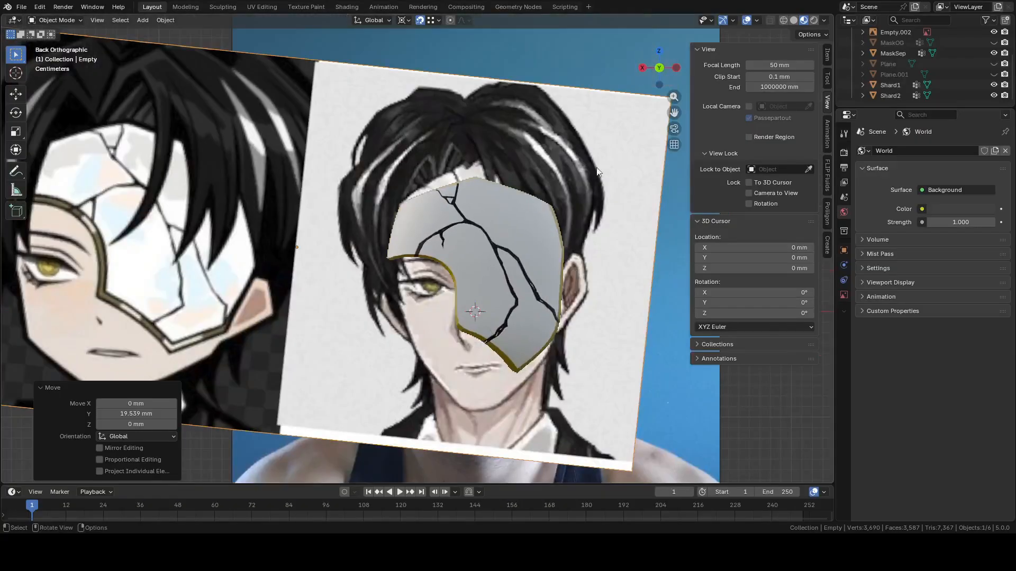
# Examine MaskSep's rim and inner surface in Edit Mode, checking the face loops along its inner edge
pyautogui.click(556, 239)
pyautogui.moveTo(585, 239); pyautogui.dragTo(419, 268, button='middle')
pyautogui.scroll(3, 357, 273)
pyautogui.moveTo(357, 273); pyautogui.dragTo(377, 270, button='middle')
pyautogui.keyDown('shift'); pyautogui.moveTo(377, 270); pyautogui.dragTo(484, 256, button='middle'); pyautogui.keyUp('shift')
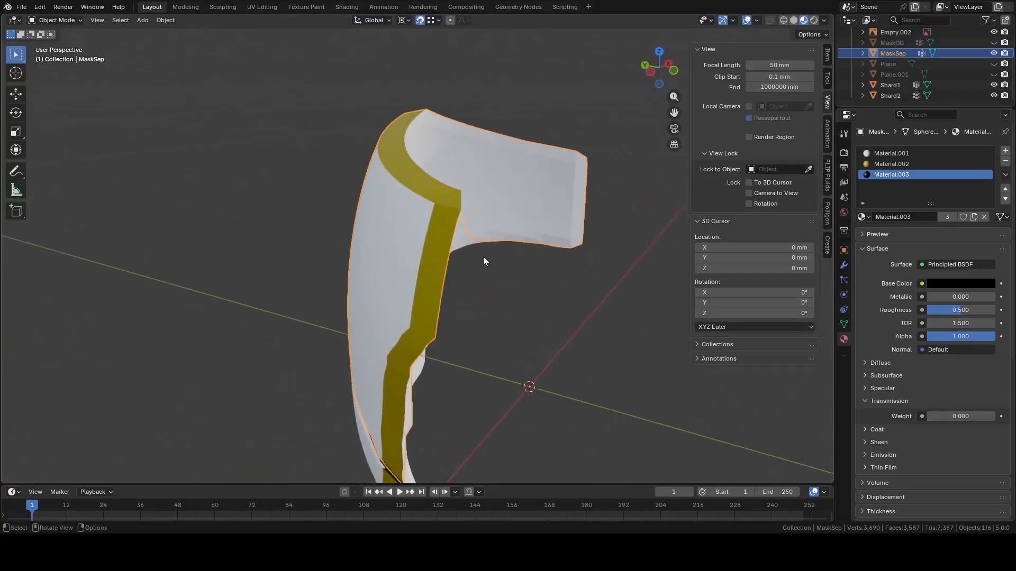
pyautogui.press('Tab')
pyautogui.scroll(4, 460, 214)
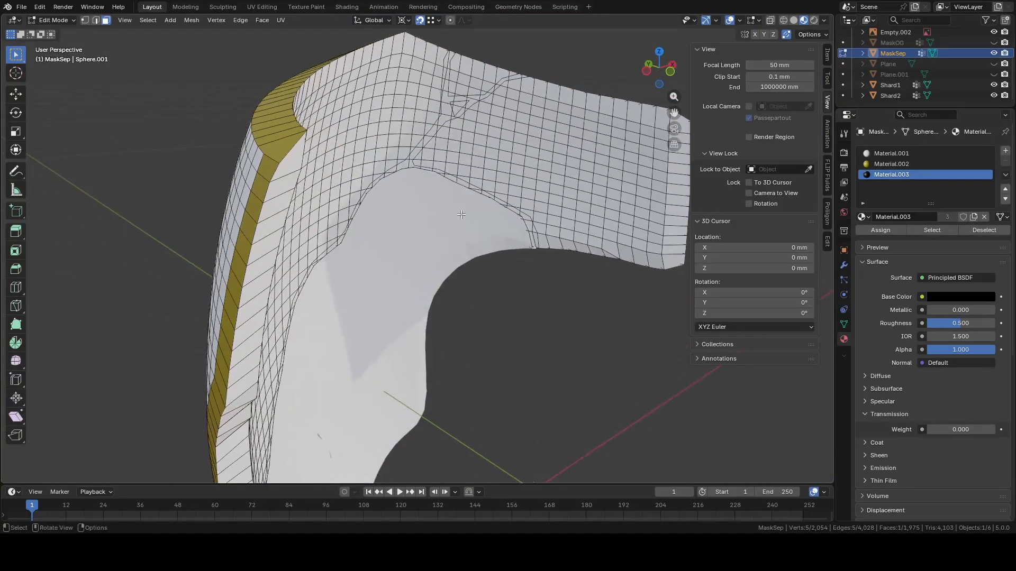
pyautogui.keyDown('alt'); pyautogui.click(292, 150); pyautogui.keyUp('alt')
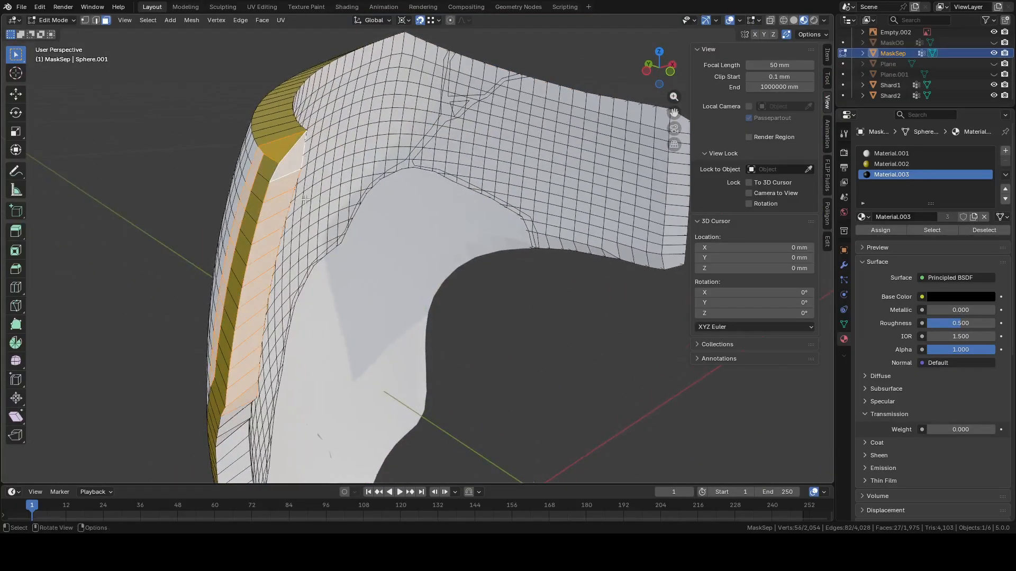
pyautogui.keyDown('alt'); pyautogui.click(282, 176); pyautogui.keyUp('alt')
pyautogui.moveTo(282, 176); pyautogui.dragTo(335, 252, button='middle')
pyautogui.scroll(-4, 264, 208)
pyautogui.press('Tab')
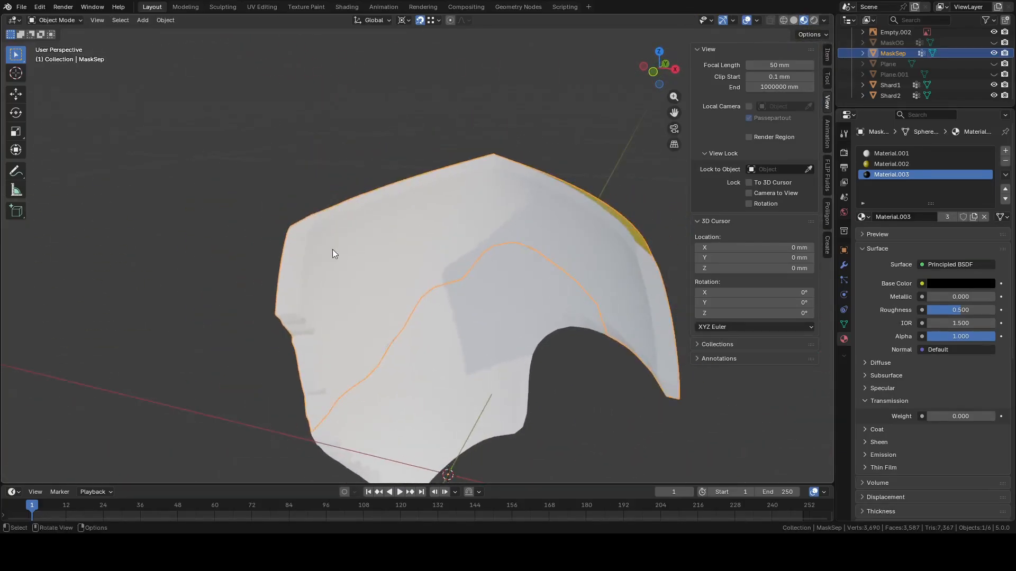
# Select a patch of faces on MaskSep's inner surface near the wide side's outer edge with edge lengths displayed
pyautogui.press('Tab')
pyautogui.scroll(5, 419, 249)
pyautogui.moveTo(419, 249); pyautogui.dragTo(301, 265, button='middle')
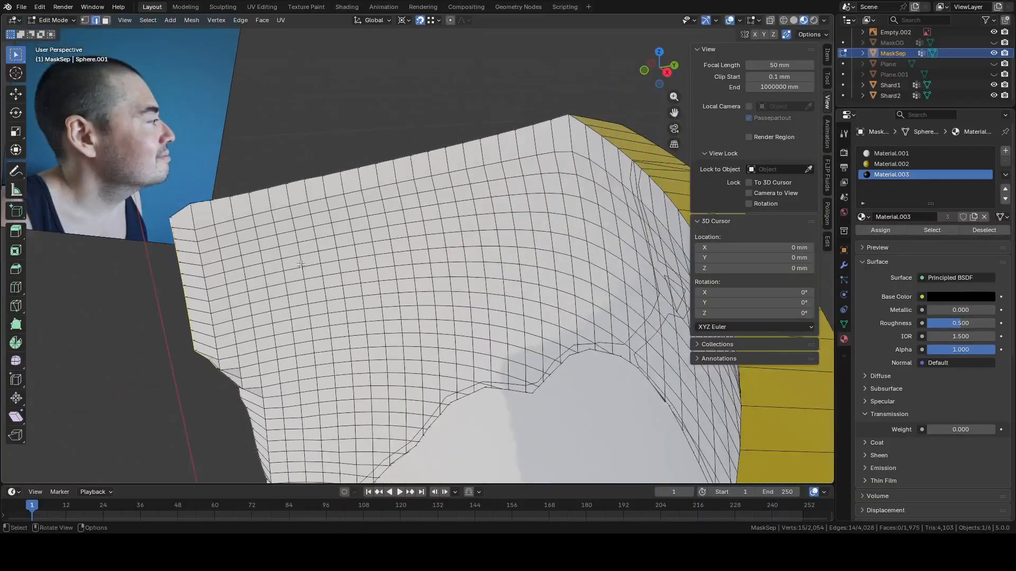
pyautogui.press('3')
pyautogui.click(266, 238)
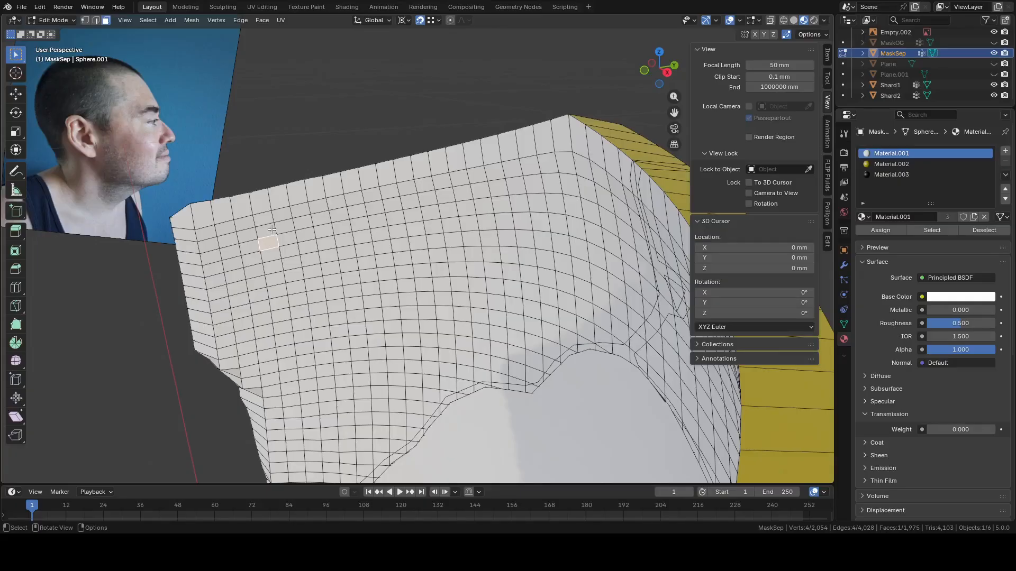
pyautogui.moveTo(306, 261); pyautogui.dragTo(349, 250, button='middle')
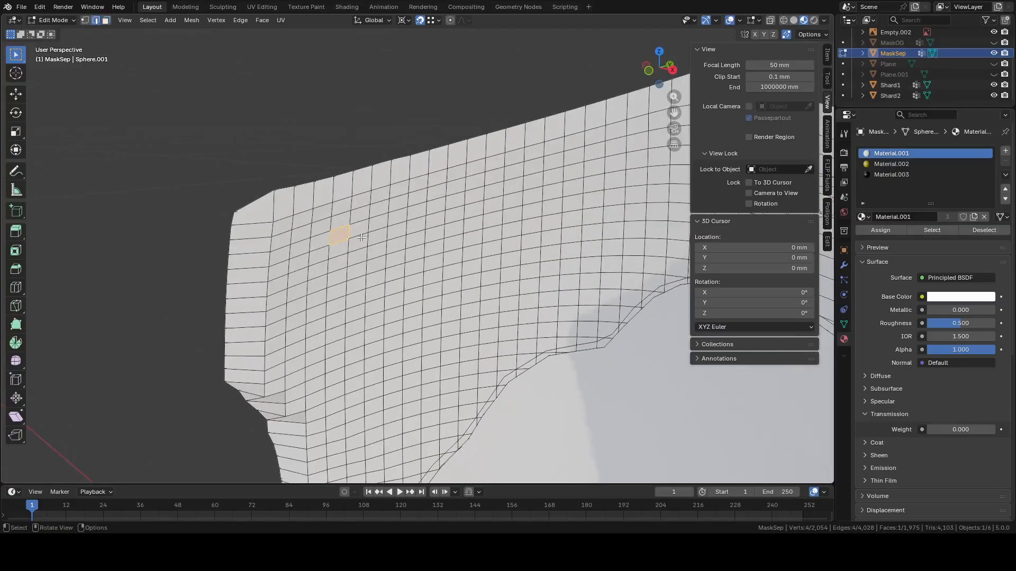
pyautogui.click(763, 21)
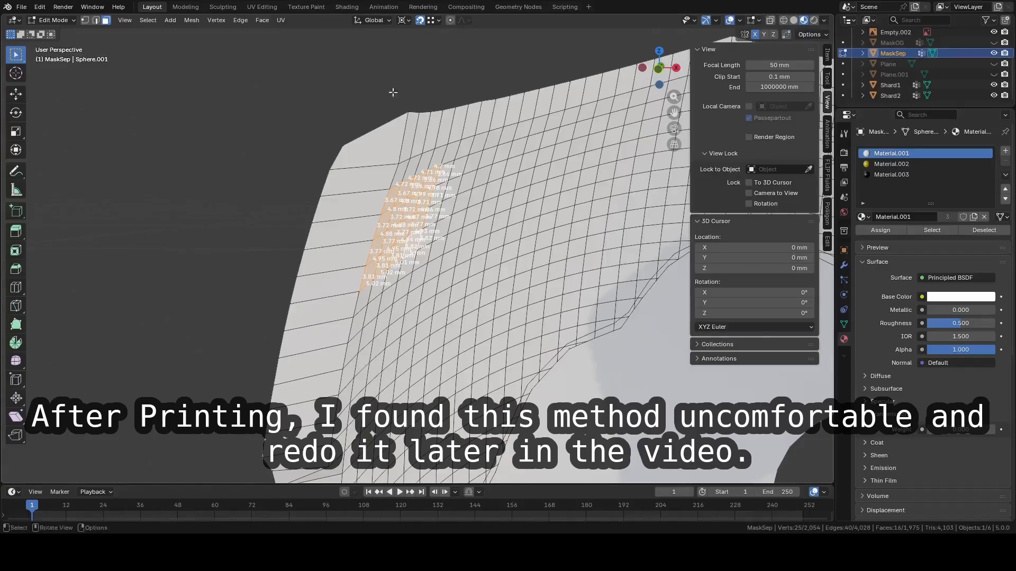
# Try to extrude the four-by-four face patch inside MaskSep's wide side, then undo the extrusions
pyautogui.press('e')
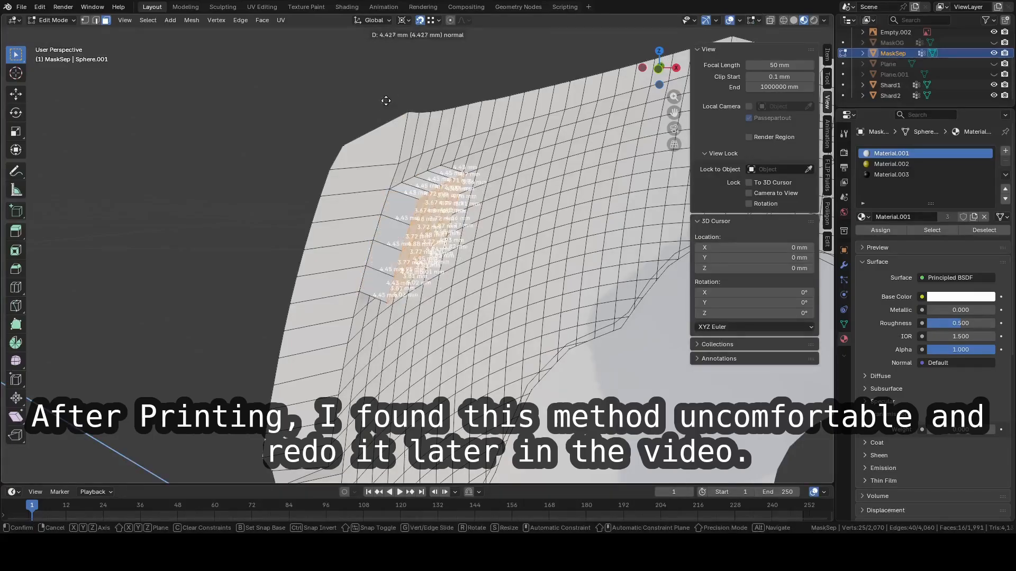
pyautogui.click(392, 105)
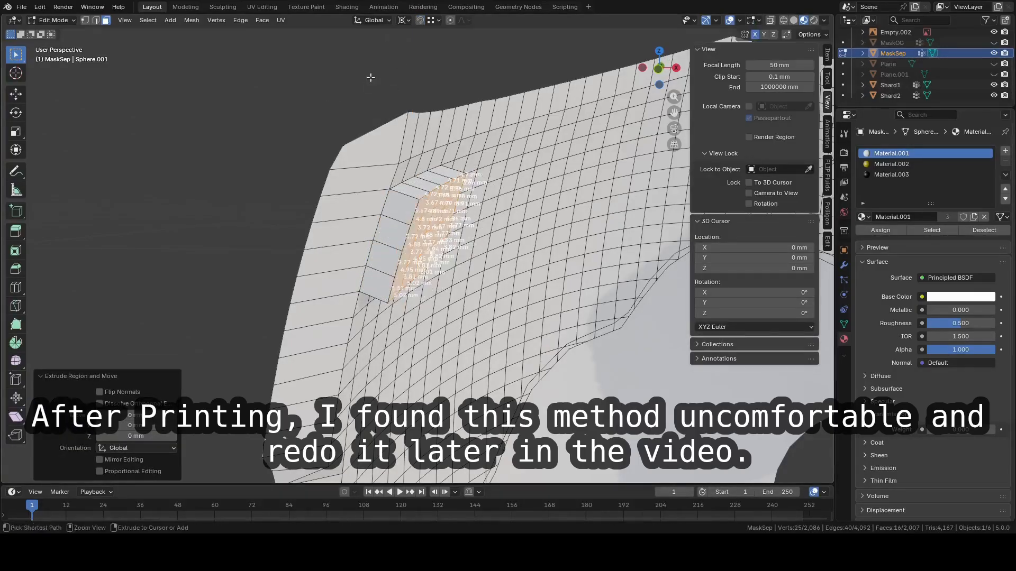
pyautogui.hotkey('ctrl', 'z')
pyautogui.press('e')
pyautogui.click(465, 99)
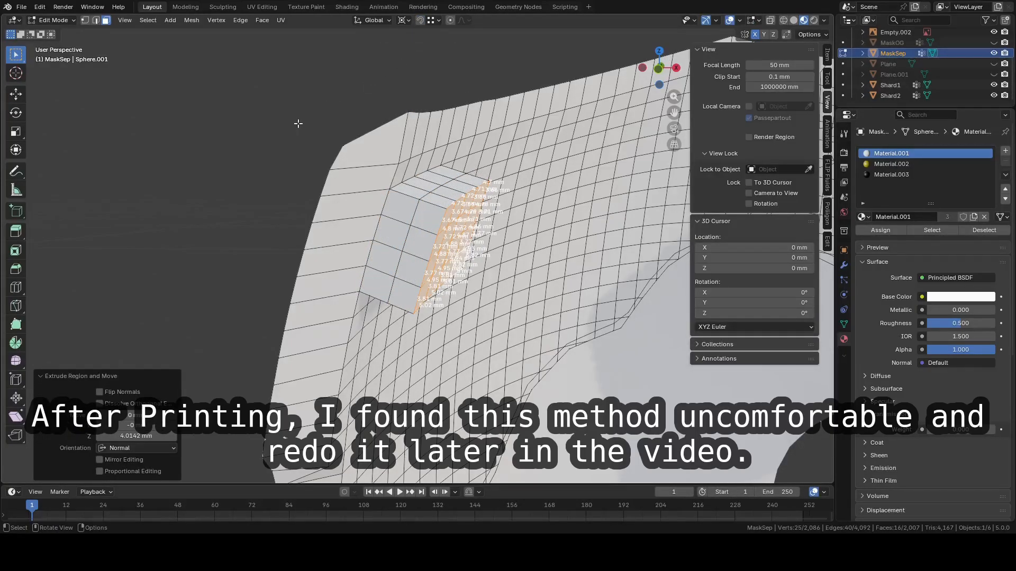
pyautogui.hotkey('ctrl', 'z')
pyautogui.hotkey('ctrl', 'z')
# Enlarge the selection inside MaskSep's wide side to five by five faces and extrude it twice along X into a raised block
pyautogui.moveTo(306, 136); pyautogui.dragTo(339, 201, button='middle')
pyautogui.keyDown('ctrl'); pyautogui.click(301, 253); pyautogui.keyUp('ctrl')
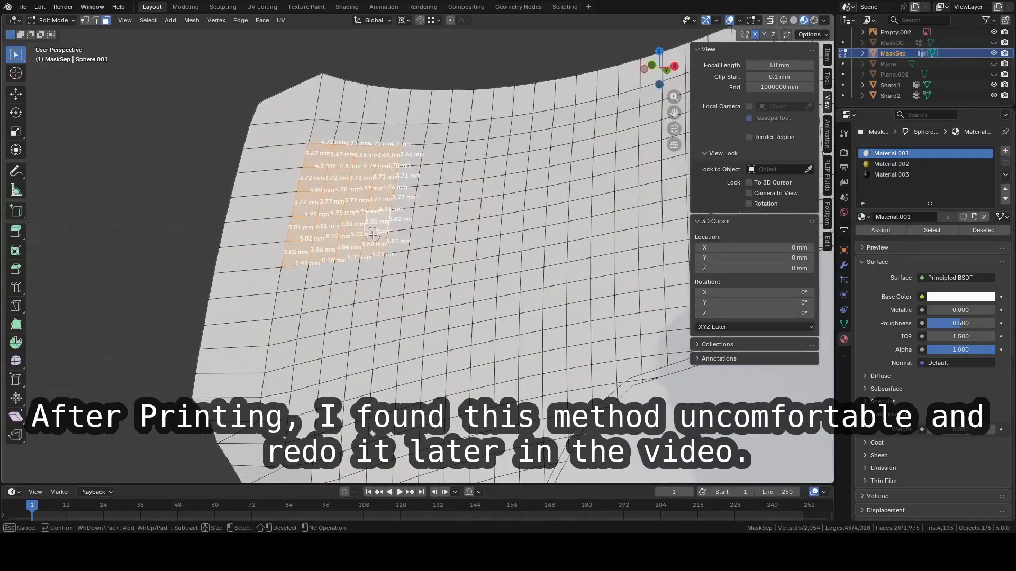
pyautogui.scroll(-4, 371, 233)
pyautogui.moveTo(370, 233); pyautogui.dragTo(339, 242, button='middle')
pyautogui.moveTo(233, 239); pyautogui.dragTo(335, 250, button='middle')
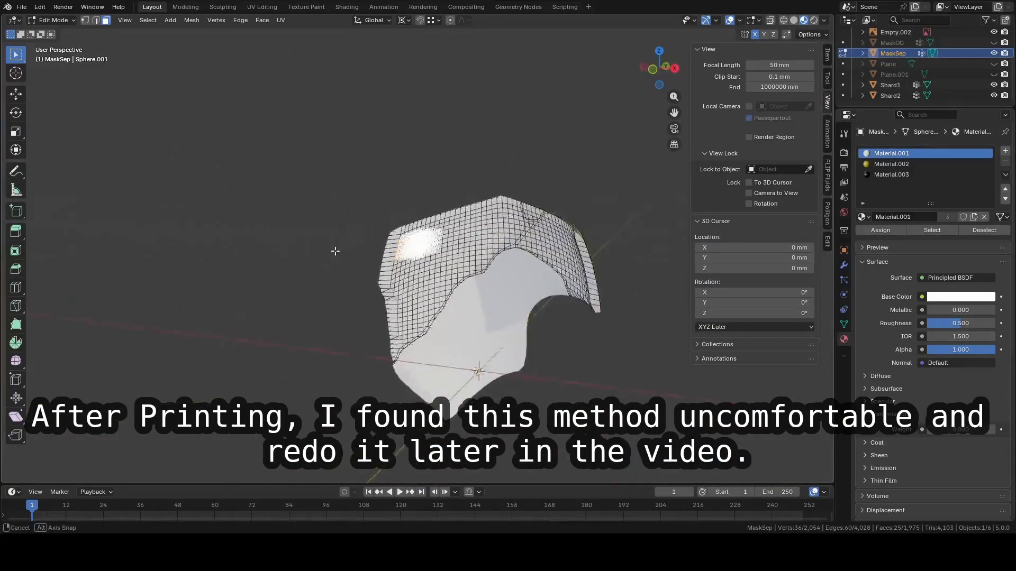
pyautogui.scroll(5, 335, 249)
pyautogui.moveTo(468, 154); pyautogui.dragTo(508, 227, button='middle')
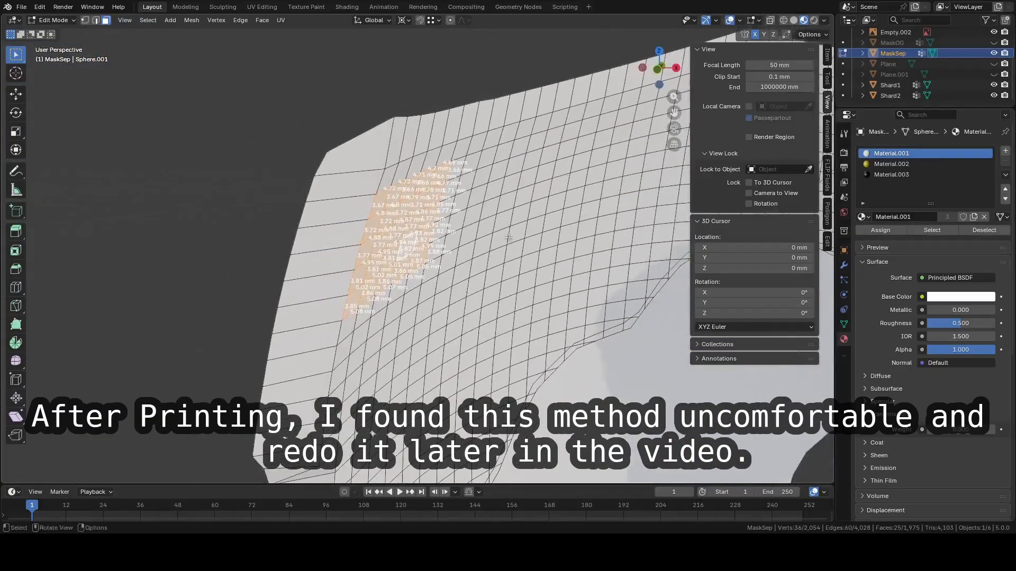
pyautogui.press('e')
pyautogui.click(535, 250)
pyautogui.press('e')
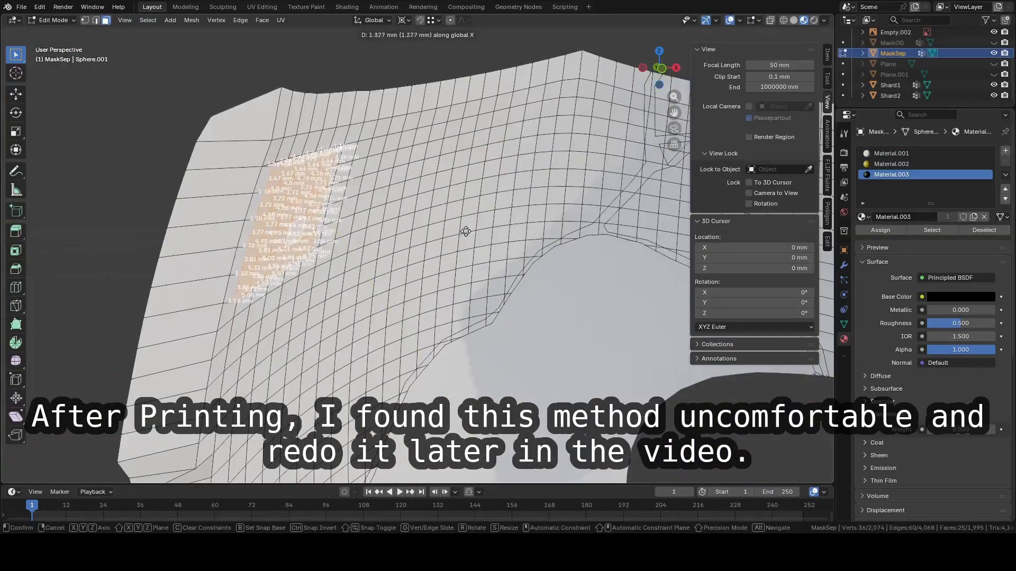
pyautogui.click(529, 265)
pyautogui.moveTo(529, 264); pyautogui.dragTo(561, 318, button='middle')
# Delete middle faces on the sides of the wide-side block to make an opening, and fill between the opening's edges
pyautogui.click(408, 215)
pyautogui.click(283, 238)
pyautogui.moveTo(424, 254); pyautogui.dragTo(508, 233, button='middle')
pyautogui.press('2')
pyautogui.click(478, 139)
pyautogui.moveTo(478, 159); pyautogui.dragTo(429, 228, button='middle')
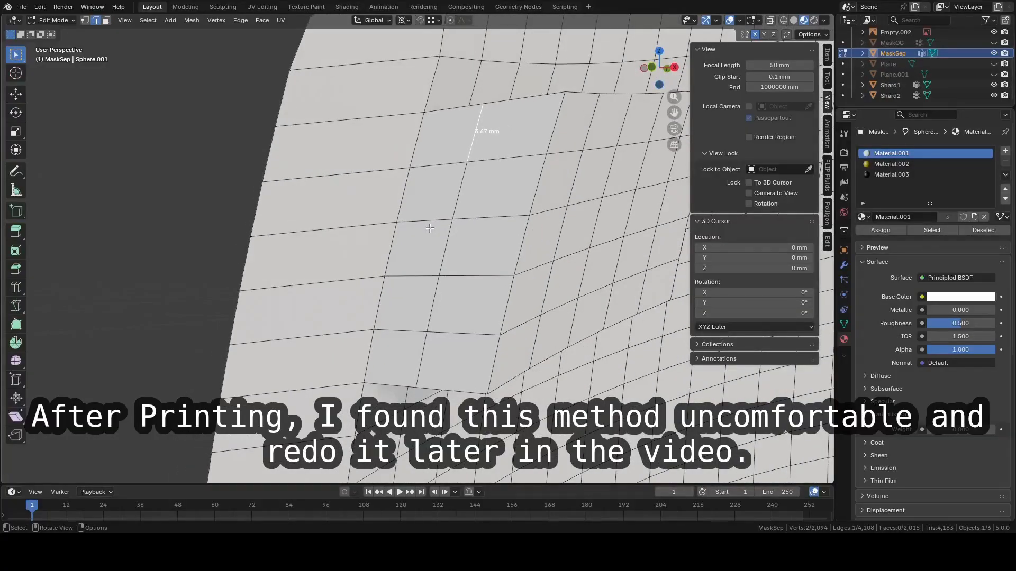
pyautogui.moveTo(443, 177); pyautogui.dragTo(530, 204, button='middle')
pyautogui.keyDown('shift'); pyautogui.click(424, 227); pyautogui.keyUp('shift')
pyautogui.keyDown('shift'); pyautogui.click(438, 266); pyautogui.keyUp('shift')
pyautogui.press('x')
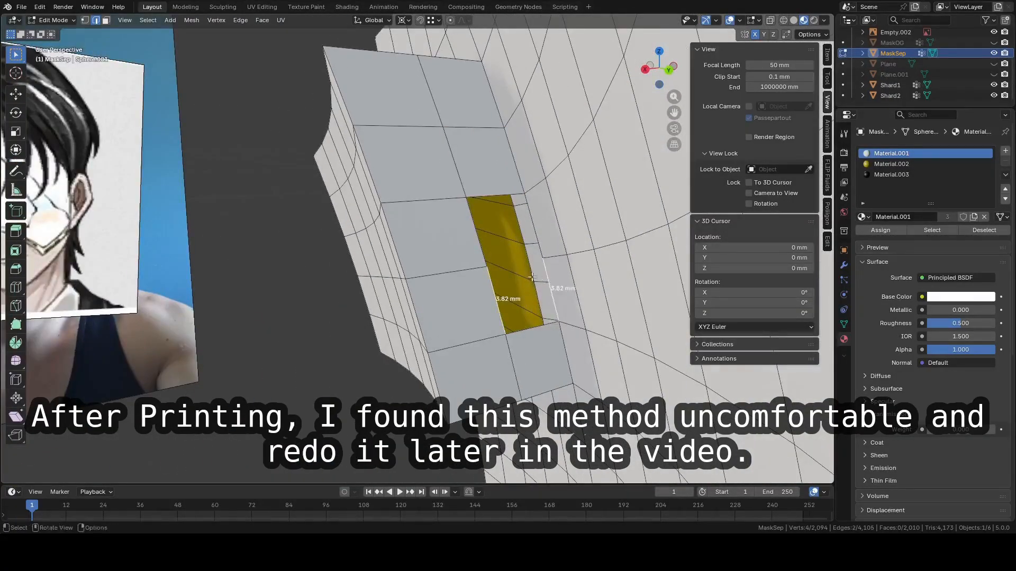
pyautogui.press('f')
# Try to extrude a group of vertices selected on the wide-side block's inner face, then undo it
pyautogui.moveTo(532, 277); pyautogui.dragTo(383, 281, button='middle')
pyautogui.press('1')
pyautogui.click(526, 258)
pyautogui.keyDown('shift'); pyautogui.click(551, 246); pyautogui.keyUp('shift')
pyautogui.keyDown('shift'); pyautogui.click(577, 235); pyautogui.keyUp('shift')
pyautogui.keyDown('shift'); pyautogui.click(602, 226); pyautogui.keyUp('shift')
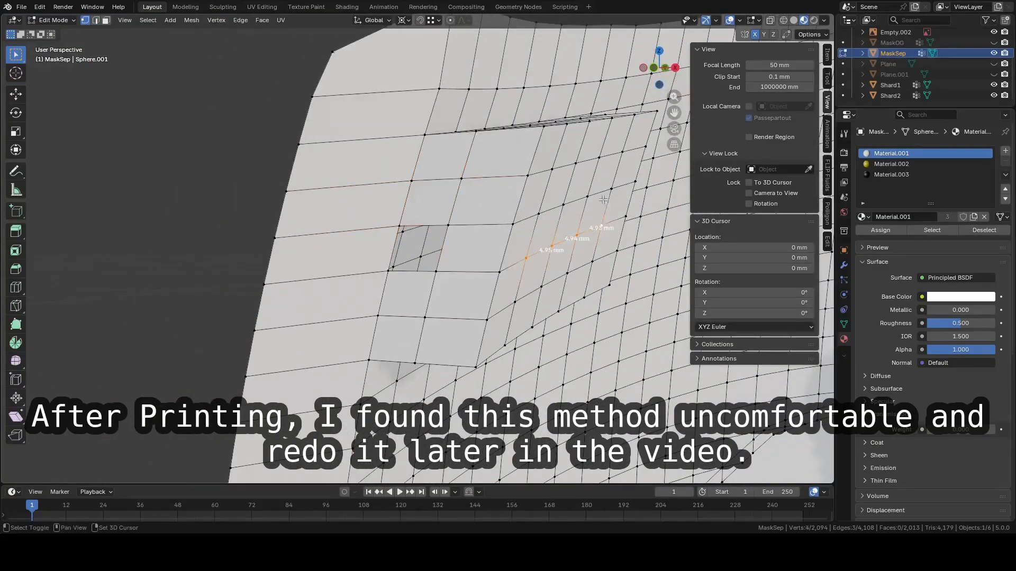
pyautogui.keyDown('shift'); pyautogui.click(612, 188); pyautogui.keyUp('shift')
pyautogui.keyDown('shift'); pyautogui.click(587, 196); pyautogui.keyUp('shift')
pyautogui.moveTo(571, 206); pyautogui.dragTo(598, 198, button='middle')
pyautogui.press('e')
pyautogui.click(539, 207)
pyautogui.hotkey('ctrl', 'z')
# Fill the remaining walls inside the opening through the wide-side block
pyautogui.moveTo(508, 227); pyautogui.dragTo(550, 214, button='middle')
pyautogui.press('2')
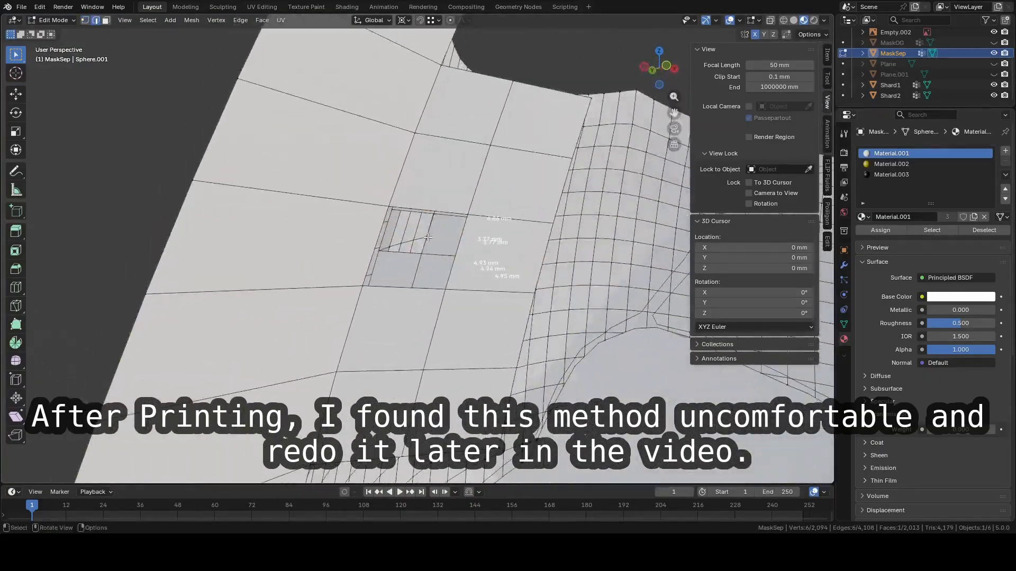
pyautogui.click(437, 247)
pyautogui.moveTo(428, 237); pyautogui.dragTo(551, 223, button='middle')
pyautogui.press('f')
pyautogui.press('f')
pyautogui.scroll(-3, 476, 262)
# Select a matching five-by-five patch of faces on the inner surface of MaskSep's short side
pyautogui.press('3')
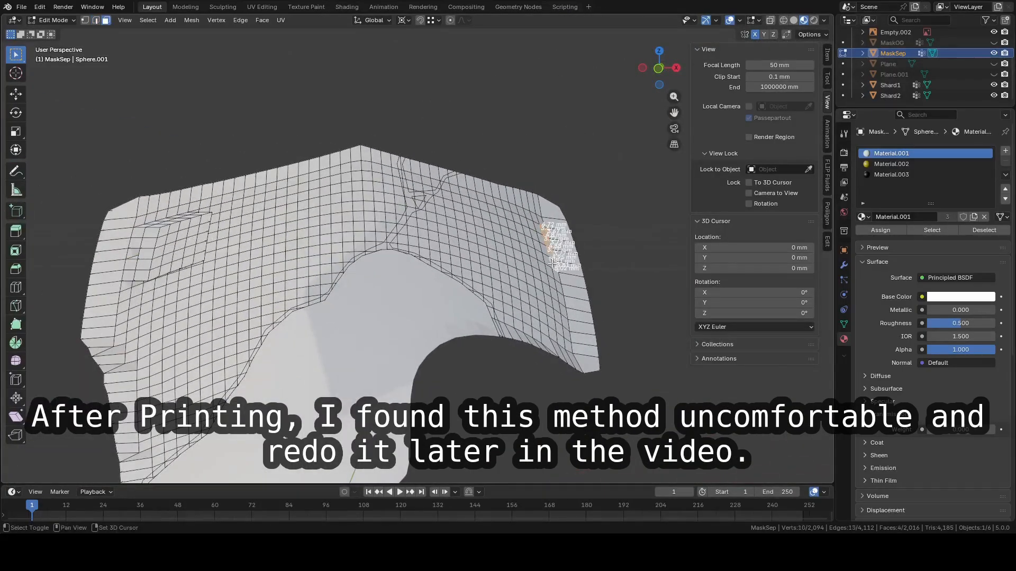
pyautogui.scroll(6, 551, 262)
pyautogui.keyDown('ctrl'); pyautogui.click(197, 279); pyautogui.keyUp('ctrl')
pyautogui.press('Escape')
pyautogui.scroll(-8, 345, 236)
pyautogui.moveTo(345, 236); pyautogui.dragTo(403, 269, button='middle')
pyautogui.scroll(6, 371, 254)
pyautogui.moveTo(264, 233); pyautogui.dragTo(365, 306)
pyautogui.moveTo(370, 294); pyautogui.dragTo(339, 291, button='middle')
# Try to extrude the short-side face patch 9.386 mm along its normals, then undo it
pyautogui.press('e')
pyautogui.click(402, 312)
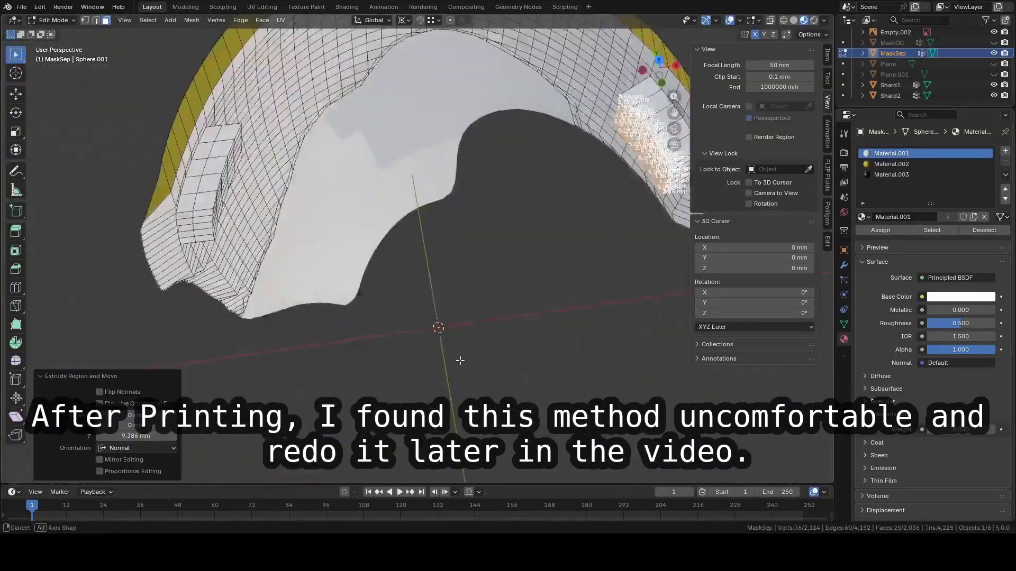
pyautogui.moveTo(458, 361); pyautogui.dragTo(365, 211, button='middle')
pyautogui.hotkey('ctrl', 'z')
# Extrude the short-side face patch twice along X into a raised block, with the second extrusion about 4.9 mm
pyautogui.press('e')
pyautogui.press('x')
pyautogui.click(405, 287)
pyautogui.scroll(-3, 406, 287)
pyautogui.moveTo(405, 287); pyautogui.dragTo(296, 318, button='middle')
pyautogui.scroll(4, 371, 265)
pyautogui.press('e')
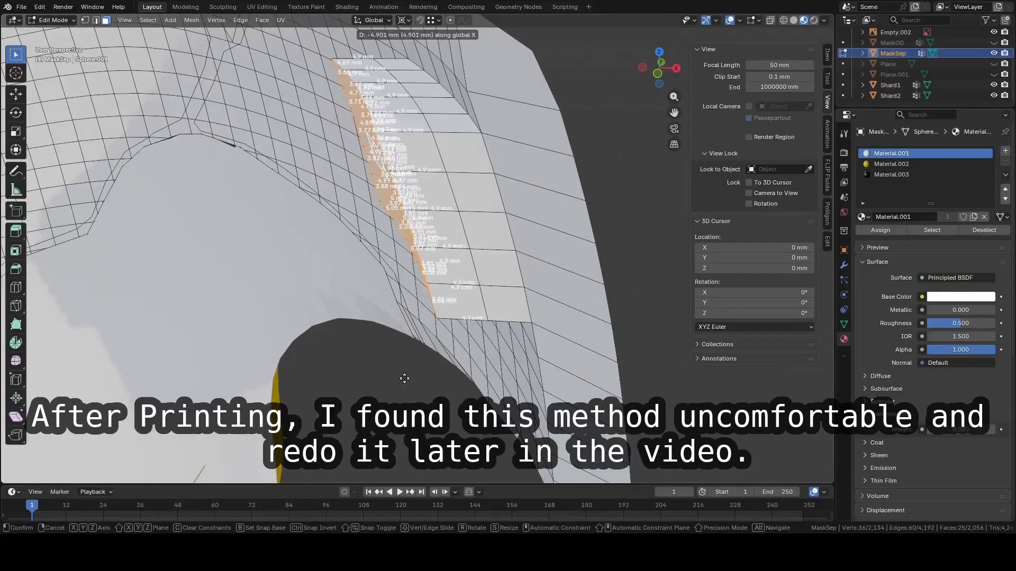
pyautogui.click(404, 378)
# Delete middle faces on the sides of the short-side block to make an opening, and fill the opening's inner walls
pyautogui.click(487, 227)
pyautogui.moveTo(487, 226); pyautogui.dragTo(370, 211, button='middle')
pyautogui.press('x')
pyautogui.click(235, 294)
pyautogui.press('2')
pyautogui.click(440, 298)
pyautogui.press('f')
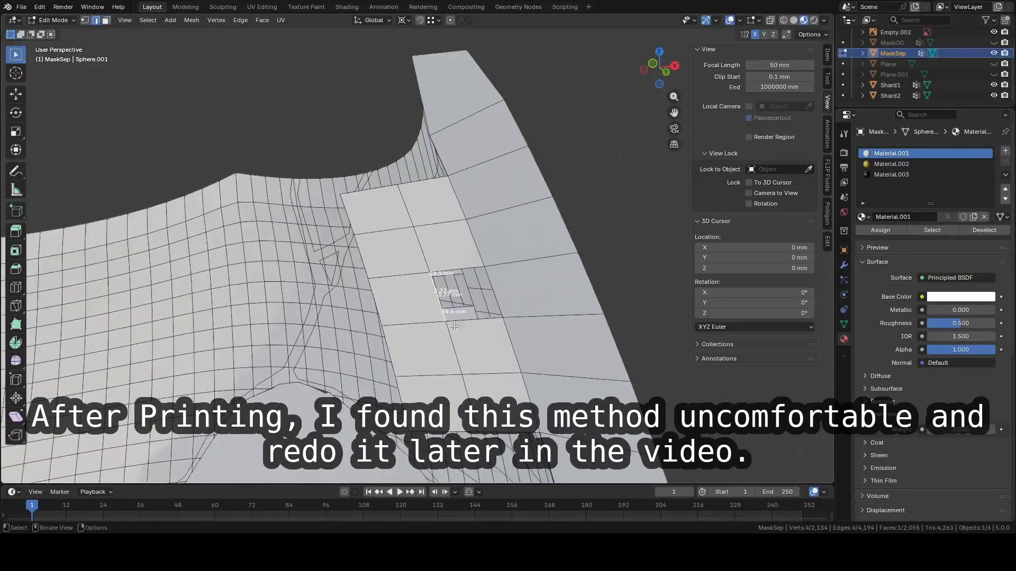
pyautogui.press('f')
pyautogui.moveTo(454, 258)
pyautogui.mouseDown(button='middle')
pyautogui.moveTo(529, 291)
pyautogui.moveTo(460, 259)
pyautogui.mouseUp(button='middle')
pyautogui.click(460, 270)
pyautogui.press('f')
pyautogui.click(500, 293)
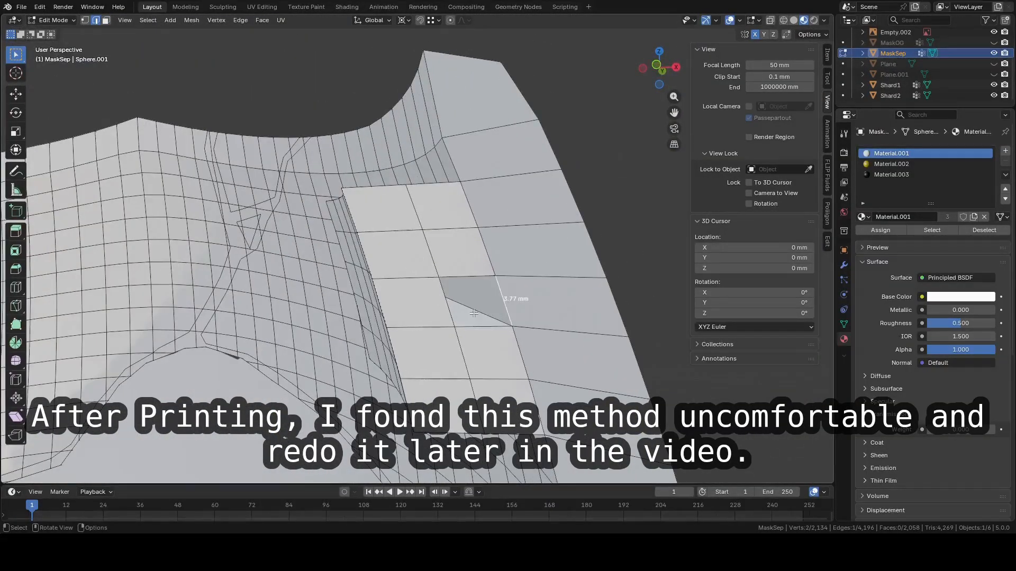
# Select the edge loops bordering the raised blocks on MaskSep's inner surface and open their edge commands
pyautogui.moveTo(296, 180); pyautogui.dragTo(386, 185, button='middle')
pyautogui.keyDown('alt'); pyautogui.click(394, 195); pyautogui.keyUp('alt')
pyautogui.keyDown('alt'); pyautogui.keyDown('shift'); pyautogui.click(309, 259); pyautogui.keyUp('shift'); pyautogui.keyUp('alt')
pyautogui.moveTo(317, 264); pyautogui.dragTo(370, 318, button='middle')
pyautogui.keyDown('alt'); pyautogui.keyDown('shift'); pyautogui.click(423, 280); pyautogui.keyUp('shift'); pyautogui.keyUp('alt')
pyautogui.moveTo(435, 263); pyautogui.dragTo(312, 315, button='middle')
pyautogui.keyDown('alt'); pyautogui.keyDown('shift'); pyautogui.click(492, 435); pyautogui.keyUp('shift'); pyautogui.keyUp('alt')
pyautogui.keyDown('alt'); pyautogui.keyDown('shift'); pyautogui.click(283, 228); pyautogui.keyUp('shift'); pyautogui.keyUp('alt')
pyautogui.keyDown('alt'); pyautogui.keyDown('shift'); pyautogui.click(317, 359); pyautogui.keyUp('shift'); pyautogui.keyUp('alt')
pyautogui.rightClick(513, 233)
pyautogui.moveTo(297, 254); pyautogui.dragTo(339, 132, button='middle')
pyautogui.click(513, 231)
pyautogui.rightClick(522, 225)
# Delete the selected geometry on the raised block and apply a mesh operation to all of MaskSep's vertices
pyautogui.press('x')
pyautogui.moveTo(338, 204); pyautogui.dragTo(317, 254, button='middle')
pyautogui.click(378, 223)
pyautogui.press('1')
pyautogui.press('a')
pyautogui.click(188, 22)
pyautogui.moveTo(212, 270)
pyautogui.click(317, 347)
# Select the edge loops around the raised blocks and round them off with a bevel
pyautogui.hotkey('alt', 'a')
pyautogui.press('2')
pyautogui.scroll(3, 476, 233)
pyautogui.keyDown('alt'); pyautogui.click(503, 159); pyautogui.keyUp('alt')
pyautogui.moveTo(476, 254); pyautogui.dragTo(339, 175, button='middle')
pyautogui.scroll(-3, 508, 212)
pyautogui.scroll(3, 402, 211)
pyautogui.keyDown('alt'); pyautogui.keyDown('shift'); pyautogui.click(404, 191); pyautogui.keyUp('shift'); pyautogui.keyUp('alt')
pyautogui.keyDown('alt'); pyautogui.keyDown('shift'); pyautogui.click(292, 133); pyautogui.keyUp('shift'); pyautogui.keyUp('alt')
pyautogui.press('e')
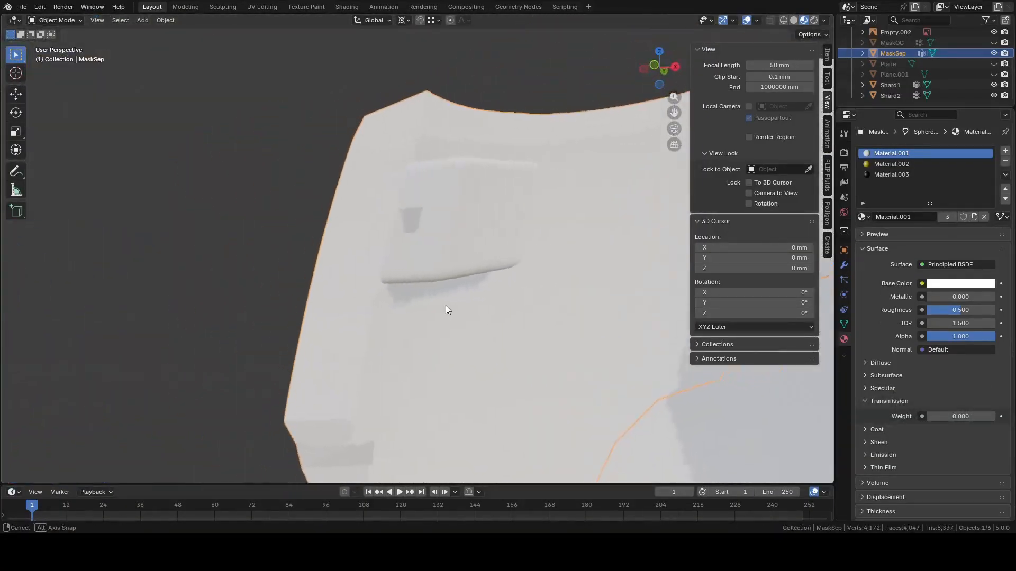
# Inspect the finished mask in Object Mode, comparing its cracks and side profile with the artwork and photo references
pyautogui.moveTo(446, 311); pyautogui.dragTo(195, 229, button='middle')
pyautogui.scroll(-7, 319, 240)
pyautogui.moveTo(341, 252); pyautogui.dragTo(288, 286, button='middle')
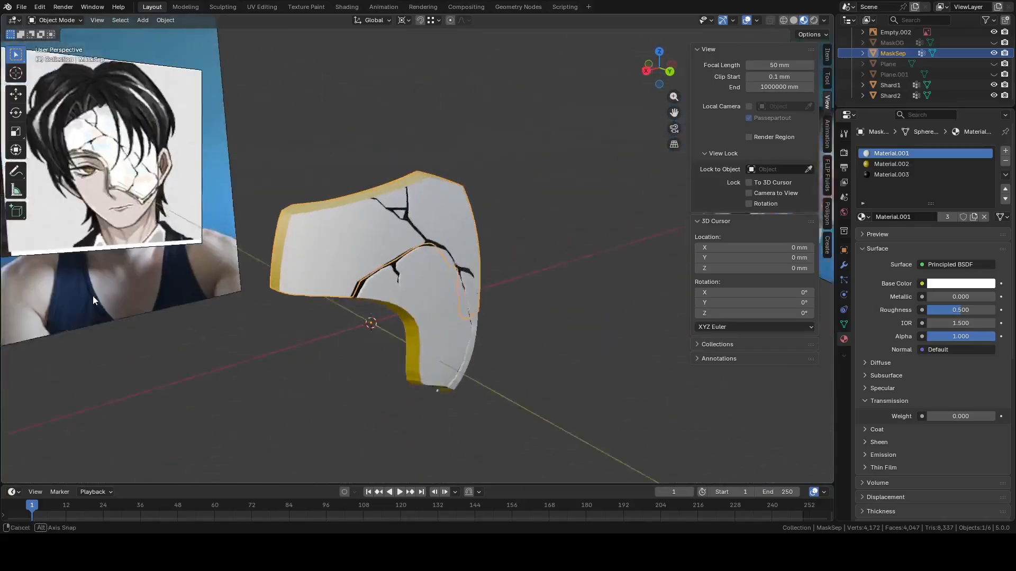
pyautogui.moveTo(203, 292); pyautogui.dragTo(160, 289, button='middle')
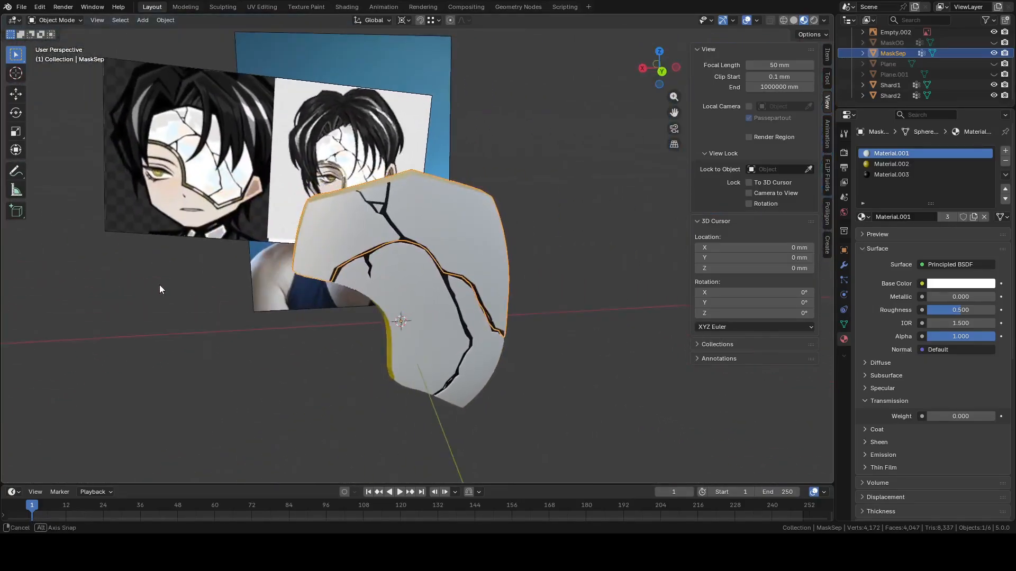
pyautogui.click(418, 275)
pyautogui.moveTo(417, 275); pyautogui.dragTo(417, 303, button='middle')
pyautogui.scroll(6, 417, 303)
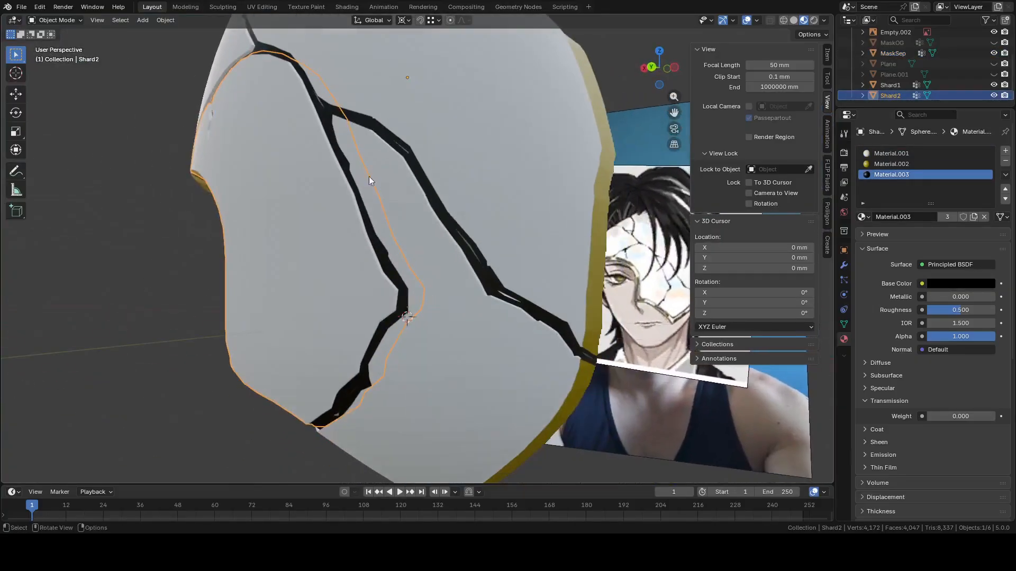
pyautogui.click(454, 201)
pyautogui.moveTo(469, 208); pyautogui.dragTo(197, 250, button='middle')
pyautogui.scroll(-4, 196, 249)
pyautogui.click(671, 75)
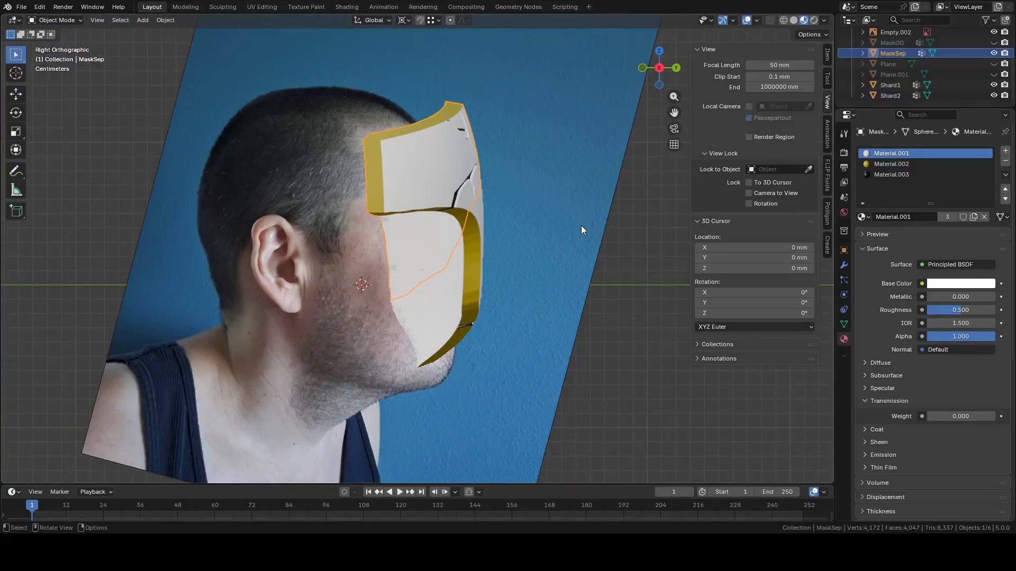
pyautogui.moveTo(581, 226); pyautogui.dragTo(581, 304, button='middle')
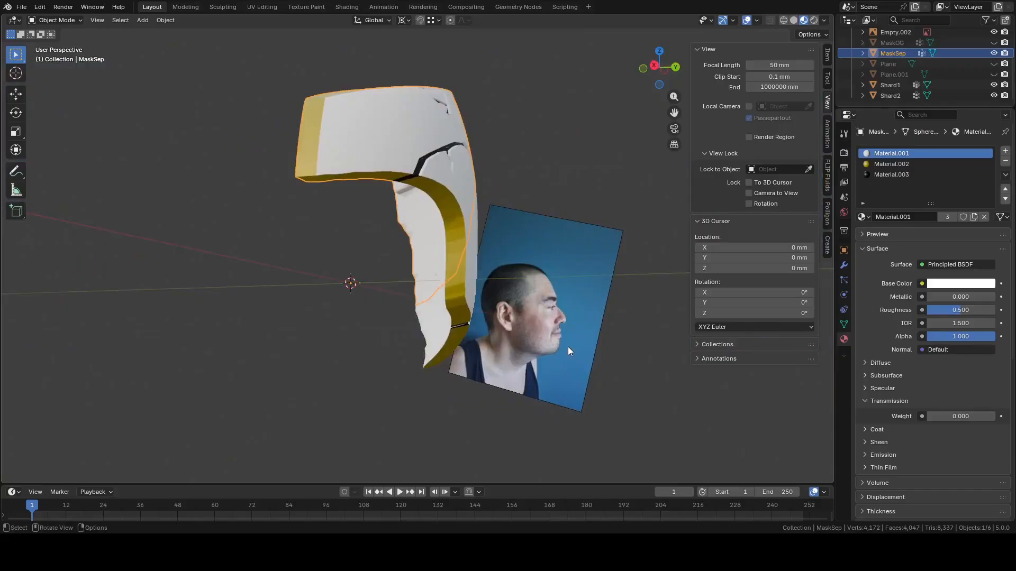
pyautogui.moveTo(567, 347); pyautogui.dragTo(476, 310, button='middle')
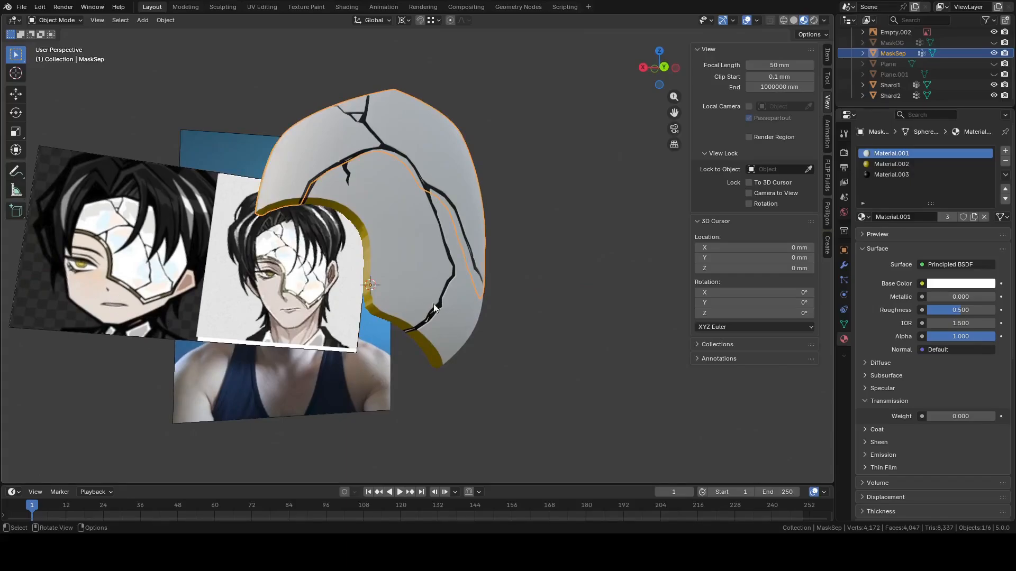
pyautogui.moveTo(435, 308)
pyautogui.mouseDown(button='middle')
pyautogui.moveTo(419, 291)
pyautogui.moveTo(426, 302)
pyautogui.moveTo(368, 292)
pyautogui.moveTo(336, 302)
pyautogui.moveTo(436, 326)
pyautogui.moveTo(431, 313)
pyautogui.mouseUp(button='middle')
# Check the bevelled blocks on both sides of MaskSep in Edit Mode, and examine the front cracks in Object Mode
pyautogui.press('Tab')
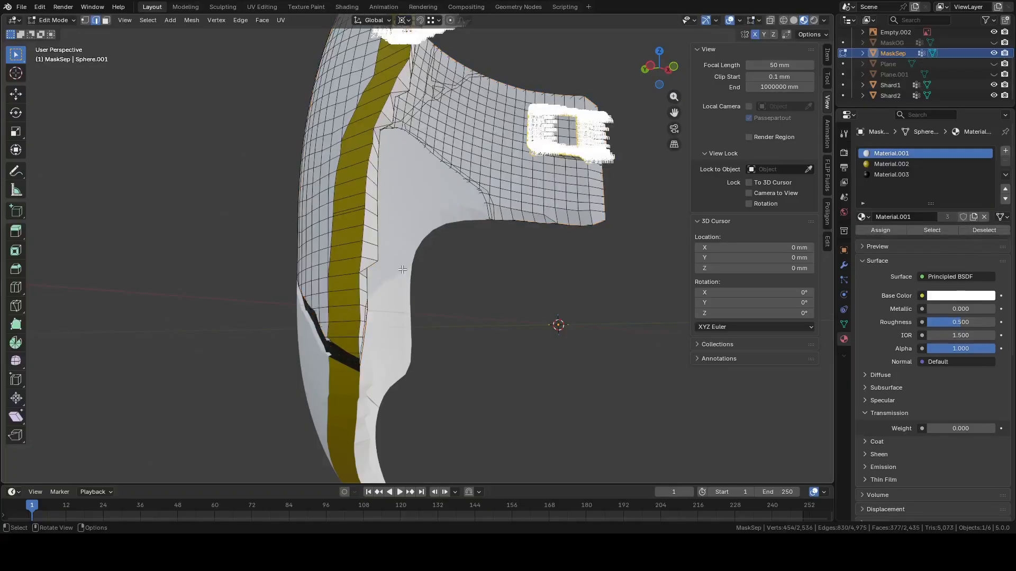
pyautogui.moveTo(402, 270)
pyautogui.mouseDown(button='middle')
pyautogui.moveTo(411, 362)
pyautogui.moveTo(436, 350)
pyautogui.moveTo(392, 264)
pyautogui.mouseUp(button='middle')
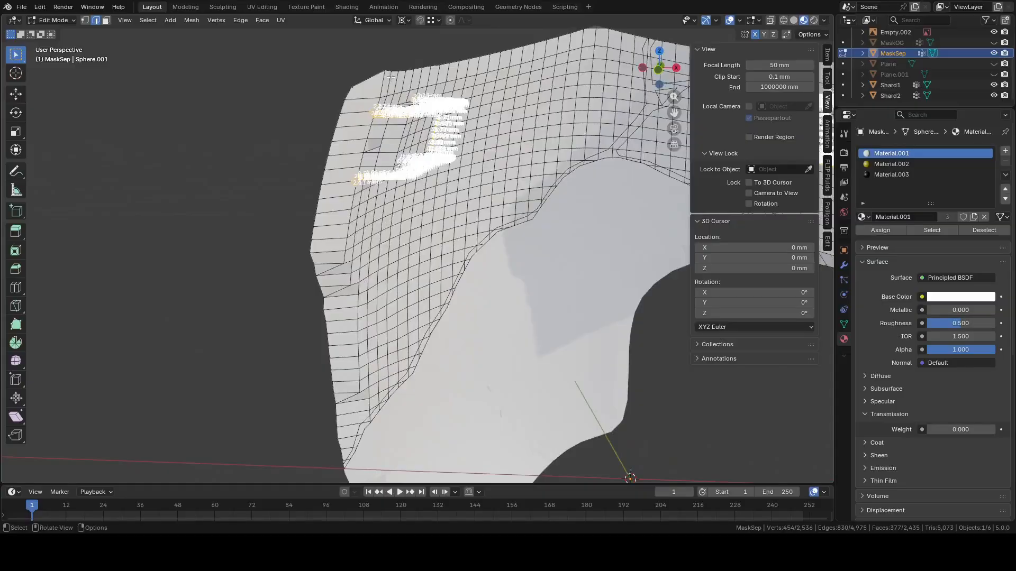
pyautogui.moveTo(404, 418); pyautogui.dragTo(610, 370, button='middle')
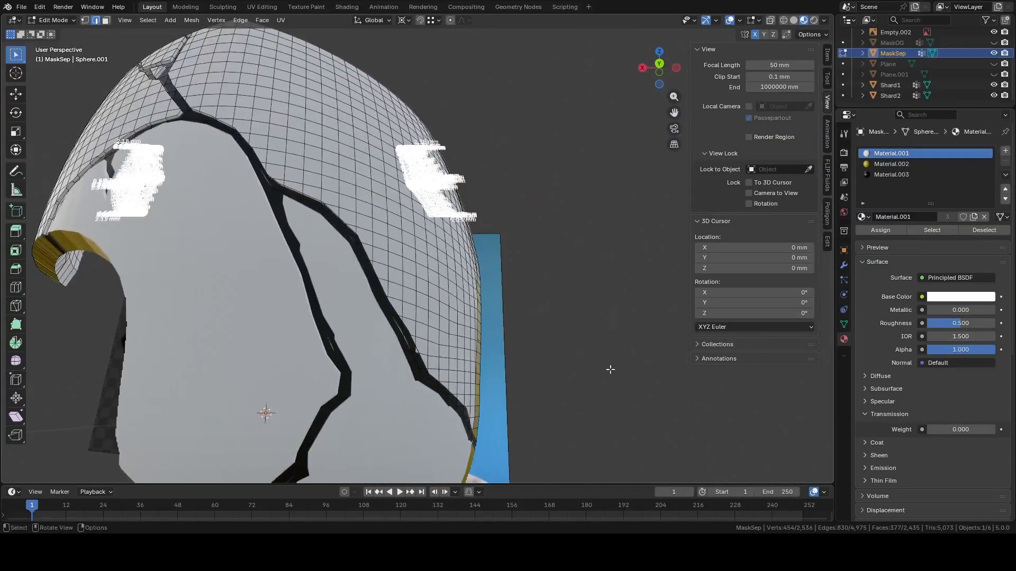
pyautogui.scroll(-3, 454, 349)
pyautogui.moveTo(454, 347); pyautogui.dragTo(482, 316, button='middle')
pyautogui.press('Tab')
pyautogui.scroll(6, 477, 300)
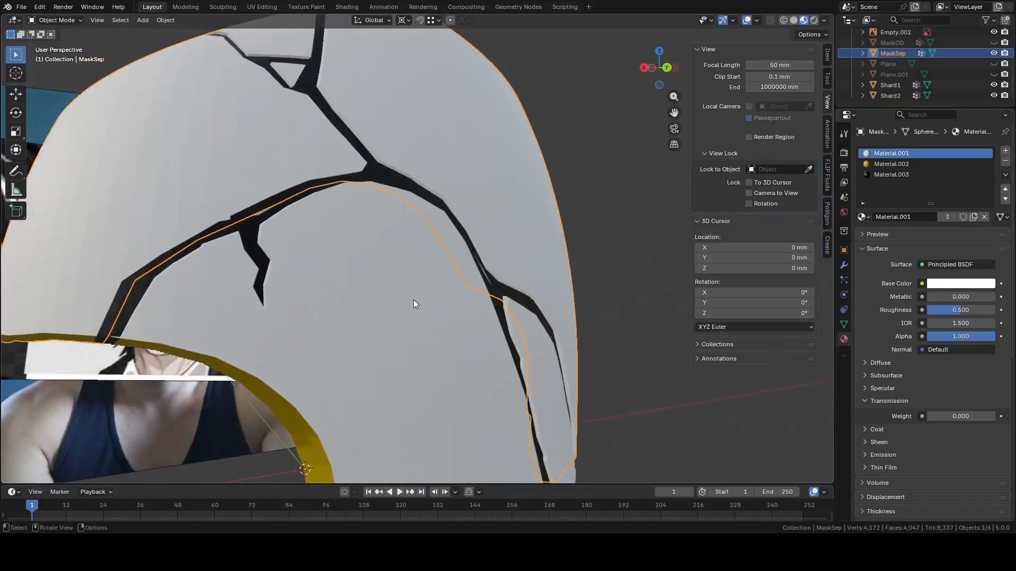
# Hide MaskSep to expose Shard2's upper mating surface, and open Shard2 in Edit Mode
pyautogui.click(379, 281)
pyautogui.moveTo(379, 281); pyautogui.dragTo(418, 294, button='middle')
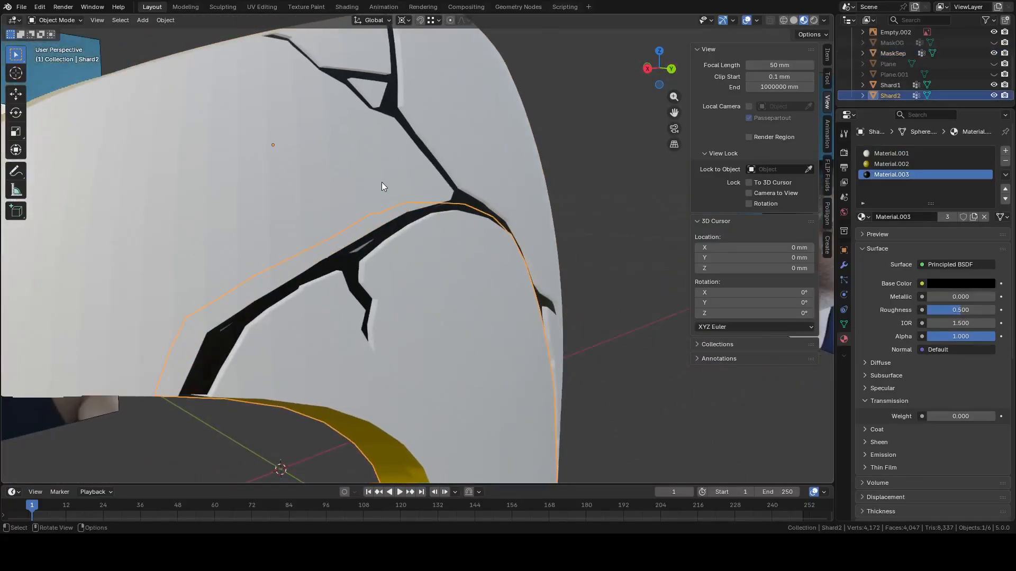
pyautogui.click(429, 224)
pyautogui.press('h')
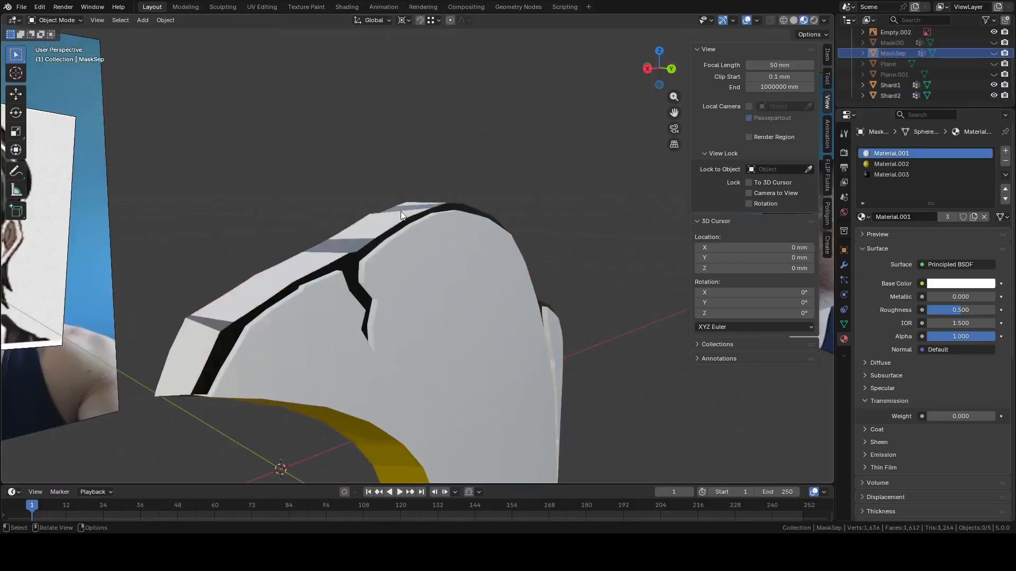
pyautogui.click(422, 259)
pyautogui.moveTo(422, 259); pyautogui.dragTo(417, 288, button='middle')
pyautogui.scroll(3, 358, 374)
pyautogui.press('Tab')
# Select the crosswise edge just below the dark strip on Shard2's mating surface and snap the 3D cursor to it
pyautogui.moveTo(358, 375); pyautogui.dragTo(343, 236, button='middle')
pyautogui.click(343, 232)
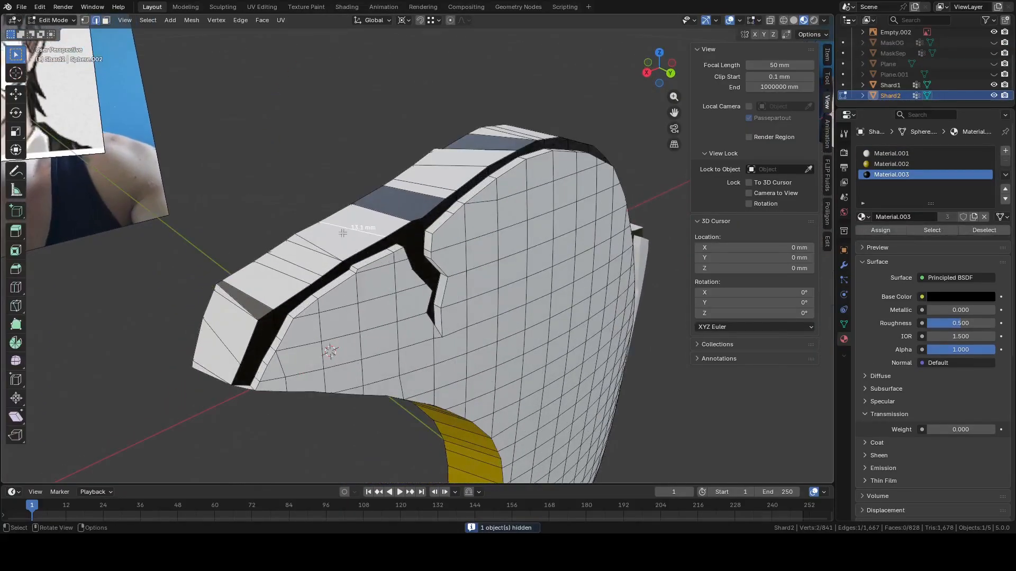
pyautogui.scroll(3, 342, 233)
pyautogui.moveTo(359, 241); pyautogui.dragTo(465, 288, button='middle')
pyautogui.press('3')
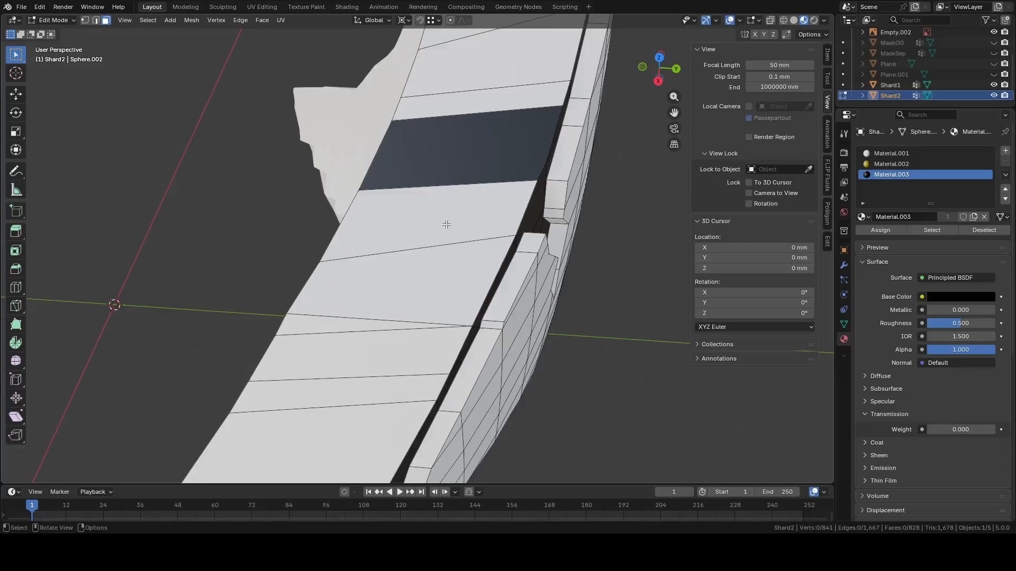
pyautogui.press('2')
pyautogui.click(422, 252)
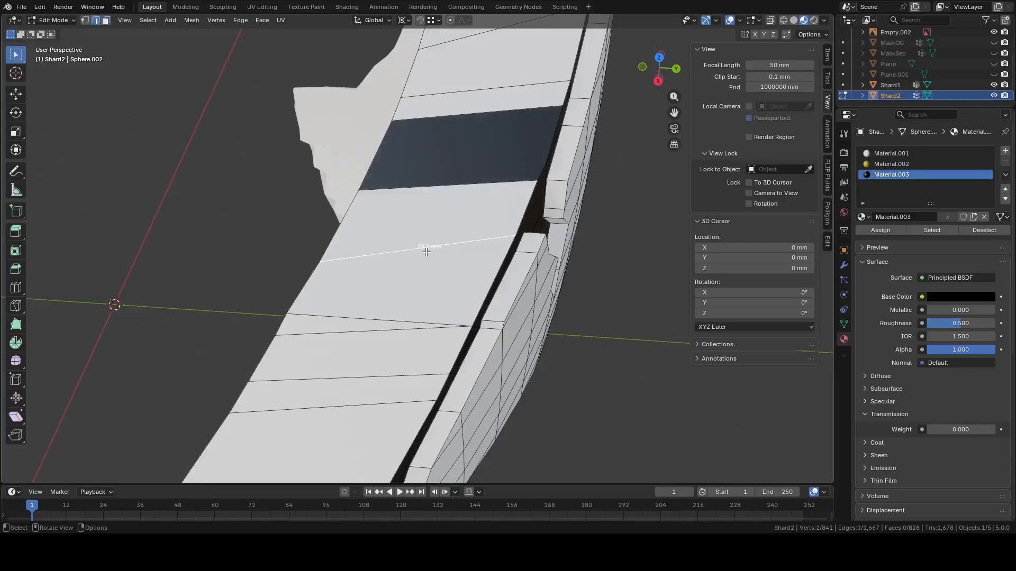
pyautogui.press('F3')
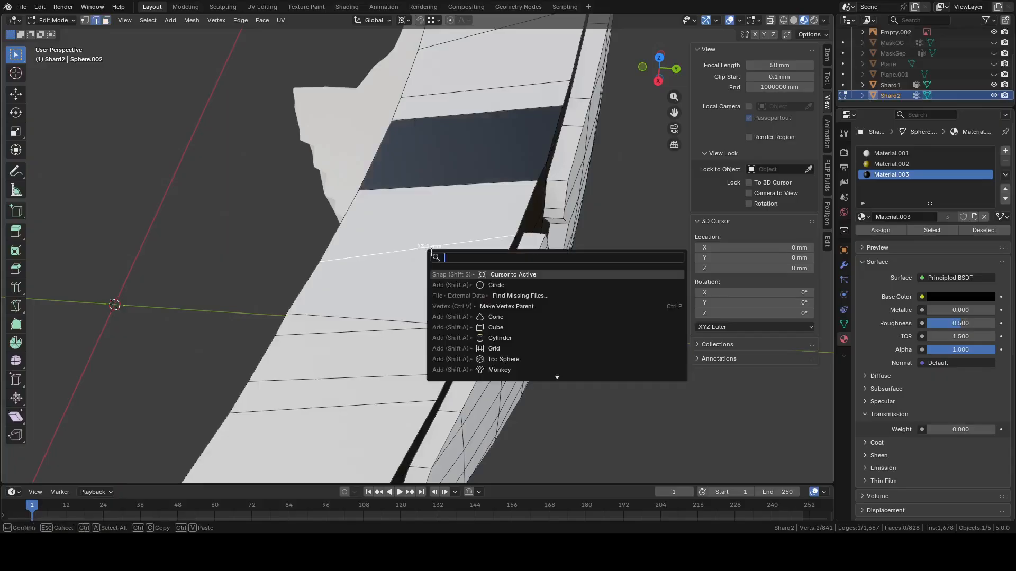
pyautogui.click(512, 275)
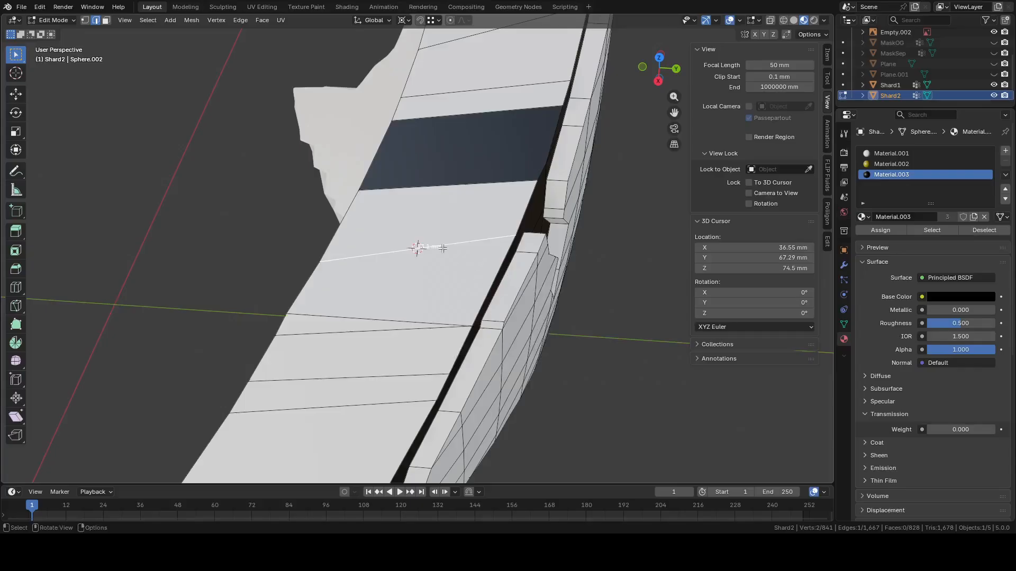
# Add a mesh circle at the 3D cursor on Shard2's mating surface with a radius of 9.5/2 mm
pyautogui.moveTo(443, 249); pyautogui.dragTo(367, 208, button='middle')
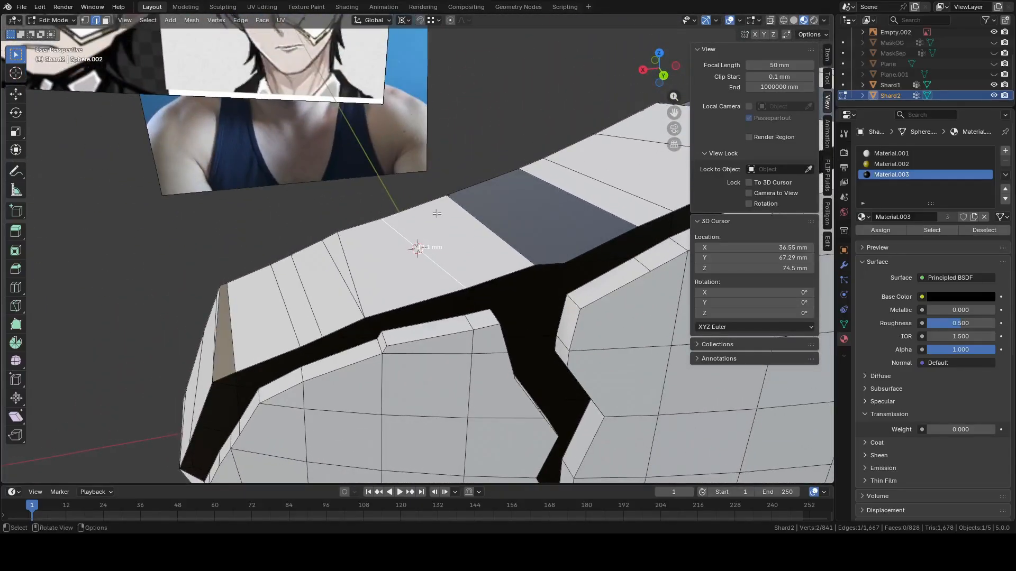
pyautogui.moveTo(436, 213); pyautogui.dragTo(522, 262, button='middle')
pyautogui.hotkey('shift', 'a')
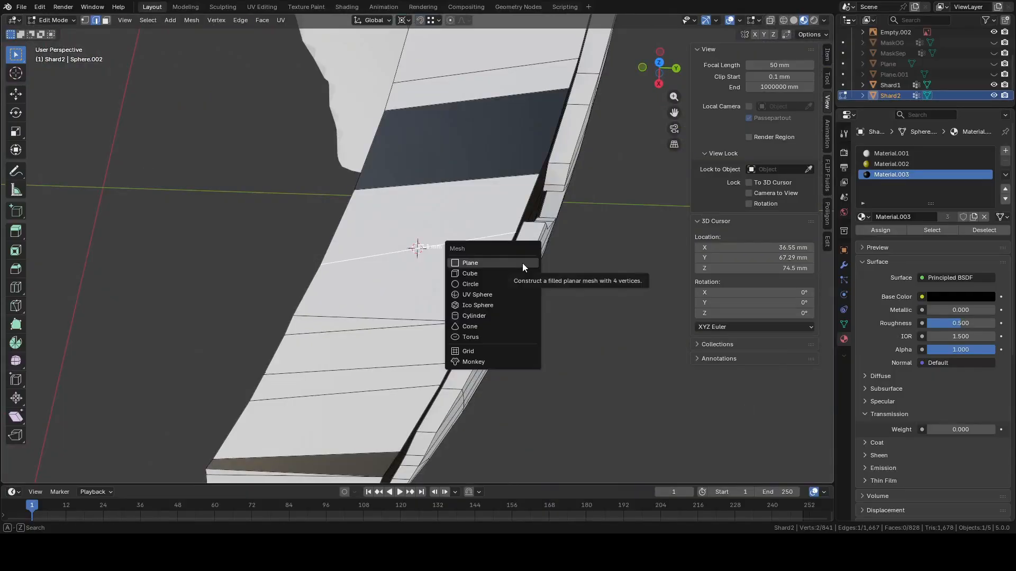
pyautogui.click(517, 284)
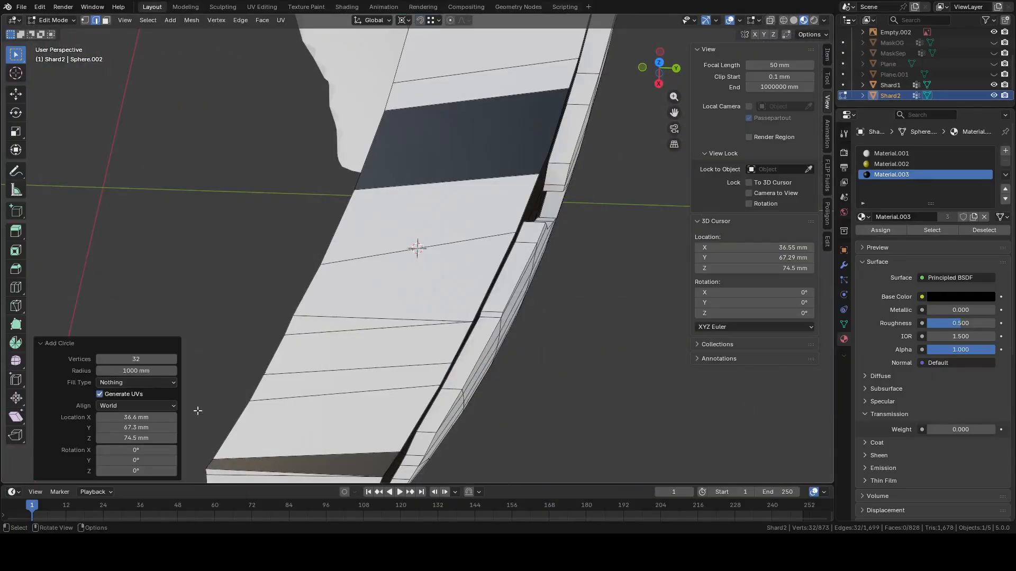
pyautogui.click(138, 370)
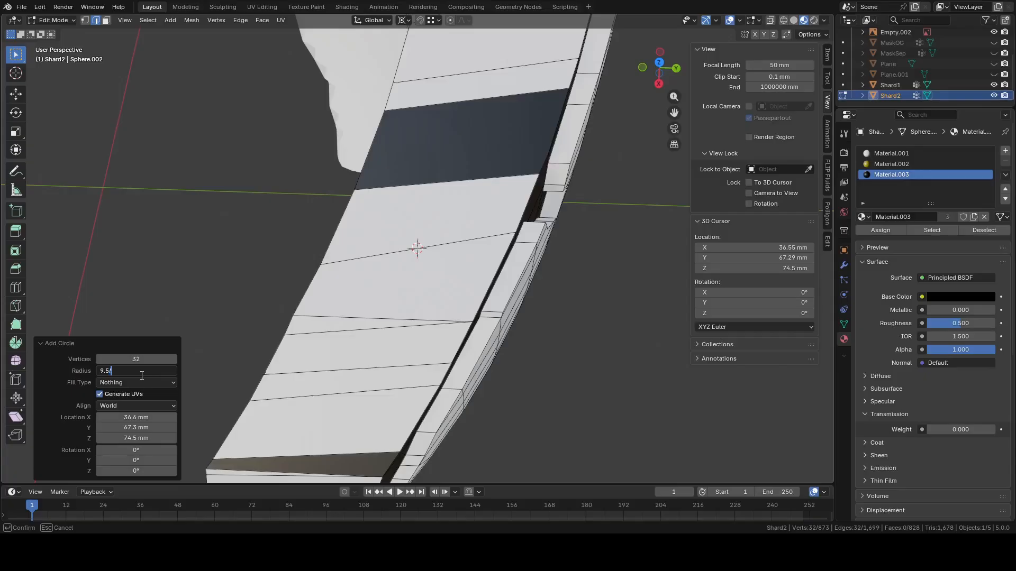
pyautogui.write('9.5/2')
pyautogui.press('Return')
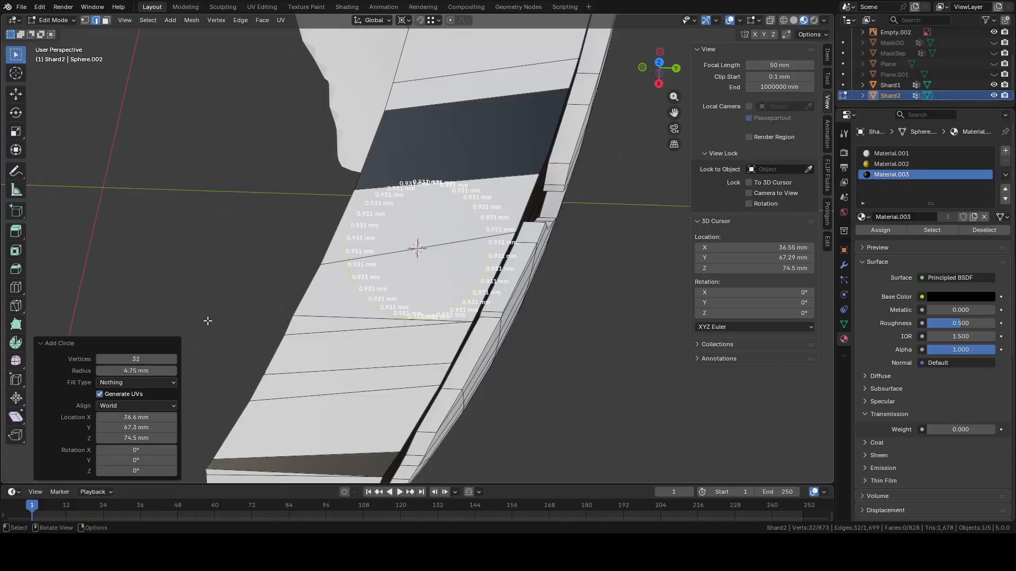
# Fill the circle with a face and rotate it to follow the slope of the mating surface, ending with a 2.3° turn
pyautogui.moveTo(522, 227); pyautogui.dragTo(538, 201, button='middle')
pyautogui.scroll(5, 517, 227)
pyautogui.press('f')
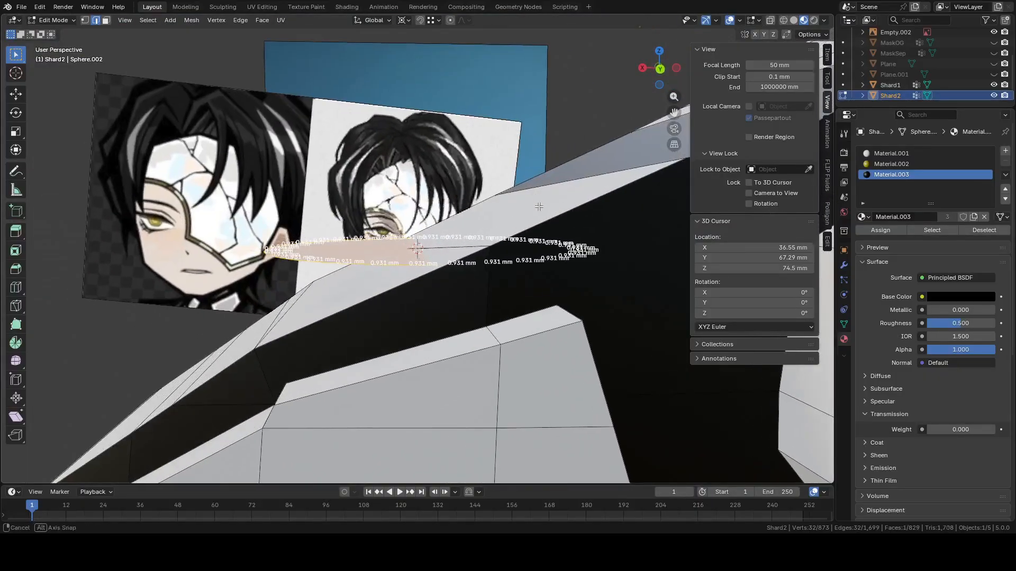
pyautogui.press('r')
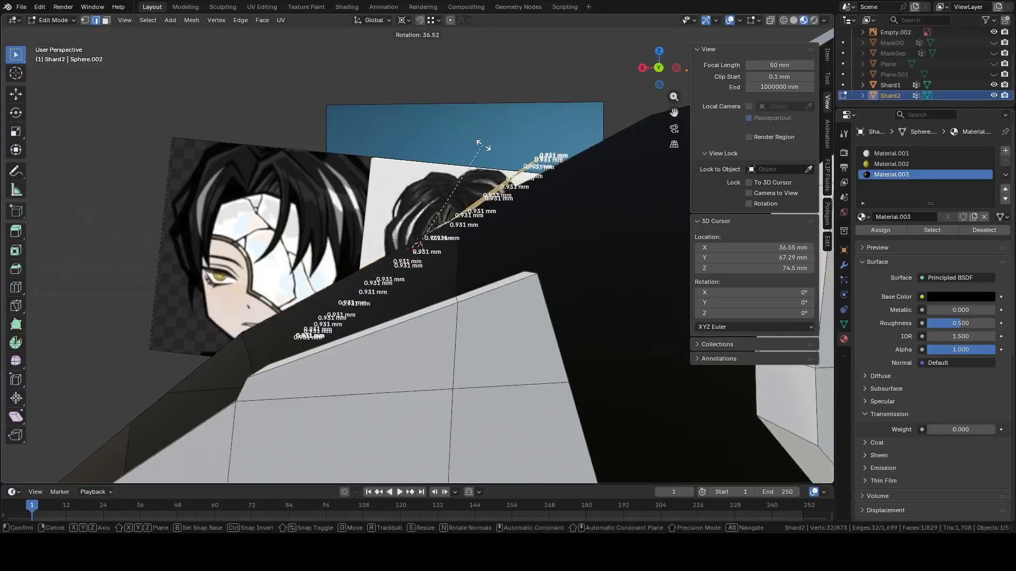
pyautogui.click(559, 190)
pyautogui.moveTo(558, 189); pyautogui.dragTo(514, 231, button='middle')
pyautogui.press('r')
pyautogui.click(634, 164)
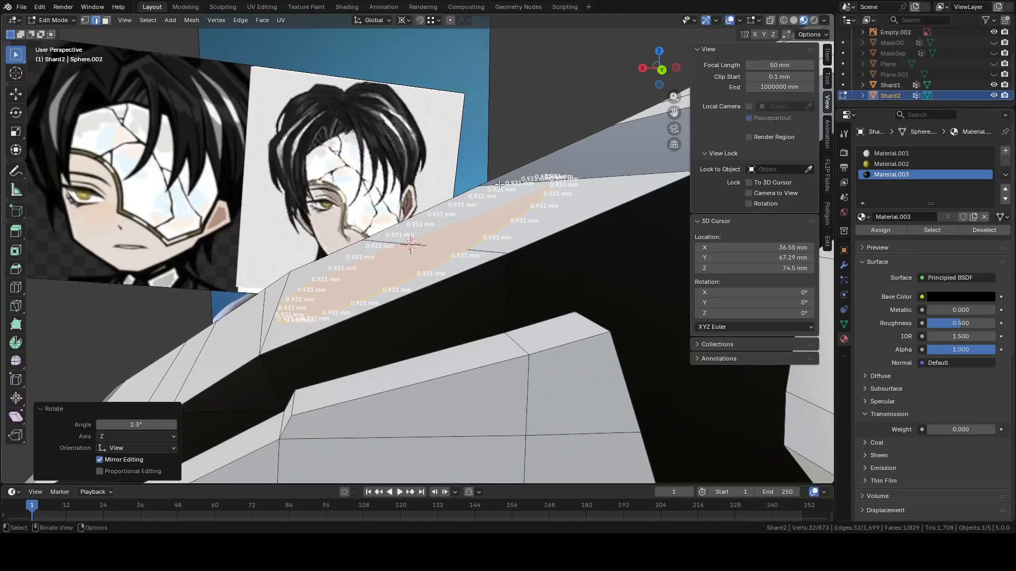
# Extrude the circular face about 1.47 mm outward from the mating surface and check the disc's base loop
pyautogui.press('e')
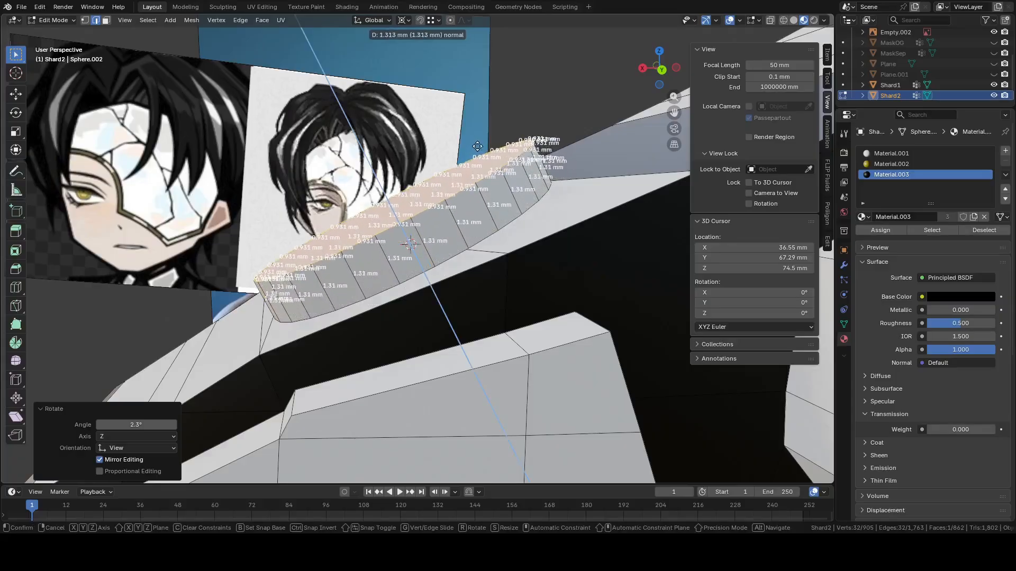
pyautogui.click(478, 143)
pyautogui.click(450, 220)
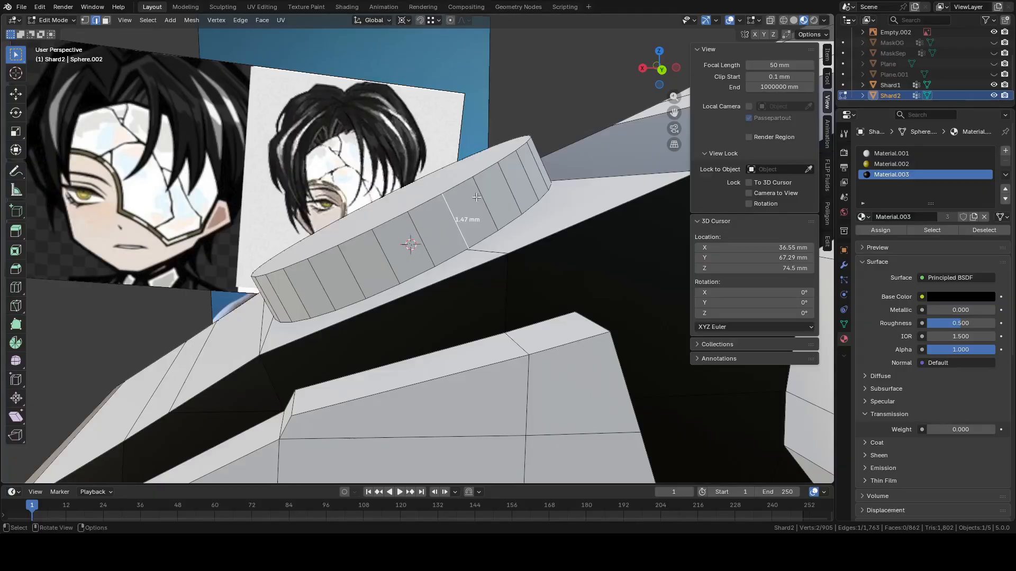
pyautogui.moveTo(476, 198); pyautogui.dragTo(415, 215, button='middle')
pyautogui.scroll(5, 431, 201)
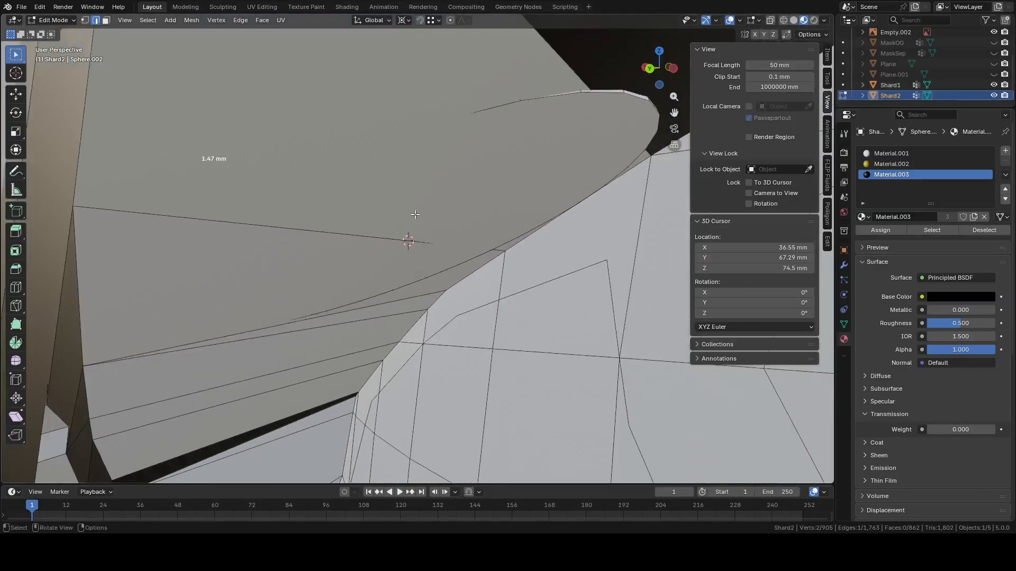
pyautogui.keyDown('alt'); pyautogui.click(597, 93); pyautogui.keyUp('alt')
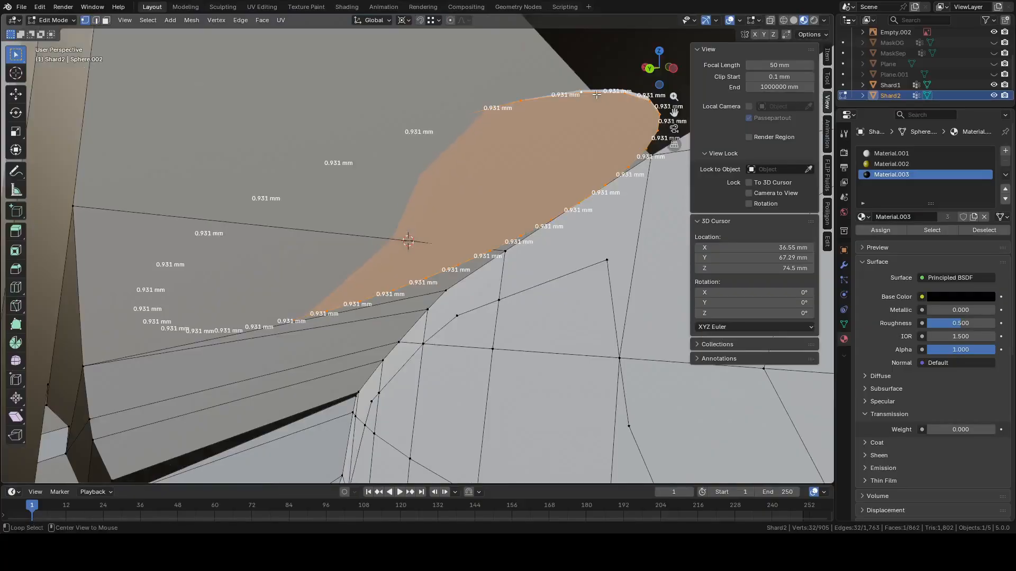
pyautogui.moveTo(595, 96); pyautogui.dragTo(644, 109, button='middle')
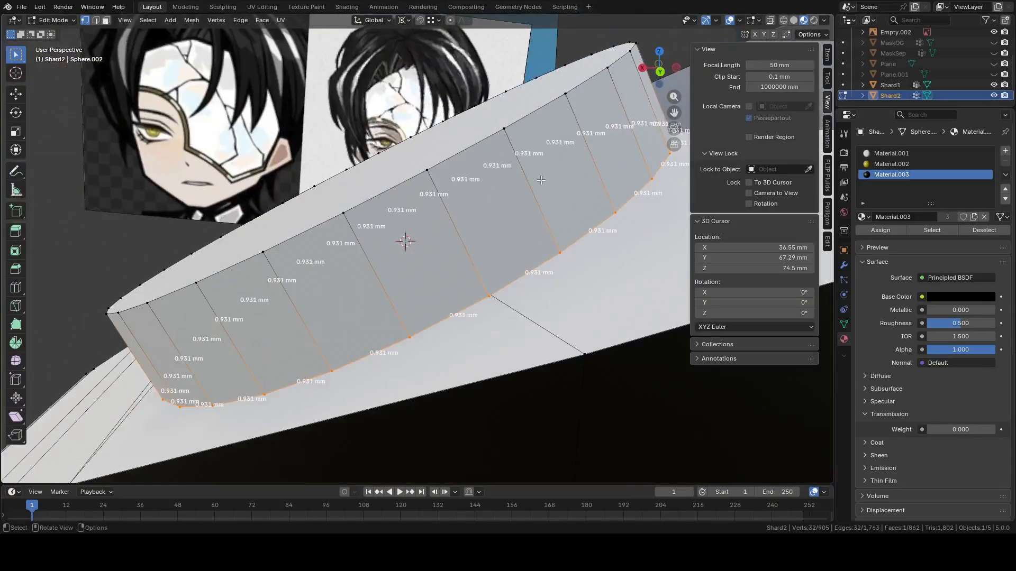
# Create a custom transform orientation named Edge from one of the disc's side edges
pyautogui.press('2')
pyautogui.click(378, 256)
pyautogui.scroll(-5, 378, 256)
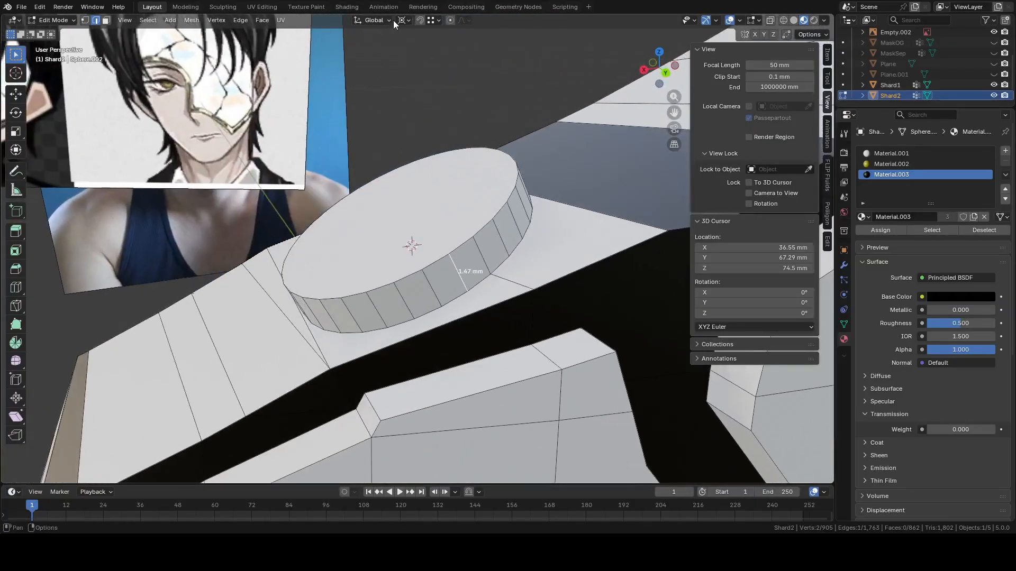
pyautogui.click(385, 20)
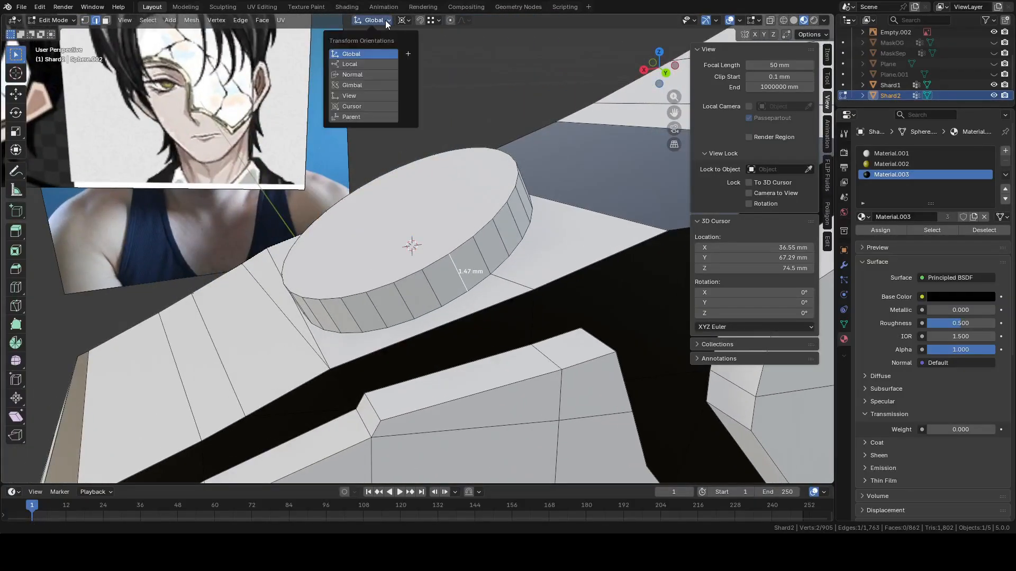
pyautogui.click(408, 54)
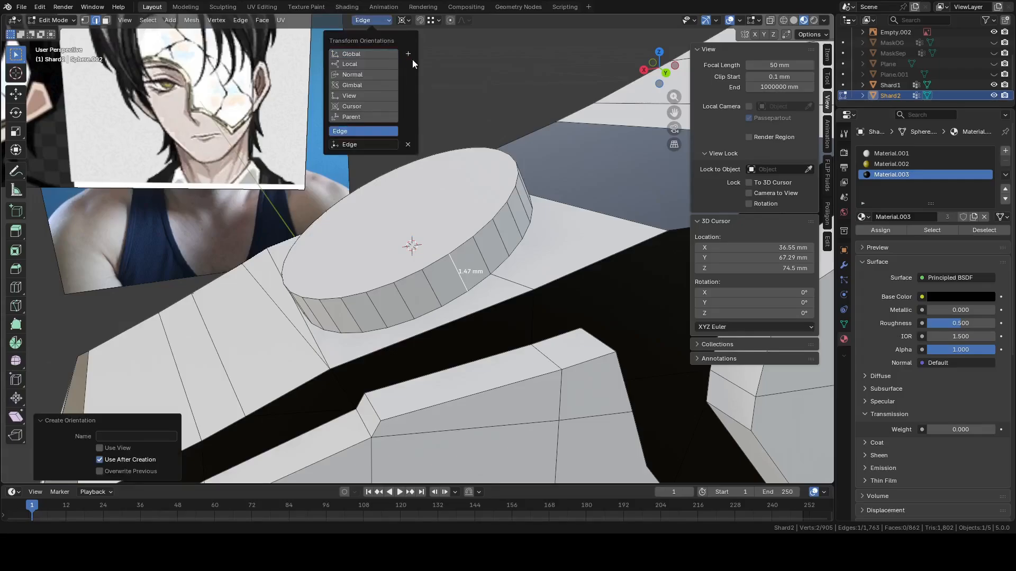
# Try to move the disc's outer face along the Y and Z axes of the Edge orientation
pyautogui.press('3')
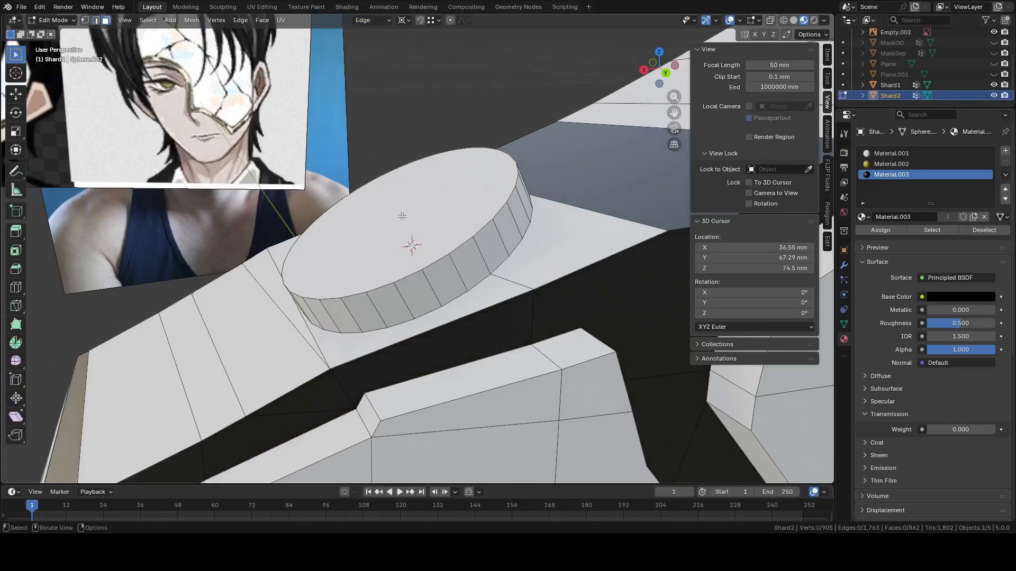
pyautogui.click(401, 215)
pyautogui.moveTo(555, 159); pyautogui.dragTo(545, 152, button='middle')
pyautogui.press('g')
pyautogui.press('y')
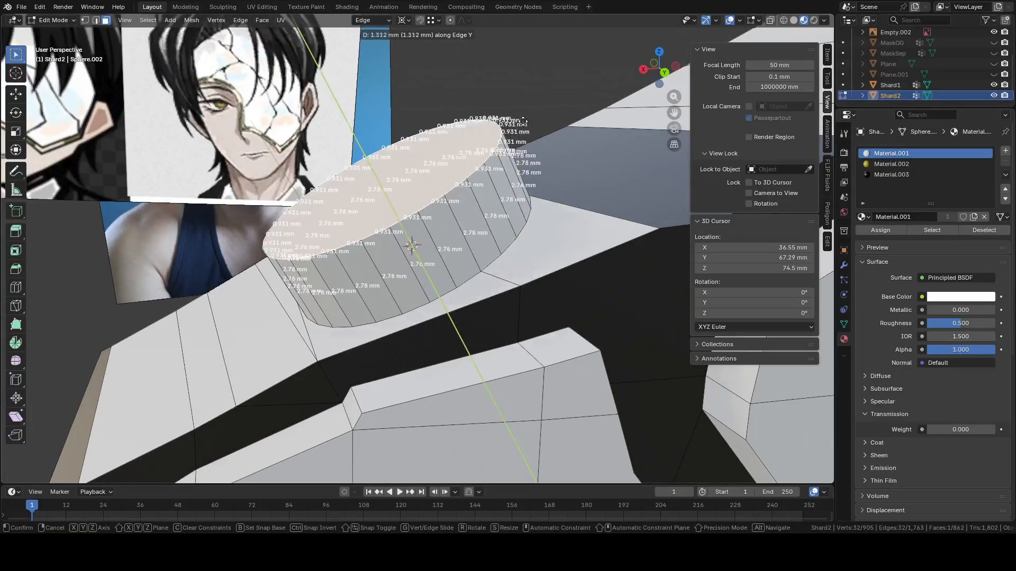
pyautogui.press('y')
pyautogui.press('z')
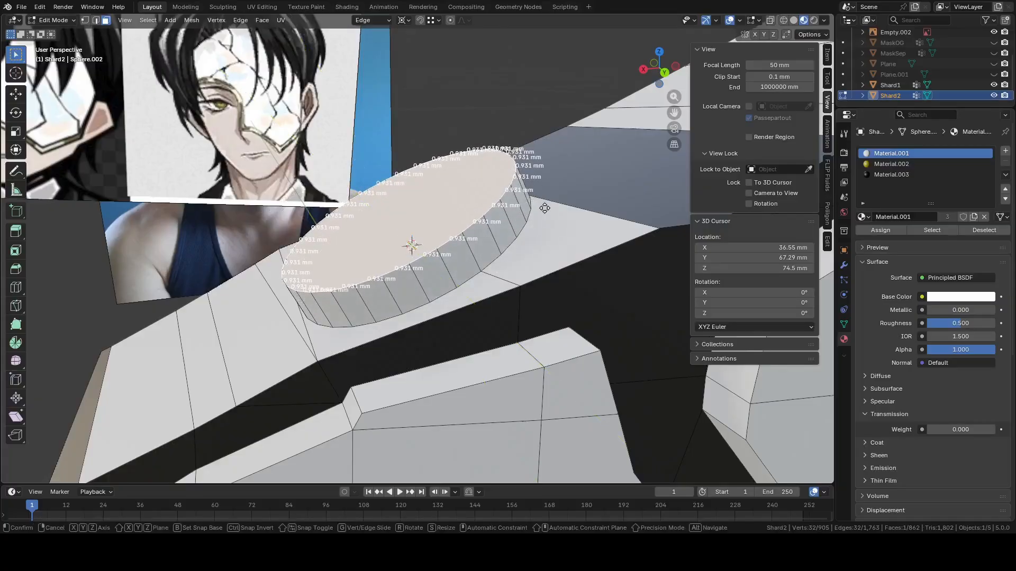
pyautogui.click(534, 187)
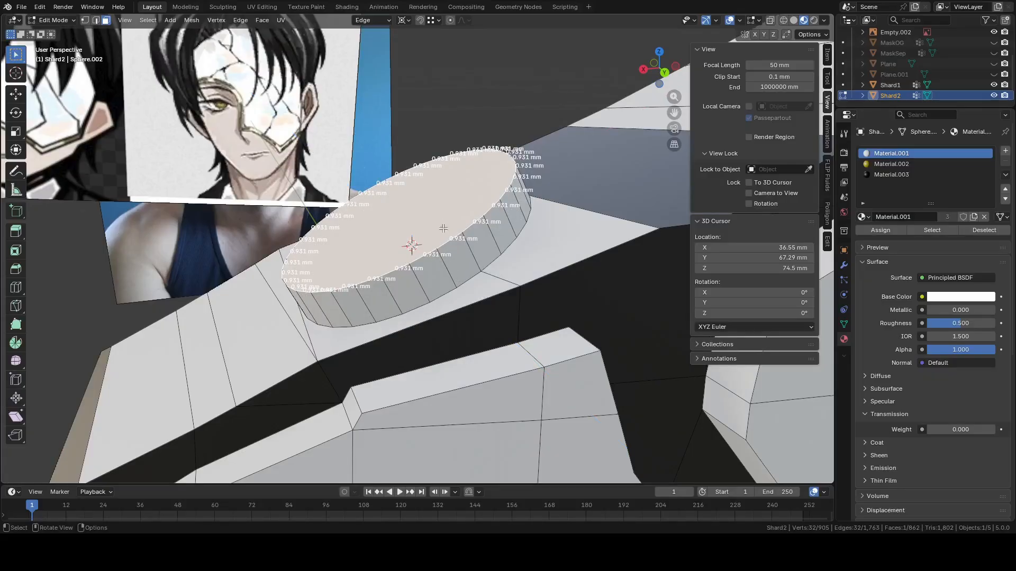
# Delete the vertex loop at the base of the disc, keeping only the outer circular face
pyautogui.moveTo(462, 211); pyautogui.dragTo(401, 205, button='middle')
pyautogui.scroll(2, 401, 205)
pyautogui.press('1')
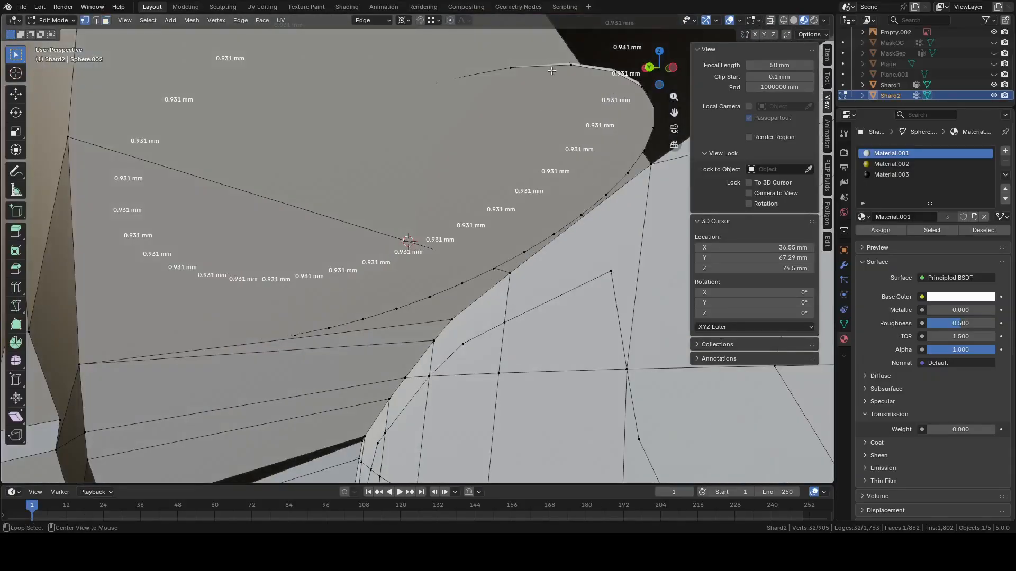
pyautogui.rightClick(476, 301)
pyautogui.click(469, 413)
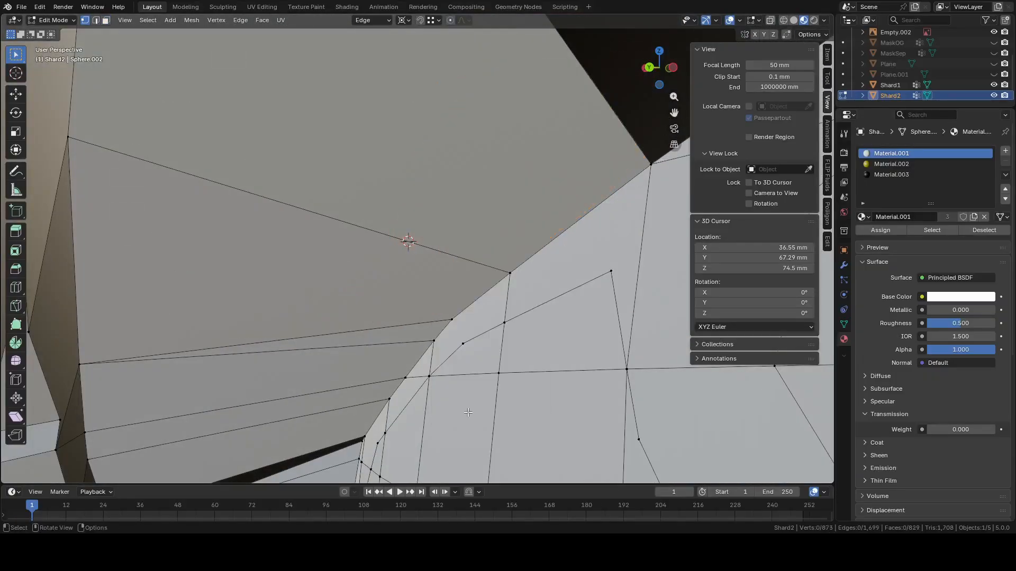
# Select the linked geometry of the circular face and separate it from Shard2 into its own object
pyautogui.press('Tab')
pyautogui.moveTo(468, 412); pyautogui.dragTo(460, 288, button='middle')
pyautogui.press('Tab')
pyautogui.press('l')
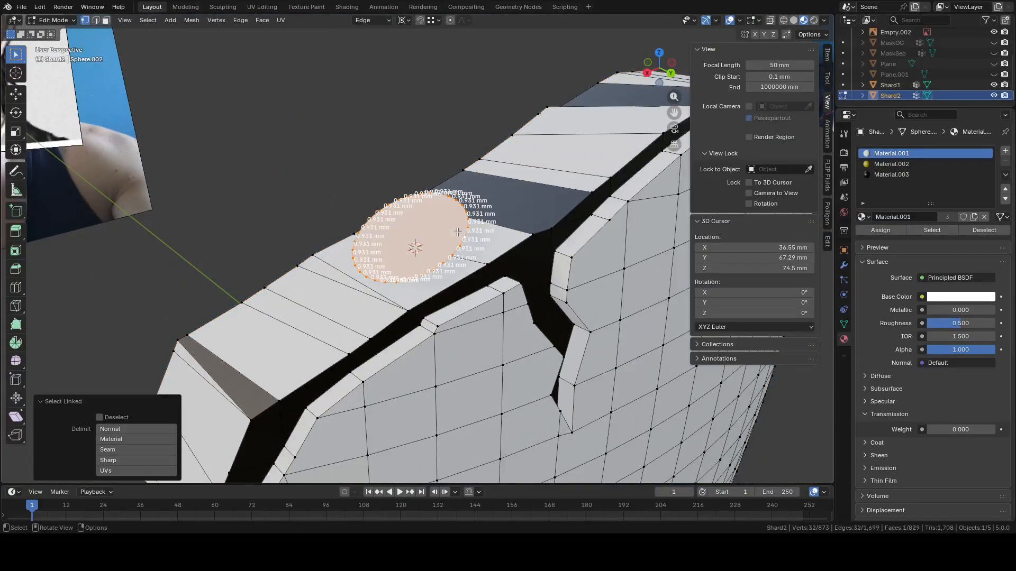
pyautogui.press('p')
pyautogui.click(460, 231)
# Open the separated circle object in Edit Mode, select its face, and align the view to that face
pyautogui.moveTo(476, 254); pyautogui.dragTo(508, 276, button='middle')
pyautogui.press('a')
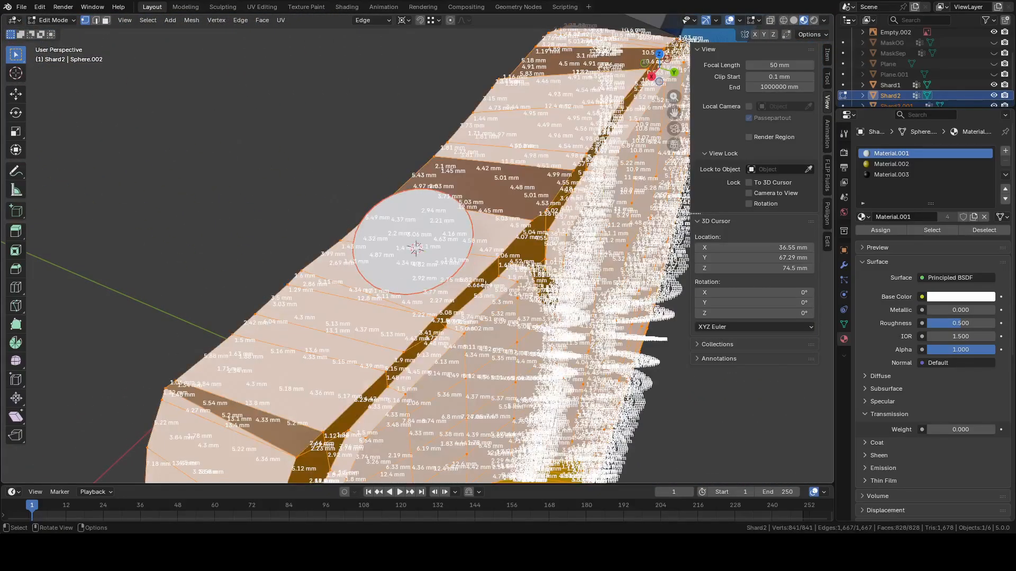
pyautogui.moveTo(435, 281); pyautogui.dragTo(464, 284, button='middle')
pyautogui.press('Tab')
pyautogui.click(486, 160)
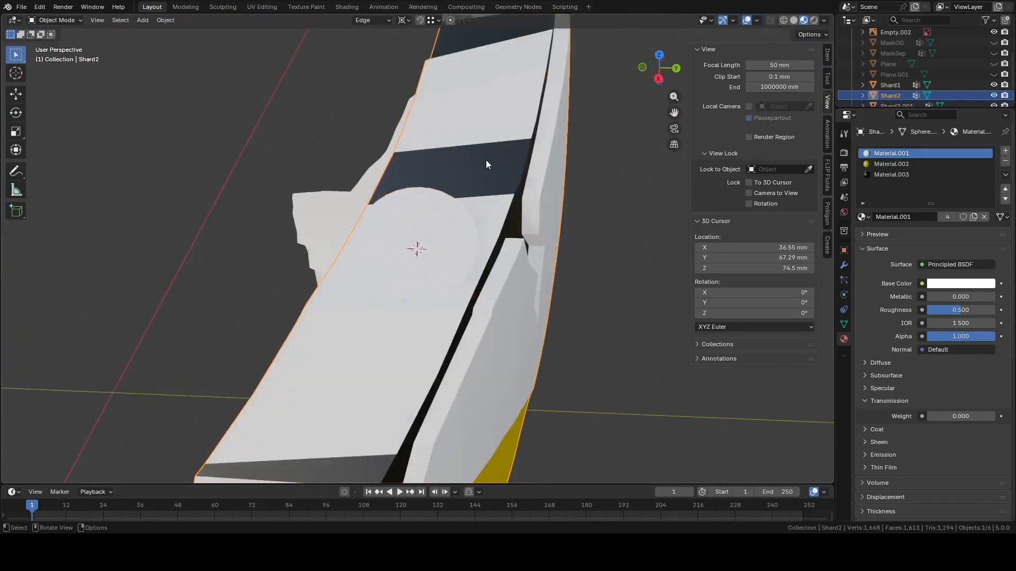
pyautogui.click(437, 237)
pyautogui.press('Tab')
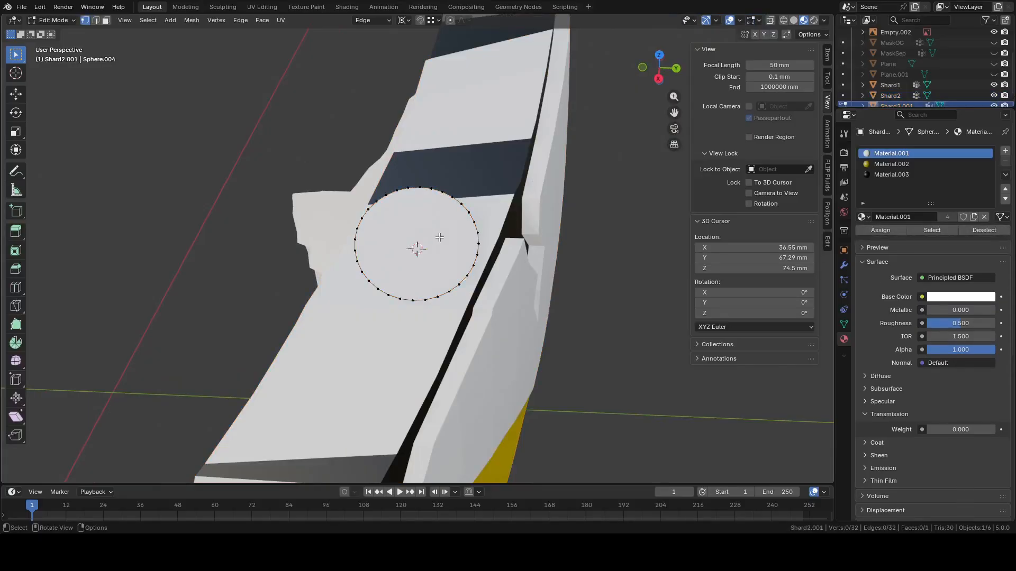
pyautogui.press('3')
pyautogui.click(422, 241)
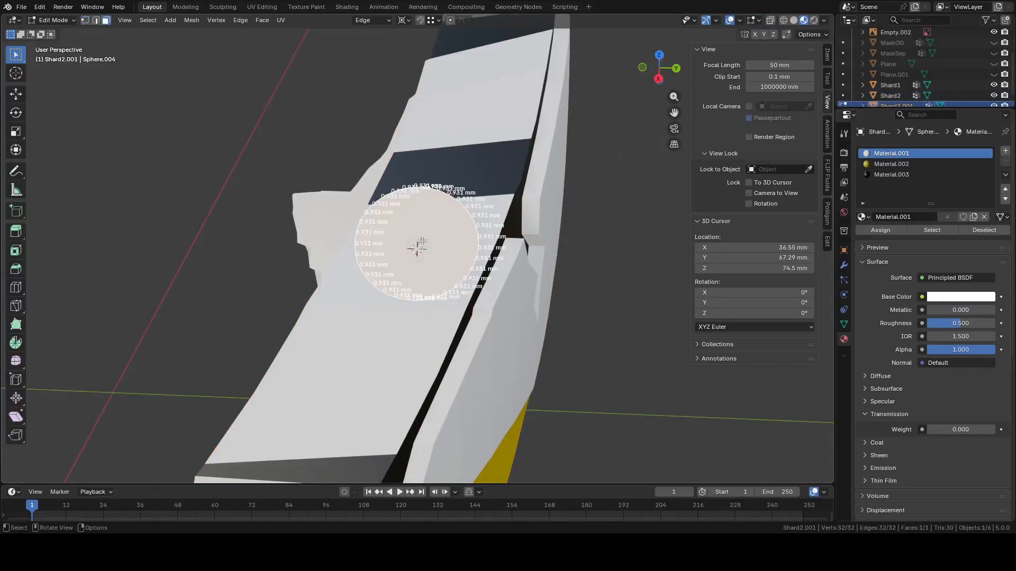
pyautogui.press('shift+KP_7')
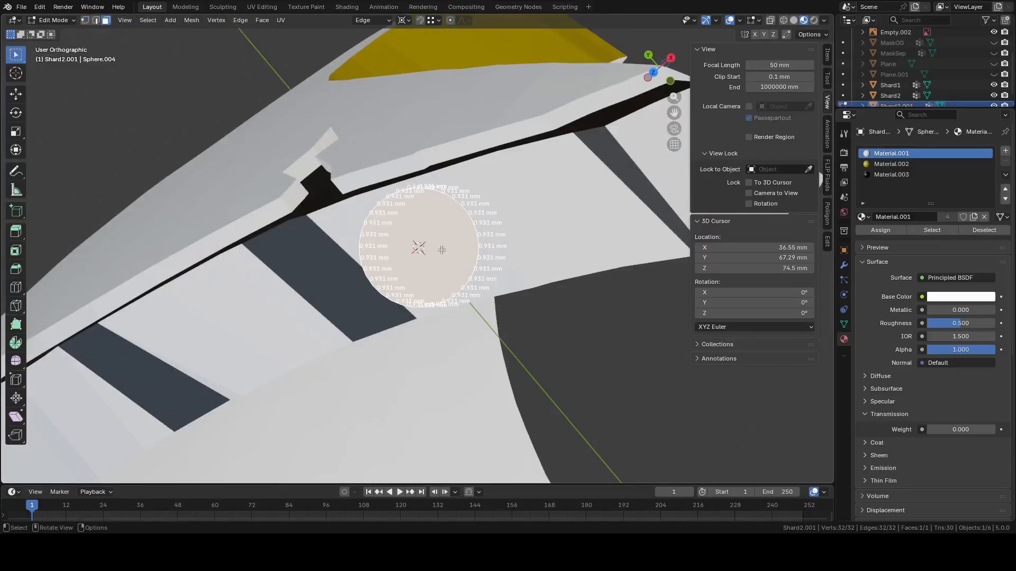
# Project the separated circle onto Shard2's mating surface with Knife Project, with Cut Through turned off
pyautogui.press('Tab')
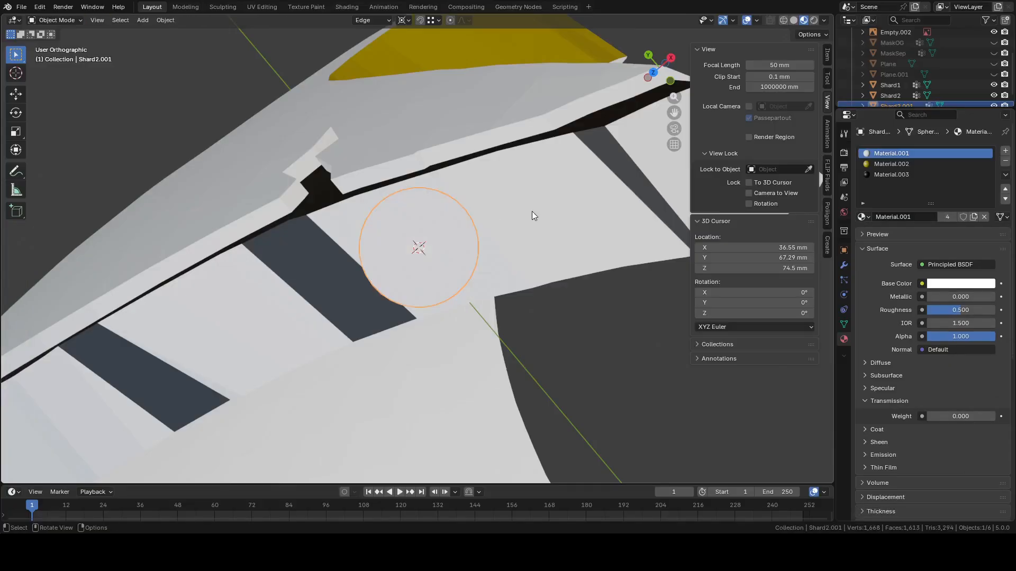
pyautogui.click(532, 211)
pyautogui.press('Tab')
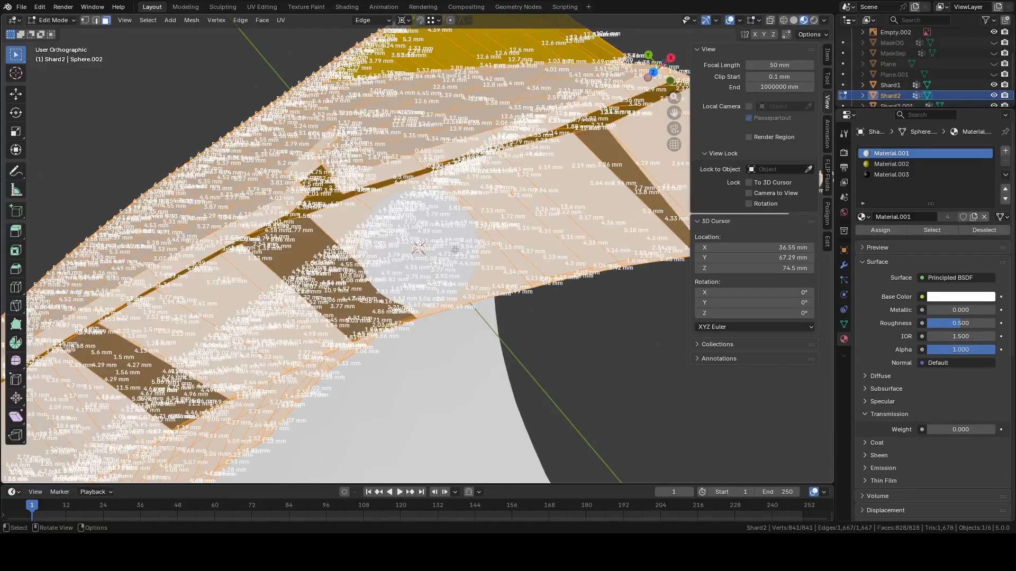
pyautogui.scroll(-1, 908, 90)
pyautogui.keyDown('ctrl'); pyautogui.click(908, 96); pyautogui.keyUp('ctrl')
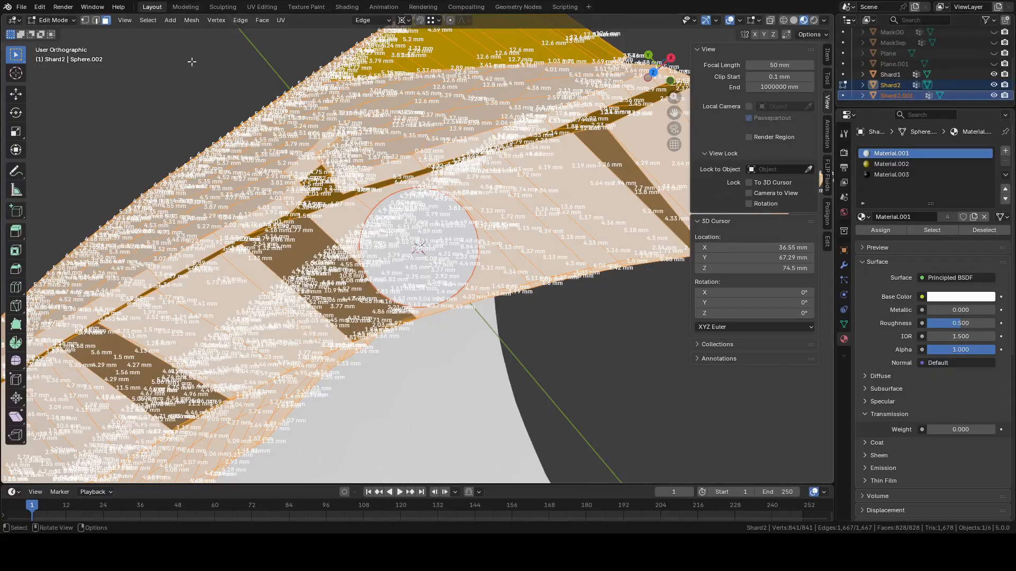
pyautogui.click(190, 20)
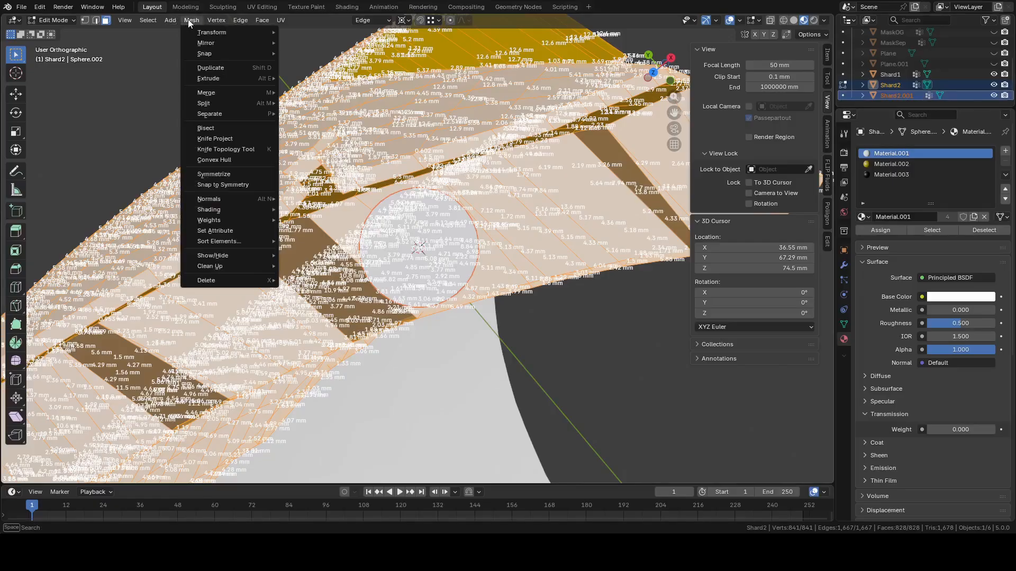
pyautogui.click(215, 139)
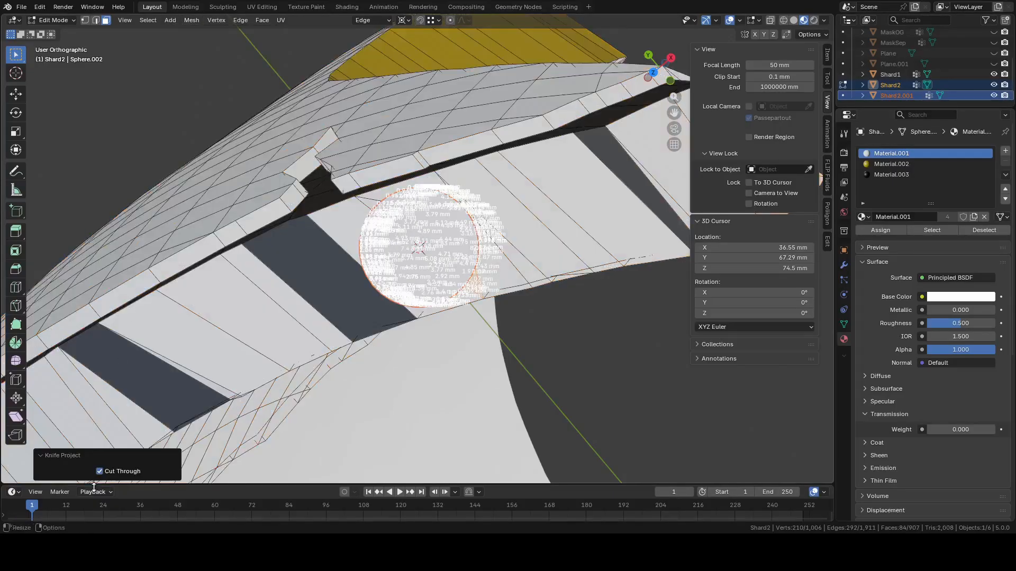
pyautogui.click(122, 472)
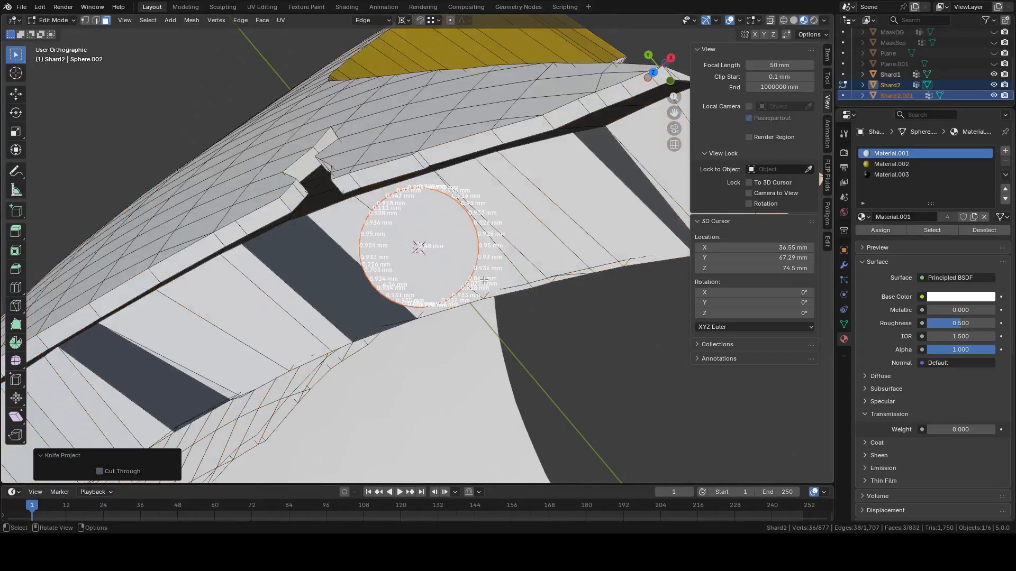
# Return to Object Mode, select the separated circle object and rename it MagnetHole
pyautogui.moveTo(485, 275); pyautogui.dragTo(434, 219, button='middle')
pyautogui.press('Tab')
pyautogui.click(431, 216)
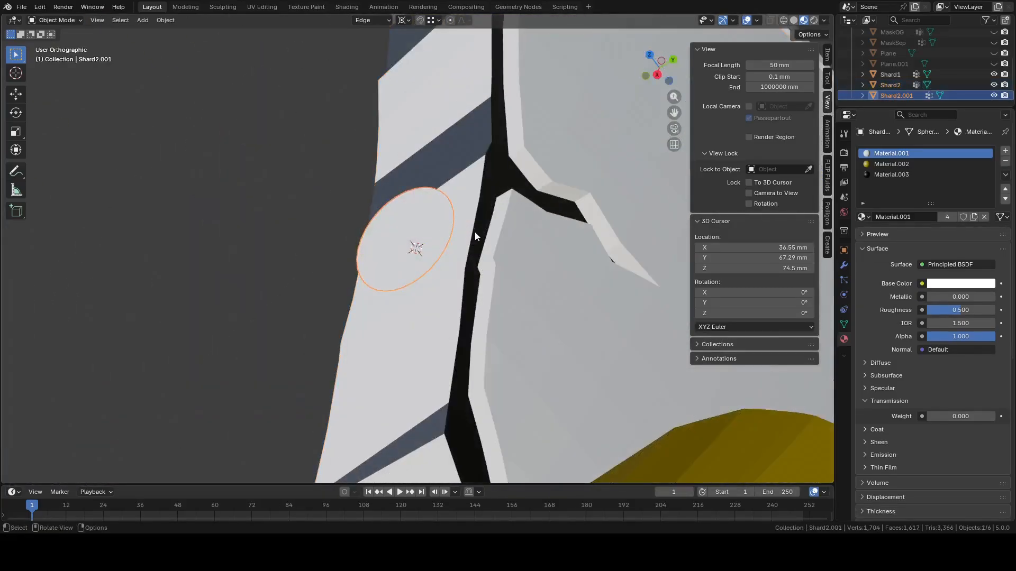
pyautogui.scroll(3, 479, 234)
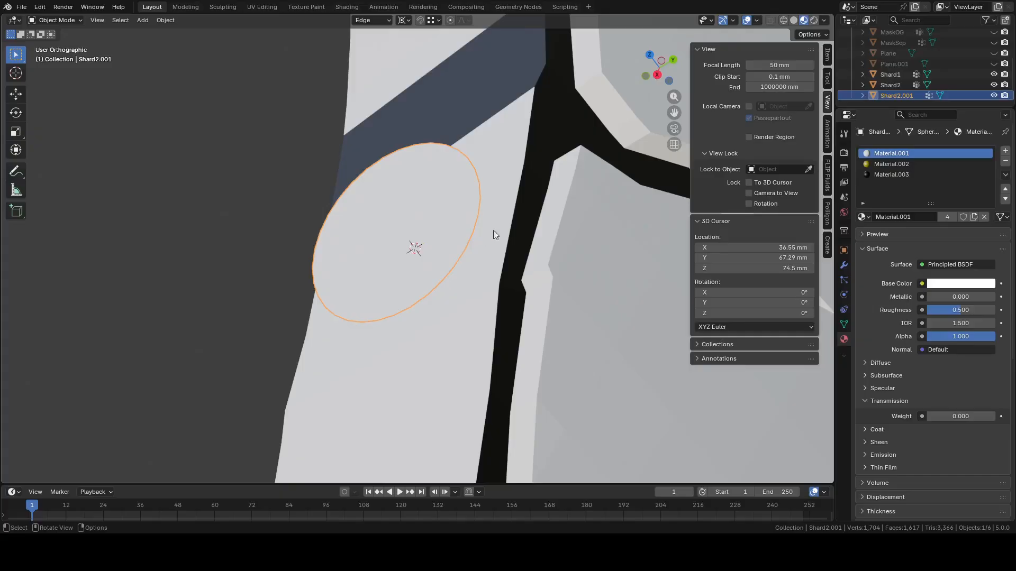
pyautogui.doubleClick(901, 96)
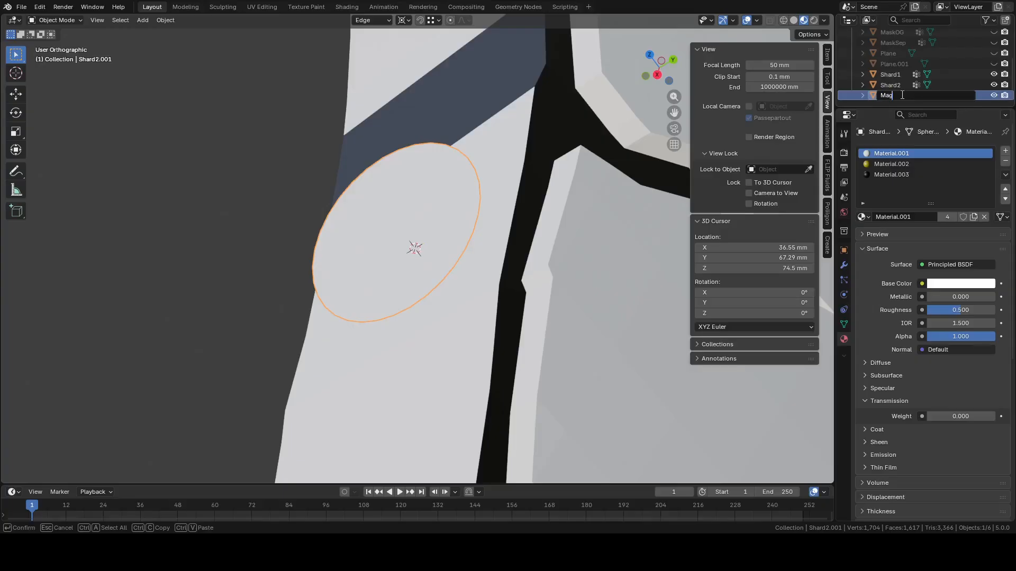
pyautogui.write('MagnetHole')
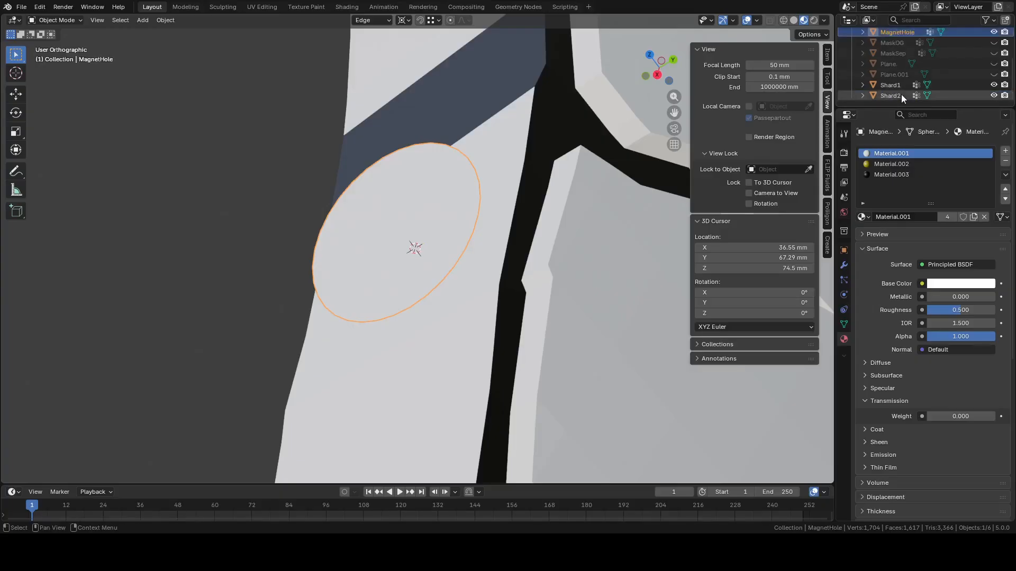
pyautogui.press('Return')
# Hide the MagnetHole circle and open Shard2 in Edit Mode with its circular cut faces in view
pyautogui.press('Tab')
pyautogui.press('Tab')
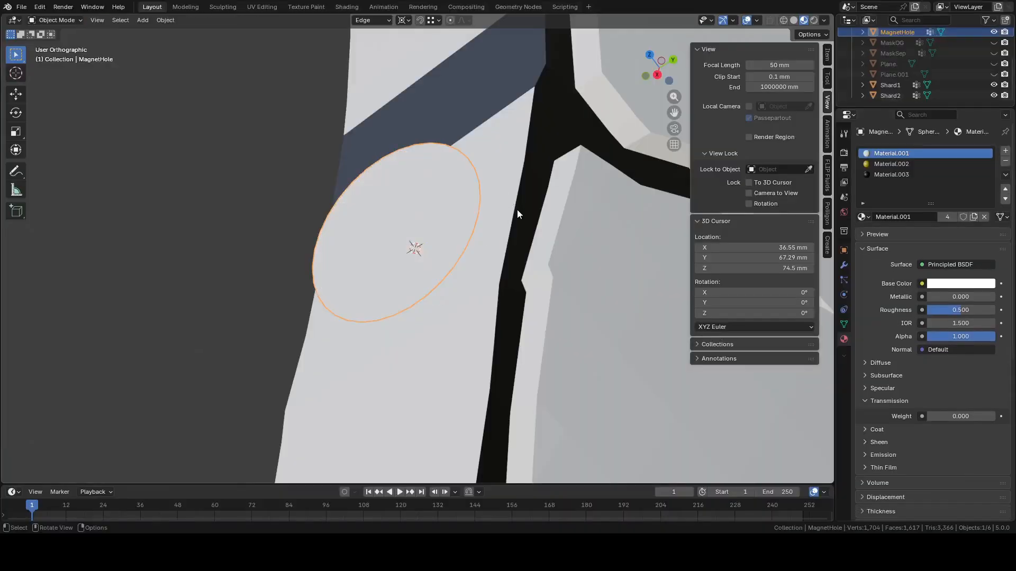
pyautogui.press('h')
pyautogui.click(450, 234)
pyautogui.press('Tab')
pyautogui.moveTo(465, 227); pyautogui.dragTo(624, 253, button='middle')
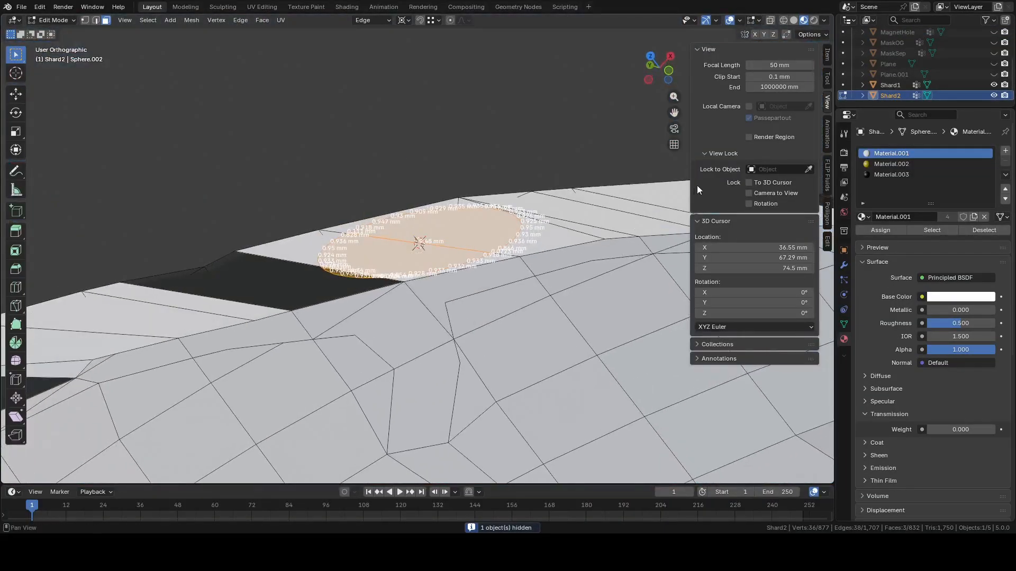
# Switch to perspective view and extrude Shard2's circular faces about 3.1 mm inward along their normal
pyautogui.click(674, 144)
pyautogui.moveTo(673, 145); pyautogui.dragTo(594, 268, button='middle')
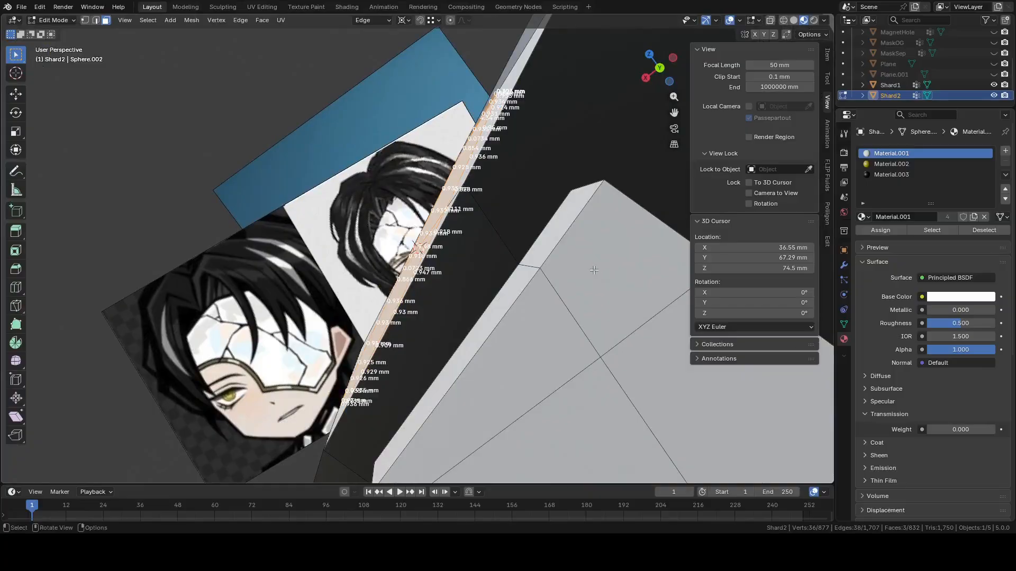
pyautogui.press('e')
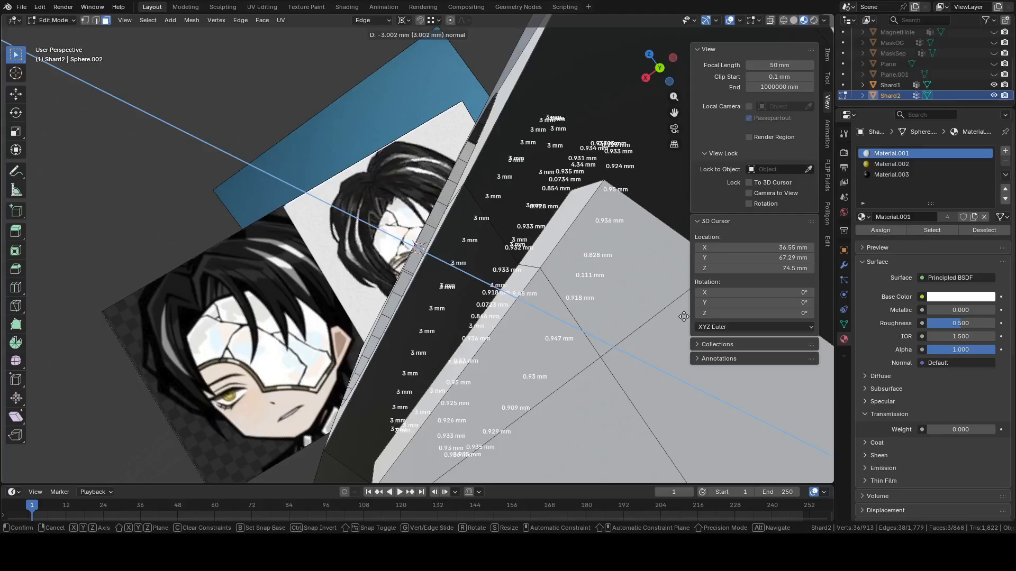
pyautogui.click(719, 326)
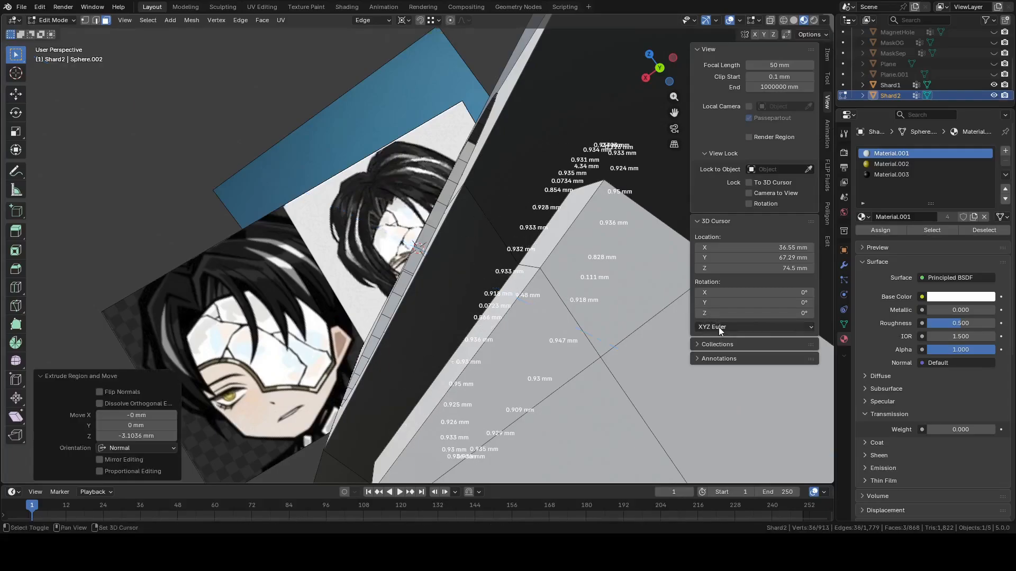
pyautogui.moveTo(718, 327); pyautogui.dragTo(549, 163, button='middle')
pyautogui.scroll(4, 564, 278)
pyautogui.scroll(3, 524, 230)
pyautogui.press('g')
pyautogui.press('y')
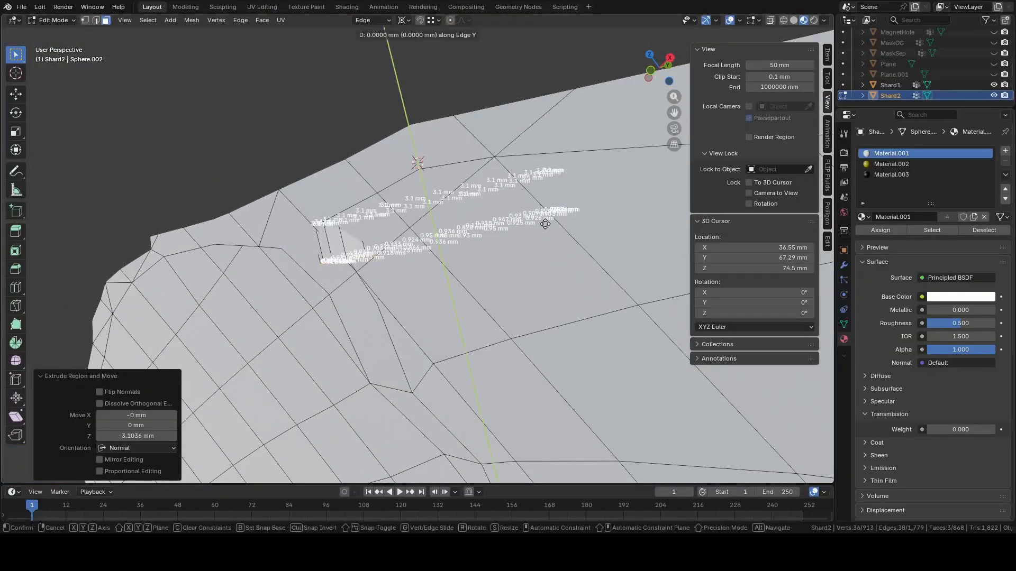
pyautogui.press('Escape')
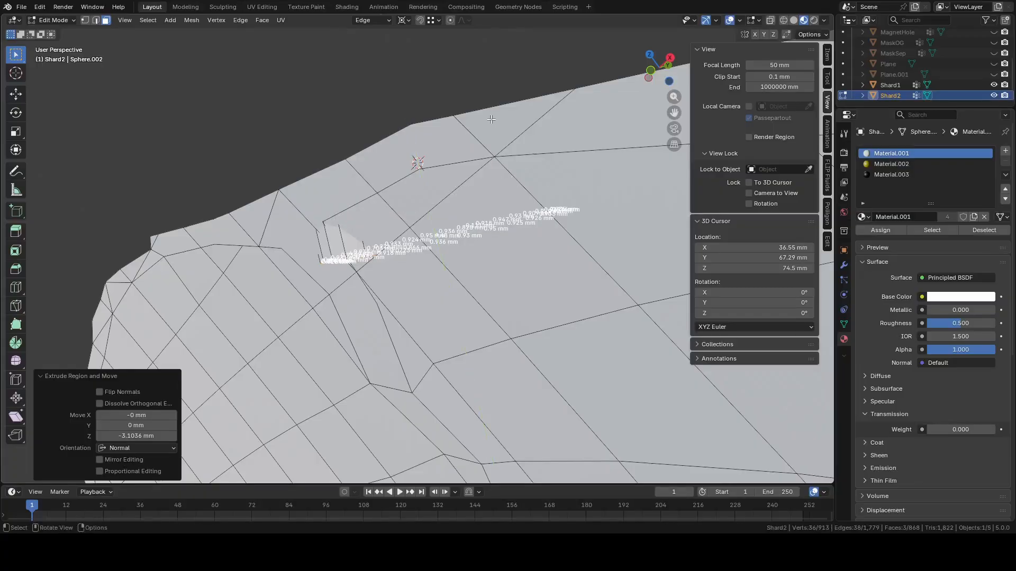
# Set the transform orientation to Global and move the extruded circular faces along the Y axis, returning to Object Mode
pyautogui.click(379, 21)
pyautogui.click(379, 54)
pyautogui.press('g')
pyautogui.press('y')
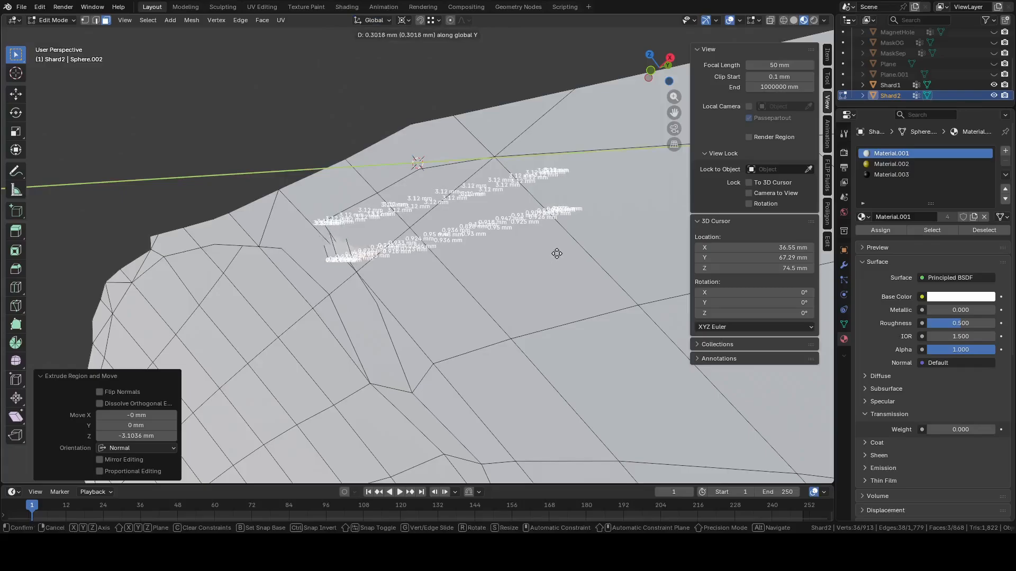
pyautogui.click(632, 221)
pyautogui.moveTo(633, 221); pyautogui.dragTo(377, 217, button='middle')
pyautogui.press('Tab')
# Hide Shard2 and show MaskSep and the MagnetHole circle on its mating edge
pyautogui.scroll(-3, 377, 217)
pyautogui.press('Tab')
pyautogui.press('Tab')
pyautogui.scroll(-4, 551, 198)
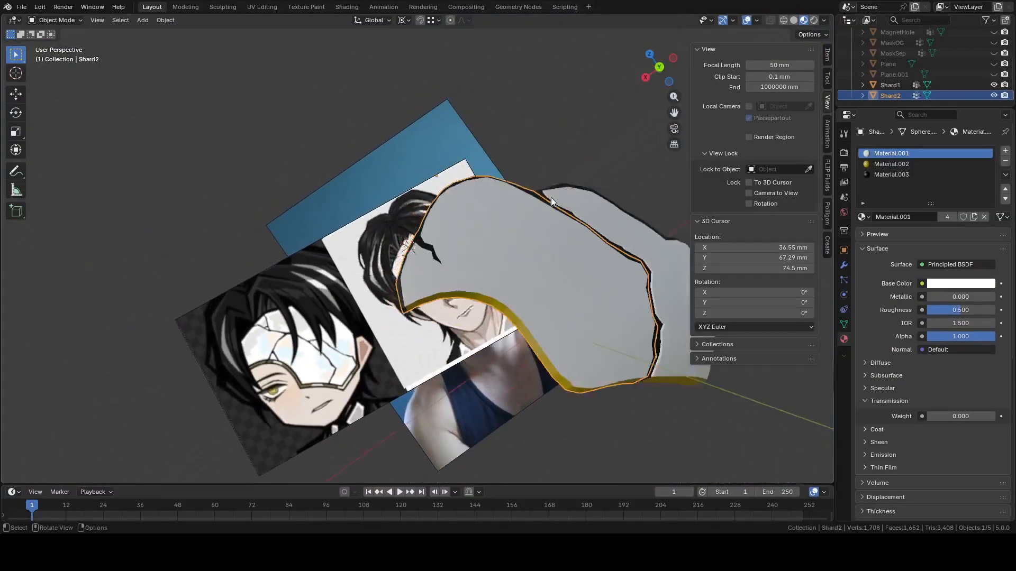
pyautogui.click(994, 97)
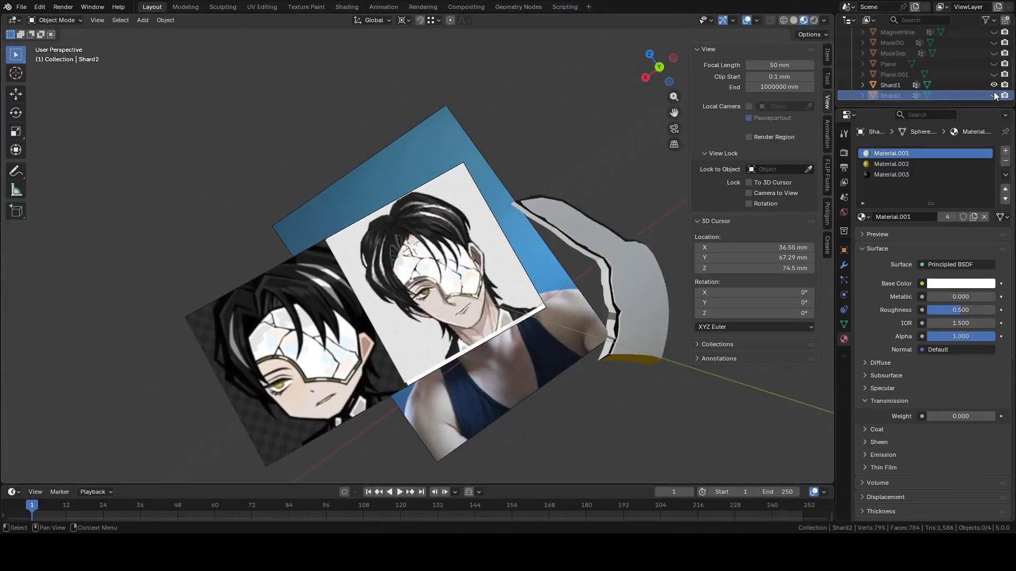
pyautogui.click(994, 53)
pyautogui.scroll(3, 503, 242)
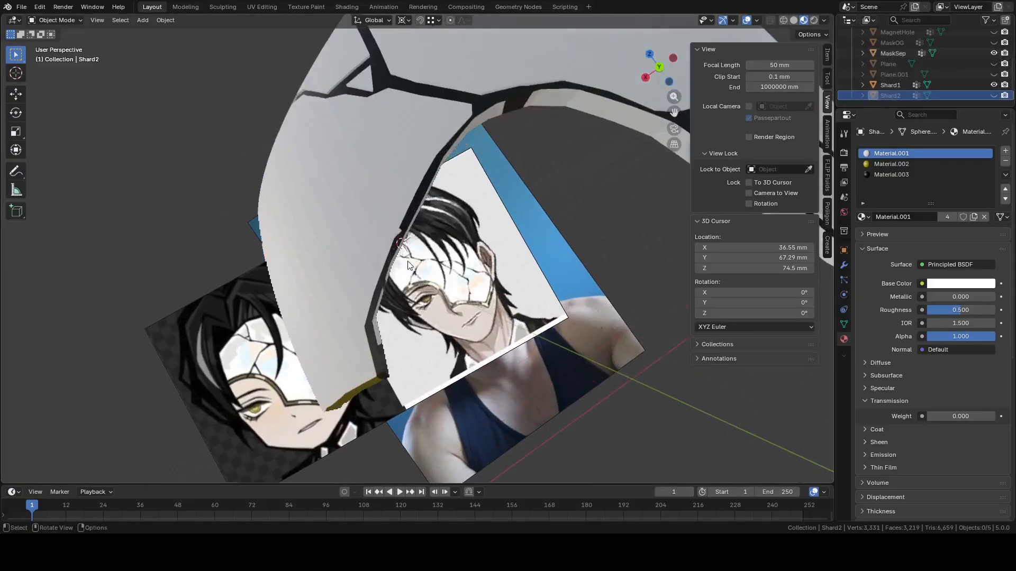
pyautogui.click(383, 236)
pyautogui.moveTo(383, 237); pyautogui.dragTo(418, 245, button='middle')
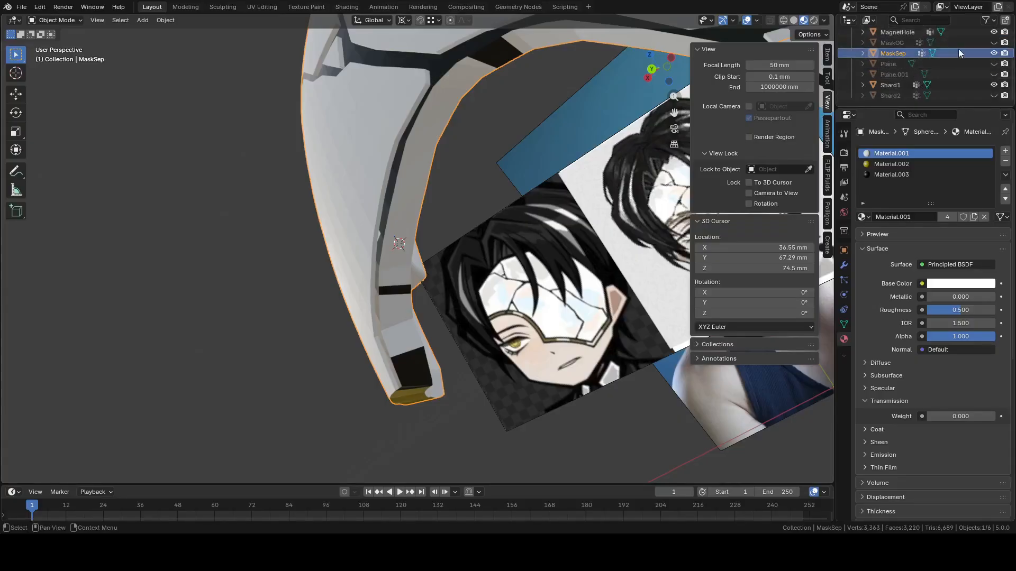
# Open MagnetHole in Edit Mode and set the transform orientation to the custom Edge orientation
pyautogui.click(907, 33)
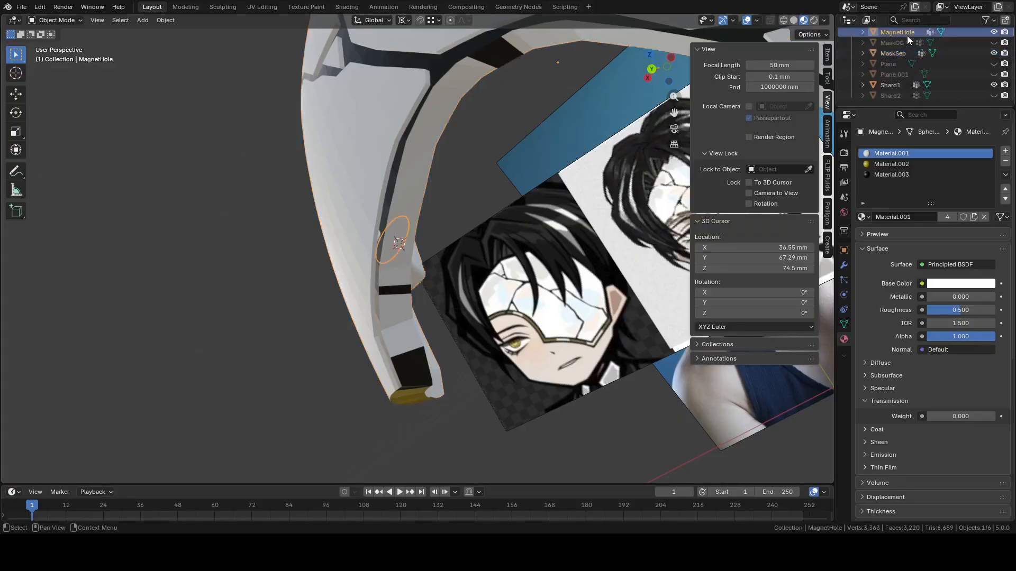
pyautogui.scroll(1, 429, 224)
pyautogui.moveTo(429, 226); pyautogui.dragTo(466, 241, button='middle')
pyautogui.press('Tab')
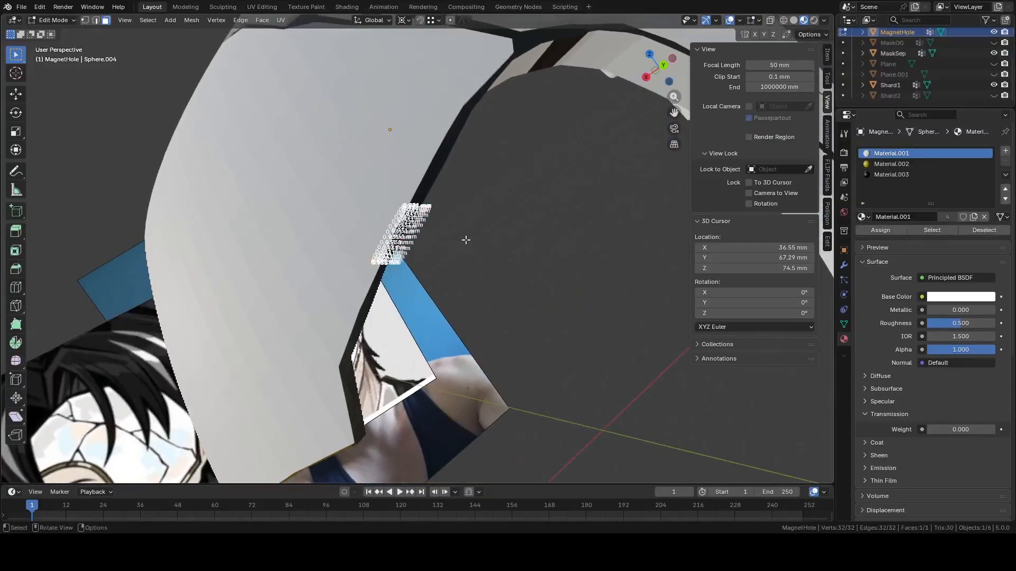
pyautogui.click(374, 20)
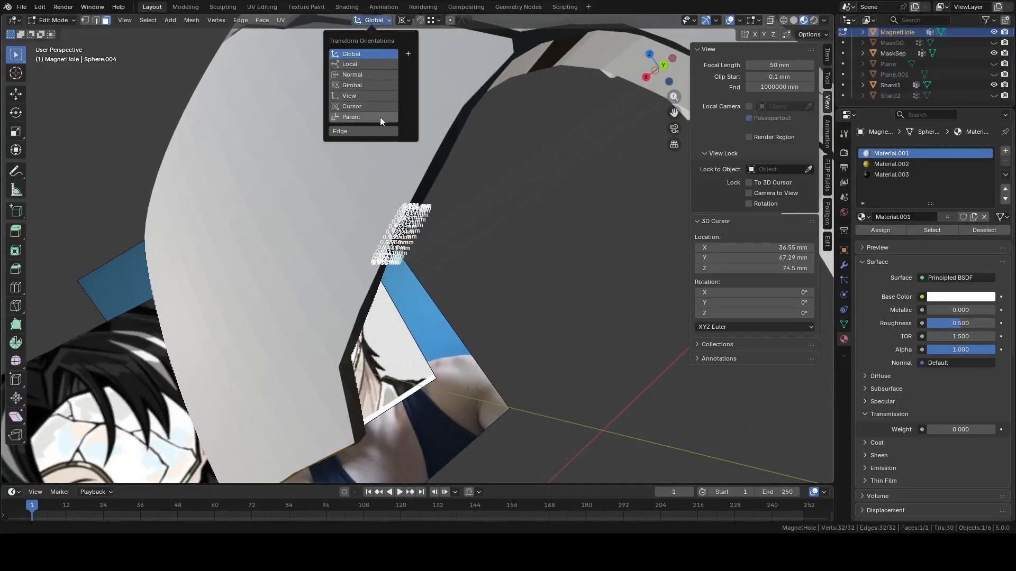
pyautogui.click(375, 130)
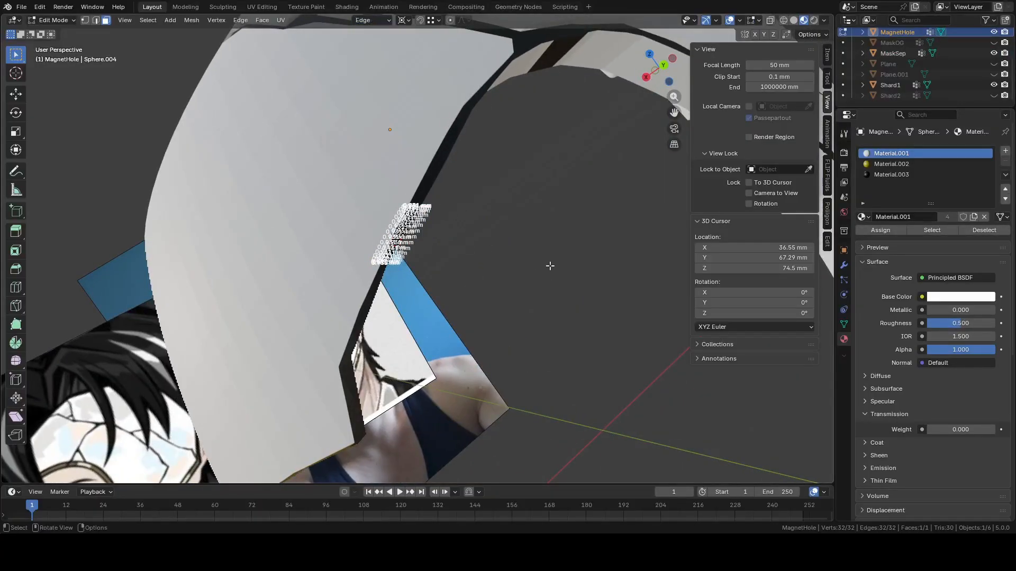
# Move the MagnetHole circular face about -2.9 mm along the edge-oriented Y axis, out of the mask's inner surface
pyautogui.press('g')
pyautogui.press('y')
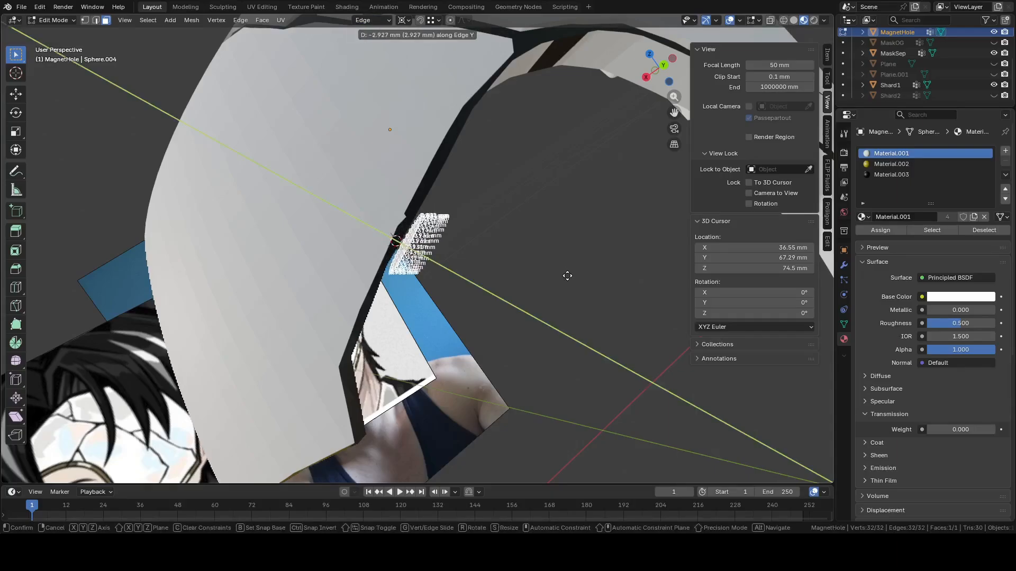
pyautogui.click(566, 274)
pyautogui.moveTo(564, 272); pyautogui.dragTo(493, 228, button='middle')
pyautogui.click(487, 236)
pyautogui.click(411, 243)
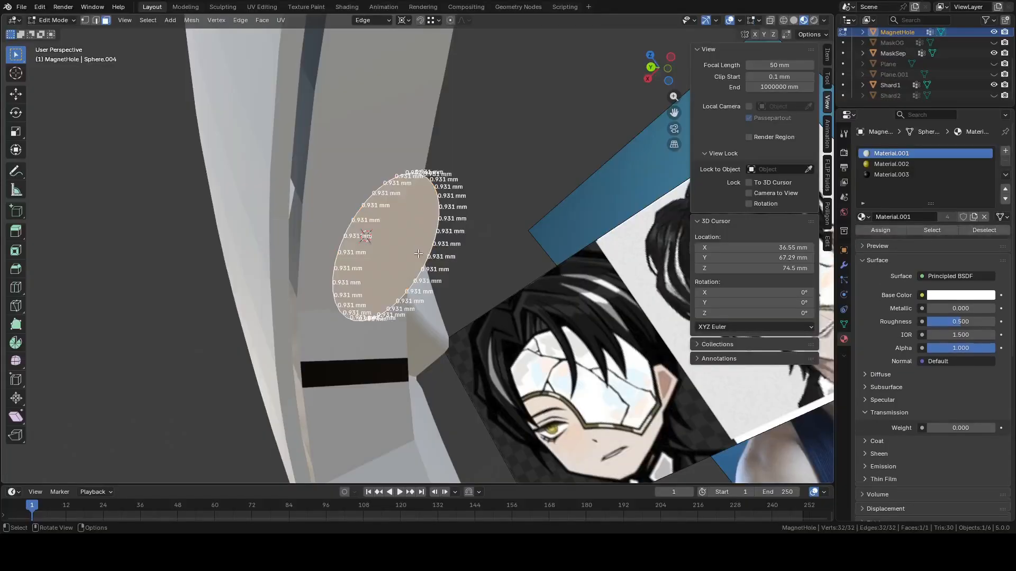
# Try recalculating the MagnetHole circle's normals to the inside and aligning the view to its face
pyautogui.hotkey('shift', 'n')
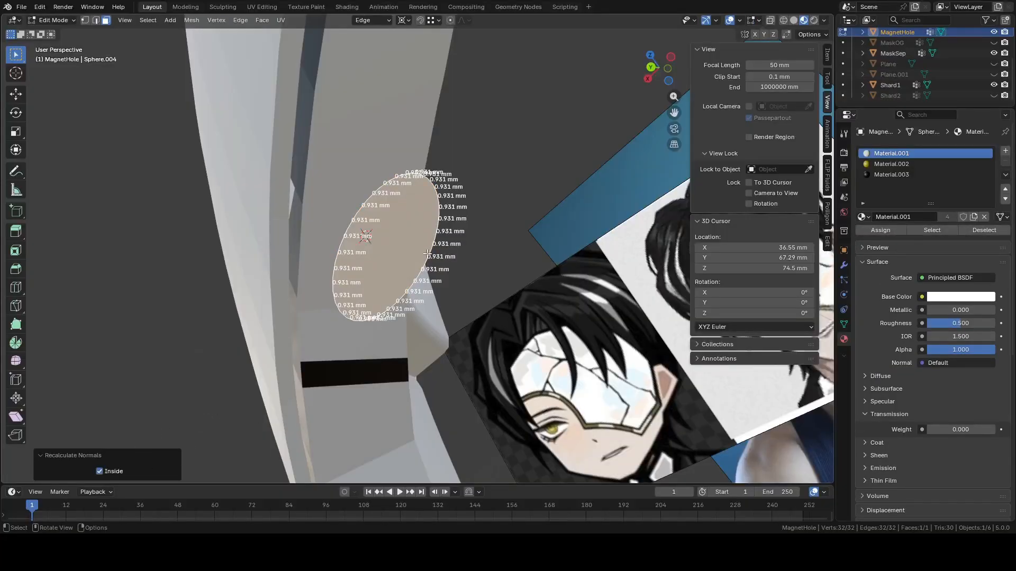
pyautogui.hotkey('ctrl', 'z')
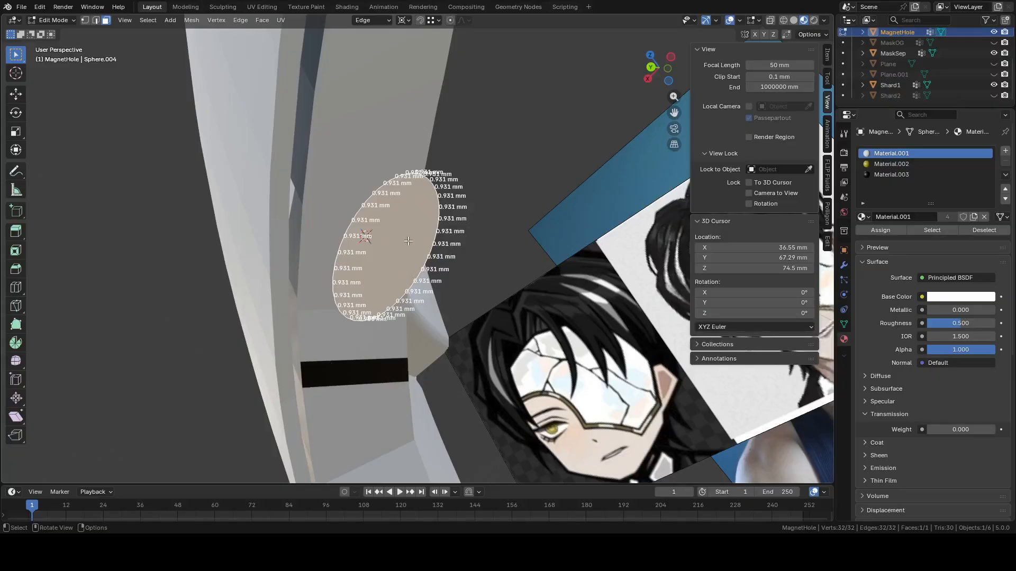
pyautogui.press('shift+KP_7')
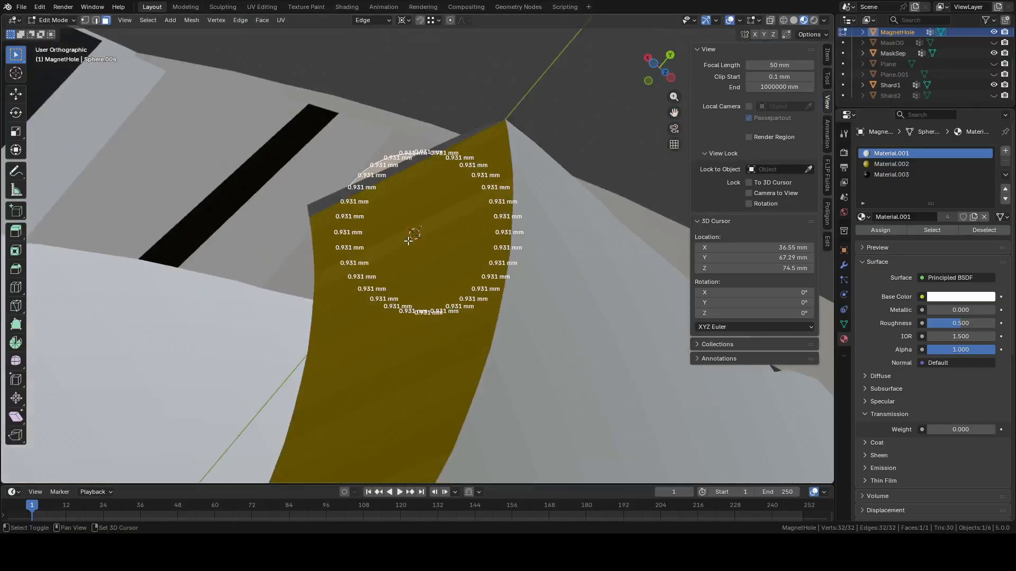
pyautogui.moveTo(412, 242); pyautogui.dragTo(447, 302, button='middle')
pyautogui.scroll(-10, 426, 264)
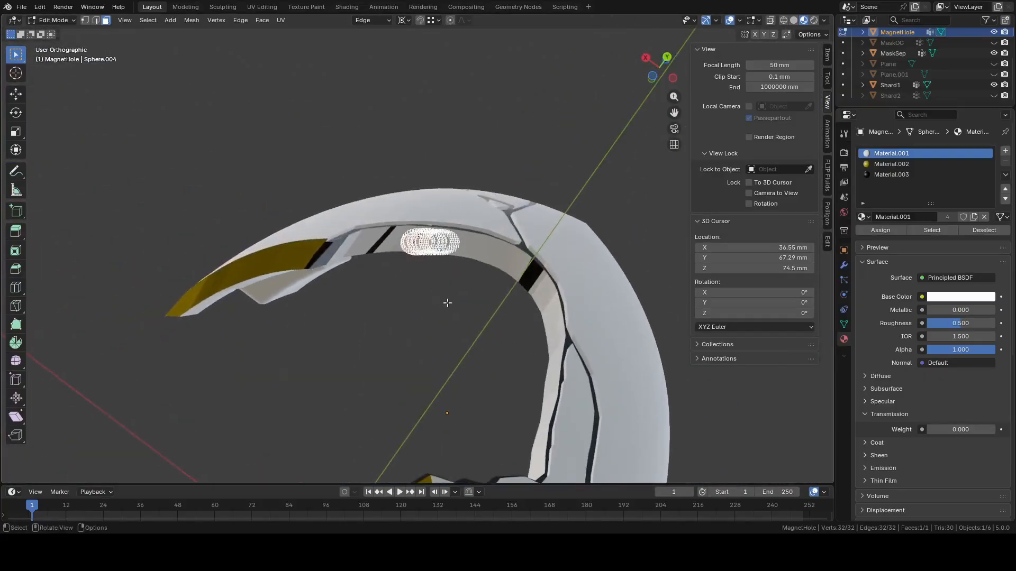
# Leave mesh editing and hide the Shard1 object
pyautogui.press('Tab')
pyautogui.click(658, 399)
pyautogui.moveTo(653, 397); pyautogui.dragTo(449, 376, button='middle')
pyautogui.click(404, 382)
pyautogui.press('h')
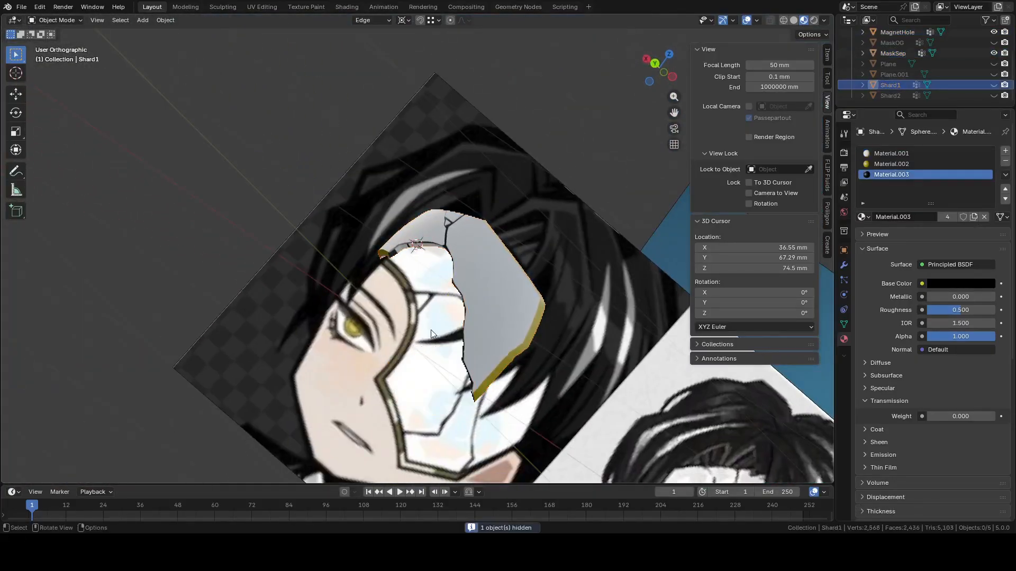
pyautogui.click(461, 265)
pyautogui.moveTo(461, 265); pyautogui.dragTo(471, 224, button='middle')
pyautogui.scroll(8, 518, 207)
pyautogui.click(413, 242)
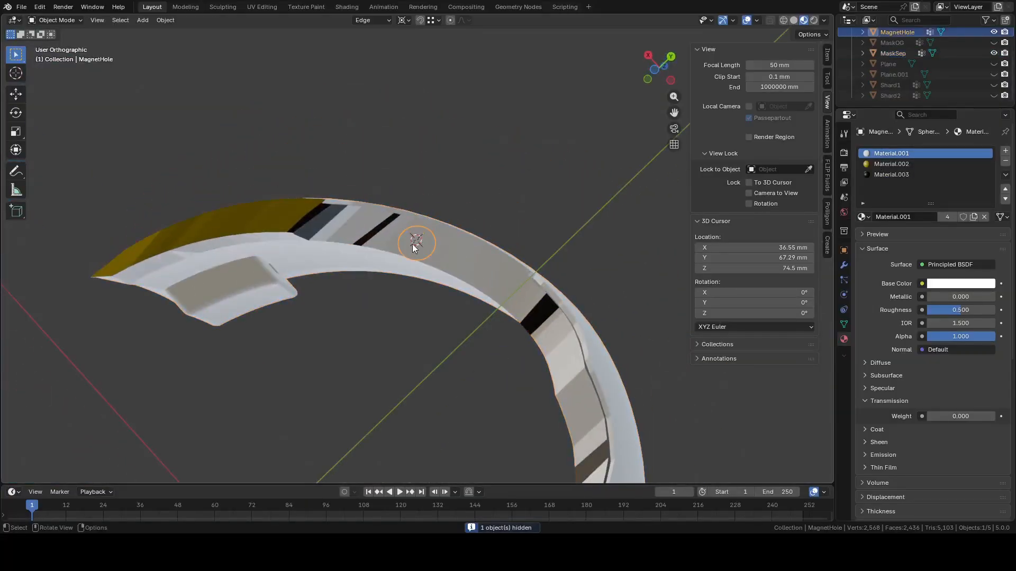
pyautogui.scroll(2, 447, 253)
pyautogui.click(494, 247)
pyautogui.press('Tab')
pyautogui.moveTo(495, 247); pyautogui.dragTo(495, 267, button='middle')
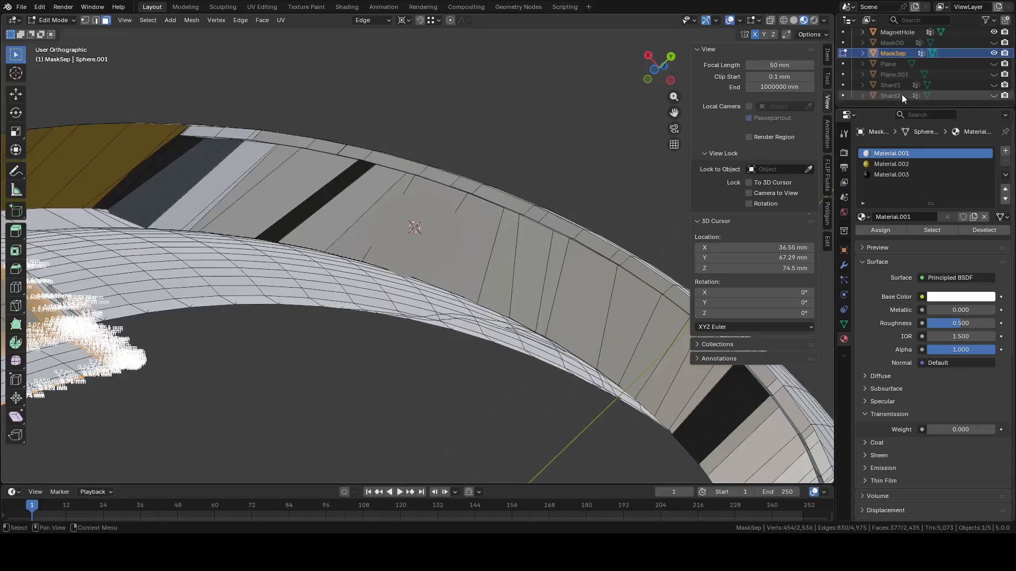
pyautogui.keyDown('ctrl'); pyautogui.click(906, 32); pyautogui.keyUp('ctrl')
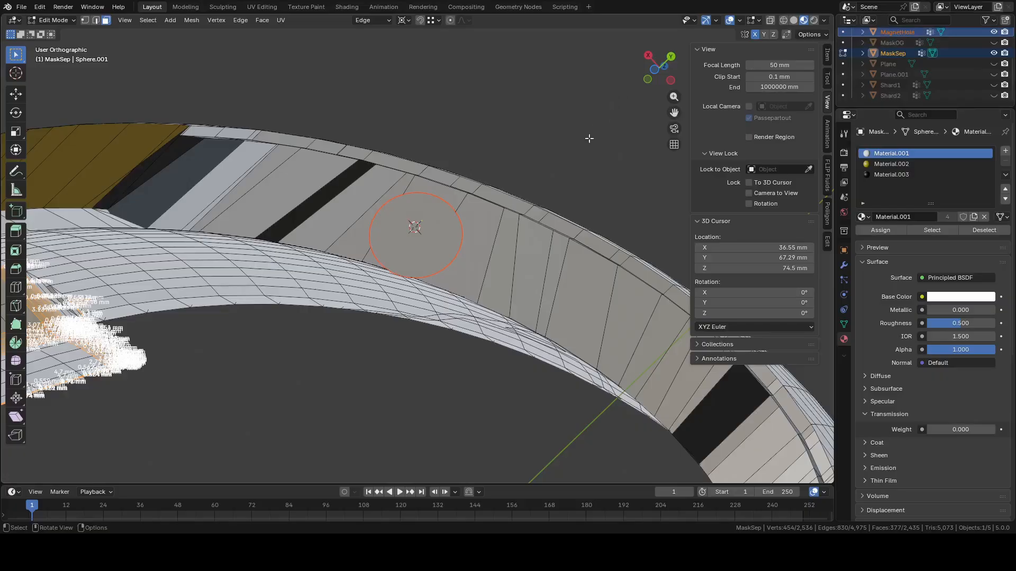
pyautogui.press('Tab')
# Align the view perpendicular to the MagnetHole circle's face and return to Object Mode
pyautogui.click(415, 242)
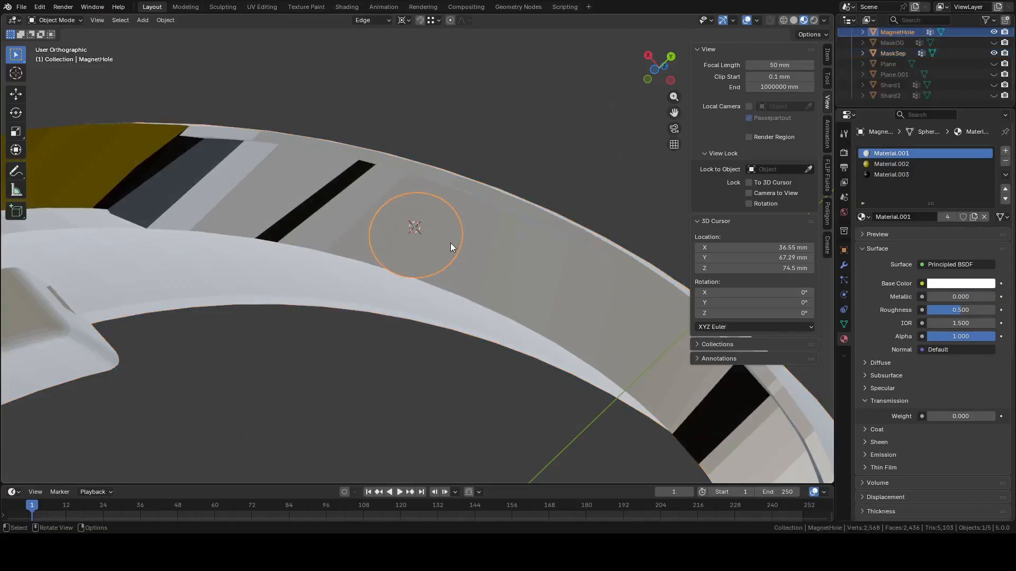
pyautogui.press('Tab')
pyautogui.press('shift+KP_7')
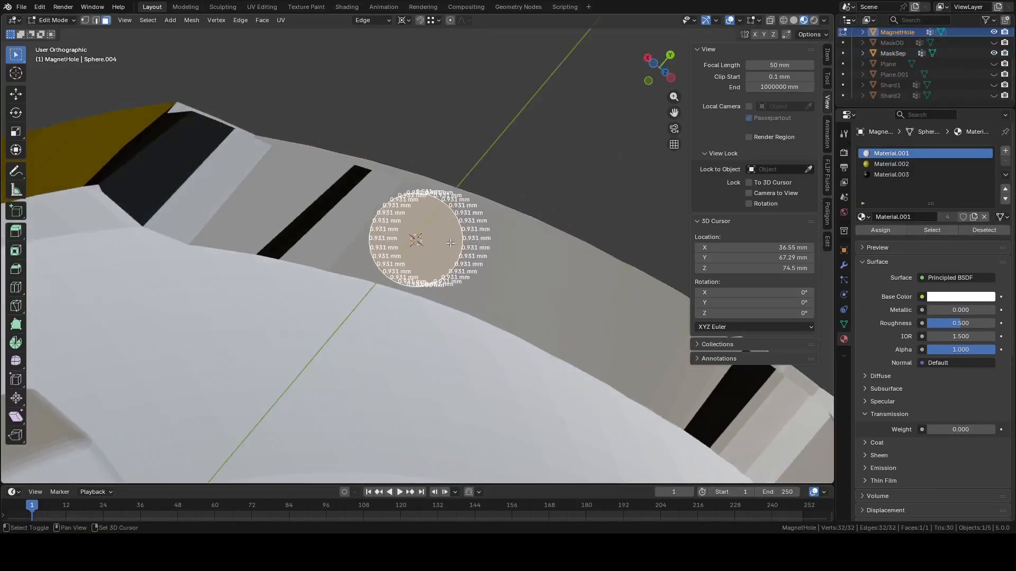
pyautogui.press('Tab')
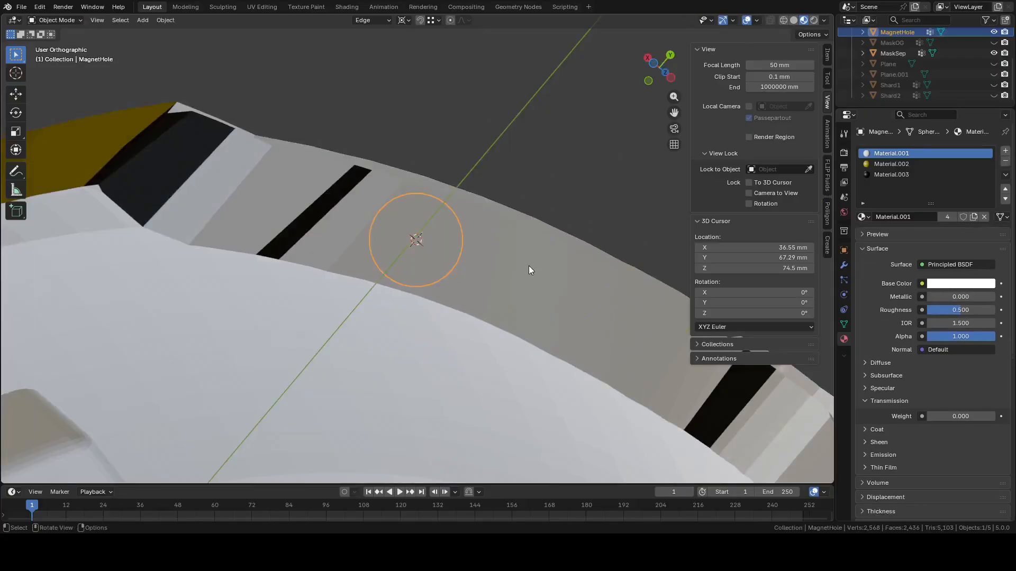
# Knife-project the MagnetHole circle onto the MaskSep mesh from the aligned view
pyautogui.click(483, 236)
pyautogui.press('Tab')
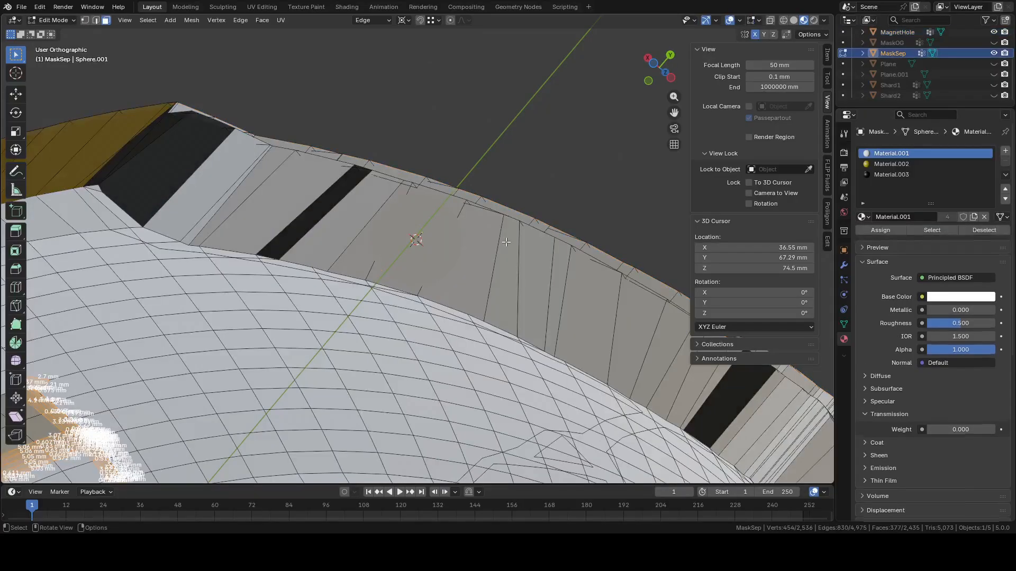
pyautogui.keyDown('ctrl'); pyautogui.click(904, 33); pyautogui.keyUp('ctrl')
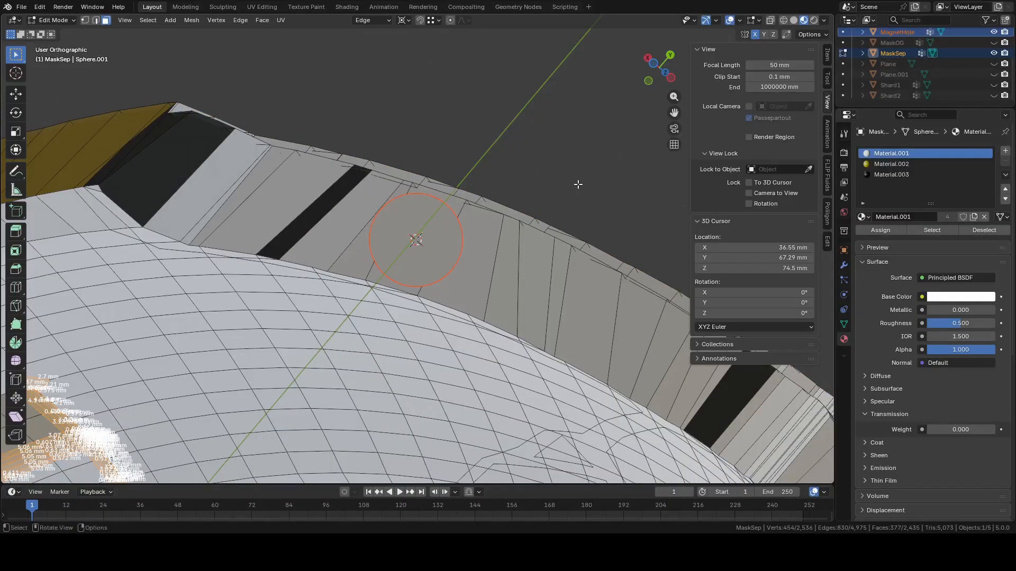
pyautogui.click(191, 21)
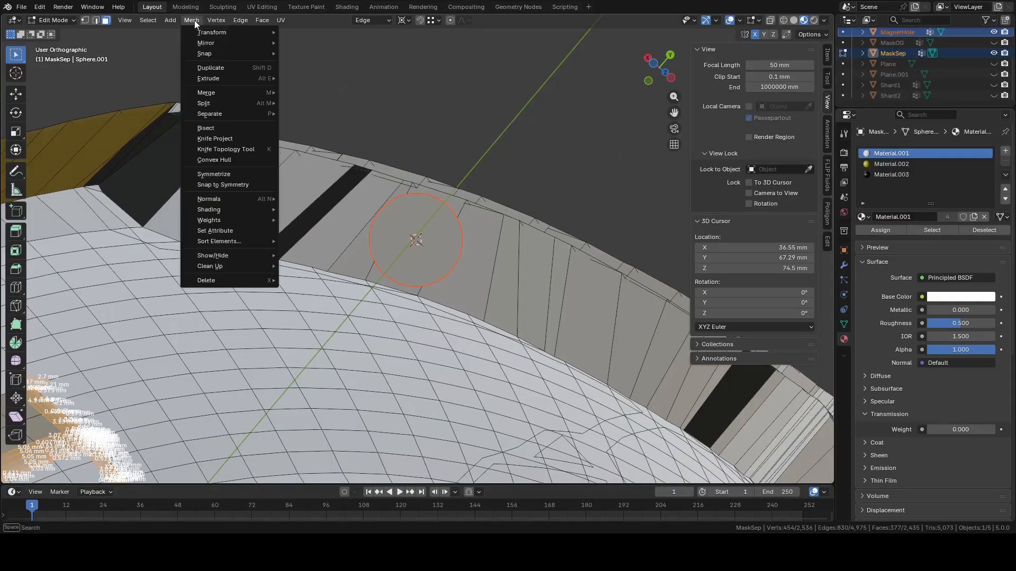
pyautogui.click(221, 139)
pyautogui.moveTo(535, 239); pyautogui.dragTo(522, 333, button='middle')
# Leave mesh editing and hide the MagnetHole cutter object
pyautogui.press('Tab')
pyautogui.click(408, 244)
pyautogui.moveTo(408, 244); pyautogui.dragTo(427, 274, button='middle')
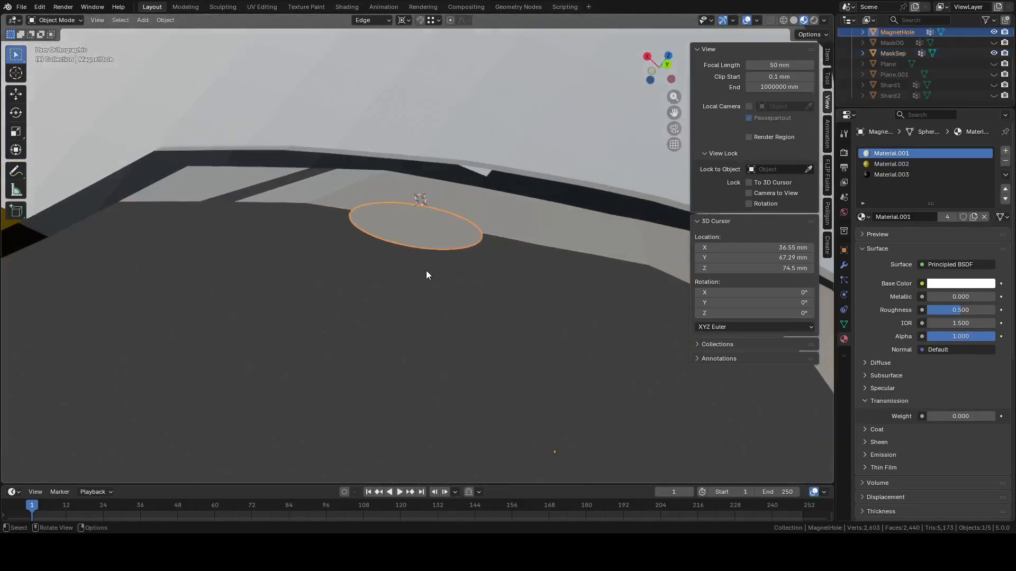
pyautogui.press('h')
# Extrude the projected circular faces on MaskSep about -3.1 mm along their normal into the mask
pyautogui.click(444, 205)
pyautogui.press('Tab')
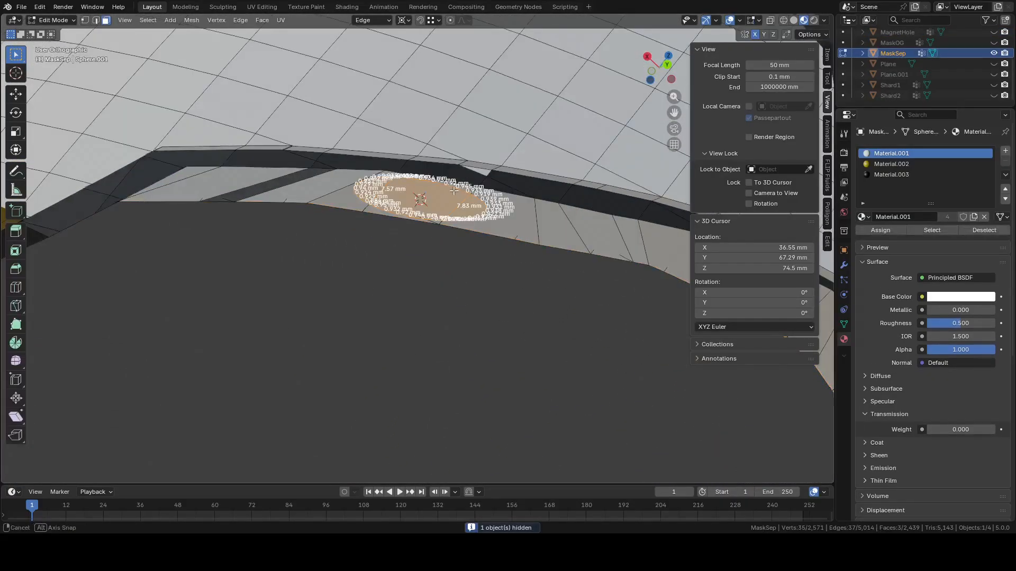
pyautogui.moveTo(454, 191); pyautogui.dragTo(560, 292, button='middle')
pyautogui.press('e')
pyautogui.rightClick(546, 285)
pyautogui.hotkey('ctrl', 'z')
pyautogui.press('e')
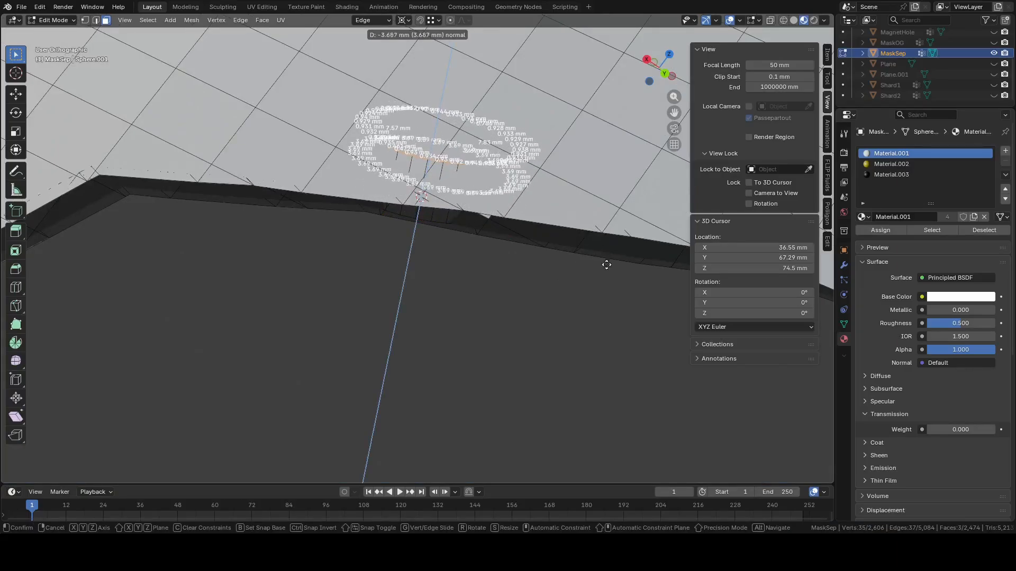
pyautogui.click(602, 358)
# Switch to perspective view and move the extruded end faces of the magnet recess about -0.35 mm along global Y
pyautogui.moveTo(596, 356); pyautogui.dragTo(481, 261, button='middle')
pyautogui.scroll(4, 480, 249)
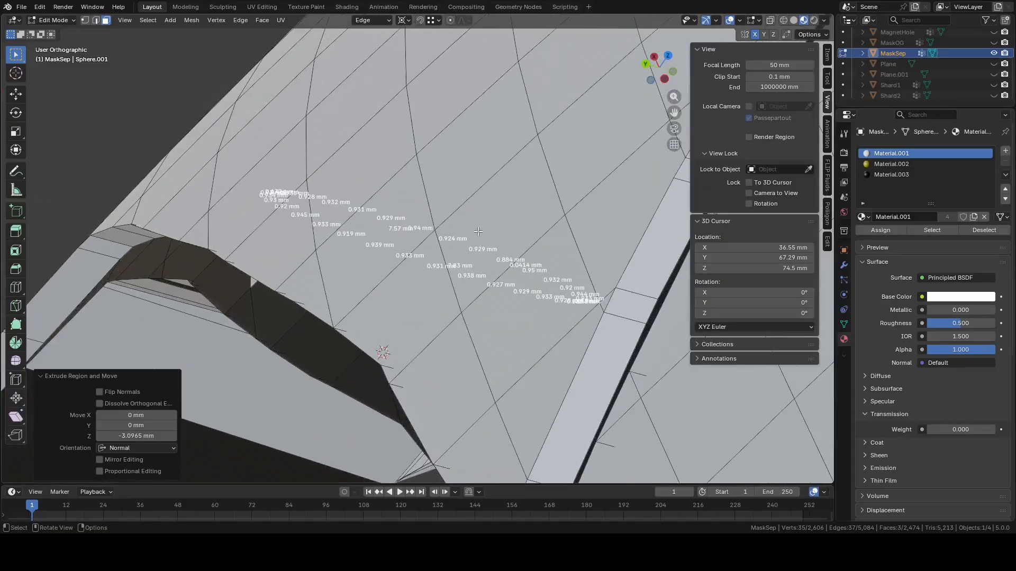
pyautogui.click(676, 146)
pyautogui.moveTo(575, 232)
pyautogui.mouseDown(button='middle')
pyautogui.moveTo(541, 228)
pyautogui.moveTo(557, 250)
pyautogui.moveTo(581, 254)
pyautogui.moveTo(520, 205)
pyautogui.moveTo(611, 155)
pyautogui.moveTo(553, 240)
pyautogui.moveTo(562, 223)
pyautogui.mouseUp(button='middle')
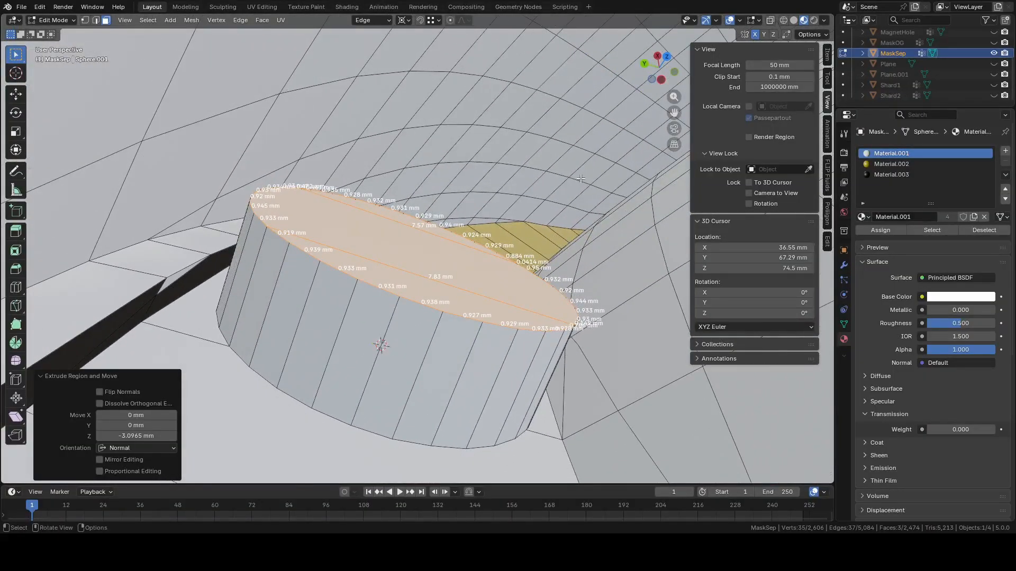
pyautogui.press('g')
pyautogui.press('y')
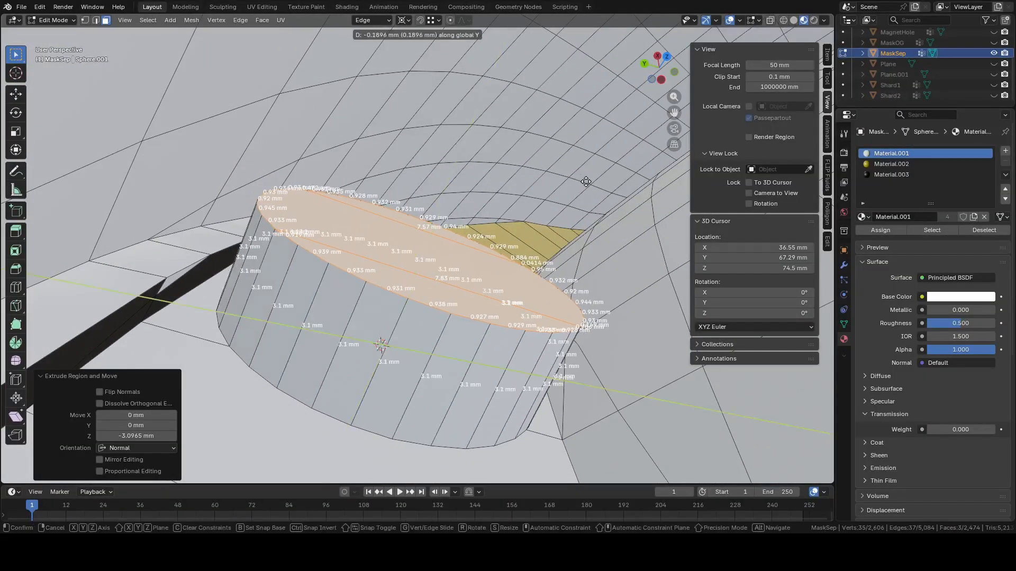
pyautogui.click(608, 198)
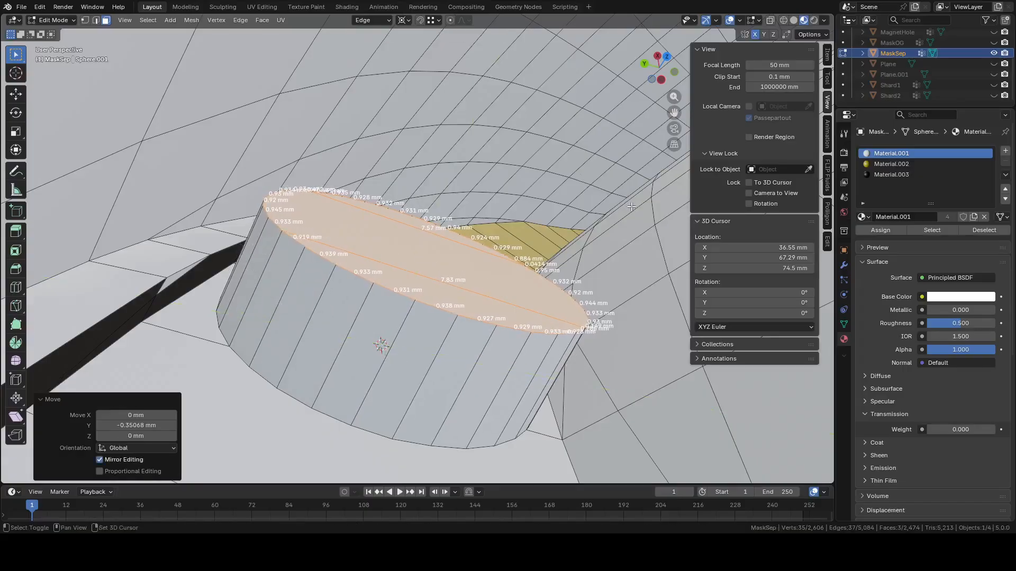
# Shift the magnet recess's end faces a further -0.10 mm or so along global Y
pyautogui.moveTo(608, 198); pyautogui.dragTo(530, 294, button='middle')
pyautogui.press('g')
pyautogui.press('y')
pyautogui.press('y')
pyautogui.click(639, 246)
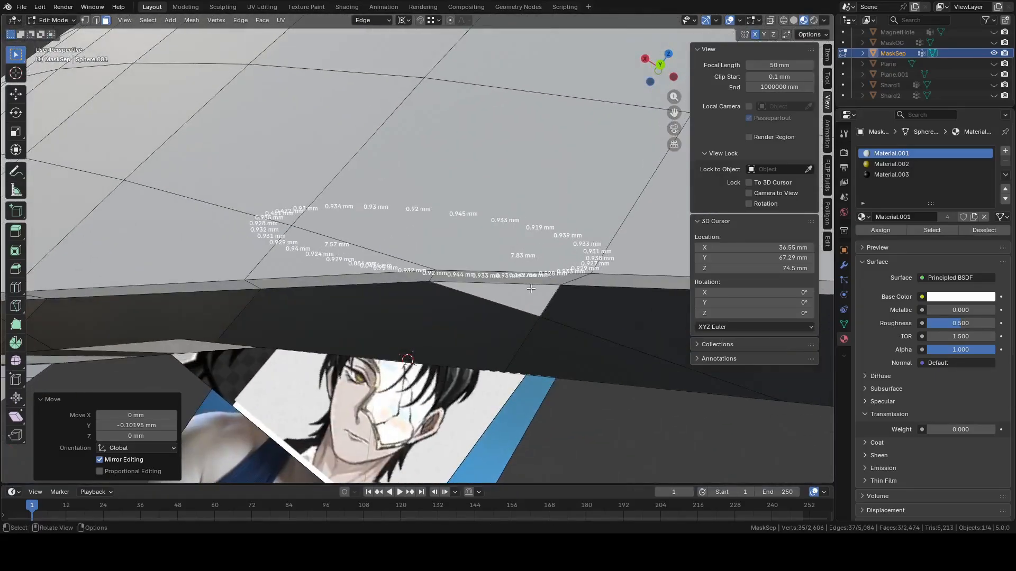
# Assign Material.003 to the light triangular face on the mask's dark crack edge above the magnet recess
pyautogui.click(530, 294)
pyautogui.click(891, 174)
pyautogui.click(898, 231)
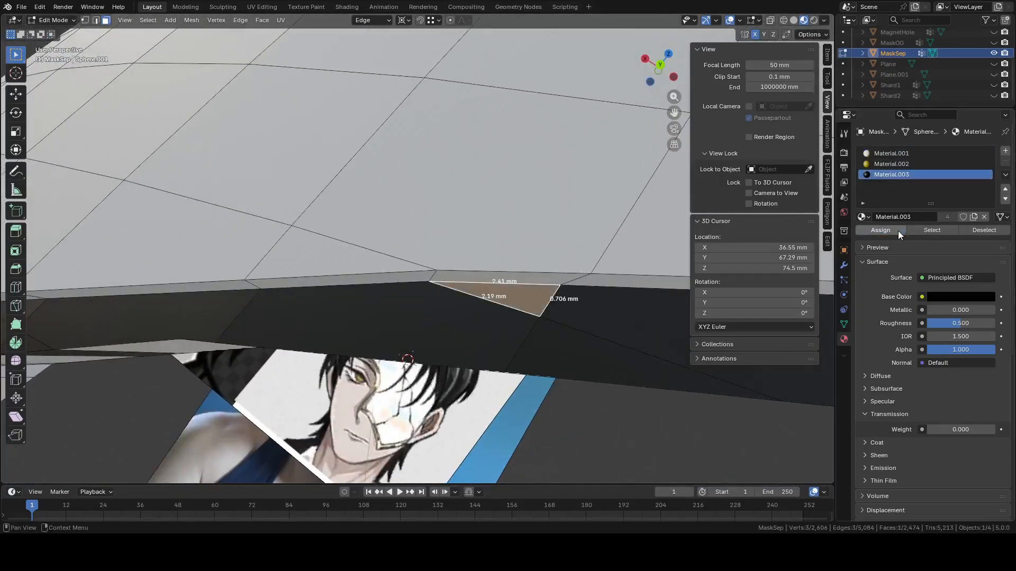
# Leave mesh editing and examine the MaskSep piece and its magnet recess from several angles
pyautogui.moveTo(550, 301); pyautogui.dragTo(526, 268, button='middle')
pyautogui.press('Tab')
pyautogui.scroll(-6, 529, 267)
pyautogui.moveTo(365, 275); pyautogui.dragTo(462, 353, button='middle')
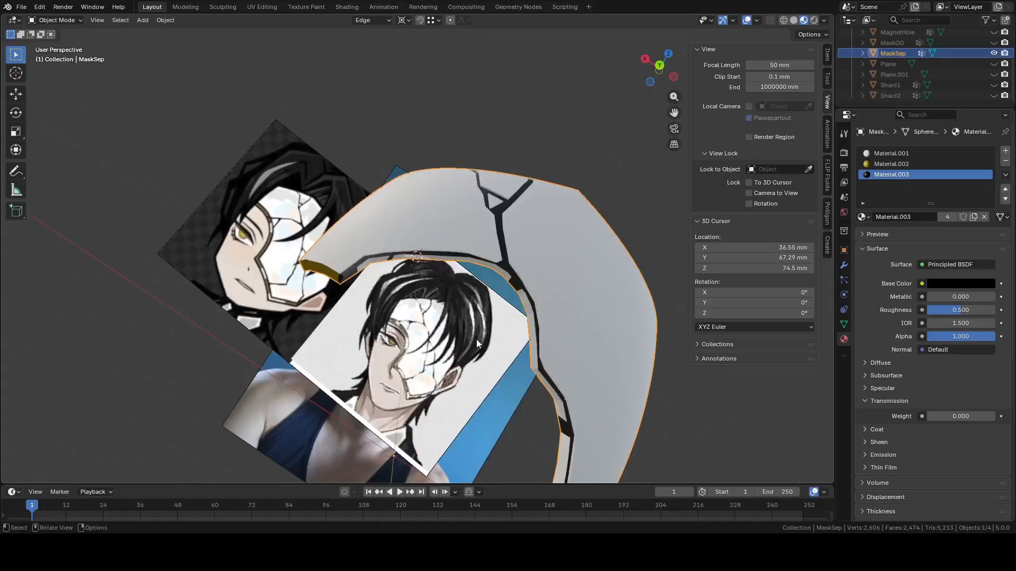
pyautogui.moveTo(477, 339); pyautogui.dragTo(465, 317, button='middle')
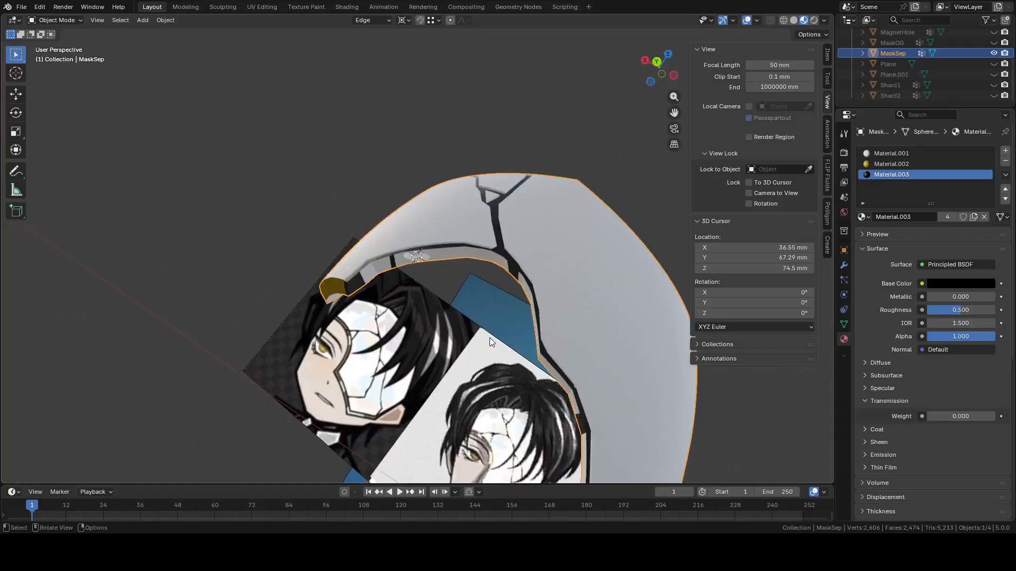
pyautogui.moveTo(491, 338); pyautogui.dragTo(546, 307, button='middle')
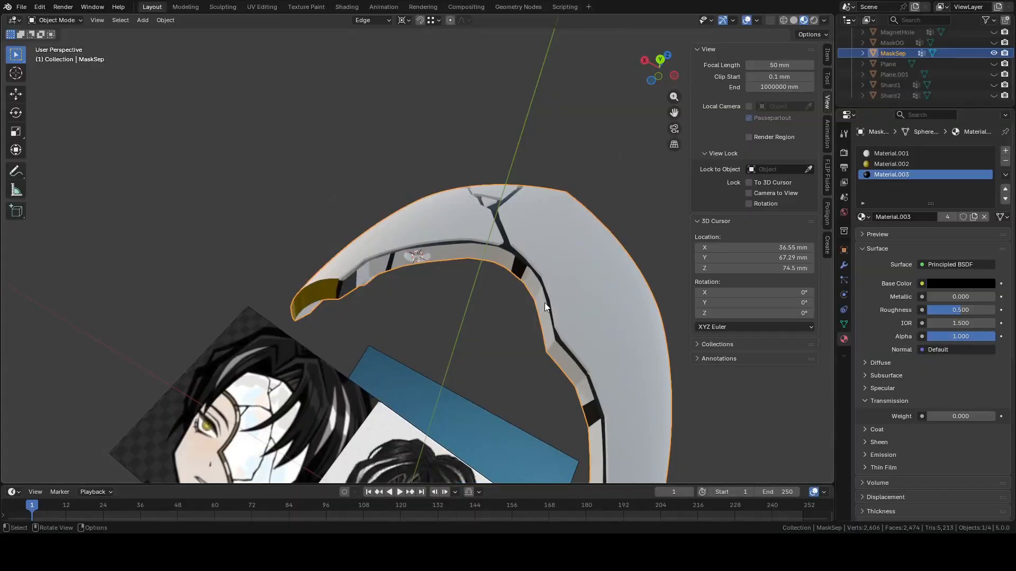
pyautogui.moveTo(544, 302)
pyautogui.mouseDown(button='middle')
pyautogui.moveTo(541, 279)
pyautogui.moveTo(550, 320)
pyautogui.mouseUp(button='middle')
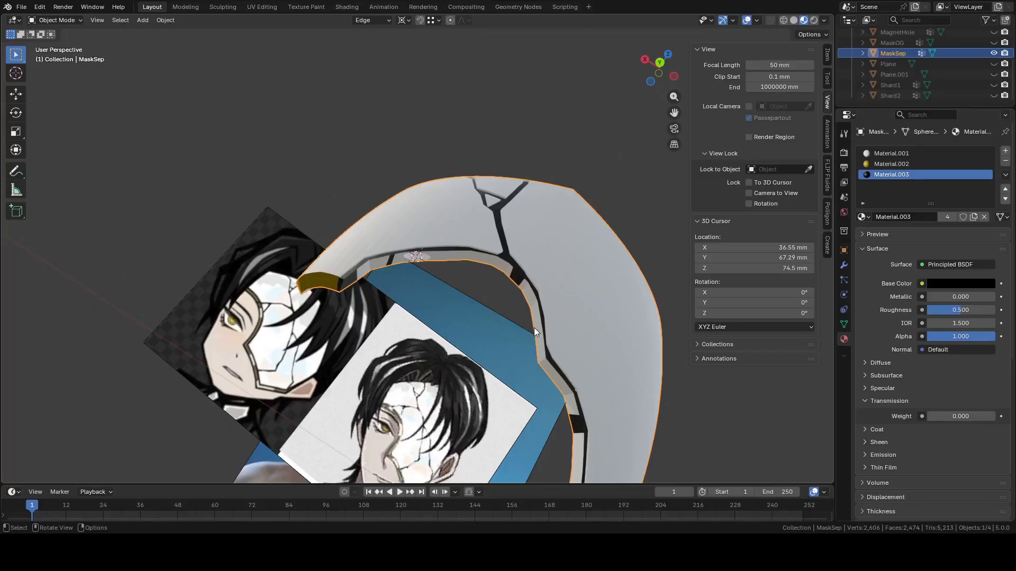
# Make Shard1 and Shard2 visible again alongside MaskSep, keeping the Plane.001 crack outline hidden
pyautogui.click(994, 74)
pyautogui.click(994, 84)
pyautogui.click(994, 95)
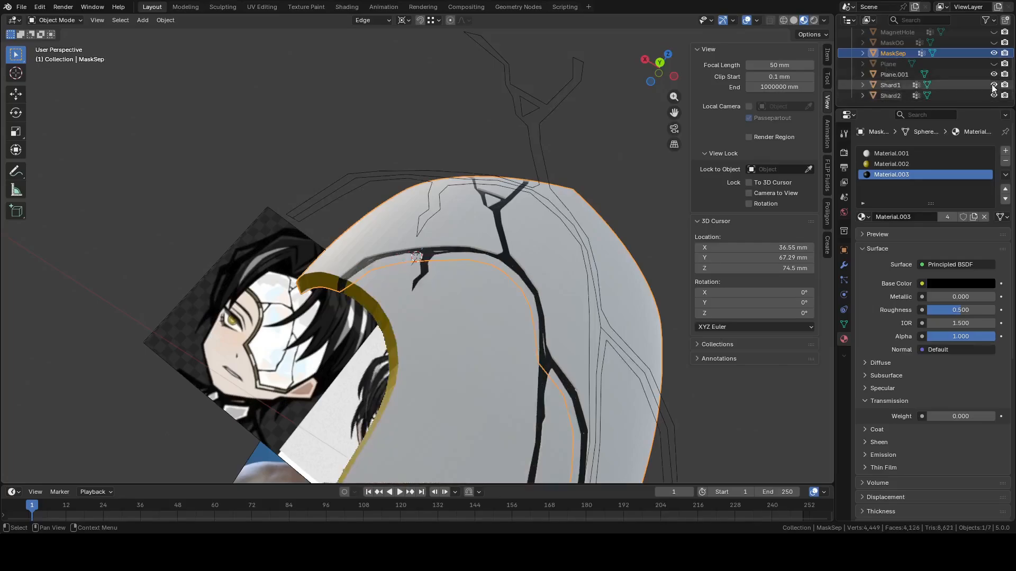
pyautogui.click(994, 53)
pyautogui.click(994, 53)
pyautogui.moveTo(603, 195); pyautogui.dragTo(596, 196, button='middle')
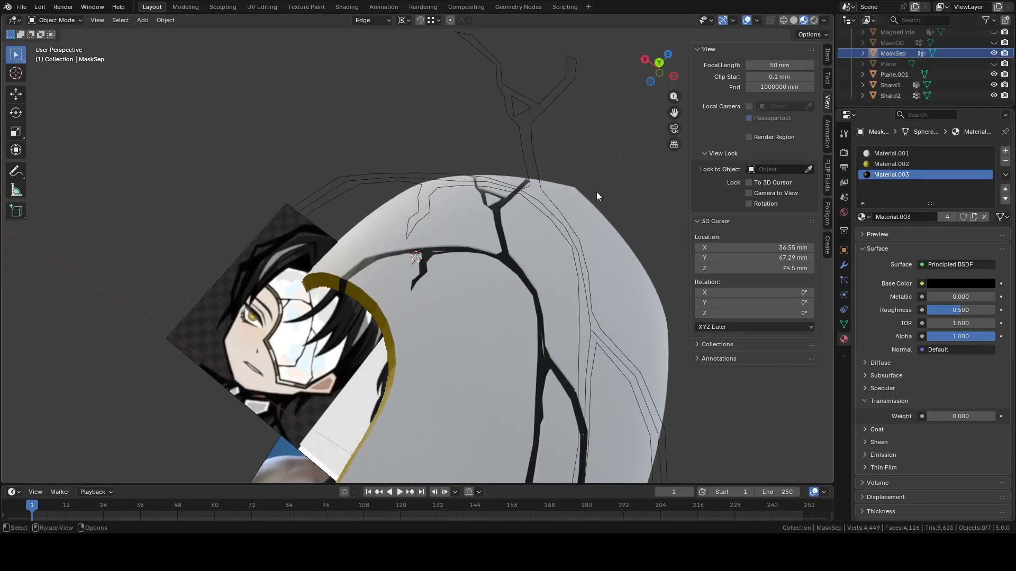
pyautogui.click(525, 103)
pyautogui.press('h')
pyautogui.keyDown('shift'); pyautogui.moveTo(525, 107); pyautogui.dragTo(525, 251, button='middle'); pyautogui.keyUp('shift')
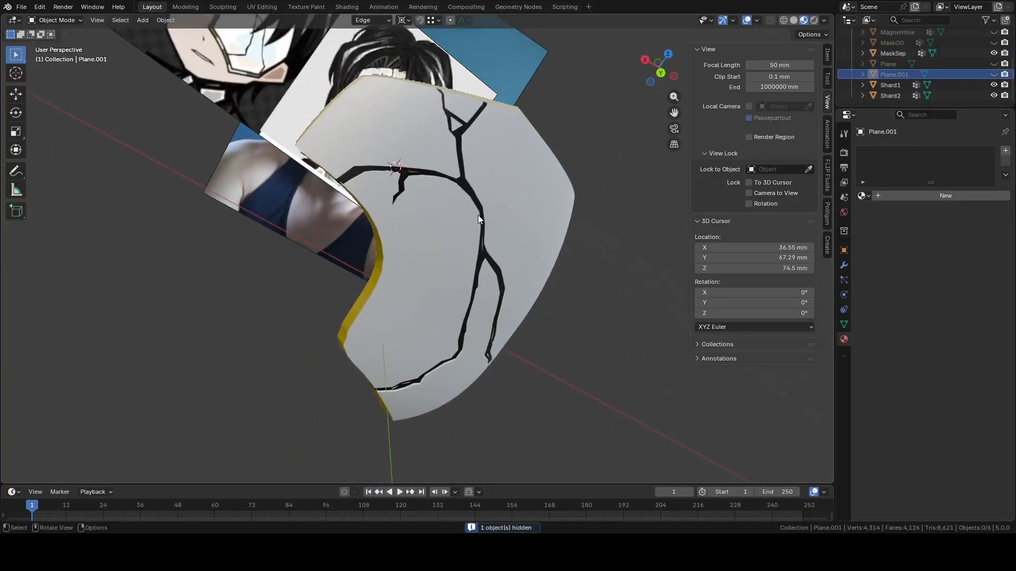
# Select Shard2 and examine how its edges meet the neighbouring mask pieces along the cracks
pyautogui.click(467, 224)
pyautogui.moveTo(467, 223); pyautogui.dragTo(455, 258, button='middle')
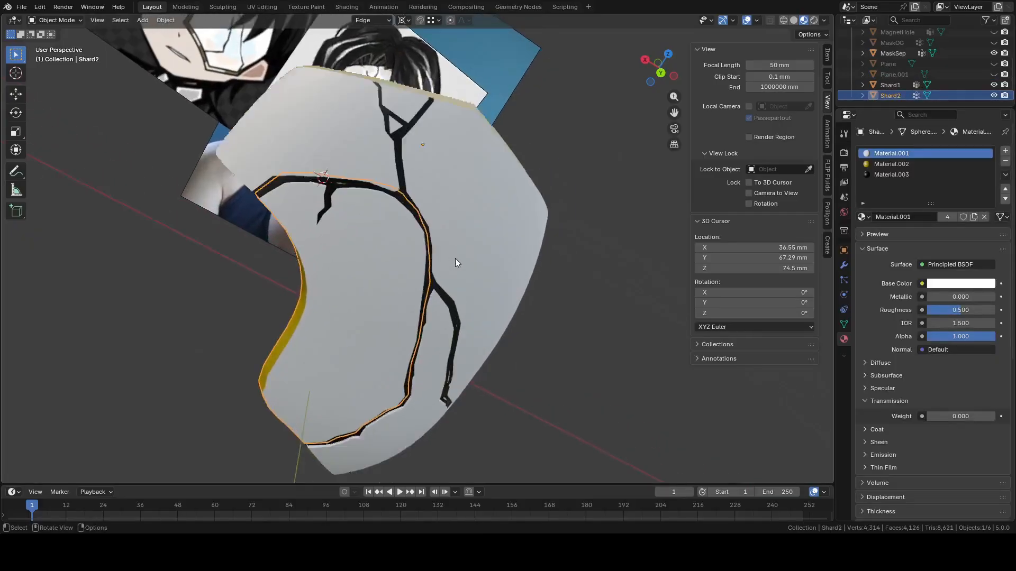
pyautogui.scroll(4, 460, 256)
pyautogui.scroll(-5, 478, 247)
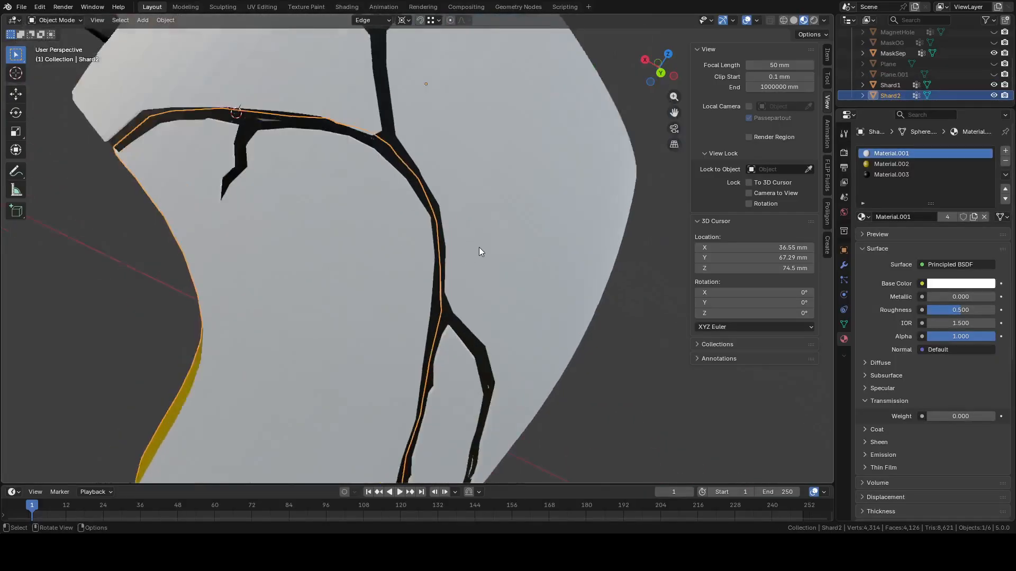
pyautogui.moveTo(478, 246); pyautogui.dragTo(466, 206, button='middle')
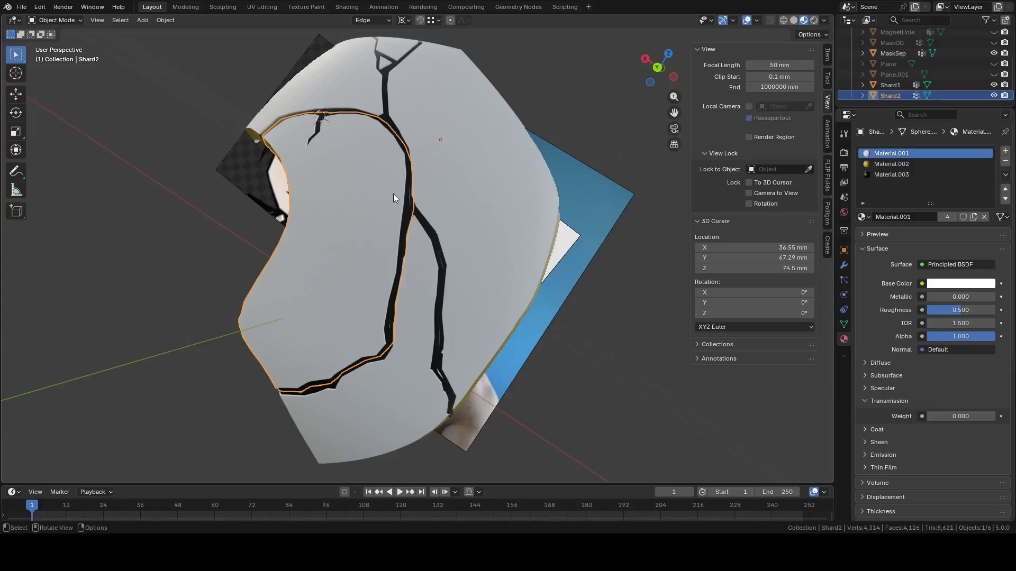
# Hide the MaskSep piece to expose the edge of Shard2
pyautogui.moveTo(397, 190); pyautogui.dragTo(438, 264, button='middle')
pyautogui.press('Tab')
pyautogui.scroll(4, 415, 199)
pyautogui.press('Tab')
pyautogui.click(531, 211)
pyautogui.press('h')
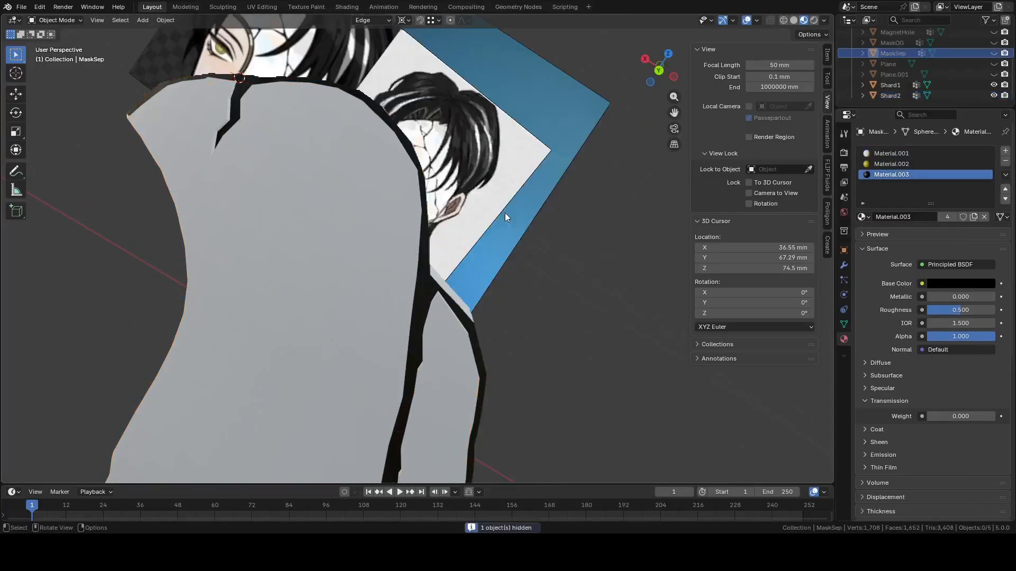
# Open Shard2's mesh for editing and examine the light edge face just above the dark crack band
pyautogui.click(425, 204)
pyautogui.moveTo(425, 204); pyautogui.dragTo(365, 256, button='middle')
pyautogui.press('Tab')
pyautogui.click(360, 240)
pyautogui.scroll(8, 360, 241)
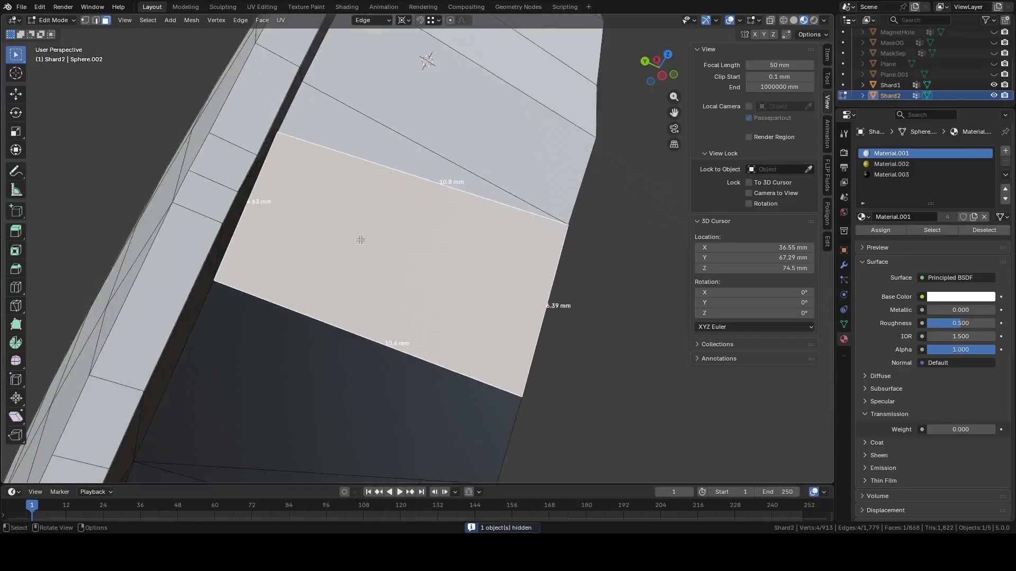
pyautogui.scroll(-6, 369, 244)
pyautogui.moveTo(370, 245); pyautogui.dragTo(421, 273, button='middle')
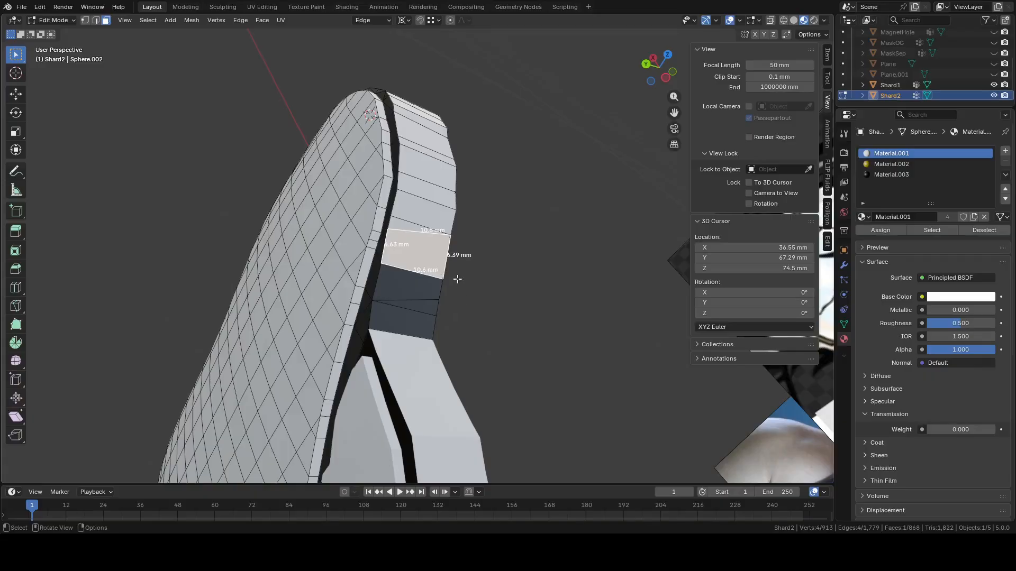
# Make the MagnetHole disc visible, turn on snapping, leave Shard2's mesh editing and select MagnetHole
pyautogui.click(891, 33)
pyautogui.moveTo(487, 196); pyautogui.dragTo(546, 172, button='middle')
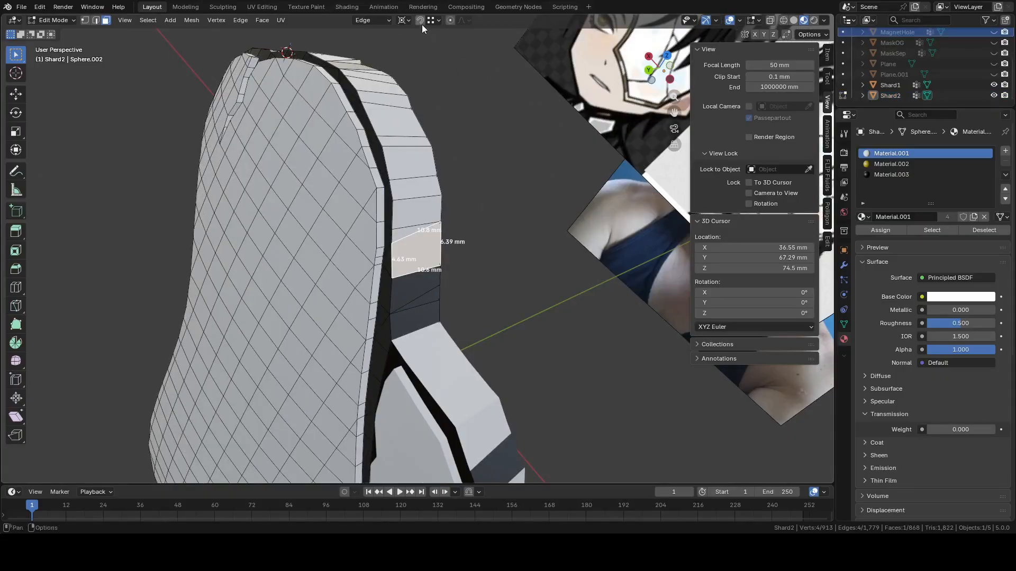
pyautogui.press('g')
pyautogui.rightClick(424, 214)
pyautogui.press('Tab')
pyautogui.click(900, 34)
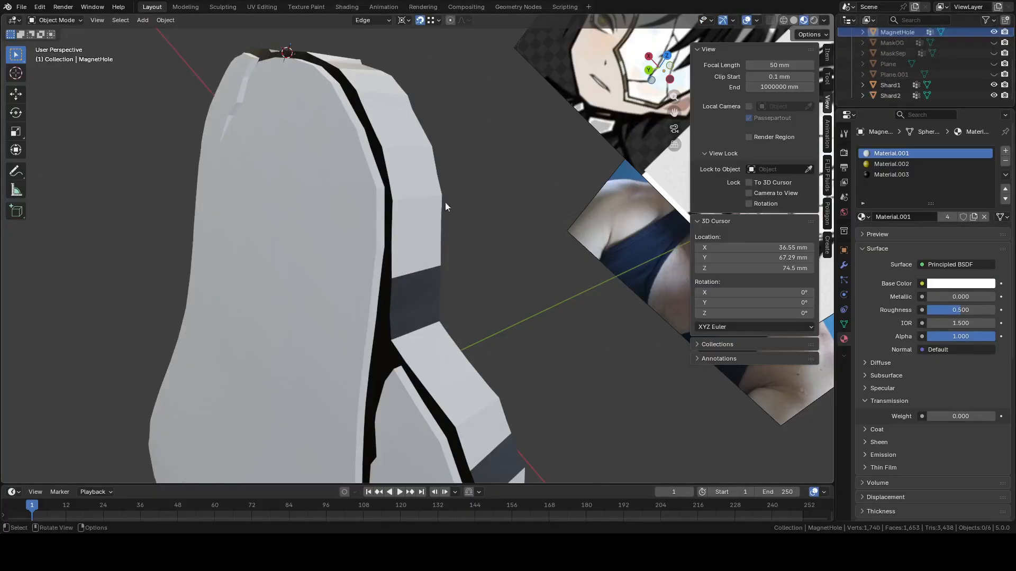
pyautogui.click(396, 193)
pyautogui.press('Tab')
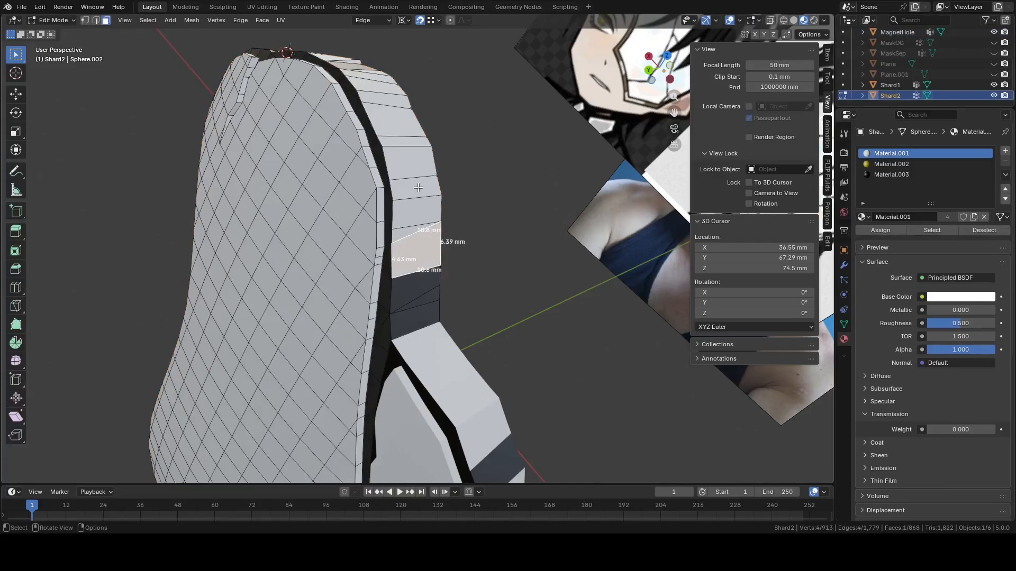
pyautogui.click(901, 32)
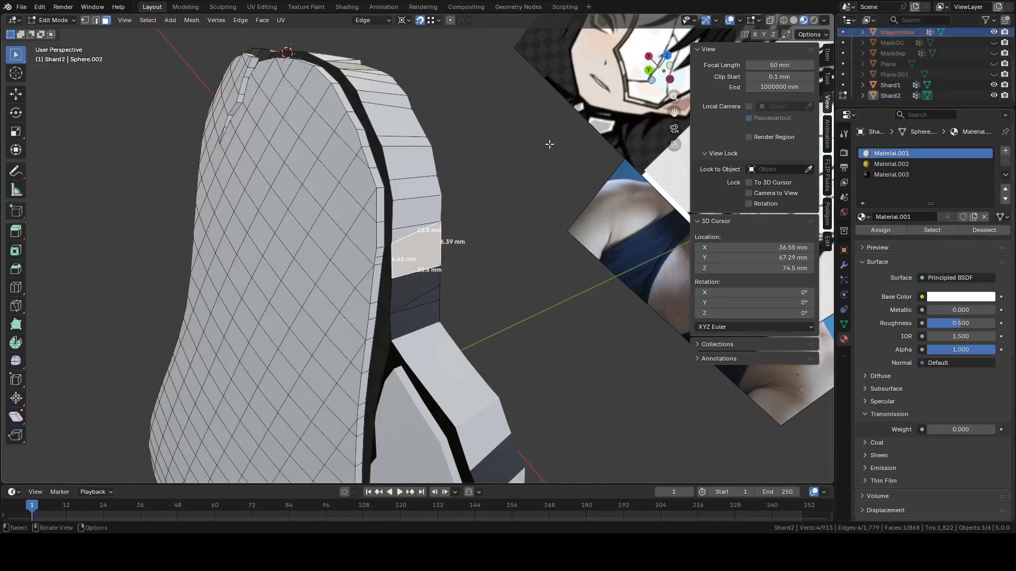
pyautogui.press('Tab')
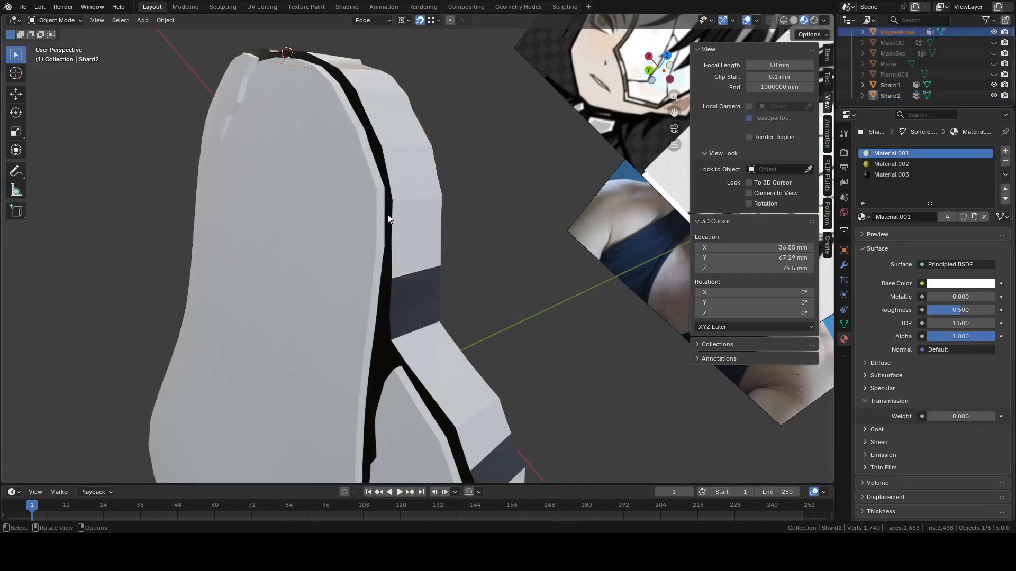
pyautogui.click(898, 31)
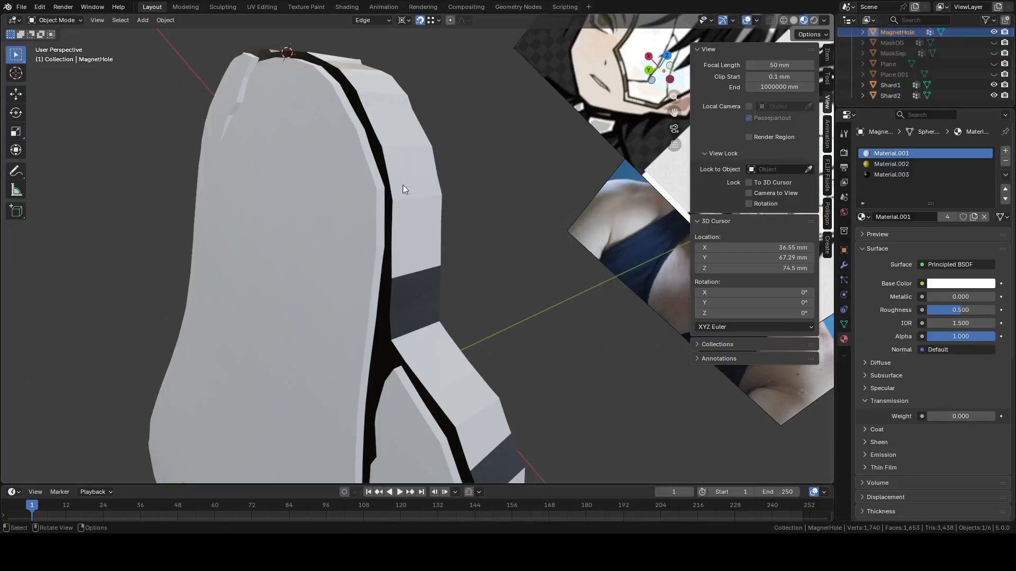
# Move the MagnetHole disc over toward the mask shards and set its origin to its geometry
pyautogui.press('g')
pyautogui.click(416, 248)
pyautogui.moveTo(417, 249); pyautogui.dragTo(377, 231, button='middle')
pyautogui.press('g')
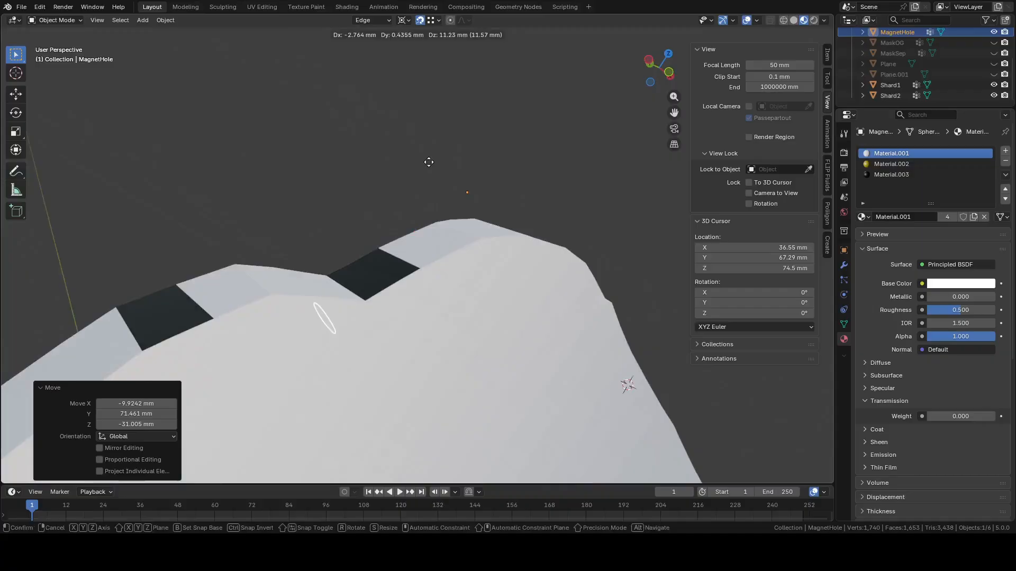
pyautogui.rightClick(431, 167)
pyautogui.rightClick(434, 169)
pyautogui.moveTo(424, 75)
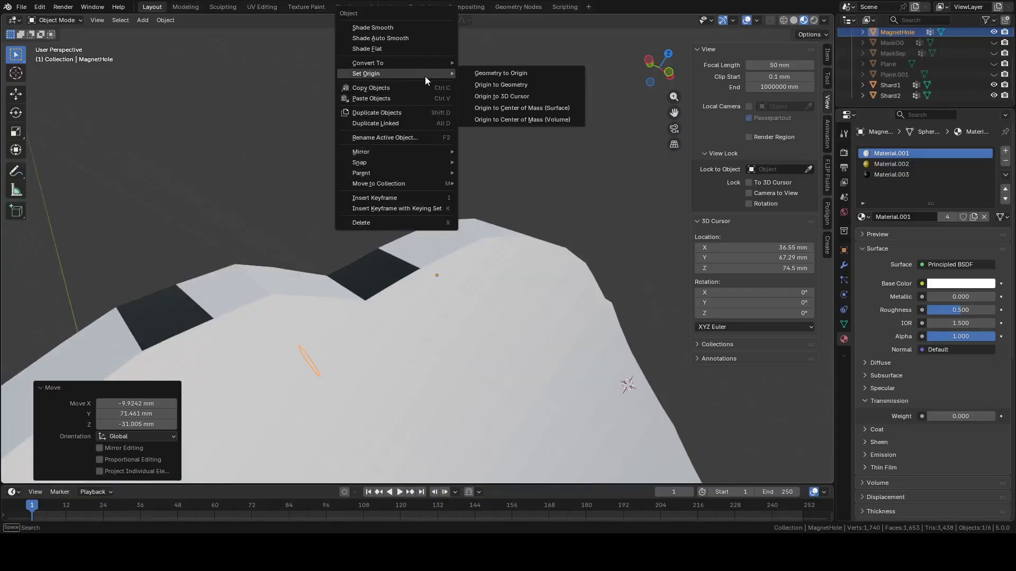
pyautogui.click(491, 84)
# Move the MagnetHole disc with snapping onto Shard2's light edge face just above the dark band
pyautogui.press('g')
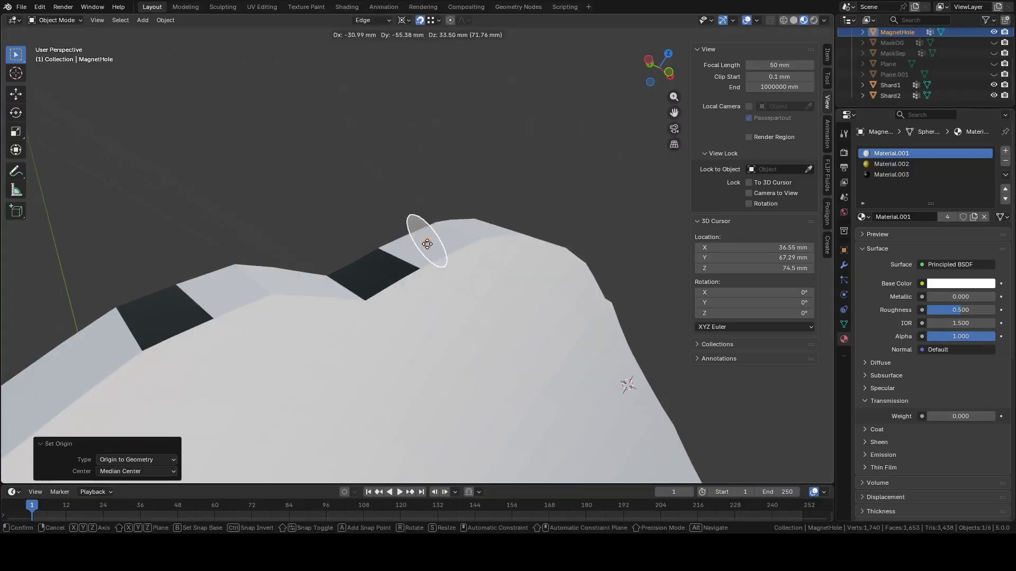
pyautogui.click(427, 243)
pyautogui.moveTo(427, 244); pyautogui.dragTo(534, 286, button='middle')
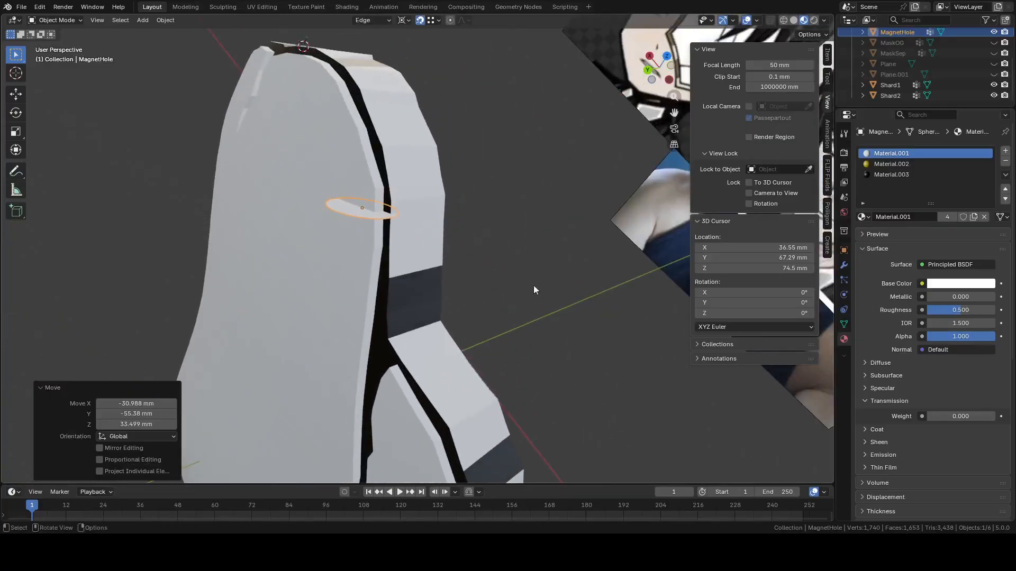
pyautogui.moveTo(460, 245); pyautogui.dragTo(445, 239, button='middle')
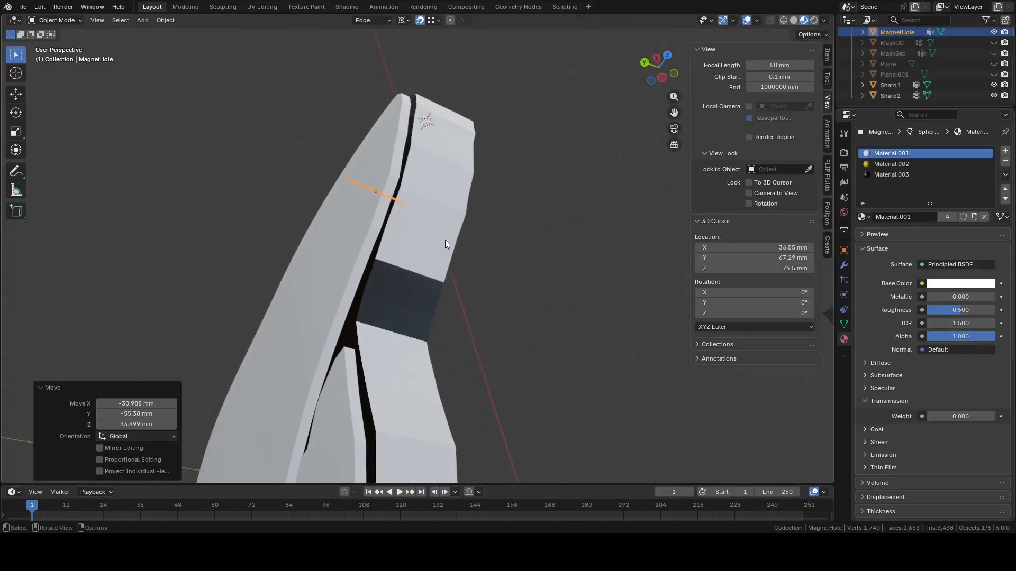
pyautogui.press('g')
pyautogui.click(486, 276)
pyautogui.moveTo(487, 273)
pyautogui.mouseDown(button='middle')
pyautogui.moveTo(423, 255)
pyautogui.moveTo(402, 224)
pyautogui.moveTo(384, 233)
pyautogui.moveTo(497, 268)
pyautogui.mouseUp(button='middle')
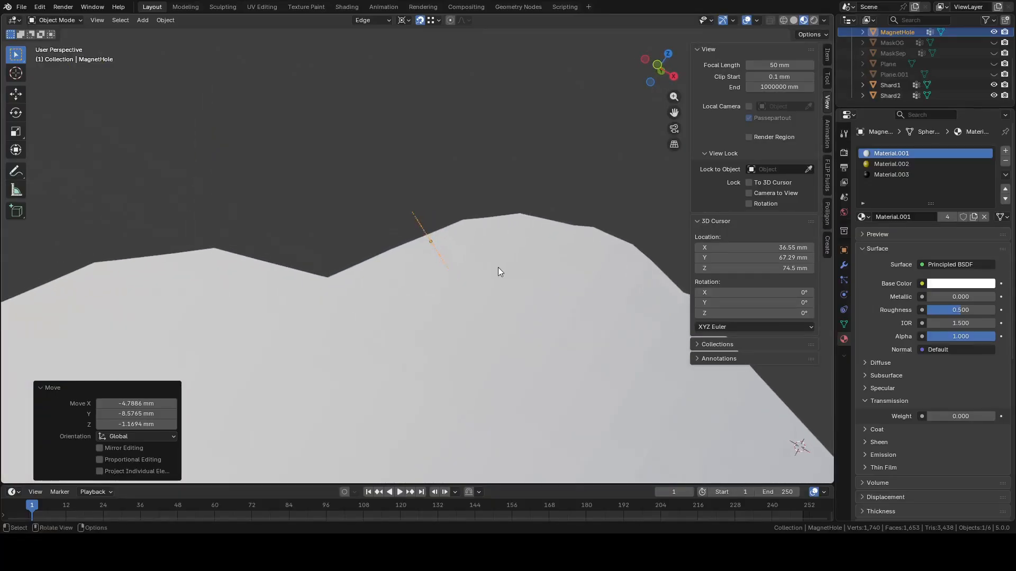
# Set the transform pivot to Individual Origins and rotate the MagnetHole disc about 81° to lie along Shard2's edge face
pyautogui.press('r')
pyautogui.rightClick(484, 189)
pyautogui.scroll(-4, 483, 193)
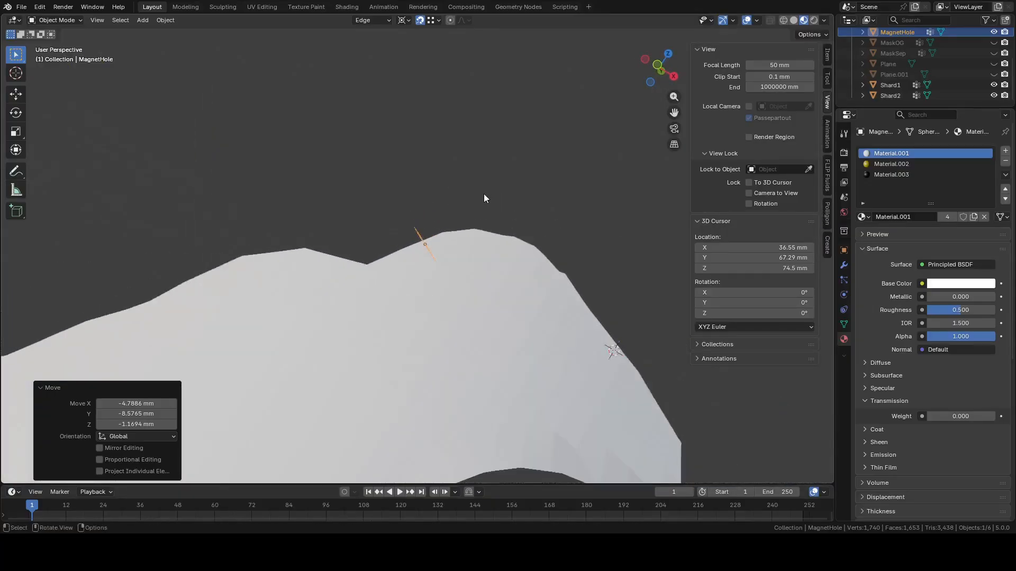
pyautogui.click(408, 23)
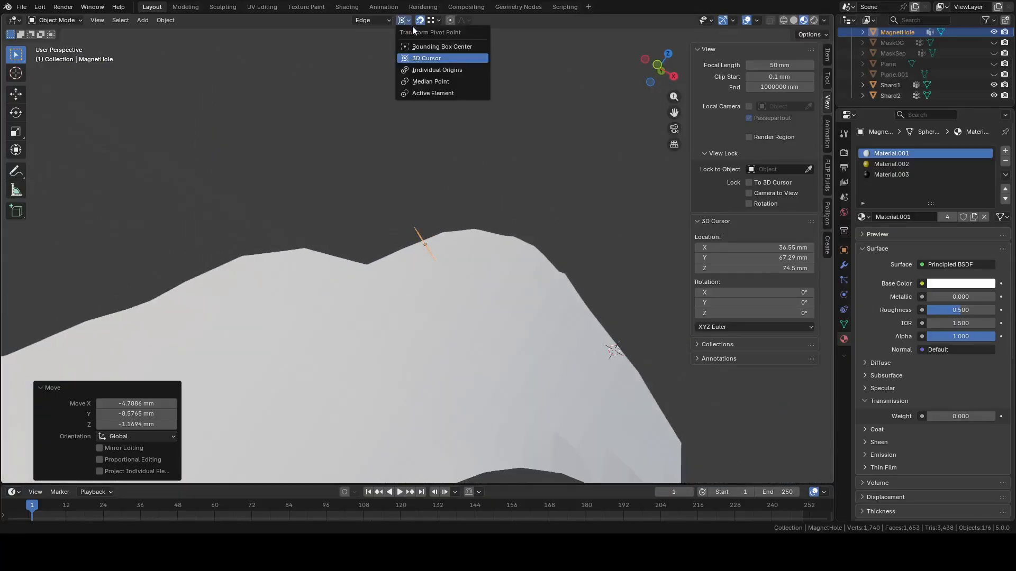
pyautogui.click(433, 70)
pyautogui.press('r')
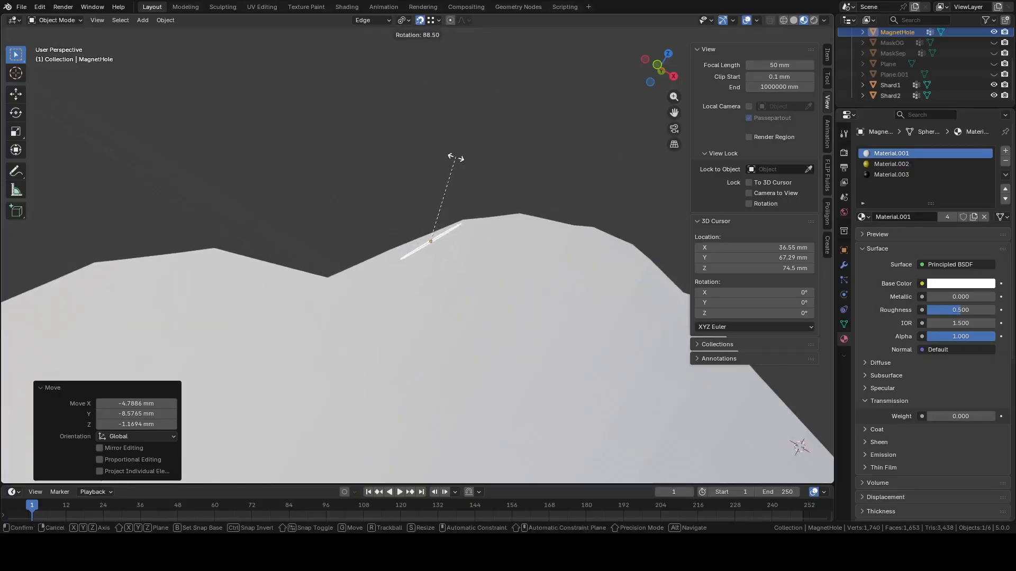
pyautogui.click(462, 188)
pyautogui.moveTo(462, 186); pyautogui.dragTo(578, 240, button='middle')
# Turn off snapping and shift the MagnetHole disc about 1.1 mm to centre it across Shard2's edge face
pyautogui.press('g')
pyautogui.press('Escape')
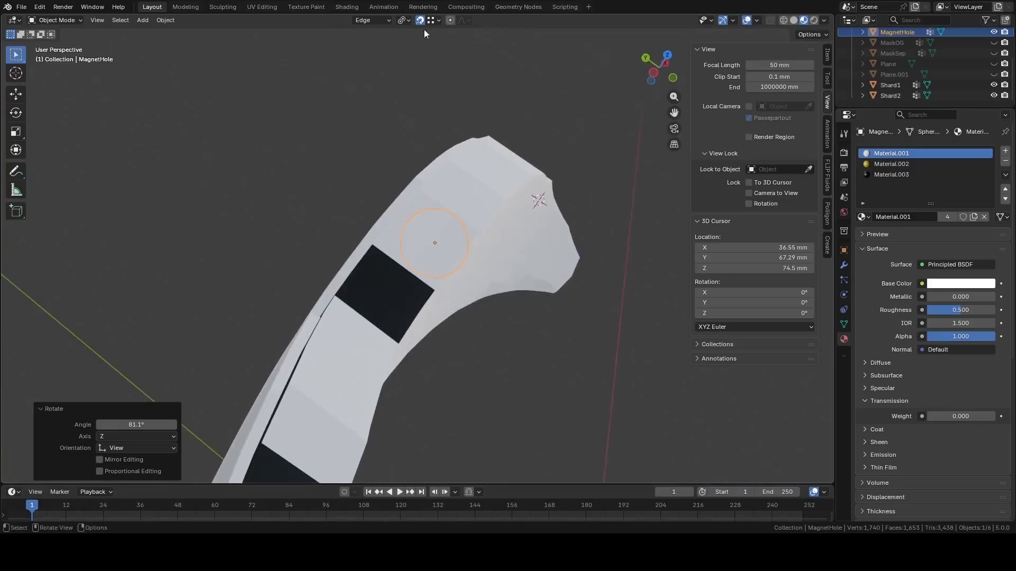
pyautogui.press('g')
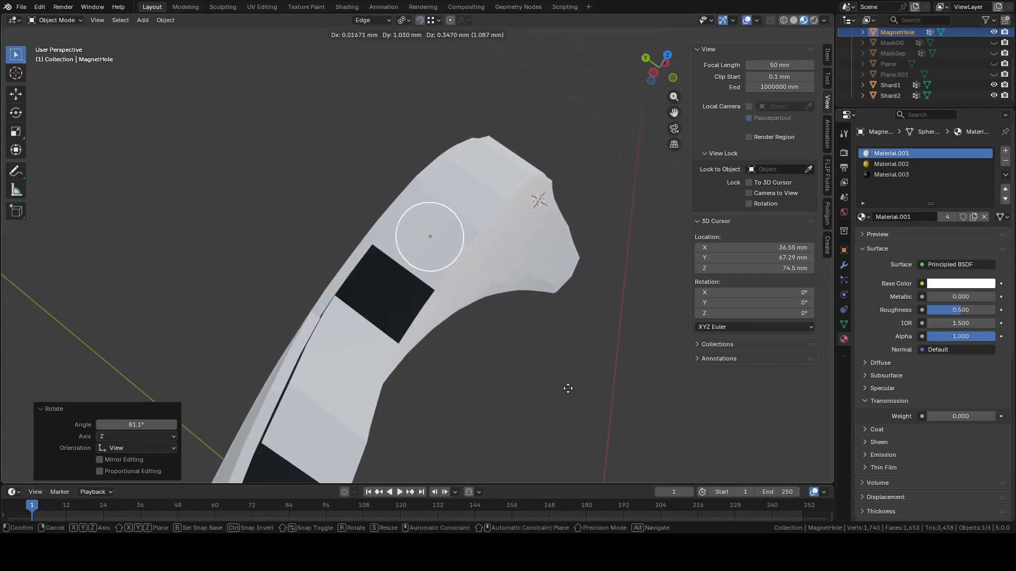
pyautogui.click(570, 388)
pyautogui.moveTo(570, 387); pyautogui.dragTo(508, 288, button='middle')
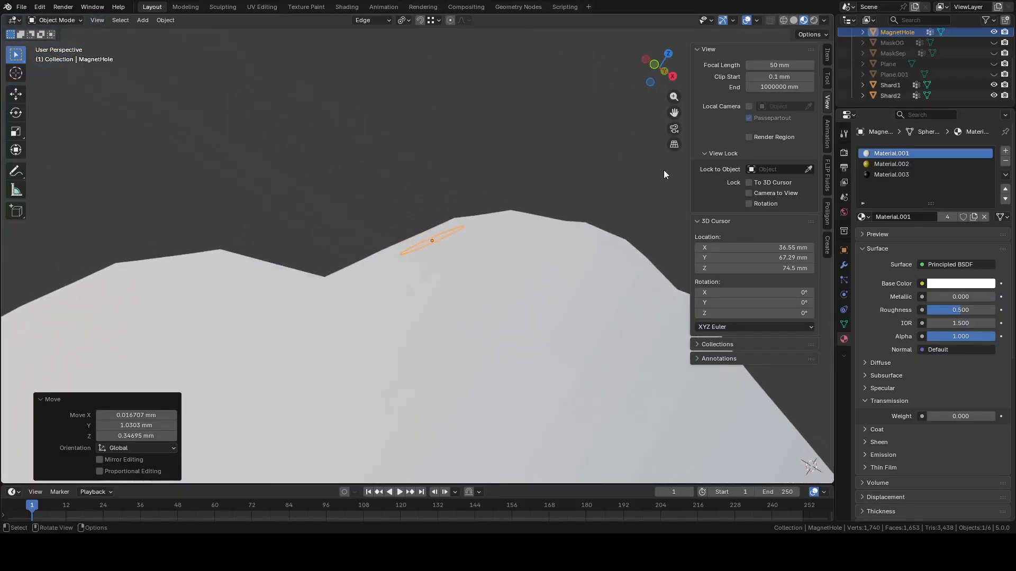
# Rotate the MagnetHole disc by about -13.2° in the view to match the tilt of Shard2's edge face
pyautogui.moveTo(664, 171)
pyautogui.mouseDown(button='middle')
pyautogui.moveTo(622, 167)
pyautogui.moveTo(656, 177)
pyautogui.mouseUp(button='middle')
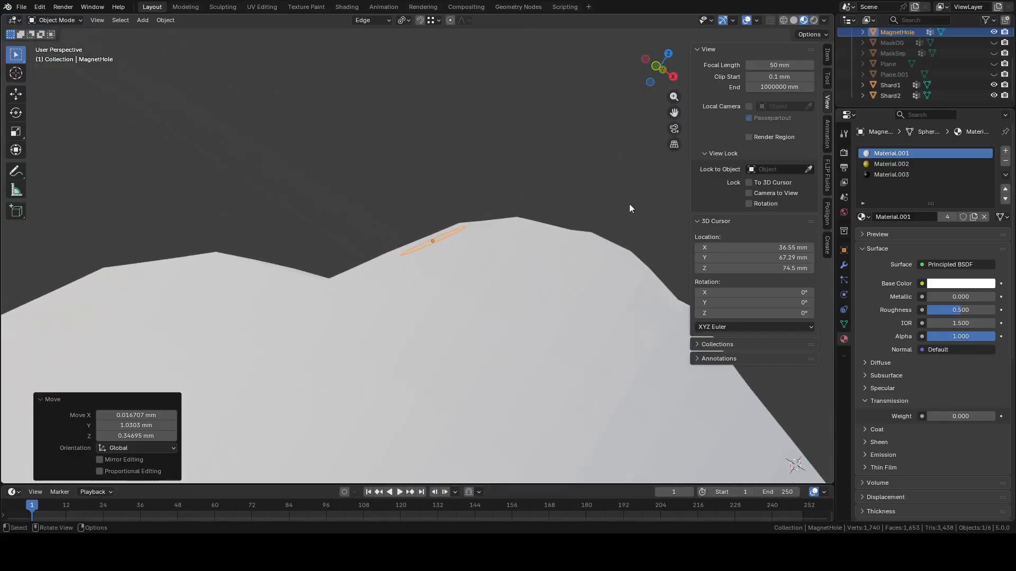
pyautogui.keyDown('shift'); pyautogui.click(567, 257); pyautogui.keyUp('shift')
pyautogui.moveTo(539, 271); pyautogui.dragTo(516, 271, button='middle')
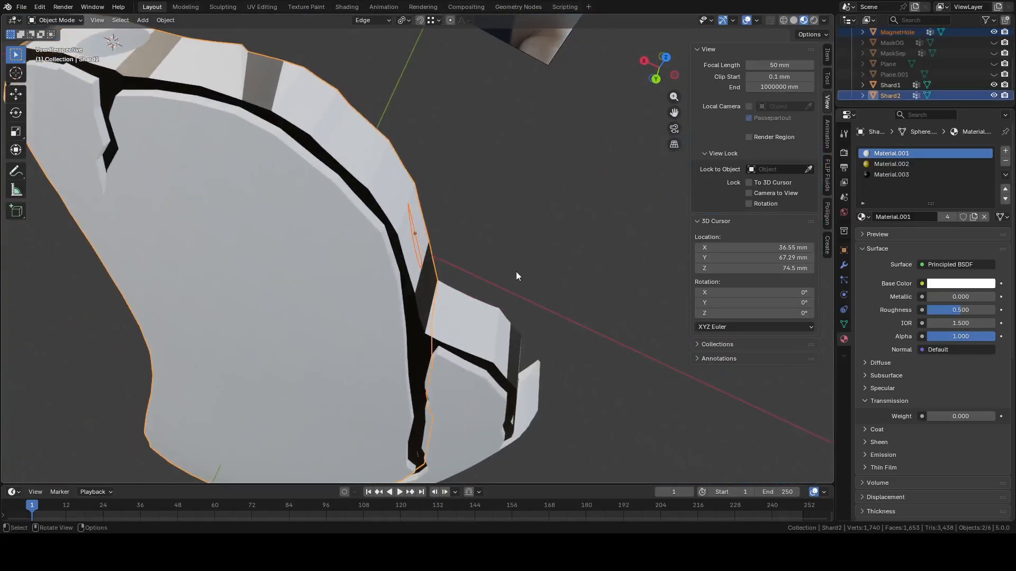
pyautogui.click(415, 243)
pyautogui.moveTo(415, 243); pyautogui.dragTo(338, 227, button='middle')
pyautogui.press('r')
pyautogui.click(537, 290)
# Nudge the MagnetHole disc about 0.11 mm along Y relative to Shard2's edge surface
pyautogui.scroll(3, 431, 232)
pyautogui.moveTo(431, 233); pyautogui.dragTo(496, 261, button='middle')
pyautogui.hotkey('shift', 'g')
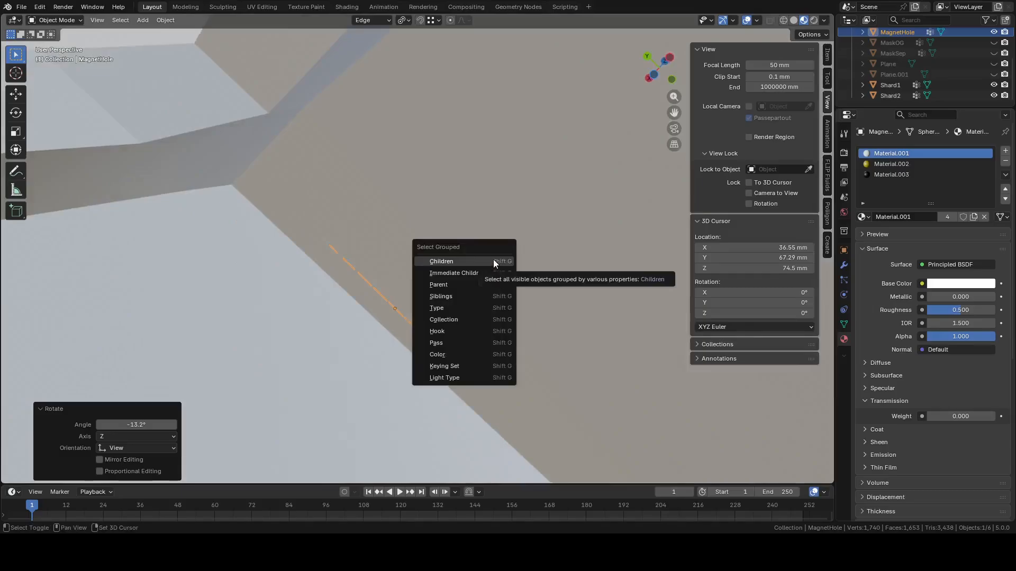
pyautogui.press('g')
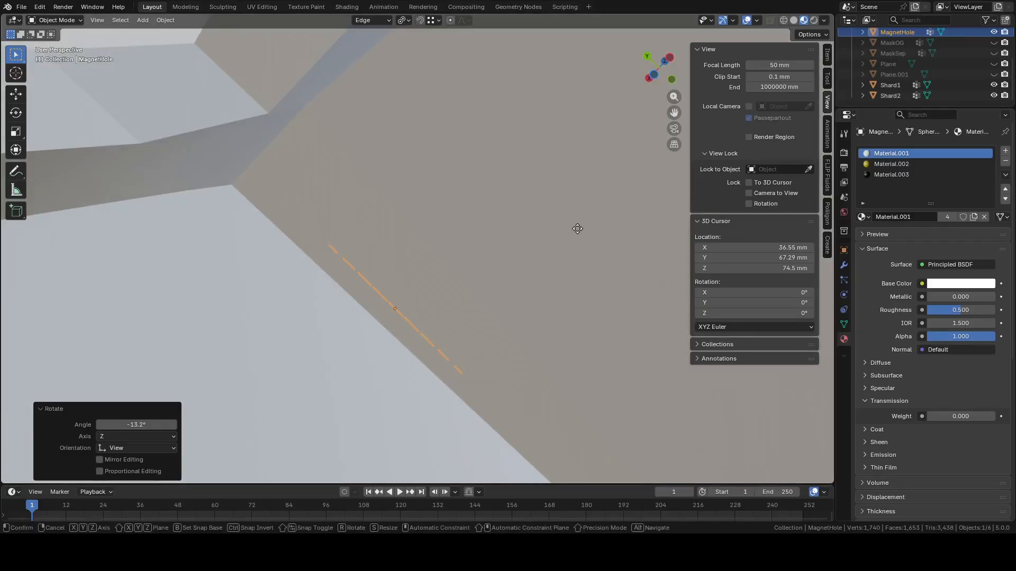
pyautogui.click(559, 214)
pyautogui.moveTo(558, 214); pyautogui.dragTo(497, 363, button='middle')
# Fine-tune the MagnetHole disc's position within Shard2's edge face by about 0.18 mm in Y and 0.05 mm in Z
pyautogui.press('g')
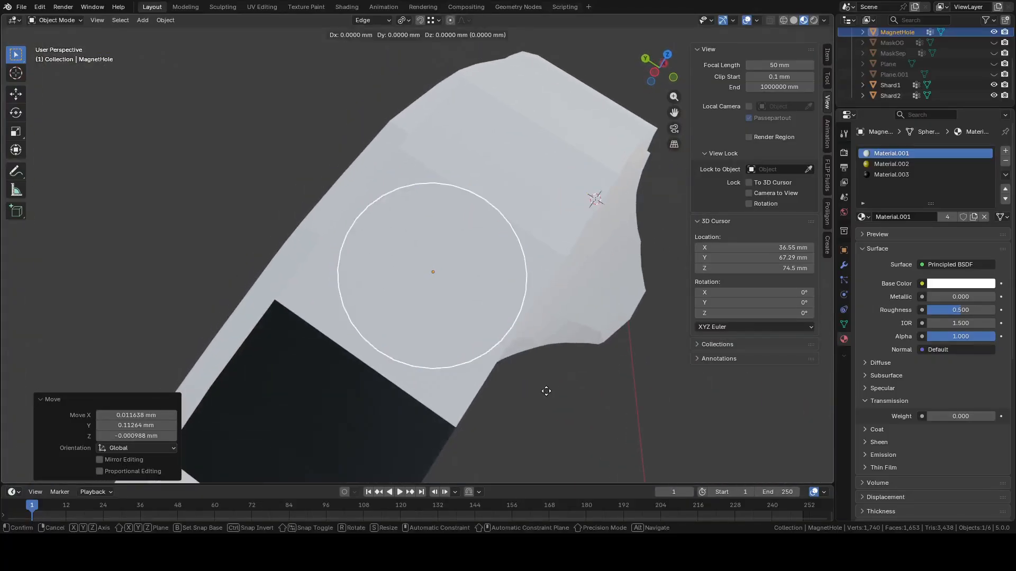
pyautogui.rightClick(518, 368)
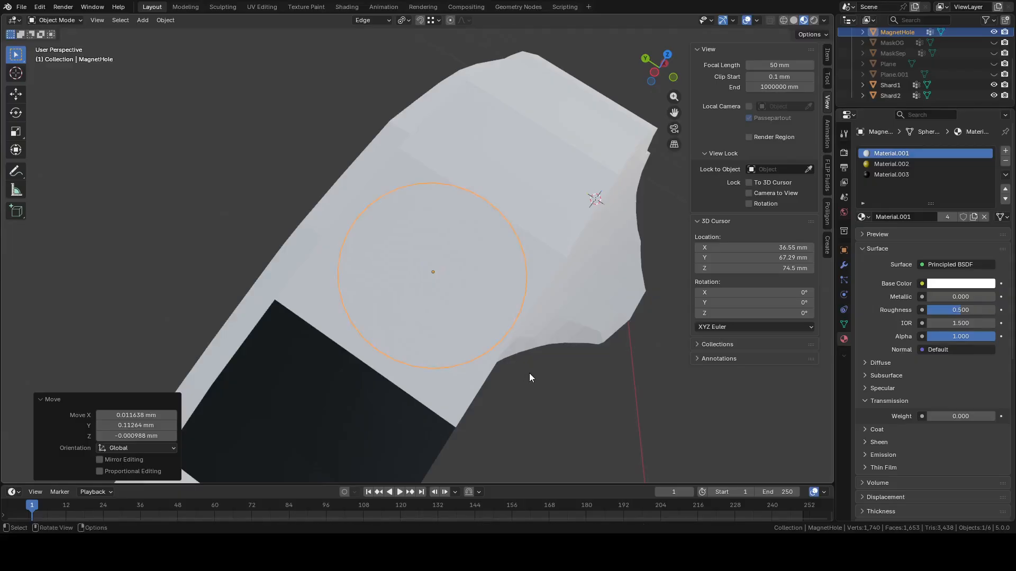
pyautogui.press('g')
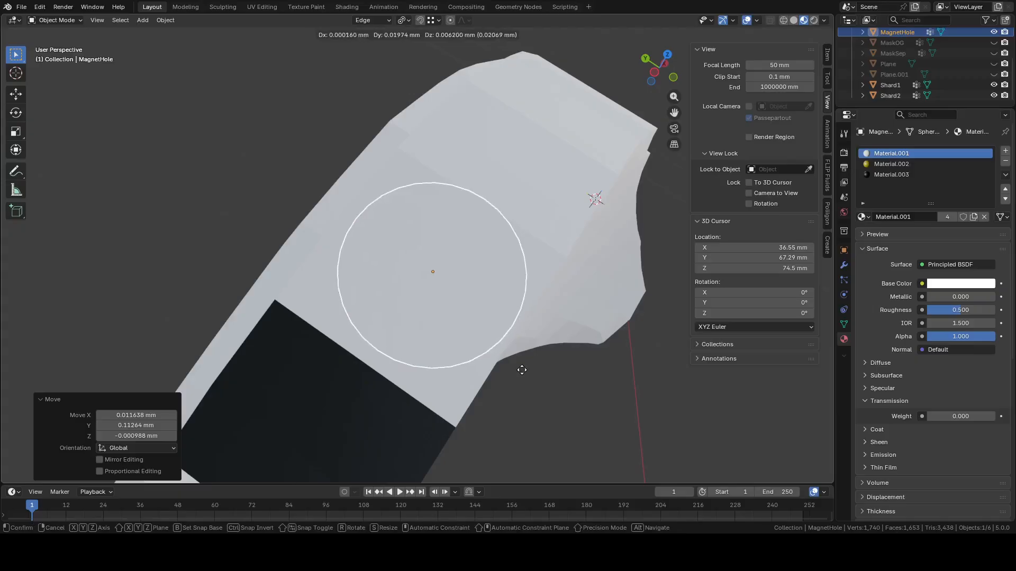
pyautogui.click(499, 345)
pyautogui.moveTo(500, 350); pyautogui.dragTo(655, 336, button='middle')
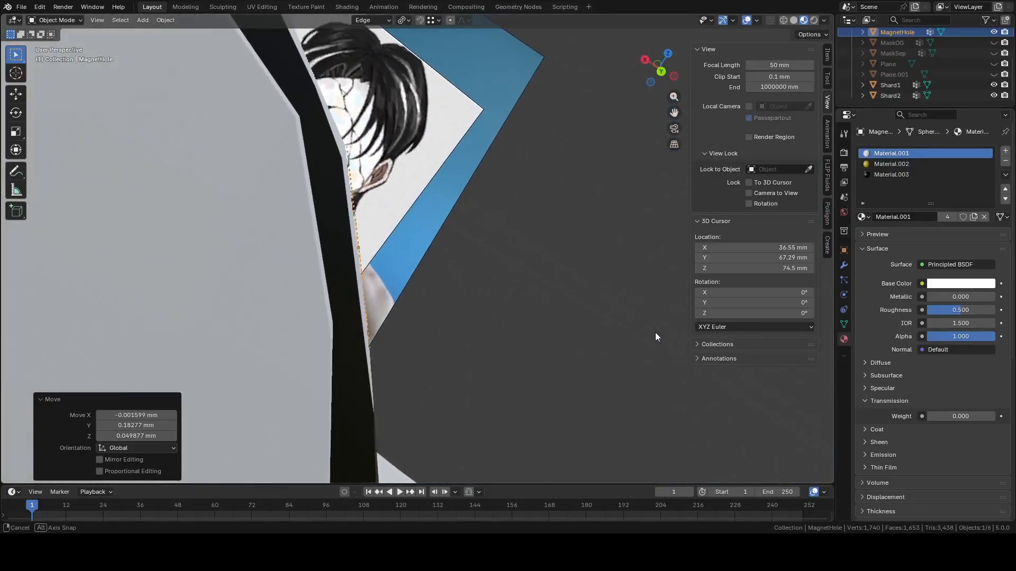
pyautogui.moveTo(582, 329); pyautogui.dragTo(493, 313, button='middle')
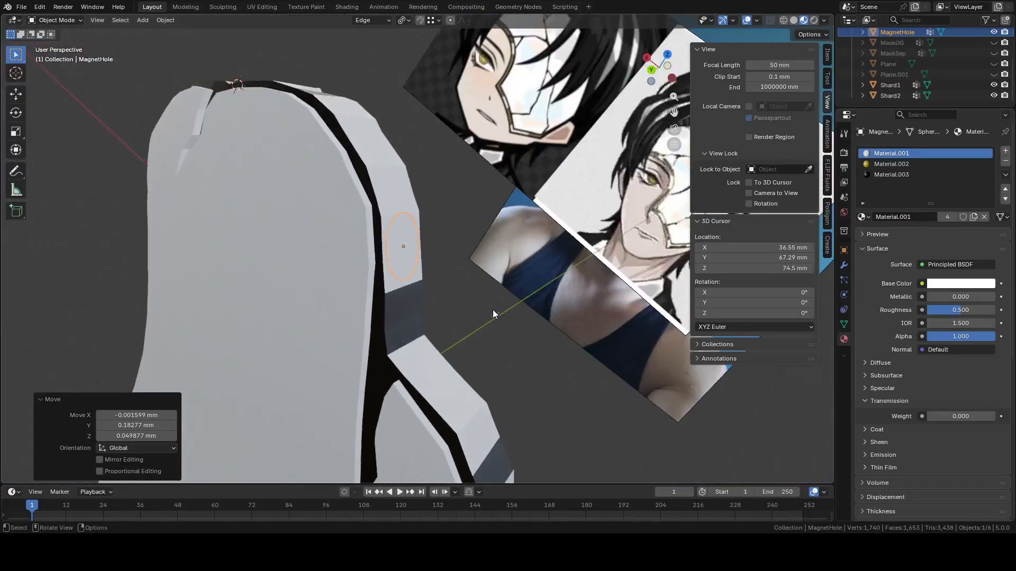
# Open Shard2's mesh for editing and select all of its geometry
pyautogui.click(384, 200)
pyautogui.moveTo(408, 216); pyautogui.dragTo(424, 270, button='middle')
pyautogui.scroll(2, 450, 264)
pyautogui.press('Tab')
pyautogui.keyDown('ctrl'); pyautogui.click(411, 270); pyautogui.keyUp('ctrl')
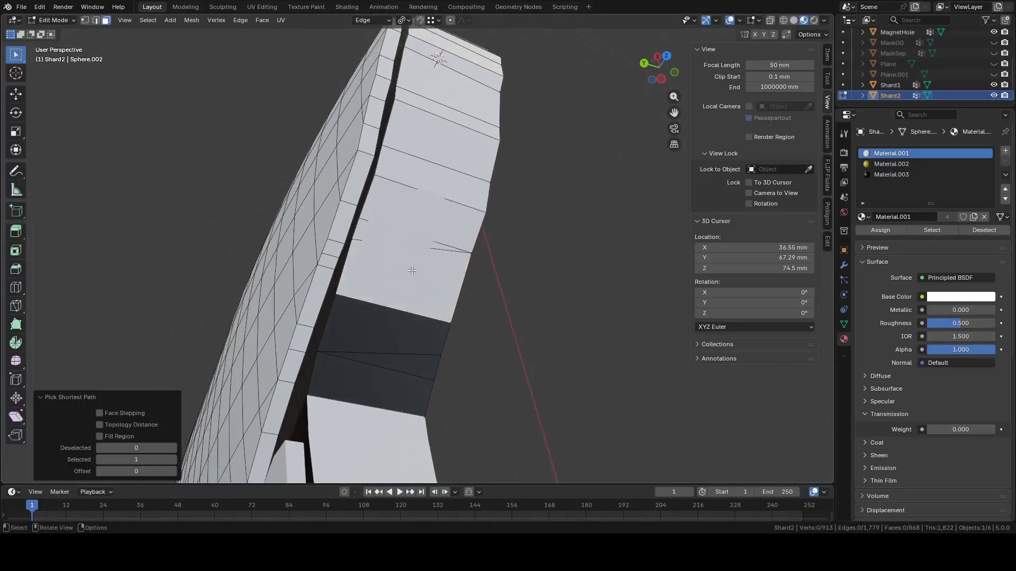
pyautogui.press('a')
pyautogui.moveTo(573, 227); pyautogui.dragTo(580, 230, button='middle')
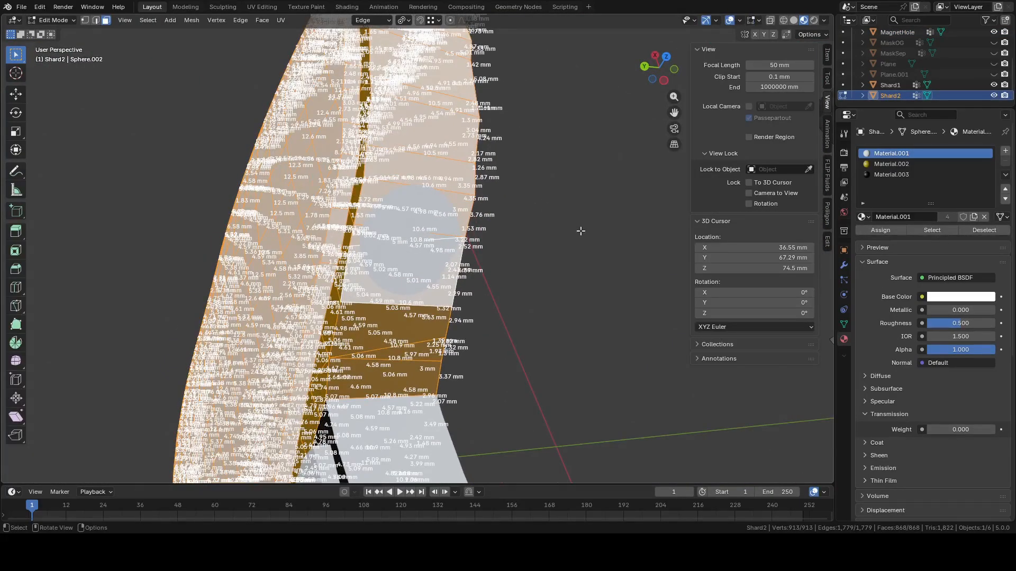
# Switch from editing Shard2 to editing the MagnetHole disc's mesh and align the view to the disc's face
pyautogui.keyDown('ctrl'); pyautogui.click(904, 28); pyautogui.keyUp('ctrl')
pyautogui.press('Tab')
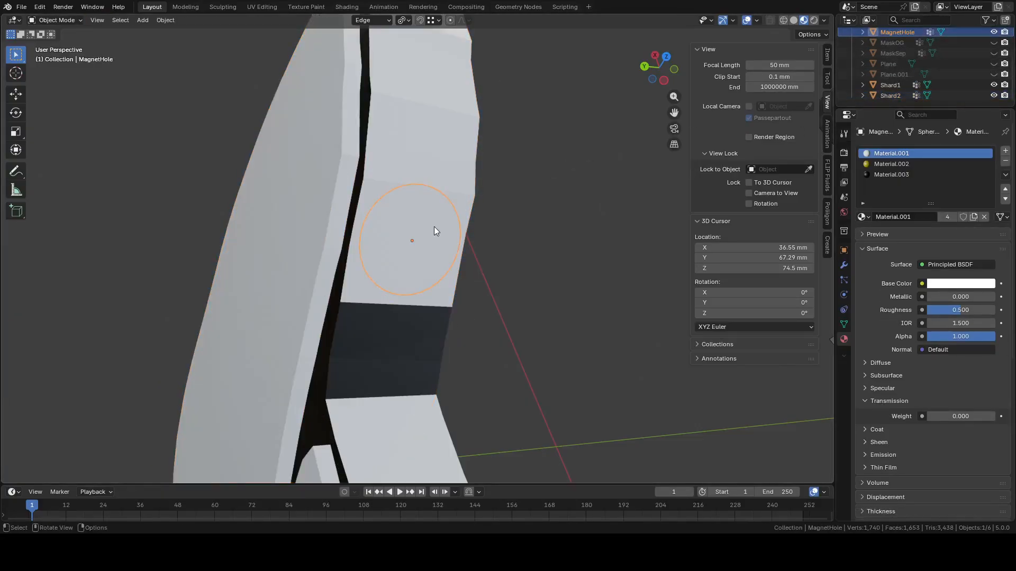
pyautogui.press('shift+KP_7')
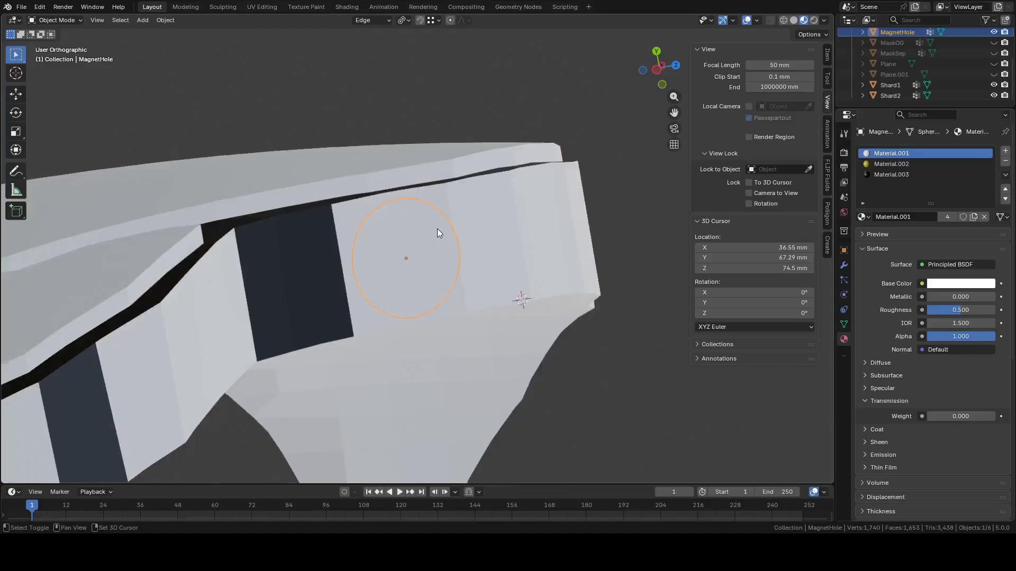
pyautogui.press('Tab')
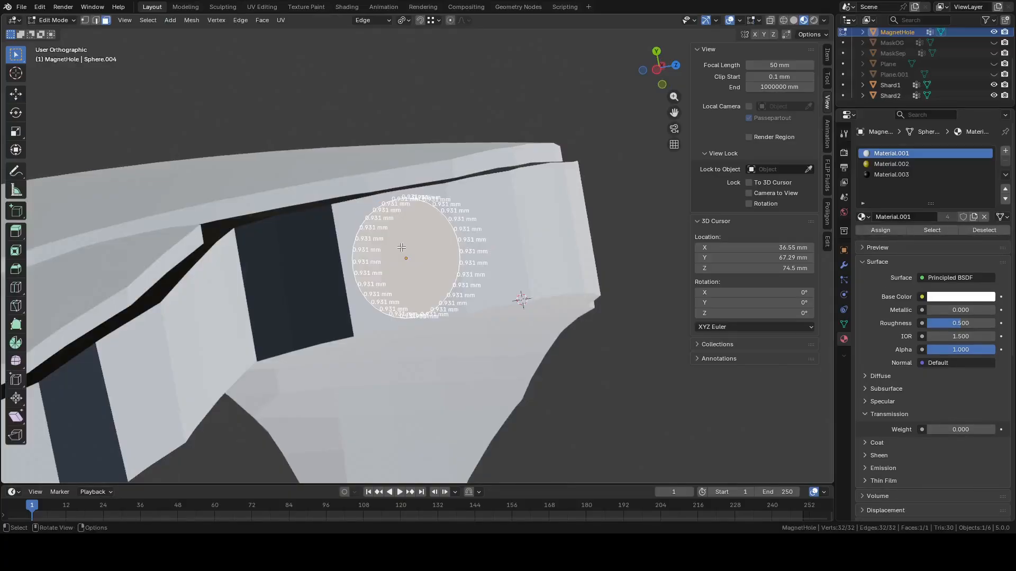
pyautogui.press('shift+KP_7')
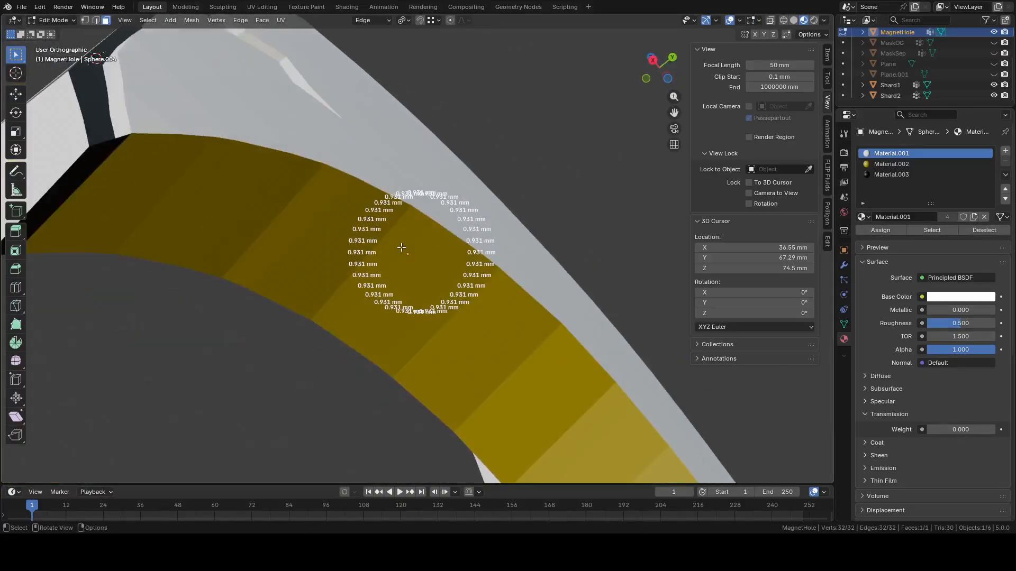
# Recalculate the MagnetHole disc's normals with Inside enabled and realign the view to its face
pyautogui.moveTo(511, 237); pyautogui.dragTo(400, 353, button='middle')
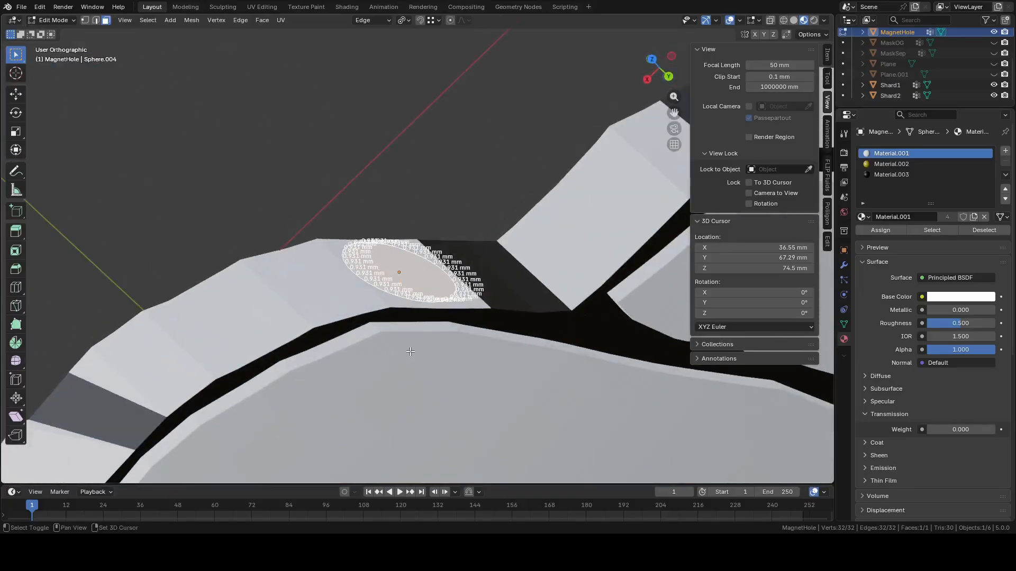
pyautogui.hotkey('shift', 'n')
pyautogui.press('shift+KP_7')
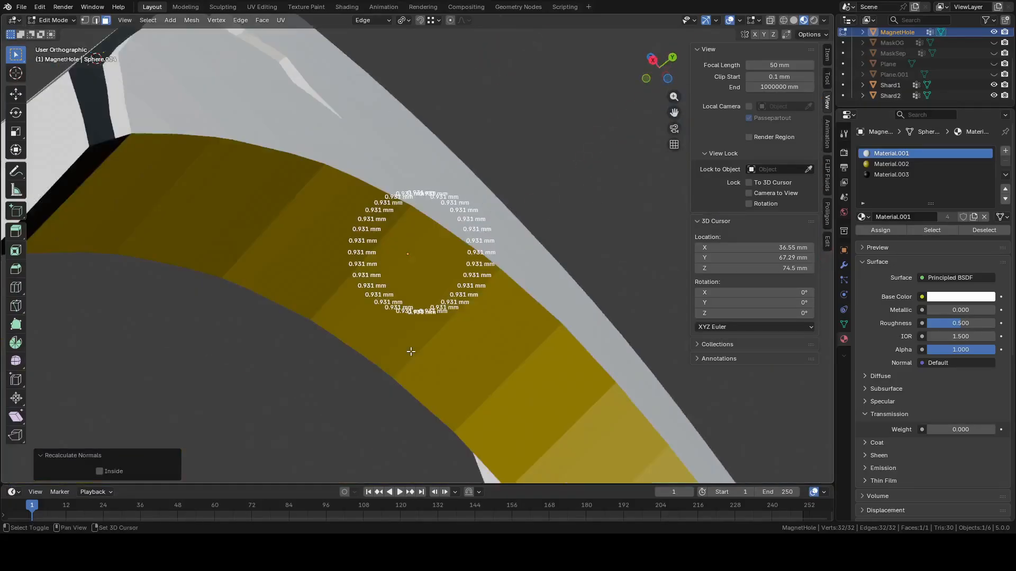
pyautogui.click(107, 472)
pyautogui.press('shift+KP_7')
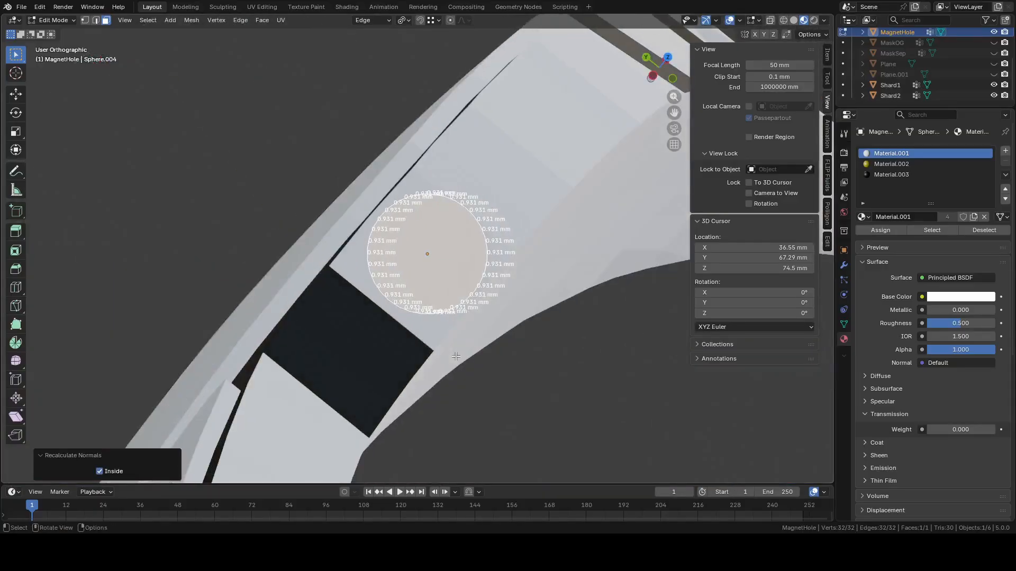
# Knife-project the MagnetHole disc's outline onto Shard2's edge face
pyautogui.press('Tab')
pyautogui.click(503, 147)
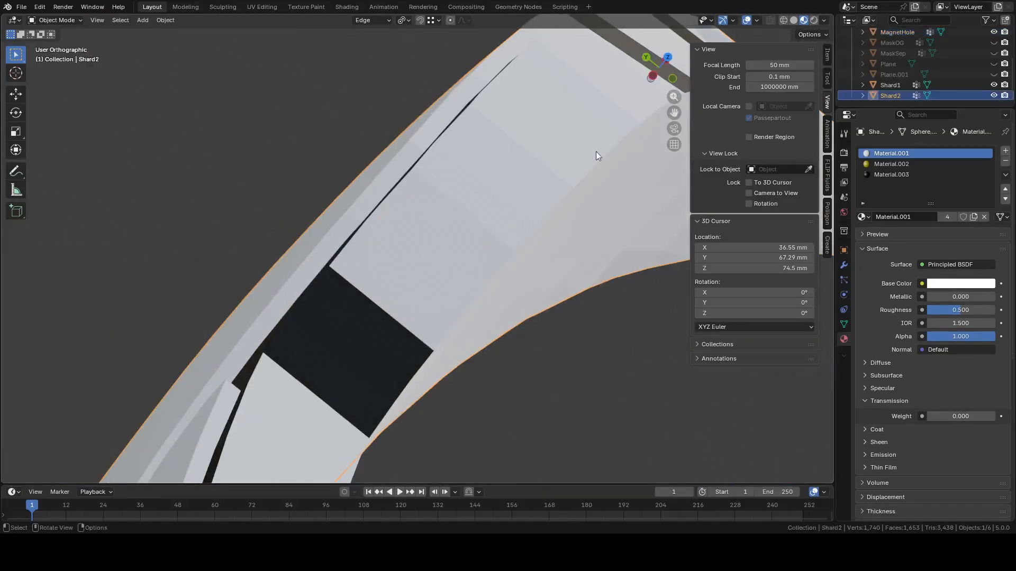
pyautogui.press('Tab')
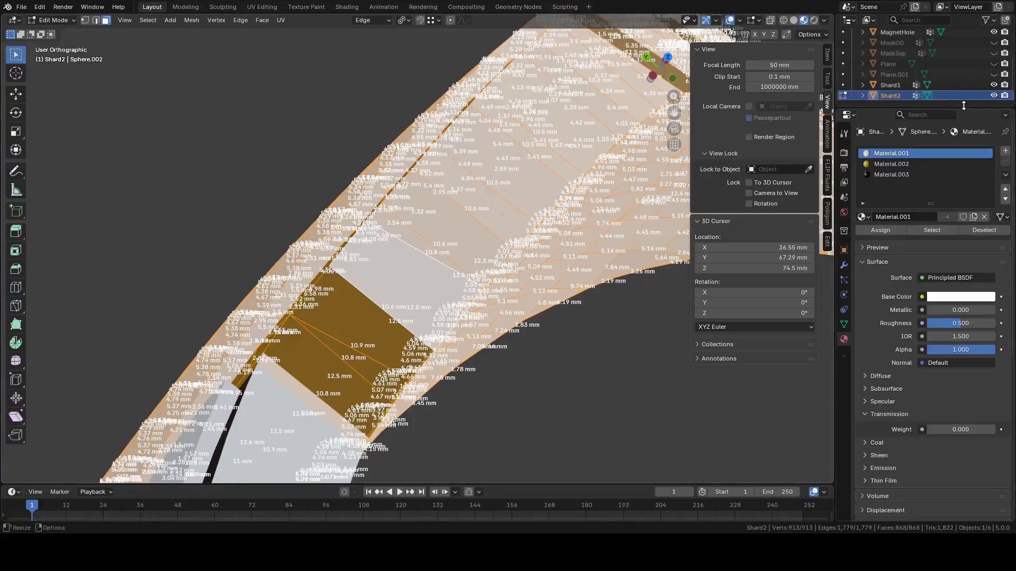
pyautogui.keyDown('ctrl'); pyautogui.click(888, 32); pyautogui.keyUp('ctrl')
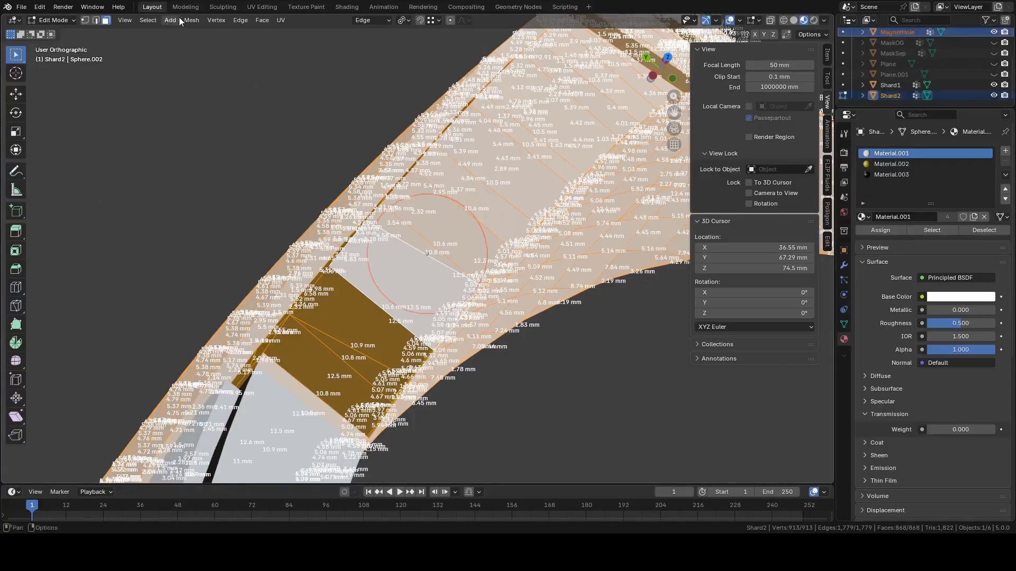
pyautogui.click(192, 20)
pyautogui.click(230, 140)
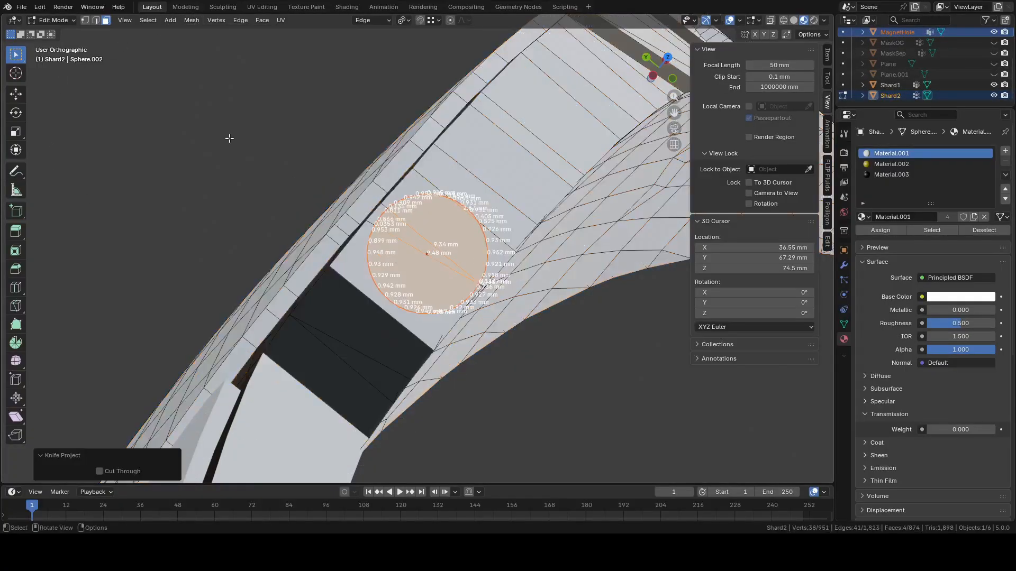
# Hide the MagnetHole disc and reopen Shard2's mesh for editing with the projected circle selected
pyautogui.moveTo(466, 342); pyautogui.dragTo(453, 271, button='middle')
pyautogui.press('Tab')
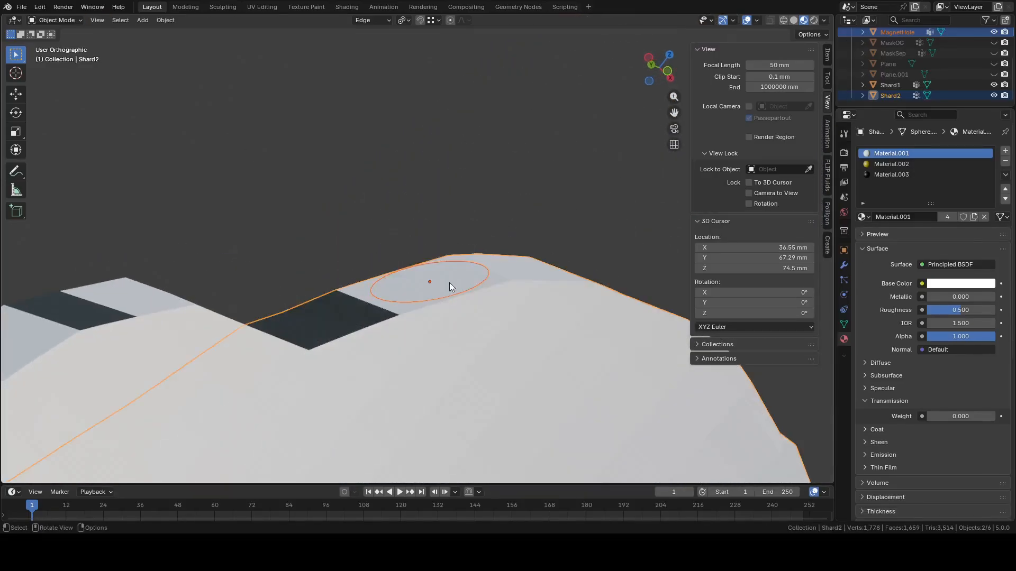
pyautogui.click(449, 282)
pyautogui.press('h')
pyautogui.click(454, 287)
pyautogui.press('Tab')
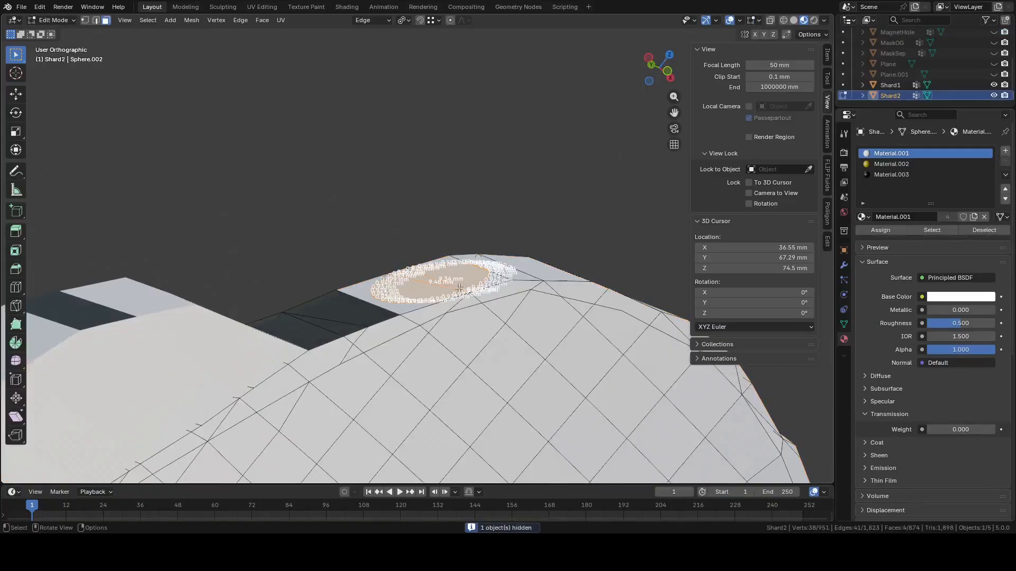
# Extrude the projected circle about 3.1 mm into Shard2 along its normal to form the magnet recess
pyautogui.scroll(3, 505, 317)
pyautogui.keyDown('shift'); pyautogui.moveTo(564, 289); pyautogui.dragTo(535, 216, button='middle'); pyautogui.keyUp('shift')
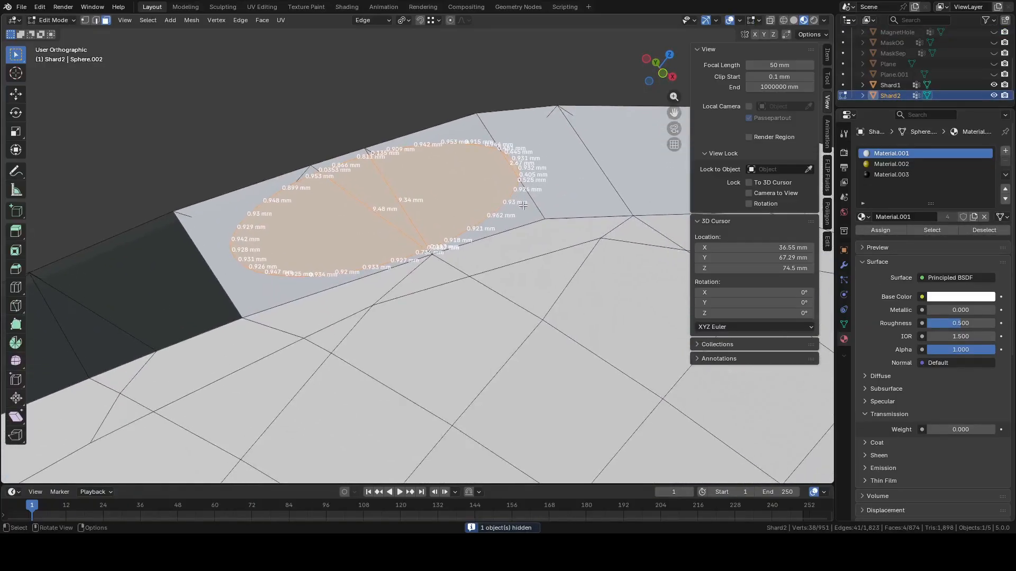
pyautogui.press('e')
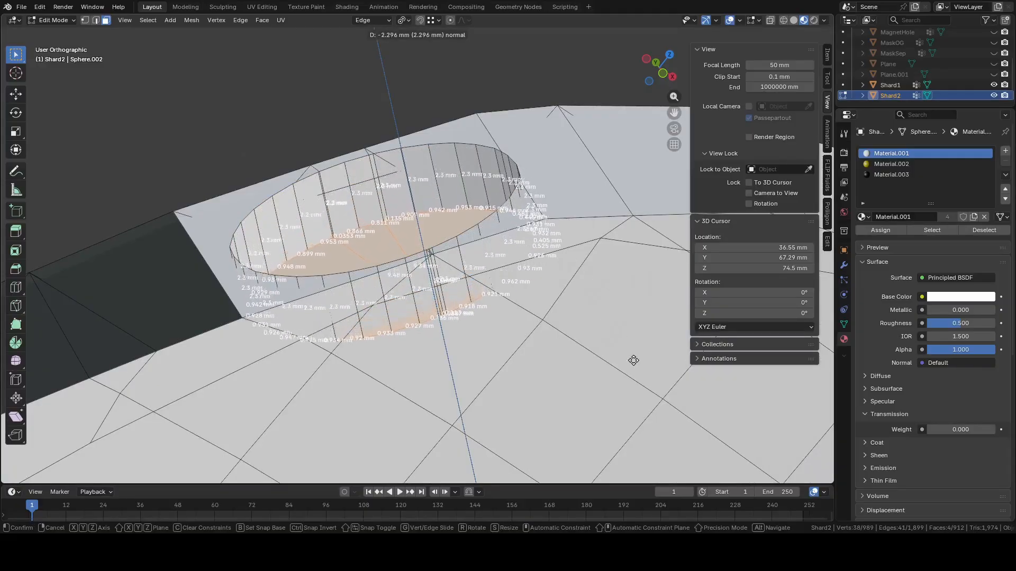
pyautogui.click(702, 114)
# Shift the recess's floor about 0.13 mm within Shard2's thickness, adjust its position once more and finish editing the mesh
pyautogui.moveTo(702, 114); pyautogui.dragTo(376, 303, button='middle')
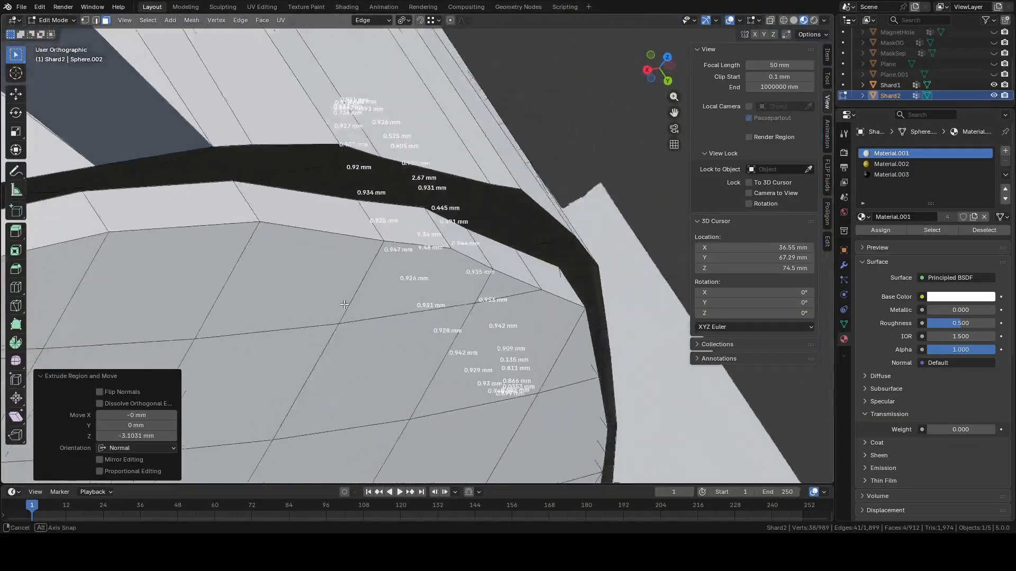
pyautogui.scroll(5, 377, 305)
pyautogui.click(671, 146)
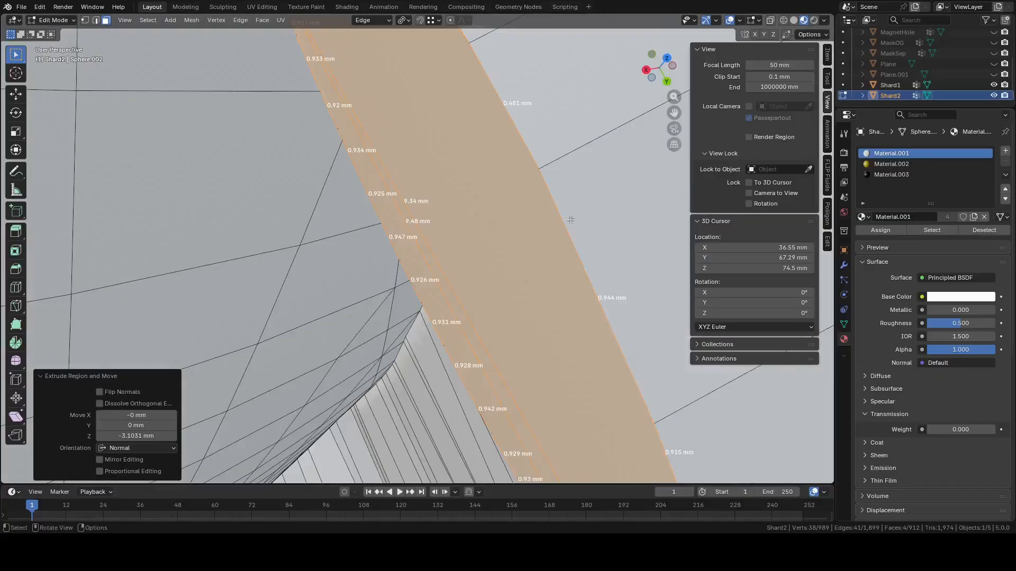
pyautogui.scroll(-6, 570, 222)
pyautogui.scroll(1, 602, 218)
pyautogui.moveTo(603, 217); pyautogui.dragTo(572, 255, button='middle')
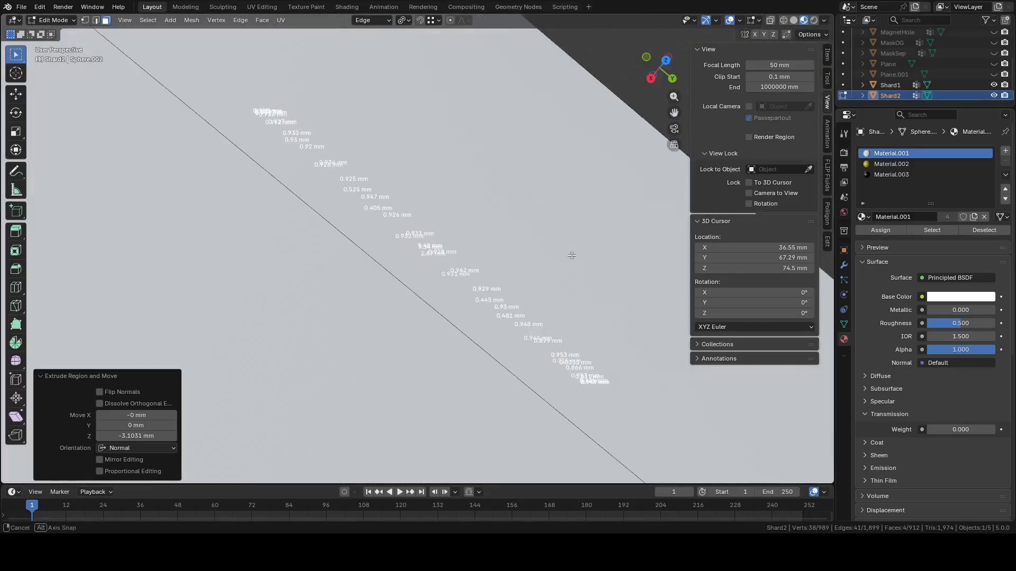
pyautogui.press('g')
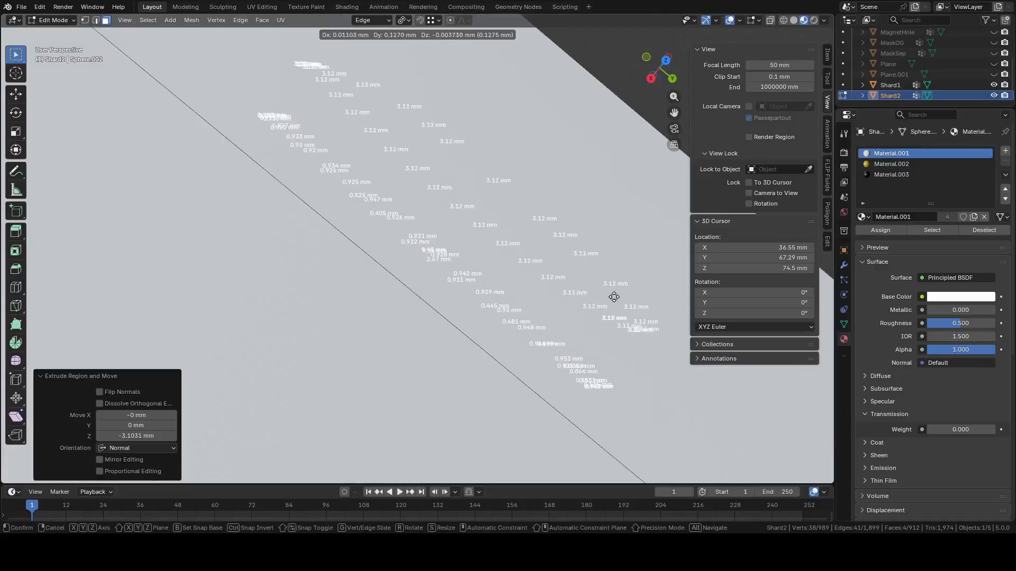
pyautogui.click(614, 297)
pyautogui.moveTo(613, 297); pyautogui.dragTo(576, 234, button='middle')
pyautogui.press('g')
pyautogui.click(598, 315)
pyautogui.press('Tab')
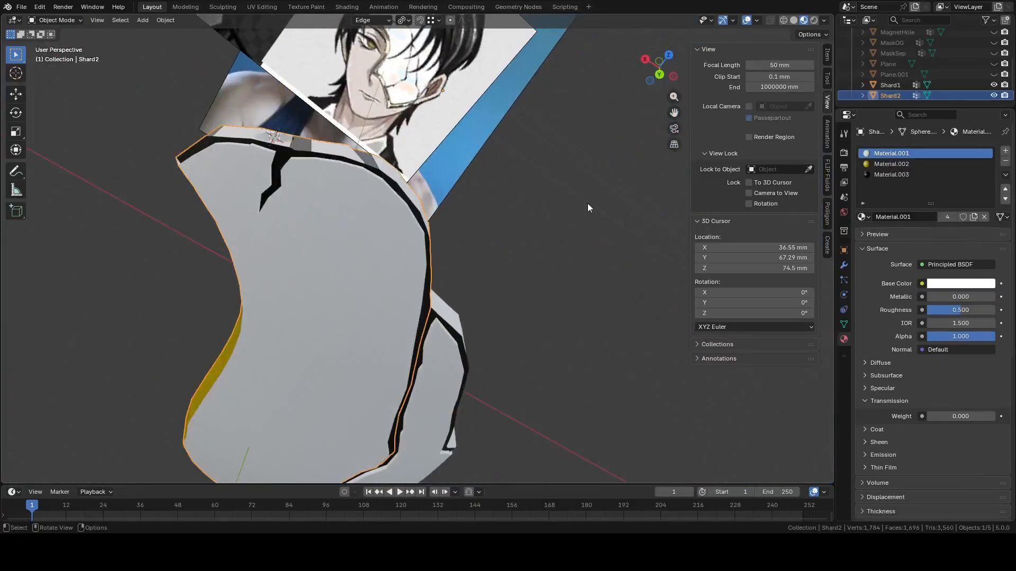
# Show the MagnetHole disc and the MaskSep piece, and hide Shard1 and Shard2
pyautogui.click(905, 32)
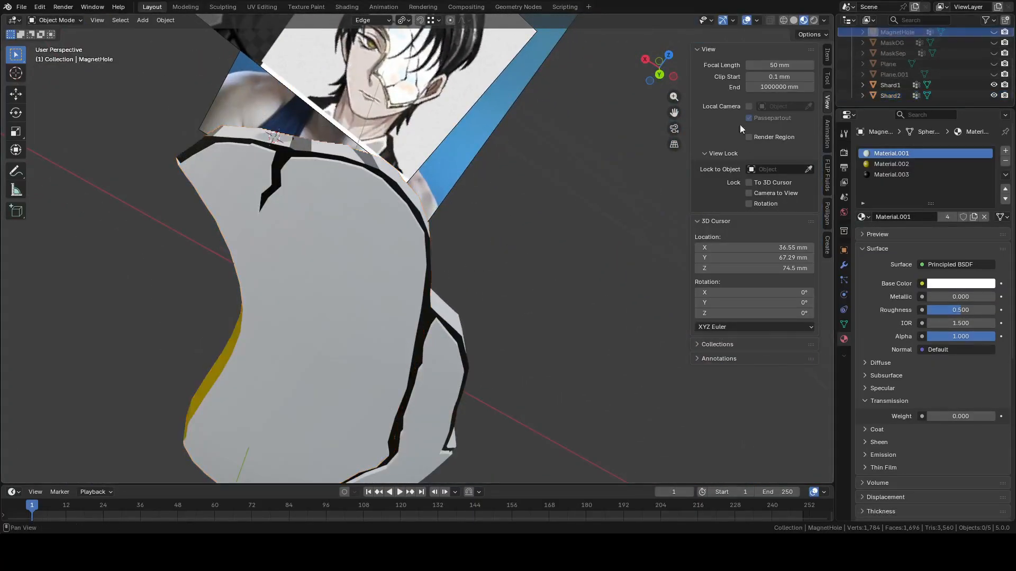
pyautogui.moveTo(602, 212); pyautogui.dragTo(625, 196, button='middle')
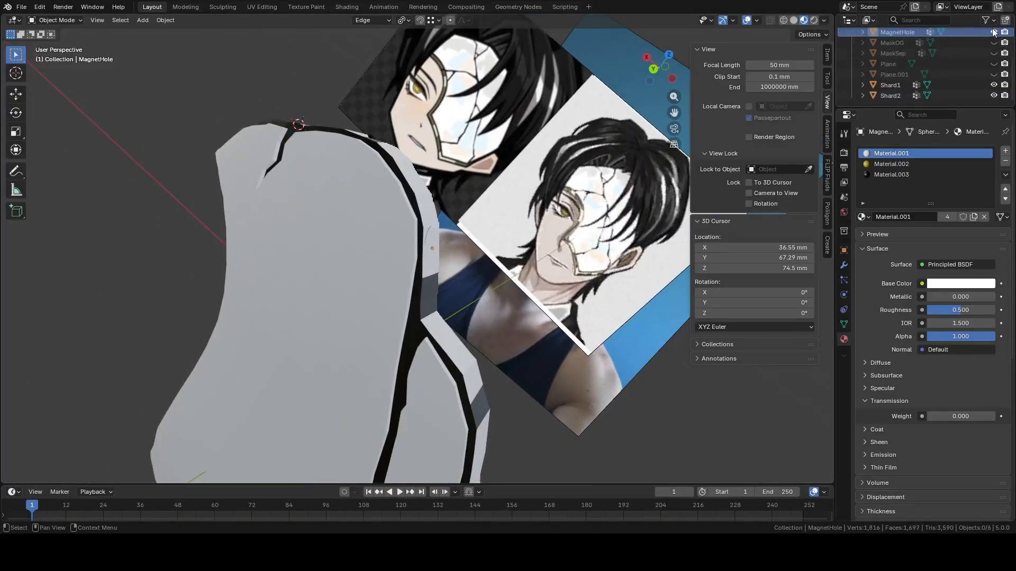
pyautogui.click(992, 84)
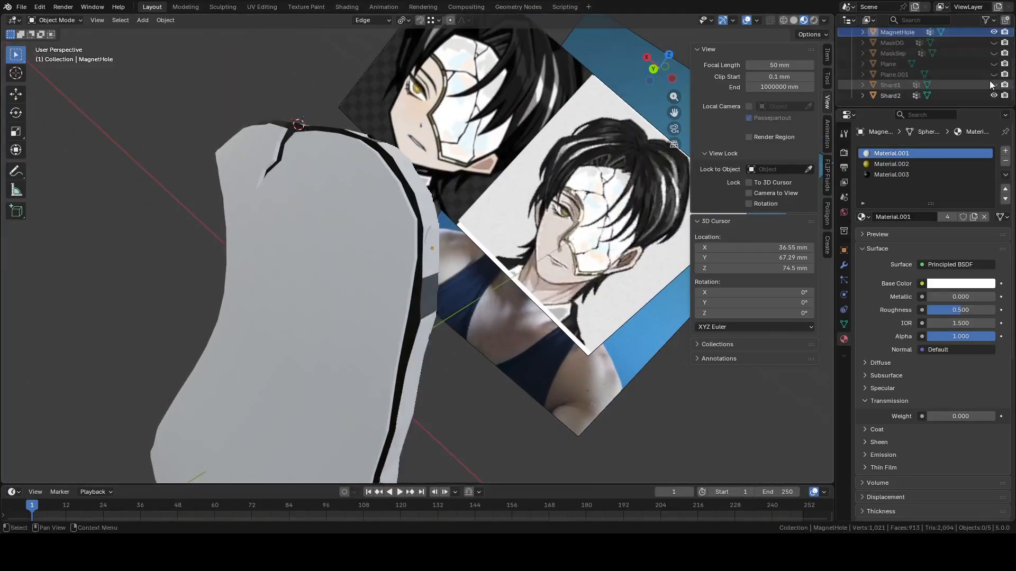
pyautogui.click(993, 85)
pyautogui.click(993, 95)
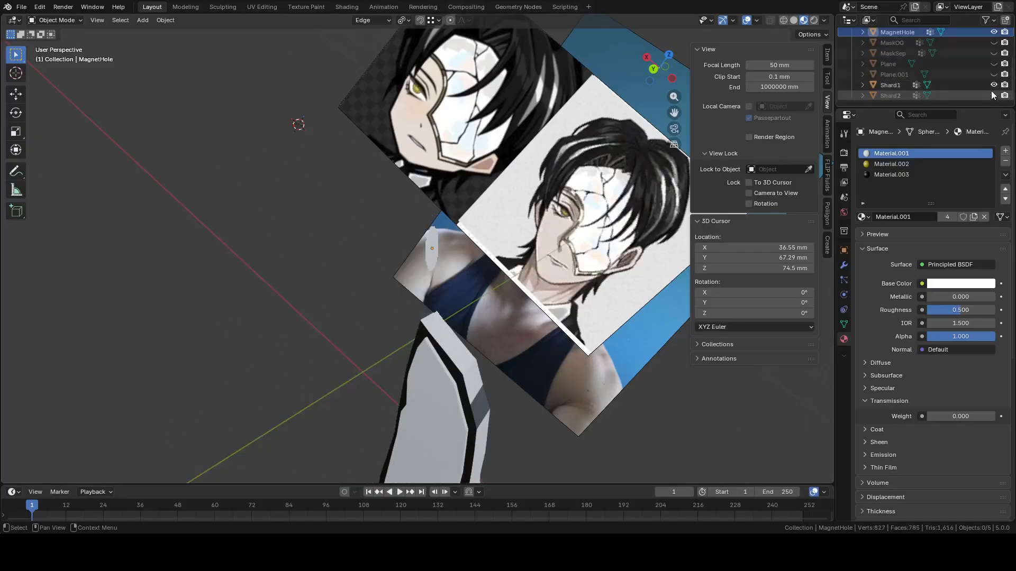
pyautogui.click(993, 84)
pyautogui.scroll(1, 965, 89)
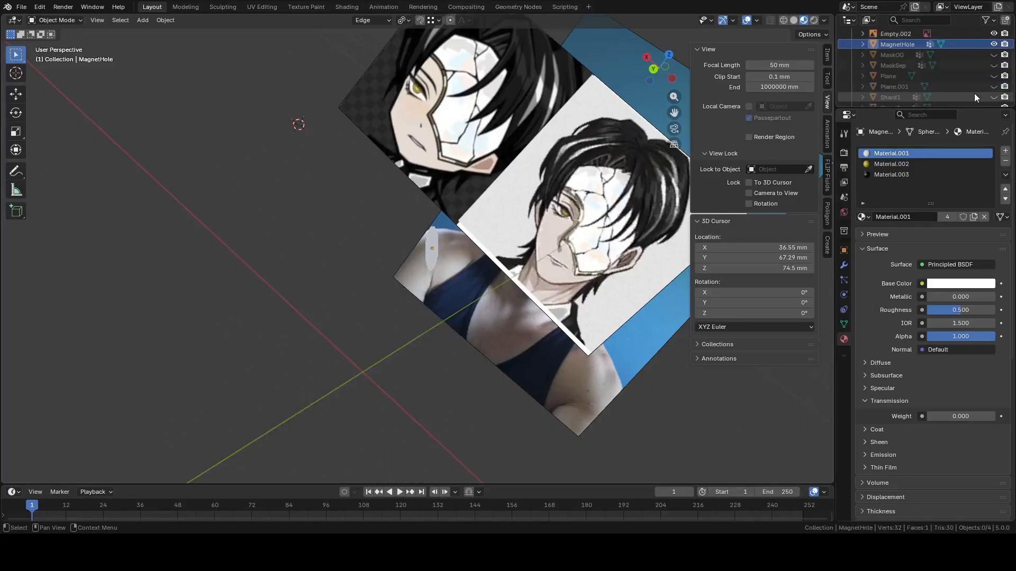
pyautogui.click(994, 65)
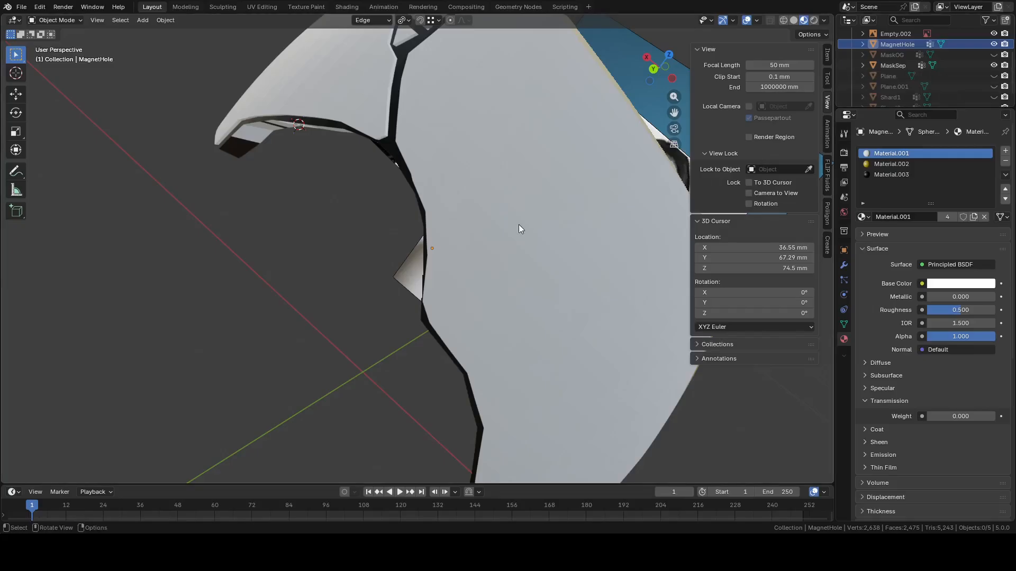
# Open the MagnetHole disc's mesh and extrude its face along the normal, outward from MaskSep's edge
pyautogui.moveTo(519, 224); pyautogui.dragTo(563, 203, button='middle')
pyautogui.scroll(3, 551, 218)
pyautogui.press('Tab')
pyautogui.press('e')
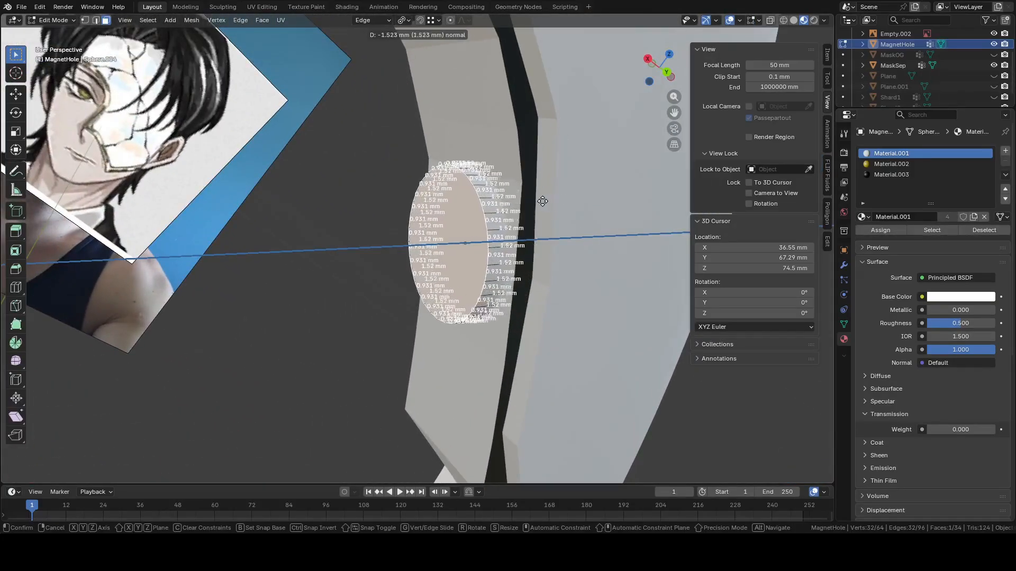
pyautogui.click(533, 202)
pyautogui.hotkey('ctrl', 'z')
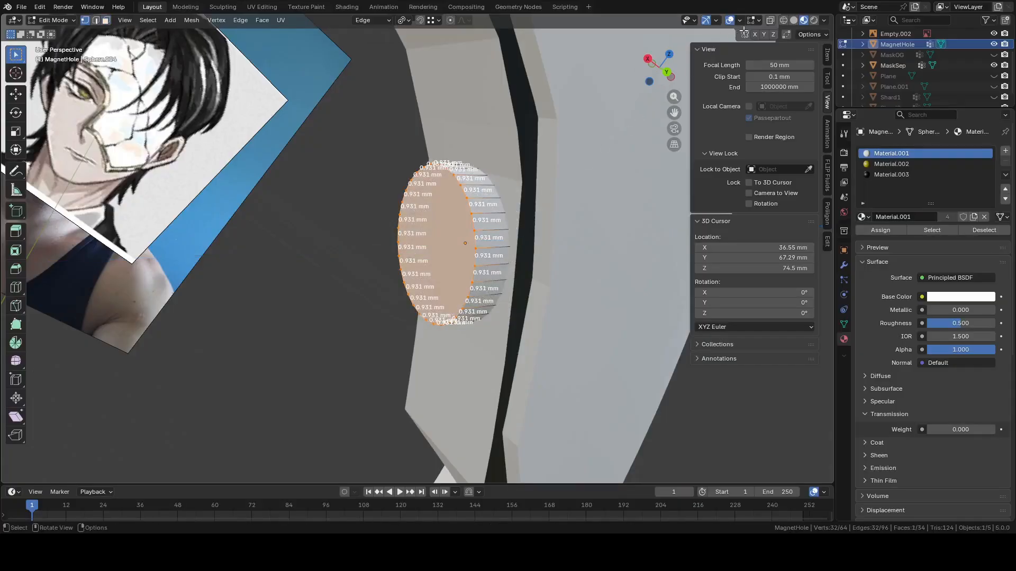
# Turn on X-ray and delete the vertices of the disc's original rear ring, keeping only the extruded face
pyautogui.click(770, 21)
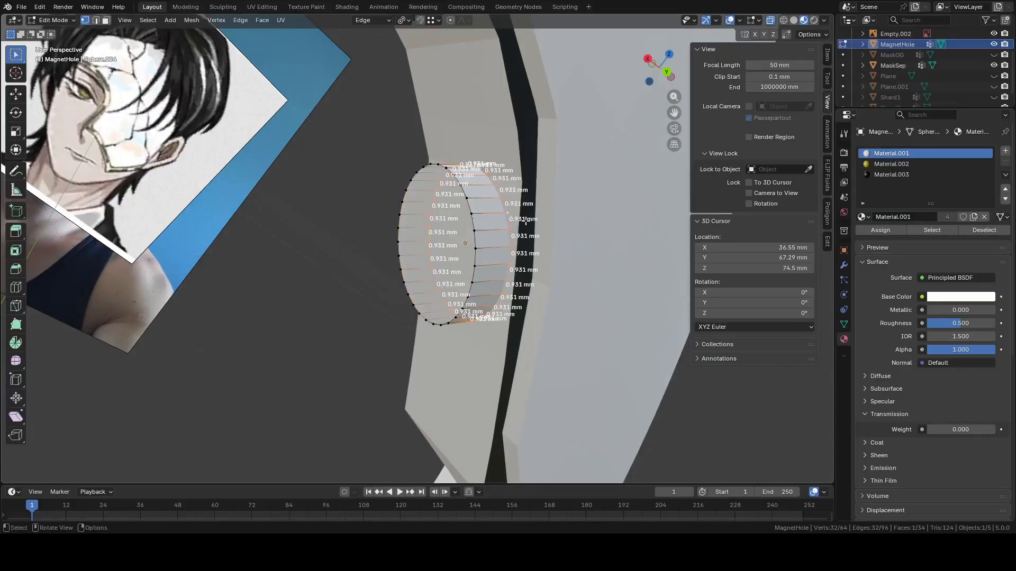
pyautogui.rightClick(510, 220)
pyautogui.click(475, 466)
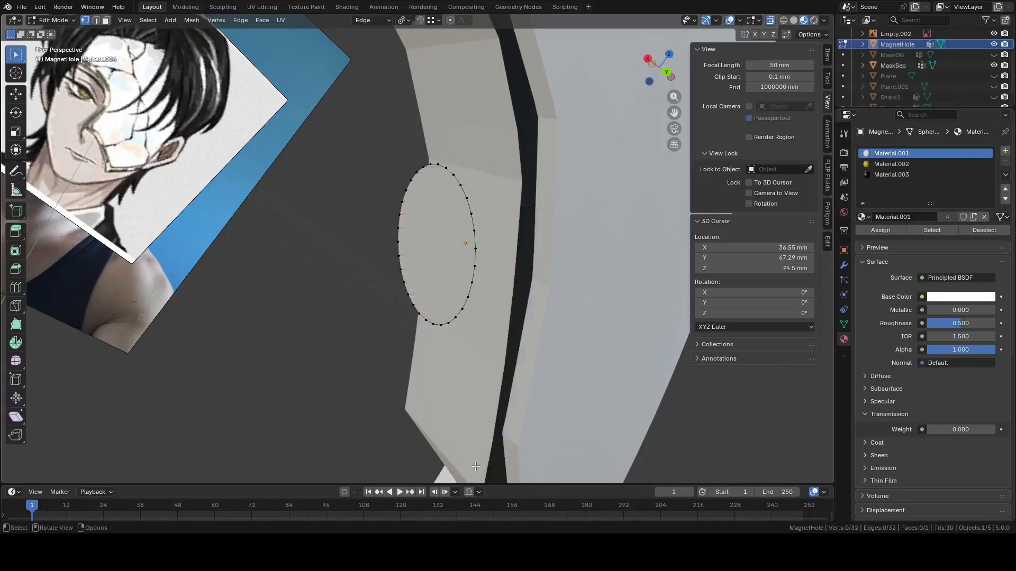
# Select the remaining disc face, align the view to it and recalculate its normals with Inside enabled
pyautogui.press('3')
pyautogui.click(444, 228)
pyautogui.press('shift+KP_7')
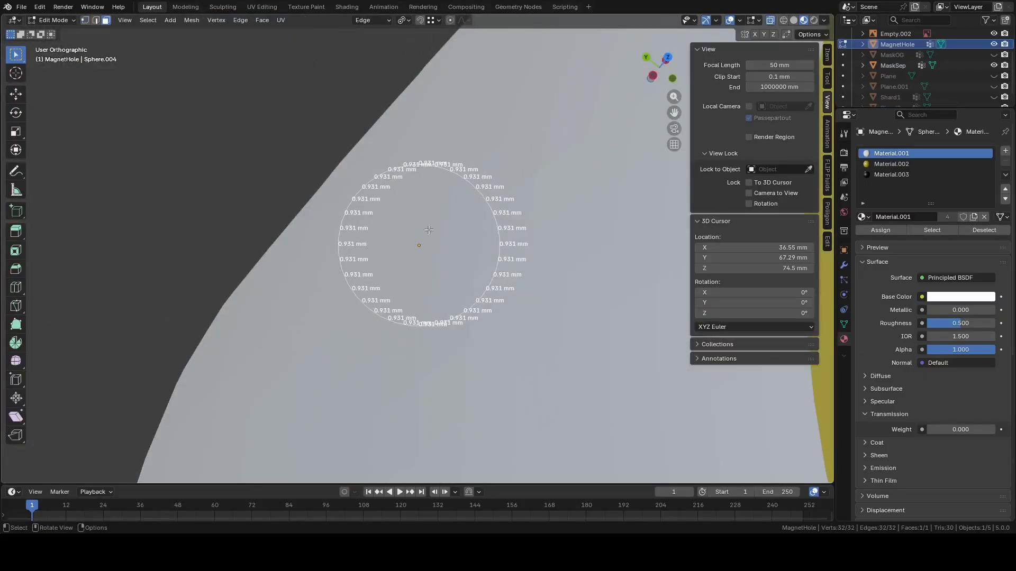
pyautogui.hotkey('ctrl', 'n')
pyautogui.hotkey('shift', 'n')
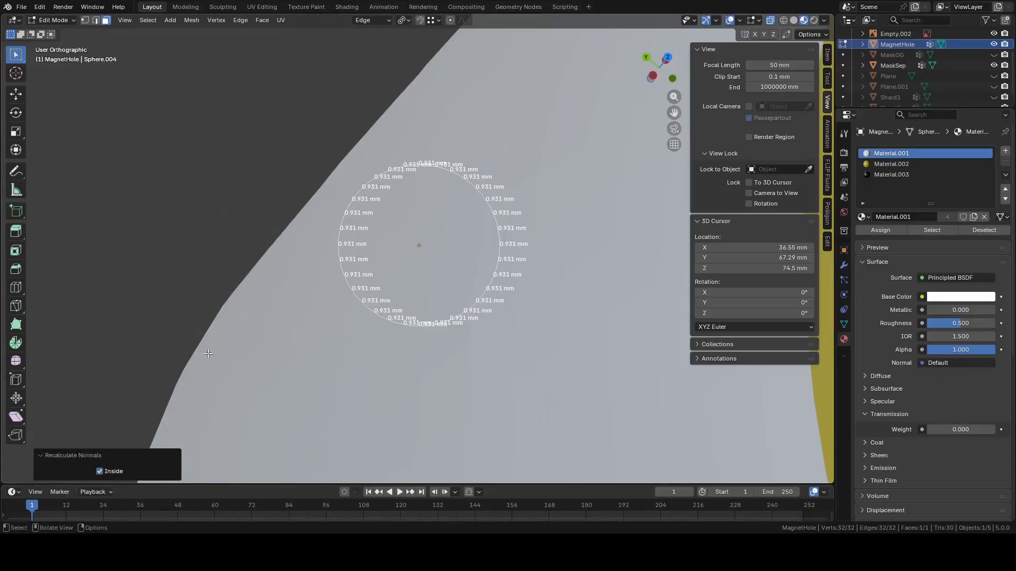
pyautogui.click(231, 336)
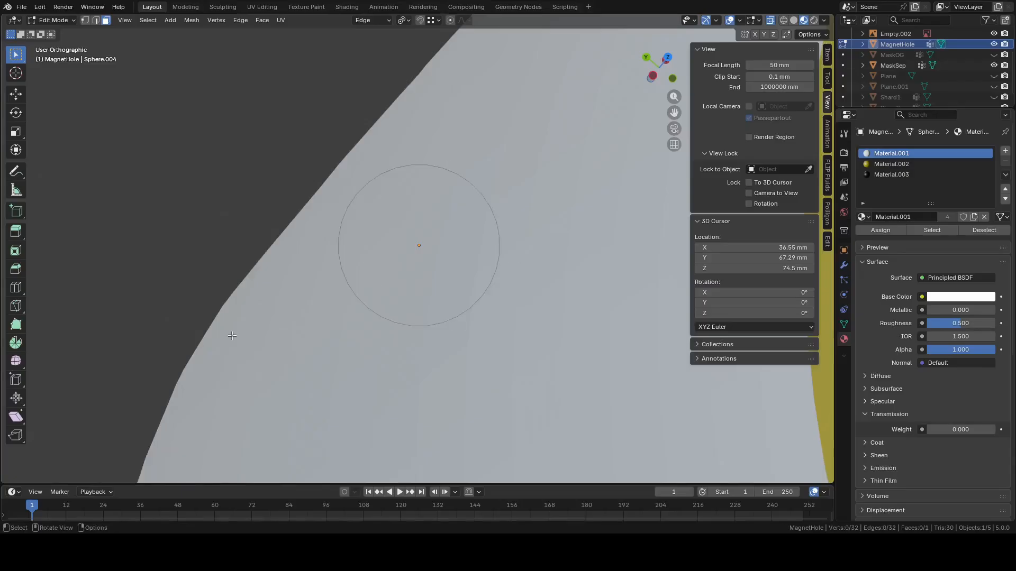
# Check the disc's orientation against MaskSep's edge, select all of its geometry and realign the view to its face
pyautogui.press('shift+KP_7')
pyautogui.moveTo(236, 334); pyautogui.dragTo(331, 352, button='middle')
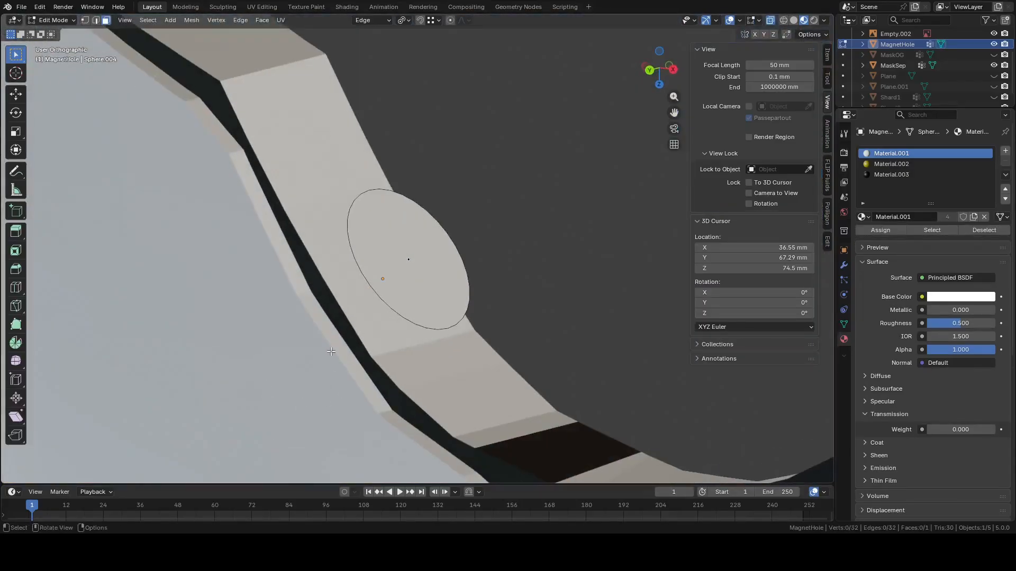
pyautogui.press('a')
pyautogui.press('shift+KP_7')
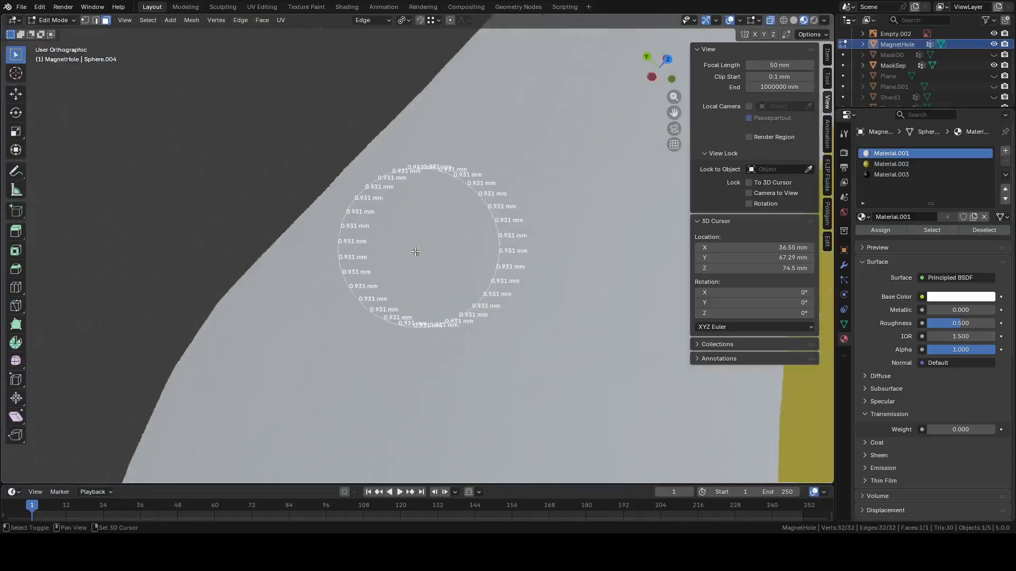
# Recalculate the MagnetHole disc's normals outward with Inside off and align the view to its face
pyautogui.hotkey('shift', 'n')
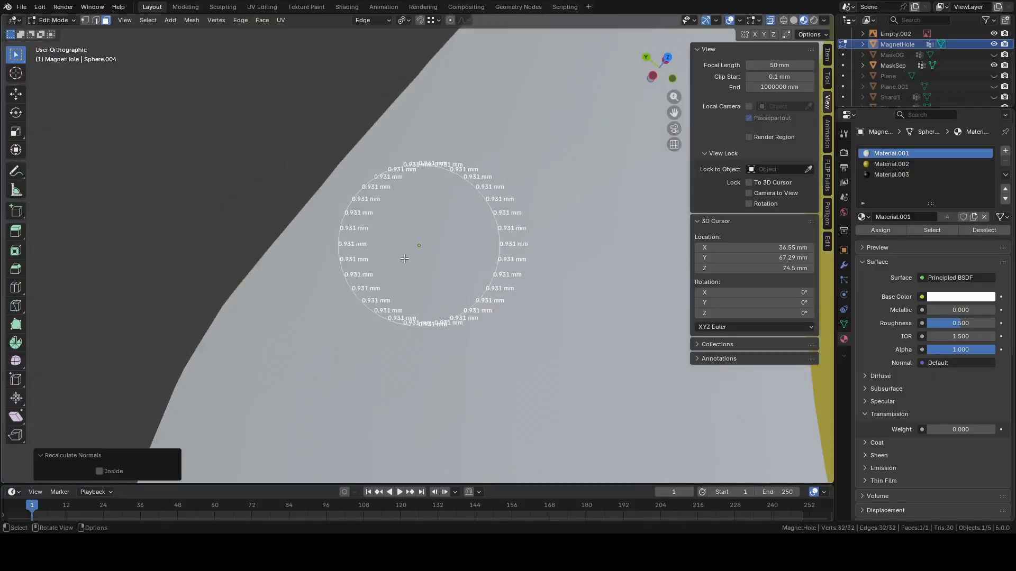
pyautogui.press('shift+KP_7')
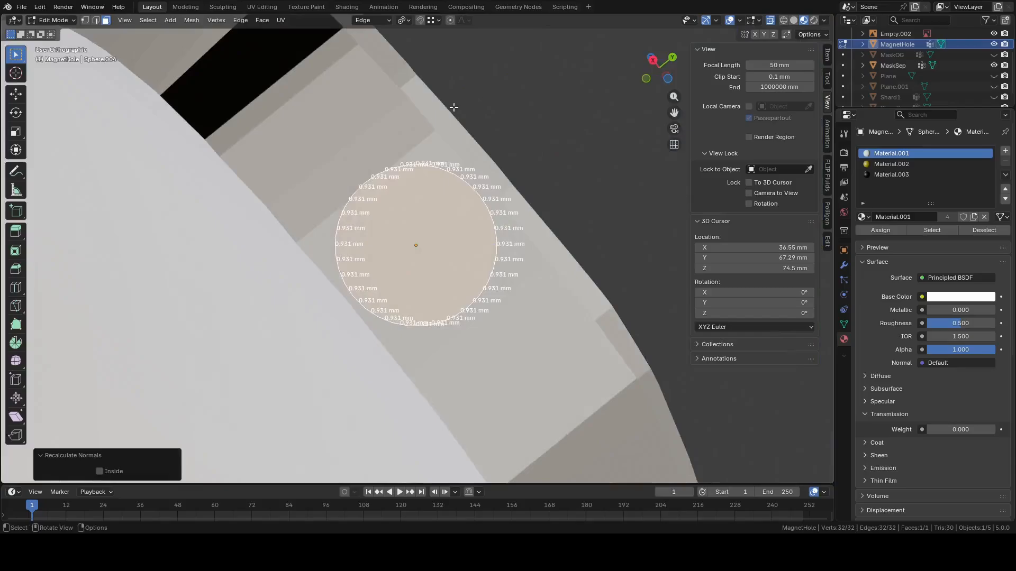
pyautogui.scroll(-3, 468, 150)
# Knife-project the MagnetHole disc onto MaskSep's edge face with Cut Through off
pyautogui.press('Tab')
pyautogui.click(492, 306)
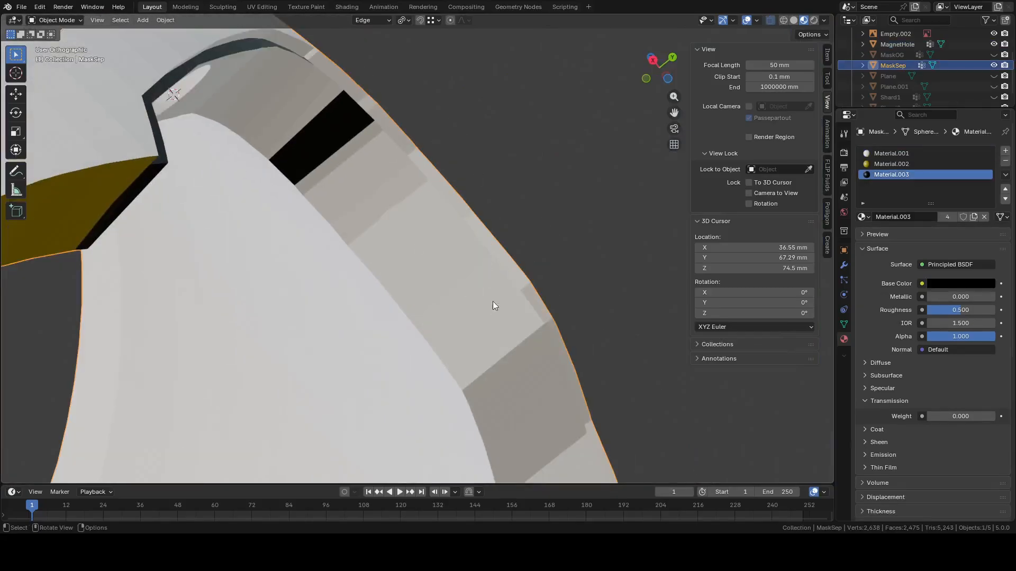
pyautogui.press('Tab')
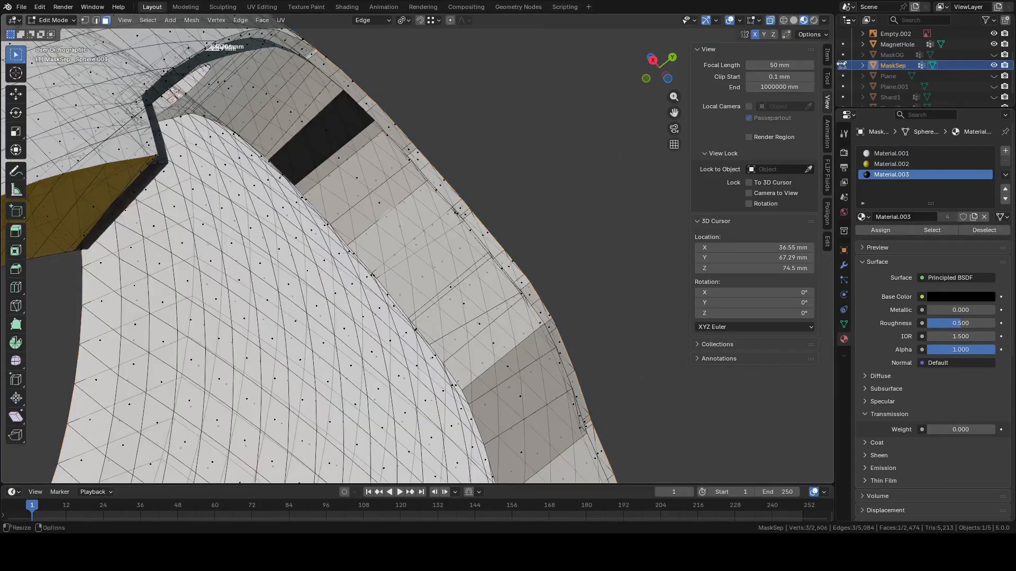
pyautogui.keyDown('ctrl'); pyautogui.click(910, 44); pyautogui.keyUp('ctrl')
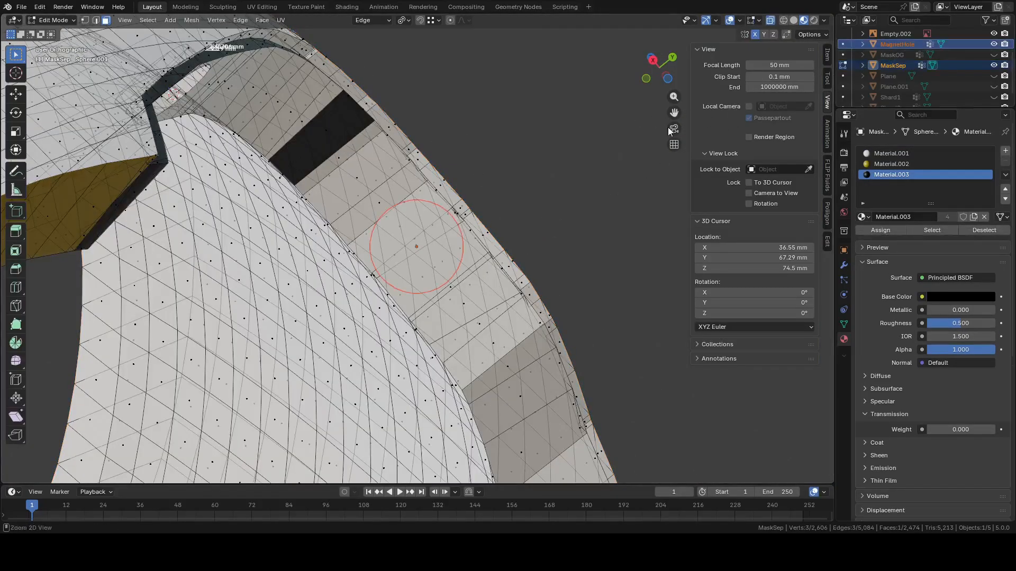
pyautogui.click(190, 20)
pyautogui.click(225, 141)
pyautogui.moveTo(307, 164); pyautogui.dragTo(539, 142, button='middle')
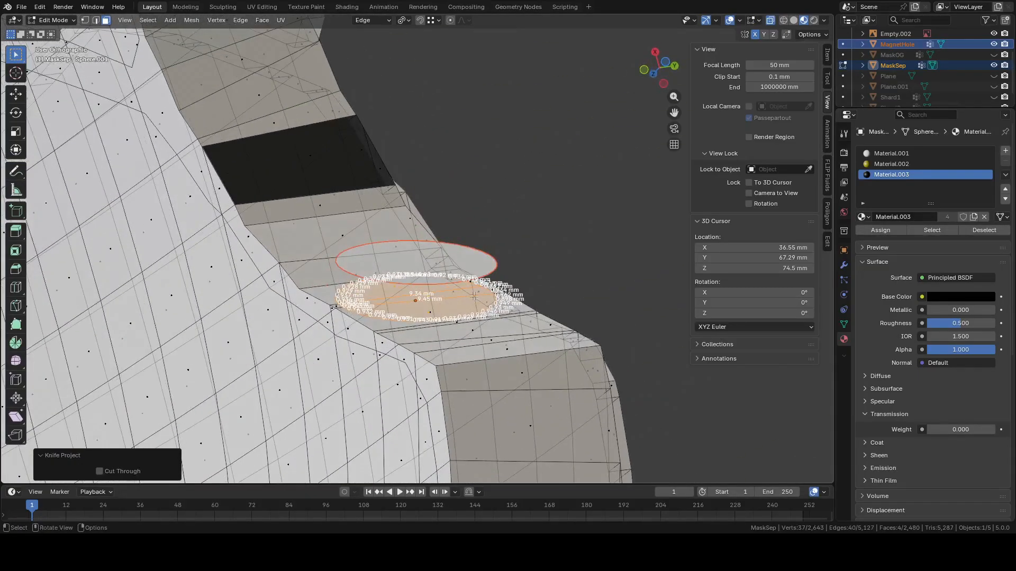
# Extrude the projected circular faces about 3.1 mm into MaskSep's edge to form the magnet recess
pyautogui.moveTo(475, 296); pyautogui.dragTo(552, 158, button='middle')
pyautogui.scroll(3, 551, 158)
pyautogui.press('e')
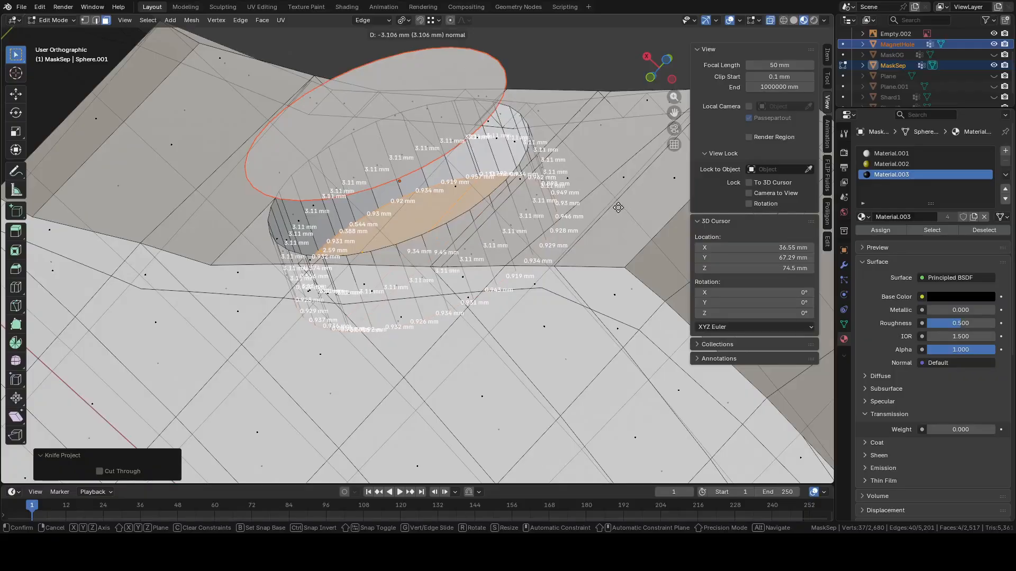
pyautogui.click(618, 207)
pyautogui.moveTo(427, 83); pyautogui.dragTo(433, 84, button='middle')
pyautogui.press('Tab')
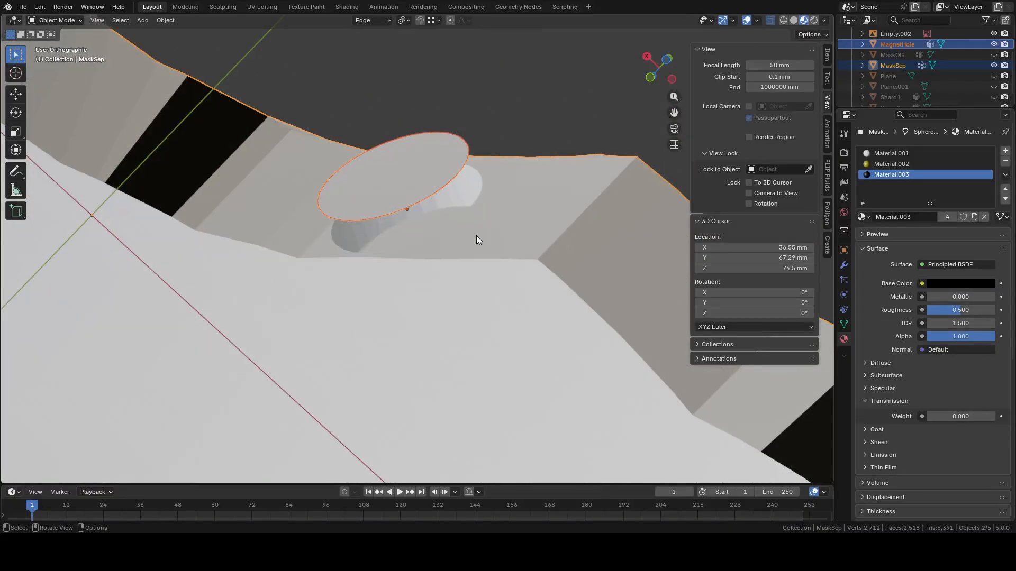
# Reopen MaskSep's mesh in edge selection mode and examine the new recess and the surrounding edges up close
pyautogui.click(609, 265)
pyautogui.moveTo(622, 268); pyautogui.dragTo(587, 291, button='middle')
pyautogui.press('Tab')
pyautogui.scroll(7, 620, 283)
pyautogui.keyDown('shift'); pyautogui.moveTo(587, 291); pyautogui.dragTo(755, 168, button='middle'); pyautogui.keyUp('shift')
pyautogui.click(674, 145)
pyautogui.moveTo(616, 278); pyautogui.dragTo(426, 166, button='middle')
pyautogui.press('2')
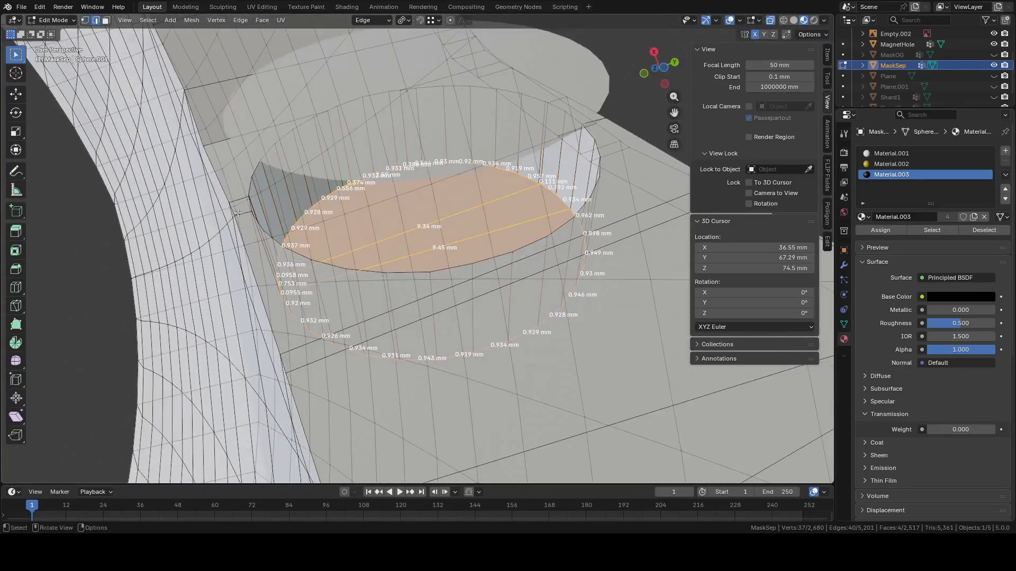
pyautogui.click(241, 196)
pyautogui.moveTo(245, 197); pyautogui.dragTo(354, 172, button='middle')
pyautogui.scroll(-5, 353, 171)
pyautogui.press('Tab')
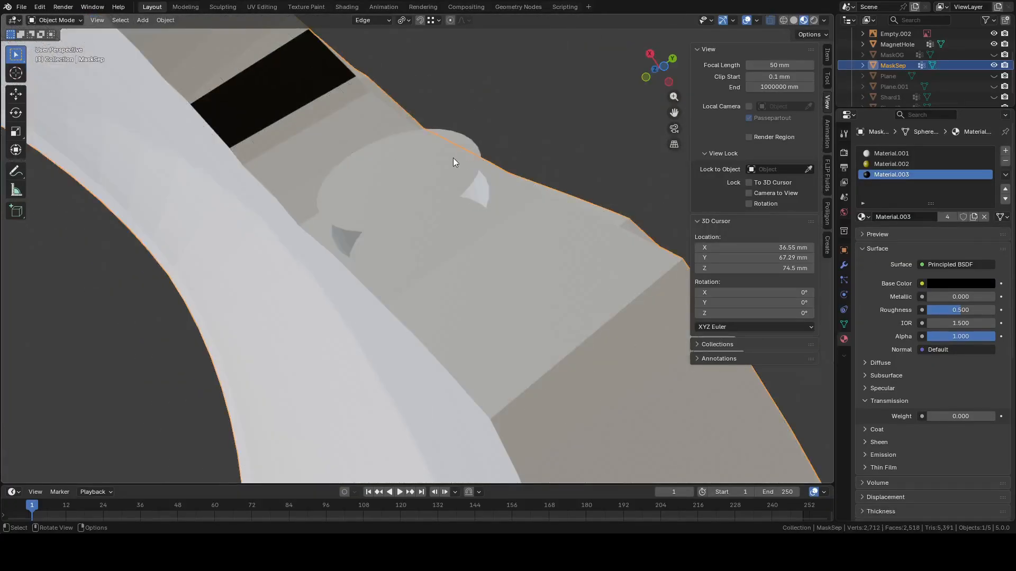
# Select the MagnetHole disc and unhide Shard1, keeping Shard2 hidden
pyautogui.click(453, 158)
pyautogui.scroll(-4, 468, 158)
pyautogui.scroll(-3, 469, 158)
pyautogui.moveTo(517, 188); pyautogui.dragTo(627, 331, button='middle')
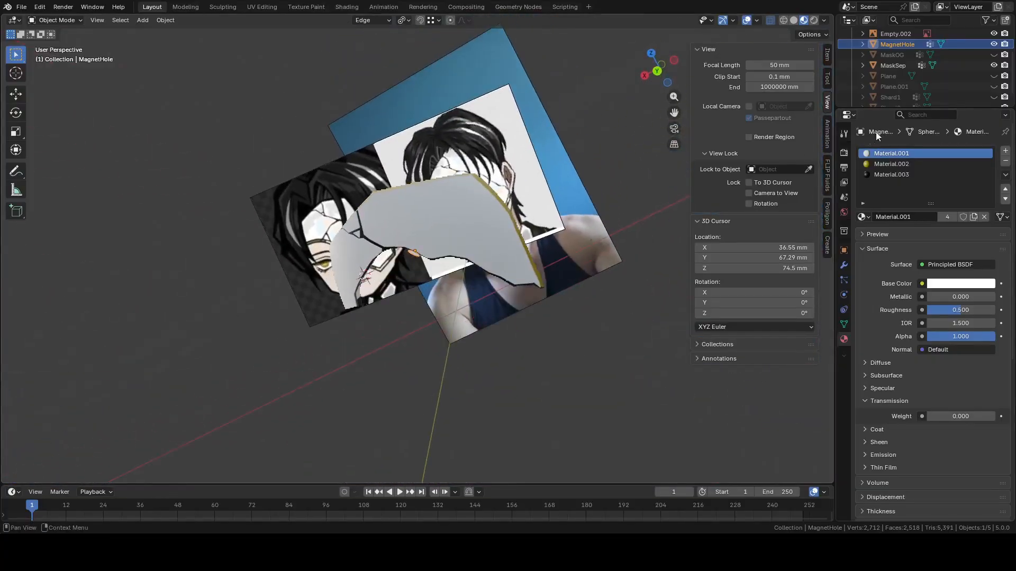
pyautogui.scroll(-1, 951, 71)
pyautogui.click(994, 95)
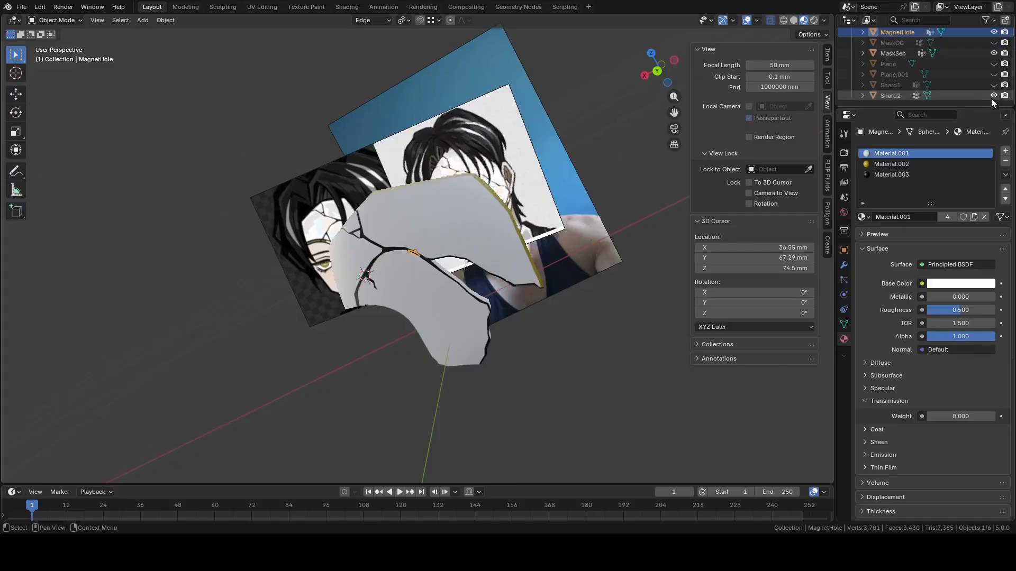
pyautogui.click(994, 95)
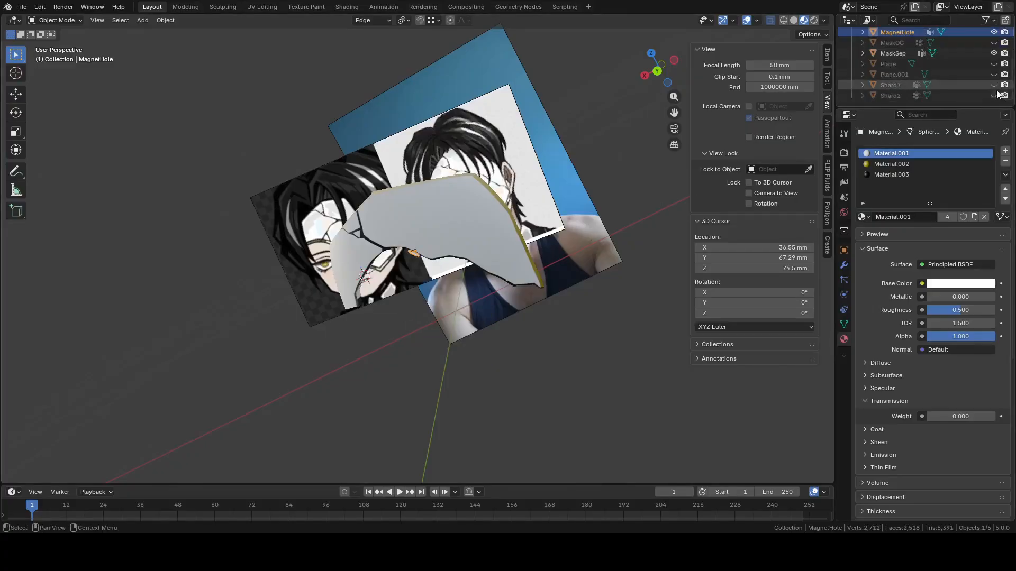
pyautogui.click(994, 85)
# Inspect the seam between Shard1 and MaskSep, then hide MaskSep to expose Shard1's mating edge
pyautogui.scroll(3, 586, 215)
pyautogui.moveTo(586, 215); pyautogui.dragTo(528, 196, button='middle')
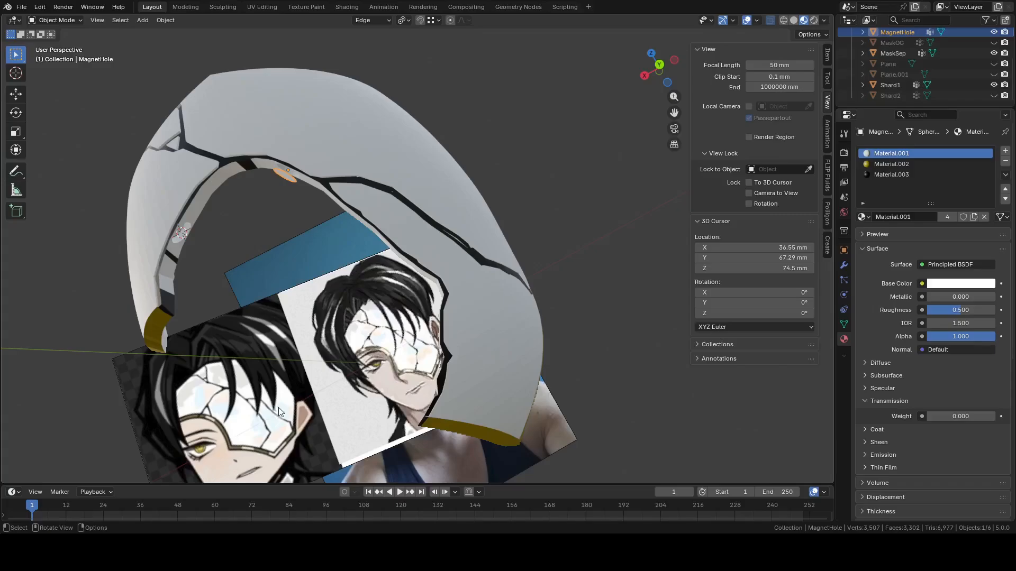
pyautogui.moveTo(455, 314); pyautogui.dragTo(374, 341, button='middle')
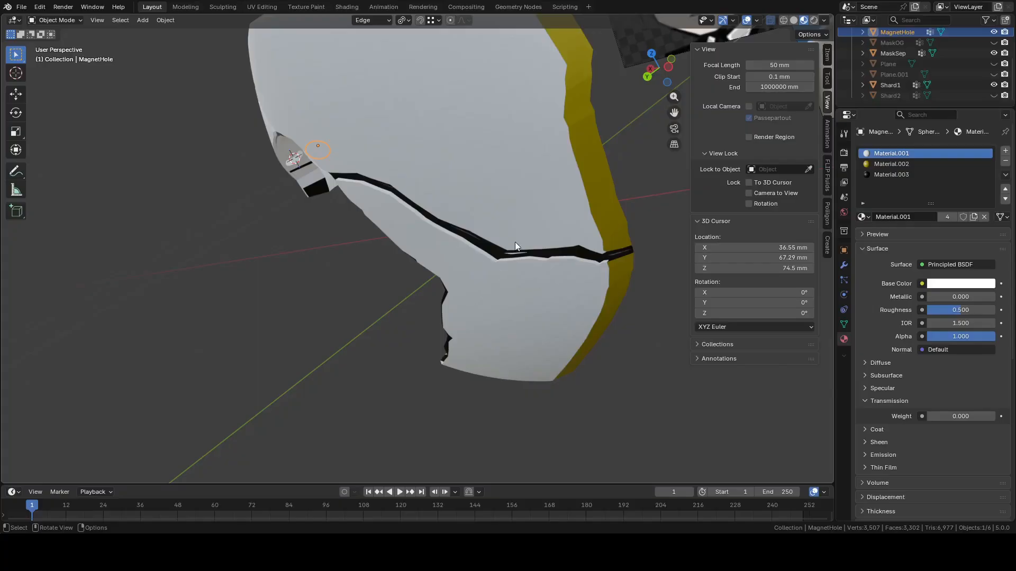
pyautogui.moveTo(541, 220); pyautogui.dragTo(607, 214, button='middle')
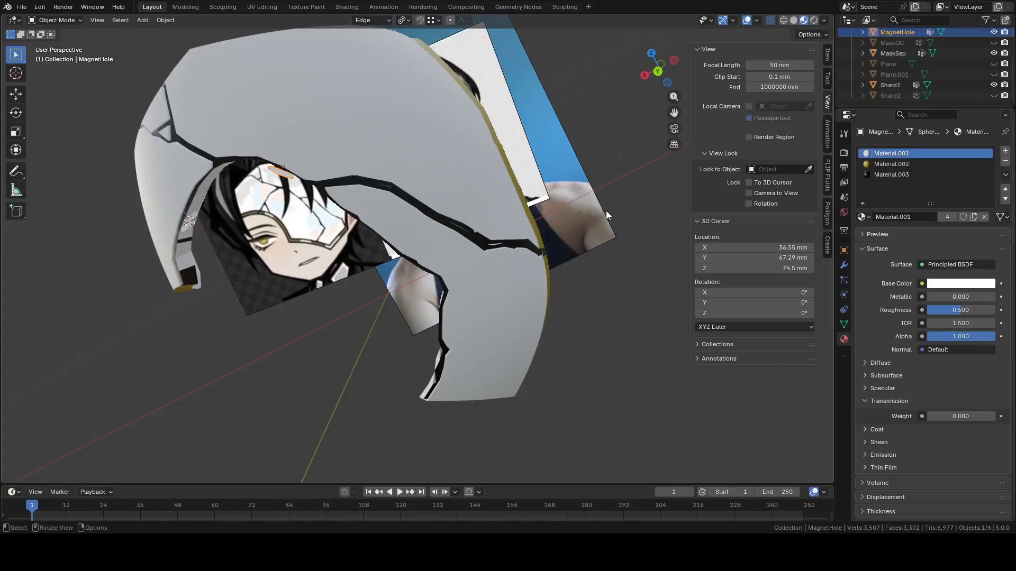
pyautogui.moveTo(506, 230)
pyautogui.mouseDown(button='middle')
pyautogui.moveTo(522, 218)
pyautogui.moveTo(503, 210)
pyautogui.mouseUp(button='middle')
pyautogui.scroll(3, 503, 210)
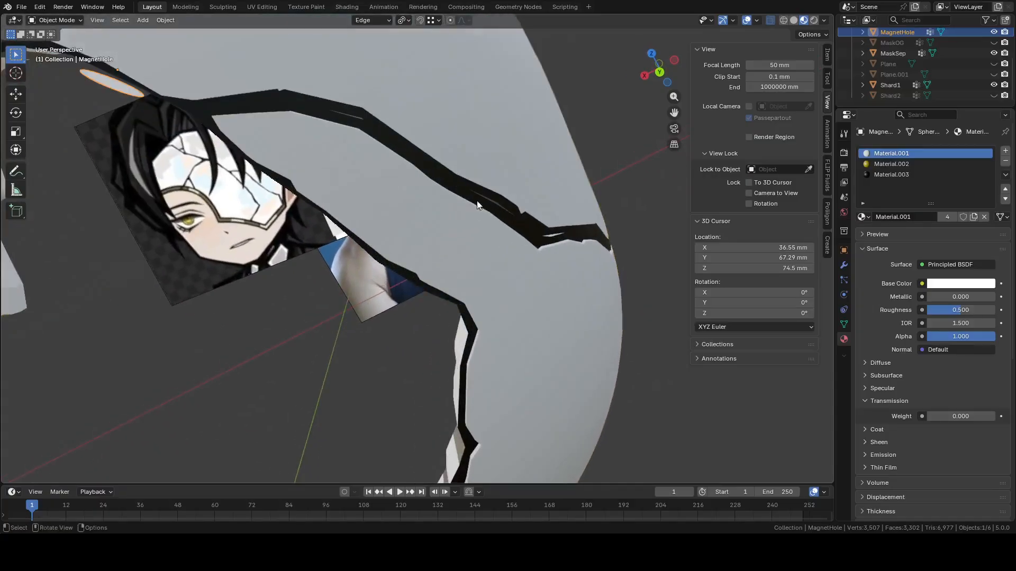
pyautogui.click(326, 159)
pyautogui.moveTo(344, 151); pyautogui.dragTo(415, 179, button='middle')
pyautogui.click(420, 164)
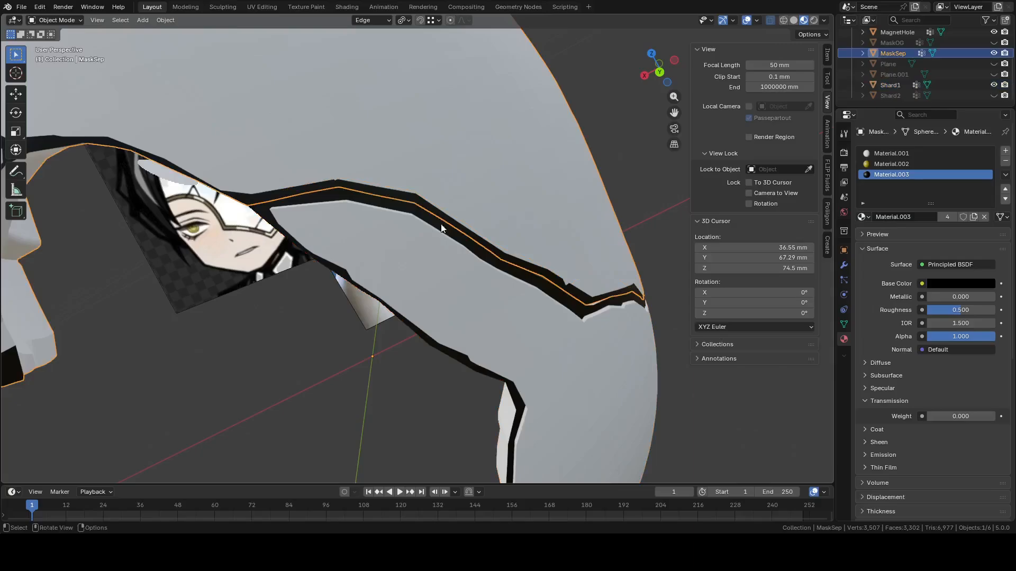
pyautogui.click(425, 268)
pyautogui.click(462, 188)
pyautogui.press('h')
pyautogui.moveTo(462, 189); pyautogui.dragTo(442, 249, button='middle')
# Select the edge beside the dark band on Shard1's mating face and snap the 3D cursor to it
pyautogui.click(388, 215)
pyautogui.press('Tab')
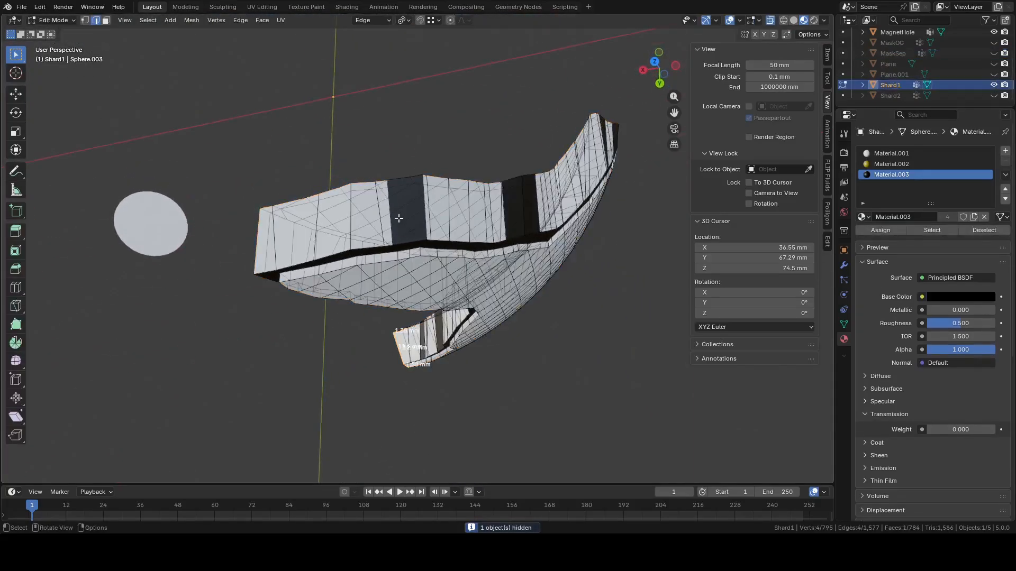
pyautogui.moveTo(389, 215)
pyautogui.mouseDown(button='middle')
pyautogui.moveTo(386, 192)
pyautogui.moveTo(396, 215)
pyautogui.mouseUp(button='middle')
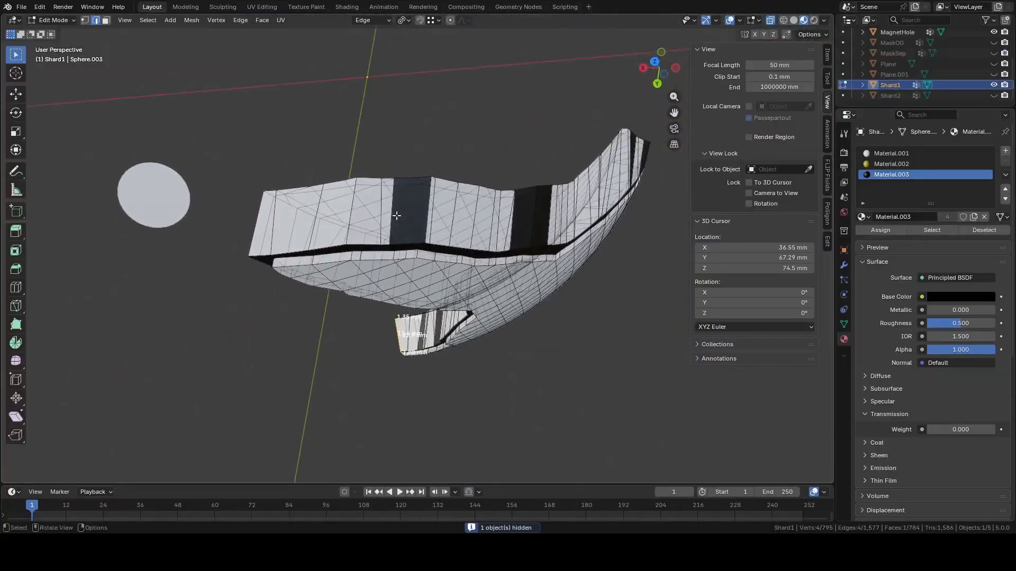
pyautogui.press('F3')
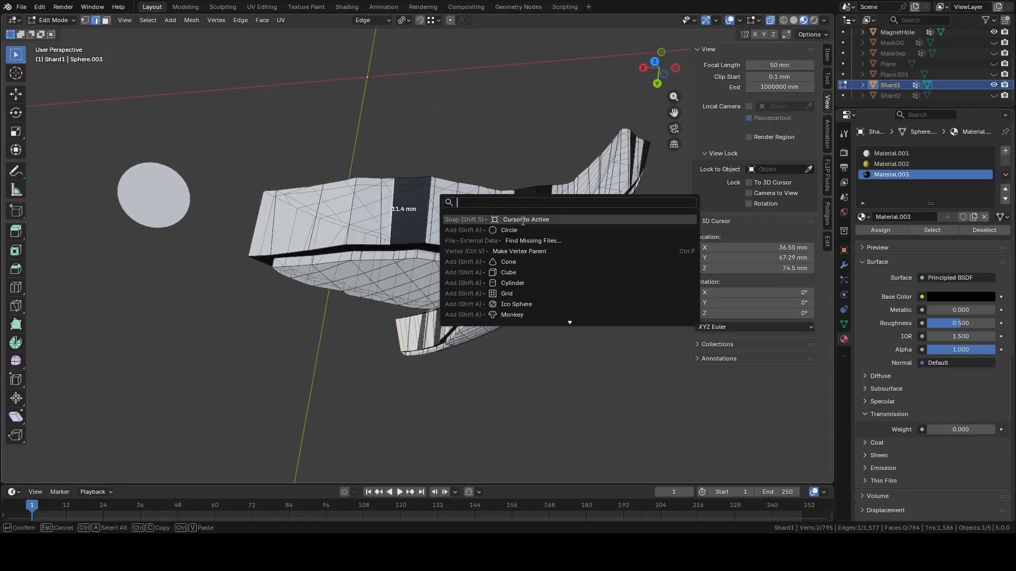
pyautogui.click(522, 222)
# Move the MagnetHole disc about -32.5, -2.4 and -10.1 mm in X, Y and Z toward the 3D cursor
pyautogui.press('Tab')
pyautogui.click(172, 193)
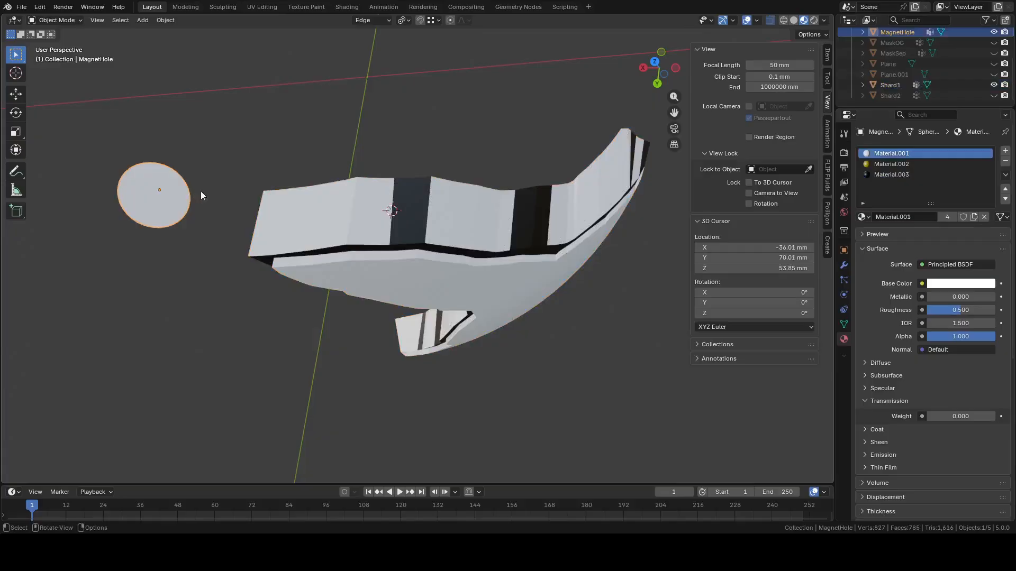
pyautogui.press('g')
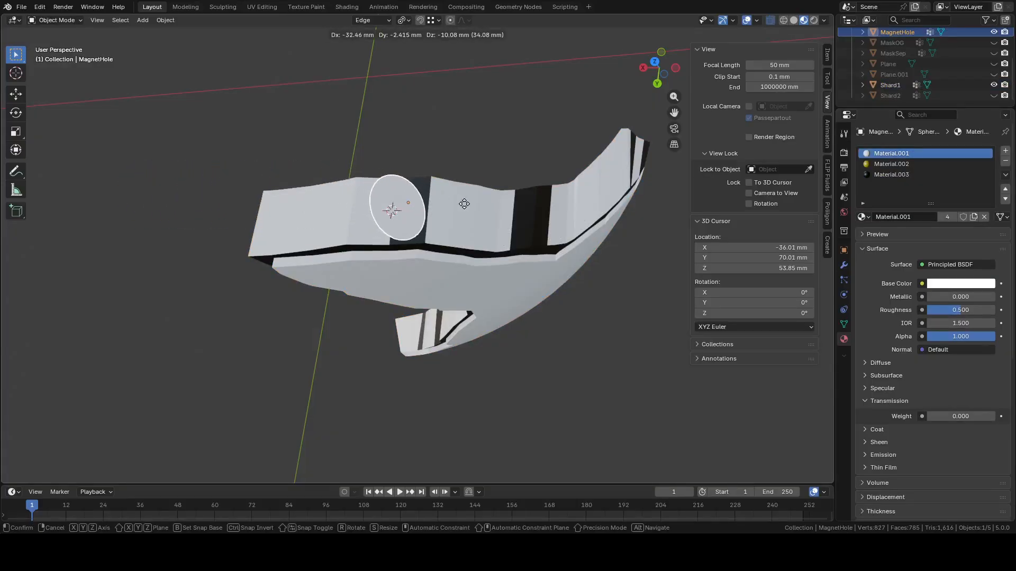
pyautogui.click(476, 206)
# Move the disc down against Shard1's mating edge and rotate it about 11.4° in the view to match the edge's slope
pyautogui.moveTo(479, 205); pyautogui.dragTo(520, 280, button='middle')
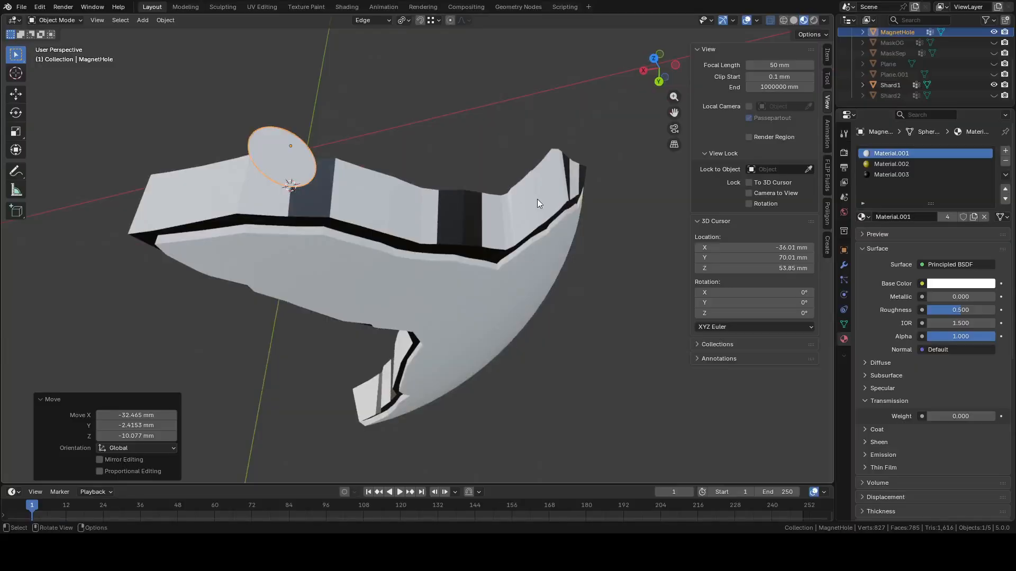
pyautogui.moveTo(539, 198); pyautogui.dragTo(576, 179, button='middle')
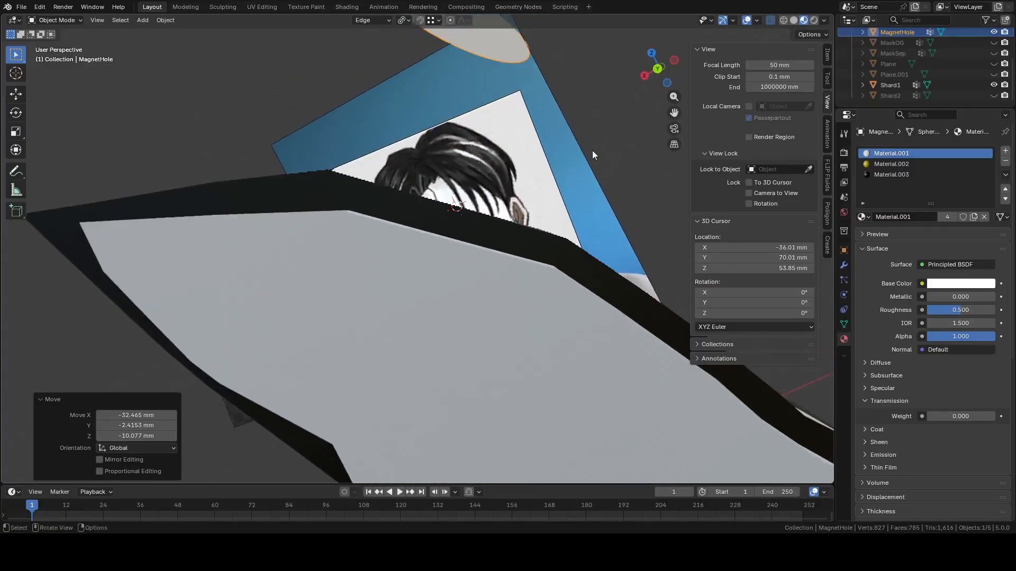
pyautogui.press('g')
pyautogui.press('r')
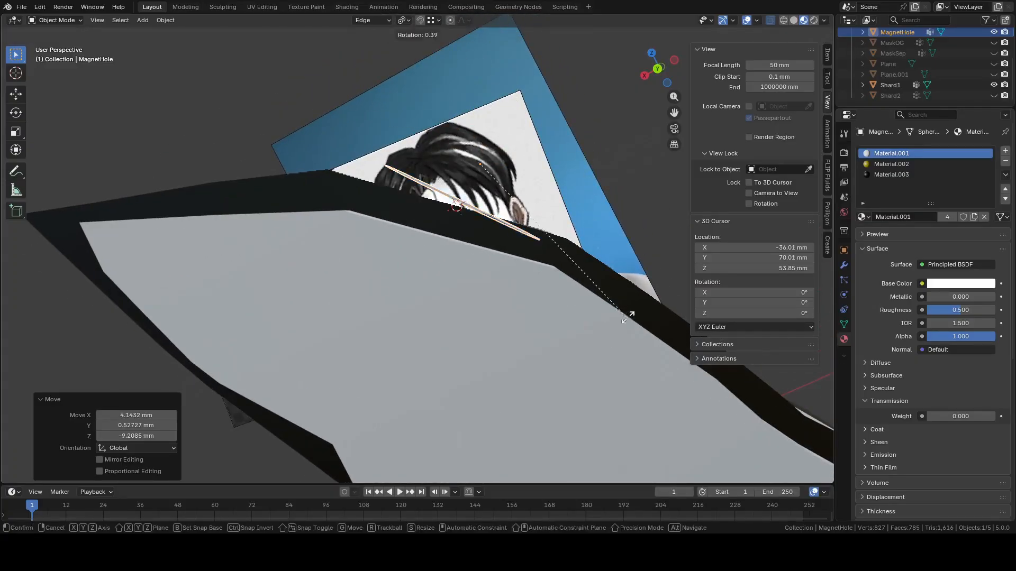
pyautogui.click(639, 277)
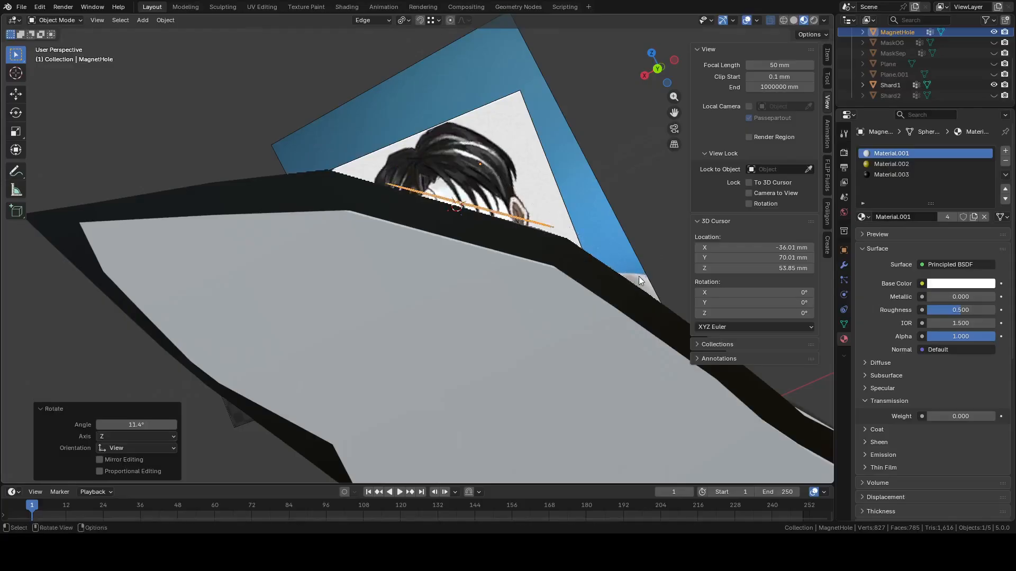
# Set the transform orientation to Global and move the disc about -4.8 mm along Y onto Shard1's edge
pyautogui.moveTo(639, 276); pyautogui.dragTo(518, 296, button='middle')
pyautogui.press('y')
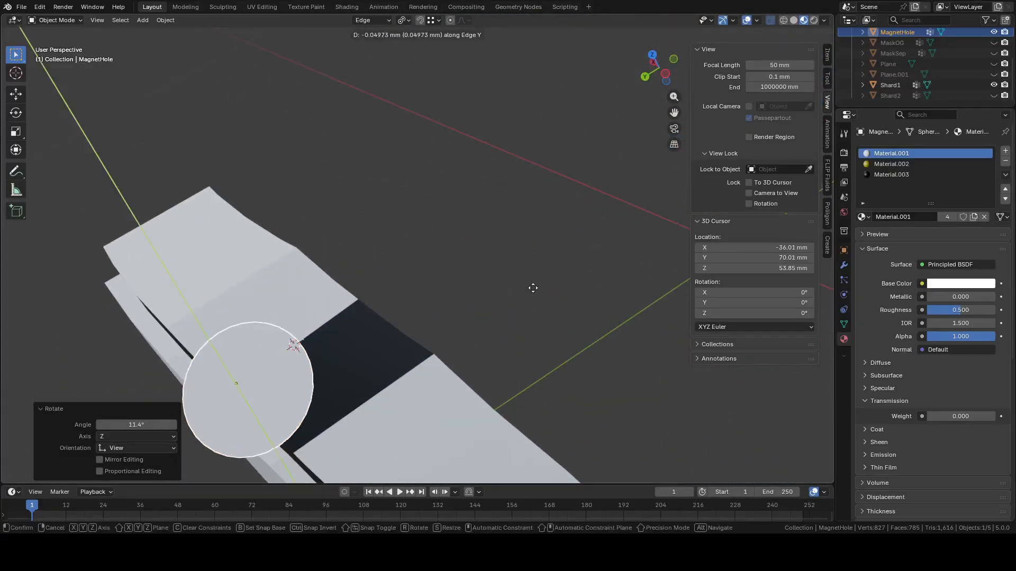
pyautogui.press('Escape')
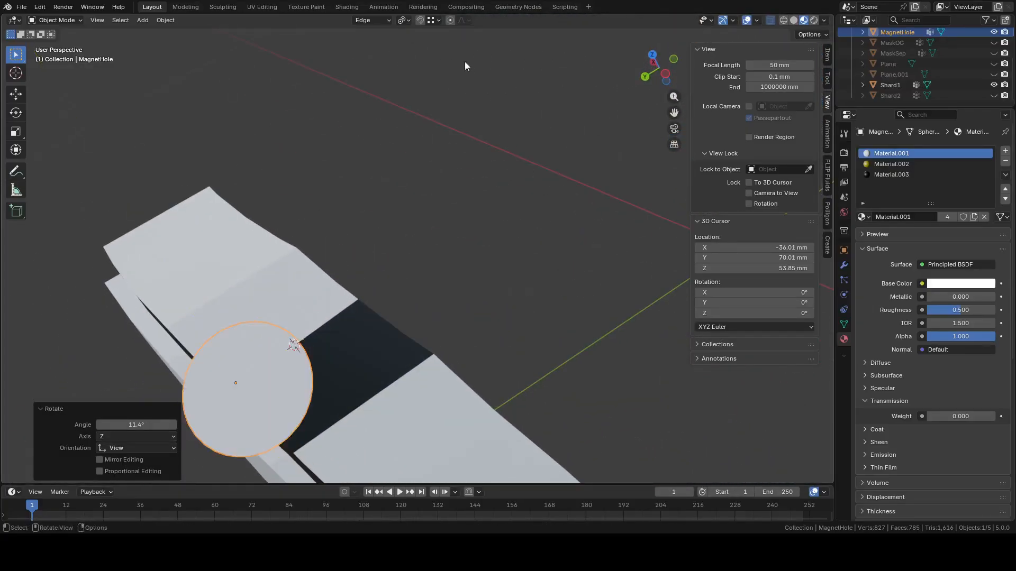
pyautogui.click(389, 21)
pyautogui.click(379, 55)
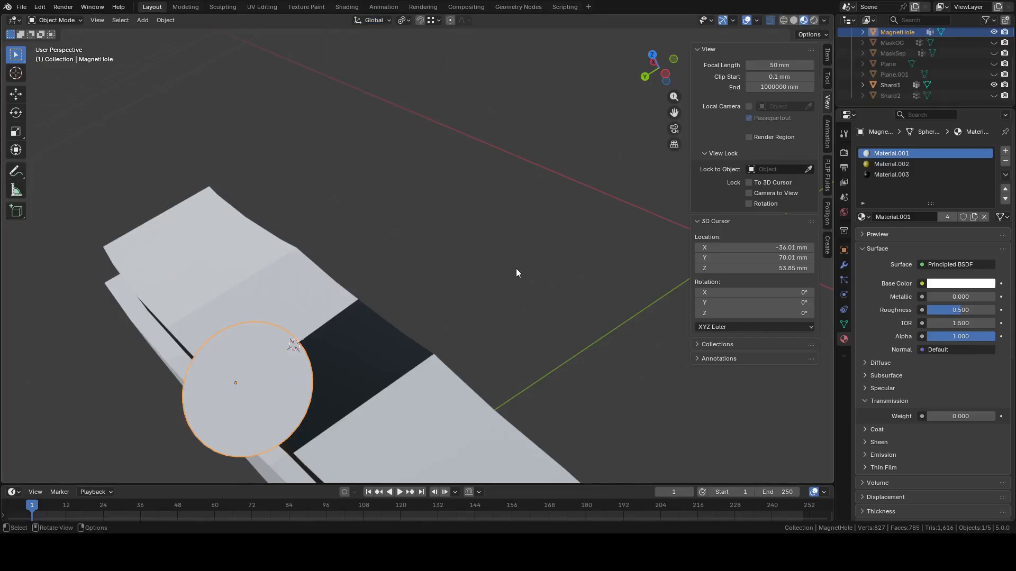
pyautogui.press('g')
pyautogui.press('y')
pyautogui.click(585, 251)
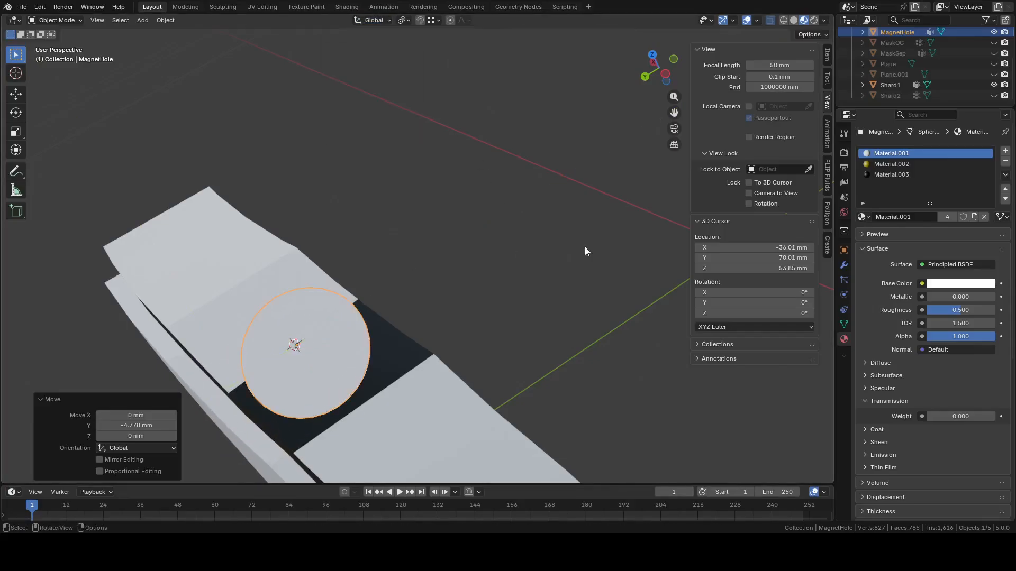
# Open the disc's mesh, align the view to its face and recalculate its normals with Inside enabled
pyautogui.moveTo(585, 252); pyautogui.dragTo(353, 339, button='middle')
pyautogui.press('Tab')
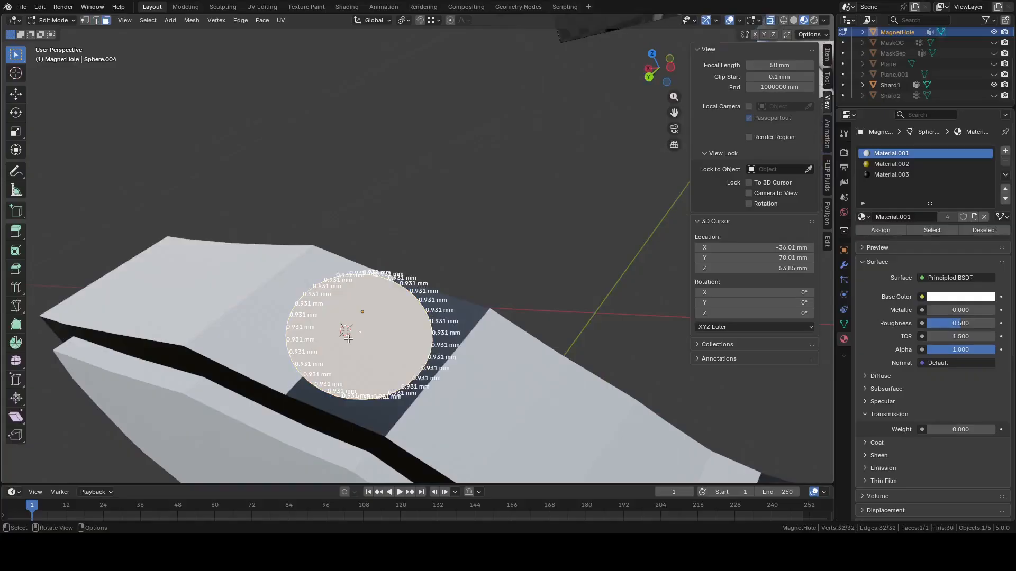
pyautogui.press('shift+KP_7')
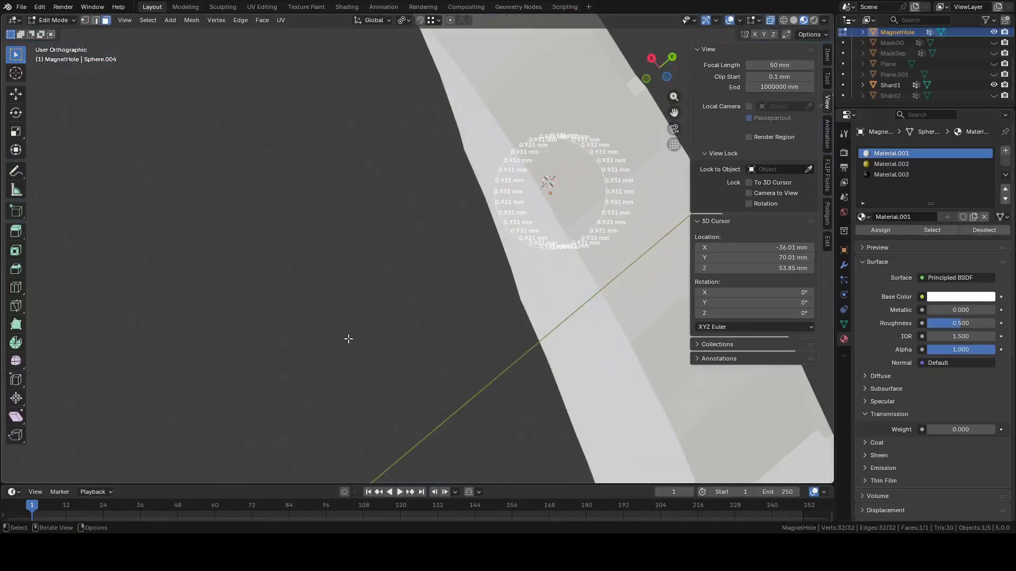
pyautogui.hotkey('shift', 'n')
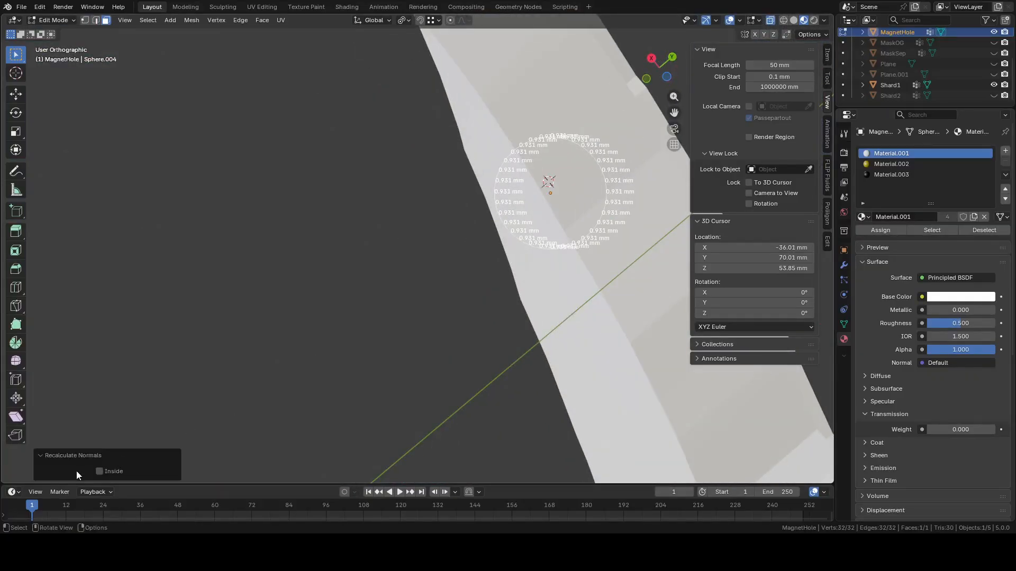
pyautogui.click(99, 471)
pyautogui.click(254, 261)
pyautogui.moveTo(254, 261); pyautogui.dragTo(254, 261, button='middle')
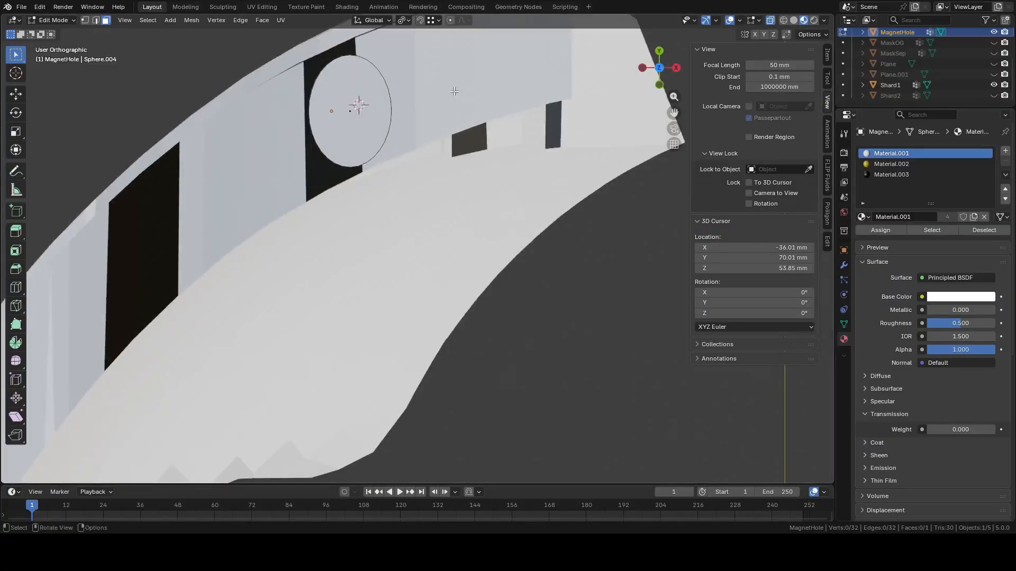
# Align the view to the disc's face and knife-project the MagnetHole outline onto Shard1's mating edge
pyautogui.click(365, 90)
pyautogui.press('shift+KP_7')
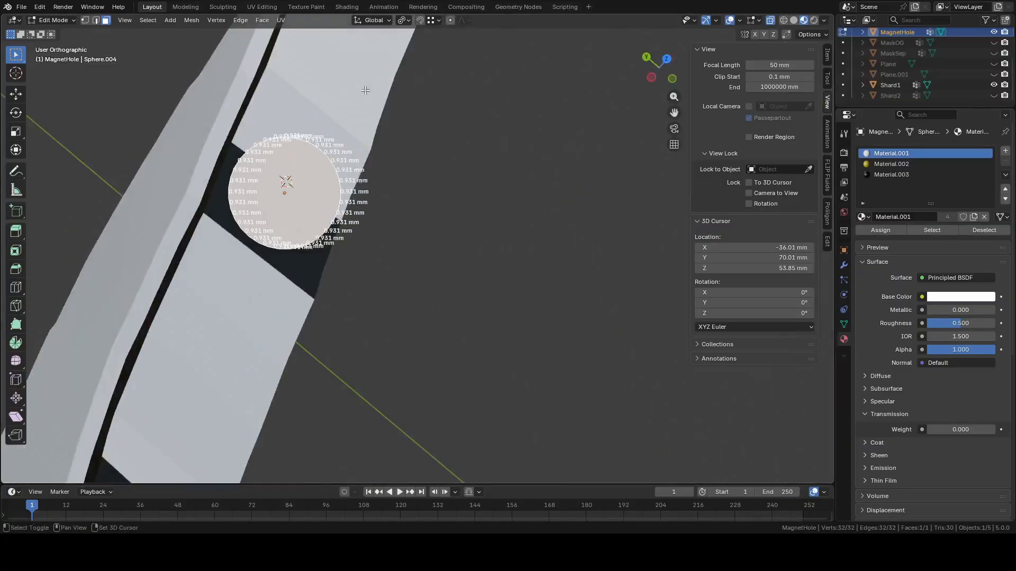
pyautogui.keyDown('shift'); pyautogui.moveTo(225, 127); pyautogui.dragTo(320, 192, button='middle'); pyautogui.keyUp('shift')
pyautogui.press('Tab')
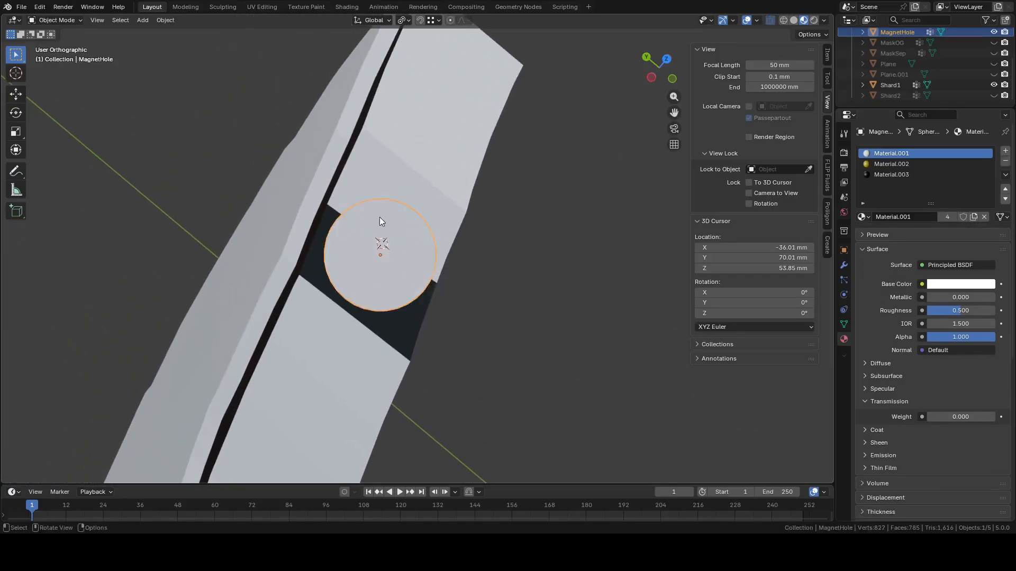
pyautogui.click(415, 141)
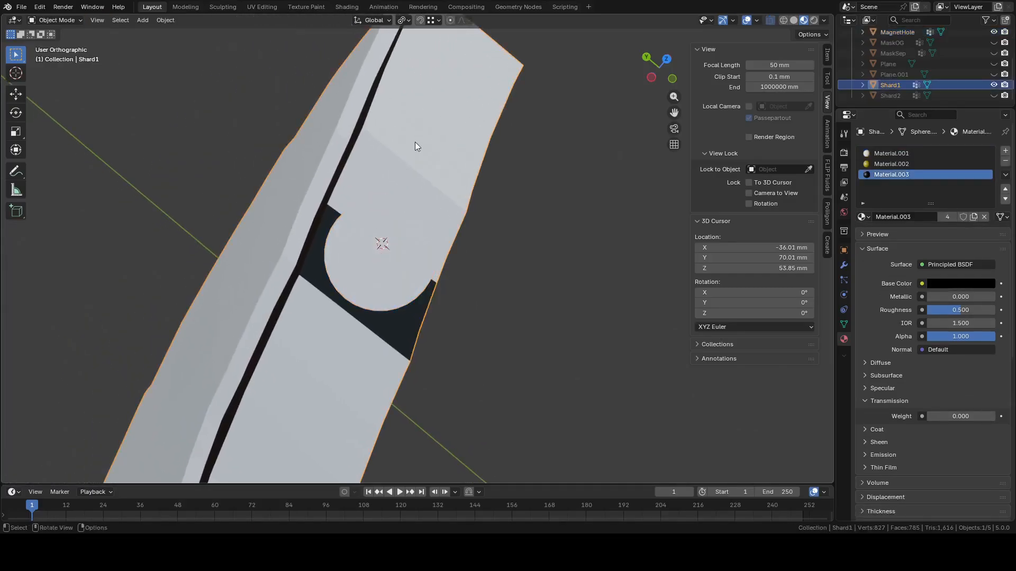
pyautogui.press('Tab')
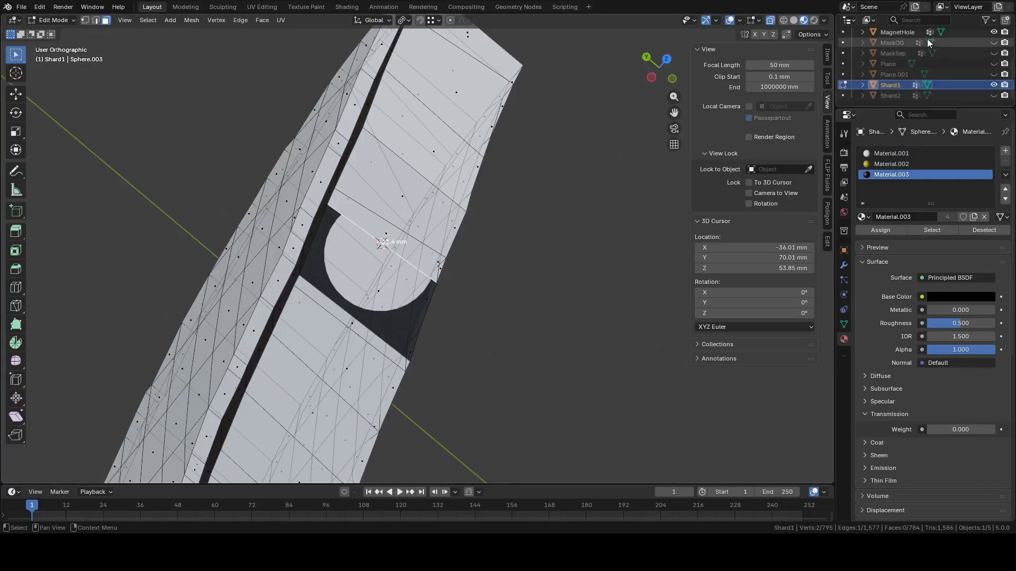
pyautogui.keyDown('ctrl'); pyautogui.click(902, 31); pyautogui.keyUp('ctrl')
pyautogui.click(190, 19)
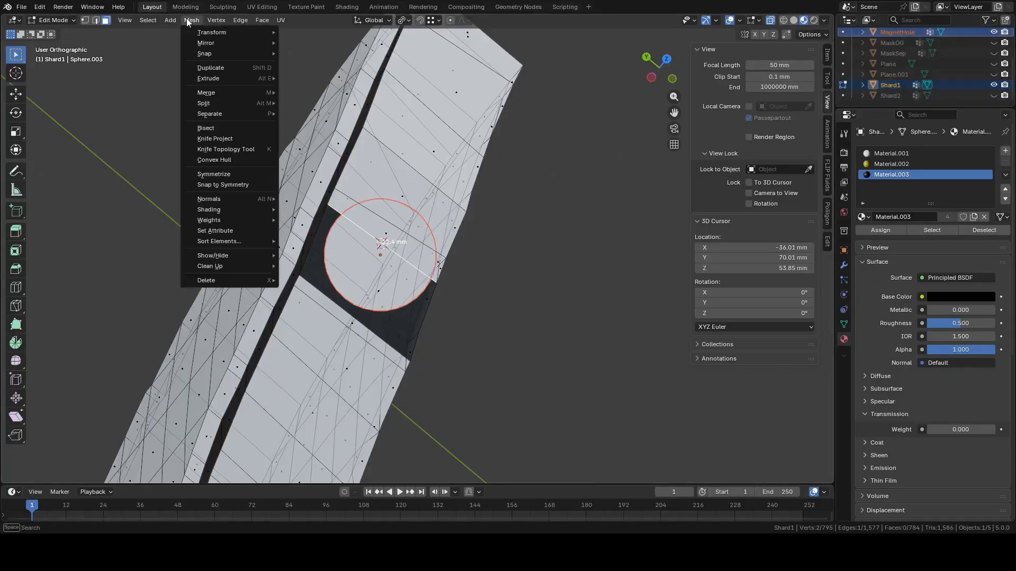
pyautogui.click(213, 139)
# Extrude the projected circular faces inward along their normal to form Shard1's magnet recess
pyautogui.moveTo(339, 222); pyautogui.dragTo(483, 125, button='middle')
pyautogui.press('e')
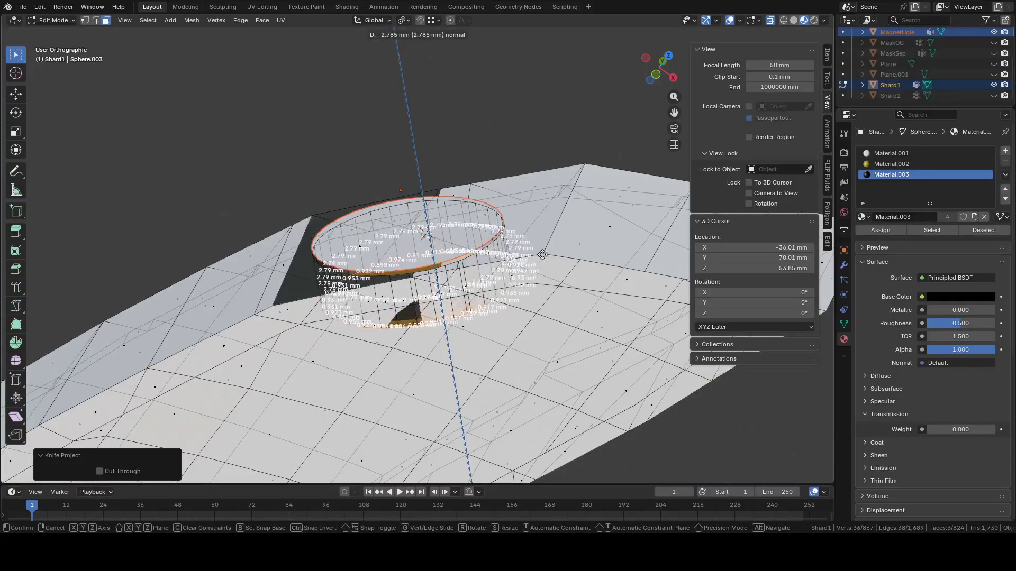
pyautogui.click(558, 313)
pyautogui.moveTo(558, 313); pyautogui.dragTo(408, 242, button='middle')
pyautogui.press('Tab')
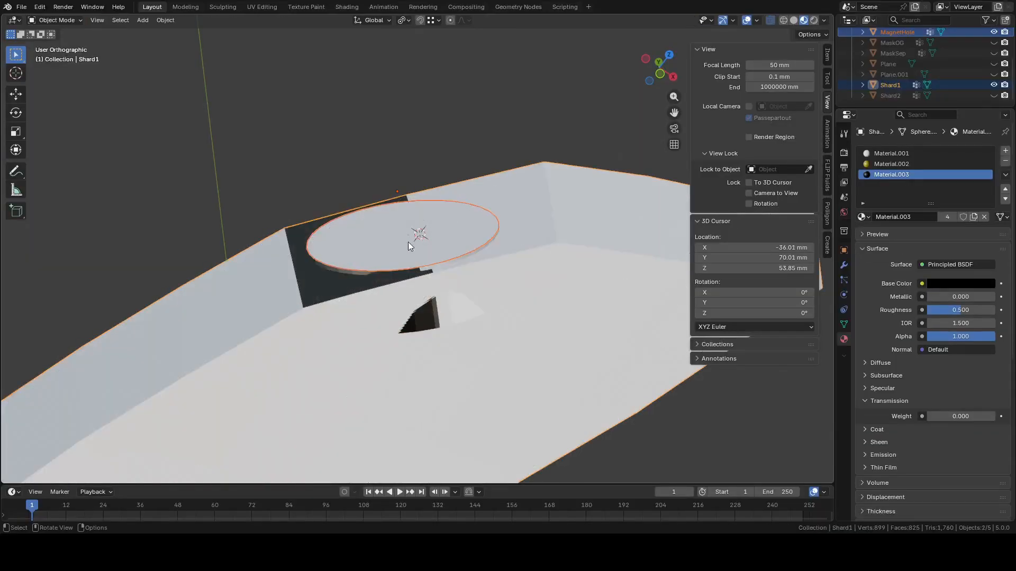
# Check the new recess in Shard1 by temporarily lifting the MagnetHole disc away from it
pyautogui.press('Tab')
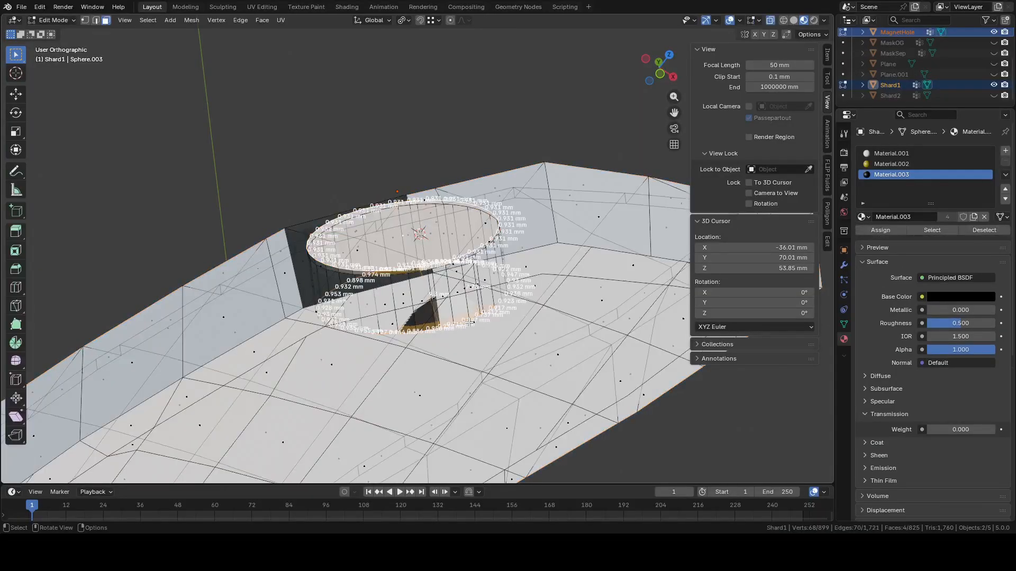
pyautogui.moveTo(469, 324); pyautogui.dragTo(447, 335, button='middle')
pyautogui.scroll(3, 414, 324)
pyautogui.press('3')
pyautogui.hotkey('alt', 'a')
pyautogui.press('Tab')
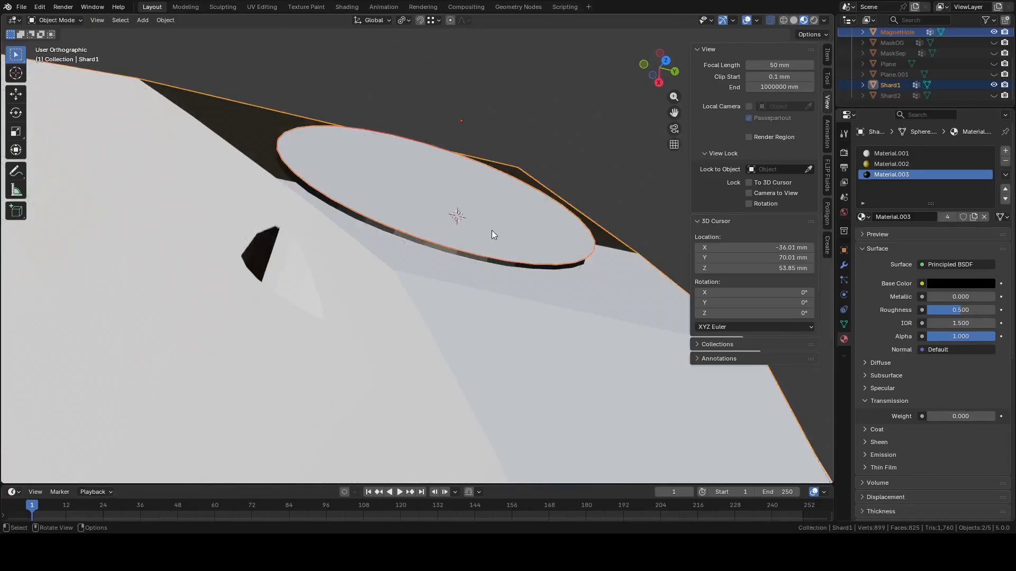
pyautogui.click(491, 228)
pyautogui.scroll(-2, 493, 219)
pyautogui.press('g')
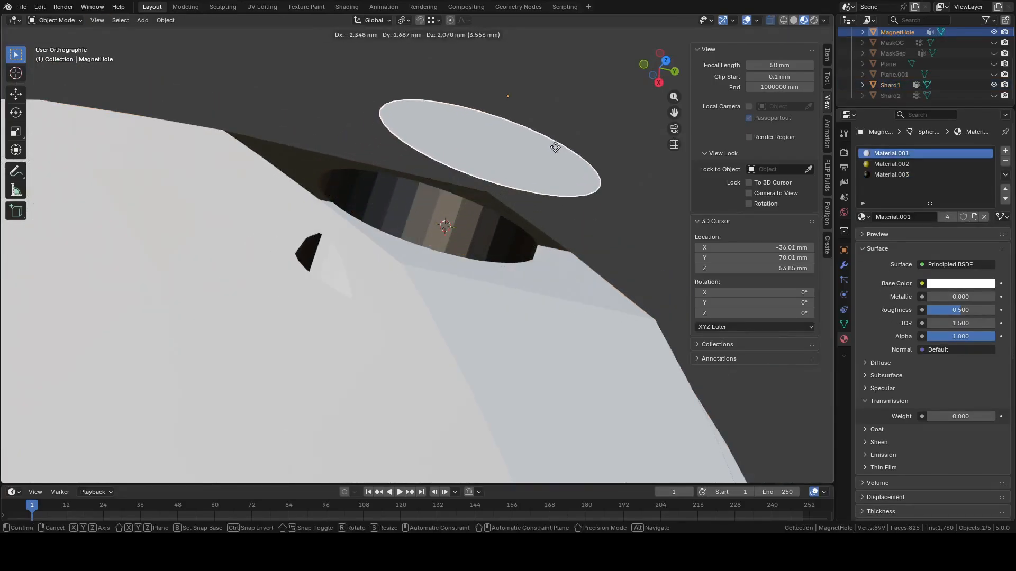
pyautogui.press('Escape')
# Open Shard1's mesh and select the middle face strip of the recess floor from its underside
pyautogui.click(420, 292)
pyautogui.press('Tab')
pyautogui.moveTo(412, 284); pyautogui.dragTo(411, 302, button='middle')
pyautogui.click(415, 336)
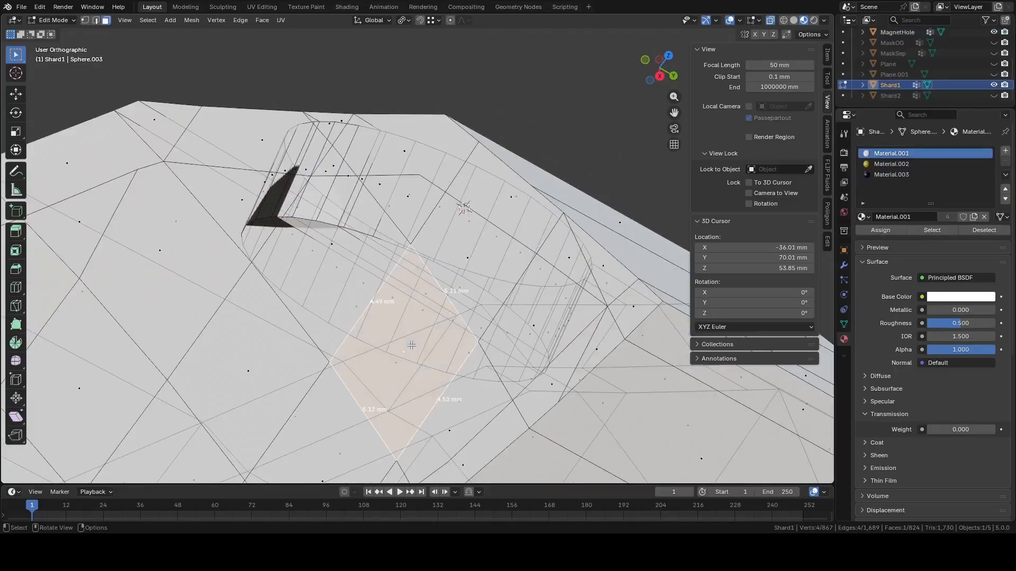
pyautogui.moveTo(416, 336); pyautogui.dragTo(395, 286, button='middle')
pyautogui.click(415, 233)
pyautogui.moveTo(414, 233); pyautogui.dragTo(429, 210, button='middle')
pyautogui.scroll(5, 429, 211)
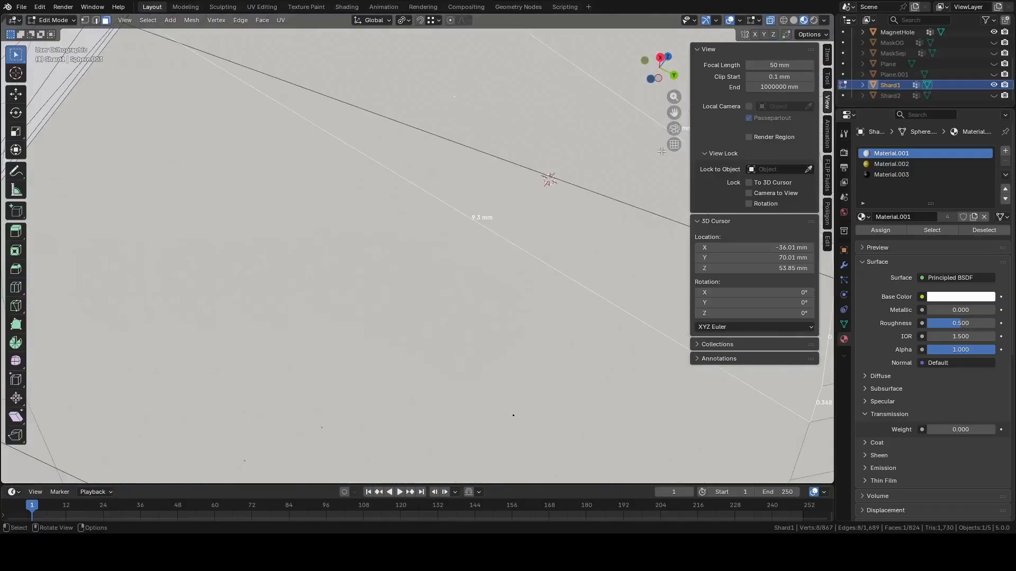
# Switch to a perspective view with solid shading and turn X-ray off to expose the recess floor
pyautogui.click(674, 145)
pyautogui.scroll(-3, 503, 246)
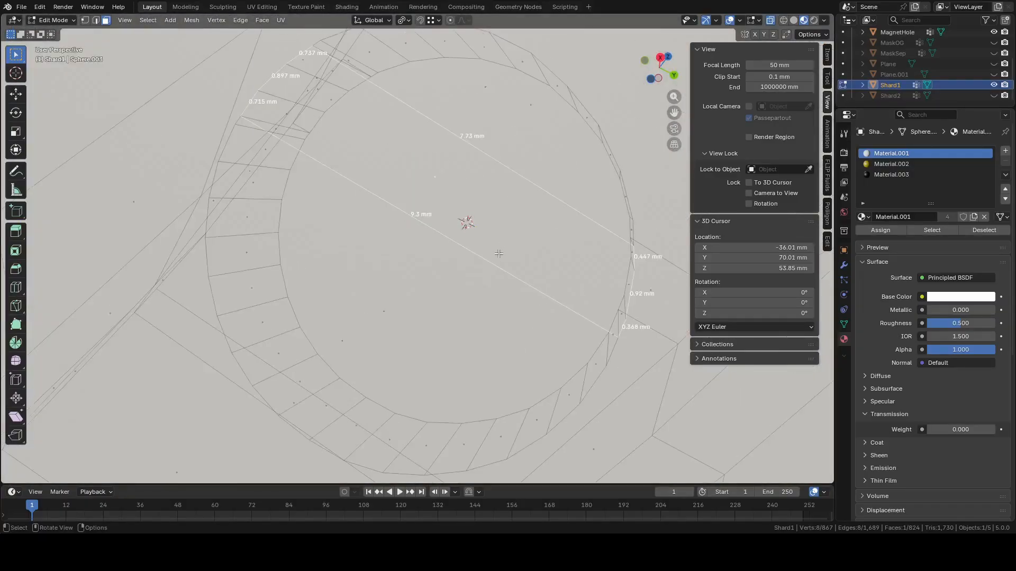
pyautogui.scroll(1, 499, 254)
pyautogui.click(473, 264)
pyautogui.click(441, 156)
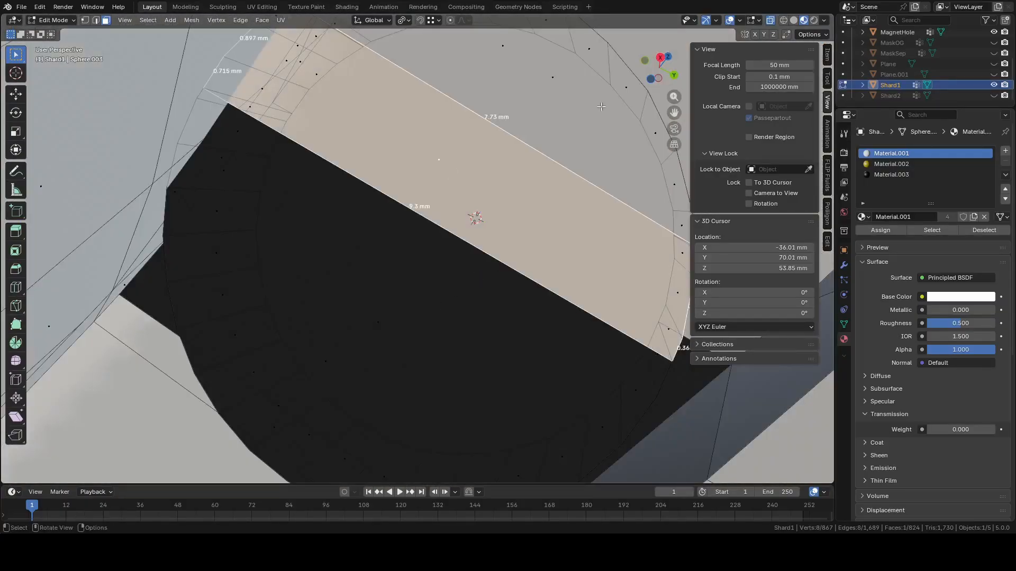
pyautogui.click(794, 20)
pyautogui.click(771, 20)
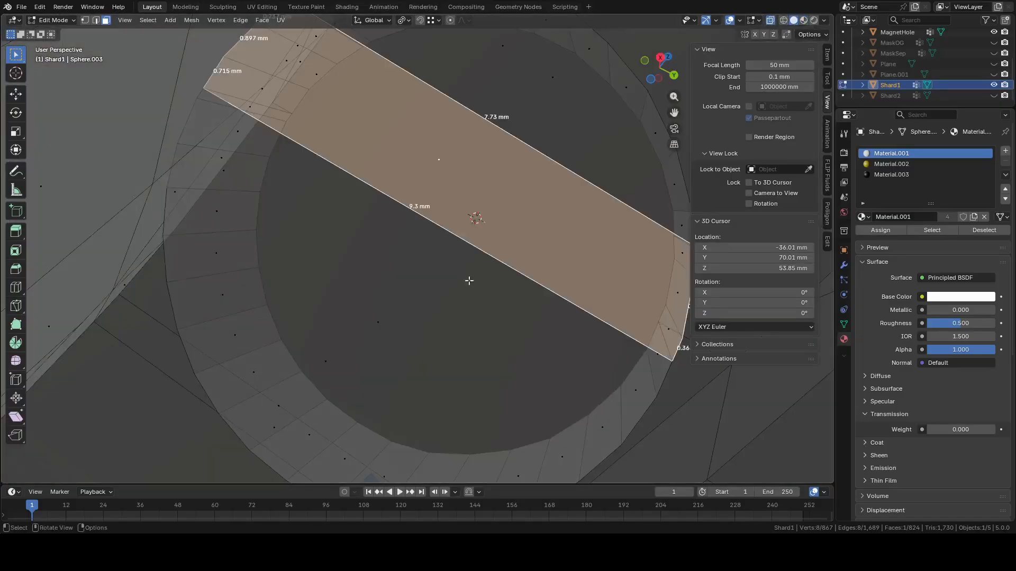
pyautogui.click(444, 289)
pyautogui.click(772, 22)
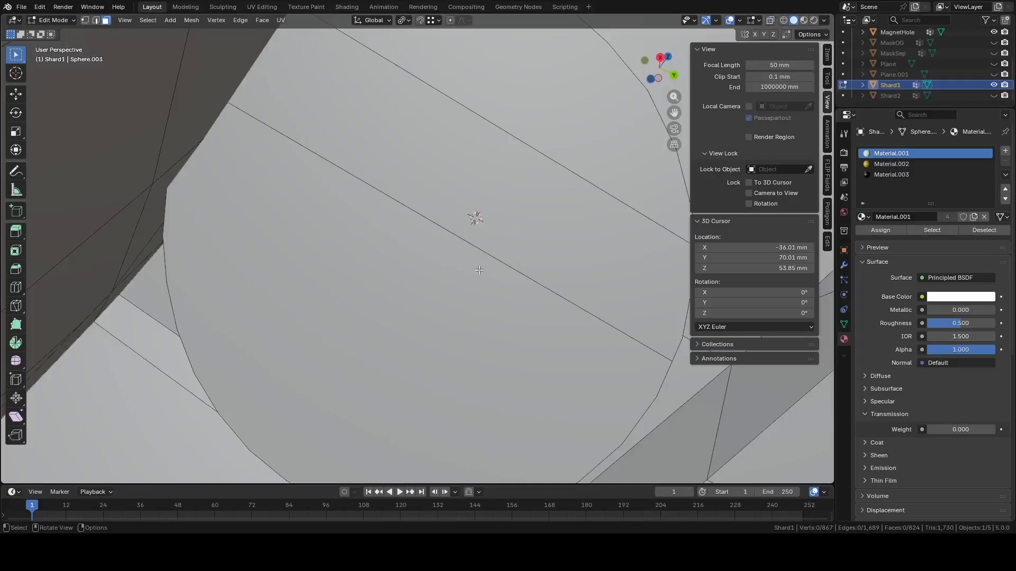
# Select the three faces of Shard1's recess floor and move them about 0.9 mm along global Y
pyautogui.click(474, 272)
pyautogui.keyDown('shift'); pyautogui.click(506, 196); pyautogui.keyUp('shift')
pyautogui.keyDown('shift'); pyautogui.click(540, 111); pyautogui.keyUp('shift')
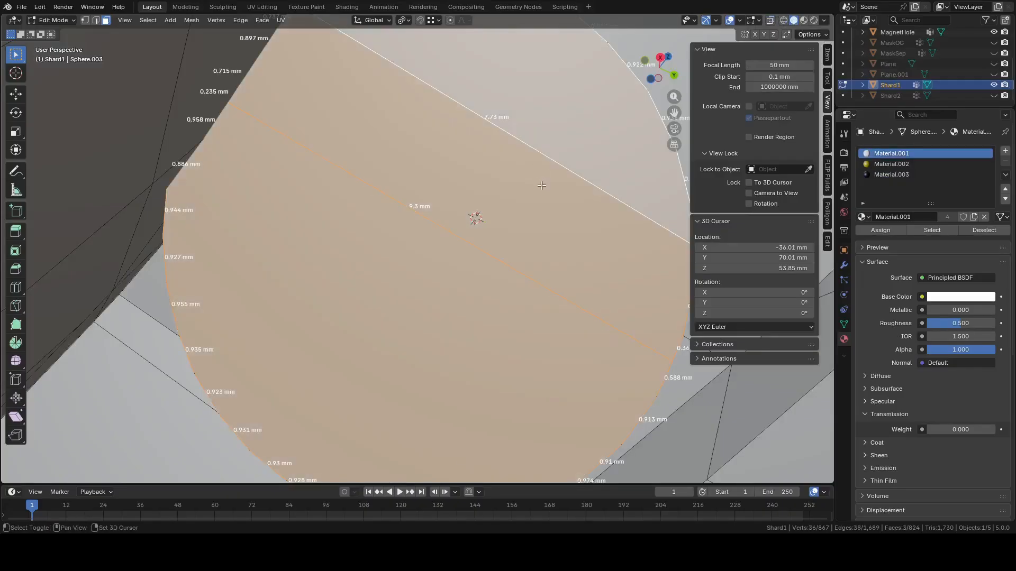
pyautogui.keyDown('shift'); pyautogui.moveTo(542, 192); pyautogui.dragTo(451, 103, button='middle'); pyautogui.keyUp('shift')
pyautogui.scroll(-2, 459, 137)
pyautogui.scroll(1, 467, 152)
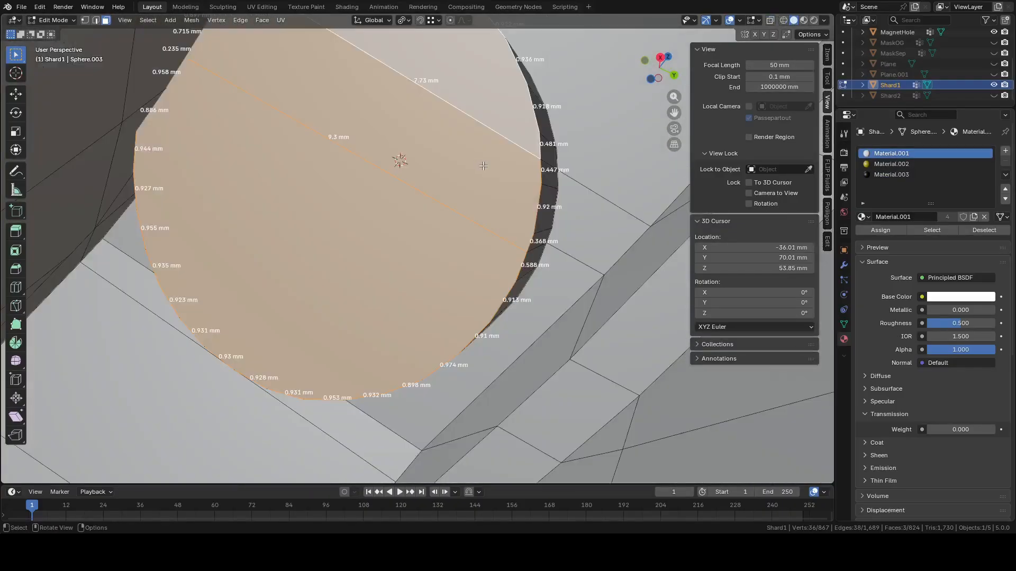
pyautogui.press('g')
pyautogui.press('y')
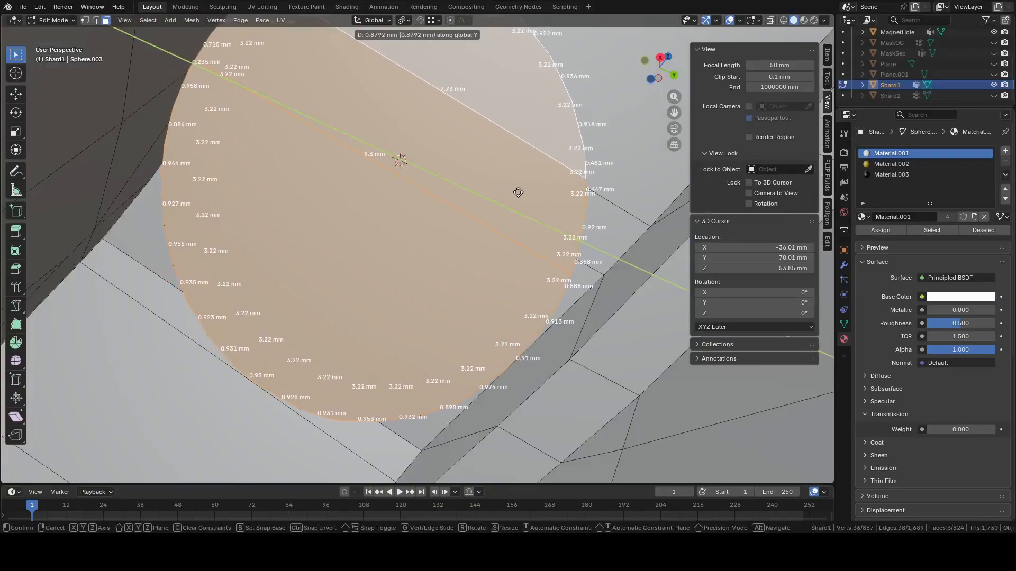
pyautogui.click(524, 201)
pyautogui.scroll(-5, 525, 201)
pyautogui.moveTo(525, 202); pyautogui.dragTo(485, 253, button='middle')
pyautogui.press('Tab')
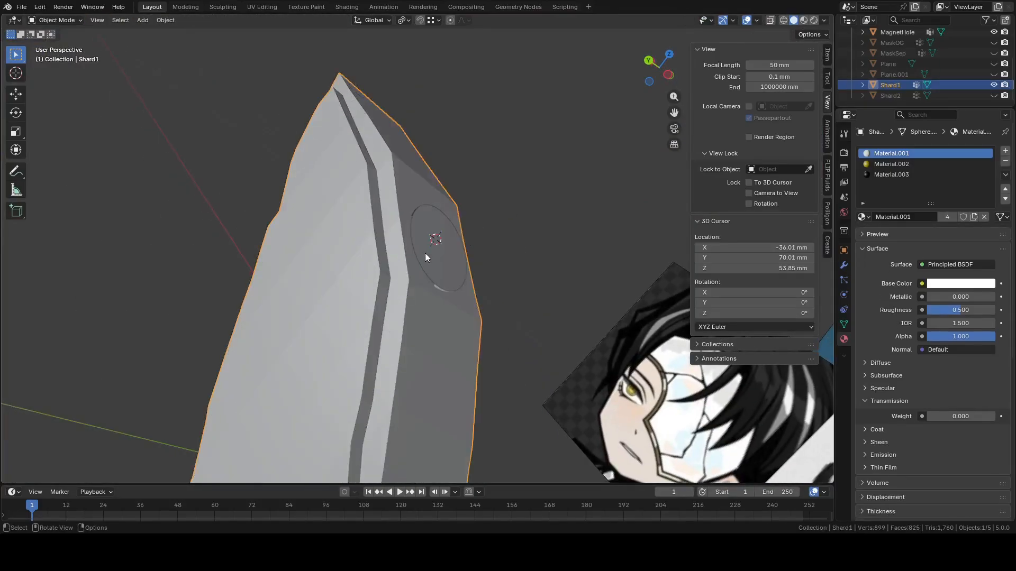
# Hide Shard1 and show MaskSep, with the MagnetHole disc selected
pyautogui.click(446, 270)
pyautogui.click(445, 304)
pyautogui.scroll(-5, 476, 286)
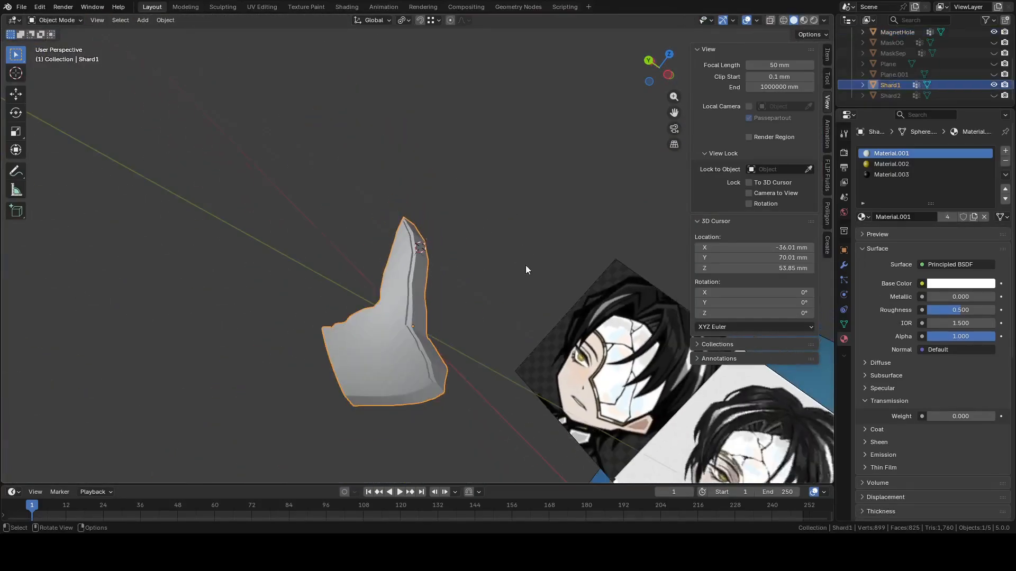
pyautogui.moveTo(526, 265)
pyautogui.mouseDown(button='middle')
pyautogui.moveTo(573, 283)
pyautogui.moveTo(531, 269)
pyautogui.mouseUp(button='middle')
pyautogui.scroll(2, 546, 271)
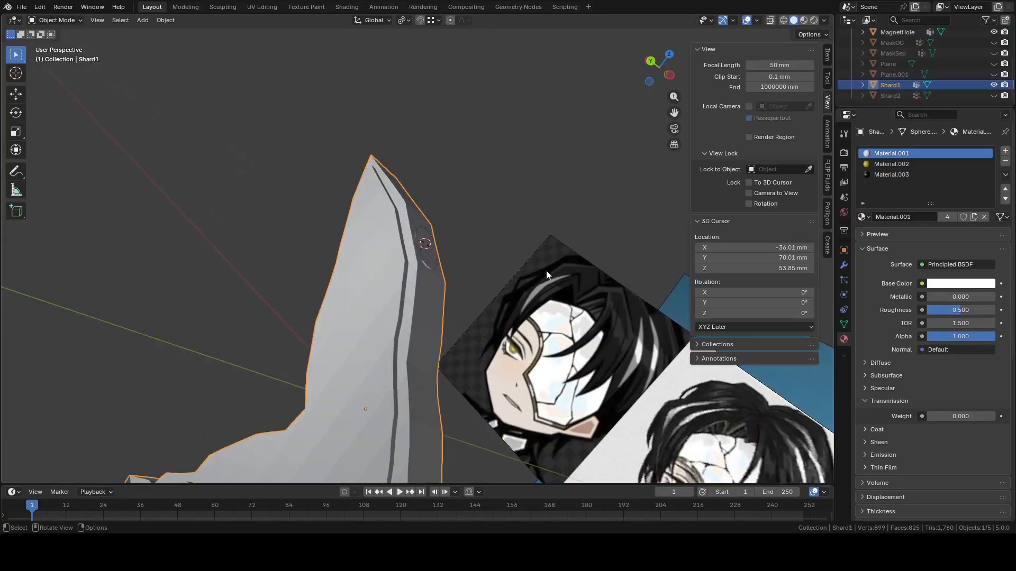
pyautogui.press('h')
pyautogui.click(425, 257)
pyautogui.scroll(3, 963, 74)
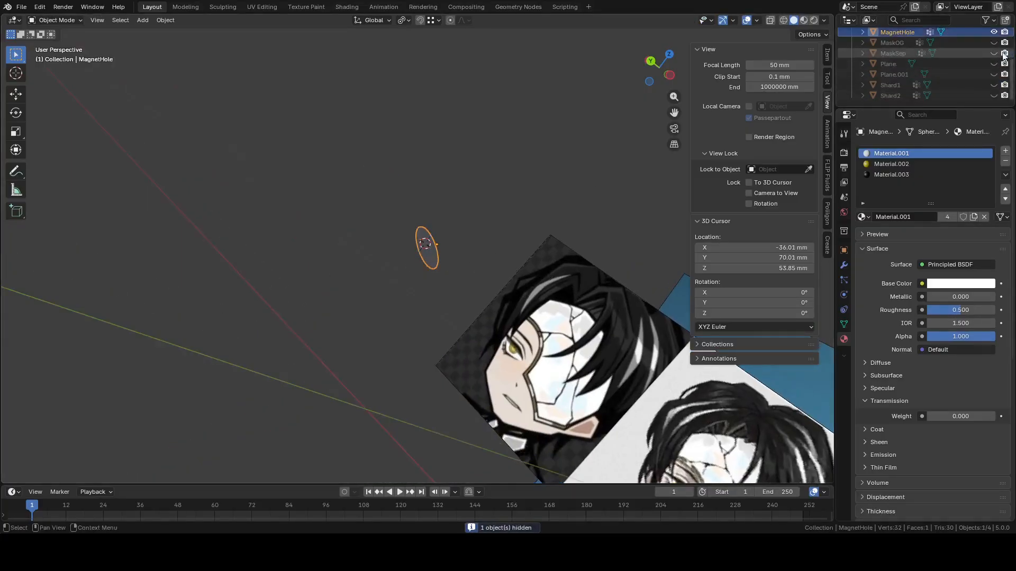
pyautogui.click(994, 95)
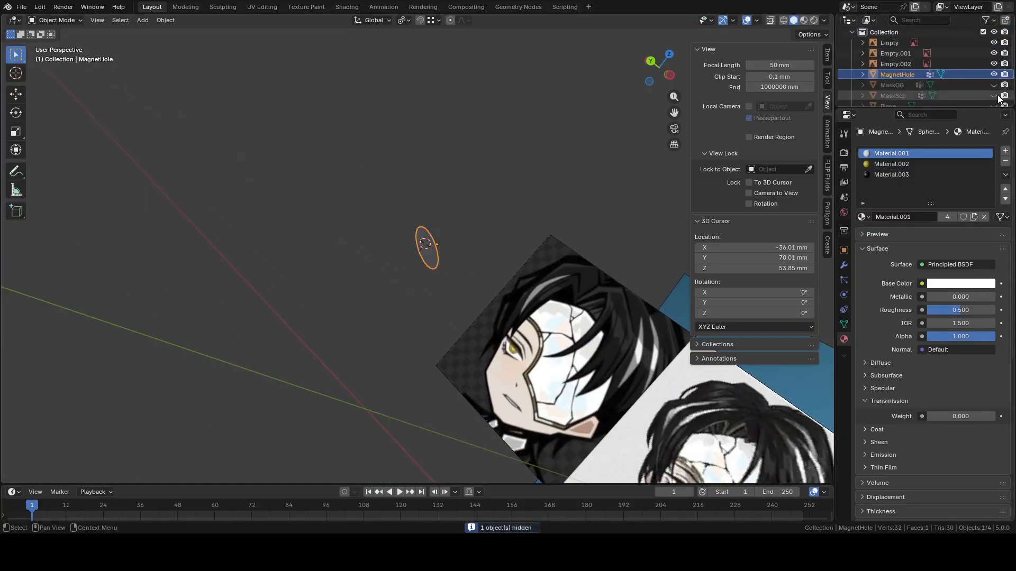
pyautogui.scroll(4, 469, 250)
# Select all of the MagnetHole disc's vertices and extrude them about -2.7 mm along the normal, out of MaskSep's edge
pyautogui.press('Tab')
pyautogui.moveTo(471, 256); pyautogui.dragTo(552, 241, button='middle')
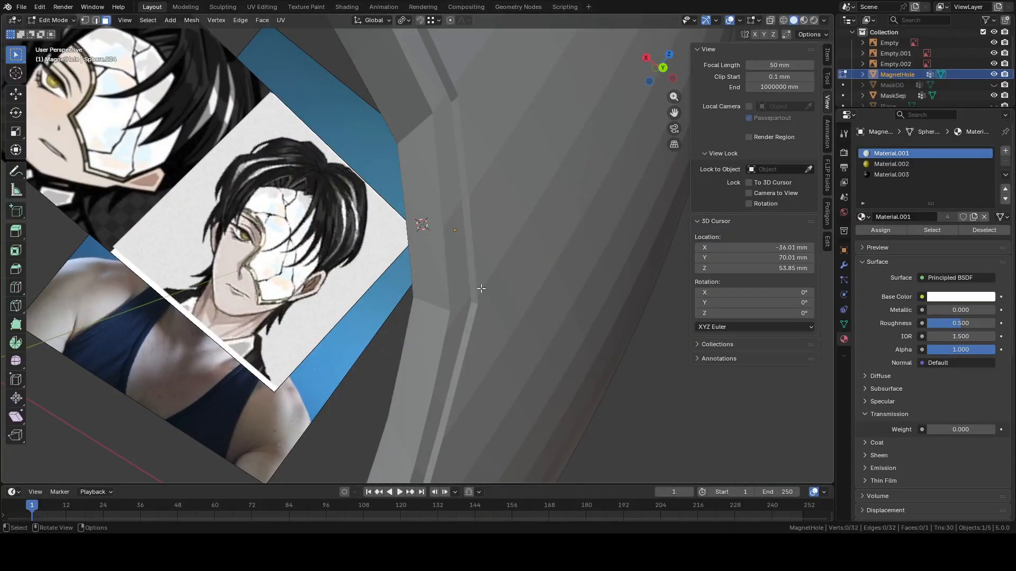
pyautogui.press('Tab')
pyautogui.press('Tab')
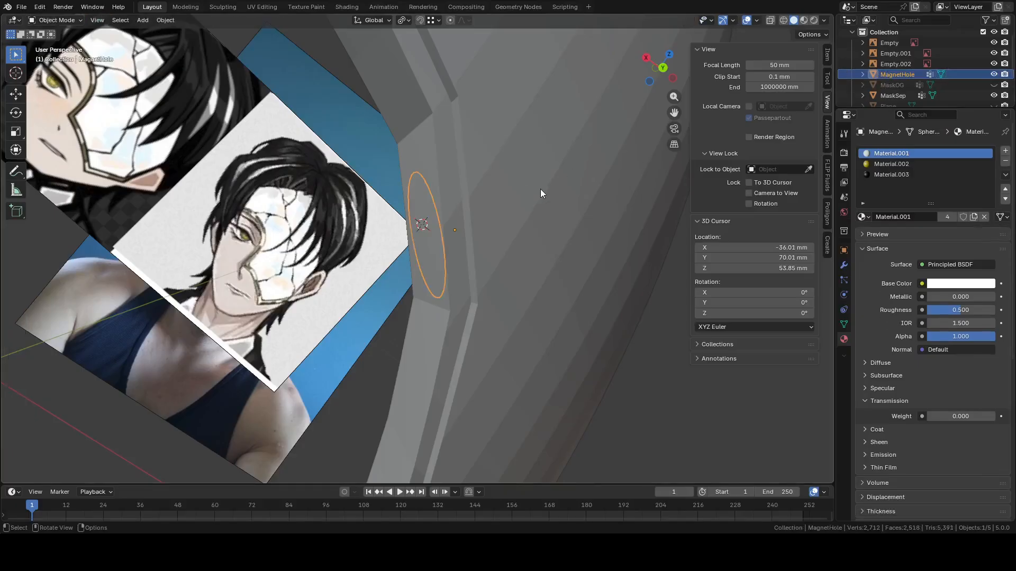
pyautogui.press('1')
pyautogui.press('a')
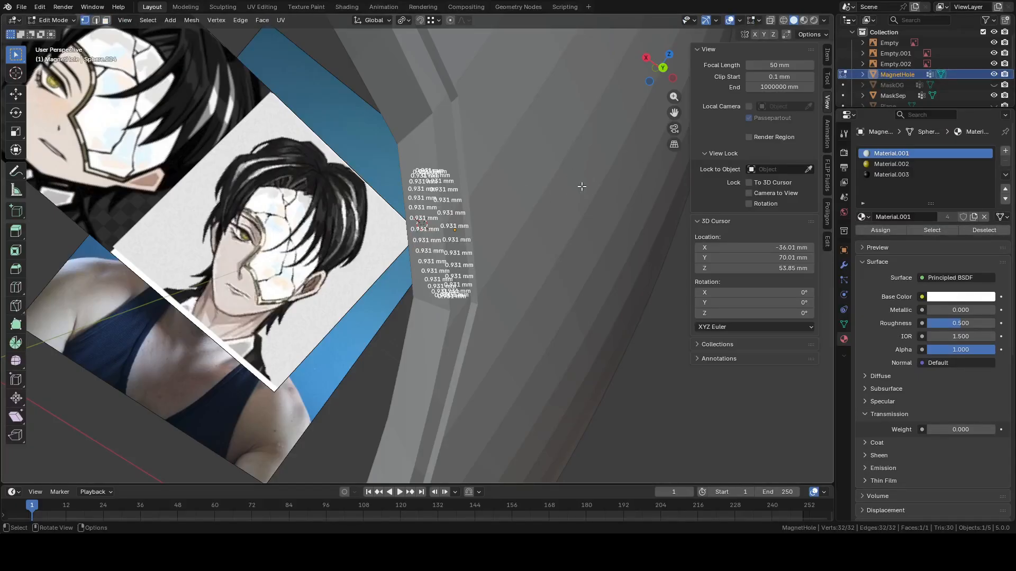
pyautogui.press('e')
pyautogui.click(552, 215)
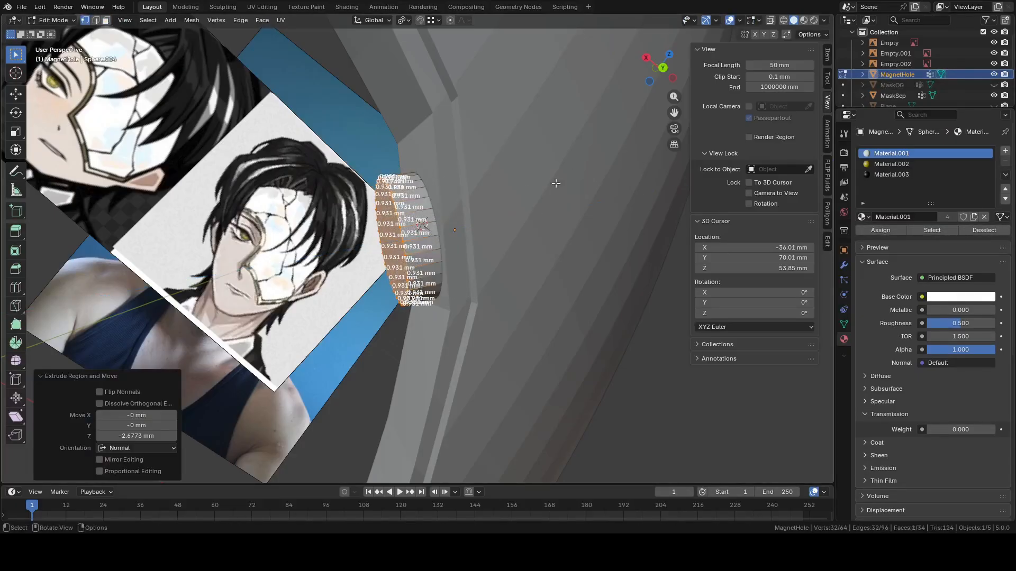
# Turn on X-ray and delete the disc's original vertices, keeping only the extruded copy of the circle
pyautogui.click(770, 22)
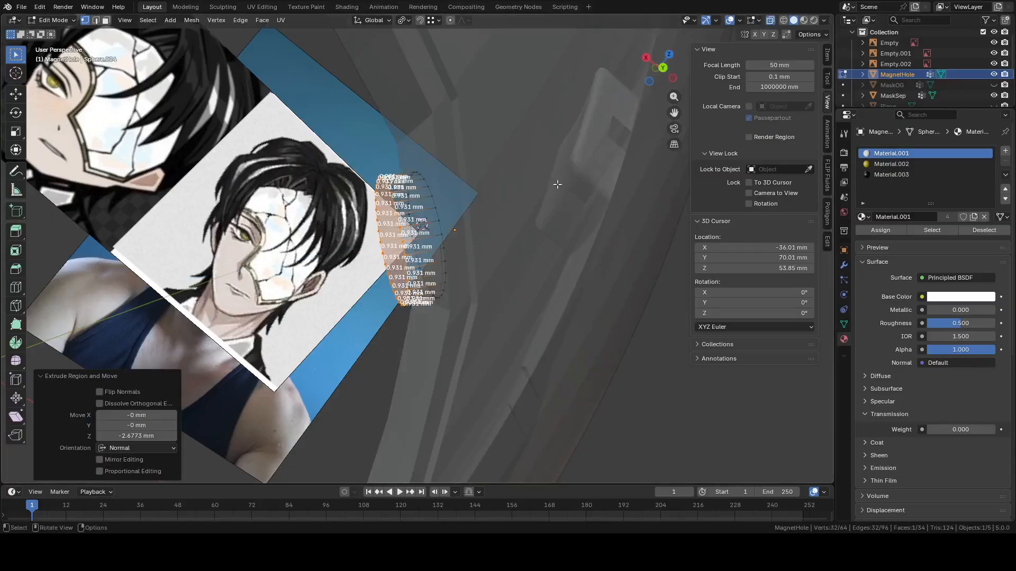
pyautogui.rightClick(448, 215)
pyautogui.click(431, 466)
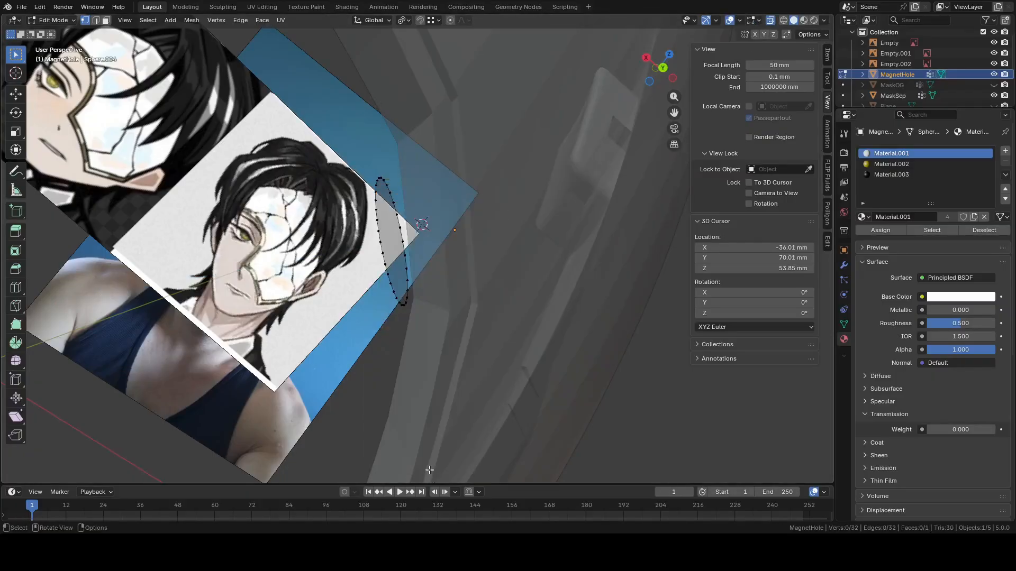
pyautogui.press('Tab')
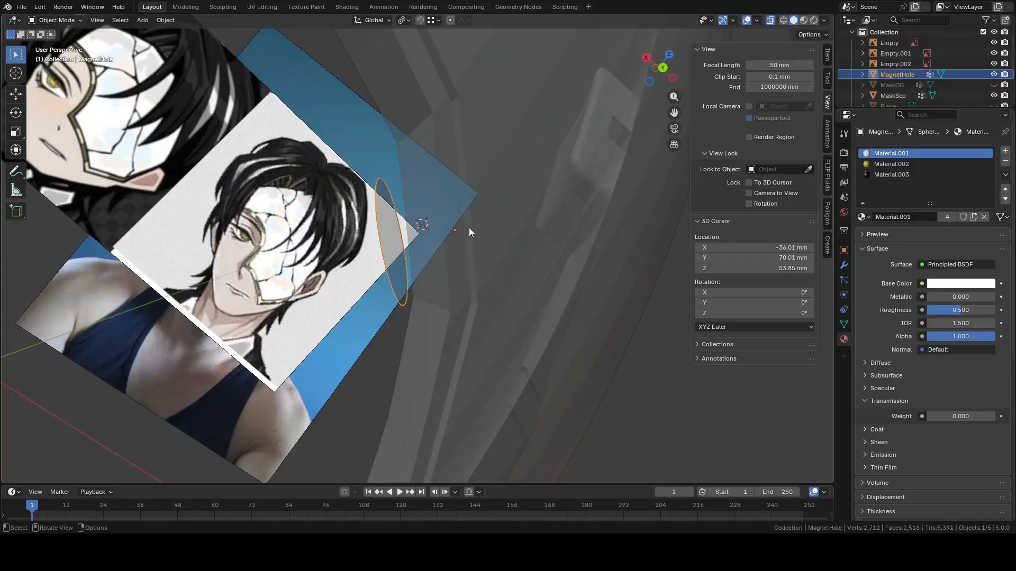
pyautogui.click(469, 228)
pyautogui.moveTo(470, 227)
pyautogui.mouseDown(button='middle')
pyautogui.moveTo(534, 211)
pyautogui.moveTo(467, 219)
pyautogui.mouseUp(button='middle')
pyautogui.press('Tab')
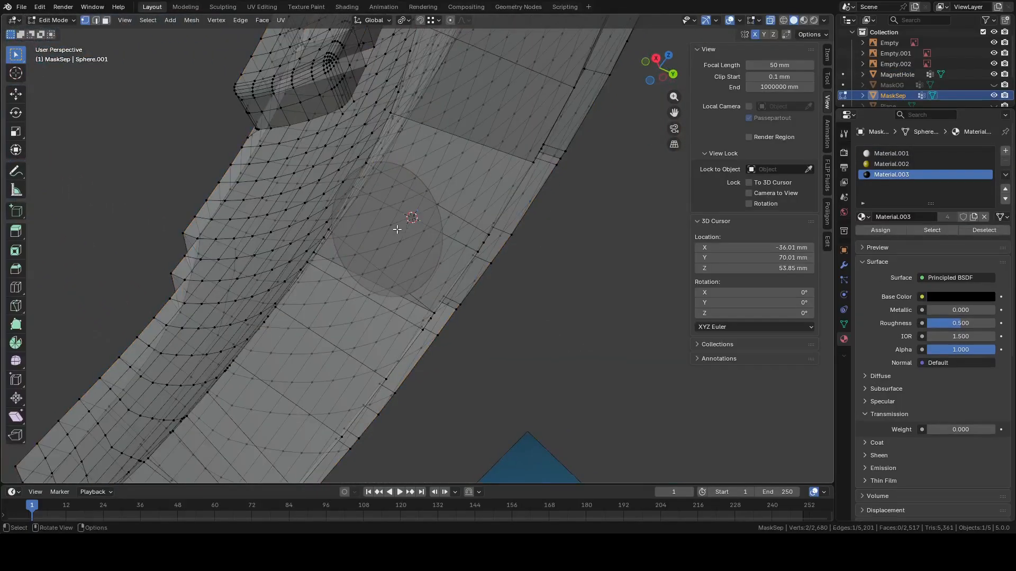
pyautogui.press('Tab')
# Reopen the MagnetHole disc's mesh, align the view to its face and recalculate the face normals
pyautogui.click(393, 230)
pyautogui.press('Tab')
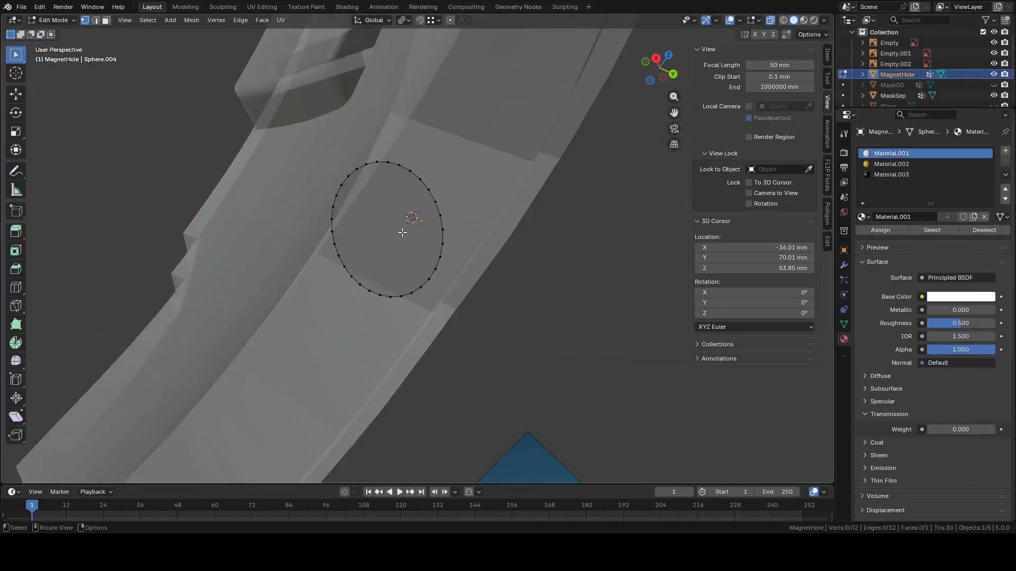
pyautogui.press('a')
pyautogui.press('shift+KP_7')
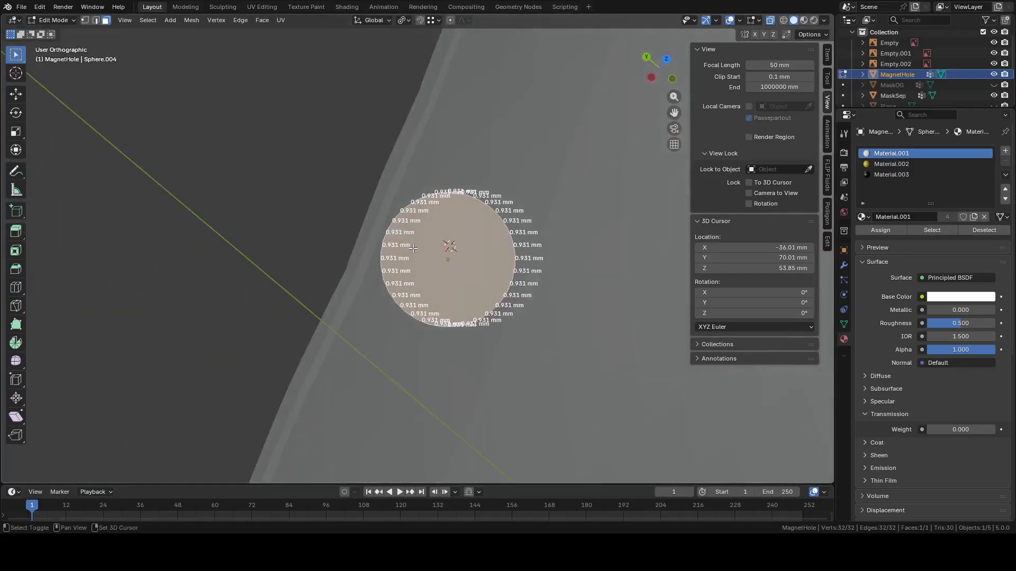
pyautogui.hotkey('shift', 'n')
pyautogui.hotkey('alt', 'a')
pyautogui.press('a')
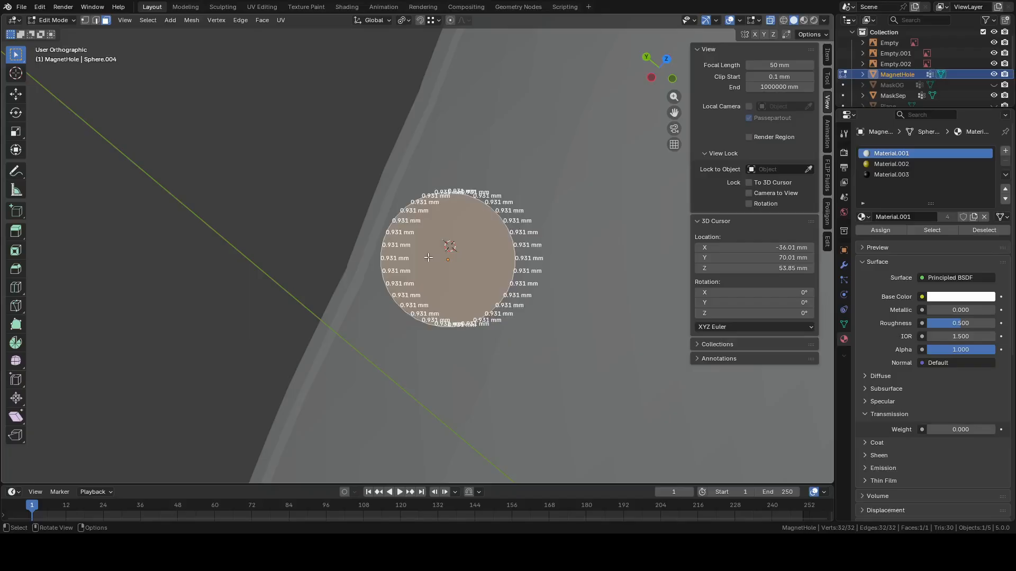
# Align the view to the MagnetHole disc's face, turn off X-ray, select MaskSep and switch to Material Preview shading
pyautogui.press('shift+KP_7')
pyautogui.press('Tab')
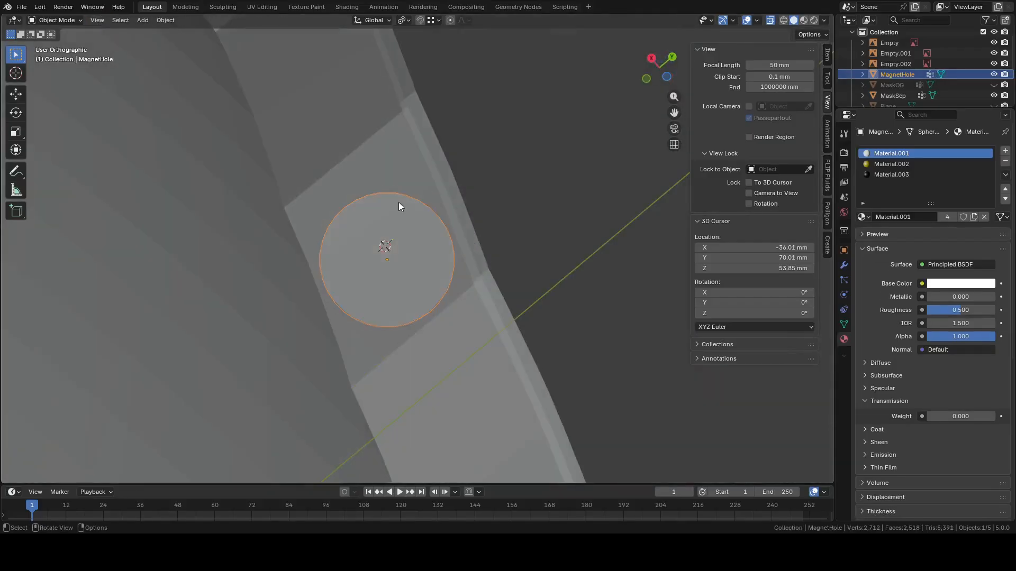
pyautogui.click(770, 20)
pyautogui.click(427, 169)
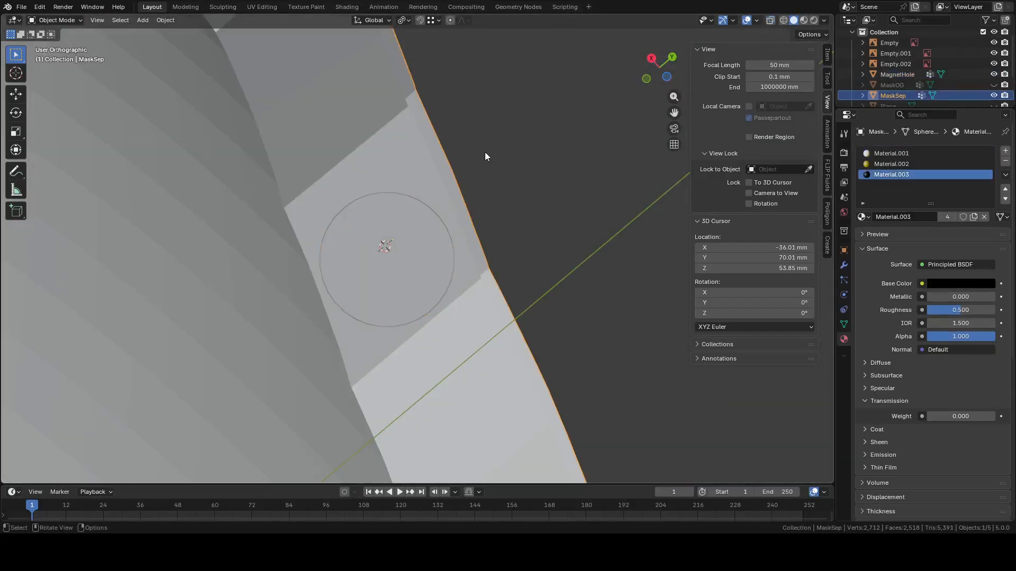
pyautogui.click(804, 20)
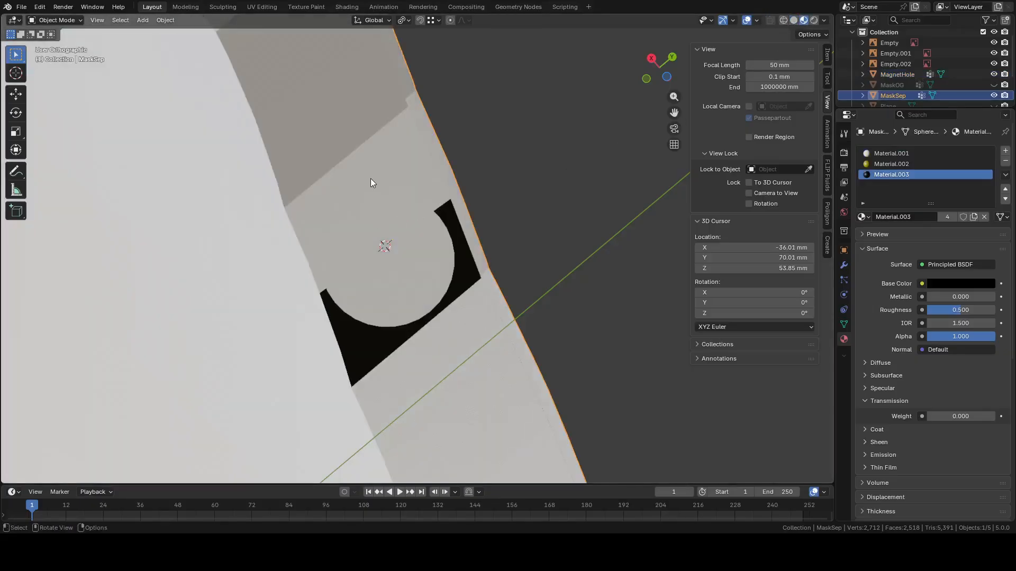
# Open MaskSep's mesh and knife-project the MagnetHole disc onto its edge face
pyautogui.press('Tab')
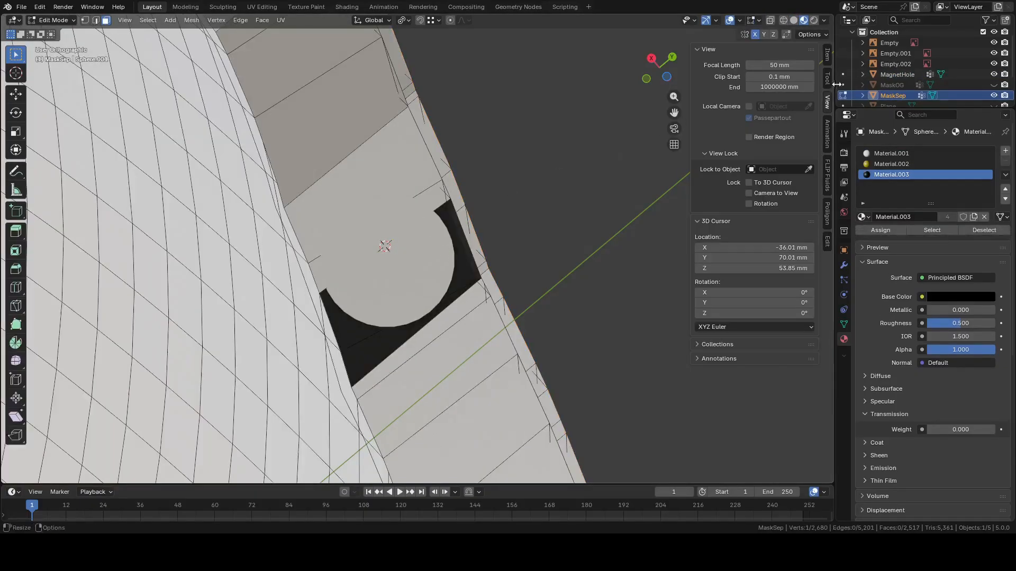
pyautogui.keyDown('ctrl'); pyautogui.click(899, 74); pyautogui.keyUp('ctrl')
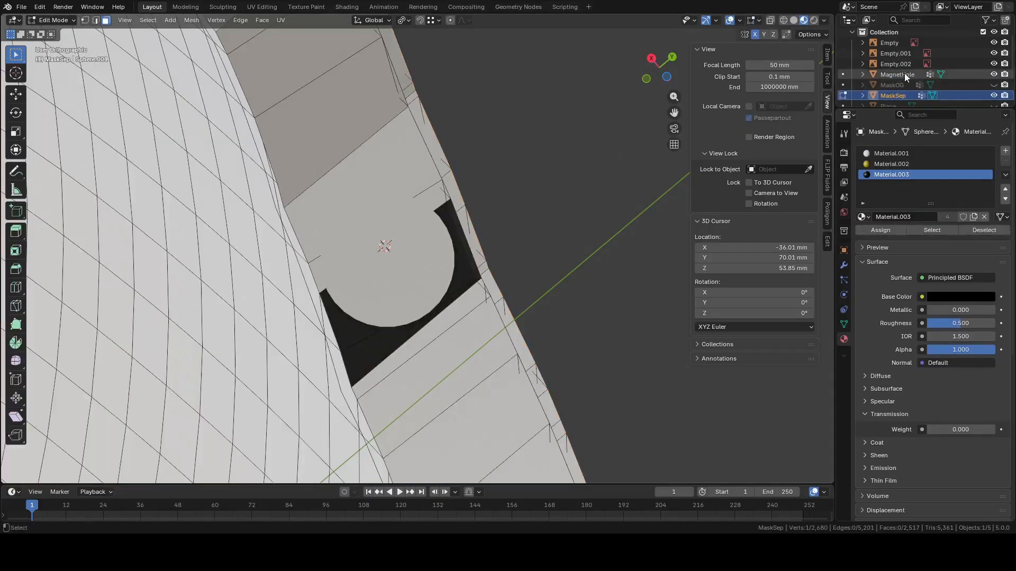
pyautogui.click(192, 20)
pyautogui.click(220, 139)
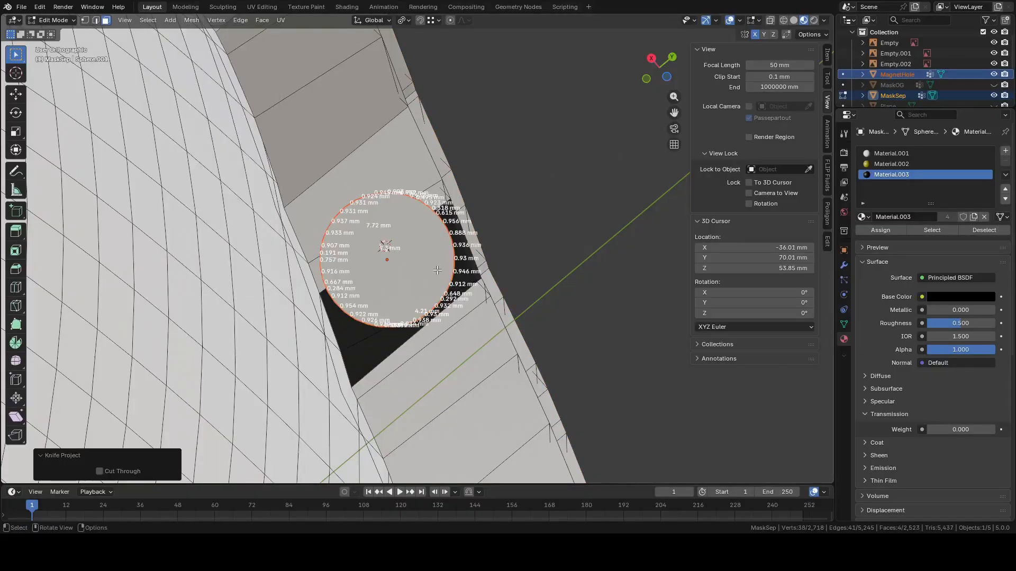
# Extrude the projected circle about -3.1 mm along its normal into MaskSep's edge
pyautogui.moveTo(402, 174); pyautogui.dragTo(418, 148, button='middle')
pyautogui.scroll(2, 450, 232)
pyautogui.moveTo(451, 275); pyautogui.dragTo(580, 112, button='middle')
pyautogui.scroll(2, 529, 243)
pyautogui.press('e')
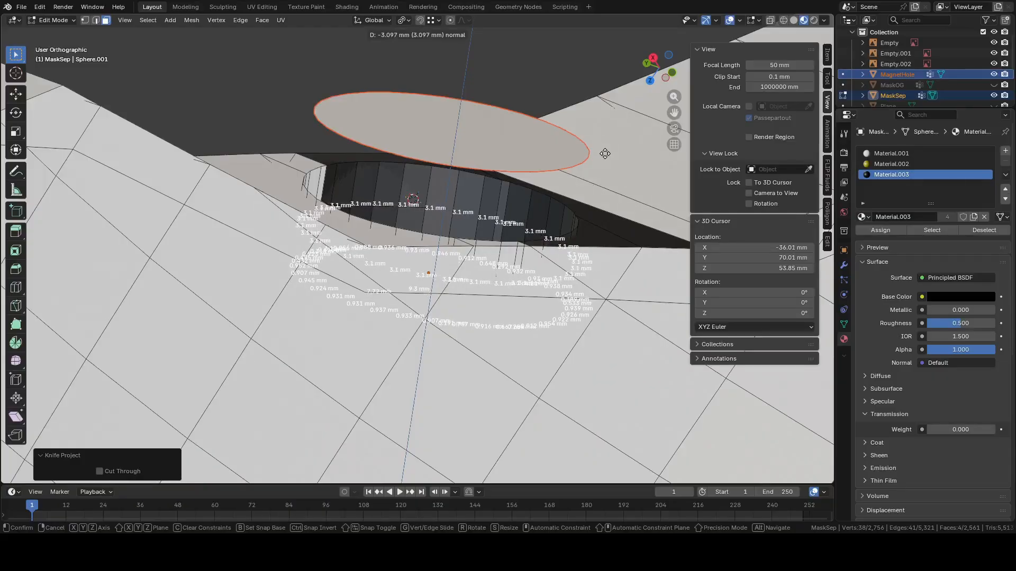
pyautogui.click(604, 153)
# Close MaskSep's mesh and move the MagnetHole disc about -37.3, -23.4, -48.2 mm in X, Y, Z to the edge near MaskSep's pointed end
pyautogui.moveTo(601, 154); pyautogui.dragTo(555, 211, button='middle')
pyautogui.click(674, 144)
pyautogui.press('Tab')
pyautogui.click(360, 242)
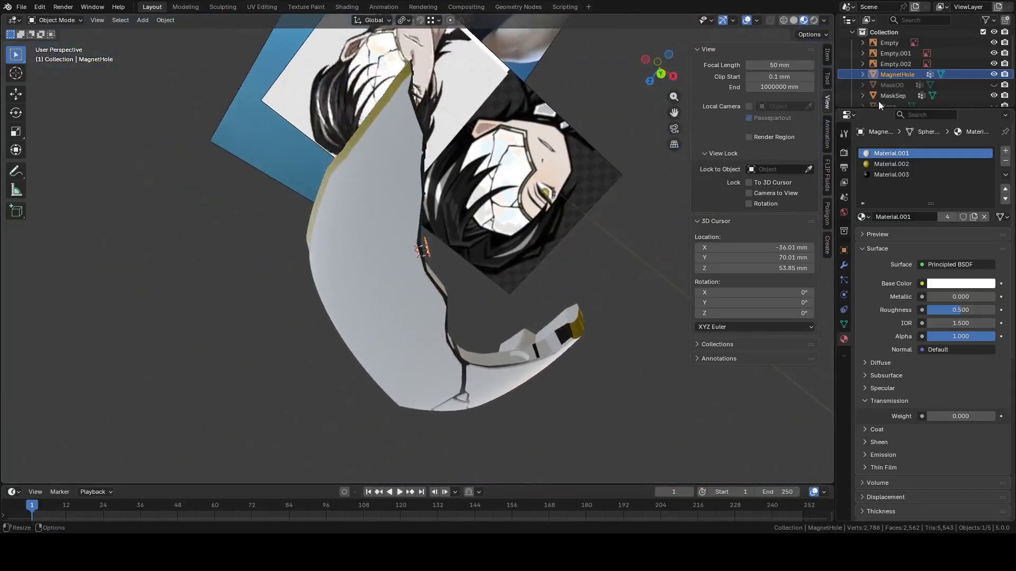
pyautogui.moveTo(537, 170); pyautogui.dragTo(276, 133, button='middle')
pyautogui.keyDown('shift'); pyautogui.moveTo(451, 135); pyautogui.dragTo(340, 205, button='middle'); pyautogui.keyUp('shift')
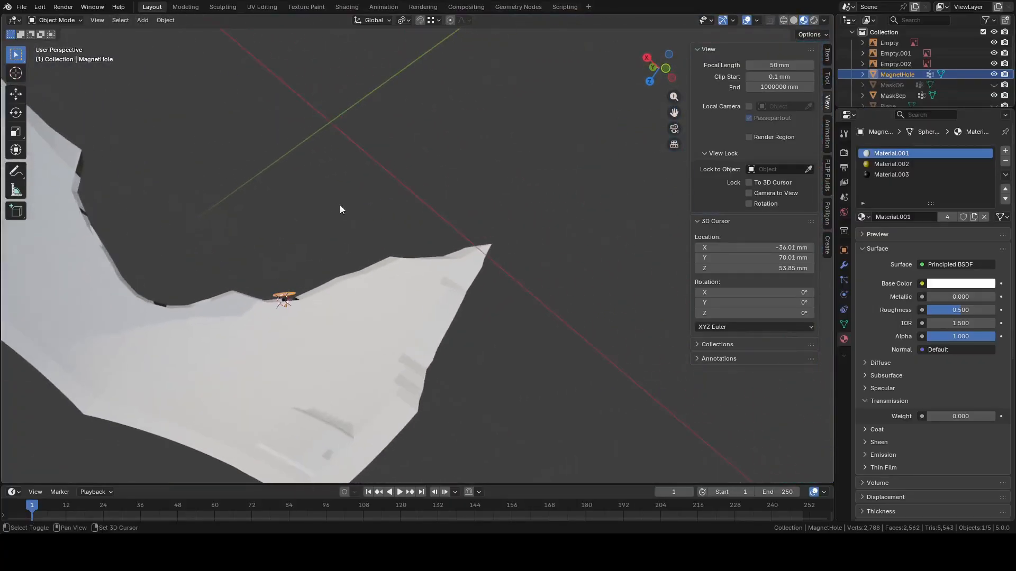
pyautogui.scroll(2, 341, 206)
pyautogui.press('g')
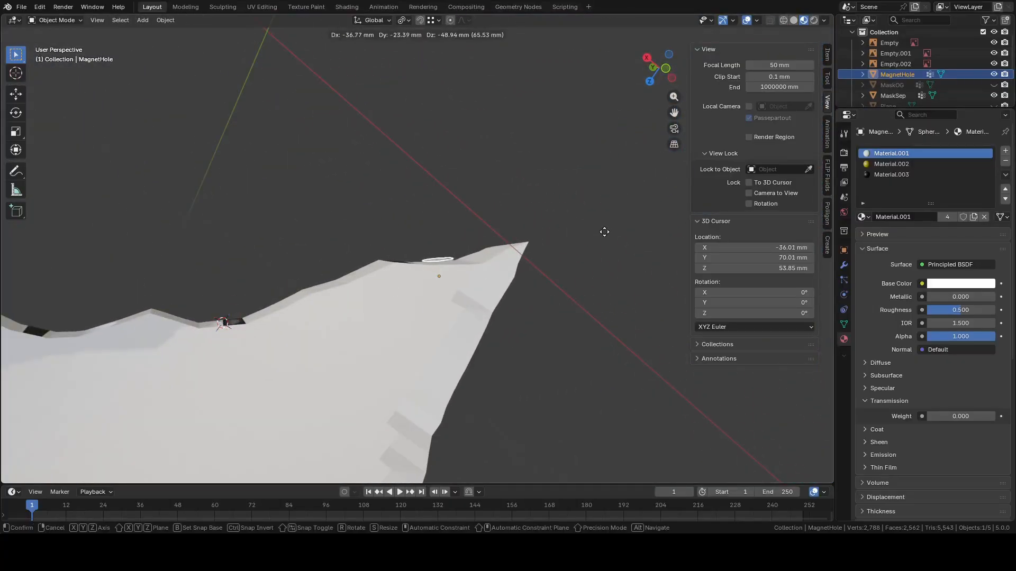
pyautogui.click(602, 237)
# Frame the MagnetHole disc and set its origin to its geometry
pyautogui.press('KP_Decimal')
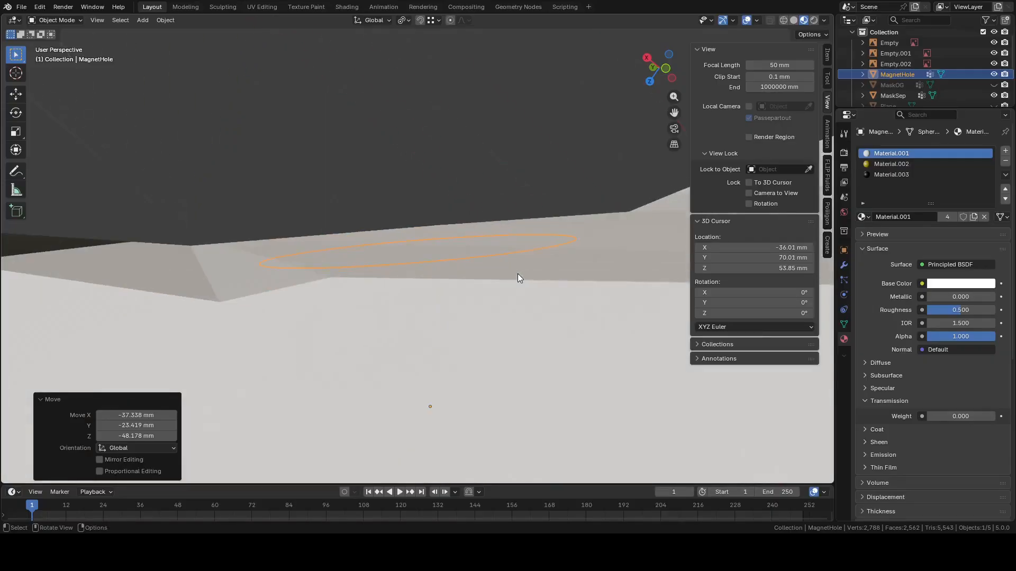
pyautogui.rightClick(518, 274)
pyautogui.moveTo(518, 274)
pyautogui.click(563, 284)
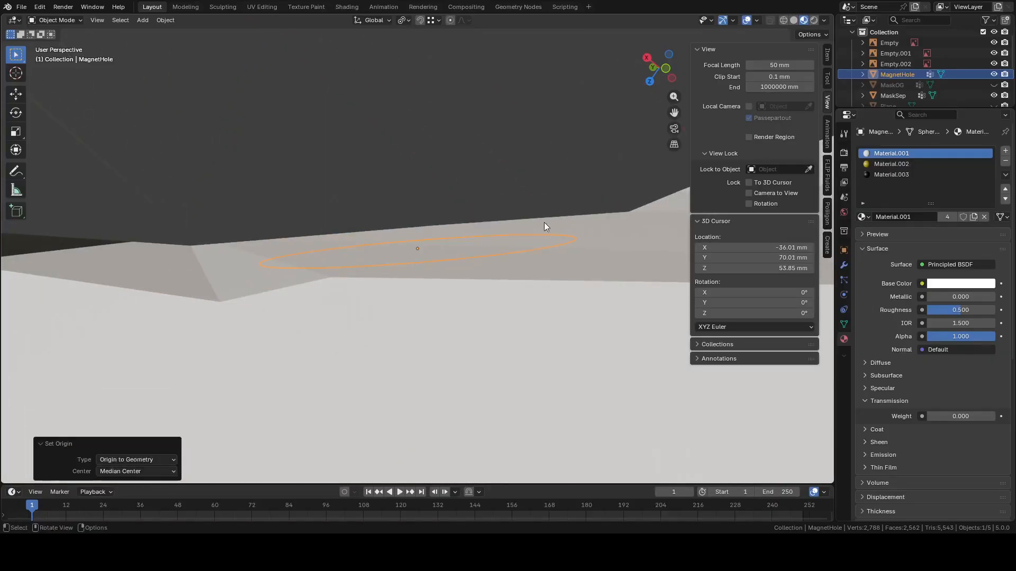
# Move the disc about -10.7 mm along Y and a further 4.2, 4.2, 3.4 mm in X, Y, Z onto MaskSep's edge
pyautogui.moveTo(544, 222); pyautogui.dragTo(594, 275, button='middle')
pyautogui.press('g')
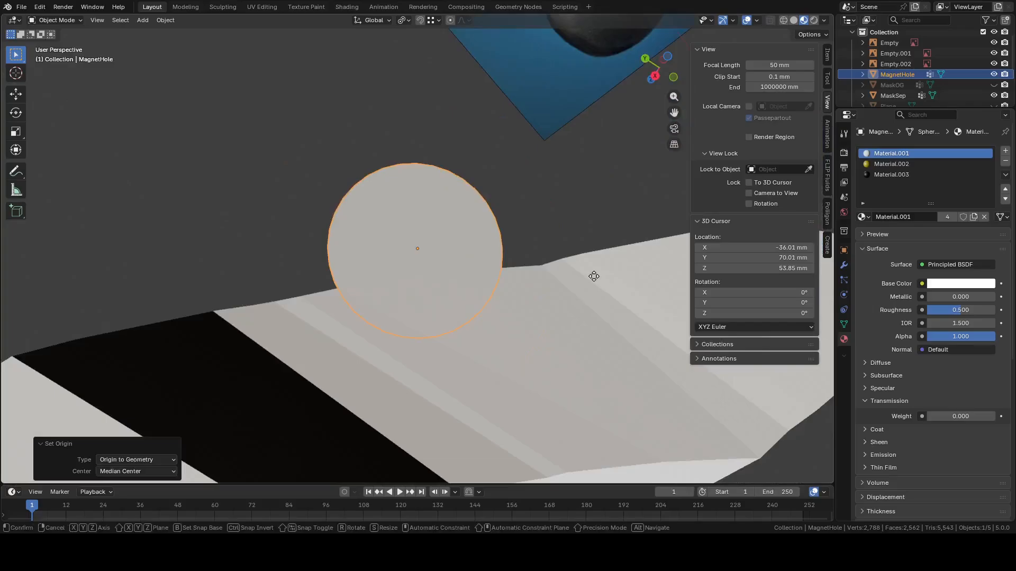
pyautogui.press('y')
pyautogui.click(703, 444)
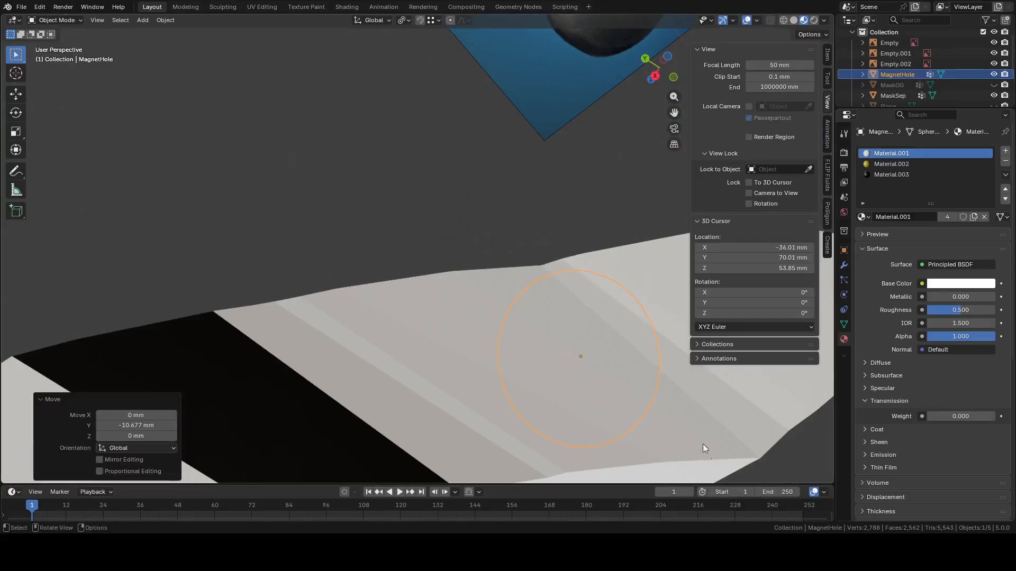
pyautogui.moveTo(702, 445); pyautogui.dragTo(521, 284, button='middle')
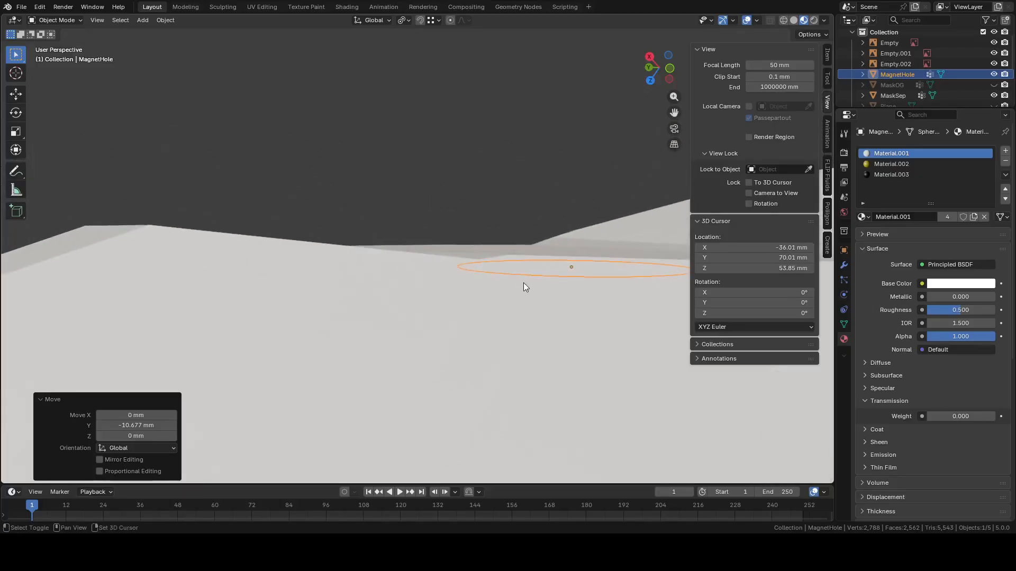
pyautogui.press('g')
pyautogui.click(358, 271)
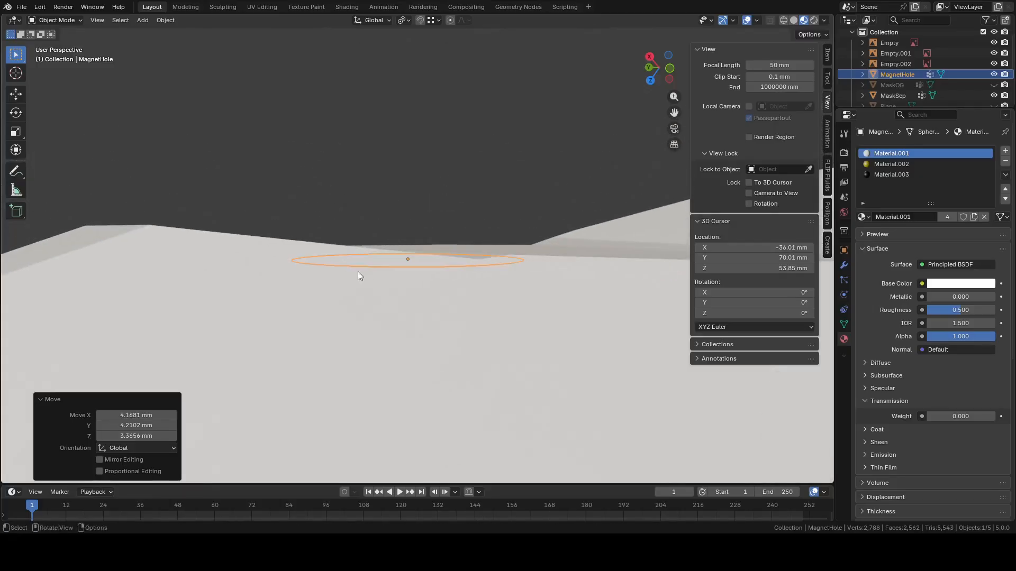
# Position the disc beside the black strip with two moves of about (0.16, -0.12, -0.61) and (-0.53, 0.62, -0.68) mm
pyautogui.moveTo(358, 272); pyautogui.dragTo(397, 316, button='middle')
pyautogui.moveTo(374, 357); pyautogui.dragTo(395, 329, button='middle')
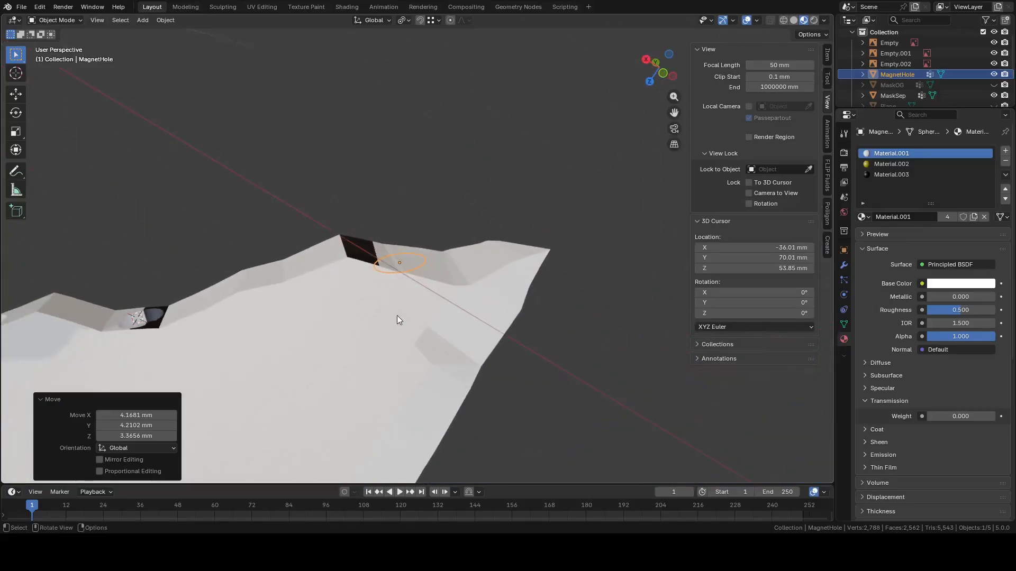
pyautogui.scroll(-4, 397, 314)
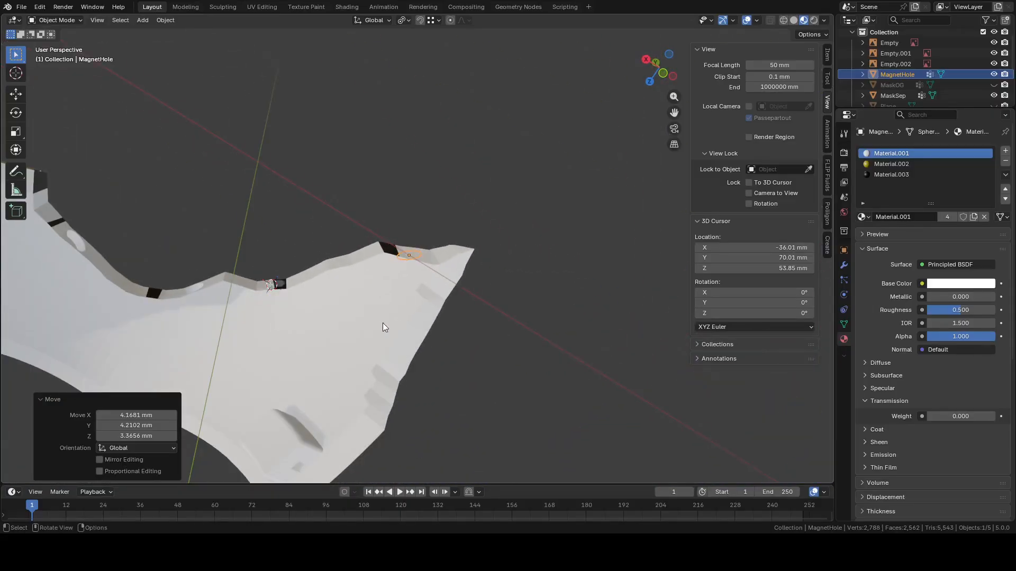
pyautogui.scroll(-4, 383, 323)
pyautogui.scroll(6, 366, 329)
pyautogui.moveTo(401, 316)
pyautogui.mouseDown(button='middle')
pyautogui.moveTo(426, 306)
pyautogui.moveTo(440, 267)
pyautogui.moveTo(433, 235)
pyautogui.moveTo(485, 229)
pyautogui.moveTo(484, 243)
pyautogui.moveTo(498, 226)
pyautogui.moveTo(496, 294)
pyautogui.mouseUp(button='middle')
pyautogui.press('g')
pyautogui.click(503, 216)
pyautogui.press('g')
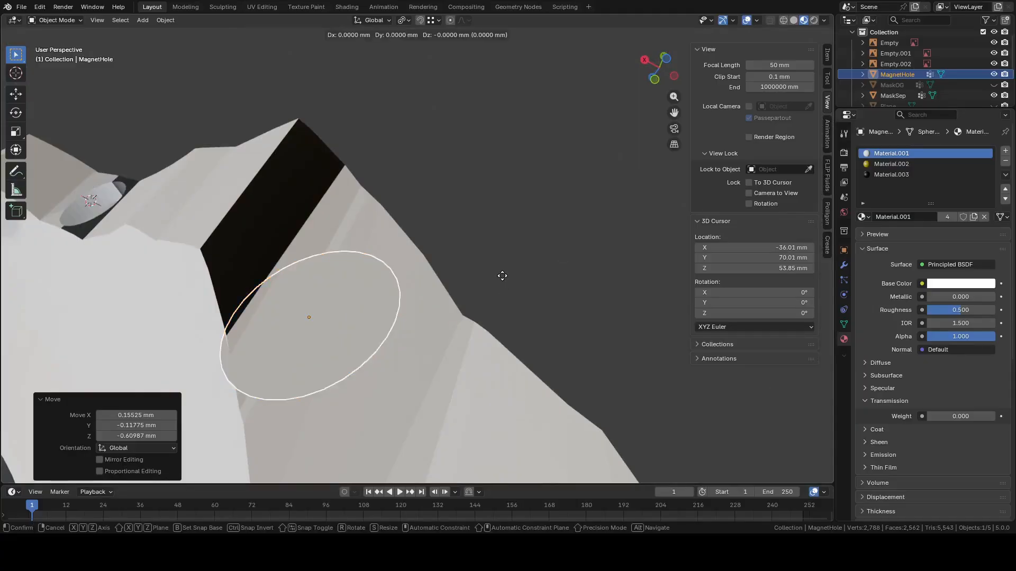
pyautogui.click(423, 249)
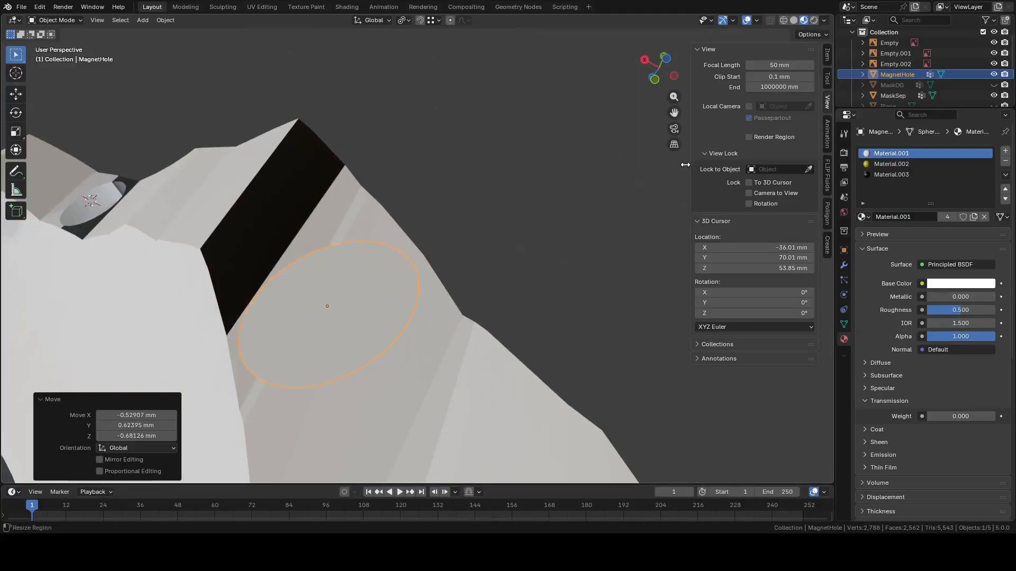
# Adjust the disc's height over the edge face with a move of about 0.16, -0.01, -0.19 mm in X, Y, Z
pyautogui.moveTo(423, 248); pyautogui.dragTo(487, 158, button='middle')
pyautogui.press('g')
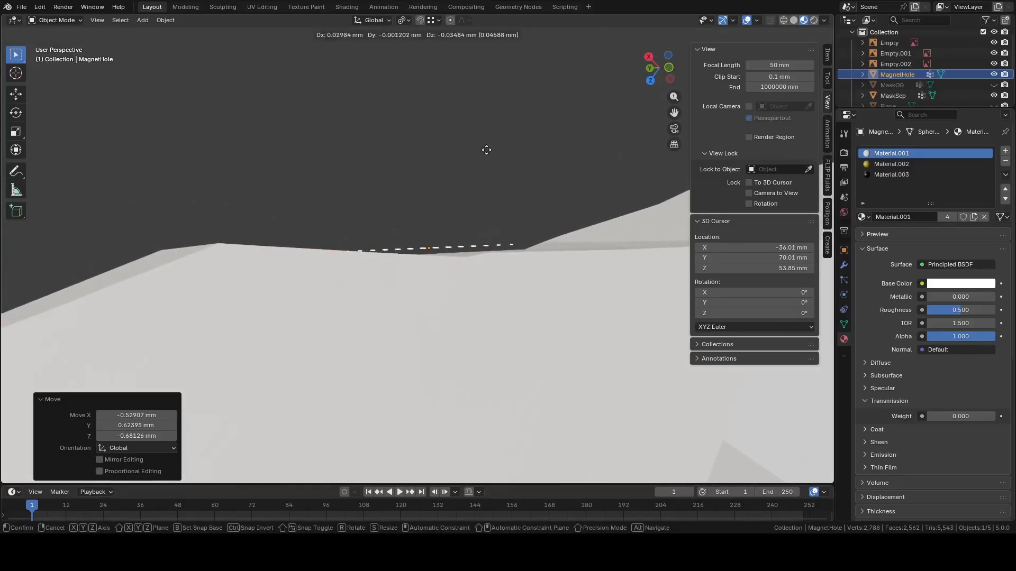
pyautogui.click(486, 111)
# Reselect the MagnetHole disc and align the view squarely to its face from its mesh
pyautogui.moveTo(488, 173); pyautogui.dragTo(444, 263, button='middle')
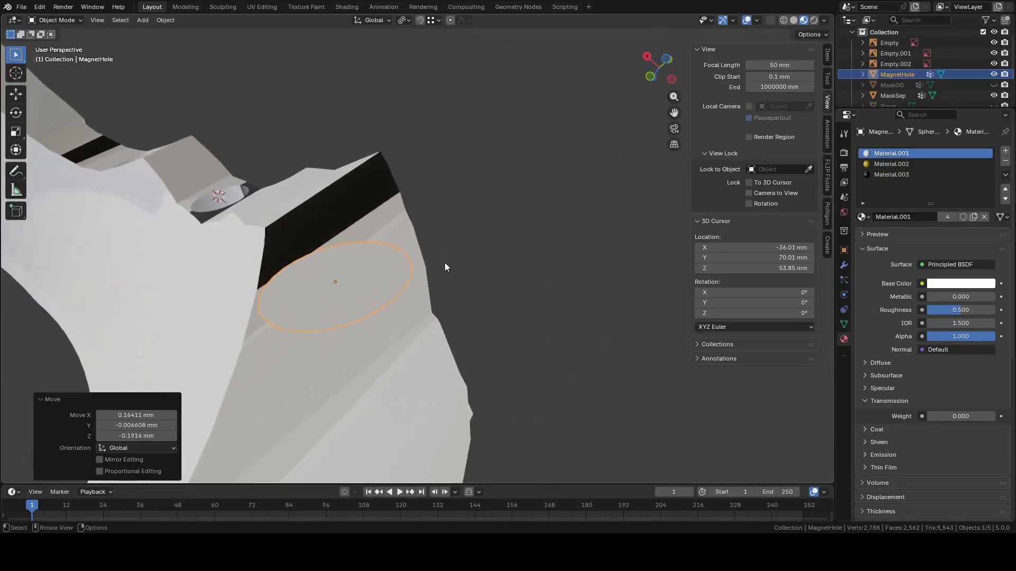
pyautogui.click(380, 354)
pyautogui.click(371, 284)
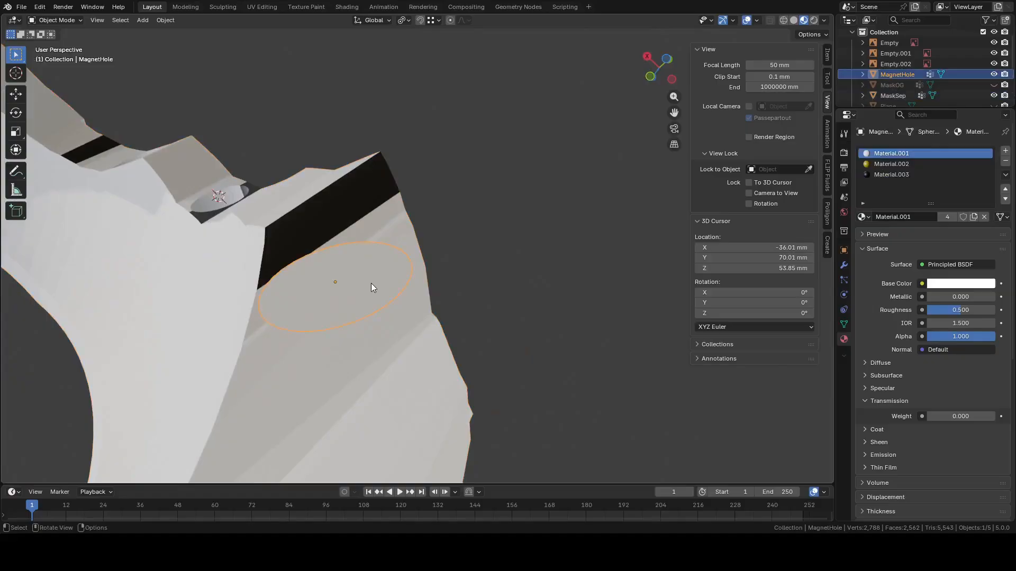
pyautogui.moveTo(370, 284); pyautogui.dragTo(411, 299, button='middle')
pyautogui.press('Tab')
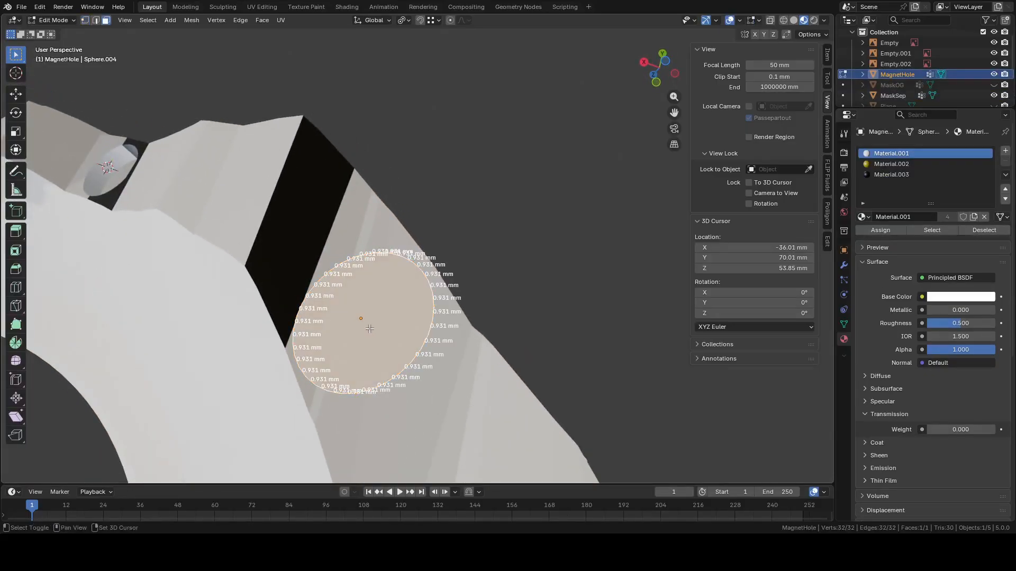
pyautogui.press('shift+KP_7')
pyautogui.press('Tab')
# Knife-project the repositioned MagnetHole disc onto MaskSep's edge beside the black strip
pyautogui.click(387, 145)
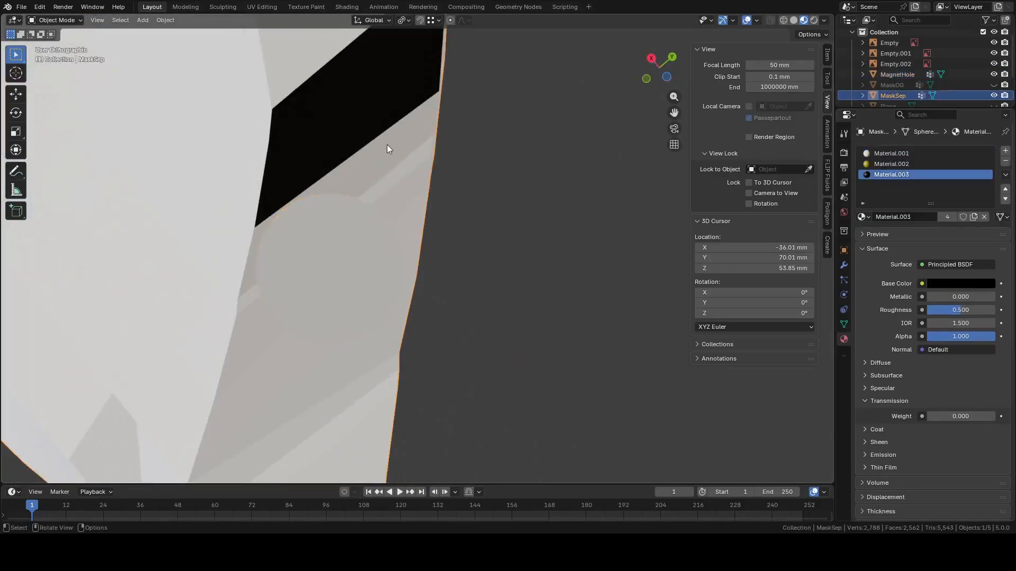
pyautogui.press('Tab')
pyautogui.keyDown('ctrl'); pyautogui.click(909, 74); pyautogui.keyUp('ctrl')
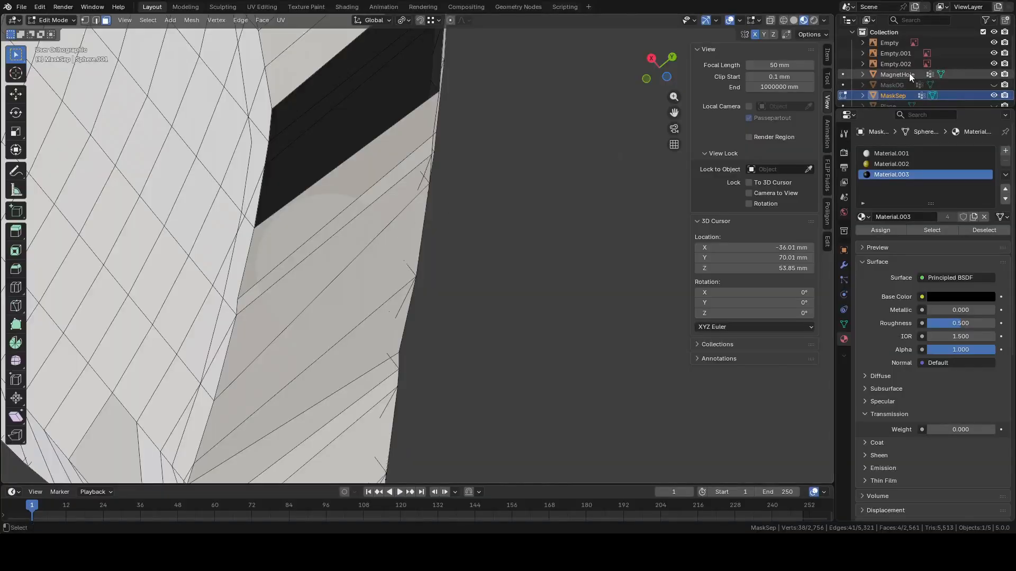
pyautogui.click(190, 20)
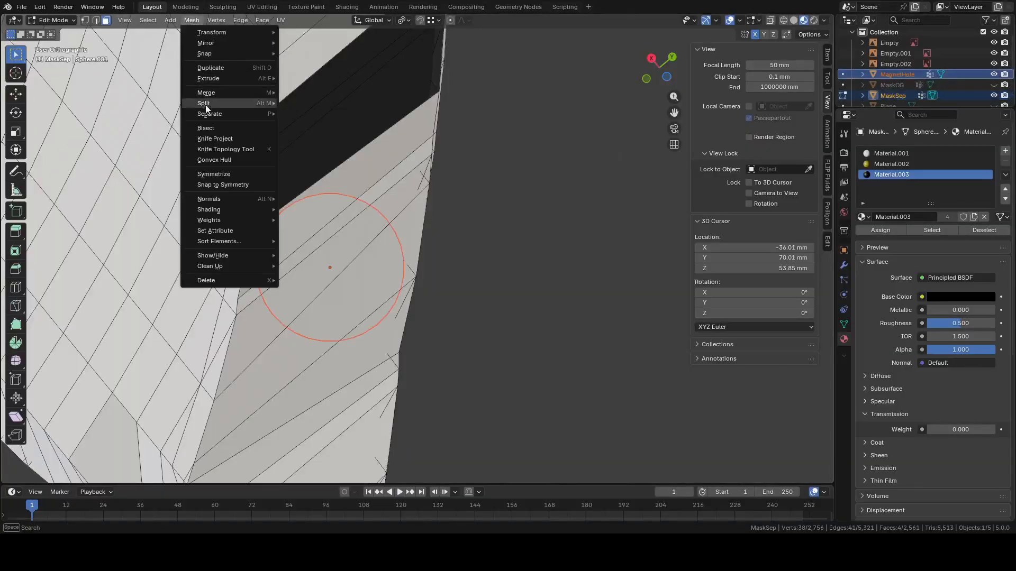
pyautogui.click(218, 138)
# Hide the MagnetHole disc and the Empty reference images, keeping MaskSep's mesh open with the cut circle selected
pyautogui.moveTo(227, 157); pyautogui.dragTo(334, 168, button='middle')
pyautogui.press('Tab')
pyautogui.moveTo(327, 213); pyautogui.dragTo(511, 159, button='middle')
pyautogui.press('Tab')
pyautogui.press('Tab')
pyautogui.press('h')
pyautogui.press('Tab')
pyautogui.scroll(2, 506, 167)
pyautogui.scroll(2, 521, 136)
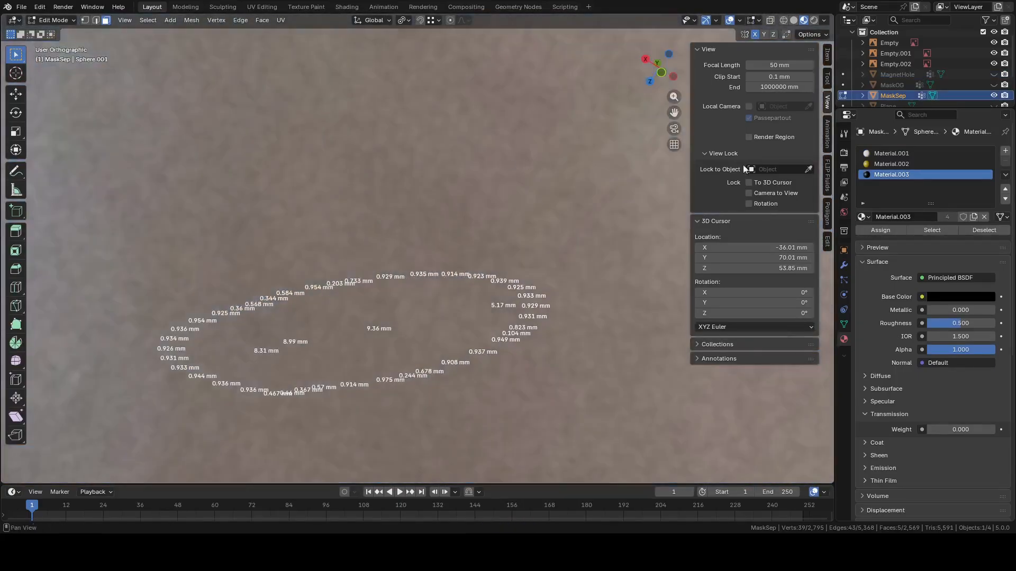
pyautogui.click(993, 54)
# Extrude the new circle about -3.1 mm along its normal into MaskSep's edge
pyautogui.press('e')
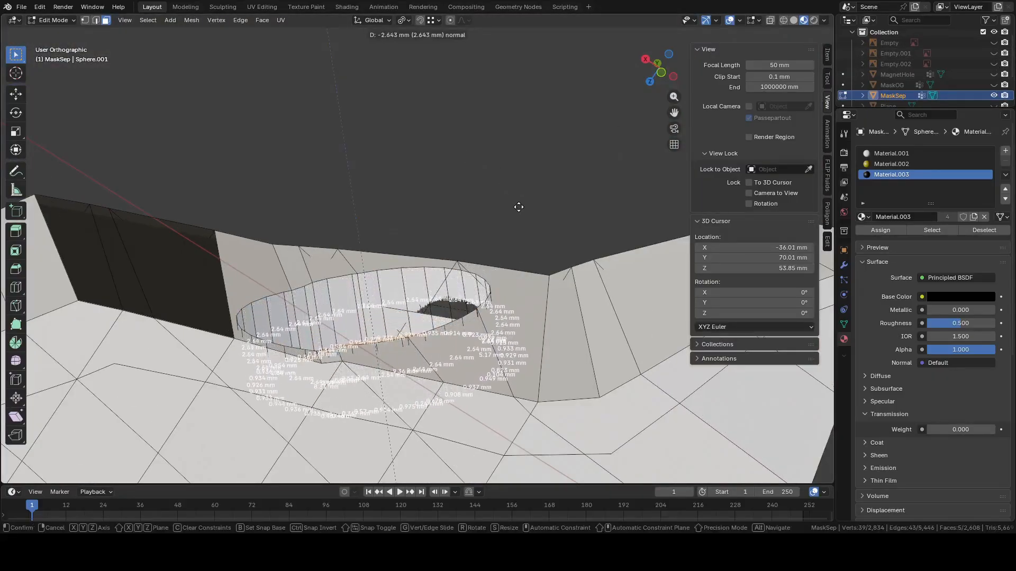
pyautogui.click(557, 306)
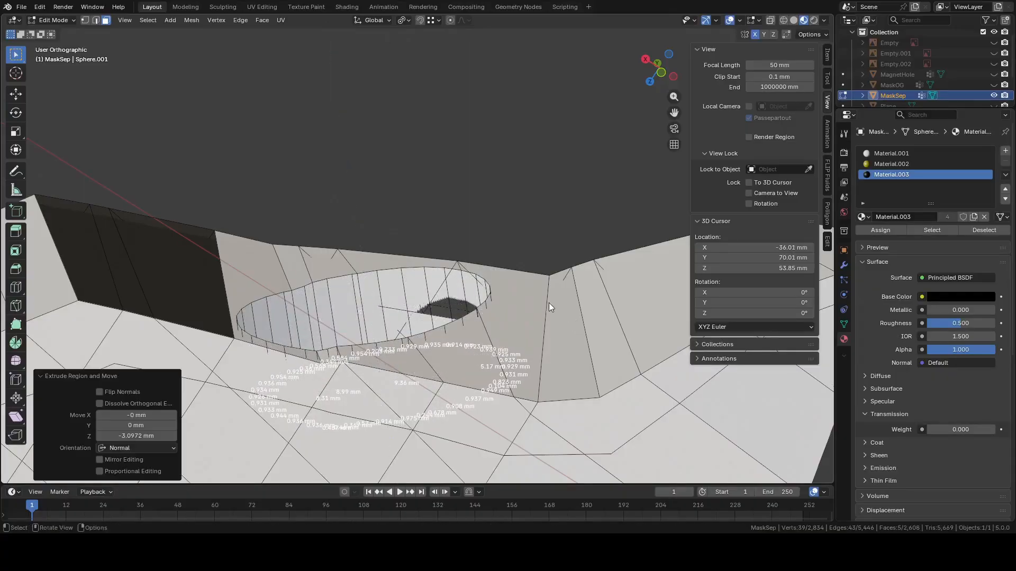
pyautogui.moveTo(549, 303); pyautogui.dragTo(526, 139, button='middle')
pyautogui.scroll(2, 545, 135)
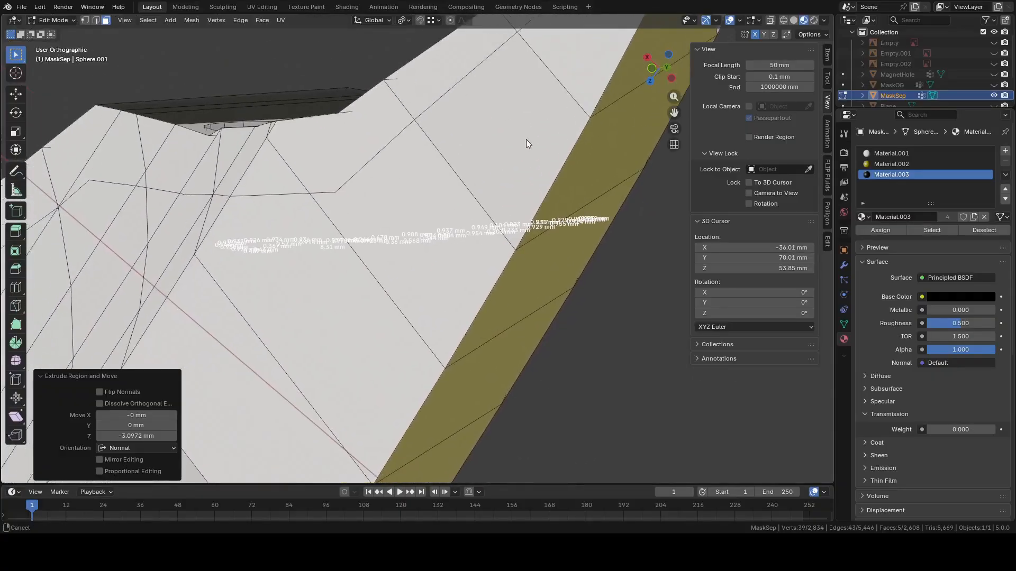
# Shift the recess's end face in perspective view by about (0.41, -0.43, 0.35) mm and a further (0.15, -0.20, 0.12) mm
pyautogui.click(673, 145)
pyautogui.moveTo(609, 187); pyautogui.dragTo(566, 212, button='middle')
pyautogui.press('g')
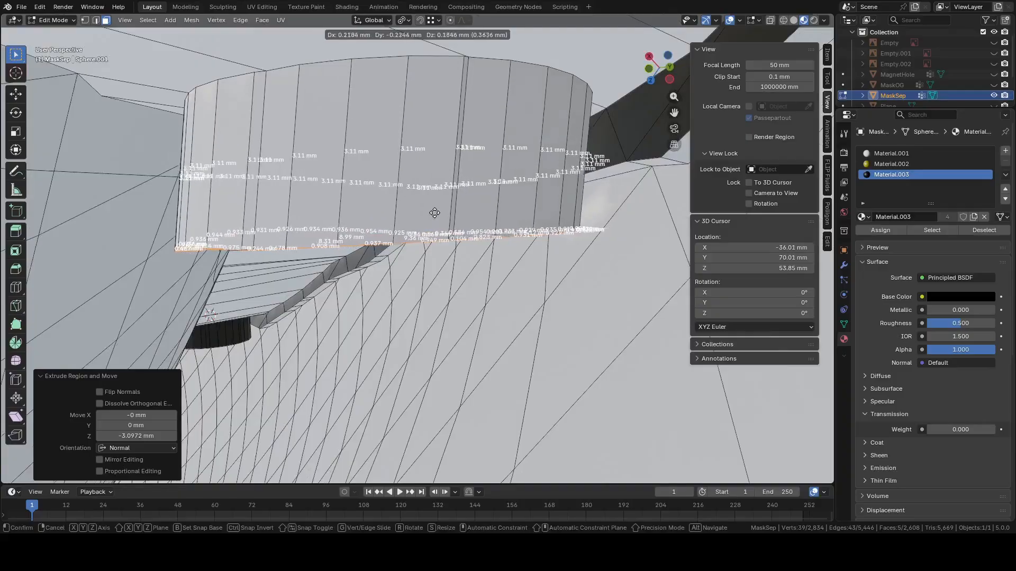
pyautogui.click(477, 201)
pyautogui.scroll(5, 492, 200)
pyautogui.moveTo(492, 197); pyautogui.dragTo(524, 180, button='middle')
pyautogui.scroll(1, 511, 201)
pyautogui.press('g')
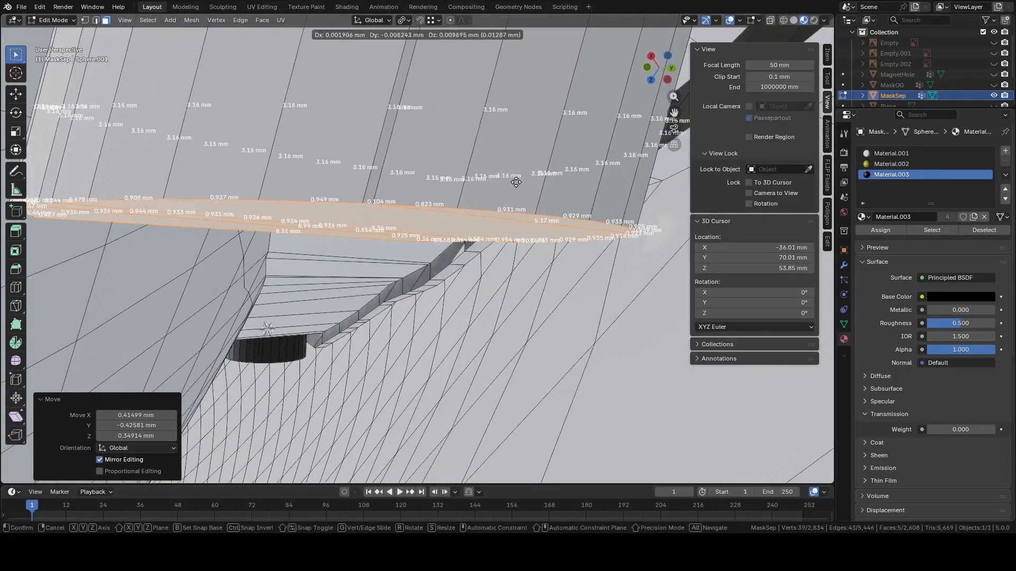
pyautogui.click(364, 164)
# Rotate the MaskSep recess's end face about -1.8° in the view, nudge it slightly, and return to Object Mode
pyautogui.scroll(-3, 400, 162)
pyautogui.moveTo(402, 162); pyautogui.dragTo(494, 173, button='middle')
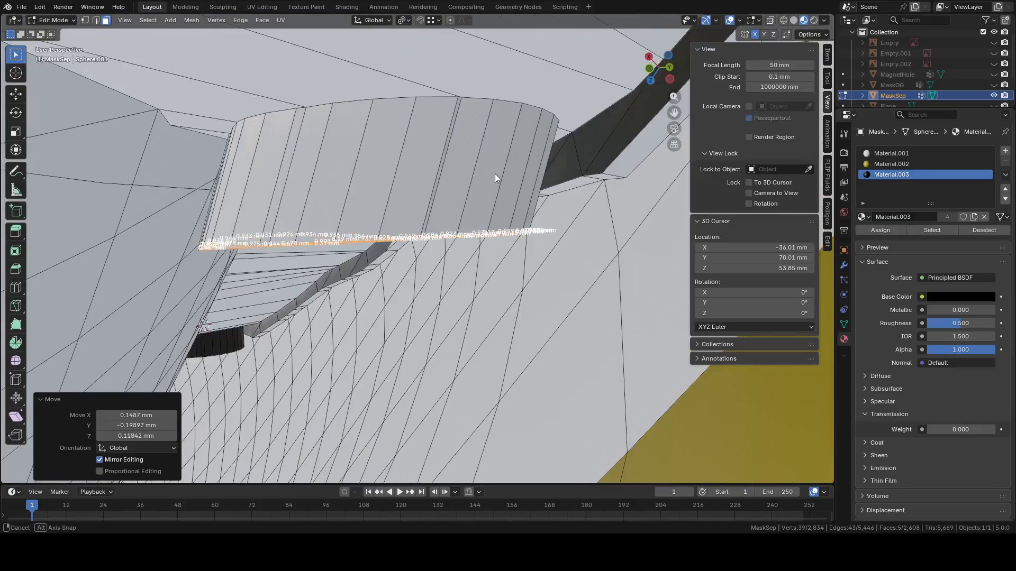
pyautogui.press('r')
pyautogui.click(496, 208)
pyautogui.press('g')
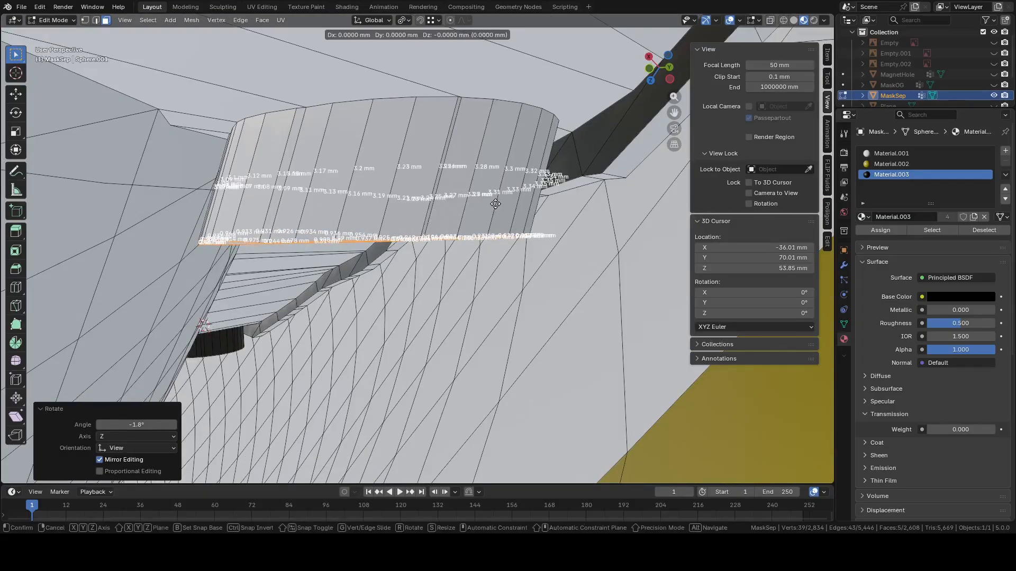
pyautogui.click(550, 169)
pyautogui.moveTo(550, 170)
pyautogui.mouseDown(button='middle')
pyautogui.moveTo(563, 192)
pyautogui.moveTo(550, 205)
pyautogui.moveTo(572, 209)
pyautogui.moveTo(510, 211)
pyautogui.moveTo(437, 243)
pyautogui.moveTo(535, 220)
pyautogui.moveTo(498, 256)
pyautogui.moveTo(477, 250)
pyautogui.moveTo(481, 217)
pyautogui.moveTo(302, 144)
pyautogui.moveTo(201, 136)
pyautogui.moveTo(161, 154)
pyautogui.moveTo(150, 174)
pyautogui.moveTo(373, 186)
pyautogui.moveTo(402, 167)
pyautogui.moveTo(440, 201)
pyautogui.moveTo(503, 173)
pyautogui.moveTo(542, 172)
pyautogui.mouseUp(button='middle')
pyautogui.press('Tab')
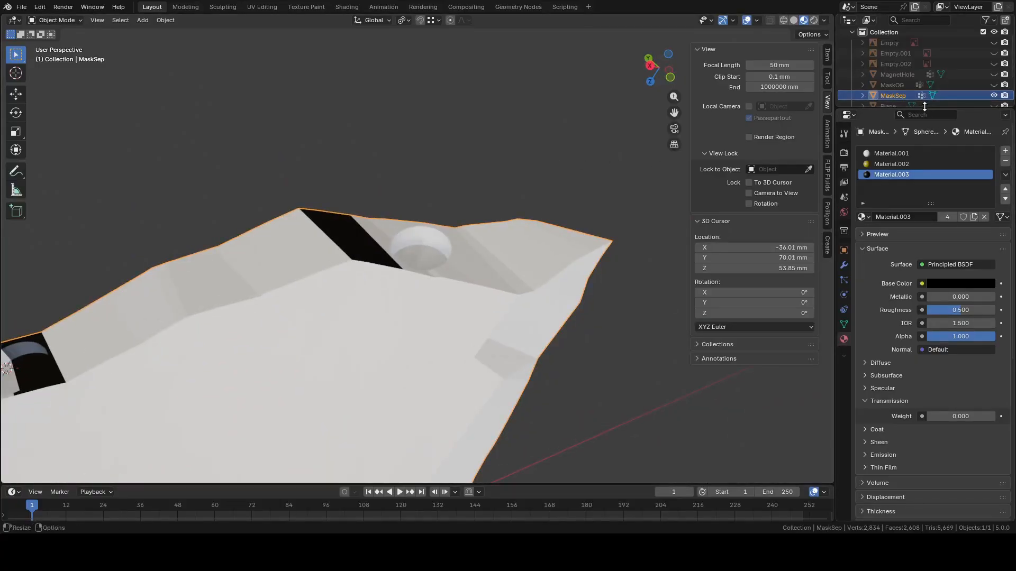
pyautogui.moveTo(434, 249); pyautogui.dragTo(492, 289, button='middle')
pyautogui.scroll(5, 538, 255)
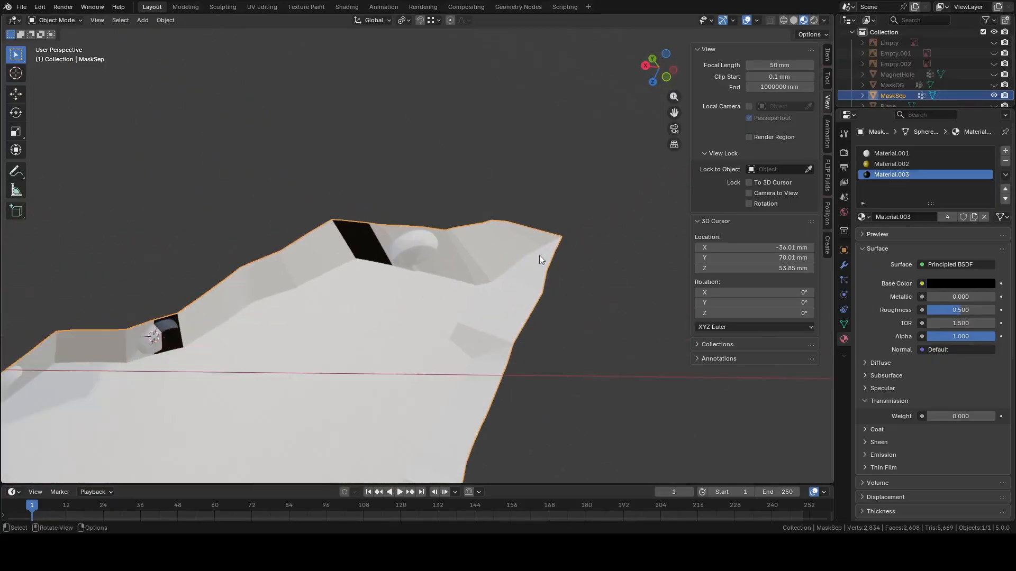
# Hide MaskSep, show Shard1 together with the MagnetHole disc, and select MagnetHole
pyautogui.click(994, 96)
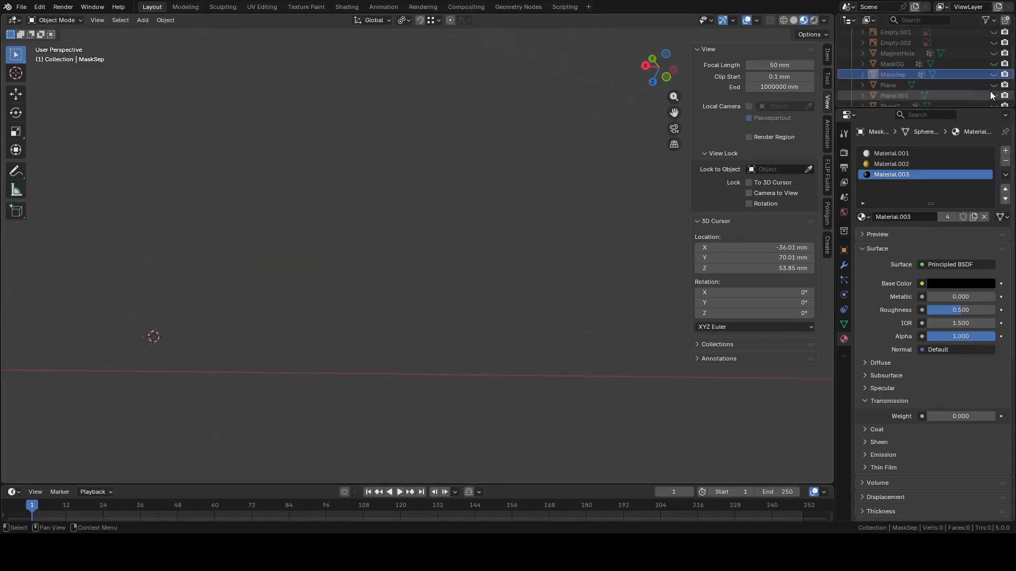
pyautogui.scroll(-2, 988, 91)
pyautogui.click(993, 86)
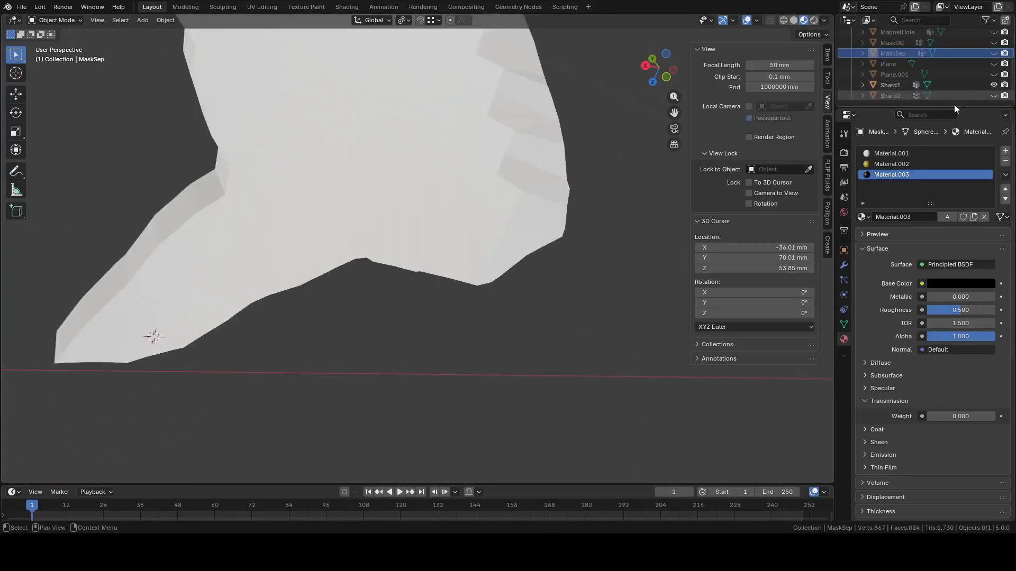
pyautogui.click(402, 182)
pyautogui.moveTo(415, 180); pyautogui.dragTo(455, 185, button='middle')
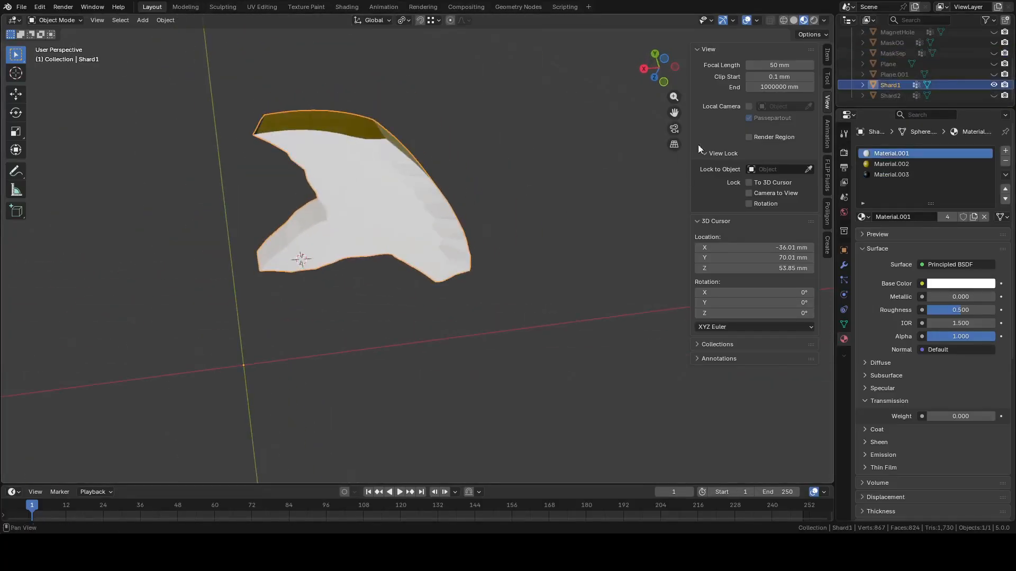
pyautogui.click(887, 33)
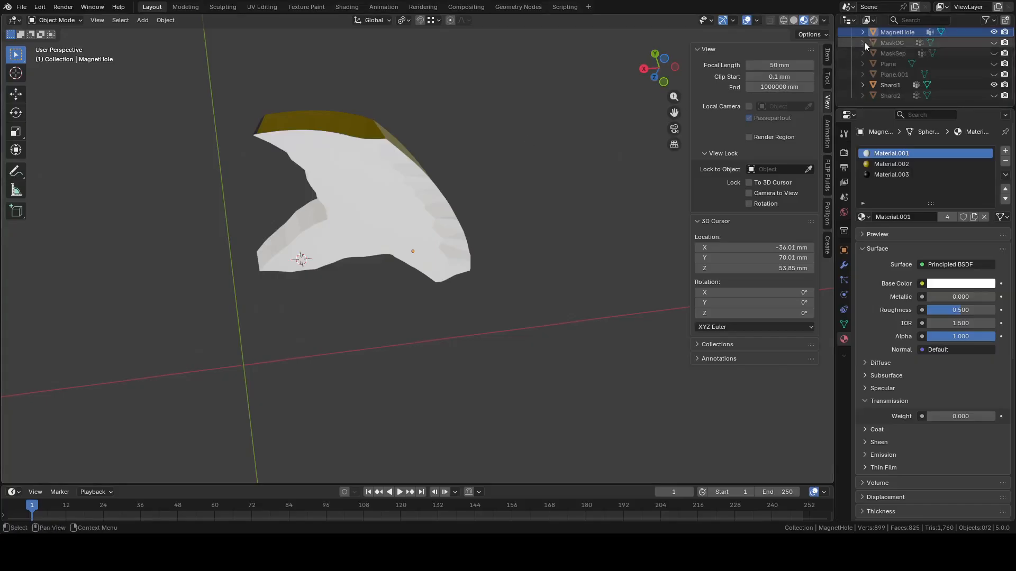
# Extrude the MagnetHole disc outward so its new face stands clear of Shard1's edge
pyautogui.press('KP_Decimal')
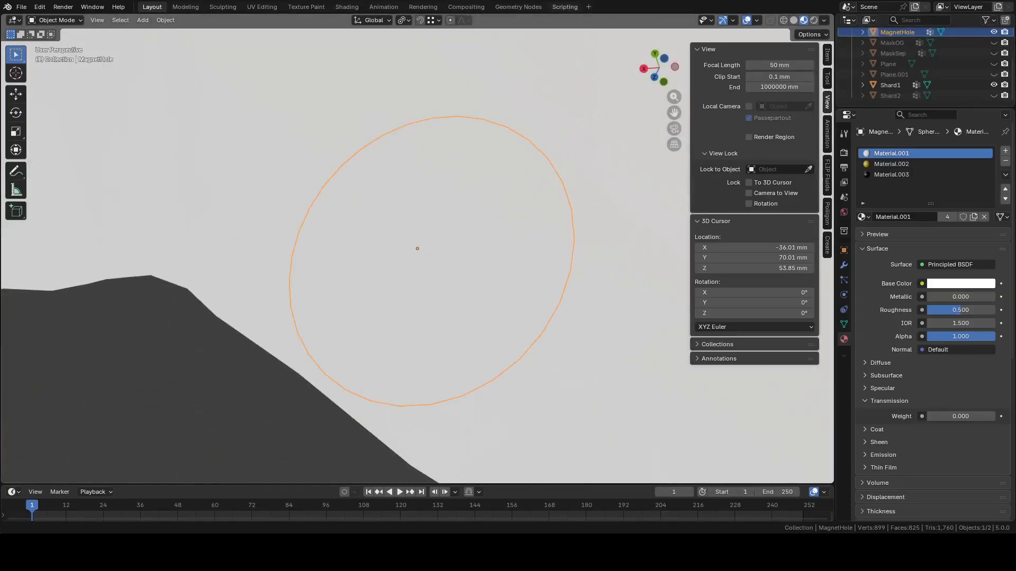
pyautogui.moveTo(562, 323); pyautogui.dragTo(565, 246, button='middle')
pyautogui.press('Tab')
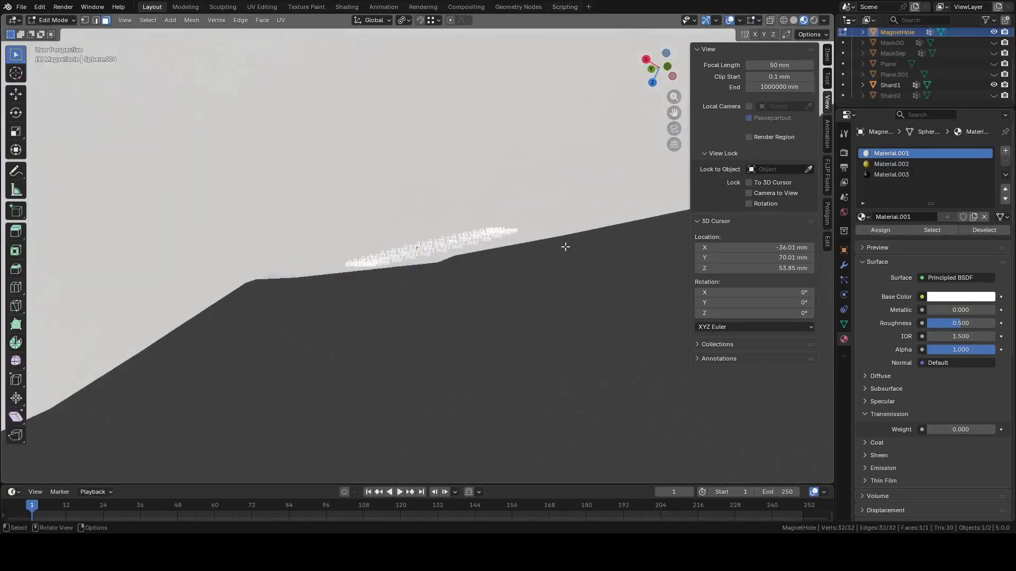
pyautogui.press('e')
pyautogui.click(583, 308)
pyautogui.press('Tab')
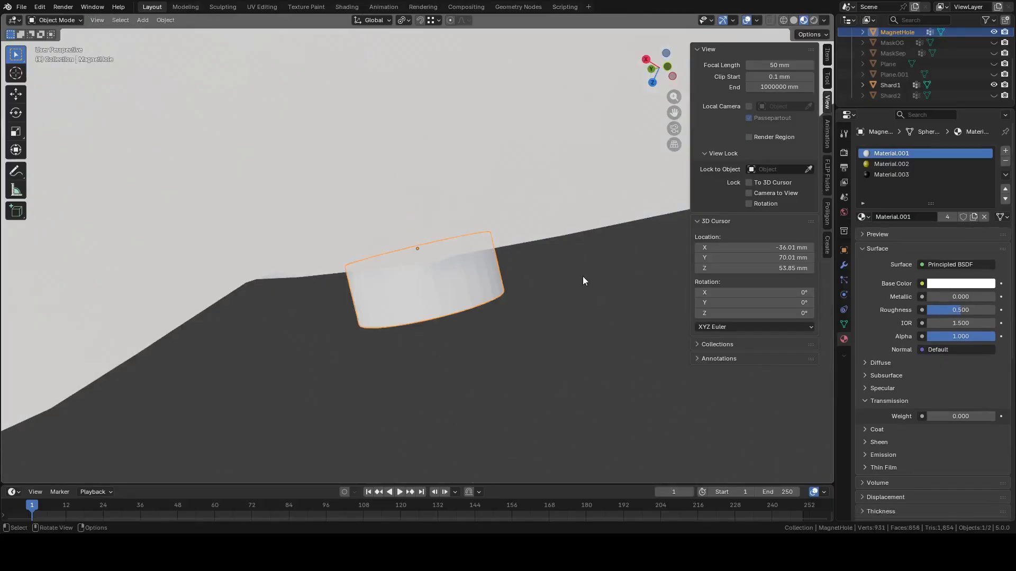
# Dissolve the extruded cylinder's original vertex ring with X-ray on, keeping only the offset disc
pyautogui.press('Tab')
pyautogui.press('1')
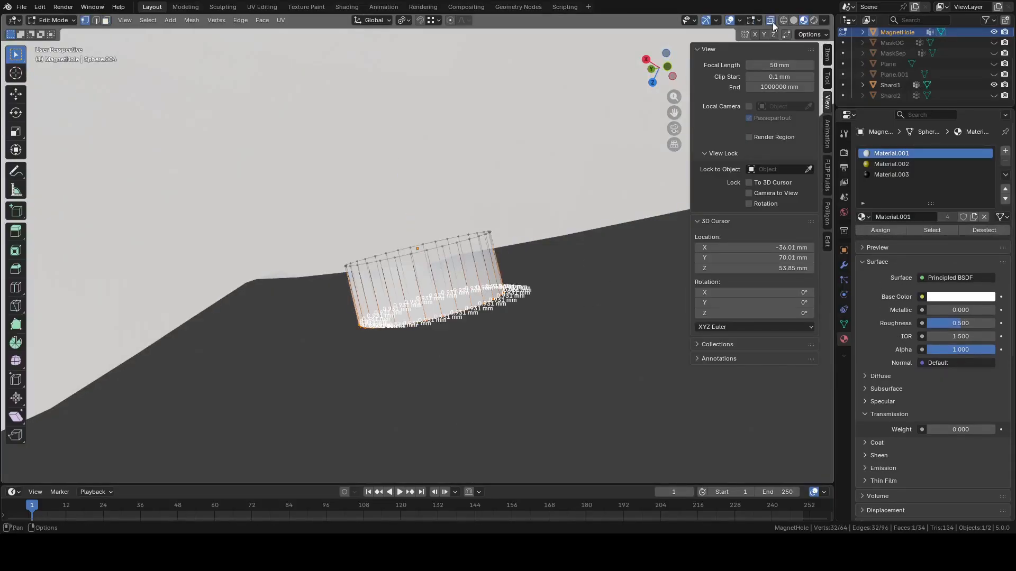
pyautogui.keyDown('alt'); pyautogui.click(430, 226); pyautogui.keyUp('alt')
pyautogui.rightClick(422, 311)
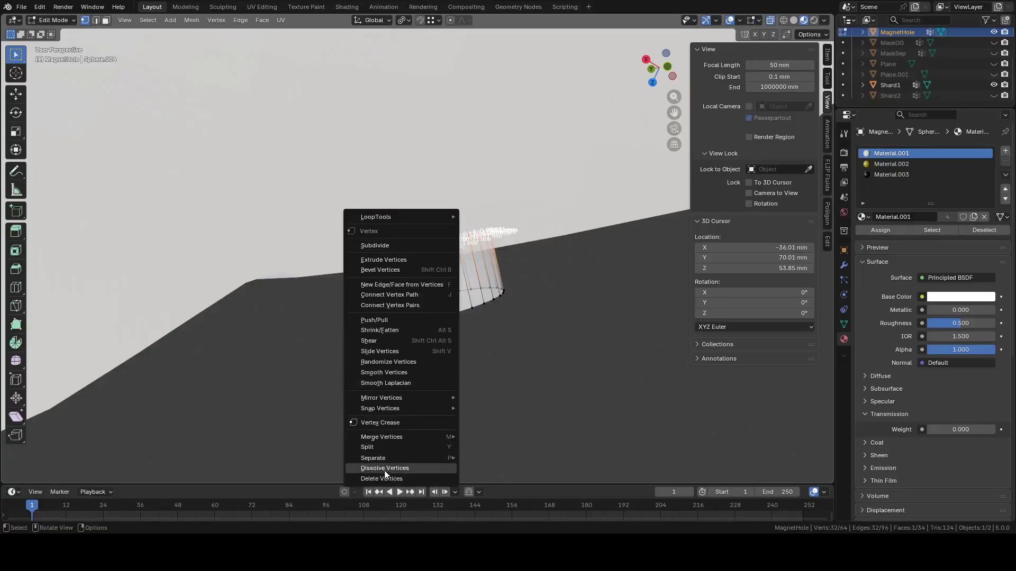
pyautogui.click(385, 470)
pyautogui.moveTo(456, 334); pyautogui.dragTo(442, 309, button='middle')
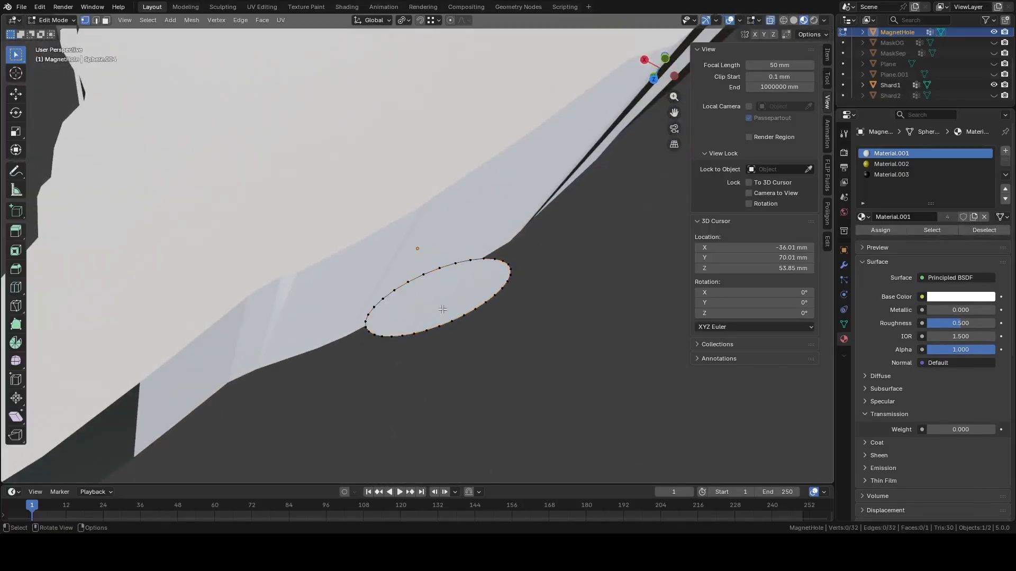
# Select the offset disc face and set MagnetHole's origin to its geometry
pyautogui.press('3')
pyautogui.click(443, 308)
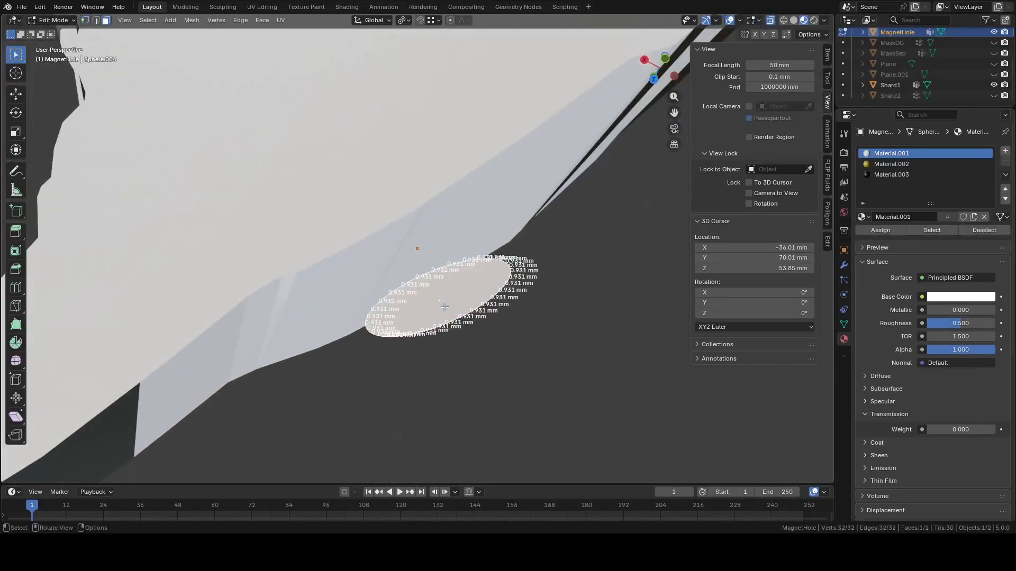
pyautogui.press('Tab')
pyautogui.rightClick(444, 307)
pyautogui.moveTo(440, 309)
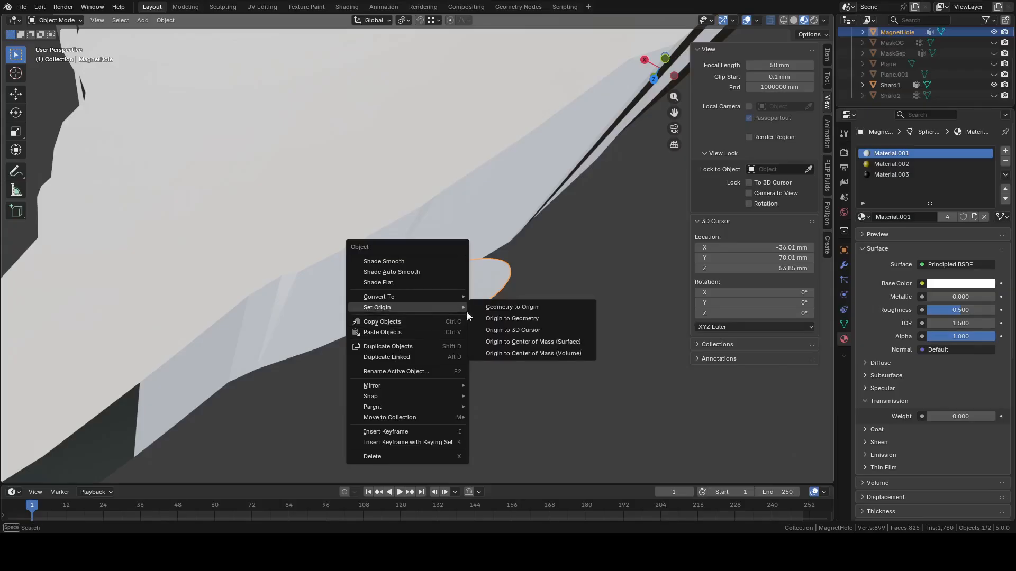
pyautogui.click(483, 319)
# Recalculate the disc face's normals and align the view square to its opposite side, facing Shard1's edge
pyautogui.press('Tab')
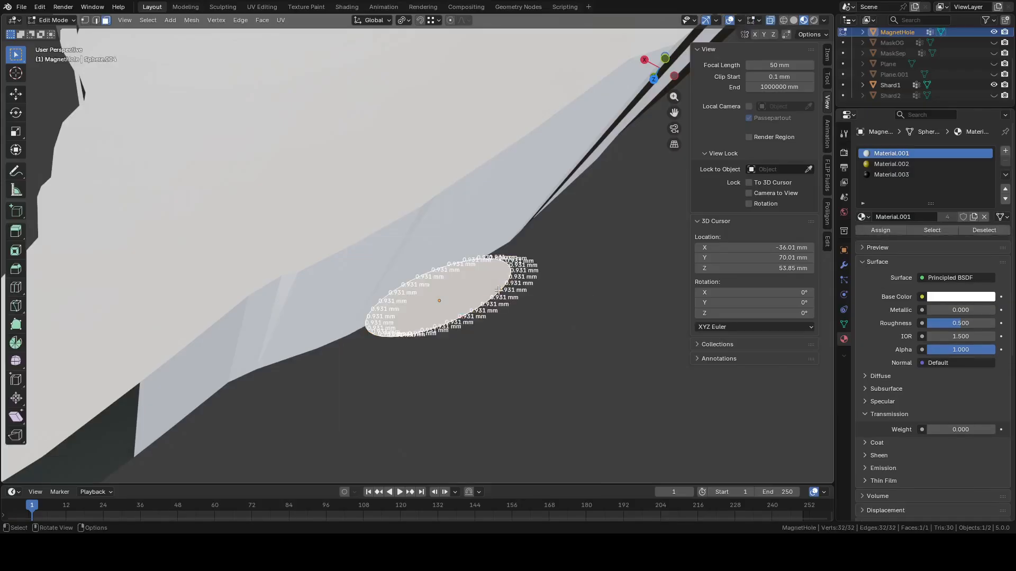
pyautogui.press('shift+KP_7')
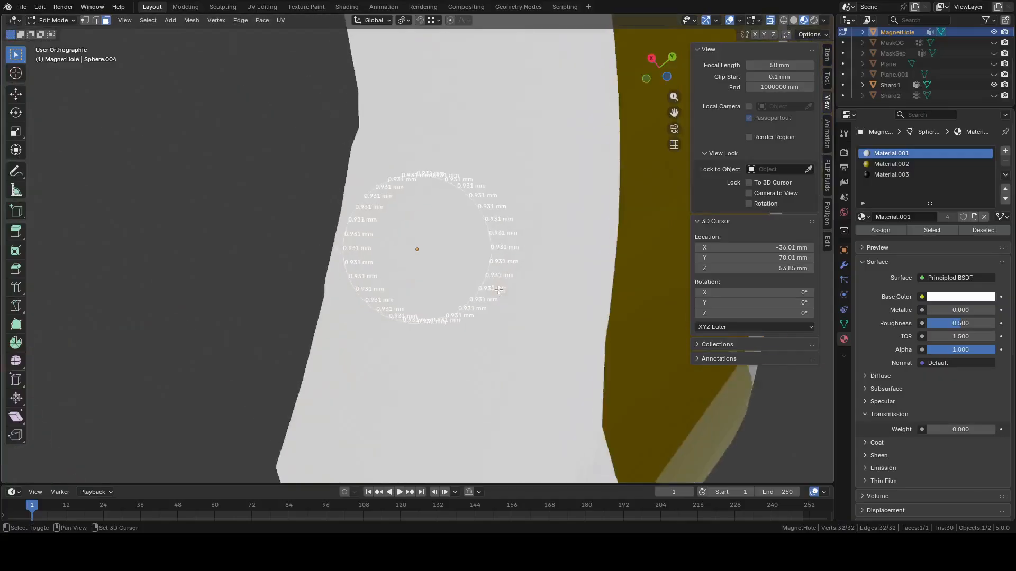
pyautogui.moveTo(480, 262); pyautogui.dragTo(586, 326, button='middle')
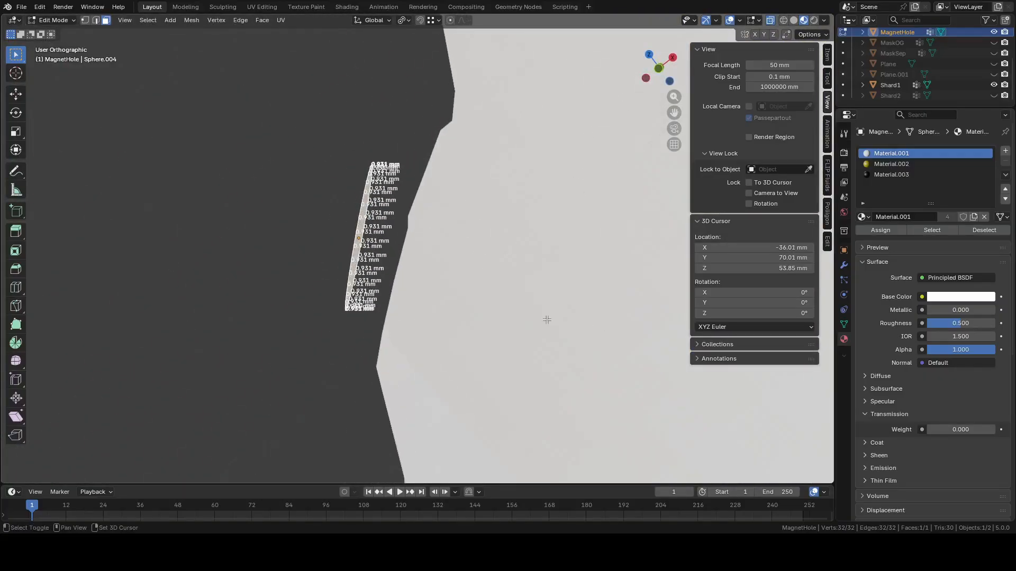
pyautogui.hotkey('shift', 'n')
pyautogui.press('shift+KP_7')
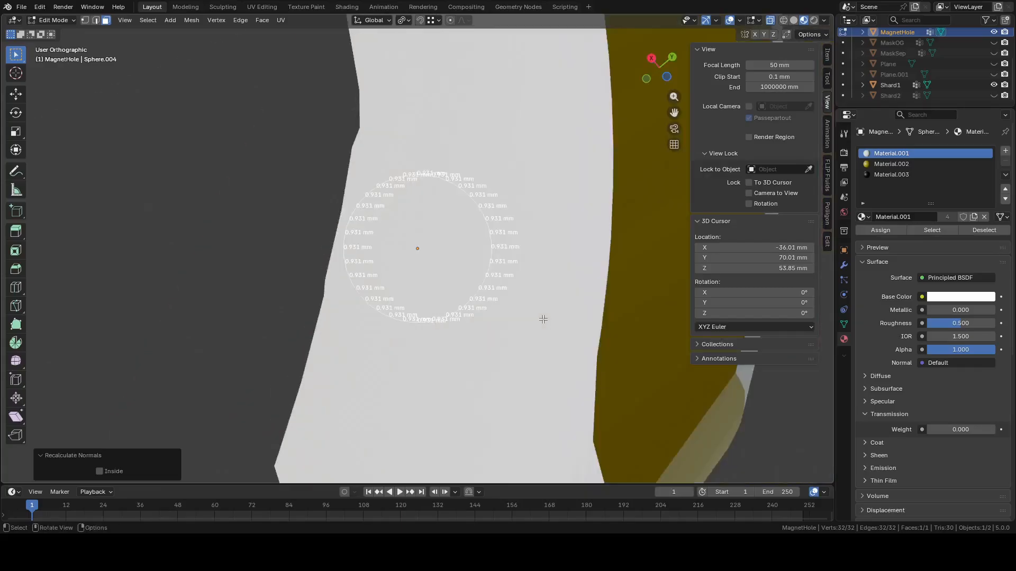
pyautogui.click(510, 289)
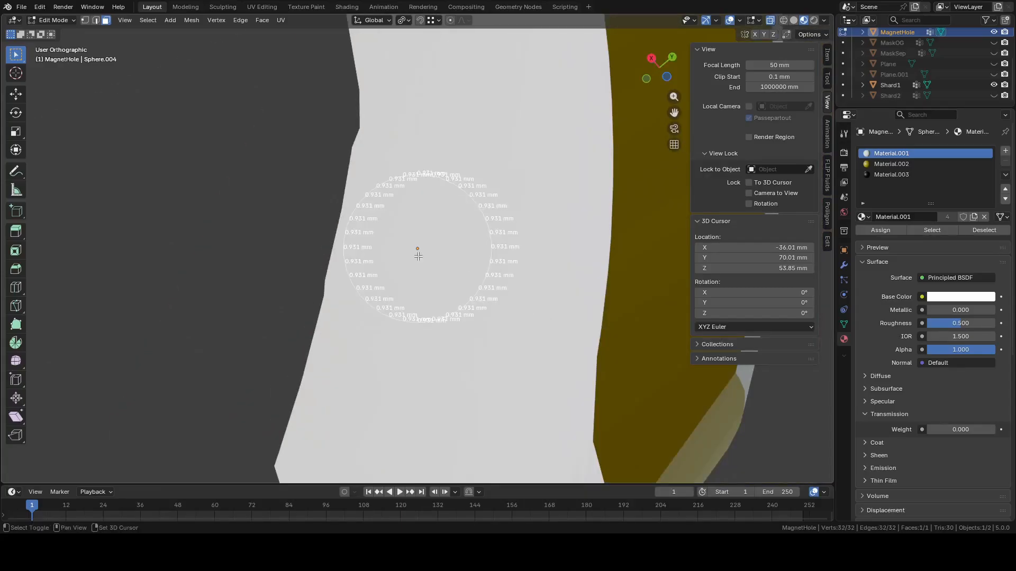
pyautogui.hotkey('shift', 'n')
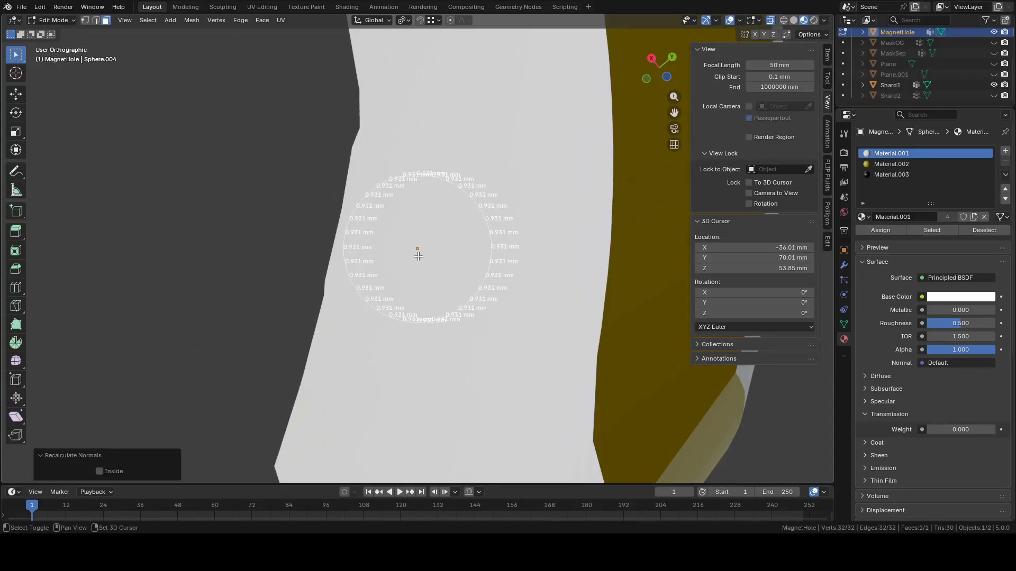
pyautogui.hotkey('alt', 'a')
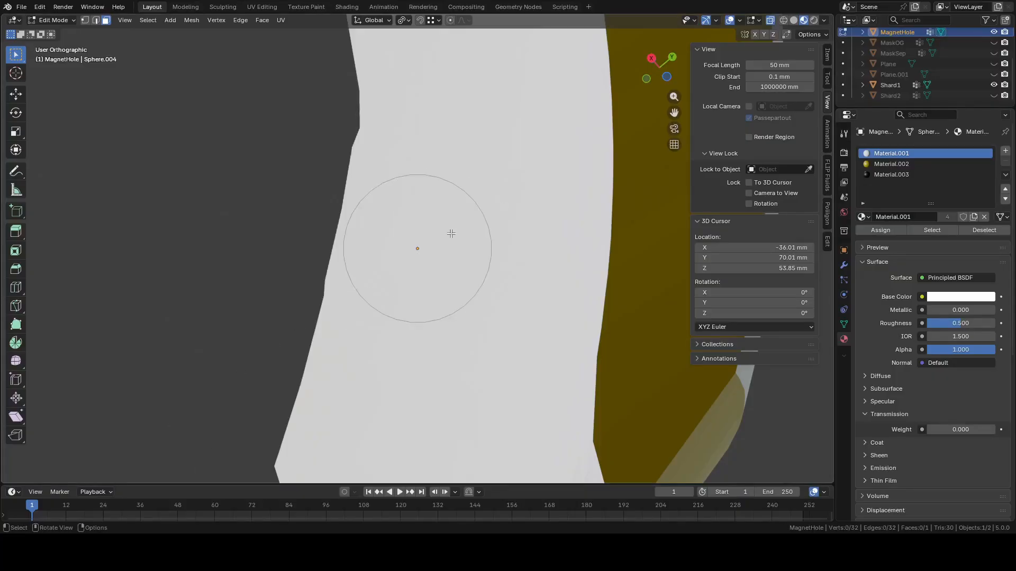
pyautogui.press('ctrl+shift+KP_7')
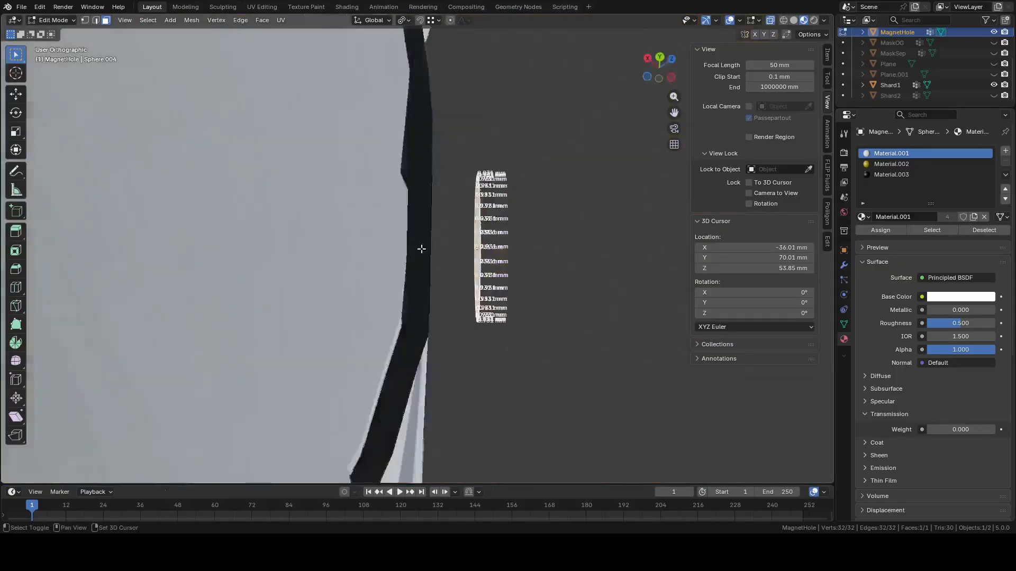
# Knife-project the MagnetHole disc onto Shard1's edge face without Cut Through
pyautogui.press('Tab')
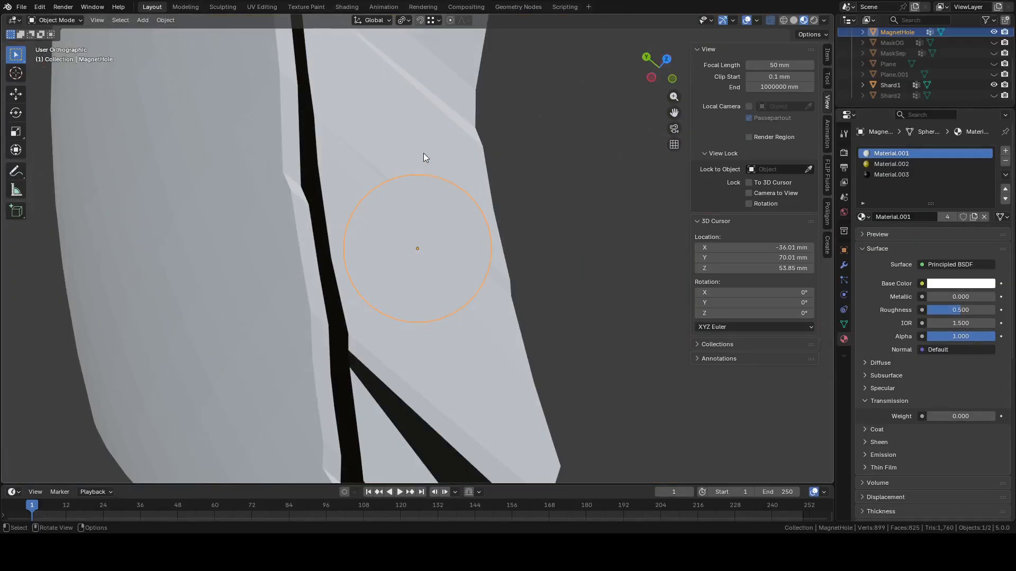
pyautogui.click(423, 144)
pyautogui.press('Tab')
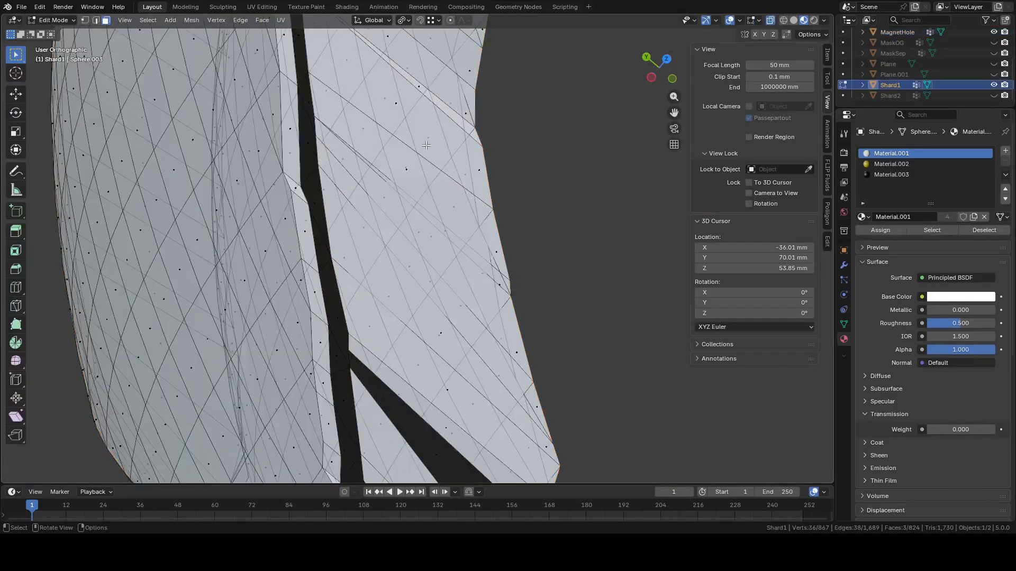
pyautogui.keyDown('ctrl'); pyautogui.click(868, 32); pyautogui.keyUp('ctrl')
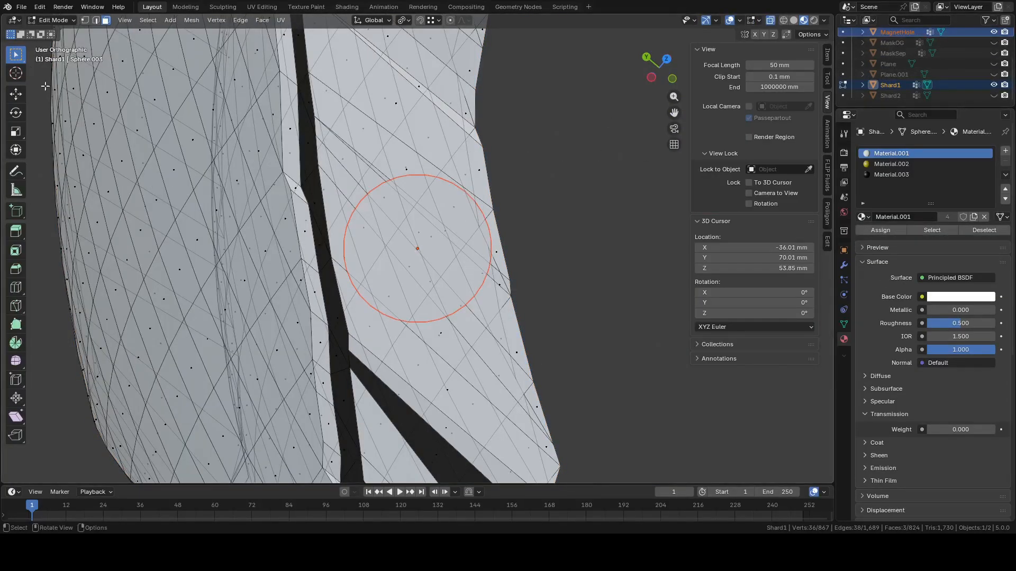
pyautogui.click(187, 24)
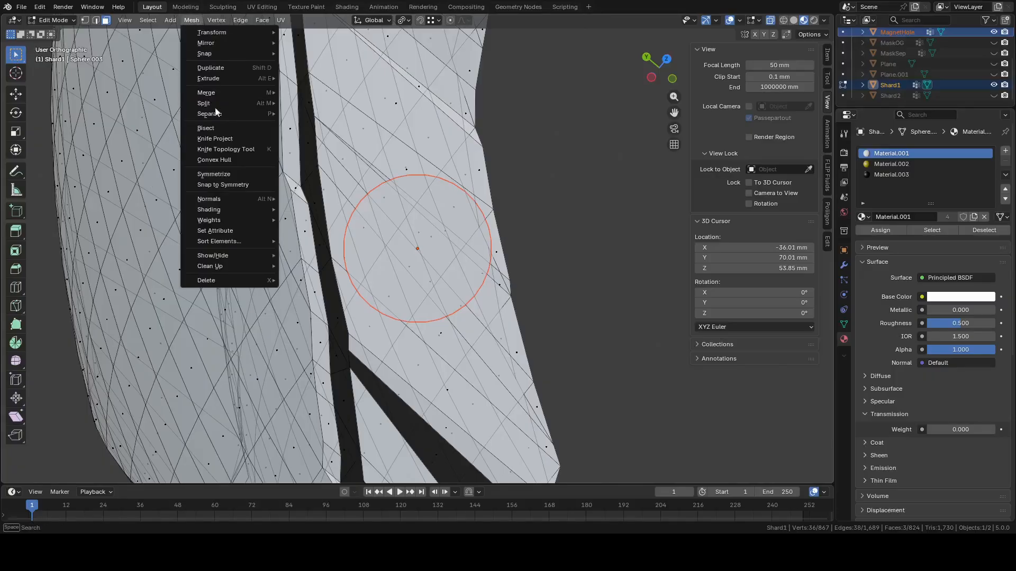
pyautogui.click(218, 137)
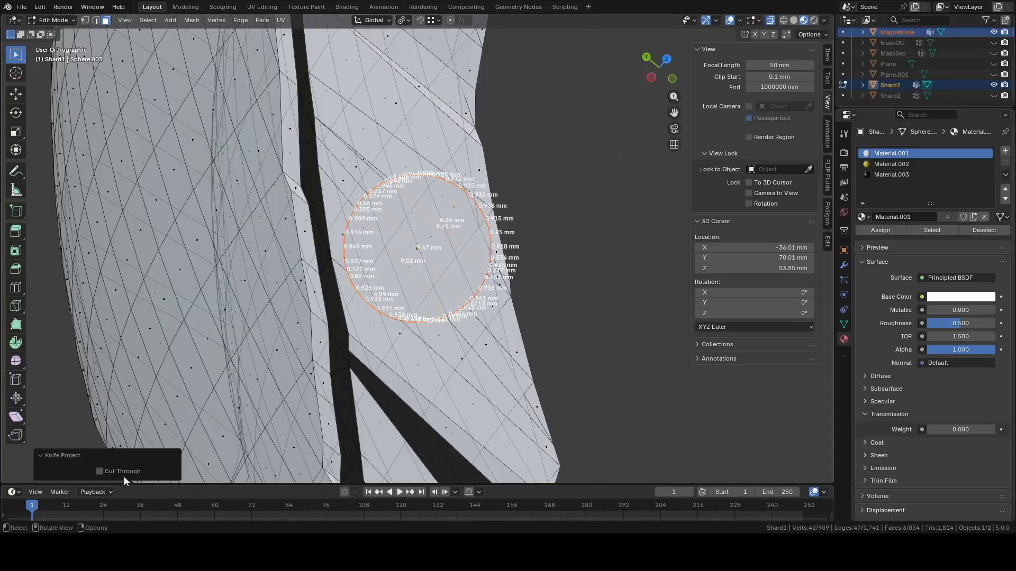
pyautogui.moveTo(496, 265); pyautogui.dragTo(576, 181, button='middle')
pyautogui.scroll(2, 492, 153)
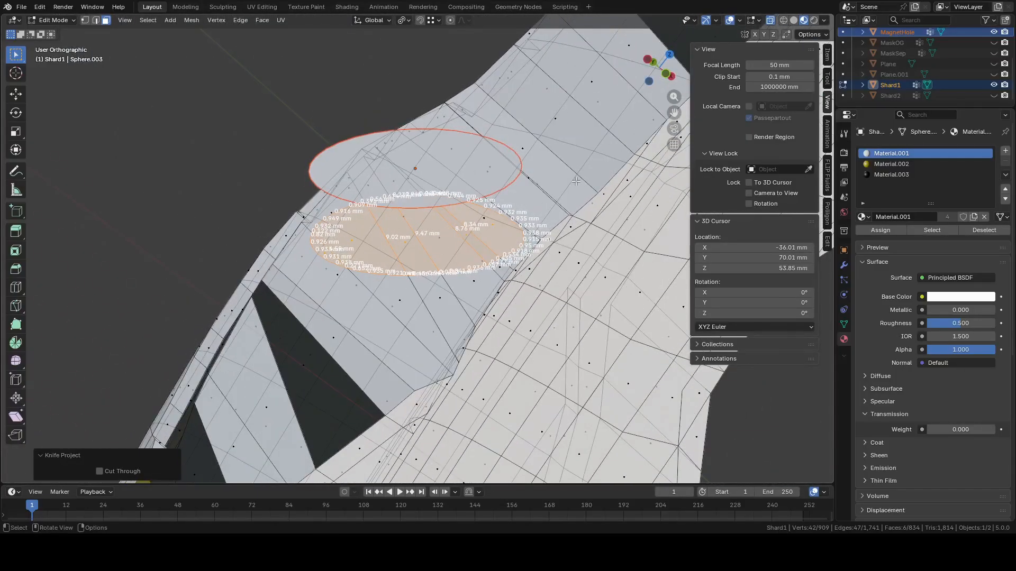
pyautogui.press('e')
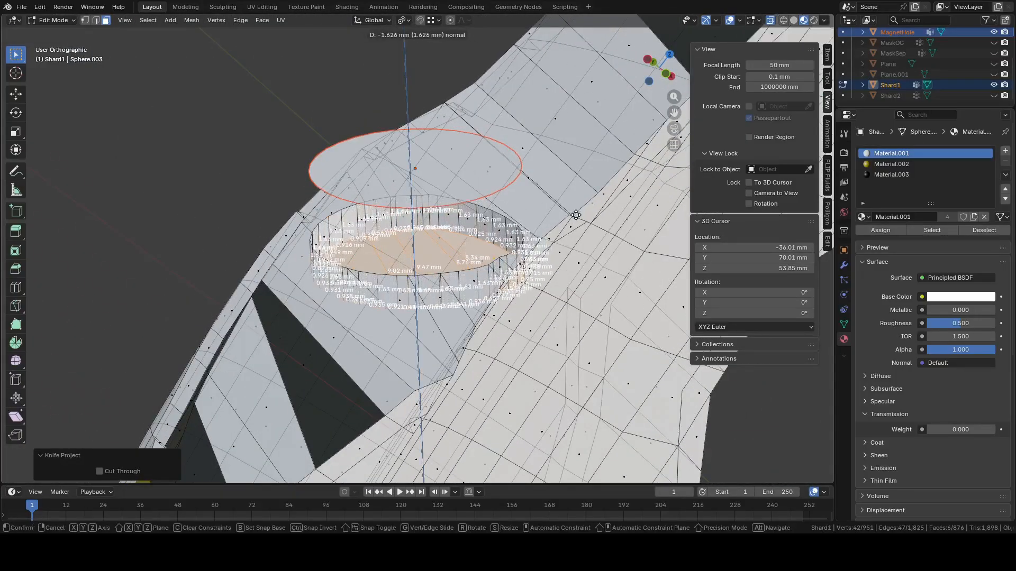
pyautogui.press('ctrl')
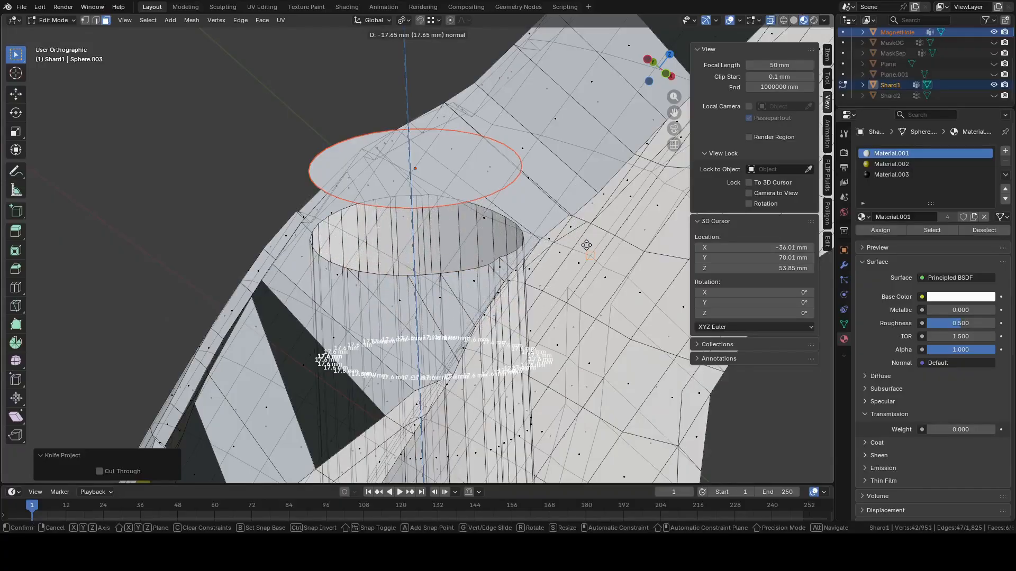
pyautogui.press('Escape')
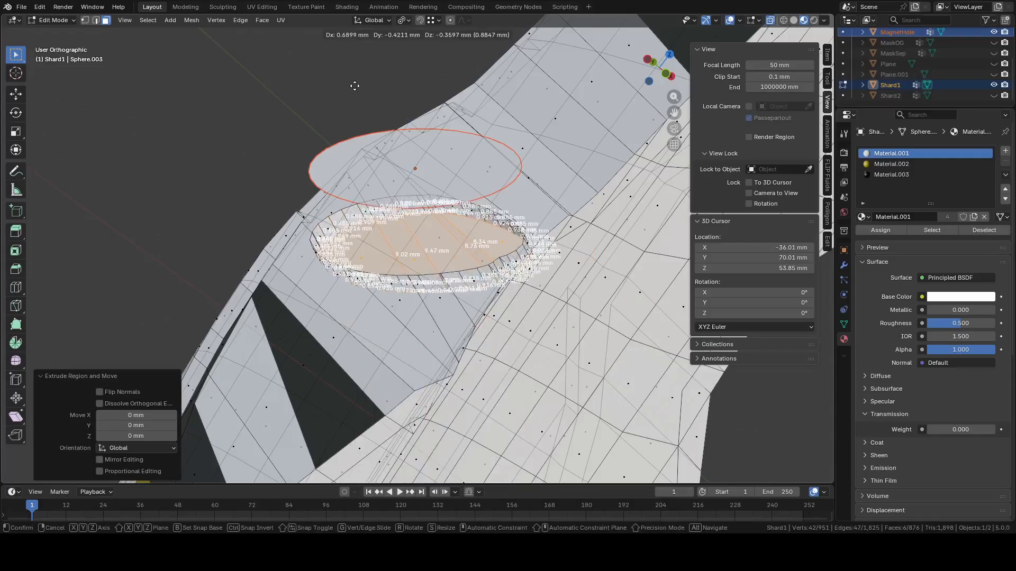
# Extrude the cut circle along its normal into Shard1's edge, and select the MagnetHole disc in Object Mode
pyautogui.press('e')
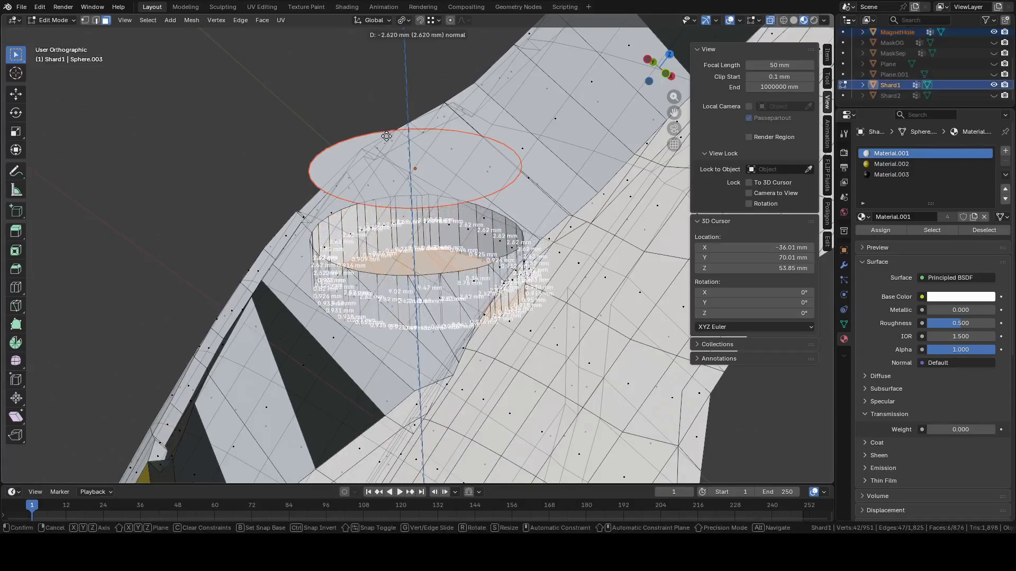
pyautogui.click(403, 177)
pyautogui.moveTo(403, 177); pyautogui.dragTo(460, 201, button='middle')
pyautogui.press('Tab')
pyautogui.click(461, 201)
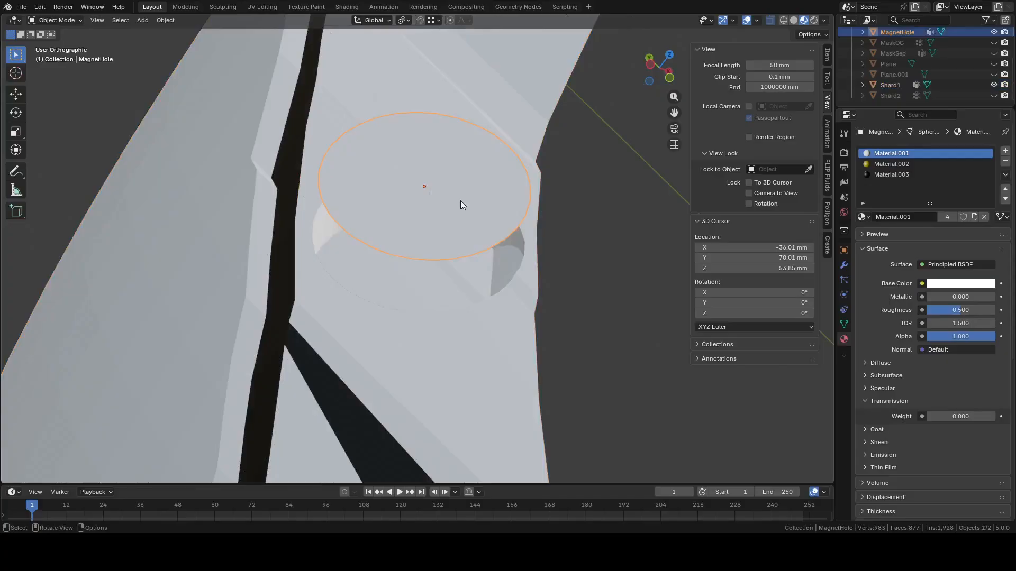
# Hide the MagnetHole disc and open Shard1's mesh for editing at the magnet recess
pyautogui.press('h')
pyautogui.click(474, 259)
pyautogui.press('Tab')
pyautogui.moveTo(474, 262); pyautogui.dragTo(578, 302, button='middle')
pyautogui.press('g')
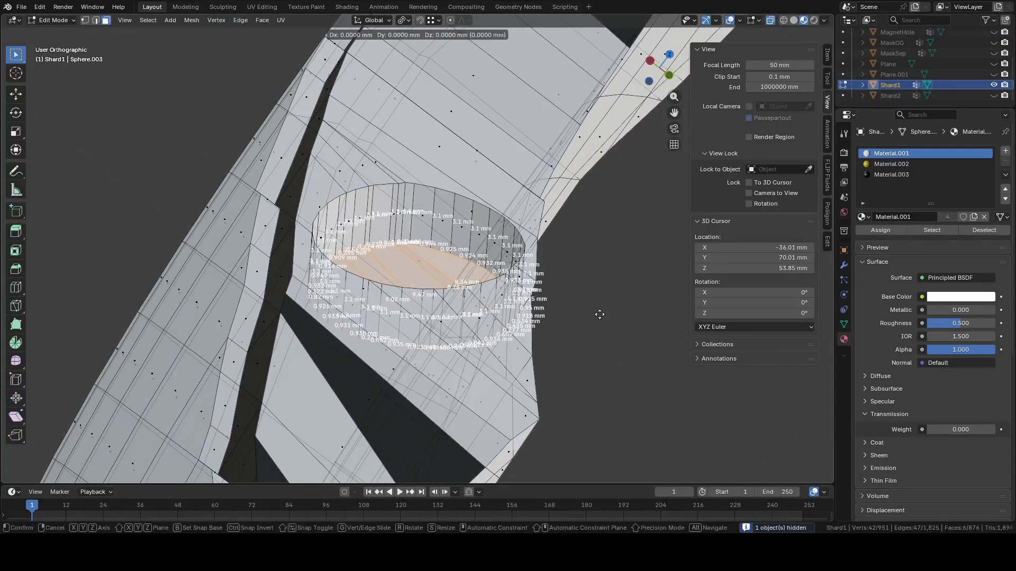
pyautogui.press('y')
pyautogui.rightClick(593, 315)
# Switch to perspective view and move Shard1's recess floor faces about -0.38 mm in X, 0.66 mm in Y and -0.42 mm in Z
pyautogui.moveTo(562, 211); pyautogui.dragTo(569, 238, button='middle')
pyautogui.scroll(6, 570, 238)
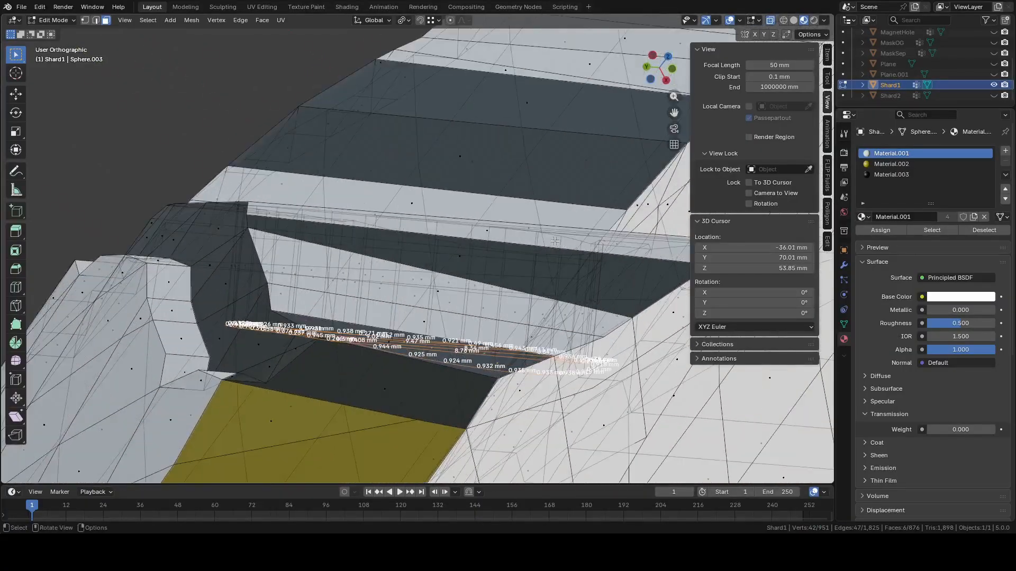
pyautogui.keyDown('shift'); pyautogui.moveTo(545, 284); pyautogui.dragTo(524, 221, button='middle'); pyautogui.keyUp('shift')
pyautogui.click(673, 146)
pyautogui.scroll(-3, 528, 229)
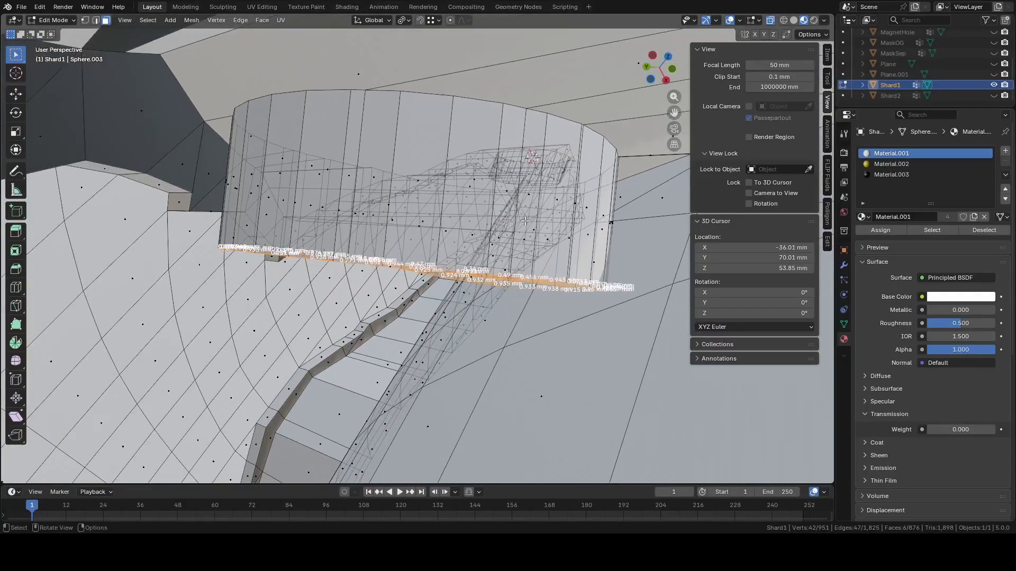
pyautogui.press('g')
pyautogui.click(183, 204)
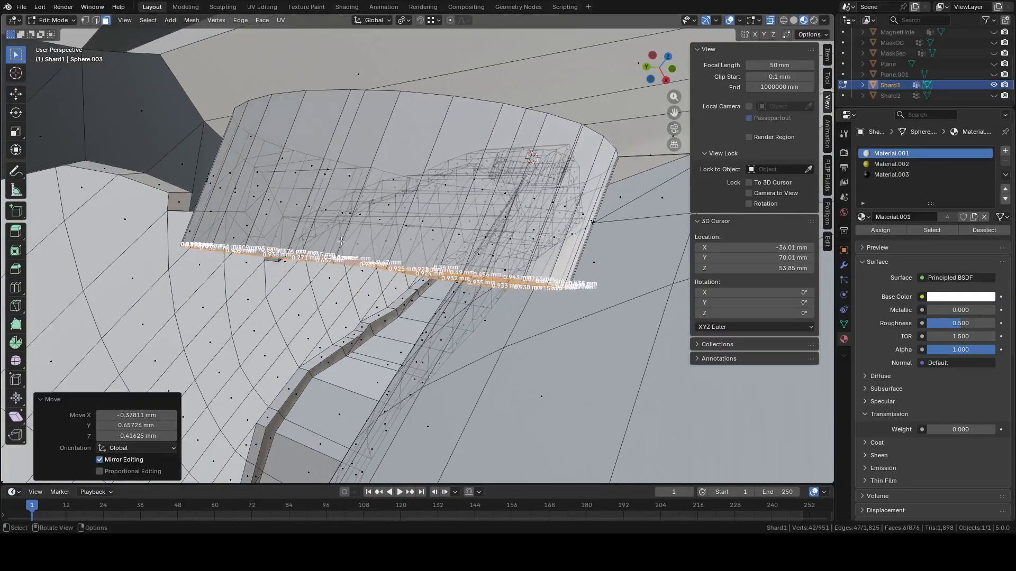
# Nudge the recess floor about -0.13 mm in X, 0.12 mm in Y and -0.08 mm in Z, and tilt it within the view
pyautogui.moveTo(183, 203); pyautogui.dragTo(379, 254, button='middle')
pyautogui.moveTo(403, 246); pyautogui.dragTo(412, 240, button='middle')
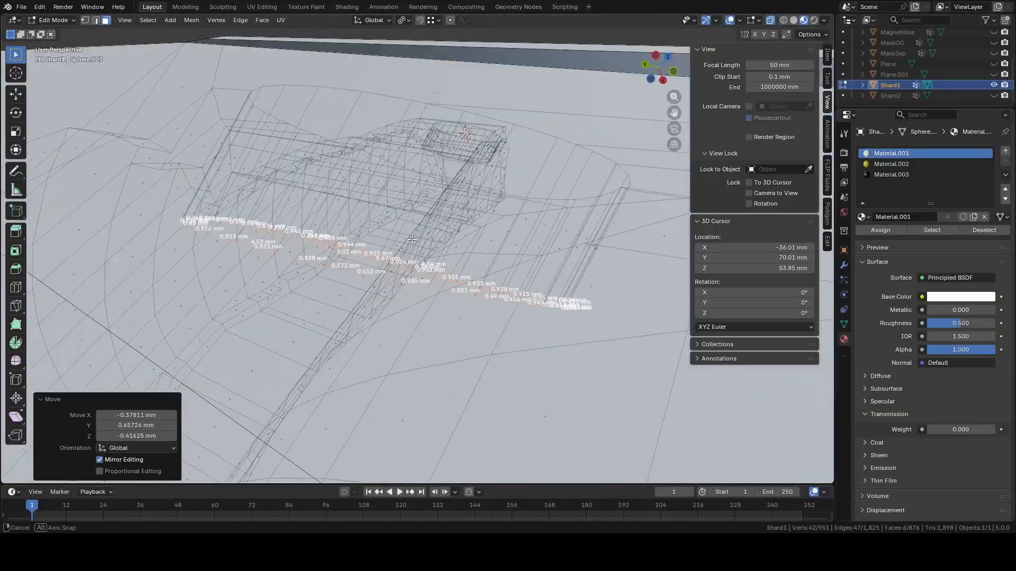
pyautogui.click(208, 163)
pyautogui.moveTo(208, 163); pyautogui.dragTo(344, 209, button='middle')
pyautogui.press('g')
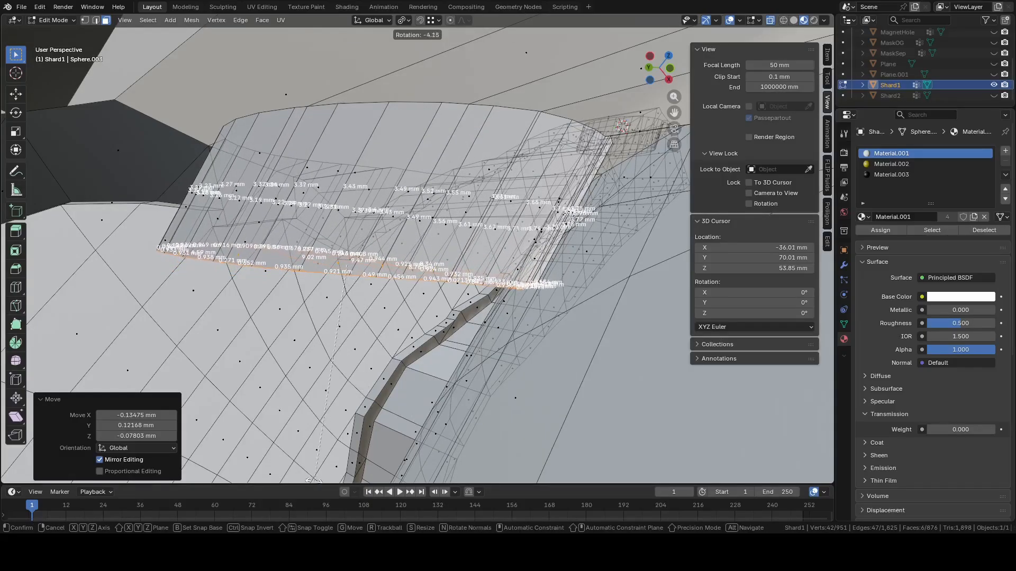
pyautogui.click(314, 481)
# Rotate the recess floor faces about 0.9° in the view from the opposite side and return to Object Mode
pyautogui.moveTo(314, 480); pyautogui.dragTo(538, 323, button='middle')
pyautogui.scroll(-4, 432, 348)
pyautogui.press('Tab')
pyautogui.press('Tab')
pyautogui.press('r')
pyautogui.click(575, 255)
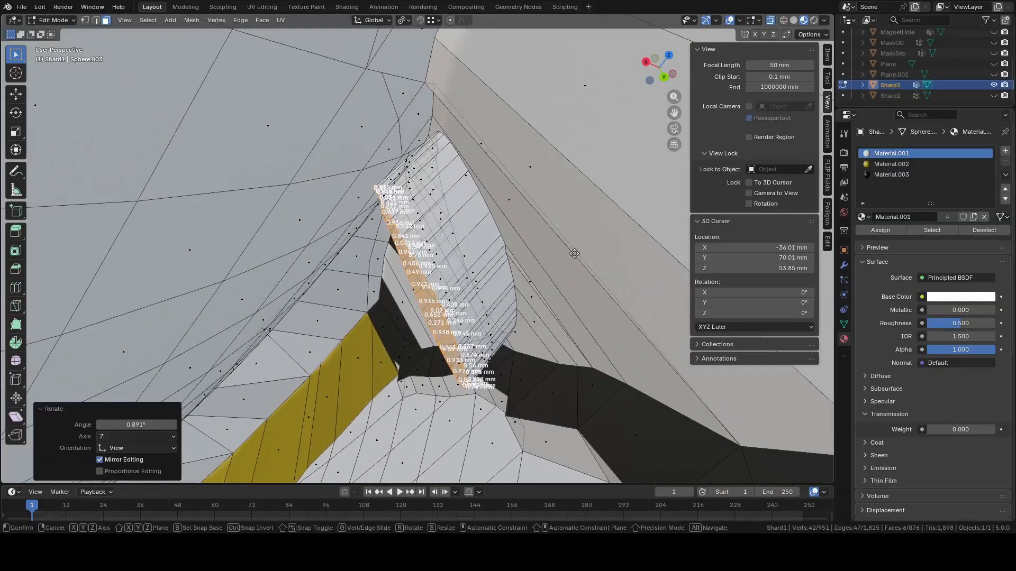
pyautogui.press('Tab')
pyautogui.scroll(-5, 529, 301)
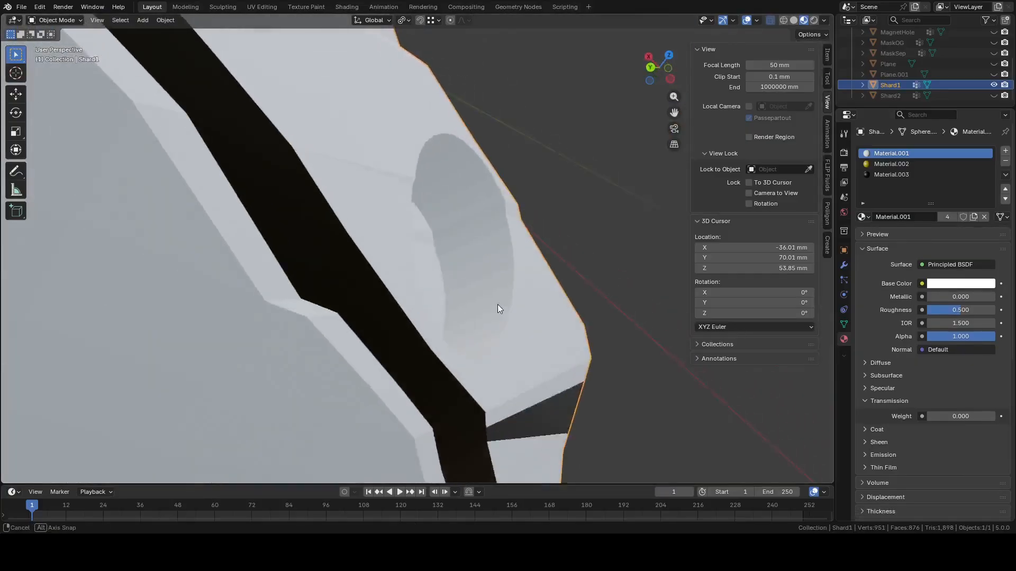
# Show Shard2 and MaskSep together with Shard1 and inspect the assembled mask from the front
pyautogui.moveTo(459, 288); pyautogui.dragTo(626, 183, button='middle')
pyautogui.press('Tab')
pyautogui.press('Tab')
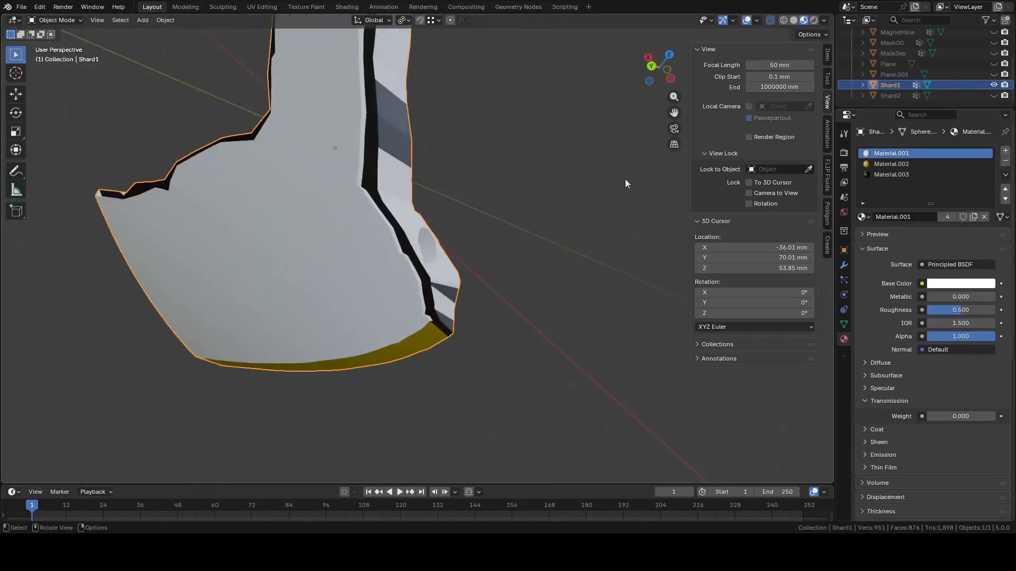
pyautogui.scroll(-5, 399, 167)
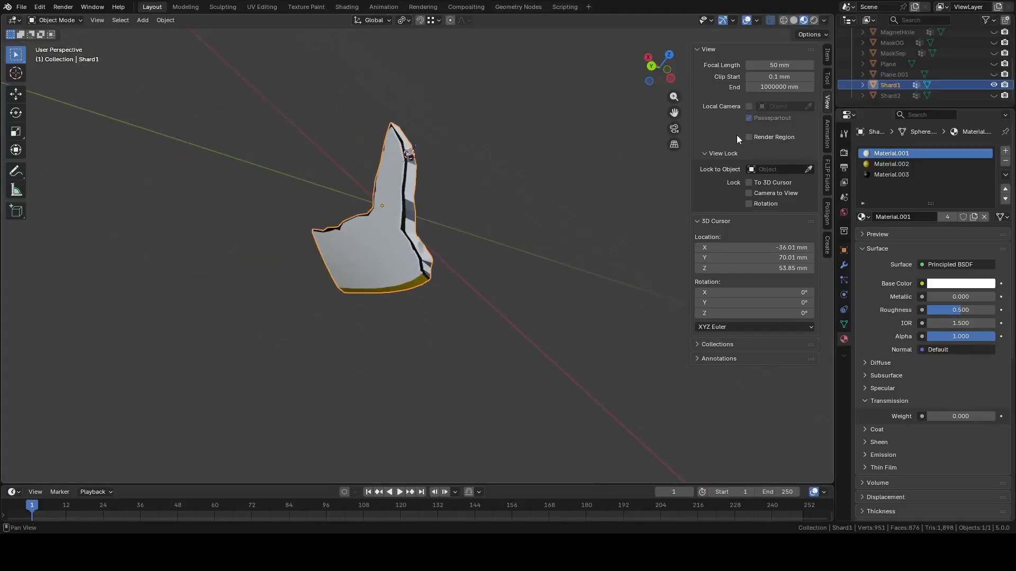
pyautogui.click(994, 96)
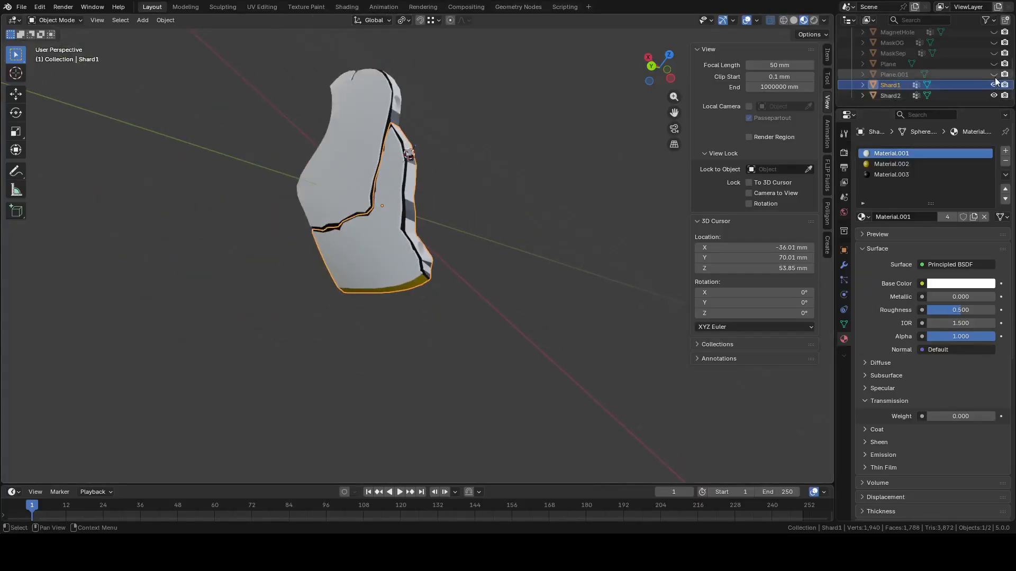
pyautogui.click(993, 53)
pyautogui.moveTo(392, 159); pyautogui.dragTo(326, 205, button='middle')
pyautogui.click(660, 71)
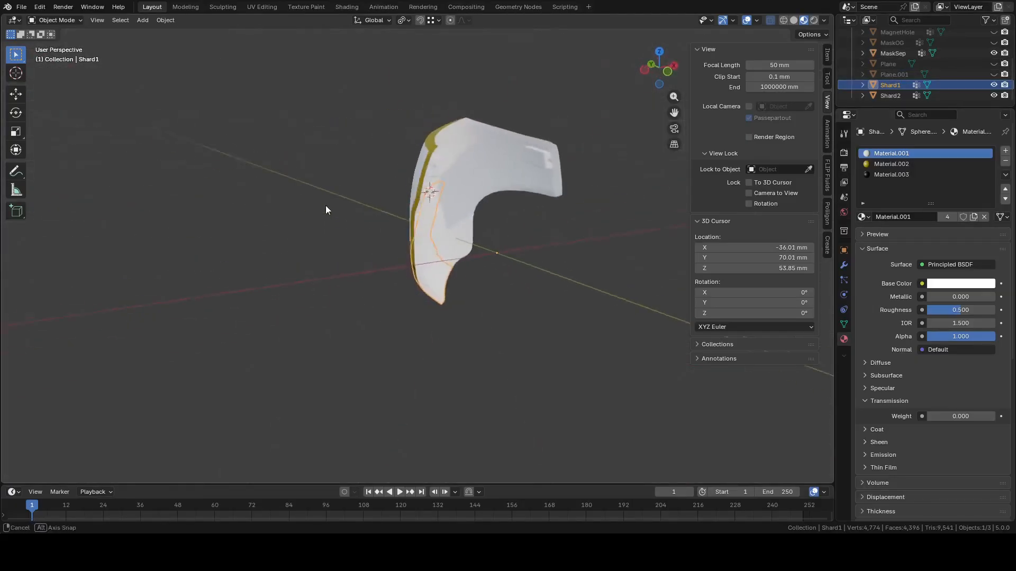
pyautogui.moveTo(513, 155); pyautogui.dragTo(399, 211, button='middle')
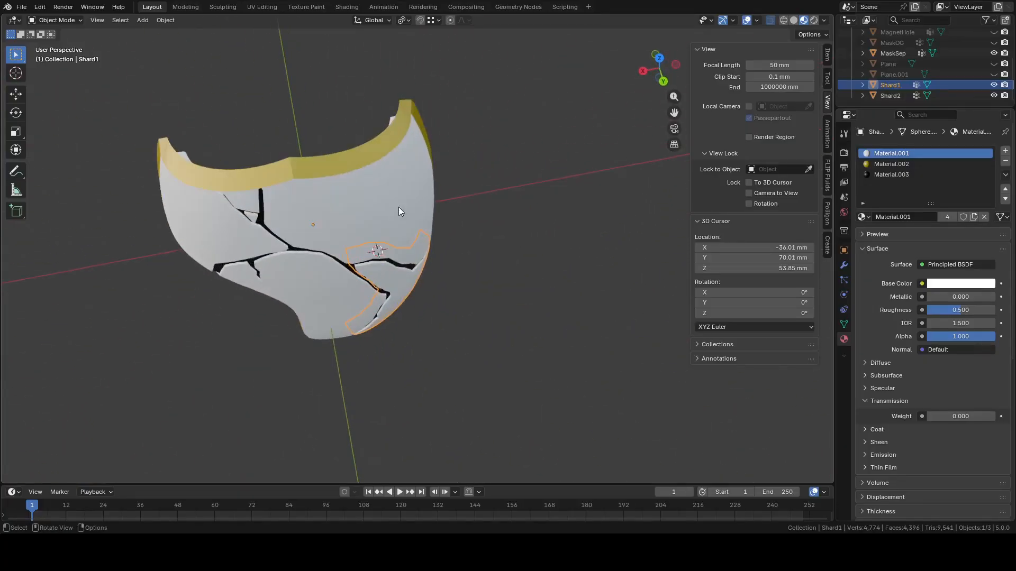
# Select MaskSep, Shard1 and Shard2 together and scale them along the global X axis
pyautogui.keyDown('shift'); pyautogui.click(382, 206); pyautogui.keyUp('shift')
pyautogui.keyDown('shift'); pyautogui.click(316, 288); pyautogui.keyUp('shift')
pyautogui.moveTo(316, 288); pyautogui.dragTo(519, 271, button='middle')
pyautogui.press('s')
pyautogui.press('x')
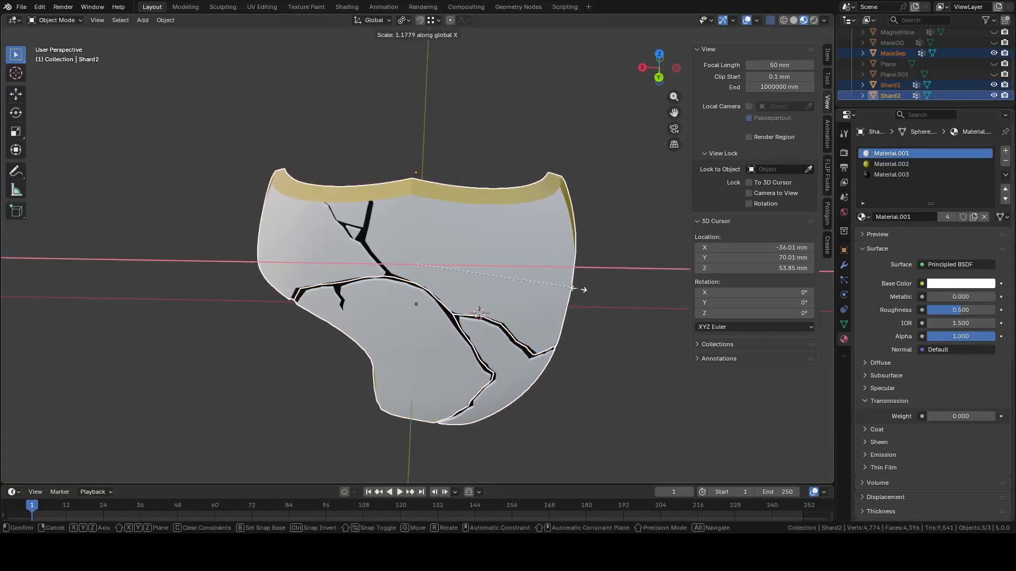
pyautogui.click(561, 284)
# Show the Empty.001 photo reference and compare the mask's fit against the face in the back view
pyautogui.moveTo(561, 284); pyautogui.dragTo(608, 214, button='middle')
pyautogui.click(666, 78)
pyautogui.scroll(3, 932, 56)
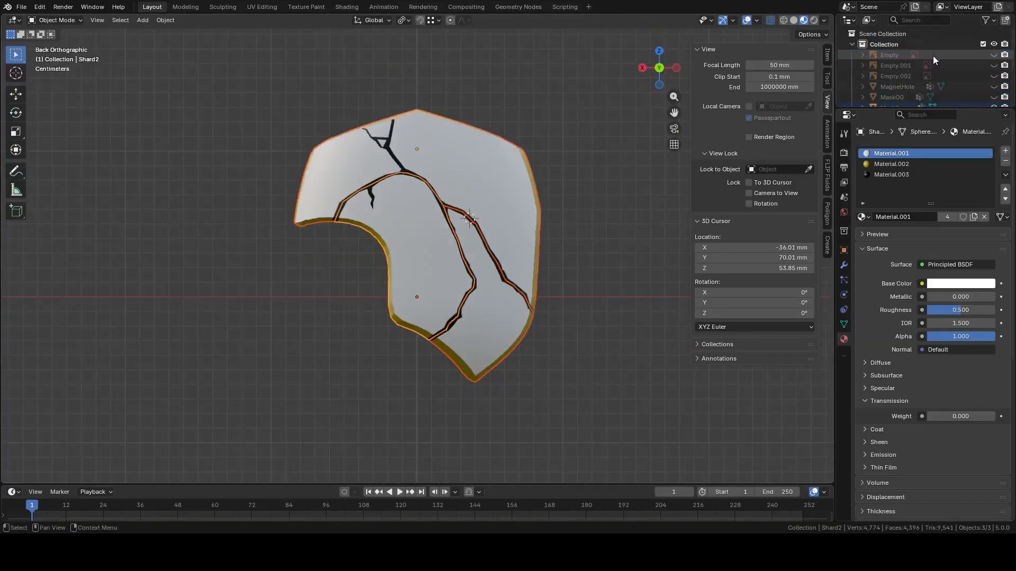
pyautogui.click(994, 65)
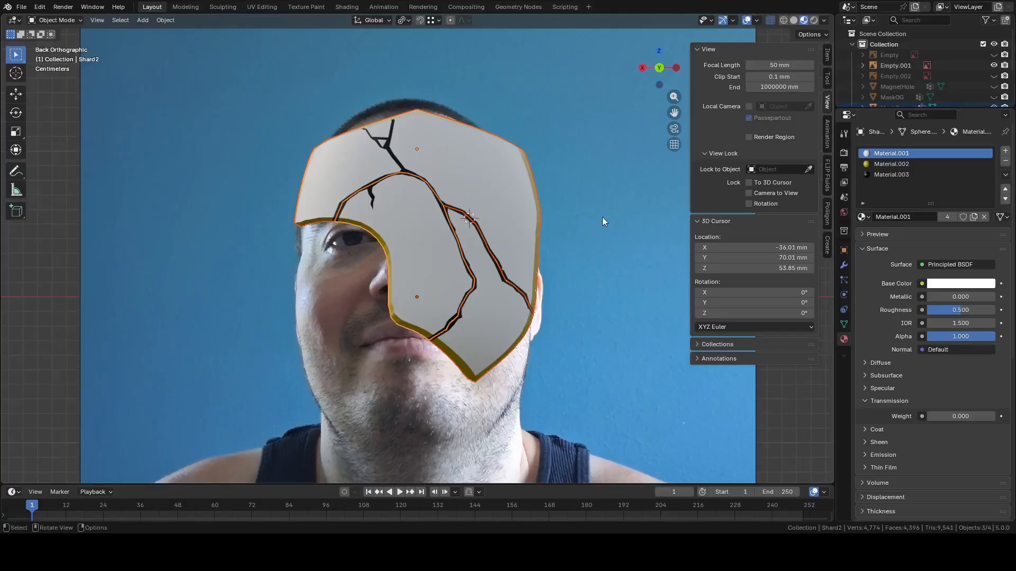
pyautogui.moveTo(602, 217); pyautogui.dragTo(635, 281, button='middle')
pyautogui.click(631, 276)
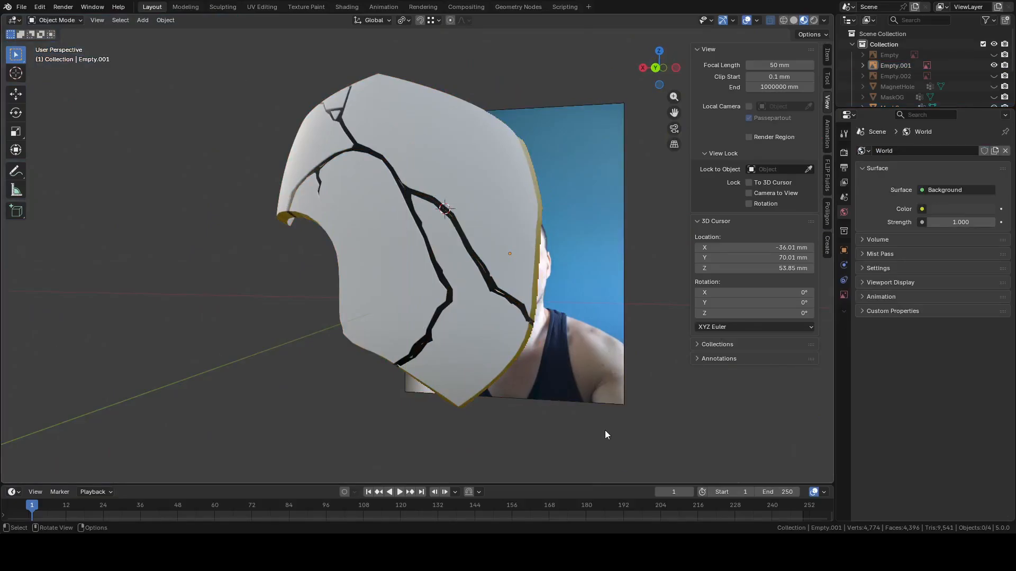
pyautogui.moveTo(605, 435); pyautogui.dragTo(643, 399, button='middle')
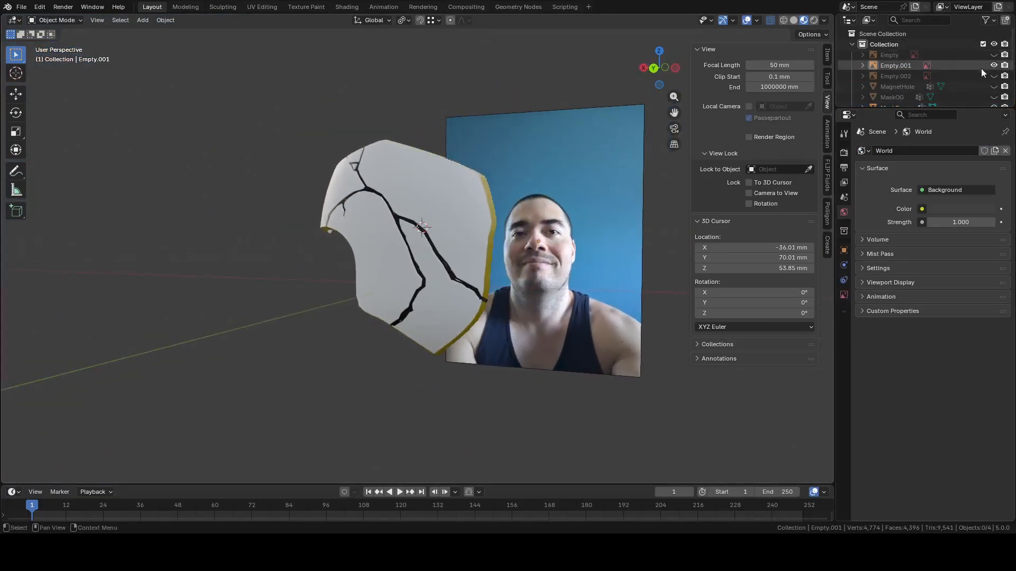
# Show the Empty and Empty.002 reference images and compare them with the mask
pyautogui.click(994, 75)
pyautogui.click(994, 54)
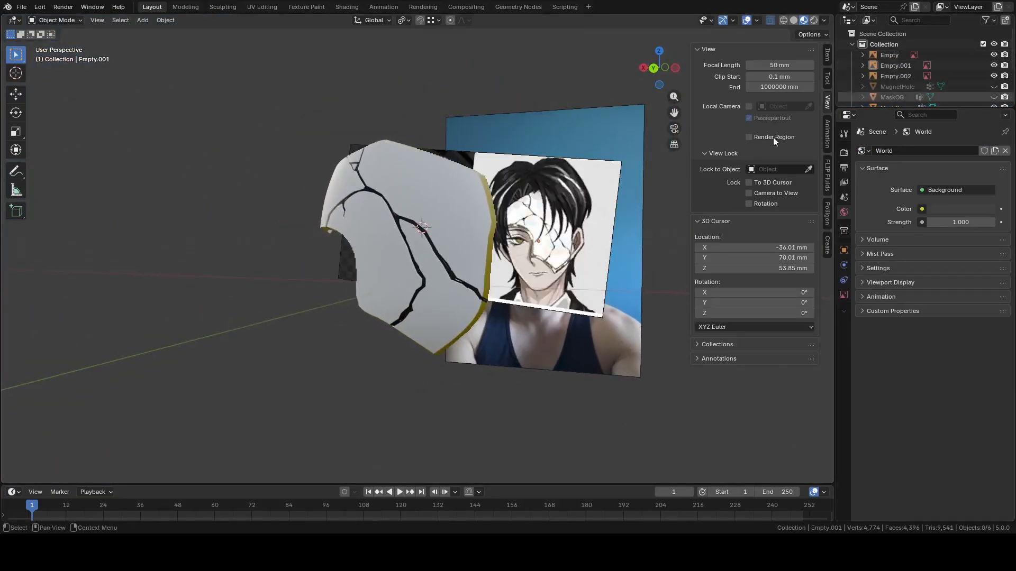
pyautogui.moveTo(472, 247); pyautogui.dragTo(662, 223, button='middle')
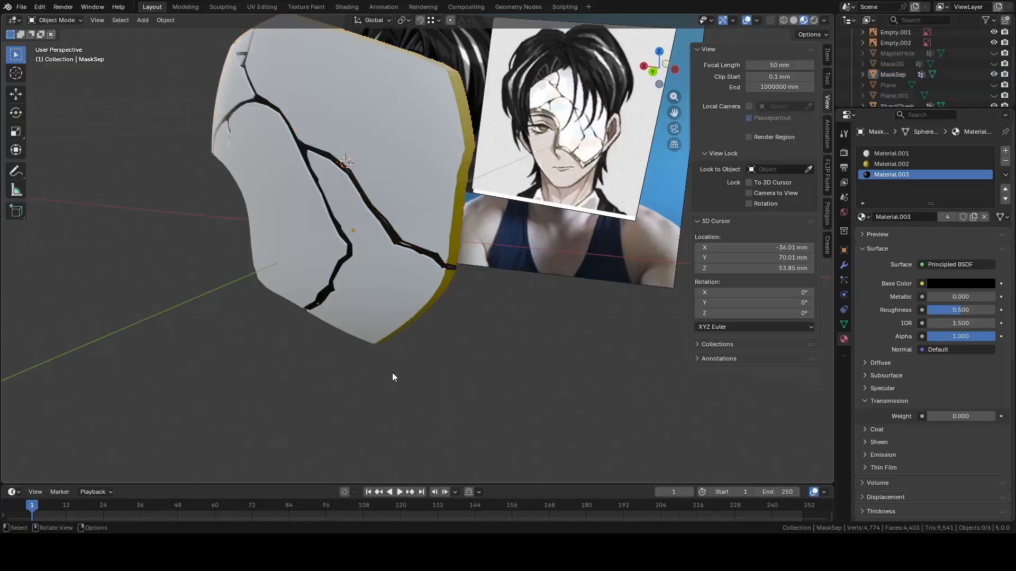
# Delete the stray loose edge spanning the inside of MaskSep
pyautogui.moveTo(398, 278); pyautogui.dragTo(285, 327, button='middle')
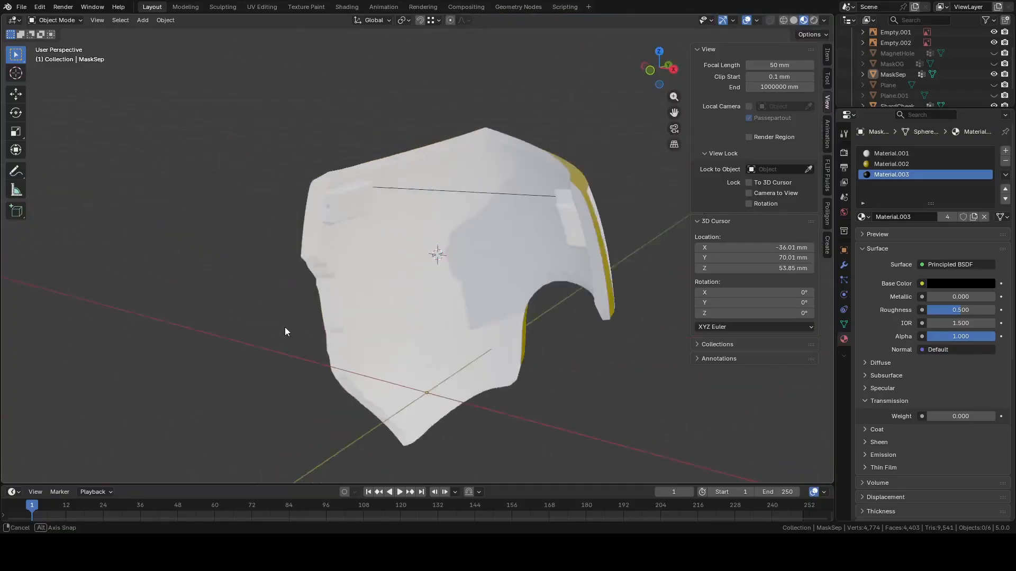
pyautogui.moveTo(348, 208); pyautogui.dragTo(554, 288, button='middle')
pyautogui.press('Tab')
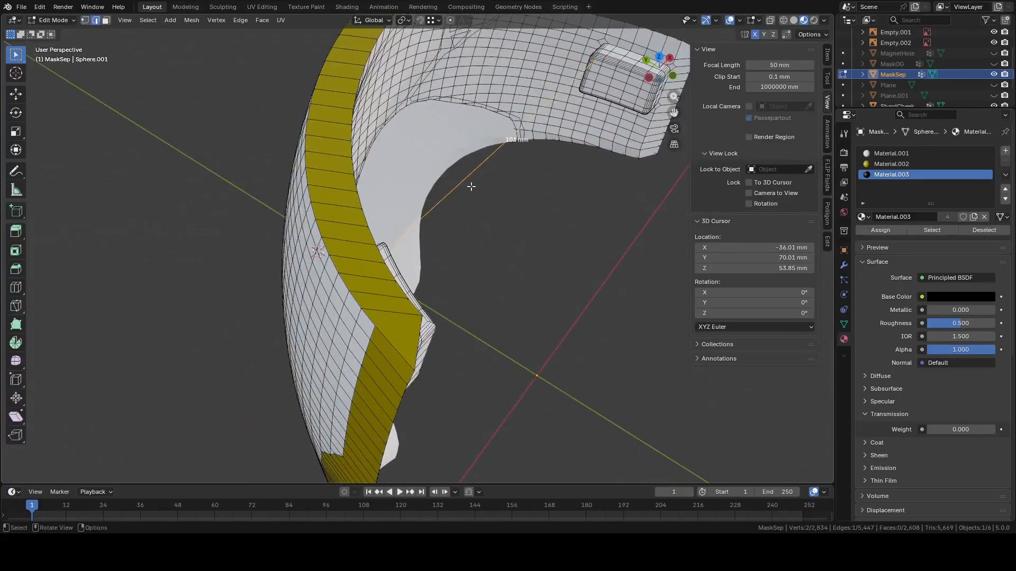
pyautogui.press('x')
pyautogui.click(465, 197)
# Delete the vertices of the protruding strap-loop block on MaskSep's inner side
pyautogui.moveTo(465, 197); pyautogui.dragTo(478, 232, button='middle')
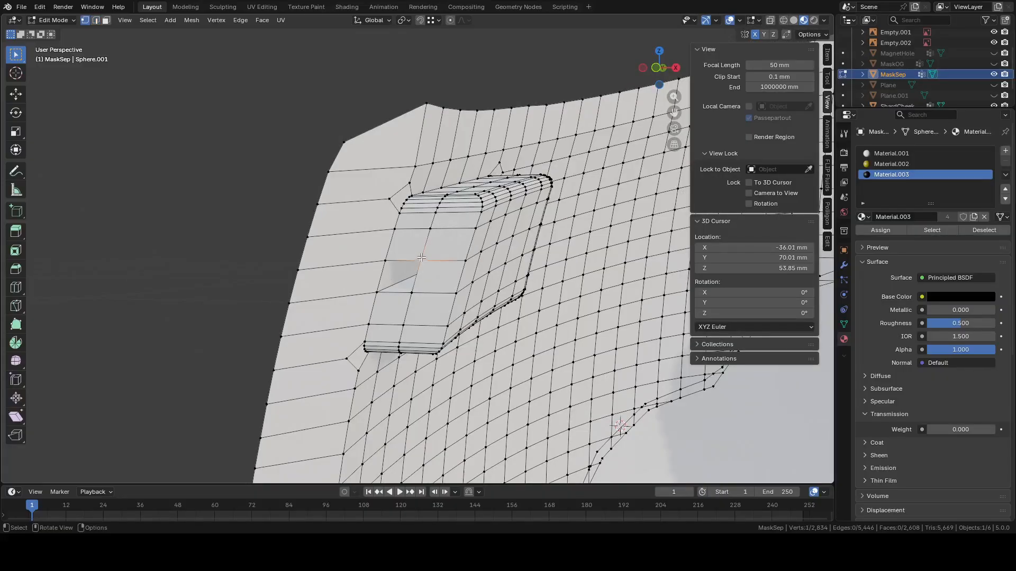
pyautogui.moveTo(432, 241); pyautogui.dragTo(503, 200, button='middle')
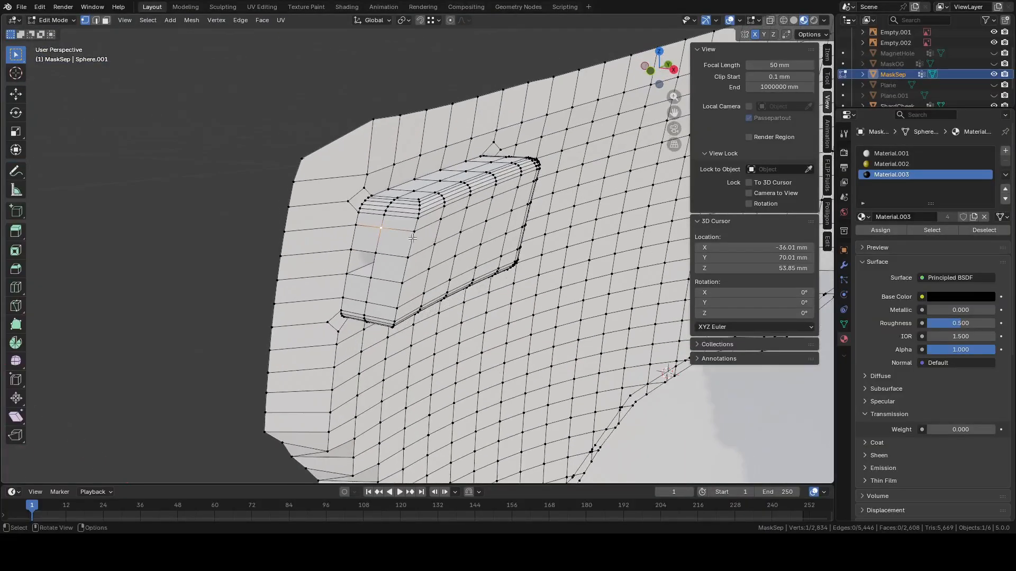
pyautogui.moveTo(412, 239); pyautogui.dragTo(446, 223, button='middle')
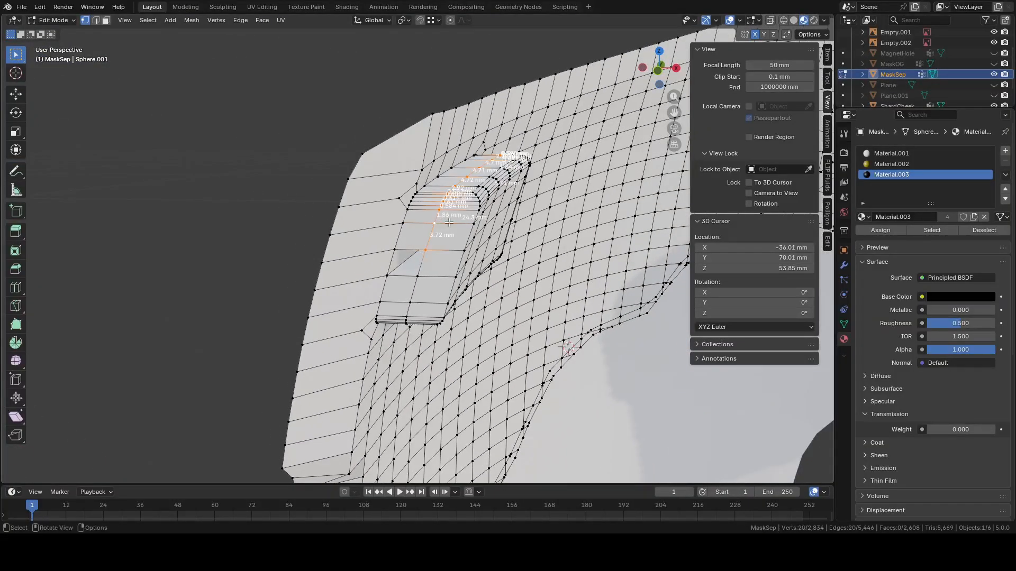
pyautogui.rightClick(449, 287)
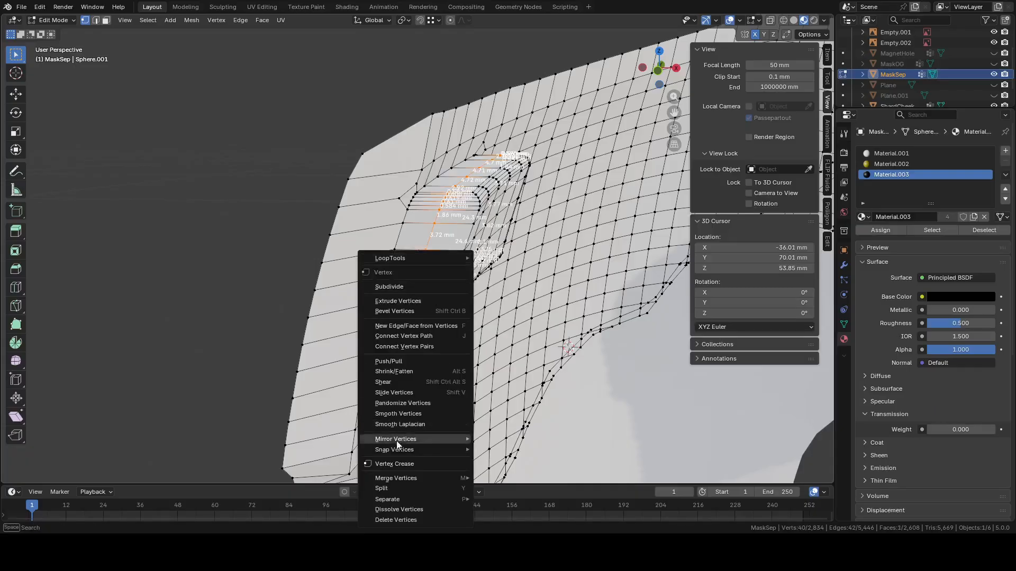
pyautogui.click(408, 520)
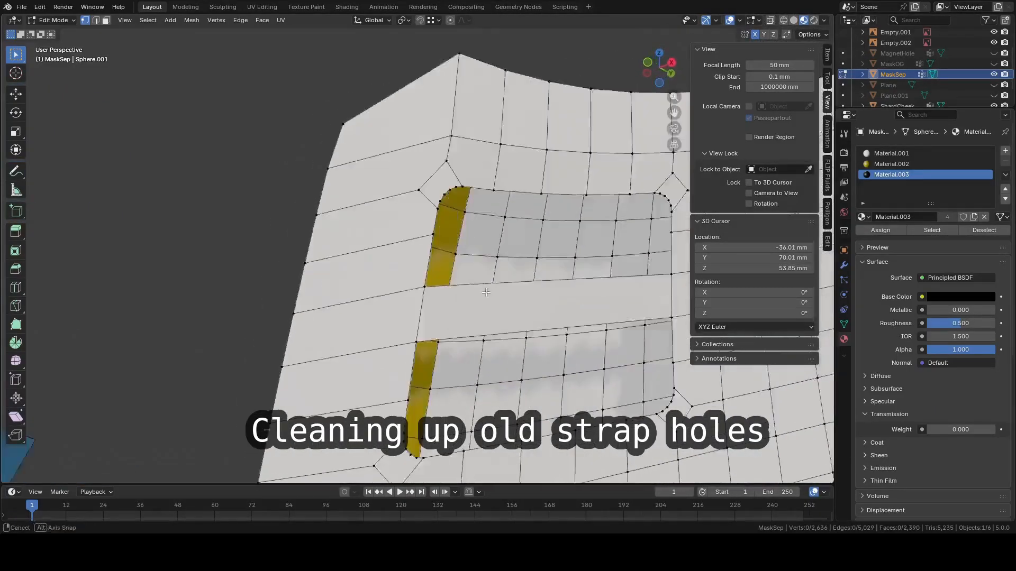
# Join two vertices at the lower strap hole's outer corner with an edge and delete the extra vertex beside the upper hole's corner
pyautogui.click(402, 195)
pyautogui.keyDown('shift'); pyautogui.click(408, 147); pyautogui.keyUp('shift')
pyautogui.press('f')
pyautogui.moveTo(408, 149)
pyautogui.mouseDown(button='middle')
pyautogui.moveTo(423, 159)
pyautogui.moveTo(418, 132)
pyautogui.mouseUp(button='middle')
pyautogui.moveTo(395, 394); pyautogui.dragTo(406, 404, button='middle')
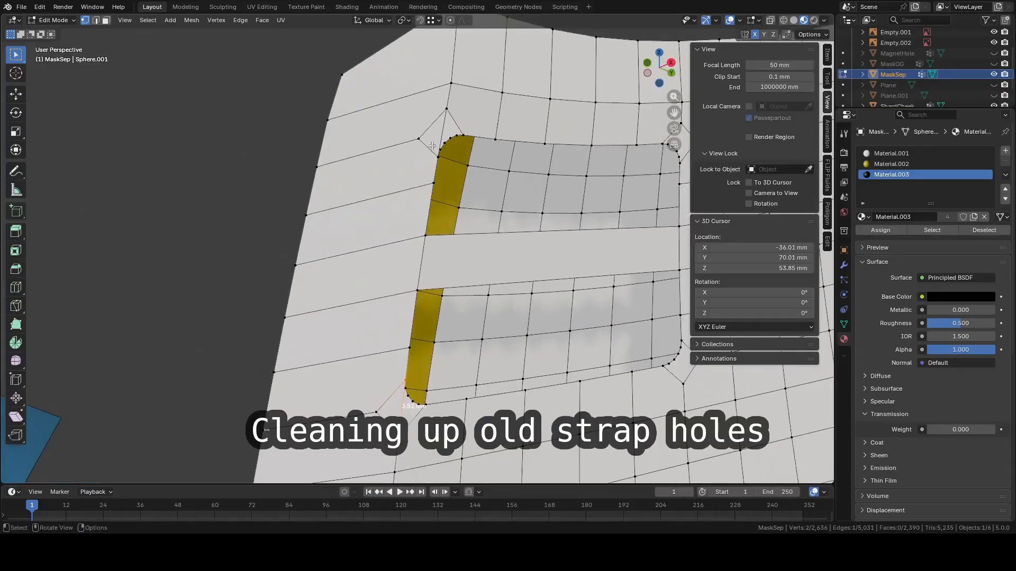
pyautogui.click(430, 145)
pyautogui.rightClick(425, 148)
pyautogui.click(402, 229)
# Subdivide the edge at the upper strap hole's outer corner with one cut and snap its upper vertex onto the midpoint
pyautogui.moveTo(423, 153); pyautogui.dragTo(436, 183, button='middle')
pyautogui.press('2')
pyautogui.click(450, 183)
pyautogui.rightClick(438, 184)
pyautogui.click(434, 184)
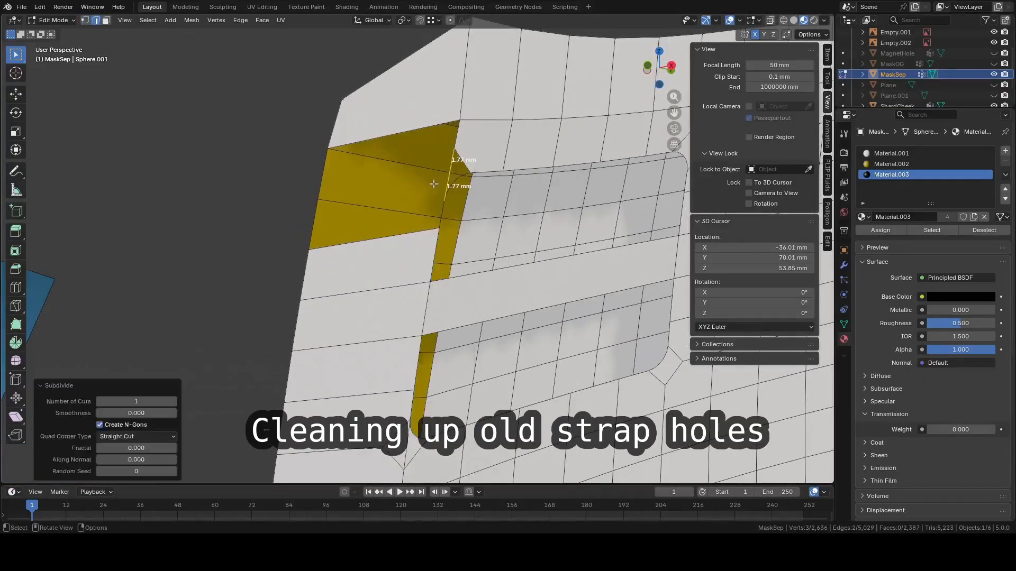
pyautogui.click(456, 150)
pyautogui.moveTo(483, 176); pyautogui.dragTo(451, 279)
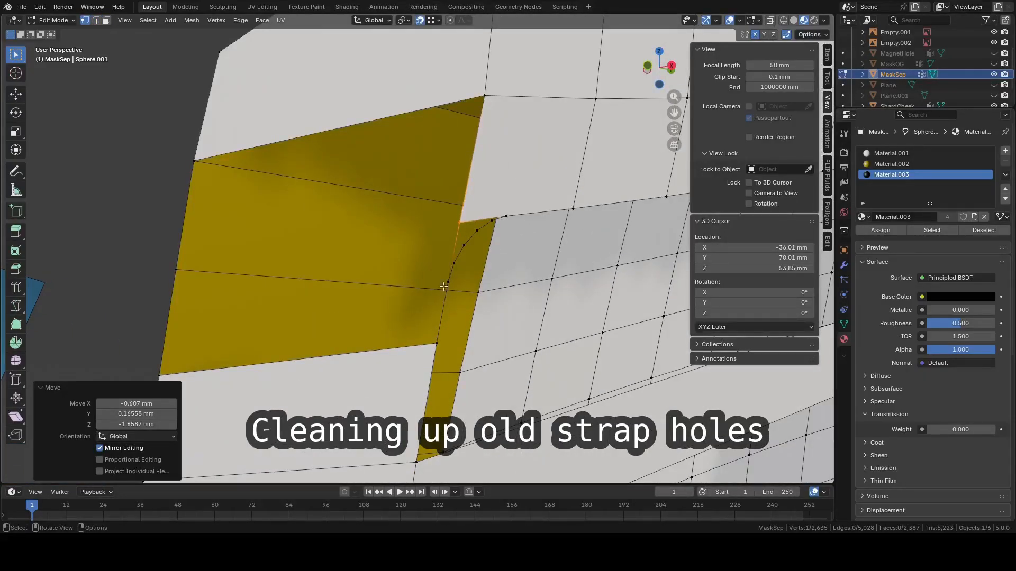
# Delete the chain of vertices forming the rounded outer corner of the upper strap hole
pyautogui.moveTo(444, 287); pyautogui.dragTo(418, 284, button='middle')
pyautogui.scroll(-4, 417, 283)
pyautogui.scroll(2, 391, 254)
pyautogui.click(355, 256)
pyautogui.keyDown('ctrl'); pyautogui.click(404, 207); pyautogui.keyUp('ctrl')
pyautogui.rightClick(406, 225)
pyautogui.click(378, 491)
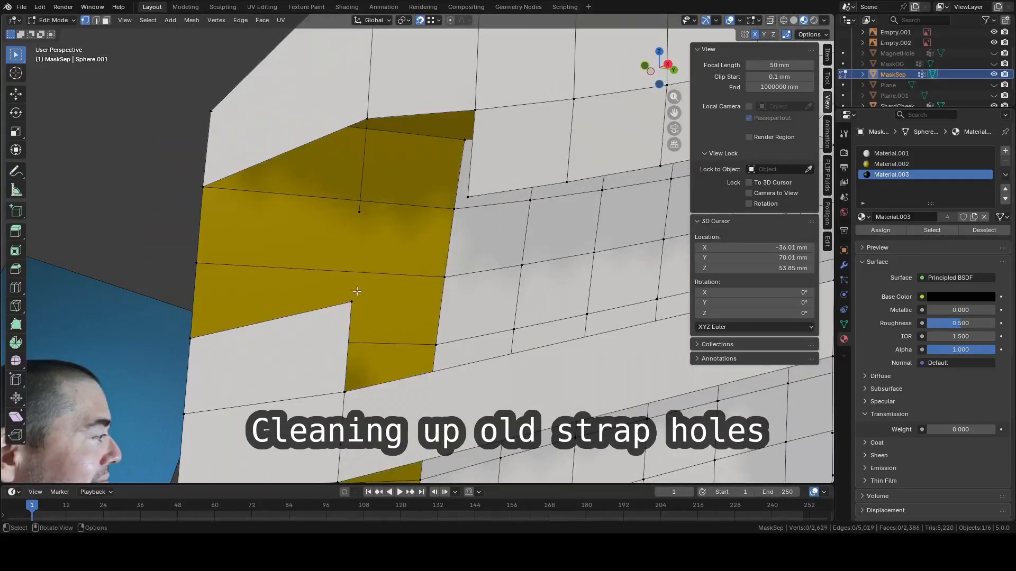
# Fill the open strip between MaskSep's outer edge and the upper strap hole with faces
pyautogui.keyDown('shift'); pyautogui.click(207, 222); pyautogui.keyUp('shift')
pyautogui.press('f')
pyautogui.click(312, 310)
pyautogui.keyDown('shift'); pyautogui.click(321, 225); pyautogui.keyUp('shift')
pyautogui.press('f')
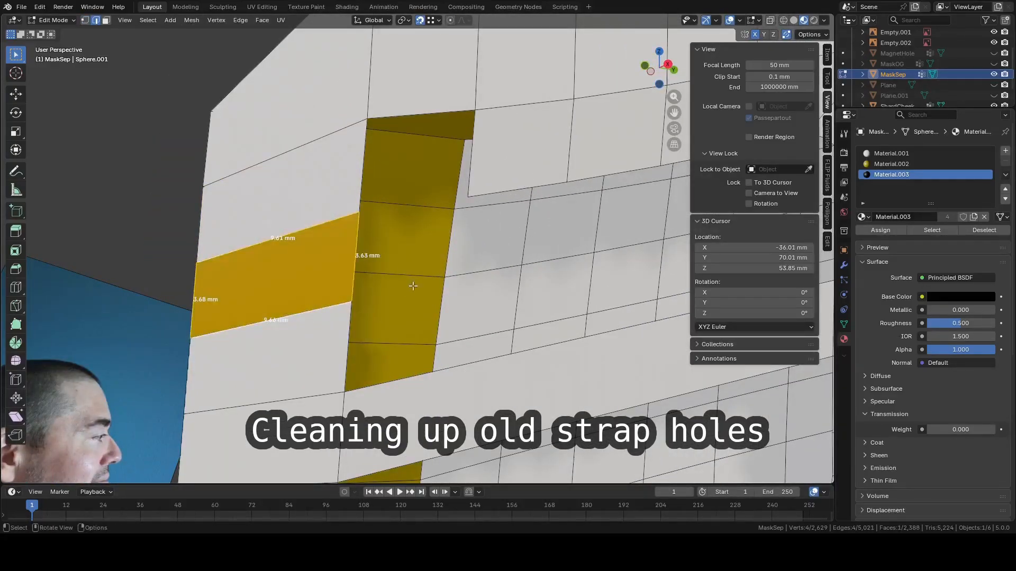
# Fill the gap above the upper strap hole's outer corner with a face
pyautogui.moveTo(412, 285); pyautogui.dragTo(460, 281, button='middle')
pyautogui.click(420, 179)
pyautogui.keyDown('shift'); pyautogui.click(498, 176); pyautogui.keyUp('shift')
pyautogui.press('f')
# Connect the vertices on either side of the upper strap hole's inner rounded corner with an edge and subdivide it
pyautogui.moveTo(499, 180); pyautogui.dragTo(455, 164, button='middle')
pyautogui.press('1')
pyautogui.click(539, 169)
pyautogui.keyDown('shift'); pyautogui.click(536, 123); pyautogui.keyUp('shift')
pyautogui.press('f')
pyautogui.scroll(3, 545, 159)
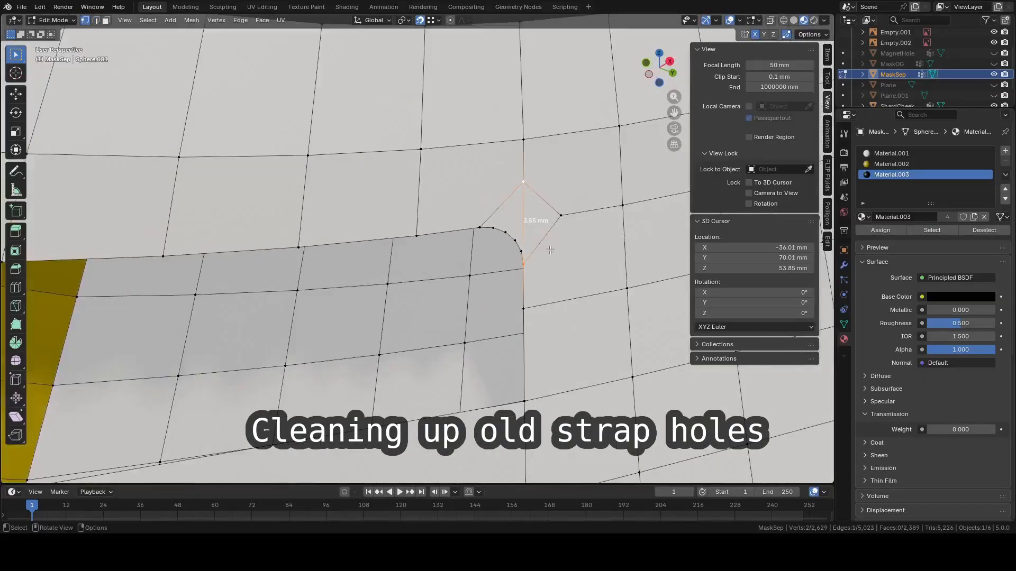
pyautogui.rightClick(522, 225)
pyautogui.click(522, 224)
# Delete the vertices forming the rounded inner corner of the upper strap hole
pyautogui.press('1')
pyautogui.scroll(2, 522, 224)
pyautogui.keyDown('shift'); pyautogui.moveTo(521, 225); pyautogui.dragTo(415, 260, button='middle'); pyautogui.keyUp('shift')
pyautogui.moveTo(417, 246); pyautogui.dragTo(480, 303)
pyautogui.rightClick(485, 312)
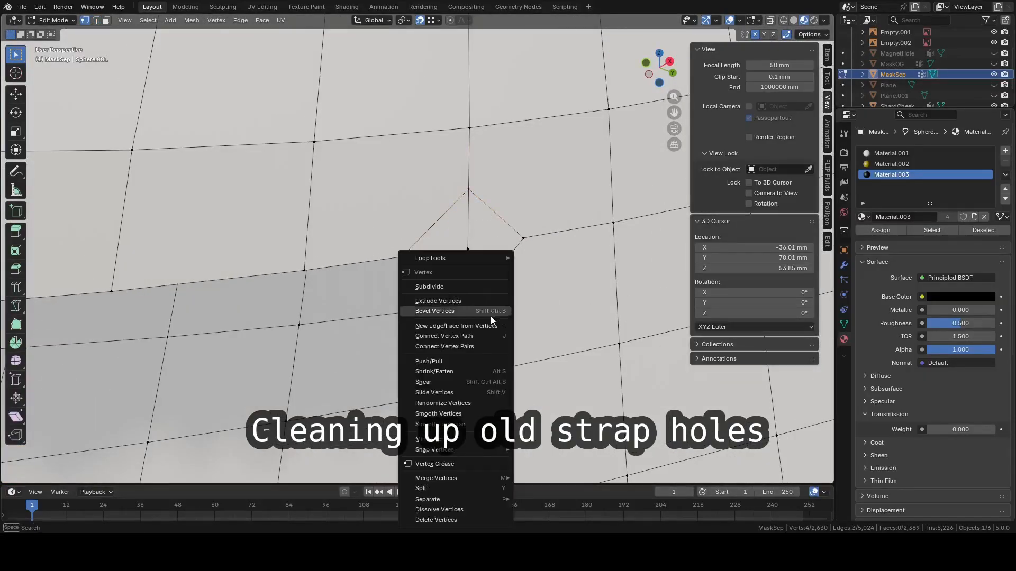
pyautogui.click(479, 521)
# Snap the vertex above the inner corner about -0.53 mm in X, 0.36 mm in Y and -1.66 mm in Z onto the subdivision point
pyautogui.click(468, 248)
pyautogui.moveTo(468, 249); pyautogui.dragTo(427, 88, button='middle')
pyautogui.press('g')
pyautogui.click(484, 285)
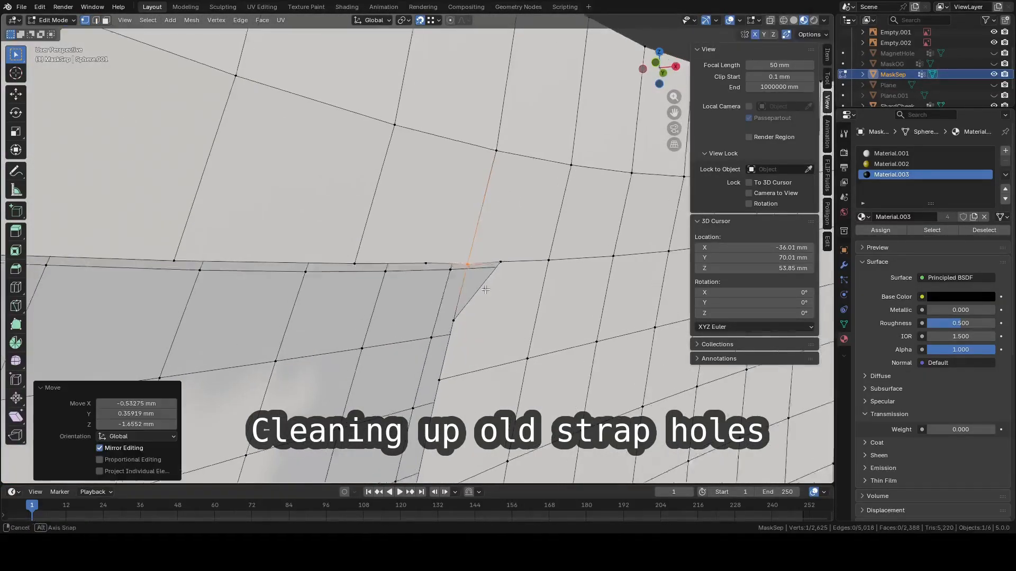
# Snap the remaining vertices around the upper strap hole's inner corner into place, offsetting the last by about 0.94, 1.67 and 0.42 mm in X, Y and Z
pyautogui.press('g')
pyautogui.click(481, 311)
pyautogui.press('g')
pyautogui.click(465, 250)
pyautogui.scroll(-3, 466, 254)
pyautogui.moveTo(467, 254); pyautogui.dragTo(475, 269, button='middle')
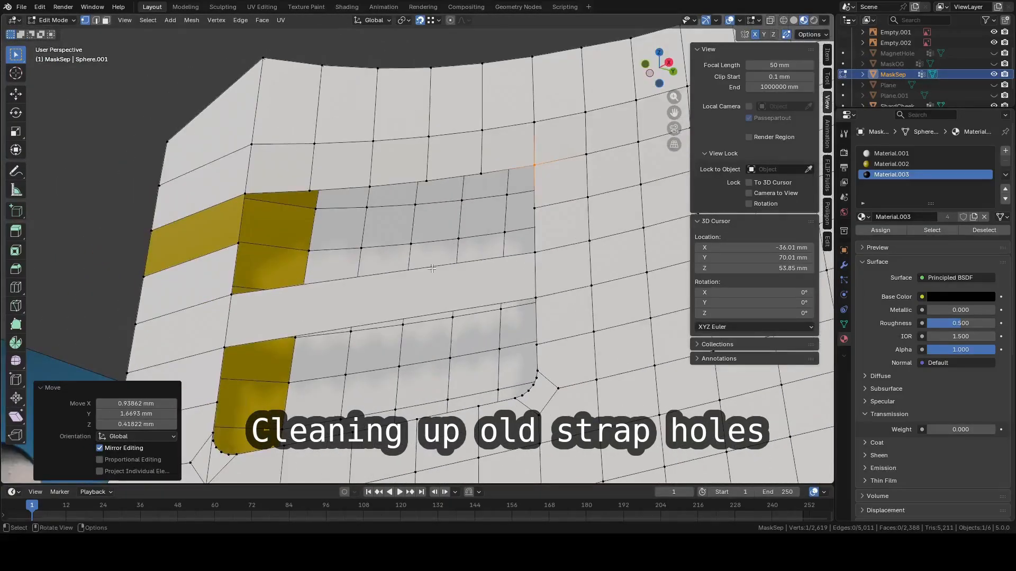
# Subdivide the long edge along the underside of the upper strap hole with 4 cuts
pyautogui.press('2')
pyautogui.click(394, 286)
pyautogui.rightClick(394, 280)
pyautogui.click(394, 231)
pyautogui.click(136, 402)
pyautogui.write('4')
pyautogui.press('Return')
pyautogui.click(222, 271)
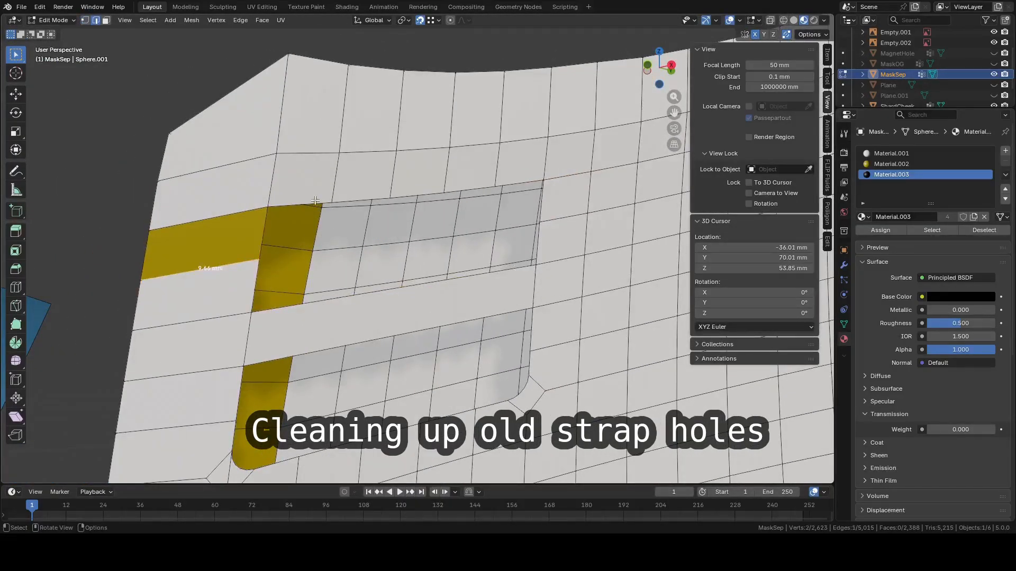
pyautogui.click(315, 200)
pyautogui.moveTo(316, 202); pyautogui.dragTo(316, 238, button='middle')
pyautogui.keyDown('shift'); pyautogui.click(269, 270); pyautogui.keyUp('shift')
pyautogui.keyDown('shift'); pyautogui.click(262, 317); pyautogui.keyUp('shift')
pyautogui.moveTo(339, 294); pyautogui.dragTo(343, 257, button='middle')
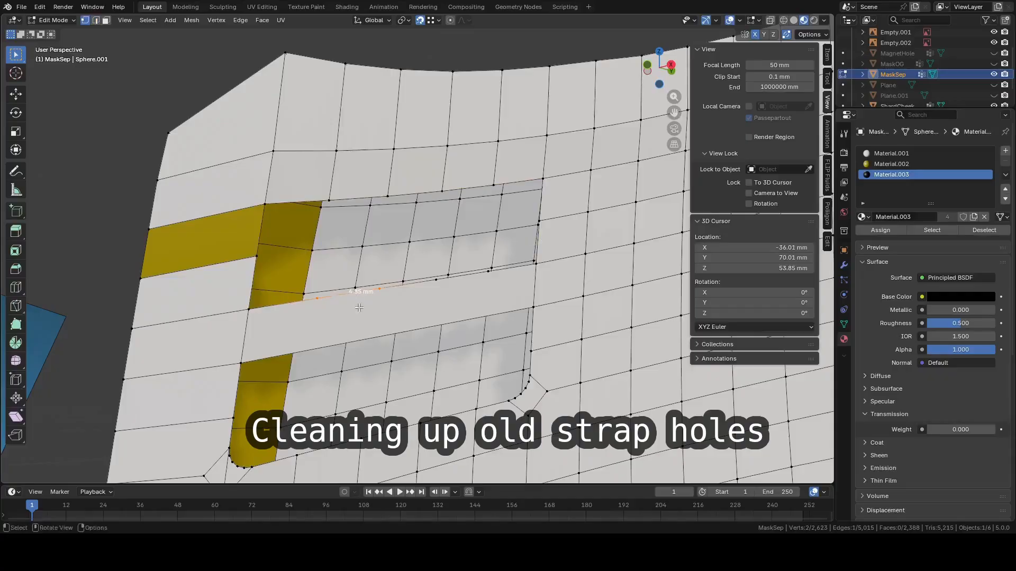
# Subdivide the long edge along the top of the lower strap hole with 4 cuts
pyautogui.click(414, 270)
pyautogui.rightClick(413, 271)
pyautogui.click(136, 401)
pyautogui.write('4')
pyautogui.press('Return')
# Delete the vertices forming the rounded inner corner of the lower strap hole
pyautogui.scroll(5, 553, 328)
pyautogui.click(560, 284)
pyautogui.keyDown('shift'); pyautogui.click(568, 207); pyautogui.keyUp('shift')
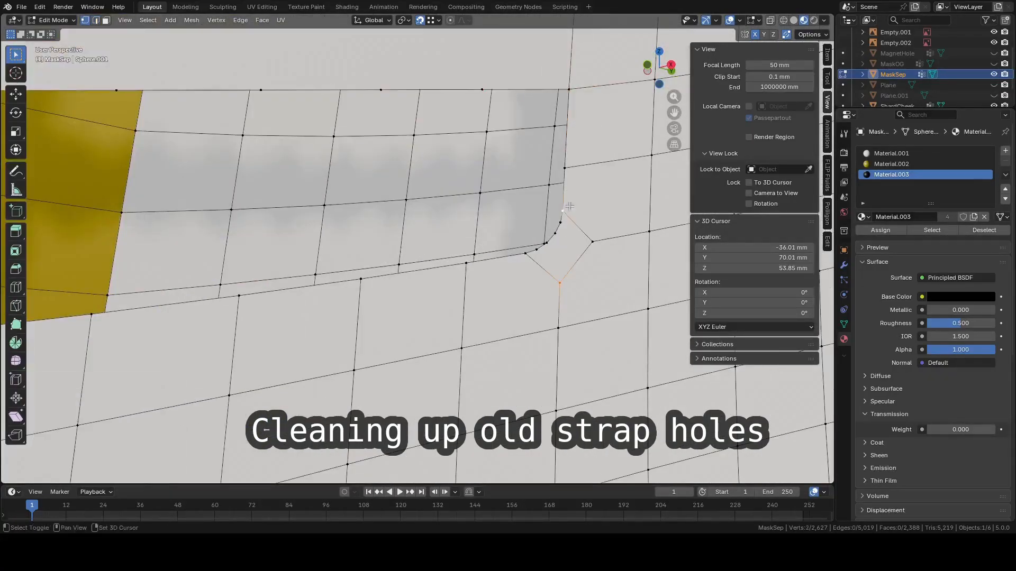
pyautogui.scroll(4, 559, 249)
pyautogui.moveTo(558, 250); pyautogui.dragTo(535, 265, button='middle')
pyautogui.click(443, 242)
pyautogui.keyDown('ctrl'); pyautogui.click(389, 286); pyautogui.keyUp('ctrl')
pyautogui.rightClick(429, 263)
pyautogui.click(389, 515)
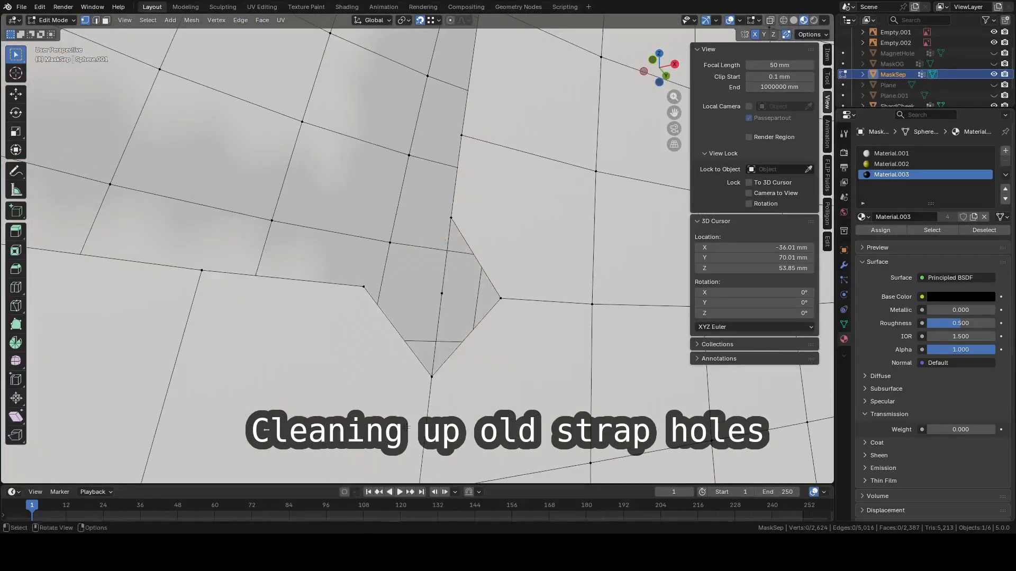
# Snap the vertices around the lower strap hole's inner corner together to form a sharp corner
pyautogui.click(432, 377)
pyautogui.press('g')
pyautogui.click(362, 296)
pyautogui.press('g')
pyautogui.click(440, 302)
# Select the boundary loop of the upper strap hole and fill it with a face
pyautogui.scroll(-6, 434, 286)
pyautogui.scroll(3, 431, 206)
pyautogui.moveTo(432, 207); pyautogui.dragTo(390, 230, button='middle')
pyautogui.scroll(-3, 372, 252)
pyautogui.press('2')
pyautogui.keyDown('alt'); pyautogui.click(389, 222); pyautogui.keyUp('alt')
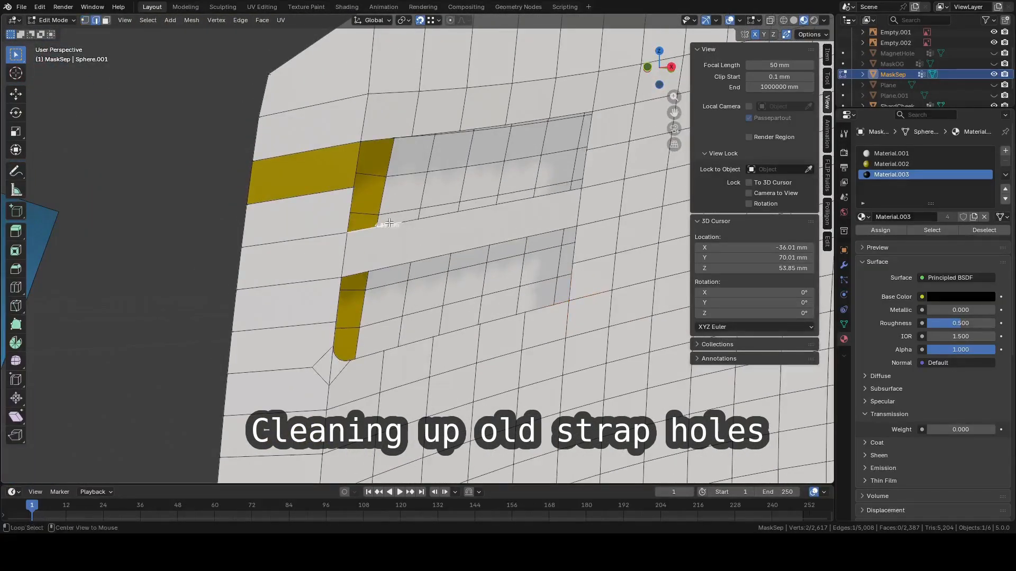
pyautogui.keyDown('alt'); pyautogui.click(389, 223); pyautogui.keyUp('alt')
pyautogui.press('f')
# Snap the vertex below the lower strap hole's rounded outer corner onto its neighbouring vertex to merge them
pyautogui.keyDown('alt'); pyautogui.click(382, 268); pyautogui.keyUp('alt')
pyautogui.scroll(5, 403, 272)
pyautogui.press('1')
pyautogui.scroll(-5, 392, 180)
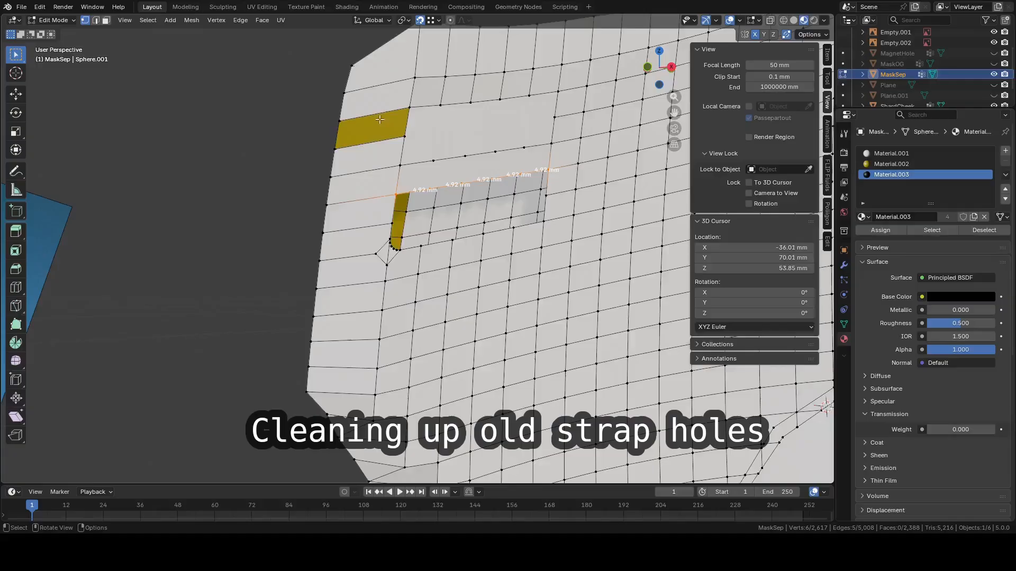
pyautogui.scroll(8, 375, 132)
pyautogui.press('2')
pyautogui.rightClick(284, 272)
pyautogui.click(284, 272)
pyautogui.press('1')
pyautogui.press('g')
pyautogui.click(280, 281)
# Delete the lower strap hole's rounded outer corner vertices and snap the vertex above about -0.41, 0.11 and -1.71 mm in X, Y and Z onto the corner point
pyautogui.press('c')
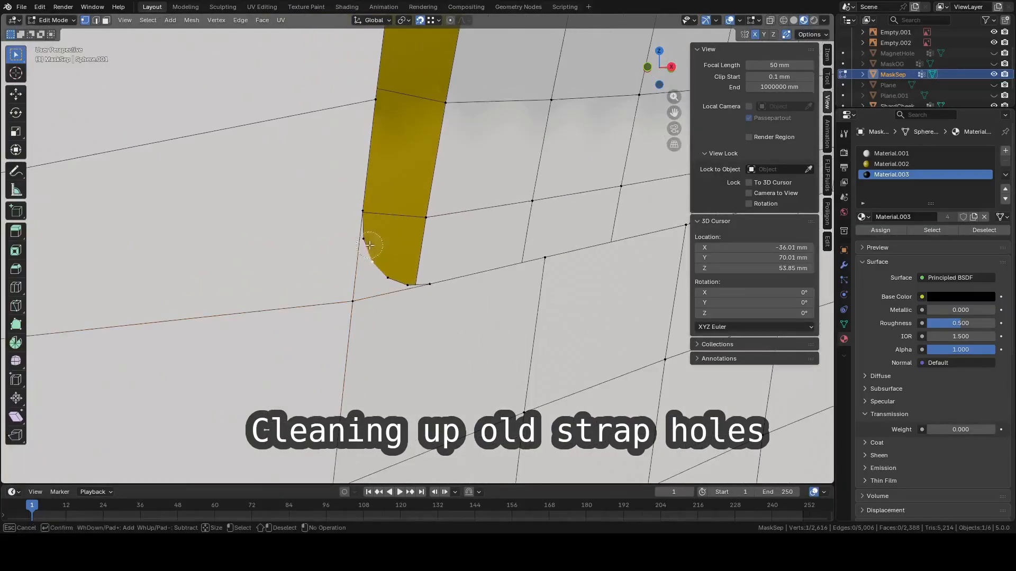
pyautogui.moveTo(370, 245); pyautogui.dragTo(403, 281)
pyautogui.rightClick(403, 281)
pyautogui.click(363, 506)
pyautogui.click(362, 211)
pyautogui.press('g')
pyautogui.click(353, 300)
# Select the boundary loop of the lower strap hole and fill it with a face
pyautogui.moveTo(353, 300); pyautogui.dragTo(336, 198, button='middle')
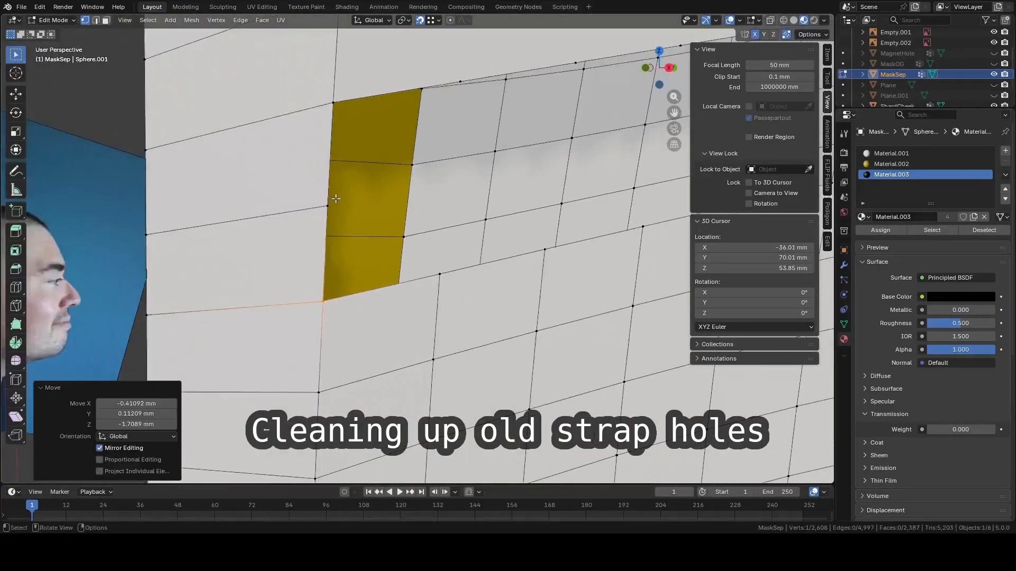
pyautogui.scroll(-2, 335, 198)
pyautogui.keyDown('alt'); pyautogui.click(370, 159); pyautogui.keyUp('alt')
pyautogui.press('f')
# Select the column of seven inner faces along the mask's side edge, starting at the yellow face beside the old upper strap hole
pyautogui.scroll(-8, 381, 158)
pyautogui.moveTo(442, 230); pyautogui.dragTo(523, 130, button='middle')
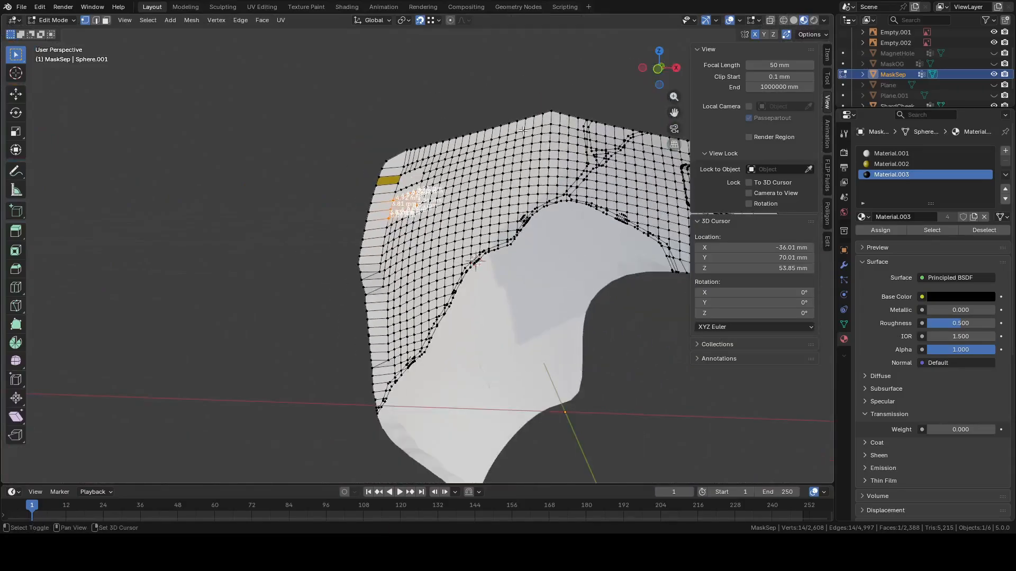
pyautogui.scroll(6, 465, 146)
pyautogui.click(410, 150)
pyautogui.keyDown('shift'); pyautogui.moveTo(392, 146); pyautogui.dragTo(442, 172, button='middle'); pyautogui.keyUp('shift')
pyautogui.scroll(-4, 361, 133)
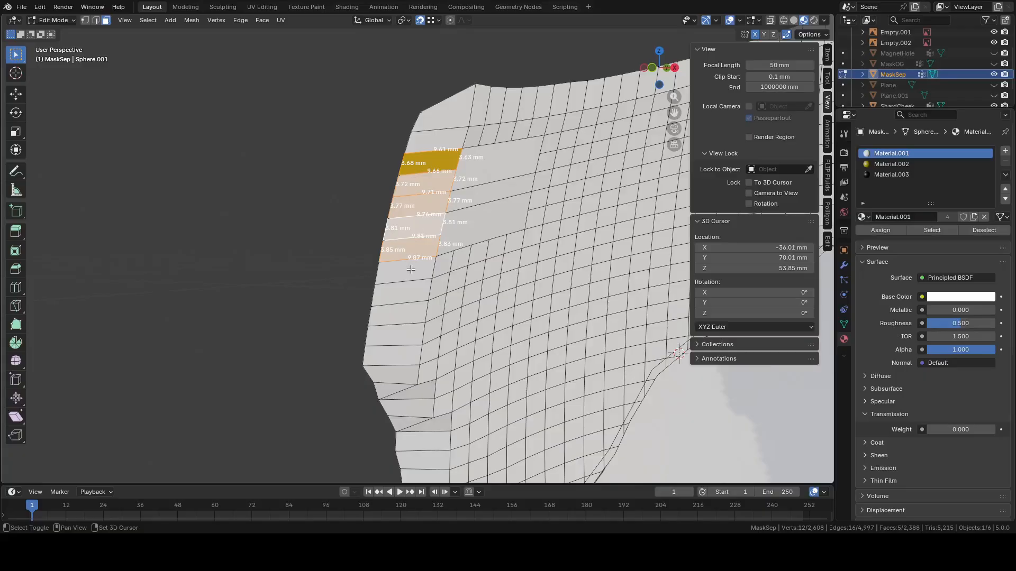
pyautogui.moveTo(416, 272); pyautogui.dragTo(503, 273, button='middle')
pyautogui.scroll(2, 503, 272)
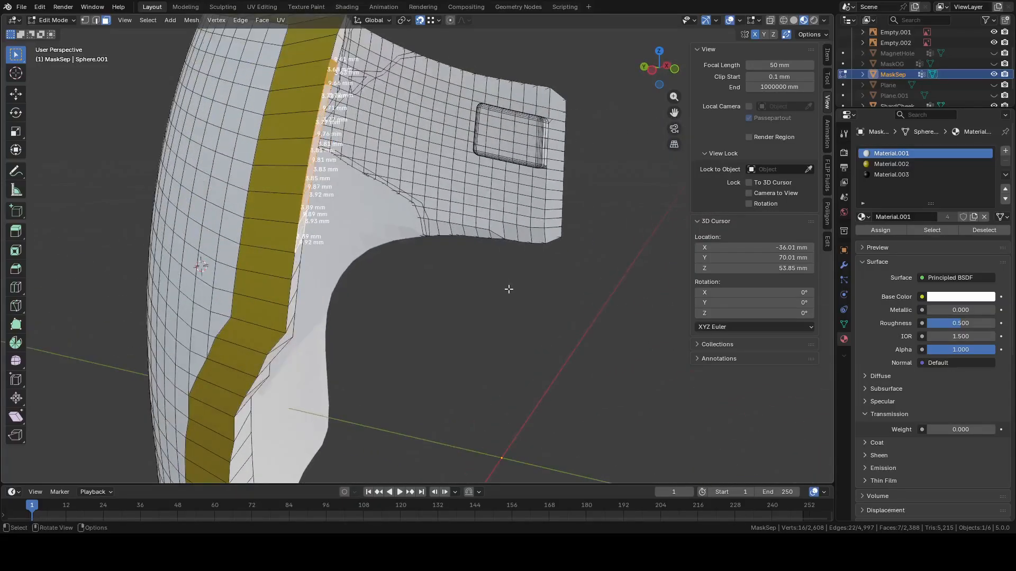
# Try extruding the seven side-edge faces about 15.24 mm along their normal, inspect the tab, and undo the extrusion
pyautogui.press('e')
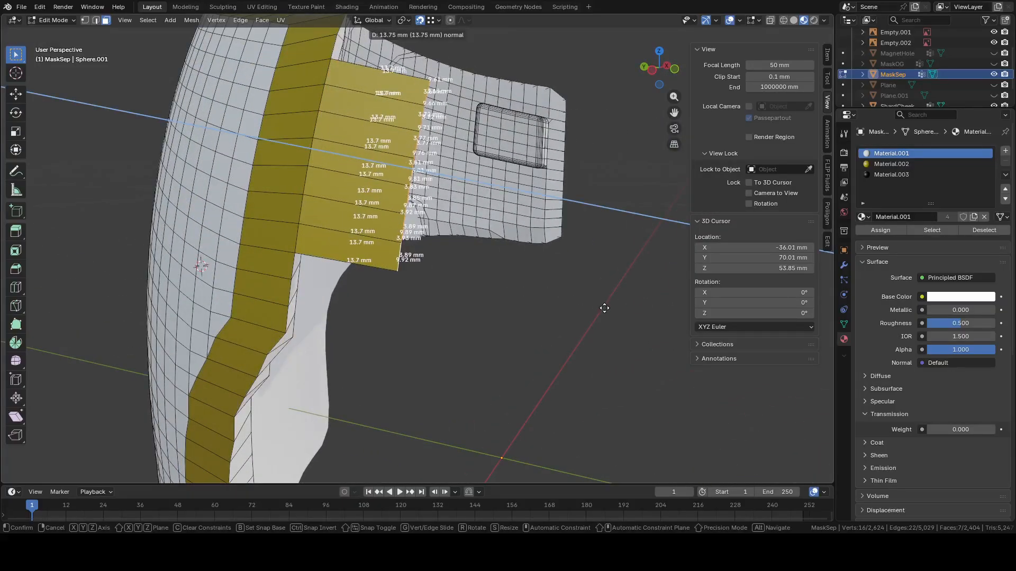
pyautogui.click(612, 315)
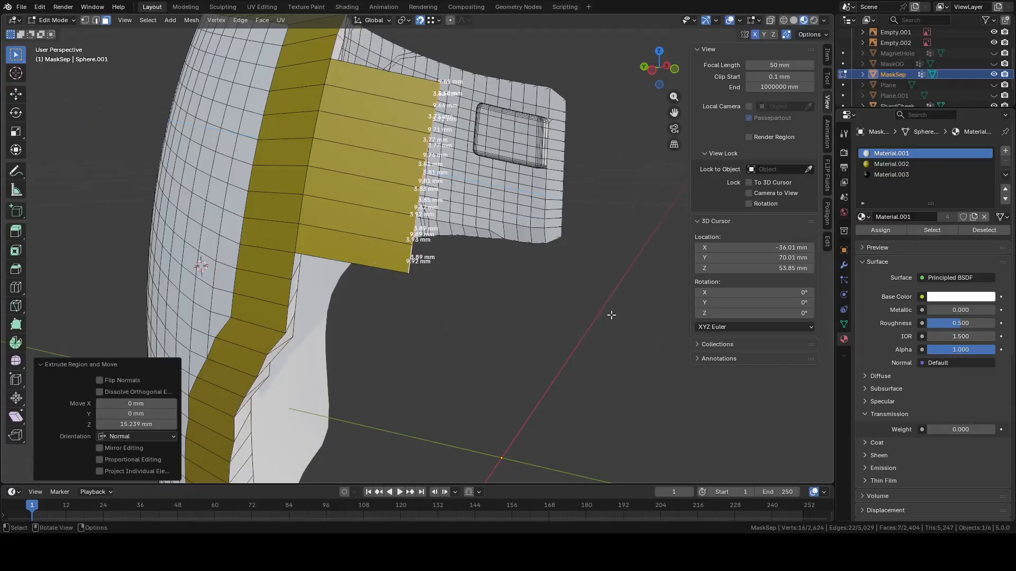
pyautogui.scroll(-2, 582, 307)
pyautogui.moveTo(558, 300); pyautogui.dragTo(418, 317, button='middle')
pyautogui.press('2')
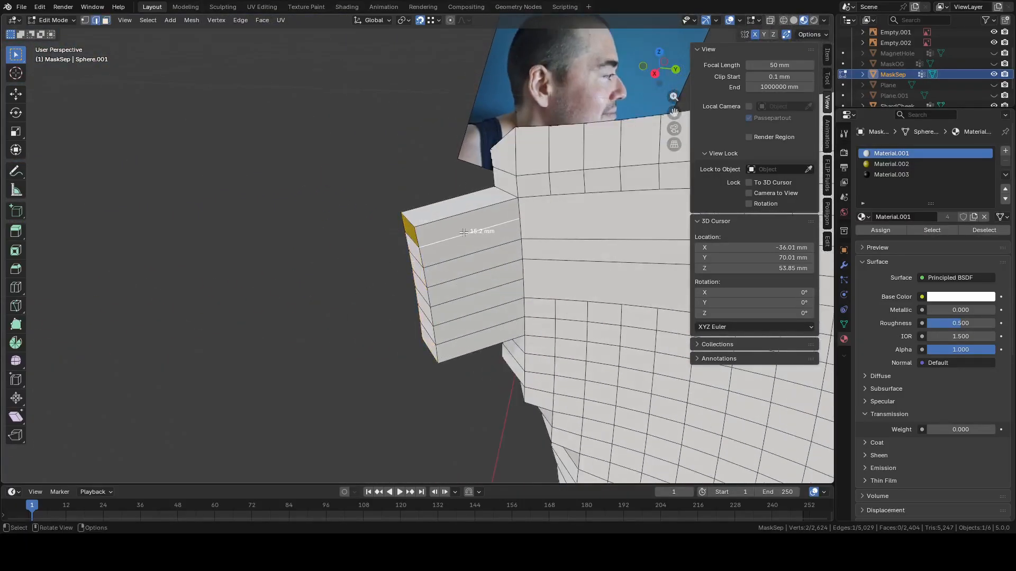
pyautogui.moveTo(466, 281); pyautogui.dragTo(677, 281, button='middle')
pyautogui.hotkey('ctrl', 'z')
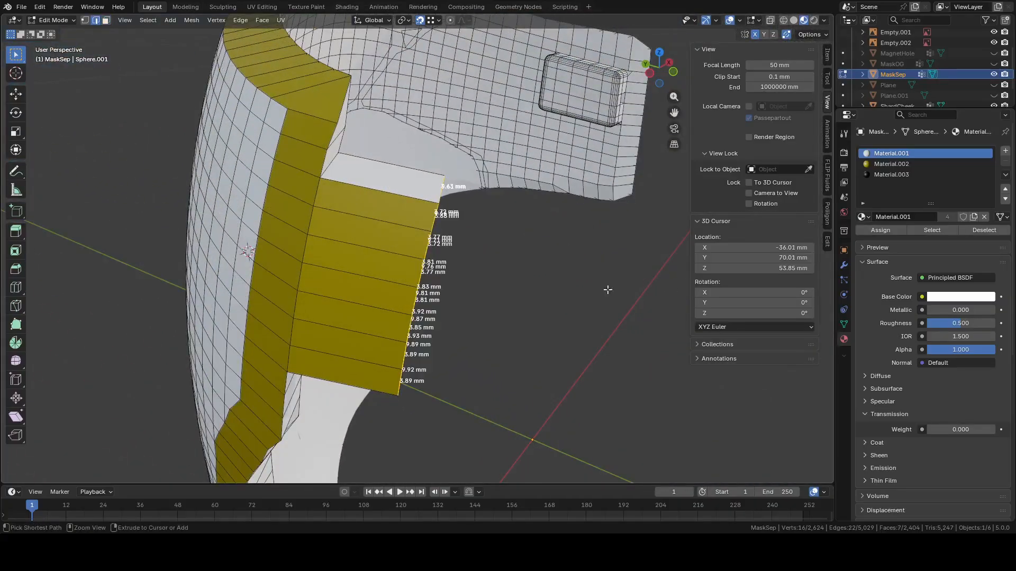
pyautogui.hotkey('ctrl', 'z')
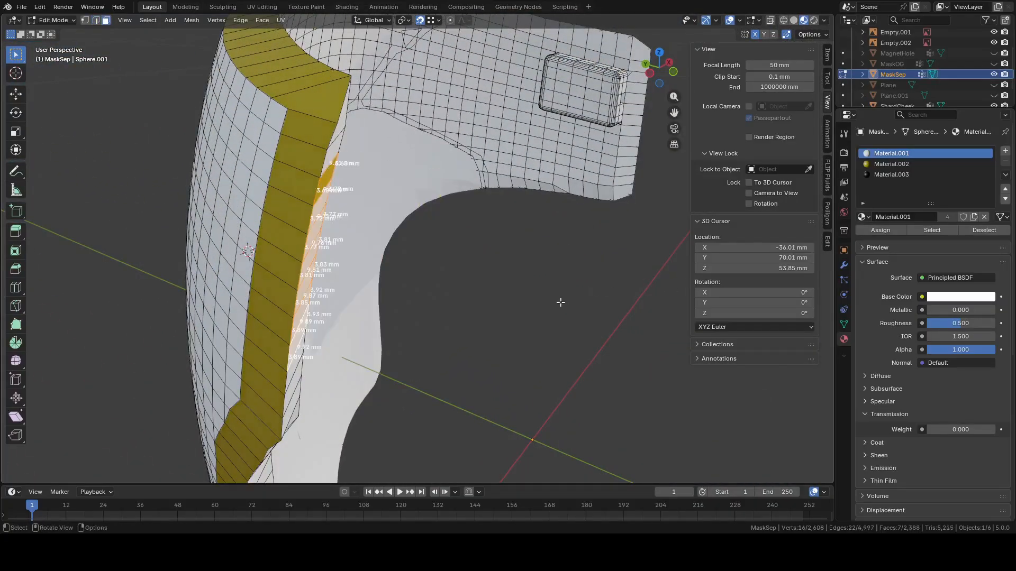
pyautogui.moveTo(560, 299); pyautogui.dragTo(560, 297, button='middle')
pyautogui.press('e')
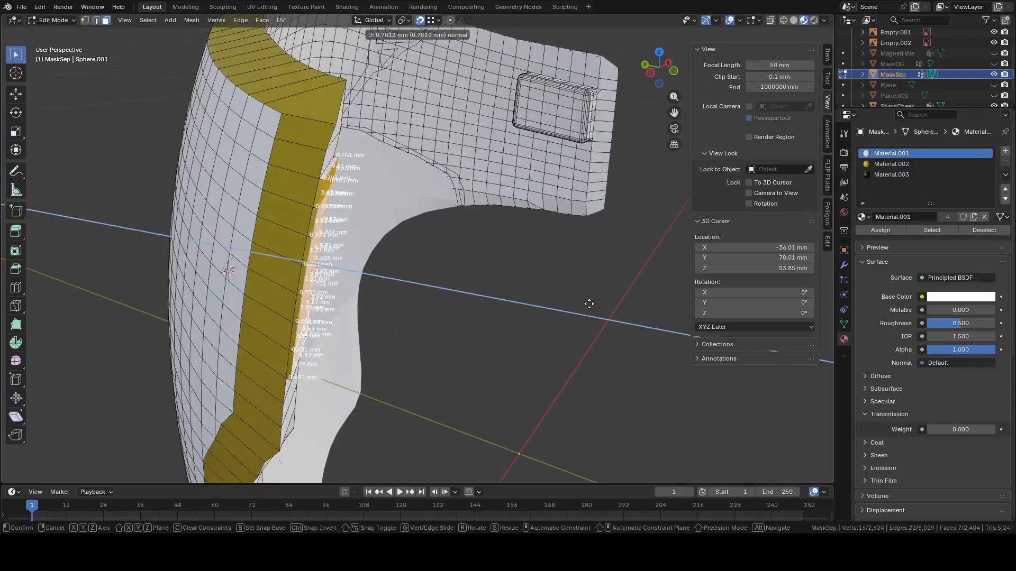
pyautogui.rightClick(692, 349)
pyautogui.moveTo(467, 276); pyautogui.dragTo(475, 280, button='middle')
pyautogui.press('g')
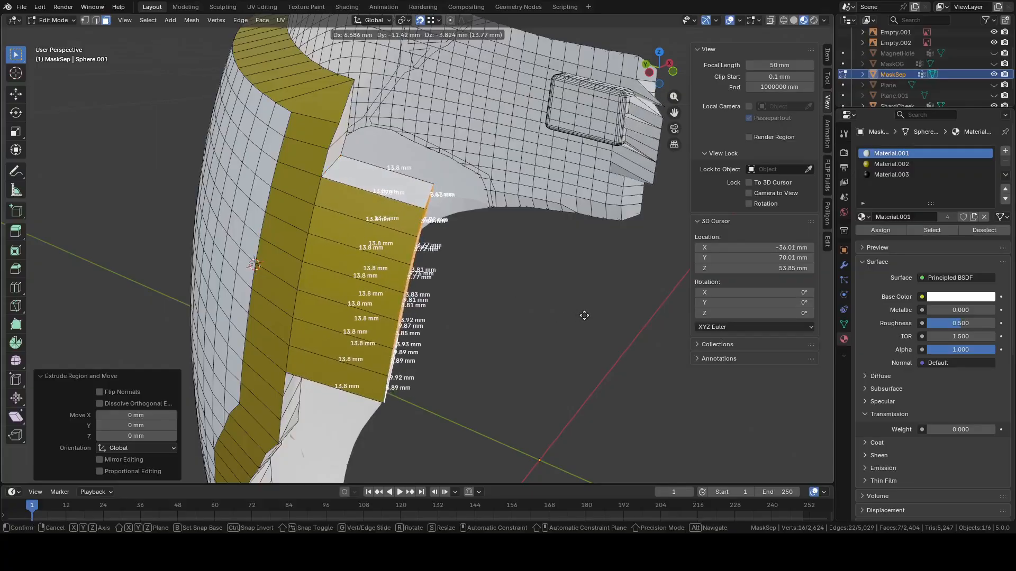
pyautogui.rightClick(584, 315)
pyautogui.hotkey('ctrl', 'z')
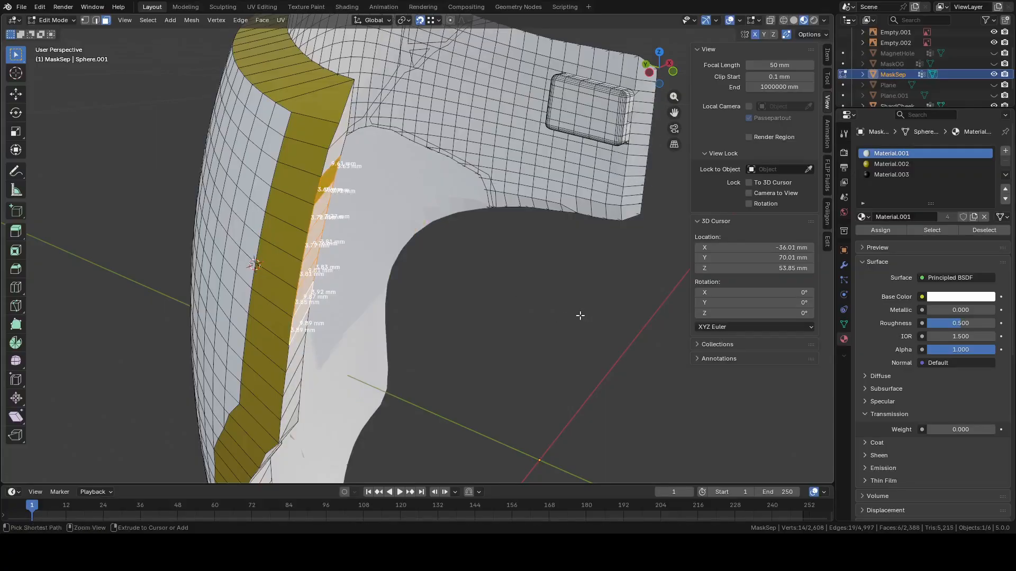
pyautogui.press('g')
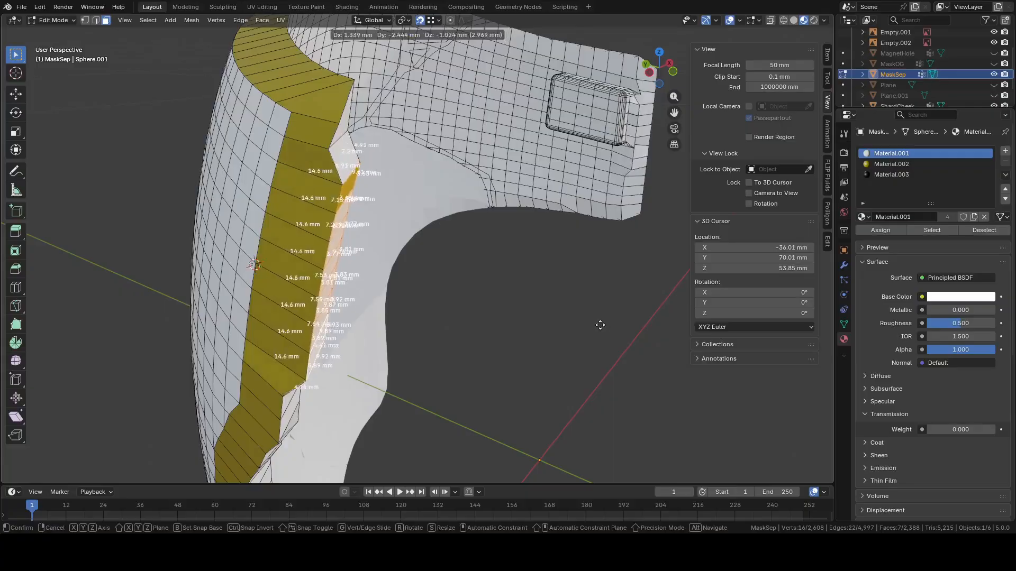
pyautogui.moveTo(629, 337); pyautogui.dragTo(549, 308, button='middle')
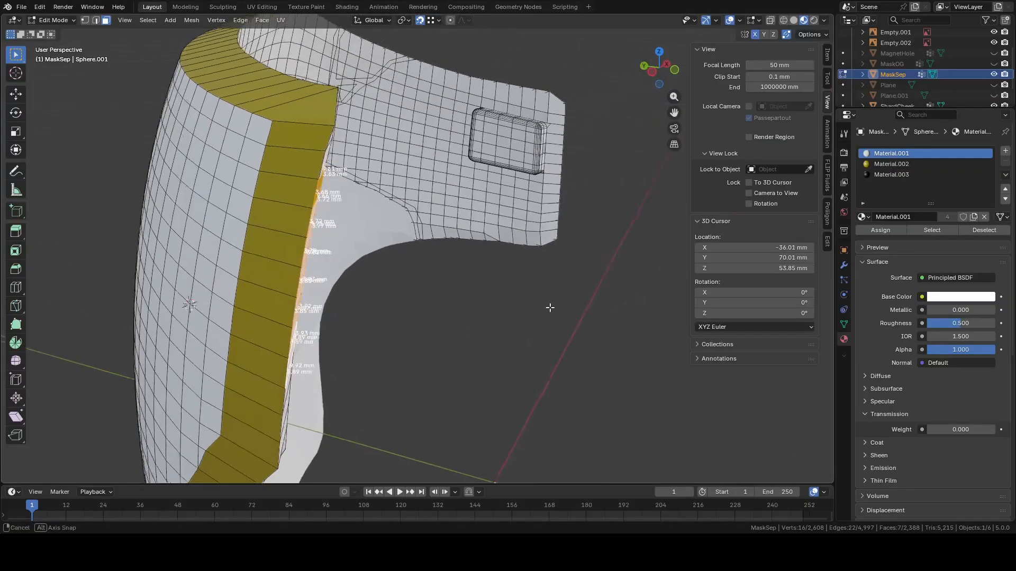
# Extrude the seven side-edge faces about 10.04 mm along their normal to form a strap tab and check the length of a side edge
pyautogui.press('e')
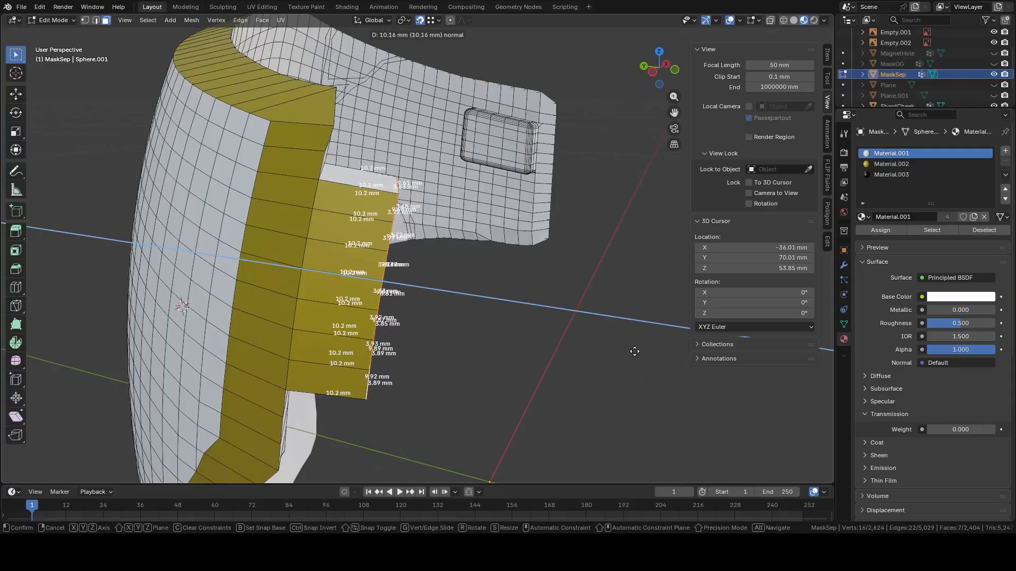
pyautogui.click(626, 349)
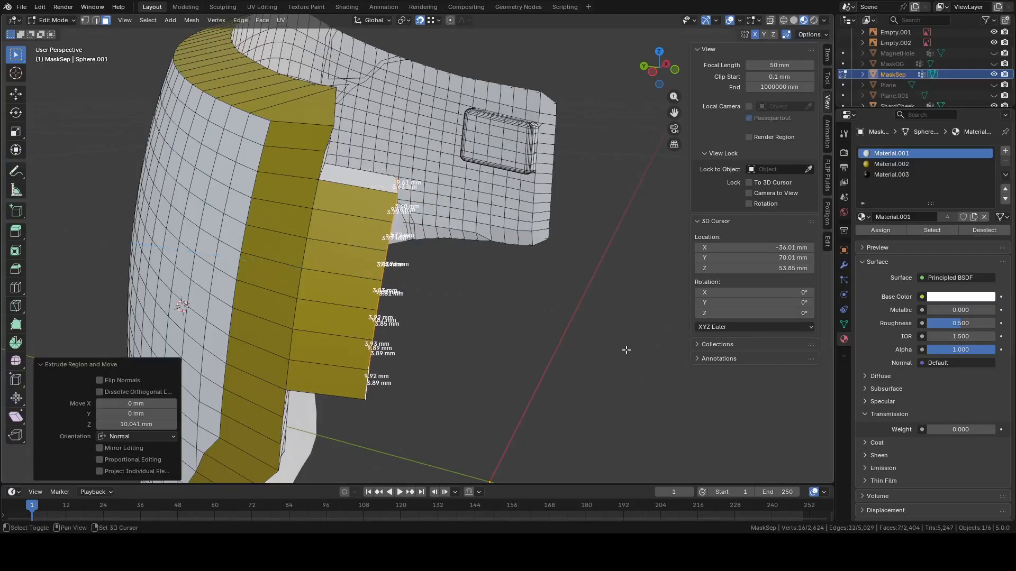
pyautogui.moveTo(626, 350); pyautogui.dragTo(446, 246, button='middle')
pyautogui.press('2')
pyautogui.click(494, 214)
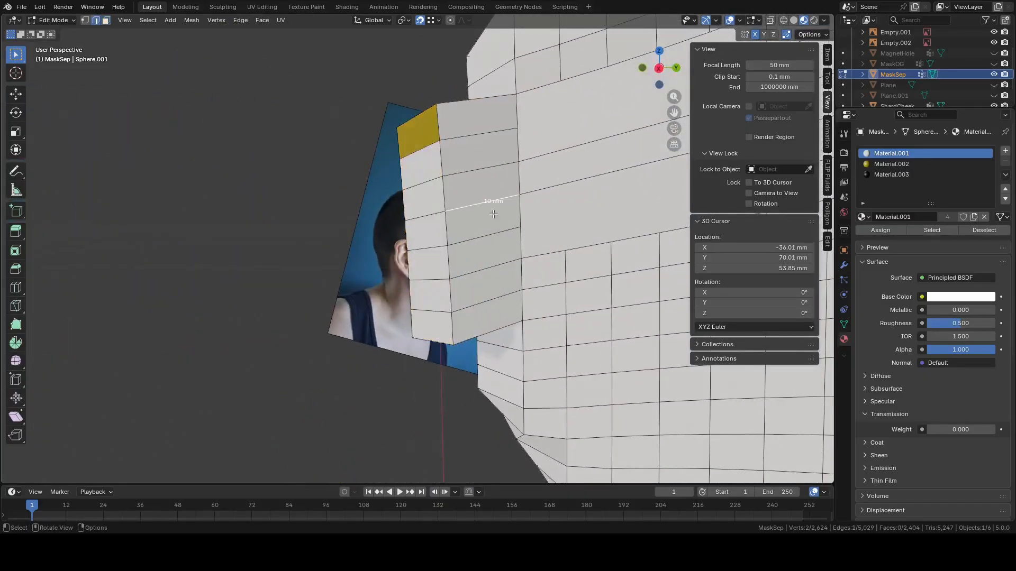
# Try selecting the three middle faces on both sides of the extruded tab
pyautogui.moveTo(493, 214); pyautogui.dragTo(475, 226, button='middle')
pyautogui.click(475, 227)
pyautogui.keyDown('shift'); pyautogui.click(478, 250); pyautogui.keyUp('shift')
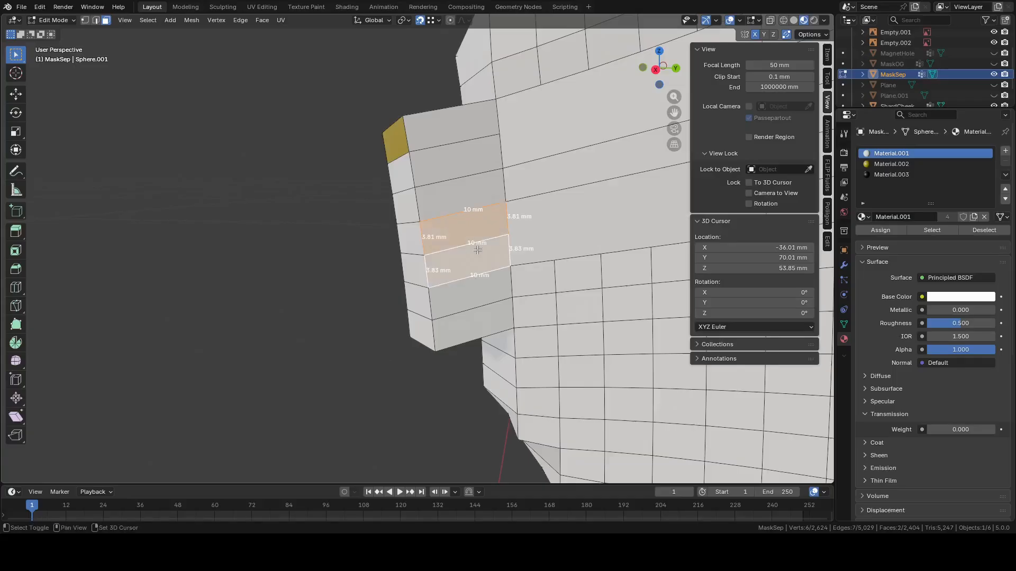
pyautogui.keyDown('shift'); pyautogui.click(471, 202); pyautogui.keyUp('shift')
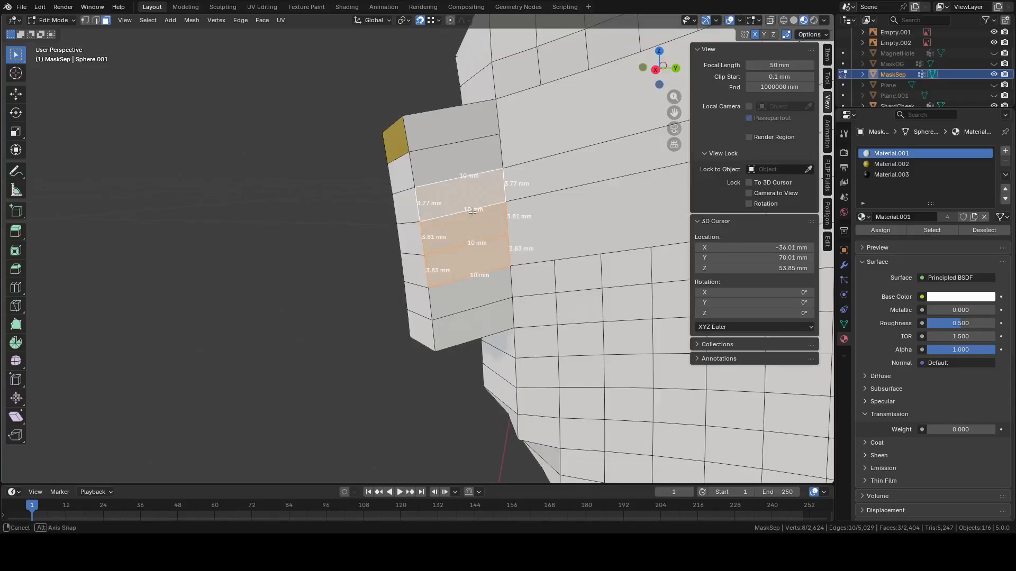
pyautogui.moveTo(473, 212); pyautogui.dragTo(490, 249, button='middle')
pyautogui.keyDown('shift'); pyautogui.click(433, 210); pyautogui.keyUp('shift')
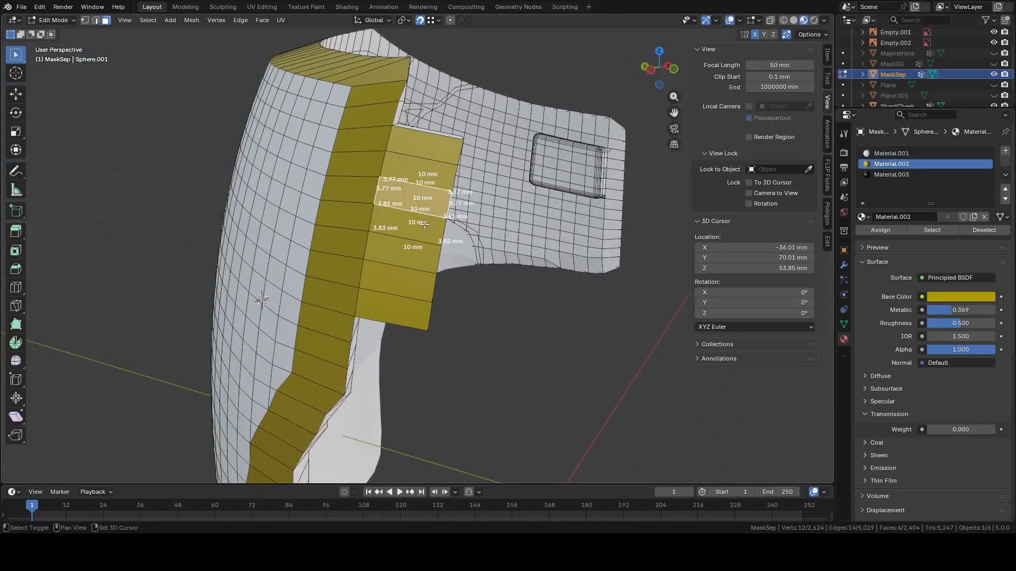
pyautogui.keyDown('shift'); pyautogui.click(425, 226); pyautogui.keyUp('shift')
pyautogui.keyDown('shift'); pyautogui.click(412, 253); pyautogui.keyUp('shift')
pyautogui.keyDown('shift'); pyautogui.moveTo(417, 252); pyautogui.dragTo(410, 273, button='middle'); pyautogui.keyUp('shift')
pyautogui.scroll(2, 410, 274)
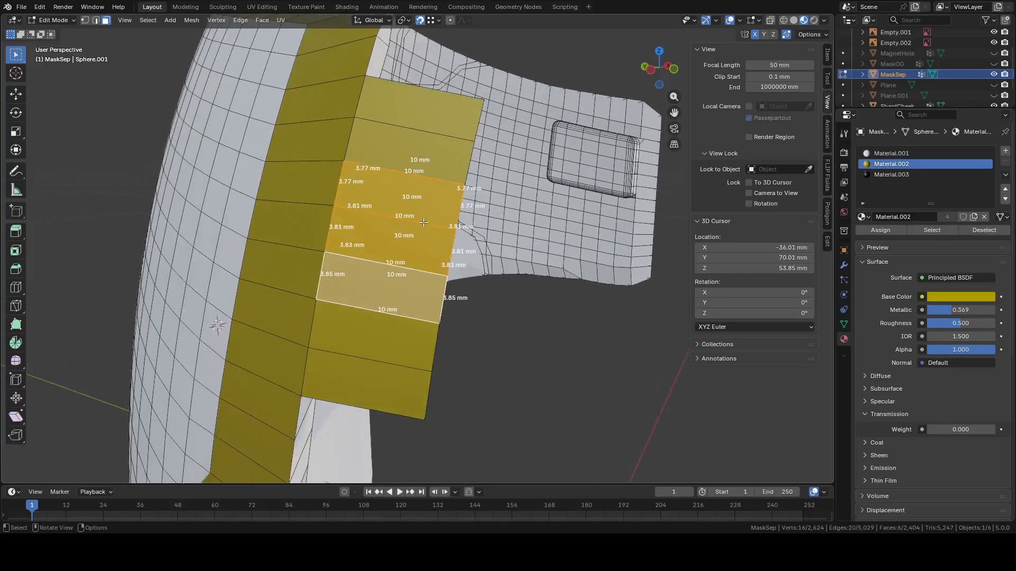
# Select the four middle cross edges on both sides of the extruded tab and subdivide them
pyautogui.press('2')
pyautogui.click(468, 116)
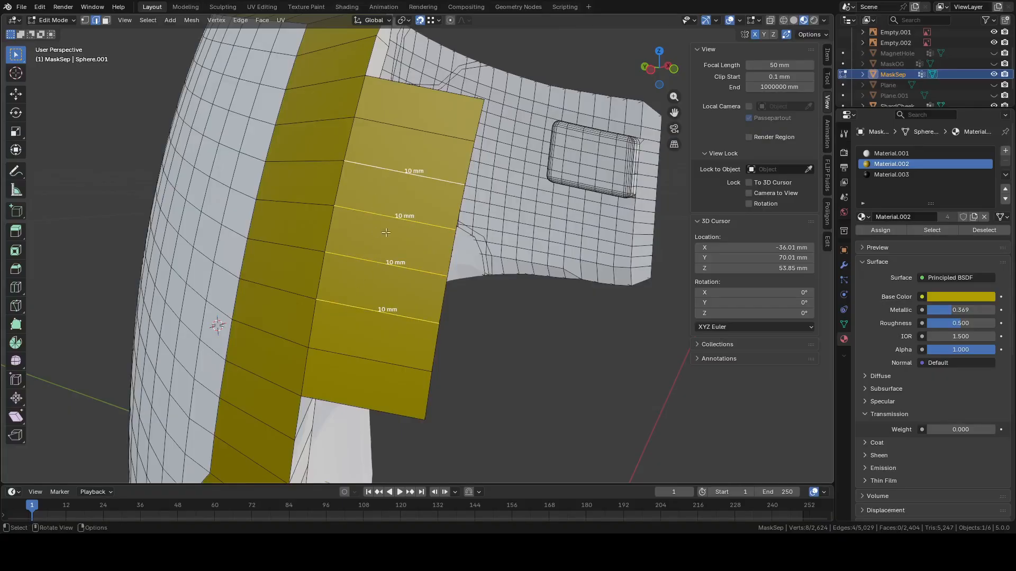
pyautogui.moveTo(425, 233); pyautogui.dragTo(220, 229, button='middle')
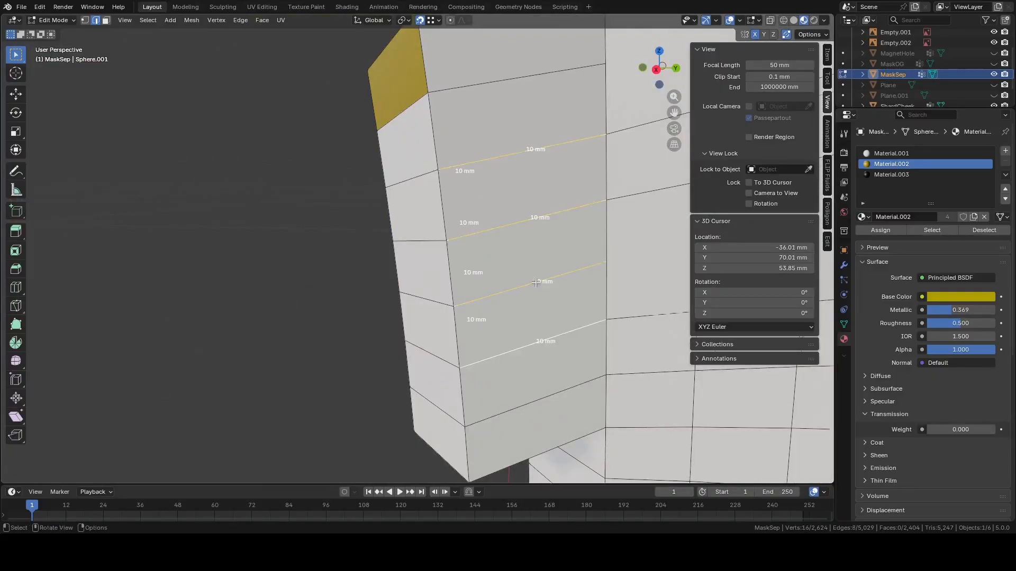
pyautogui.moveTo(536, 283); pyautogui.dragTo(547, 227, button='middle')
pyautogui.rightClick(606, 197)
pyautogui.click(597, 211)
# Delete the two inner cross edges nearest the mask on both sides of the tab to open a rectangular strap slot
pyautogui.press('3')
pyautogui.click(506, 241)
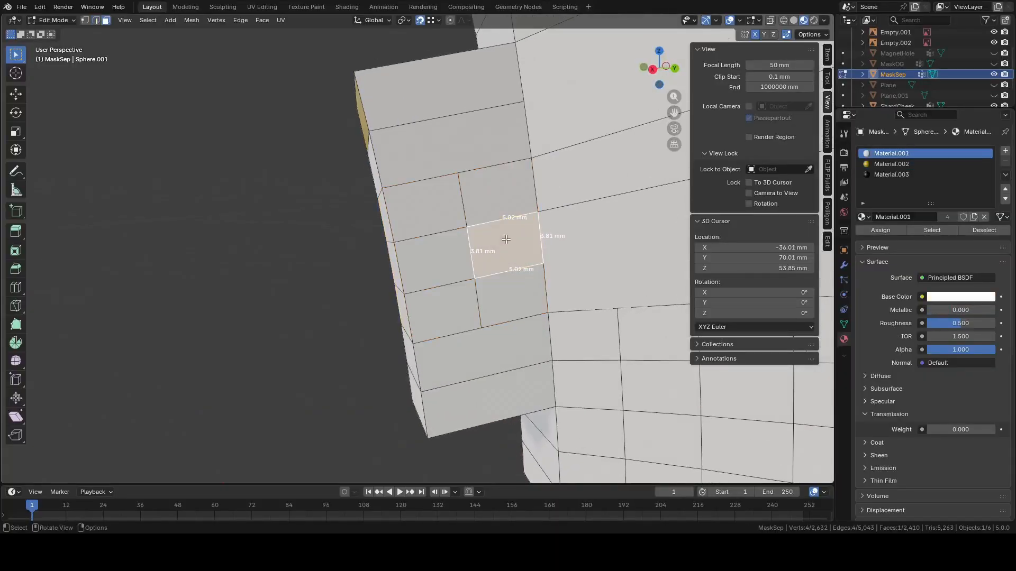
pyautogui.press('2')
pyautogui.click(501, 217)
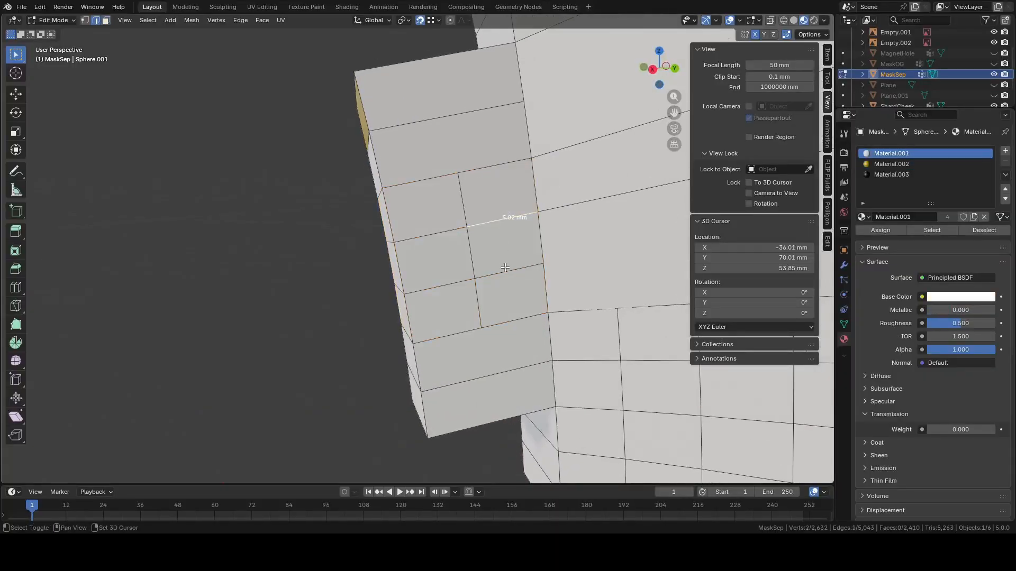
pyautogui.keyDown('shift'); pyautogui.click(506, 267); pyautogui.keyUp('shift')
pyautogui.scroll(-3, 506, 268)
pyautogui.moveTo(505, 268); pyautogui.dragTo(448, 271, button='middle')
pyautogui.press('x')
pyautogui.click(367, 263)
pyautogui.scroll(3, 367, 262)
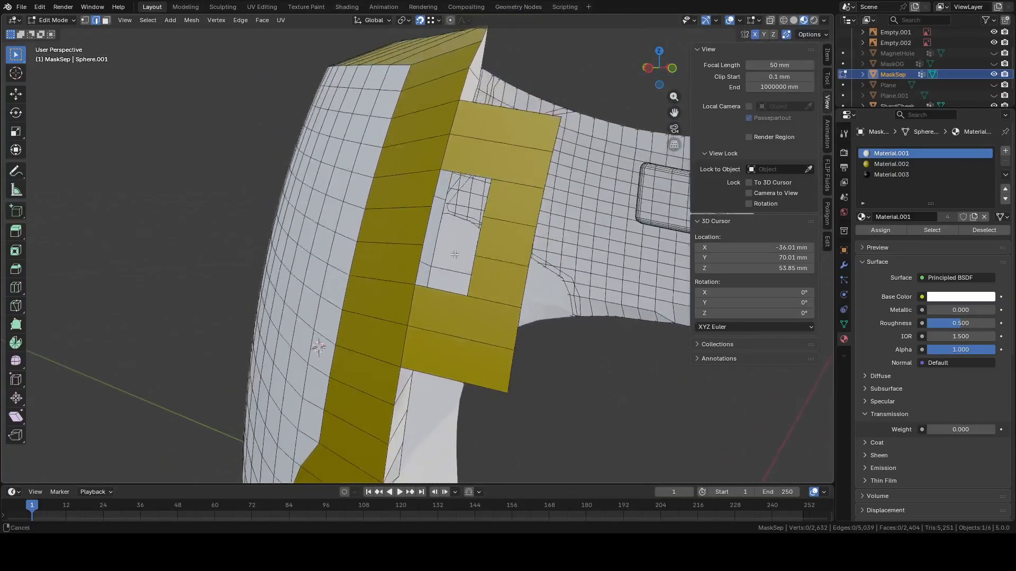
pyautogui.scroll(3, 449, 272)
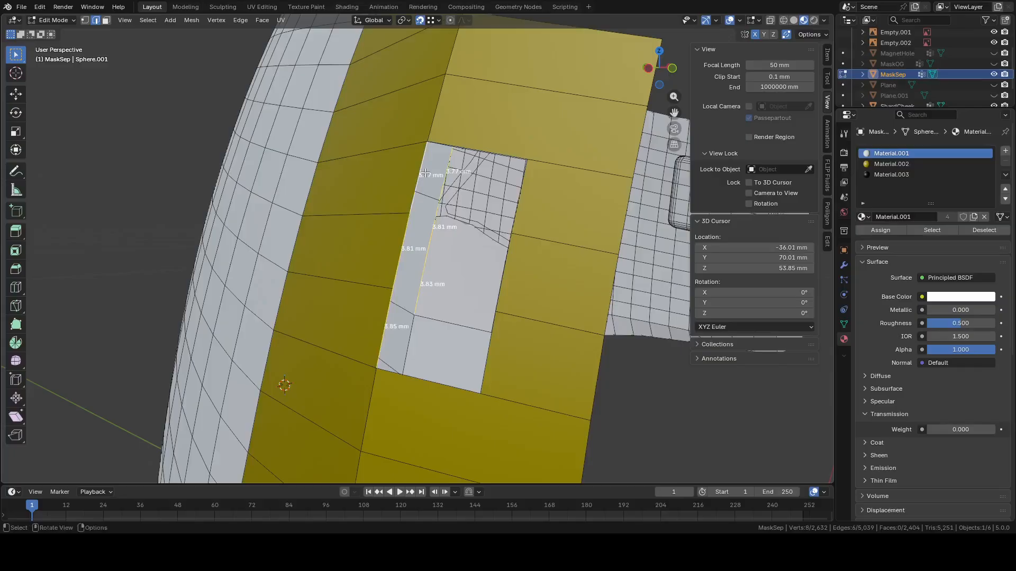
# Bridge the open edge loops along the strap slot's mask side to form its inner wall
pyautogui.moveTo(425, 173); pyautogui.dragTo(198, 169, button='middle')
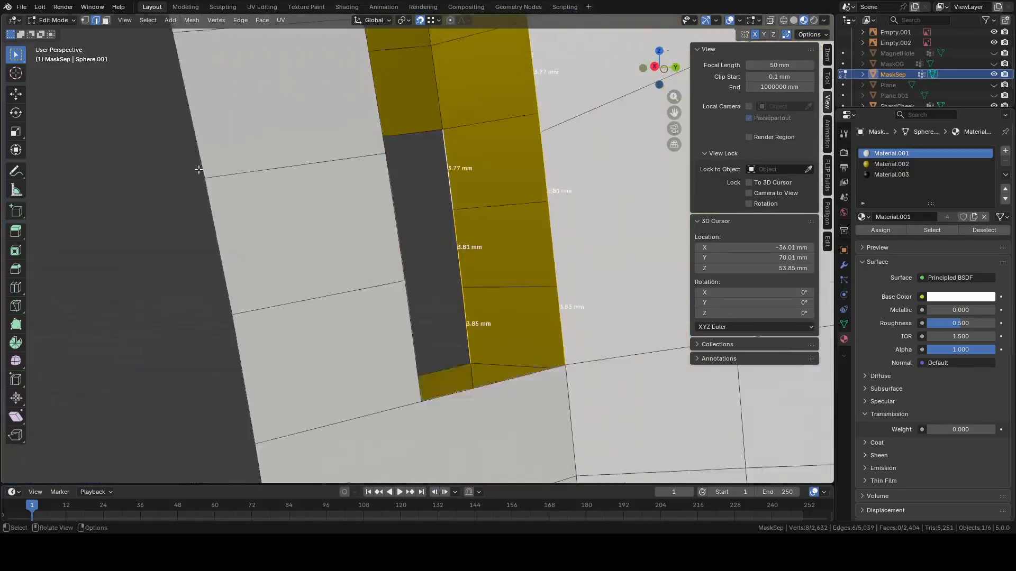
pyautogui.scroll(-3, 199, 169)
pyautogui.hotkey('ctrl', 'e')
pyautogui.click(345, 246)
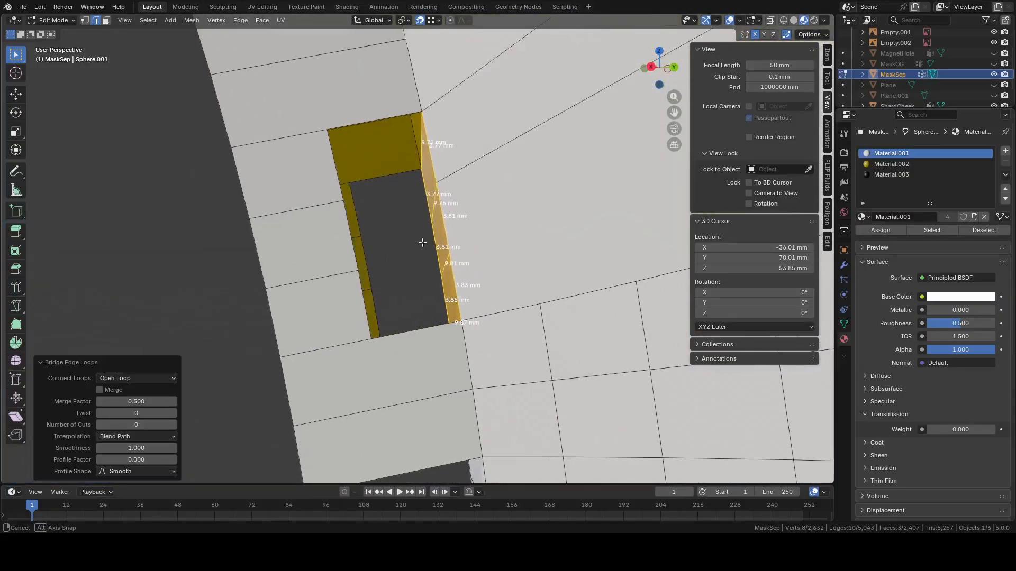
# Close the slot's upper and lower ends with faces between their front and back edges
pyautogui.click(398, 185)
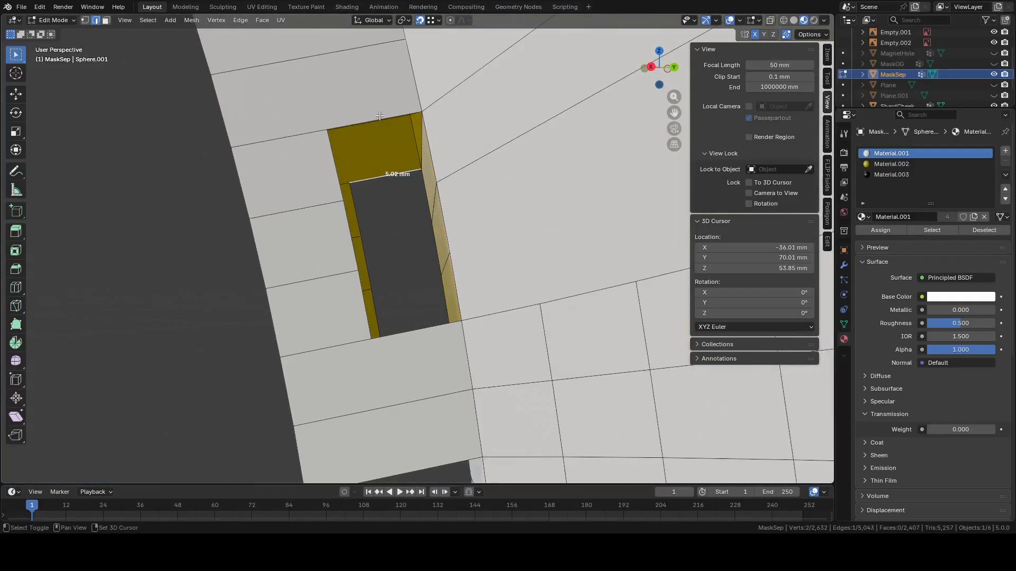
pyautogui.click(411, 312)
pyautogui.moveTo(411, 312); pyautogui.dragTo(372, 275, button='middle')
# Bridge the remaining open edges along the slot's outer side and check the tab in Object Mode
pyautogui.keyDown('alt'); pyautogui.click(371, 269); pyautogui.keyUp('alt')
pyautogui.press('c')
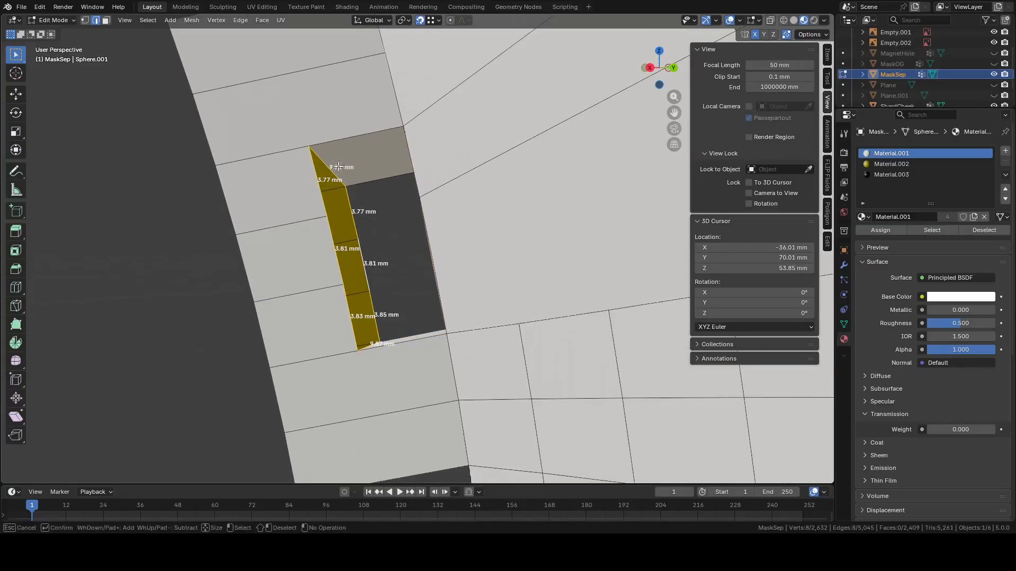
pyautogui.moveTo(373, 349); pyautogui.dragTo(385, 369, button='middle')
pyautogui.press('Escape')
pyautogui.rightClick(408, 354)
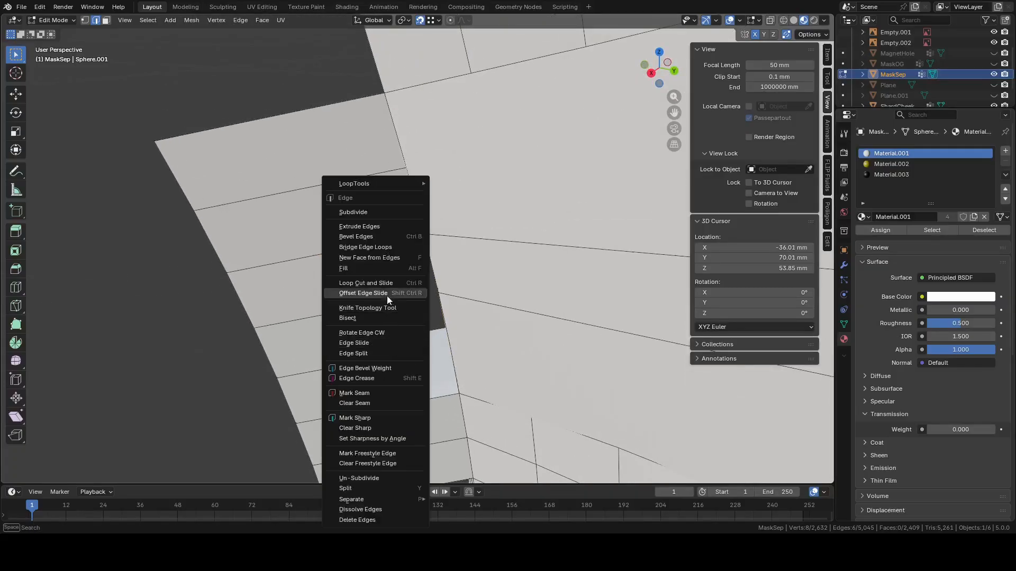
pyautogui.click(385, 256)
pyautogui.moveTo(405, 284); pyautogui.dragTo(561, 275, button='middle')
pyautogui.press('Tab')
pyautogui.moveTo(436, 276); pyautogui.dragTo(297, 326, button='middle')
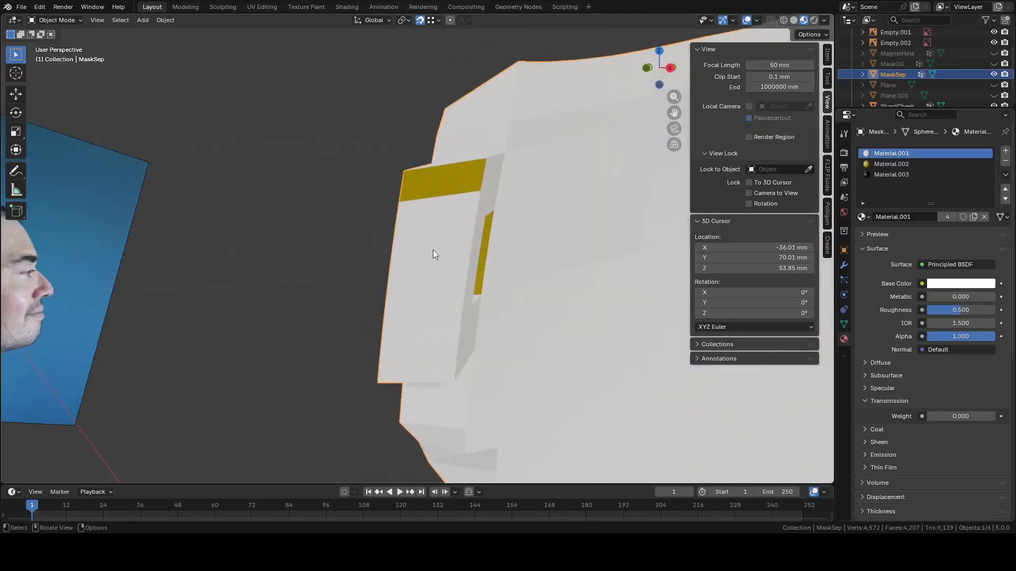
pyautogui.moveTo(503, 249); pyautogui.dragTo(413, 279, button='middle')
# Bevel the outer edges of the strap tab by about 1.97 mm with 4 segments
pyautogui.press('Tab')
pyautogui.scroll(2, 412, 273)
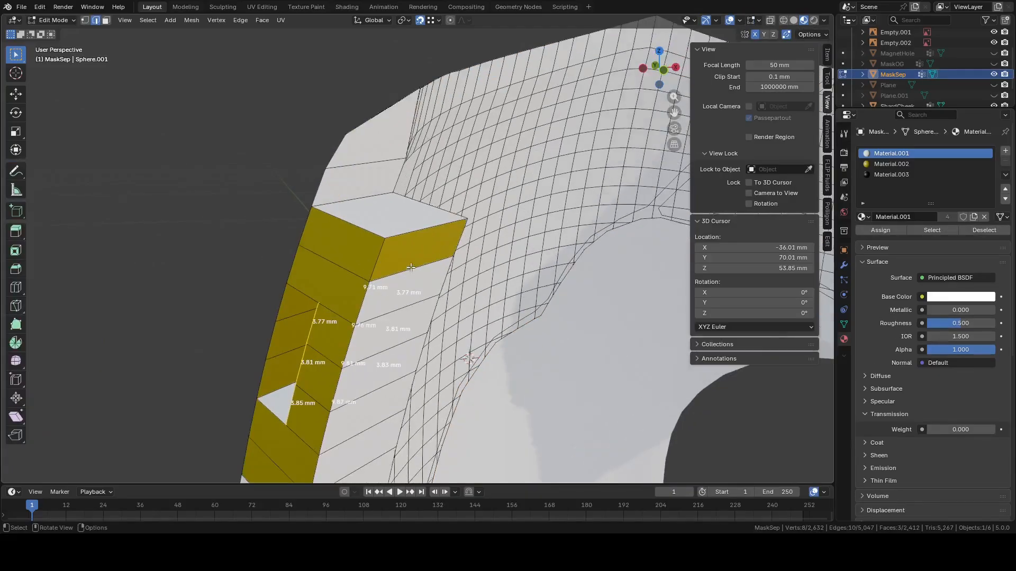
pyautogui.click(413, 229)
pyautogui.moveTo(415, 228); pyautogui.dragTo(416, 181, button='middle')
pyautogui.keyDown('shift'); pyautogui.click(378, 250); pyautogui.keyUp('shift')
pyautogui.moveTo(378, 249); pyautogui.dragTo(357, 169, button='middle')
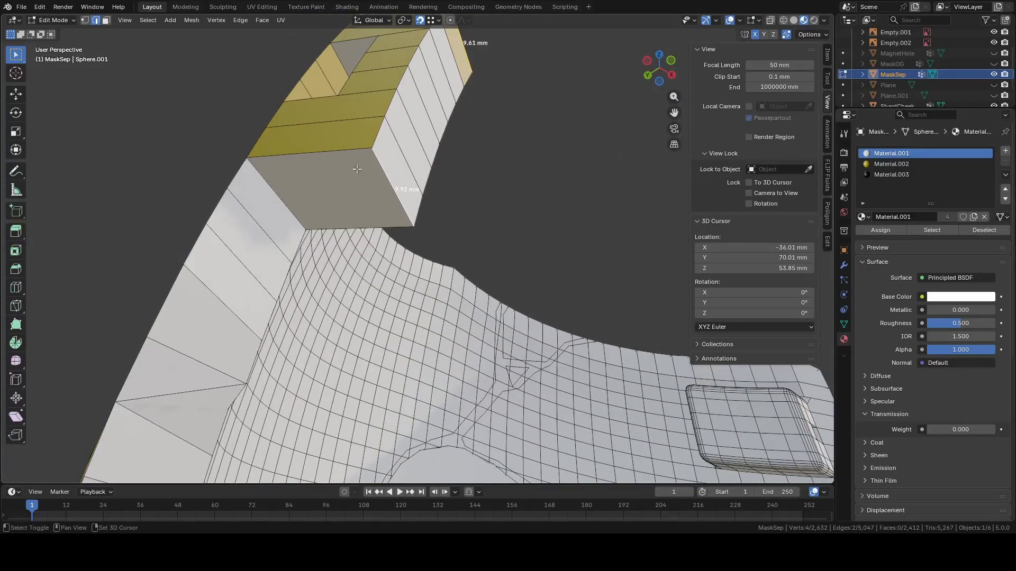
pyautogui.keyDown('shift'); pyautogui.click(363, 220); pyautogui.keyUp('shift')
pyautogui.moveTo(451, 193); pyautogui.dragTo(414, 255, button='middle')
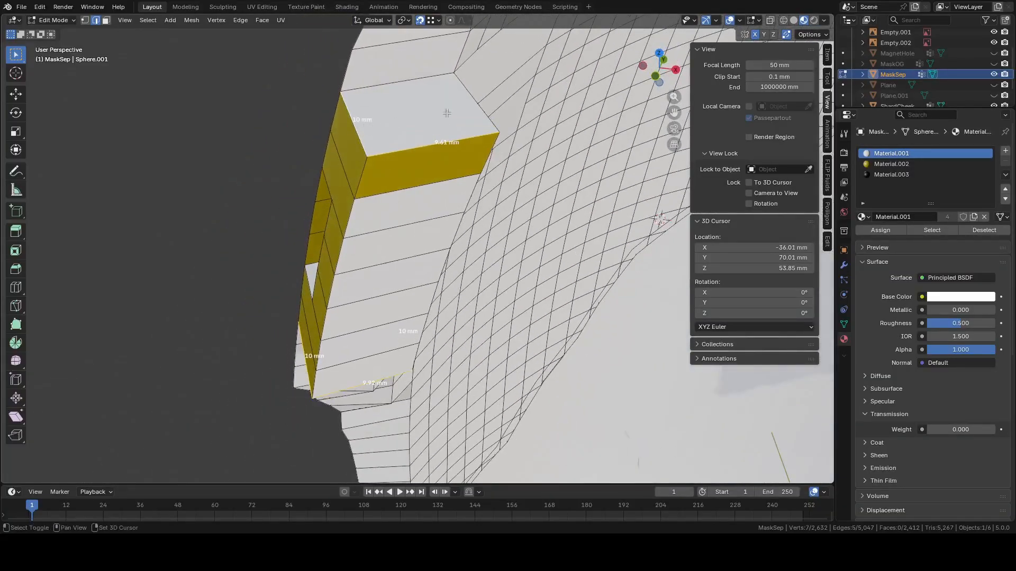
pyautogui.moveTo(478, 114); pyautogui.dragTo(433, 162, button='middle')
pyautogui.keyDown('alt'); pyautogui.keyDown('shift'); pyautogui.click(385, 139); pyautogui.keyUp('shift'); pyautogui.keyUp('alt')
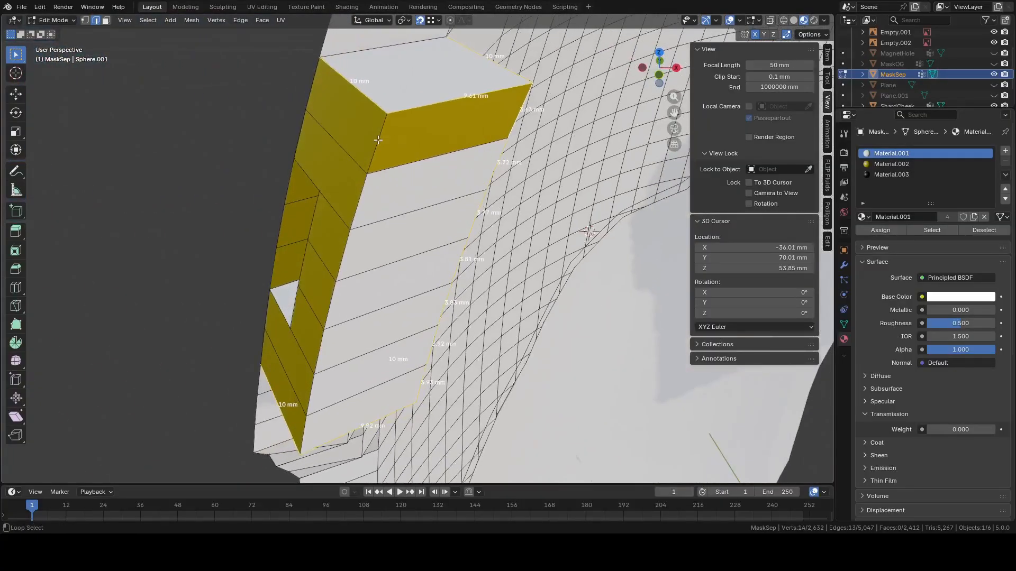
pyautogui.keyDown('alt'); pyautogui.keyDown('shift'); pyautogui.click(378, 140); pyautogui.keyUp('shift'); pyautogui.keyUp('alt')
pyautogui.moveTo(377, 139); pyautogui.dragTo(435, 160, button='middle')
pyautogui.hotkey('ctrl', 'e')
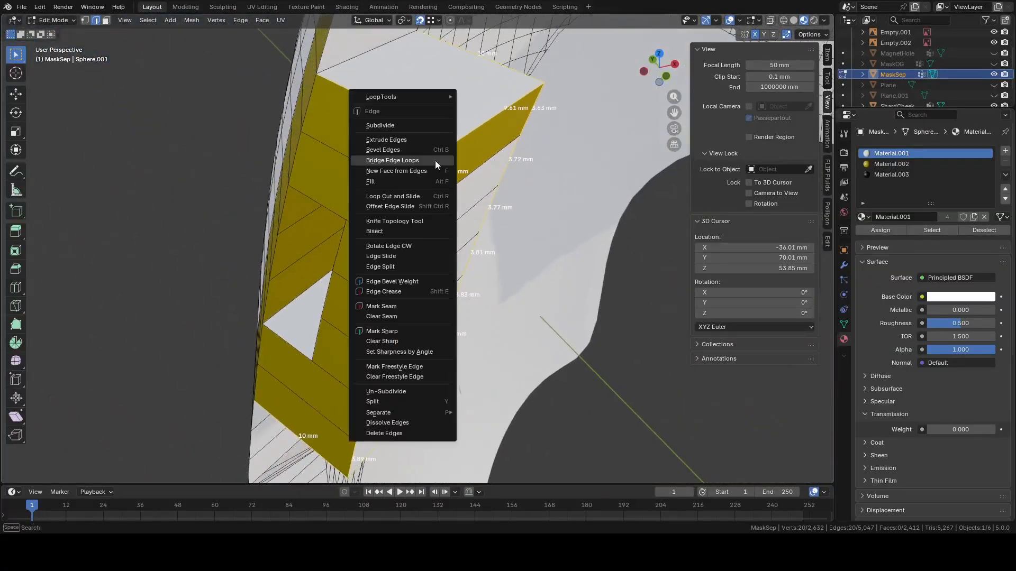
pyautogui.click(408, 151)
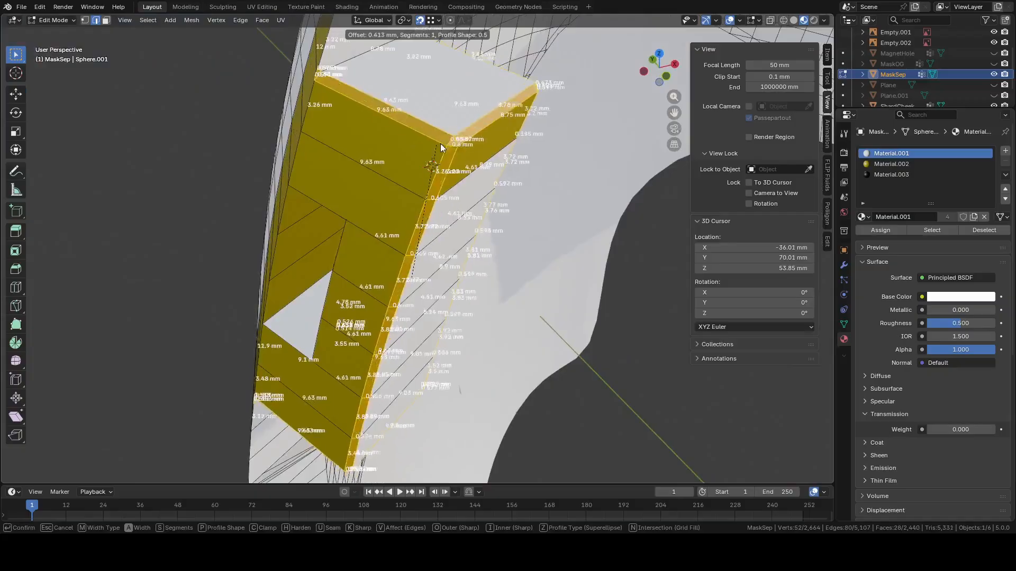
pyautogui.scroll(2, 459, 132)
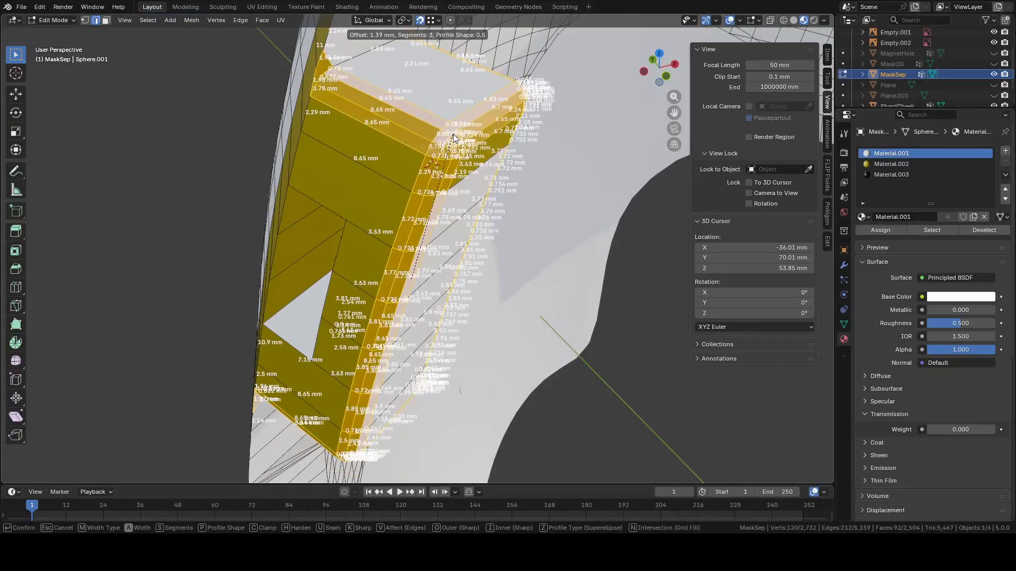
pyautogui.scroll(1, 453, 139)
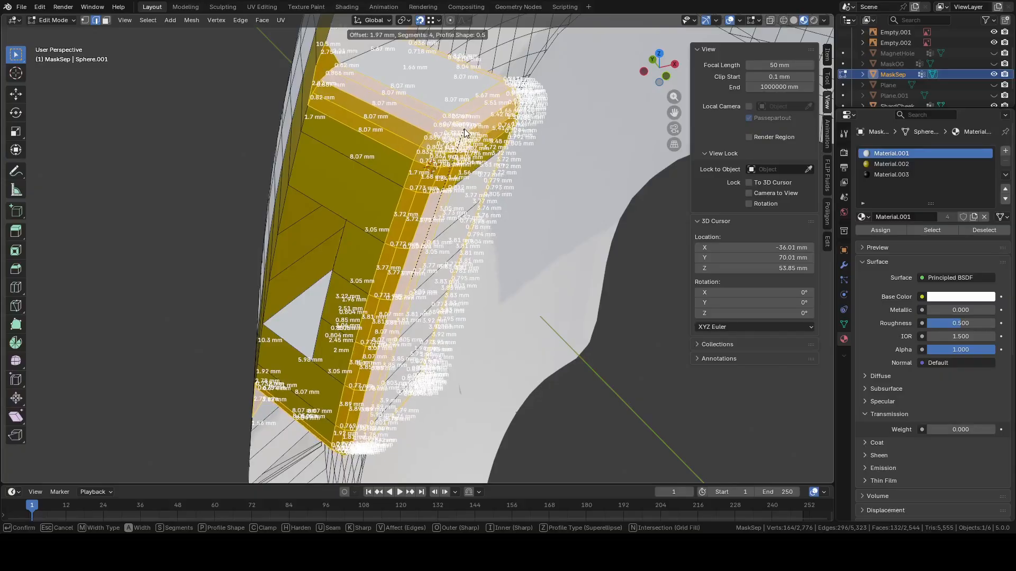
pyautogui.click(464, 132)
# Close the notch at the tab's upper end on the yellow rim by adding an edge, subdividing it and snapping the stray vertex to its midpoint
pyautogui.moveTo(464, 132); pyautogui.dragTo(451, 306, button='middle')
pyautogui.click(471, 163)
pyautogui.scroll(4, 472, 239)
pyautogui.scroll(3, 446, 286)
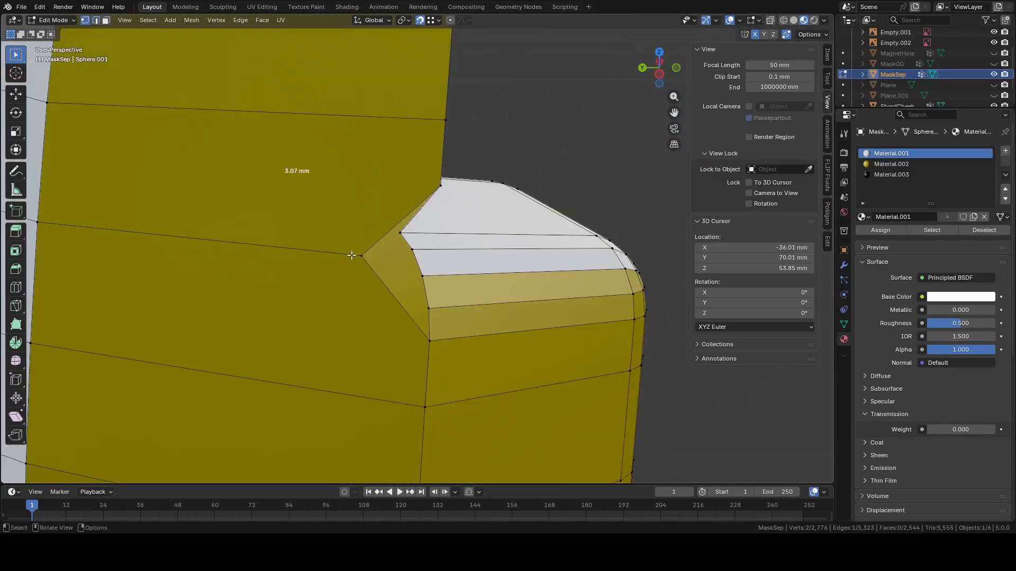
pyautogui.moveTo(407, 269); pyautogui.dragTo(363, 270, button='middle')
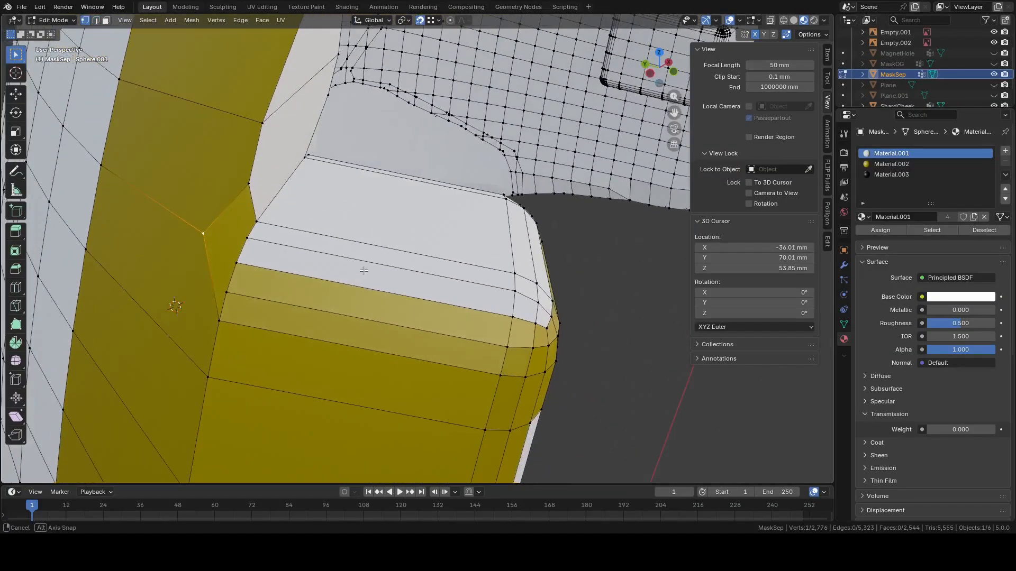
pyautogui.click(214, 318)
pyautogui.press('f')
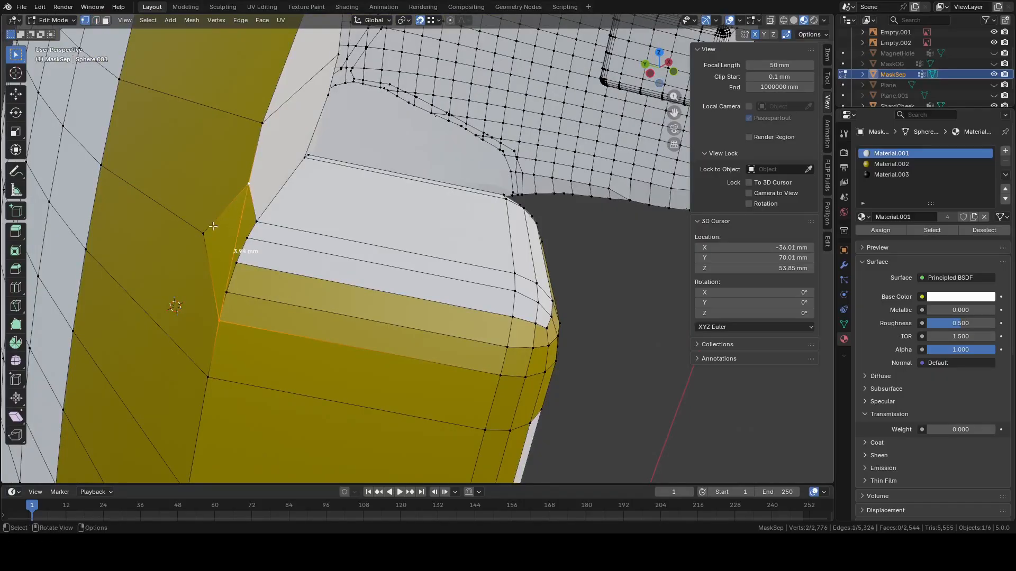
pyautogui.rightClick(235, 230)
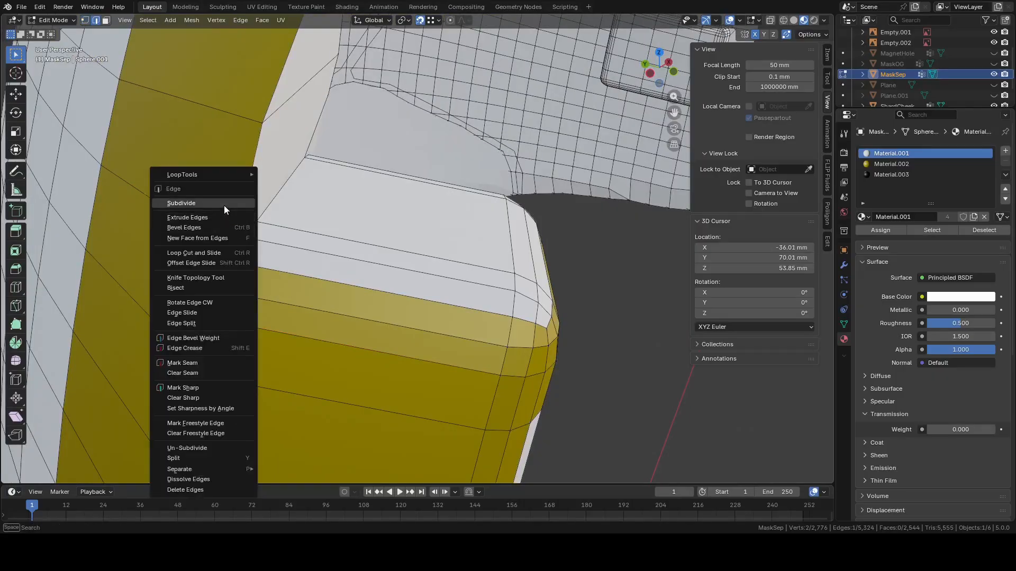
pyautogui.click(224, 205)
pyautogui.click(207, 230)
pyautogui.press('g')
pyautogui.moveTo(217, 237)
pyautogui.mouseDown(button='middle')
pyautogui.moveTo(205, 234)
pyautogui.moveTo(221, 232)
pyautogui.mouseUp(button='middle')
pyautogui.click(224, 235)
# Repair the notch at the tab's lower end on the yellow rim by subdividing a connecting edge and moving the rim vertex onto its midpoint
pyautogui.press('3')
pyautogui.click(201, 182)
pyautogui.moveTo(200, 182); pyautogui.dragTo(394, 192, button='middle')
pyautogui.scroll(2, 337, 197)
pyautogui.press('1')
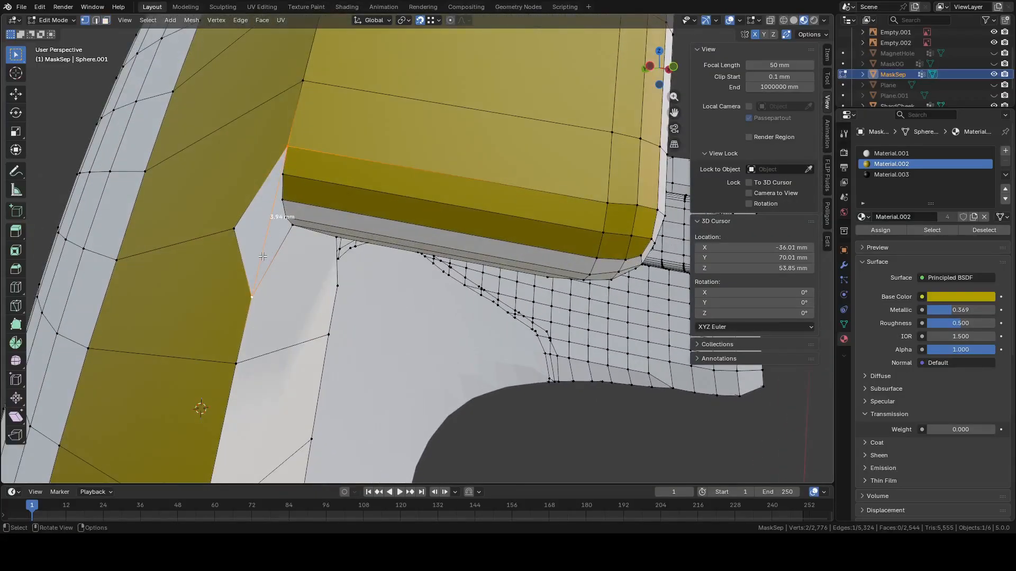
pyautogui.rightClick(254, 230)
pyautogui.click(254, 230)
pyautogui.click(234, 233)
pyautogui.press('g')
pyautogui.click(268, 220)
# On the mask's outer surface, subdivide a connecting edge across the tab's lower notch and move the adjacent vertex onto its midpoint
pyautogui.scroll(-4, 355, 236)
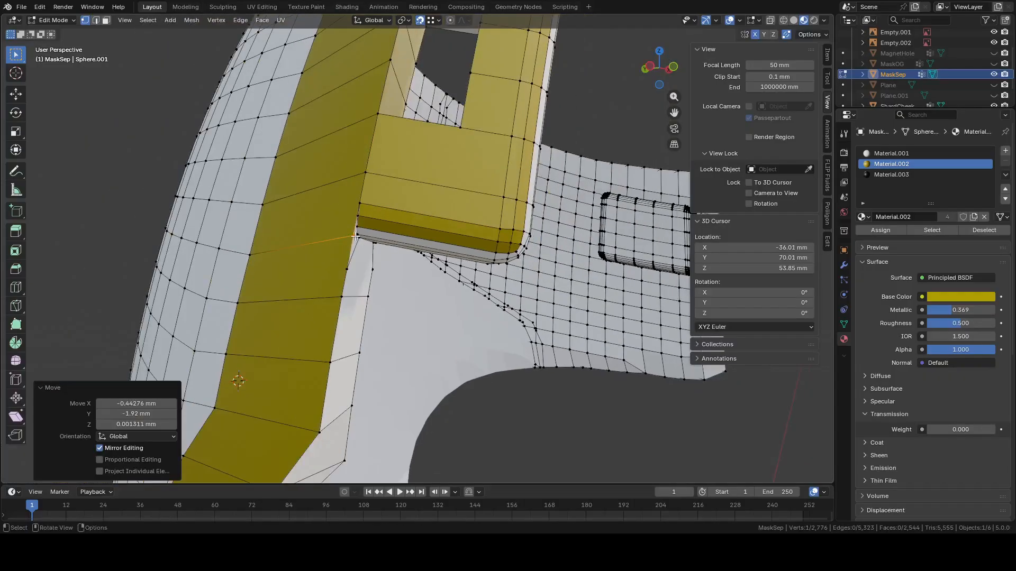
pyautogui.moveTo(355, 236); pyautogui.dragTo(240, 238, button='middle')
pyautogui.scroll(4, 503, 258)
pyautogui.keyDown('shift'); pyautogui.moveTo(507, 259); pyautogui.dragTo(476, 237, button='middle'); pyautogui.keyUp('shift')
pyautogui.click(455, 300)
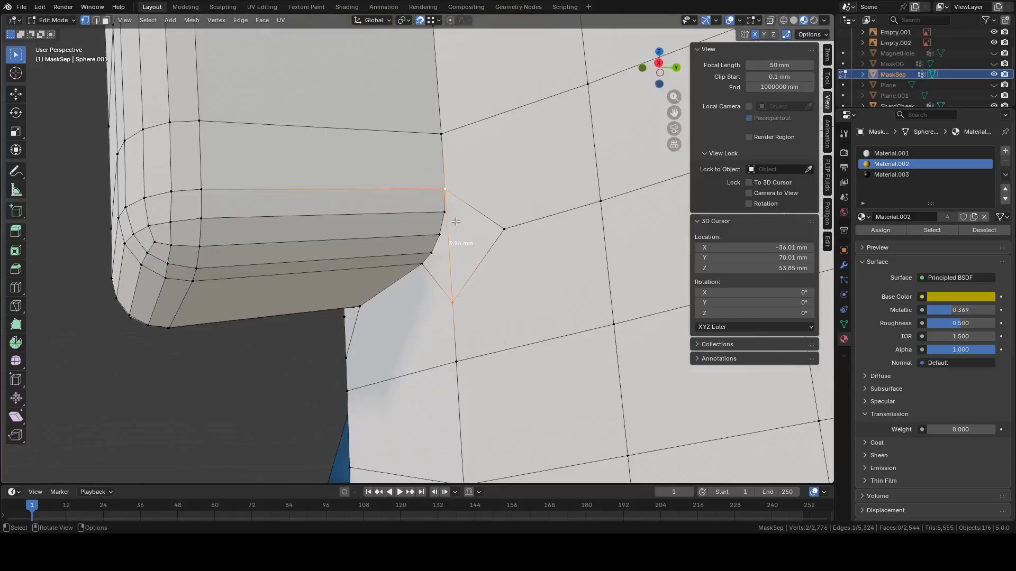
pyautogui.rightClick(452, 231)
pyautogui.click(452, 231)
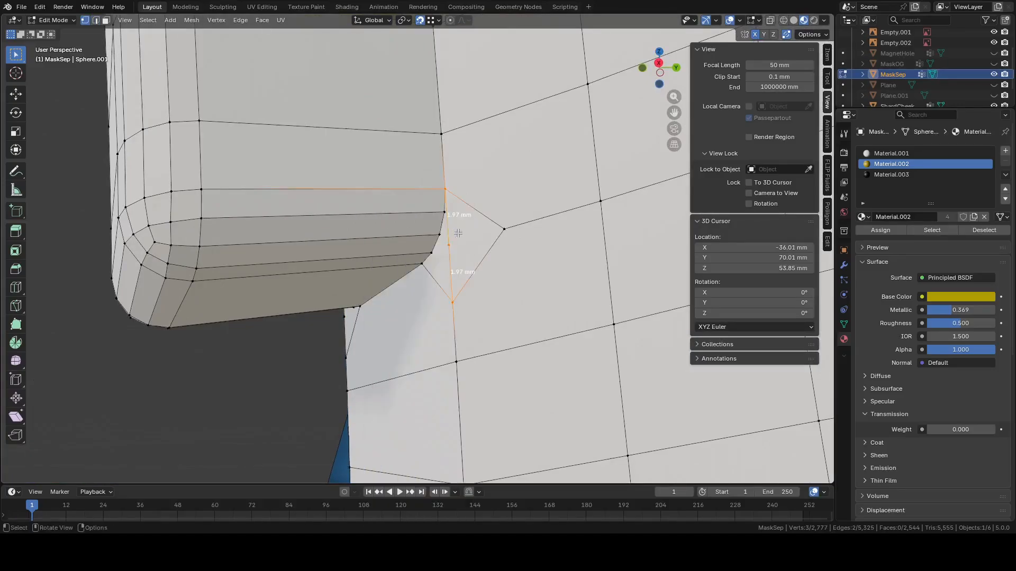
pyautogui.click(500, 231)
pyautogui.press('g')
pyautogui.click(454, 245)
# Delete only the diamond-shaped face beside the tab's upper end on the mask's outer surface
pyautogui.scroll(-3, 451, 228)
pyautogui.moveTo(439, 155); pyautogui.dragTo(438, 249, button='middle')
pyautogui.press('3')
pyautogui.click(438, 174)
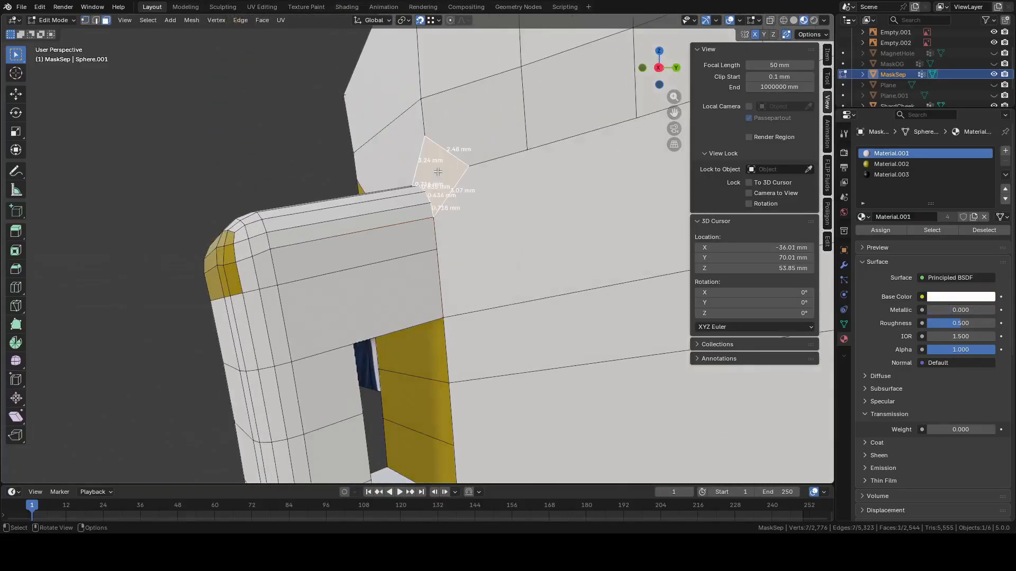
pyautogui.scroll(6, 437, 172)
pyautogui.moveTo(438, 170); pyautogui.dragTo(509, 194, button='middle')
pyautogui.press('x')
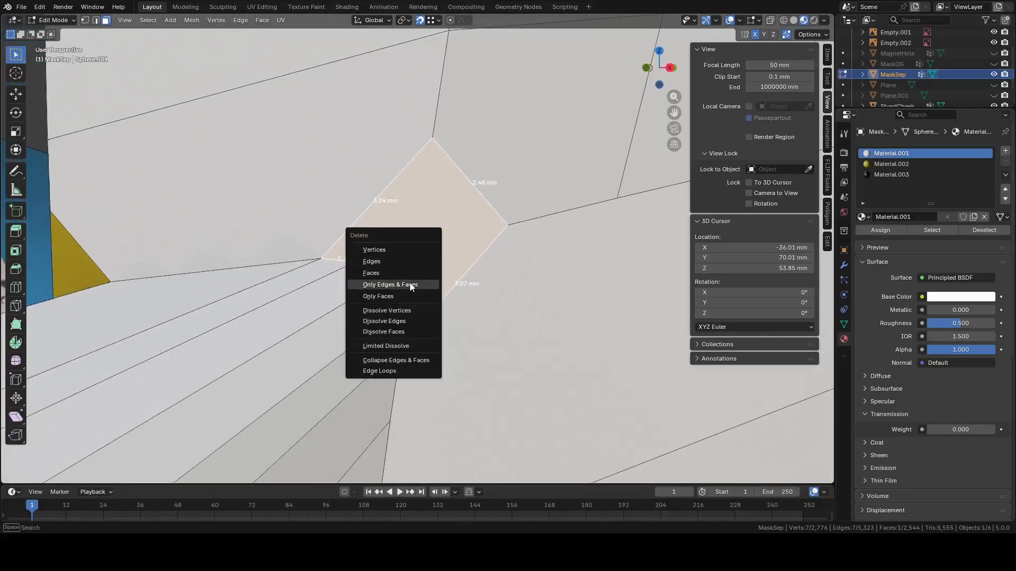
pyautogui.click(399, 295)
# Connect the opening's upper and lower corner vertices, subdivide the new edge and snap the side vertex onto its midpoint
pyautogui.click(404, 337)
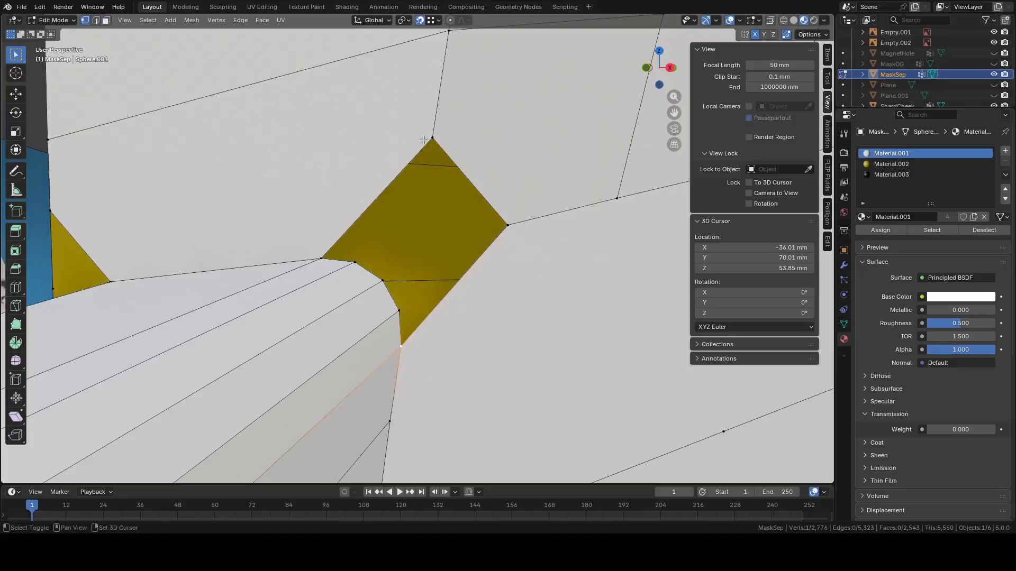
pyautogui.keyDown('shift'); pyautogui.click(424, 140); pyautogui.keyUp('shift')
pyautogui.press('j')
pyautogui.rightClick(417, 213)
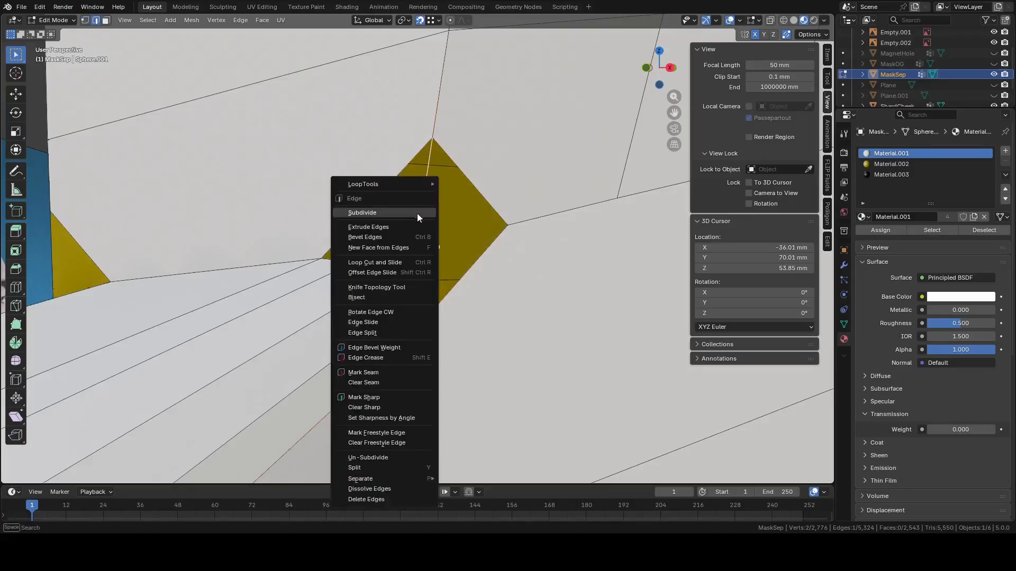
pyautogui.click(409, 206)
pyautogui.press('1')
pyautogui.click(516, 228)
pyautogui.press('g')
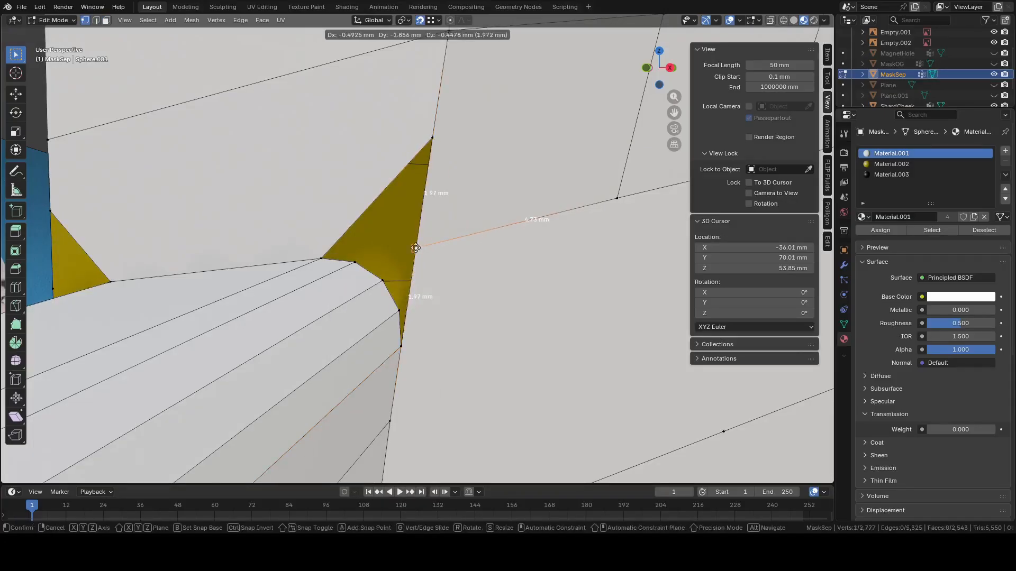
pyautogui.click(410, 249)
# Fill the remaining hole beside the tab's upper end with a face and return to Object Mode
pyautogui.moveTo(401, 257); pyautogui.dragTo(531, 129, button='middle')
pyautogui.keyDown('alt'); pyautogui.click(367, 270); pyautogui.keyUp('alt')
pyautogui.scroll(-8, 419, 300)
pyautogui.press('f')
pyautogui.click(418, 89)
pyautogui.press('Tab')
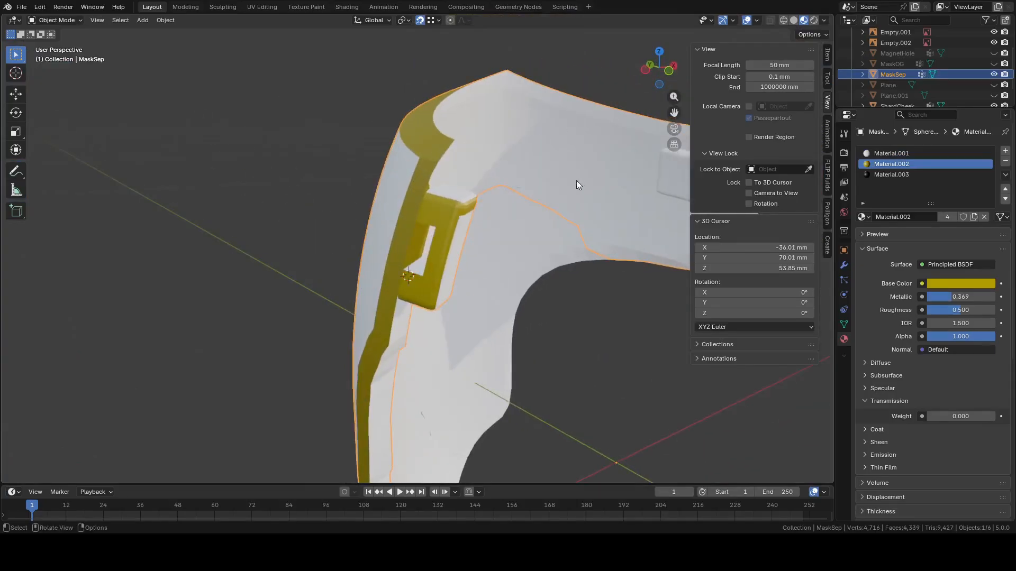
# Inspect the strap tabs on both sides of the mask from several angles
pyautogui.moveTo(578, 184); pyautogui.dragTo(411, 271, button='middle')
pyautogui.press('Tab')
pyautogui.press('Tab')
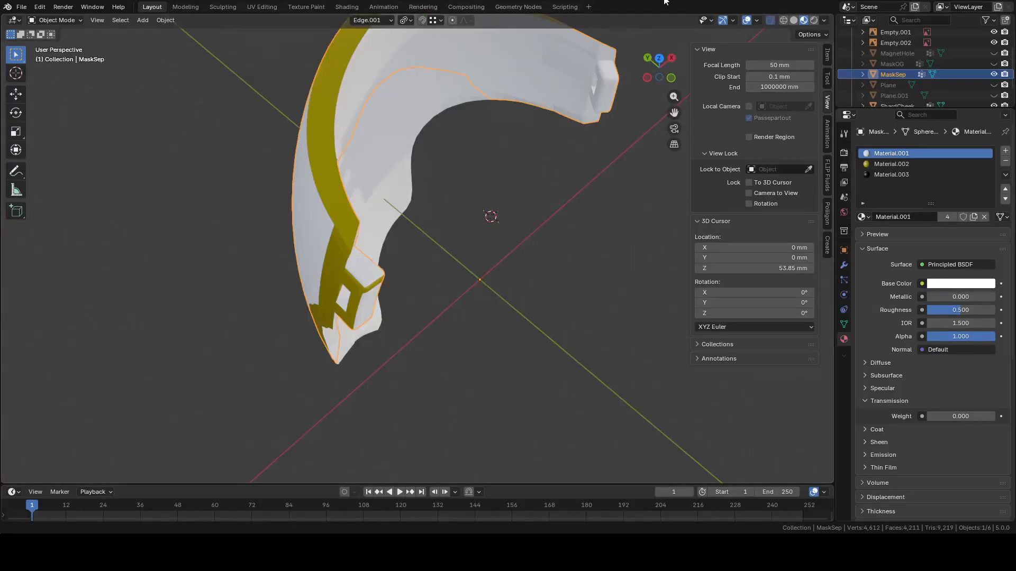
pyautogui.moveTo(398, 338); pyautogui.dragTo(417, 310, button='middle')
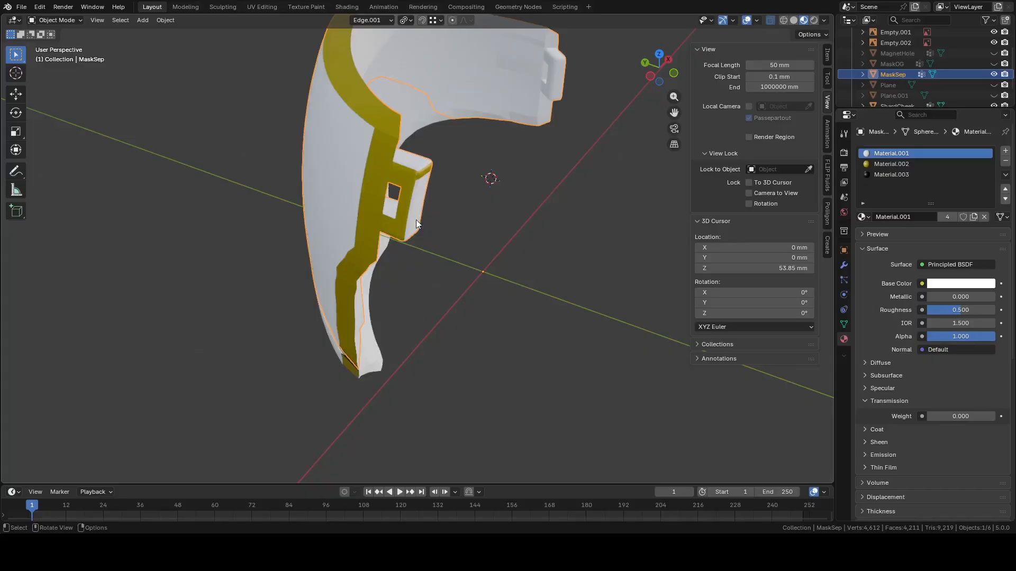
pyautogui.moveTo(416, 220); pyautogui.dragTo(446, 258, button='middle')
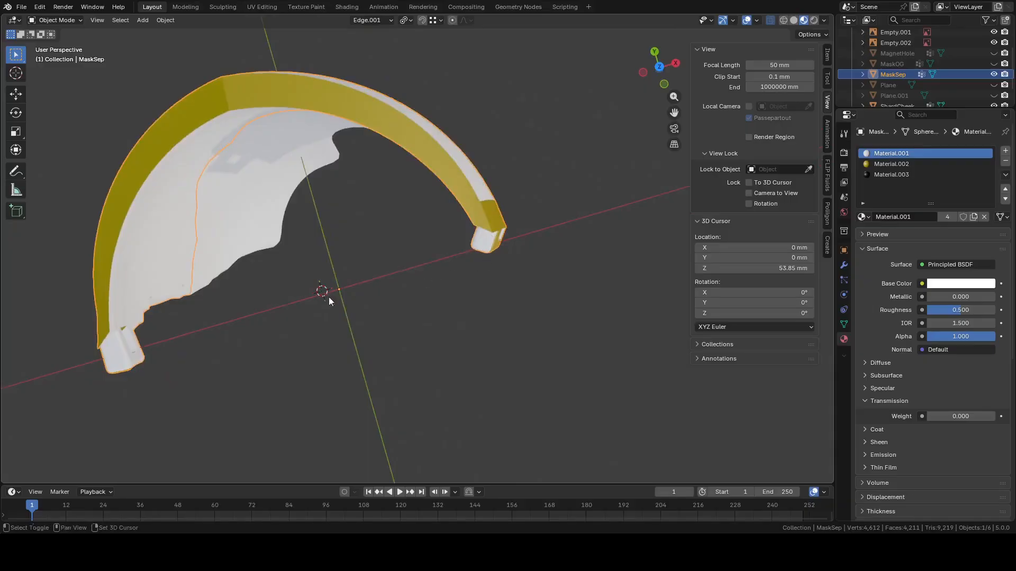
pyautogui.keyDown('shift'); pyautogui.moveTo(329, 297); pyautogui.dragTo(396, 263, button='middle'); pyautogui.keyUp('shift')
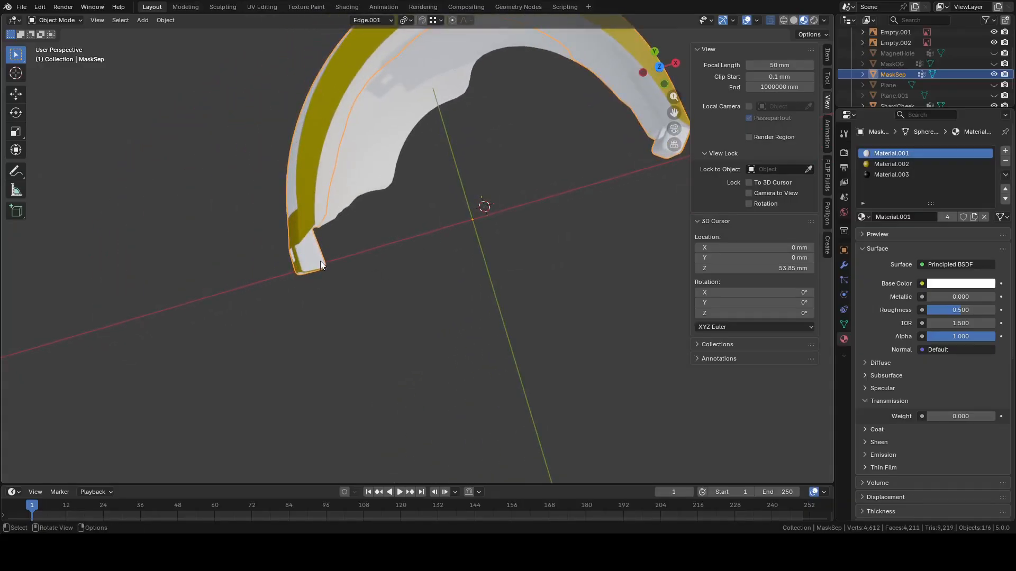
pyautogui.keyDown('shift'); pyautogui.moveTo(435, 220); pyautogui.dragTo(243, 274, button='middle'); pyautogui.keyUp('shift')
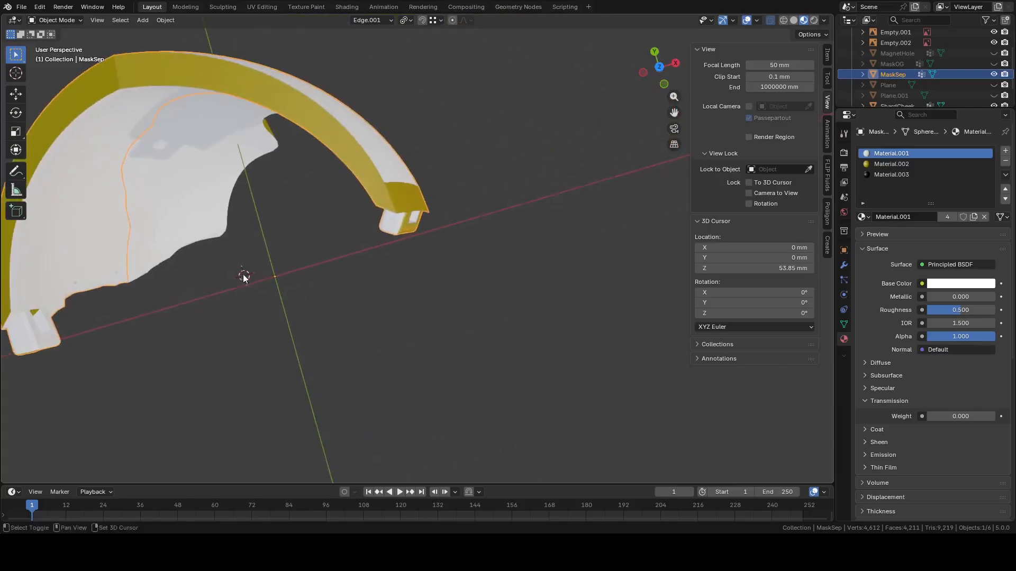
# Enter Edit Mode on MaskSep and create a custom transform orientation from a single edge at the strap tab
pyautogui.scroll(2, 370, 227)
pyautogui.moveTo(378, 228); pyautogui.dragTo(462, 251, button='middle')
pyautogui.press('Tab')
pyautogui.moveTo(462, 251)
pyautogui.mouseDown(button='middle')
pyautogui.moveTo(514, 249)
pyautogui.moveTo(479, 305)
pyautogui.moveTo(411, 272)
pyautogui.moveTo(474, 265)
pyautogui.mouseUp(button='middle')
pyautogui.scroll(4, 510, 277)
pyautogui.press('2')
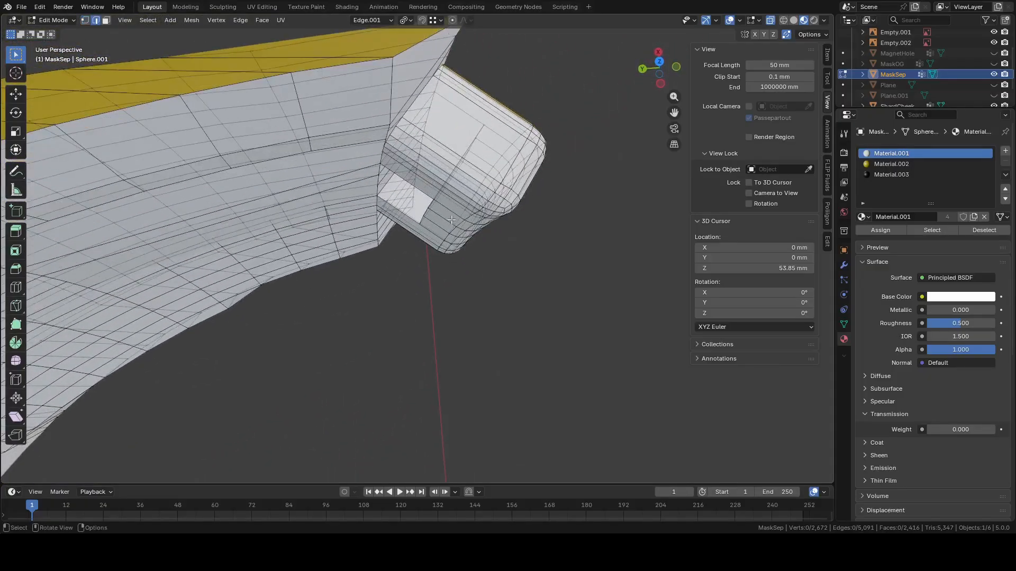
pyautogui.moveTo(459, 191); pyautogui.dragTo(466, 174, button='middle')
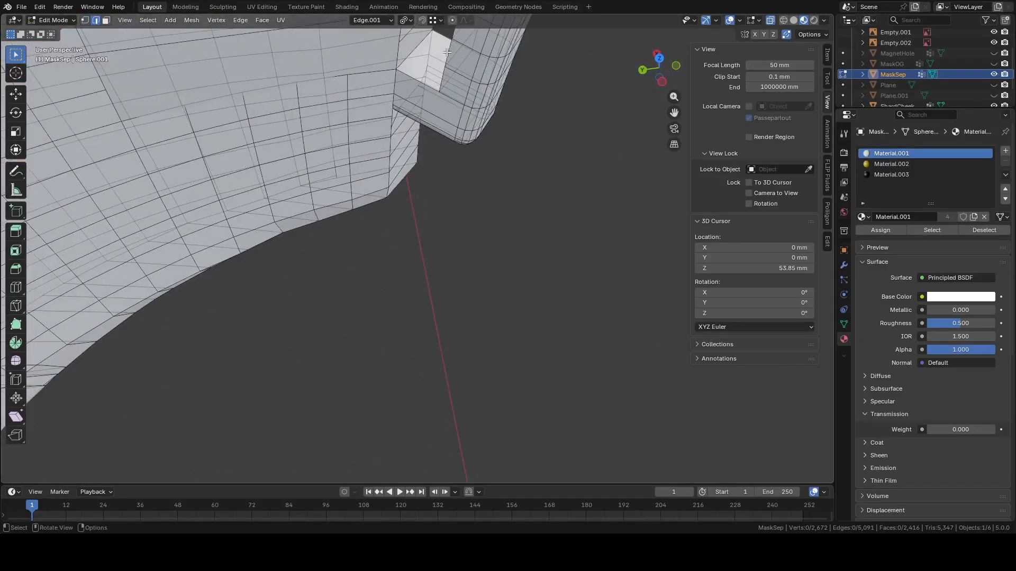
pyautogui.moveTo(489, 54); pyautogui.dragTo(480, 94, button='middle')
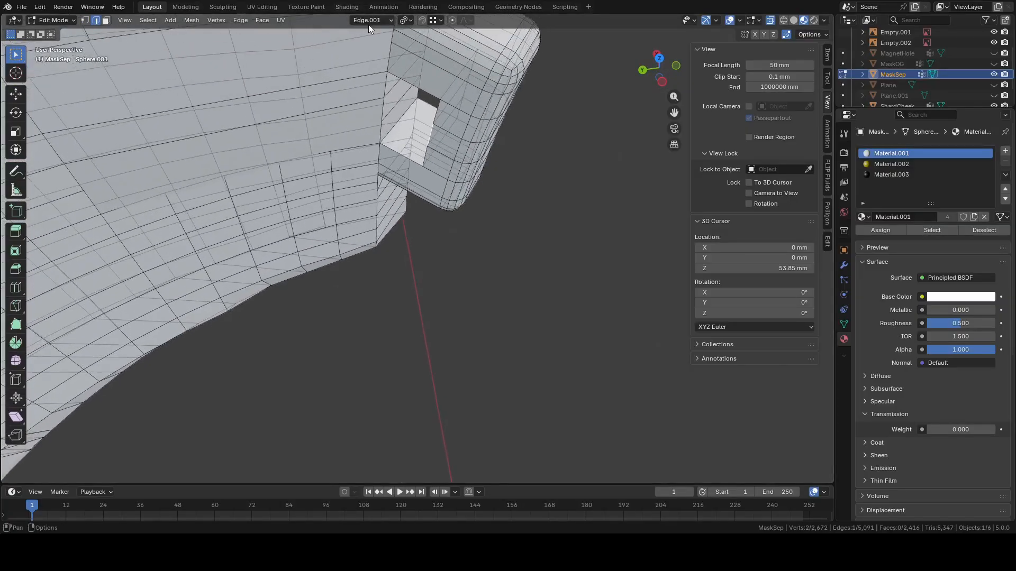
pyautogui.click(386, 21)
pyautogui.click(409, 54)
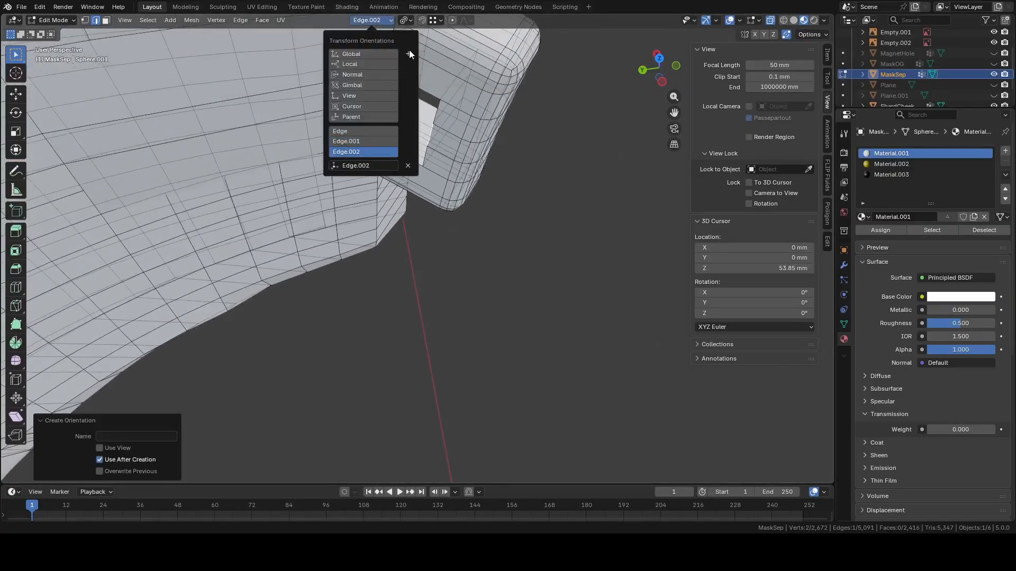
# Select all vertices of the strap tab's outer end, through the mesh, leaving the tab's base unselected
pyautogui.moveTo(574, 192); pyautogui.dragTo(563, 216, button='middle')
pyautogui.press('1')
pyautogui.press('c')
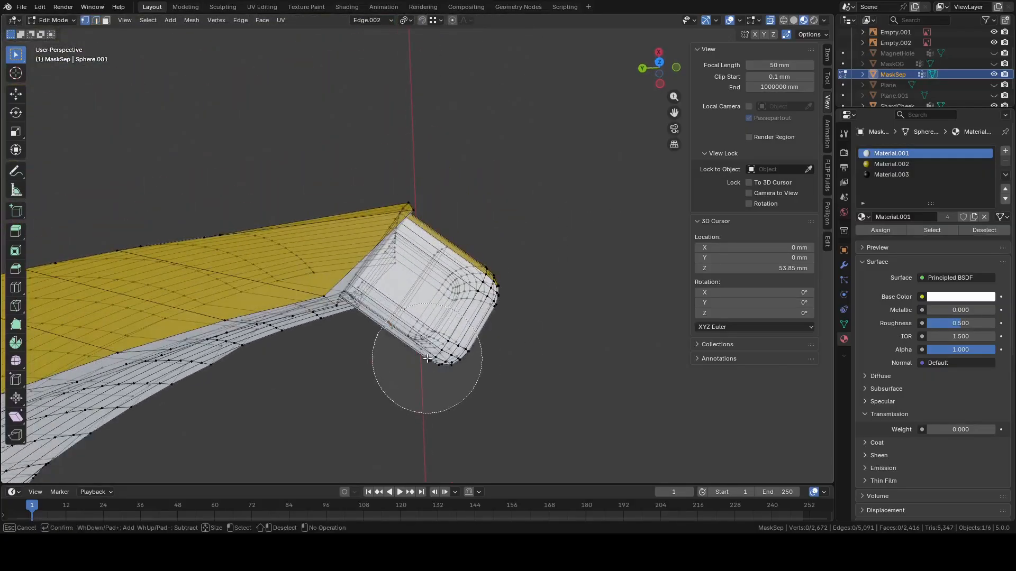
pyautogui.moveTo(423, 374)
pyautogui.mouseDown()
pyautogui.moveTo(447, 306)
pyautogui.moveTo(481, 267)
pyautogui.moveTo(465, 336)
pyautogui.mouseUp()
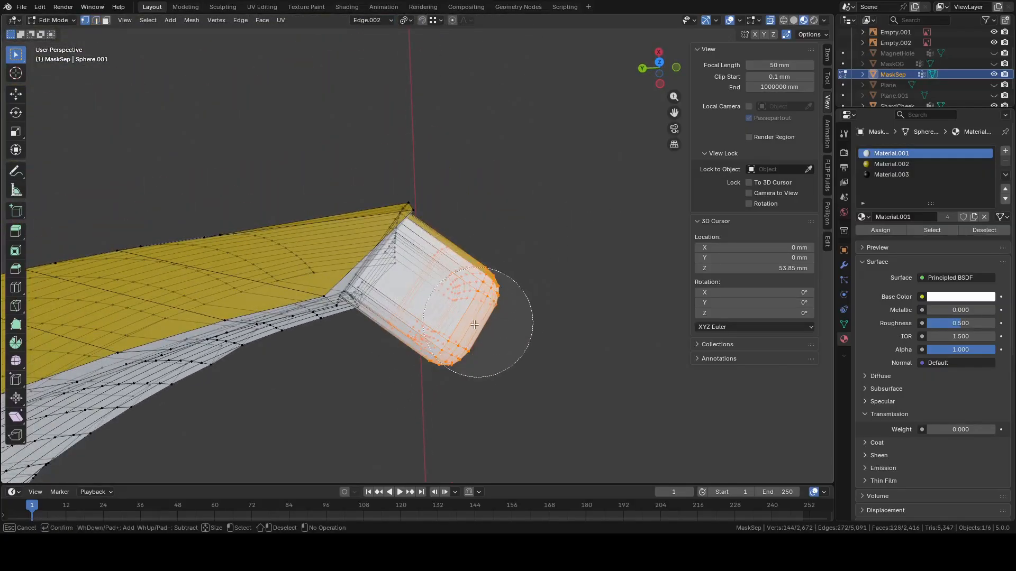
pyautogui.rightClick(460, 331)
pyautogui.moveTo(461, 331); pyautogui.dragTo(459, 327, button='middle')
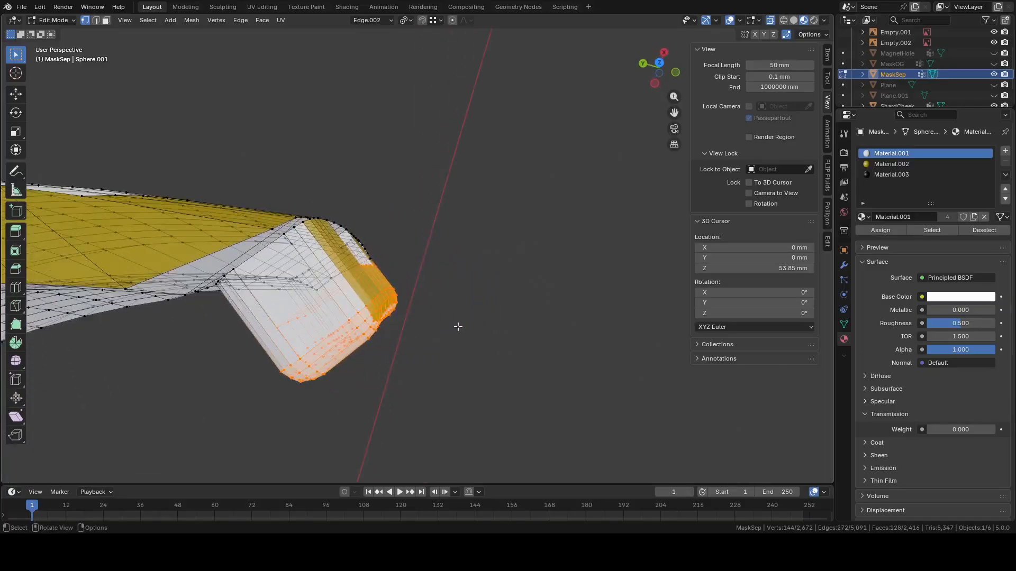
# Rotate the tab end about -34.7° around the custom orientation's Y axis and move it about 3.43 mm in X and -4.07 mm in Y
pyautogui.moveTo(660, 57); pyautogui.dragTo(660, 59)
pyautogui.click(659, 64)
pyautogui.keyDown('shift'); pyautogui.moveTo(542, 152); pyautogui.dragTo(614, 118, button='middle'); pyautogui.keyUp('shift')
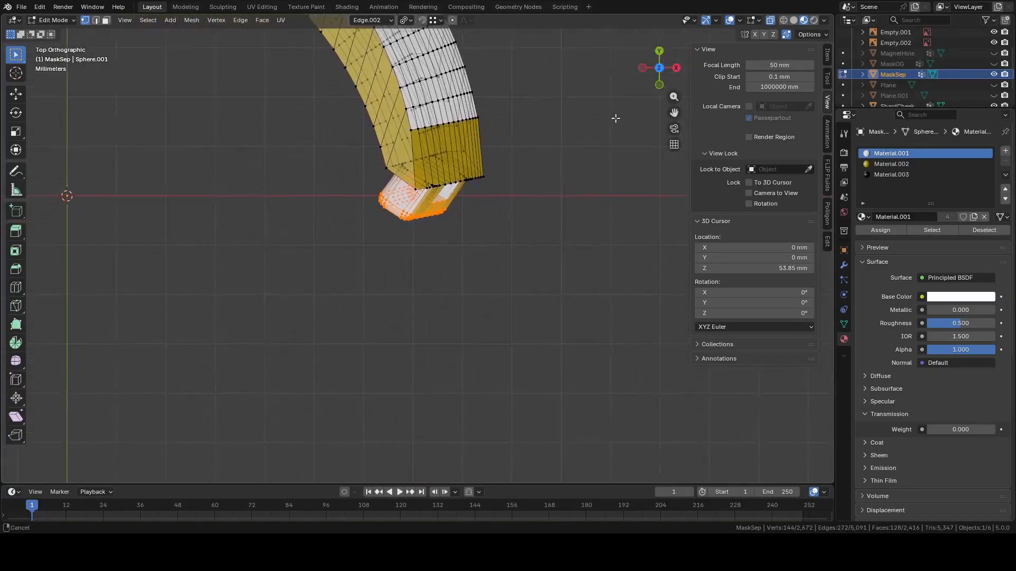
pyautogui.press('r')
pyautogui.press('x')
pyautogui.press('x')
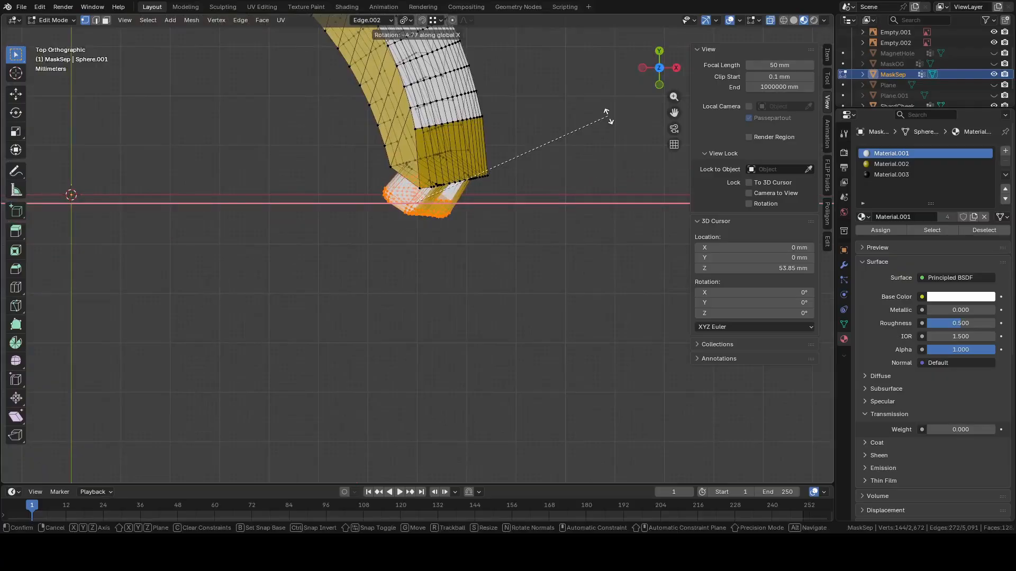
pyautogui.press('y')
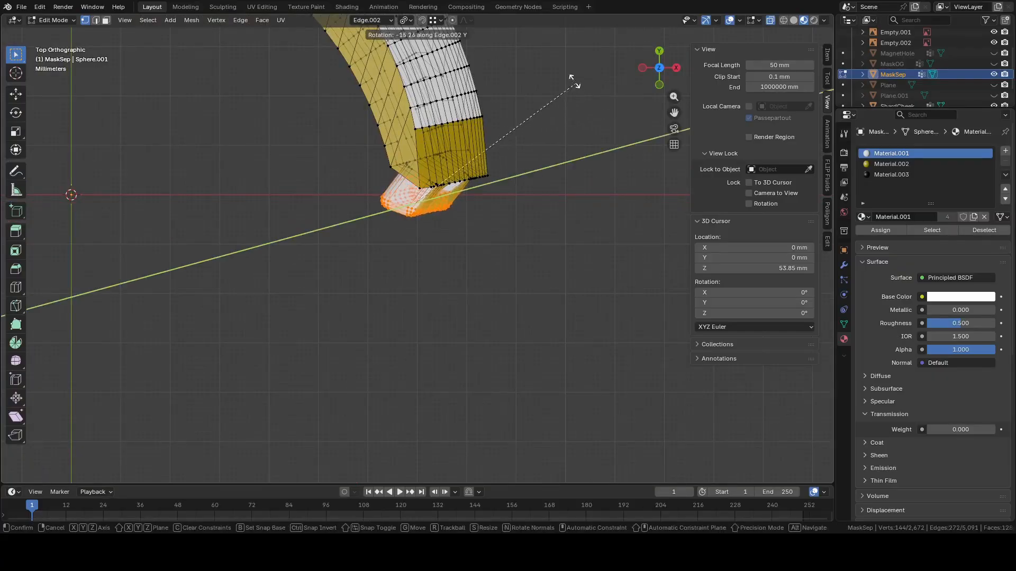
pyautogui.click(530, 37)
pyautogui.press('g')
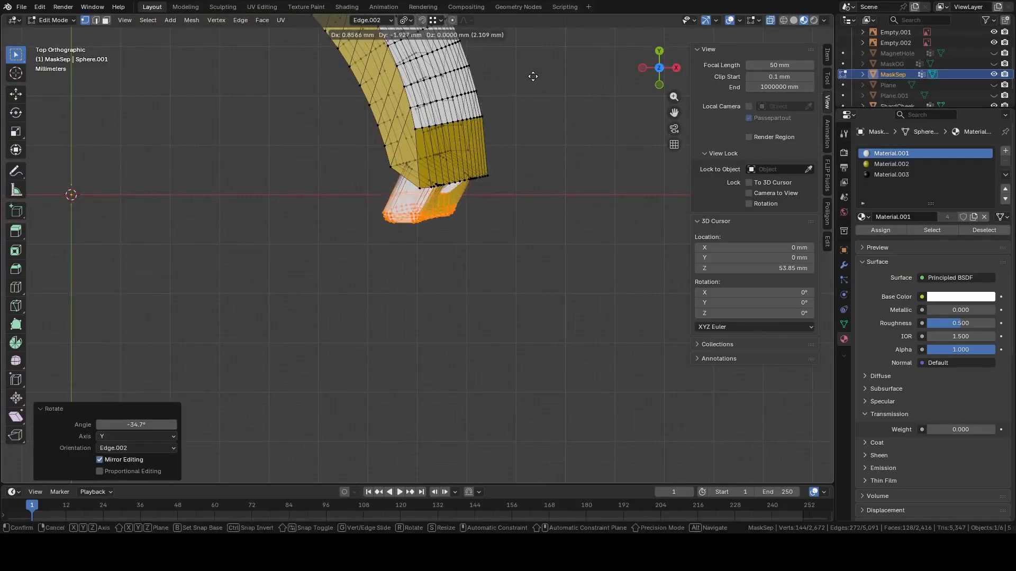
pyautogui.click(545, 88)
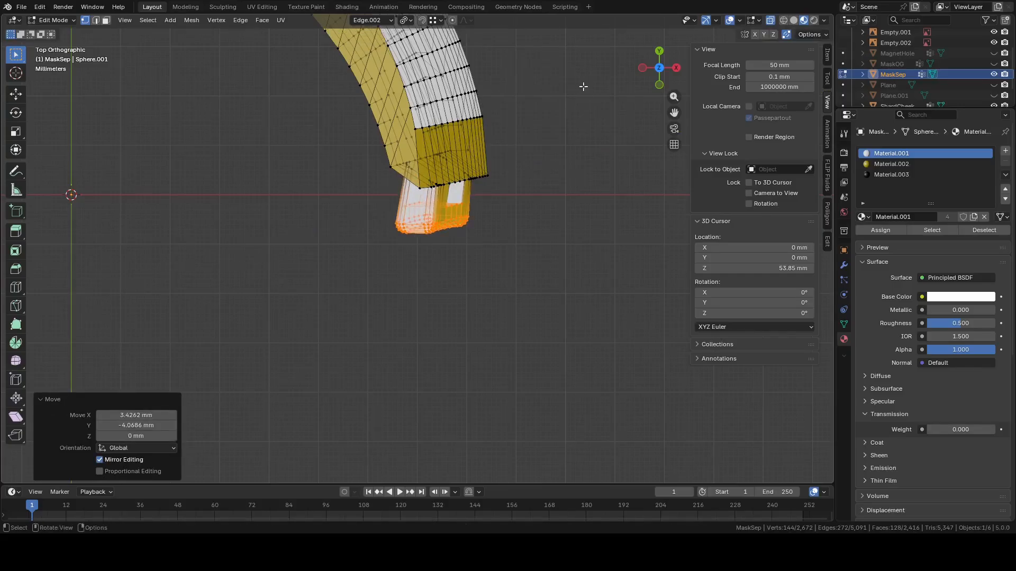
# Move the selected tab end in the right side view by about -1.04 mm in Y and 0.72 mm in Z
pyautogui.click(643, 67)
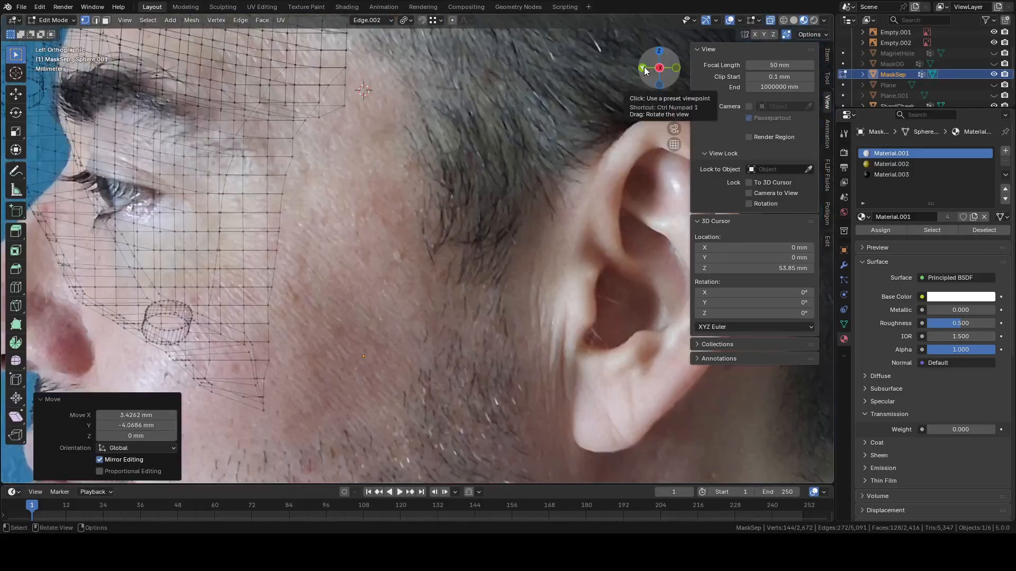
pyautogui.keyDown('shift'); pyautogui.moveTo(510, 94); pyautogui.dragTo(534, 216, button='middle'); pyautogui.keyUp('shift')
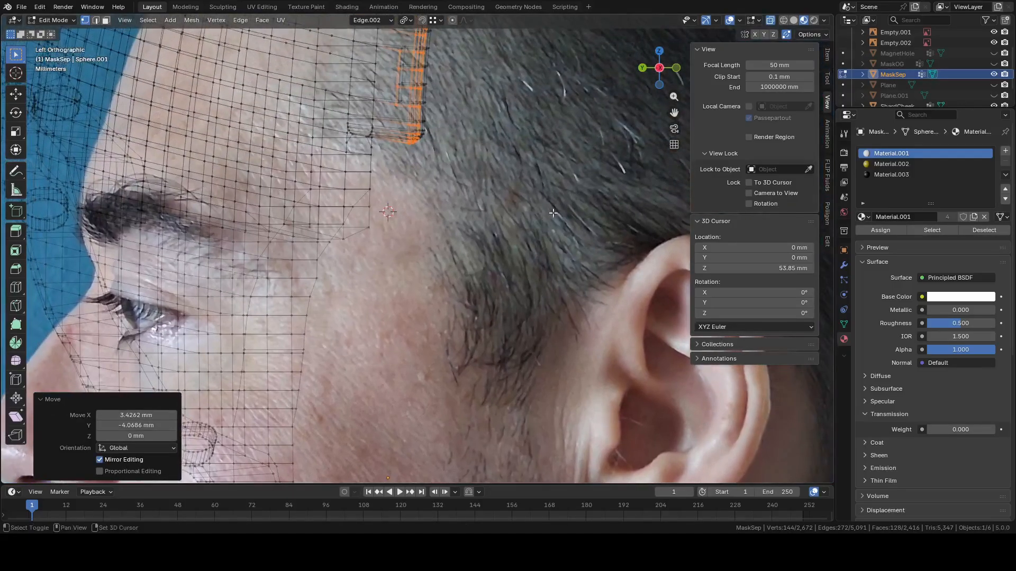
pyautogui.click(656, 75)
pyautogui.scroll(6, 497, 298)
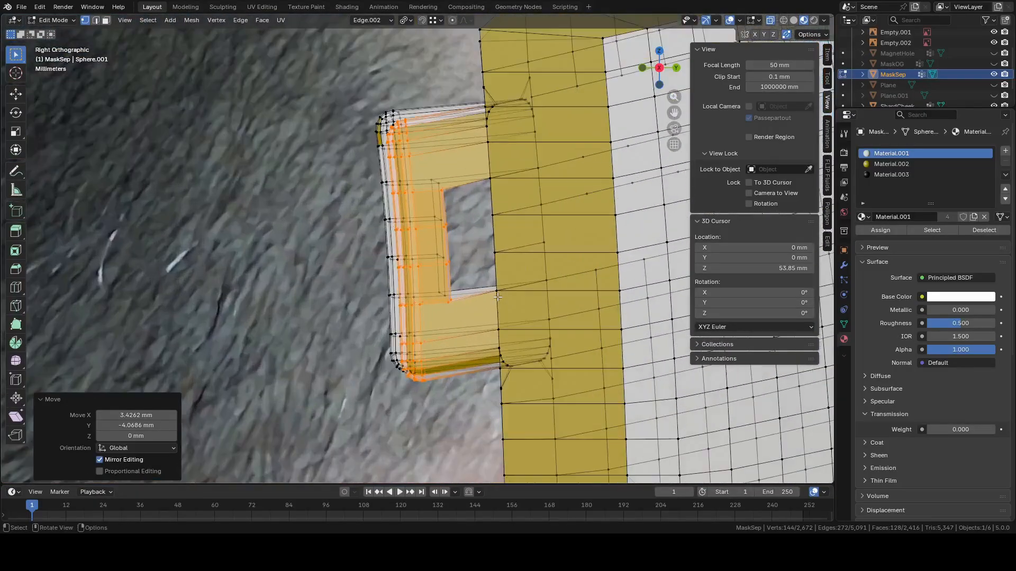
pyautogui.scroll(2, 434, 230)
pyautogui.press('g')
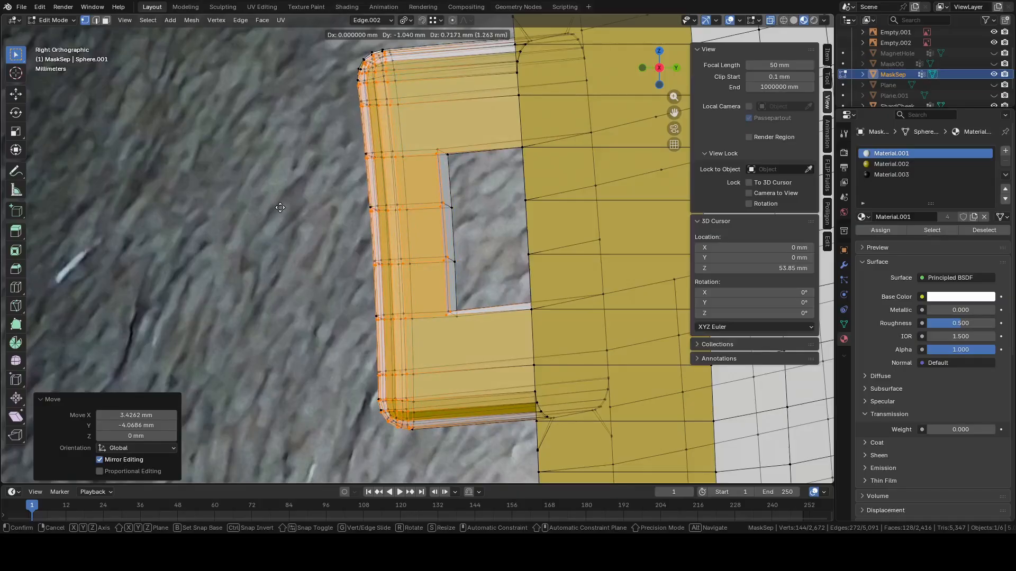
pyautogui.click(279, 207)
# Shift the selected tab end about 0.62 mm along global X in the top view and return to Object Mode
pyautogui.moveTo(280, 209); pyautogui.dragTo(508, 268, button='middle')
pyautogui.click(660, 57)
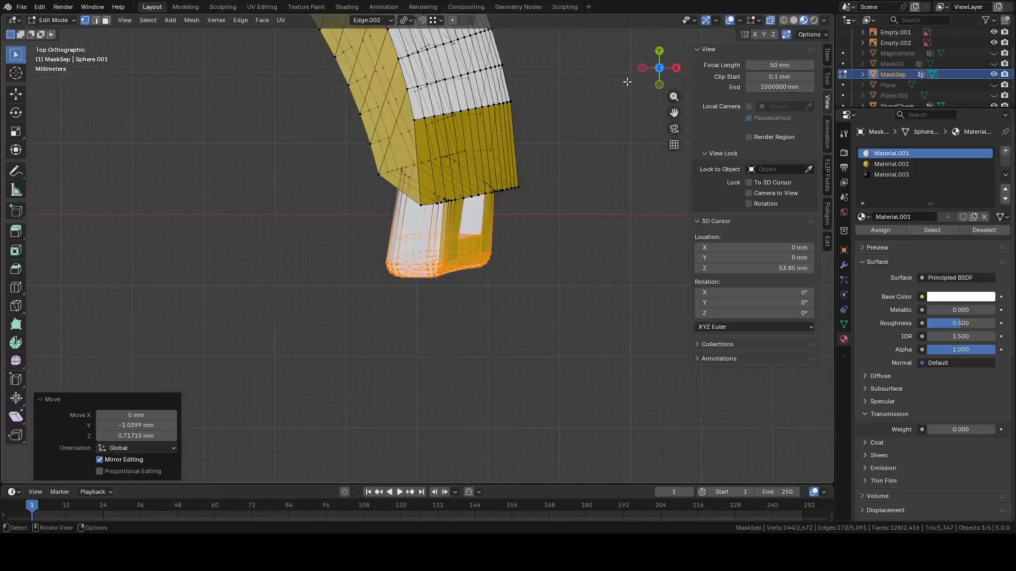
pyautogui.keyDown('shift'); pyautogui.moveTo(259, 312); pyautogui.dragTo(535, 180, button='middle'); pyautogui.keyUp('shift')
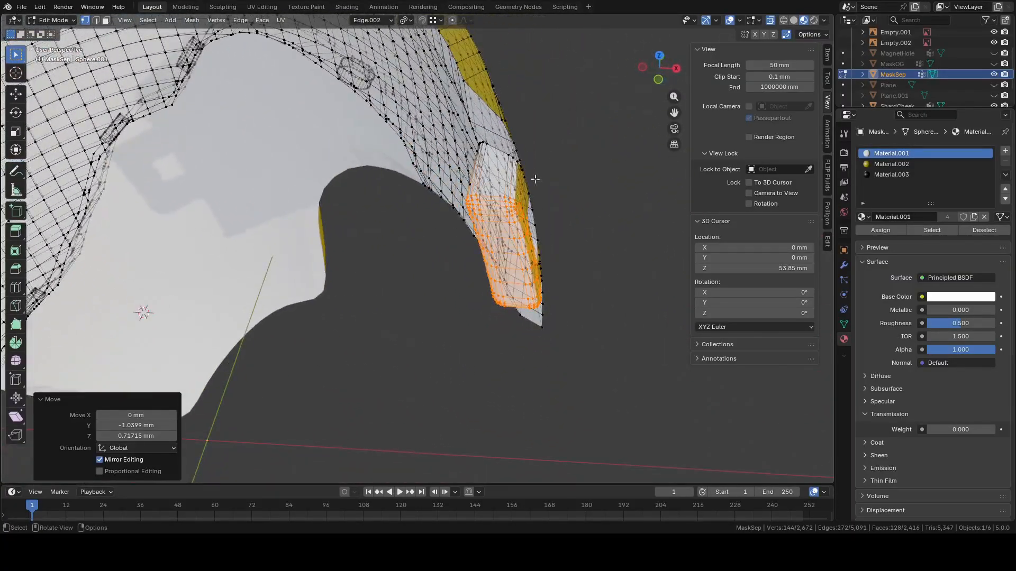
pyautogui.click(658, 56)
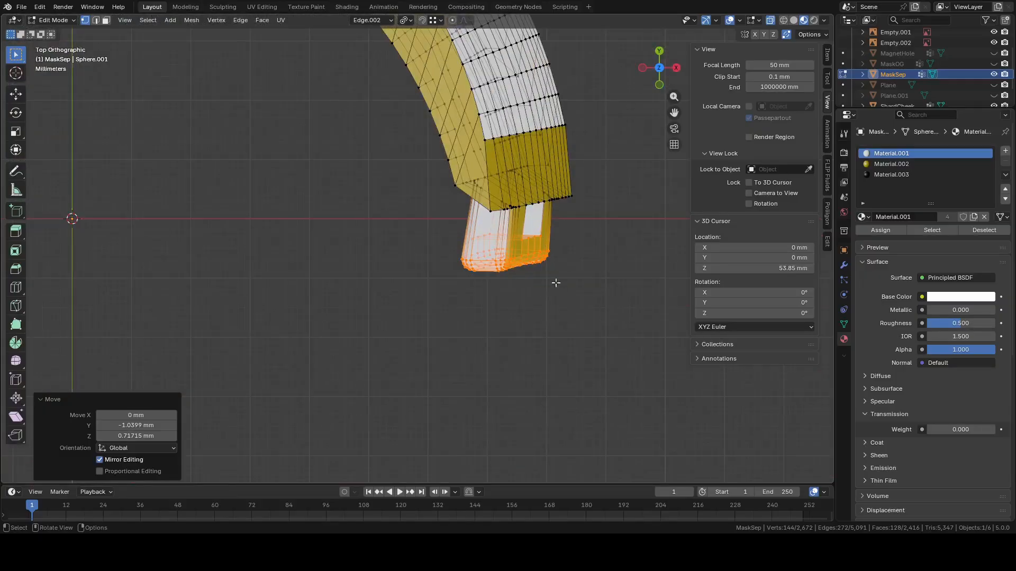
pyautogui.press('g')
pyautogui.press('x')
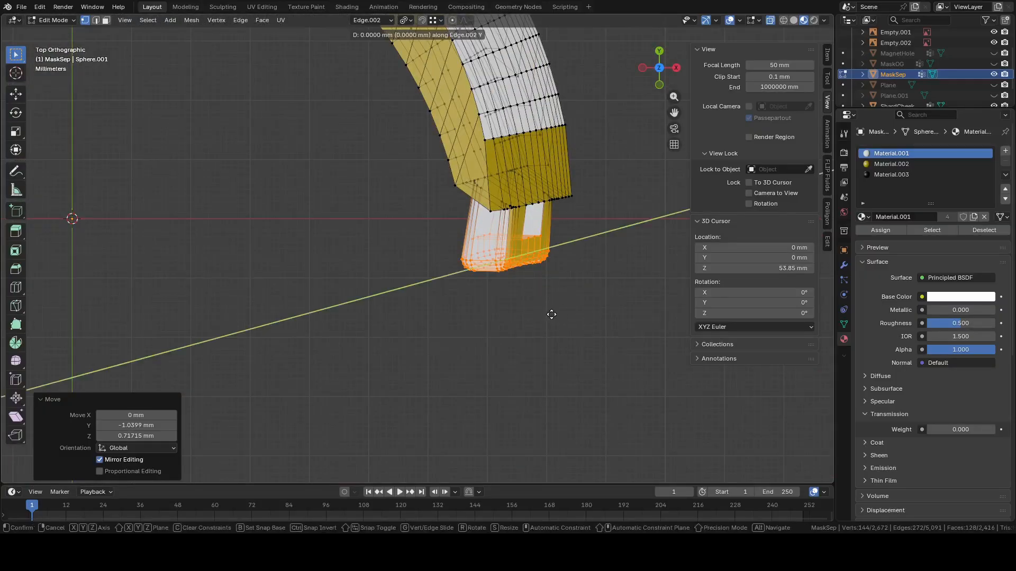
pyautogui.press('x')
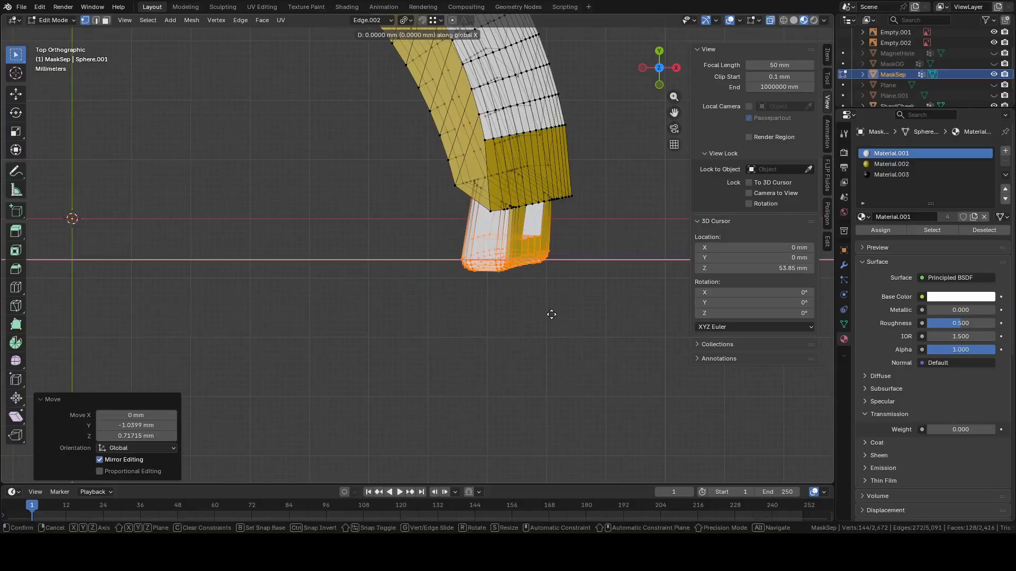
pyautogui.click(588, 314)
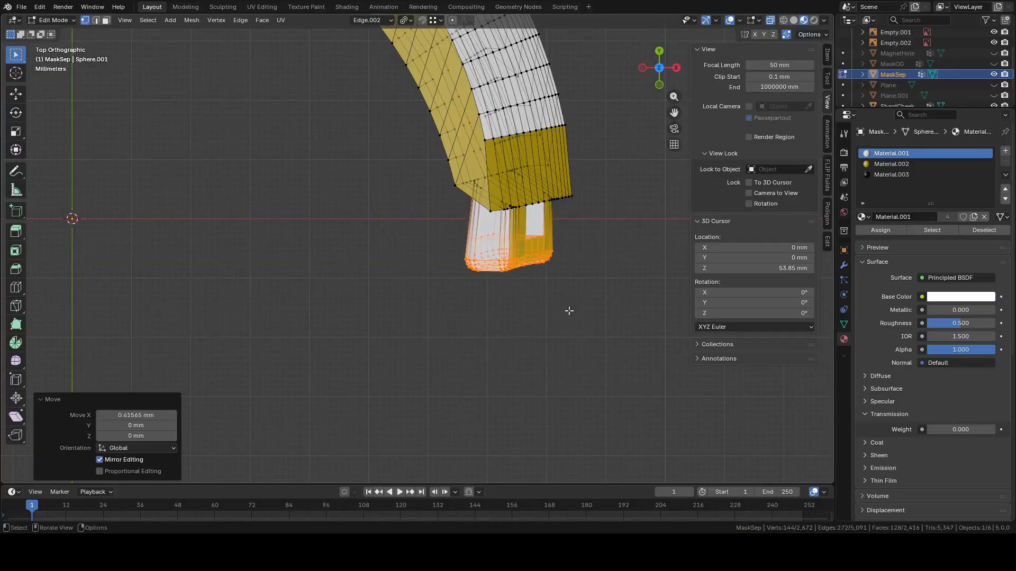
pyautogui.scroll(-4, 560, 307)
pyautogui.press('Tab')
pyautogui.moveTo(551, 301); pyautogui.dragTo(589, 255, button='middle')
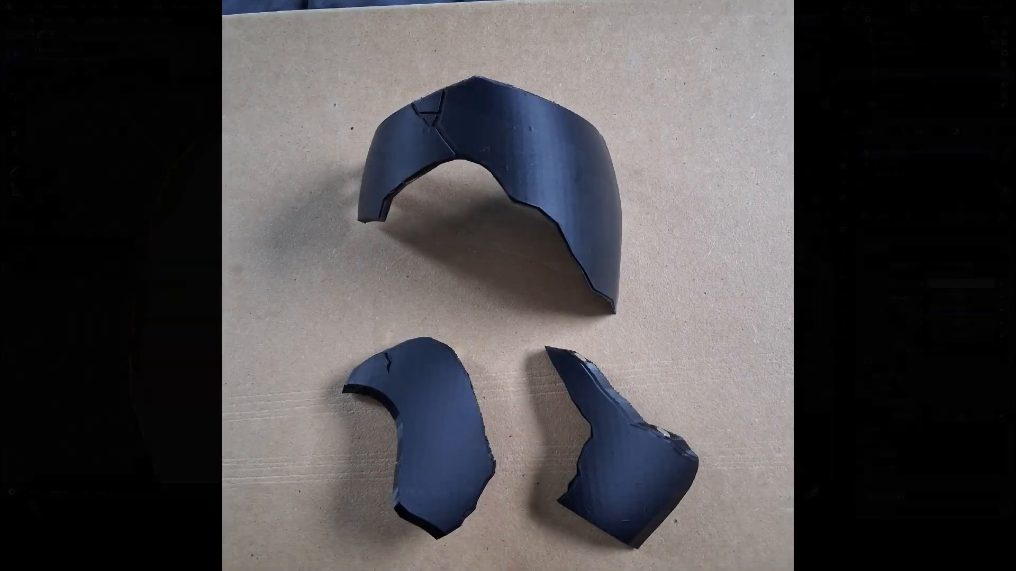